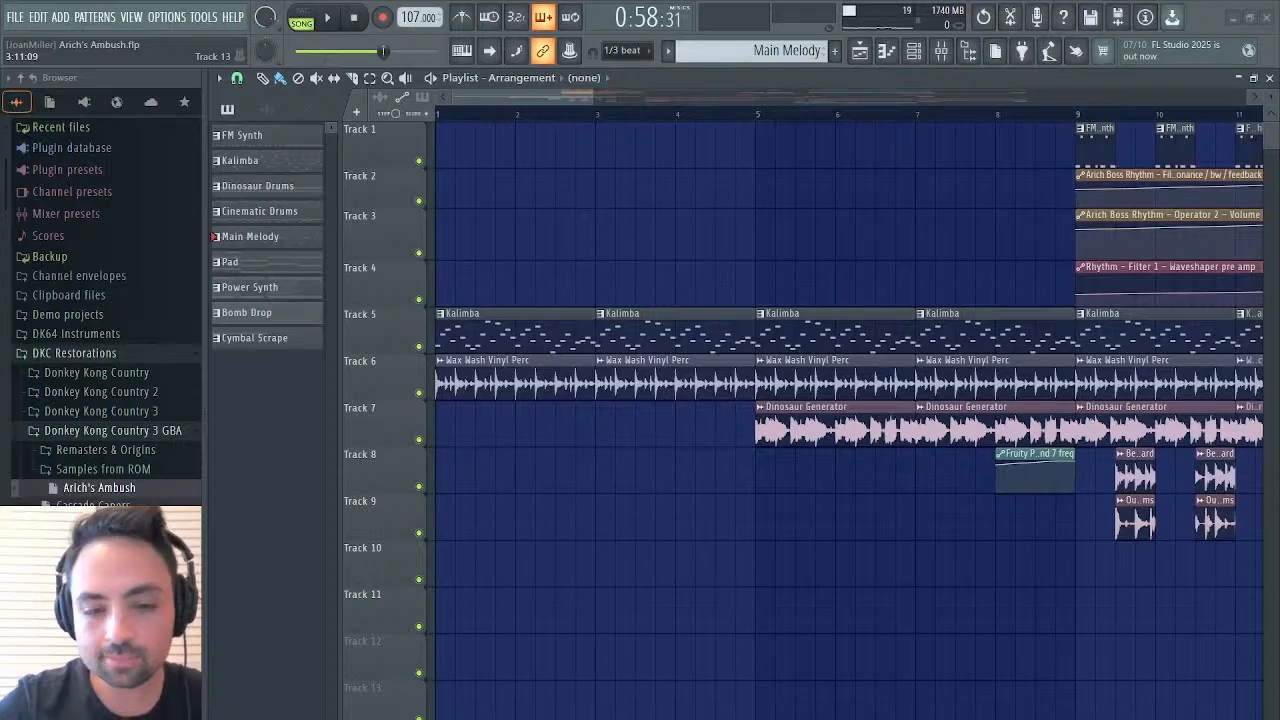
Save the Arich's Ambush project
key(ctrl+s)
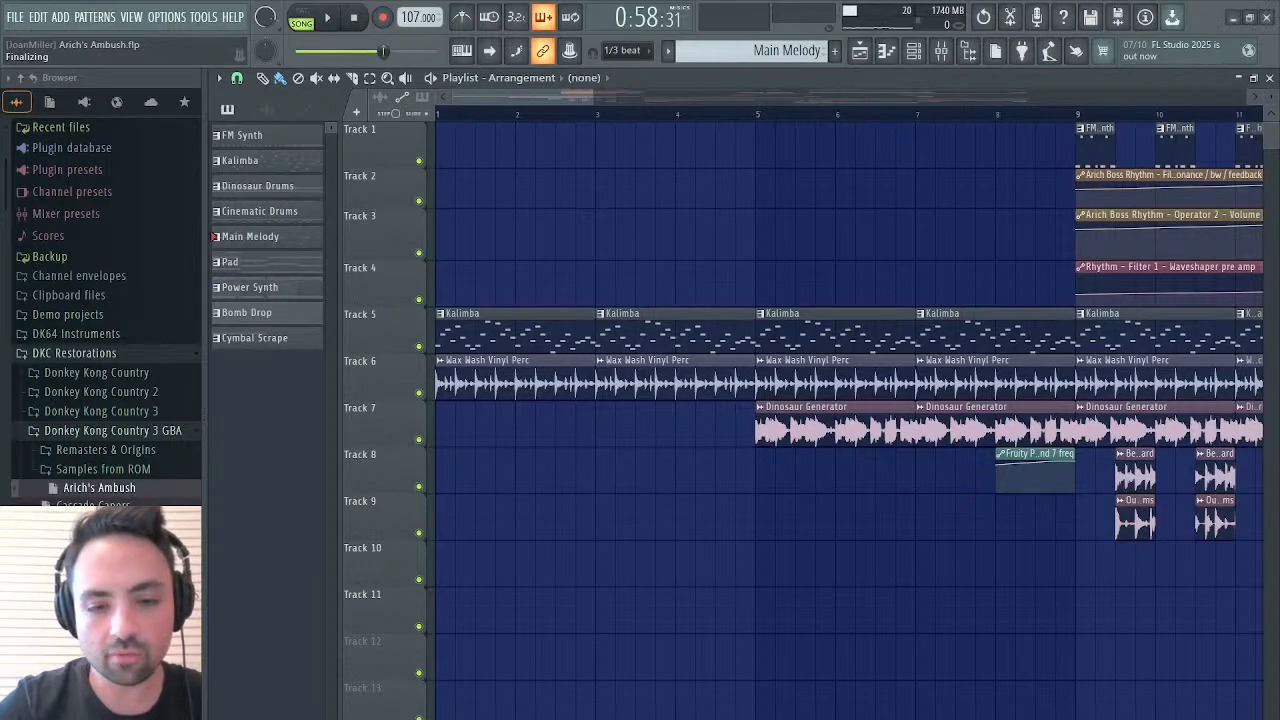
Select the Bomb Drop pattern from its Track 4 clip and view the settings of the Power Synth instrument
drag(591, 96, 733, 70)
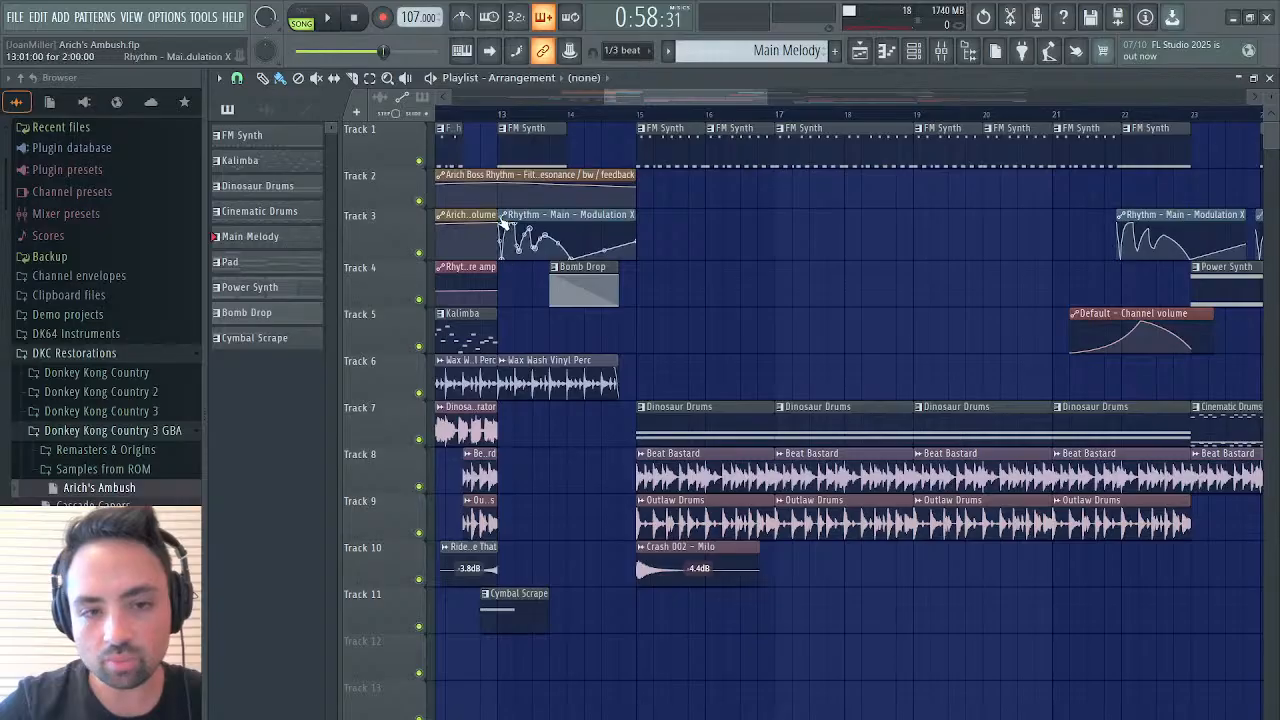
click(562, 272)
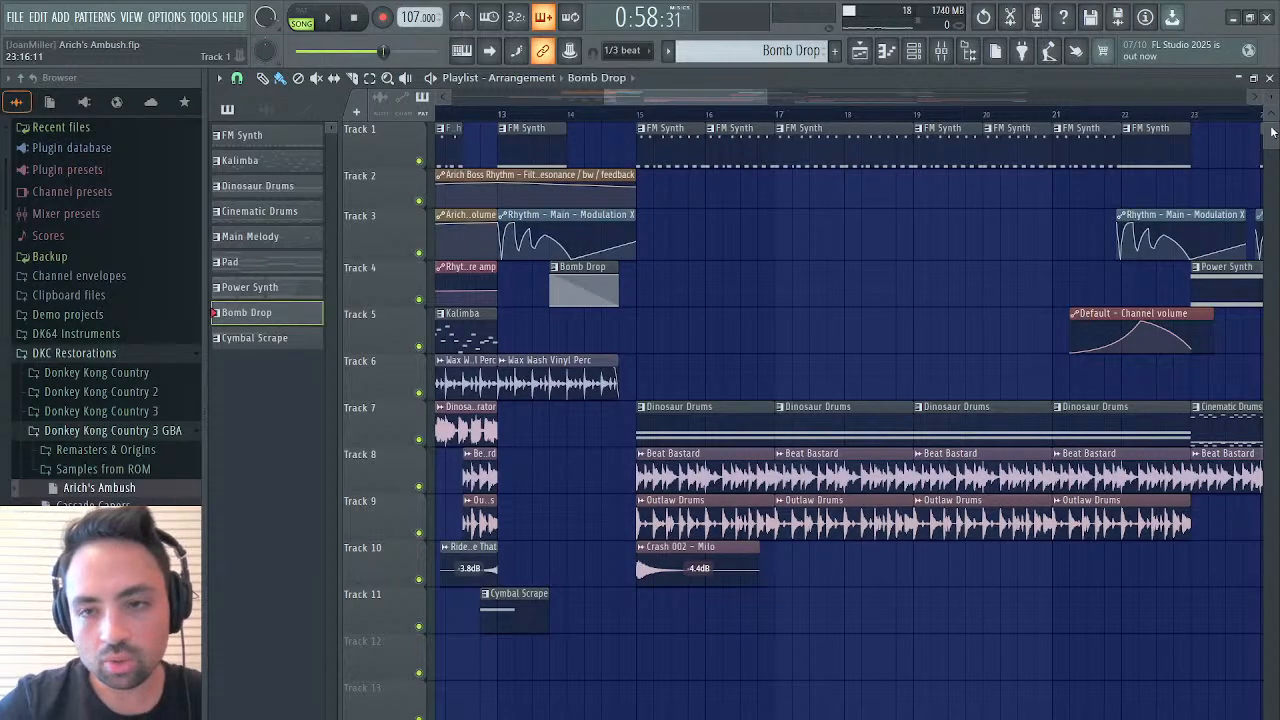
click(1270, 78)
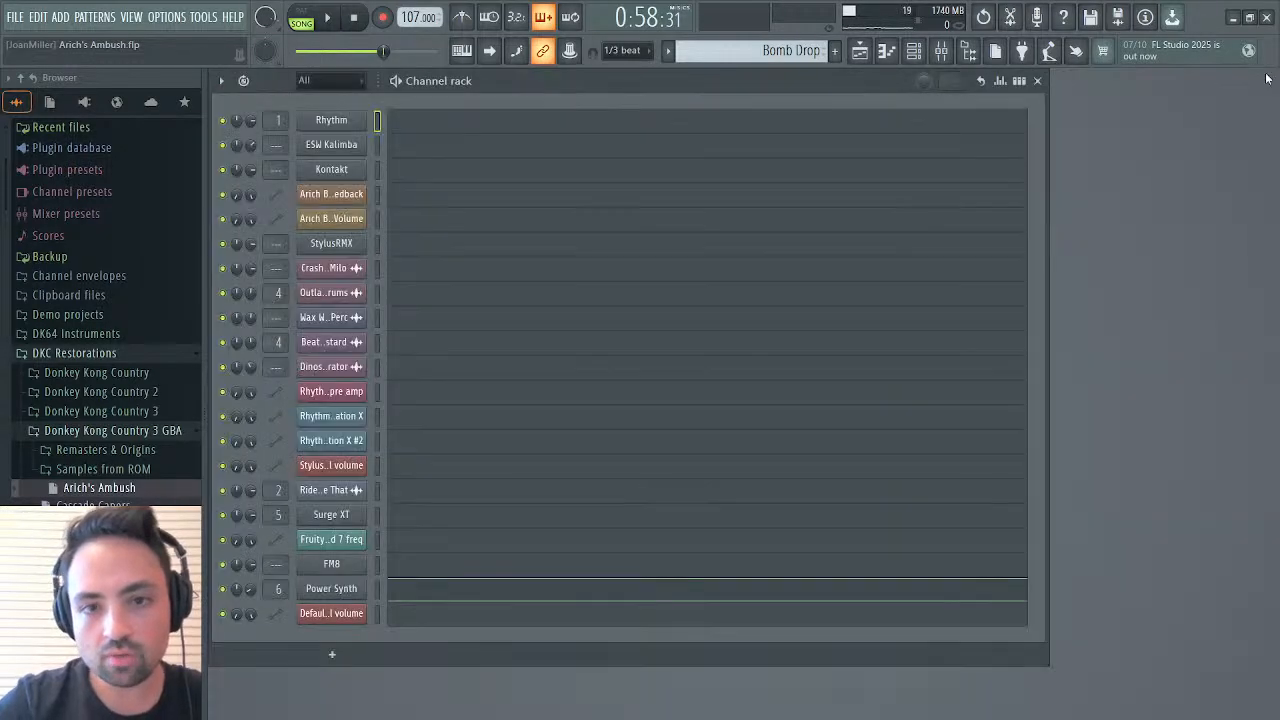
click(343, 591)
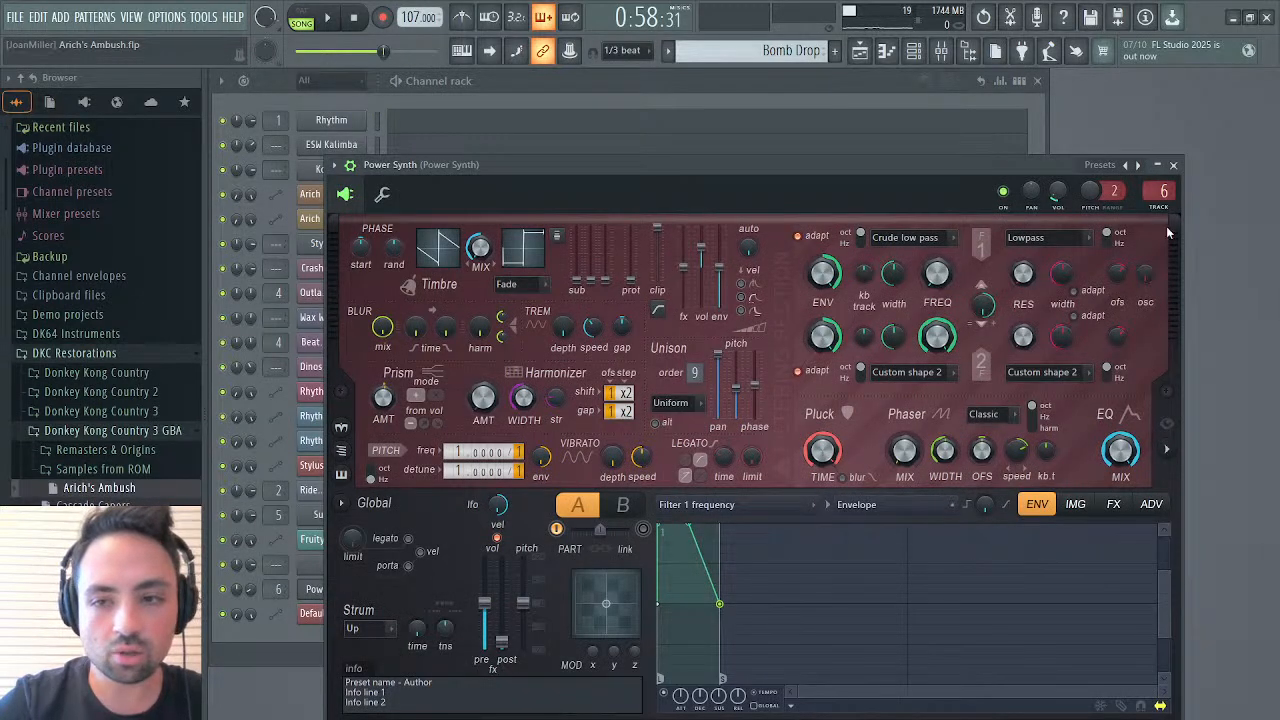
click(1173, 166)
View the Power Synth notes of the Bomb Drop pattern in the piano roll and play them in pattern mode
click(577, 591)
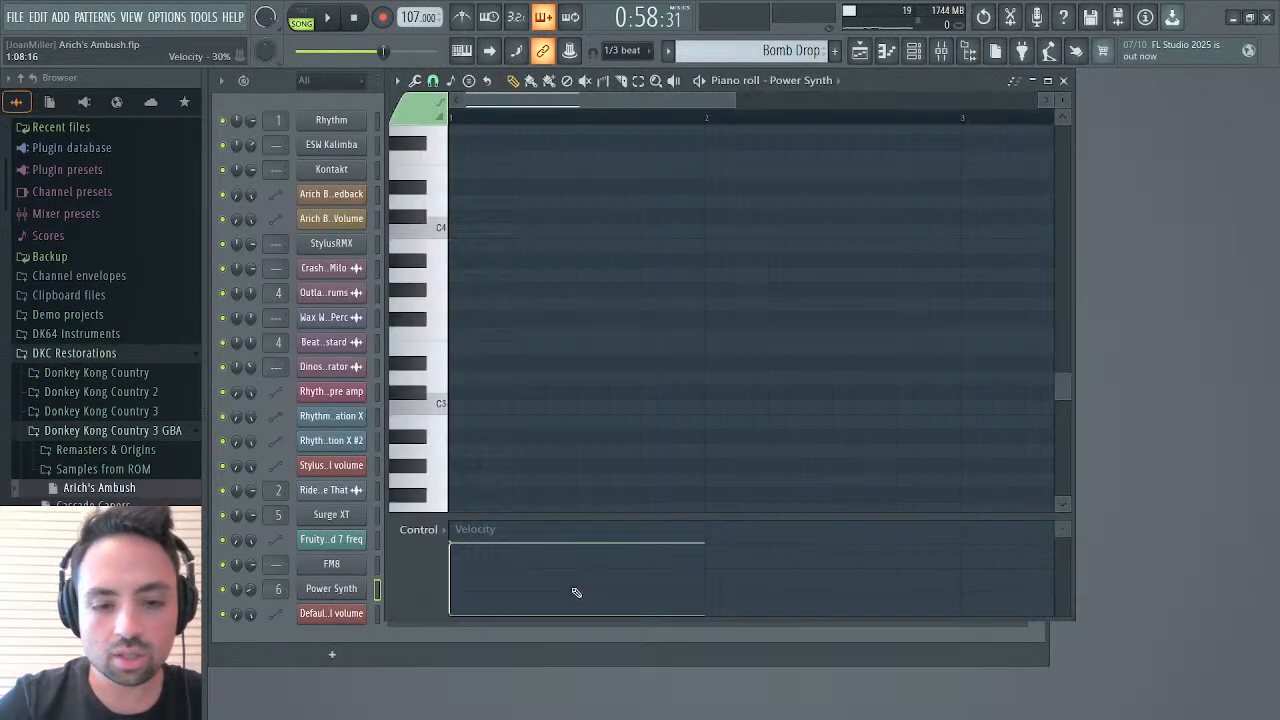
click(626, 384)
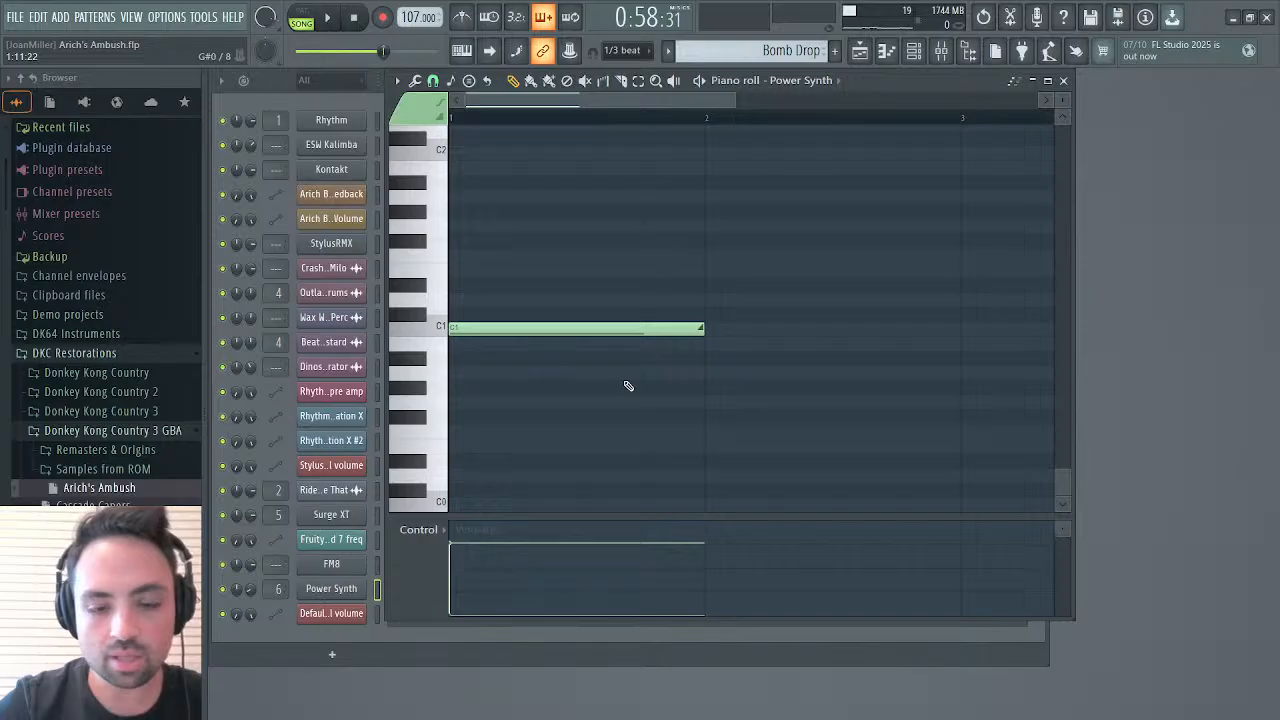
scroll(628, 386, up, 2)
scroll(491, 587, down, 2)
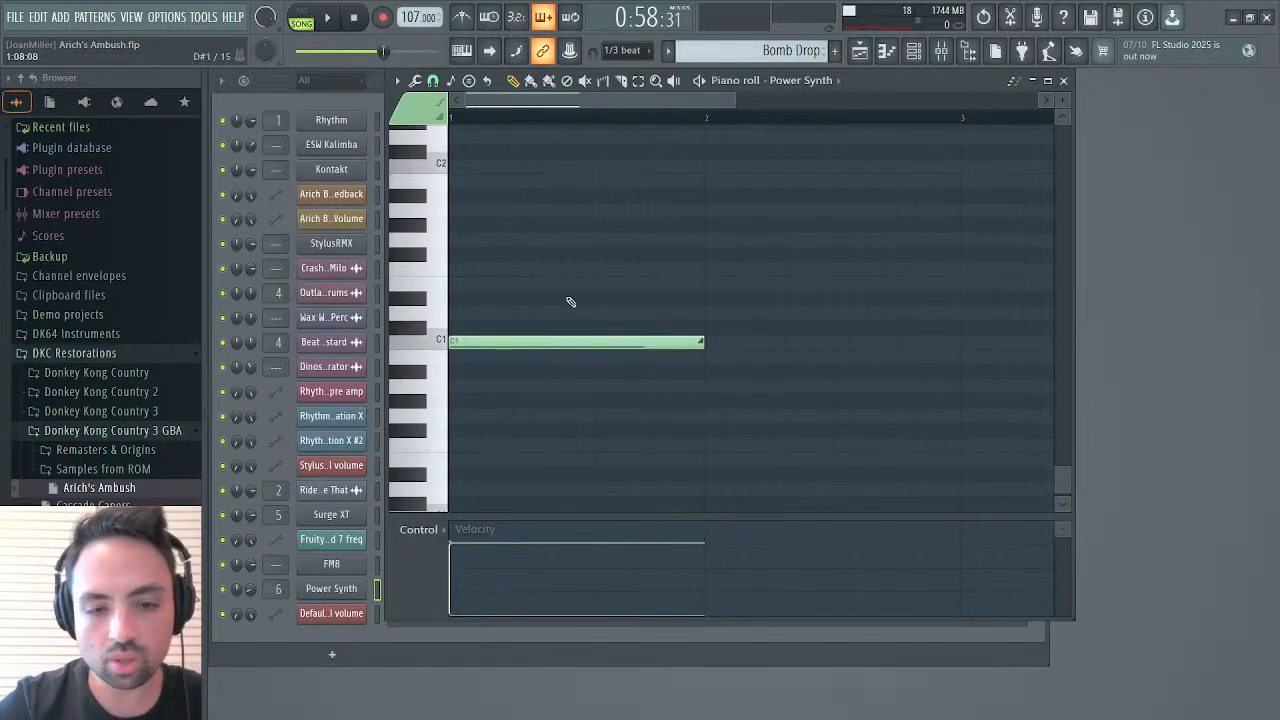
click(301, 20)
key(space)
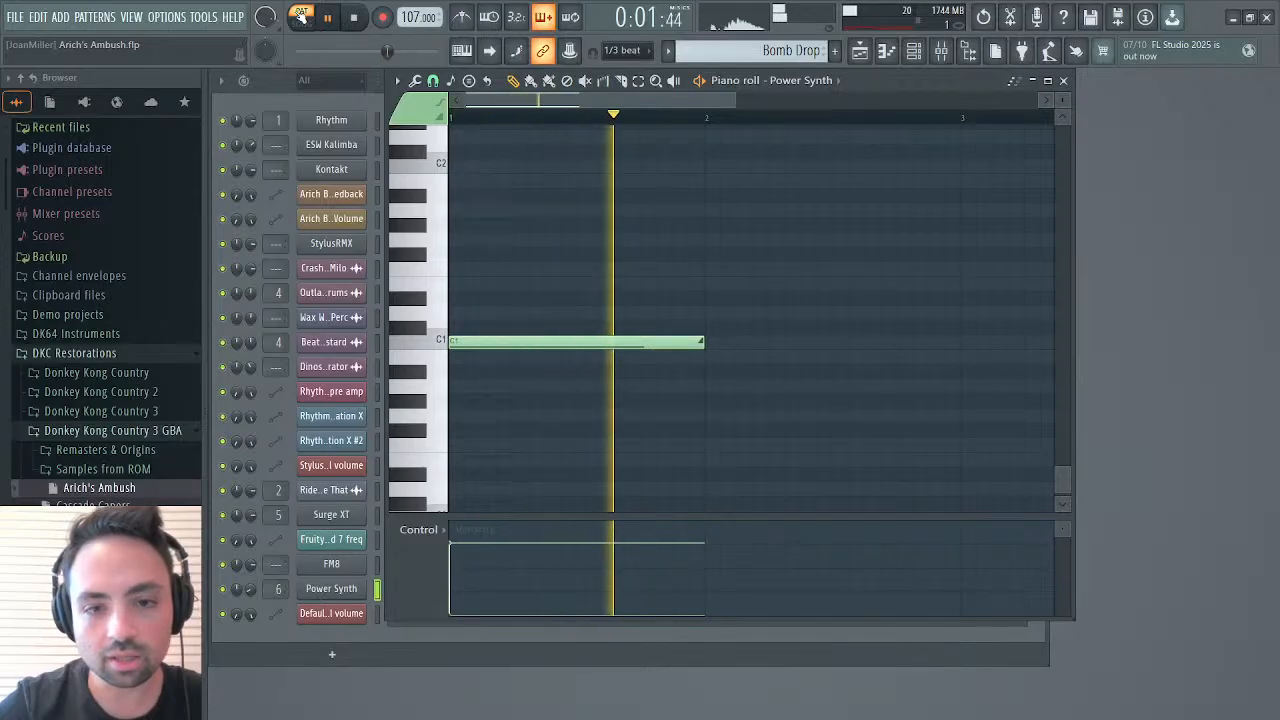
key(space)
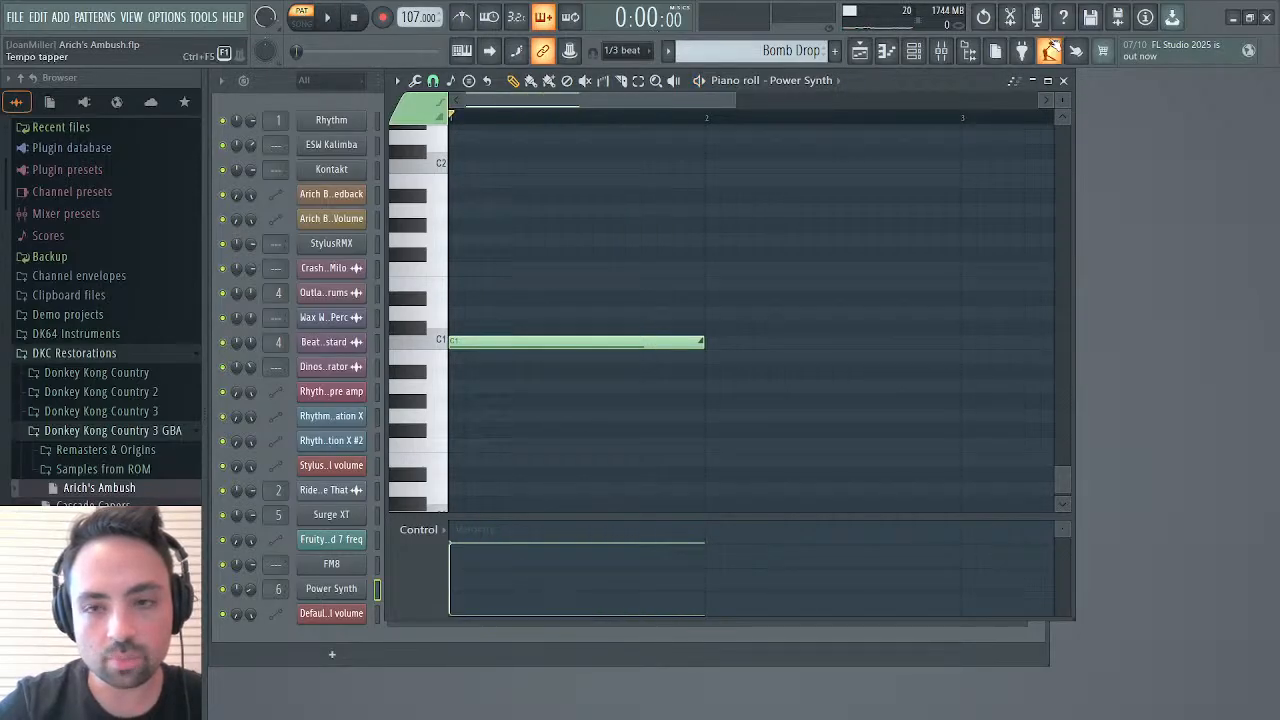
click(1063, 80)
Select the Main Melody pattern from its Track 2 clip at bar 27 and view the Surge XT instrument
click(859, 50)
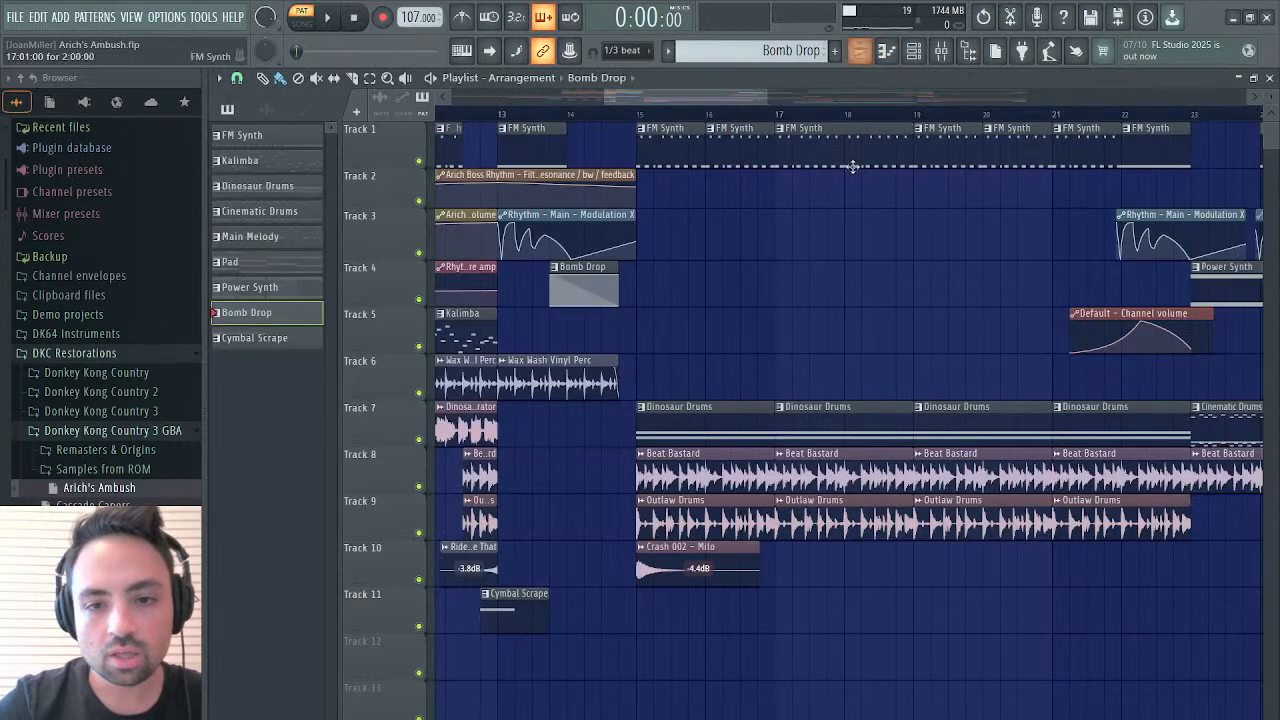
scroll(763, 281, right, 9)
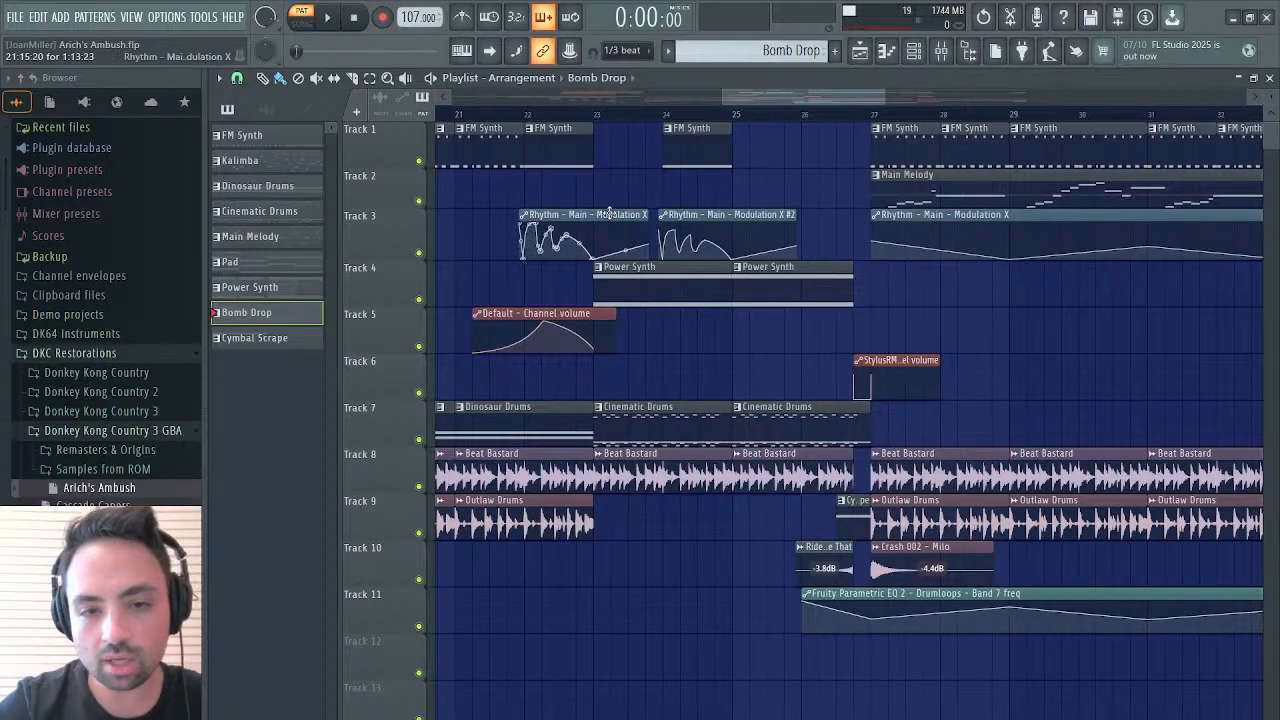
scroll(671, 314, right, 4)
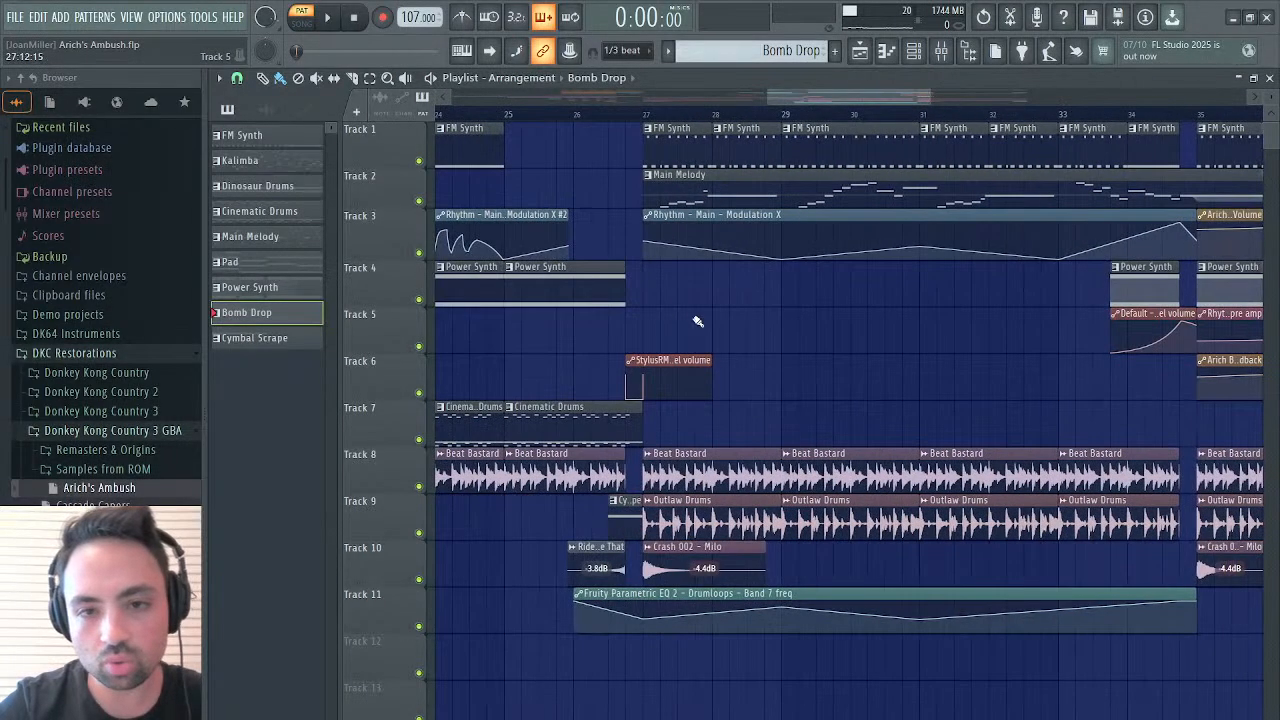
click(760, 180)
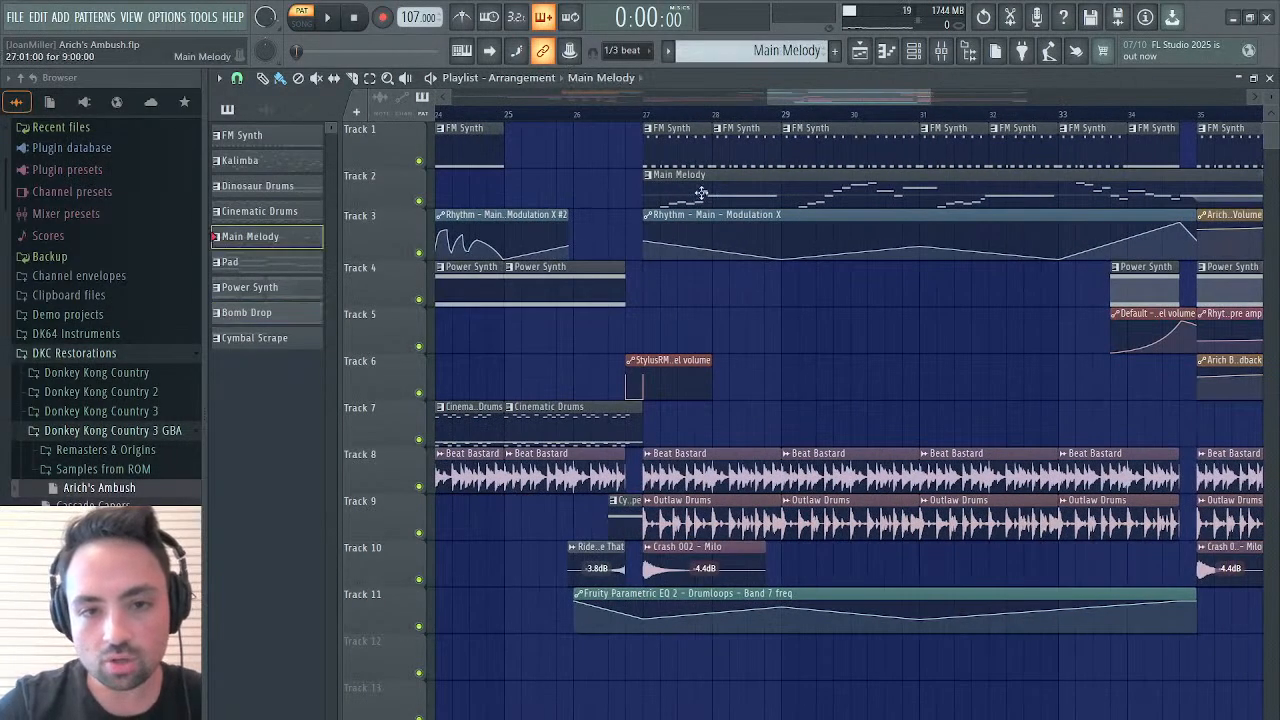
click(1268, 78)
click(345, 525)
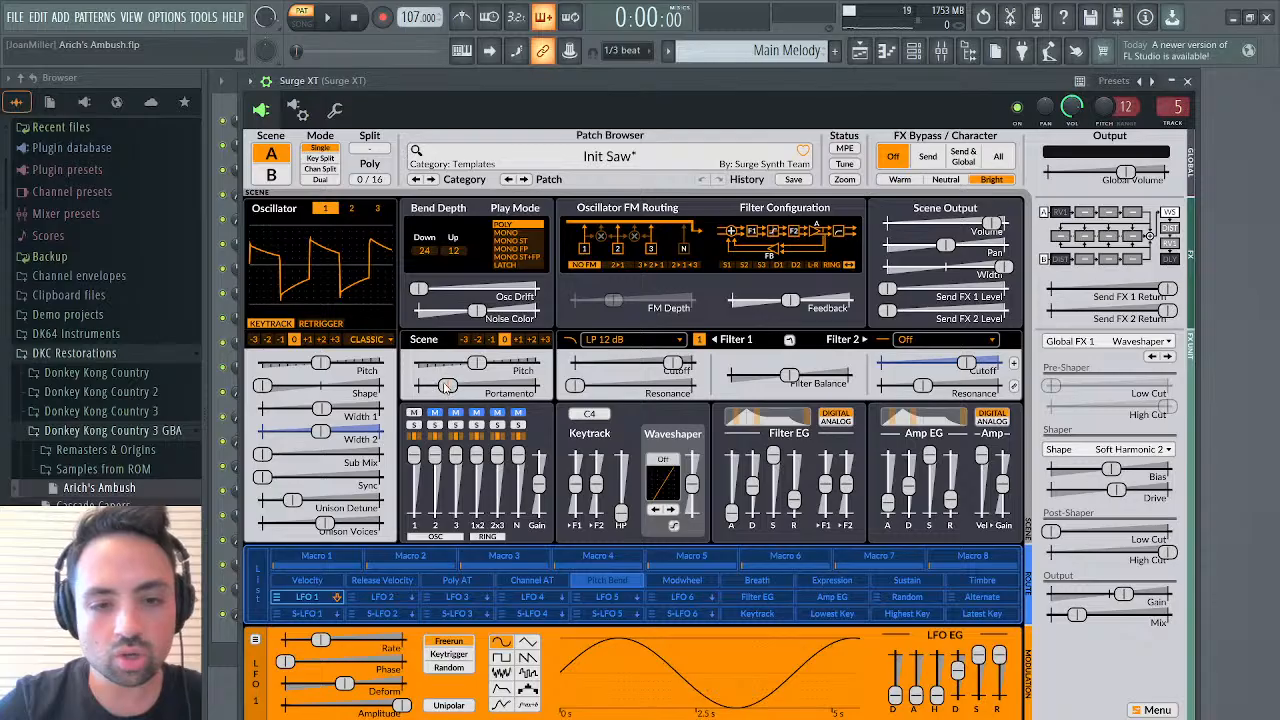
click(1187, 80)
Examine the final section of the arrangement in the playlist, including the long Power Synth clip at bar 35
click(860, 50)
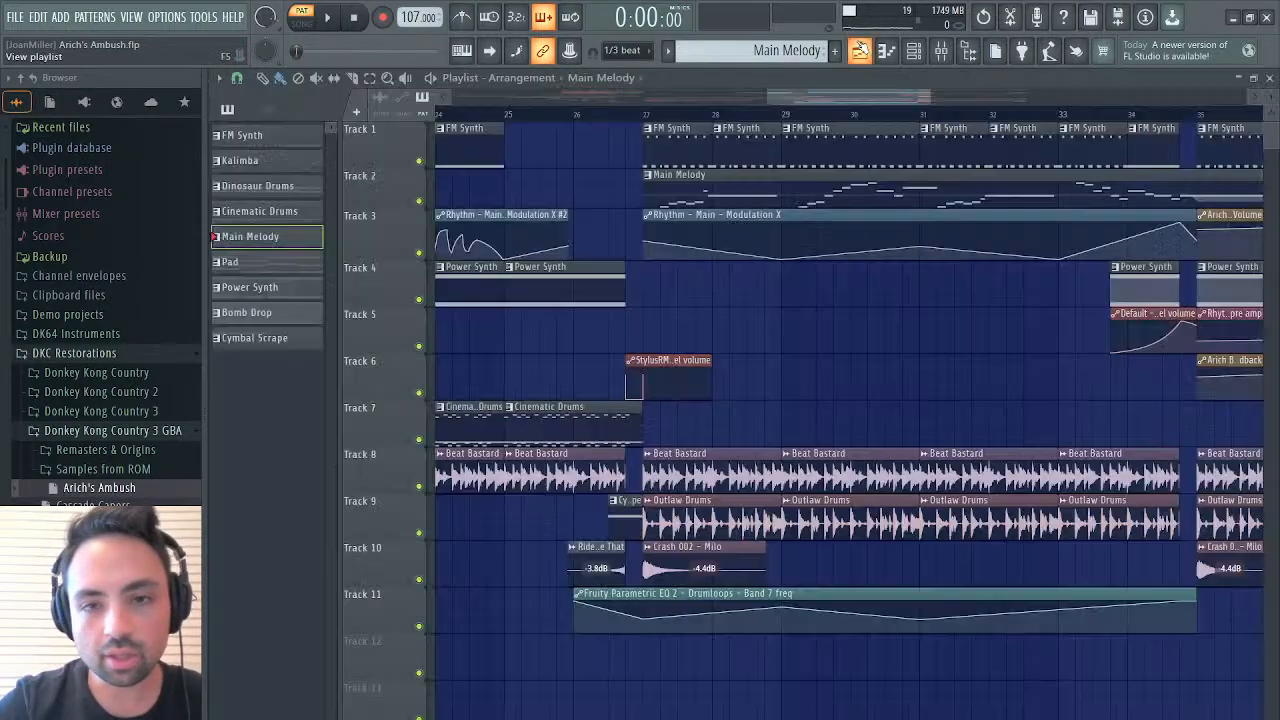
scroll(864, 247, right, 1)
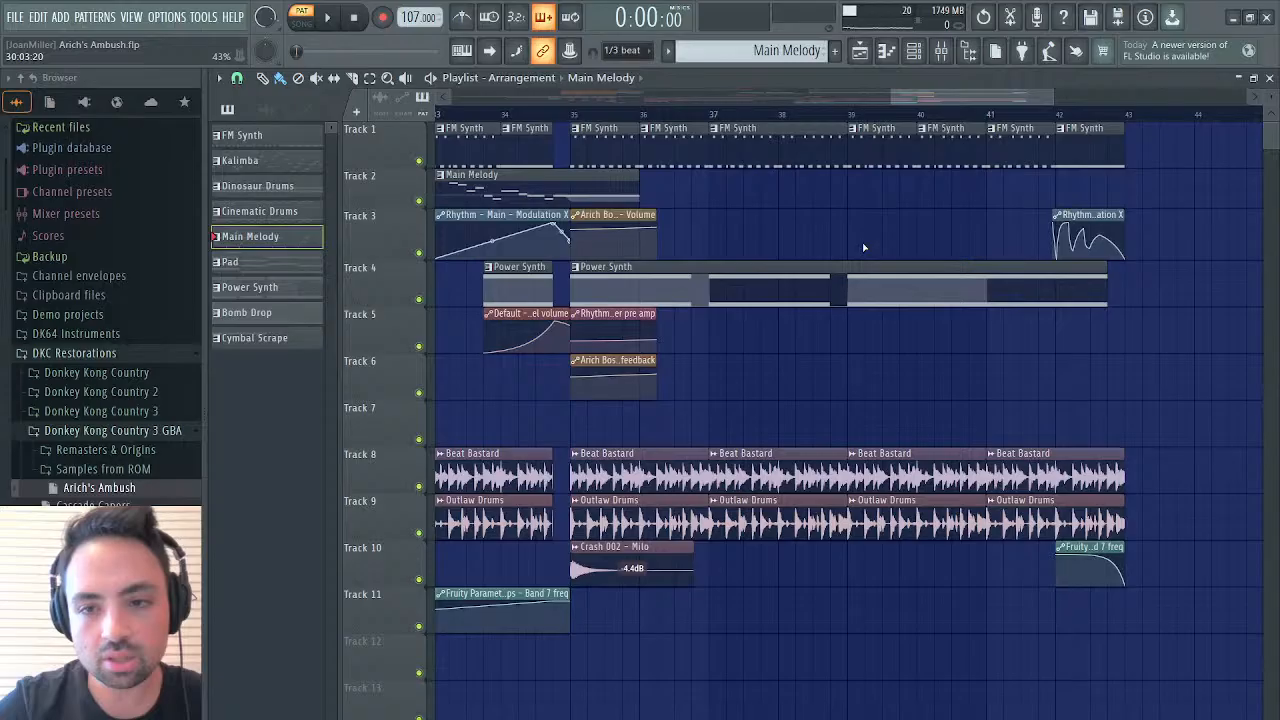
scroll(631, 278, left, 2)
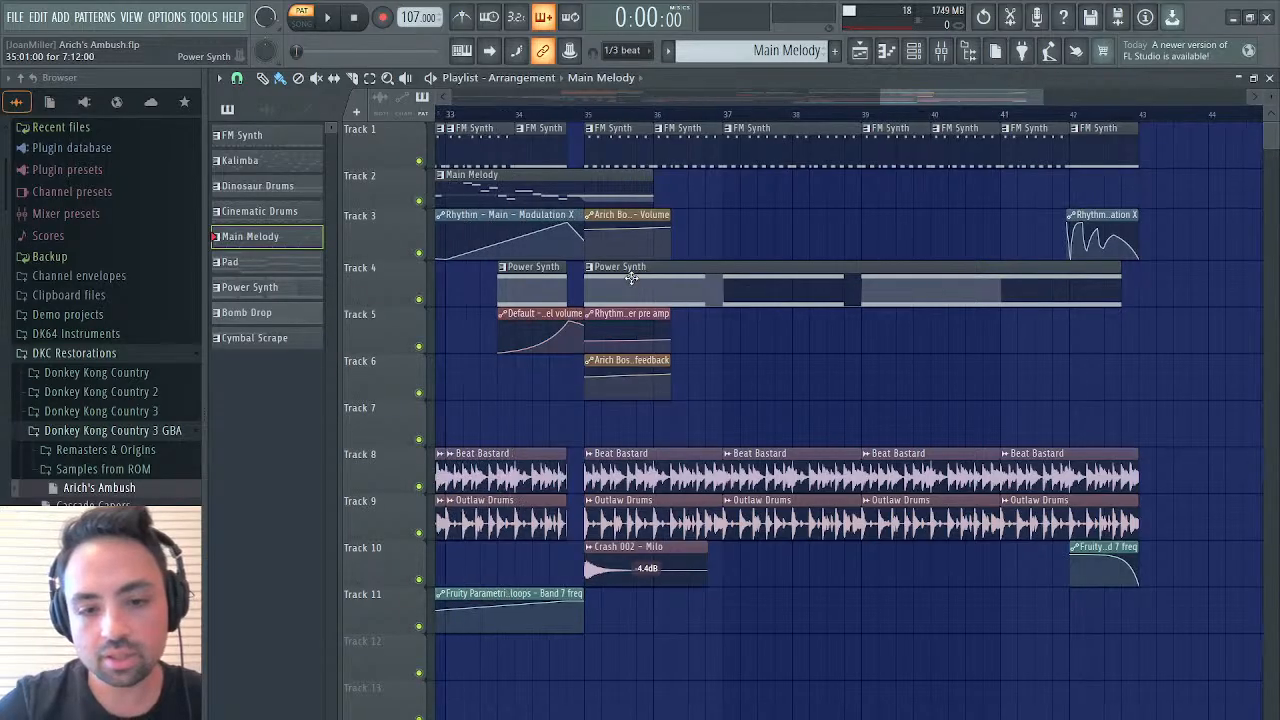
scroll(631, 278, left, 15)
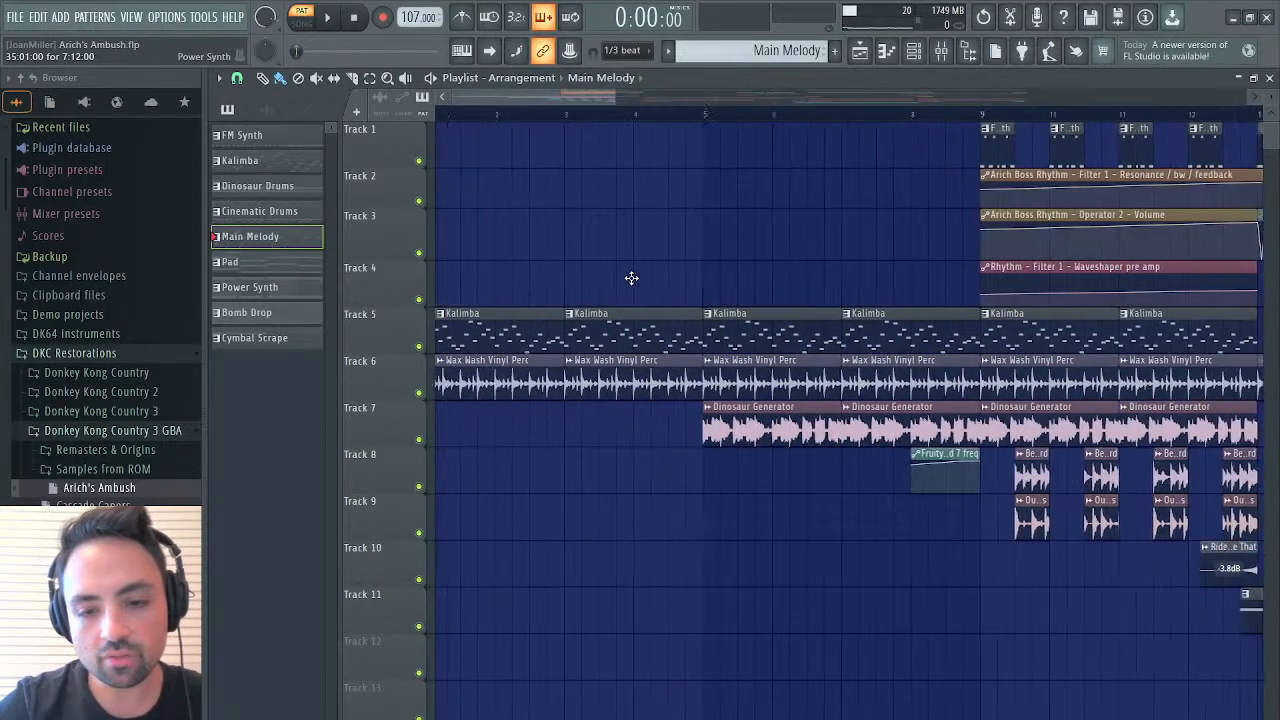
scroll(631, 278, left, 1)
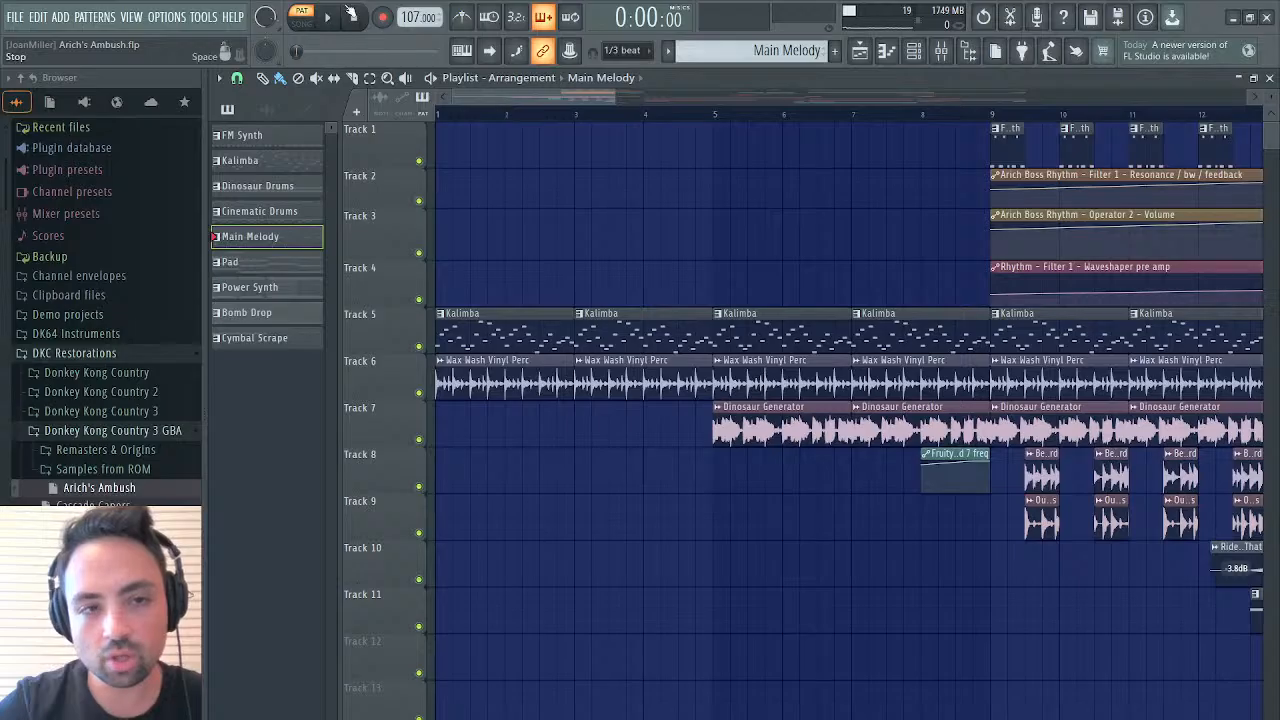
Switch to song mode and listen to the arrangement from the beginning, restarting playback once
click(303, 19)
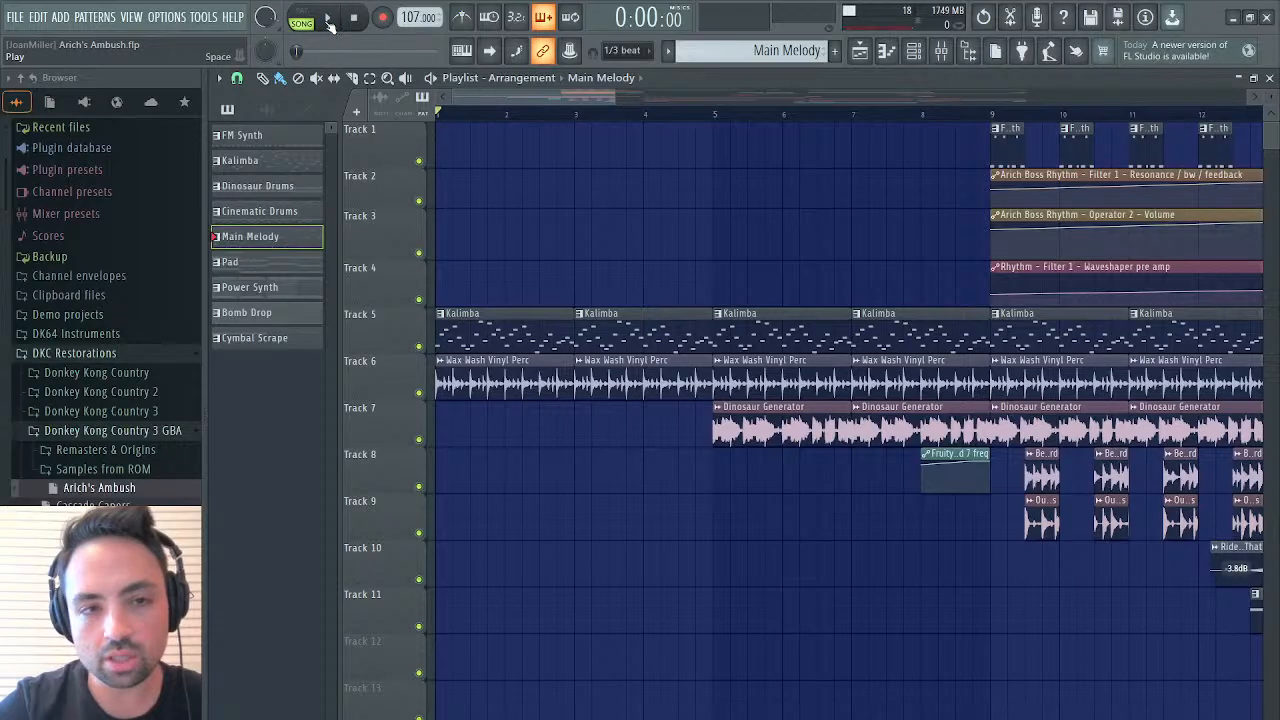
click(327, 19)
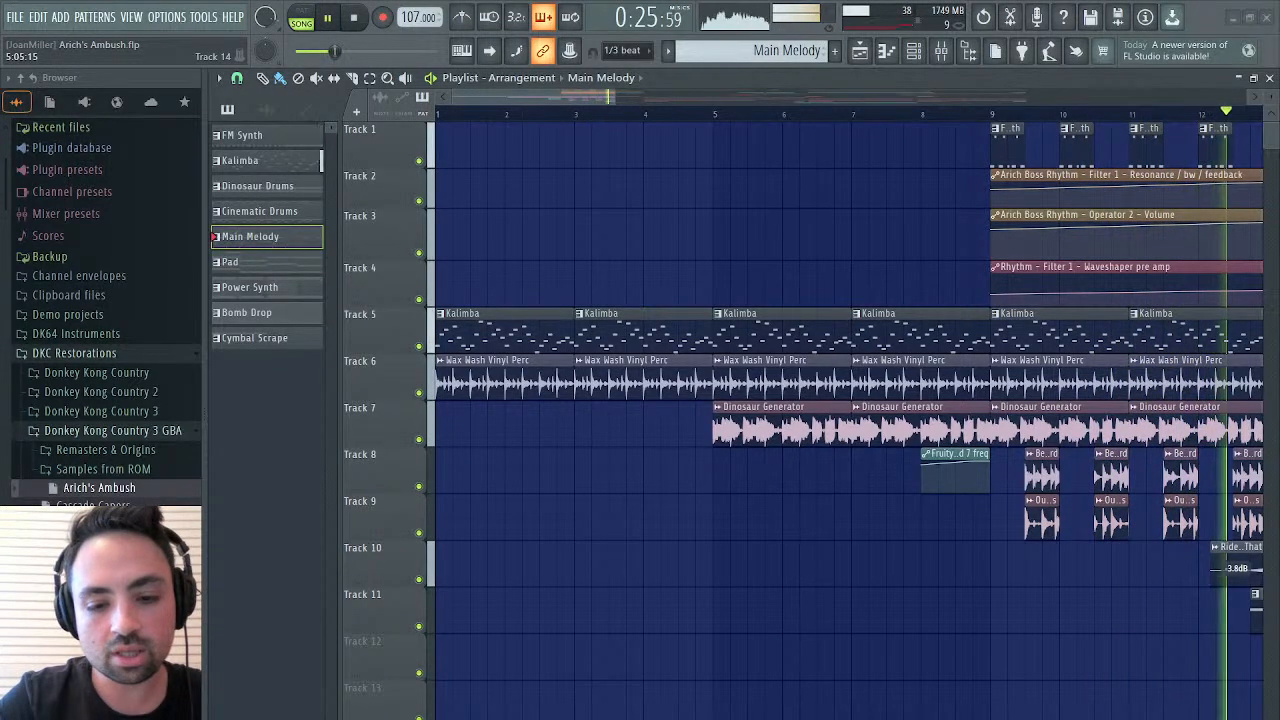
key(space)
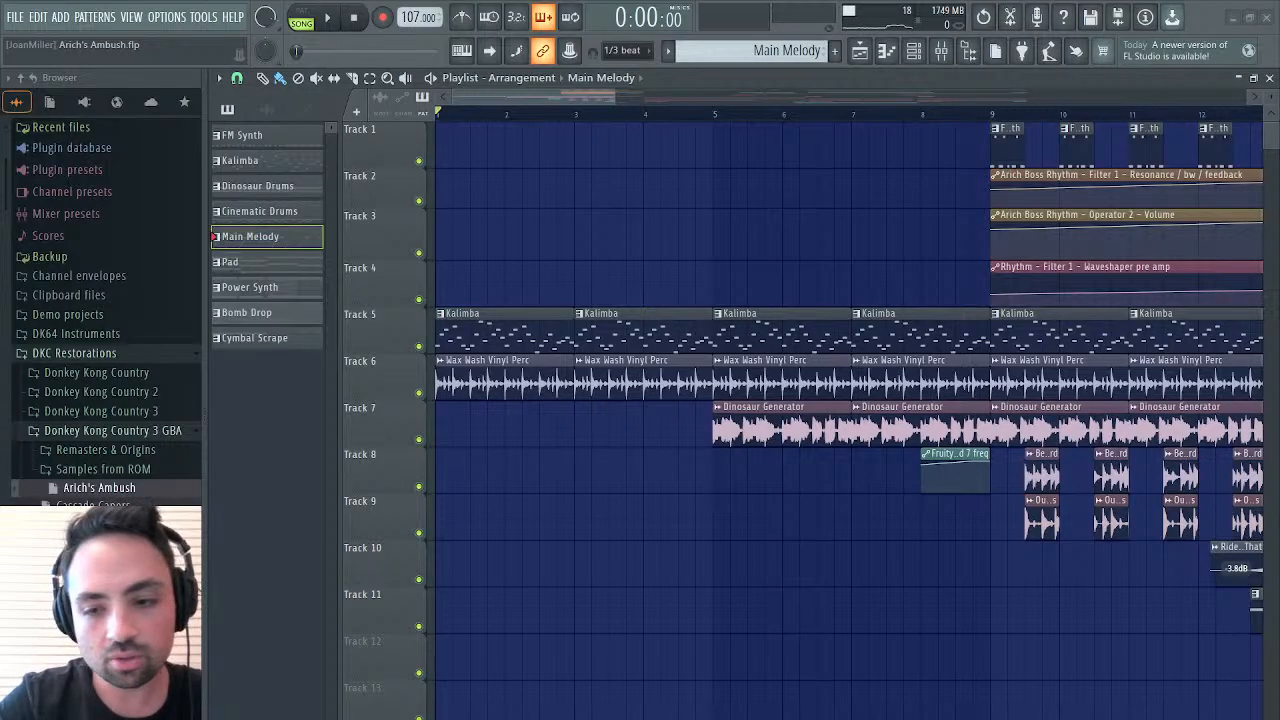
key(space)
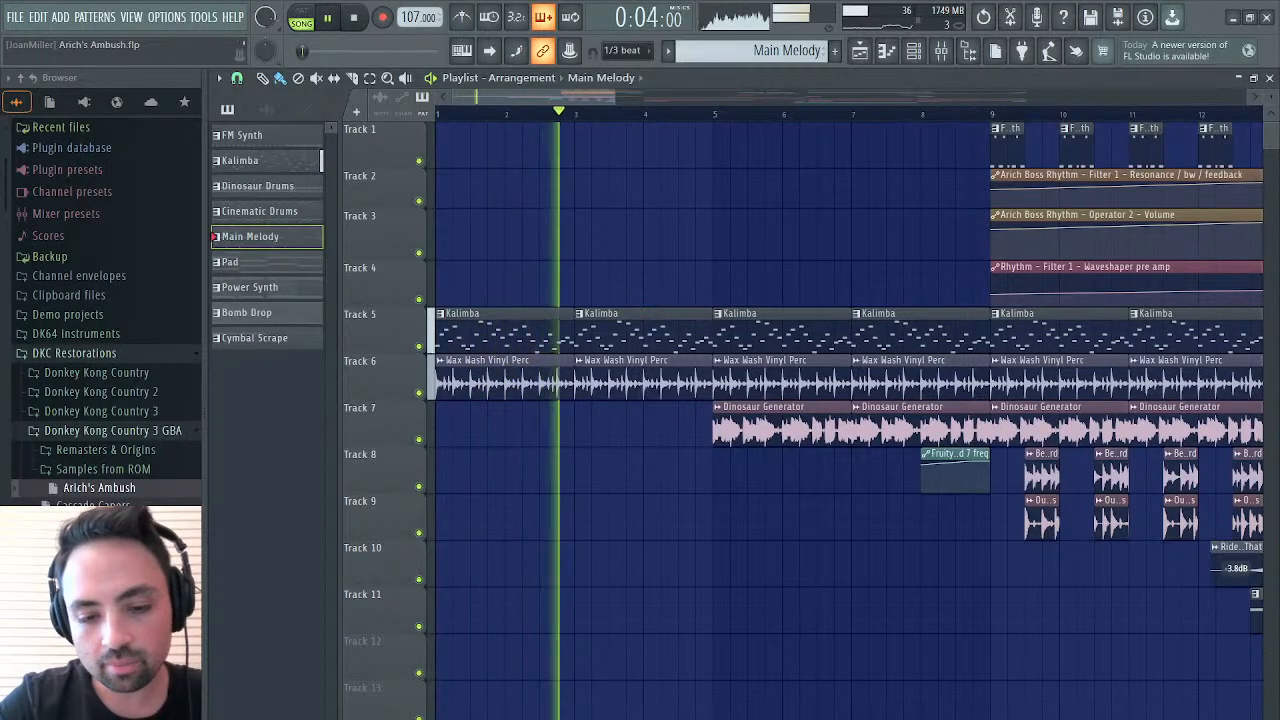
key(space)
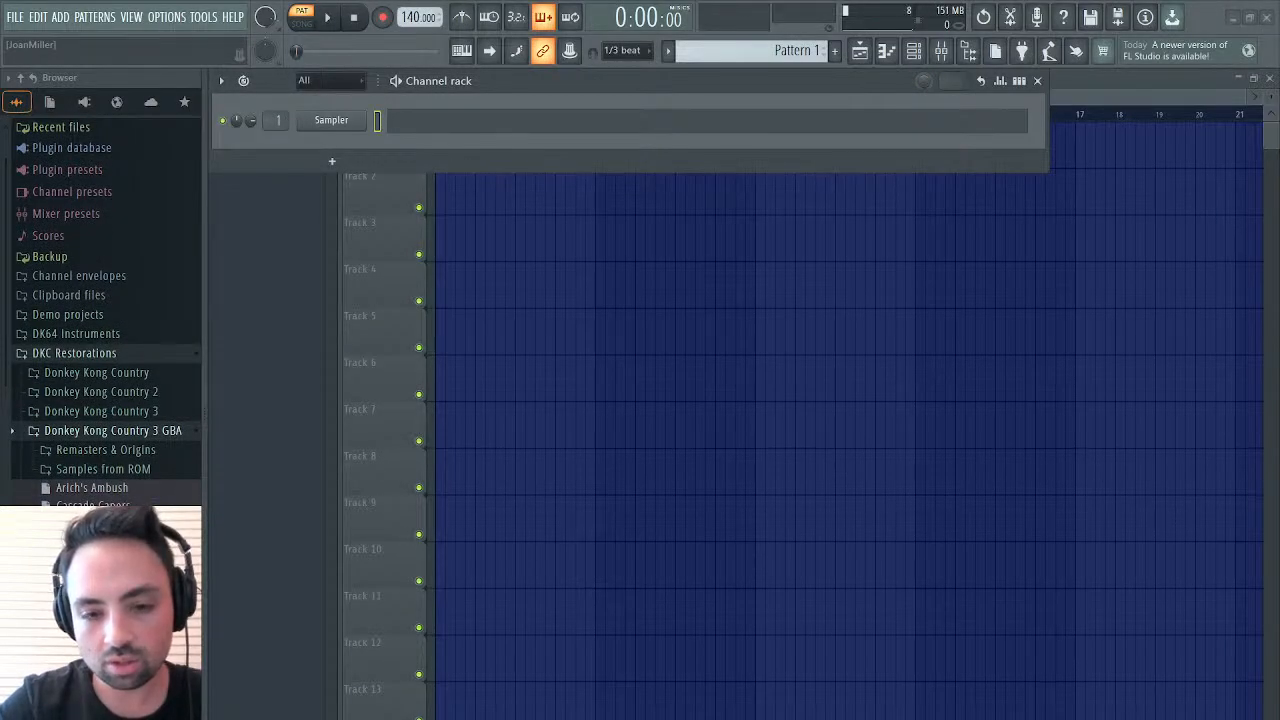
Test playback in the empty project and in the reloaded Arich's Ambush project
key(space)
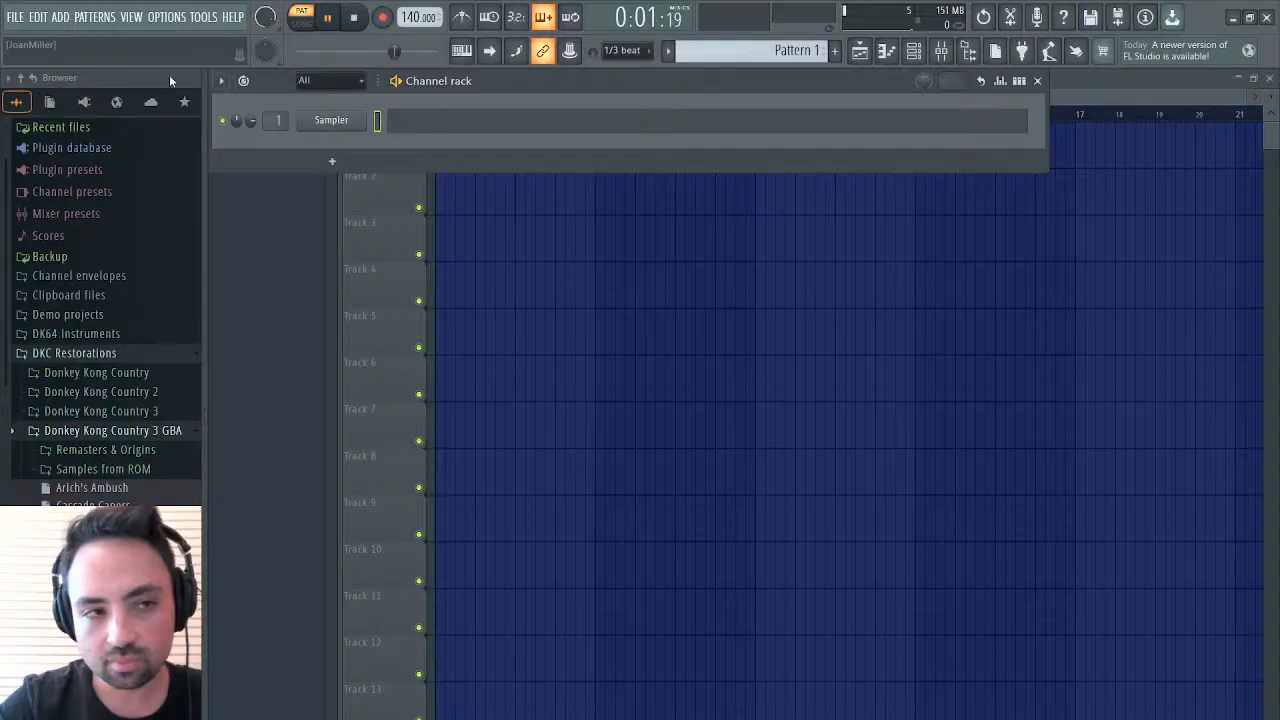
key(space)
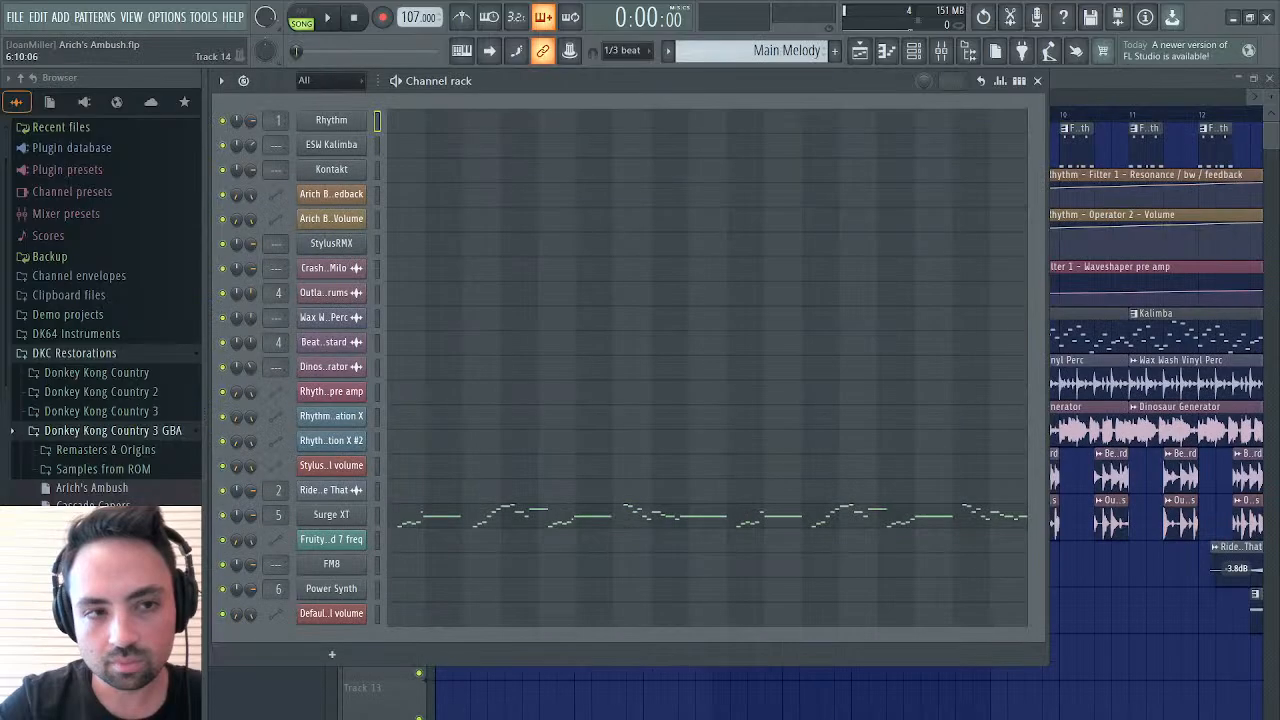
key(space)
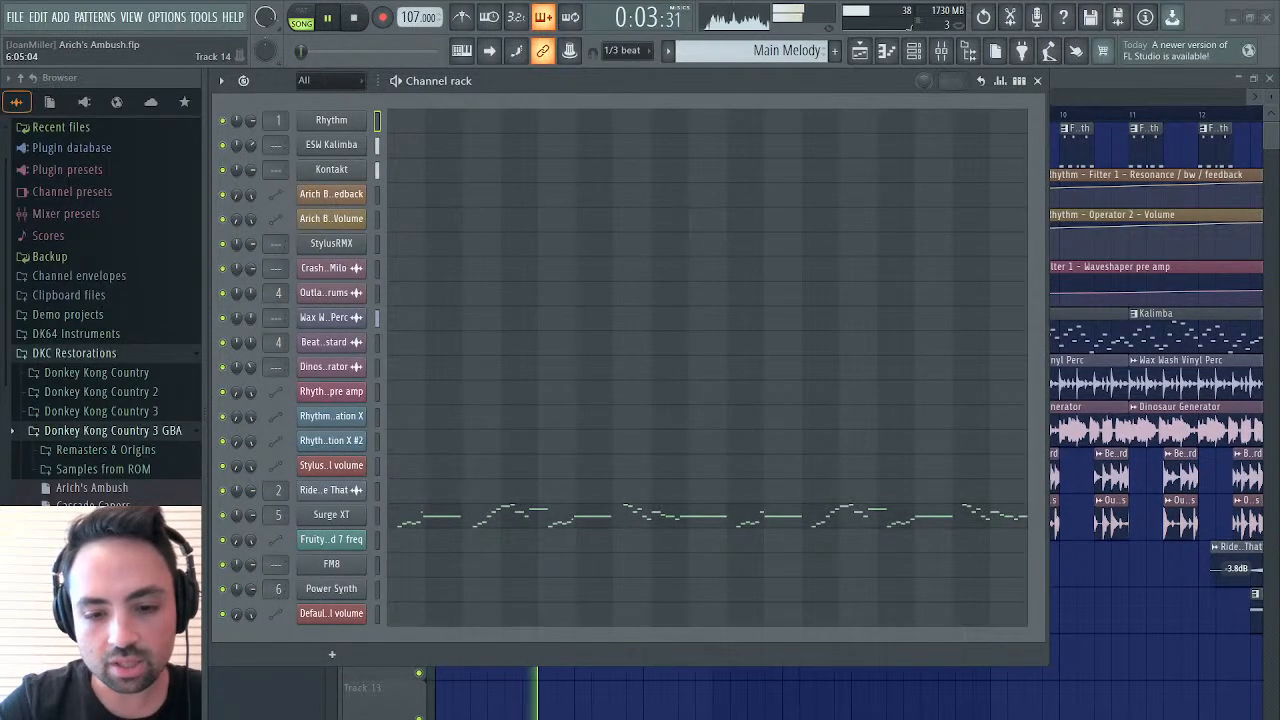
key(space)
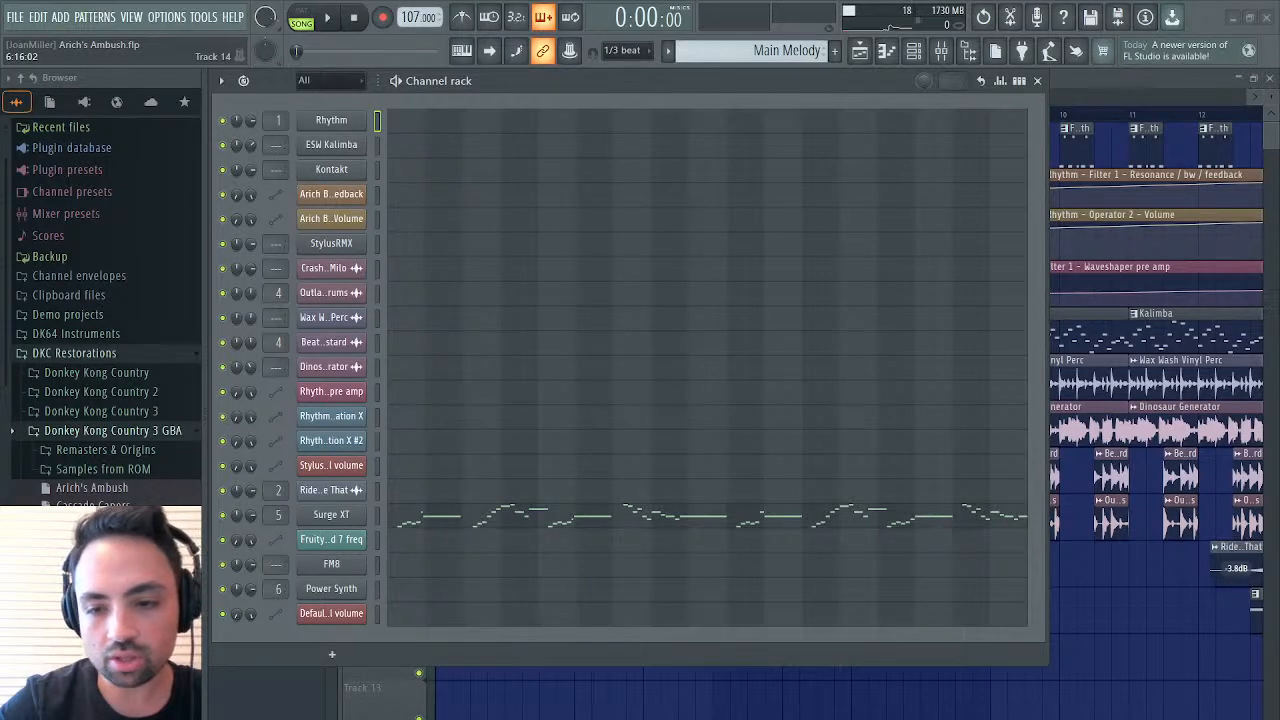
Play the full song from the beginning and follow the arrangement in the playlist through to its last bars
key(F5)
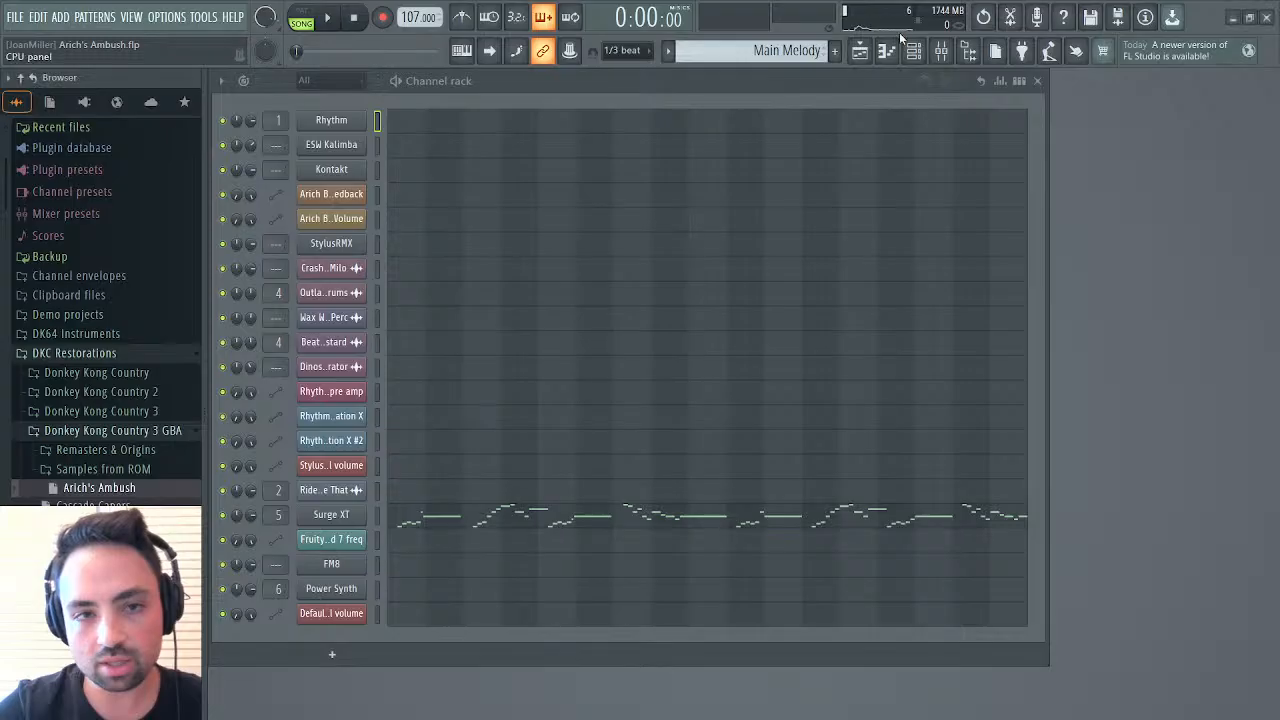
key(space)
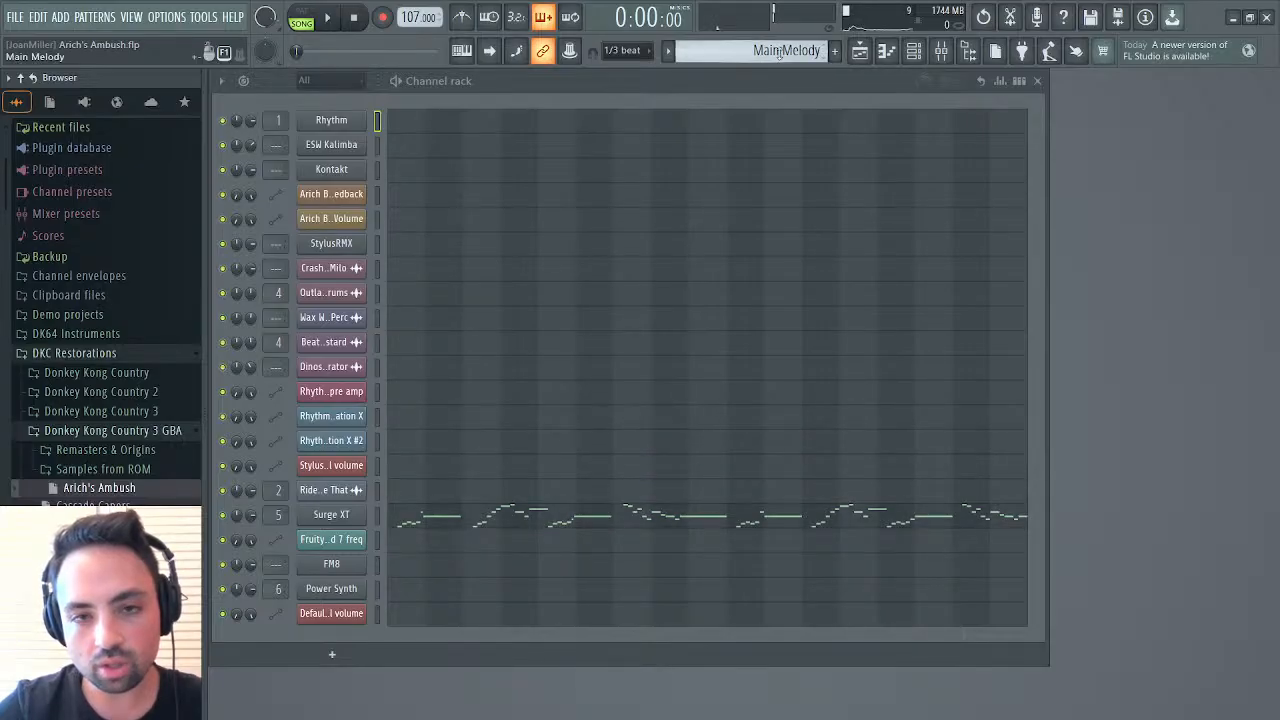
click(866, 59)
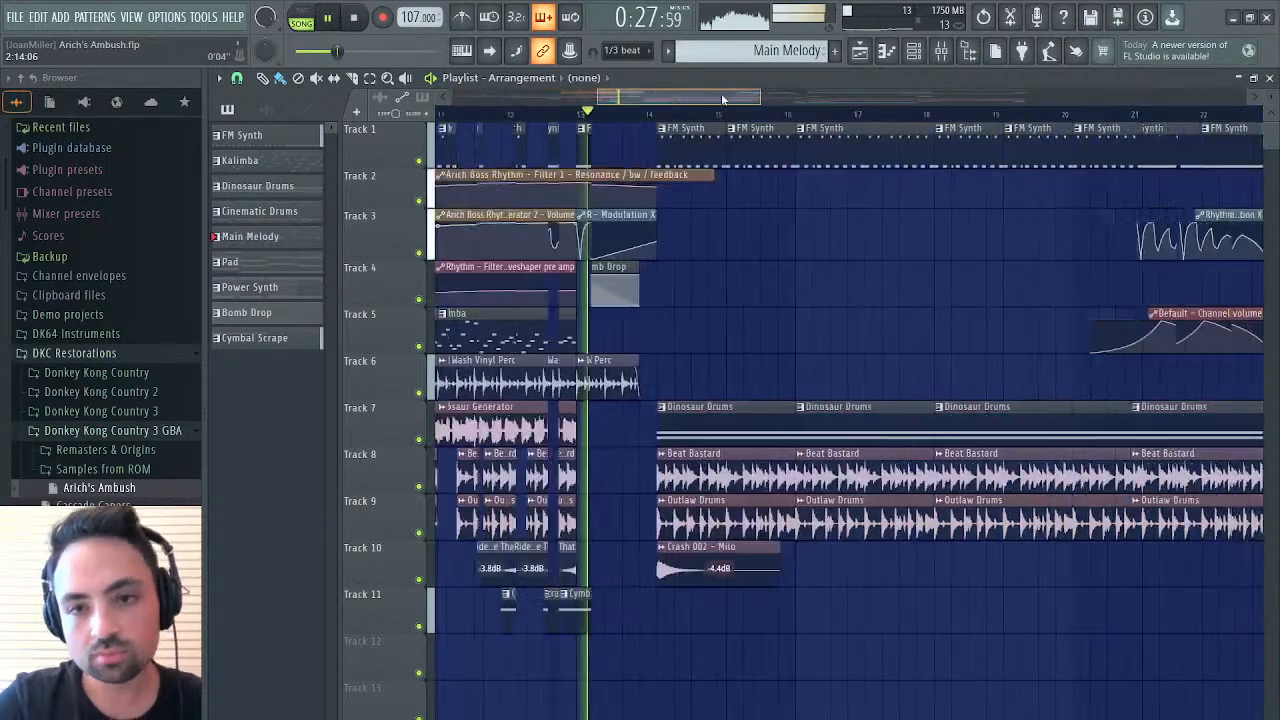
drag(715, 99, 693, 97)
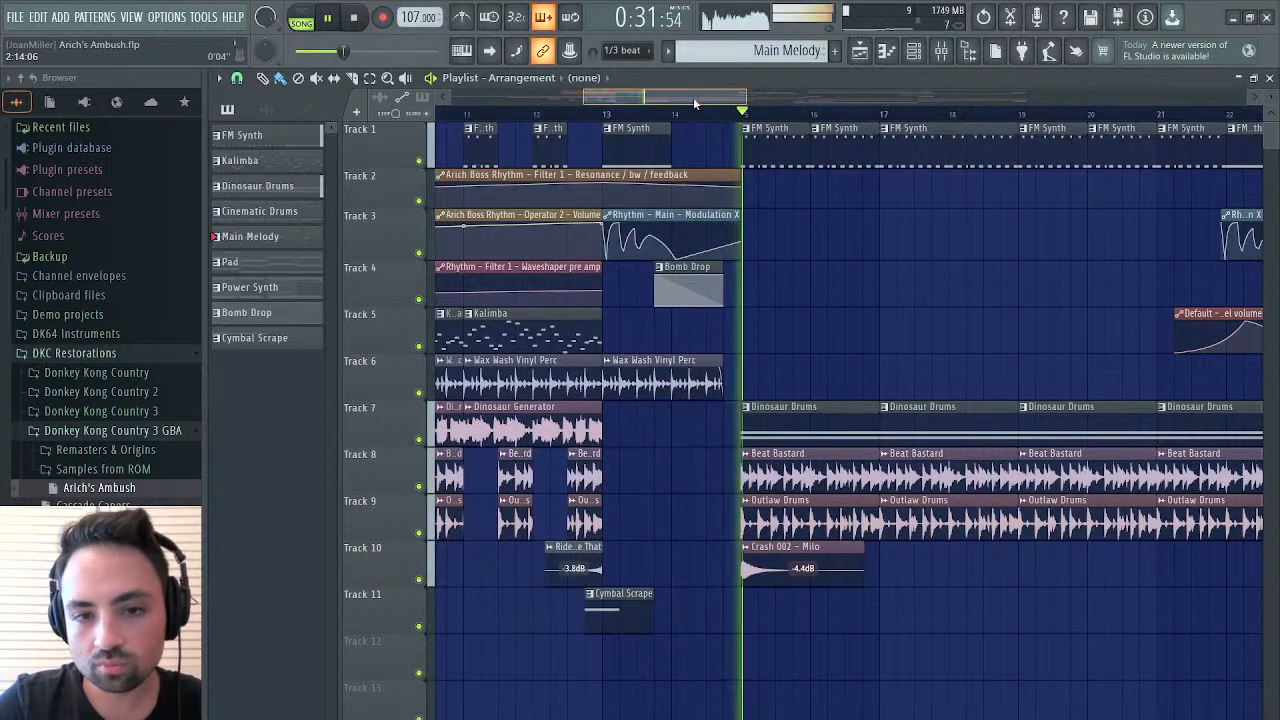
drag(723, 95, 751, 89)
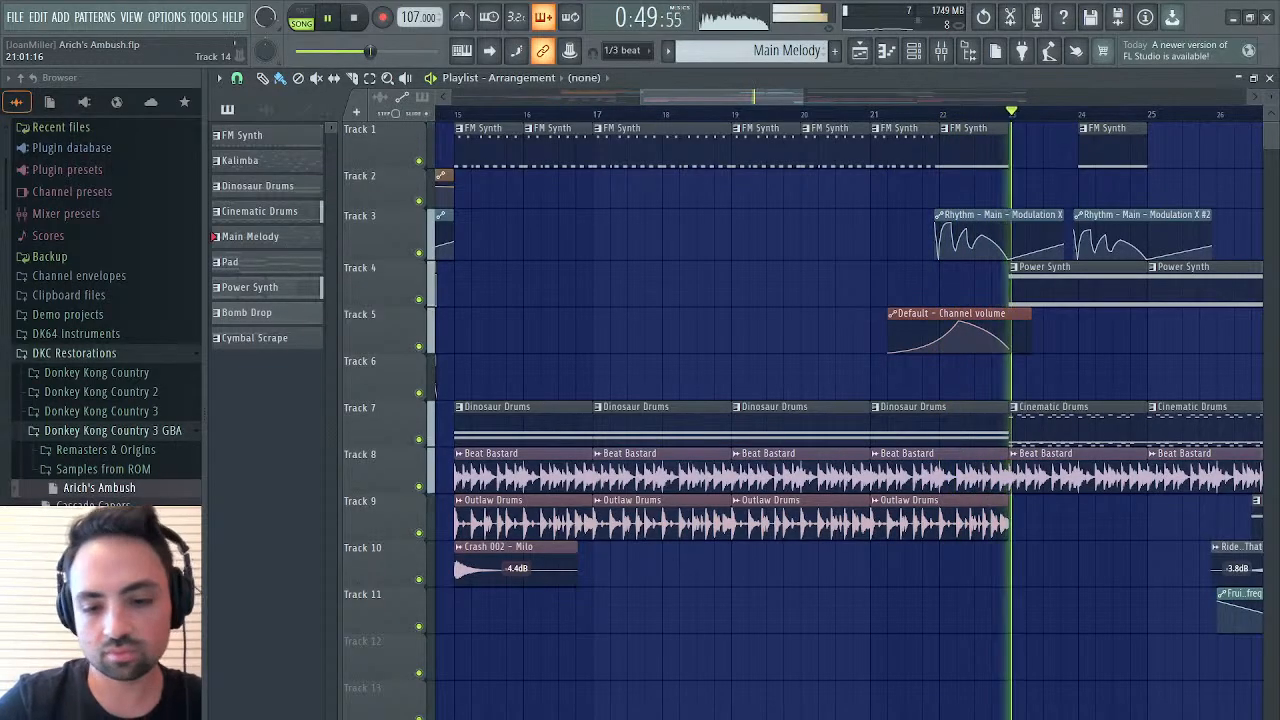
drag(736, 80, 846, 62)
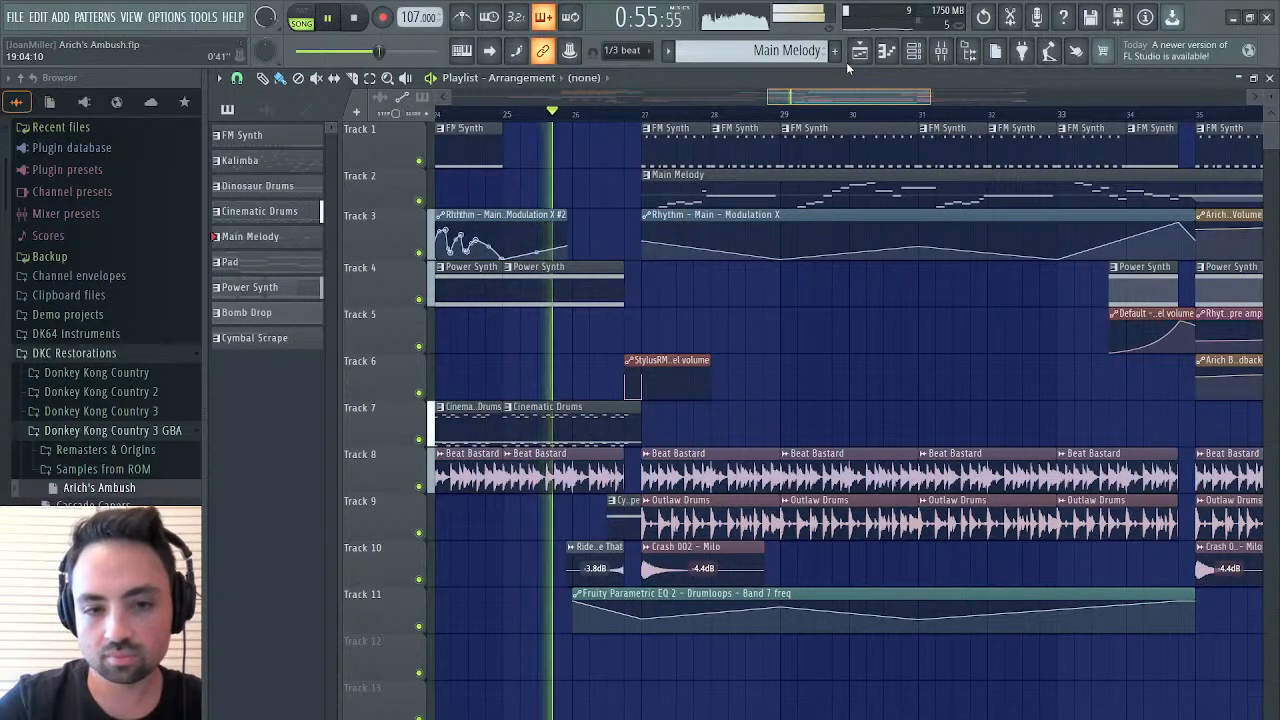
mouse_move(846, 62)
mouse_down()
mouse_move(884, 58)
mouse_move(848, 61)
mouse_up()
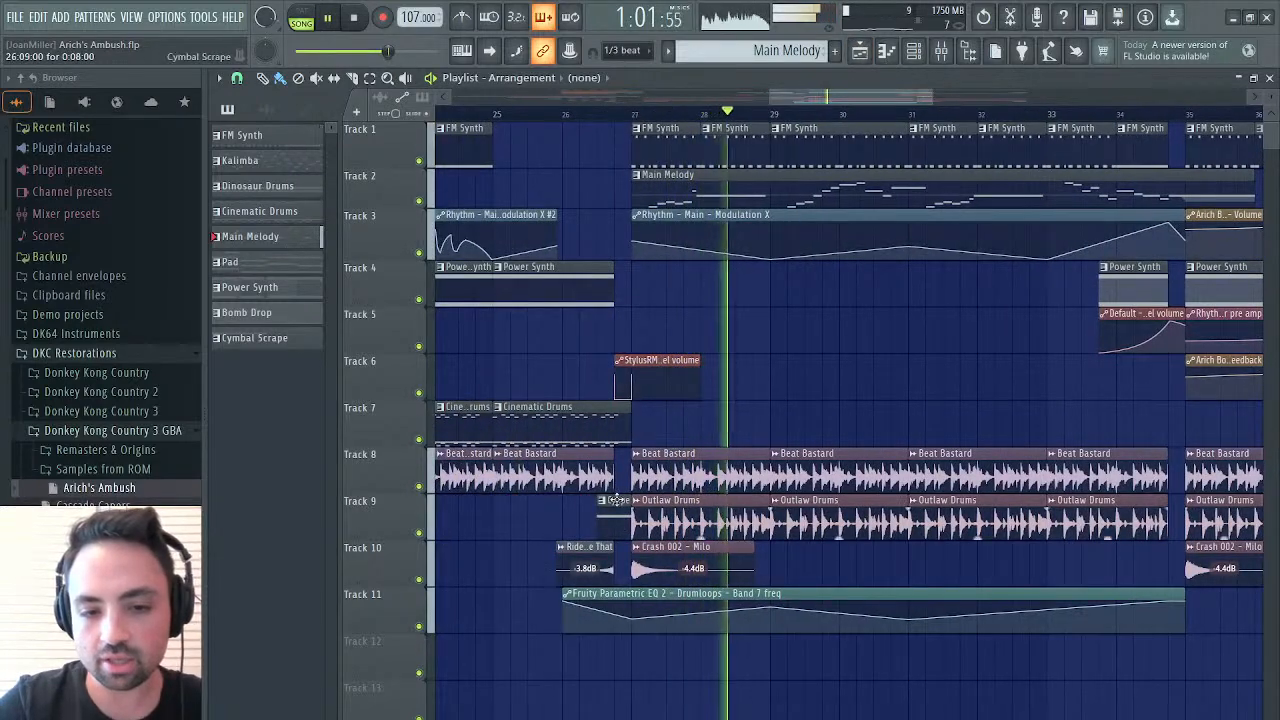
mouse_move(843, 97)
mouse_down()
mouse_move(970, 80)
mouse_move(823, 98)
mouse_up()
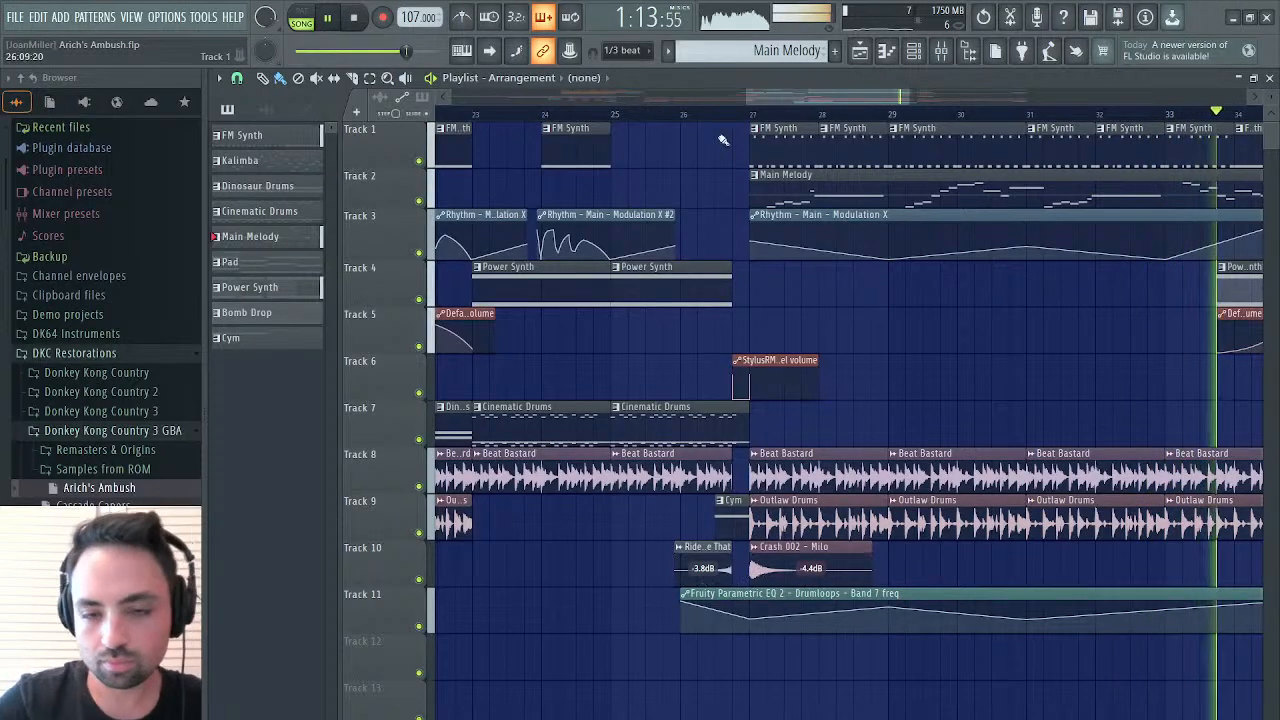
drag(780, 100, 928, 58)
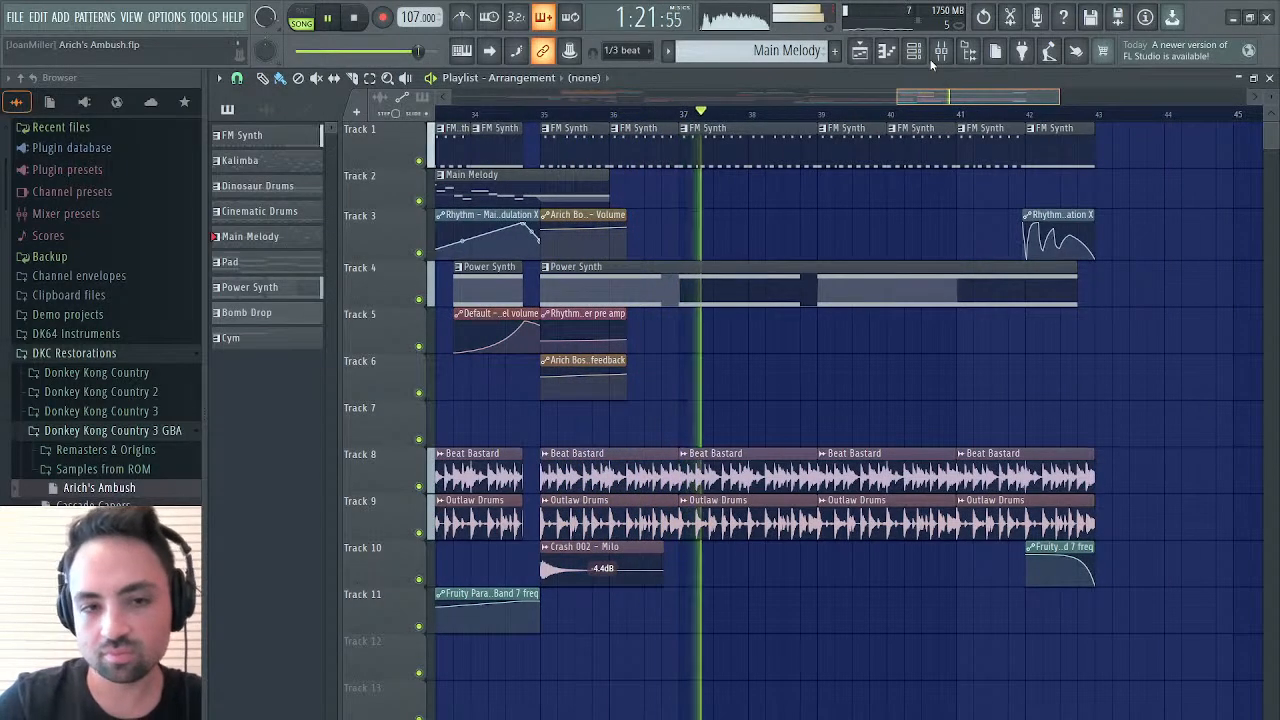
drag(930, 59, 963, 54)
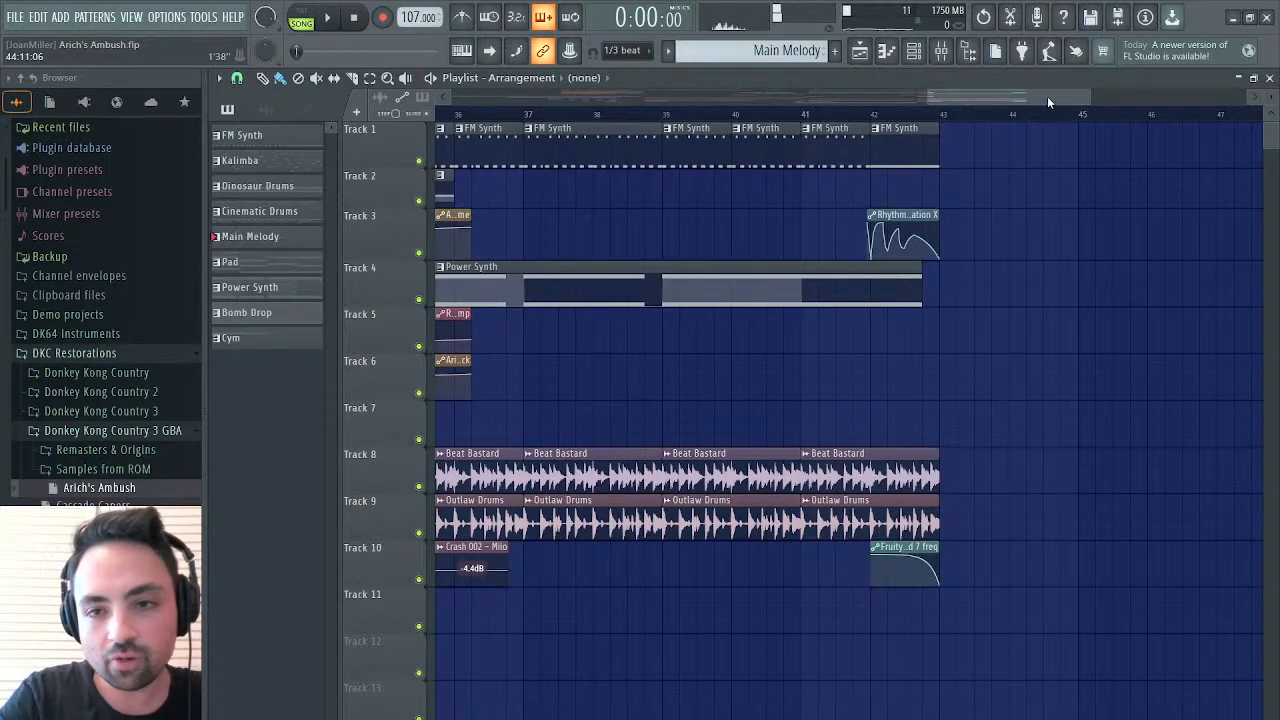
Audition the Cym pattern from its Track 9 clip on its own and play the song from bar 26
drag(1047, 97, 846, 320)
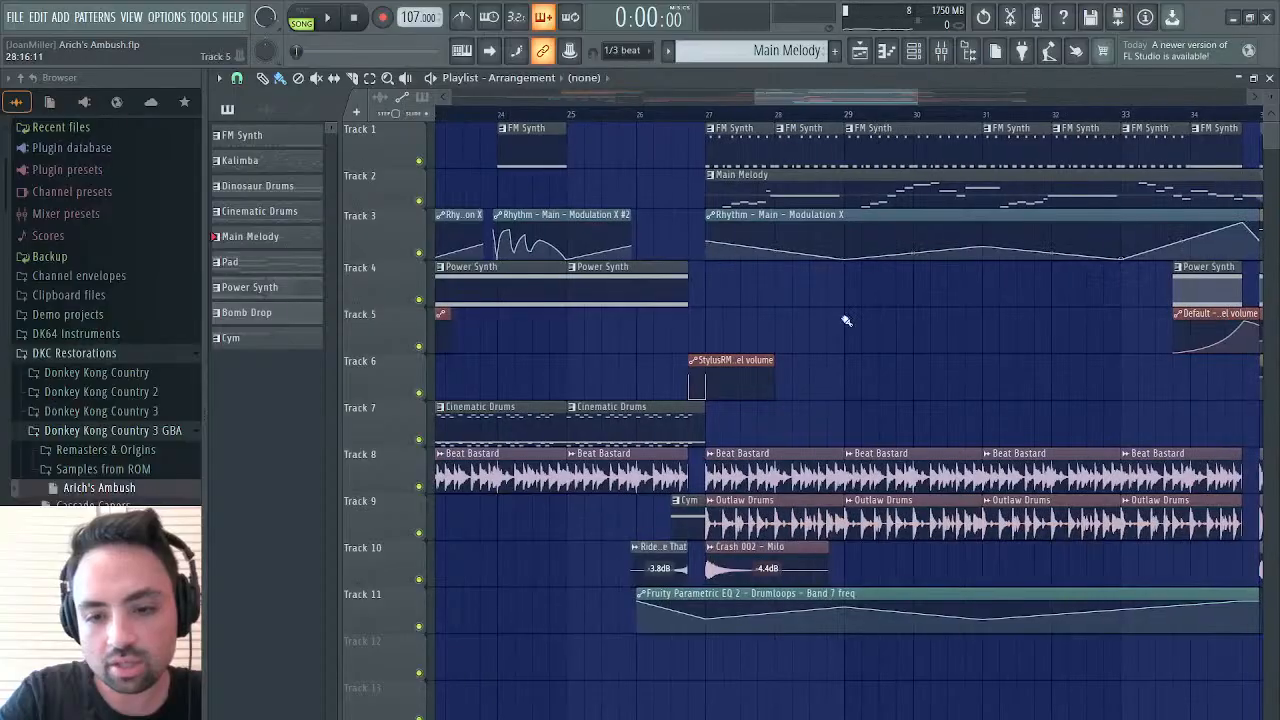
click(690, 527)
key(l)
key(space)
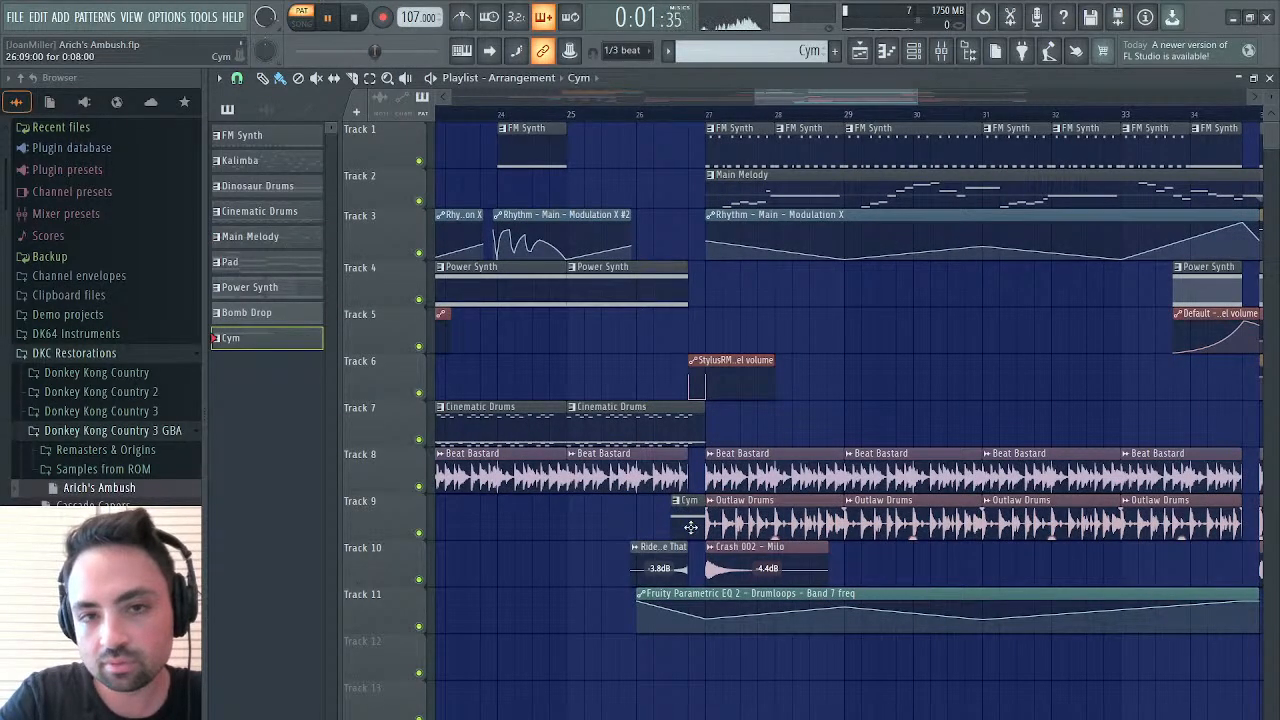
click(634, 114)
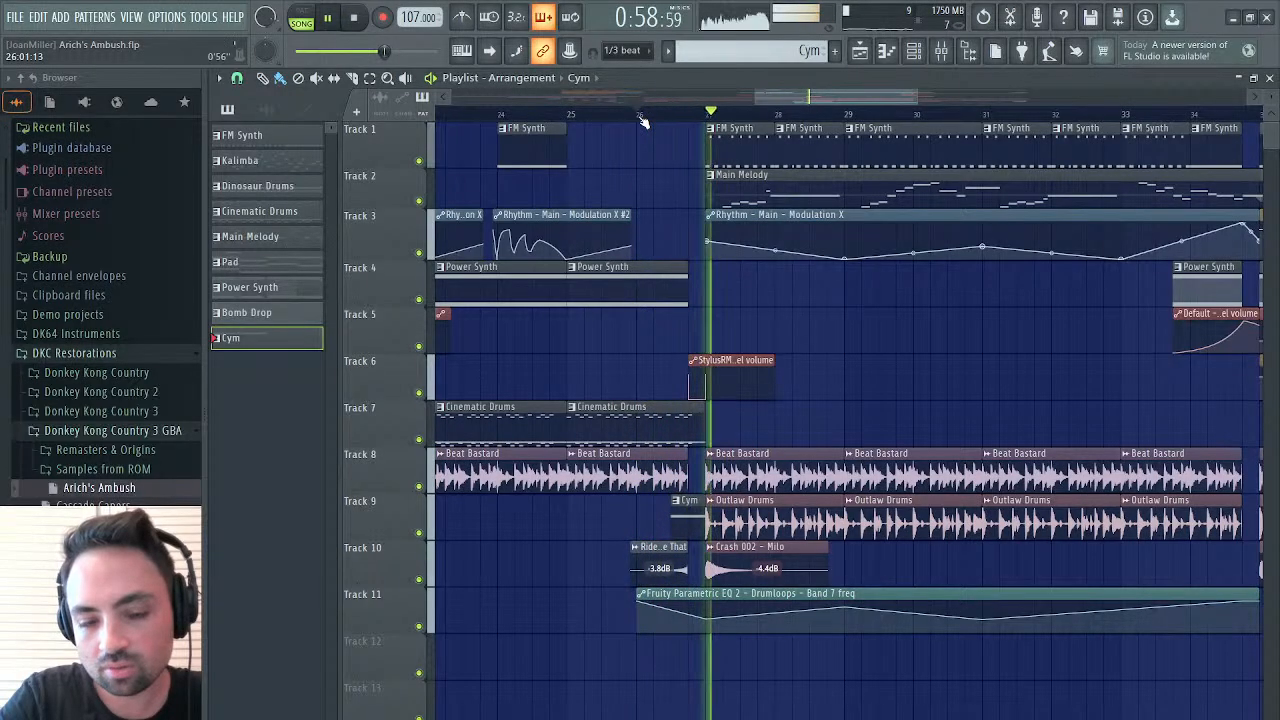
key(space)
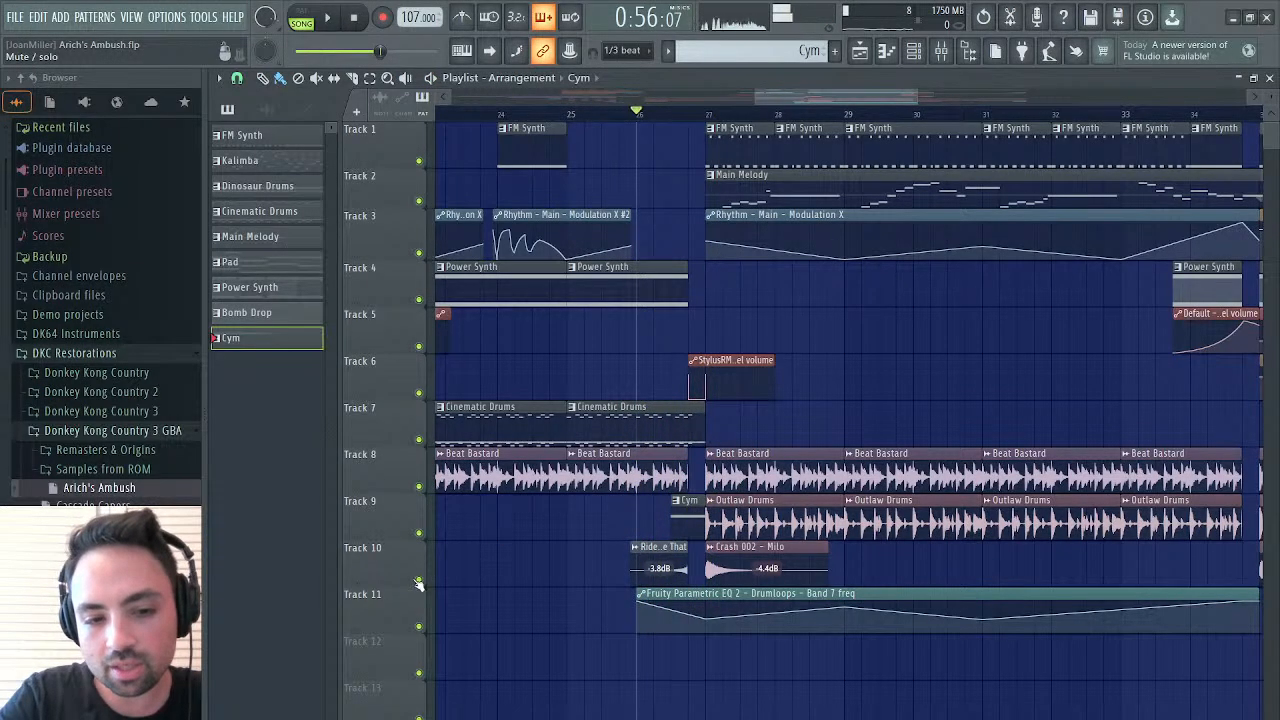
Solo Tracks 9 and 10, listen to the cymbal transition from bar 26, and restore all tracks
right_click(419, 579)
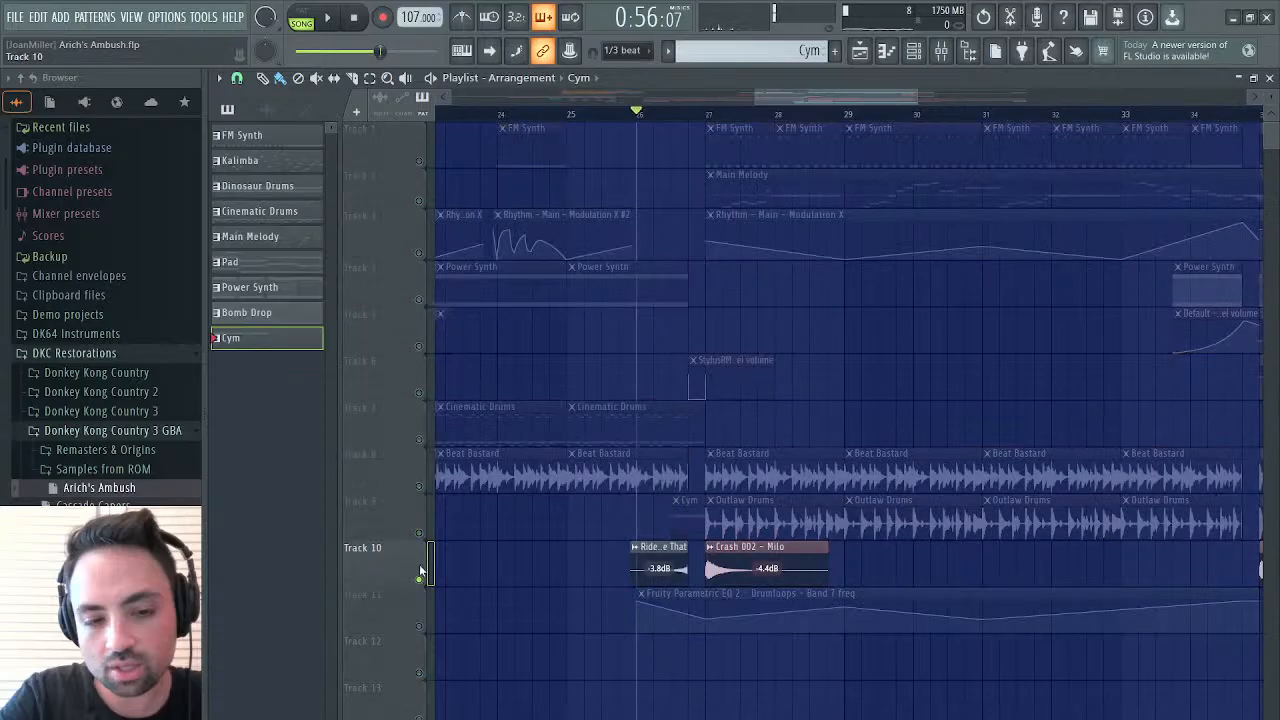
click(419, 533)
key(space)
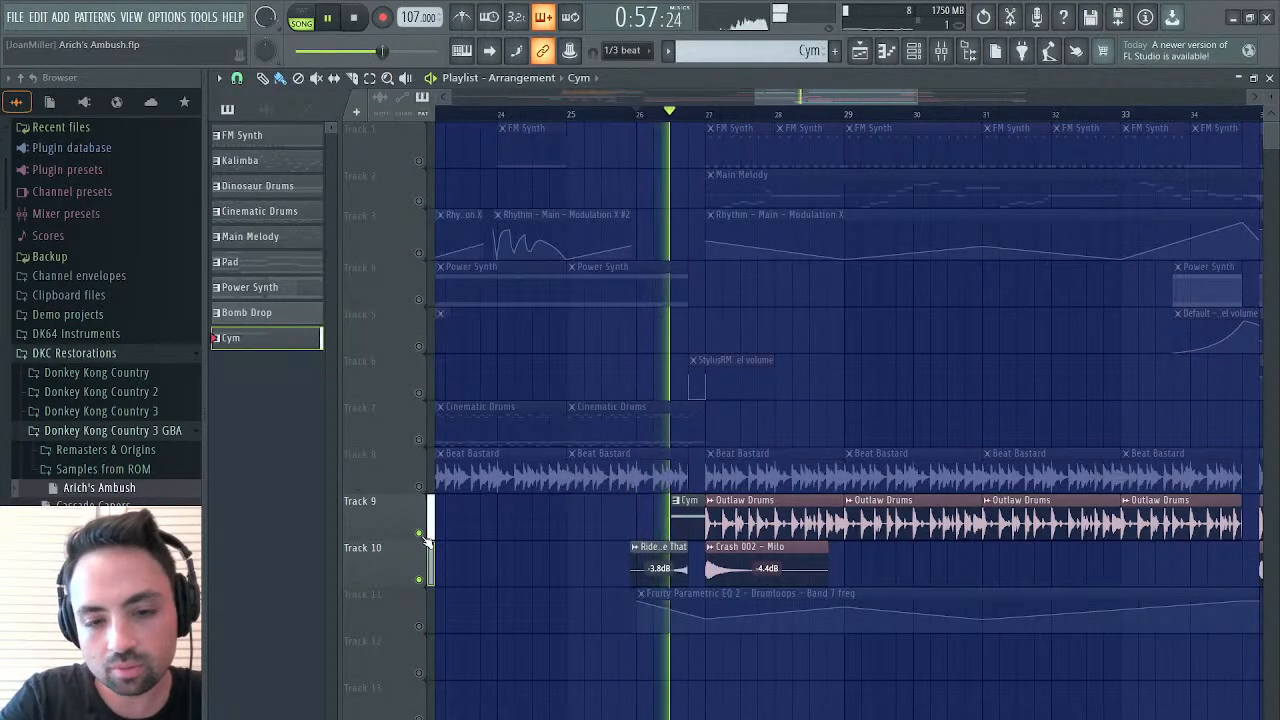
key(space)
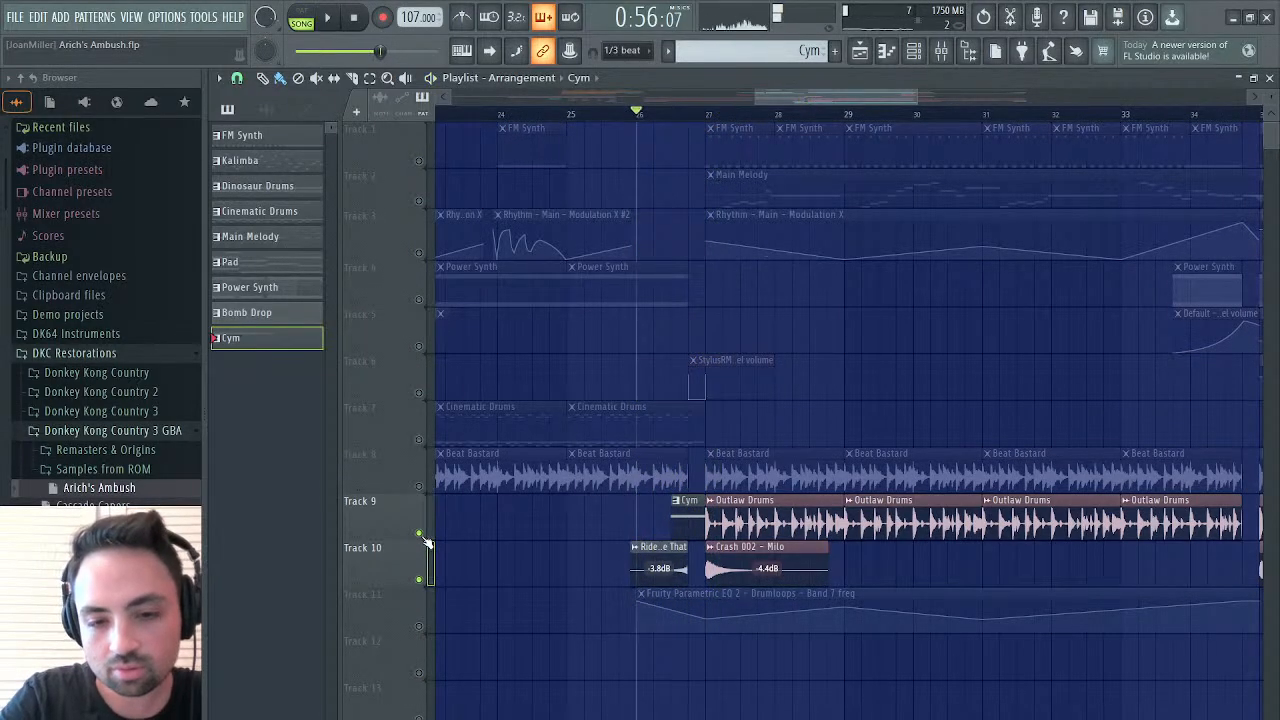
right_click(419, 533)
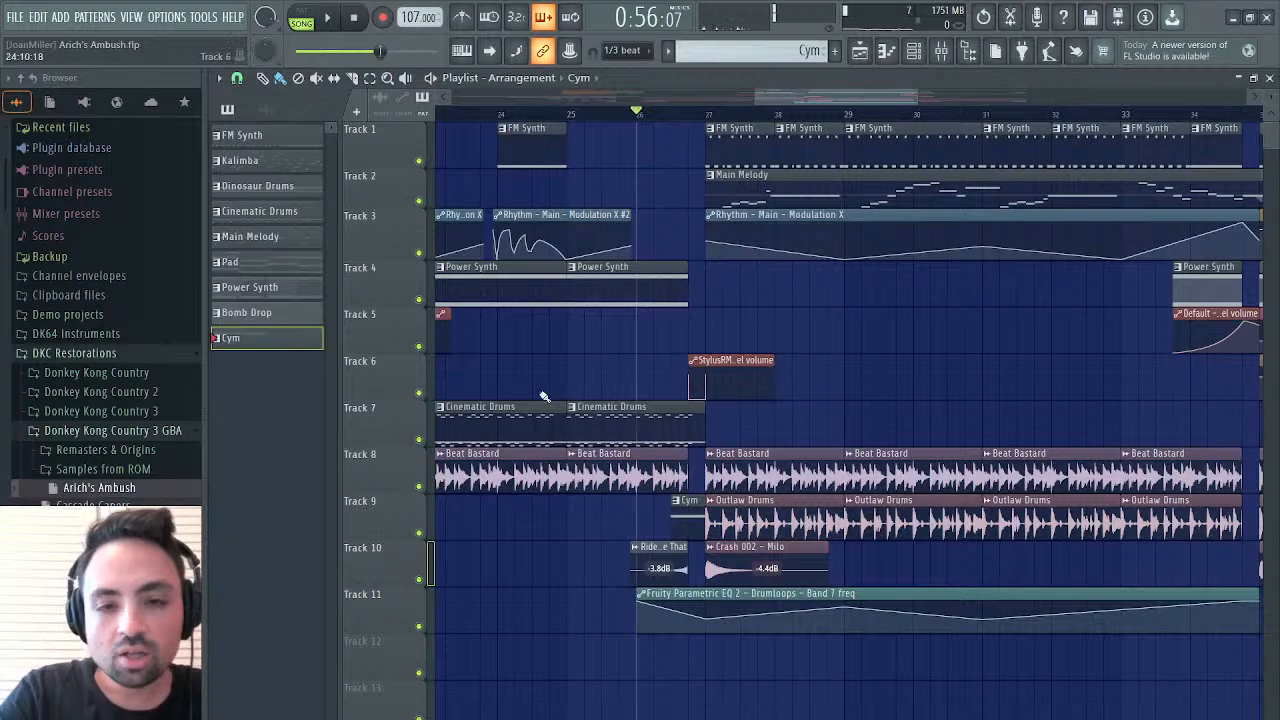
Examine the arrangement's final section, placing the playhead at bars 42, 41 and 39 in turn
drag(844, 98, 1029, 96)
click(764, 111)
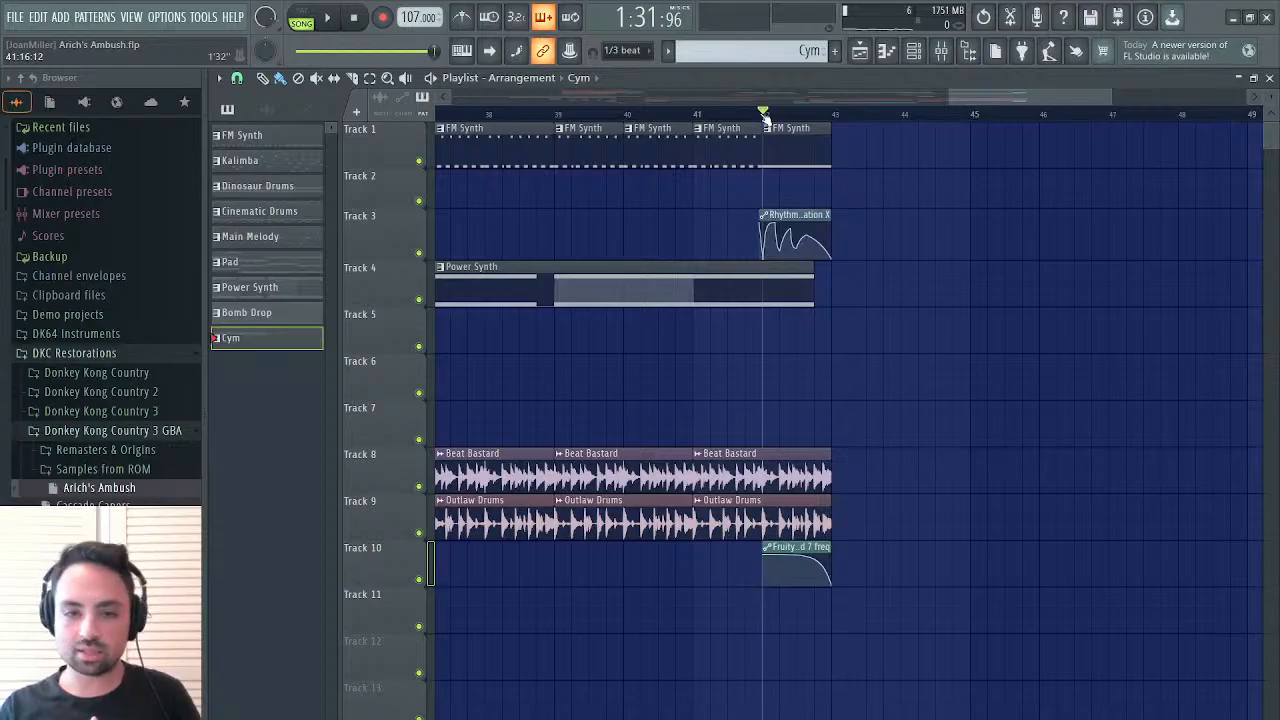
click(695, 111)
click(555, 111)
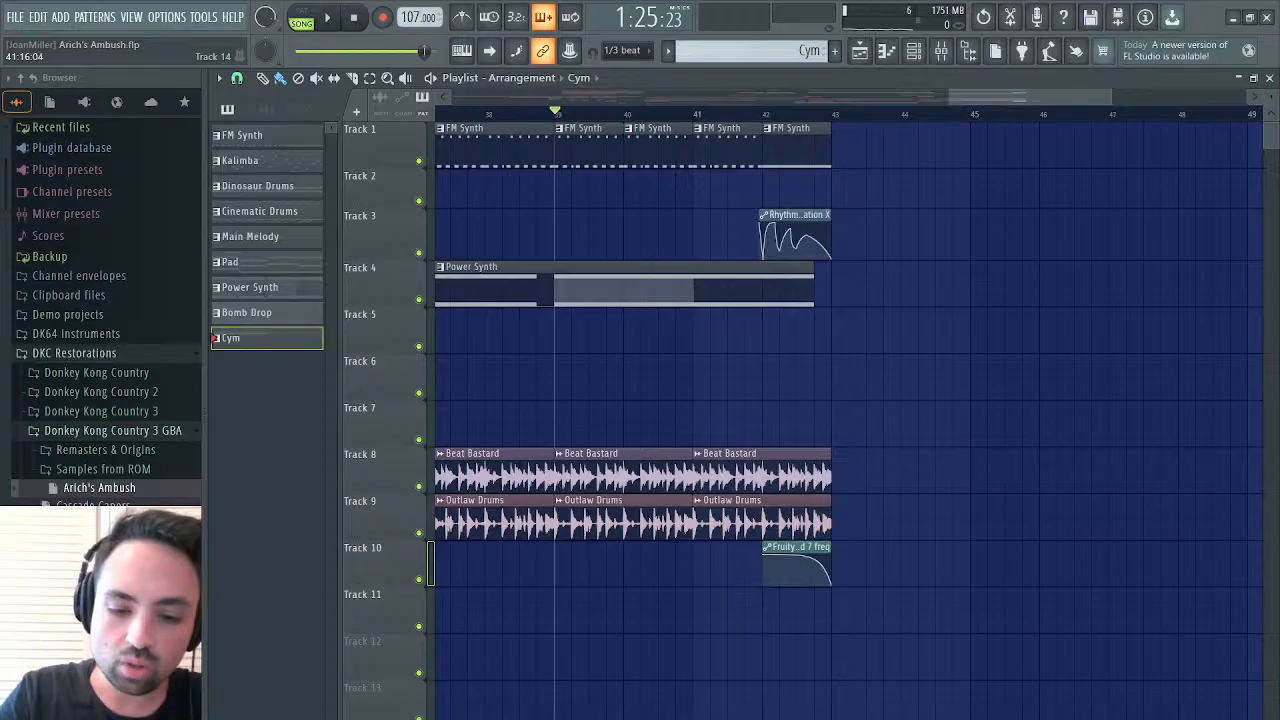
scroll(957, 95, right, 2)
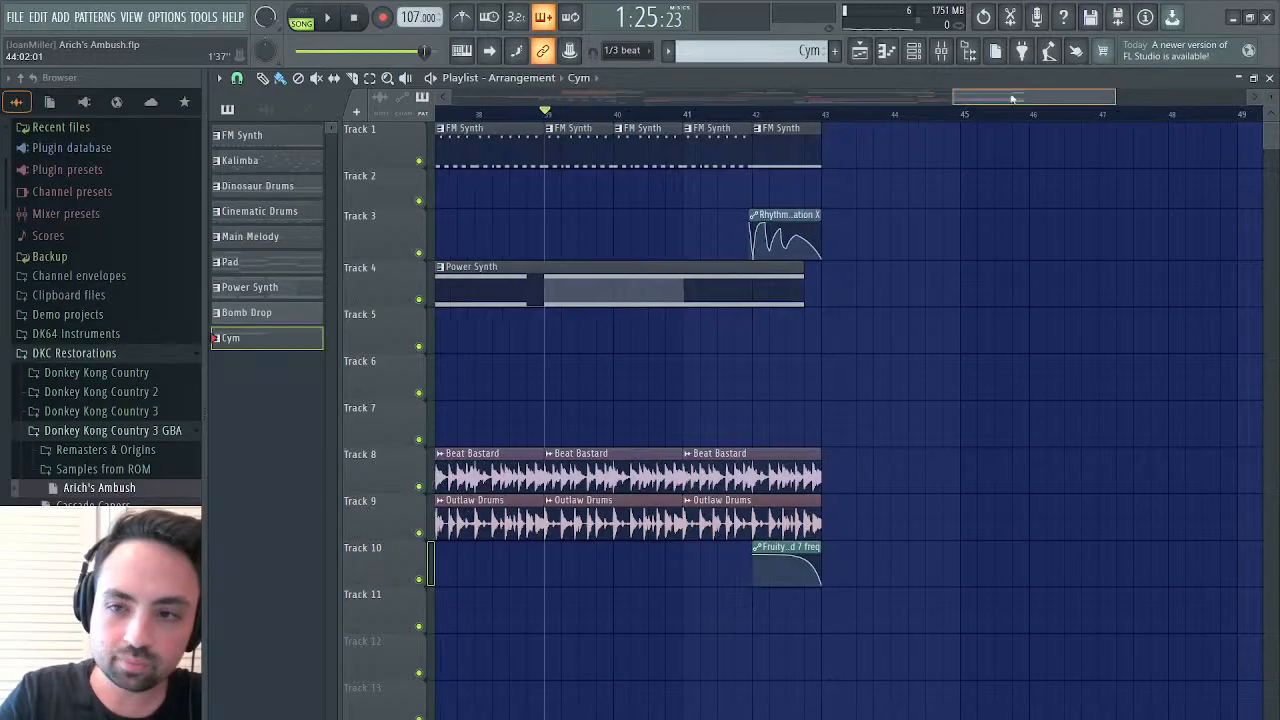
scroll(937, 94, left, 5)
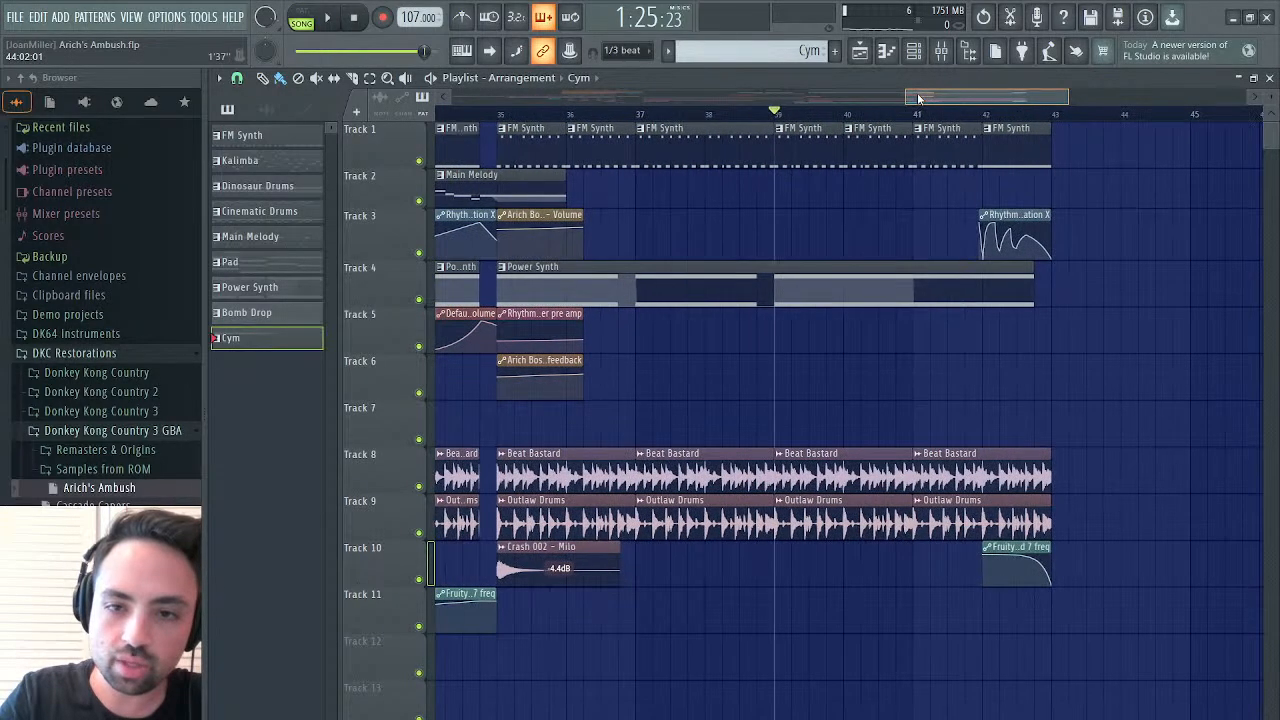
Listen to the transition into bar 35 from the start of the short Power Synth clip just before bar 34
drag(922, 97, 874, 82)
click(643, 112)
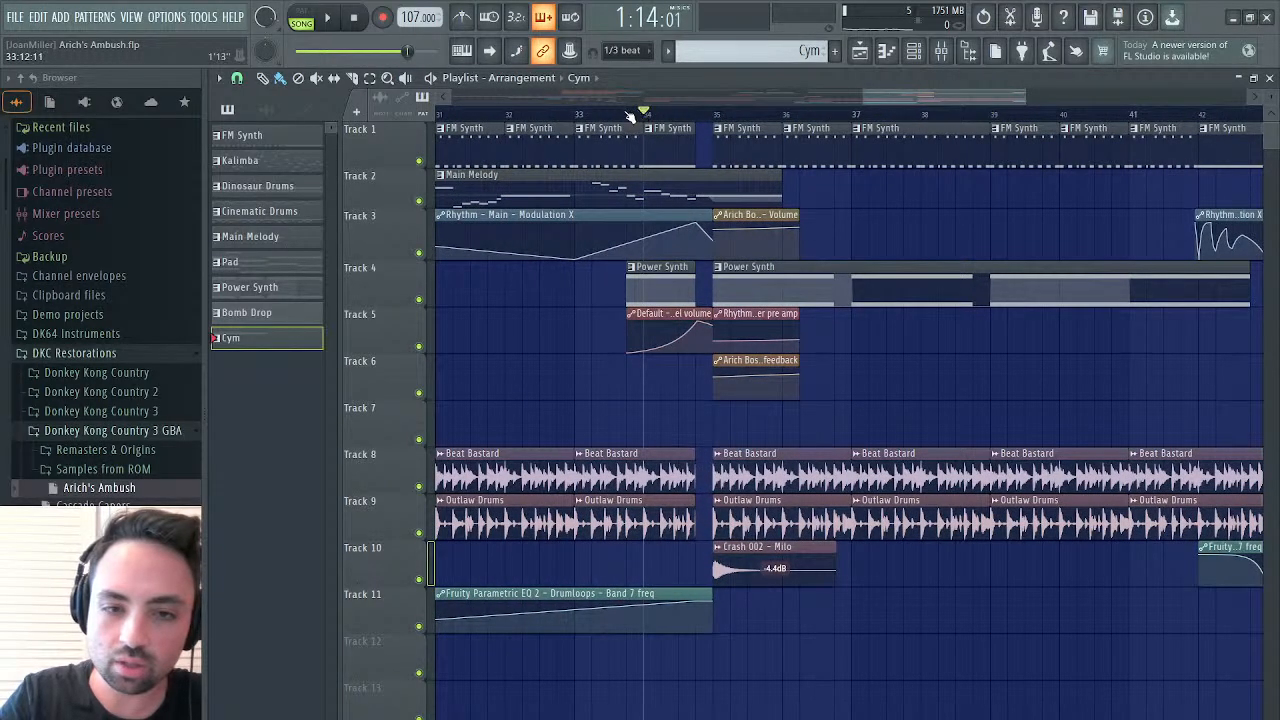
click(626, 112)
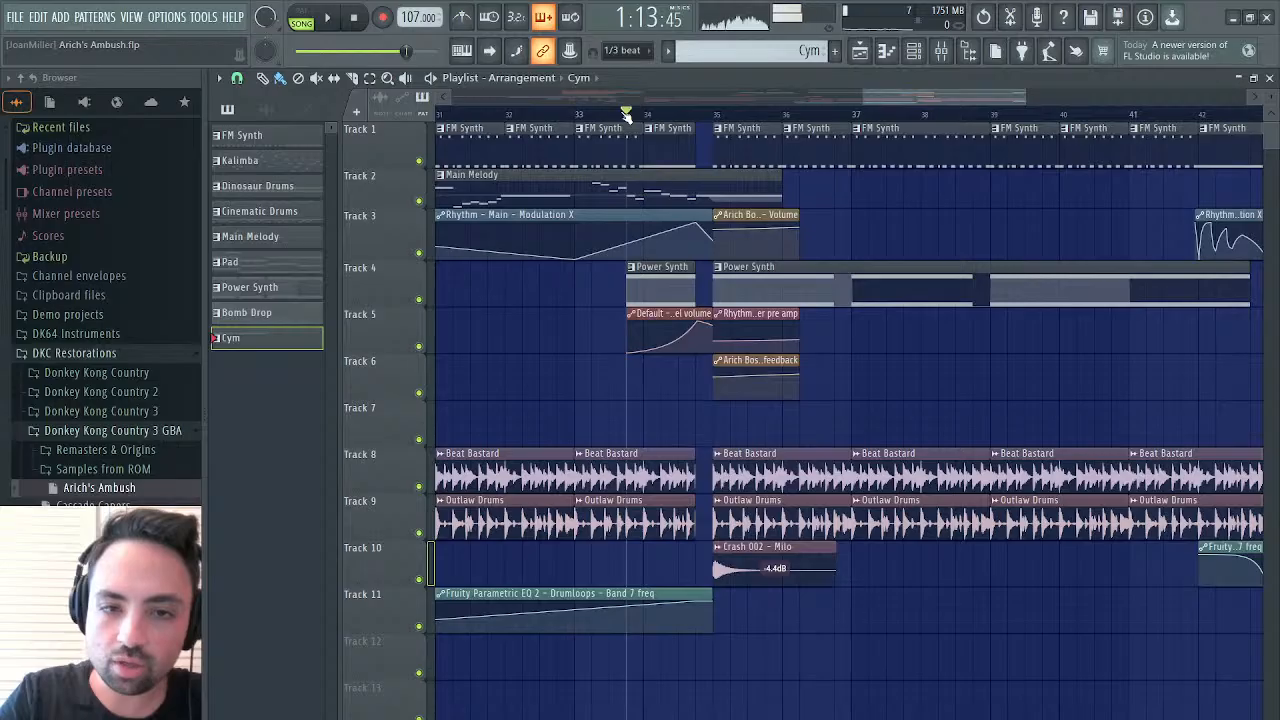
key(space)
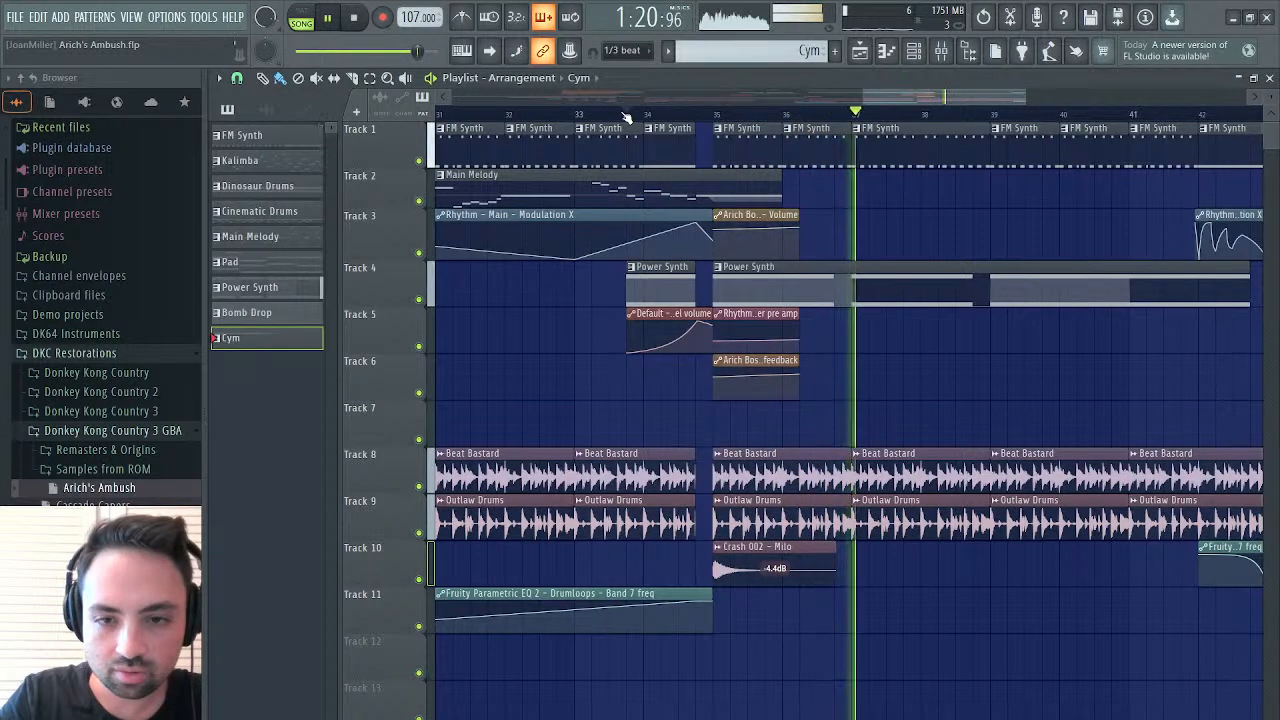
key(space)
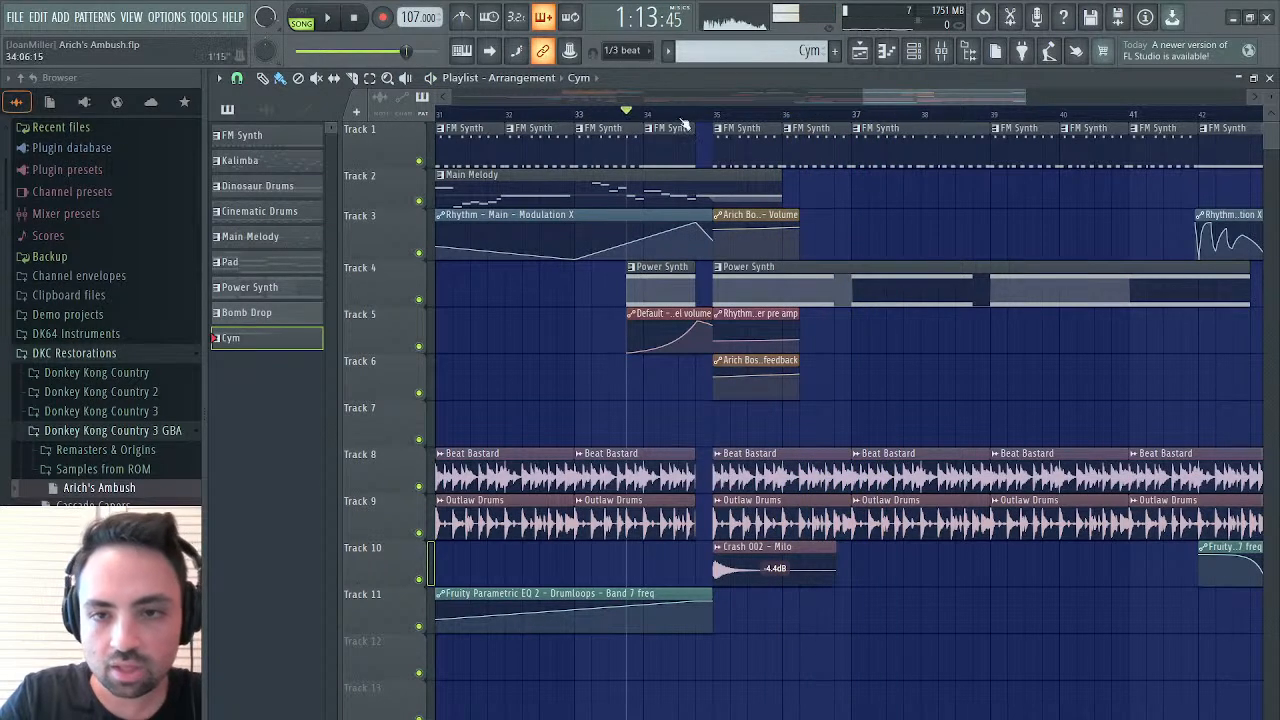
Listen to the song's ending from bar 41 and place the playhead at the end of the arrangement at bar 43
scroll(1075, 88, right, 5)
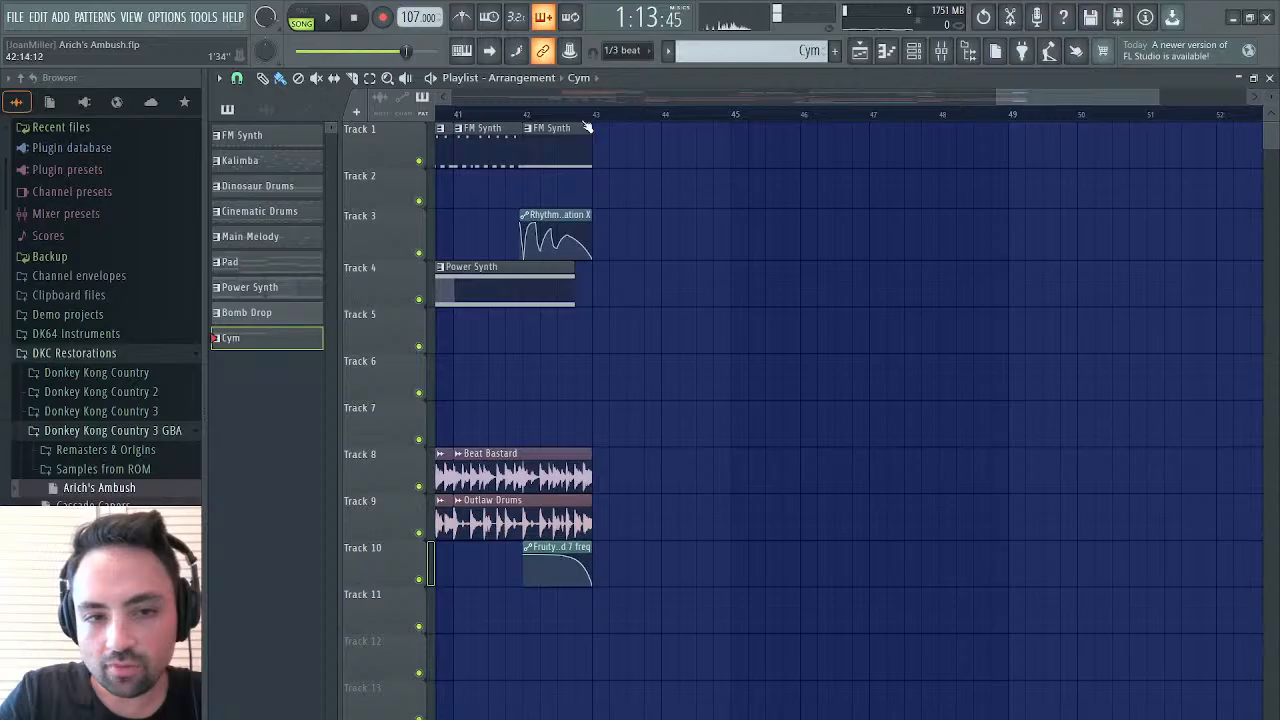
scroll(1047, 110, left, 4)
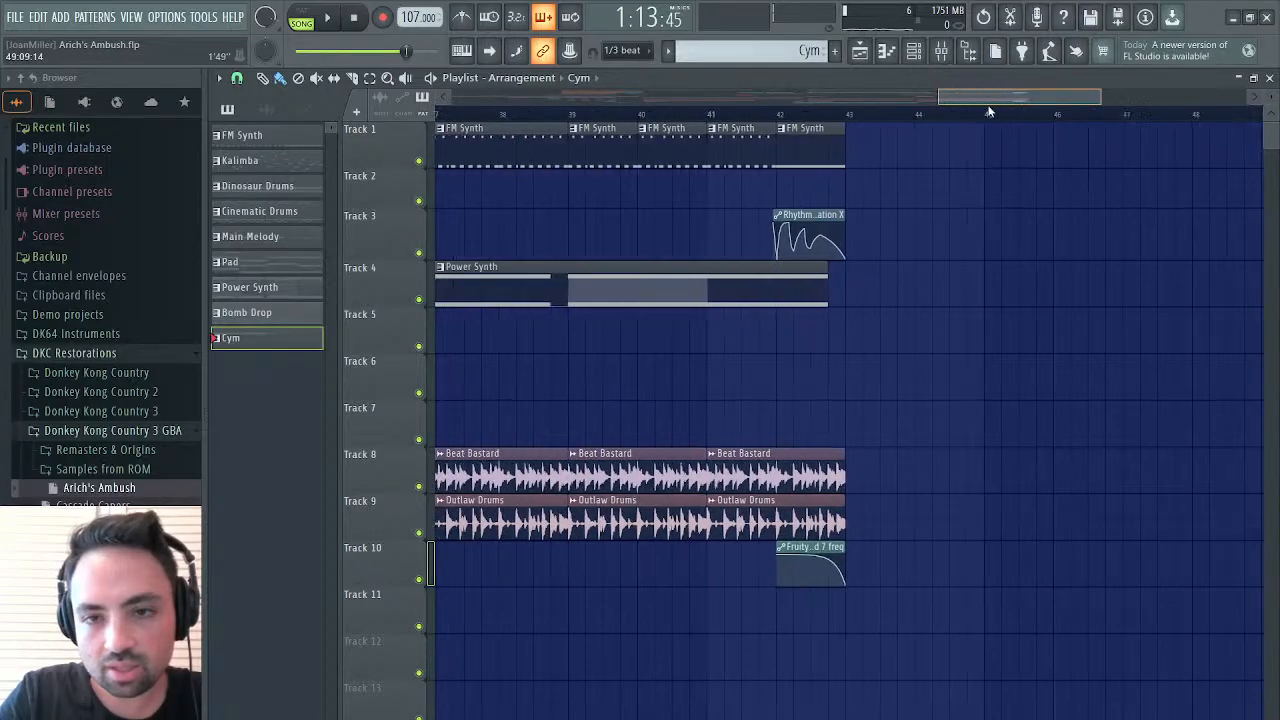
click(749, 116)
key(space)
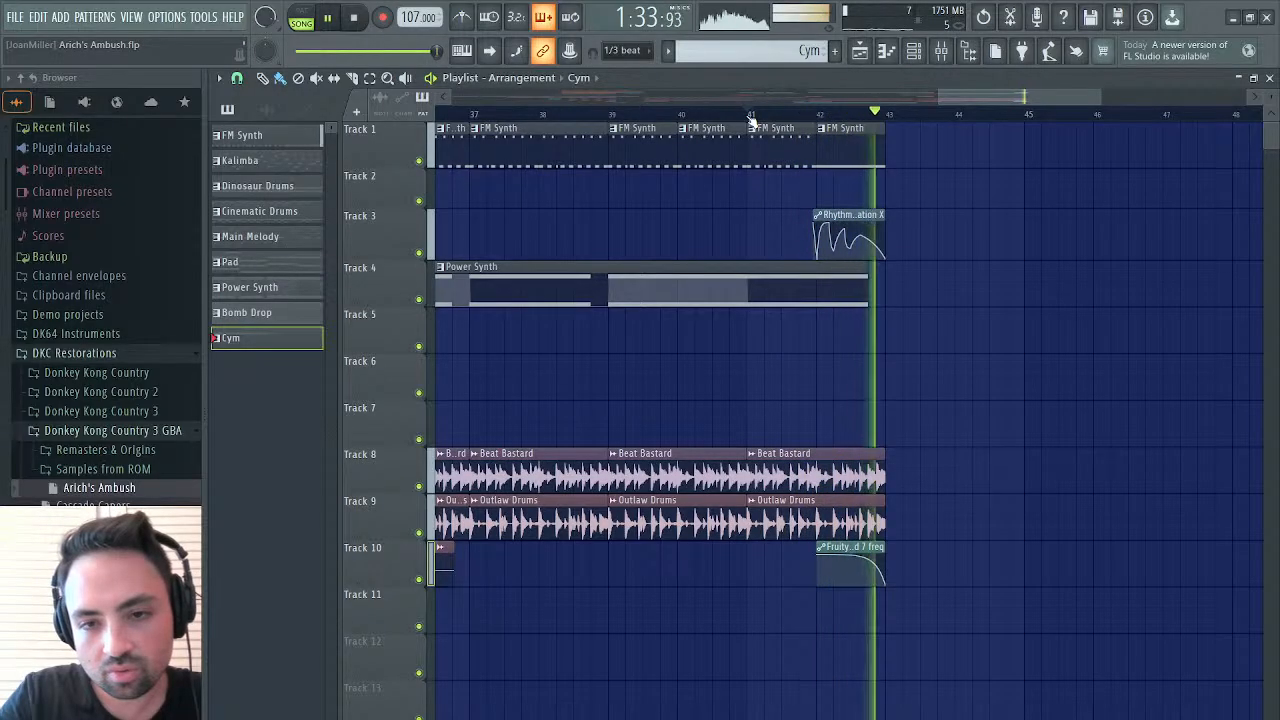
key(space)
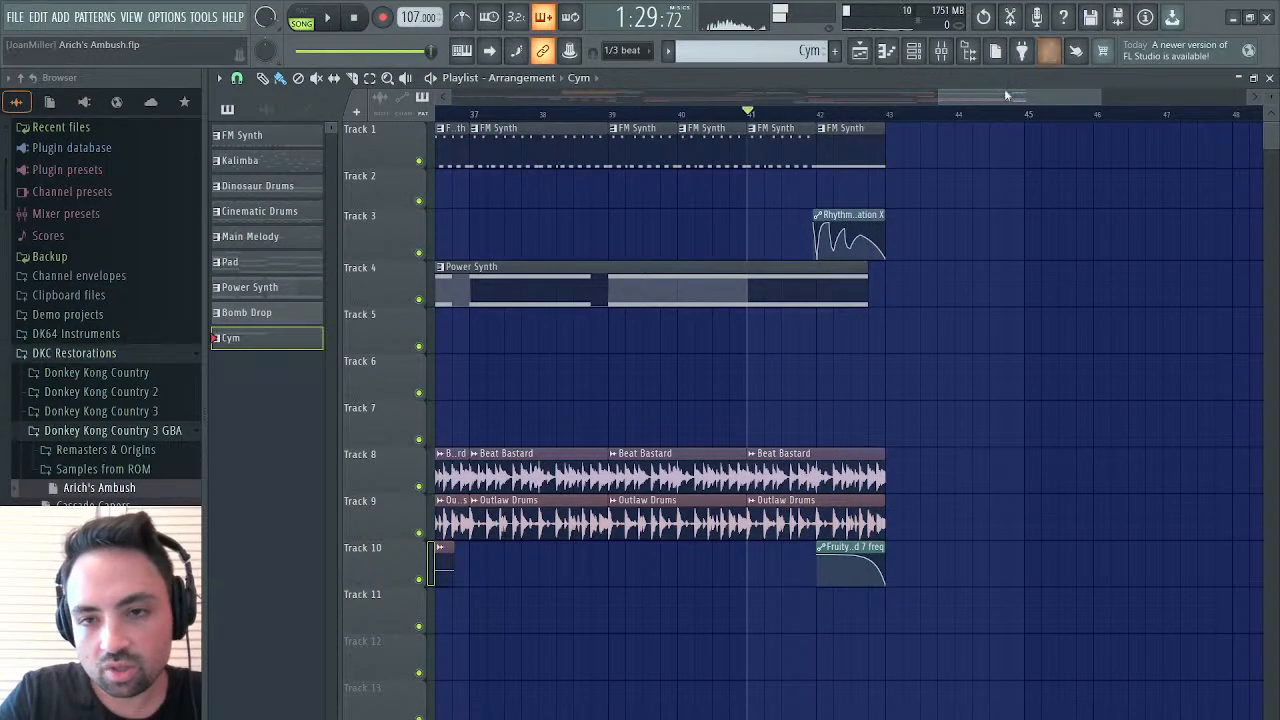
drag(1004, 88, 1036, 87)
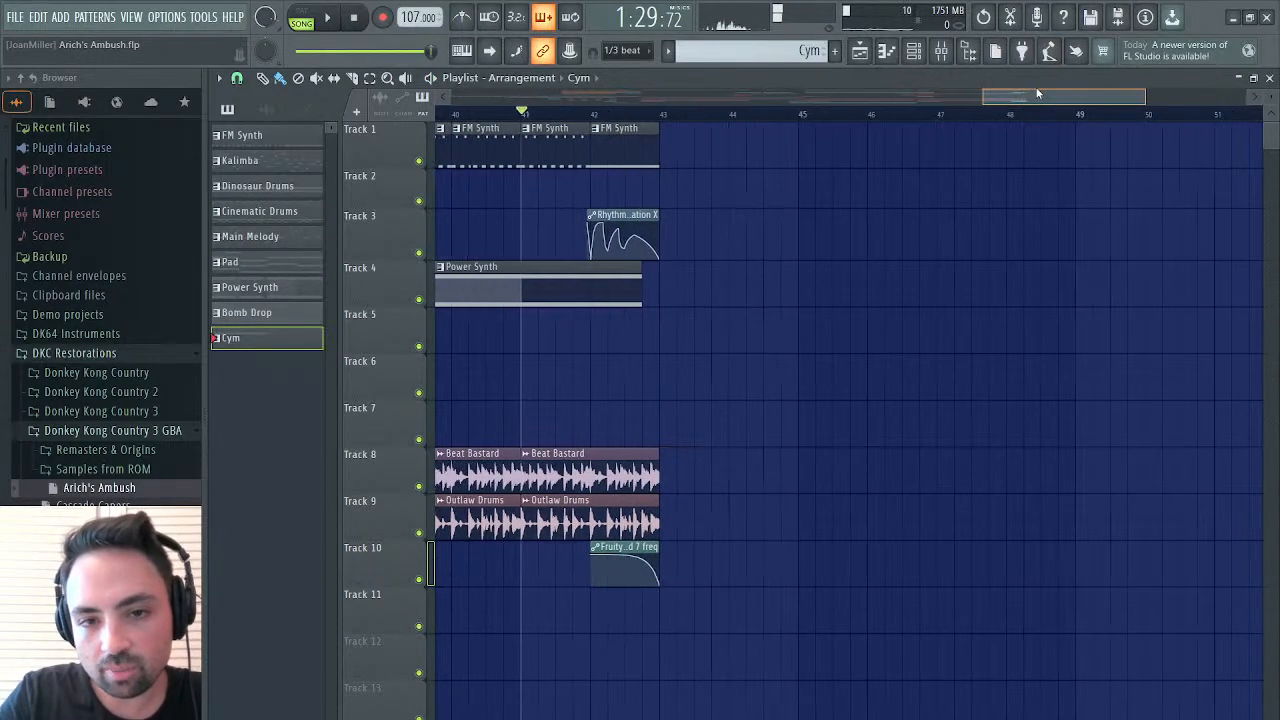
click(674, 113)
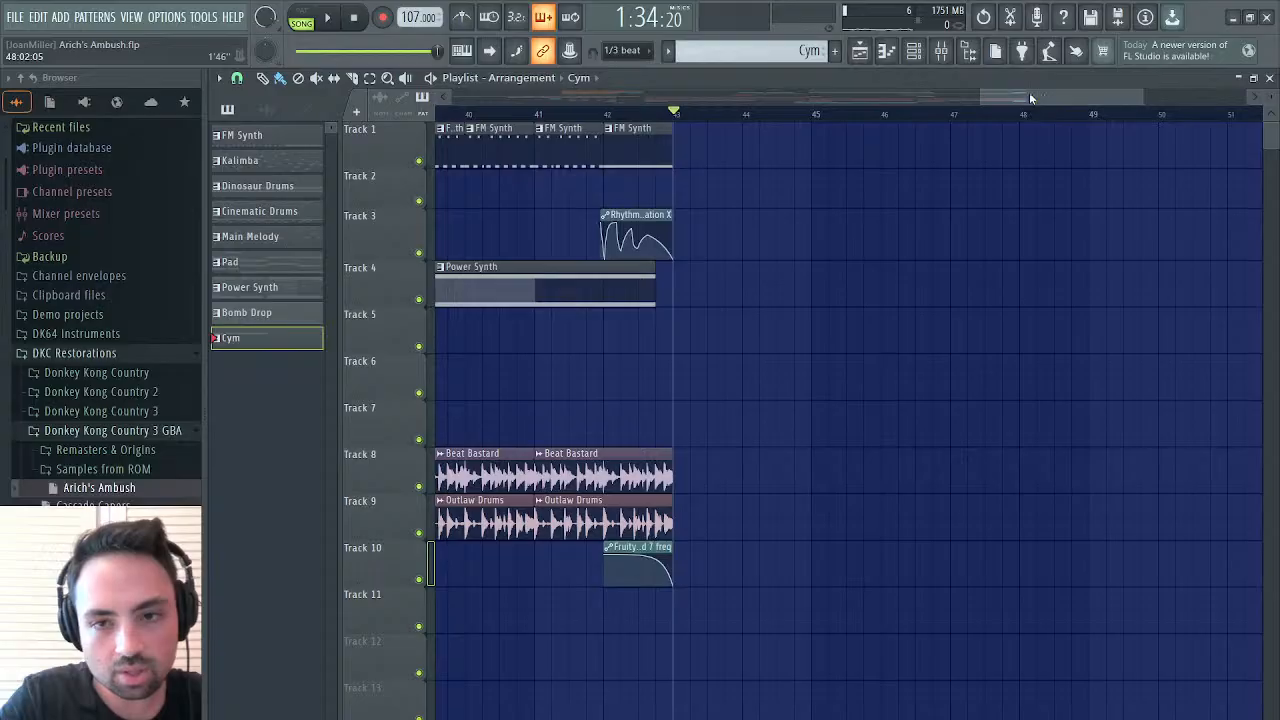
Save the project and return to the Main Melody section starting at bar 27
drag(1029, 92, 890, 108)
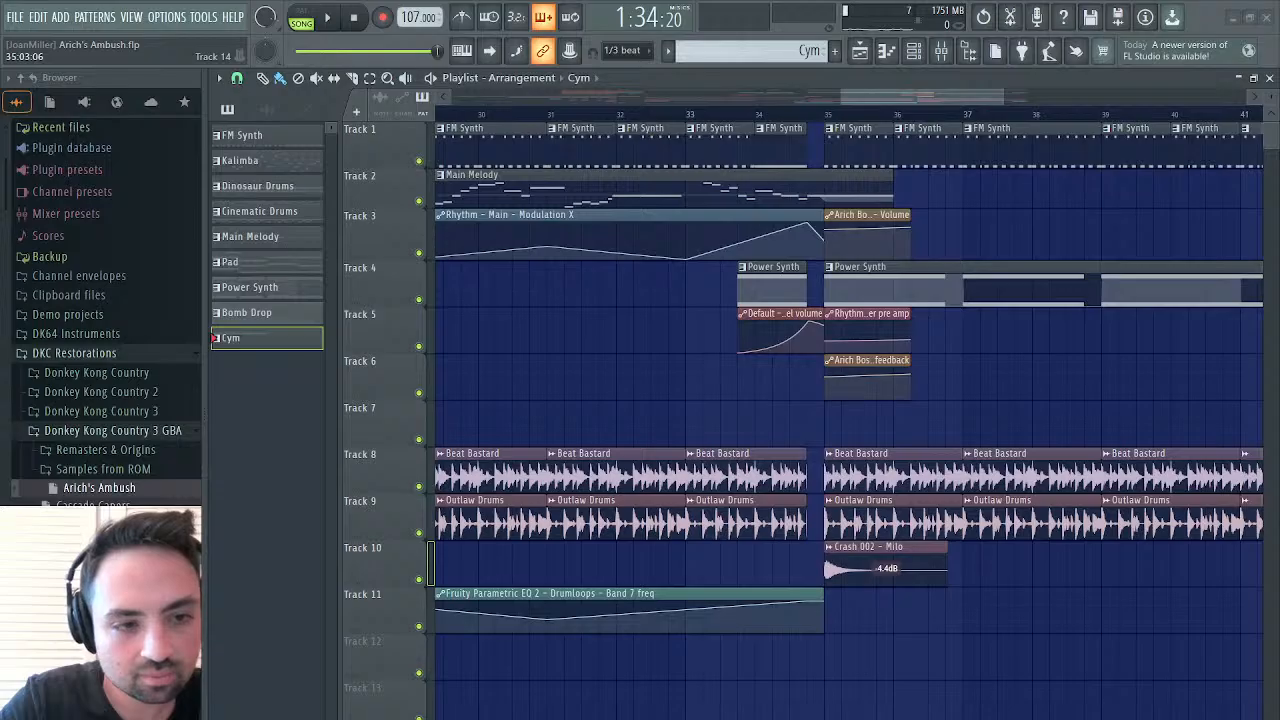
key(ctrl+s)
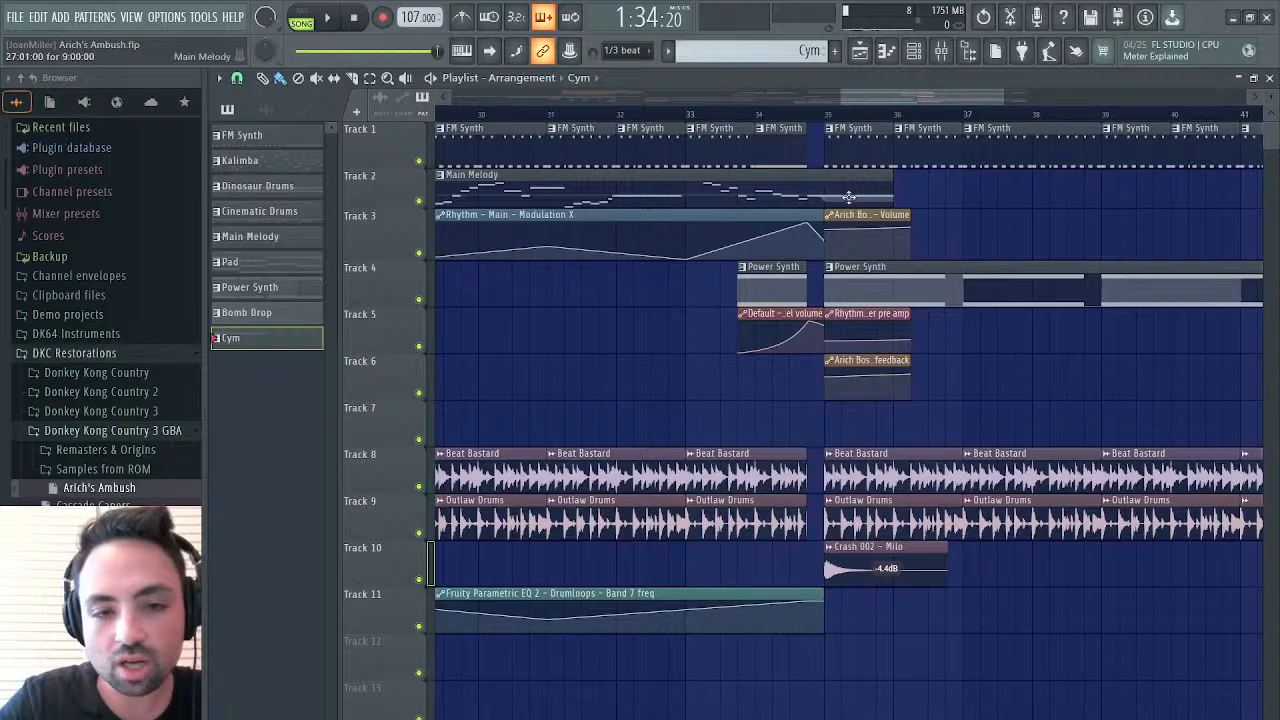
drag(903, 97, 840, 100)
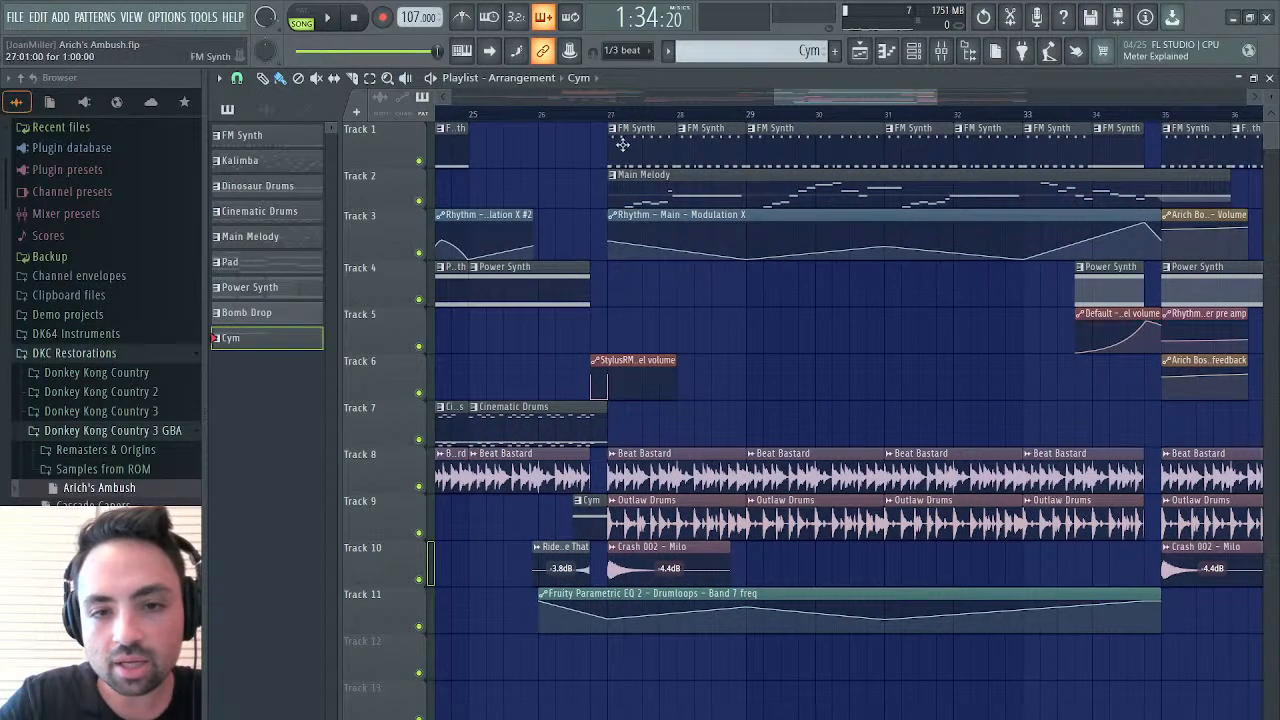
Place the playhead at bar 27, open the Main Melody clip's notes and play its opening phrase in pattern mode from the first note
click(607, 113)
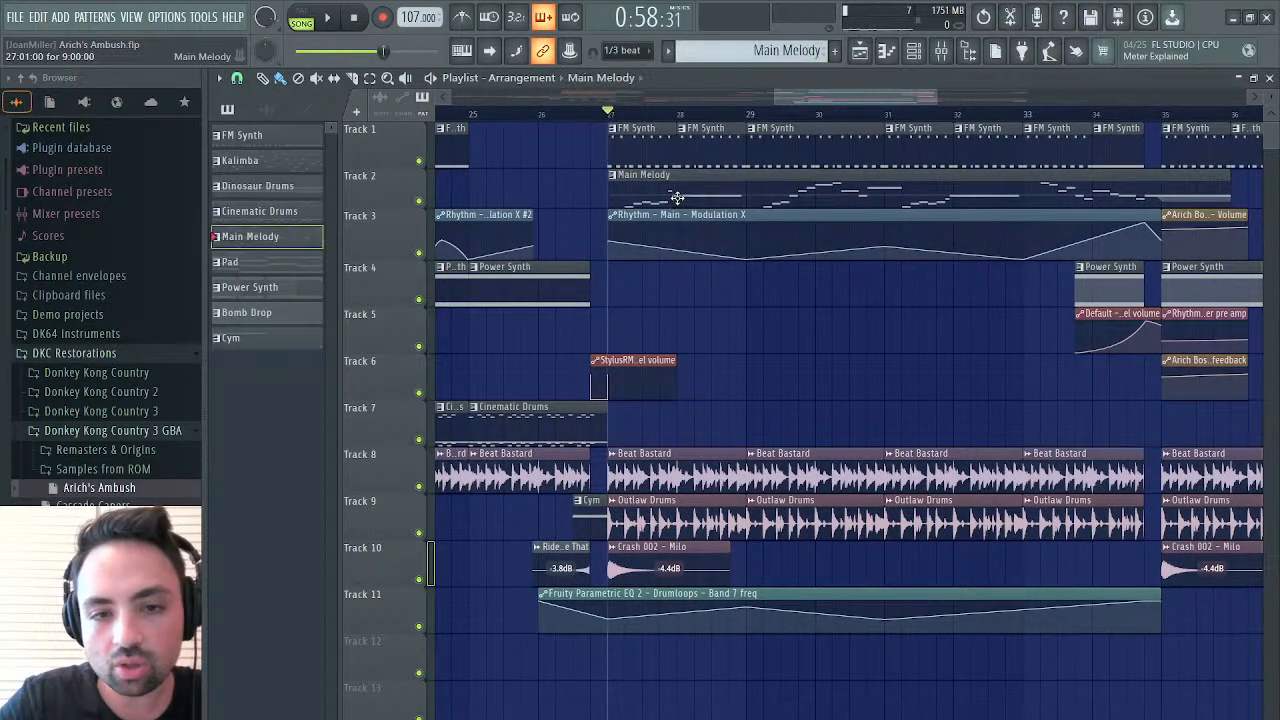
double_click(640, 178)
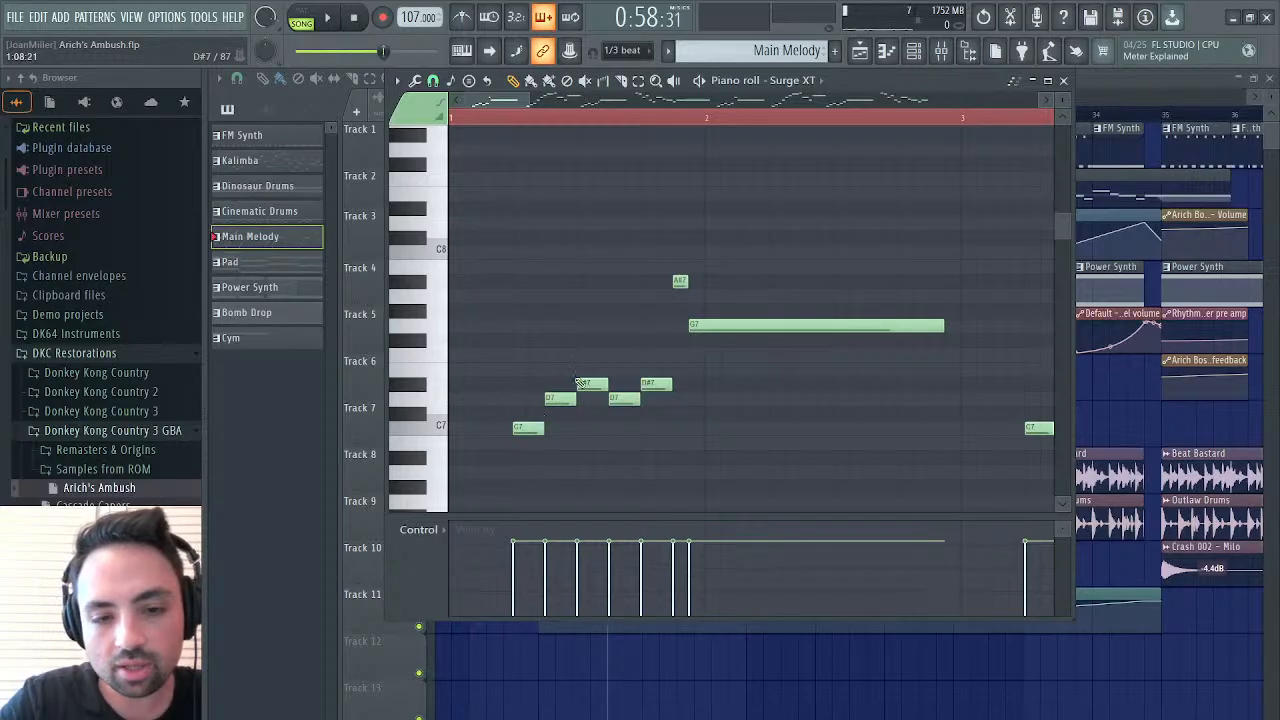
click(518, 120)
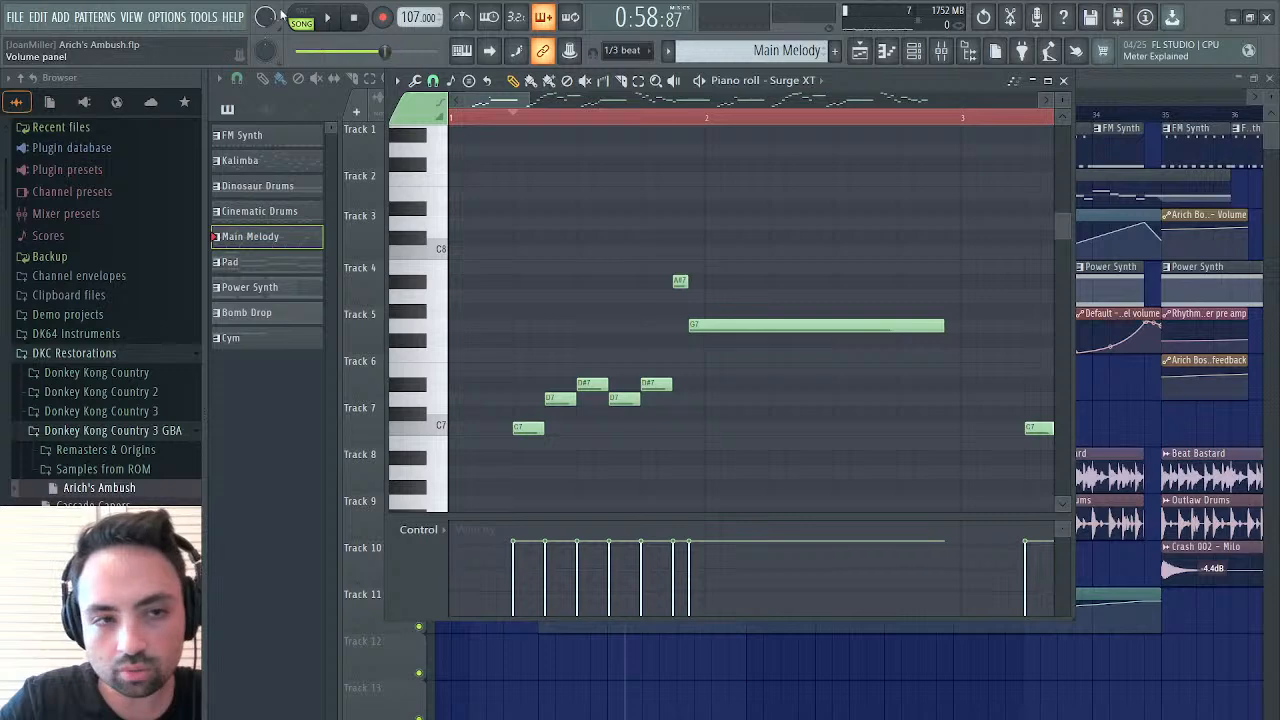
key(l)
click(515, 120)
key(space)
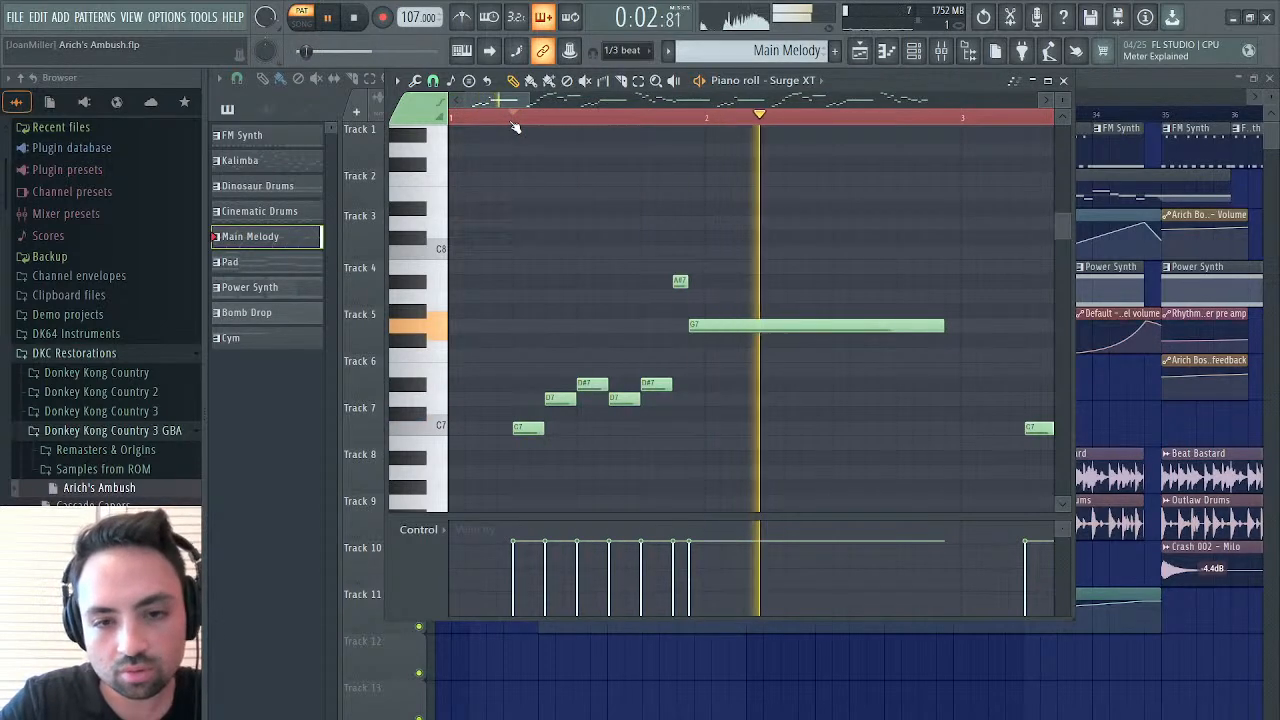
key(space)
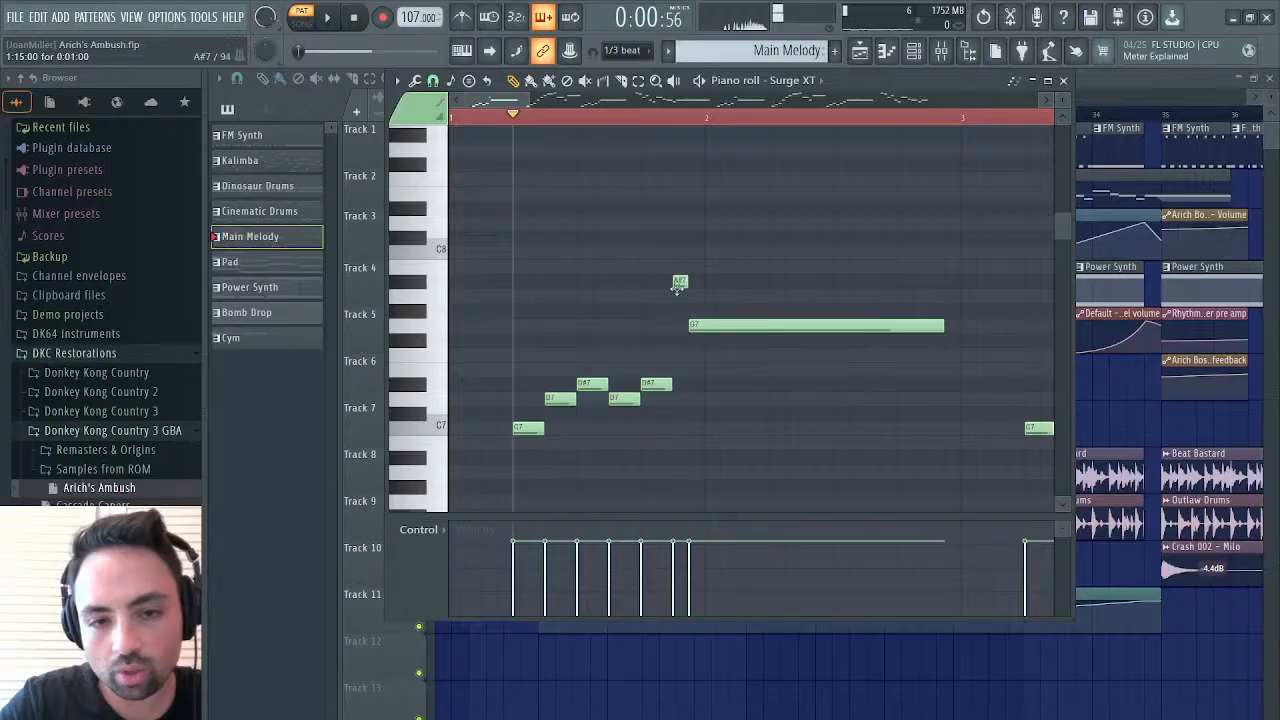
Shorten the A#7 note before bar 11 and the F7 note before bar 15, moving the long G7 after each earlier to follow it directly
scroll(779, 415, right, 5)
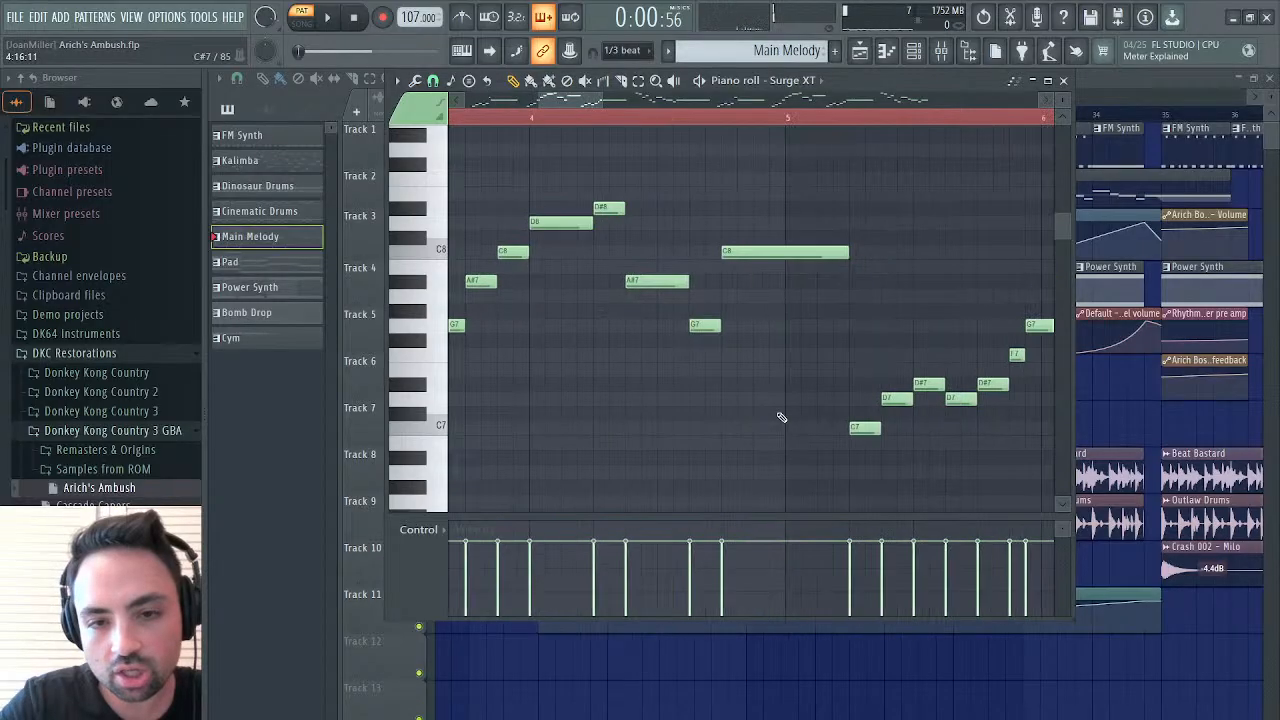
scroll(781, 417, right, 4)
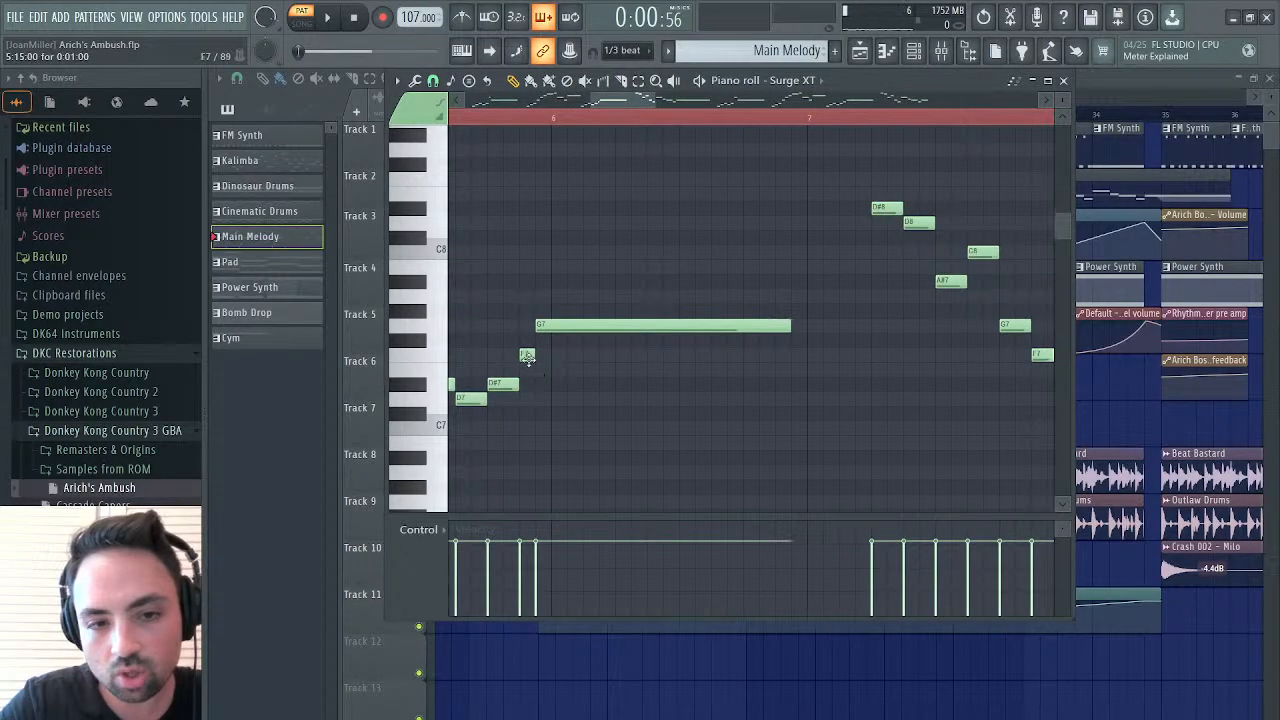
scroll(565, 328, right, 8)
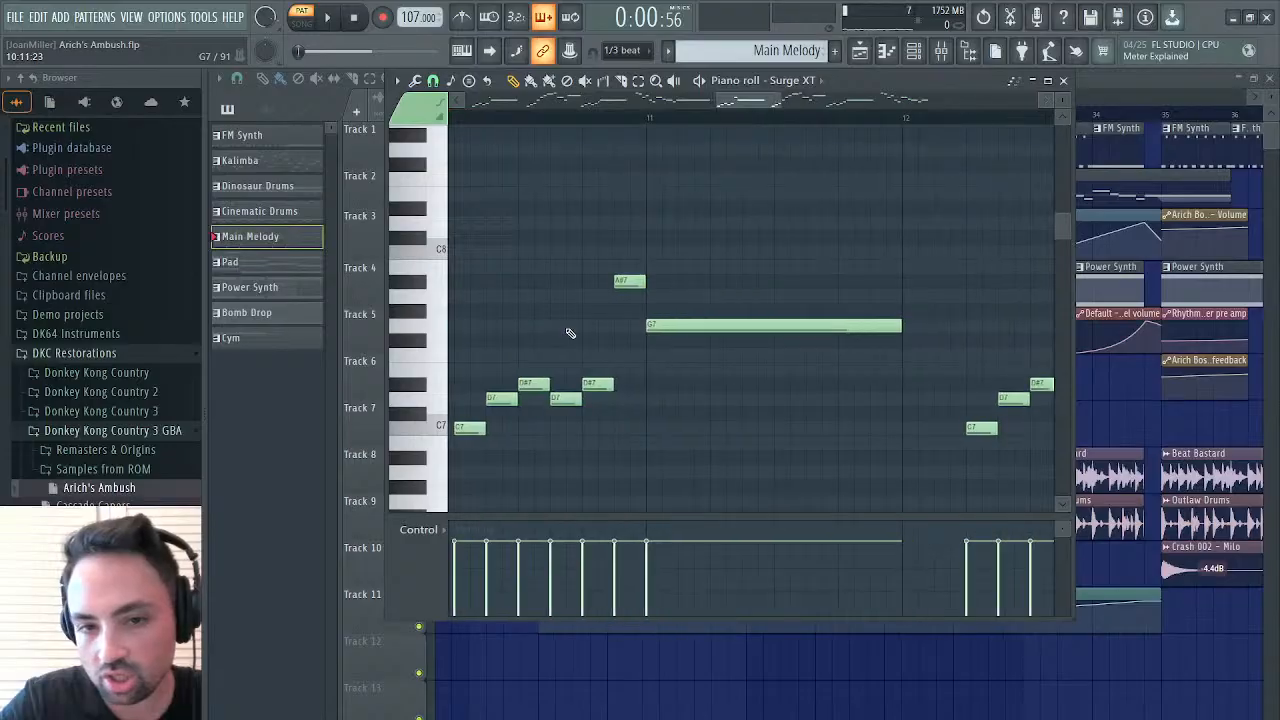
scroll(565, 328, left, 1)
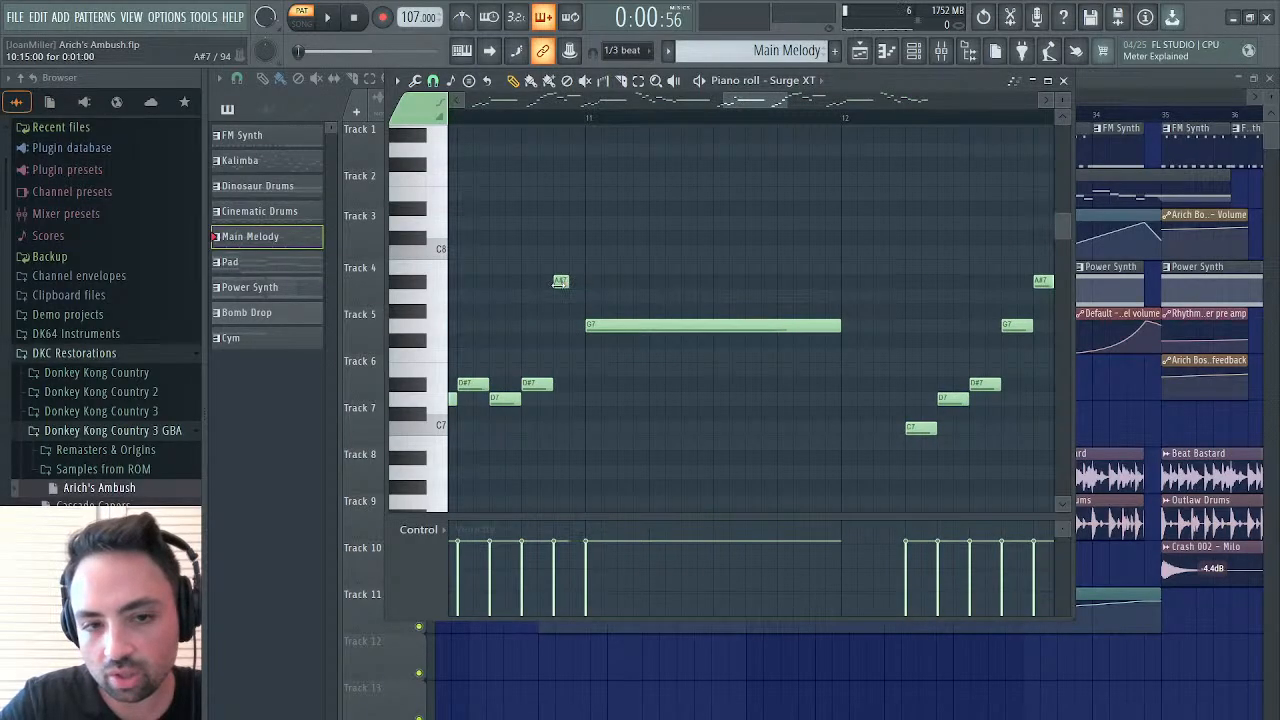
drag(606, 325, 590, 325)
scroll(676, 302, right, 5)
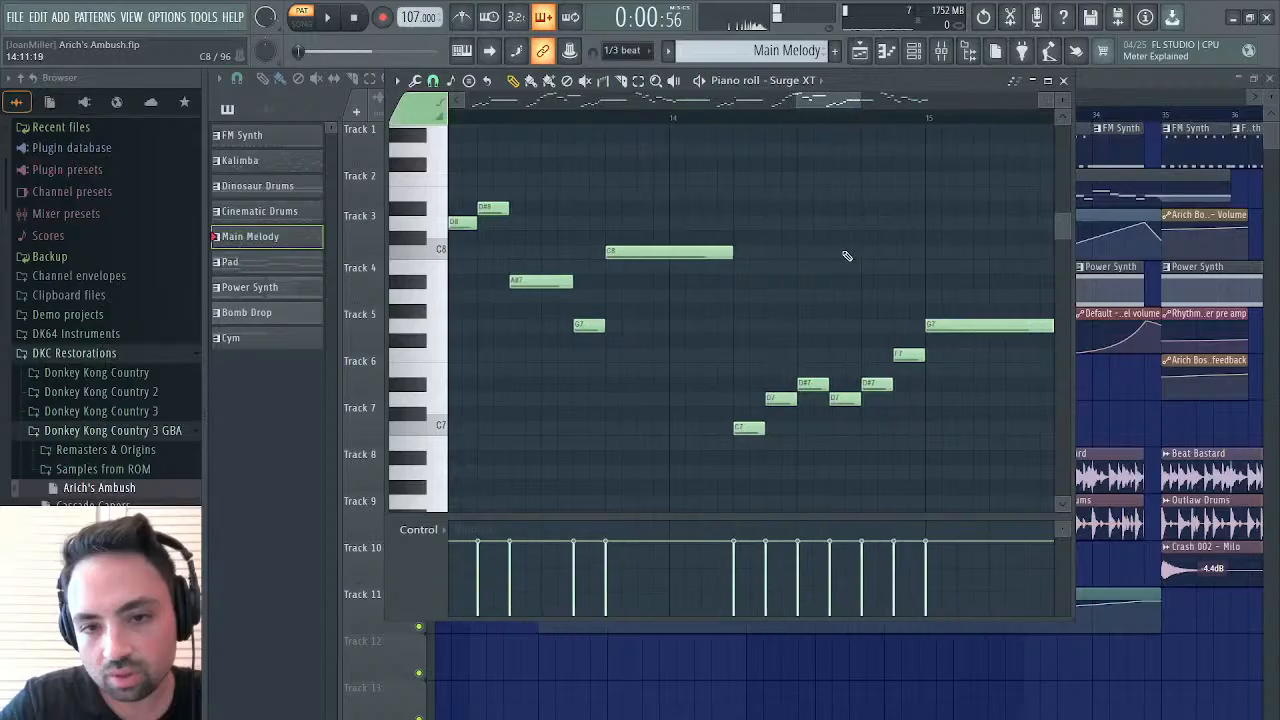
drag(757, 354, 774, 327)
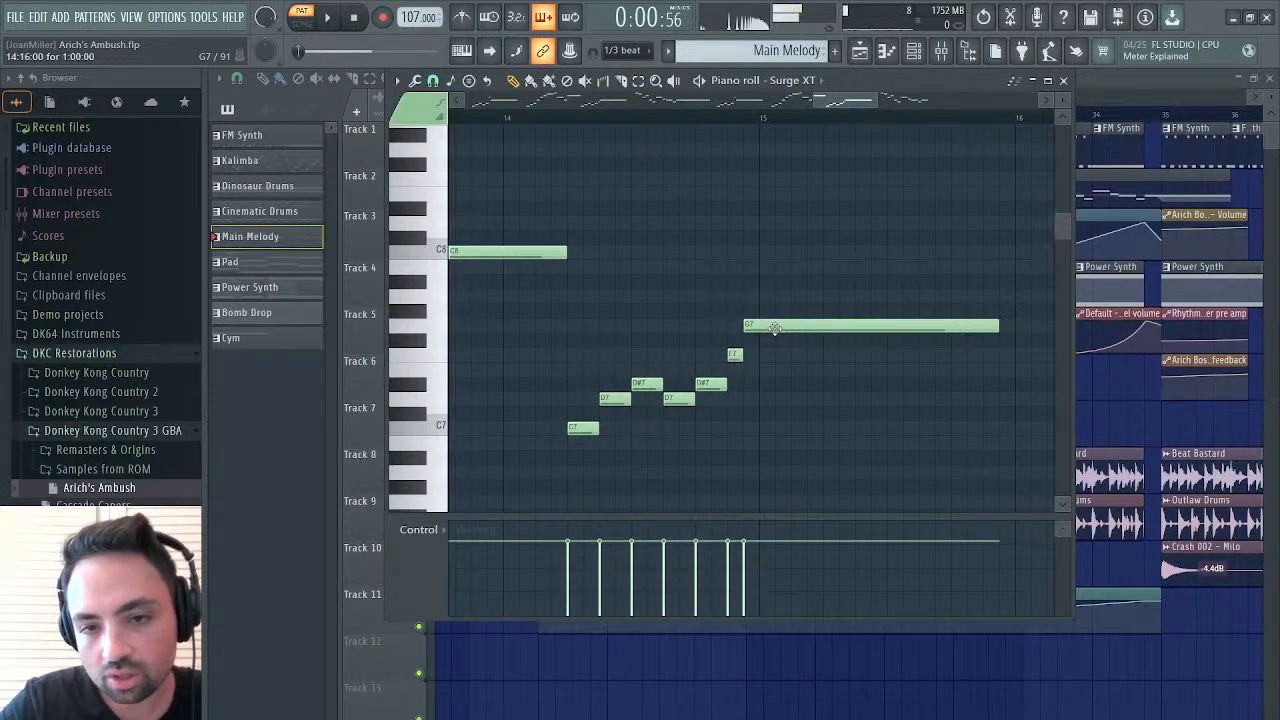
Select all Main Melody notes from bar 10 to the end and transpose them down one octave
scroll(775, 328, right, 2)
scroll(775, 328, right, 6)
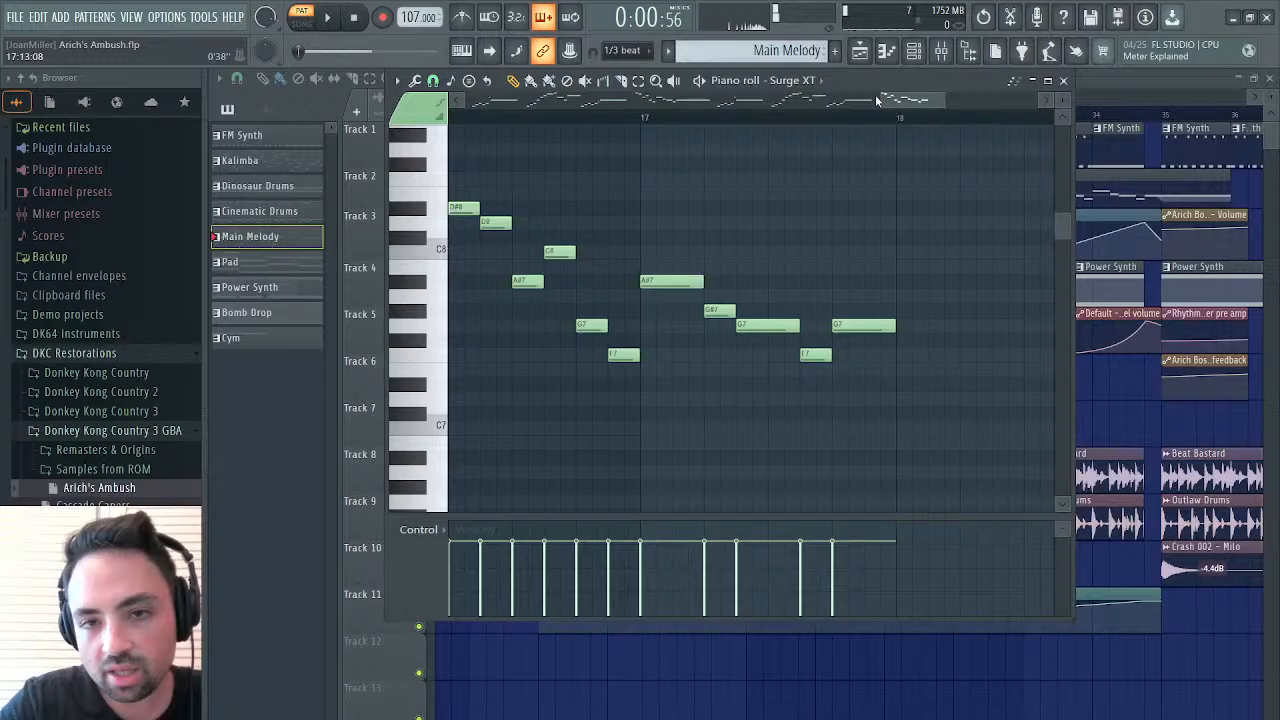
drag(876, 97, 455, 98)
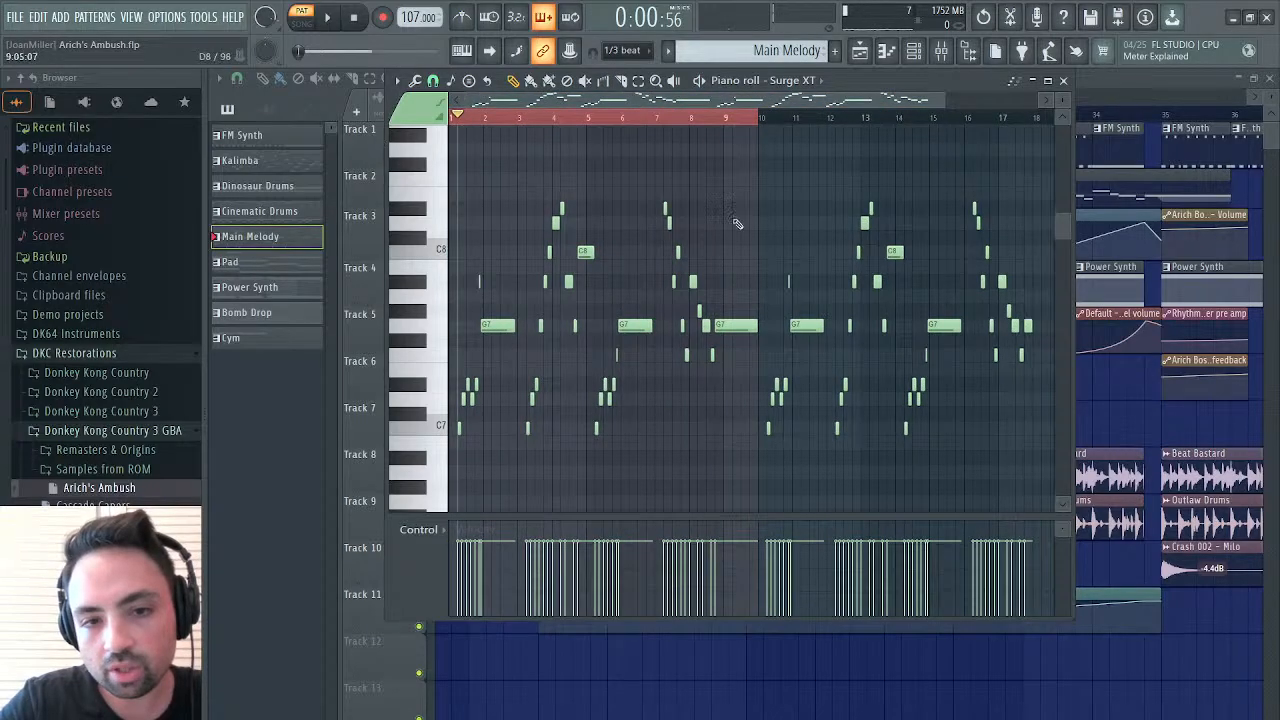
scroll(695, 338, right, 2)
scroll(695, 338, down, 5)
scroll(695, 338, left, 2)
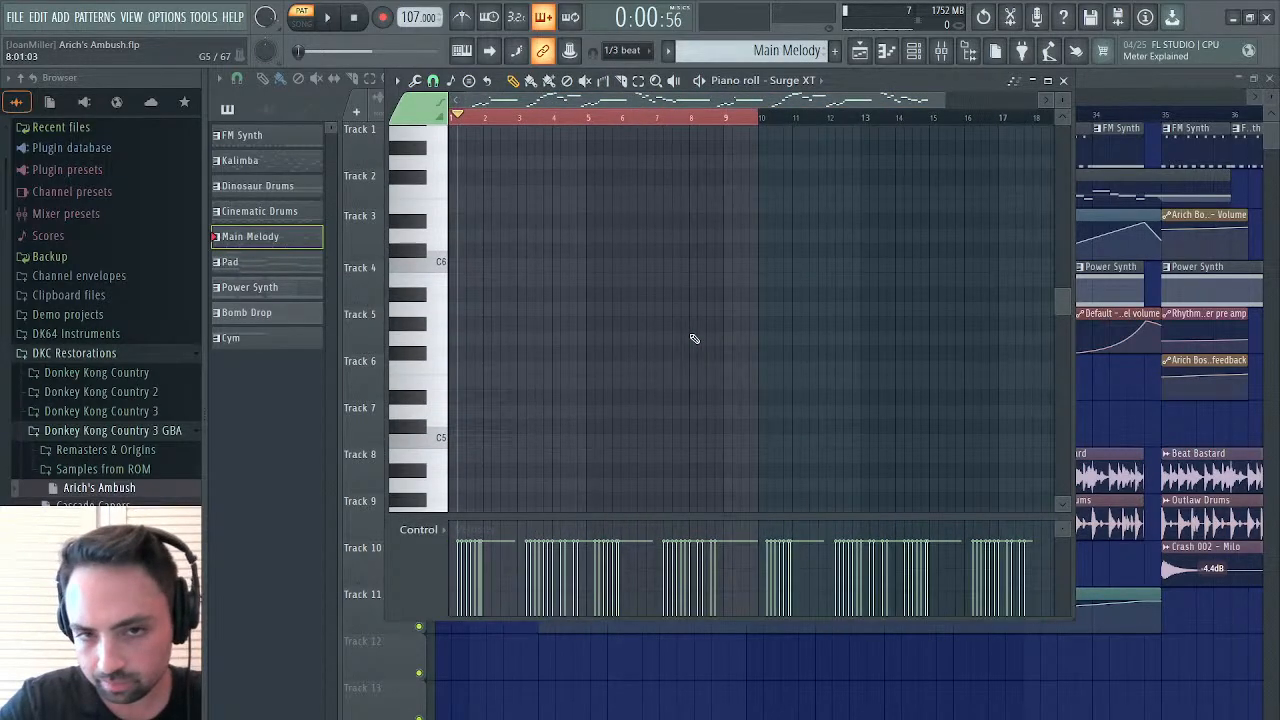
scroll(695, 338, up, 4)
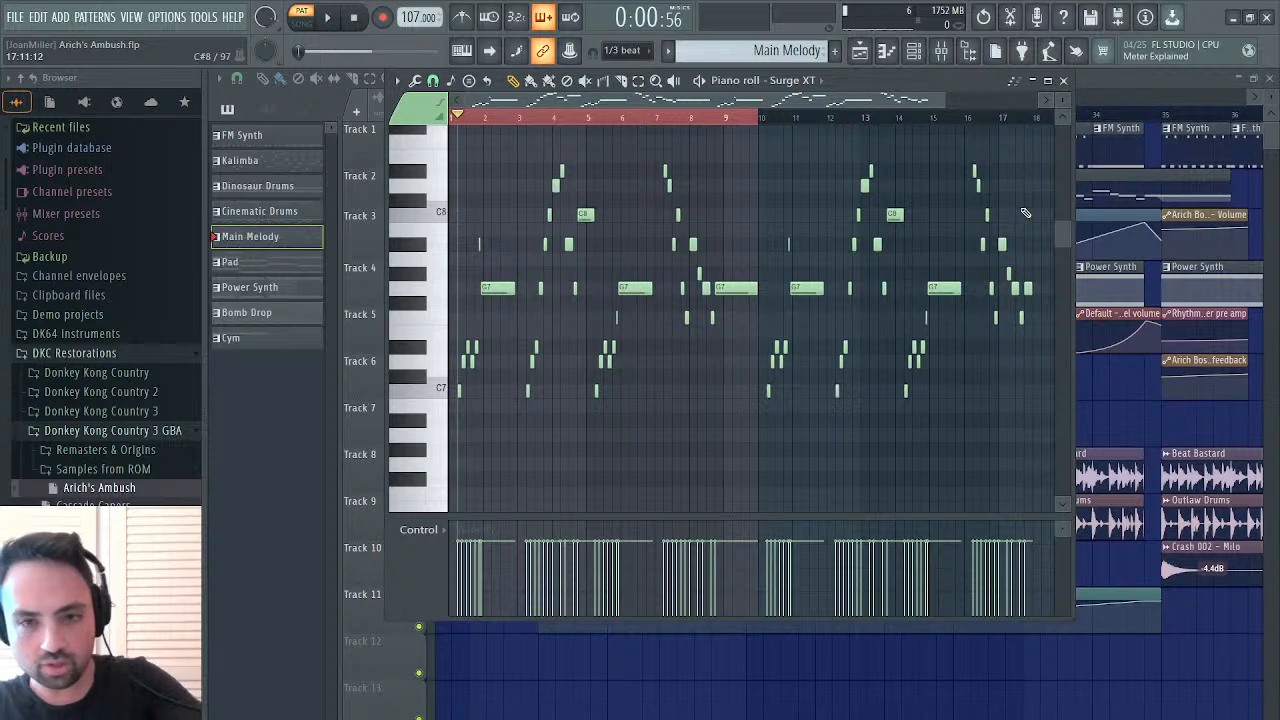
drag(1040, 177, 771, 437)
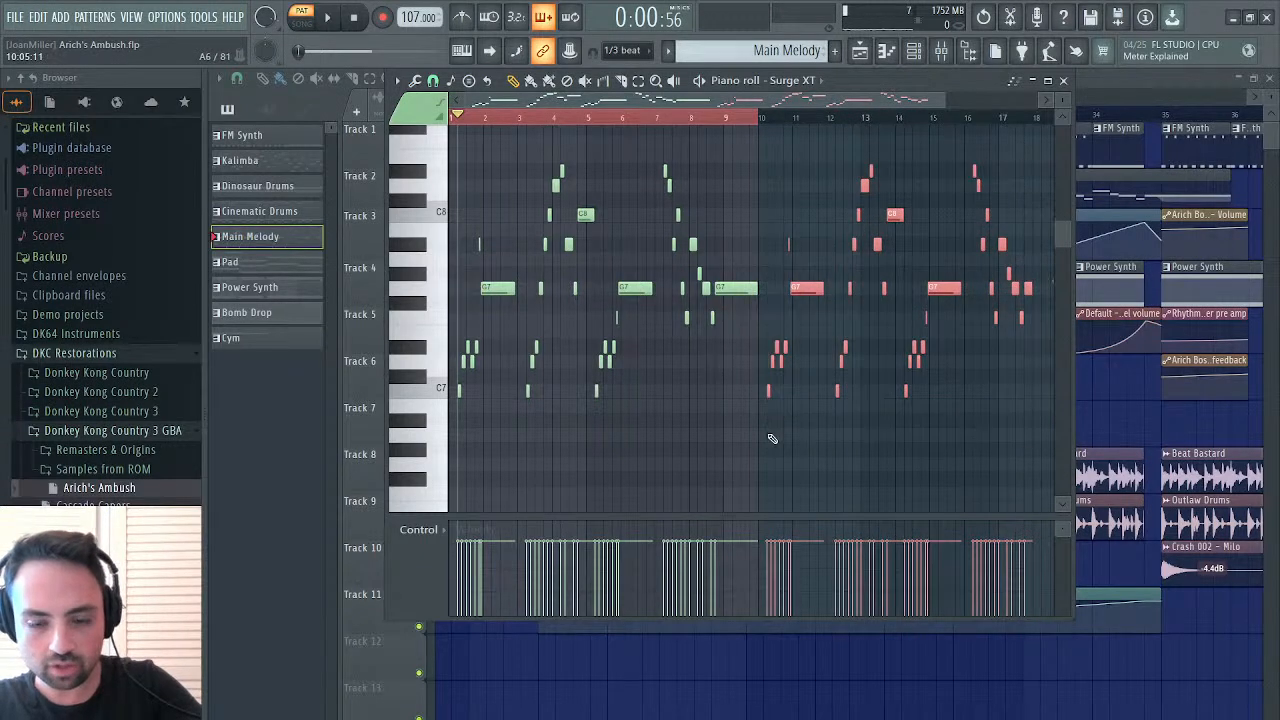
key(ctrl+Down)
scroll(771, 439, down, 2)
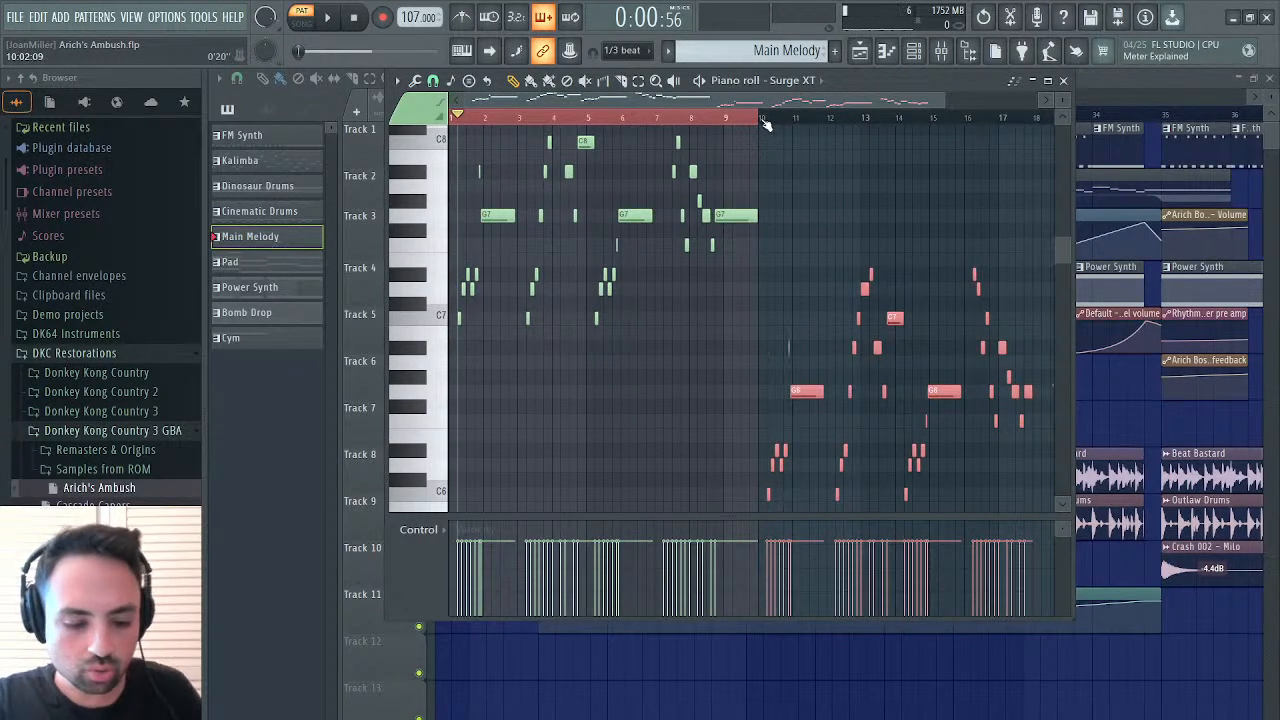
Listen to the lowered second half of the melody from bar 10 and close the piano roll
click(763, 124)
key(space)
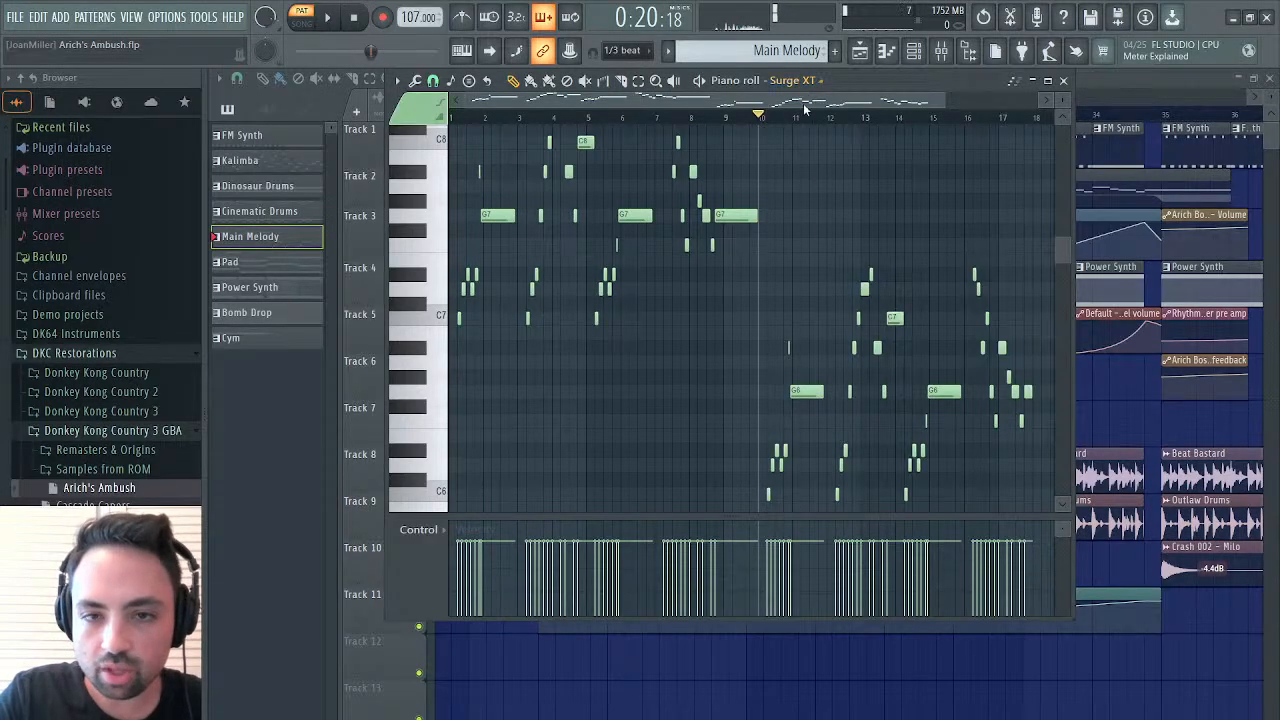
click(1064, 80)
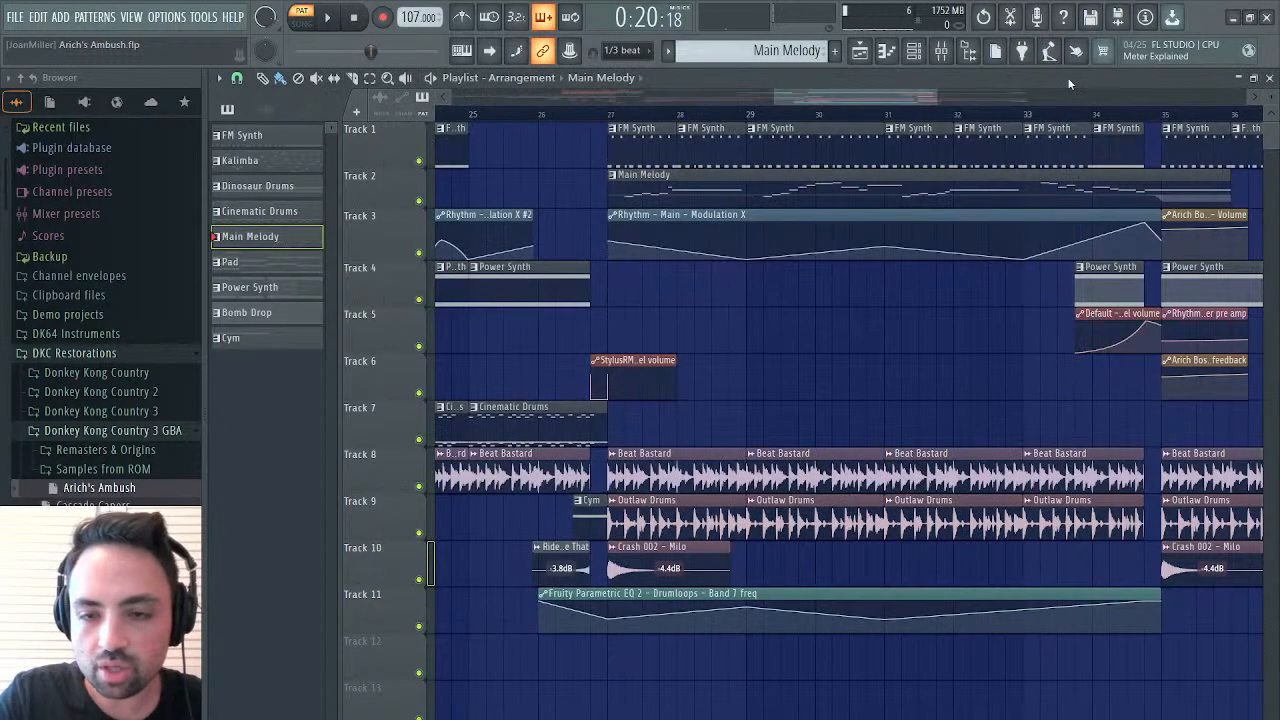
Return to bar 27 of the arrangement, reopen the Main Melody clip's notes and listen to them in song mode
scroll(870, 228, right, 5)
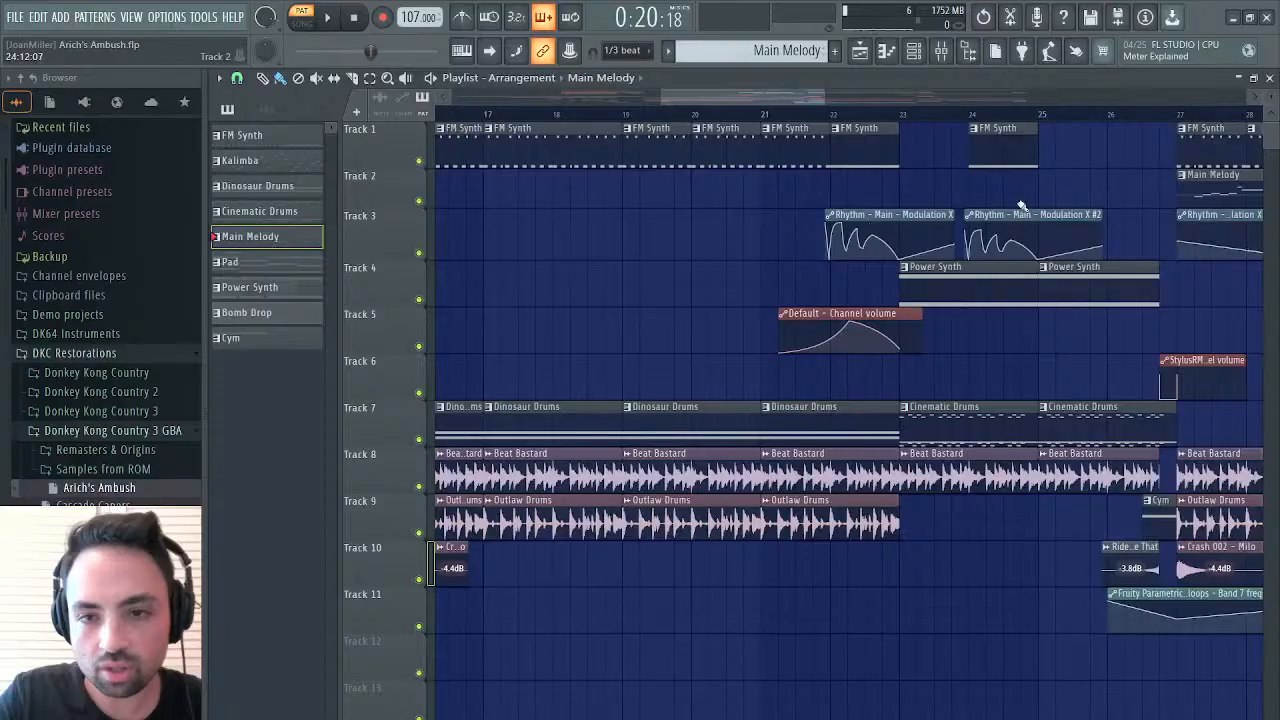
scroll(1080, 474, right, 5)
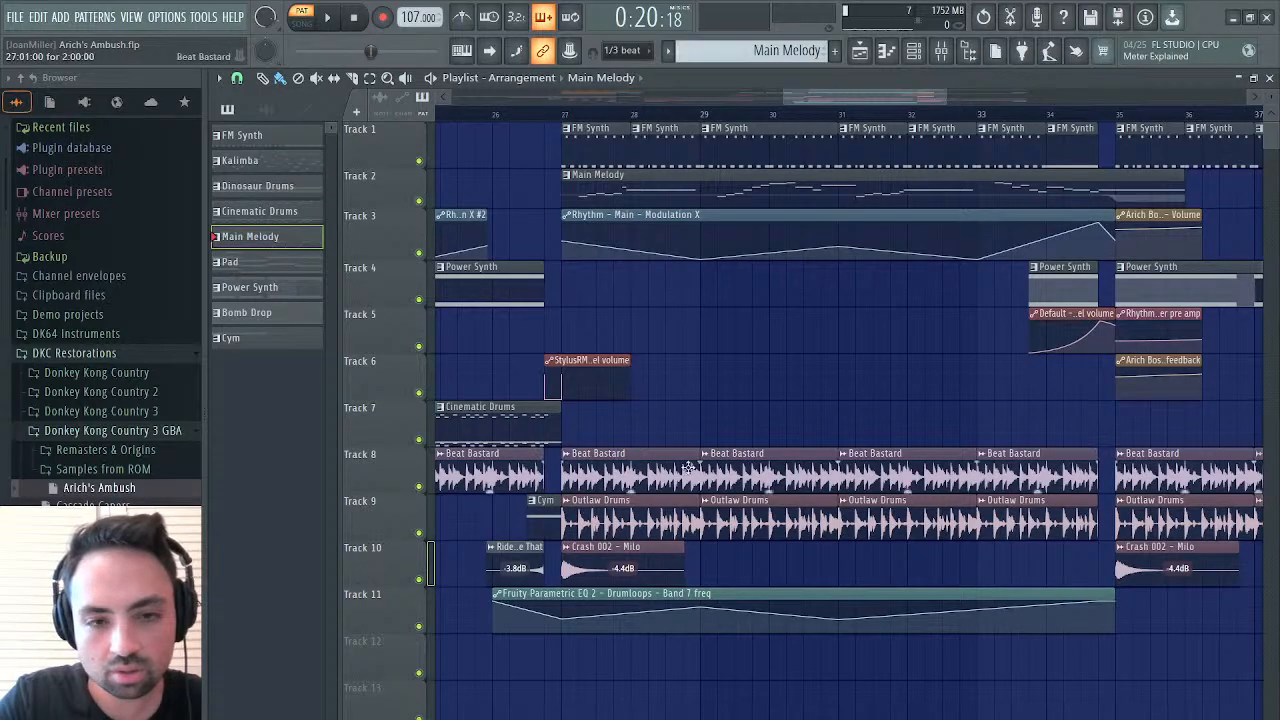
click(566, 108)
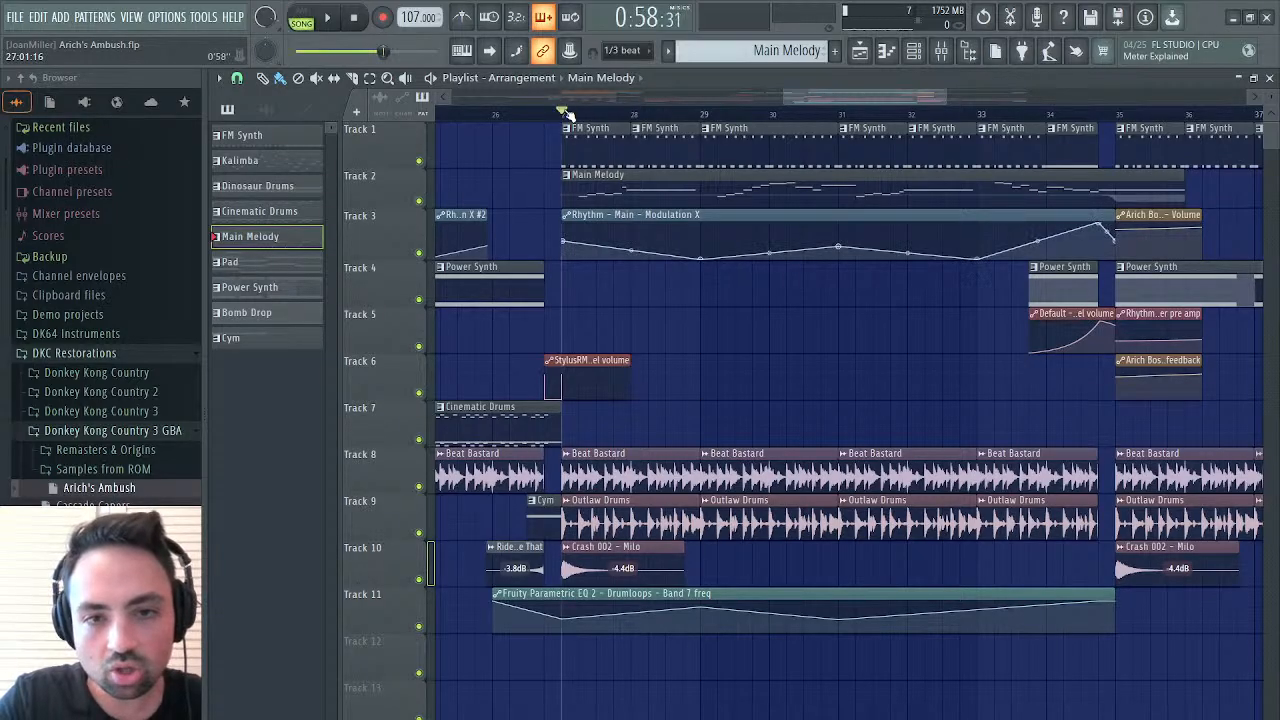
double_click(737, 186)
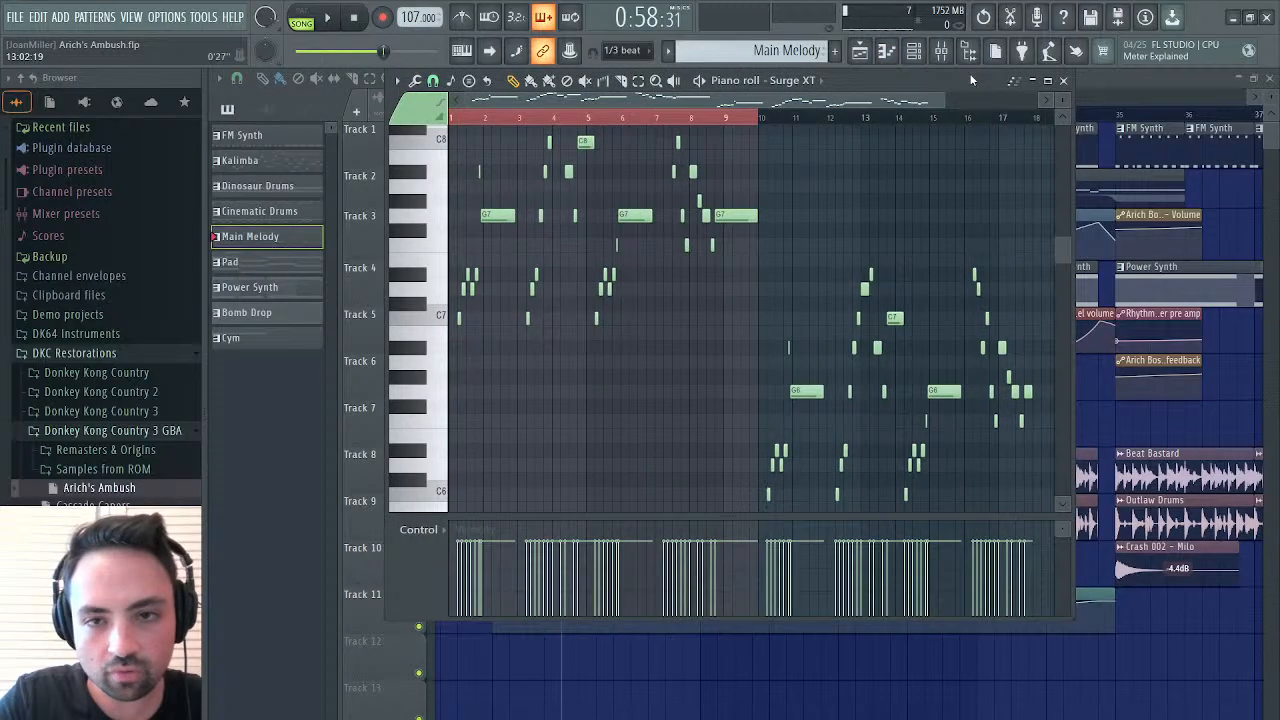
drag(946, 102, 565, 132)
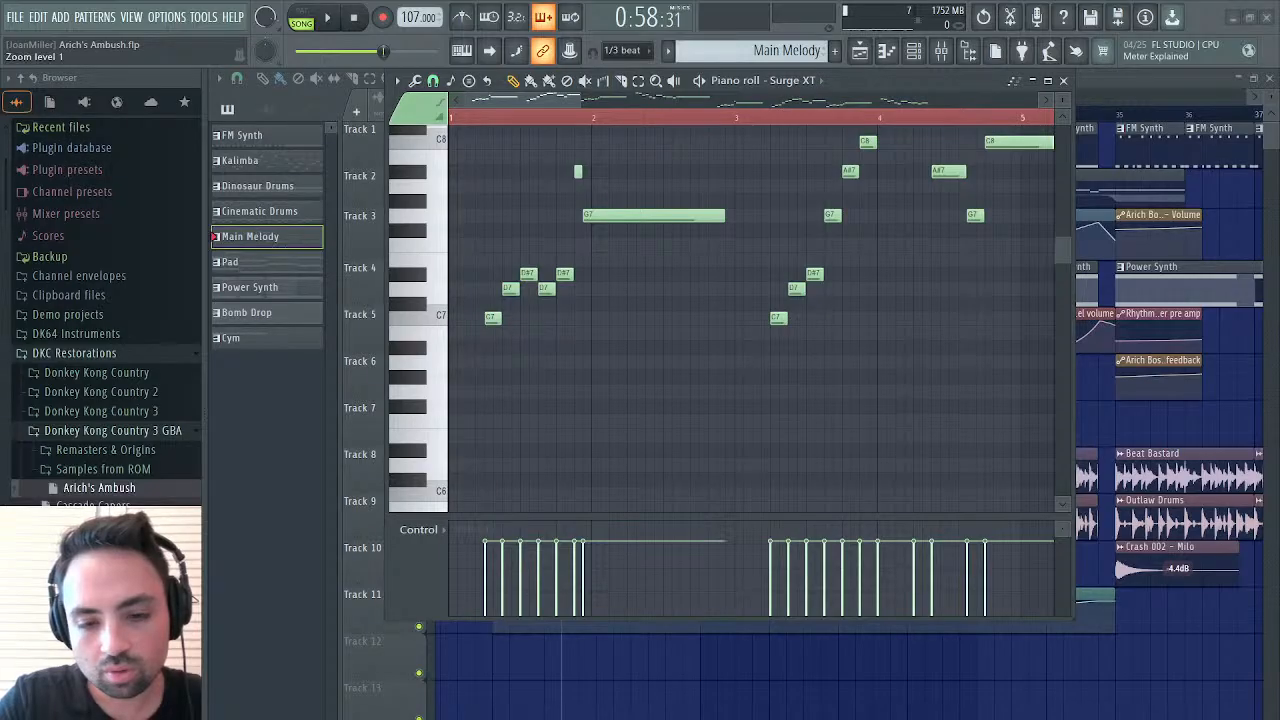
key(space)
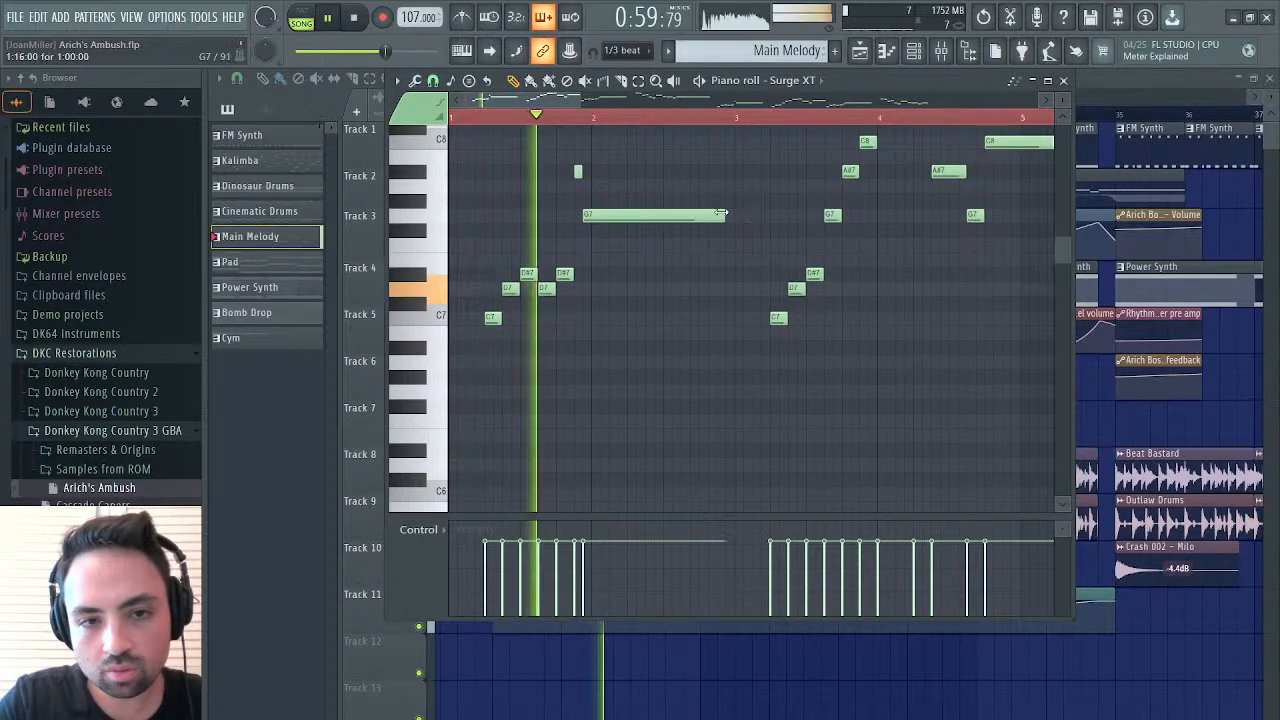
key(space)
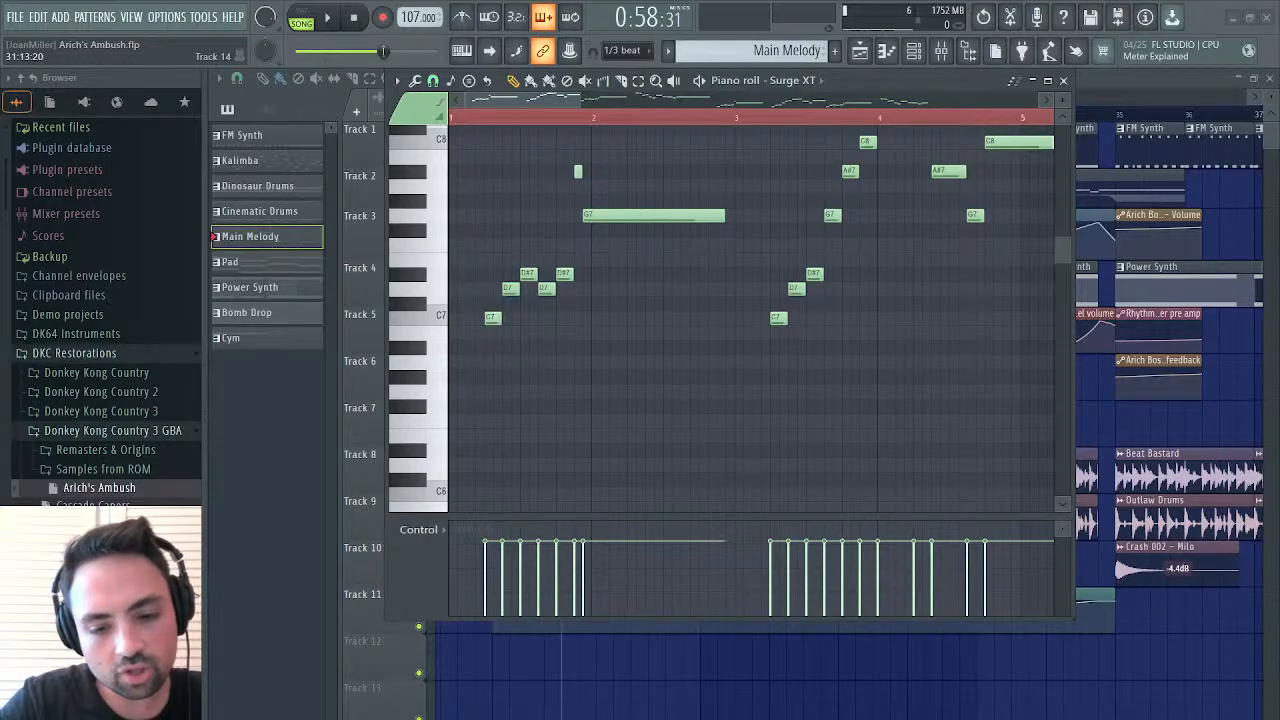
Listen in song mode to the melody phrase that starts on the C7 note shortly after bar 5
scroll(626, 302, up, 4)
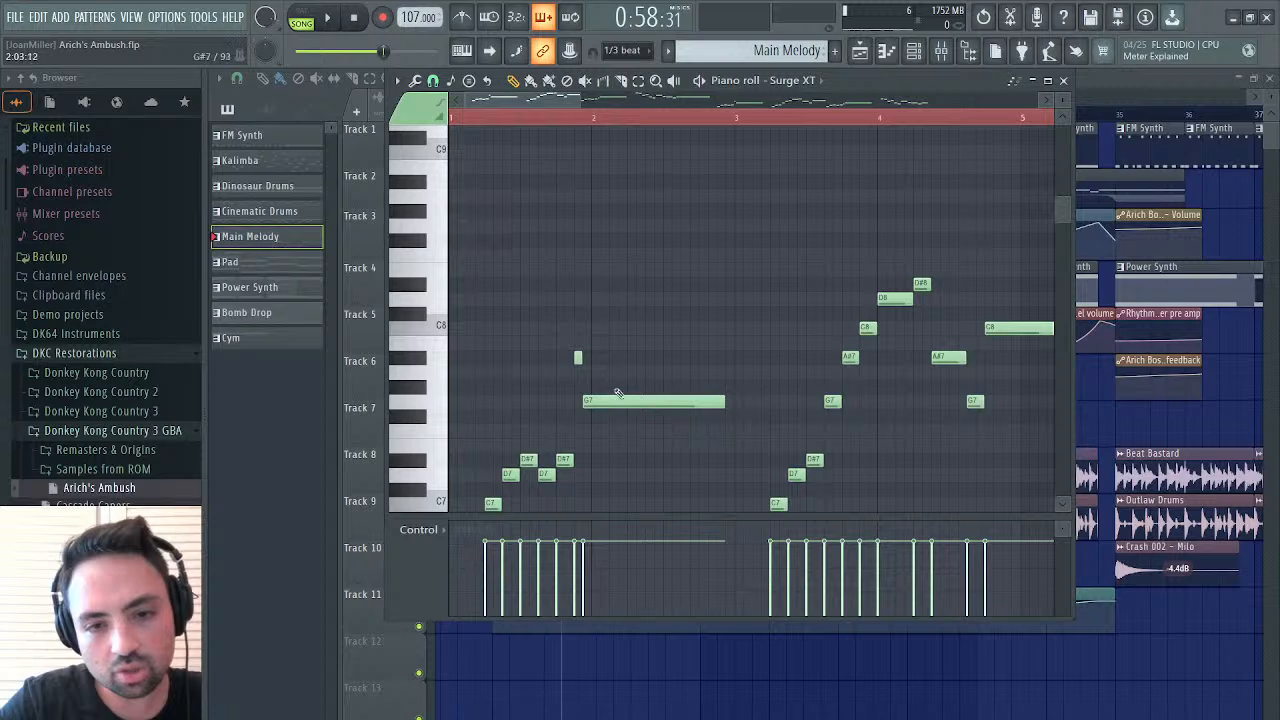
scroll(910, 370, right, 4)
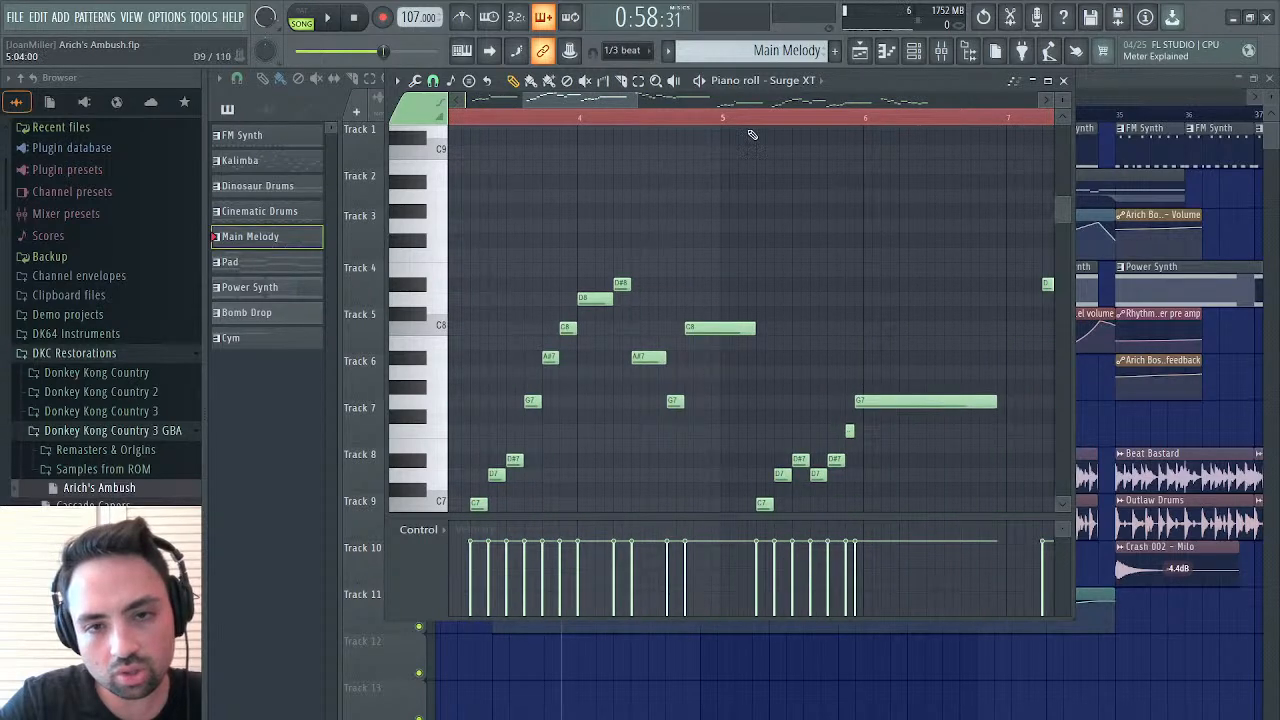
click(752, 120)
key(space)
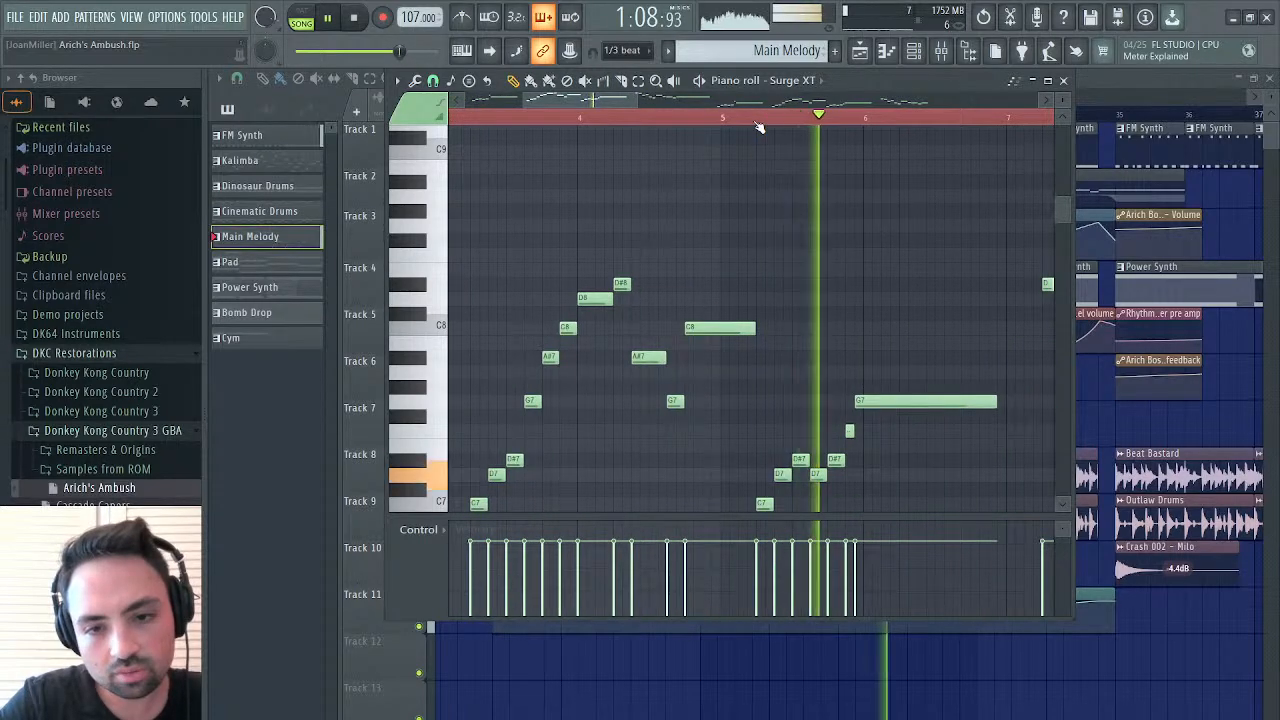
key(space)
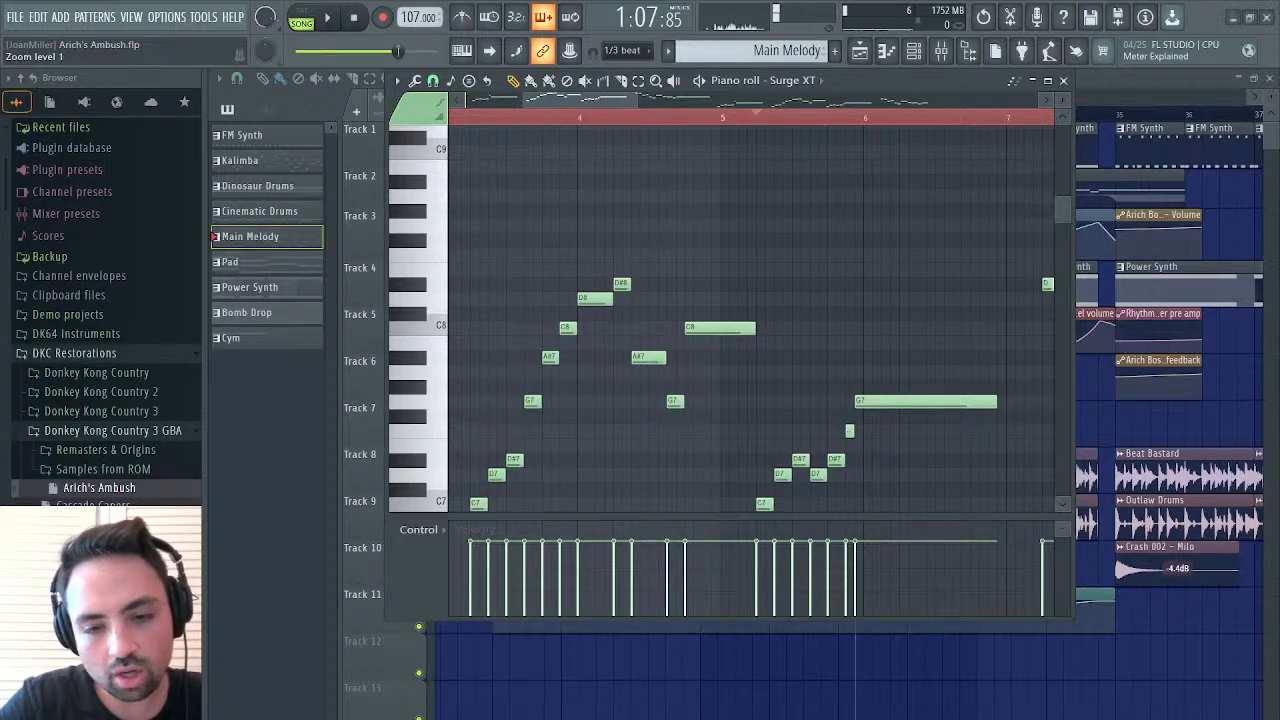
Select the Main Melody notes in bars 1 to 9 and transpose them down one octave
drag(637, 101, 966, 68)
scroll(803, 235, left, 2)
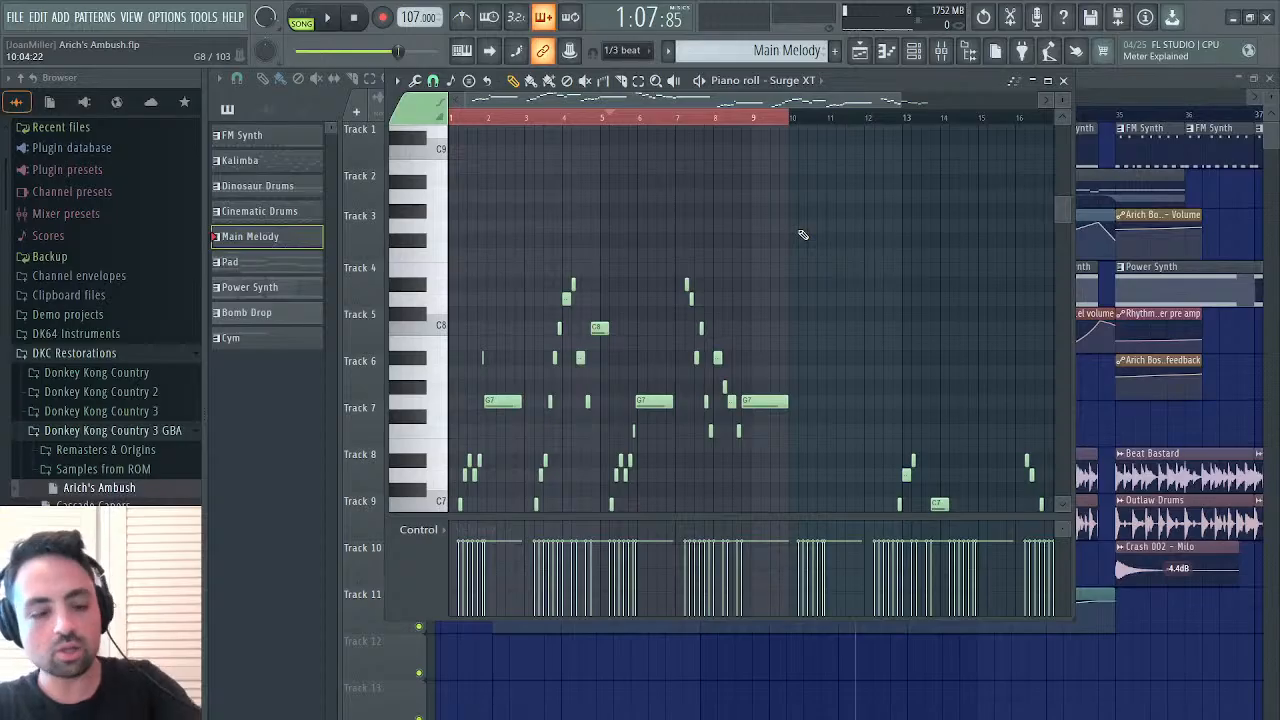
drag(783, 247, 347, 606)
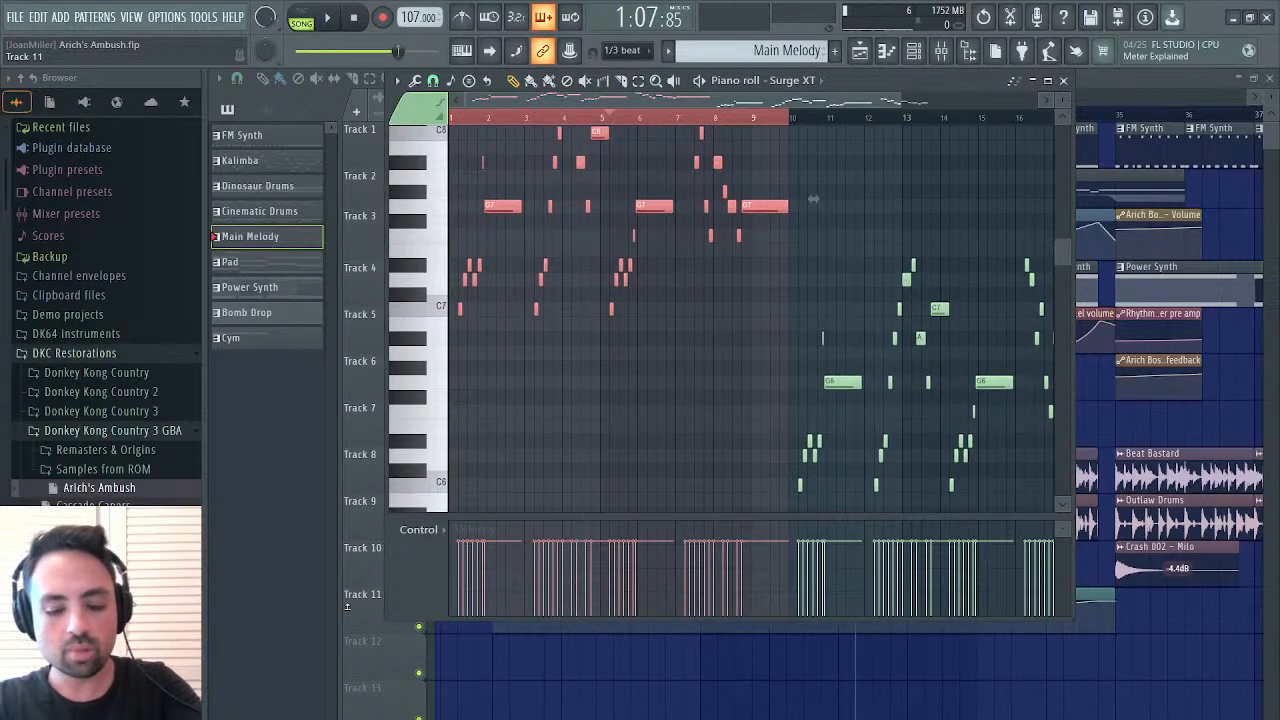
key(ctrl+Down)
Listen to the lowered first half of the melody within the song and on its own in pattern mode
key(space)
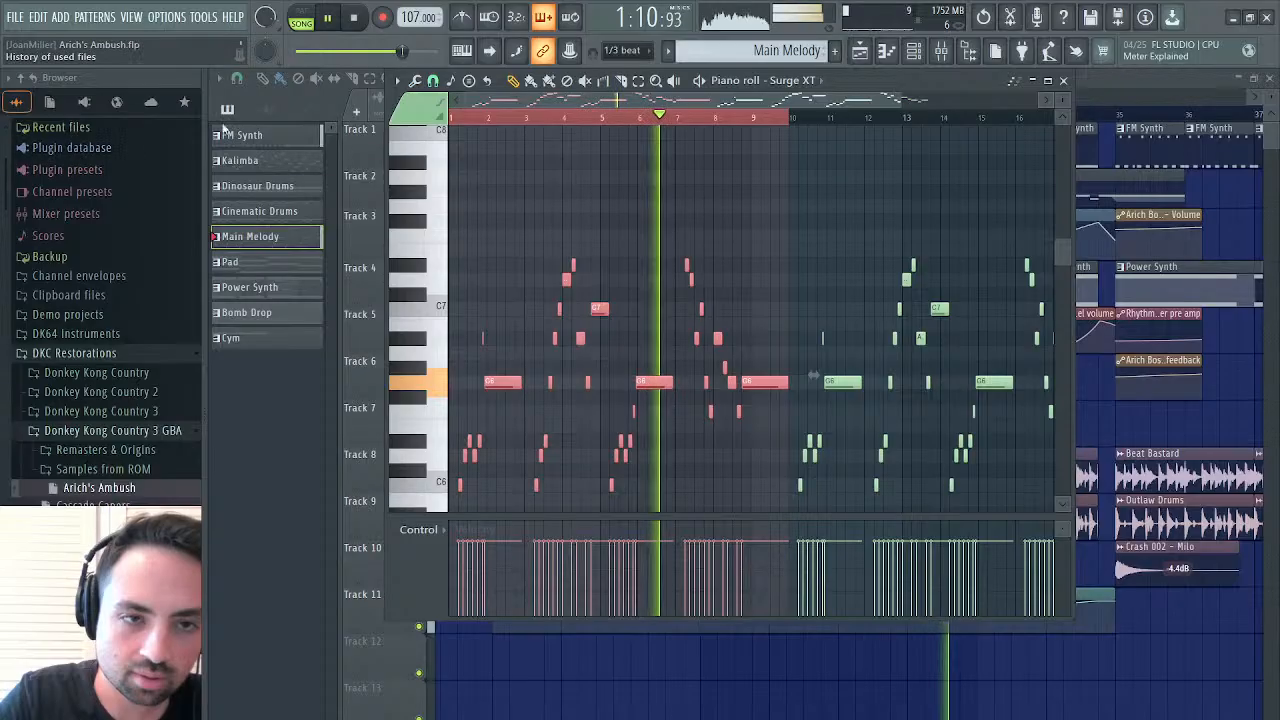
key(l)
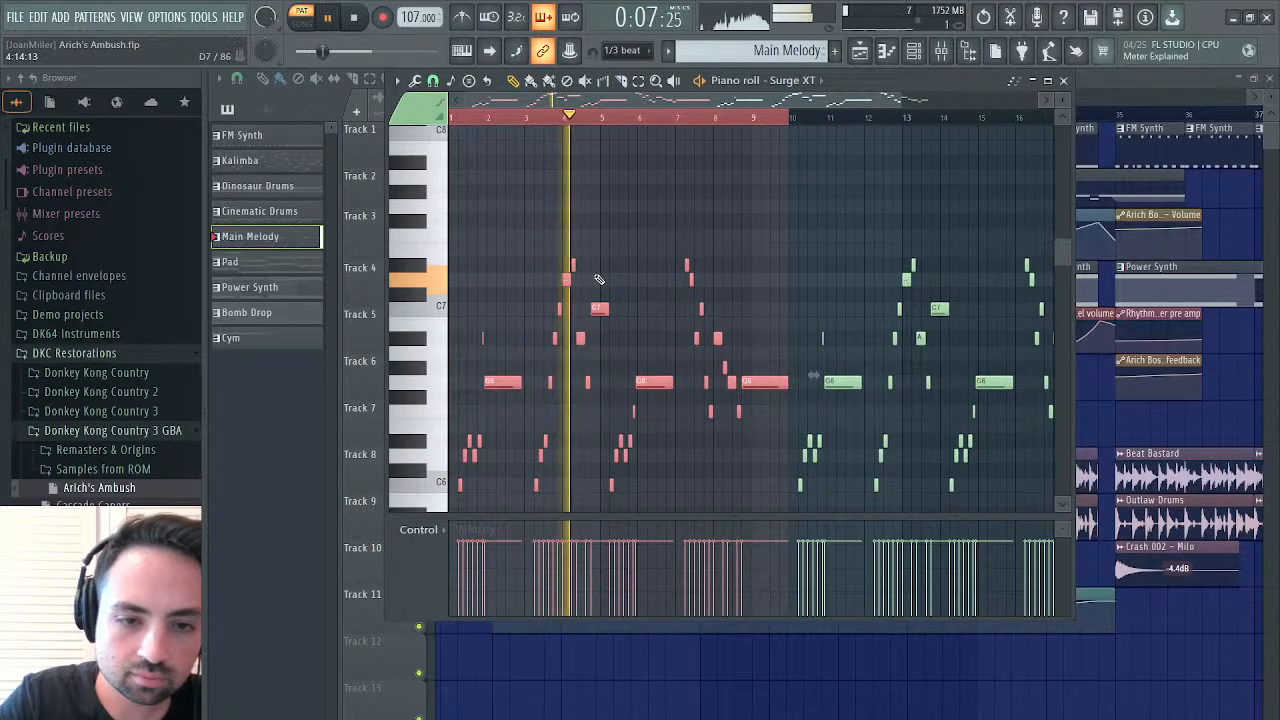
key(space)
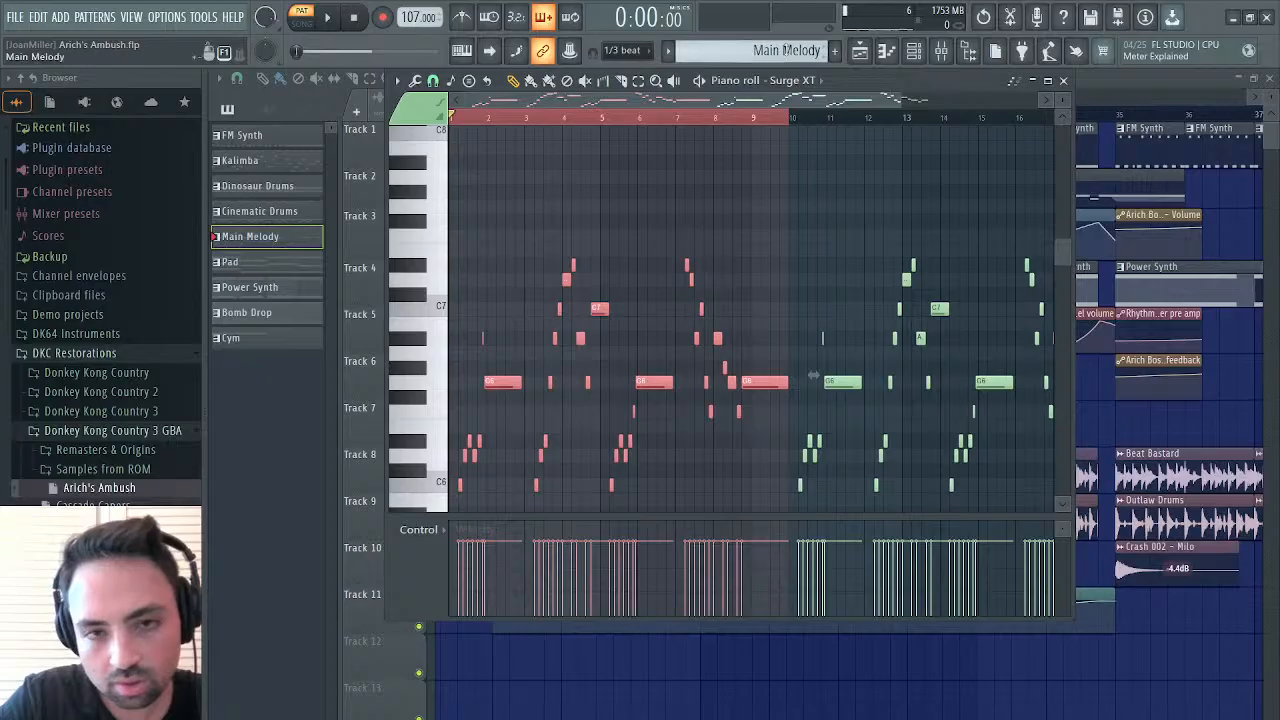
Deselect the Main Melody notes and listen to the opening bars of the pattern from the start
drag(902, 99, 557, 150)
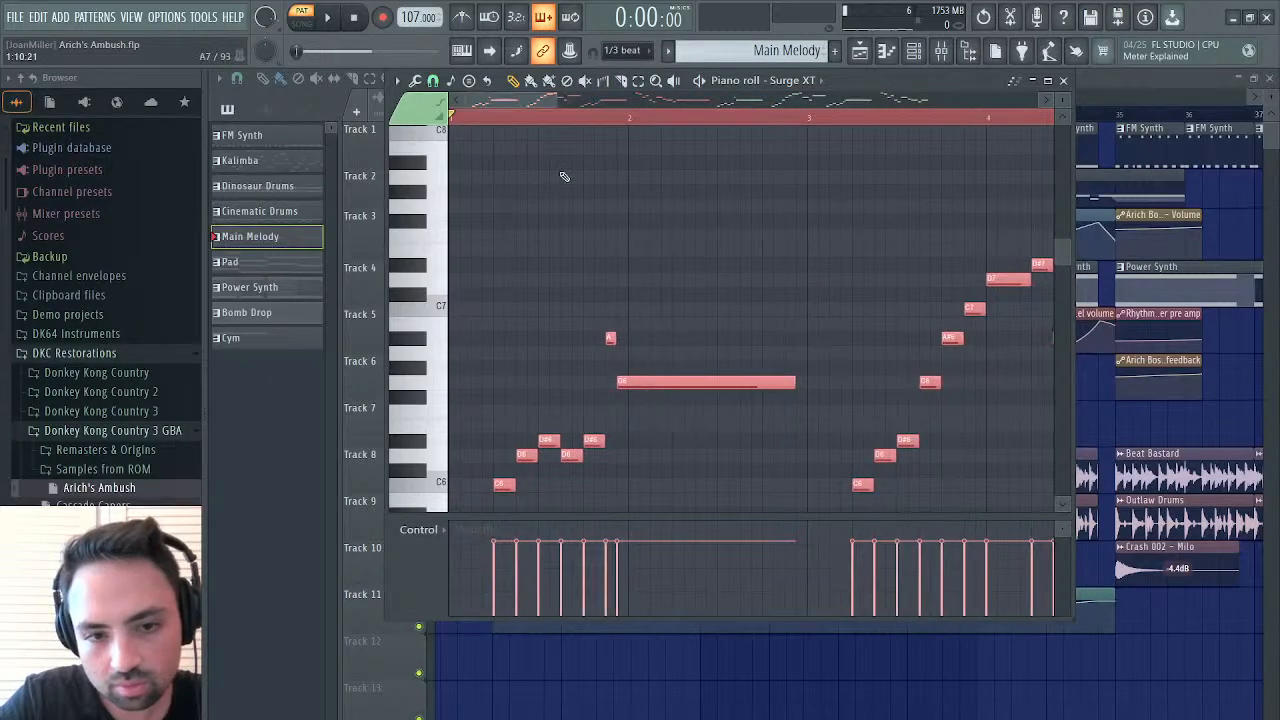
key(ctrl+d)
key(space)
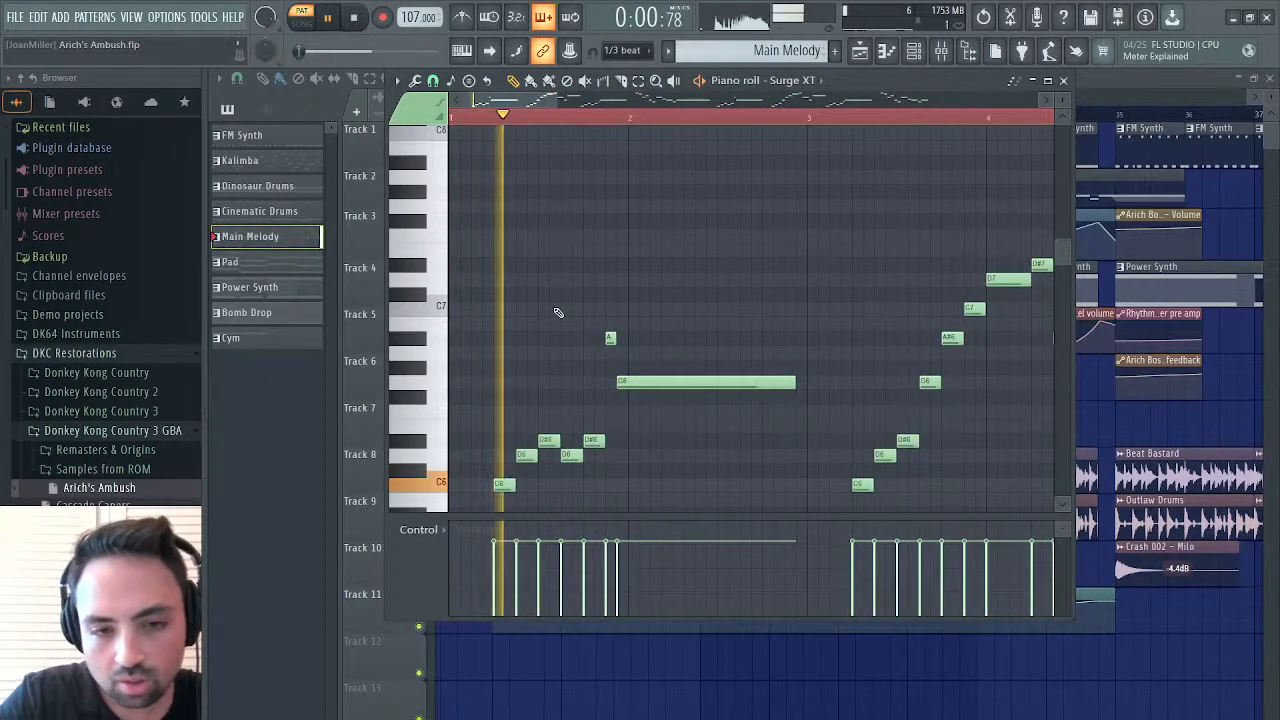
key(space)
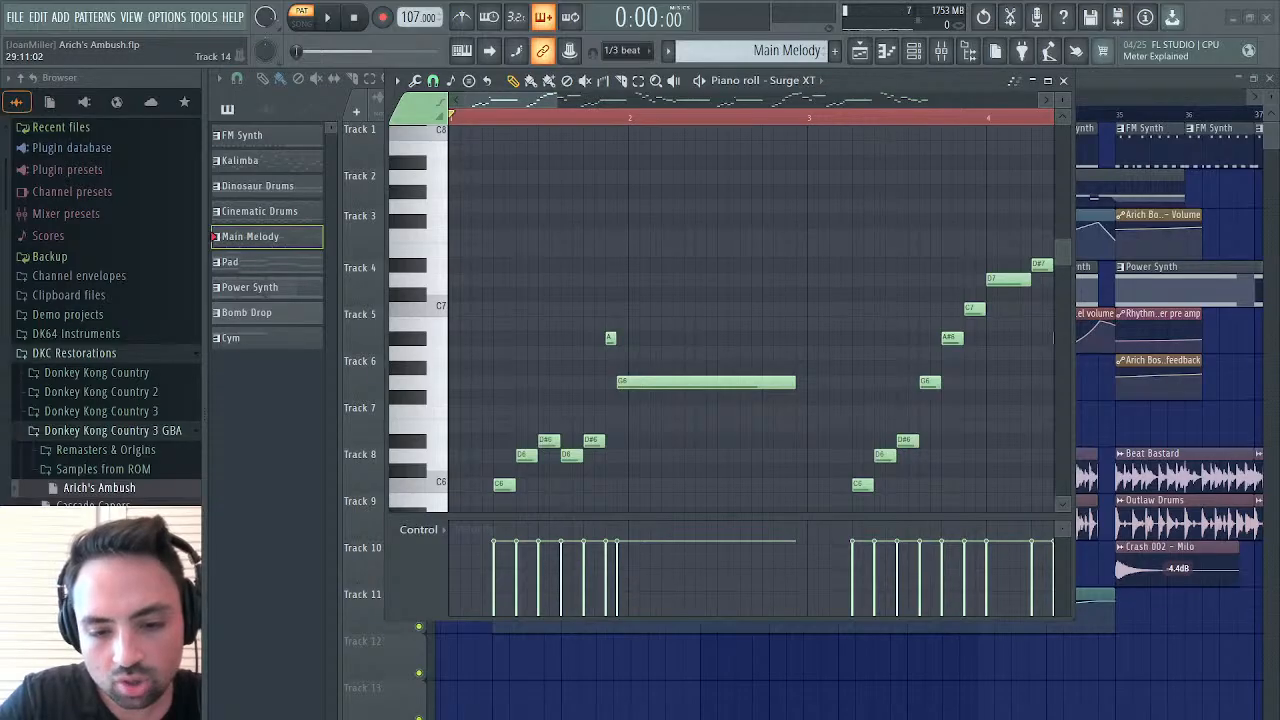
Lower the short note before the long G6 in bar 1 to F6 and listen to the opening phrase
drag(608, 337, 610, 411)
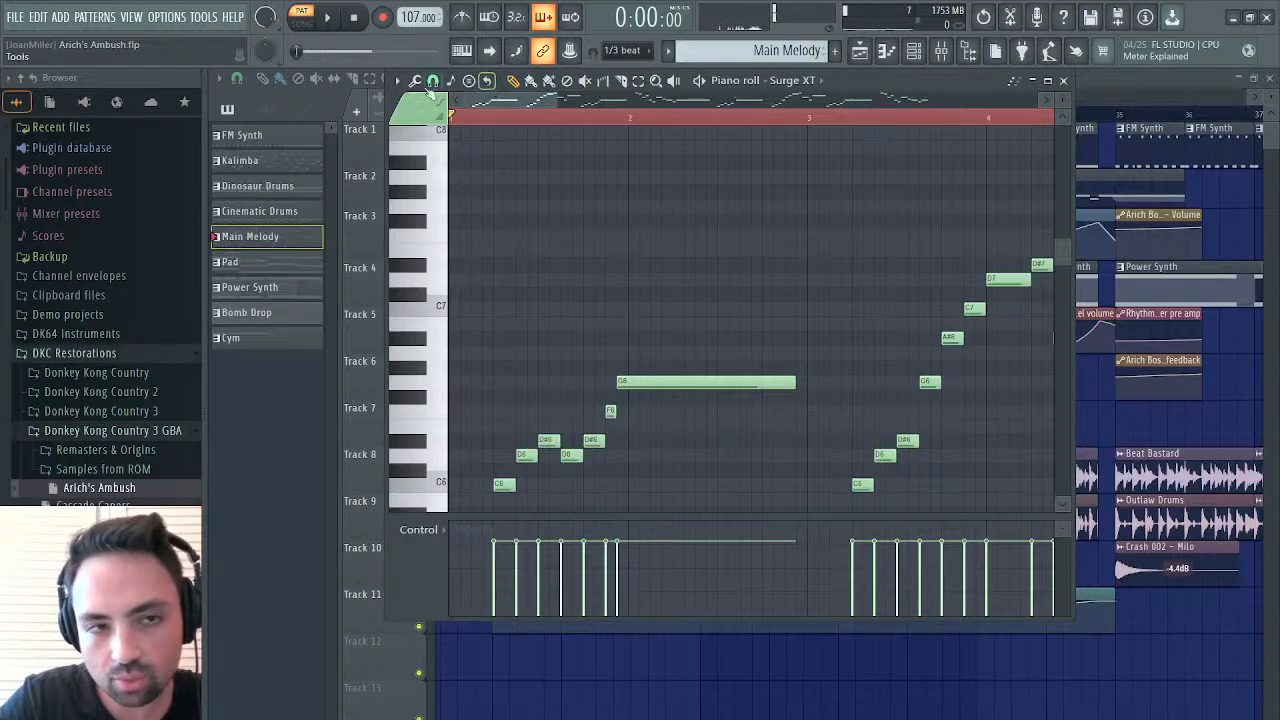
click(327, 18)
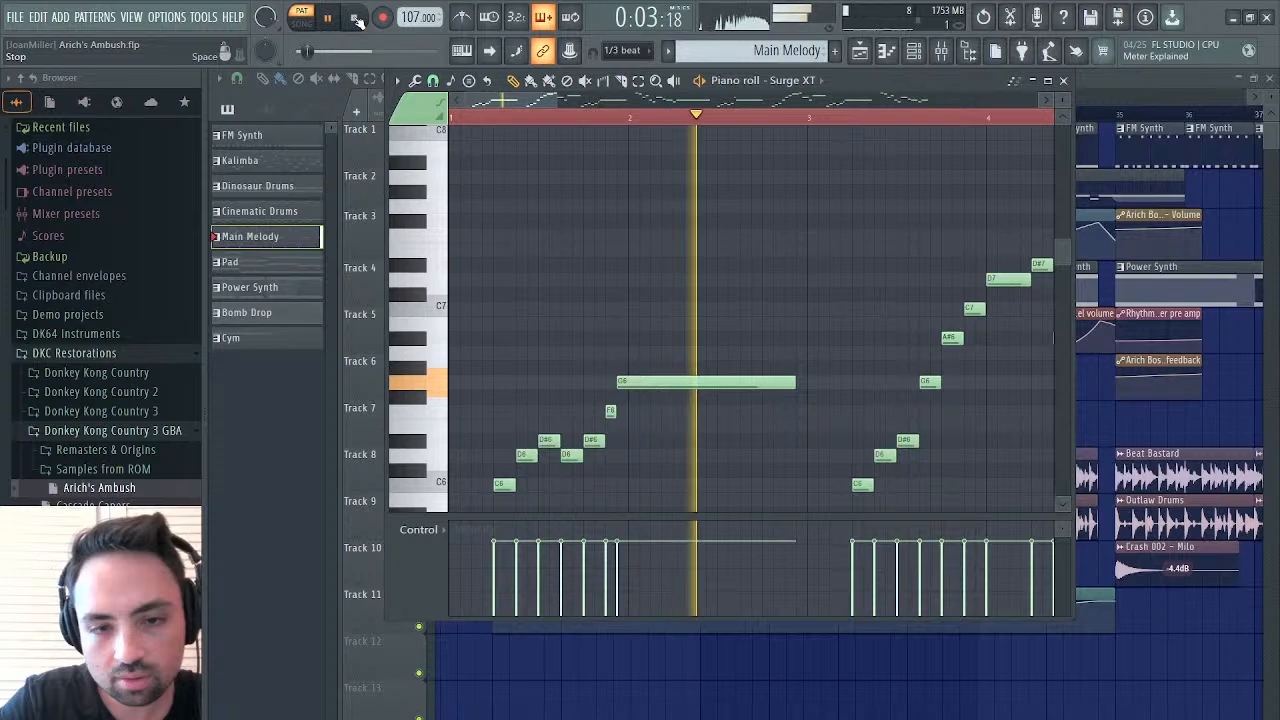
click(357, 20)
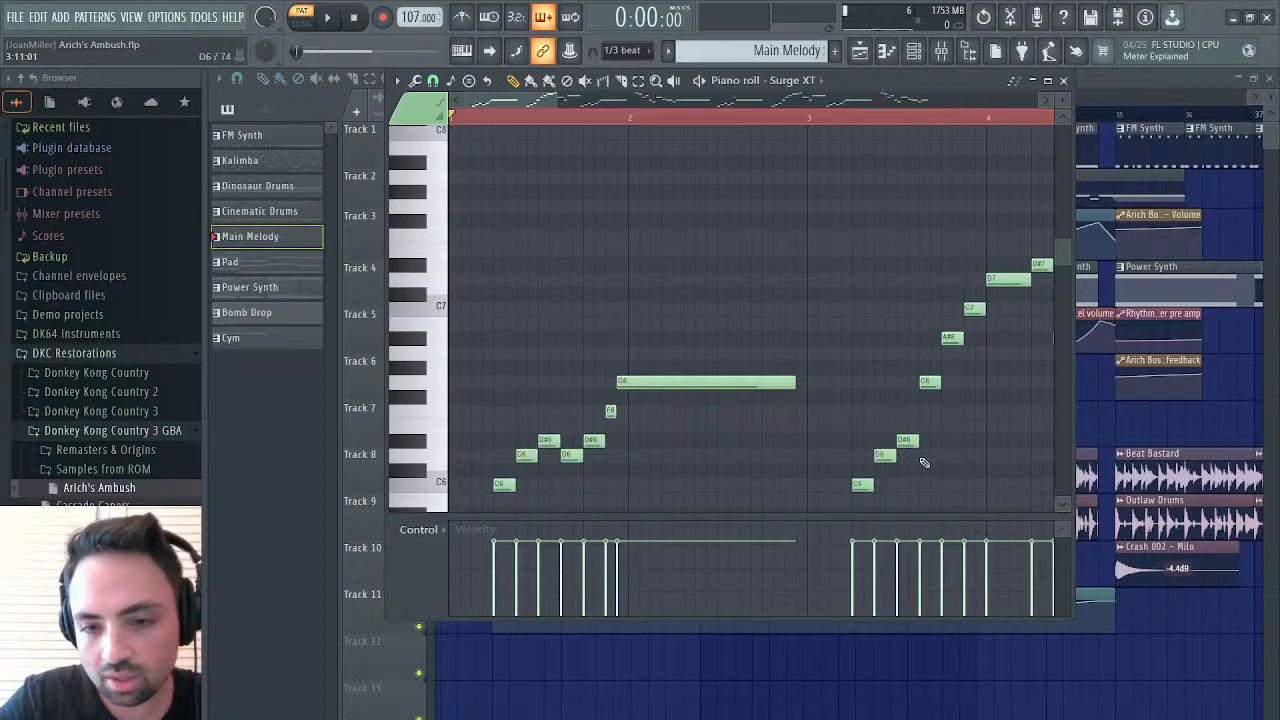
Shorten bar 3's G6 to one step, extend the following A#6 to three steps starting at 3:12:00, and listen from bar 3
drag(918, 443, 915, 444)
click(926, 384)
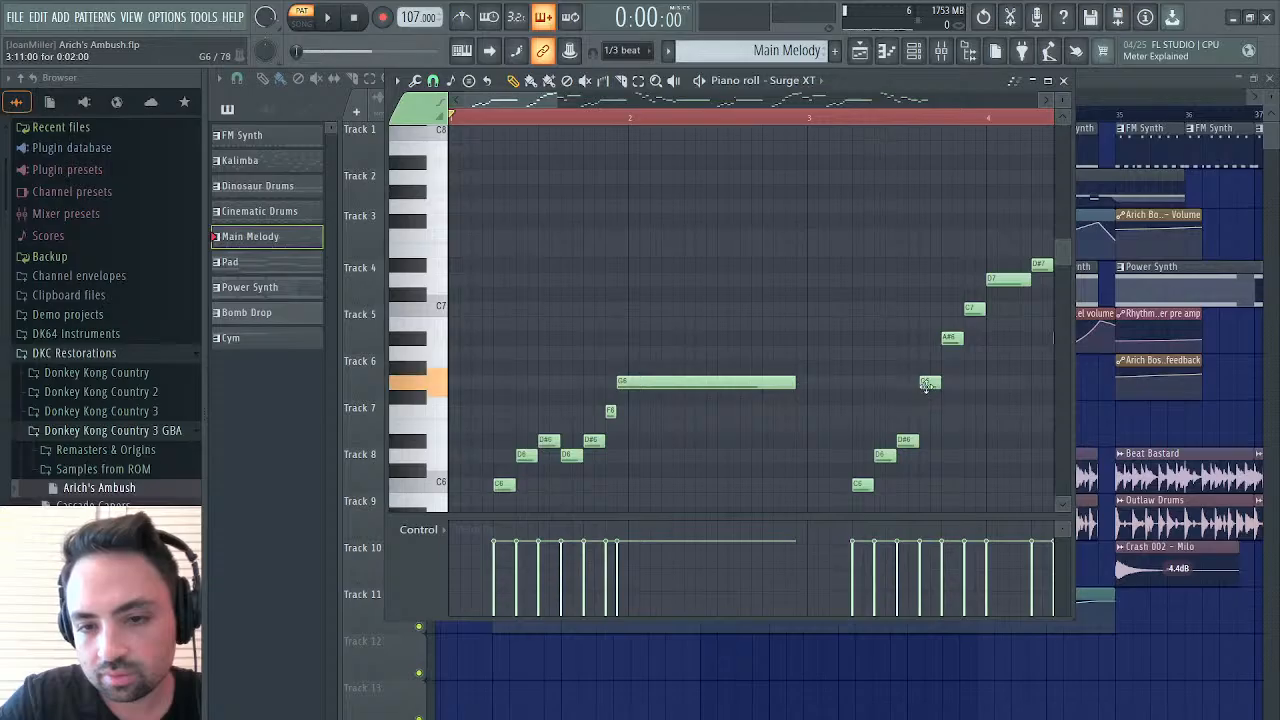
drag(926, 388, 929, 387)
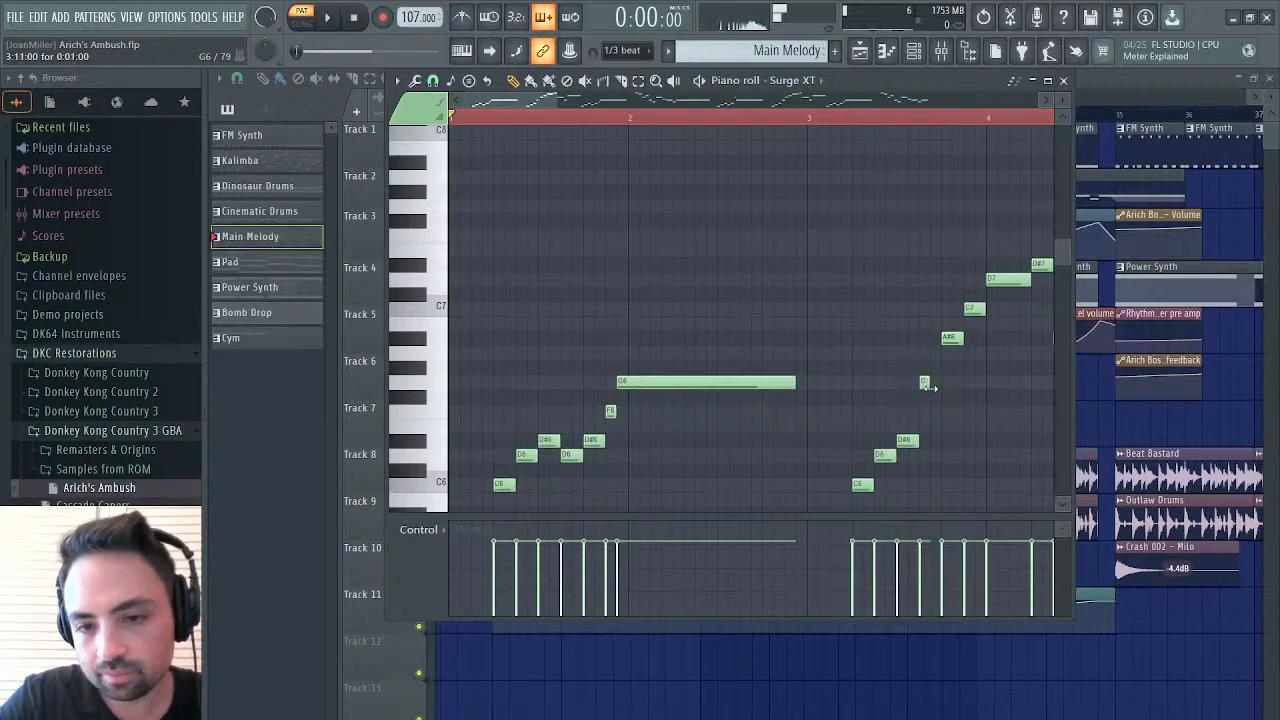
click(946, 338)
drag(946, 338, 935, 338)
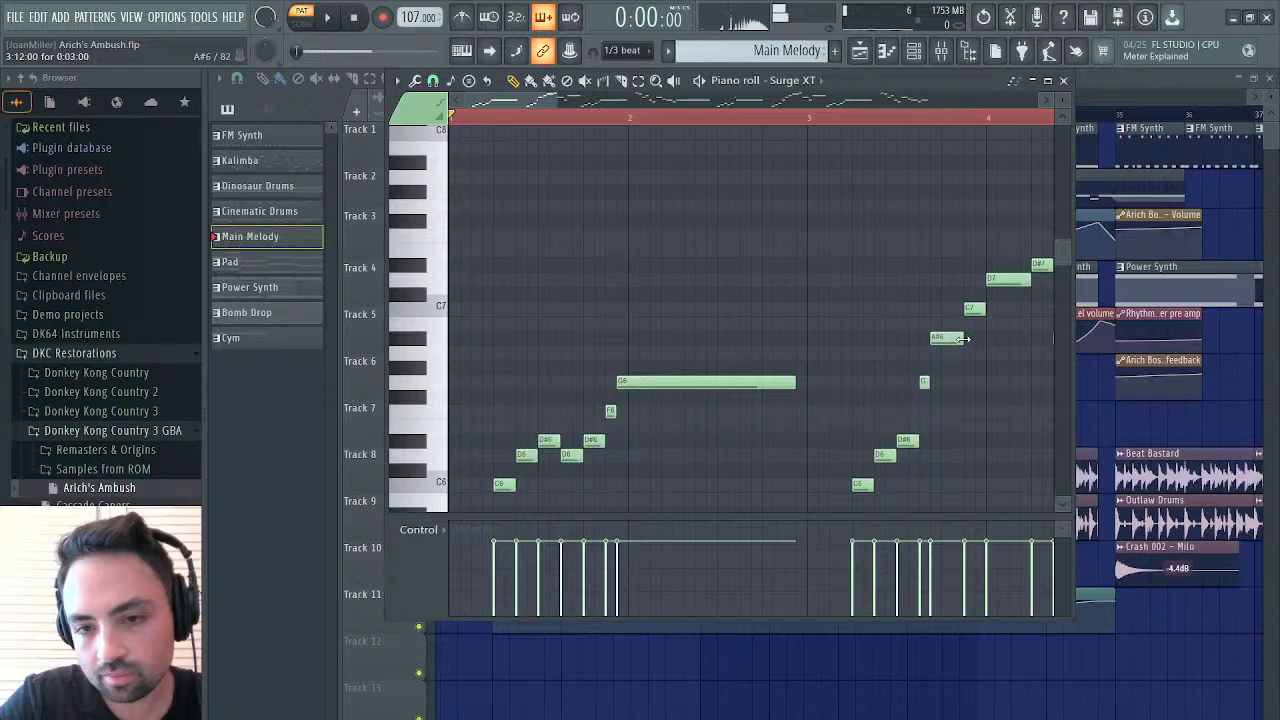
click(849, 118)
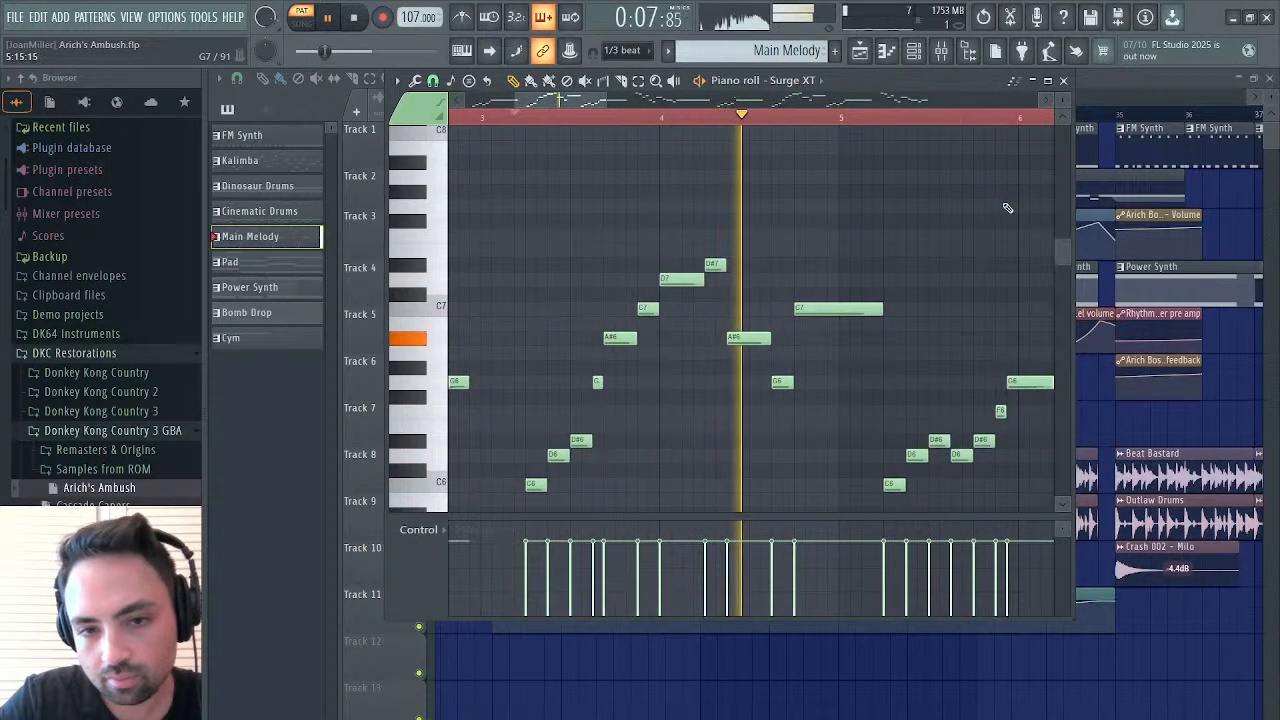
key(space)
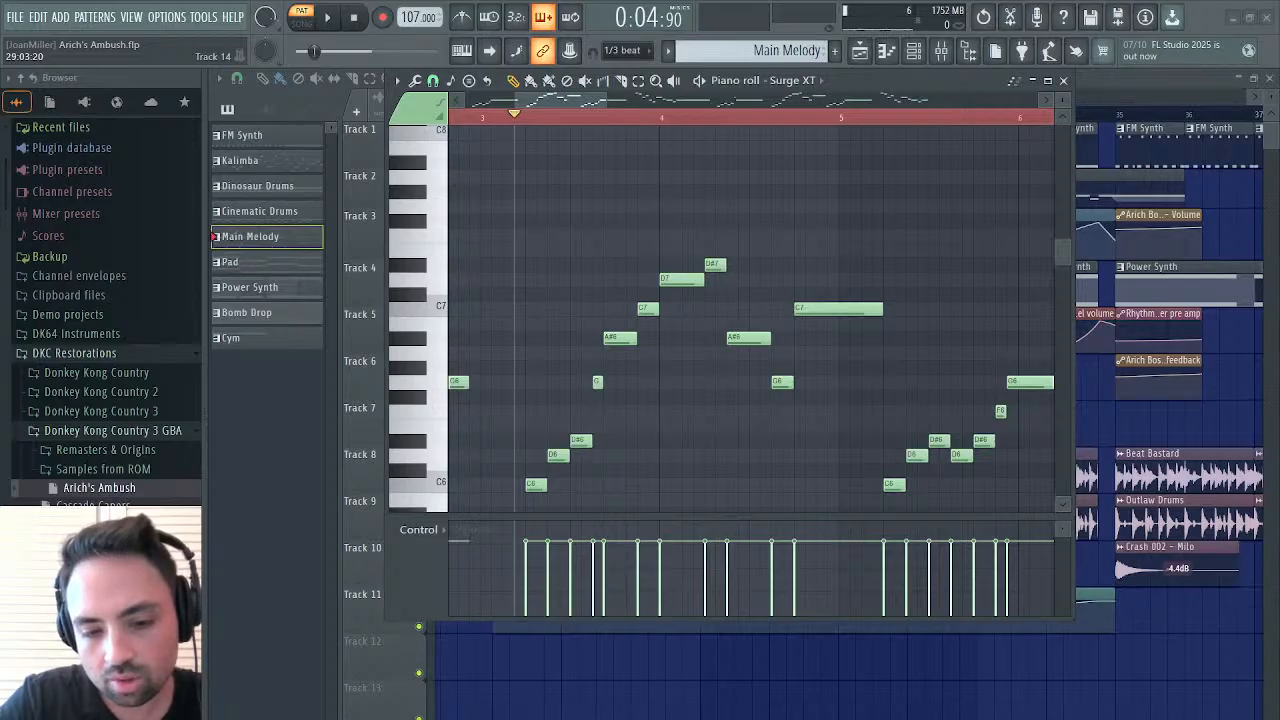
Try shortening the D#6 at 5:09:00 to one step with the following D6 starting one step earlier, and listen
scroll(1008, 450, right, 2)
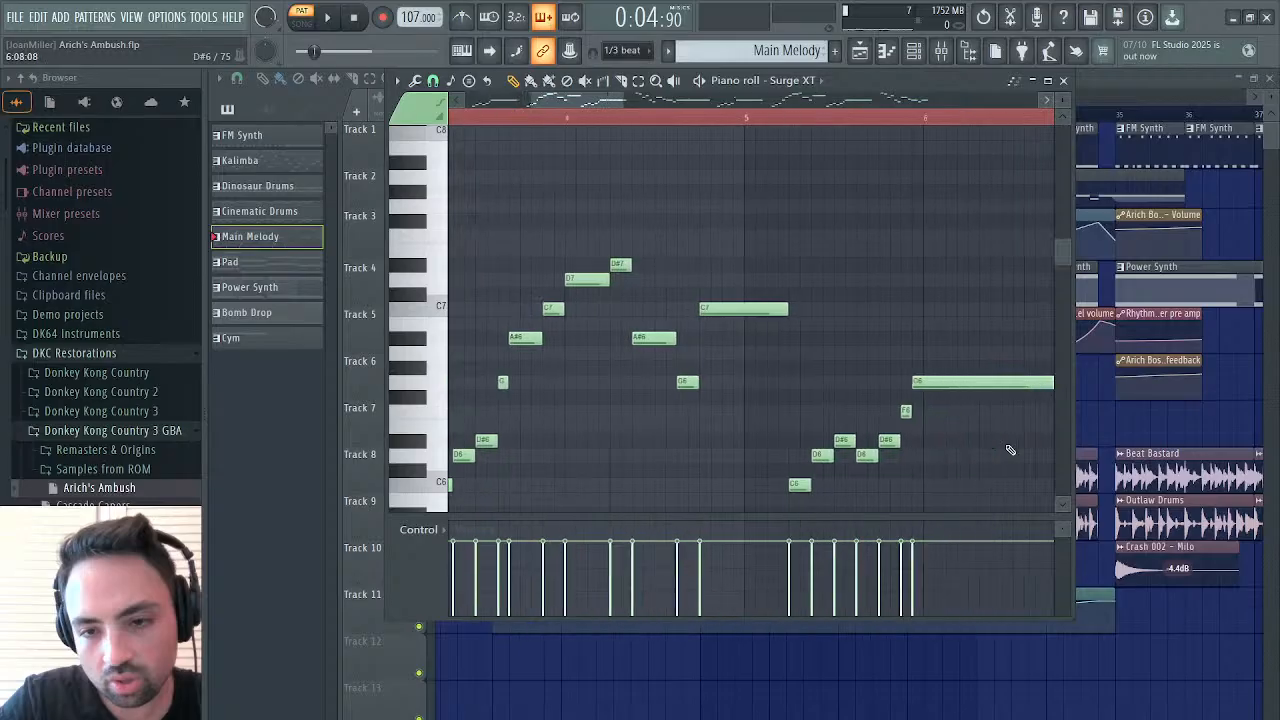
scroll(1008, 450, right, 1)
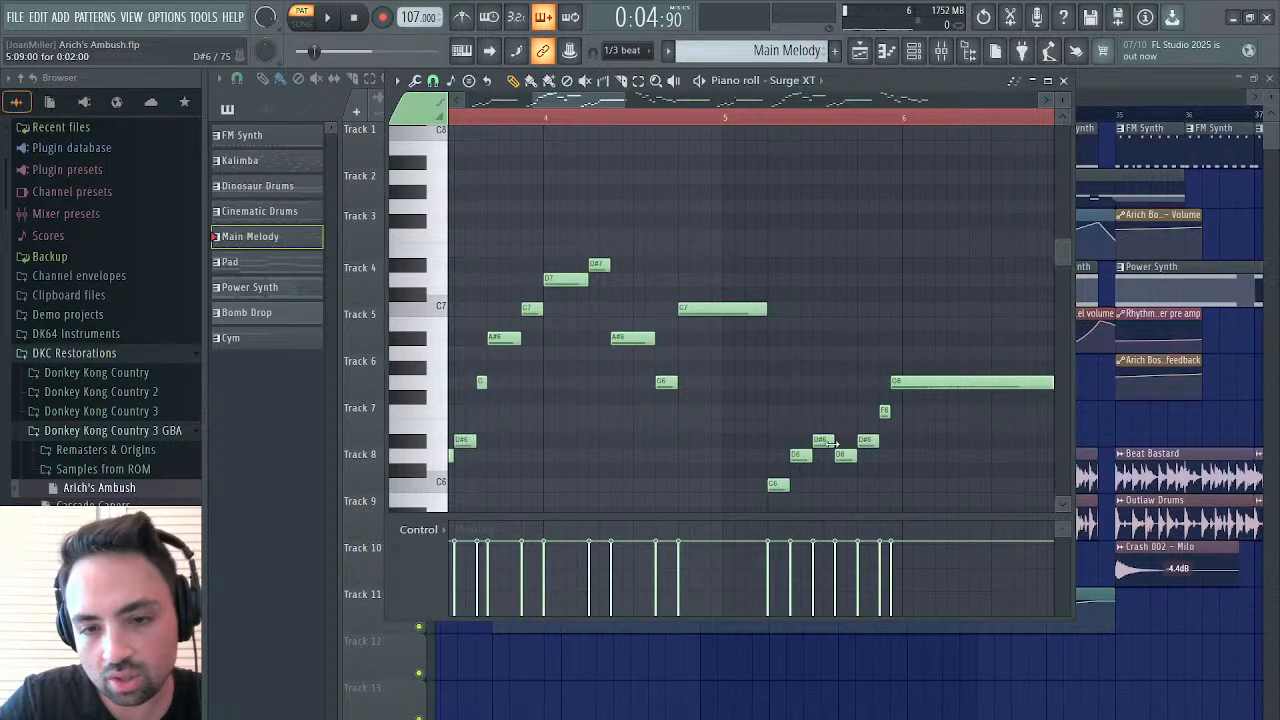
drag(832, 443, 856, 455)
key(space)
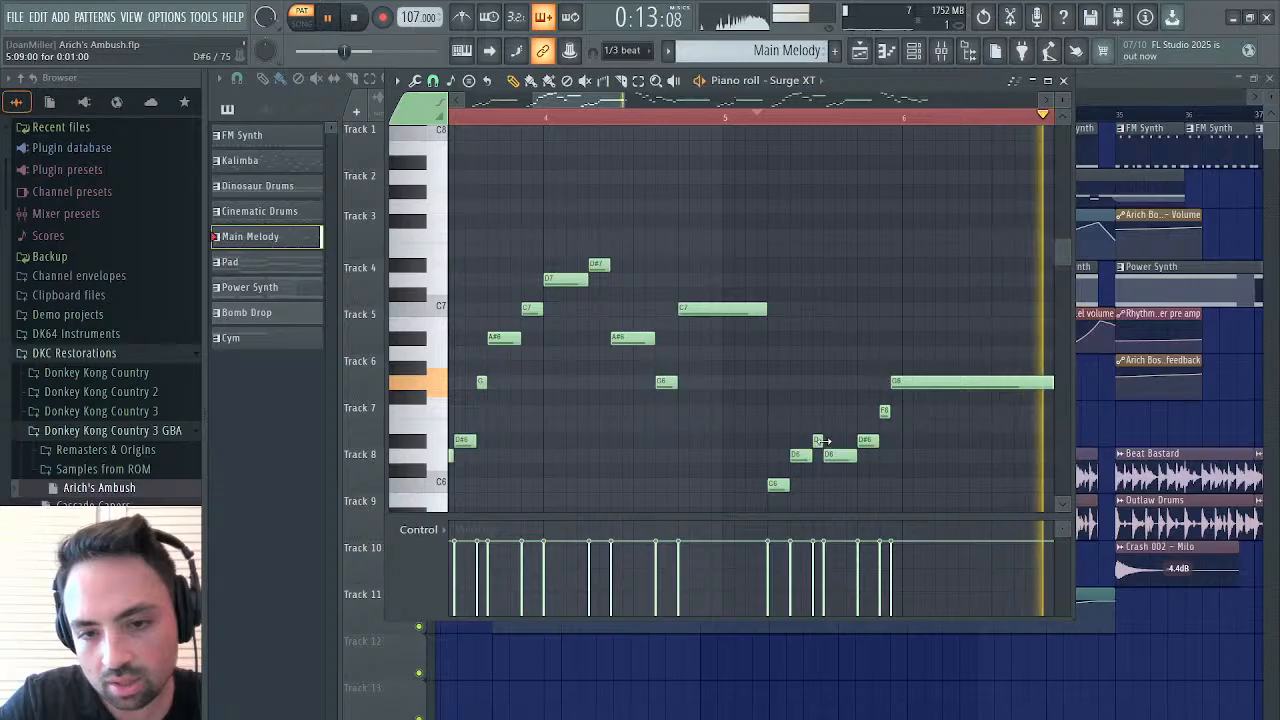
Try a one-step D6 at 5:11:00 with an earlier, longer D#6 after it, listen from bar 5, and restore the D#6
drag(822, 441, 878, 441)
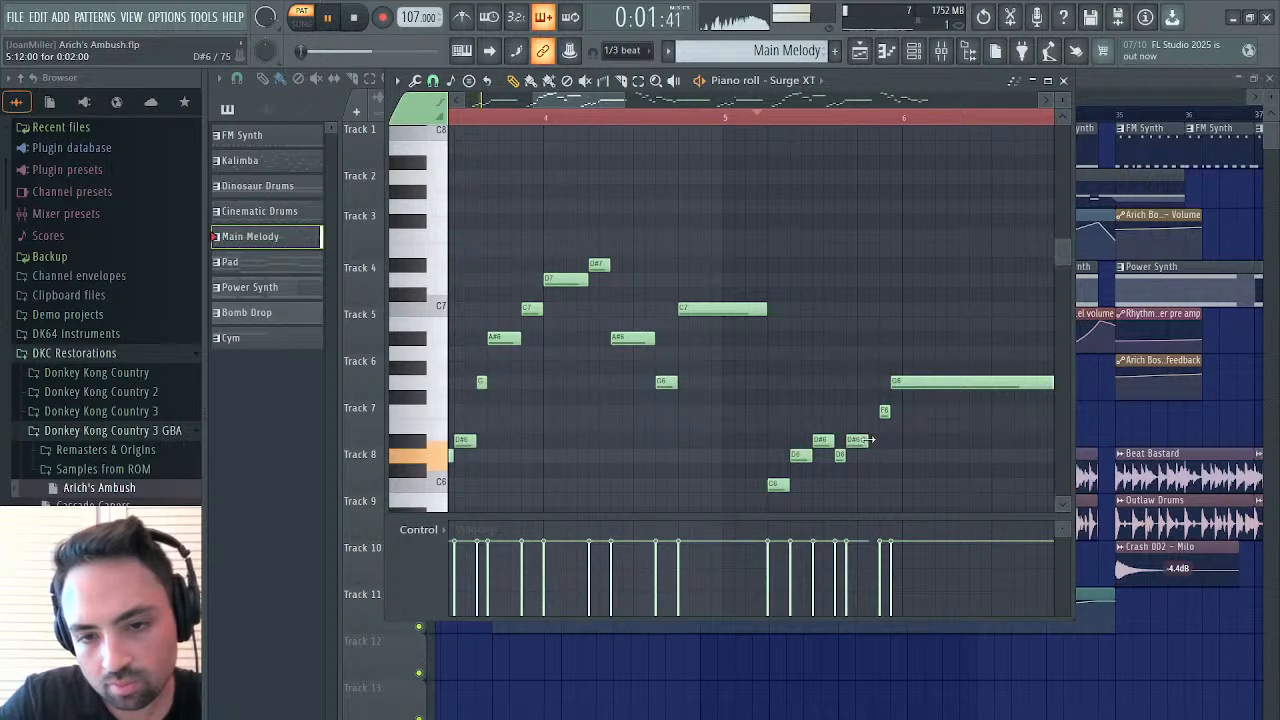
click(773, 117)
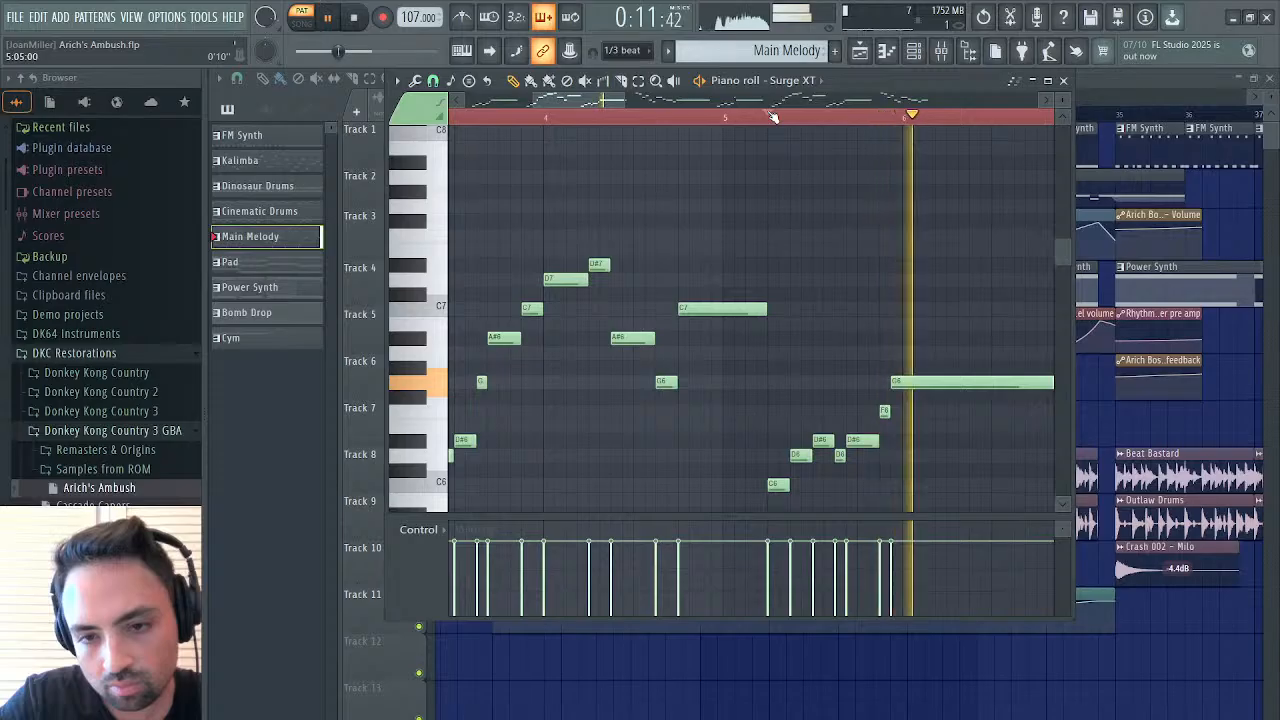
key(space)
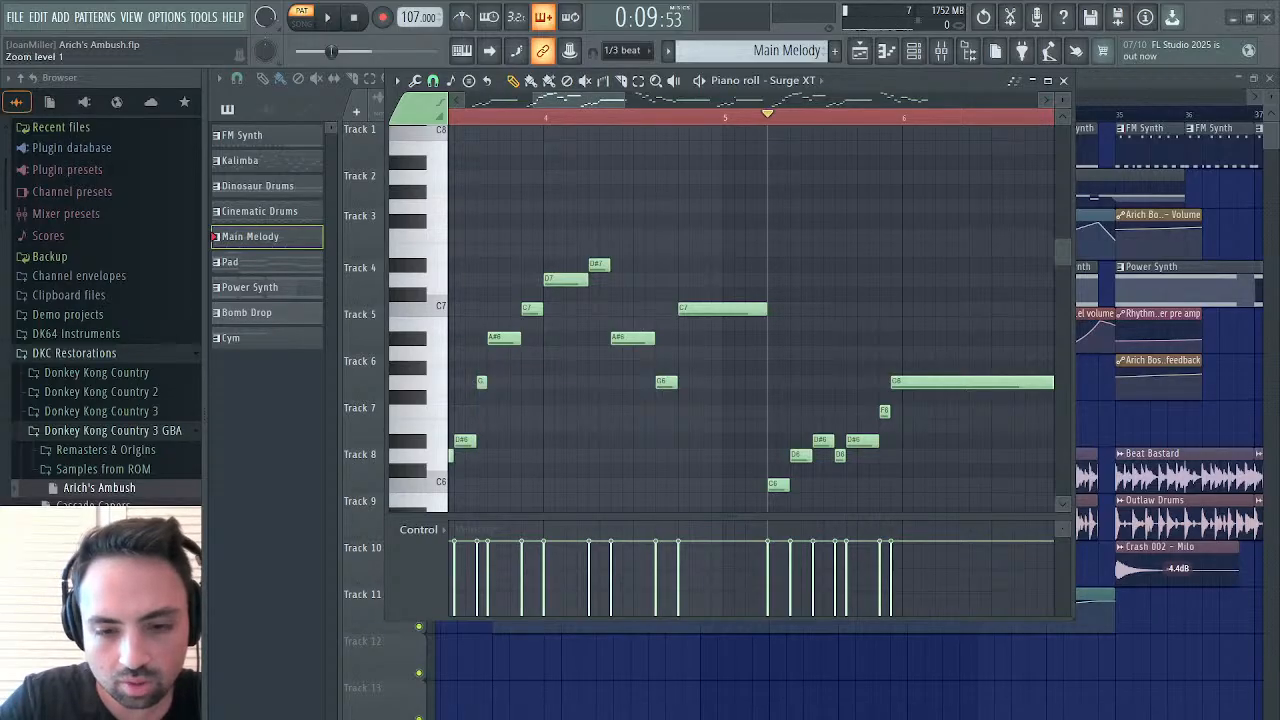
drag(854, 440, 878, 441)
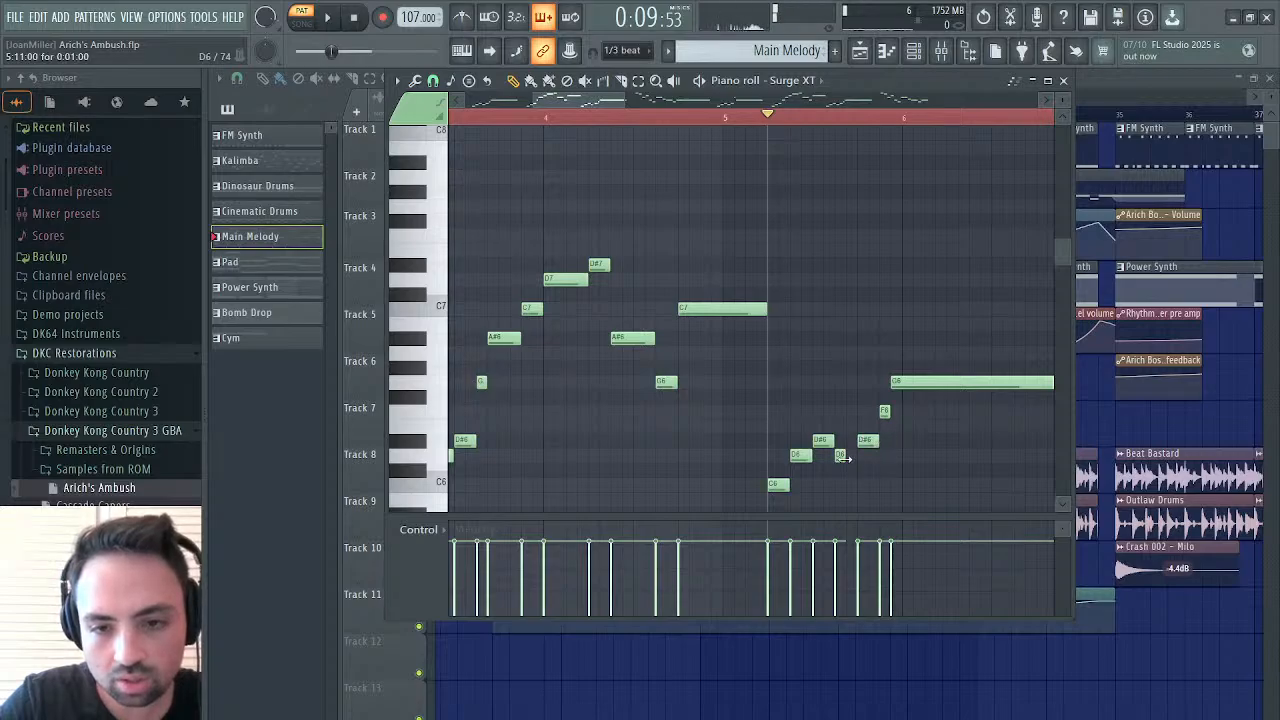
Shorten bar 7's C7 to one step, extend the following G6 to start at 7:12:00, and listen from bar 7
scroll(926, 326, right, 3)
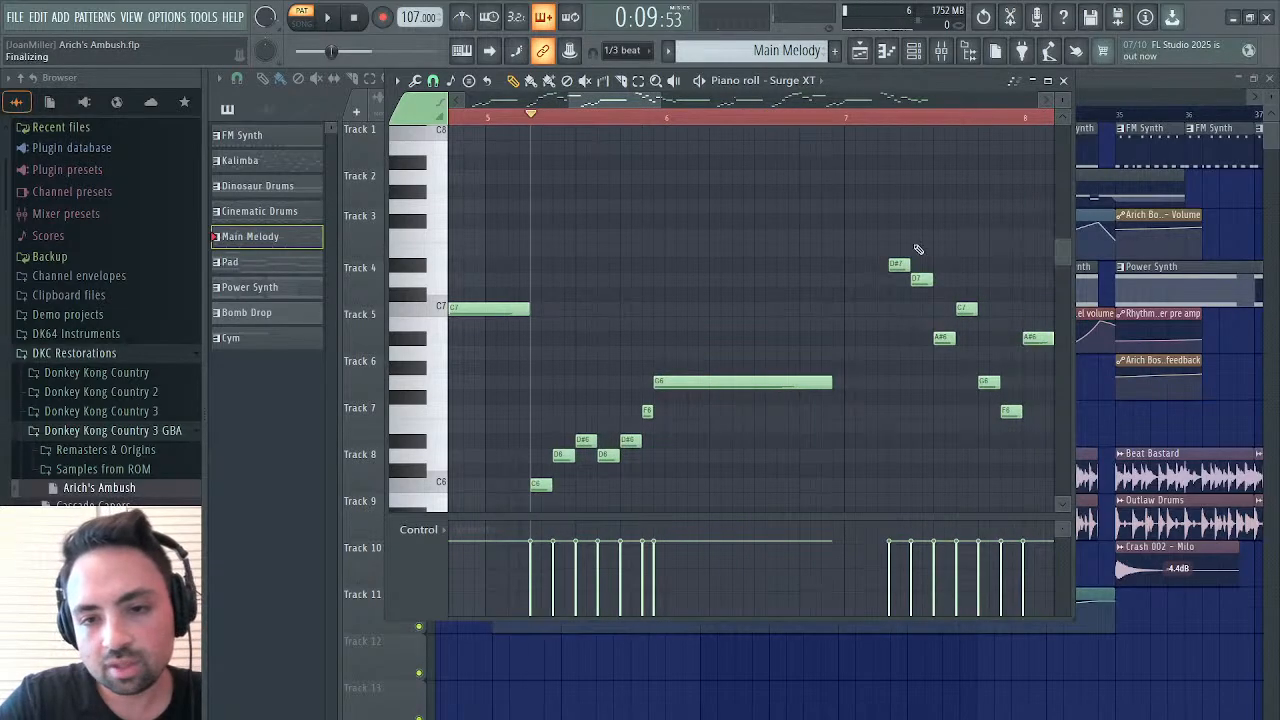
scroll(888, 373, right, 3)
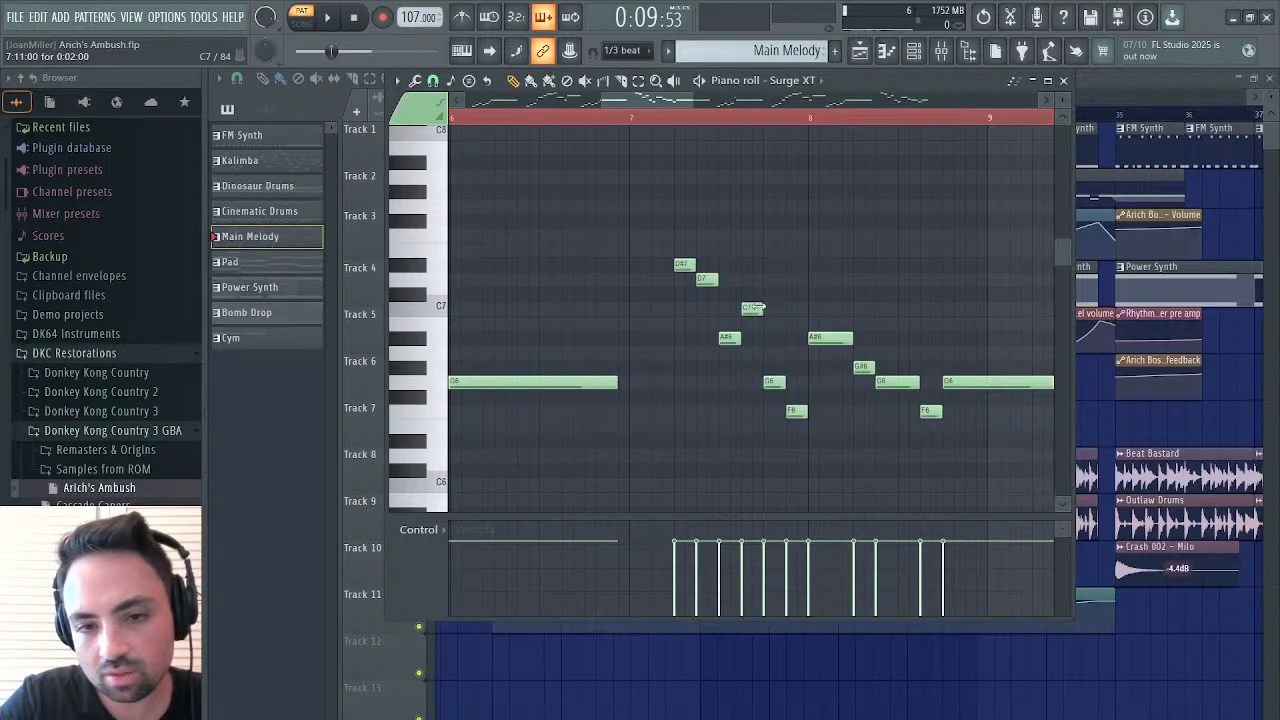
drag(763, 308, 751, 308)
drag(775, 382, 763, 383)
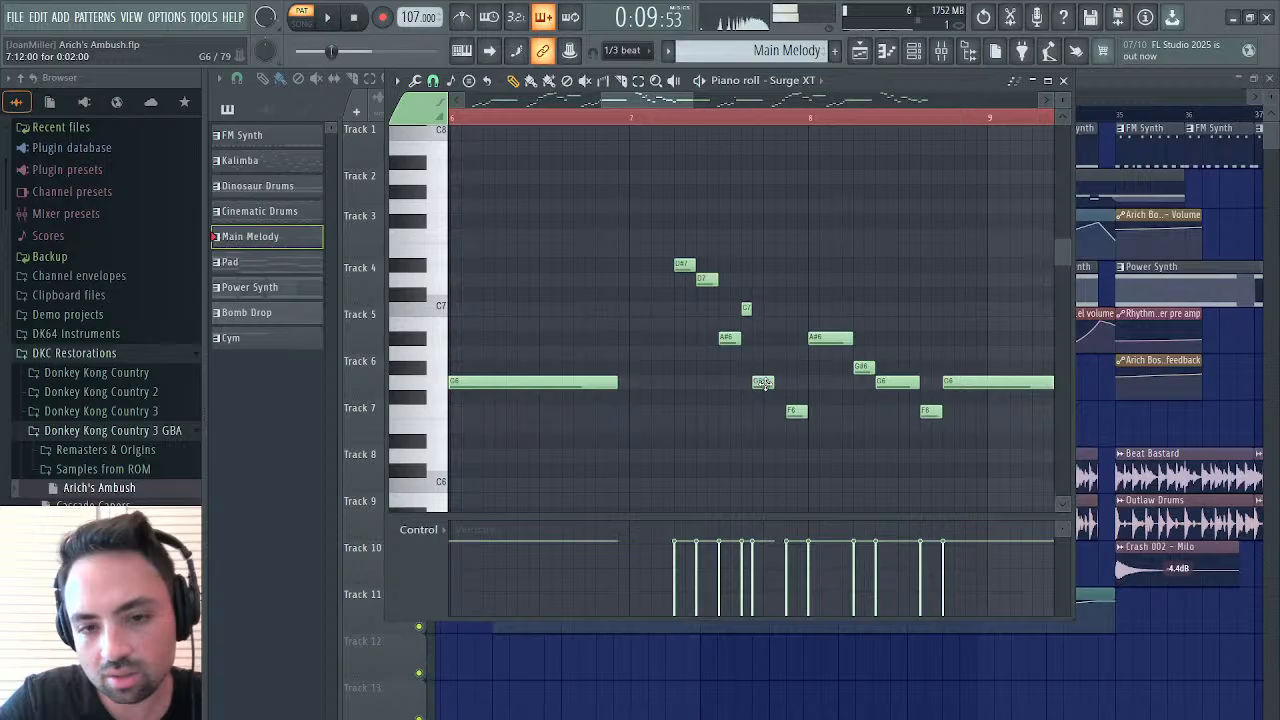
key(space)
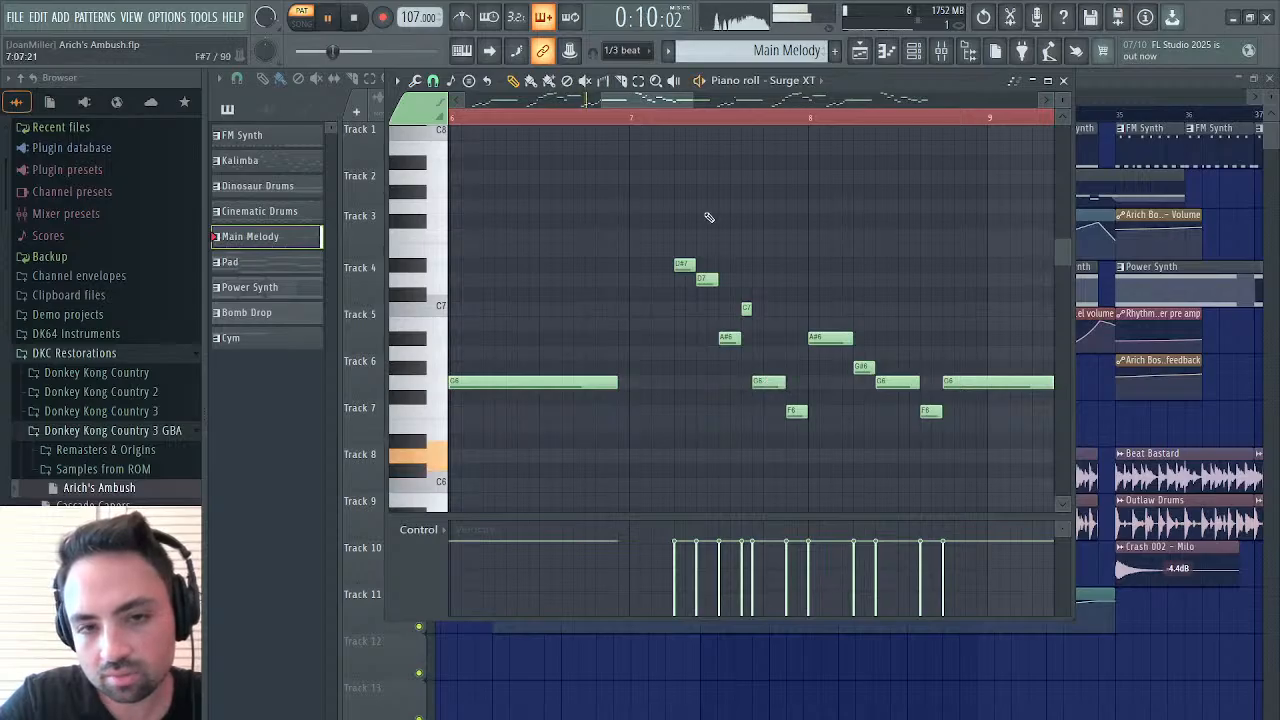
click(666, 119)
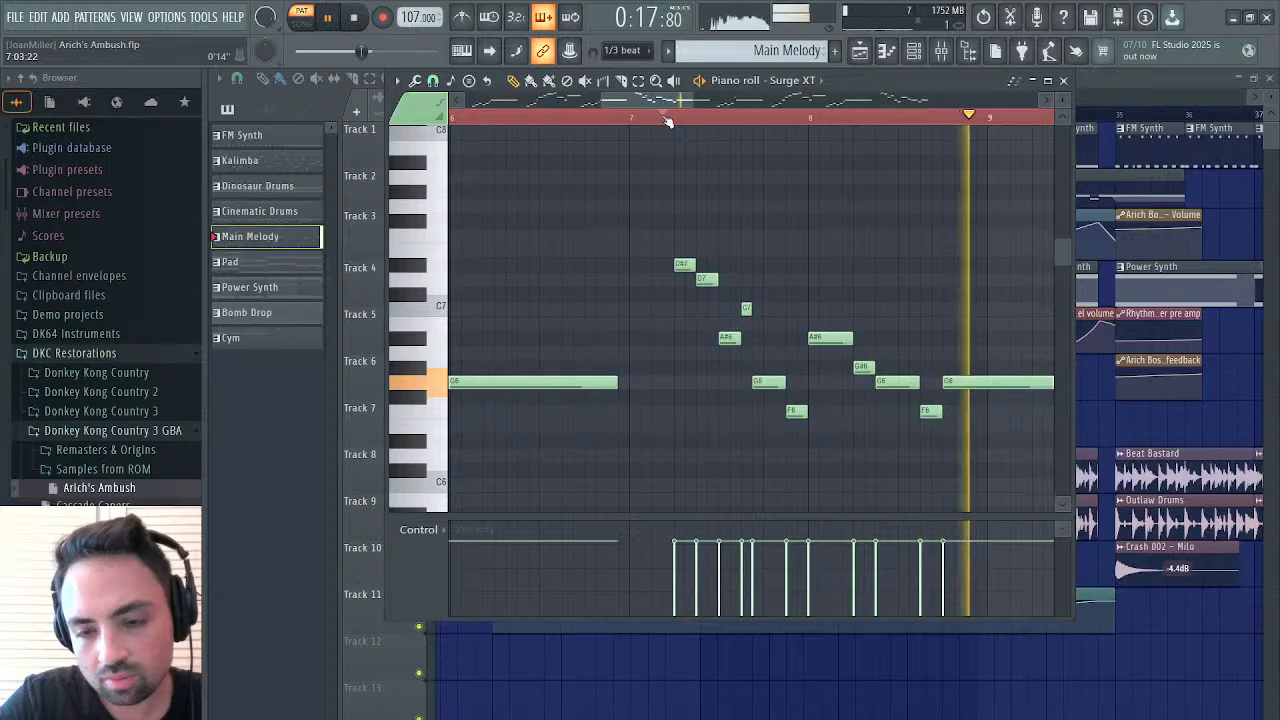
key(space)
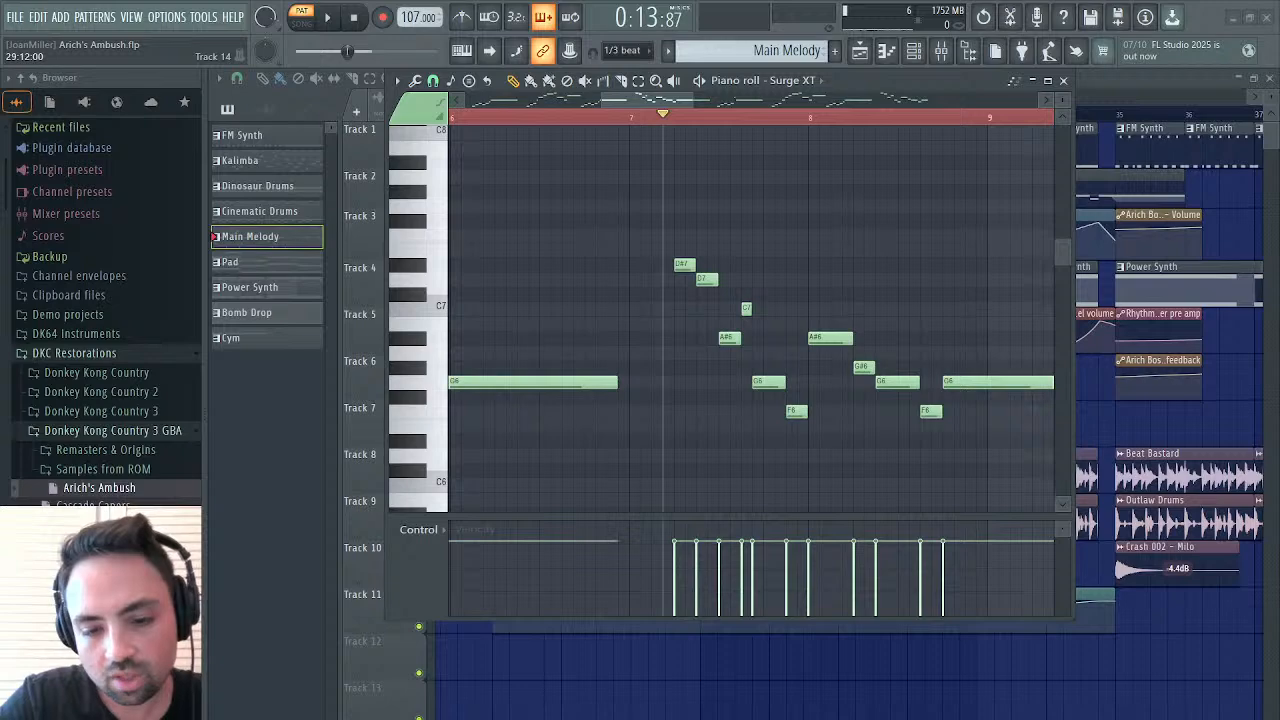
Open the melody's Surge XT instrument and reduce oscillator 1's Unison Voices and Unison Detune to near their minimum while the pattern plays
click(1063, 80)
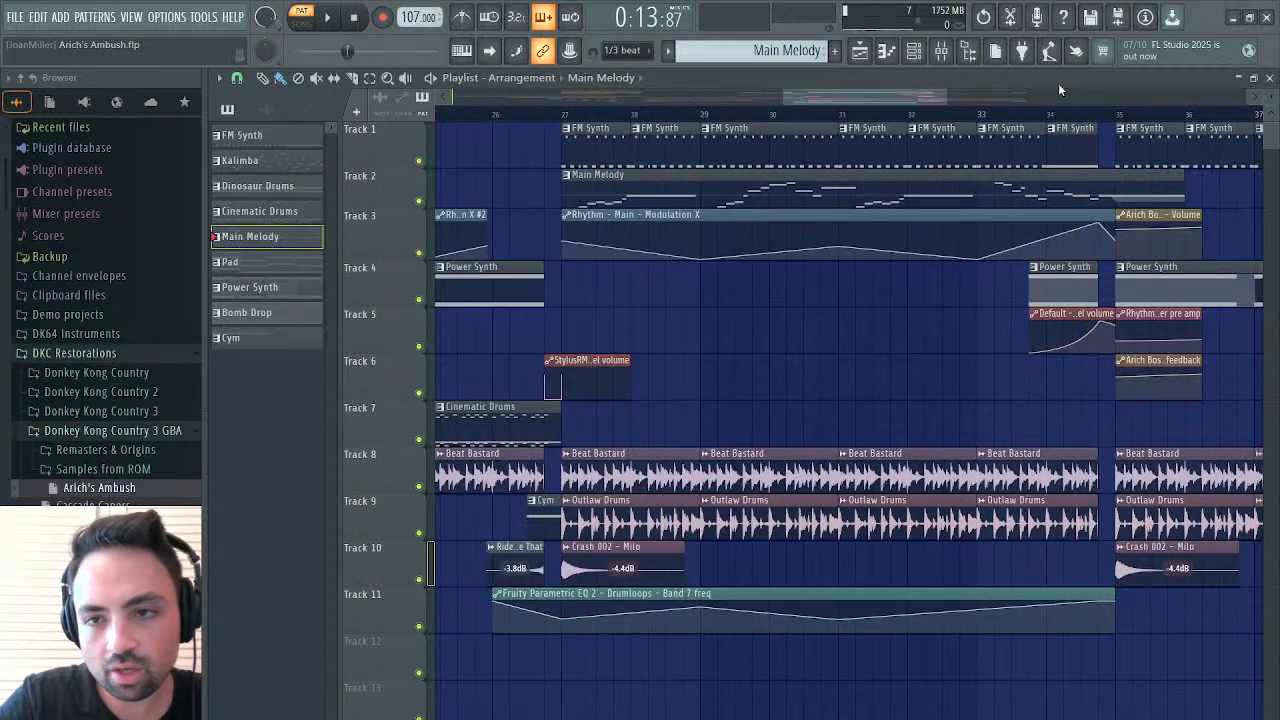
click(1270, 76)
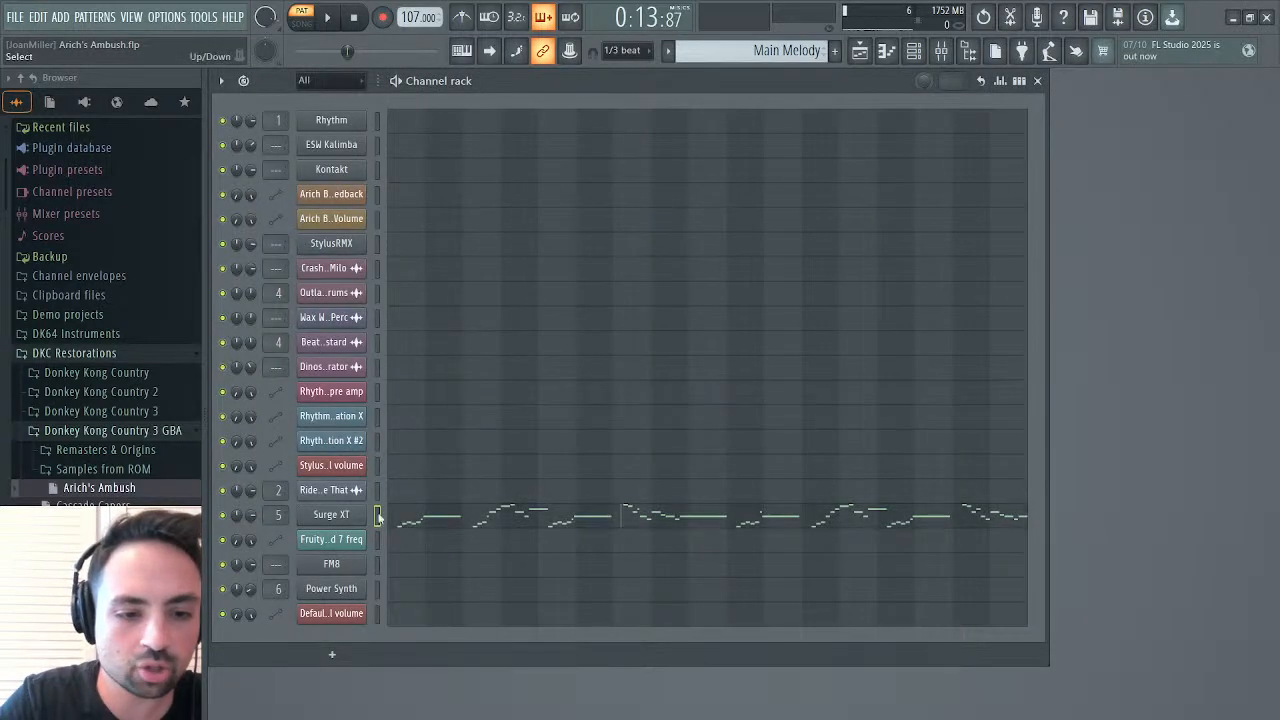
click(360, 517)
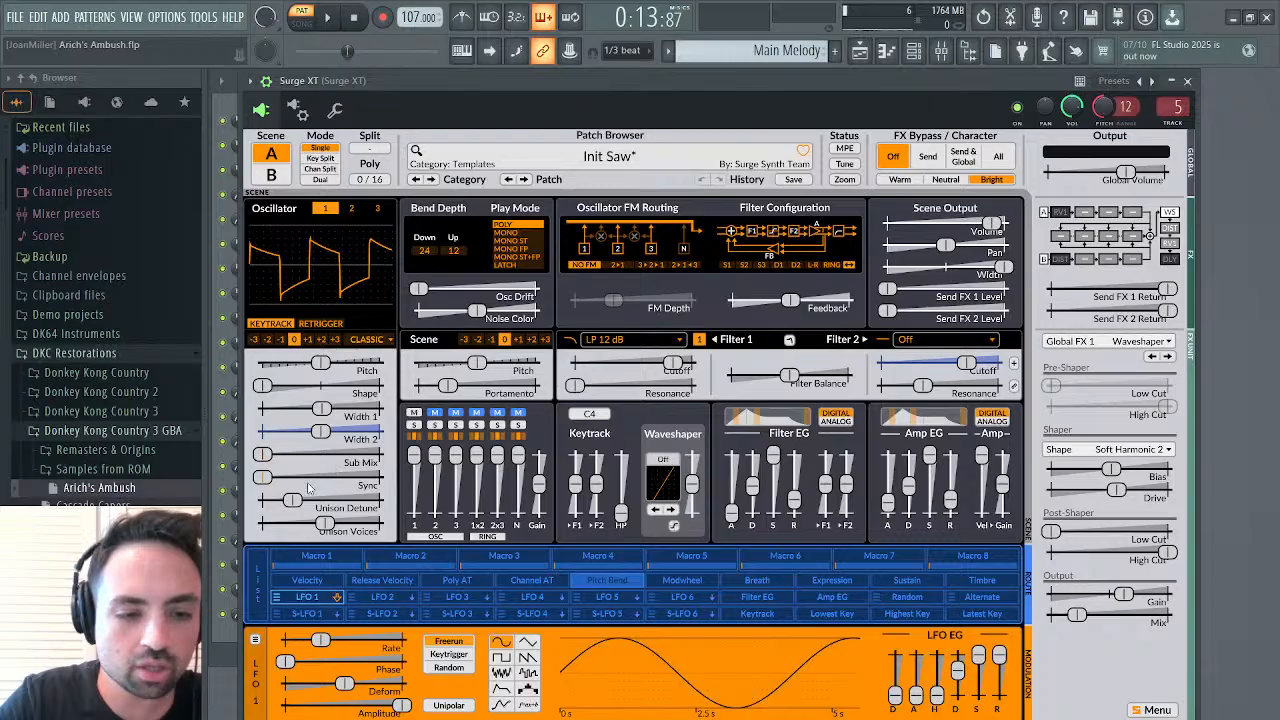
drag(325, 524, 262, 524)
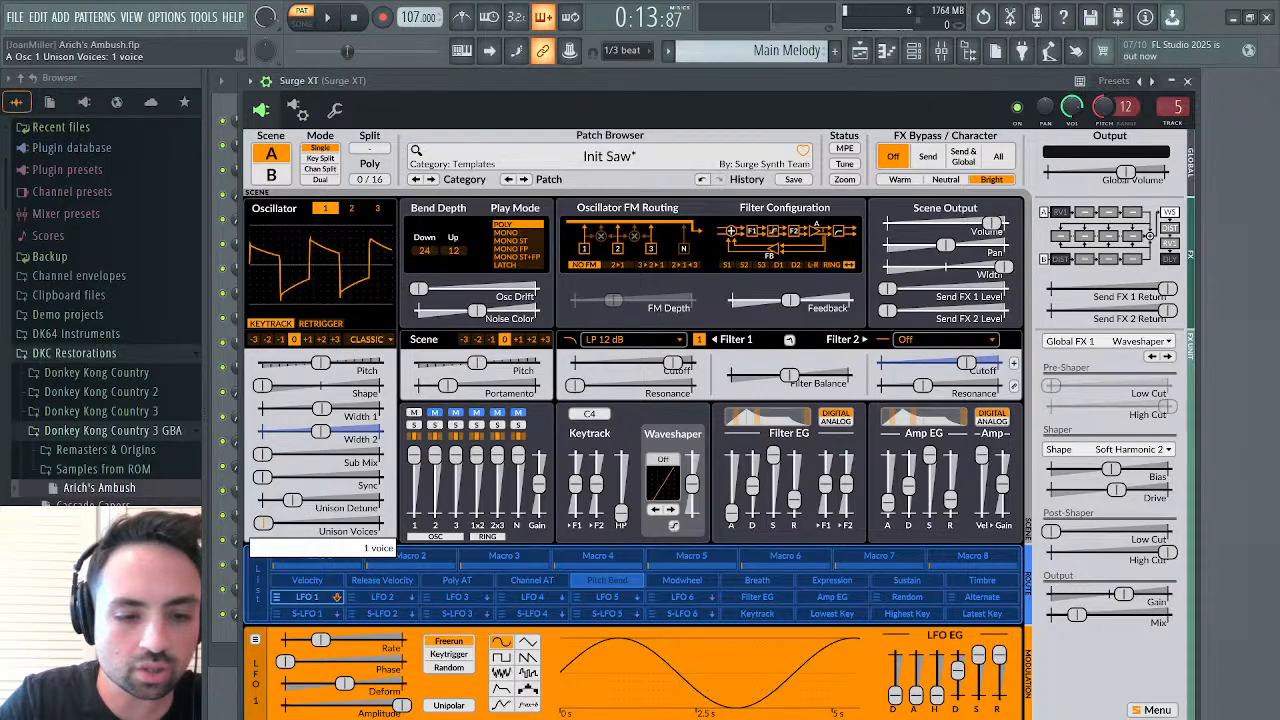
click(330, 18)
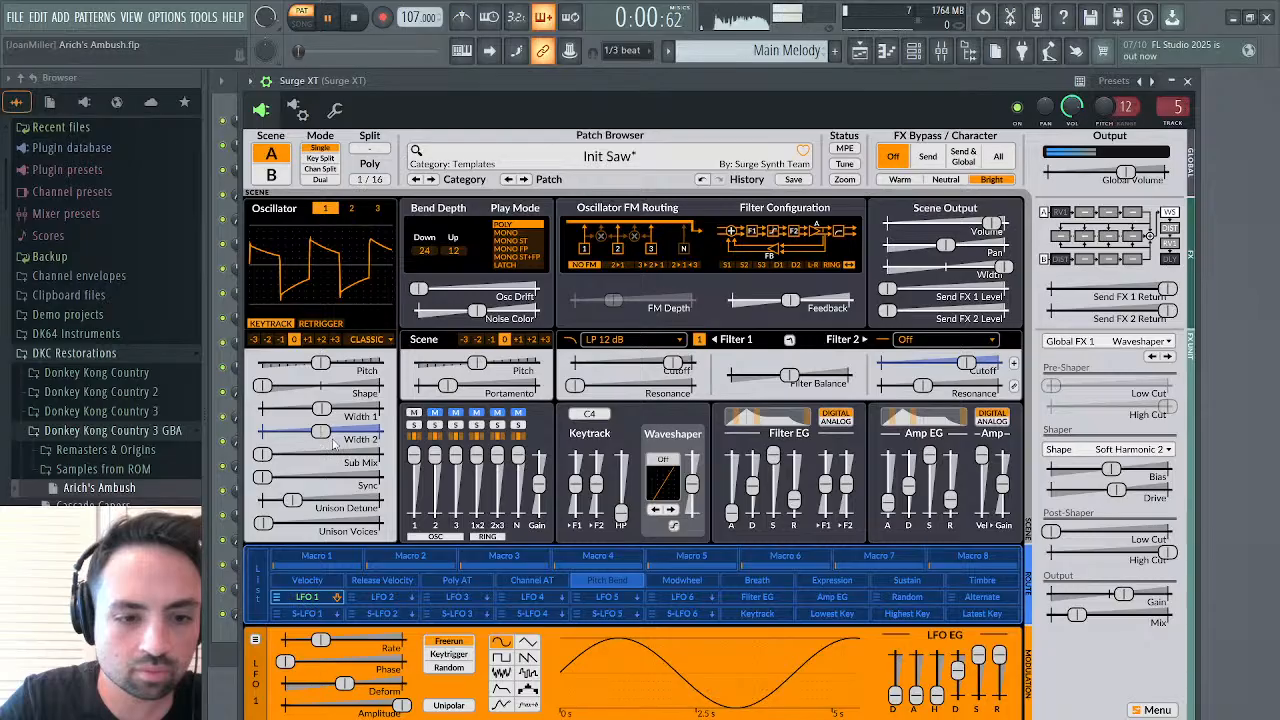
mouse_move(262, 523)
mouse_down()
mouse_move(290, 500)
mouse_move(272, 500)
mouse_up()
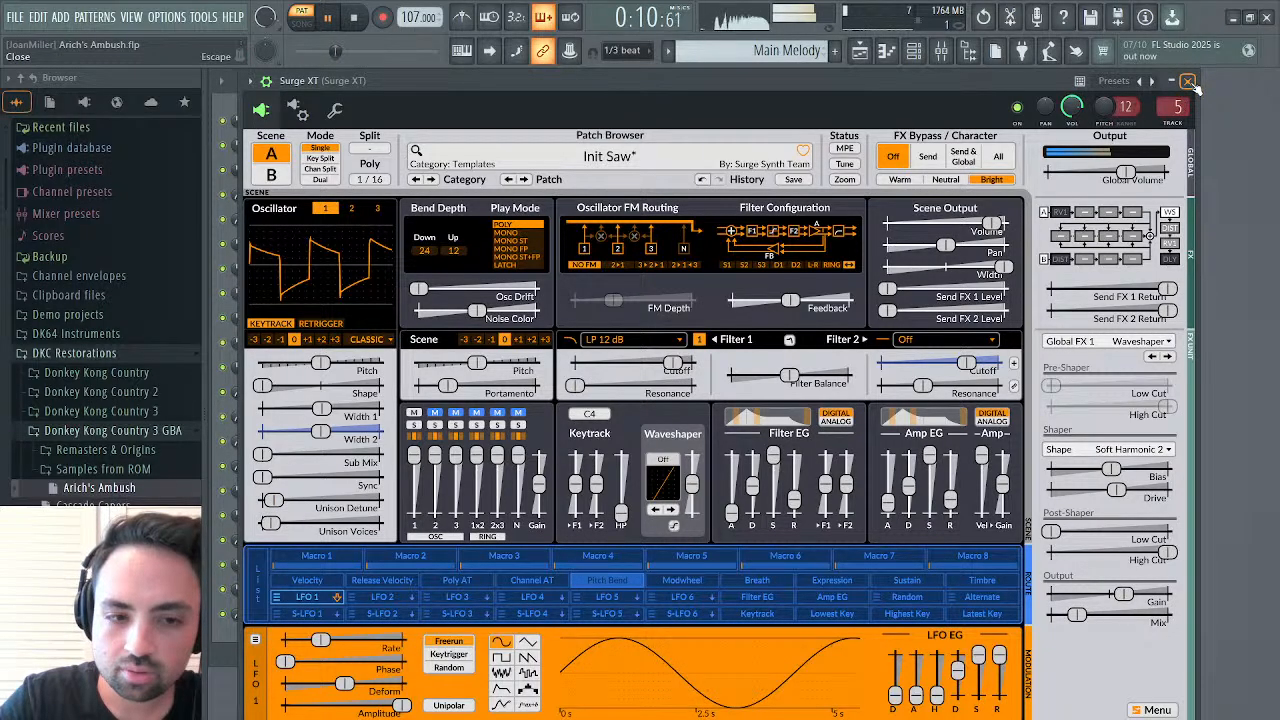
Raise oscillator 1's Shape slightly above its minimum and listen to the melody from the start of the pattern
drag(321, 385, 268, 390)
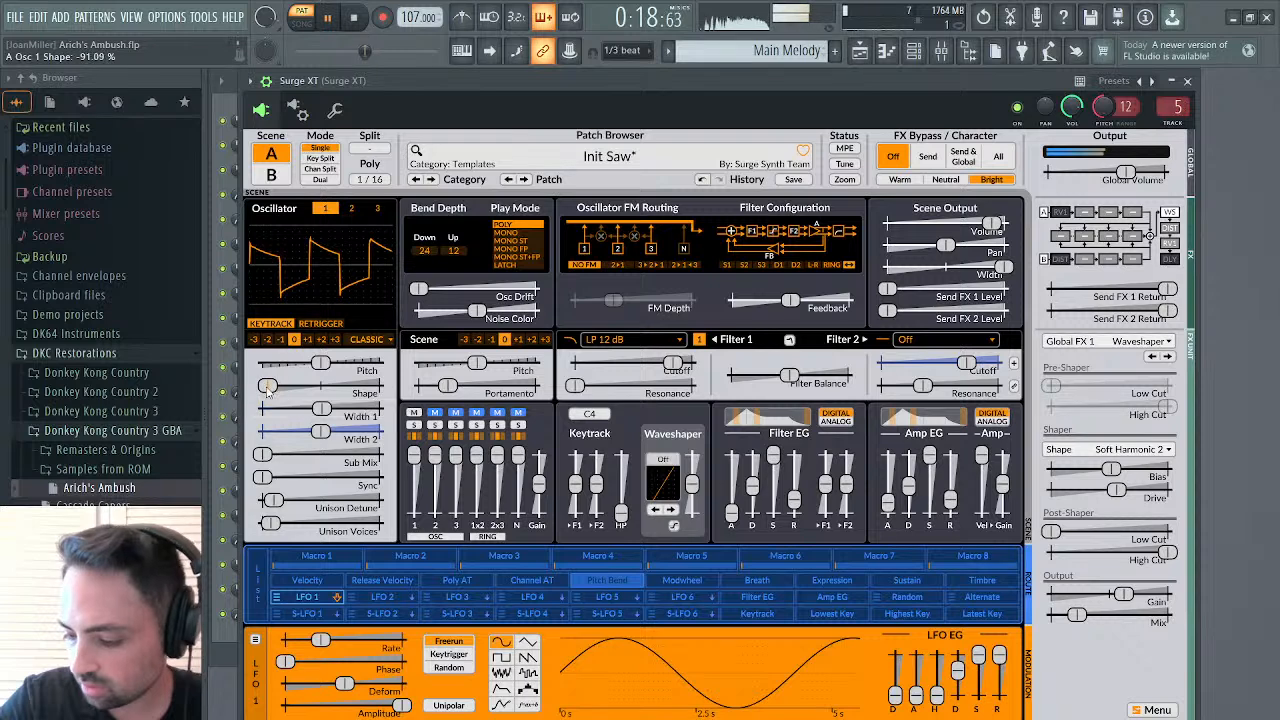
click(354, 20)
click(338, 18)
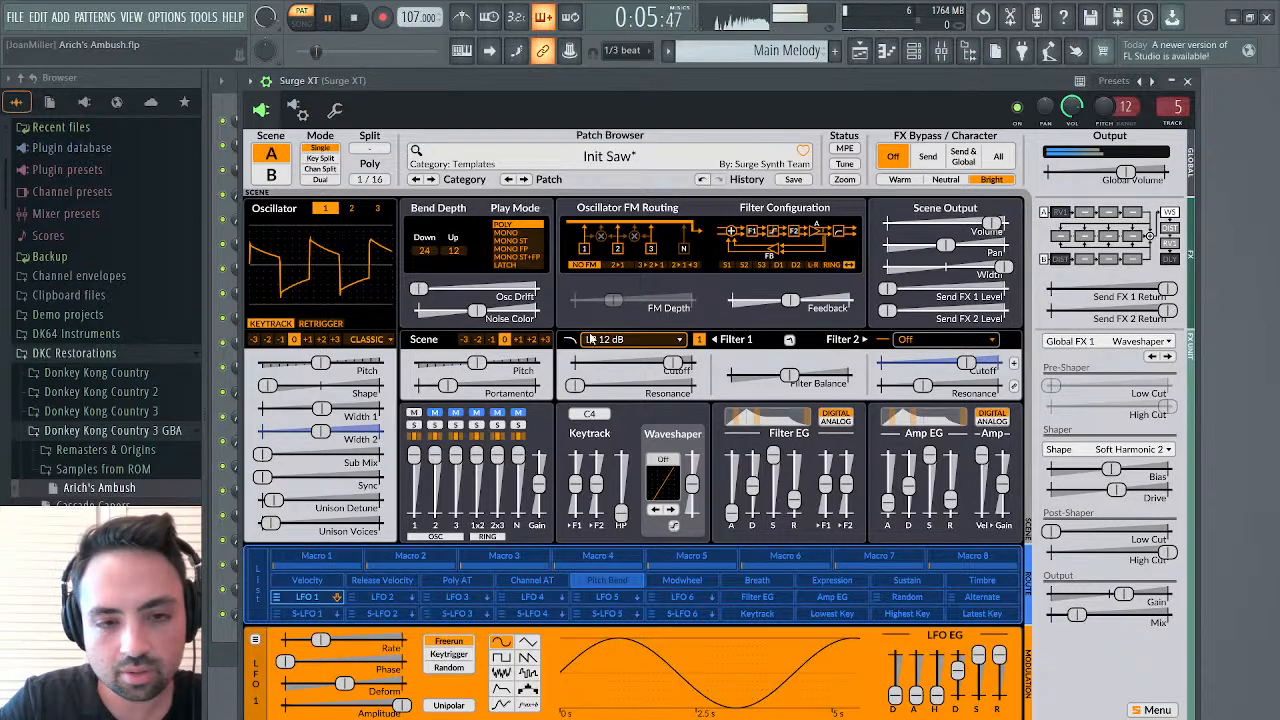
click(354, 17)
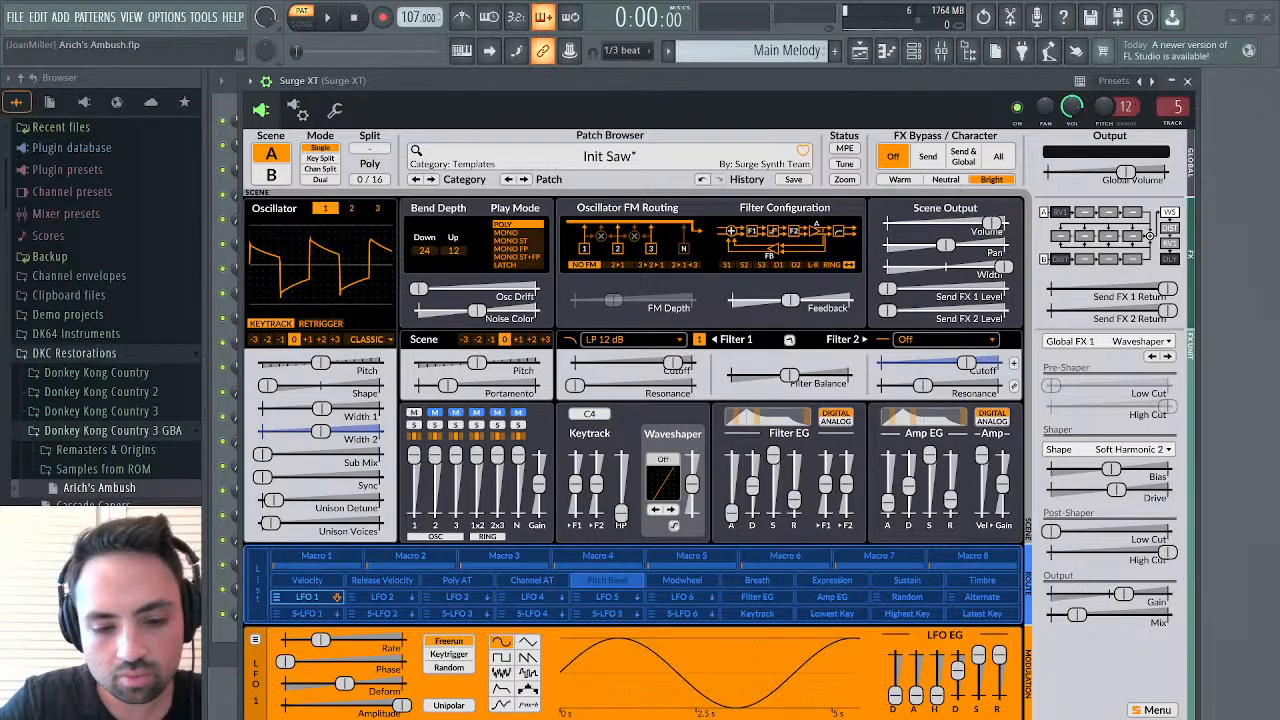
click(327, 17)
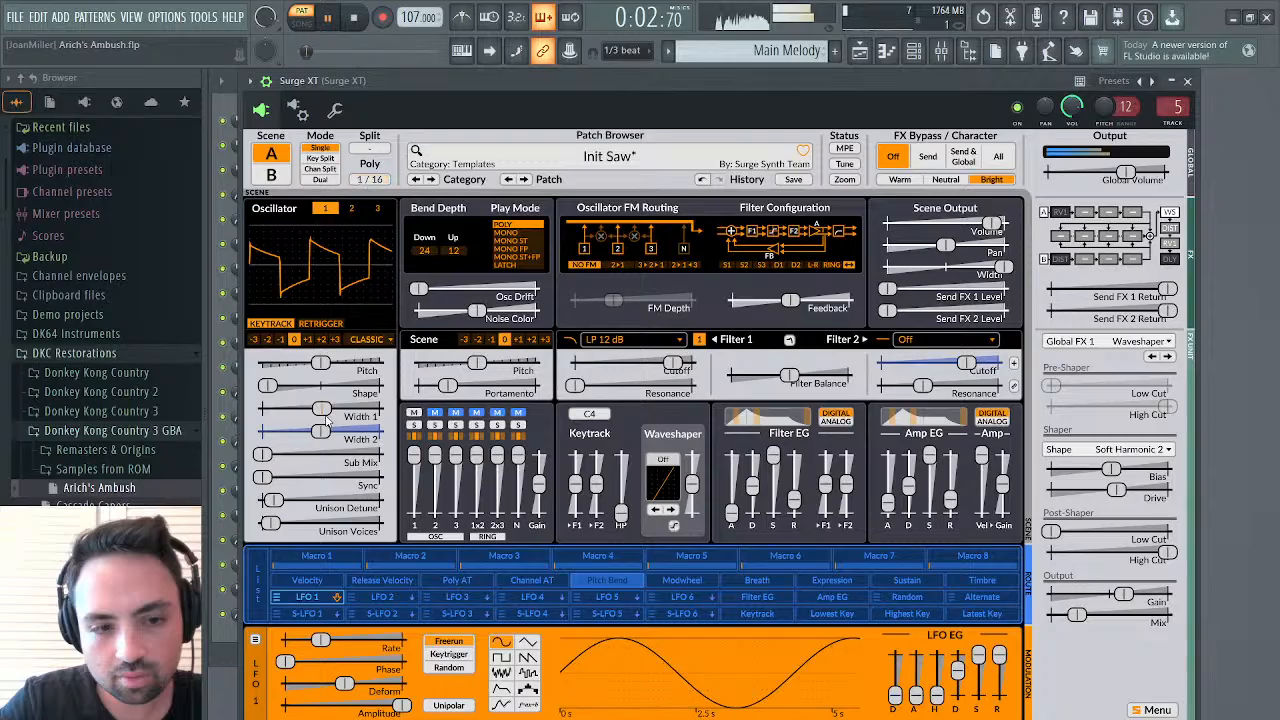
key(space)
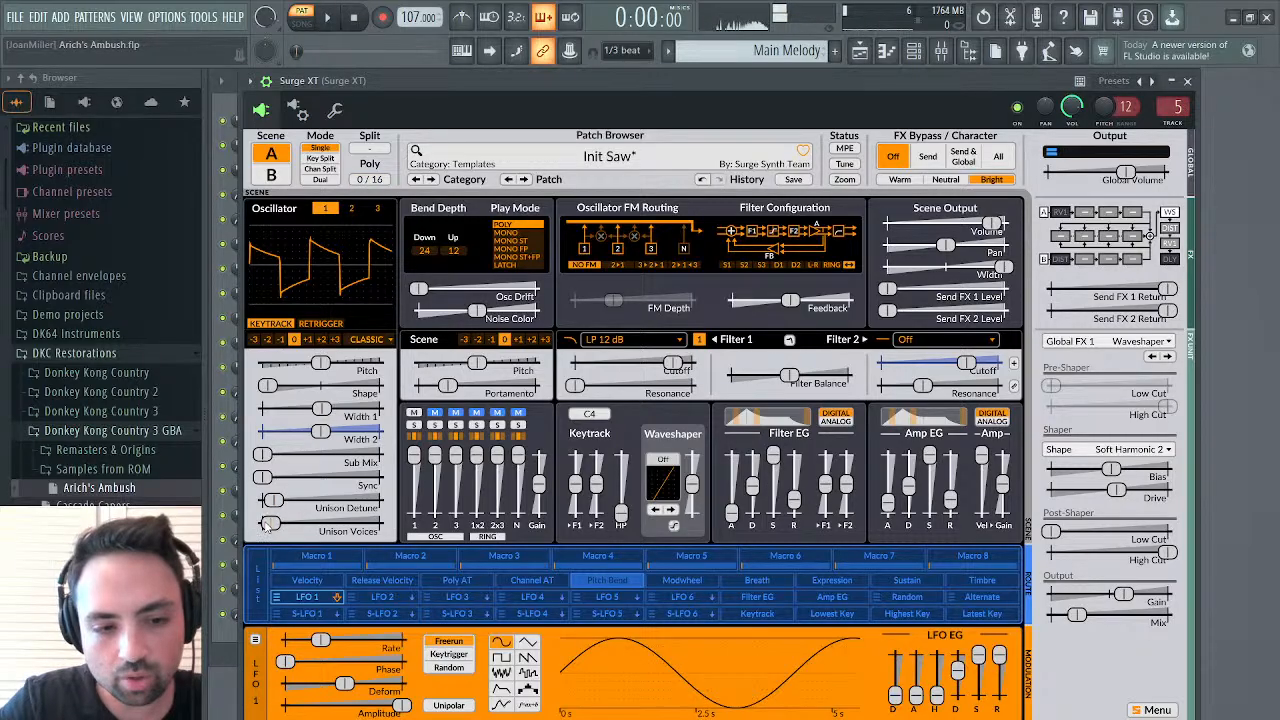
Set oscillator 1's Unison Voices to 6 voices and Unison Detune to 11.54 cents while listening, and close Surge XT
drag(270, 522, 301, 526)
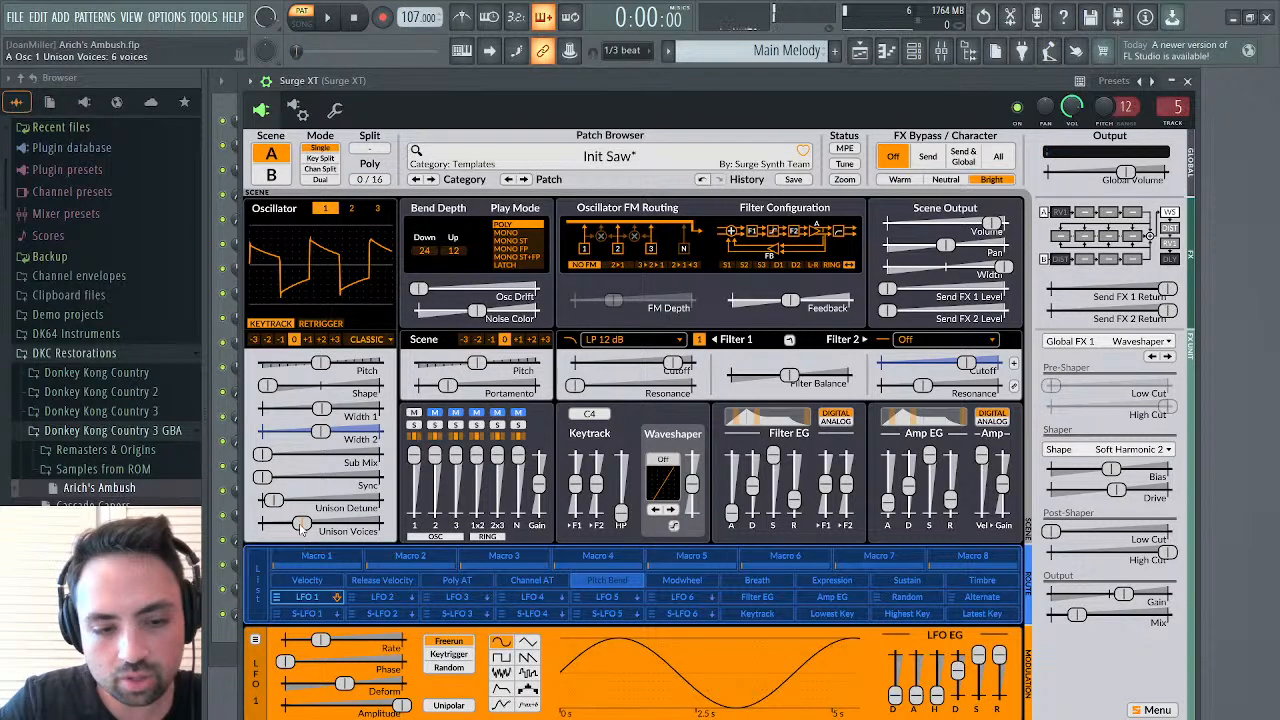
key(space)
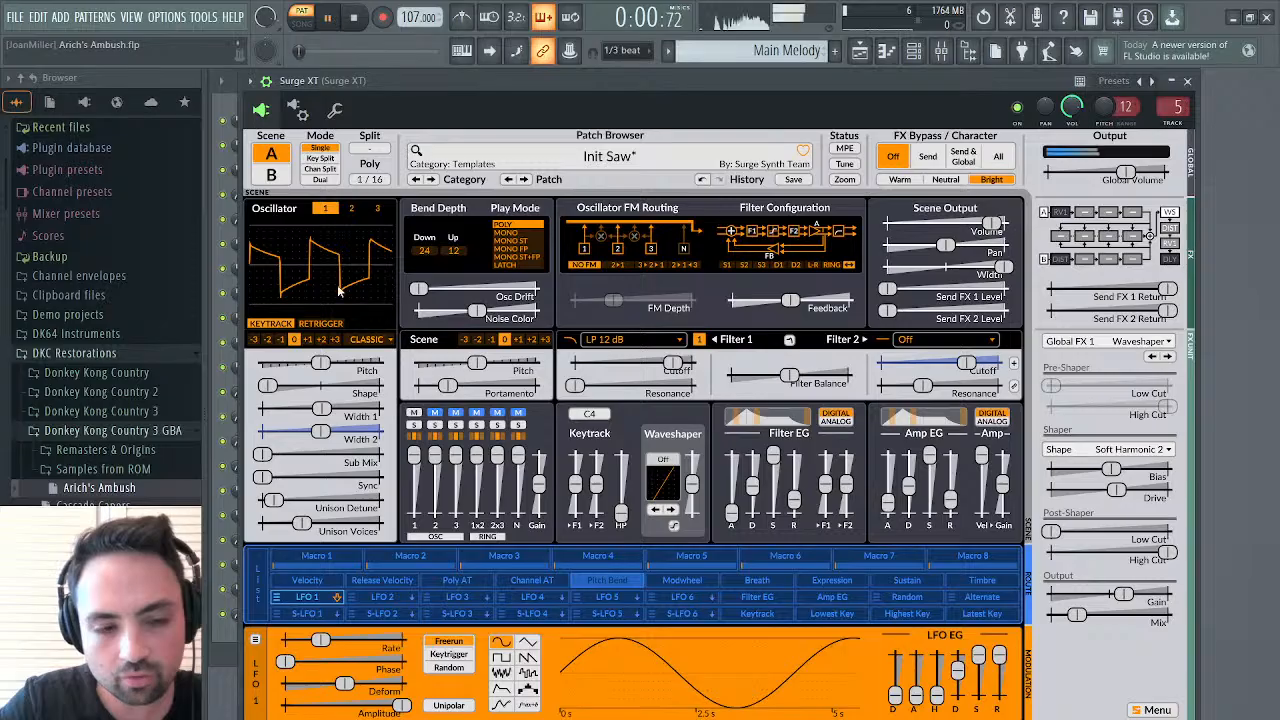
drag(272, 500, 276, 502)
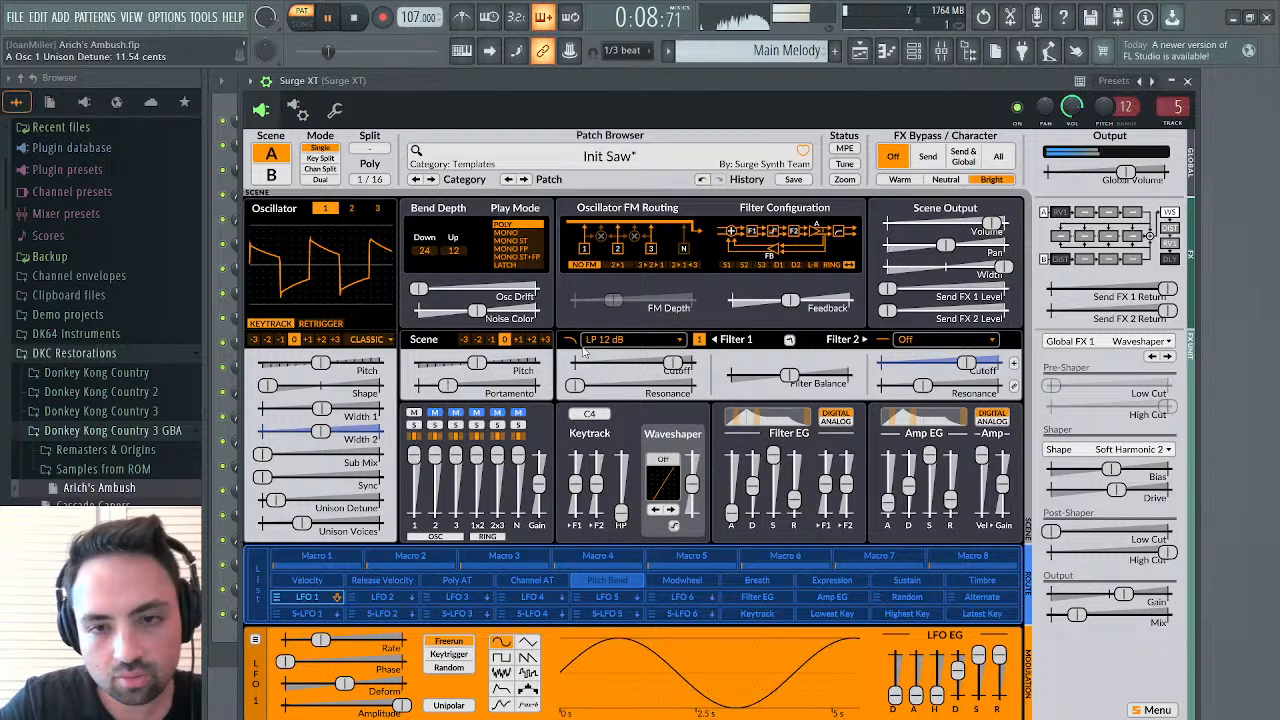
click(1186, 80)
key(space)
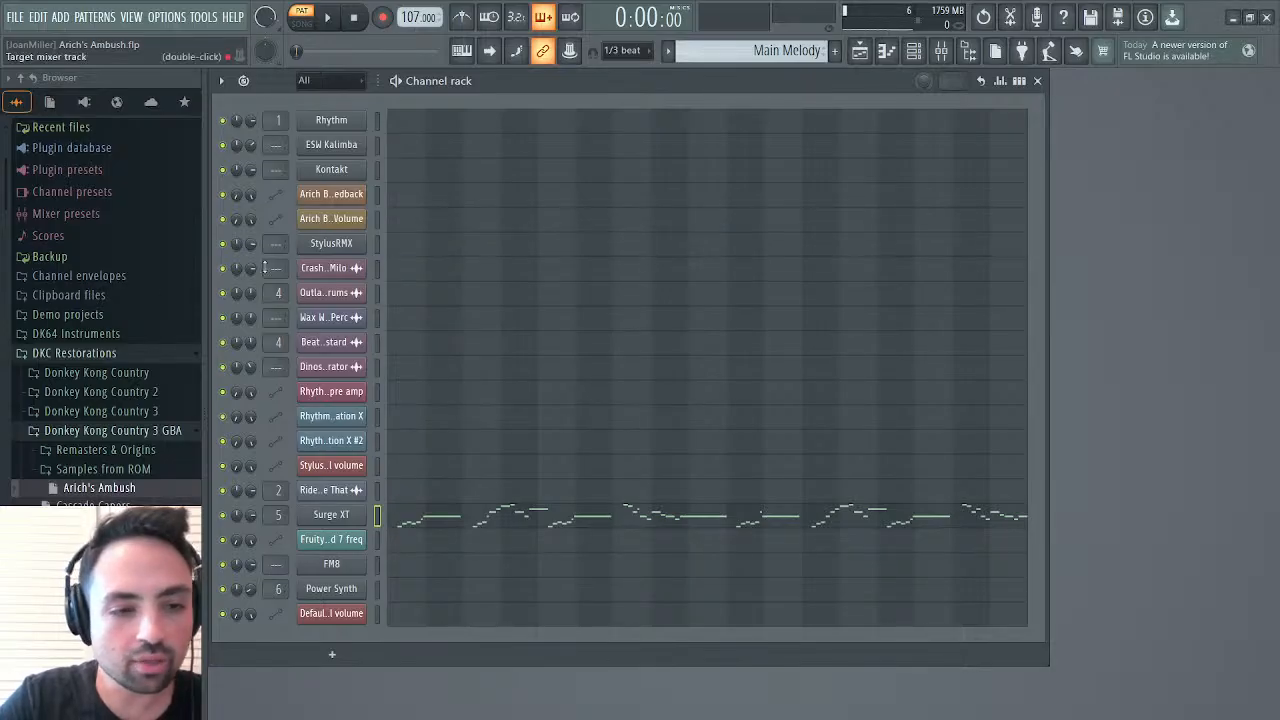
Browse the DKC Restorations folders to the DKC2 folder inside SFX and preview the Spit sample
click(96, 392)
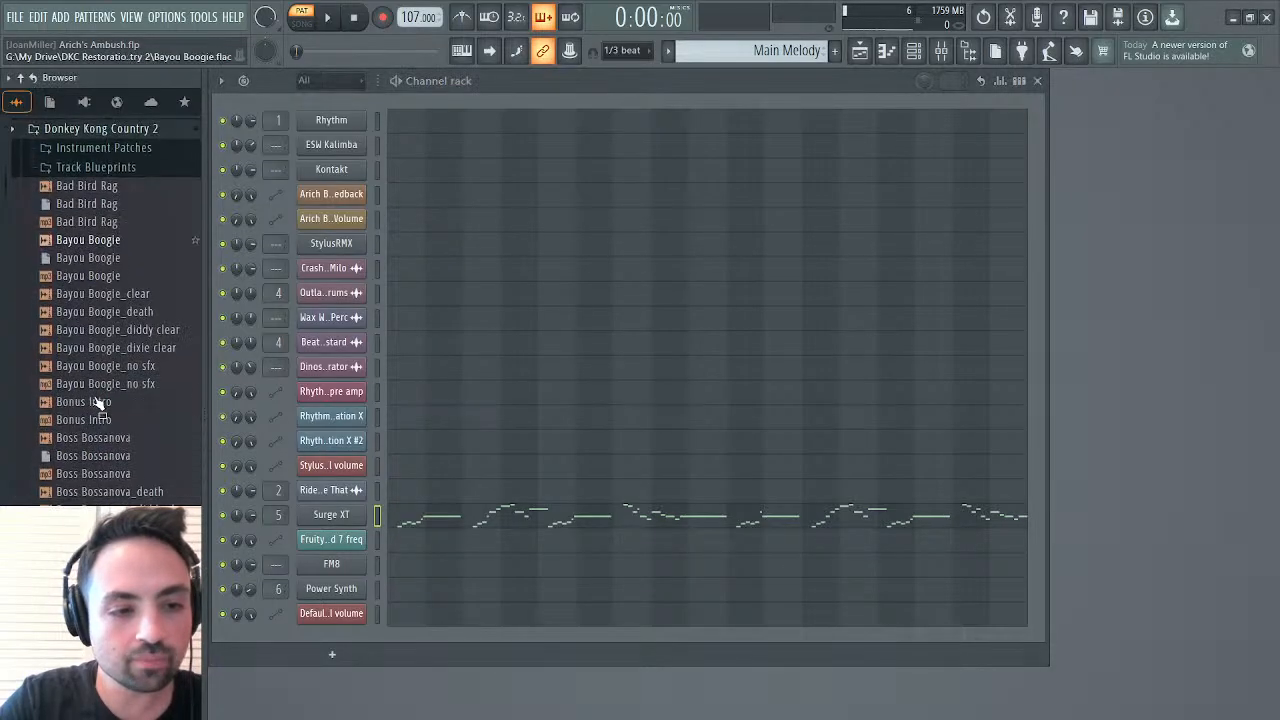
click(92, 128)
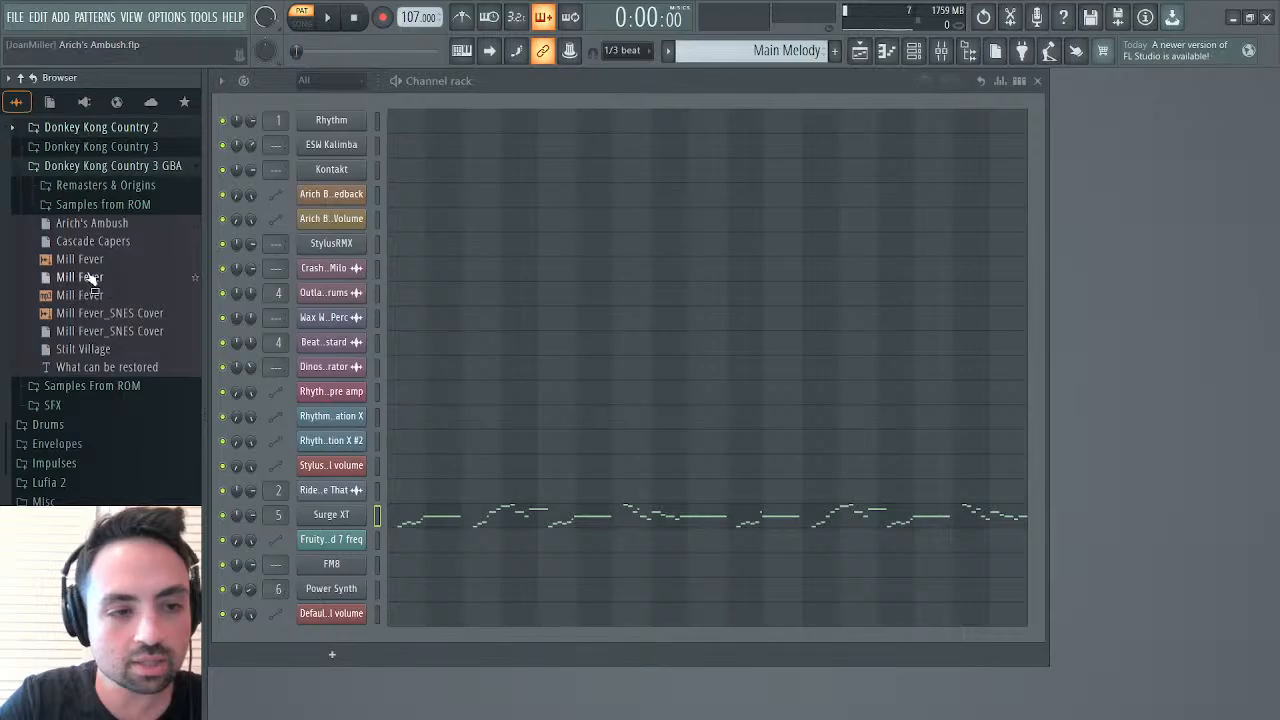
click(128, 167)
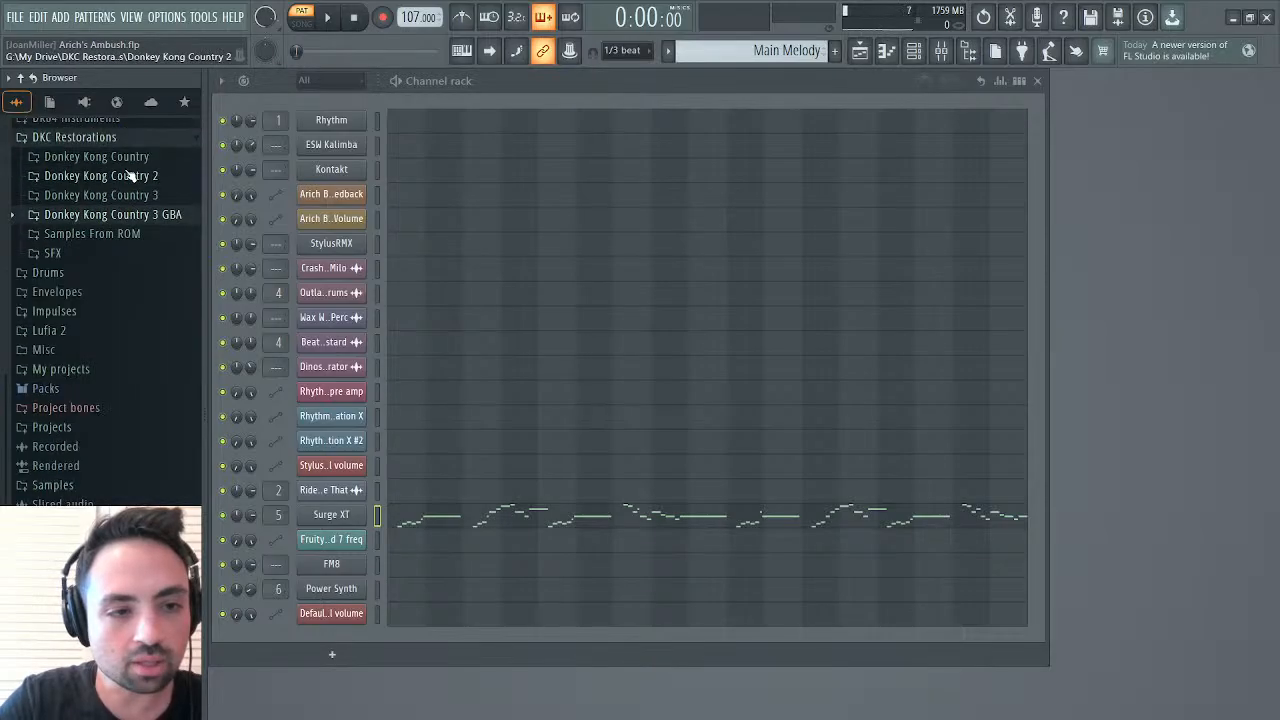
click(50, 253)
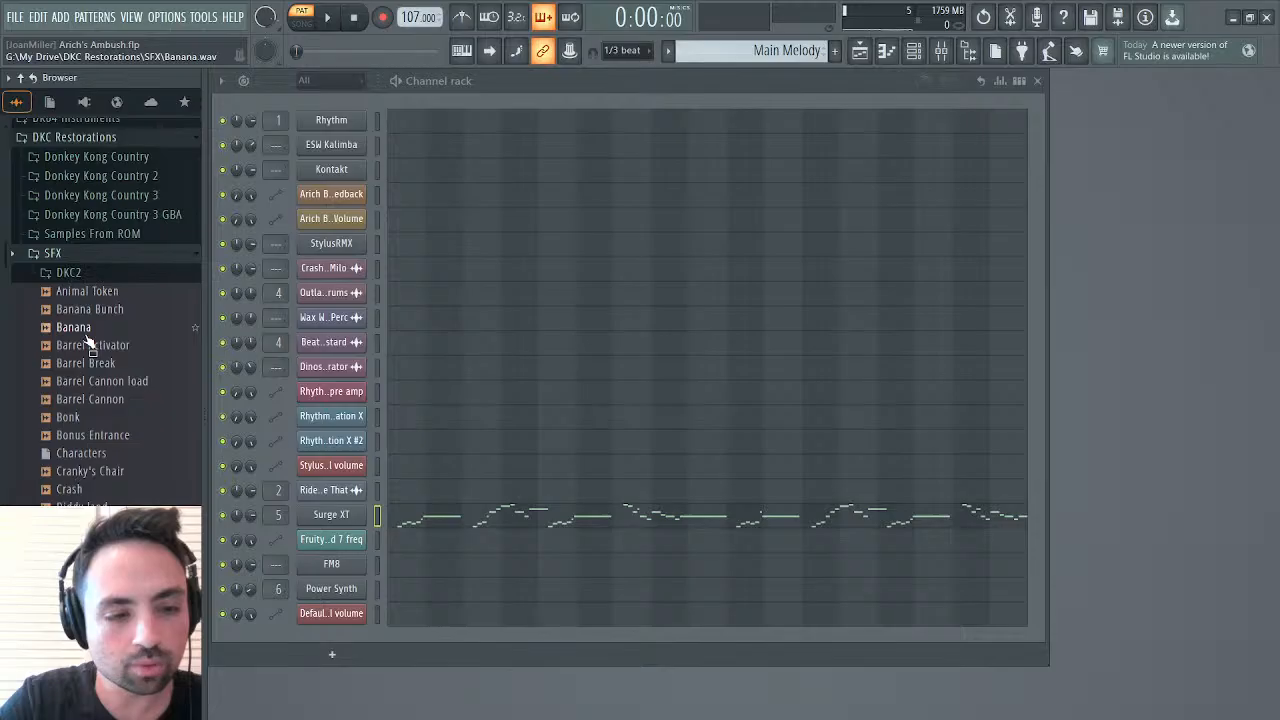
scroll(100, 380, down, 5)
scroll(80, 300, up, 8)
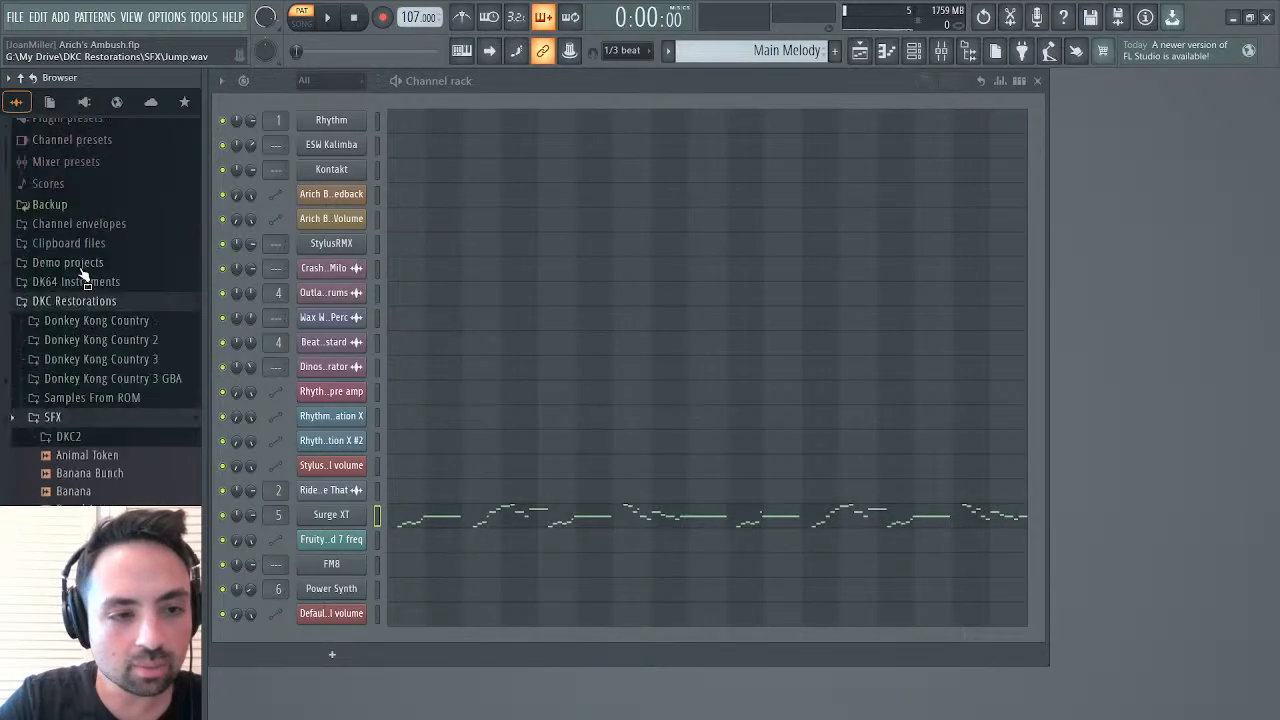
scroll(85, 275, up, 3)
scroll(100, 300, down, 6)
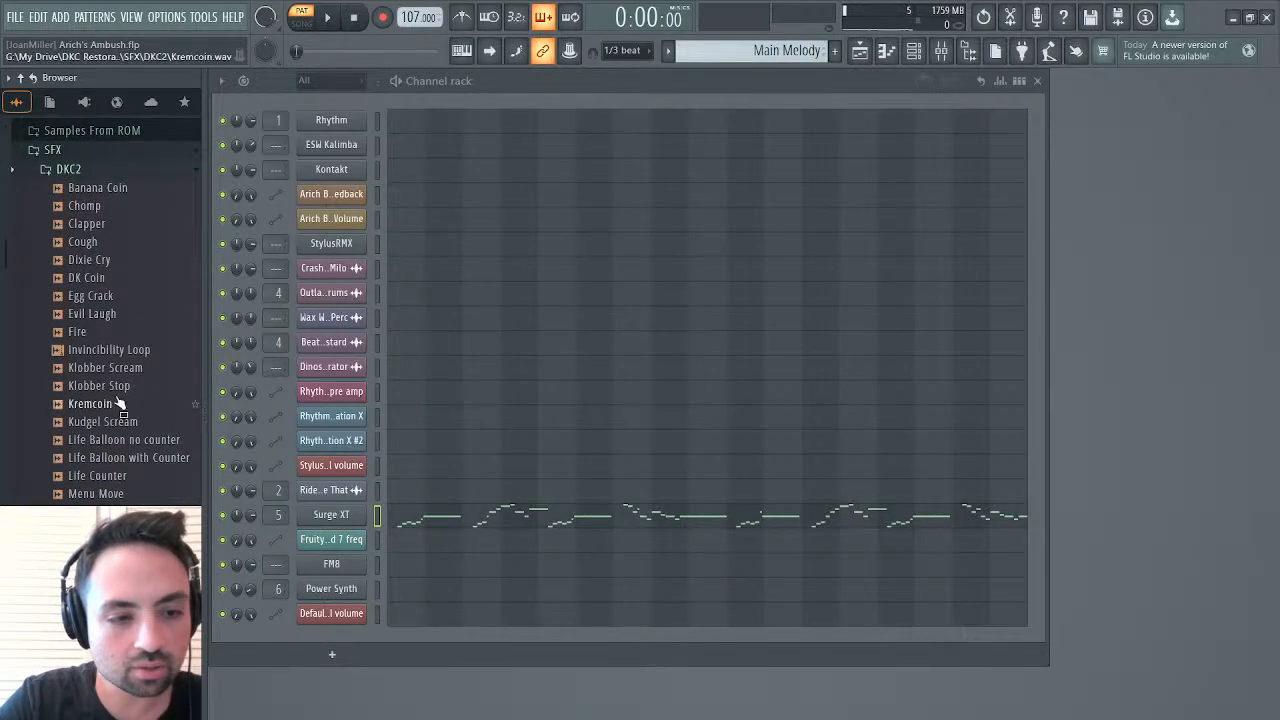
click(108, 530)
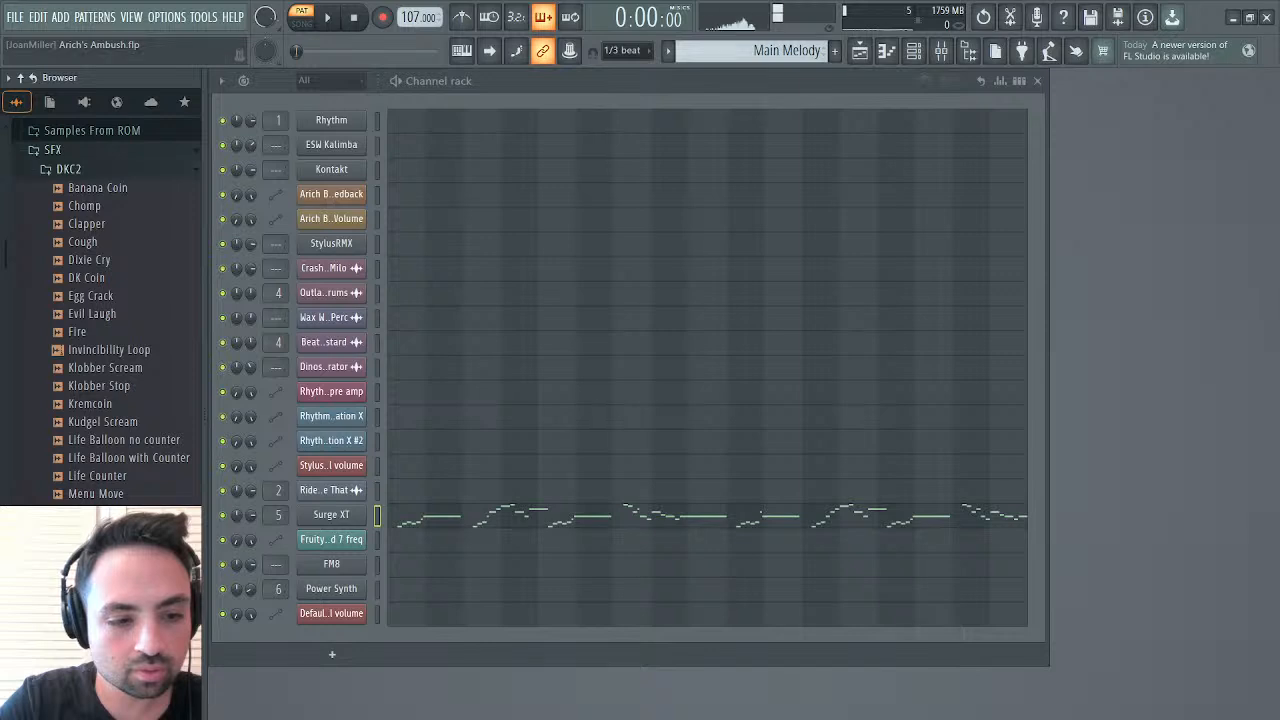
Load the Spit sample as a new channel below the last one and open its miscellaneous functions with the root note keyboard
drag(108, 530, 257, 595)
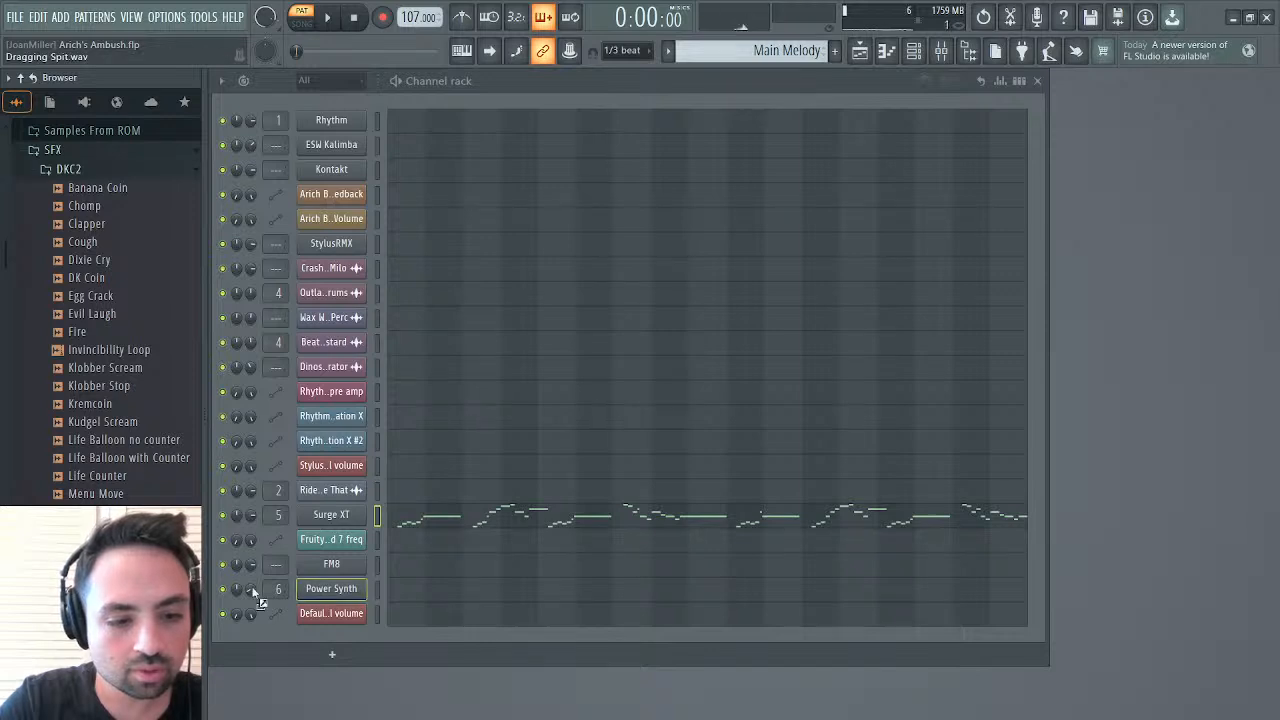
drag(336, 643, 331, 641)
click(331, 638)
click(418, 276)
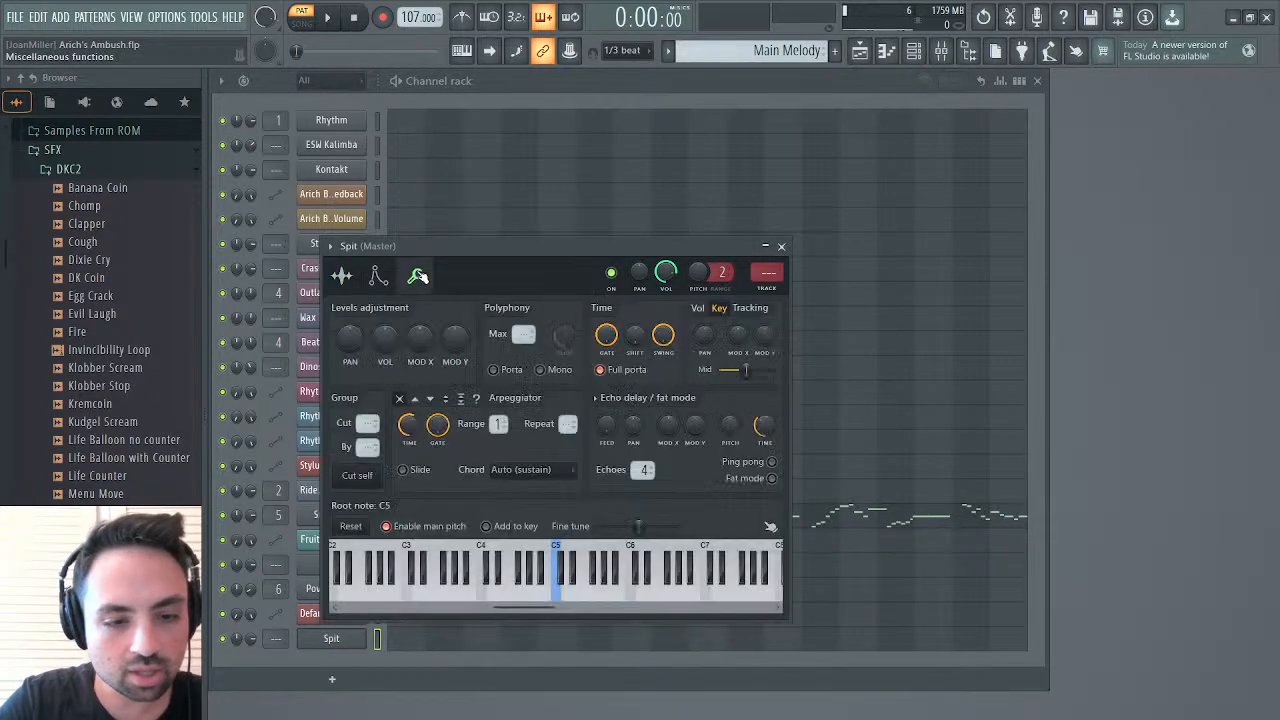
Audition the Spit sample at different pitches between C3 and C5, comparing C3, F#3, G3, C4 and F#4
click(407, 590)
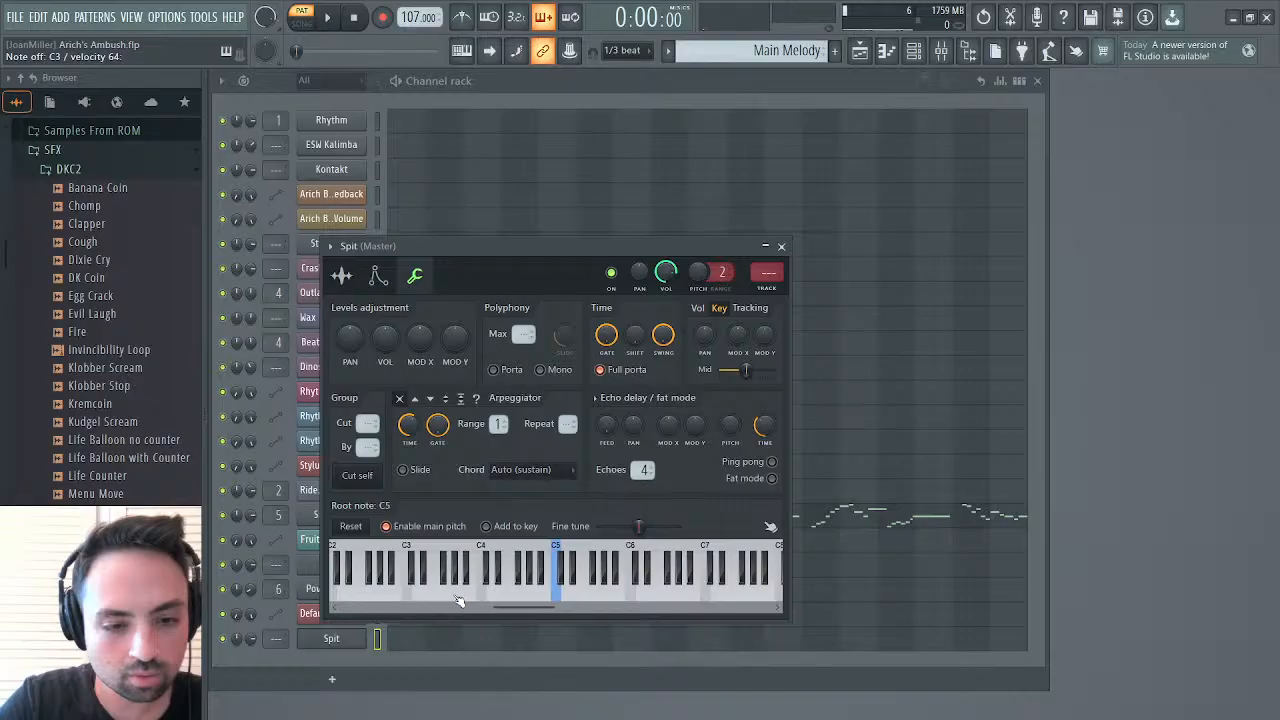
click(455, 592)
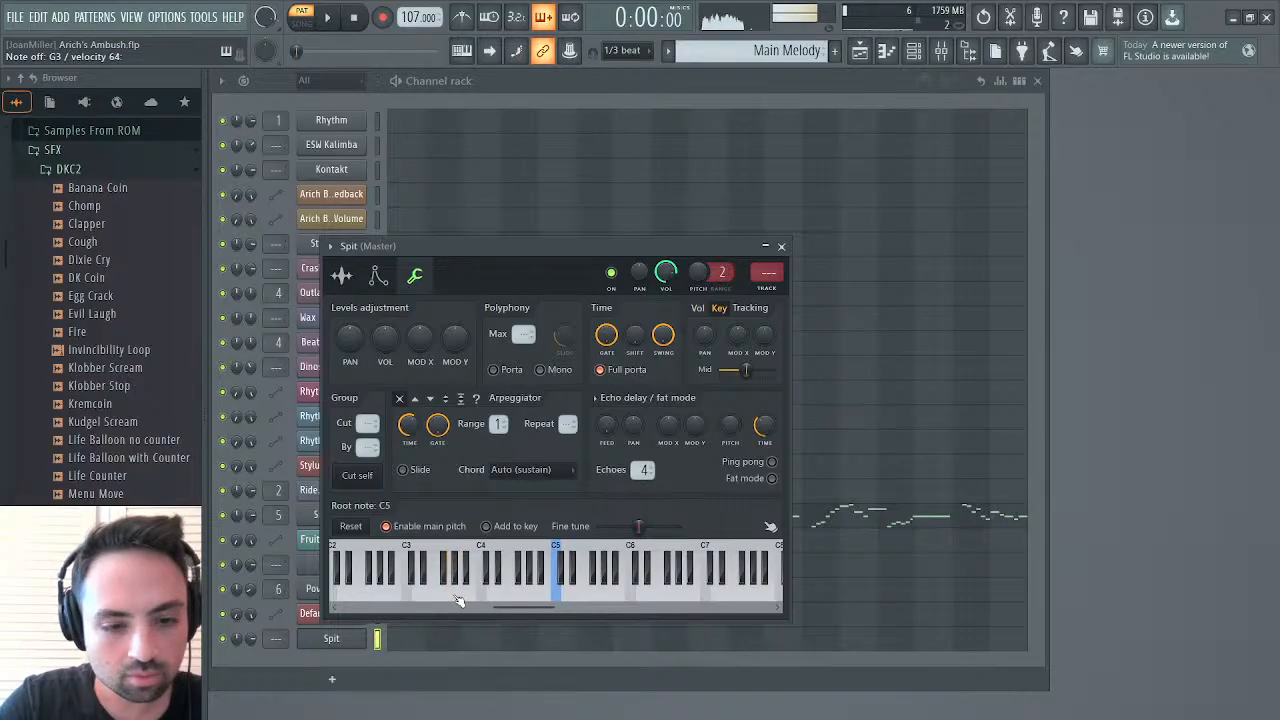
click(457, 598)
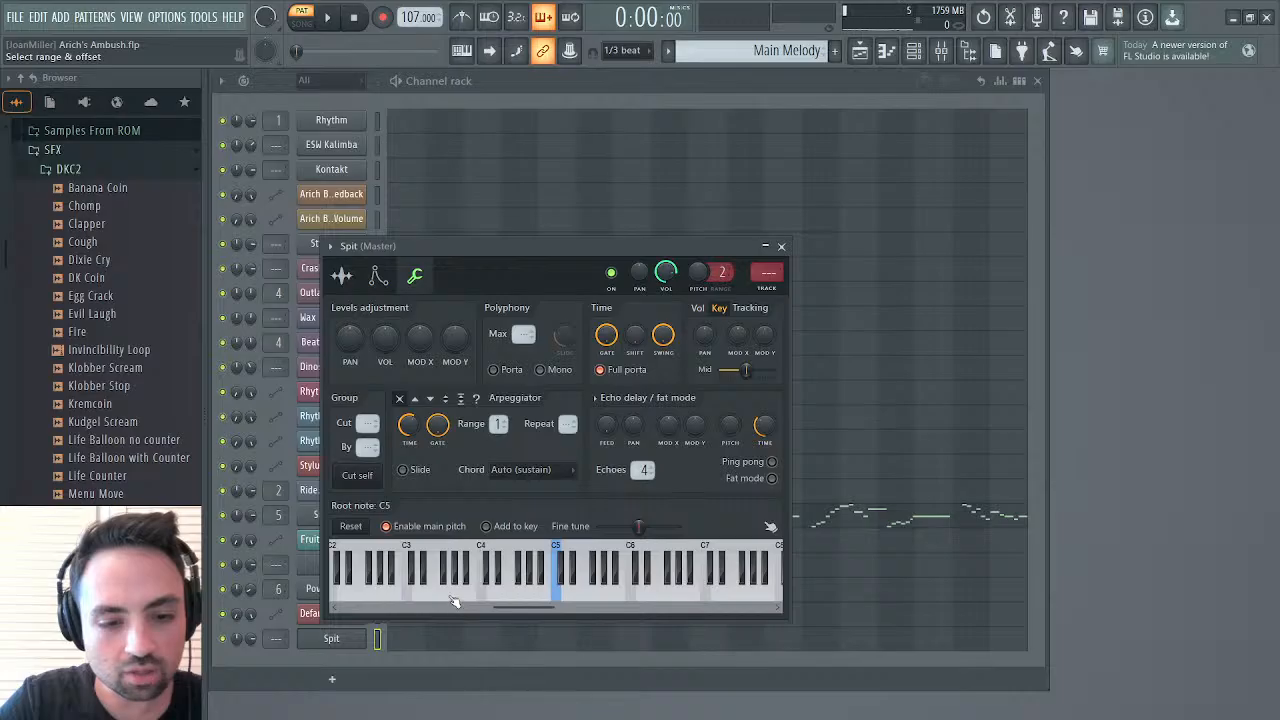
click(447, 583)
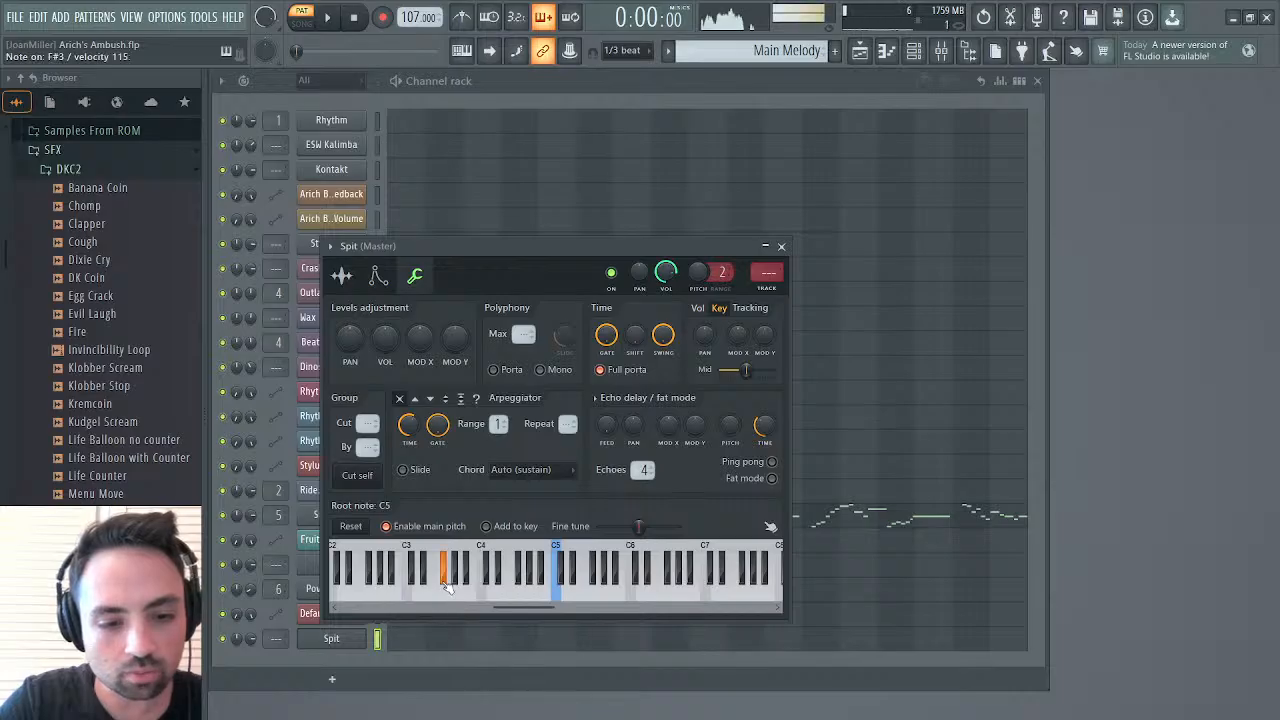
click(552, 596)
click(523, 589)
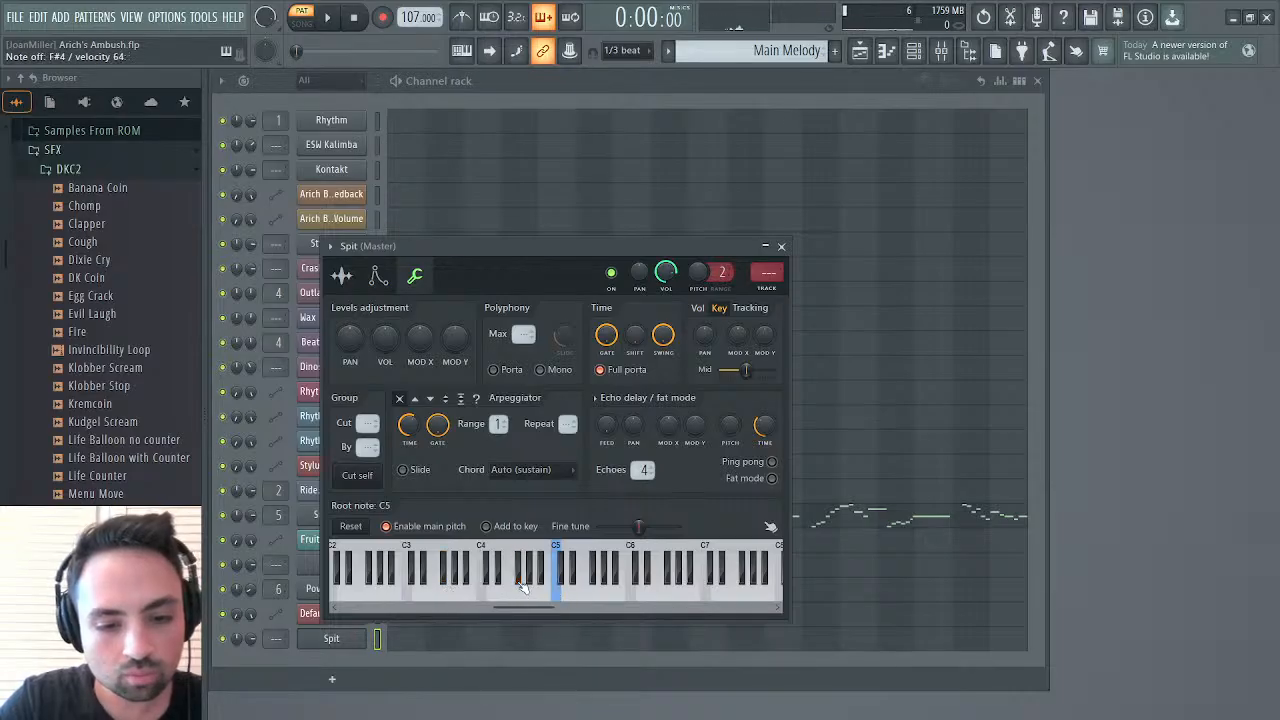
click(489, 600)
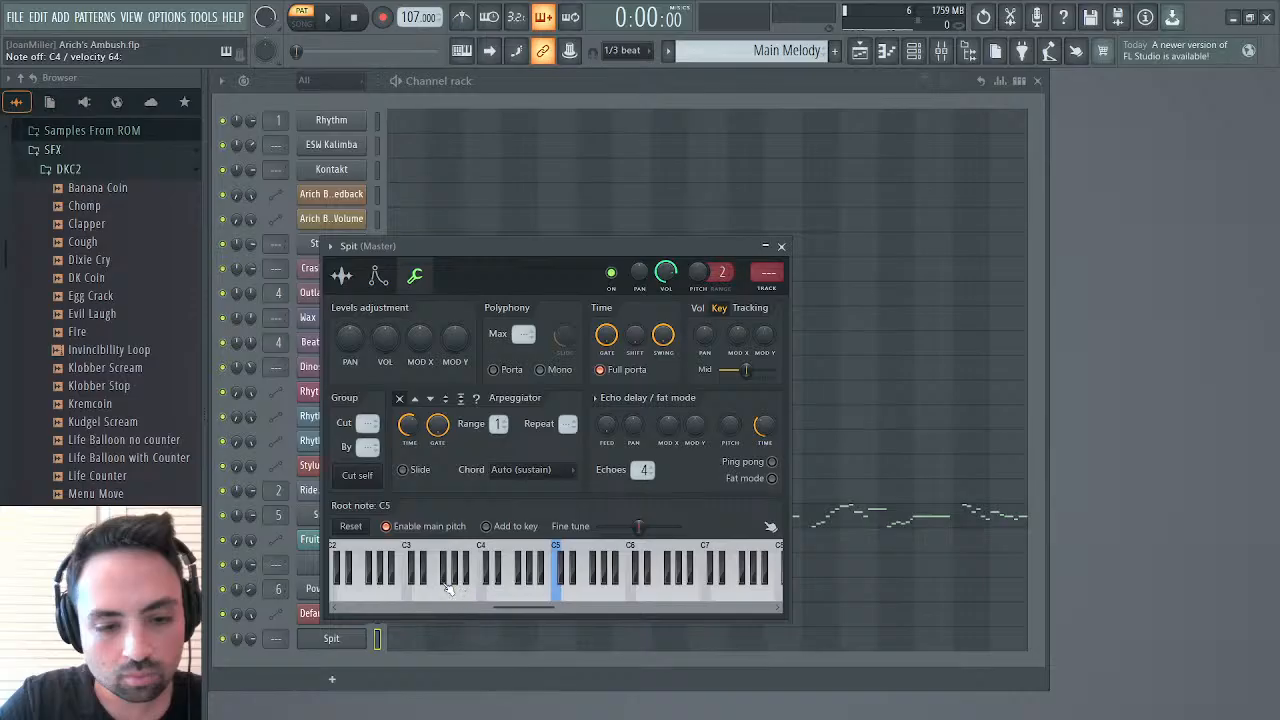
click(448, 588)
click(448, 588)
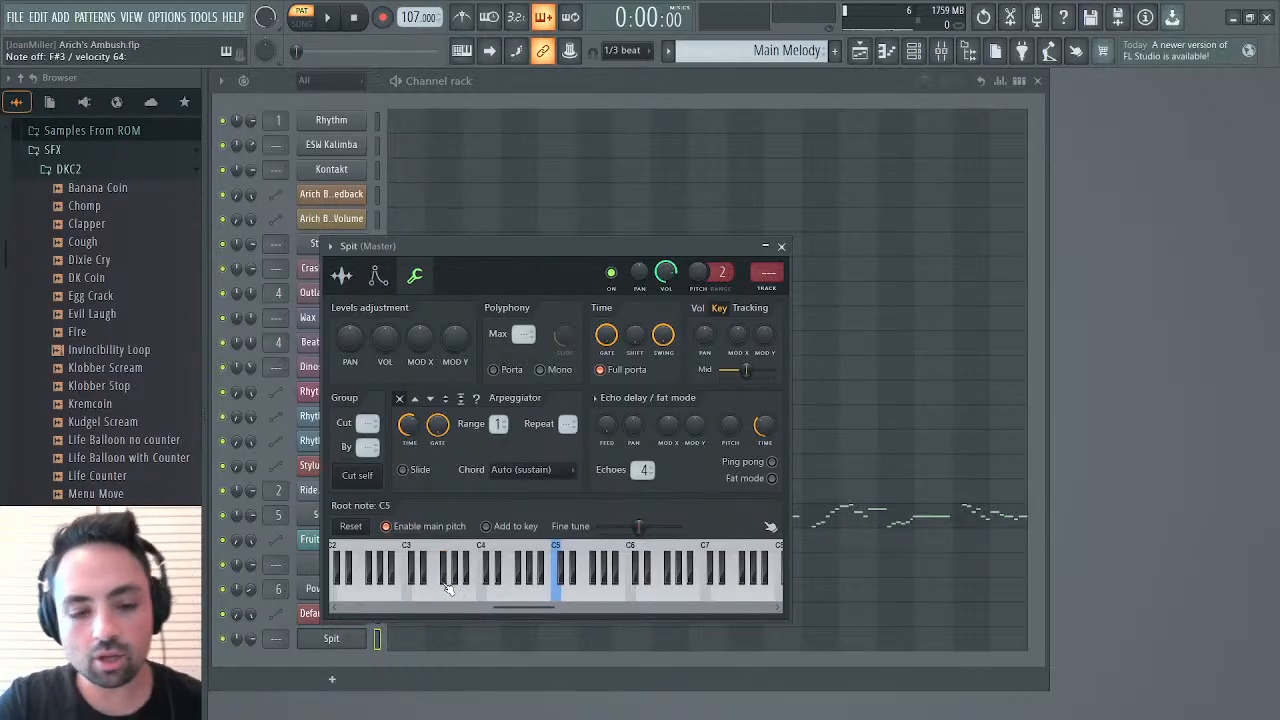
key(g)
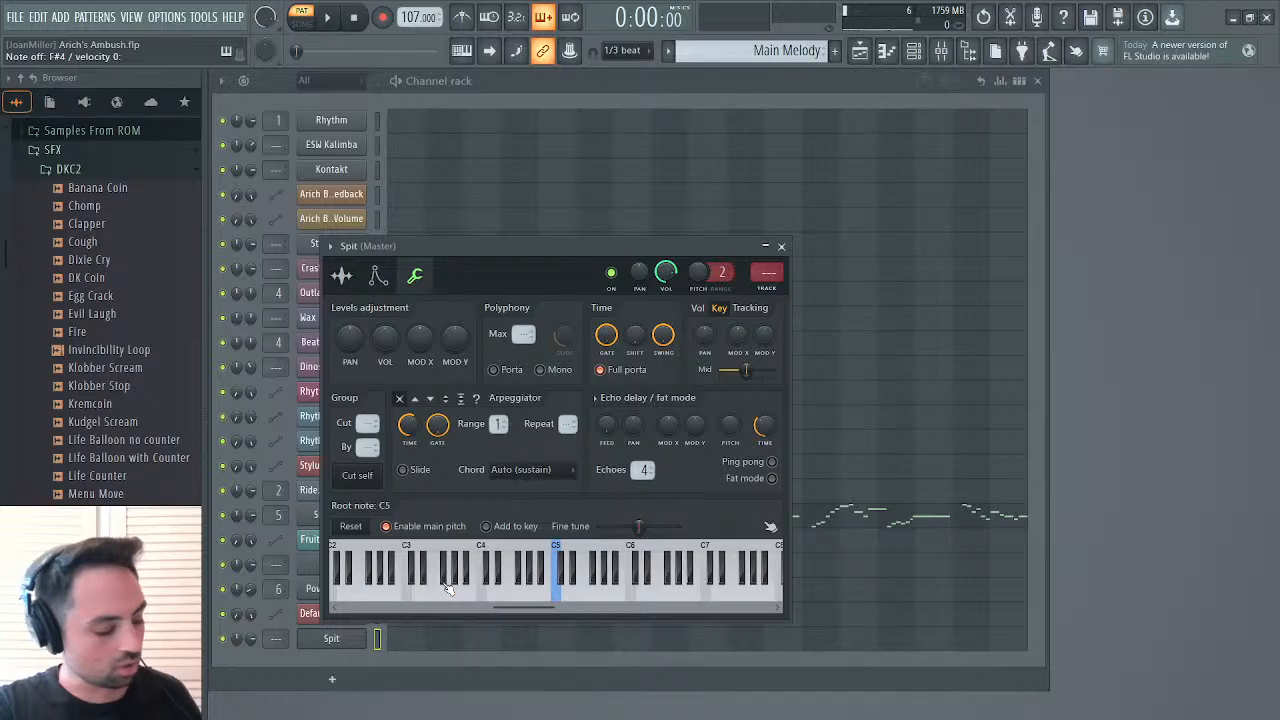
click(448, 588)
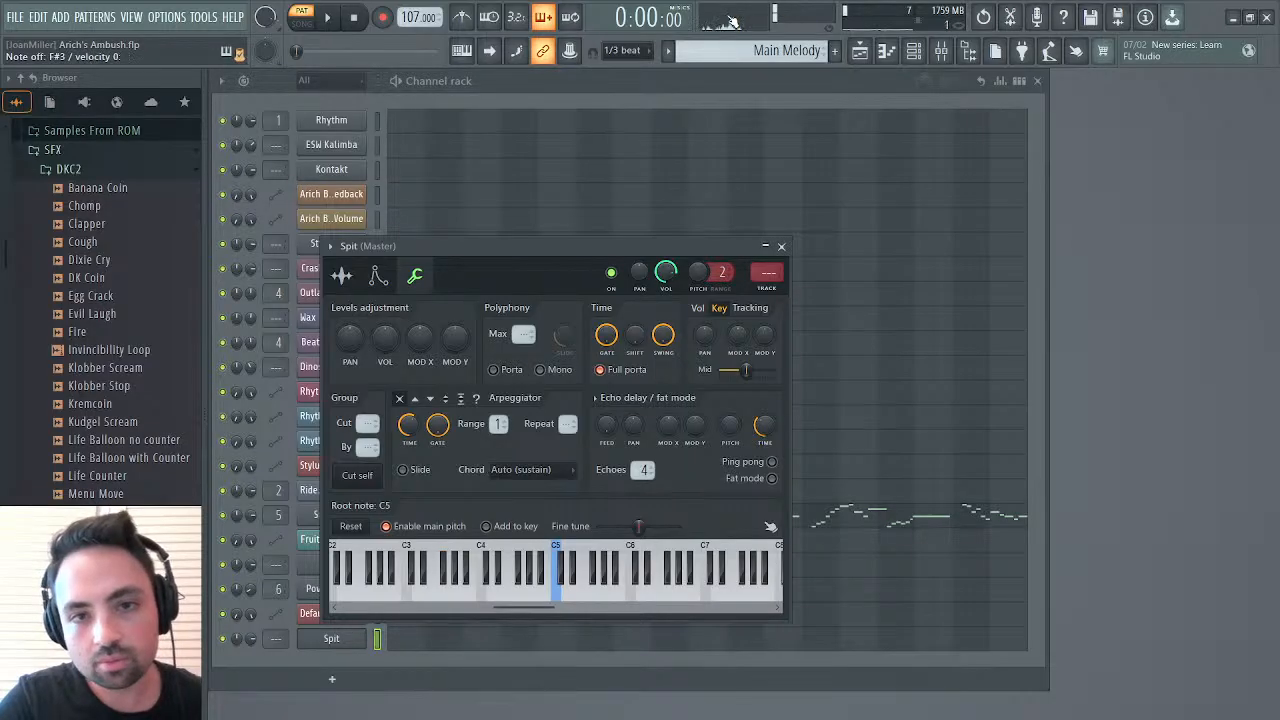
Close the Spit sampler window and delete the Spit channel from the channel rack
click(781, 246)
right_click(327, 643)
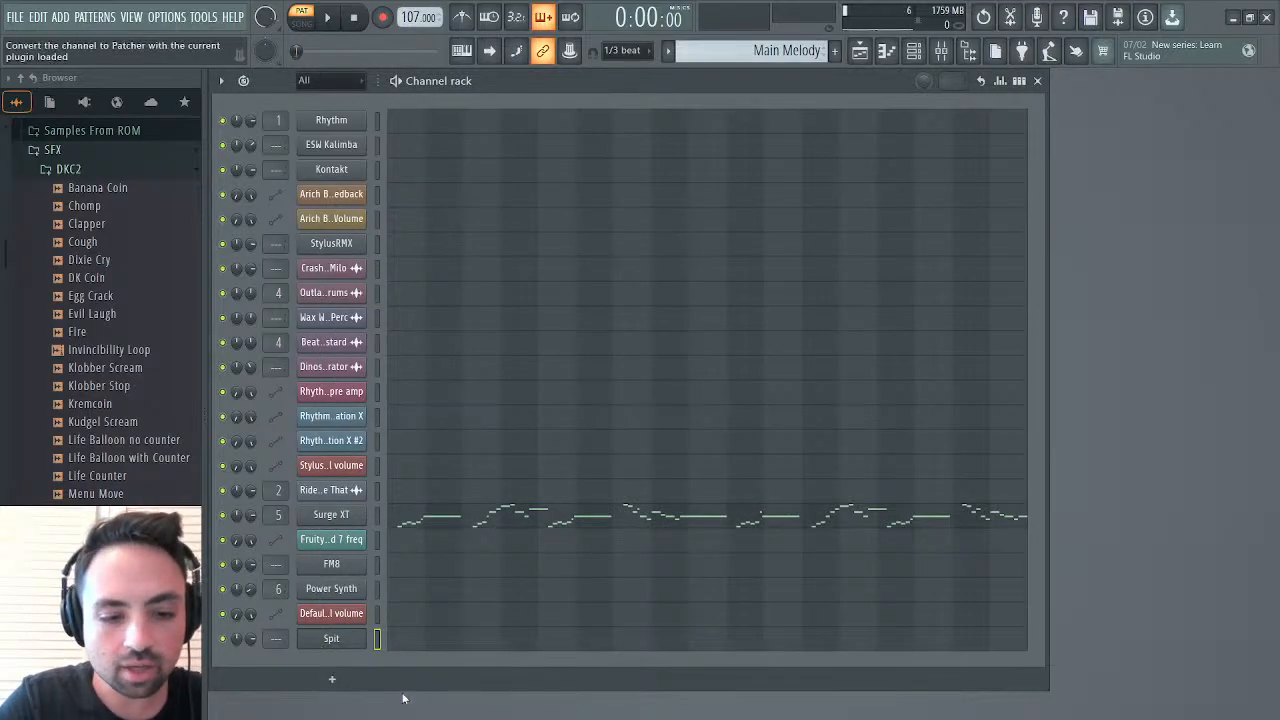
click(416, 704)
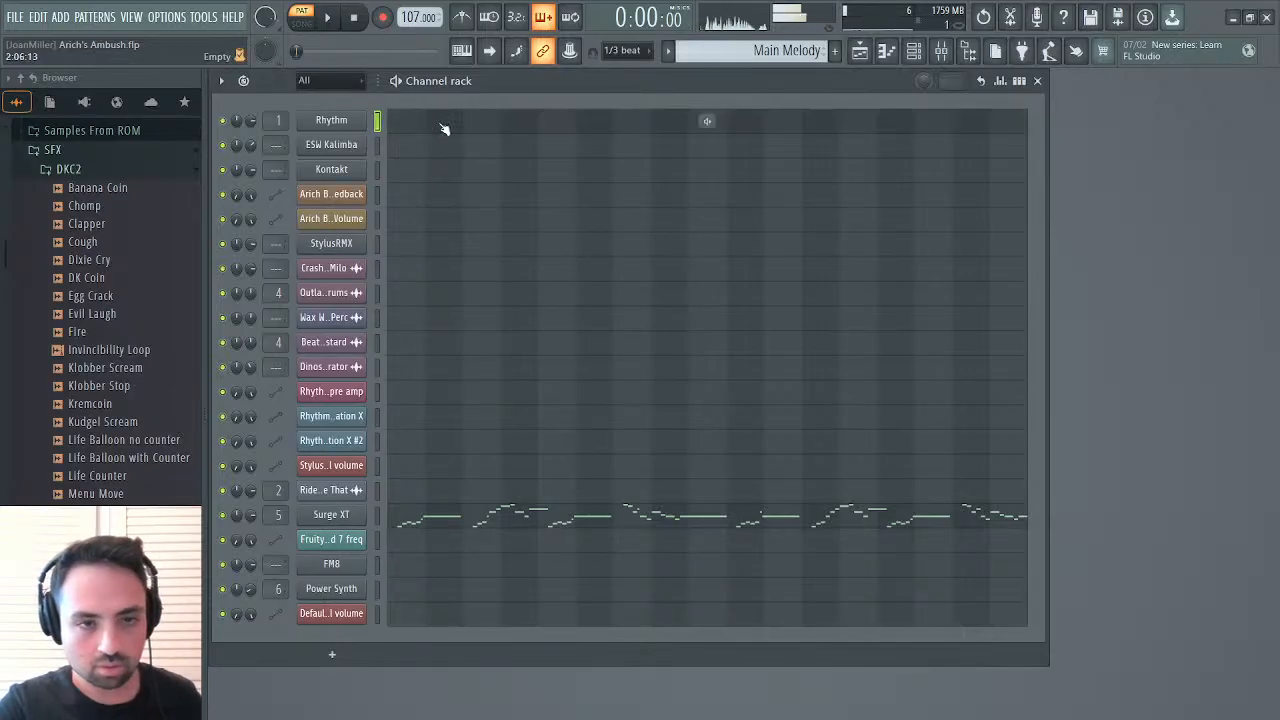
Examine the Rhythm channel's FM Synth settings and close its window
click(331, 120)
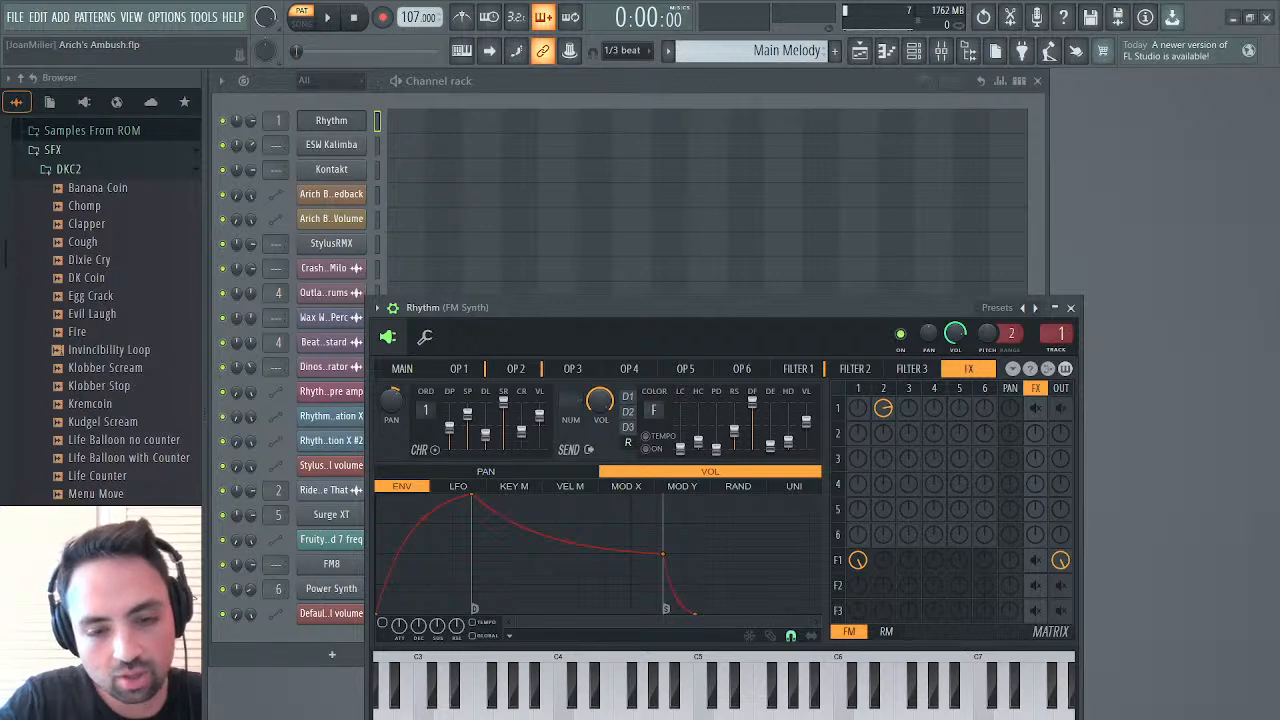
click(1070, 307)
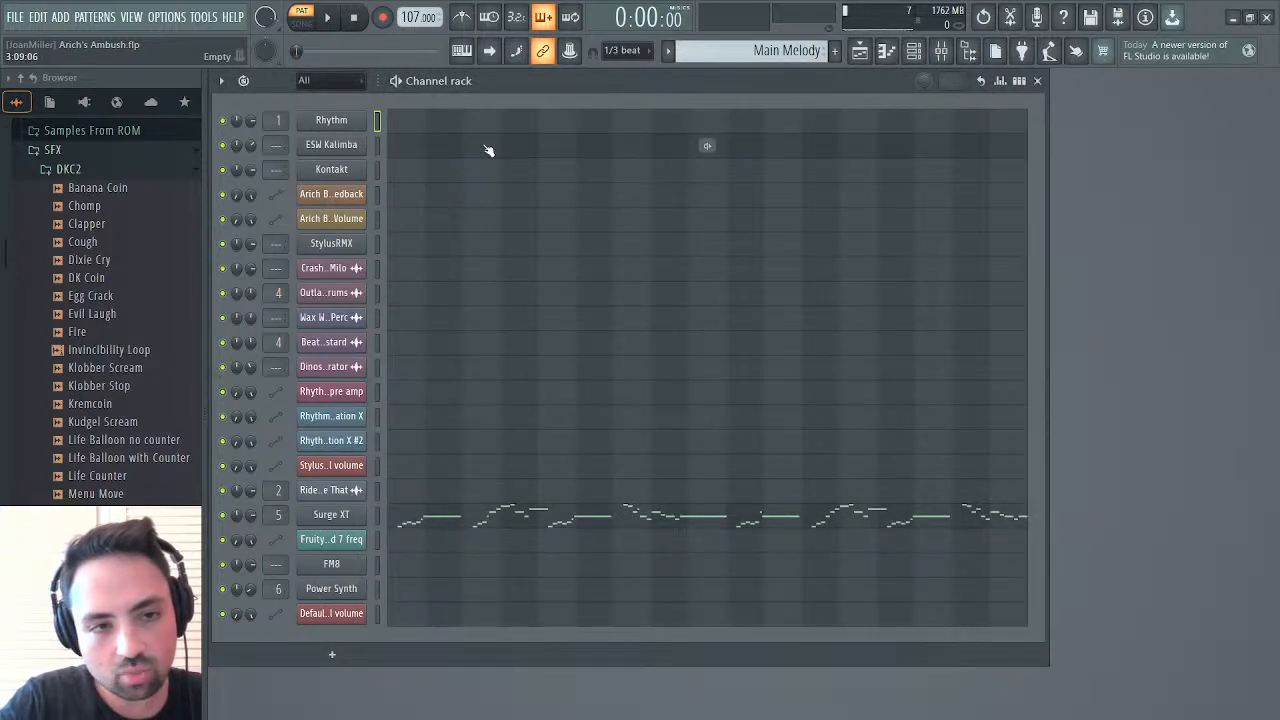
Open the playlist, set the song position to bar 27, and delete the FM Synth clips on Track 1 from bar 27 through bar 33
click(860, 51)
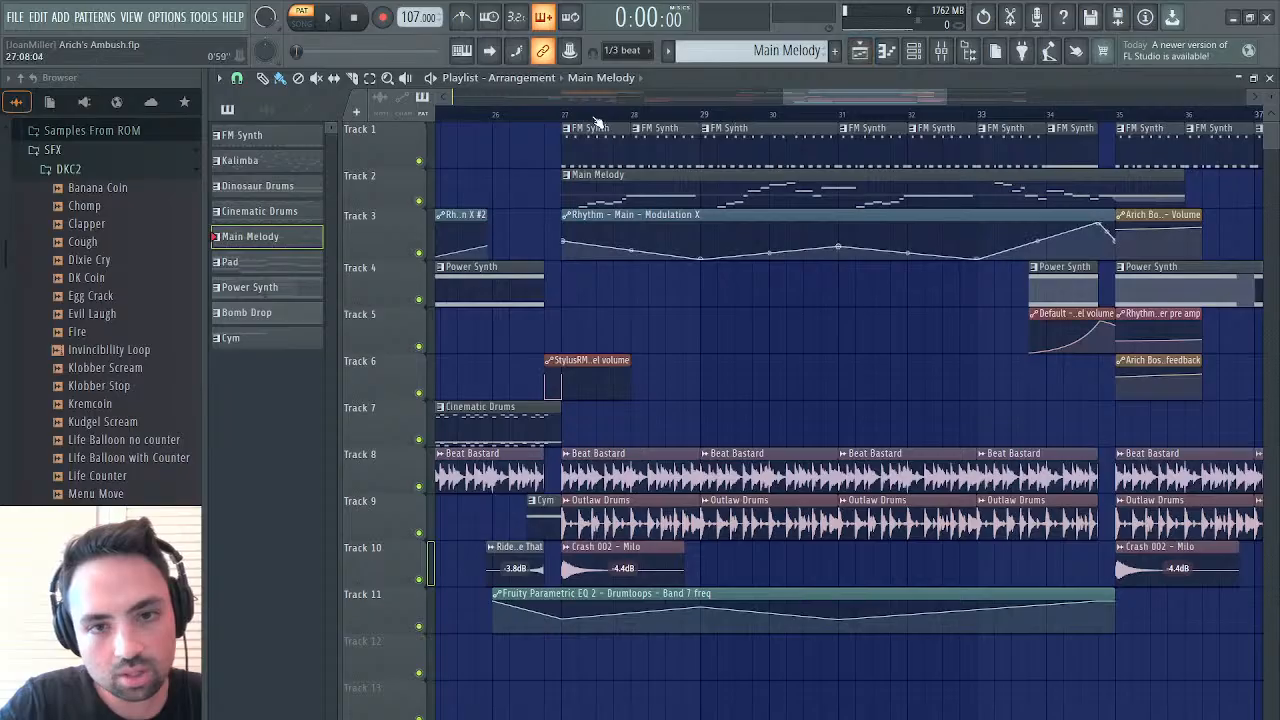
click(563, 112)
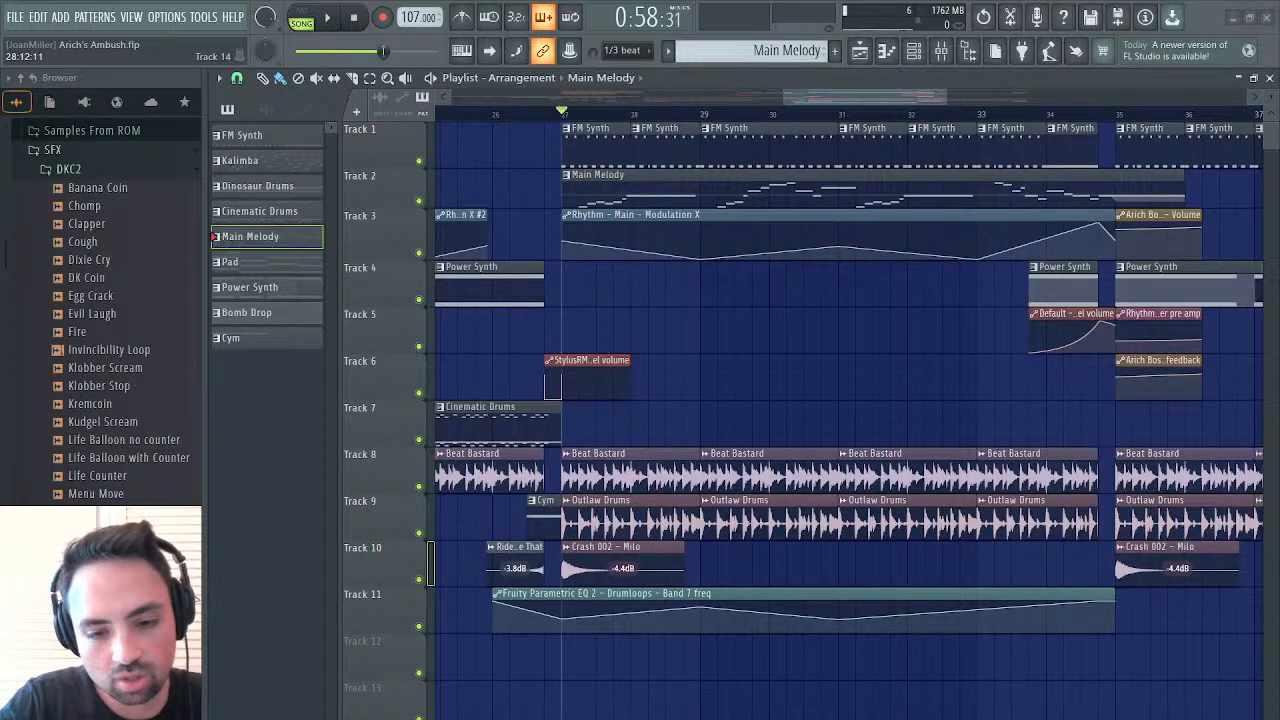
right_click(598, 150)
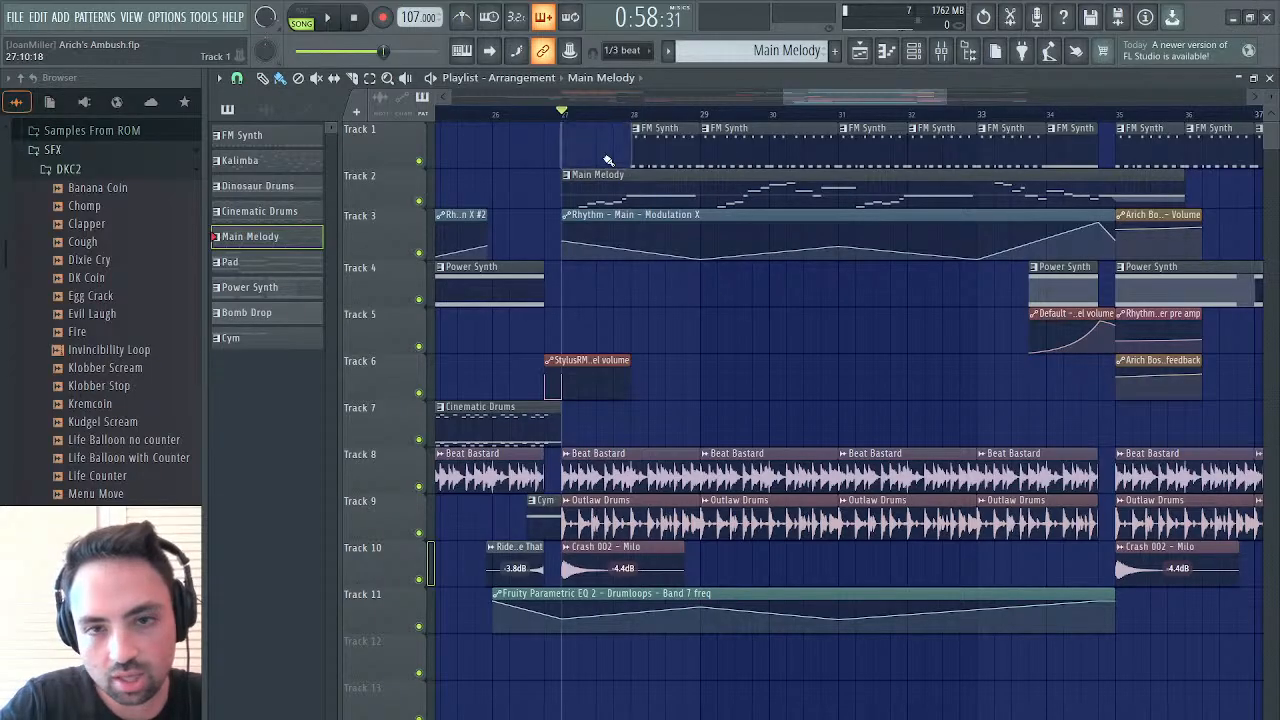
right_click(665, 145)
right_click(735, 142)
right_click(805, 140)
right_click(880, 140)
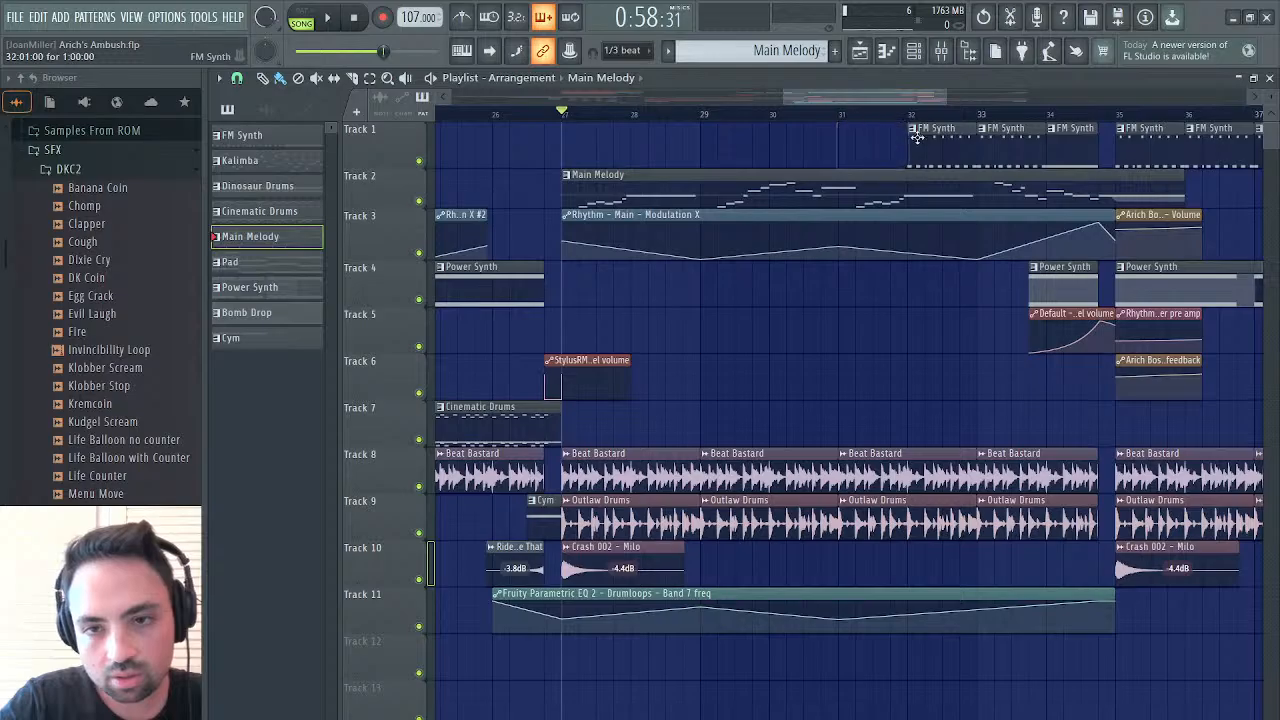
right_click(944, 139)
right_click(986, 140)
Listen to the arrangement from bar 27 into bar 35, stop playback, and close the playlist
key(space)
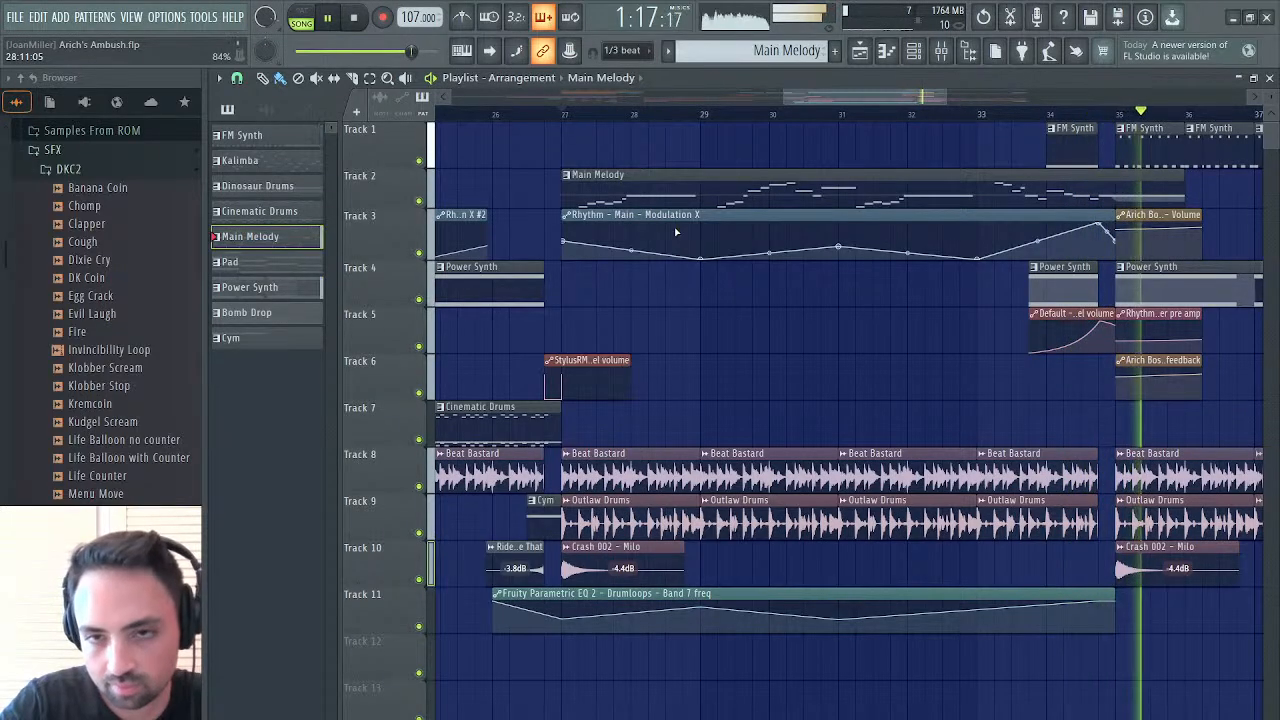
key(space)
click(1270, 79)
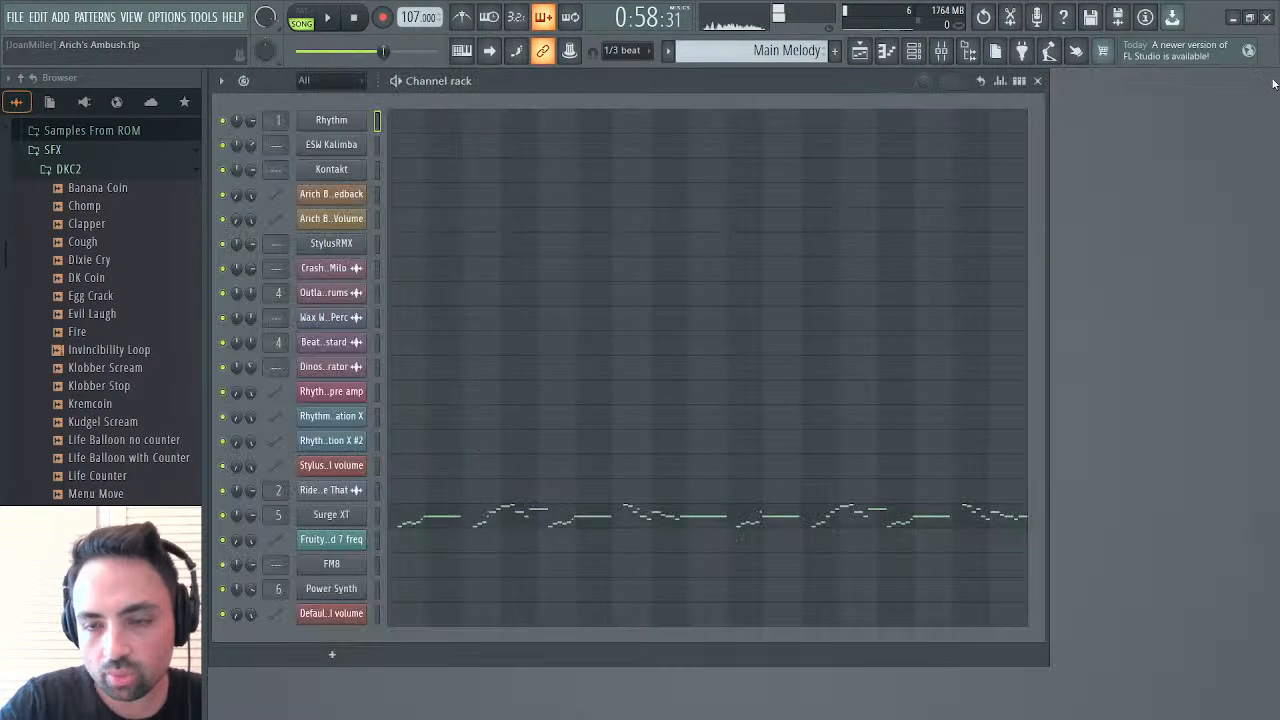
Add the Arich Boss Rhythm Filter 1 Resonance / bw / feedback automation clip to Track 5, trimmed to the last beat before bar 27
click(860, 50)
scroll(788, 250, right, 2)
scroll(788, 250, left, 4)
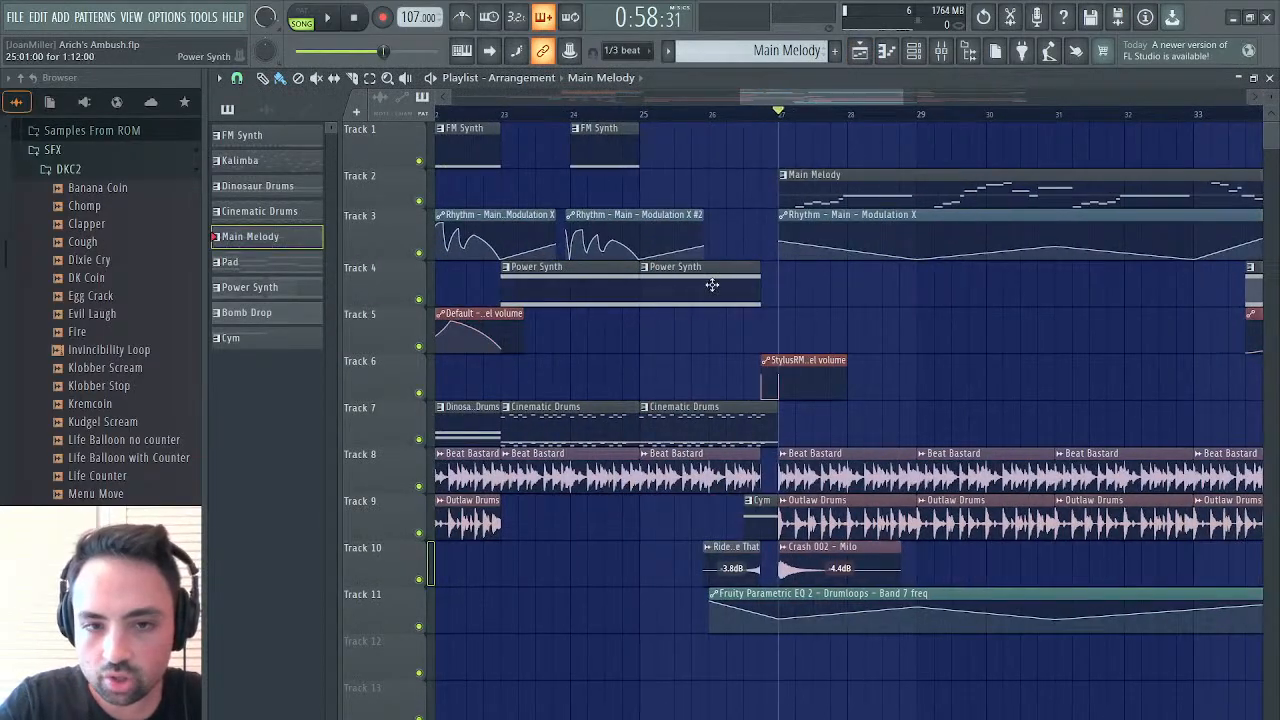
scroll(697, 211, left, 1)
scroll(697, 211, left, 10)
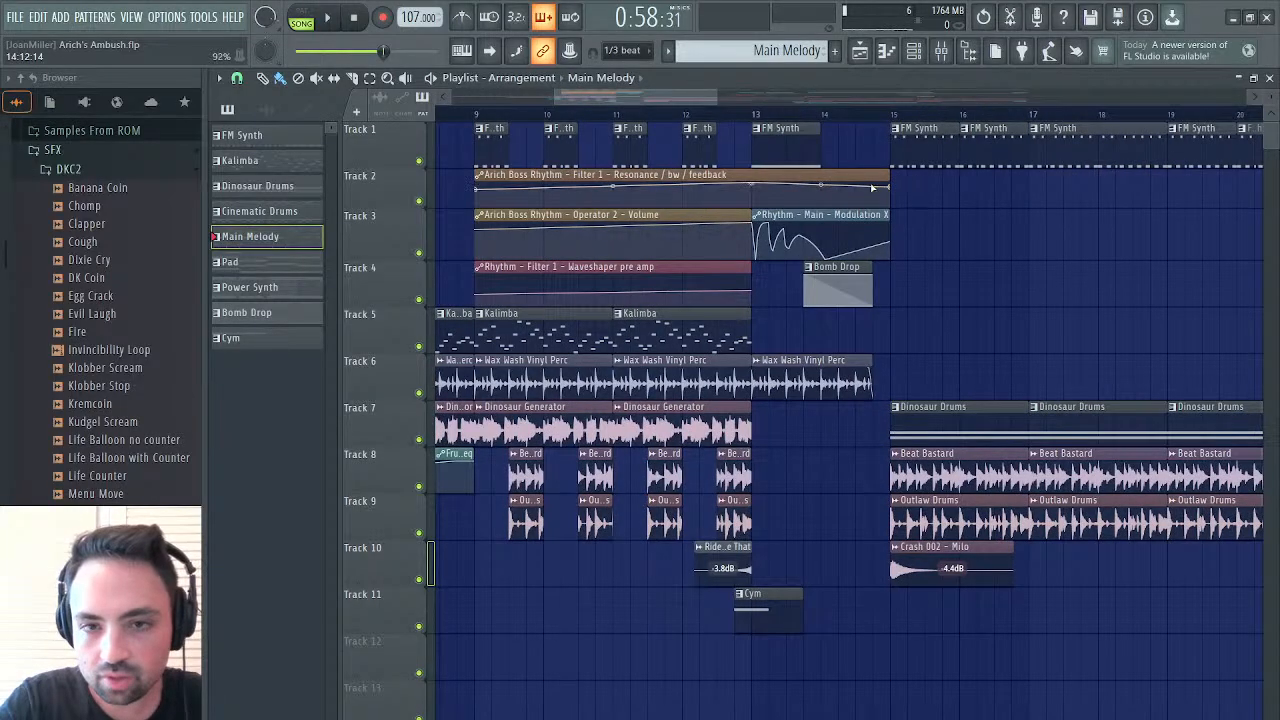
click(765, 174)
scroll(870, 174, right, 12)
scroll(870, 174, right, 2)
scroll(800, 260, left, 4)
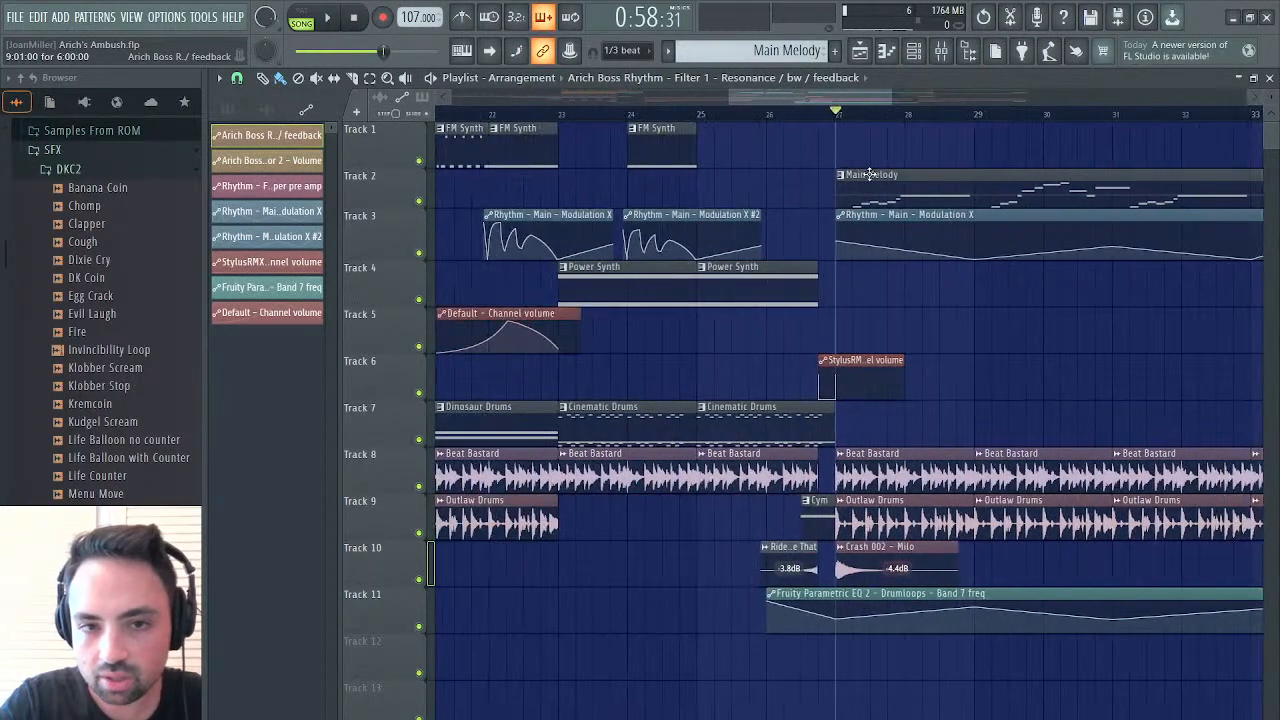
click(712, 340)
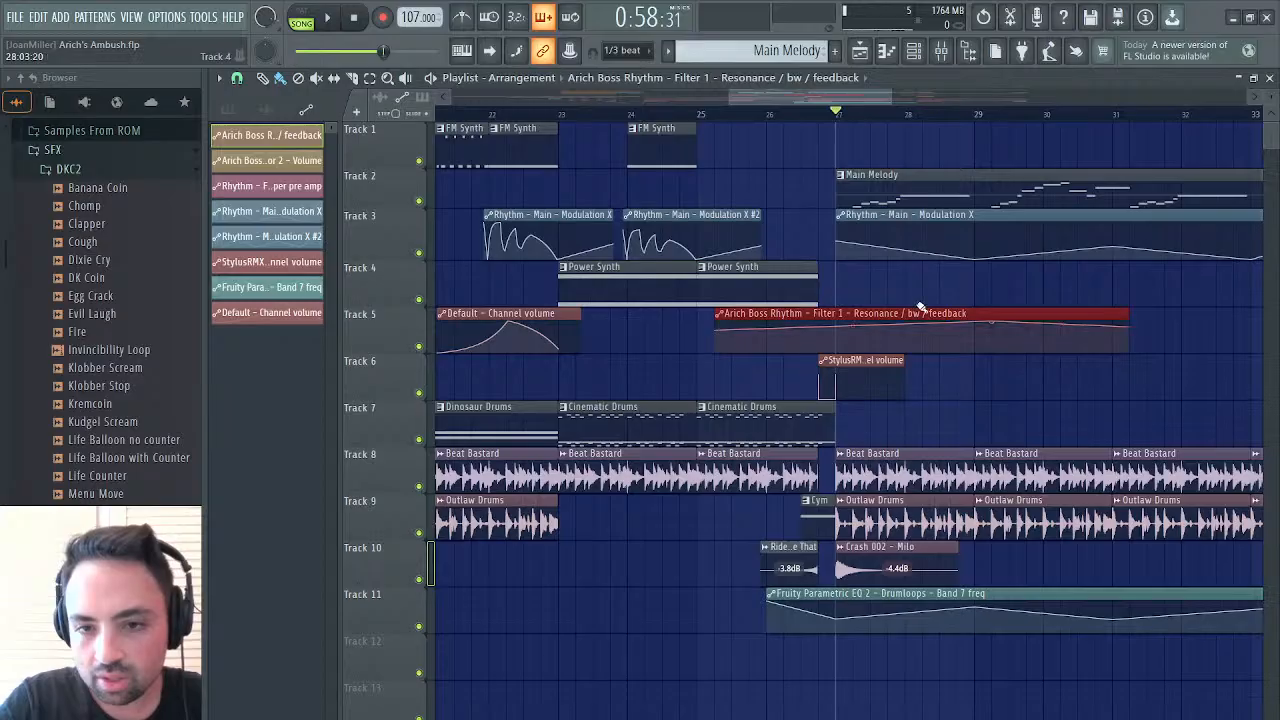
drag(920, 314, 641, 318)
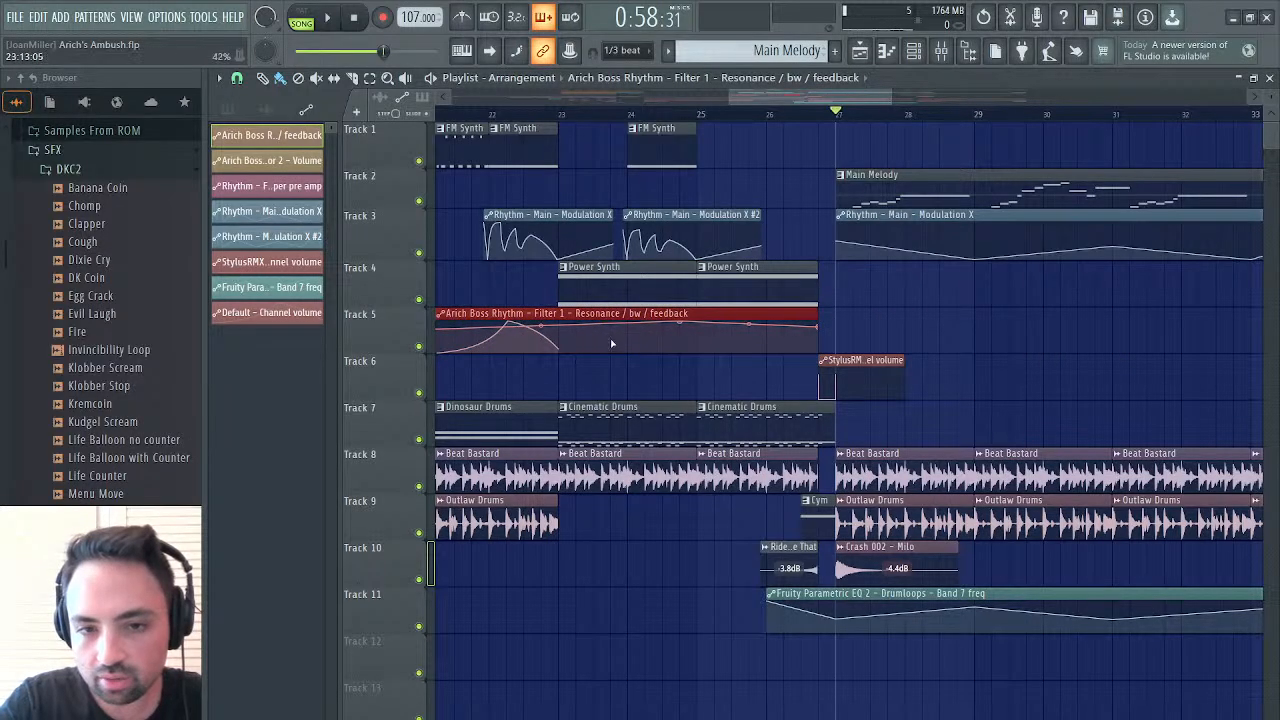
drag(777, 314, 847, 325)
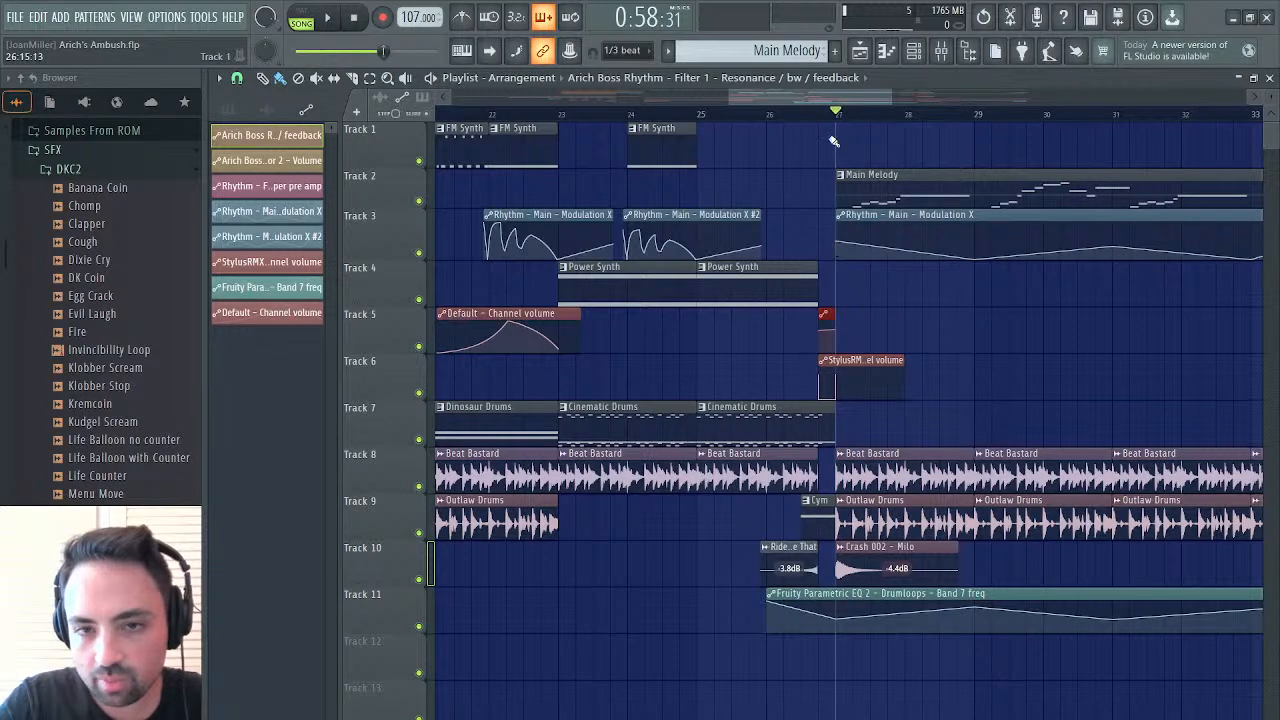
click(826, 116)
Add a one-beat section of the Arich Boss Rhythm Operator 2 Volume automation clip to Track 4, right before bar 27
scroll(660, 316, left, 10)
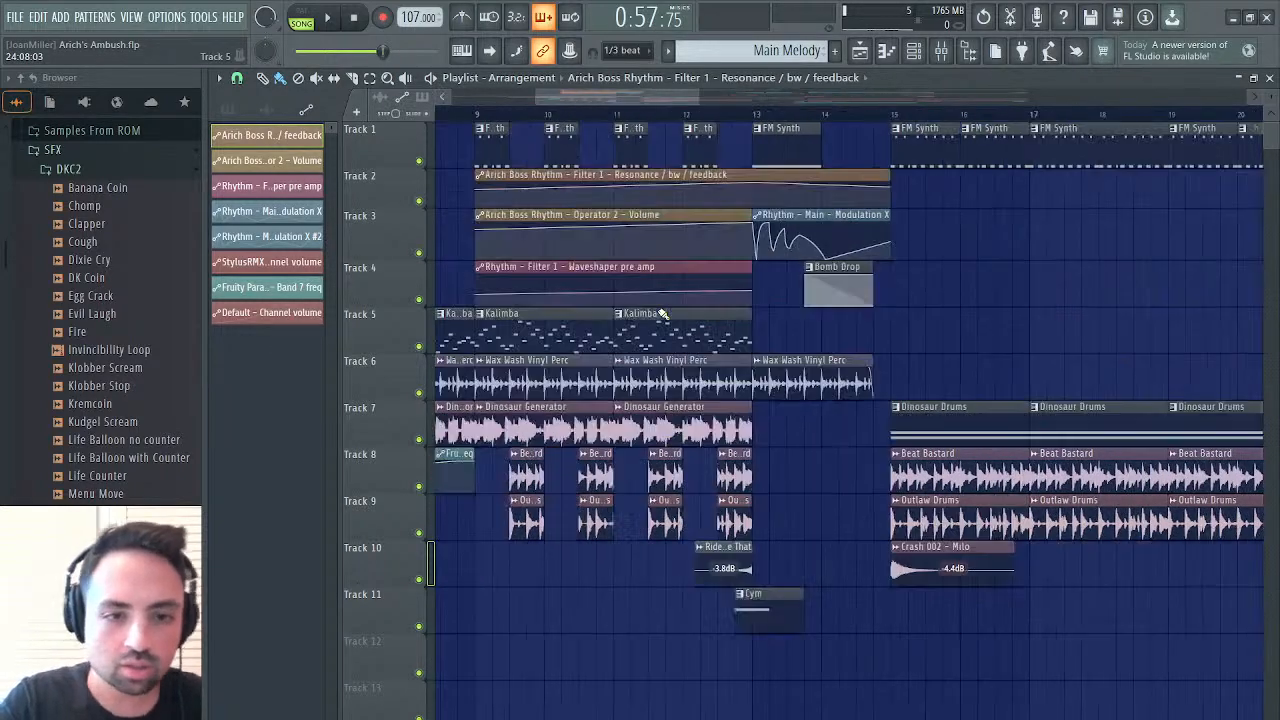
click(650, 215)
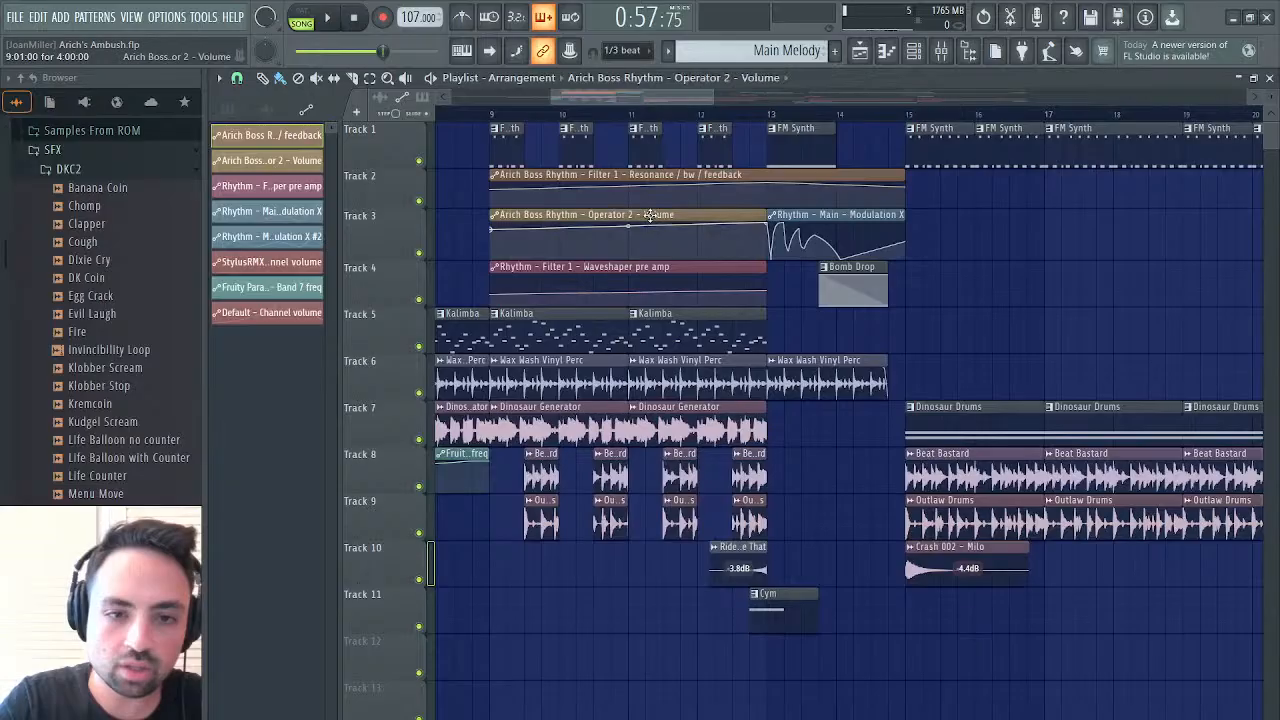
scroll(650, 215, right, 11)
scroll(650, 215, right, 2)
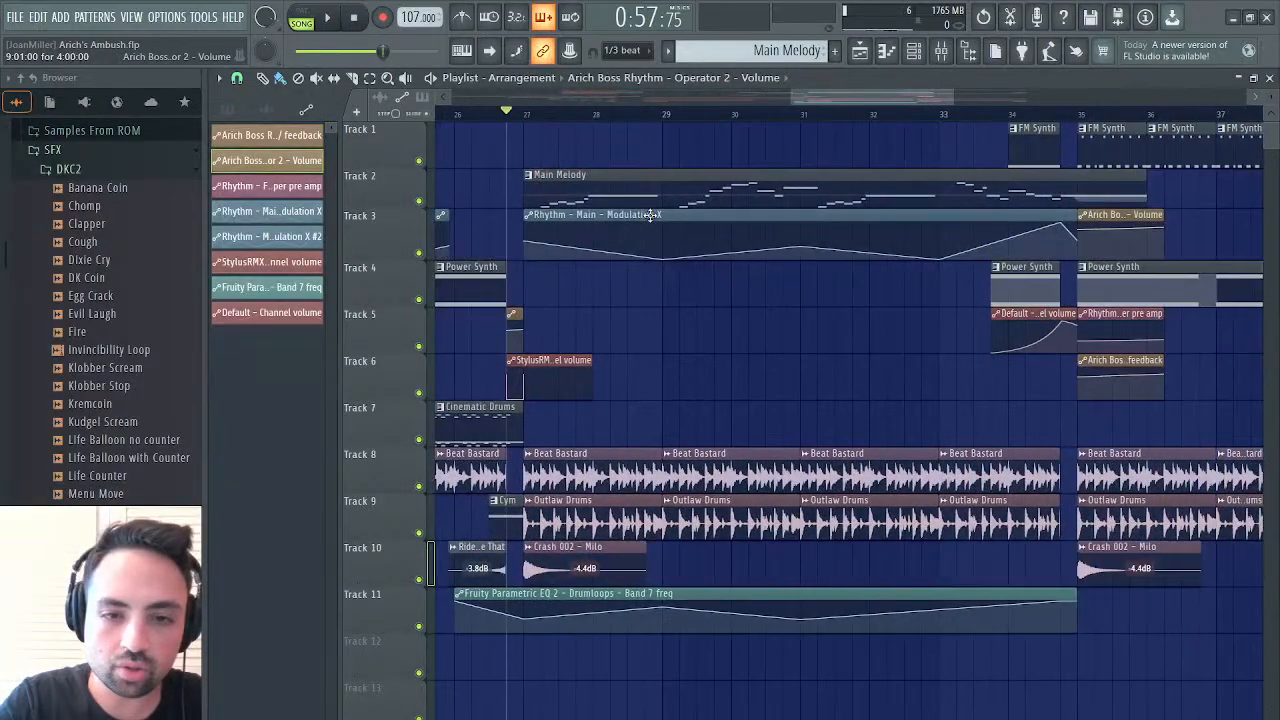
click(601, 317)
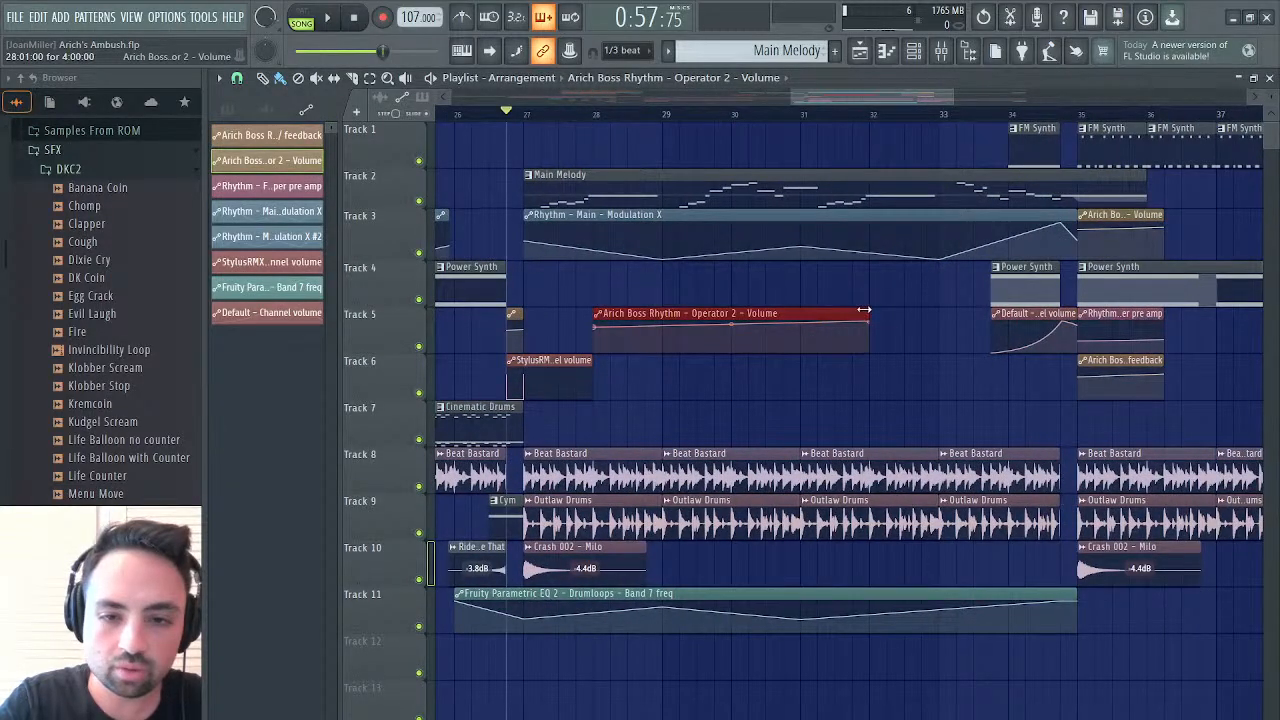
drag(867, 313, 604, 317)
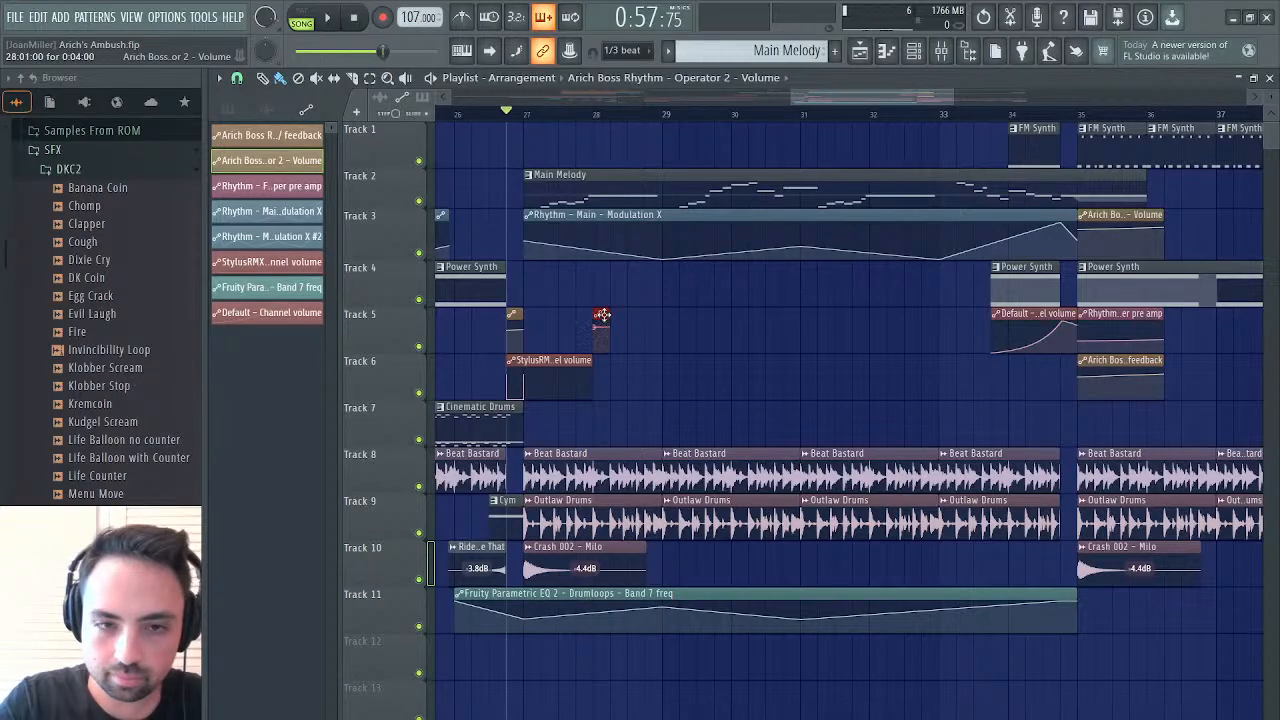
drag(604, 316, 512, 266)
Add a one-beat section of the Rhythm Filter 1 Waveshaper pre amp automation clip to Track 3, right before bar 27
scroll(518, 262, left, 12)
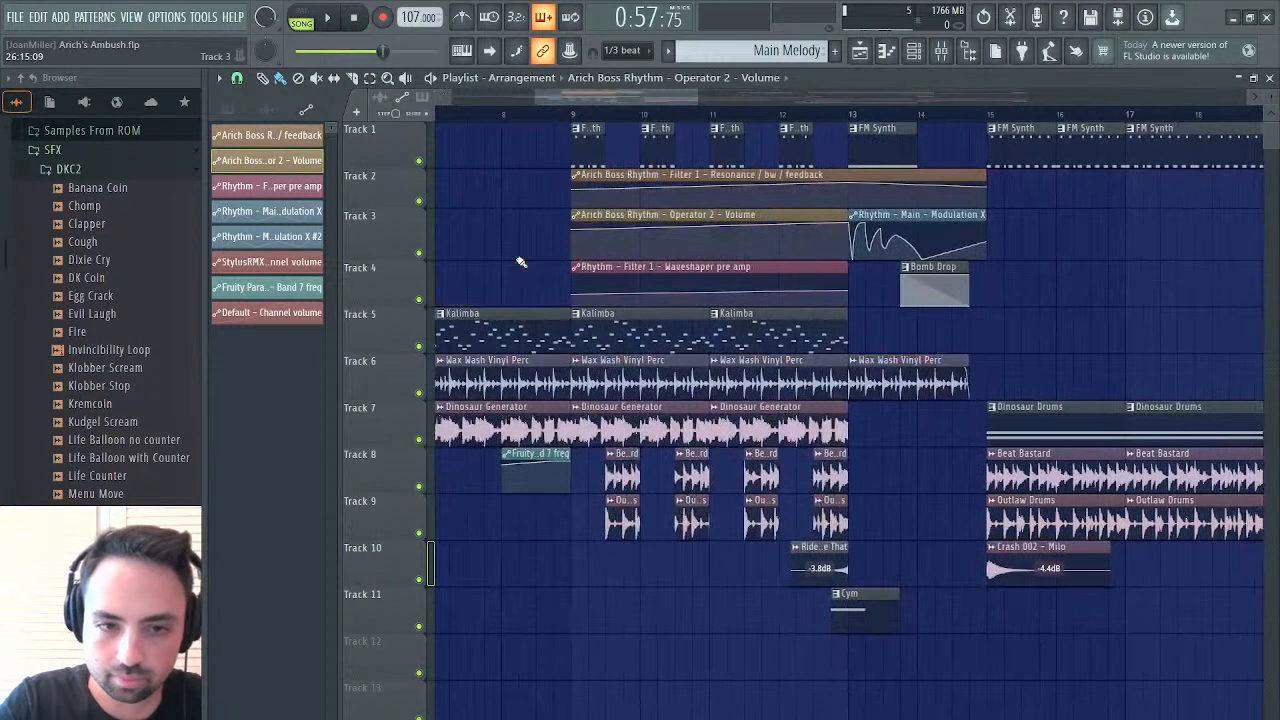
scroll(520, 262, left, 3)
click(777, 270)
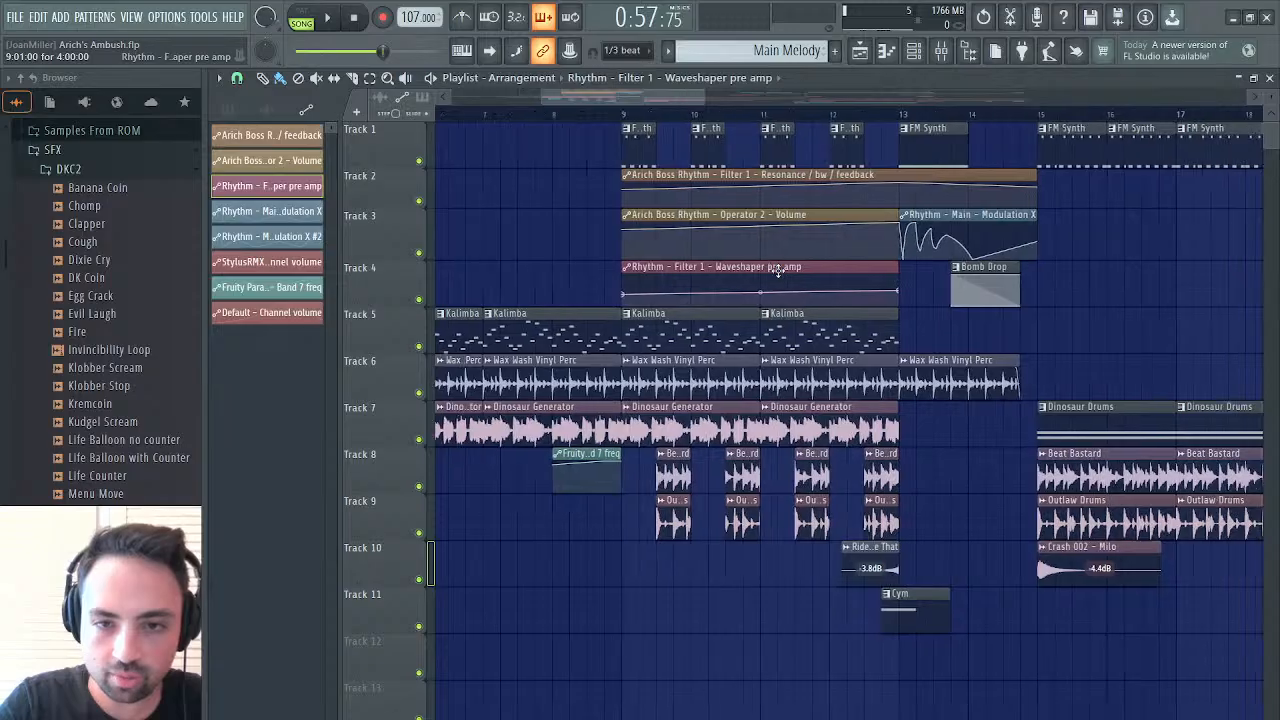
scroll(777, 270, right, 15)
click(679, 268)
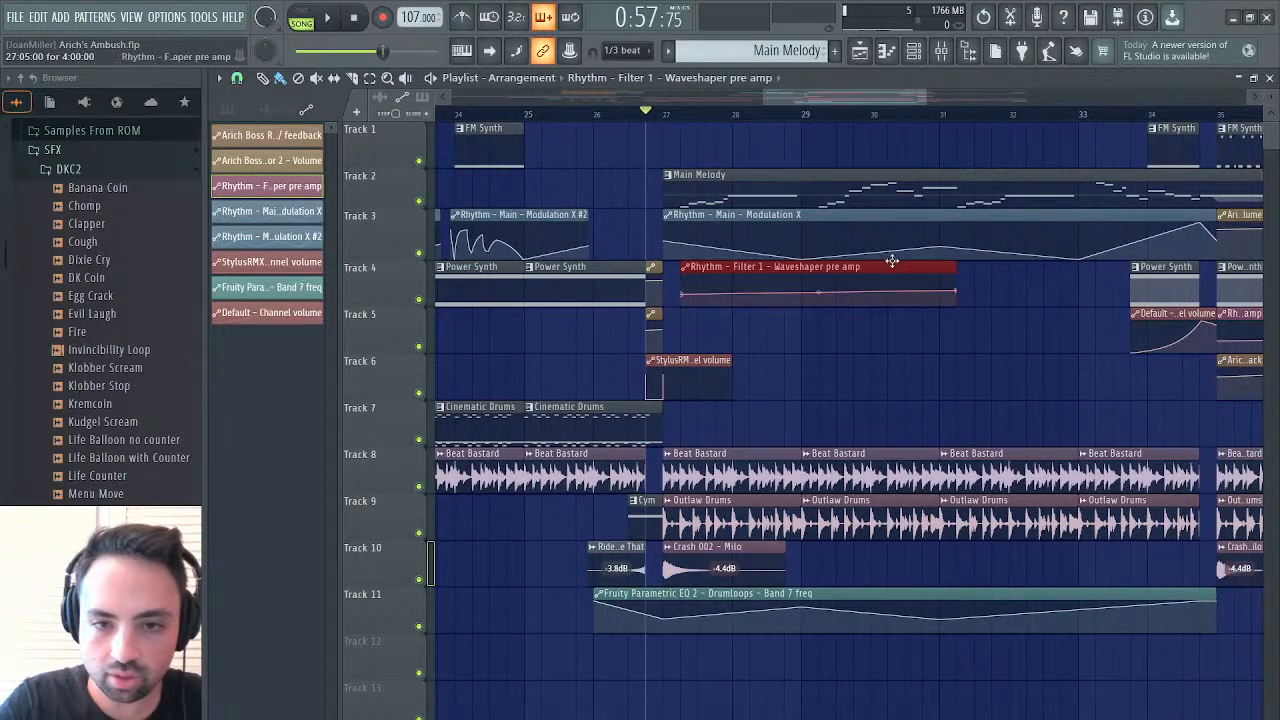
drag(950, 269, 662, 269)
click(652, 217)
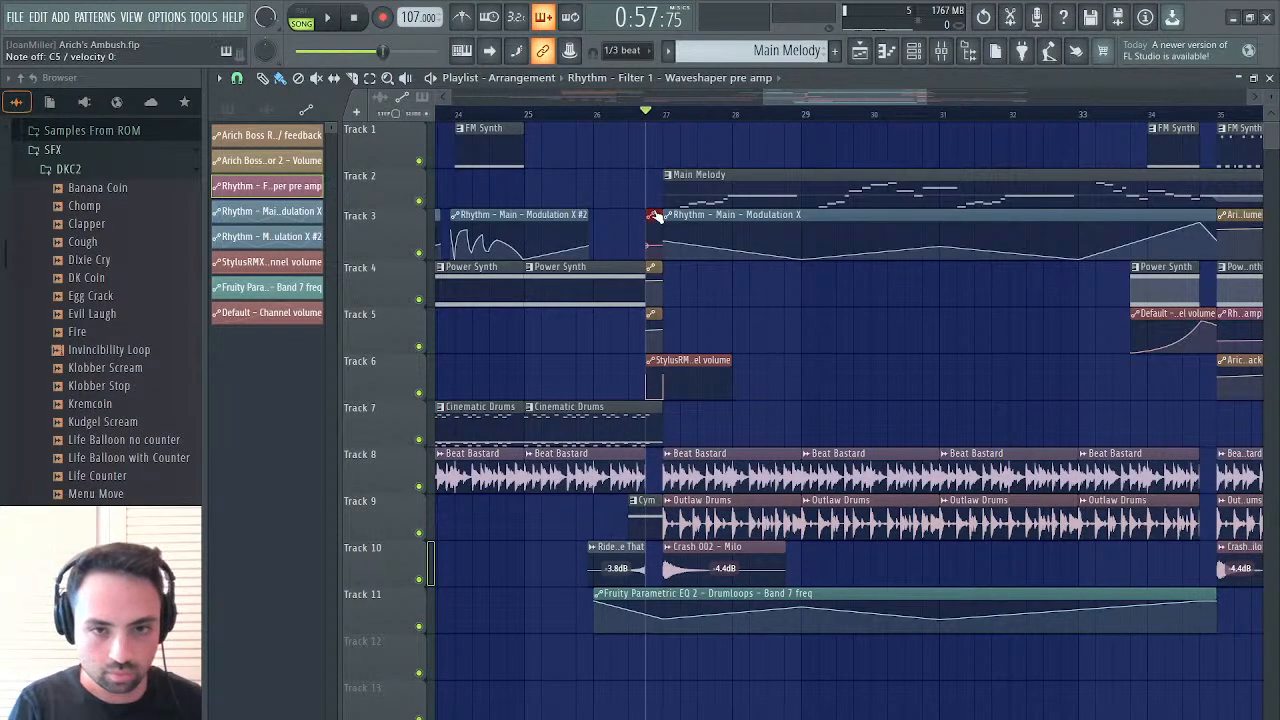
Roll the project history back to before the FM Synth clips on Track 1 were deleted from bar 27 onward
key(F6)
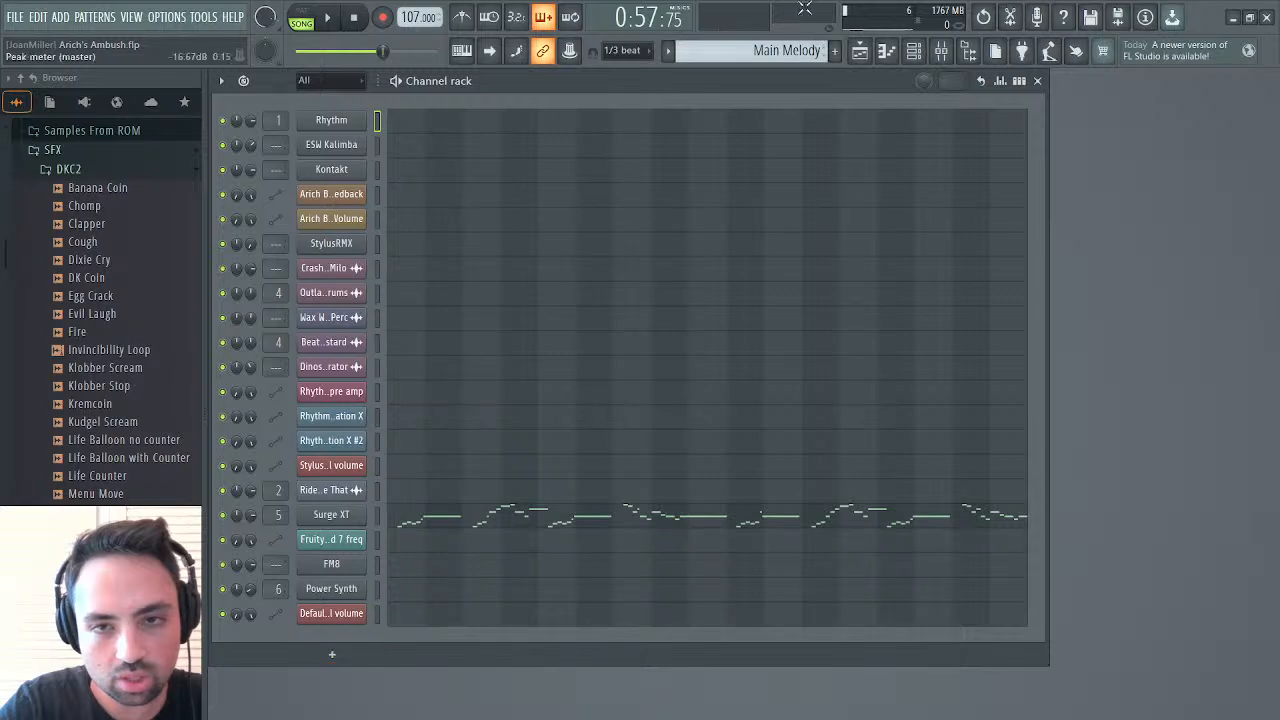
click(862, 58)
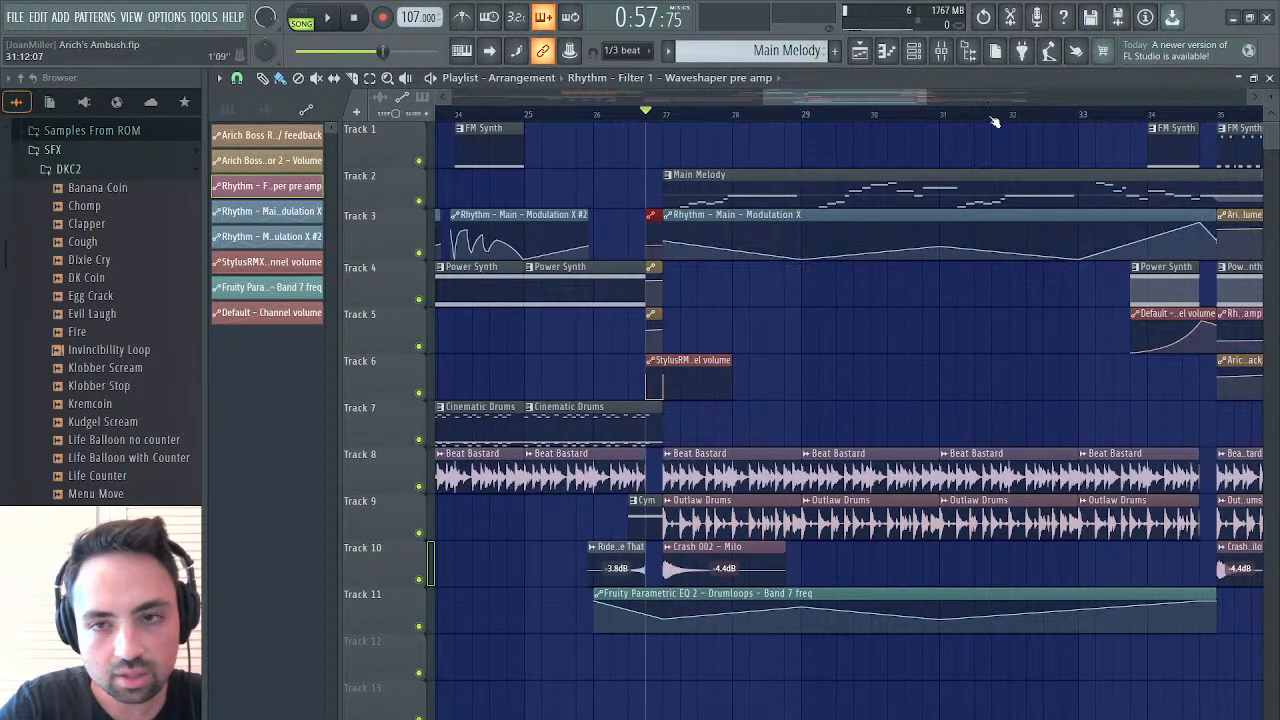
click(984, 18)
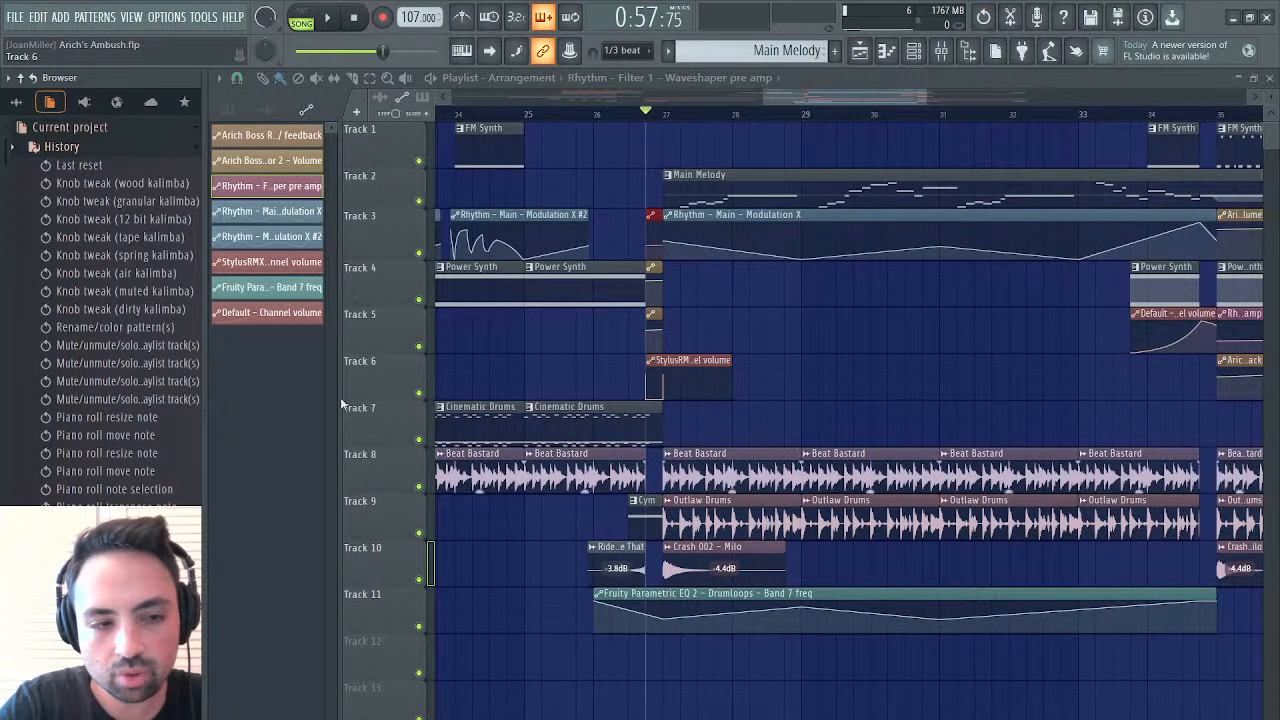
scroll(177, 451, down, 10)
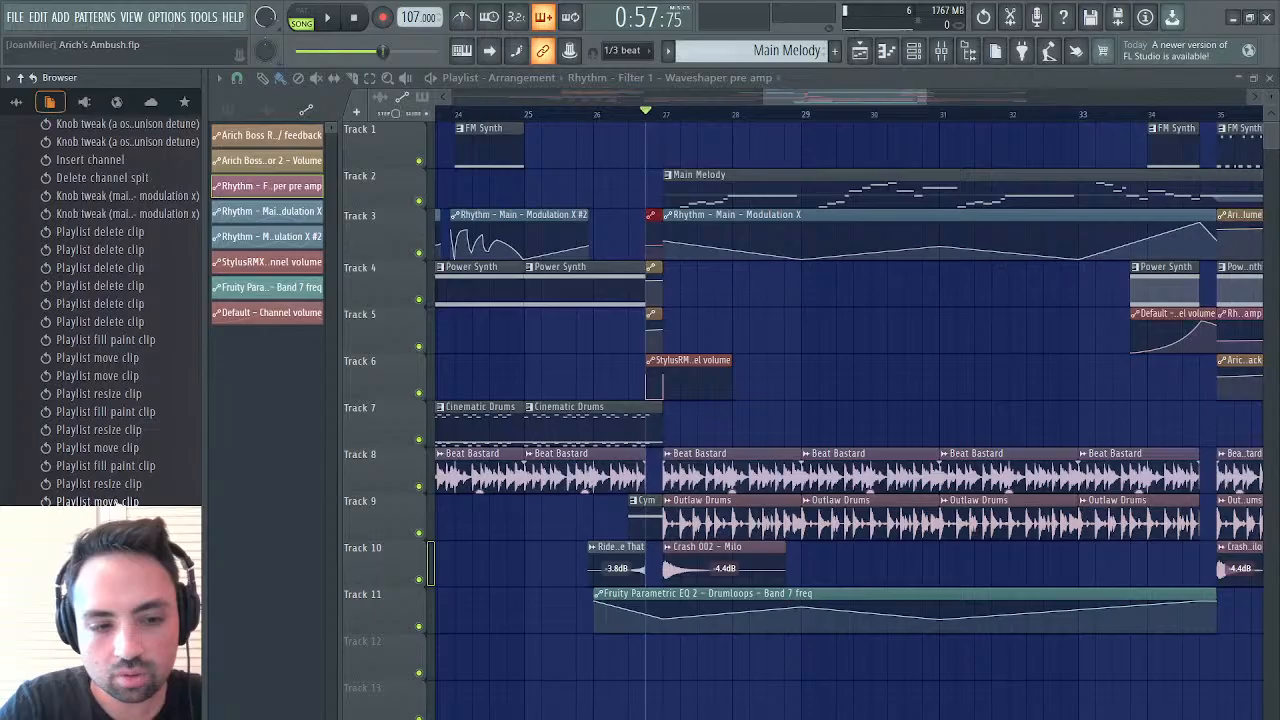
click(118, 466)
click(120, 430)
click(120, 376)
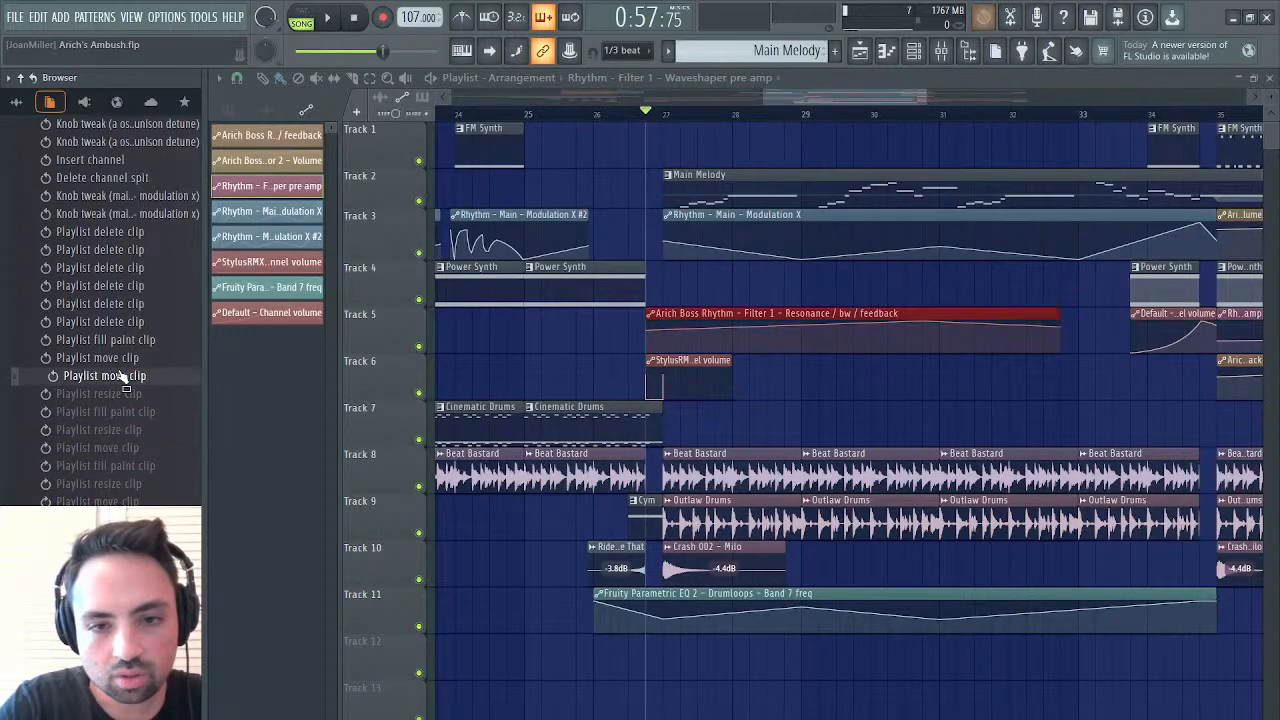
click(124, 338)
click(126, 286)
click(130, 252)
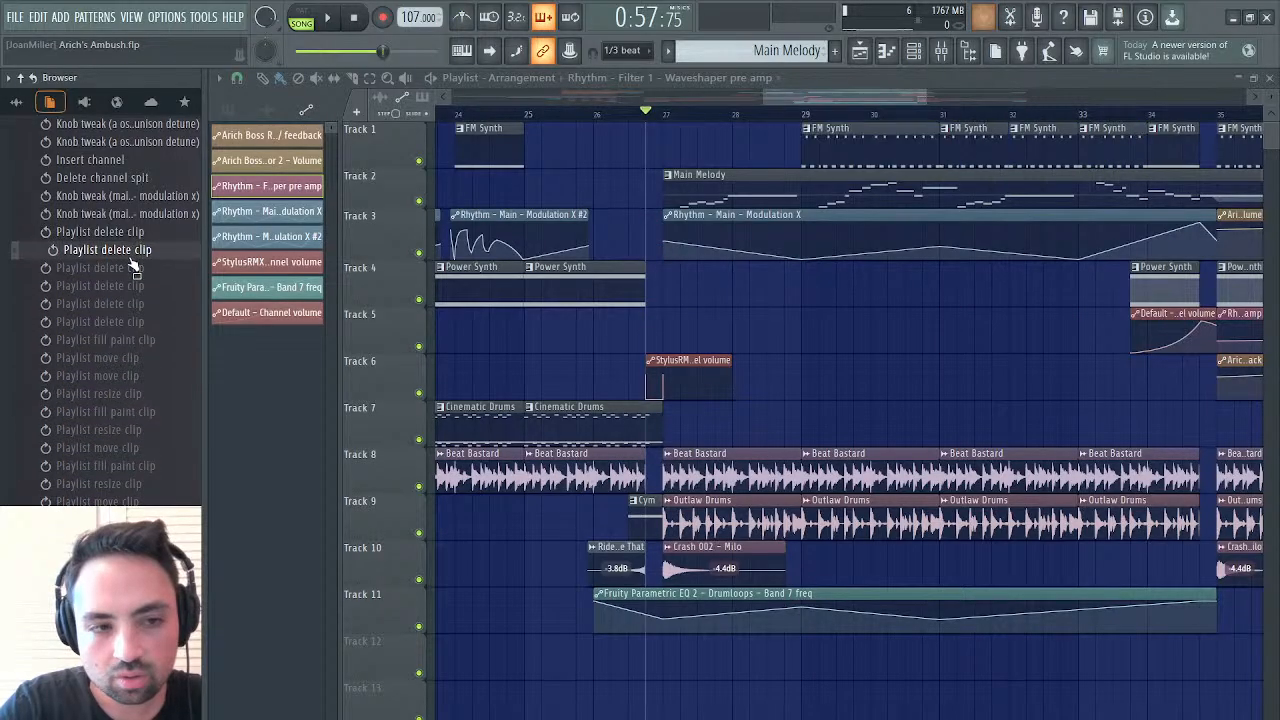
click(132, 214)
Lower the Rhythm Modulation X automation points around bars 27 and 31 while auditioning from bar 27, and close the playlist
key(space)
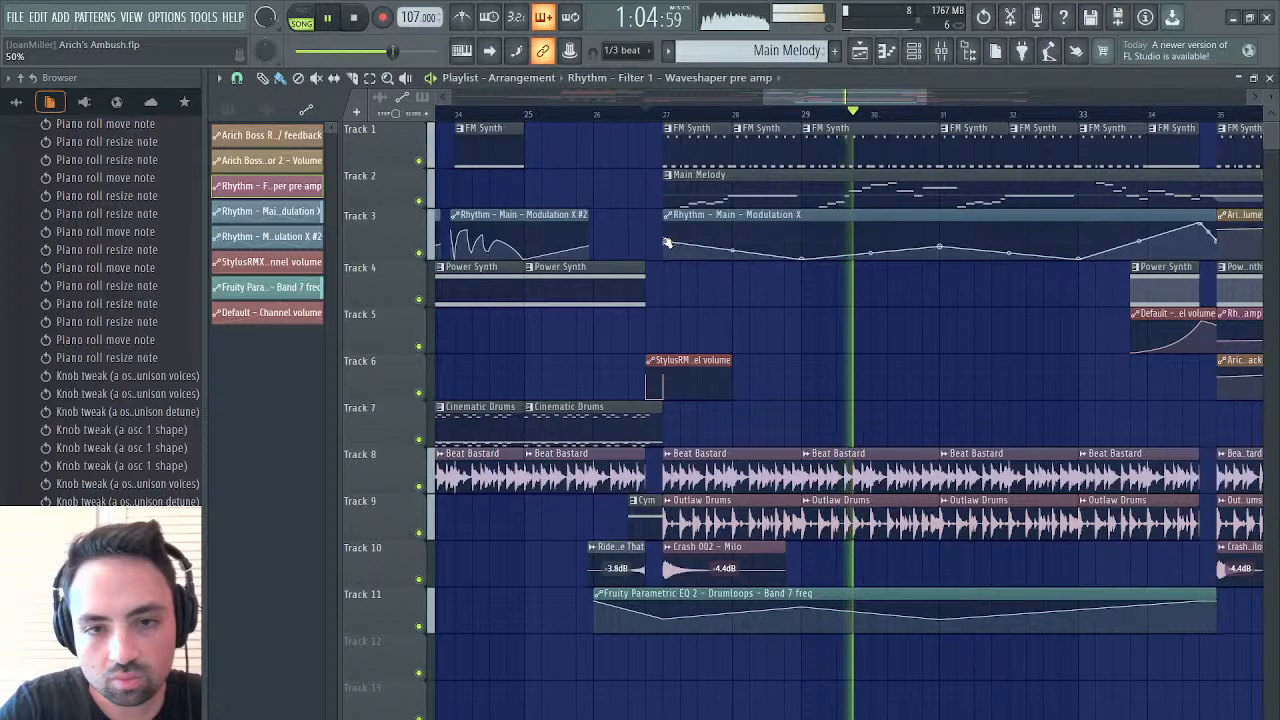
click(666, 114)
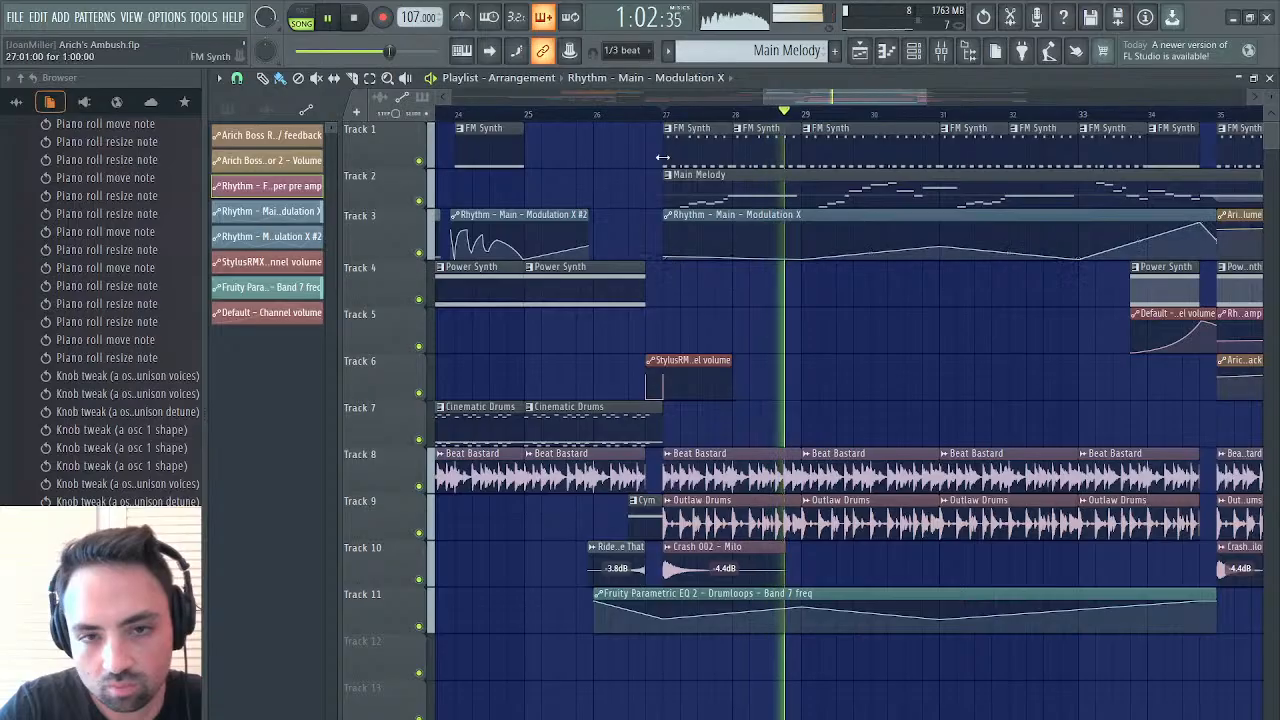
click(665, 114)
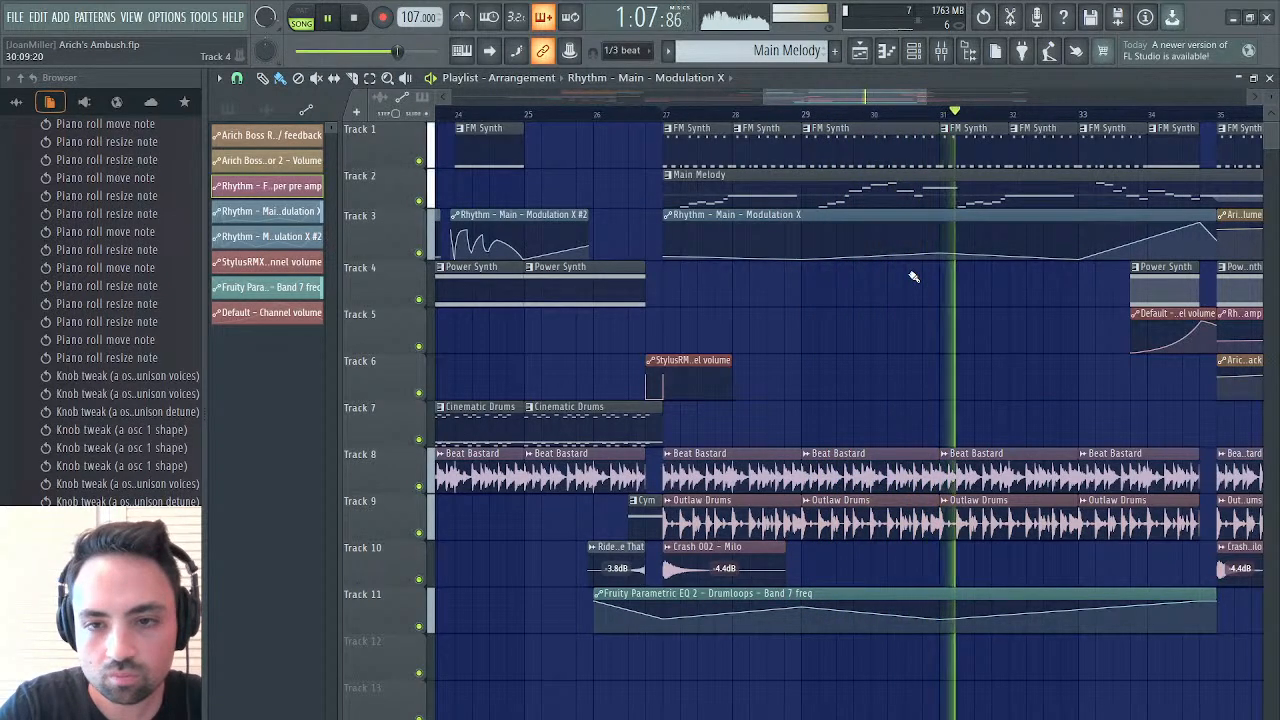
key(space)
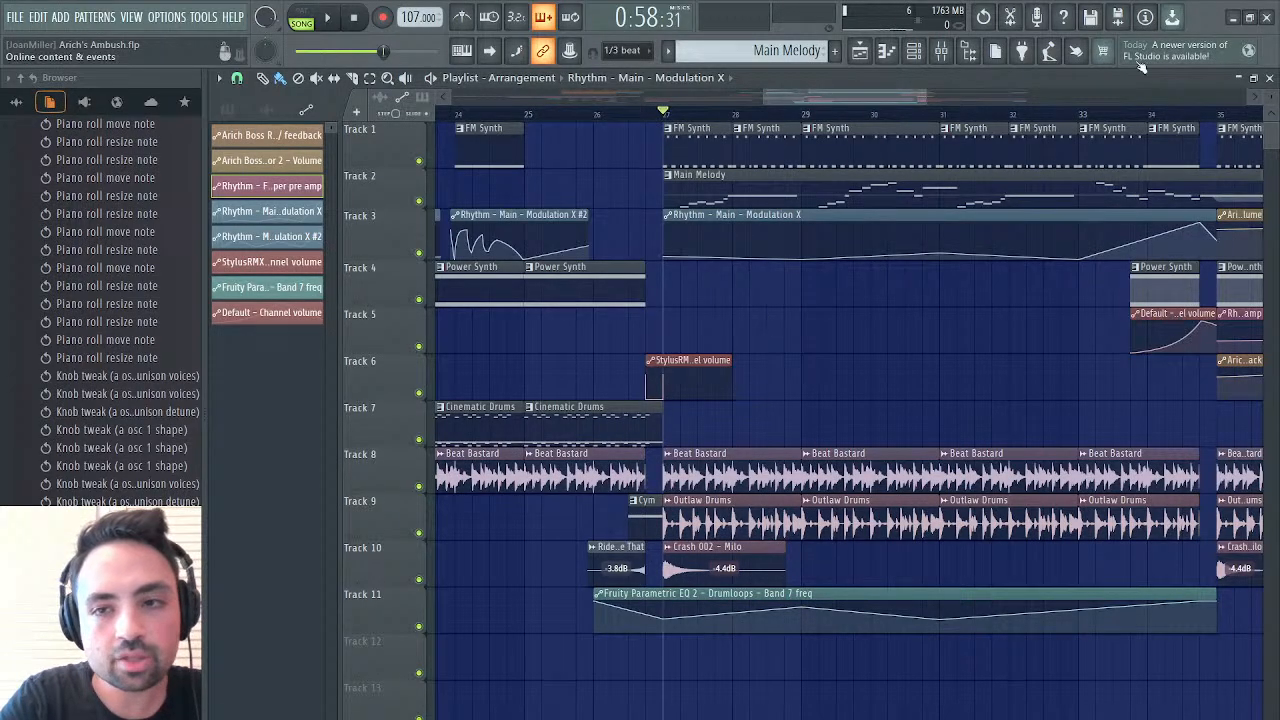
click(1269, 78)
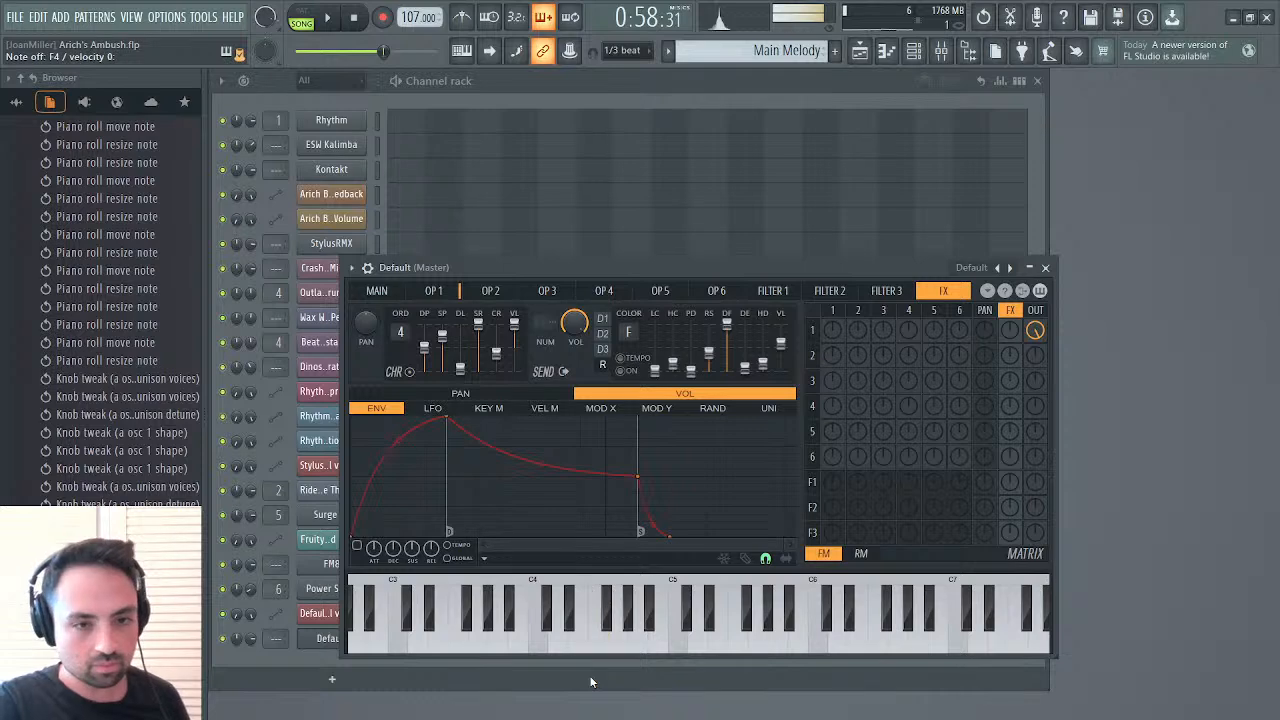
Shape operator 1 of the new Default synth into a saw wave and route it through filter 1 instead of straight to the output
click(437, 294)
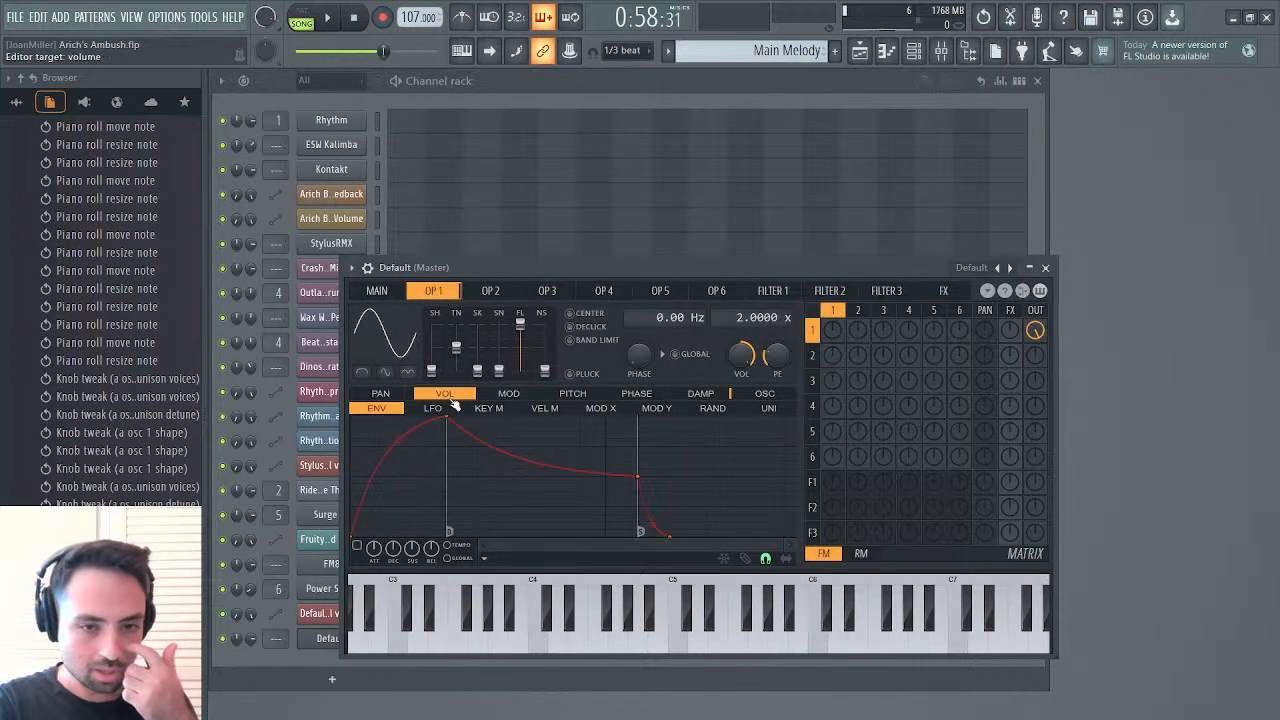
drag(431, 372, 431, 347)
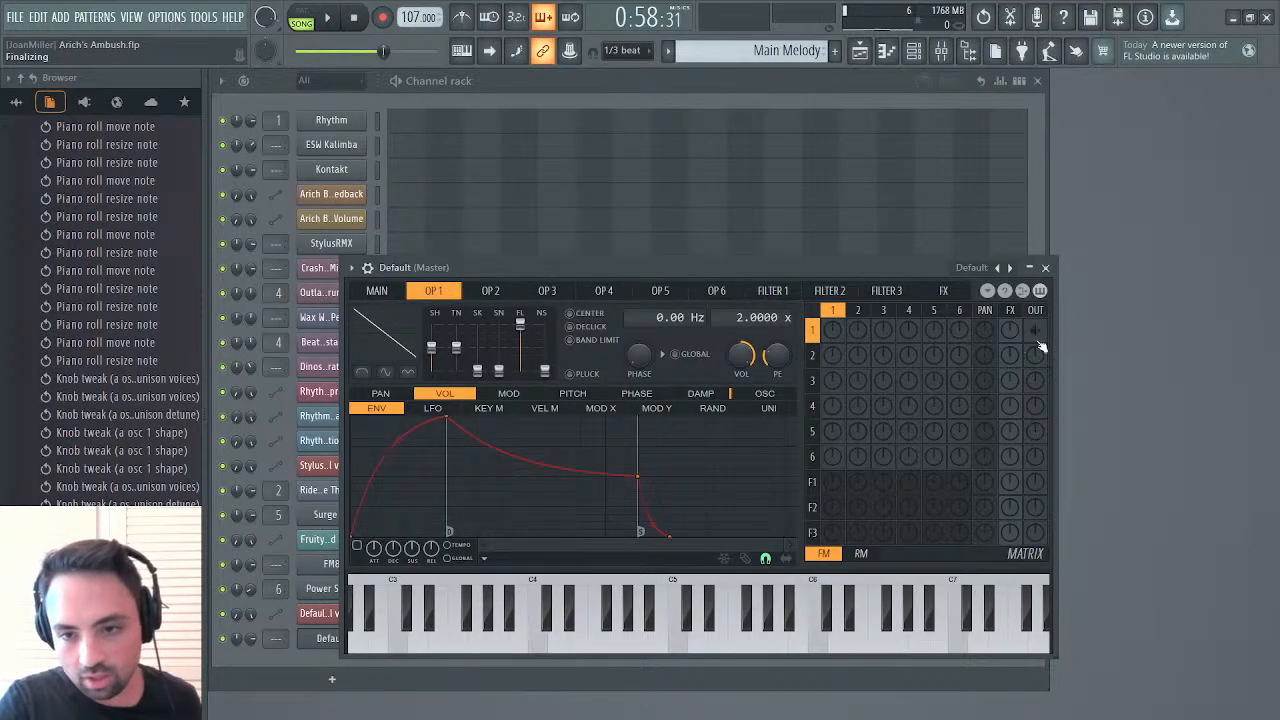
drag(841, 481, 841, 400)
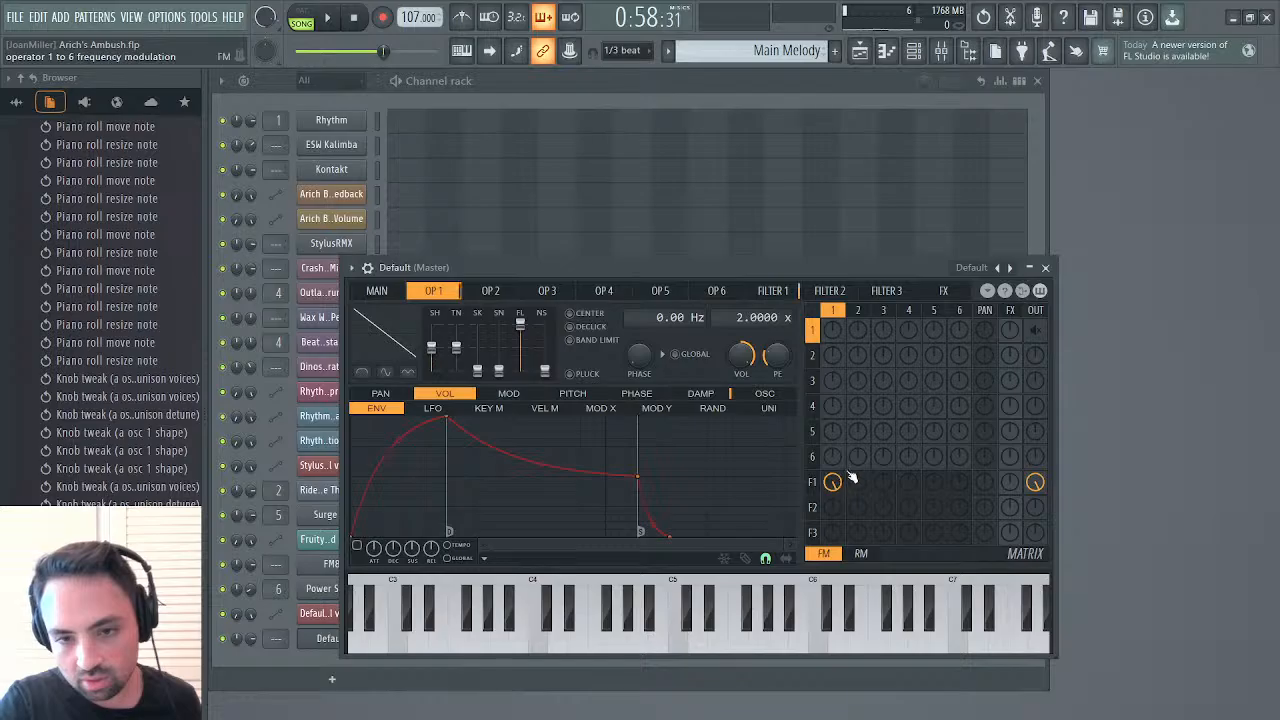
Set filter 1 to the Vanilla band pass type, with a lower cutoff and a higher resonance
click(764, 295)
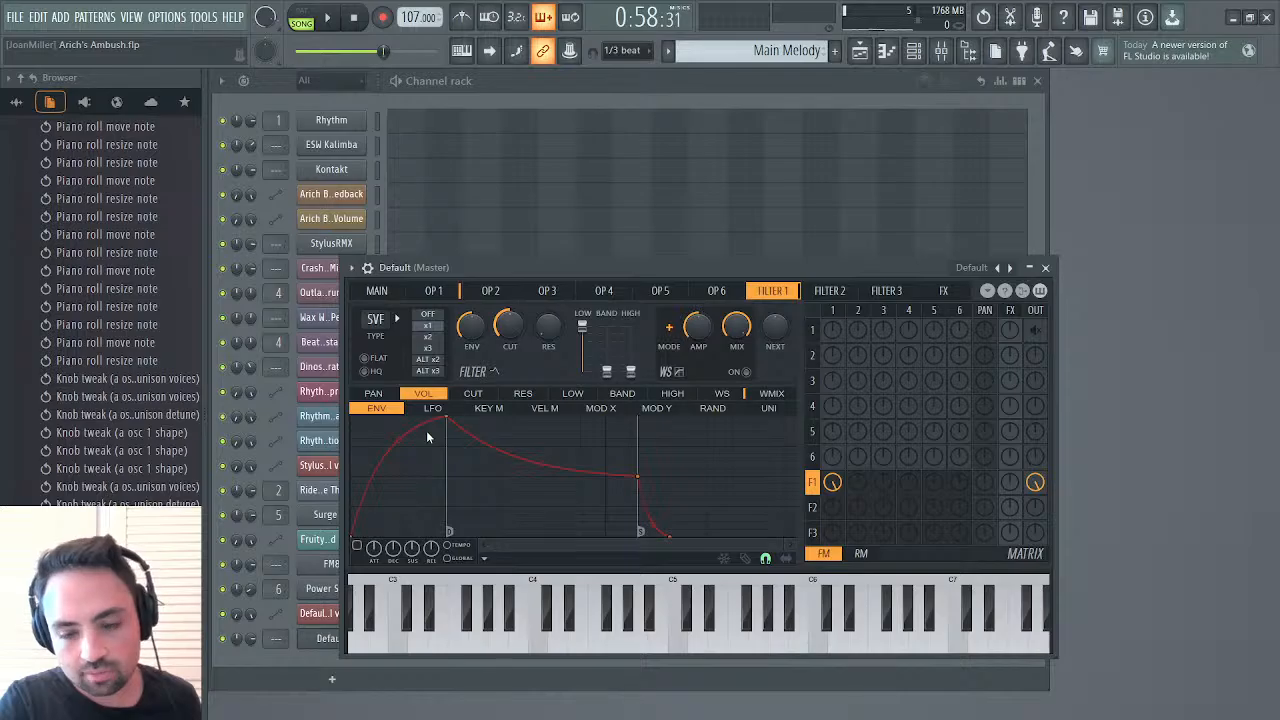
click(431, 406)
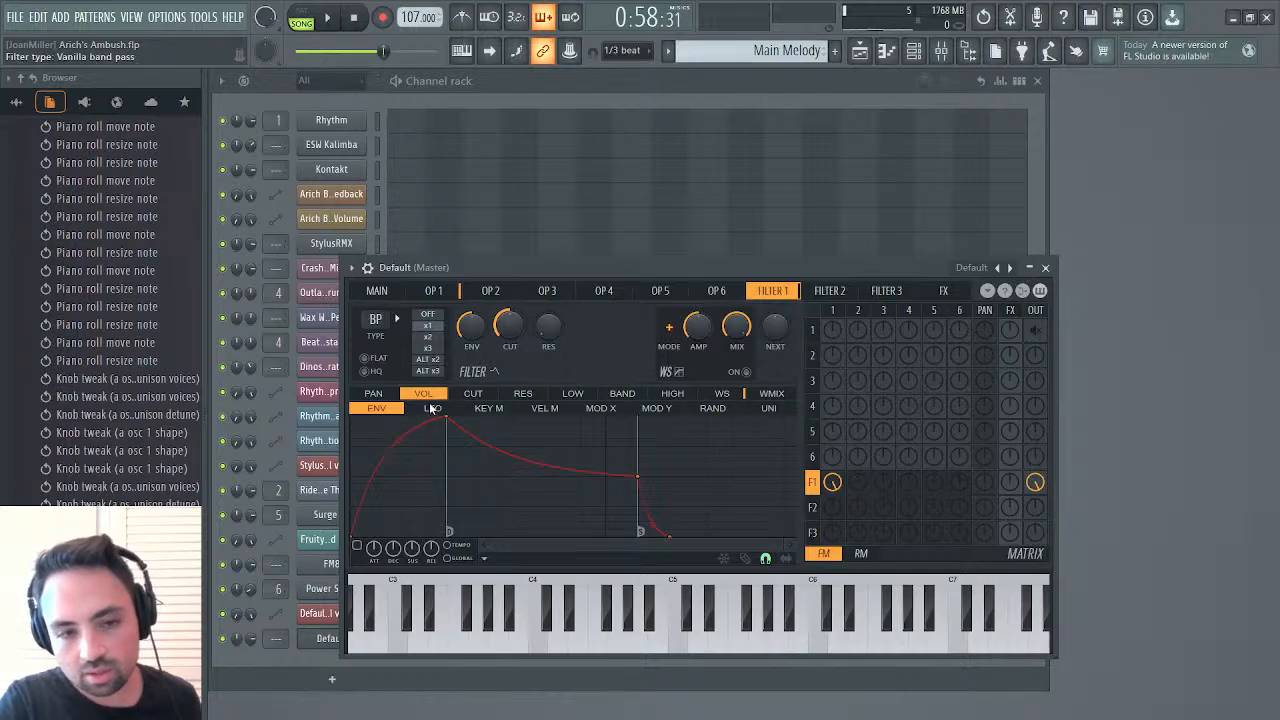
drag(545, 329, 509, 338)
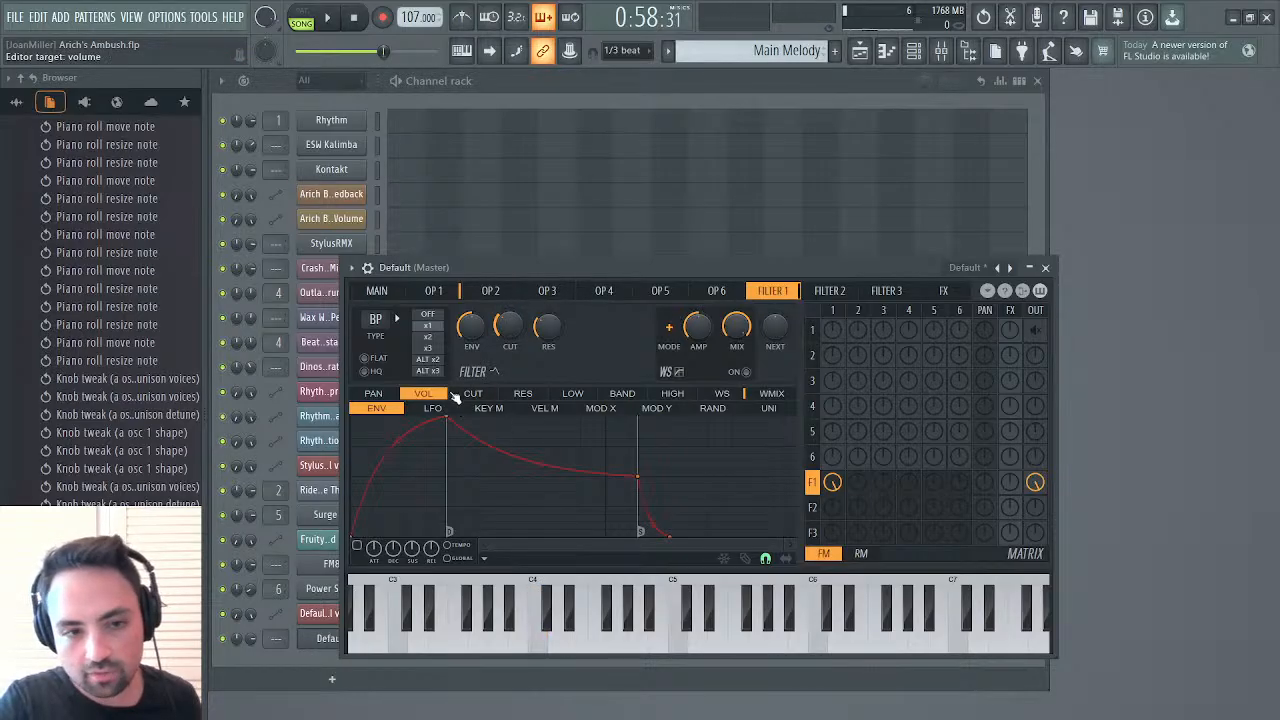
Reshape filter 1's cutoff envelope with a faster attack, a shorter decay and a higher sustain level, without the release segment
click(468, 394)
click(437, 410)
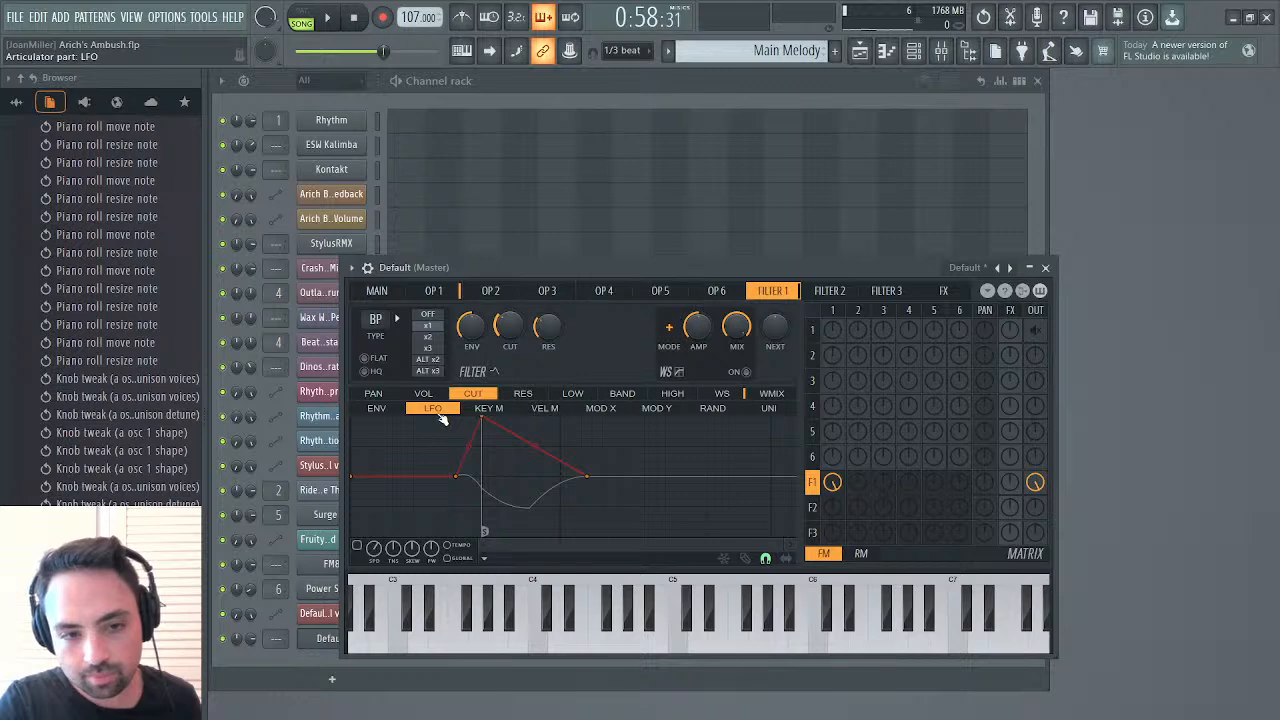
click(397, 410)
drag(446, 418, 378, 410)
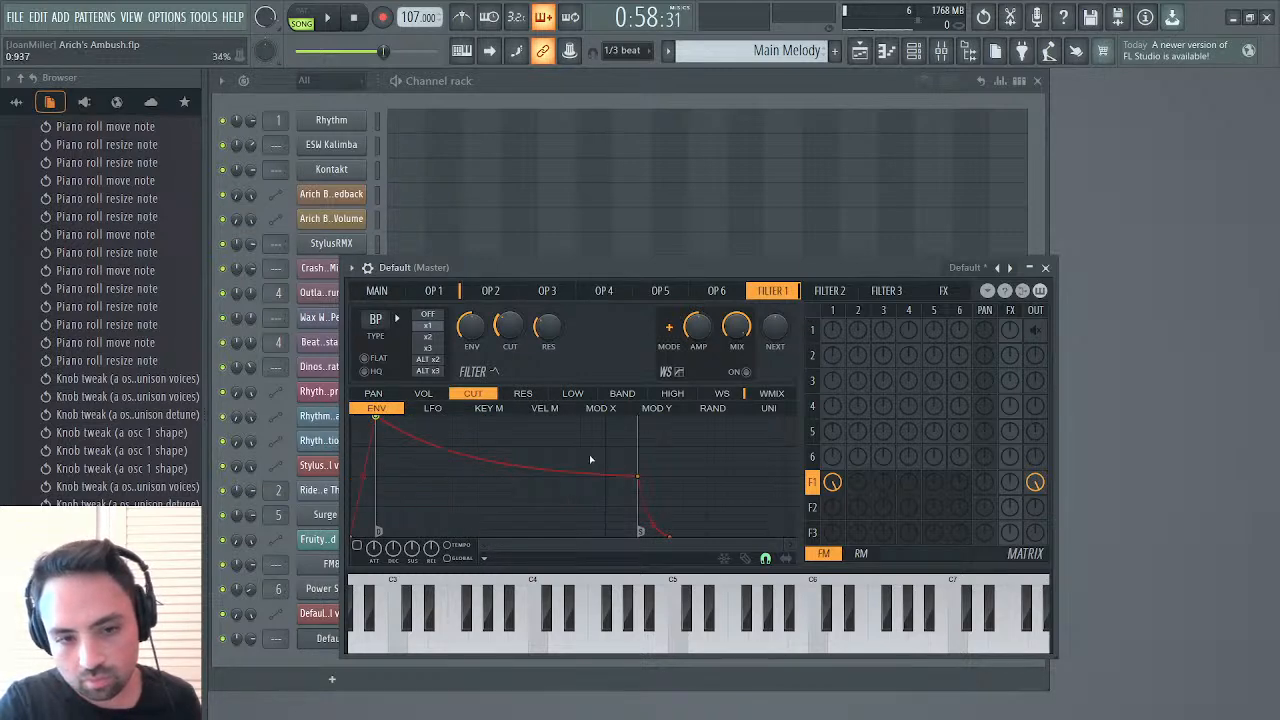
drag(637, 478, 428, 430)
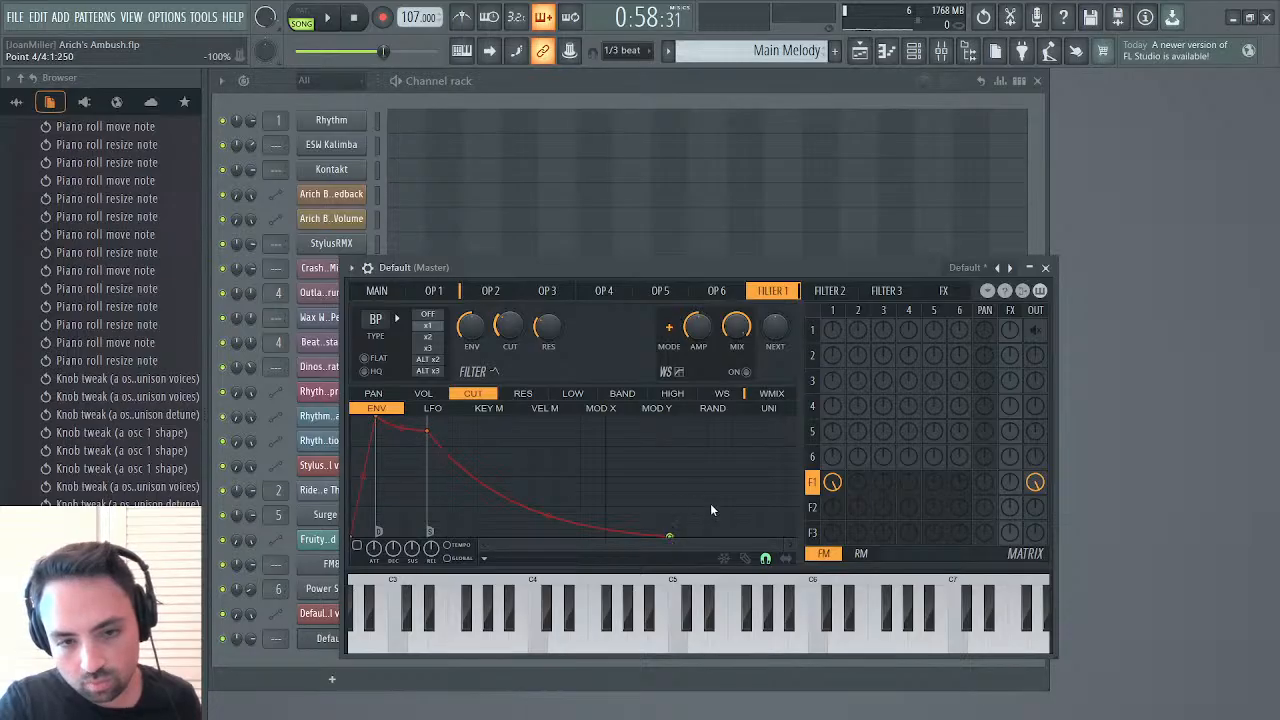
Enable filter 1's cutoff envelope and reduce it to a short two-point ramp rising from 50%, without the decay segment
click(357, 547)
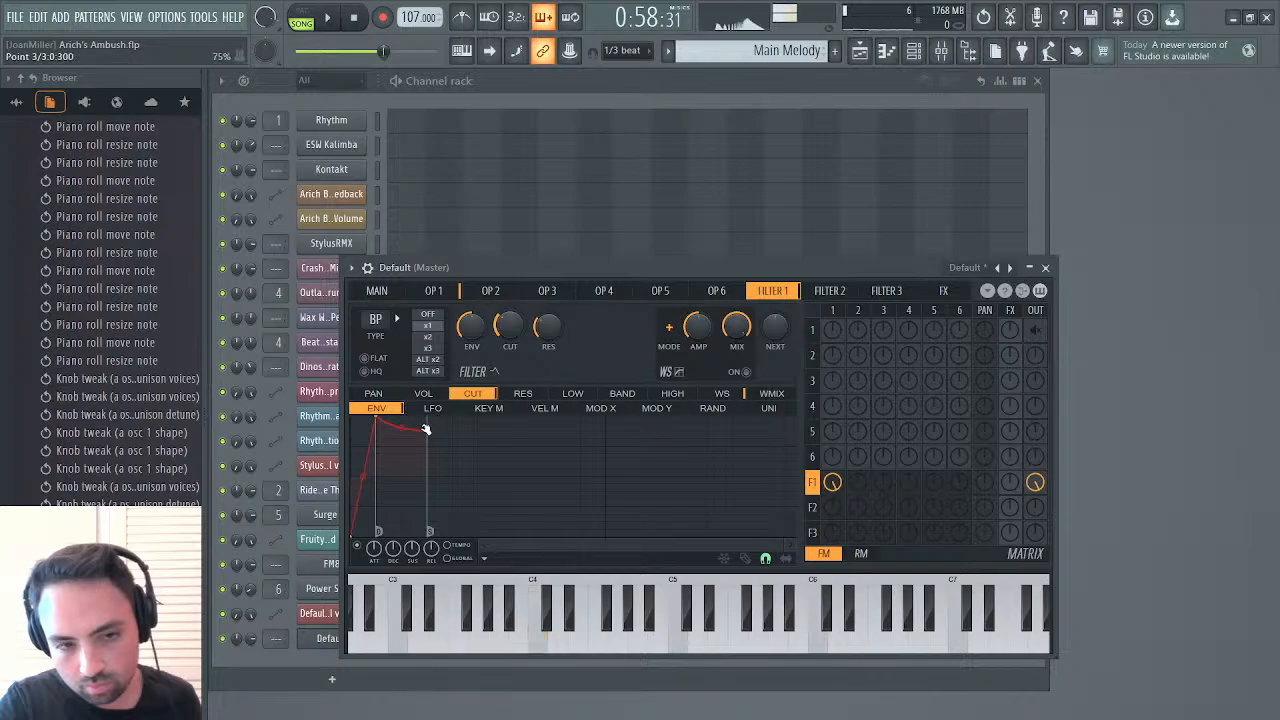
drag(426, 430, 404, 405)
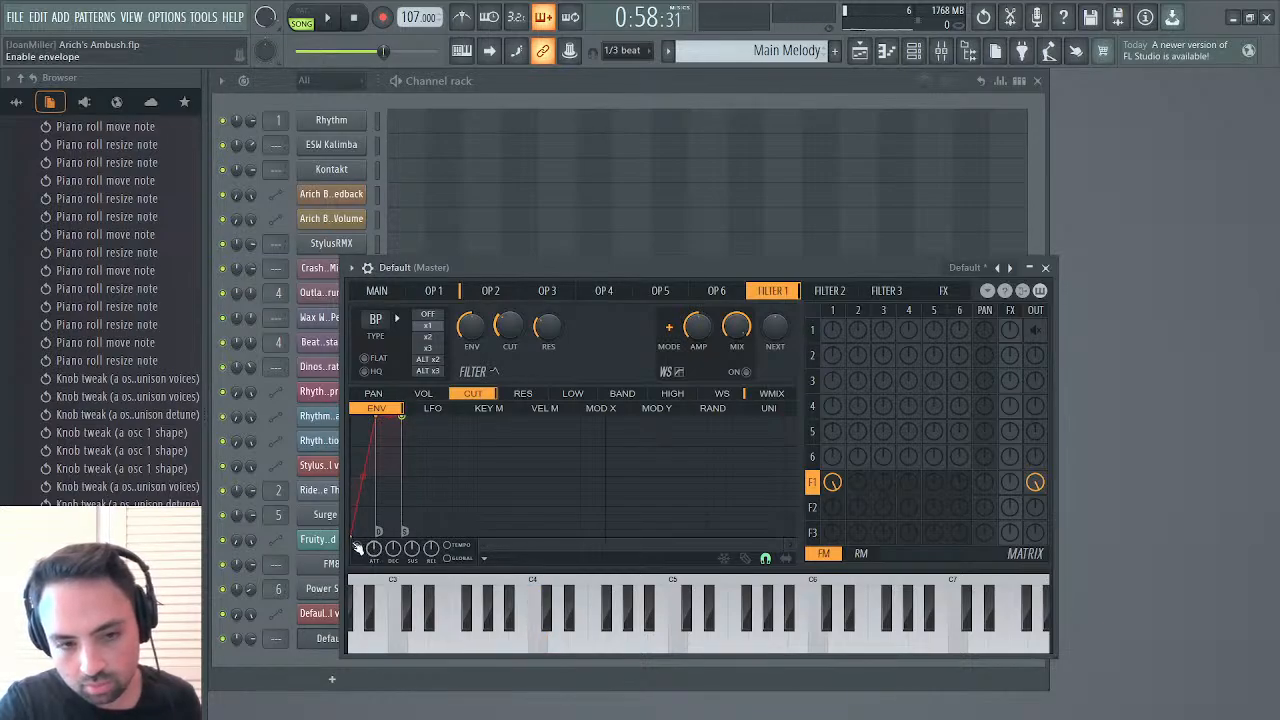
drag(354, 536, 350, 512)
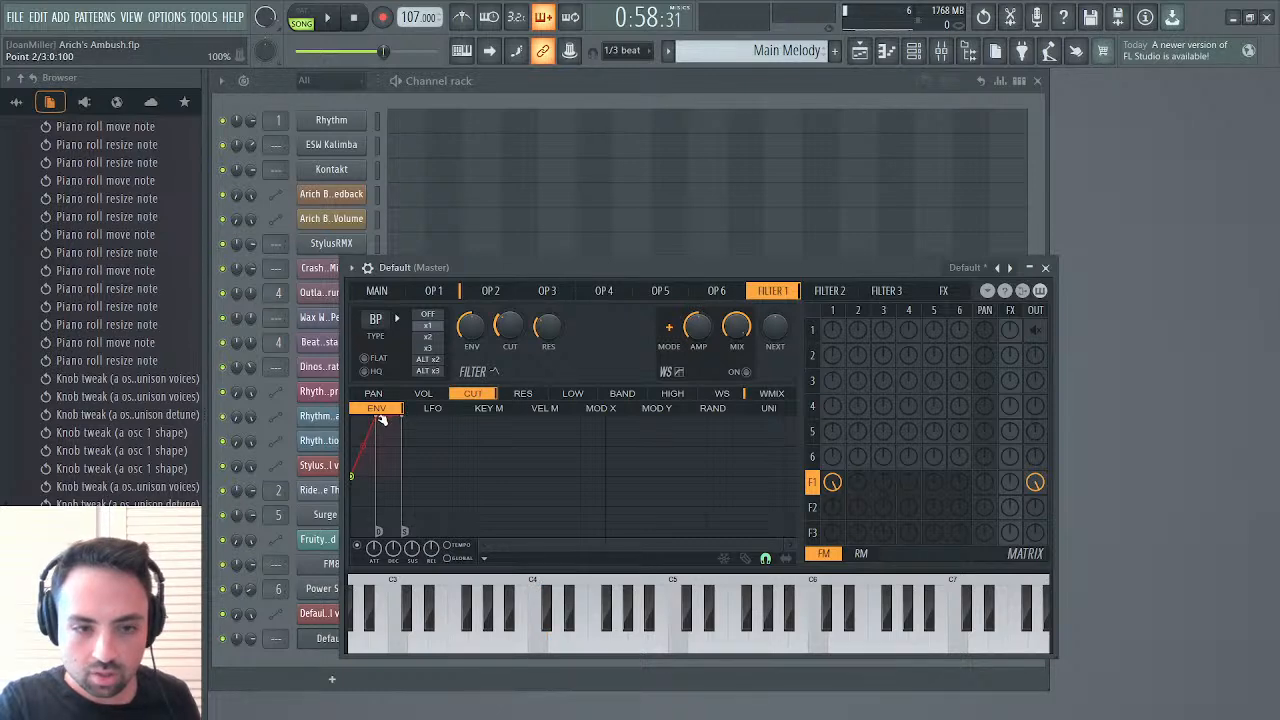
alt+click(377, 418)
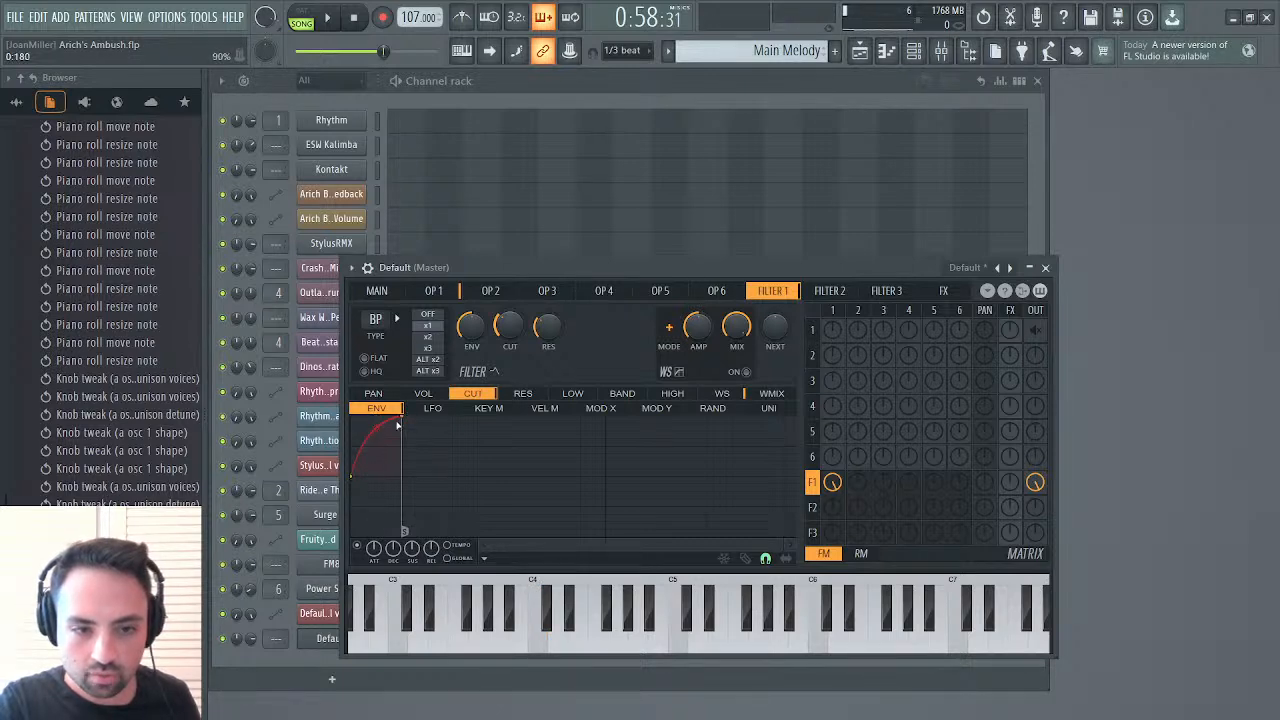
mouse_move(403, 416)
mouse_down()
mouse_move(377, 415)
mouse_move(375, 448)
mouse_up()
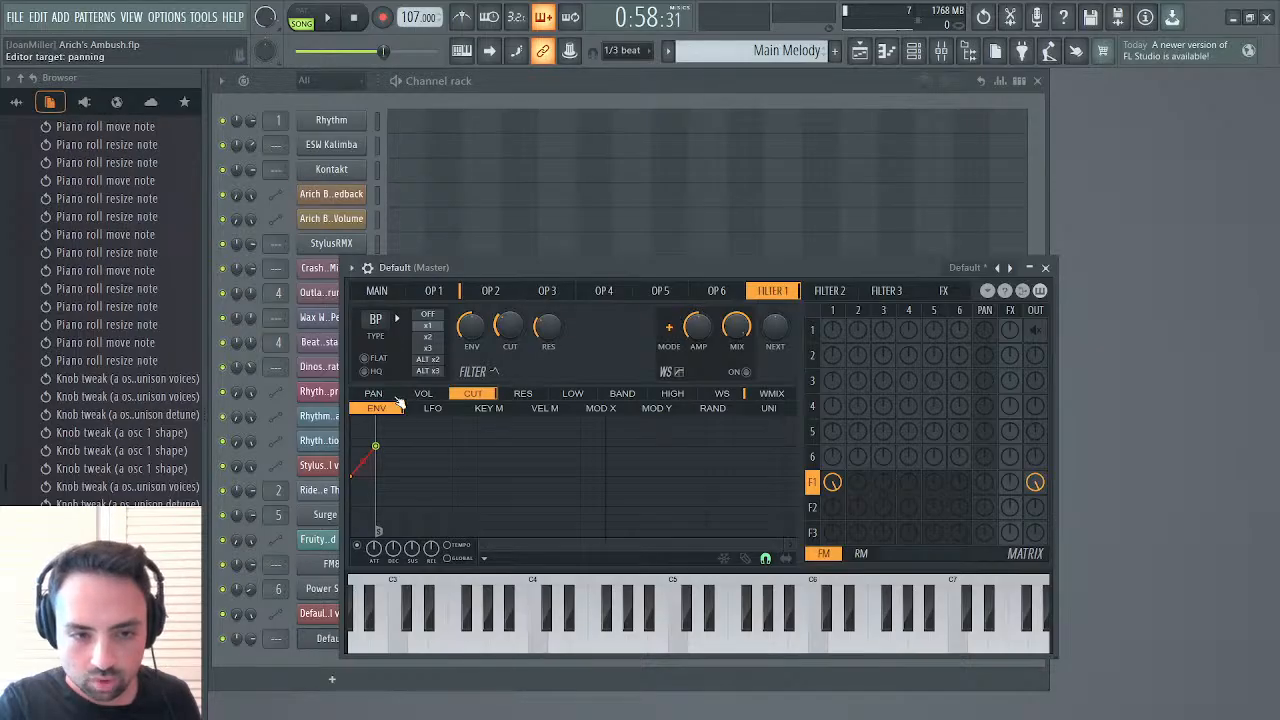
Enable filter 1's volume envelope and shape it as a short straight decay down to zero
click(422, 394)
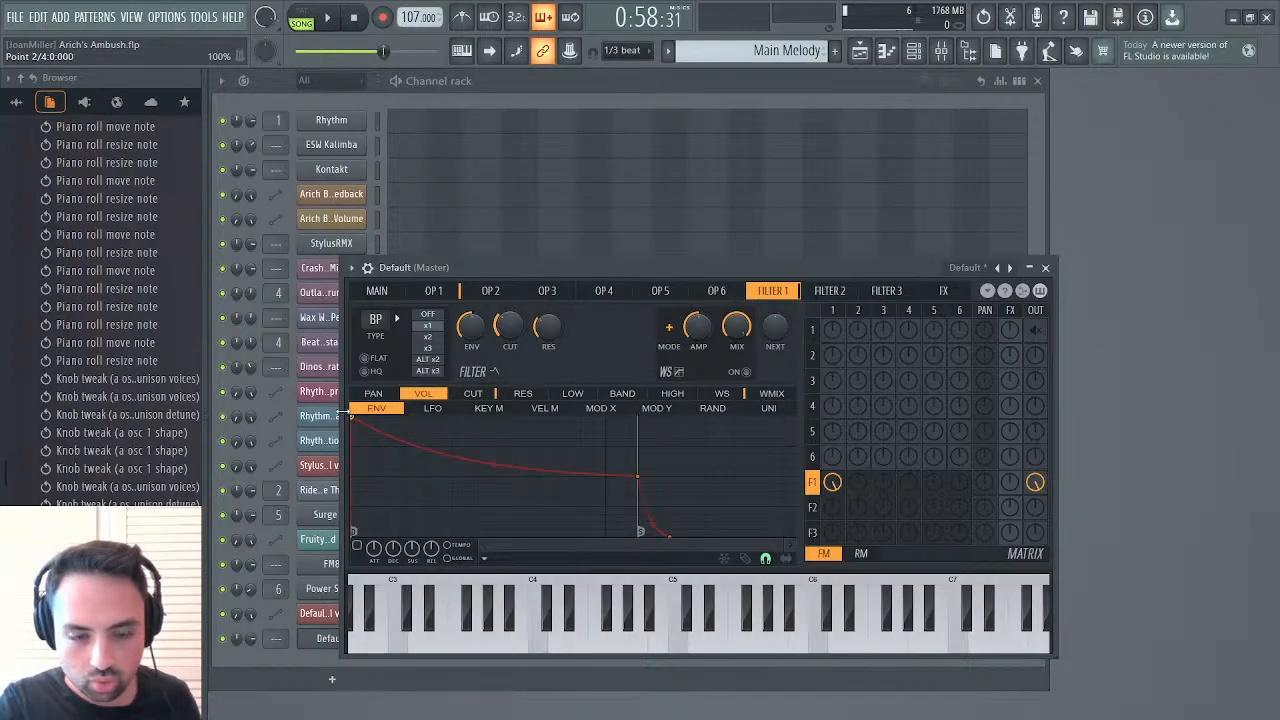
drag(637, 476, 403, 531)
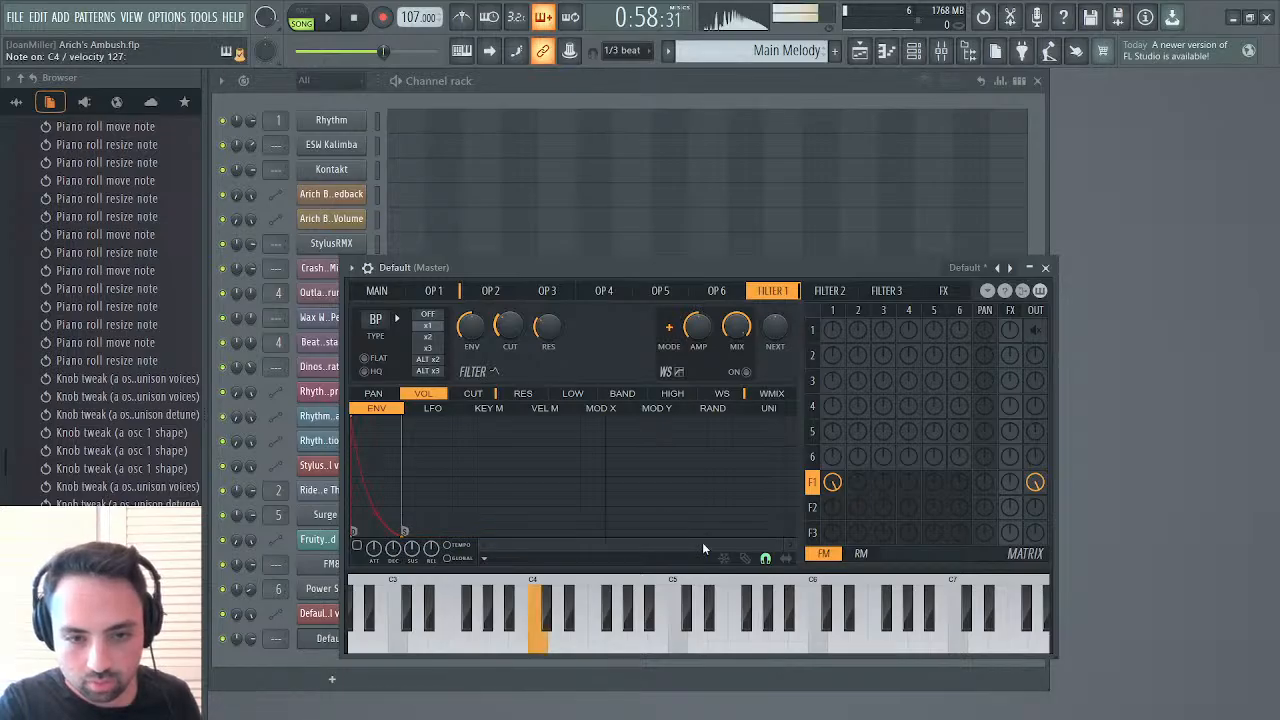
click(358, 546)
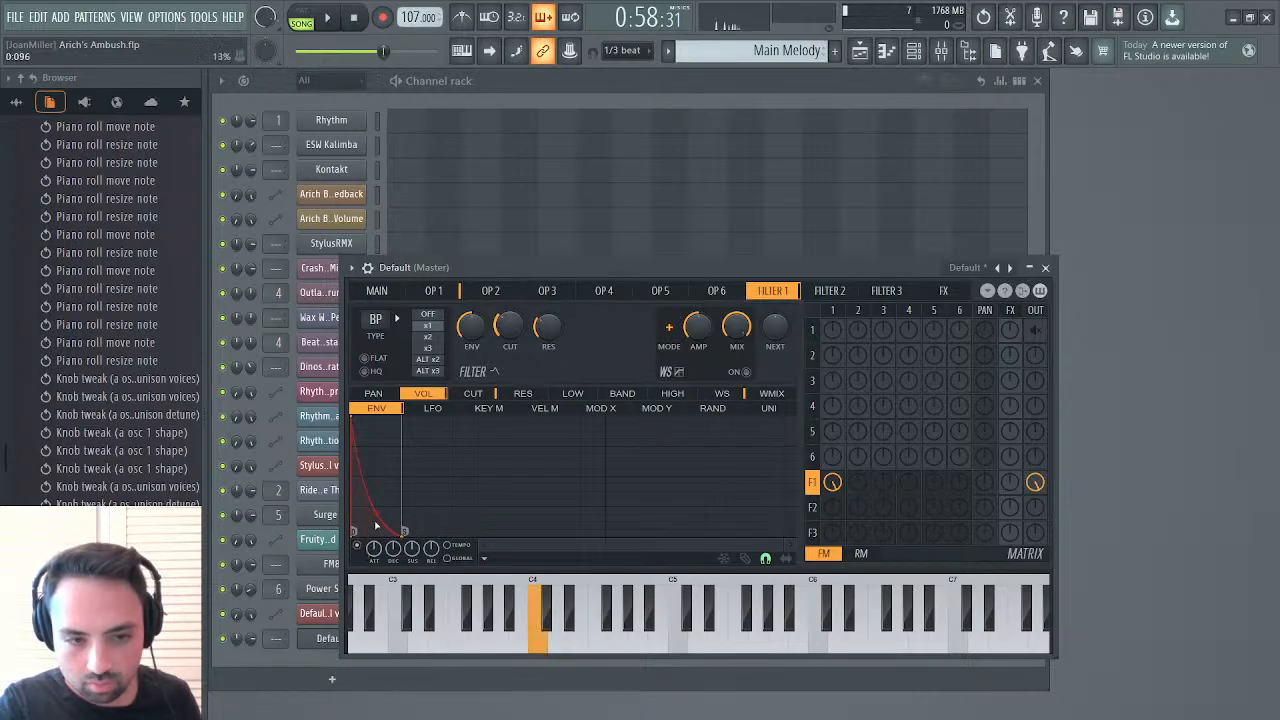
right_click(377, 511)
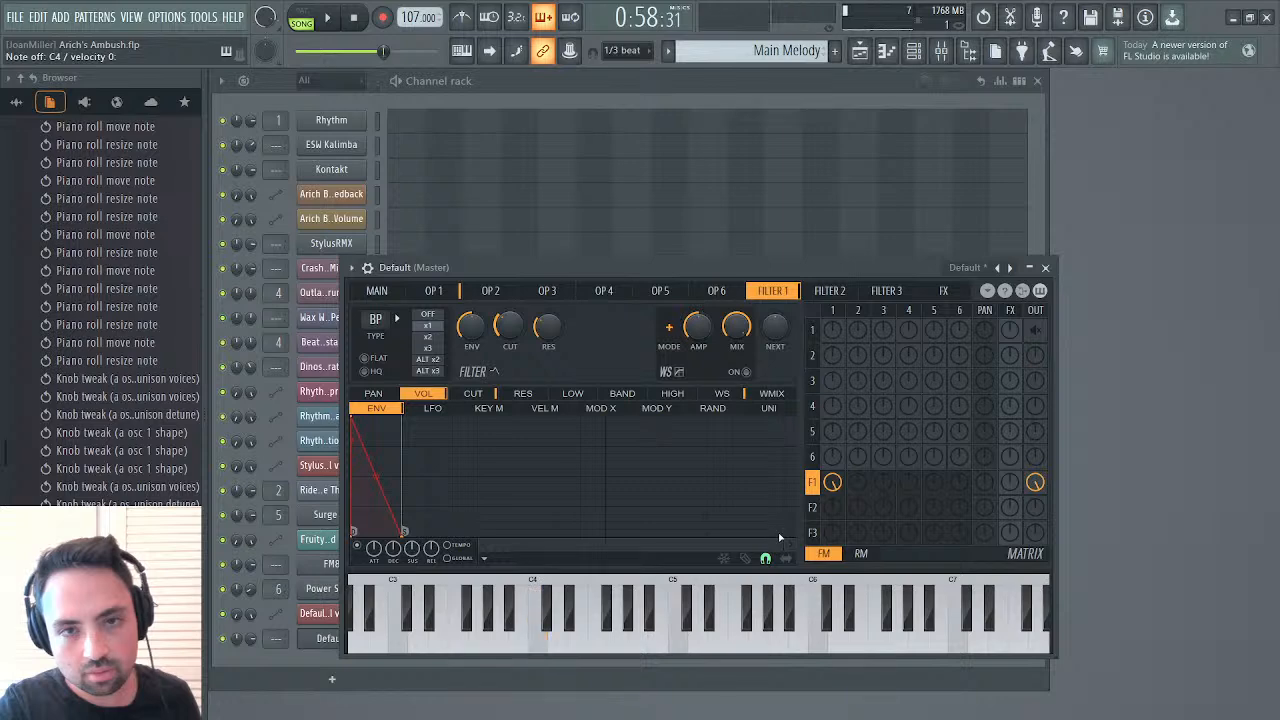
Map modulation X to filter 1's cutoff as a straight ramp from minimum to maximum
click(377, 291)
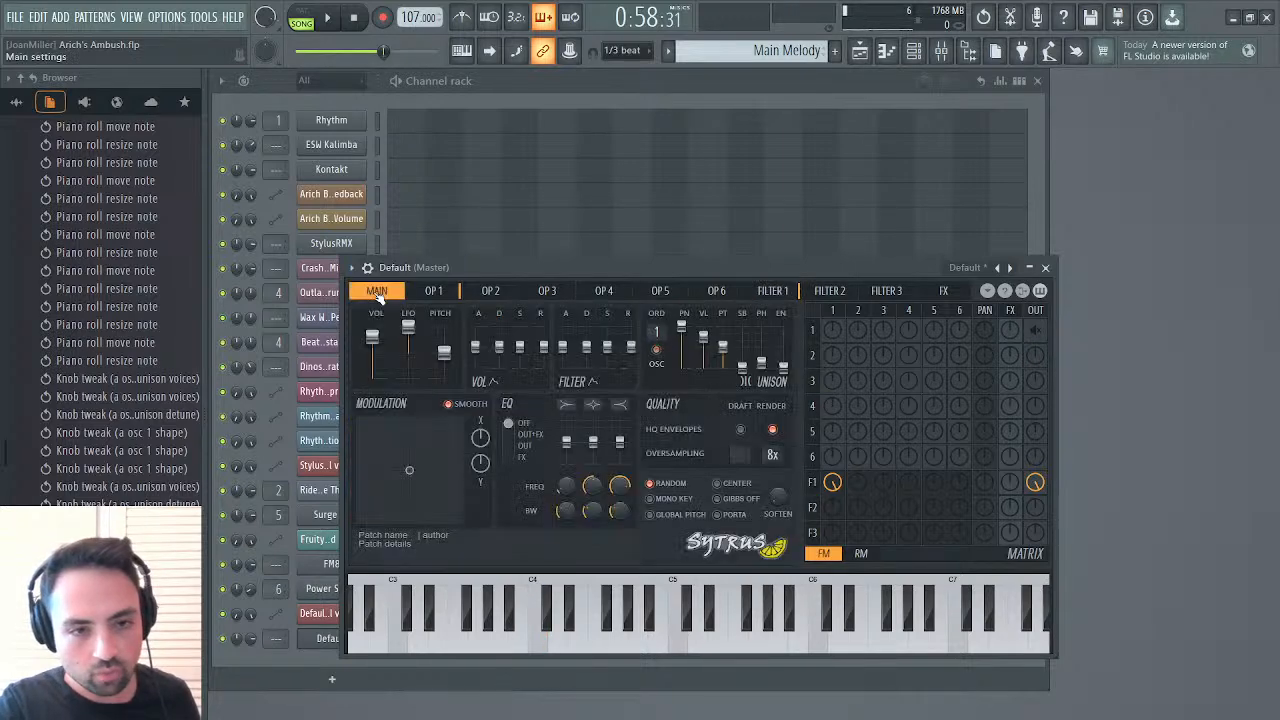
click(433, 291)
click(772, 291)
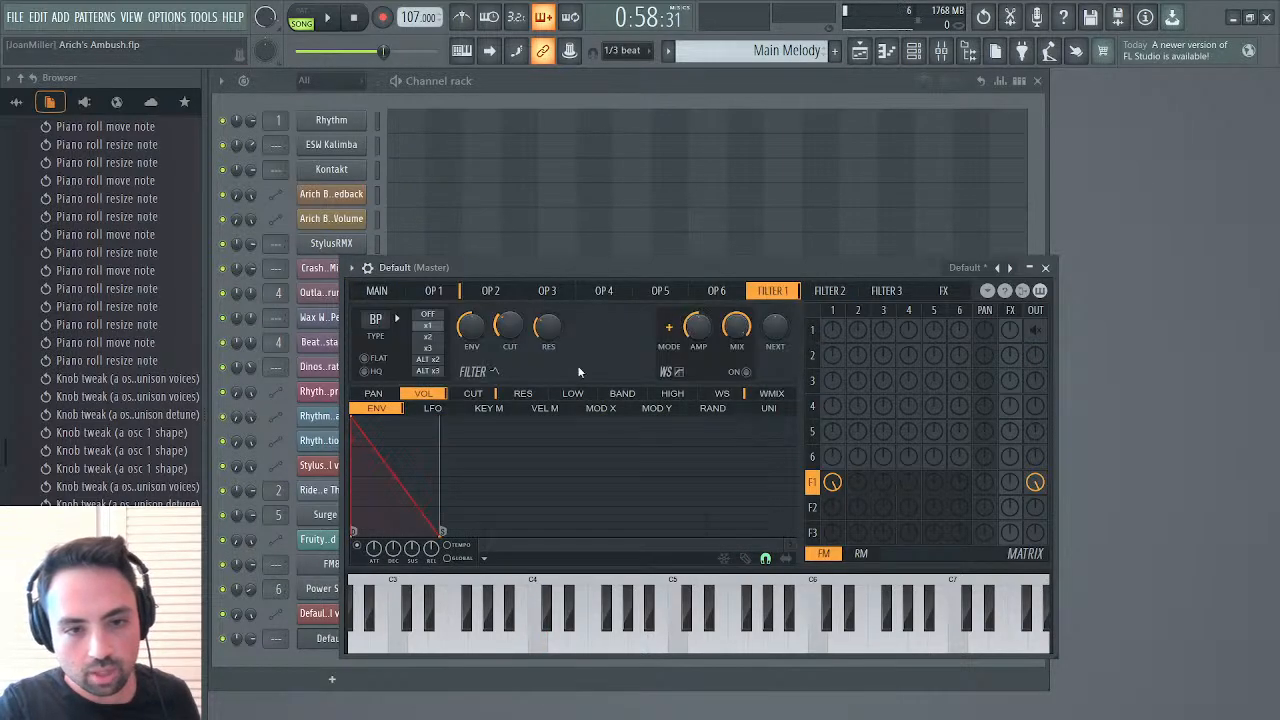
click(474, 394)
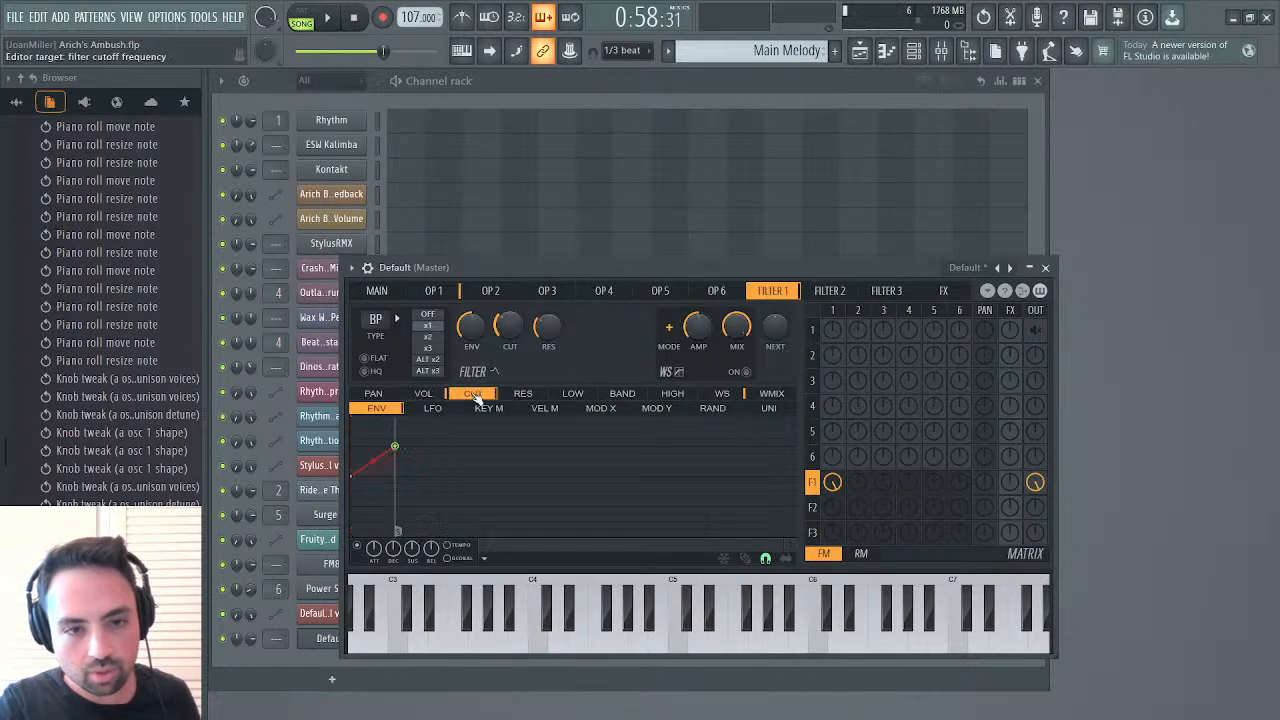
click(597, 409)
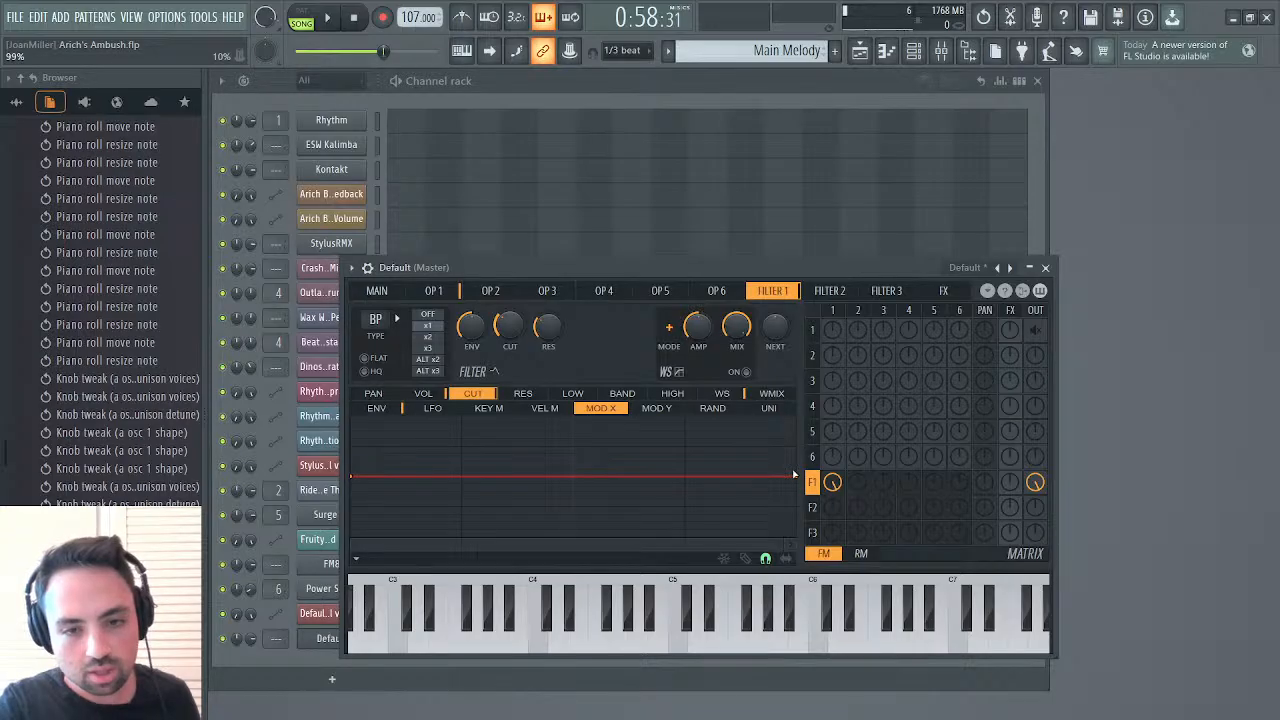
drag(797, 478, 797, 418)
drag(345, 482, 338, 548)
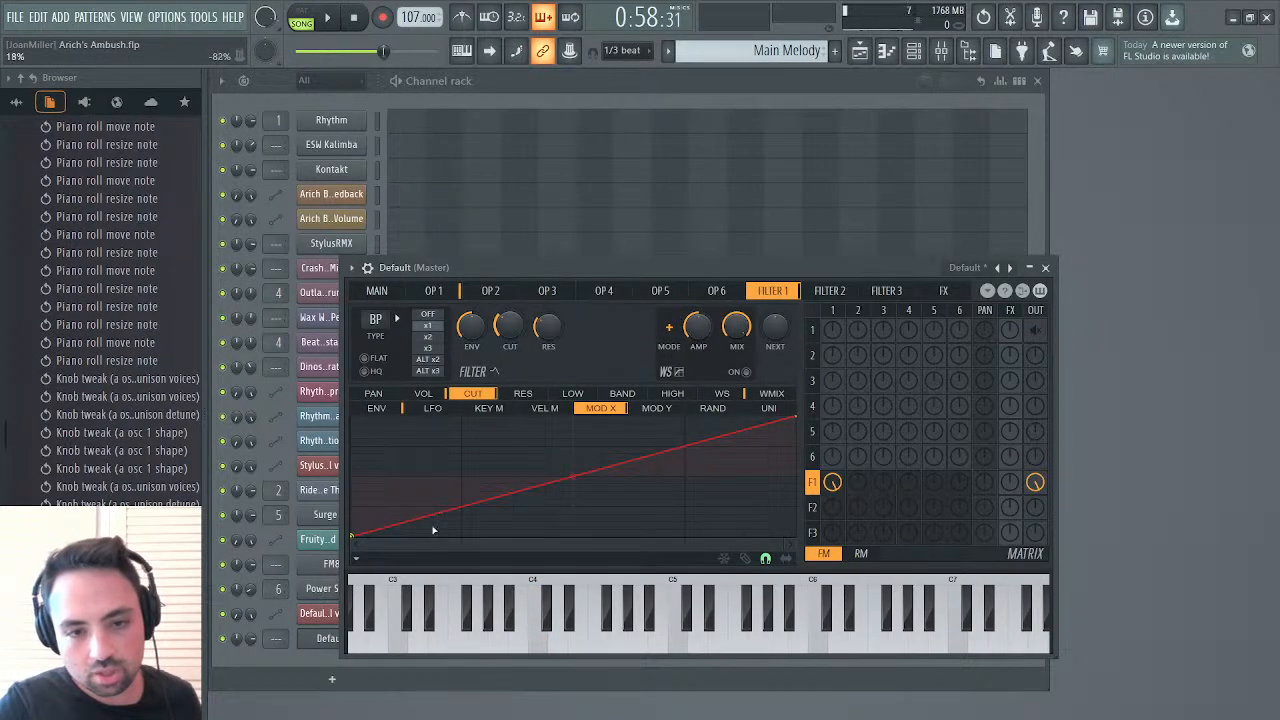
Try modulation X in the synth's main settings and disable filter 1's cutoff envelope
click(377, 290)
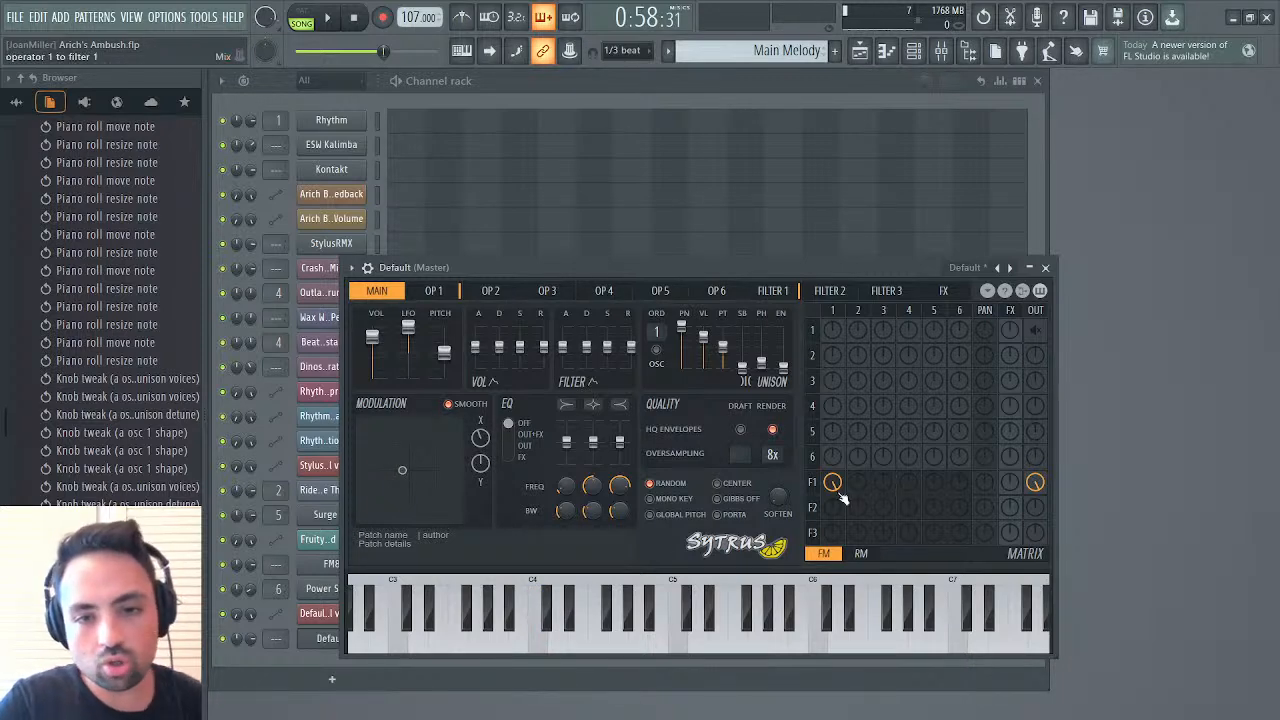
click(780, 292)
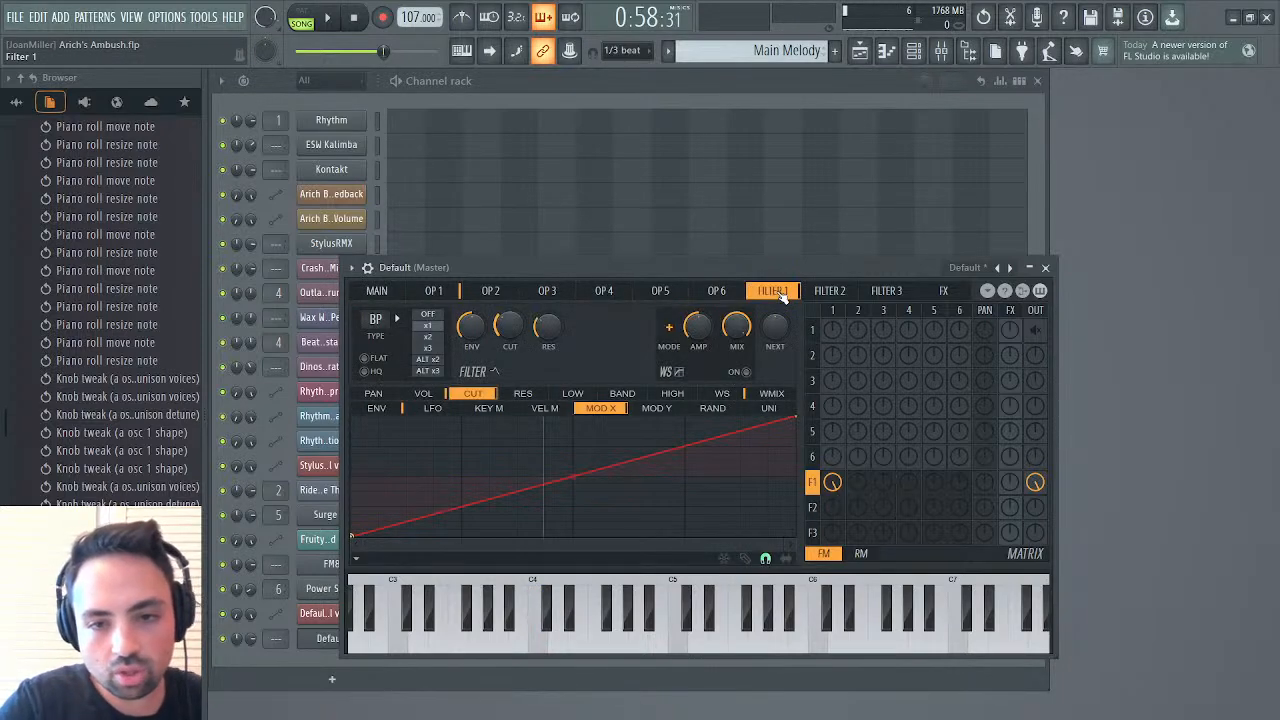
click(376, 408)
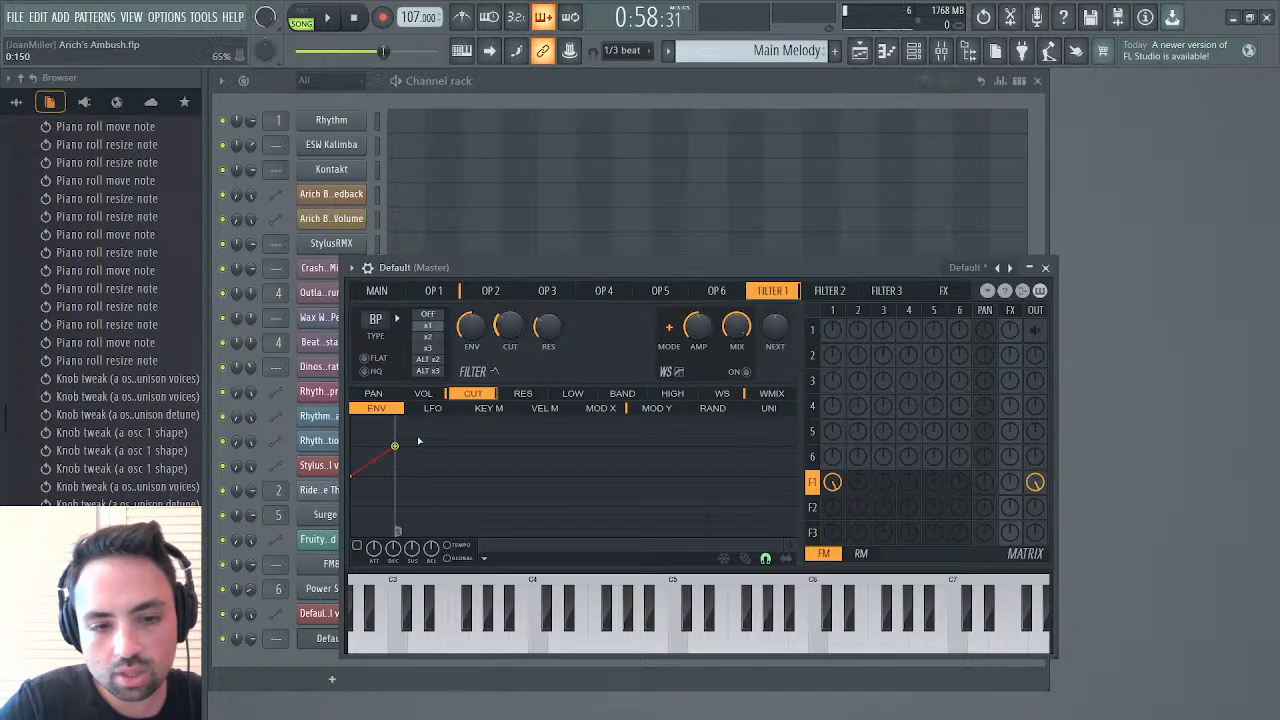
Reduce filter 1's cutoff LFO envelope to an immediate constant 50% level, enable it and set it to global
click(432, 409)
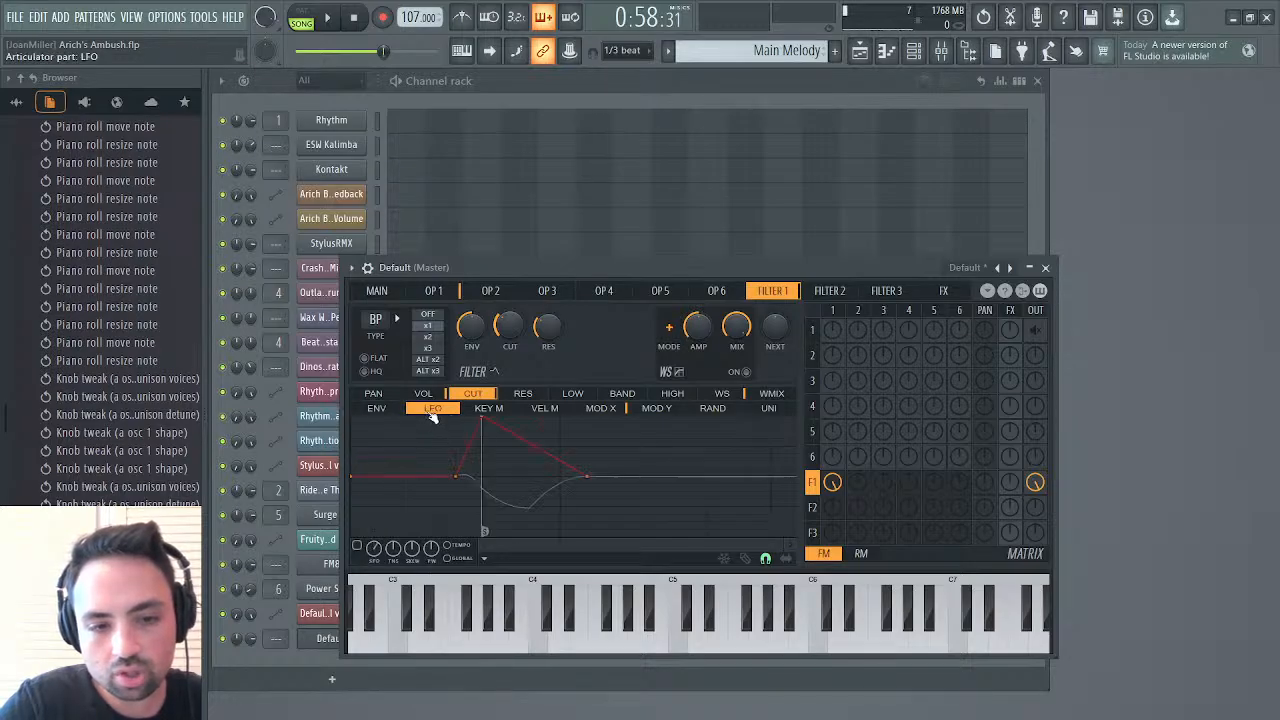
right_click(457, 476)
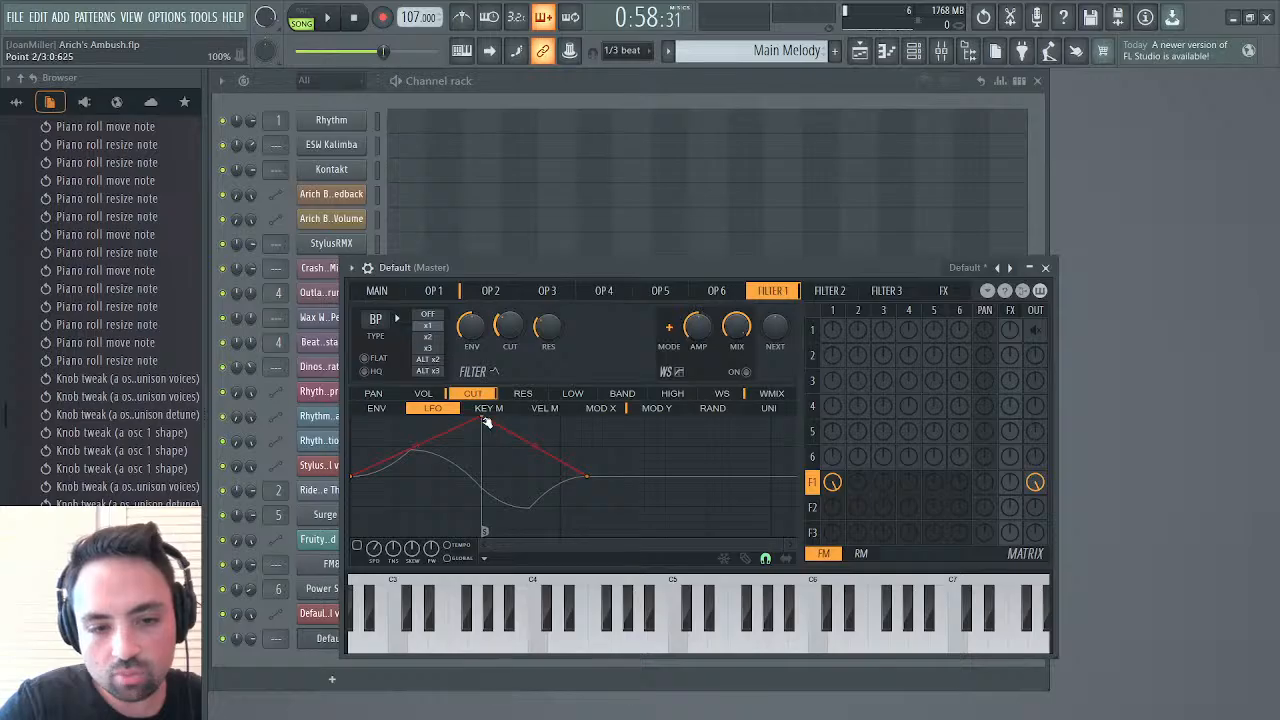
click(505, 441)
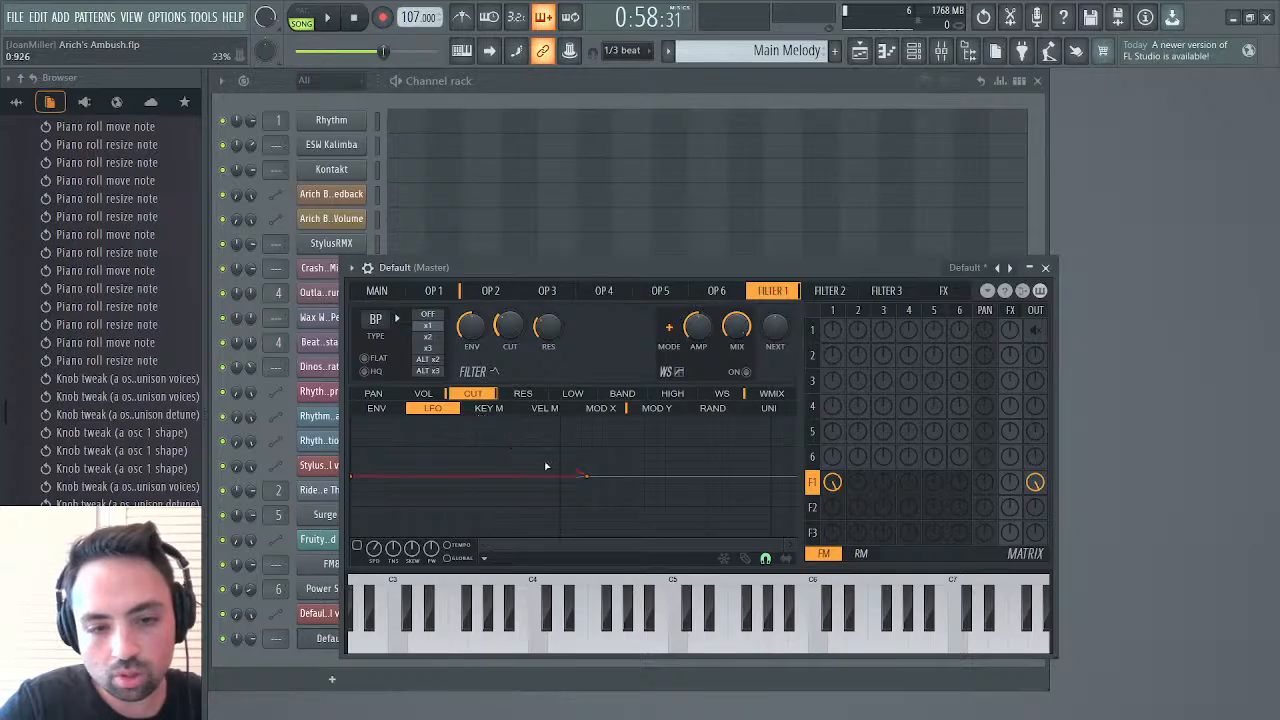
drag(588, 477, 334, 446)
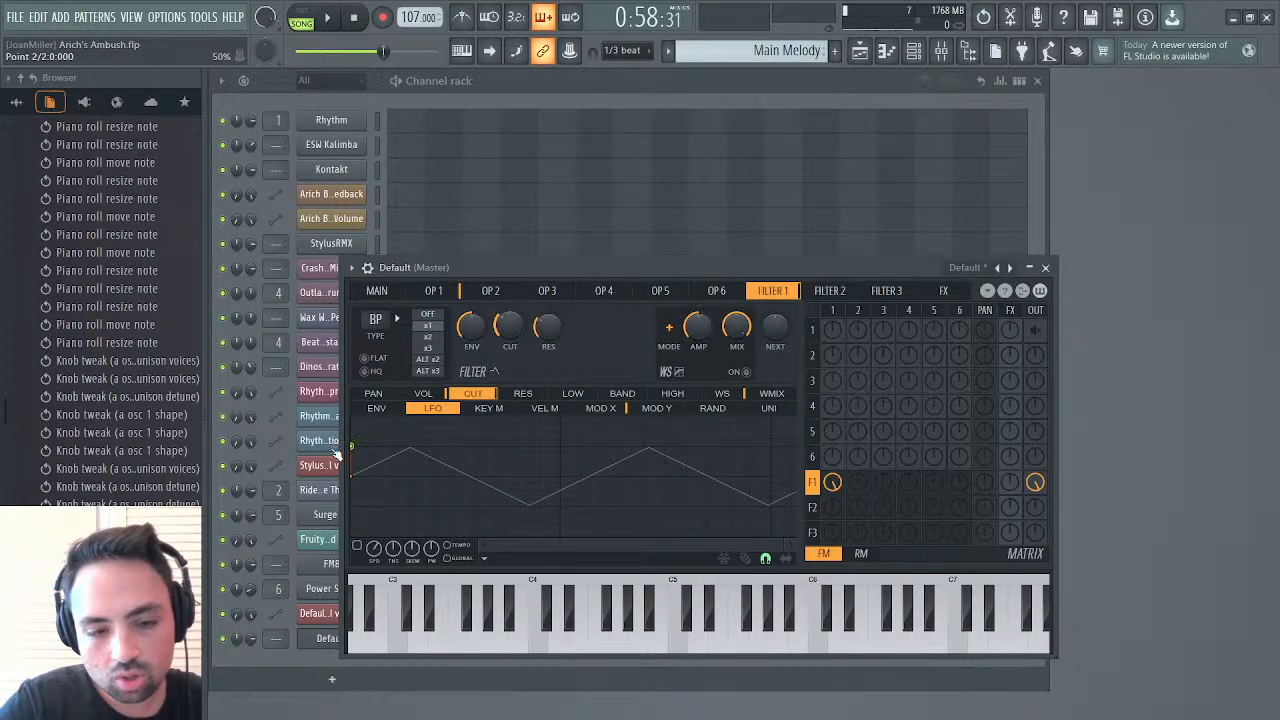
click(357, 546)
click(454, 559)
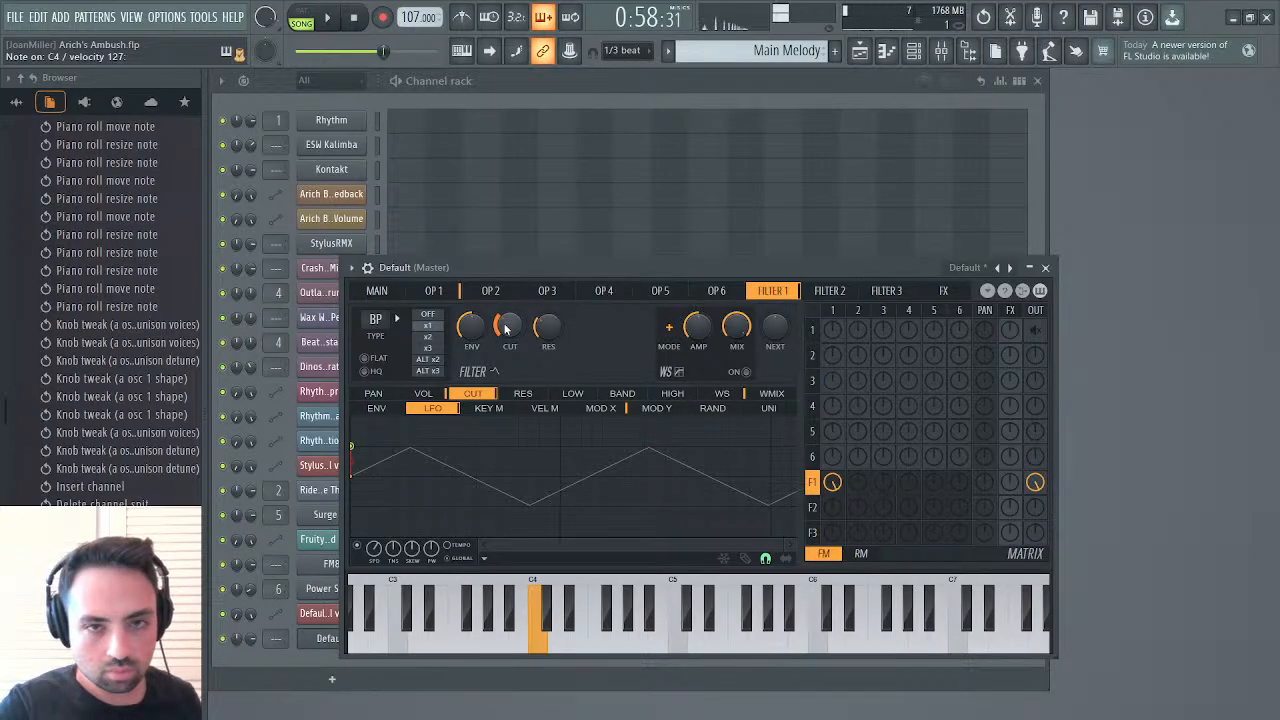
Raise filter 1's cutoff, compare the x3 filter mode before returning to x1, and enable HQ
drag(507, 328, 507, 305)
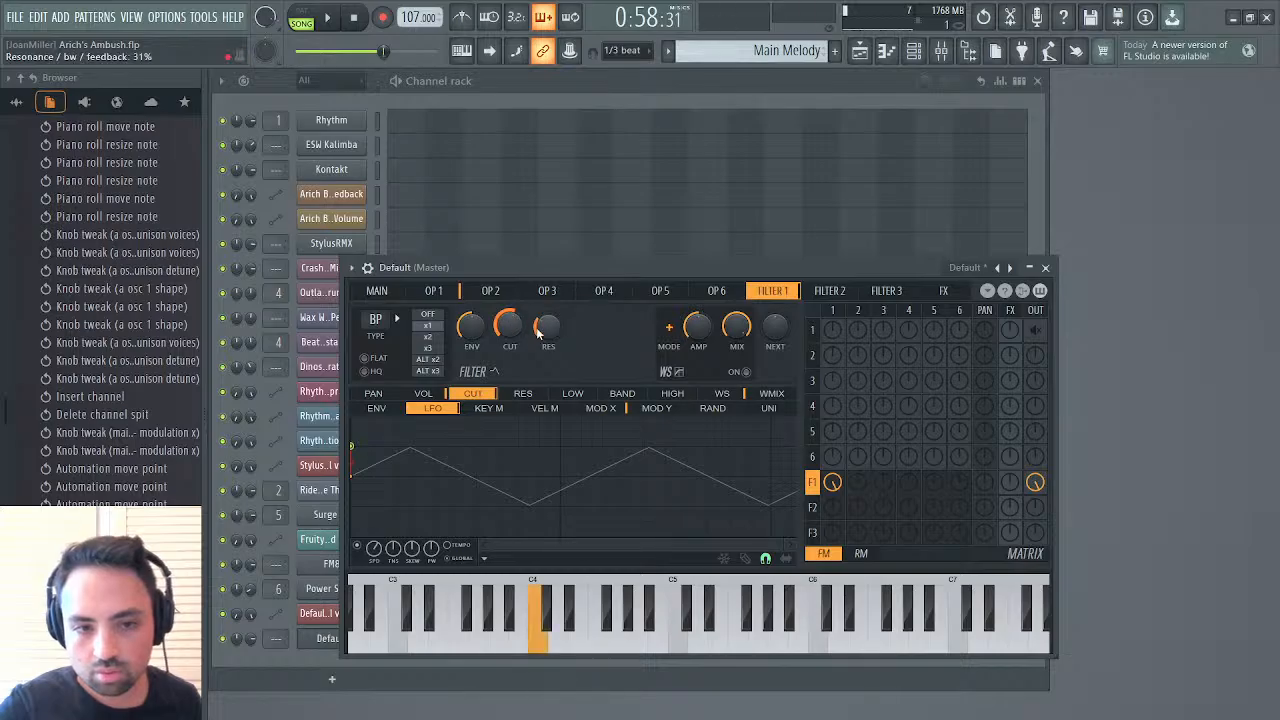
click(429, 348)
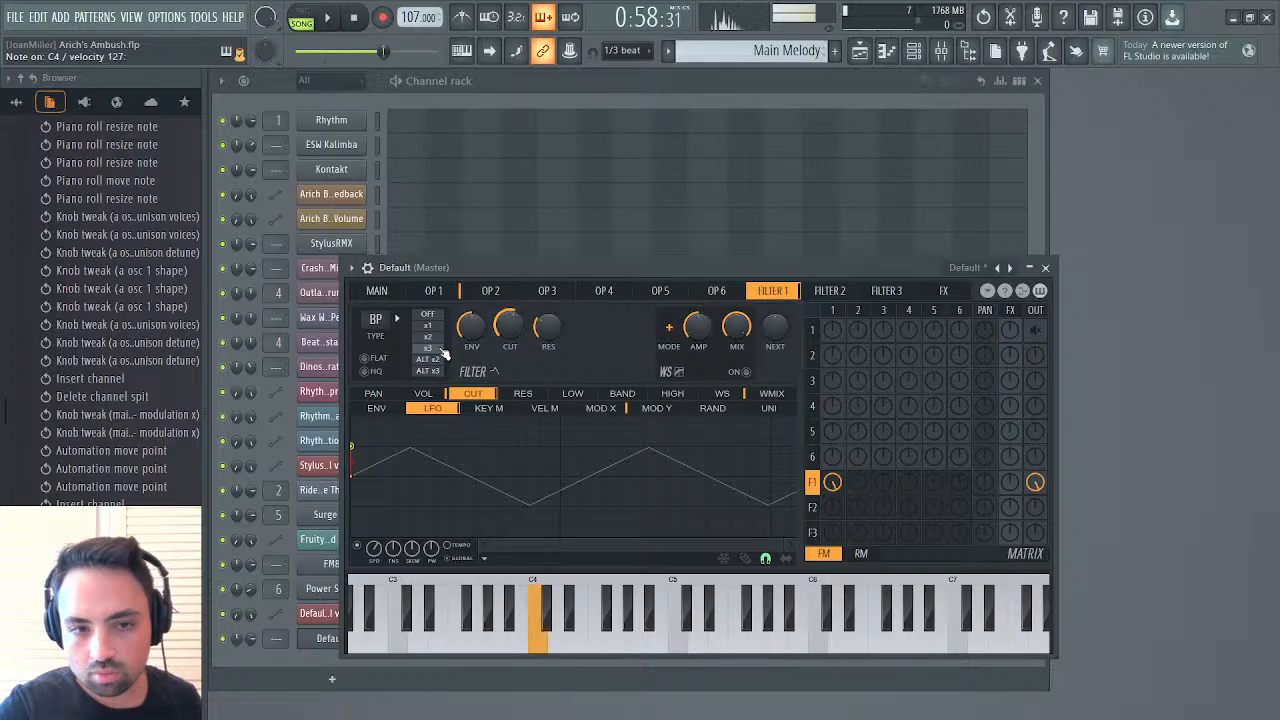
click(430, 327)
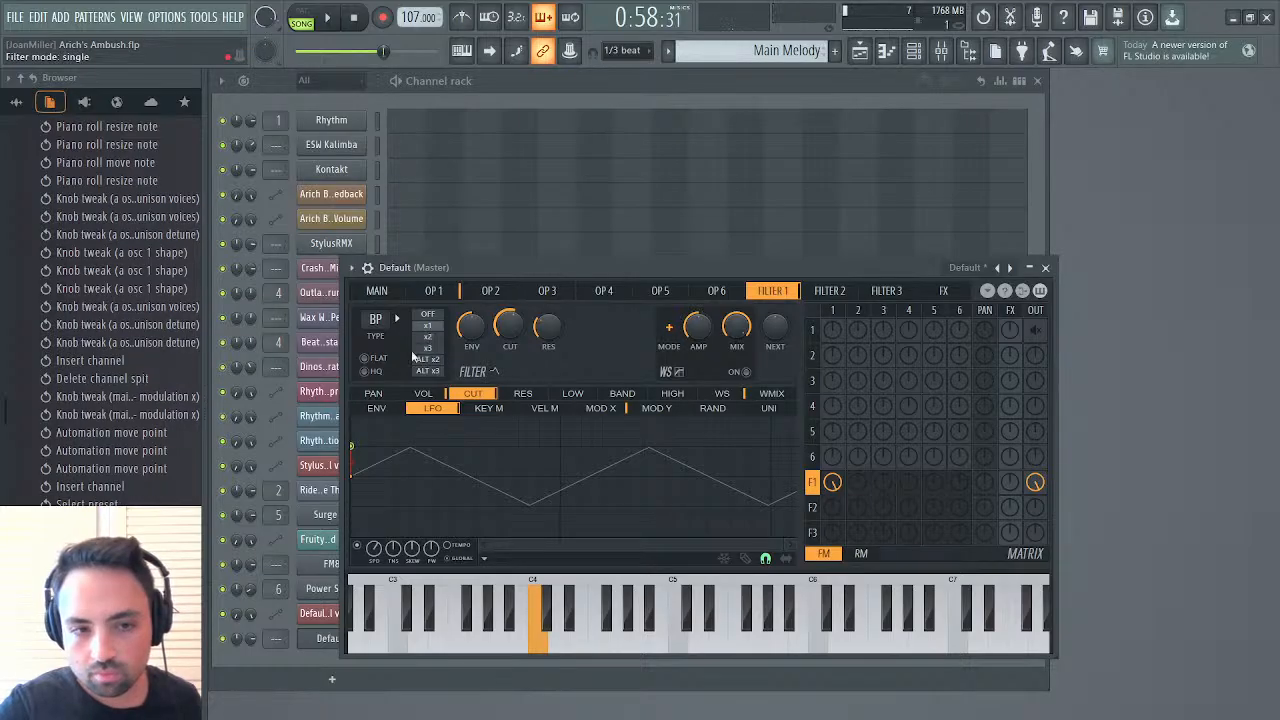
click(366, 371)
Show the Default synth's channel settings and route it to mixer track 1, FM Synth
click(367, 267)
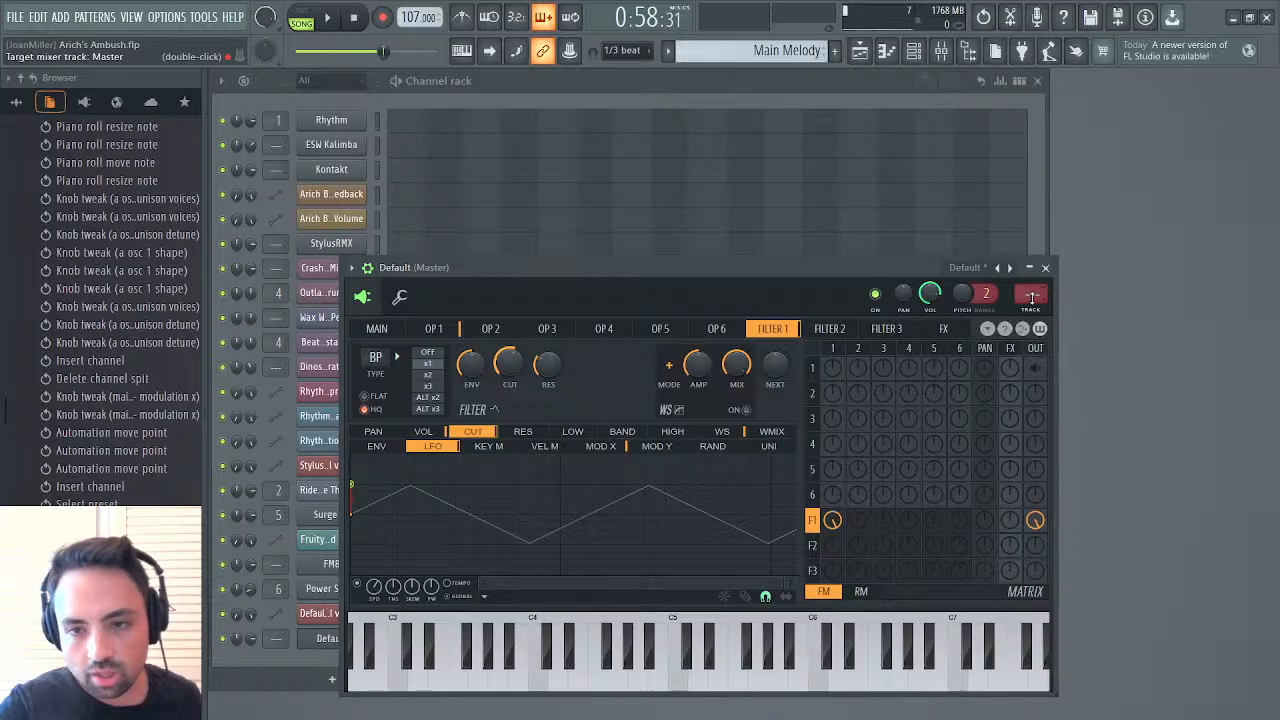
click(942, 52)
click(942, 52)
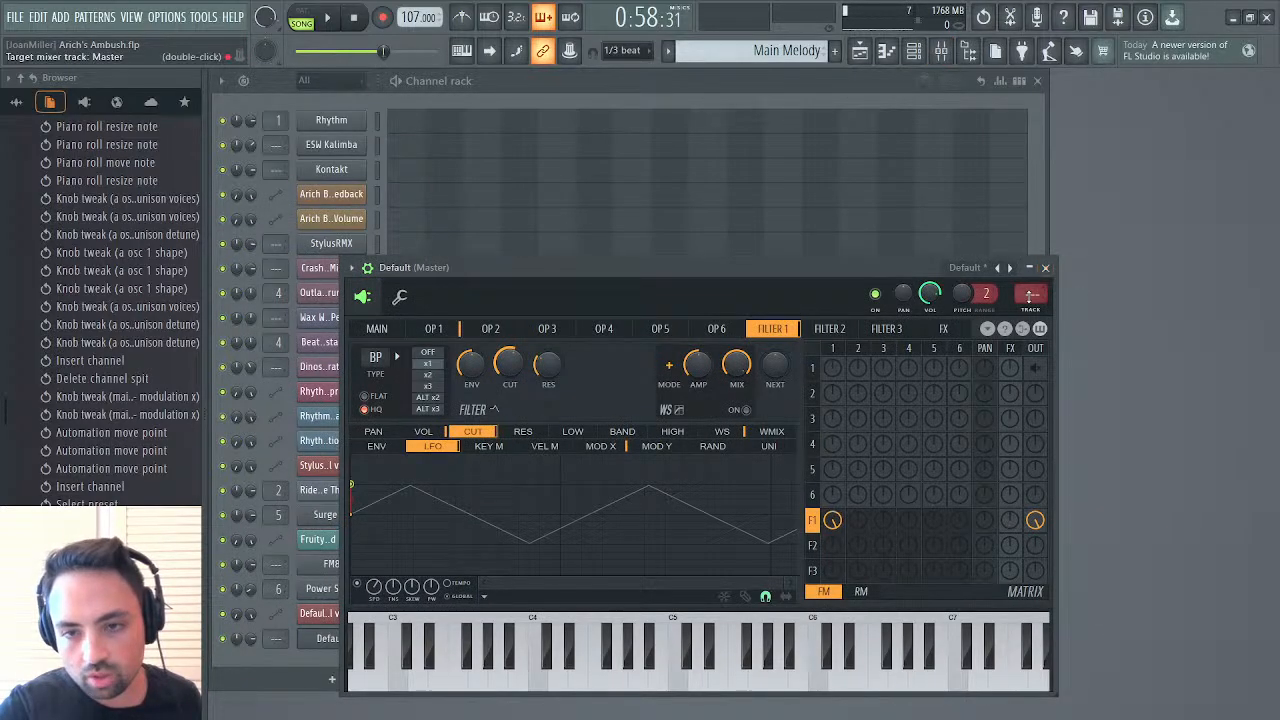
scroll(1032, 294, up, 1)
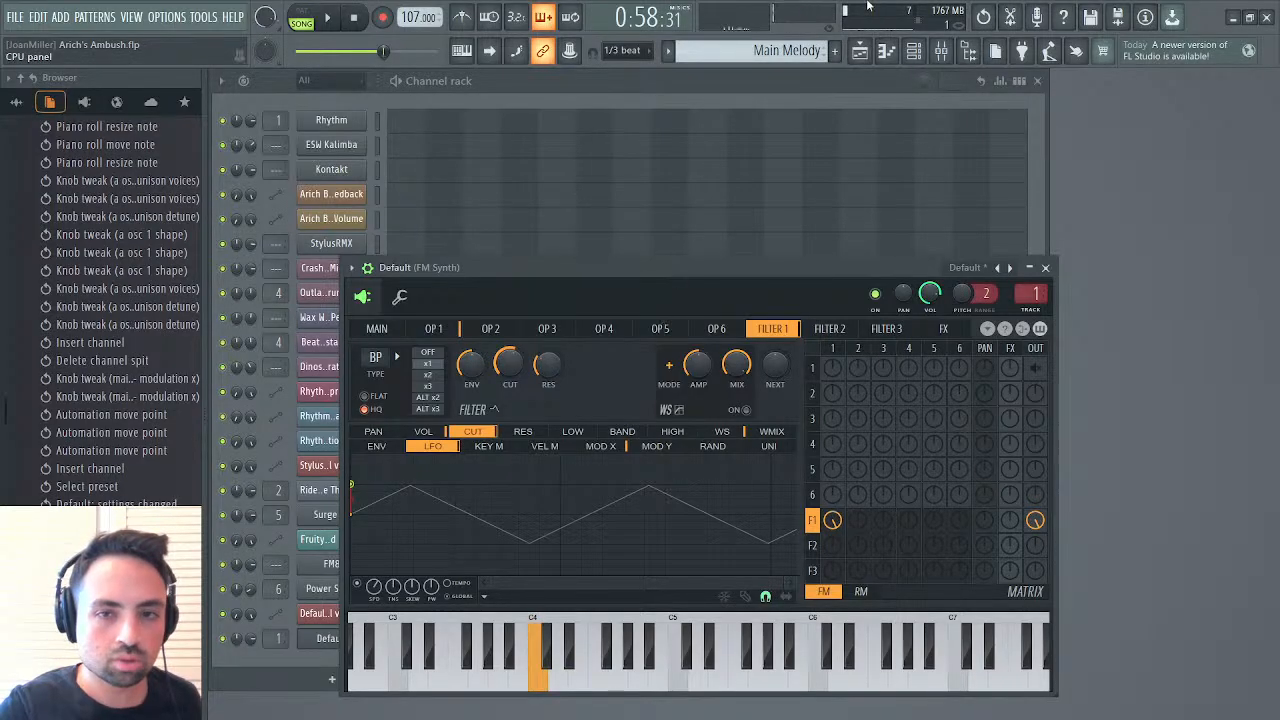
Set Krush's downsampling on the FM Synth mixer track to 22.7% while auditioning, and close the mixer and the effect
key(F9)
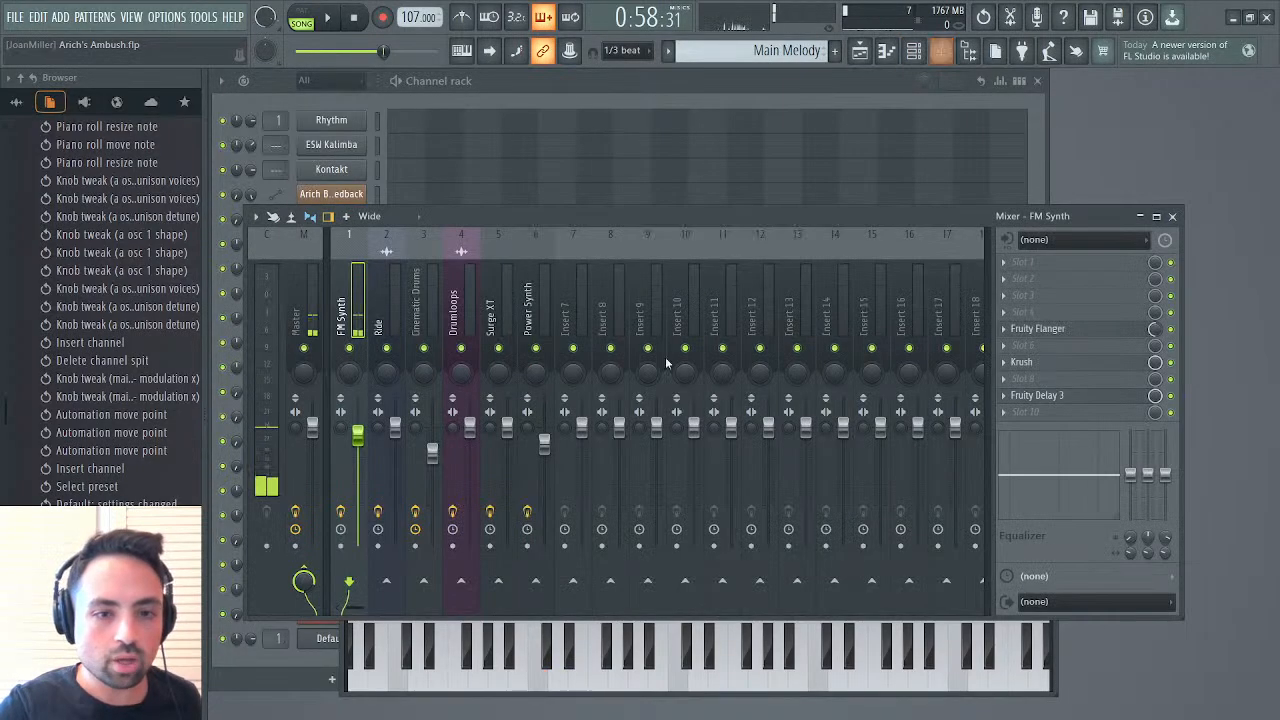
click(1021, 362)
mouse_move(628, 378)
mouse_down()
mouse_move(635, 333)
mouse_move(632, 356)
mouse_up()
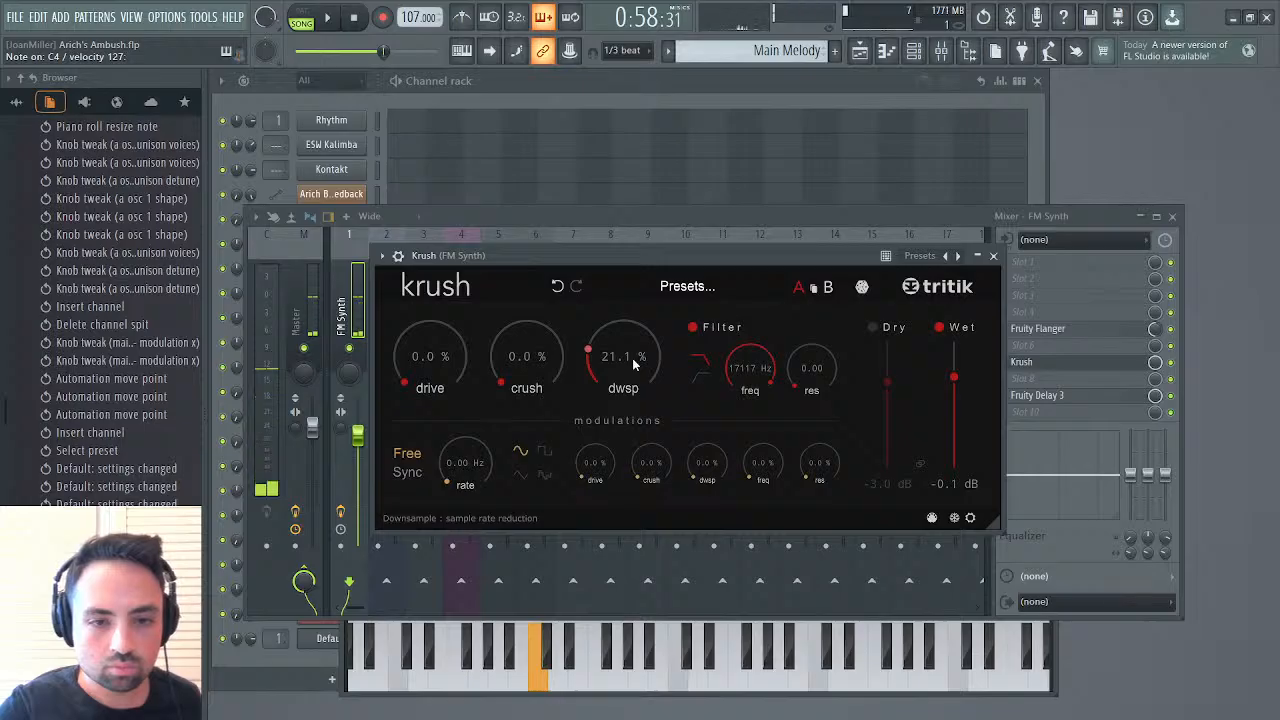
scroll(632, 356, down, 3)
drag(632, 356, 632, 354)
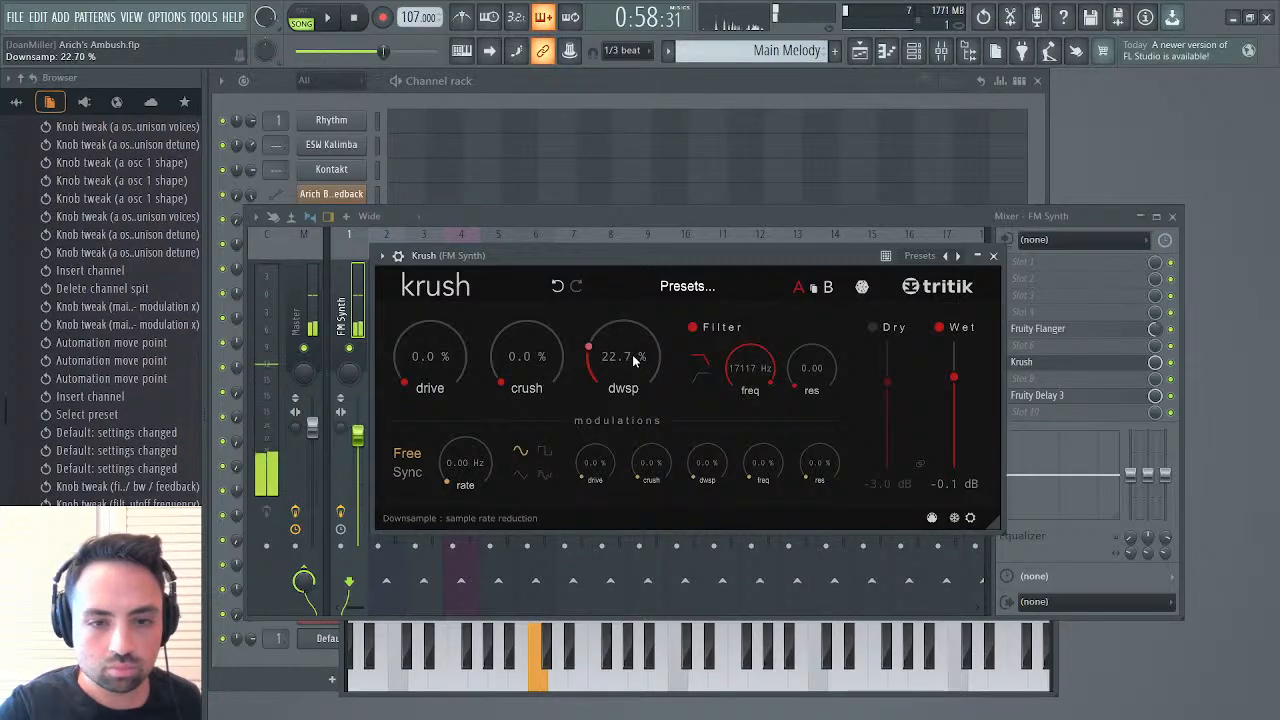
scroll(632, 354, up, 2)
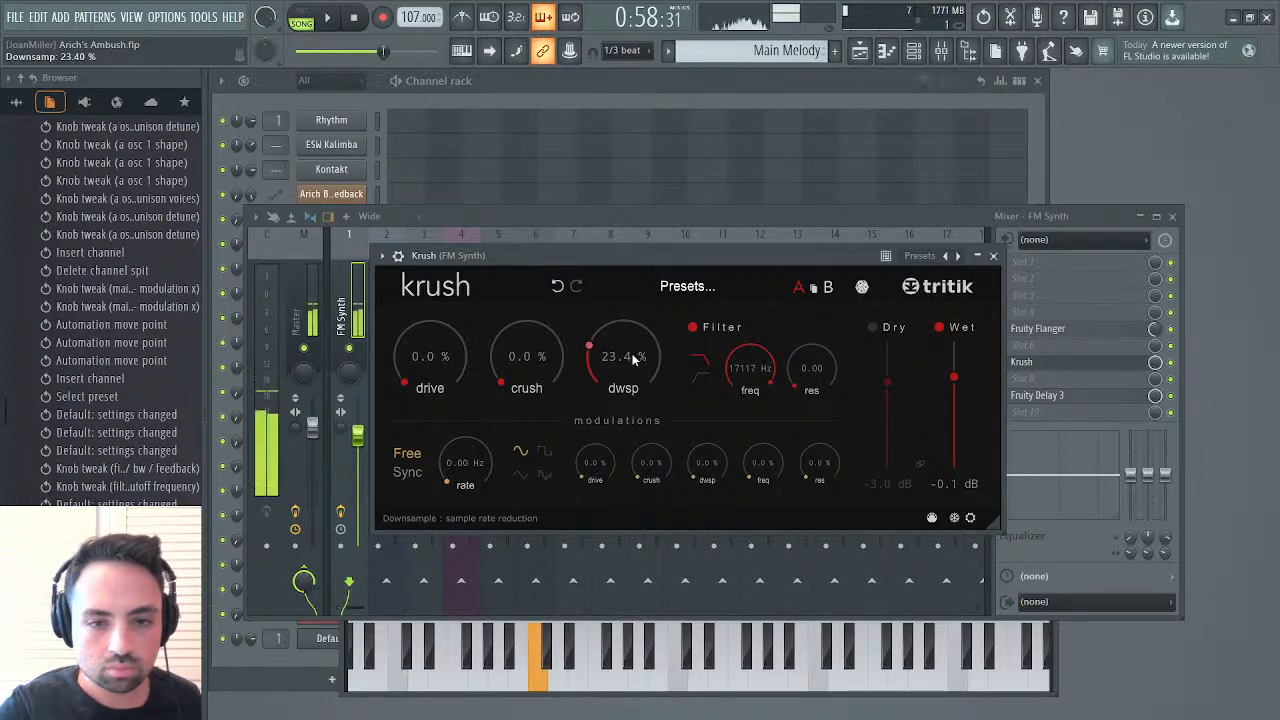
scroll(632, 354, up, 1)
scroll(632, 355, down, 3)
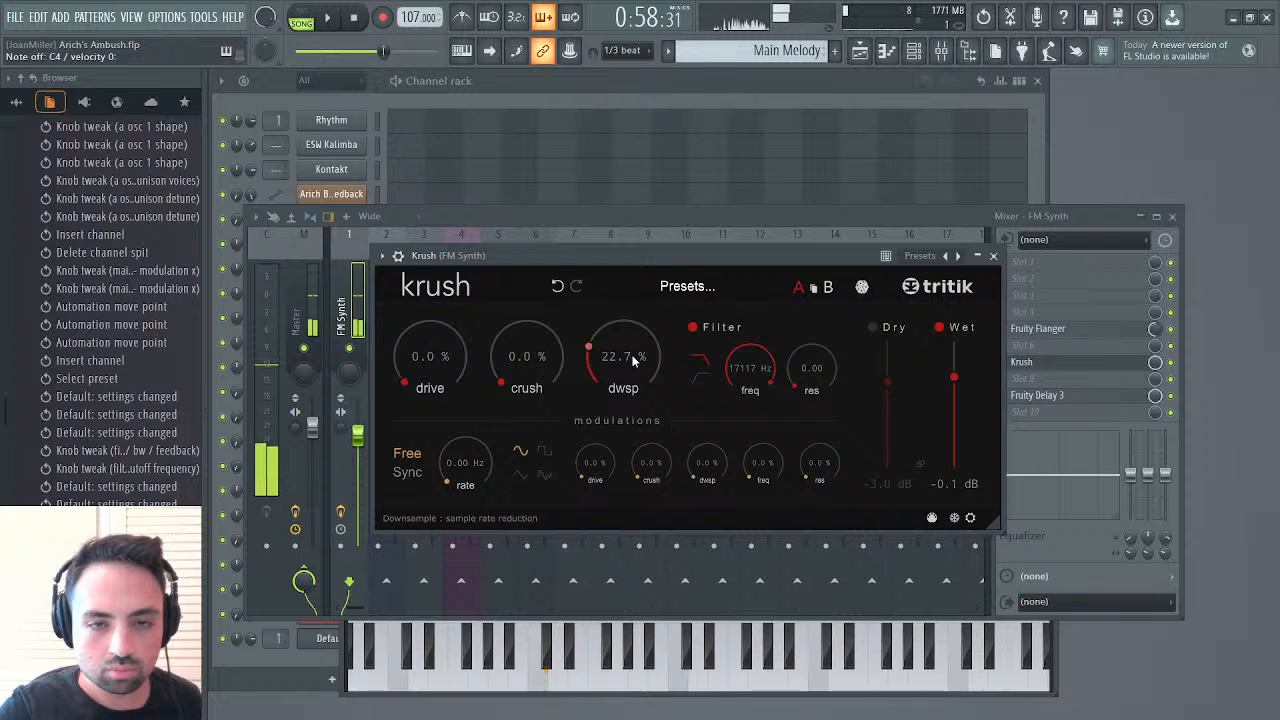
click(1172, 216)
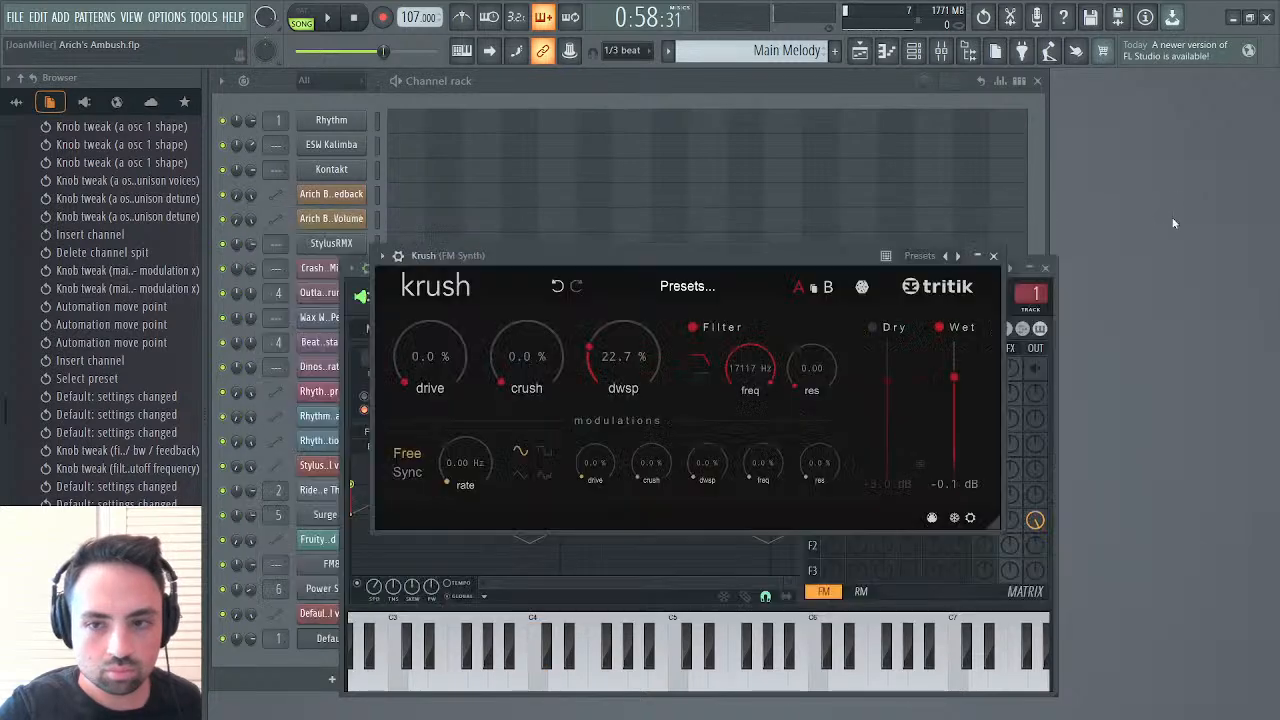
click(998, 262)
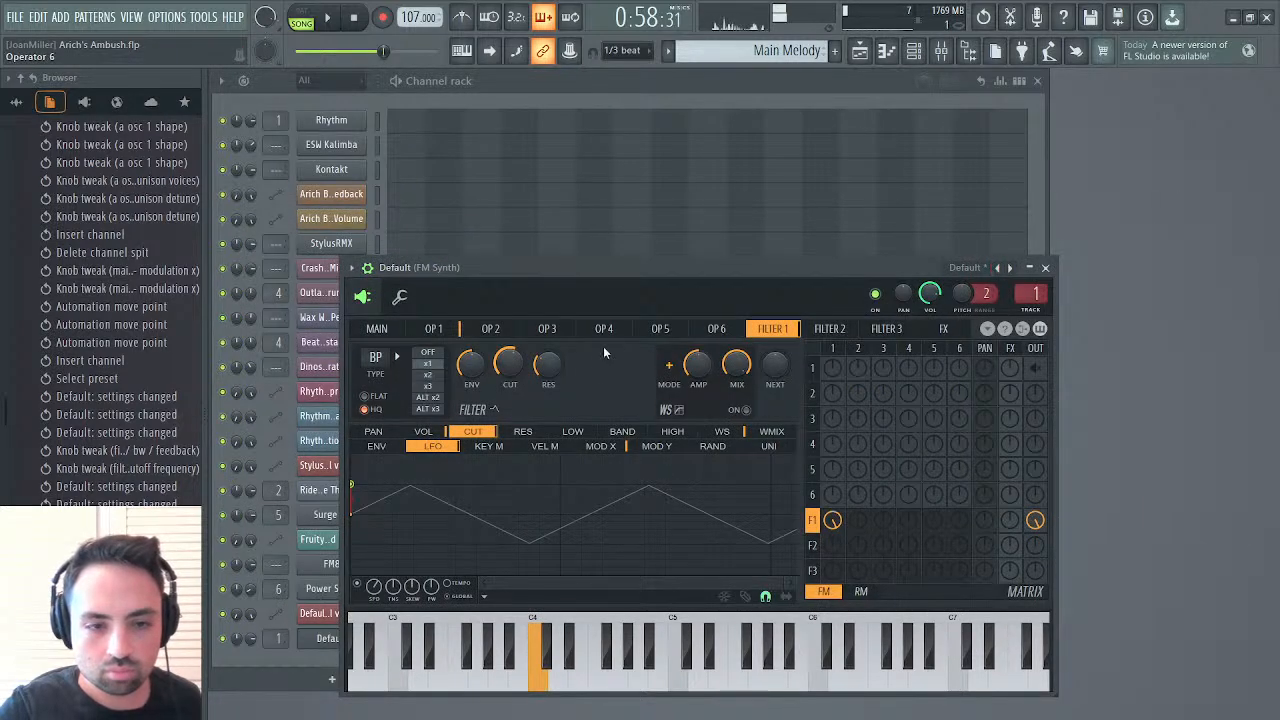
Check the main and operator 1 settings, raise filter 1's resonance to about 18%, and close the Default synth
click(402, 336)
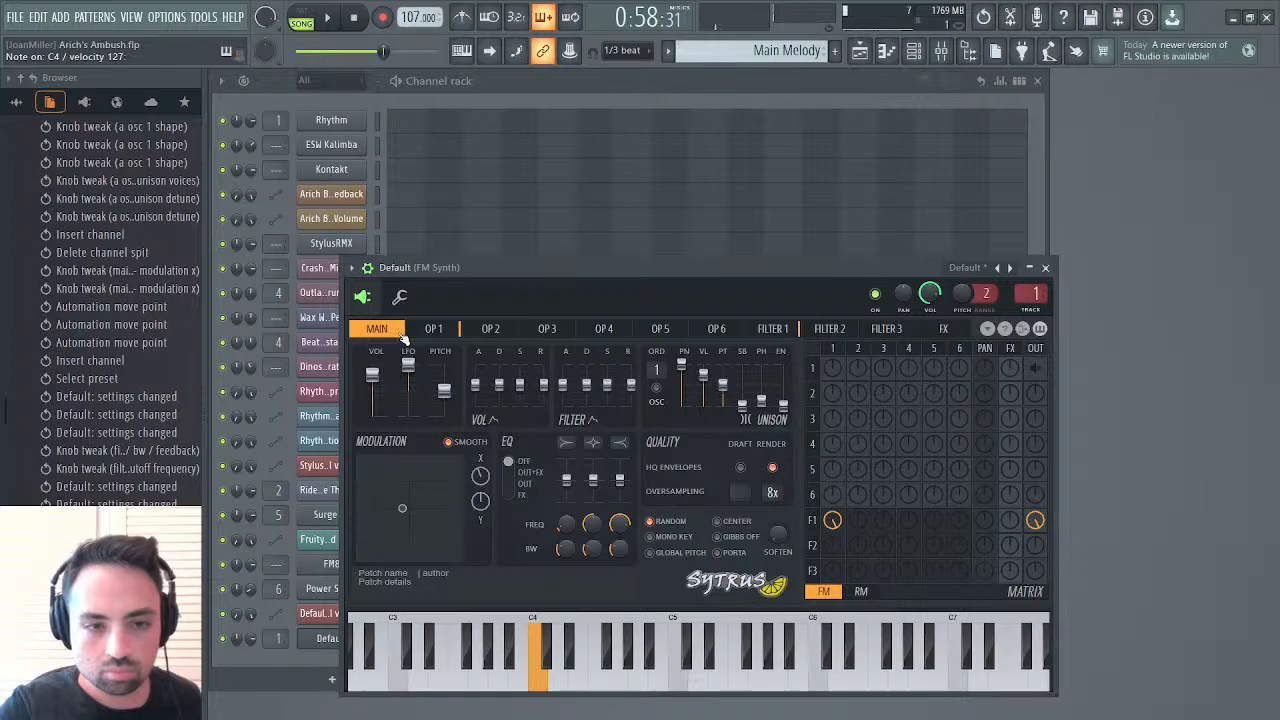
click(433, 329)
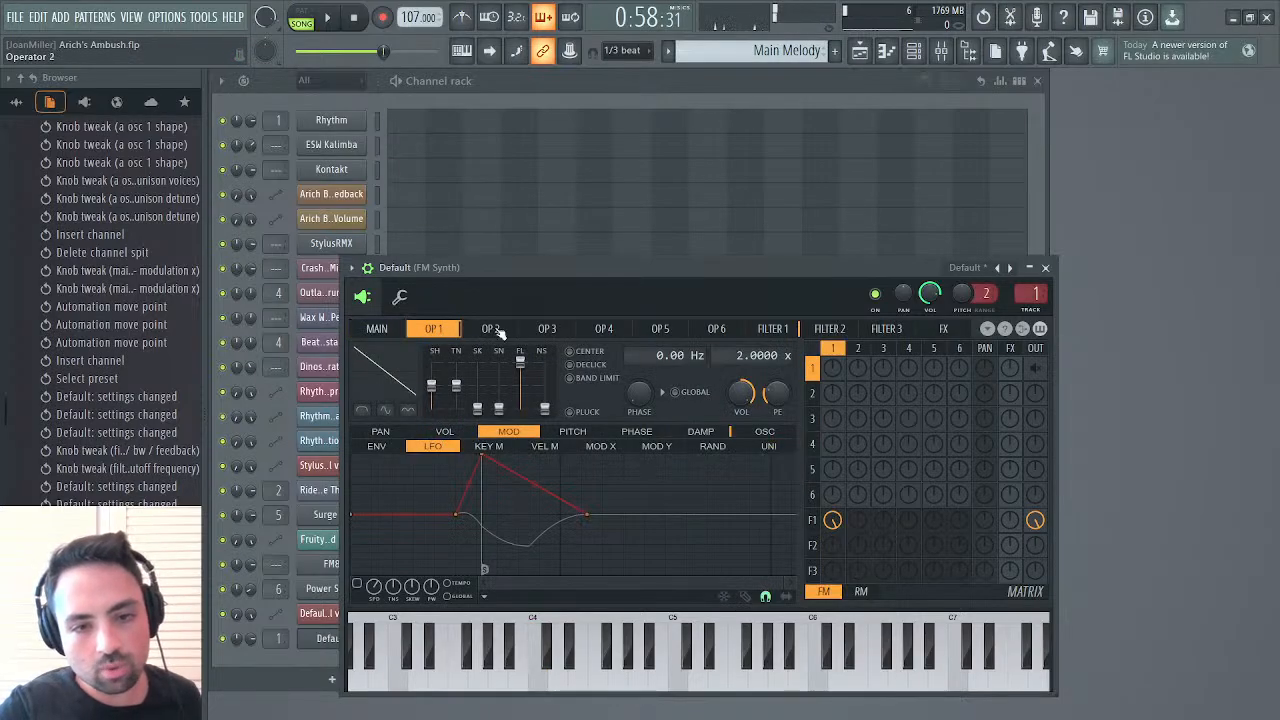
click(772, 332)
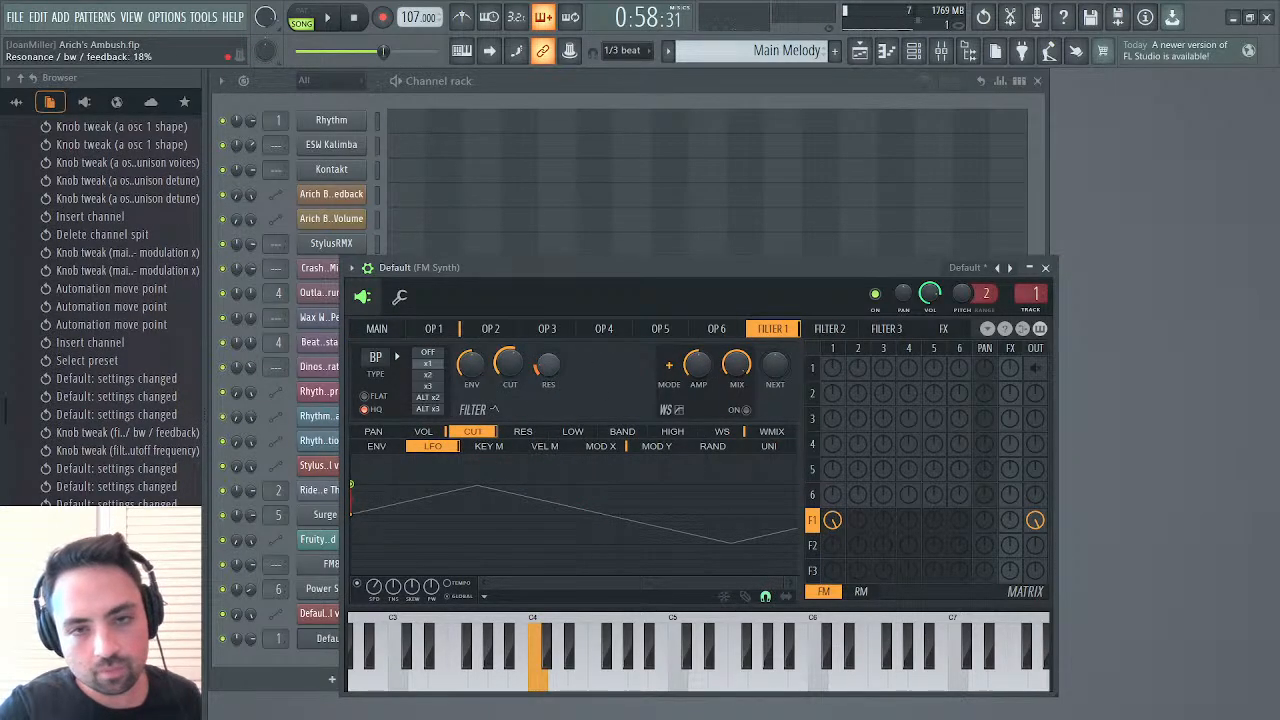
drag(548, 365, 548, 362)
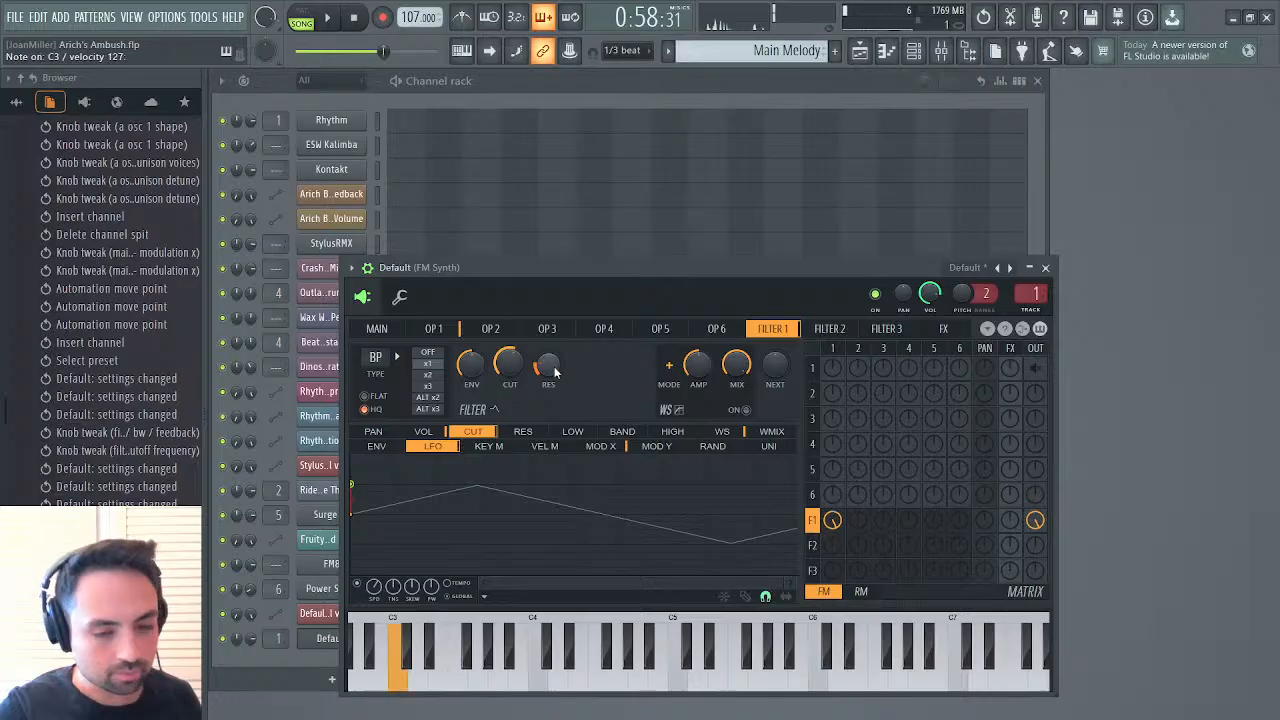
click(1045, 270)
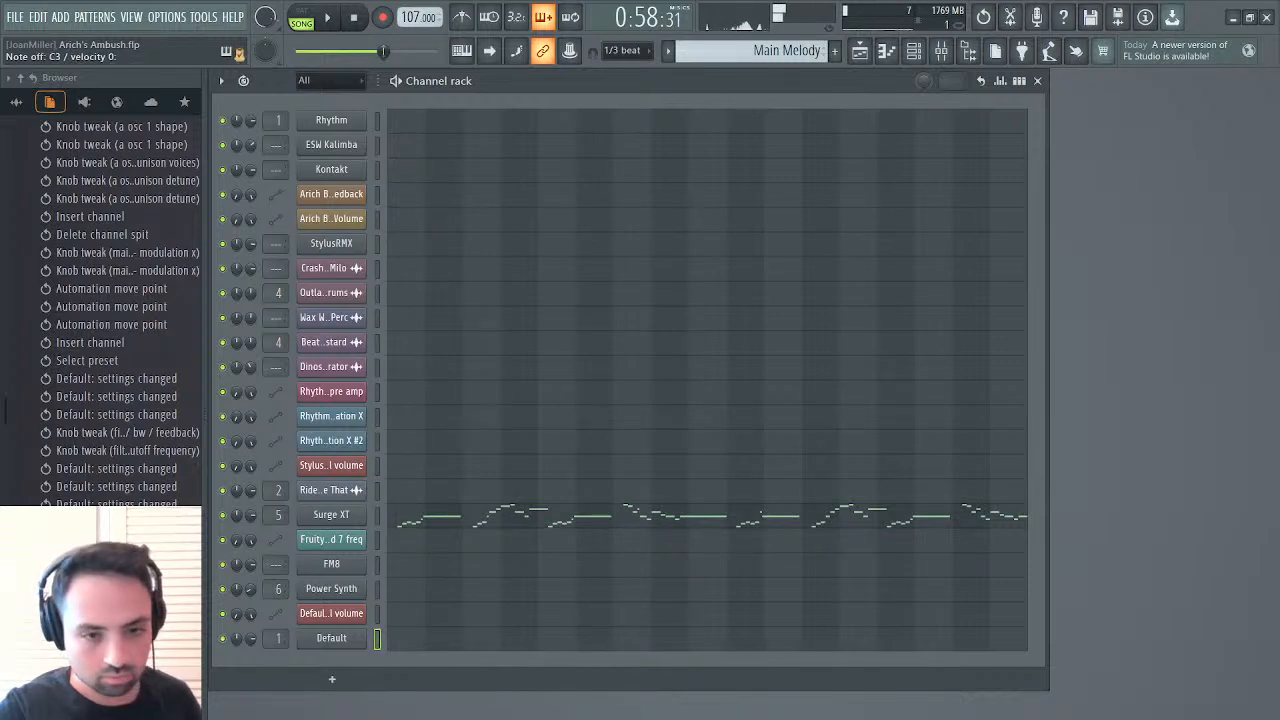
Reduce Krush's downsampling on the FM Synth mixer track to 17.3%, and close the effect and the mixer
click(942, 52)
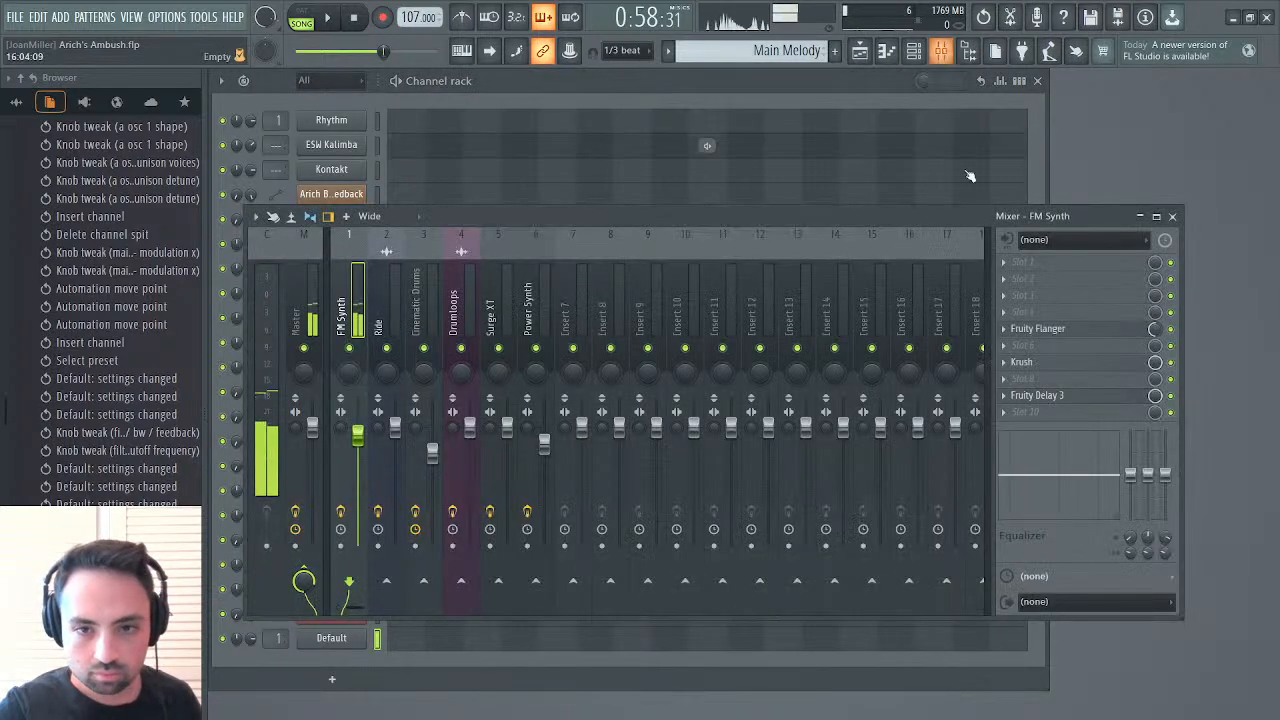
click(1038, 362)
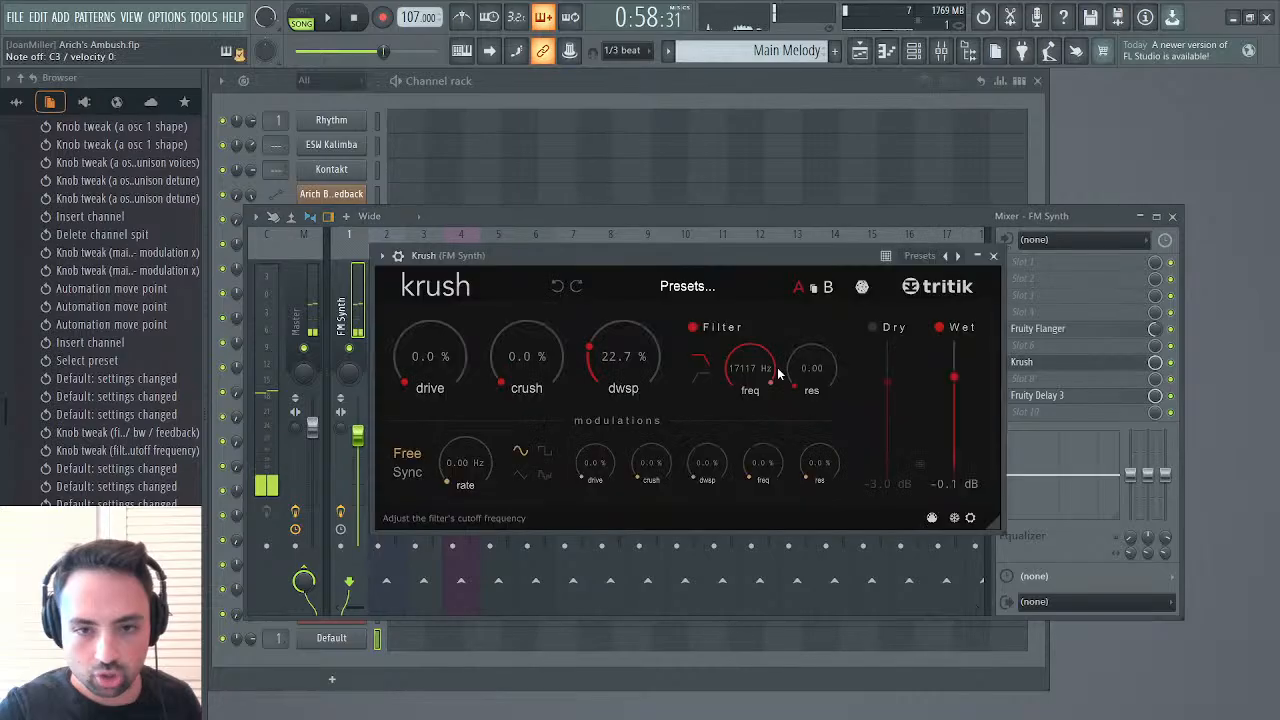
drag(644, 361, 640, 379)
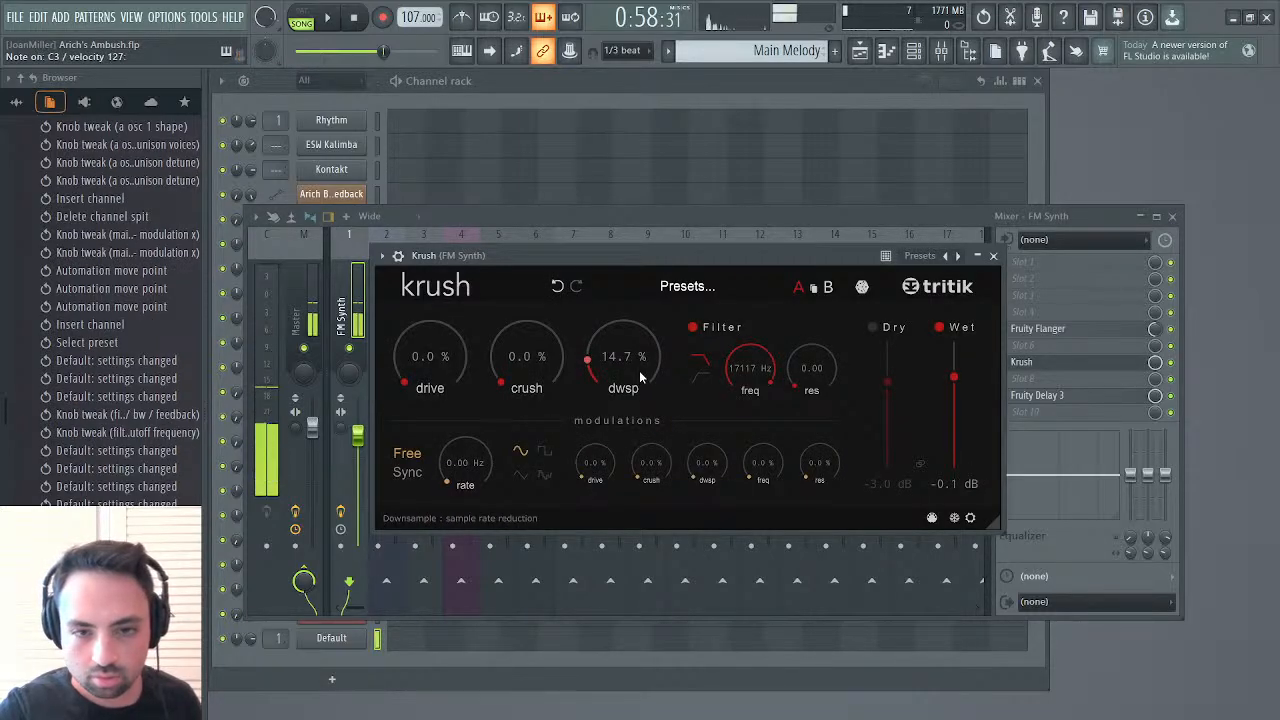
drag(641, 378, 634, 359)
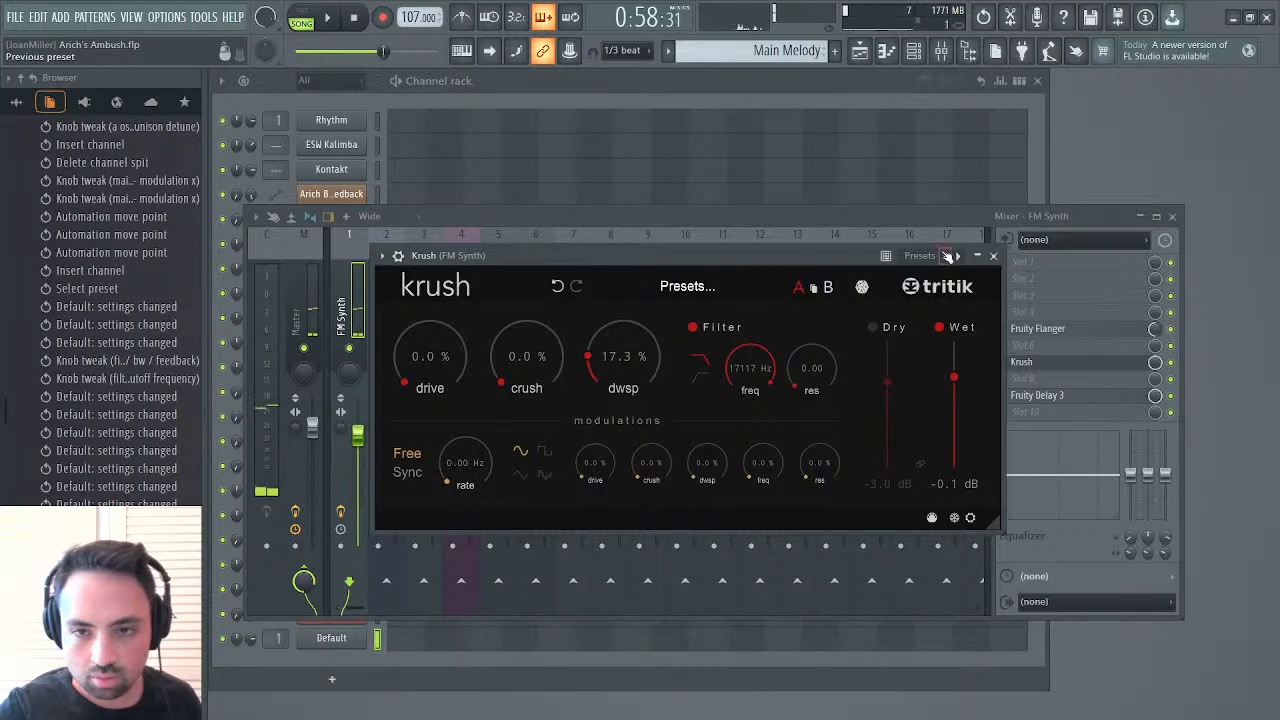
click(993, 256)
click(1174, 216)
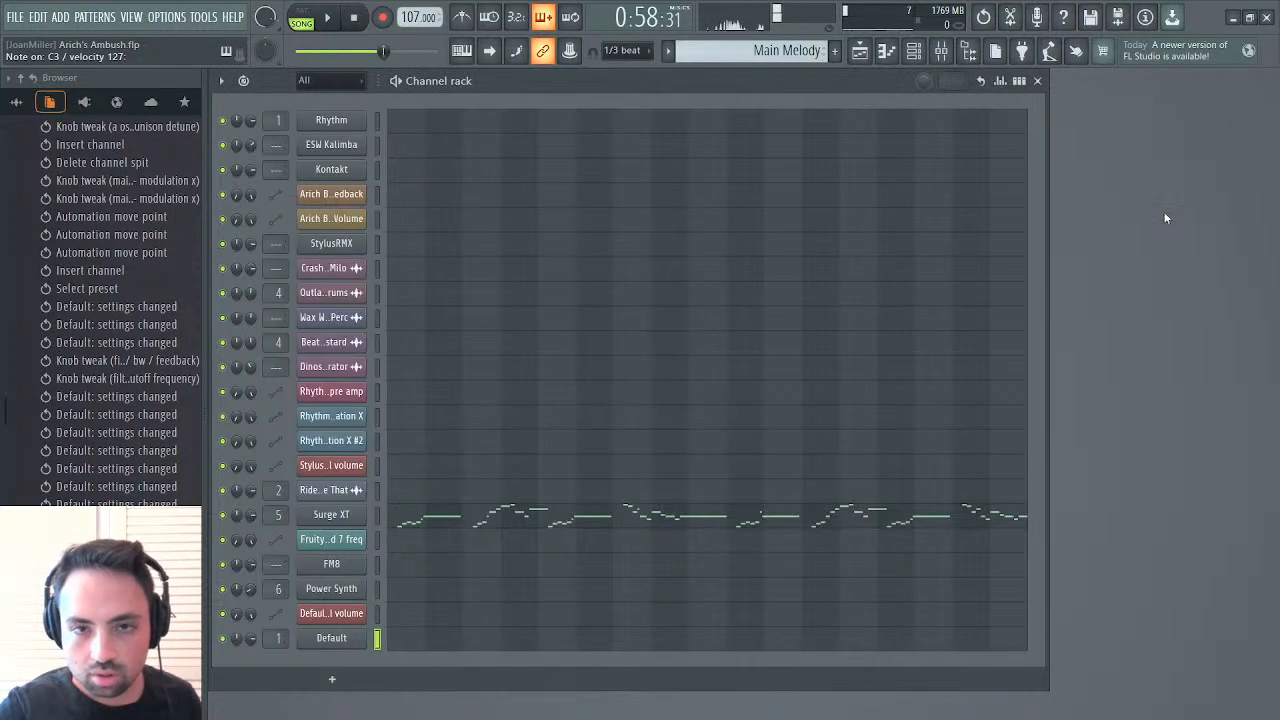
Reopen the Default synth and show the pitch modulation of operator 1
click(335, 637)
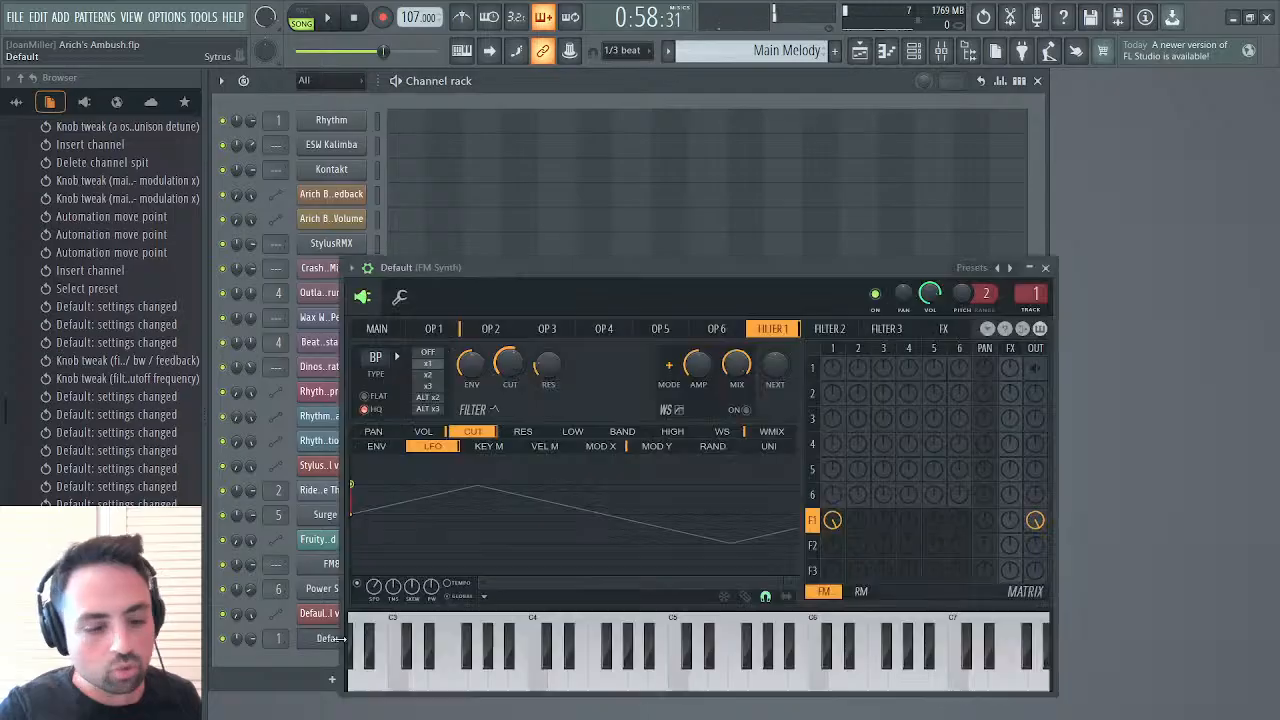
click(433, 328)
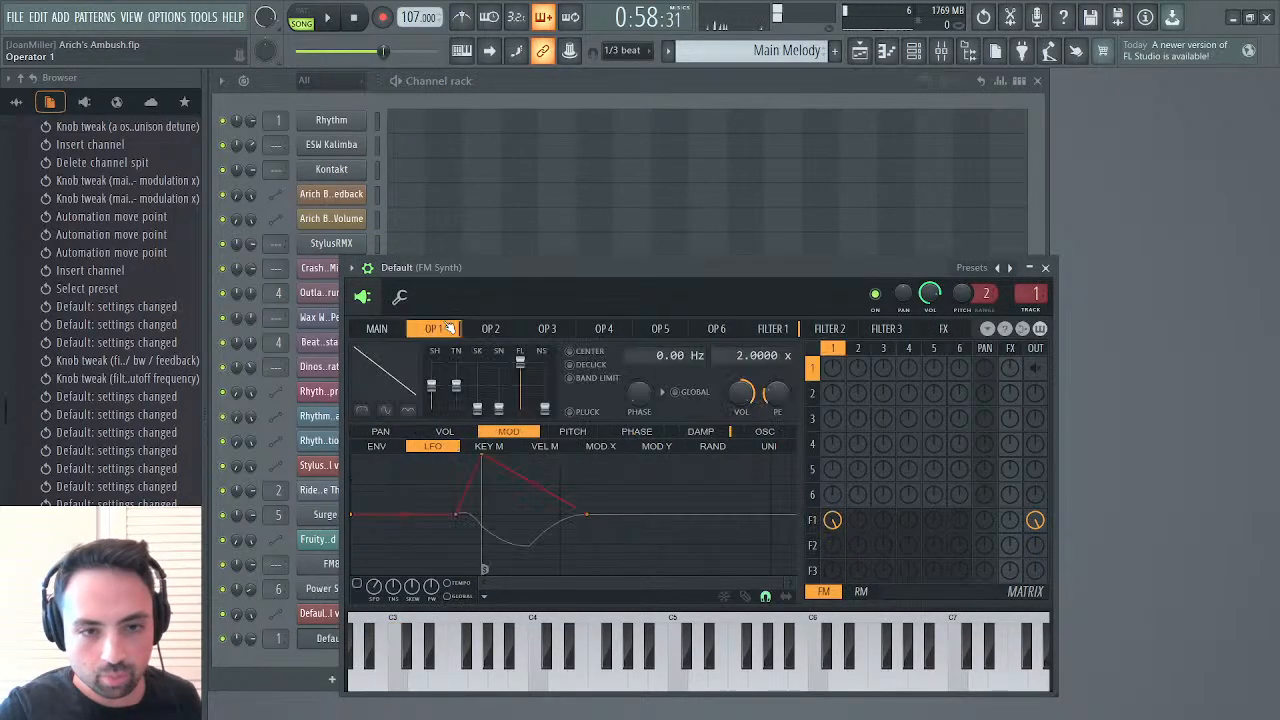
click(572, 431)
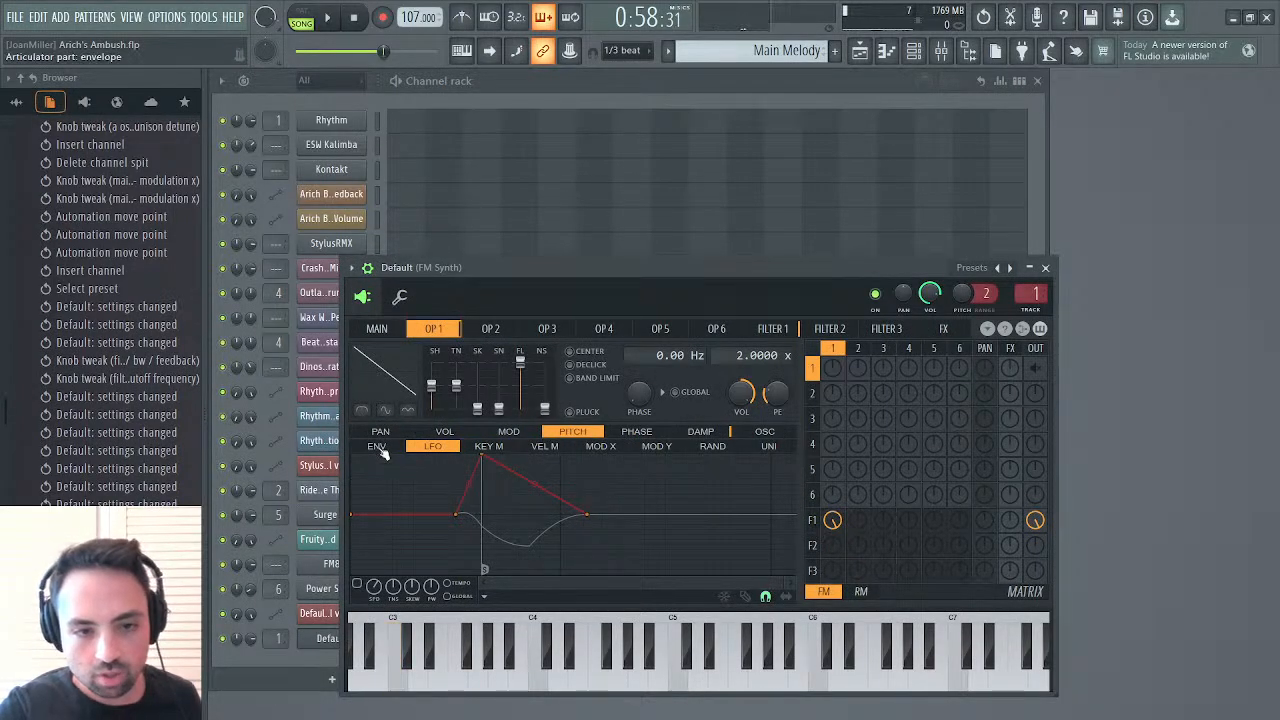
Try a pitch LFO on operator 1, stripping its envelope to an immediate constant level and varying that level
click(376, 446)
click(424, 449)
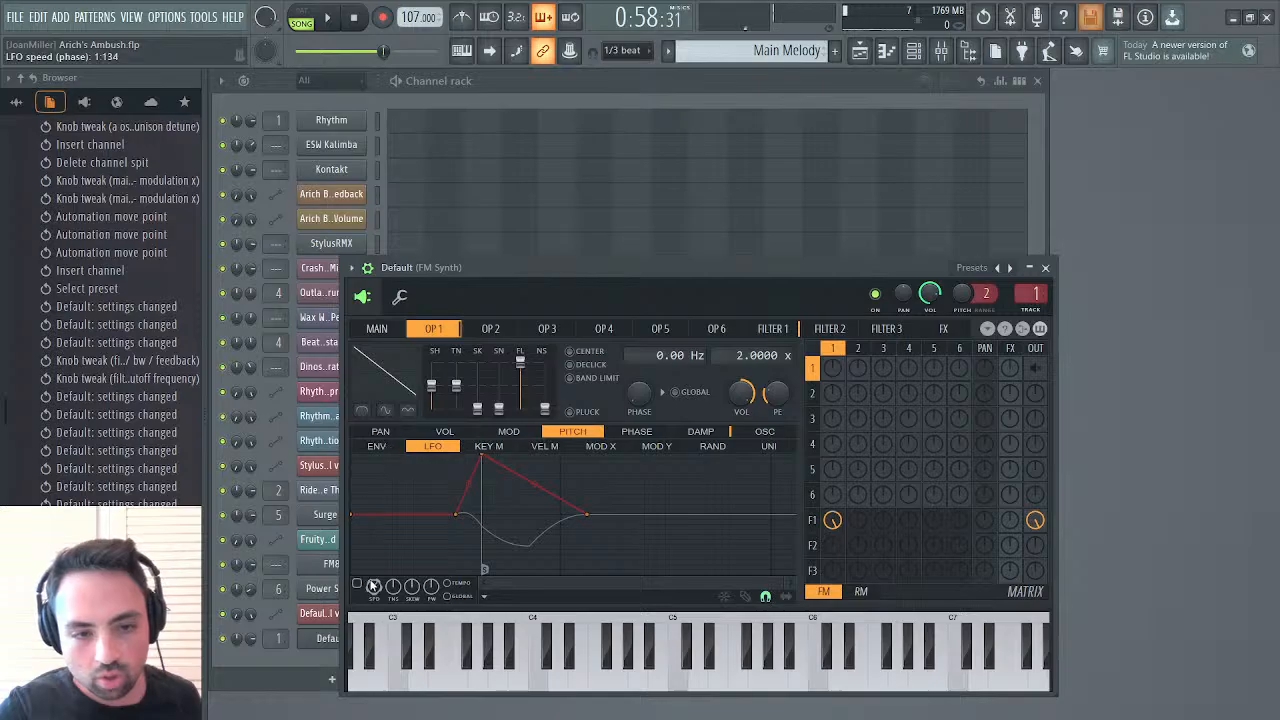
right_click(481, 531)
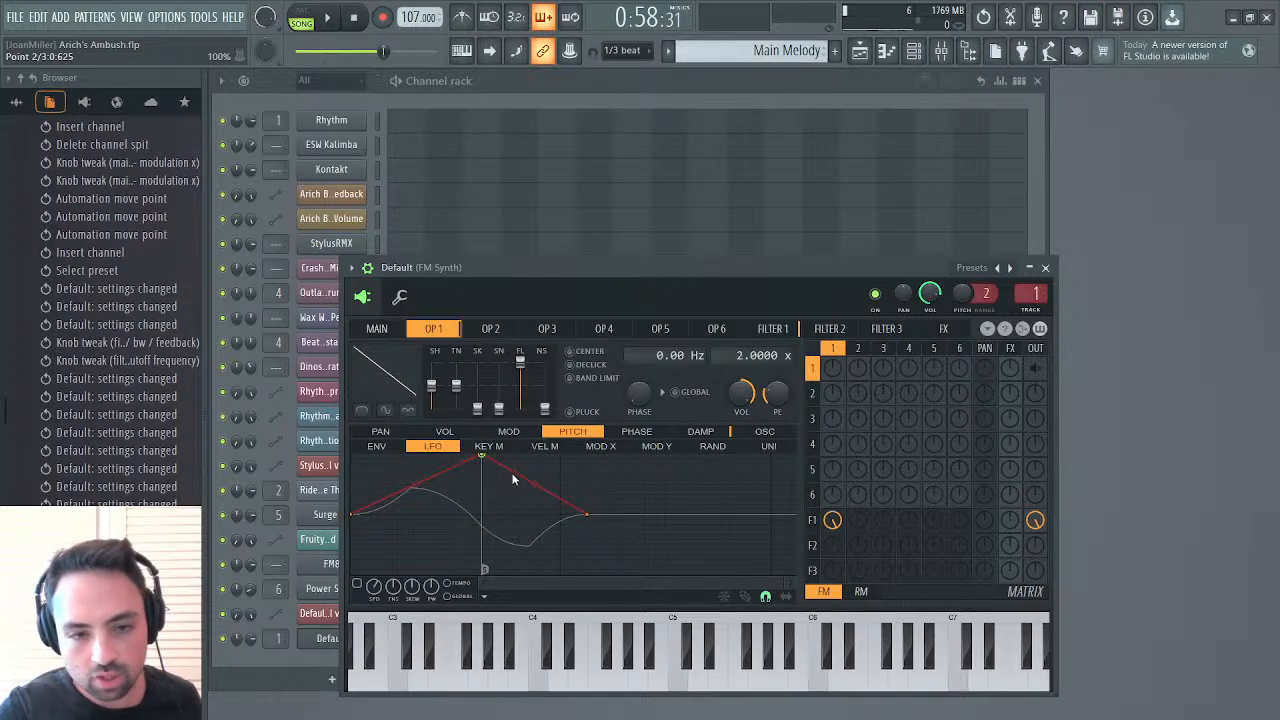
right_click(512, 479)
drag(587, 516, 340, 498)
click(455, 597)
click(454, 585)
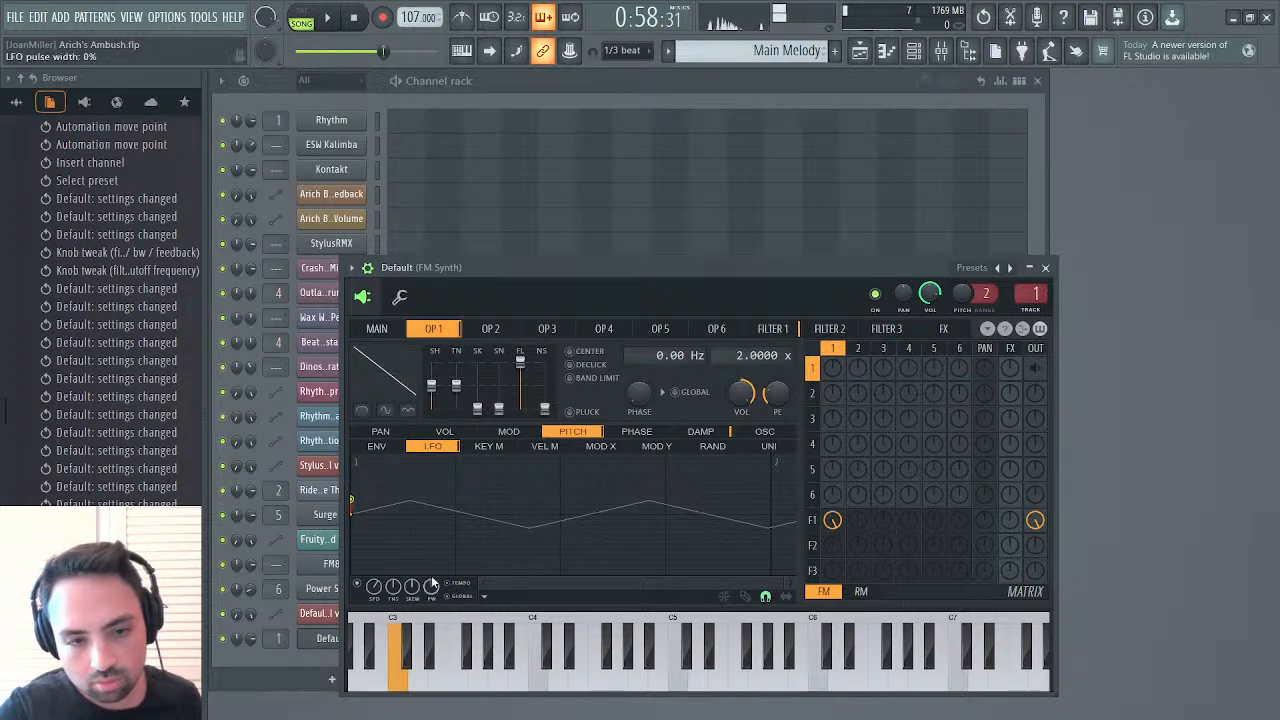
drag(351, 500, 352, 490)
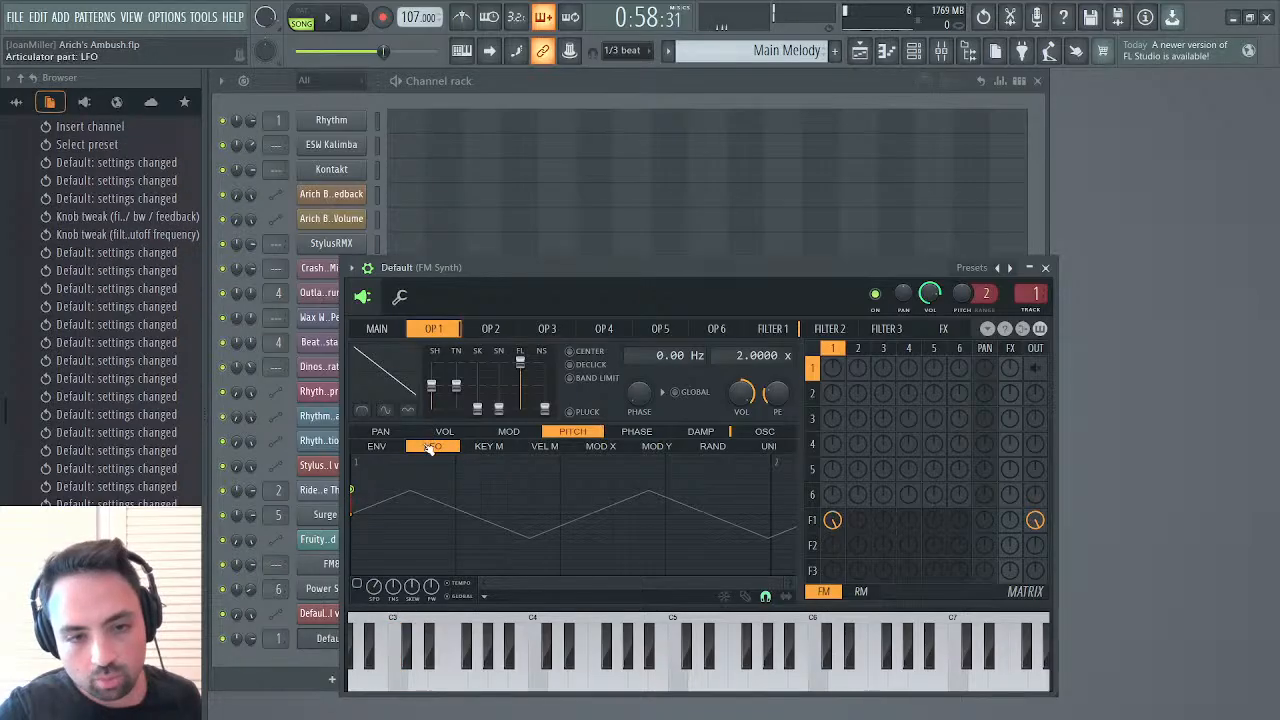
Shape and enable operator 1's pitch envelope as an instant 100% peak decaying to 0% within 0:100, without a release tail
click(385, 447)
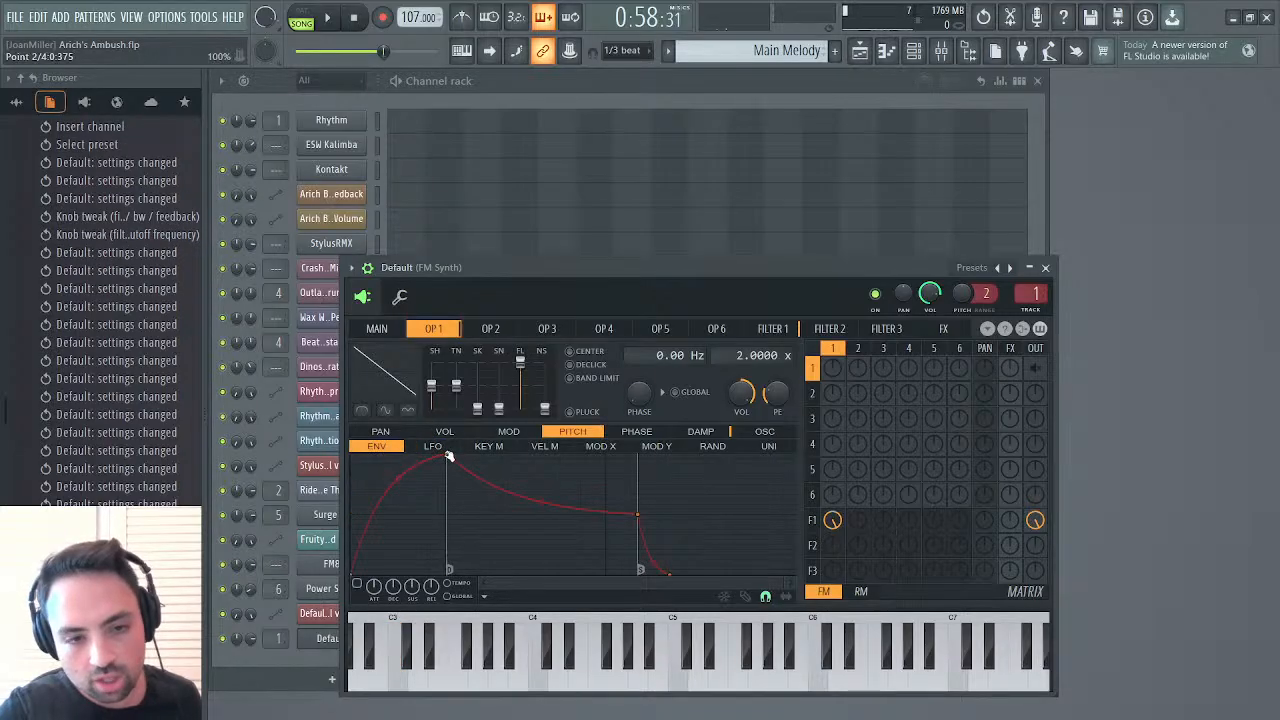
drag(449, 457, 320, 445)
drag(640, 516, 371, 521)
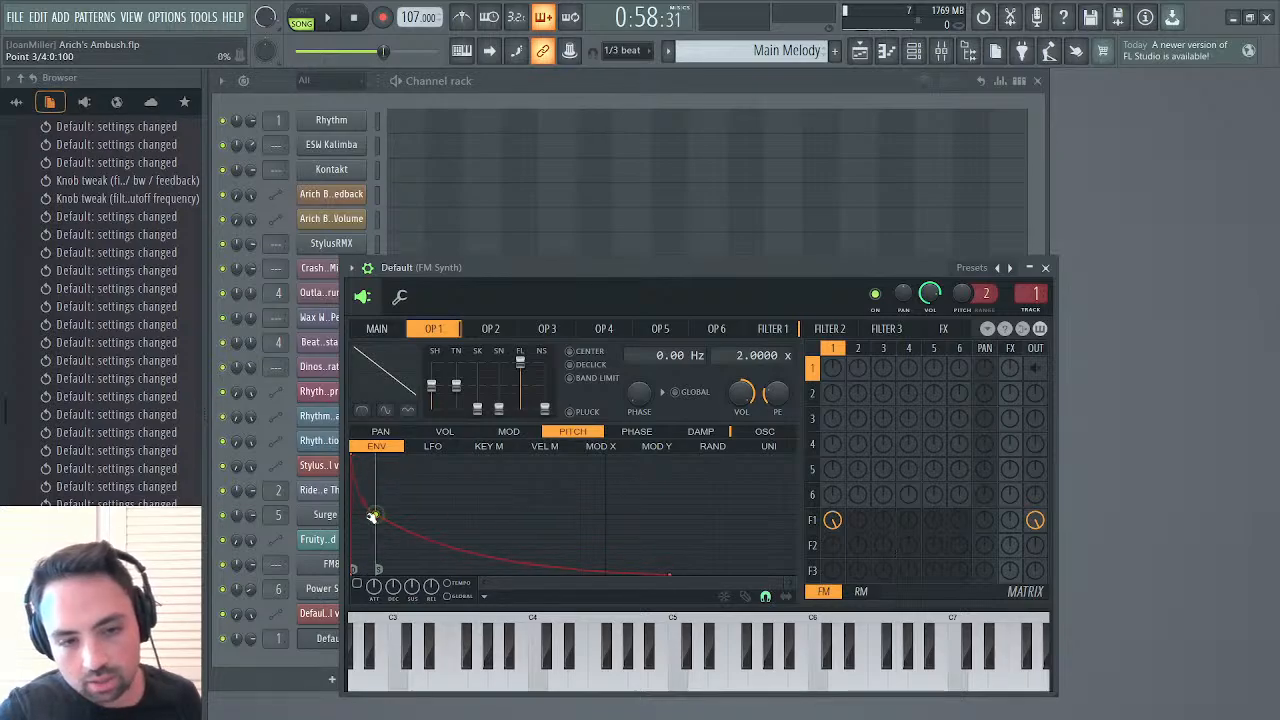
click(358, 584)
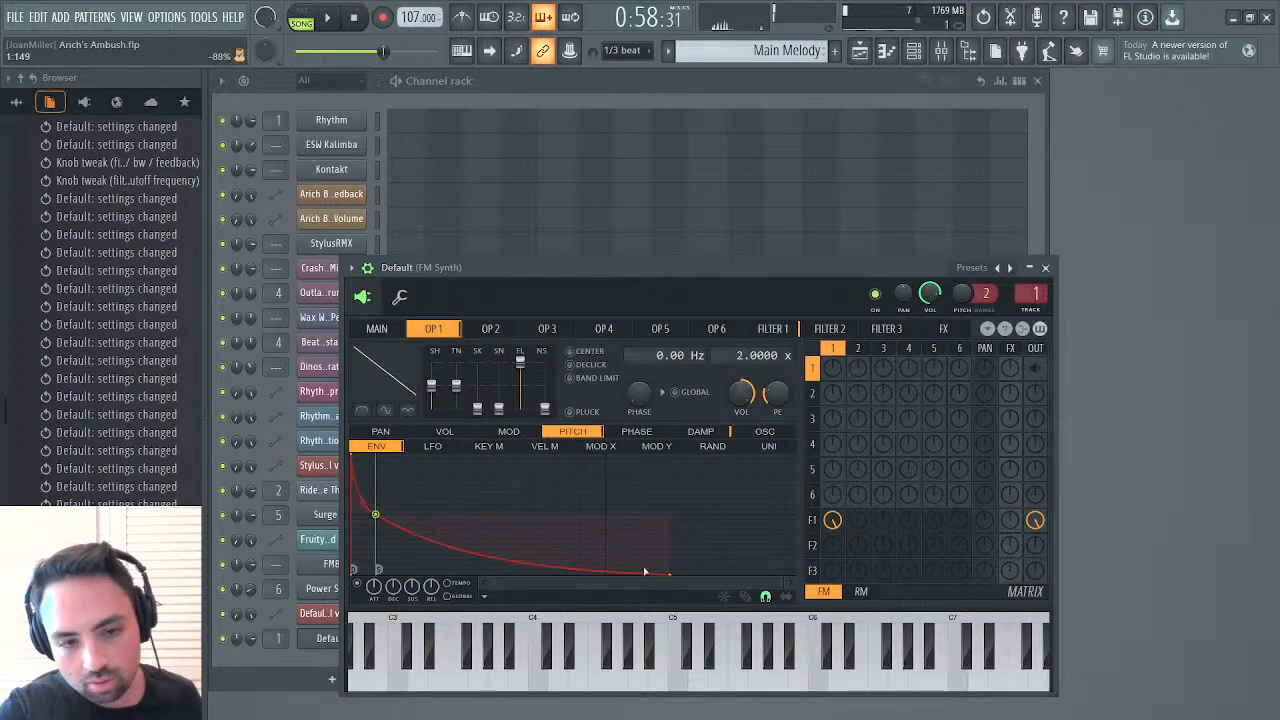
drag(668, 572, 367, 517)
click(377, 515)
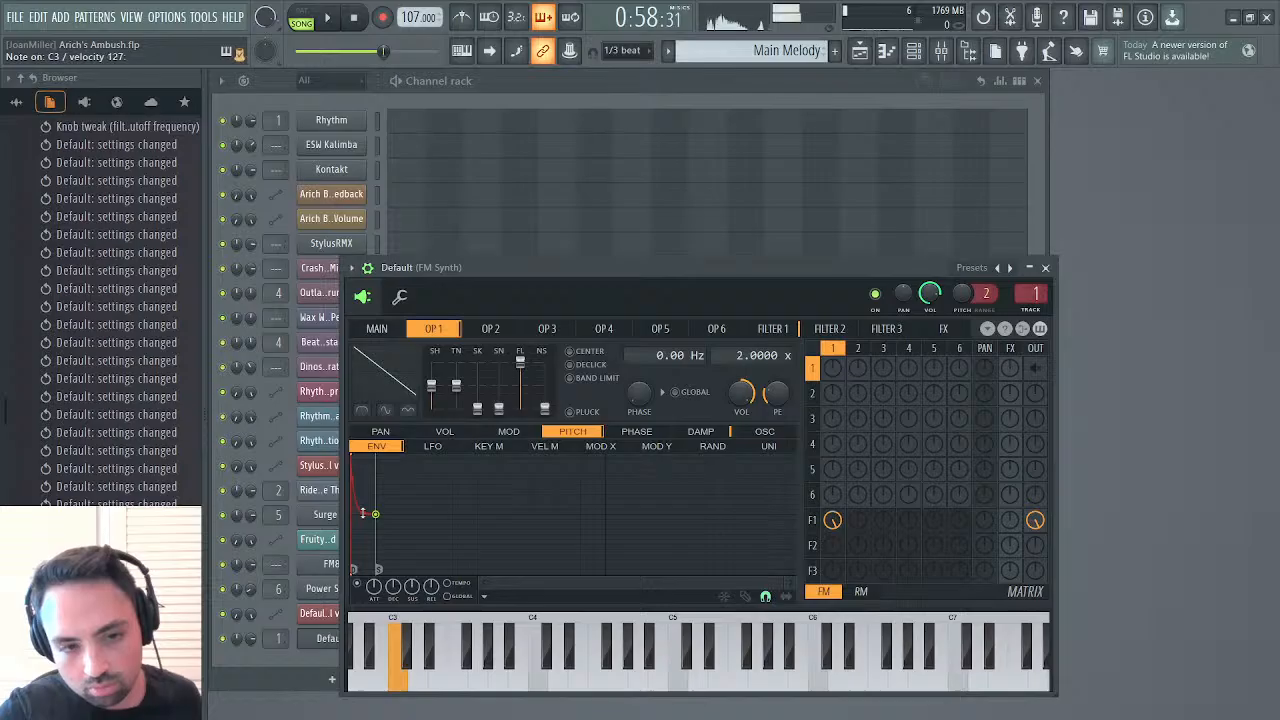
Set Krush's downsampling on the FM Synth mixer track to 23.4%, and close the effect and the mixer
click(941, 51)
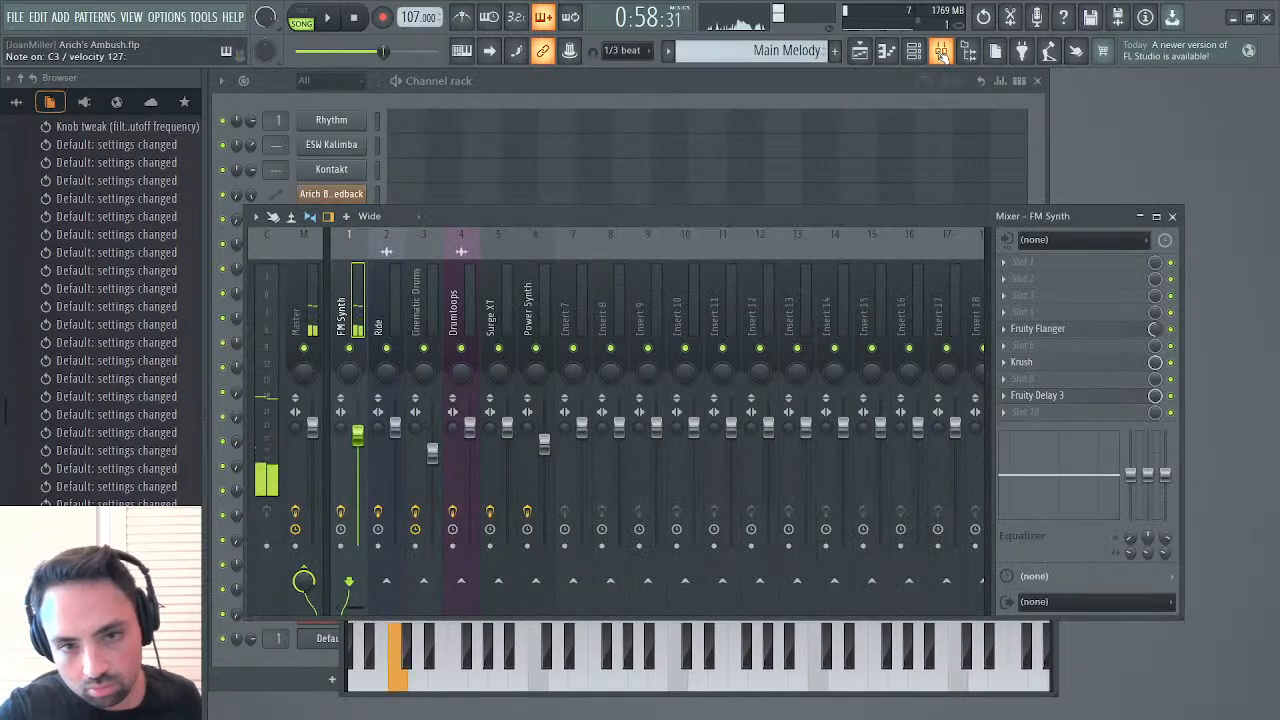
click(1050, 363)
click(1050, 363)
click(1049, 362)
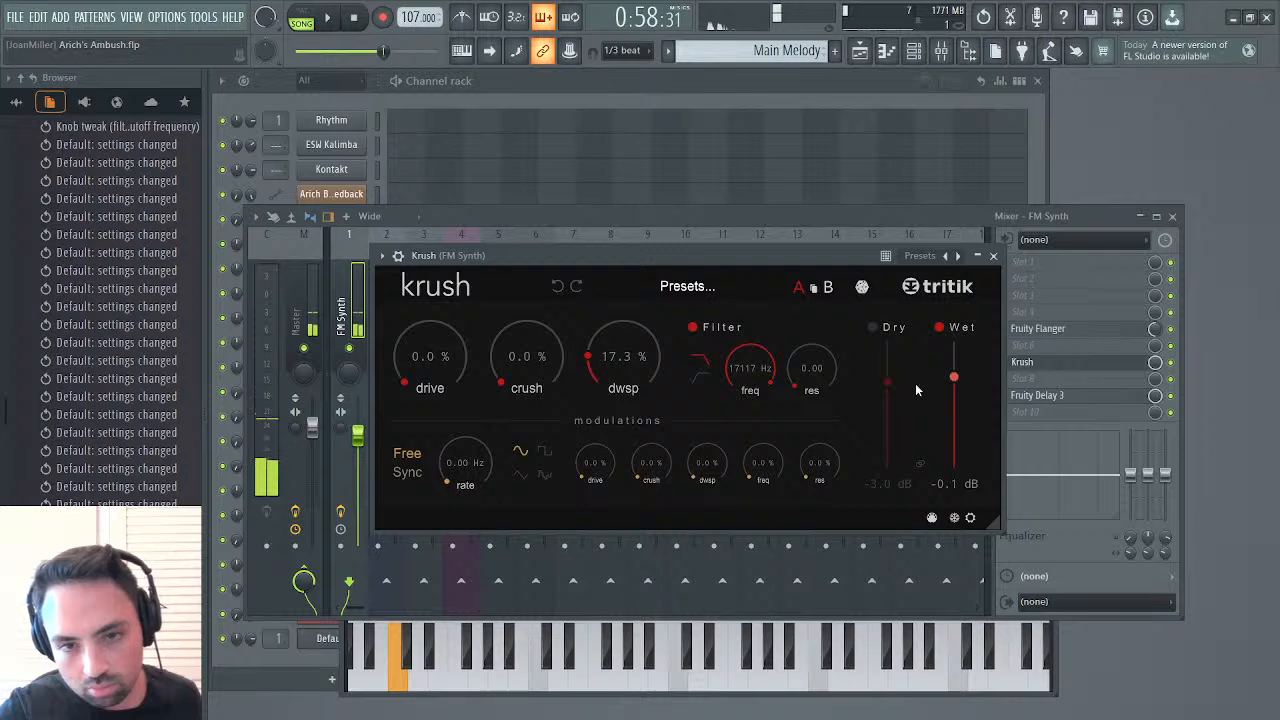
mouse_move(626, 358)
mouse_down()
mouse_move(632, 334)
mouse_move(628, 364)
mouse_move(628, 352)
mouse_up()
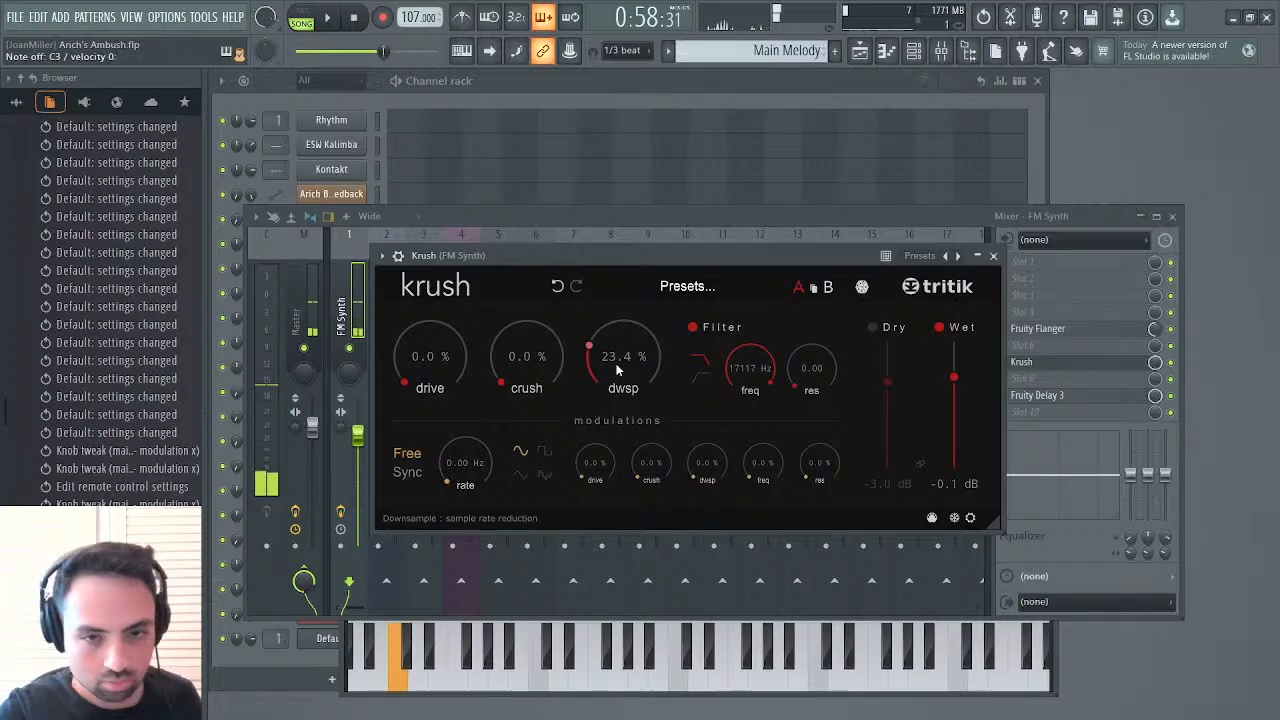
click(993, 256)
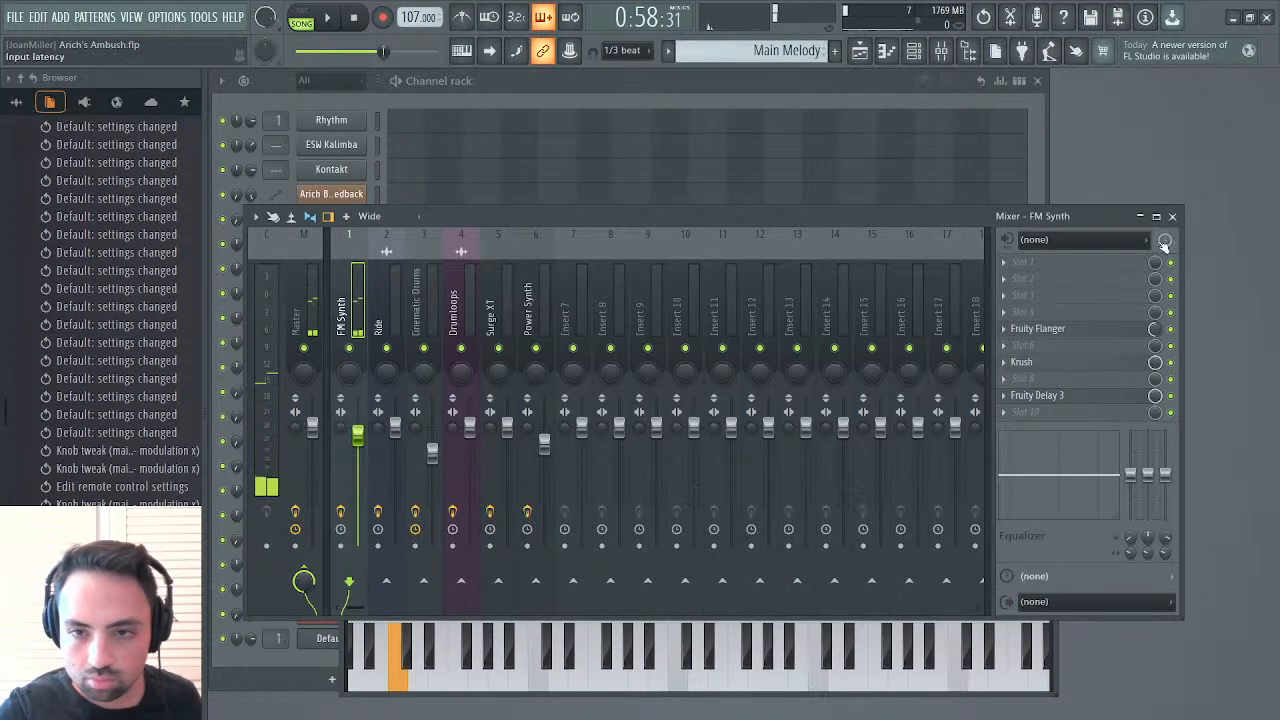
click(1172, 216)
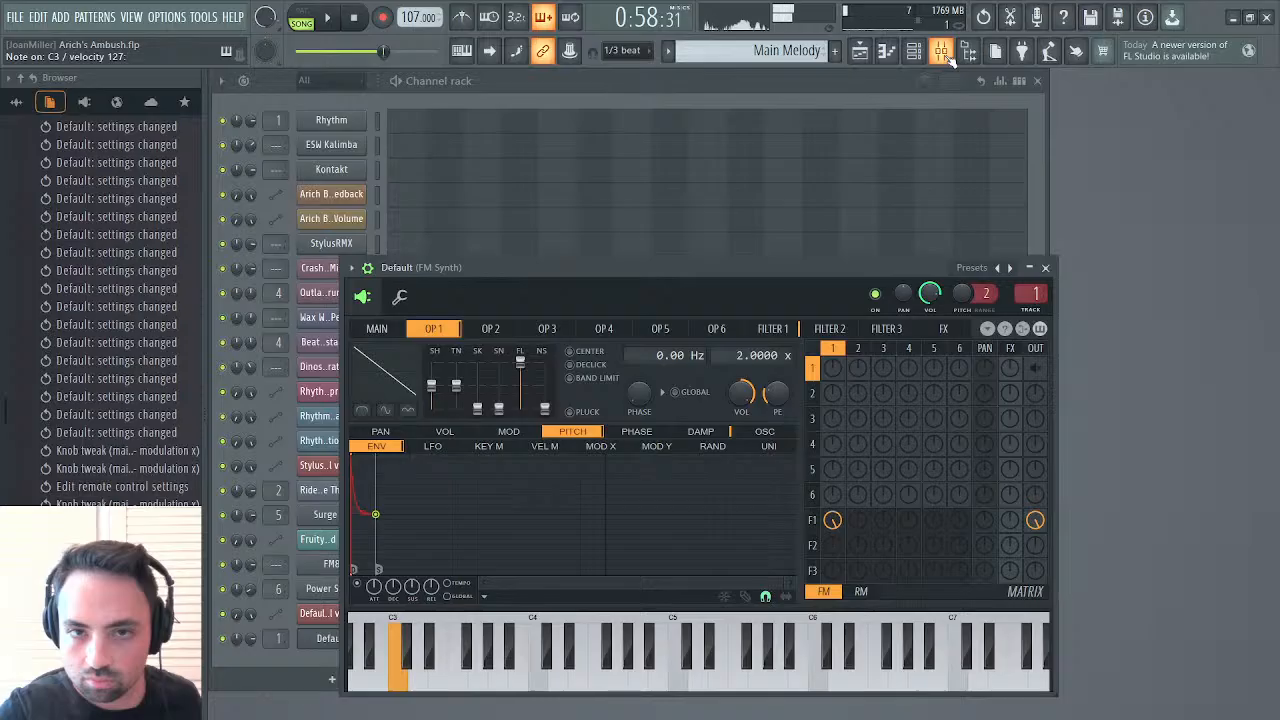
Lower filter 1's cutoff slightly while auditioning the synth
click(770, 329)
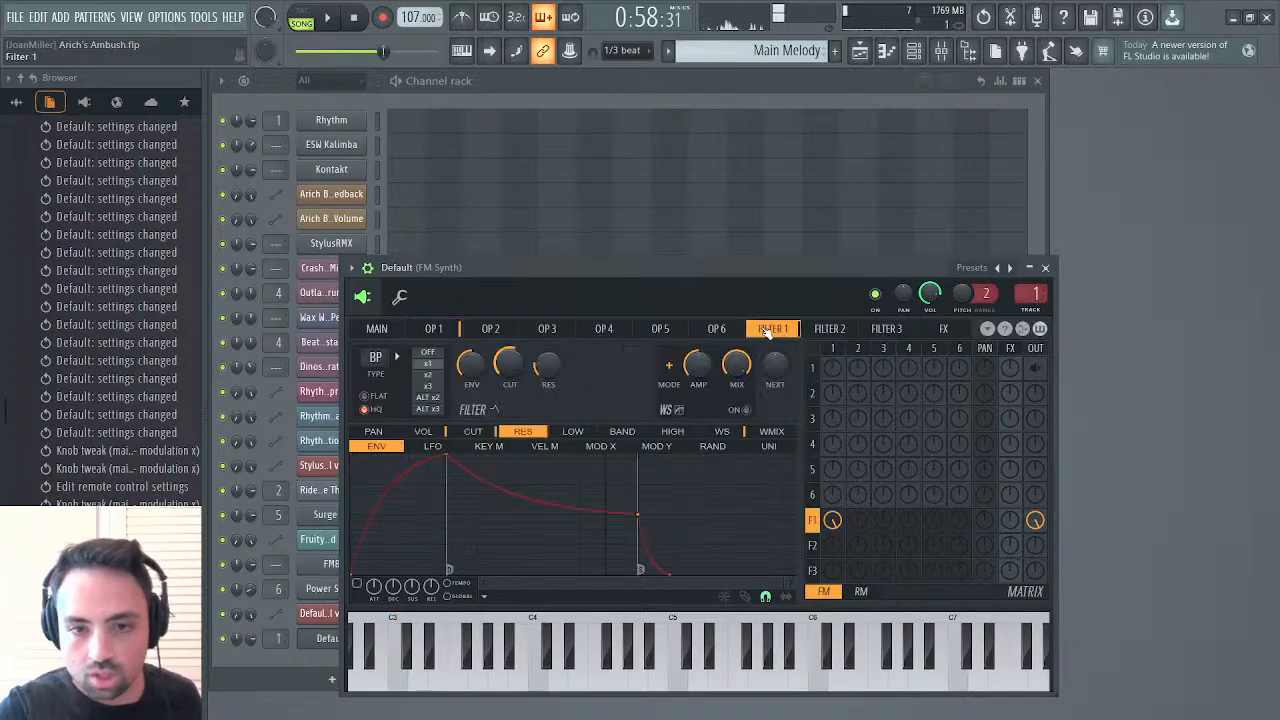
drag(510, 365, 510, 375)
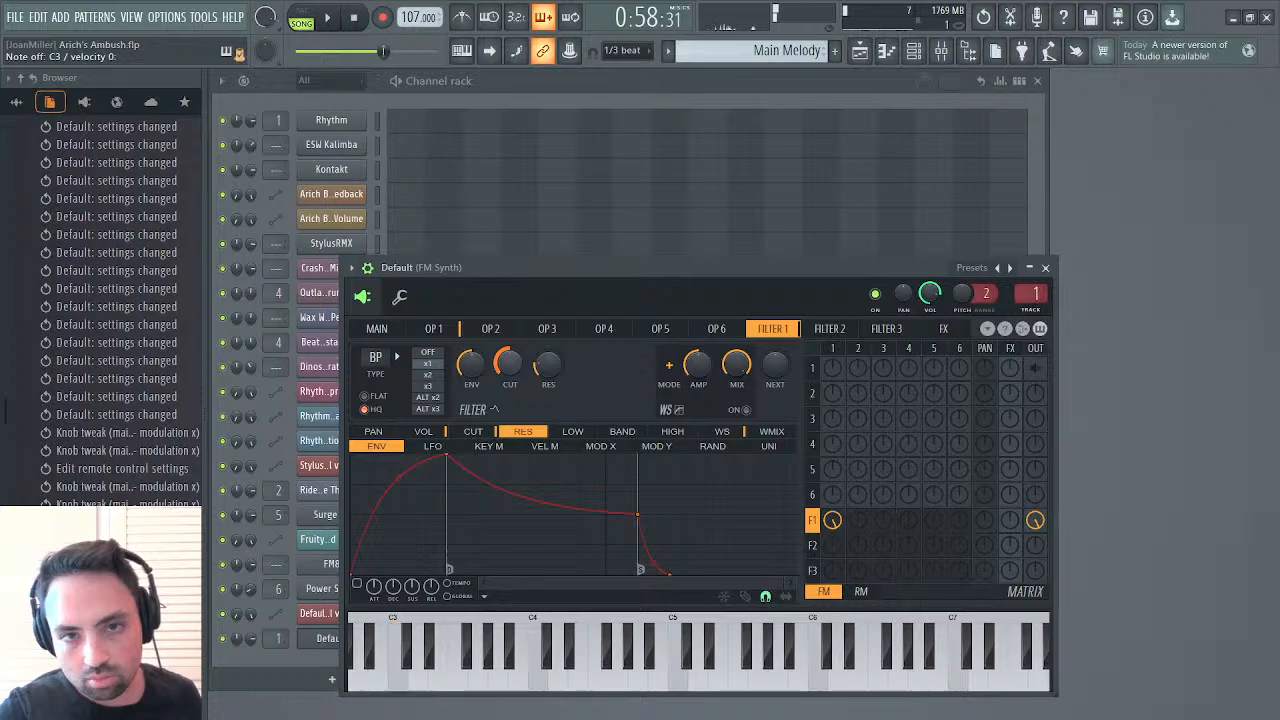
drag(507, 367, 507, 370)
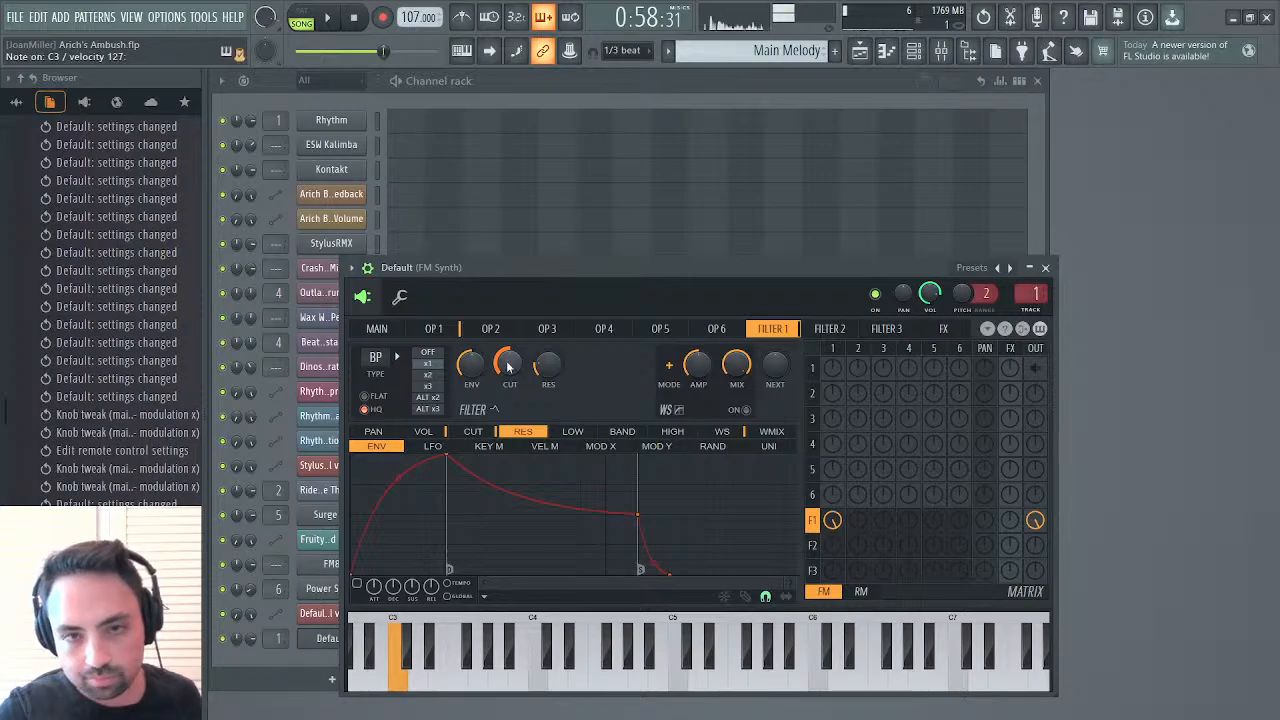
Fine-tune Krush's downsampling on the FM Synth mixer track to 25.0%, and close the effect and the mixer
click(941, 51)
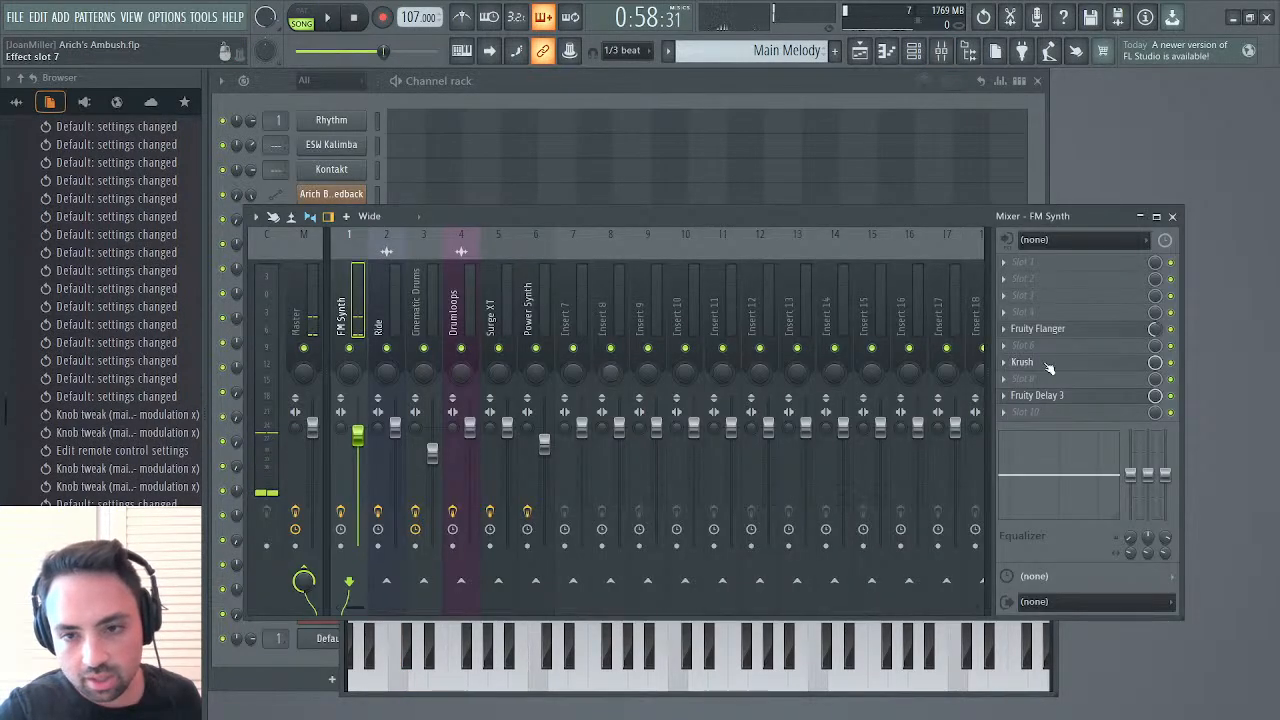
click(1042, 362)
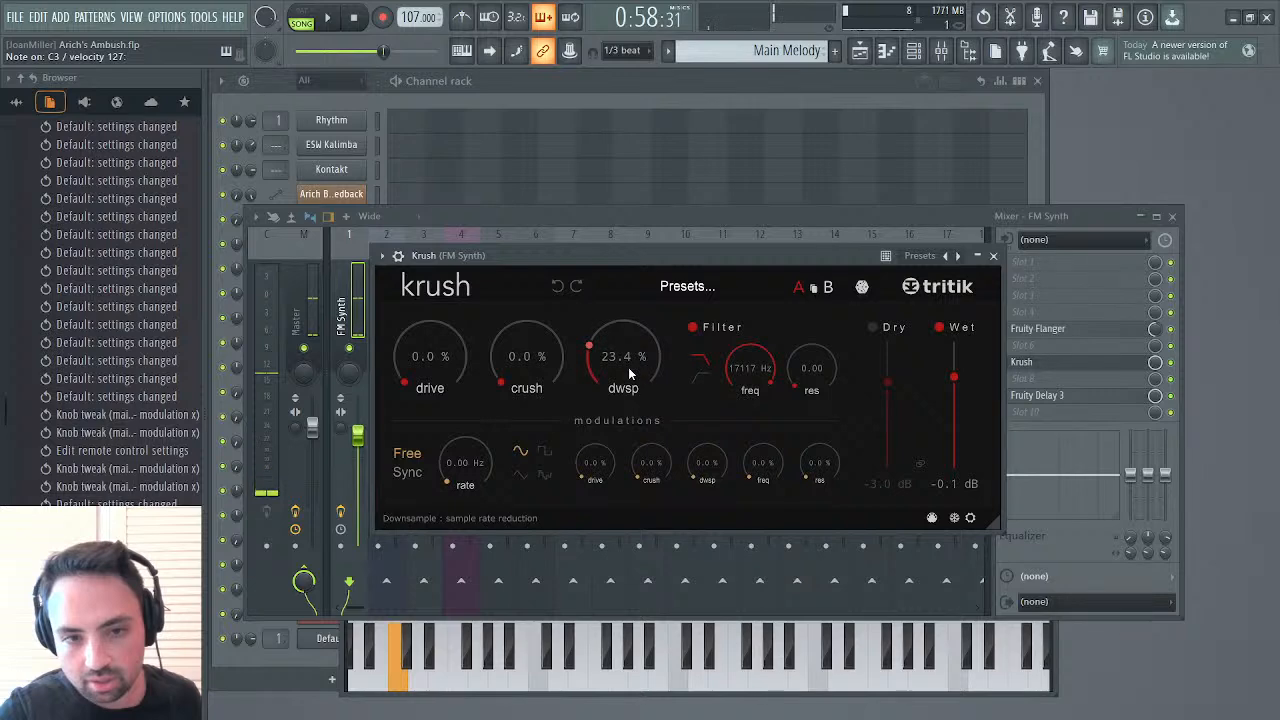
drag(628, 367, 634, 349)
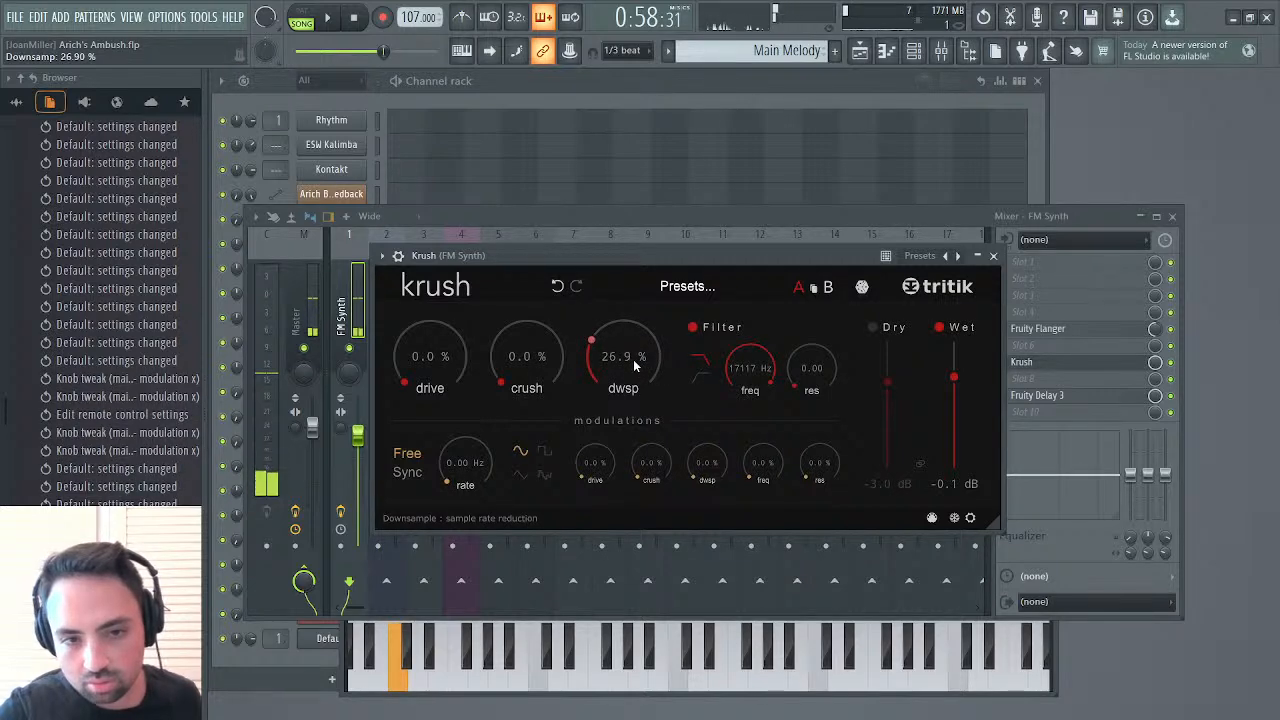
drag(633, 358, 632, 363)
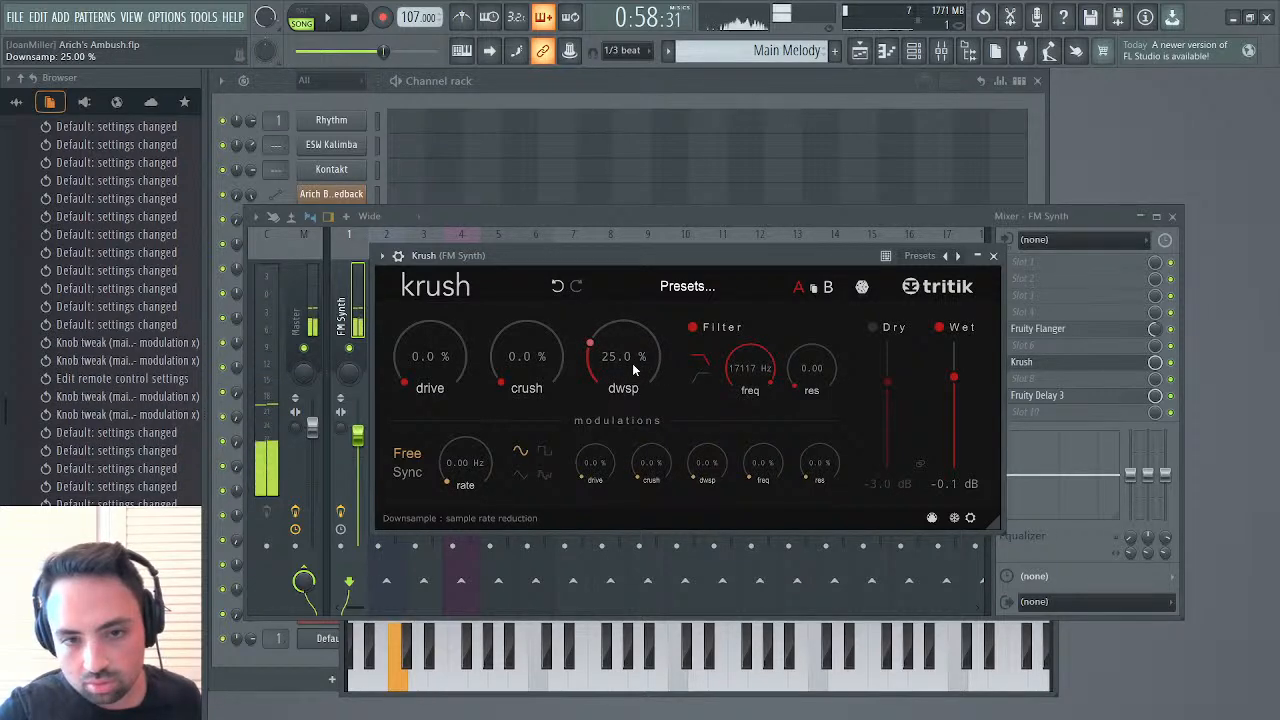
click(995, 258)
click(1173, 215)
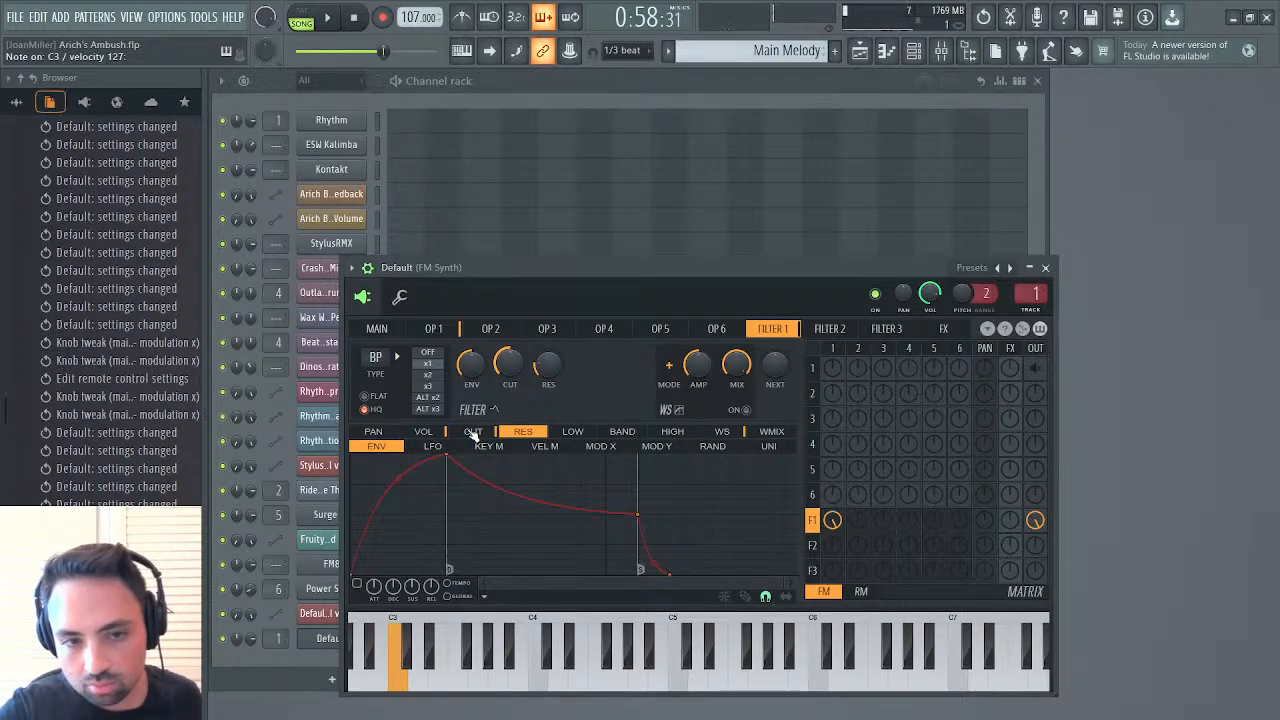
Raise filter 1's resonance slightly and return to operator 1's pitch envelope
drag(546, 368, 546, 362)
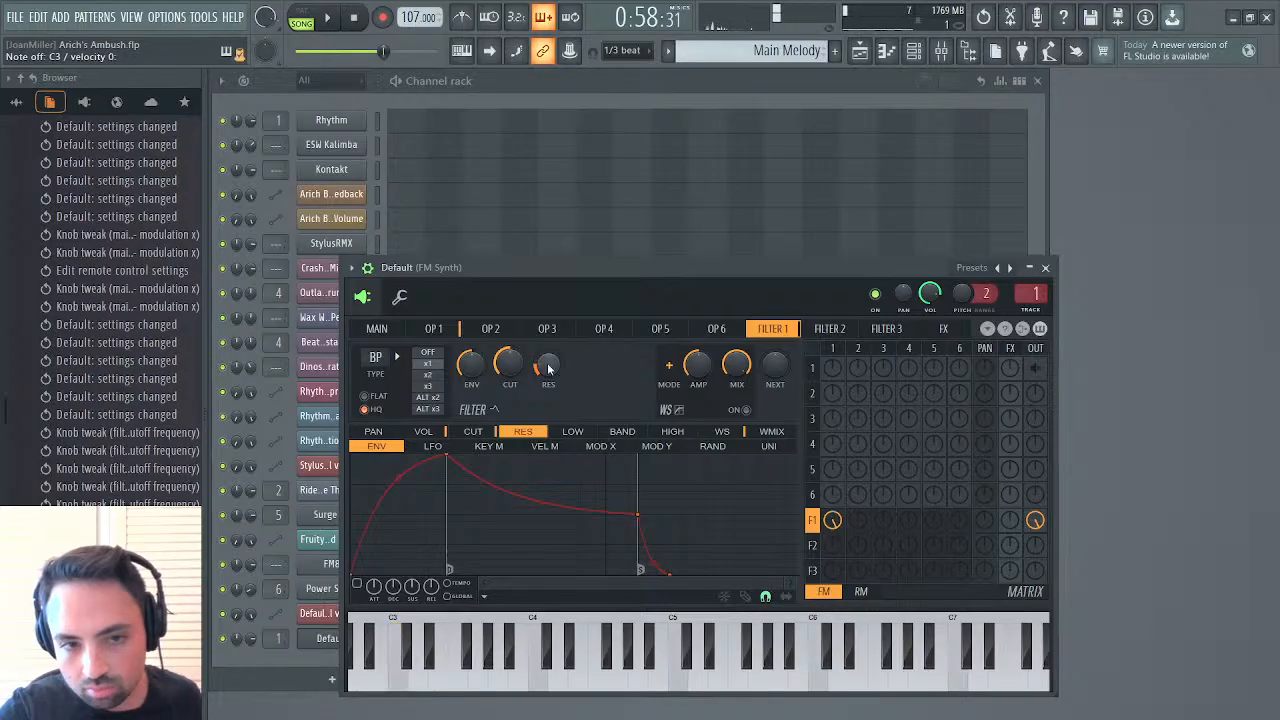
click(449, 330)
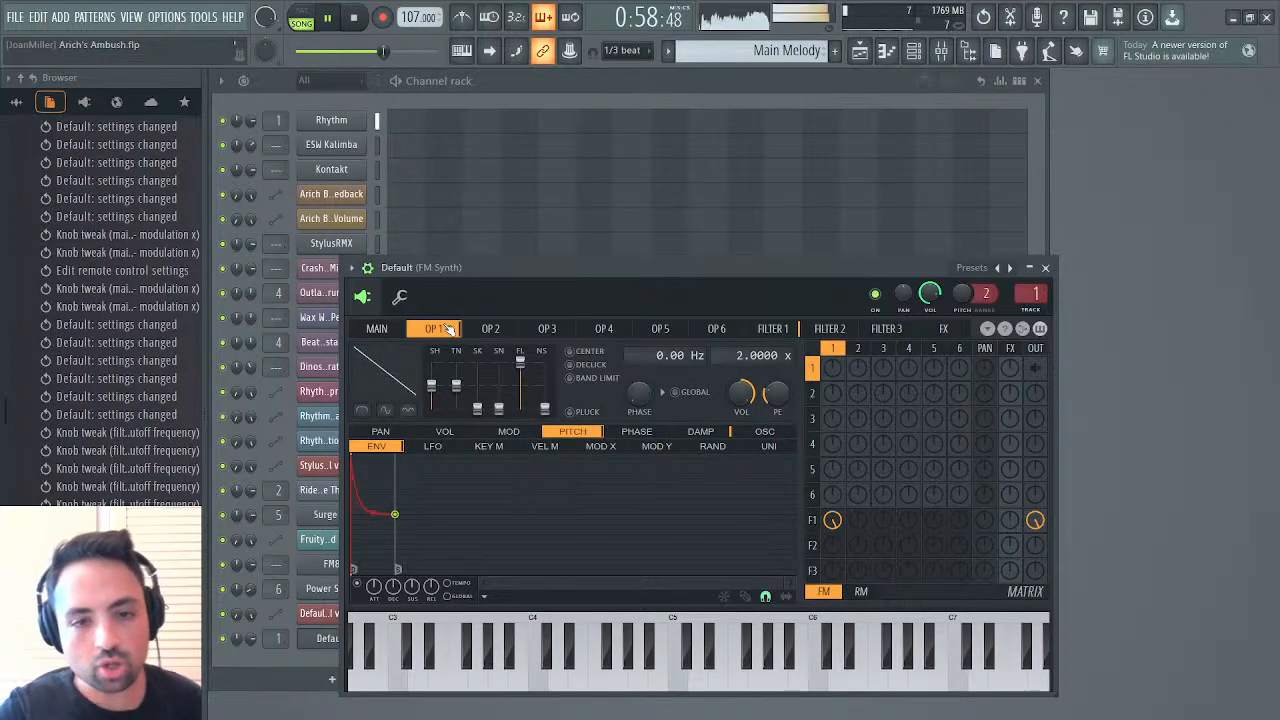
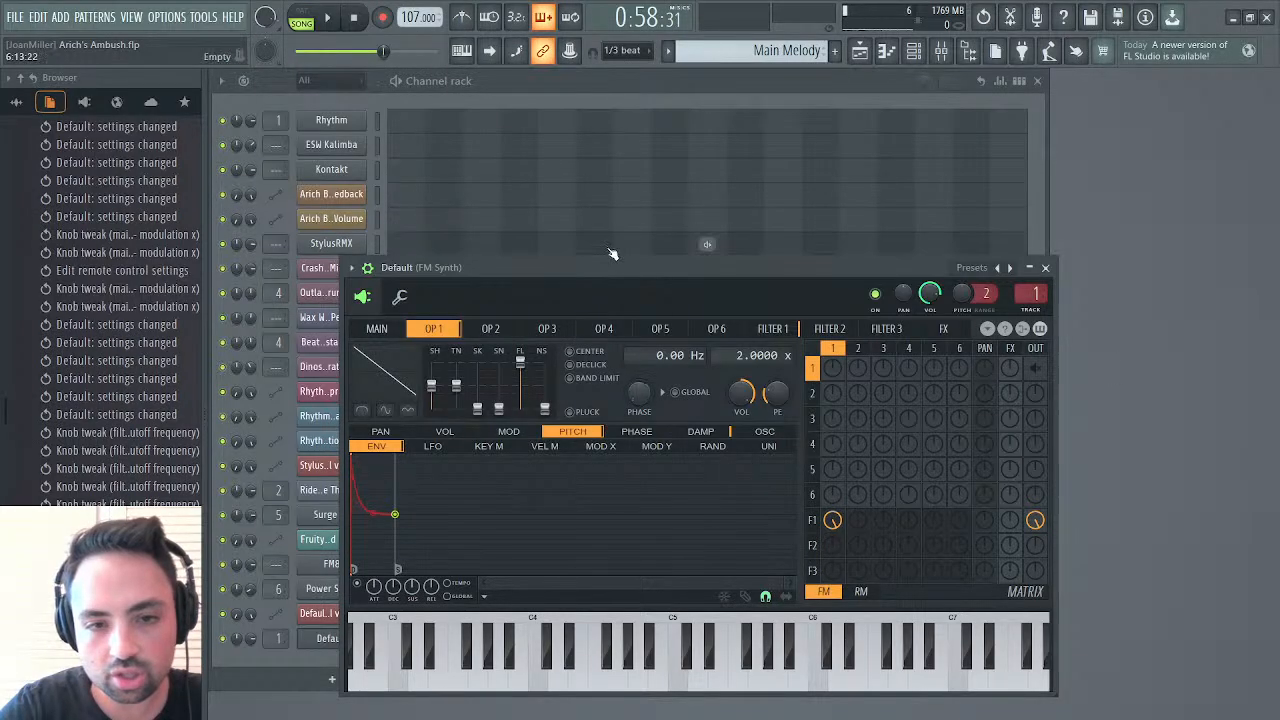
drag(592, 265, 503, 282)
key(F7)
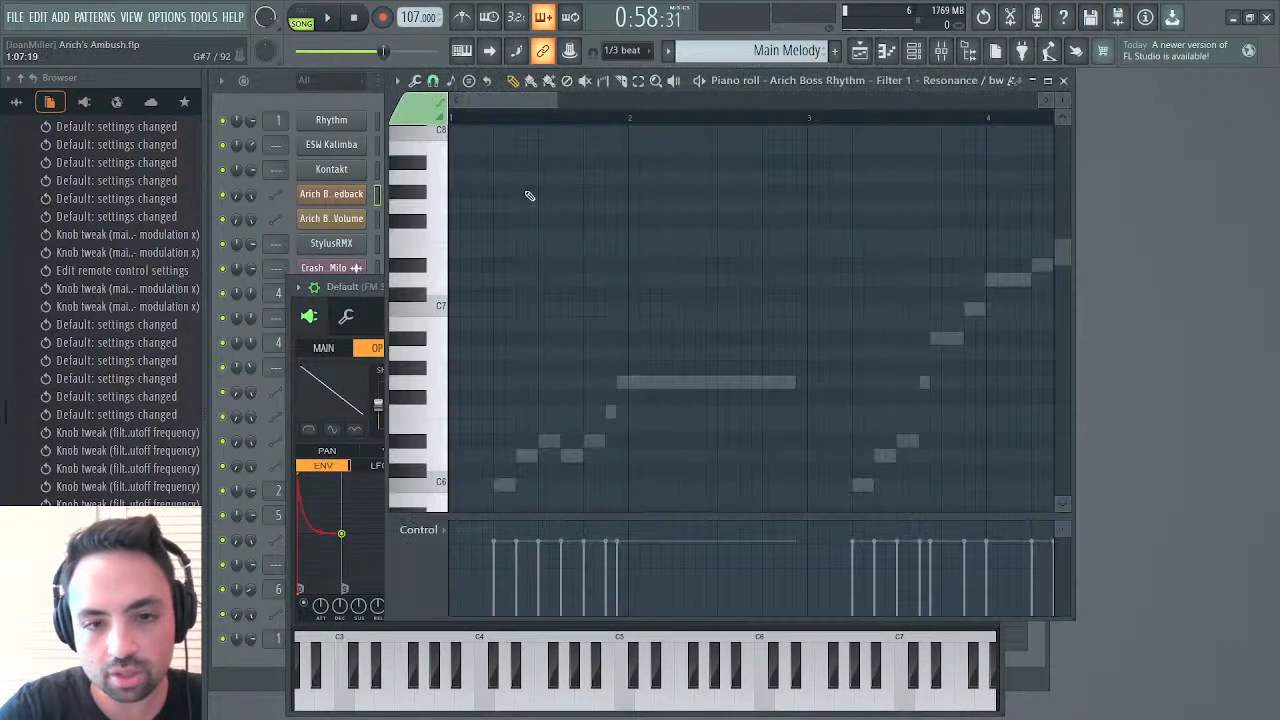
click(1063, 80)
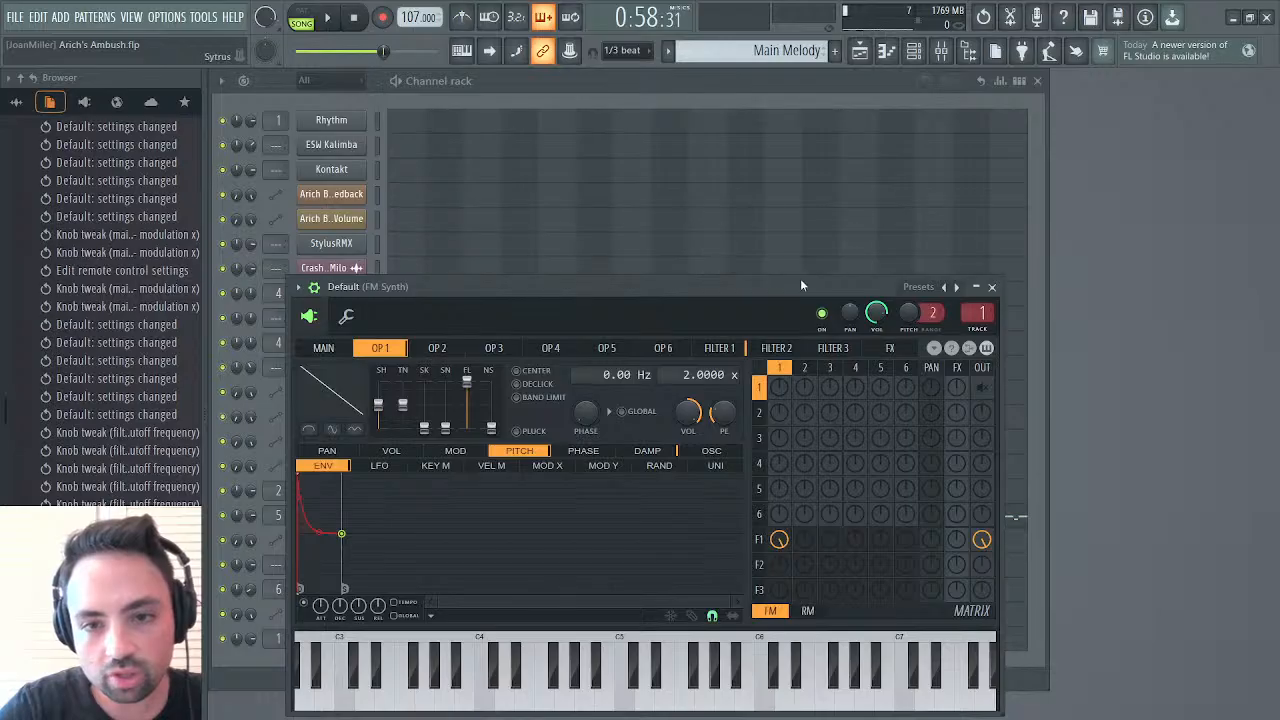
drag(800, 278, 890, 184)
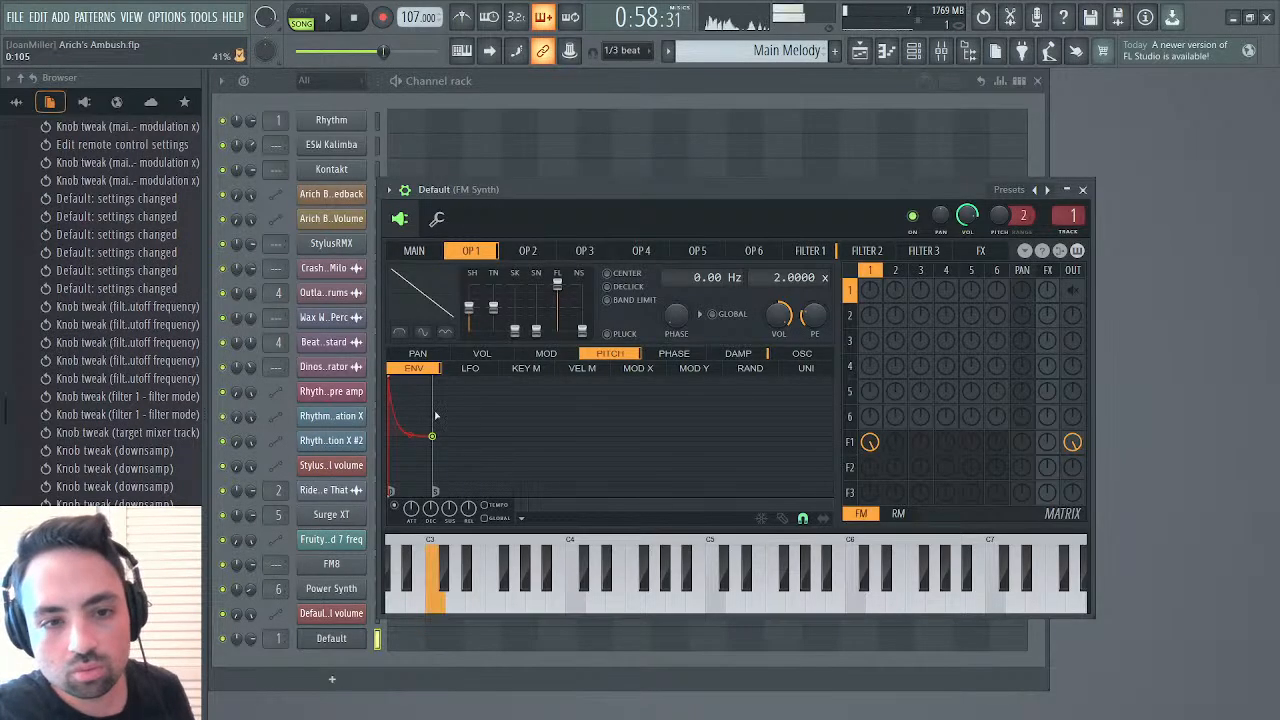
click(428, 254)
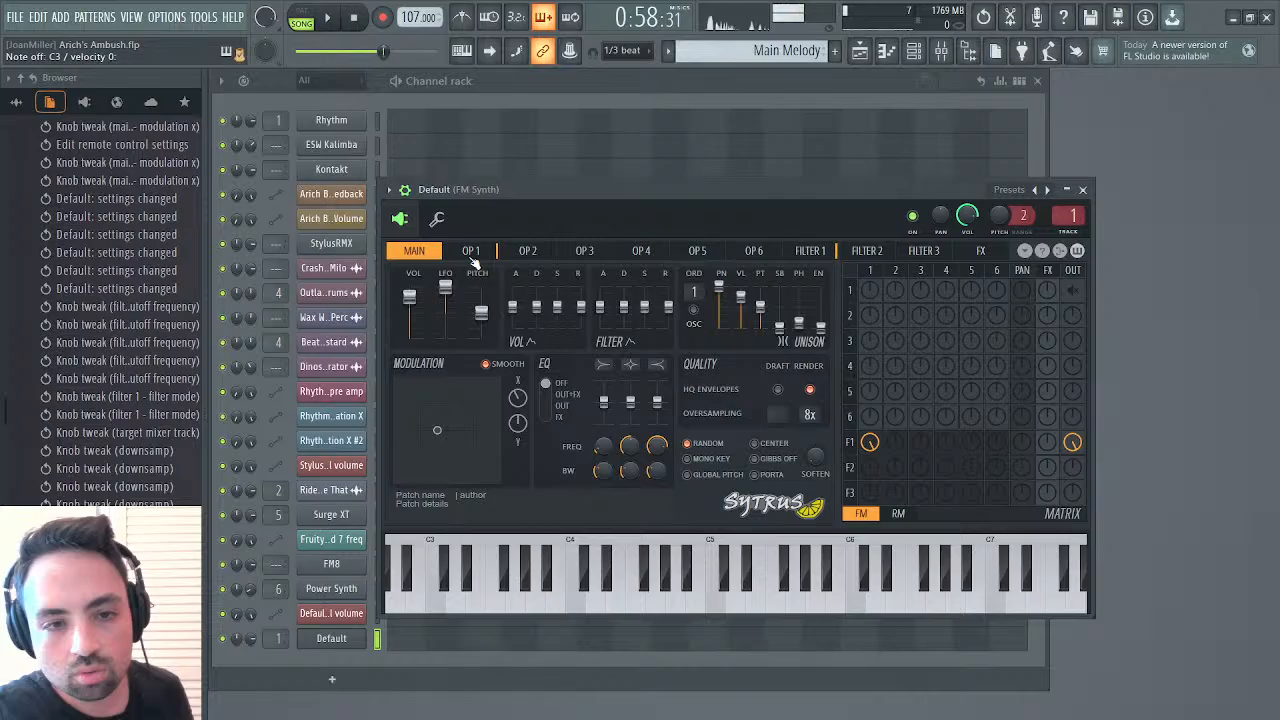
click(472, 251)
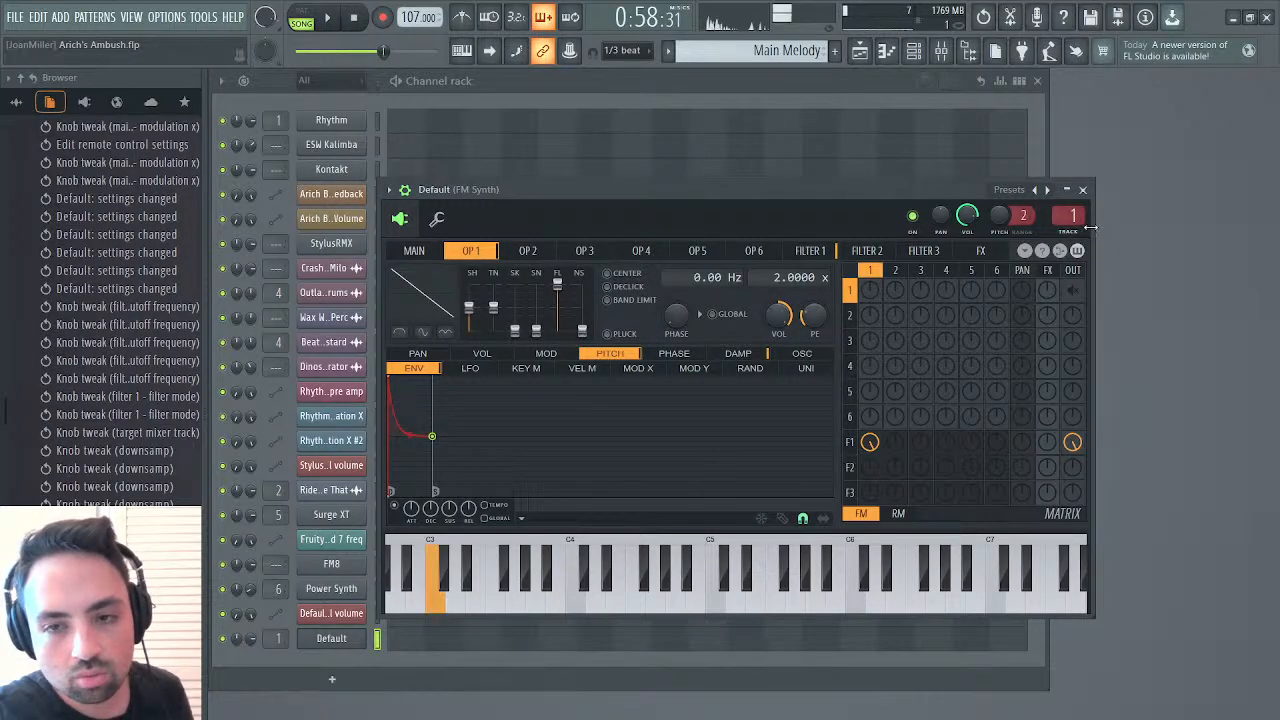
click(1082, 190)
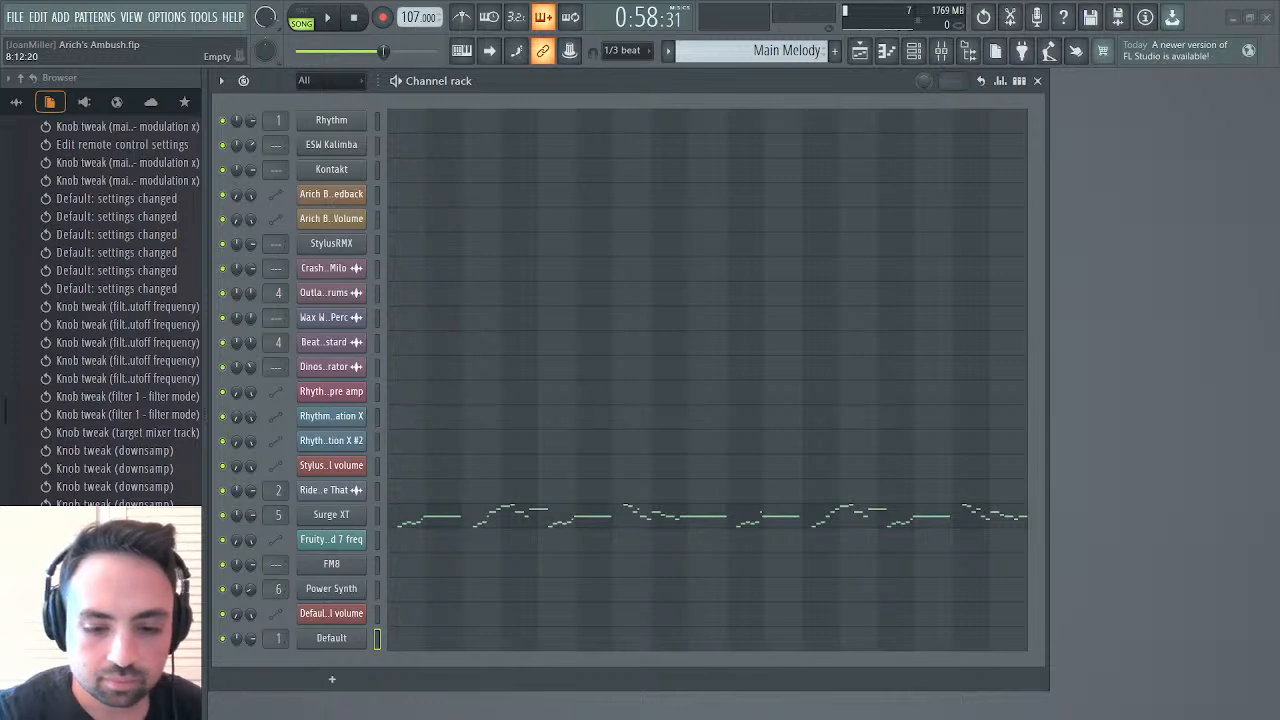
Reopen the Default synth and invert operator 1's pitch envelope so it starts at the minimum and rises to the centre line
click(343, 638)
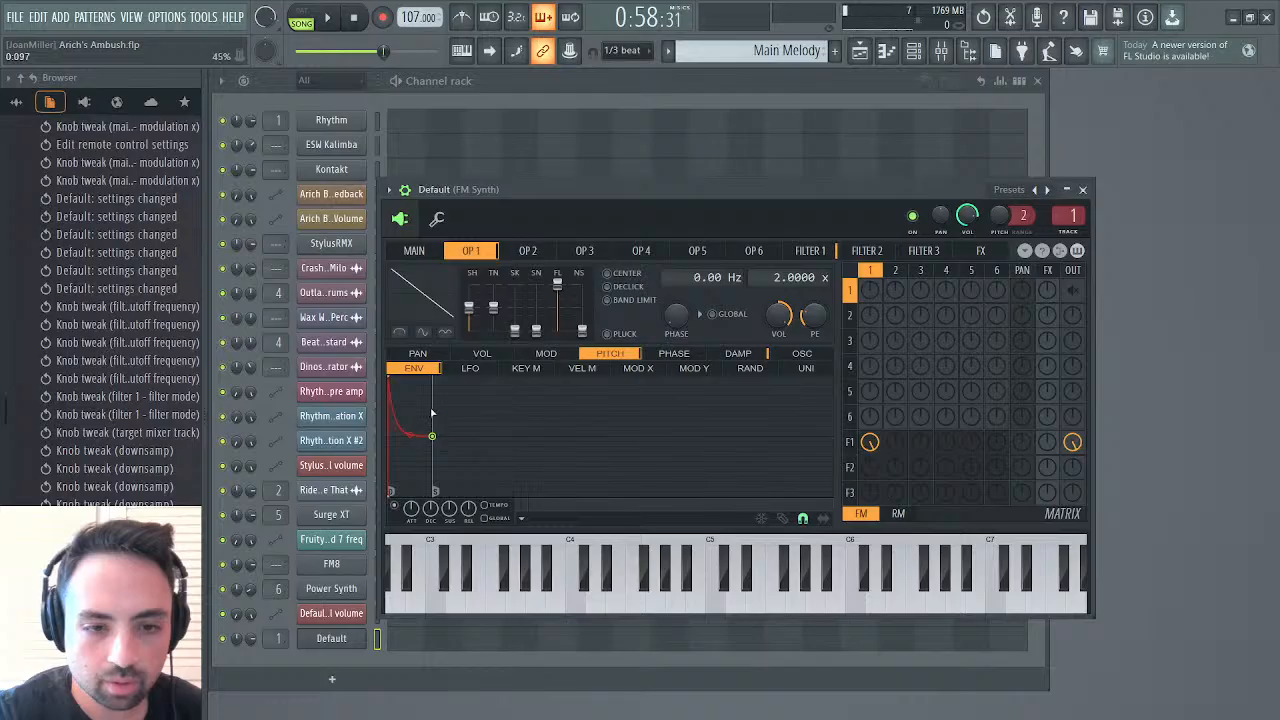
drag(432, 436, 391, 490)
drag(393, 497, 389, 436)
drag(432, 386, 377, 553)
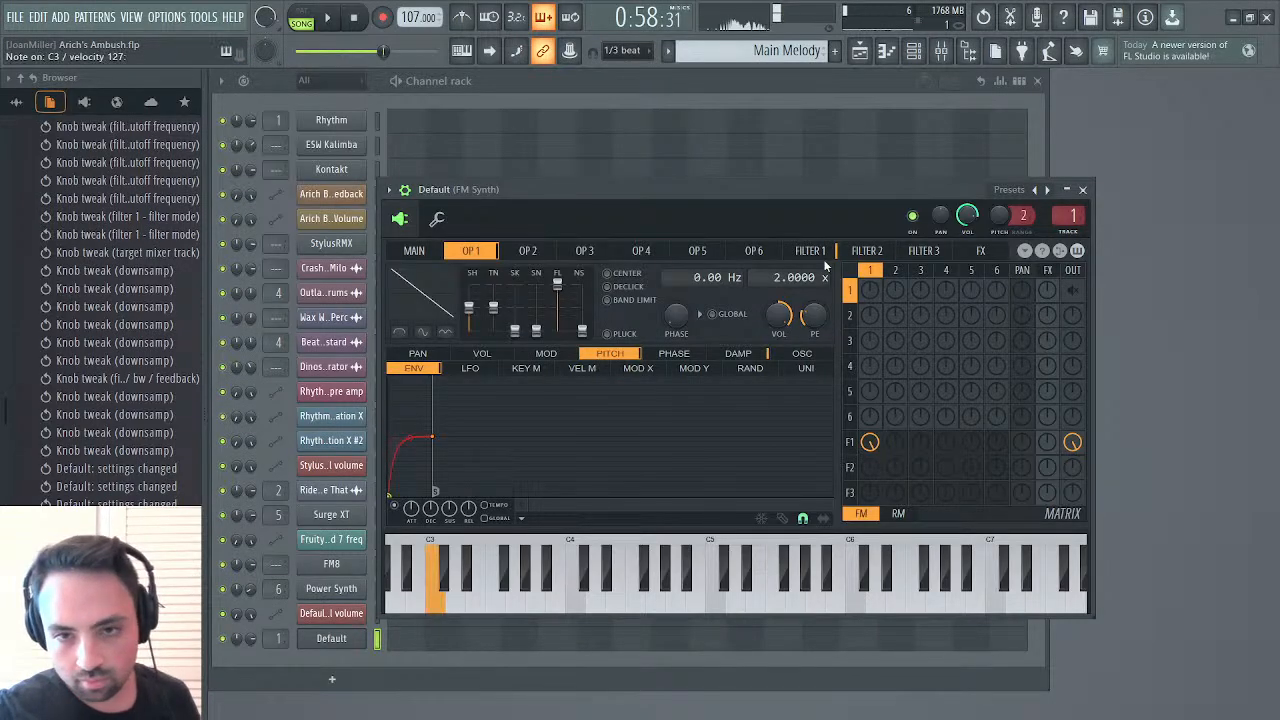
Set filter 1's band-pass slope to x3
click(829, 255)
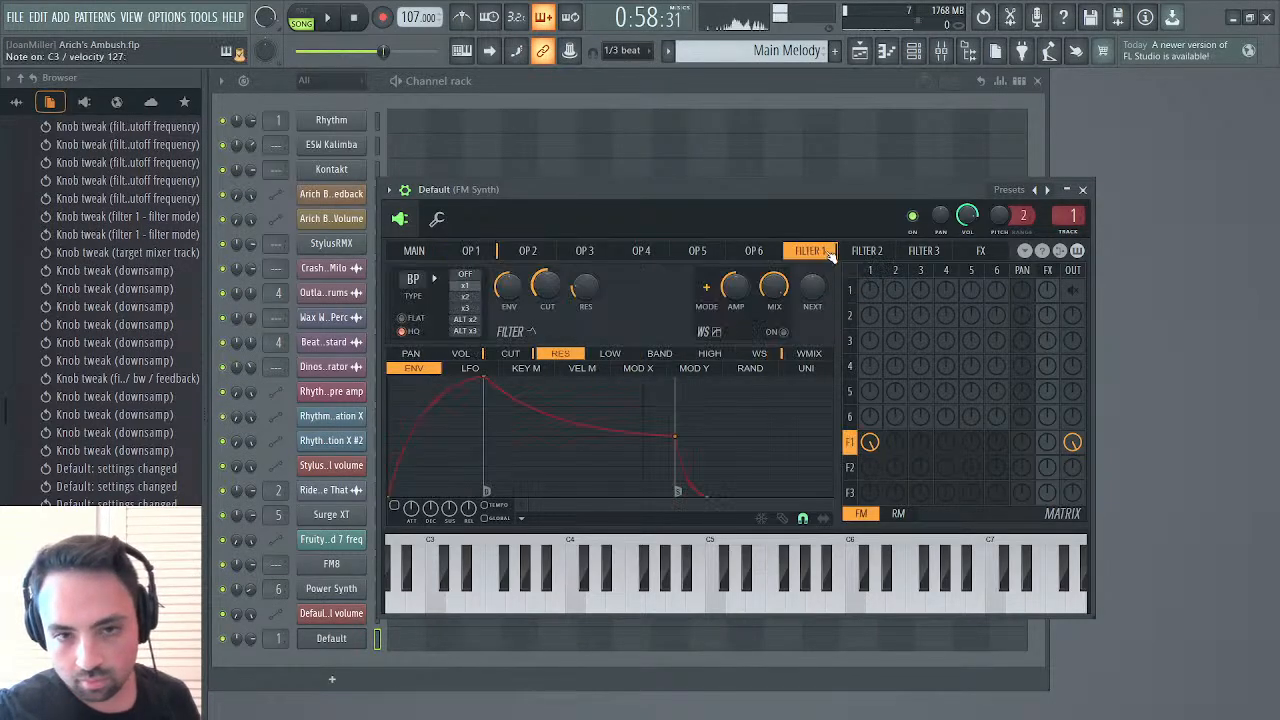
click(483, 310)
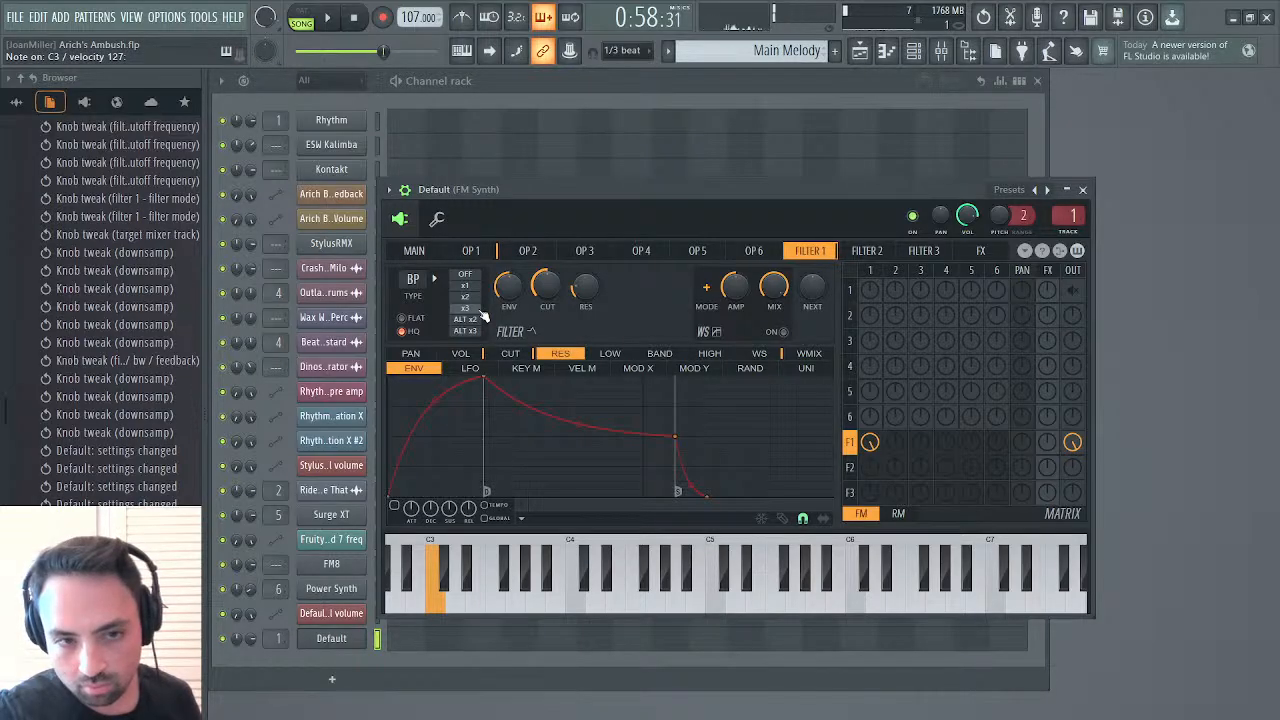
Turn off filter 1's cutoff LFO and lower the cutoff slightly
click(509, 356)
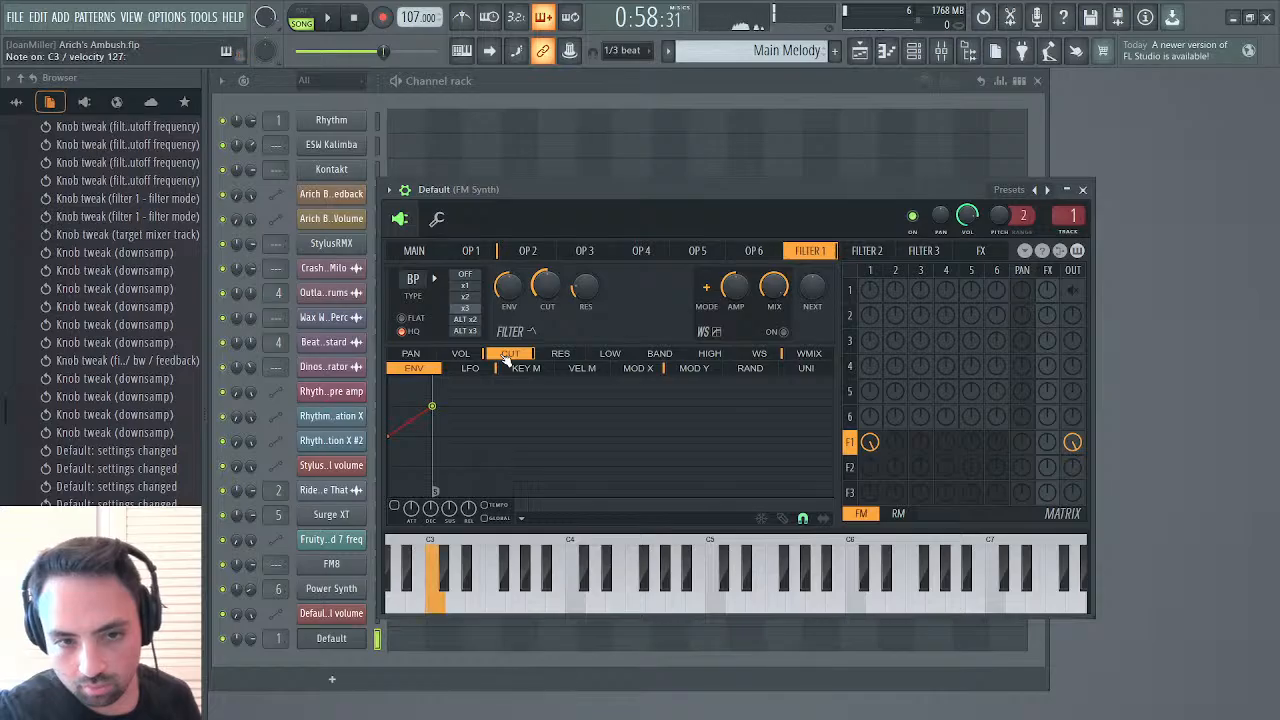
click(466, 370)
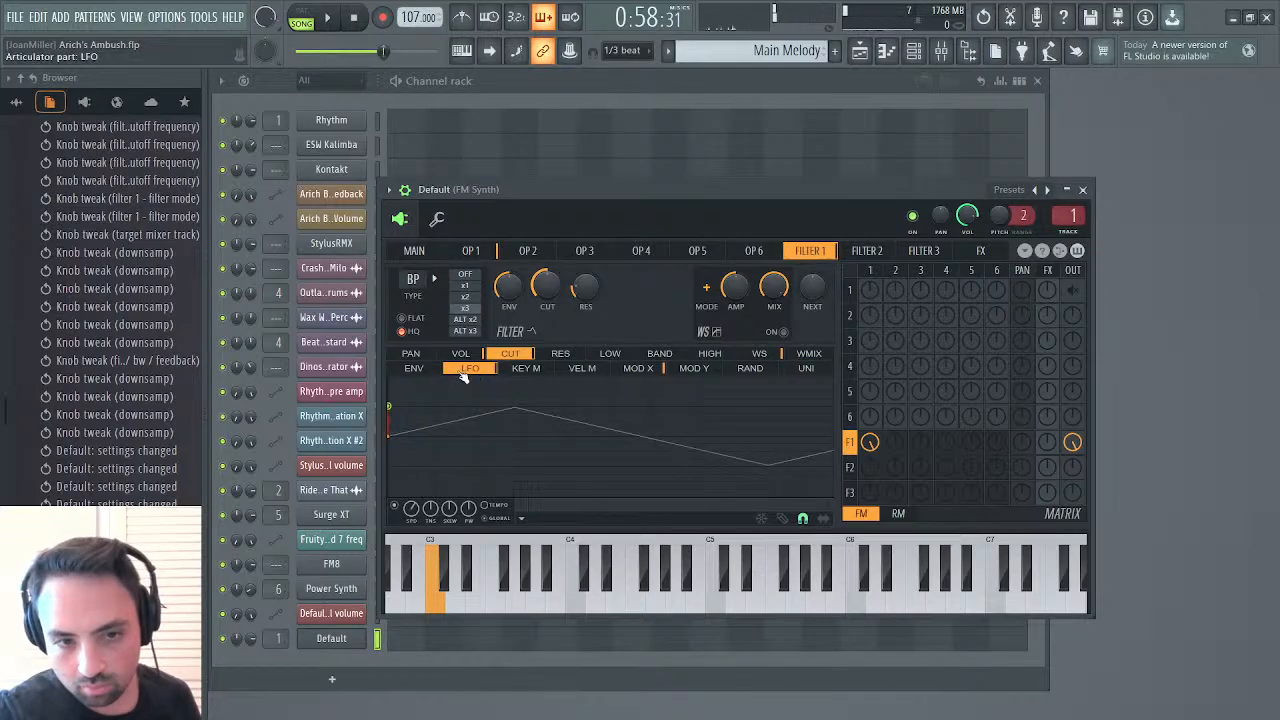
click(396, 509)
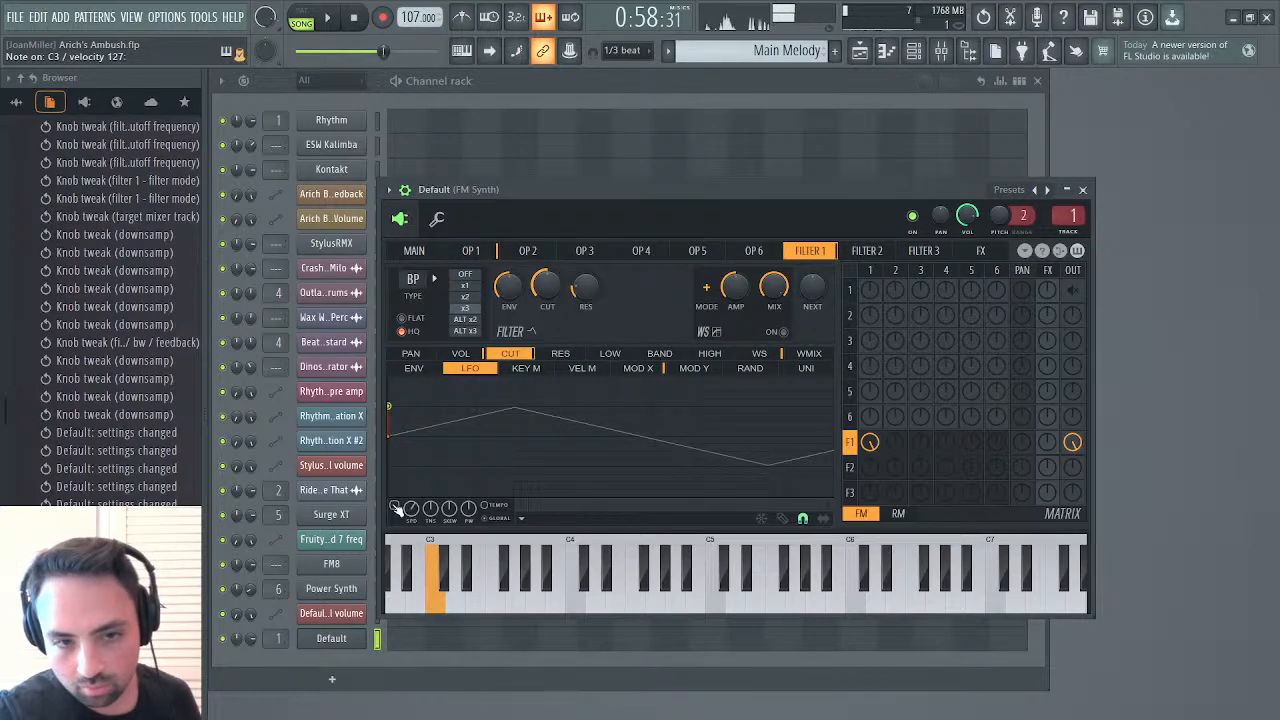
mouse_move(546, 287)
mouse_down()
mouse_move(546, 323)
mouse_move(546, 298)
mouse_up()
Straighten the curved rise of operator 1's pitch envelope into a linear ramp
click(470, 250)
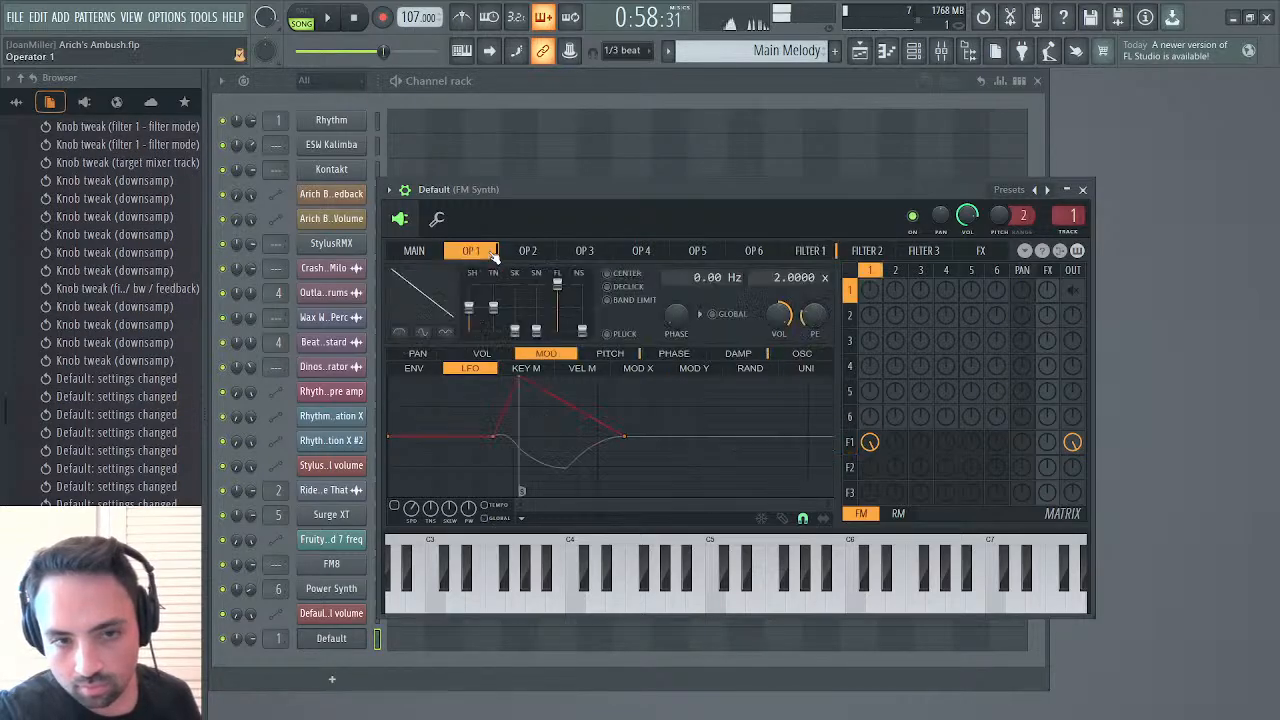
click(414, 369)
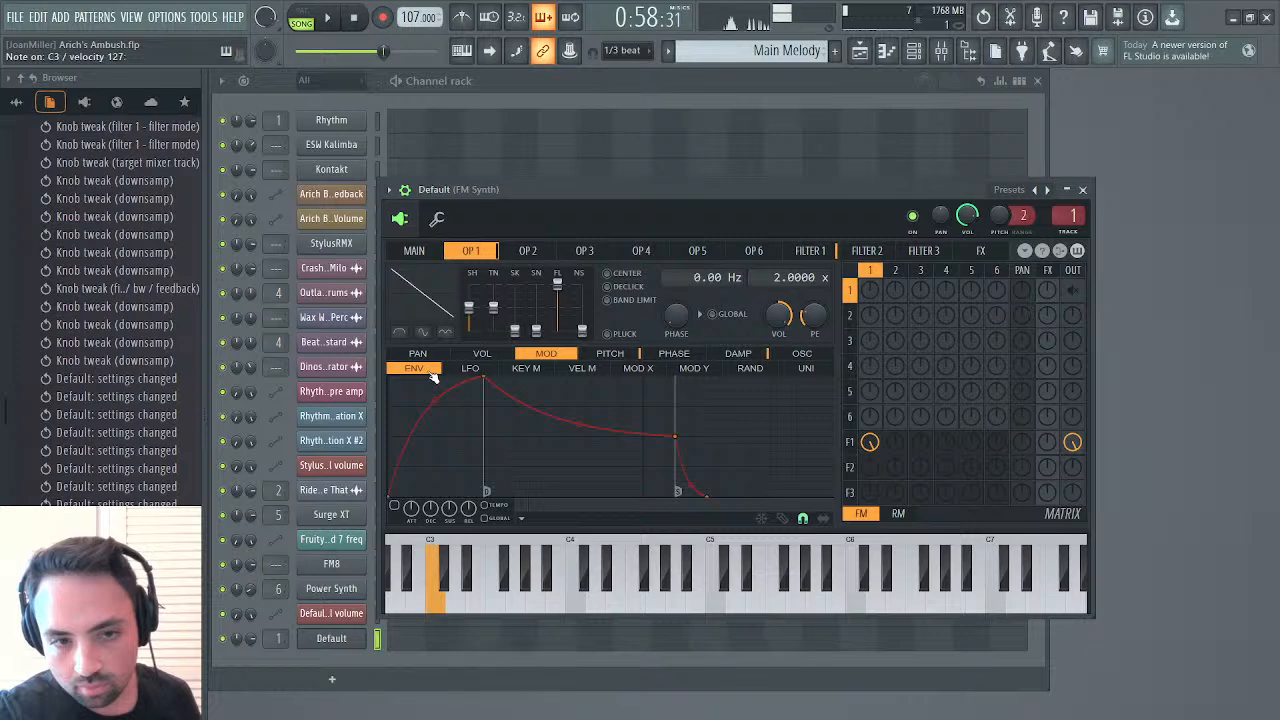
click(610, 355)
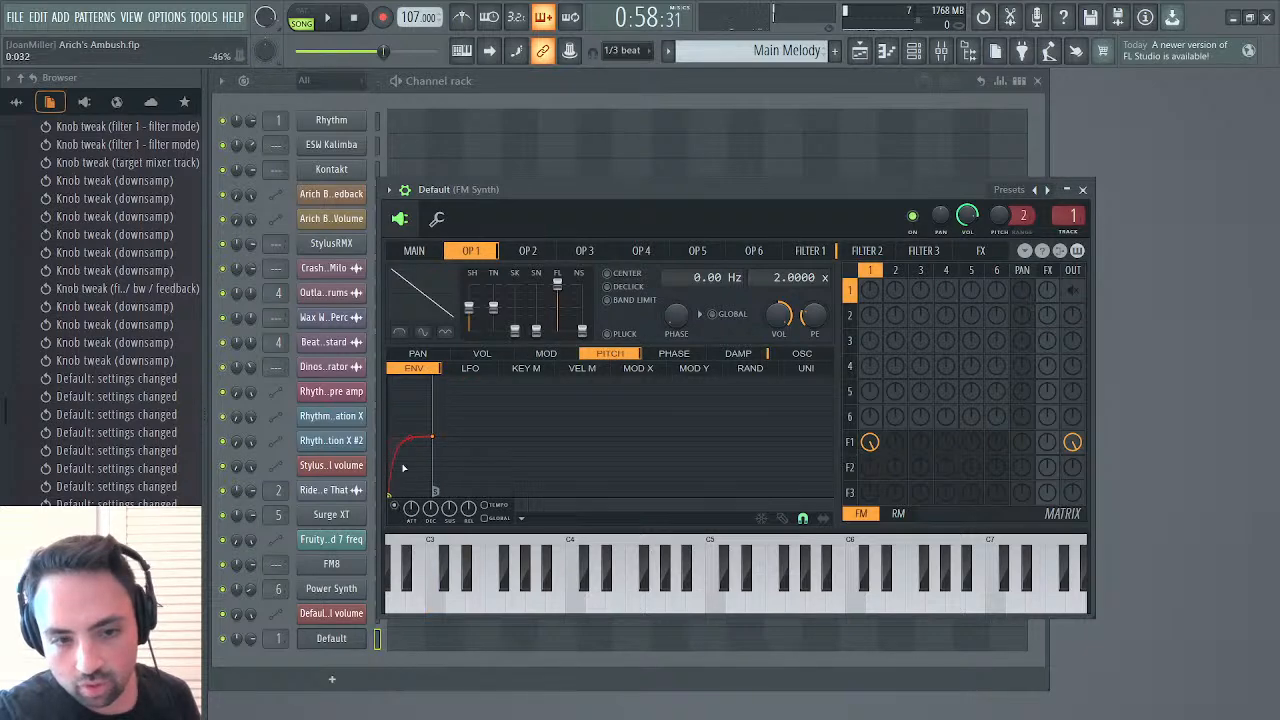
drag(408, 440, 410, 465)
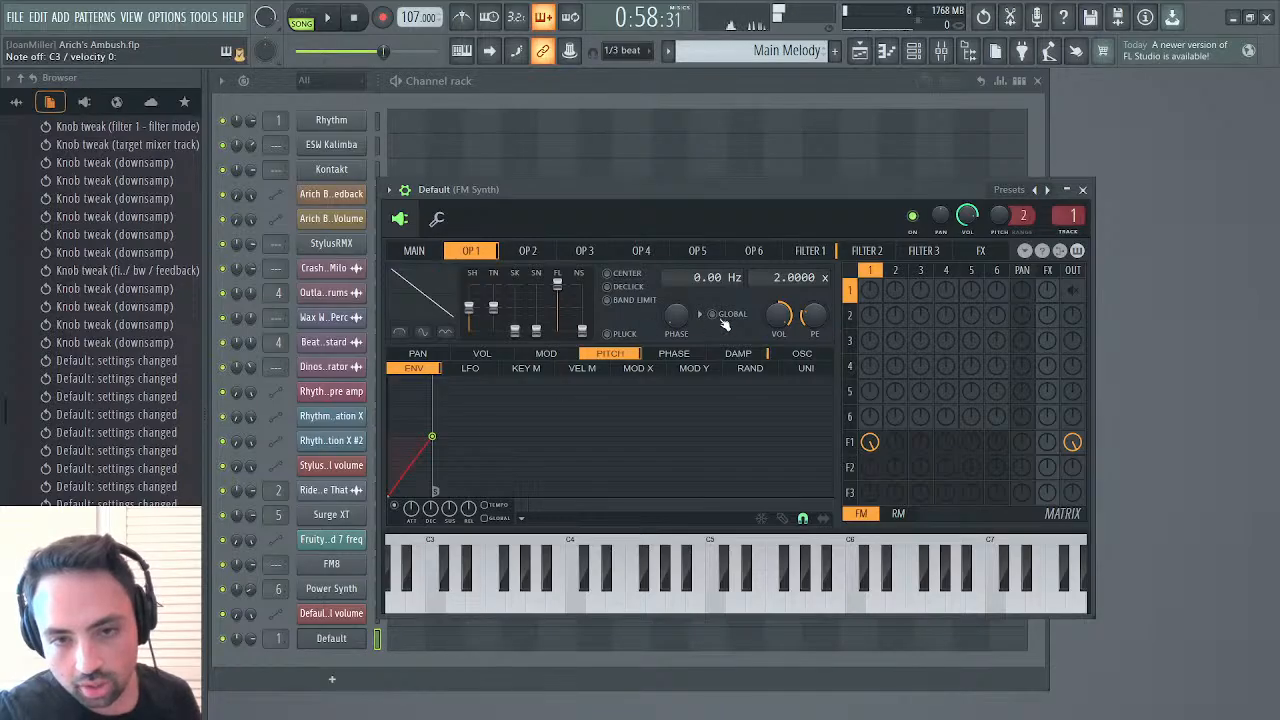
Reactivate filter 1's cutoff LFO and reduce its modulation depth to about half
click(824, 255)
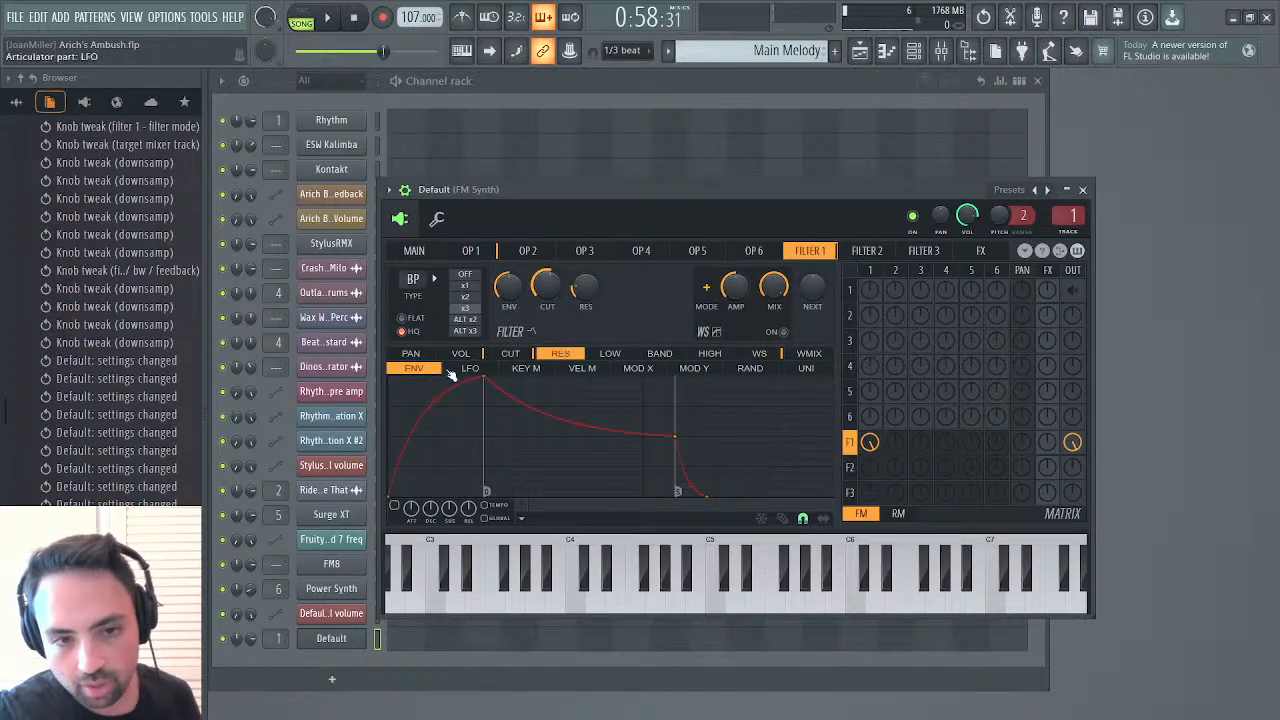
click(510, 355)
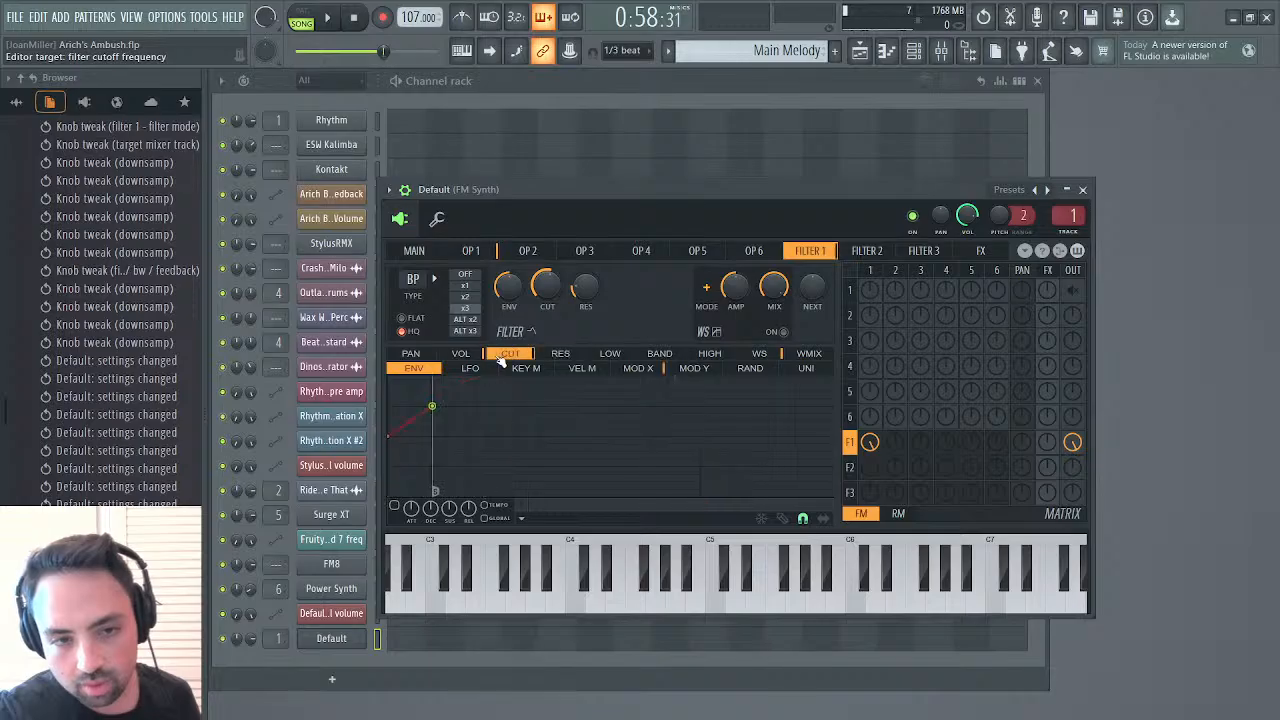
click(469, 368)
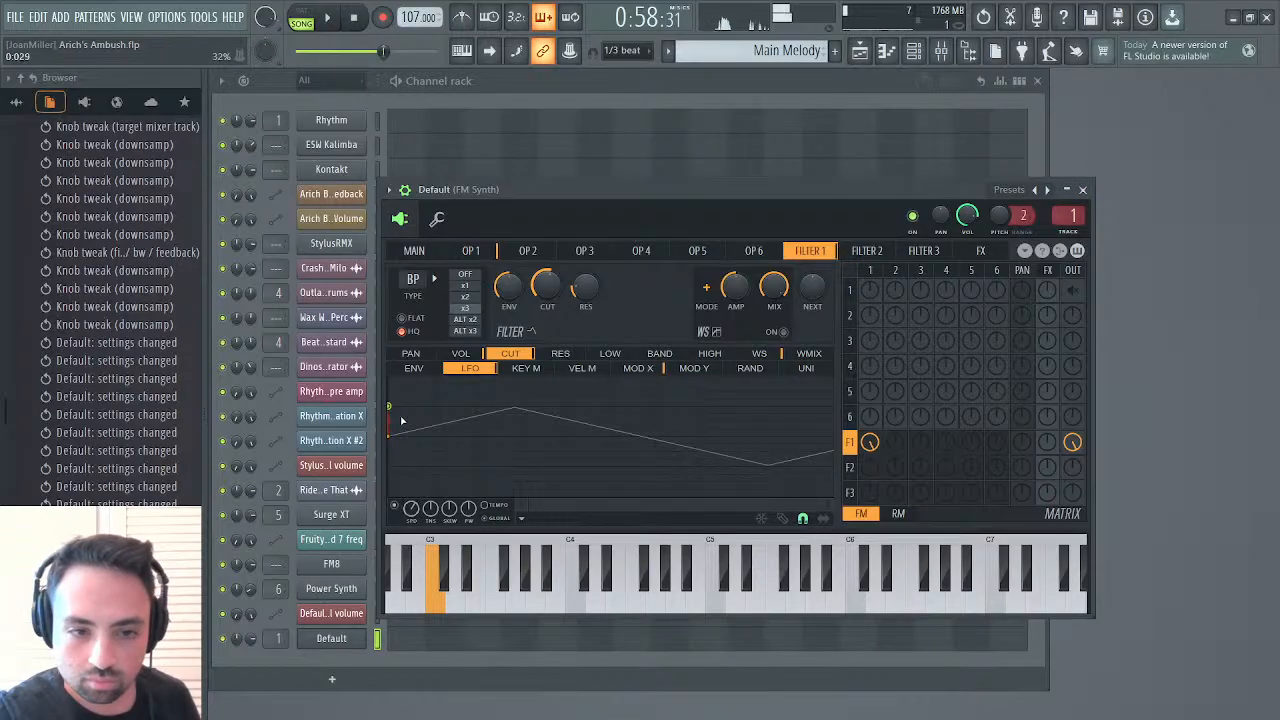
drag(390, 407, 391, 422)
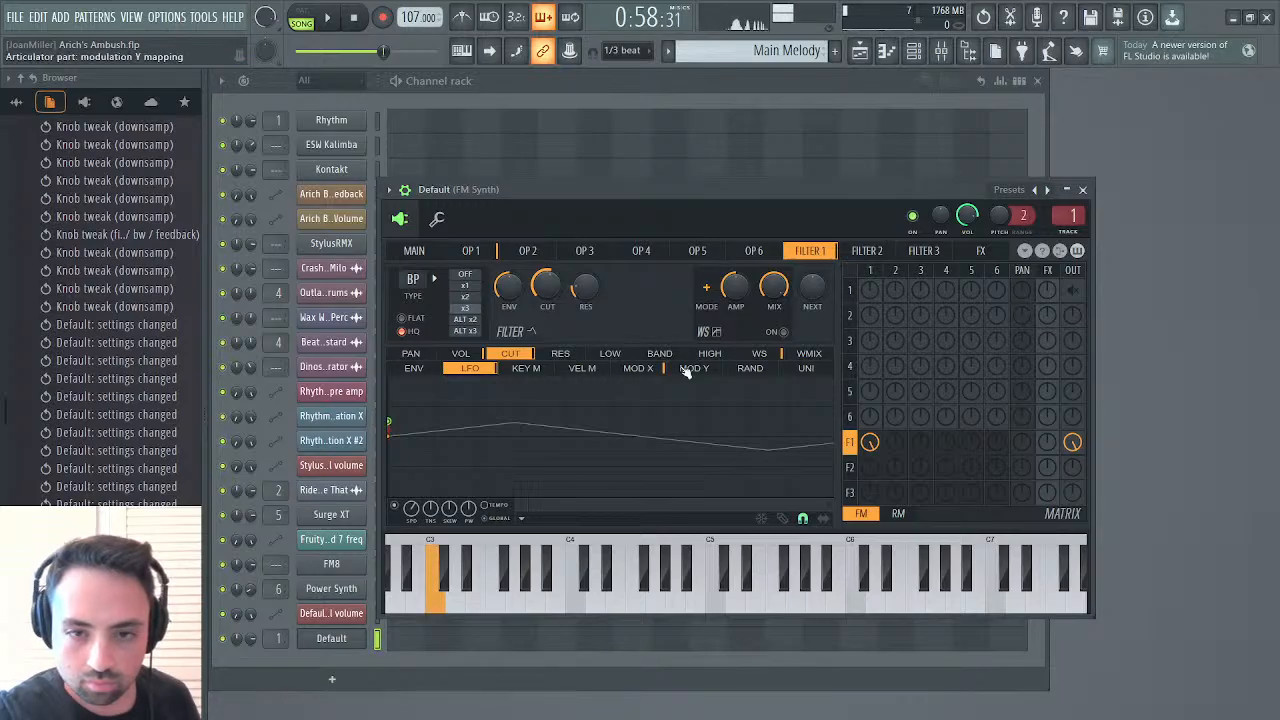
Enable filter 1's waveshaper, lower its amplification, and return to the cutoff LFO
click(785, 333)
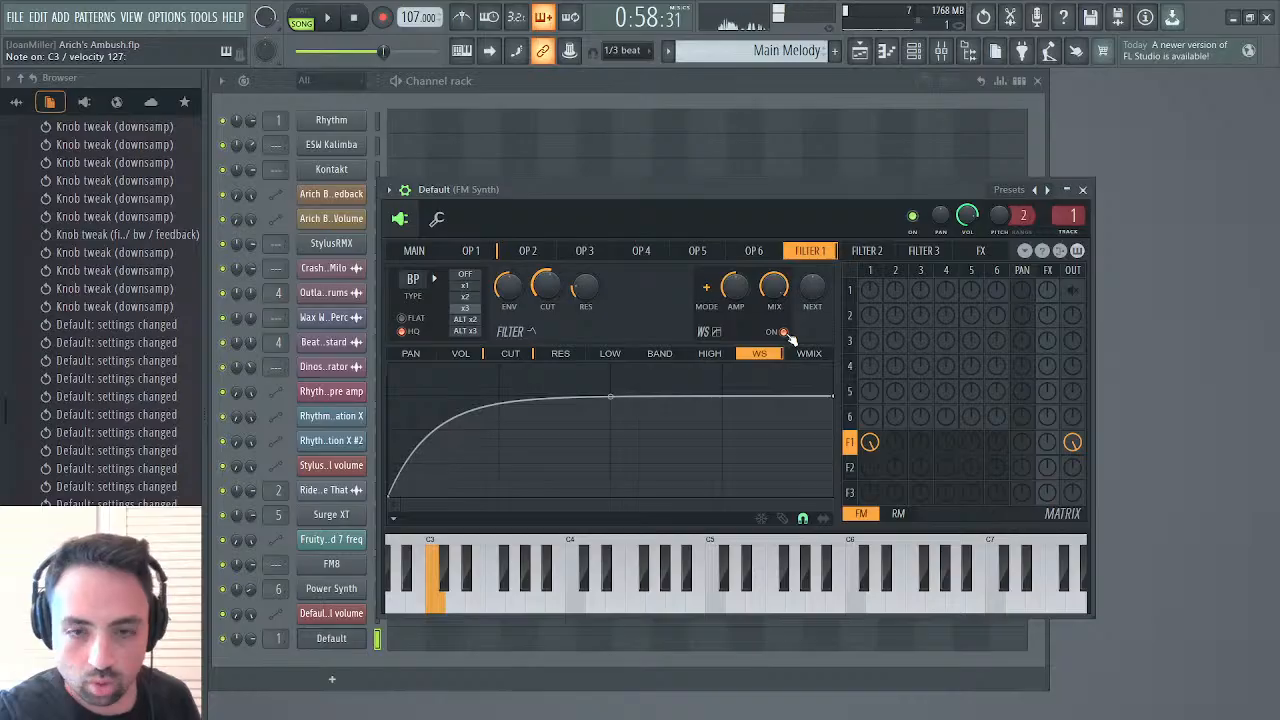
drag(740, 292, 740, 318)
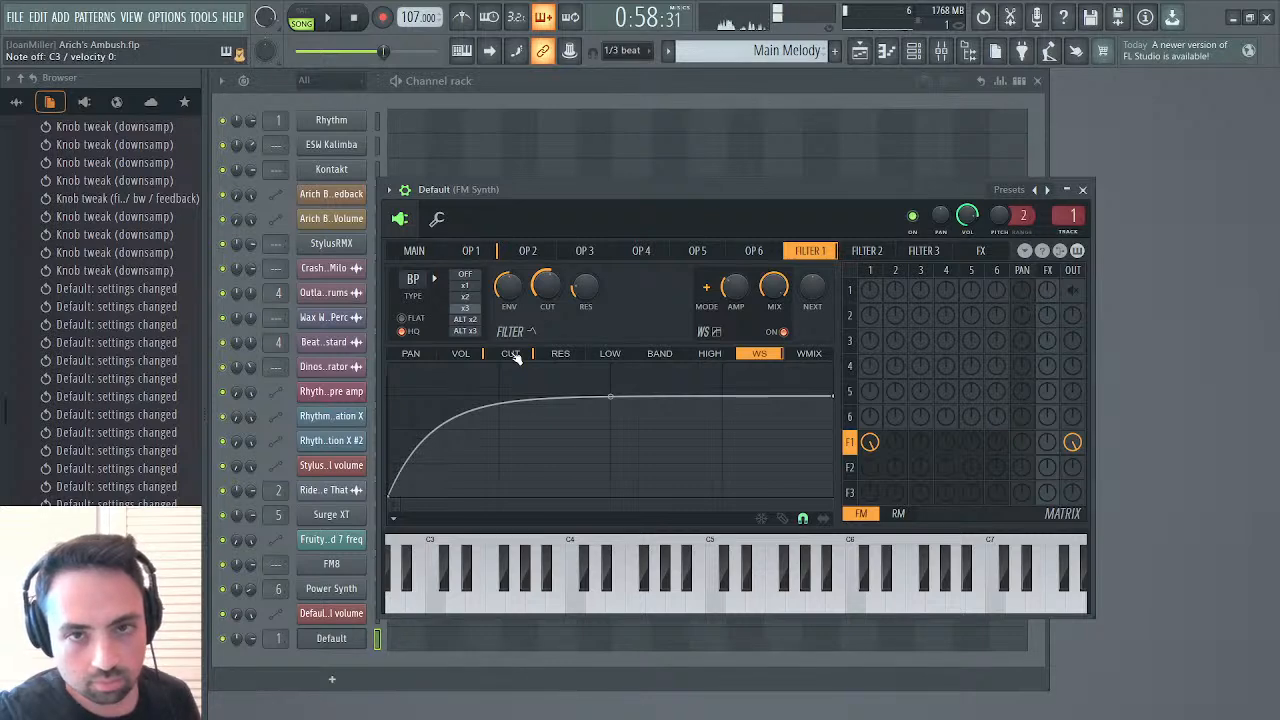
click(512, 357)
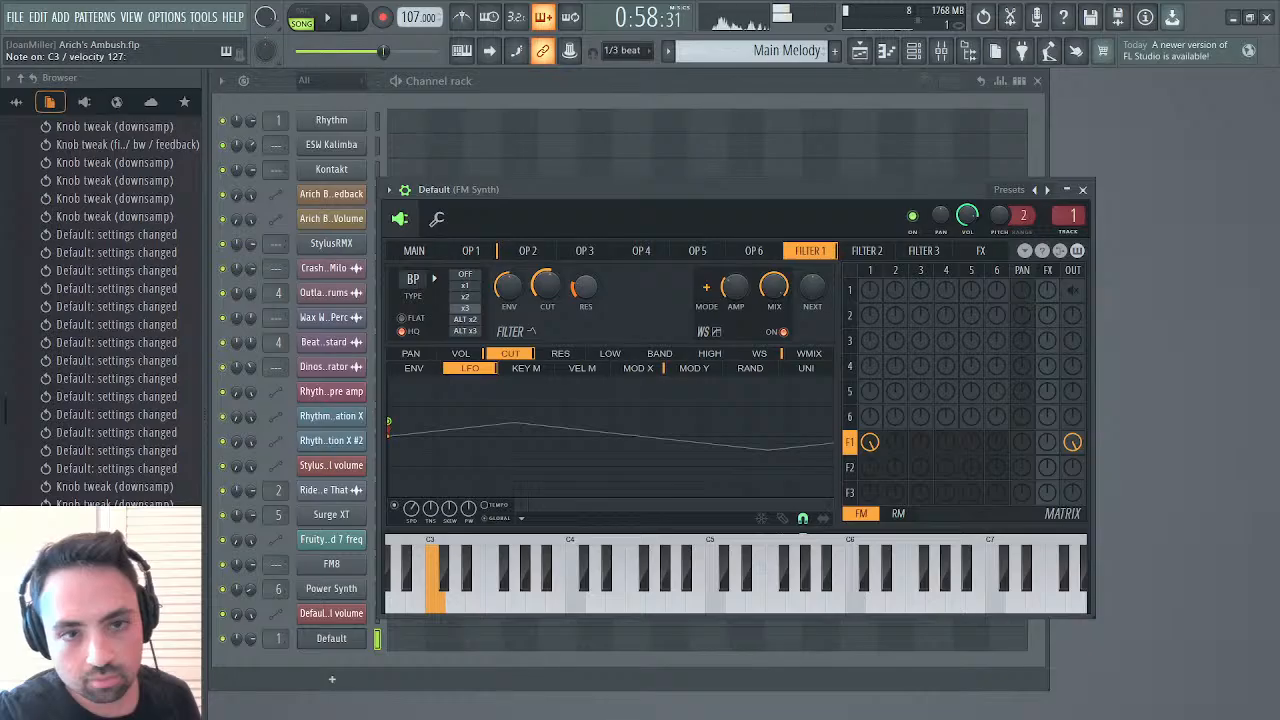
Close the synth, then play a short stretch of the song to compare the sound and stop playback
click(1082, 189)
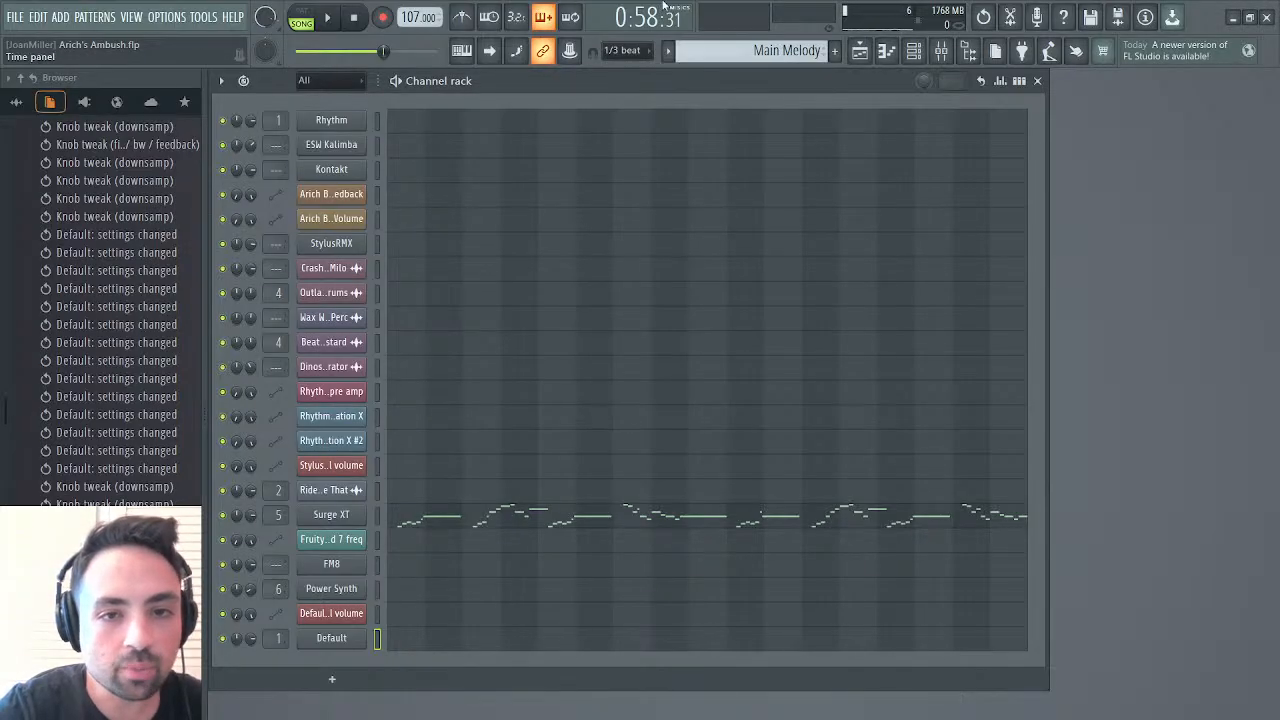
click(337, 20)
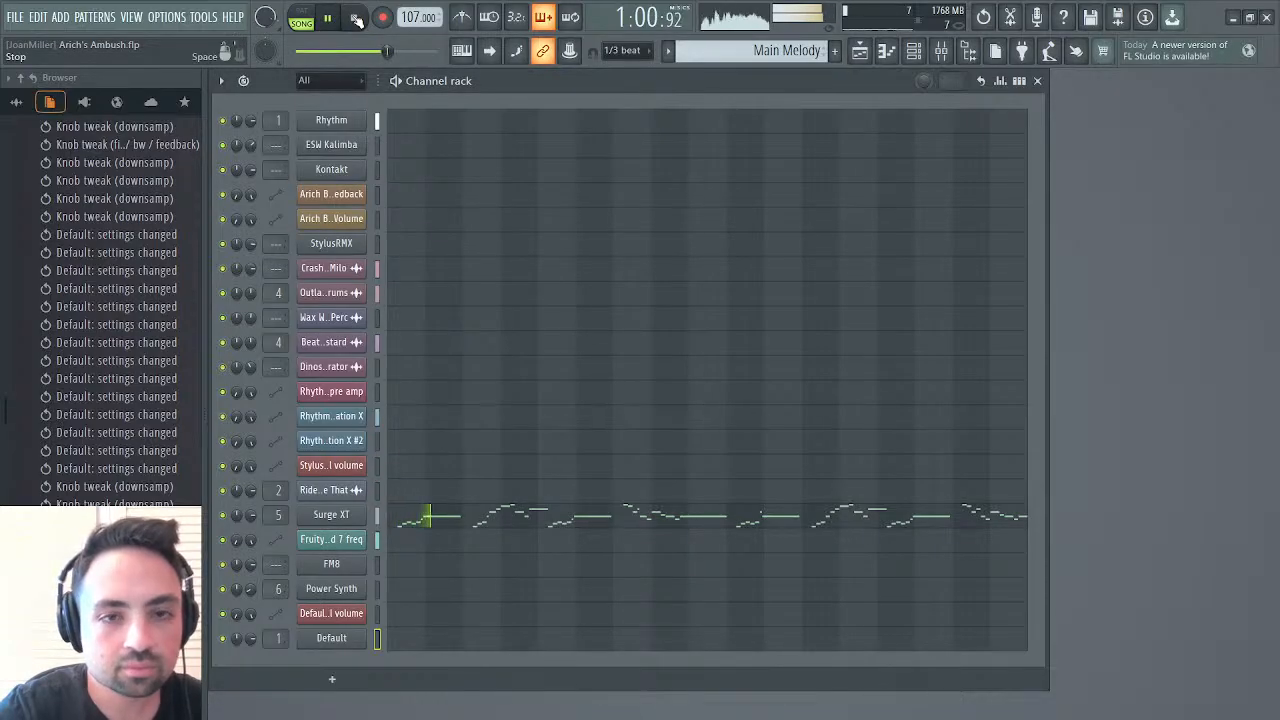
click(355, 19)
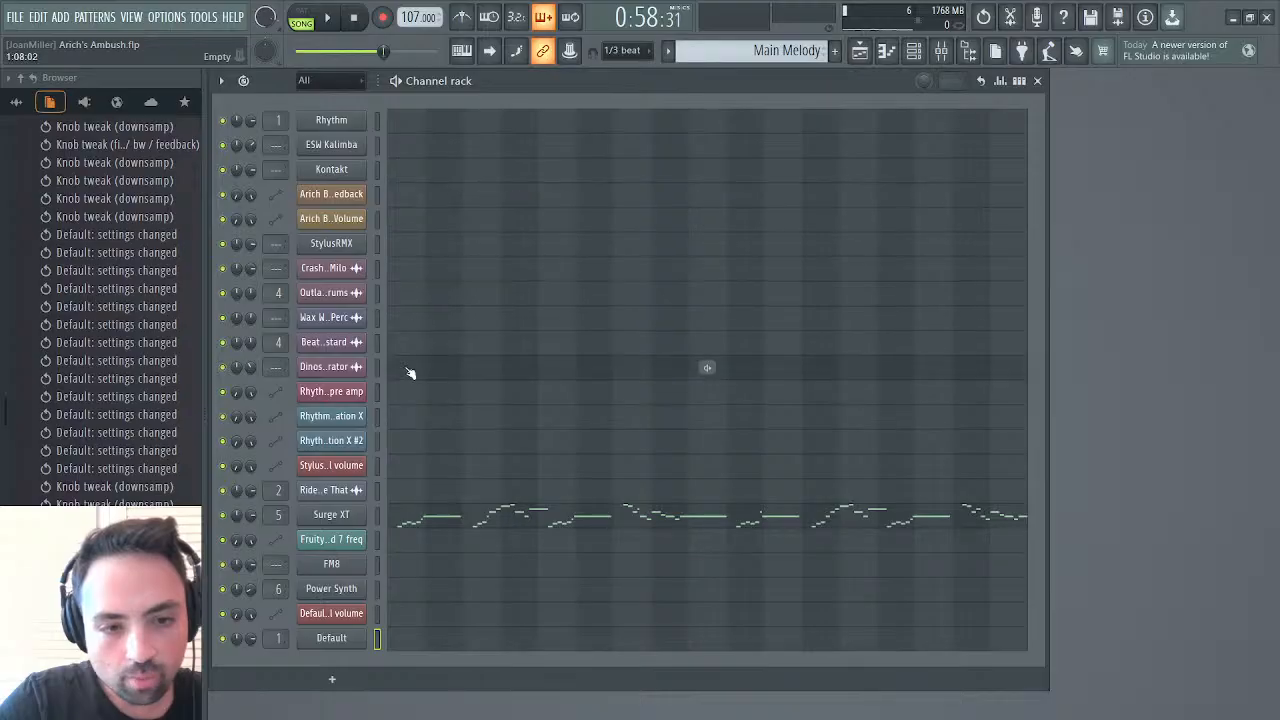
Reopen the Default synth and raise operator 1's shape slightly to put a step in the saw waveform
click(352, 641)
click(472, 252)
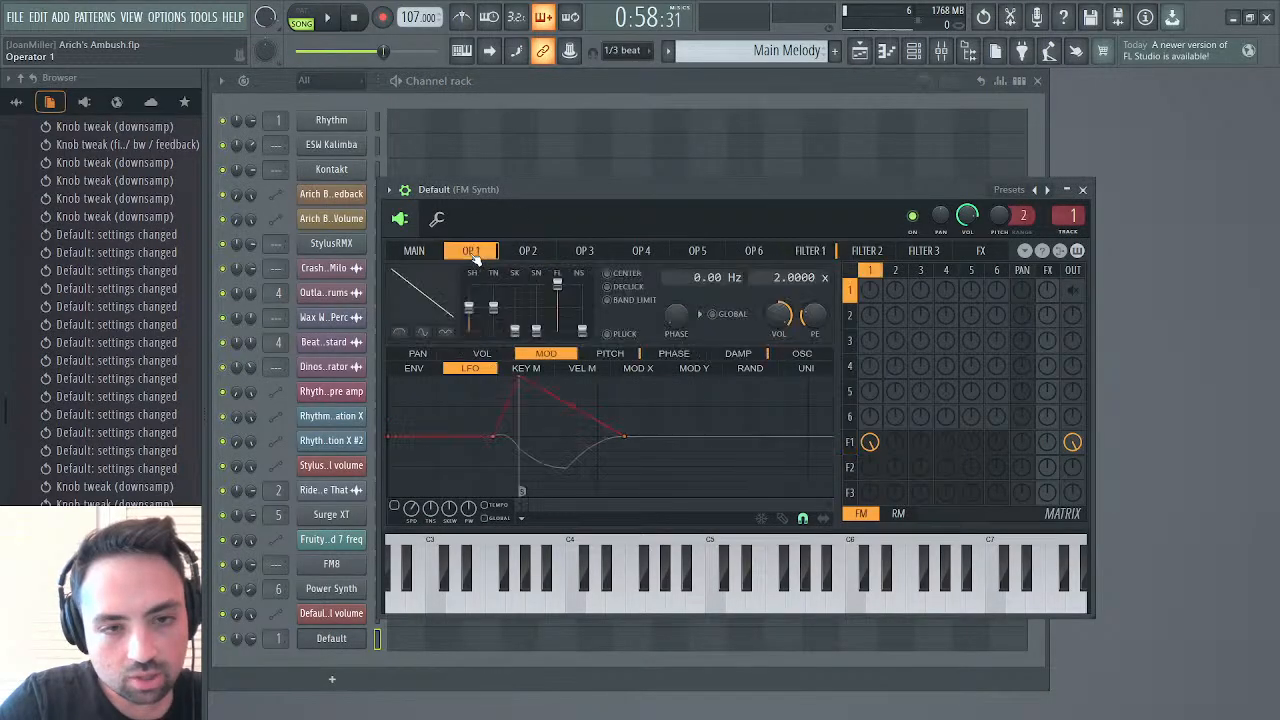
drag(468, 307, 468, 302)
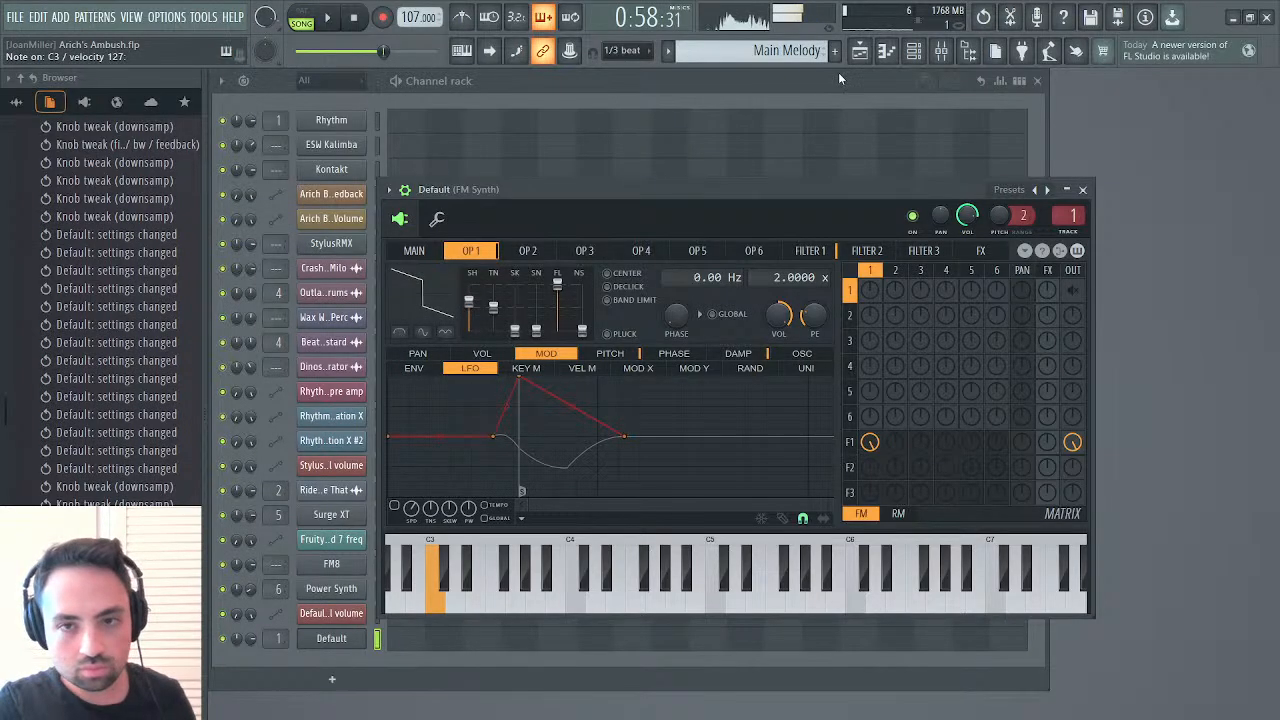
Set Krush's downsampling on the FM Synth mixer track to 20.8%
click(941, 50)
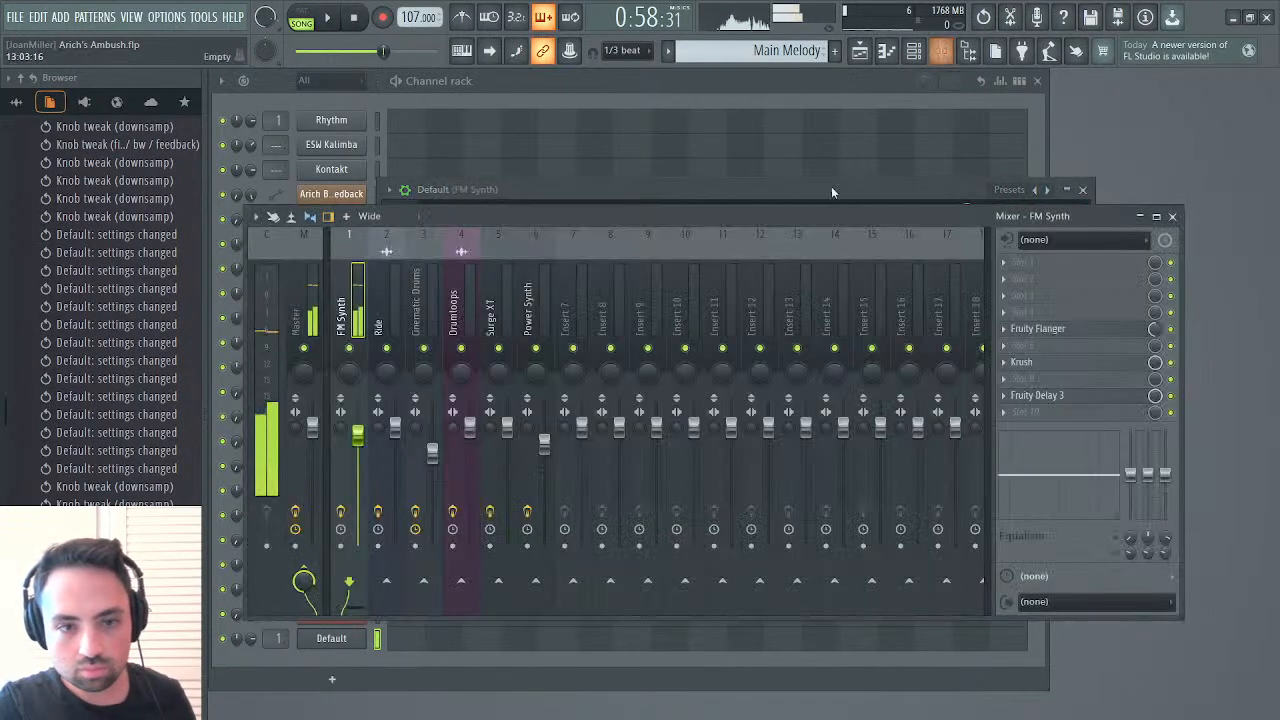
click(1040, 362)
drag(638, 356, 636, 367)
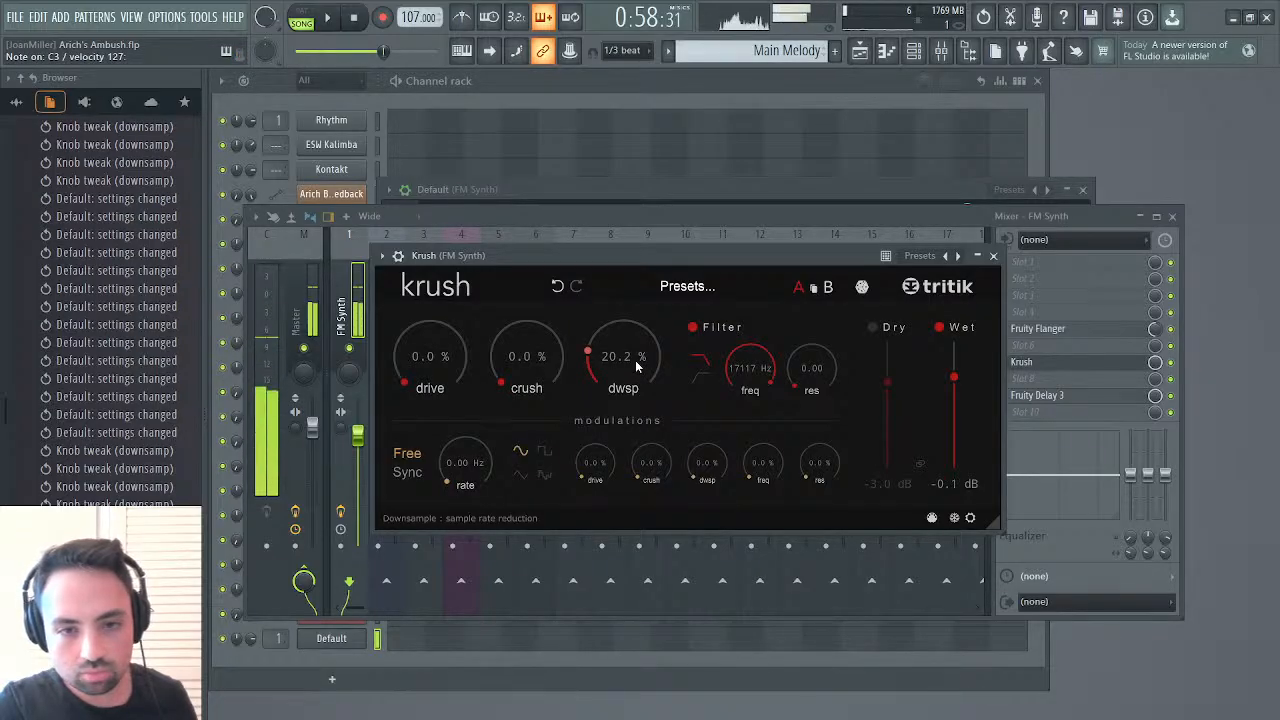
drag(636, 367, 632, 375)
drag(632, 378, 633, 362)
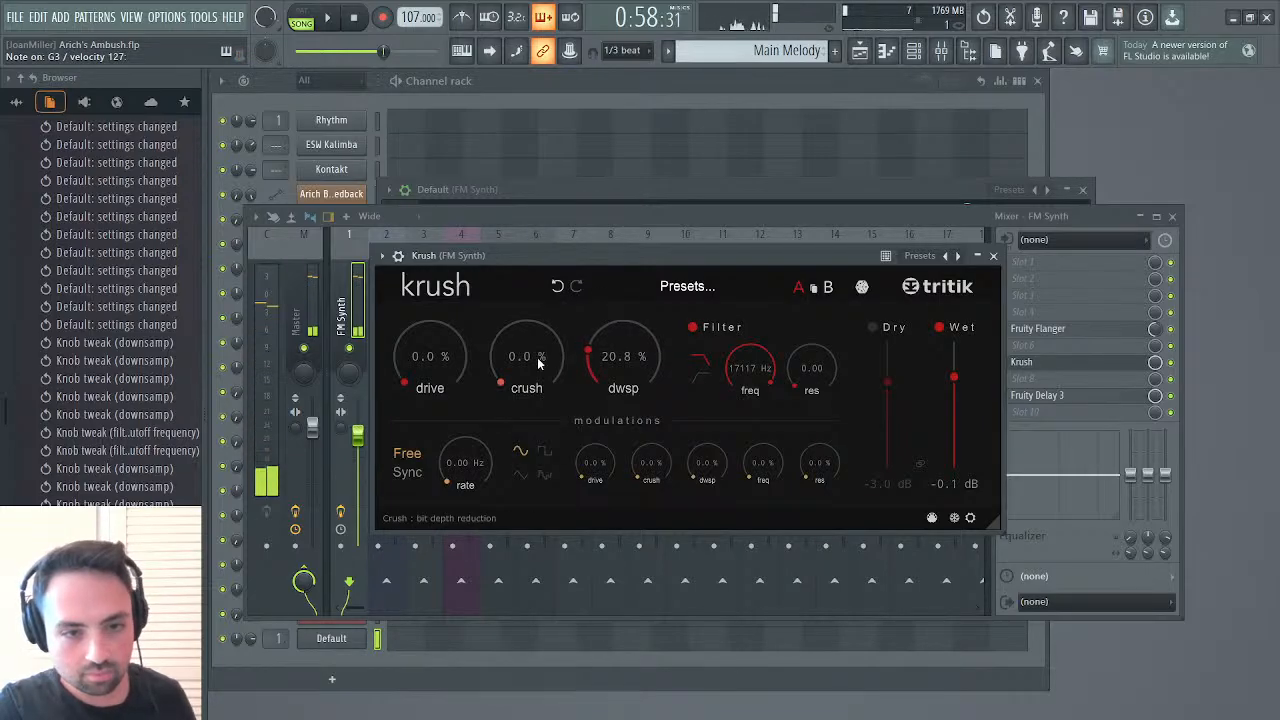
Set Krush's bit crush to 27.2%, and close the mixer and the effect
drag(537, 357, 556, 300)
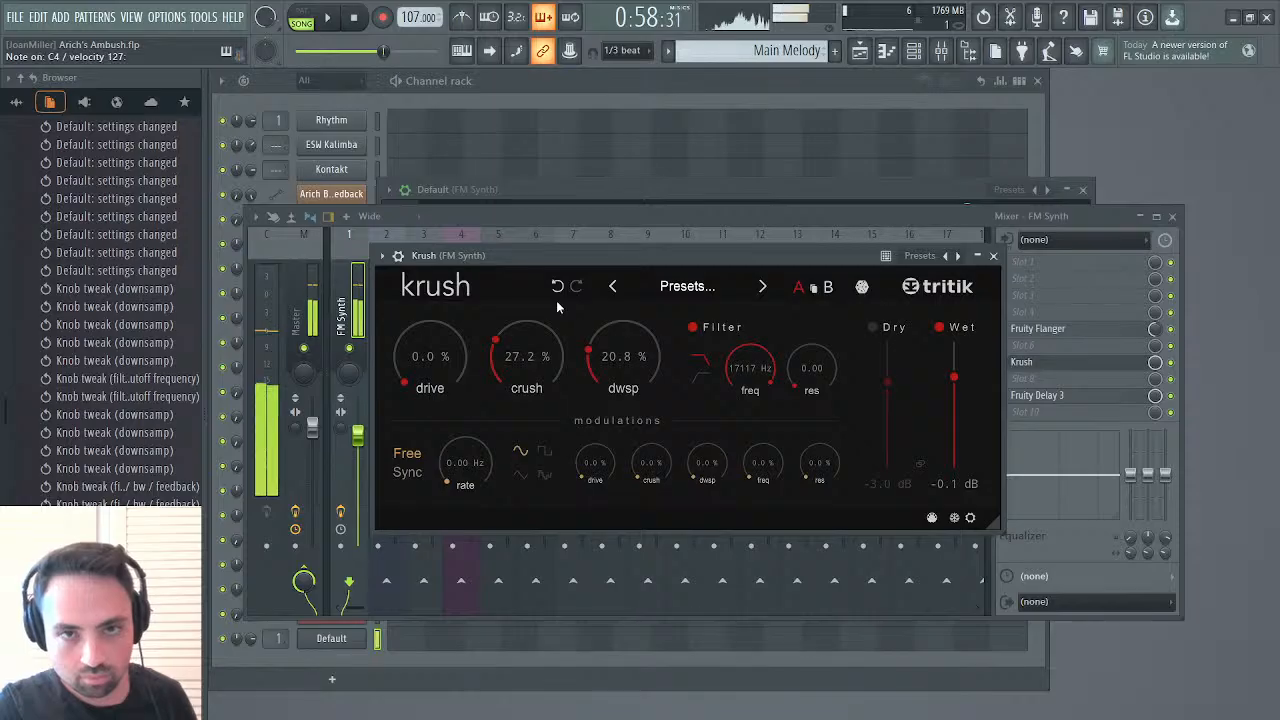
click(1174, 218)
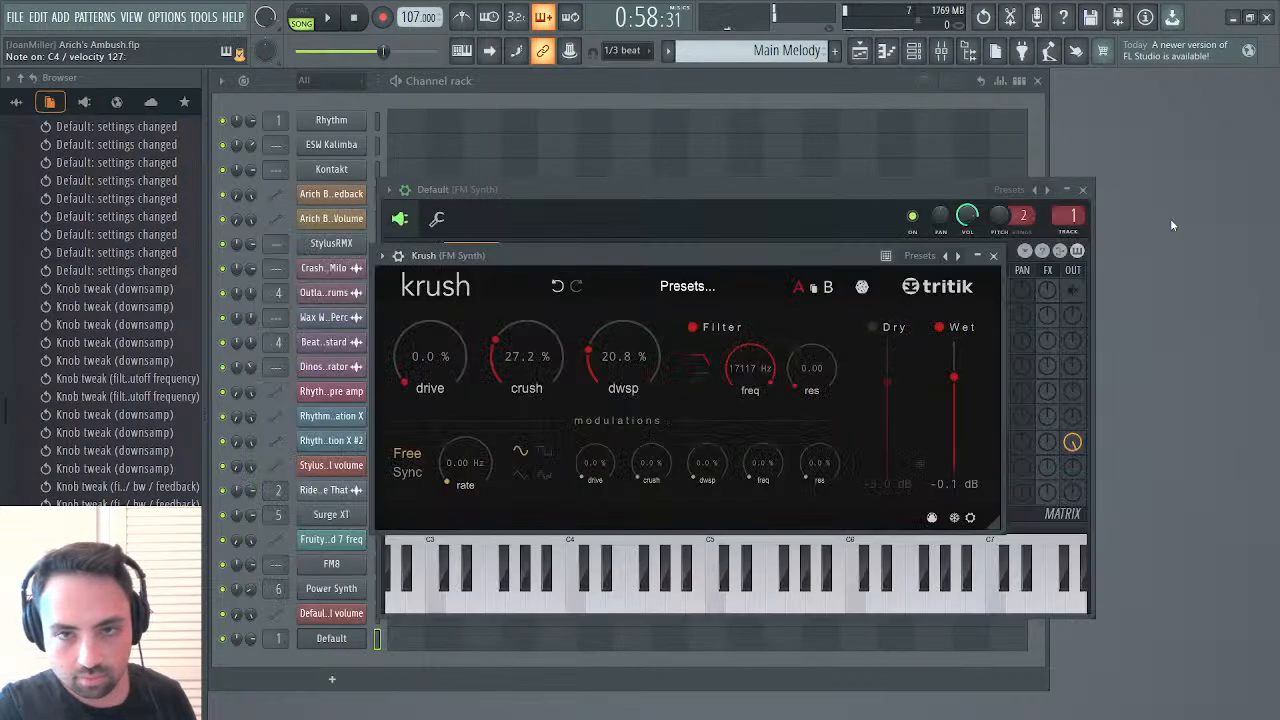
click(997, 264)
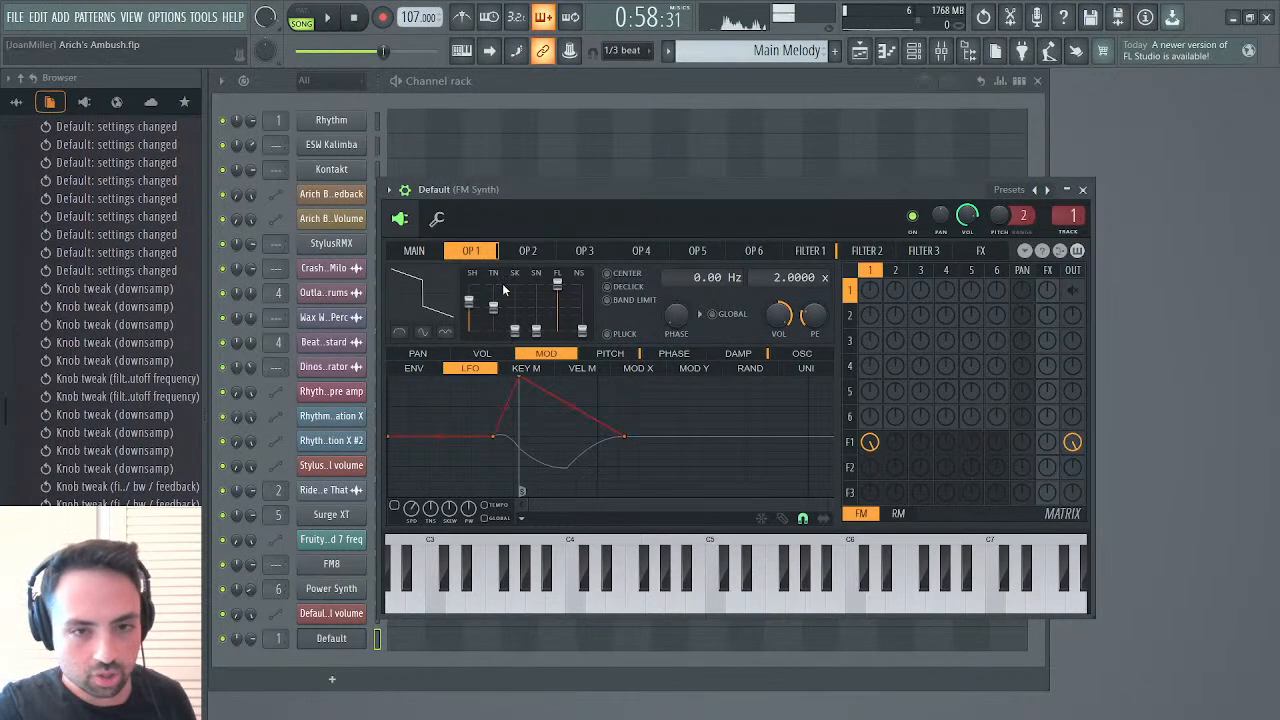
Compare operator 1's pitch envelope off and on, bend its attack into a fast-rising curve, and close the synth
click(428, 370)
click(598, 354)
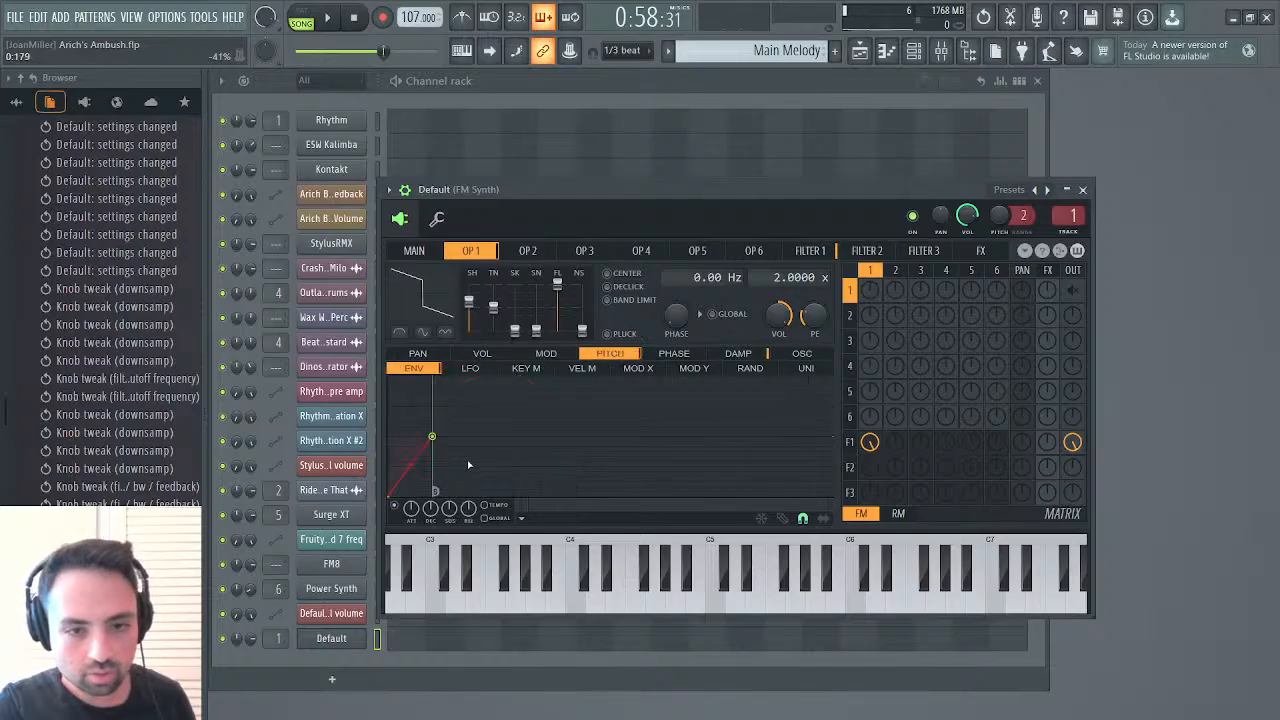
click(397, 506)
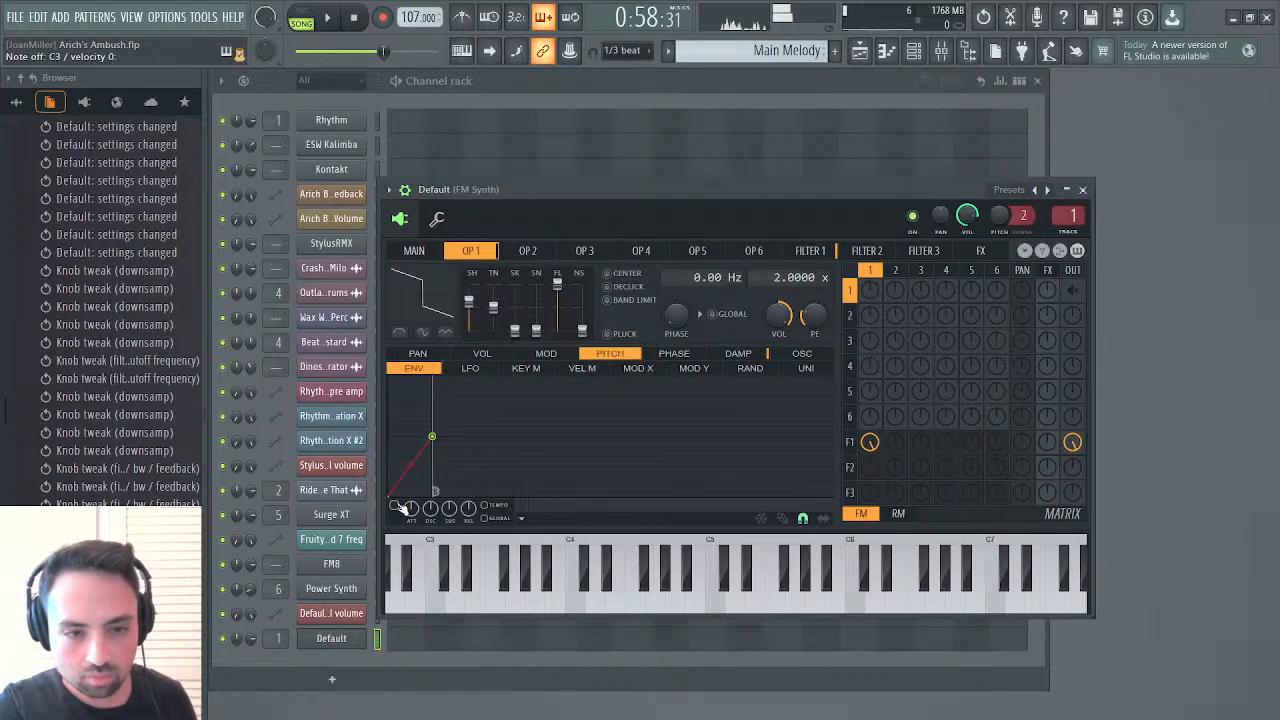
click(398, 506)
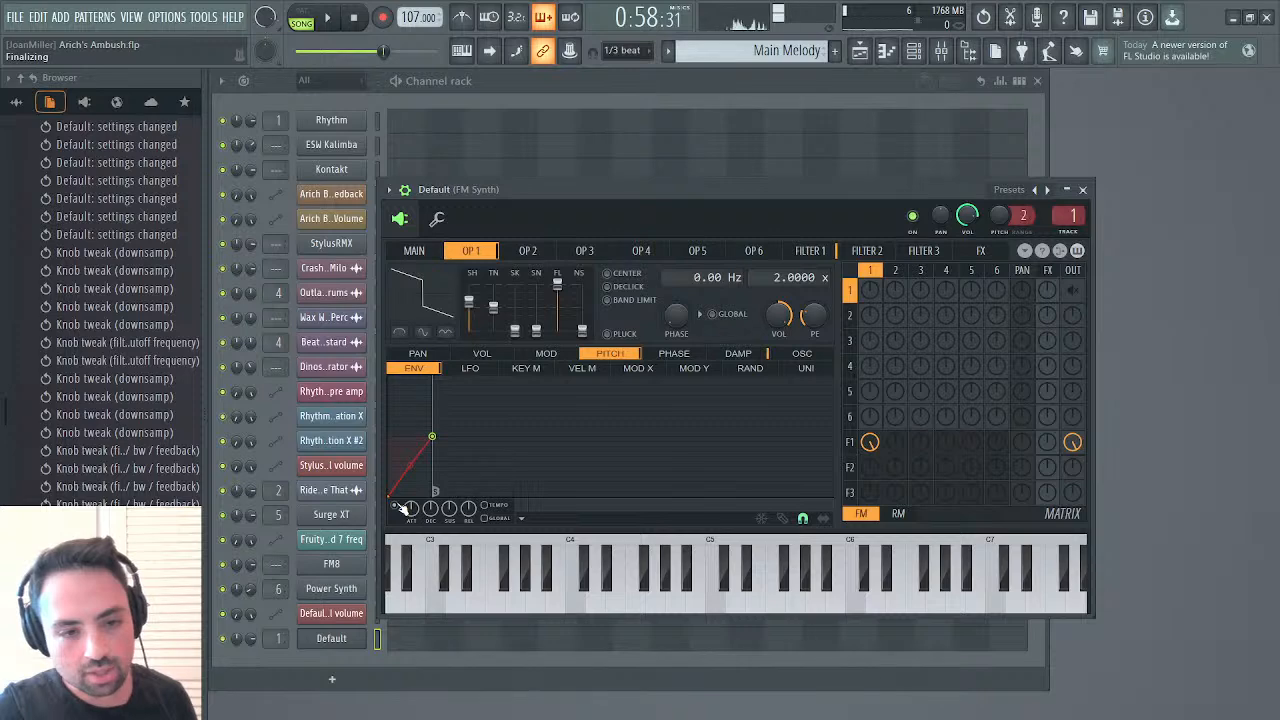
drag(410, 466, 410, 441)
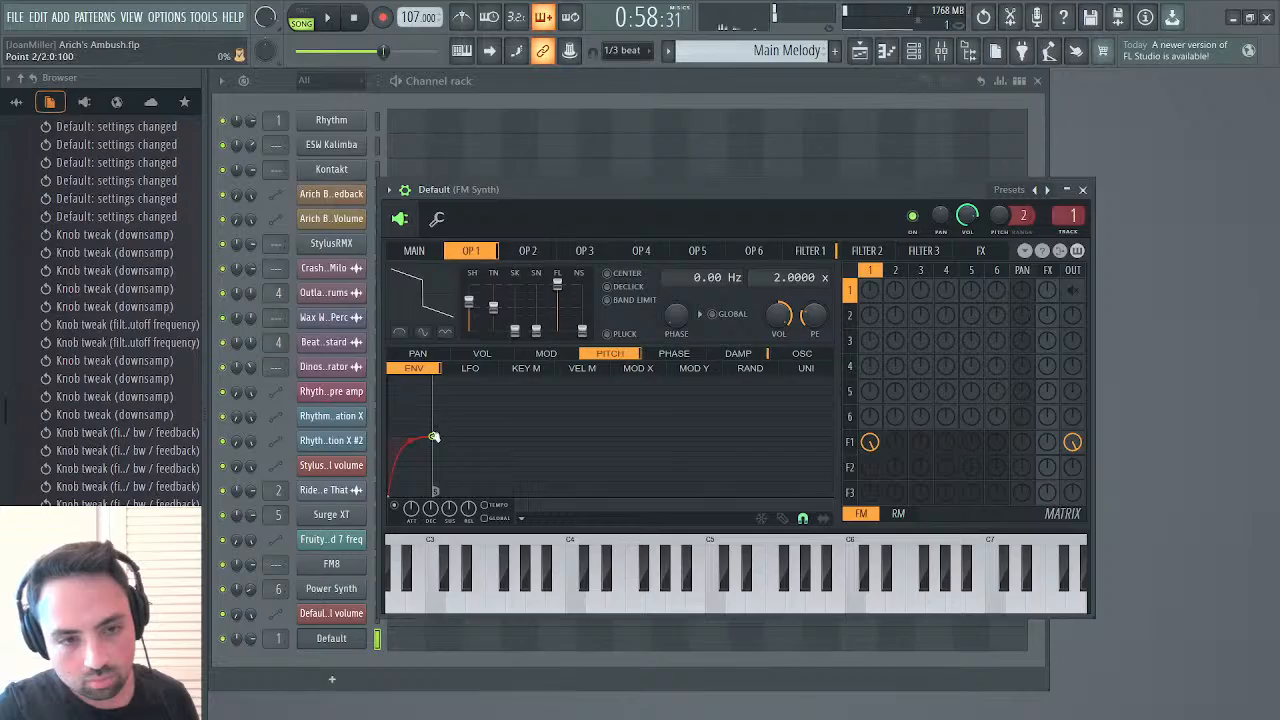
click(1083, 190)
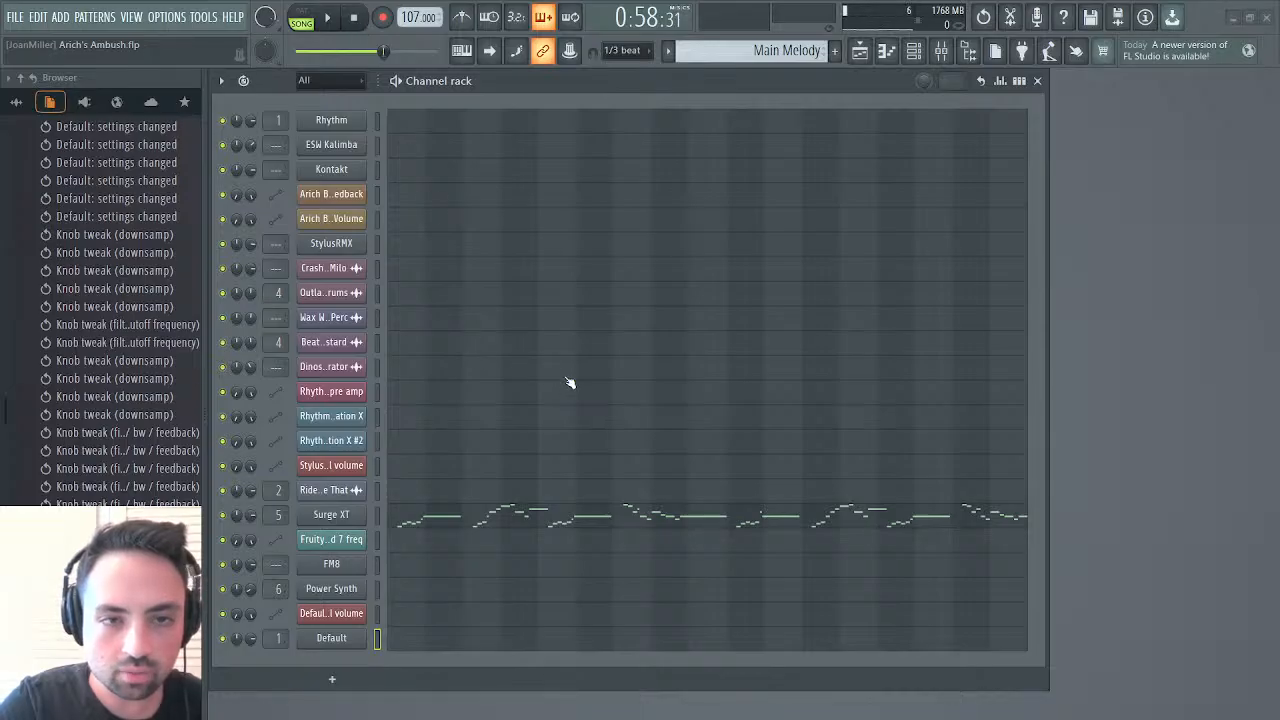
Add a Zebralette channel and switch it to the HS Zlette Cymbals preset
click(492, 703)
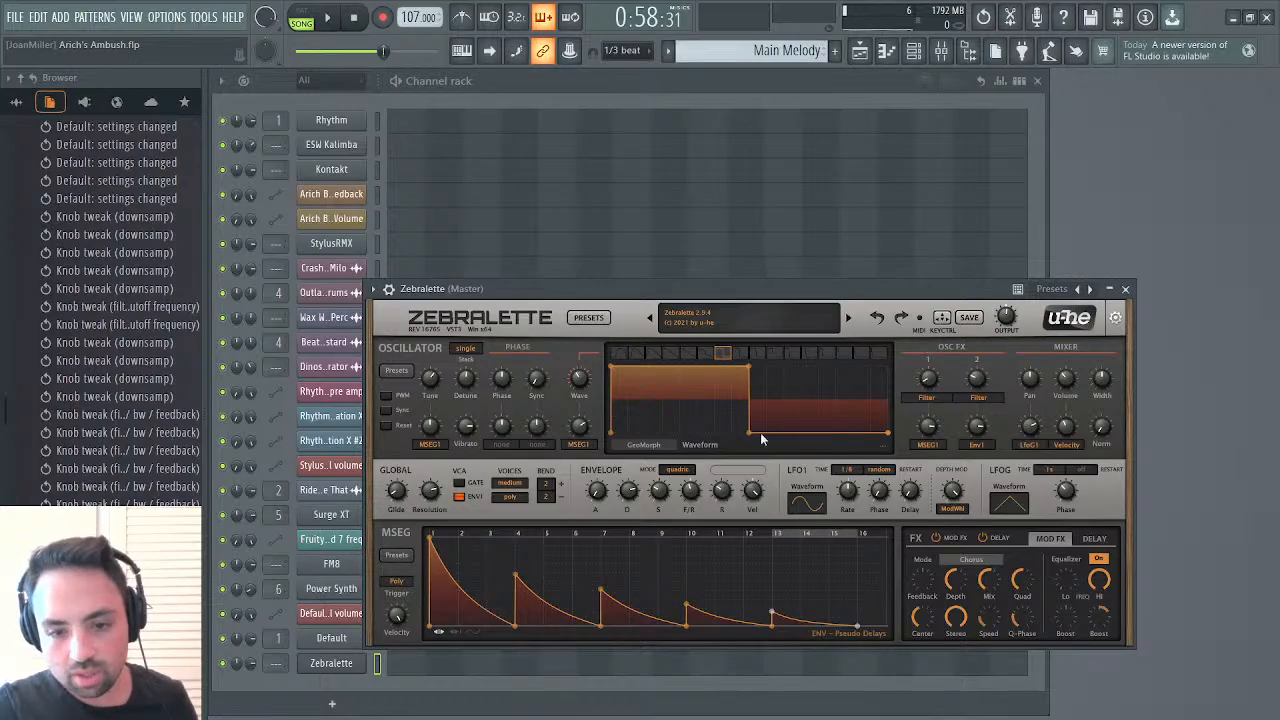
click(647, 318)
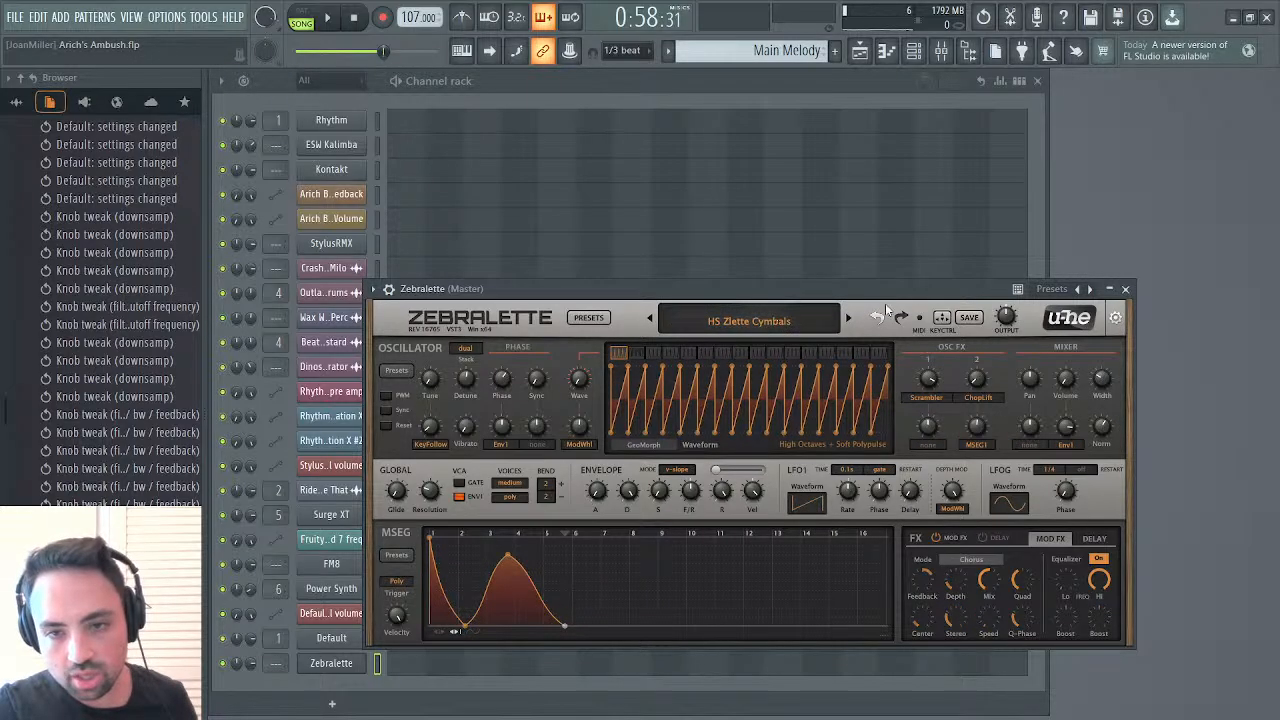
click(1115, 318)
click(1117, 318)
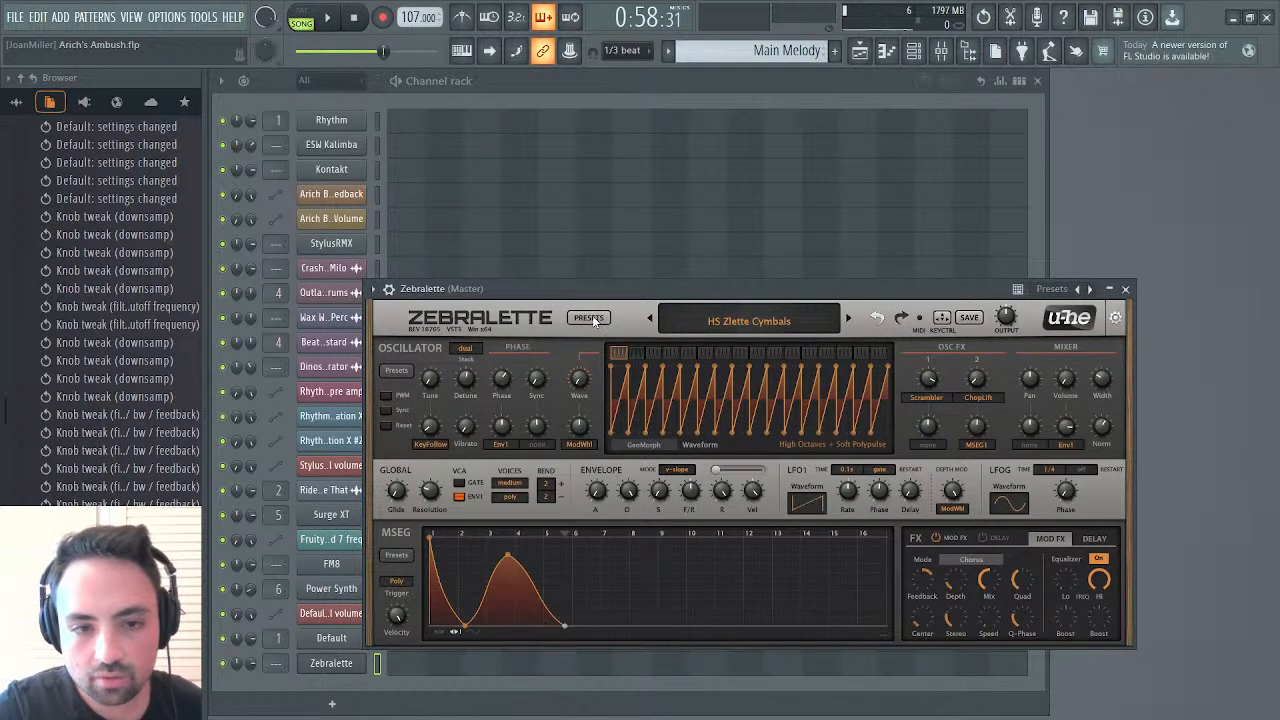
Browse Zebralette's preset directory and list the presets in the 03 Leads folder
click(592, 317)
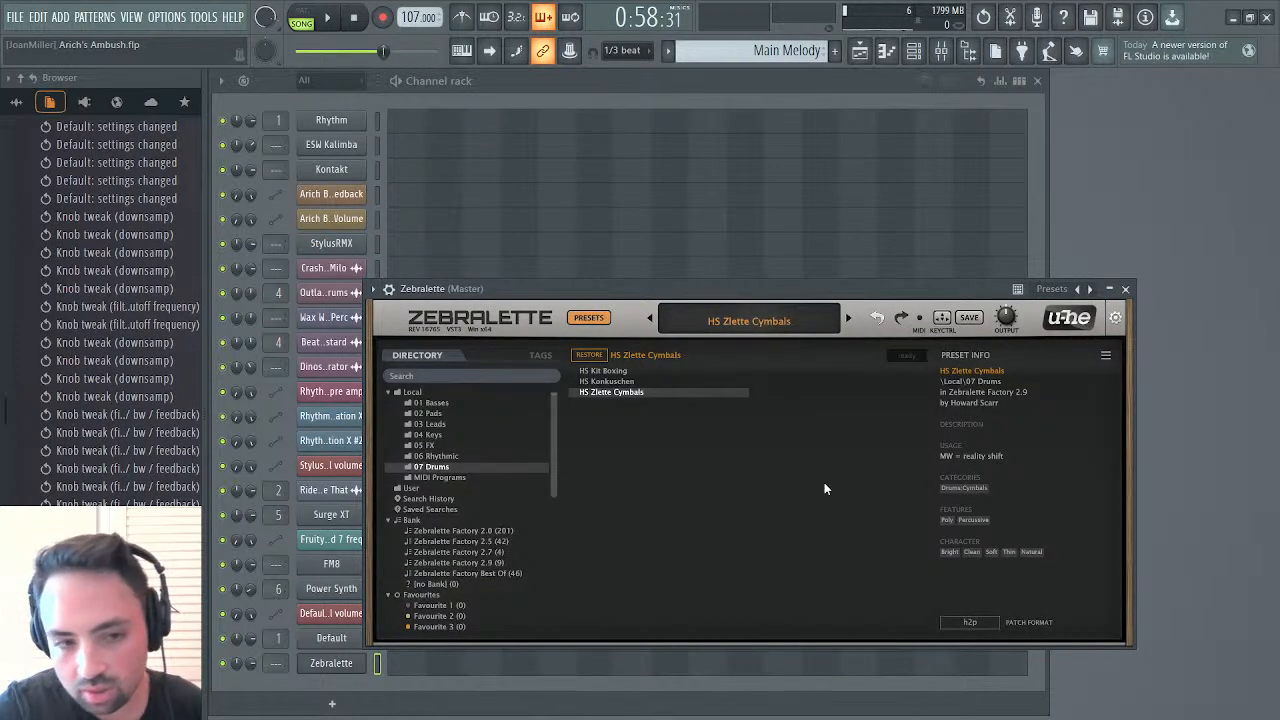
scroll(438, 481, down, 6)
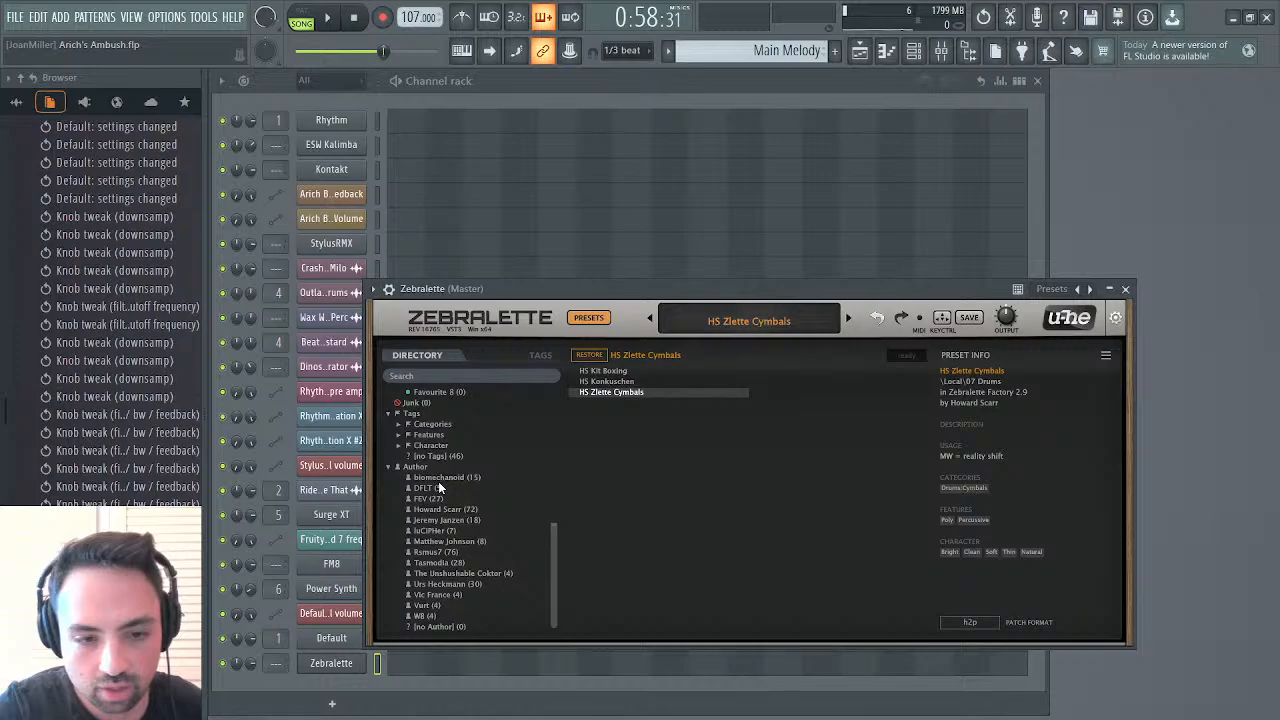
scroll(438, 481, up, 6)
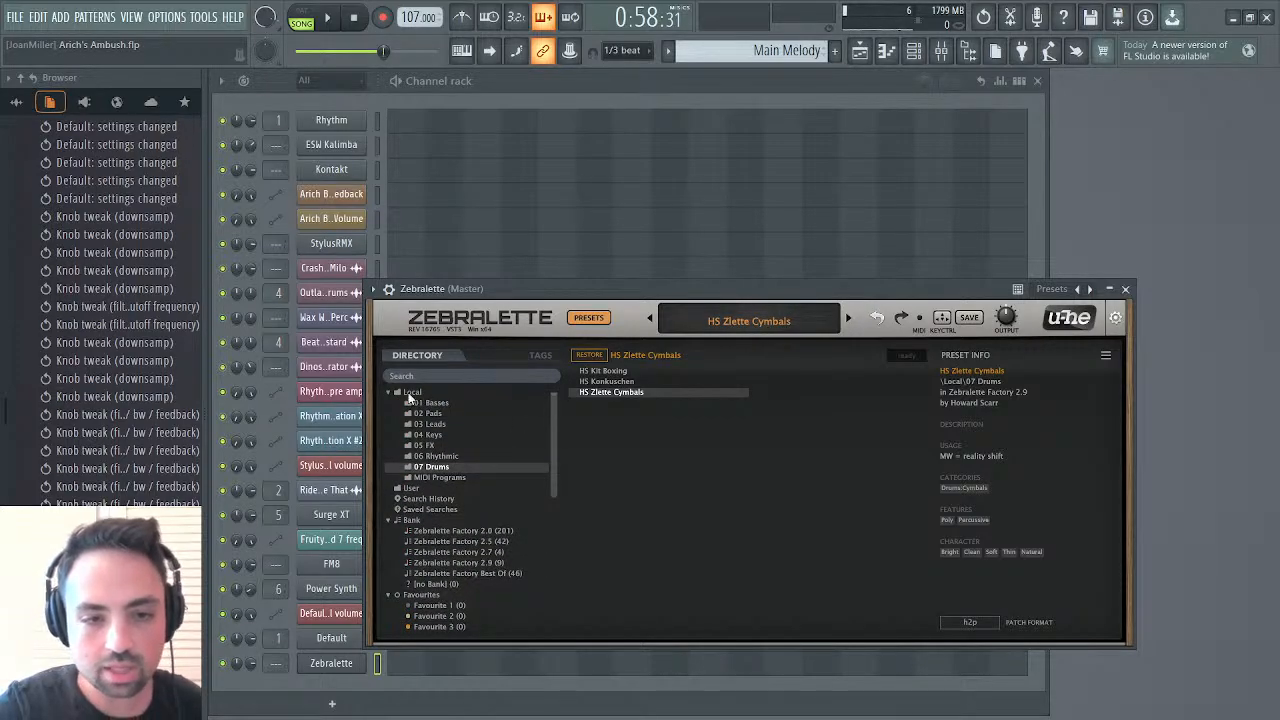
click(431, 424)
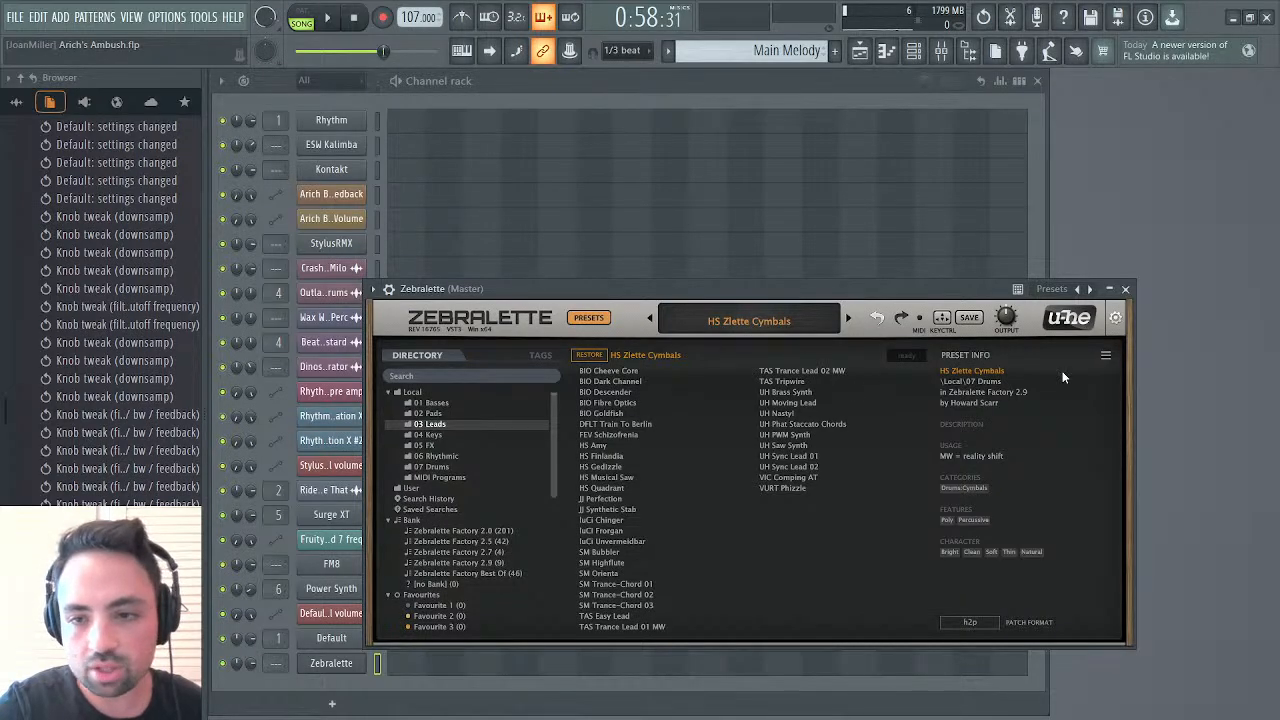
click(1116, 319)
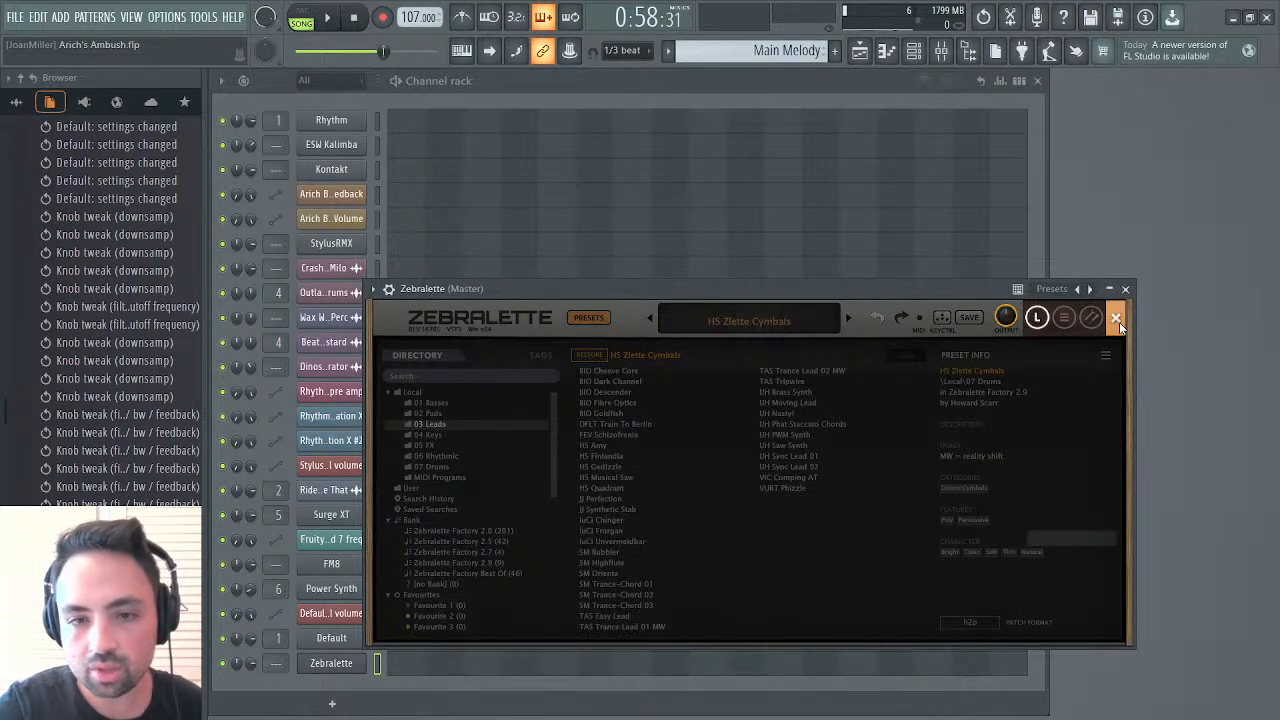
click(1119, 322)
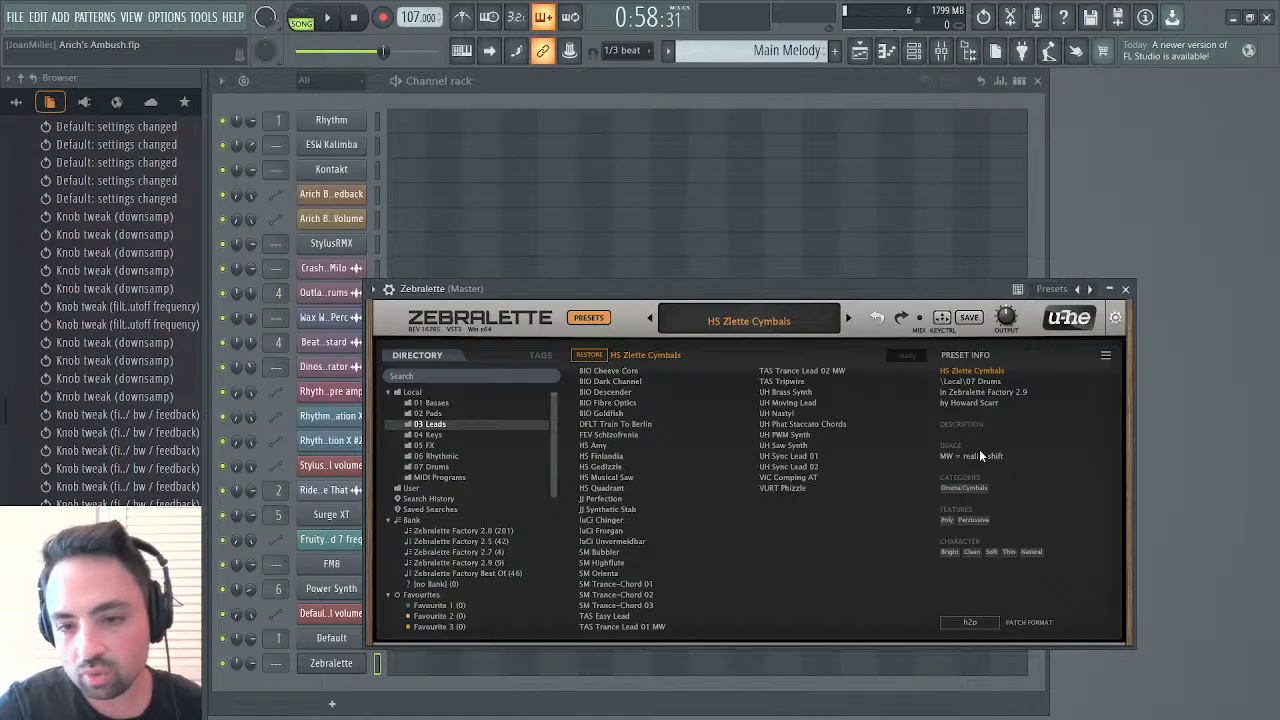
click(588, 318)
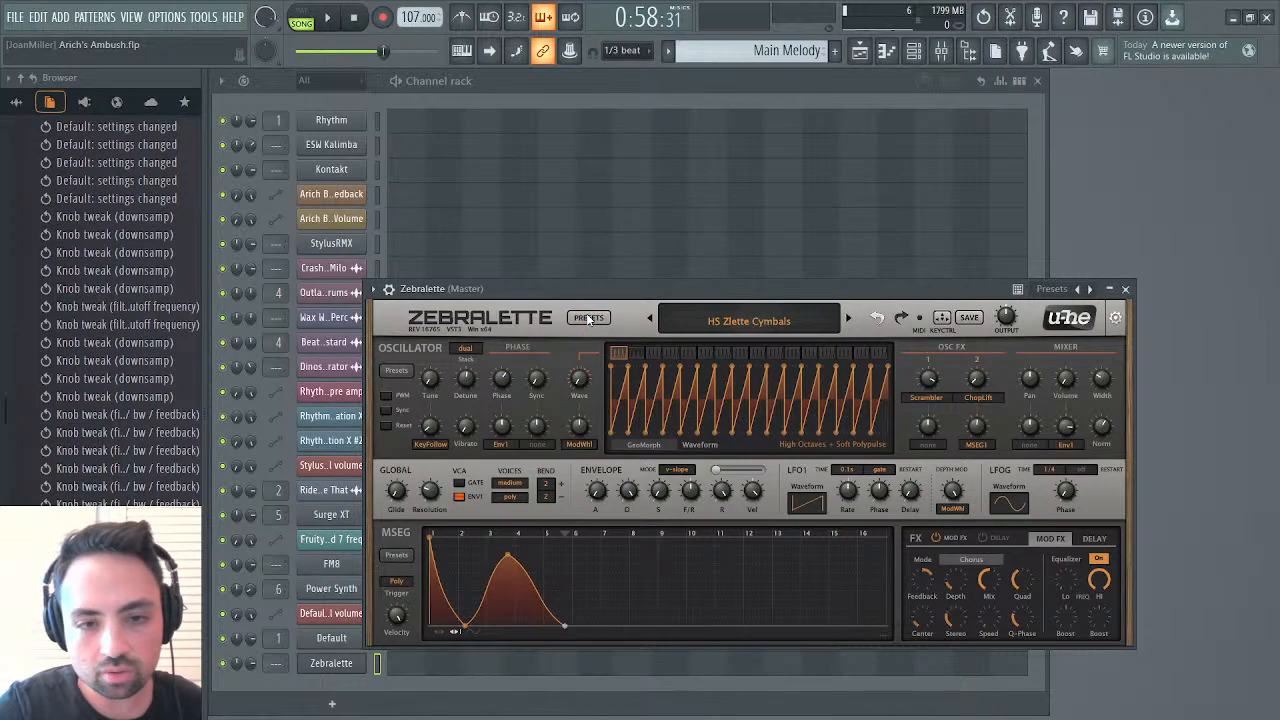
click(588, 318)
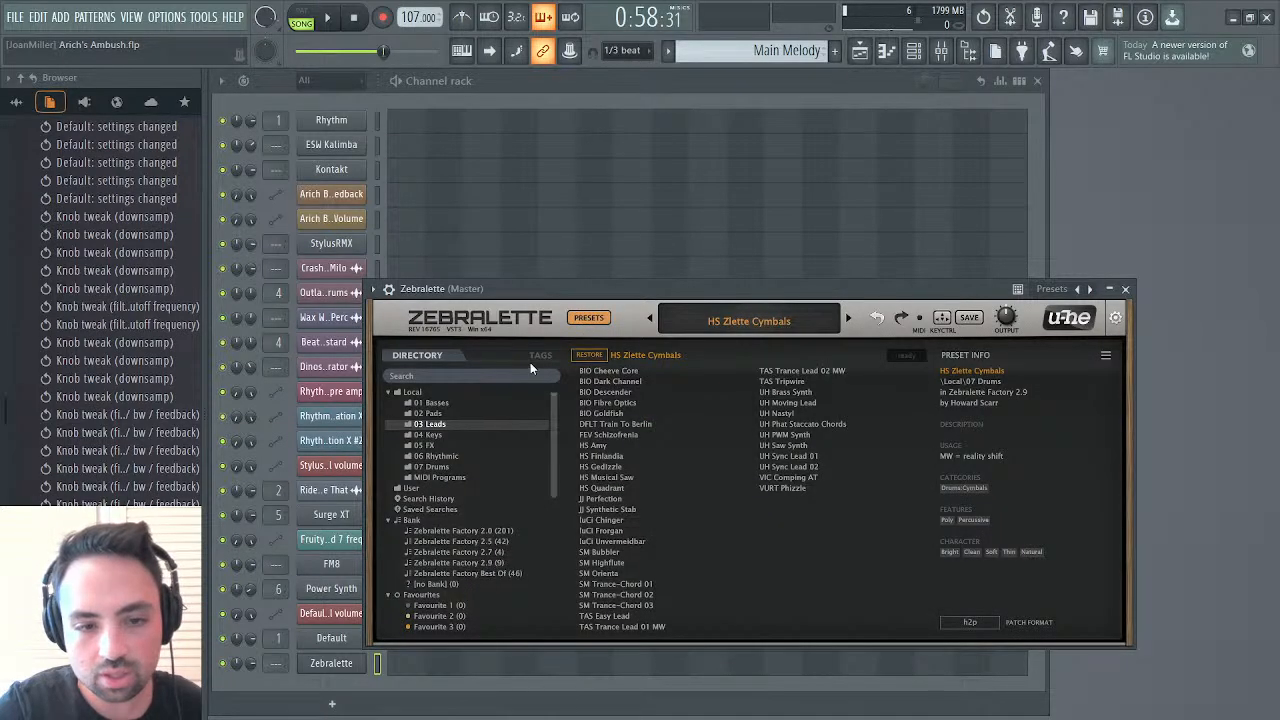
Check the User folder, the Zebralette Factory 2.0 bank and the Local folder for presets
scroll(488, 520, down, 5)
scroll(488, 520, up, 5)
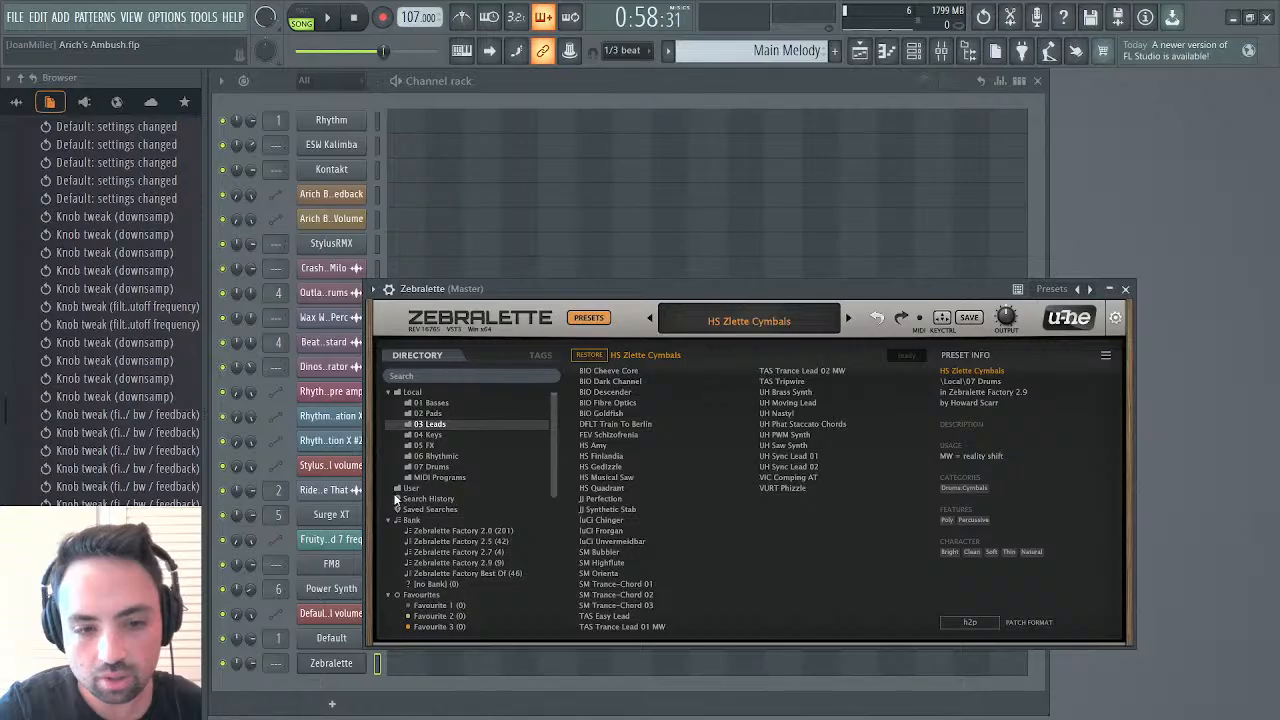
click(397, 489)
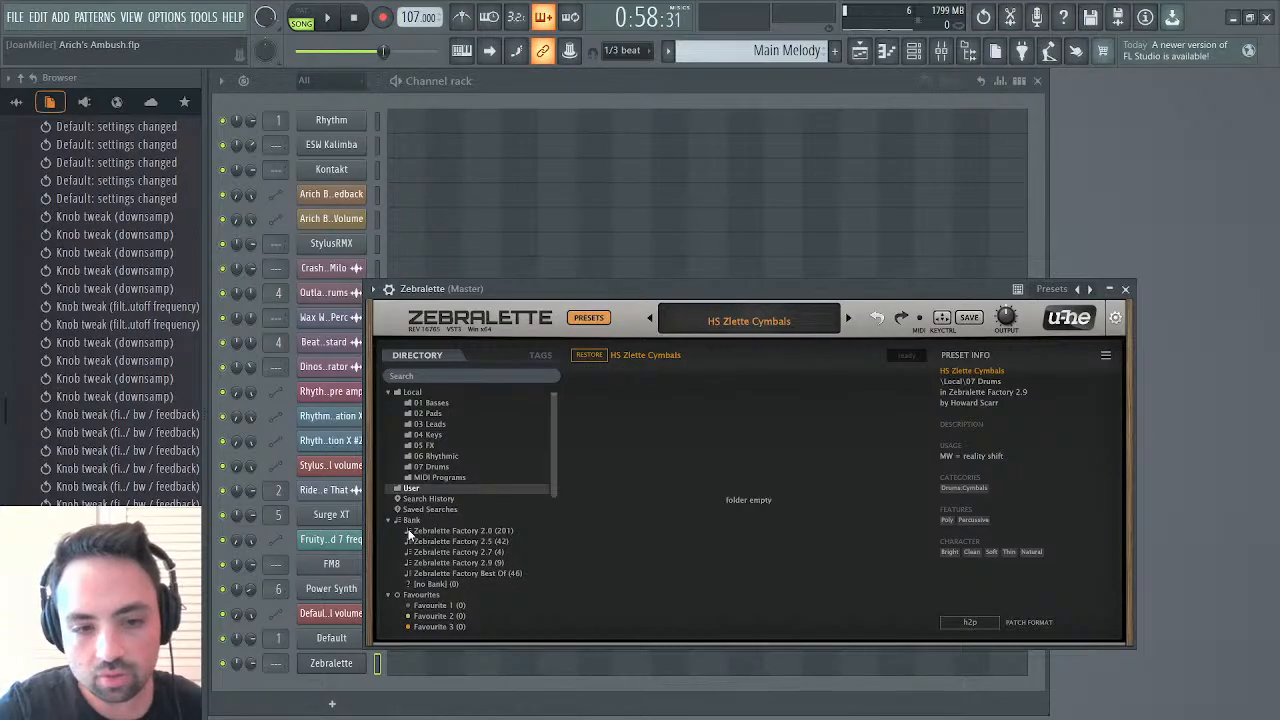
scroll(420, 530, down, 5)
scroll(430, 530, up, 5)
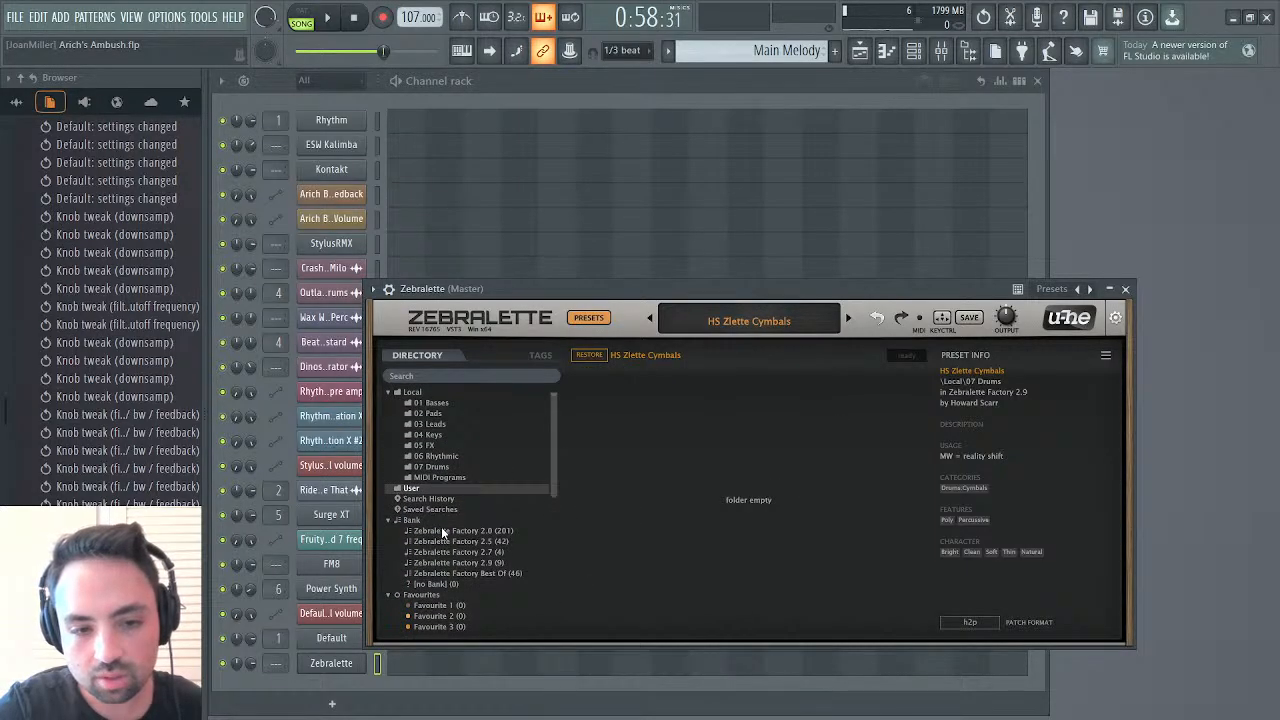
click(441, 530)
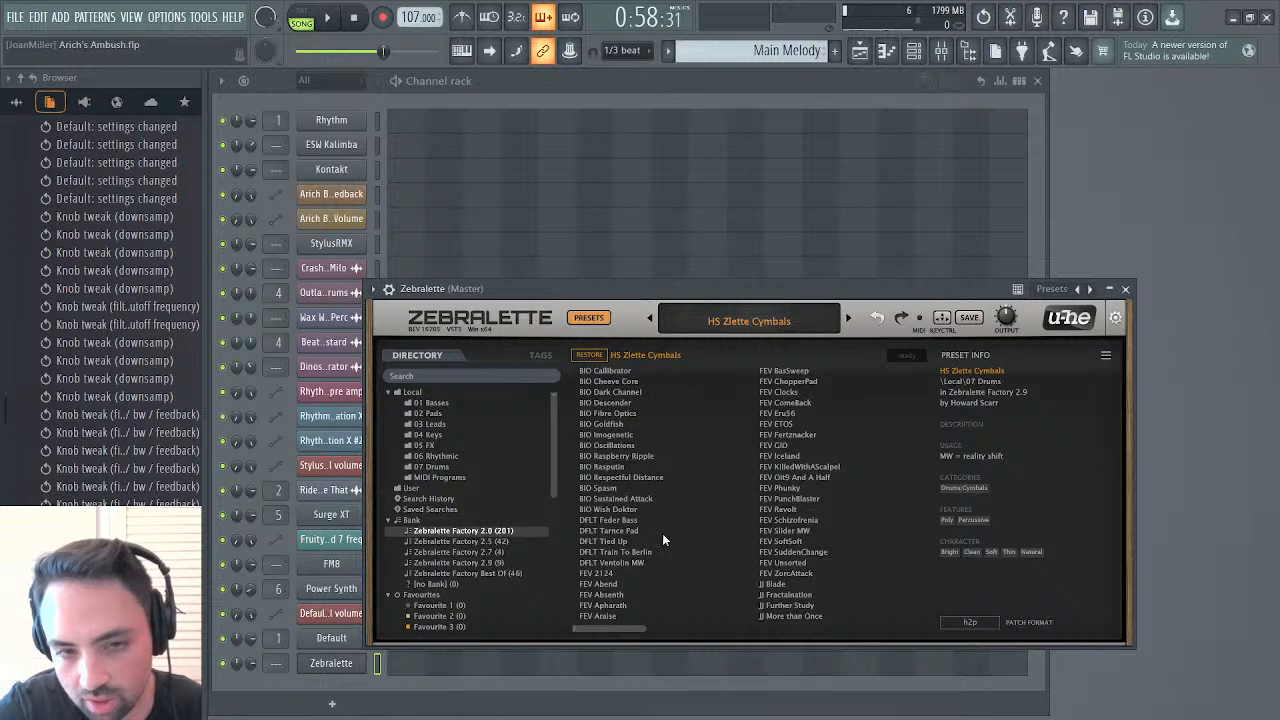
click(411, 392)
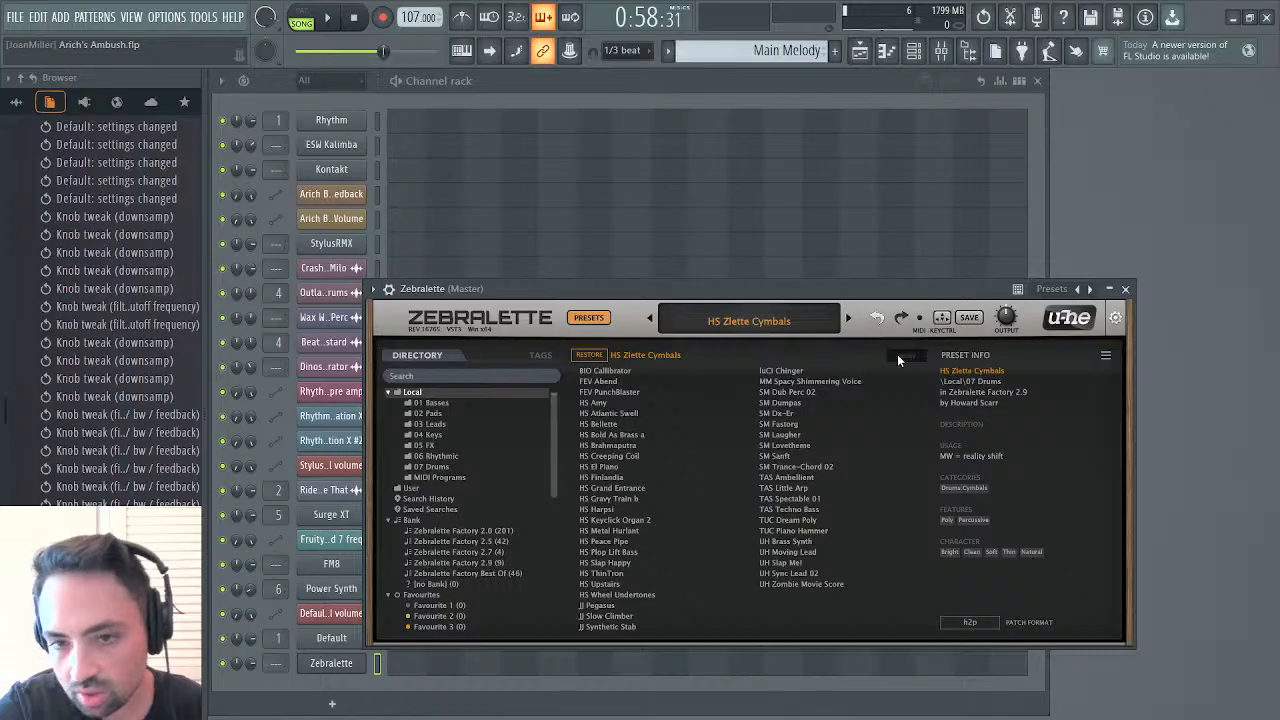
Check the preset browser's tag filters and Zebralette's configuration options, and return to the preset directory
click(540, 355)
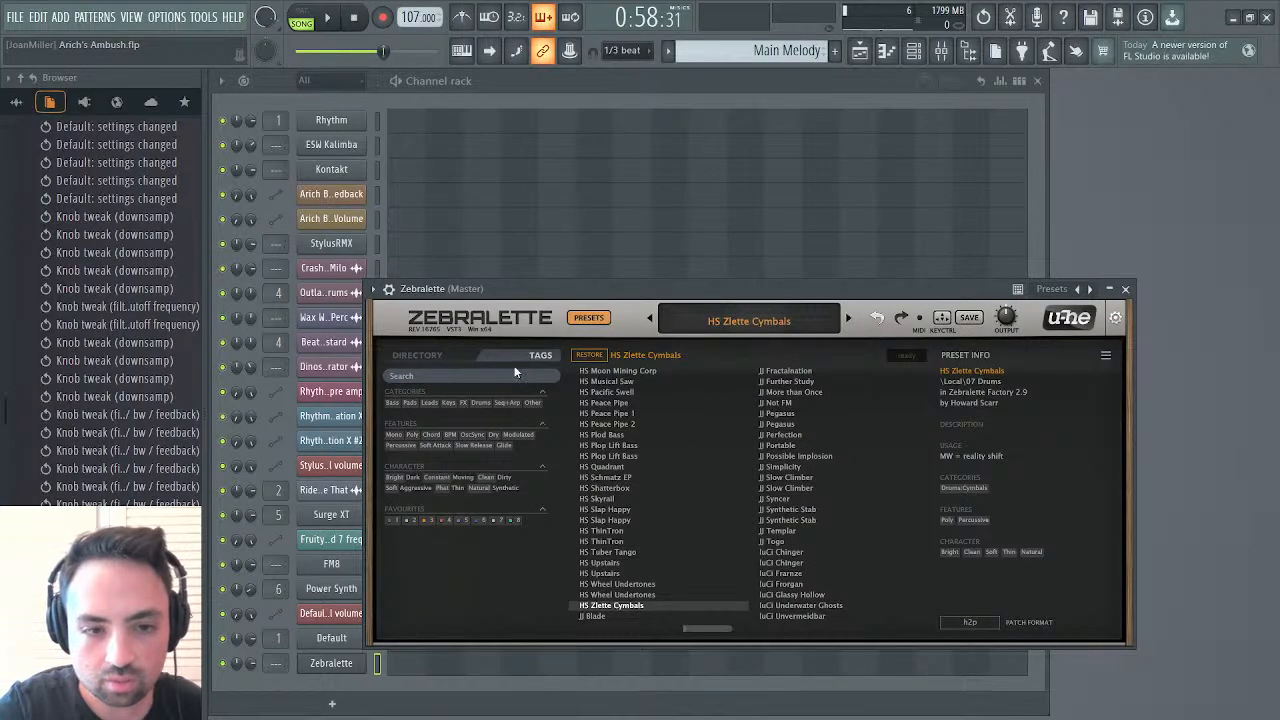
click(425, 354)
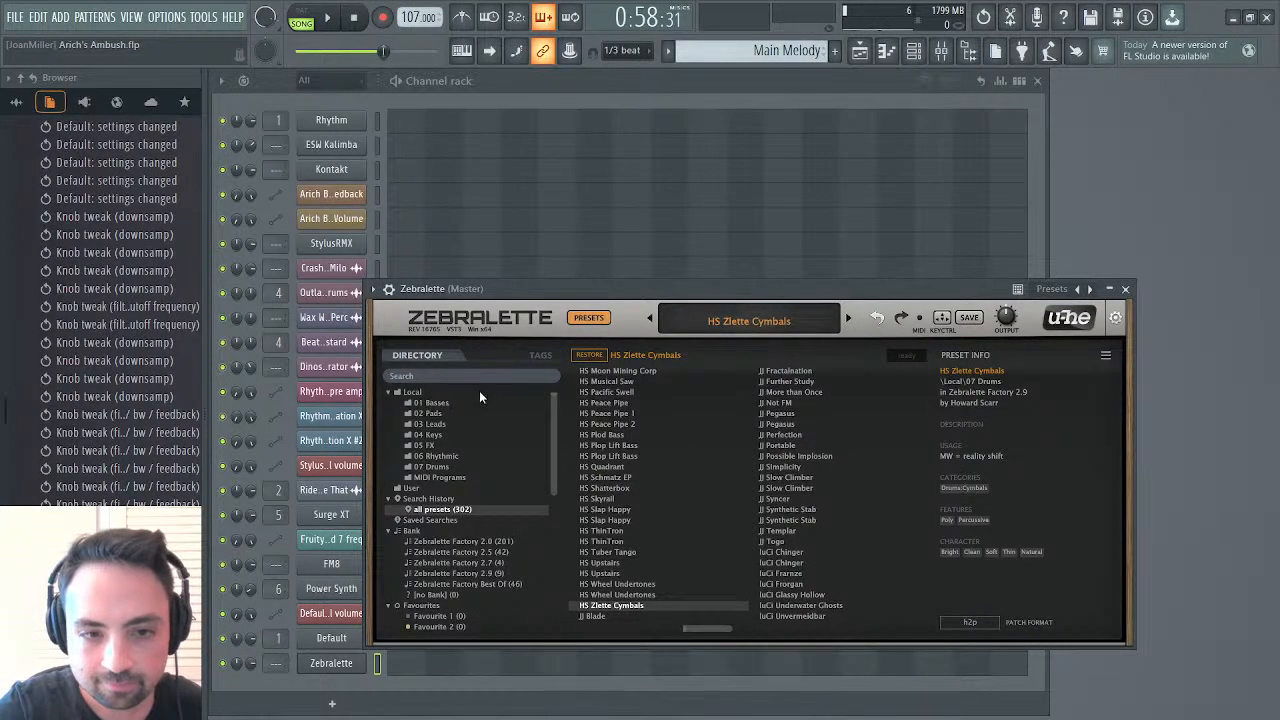
click(1116, 318)
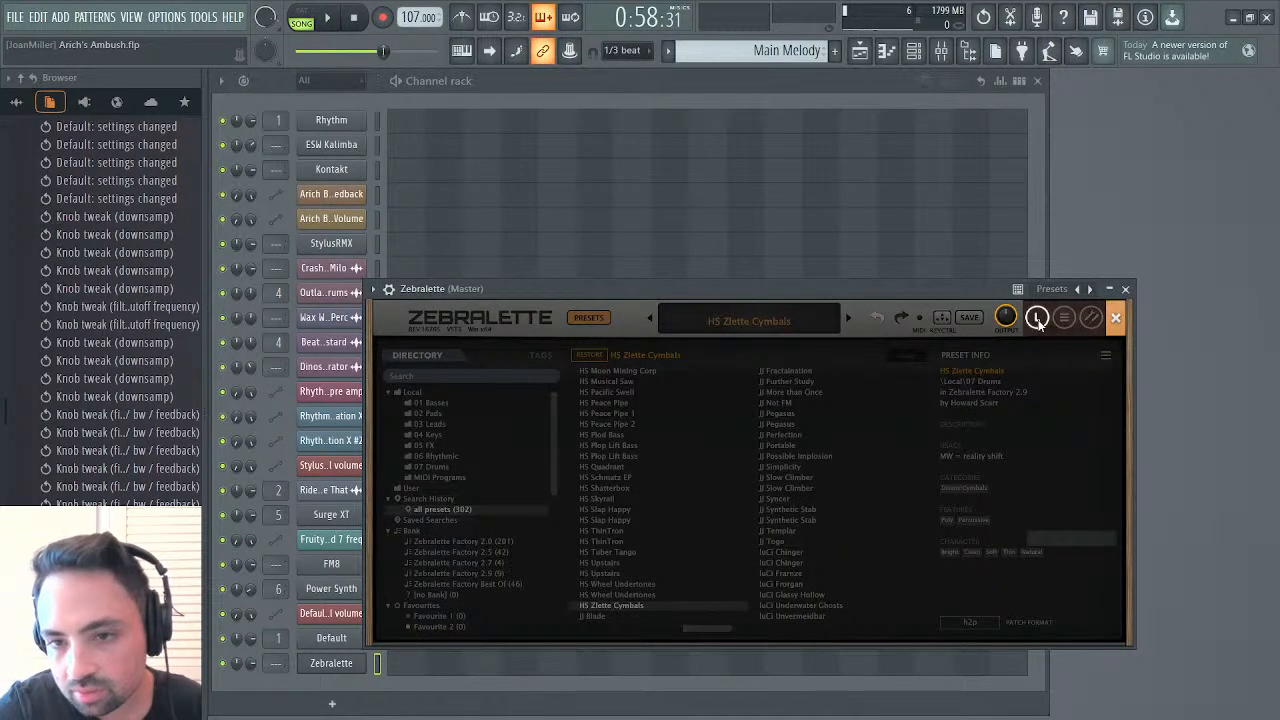
click(1117, 320)
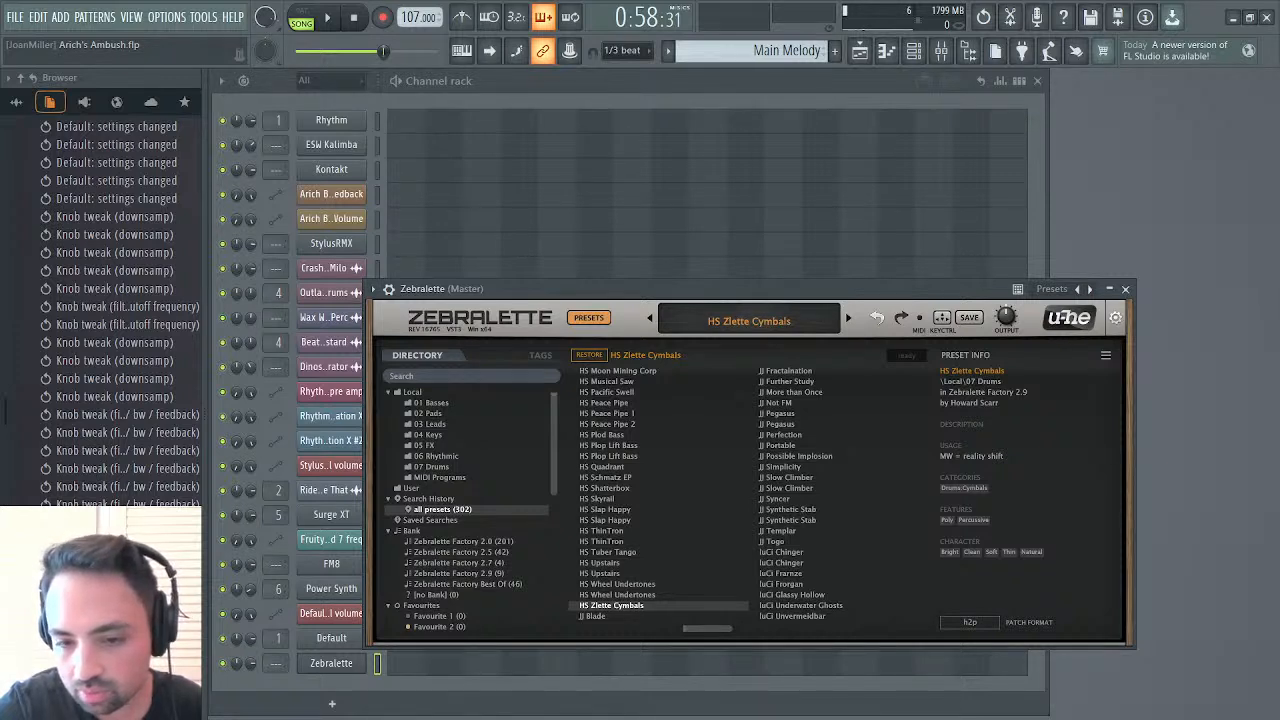
Bring Zebralette back to the front, leave its preset browser and load the FEV SoftSoft preset
key(F6)
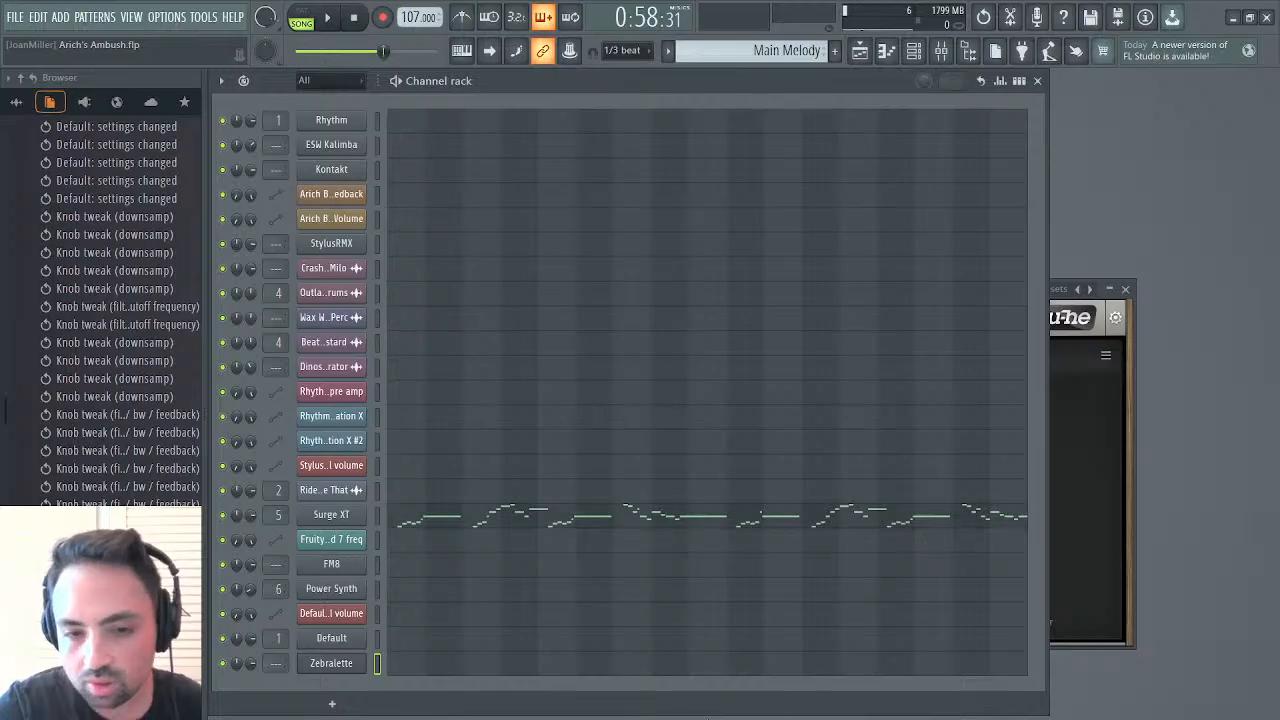
click(1127, 518)
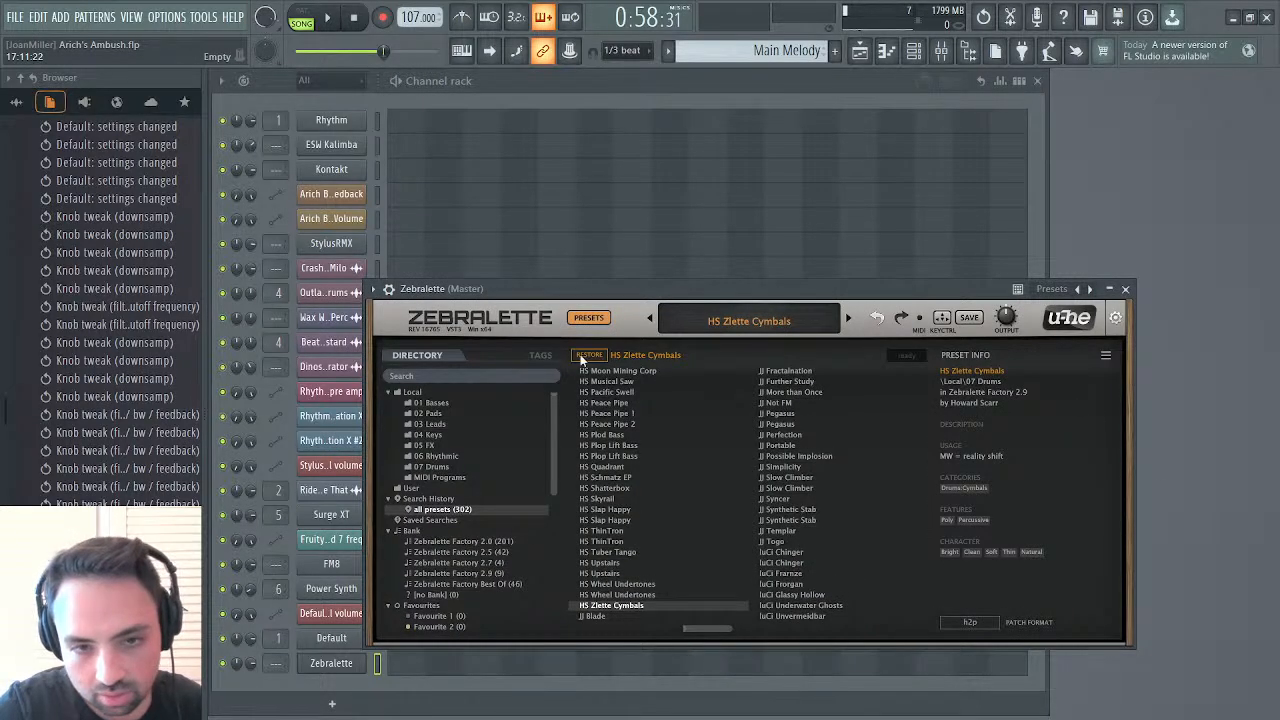
click(594, 318)
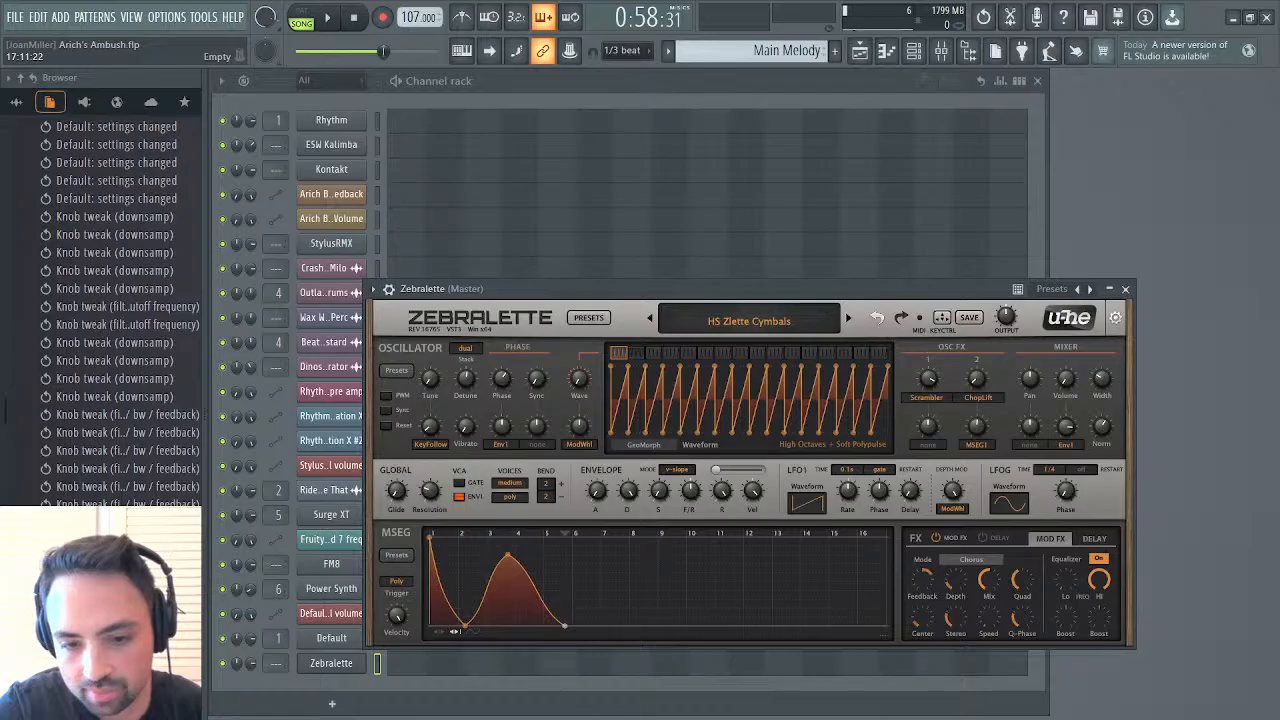
click(800, 560)
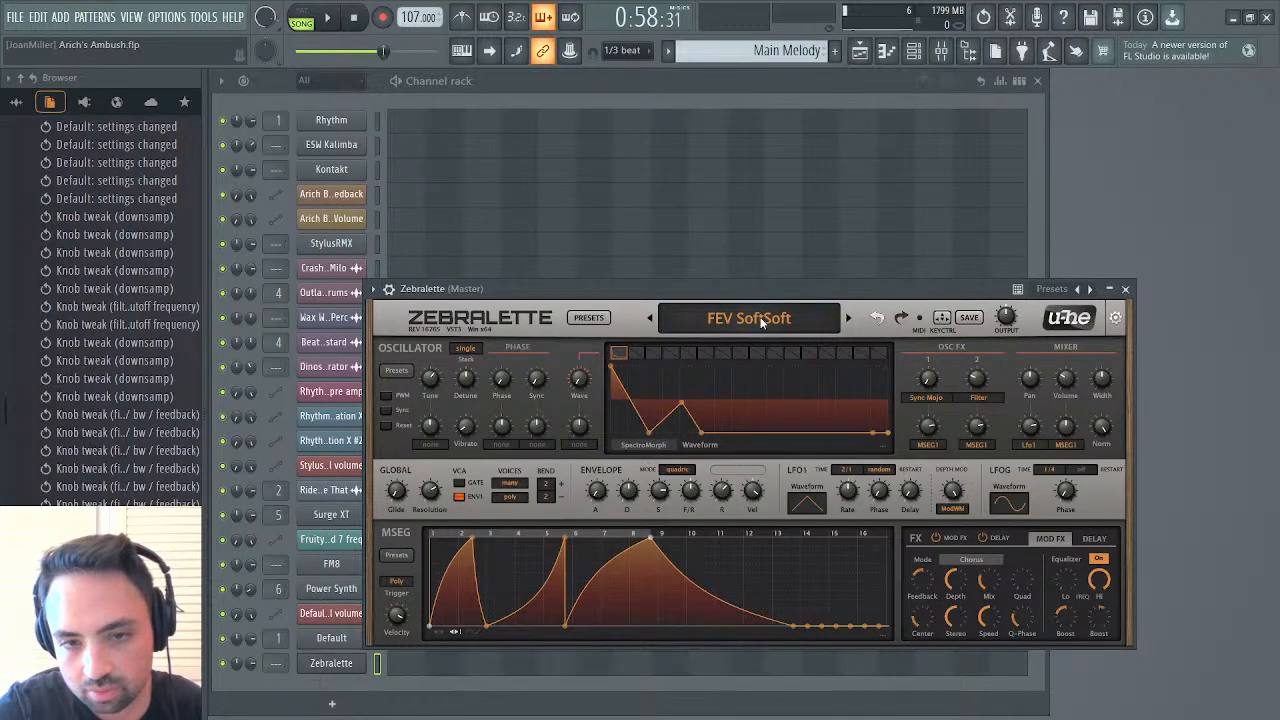
Reopen Zebralette's preset browser, list the Local folder's presets and look through the directory's banks, favourites, tags and authors
click(598, 319)
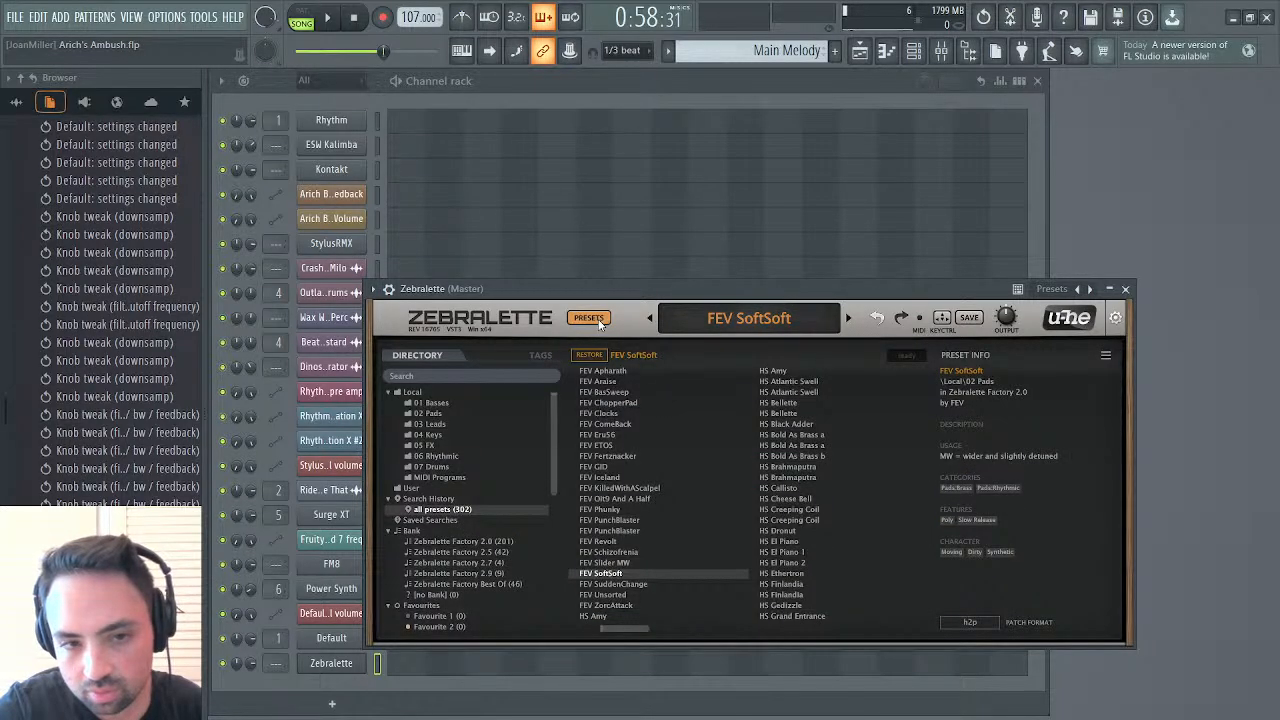
scroll(790, 455, up, 2)
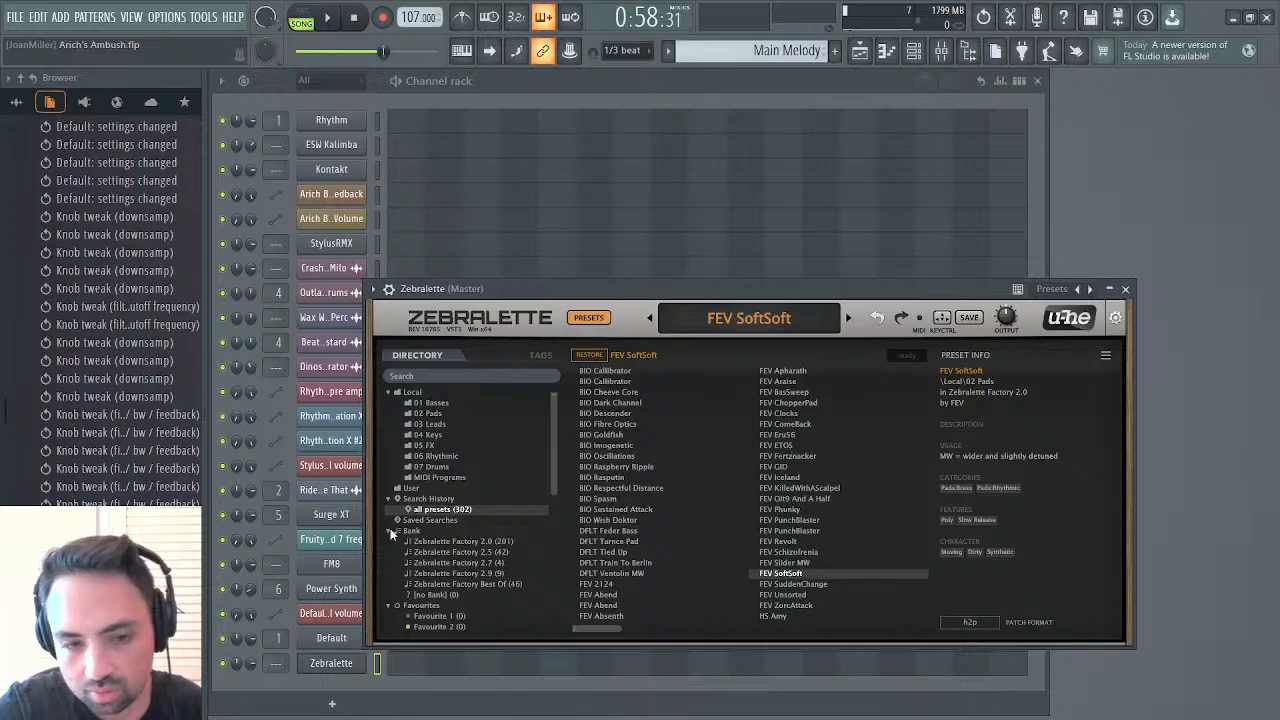
click(420, 393)
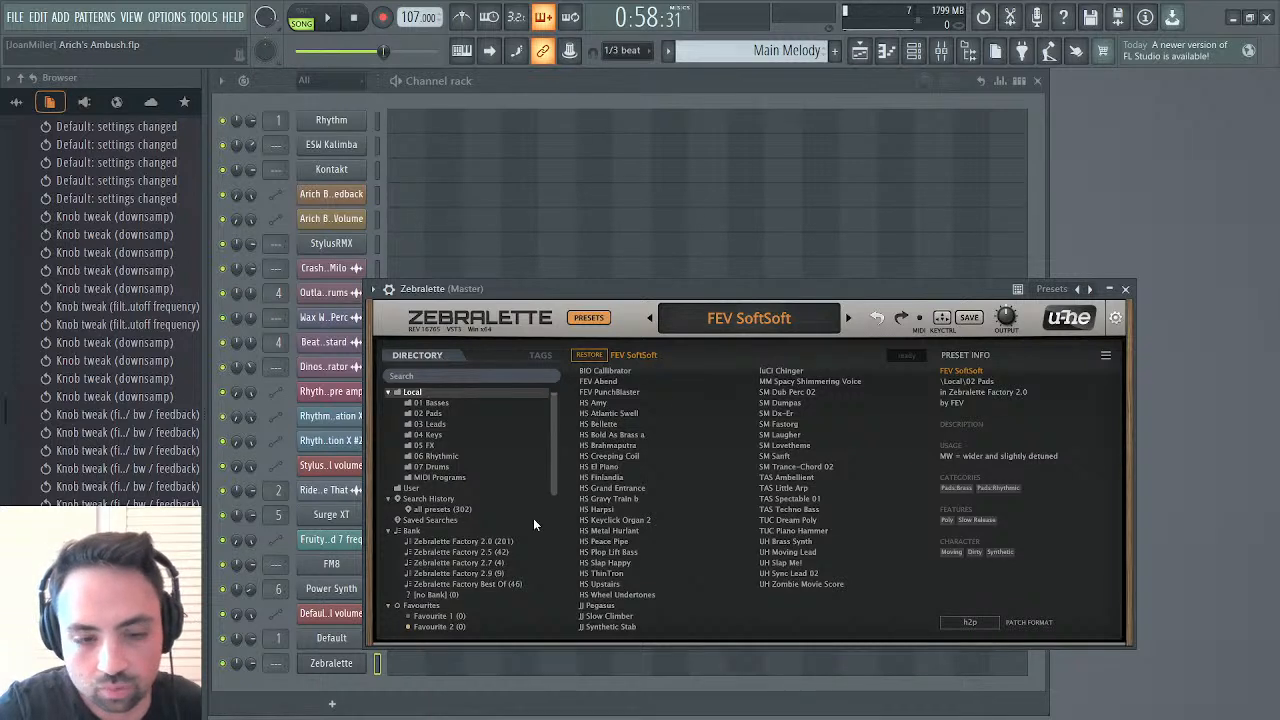
scroll(533, 518, down, 5)
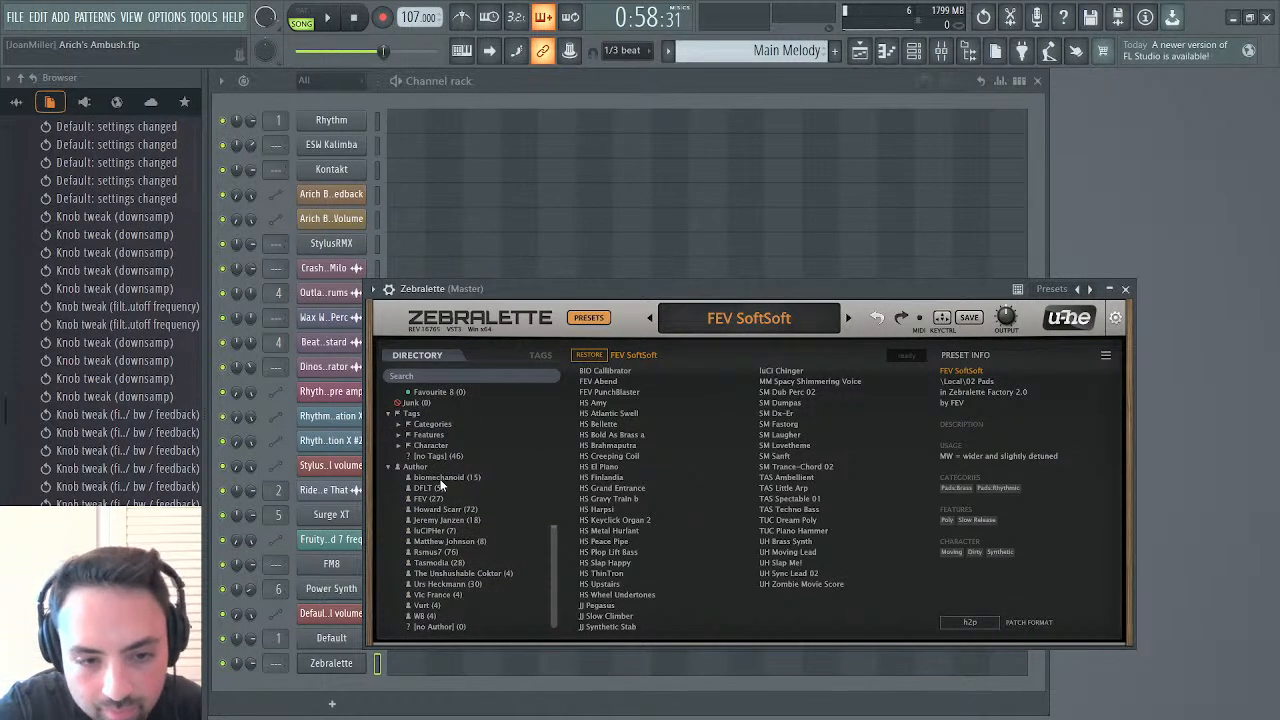
scroll(417, 469, up, 5)
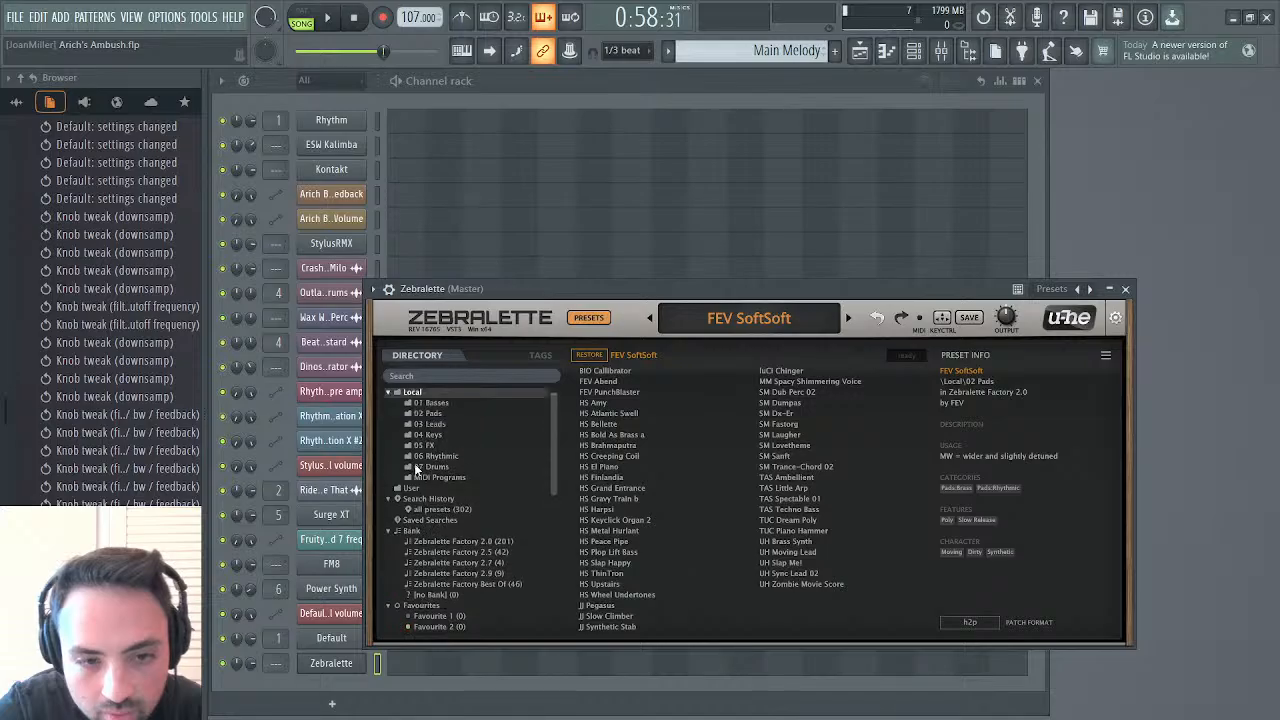
scroll(417, 469, down, 5)
scroll(432, 449, up, 1)
scroll(432, 449, up, 3)
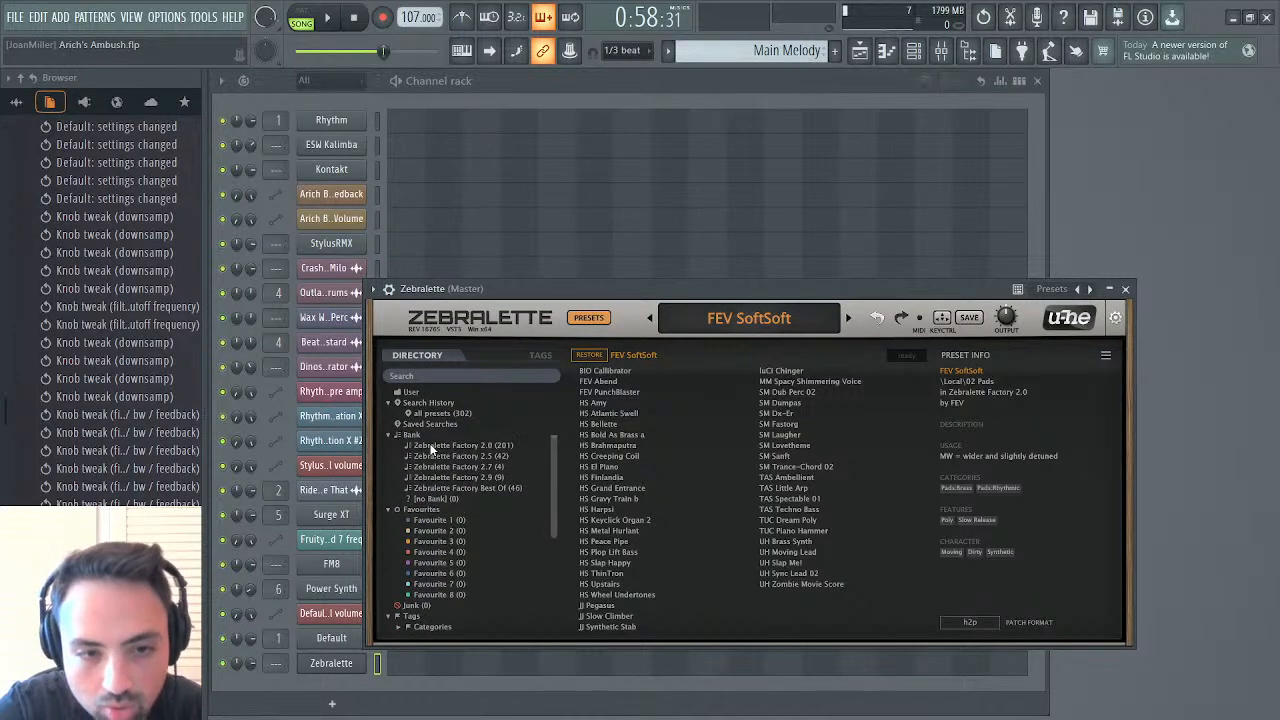
scroll(428, 512, up, 2)
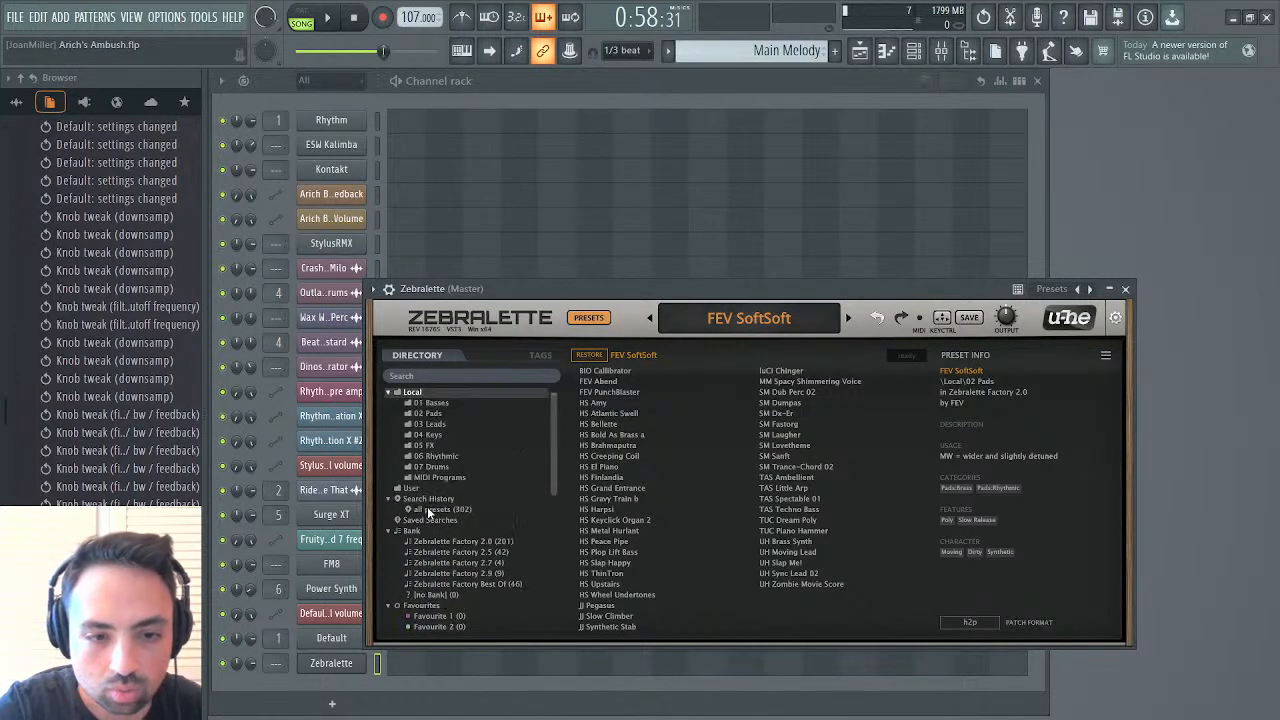
Select the Zebralette Factory Best Of bank and scan the complete list of all presets
click(457, 586)
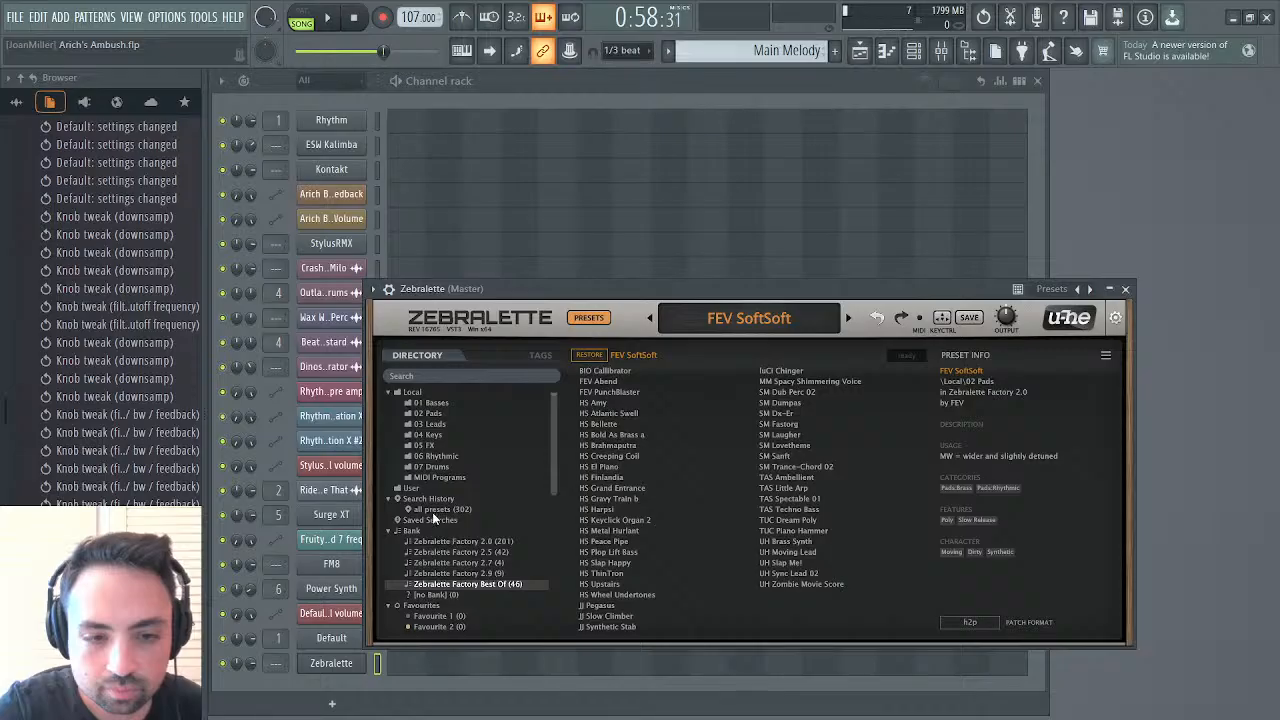
click(436, 511)
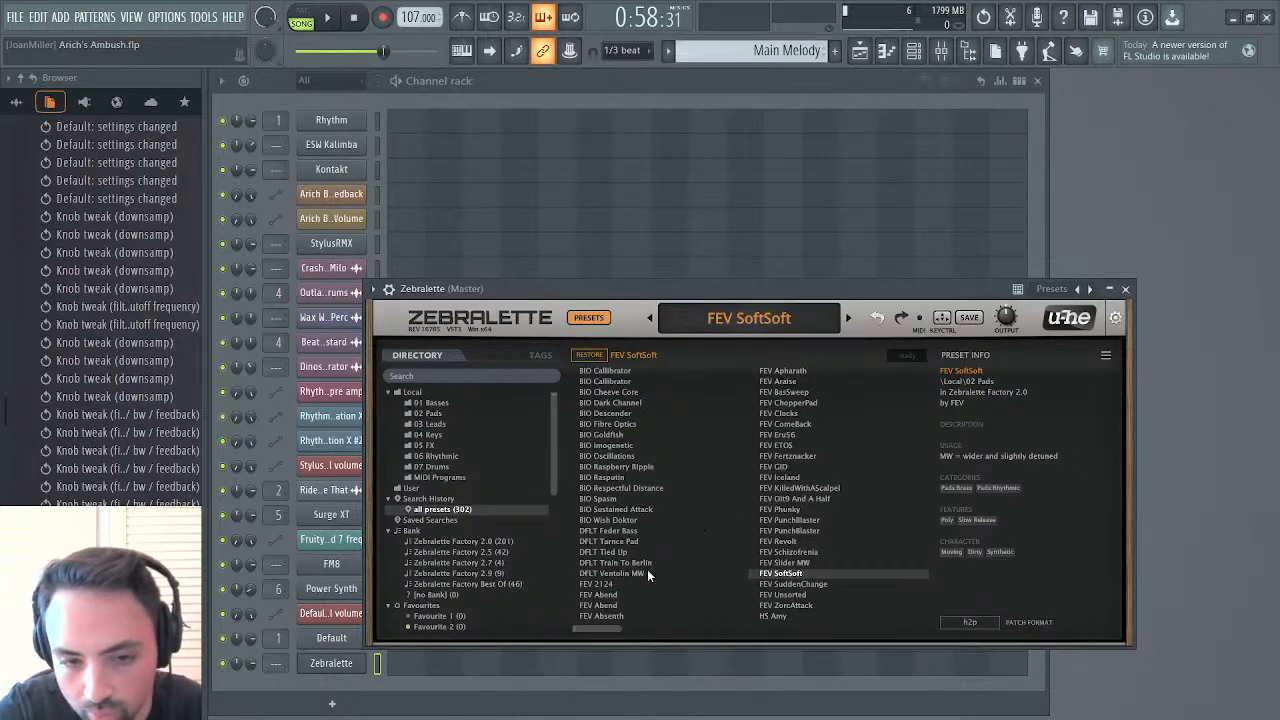
scroll(600, 635, right, 4)
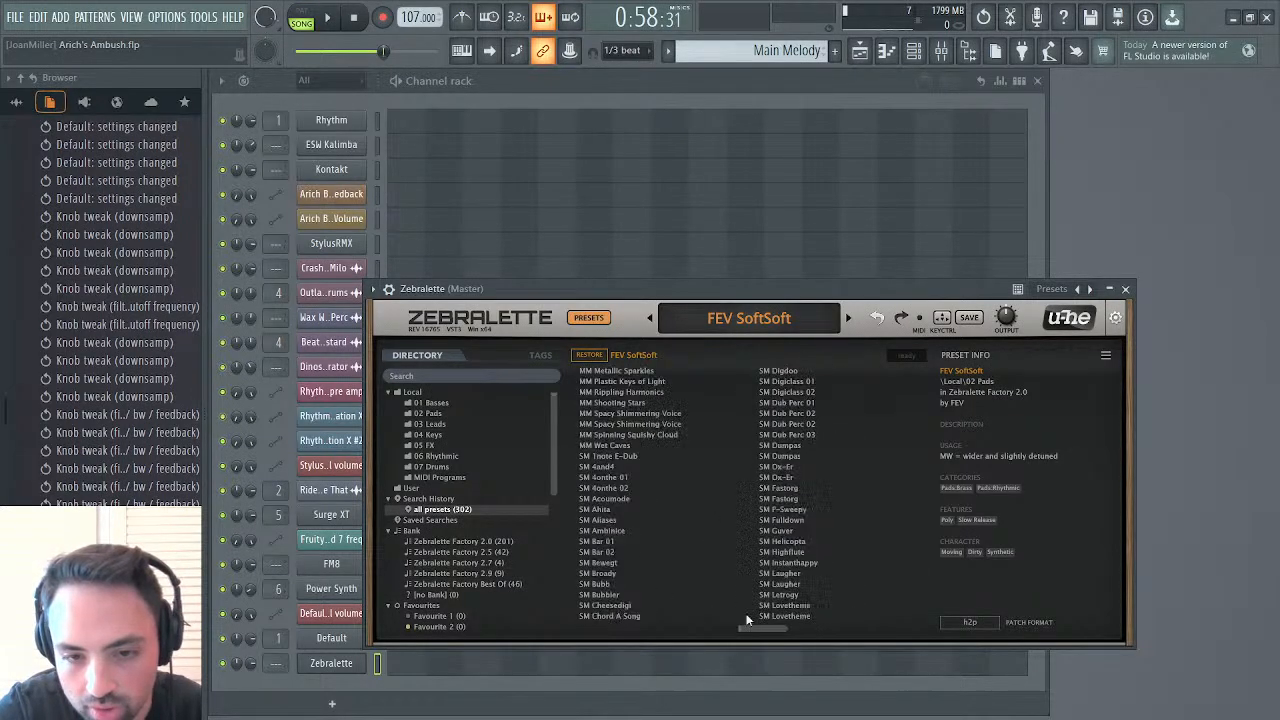
scroll(632, 641, left, 2)
drag(649, 627, 586, 632)
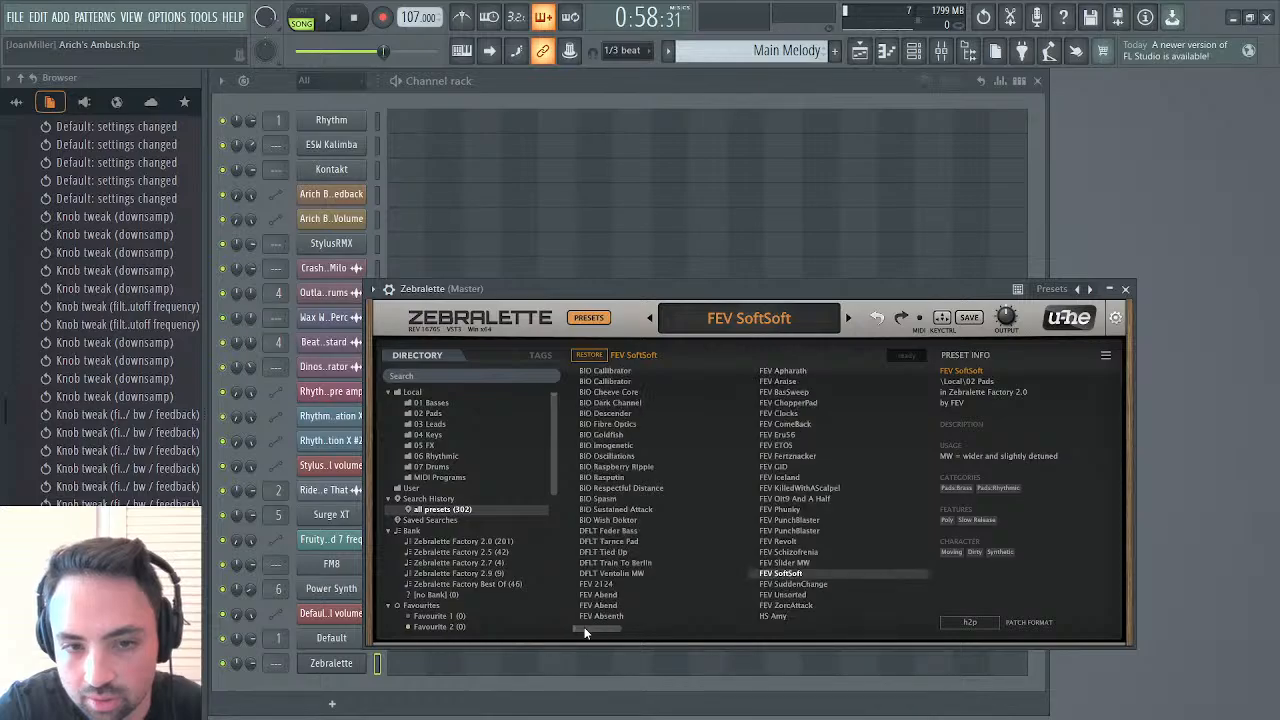
Initialize Zebralette's patch and return from the preset browser to the synth controls
right_click(728, 325)
click(752, 331)
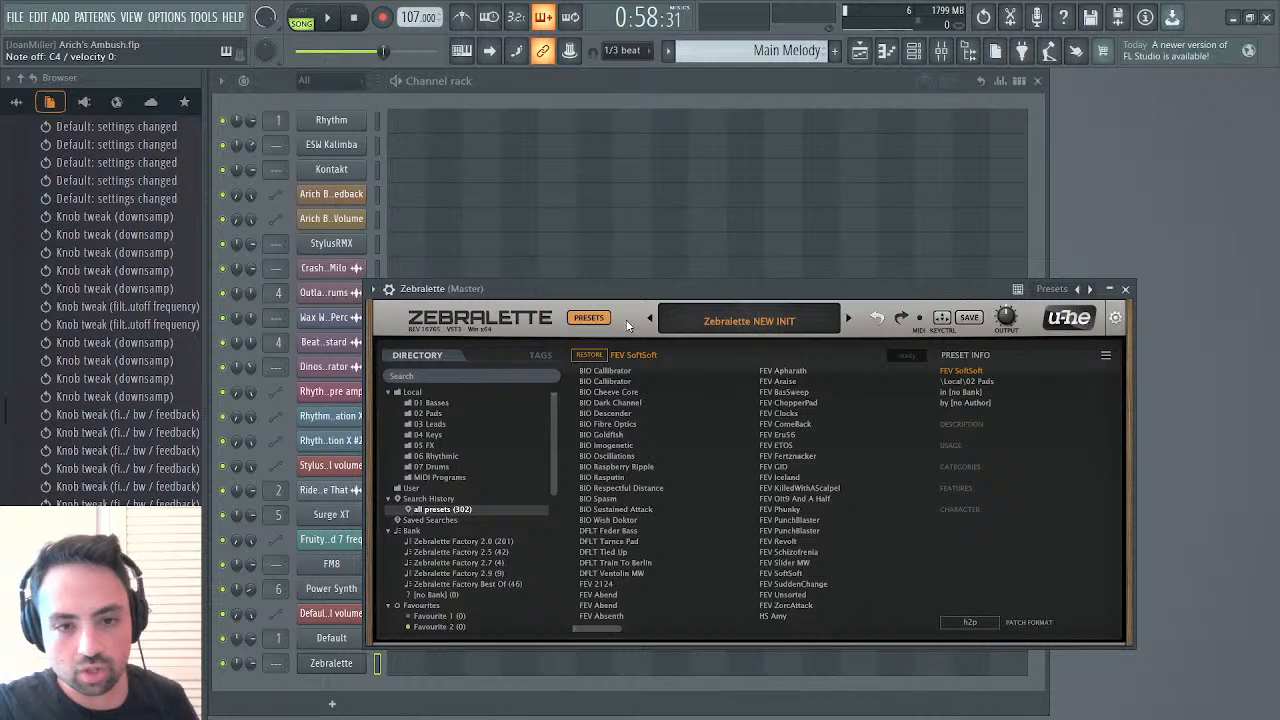
click(590, 322)
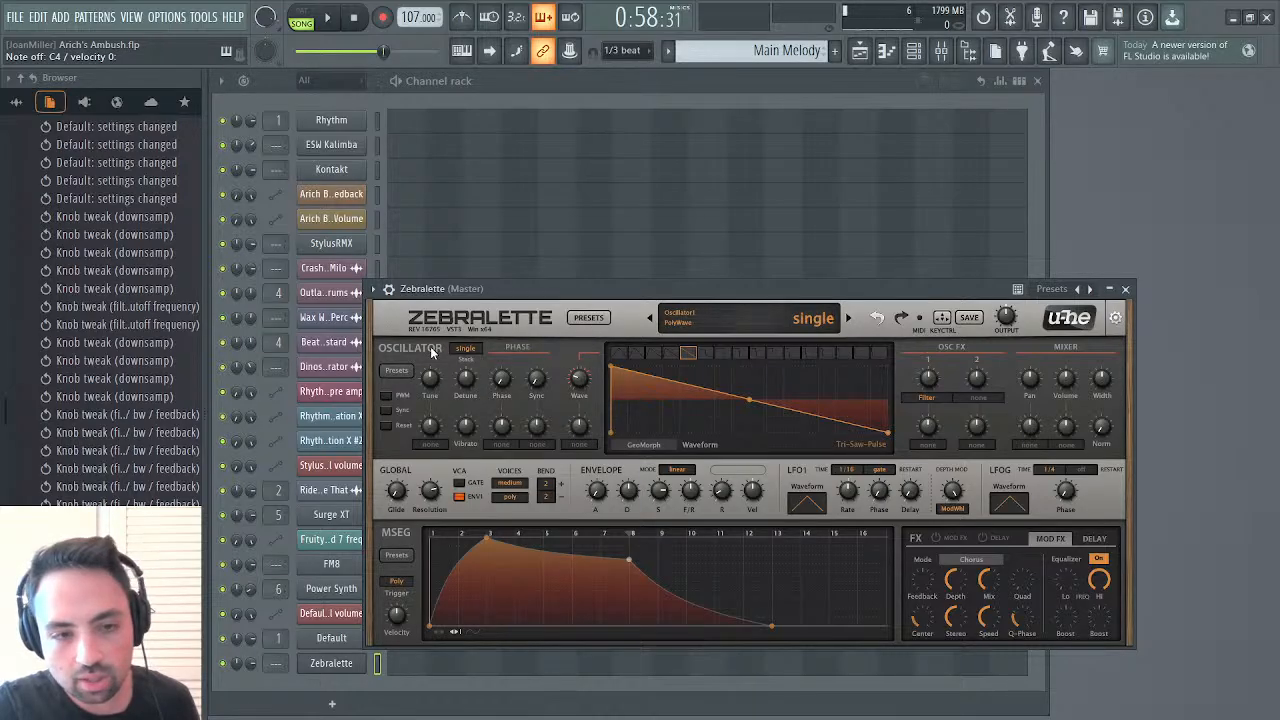
click(592, 320)
click(596, 321)
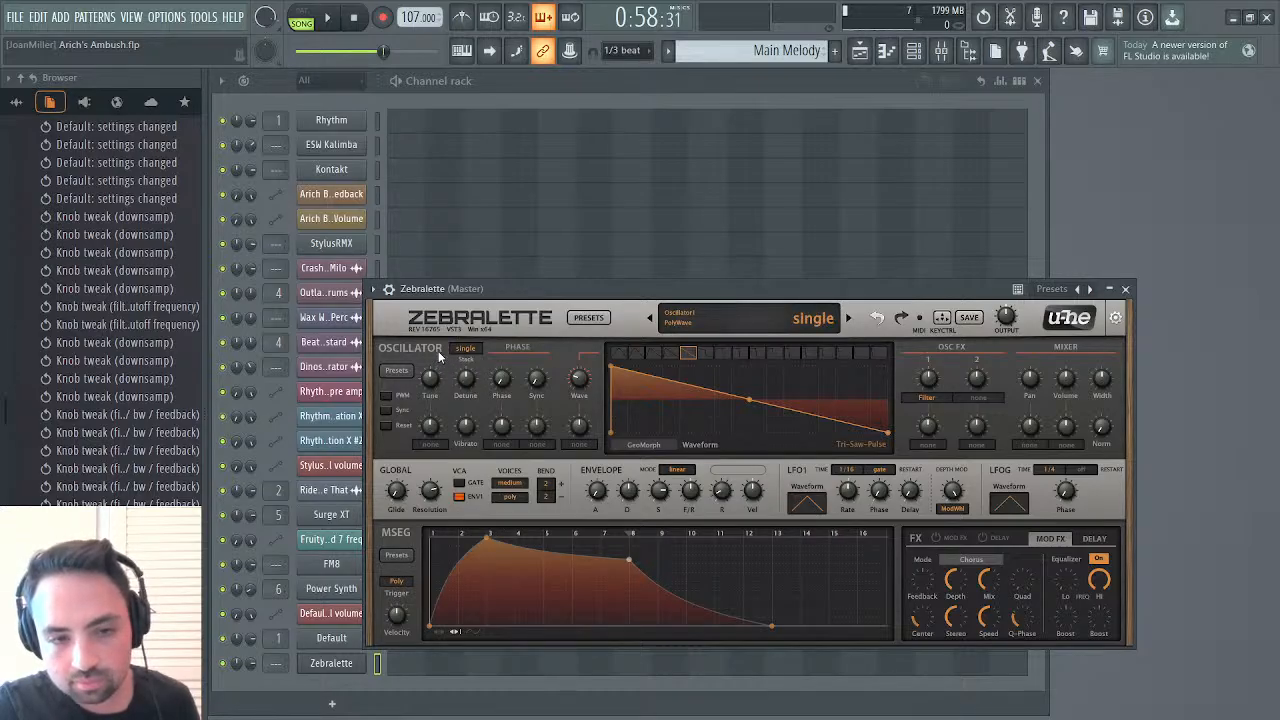
Reset the oscillator's Wave setting to its default and check the Factory OSCs oscillator presets
double_click(579, 383)
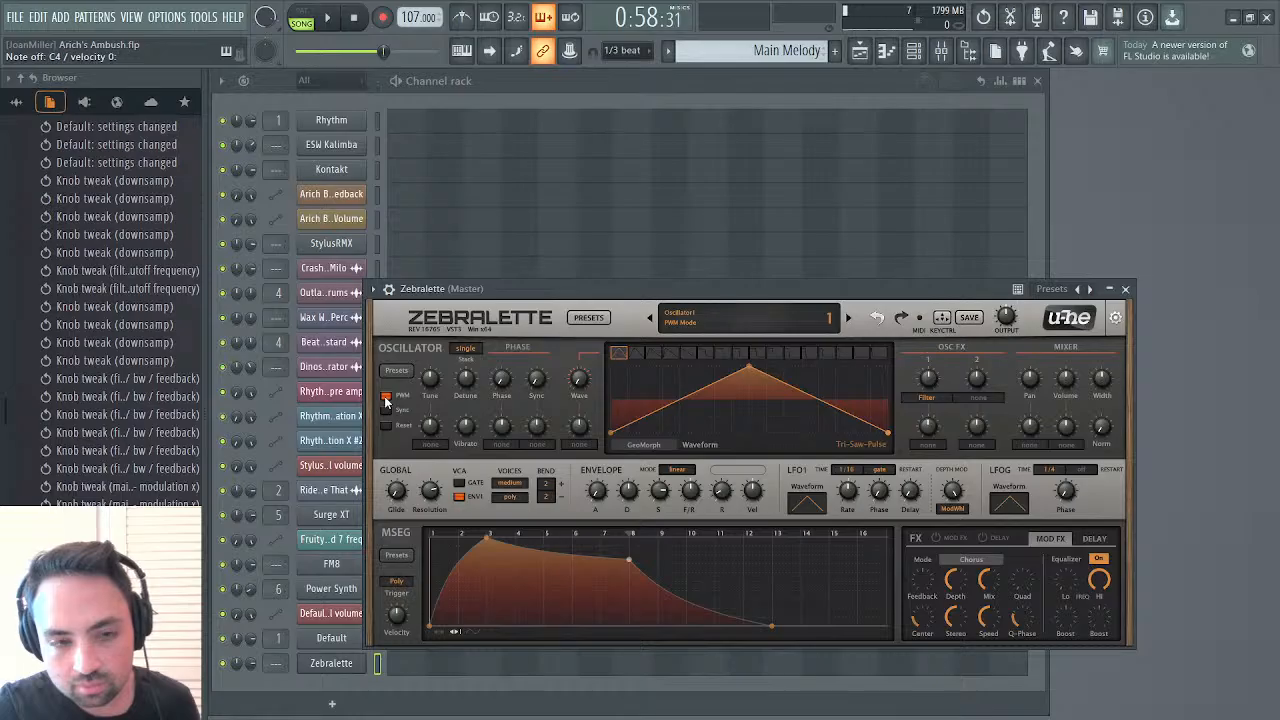
click(396, 372)
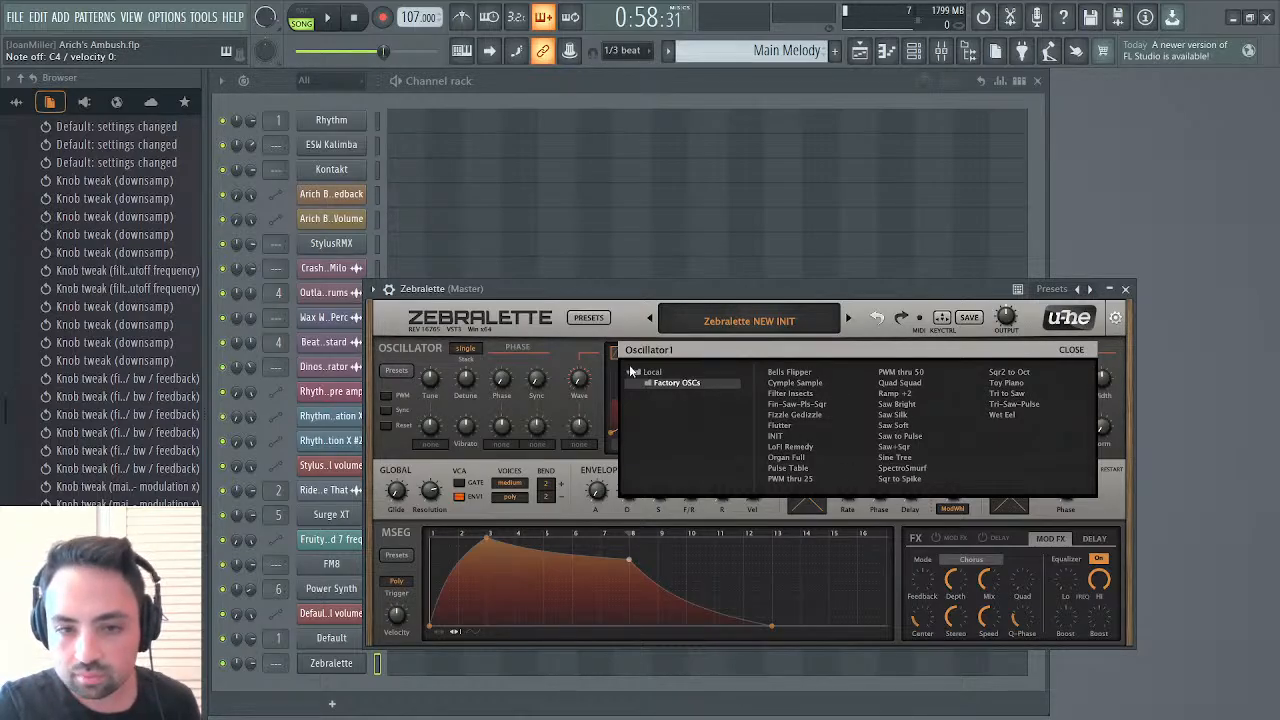
click(393, 372)
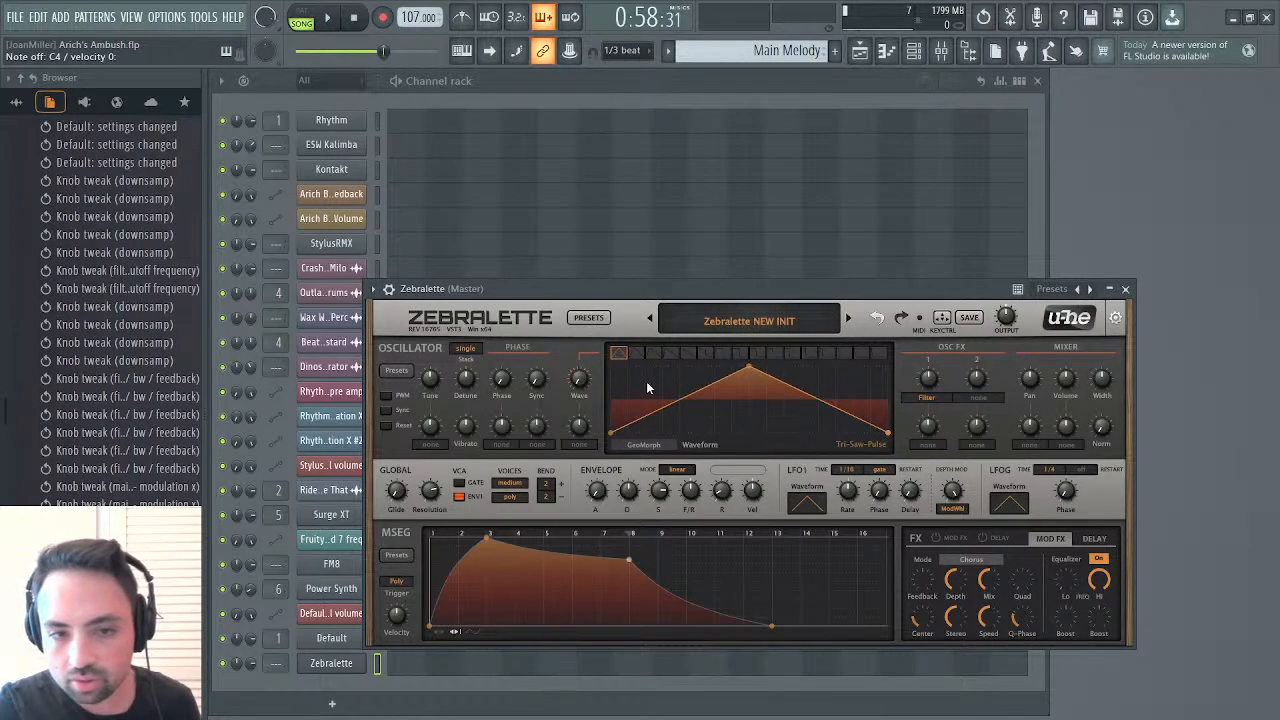
Close Zebralette and undo the addition of its channel
click(1125, 289)
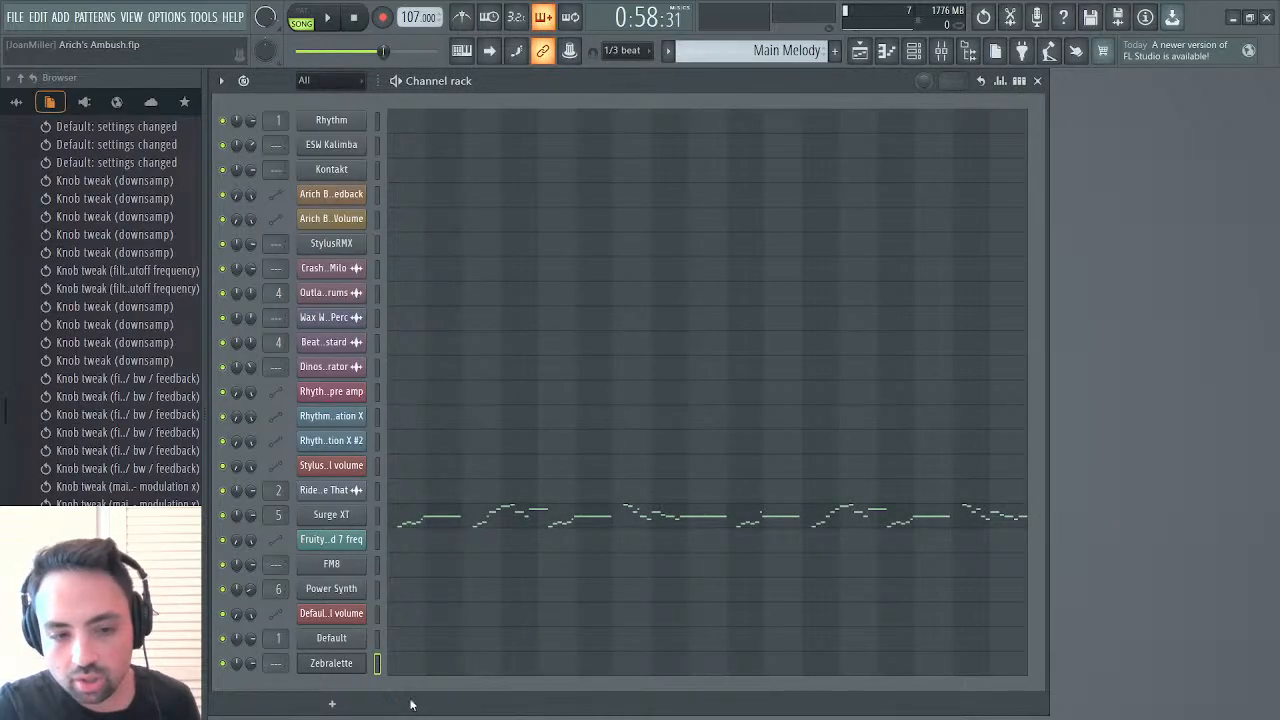
key(ctrl+z)
On OP 1 of the Default synth, adjust the waveform shape and steepen the pitch envelope, raising its second point to the maximum
click(346, 641)
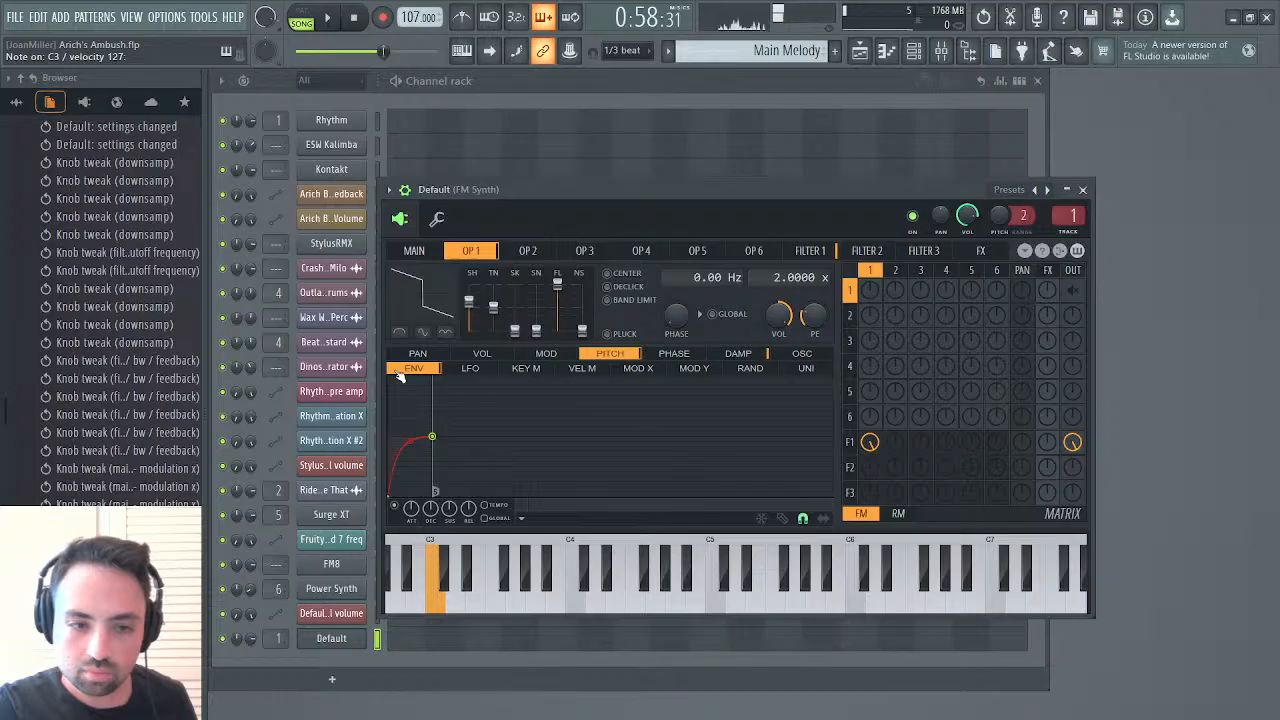
drag(409, 441, 409, 437)
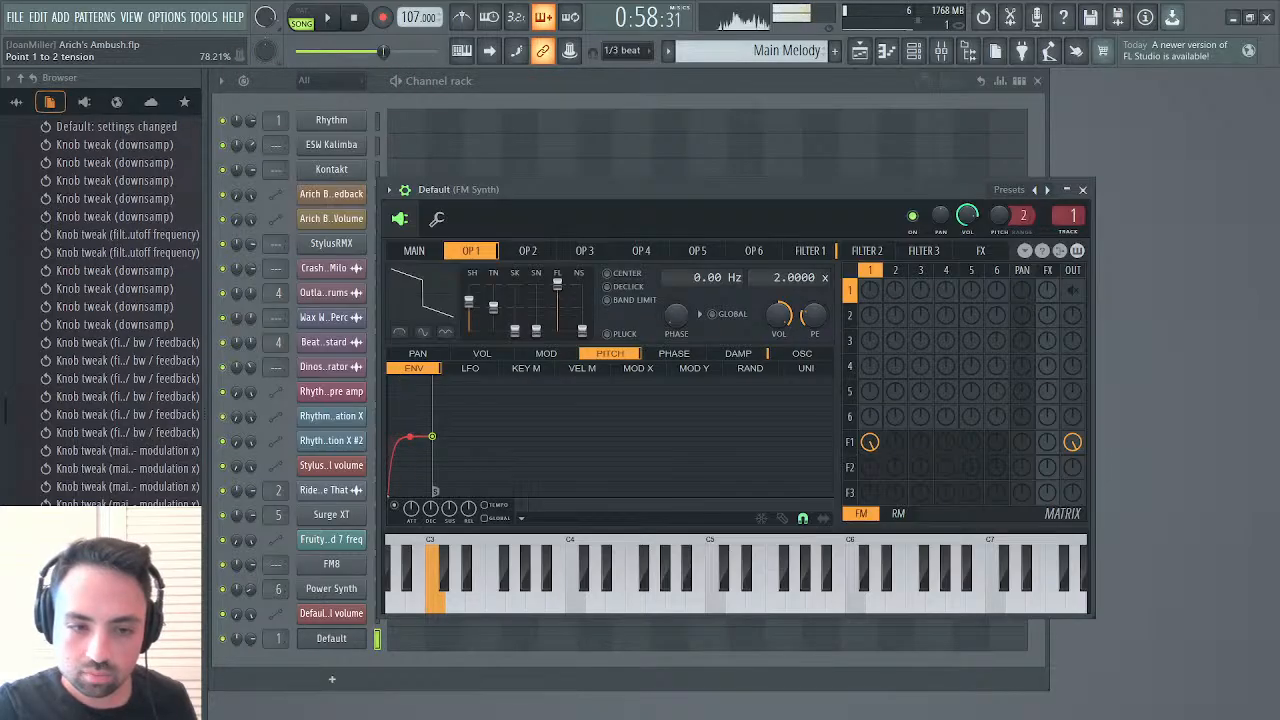
drag(471, 301, 470, 308)
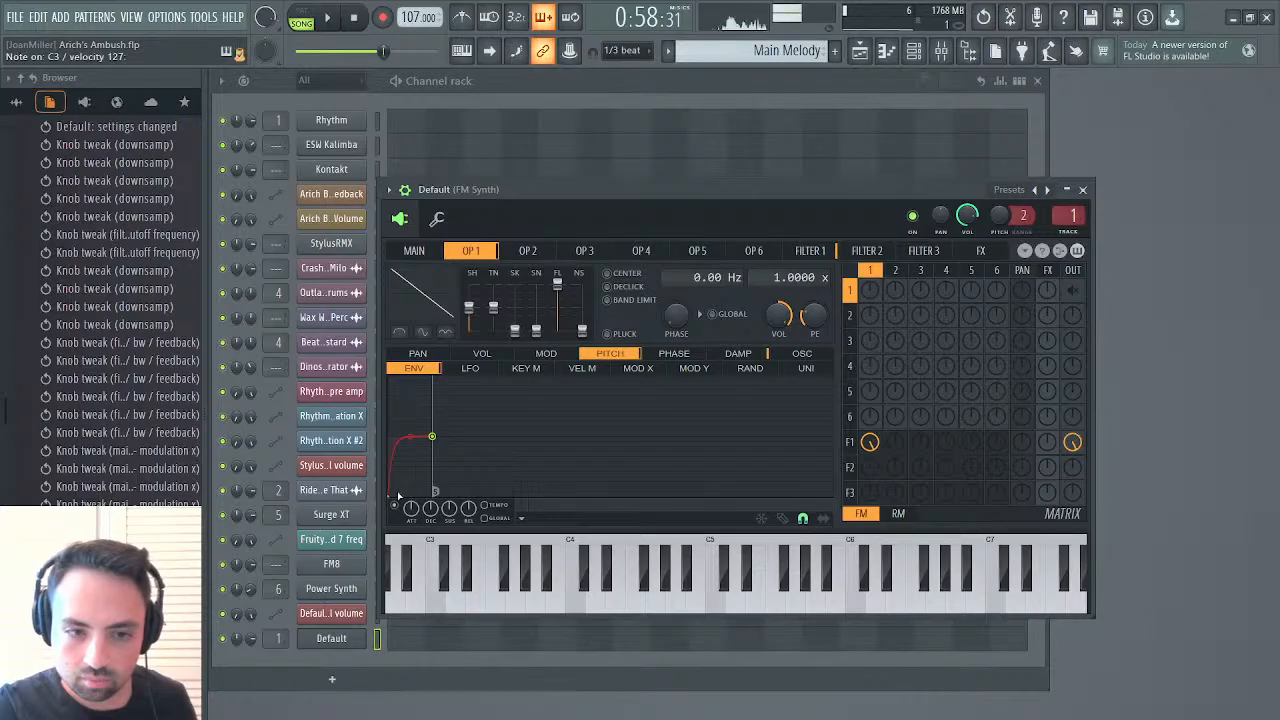
drag(432, 440, 432, 376)
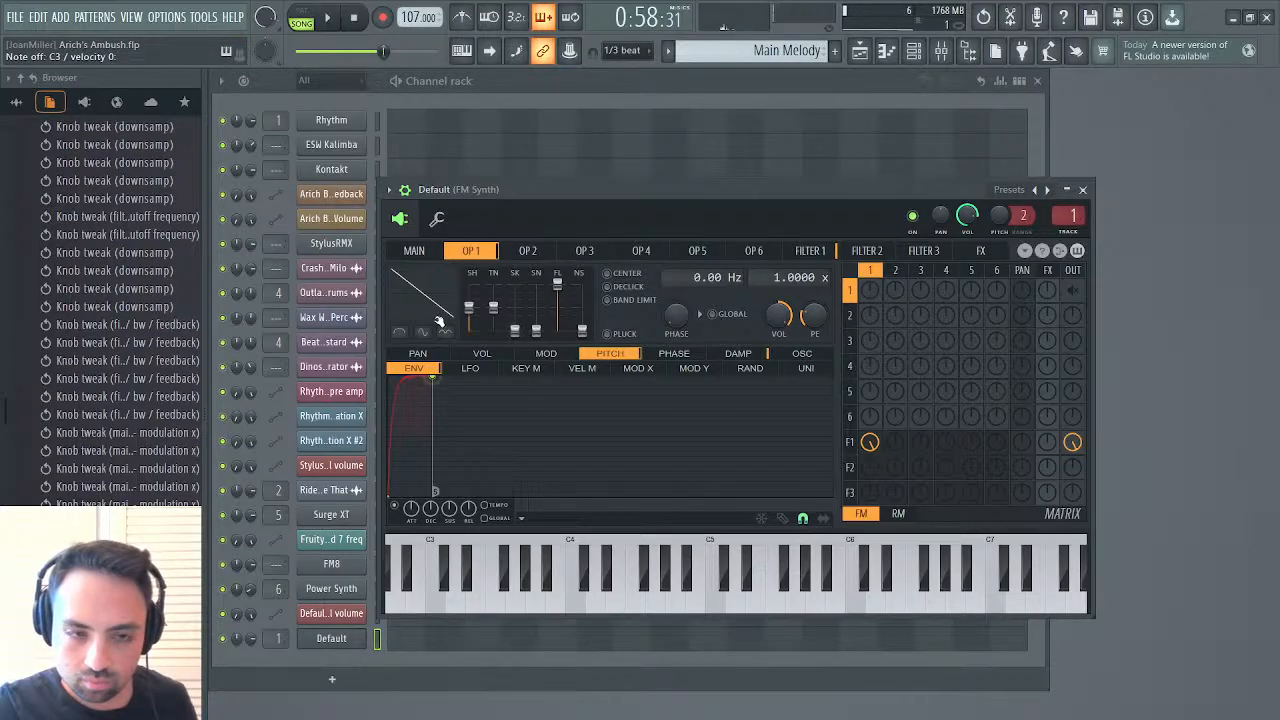
drag(405, 421, 410, 384)
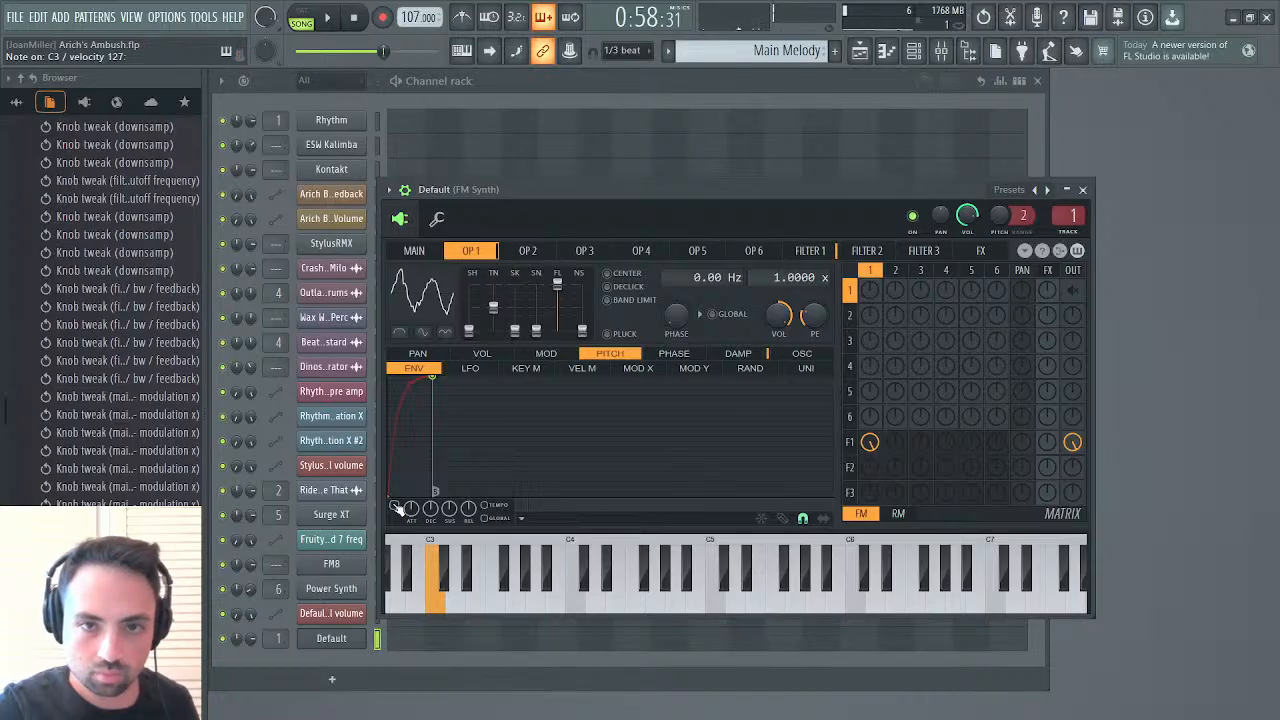
Set Filter 1's resonance to 13% and enable its cutoff LFO with a deeper modulation amount
click(810, 251)
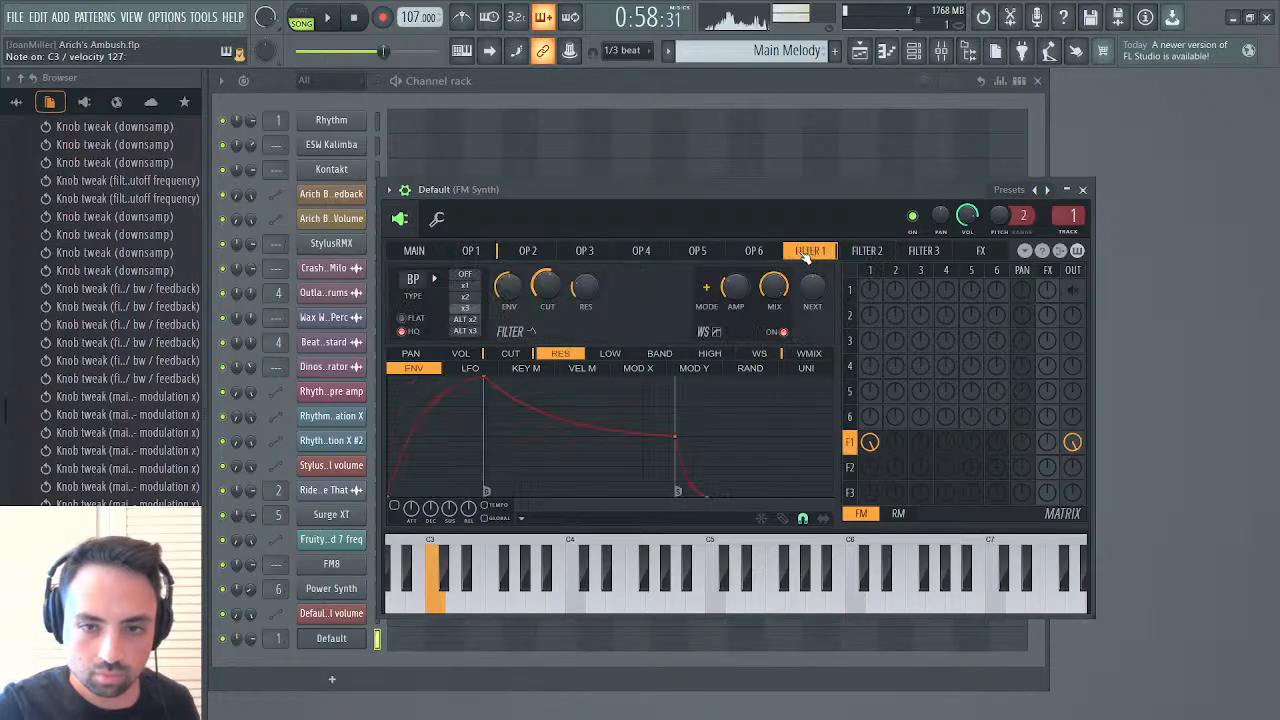
drag(576, 289, 576, 307)
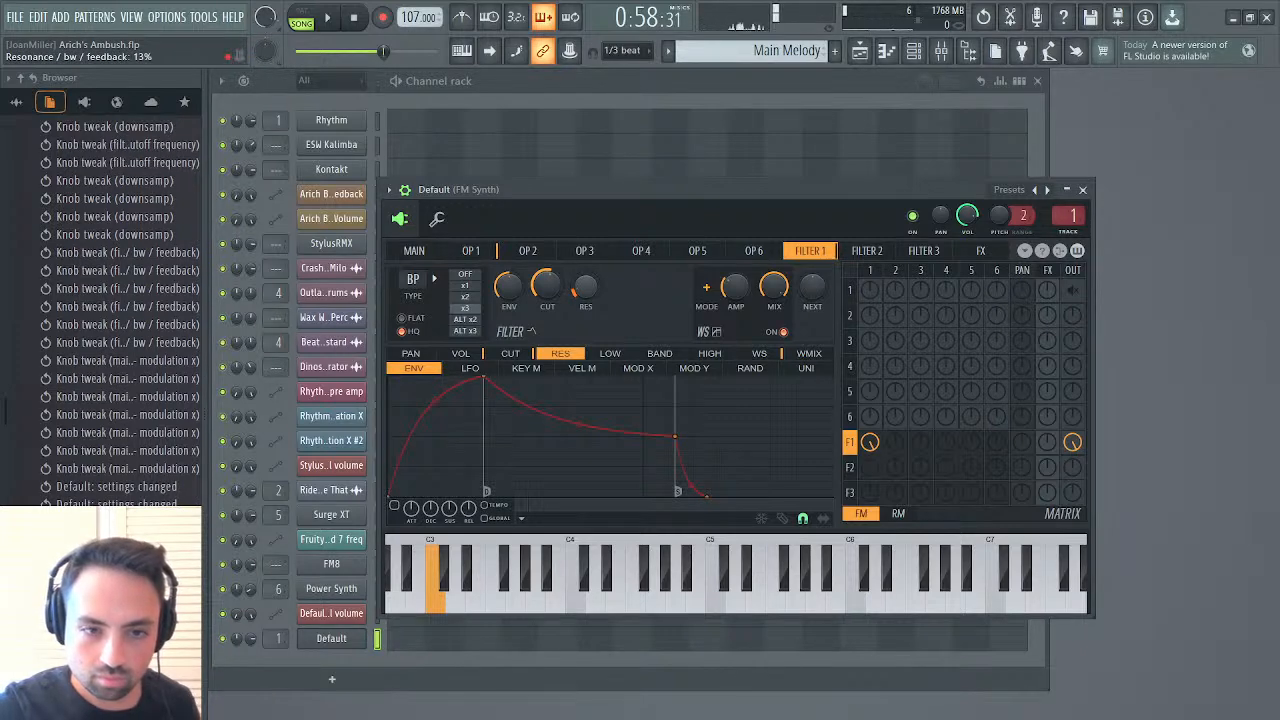
click(518, 355)
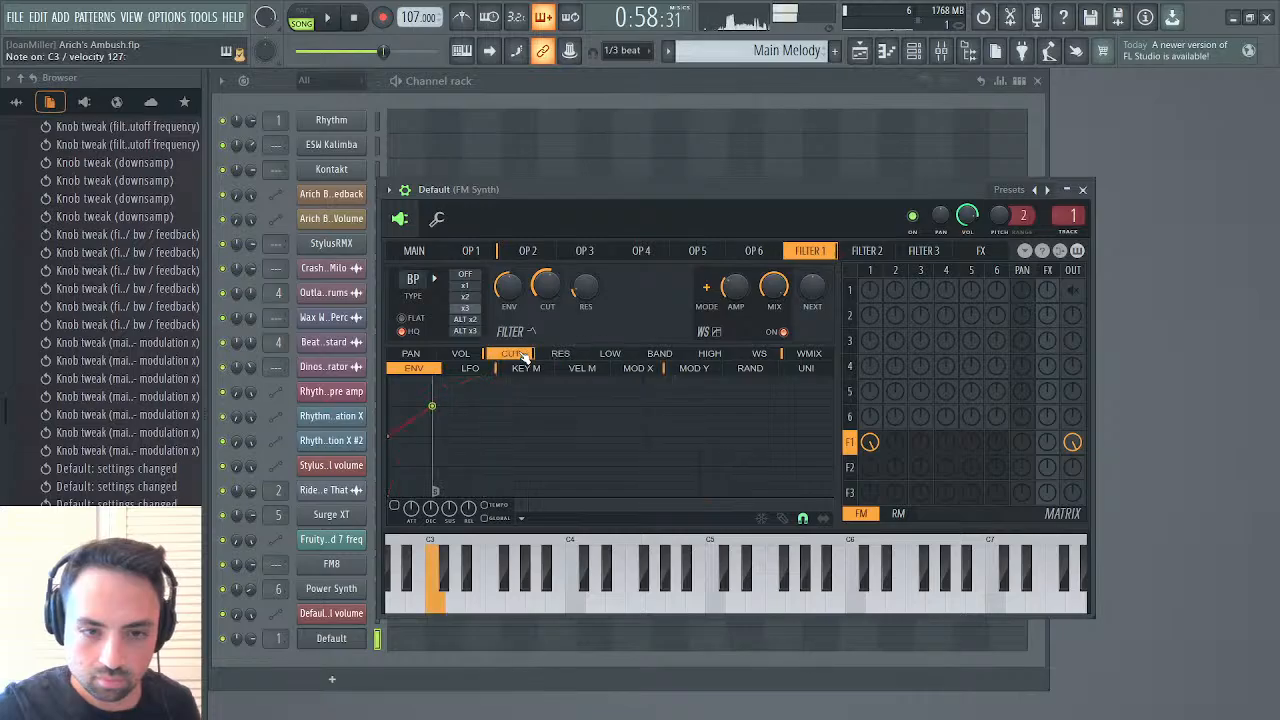
click(470, 368)
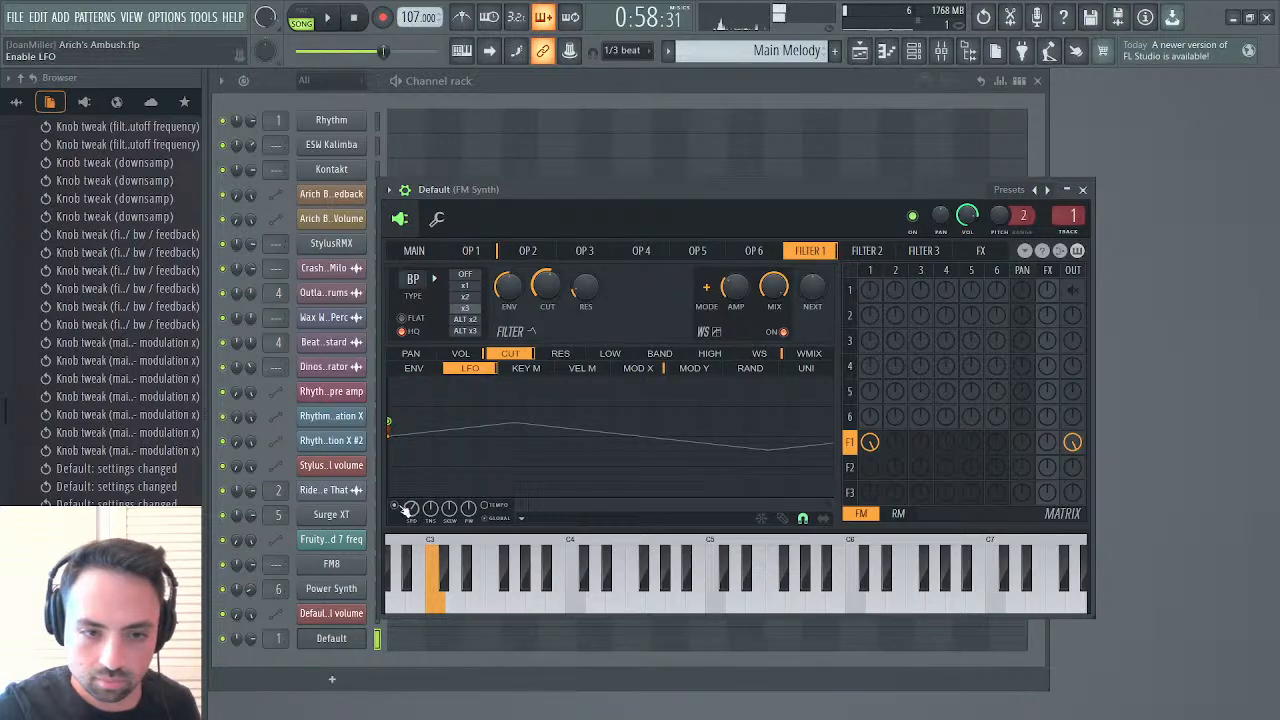
drag(390, 422, 392, 408)
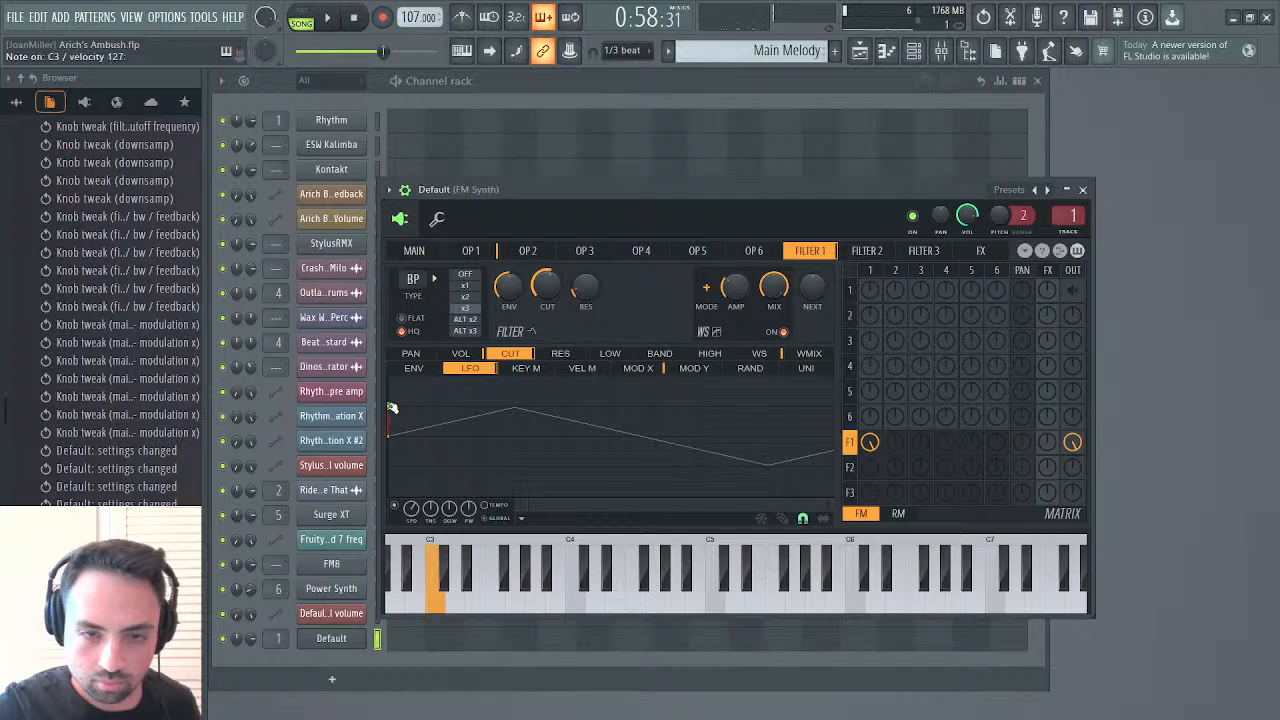
Try Filter 1 with a 53% cutoff and the x1 slope, and return the slope to x3
drag(556, 290, 556, 282)
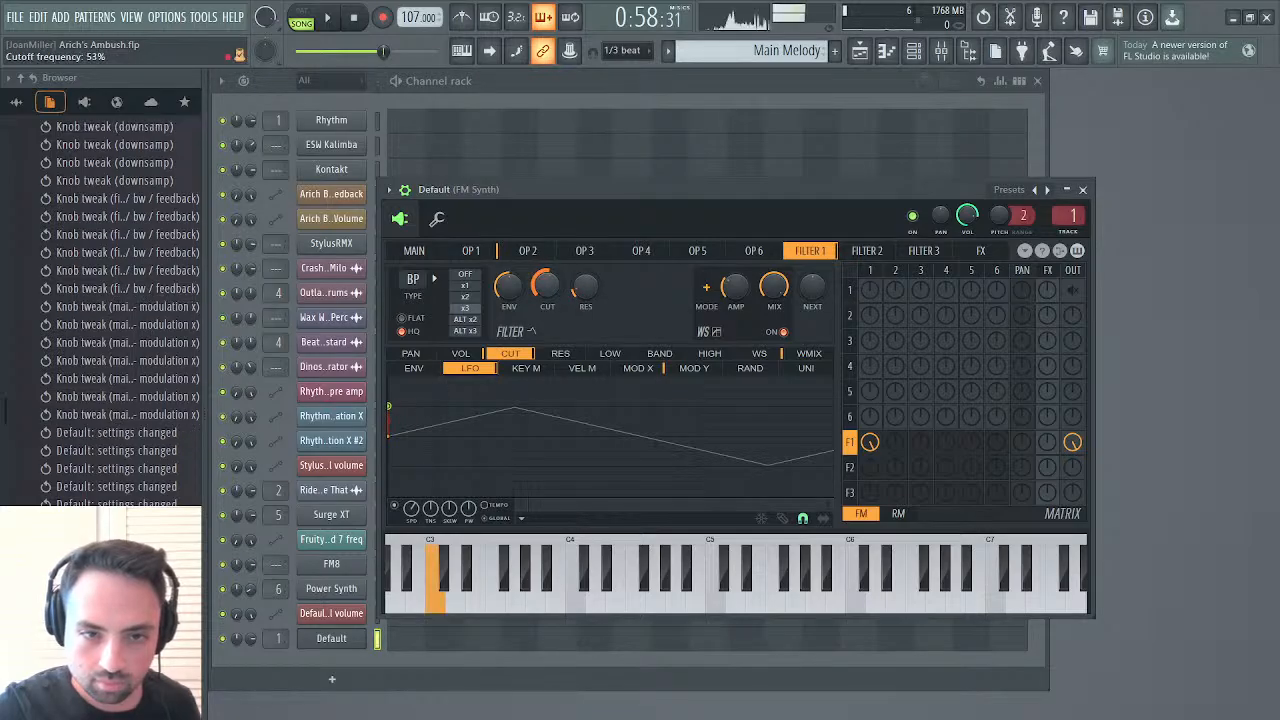
click(474, 287)
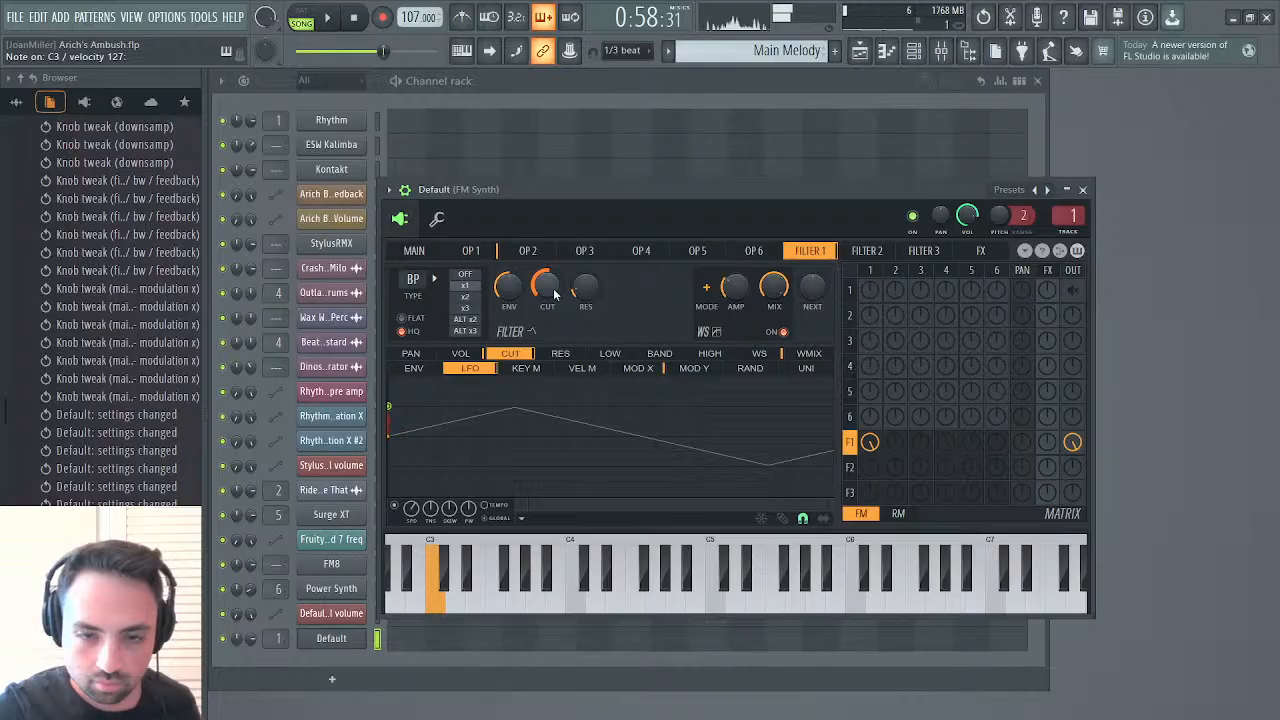
click(470, 308)
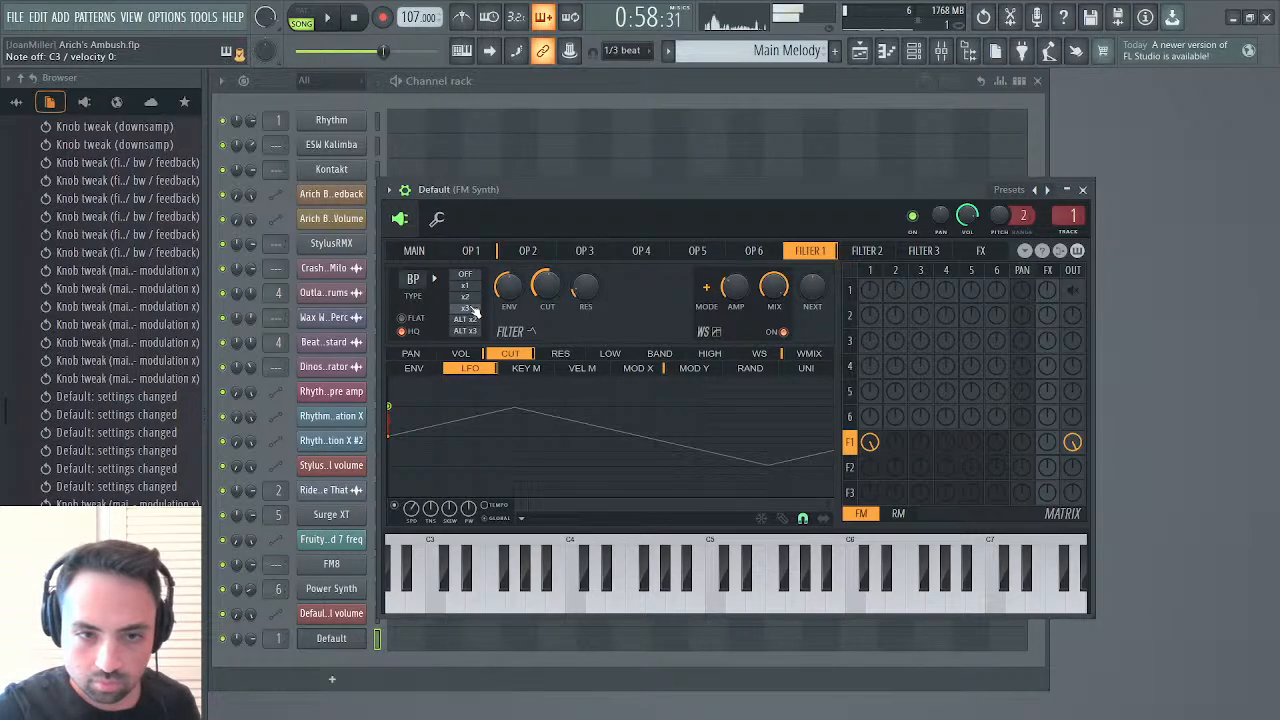
Check OP 1's settings and slightly reduce the depth of Filter 1's cutoff LFO
click(476, 252)
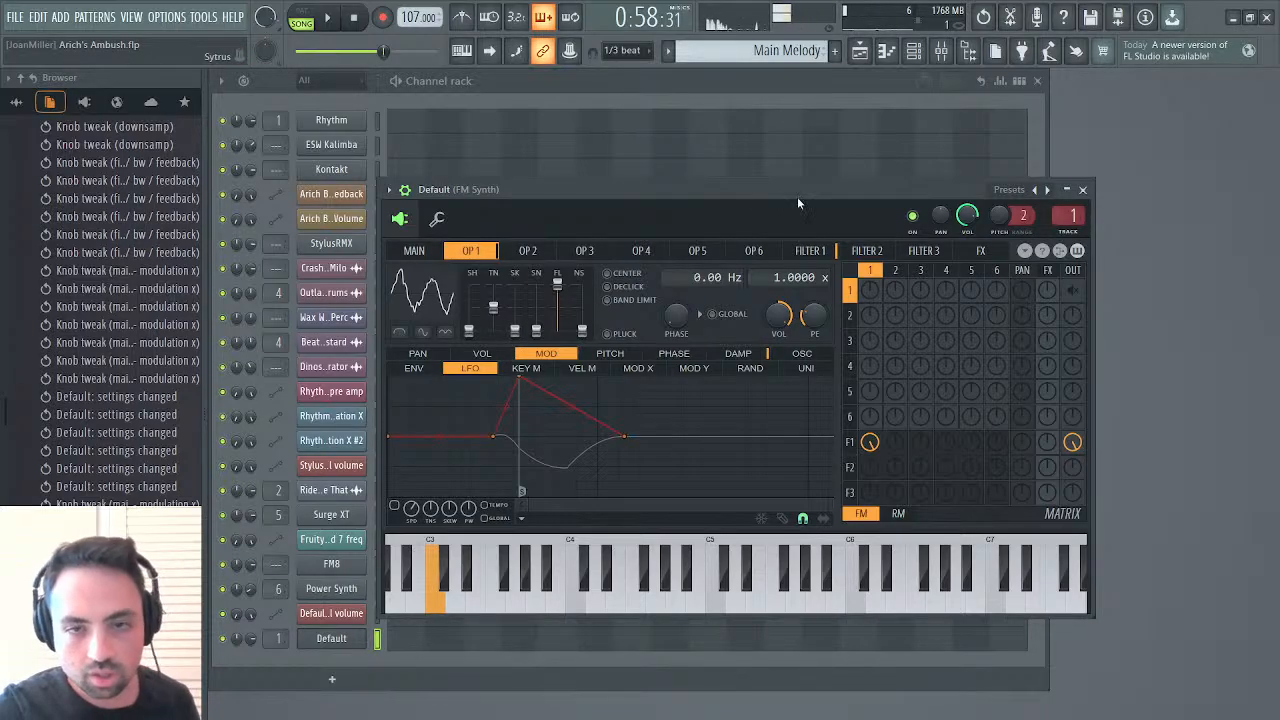
click(810, 250)
drag(391, 409, 392, 416)
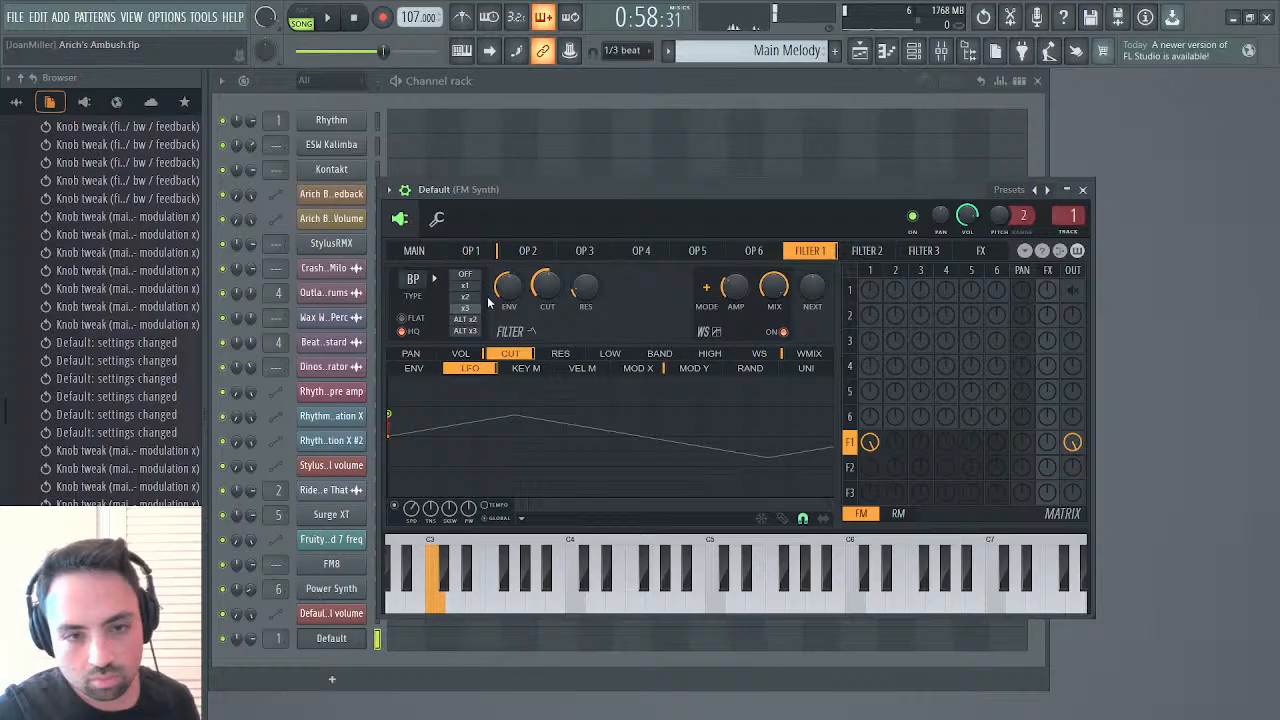
Enable OP 1's pitch envelope on the Default synth and lower its second point to mid level
click(474, 252)
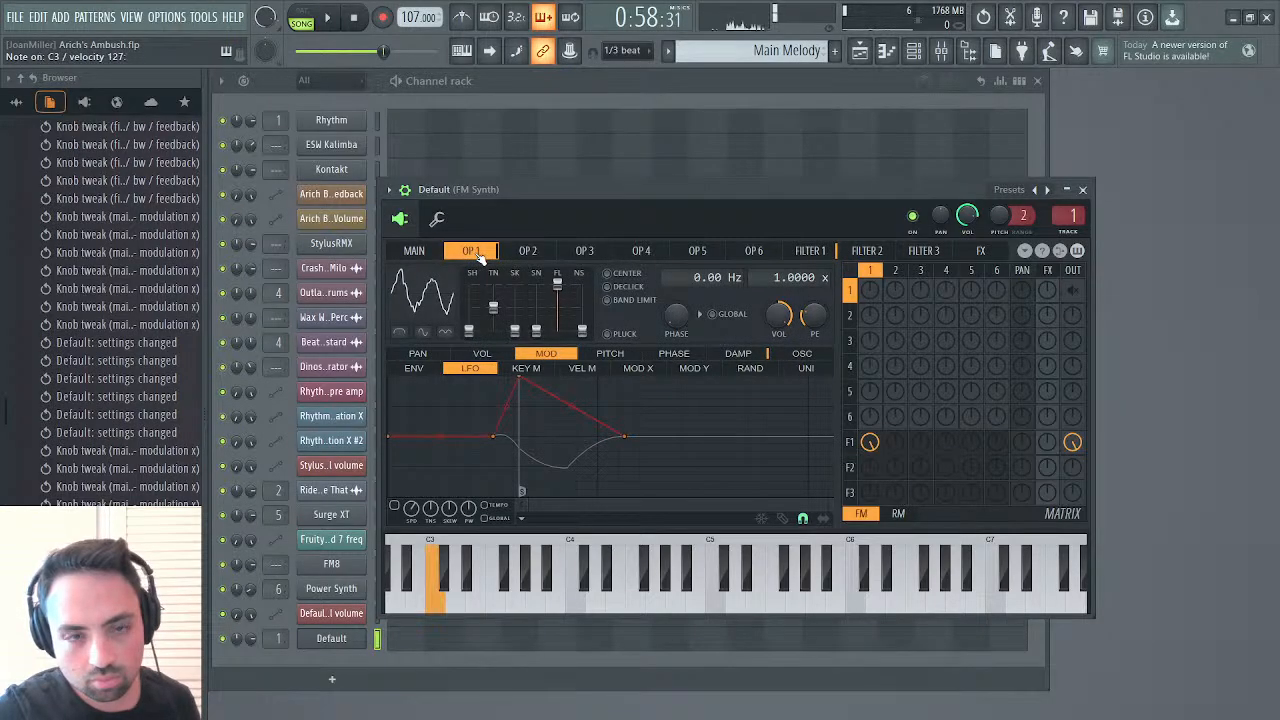
click(434, 369)
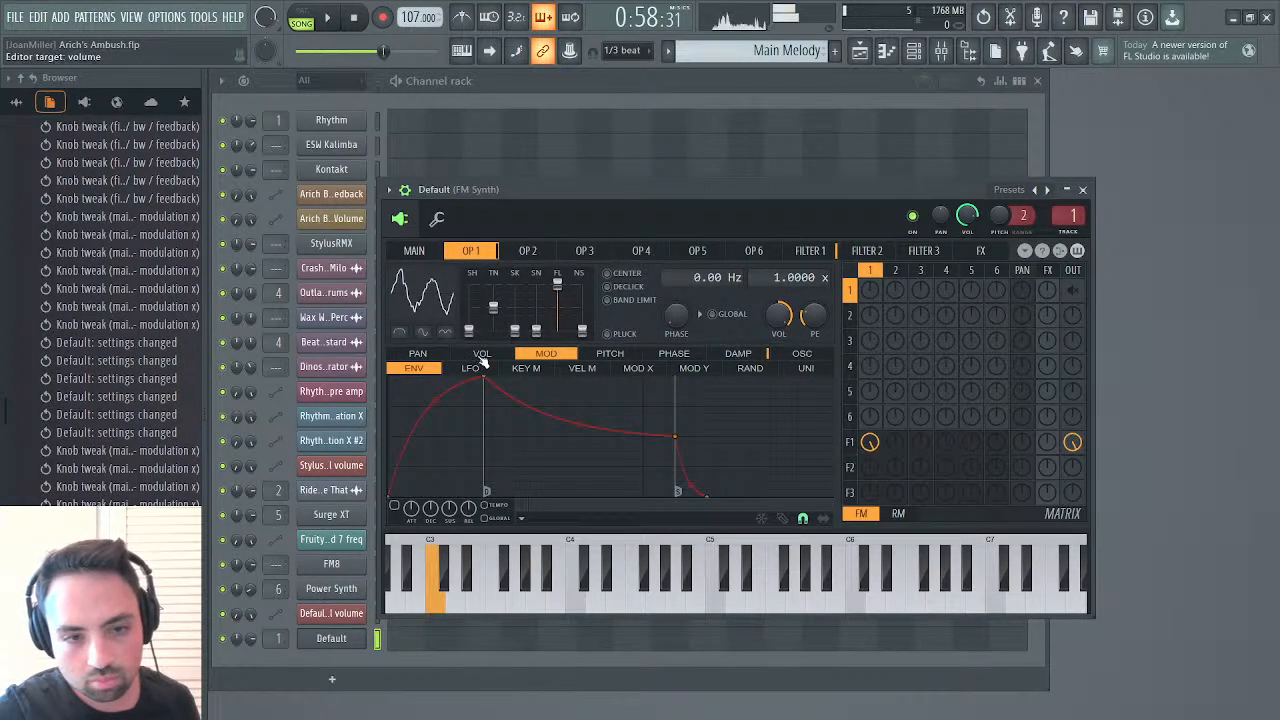
click(607, 354)
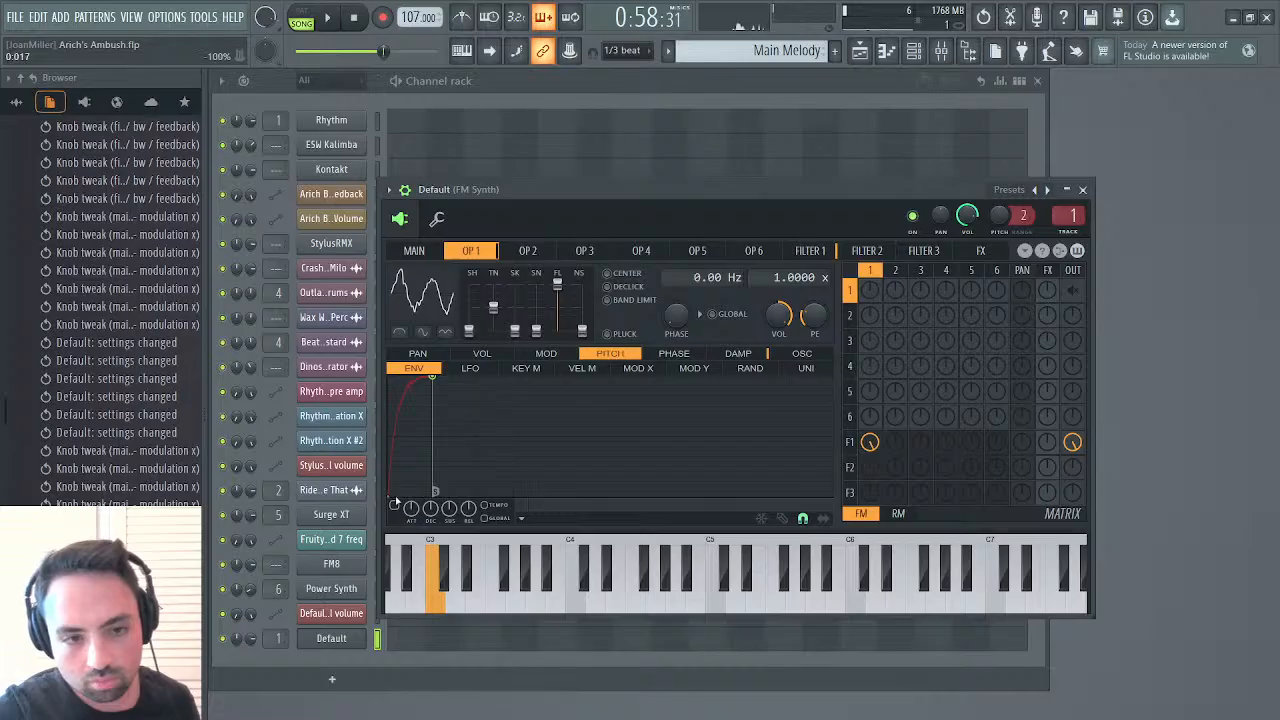
click(397, 507)
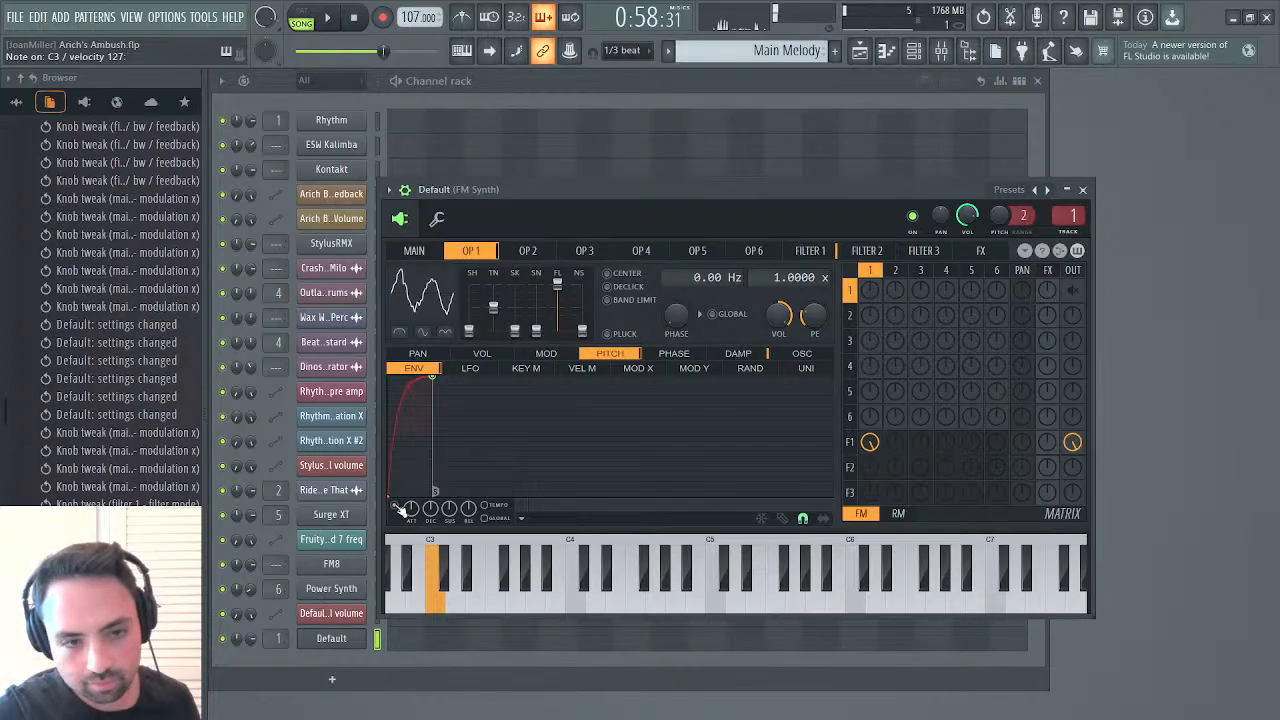
drag(432, 373, 441, 436)
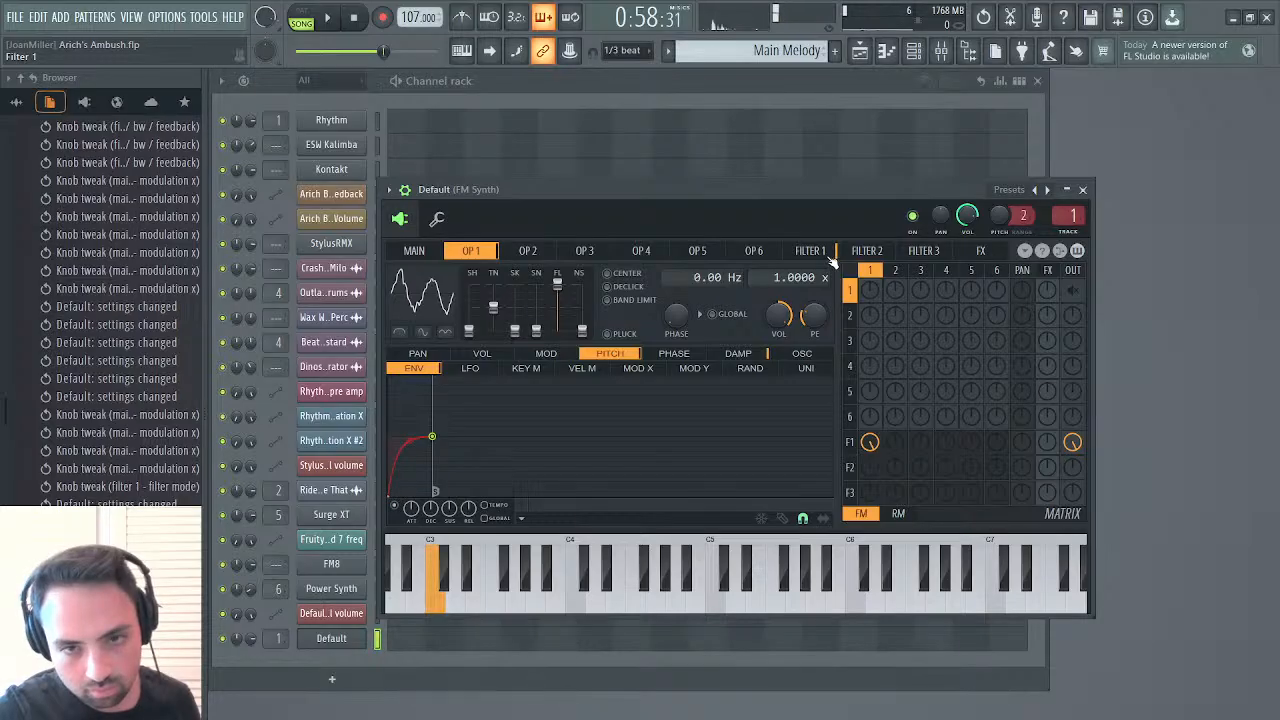
Lower Filter 1's cutoff and raise the synth's main volume to compare the sound without the waveshaper
click(828, 255)
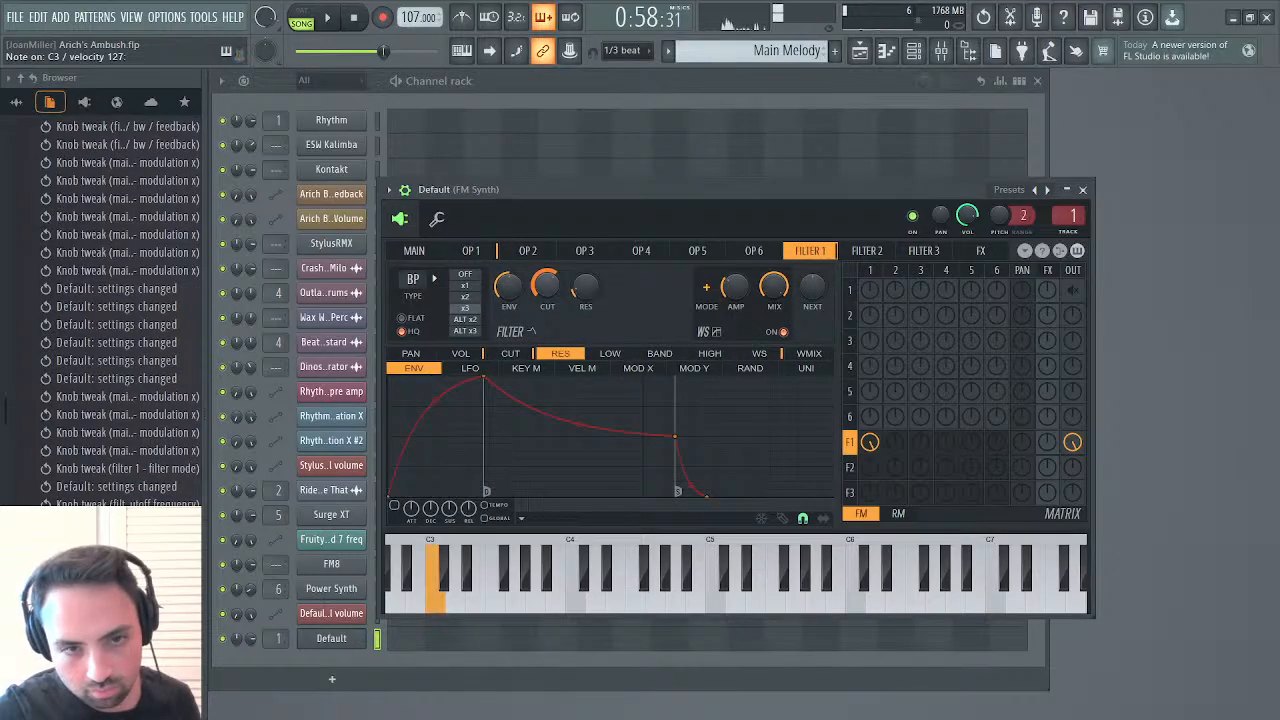
drag(546, 286, 546, 311)
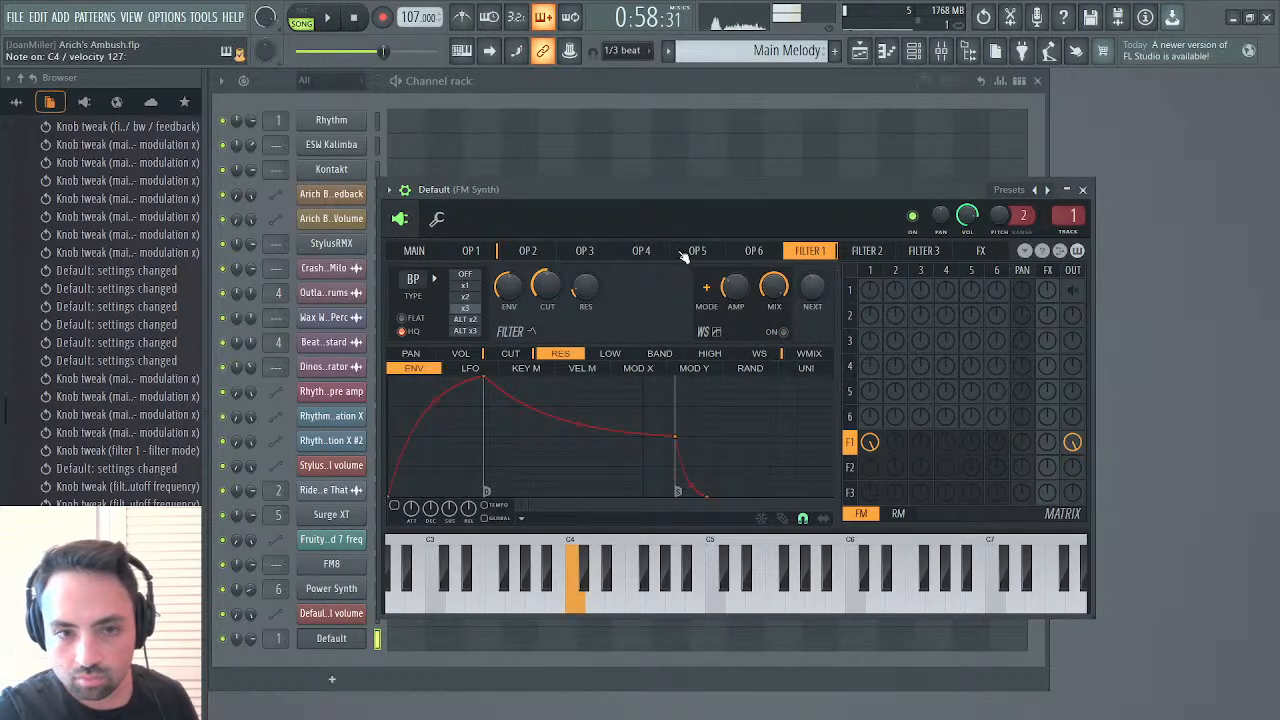
click(412, 252)
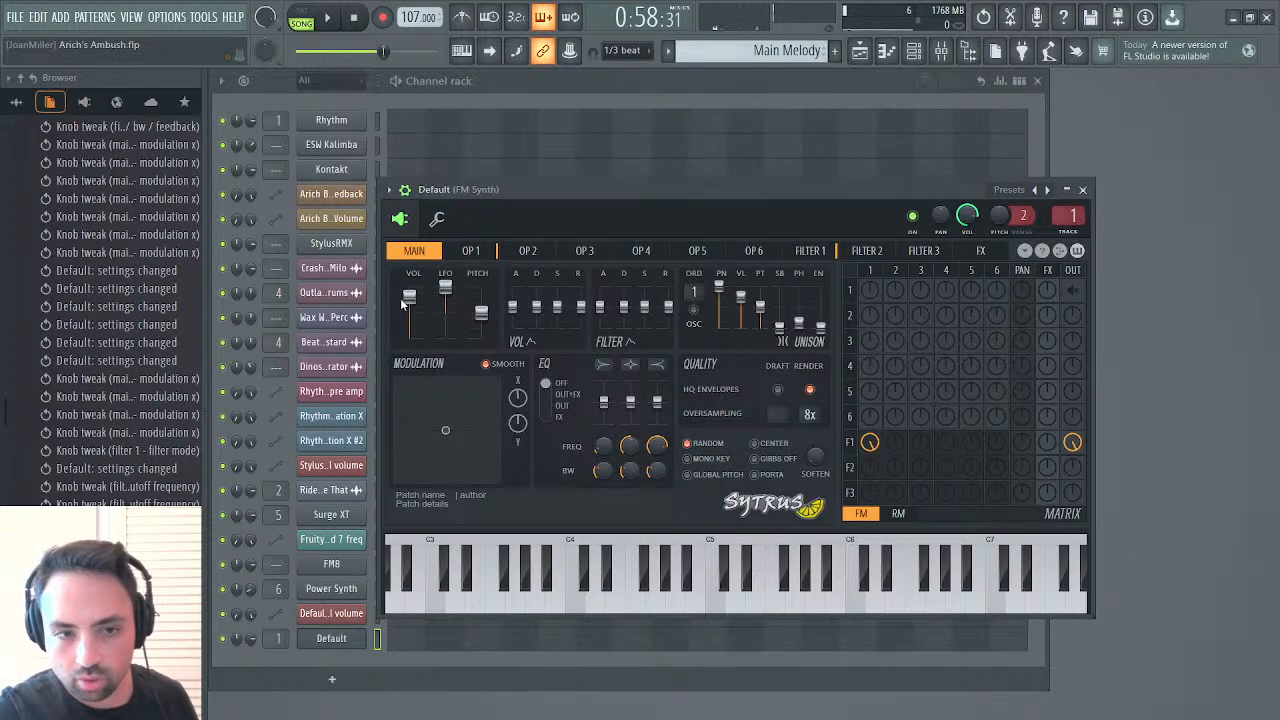
drag(410, 298, 410, 288)
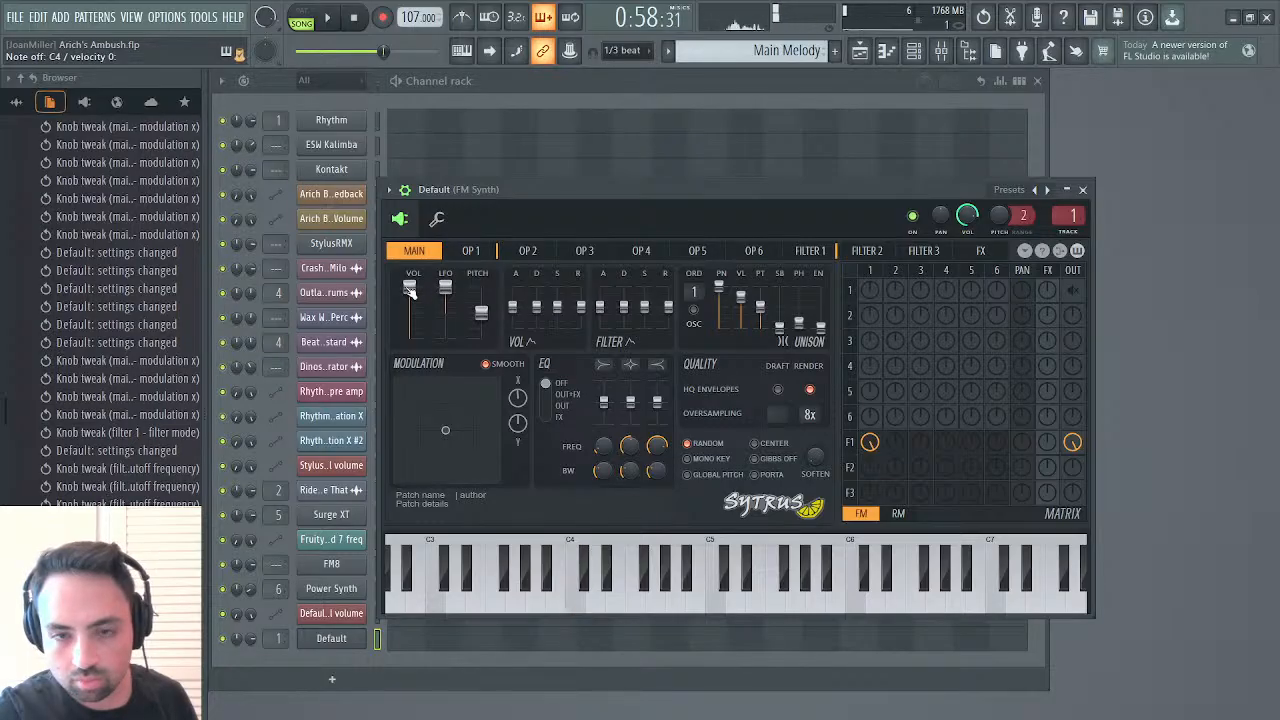
Turn Filter 1's waveshaper back on and fine-tune the filter's cutoff and resonance
click(810, 251)
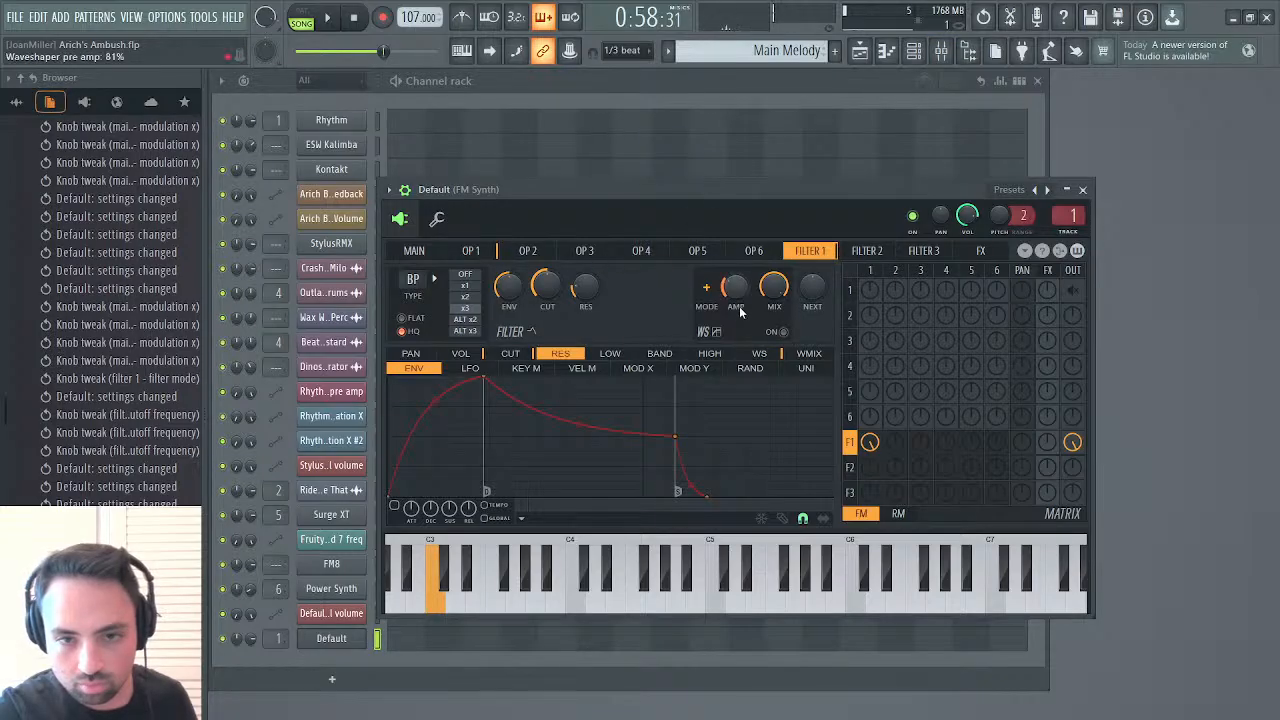
click(785, 332)
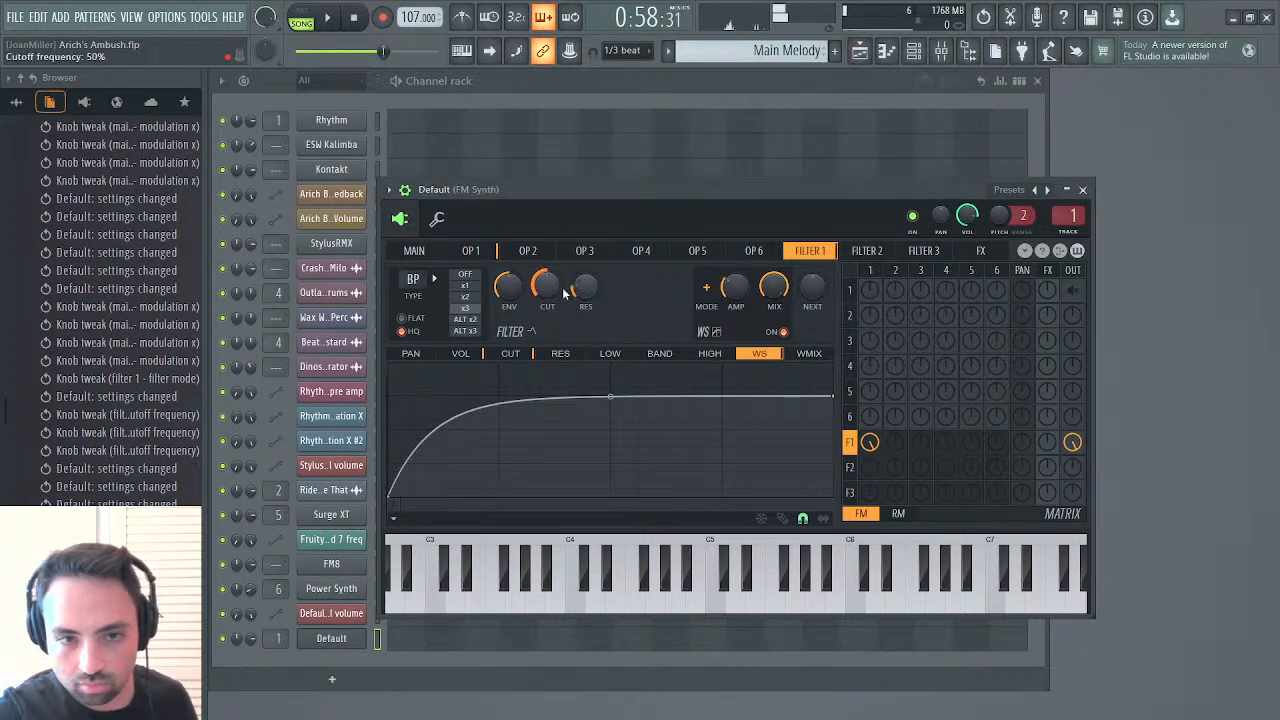
drag(581, 289, 552, 293)
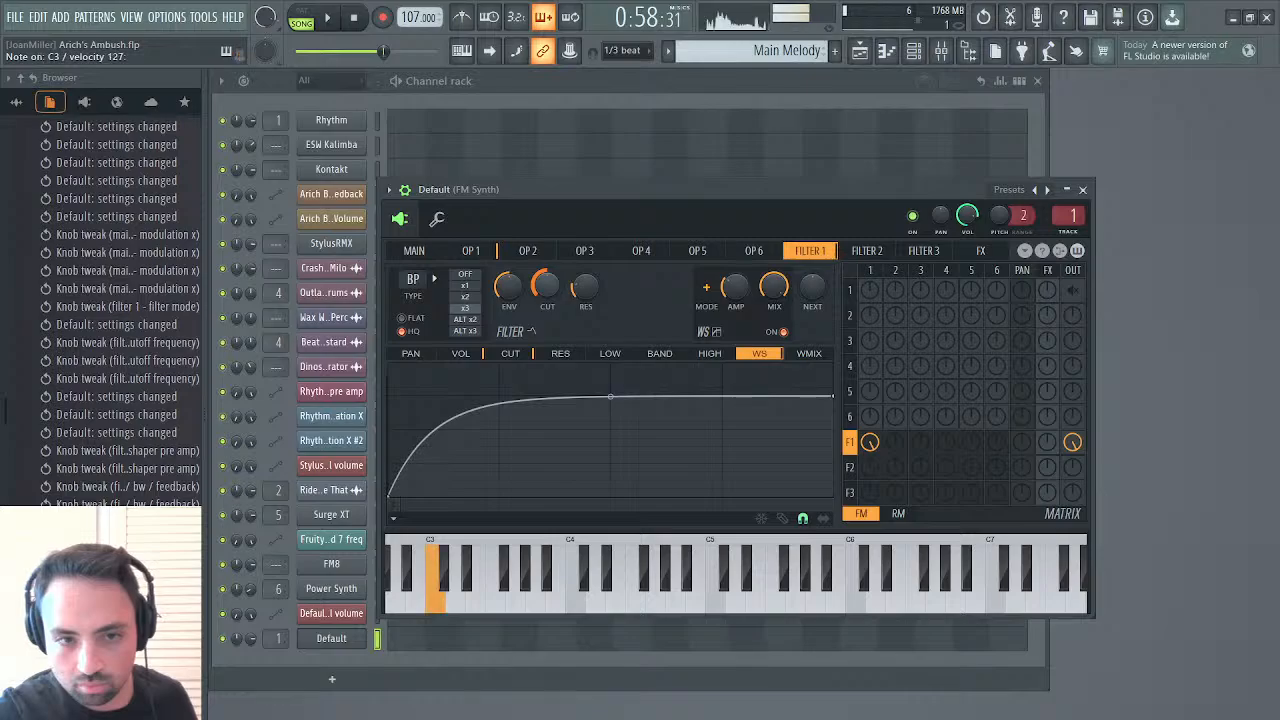
In Krush on the FM Synth mixer track, set crush to 0% and downsampling to 25%, and close the open windows
click(941, 56)
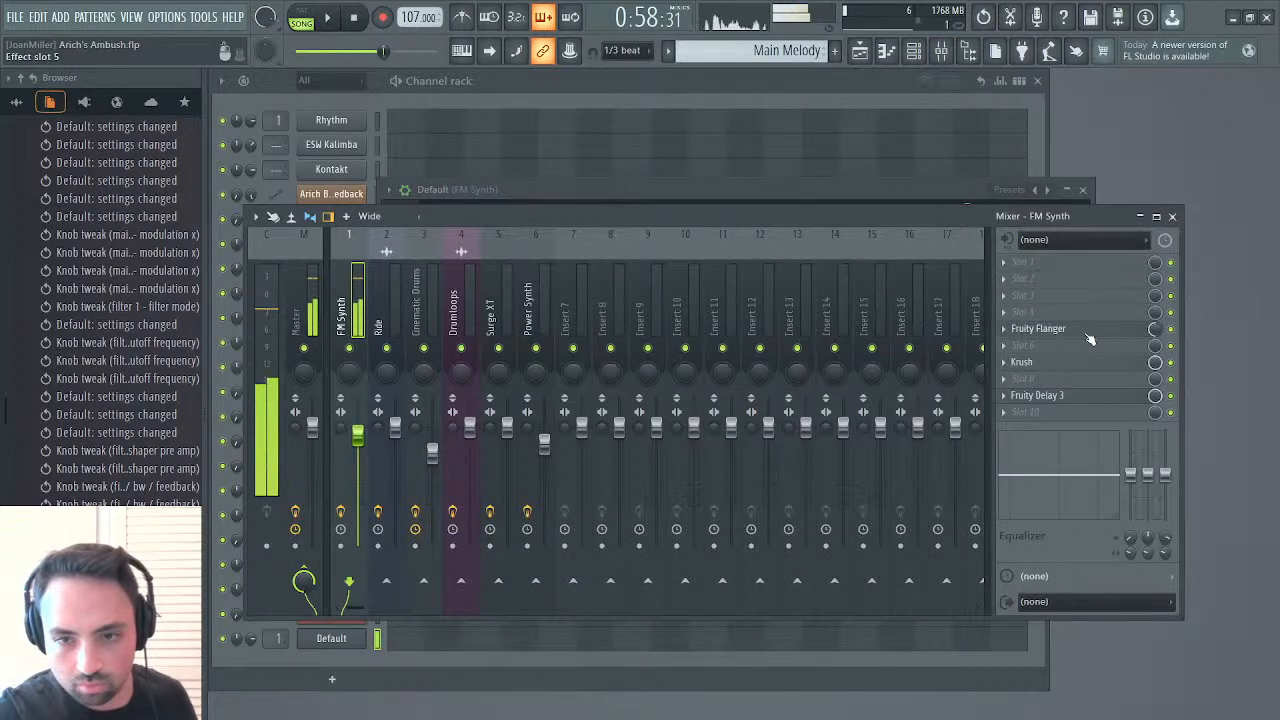
click(1067, 371)
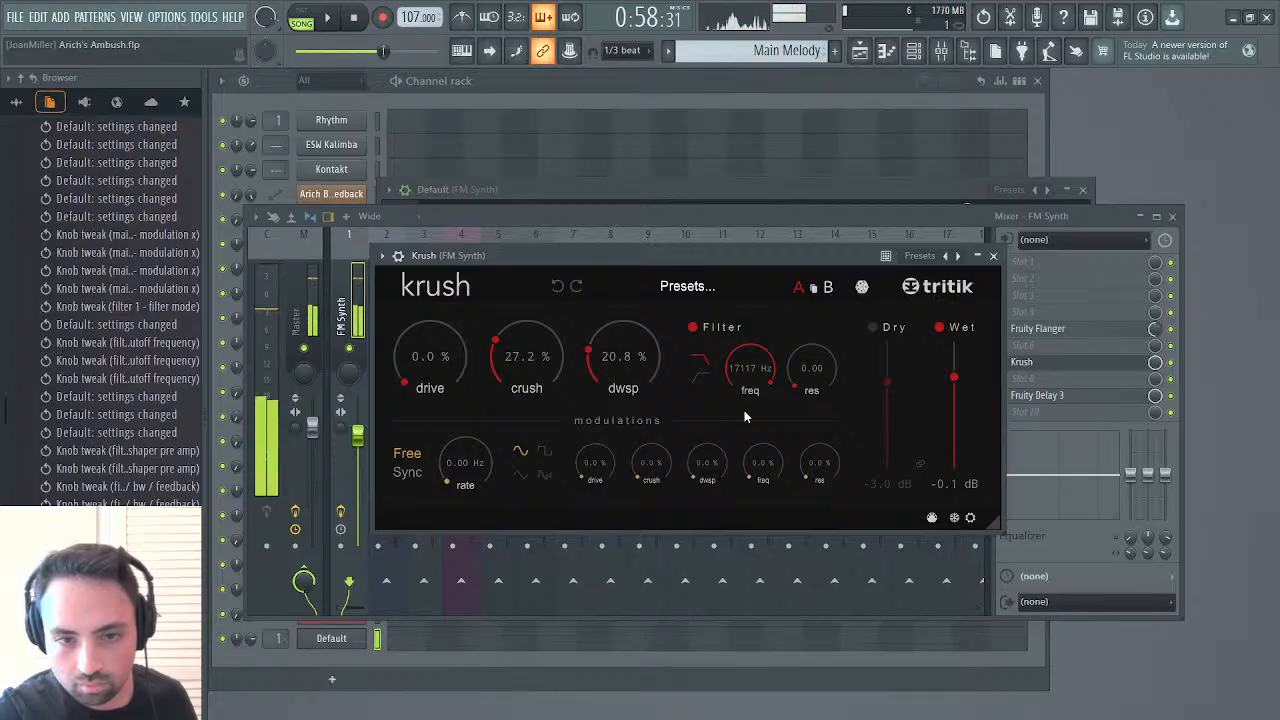
double_click(527, 366)
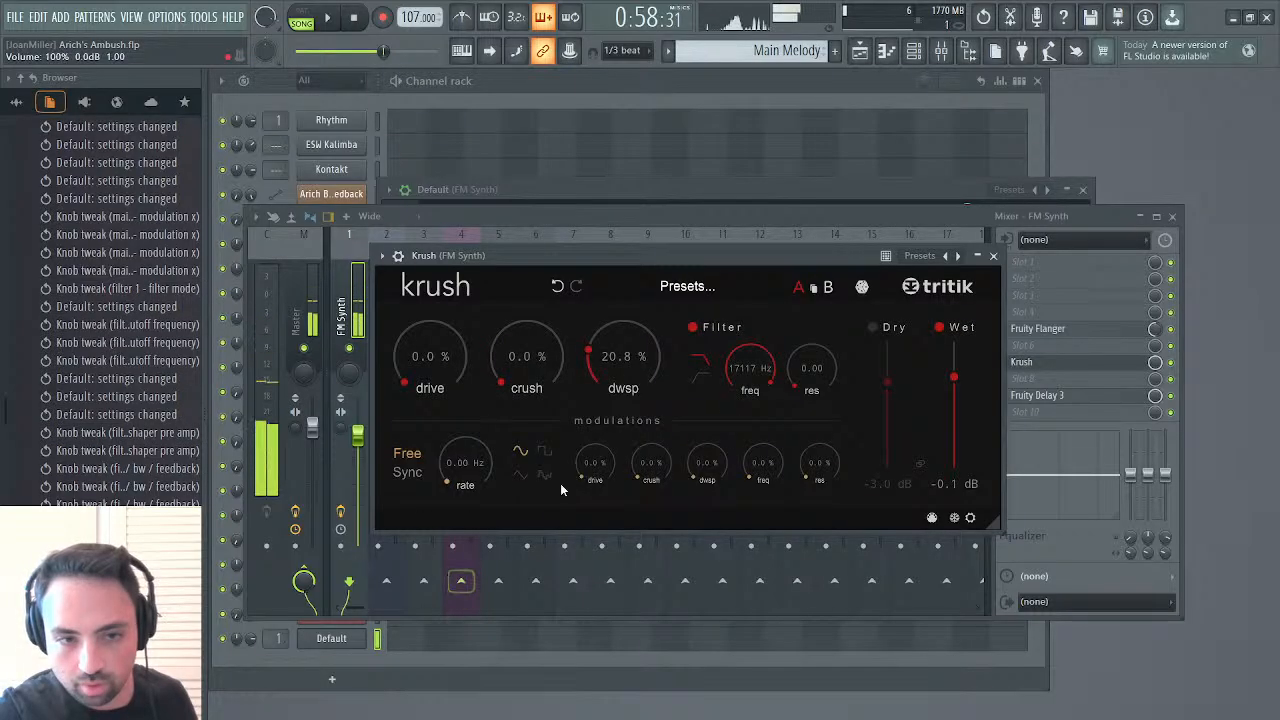
drag(621, 383, 624, 376)
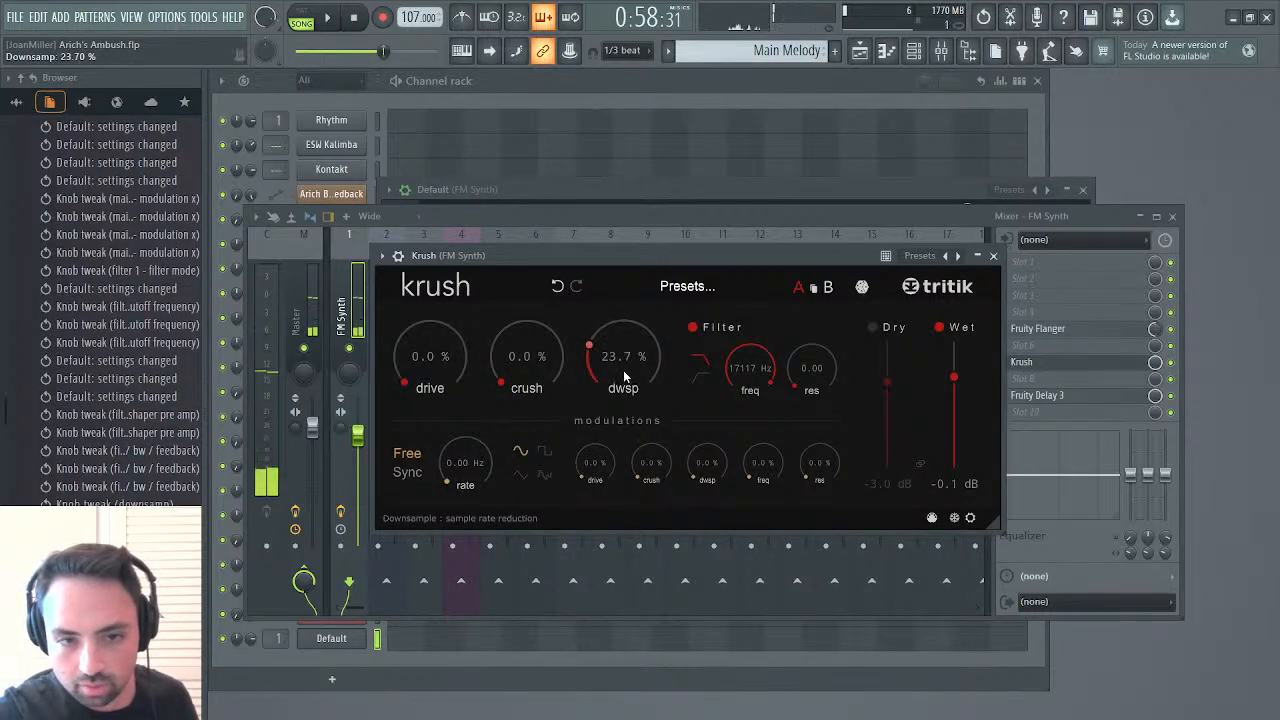
scroll(624, 375, up, 1)
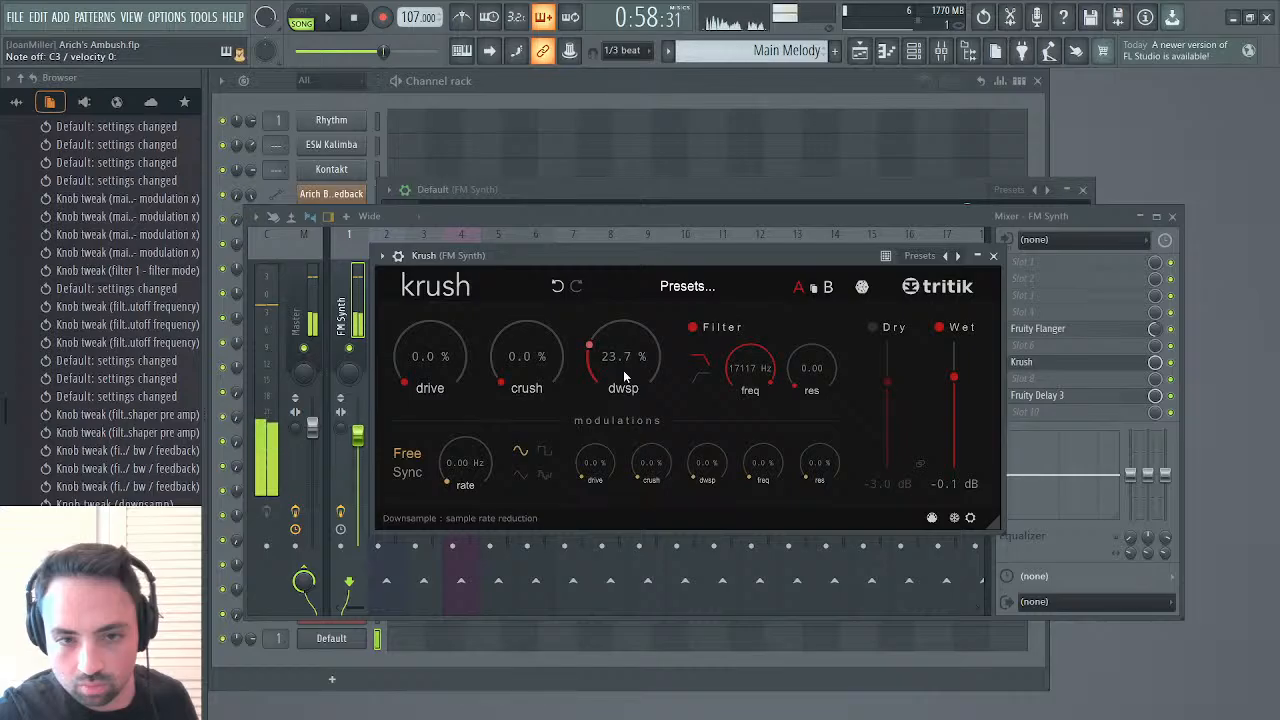
scroll(625, 372, up, 2)
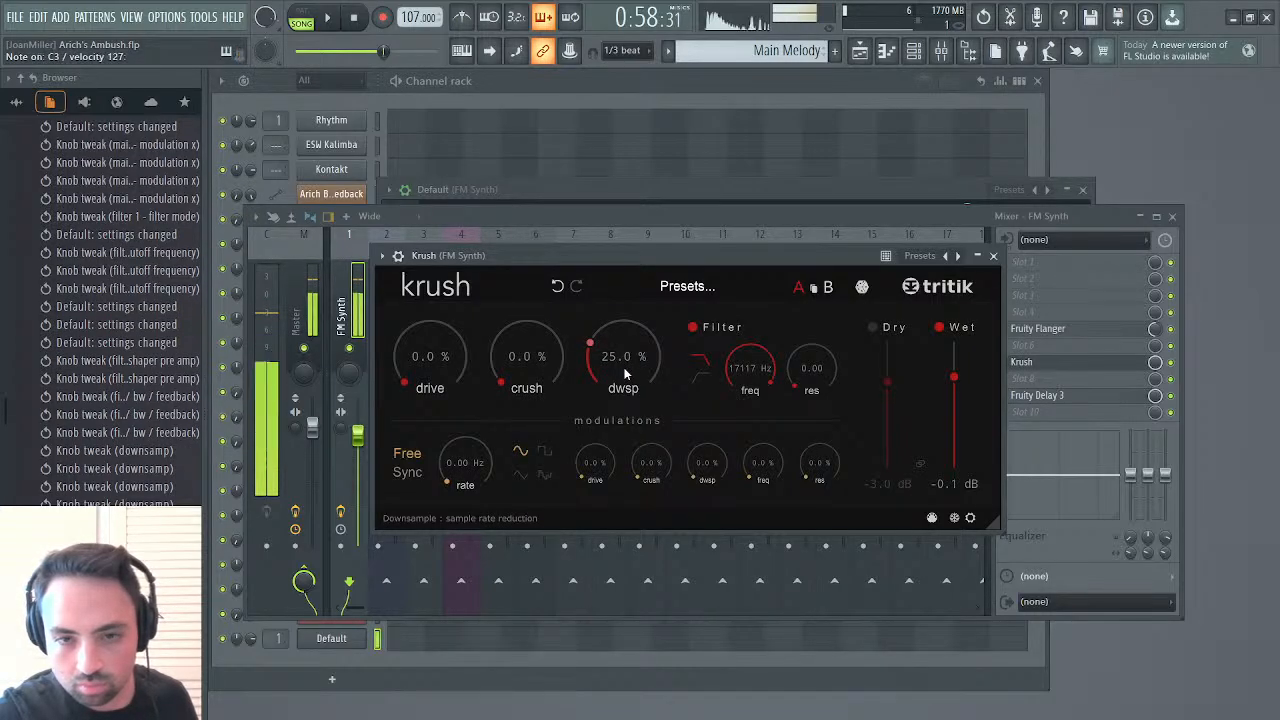
click(993, 257)
click(1172, 216)
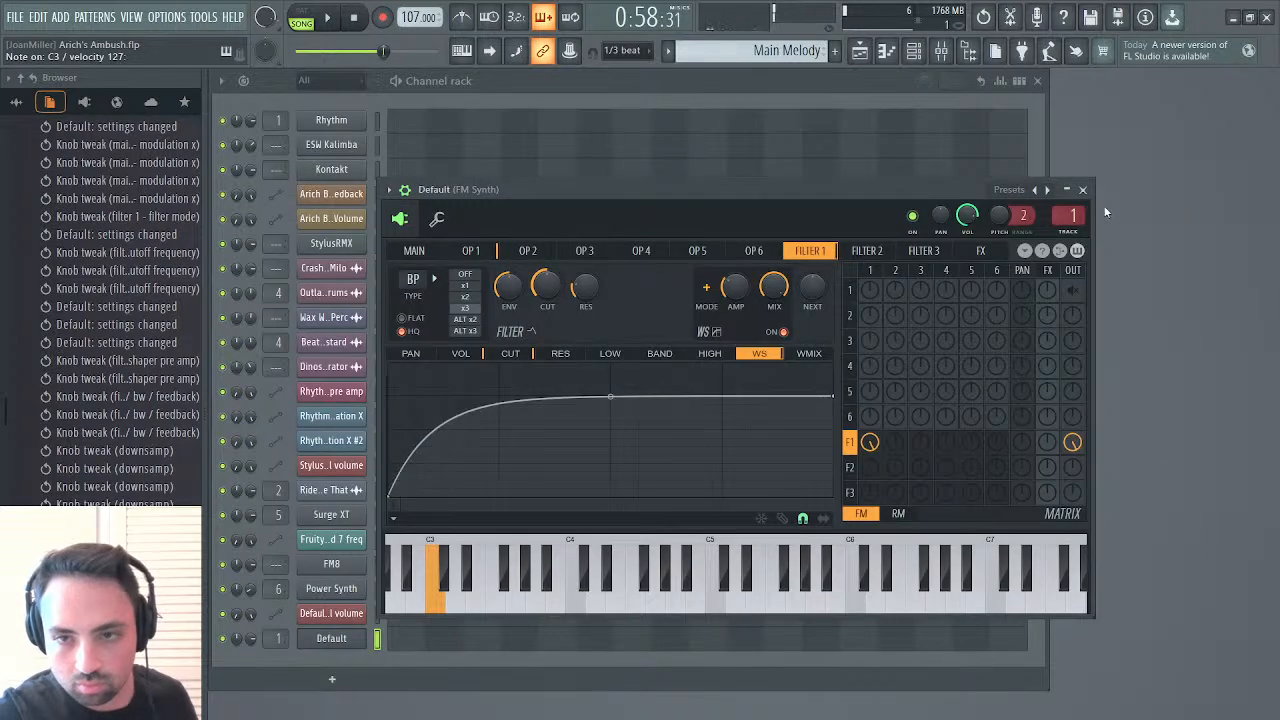
click(1081, 190)
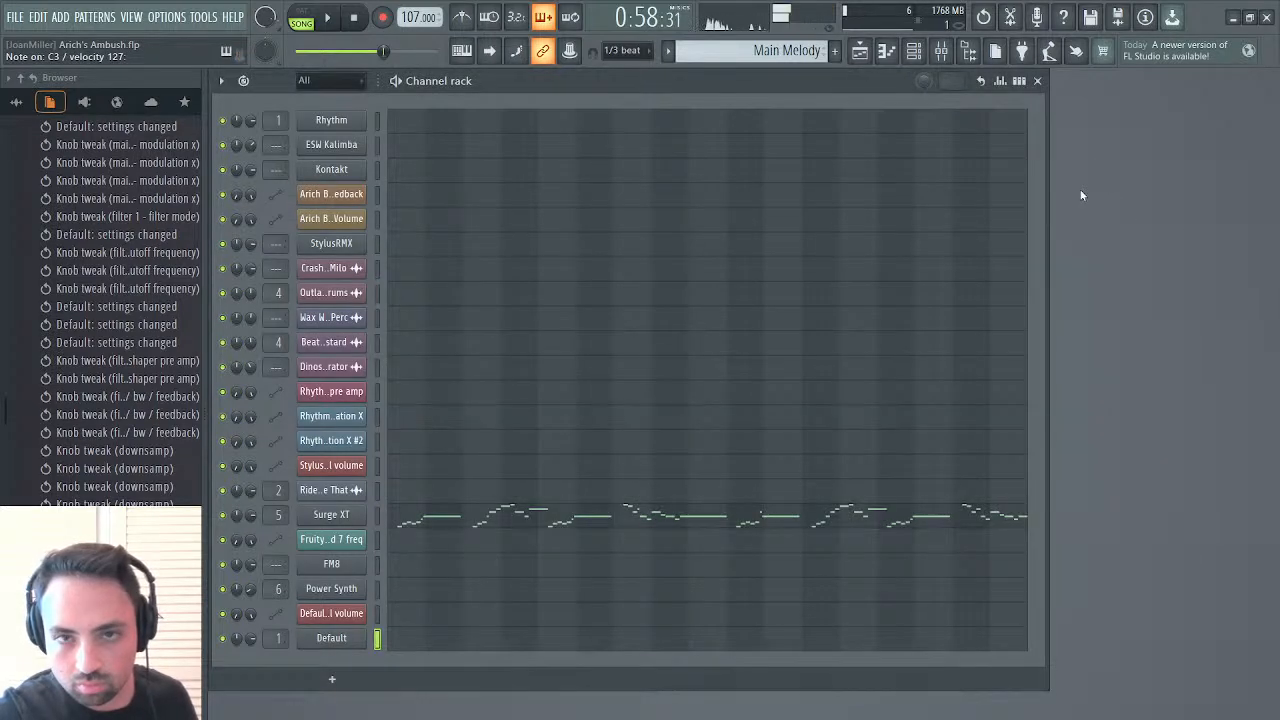
Lower the Default synth's main volume and close its editor
click(332, 639)
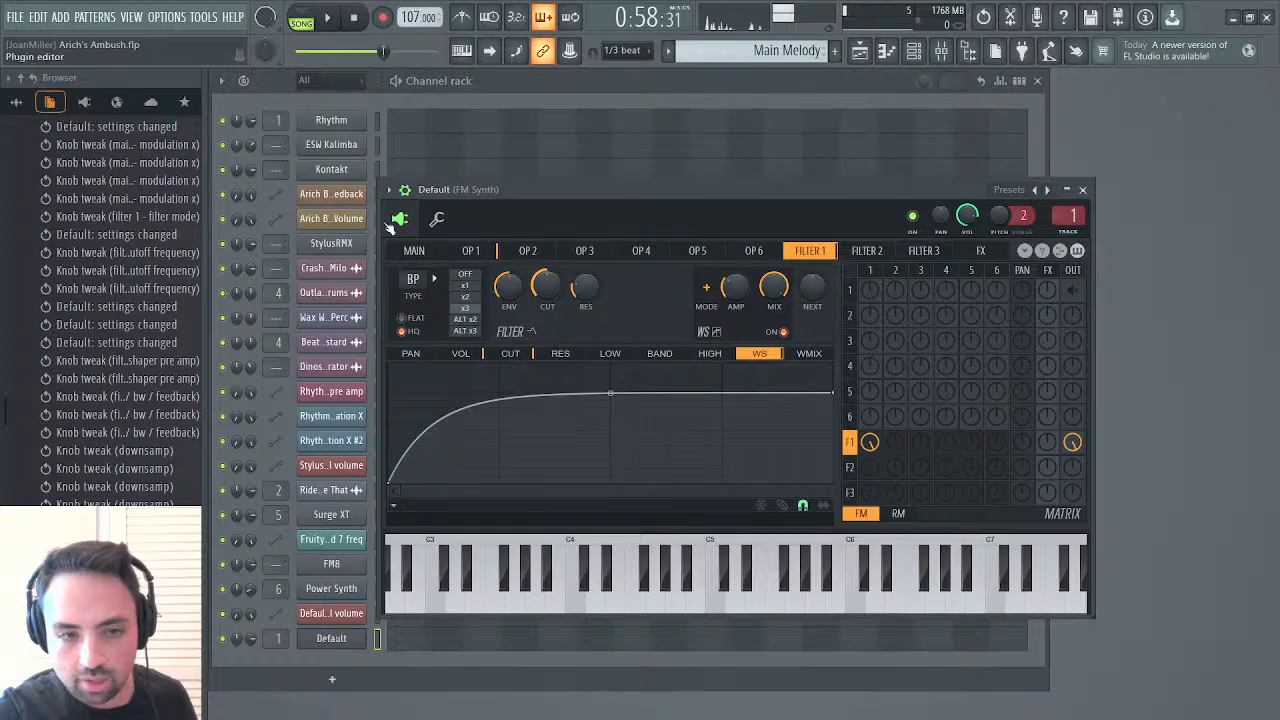
click(412, 254)
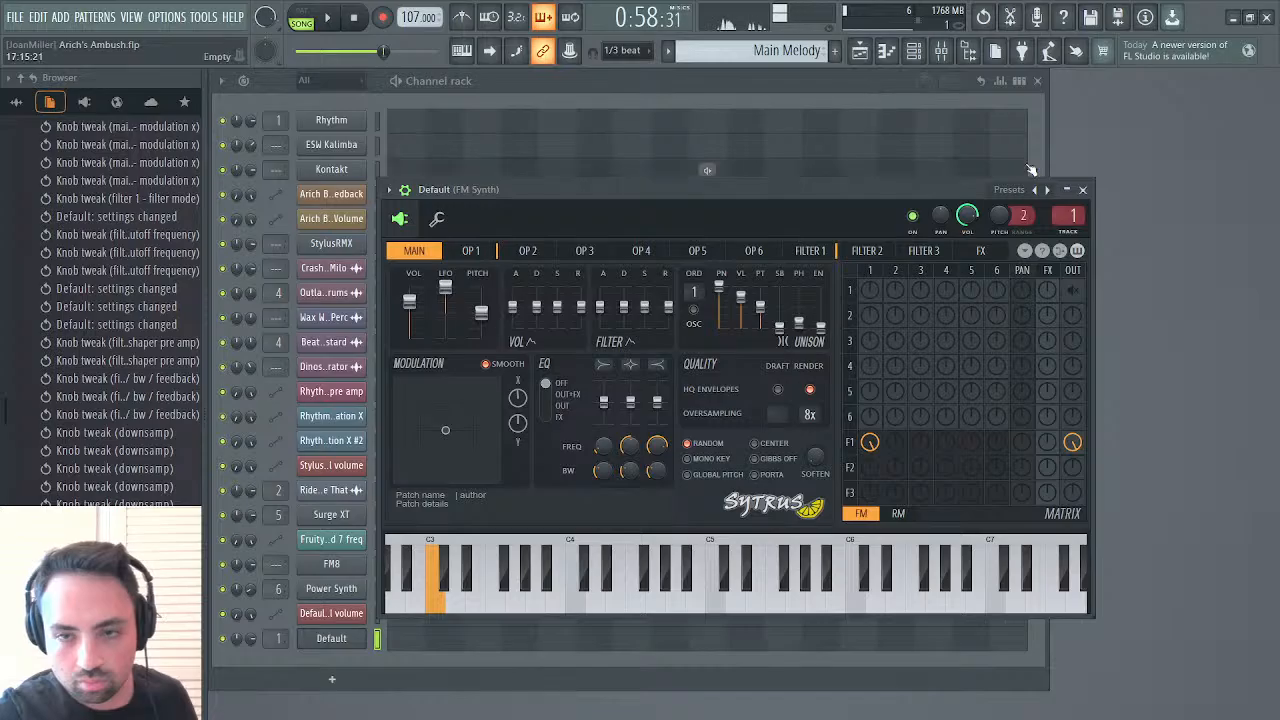
click(1084, 193)
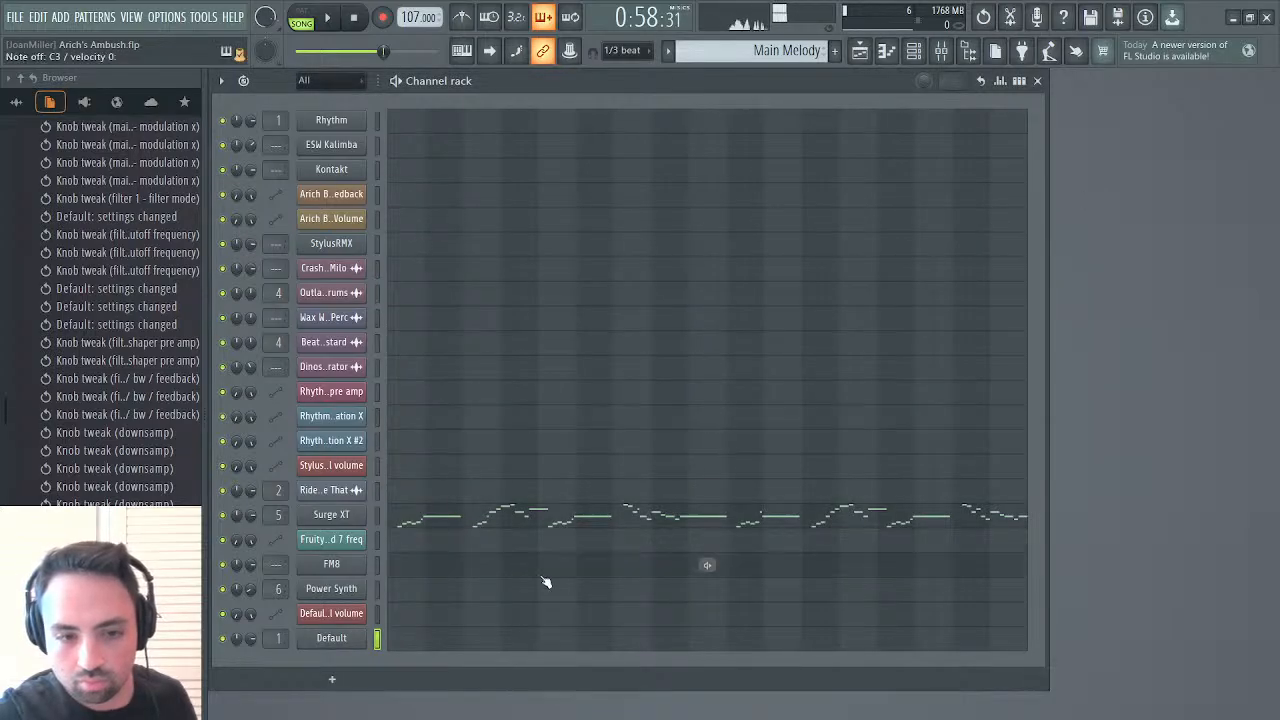
In the Default channel's piano roll, place two-step C3 notes at the starts of bars 1, 2 and 3
click(437, 638)
scroll(606, 437, down, 6)
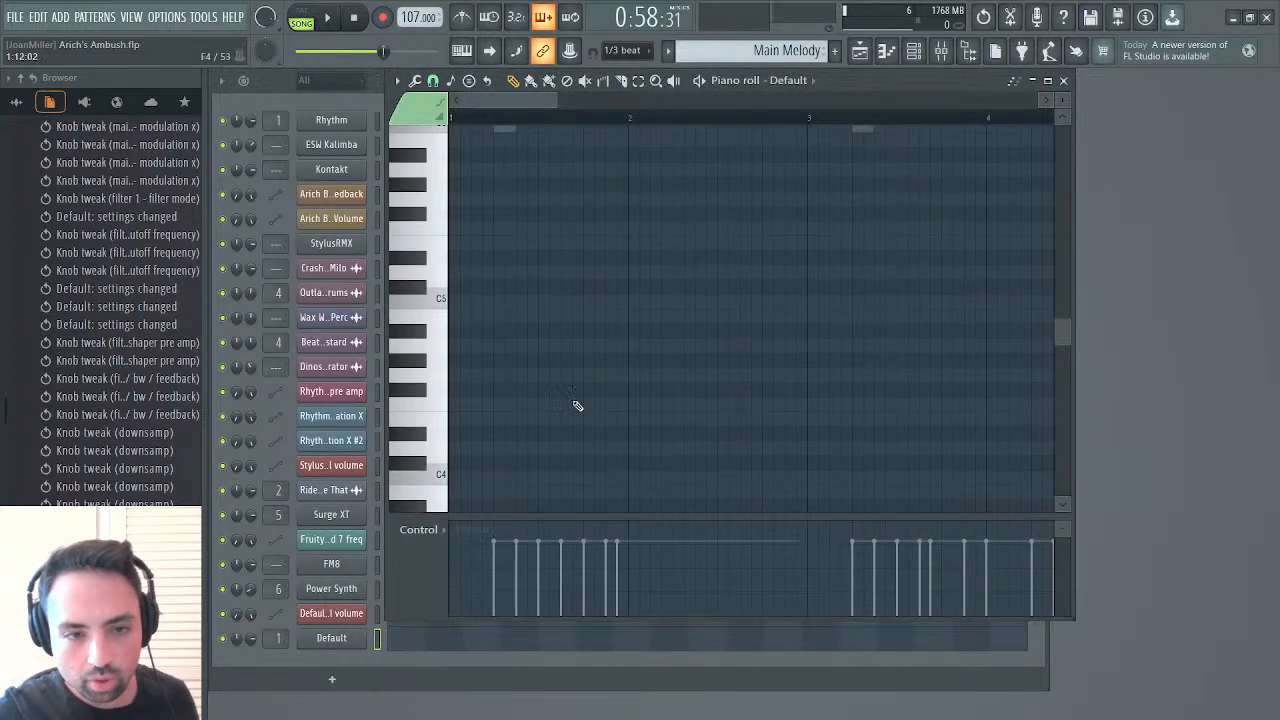
scroll(482, 359, down, 4)
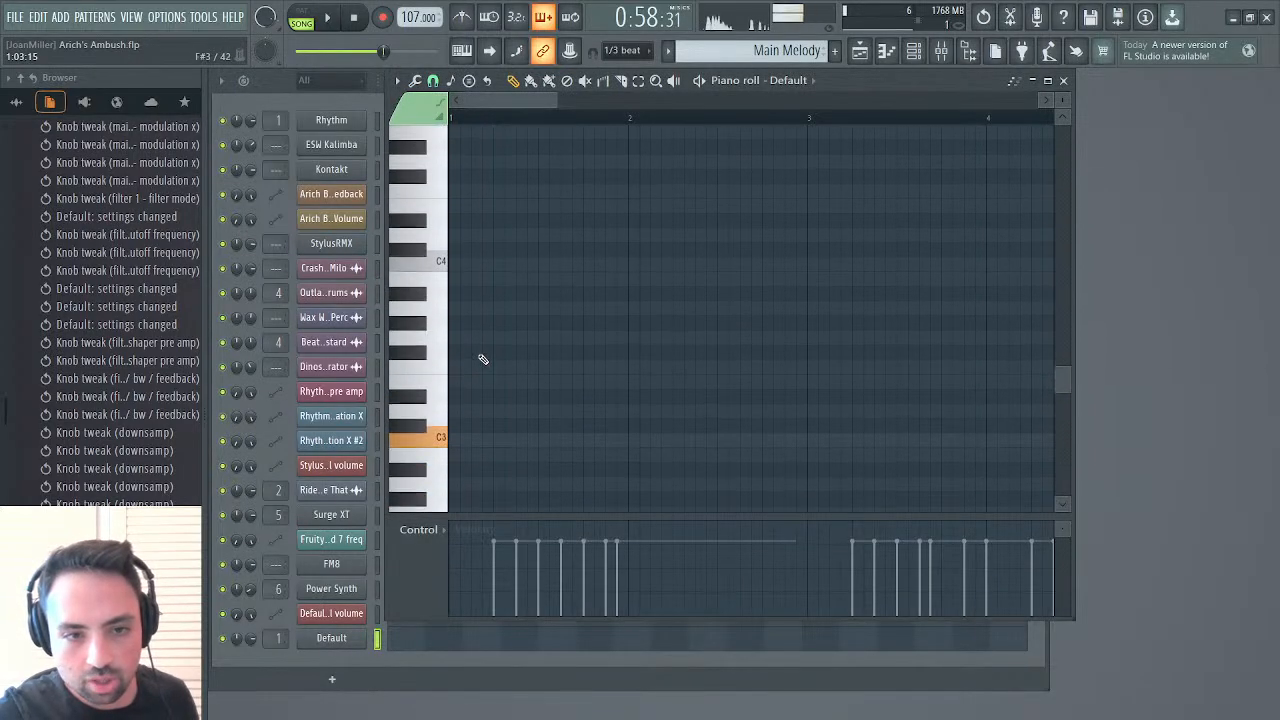
click(458, 437)
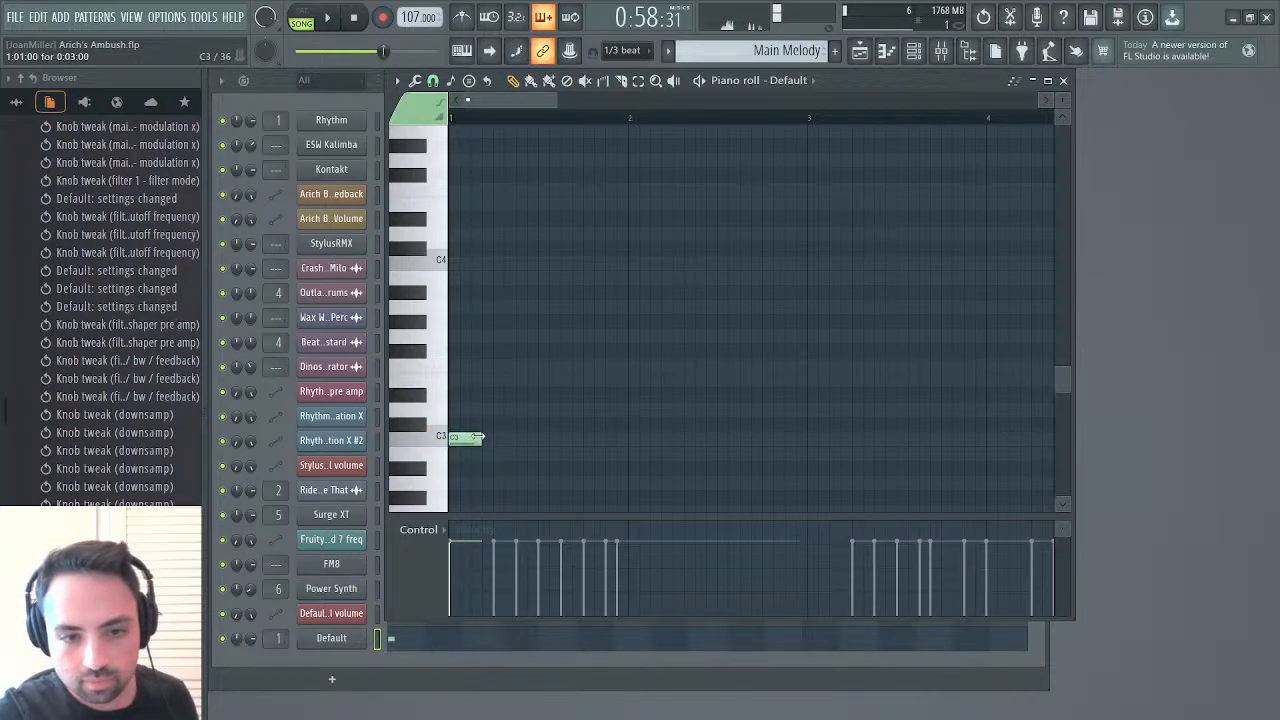
drag(482, 440, 467, 442)
click(640, 438)
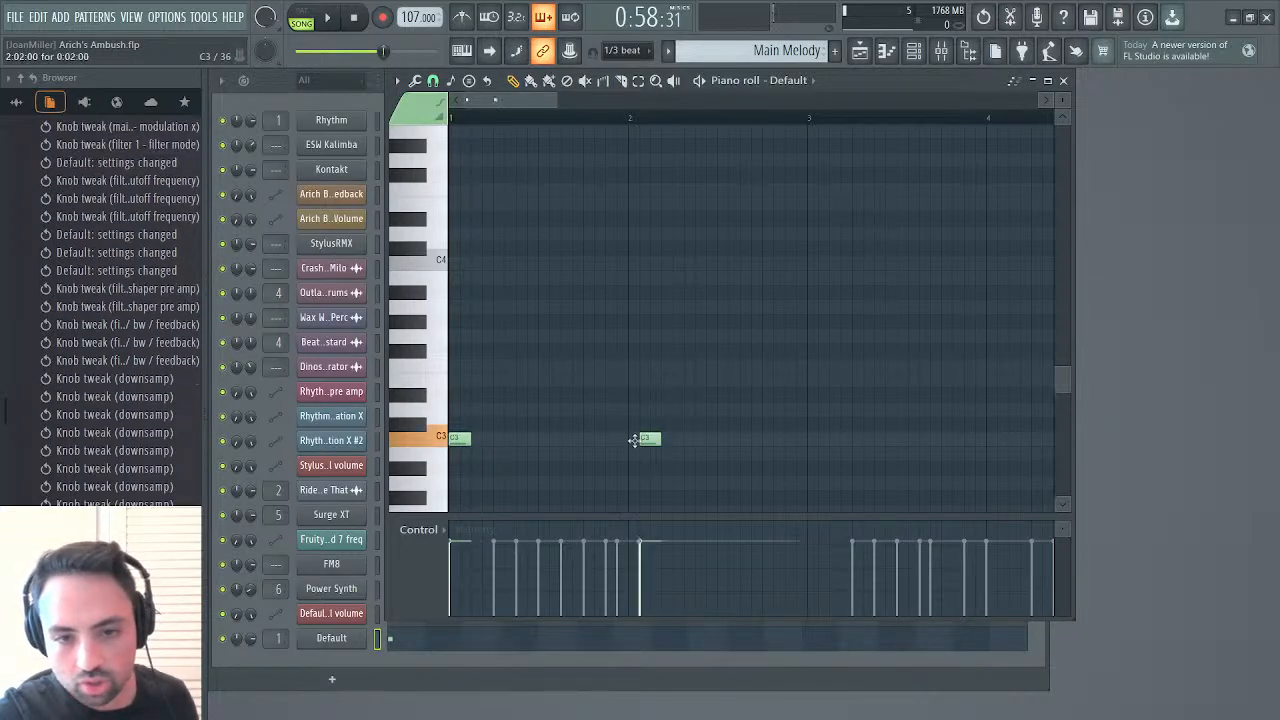
drag(650, 440, 639, 443)
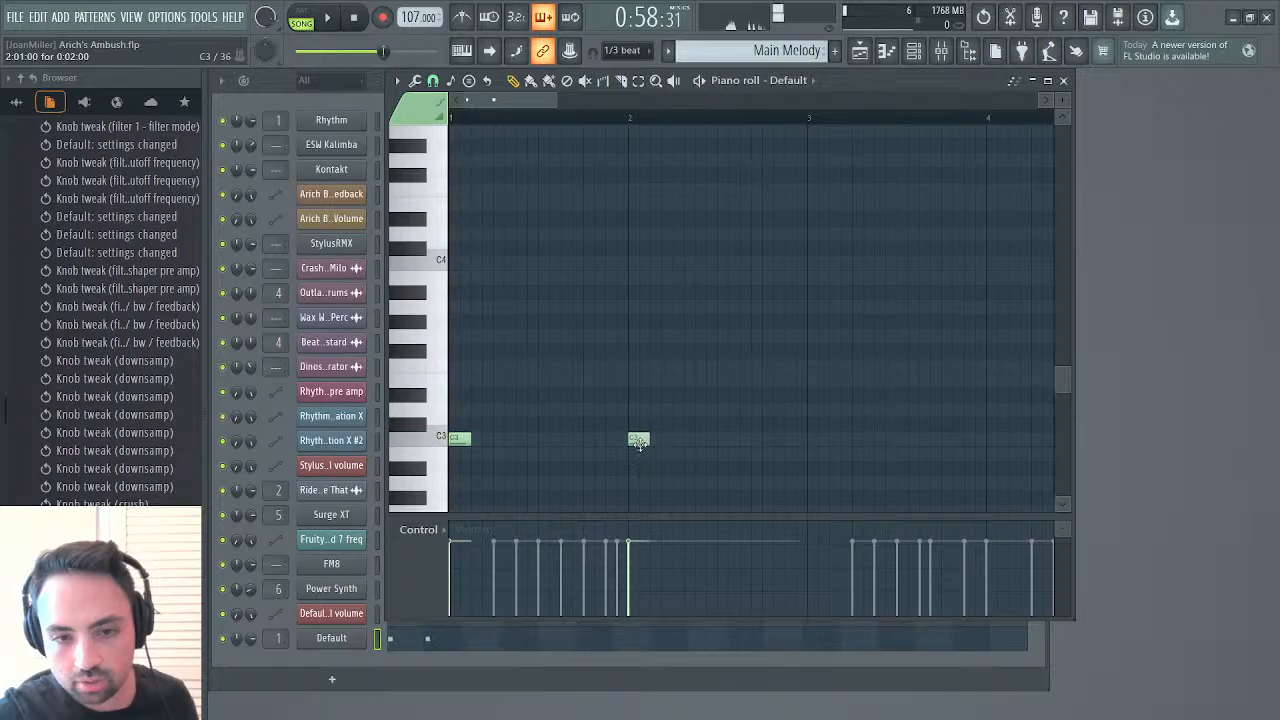
click(812, 438)
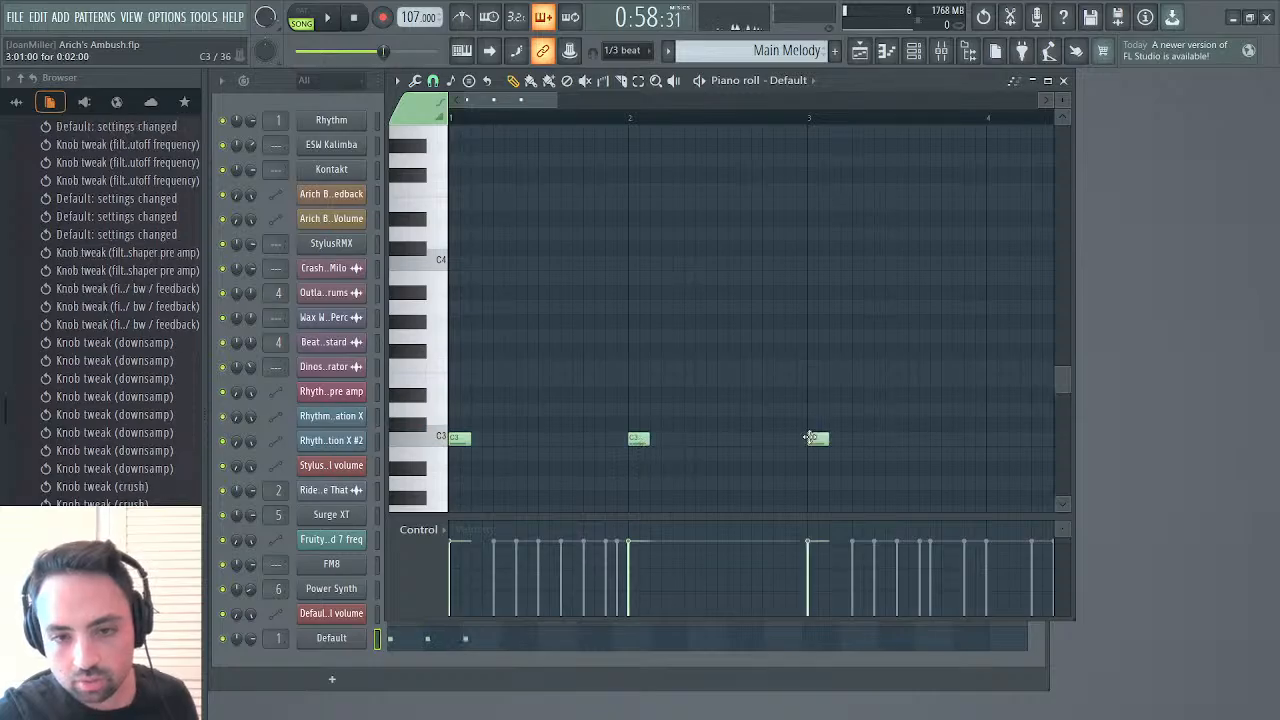
Play the pattern in pattern mode and add C3 notes halfway through bars 1, 2 and 3
click(325, 18)
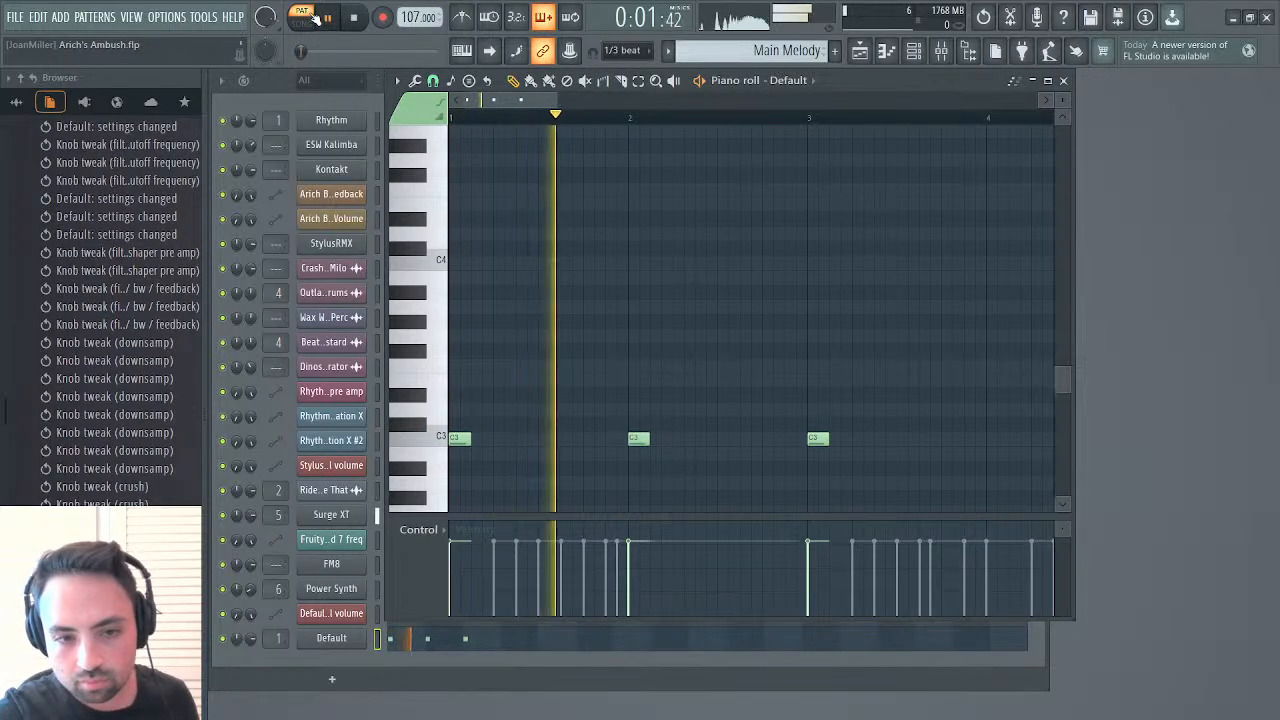
click(543, 438)
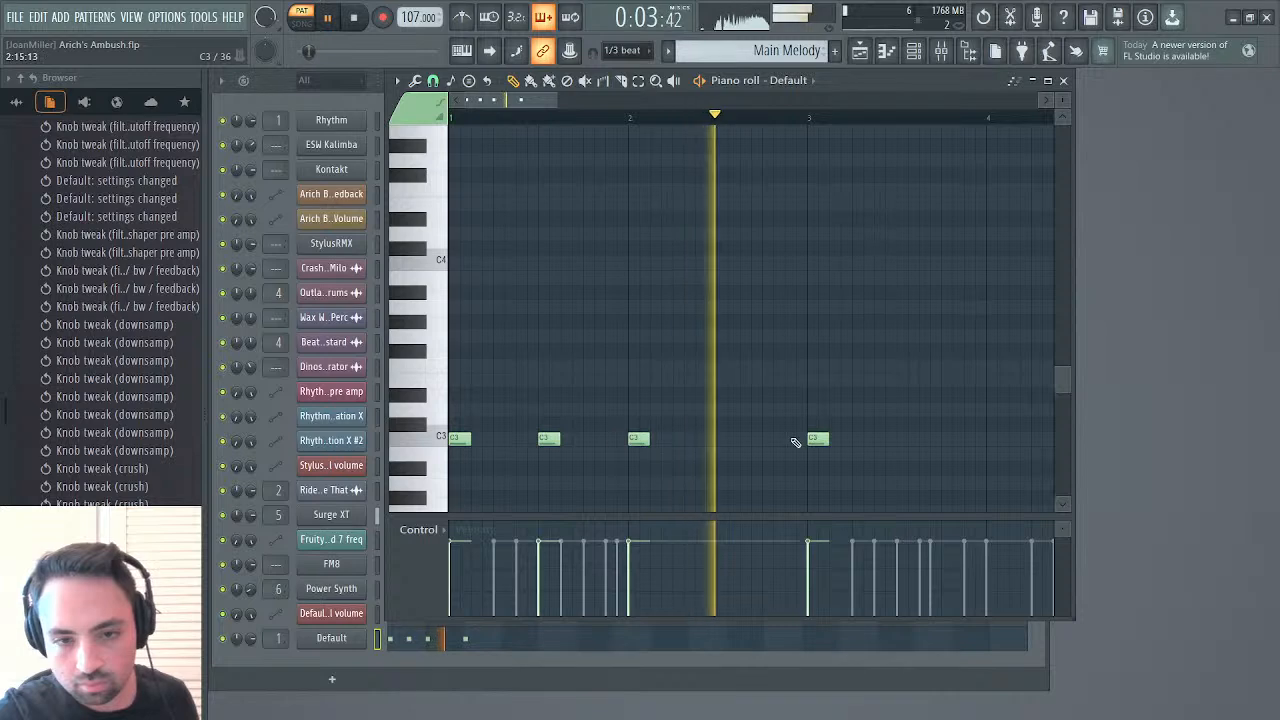
click(728, 438)
click(907, 438)
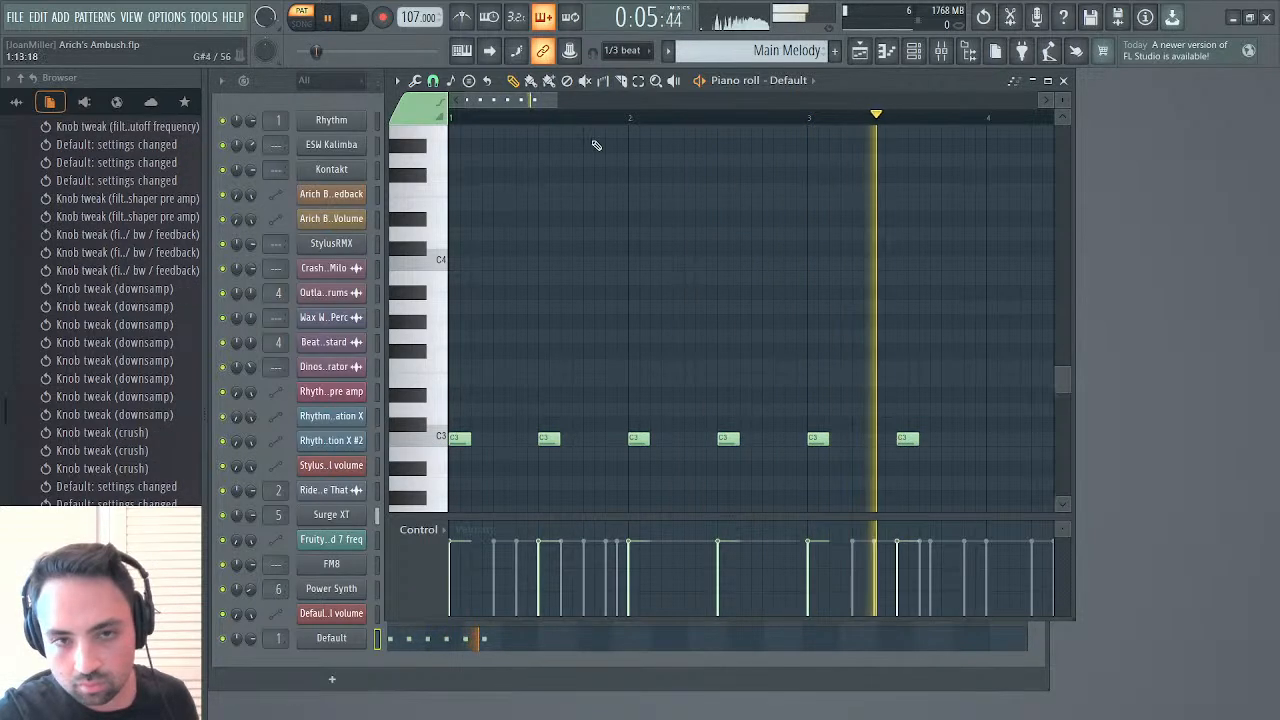
Try a C3 note at the start of bar 4, delete it and stop playback
scroll(640, 400, down, 4)
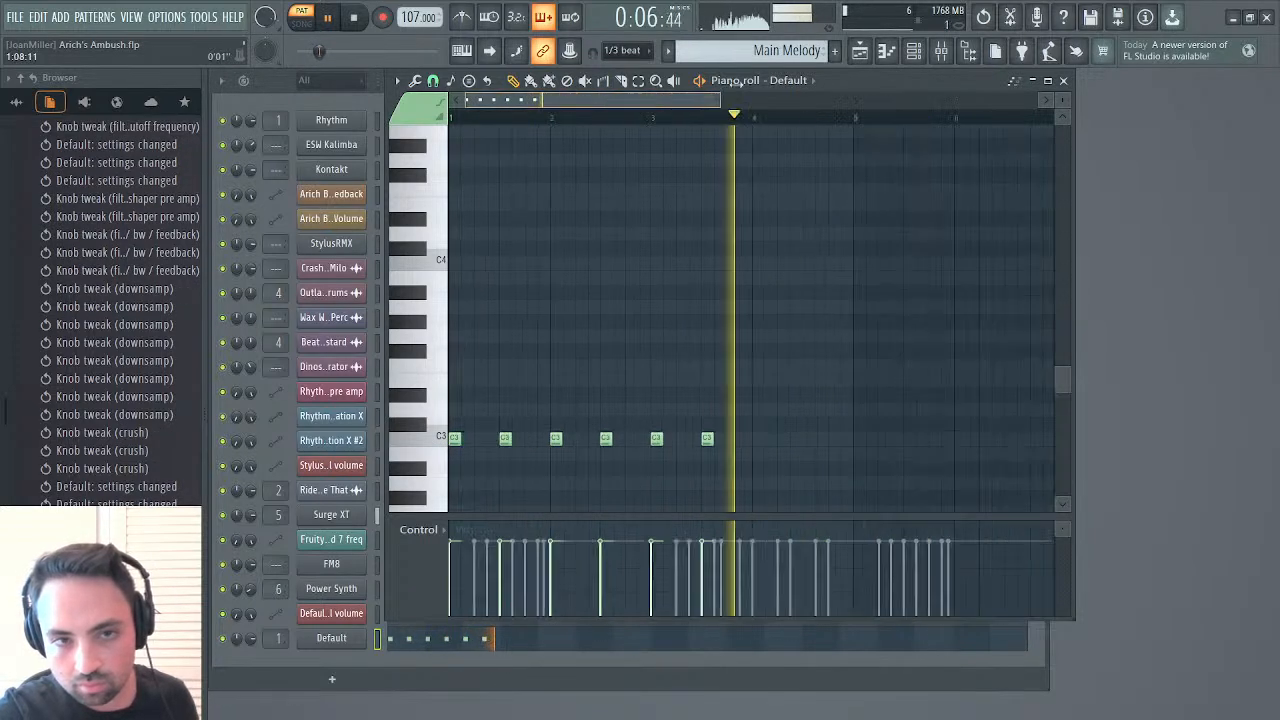
click(590, 438)
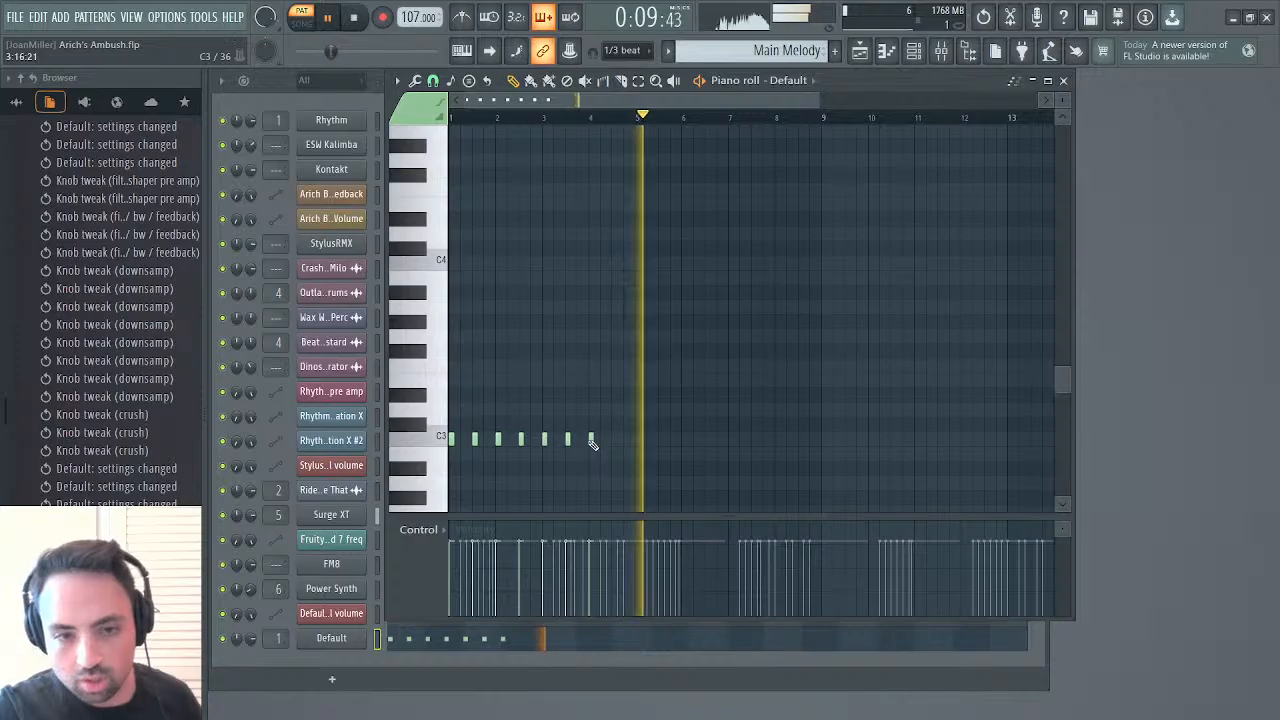
right_click(590, 440)
key(space)
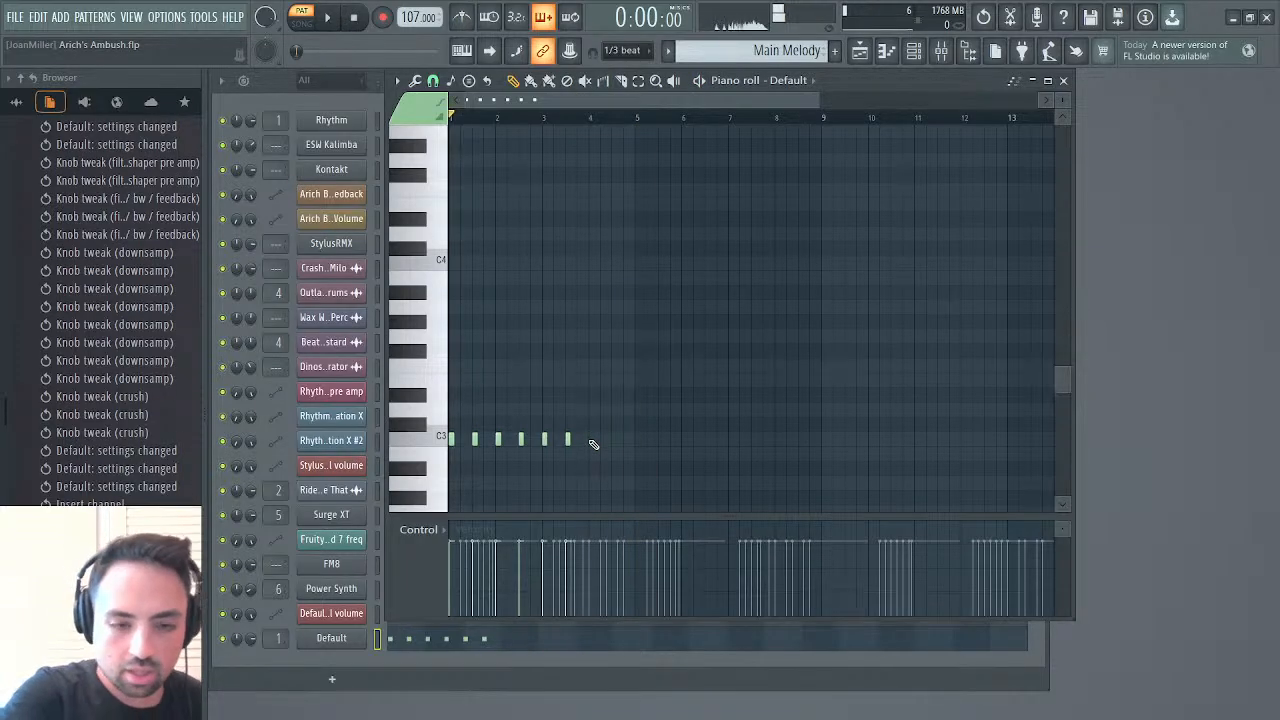
Move the C3 notes out of Main Melody into a new pattern named Formant Synth, in the Default channel's piano roll
key(Delete)
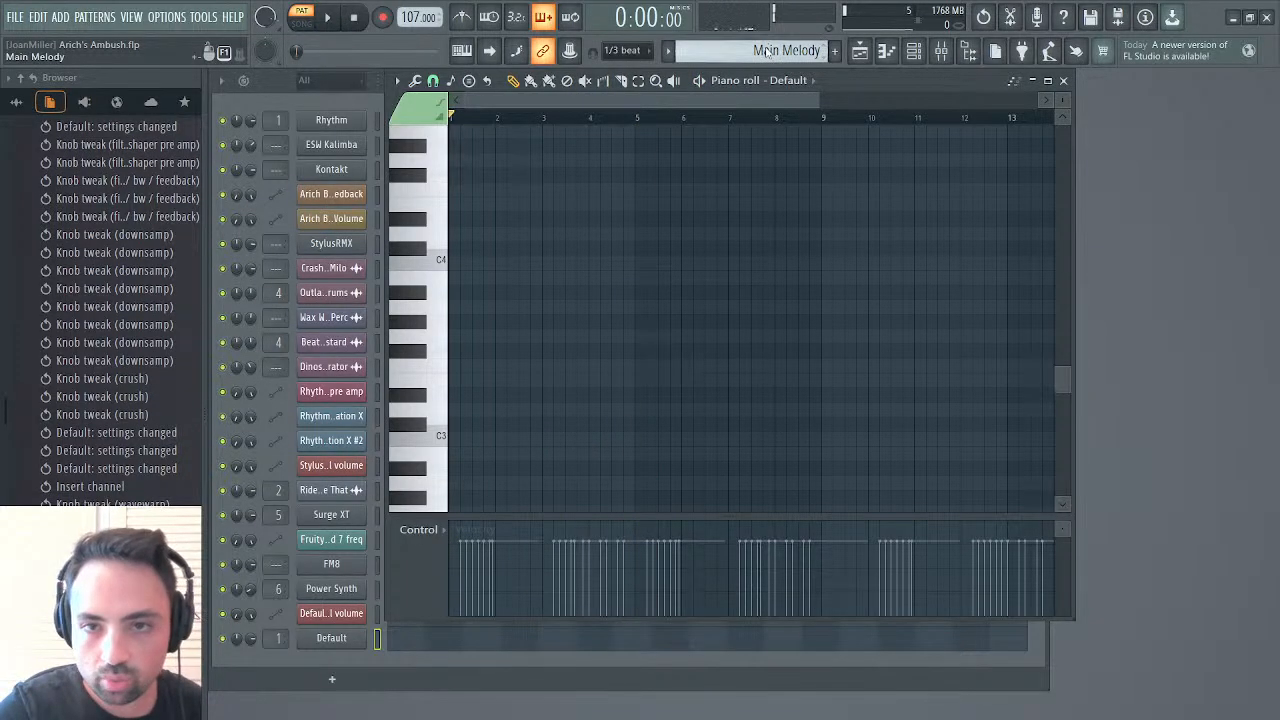
key(F4)
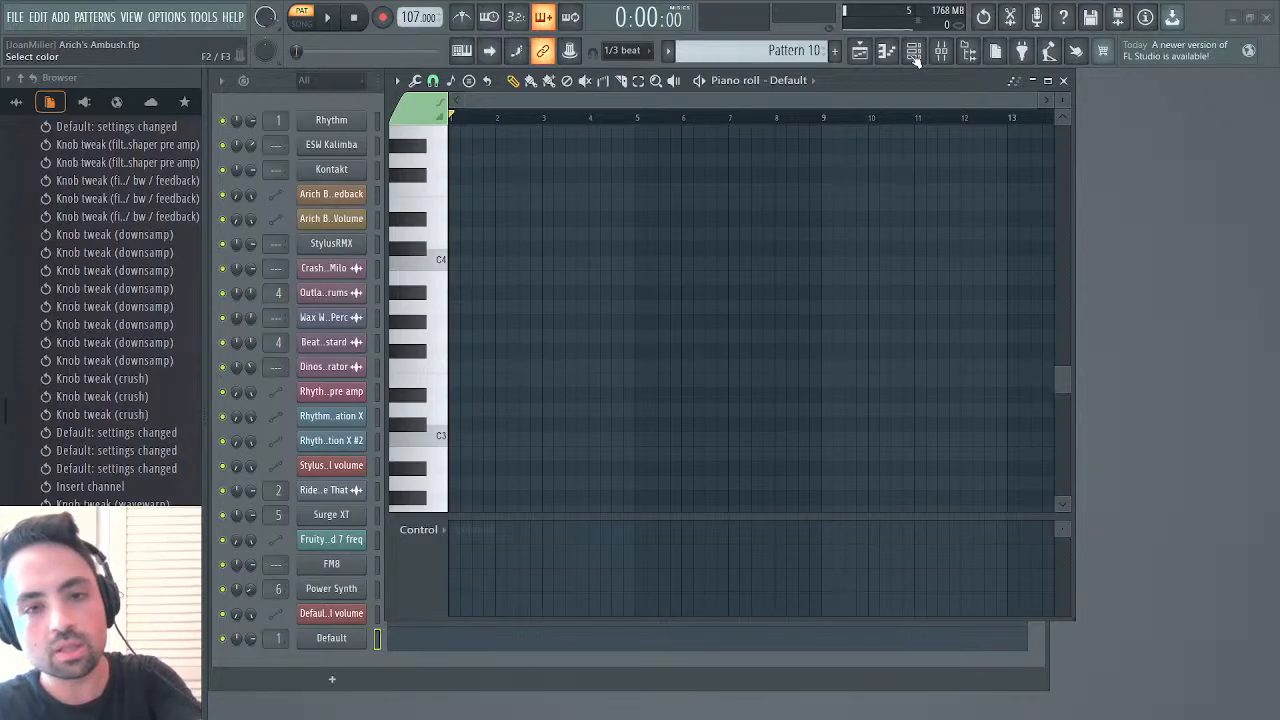
key(Return)
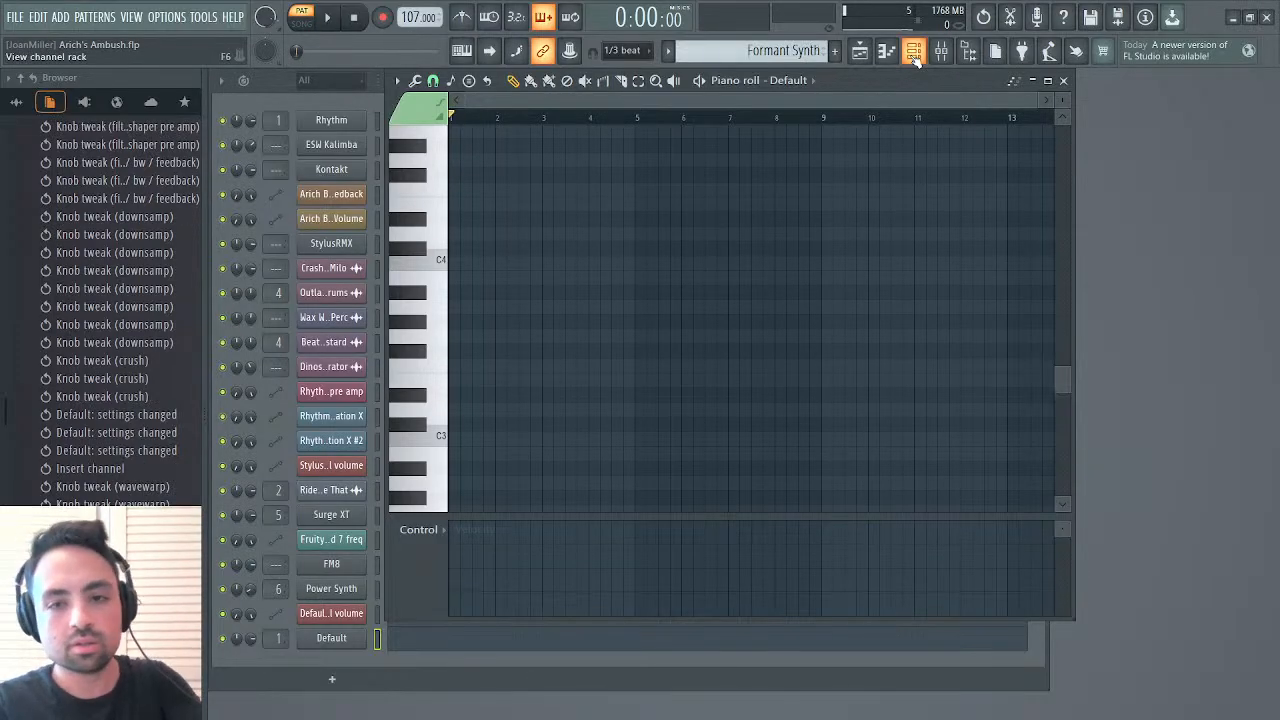
click(1061, 80)
click(459, 650)
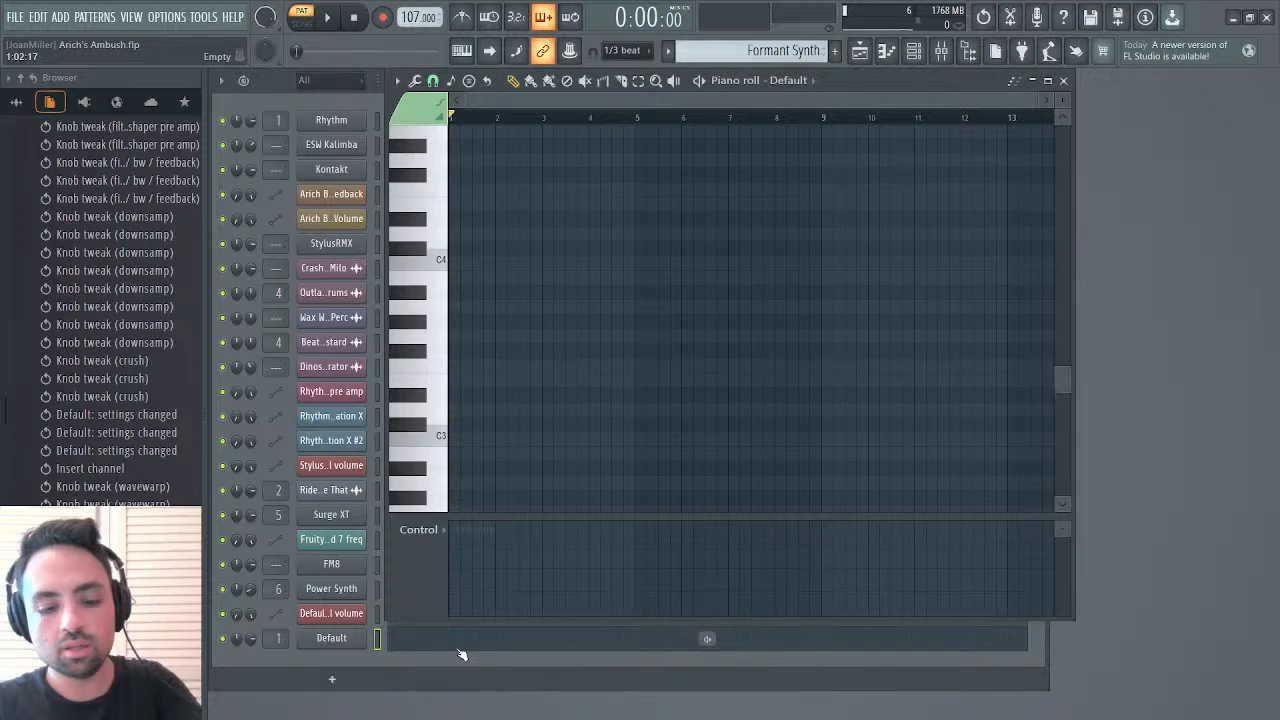
key(ctrl+v)
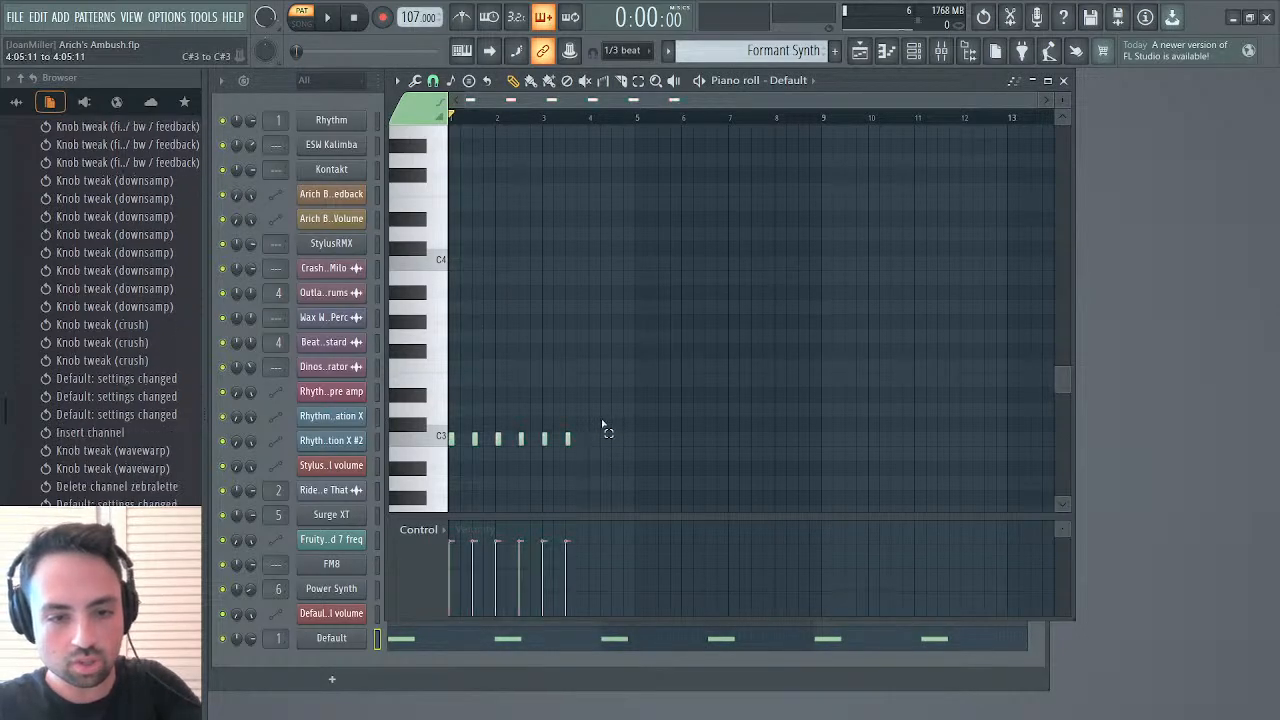
Delete the pasted C3 notes after bar 1, then play the pattern and check the playlist
drag(603, 425, 493, 487)
key(Delete)
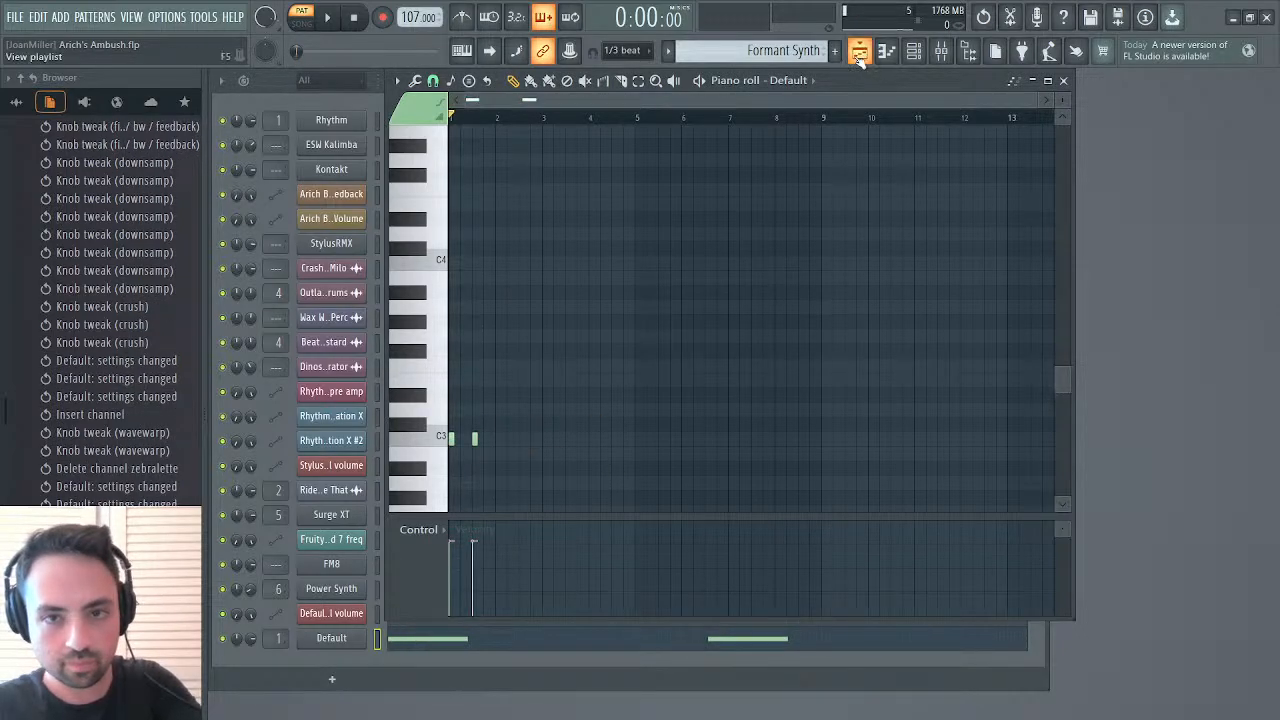
key(space)
click(859, 52)
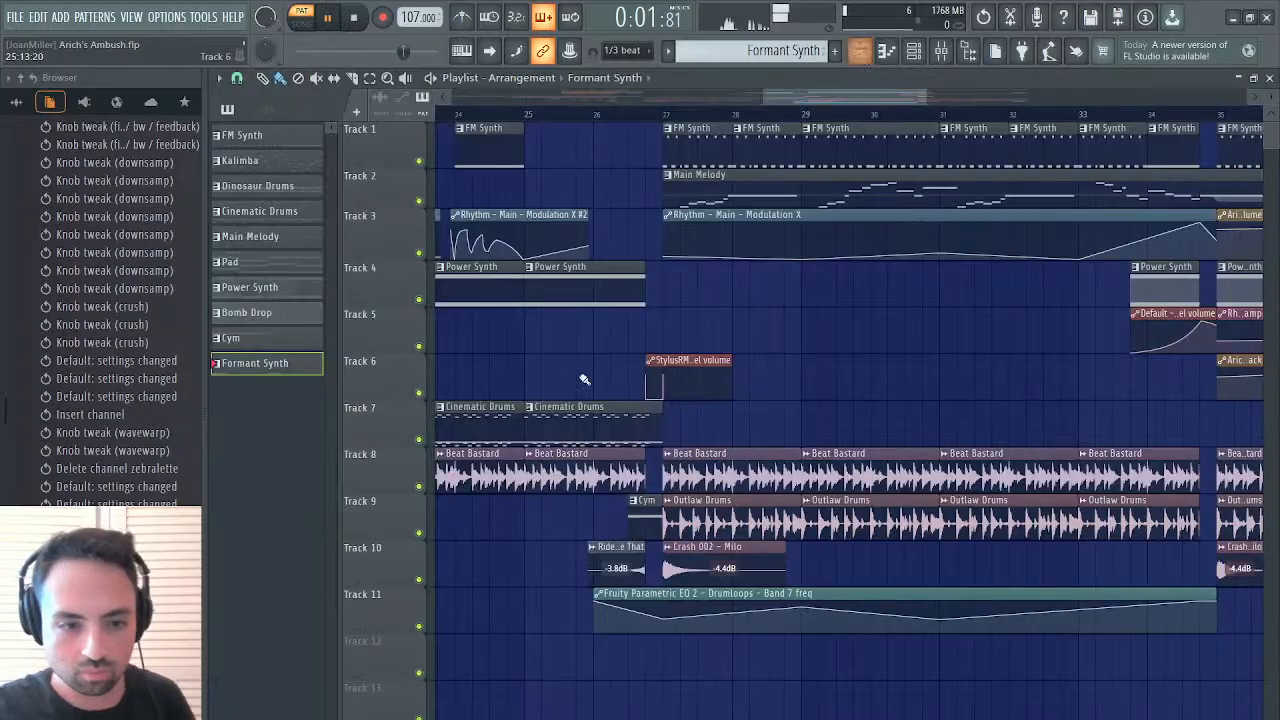
click(859, 52)
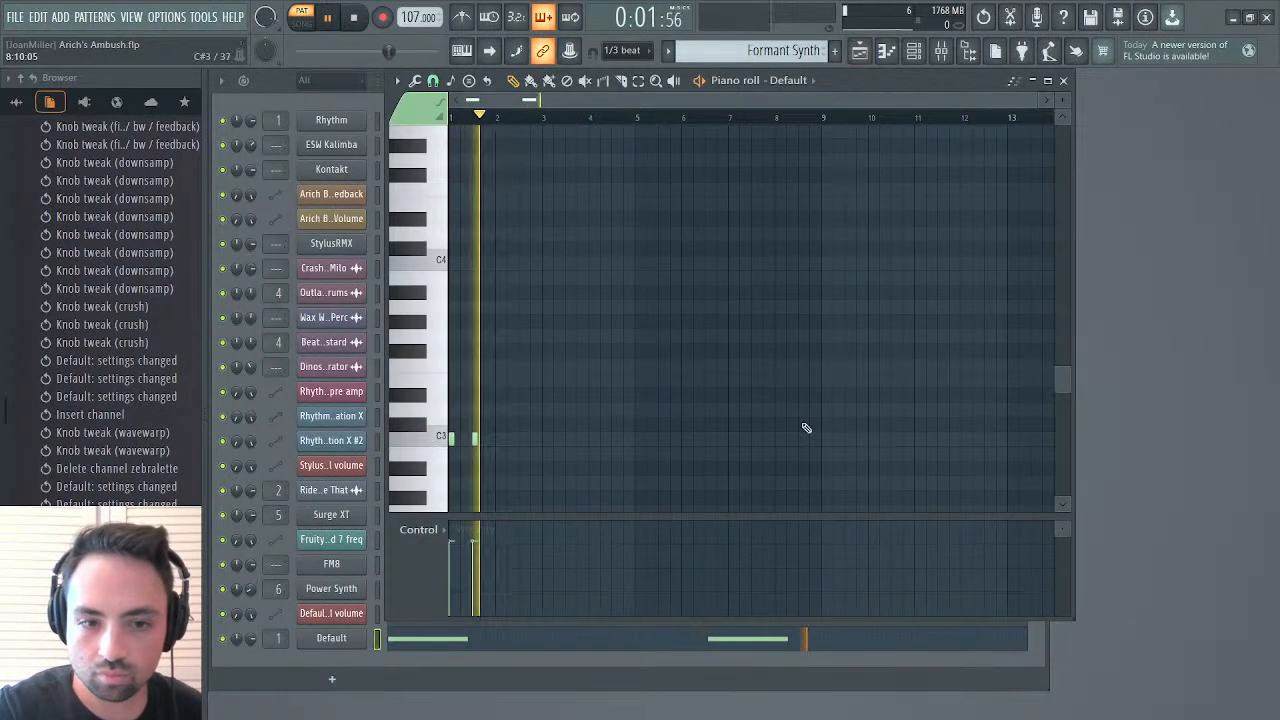
Examine the cutoff LFO of Filter 1 in the Default synth, then close its editor
click(1063, 80)
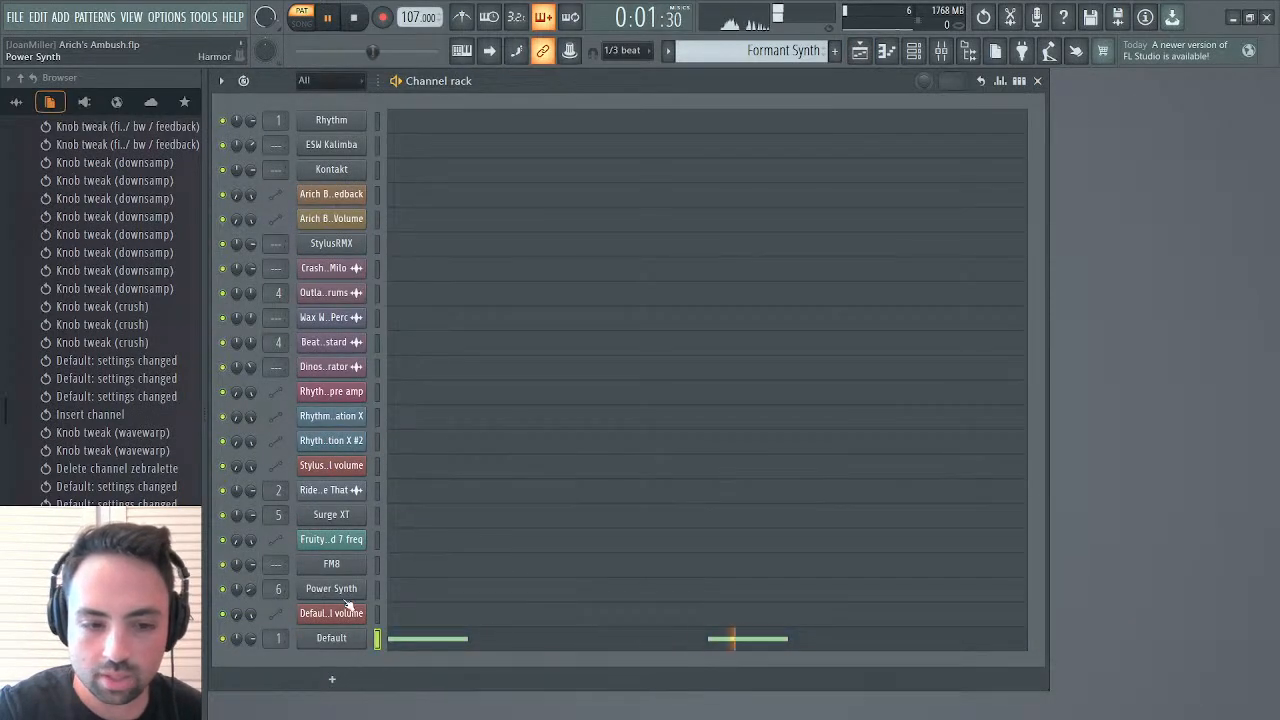
click(331, 638)
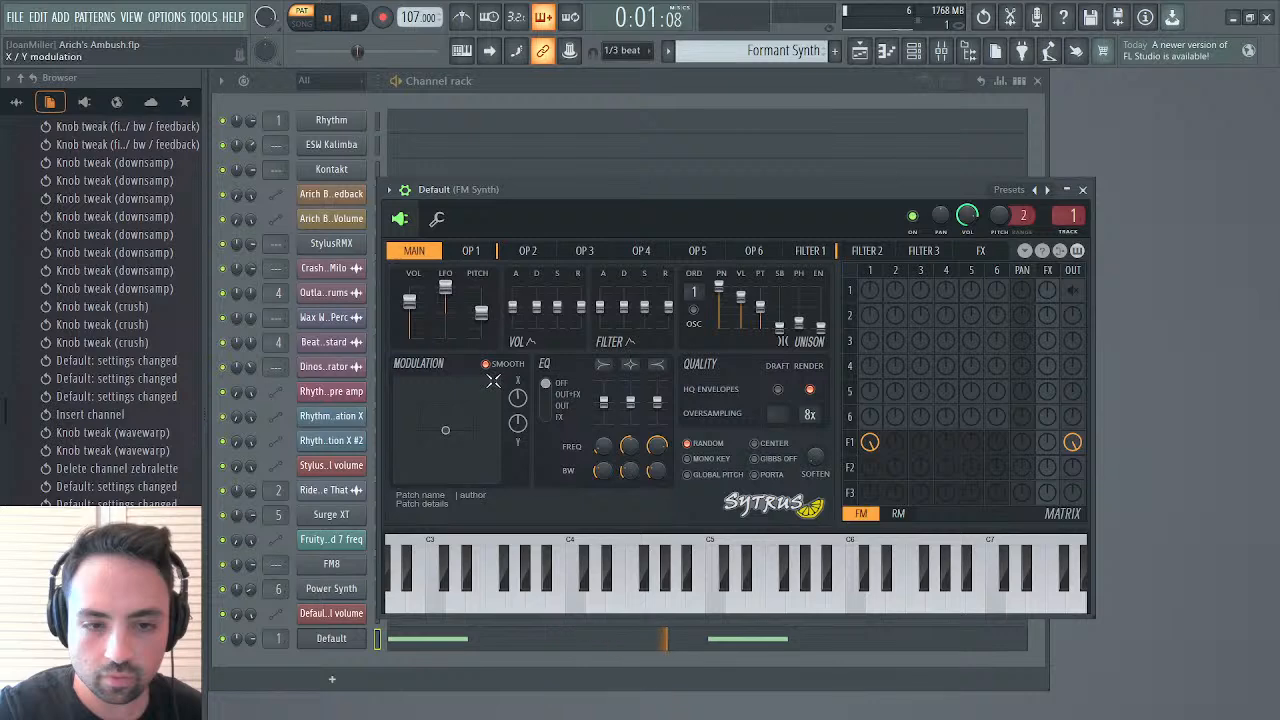
click(811, 251)
click(515, 354)
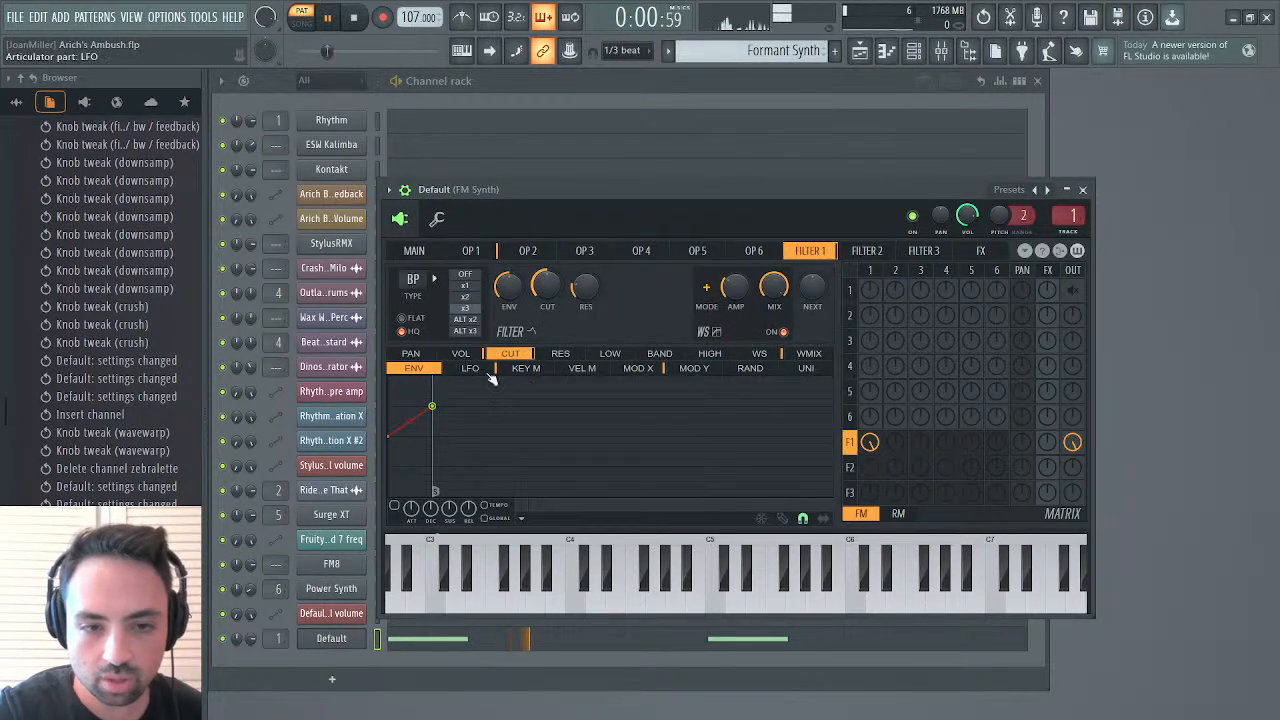
click(488, 368)
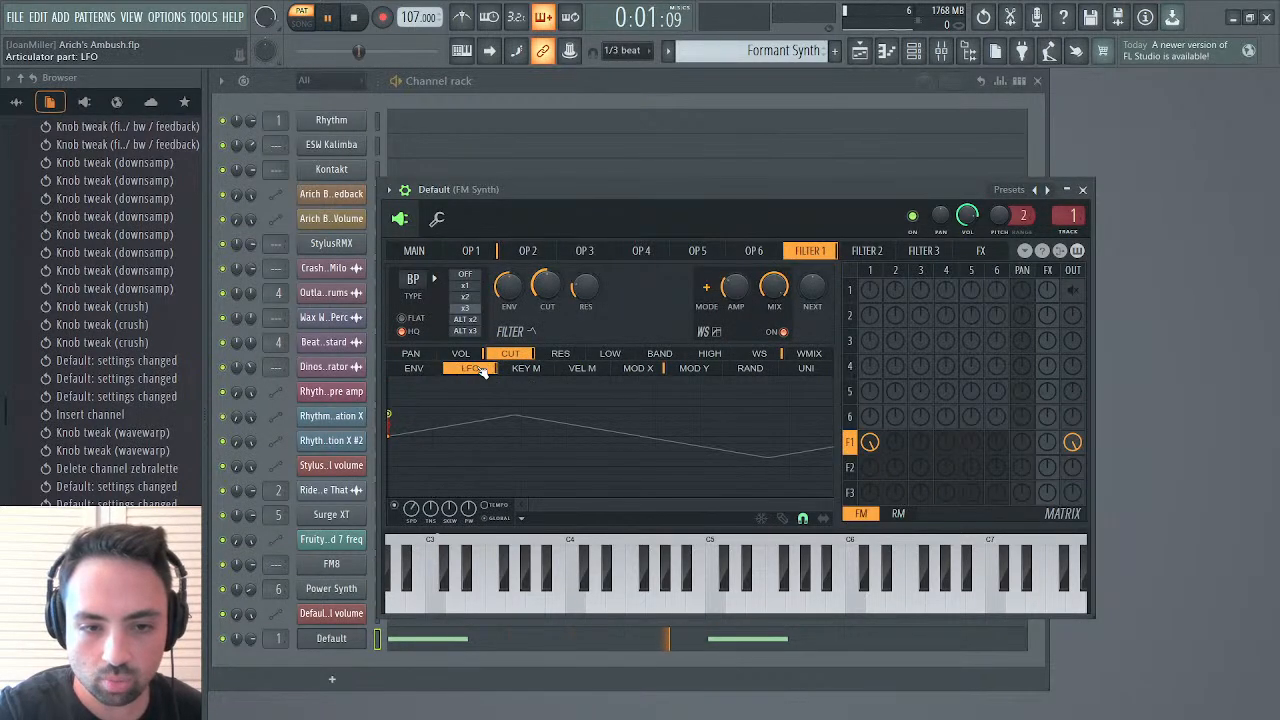
click(1084, 190)
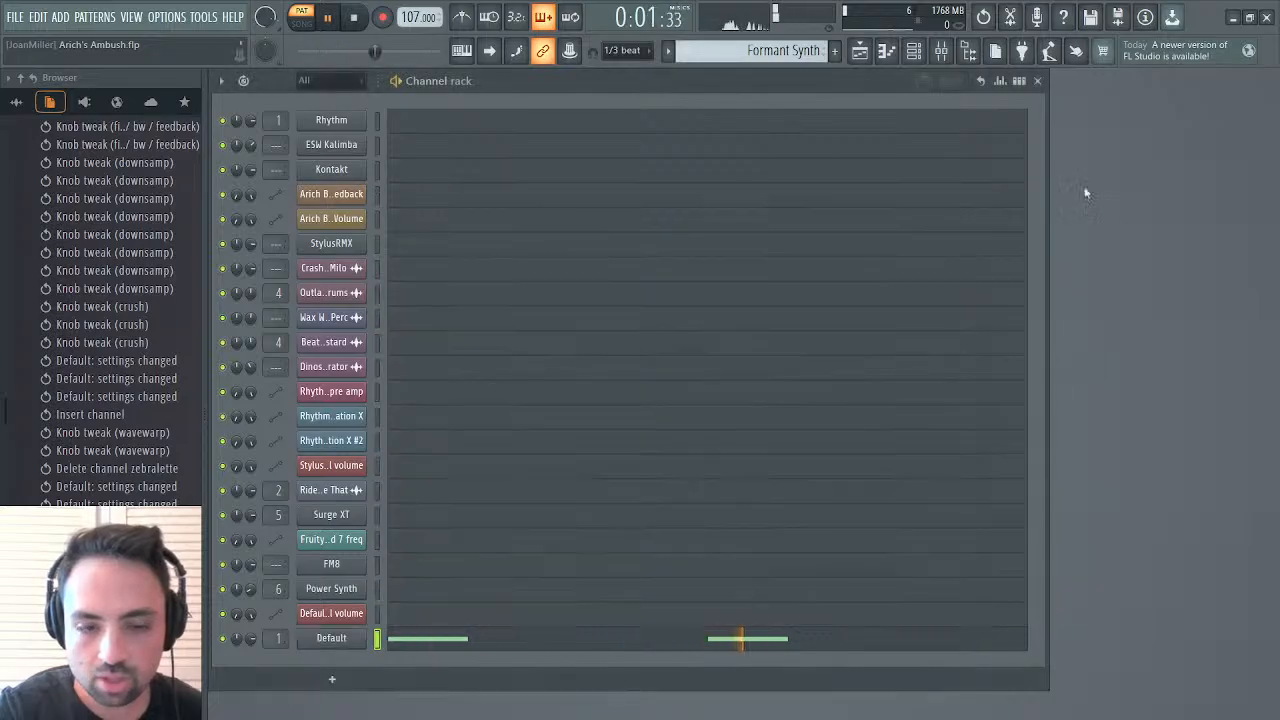
Try repeating bar 1's two C3 notes into bars 2 and 3, then delete all notes from the pattern
click(651, 644)
drag(562, 100, 668, 101)
key(ctrl+b)
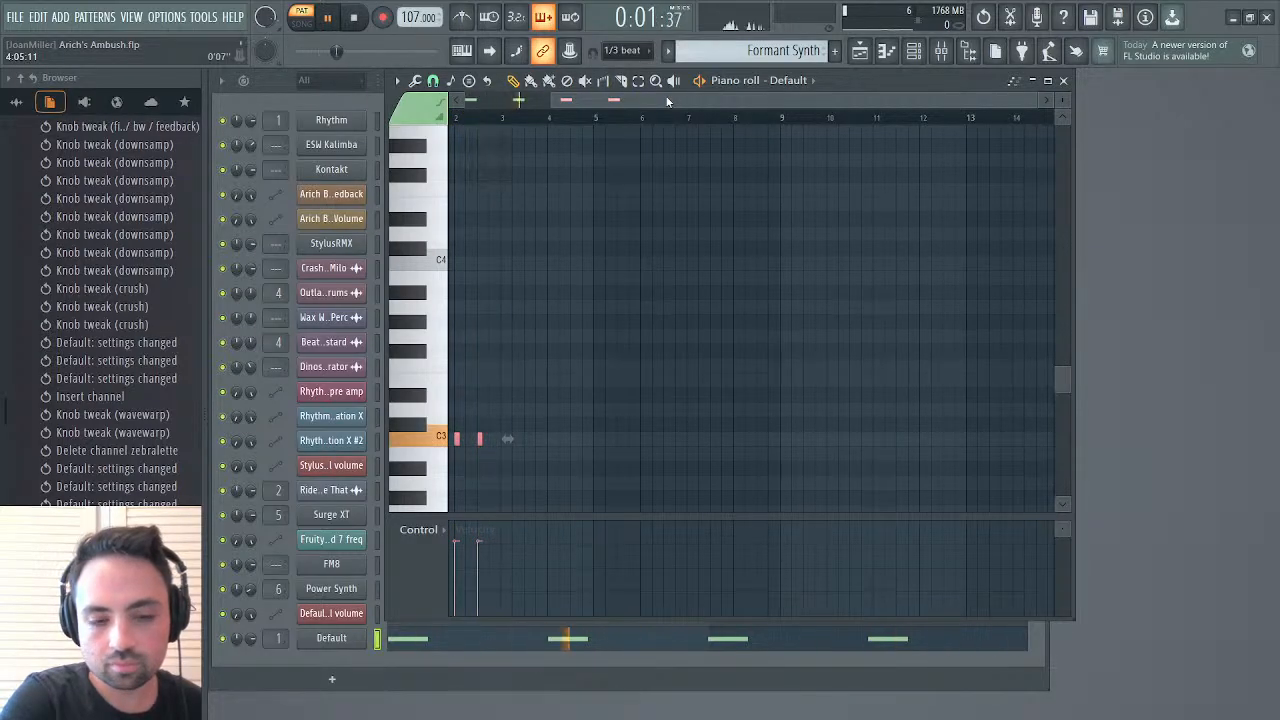
drag(631, 98, 700, 98)
key(ctrl+b)
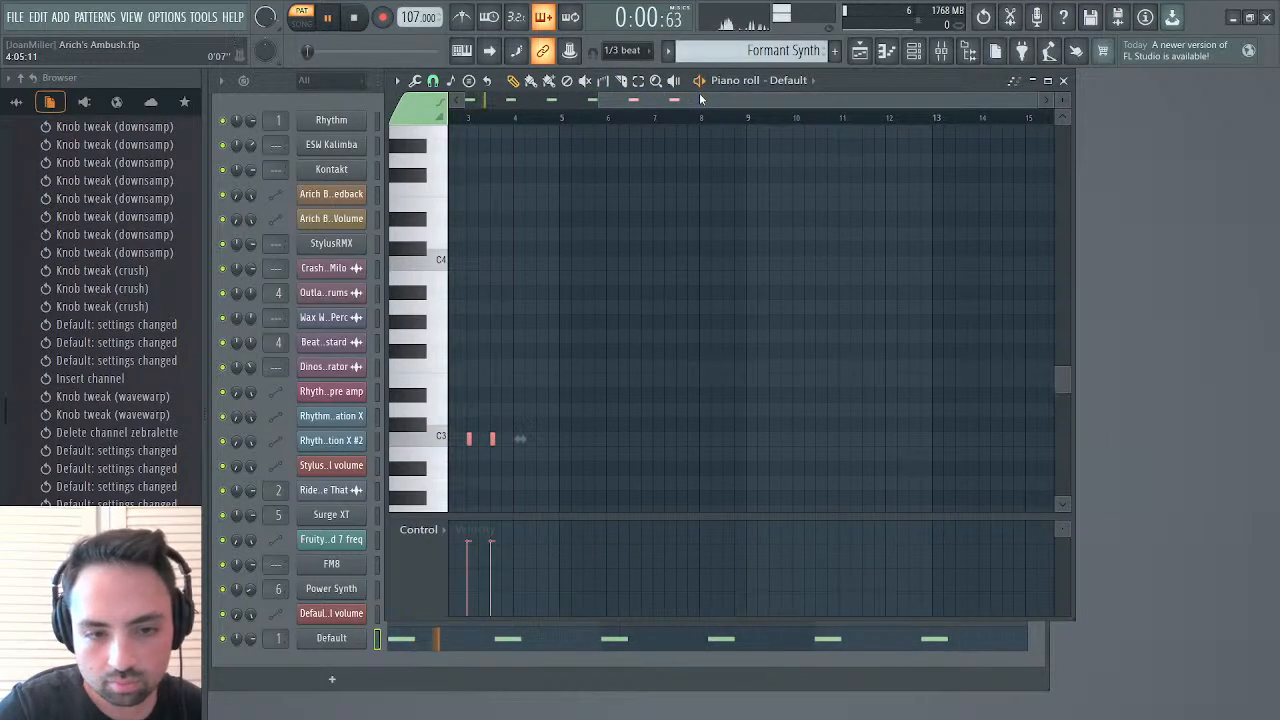
ctrl+click(590, 198)
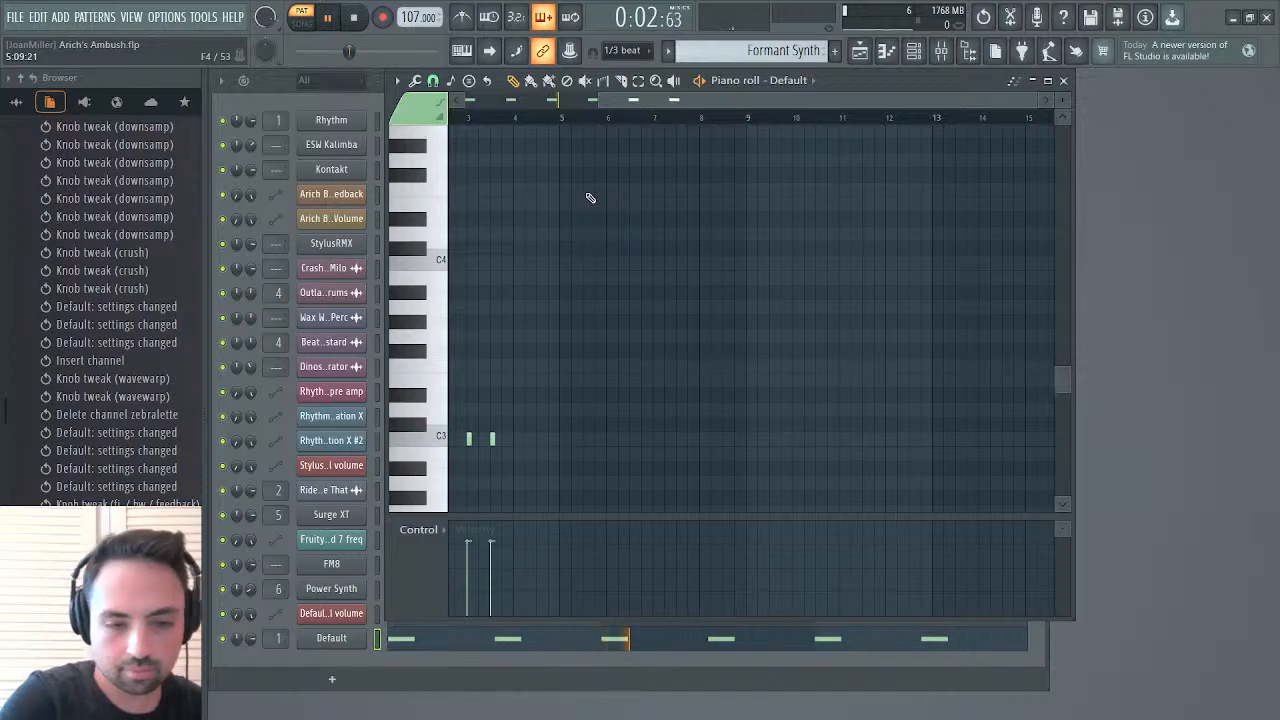
key(Delete)
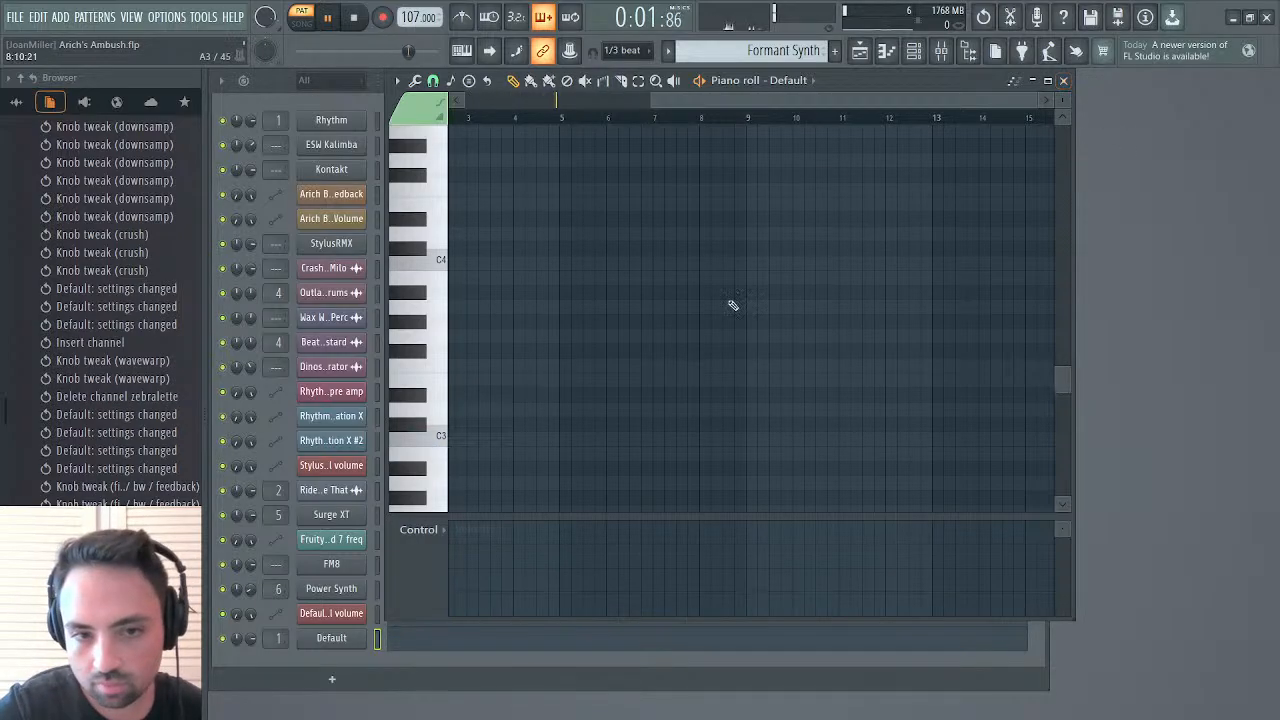
Place two-step C3 notes at the start and halfway point of bar 1
scroll(733, 305, left, 3)
click(454, 438)
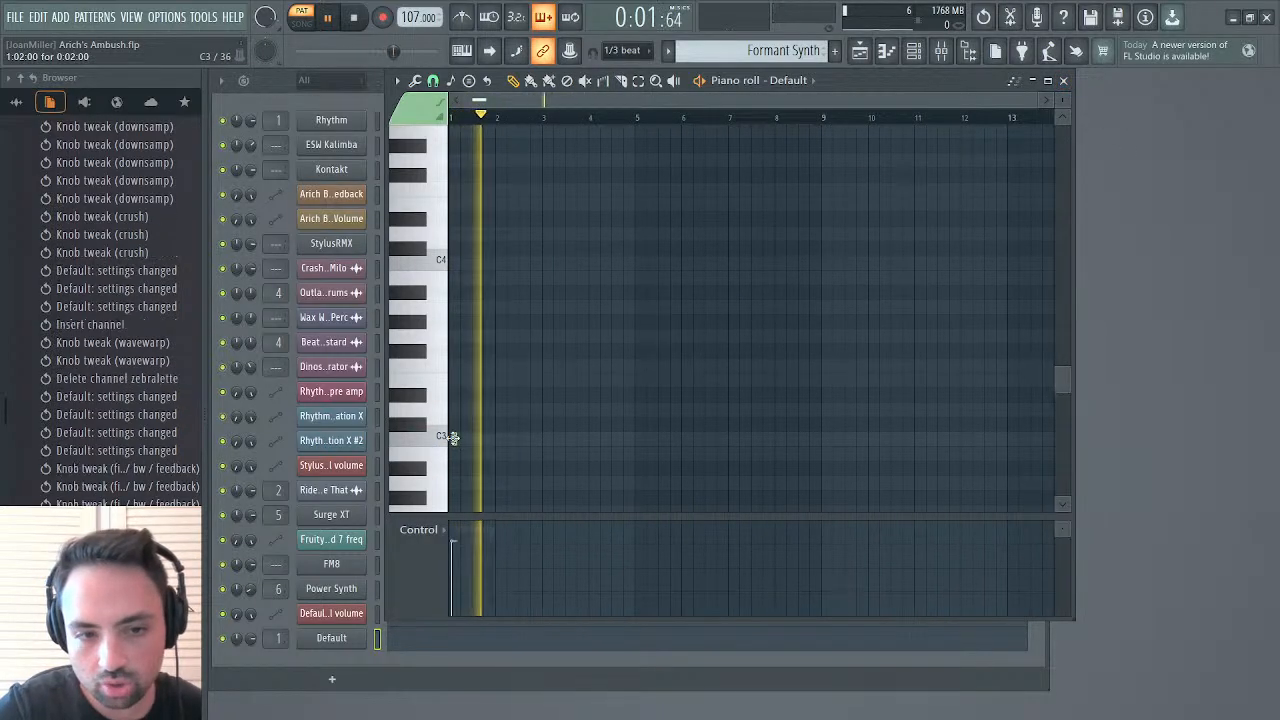
drag(454, 438, 447, 439)
click(474, 440)
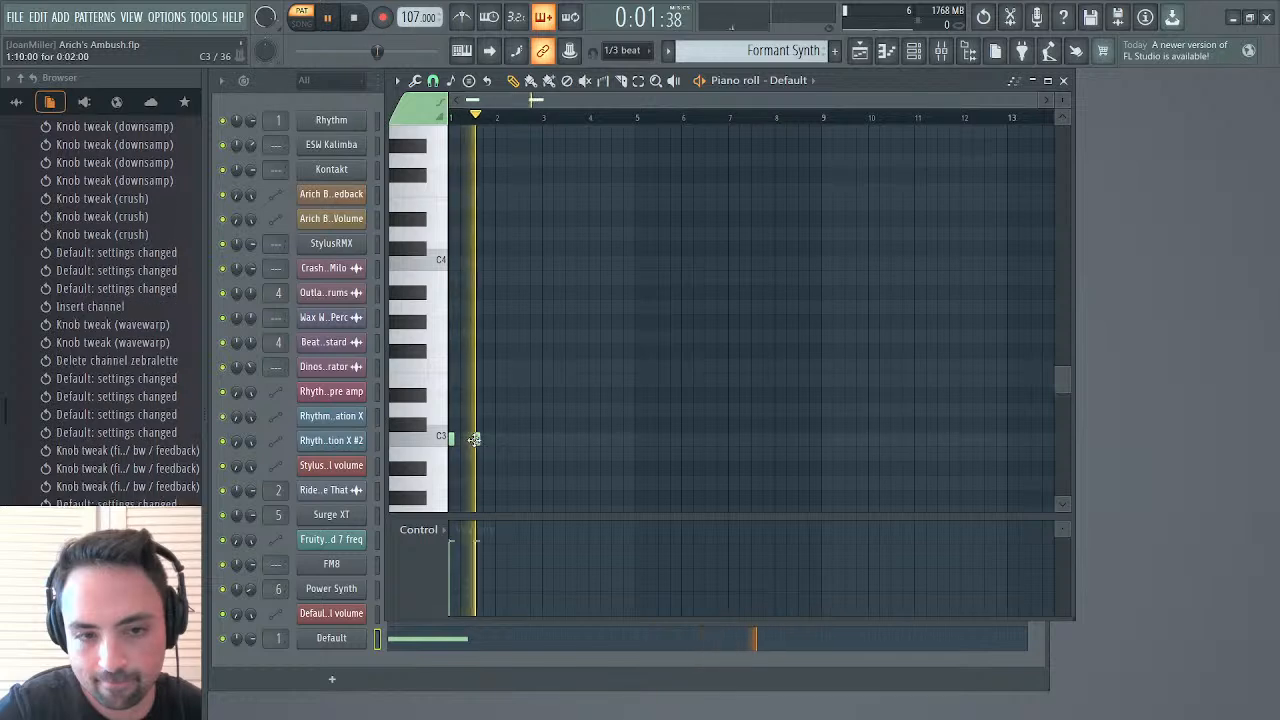
drag(477, 439, 474, 440)
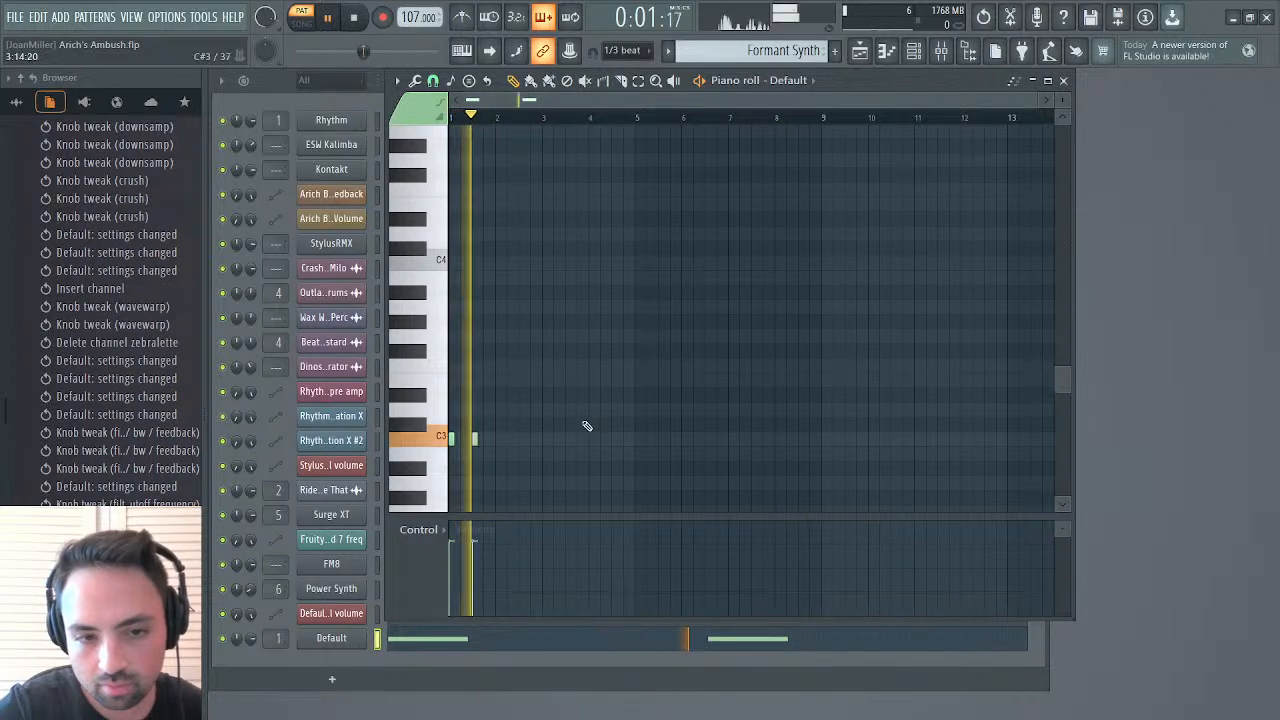
Reopen the Default synth at Filter 1's cutoff LFO to check it and stop playback
click(1063, 80)
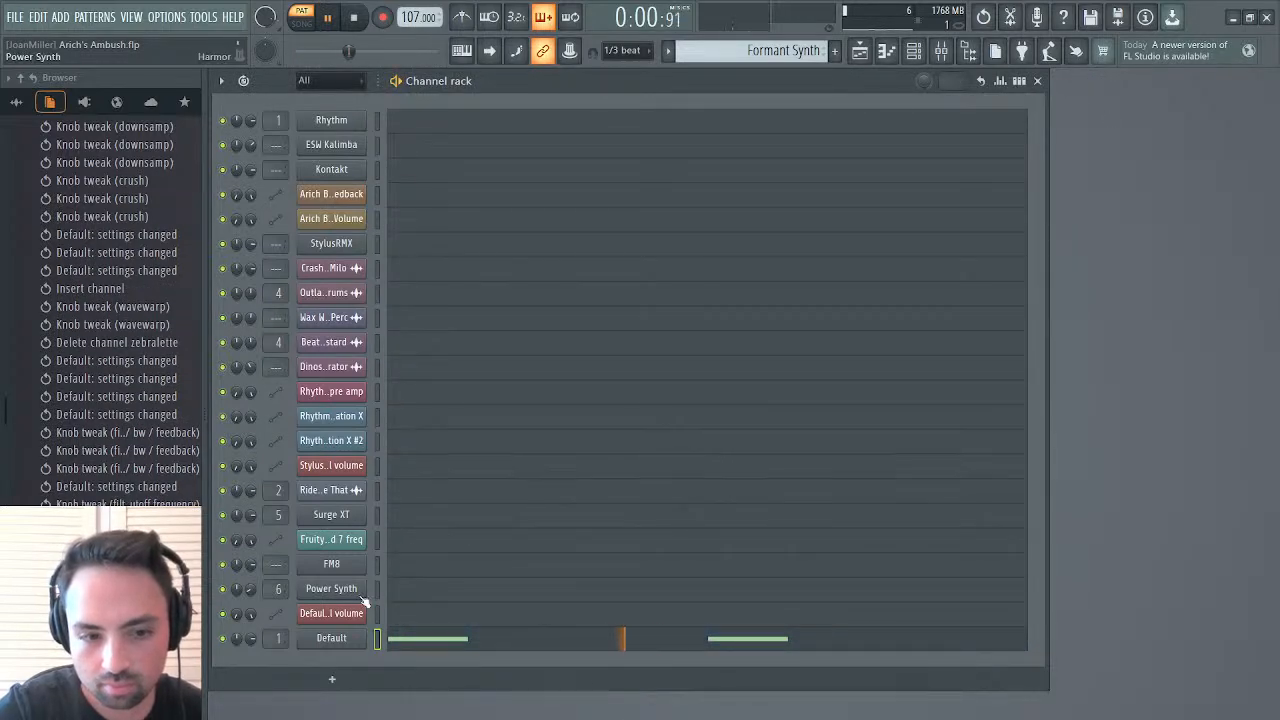
click(328, 640)
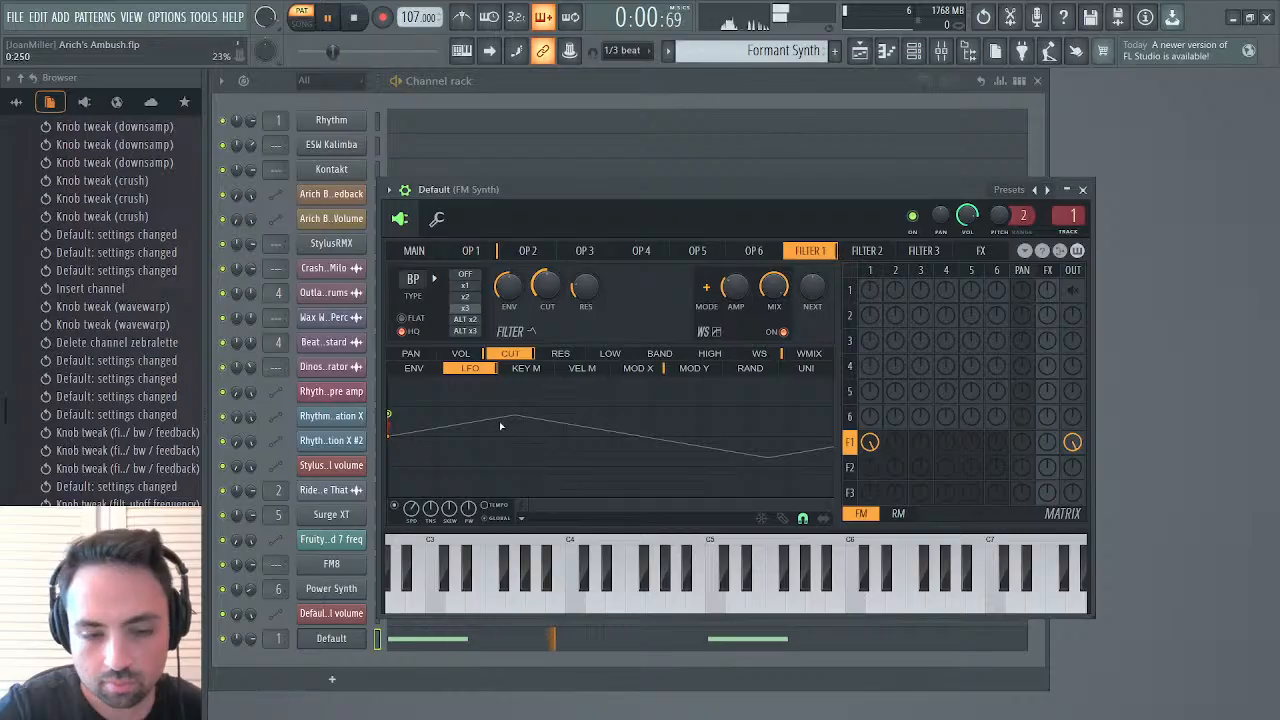
key(space)
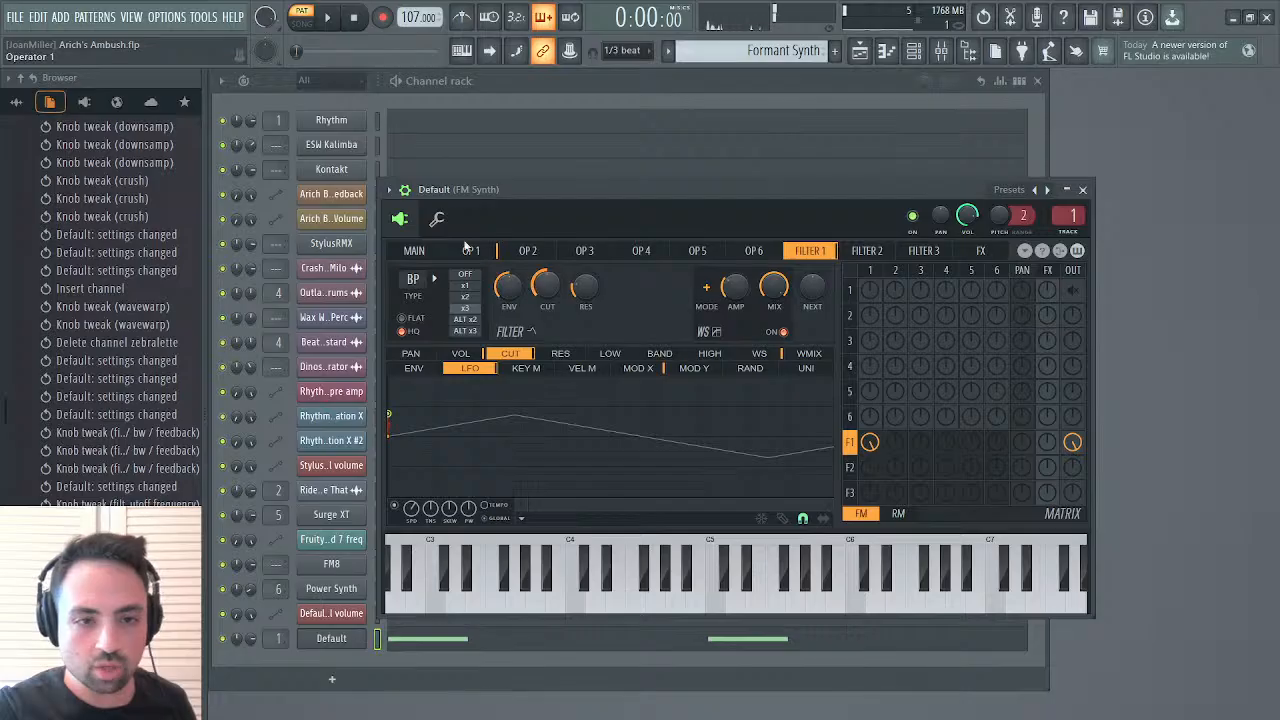
Lengthen both C3 notes to half a bar each during playback, then stop playback and delete them
click(440, 648)
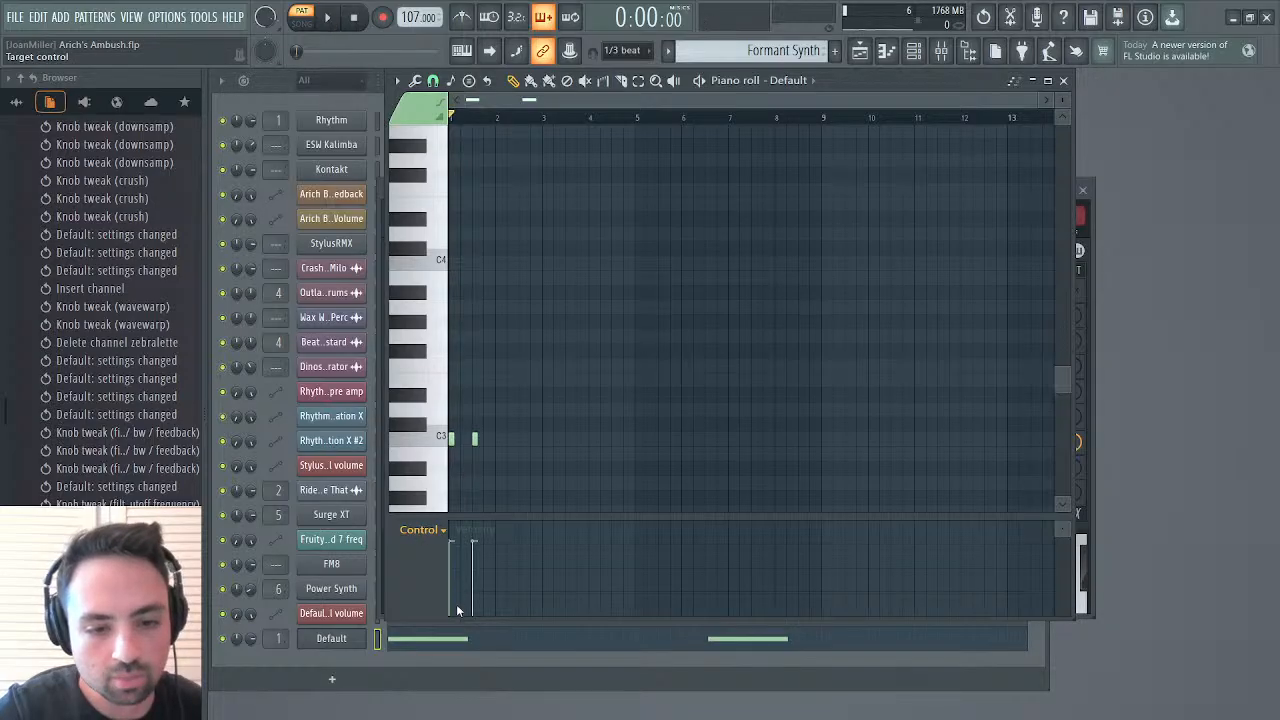
key(space)
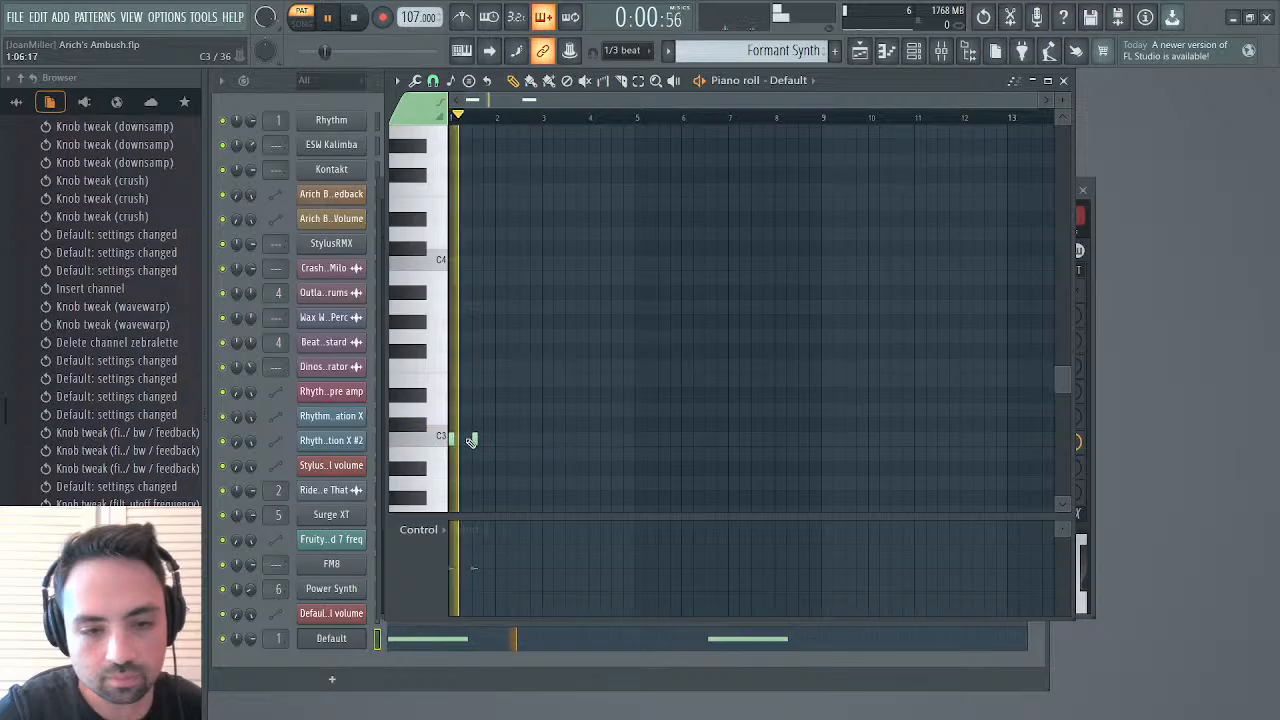
drag(456, 440, 497, 444)
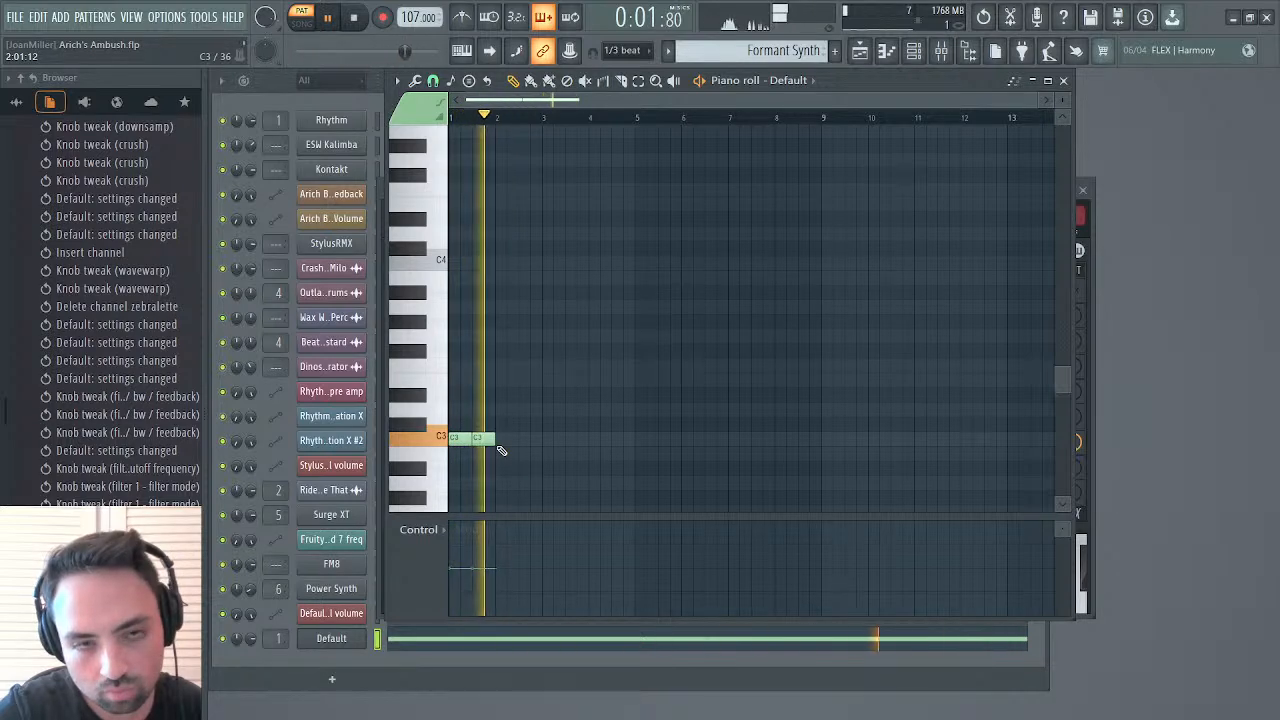
key(space)
right_click(478, 440)
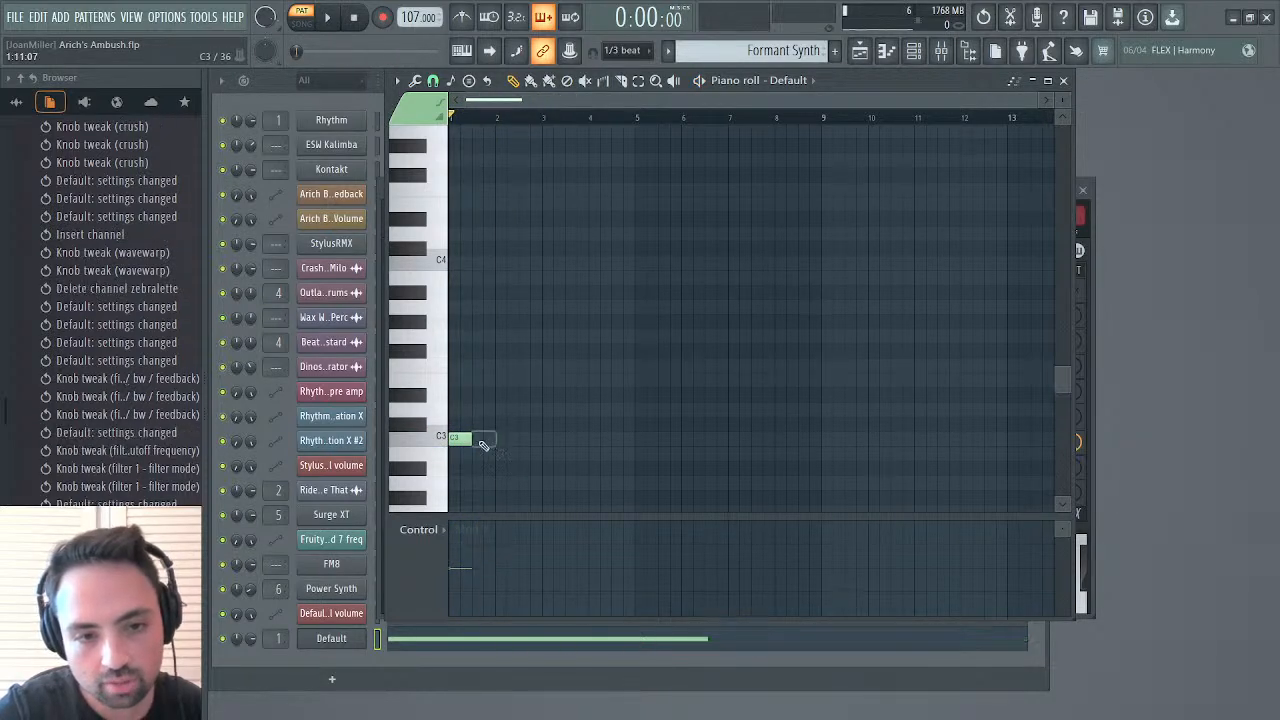
right_click(465, 440)
Compare the Mod X curve and the LFO shape of Filter 1's cutoff in the Default synth
click(338, 639)
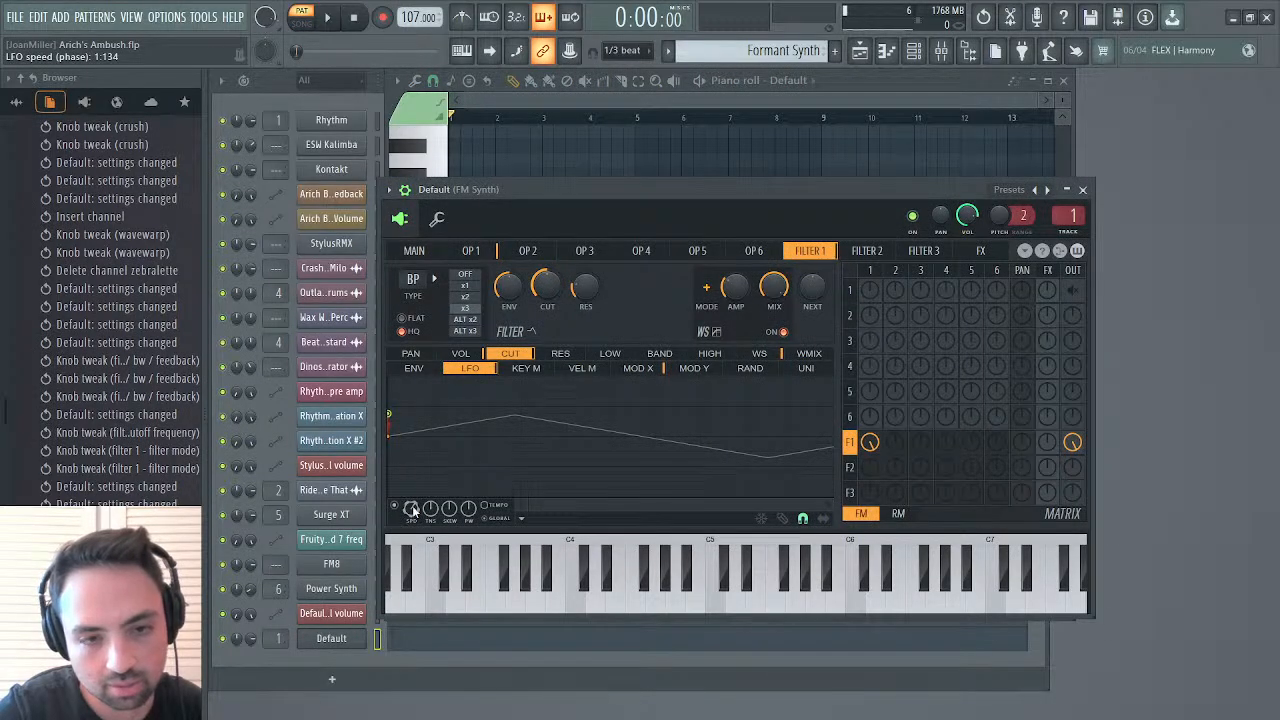
click(640, 369)
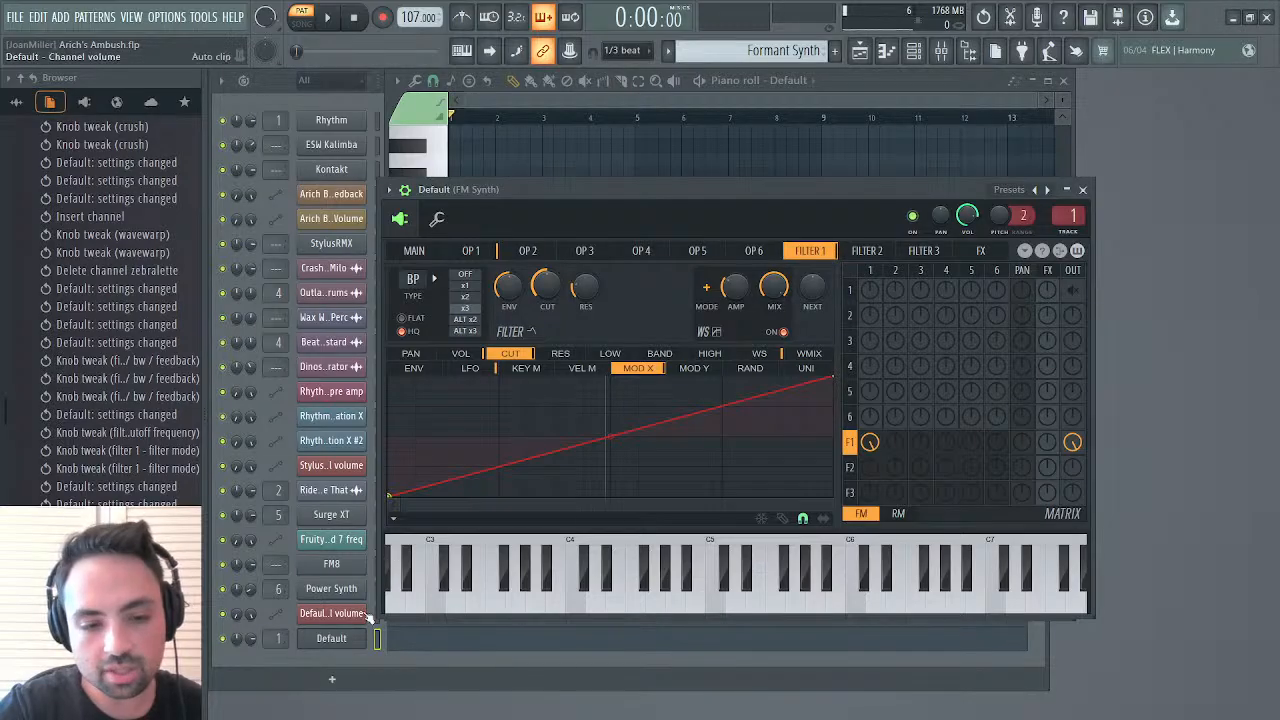
click(469, 369)
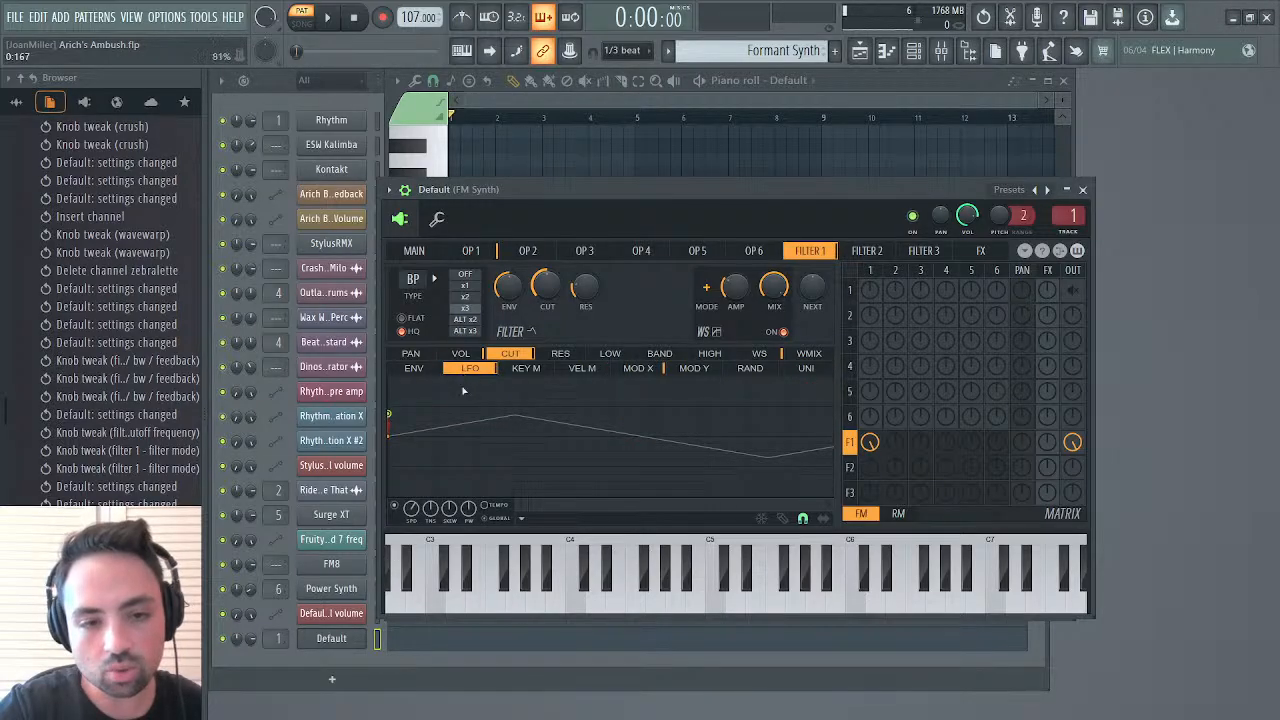
Place two eight-step C3 notes back to back to fill bar 1 of the Default channel's piano roll
click(441, 648)
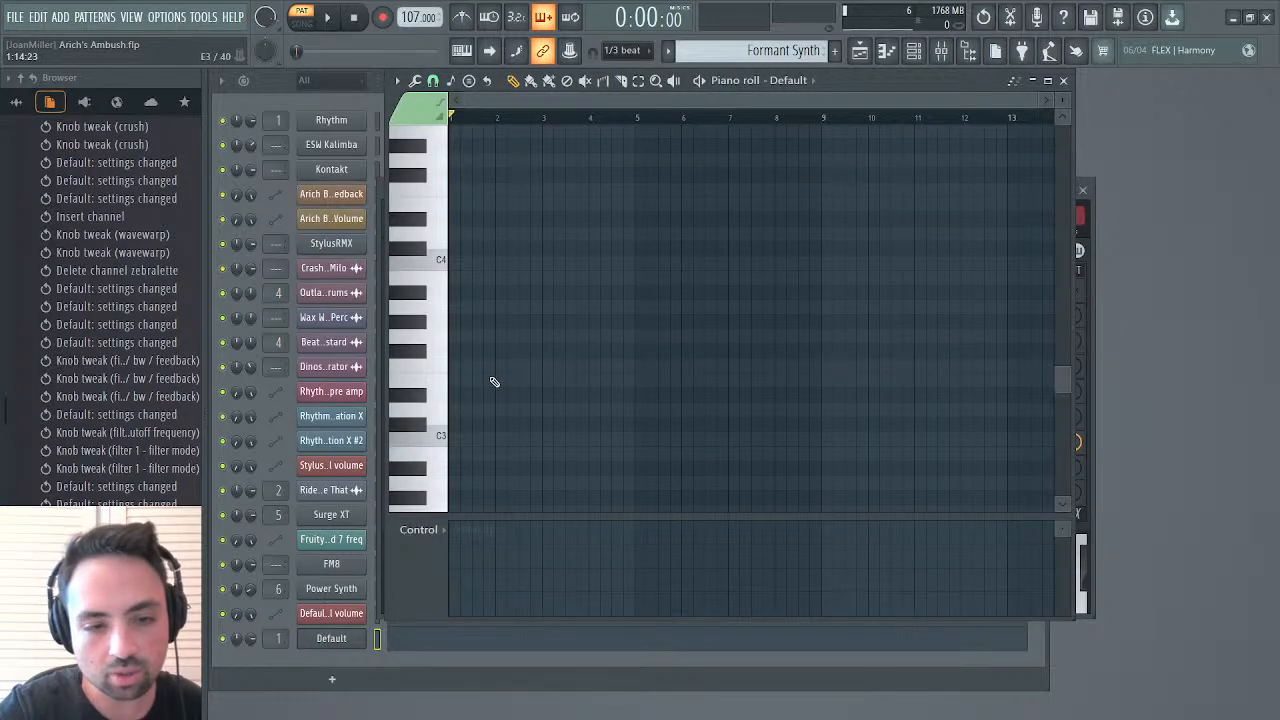
click(452, 438)
click(480, 440)
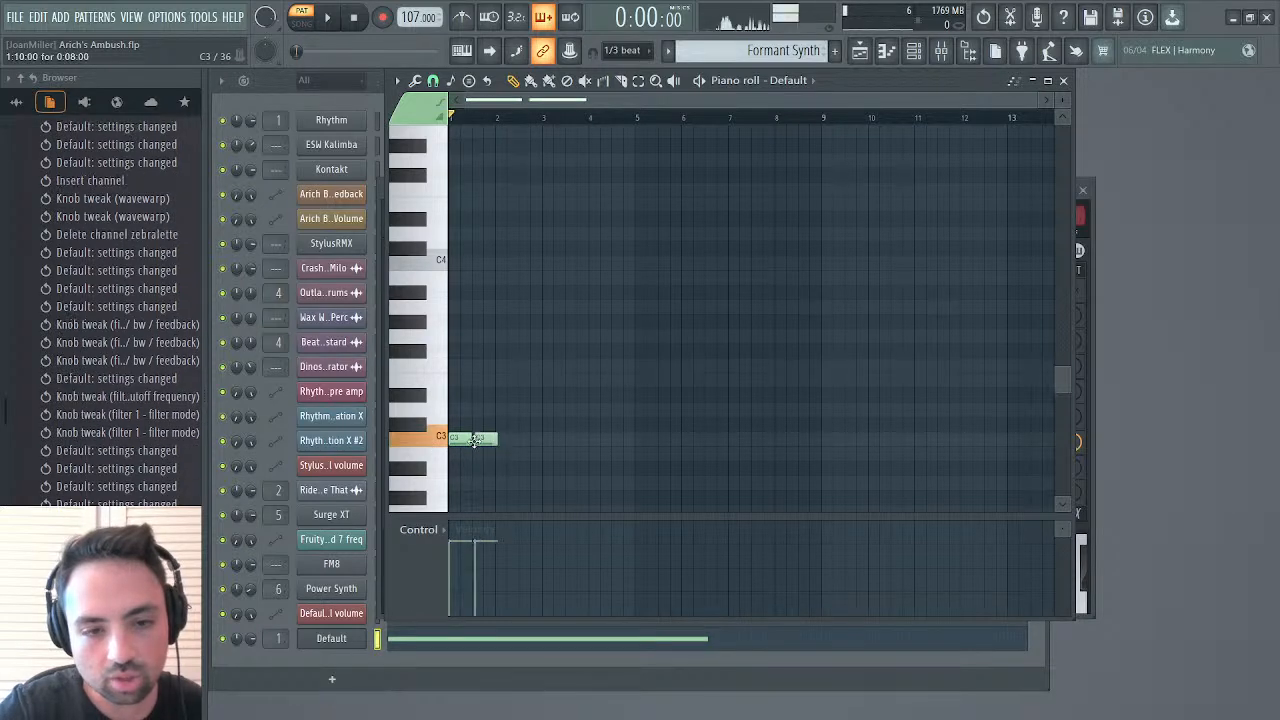
drag(486, 441, 480, 443)
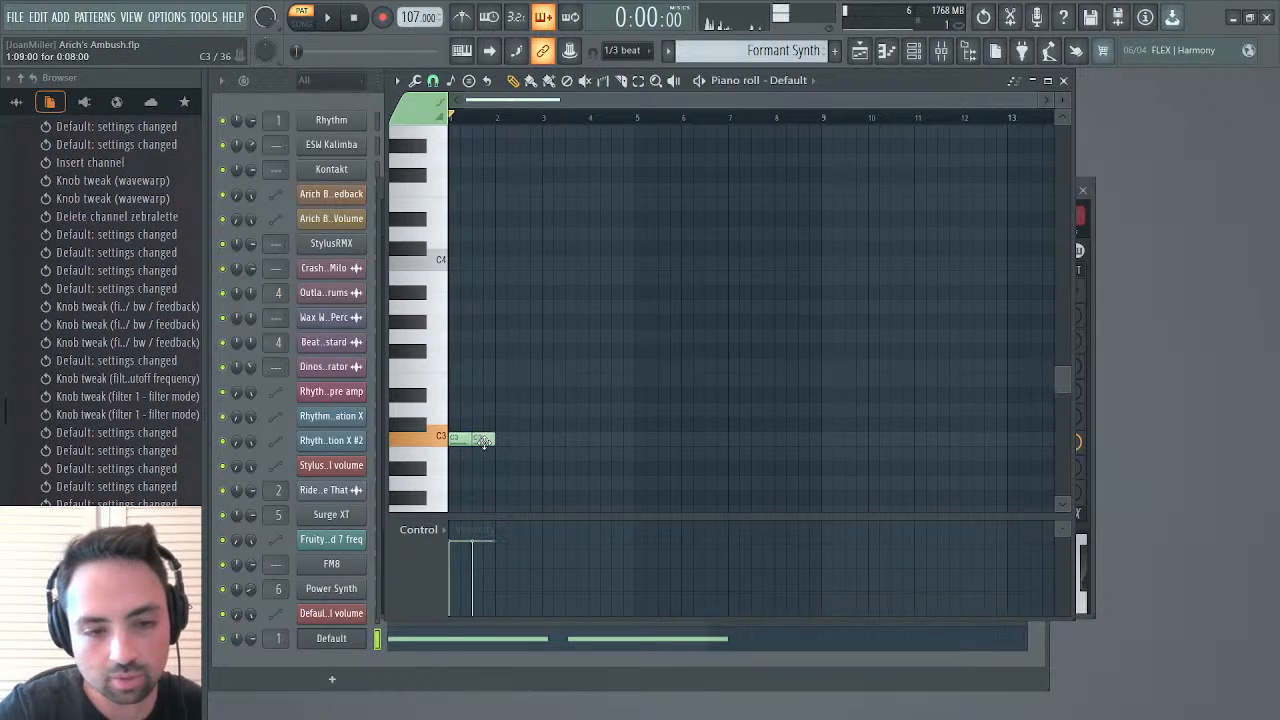
Duplicate the two C3 notes three times to fill bars 1 to 4, then play the pattern
key(ctrl+a)
key(ctrl+b)
key(ctrl+b)
key(ctrl+b)
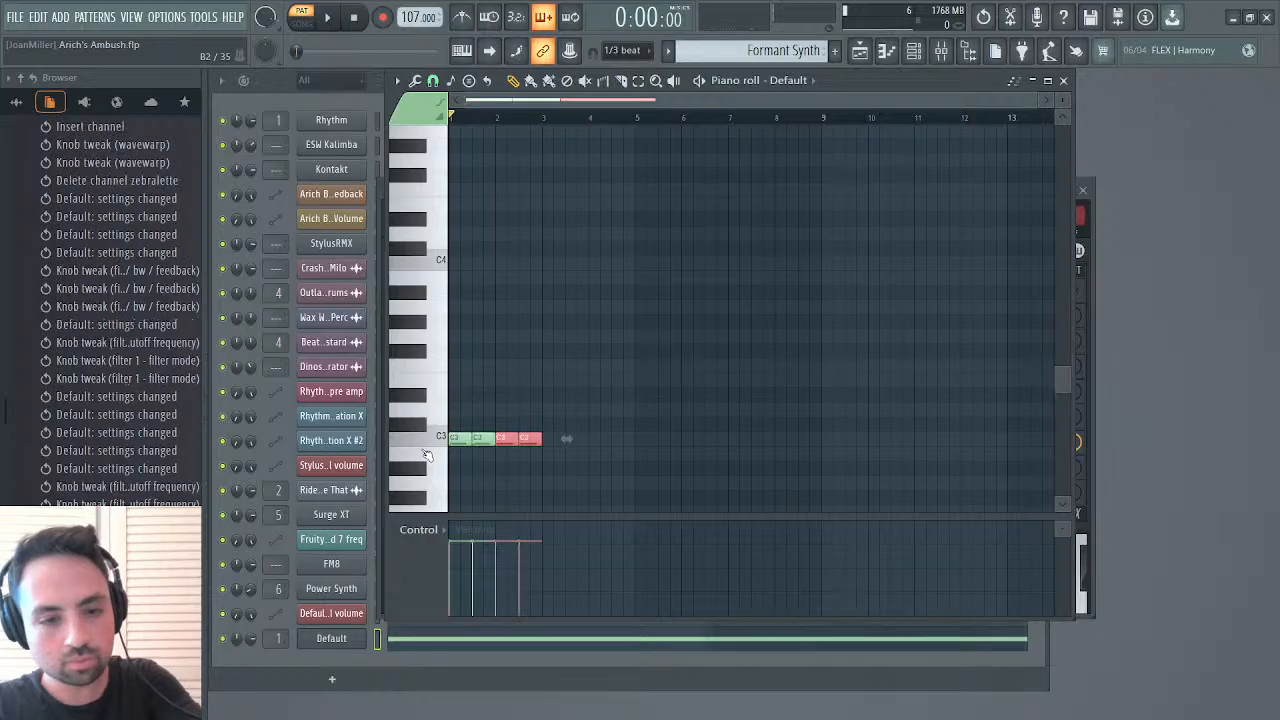
key(space)
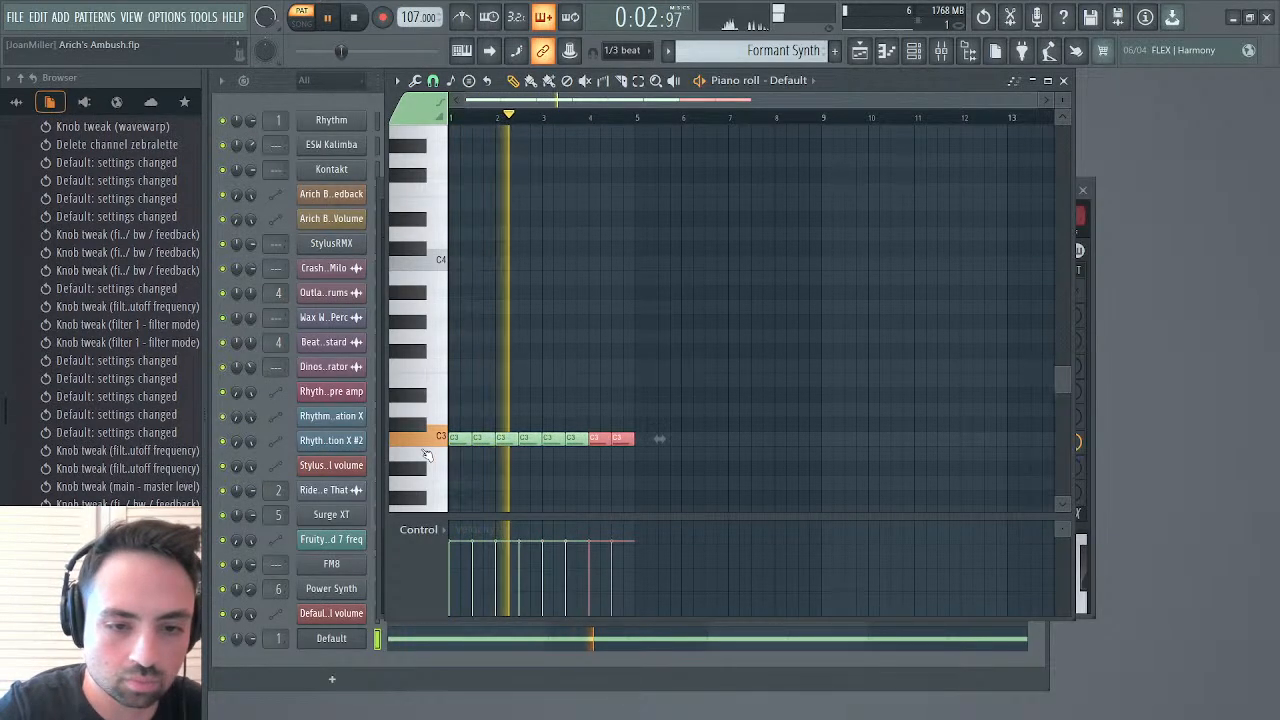
Vary the velocities of the eight C3 notes during playback, then raise them all to maximum and stop the pattern
ctrl+click(557, 466)
drag(460, 567, 640, 540)
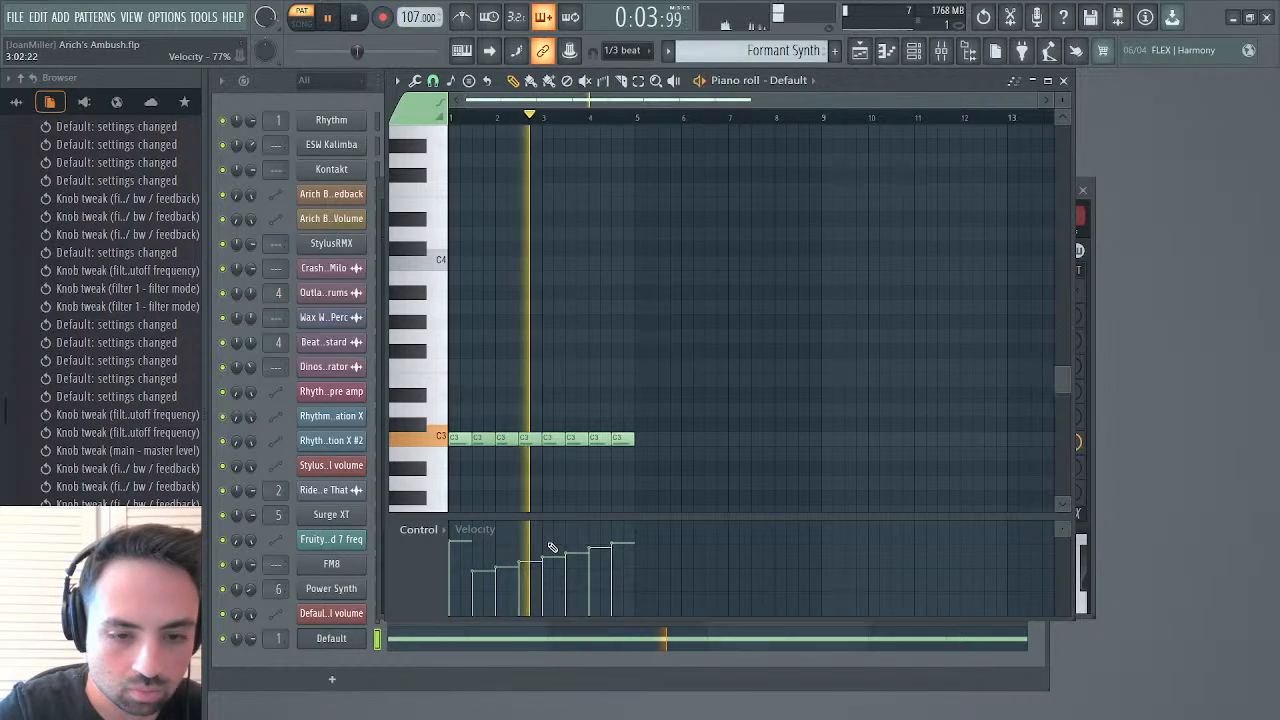
click(477, 543)
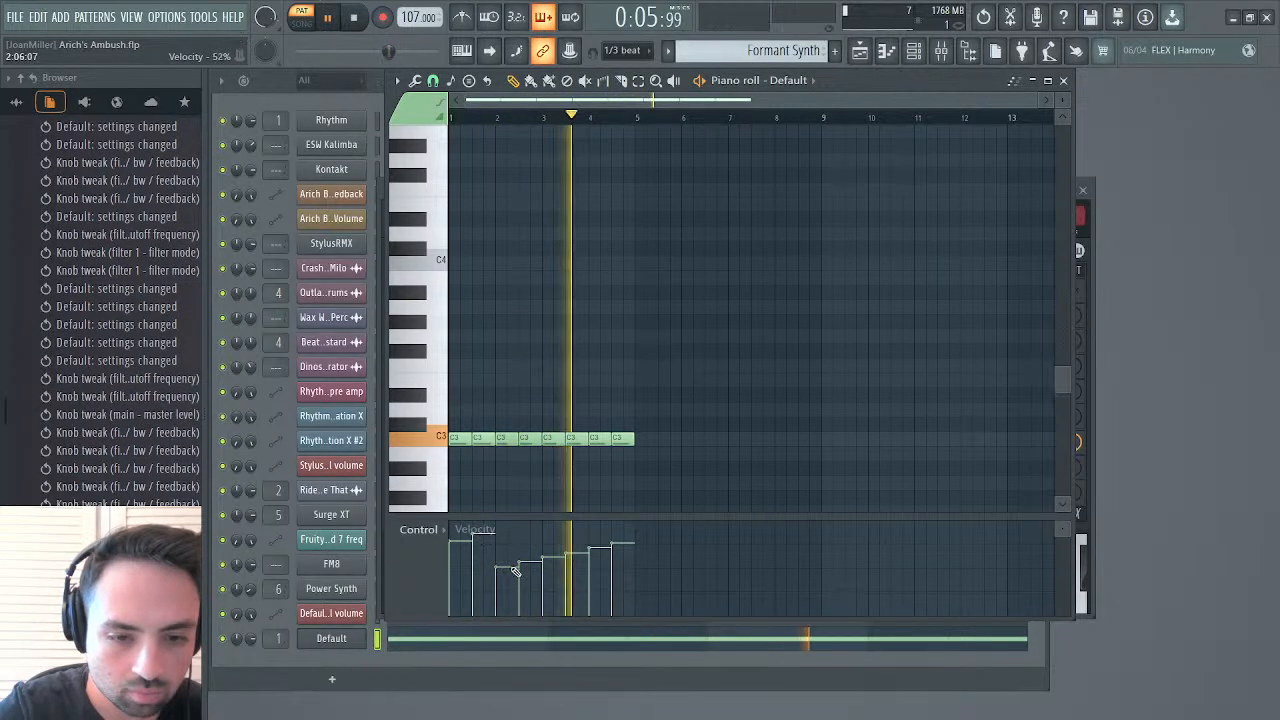
click(538, 528)
click(525, 548)
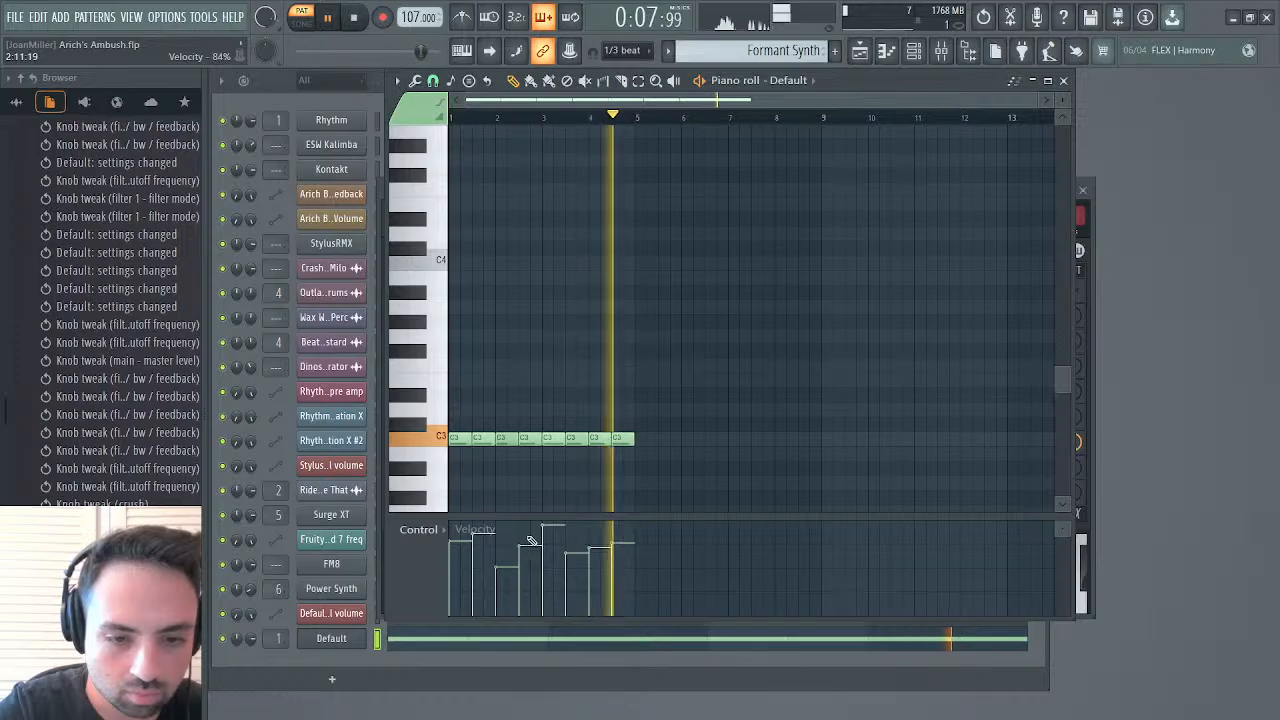
click(615, 543)
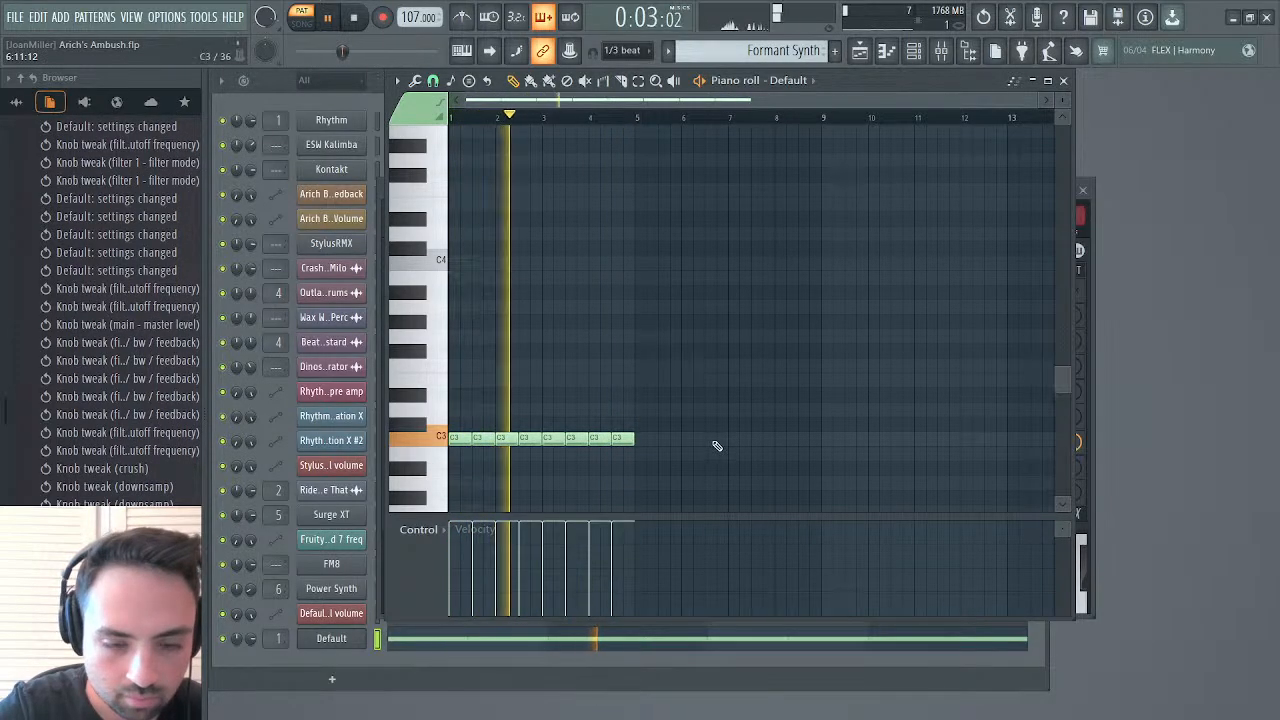
key(space)
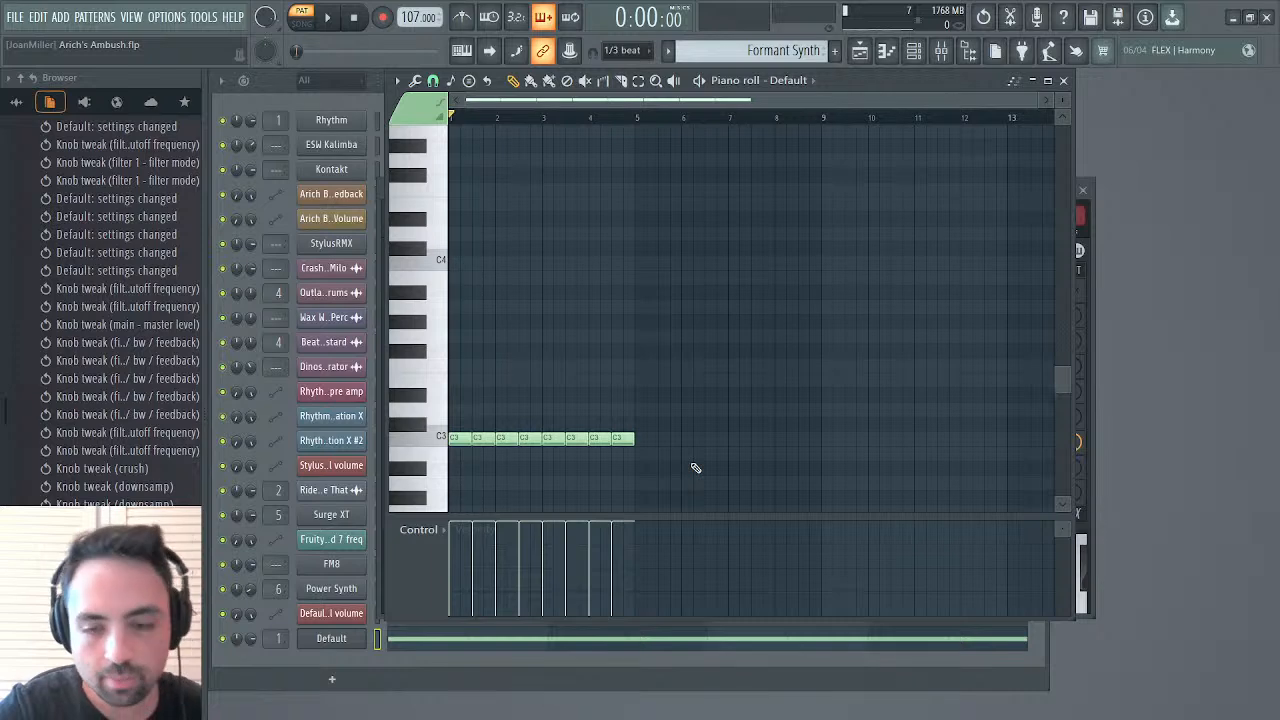
Close the Default synth, delete its channel and open the playlist
click(1082, 189)
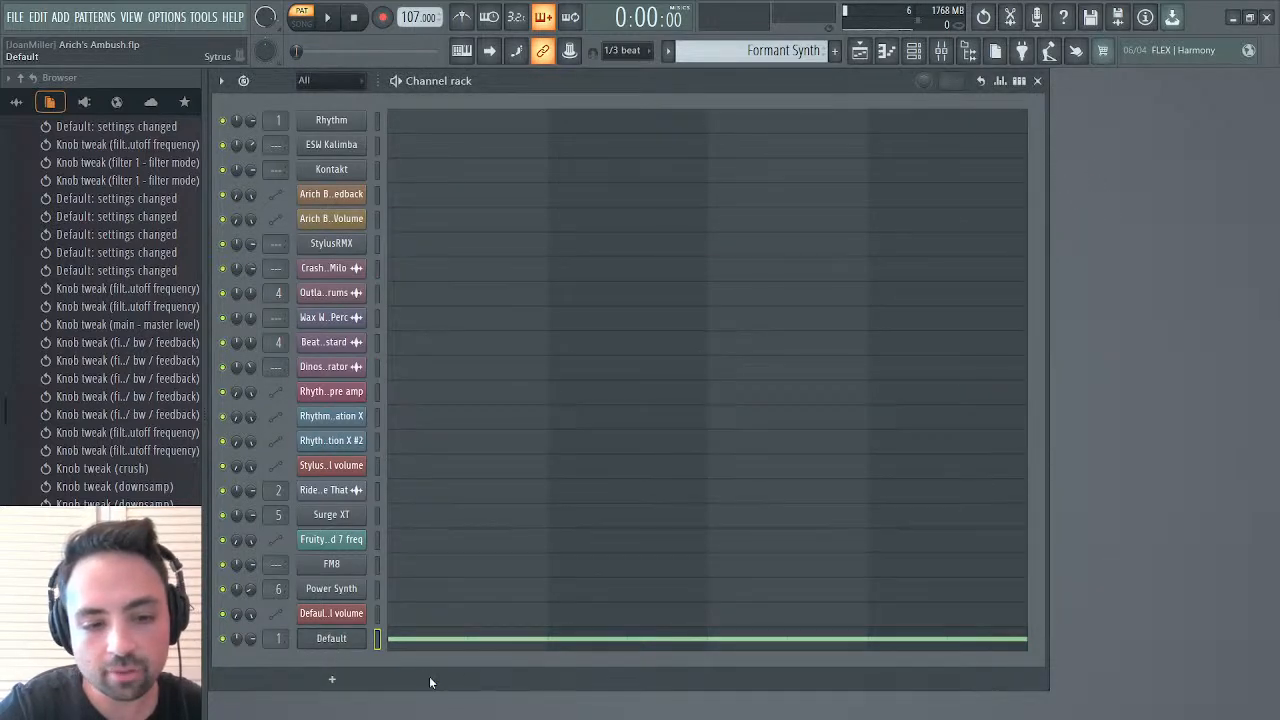
key(alt+Delete)
click(861, 54)
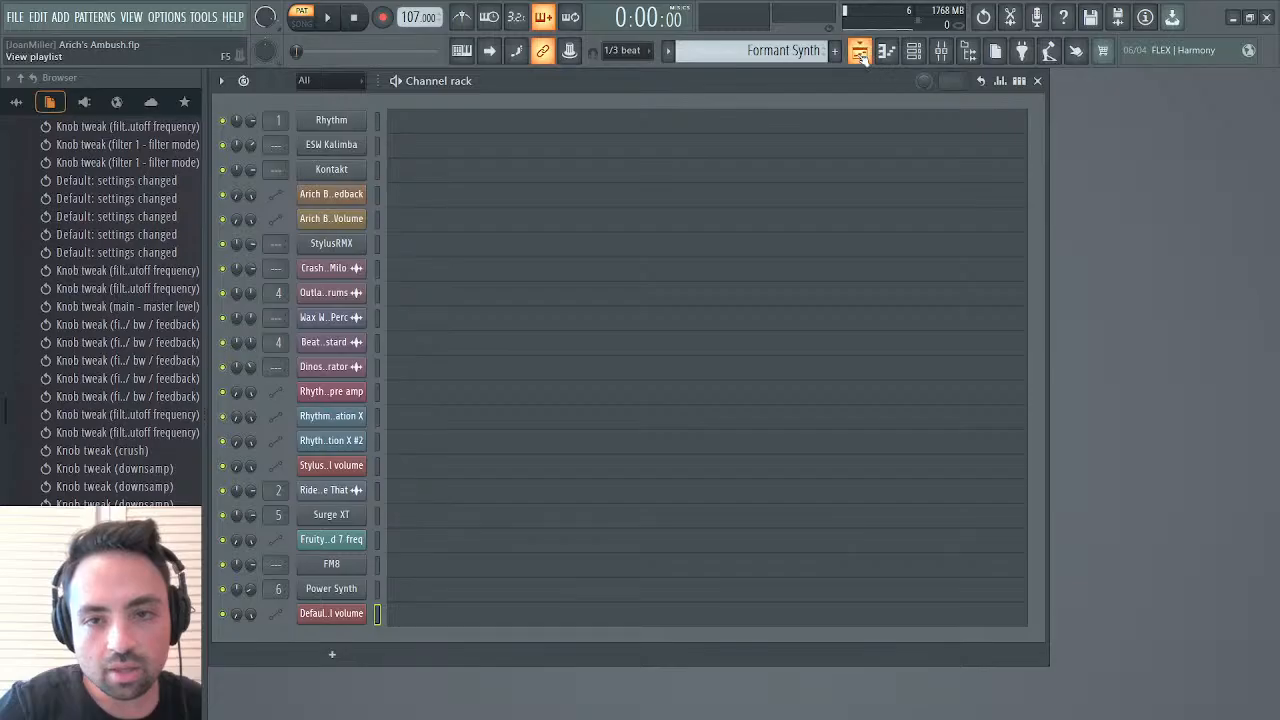
Play the song from bar 27, locate the Rhythm automation clips at bar 9 and stop playback
click(668, 113)
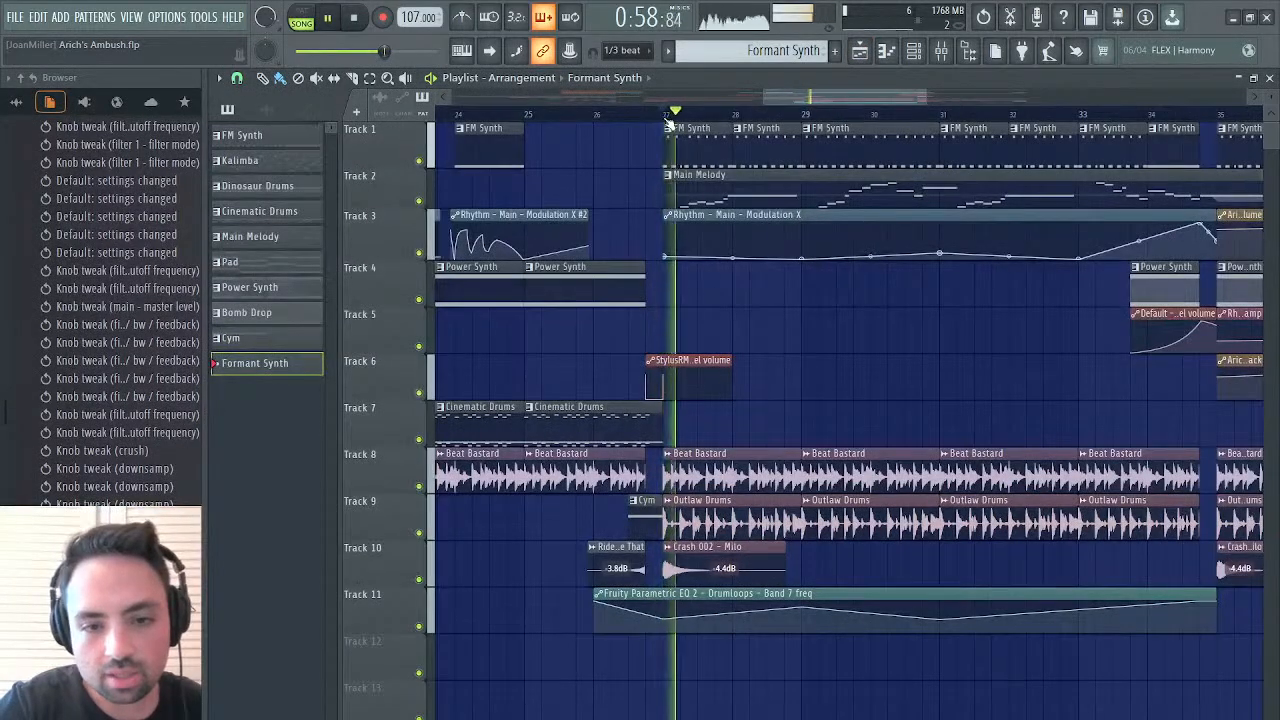
drag(810, 99, 605, 130)
click(590, 176)
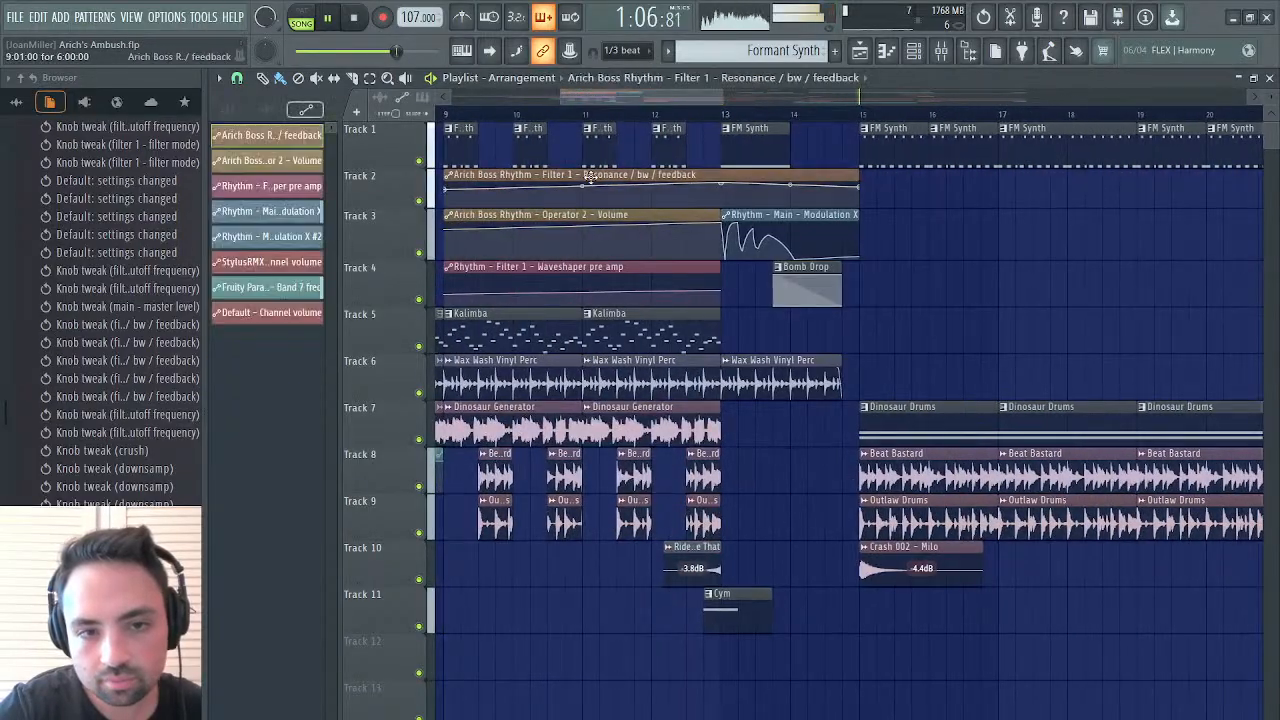
key(space)
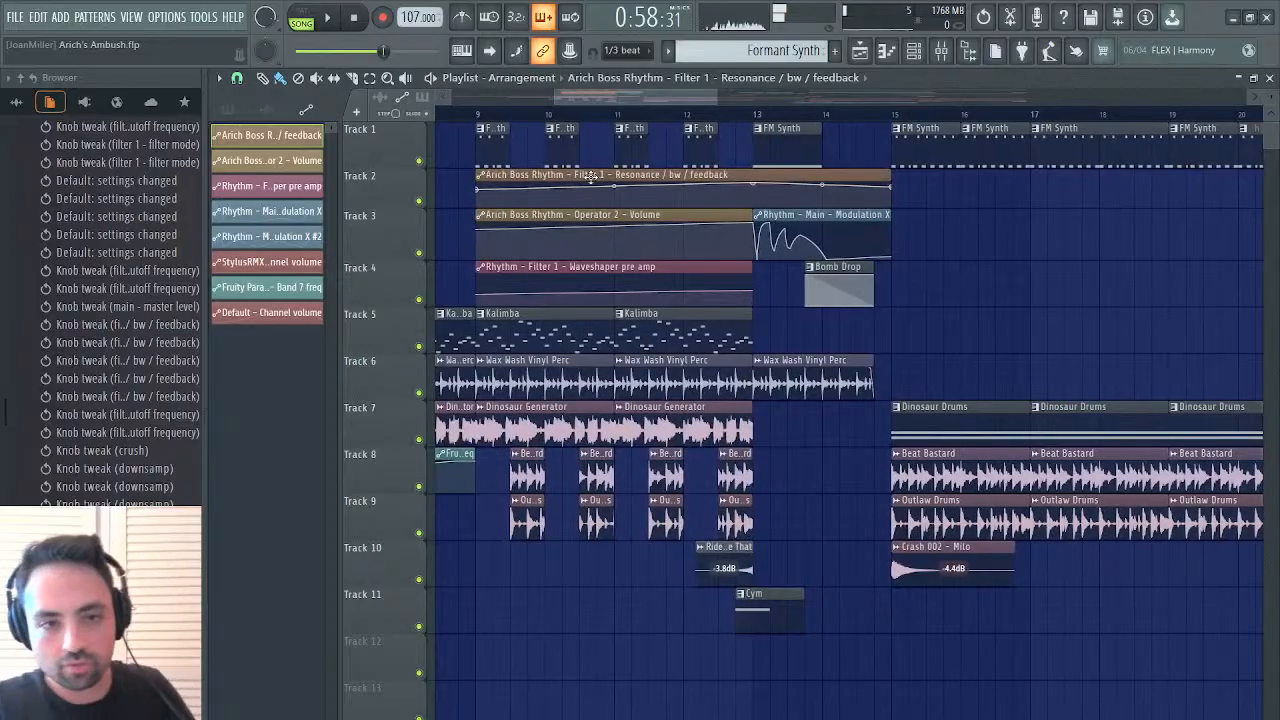
Copy the Resonance, Operator 2 Volume and Waveshaper pre amp automation clips from bar 9 to bar 27, placing them on Tracks 4, 5 and 7
drag(590, 176, 566, 272)
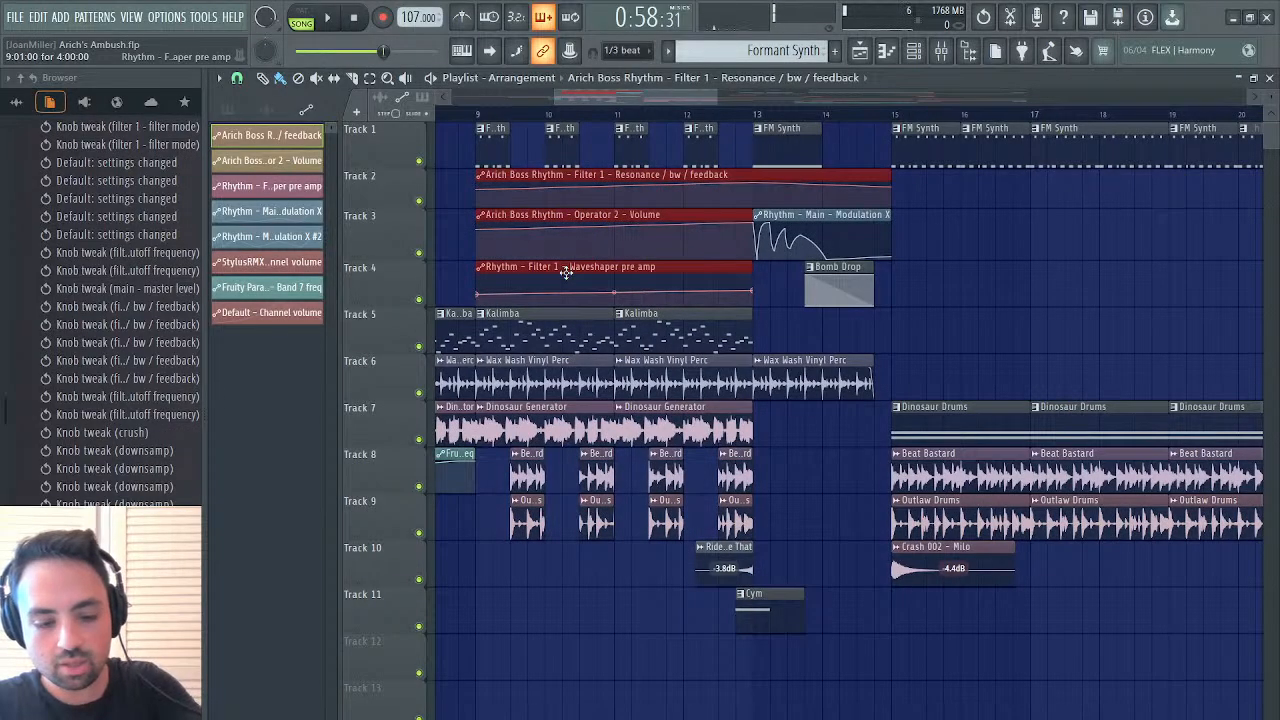
drag(683, 92, 937, 72)
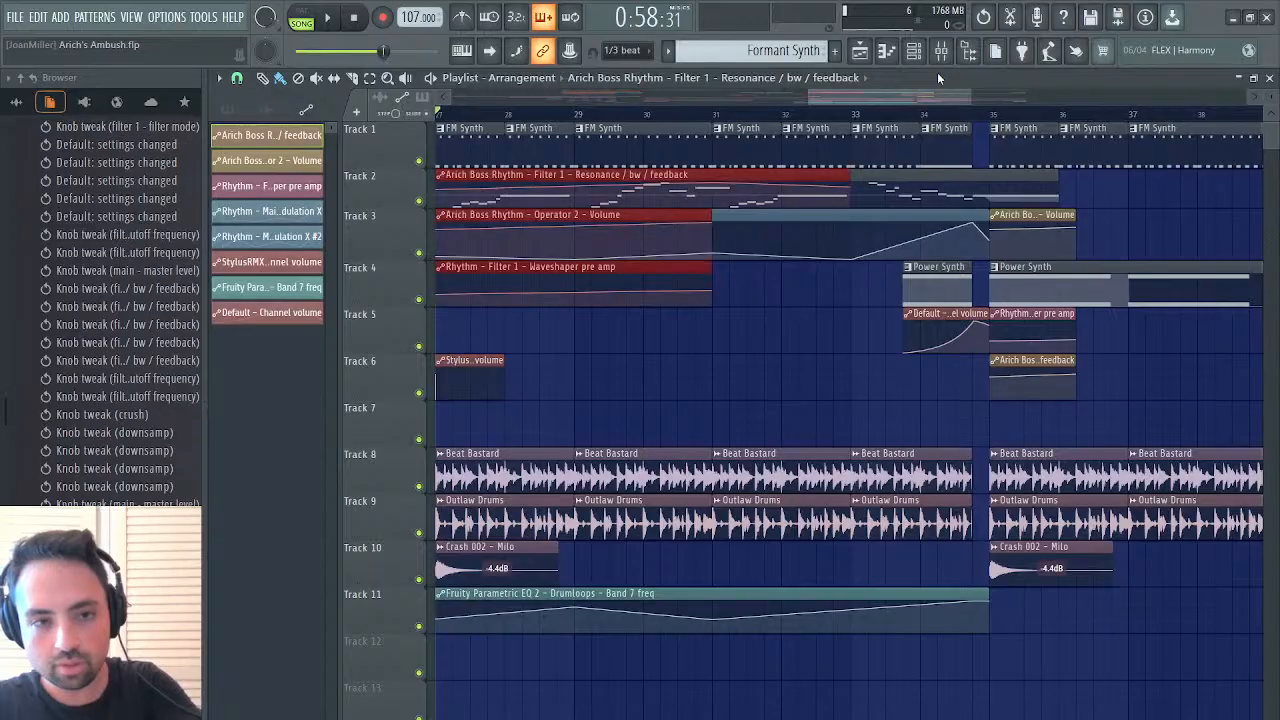
drag(673, 180, 676, 272)
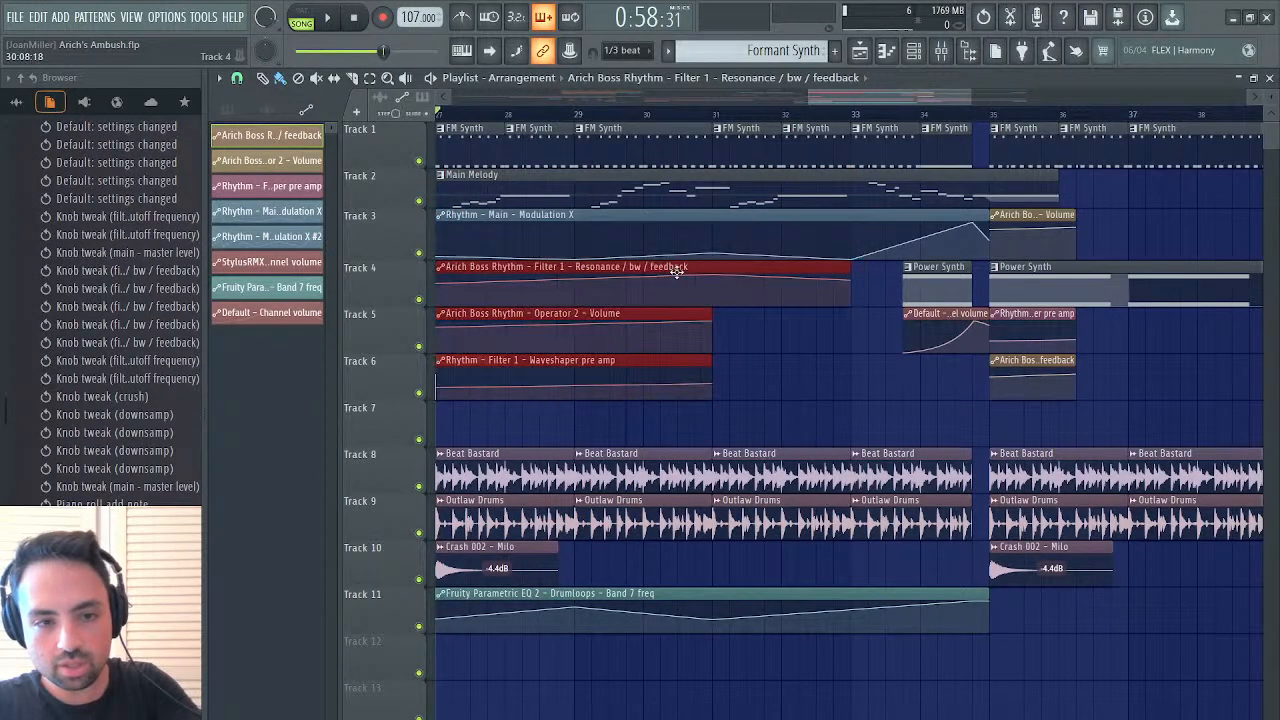
scroll(672, 275, left, 3)
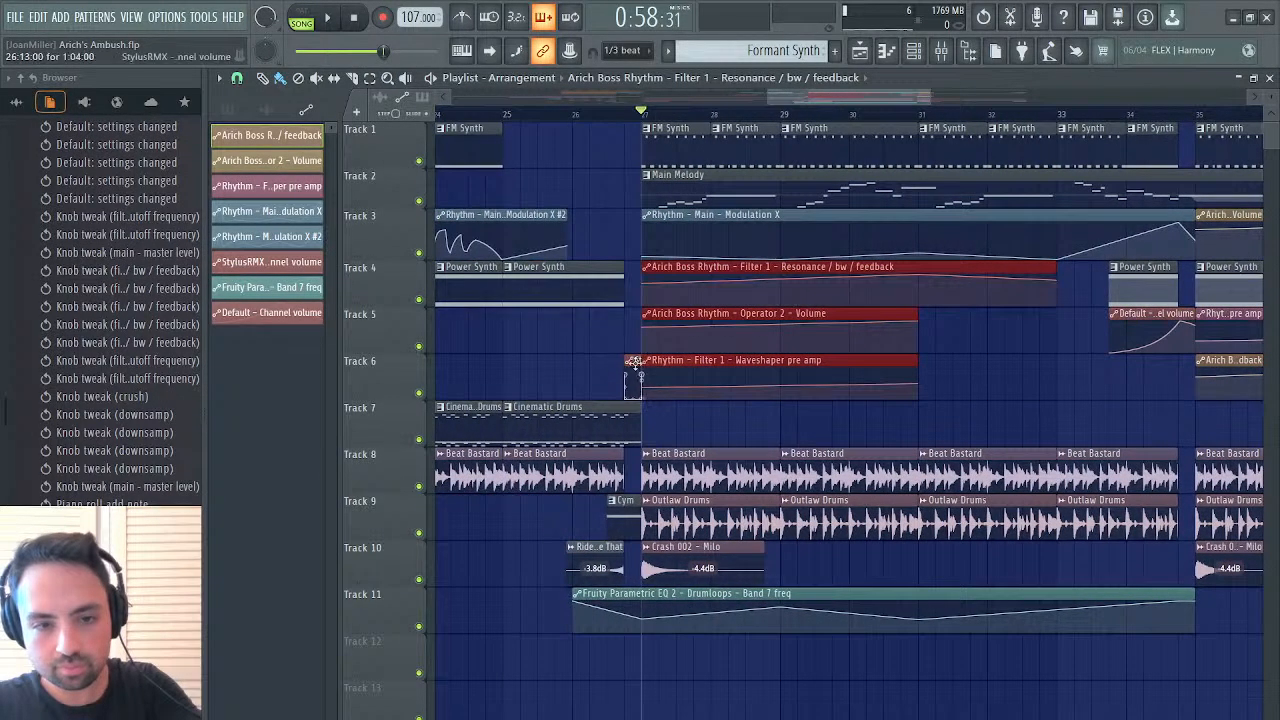
click(634, 362)
drag(671, 371, 671, 418)
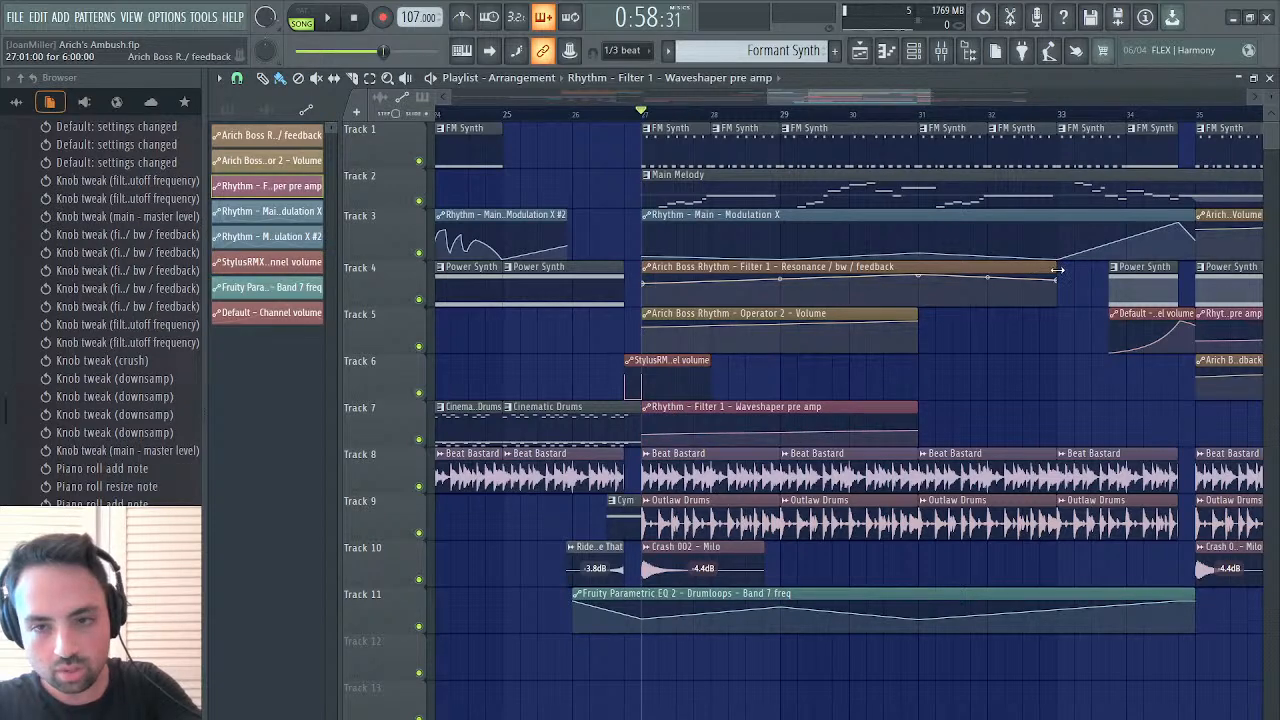
Shorten the Resonance, Operator 2 Volume and Waveshaper pre amp clips at bar 27 to about a quarter bar each
drag(1057, 270, 656, 270)
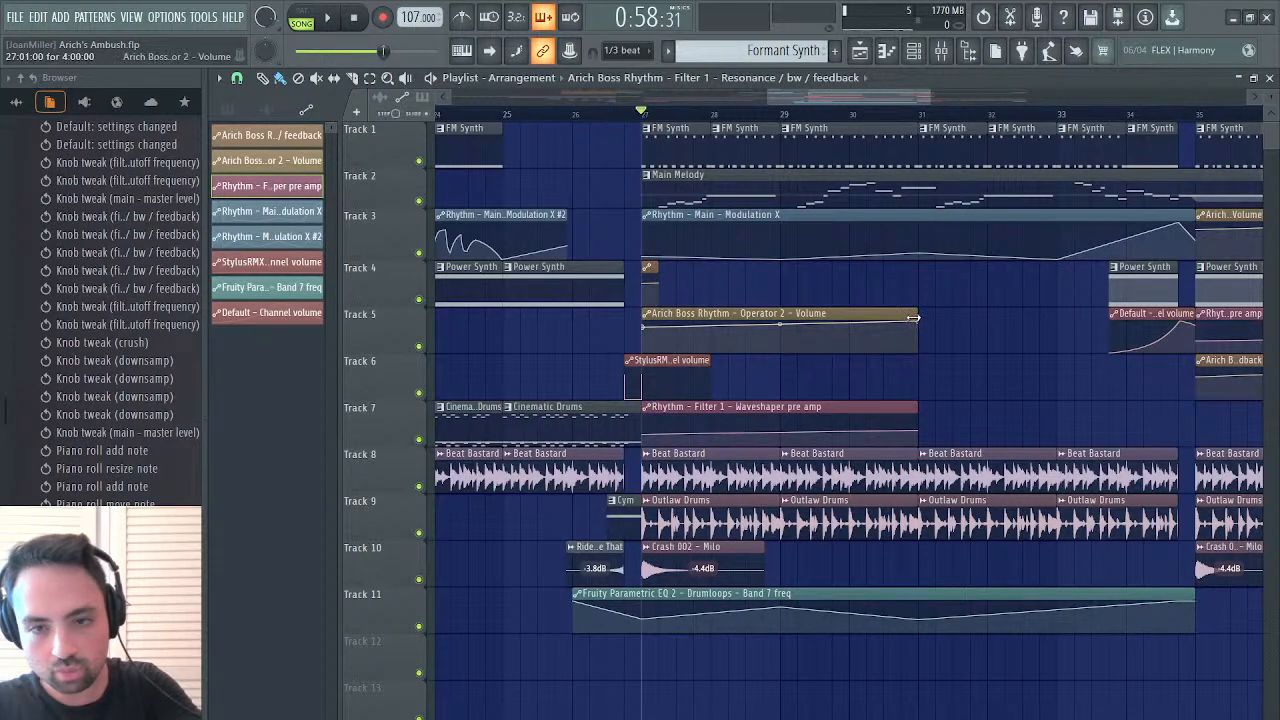
drag(913, 317, 654, 317)
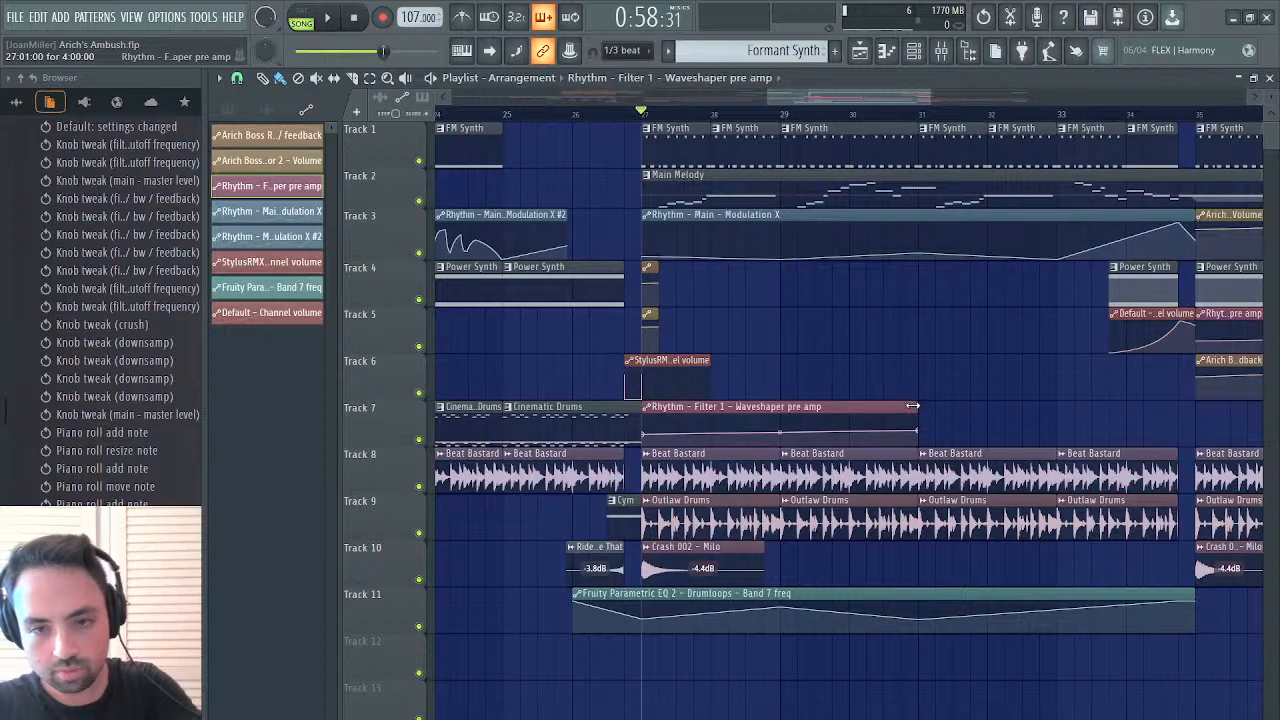
drag(913, 407, 652, 408)
Play the song from bar 27 through its closing section, then stop and place the playhead at bar 42
key(space)
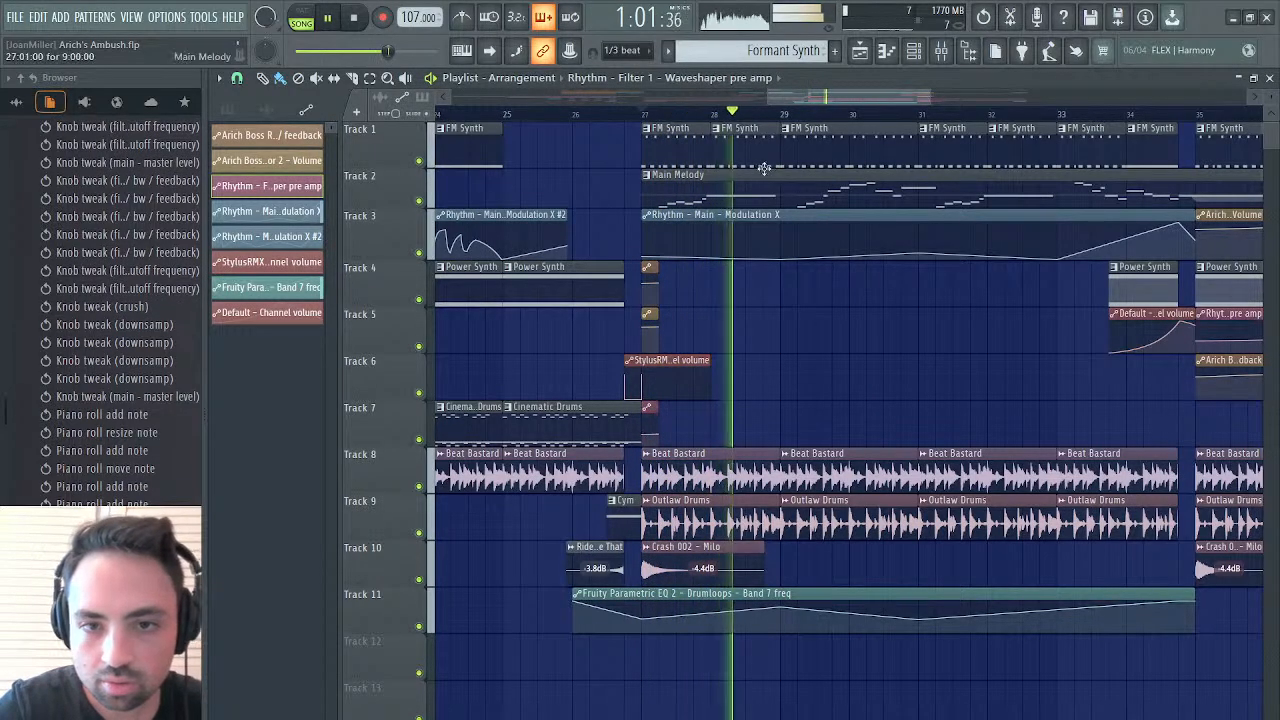
drag(845, 95, 900, 88)
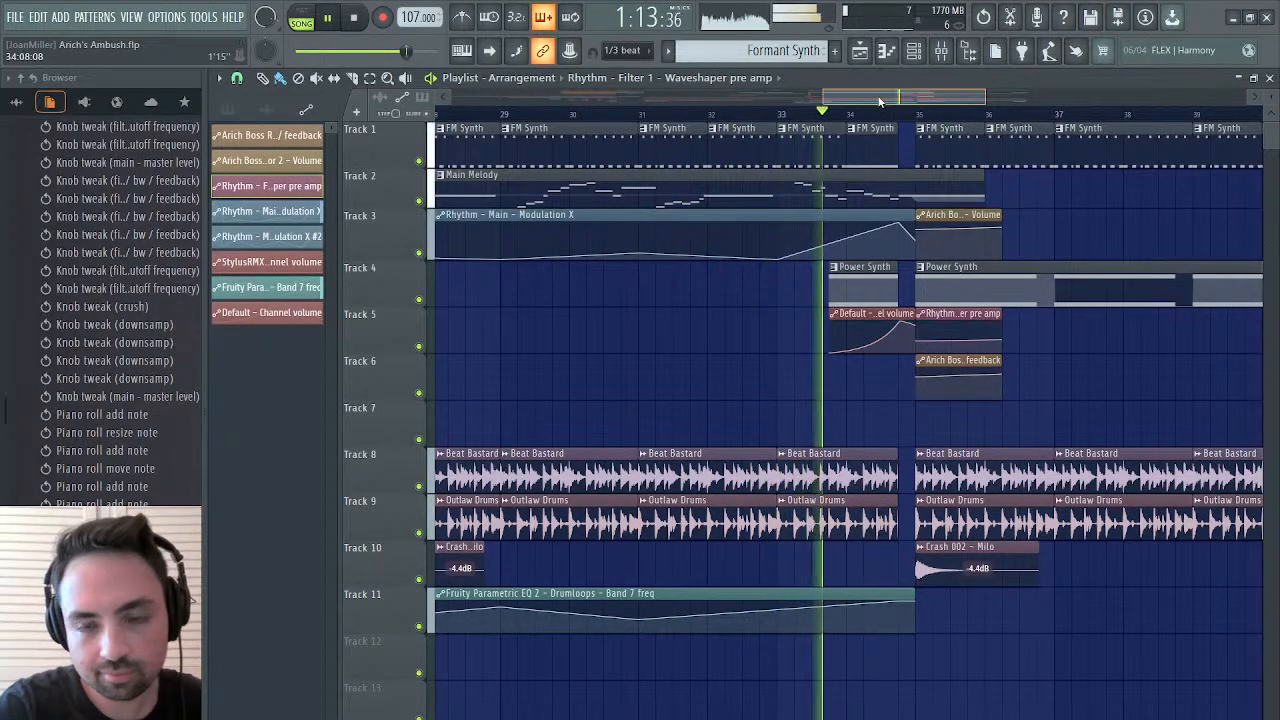
drag(880, 100, 1009, 89)
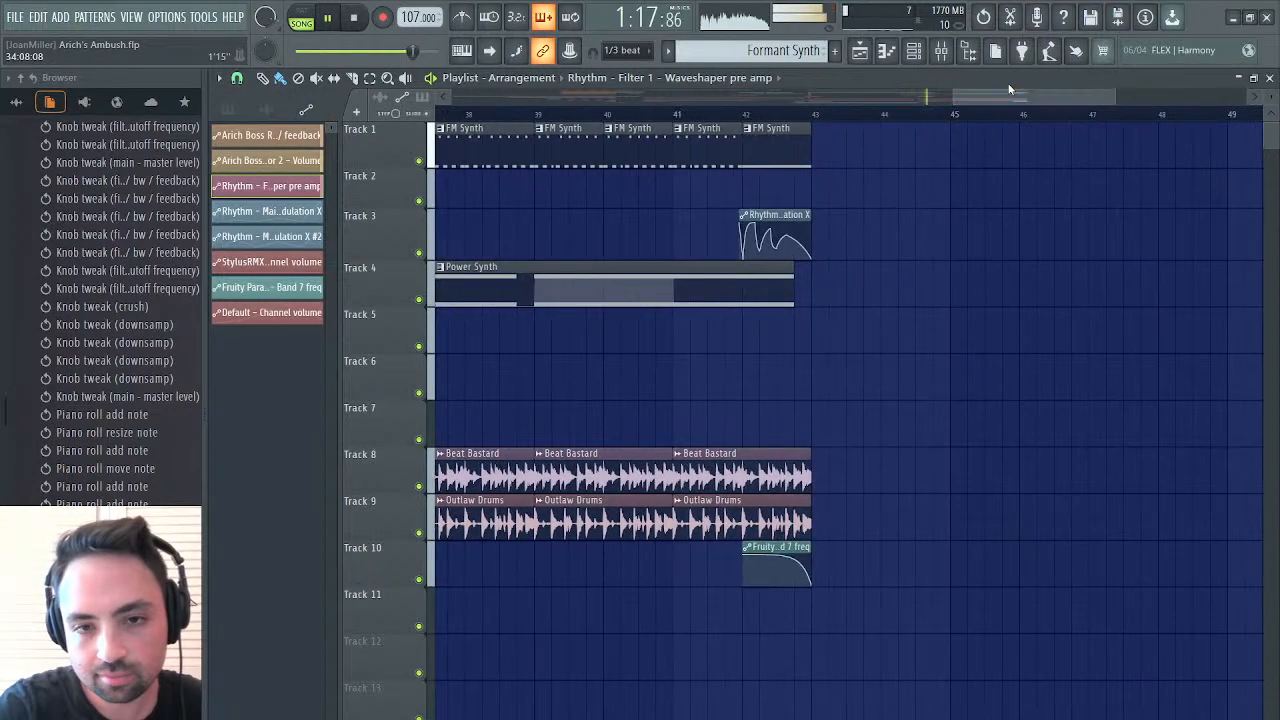
key(space)
click(743, 113)
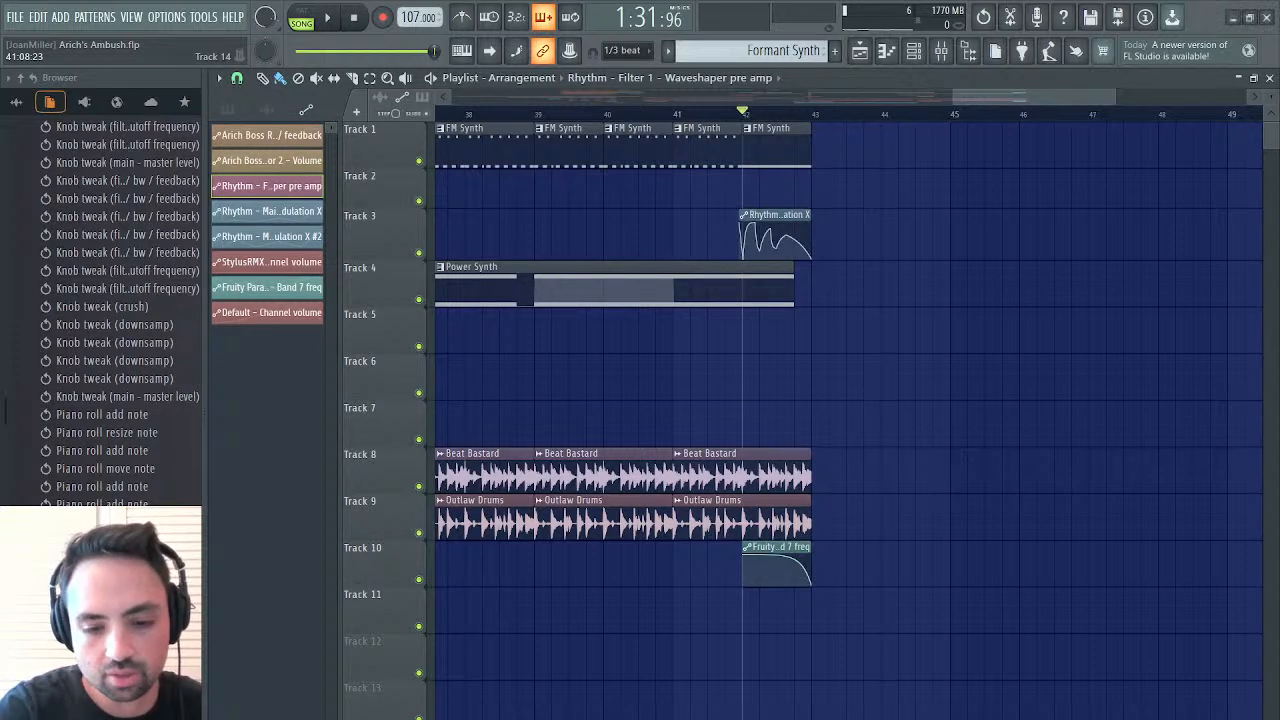
Close the playlist, add a Sytrus channel with the Arich Bass preset and open its piano roll
click(1269, 78)
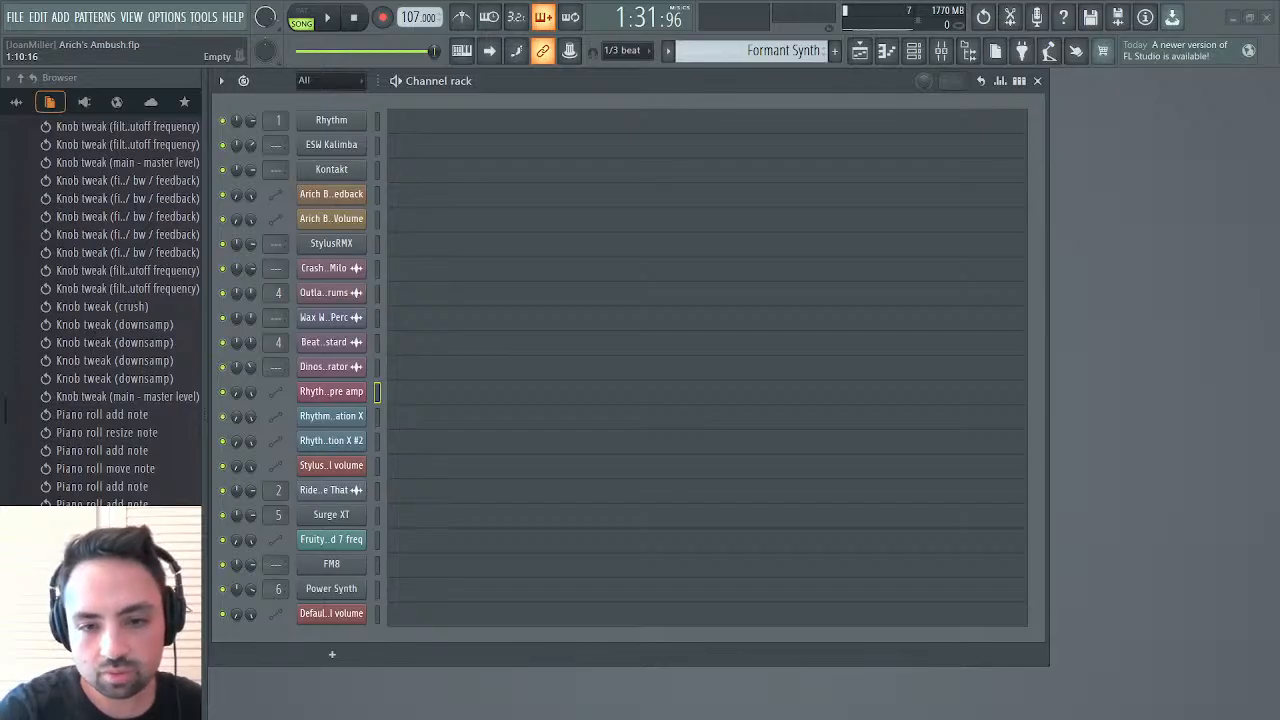
drag(338, 590, 342, 632)
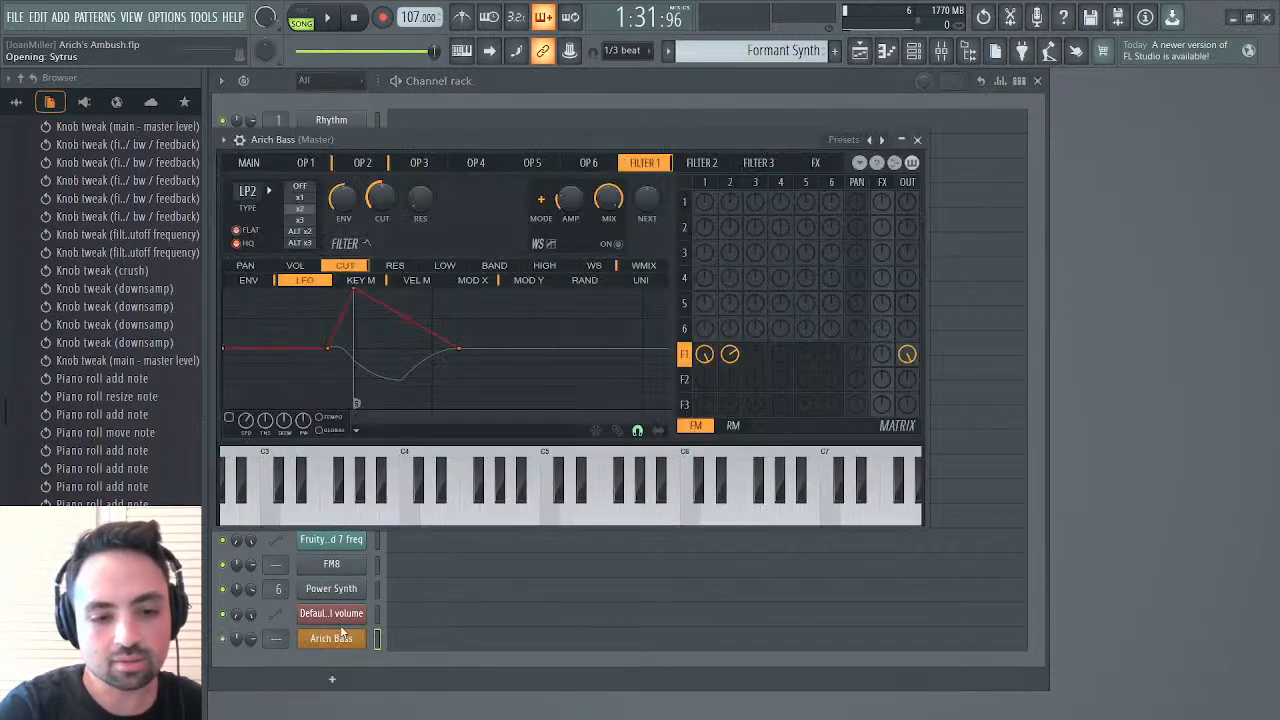
click(437, 643)
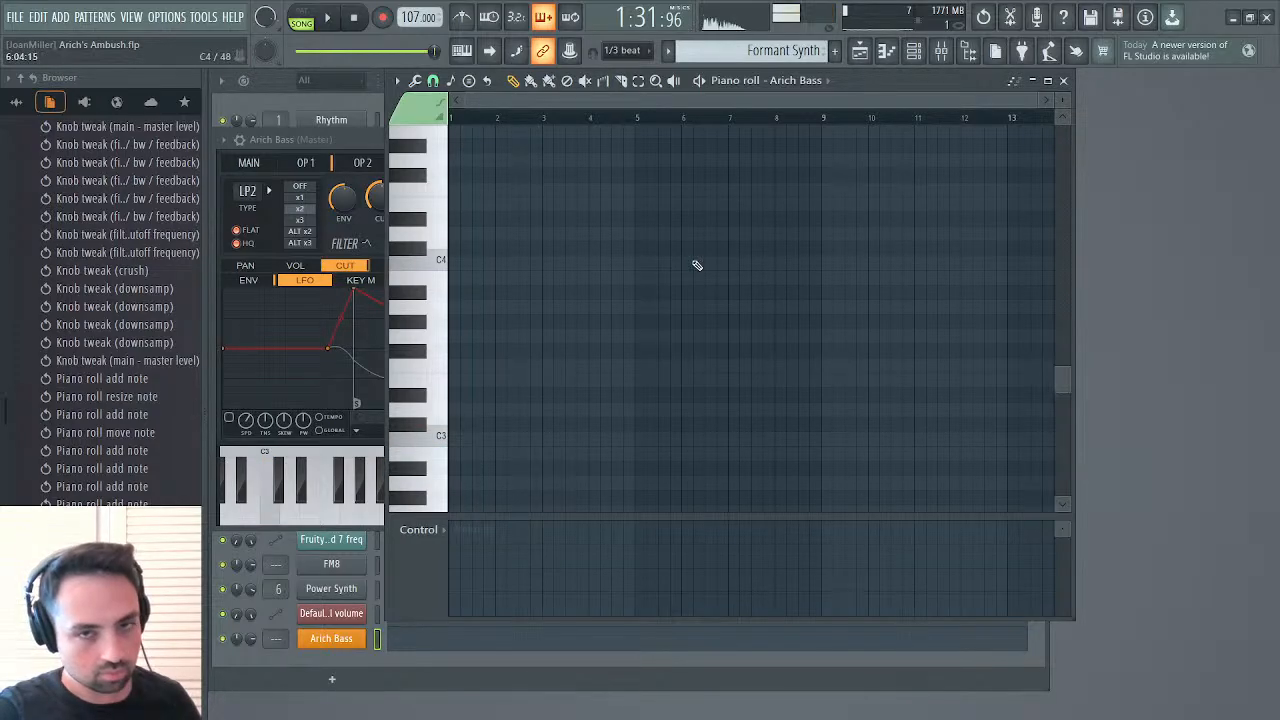
Fill bar 1 with eight two-step Arich Bass notes in the order A#2, C3, C3, A#2, C3, C3, A#2, C3
drag(1040, 99, 660, 93)
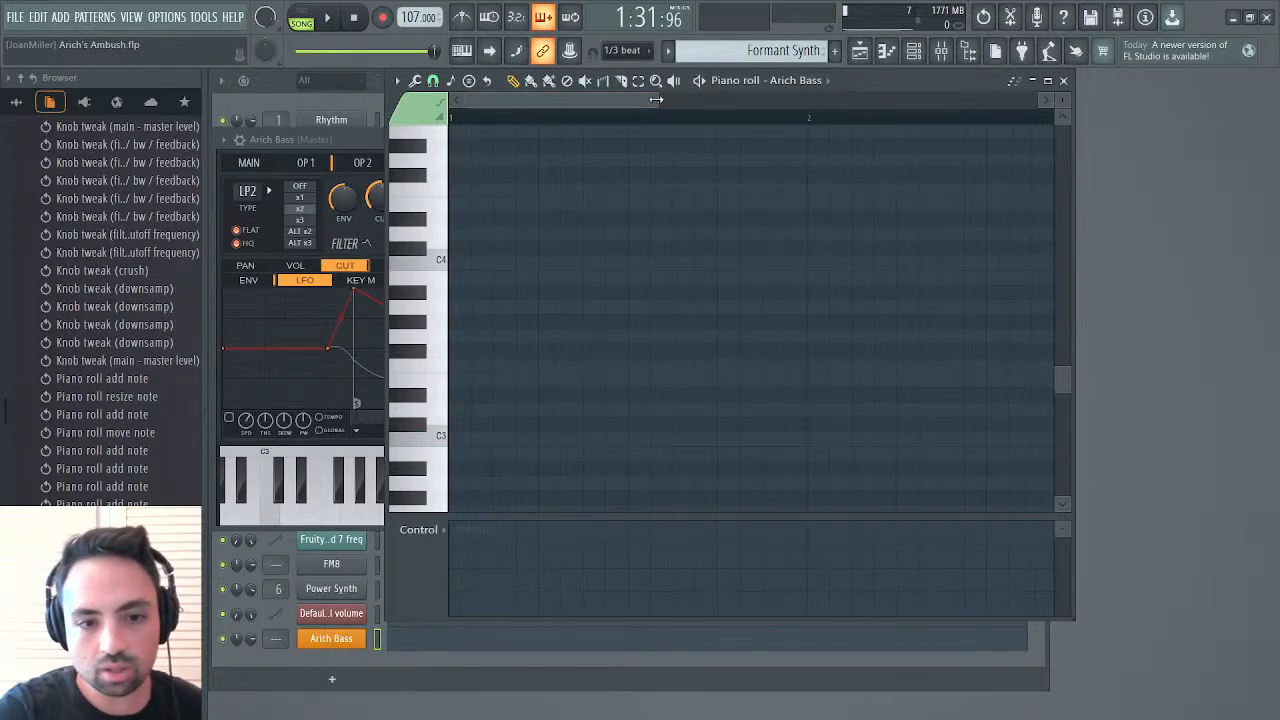
click(455, 474)
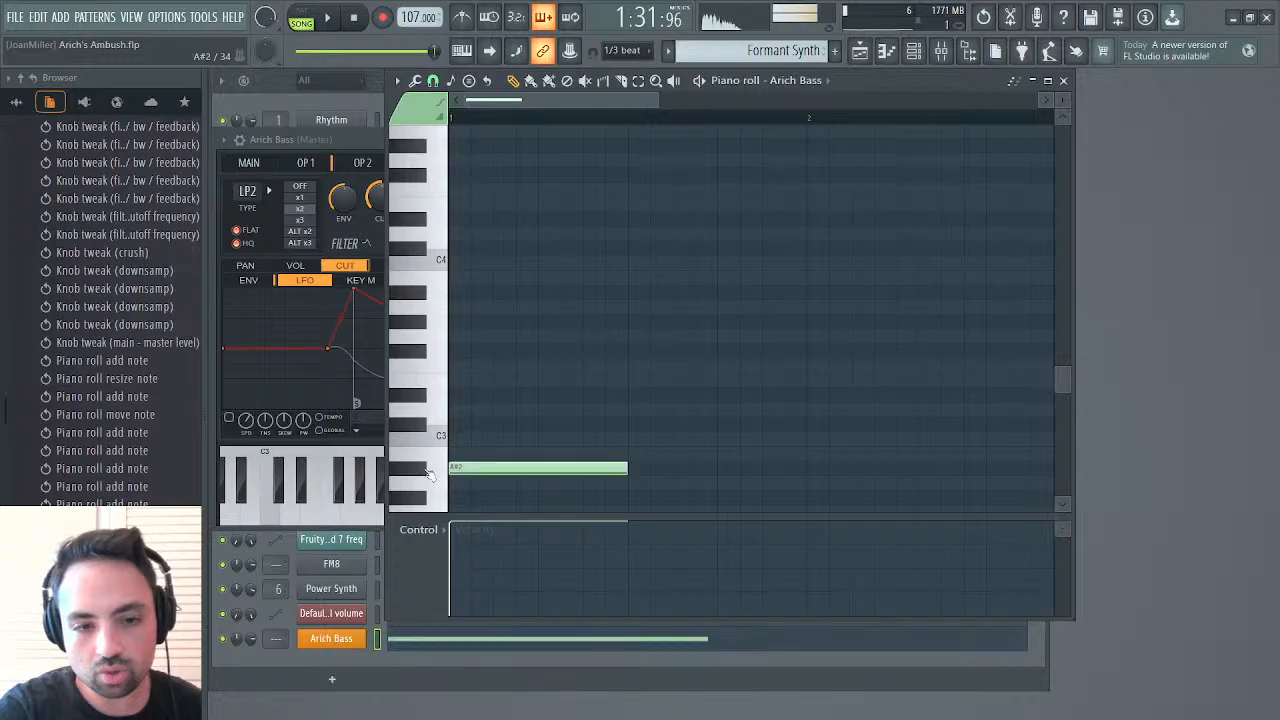
drag(628, 466, 487, 487)
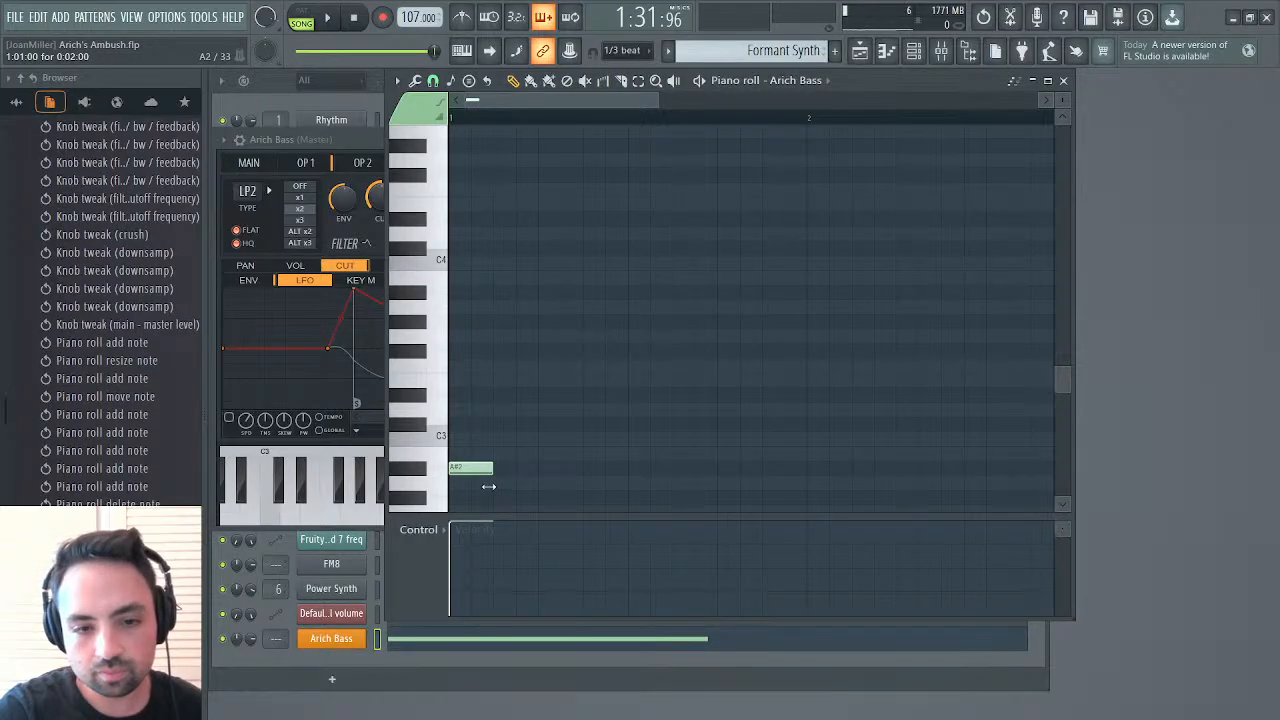
click(502, 440)
click(545, 440)
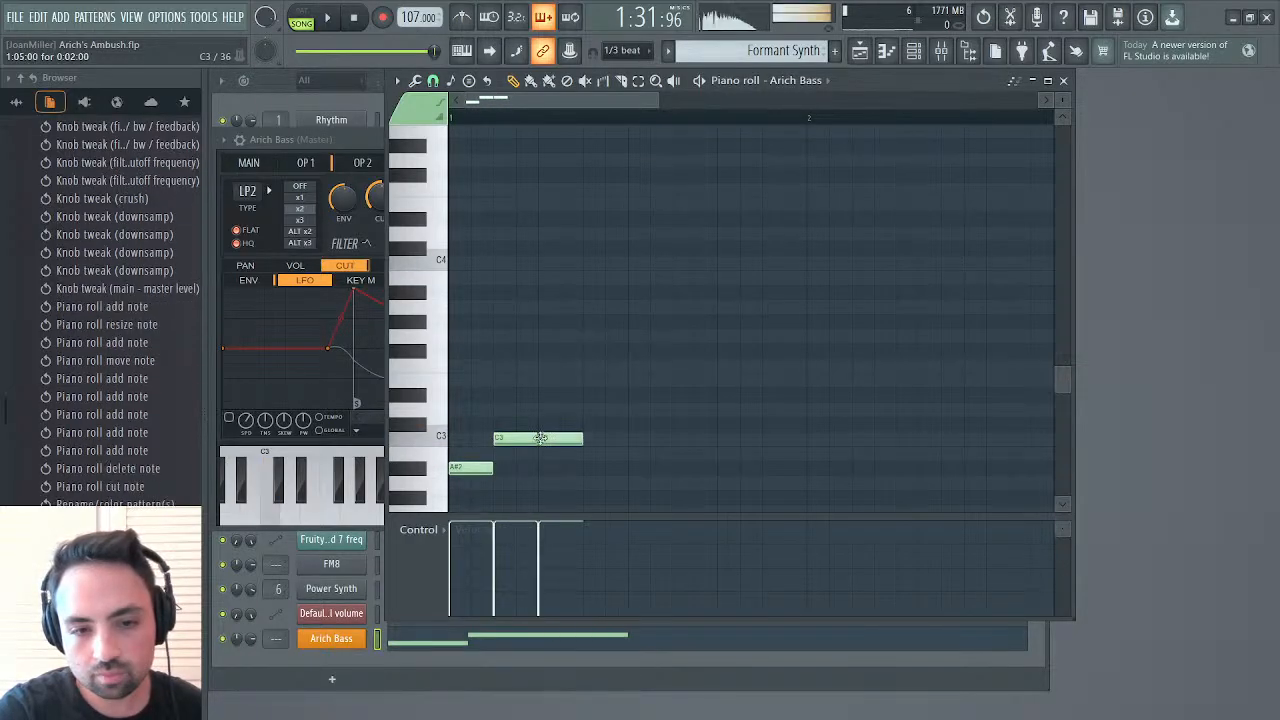
click(590, 468)
click(632, 440)
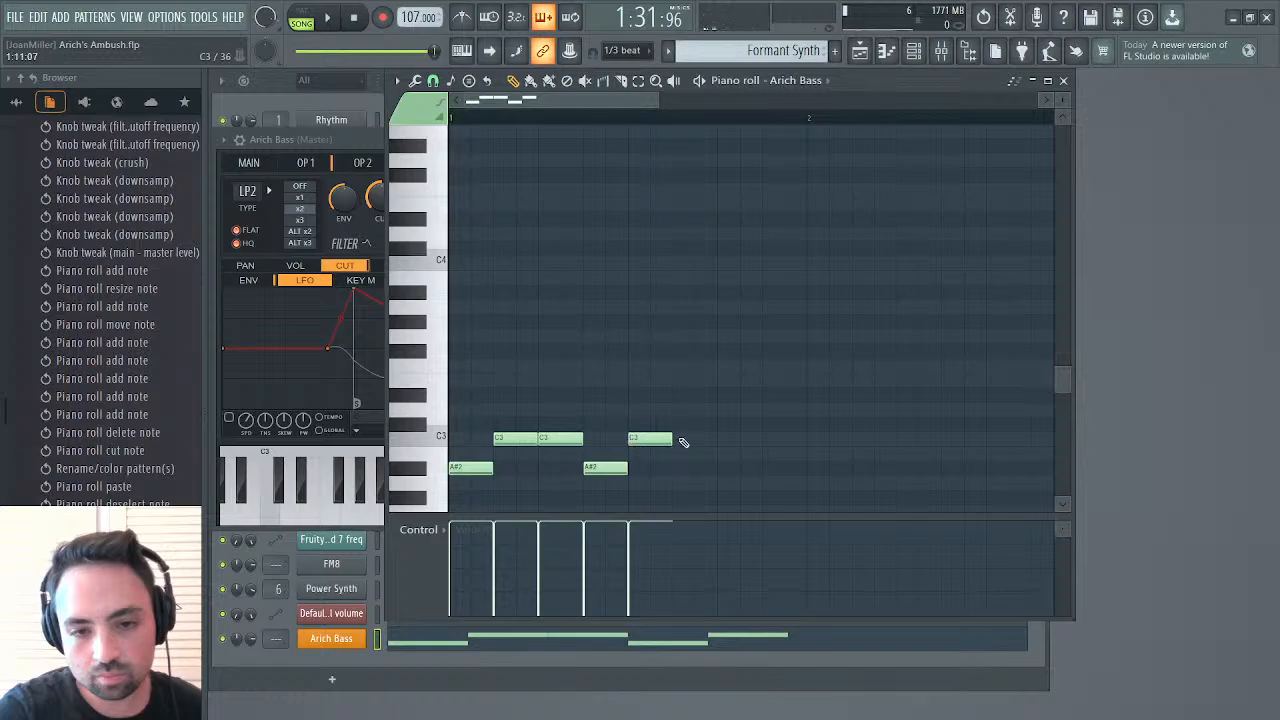
click(680, 440)
click(724, 468)
click(768, 440)
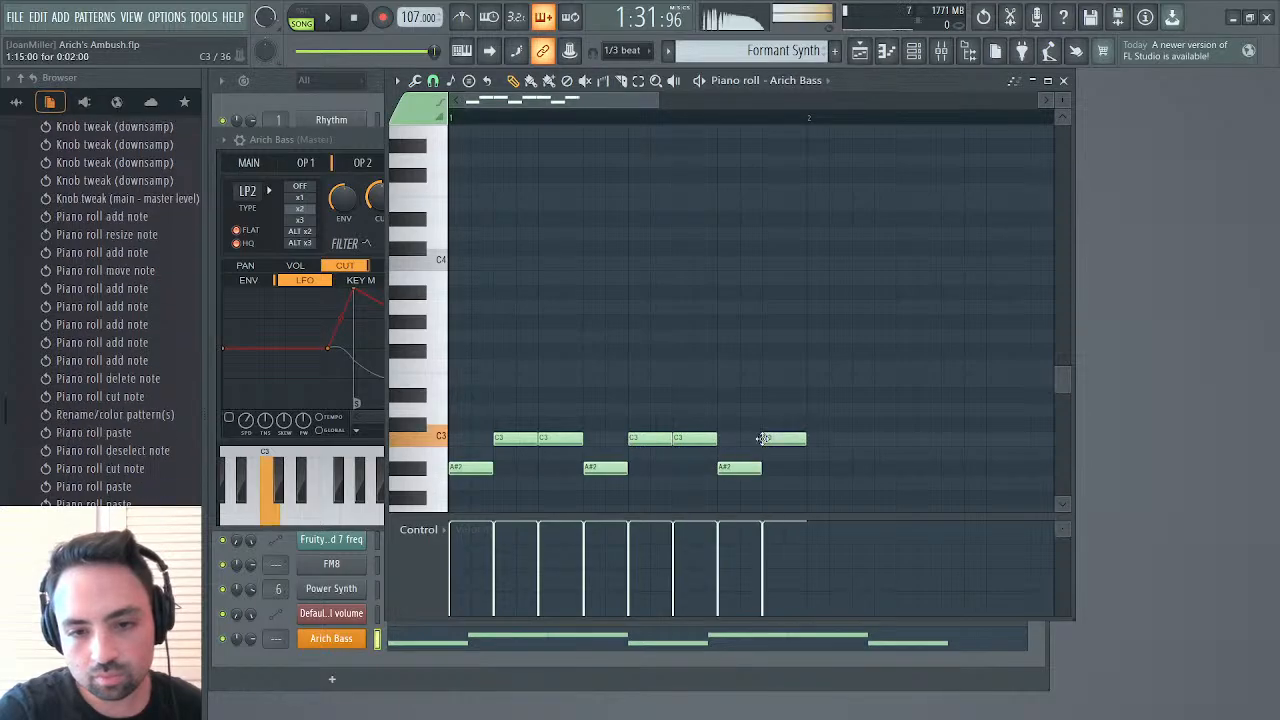
Switch playback to pattern mode, listen to the Arich Bass riff and stop it
click(300, 17)
key(space)
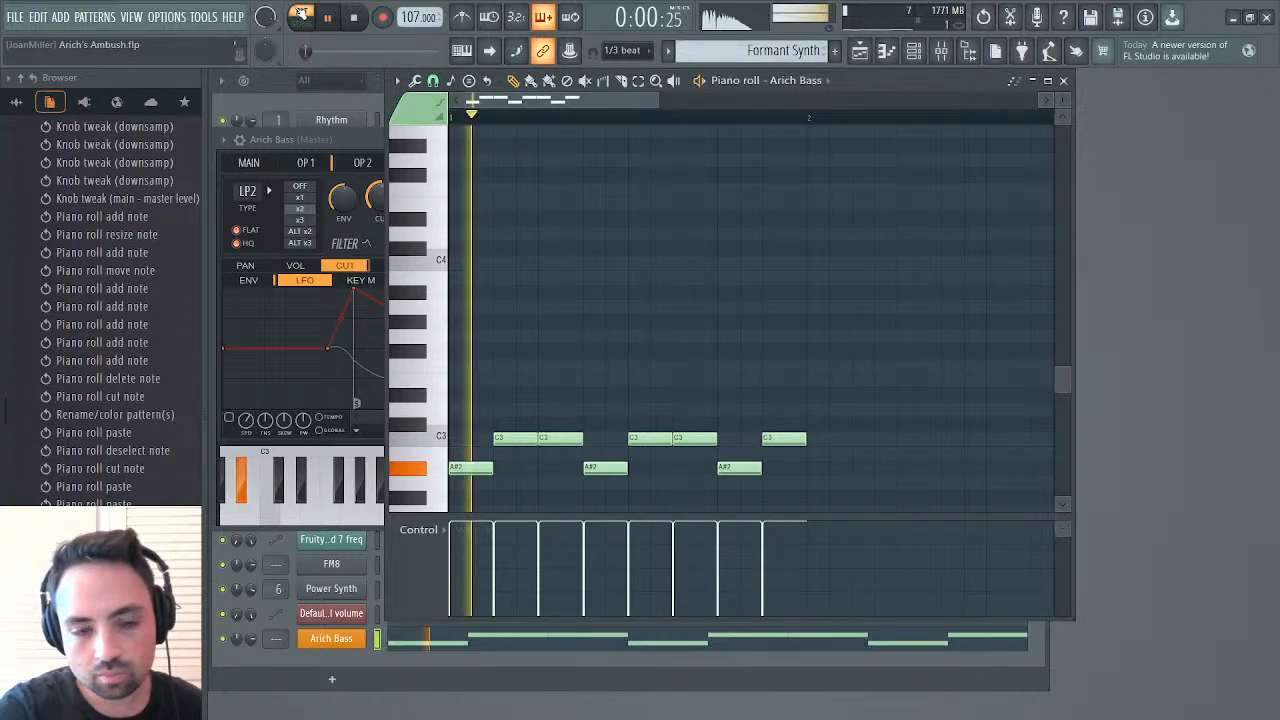
key(space)
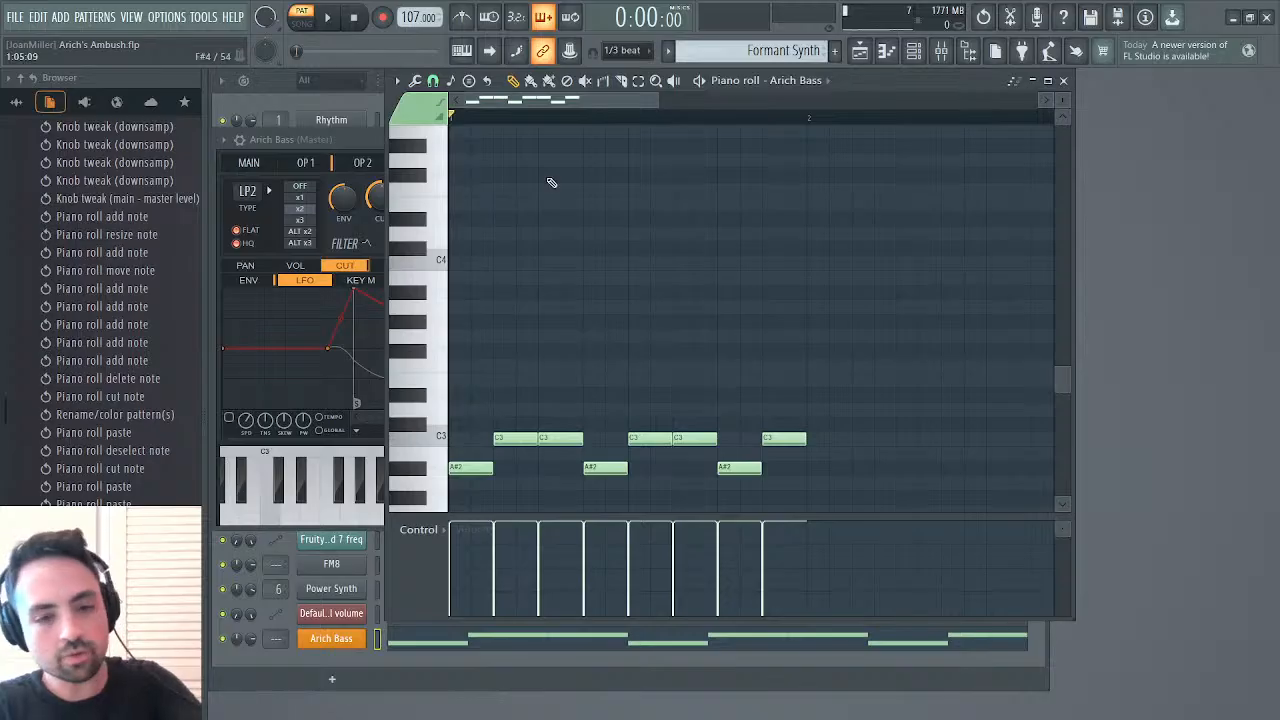
Select all eight Arich Bass notes, scale them to 50% of their length and play the pattern
drag(829, 337, 717, 409)
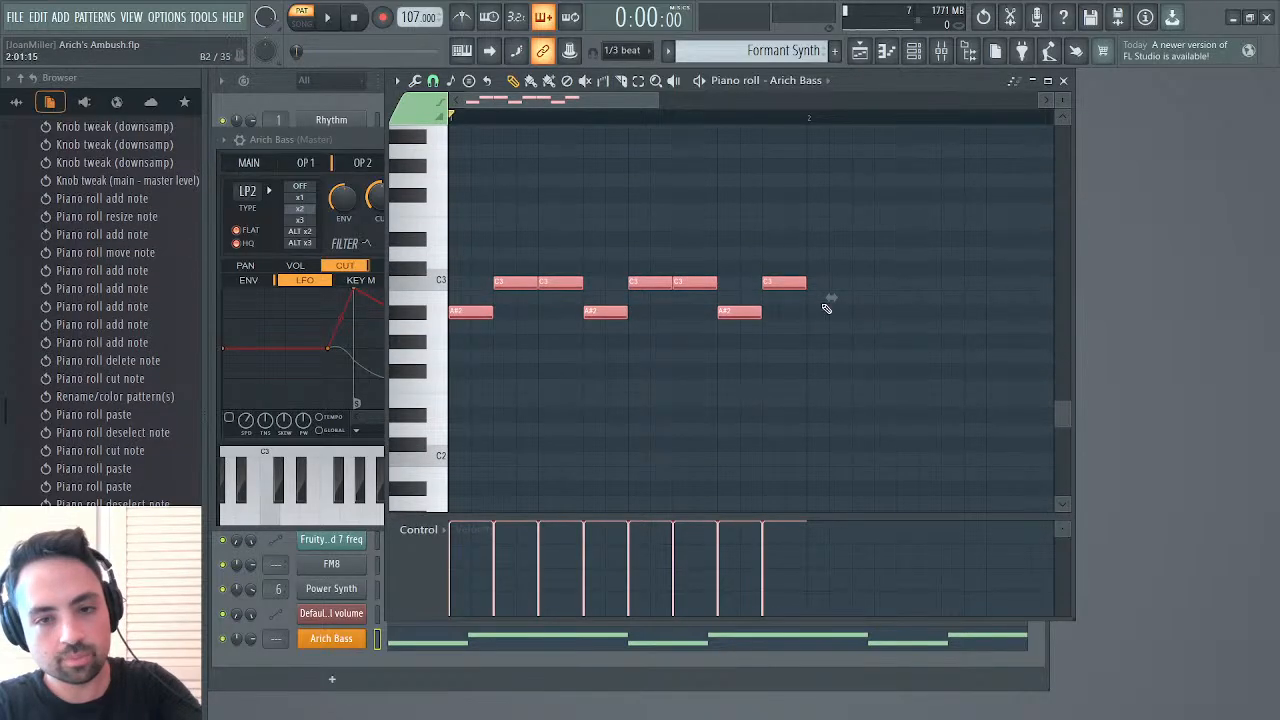
drag(827, 297, 651, 298)
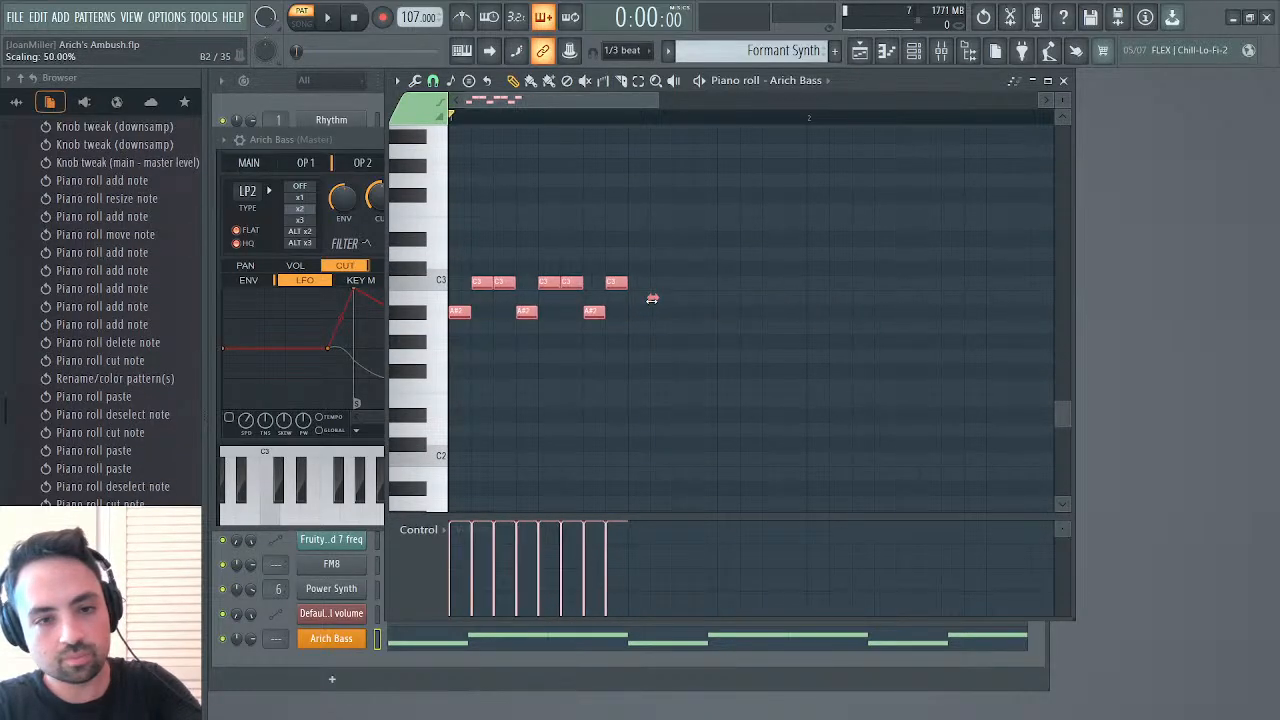
key(space)
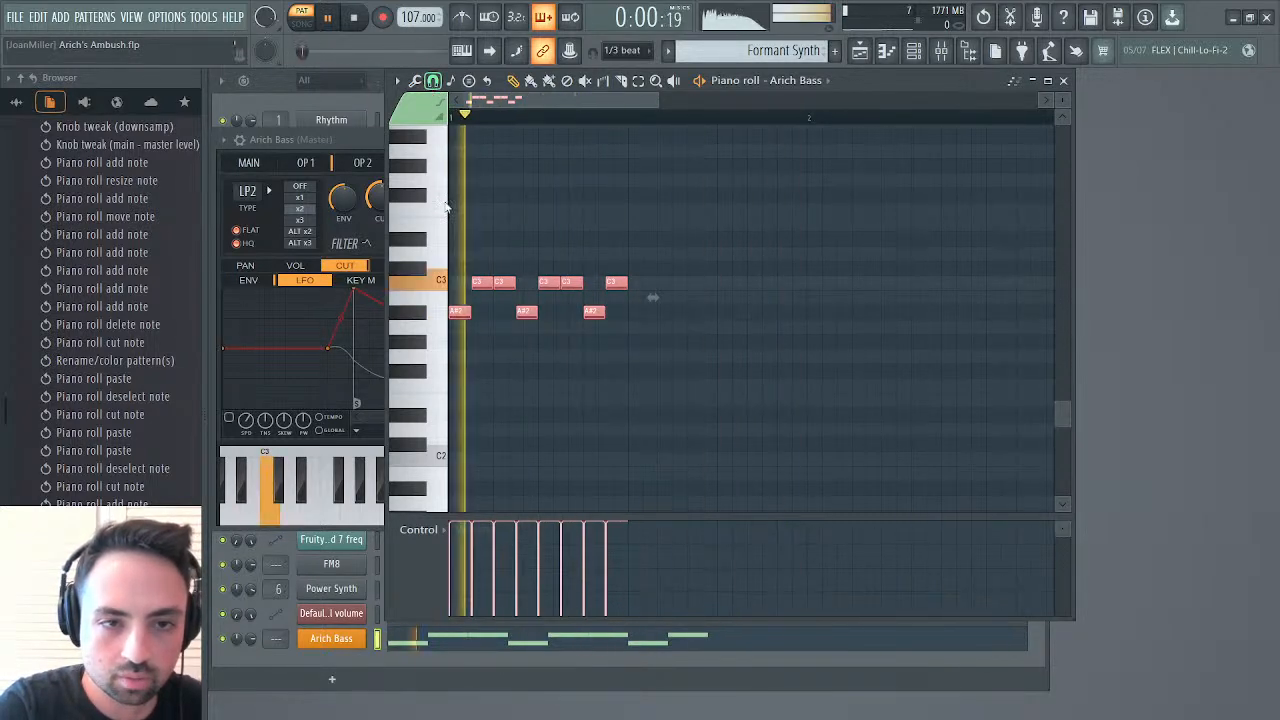
Shorten all eight selected Arich Bass notes to about three quarters of their two-step length and deselect them
drag(628, 283, 616, 283)
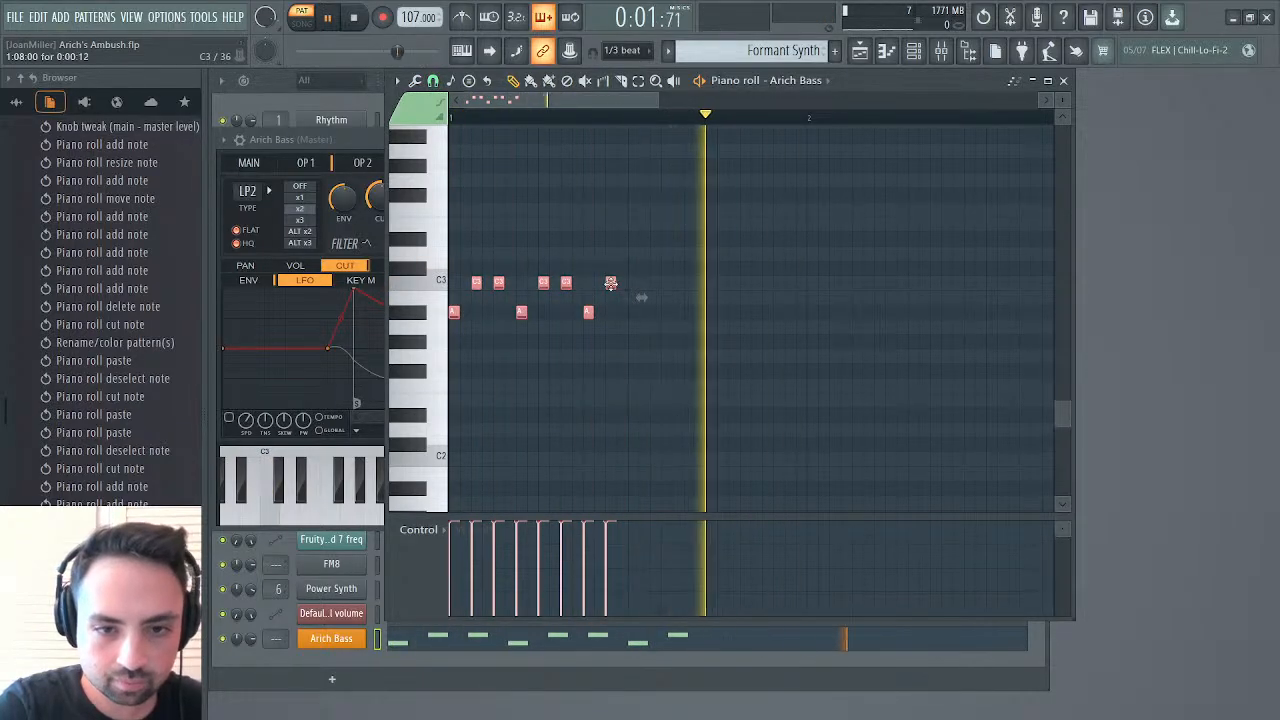
drag(614, 283, 621, 285)
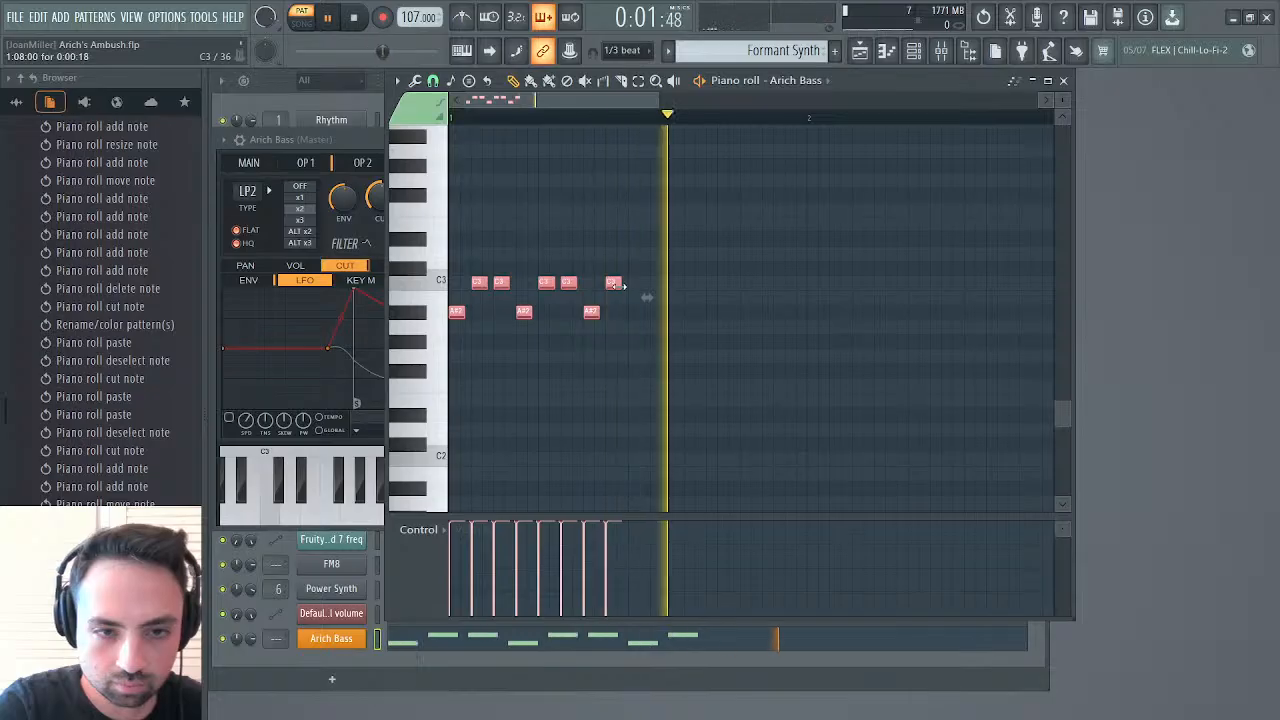
click(691, 263)
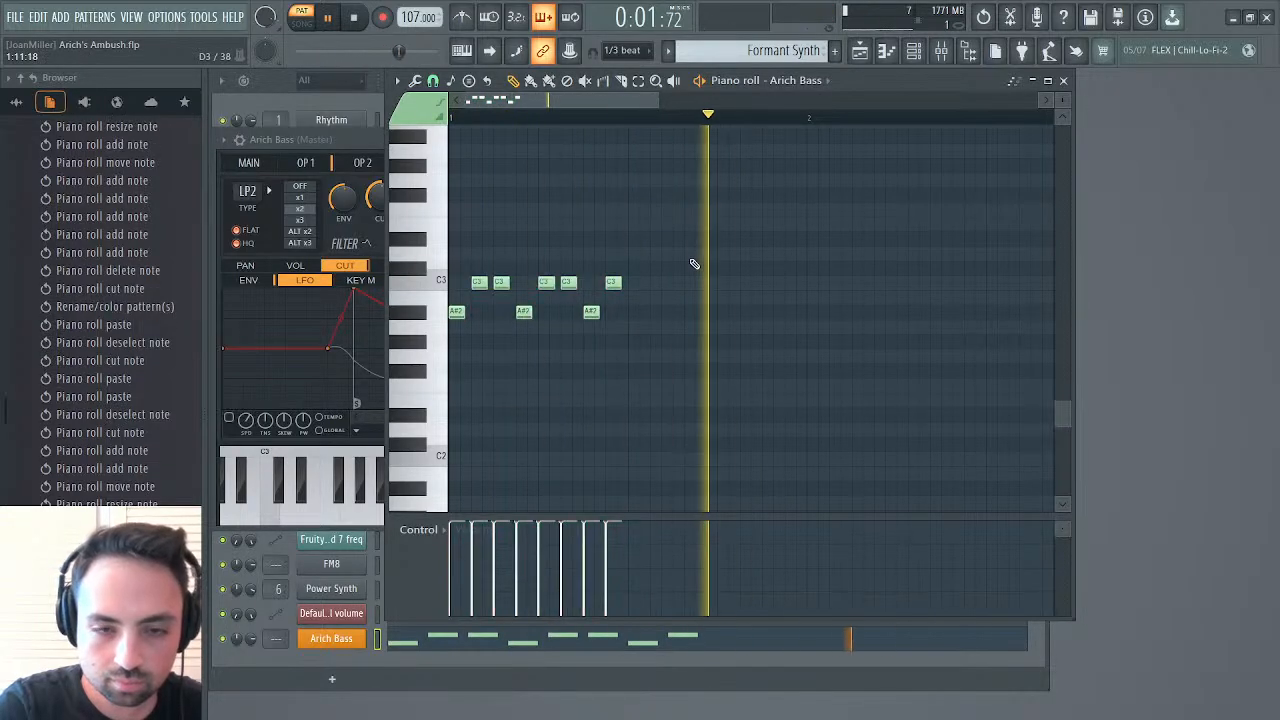
Close the piano roll and slightly lower the main volume of the Arich Bass Sytrus synth
click(859, 54)
click(859, 54)
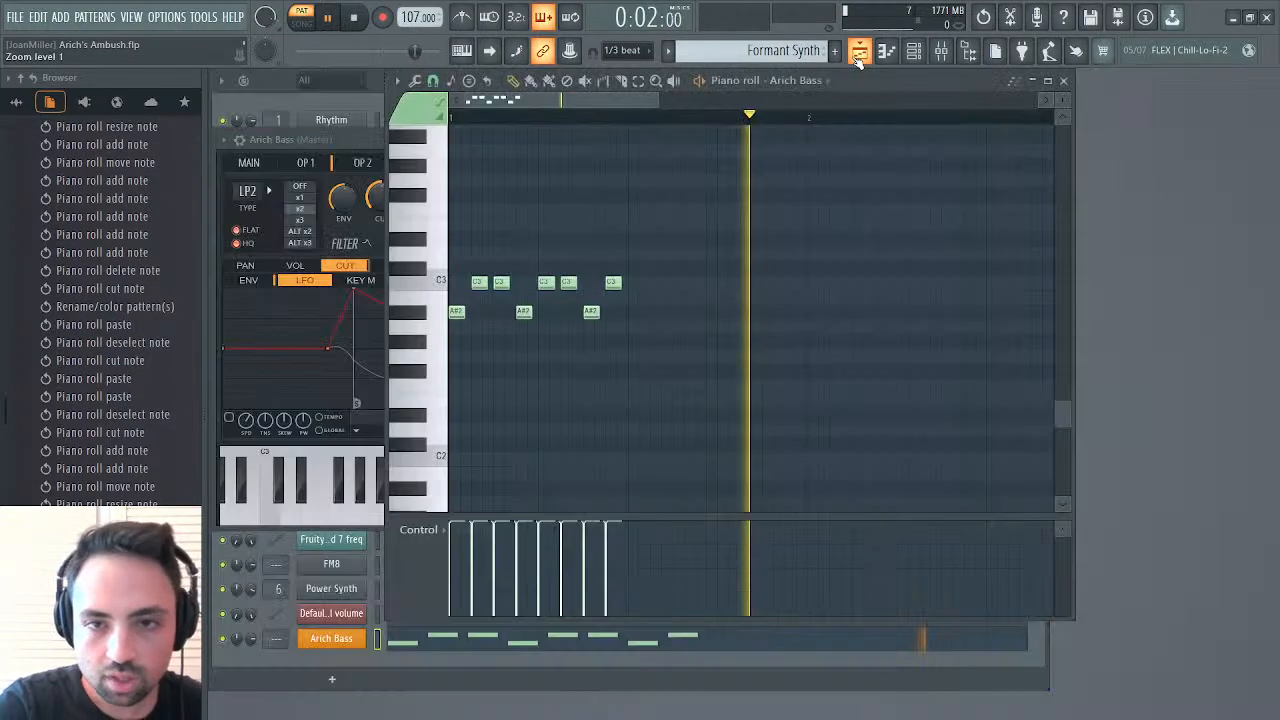
click(1063, 80)
click(250, 163)
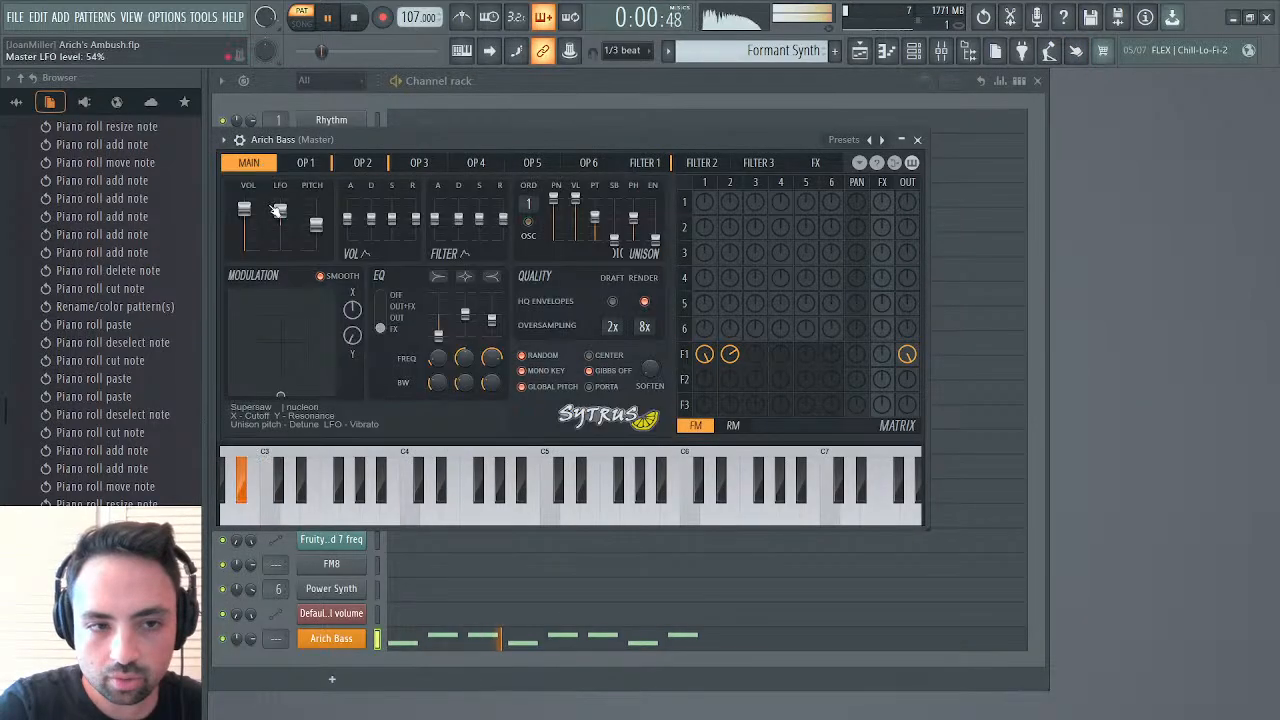
drag(244, 217, 244, 217)
Bring up the playlist, rename the Formant Synth pattern to Bass and stop playback
click(960, 46)
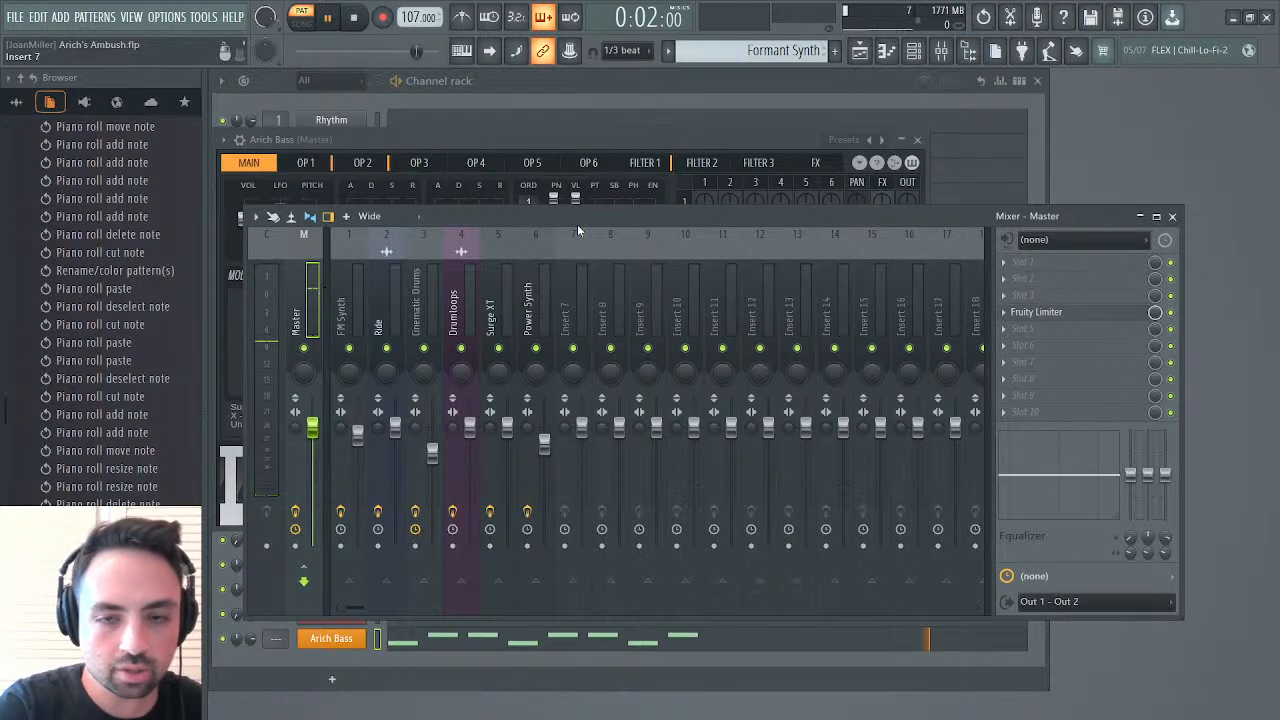
key(F5)
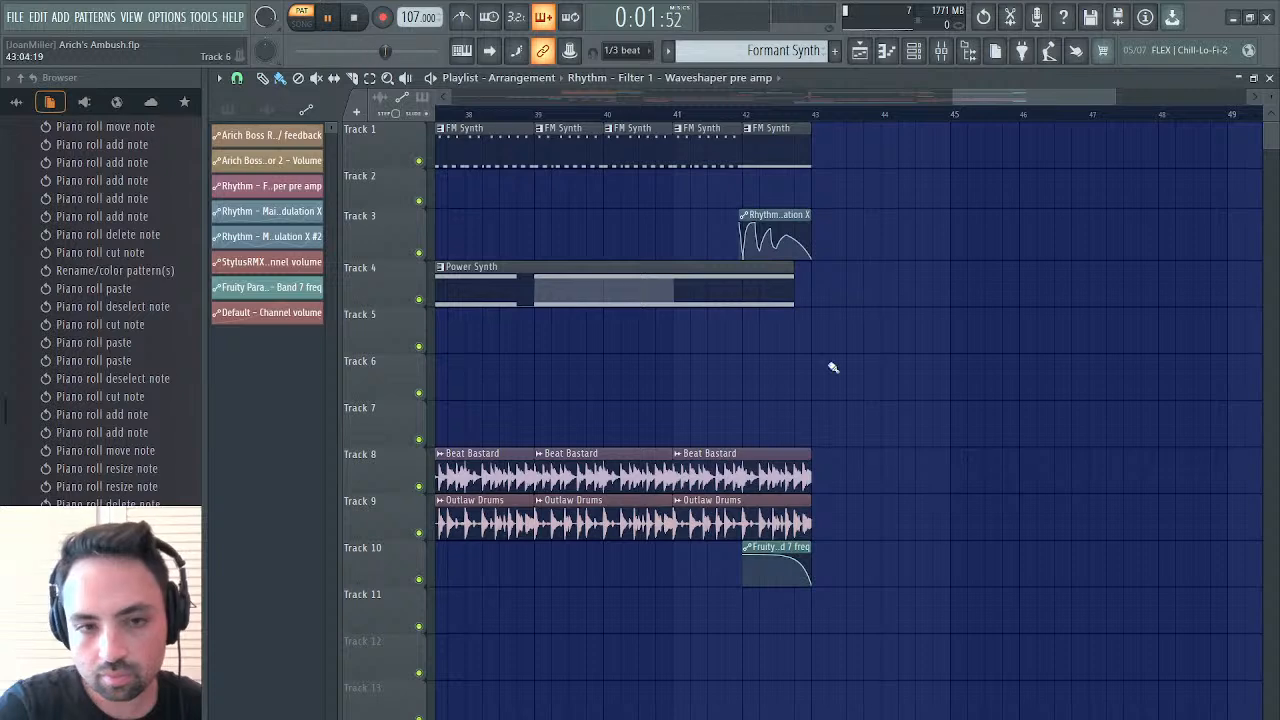
click(816, 440)
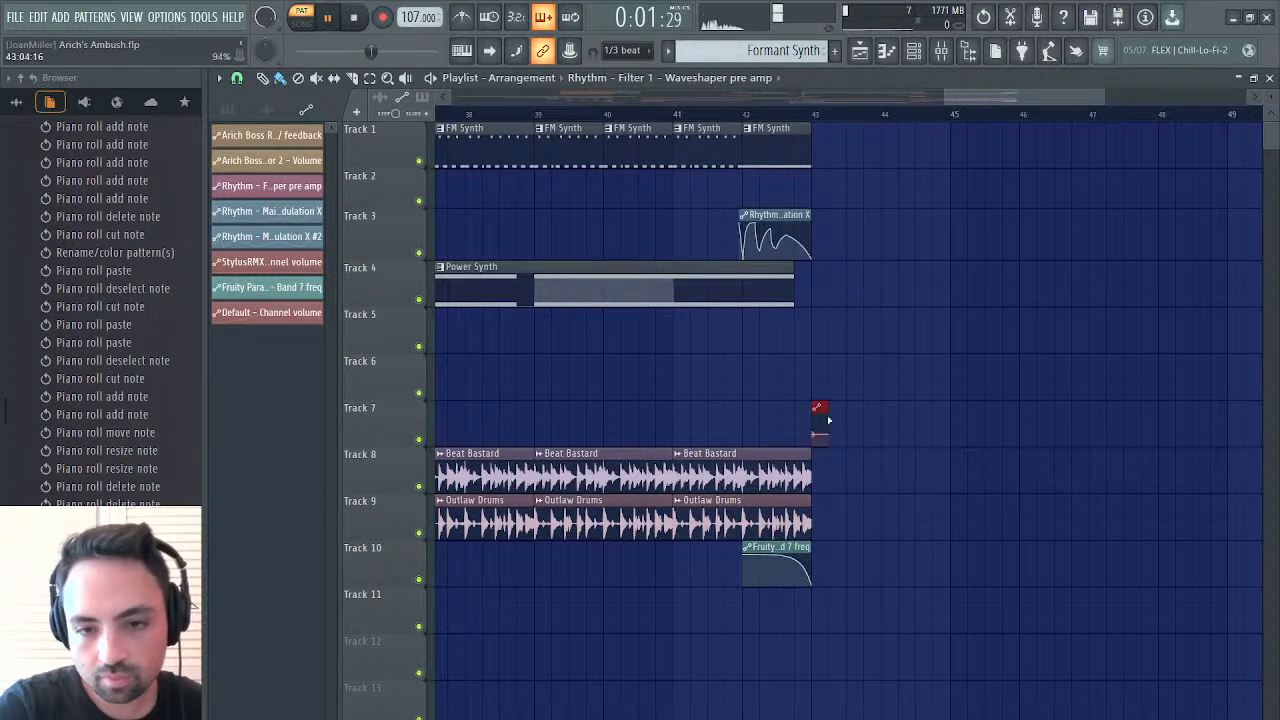
right_click(819, 408)
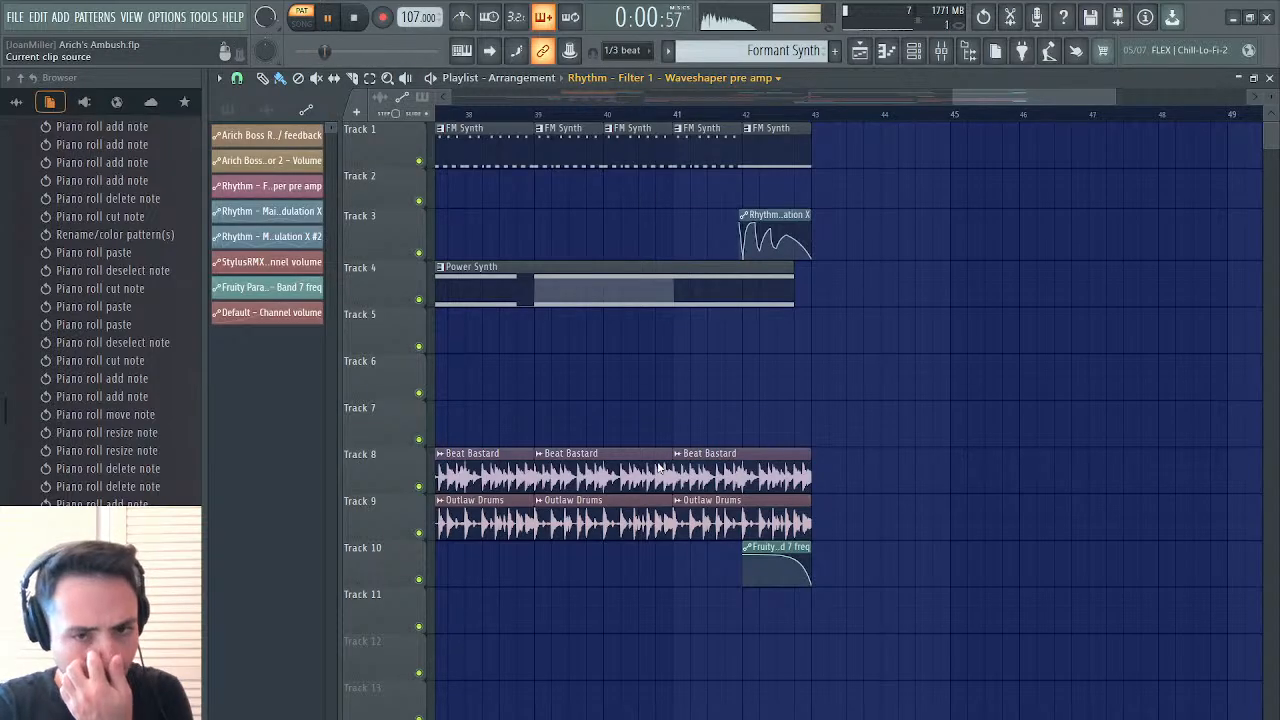
key(F7)
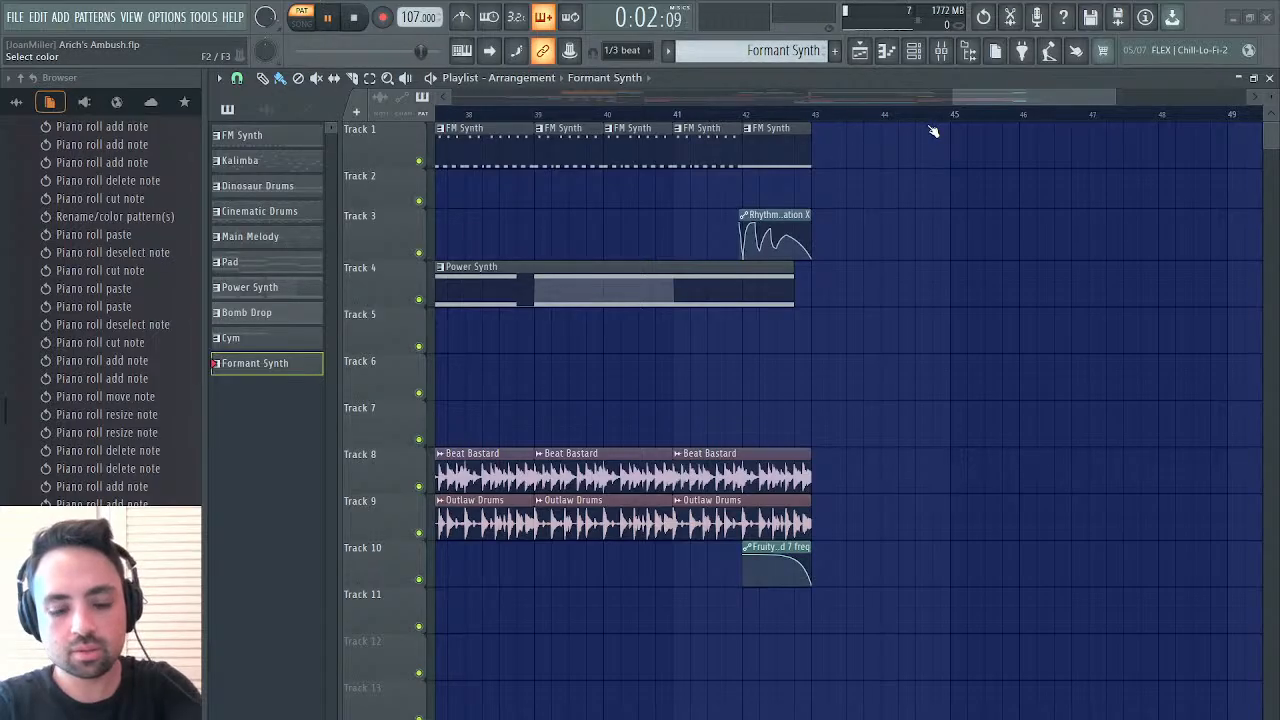
key(Return)
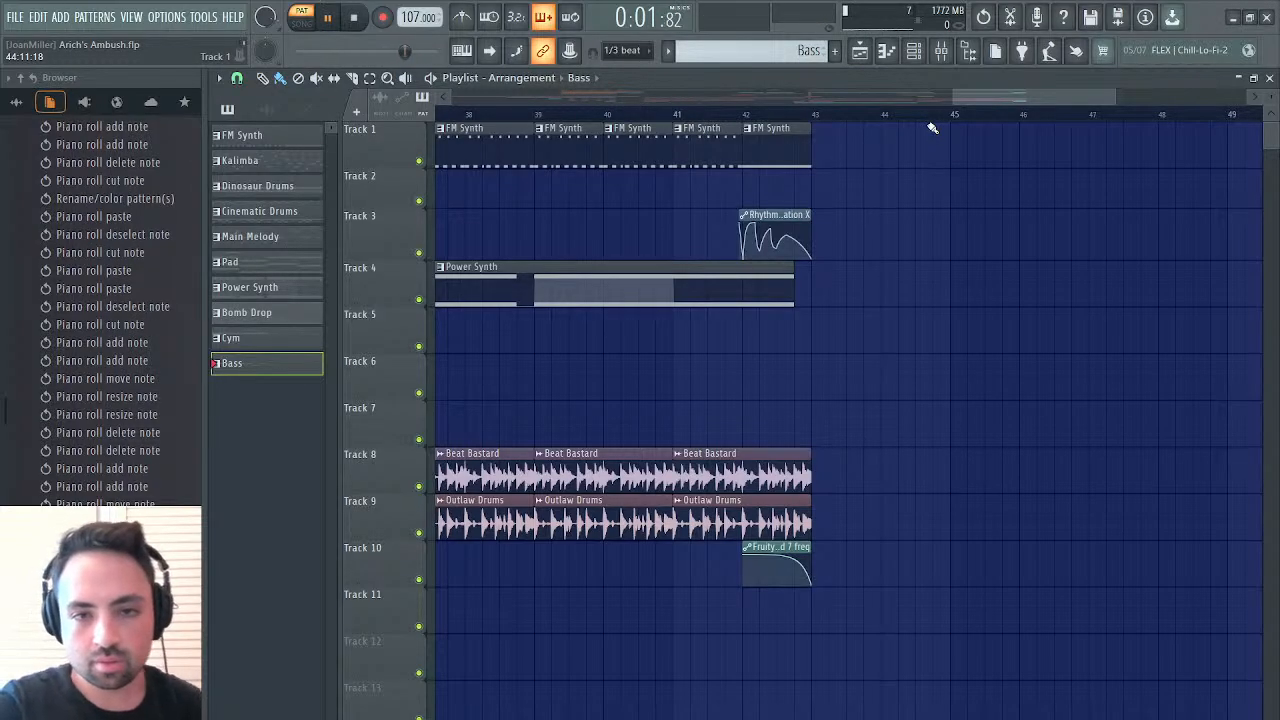
key(Return)
key(Return)
key(space)
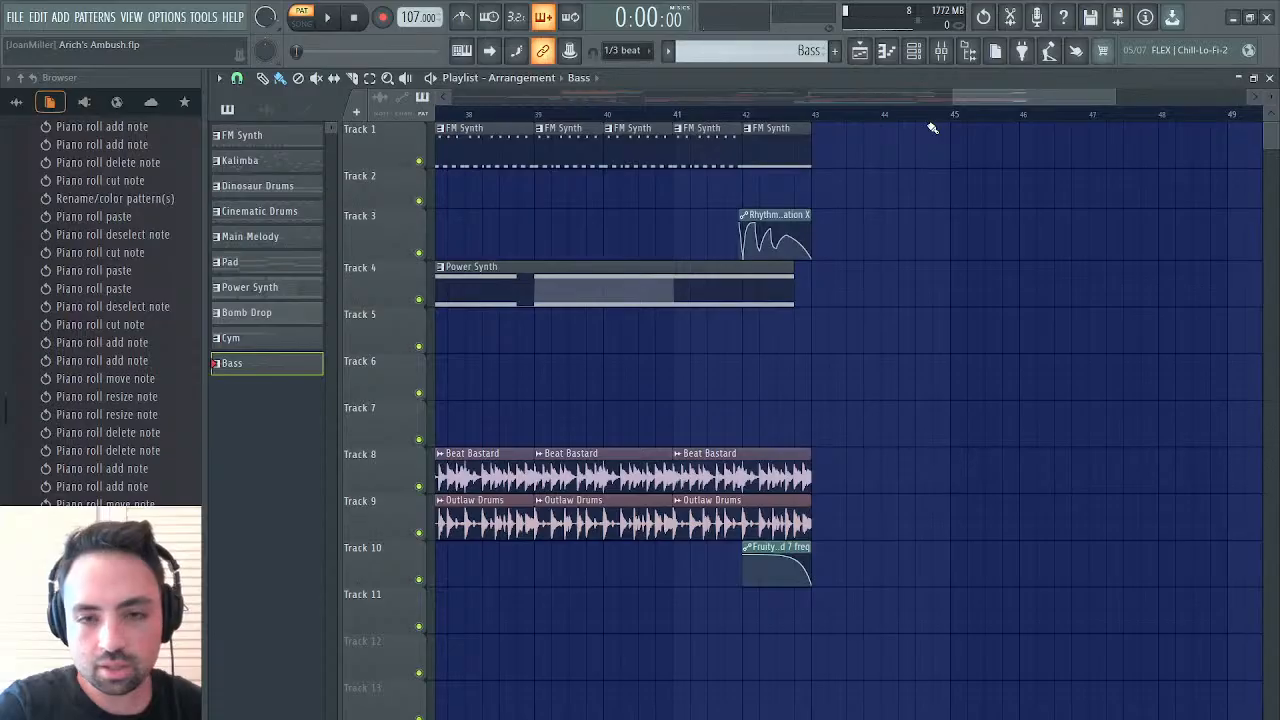
Place four consecutive one-bar Bass clips from bar 43, listen to them with the song and move all four to Track 6
click(818, 428)
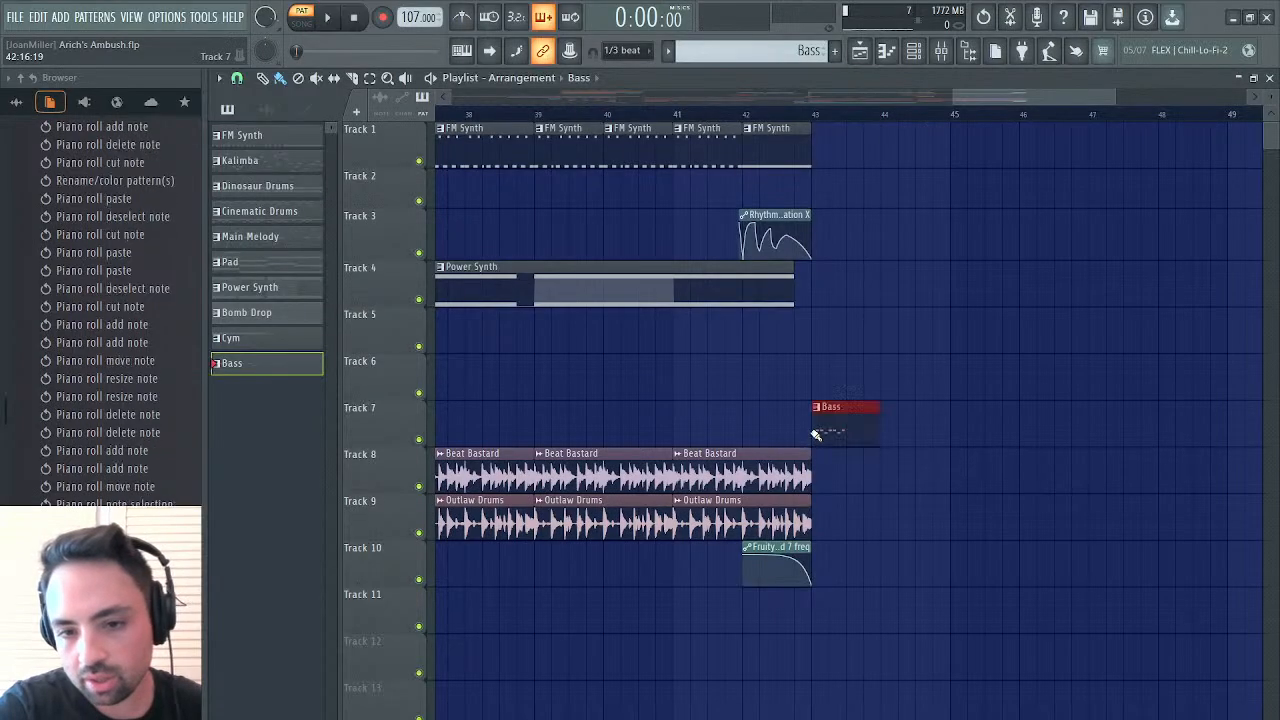
click(818, 112)
key(space)
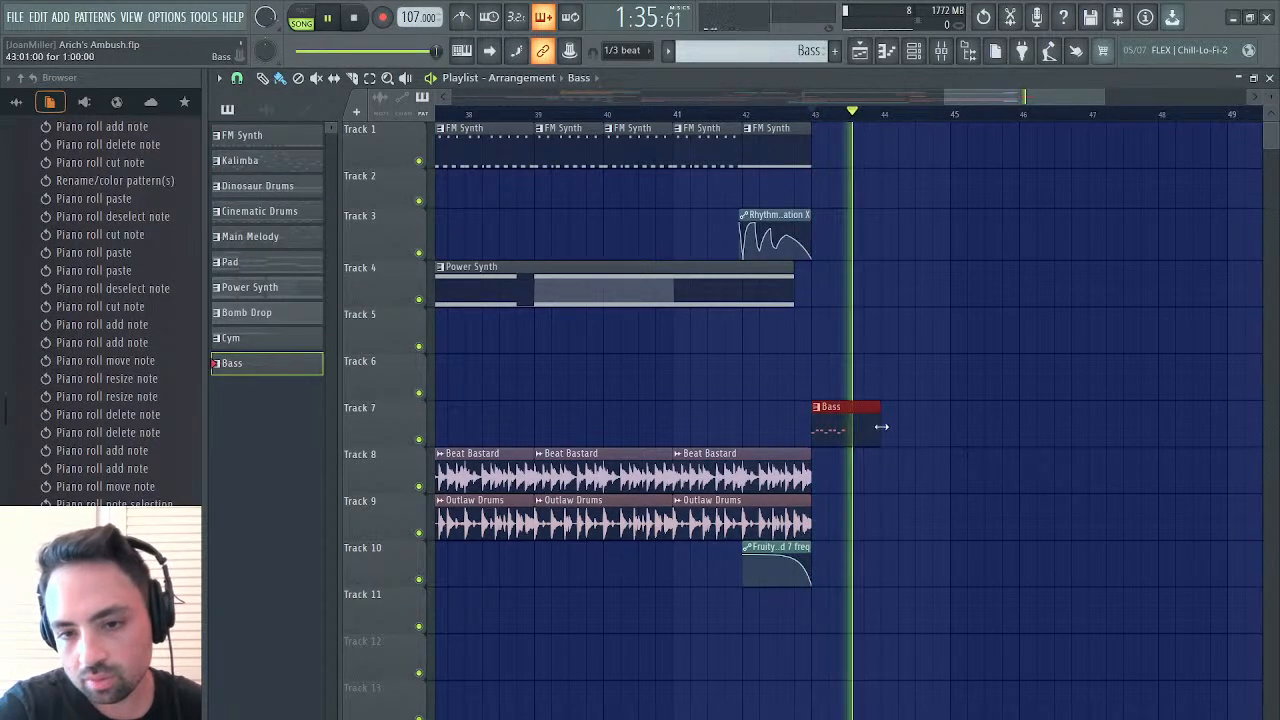
click(888, 429)
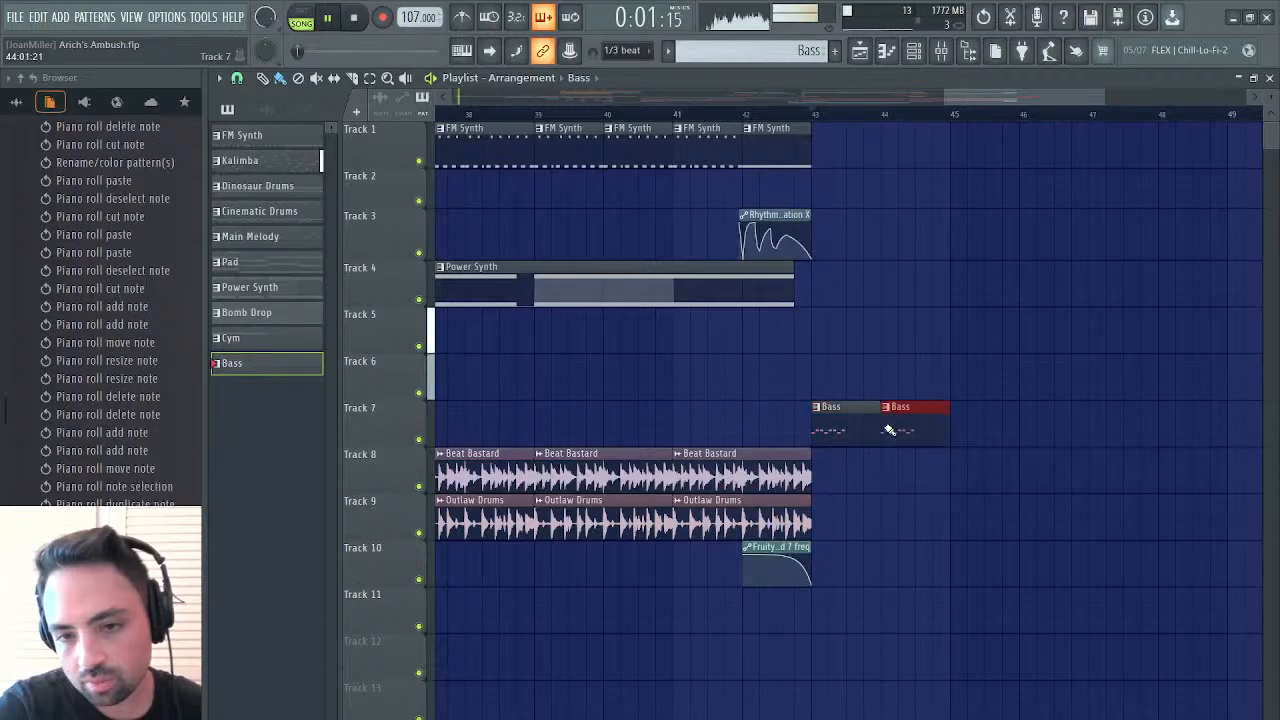
click(958, 429)
click(1028, 429)
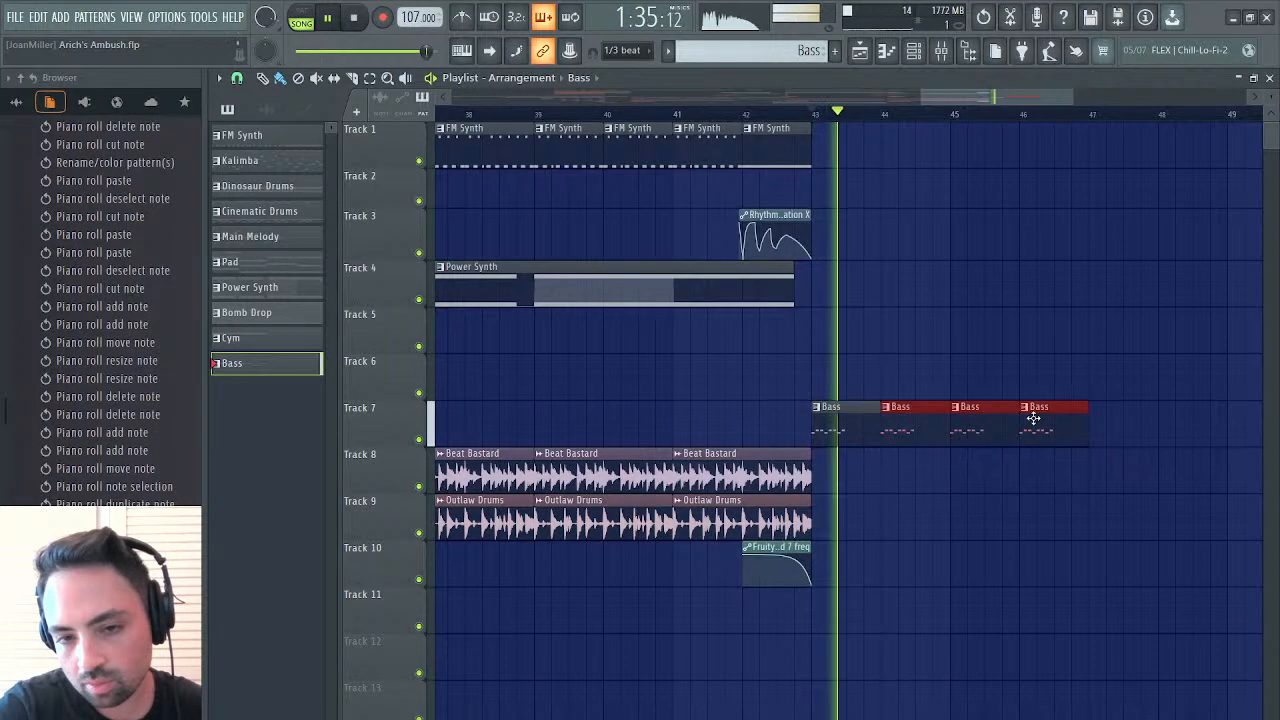
key(space)
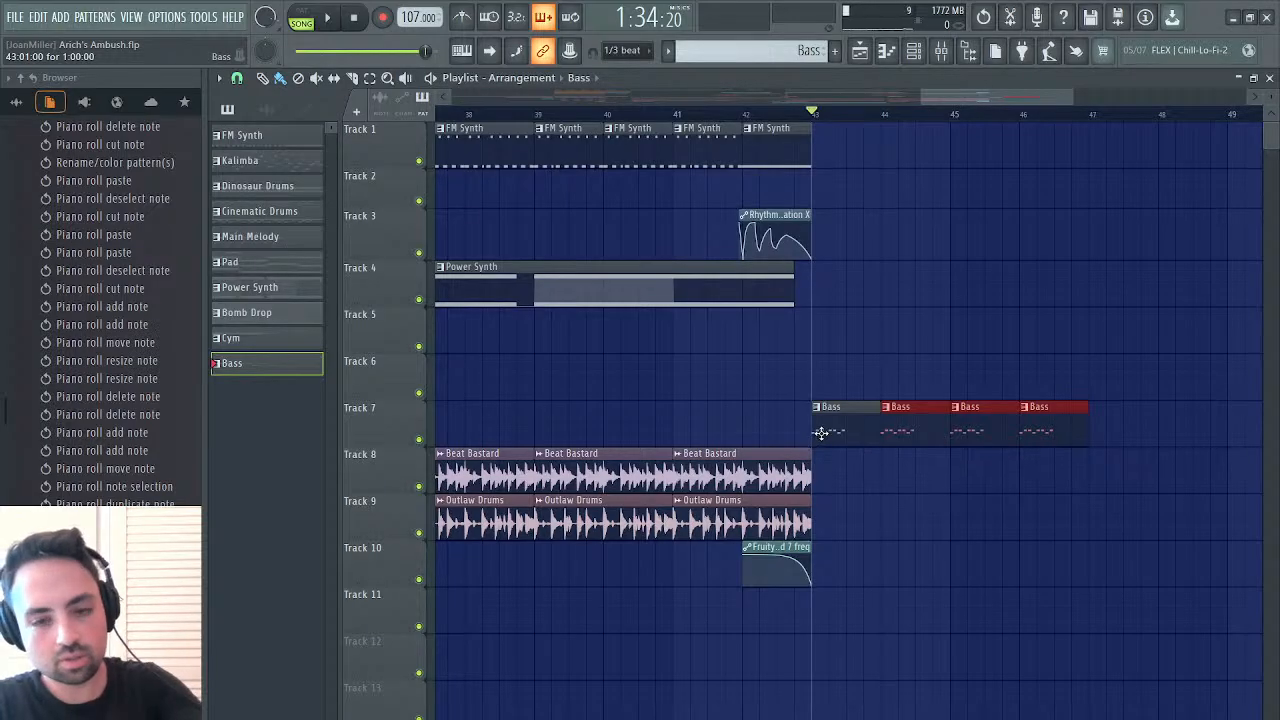
drag(821, 433, 1038, 419)
key(shift+Up)
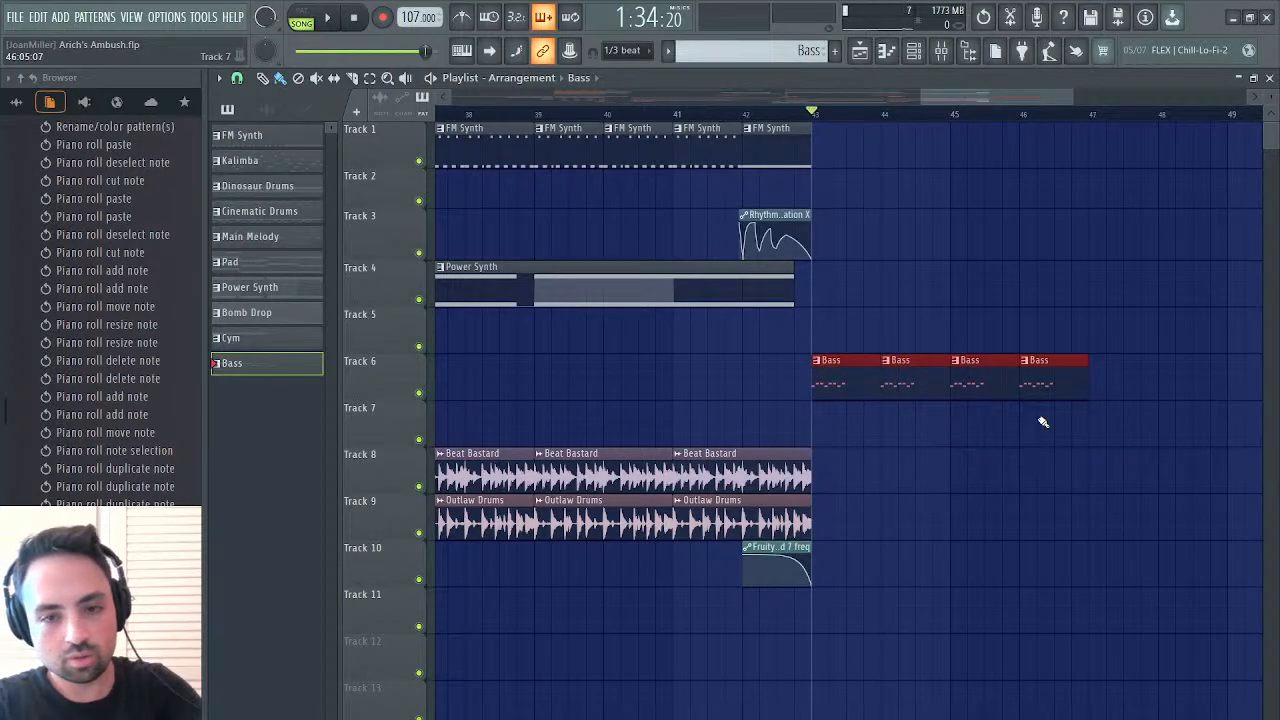
Duplicate the Beat Bastard and Outlaw Drums clips at bar 41 twice so the drums run to bar 47
drag(812, 464, 697, 514)
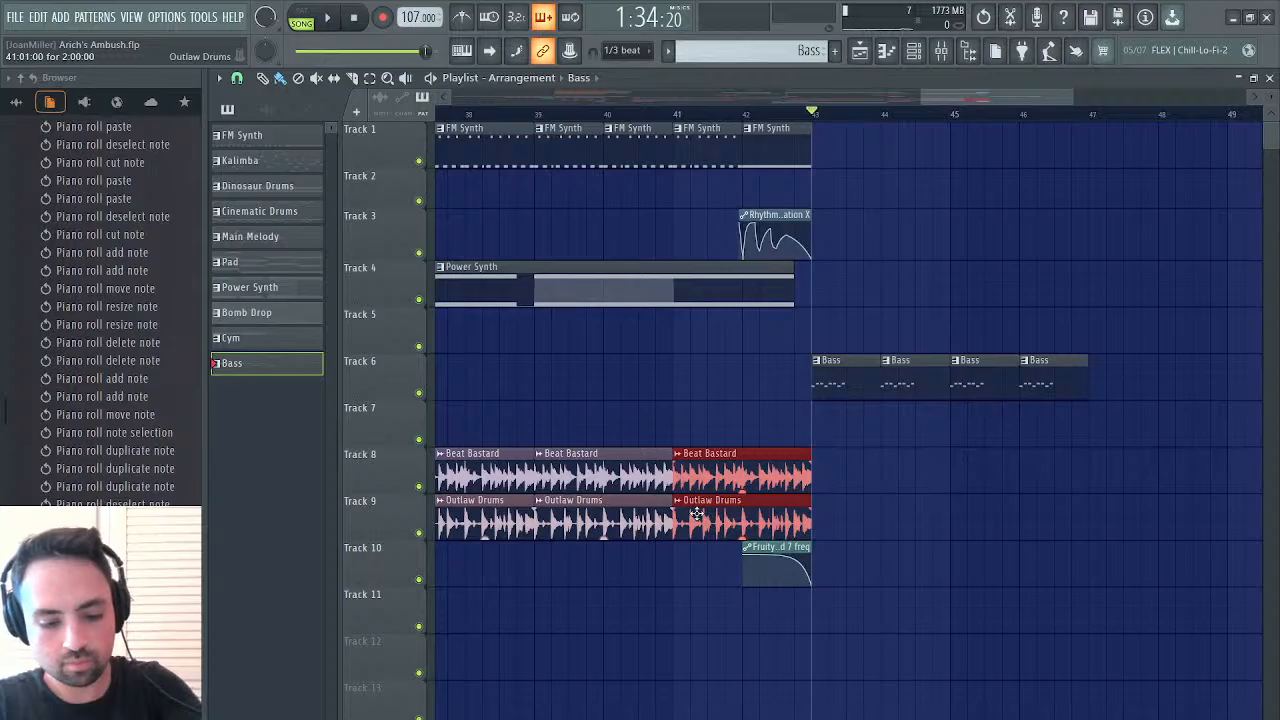
key(ctrl+b)
key(ctrl+b)
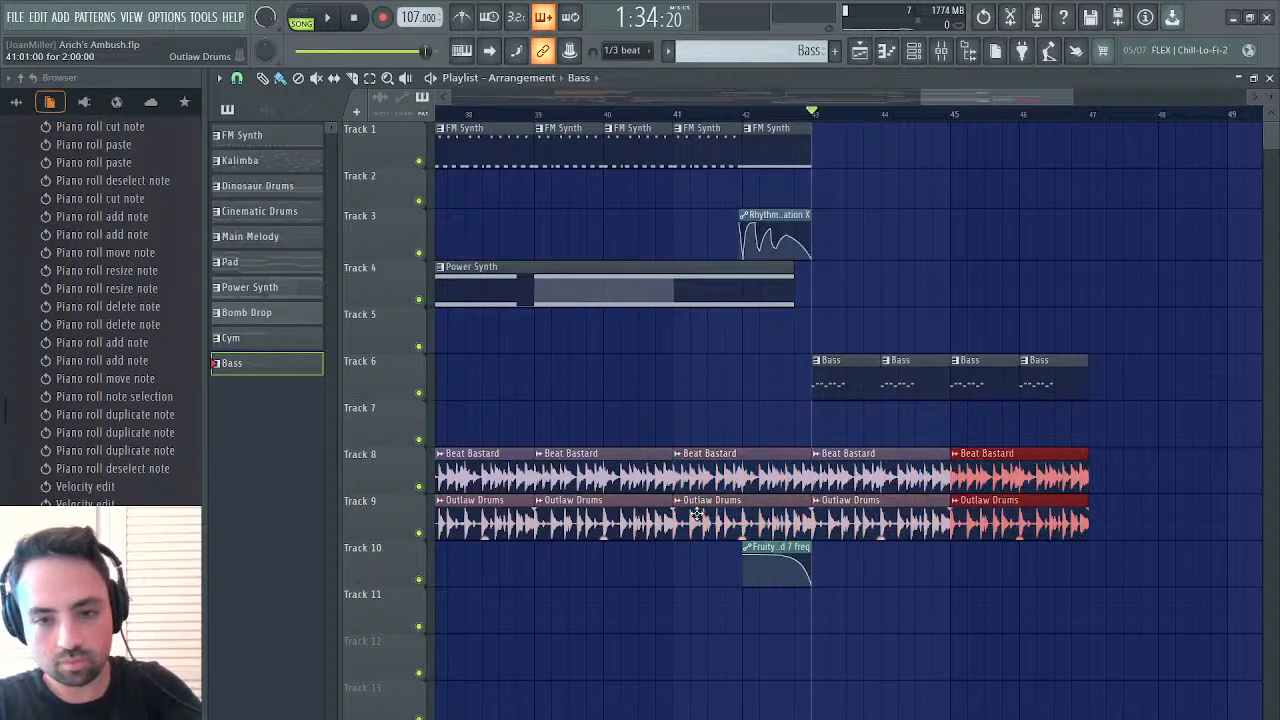
Extend the Drumloops Band 7 freq automation clip on Track 10 about half a bar past bar 43, jump its curve back up and play
click(812, 558)
mouse_move(811, 548)
mouse_down()
mouse_move(846, 547)
mouse_move(830, 567)
mouse_move(808, 541)
mouse_up()
key(space)
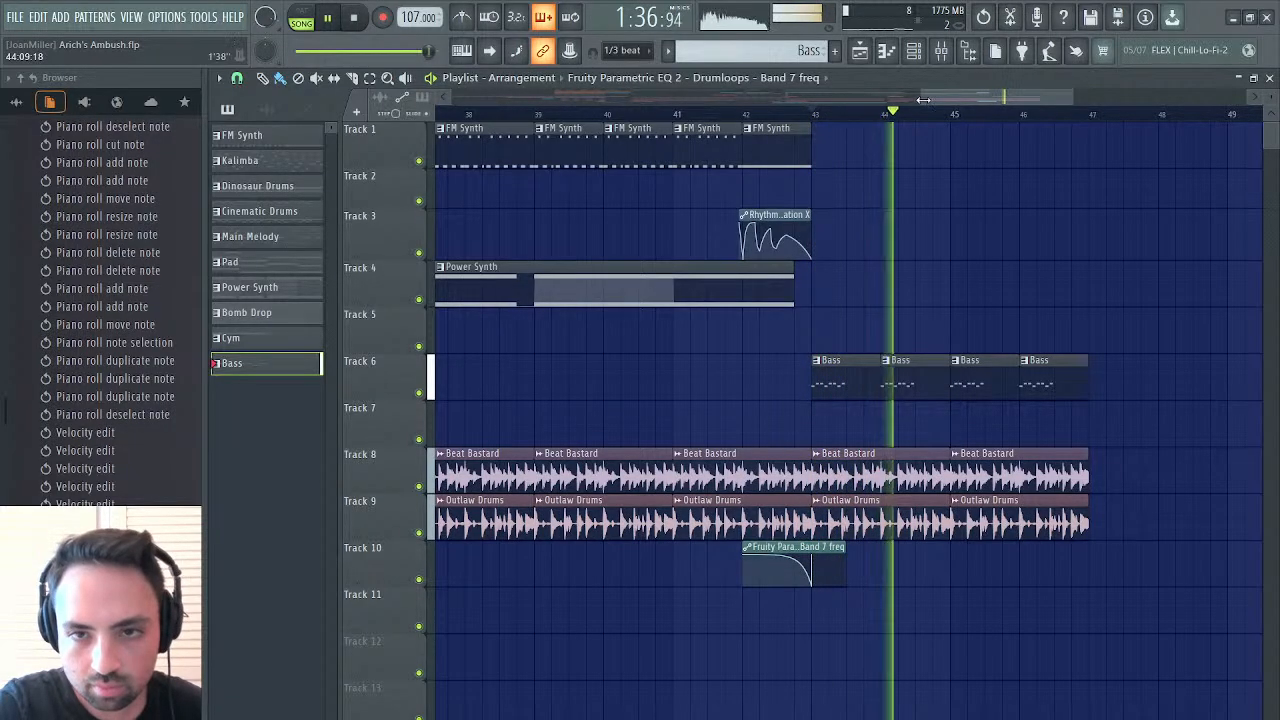
Pick up the Dinosaur Generator loop from bar 9, place two clips of it on Track 7 at bars 43 and 45, and audition the section
drag(923, 100, 798, 106)
scroll(735, 475, left, 4)
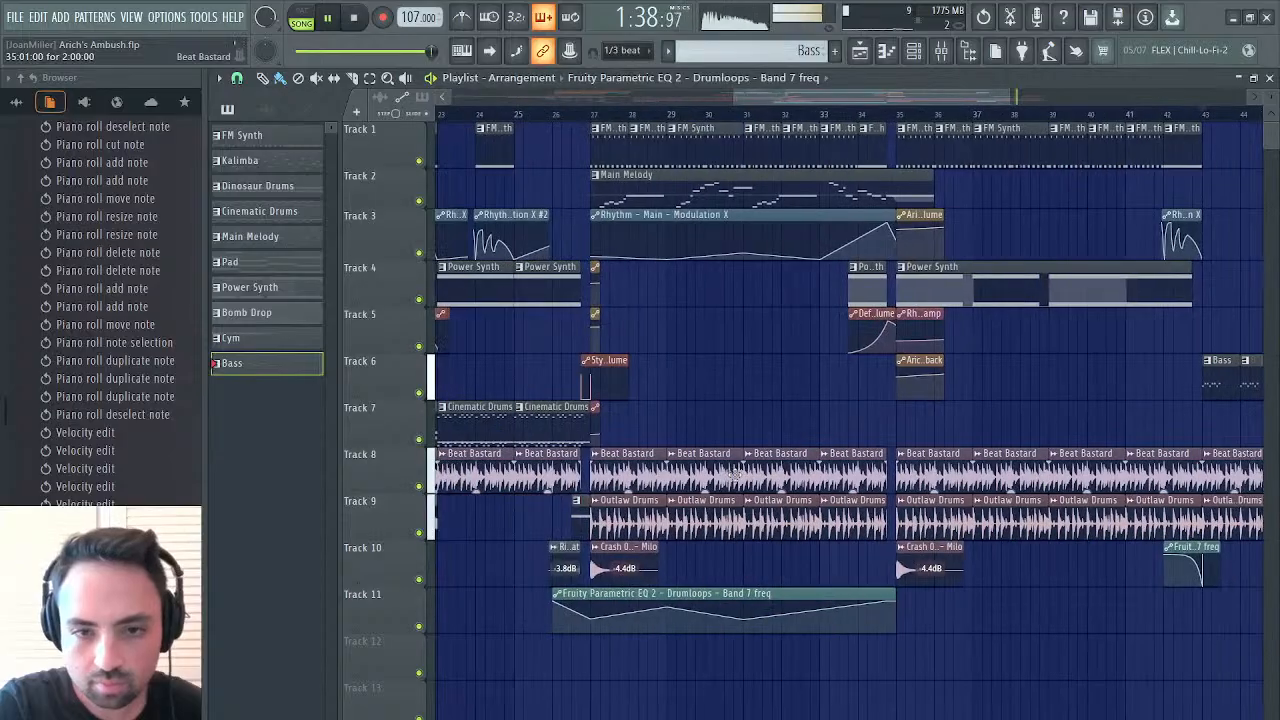
scroll(551, 423, left, 6)
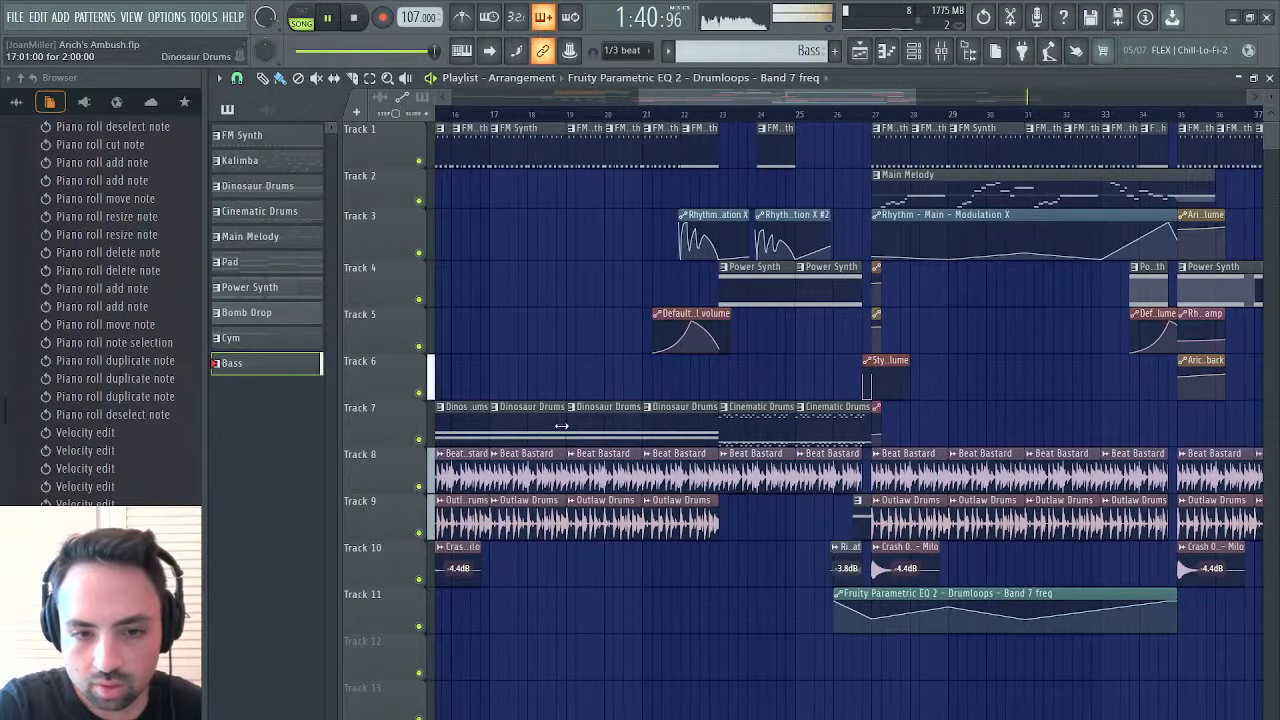
scroll(561, 425, left, 8)
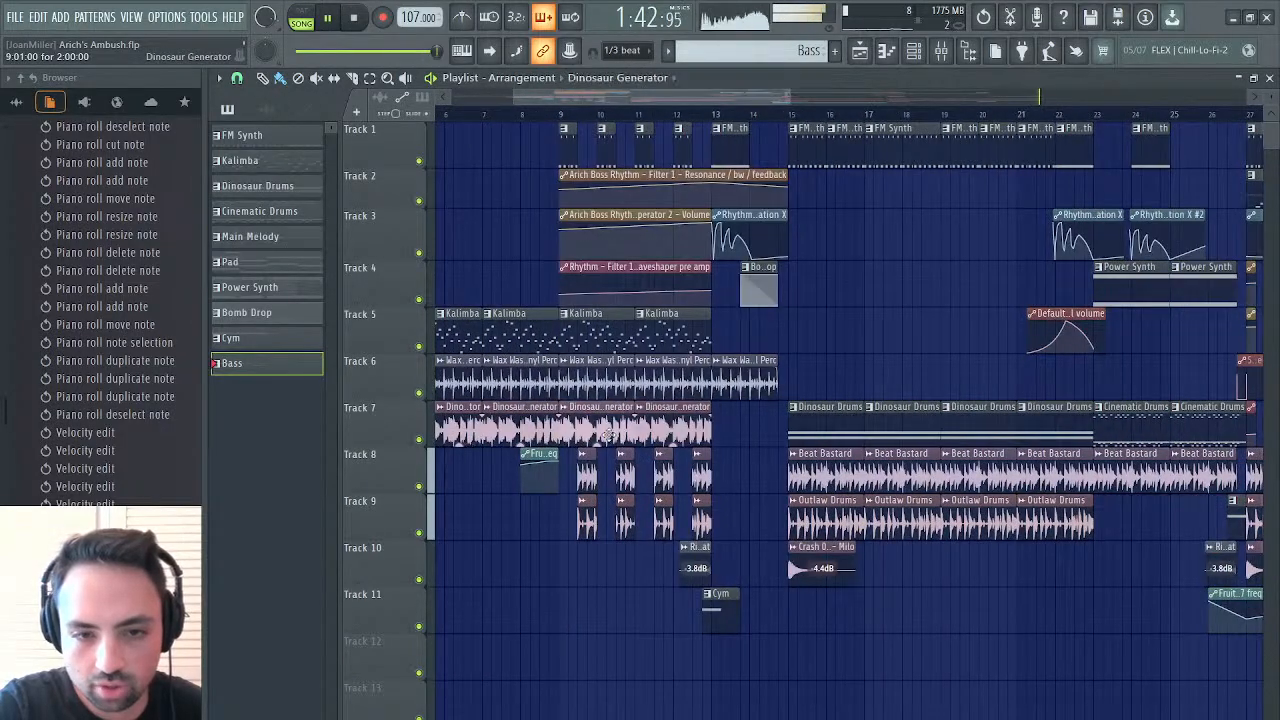
click(608, 434)
scroll(608, 434, right, 20)
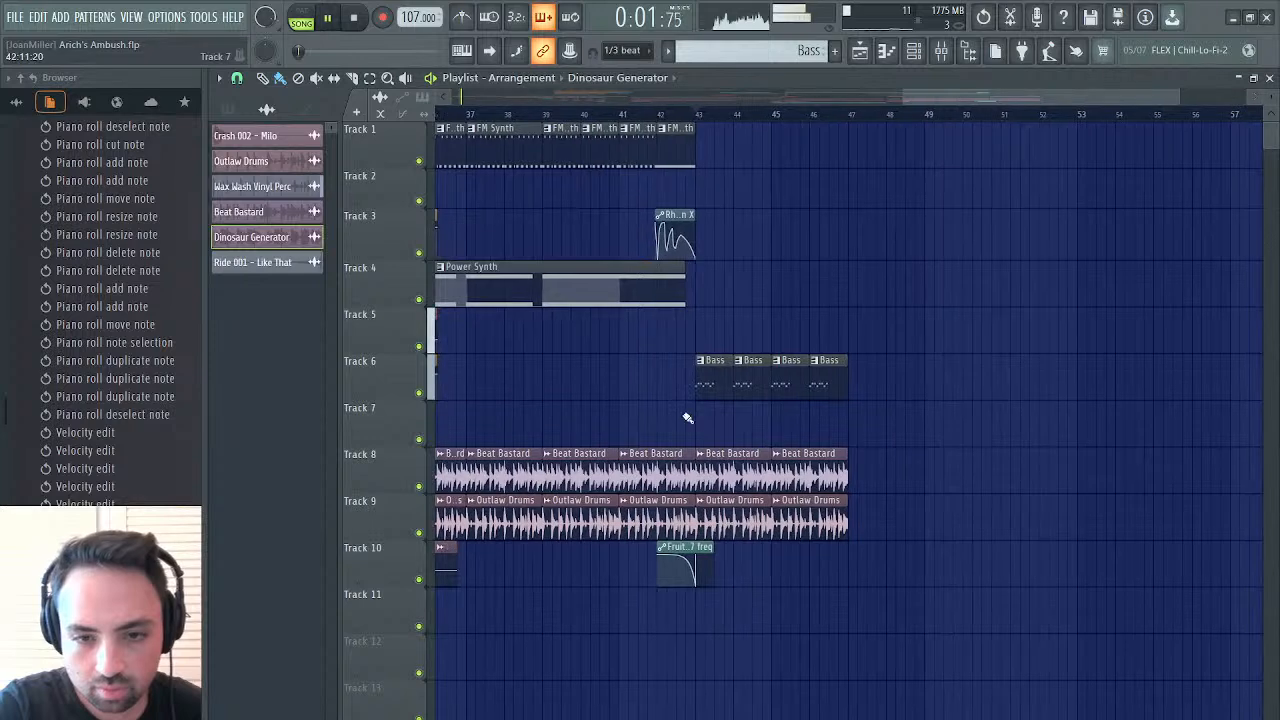
drag(700, 423, 780, 423)
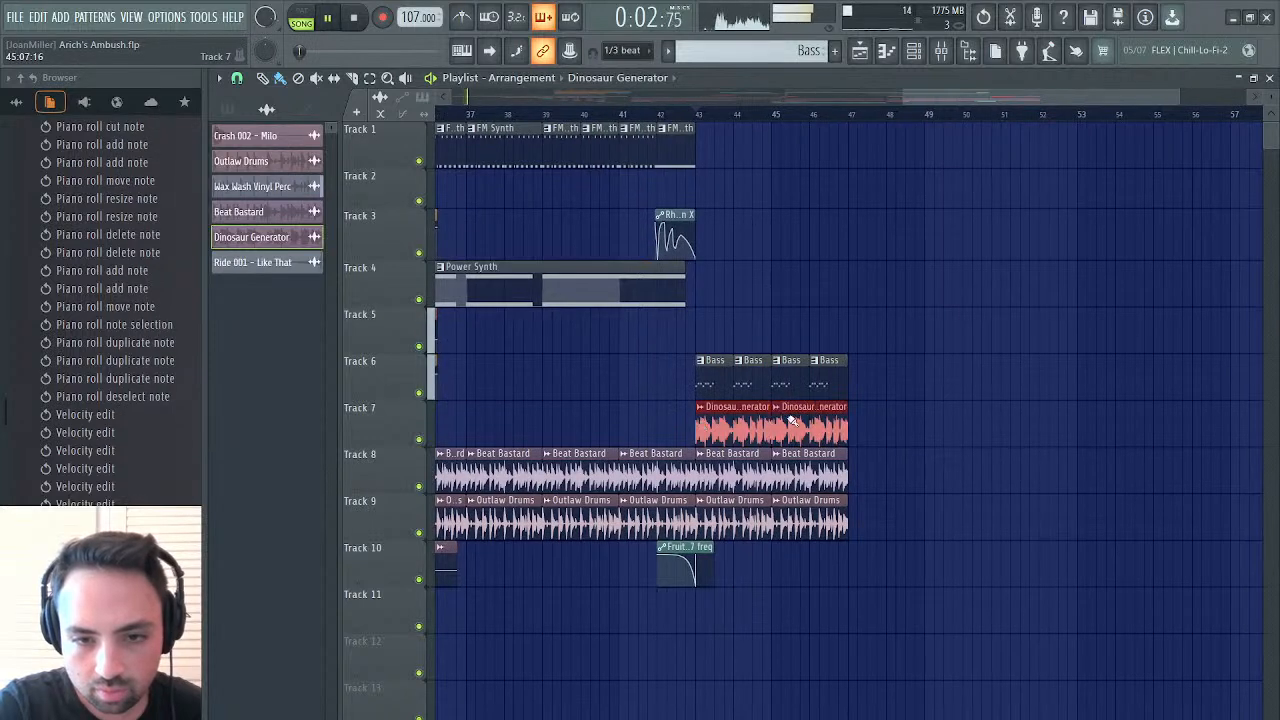
click(699, 118)
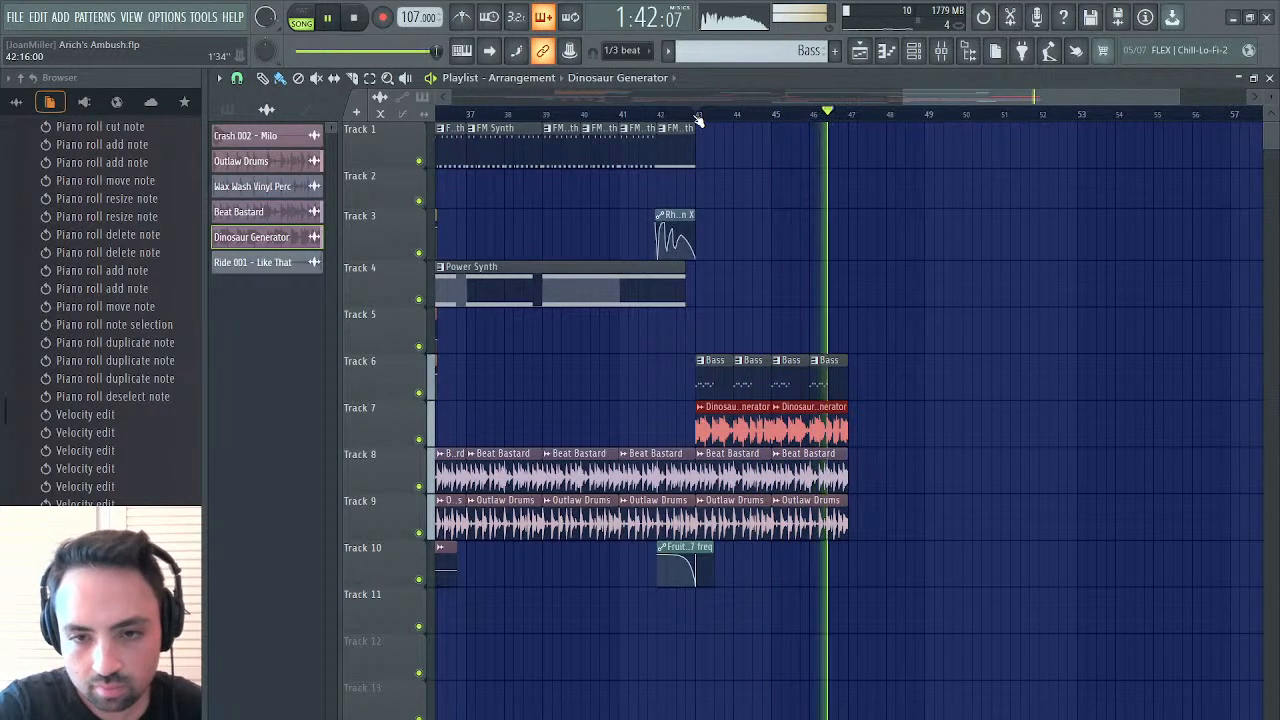
click(696, 115)
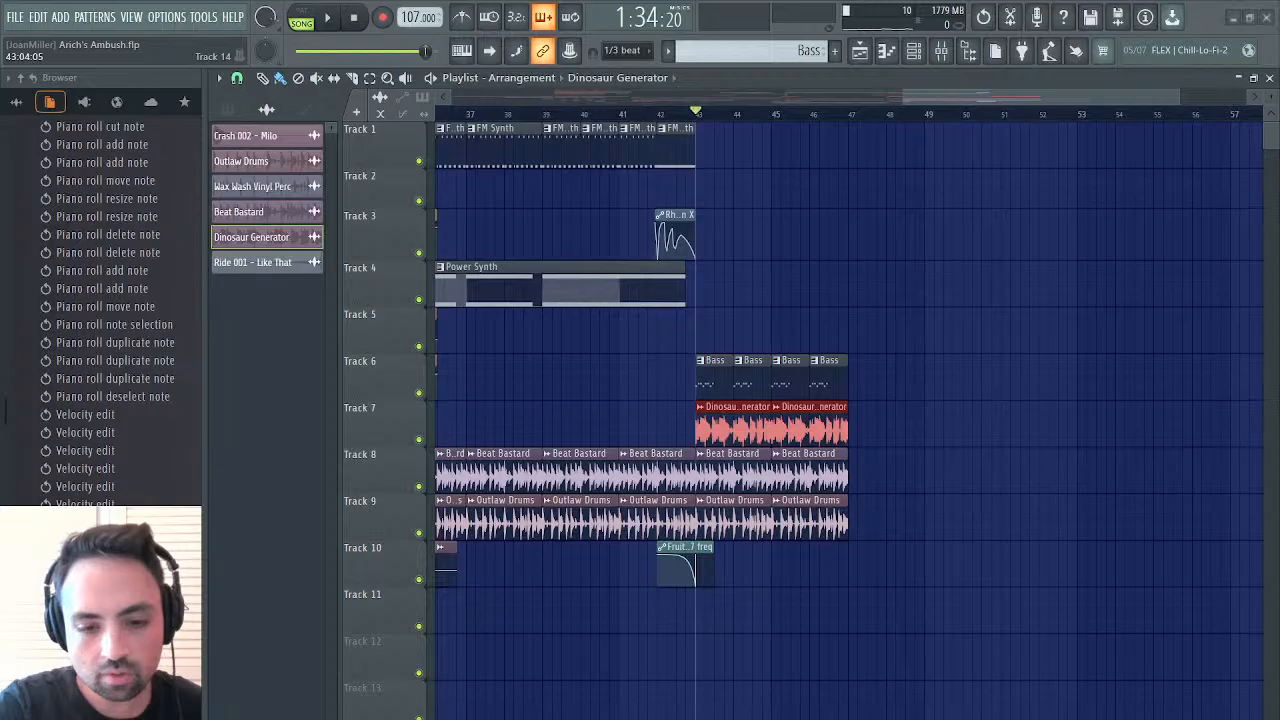
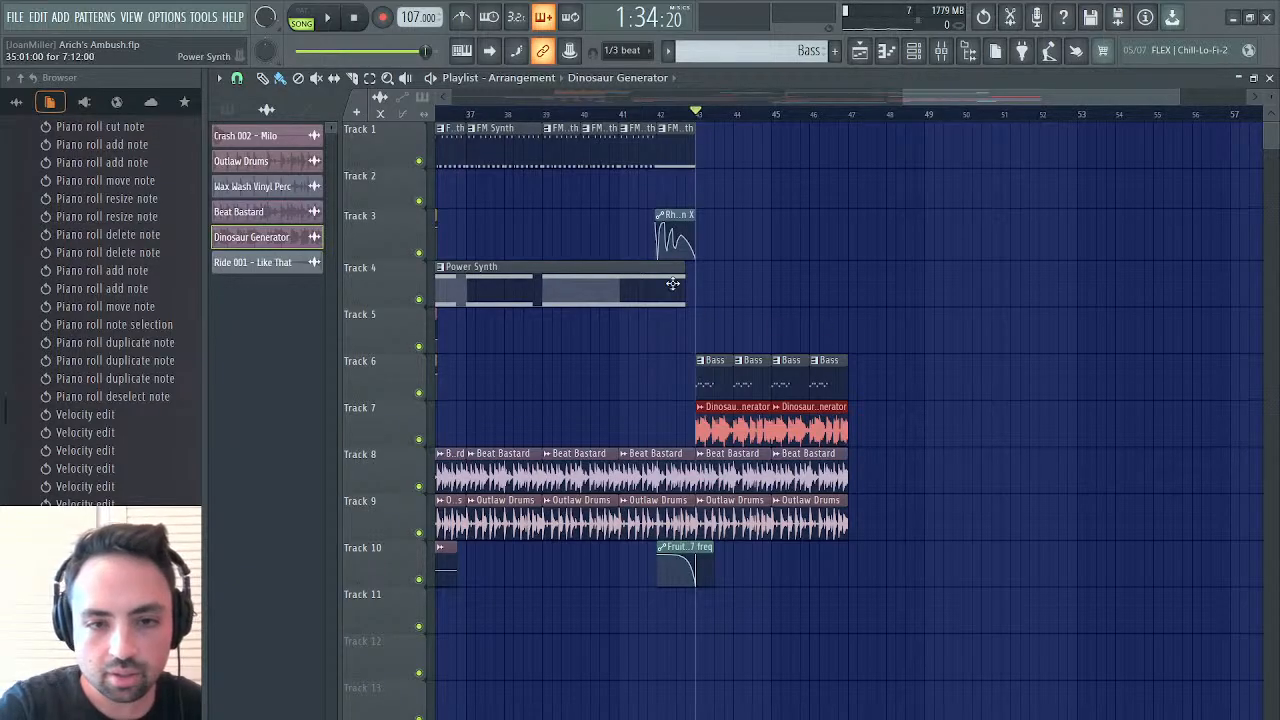
Close the playlist, mixer and Arich Bass windows and open Surge XT's piano roll in the Bass pattern
scroll(672, 283, left, 8)
click(643, 194)
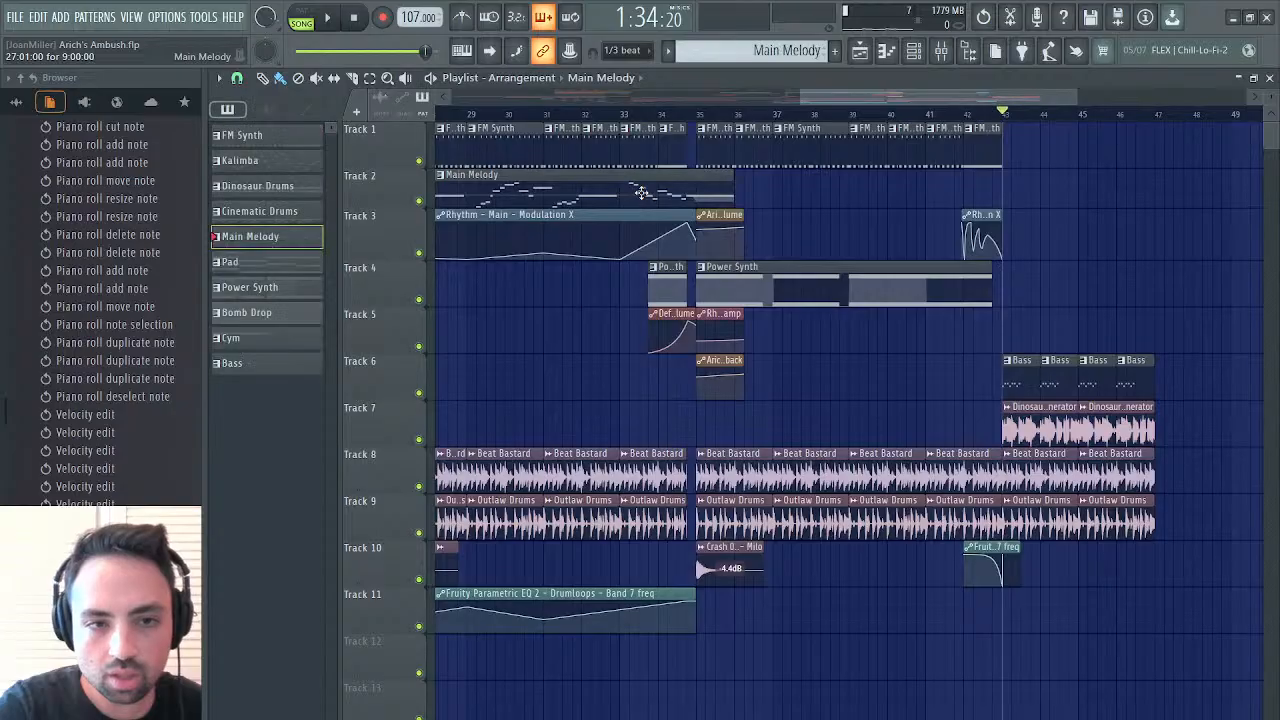
click(1268, 78)
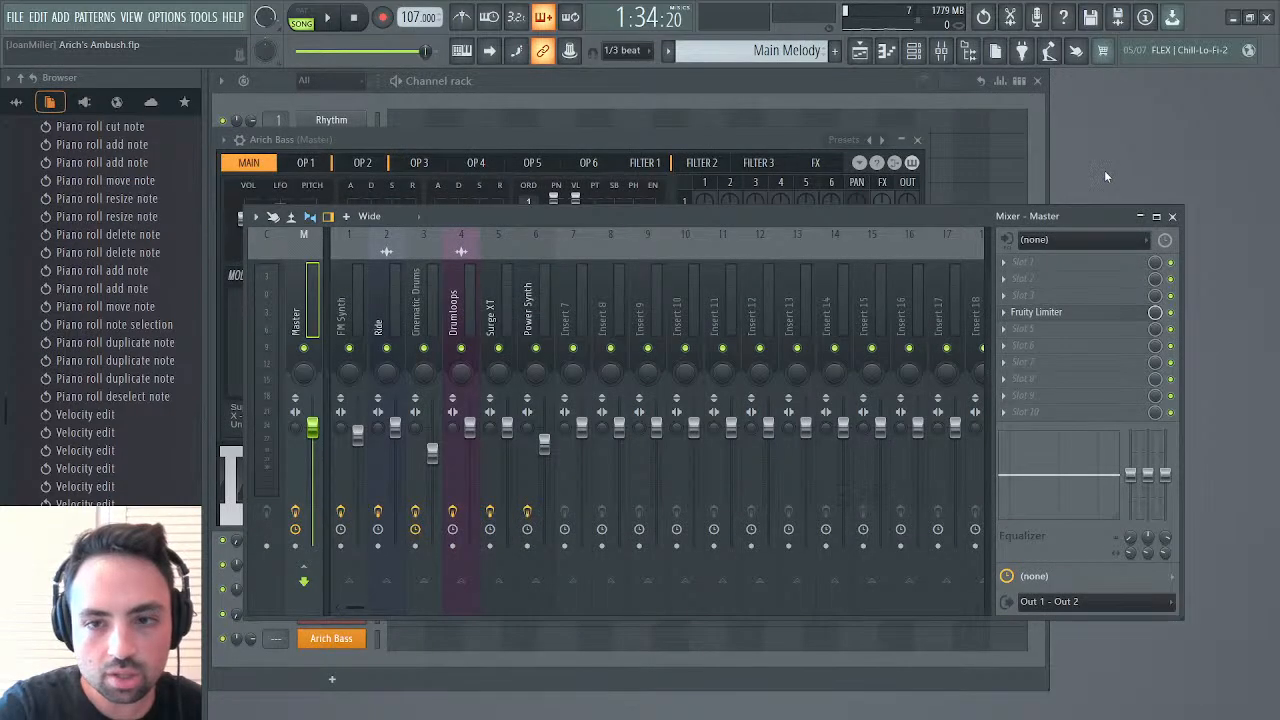
click(1174, 218)
click(917, 139)
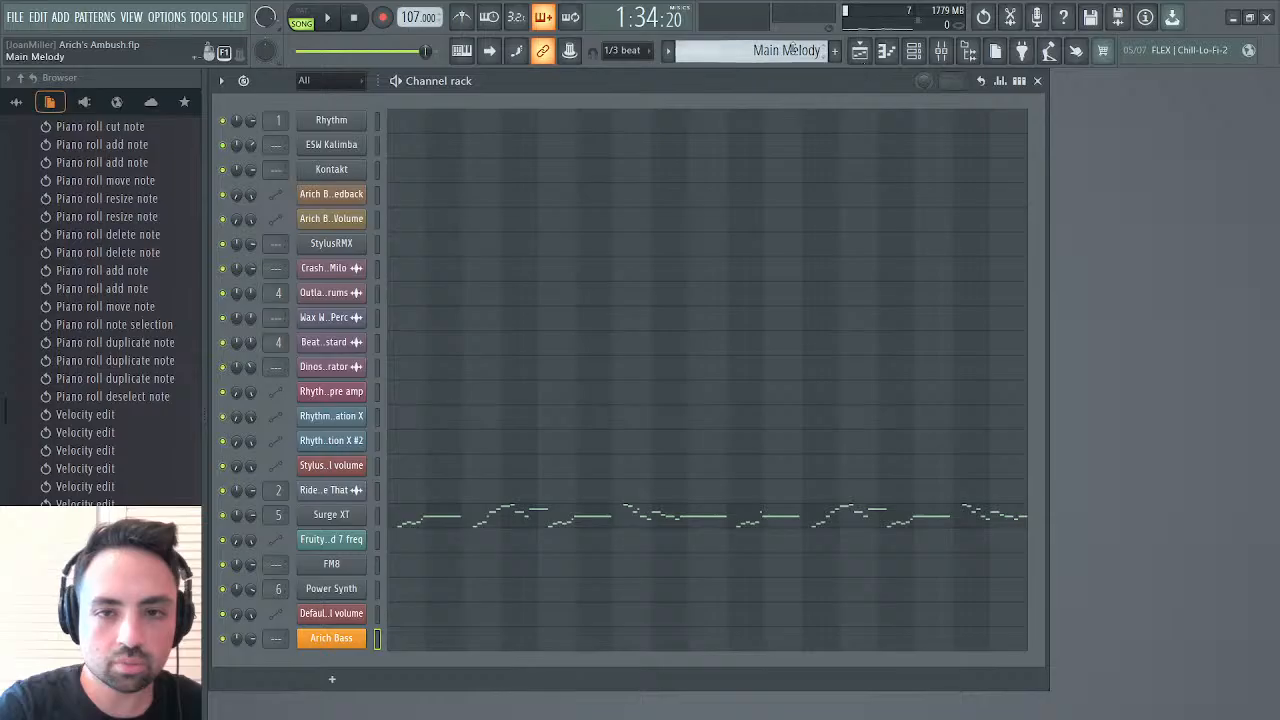
click(840, 188)
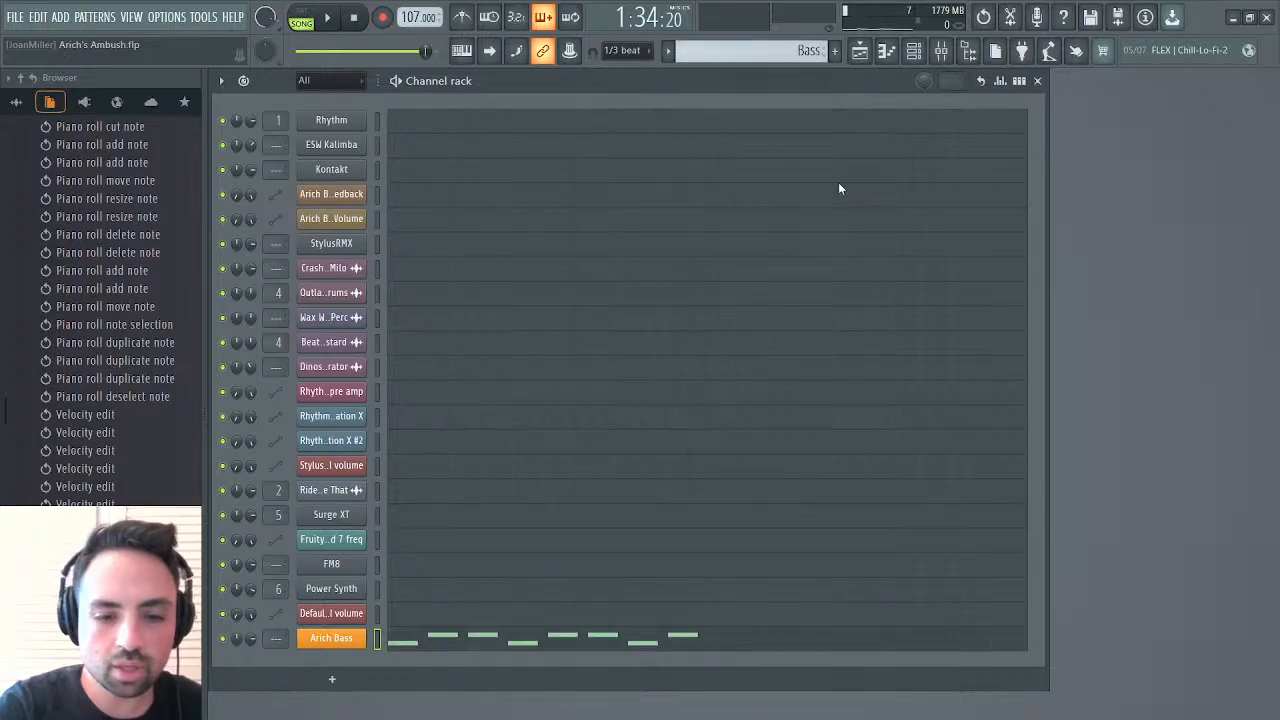
click(425, 519)
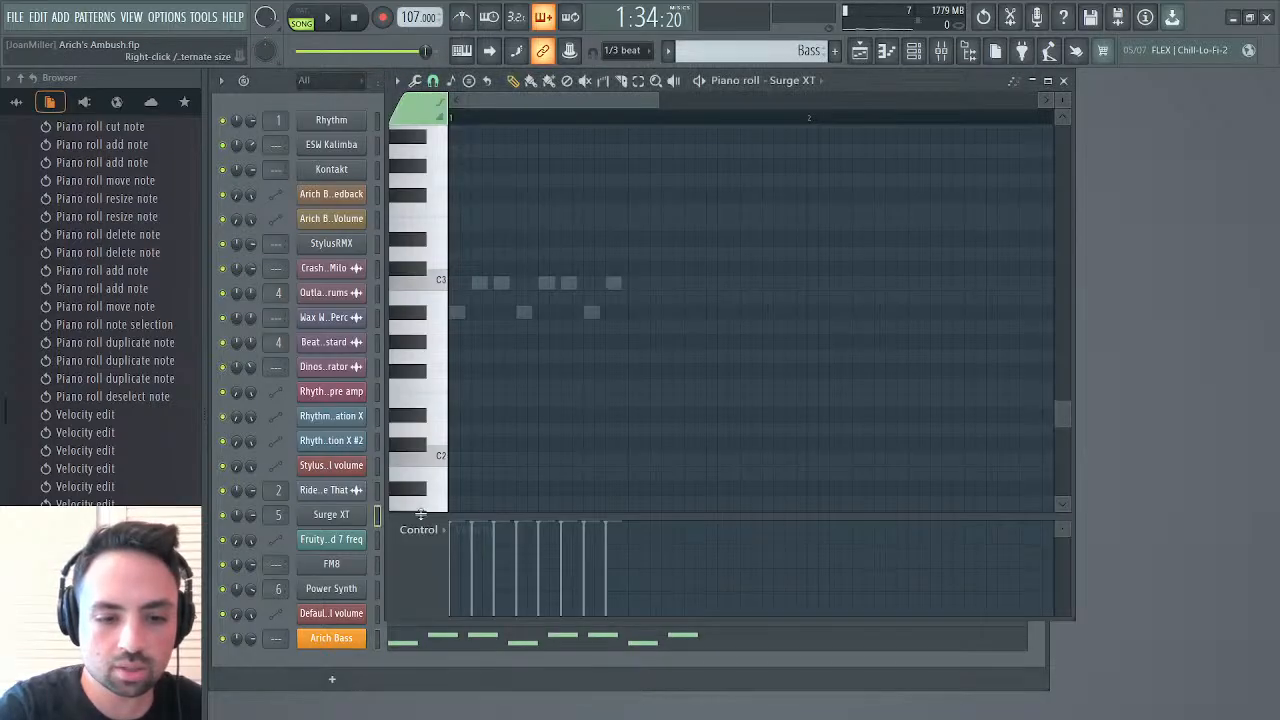
Audition Surge XT's pitches octave by octave on the piano roll keyboard, from C5 up to C8
scroll(449, 245, up, 3)
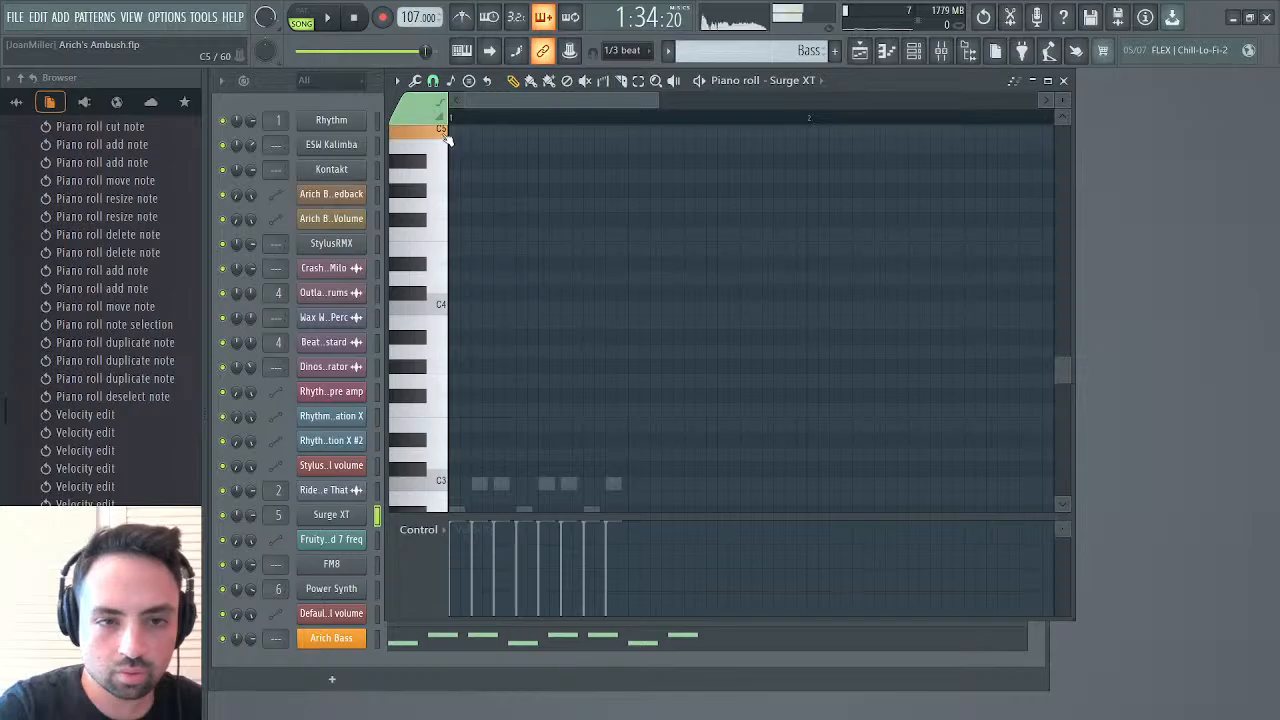
scroll(440, 230, up, 4)
click(441, 229)
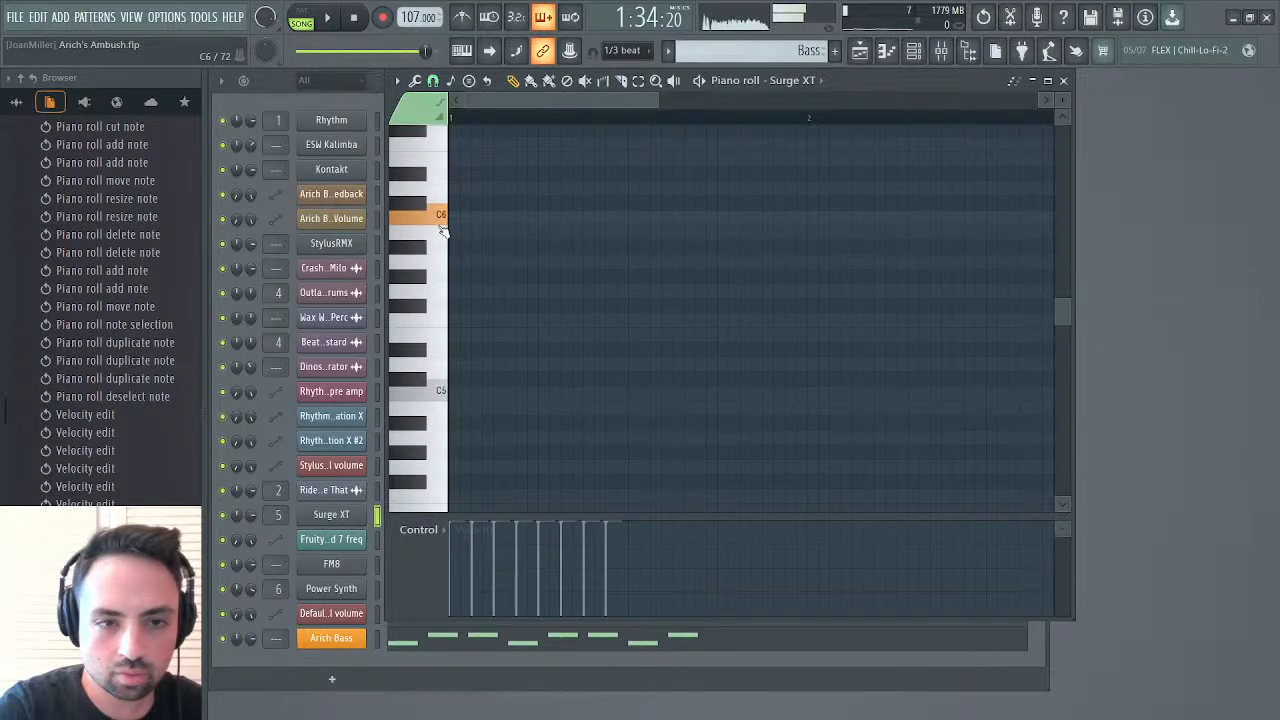
scroll(443, 230, up, 3)
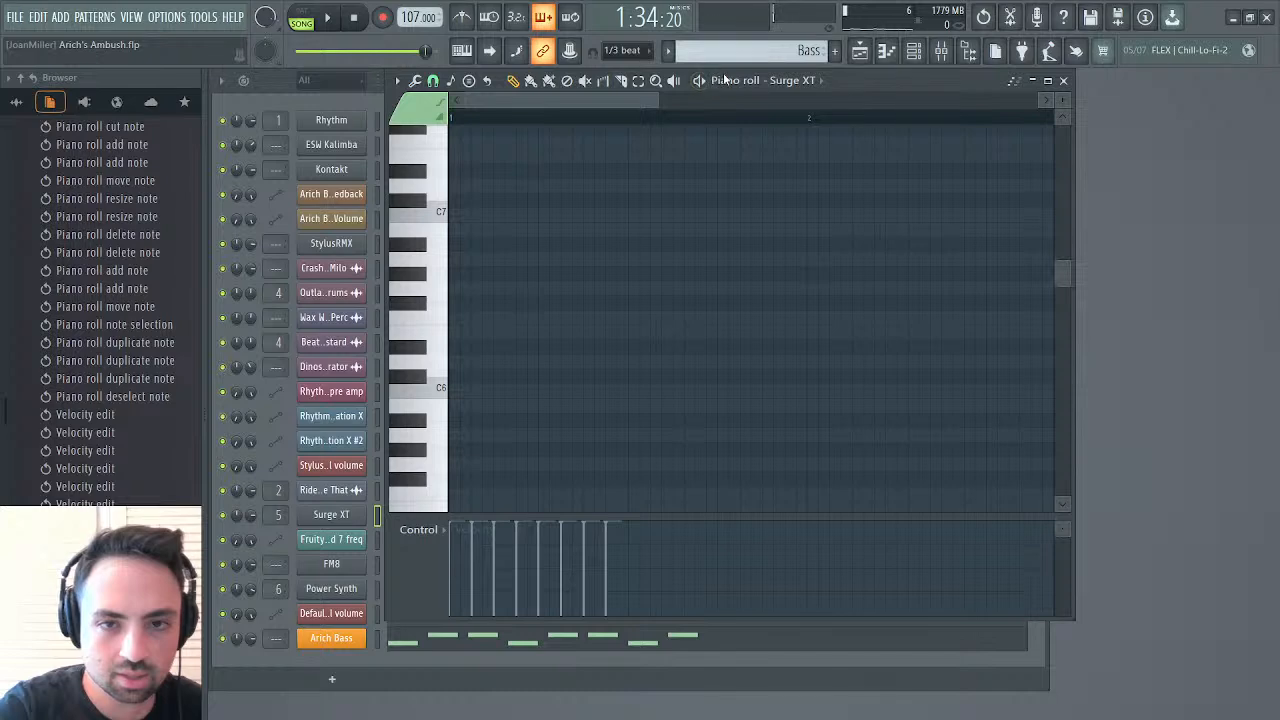
drag(725, 80, 903, 142)
click(620, 276)
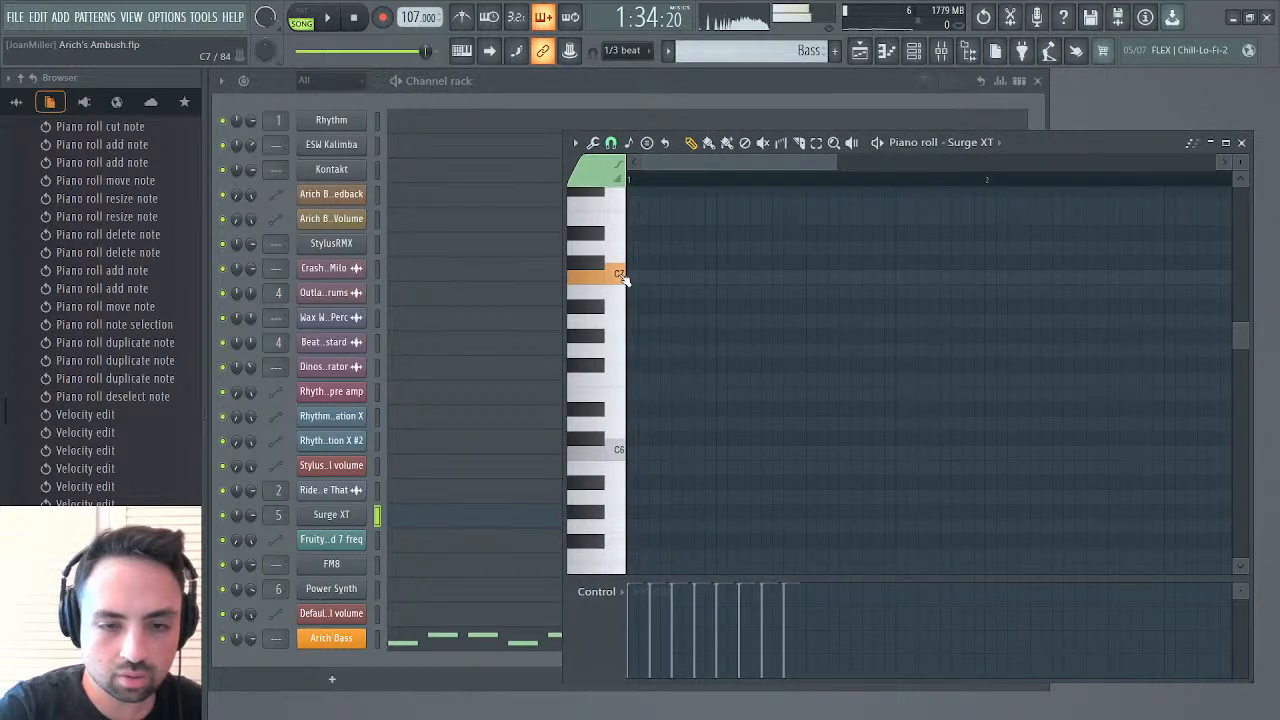
scroll(620, 278, up, 3)
click(621, 283)
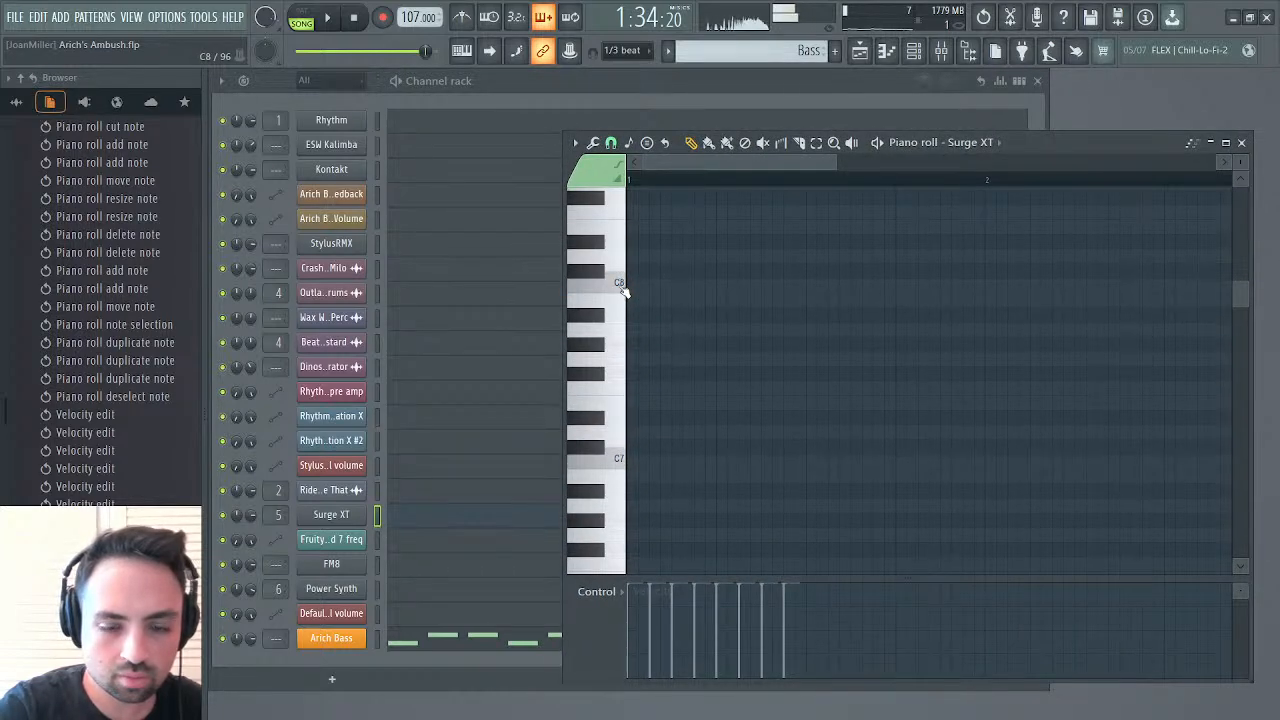
click(622, 462)
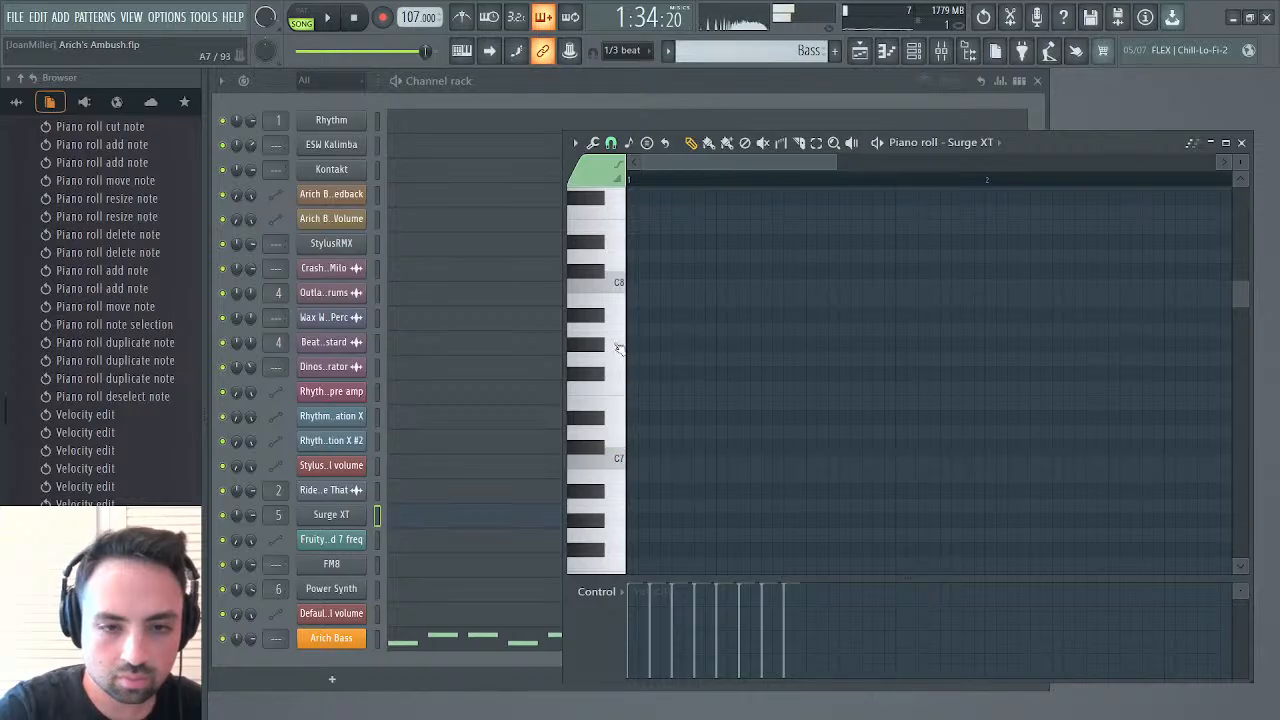
click(620, 283)
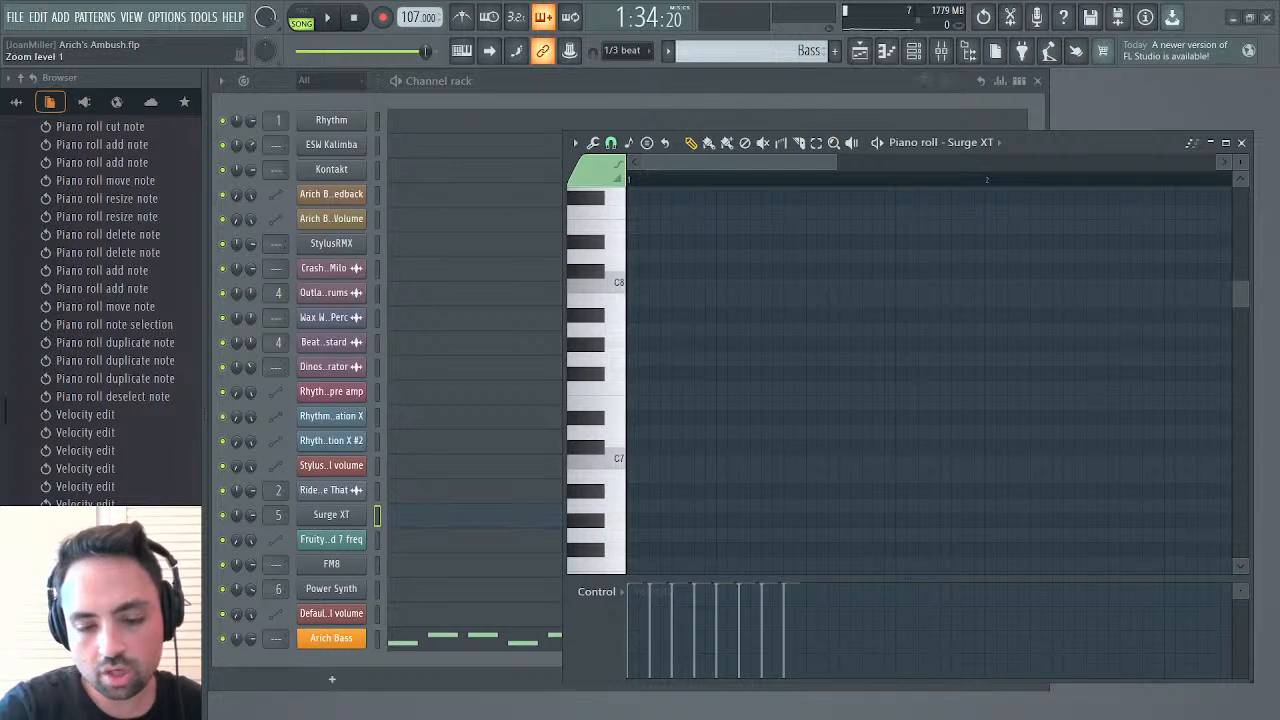
click(625, 287)
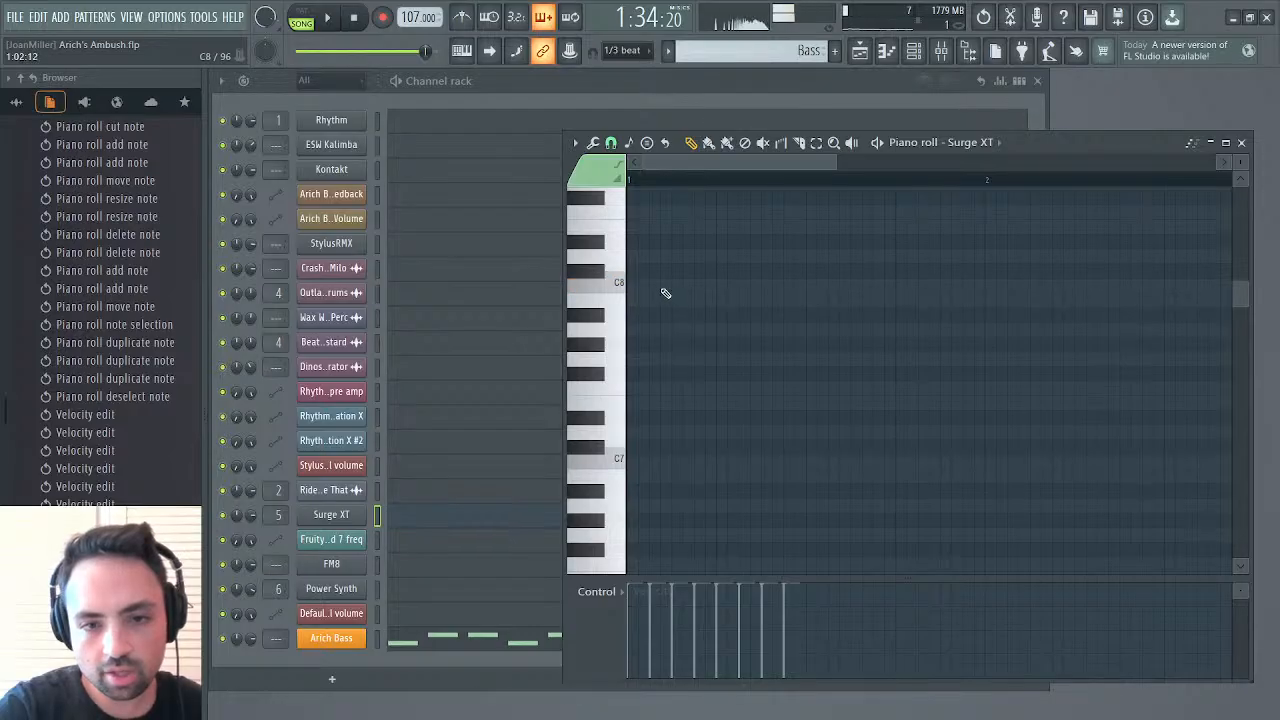
Draw a one-bar C8 note for Surge XT at the start of the Bass pattern and lower its velocity to about half while listening
click(621, 284)
mouse_move(631, 284)
mouse_down()
mouse_move(987, 276)
mouse_move(981, 286)
mouse_up()
key(space)
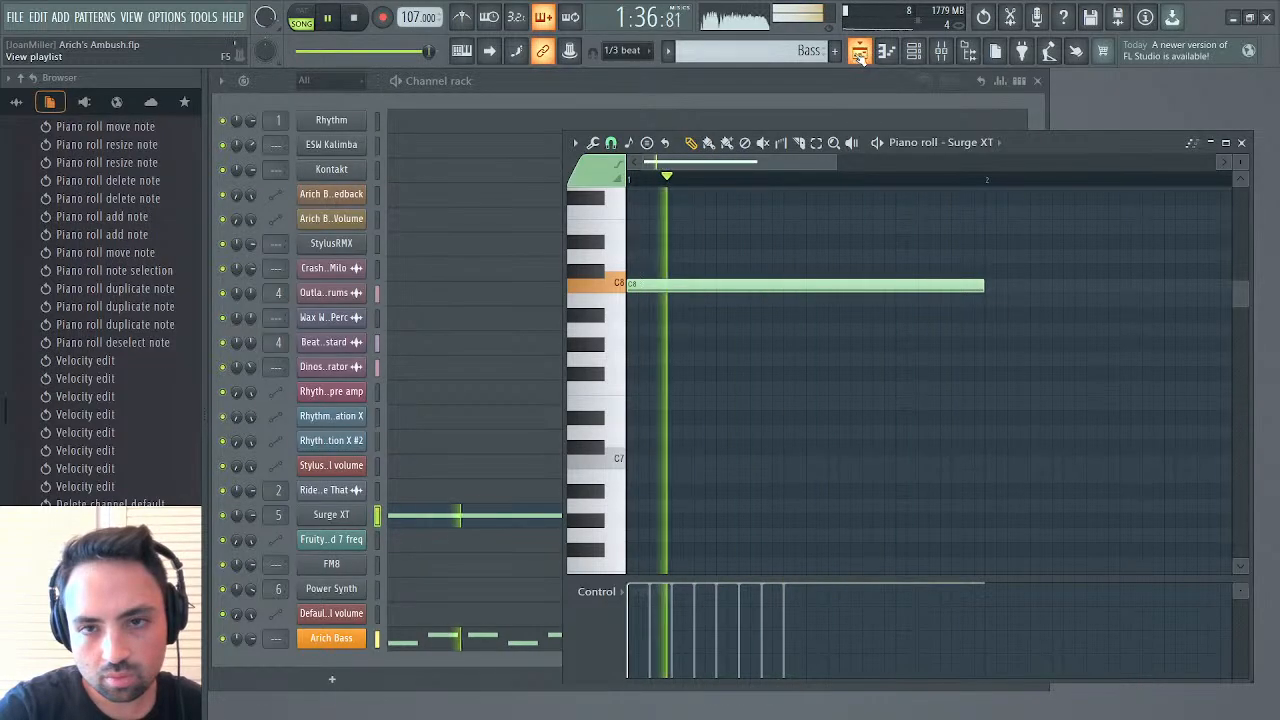
click(648, 609)
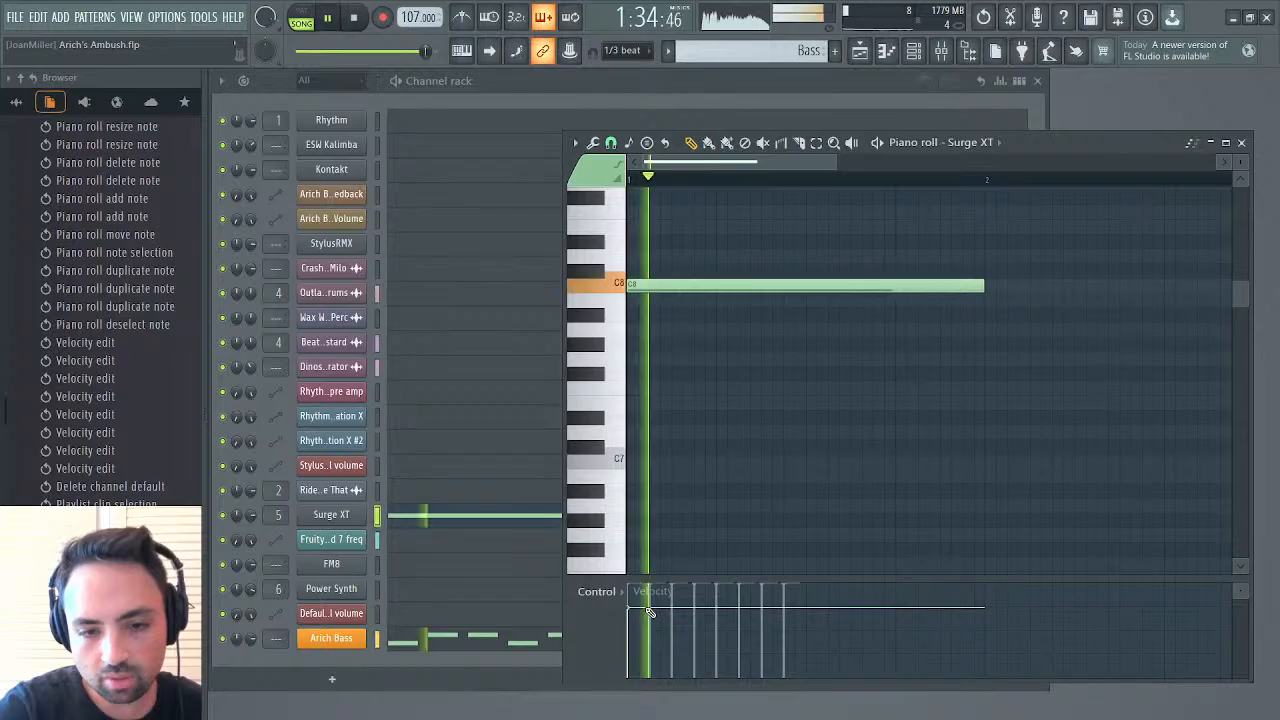
click(640, 631)
key(space)
key(space)
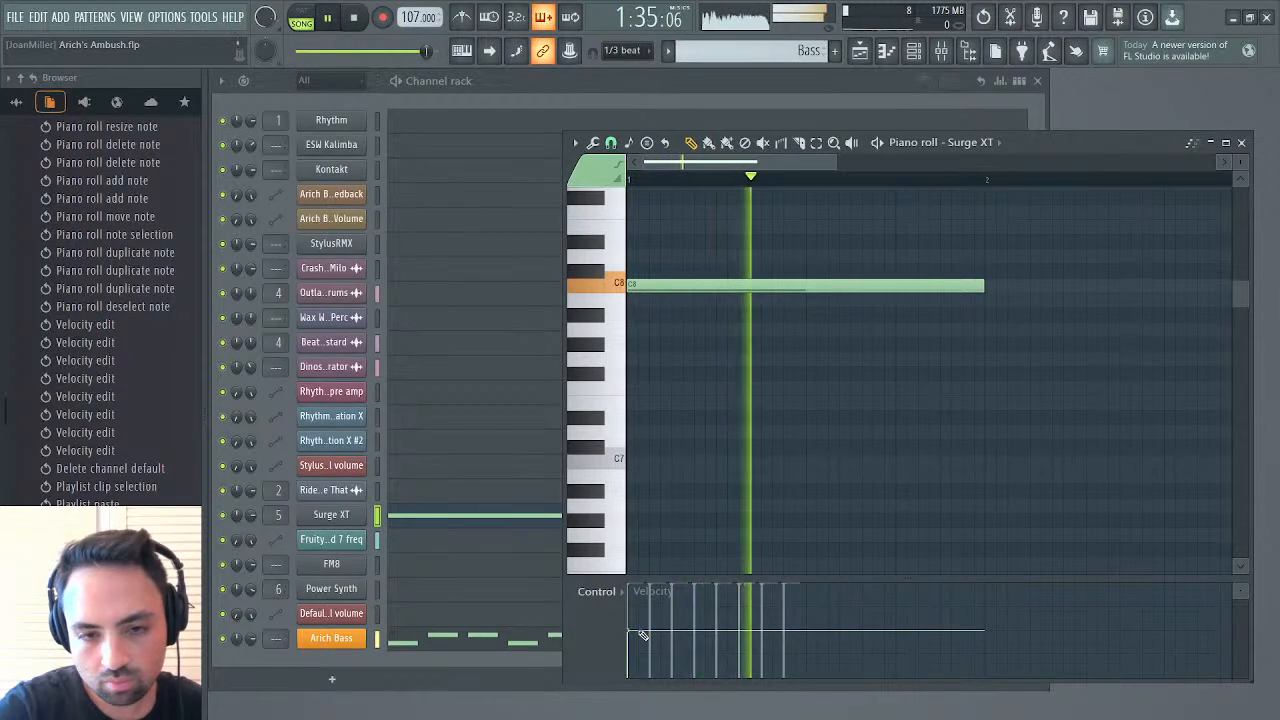
Listen to the section from bar 43 in the playlist with the C8 note and set the playback position to bar 42
key(space)
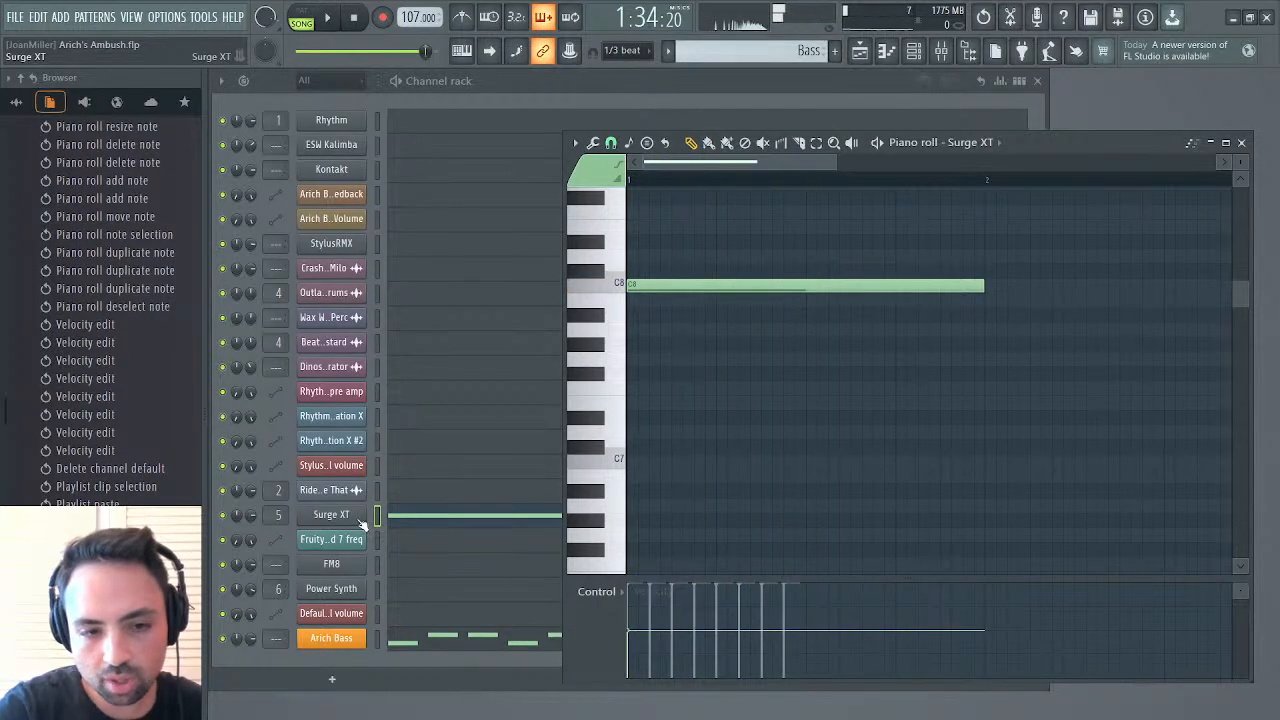
key(space)
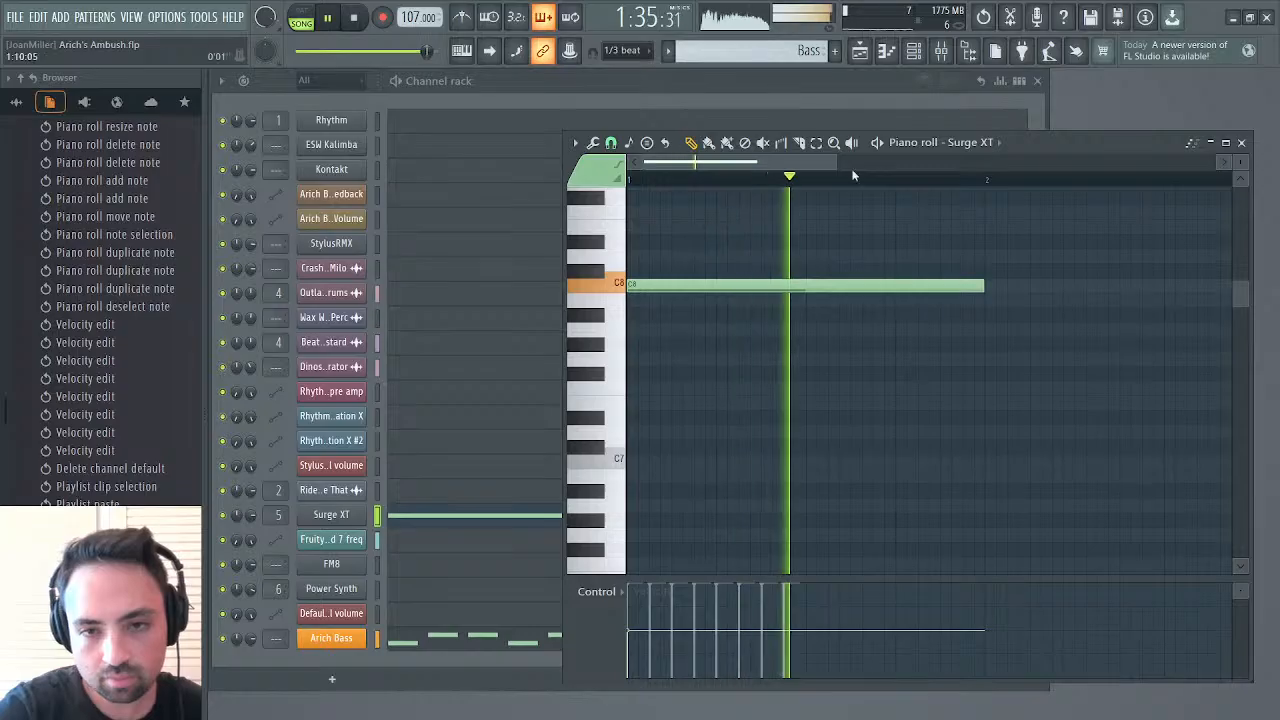
click(864, 57)
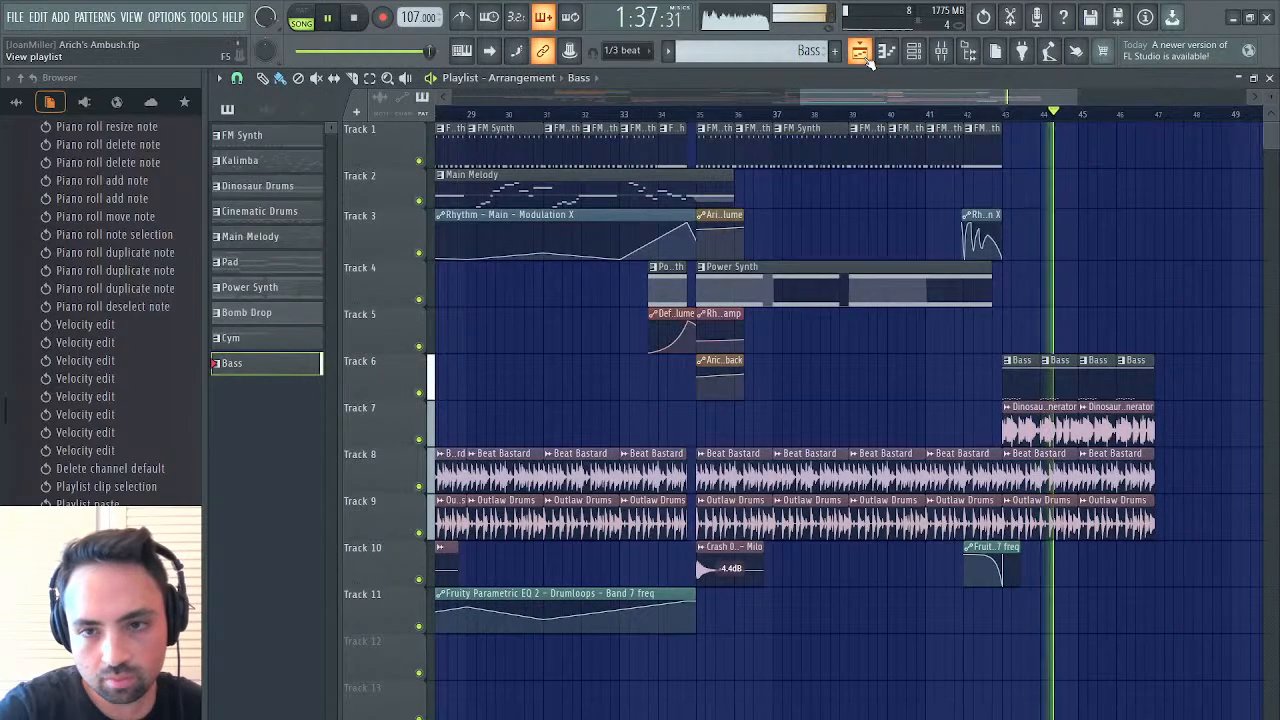
click(975, 115)
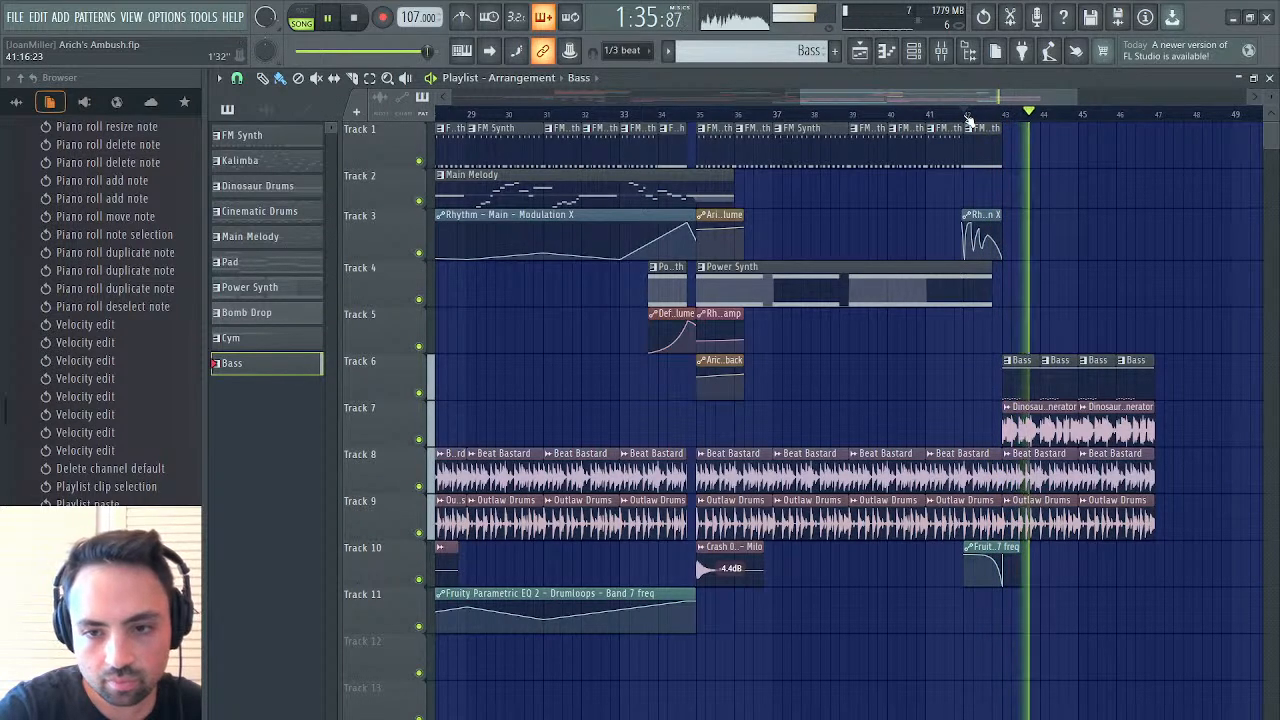
click(968, 117)
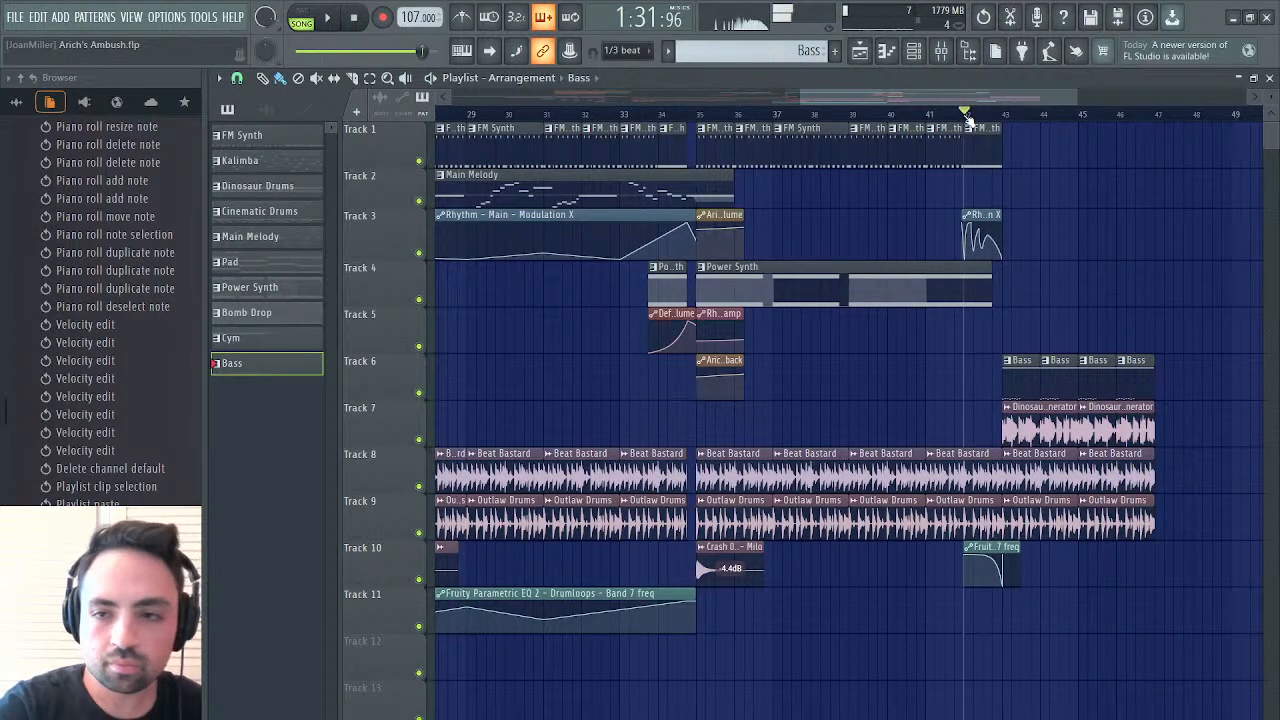
Open the Surge XT synth, lower Filter 1's cutoff to about 1250 Hz and audition the Bass pattern in pattern mode
click(1269, 79)
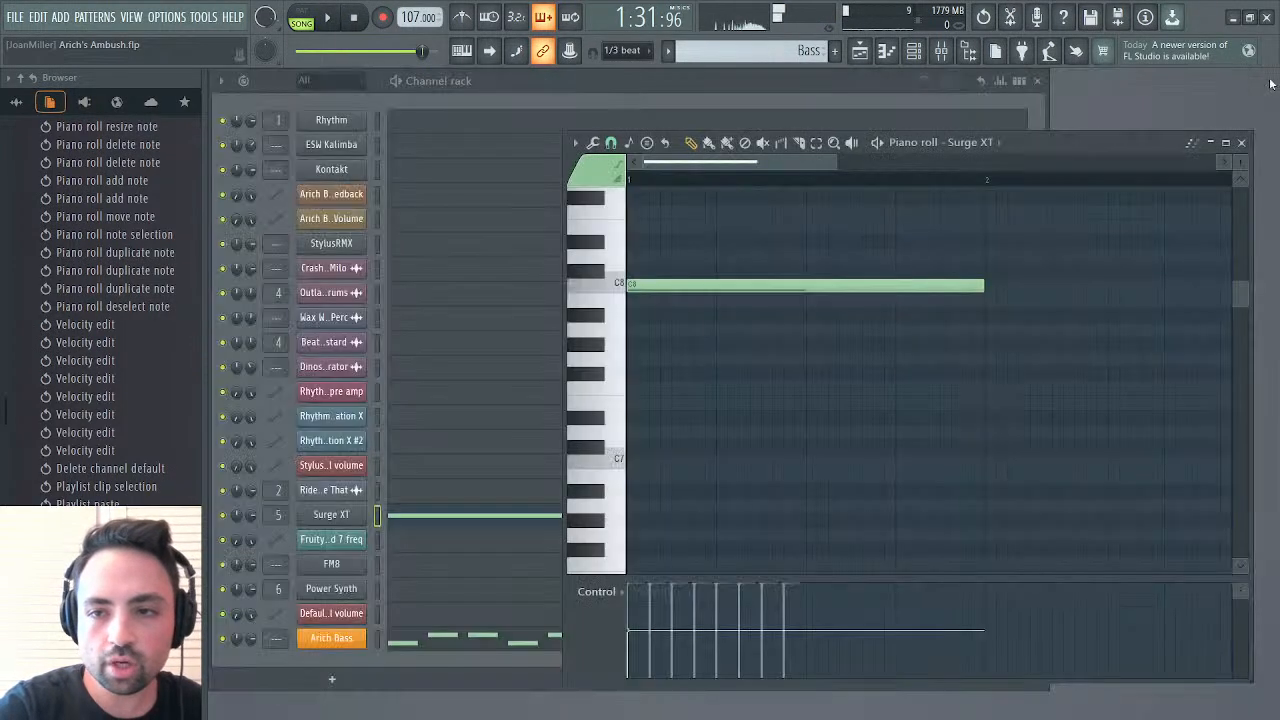
click(1241, 142)
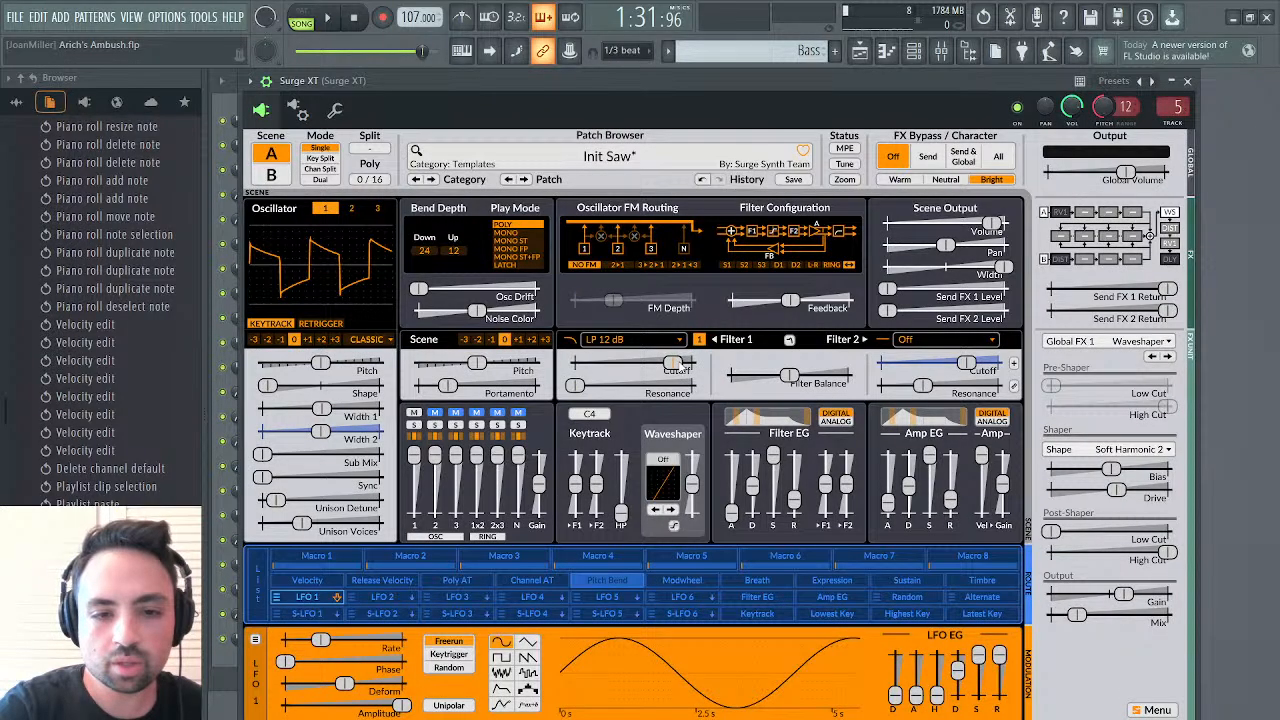
drag(676, 368, 648, 368)
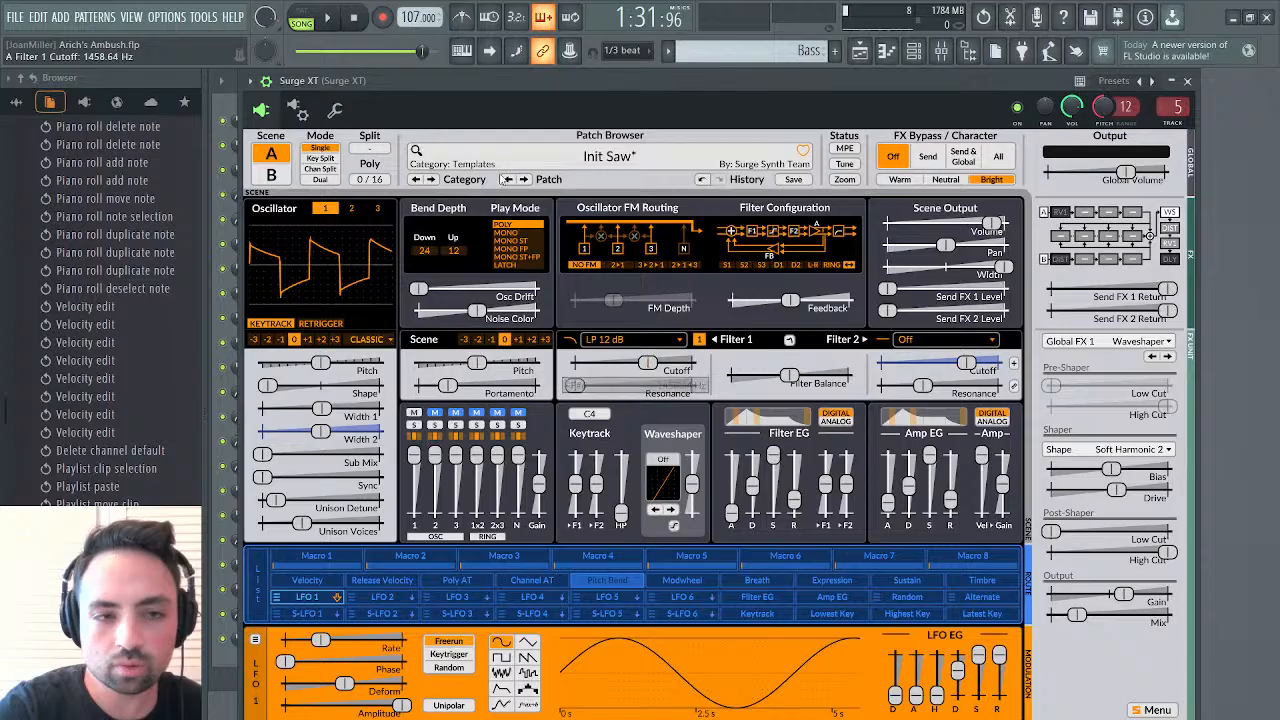
click(300, 18)
key(space)
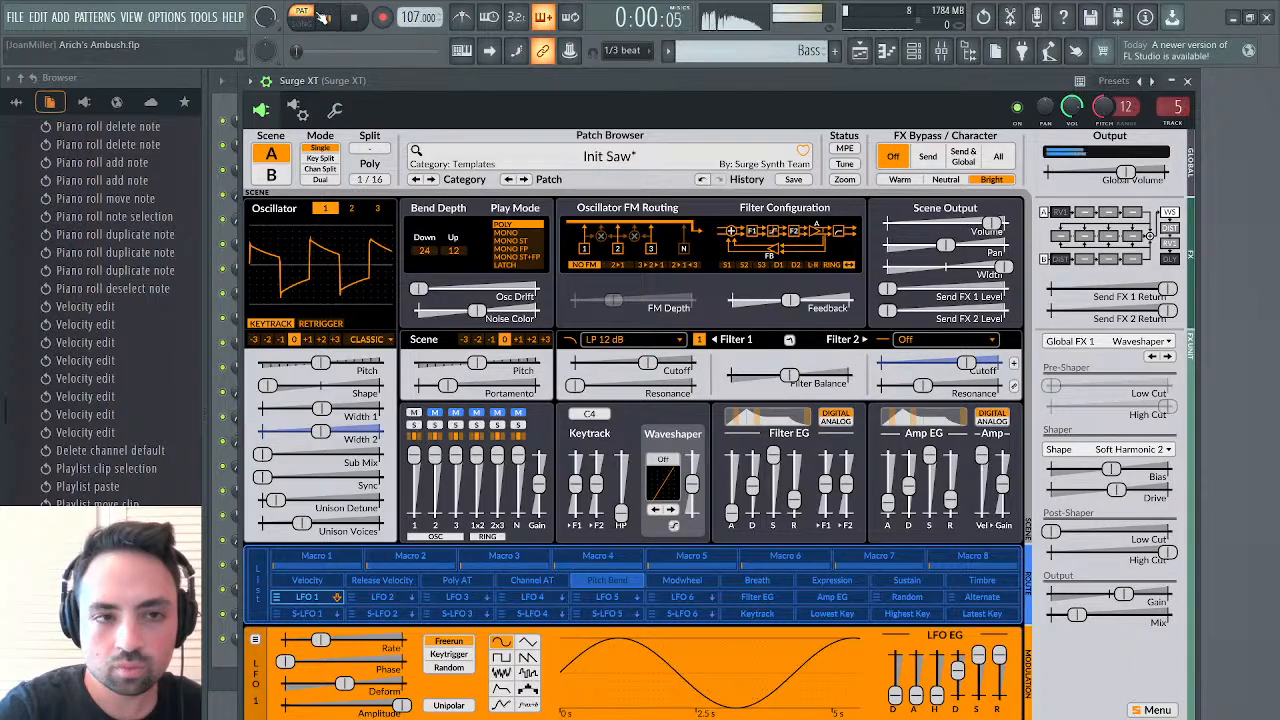
drag(648, 366, 644, 368)
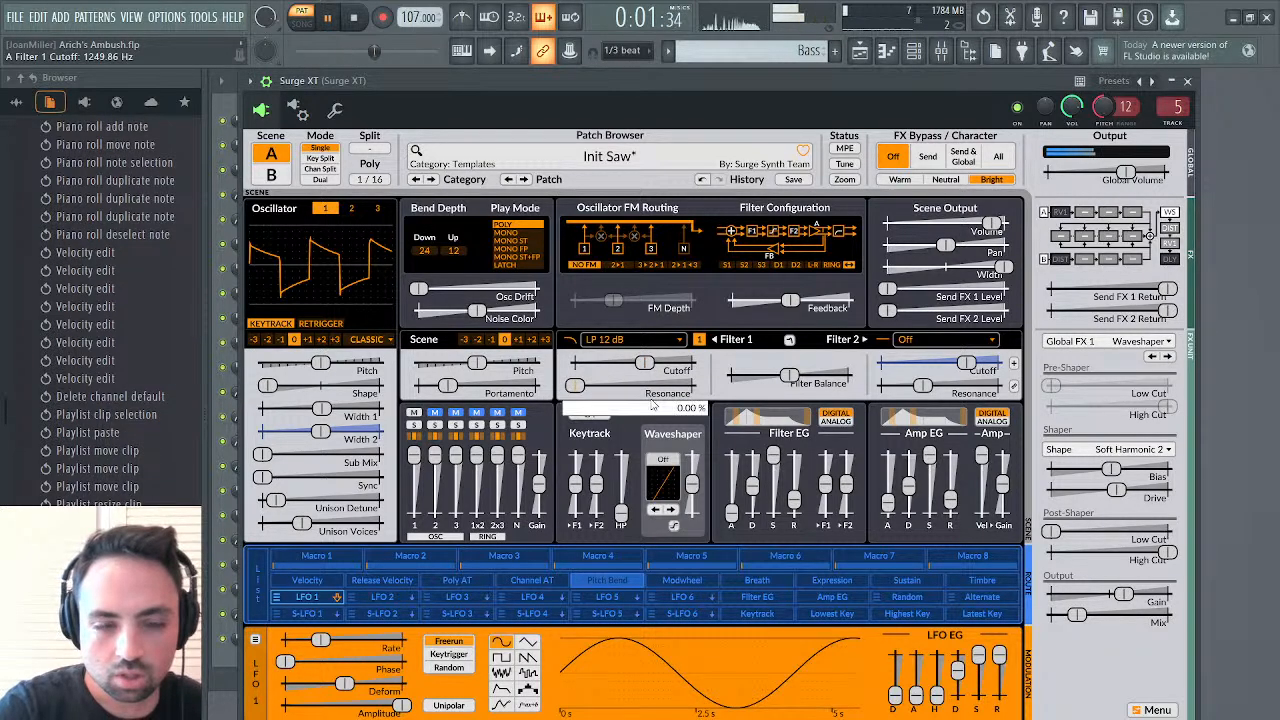
key(space)
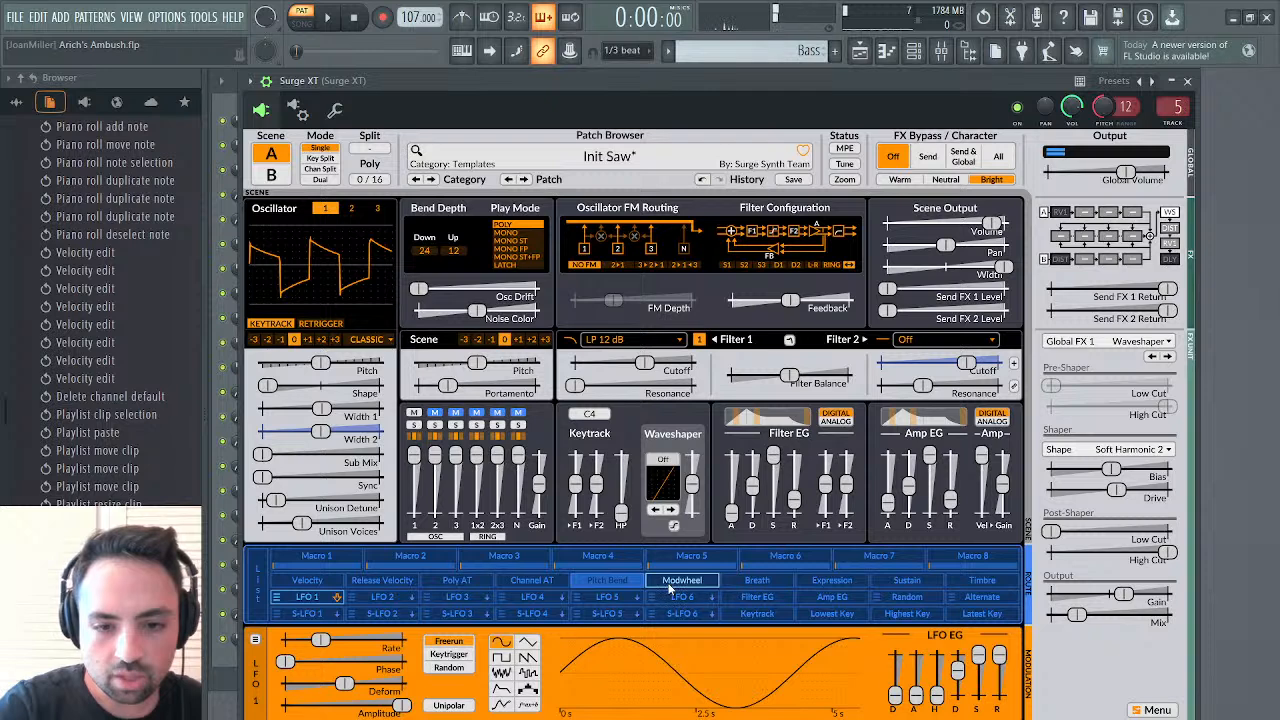
Set Filter 1's cutoff to 1282.45 Hz and assign the Modwheel to raise it close to its maximum
drag(670, 588, 654, 370)
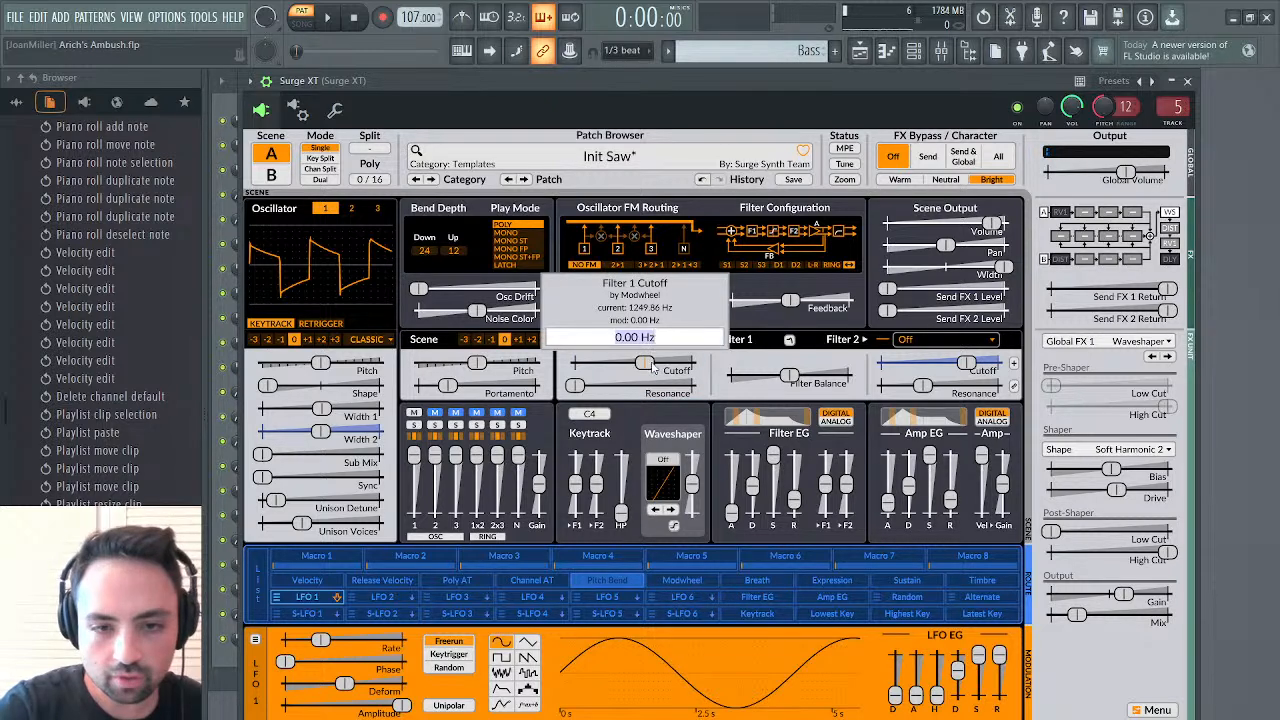
click(653, 363)
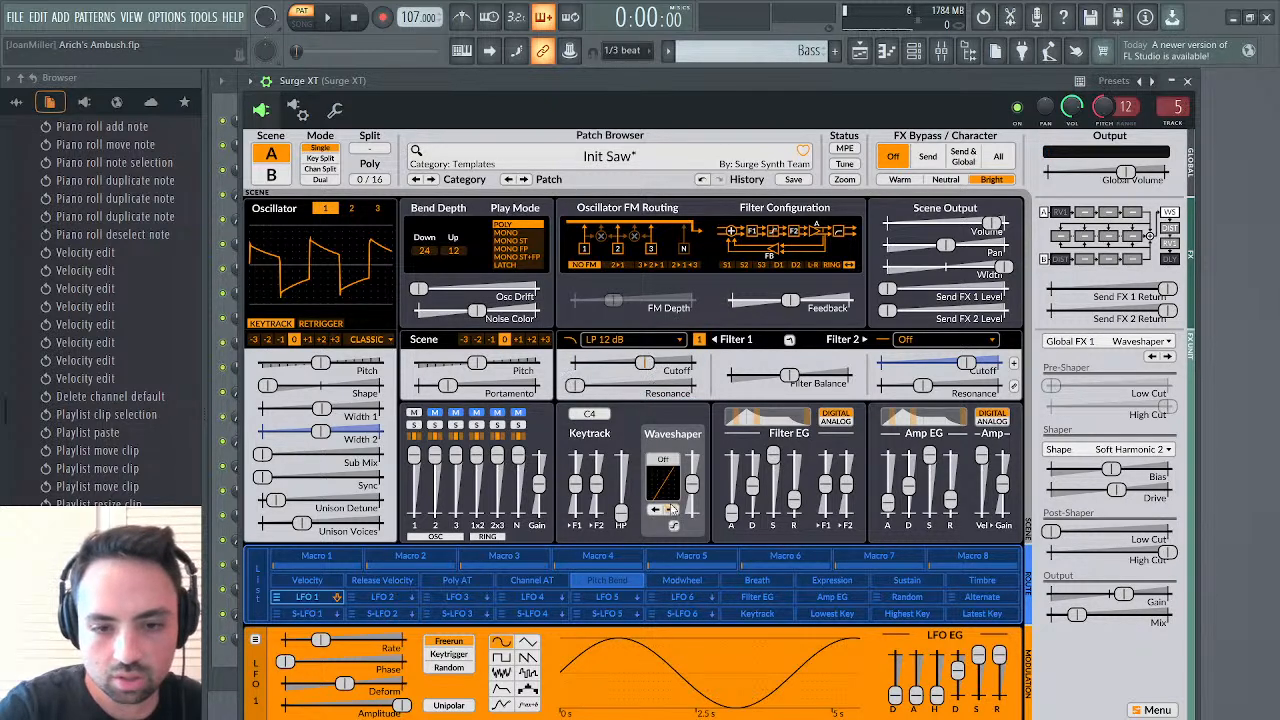
click(682, 580)
mouse_move(655, 368)
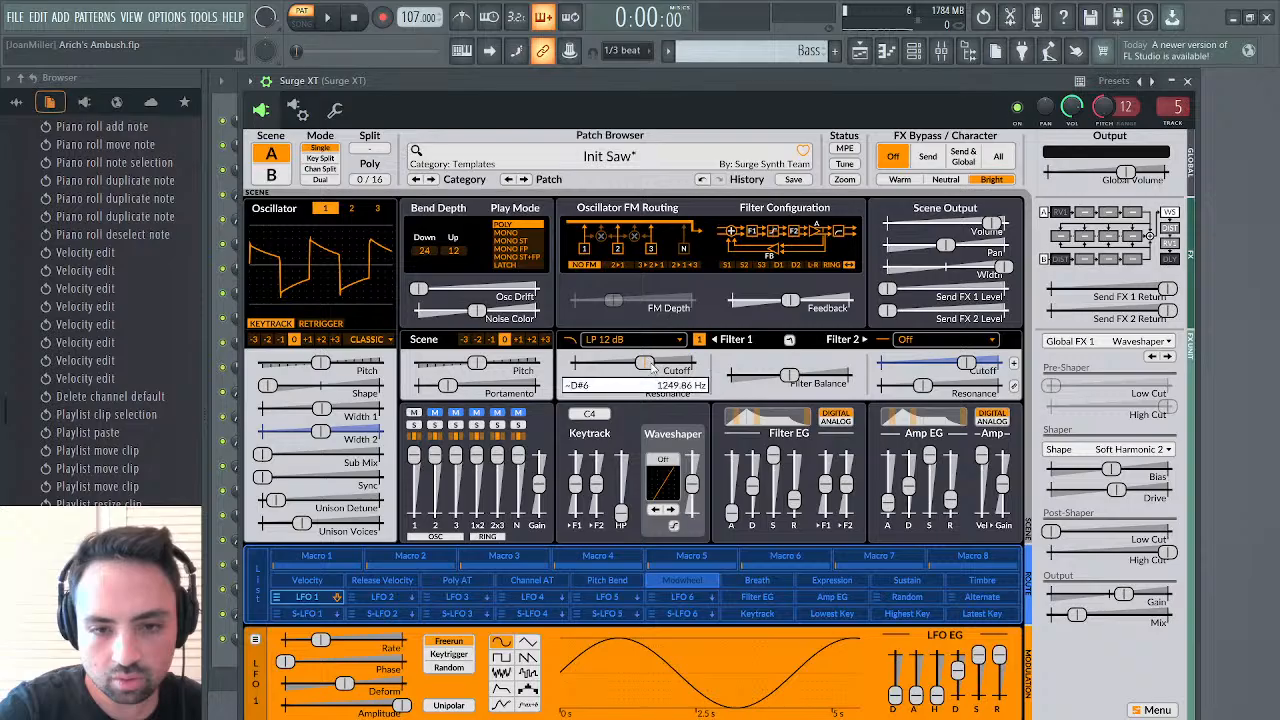
mouse_move(652, 367)
mouse_down()
mouse_move(670, 367)
mouse_move(653, 367)
mouse_up()
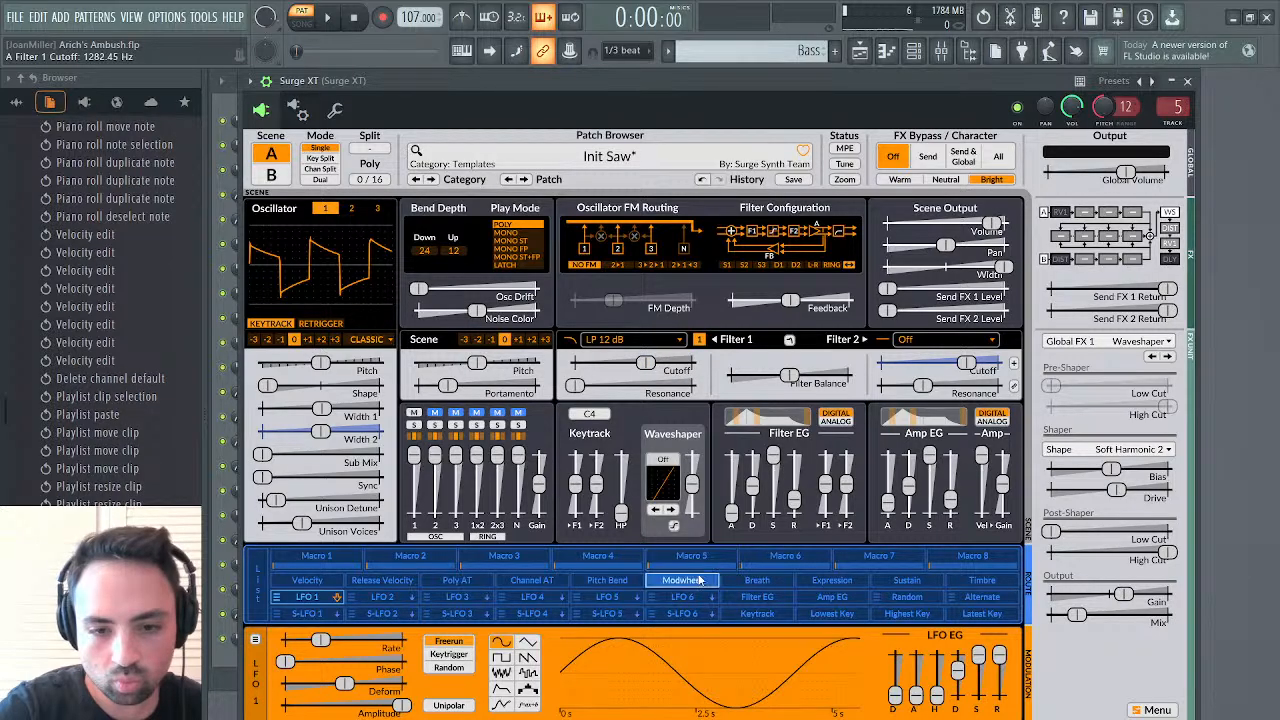
click(702, 581)
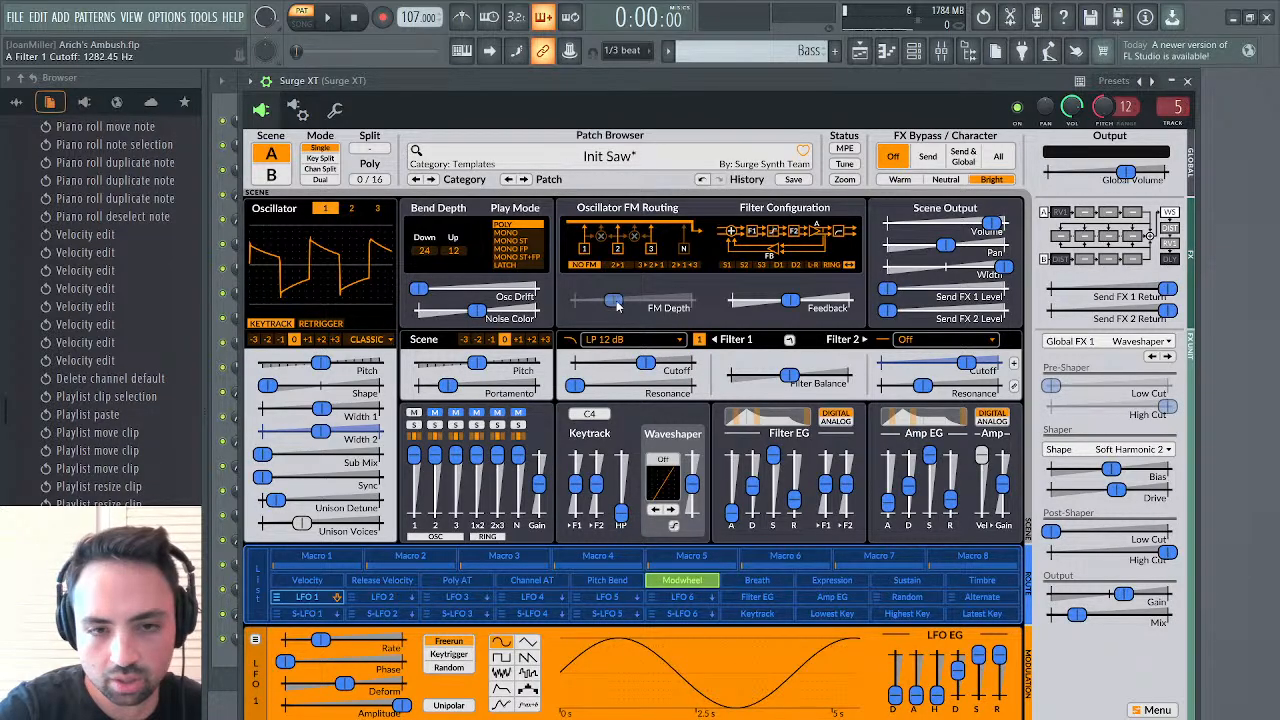
drag(645, 363, 688, 363)
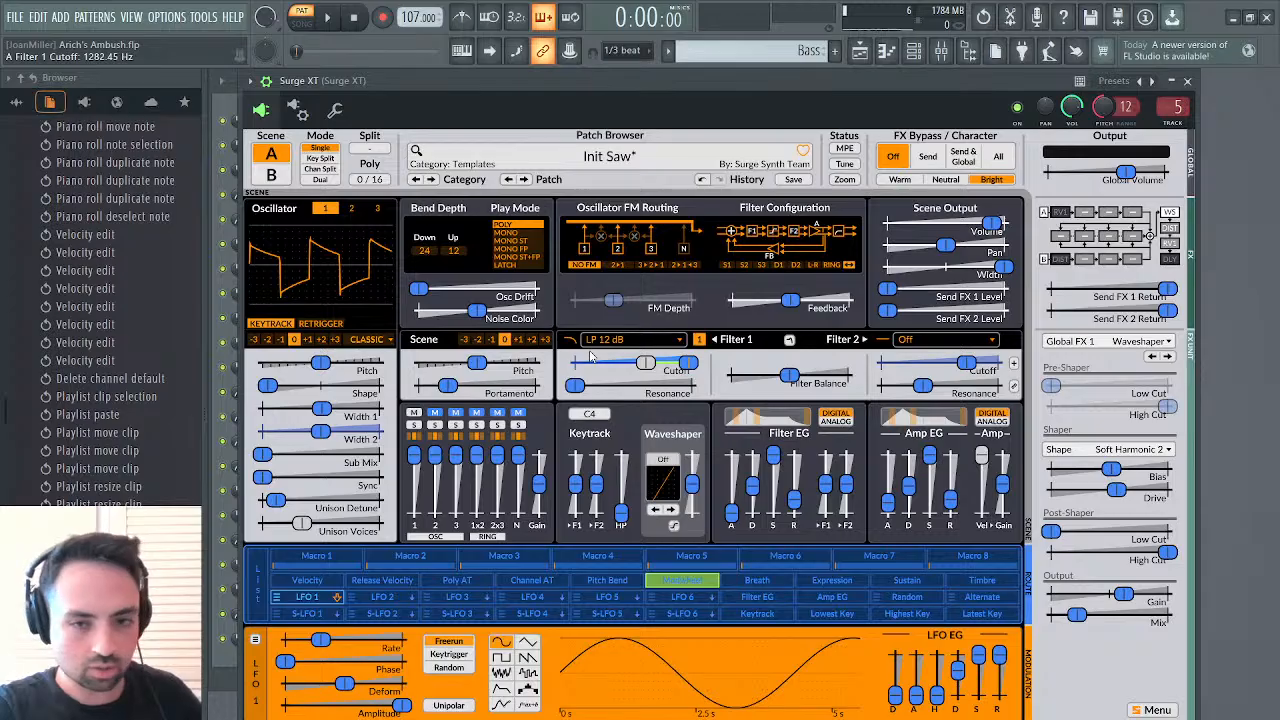
Audition the Bass pattern, and expand Surge XT under the current project's generators in the browser to list its parameters
click(327, 17)
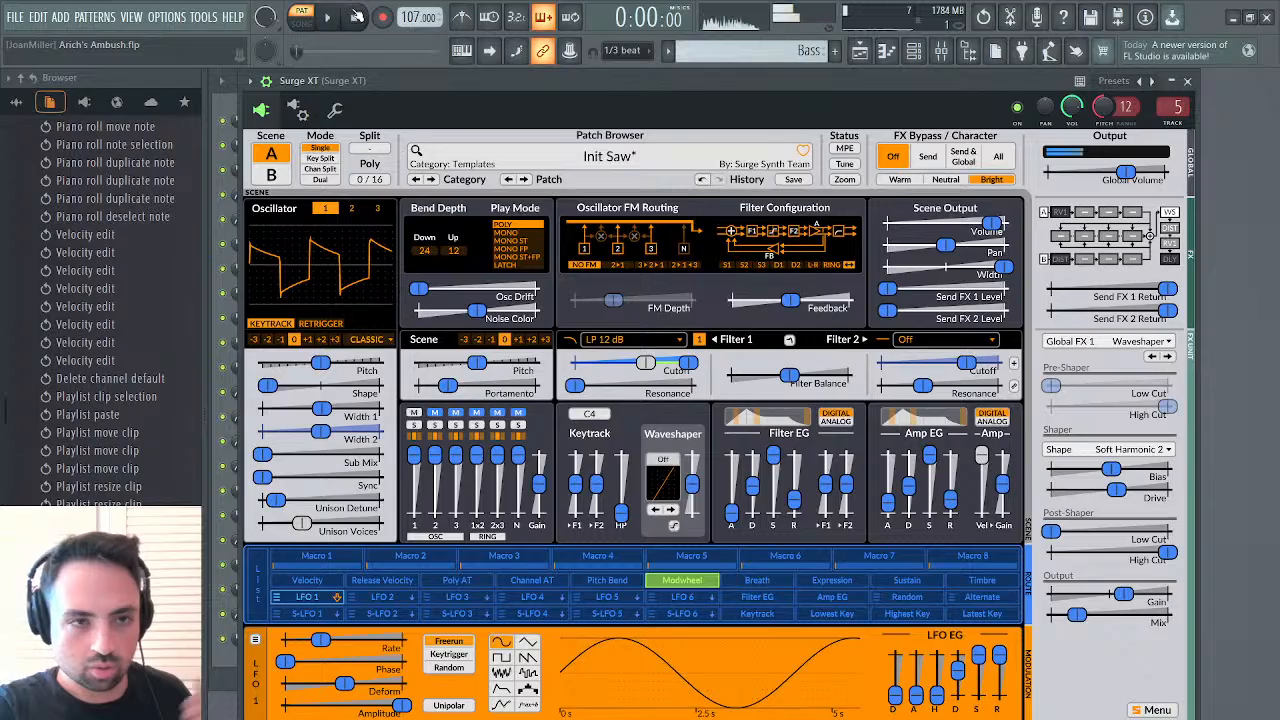
key(space)
click(16, 101)
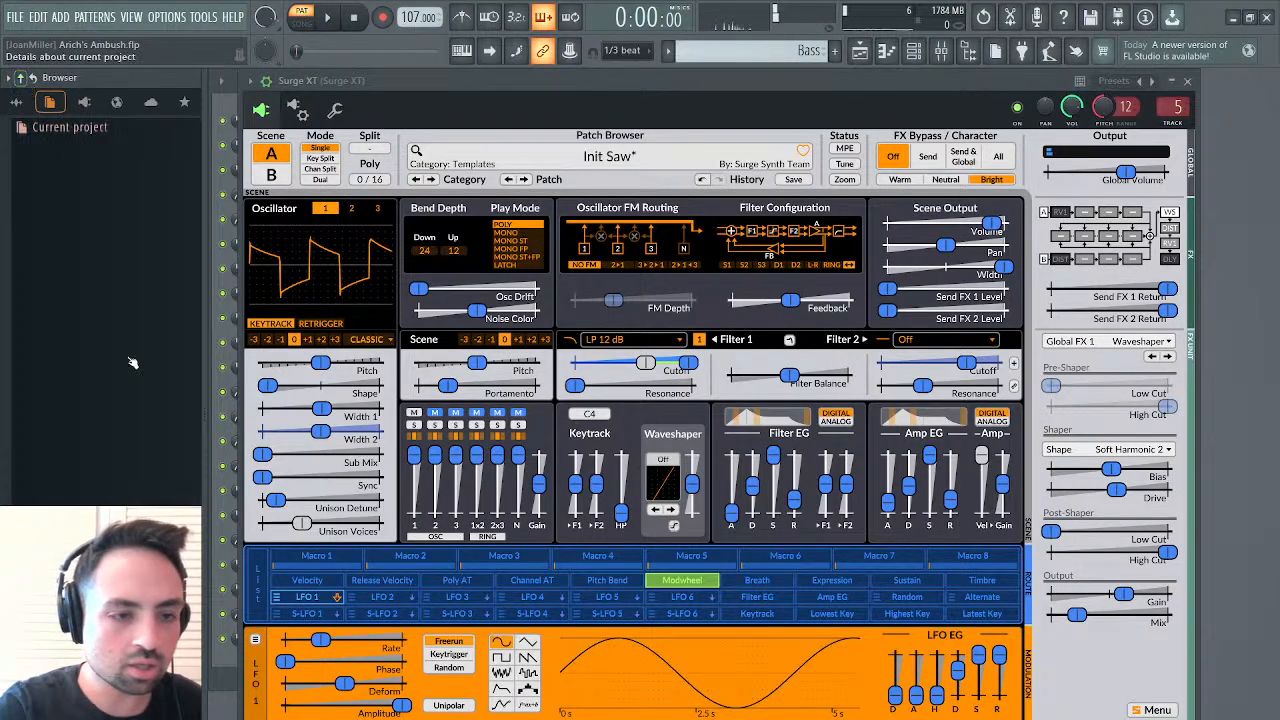
click(76, 129)
click(80, 204)
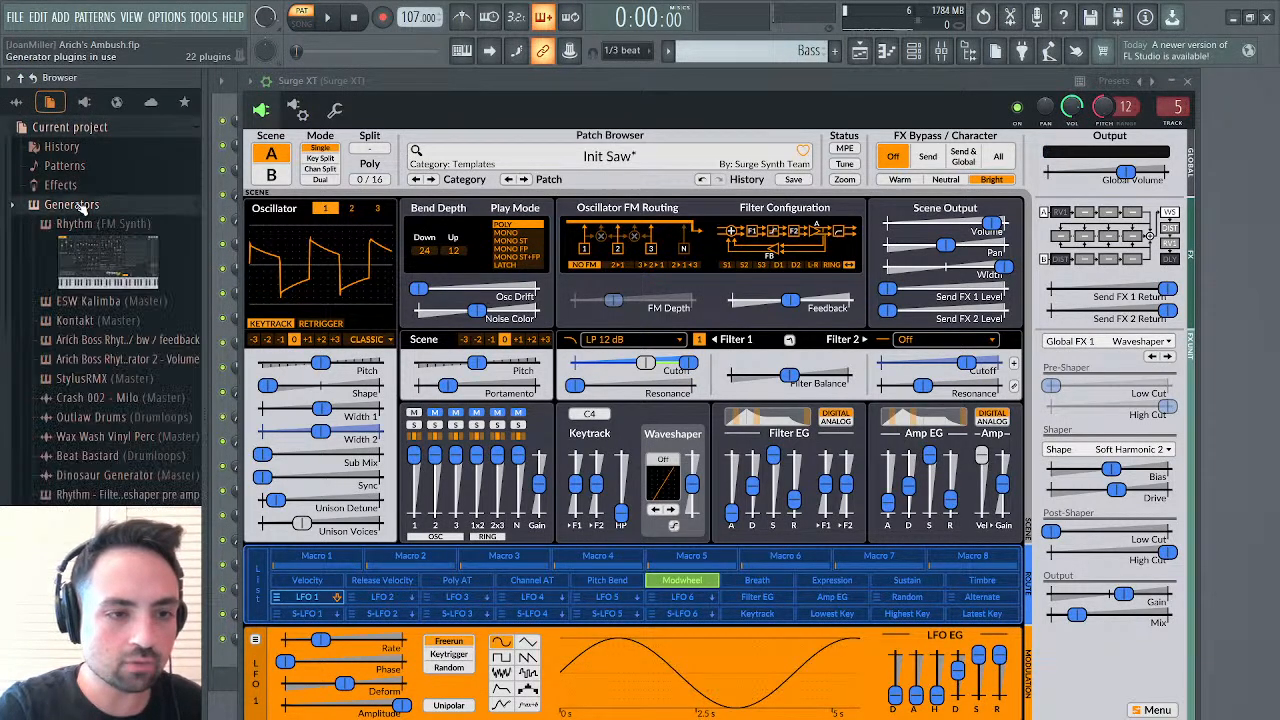
scroll(90, 380, down, 4)
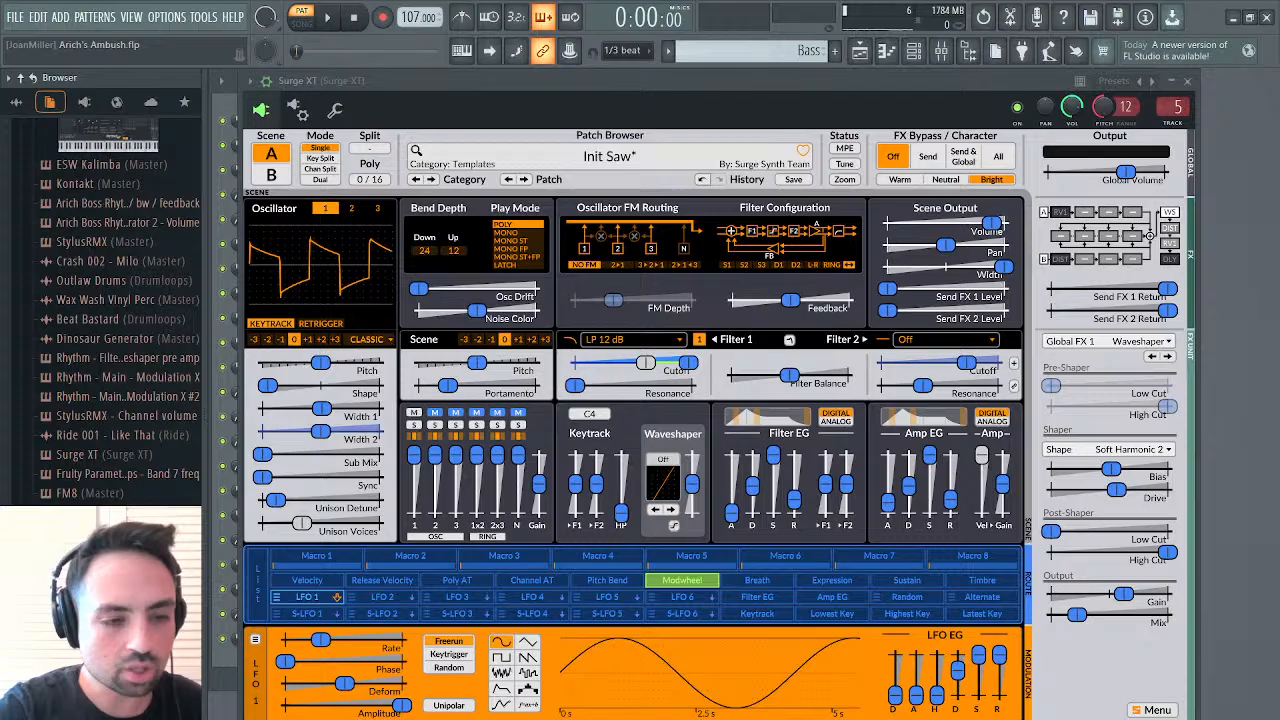
scroll(145, 400, up, 4)
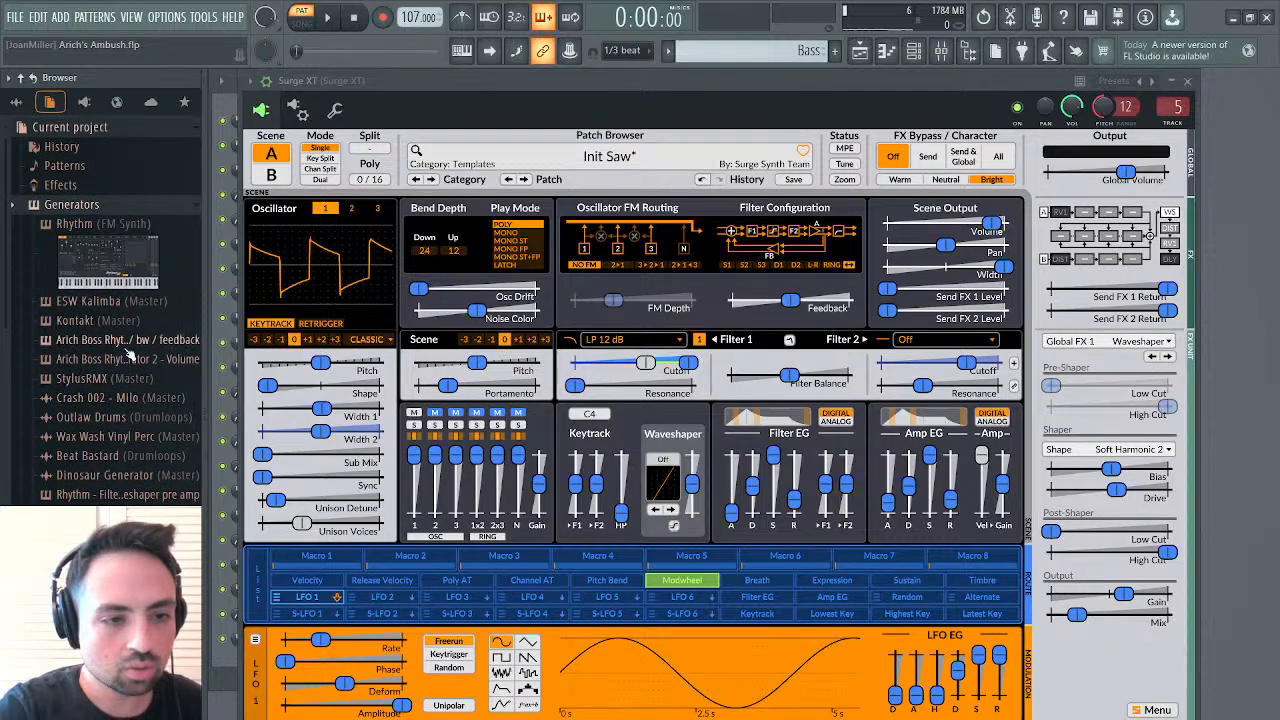
scroll(120, 476, down, 3)
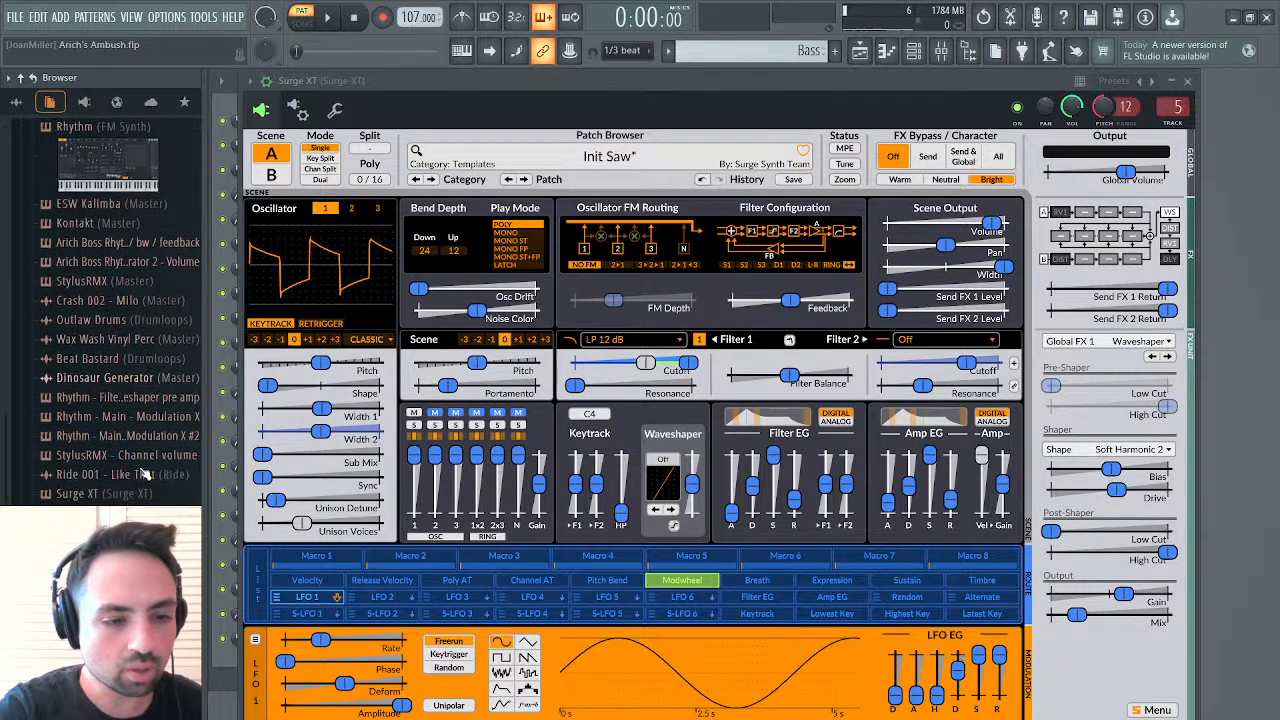
click(118, 494)
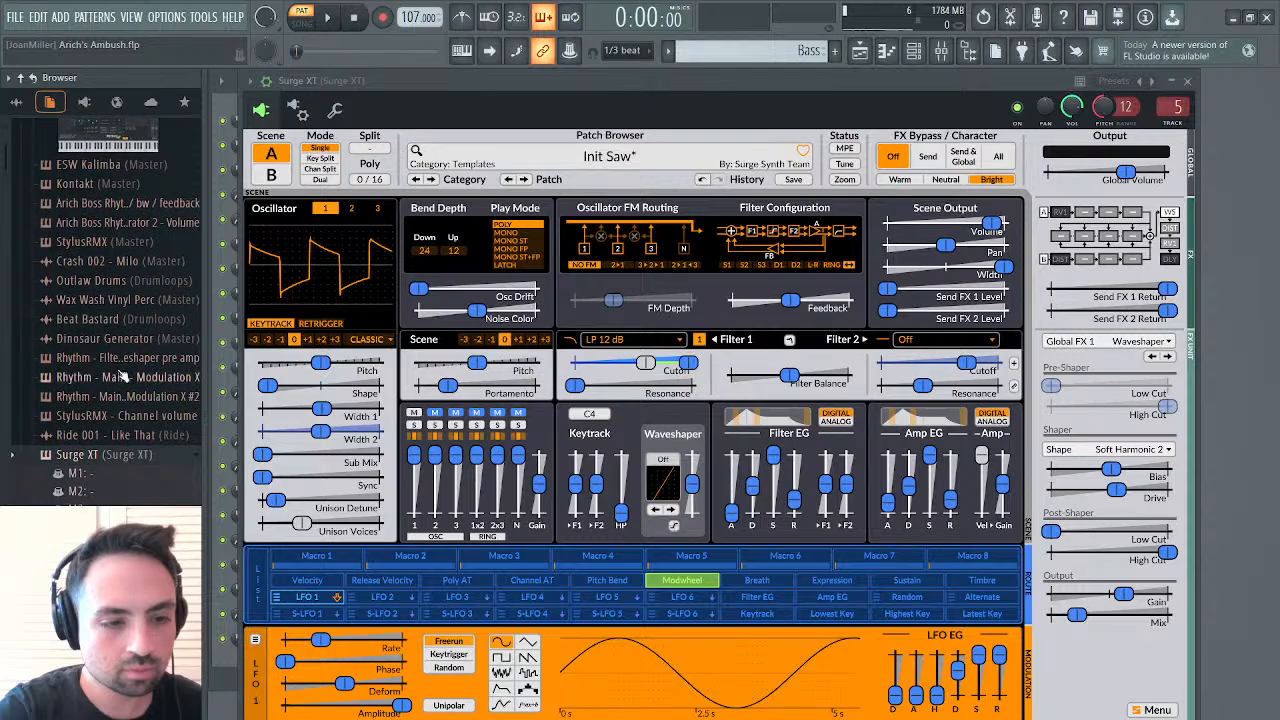
scroll(120, 470, down, 5)
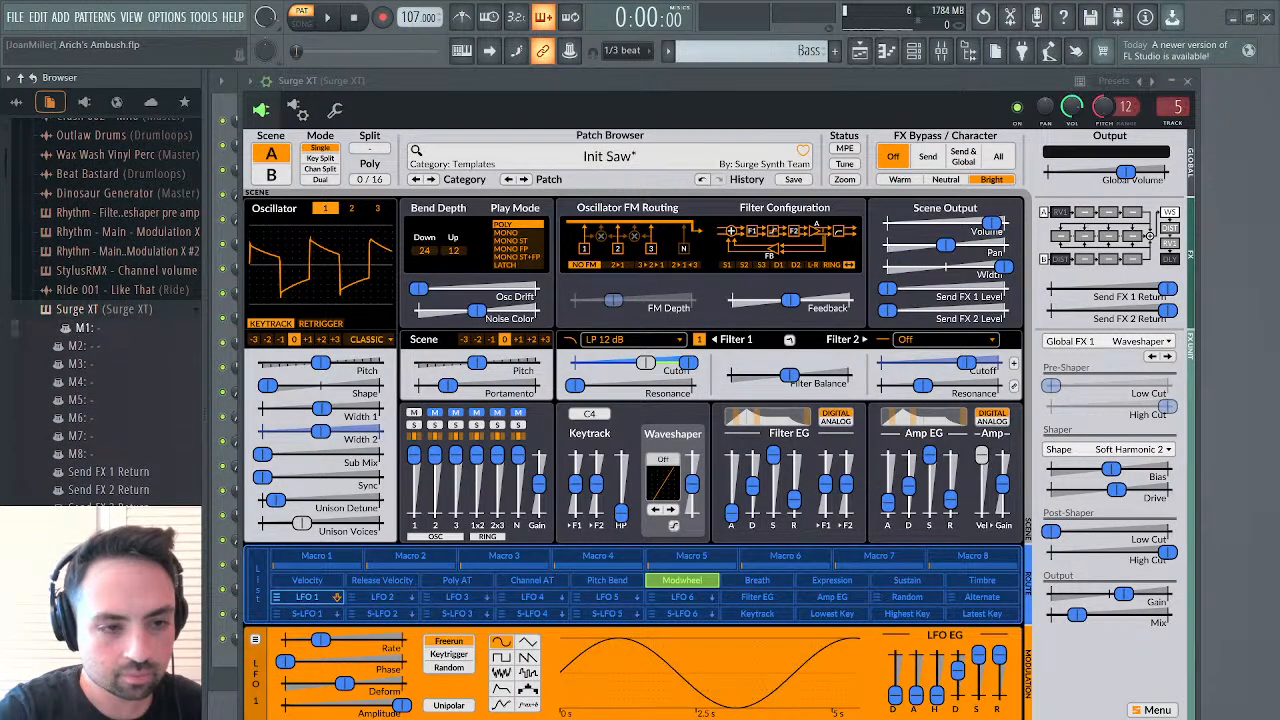
Audition the Bass pattern again and skim the start of Surge XT's parameter list through the FX A1 and A2 entries
key(space)
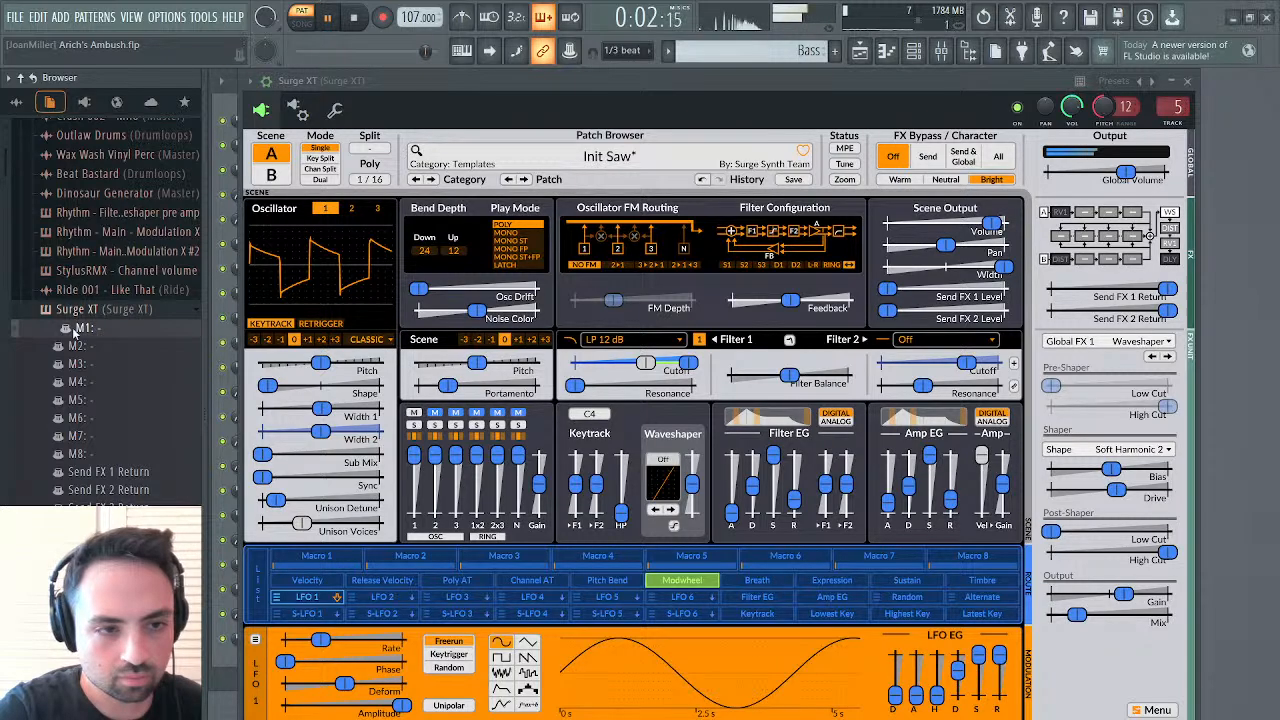
key(space)
scroll(80, 405, down, 10)
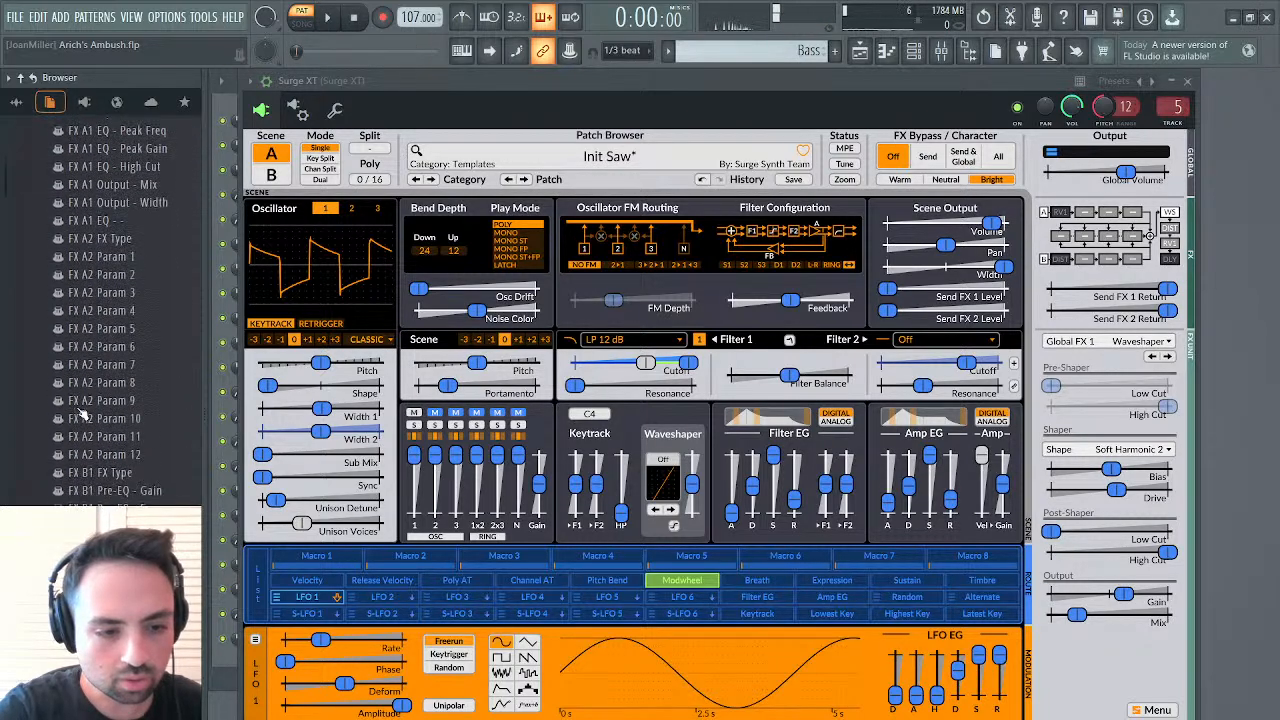
scroll(80, 413, up, 6)
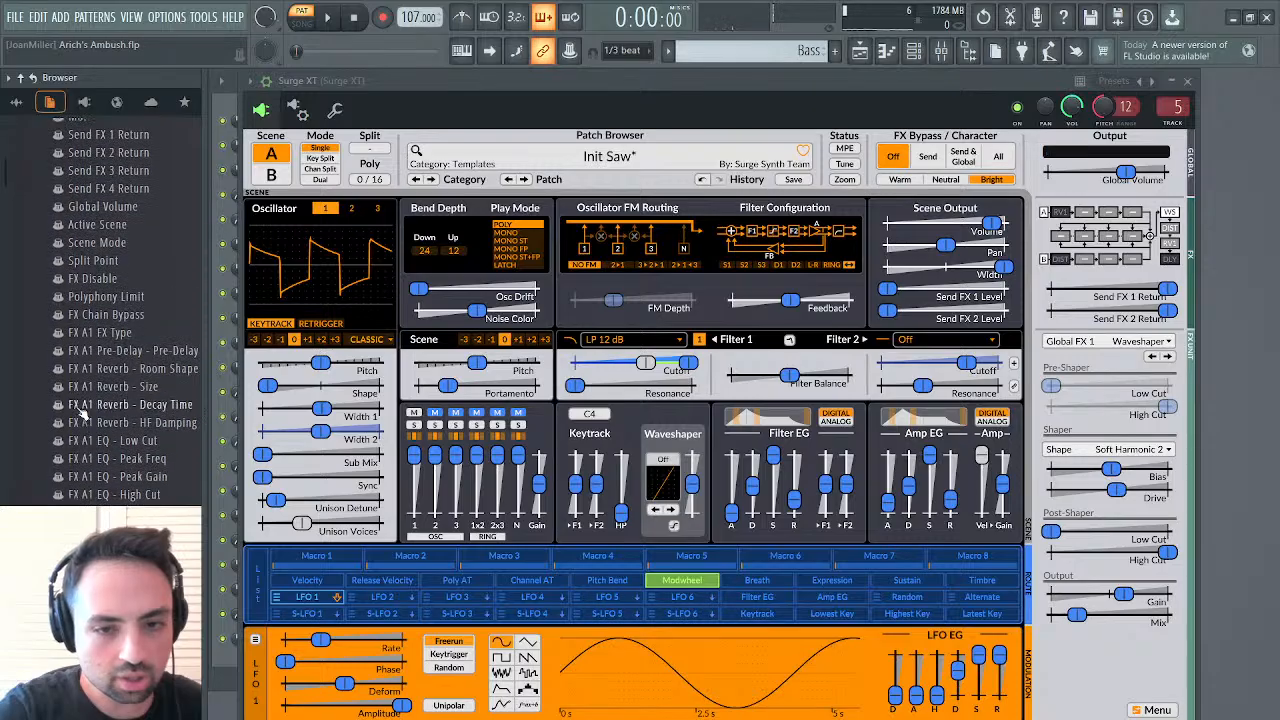
Clear the Modwheel modulation from Filter 1's cutoff and raise the cutoff itself to 25087.71 Hz
click(690, 370)
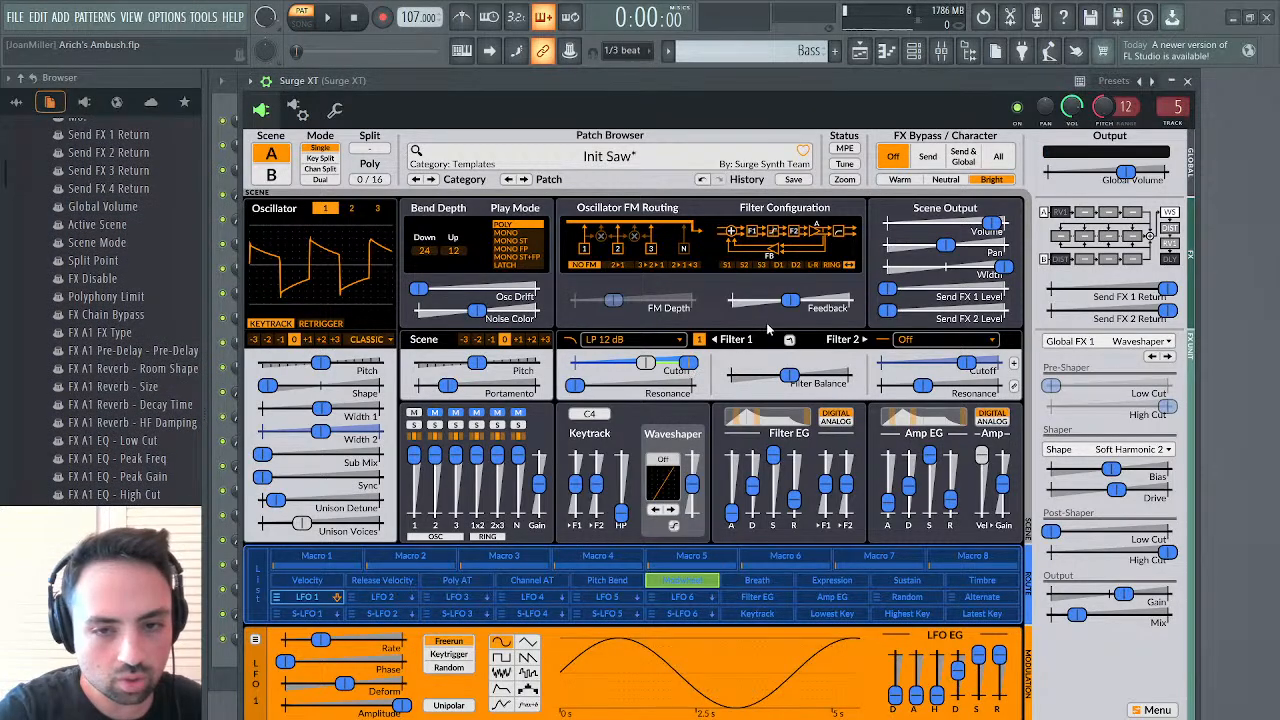
click(740, 327)
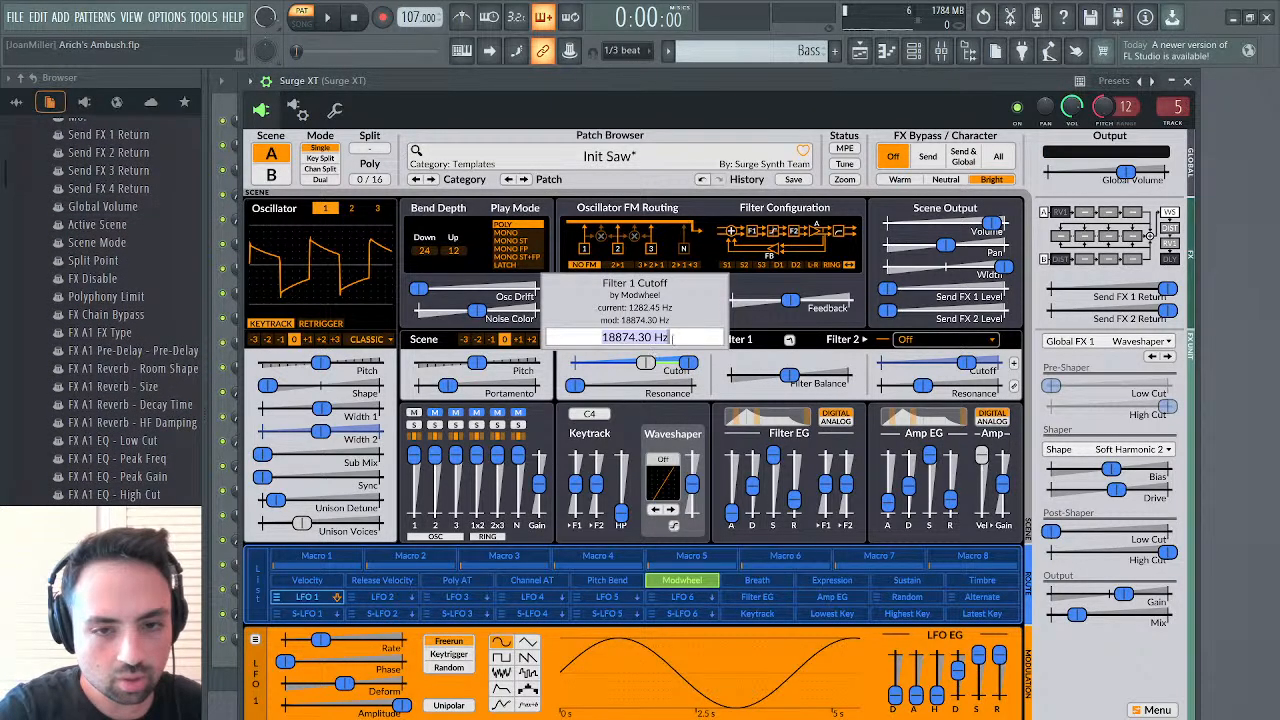
key(Escape)
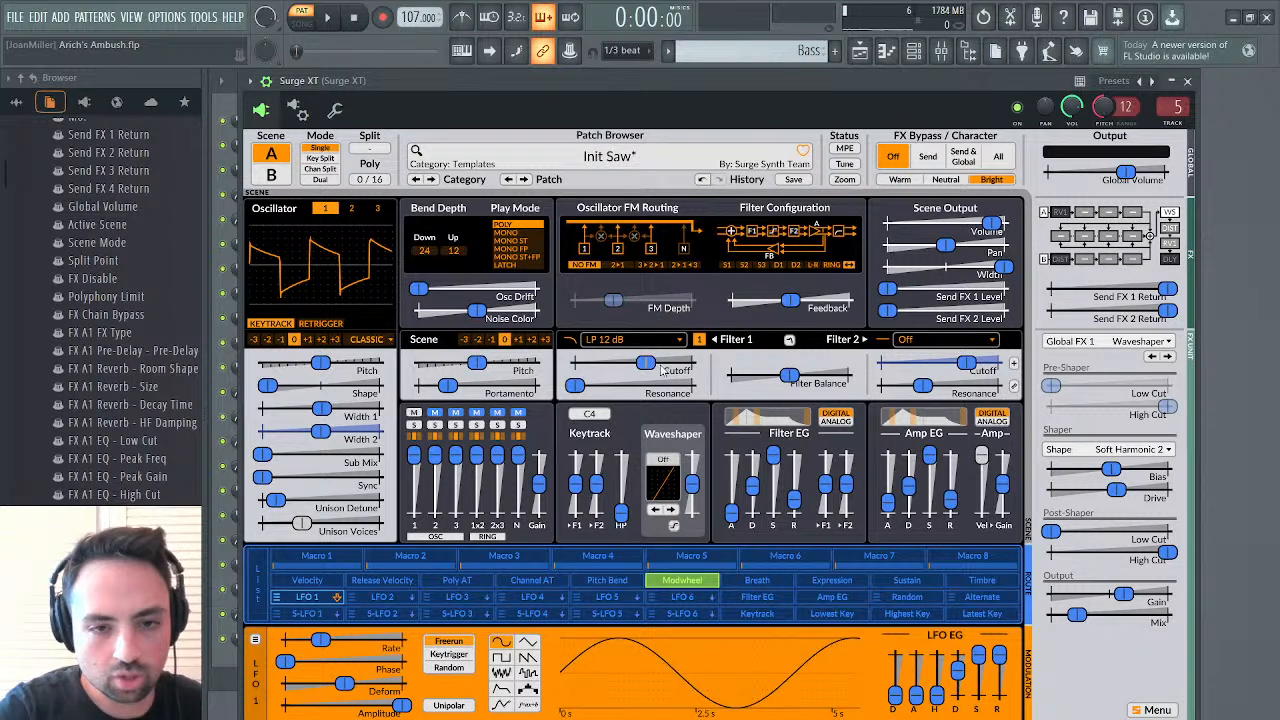
mouse_move(652, 370)
mouse_down()
mouse_move(692, 370)
mouse_move(655, 370)
mouse_up()
click(684, 582)
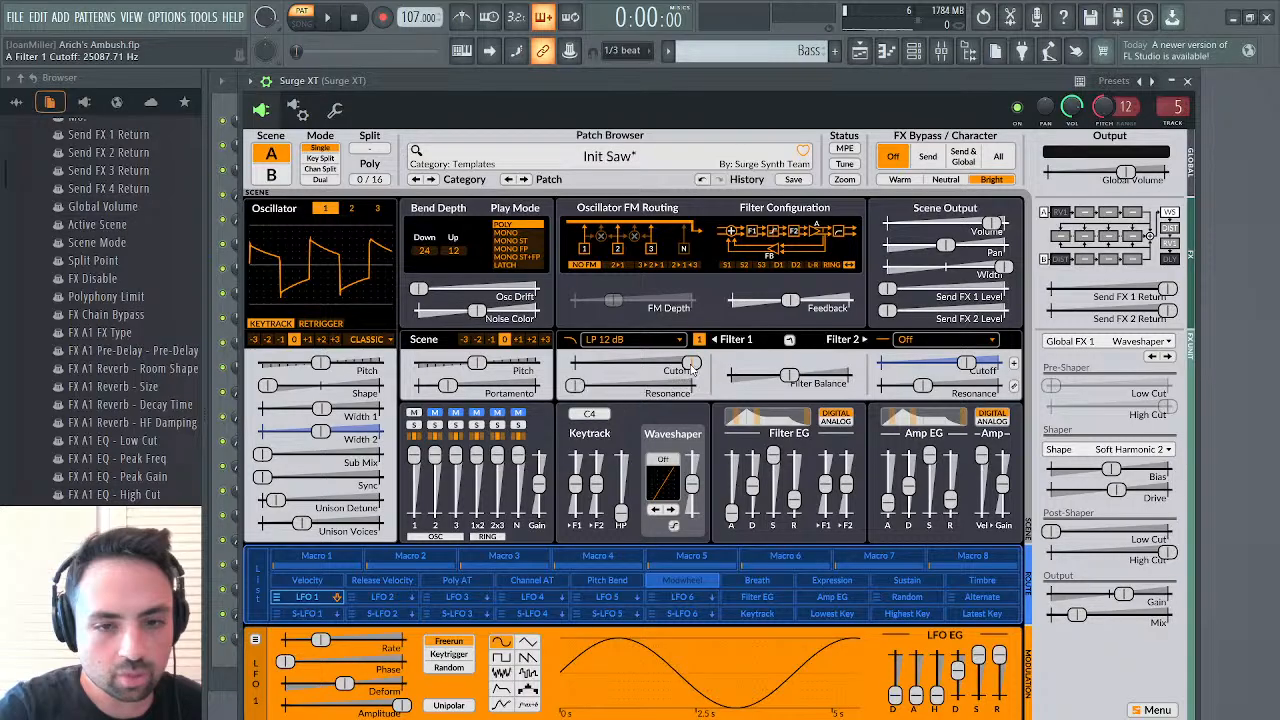
Look through Surge XT's parameter list in the browser down to the MIDI CC entries, including the modulation wheel
scroll(150, 385, down, 10)
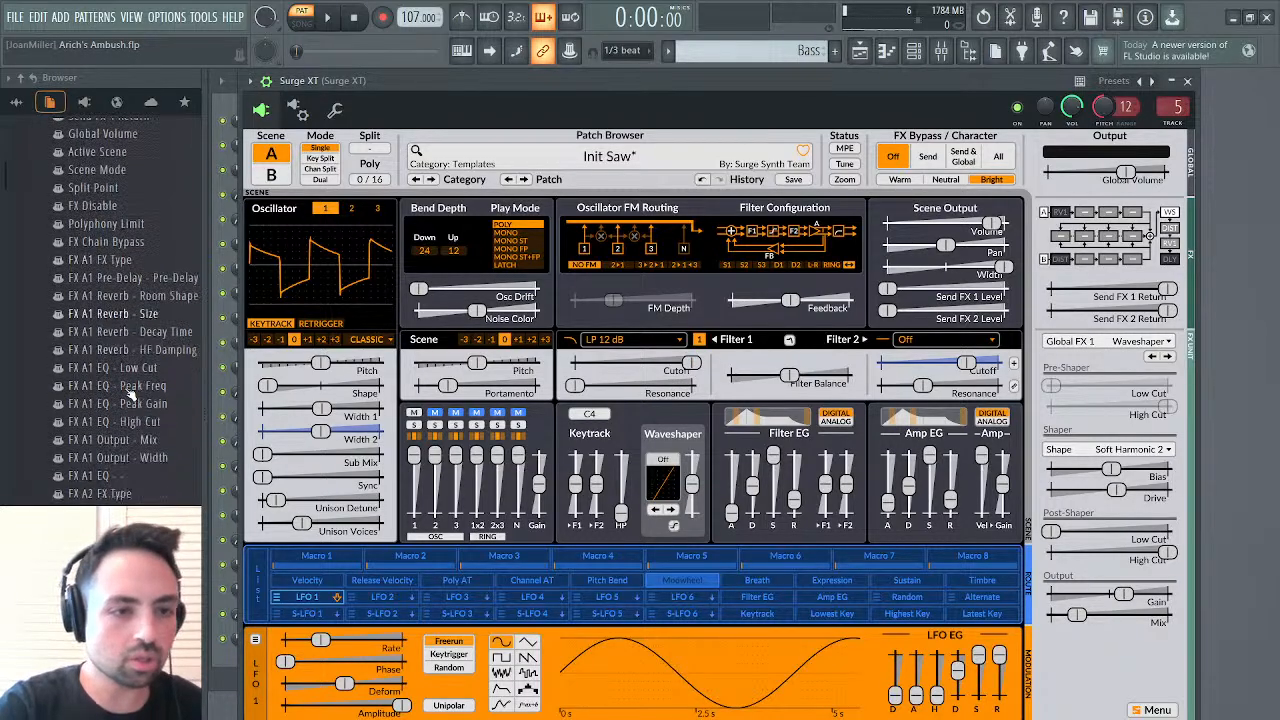
scroll(130, 394, down, 4)
scroll(130, 394, up, 20)
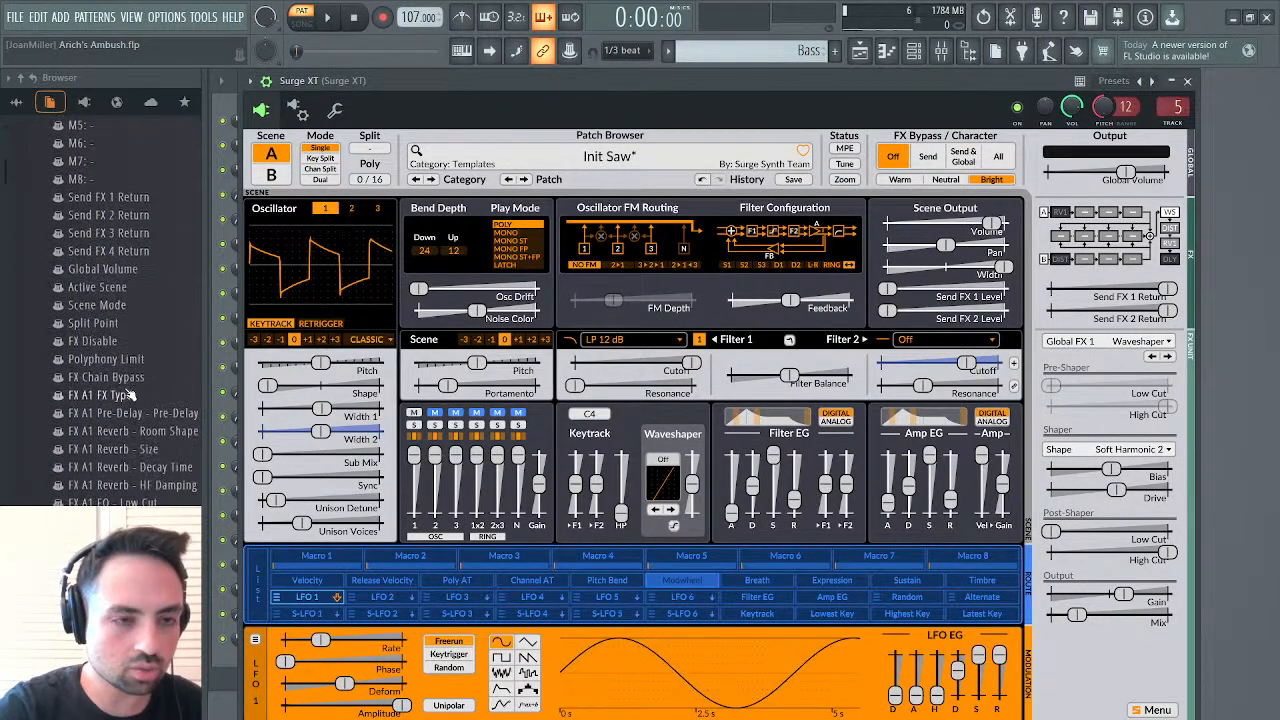
scroll(130, 394, down, 8)
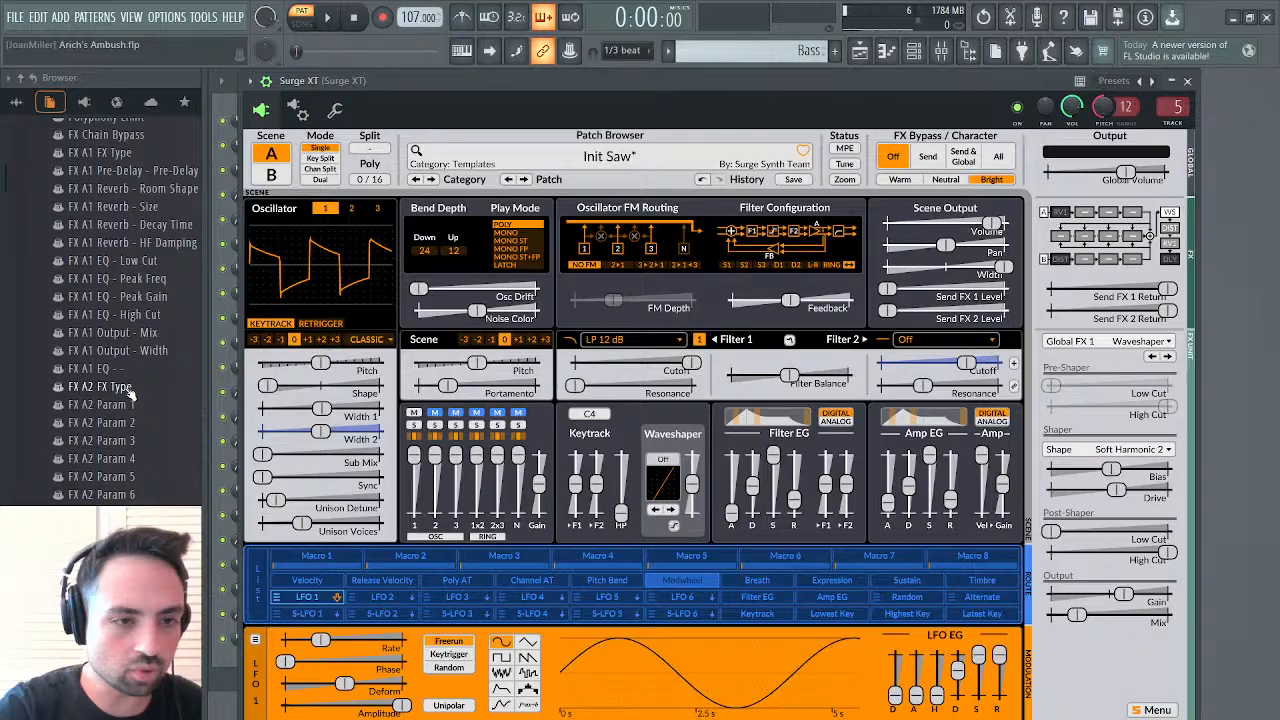
scroll(130, 394, up, 3)
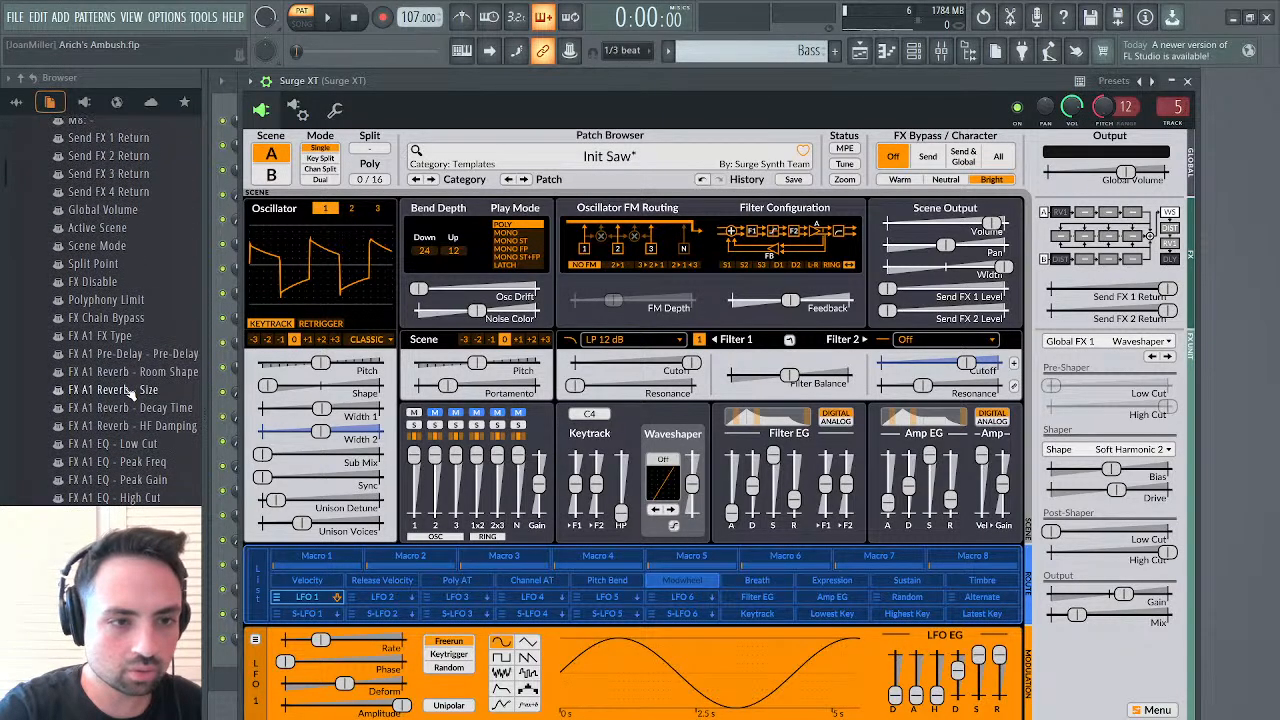
scroll(130, 394, down, 9)
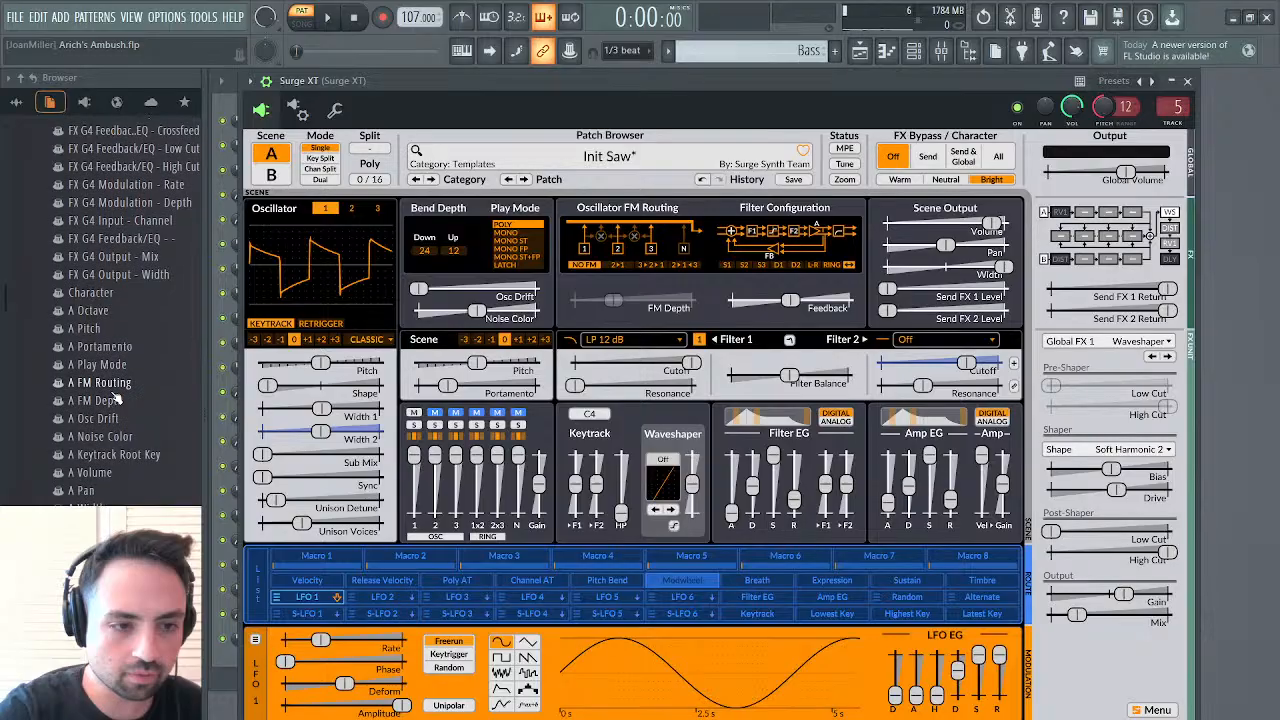
scroll(116, 398, up, 3)
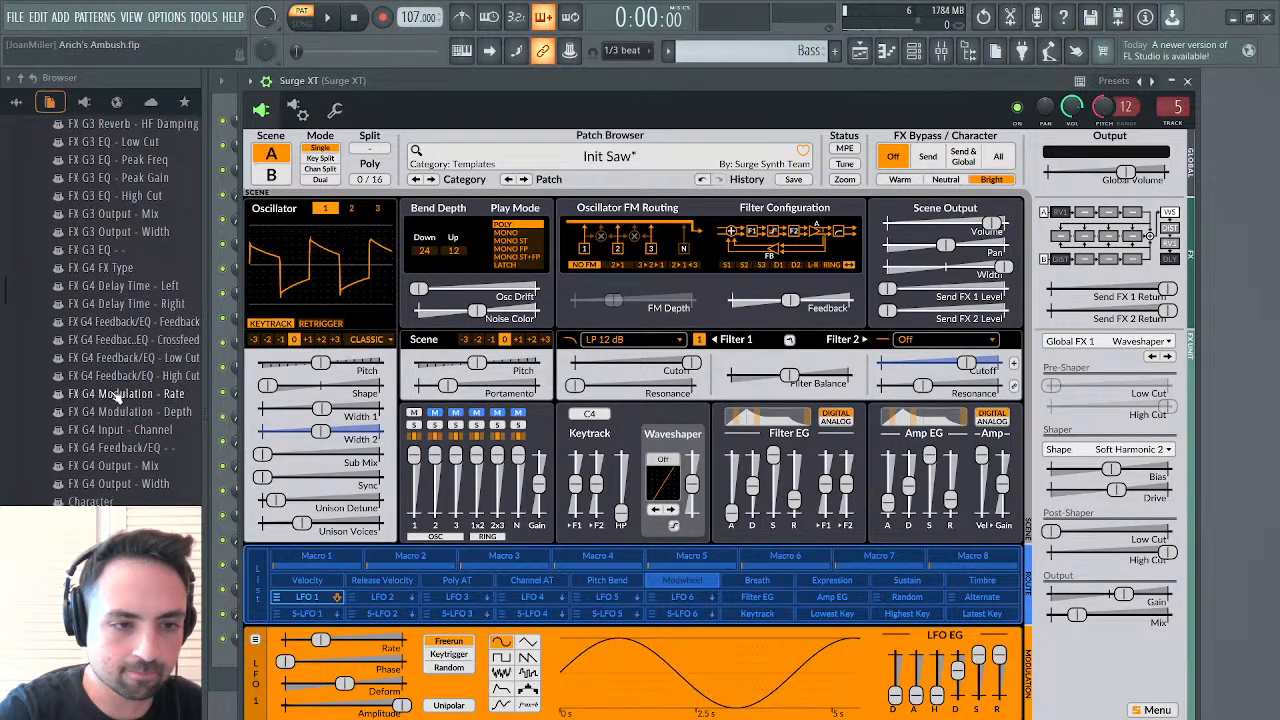
scroll(116, 398, down, 15)
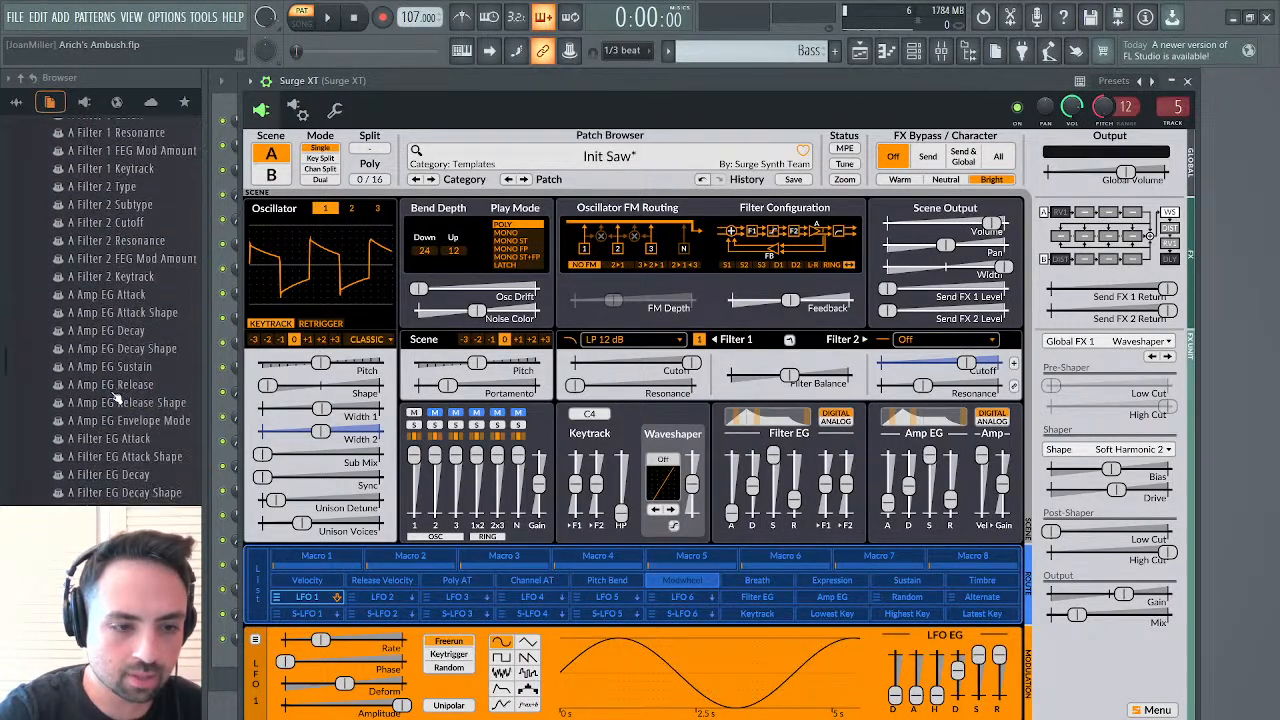
scroll(116, 398, down, 20)
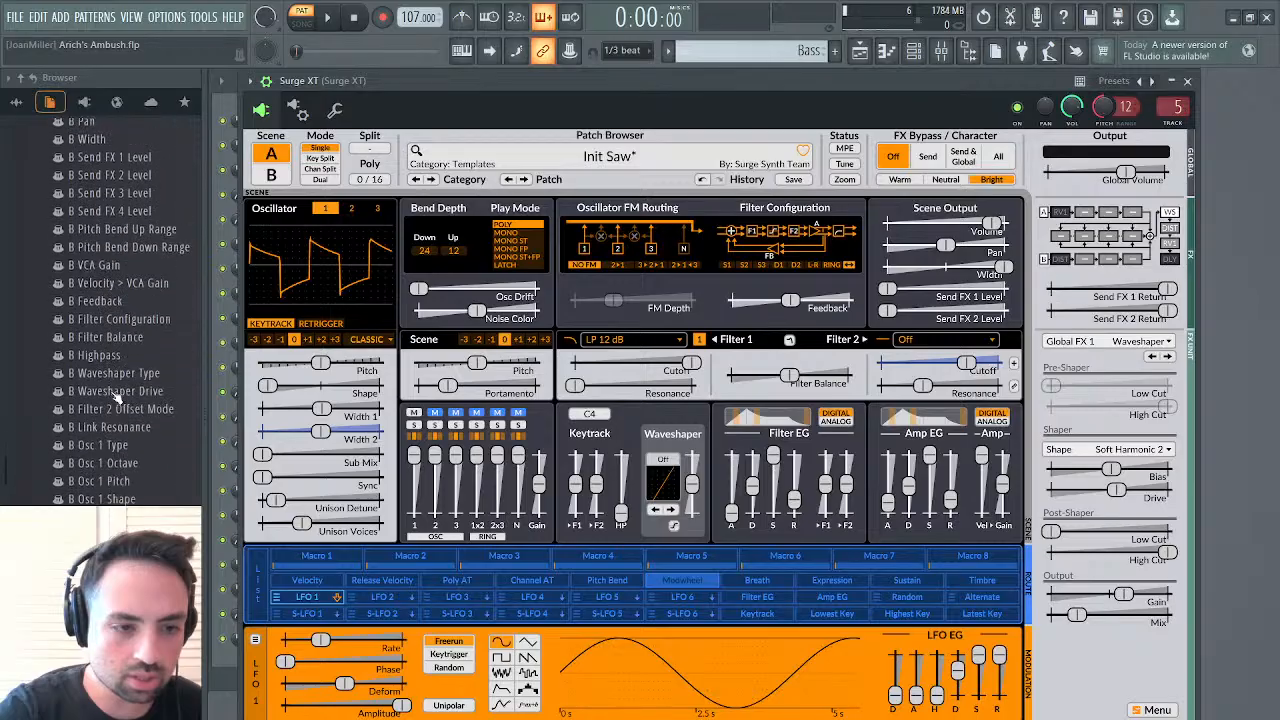
scroll(116, 398, down, 20)
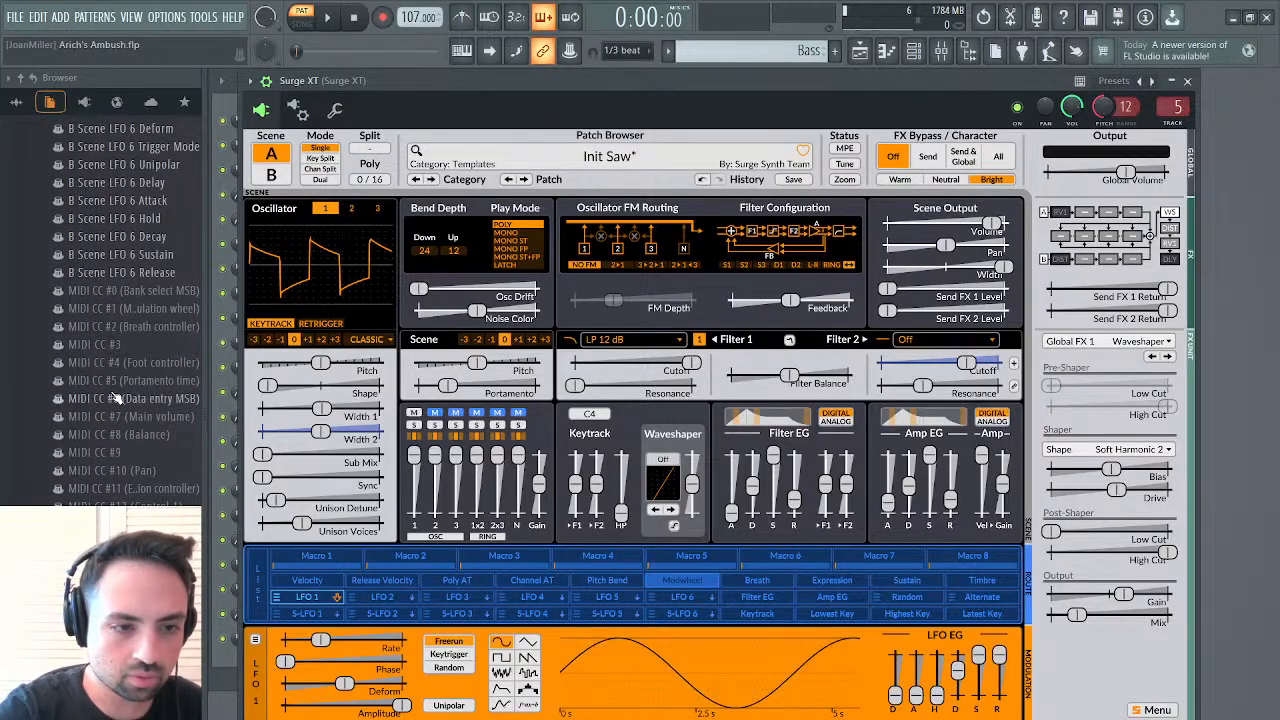
scroll(116, 398, down, 2)
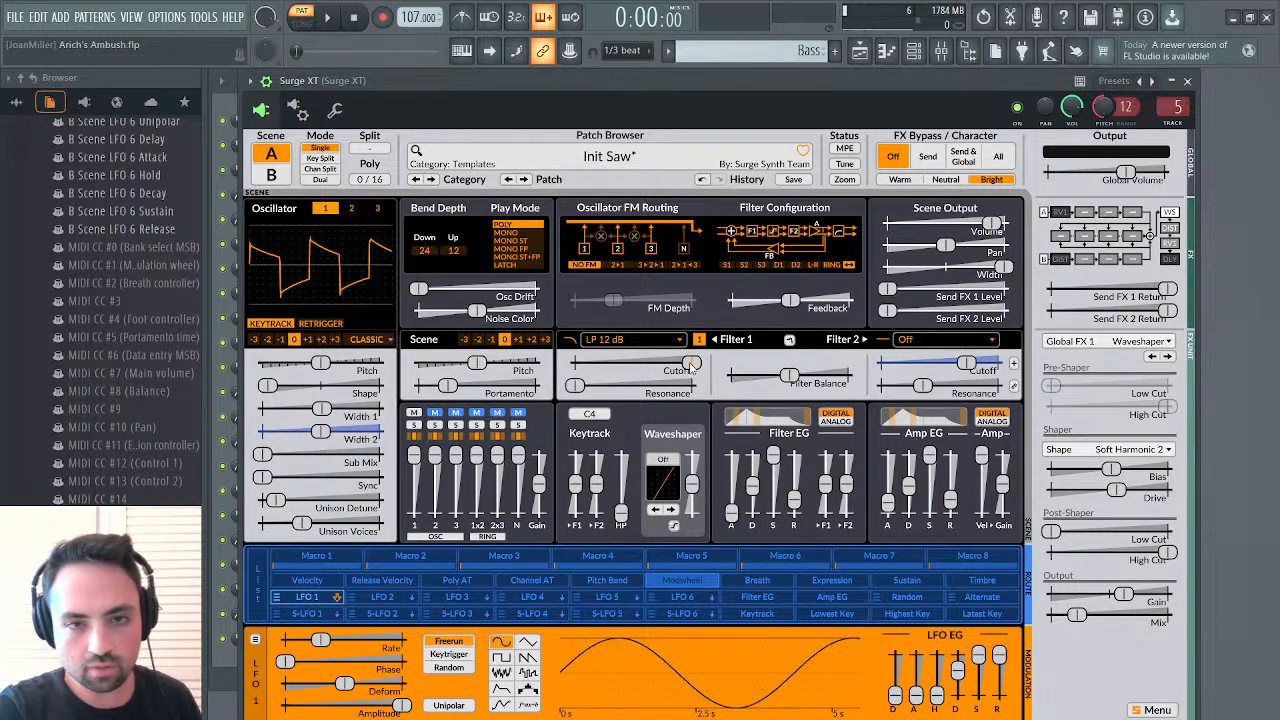
Open the channel pitch events for Surge XT, try a value at the pattern start, erase it and close the event editor
drag(918, 78, 921, 207)
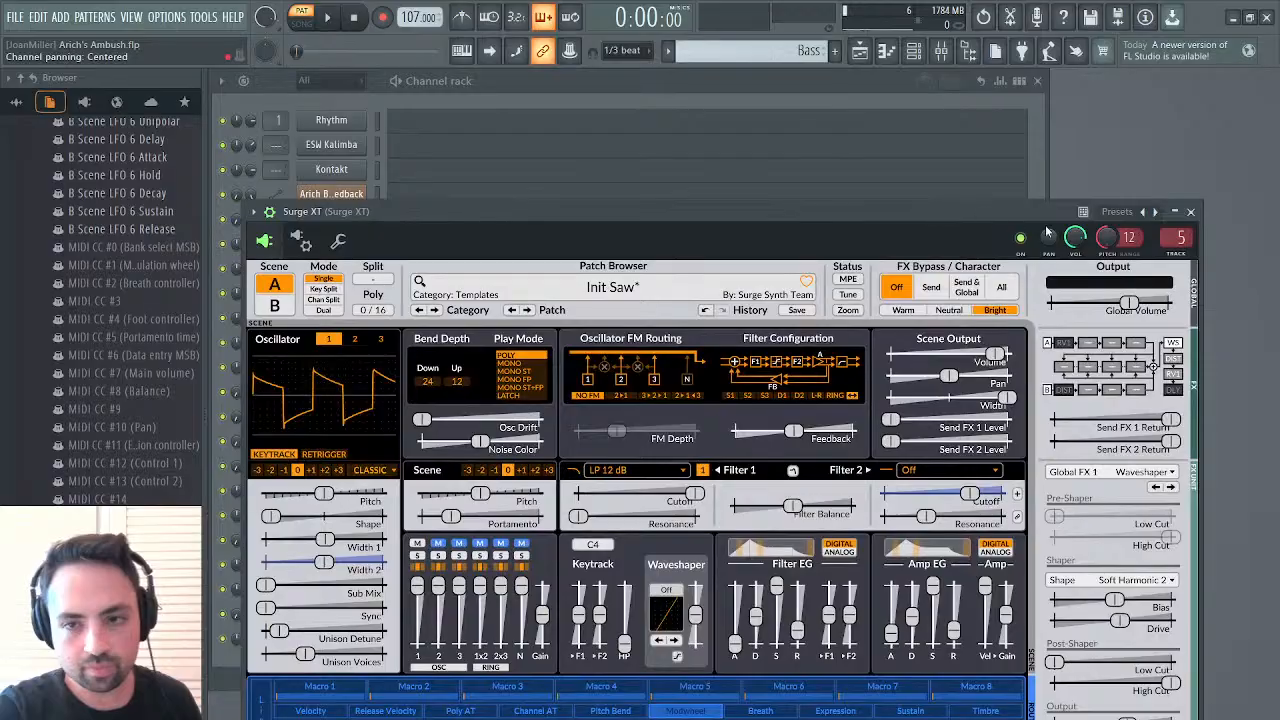
right_click(1106, 240)
click(1112, 277)
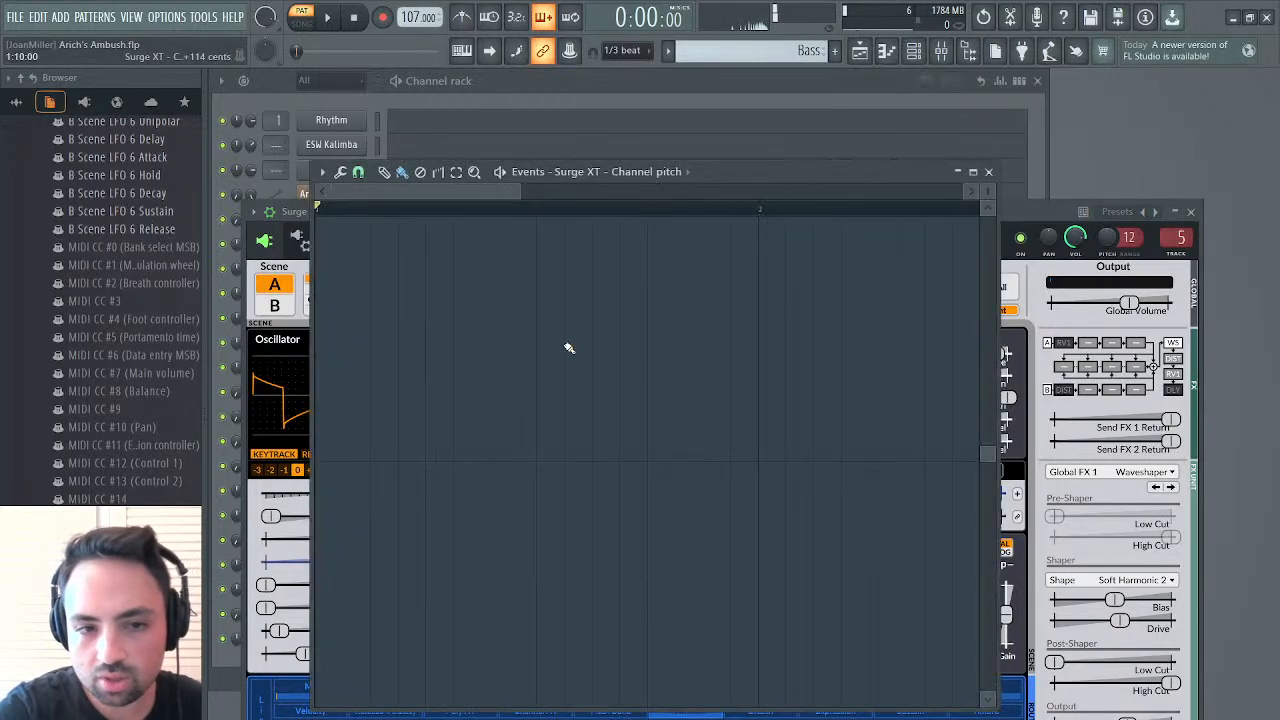
click(387, 176)
click(320, 463)
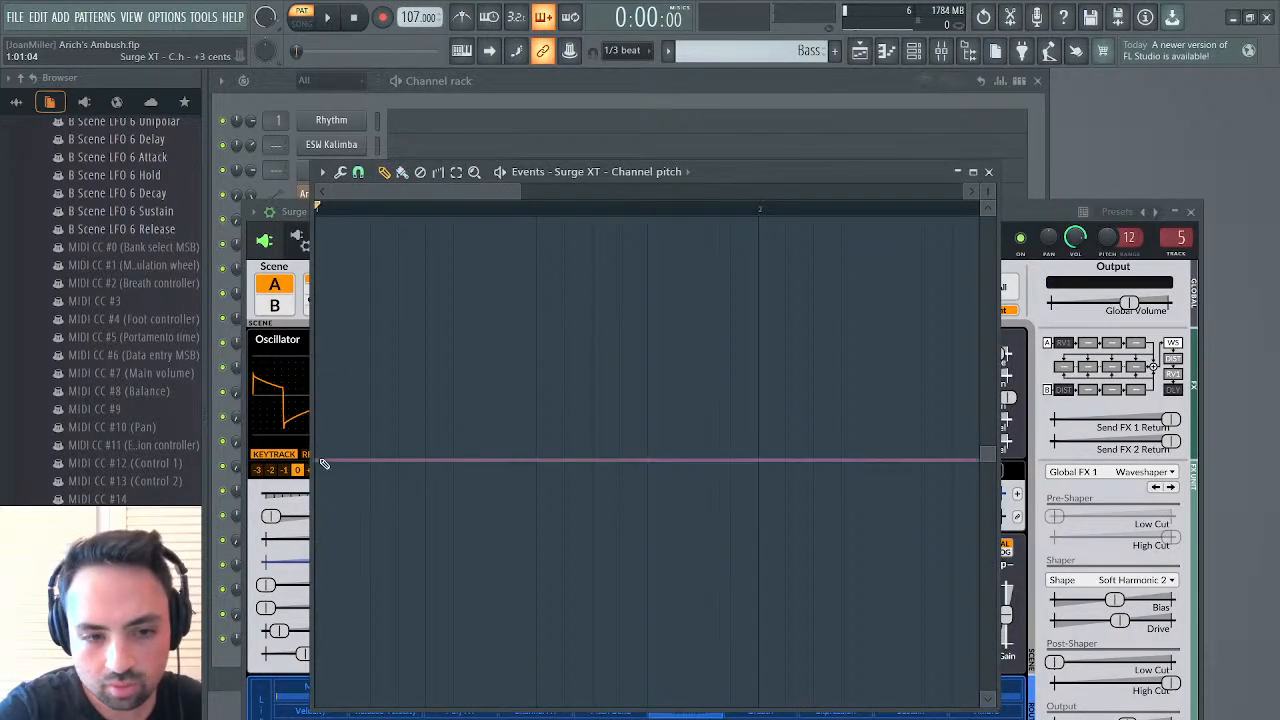
right_click(315, 463)
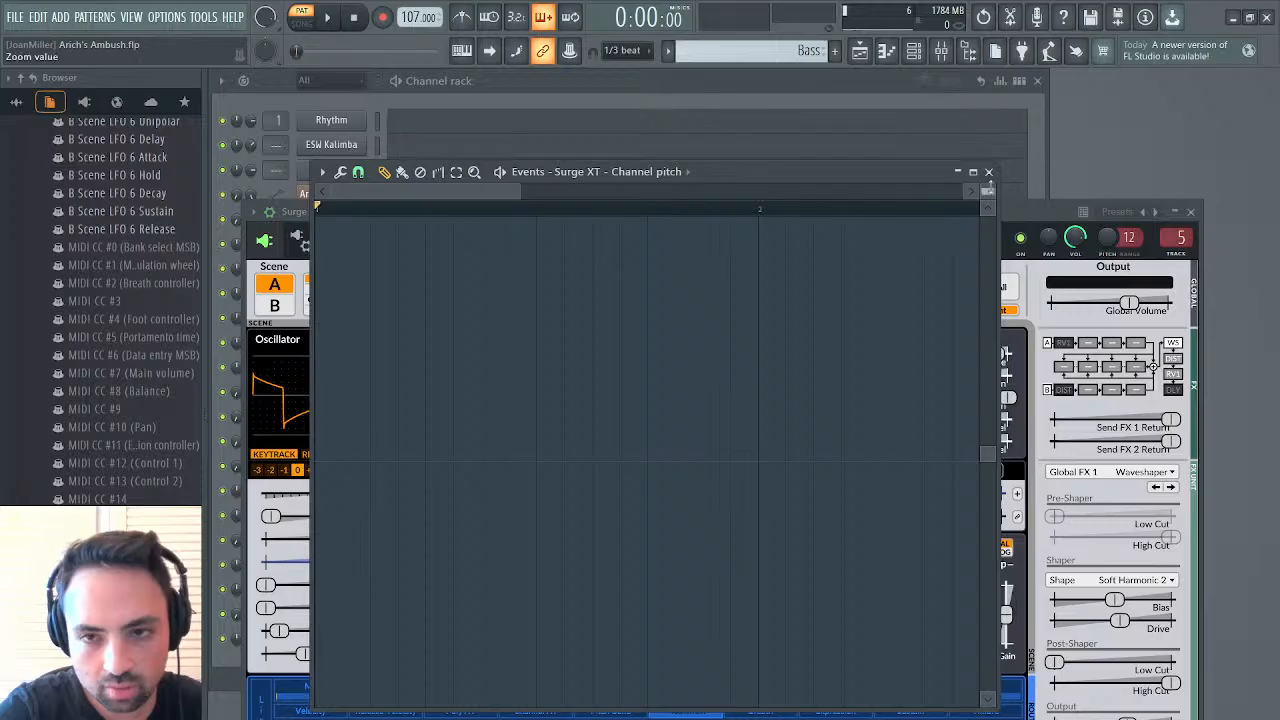
click(988, 171)
Play the Bass pattern, close the synth and check Surge XT's note in the piano roll
key(space)
click(1190, 212)
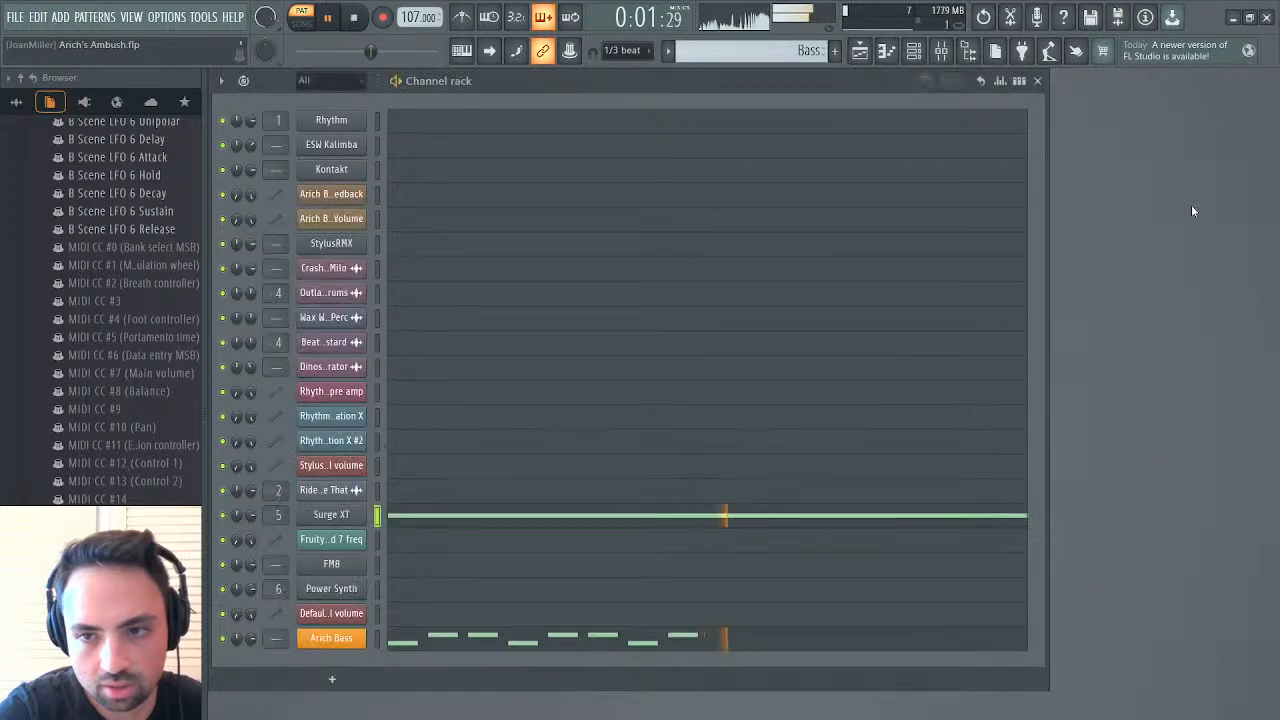
click(586, 517)
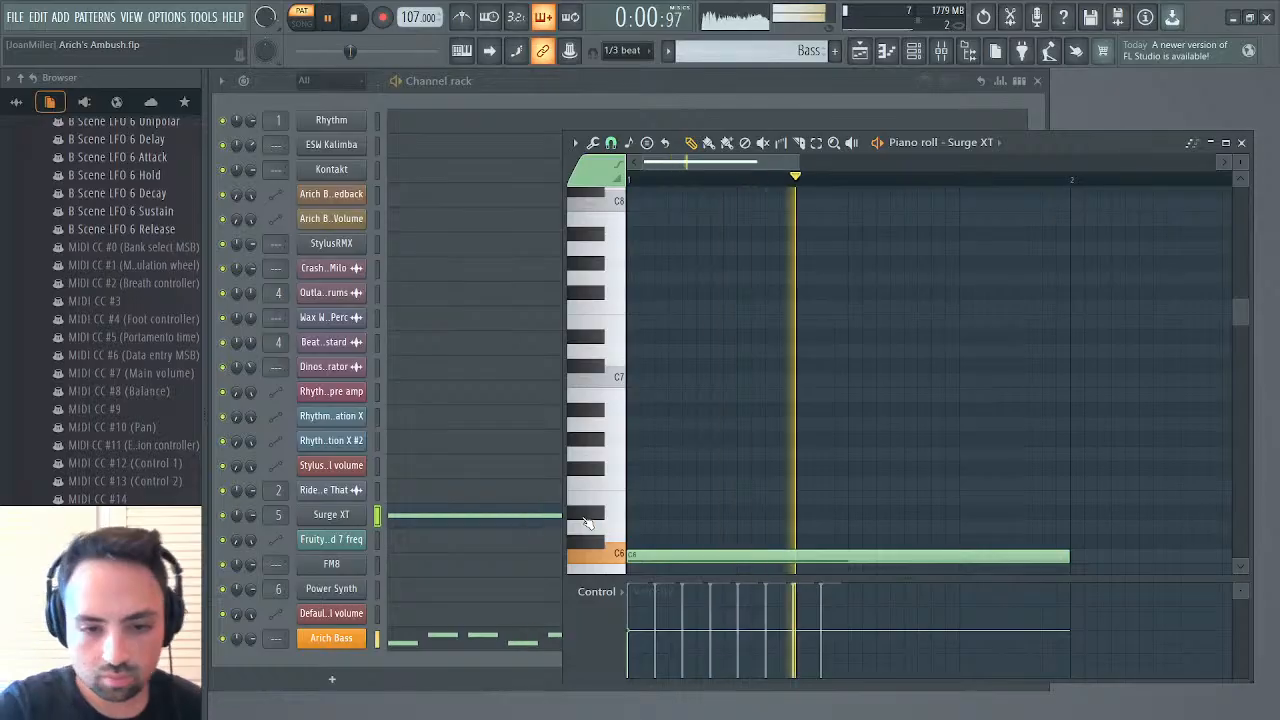
key(space)
click(1241, 142)
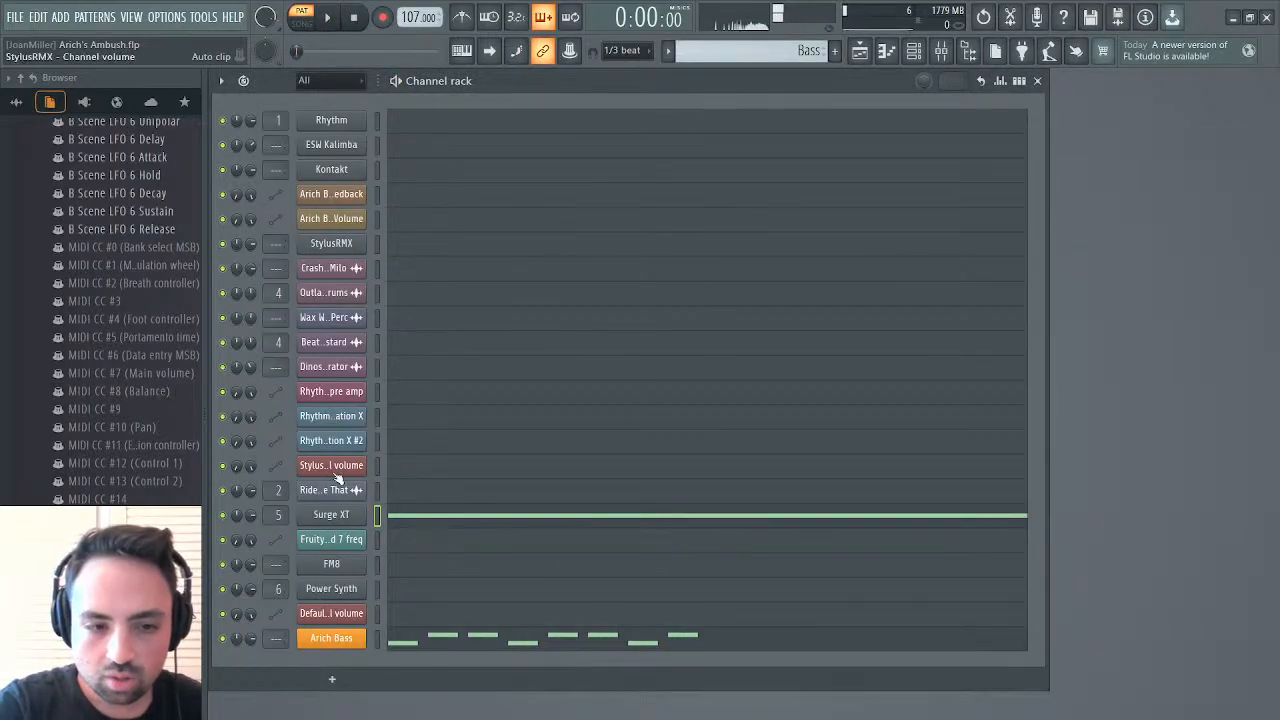
Control Surge XT's filter cutoff through the browser's MIDI CC #1 (Modulation wheel) parameter, play the Bass pattern and open the parameter's events
click(331, 515)
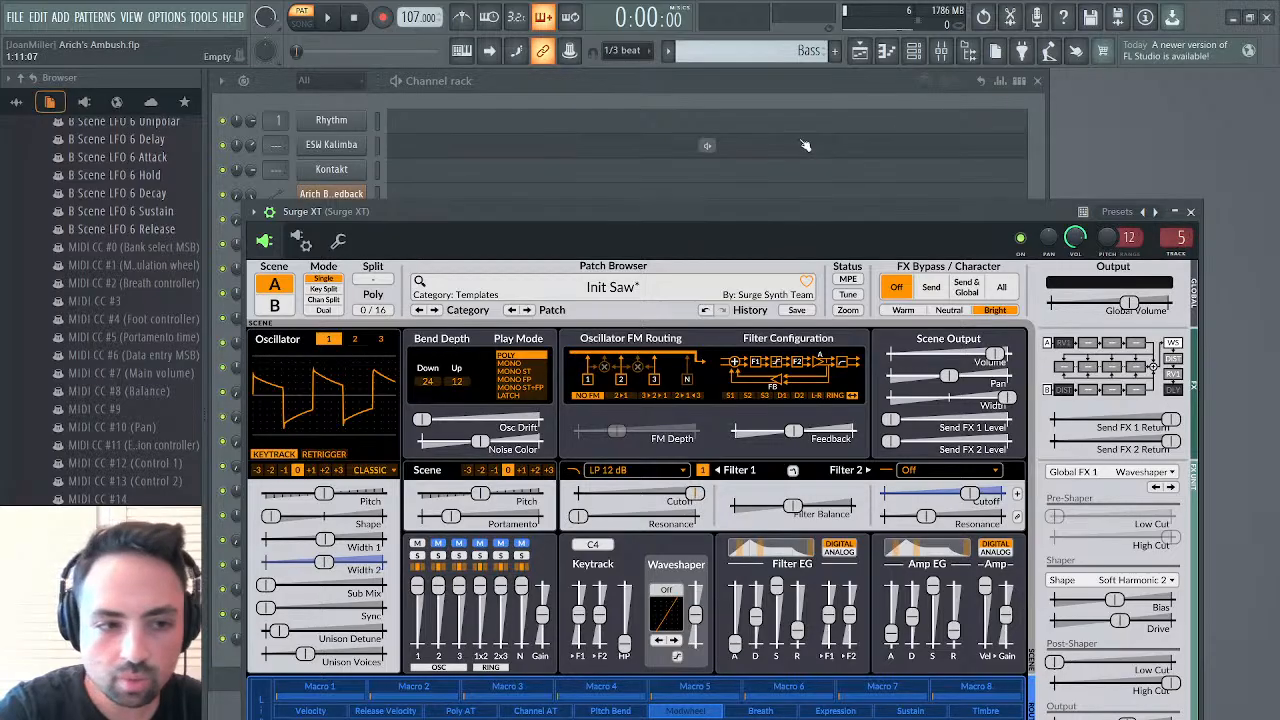
right_click(131, 266)
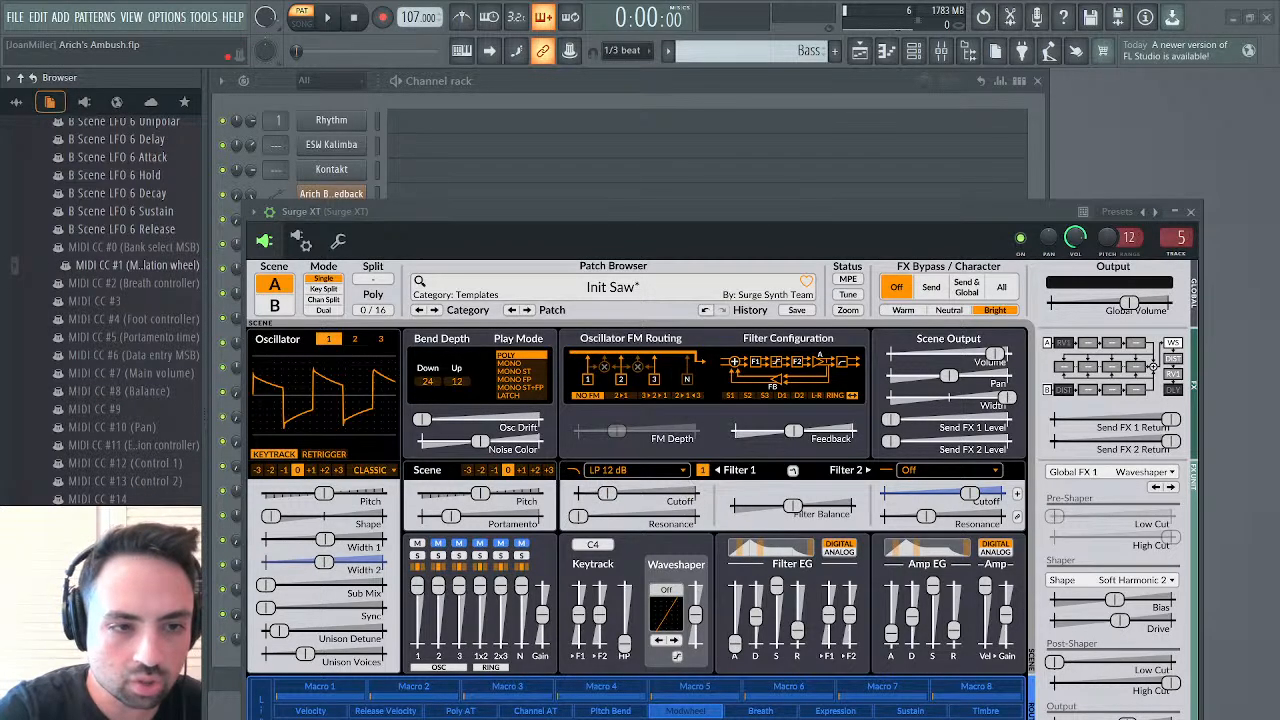
key(space)
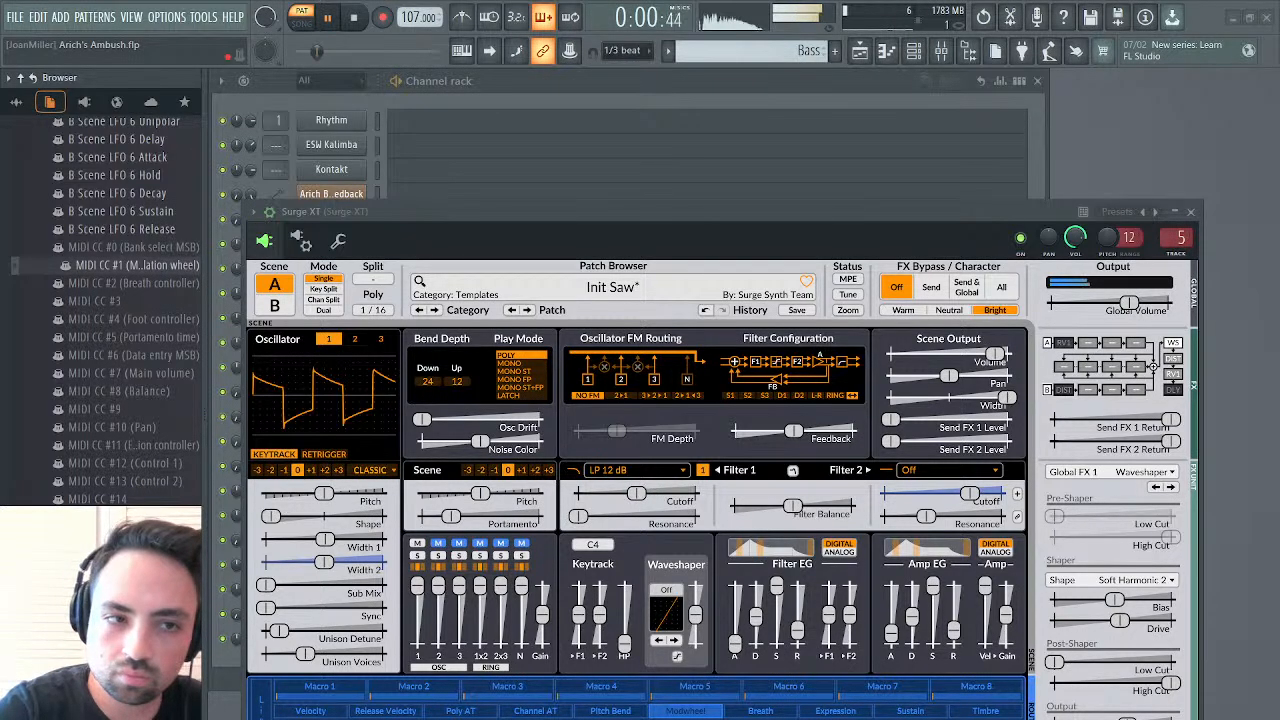
click(164, 272)
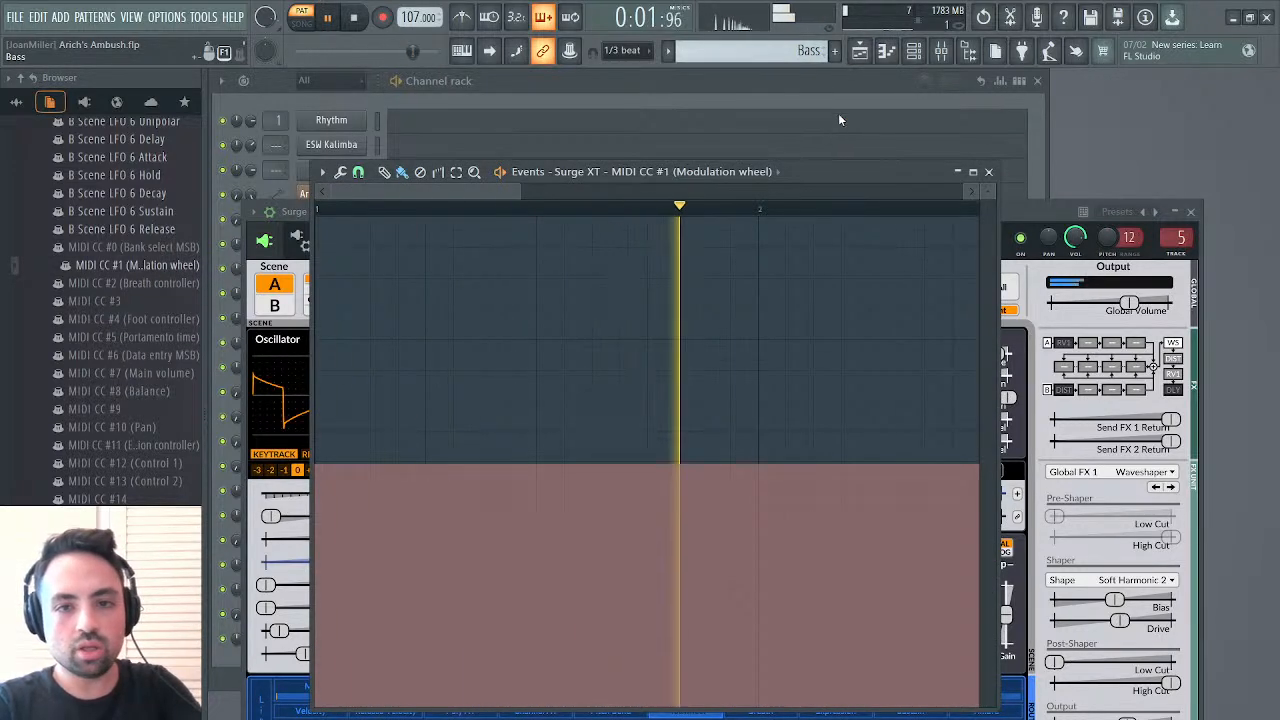
In the Main Melody pattern, set Surge XT's modulation wheel events to about three quarters from the start, and close the event editor and synth
key(KP_Add)
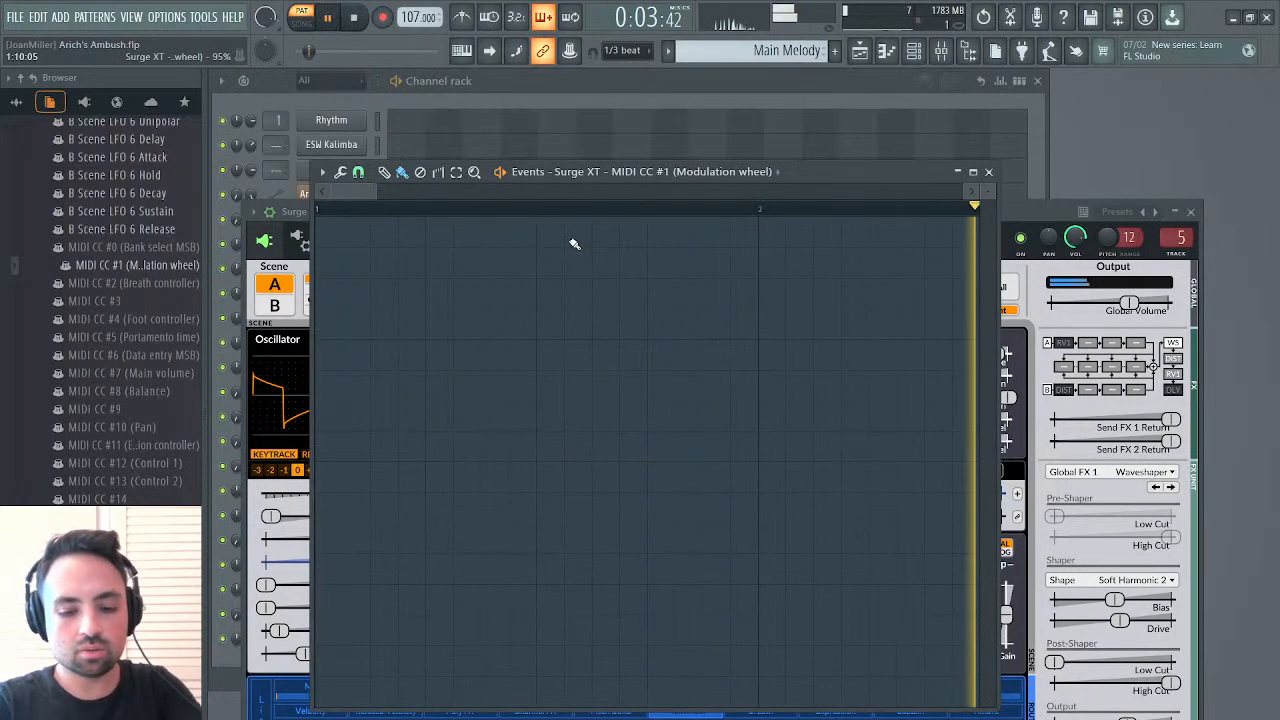
click(357, 220)
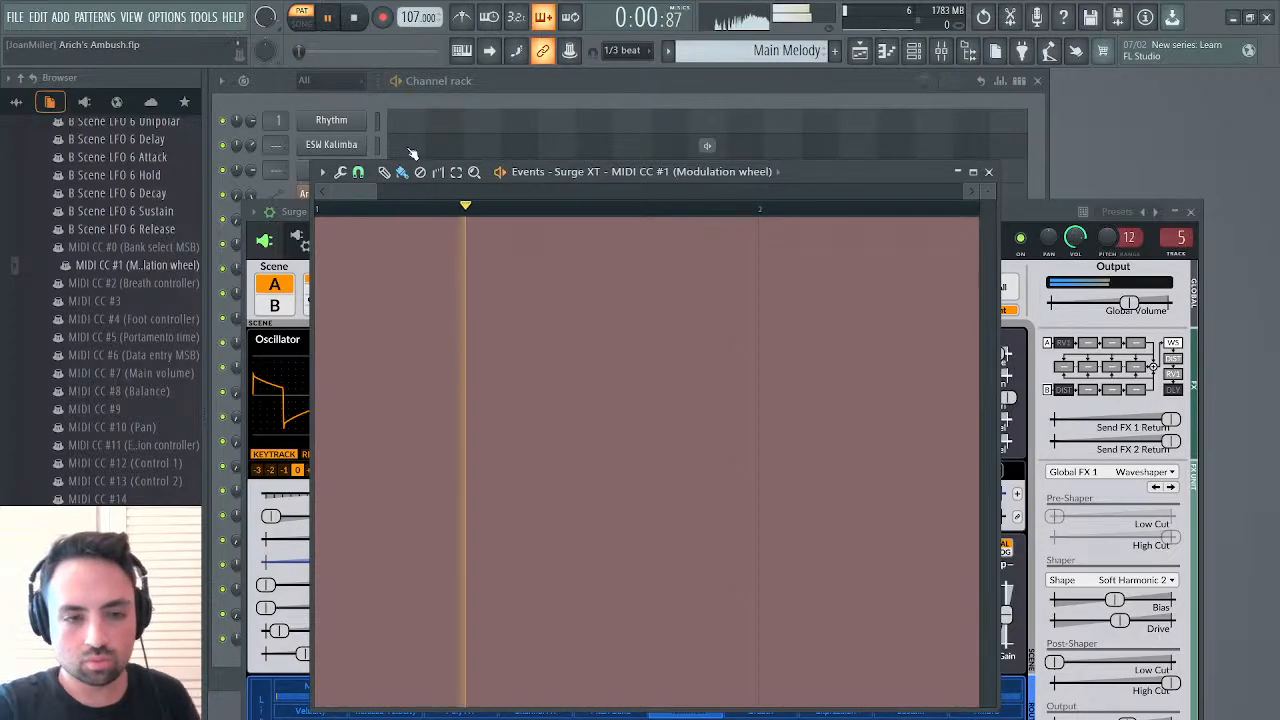
click(320, 337)
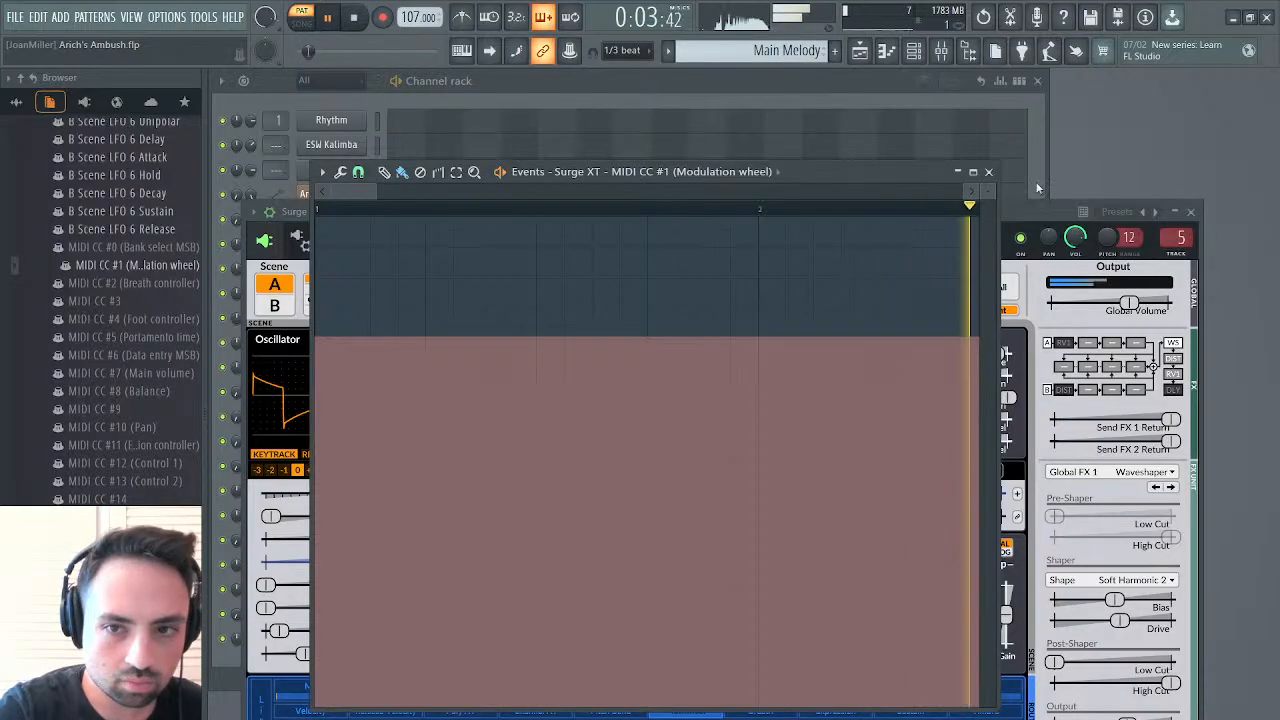
click(988, 171)
click(1190, 212)
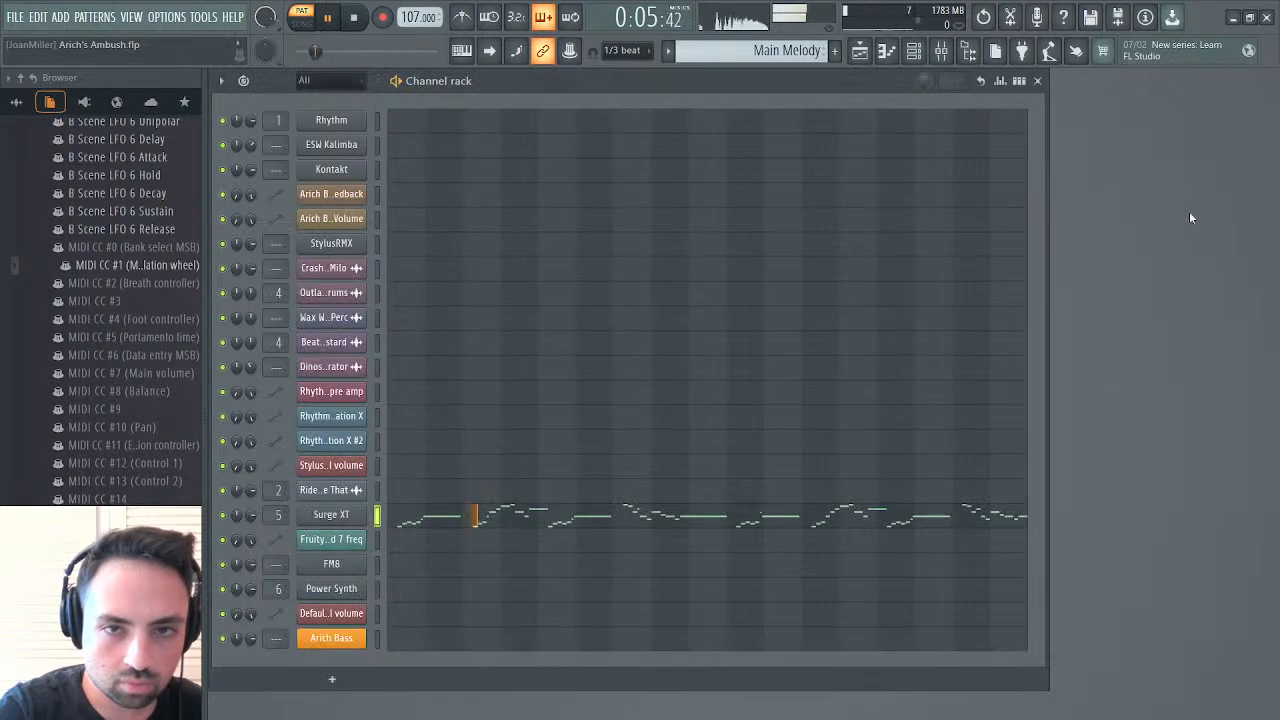
Check the Main Melody's Surge XT notes and its channel pitch events, and close the piano roll, event editor and synth
click(606, 520)
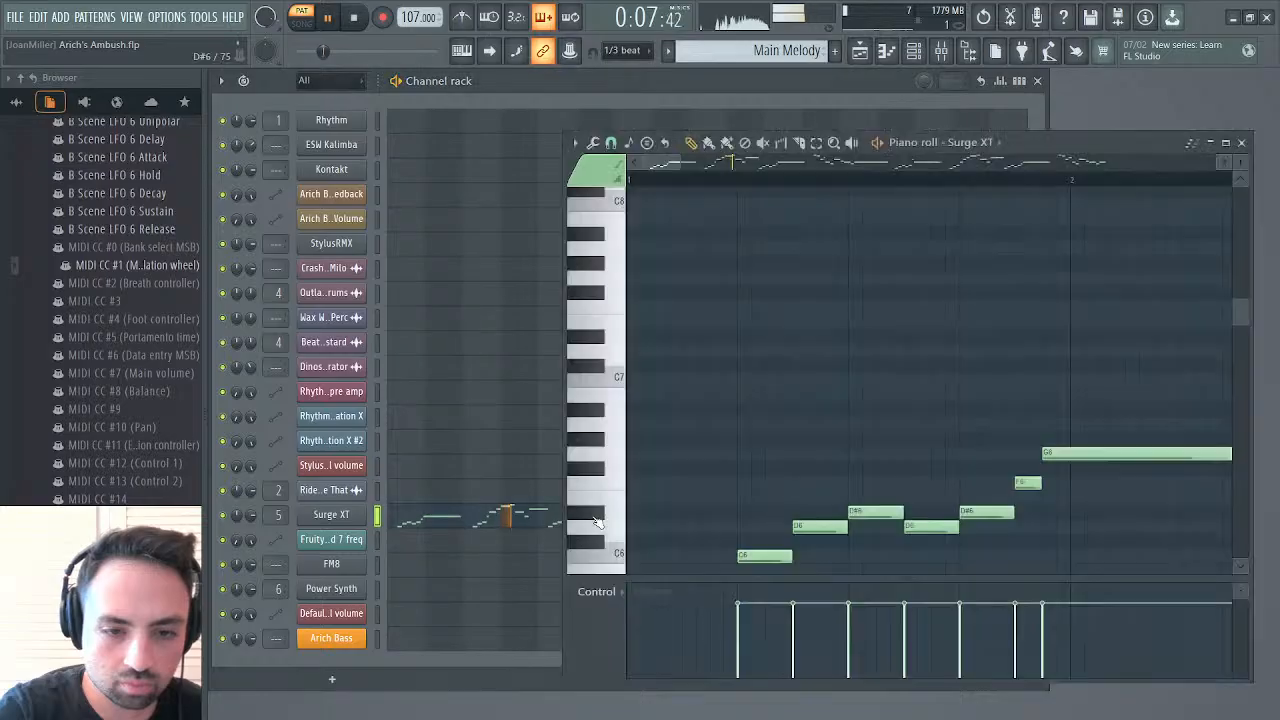
click(350, 517)
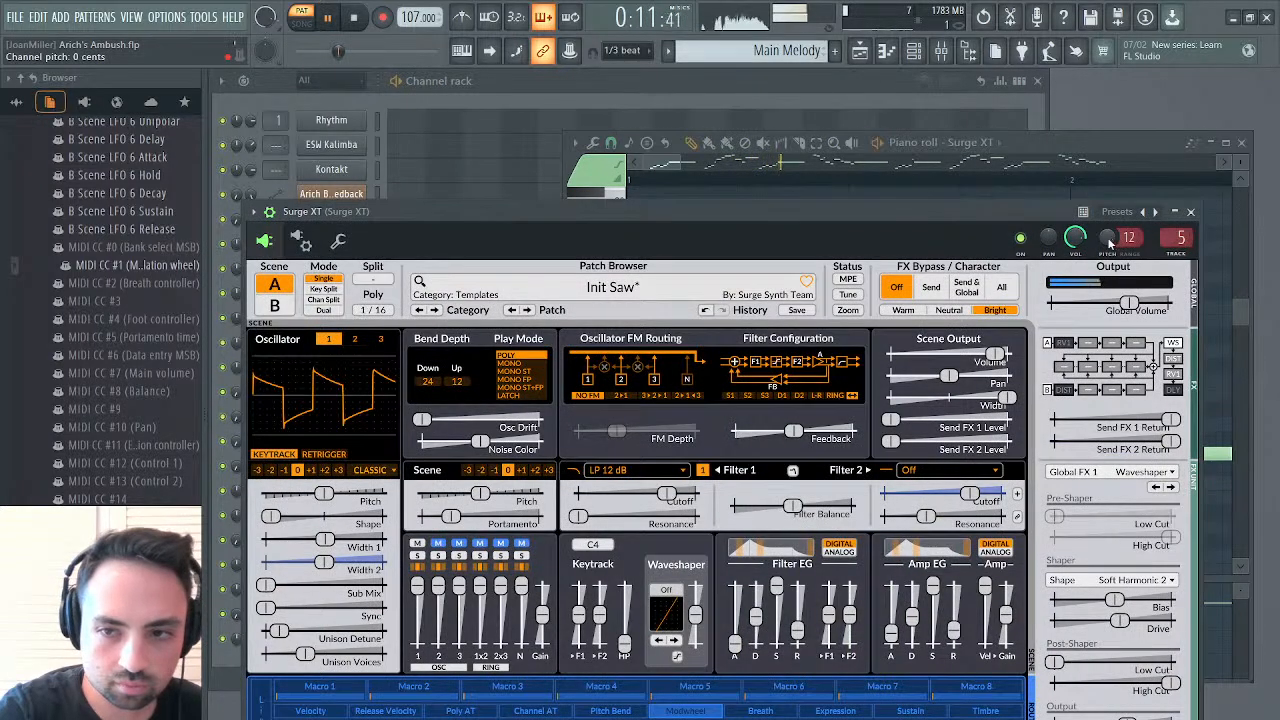
click(1128, 285)
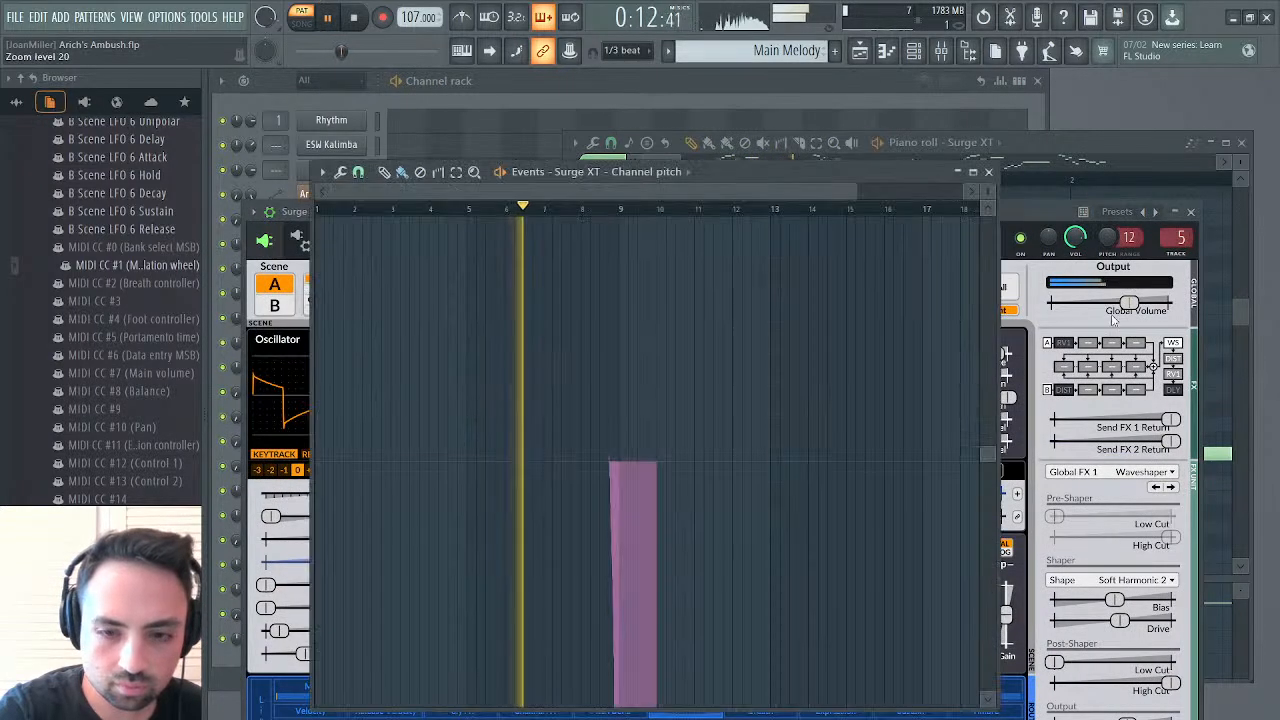
click(990, 173)
click(1190, 212)
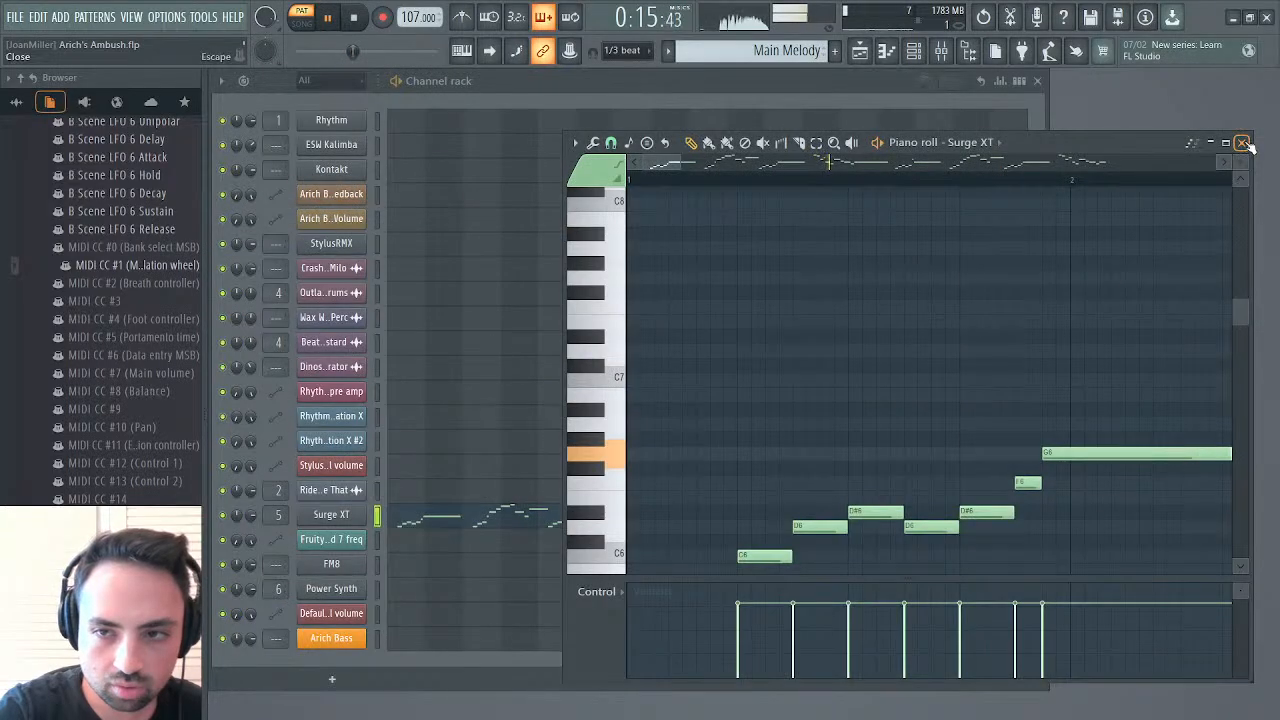
click(1244, 142)
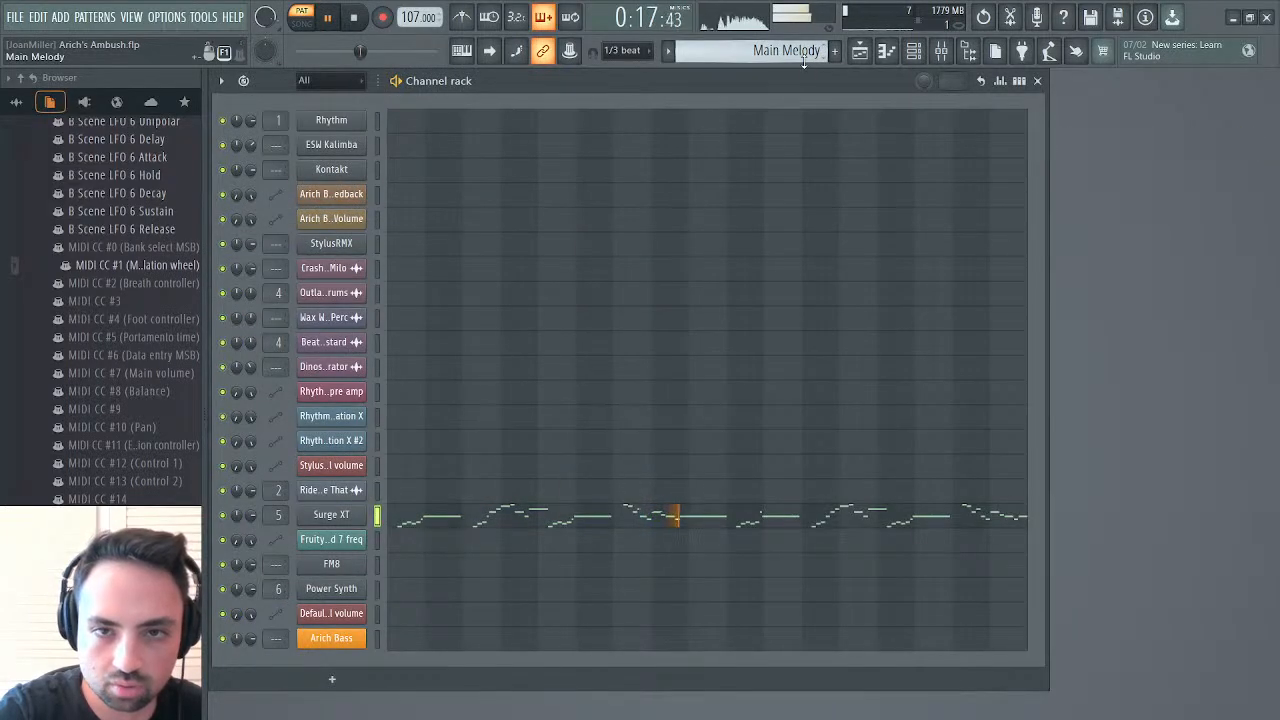
Switch back to the Bass pattern and open the playlist arrangement
scroll(803, 55, up, 2)
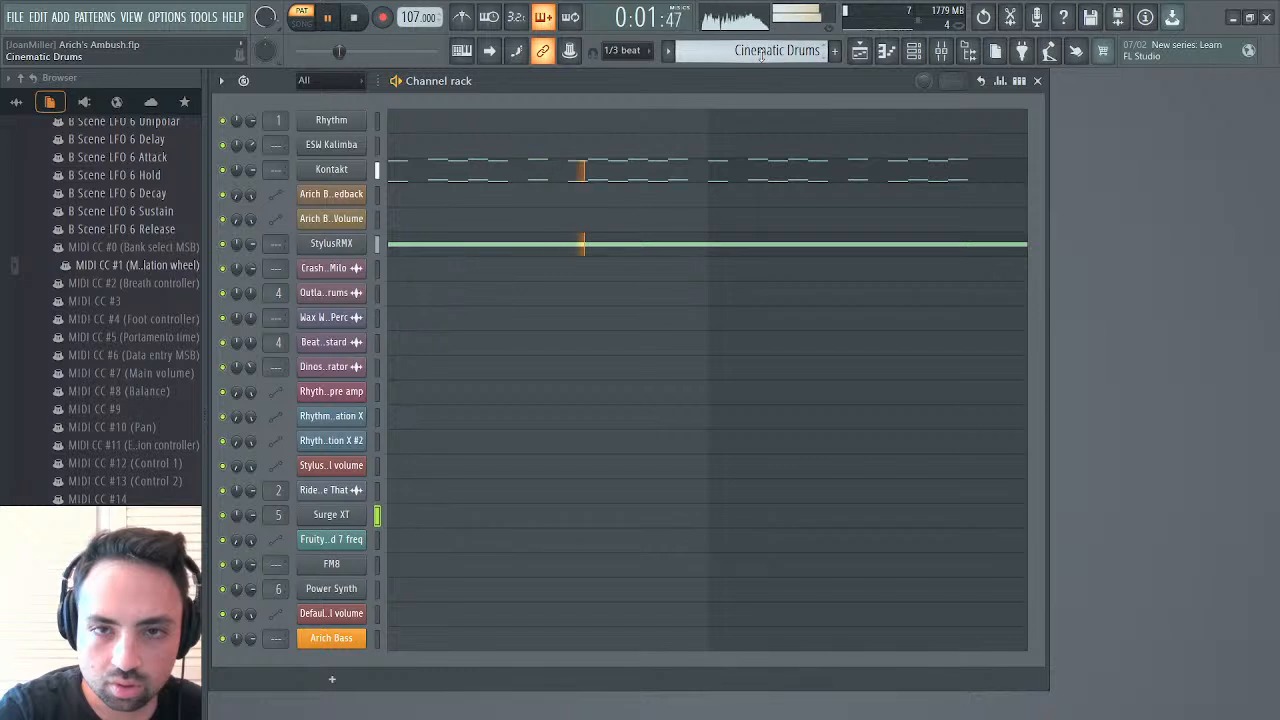
key(KP_Add)
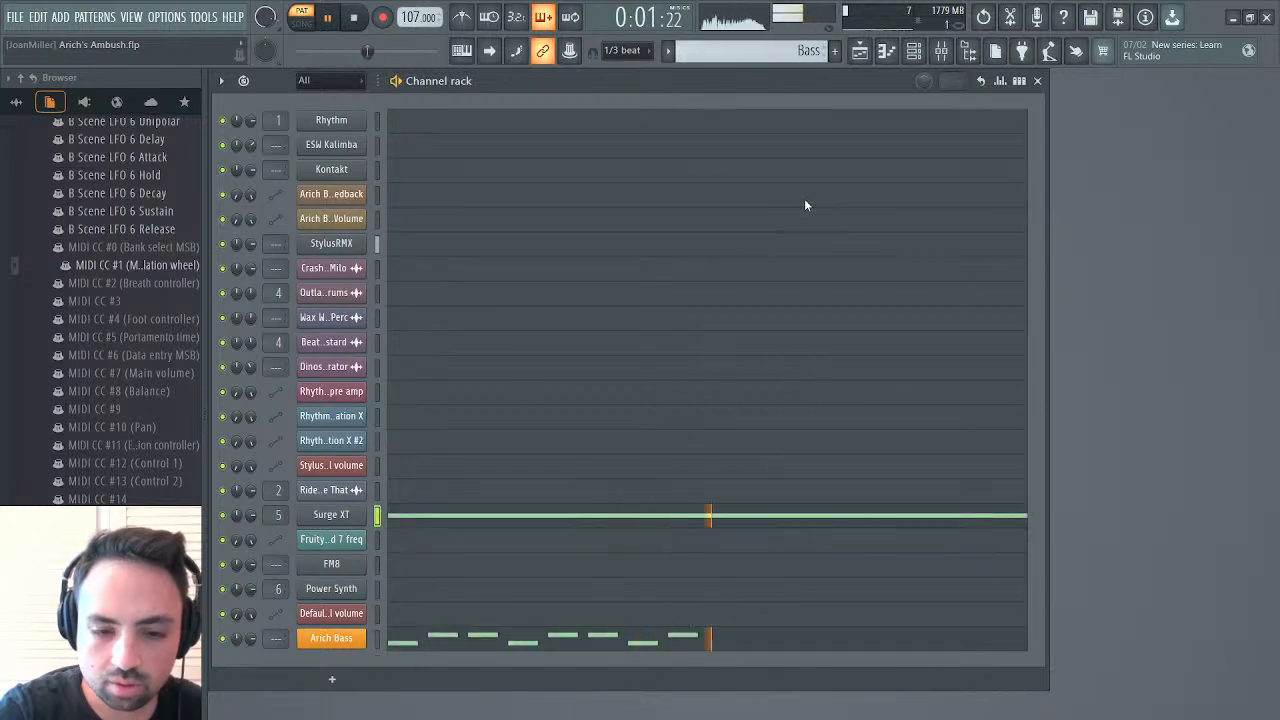
click(859, 54)
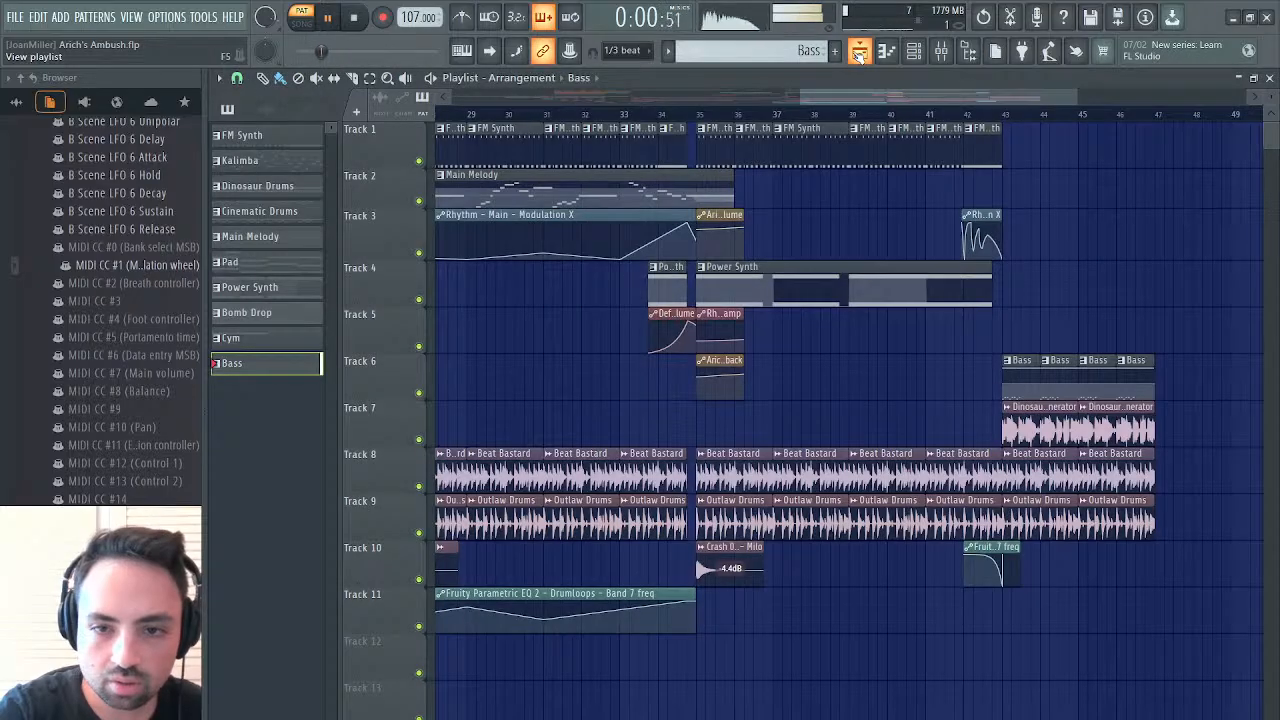
Stop playback, create an automation clip for Surge XT's MIDI CC #1 (Modulation wheel) and place it on Track 5 at bar 43
key(space)
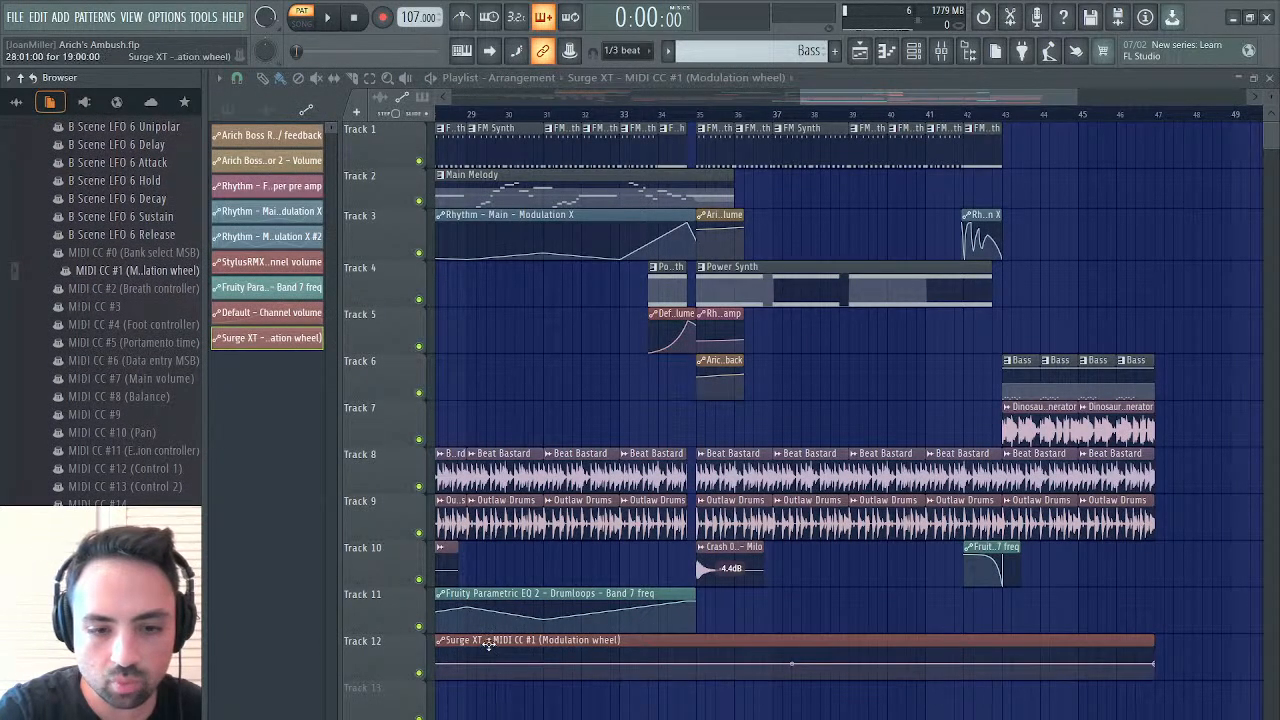
drag(488, 645, 1053, 290)
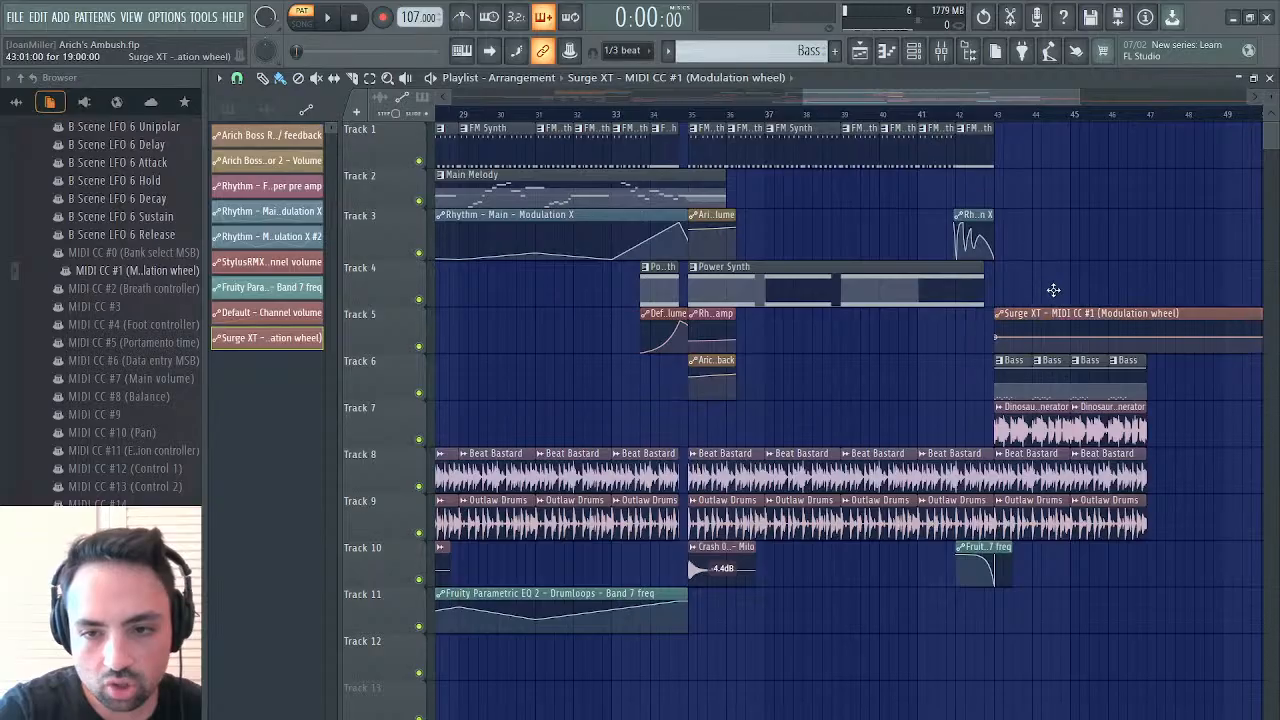
scroll(1115, 316, right, 3)
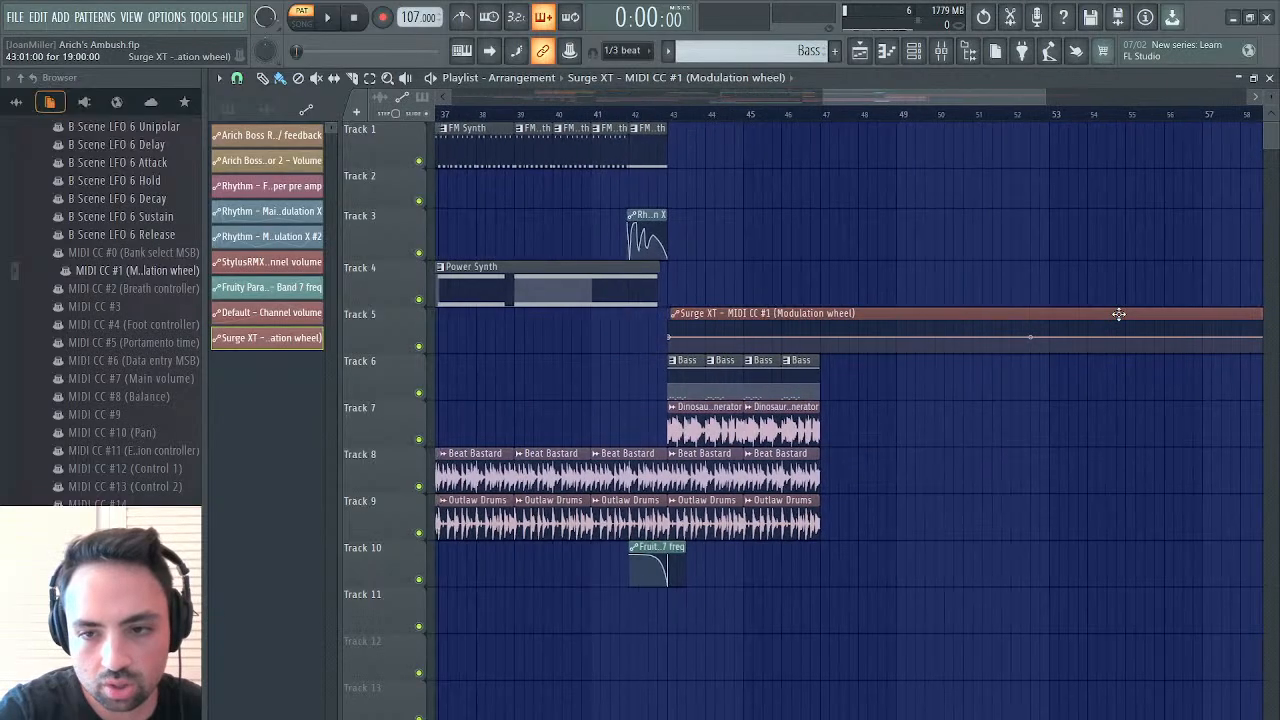
Clear the Bass pattern's own events for Surge XT's MIDI CC #1 (Modulation wheel)
click(805, 393)
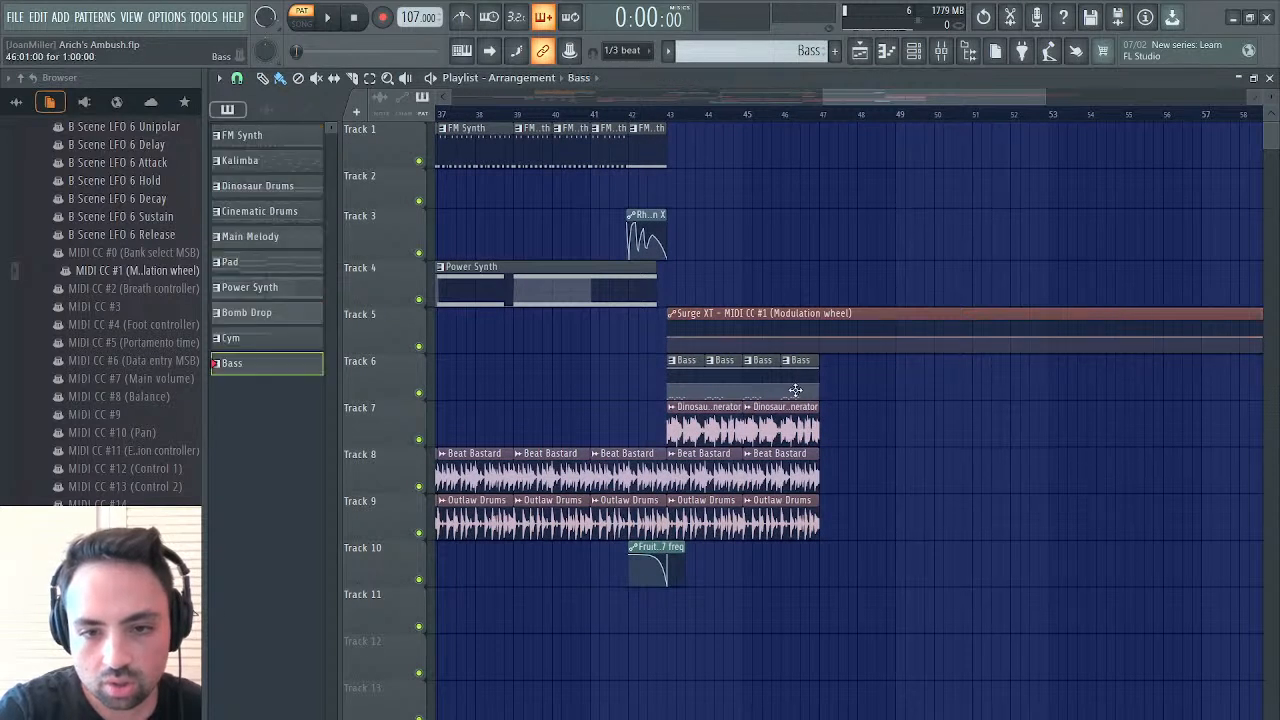
click(1269, 78)
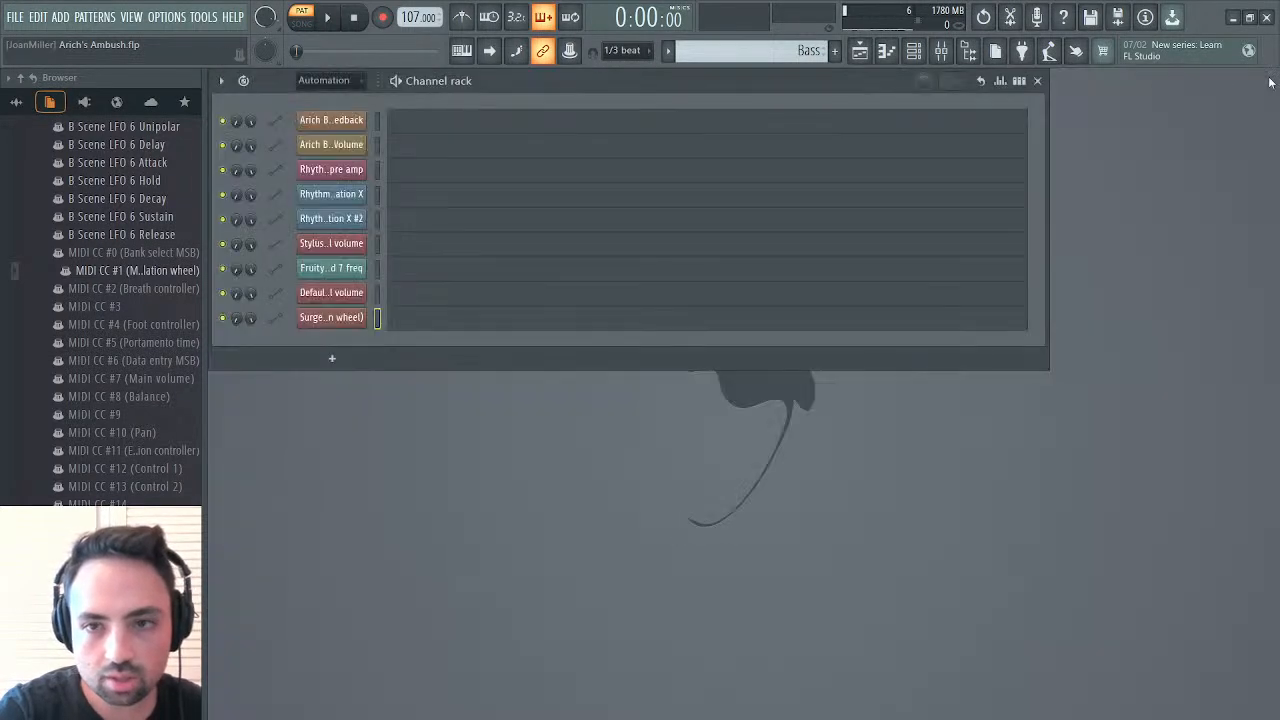
click(107, 277)
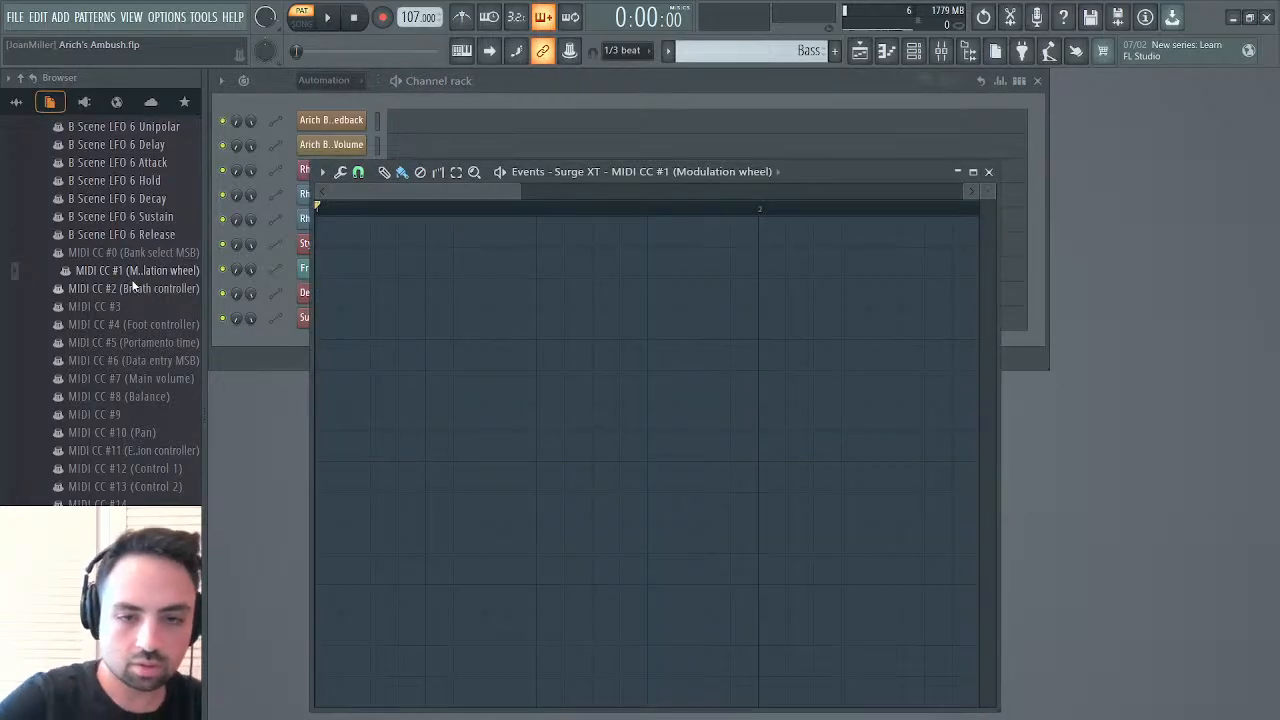
Play the arrangement from bar 43 and duplicate the clips on Tracks 6 to 9 from bars 43–46 into bars 47–50
key(F5)
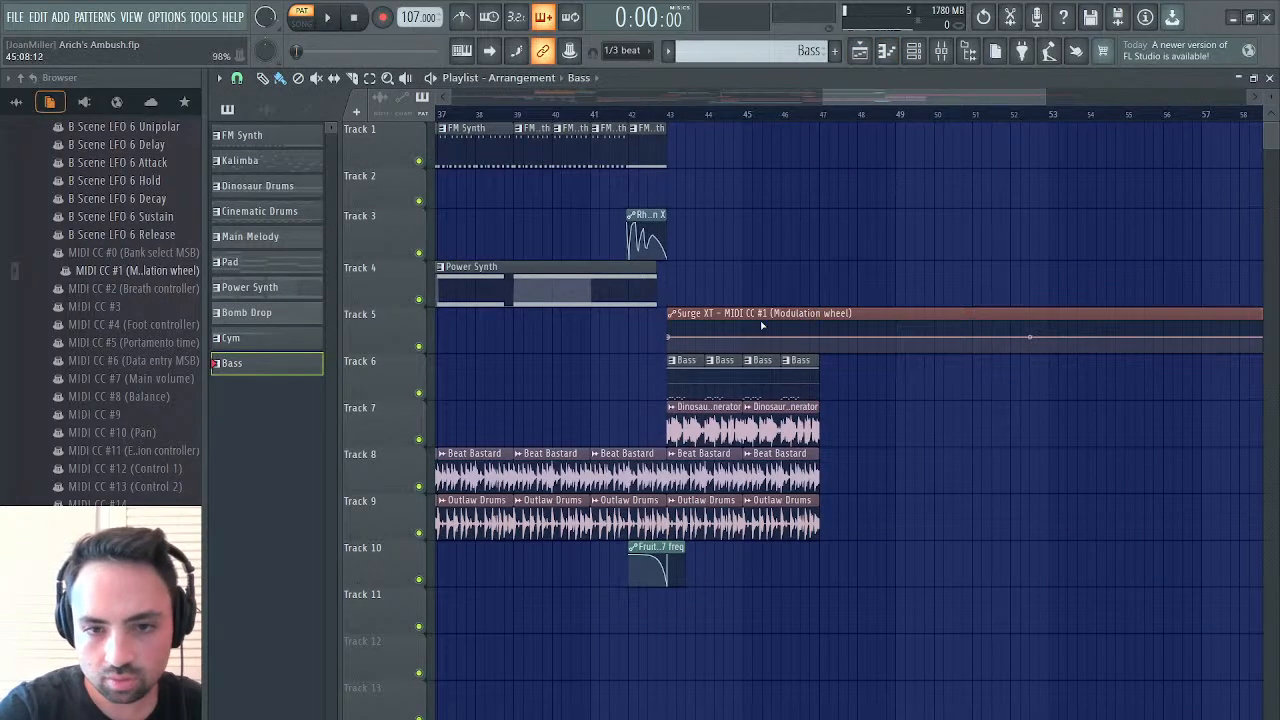
click(666, 111)
key(space)
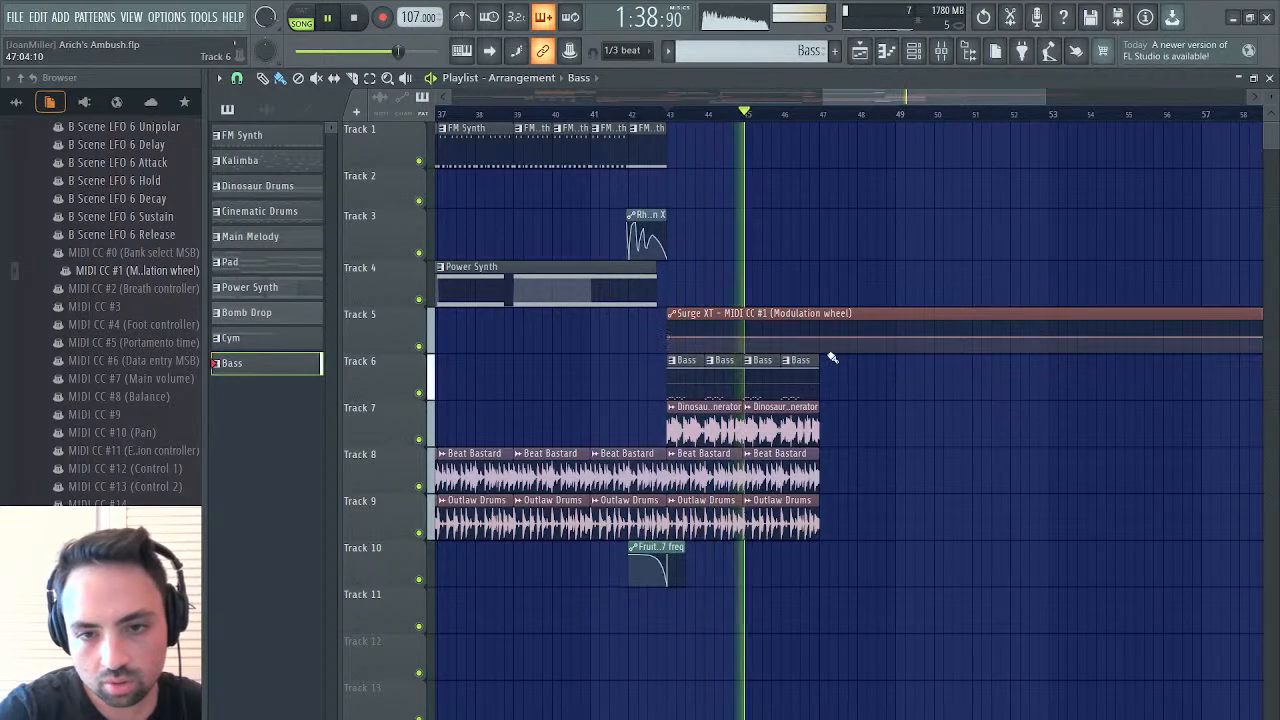
drag(823, 357, 680, 525)
key(ctrl+b)
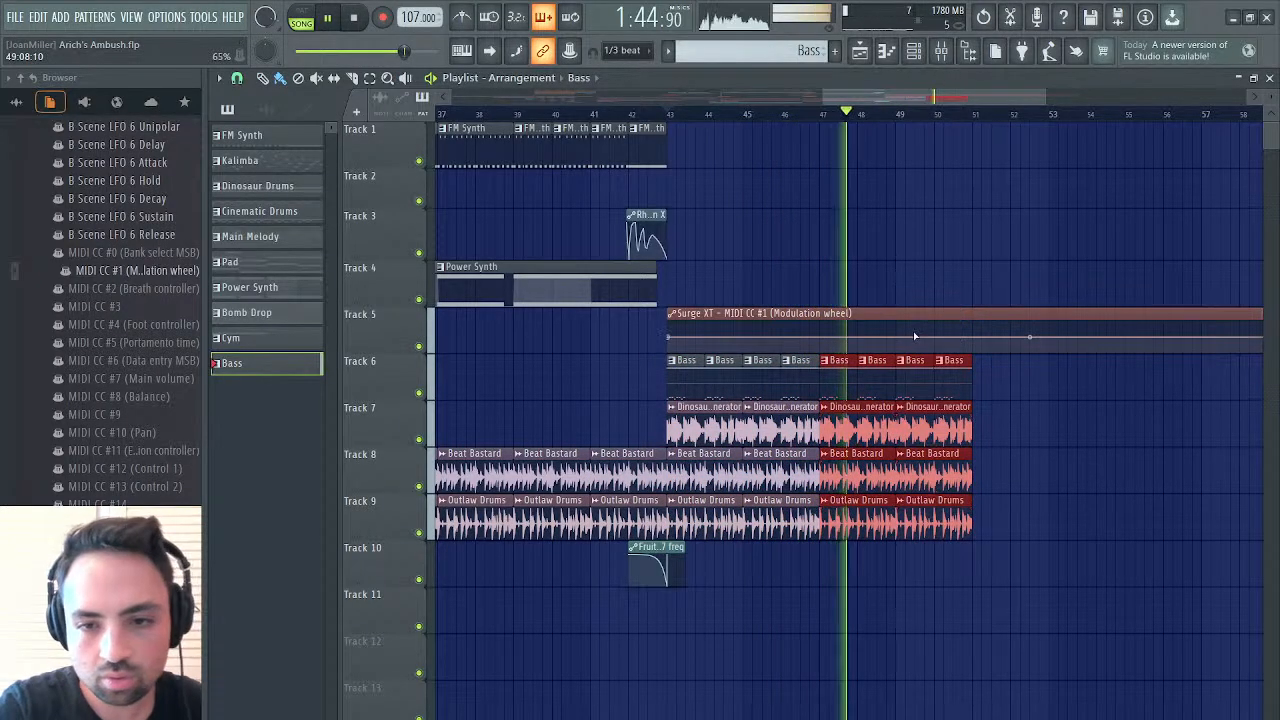
Add modulation wheel automation points at bars 47 and 51, raise the bar 51 point with a slight curve, and listen from bar 49
click(820, 338)
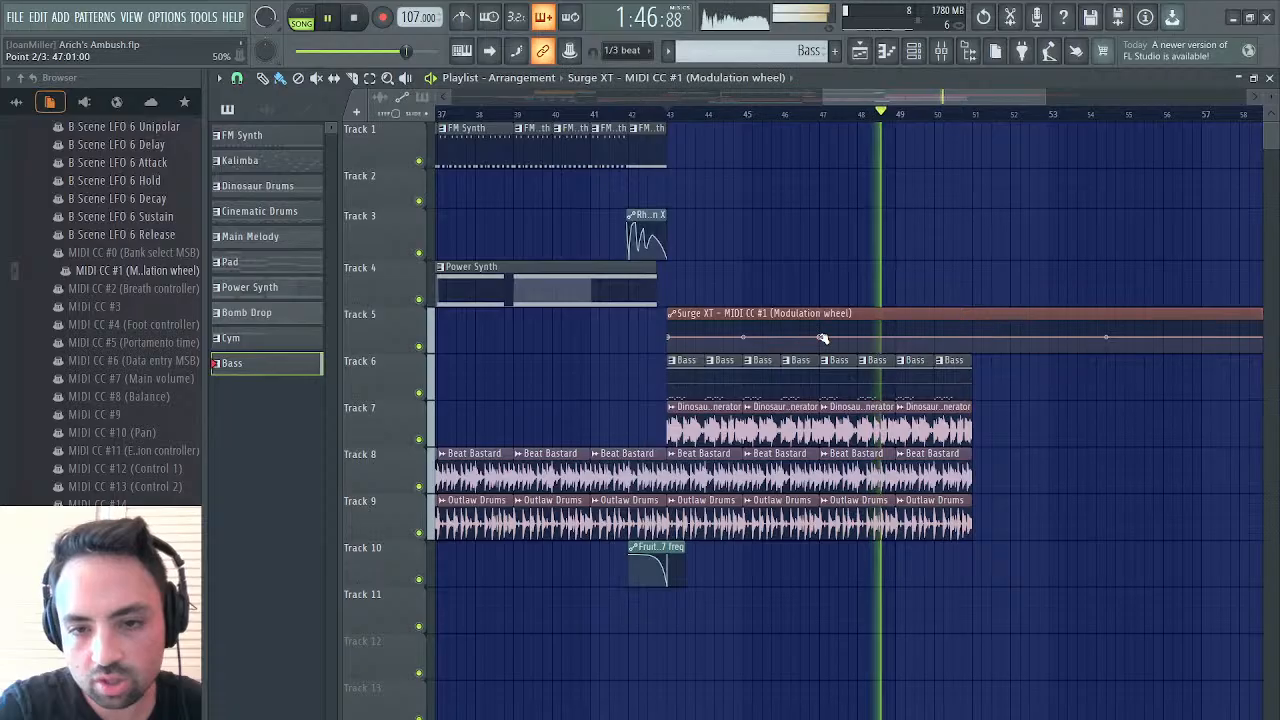
click(973, 336)
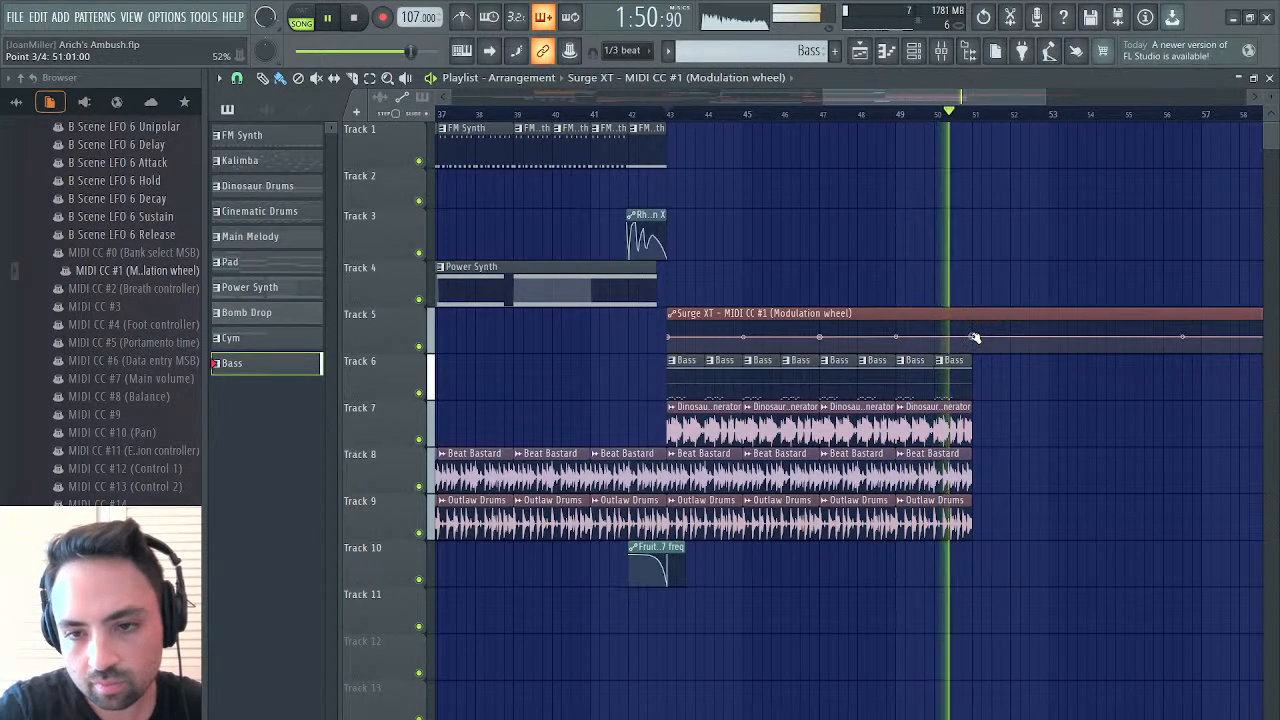
drag(972, 337, 975, 327)
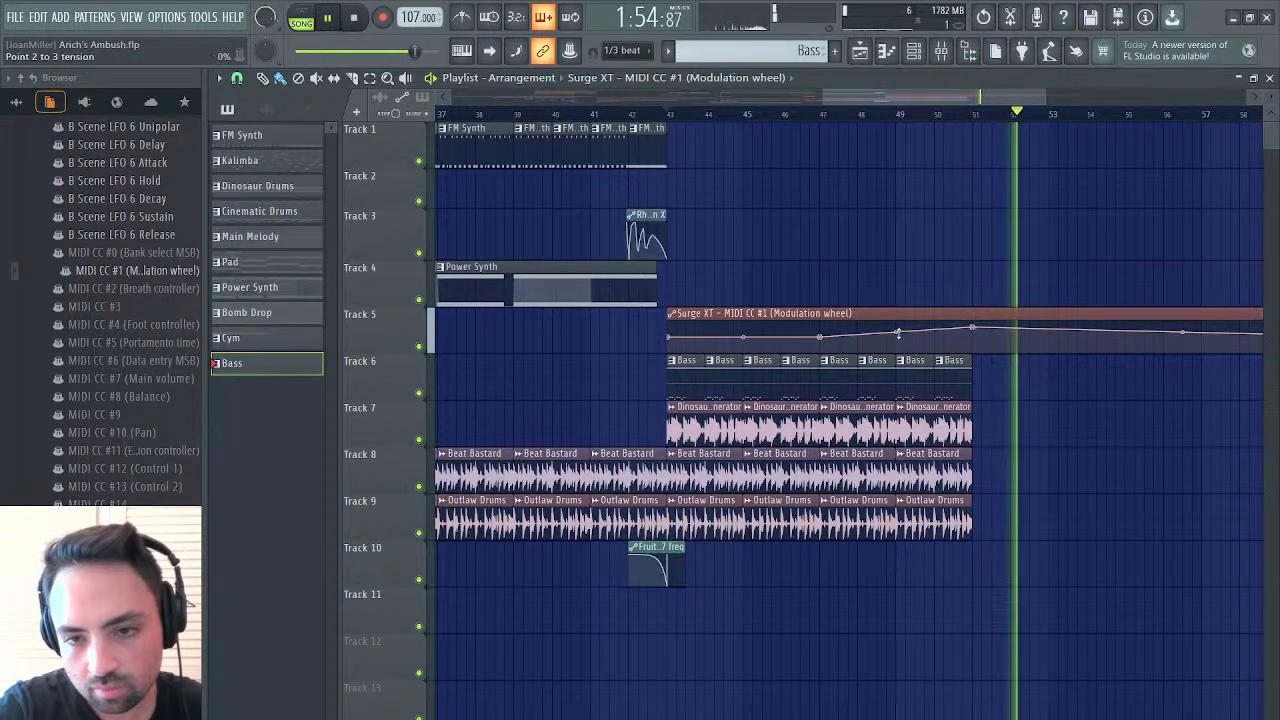
drag(896, 333, 896, 335)
click(903, 115)
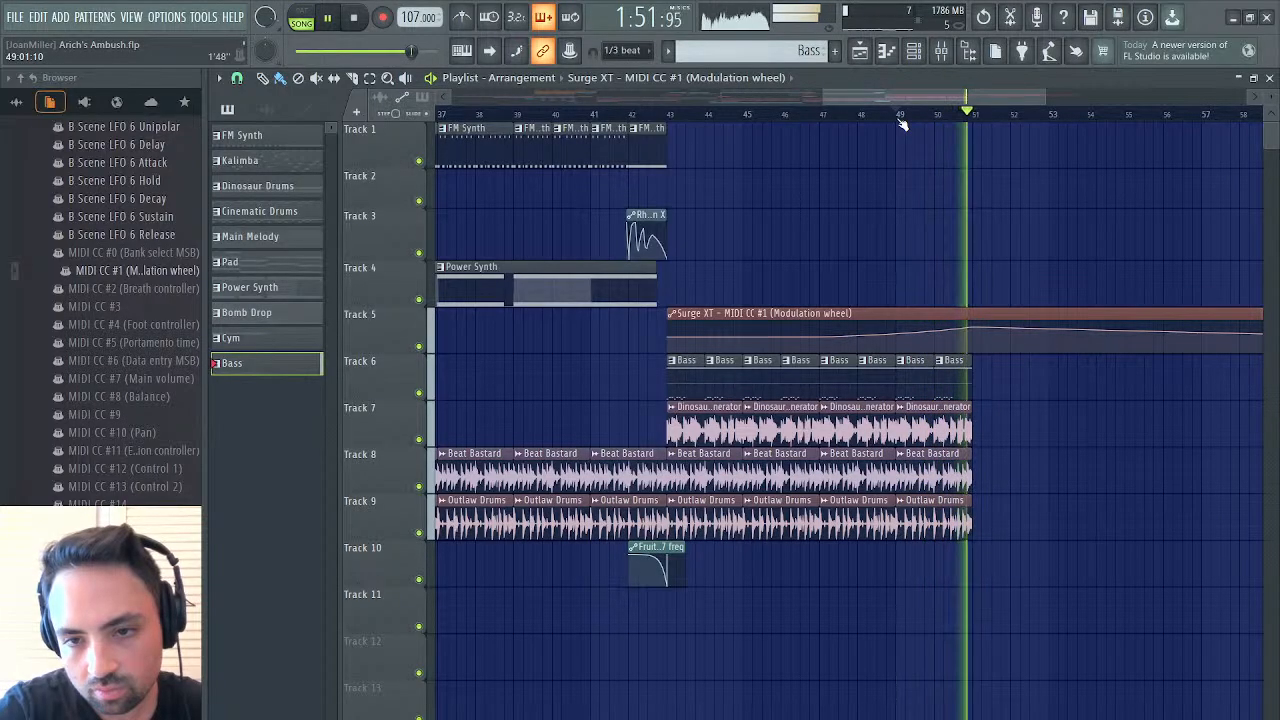
click(903, 115)
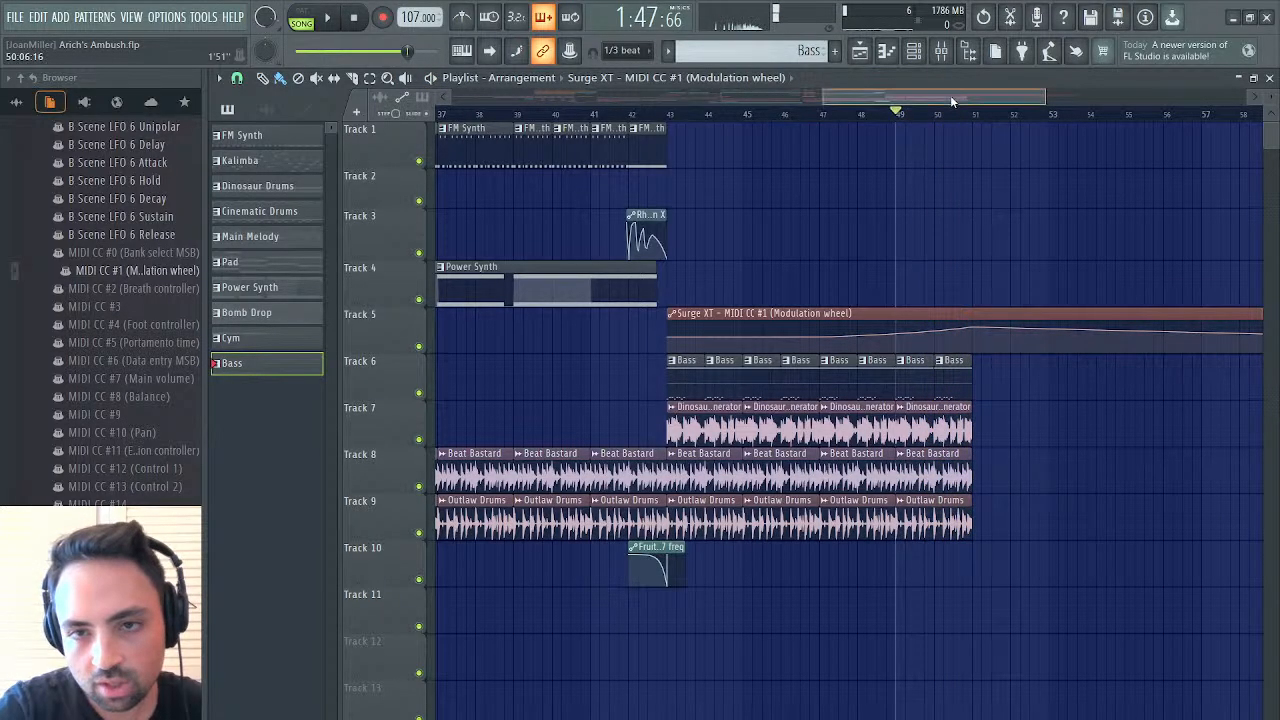
Shorten the modulation wheel automation clip on Track 5 to 8 bars, ending at bar 51
drag(950, 100, 1008, 92)
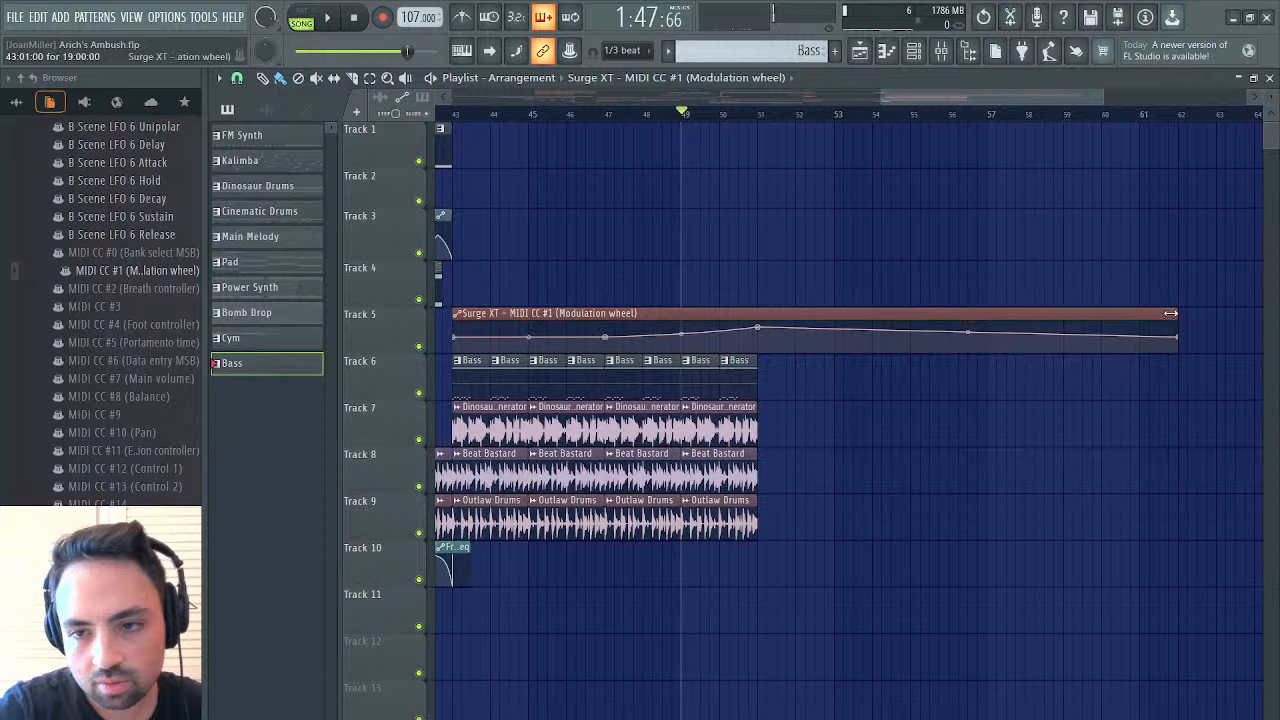
drag(1172, 311, 774, 304)
scroll(753, 309, left, 3)
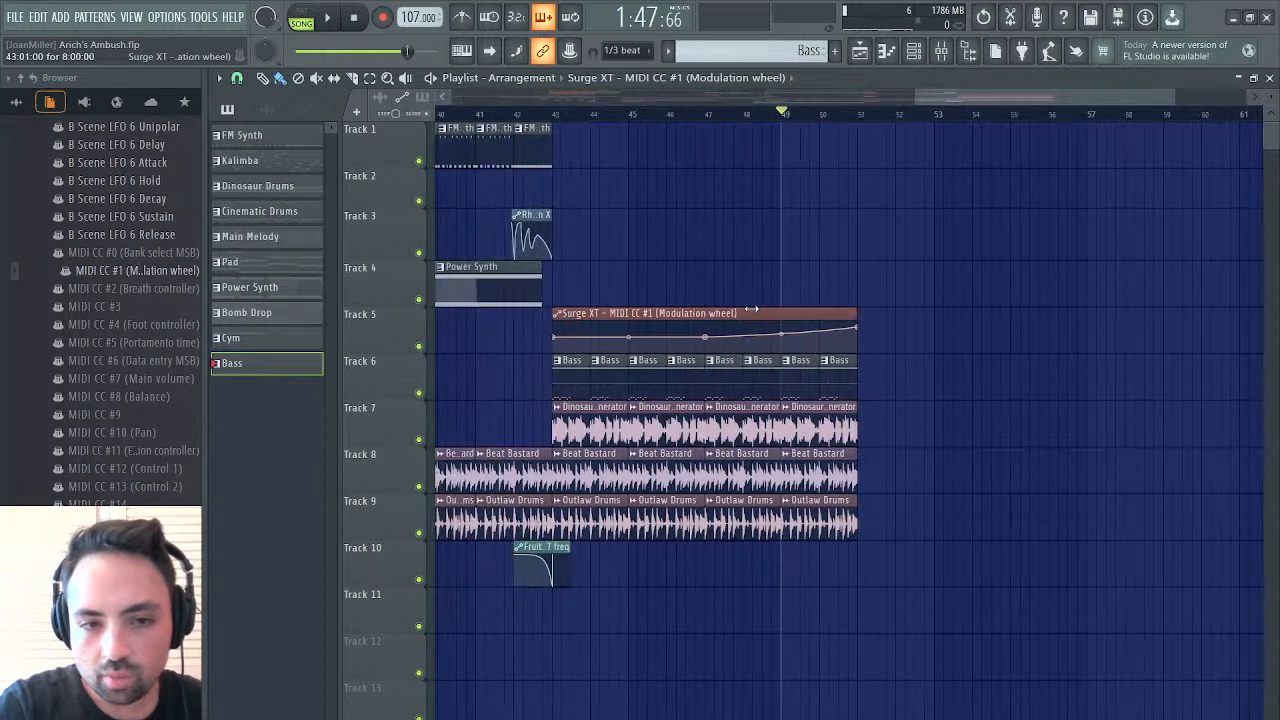
Play the arrangement briefly from bar 43, stop it and close the playlist
click(574, 118)
key(space)
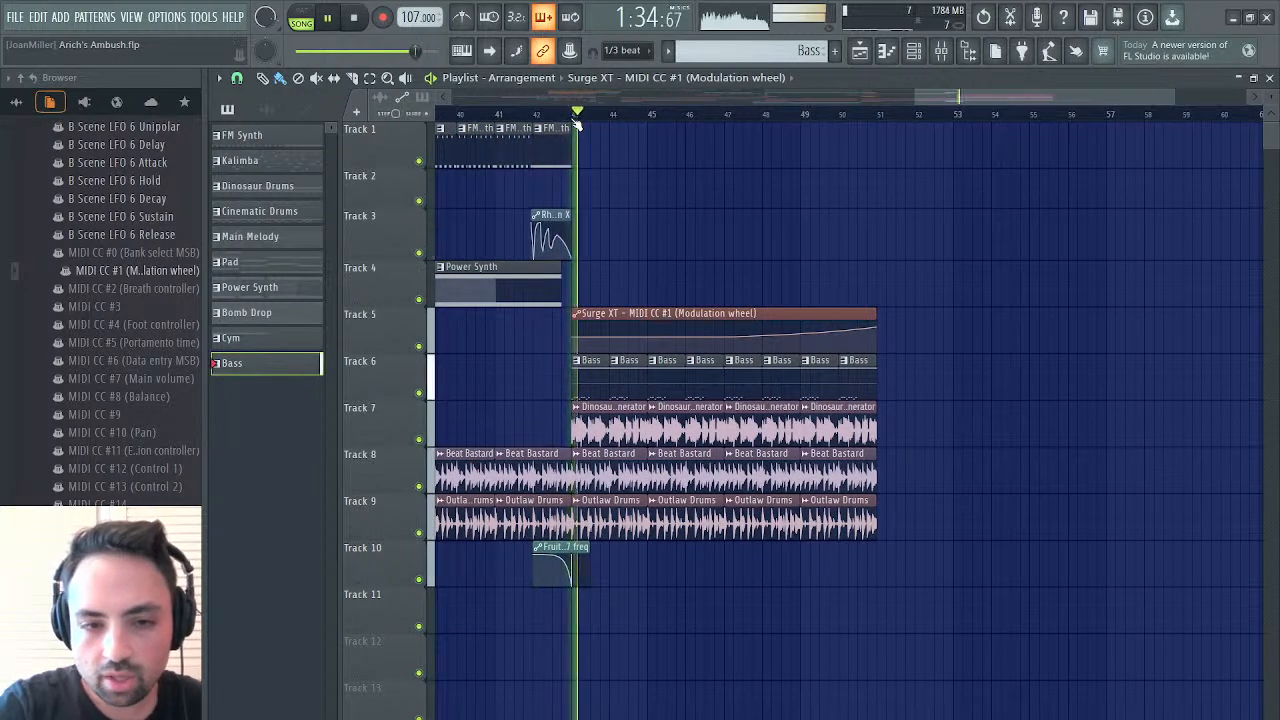
key(space)
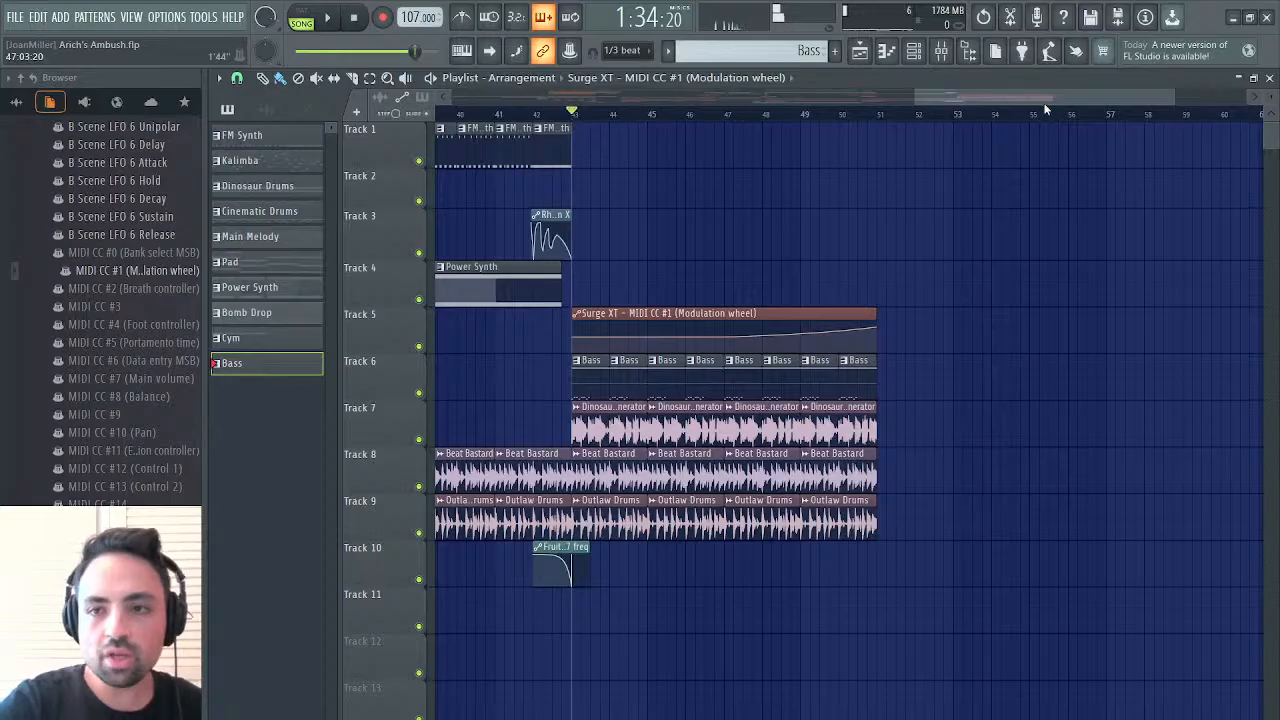
click(1270, 77)
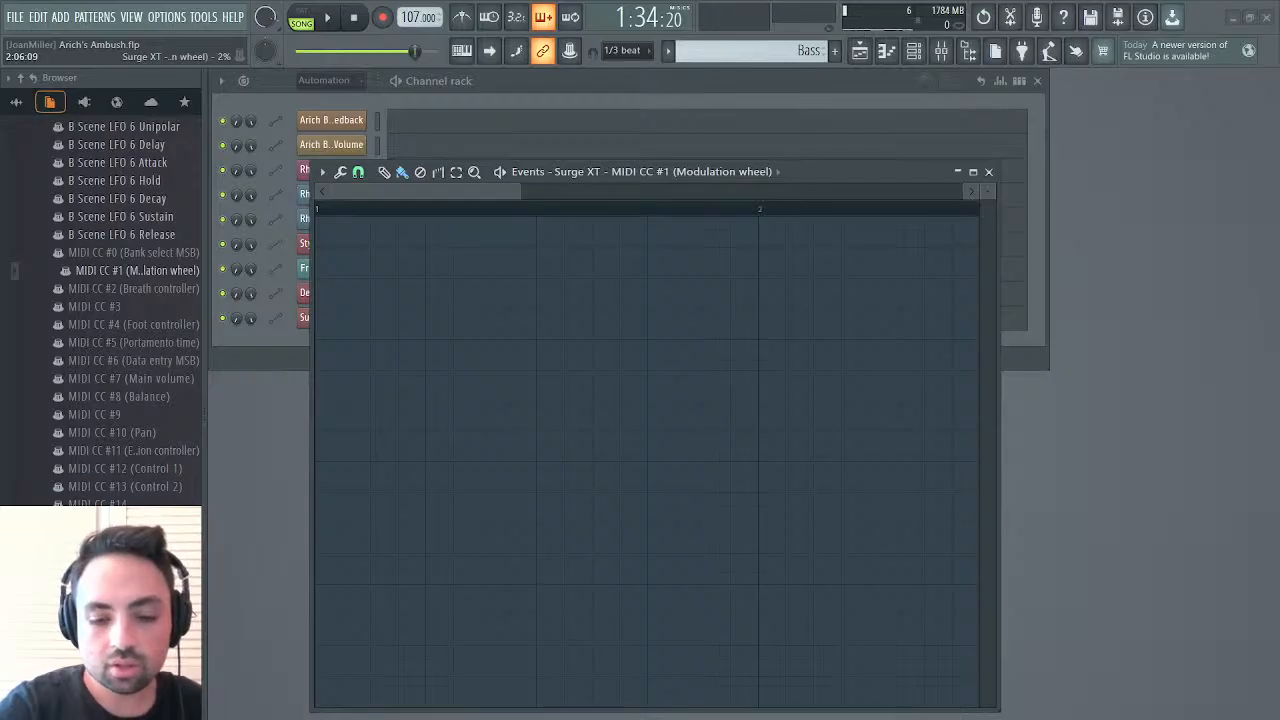
Locate the Remasters & Origins folder inside Donkey Kong Country 3 GBA under DKC Restorations in the browser
click(19, 77)
click(16, 101)
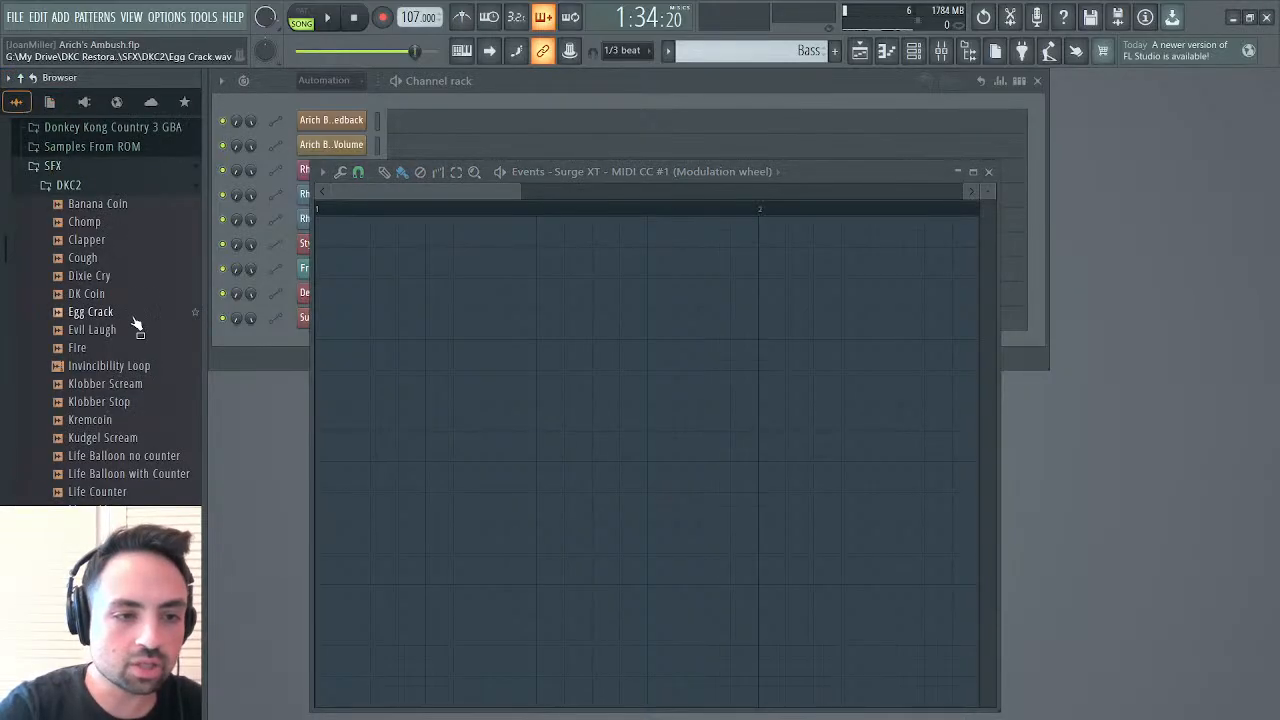
click(54, 166)
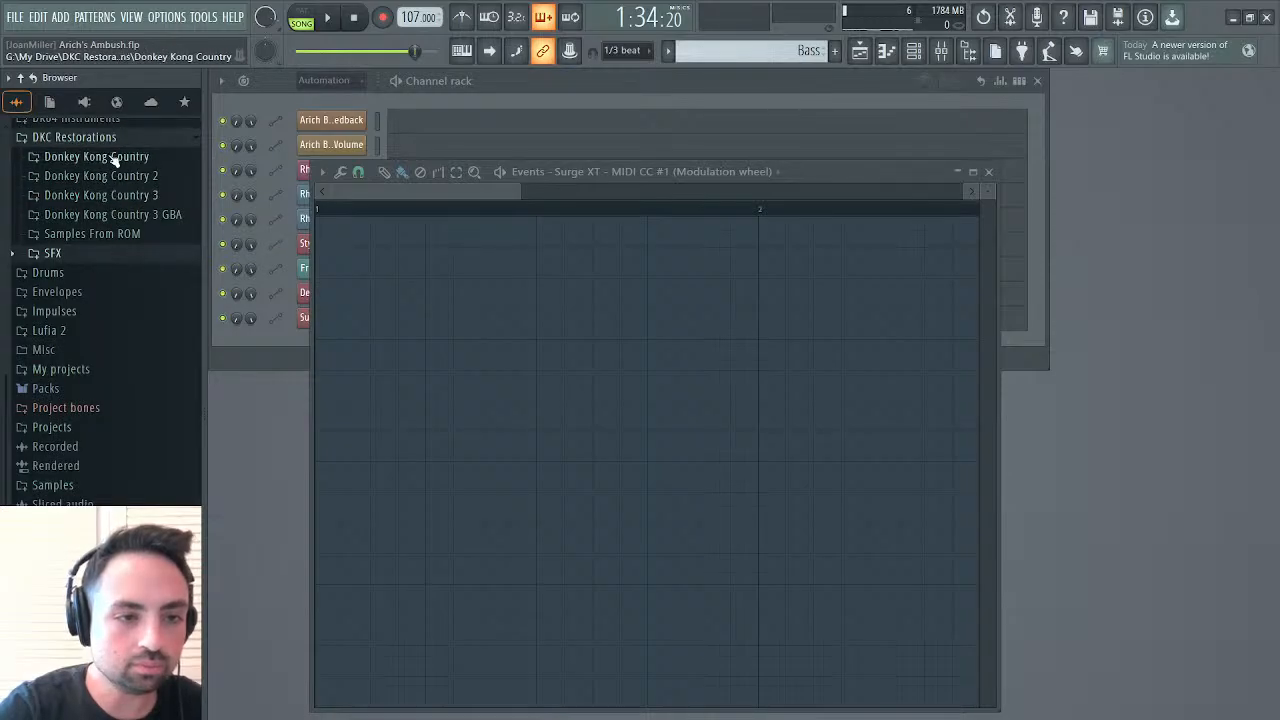
click(109, 214)
click(120, 233)
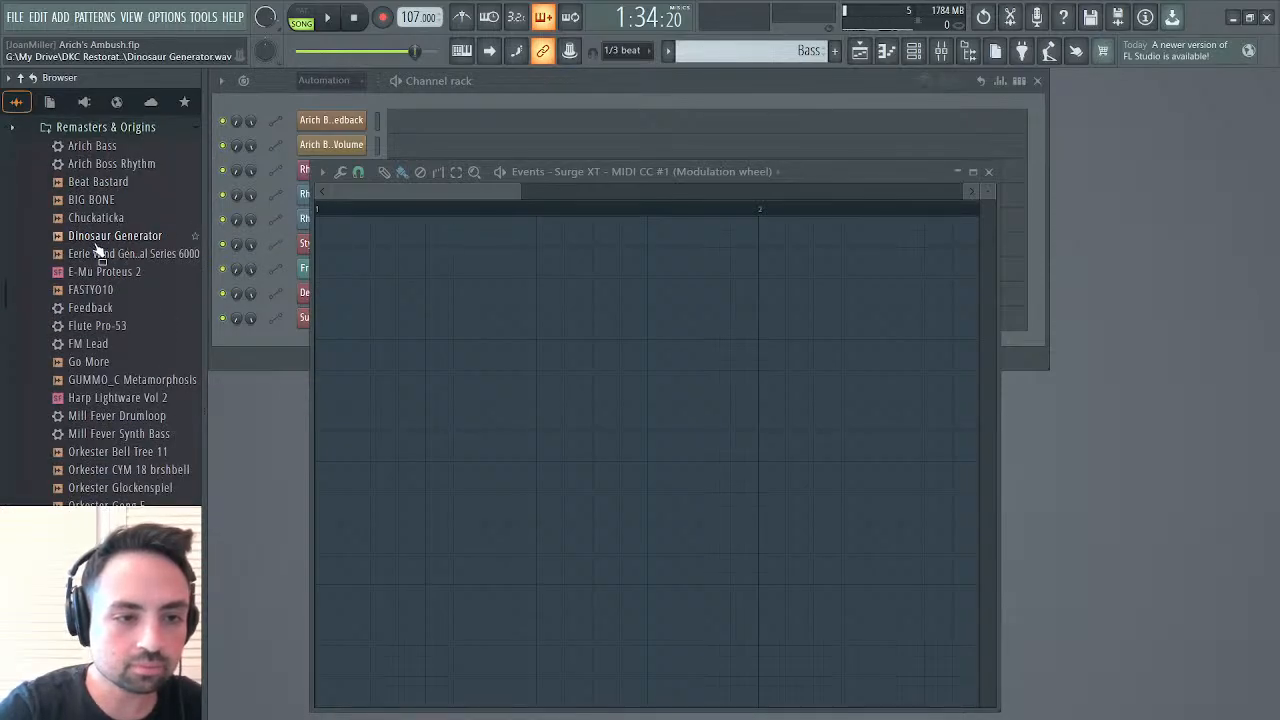
Add the FM Lead preset from Remasters & Origins as a new channel, closing the modulation wheel events and the synth editor
scroll(97, 248, down, 4)
scroll(97, 243, down, 2)
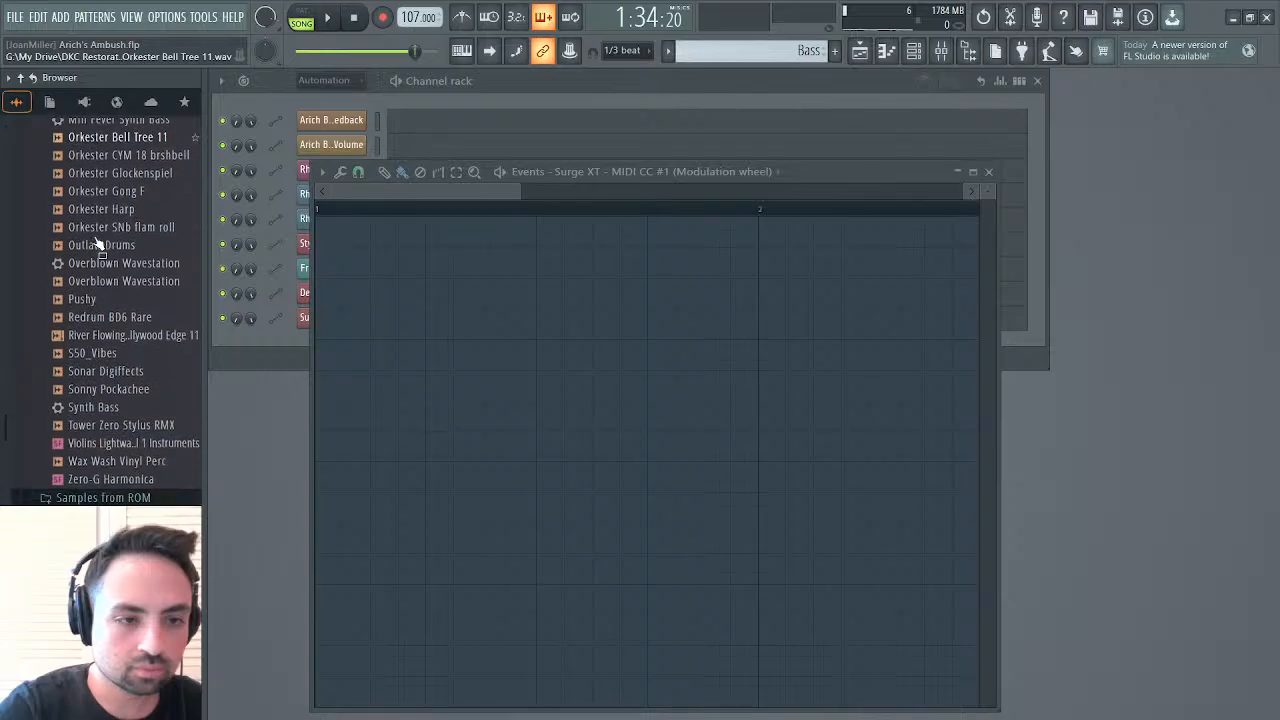
scroll(97, 243, up, 3)
scroll(100, 247, down, 3)
scroll(97, 248, up, 10)
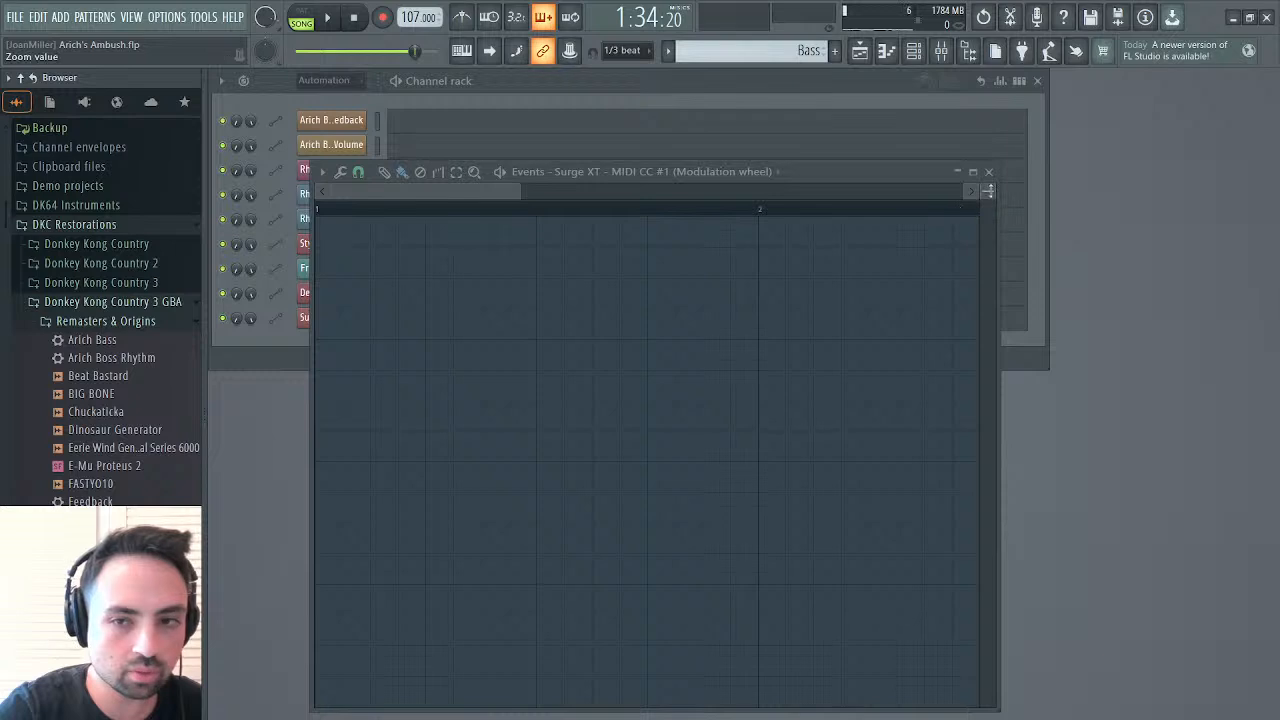
click(989, 172)
drag(110, 520, 401, 381)
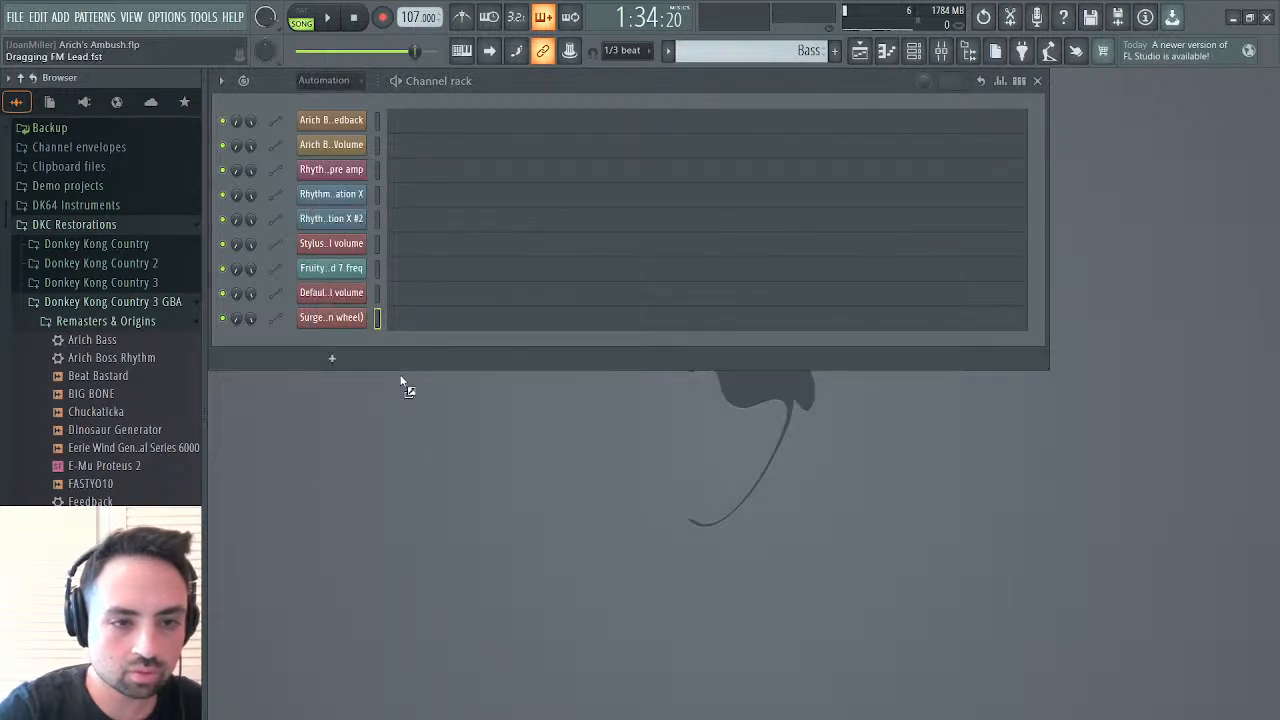
drag(355, 345, 358, 350)
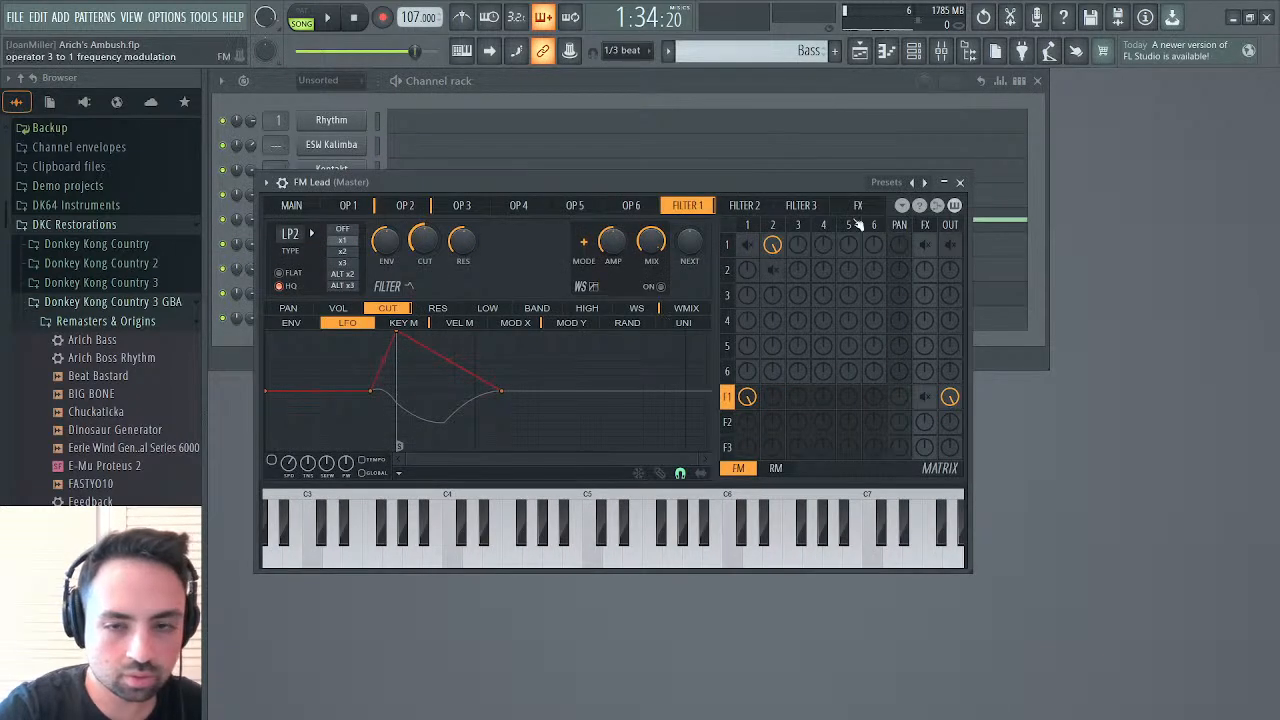
click(960, 182)
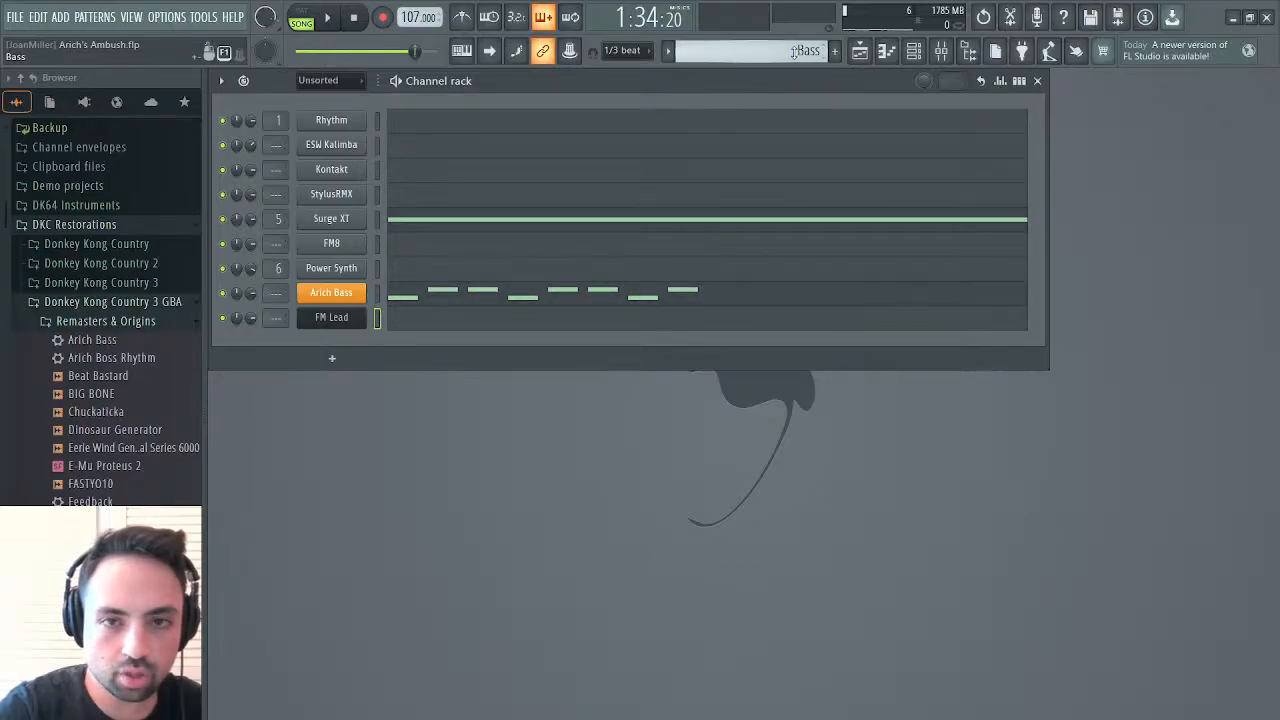
Check the ESW Kalimba notes in the Kalimba pattern and create a new pattern named FM Lead
scroll(833, 73, up, 1)
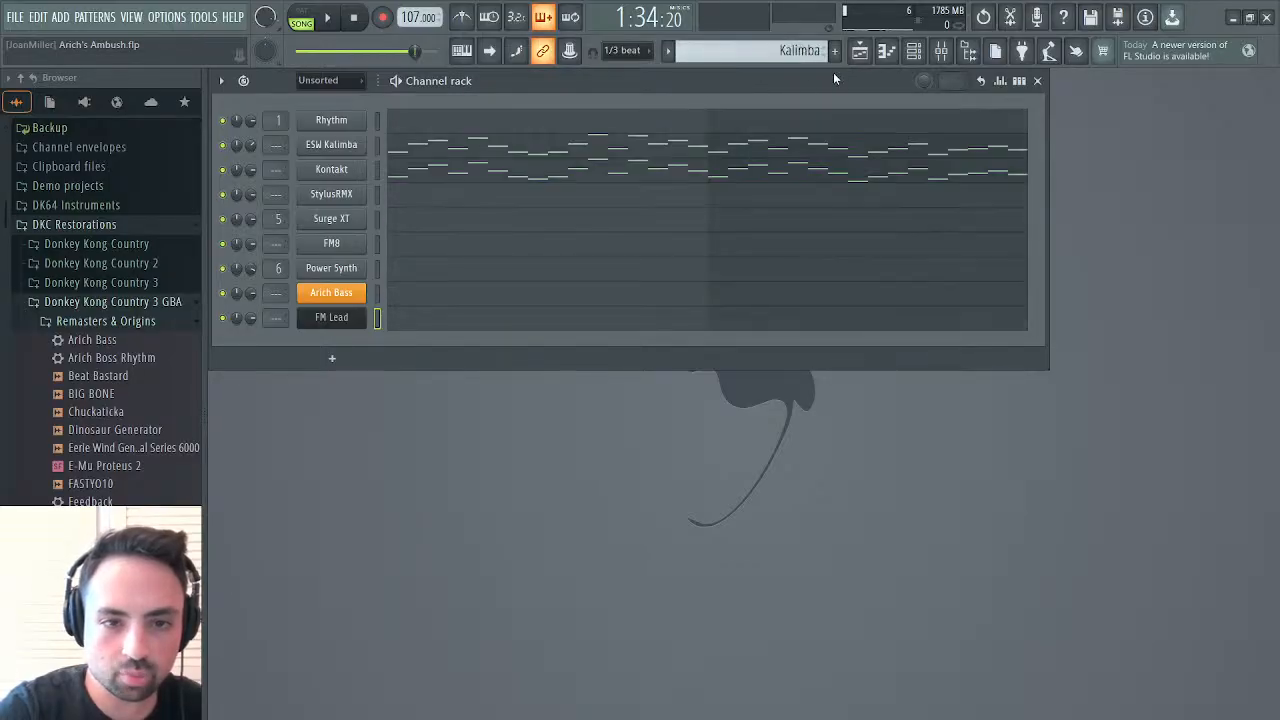
click(525, 150)
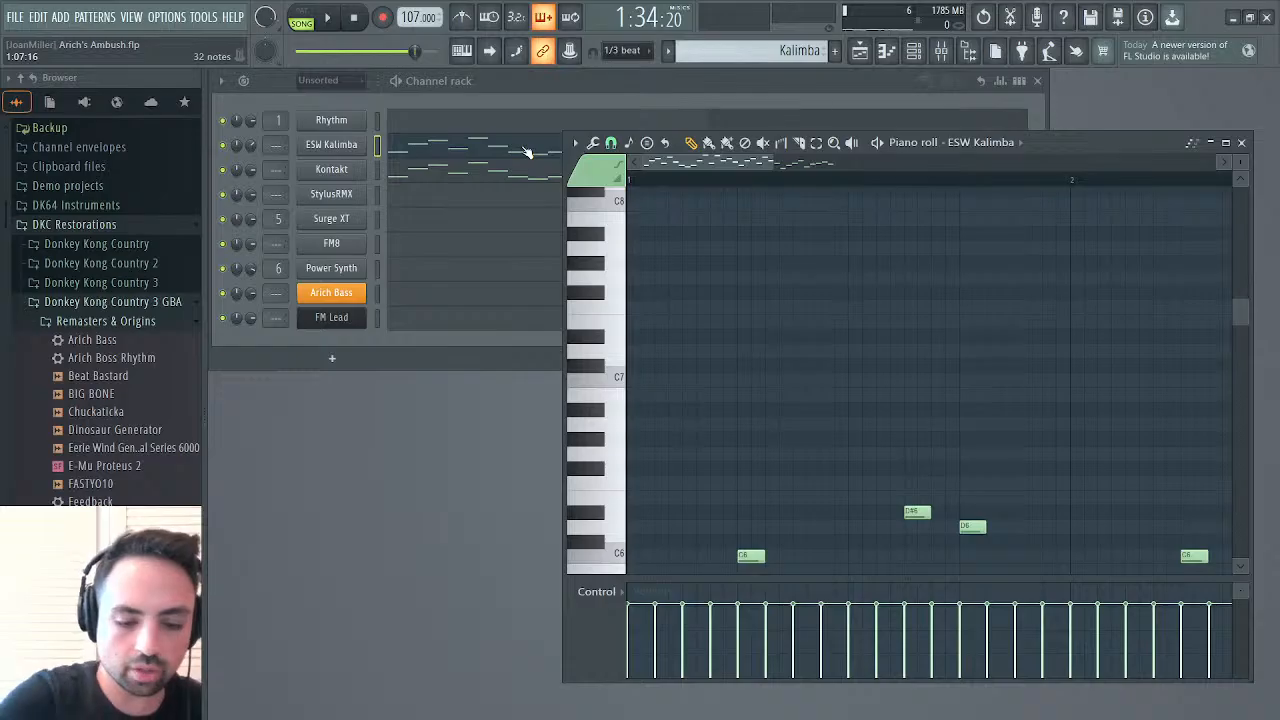
click(1243, 143)
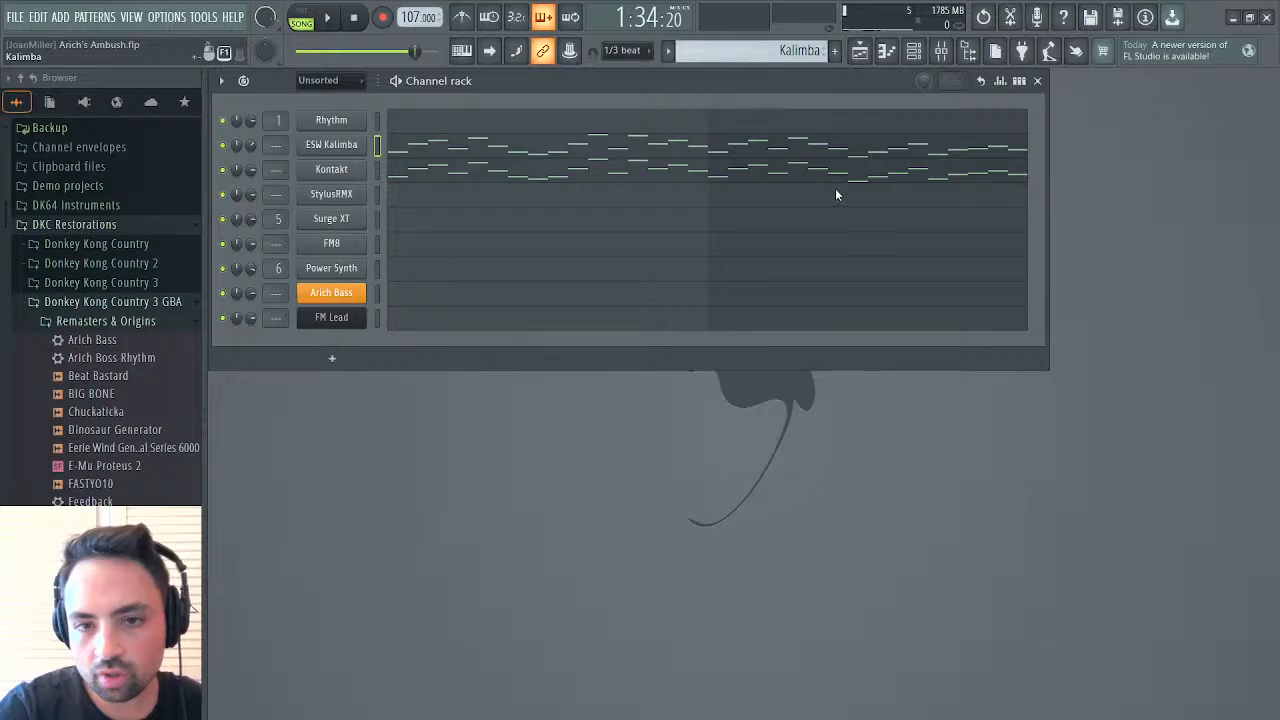
key(F4)
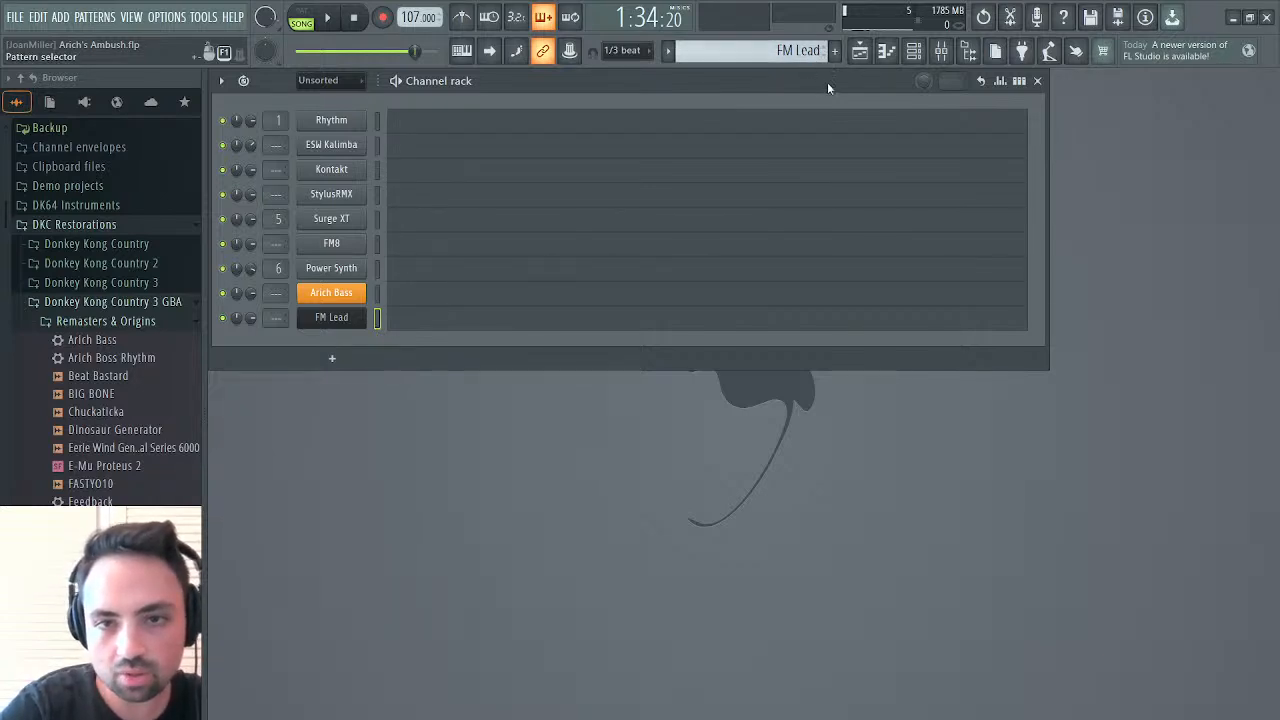
Copy the ESW Kalimba notes from the Kalimba pattern to the FM Lead channel in the FM Lead pattern
drag(828, 84, 830, 80)
click(376, 146)
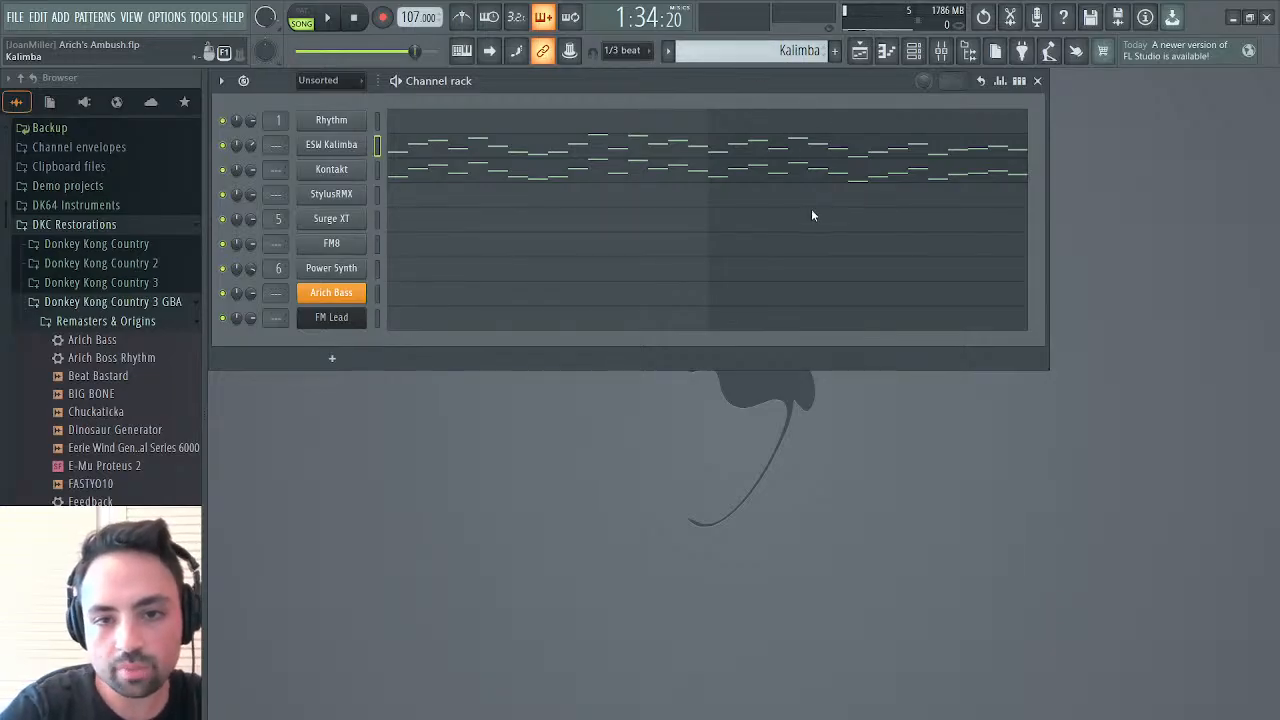
key(KP_Add)
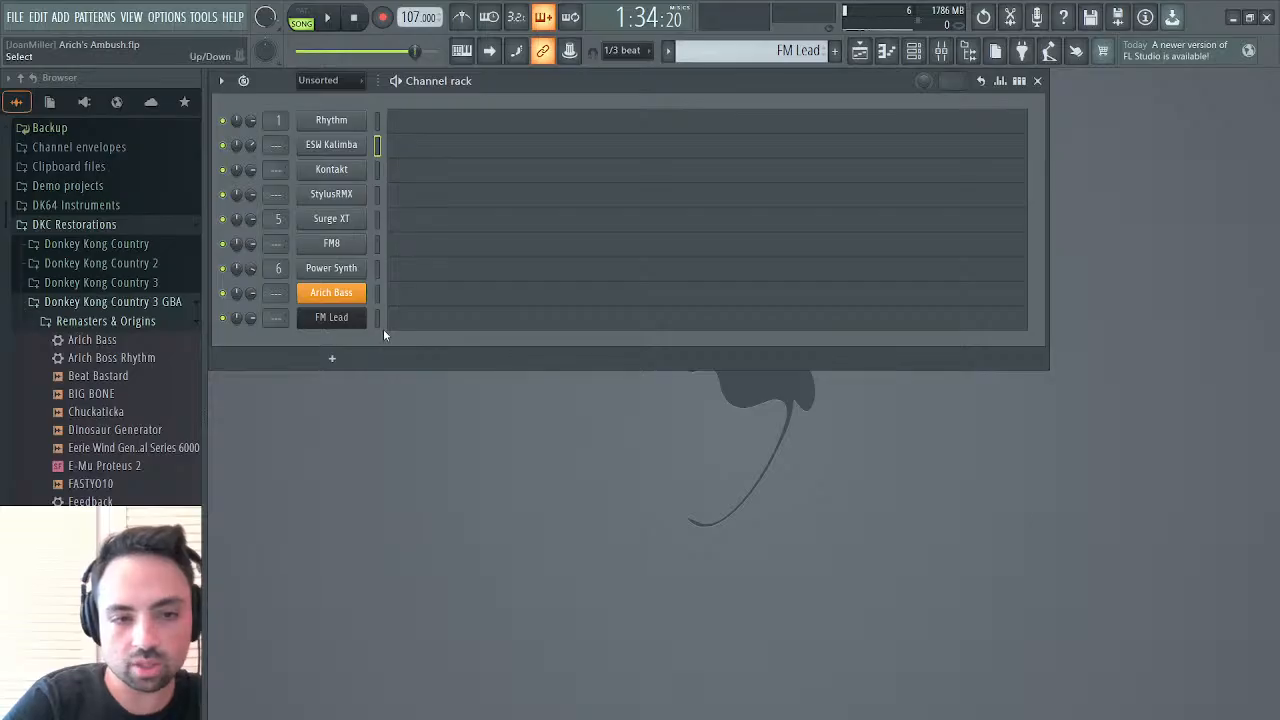
key(ctrl+v)
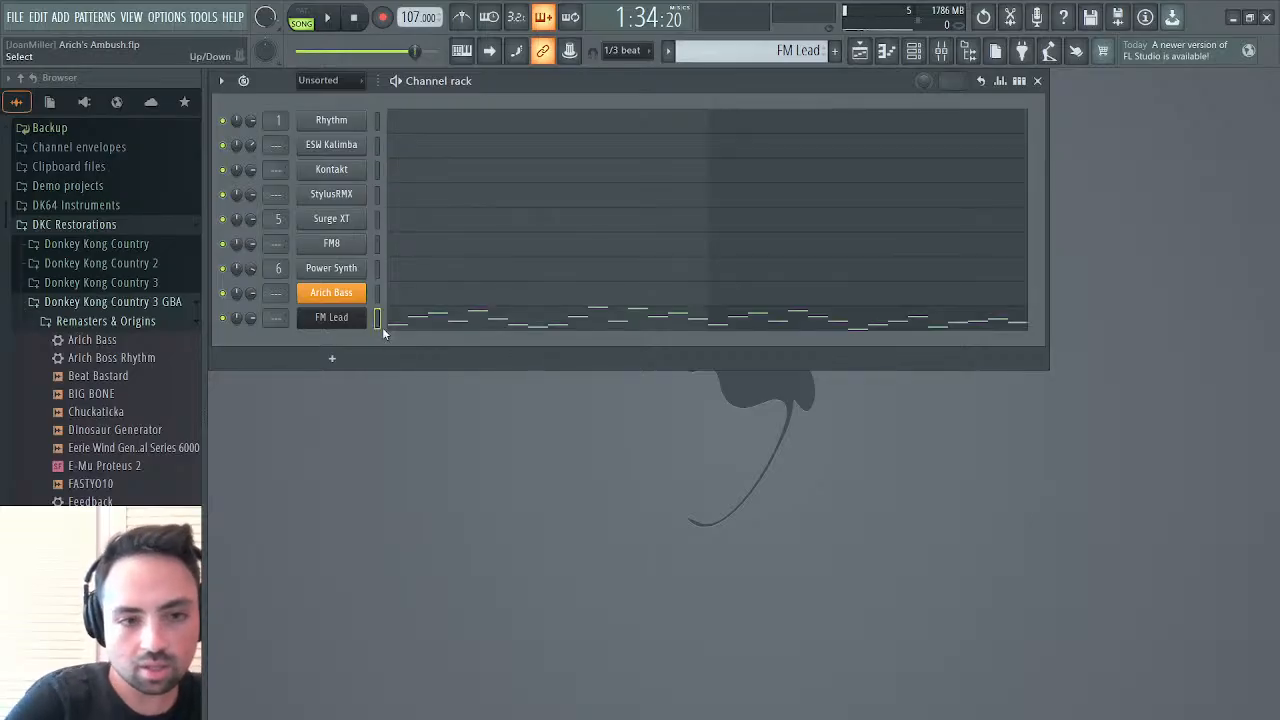
Switch to pattern playback, listen to the FM Lead pattern, and check the main settings of its synth
click(306, 15)
click(327, 17)
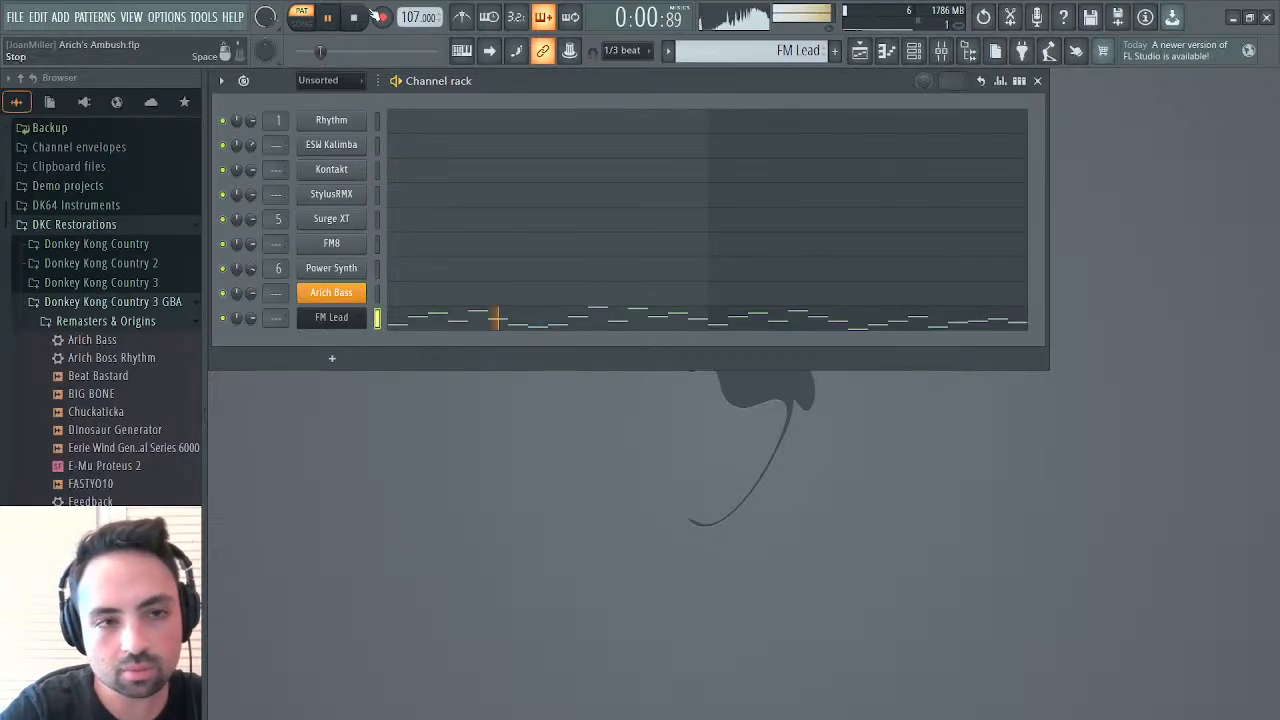
key(space)
click(355, 324)
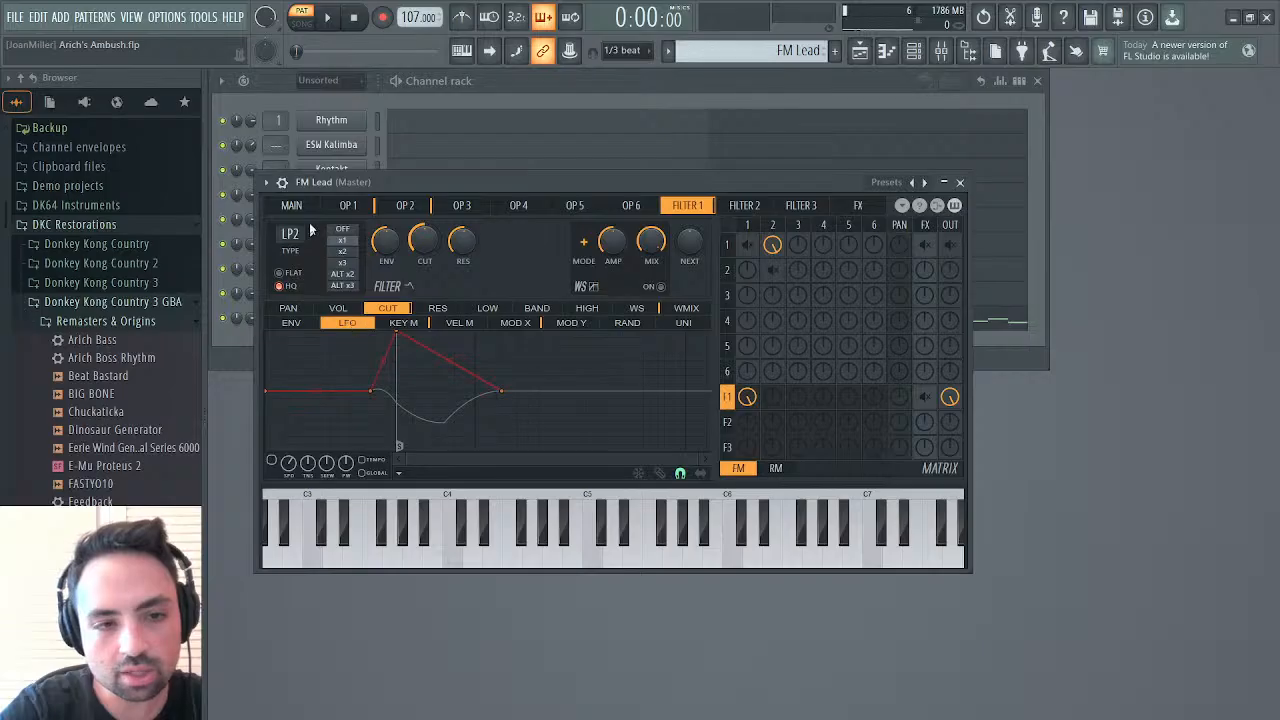
click(293, 205)
key(space)
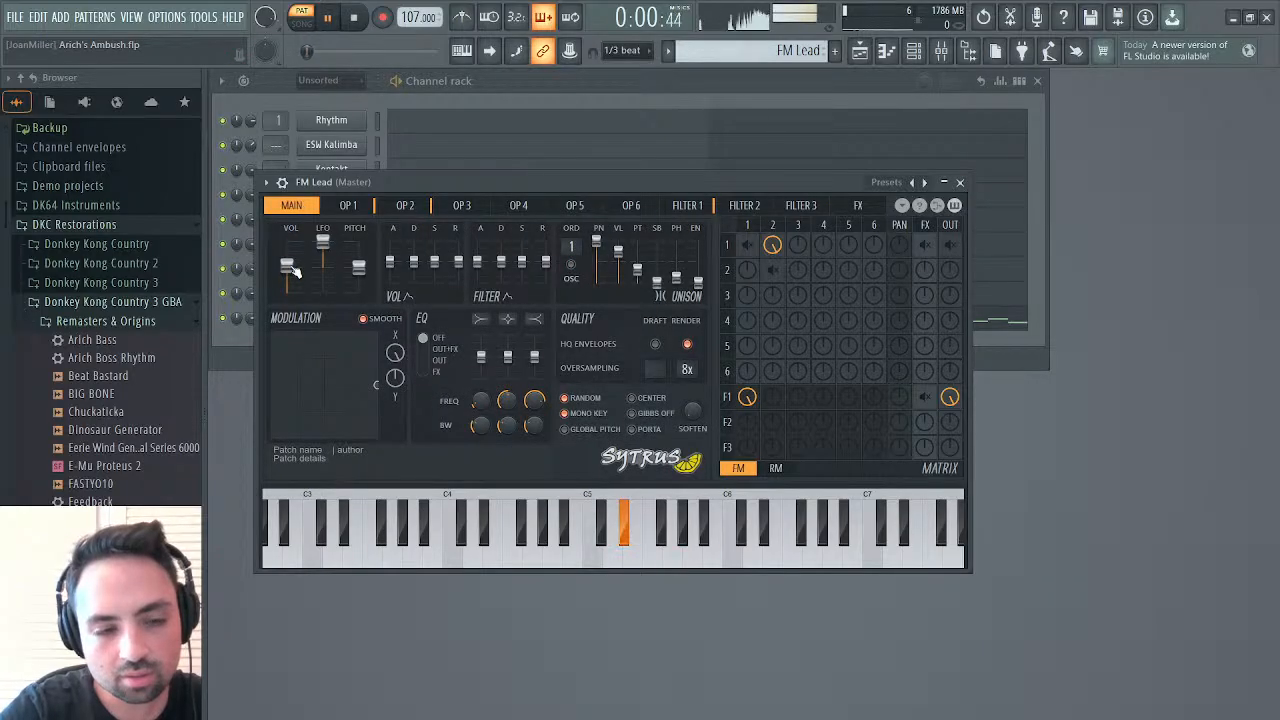
click(960, 182)
Thin FM Lead's first eight notes to every second one, lower the C5 at 1:07 to A#4, and listen
click(554, 320)
key(space)
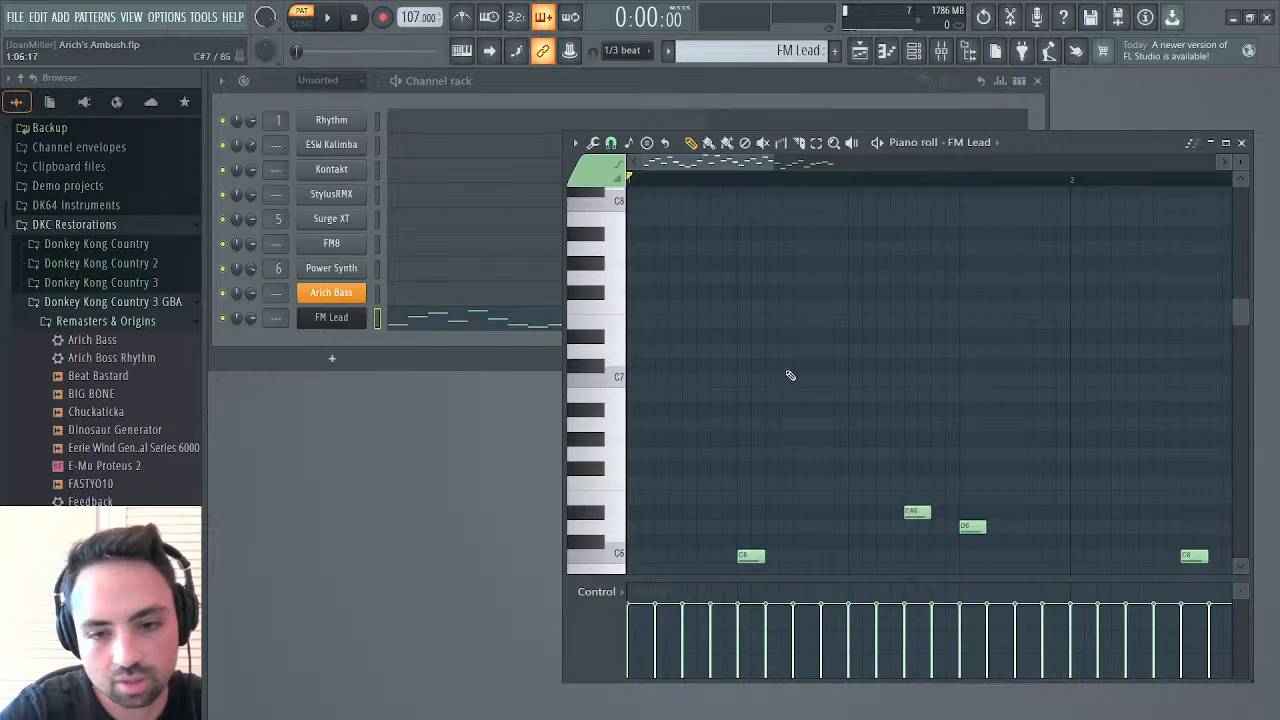
scroll(790, 375, down, 3)
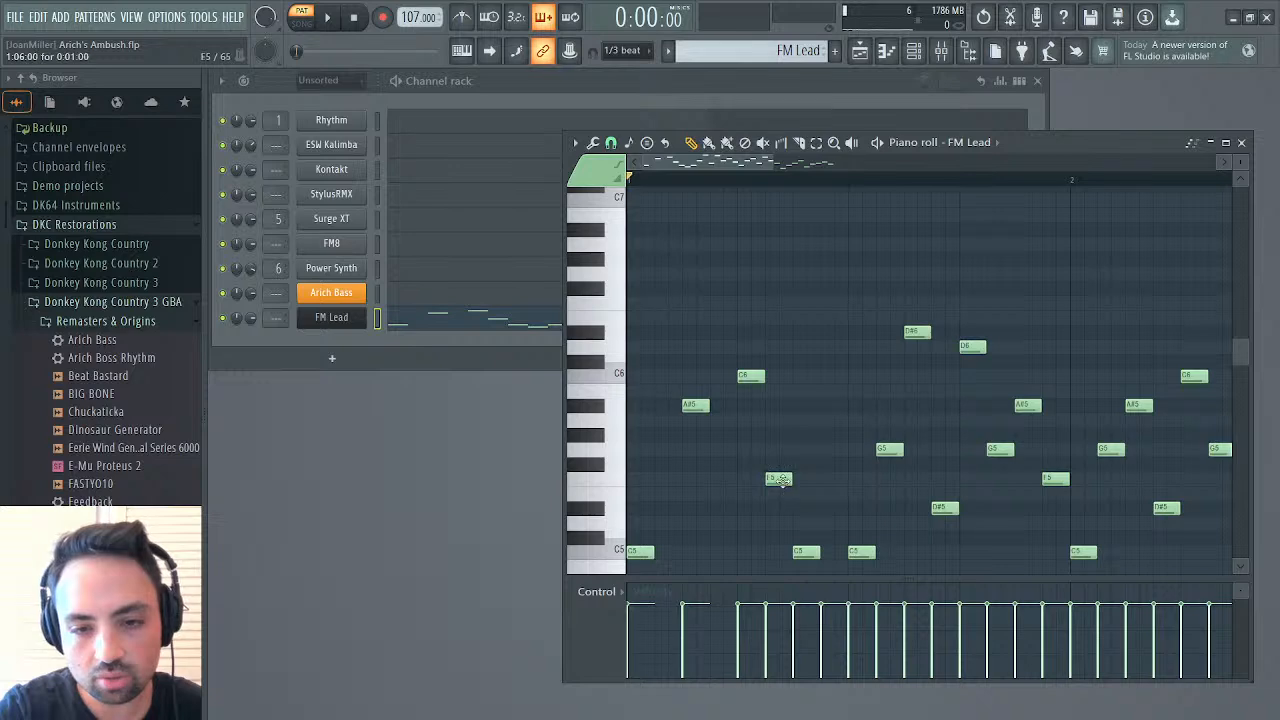
scroll(789, 485, down, 3)
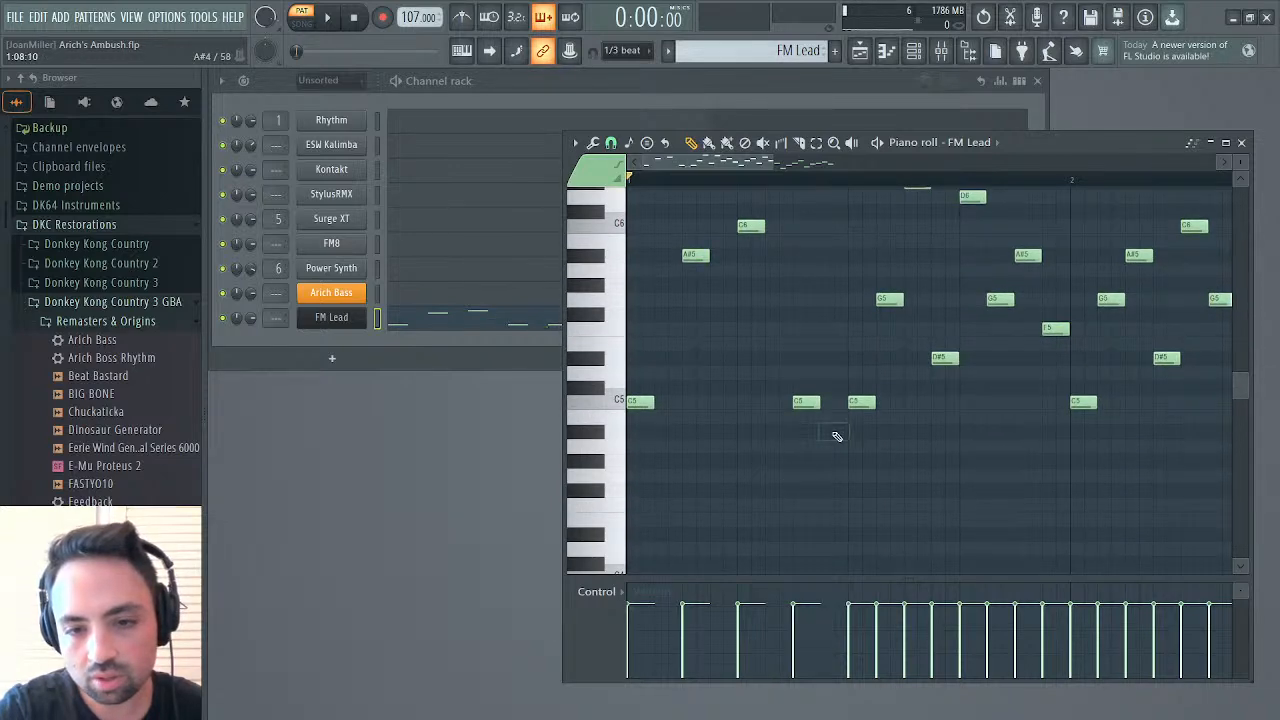
drag(804, 404, 803, 430)
key(space)
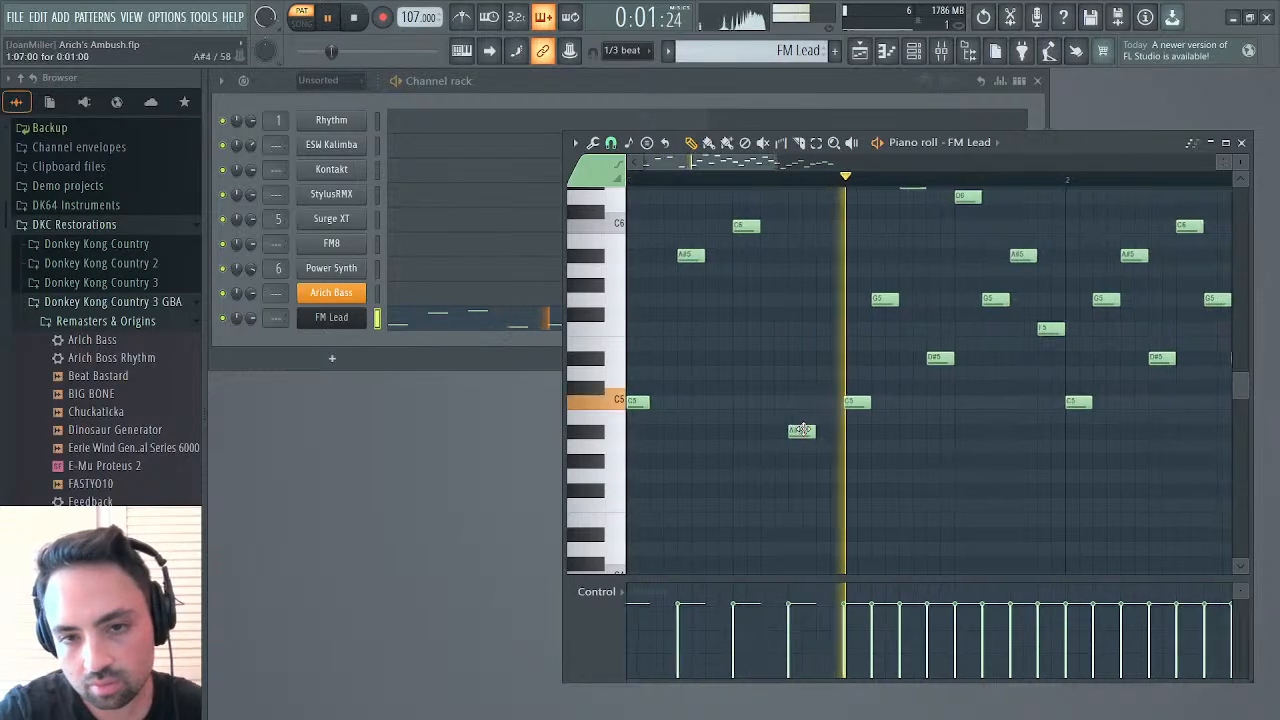
scroll(804, 432, right, 2)
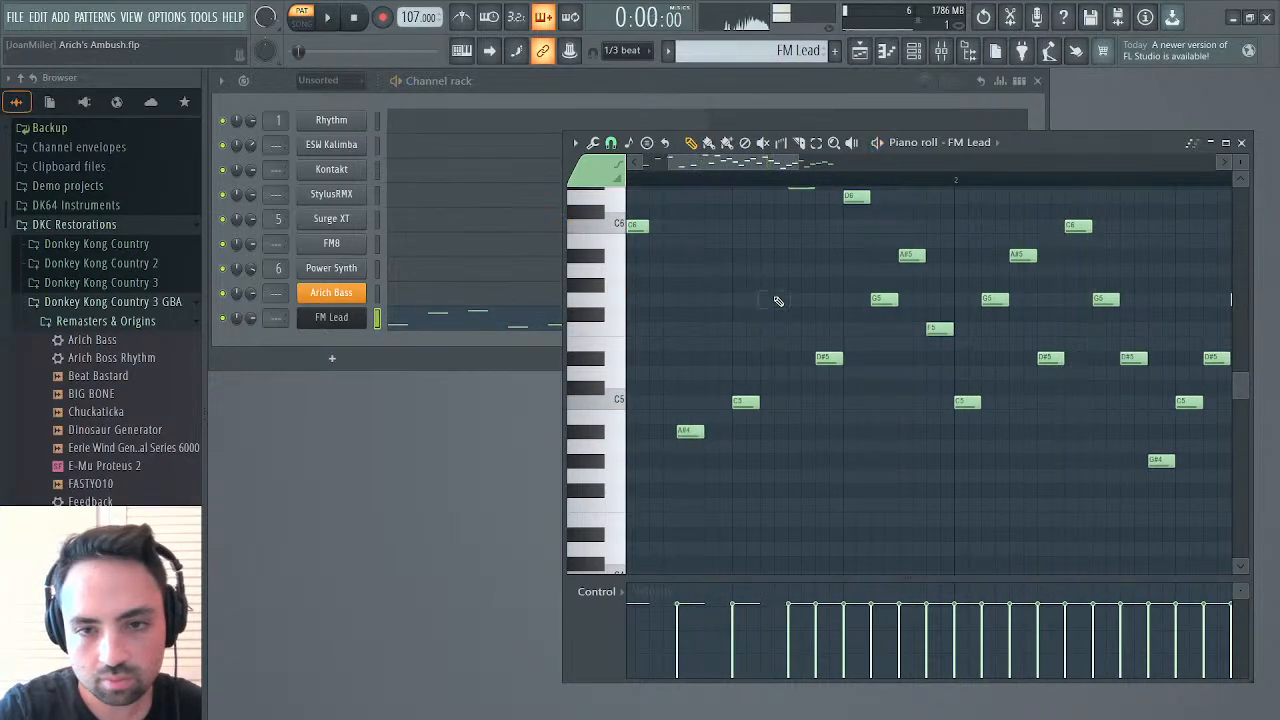
key(space)
Delete every second FM Lead note through the rest of bars 1 and 2, and extend the remaining notes to legato length
scroll(800, 251, up, 3)
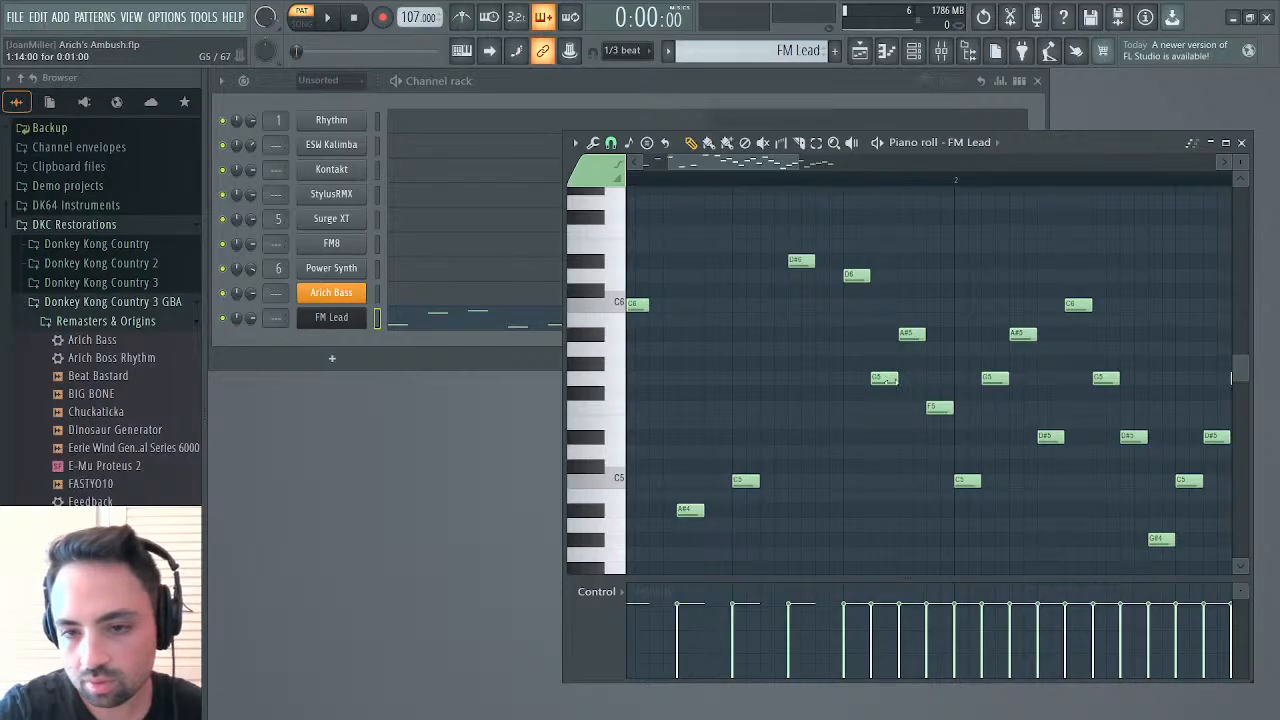
scroll(940, 414, right, 2)
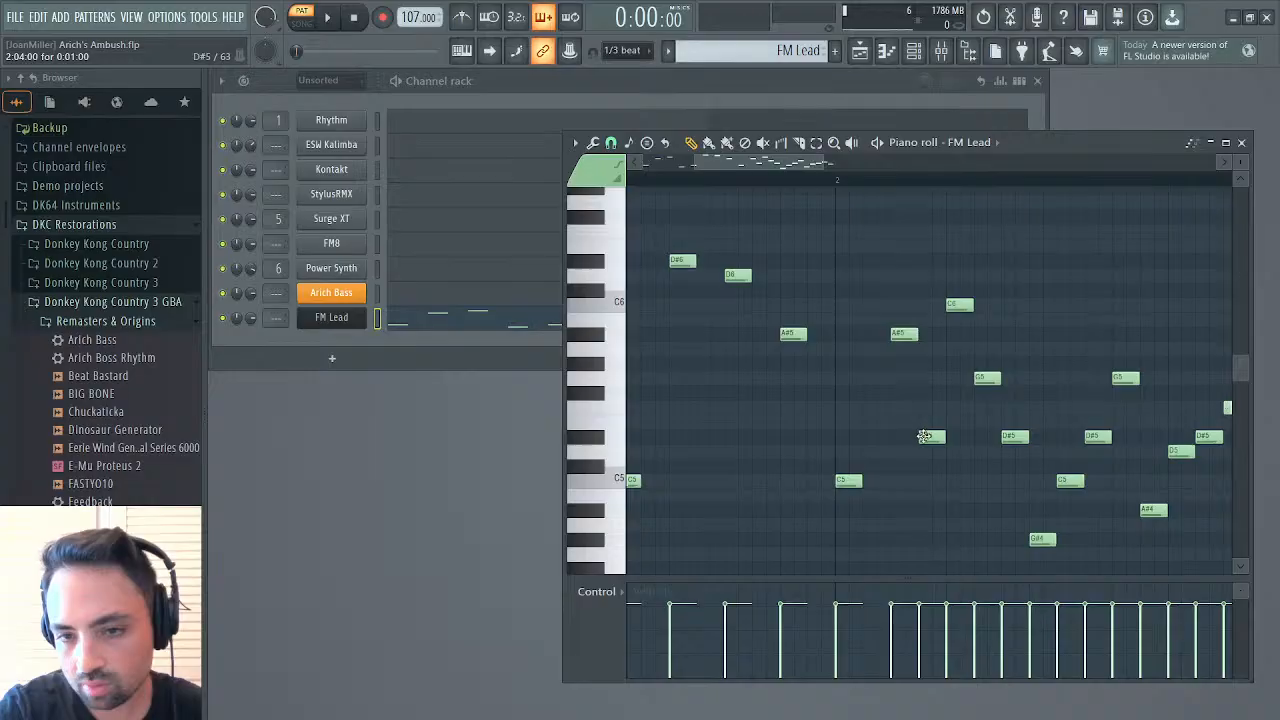
scroll(1011, 437, right, 1)
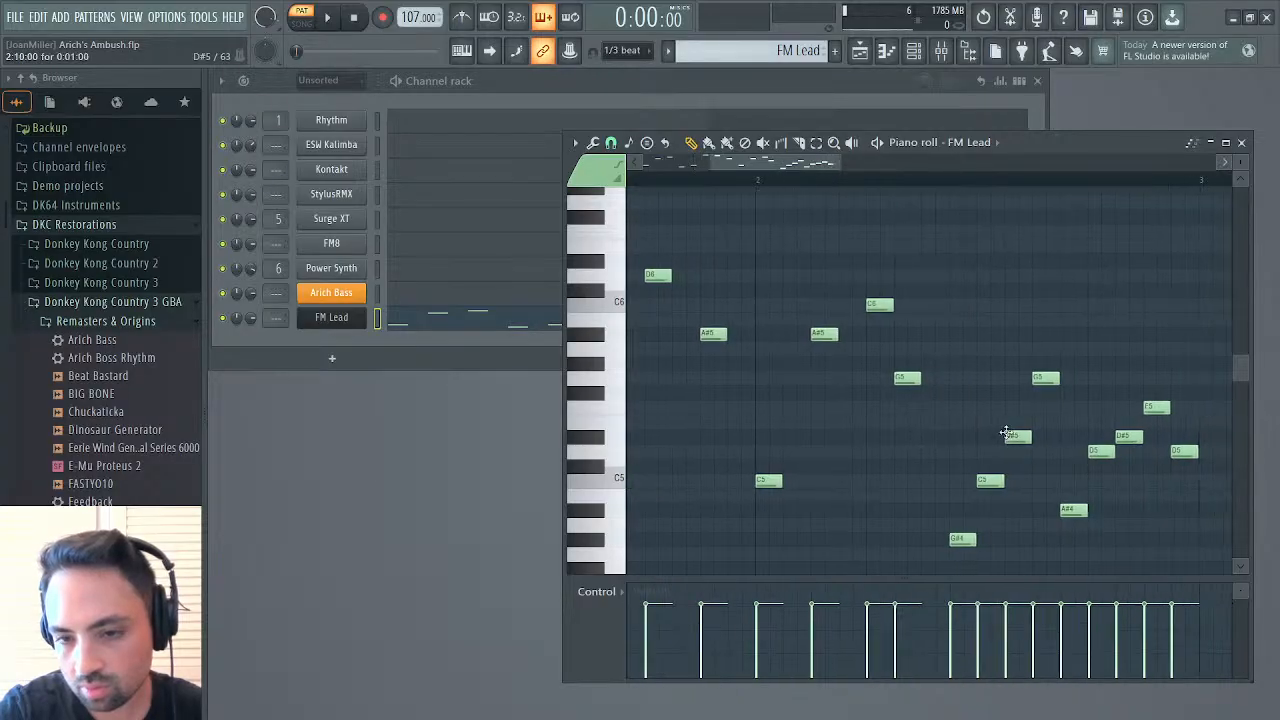
scroll(1011, 437, down, 3)
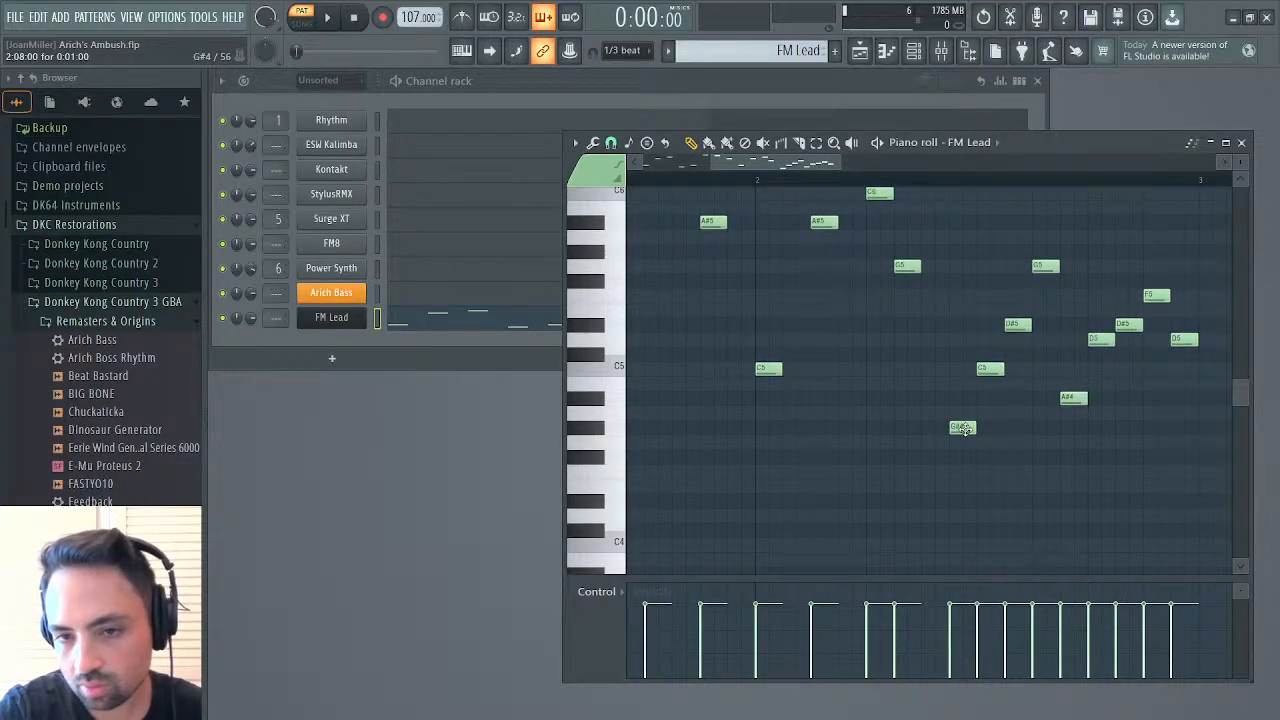
scroll(962, 428, up, 2)
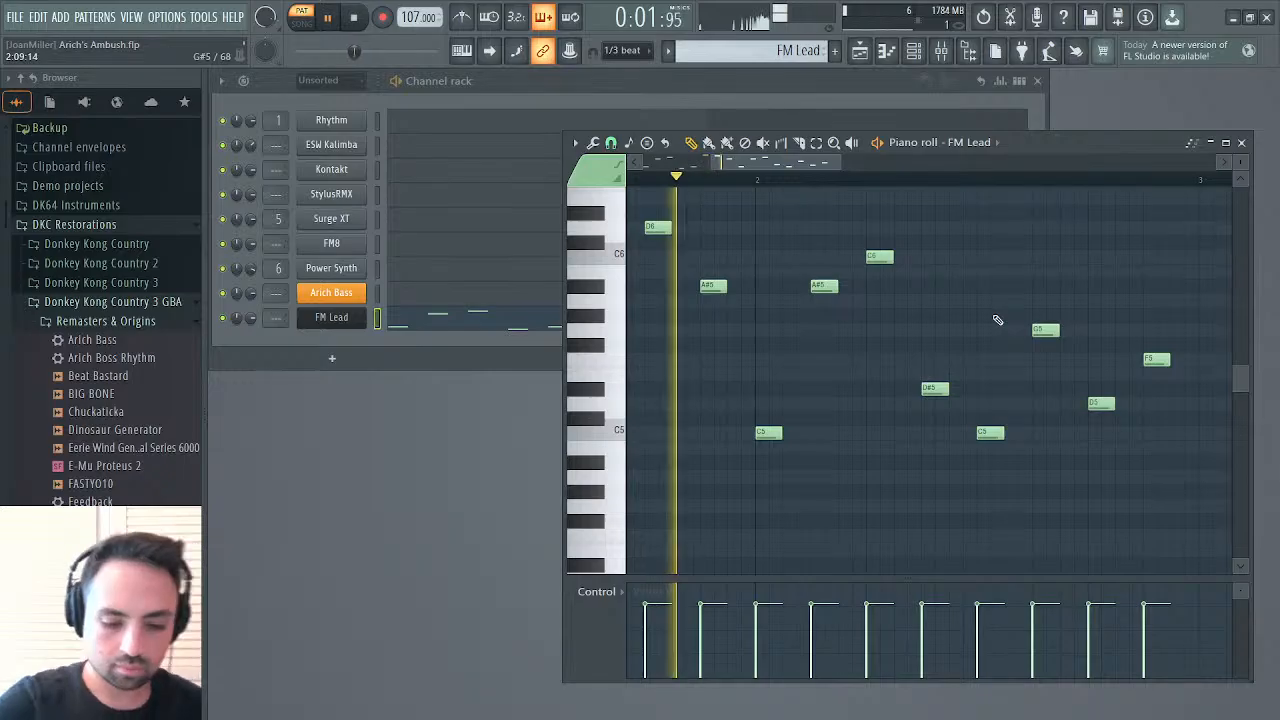
key(ctrl+l)
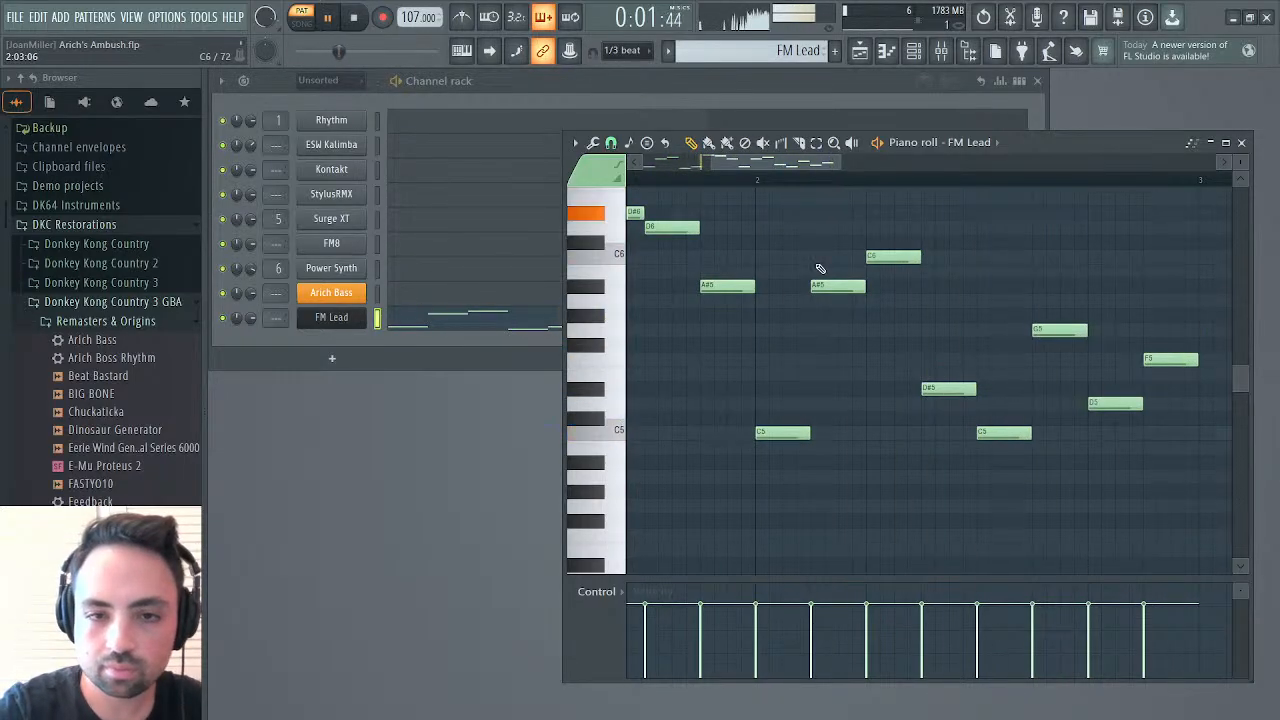
Stop playback and examine the LFO and key-mapping curves for Filter 1's cutoff in the FM Lead synth
click(322, 318)
key(space)
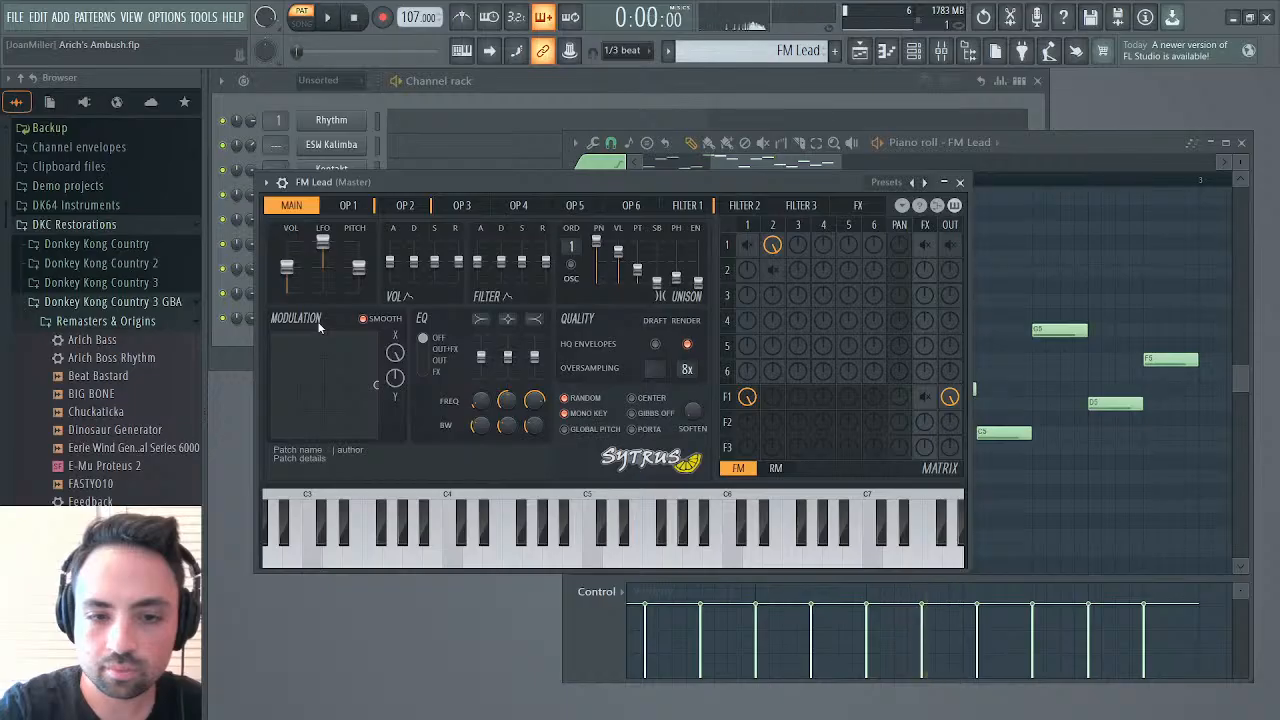
click(690, 205)
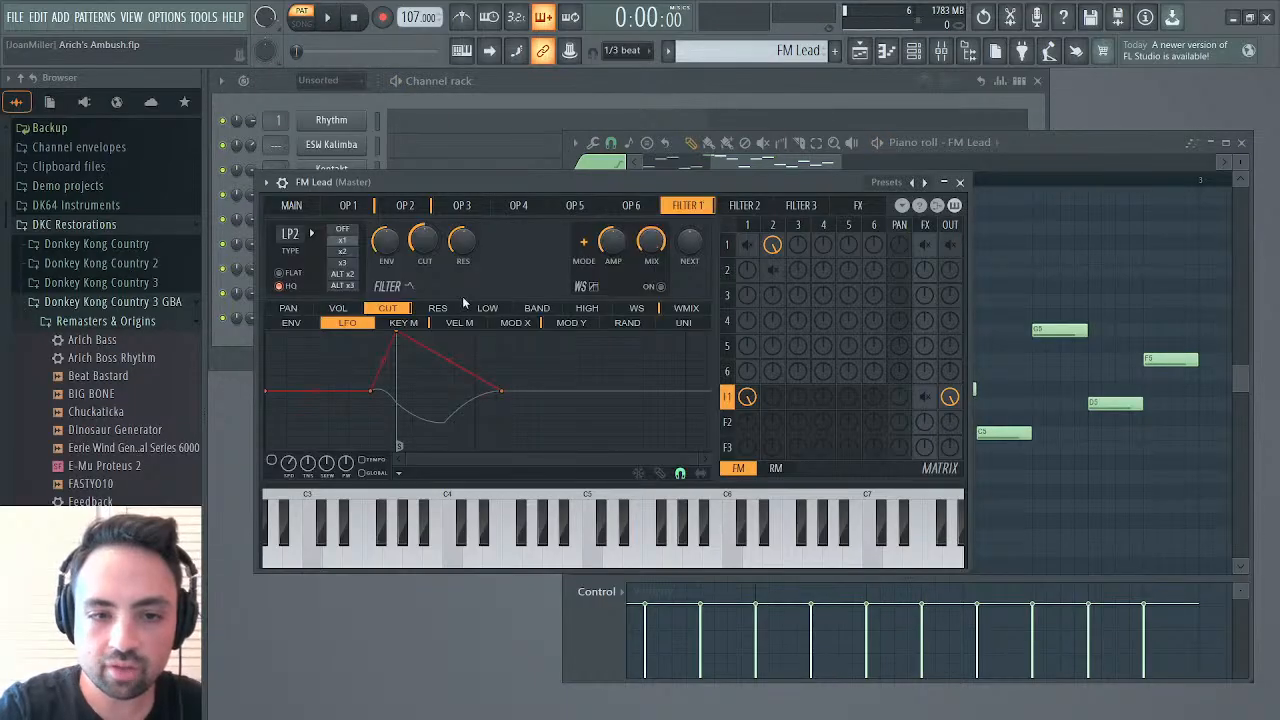
click(404, 323)
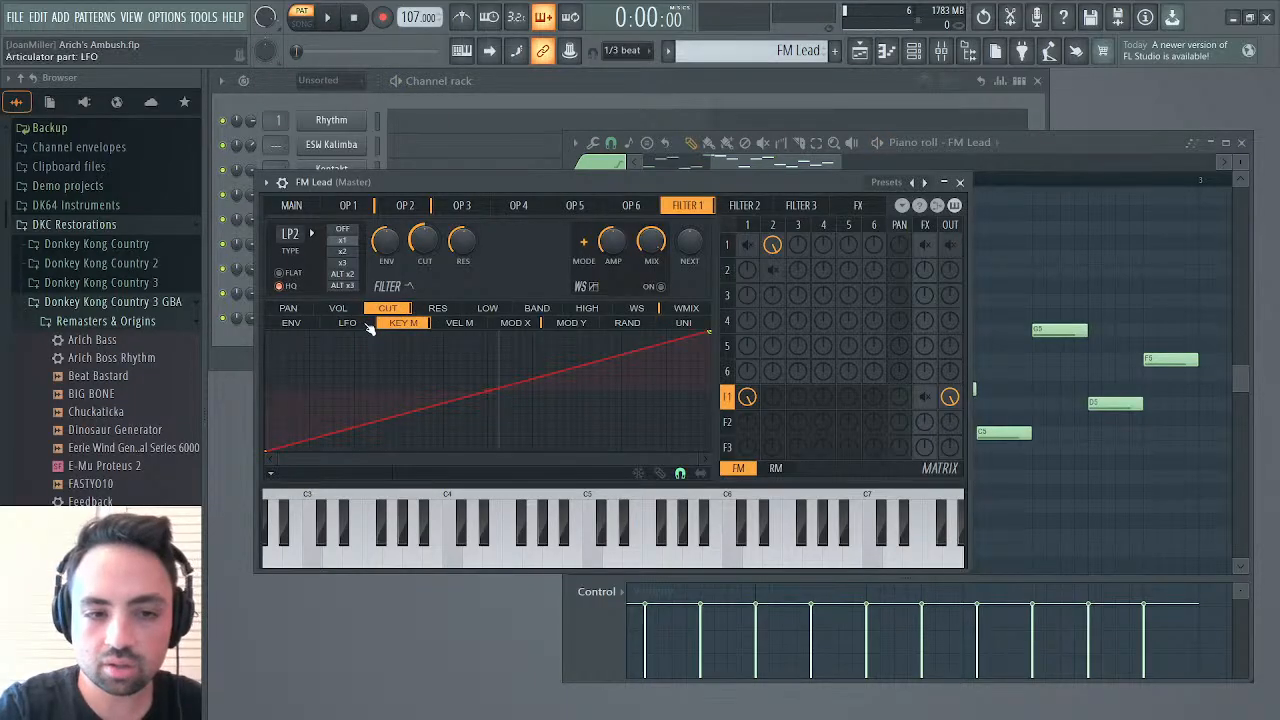
click(350, 323)
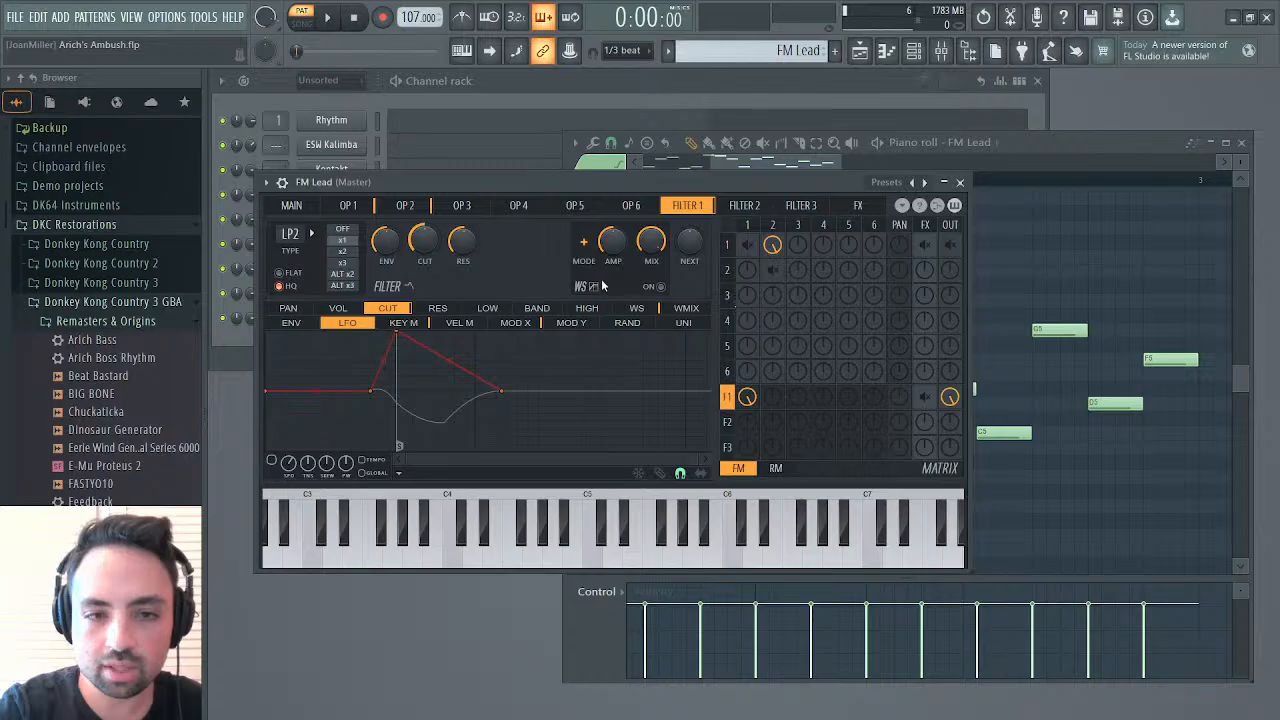
Enable the LFO on operator 2's volume and raise its amount slightly while the pattern plays
click(405, 205)
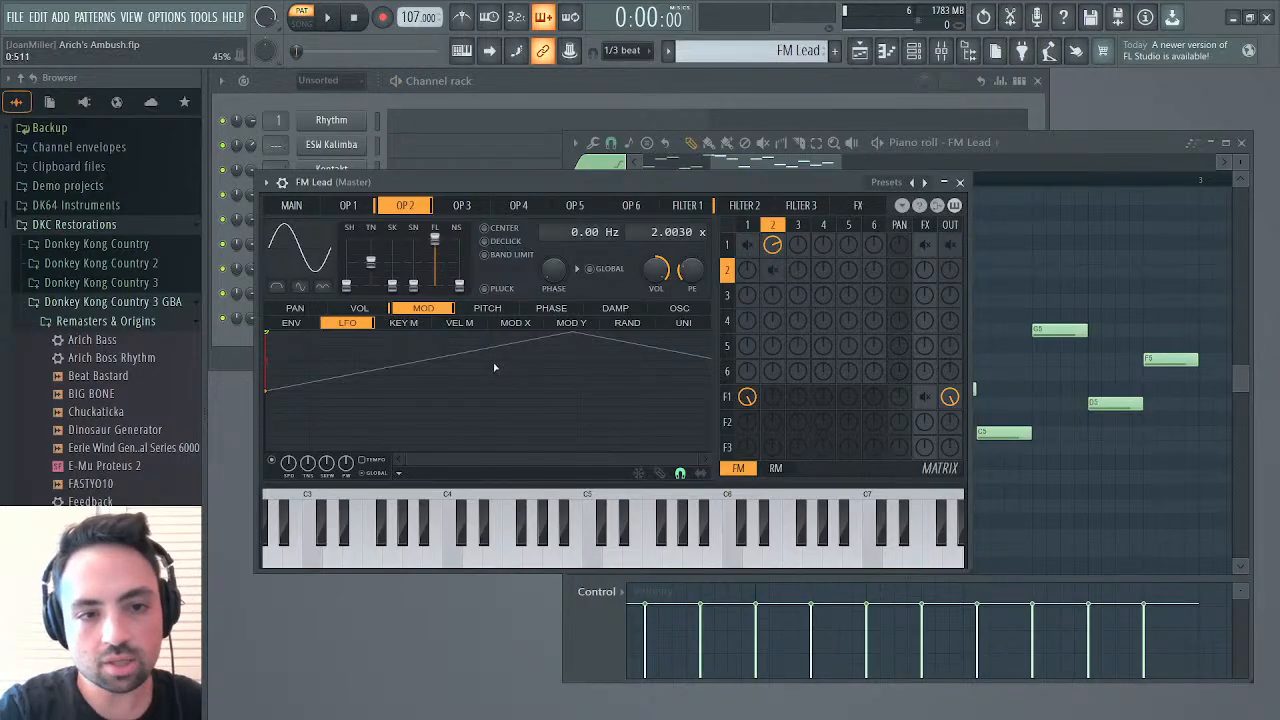
click(352, 312)
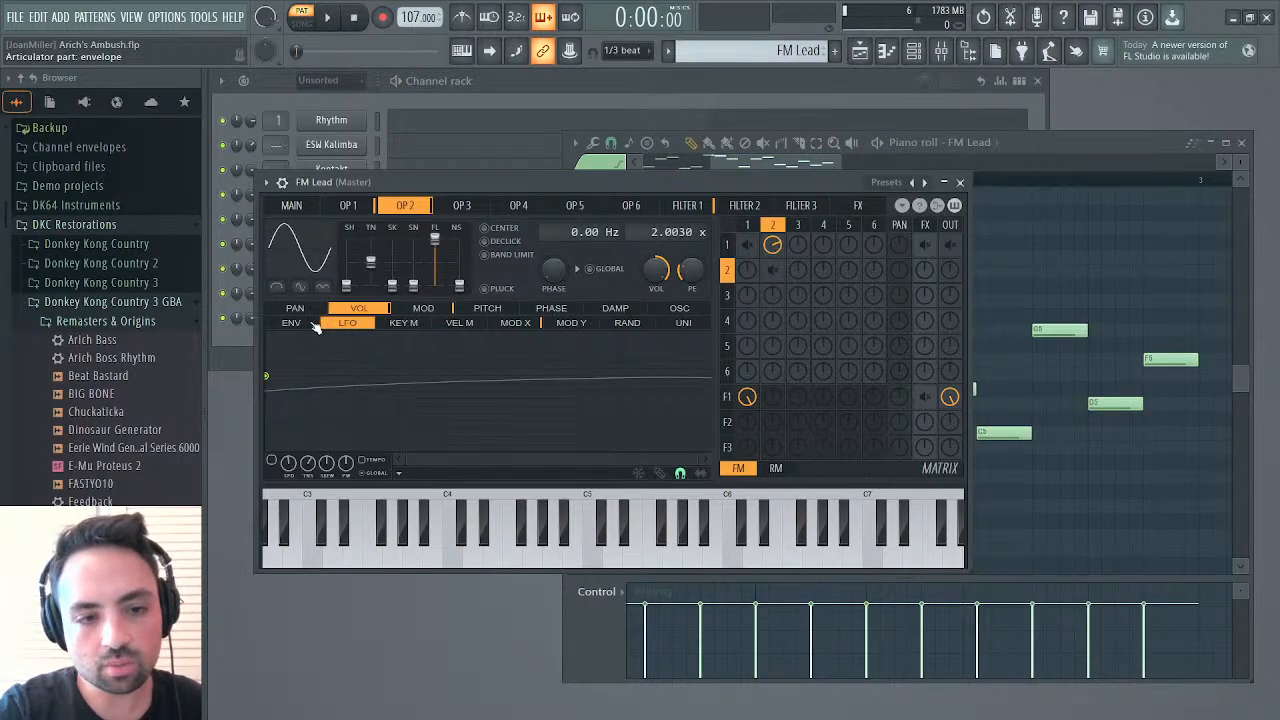
click(313, 327)
click(330, 329)
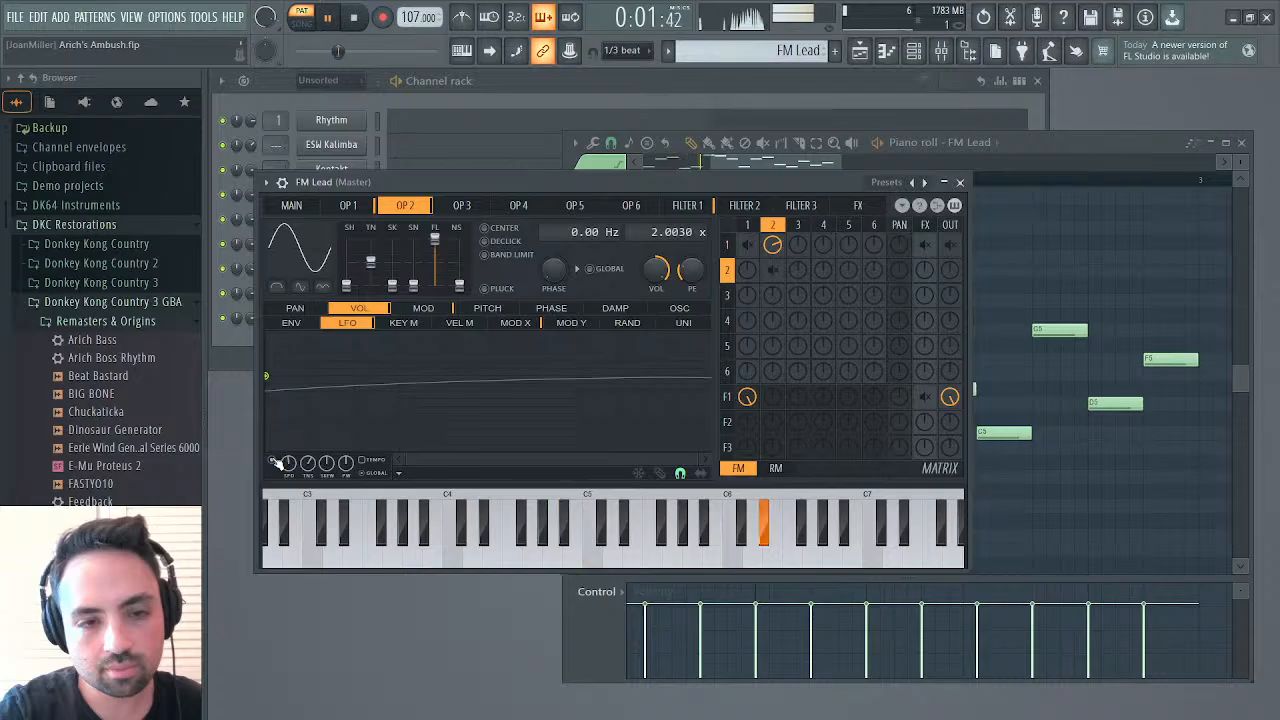
drag(271, 371, 269, 362)
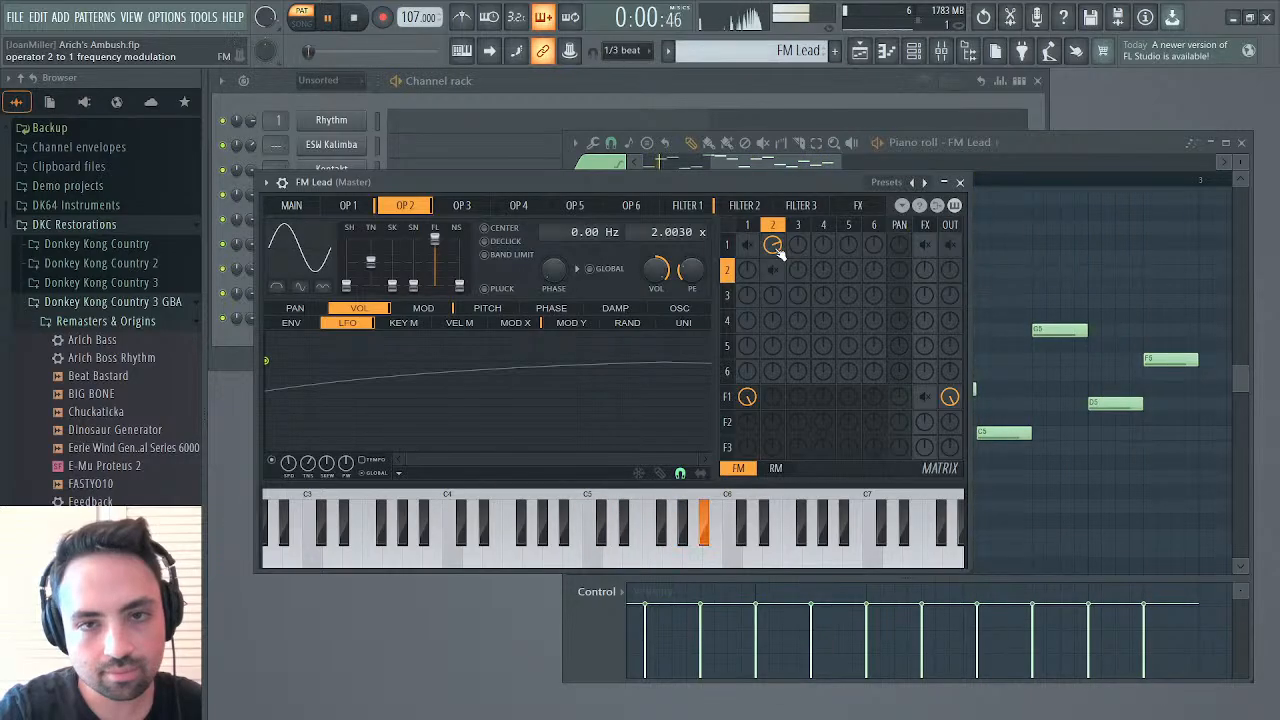
Set Filter 1's resonance to 0%, raise its cutoff slightly, and check the cutoff's key, modulation X and envelope curves
click(705, 205)
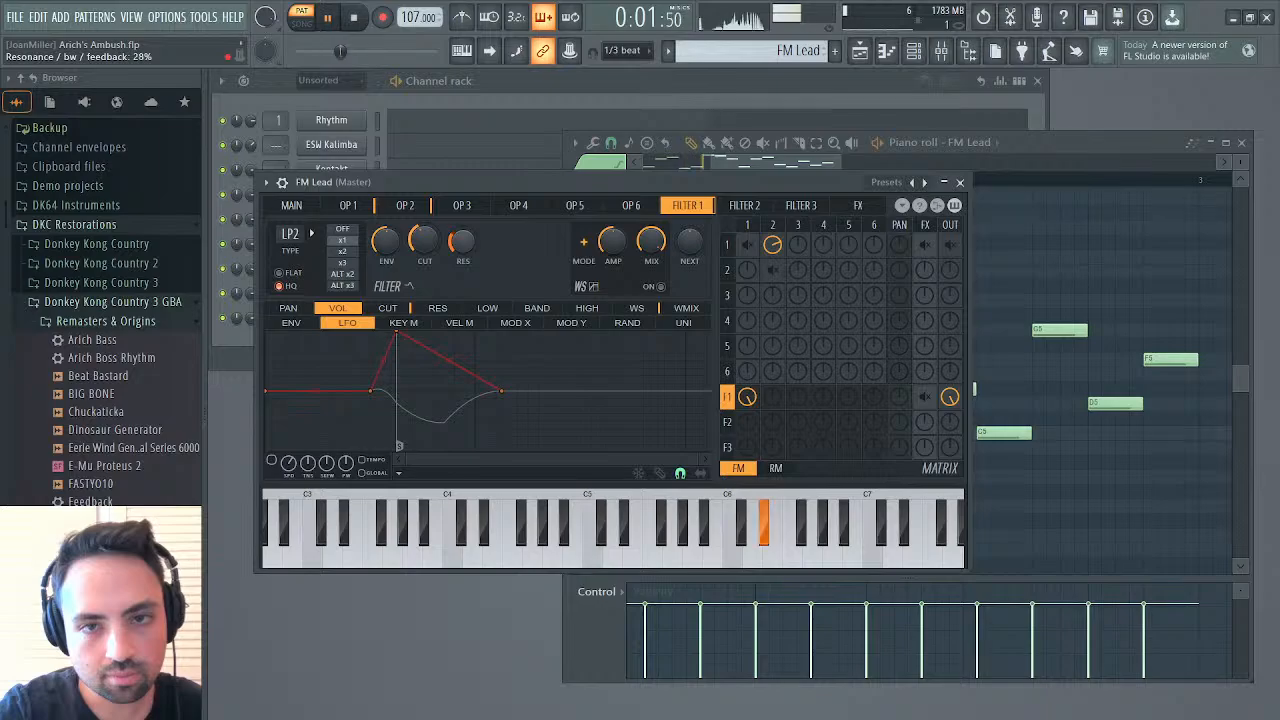
drag(461, 241, 461, 292)
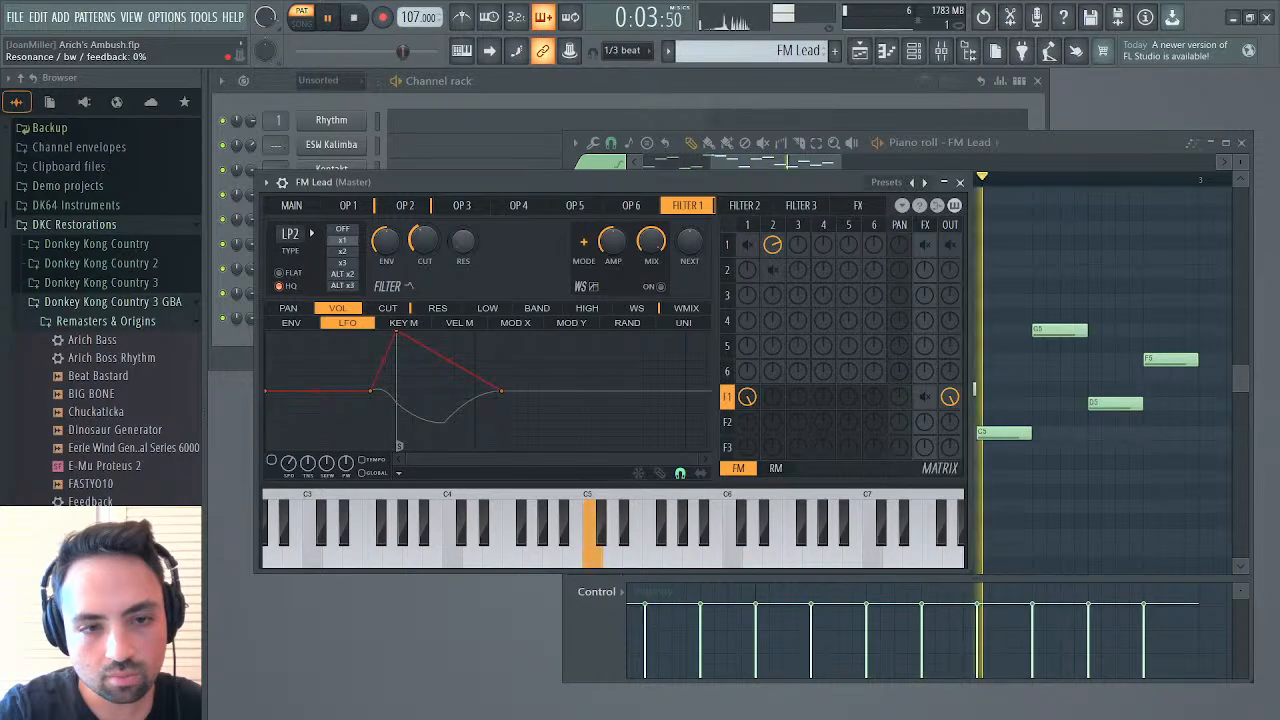
mouse_move(421, 243)
mouse_down()
mouse_move(421, 198)
mouse_move(423, 232)
mouse_up()
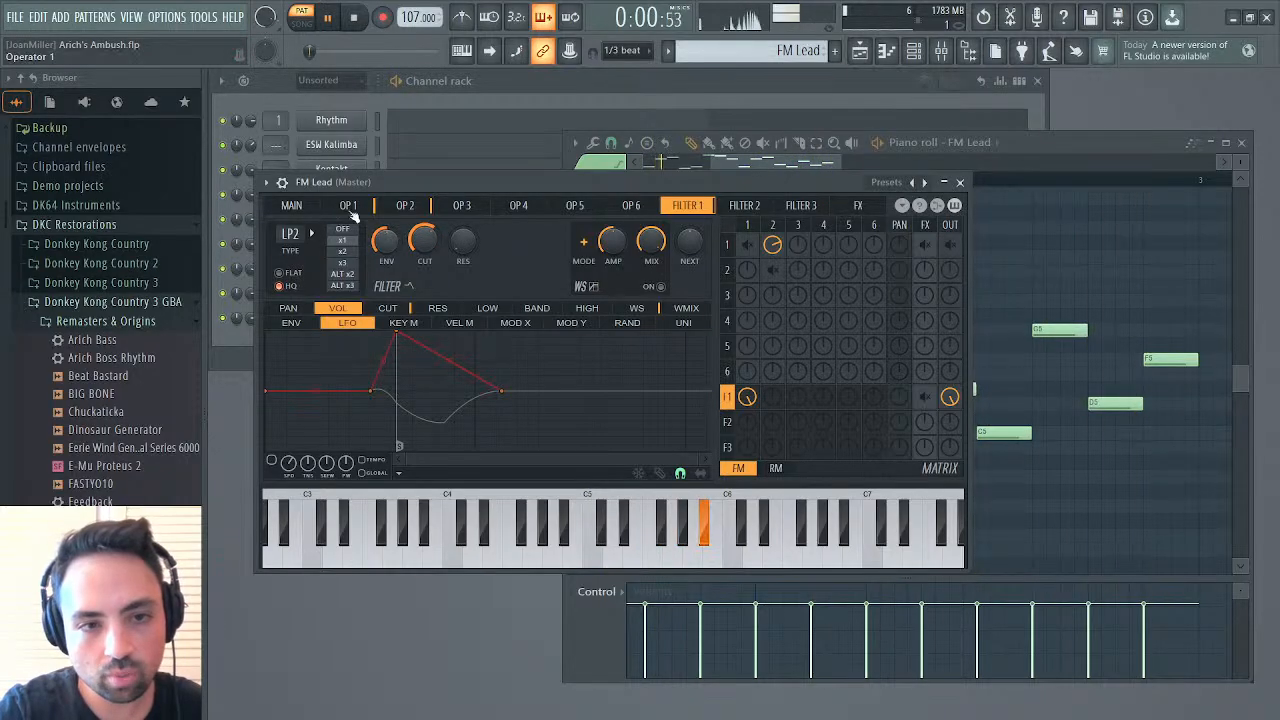
click(385, 308)
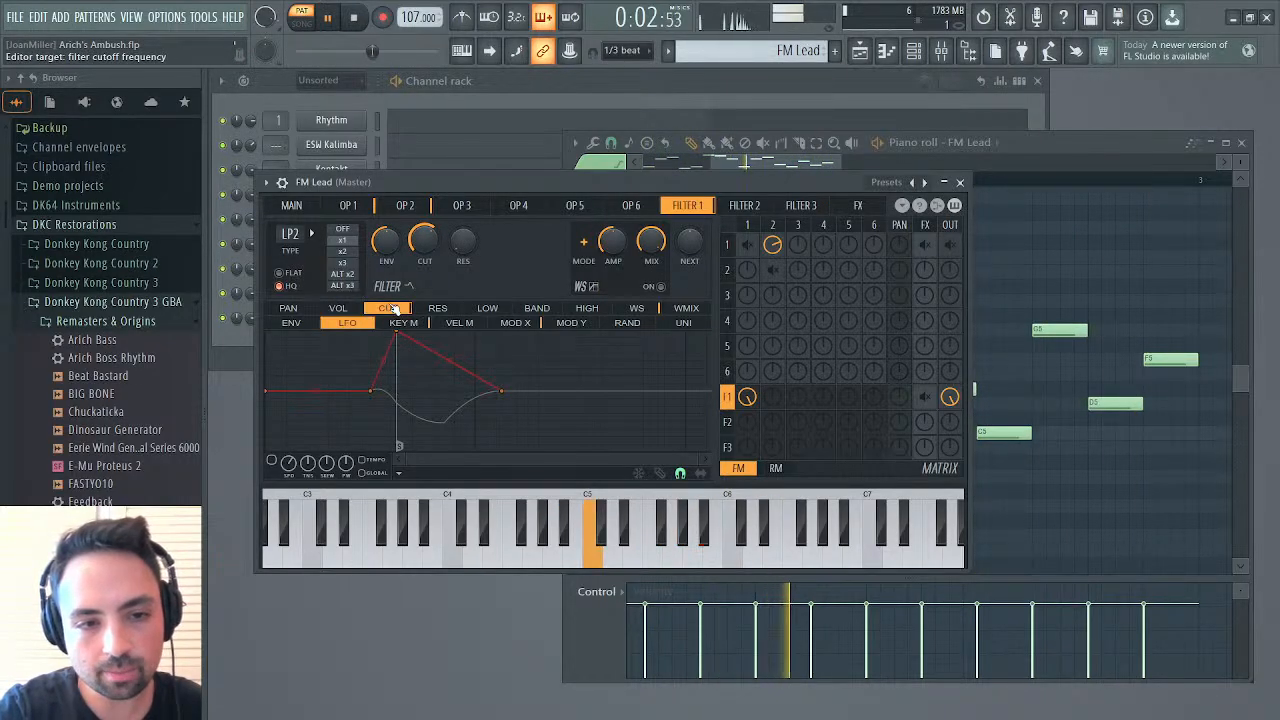
click(403, 322)
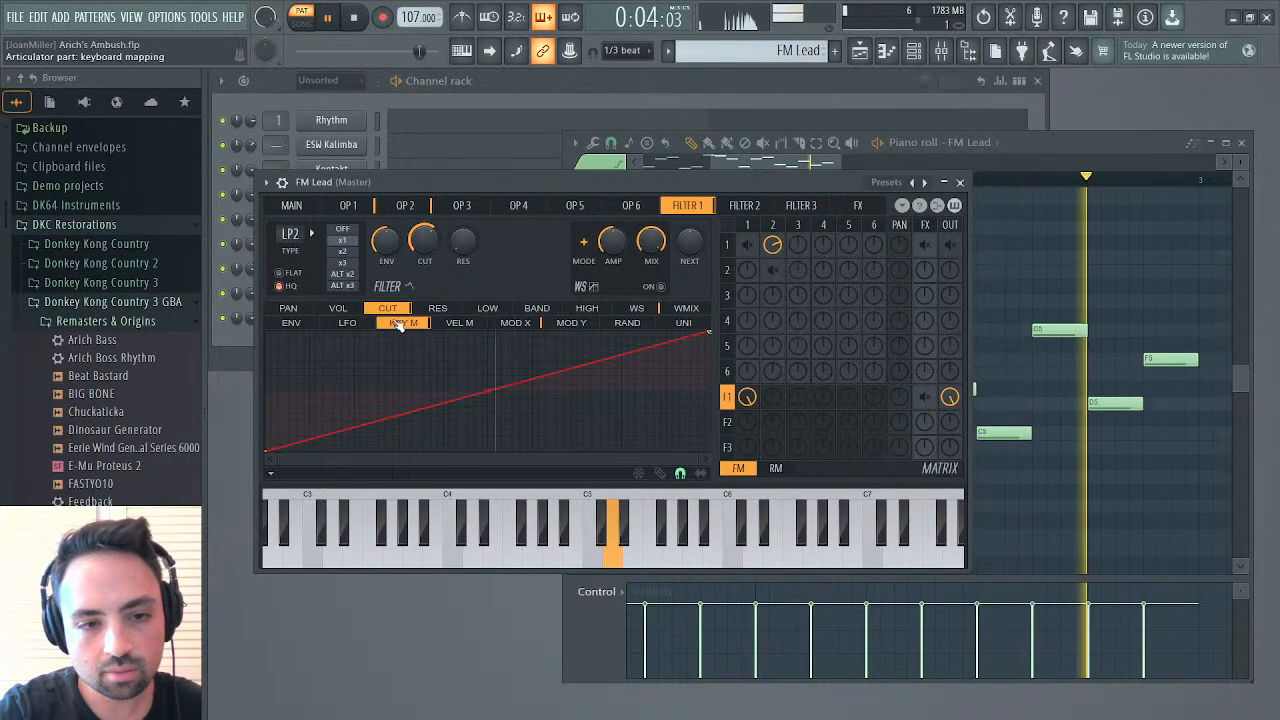
click(513, 323)
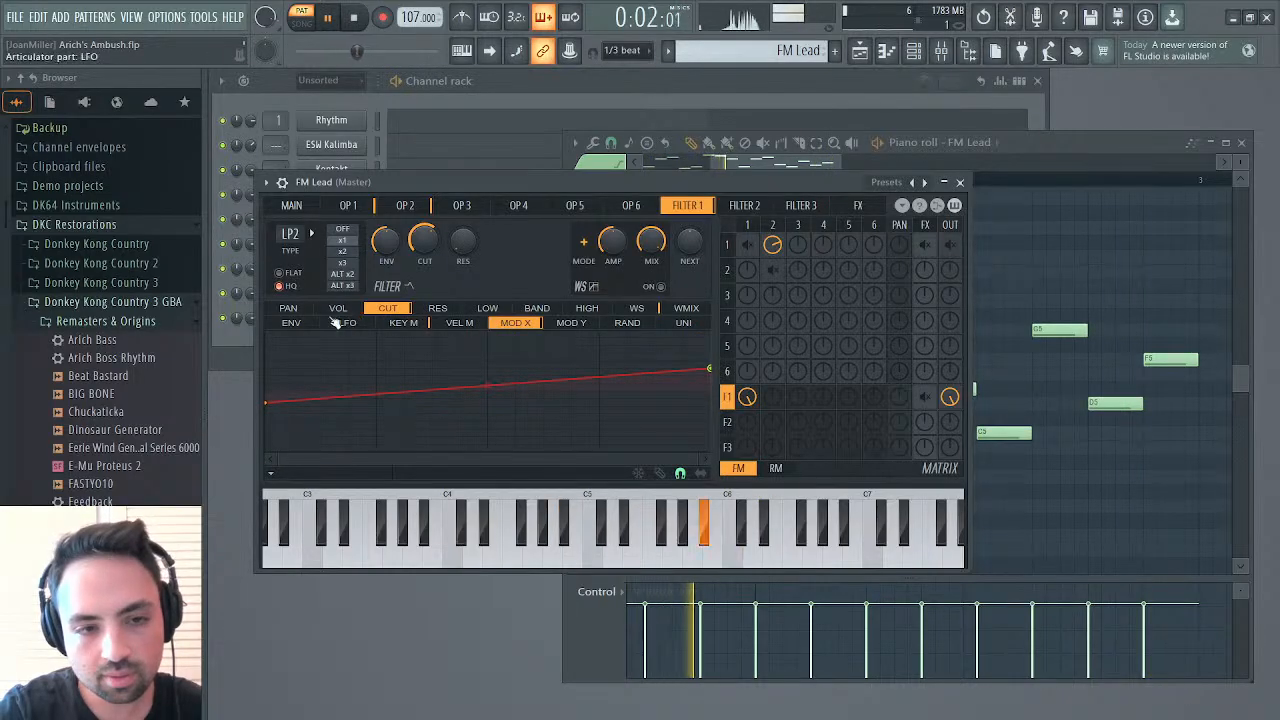
click(295, 322)
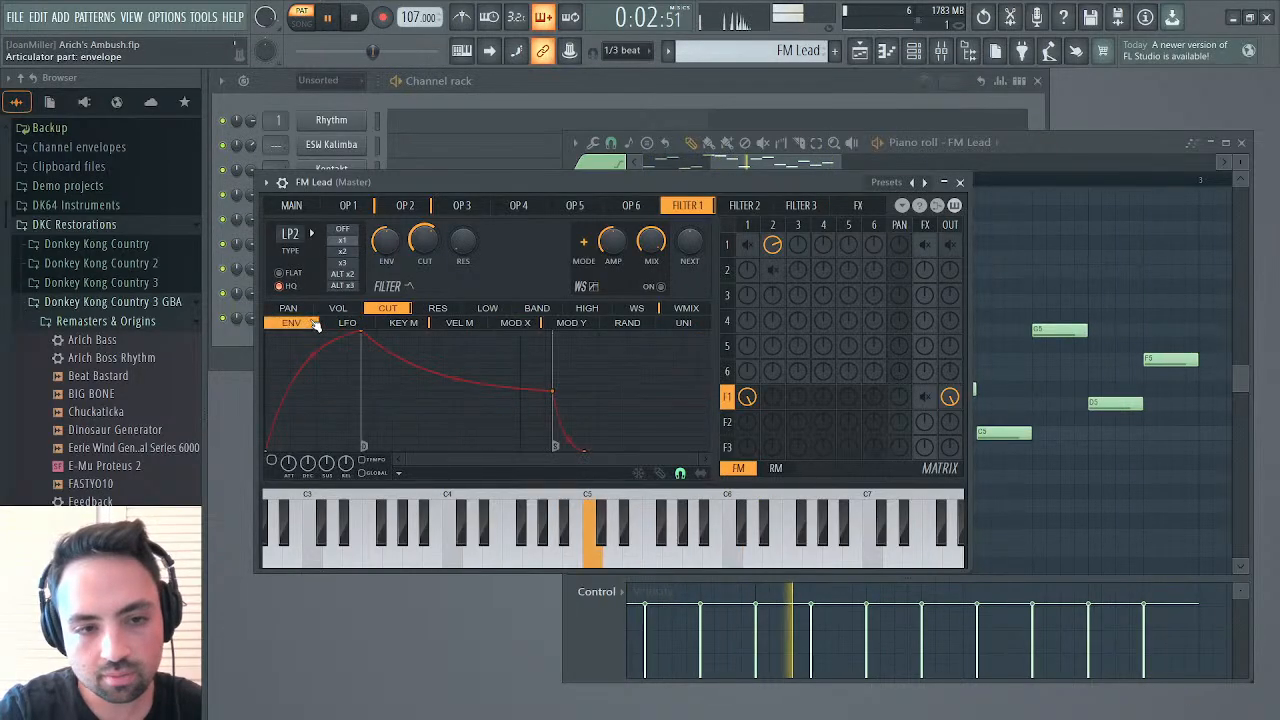
click(400, 207)
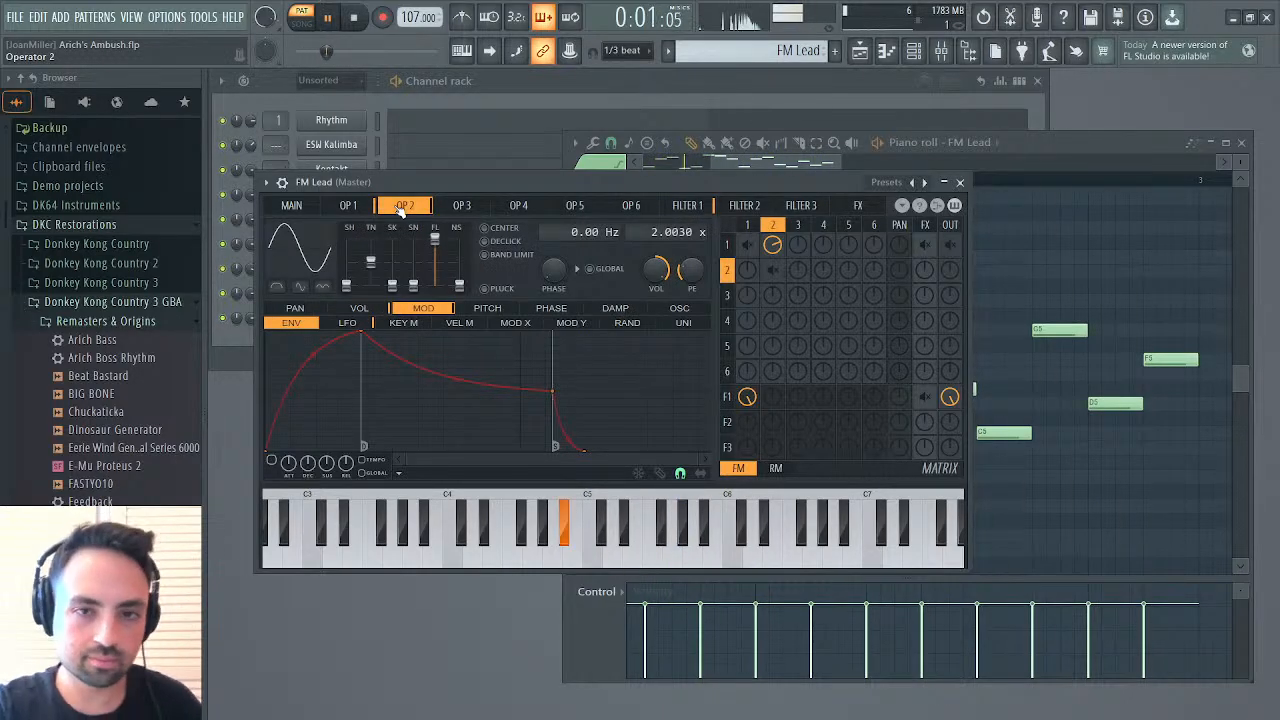
Route Filter 1 to the effects section and enable the first tempo-synced delay in ping-pong mode
right_click(926, 398)
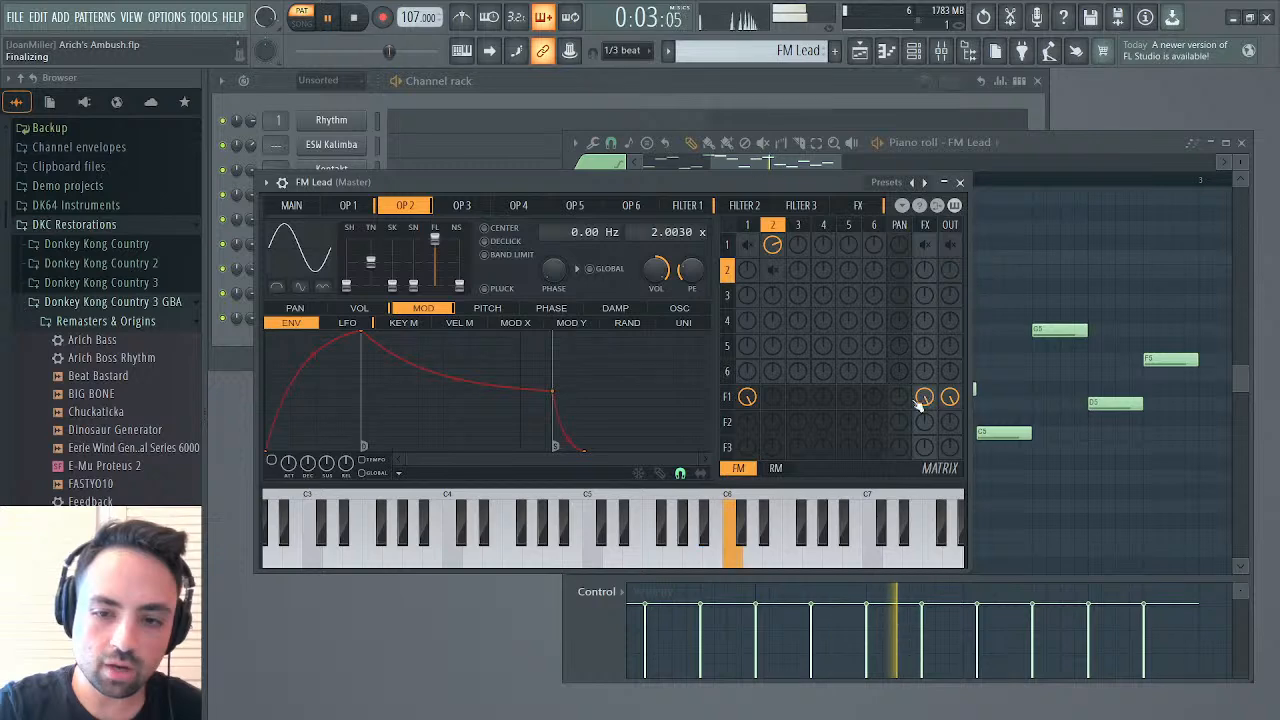
click(857, 205)
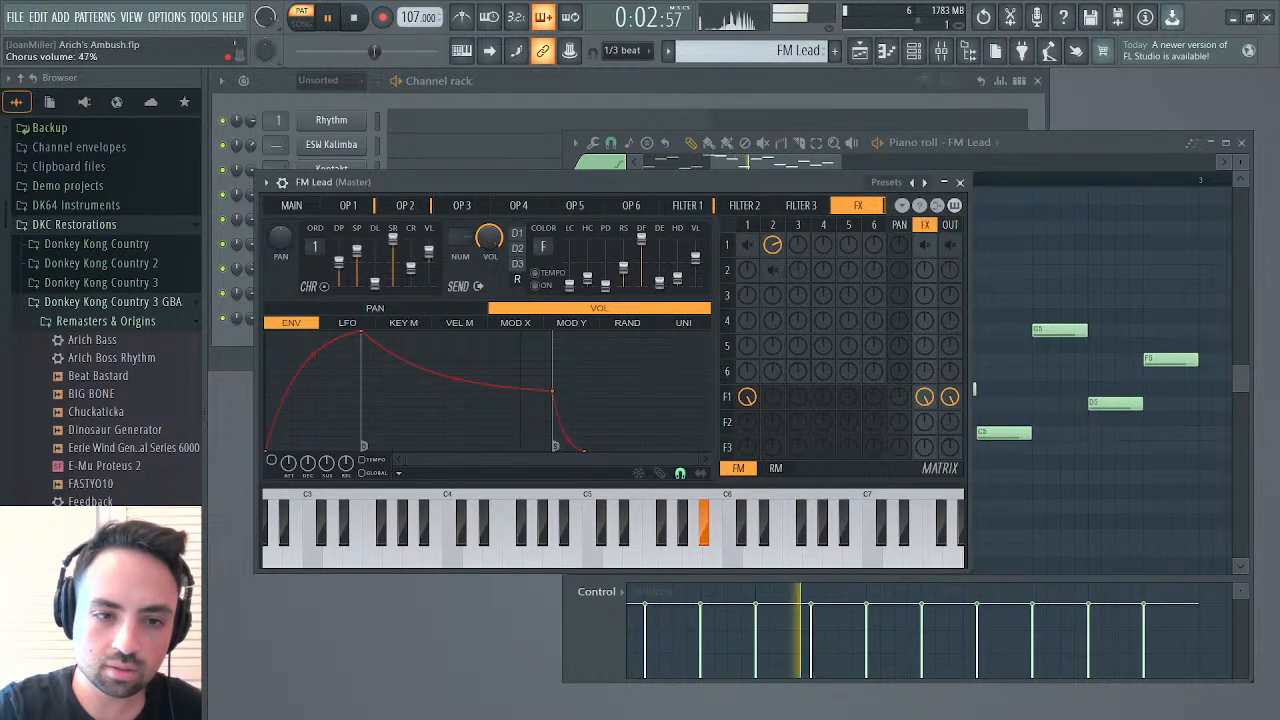
click(516, 248)
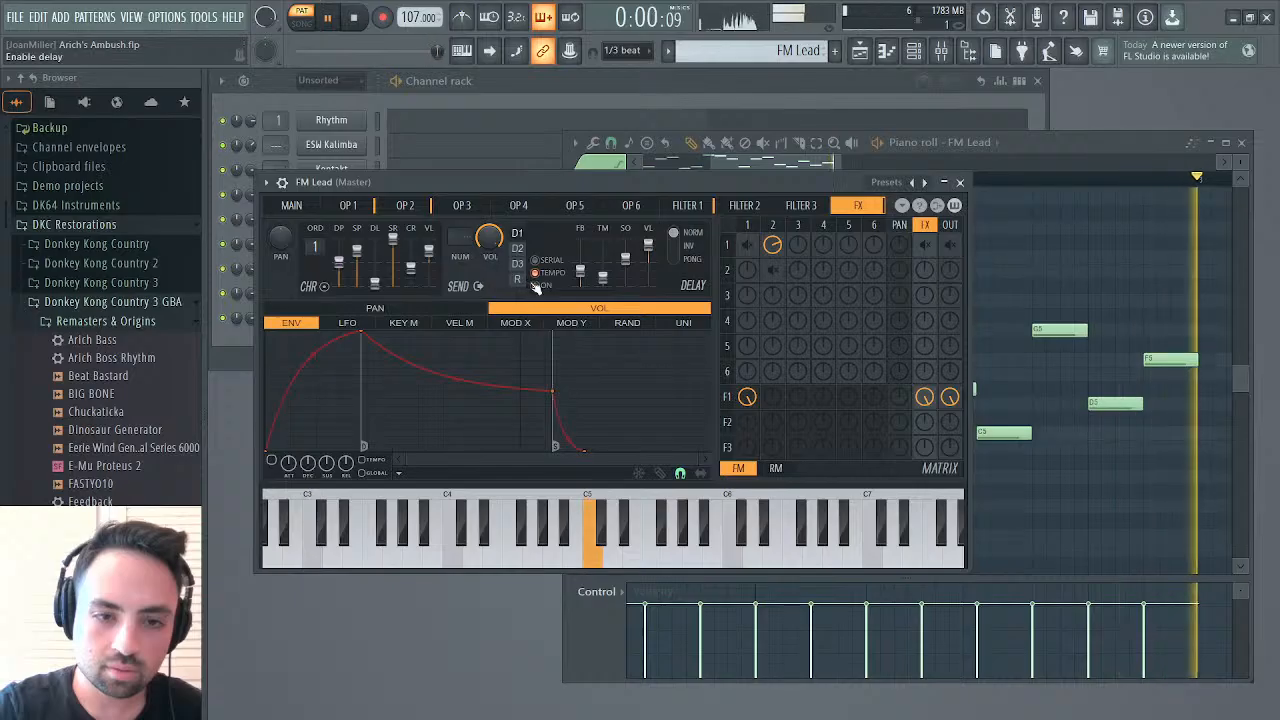
click(674, 255)
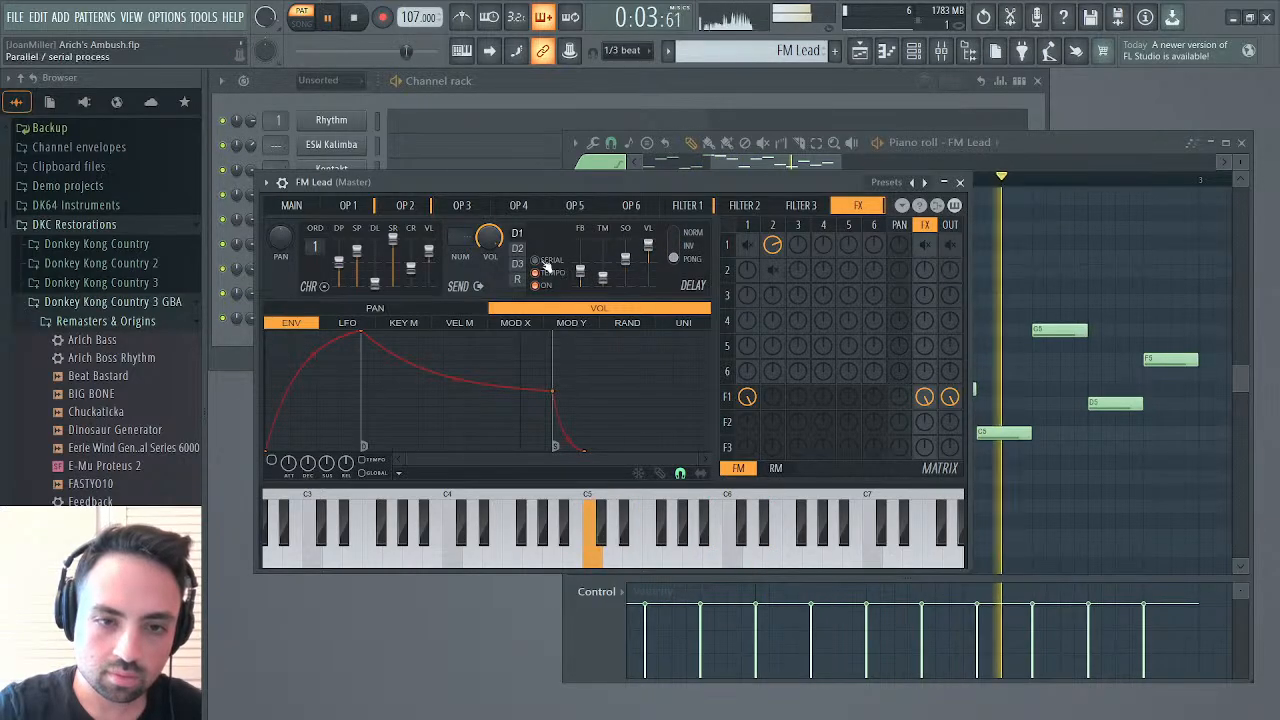
click(517, 279)
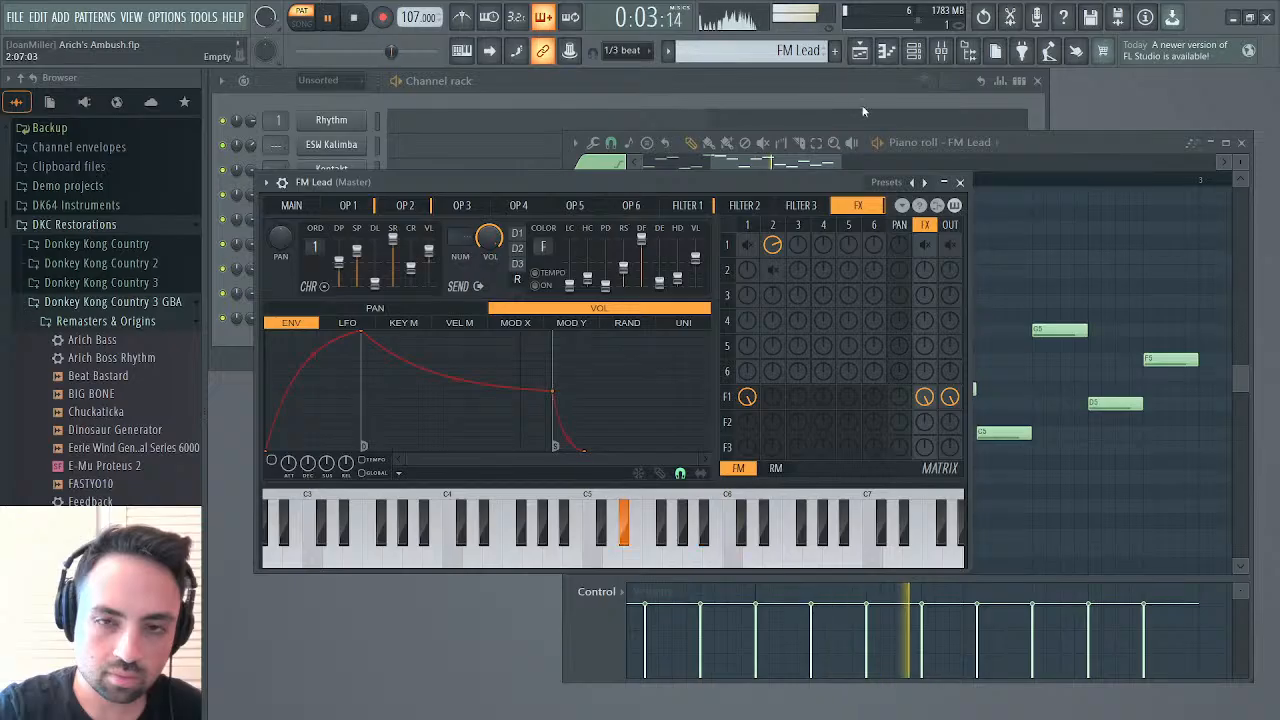
Enable Filter 1's volume envelope, shorten its attack and decay, steepen the attack curve to about 93% tension, and listen
click(352, 205)
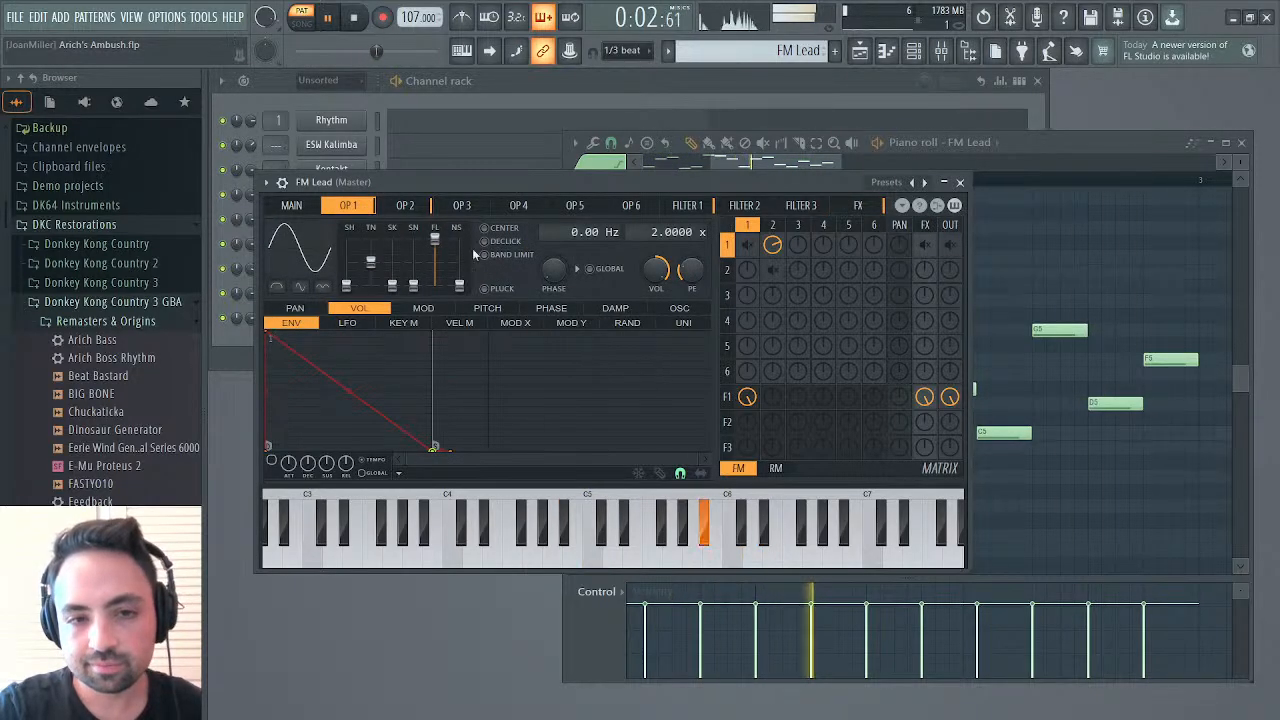
click(692, 206)
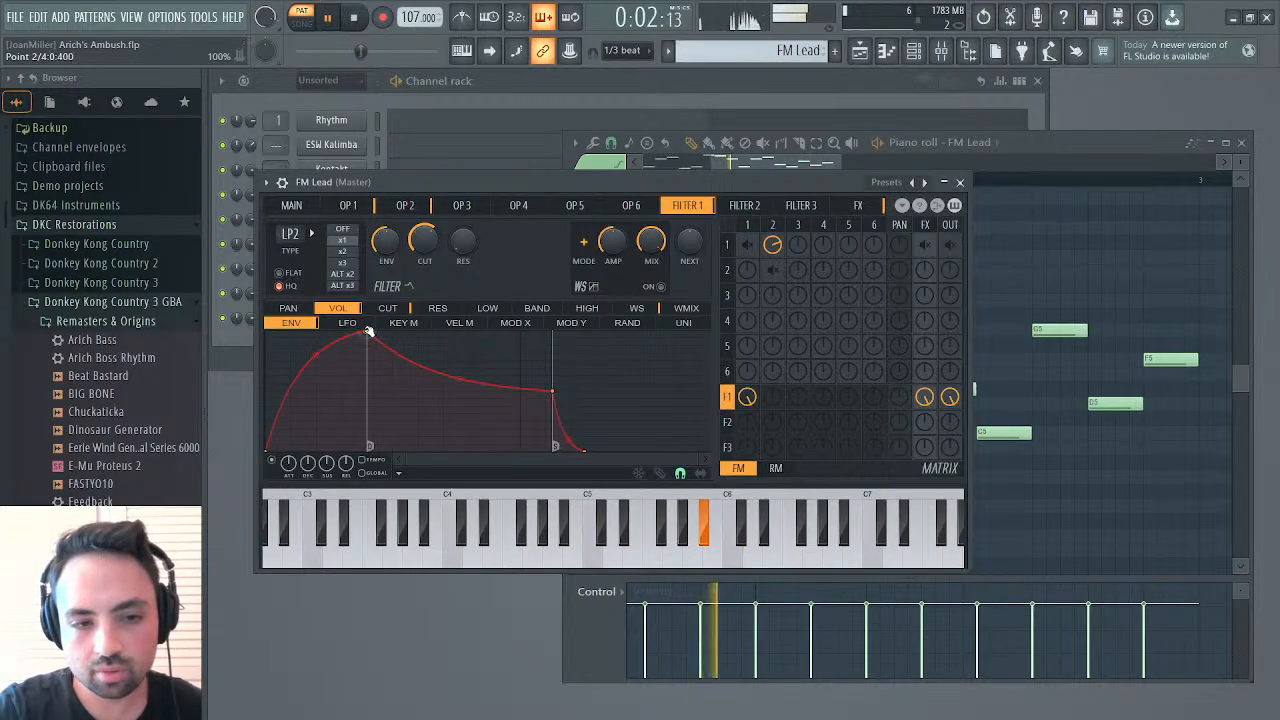
drag(361, 342, 290, 333)
drag(556, 388, 318, 330)
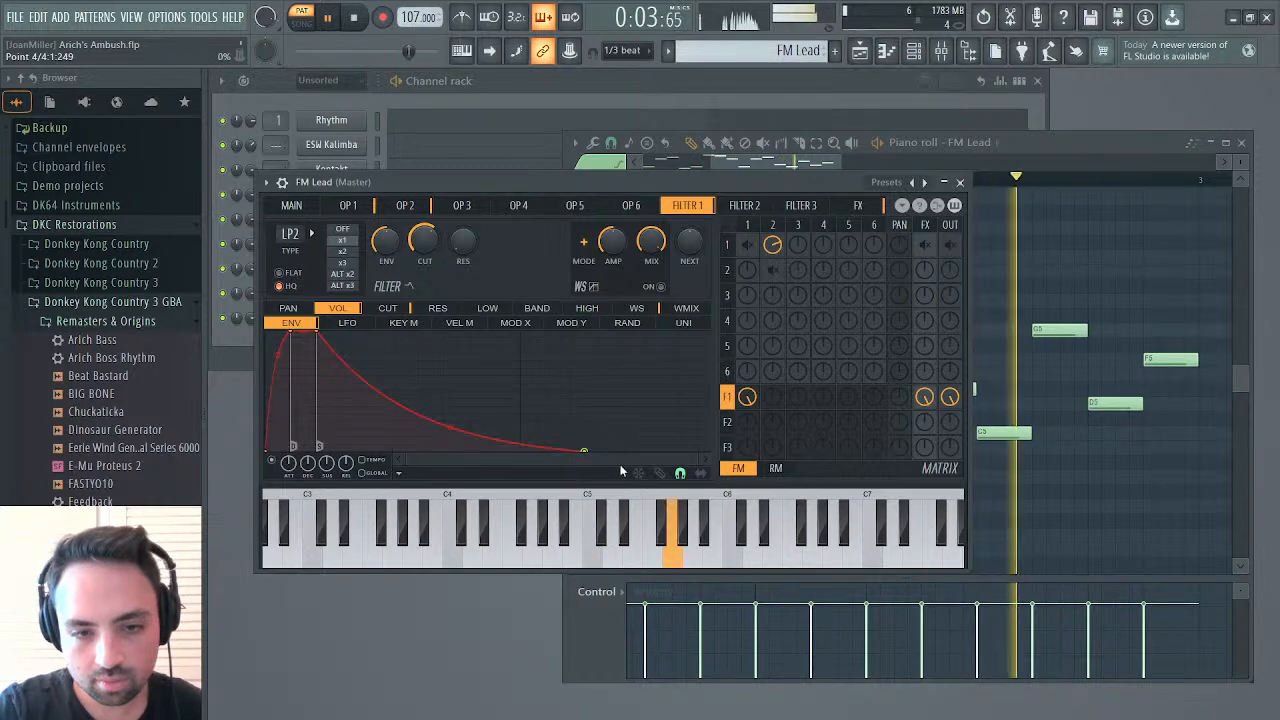
key(ctrl+z)
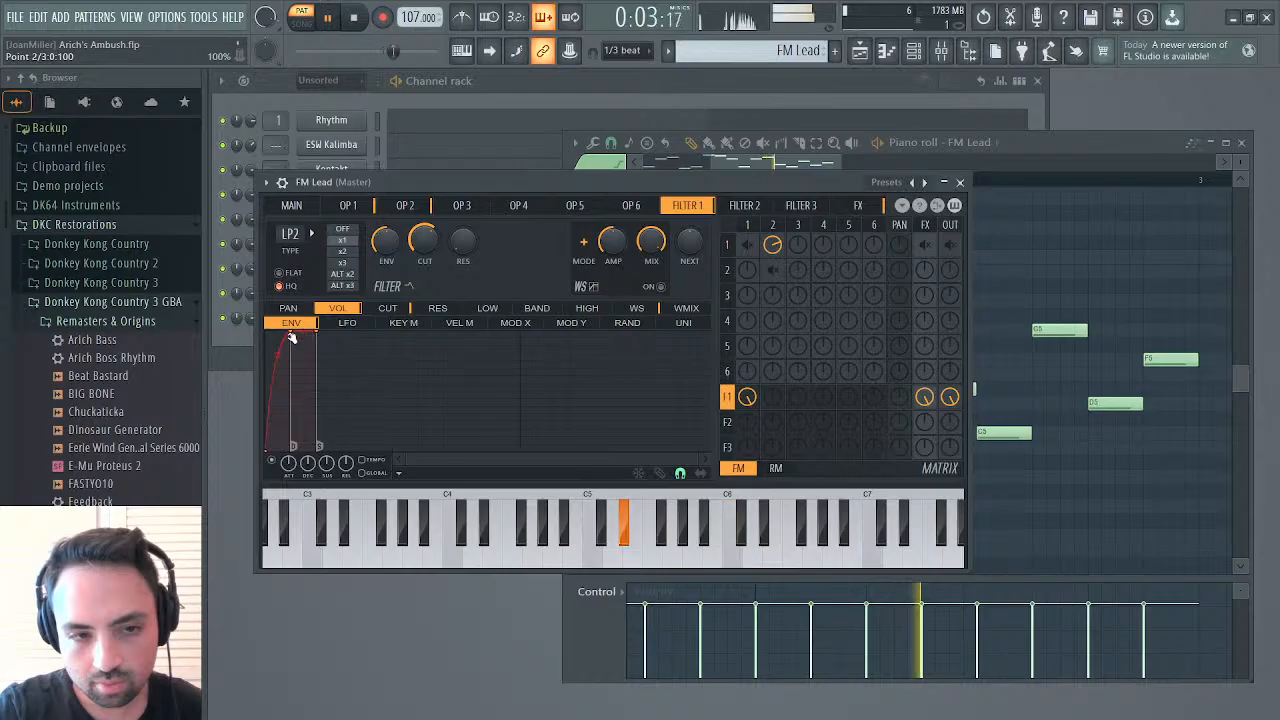
drag(278, 355, 278, 331)
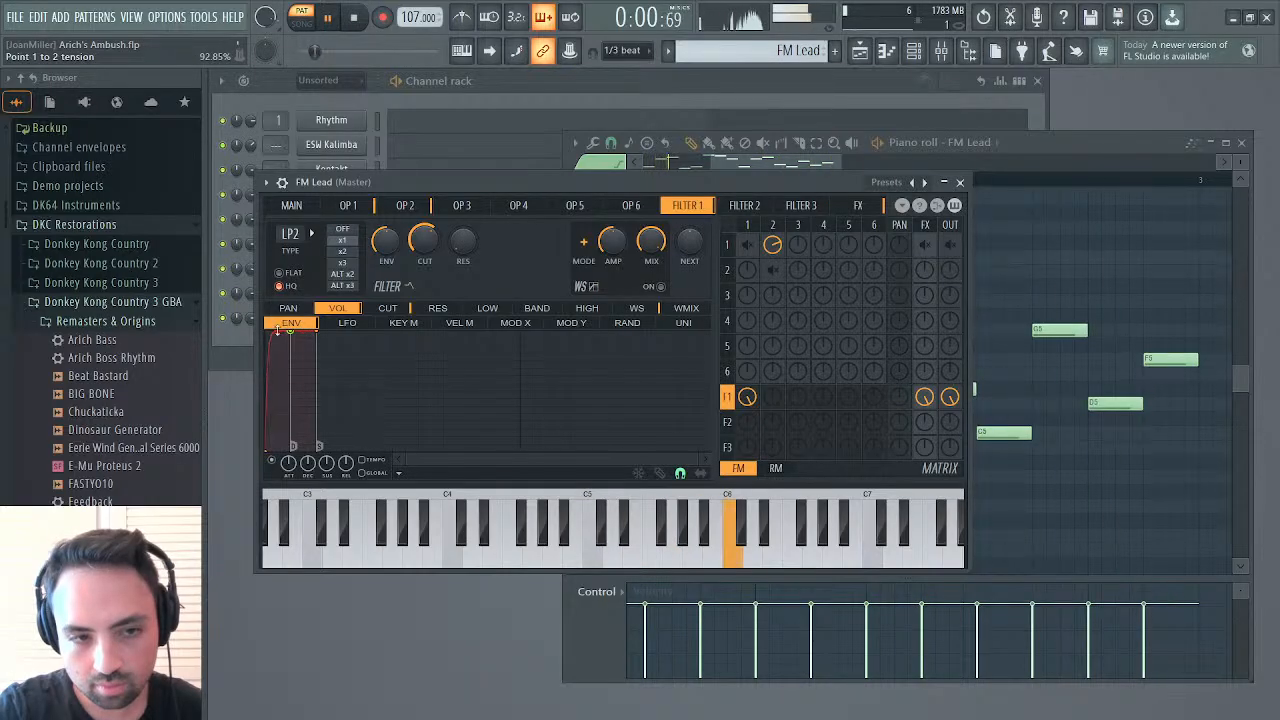
click(960, 182)
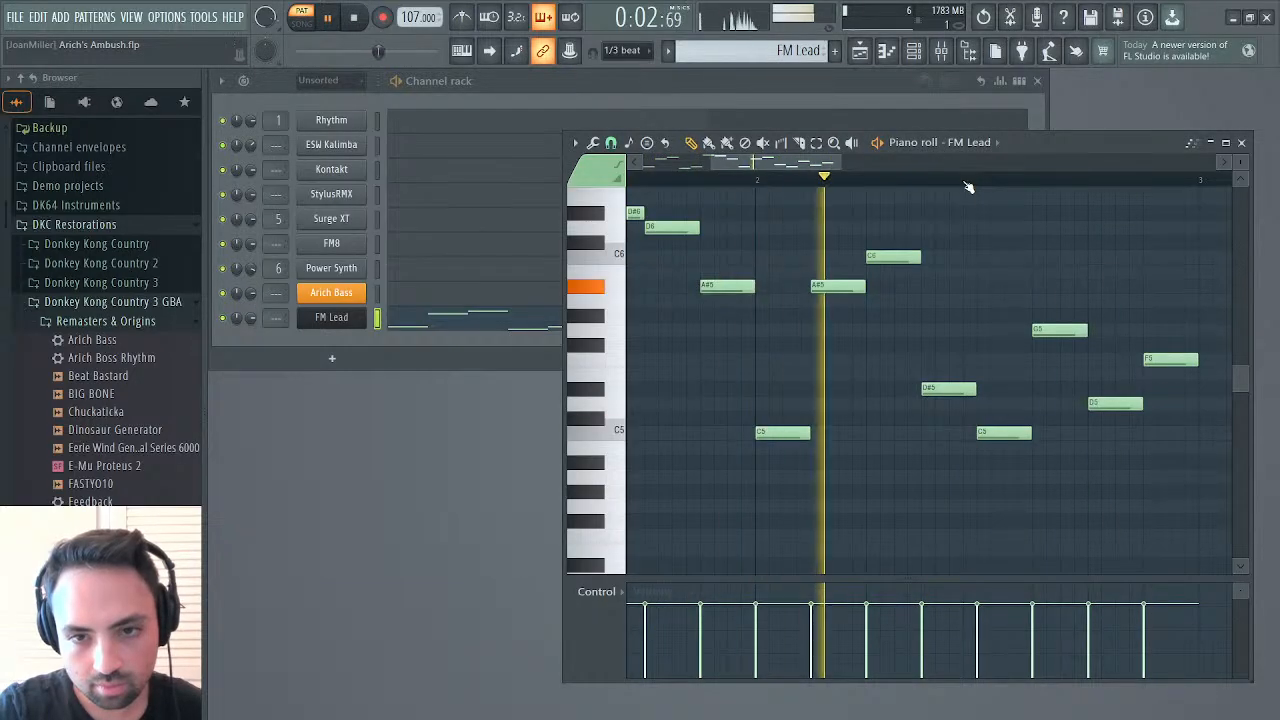
key(space)
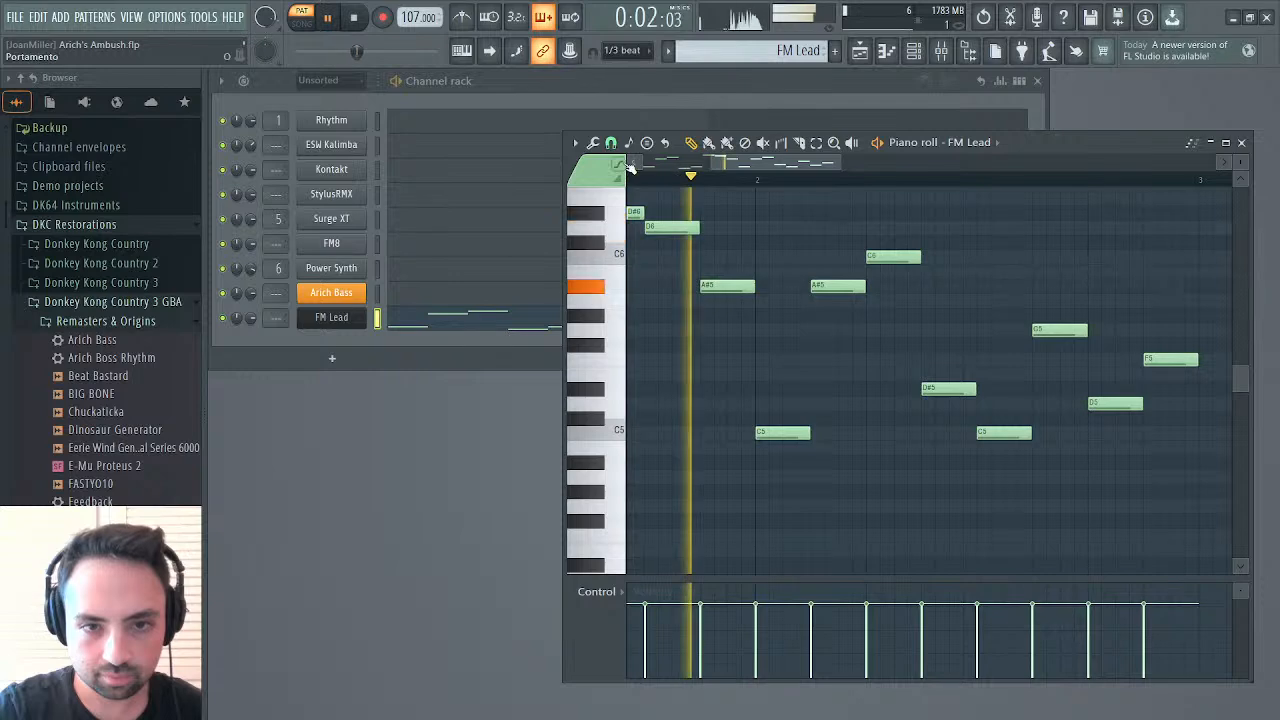
Set FM Lead's master level to 45% and lower the sustain point of Filter 1's volume envelope
click(331, 317)
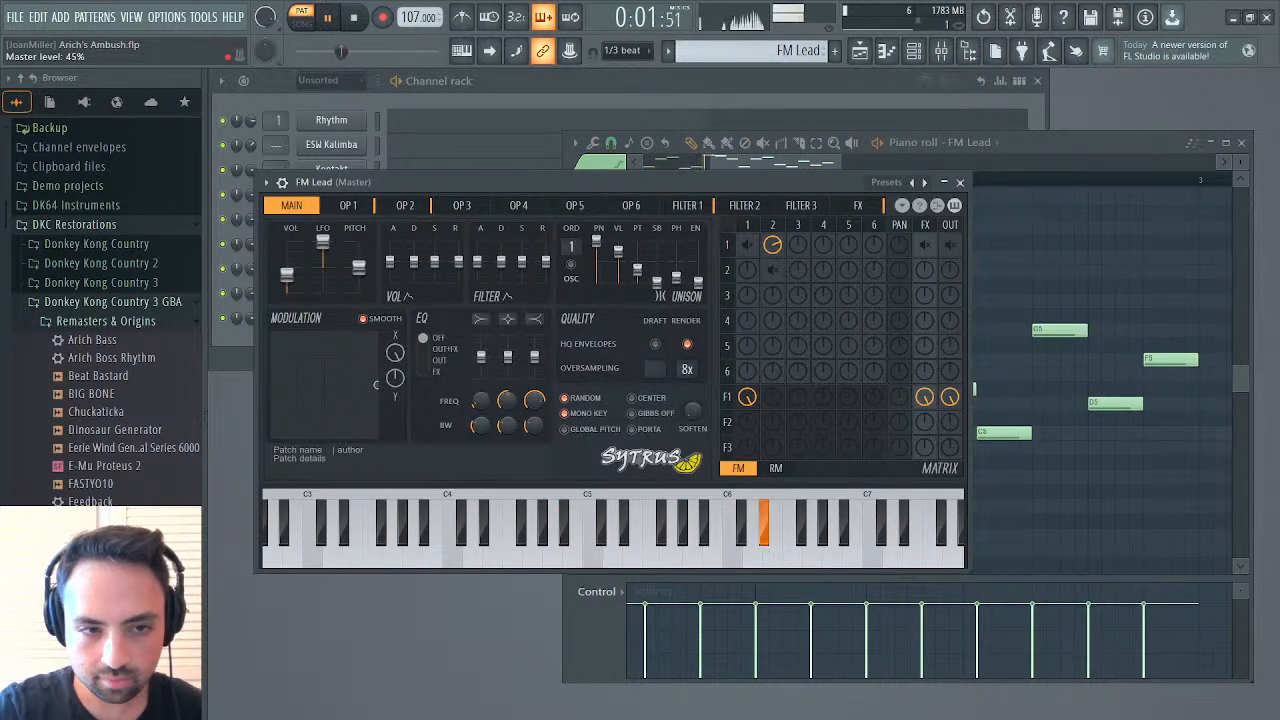
click(688, 206)
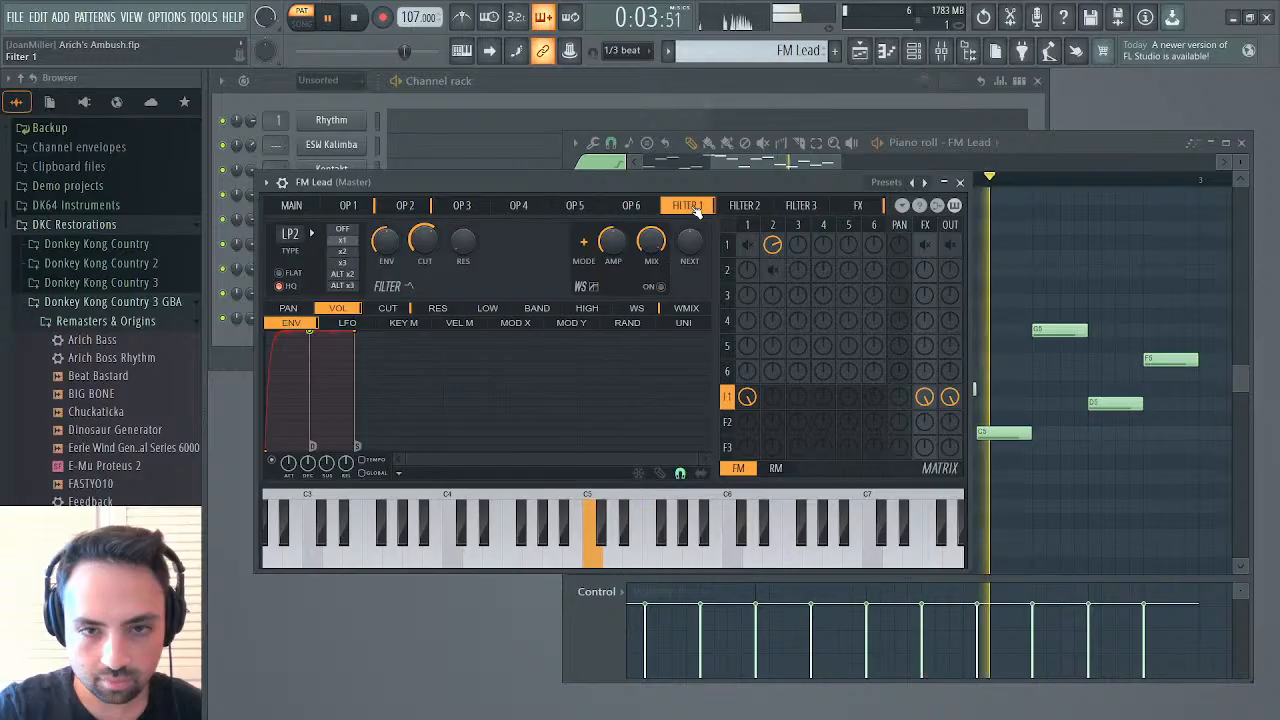
drag(357, 446, 355, 363)
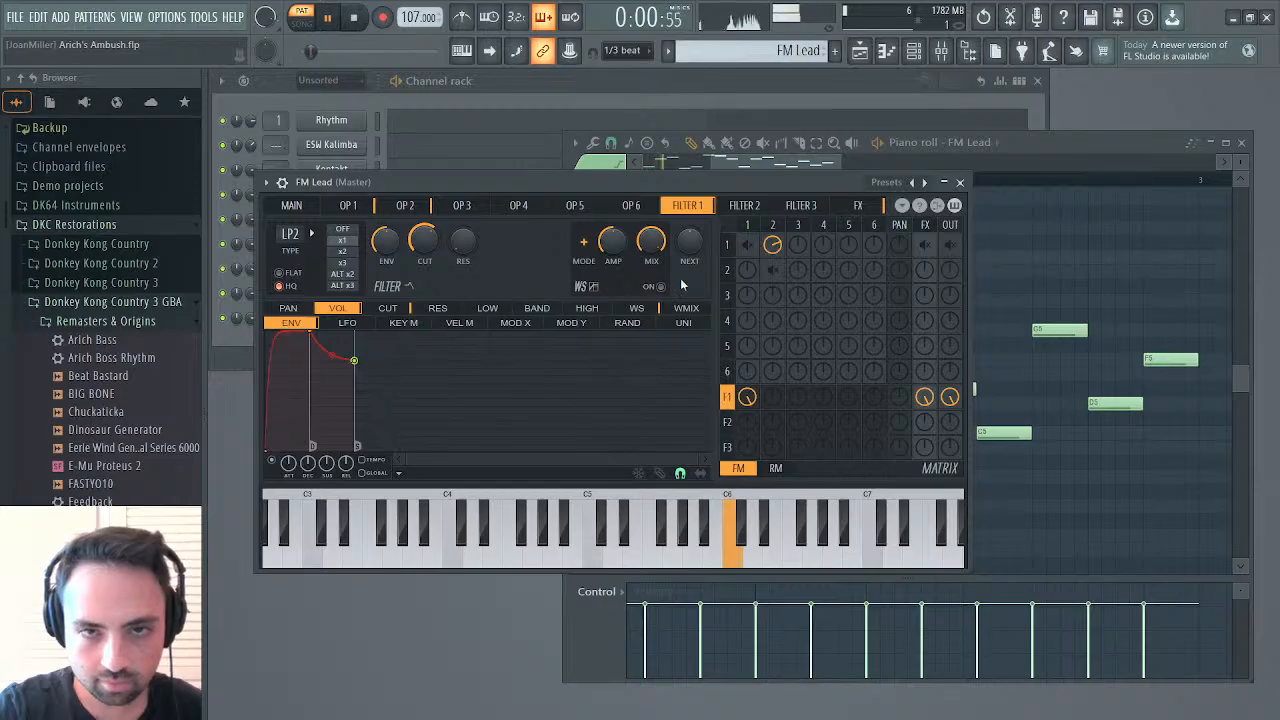
click(960, 182)
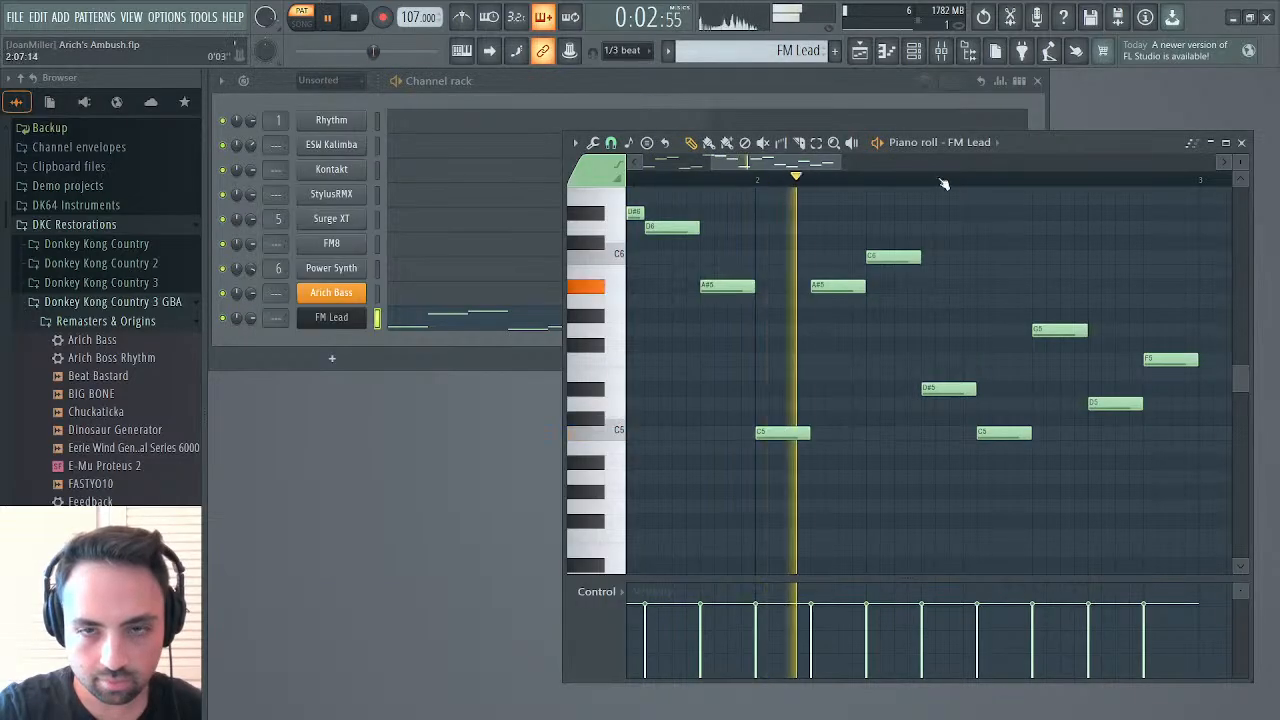
Increase the LFO amount on operator 2's volume further and listen to the pattern
click(331, 317)
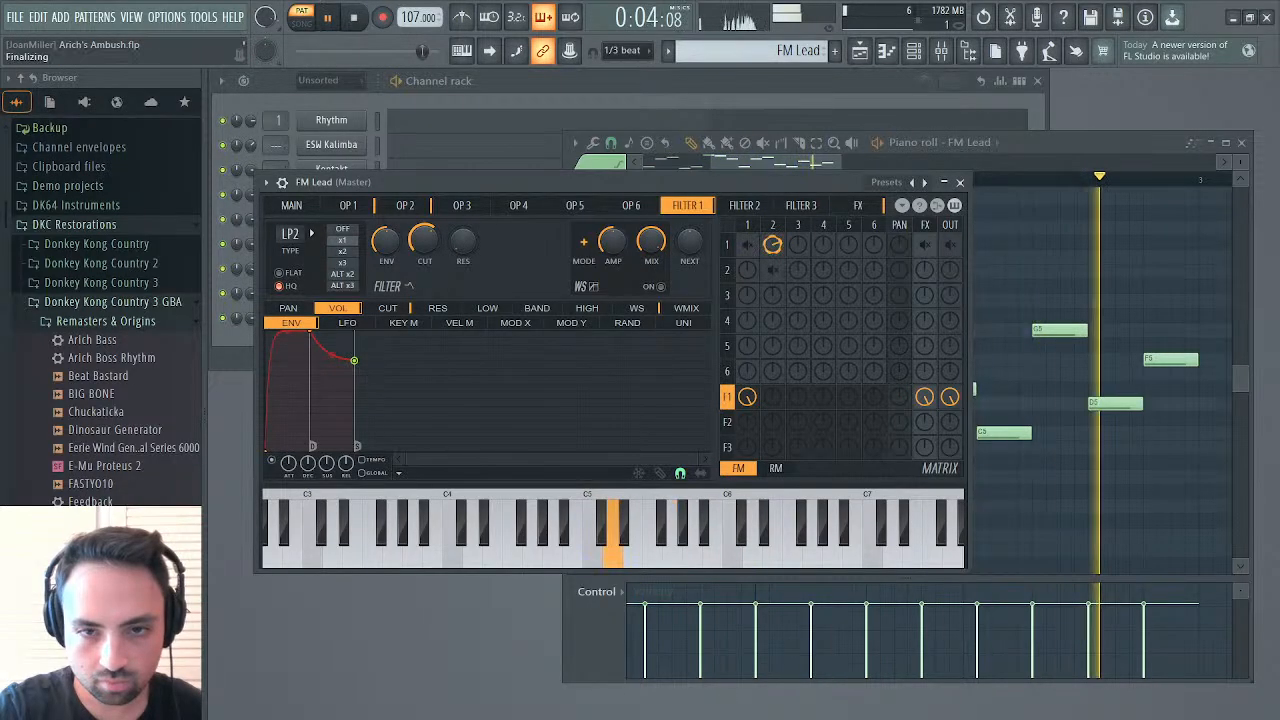
click(404, 207)
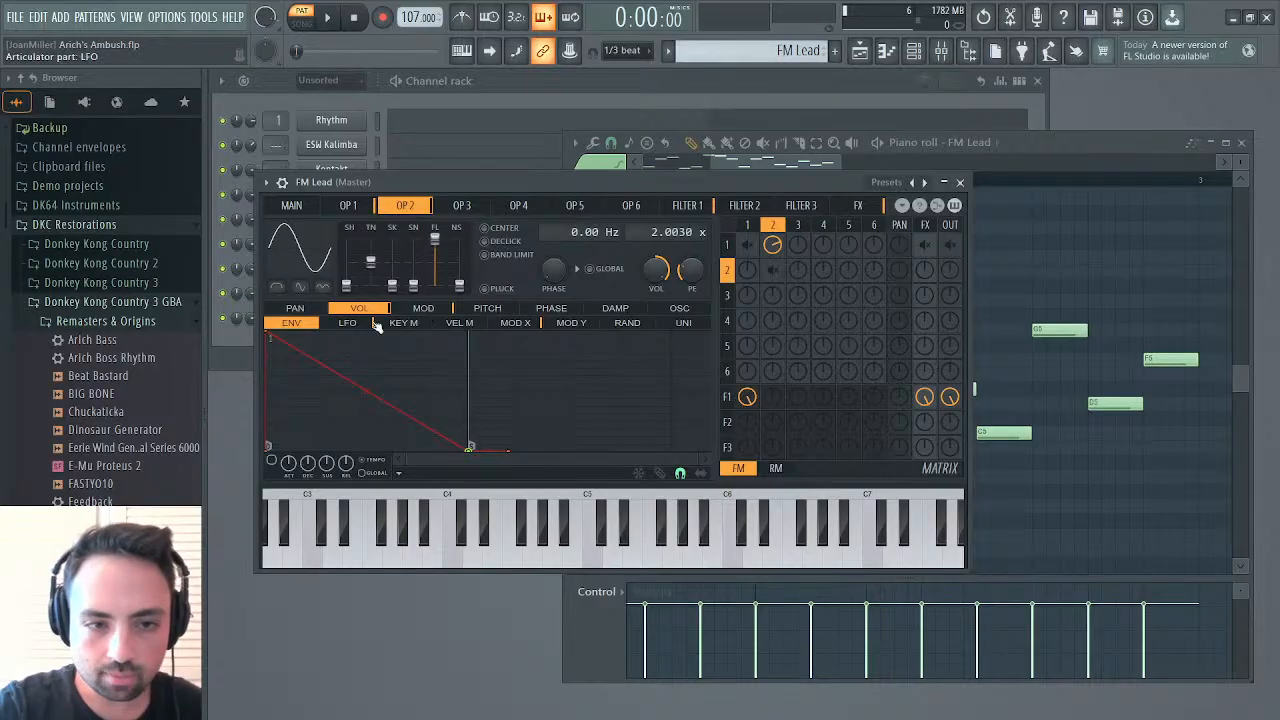
click(348, 323)
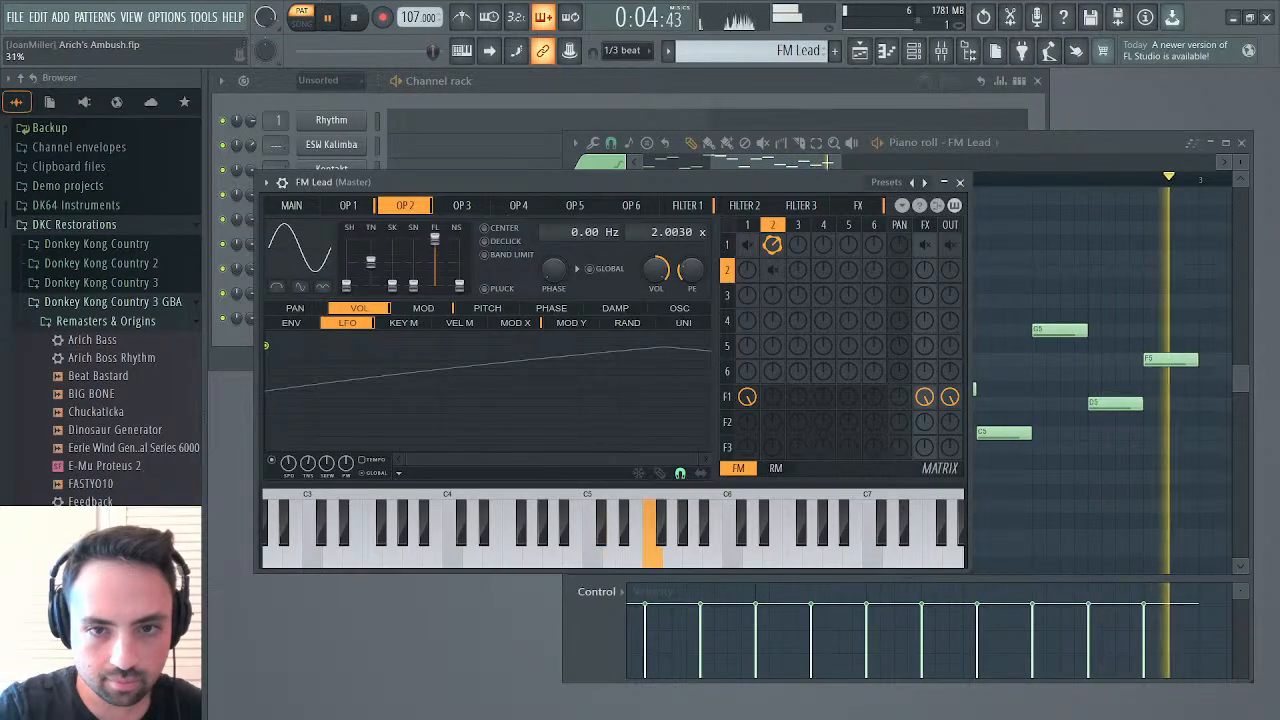
Enable Filter 1's waveshaper and bend its straight shaping curve moderately upward at the midpoint
click(690, 207)
click(660, 288)
click(660, 287)
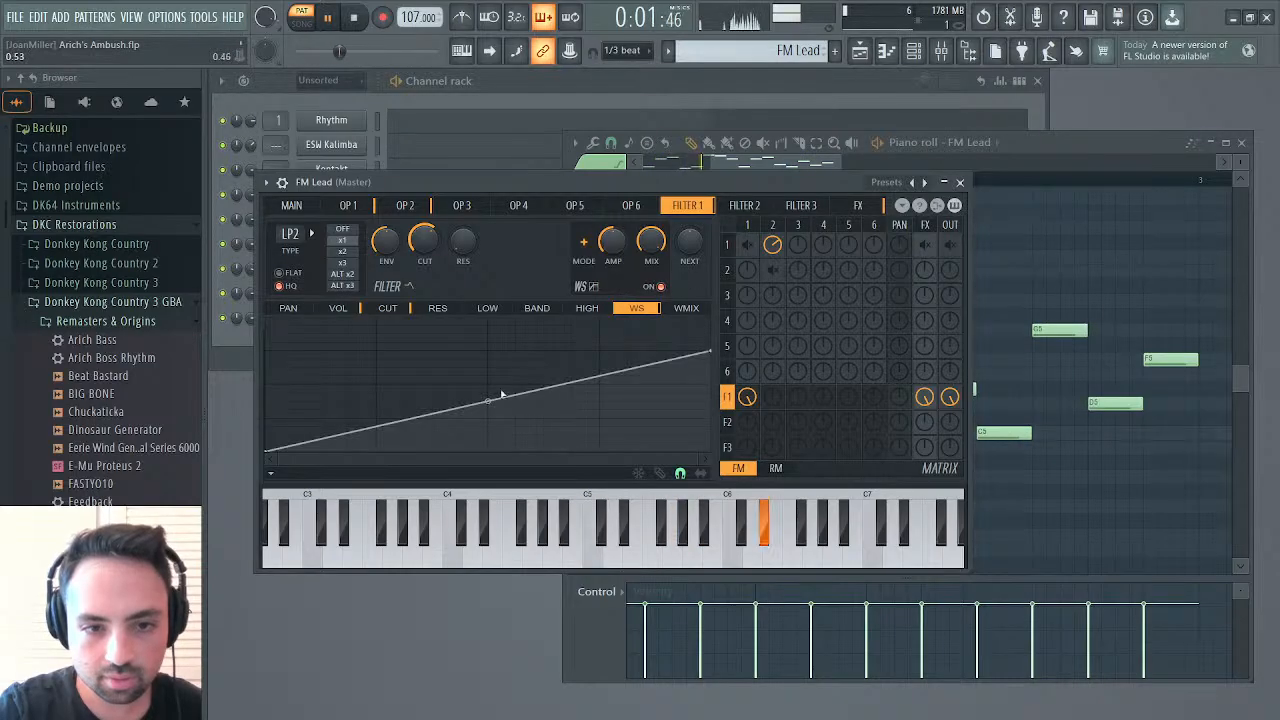
mouse_move(487, 400)
mouse_down()
mouse_move(487, 360)
mouse_move(487, 383)
mouse_up()
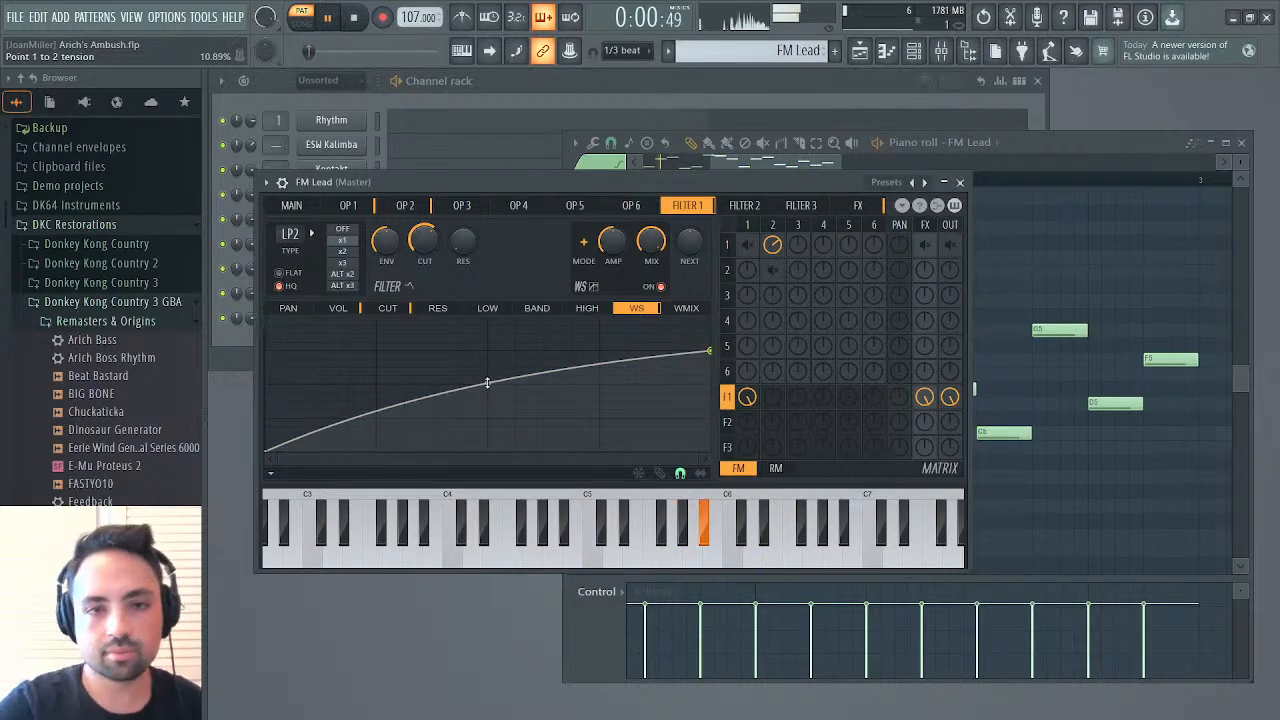
Place FM Lead clips on Track 1 from bar 43 to bar 51 and play the song from bar 43
click(857, 205)
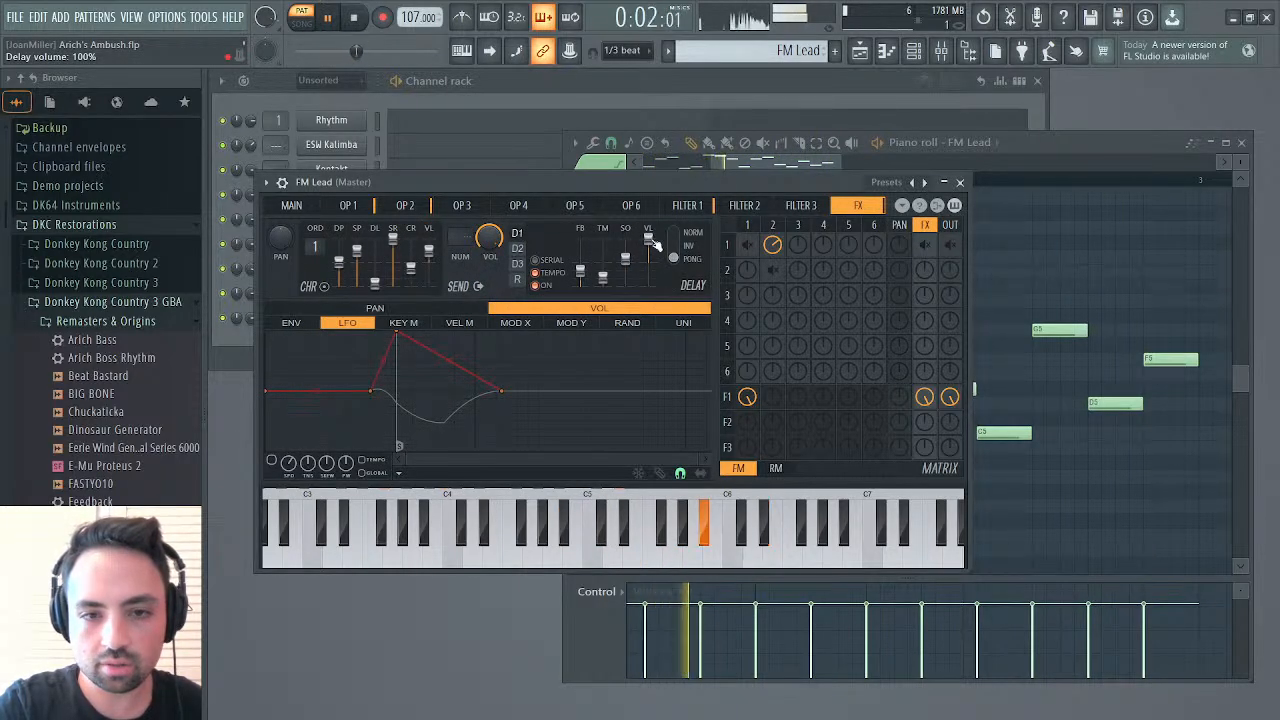
click(860, 51)
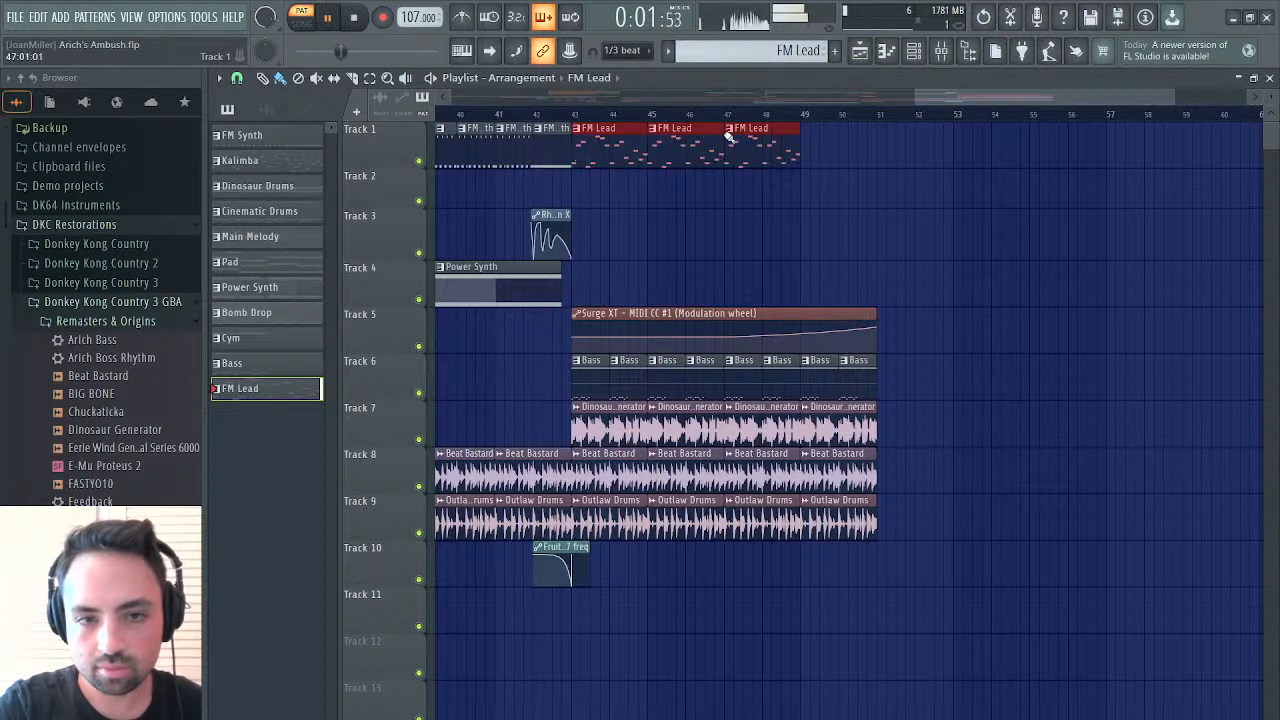
click(577, 118)
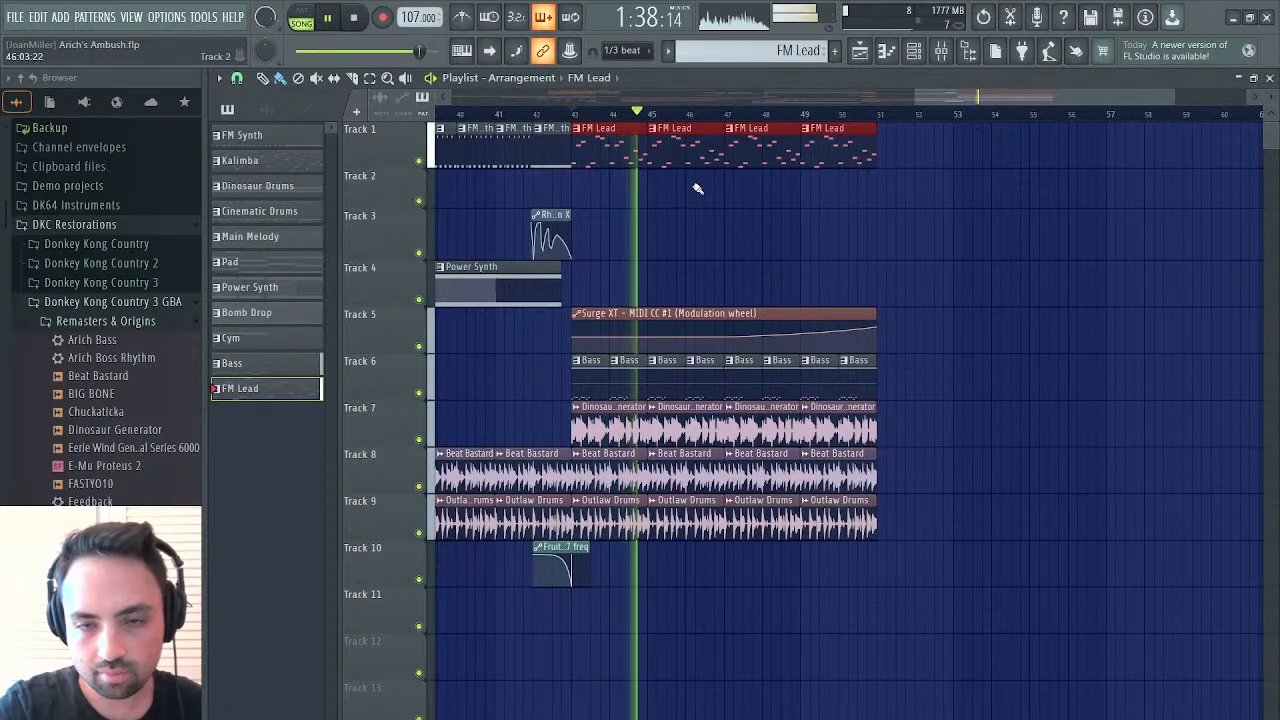
Raise the reverb volume in FM Lead's effects section to 54%
click(1269, 79)
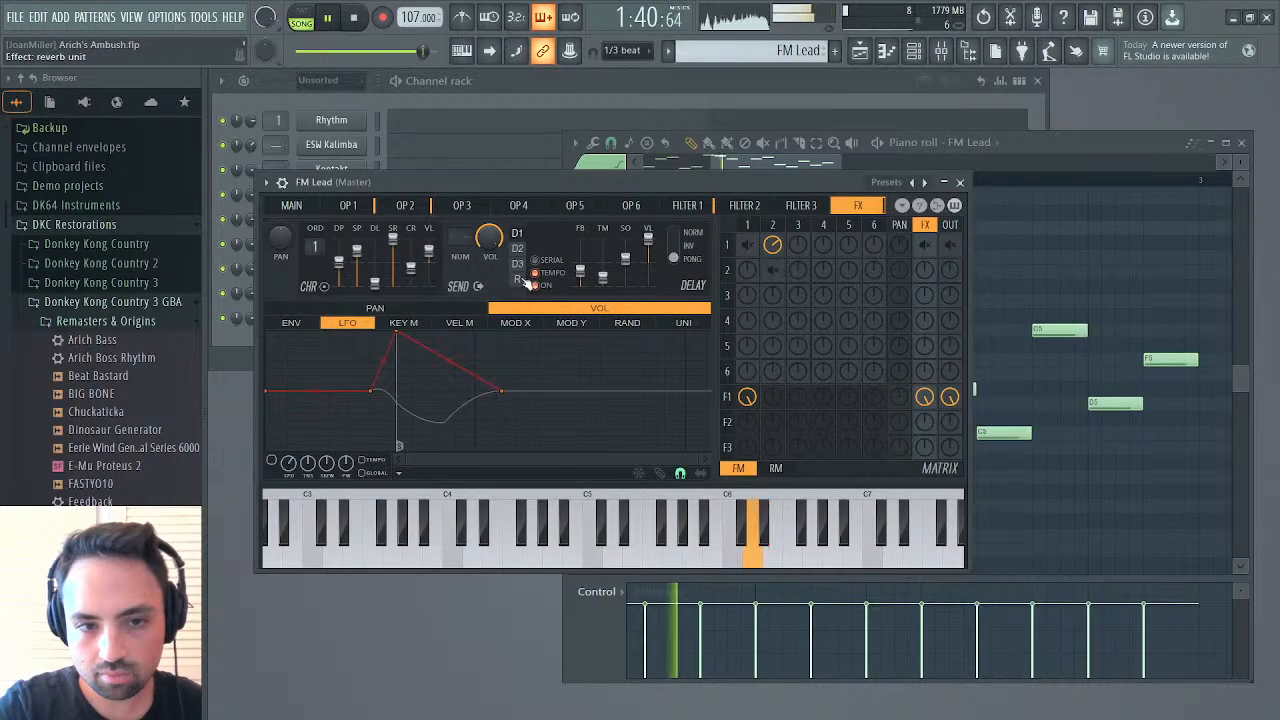
click(519, 280)
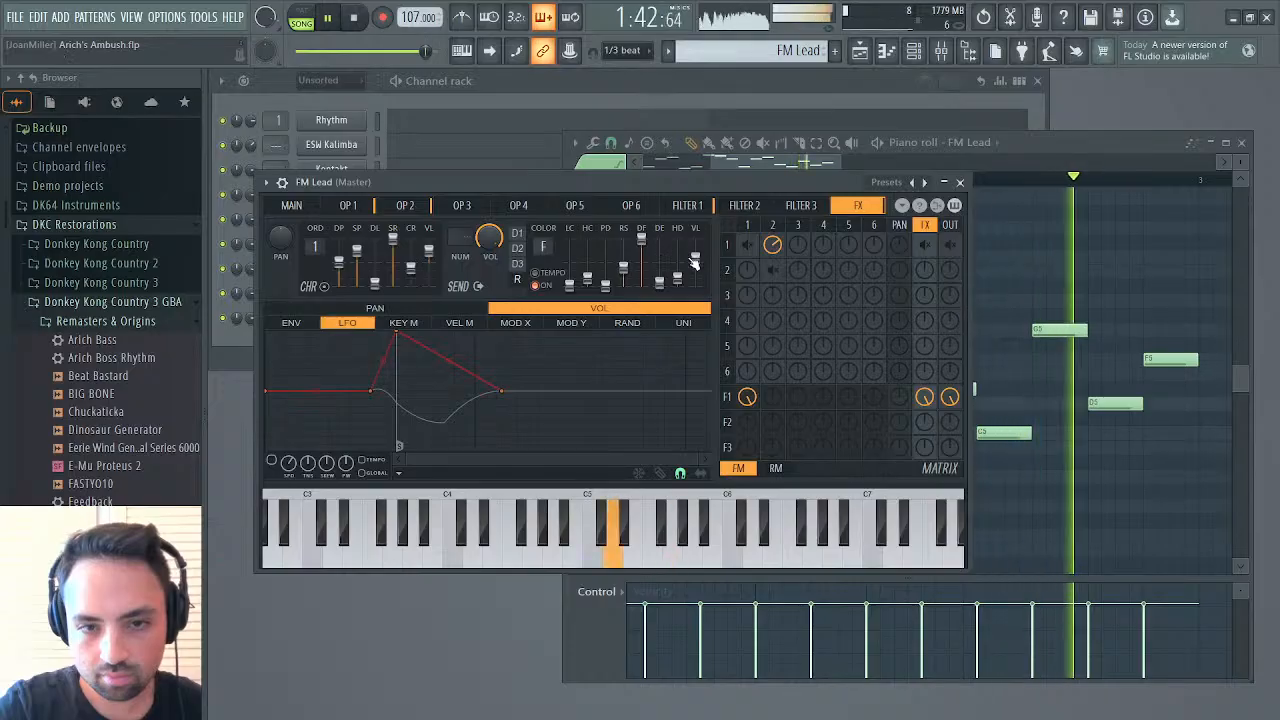
drag(694, 262, 694, 252)
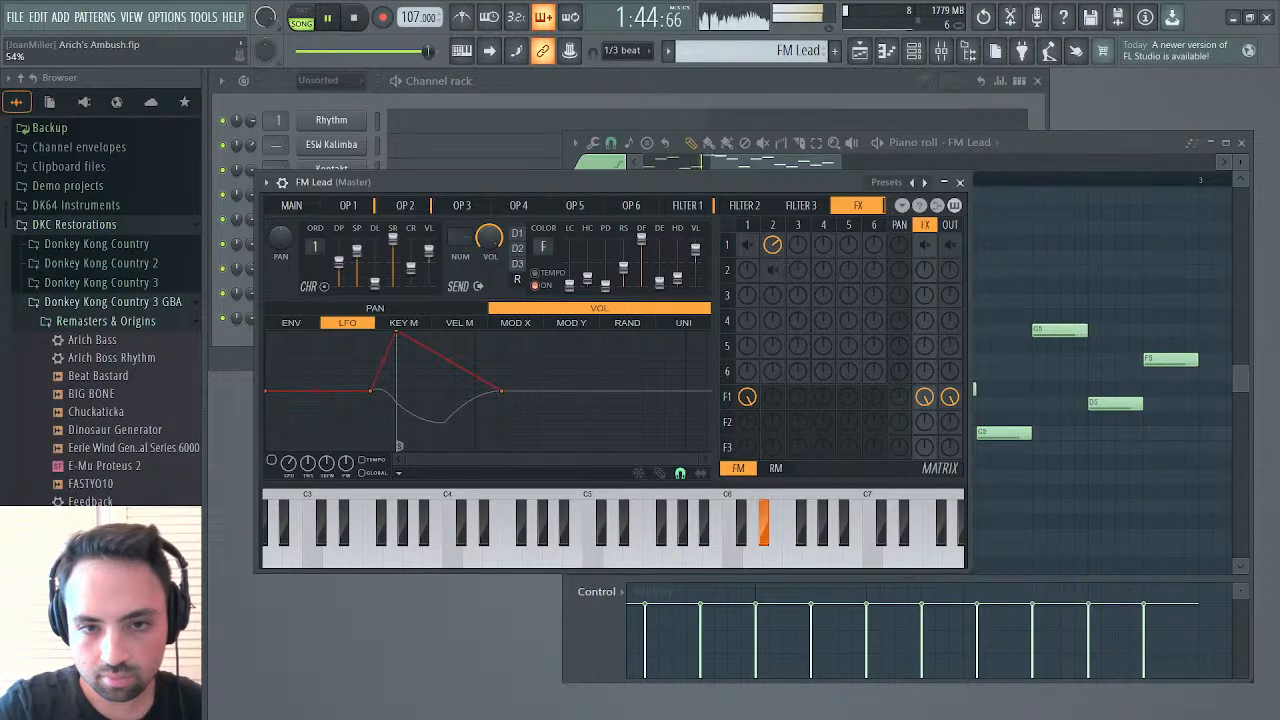
Try different amounts of operator 2 modulating operator 1 in the matrix and set it to 40%
click(291, 205)
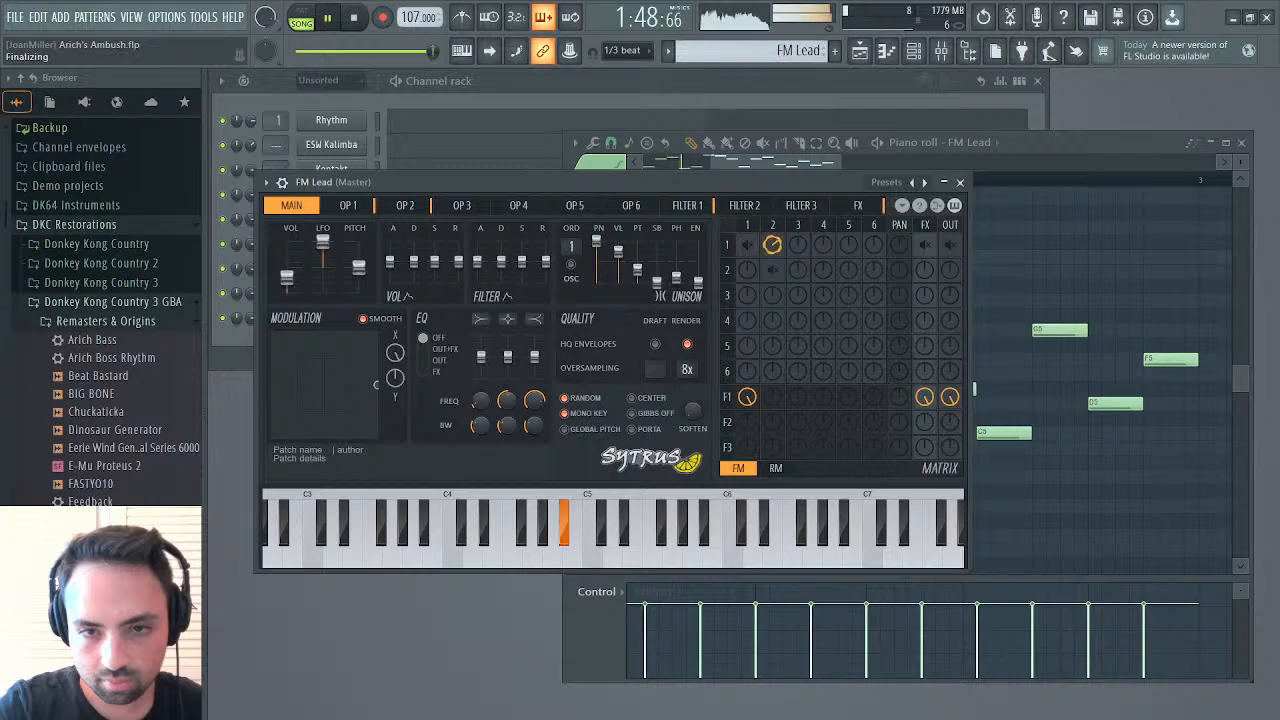
drag(778, 253, 778, 240)
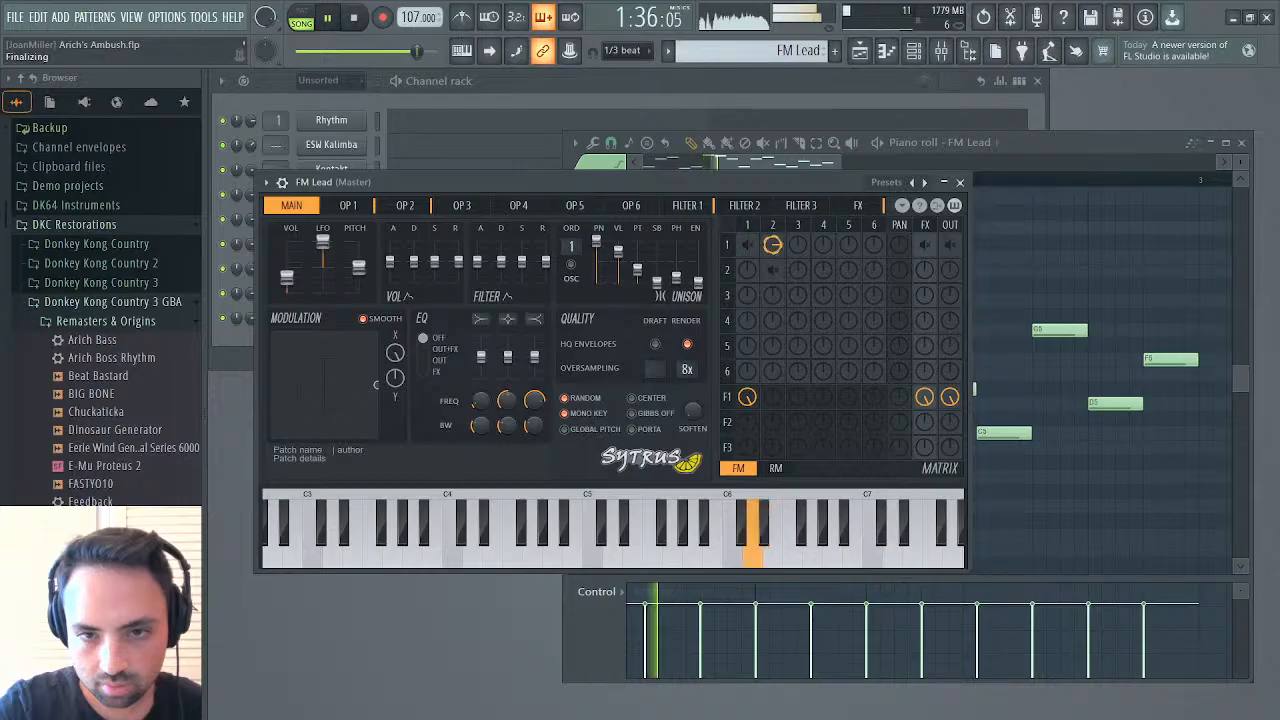
mouse_move(773, 246)
mouse_down()
mouse_move(773, 217)
mouse_move(771, 265)
mouse_up()
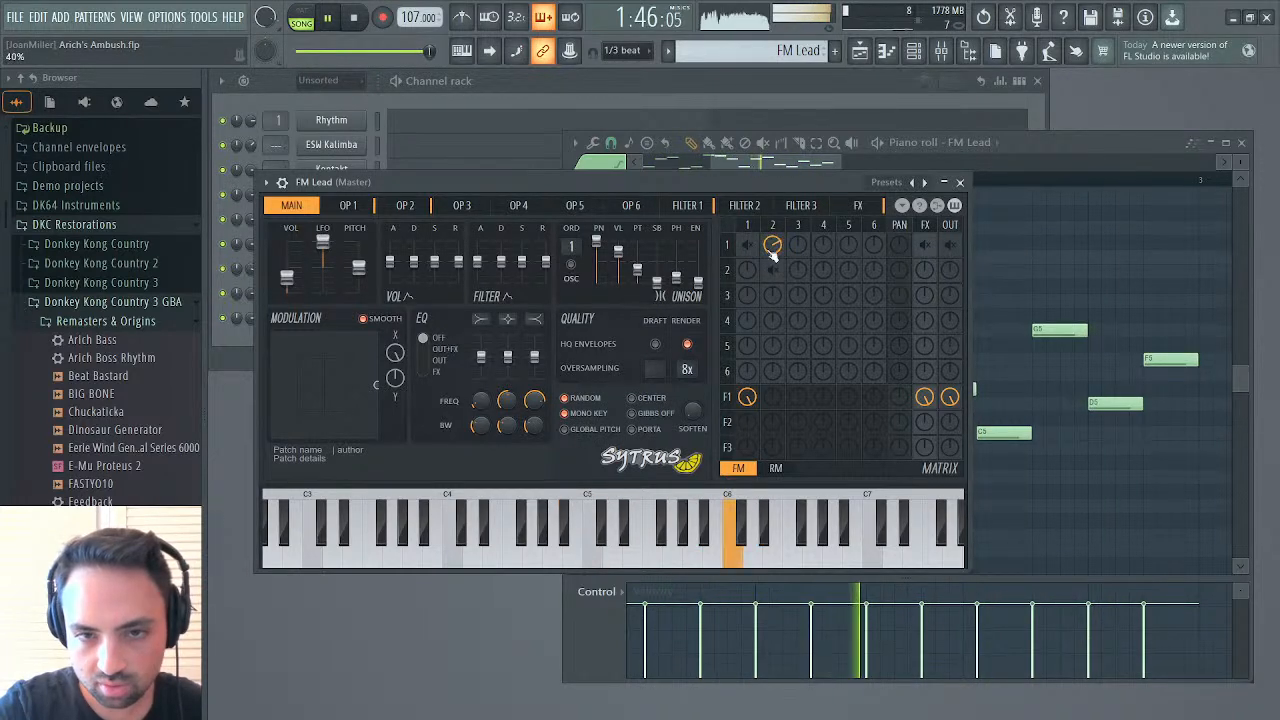
Raise the LFO amount on operator 2's volume to 100% and restart playback
click(348, 205)
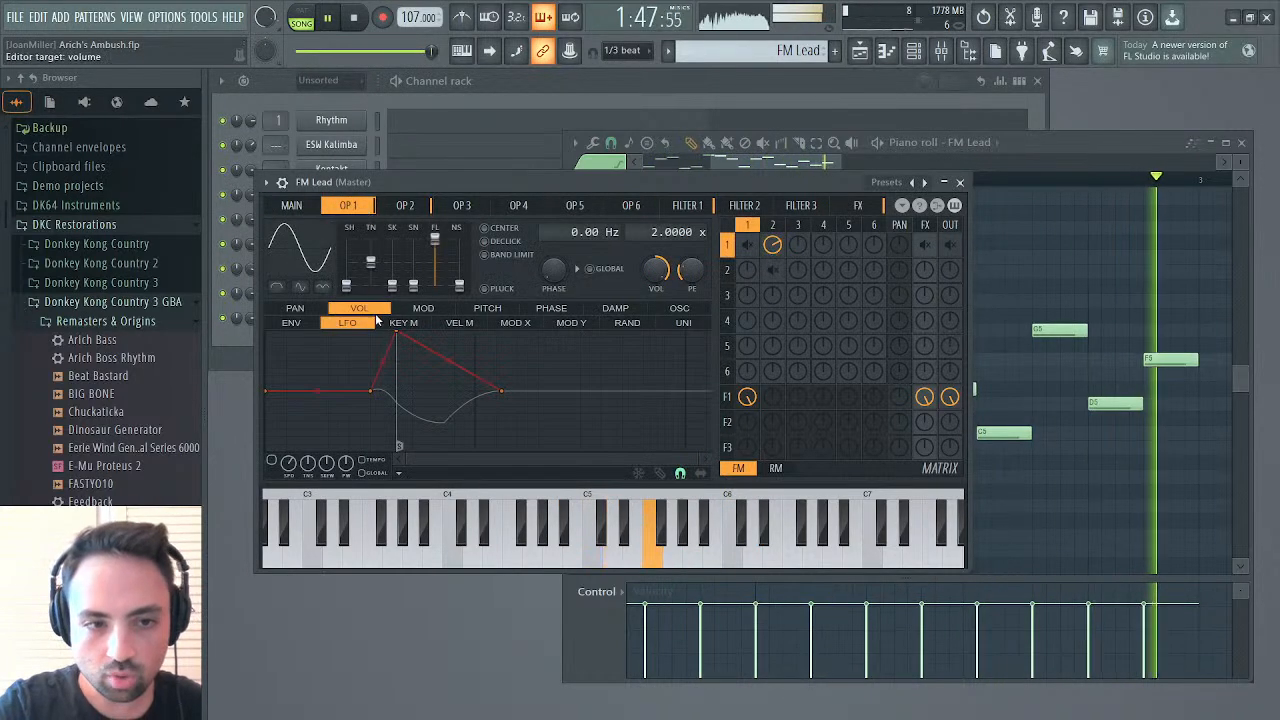
click(406, 206)
drag(270, 349, 273, 263)
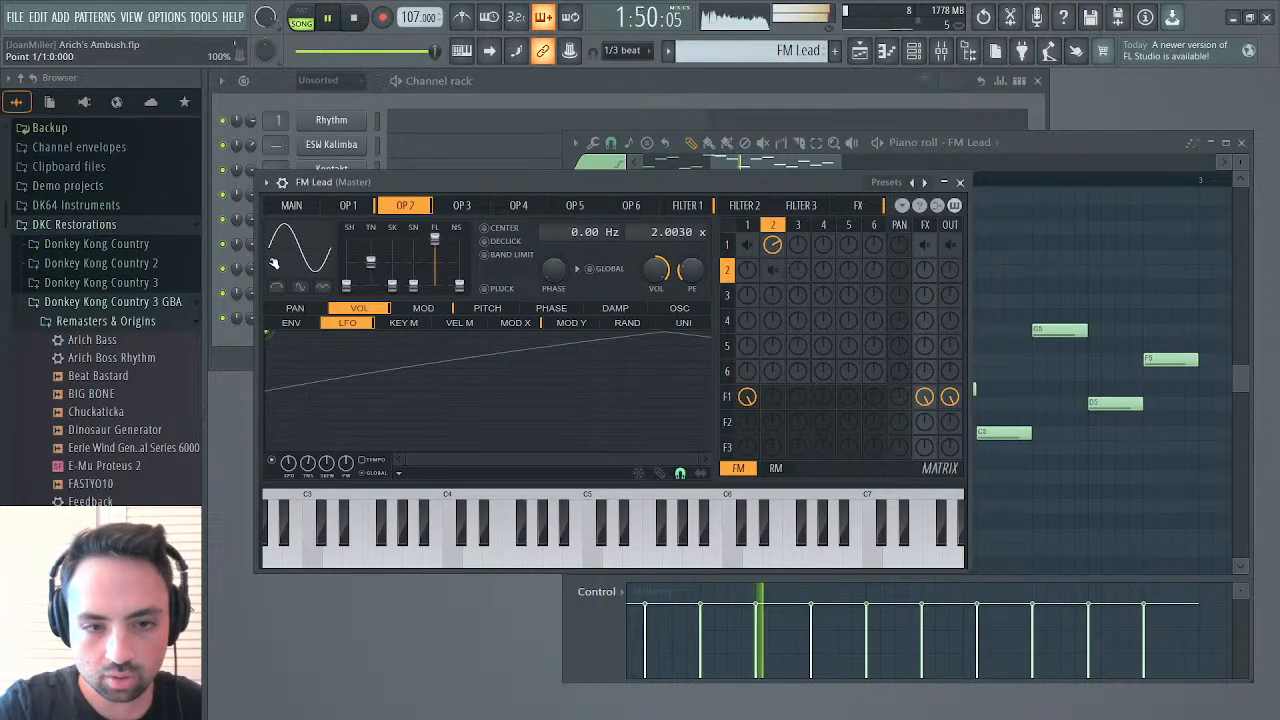
key(space)
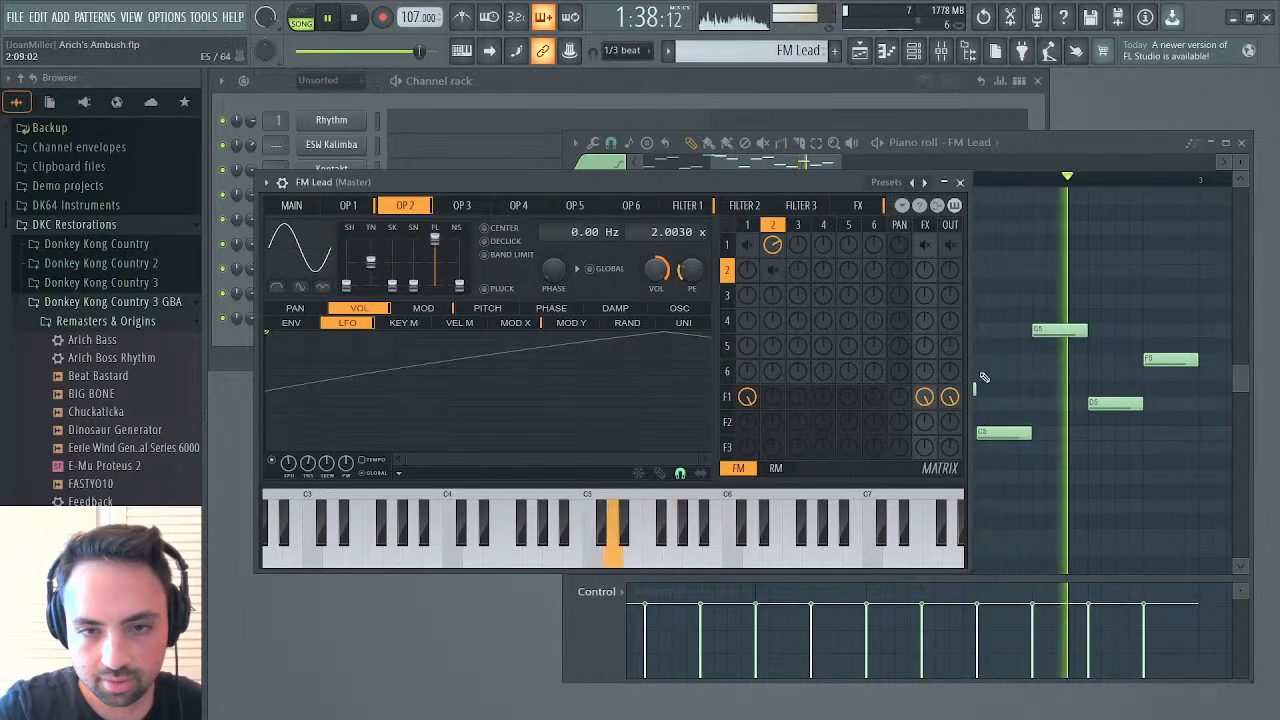
Bend Filter 1's waveshaper curve further upward for stronger saturation and close the FM Lead window
click(695, 207)
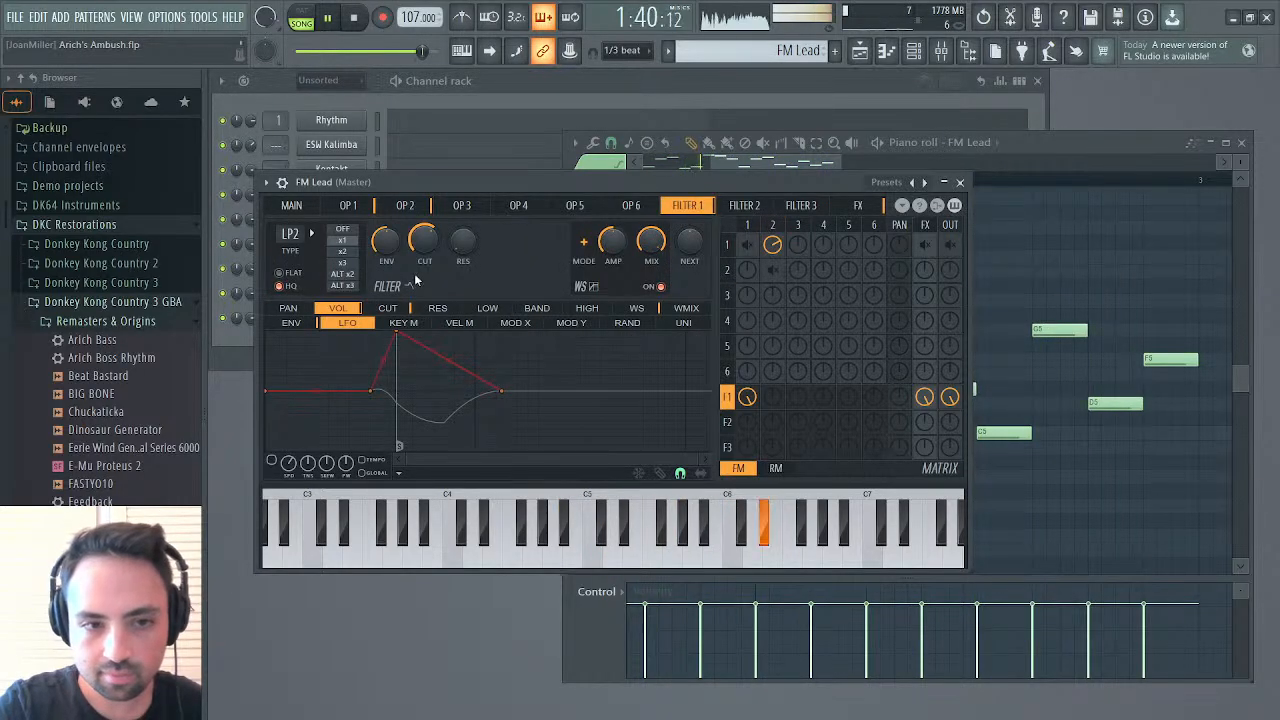
click(636, 307)
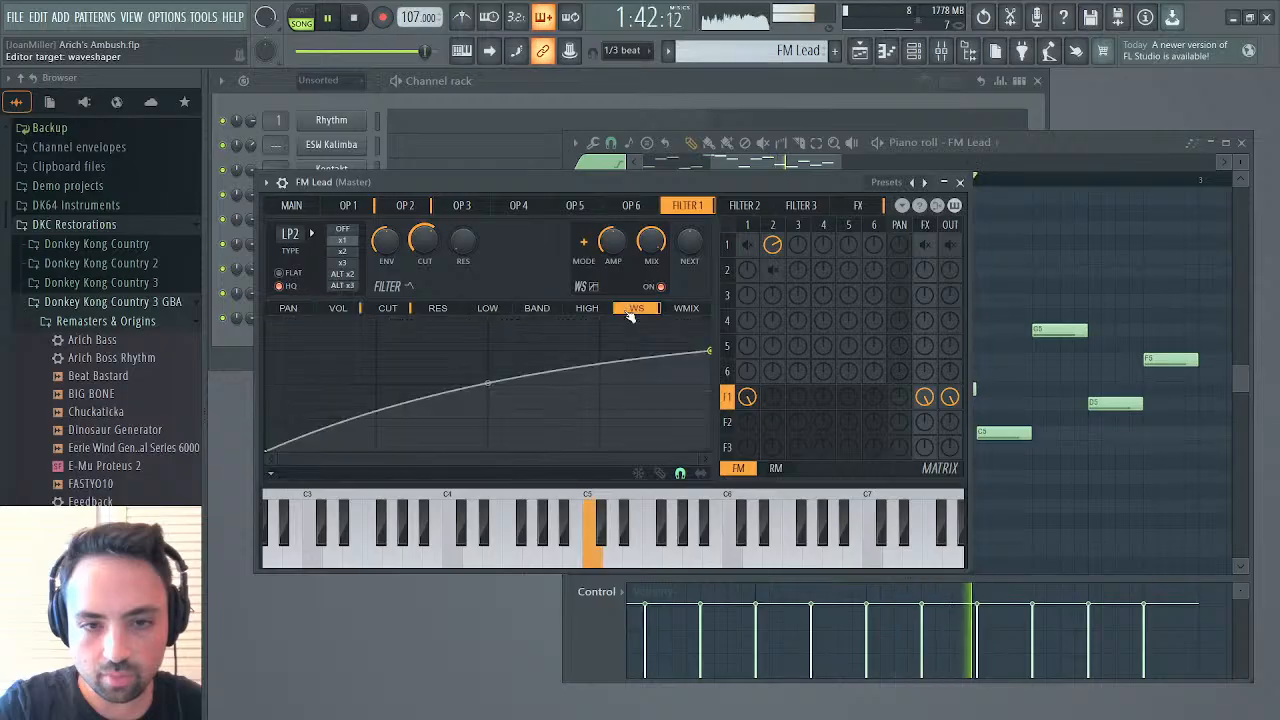
drag(487, 371, 487, 359)
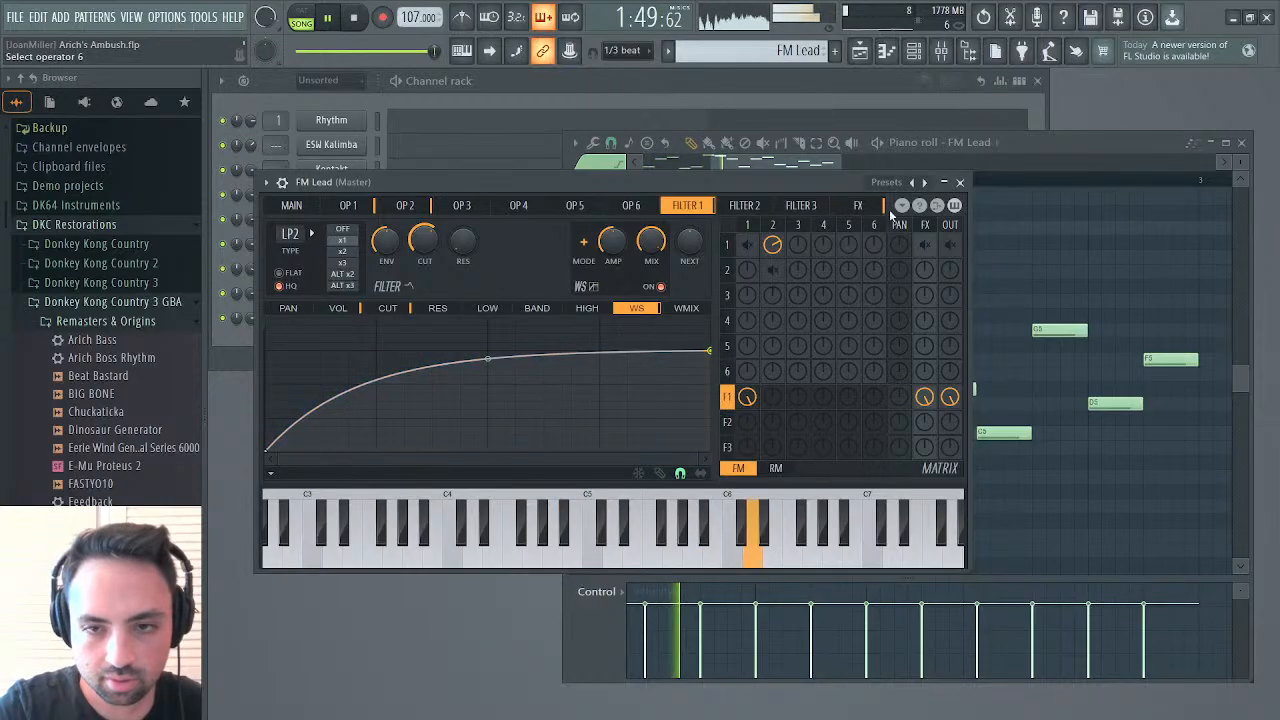
click(960, 182)
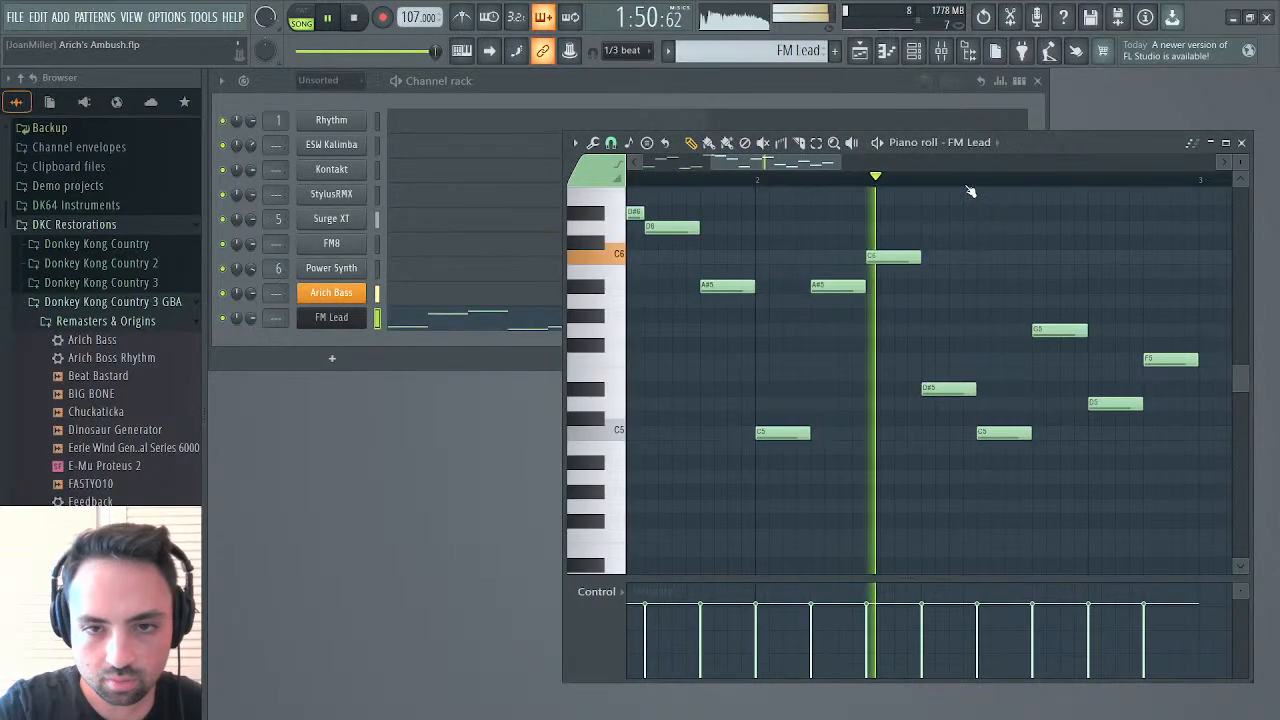
Reopen FM Lead and apply an LFO to Filter 1's cutoff at full amount from the start, with a slower speed
click(336, 317)
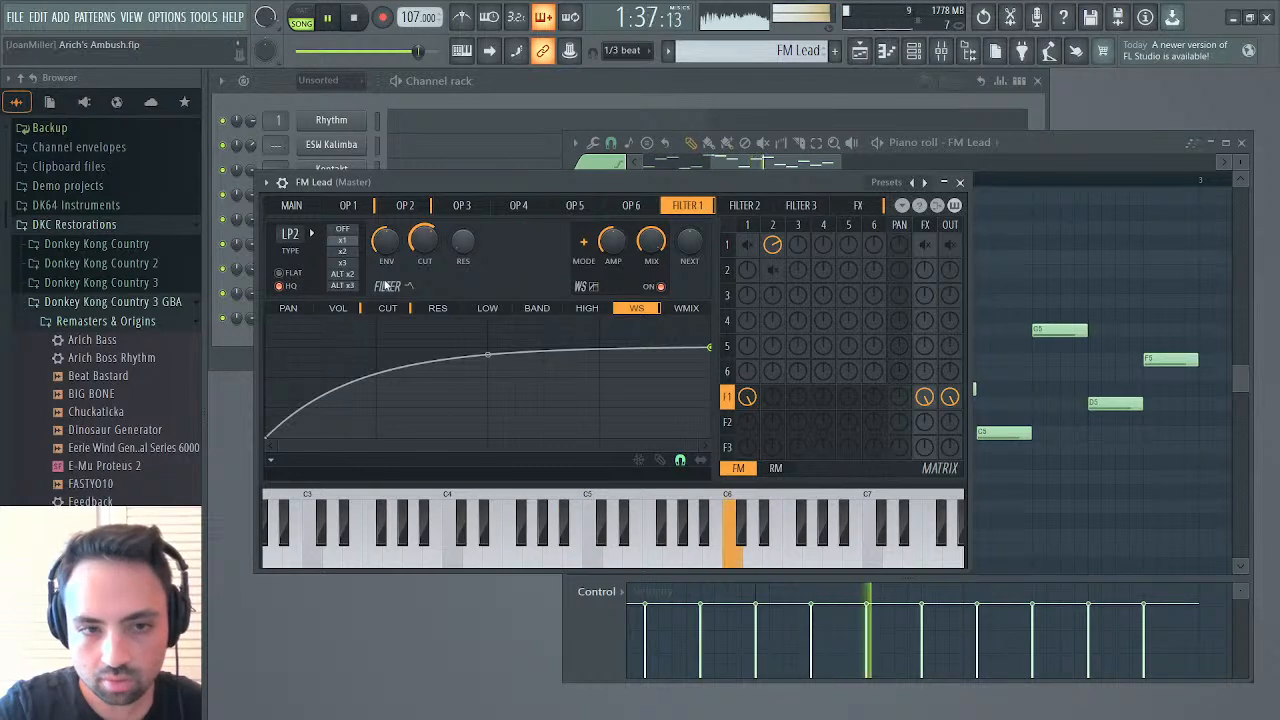
click(387, 308)
click(345, 323)
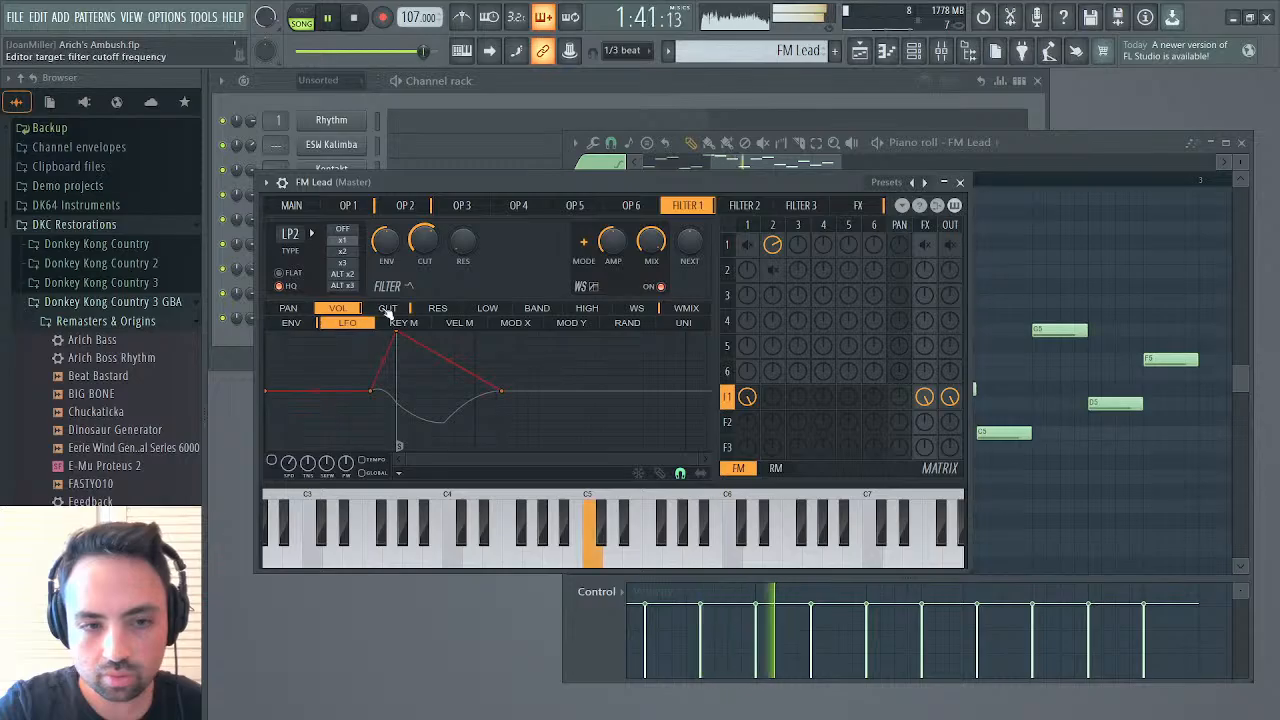
drag(376, 388, 400, 337)
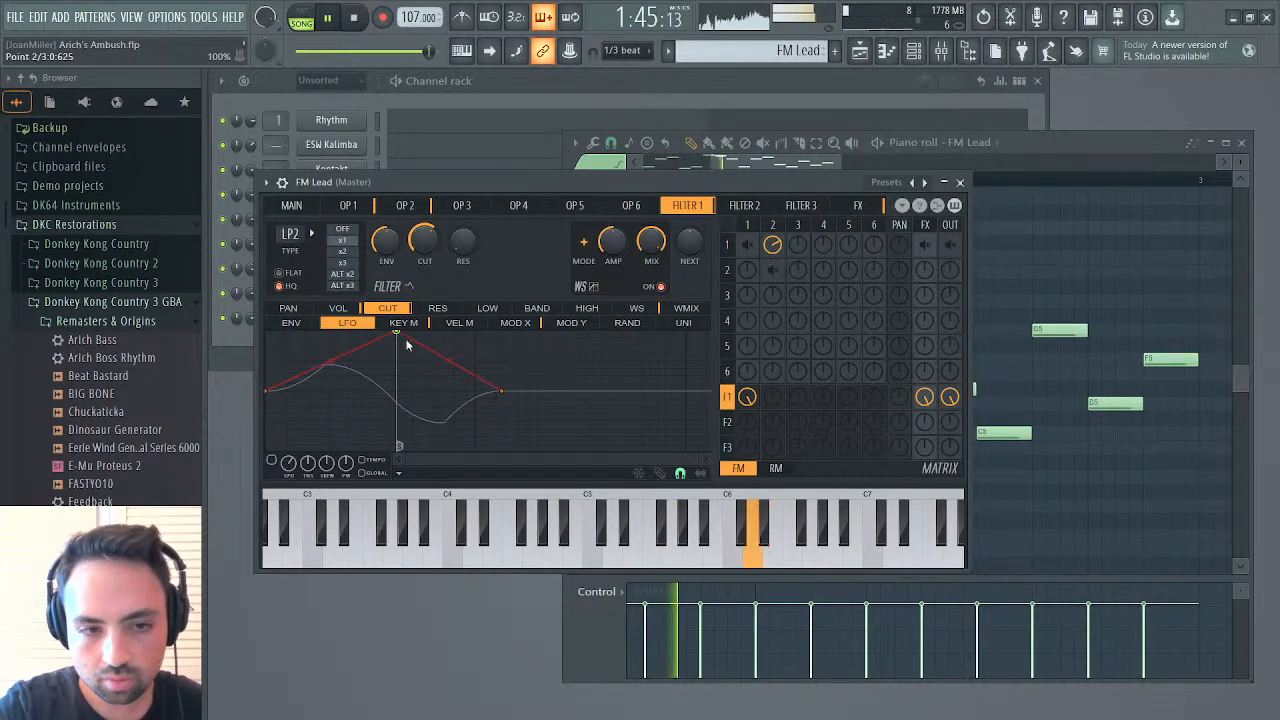
alt+right_click(400, 335)
drag(499, 391, 203, 268)
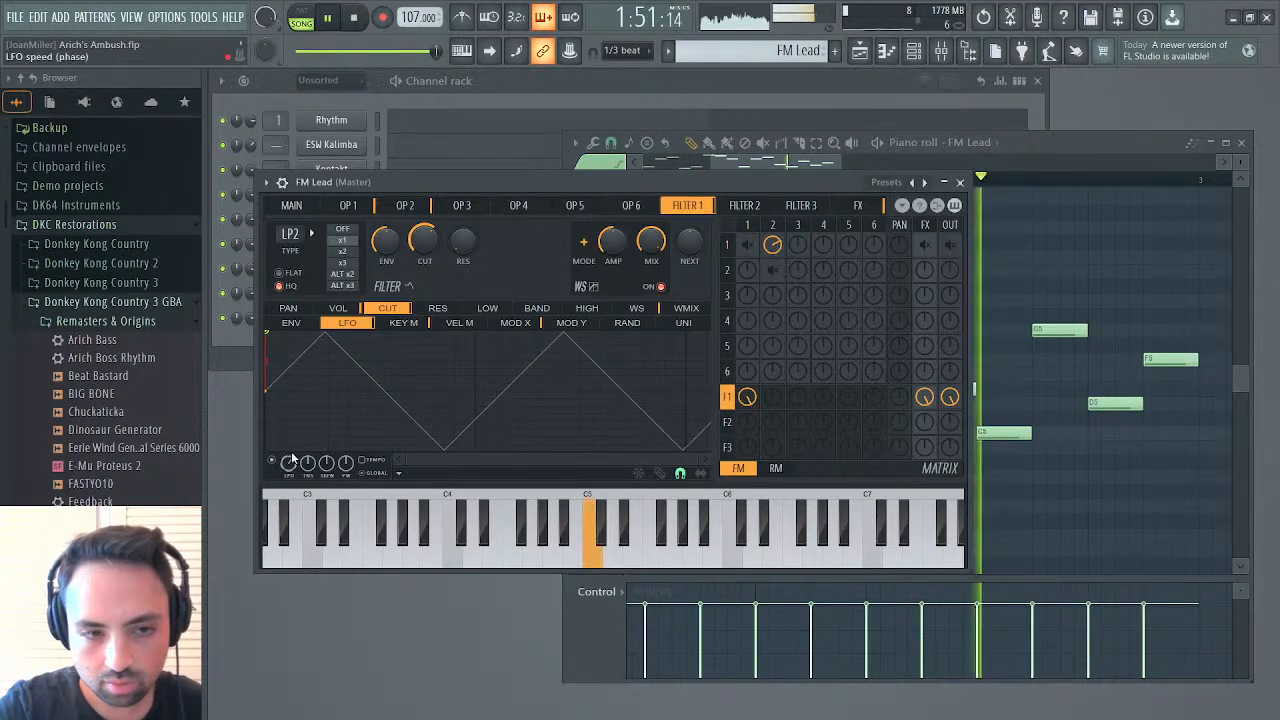
drag(288, 463, 288, 482)
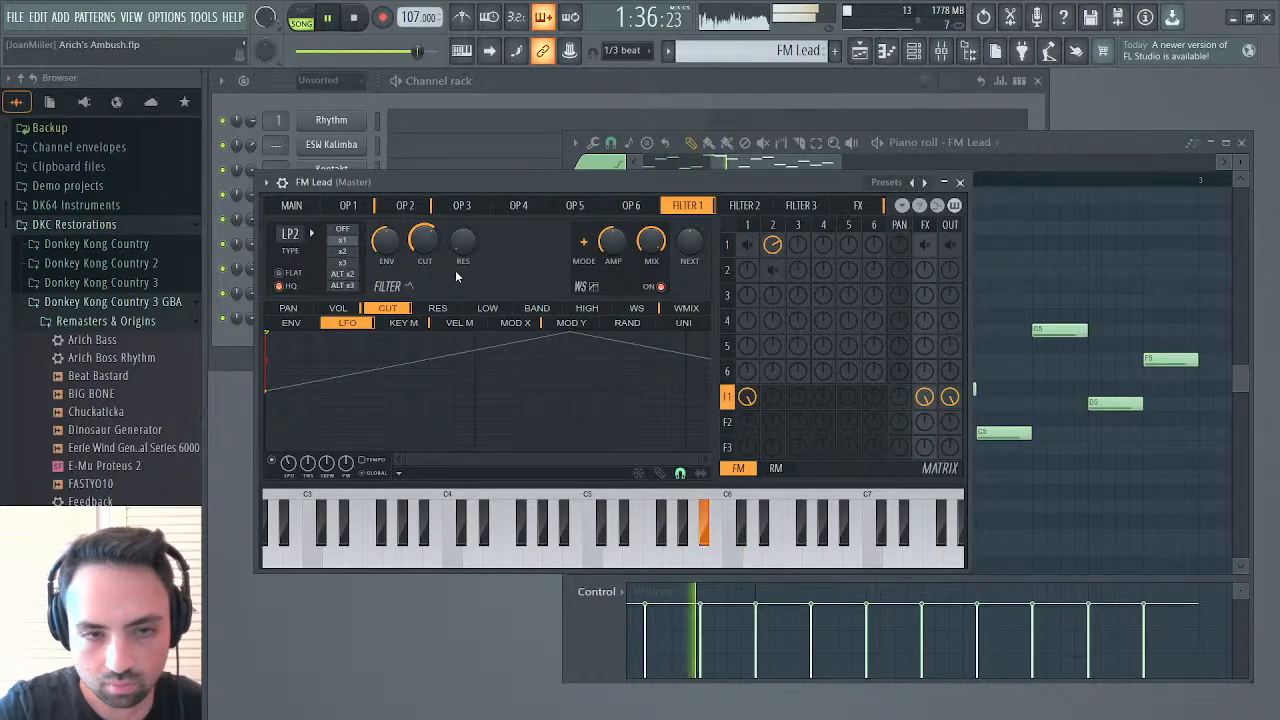
Add some resonance to Filter 1 and fine-tune its cutoff frequency during playback
drag(462, 242, 462, 222)
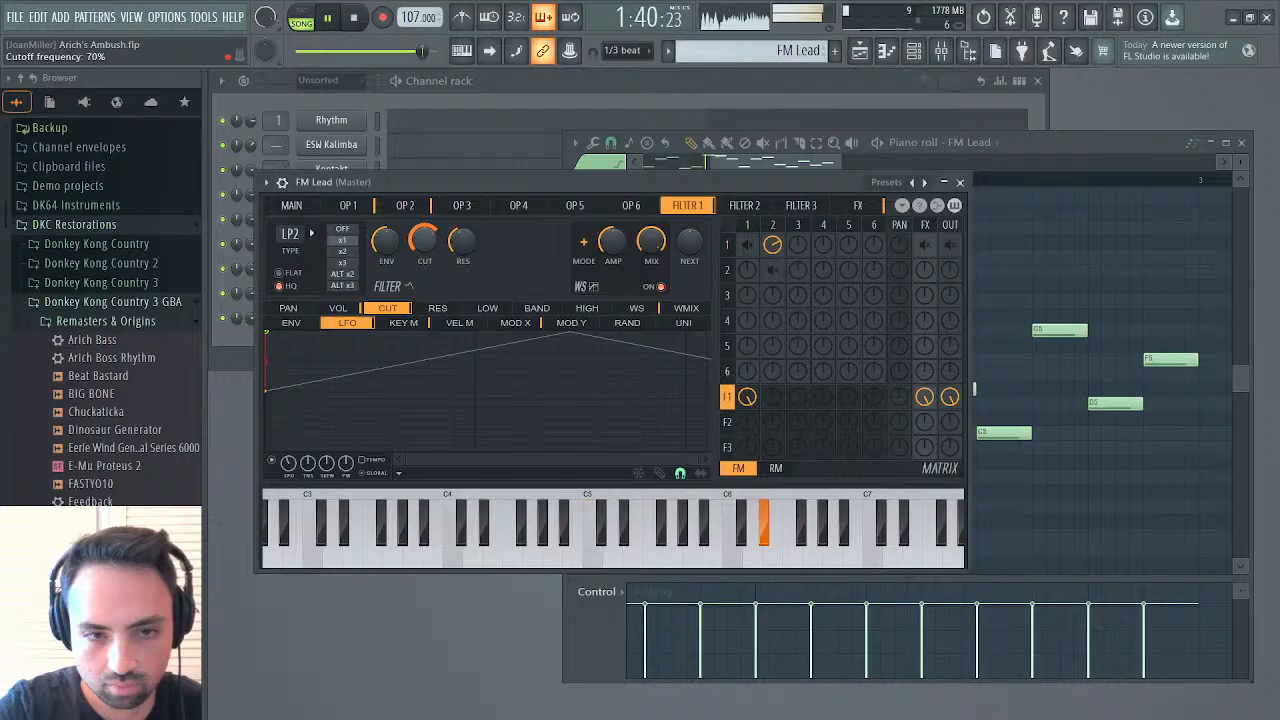
drag(424, 240, 424, 244)
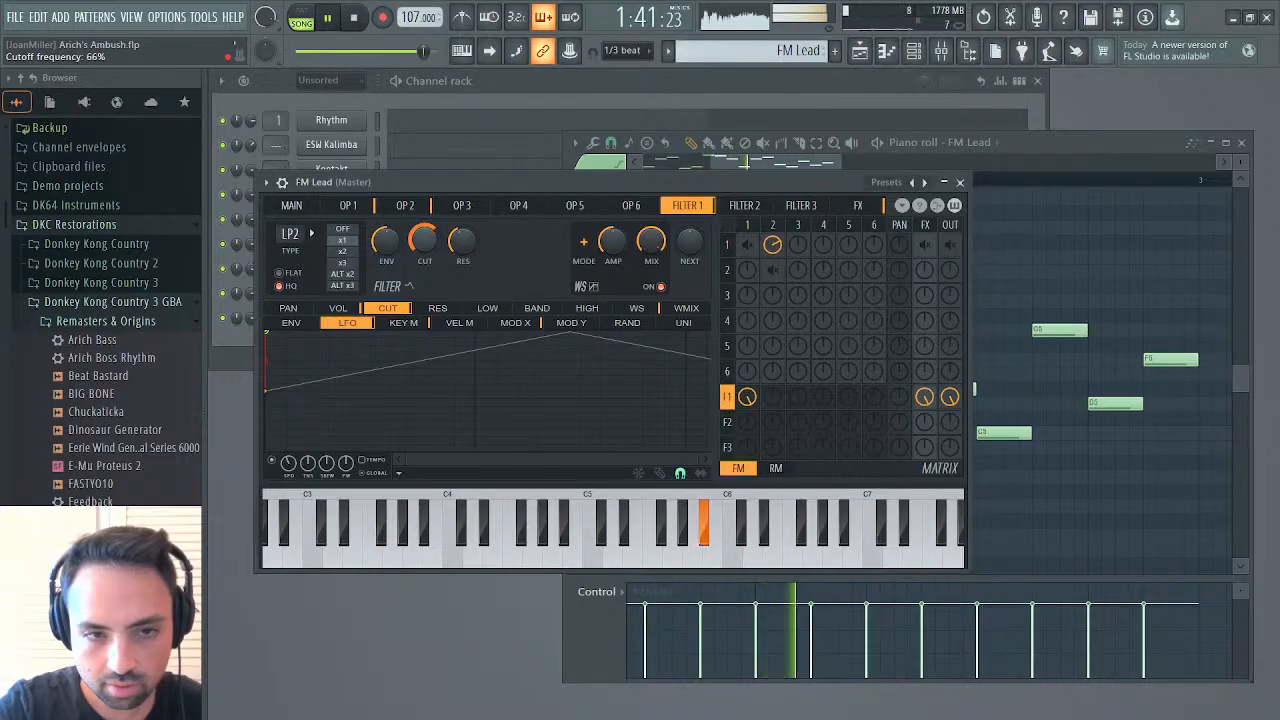
Increase the chorus delay in FM Lead's effects section and set the first delay's stereo offset to 6.9 ms right
click(292, 205)
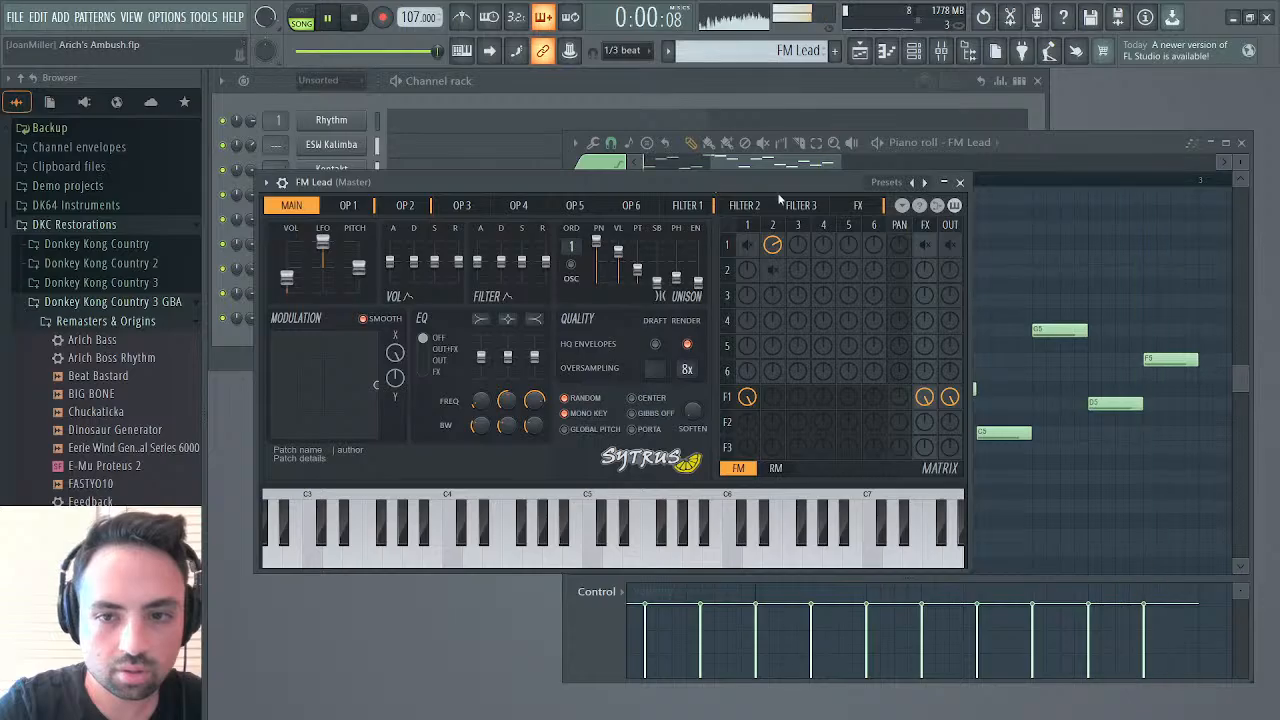
click(857, 206)
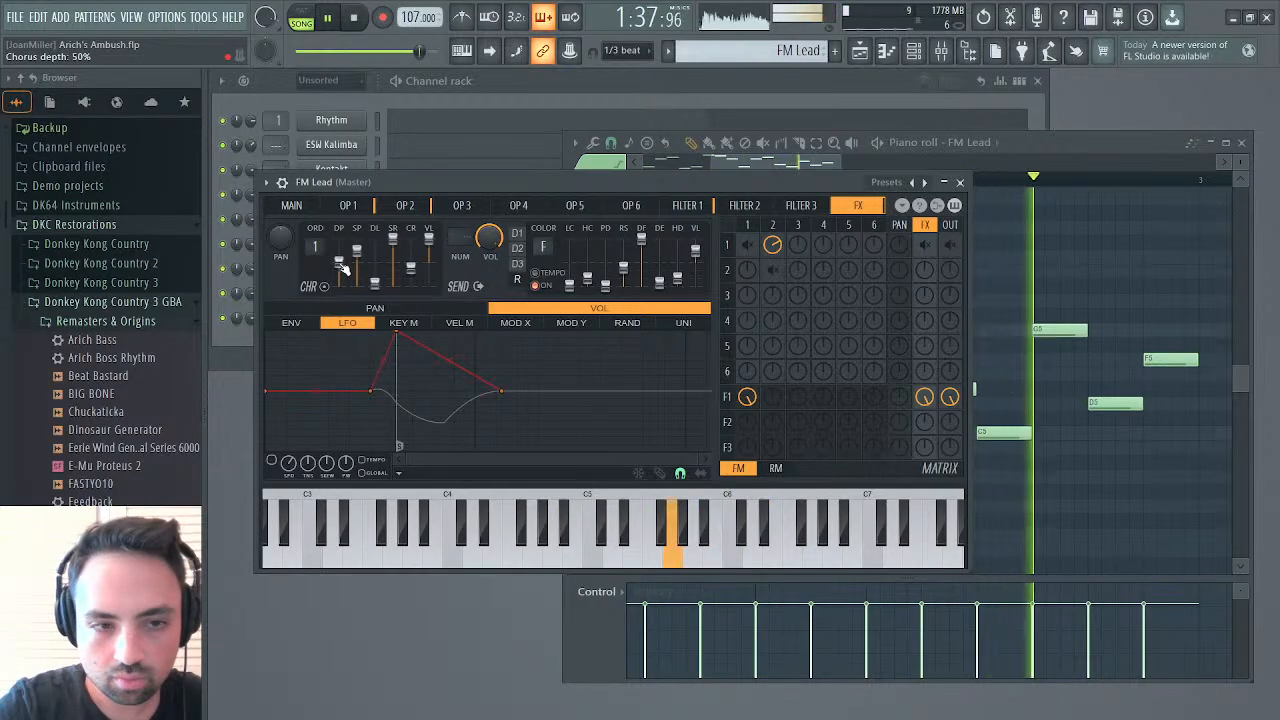
drag(387, 278, 387, 246)
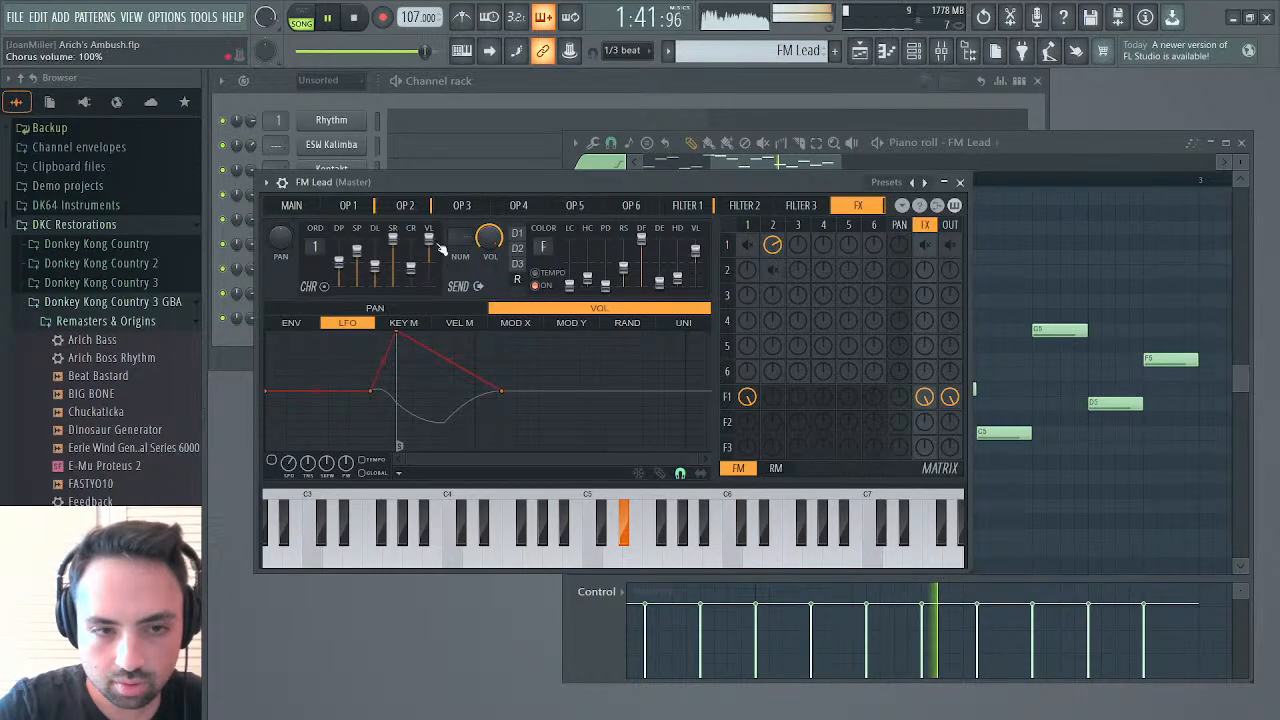
click(519, 240)
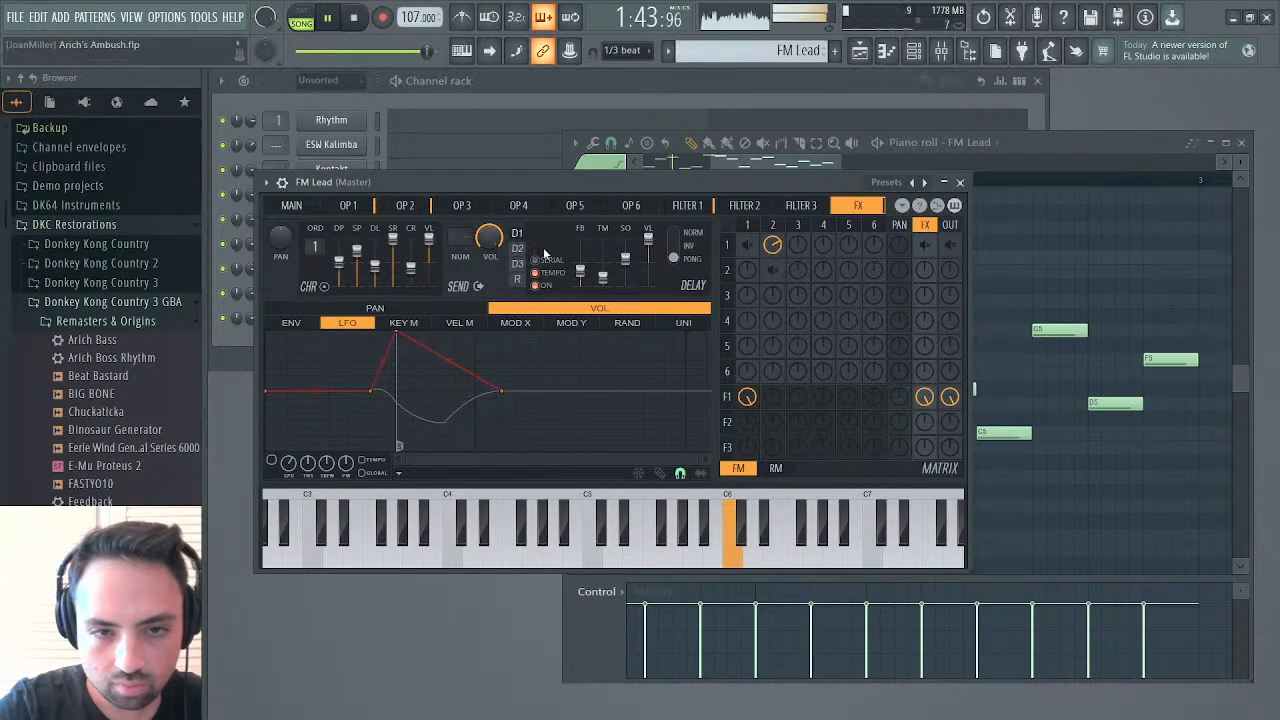
drag(625, 257, 627, 258)
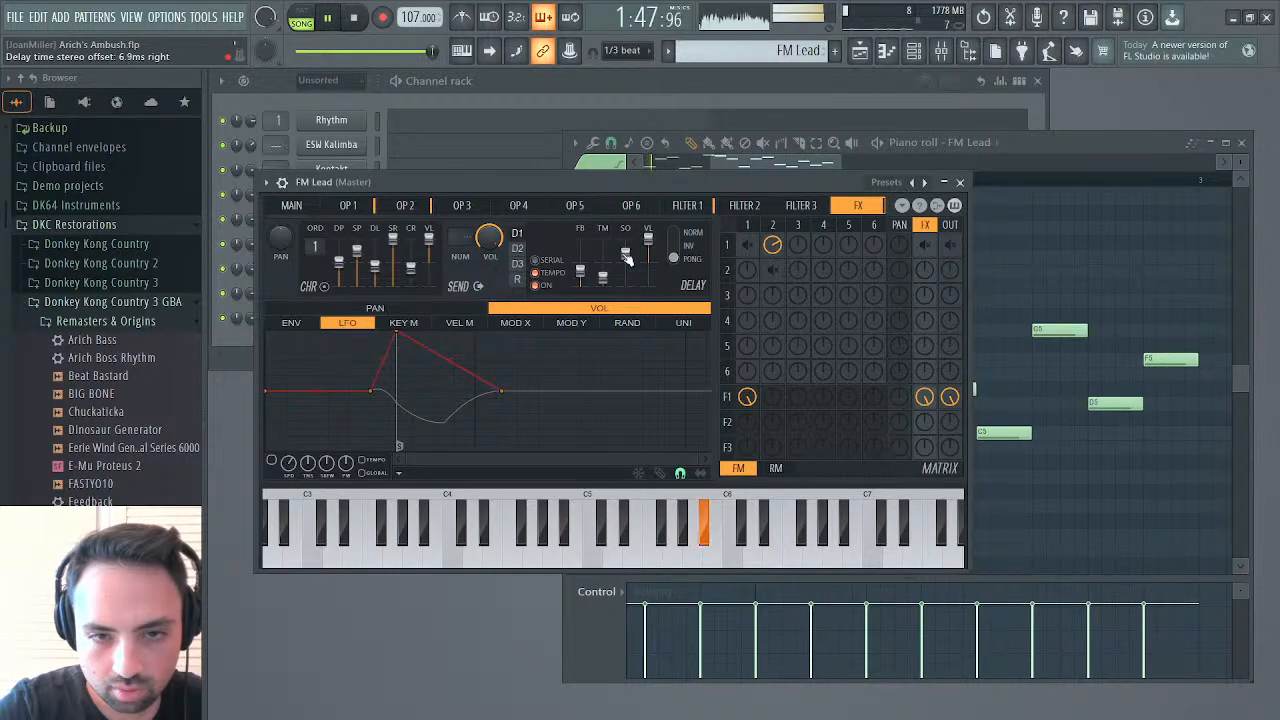
Close FM Lead and play the arrangement from bar 43 to check the lead in the mix
click(961, 185)
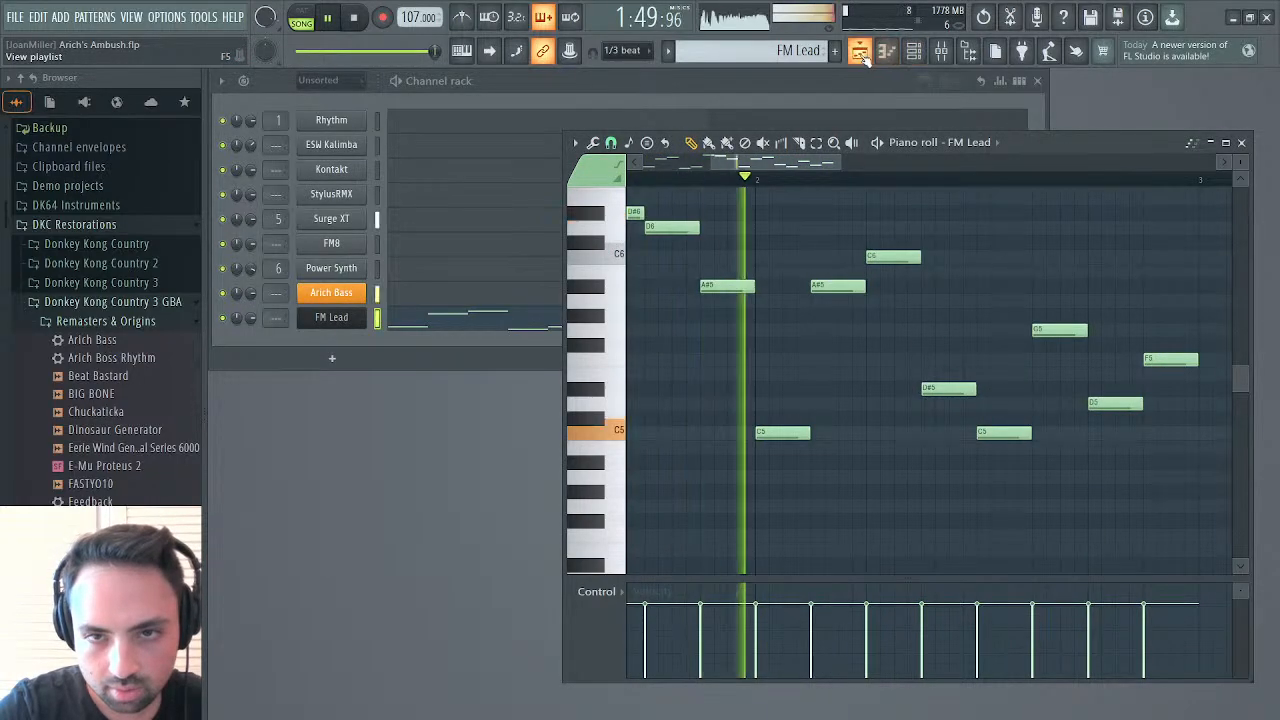
click(861, 54)
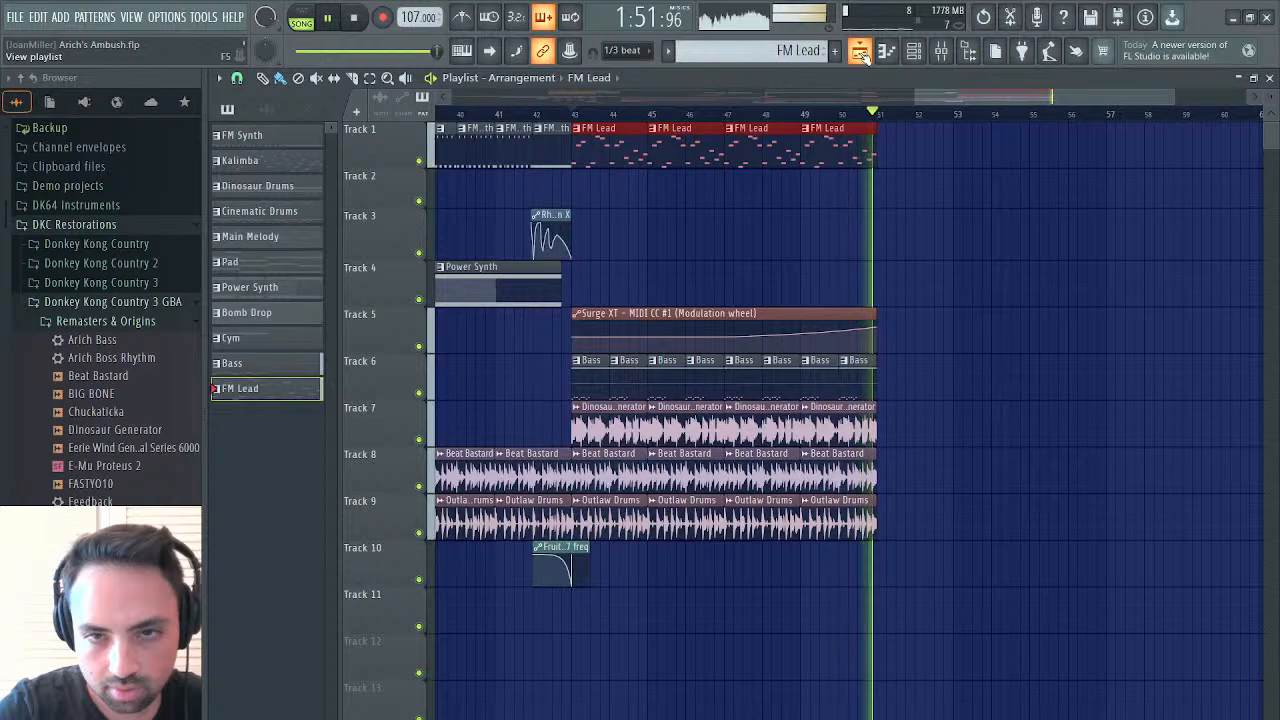
click(573, 115)
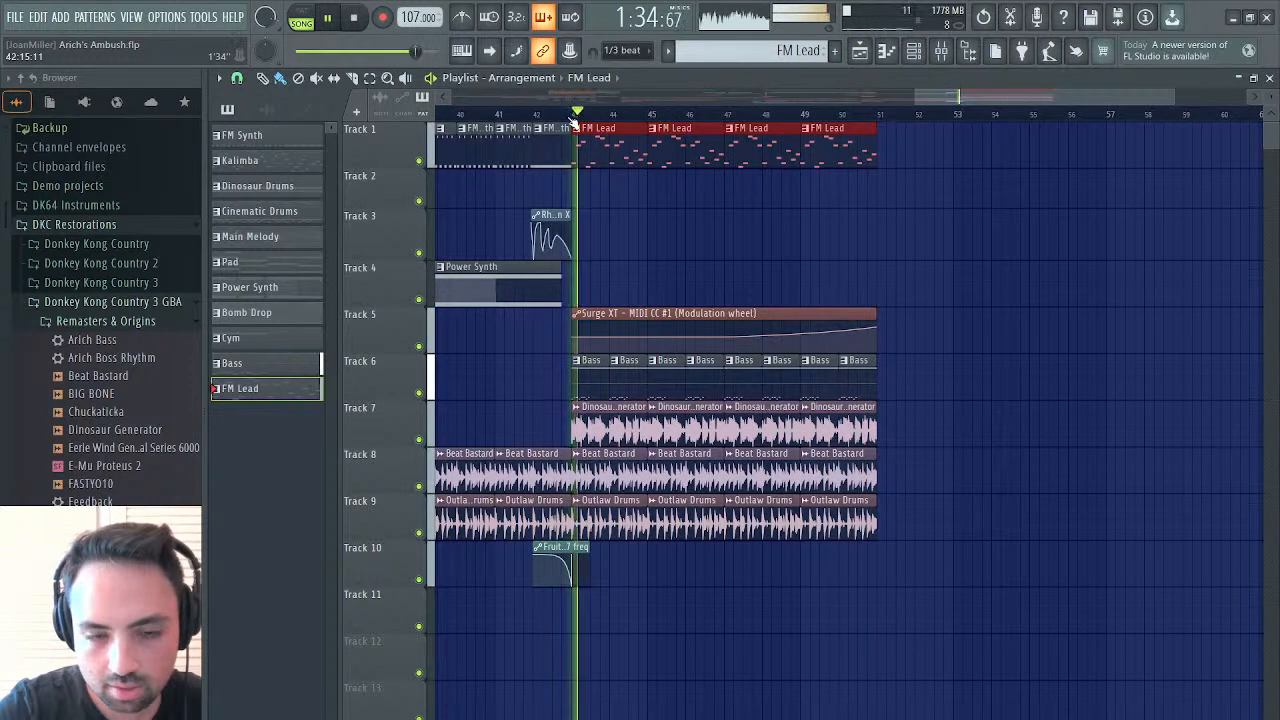
click(884, 58)
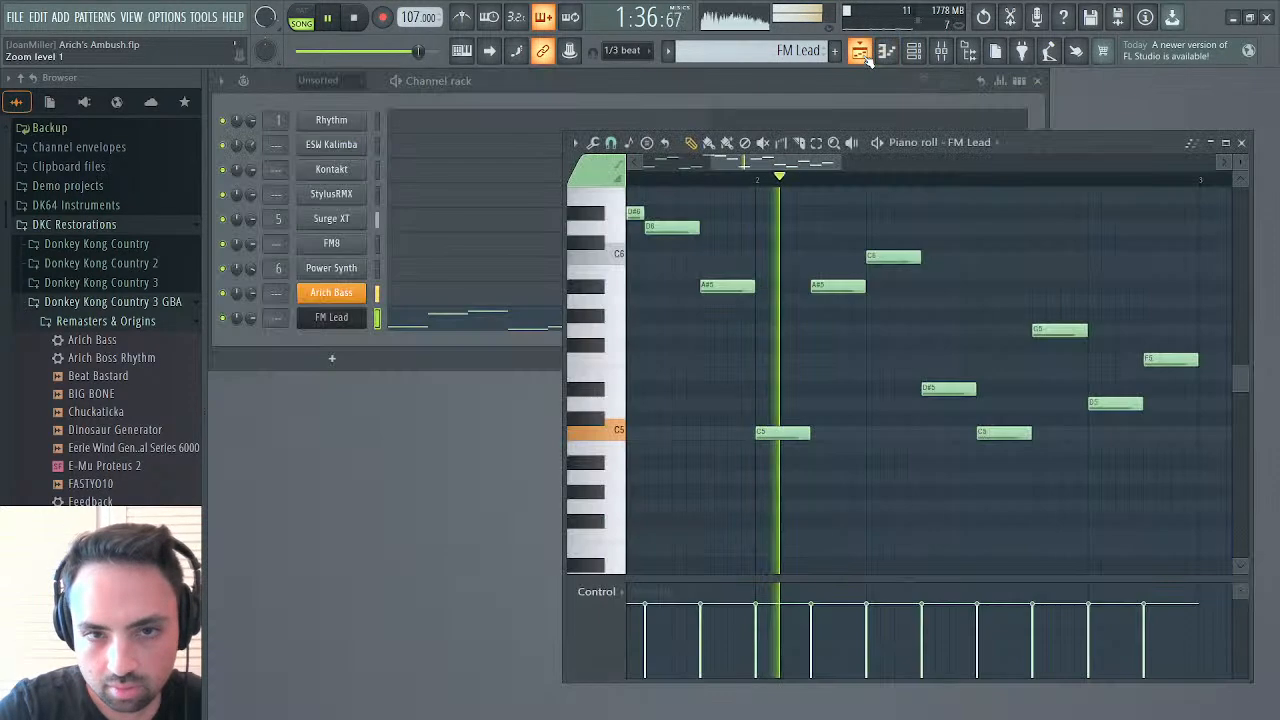
click(861, 60)
click(861, 62)
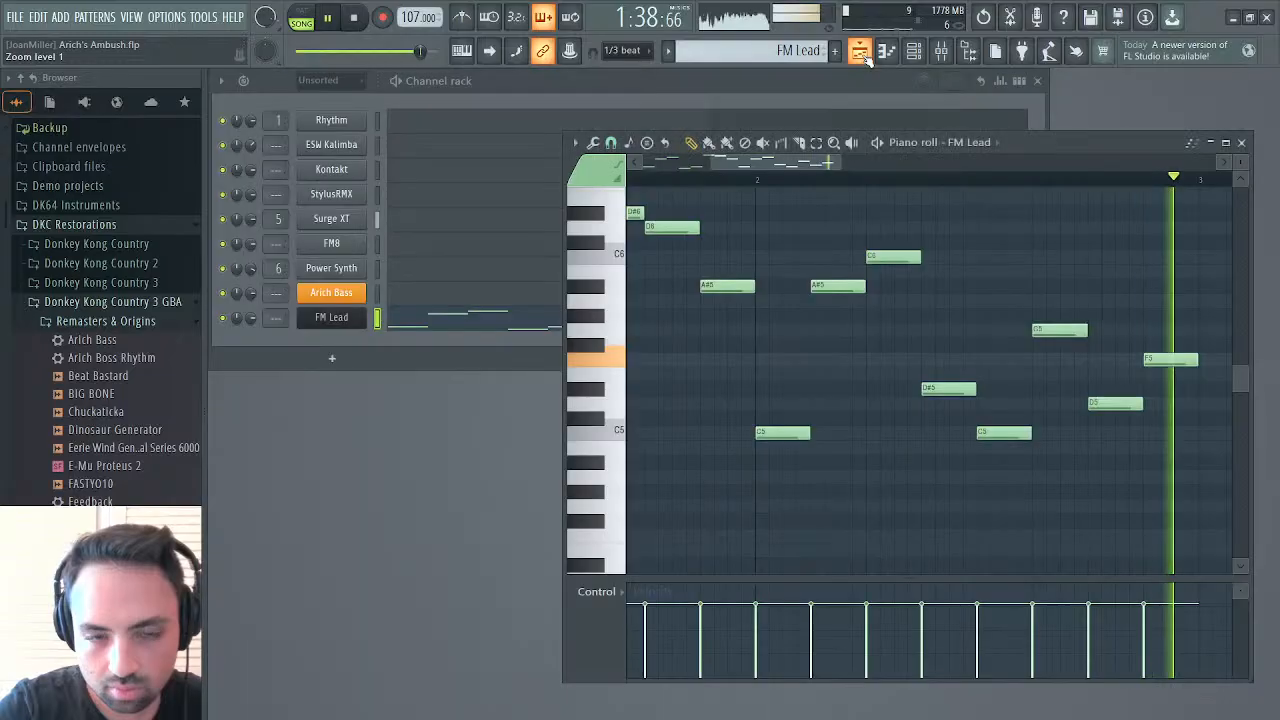
Open FM Lead's main page, lower its master volume, and return to the playlist with playback stopped
click(331, 318)
click(291, 205)
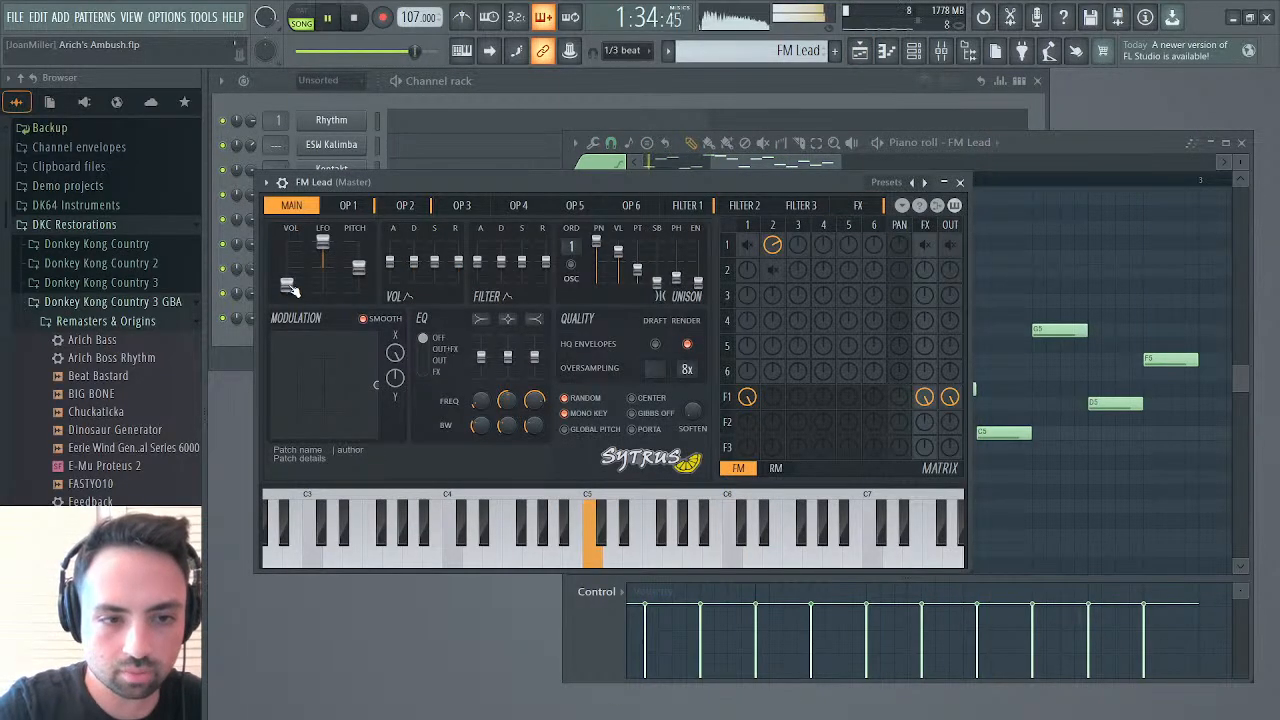
click(960, 182)
click(860, 51)
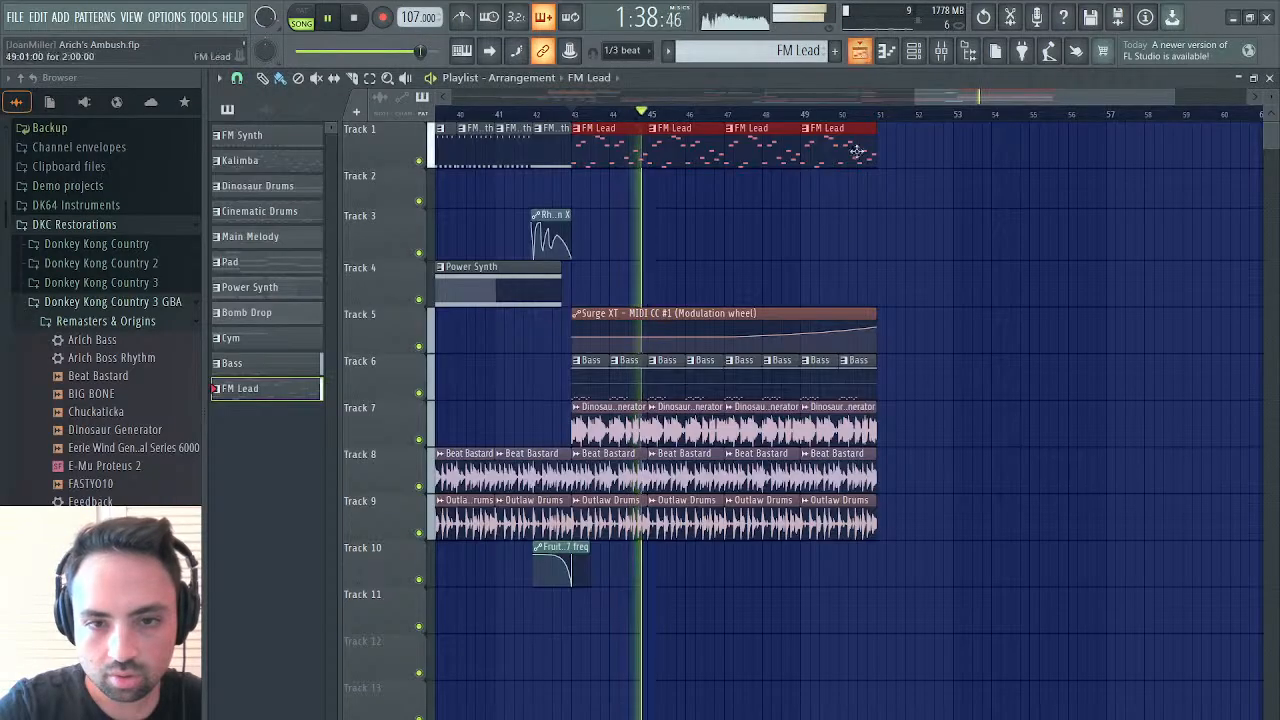
key(space)
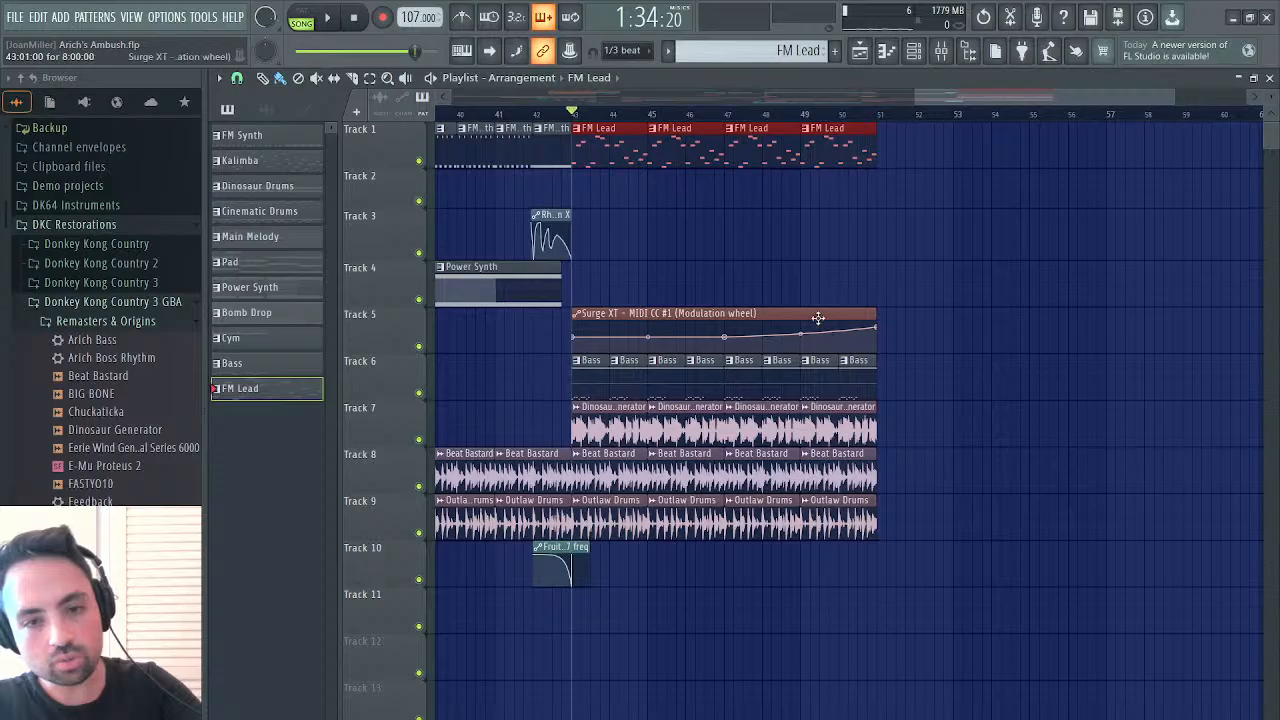
Move the Surge XT modulation wheel automation clip to Track 2 and the Bass clips to Track 5, and start playback
drag(818, 317, 809, 174)
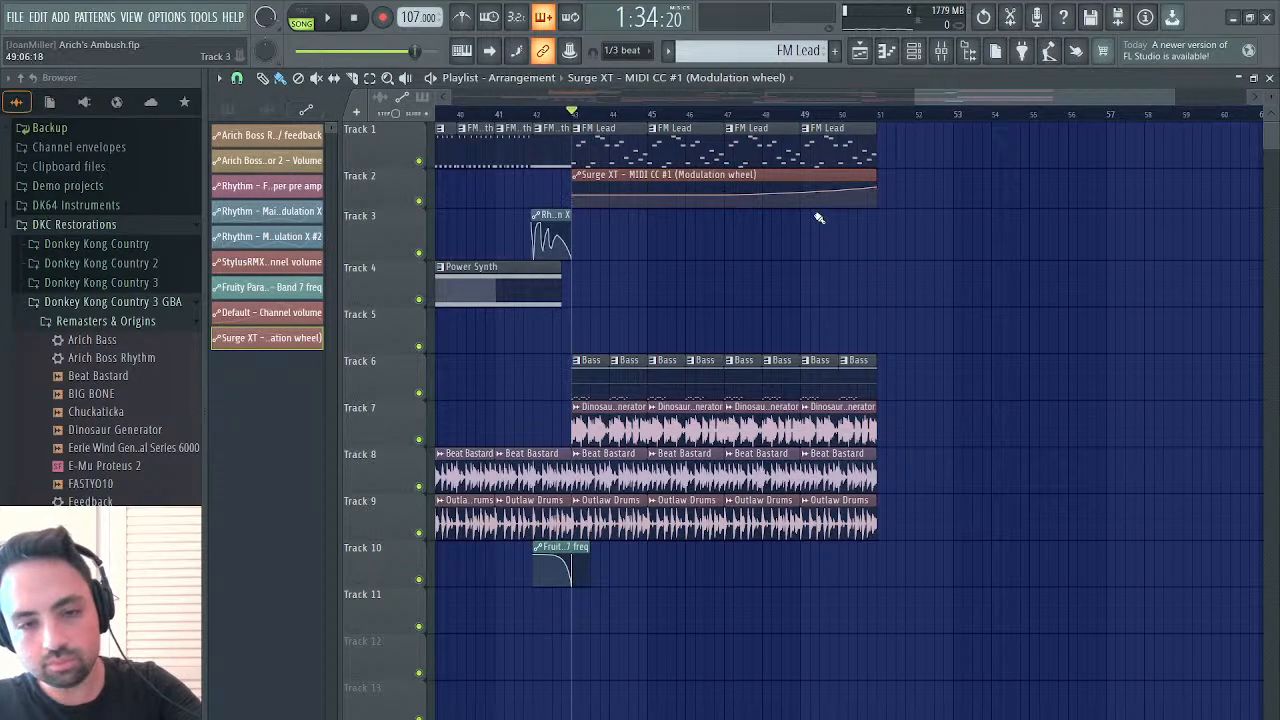
drag(870, 355, 551, 383)
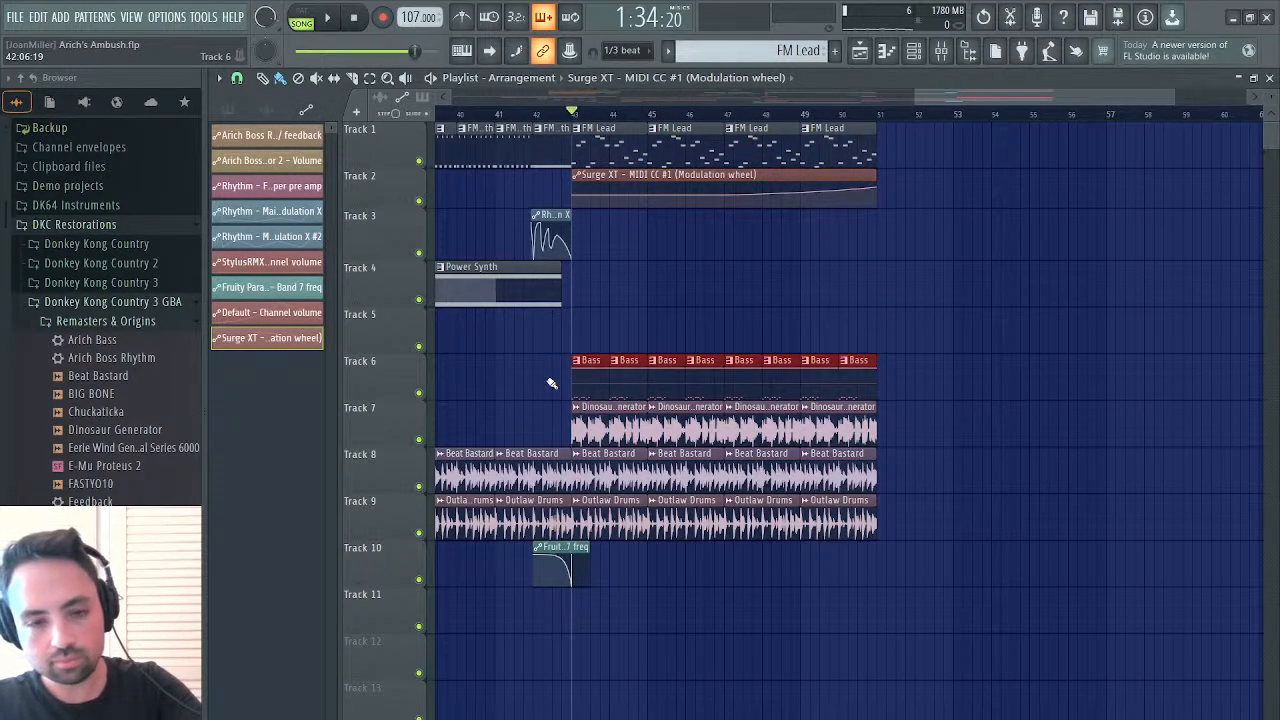
key(shift+Up)
key(space)
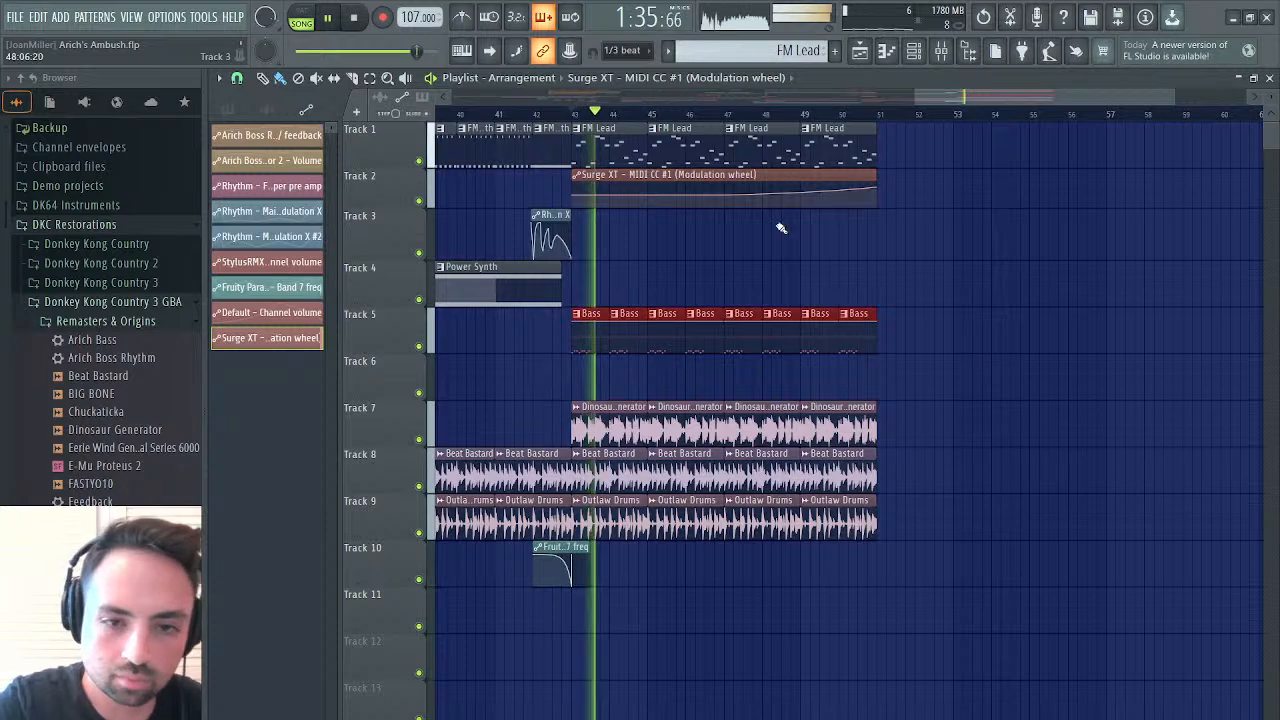
Reshape the Surge XT modulation wheel automation by raising its start, dipping it at bar 45 and adding peaks at bars 44 and 46
click(1269, 78)
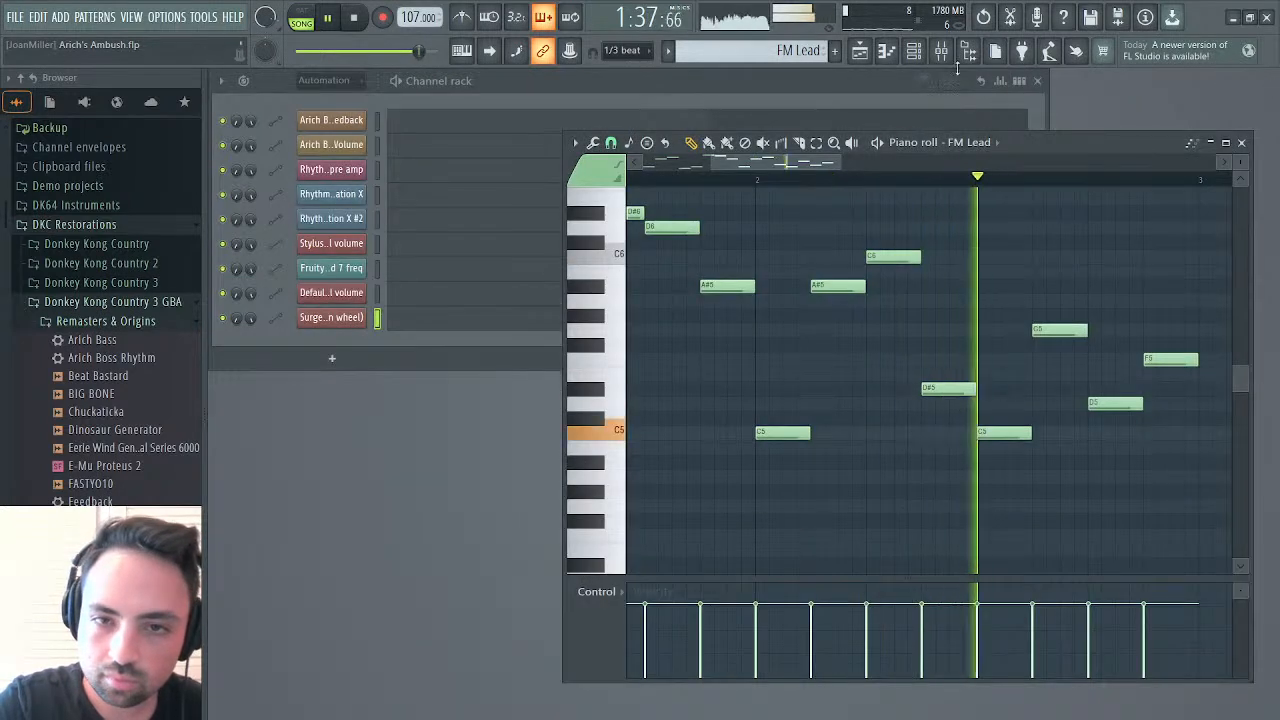
click(863, 54)
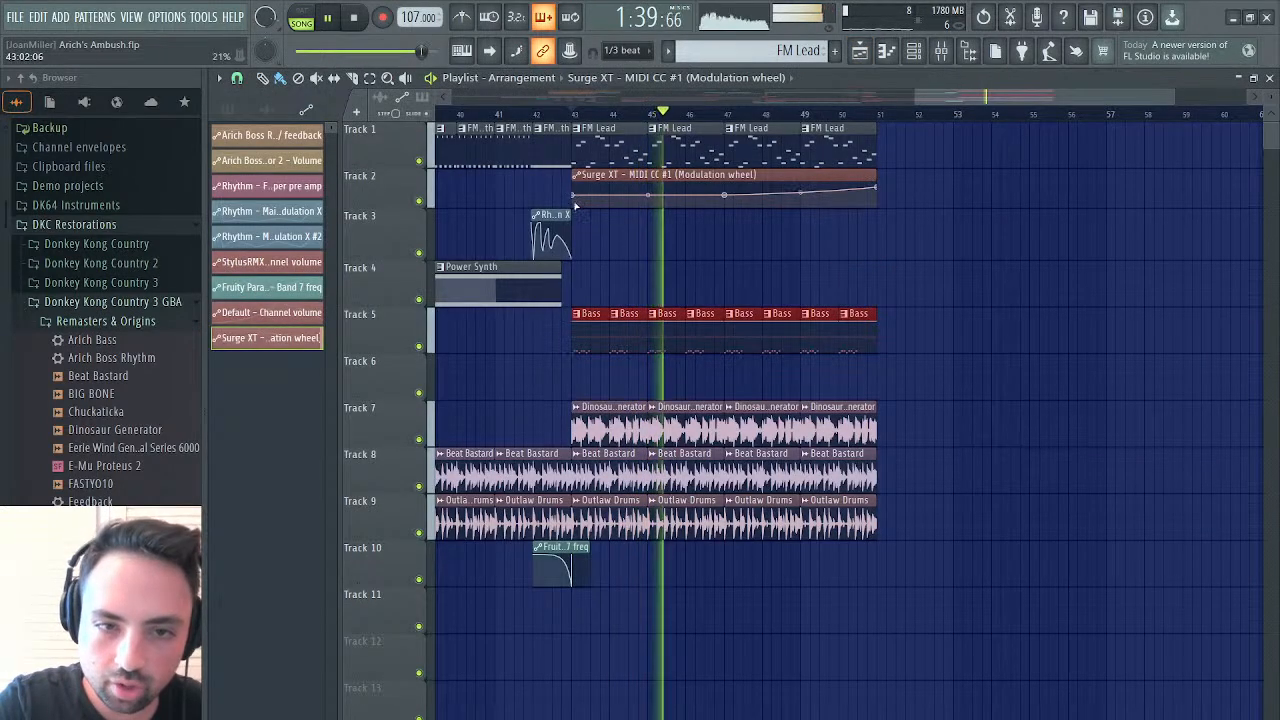
drag(574, 196, 575, 192)
key(space)
key(space)
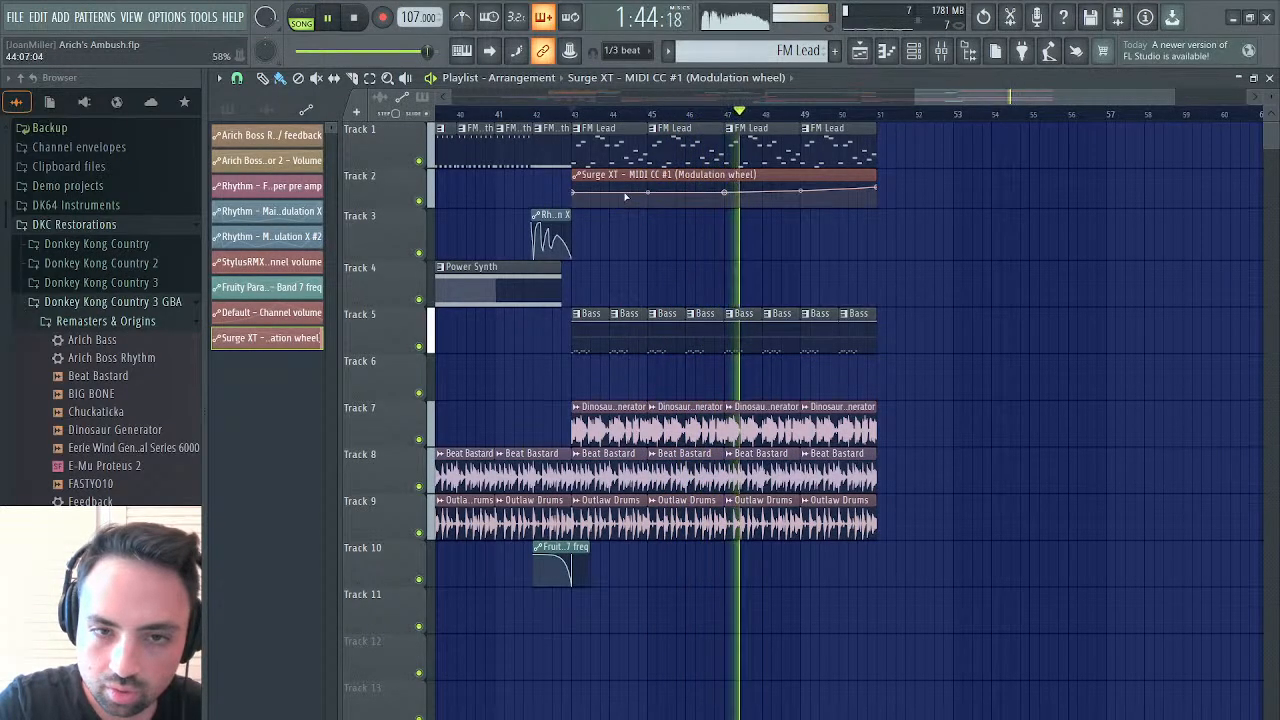
key(space)
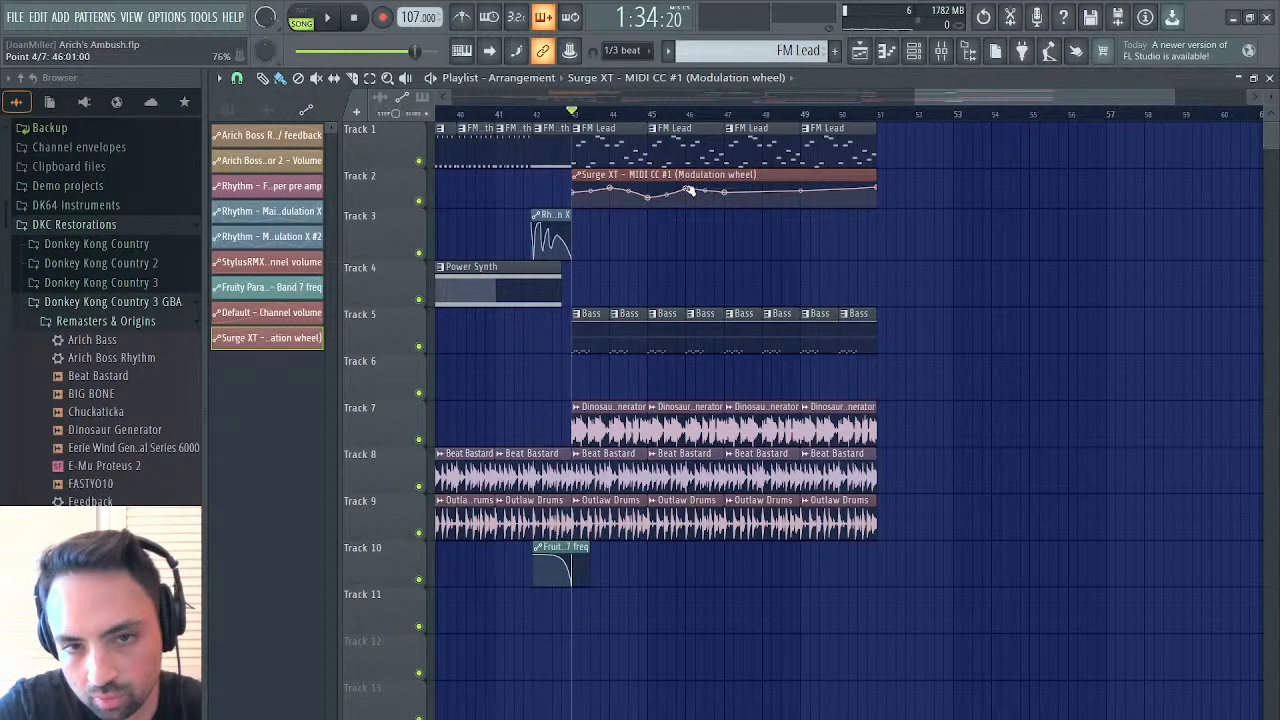
key(space)
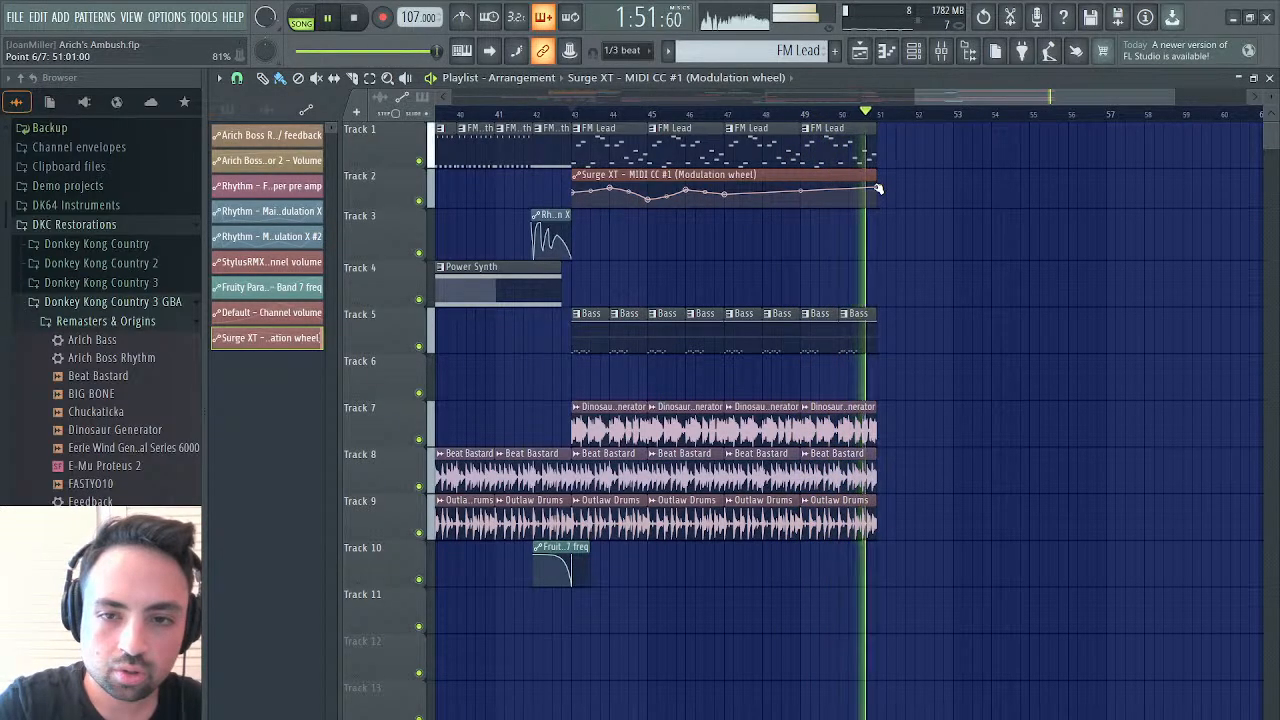
Replay the transition from bar 42 and place a copy of the Crash 002 - Milo clip on Track 11 at bar 43
click(578, 118)
click(558, 118)
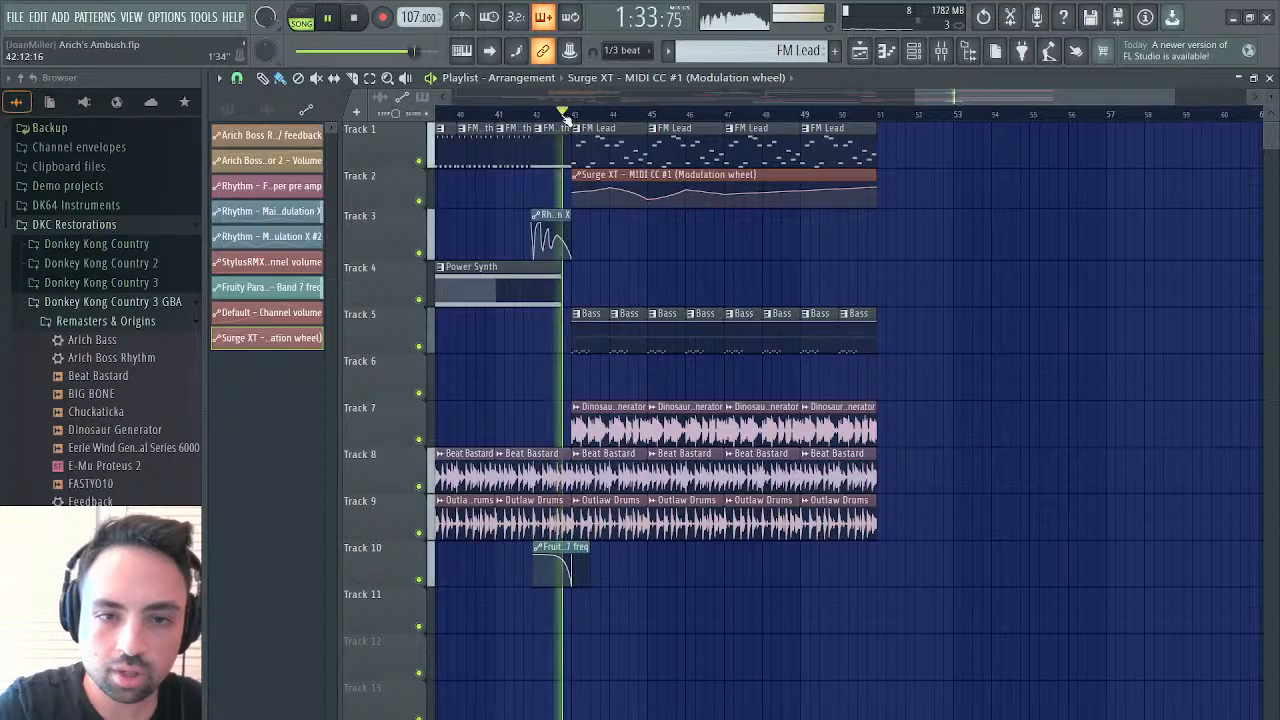
click(528, 117)
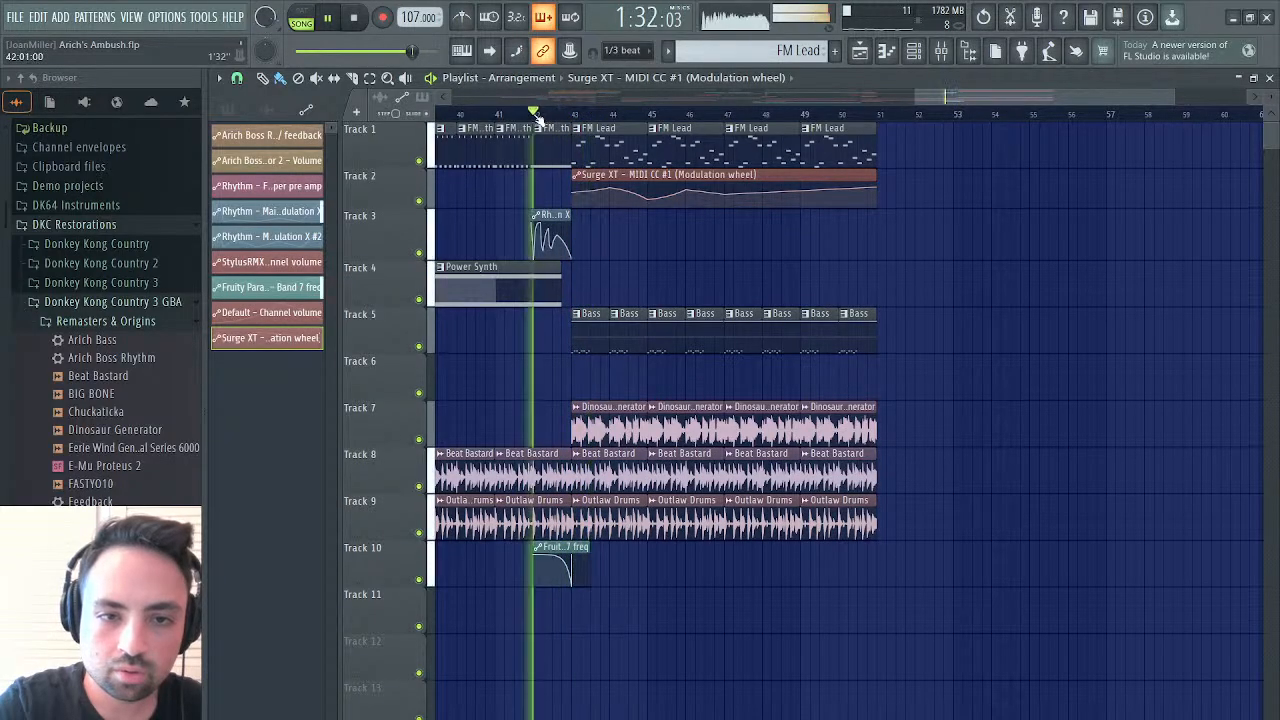
scroll(606, 572, left, 4)
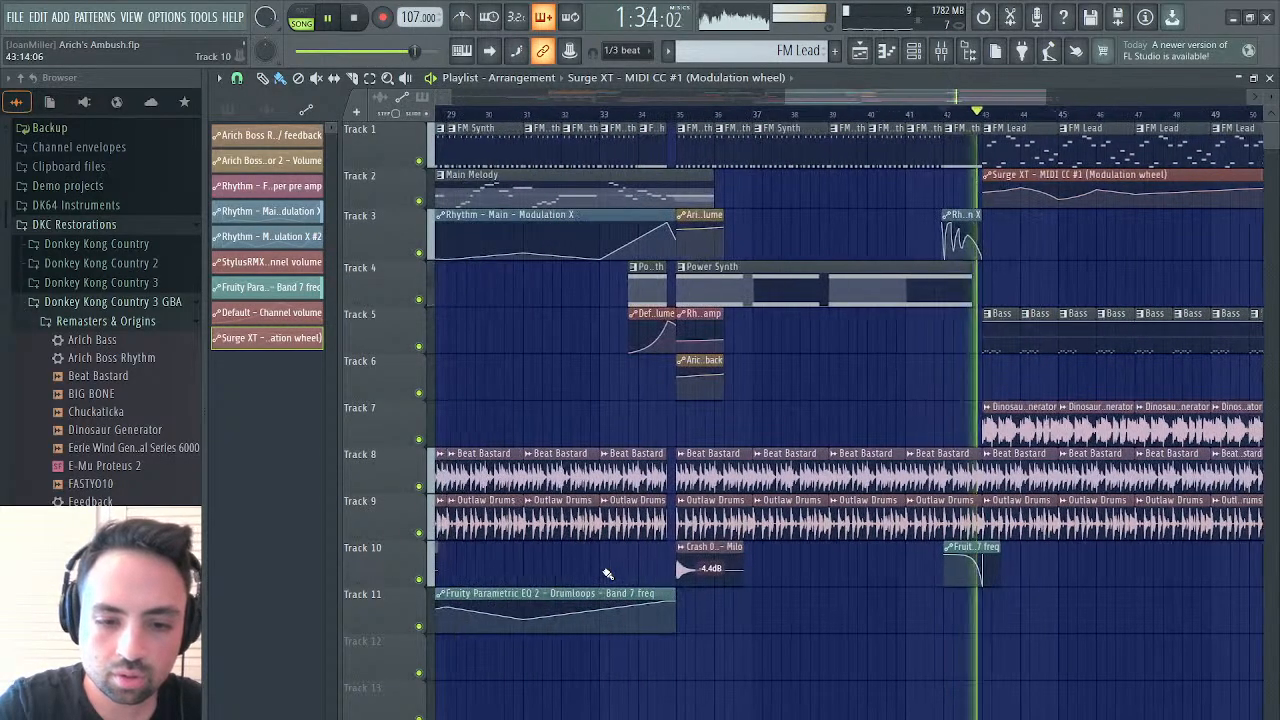
click(712, 549)
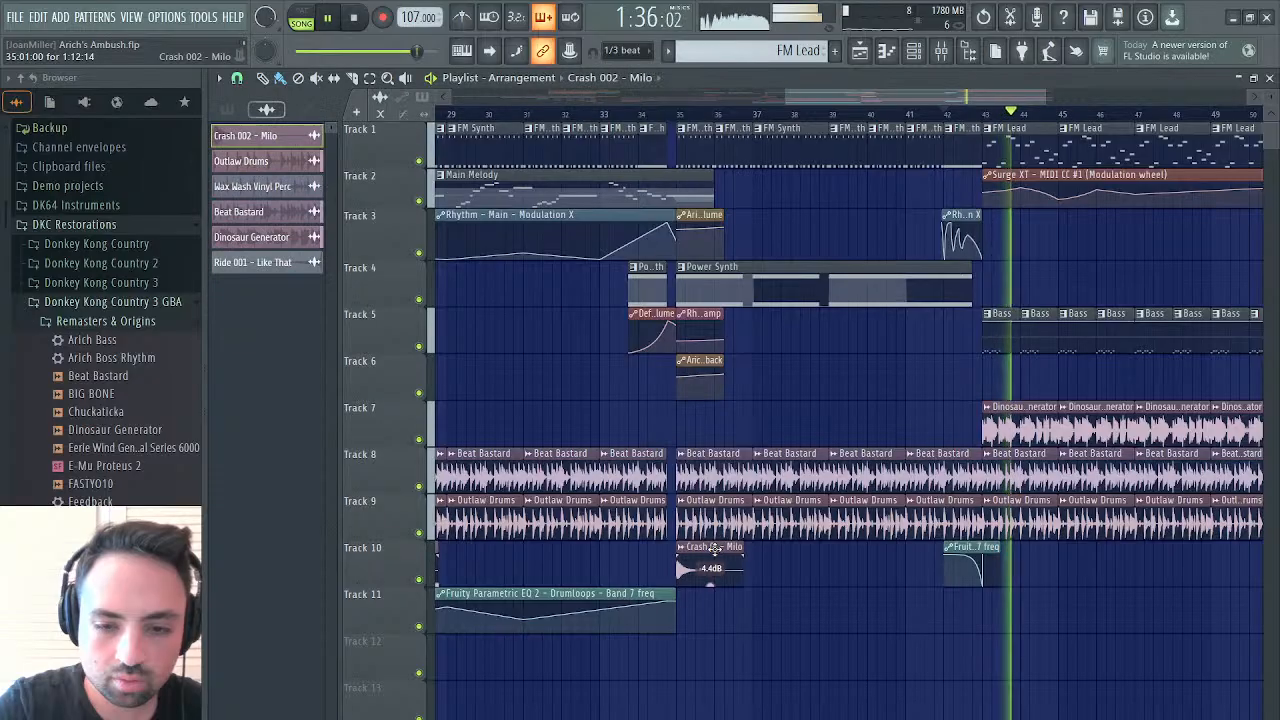
click(985, 607)
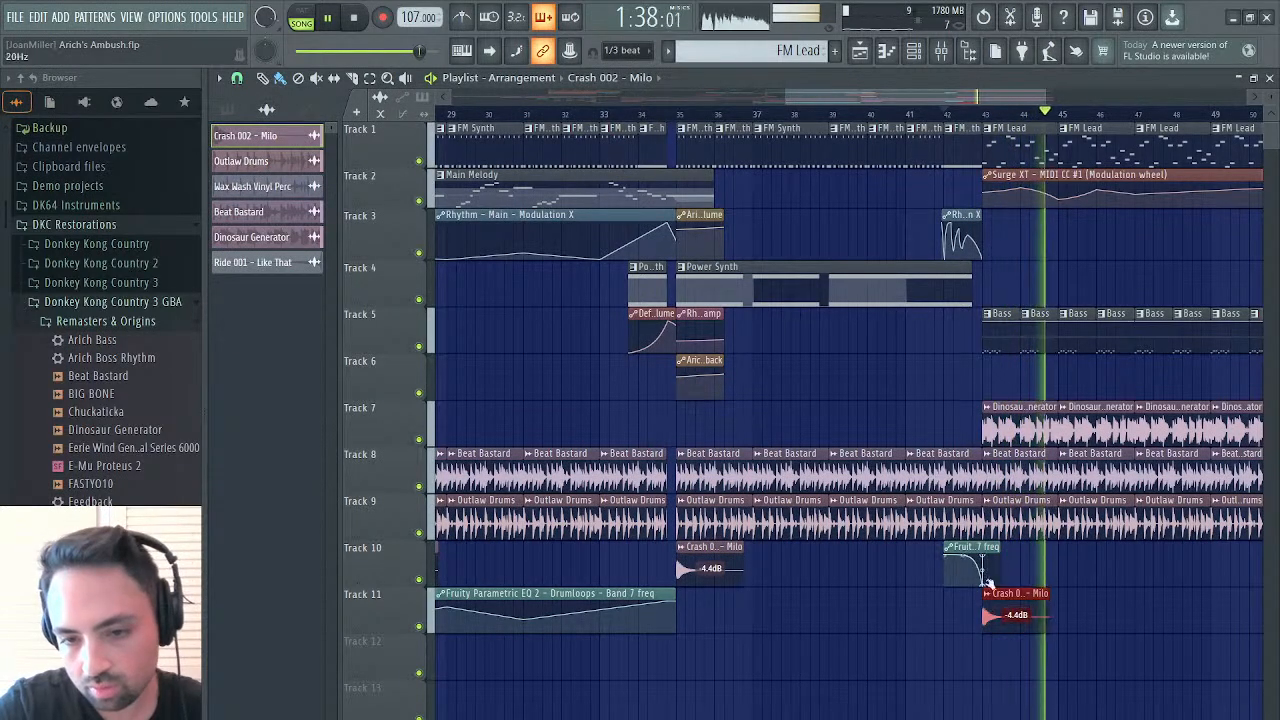
Play the arrangement from bar 42 through the end of the new section to check the crash and automation
click(944, 113)
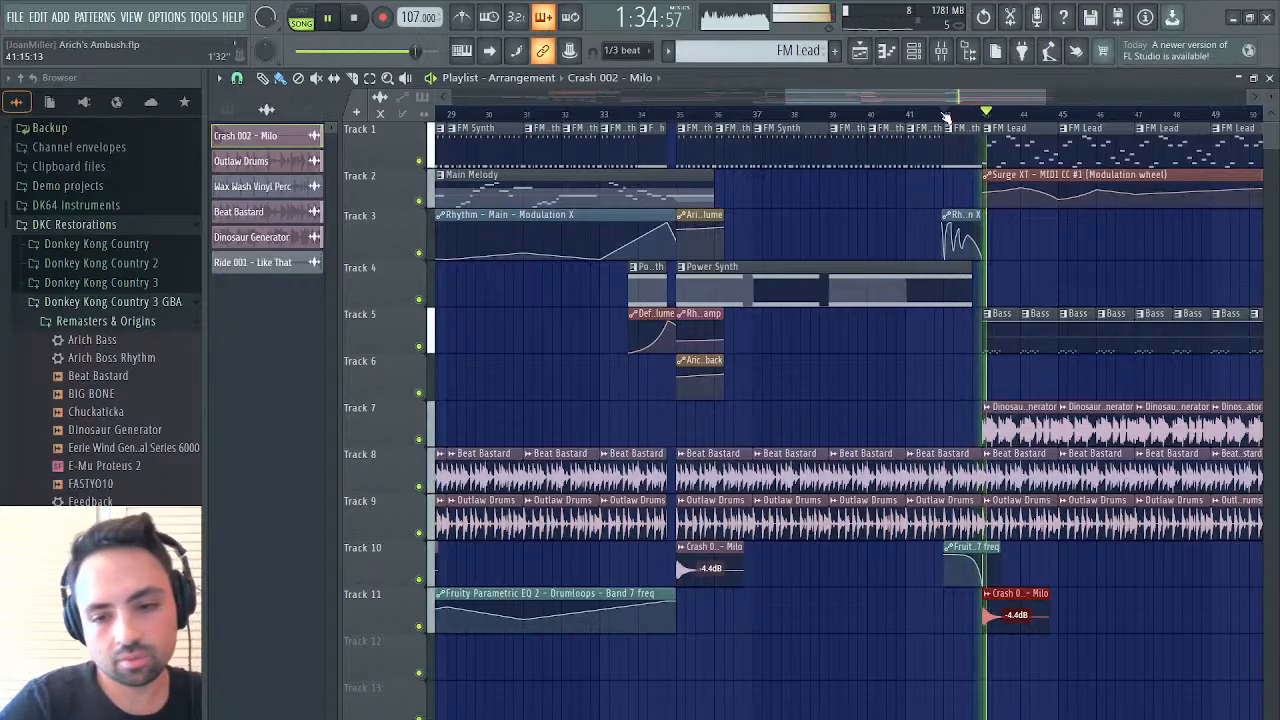
scroll(1025, 269, right, 3)
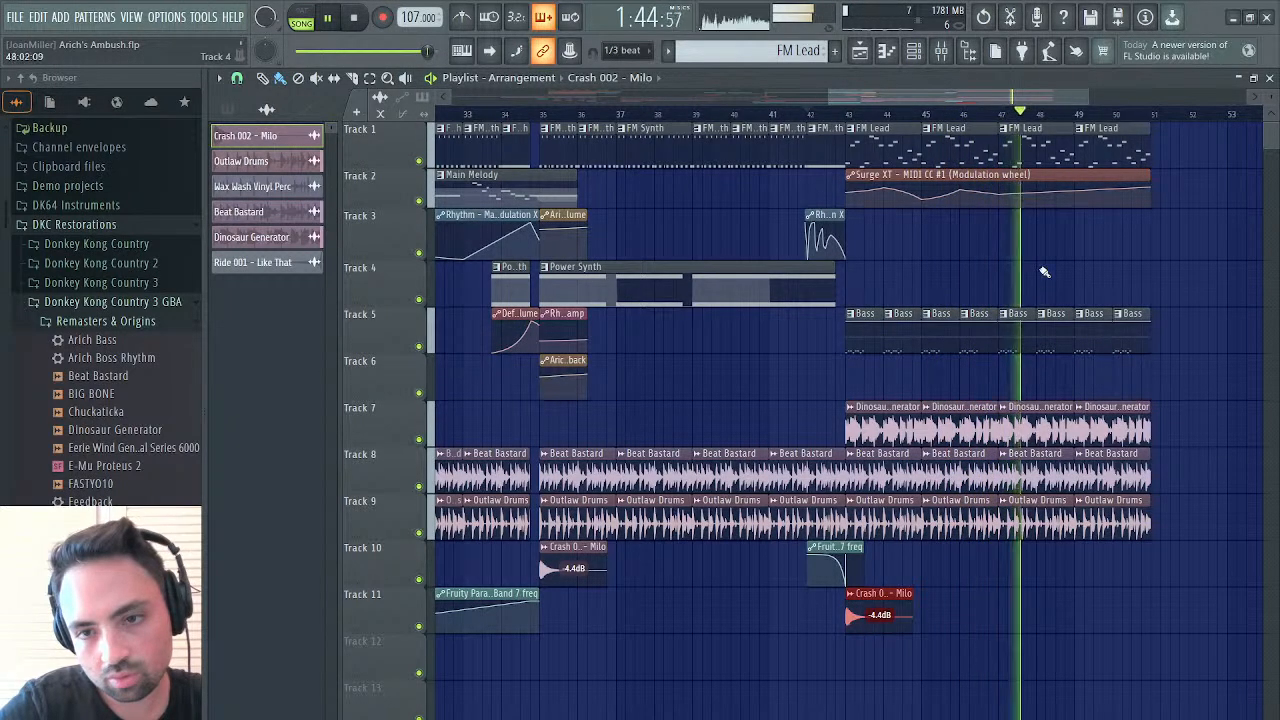
scroll(1046, 270, right, 1)
scroll(1046, 270, right, 3)
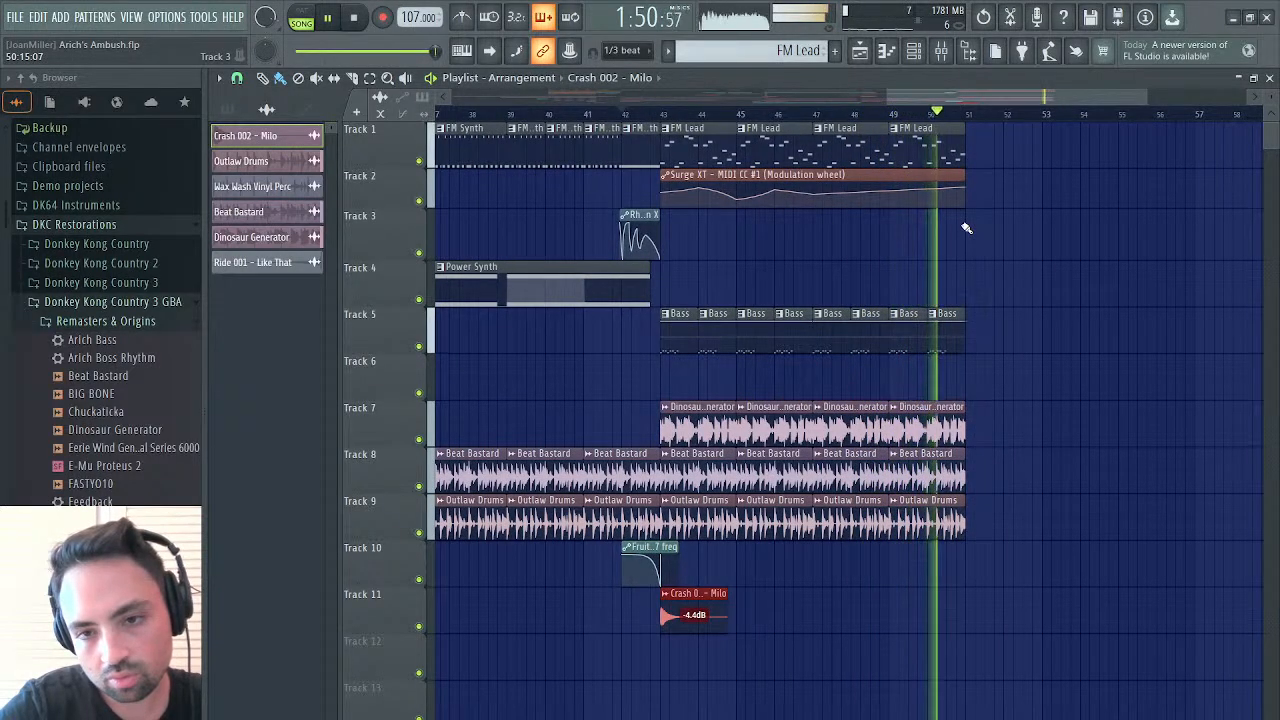
key(space)
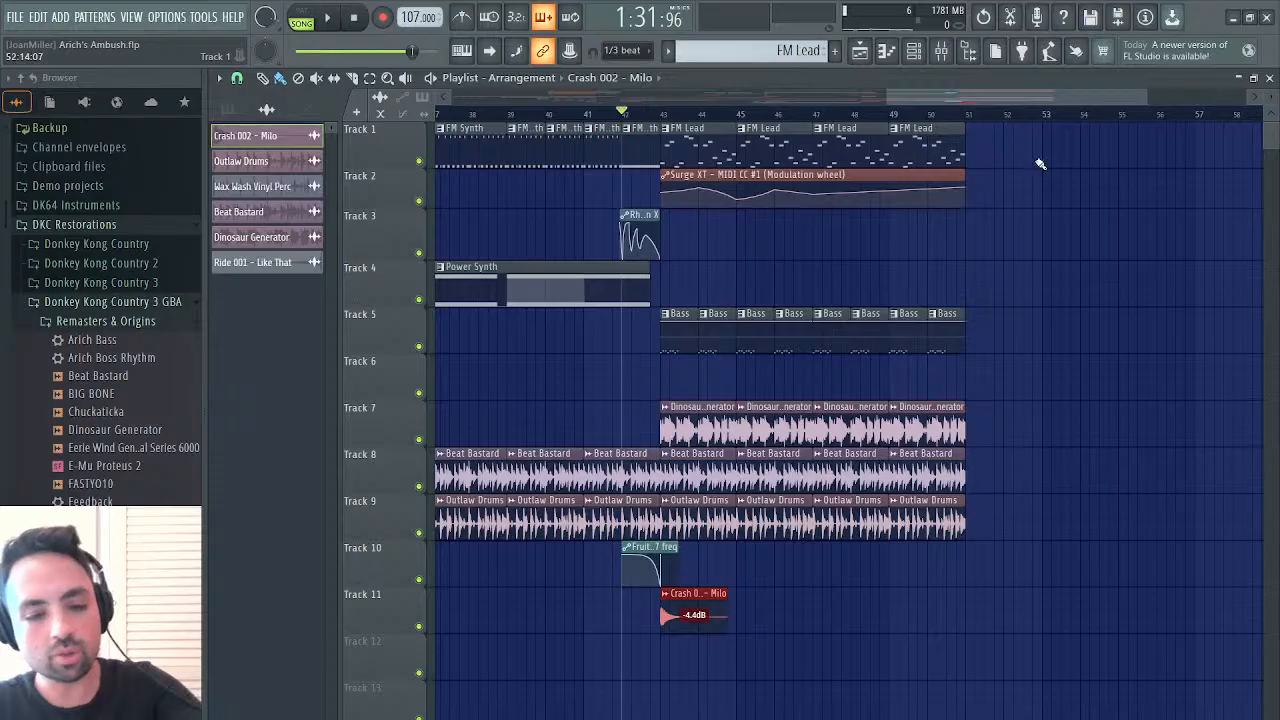
Place four consecutive Cinematic Drums clips on Track 6, filling bars 43 to 51
scroll(760, 400, left, 10)
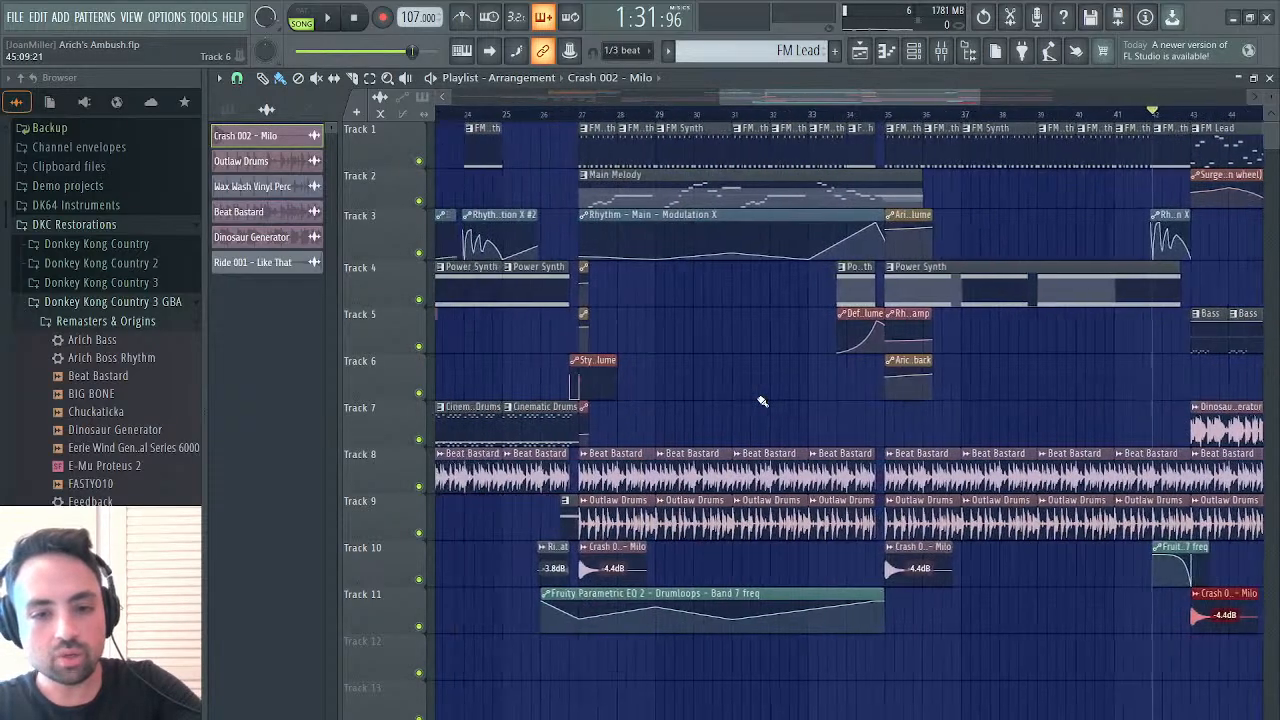
click(893, 418)
scroll(893, 418, right, 9)
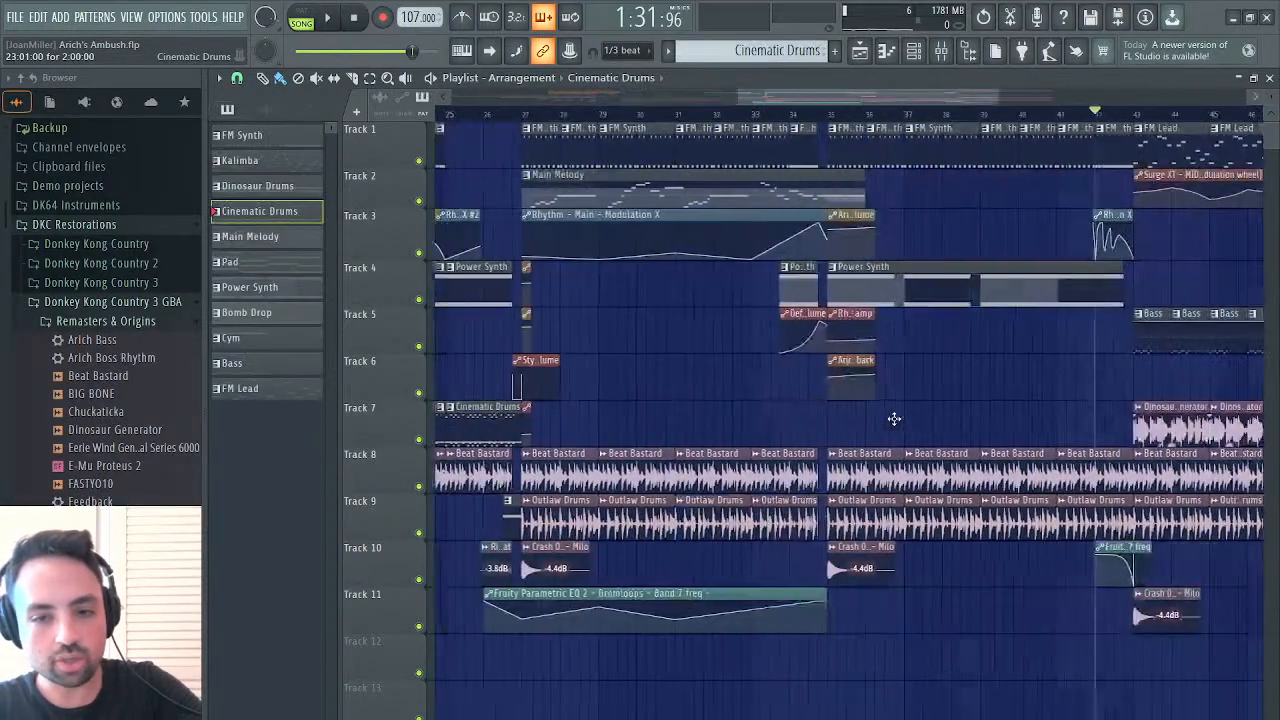
click(797, 385)
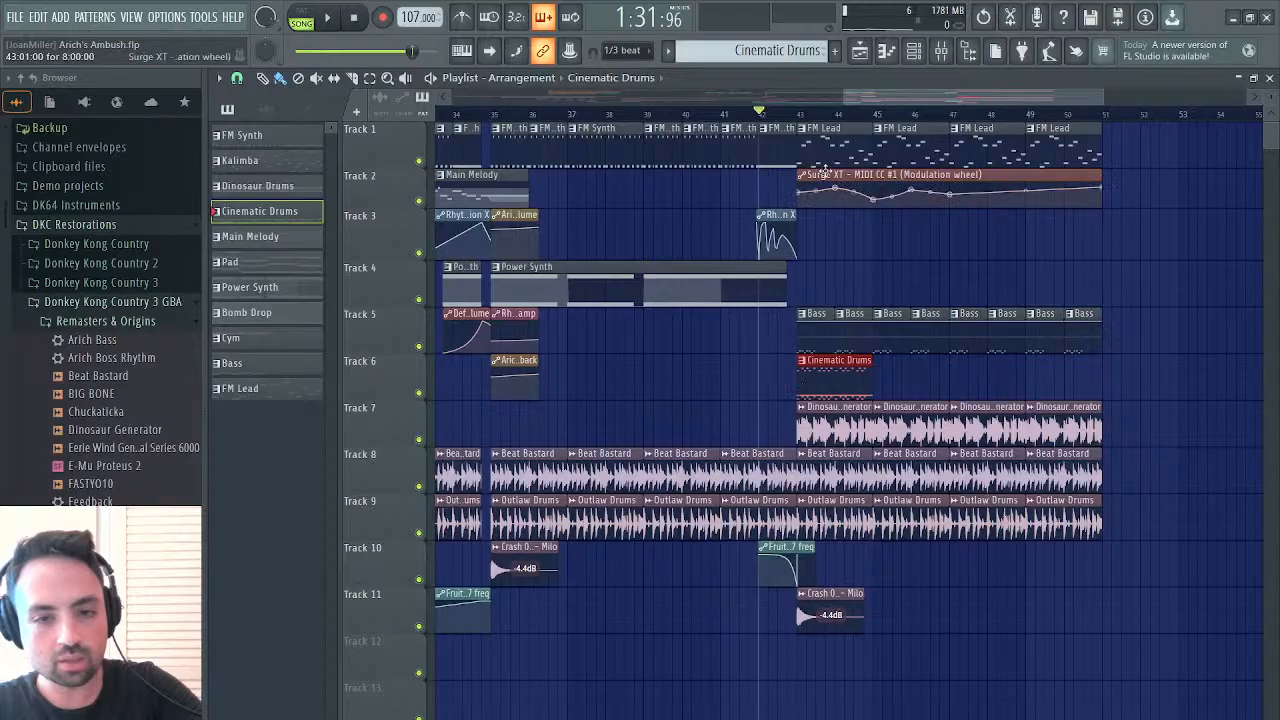
key(space)
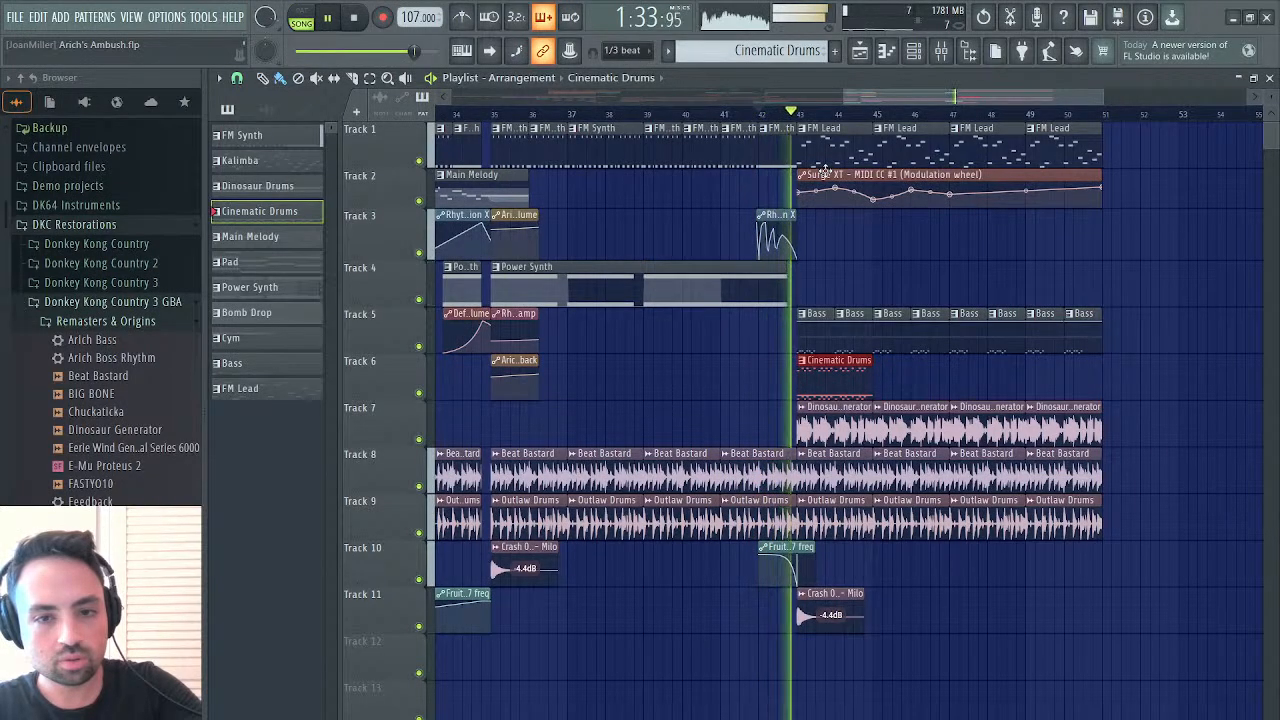
click(880, 385)
click(950, 388)
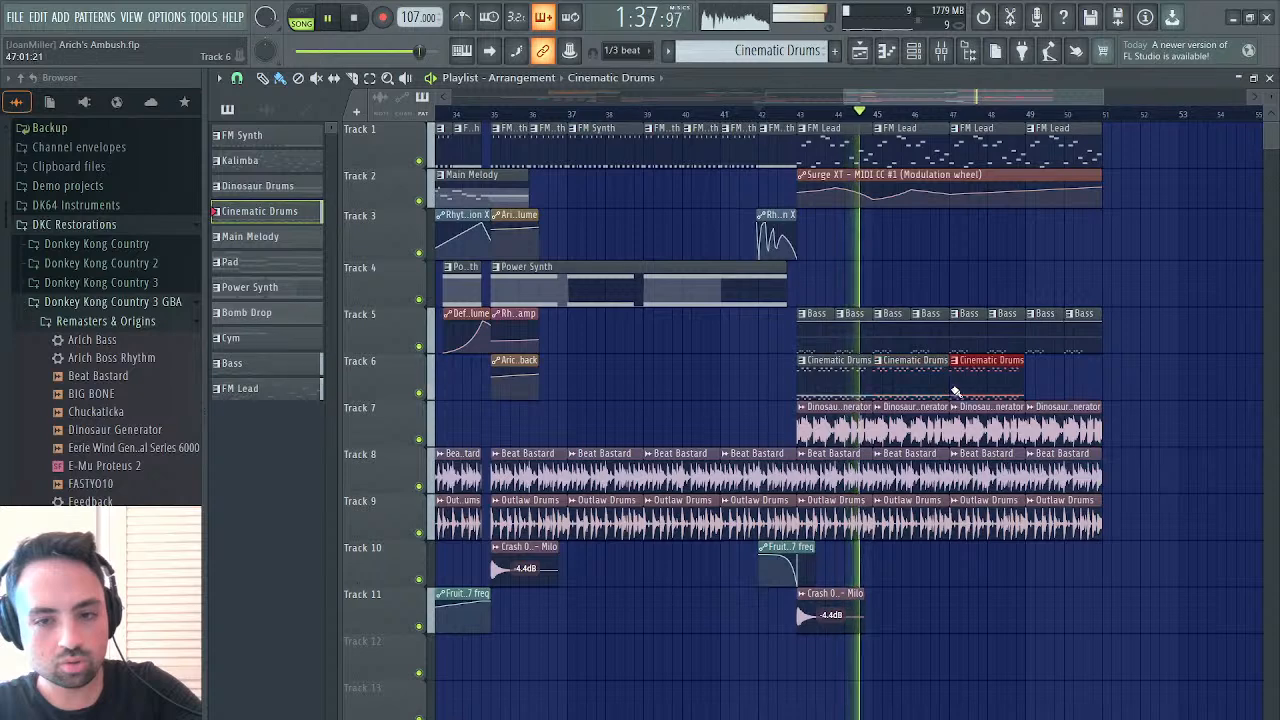
click(1028, 388)
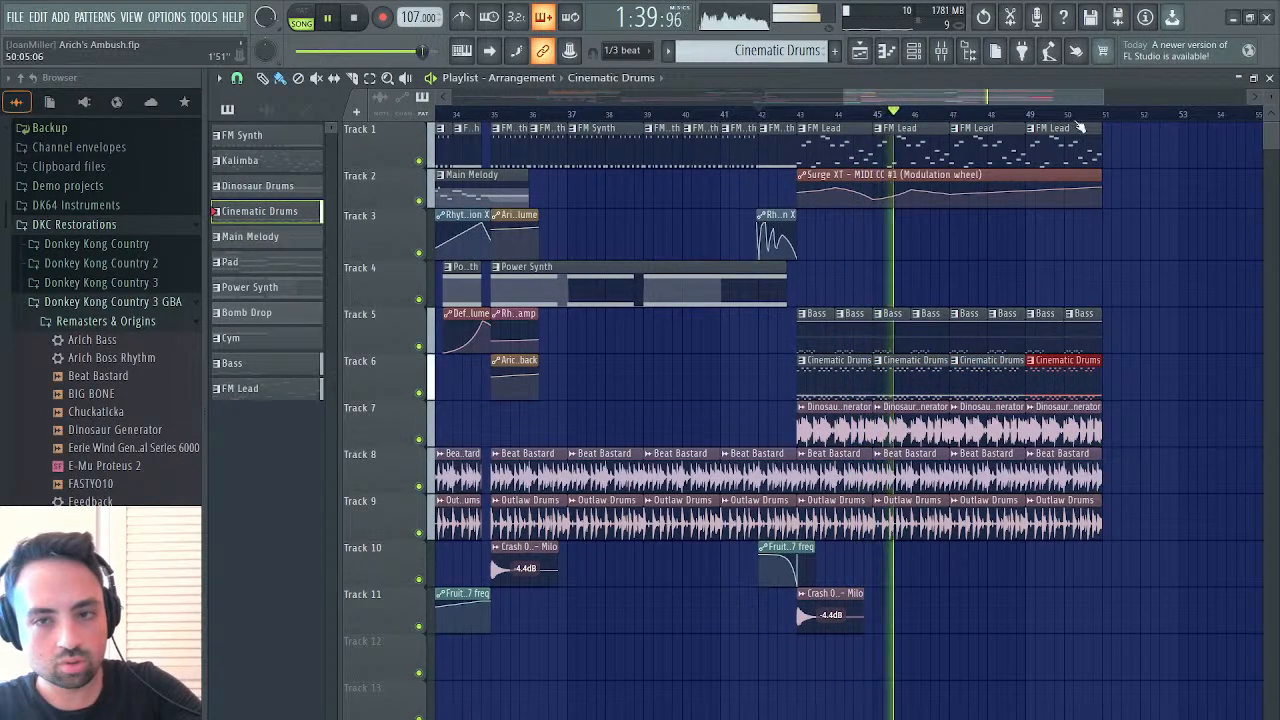
Check the Kontakt instruments, close them, and set FM Lead's master level to 28%
click(1269, 78)
key(space)
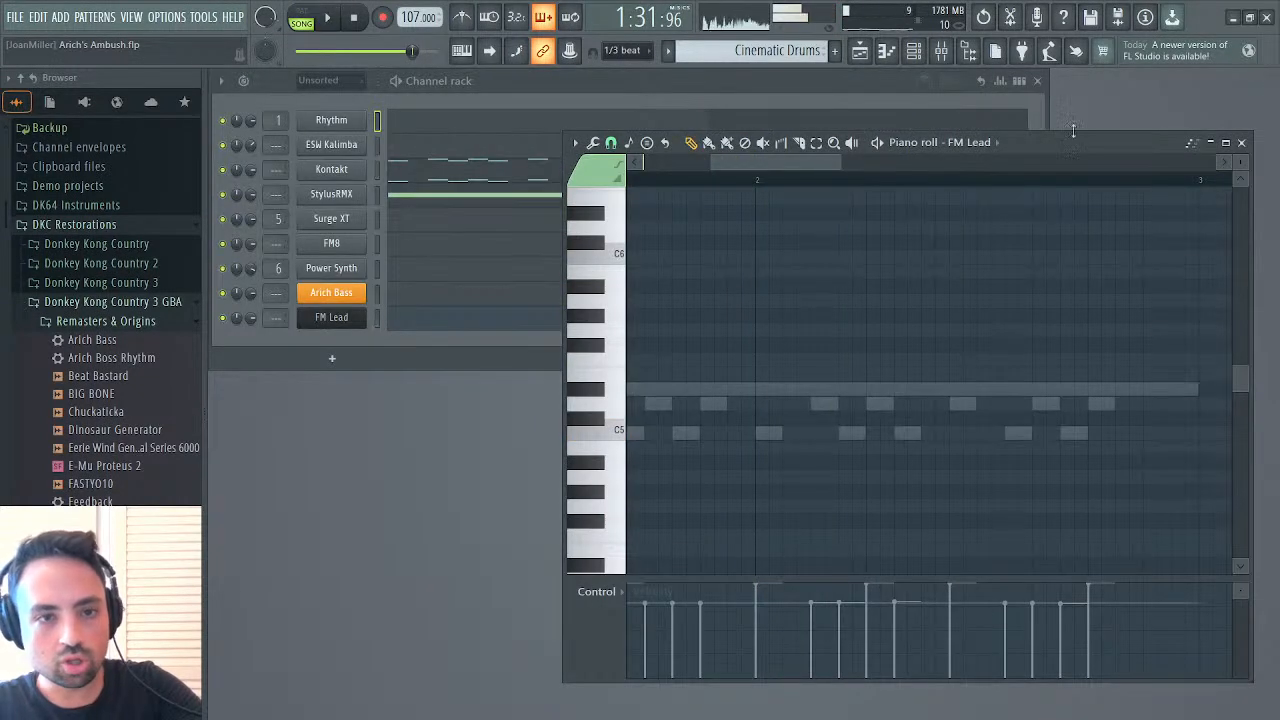
click(346, 176)
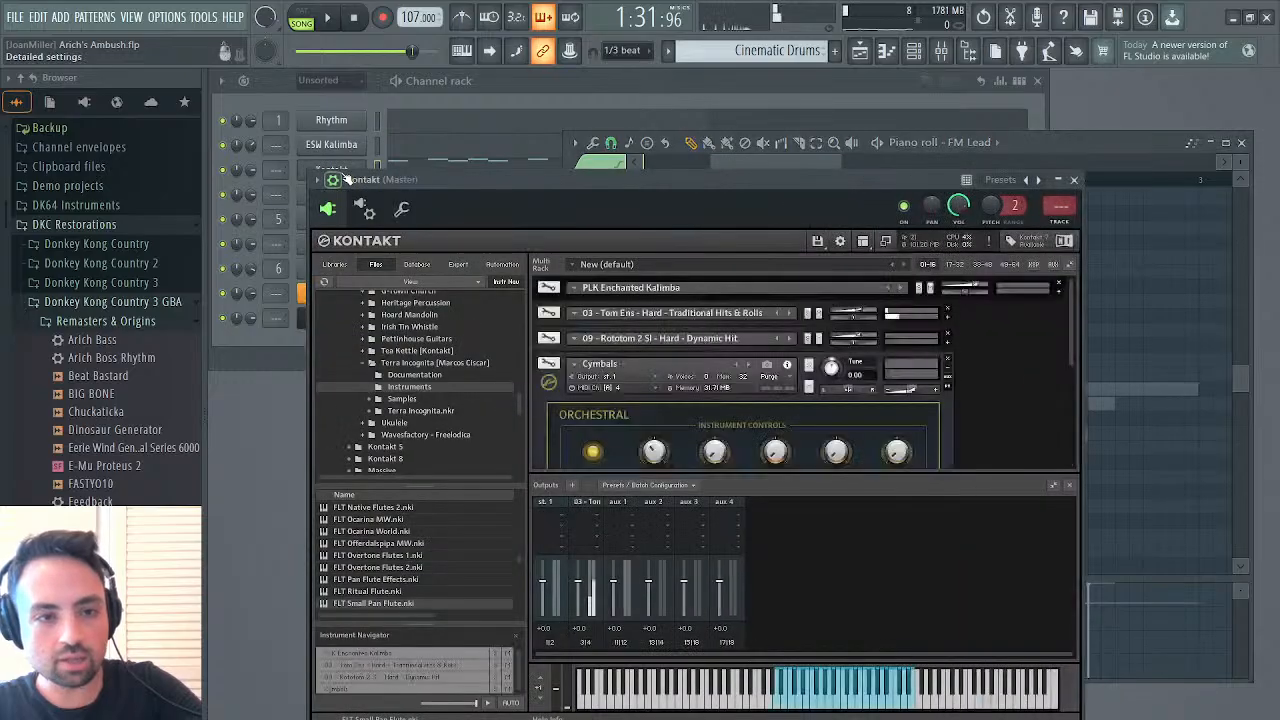
click(346, 170)
click(336, 319)
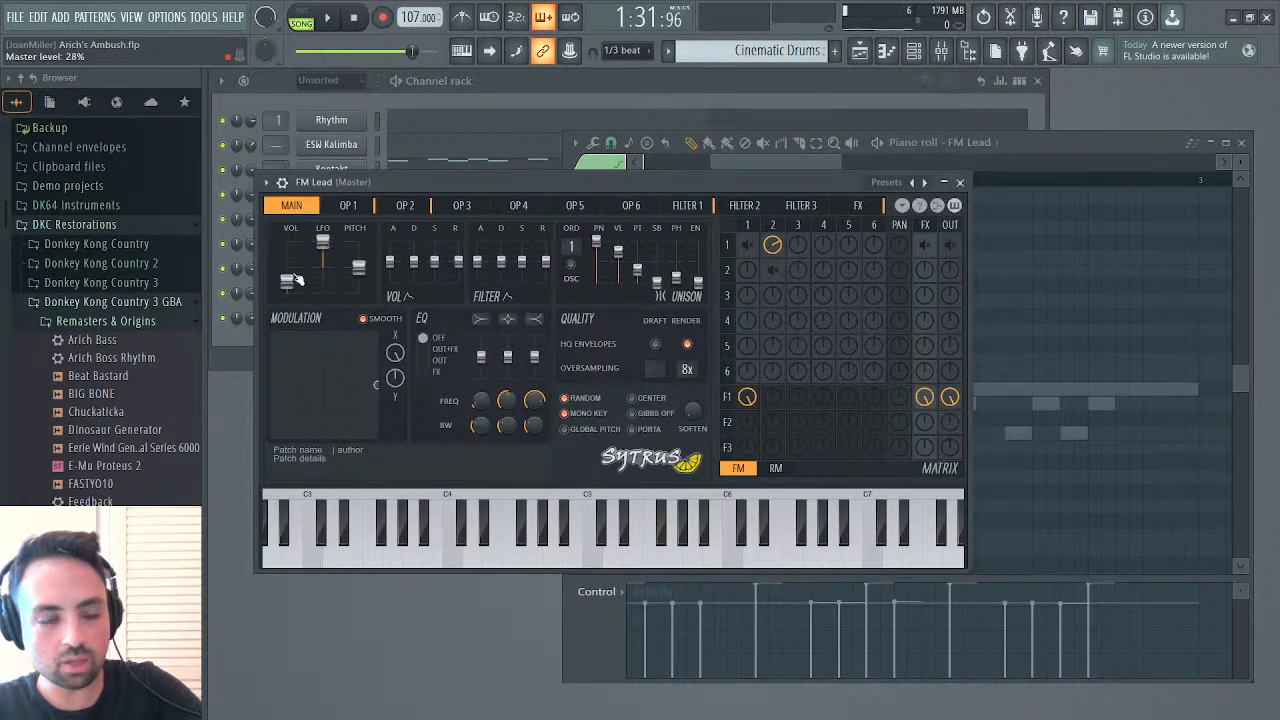
Play the section from bar 42, close FM Lead and the piano roll, and follow the mix in the playlist
key(space)
click(860, 58)
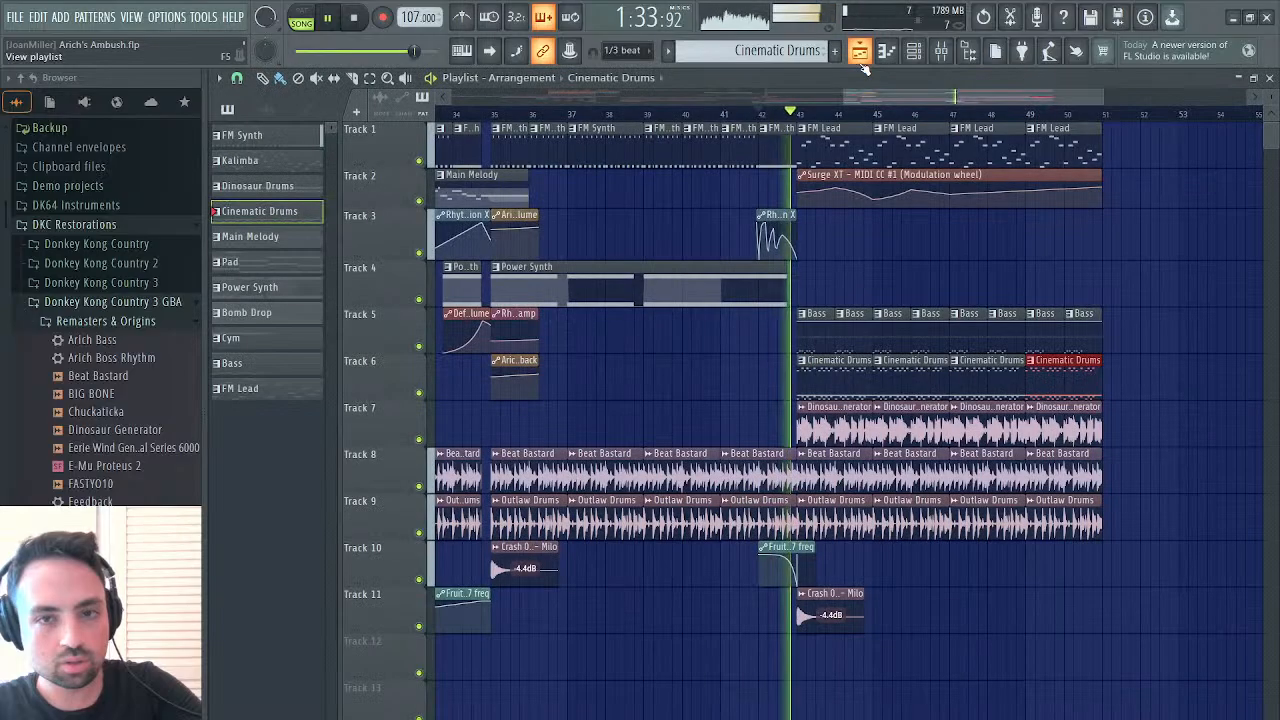
click(862, 60)
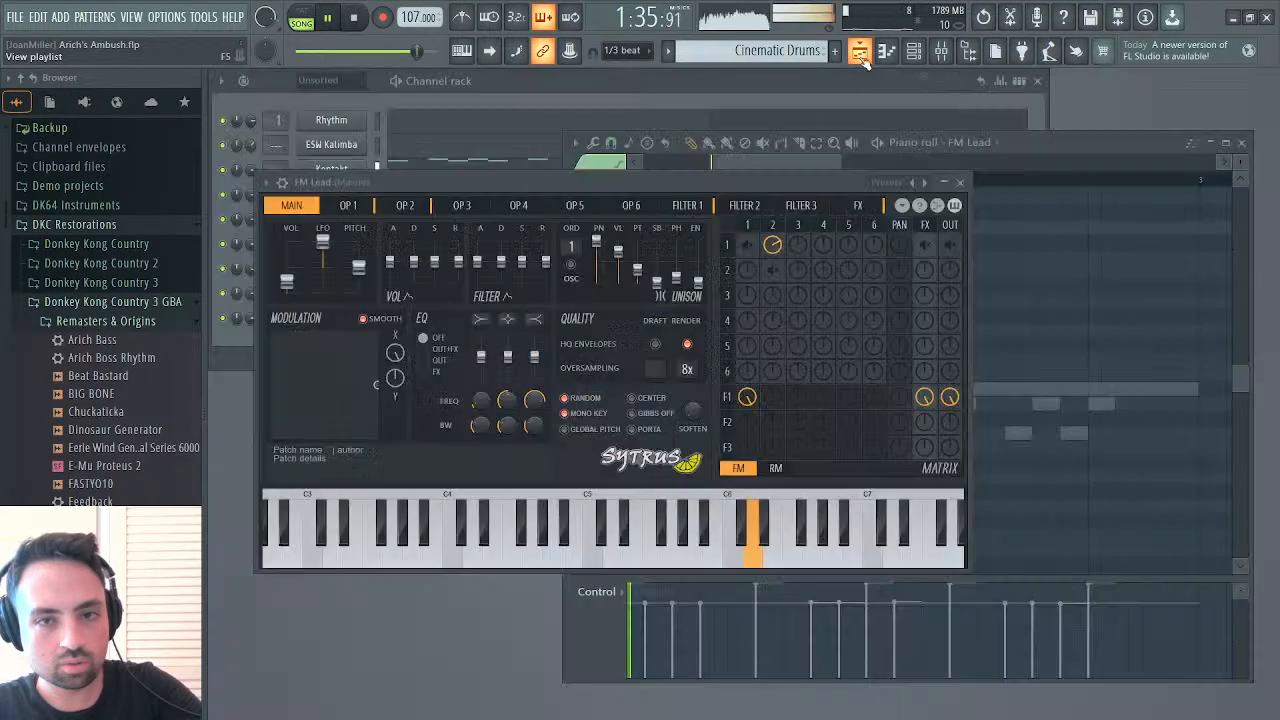
click(960, 182)
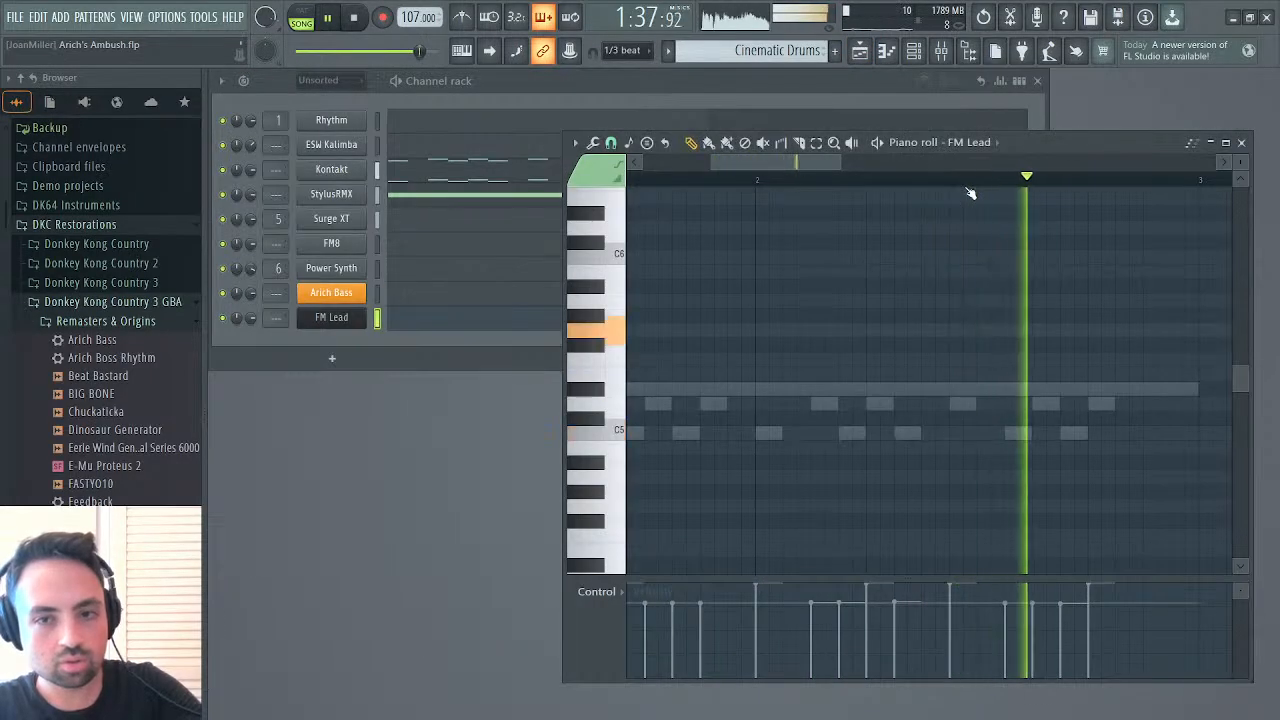
click(1241, 143)
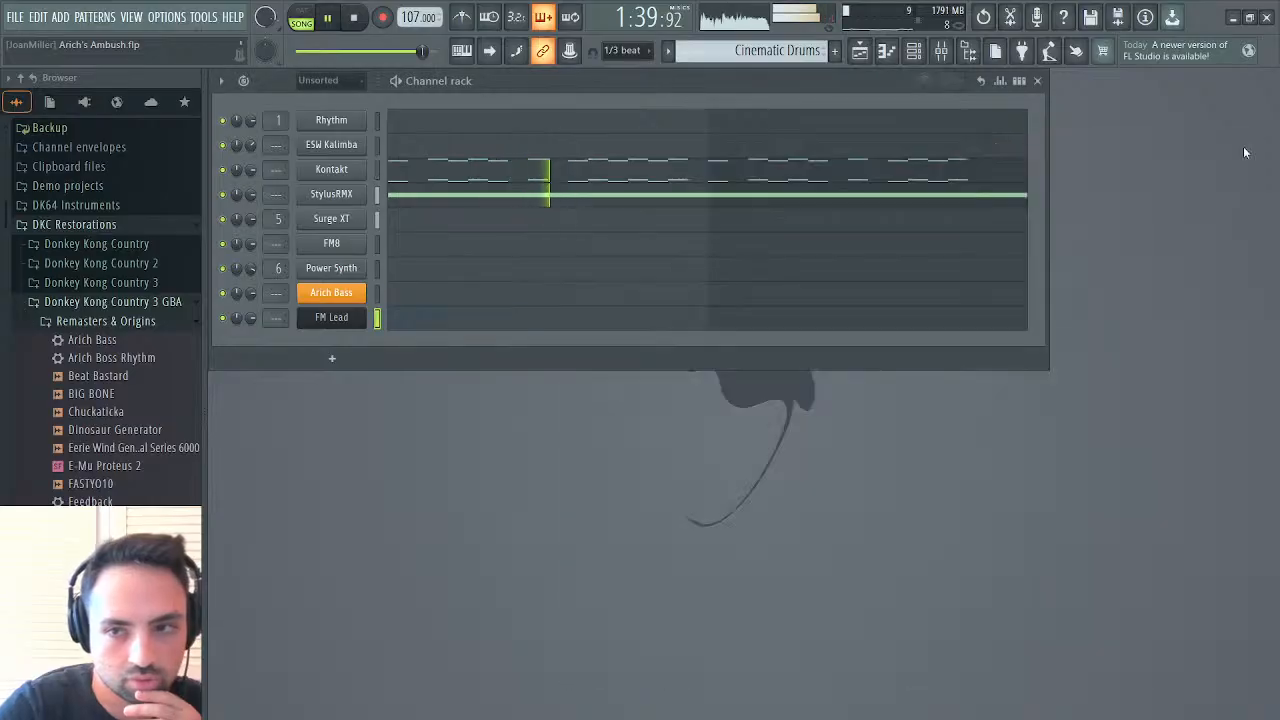
click(860, 50)
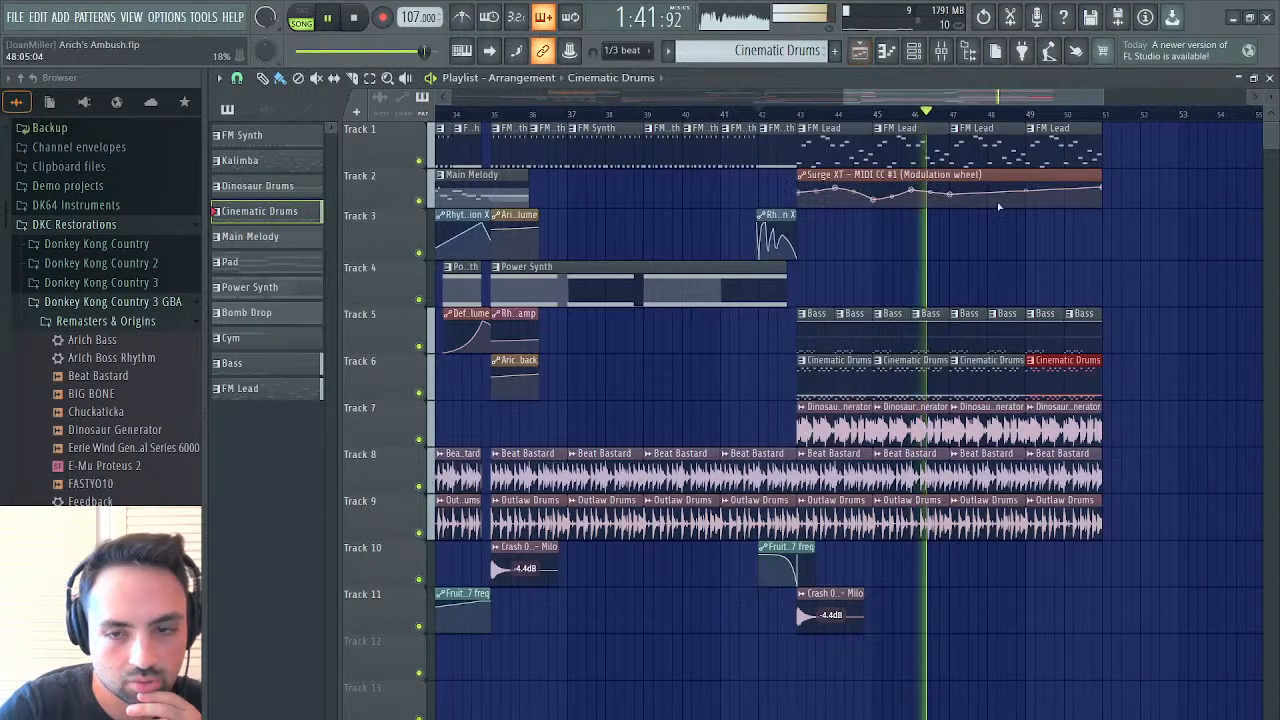
scroll(998, 207, right, 3)
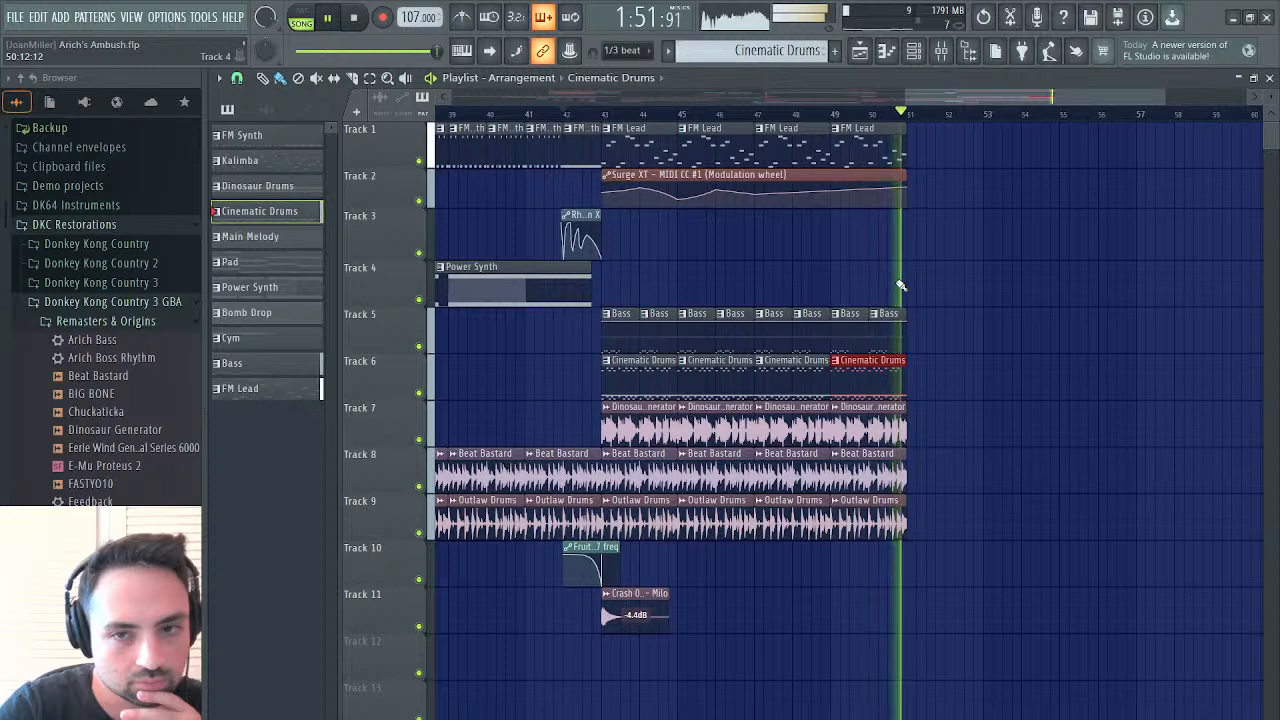
Replay the end of the FM Lead section from bar 49 to check how it leads out
key(space)
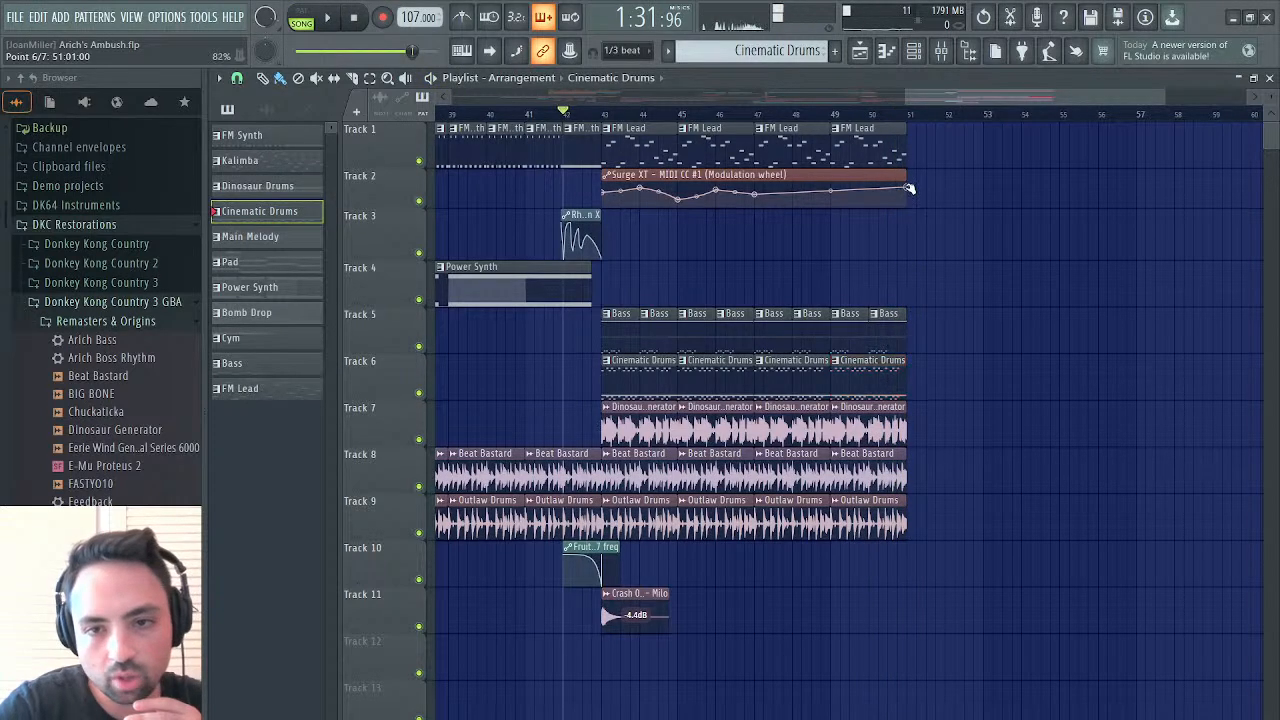
click(913, 167)
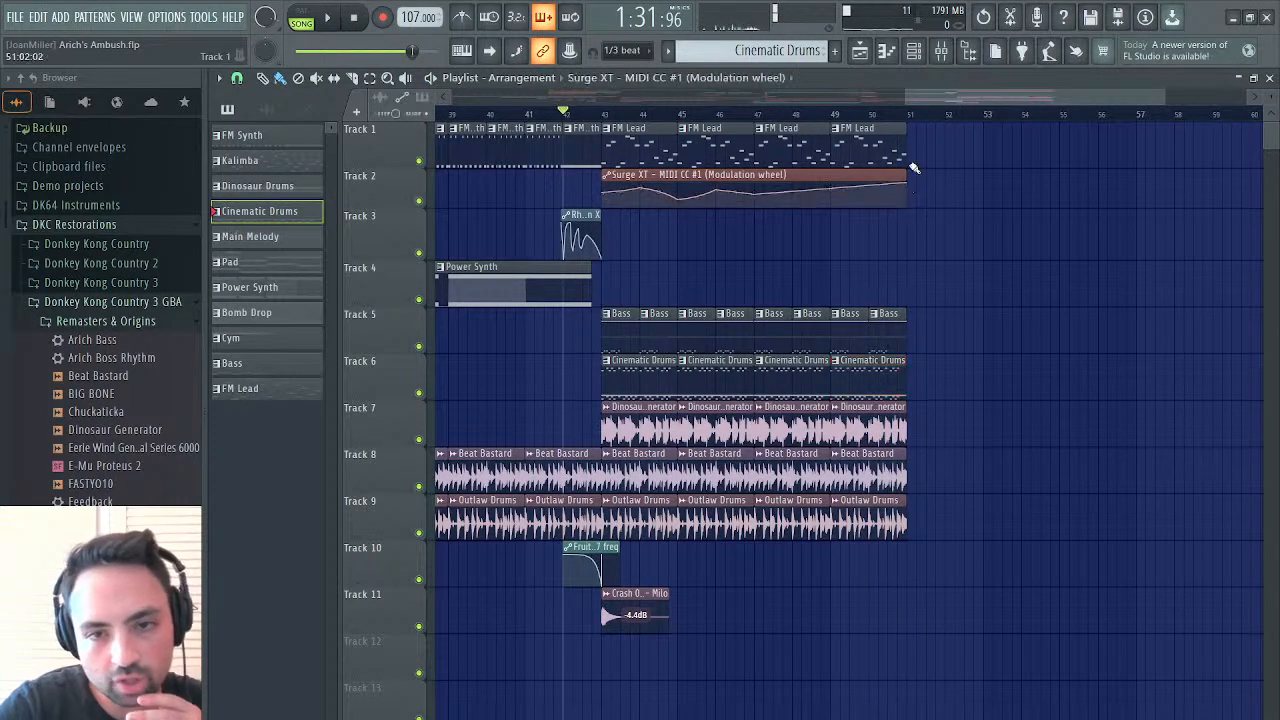
click(830, 114)
key(space)
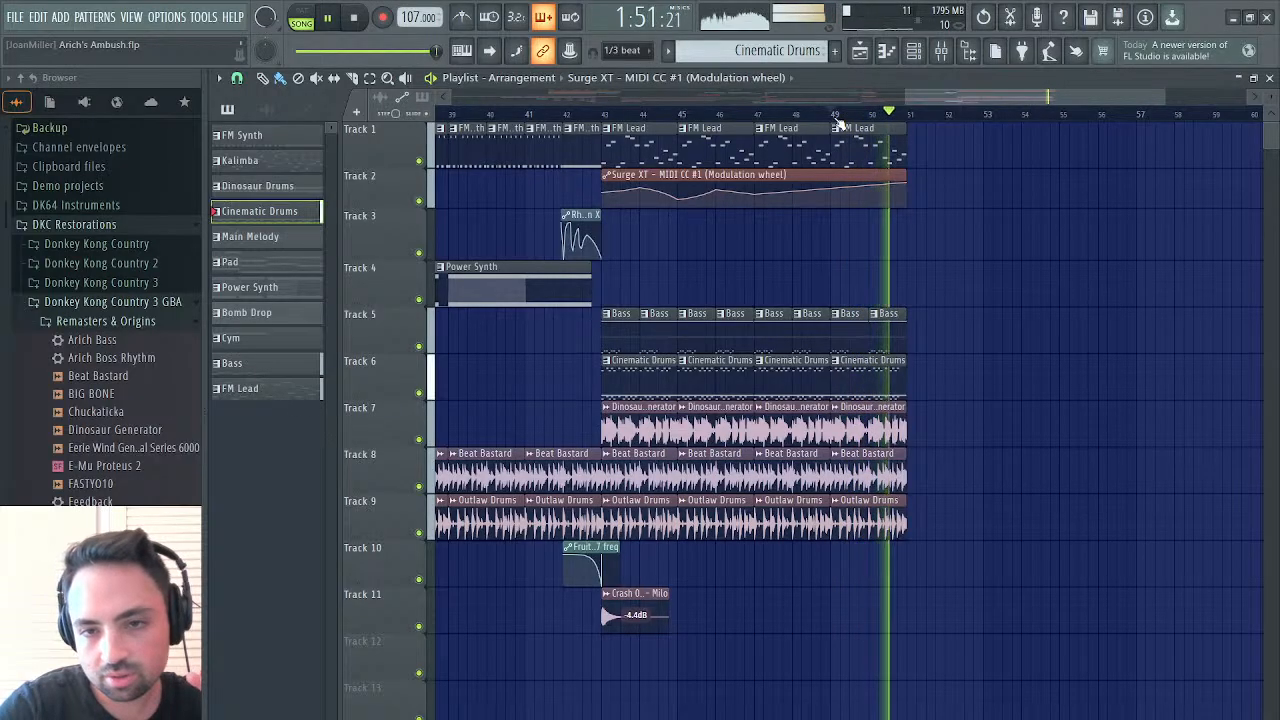
key(space)
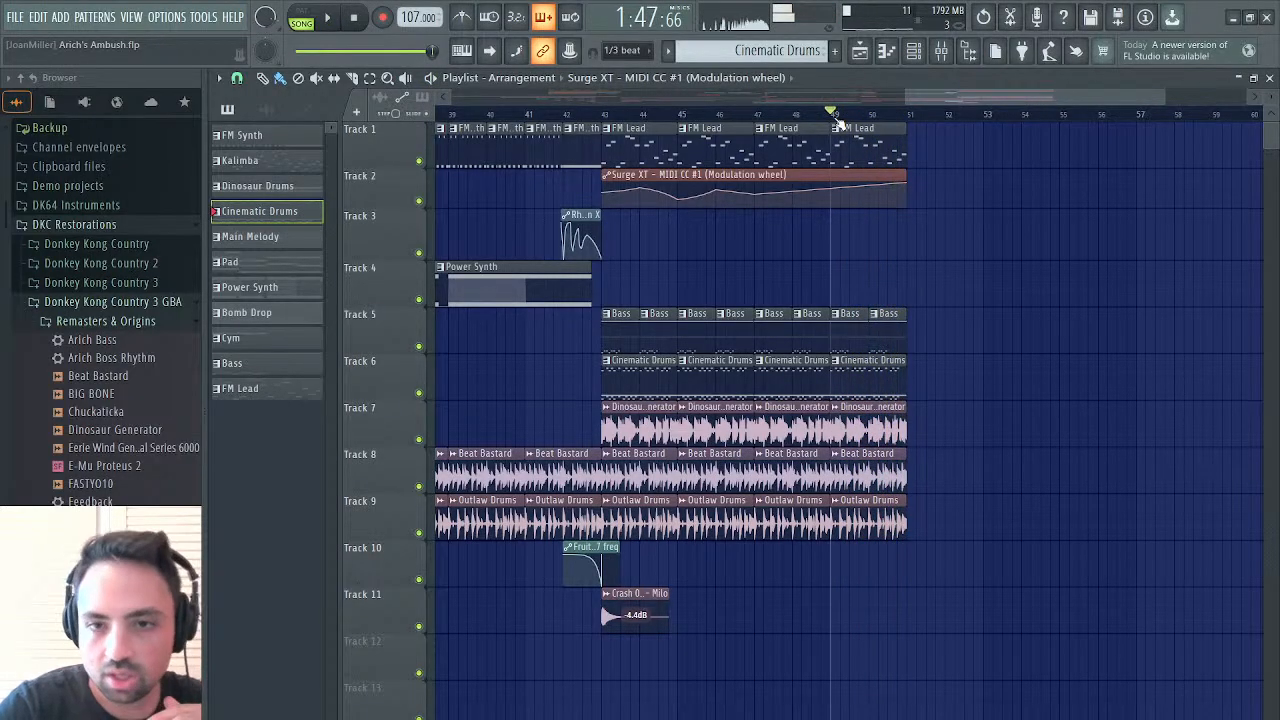
Pick the Kalimba clip from the earlier arrangement and place four consecutive copies on Track 4, filling bars 51 to 59
drag(1003, 98, 442, 150)
click(711, 325)
scroll(711, 325, right, 10)
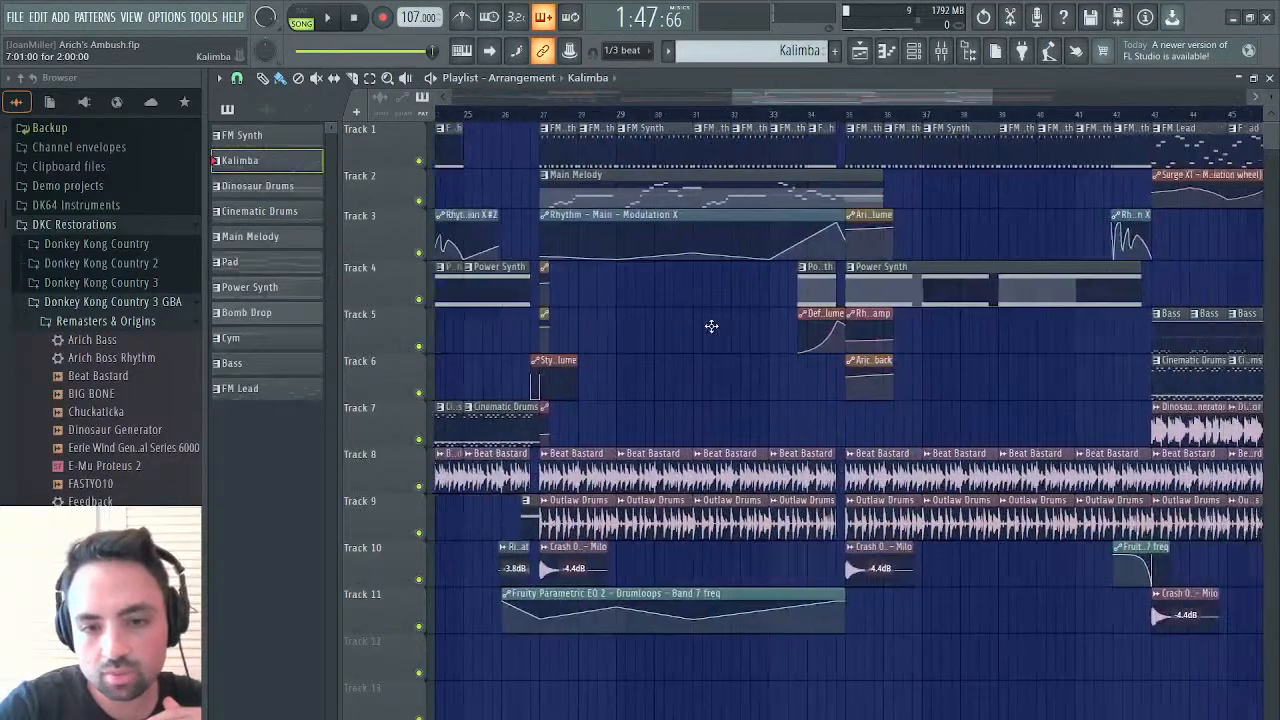
drag(743, 291, 1010, 274)
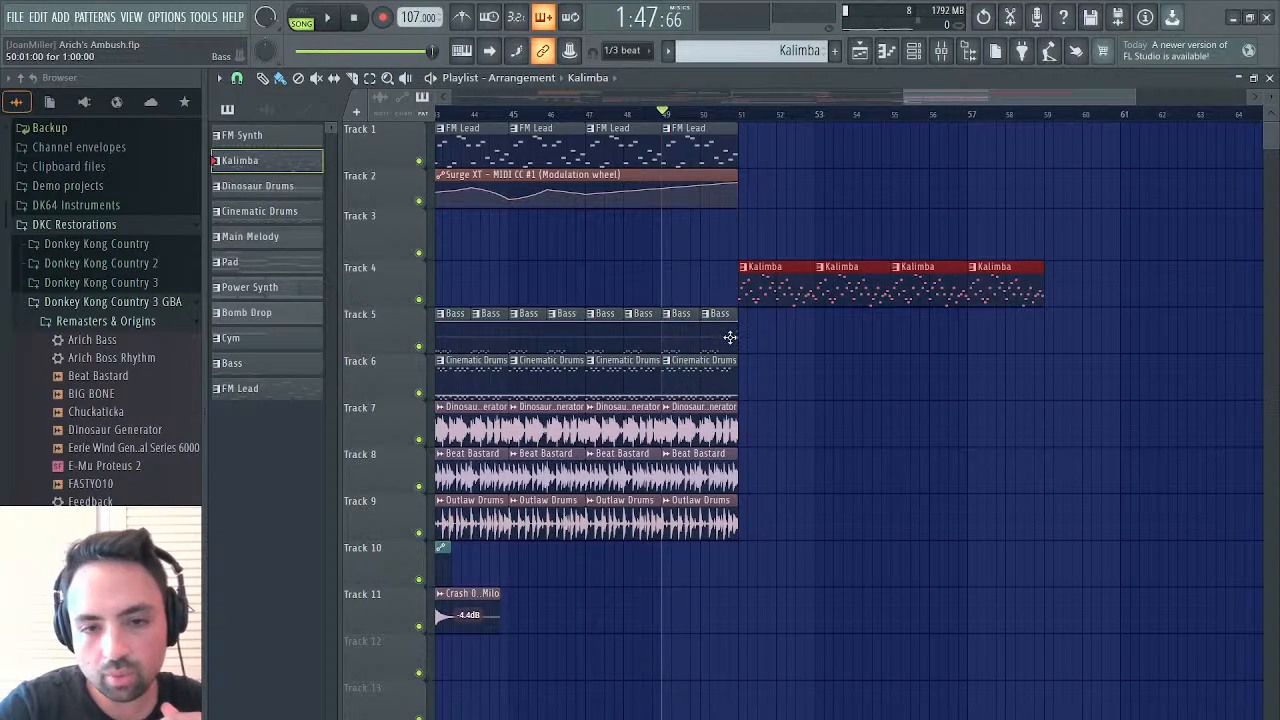
Open the Bass pattern in the piano roll, switch to the Arich Bass channel, and paste the bass notes at bar 2
drag(738, 337, 748, 337)
double_click(767, 342)
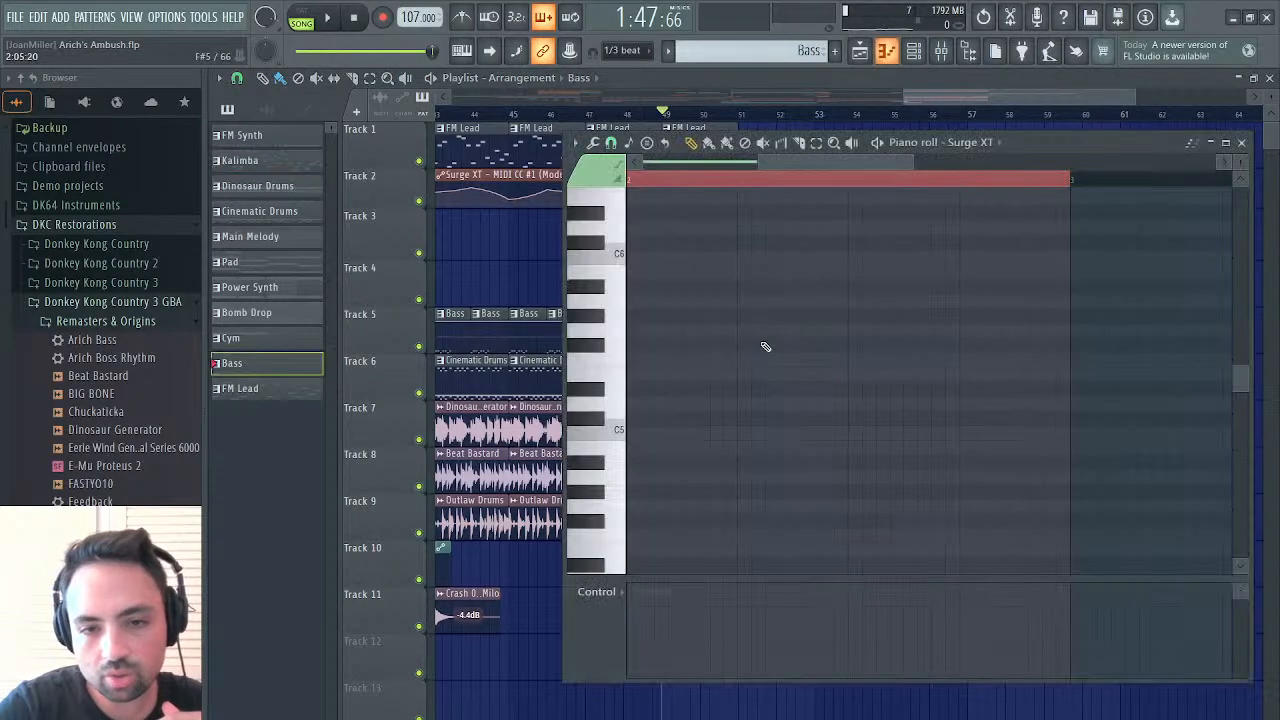
scroll(721, 354, left, 2)
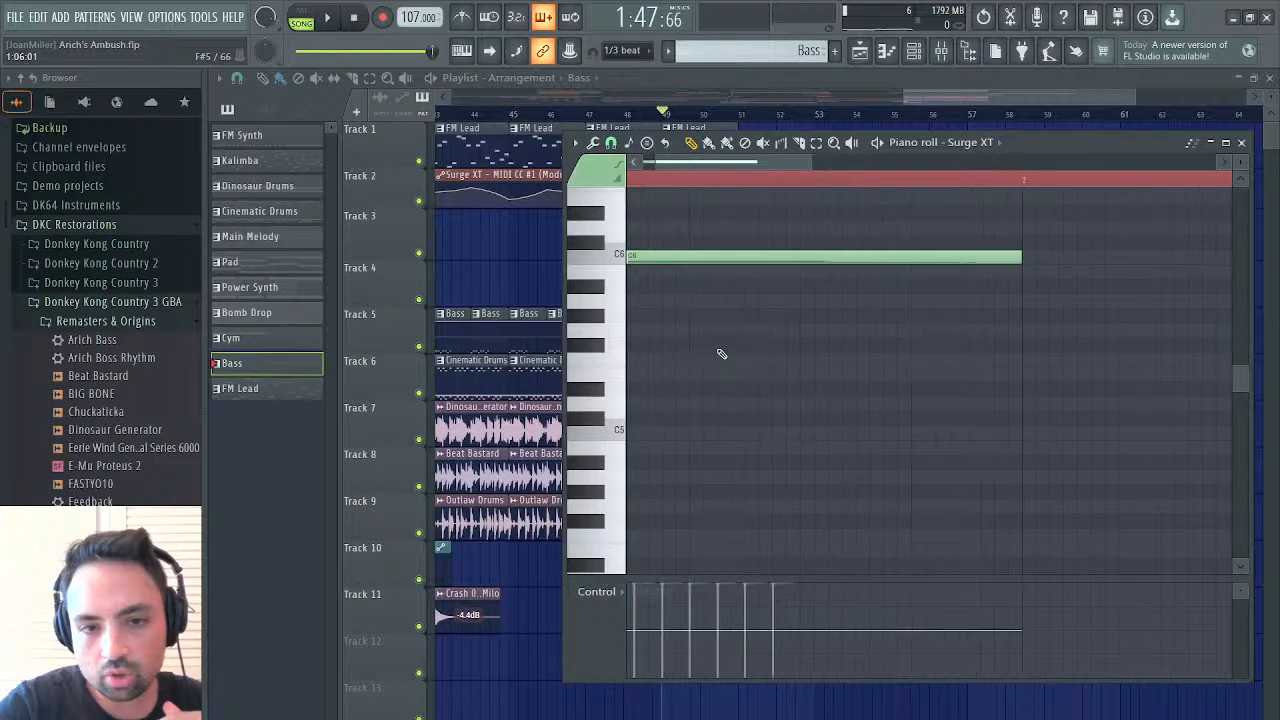
scroll(721, 354, right, 3)
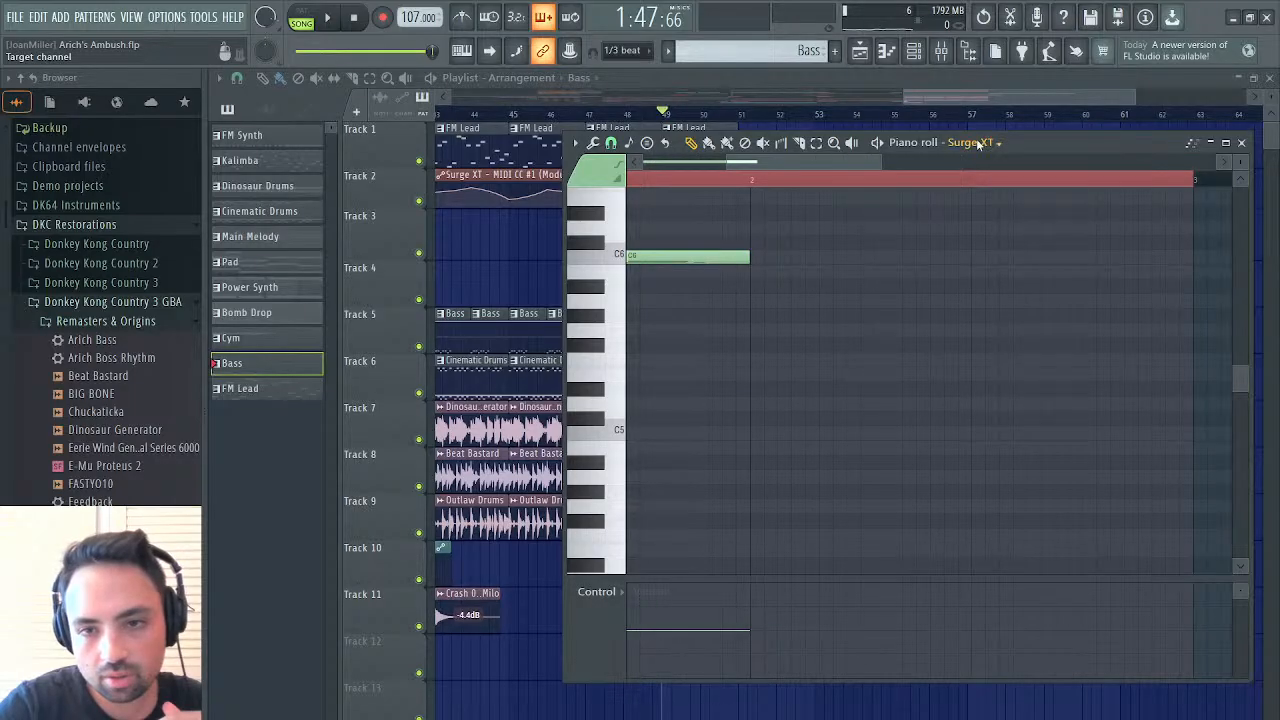
click(994, 568)
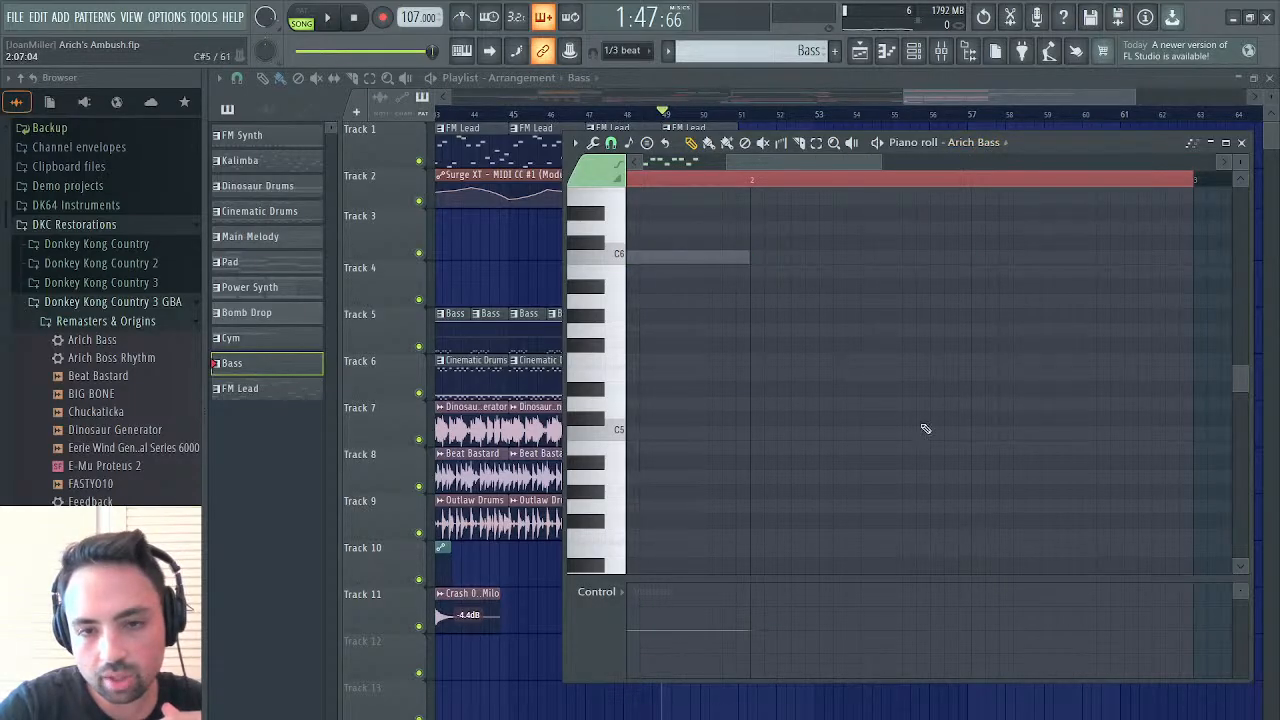
scroll(857, 295, right, 1)
scroll(857, 296, right, 1)
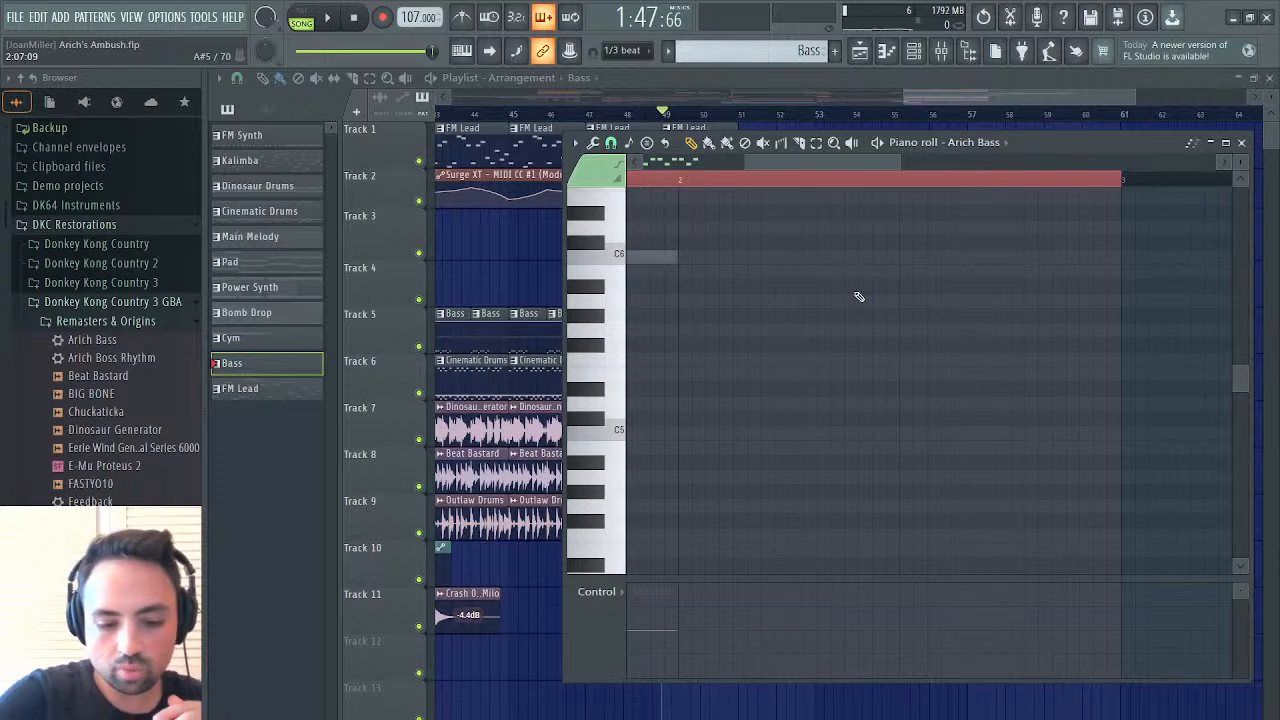
key(ctrl+v)
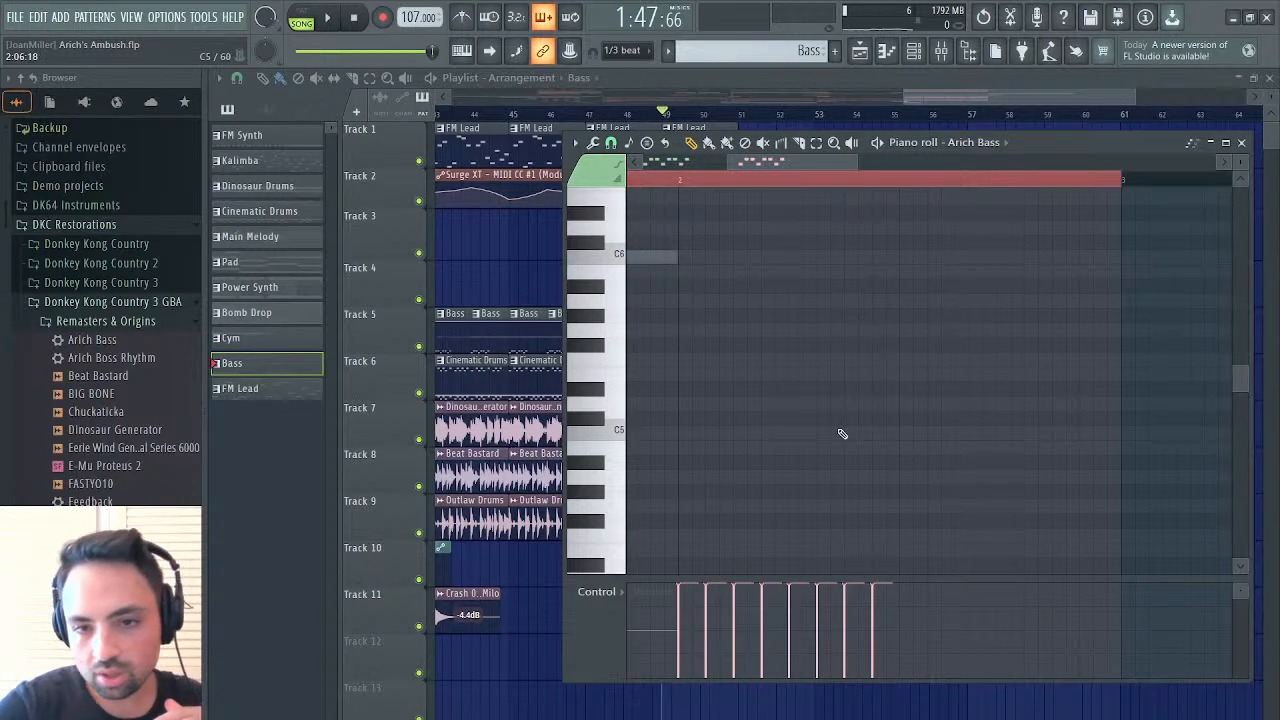
Paste the A#2 and C3 bass figure at bar 2 of the Bass pattern's ESW Kalimba channel and deselect the notes
scroll(842, 433, down, 8)
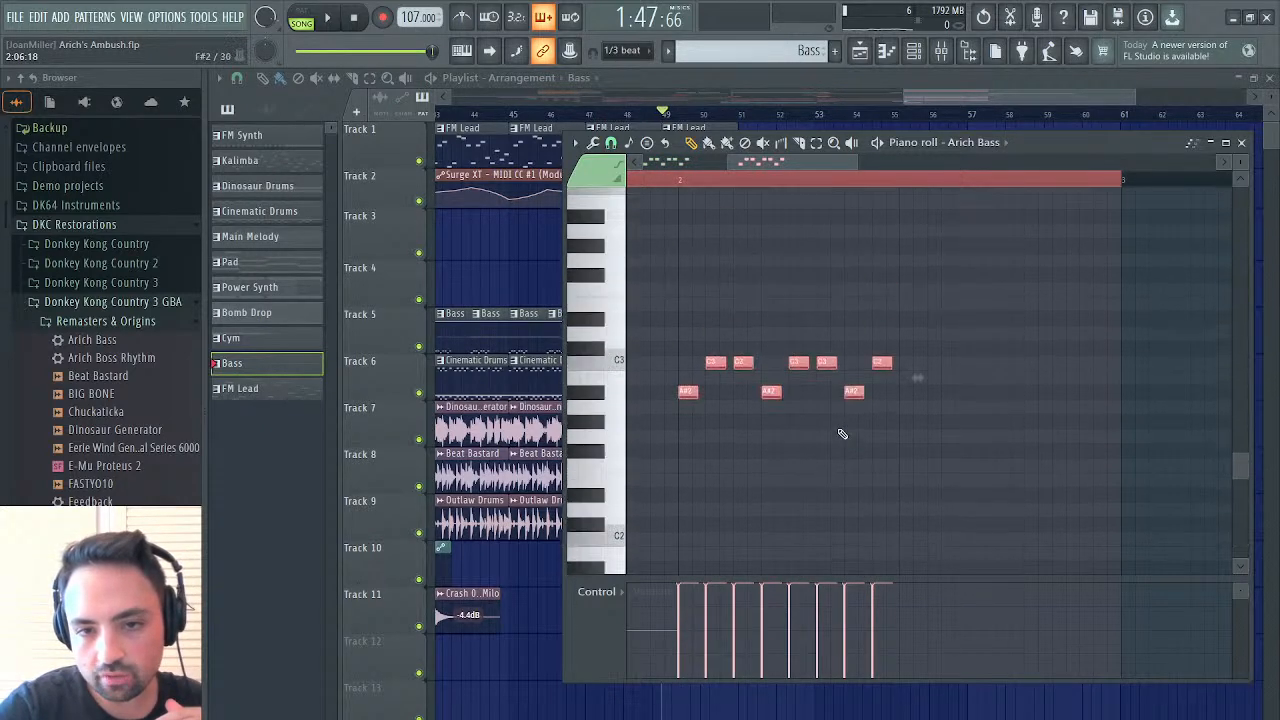
scroll(842, 433, up, 1)
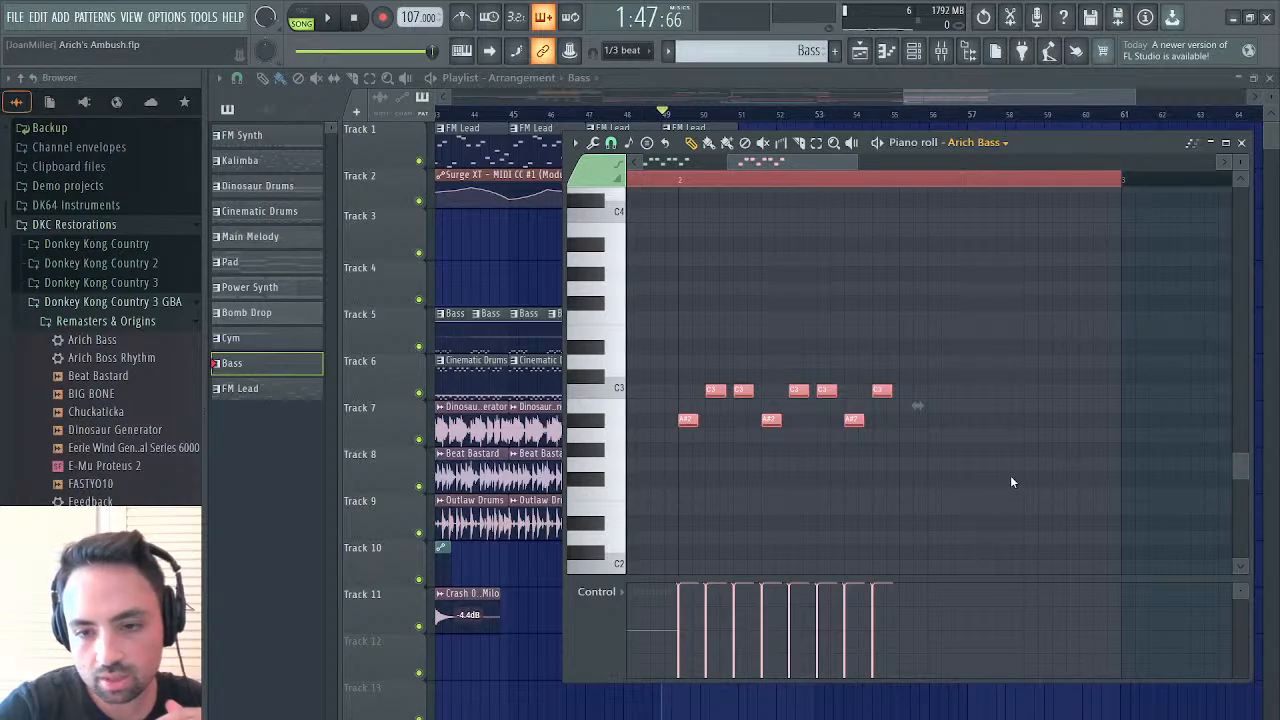
key(Up)
key(ctrl+v)
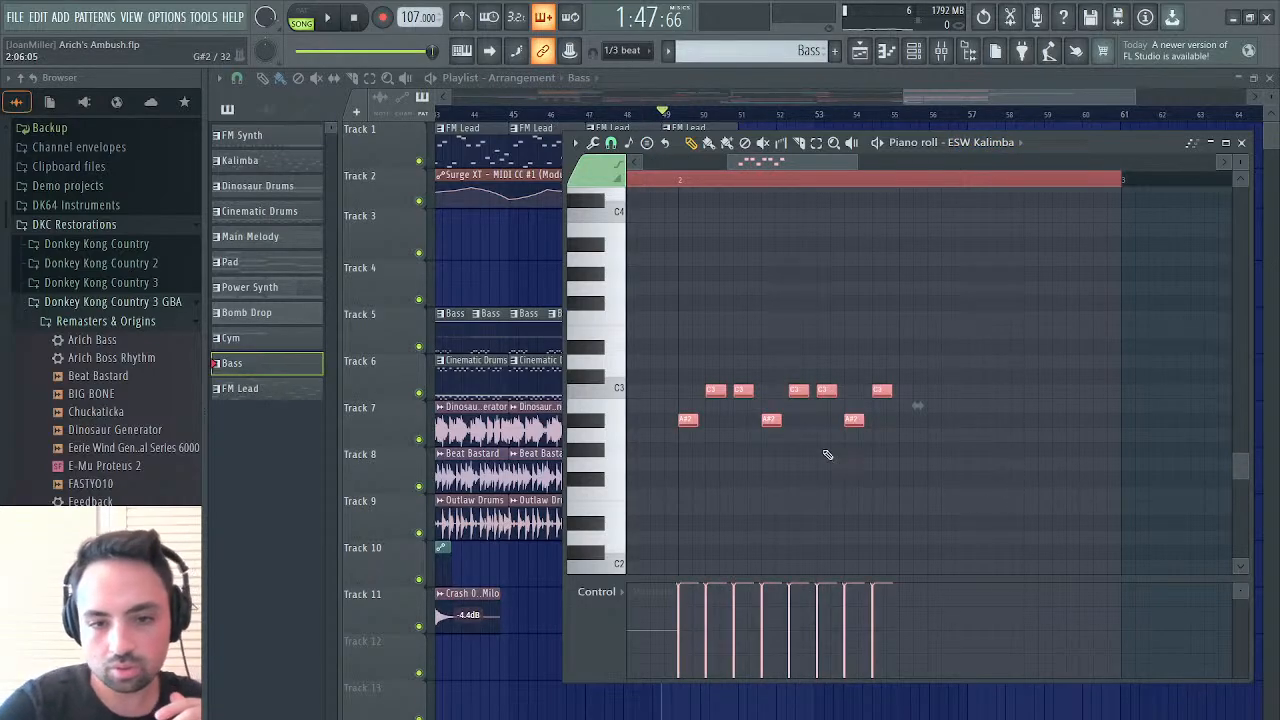
click(689, 408)
click(713, 392)
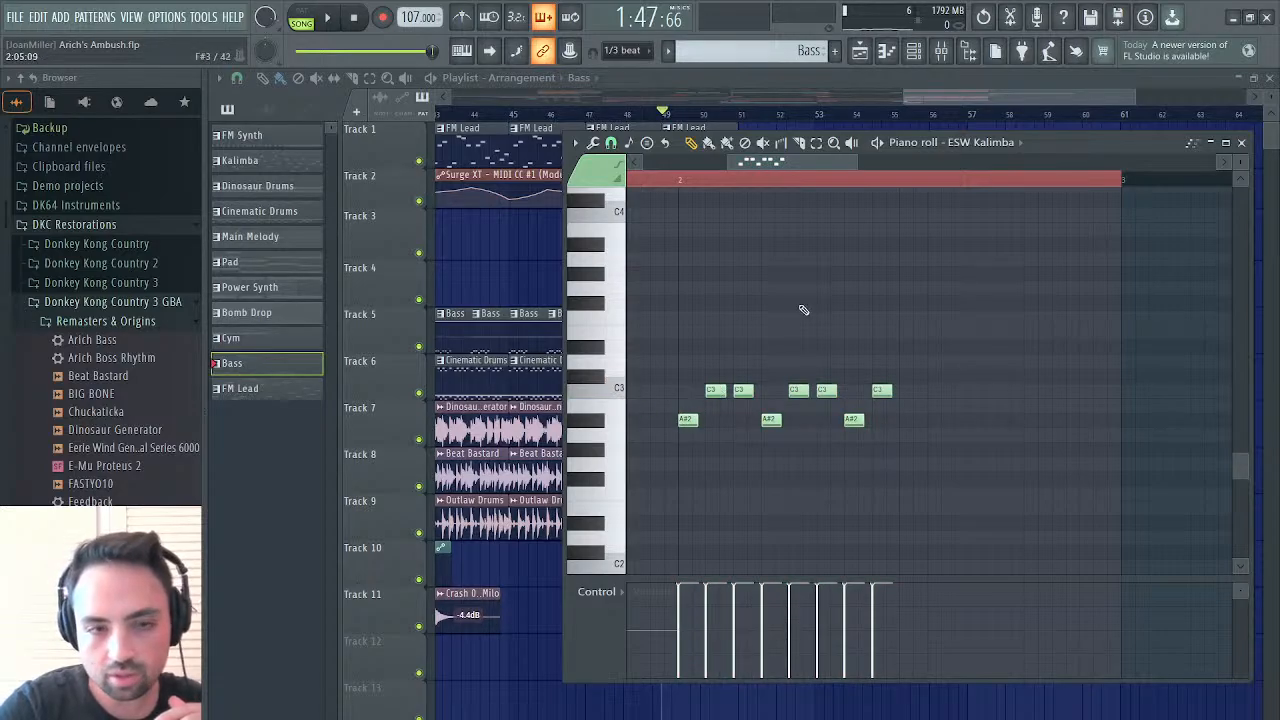
Open the ESW Kalimba instrument from the channel rack, audition mid and low notes on its keyboard, and close it
click(1269, 78)
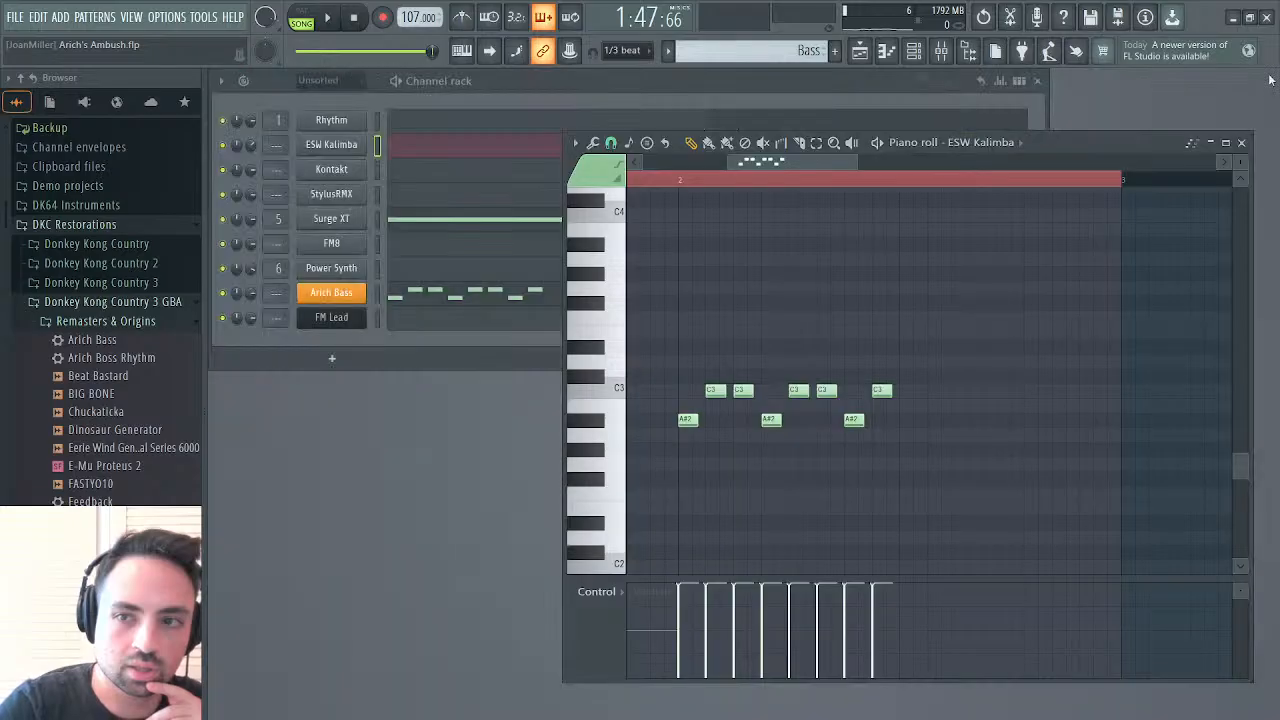
click(331, 145)
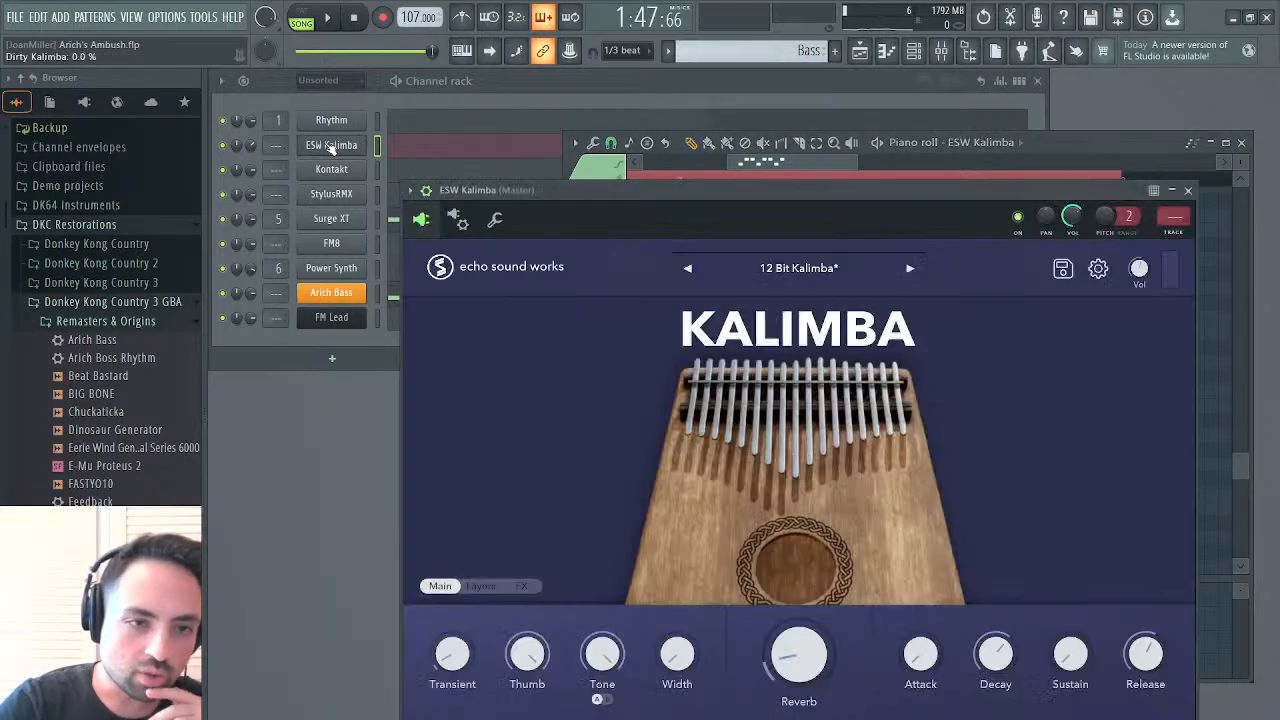
drag(739, 192, 711, 103)
mouse_move(762, 700)
mouse_down()
mouse_move(880, 697)
mouse_move(563, 691)
mouse_move(486, 705)
mouse_move(690, 683)
mouse_up()
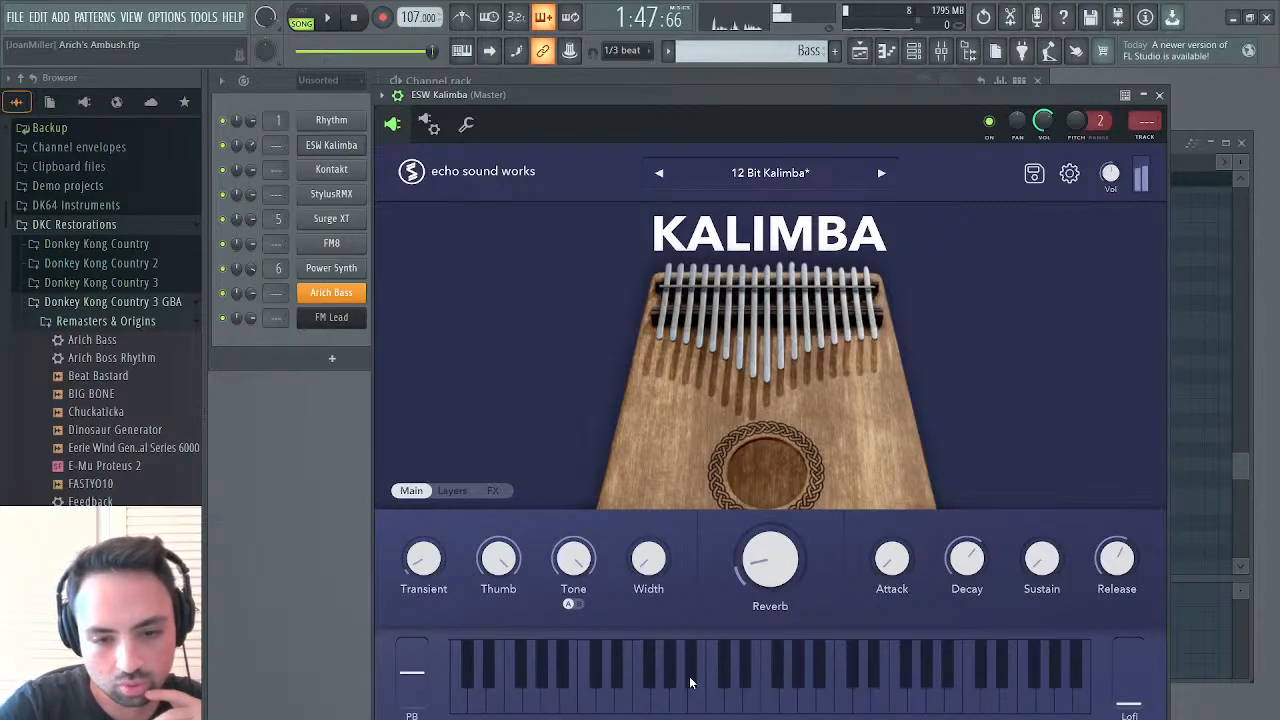
click(713, 695)
click(694, 685)
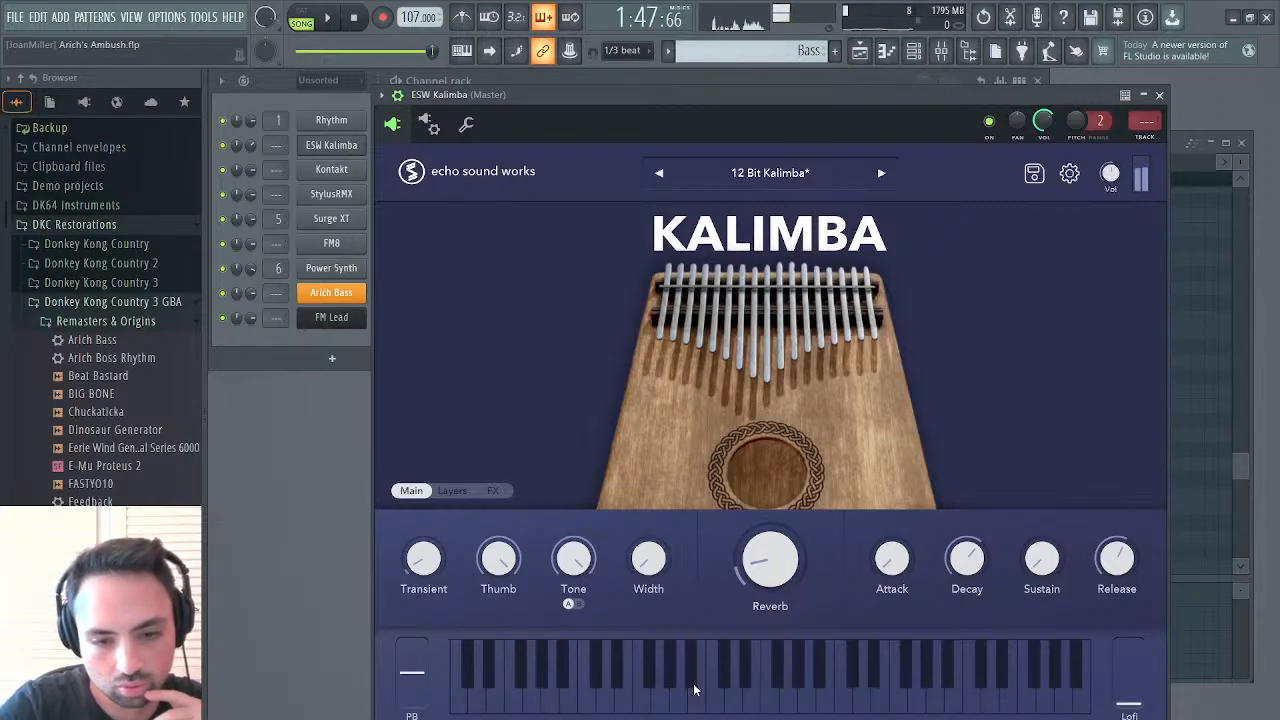
click(566, 685)
click(582, 700)
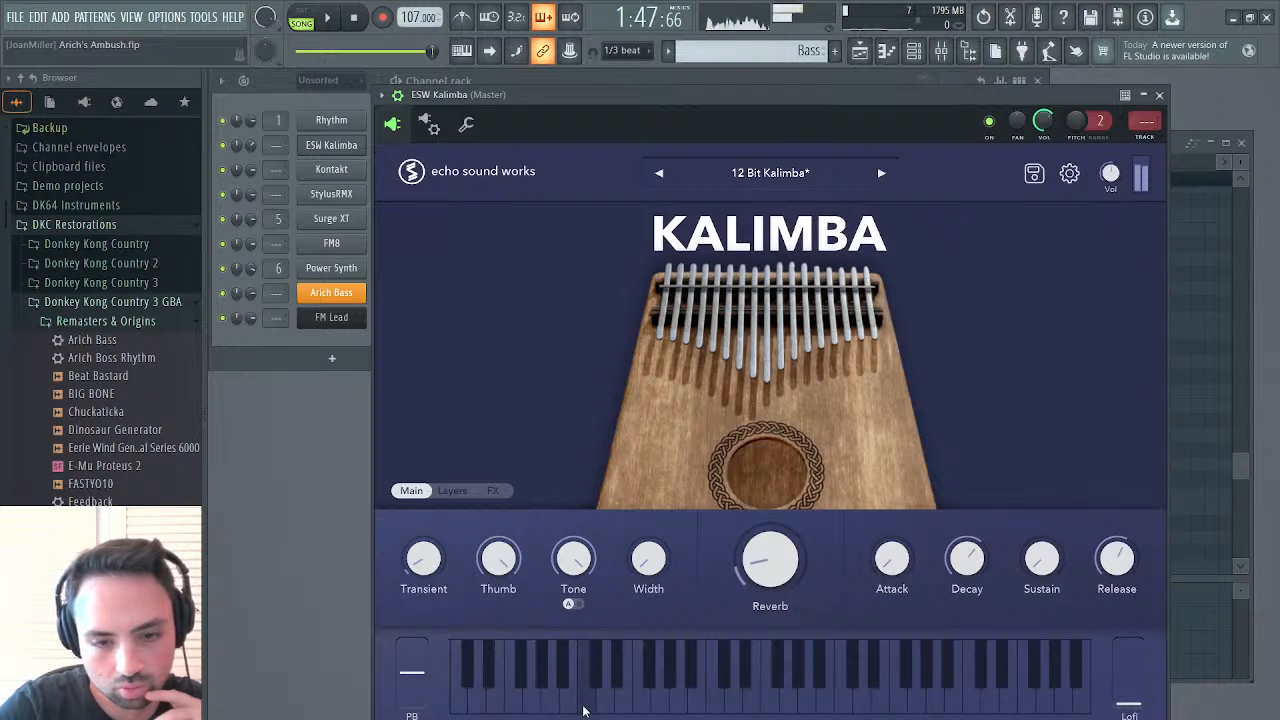
click(566, 688)
click(588, 705)
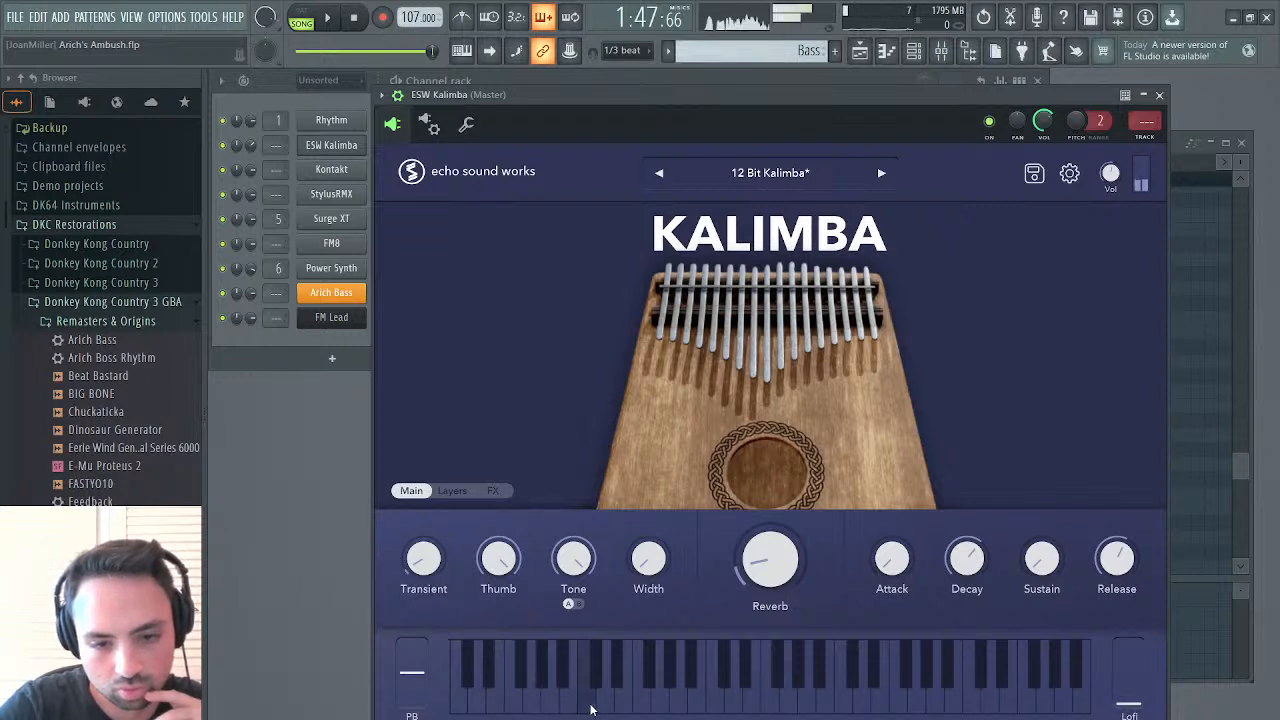
click(1159, 96)
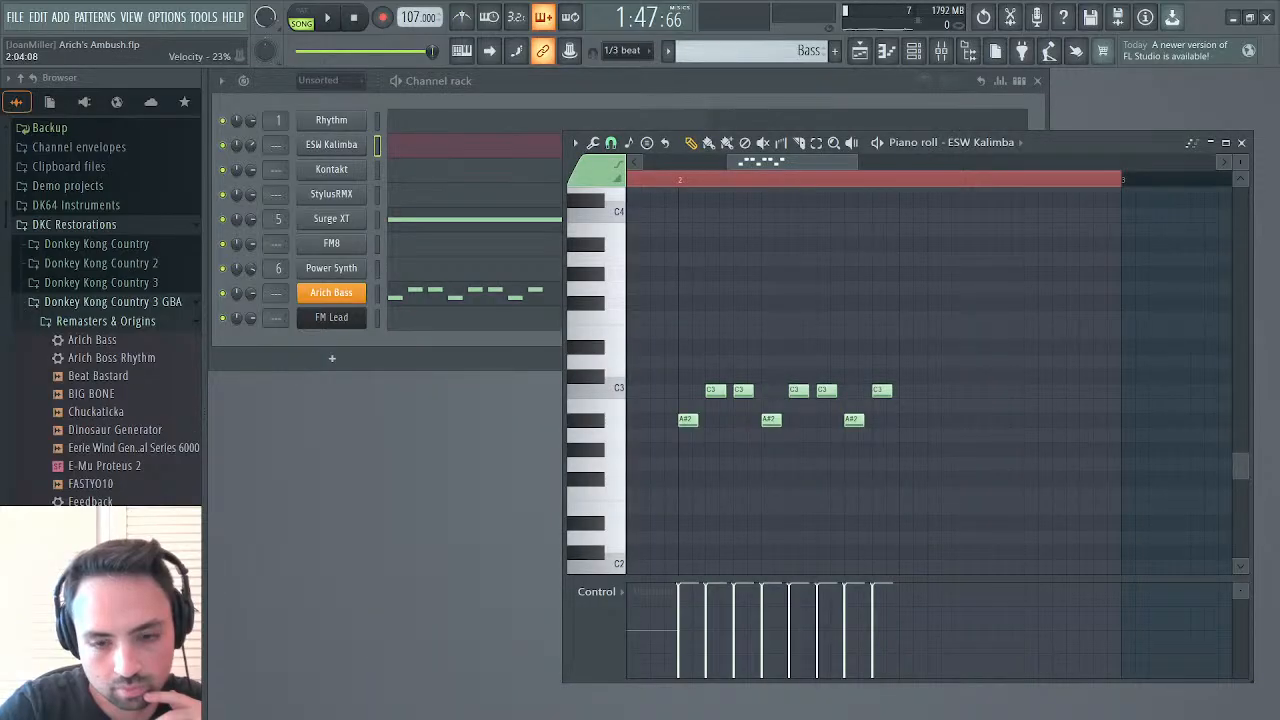
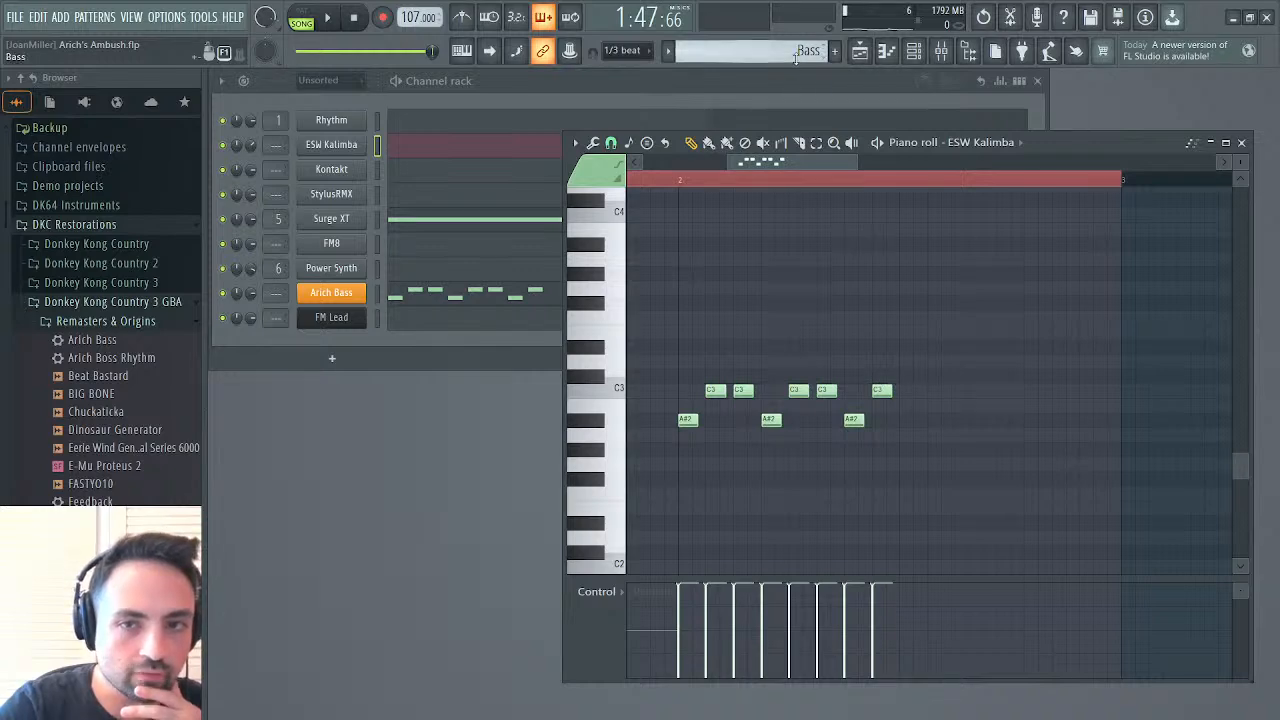
Replace the bass notes in the Bass pattern's ESW Kalimba channel with the Kalimba pattern's first eight notes at bar 2, lowered one octave
drag(896, 372, 671, 463)
key(Delete)
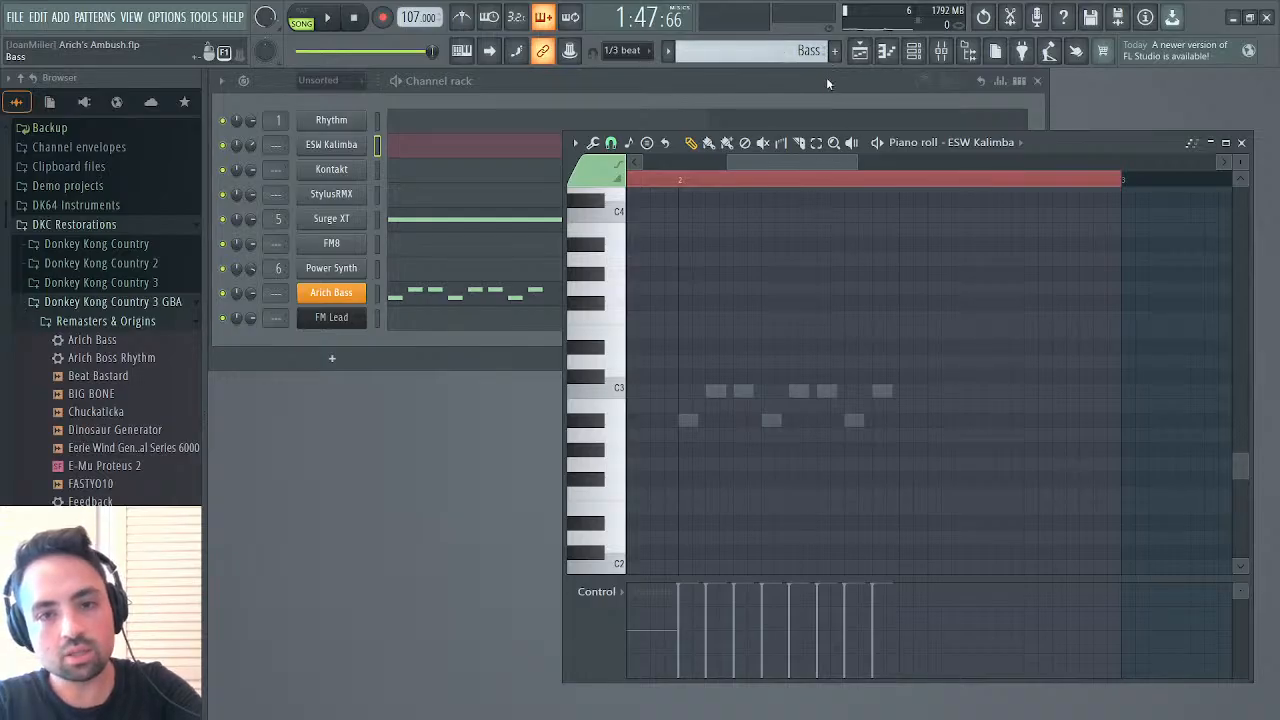
scroll(824, 65, up, 1)
drag(801, 168, 691, 176)
scroll(716, 306, up, 8)
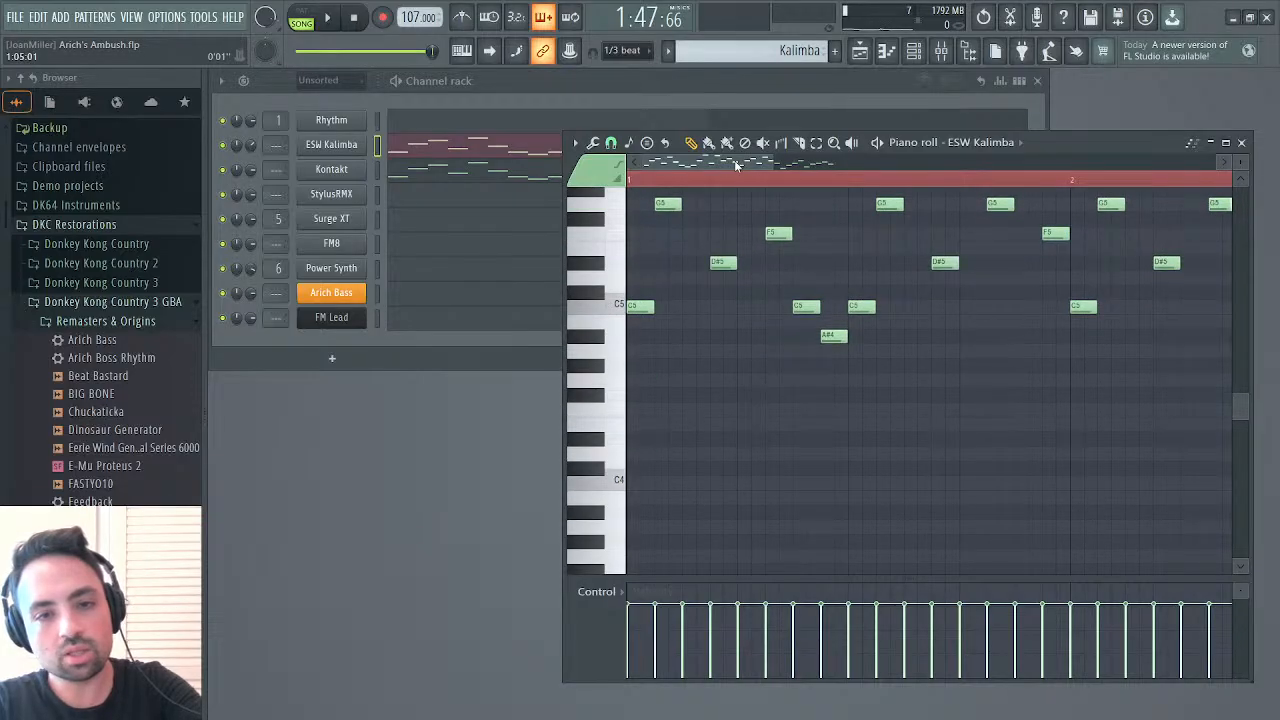
scroll(734, 311, up, 3)
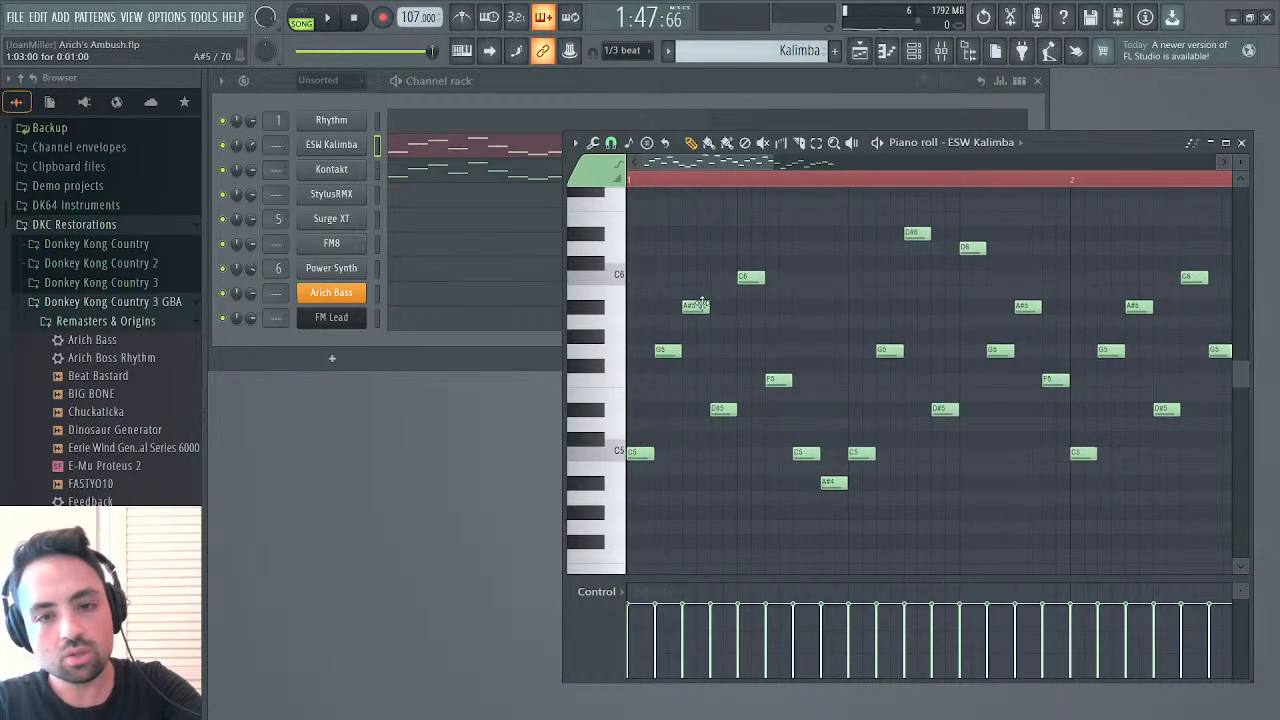
drag(641, 241, 834, 515)
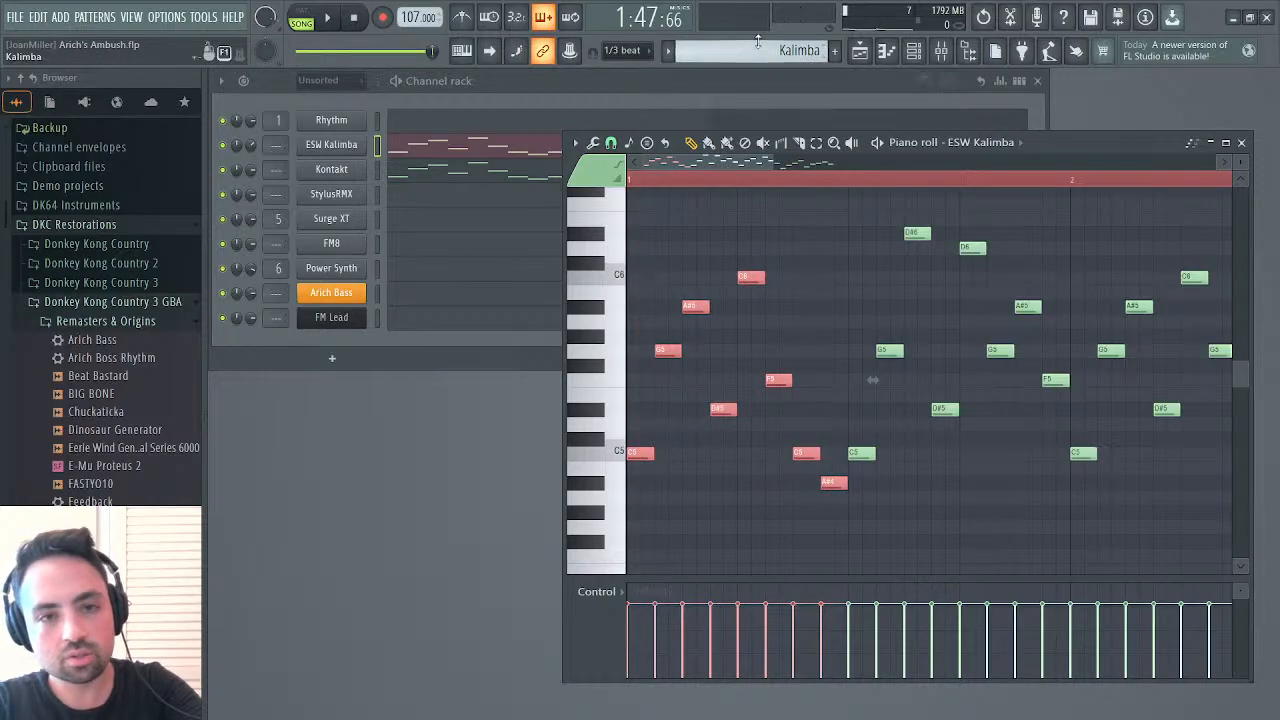
click(802, 202)
drag(748, 162, 835, 160)
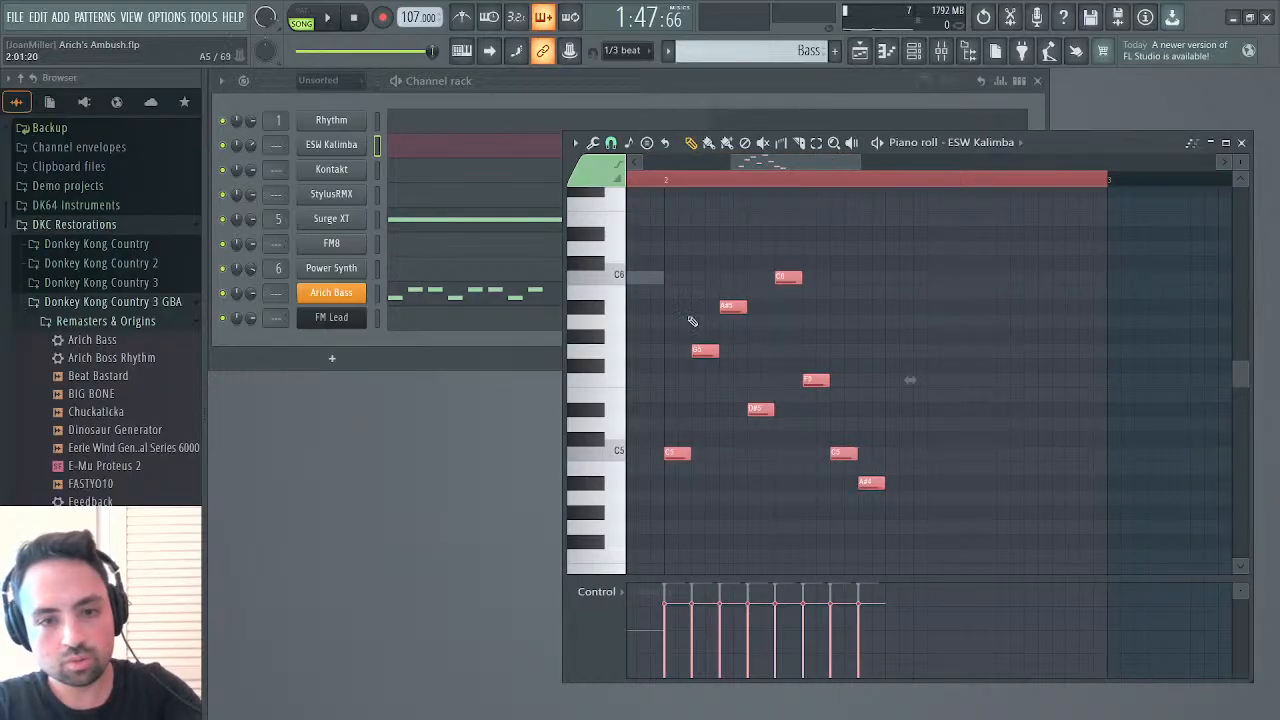
mouse_move(630, 444)
mouse_down()
mouse_move(611, 508)
mouse_move(618, 600)
mouse_move(604, 408)
mouse_move(603, 435)
mouse_up()
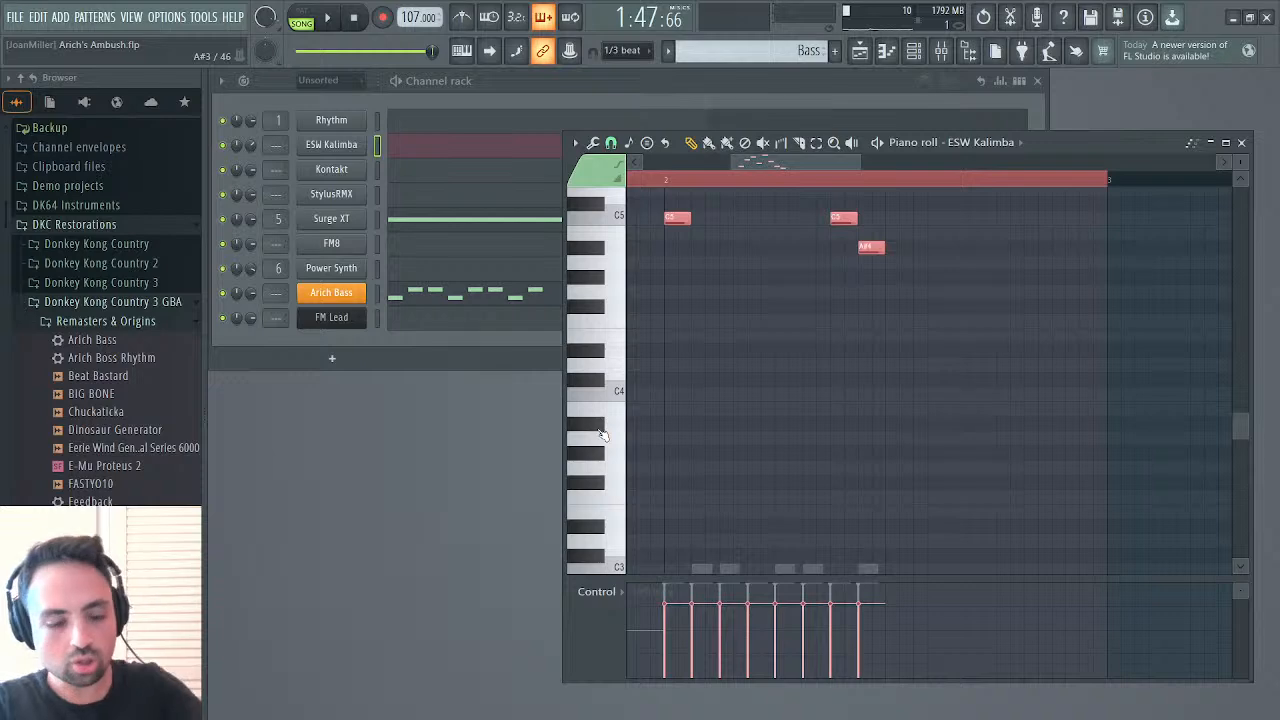
Switch playback to pattern mode and play the Bass pattern from bar 2 to check the kalimba notes
key(space)
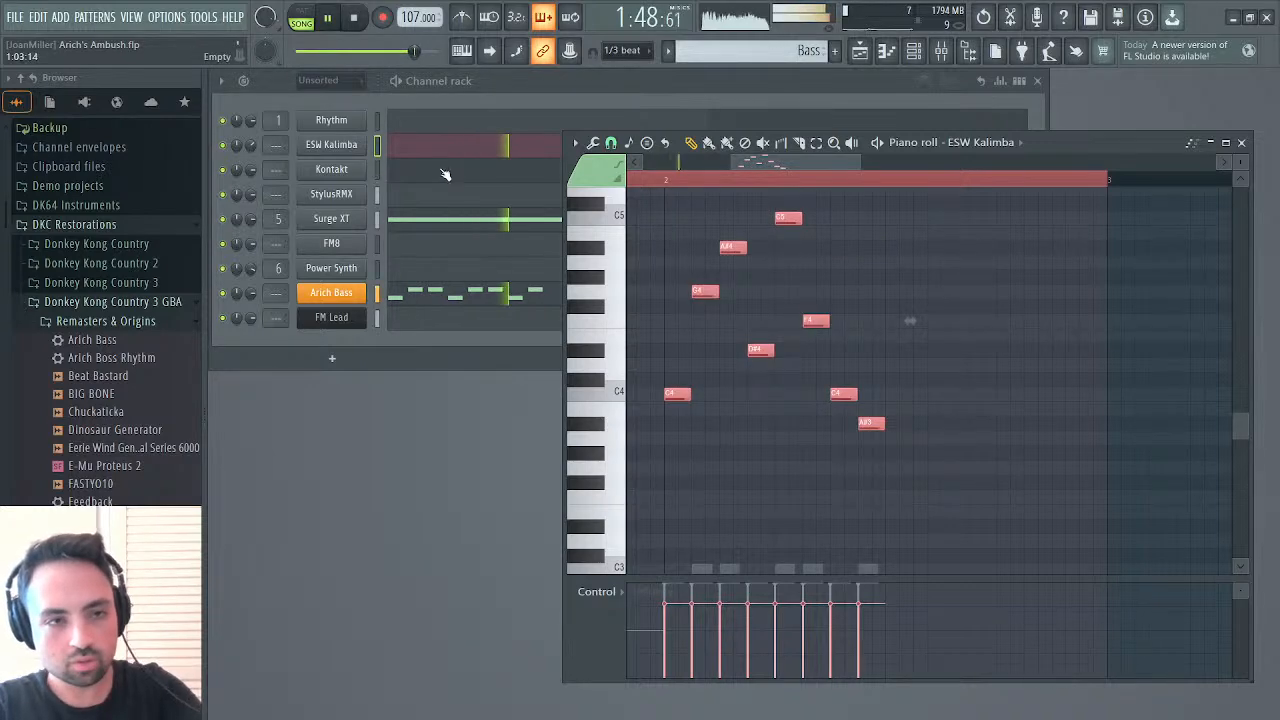
click(300, 20)
click(664, 181)
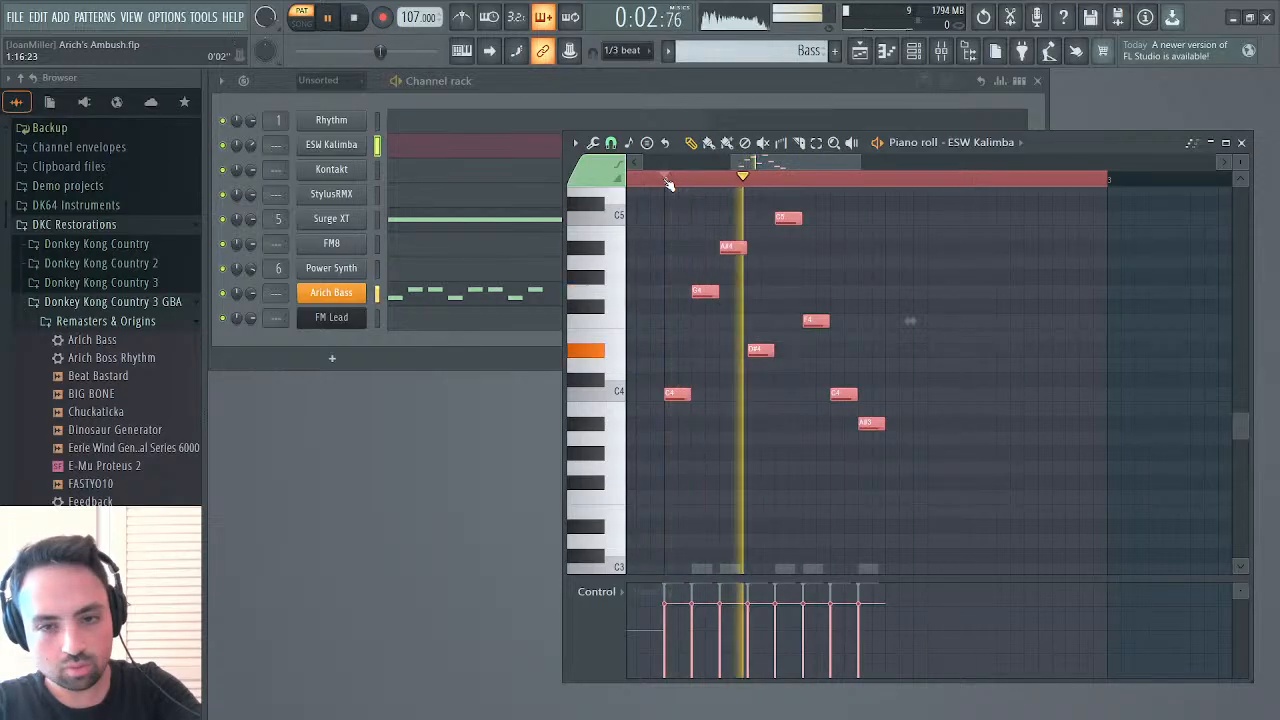
key(space)
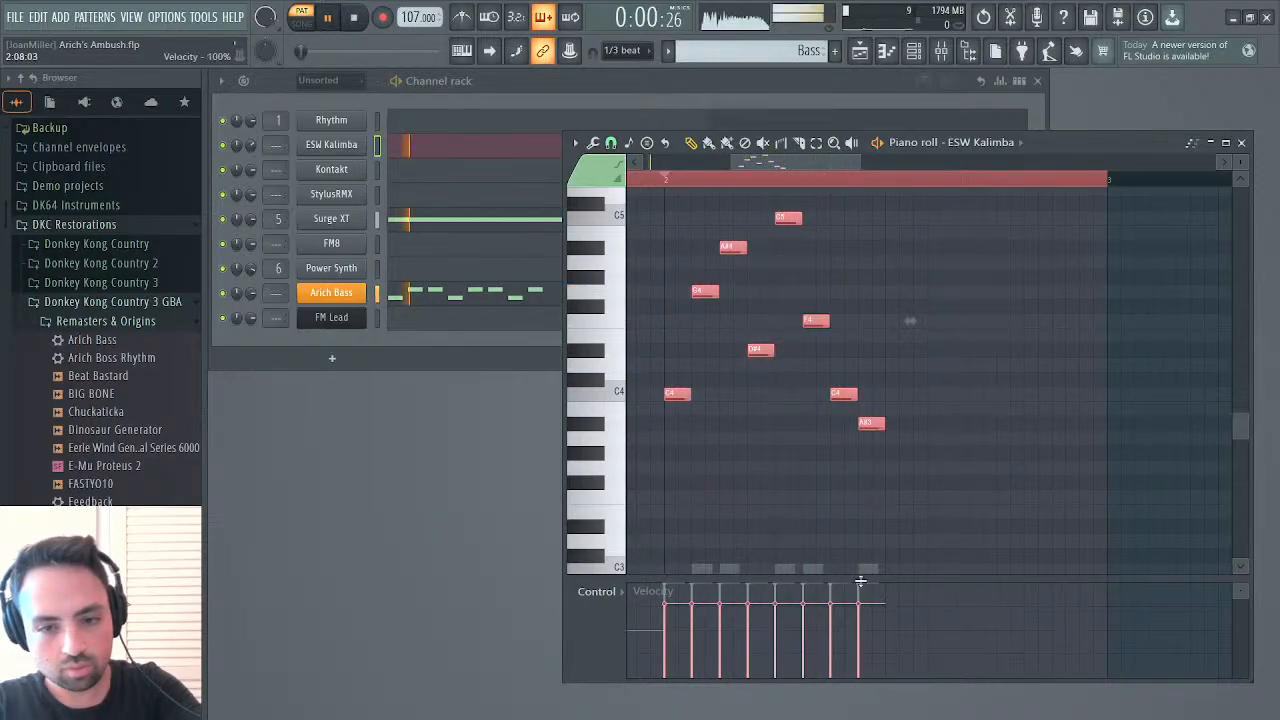
key(space)
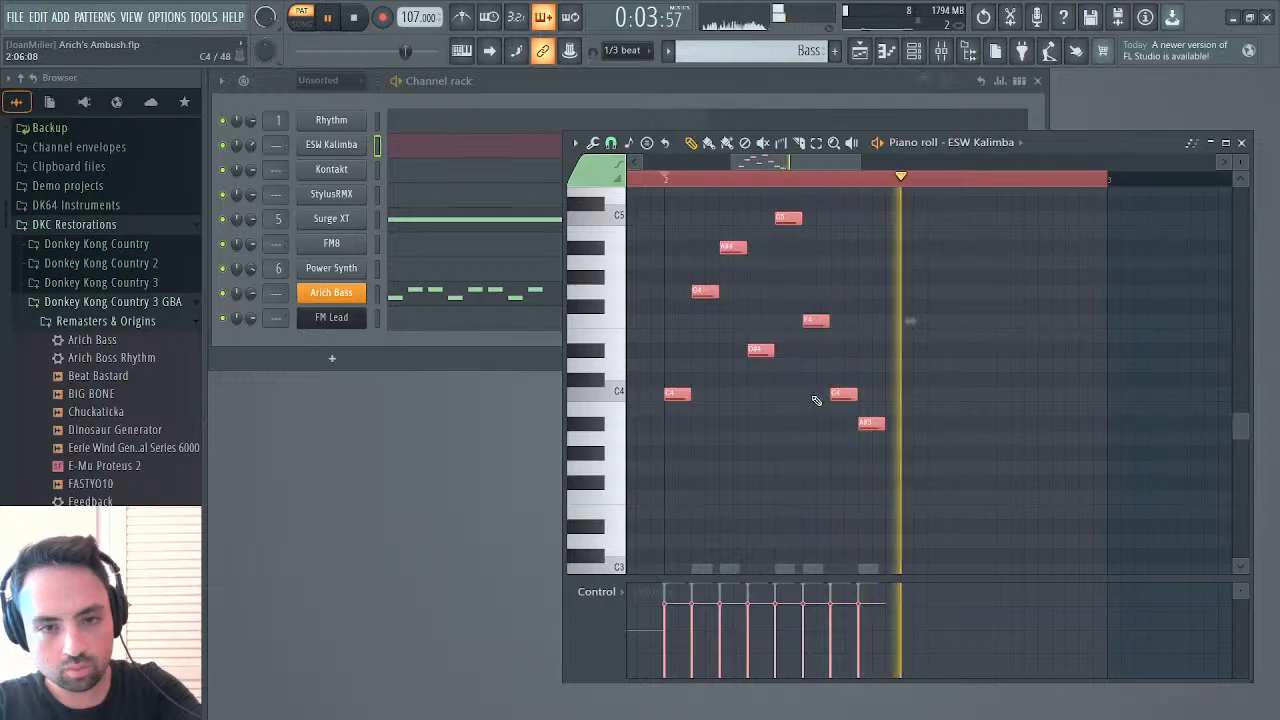
key(space)
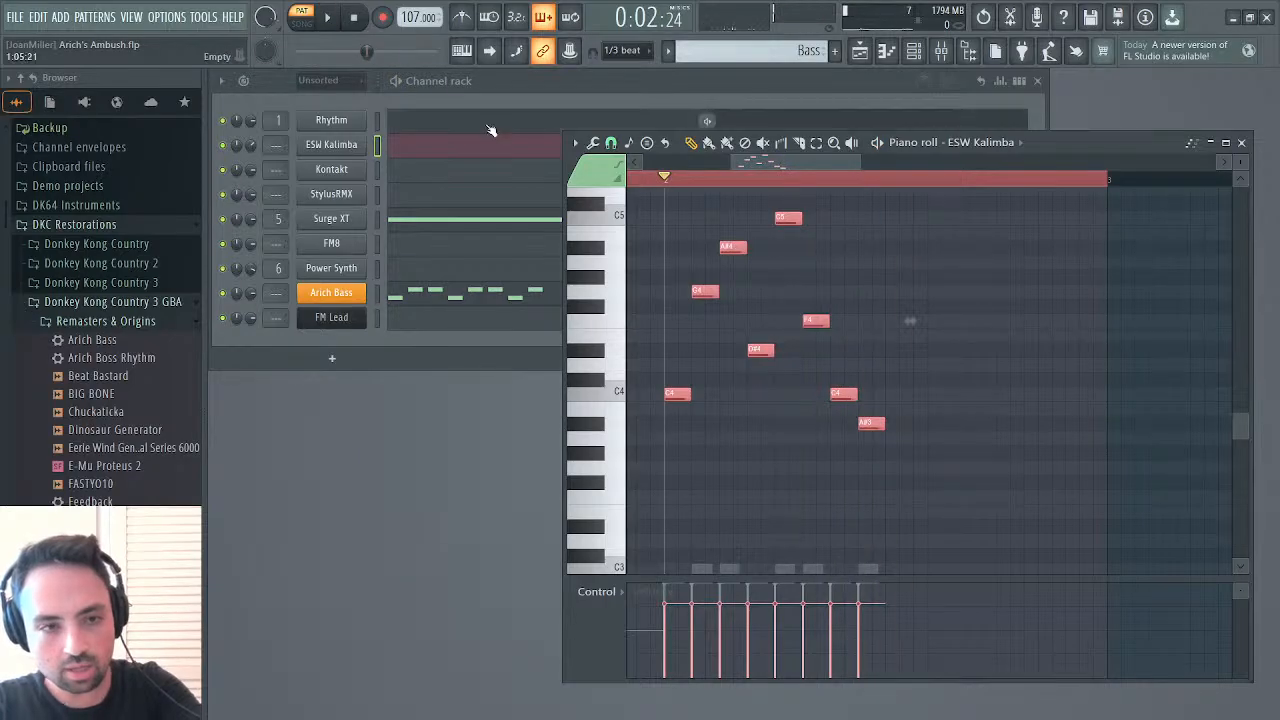
Paste the eight kalimba notes at bar 2 of the Bass pattern's Kontakt channel and audition its piano roll keys
click(448, 177)
key(ctrl+v)
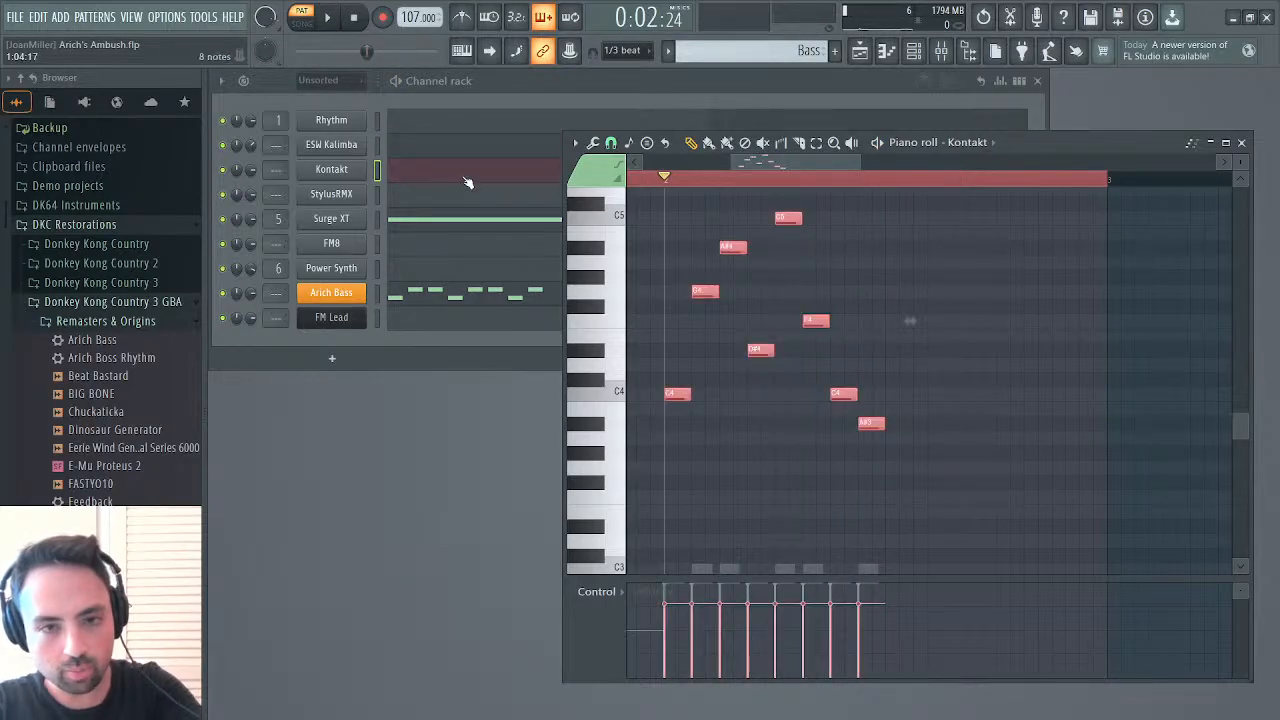
mouse_move(618, 289)
mouse_down()
mouse_move(618, 219)
mouse_move(604, 397)
mouse_up()
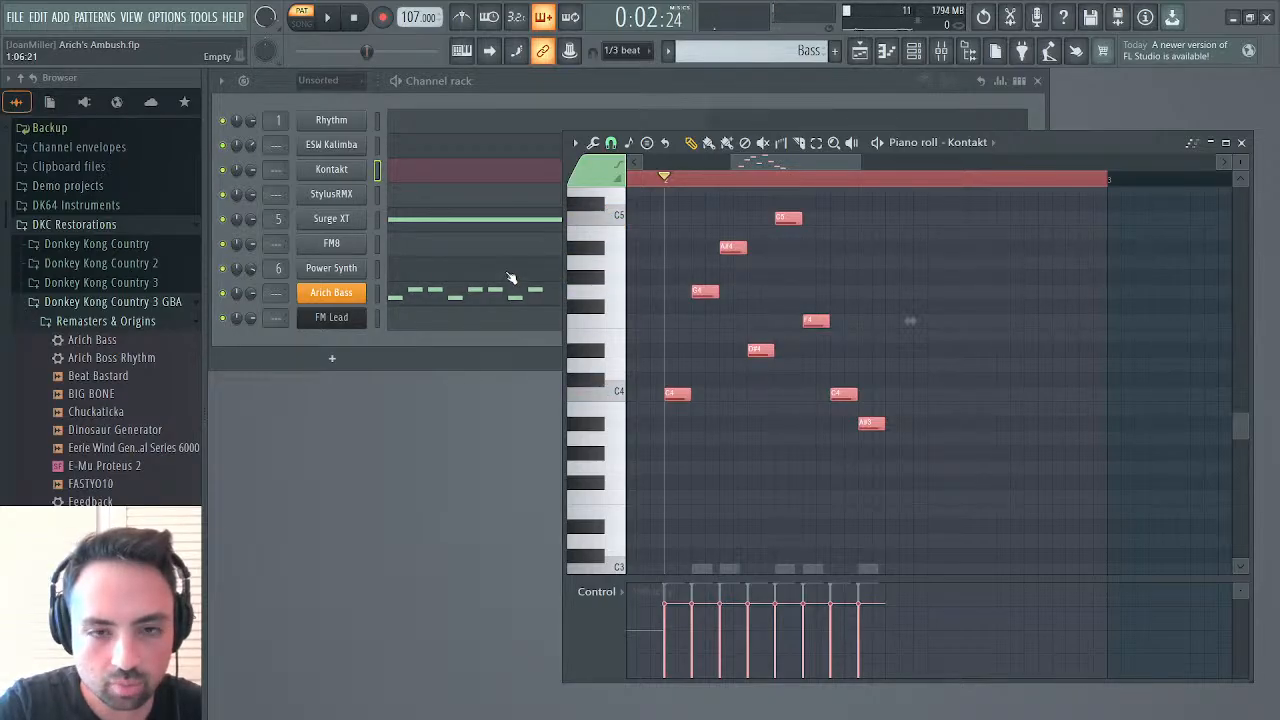
Open PLK Enchanted Kalimba's Mapping Editor in Kontakt and extend the B2 sample zones down to C-2
click(333, 173)
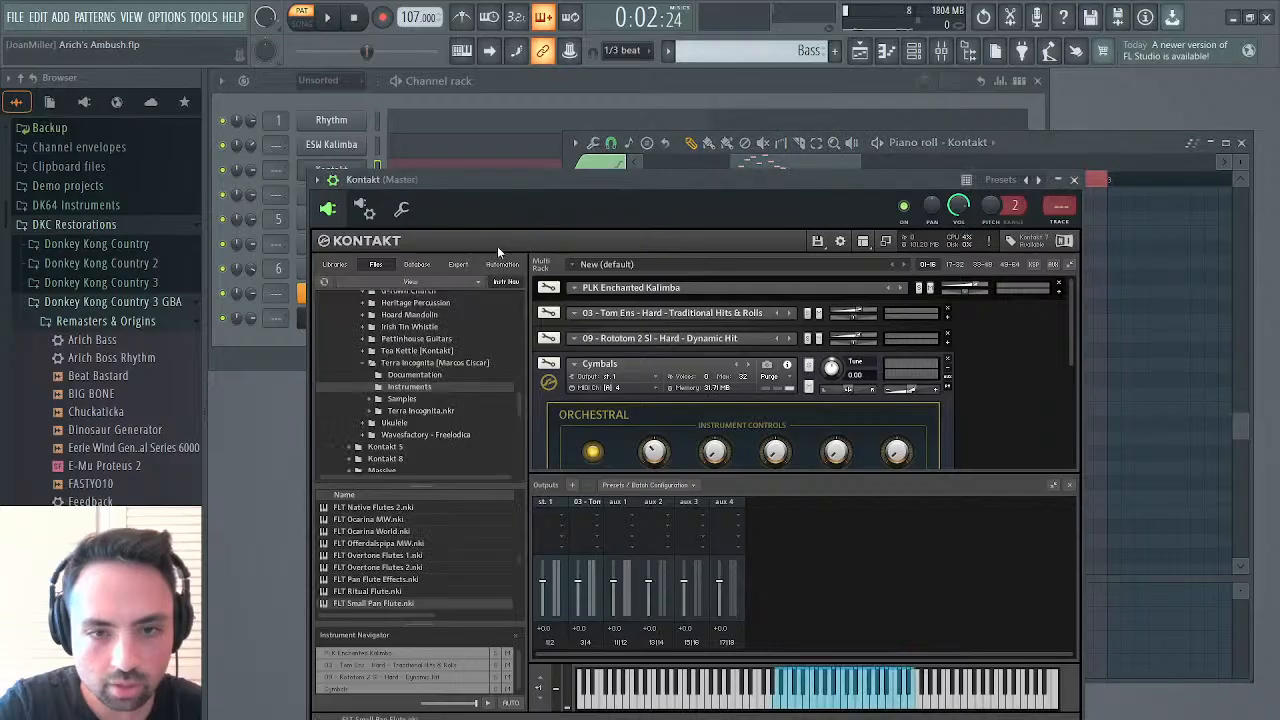
click(548, 287)
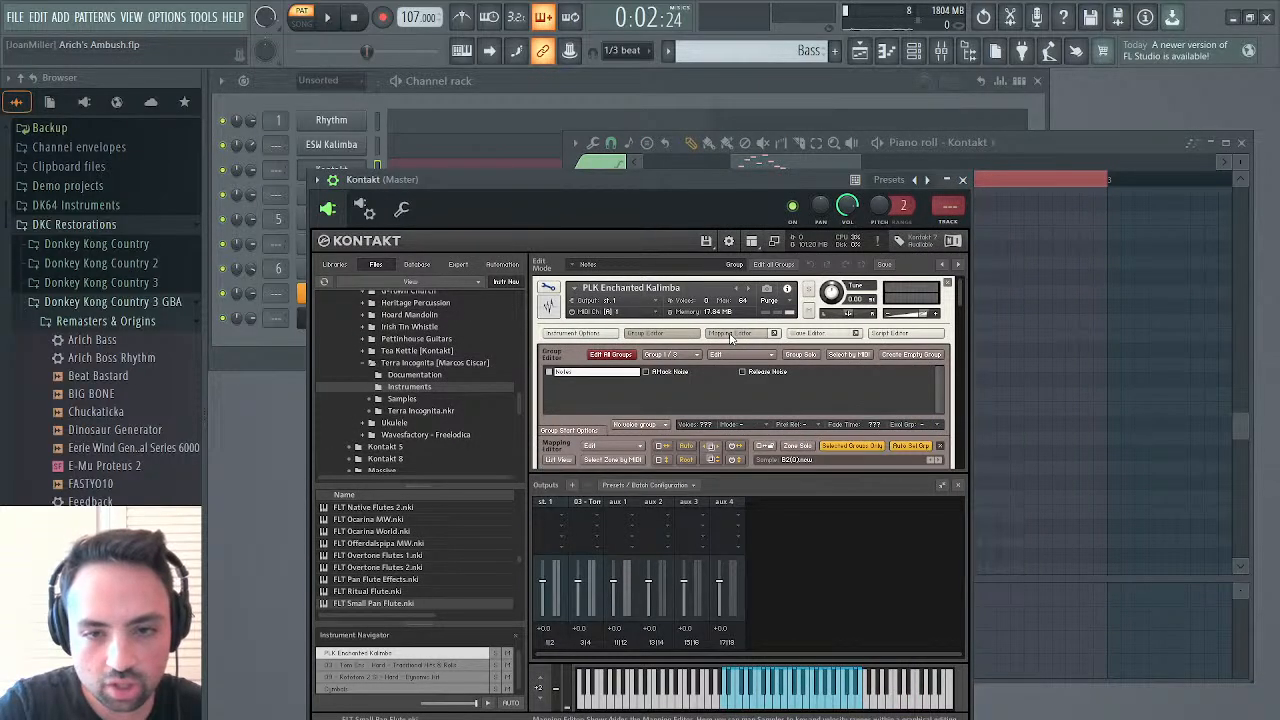
scroll(645, 395, down, 5)
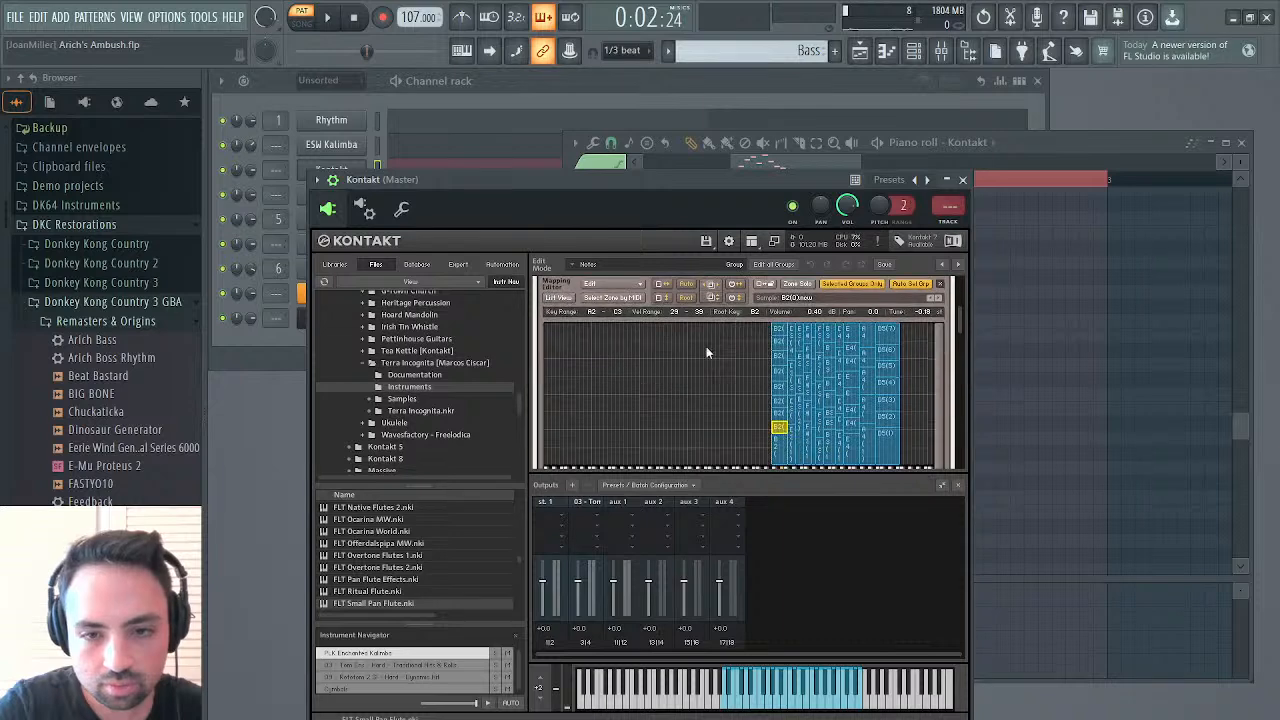
drag(754, 326, 413, 447)
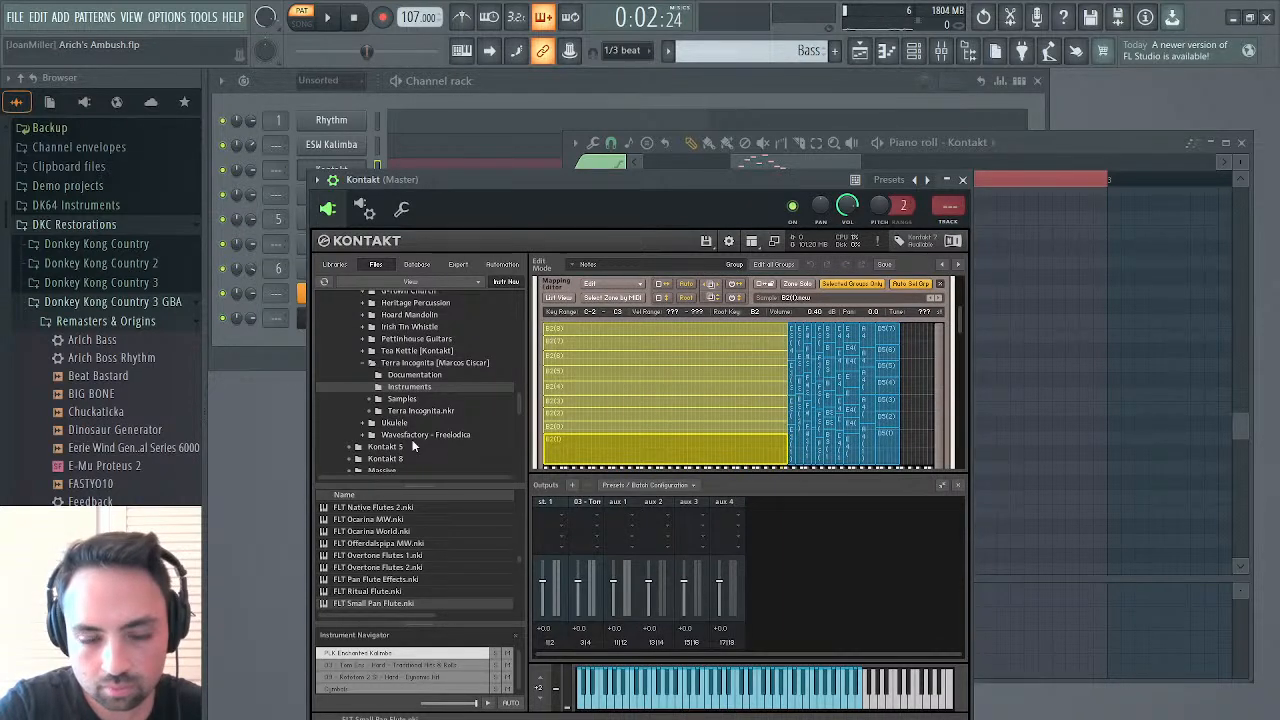
Play the Bass pattern with Kontakt closed and raise the eight kalimba notes to full velocity
key(space)
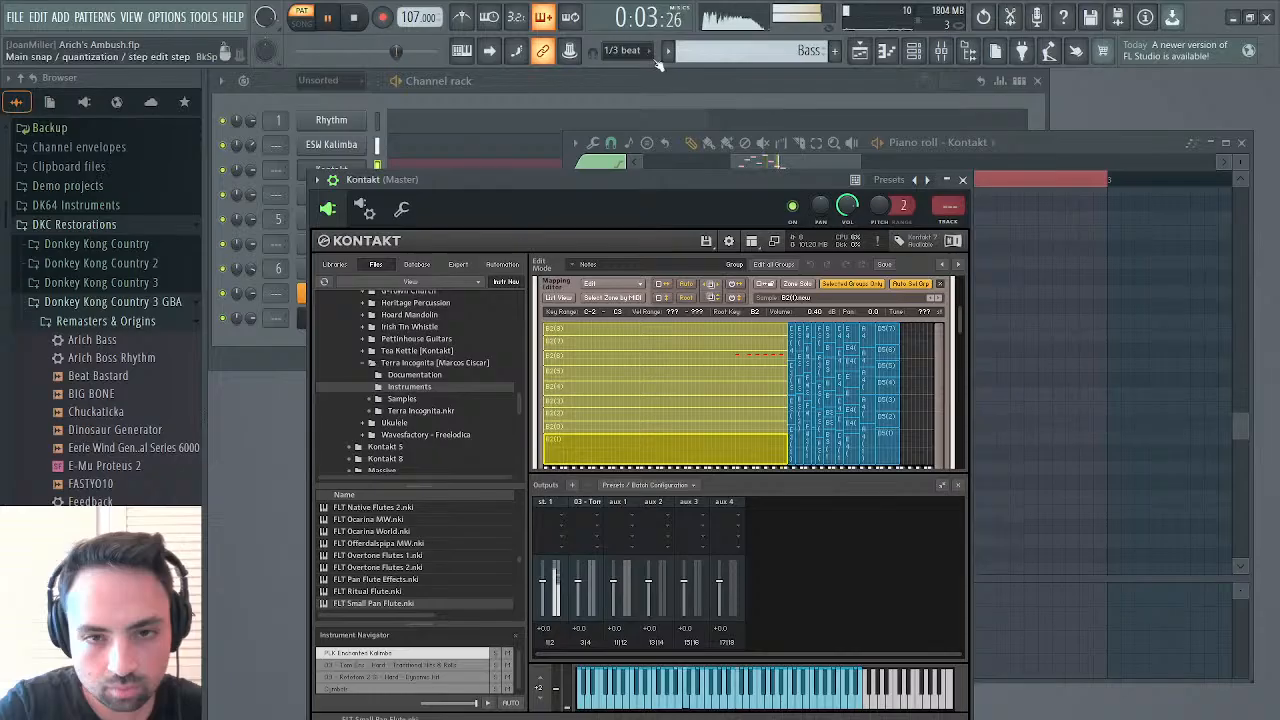
click(963, 180)
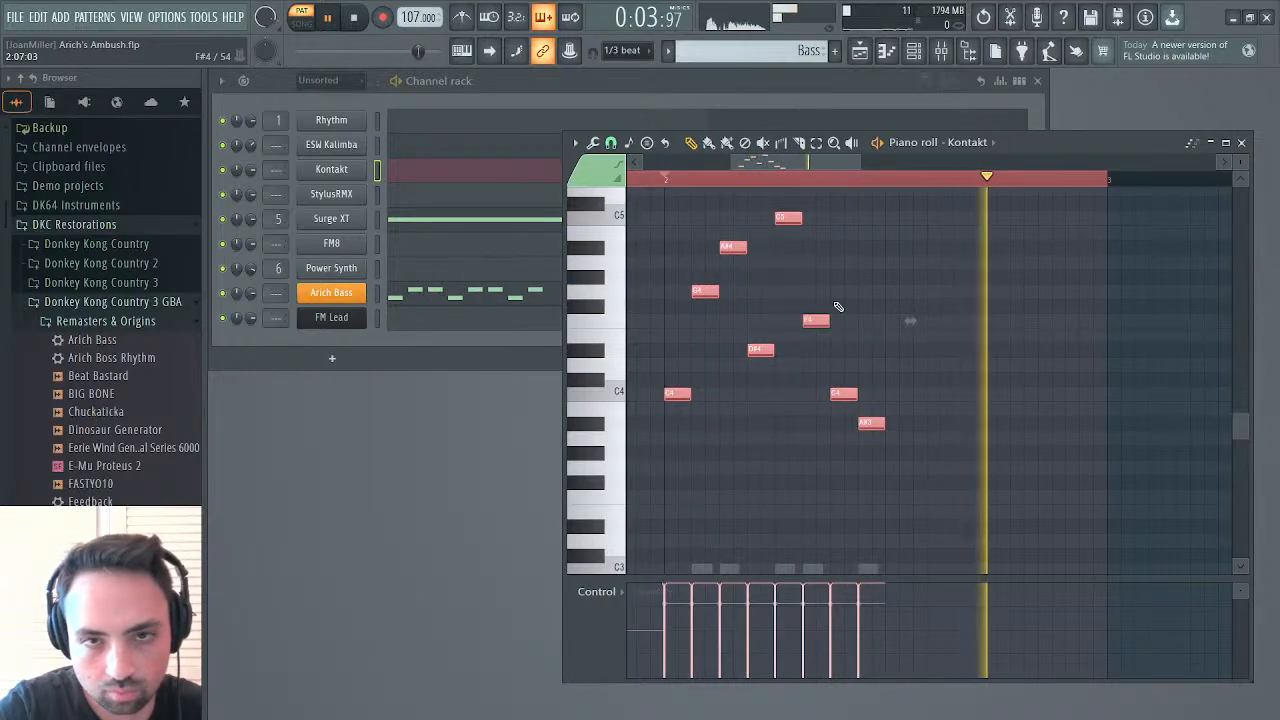
key(space)
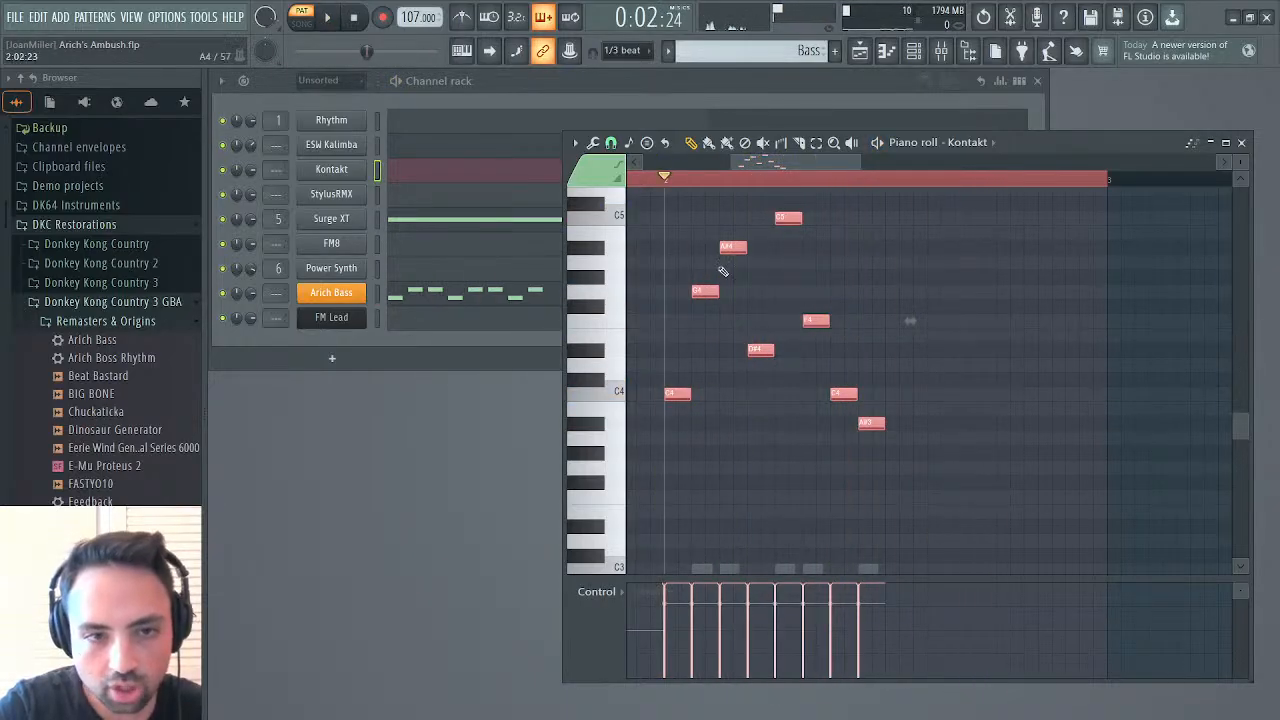
Reopen Kontakt, leave the instrument editor, and expand PLK Enchanted Kalimba to turn off its Reverb
click(345, 169)
click(550, 293)
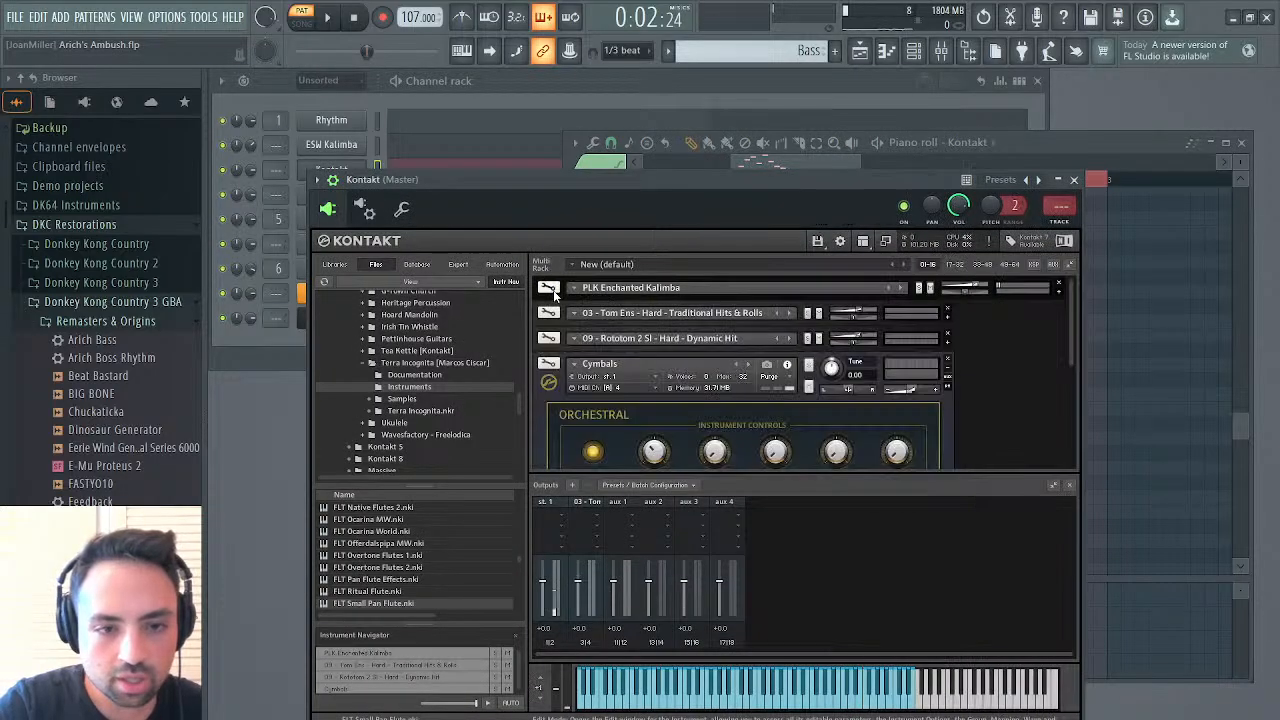
click(1060, 293)
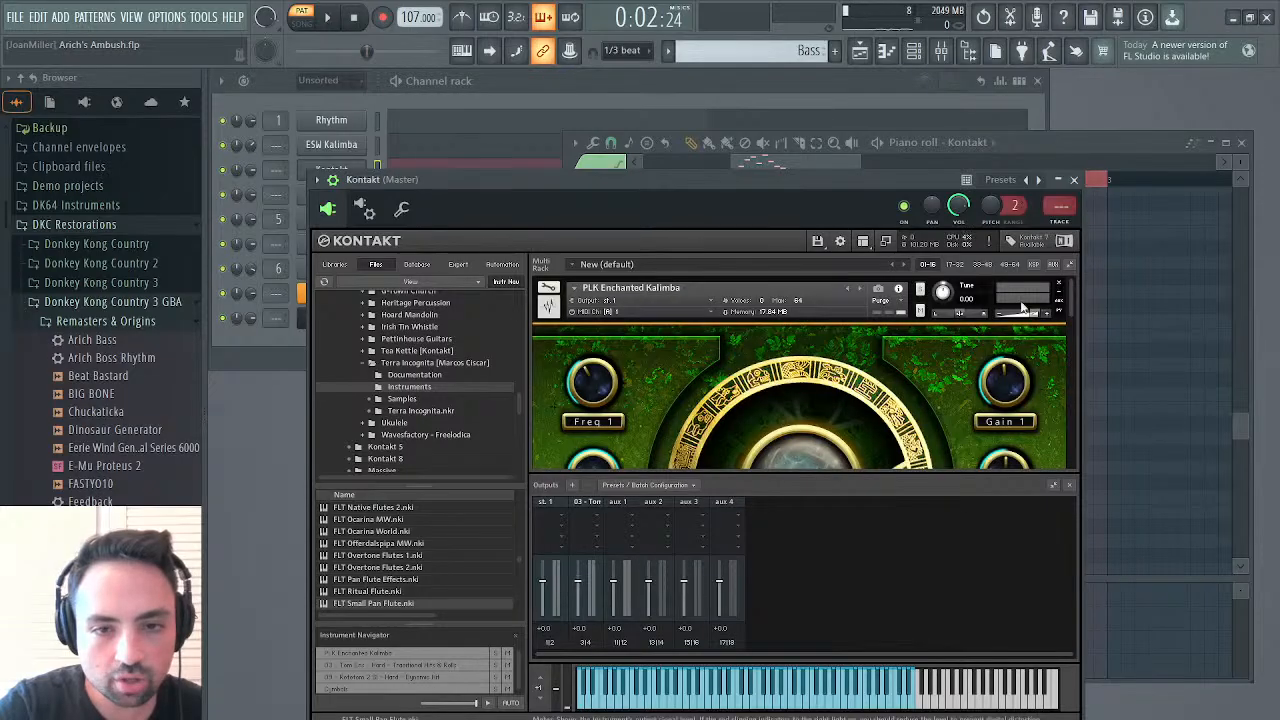
scroll(796, 350, down, 5)
scroll(796, 354, down, 1)
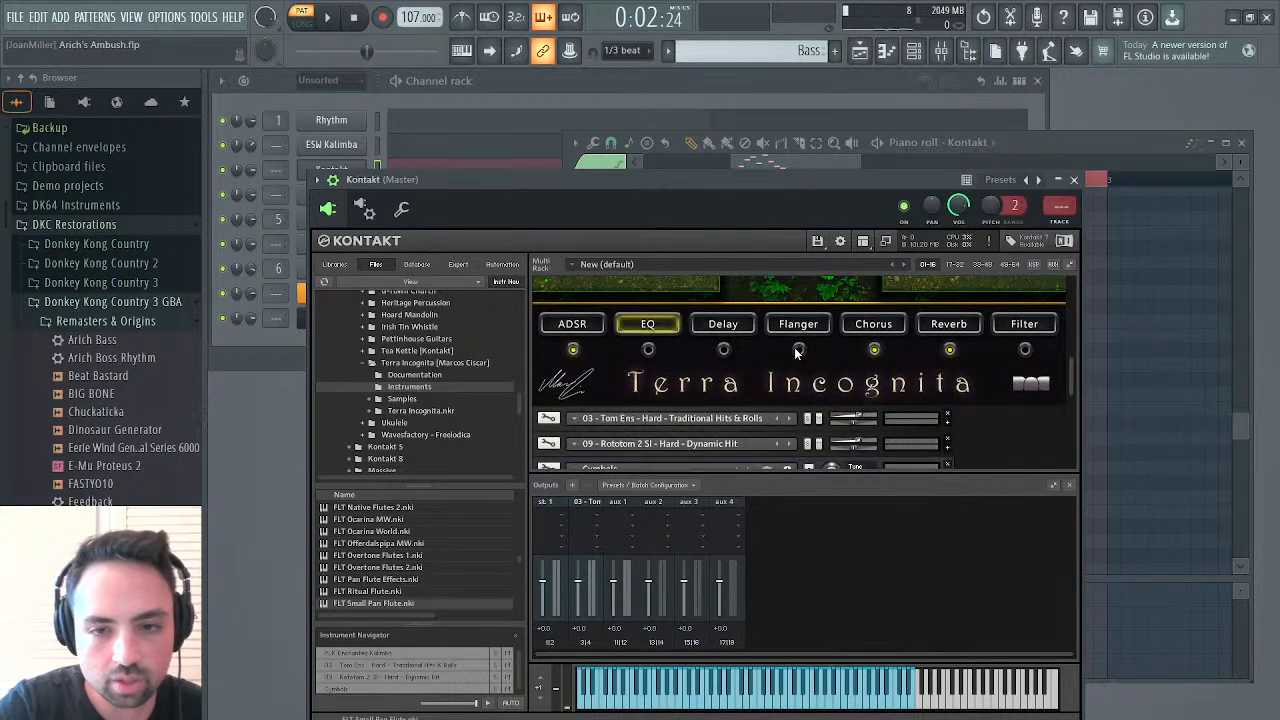
right_click(951, 352)
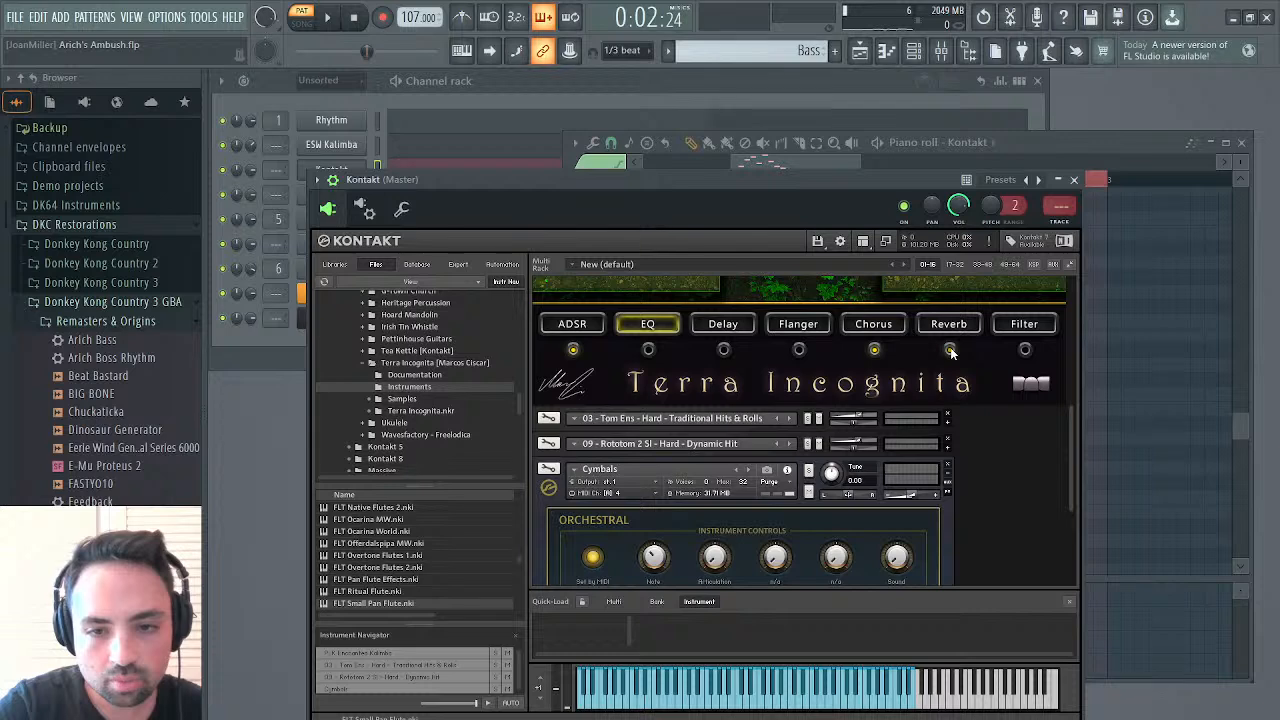
Find PLK Enchanted Kalimba.nki among the Terra Incognita instruments and load it as a second instance
scroll(951, 352, up, 6)
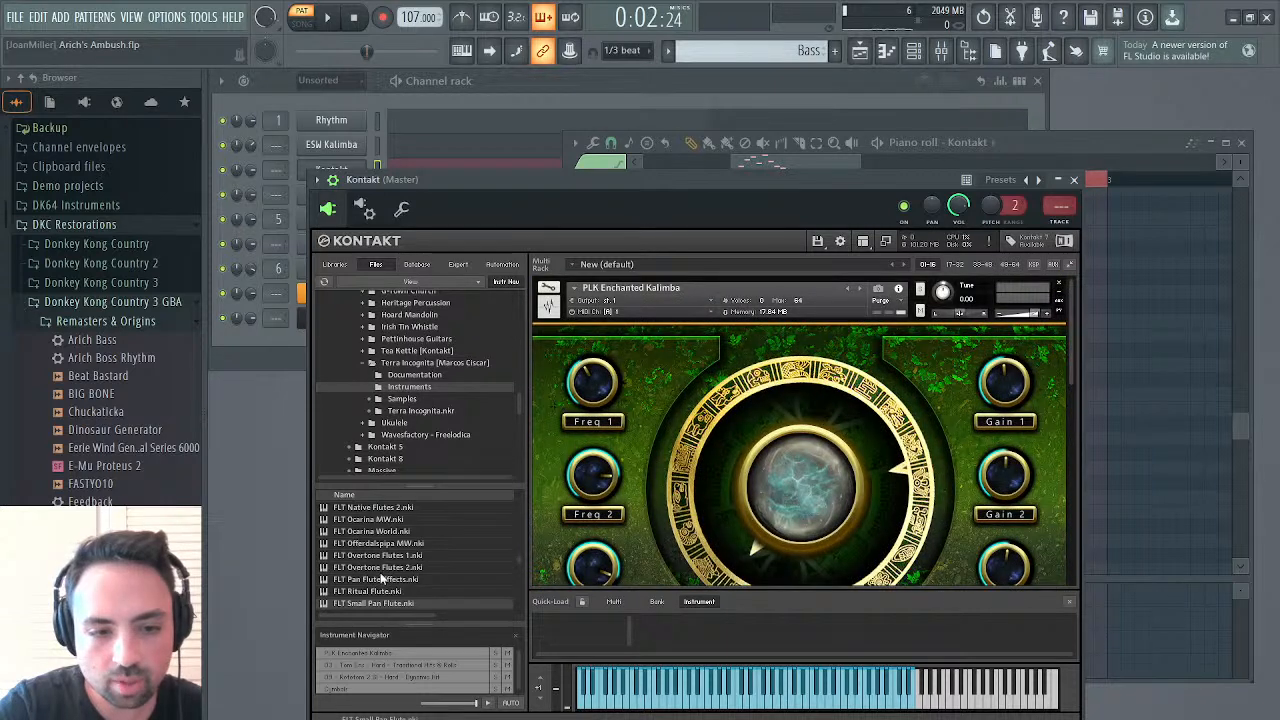
scroll(381, 579, up, 10)
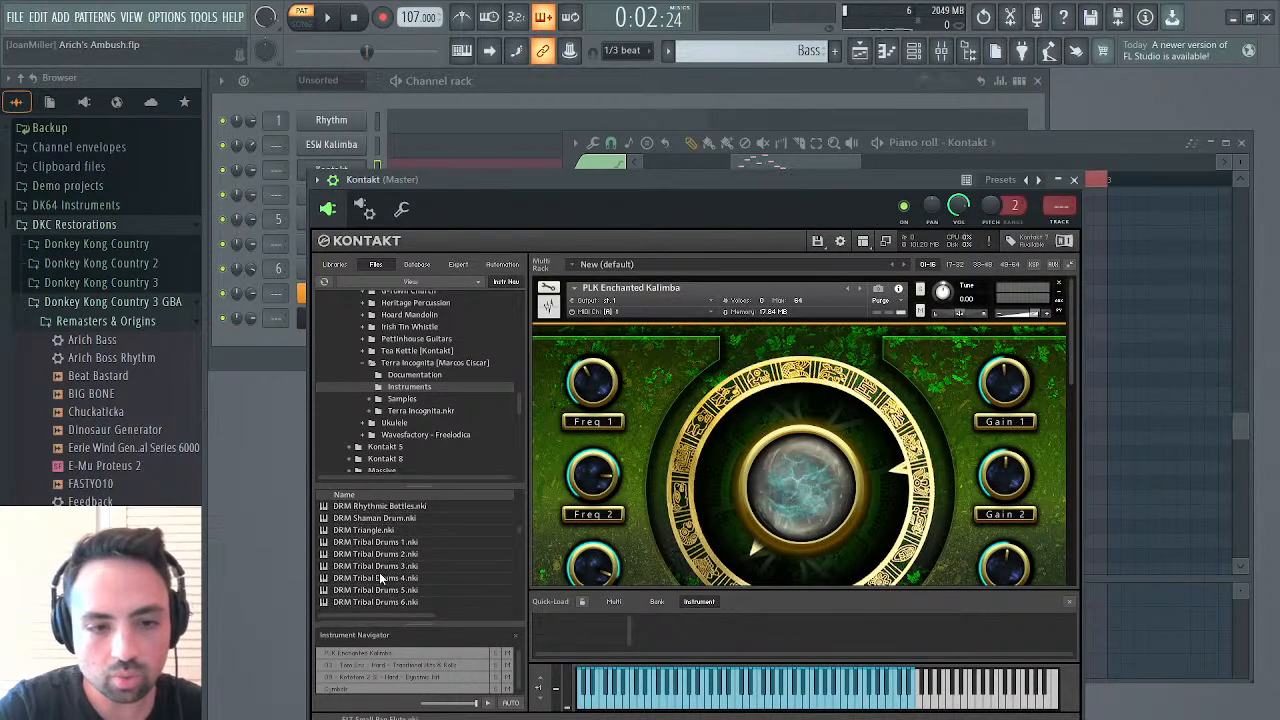
scroll(381, 579, down, 10)
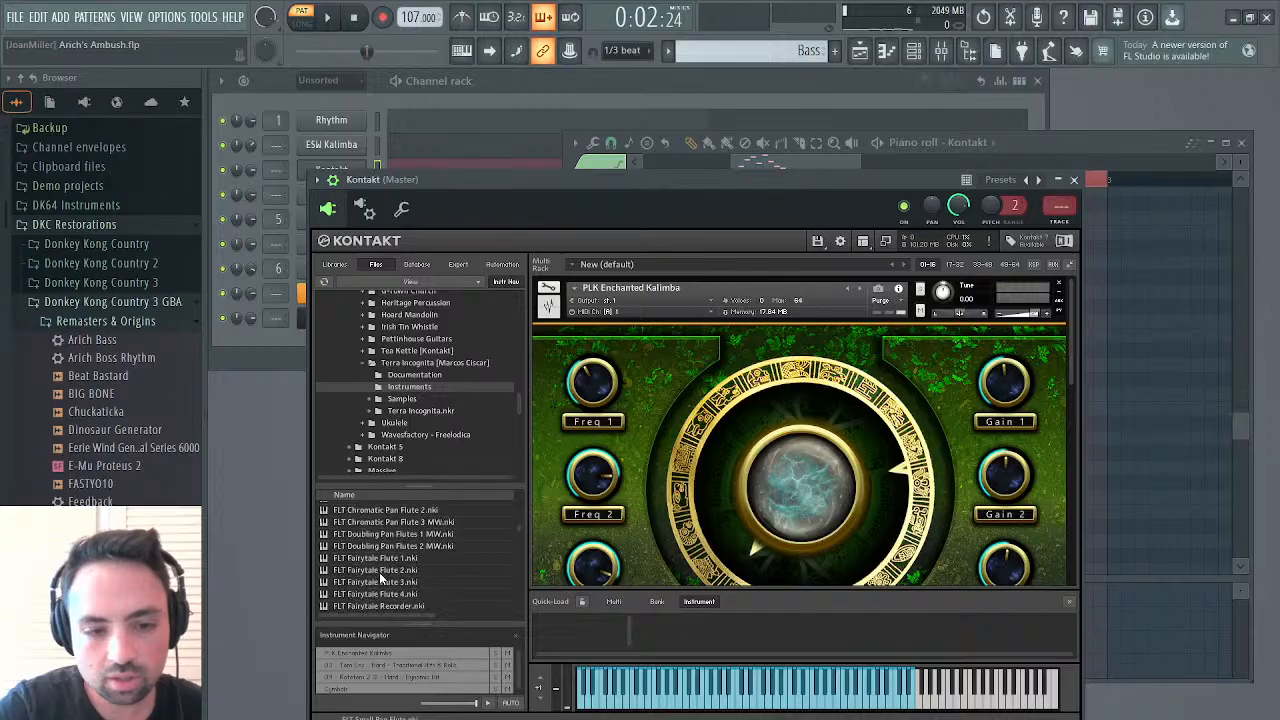
scroll(380, 576, down, 8)
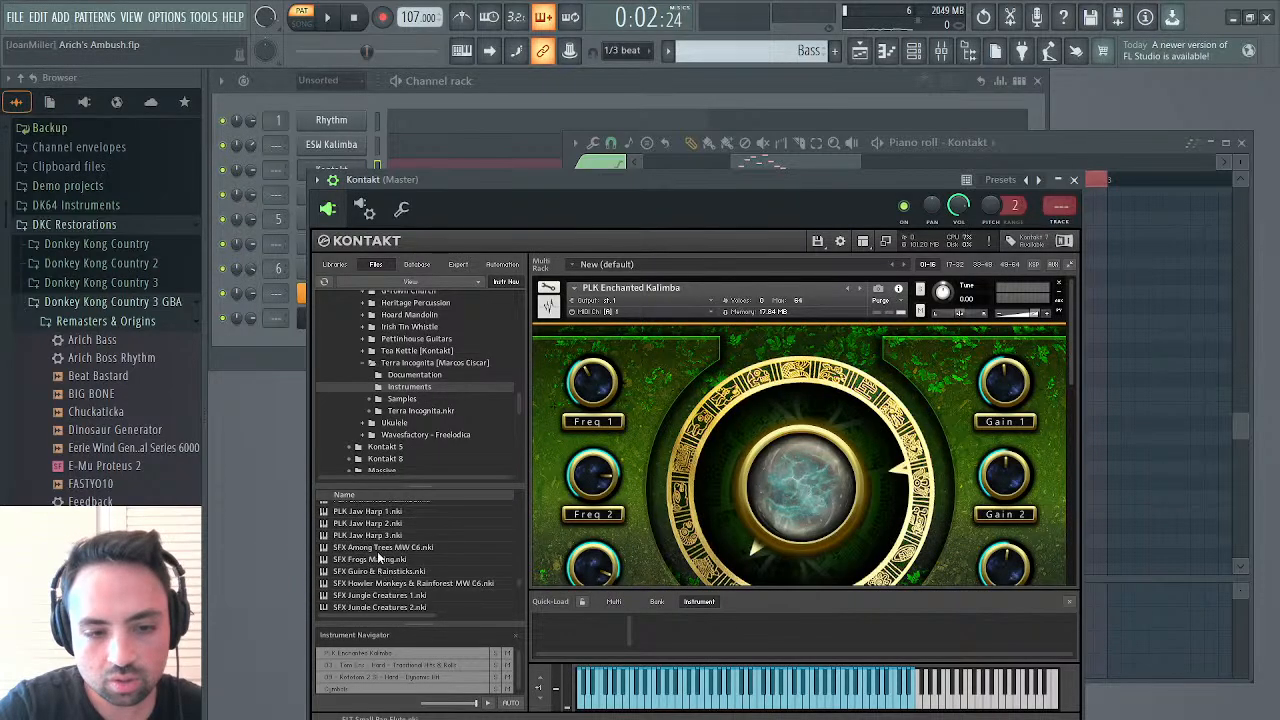
scroll(378, 555, up, 3)
click(376, 536)
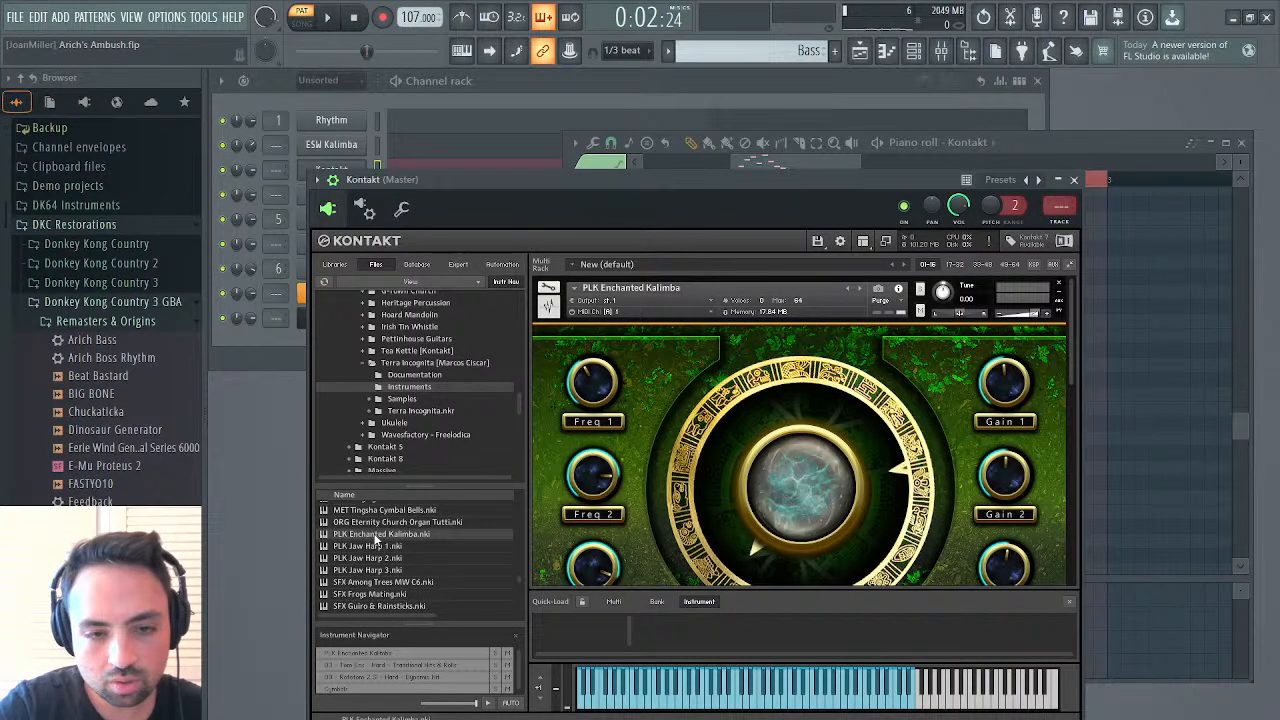
Inspect the groups and zone mapping of the first PLK Enchanted Kalimba and leave its editor
click(552, 290)
scroll(597, 350, down, 2)
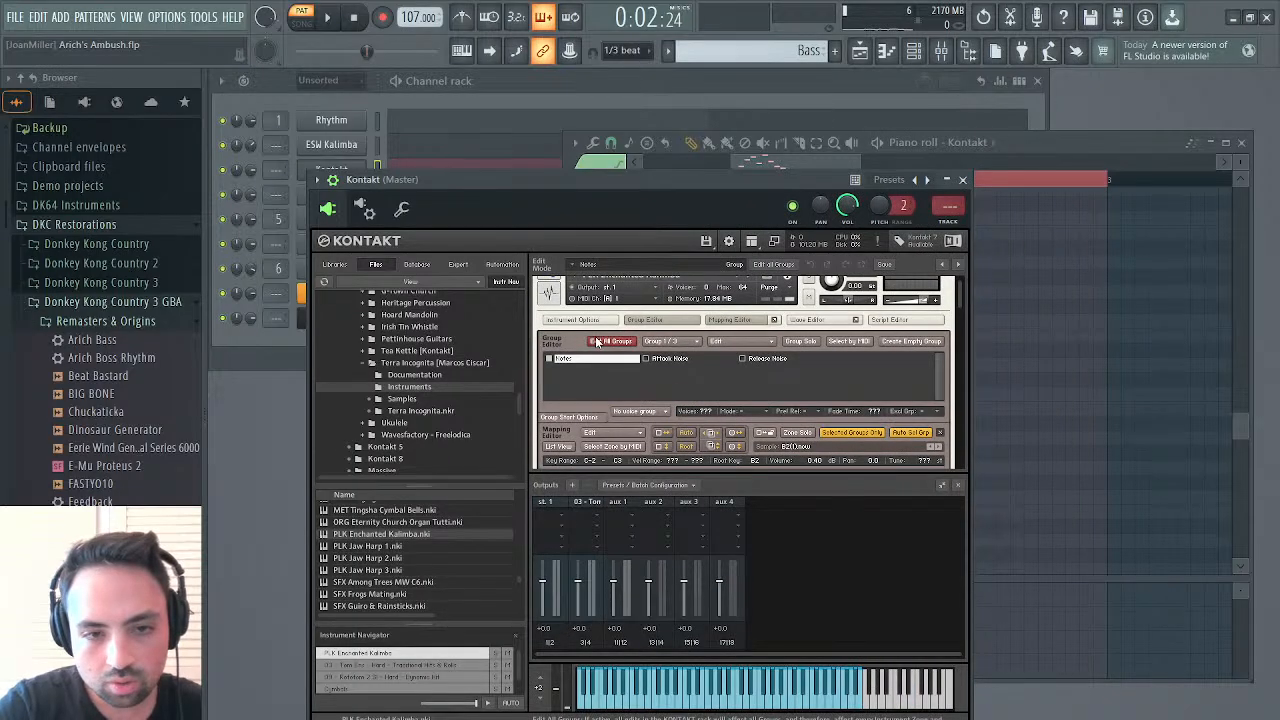
scroll(597, 343, up, 1)
click(548, 287)
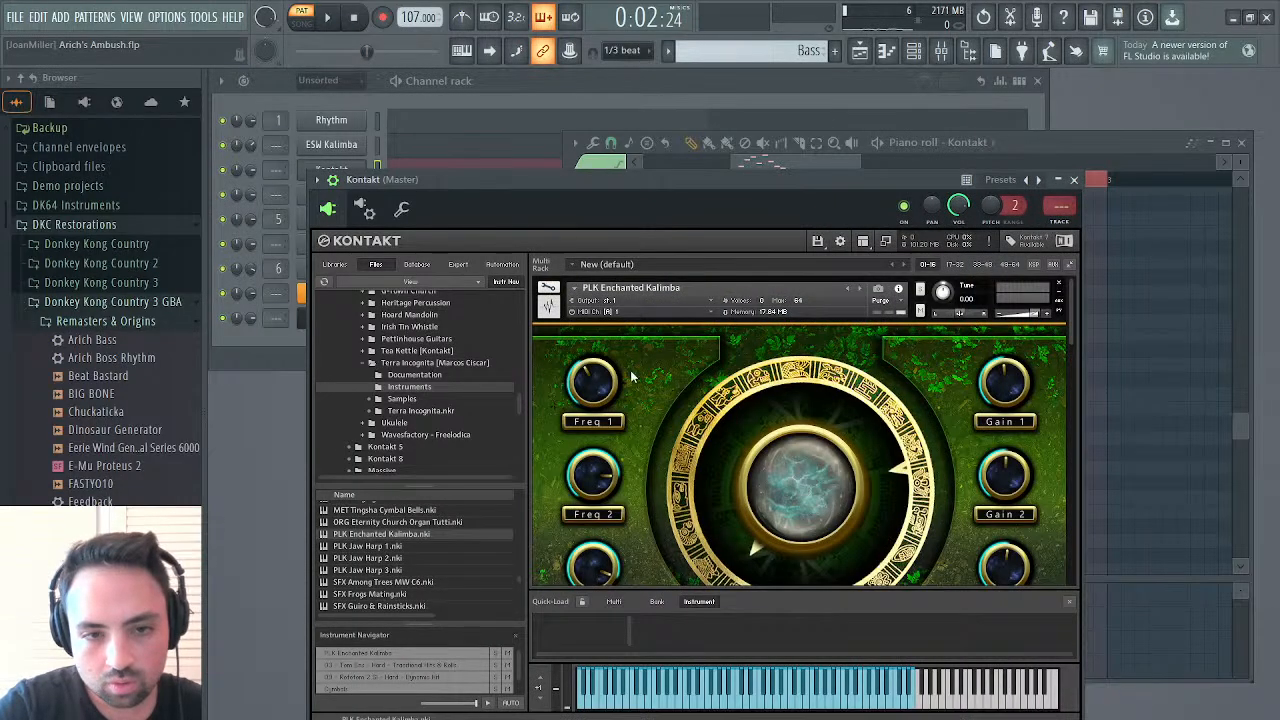
Collapse the first PLK Enchanted Kalimba, turn off Reverb on the second one below Cymbals, and close Kontakt
scroll(631, 377, down, 3)
scroll(631, 377, up, 3)
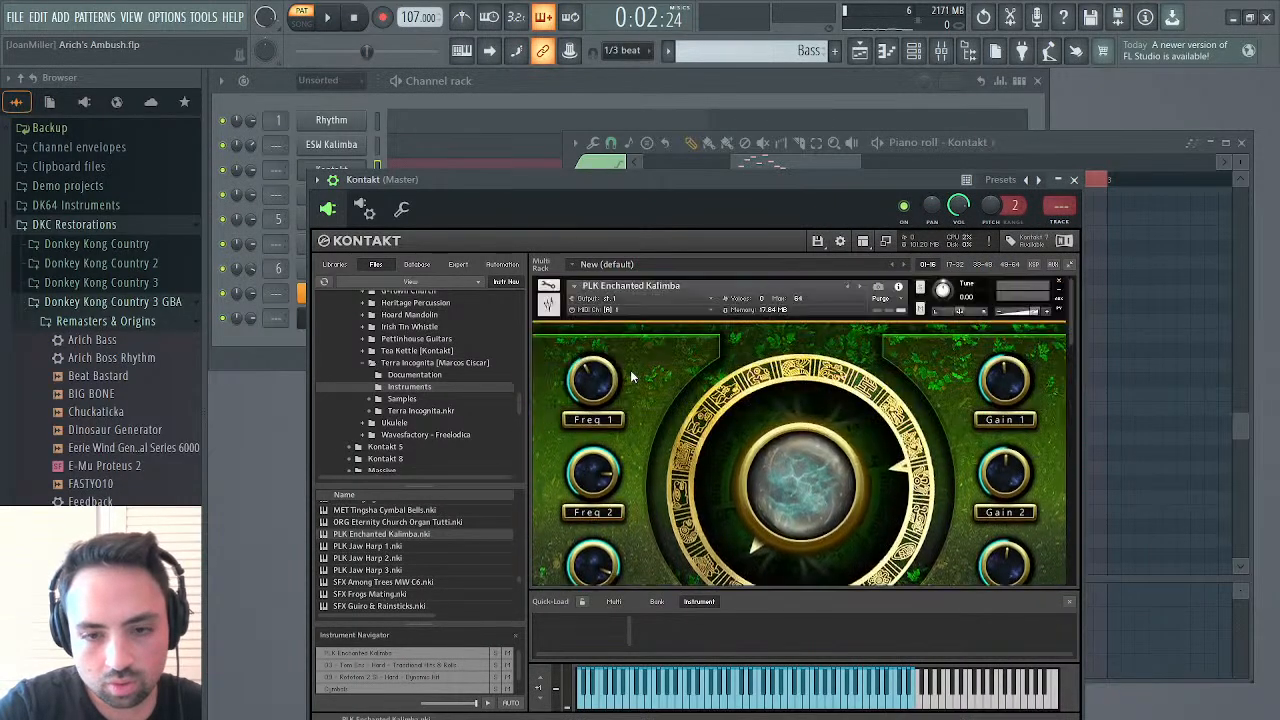
click(1059, 292)
scroll(841, 377, down, 3)
scroll(841, 377, up, 3)
scroll(843, 379, down, 1)
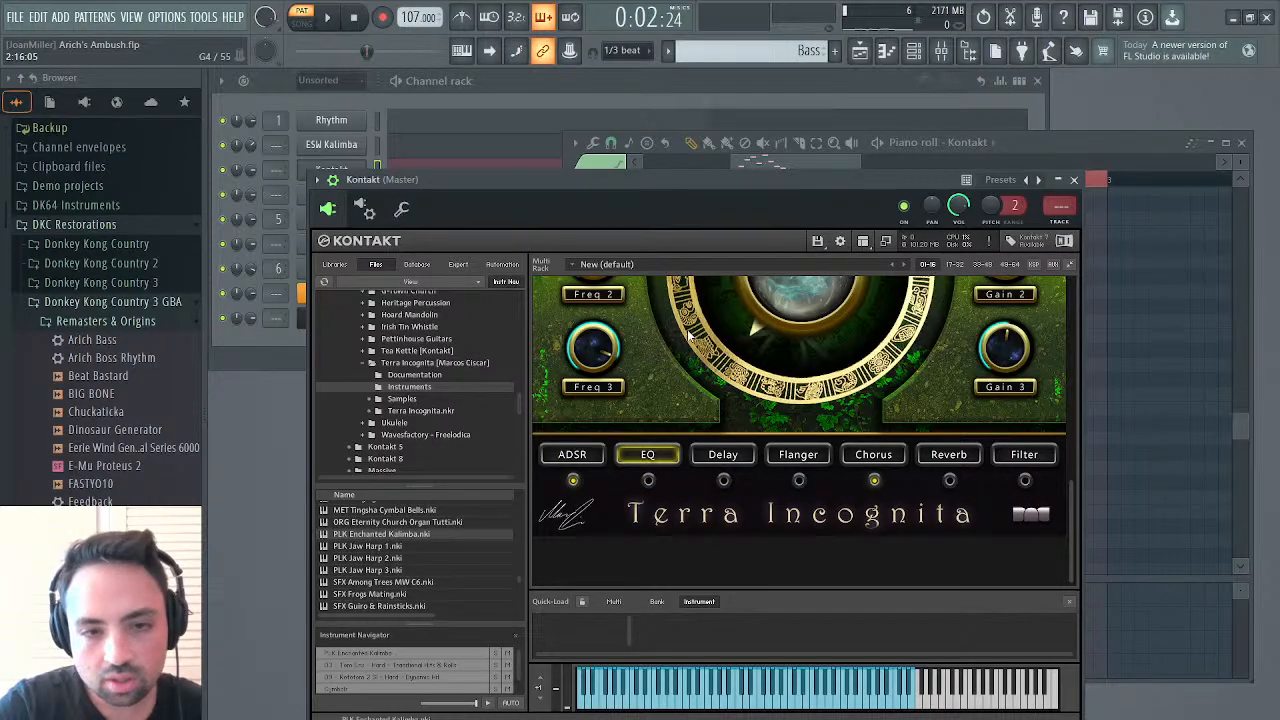
scroll(688, 334, up, 3)
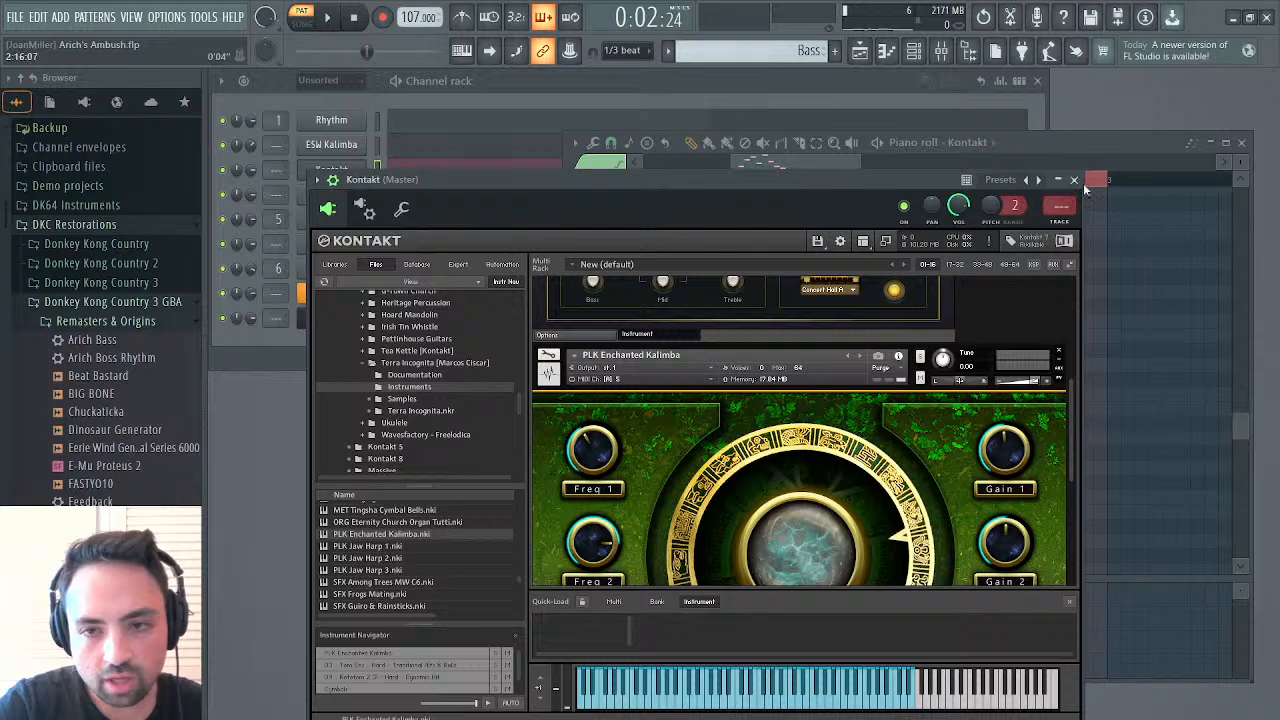
click(1084, 184)
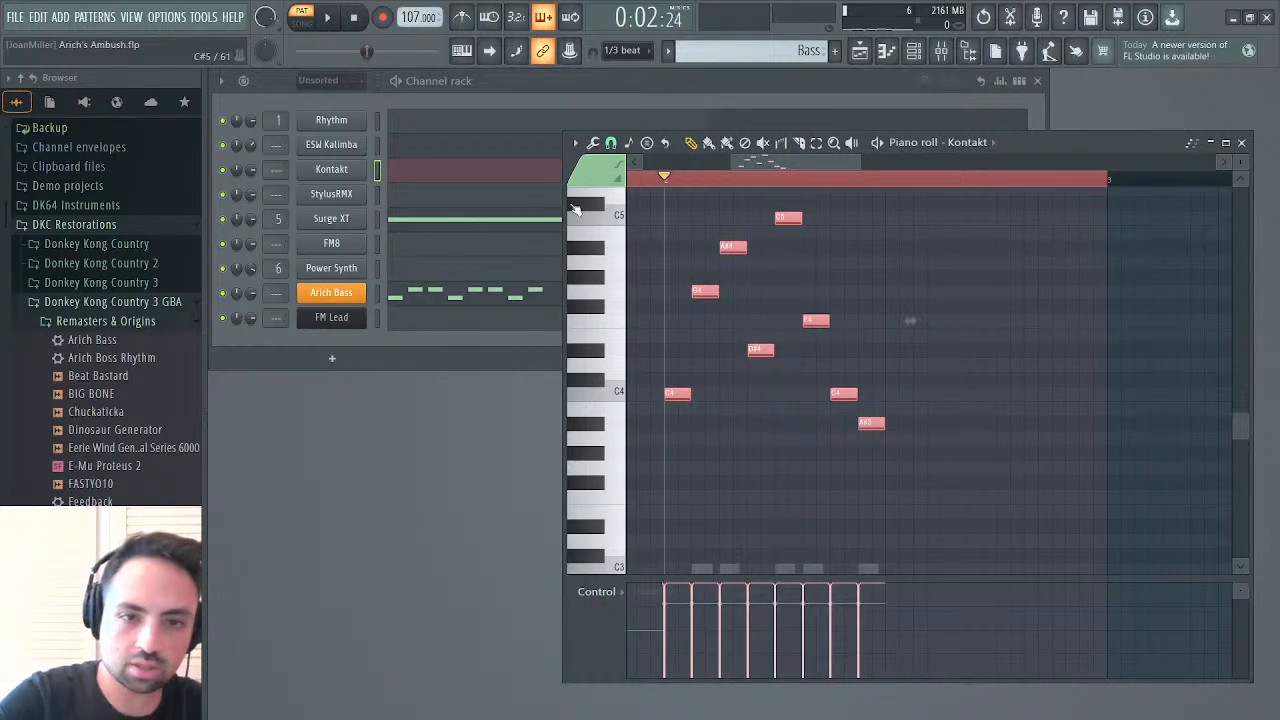
Recolour all the Kontakt notes in the Bass pattern light blue, and audition the pattern and the C4 key
click(621, 217)
key(alt+c)
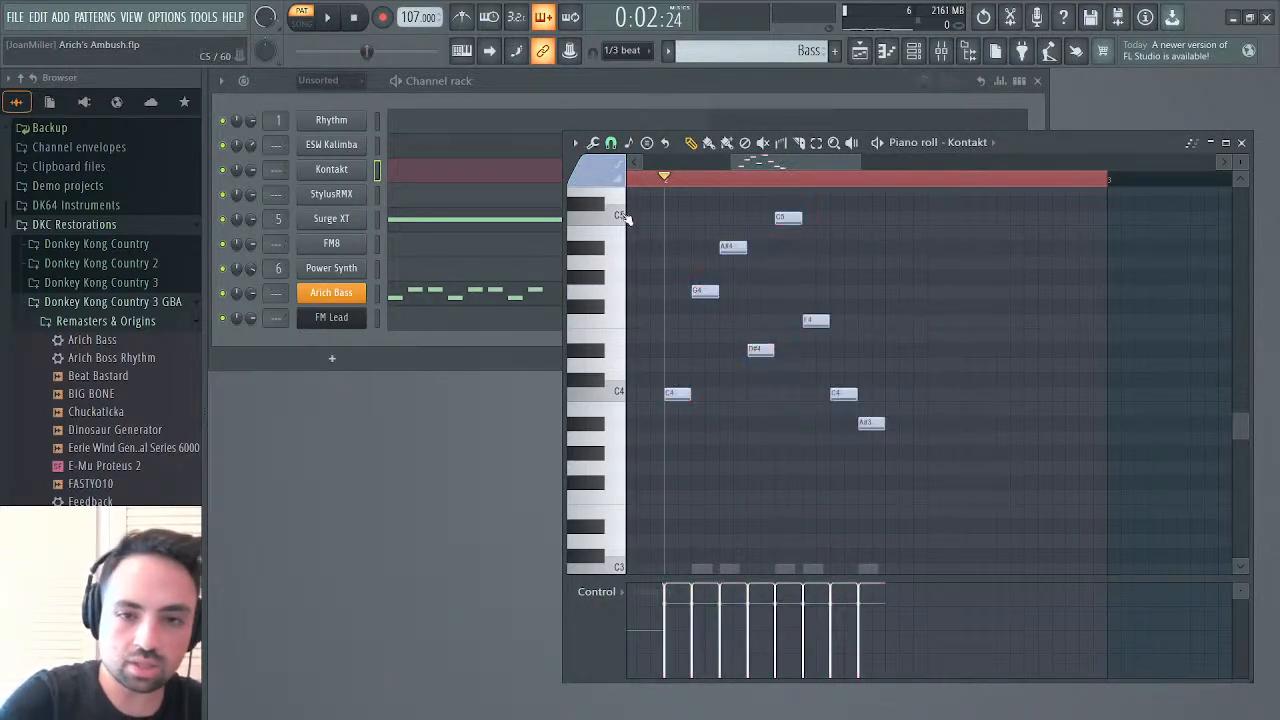
key(space)
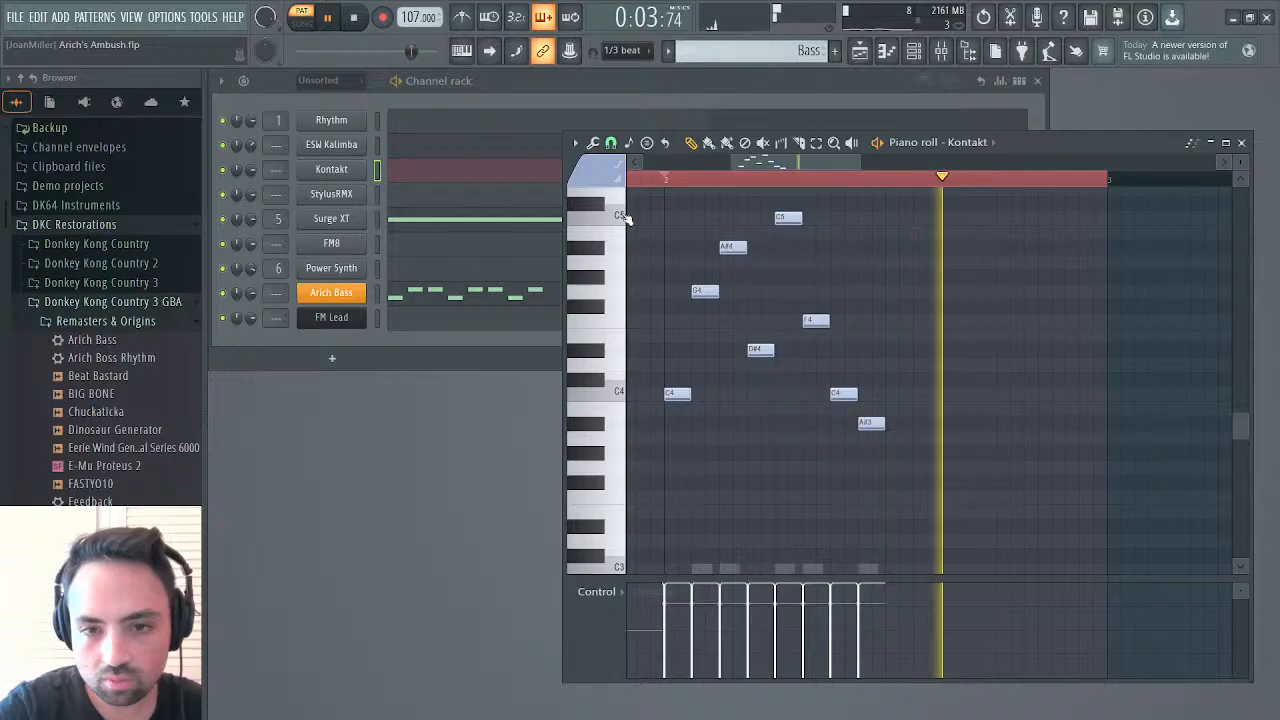
key(space)
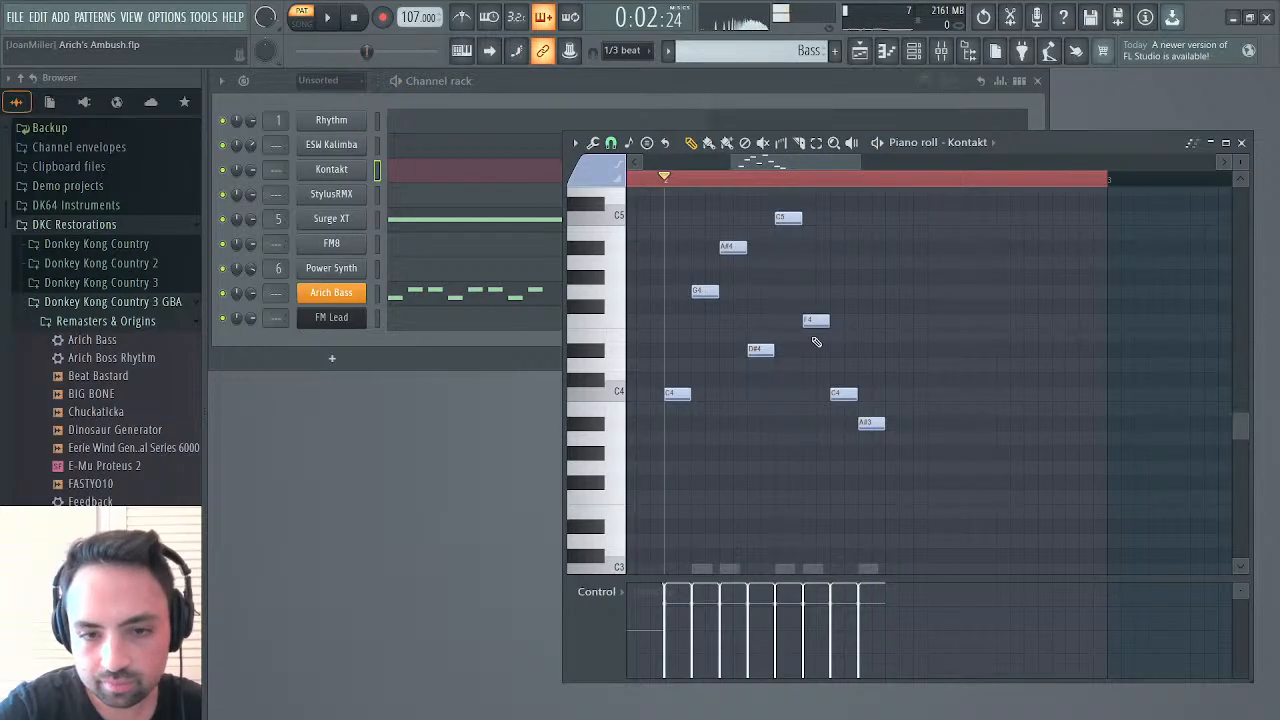
click(610, 392)
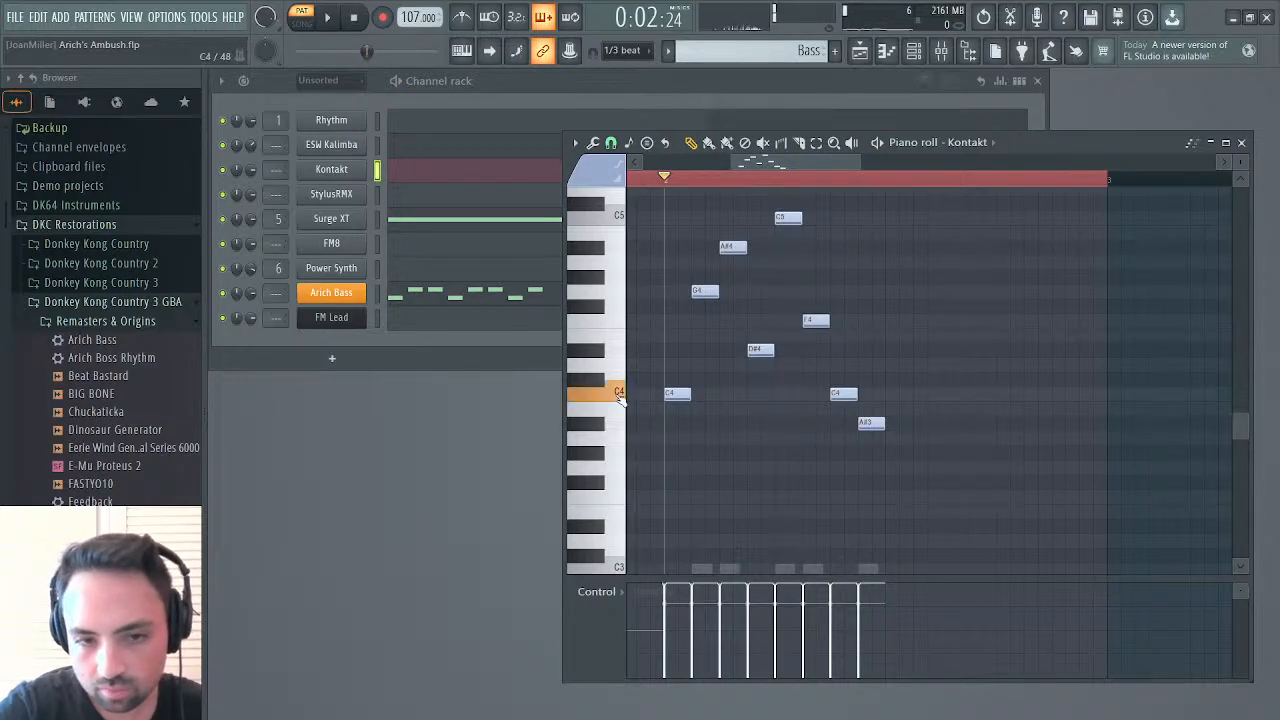
Collapse Cymbals in Kontakt and open the PLK Enchanted Kalimba below it for editing, with only its Mapping Editor expanded
click(354, 169)
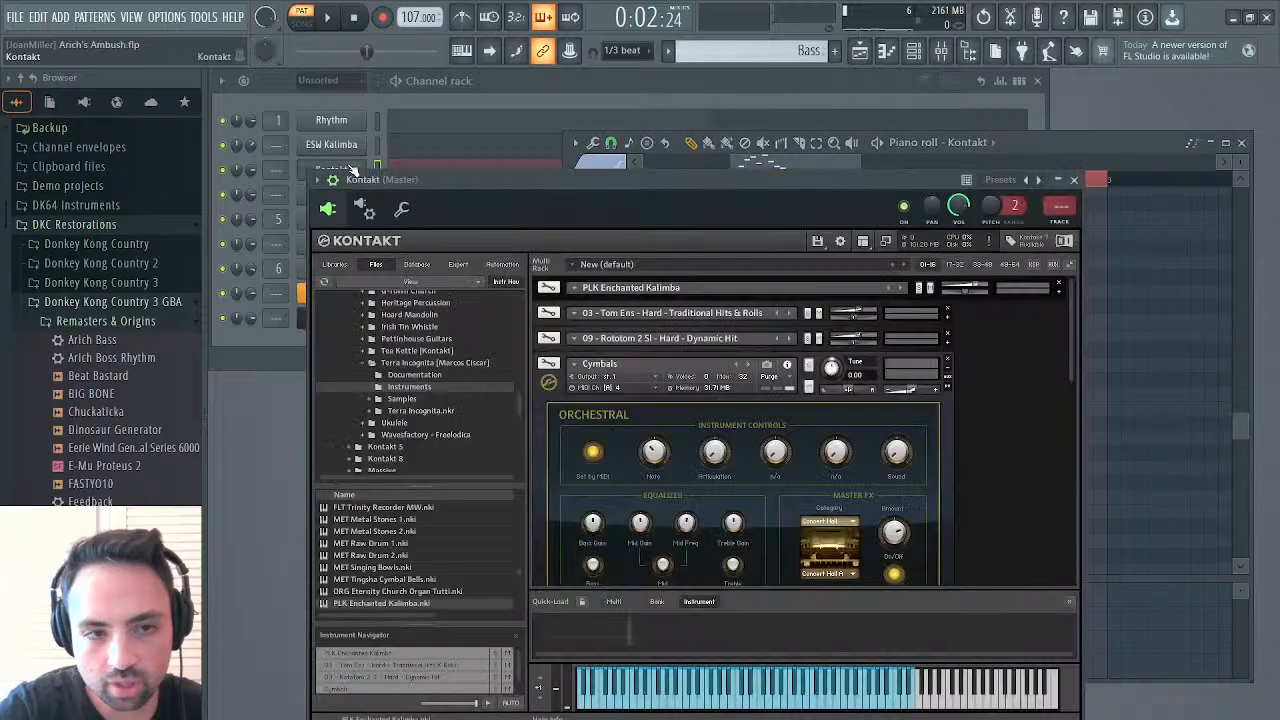
scroll(616, 407, down, 4)
scroll(616, 407, up, 3)
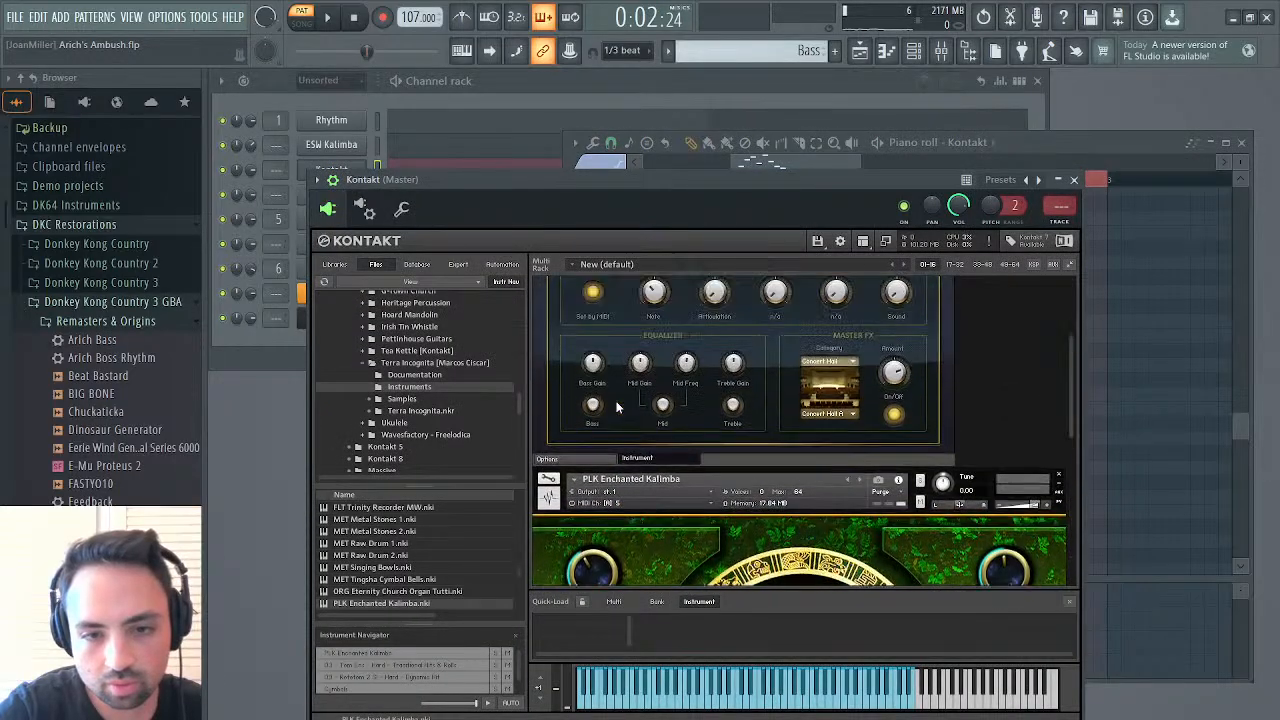
click(948, 297)
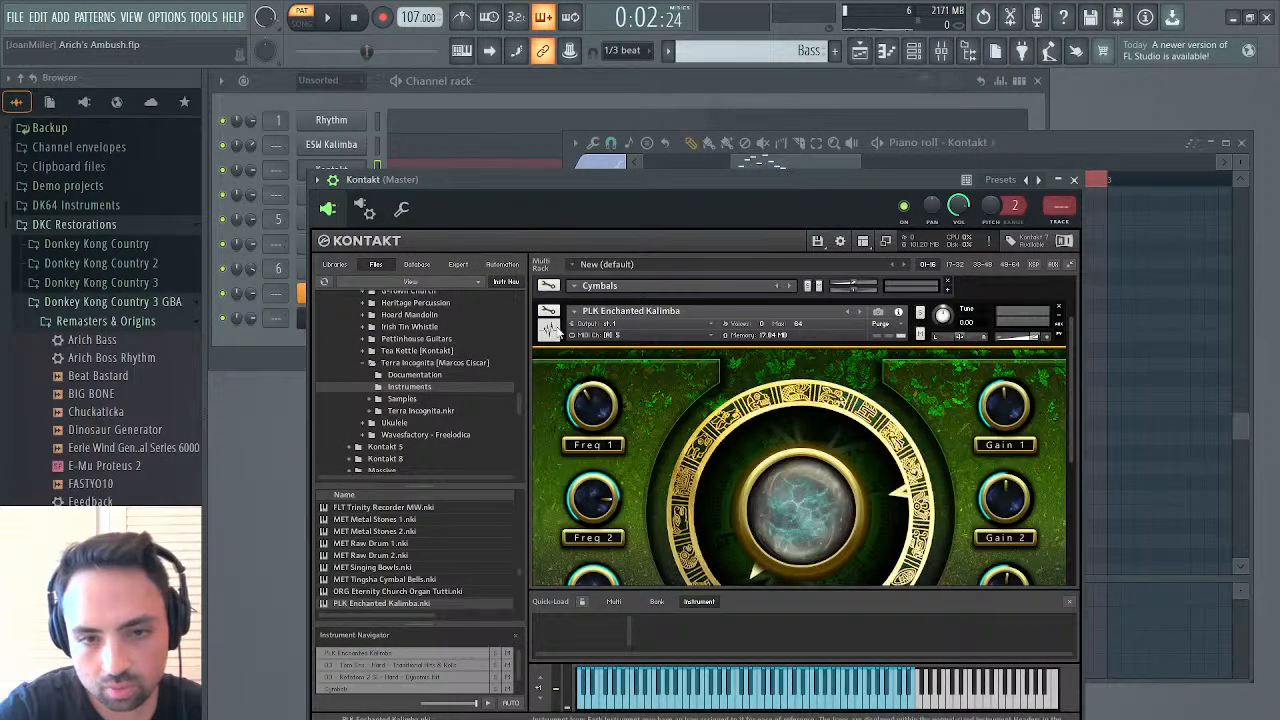
click(549, 303)
click(730, 333)
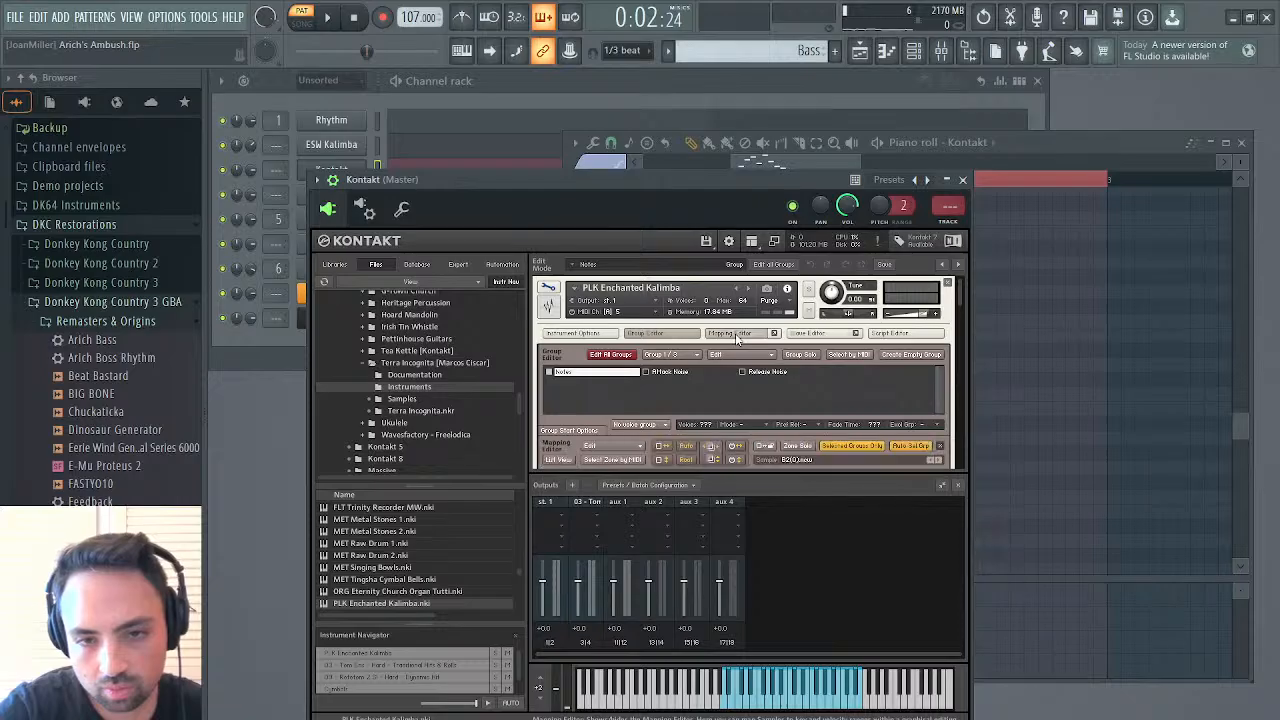
click(662, 333)
Select the lowest column of B2 zones and extend their key range down to C-2
drag(751, 398, 788, 616)
drag(765, 404, 775, 540)
scroll(750, 446, down, 2)
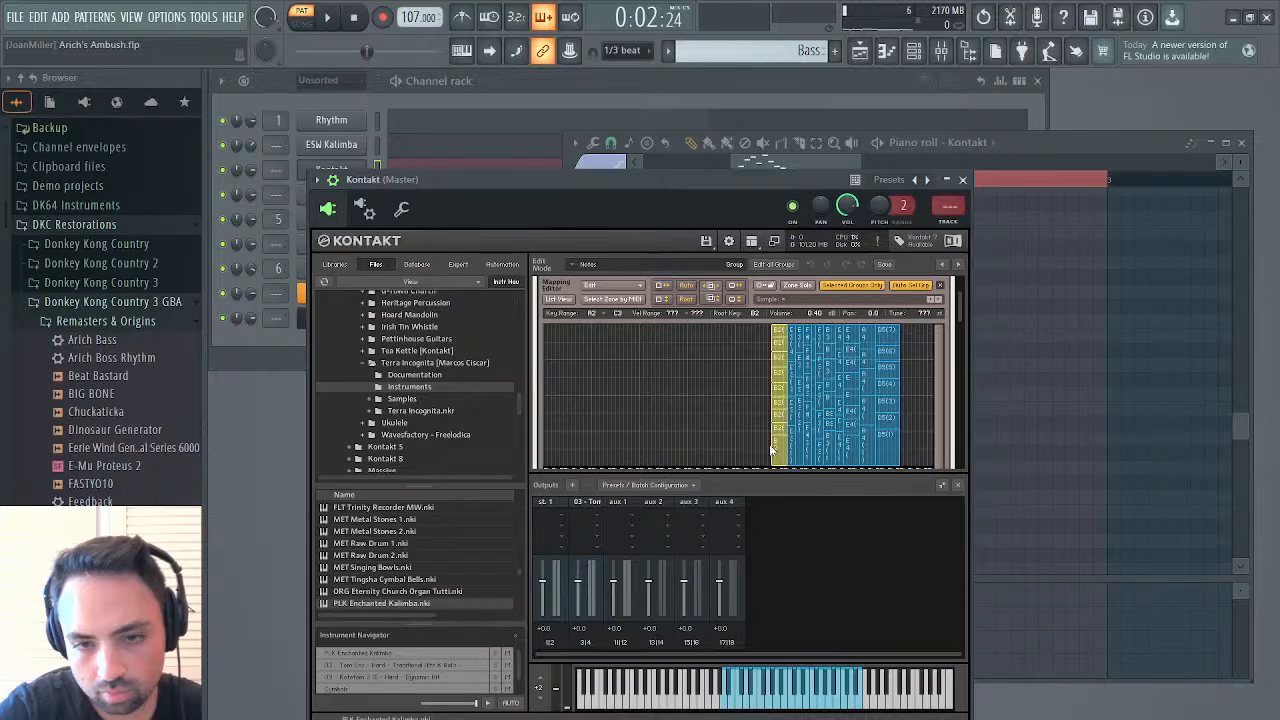
click(771, 448)
drag(762, 458, 440, 375)
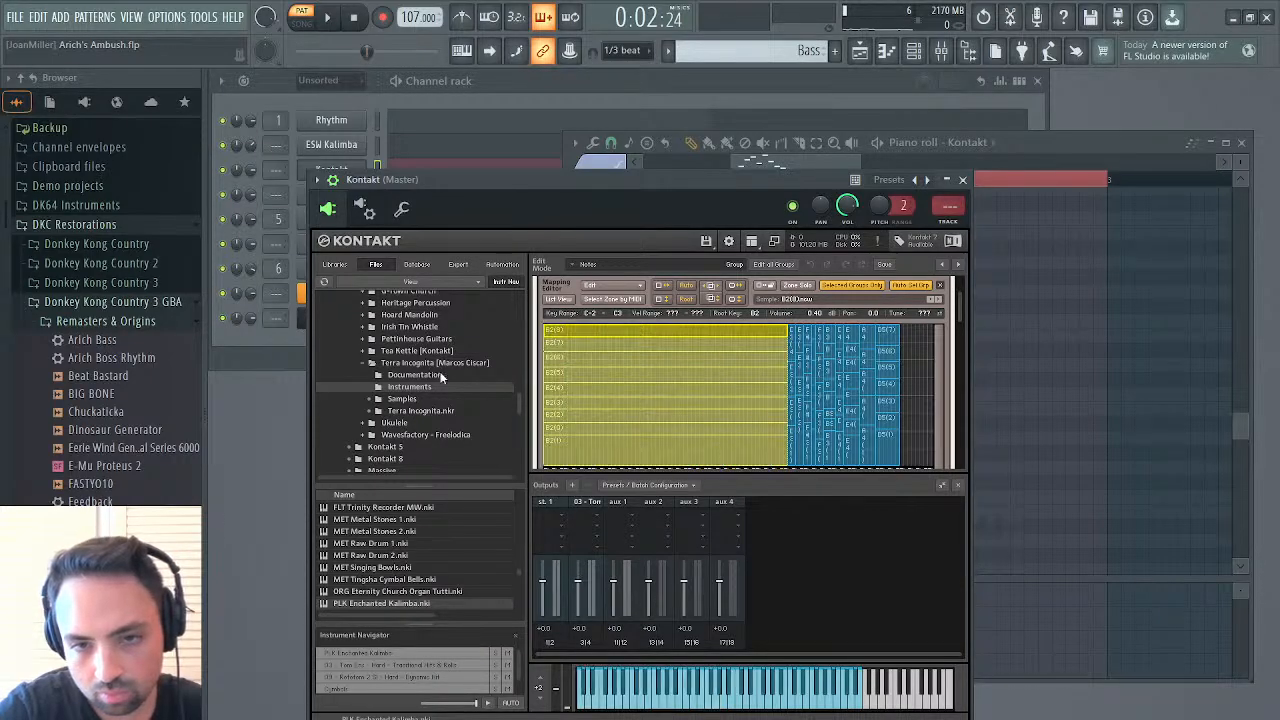
Audition the Bass pattern with the extended kalimba zones and close Kontakt
key(space)
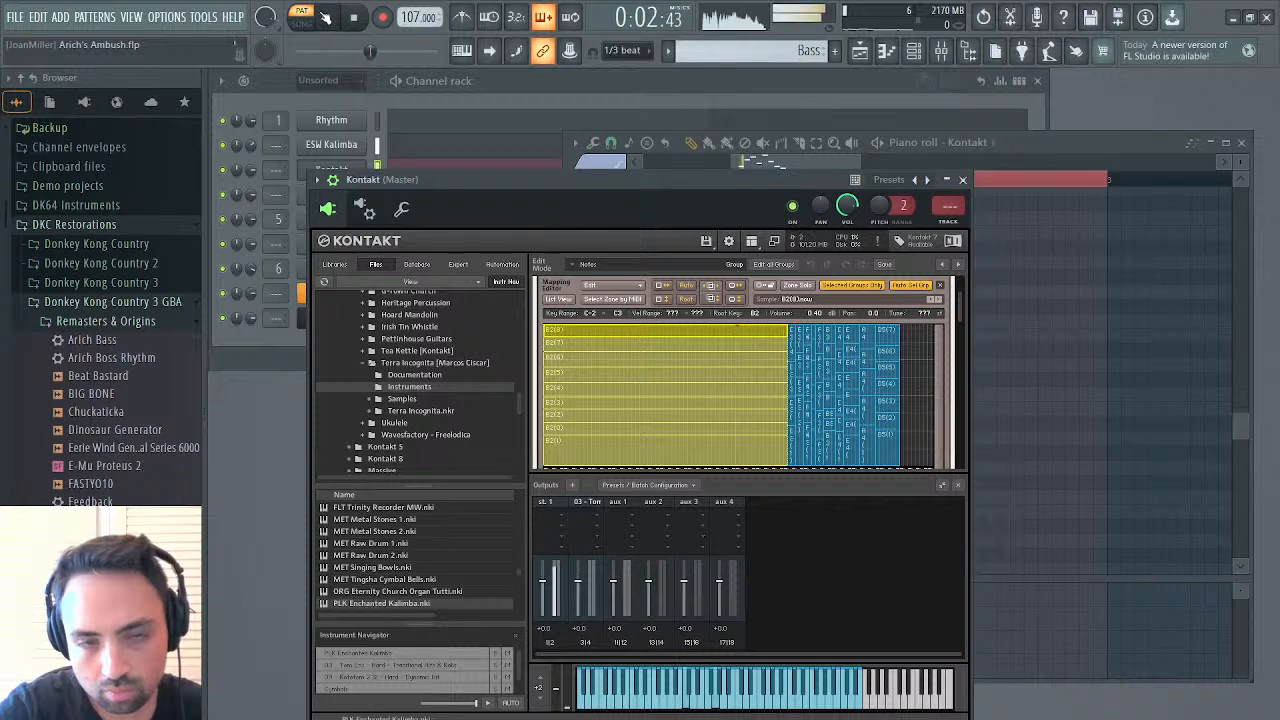
click(963, 181)
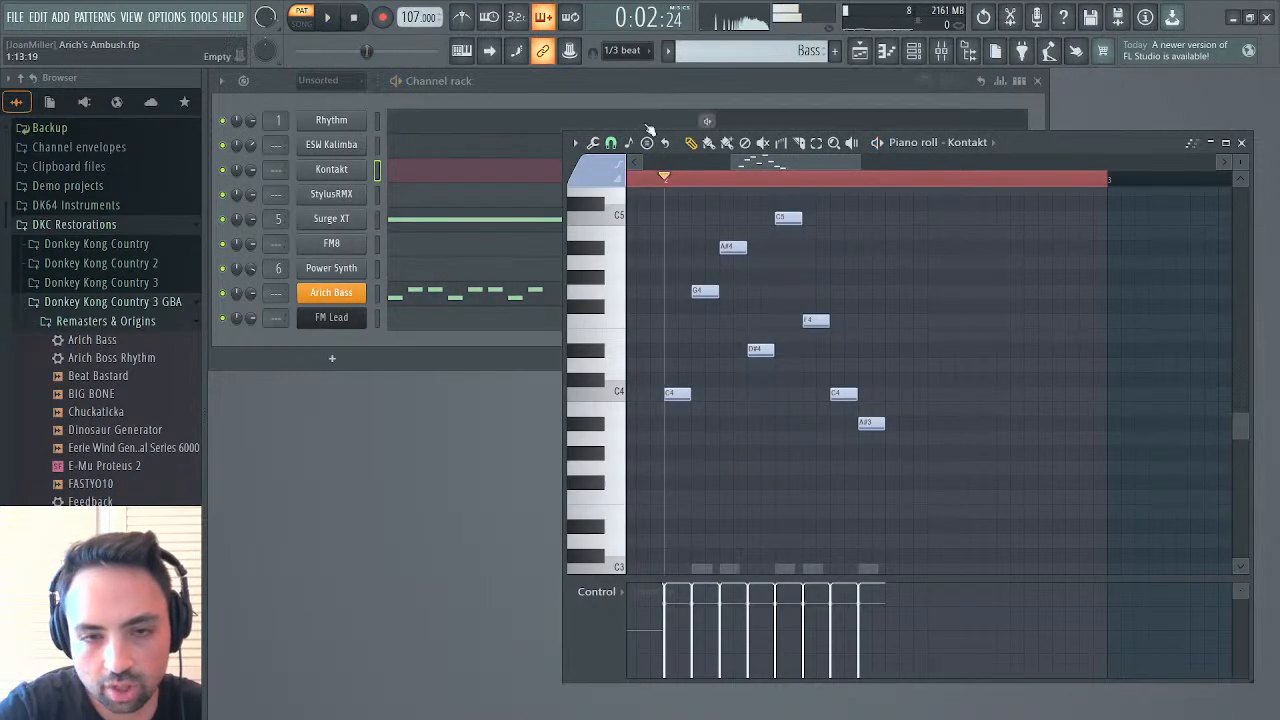
key(space)
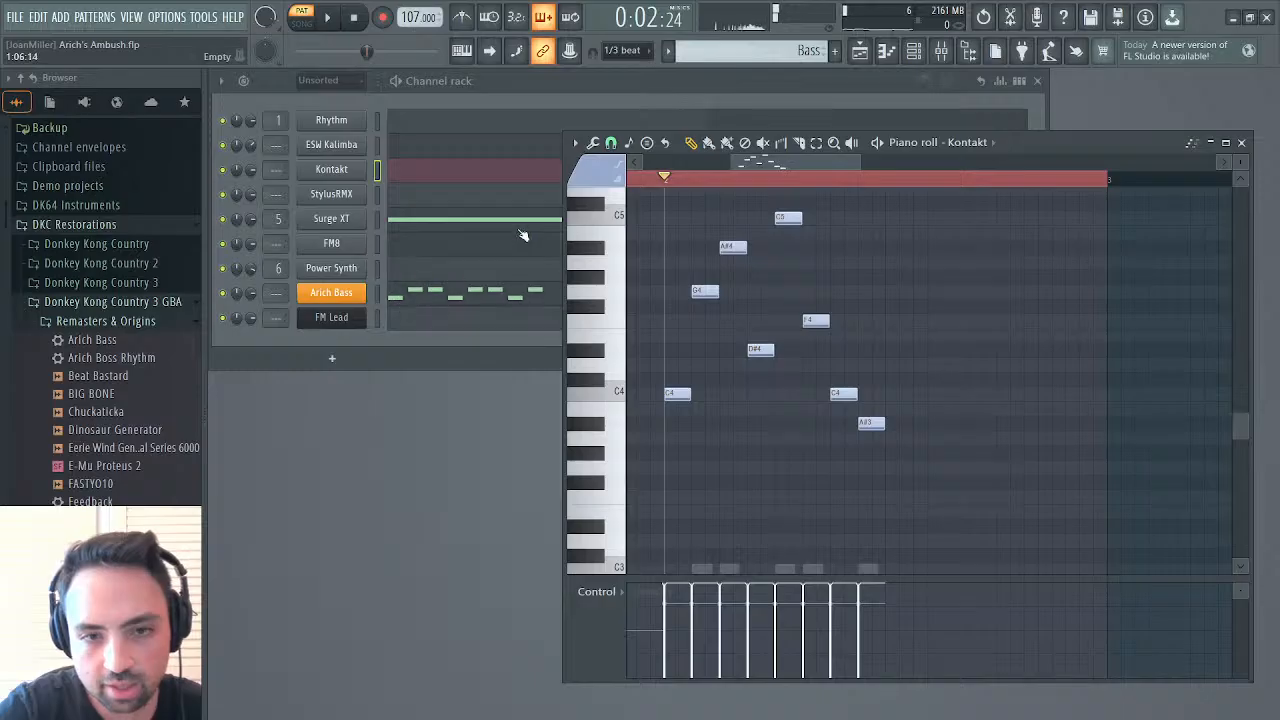
key(space)
key(space)
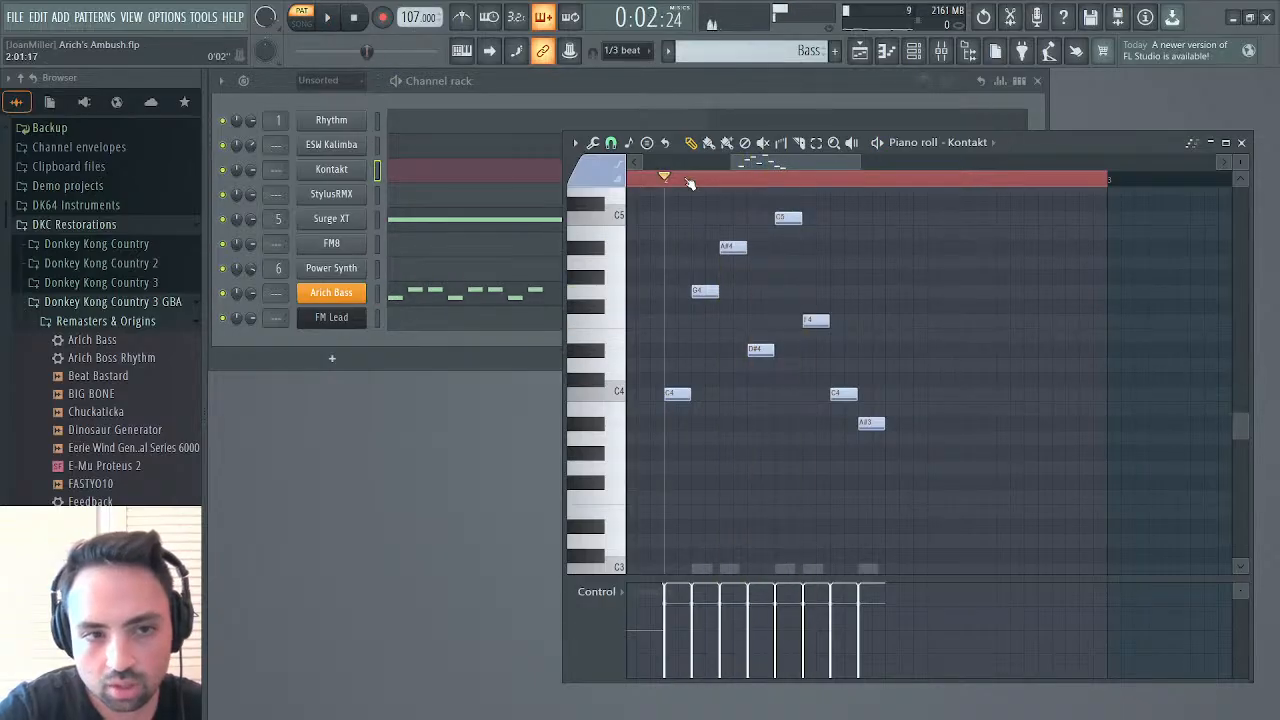
Mute ESW Kalimba and Arich Bass and listen to the Kontakt kalimba with its instrument editor open
click(350, 170)
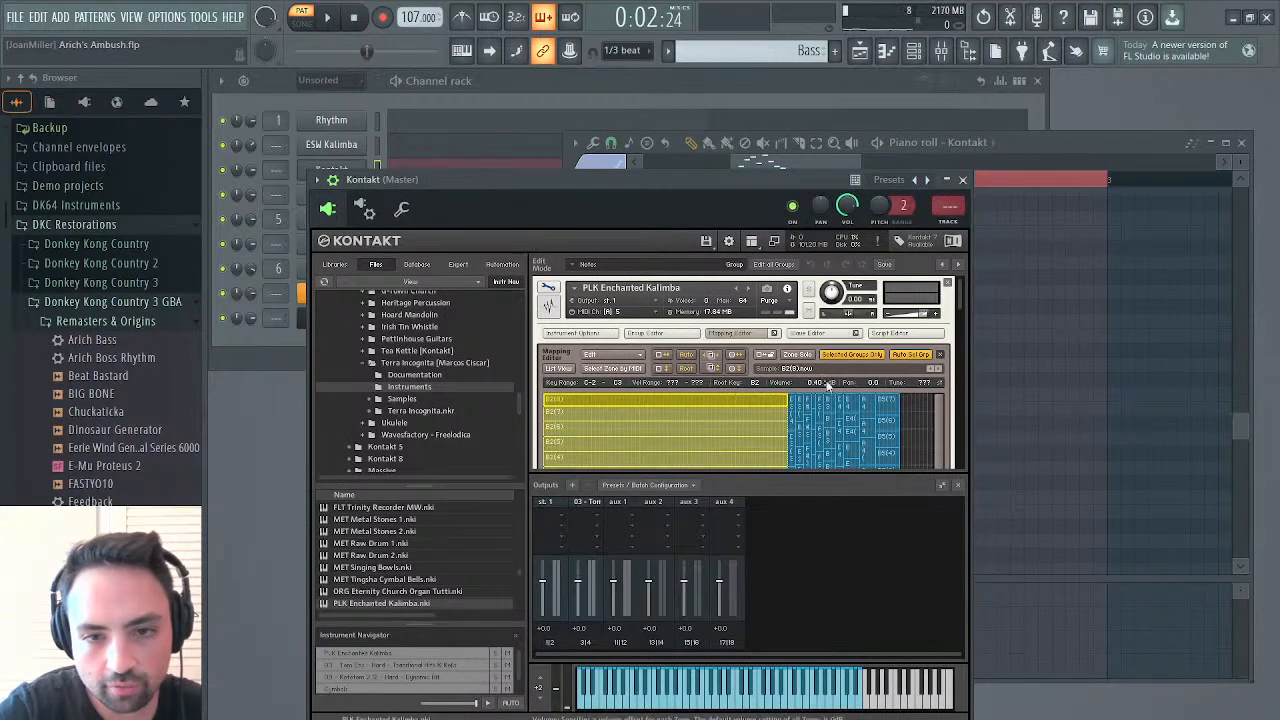
key(space)
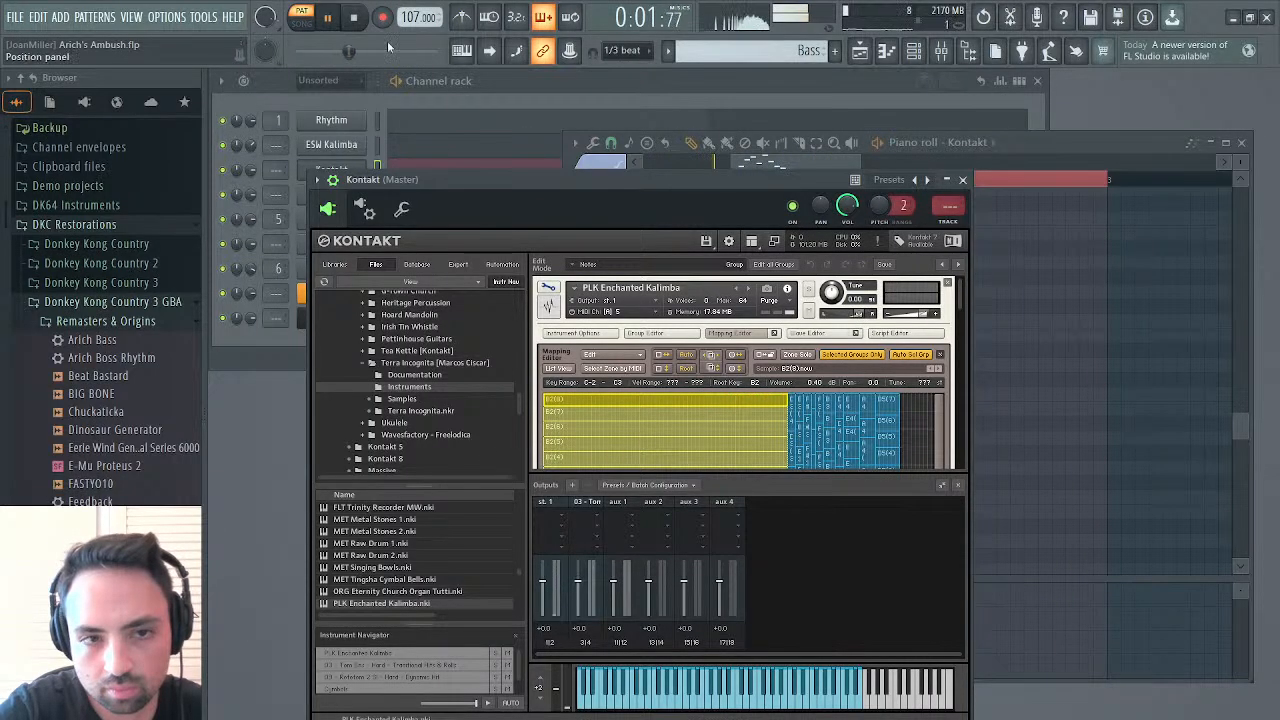
click(207, 145)
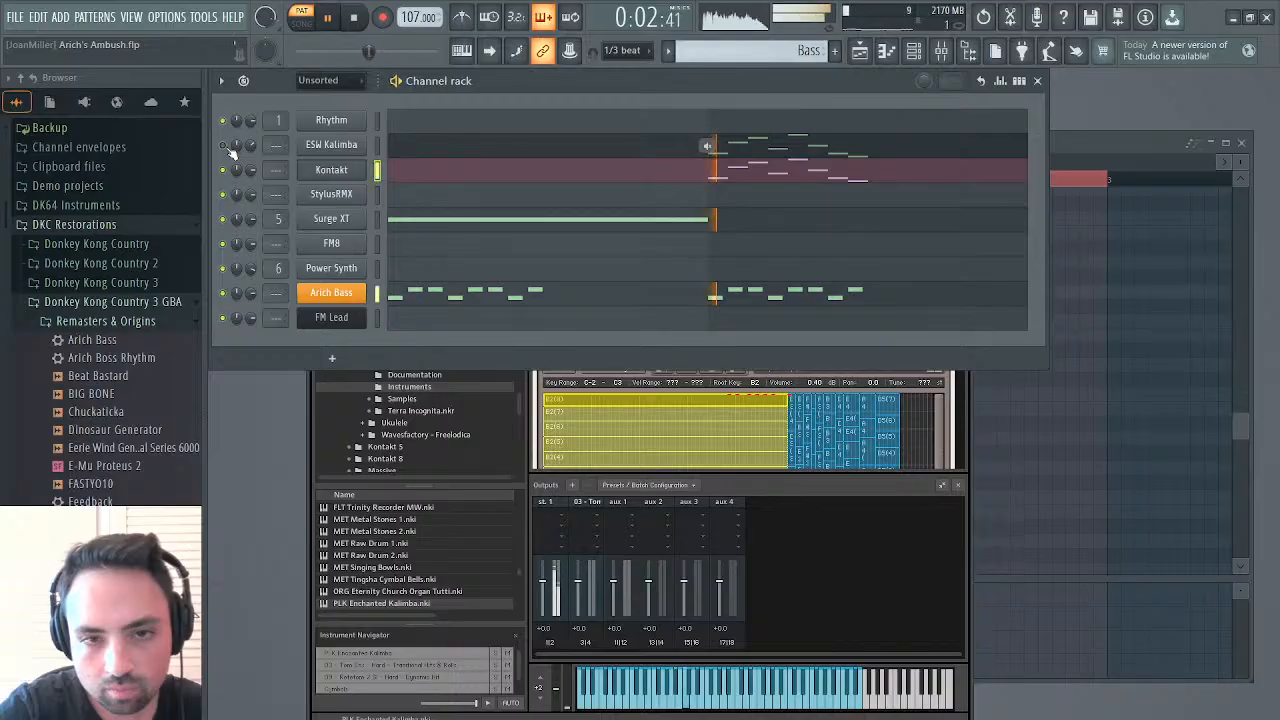
click(226, 292)
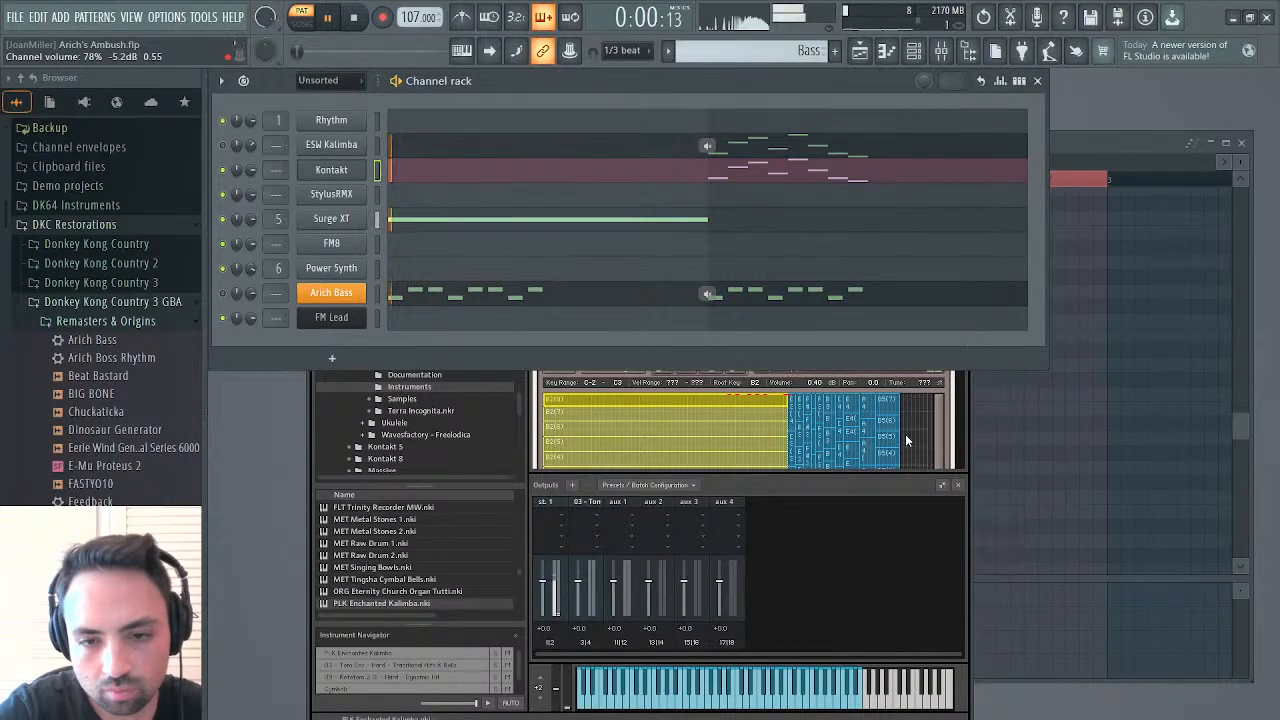
click(942, 430)
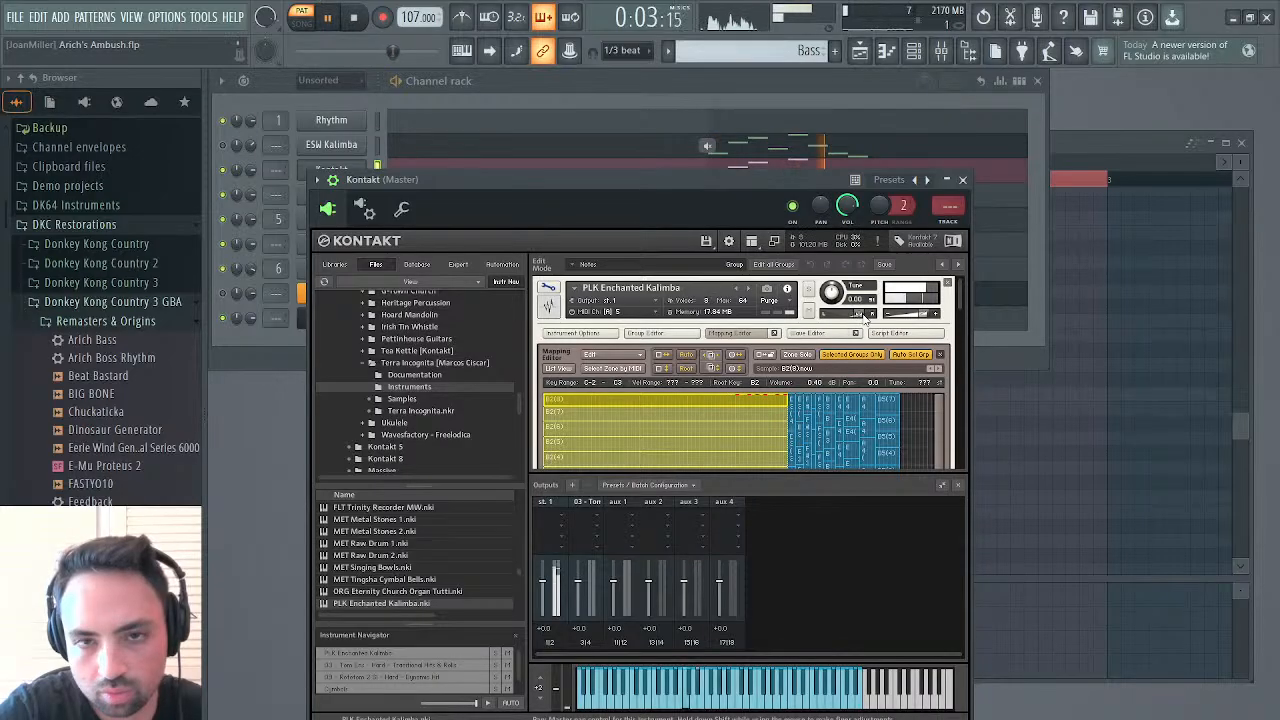
key(space)
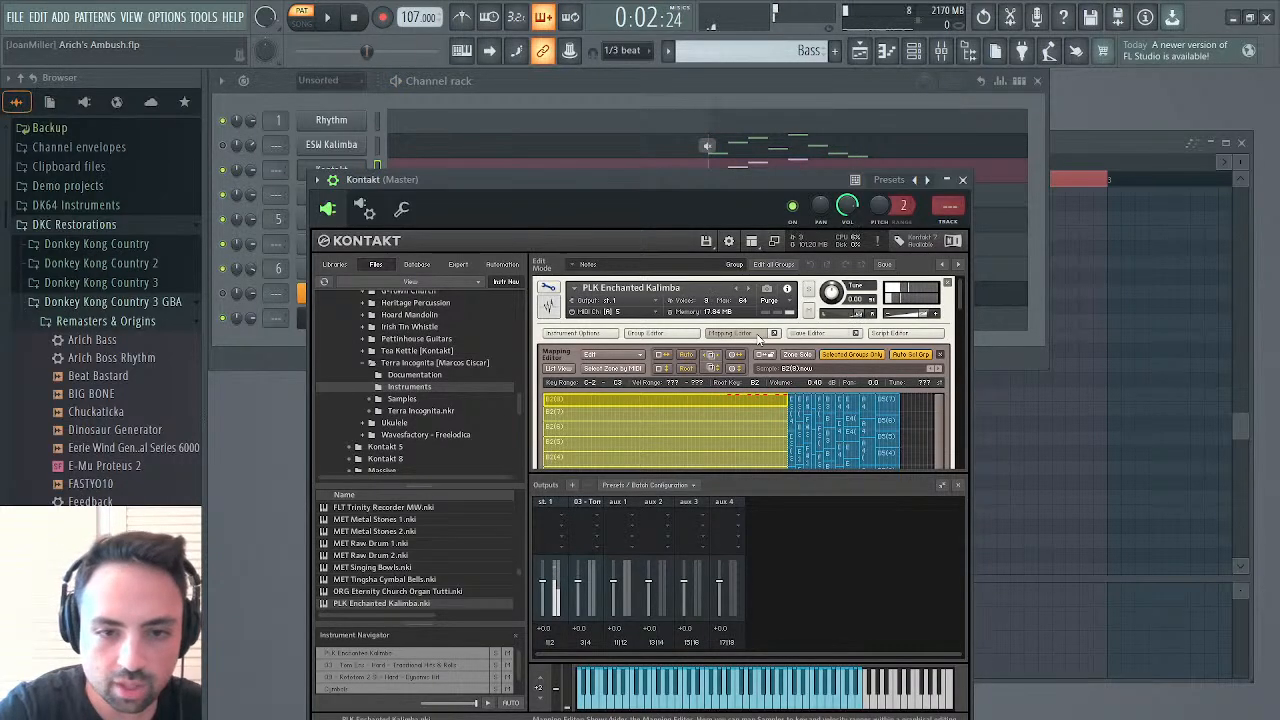
Collapse the Mapping Editor and set the Notes group's amplifier pan to 12 L during playback
click(726, 336)
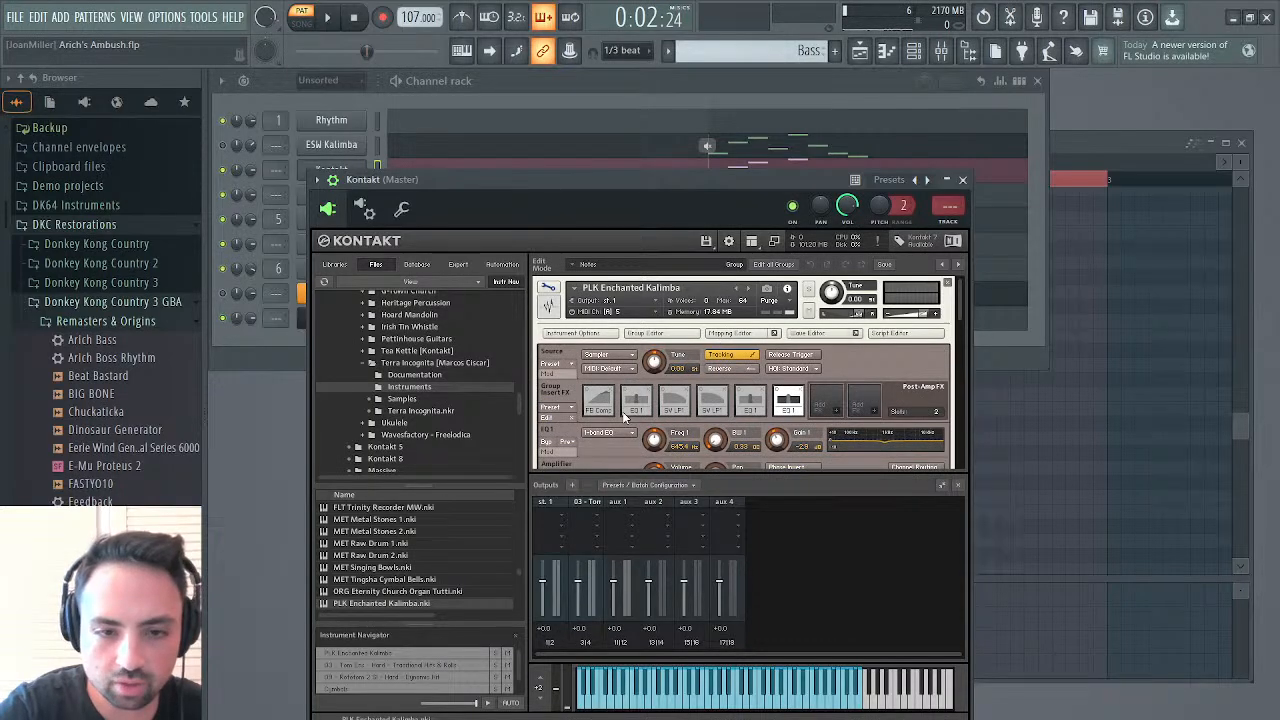
scroll(624, 416, down, 1)
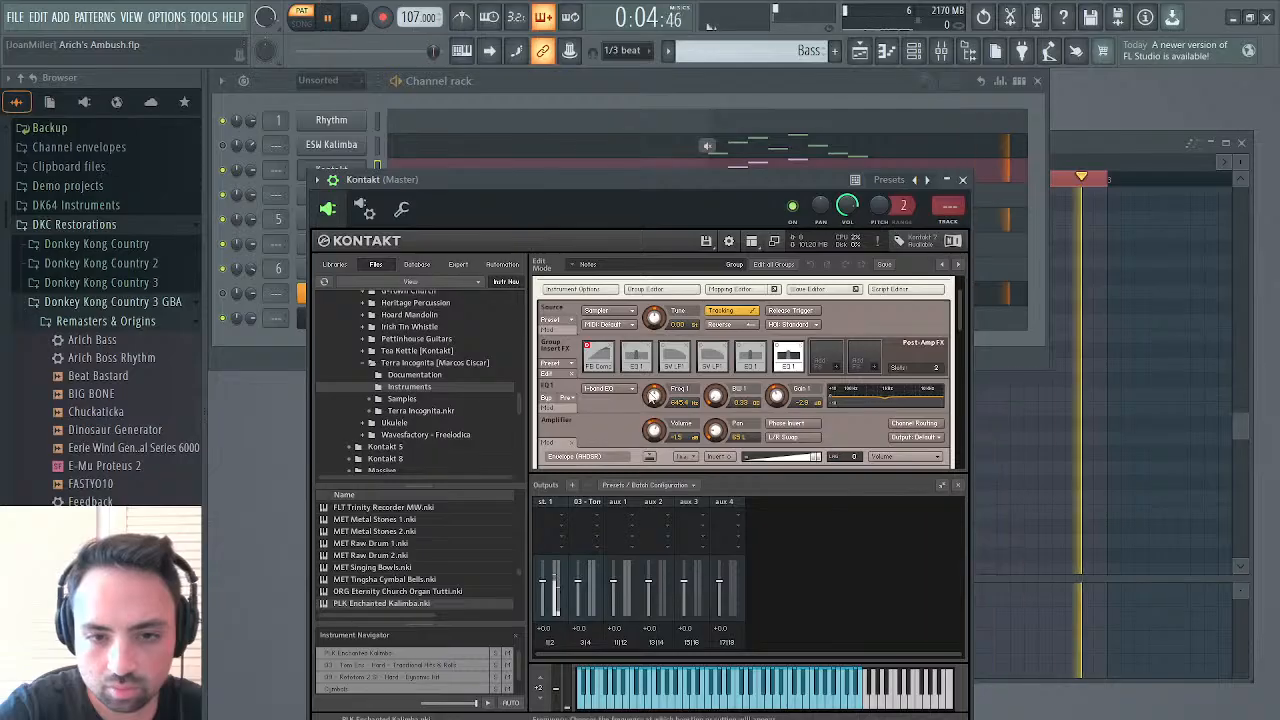
key(space)
scroll(652, 395, down, 1)
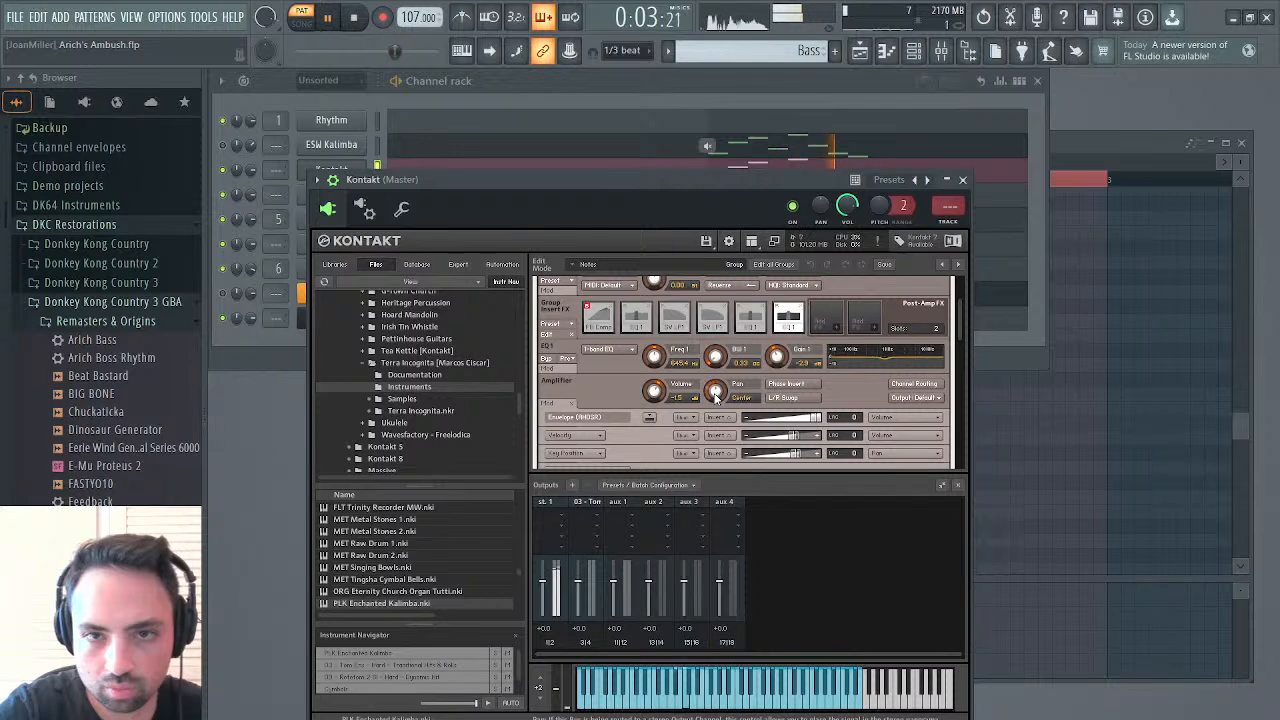
drag(715, 397, 715, 405)
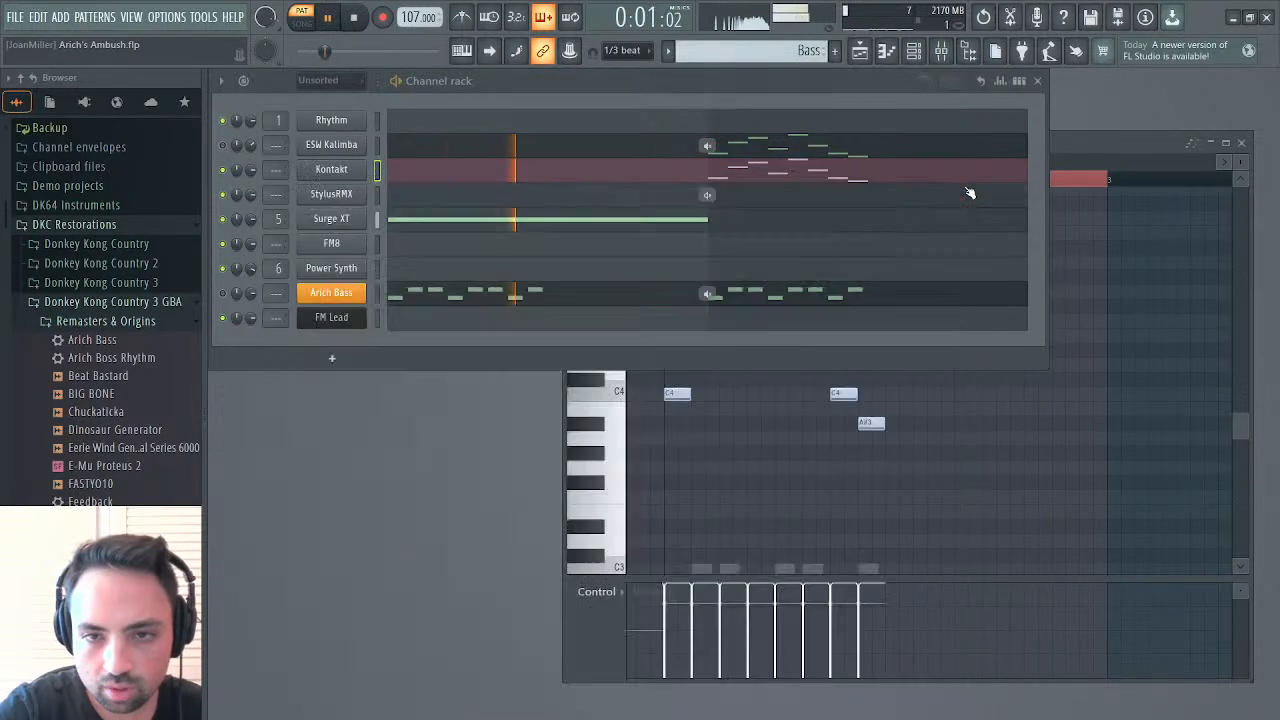
Close Kontakt, unmute ESW Kalimba and Arich Bass, and play the arrangement from bar 51
click(963, 180)
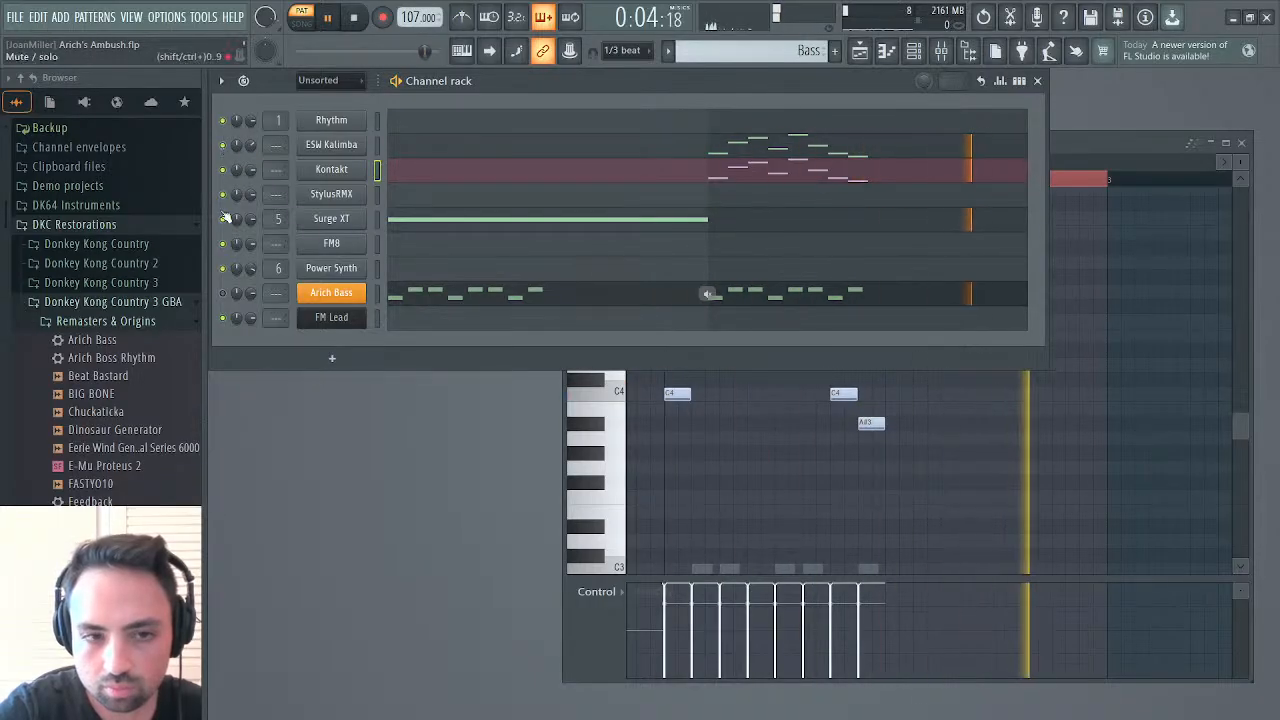
click(229, 291)
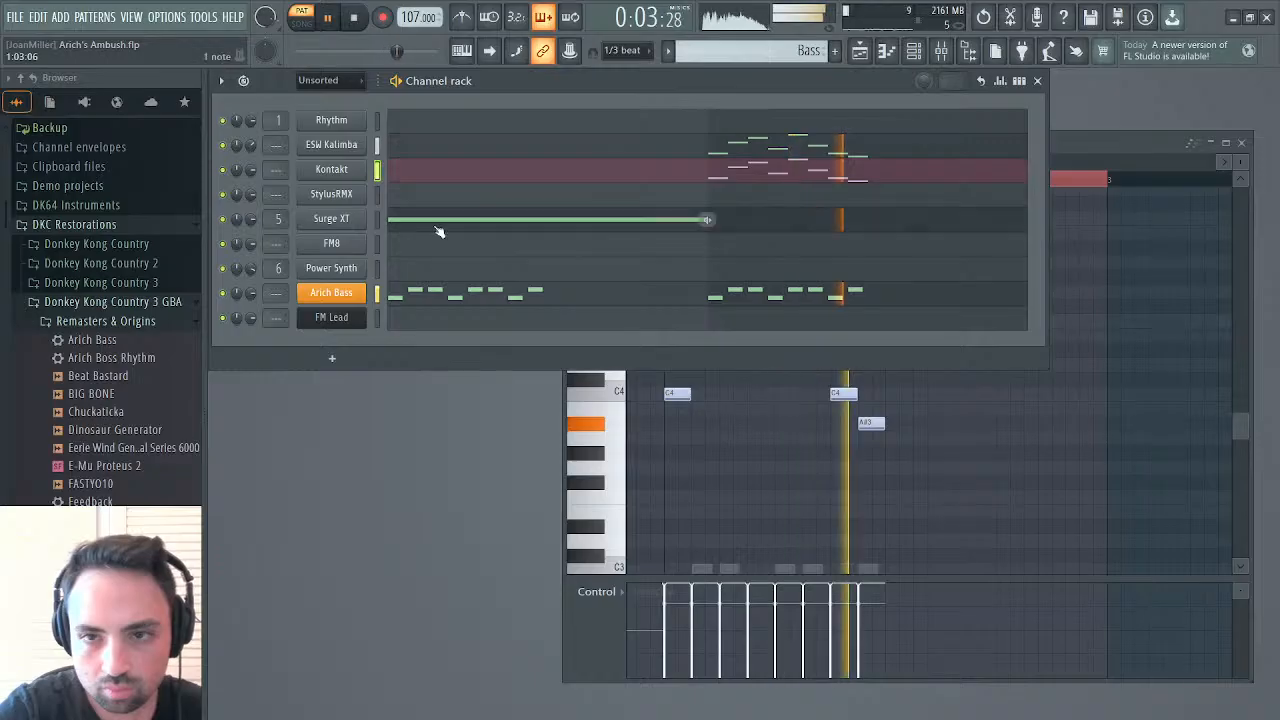
click(860, 52)
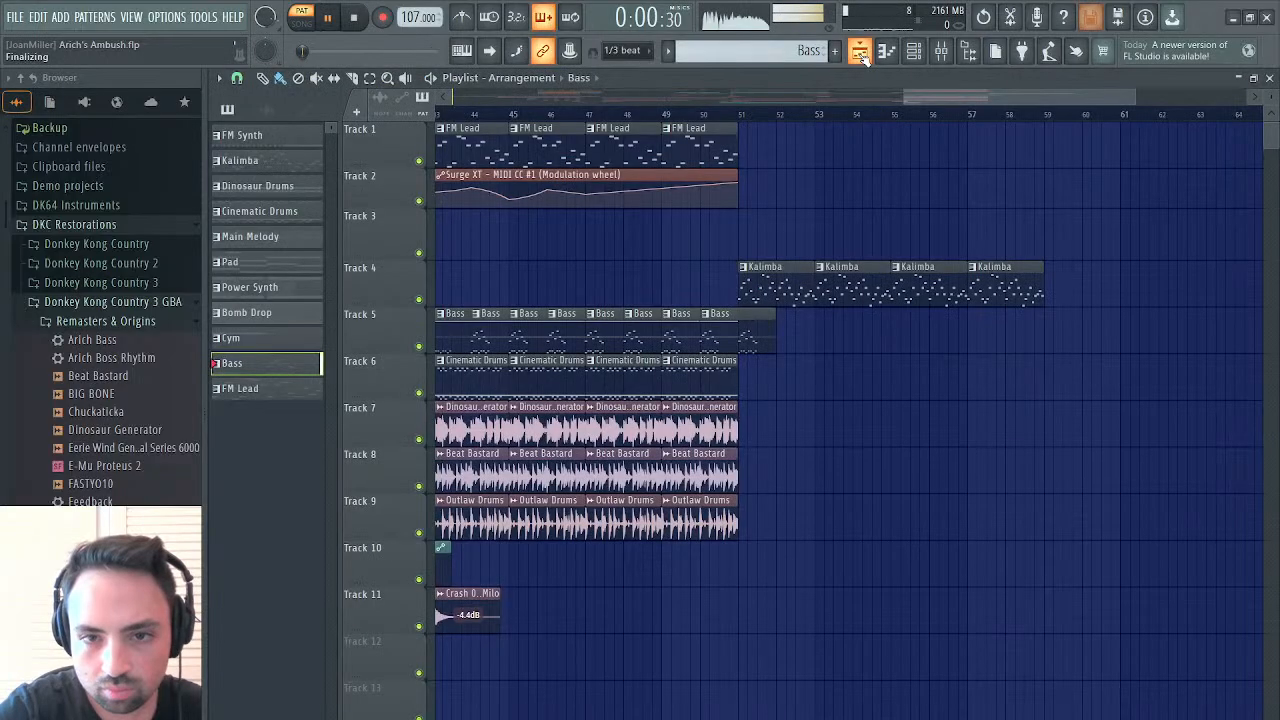
click(741, 115)
Place a one-bar Bass clip holding the pattern's second half at bar 53 on Track 5, and listen from bar 51
click(820, 337)
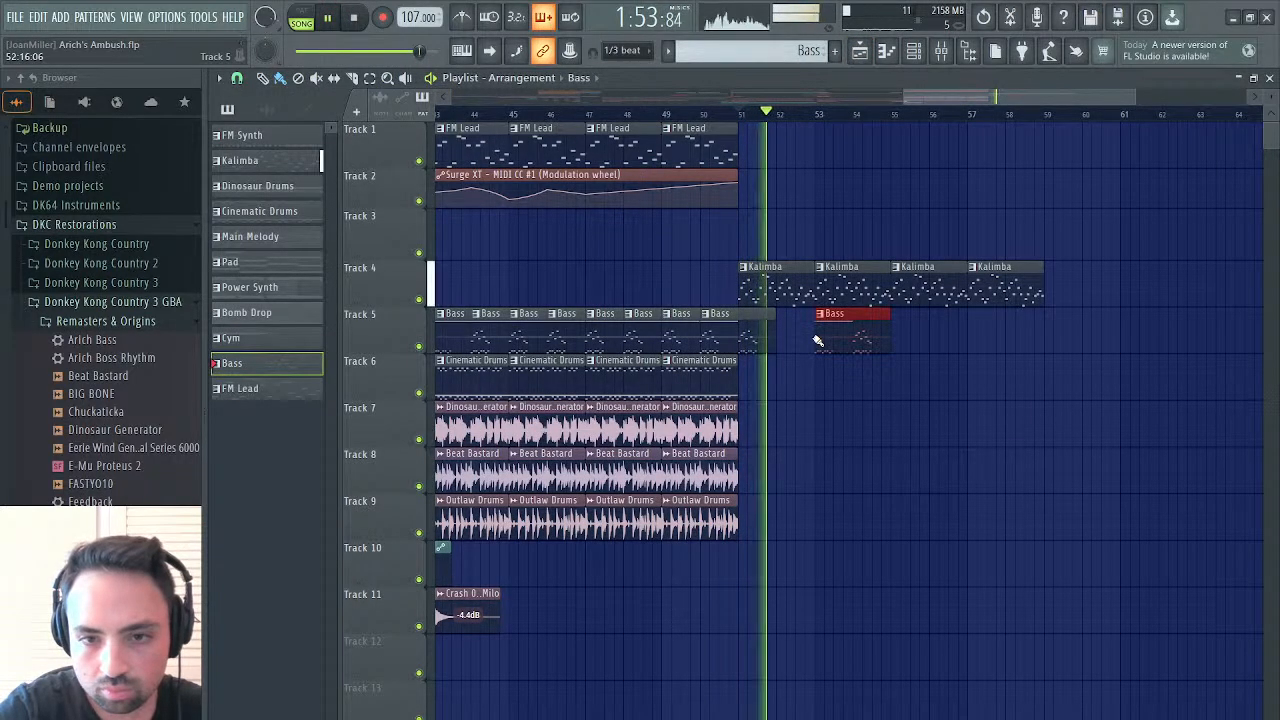
right_click(852, 344)
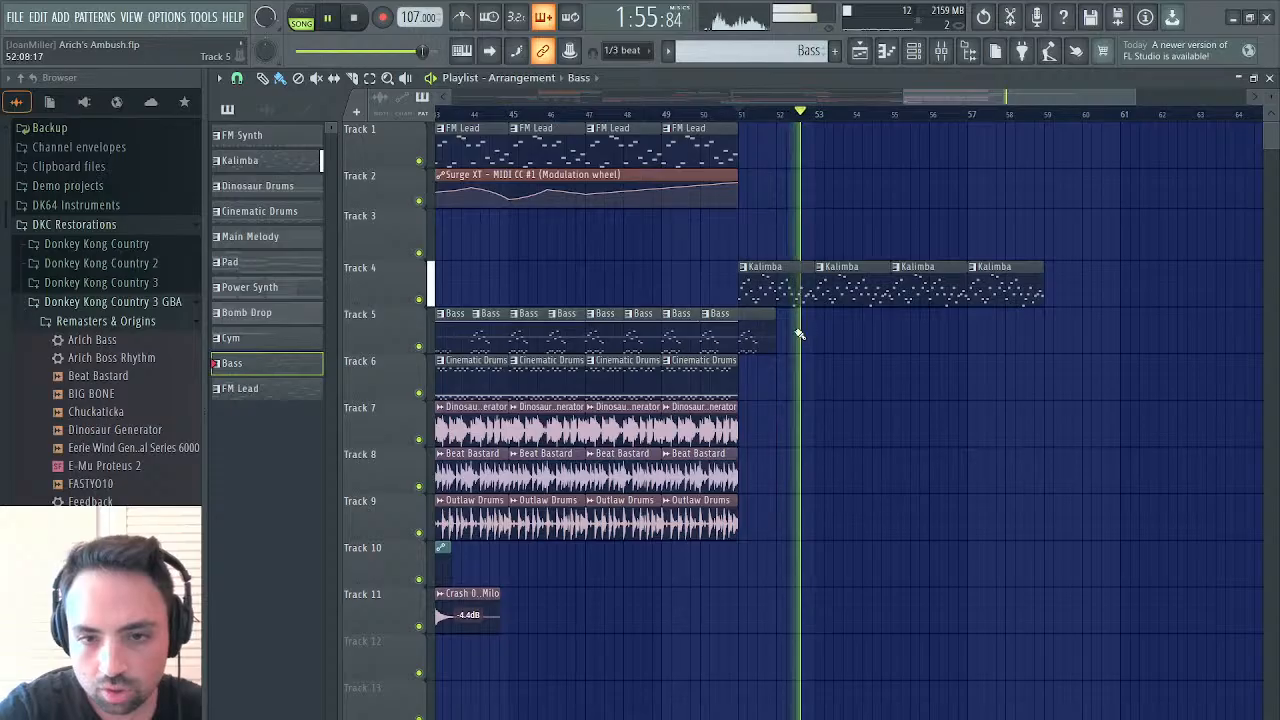
click(785, 338)
drag(779, 337, 824, 337)
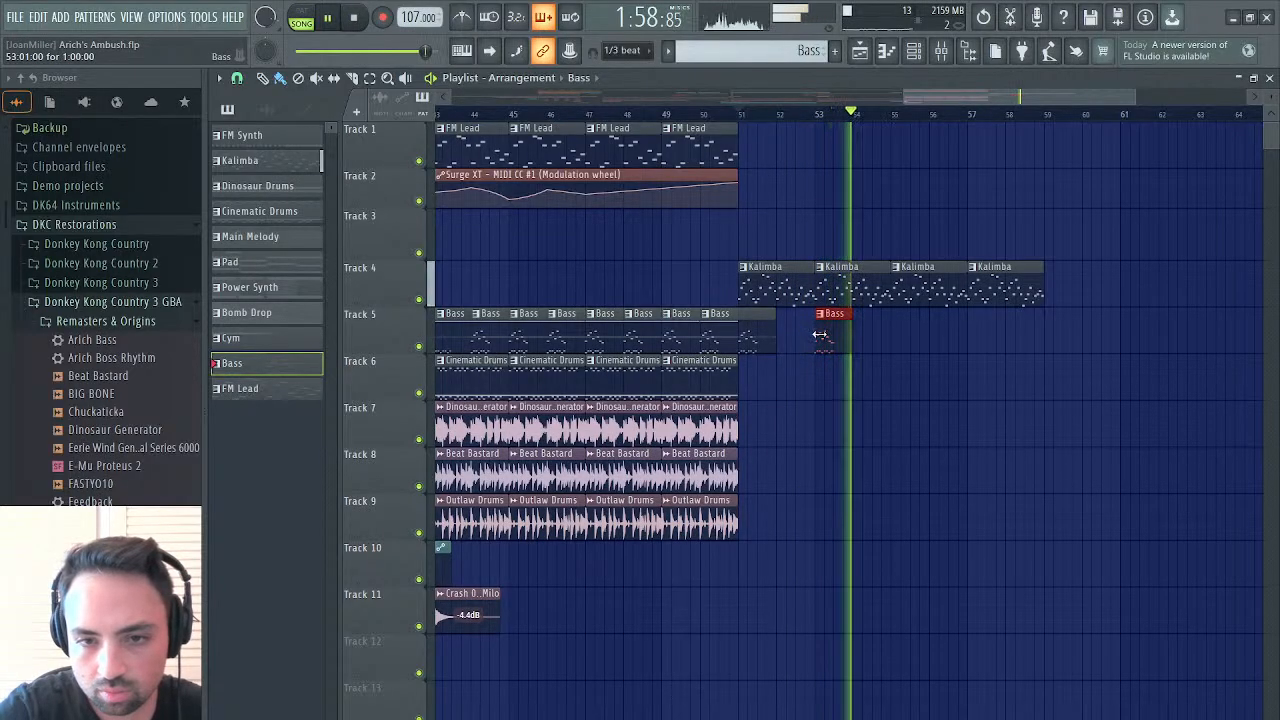
click(742, 117)
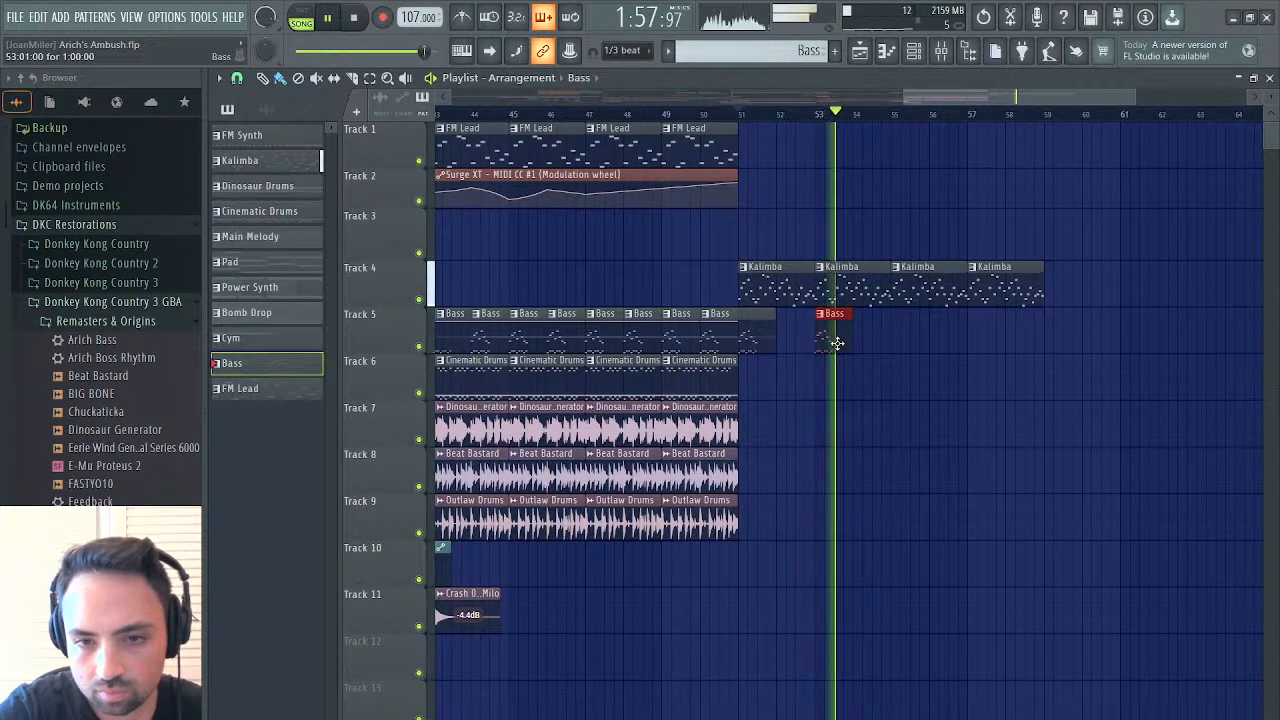
key(space)
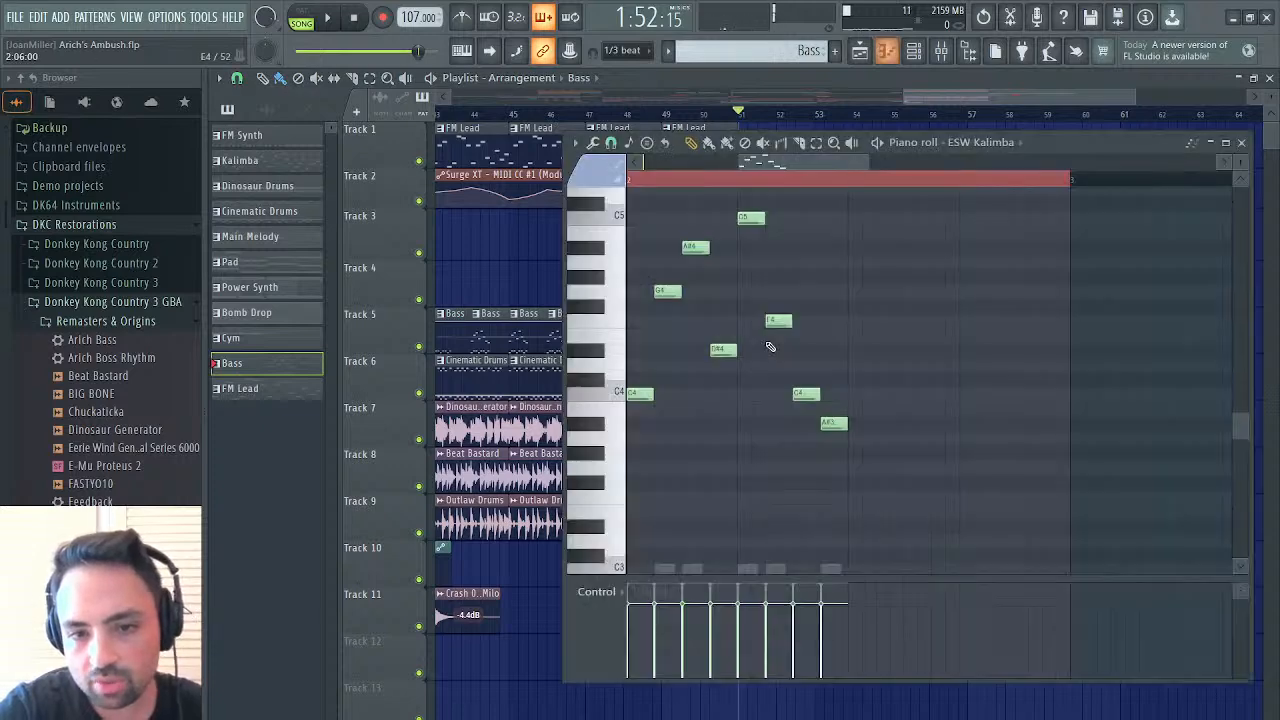
View the ESW Kalimba notes of the Bass clip at bar 51, then open the notes of the Kalimba clip above it
double_click(766, 342)
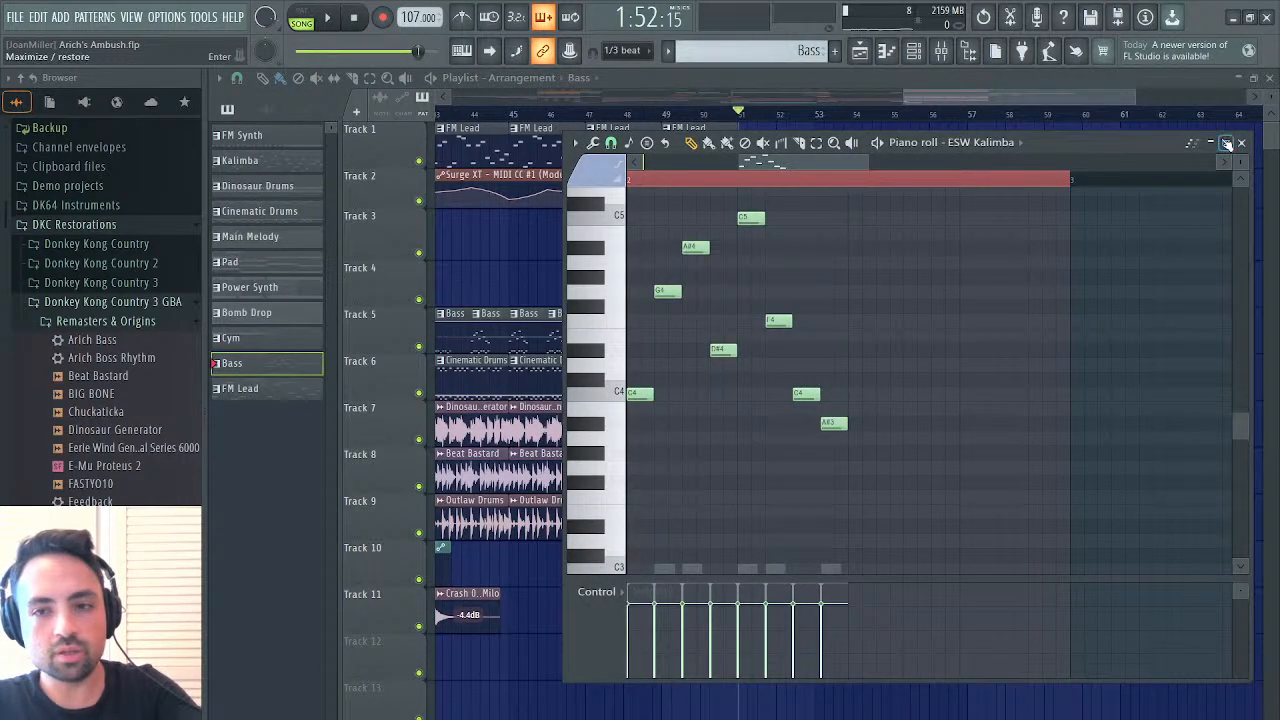
click(1241, 143)
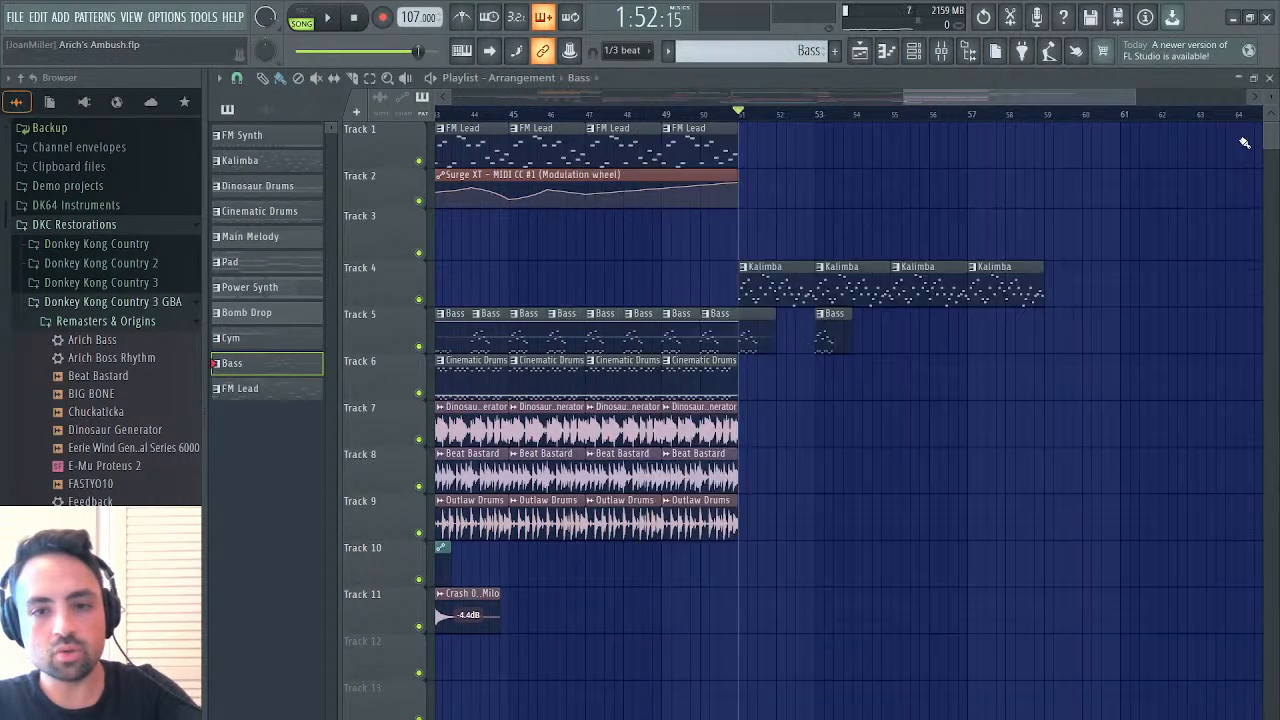
double_click(789, 293)
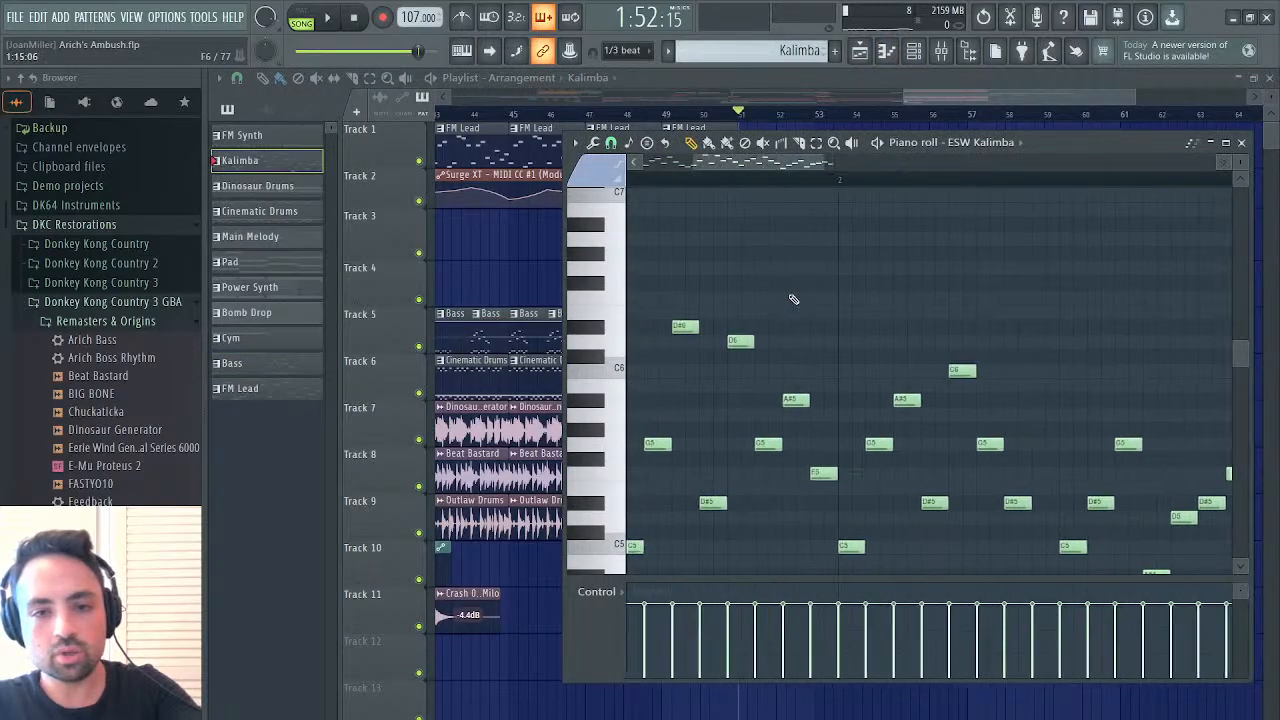
Copy the first eight ESW Kalimba notes of bar 2 in the Kalimba pattern, and close its piano roll
scroll(793, 299, down, 3)
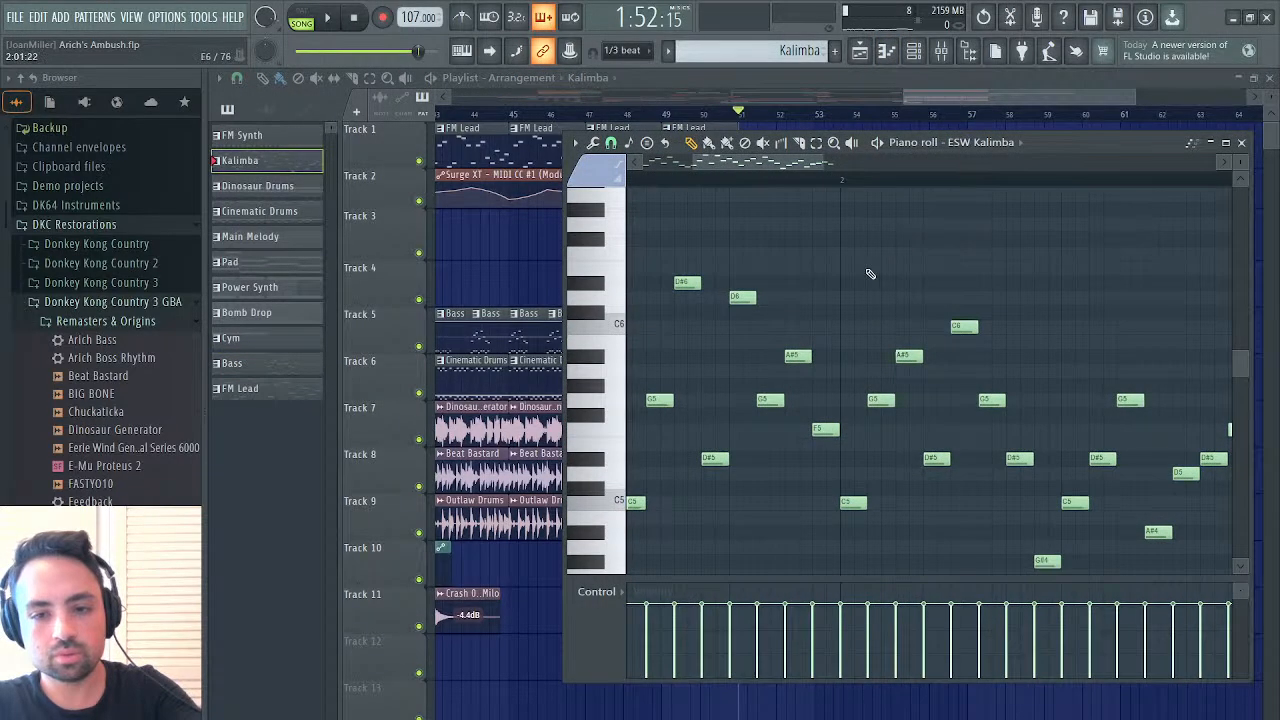
drag(857, 282, 1048, 598)
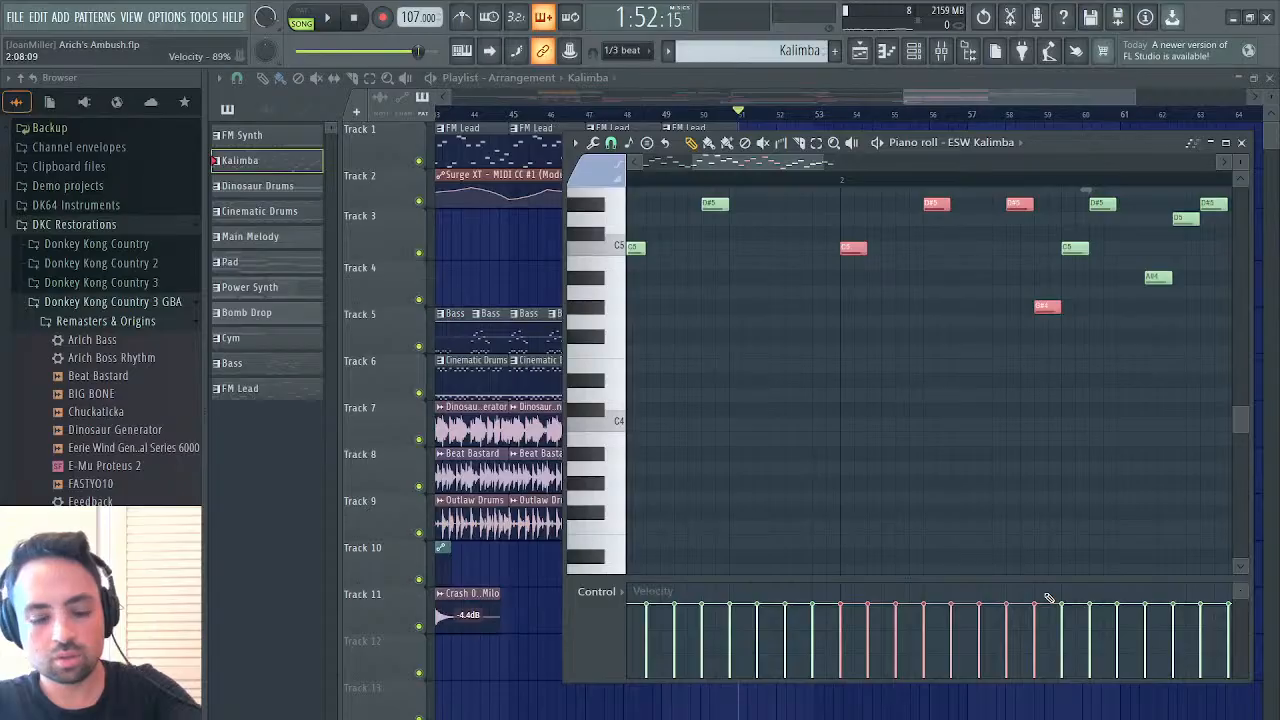
click(1242, 143)
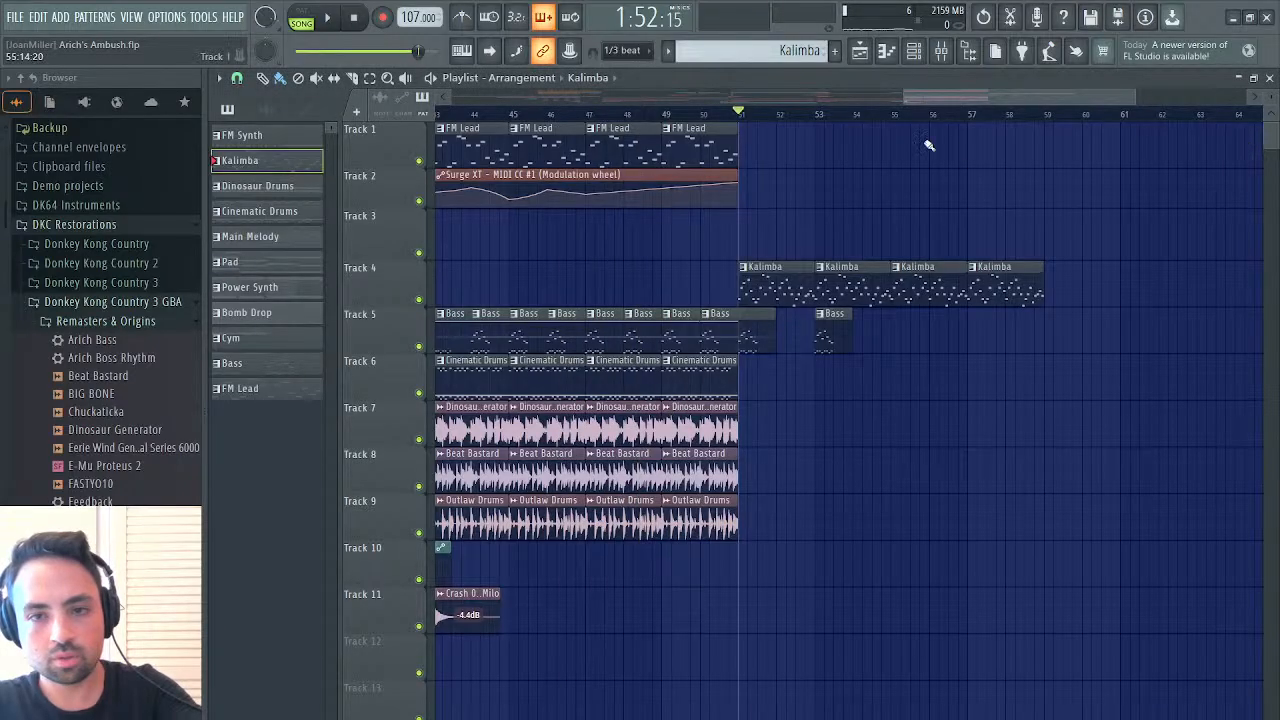
Paste the copied notes at bar 3 of the Bass pattern's ESW Kalimba part and lower them one octave to start on C4
double_click(840, 329)
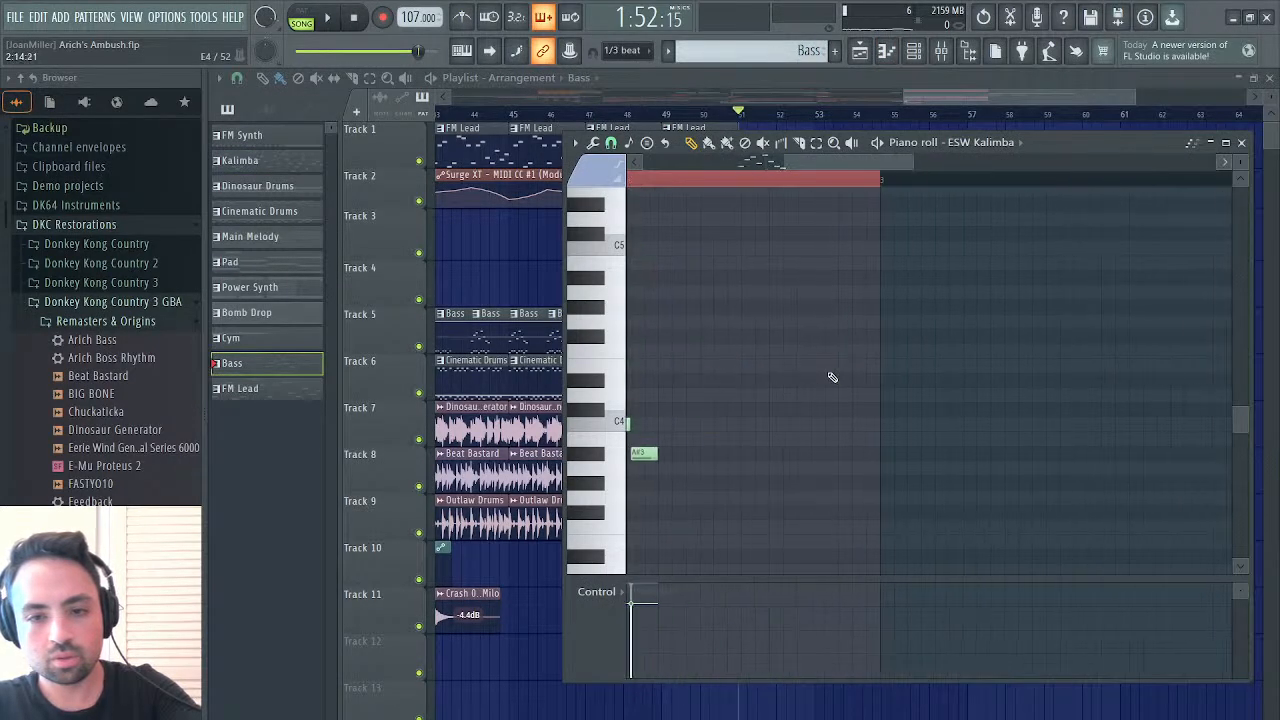
scroll(832, 377, right, 1)
ctrl+click(692, 178)
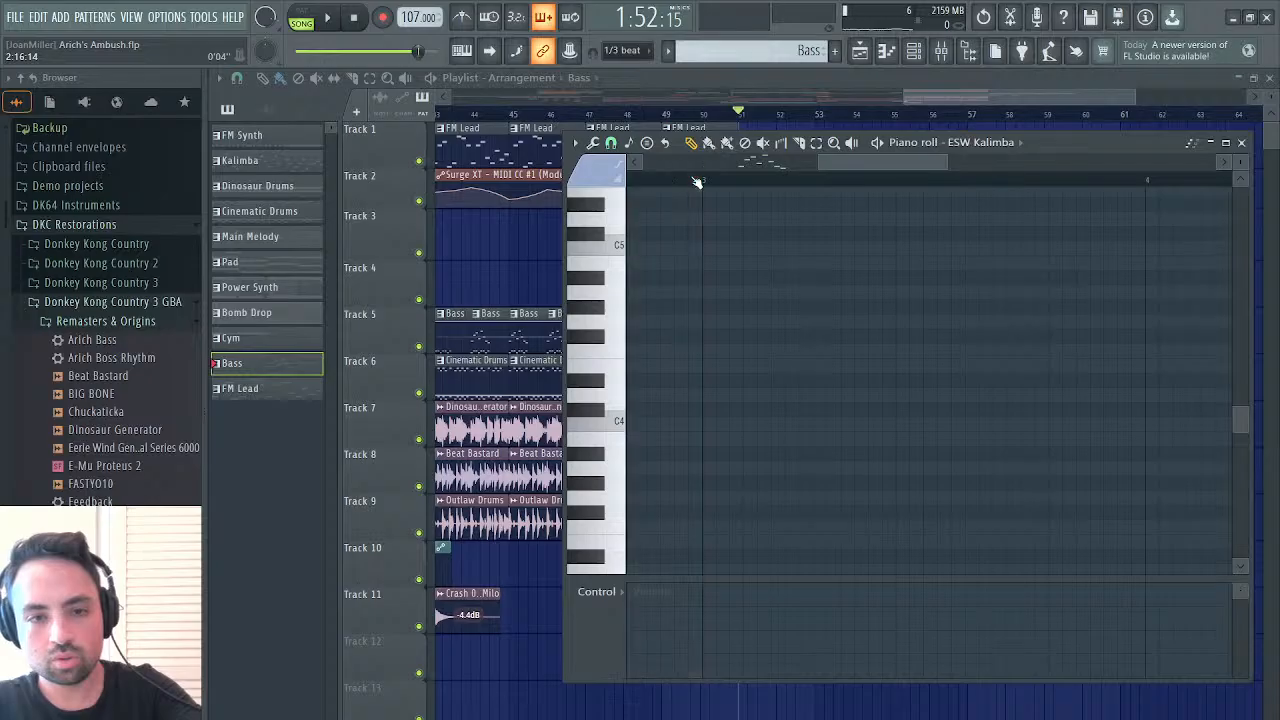
scroll(697, 182, right, 1)
key(ctrl+v)
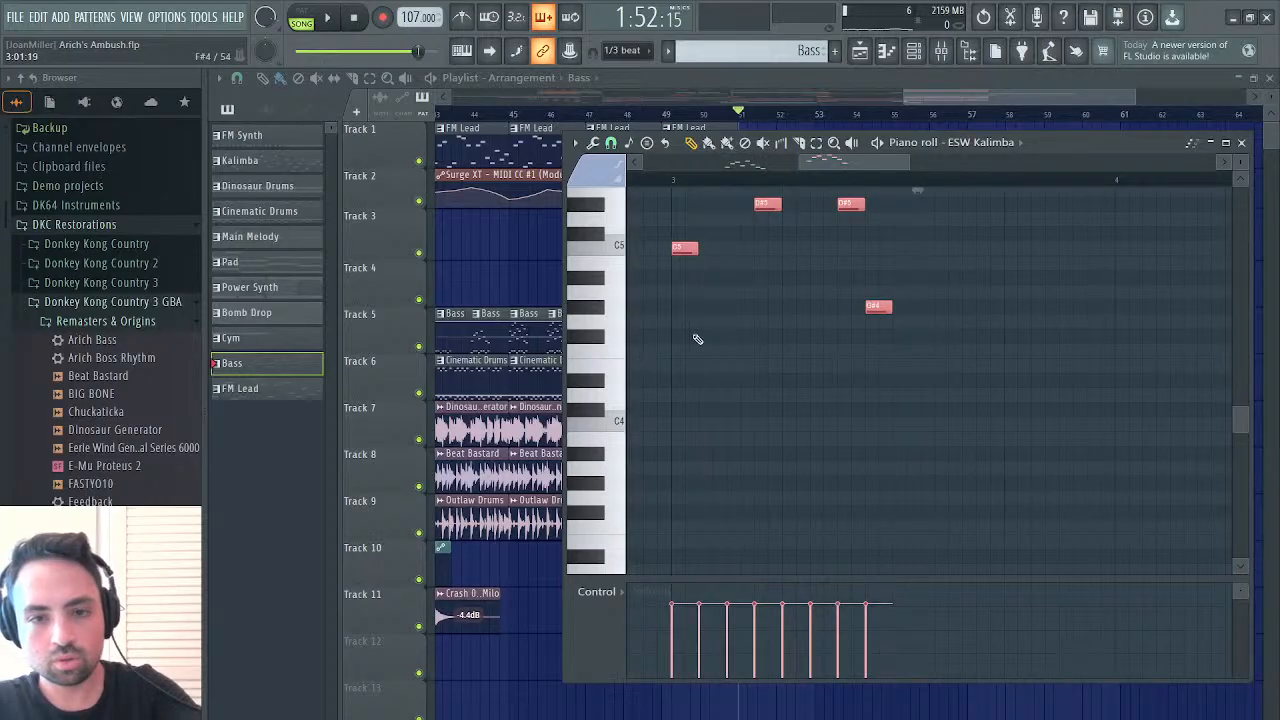
scroll(697, 339, left, 1)
scroll(698, 339, left, 4)
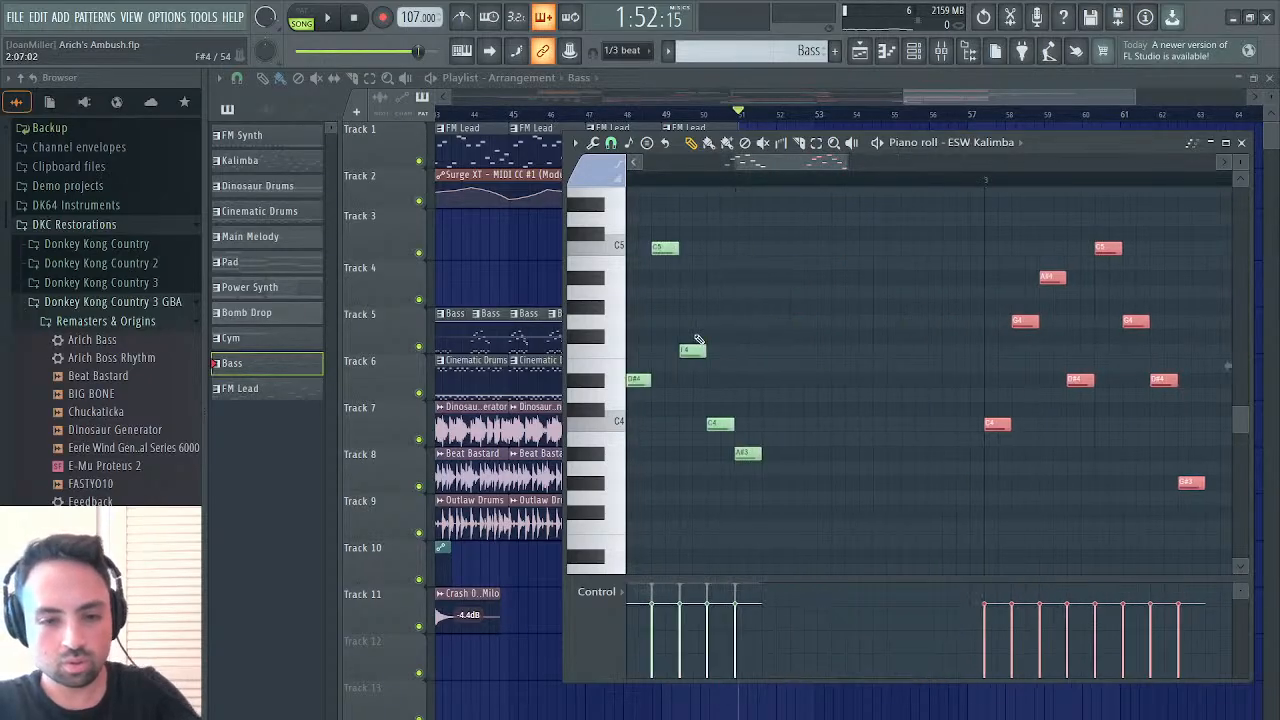
Compare the pasted figure at bar 3 with the preceding Bass notes, and play the arrangement from bar 51
scroll(699, 339, right, 3)
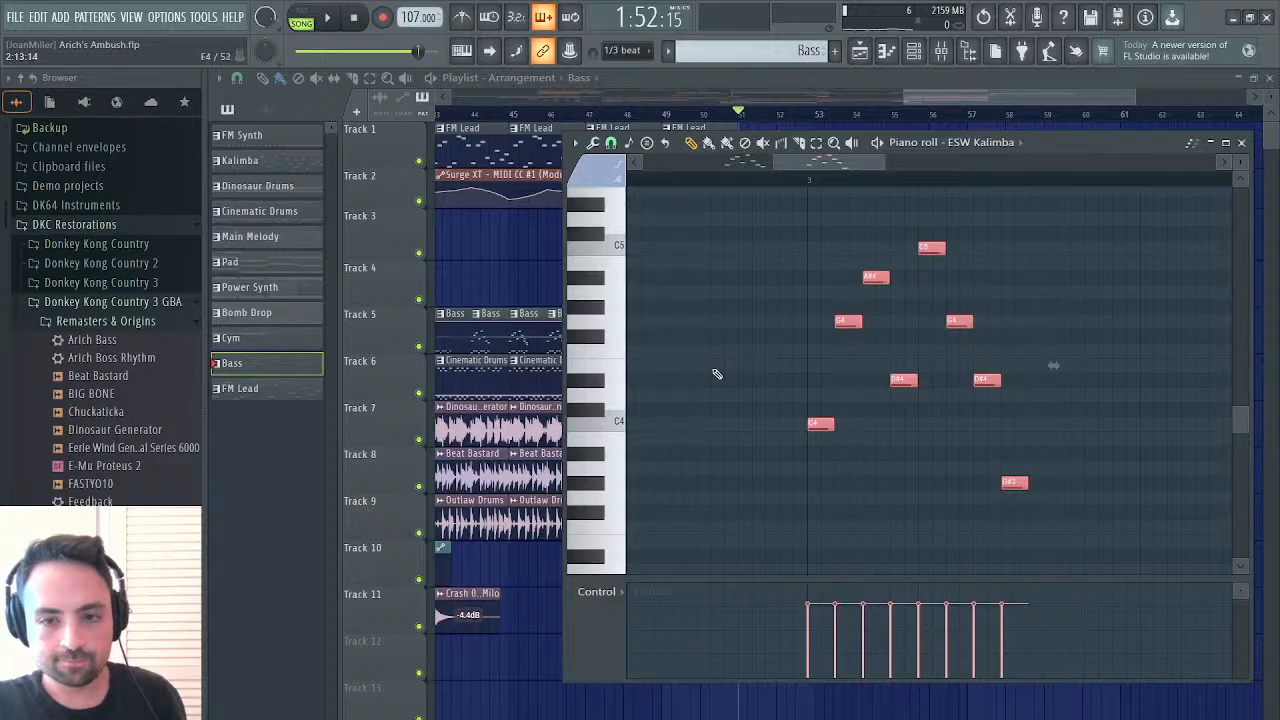
scroll(716, 374, left, 5)
scroll(714, 376, right, 2)
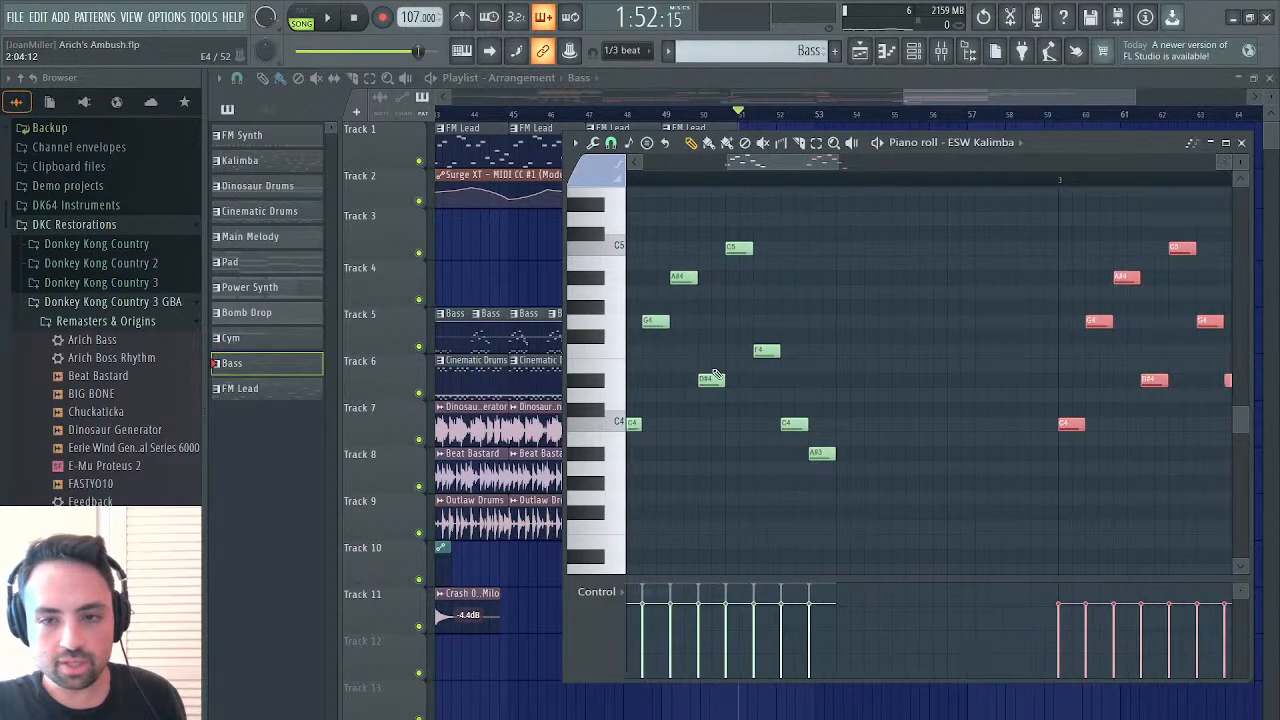
scroll(716, 374, right, 2)
scroll(716, 374, left, 1)
scroll(716, 374, right, 1)
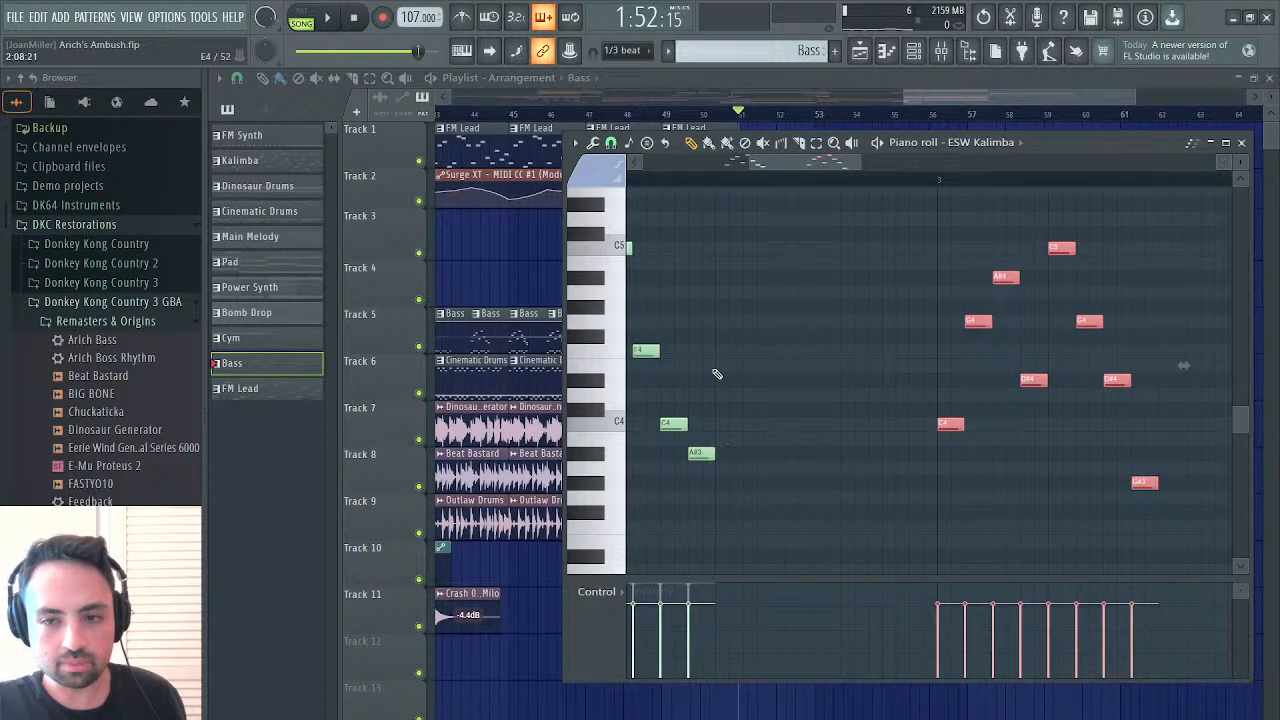
key(space)
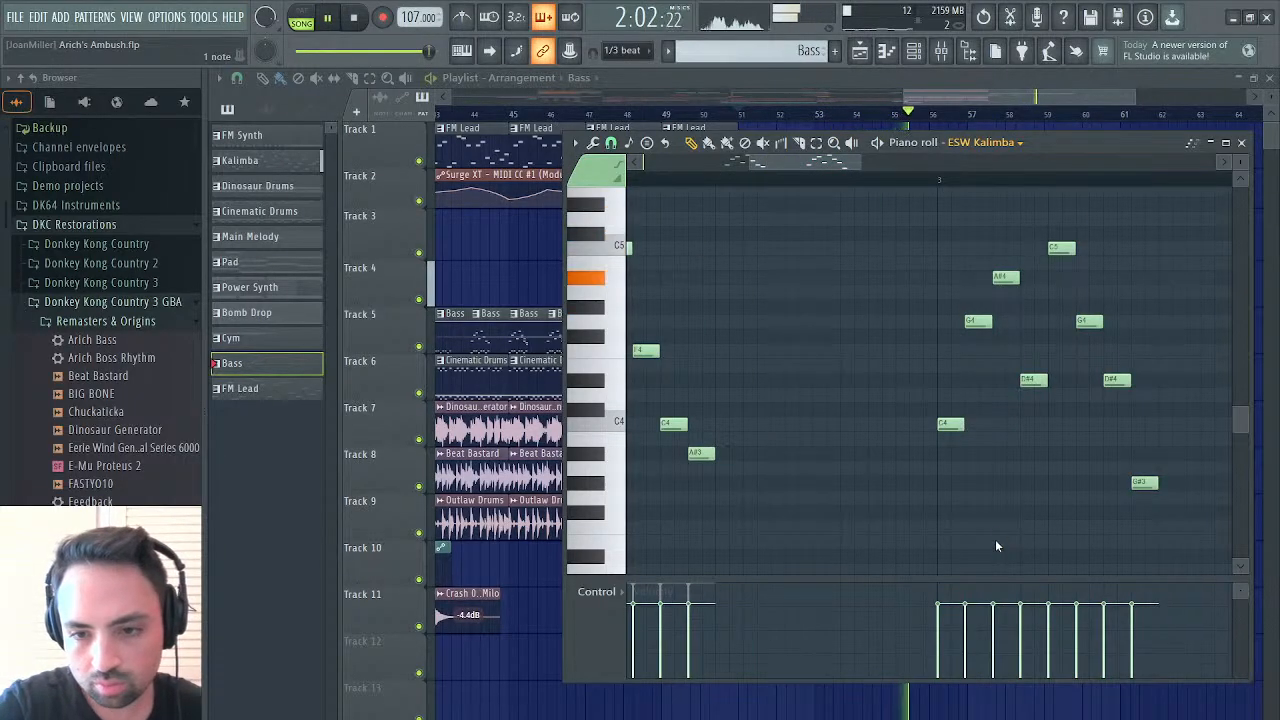
Paste the same eight notes at bar 3 of the Bass pattern's Kontakt part, lower them one octave, and deselect them
key(KP_2)
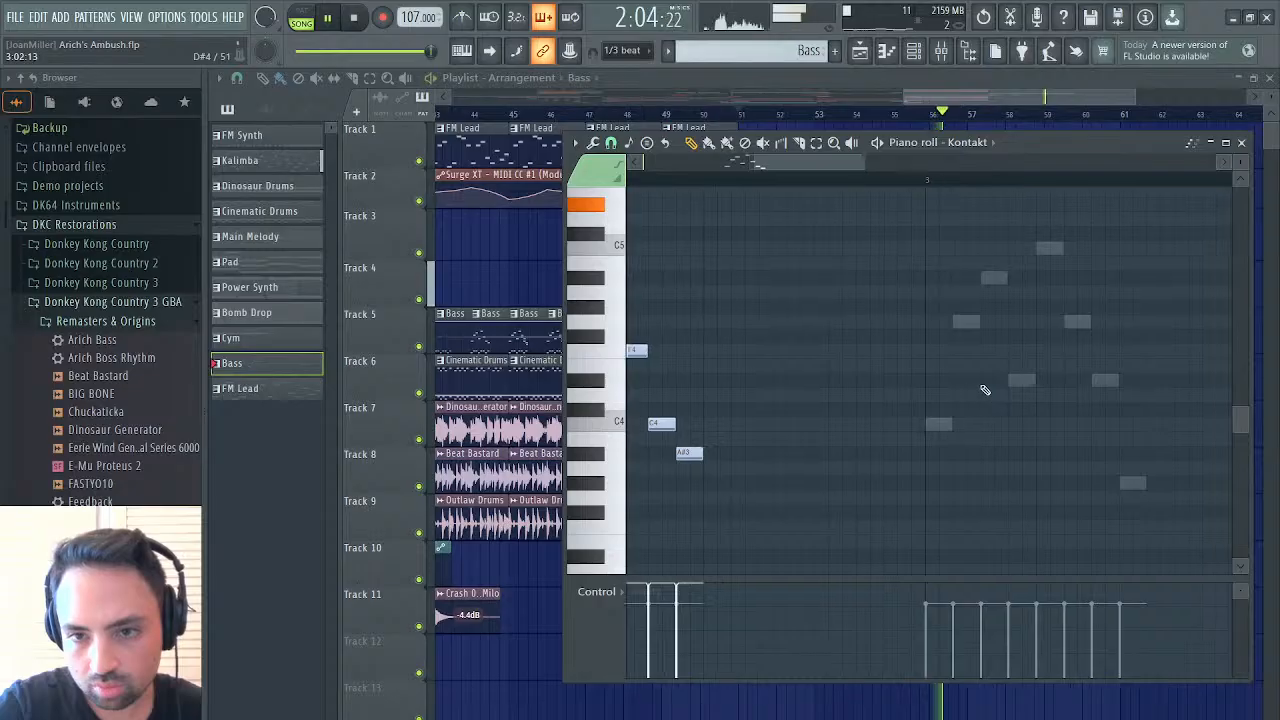
key(ctrl+v)
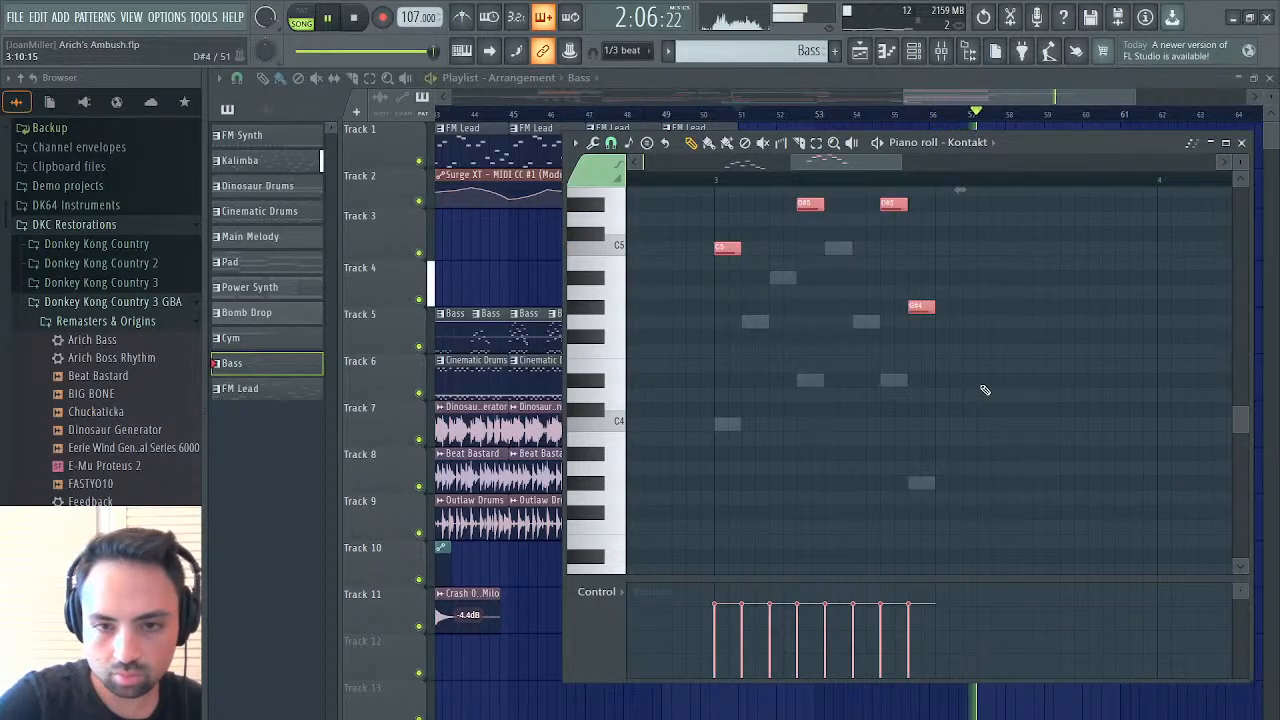
drag(728, 250, 726, 426)
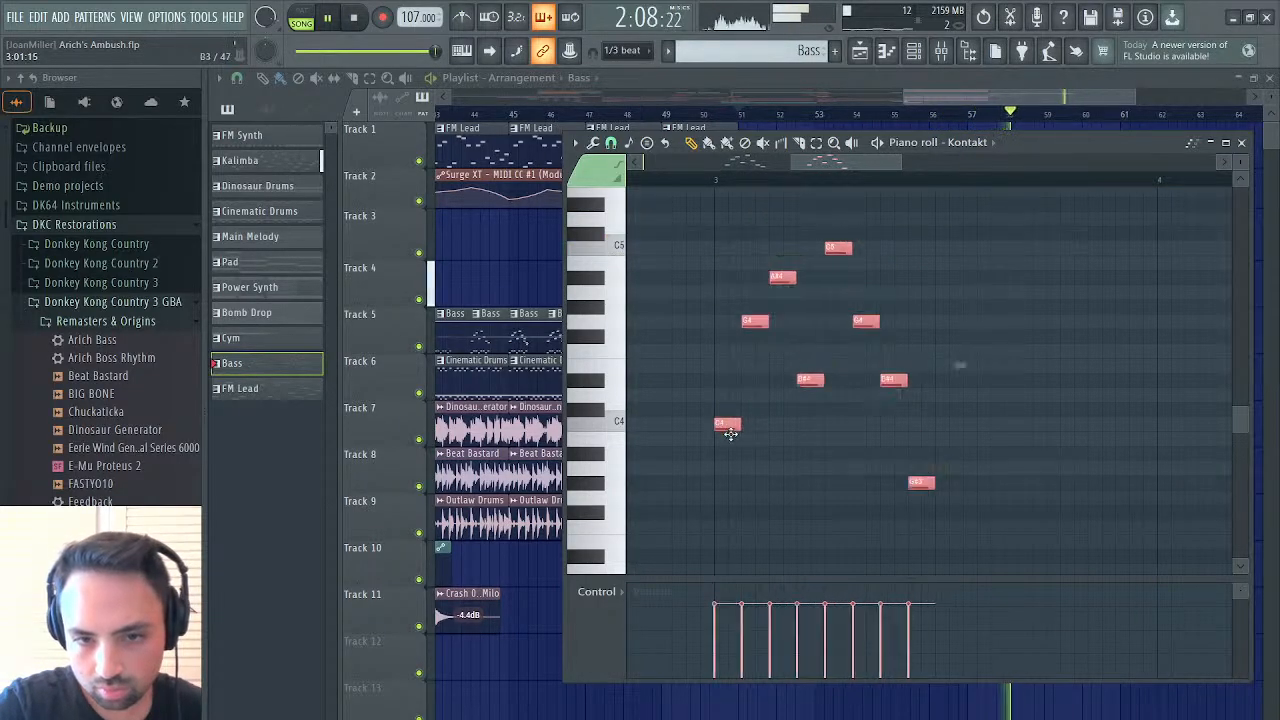
click(806, 437)
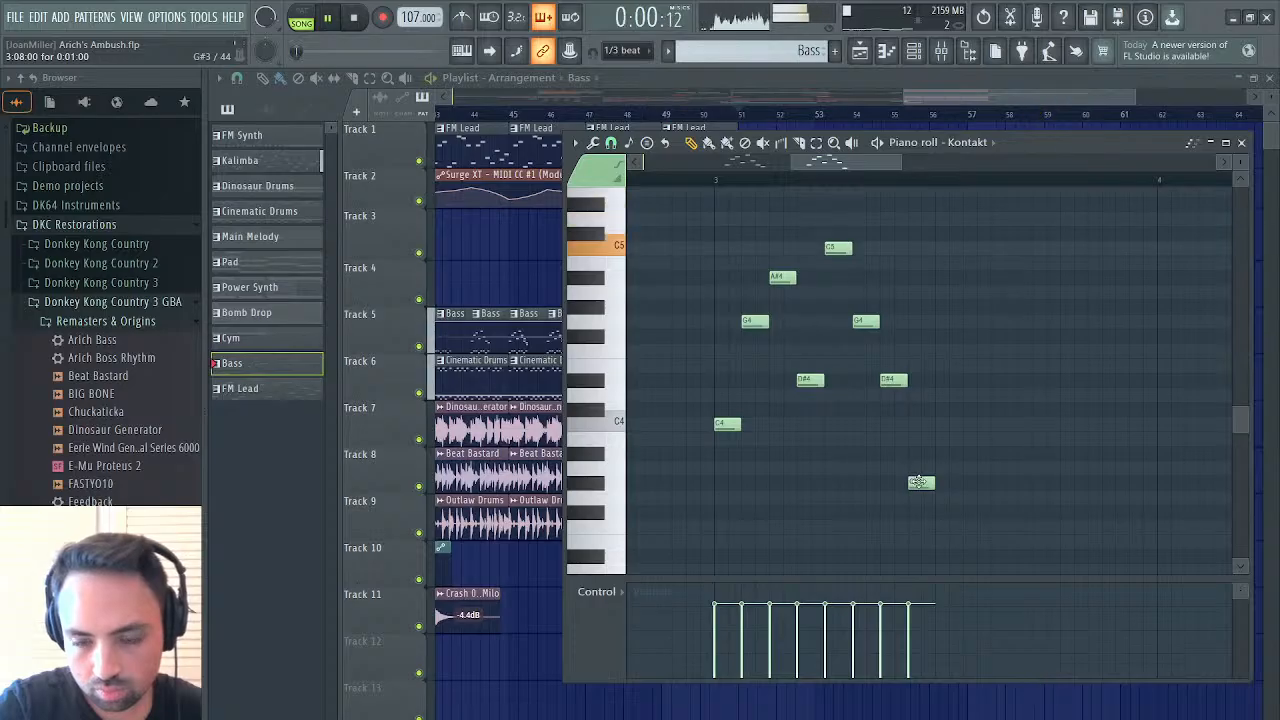
Raise Kontakt's last bar 3 note to A#3, and the F4 before bar 3 to G4 in both Kontakt and ESW Kalimba
drag(915, 483, 918, 456)
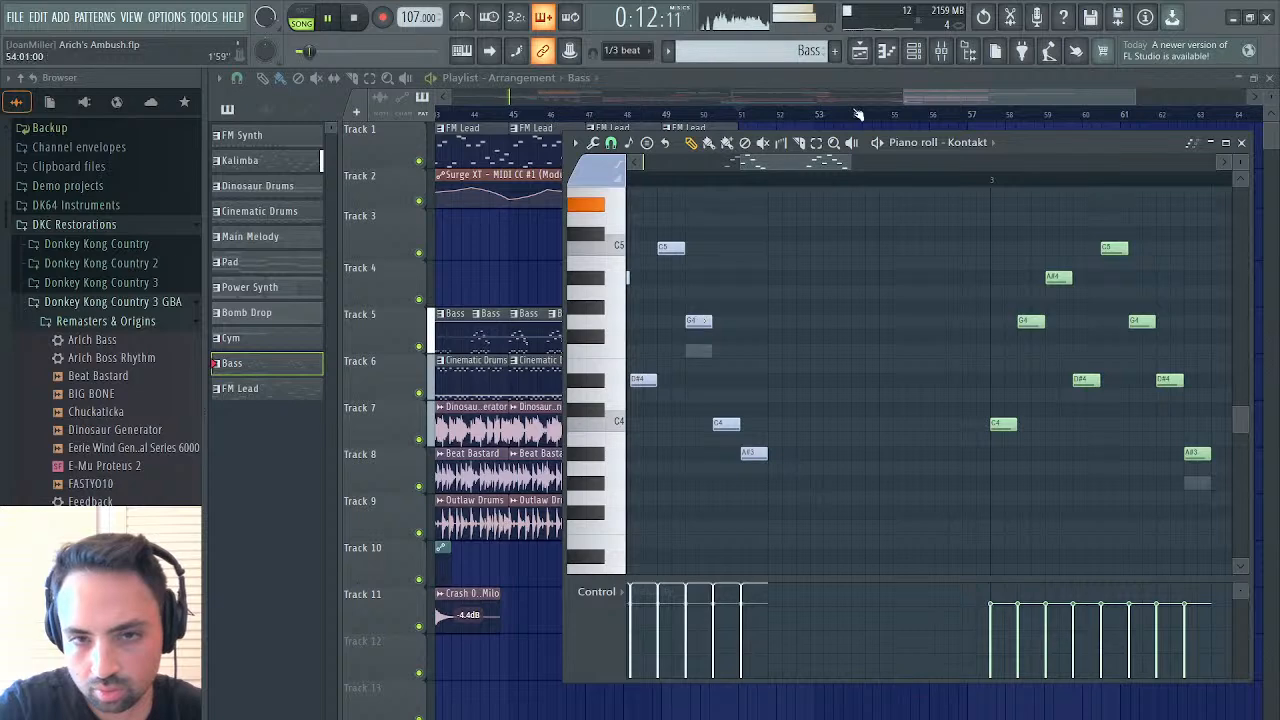
click(1001, 519)
drag(695, 353, 695, 316)
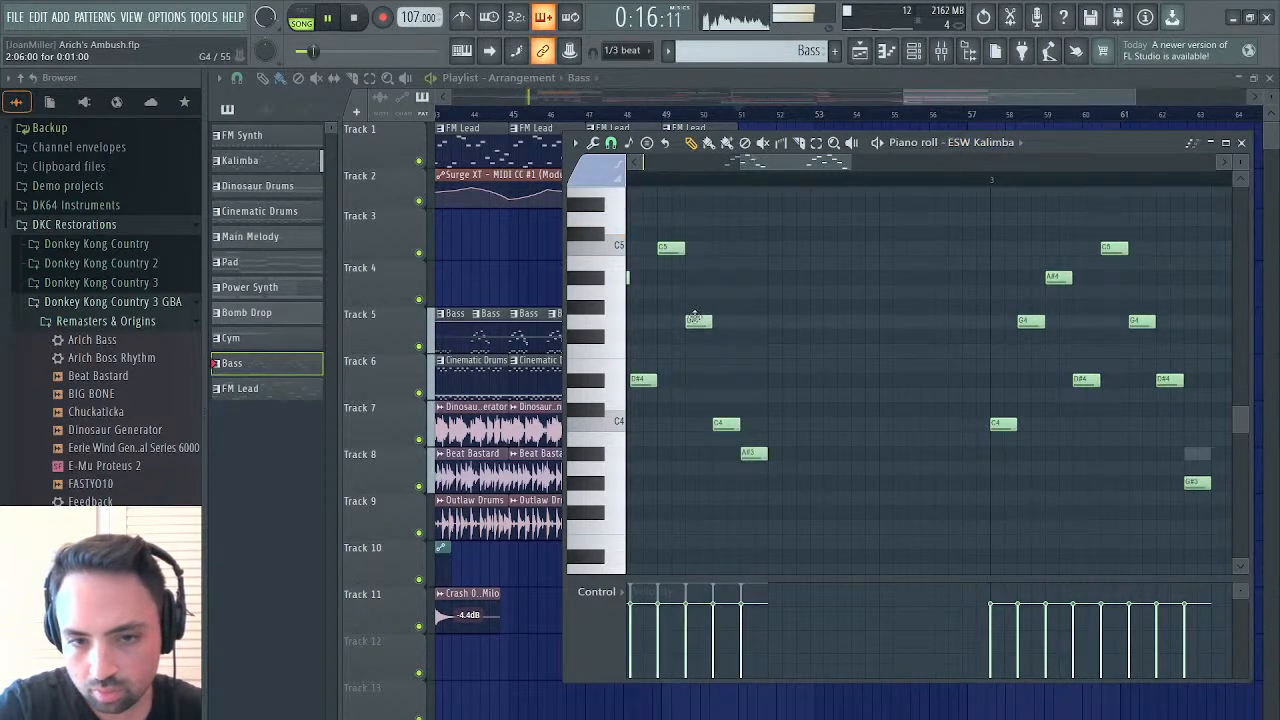
Raise the C4 just before the figure's closing A#3 to D#4 in both ESW Kalimba and Kontakt, and stop playback
drag(724, 423, 722, 379)
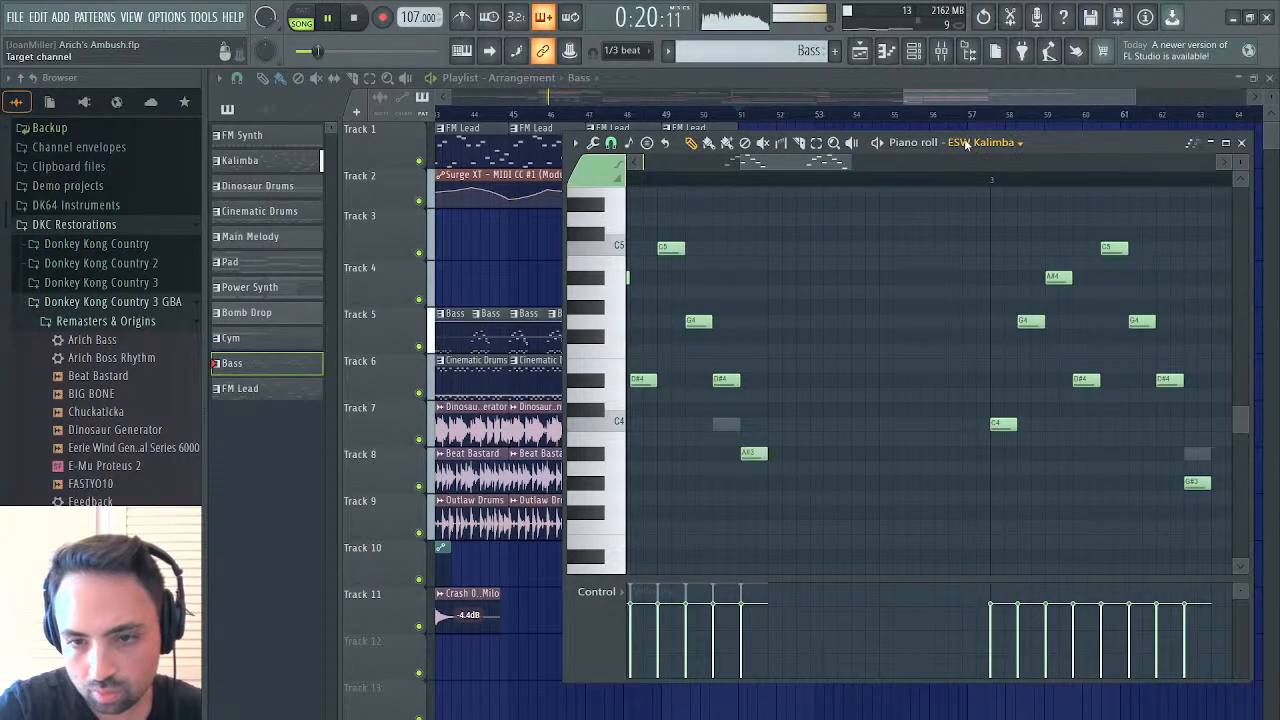
key(Up)
key(space)
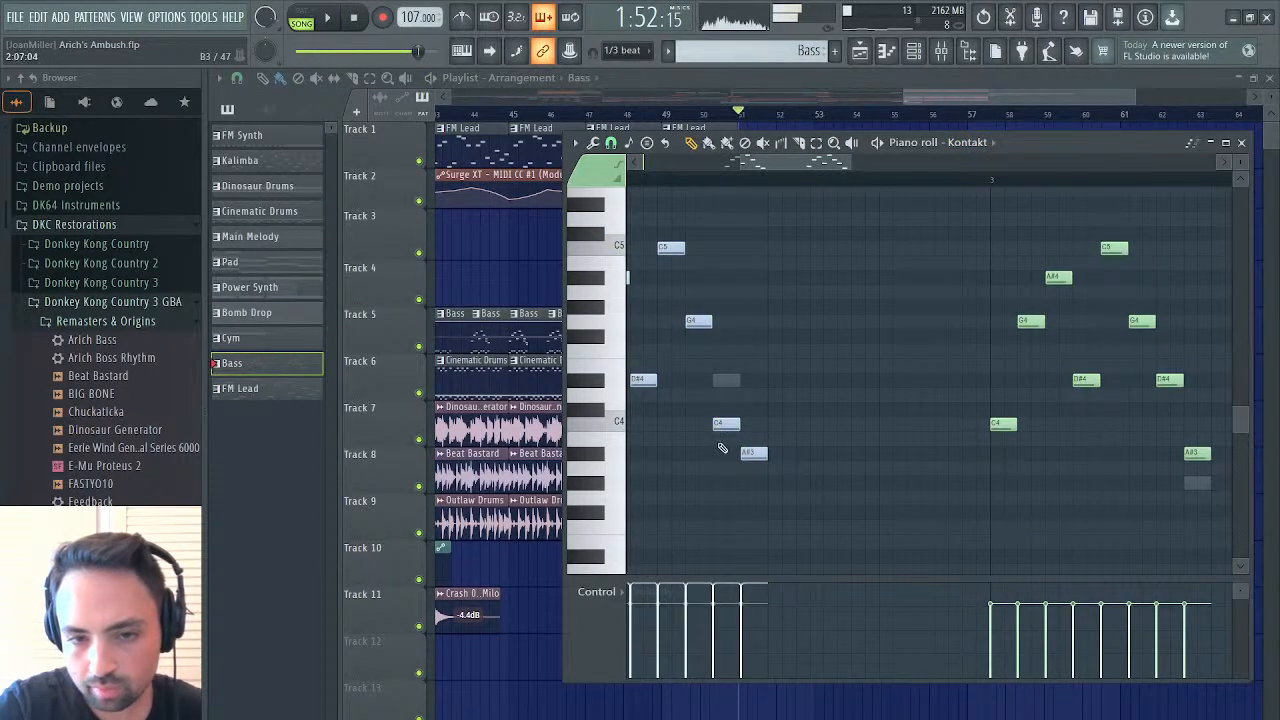
drag(728, 426, 727, 377)
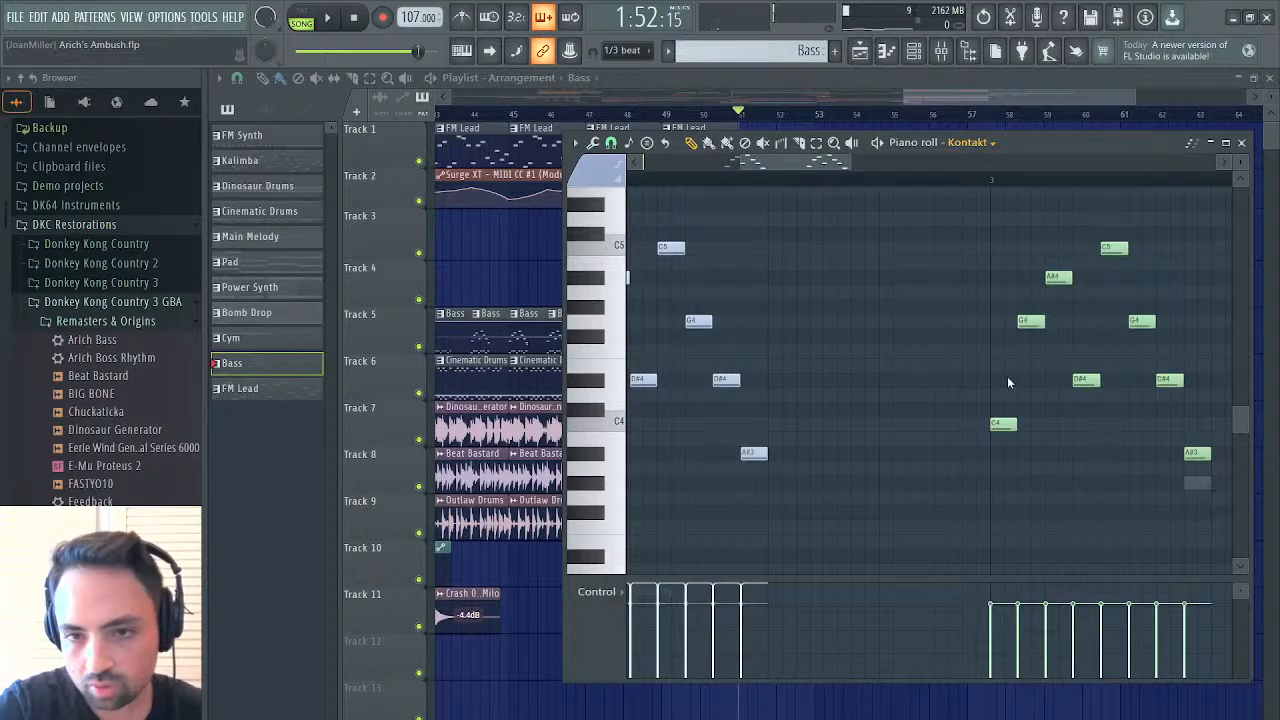
Raise the last bar 3 note of the ESW Kalimba part to A#3, and play the arrangement from bar 51
key(Down)
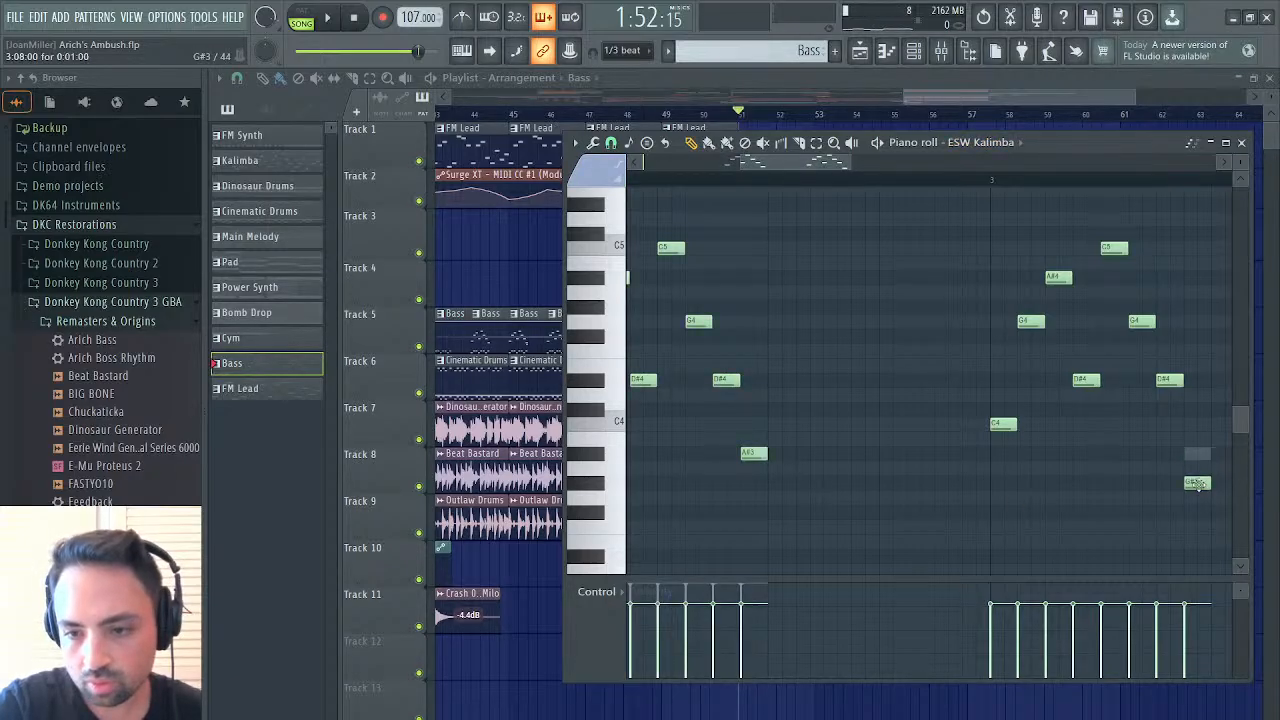
drag(1197, 484, 1195, 453)
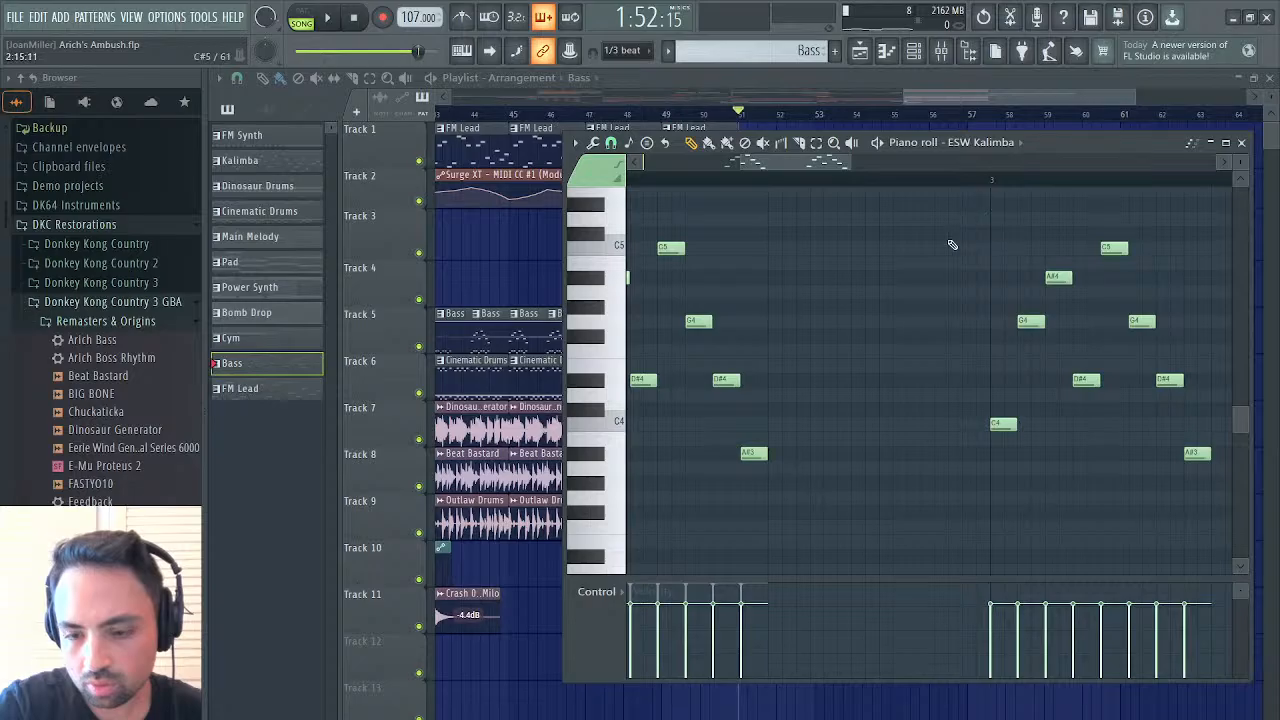
key(space)
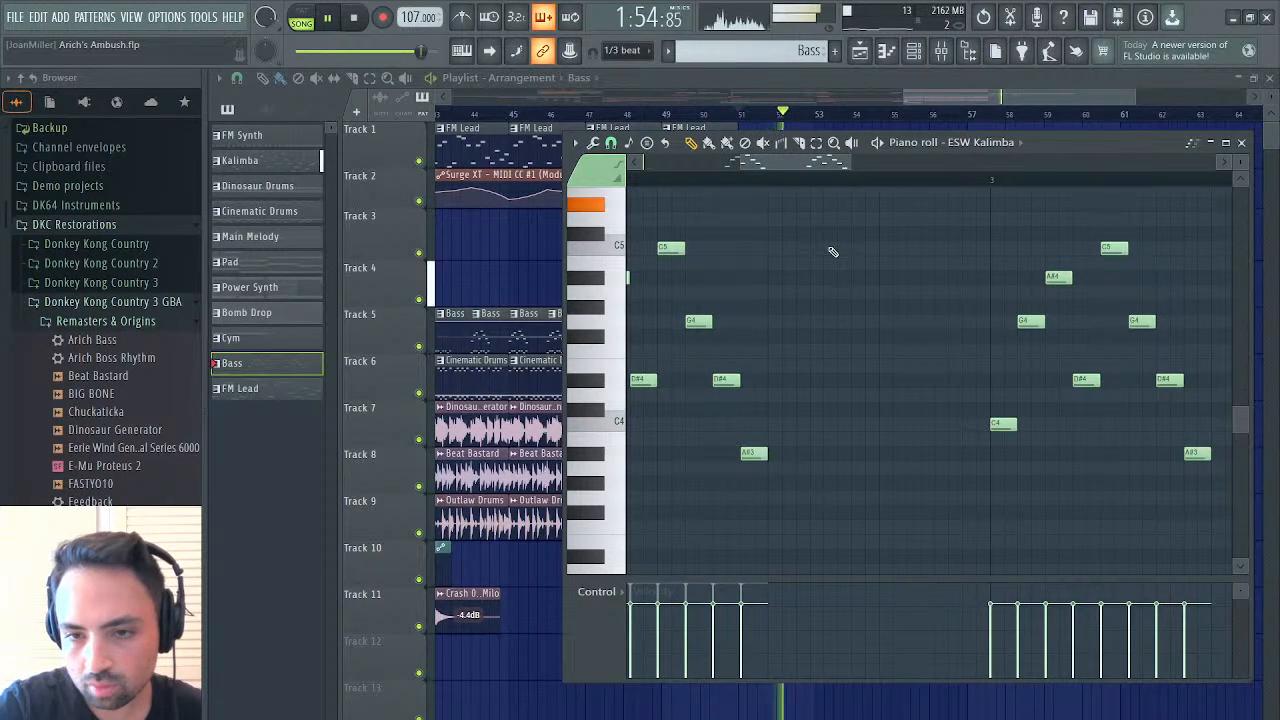
Return to the playlist, delete the Bass clip at bar 53 on Track 5, and stop playback
click(862, 49)
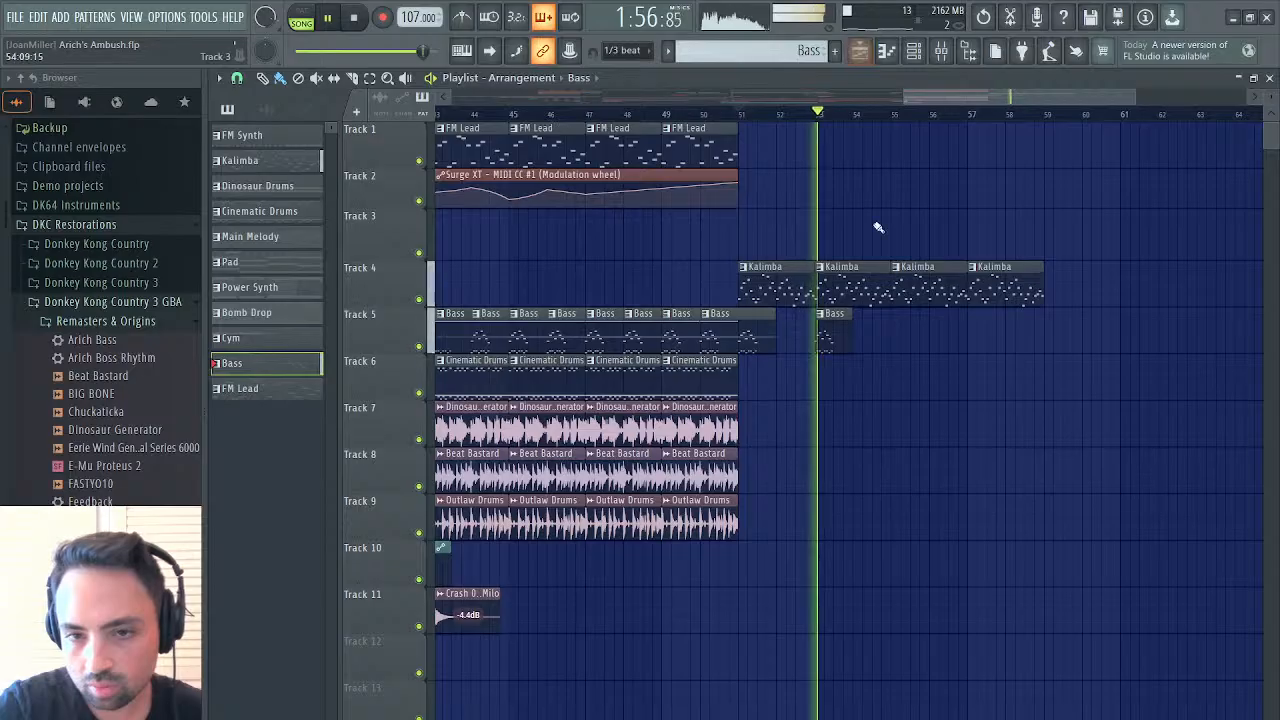
mouse_move(771, 333)
mouse_down()
mouse_move(760, 334)
mouse_move(840, 334)
mouse_move(765, 343)
mouse_up()
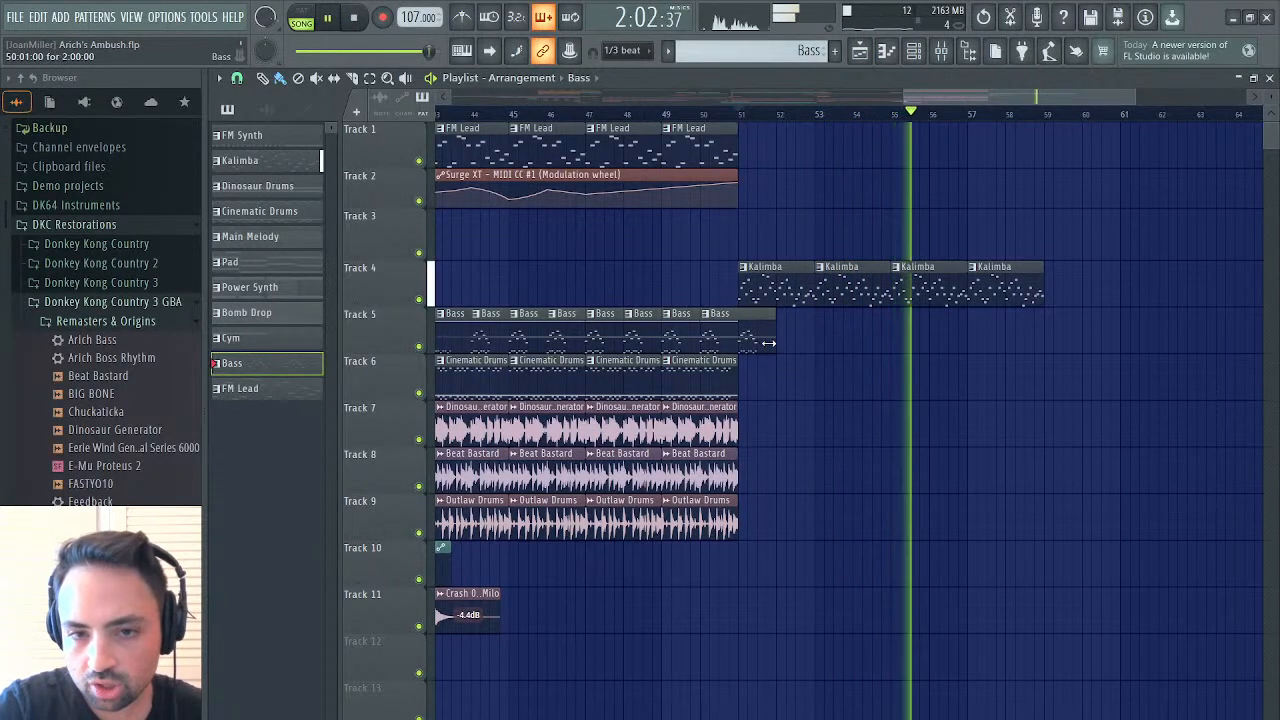
key(space)
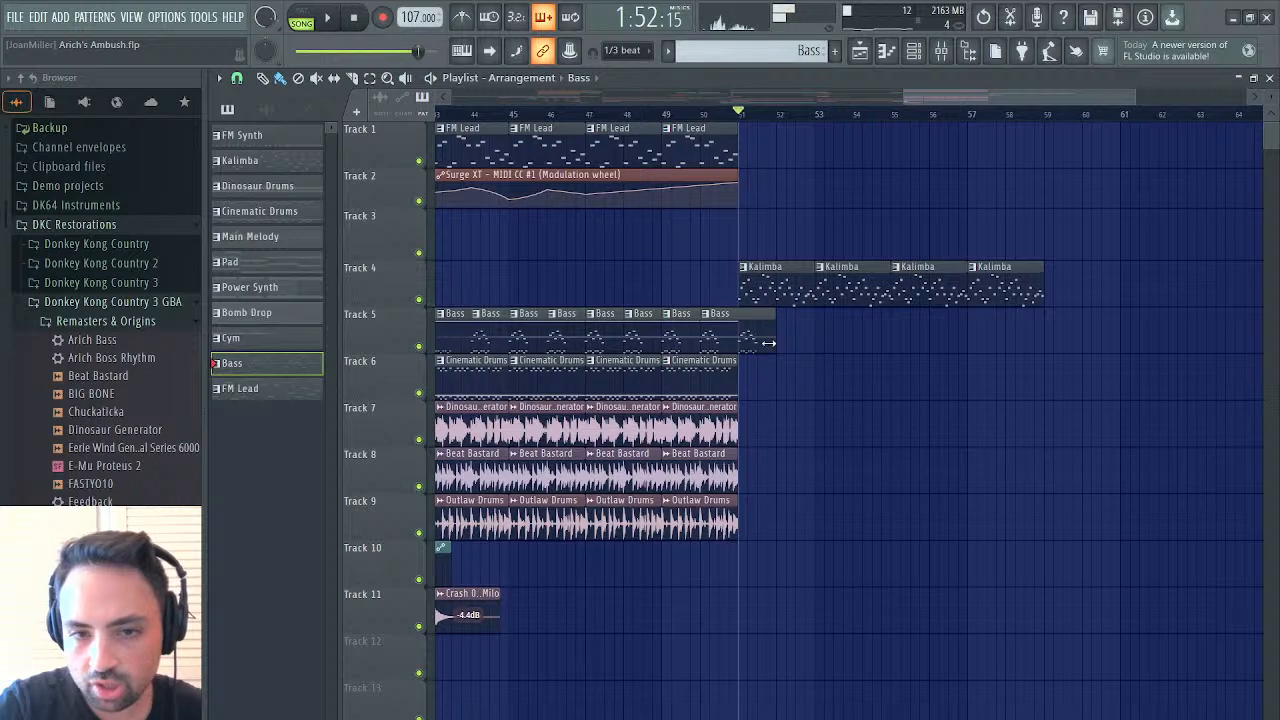
Place a one-bar Bass clip at bar 52 on Track 5 and duplicate it up to bar 59, where the Kalimba clips end
click(796, 342)
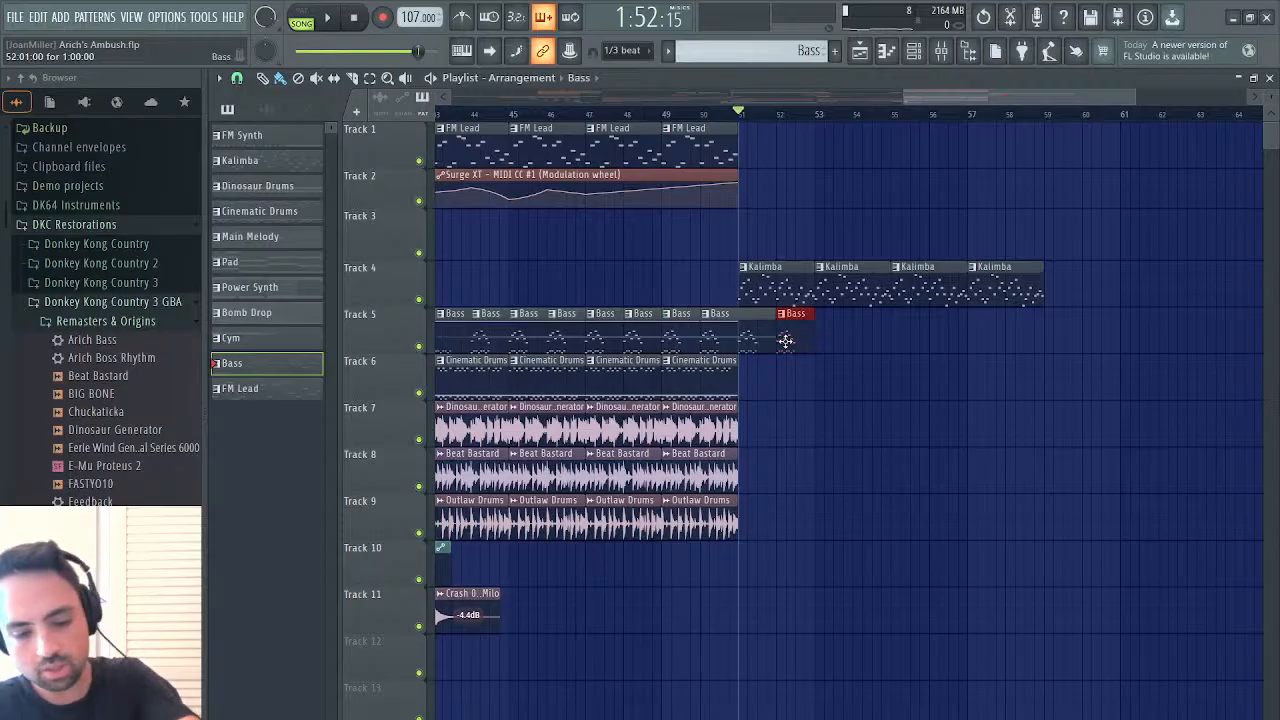
key(ctrl+b)
key(ctrl+b)
key(ctrl+b)
key(ctrl+b)
key(ctrl+b)
key(ctrl+b)
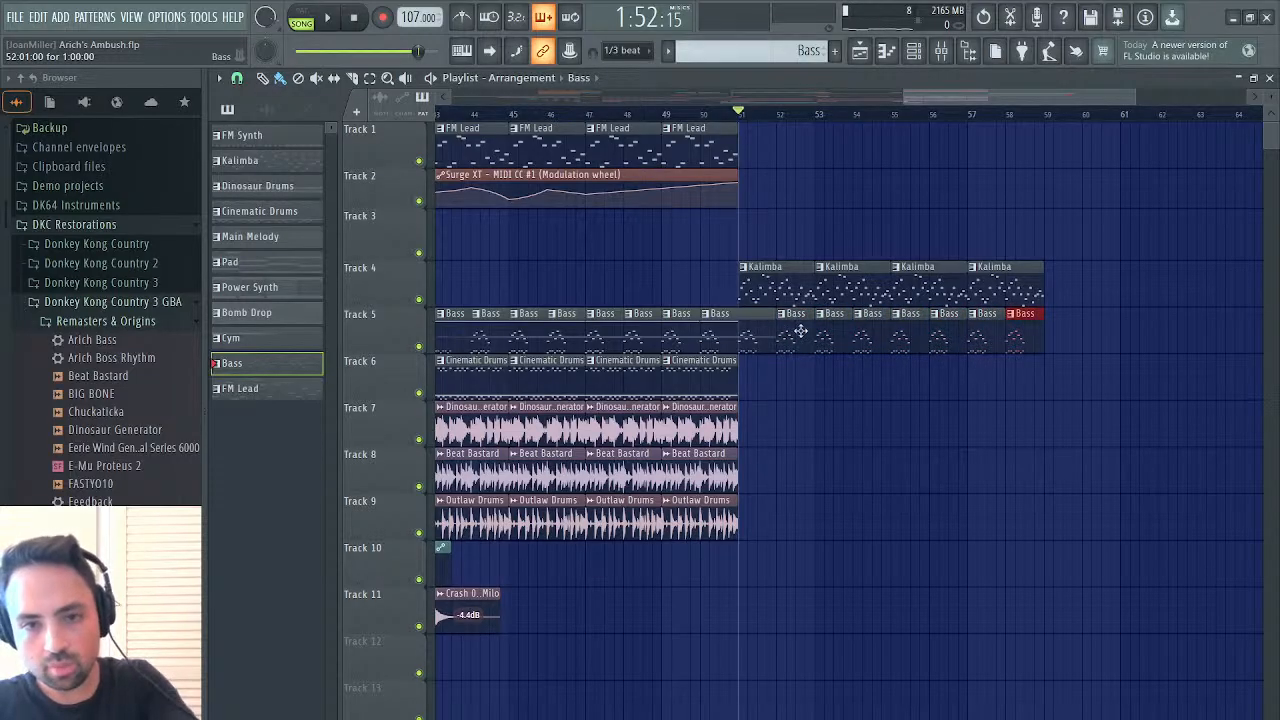
Open the Kalimba pattern's ESW Kalimba notes and raise the first F5 in bar 1 to G5
double_click(786, 289)
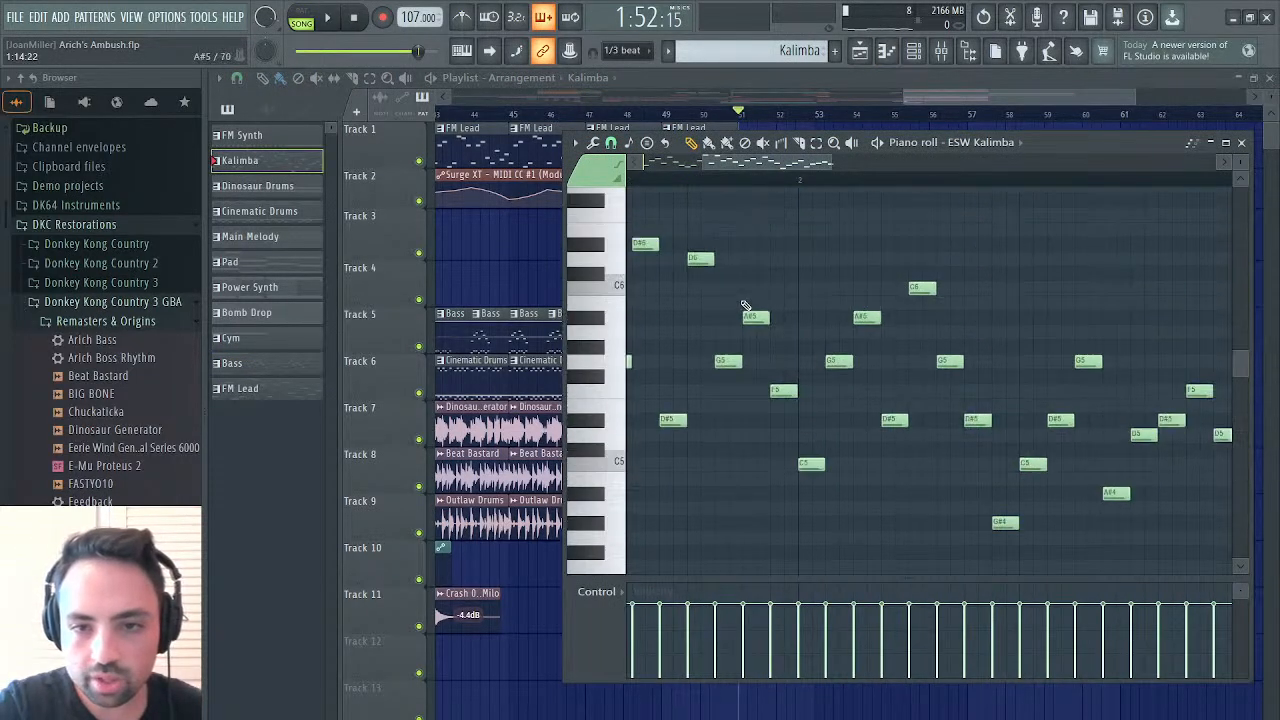
scroll(743, 302, down, 1)
scroll(743, 302, left, 2)
scroll(978, 353, left, 3)
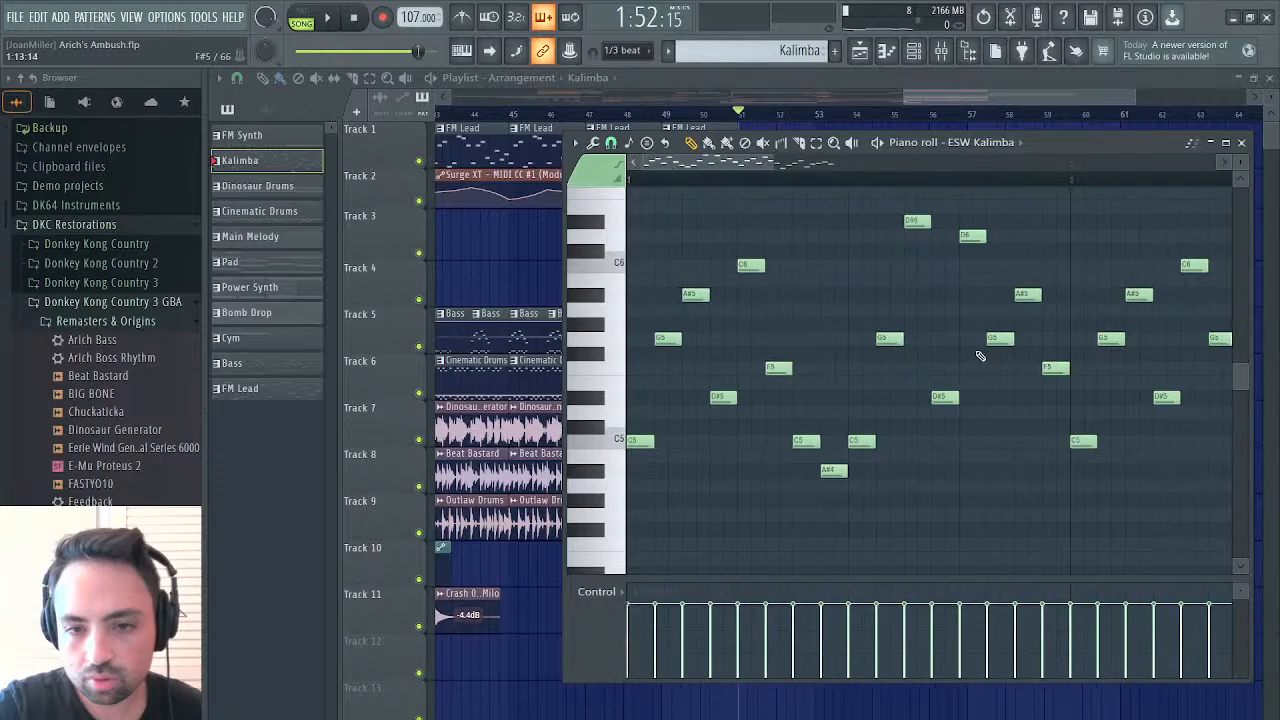
scroll(980, 355, right, 2)
click(1124, 339)
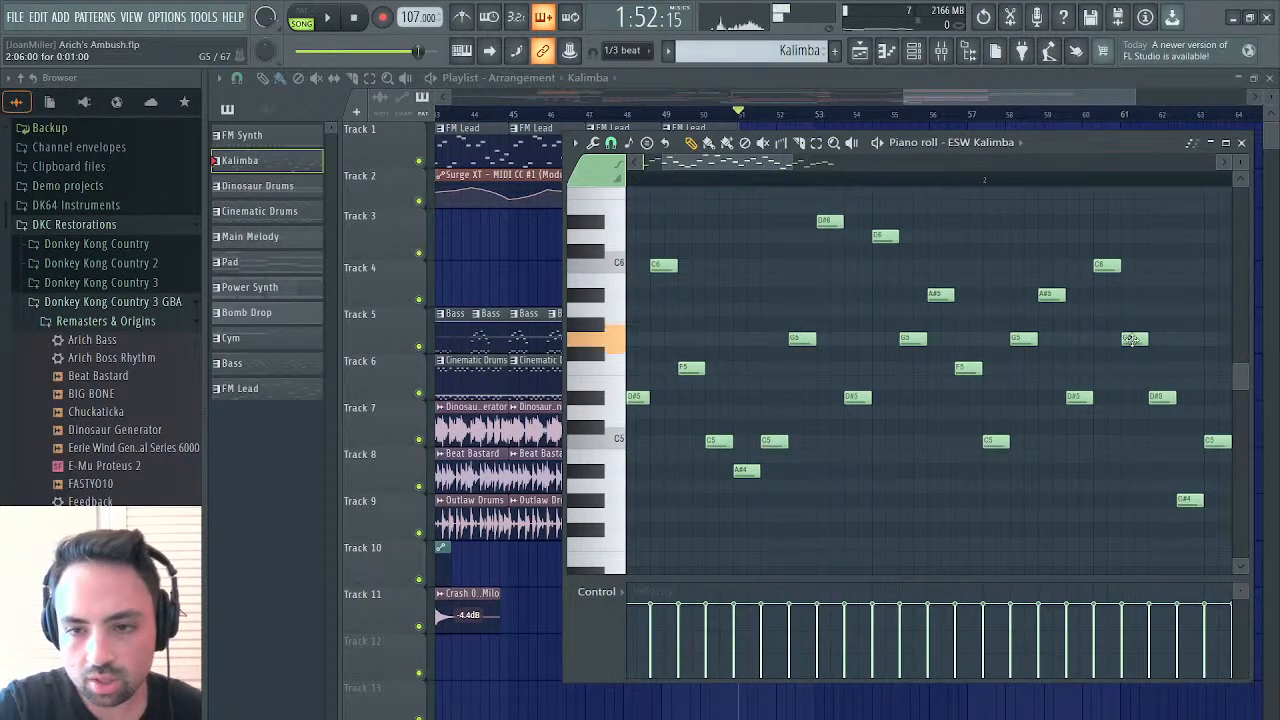
drag(690, 369, 699, 340)
scroll(699, 340, left, 2)
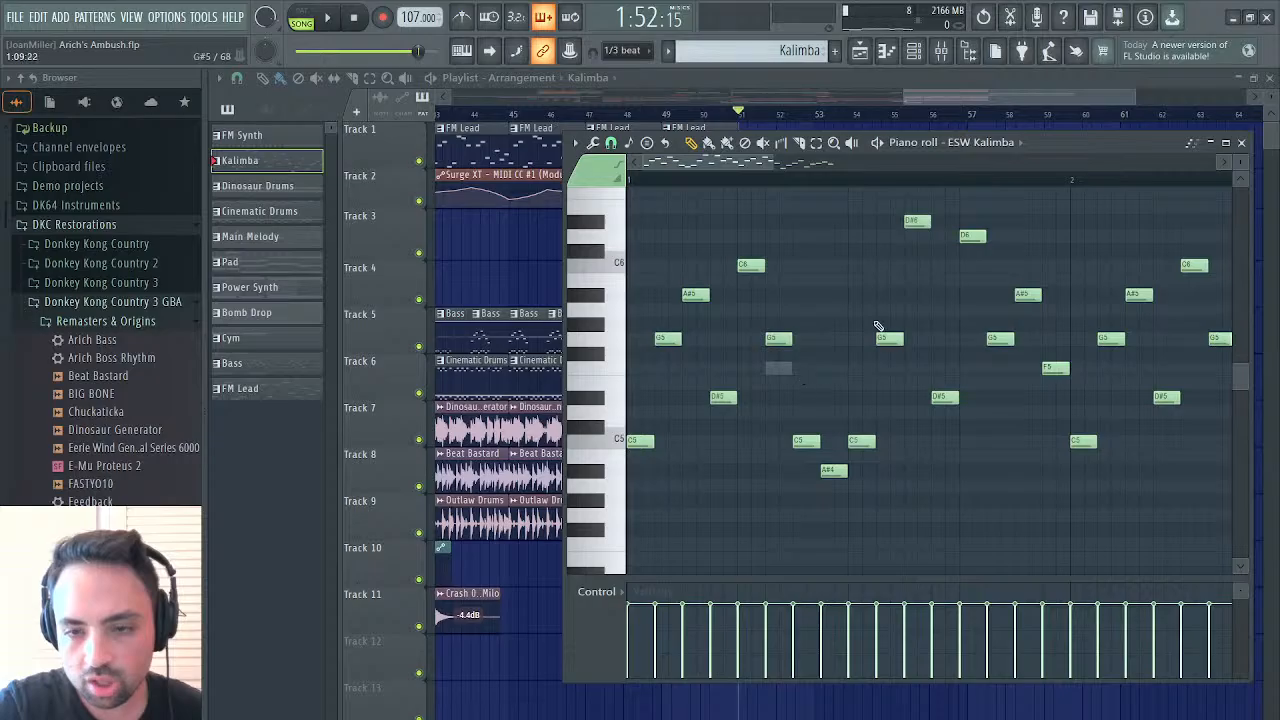
Raise the G#4 note in bar 2 of the Kalimba pattern to A#4 in both ESW Kalimba and Kontakt
scroll(877, 326, right, 3)
scroll(1130, 400, down, 2)
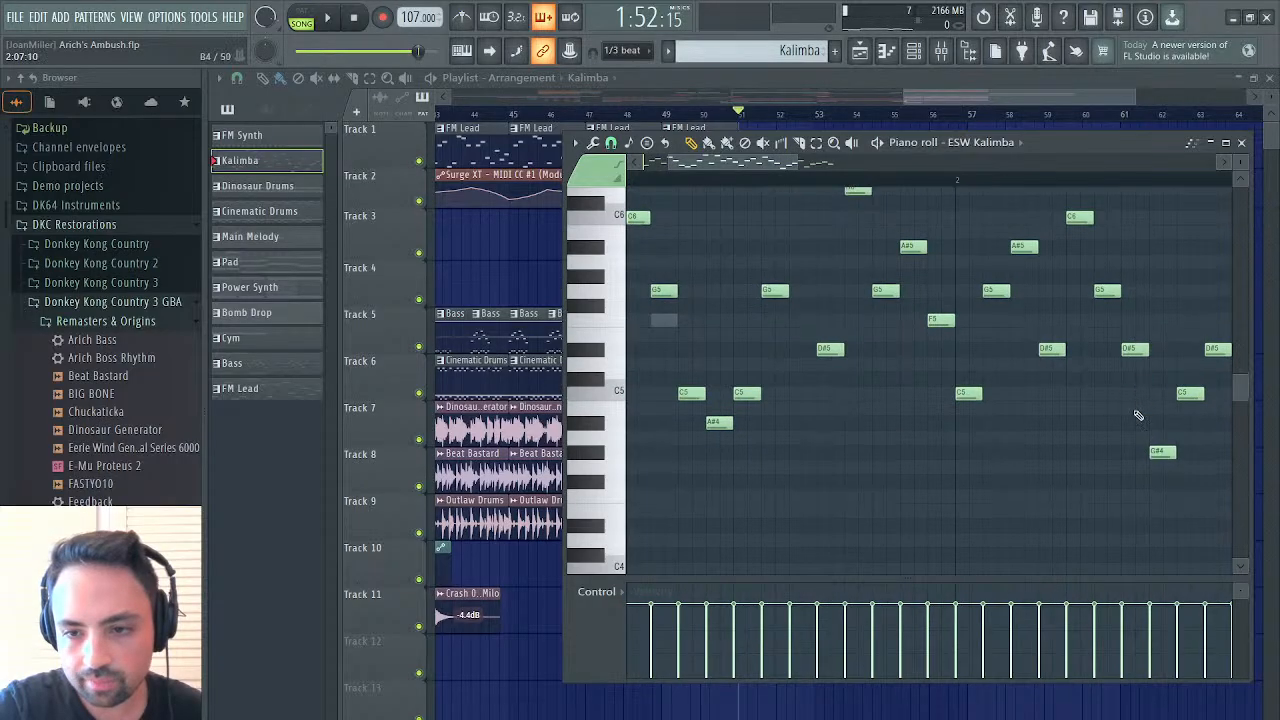
drag(1163, 455, 1160, 424)
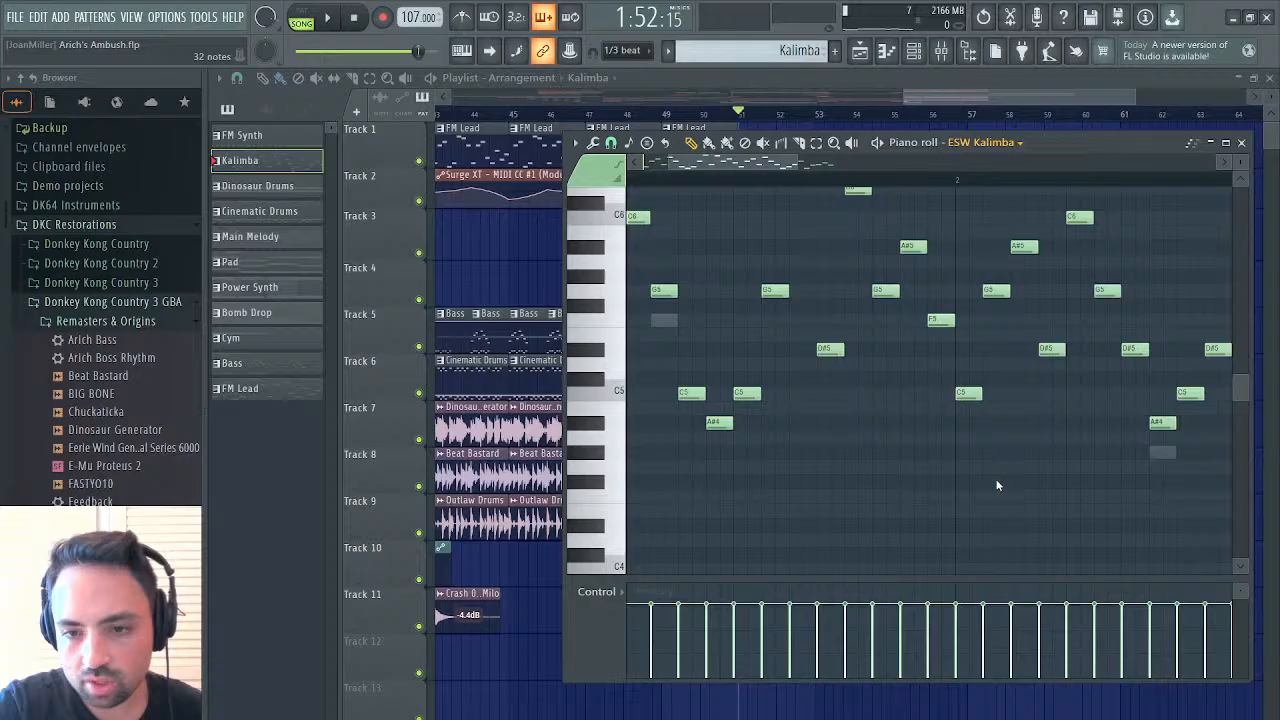
key(Down)
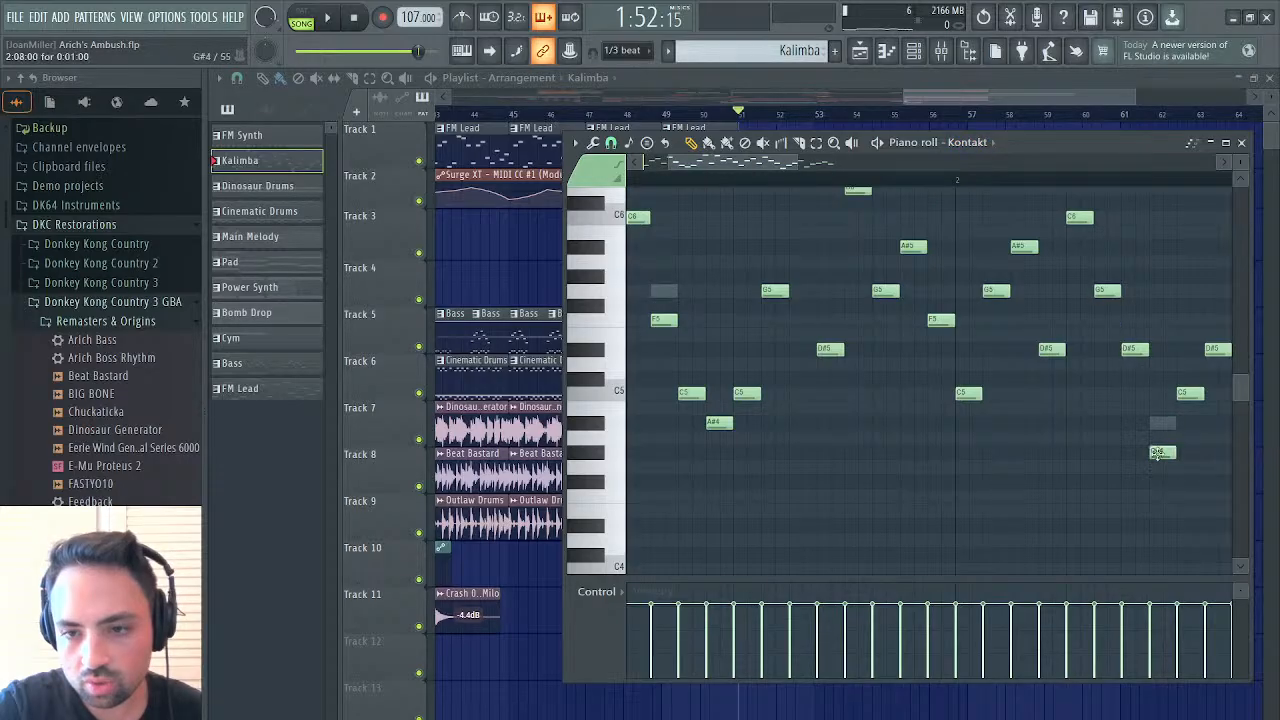
drag(1162, 450, 1160, 420)
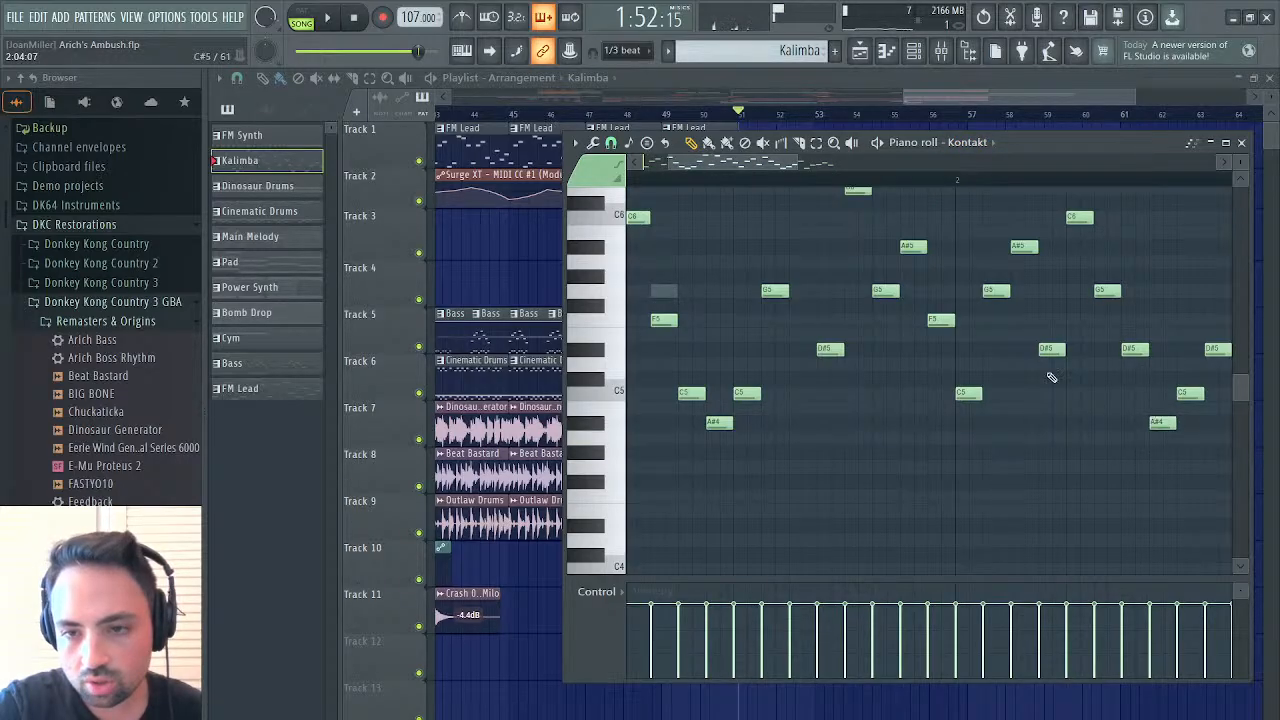
Raise the second F5 in bar 1 of the Kontakt notes to G5, and the following C5 to D#5 in both Kontakt and ESW Kalimba
scroll(1051, 377, left, 2)
drag(784, 324, 782, 284)
drag(802, 394, 800, 347)
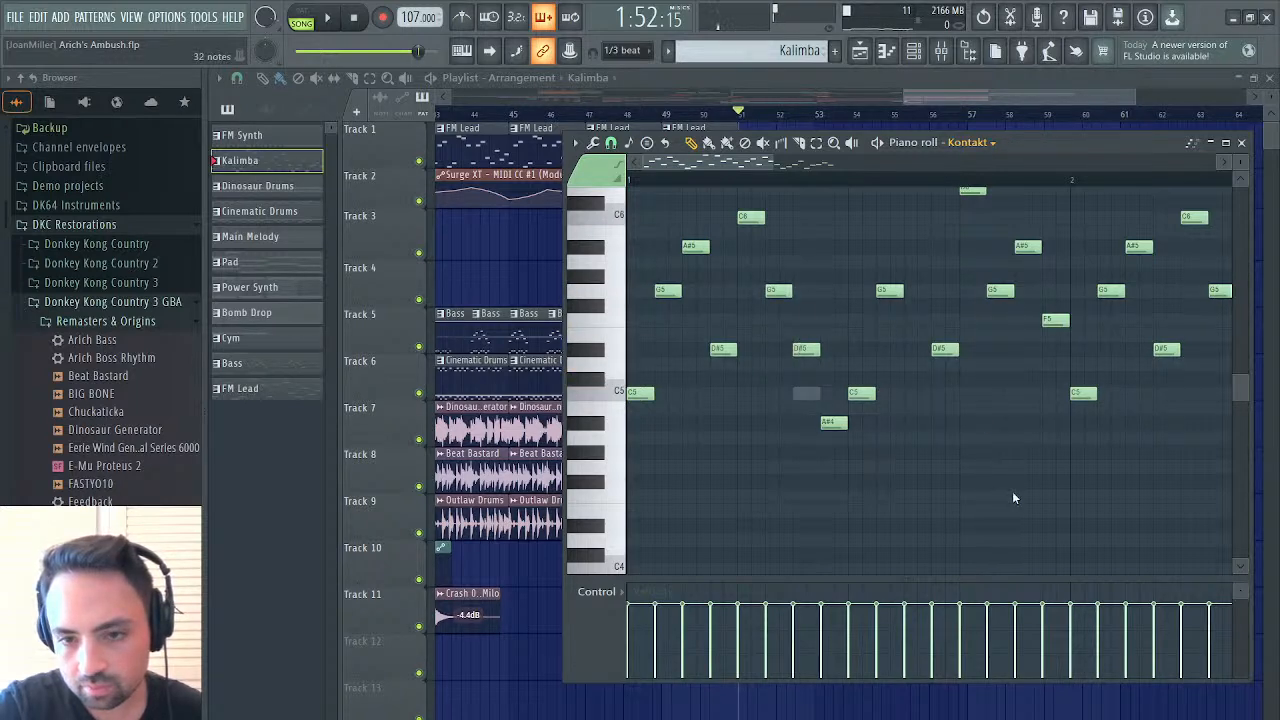
key(Up)
drag(810, 396, 810, 354)
key(space)
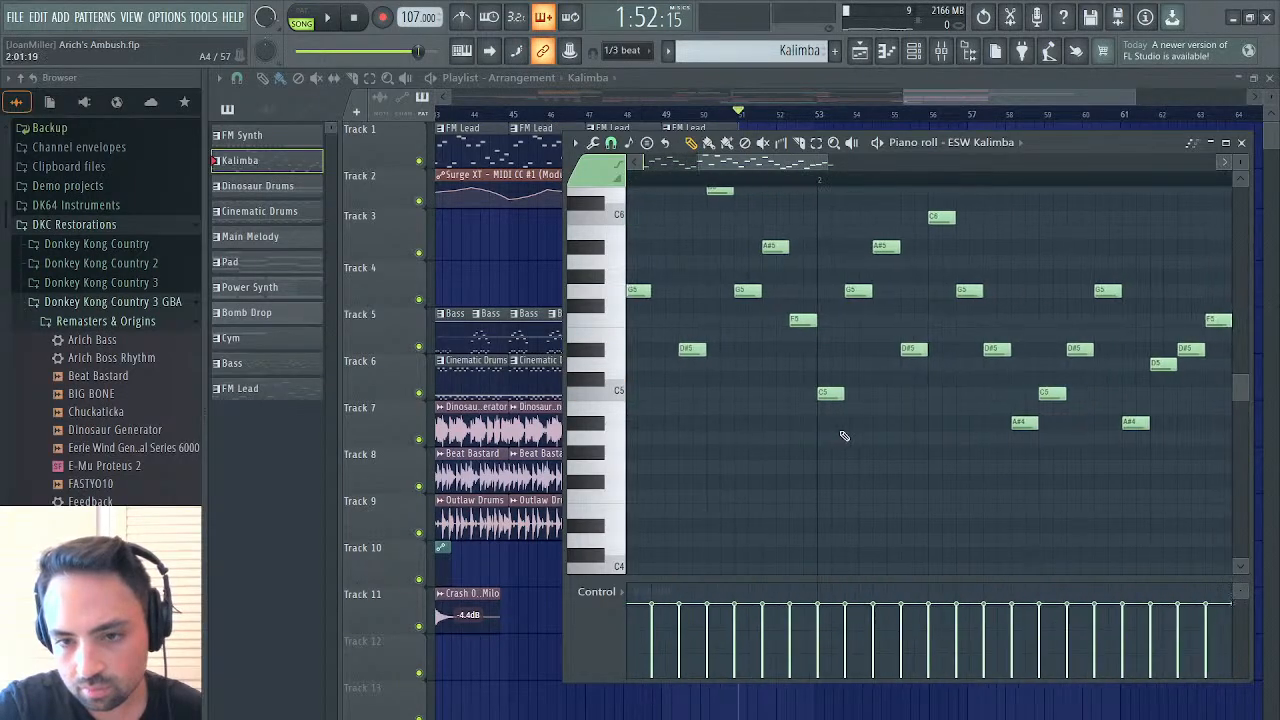
Return to the playlist, stop playback, and duplicate the last Beat Bastard and Outlaw Drums clips on Tracks 8 and 9 up to bar 59
click(860, 50)
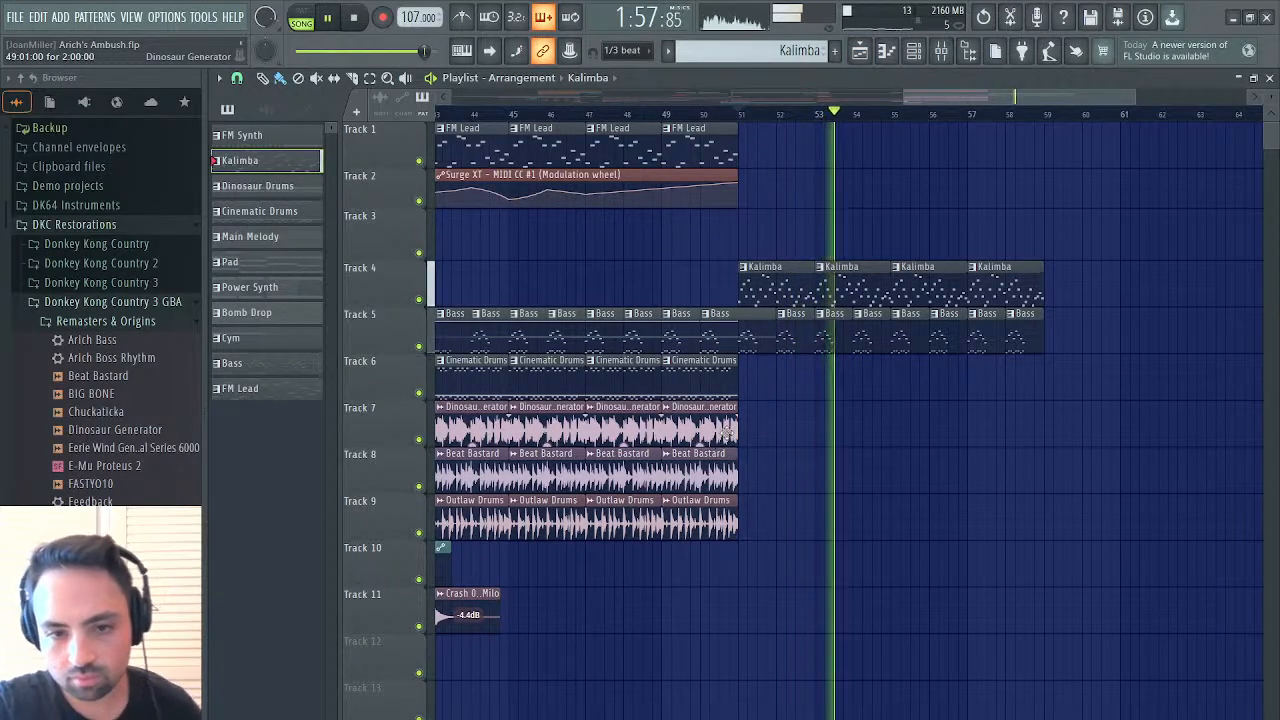
key(space)
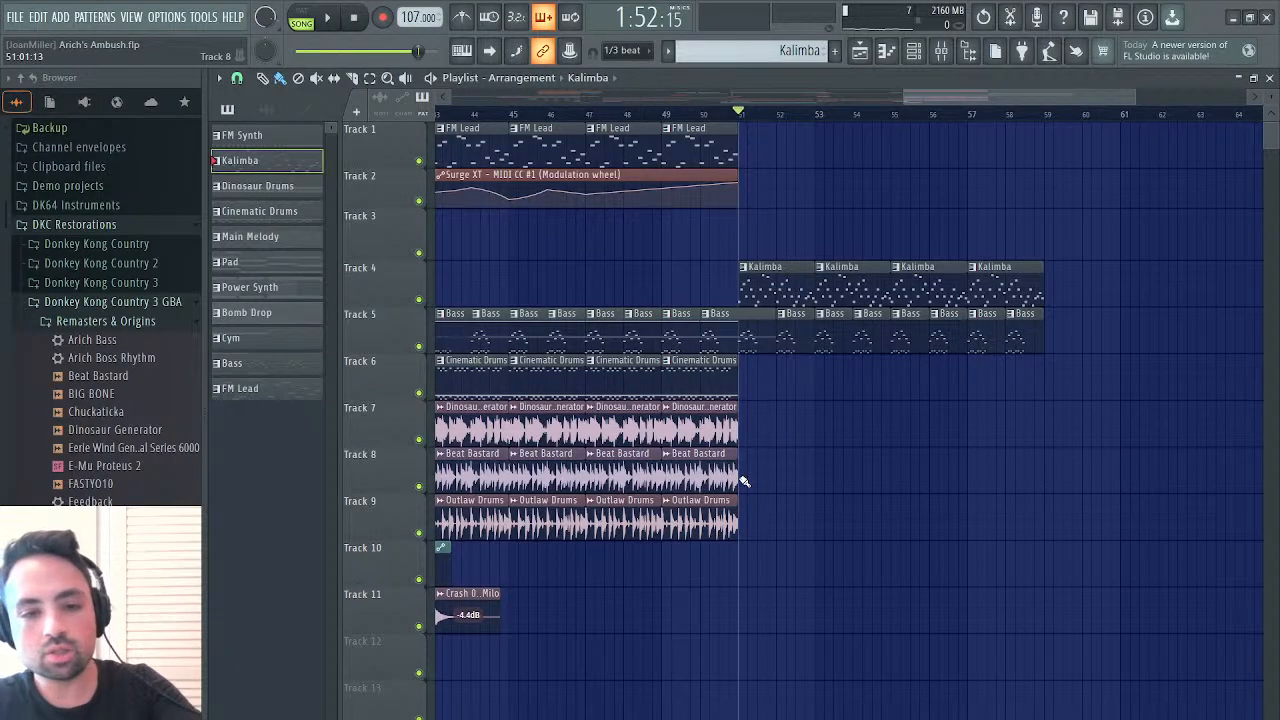
drag(743, 481, 672, 522)
key(ctrl+b)
key(ctrl+b)
key(ctrl+b)
key(ctrl+b)
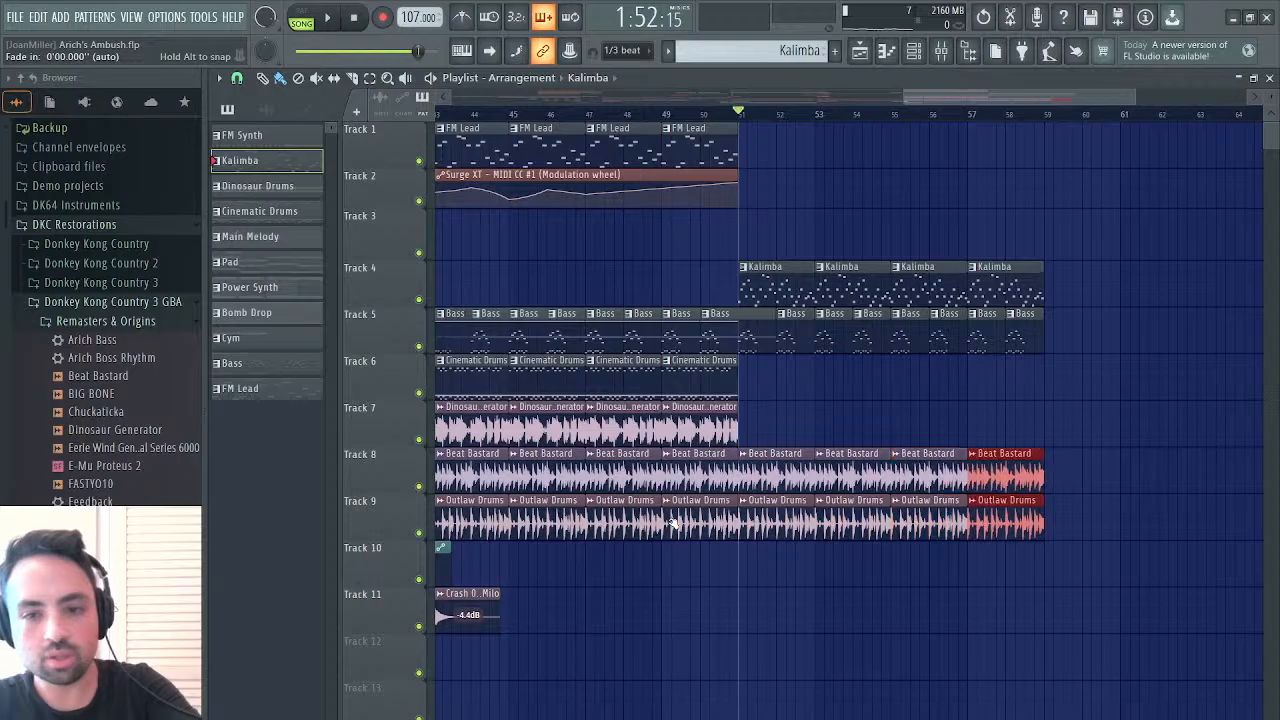
Try the Dinosaur Generator clip on Track 7 duplicated from bar 51 to bar 59 during playback, and delete the copies
key(space)
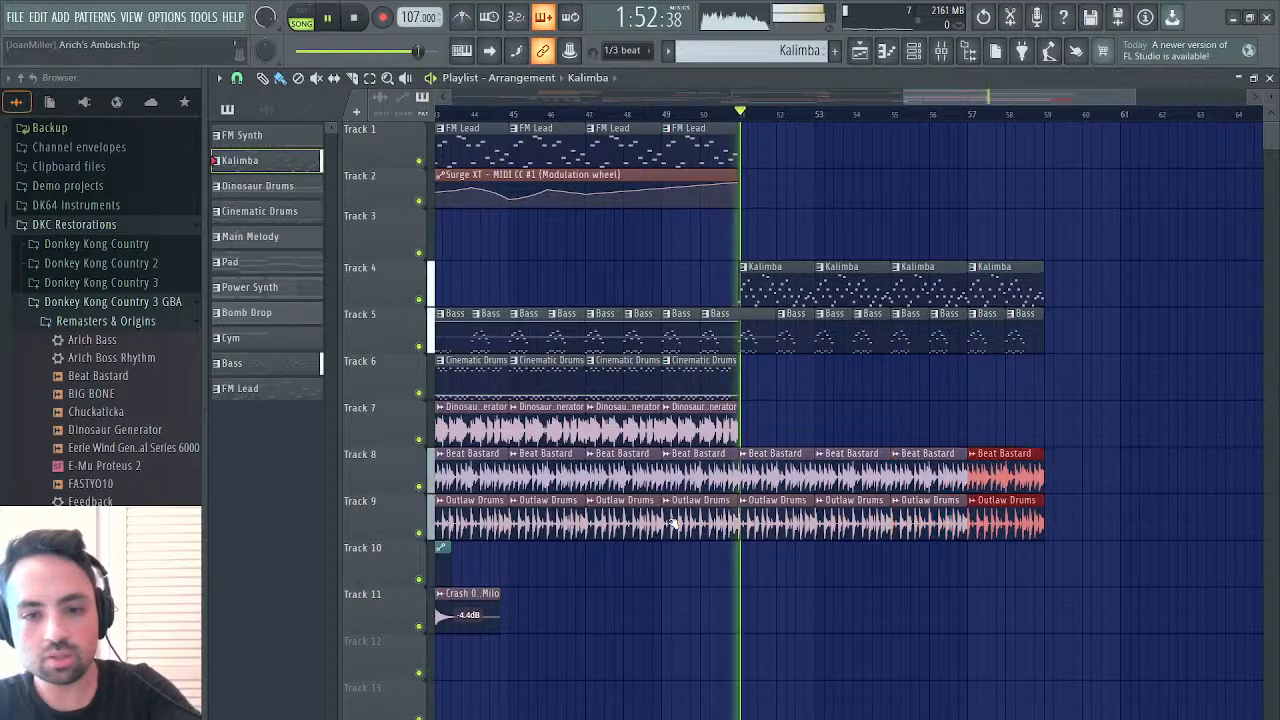
click(686, 410)
key(ctrl+b)
key(ctrl+b)
key(ctrl+b)
key(ctrl+b)
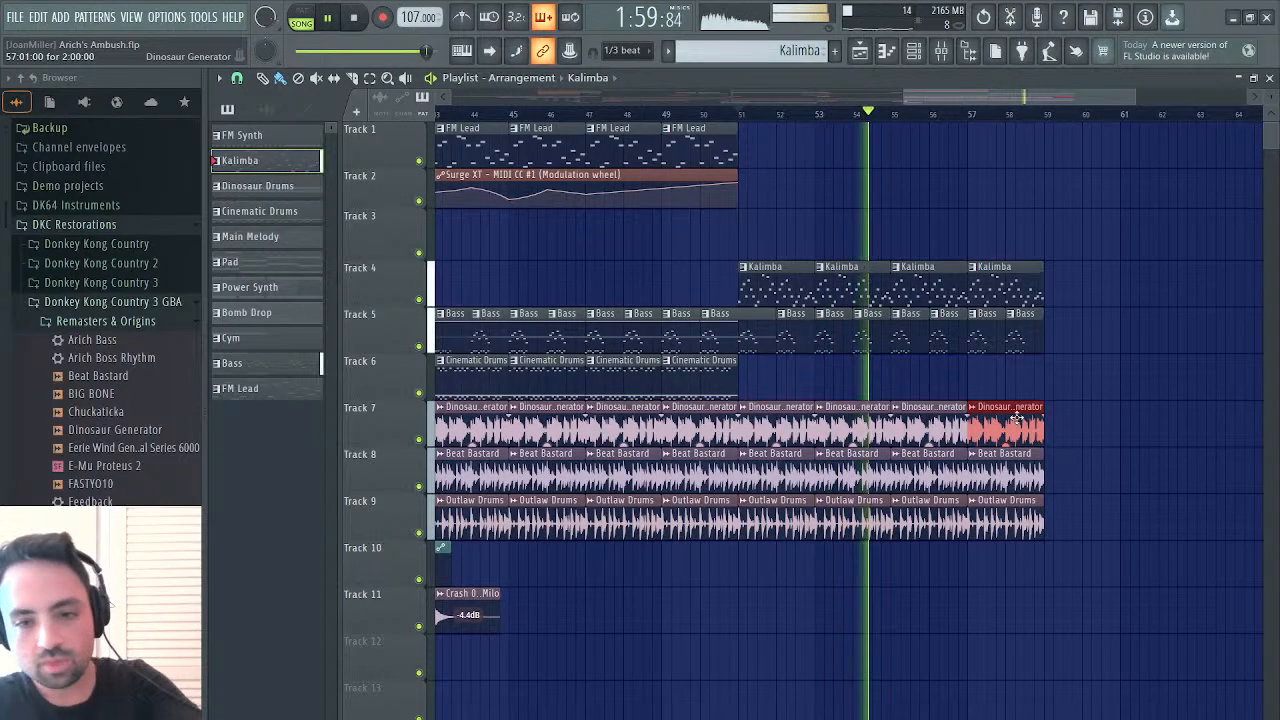
key(space)
drag(1017, 418, 783, 408)
key(Delete)
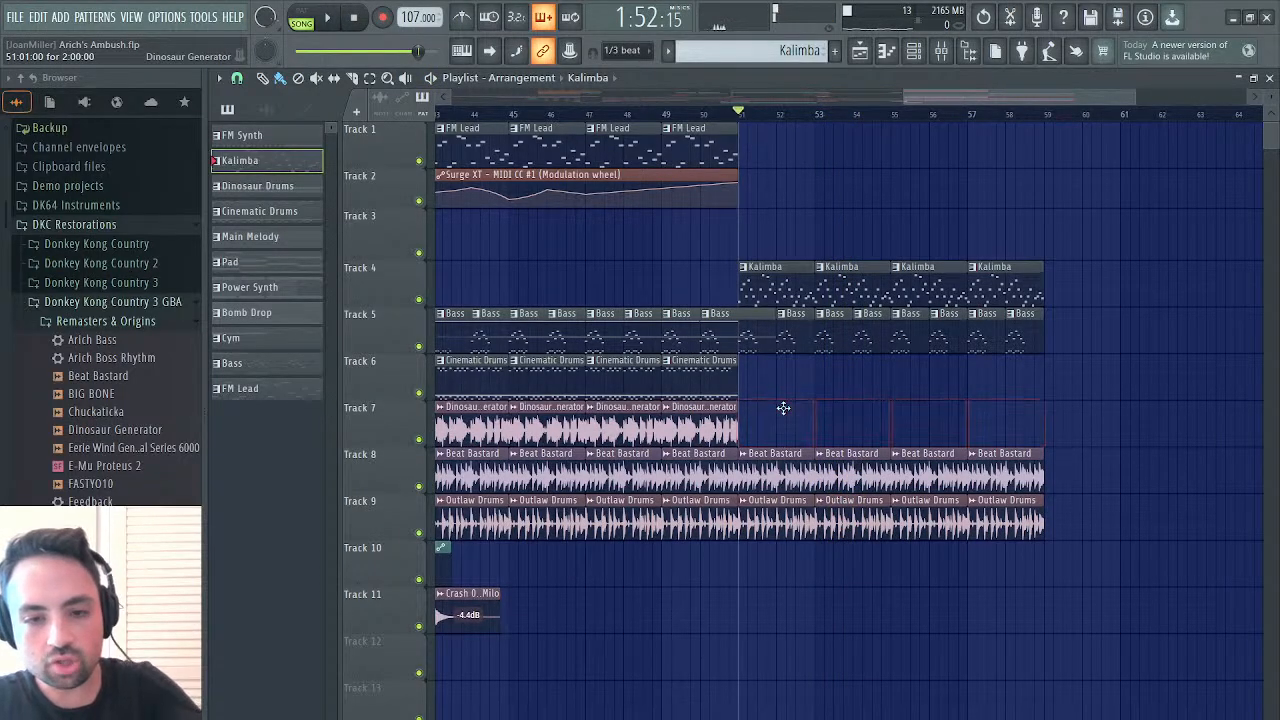
Look back through the earlier sections of the arrangement and select the Dinosaur Drums pattern for reference
scroll(790, 408, left, 10)
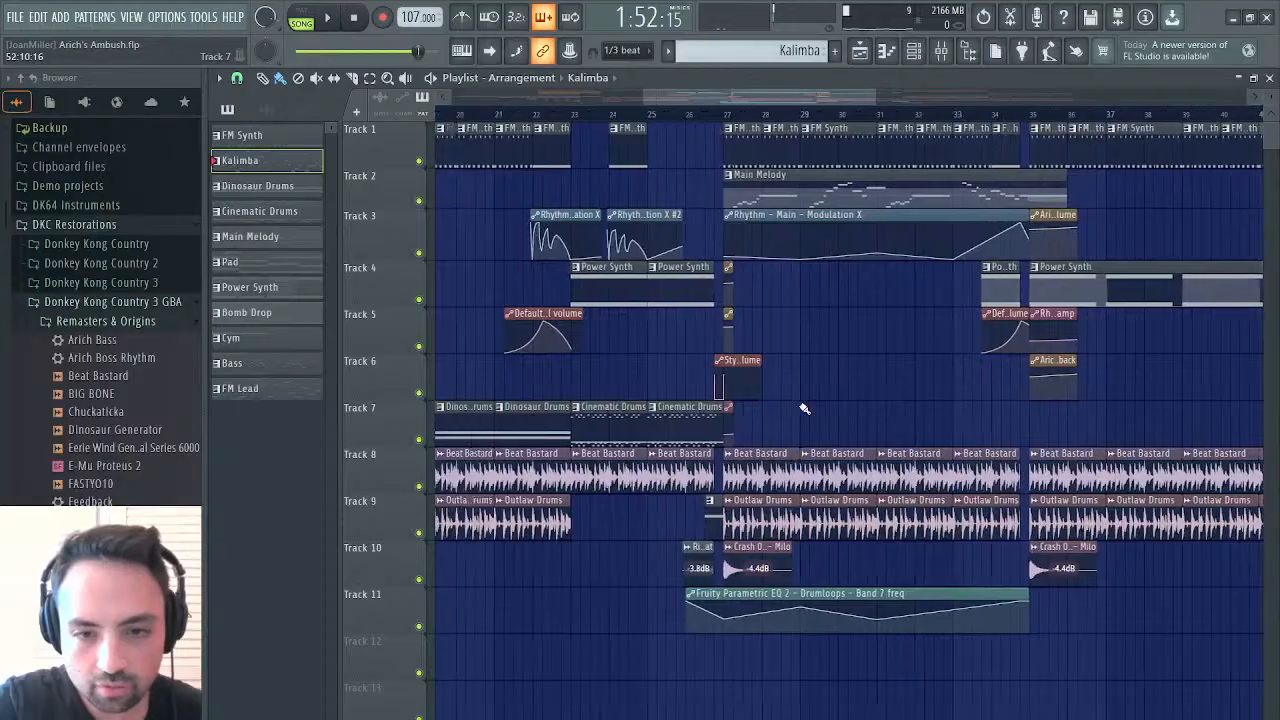
scroll(804, 408, left, 4)
click(810, 430)
scroll(810, 430, right, 15)
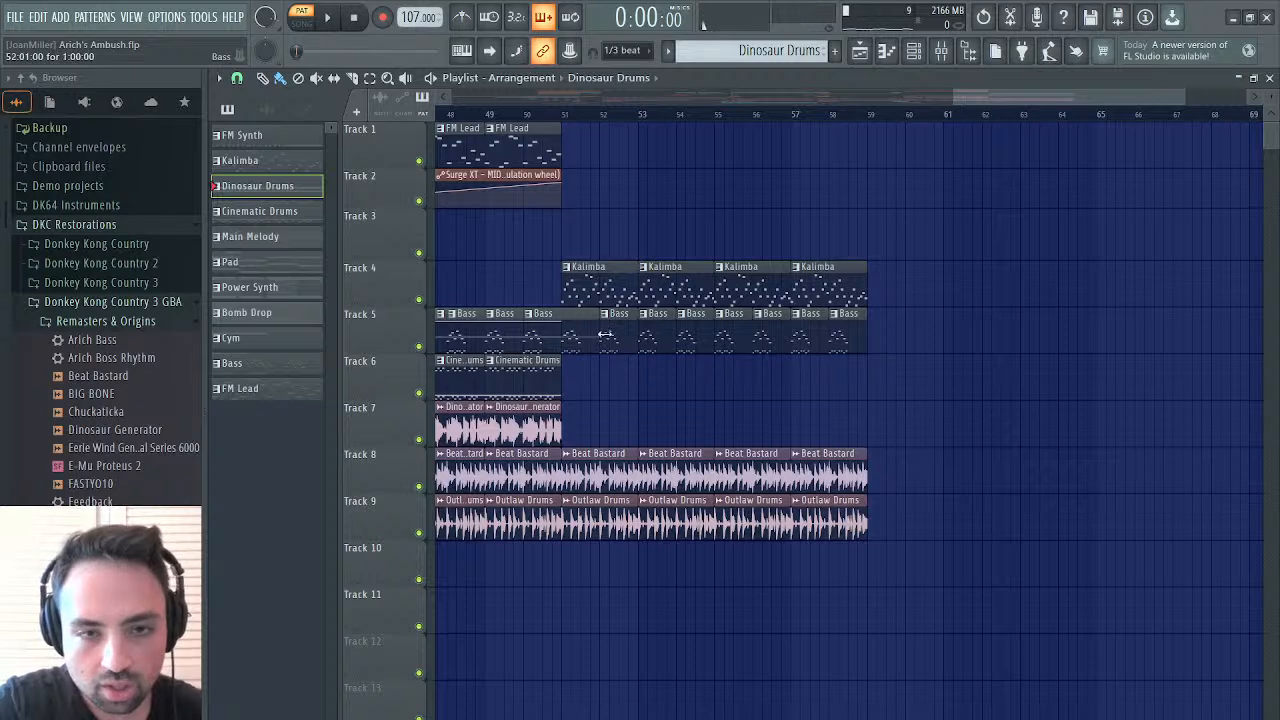
scroll(605, 335, left, 7)
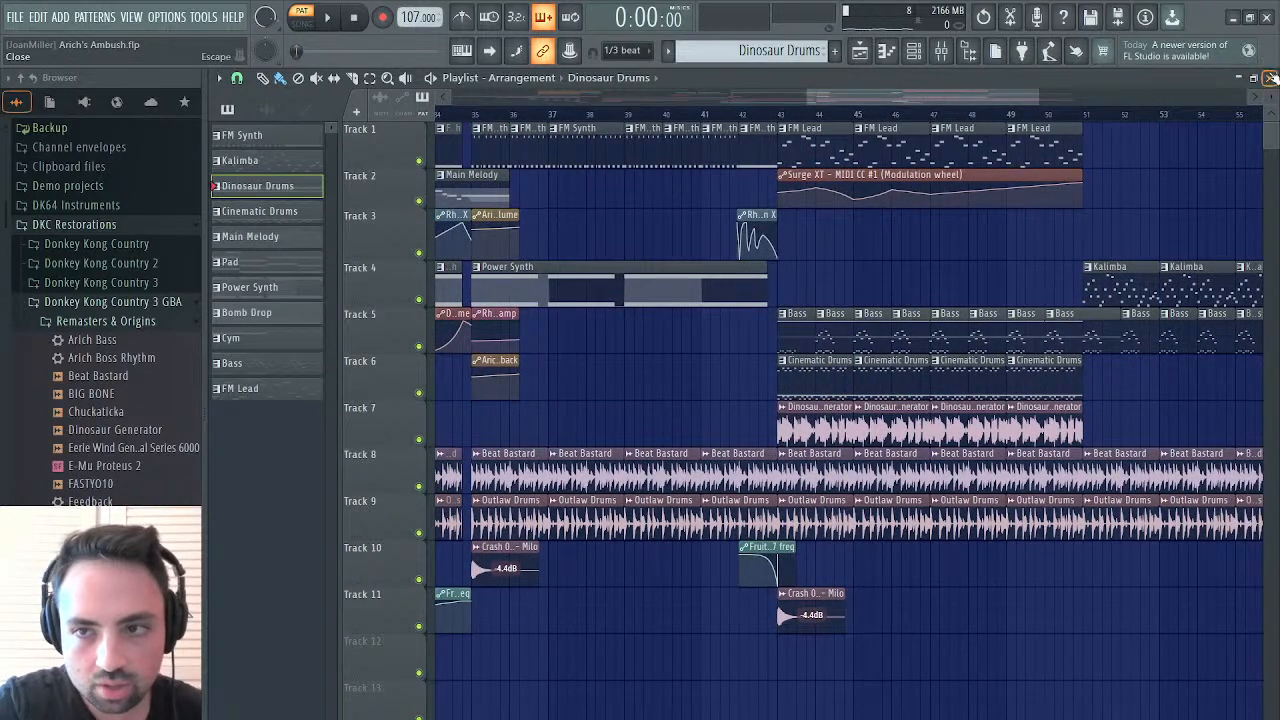
Close the playlist and piano roll, create a new pattern named Drums 2, and open its StylusRMX notes
click(1270, 77)
click(1242, 143)
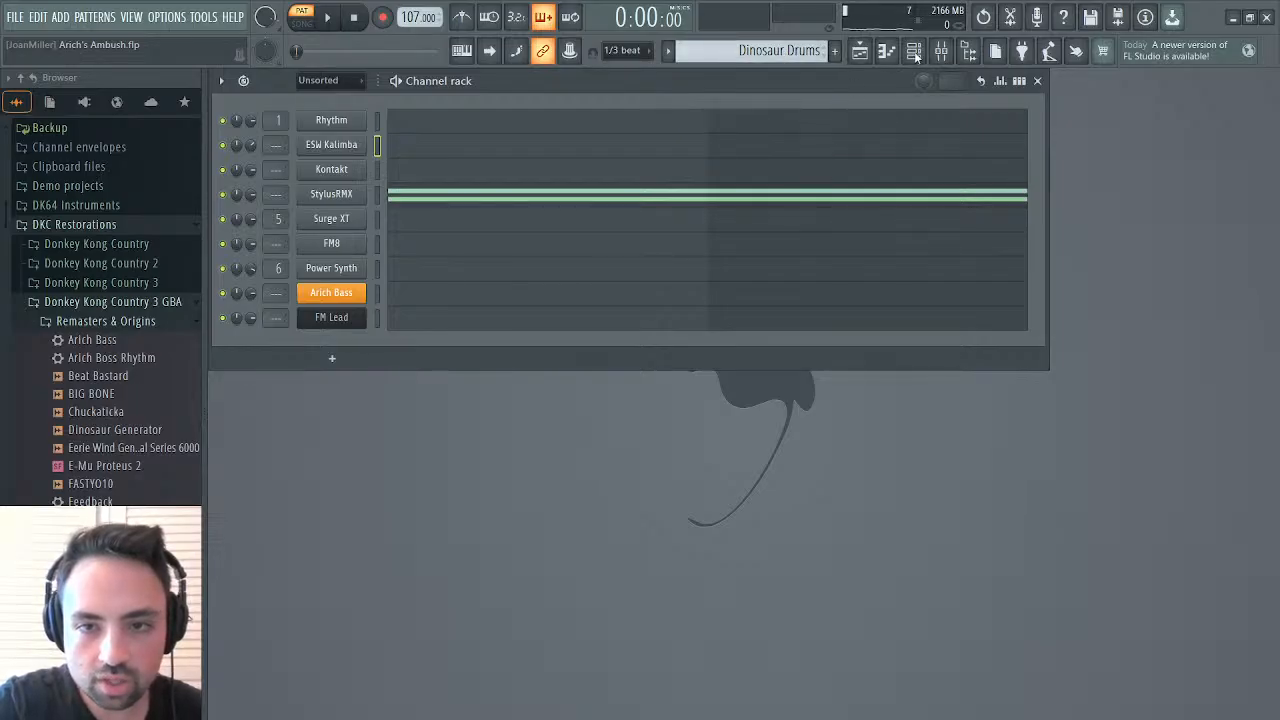
key(F4)
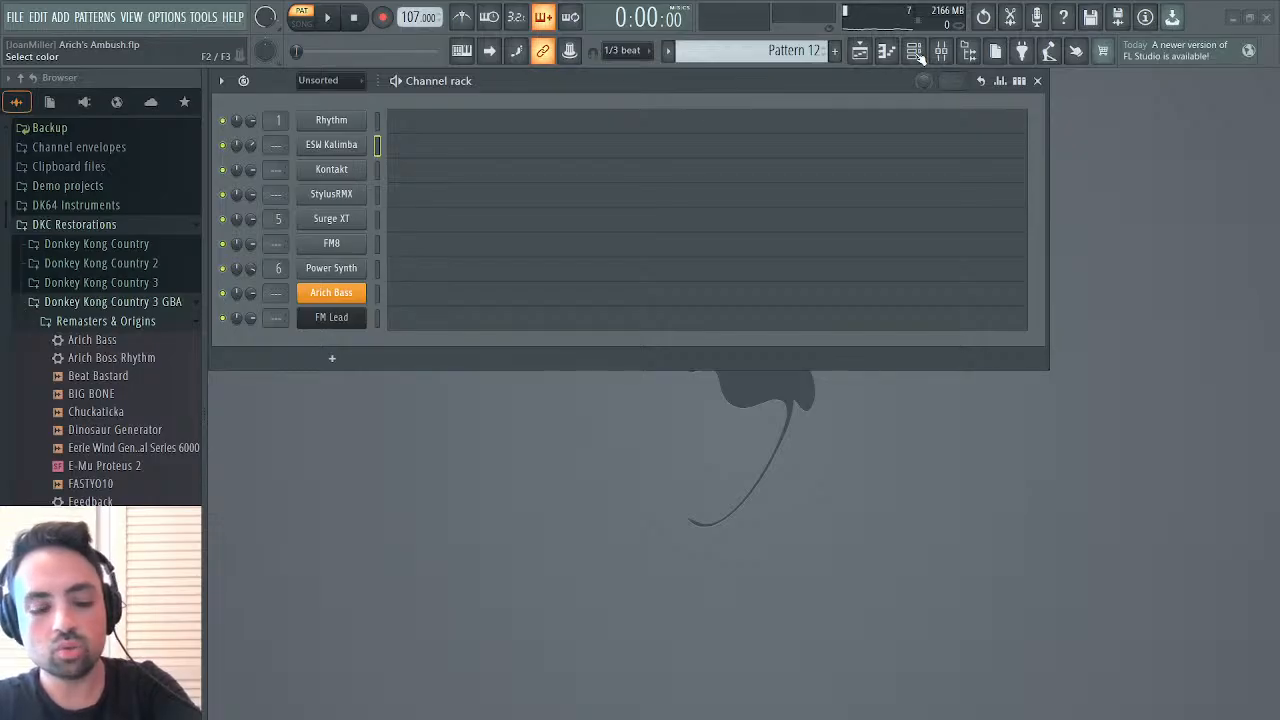
click(405, 196)
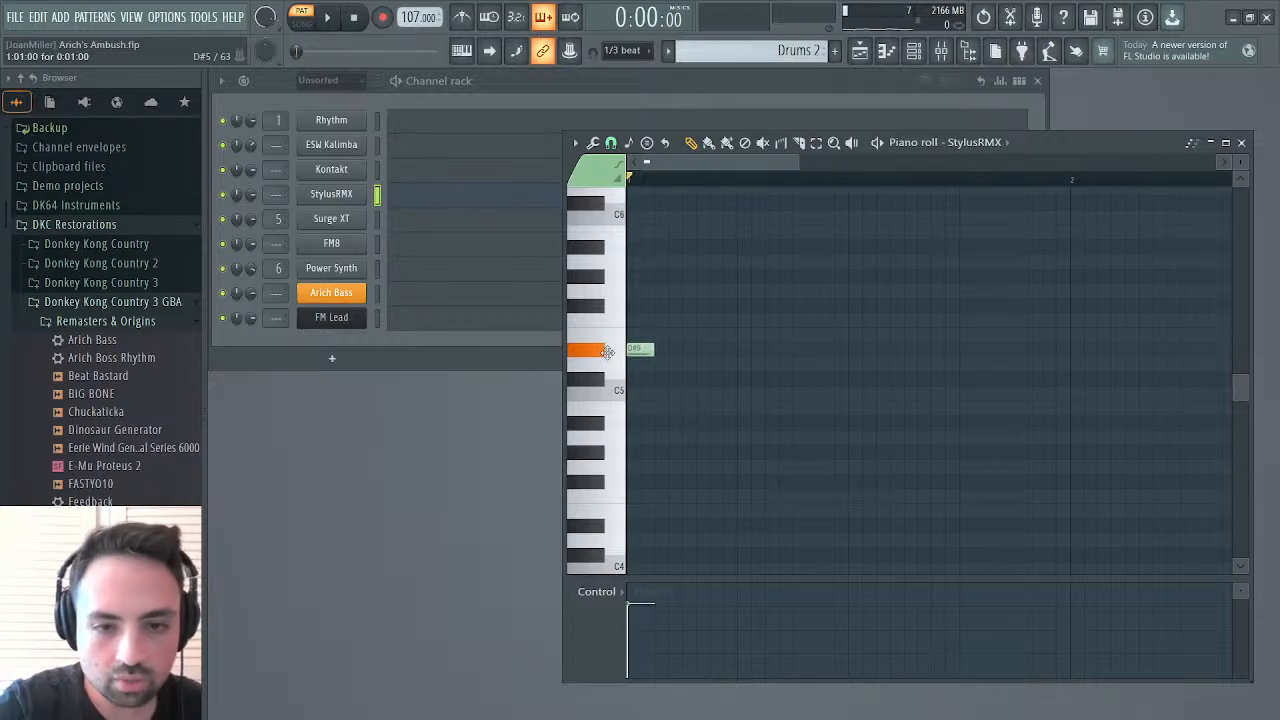
Add one-bar StylusRMX notes on D#5, E5 and C#5 at the start of the Drums 2 pattern and audition them
drag(656, 350, 994, 328)
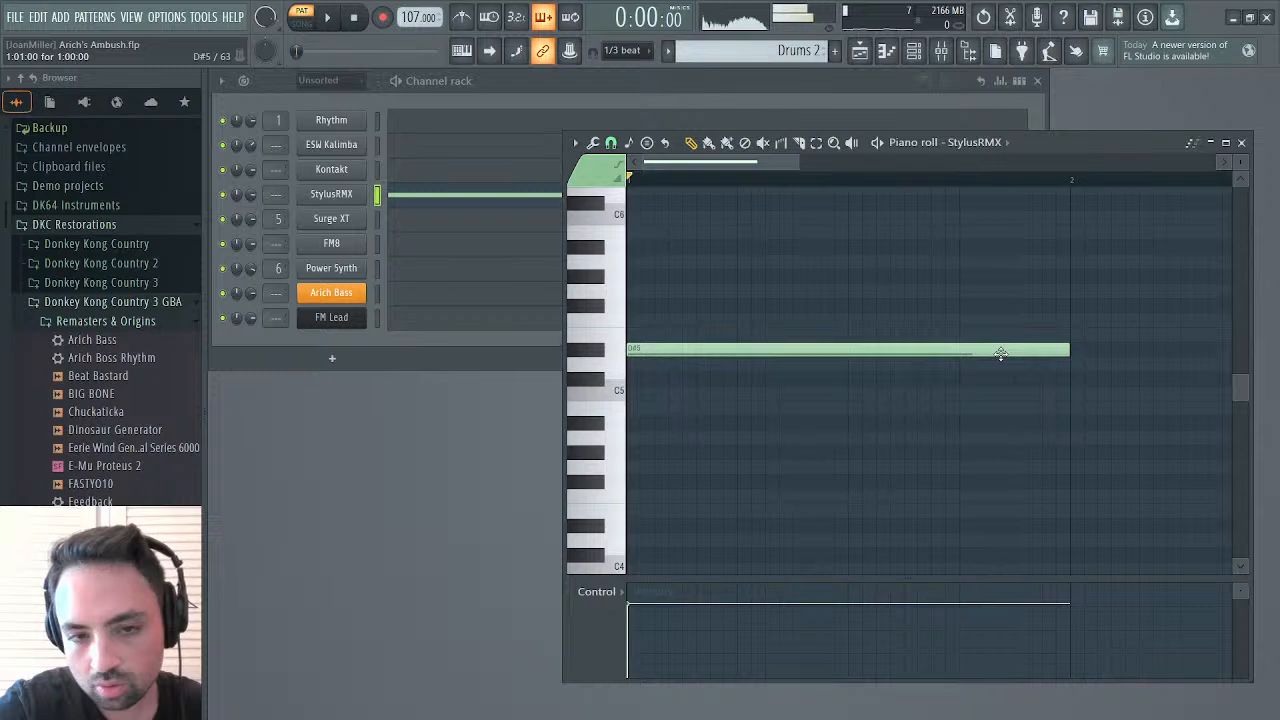
mouse_move(676, 345)
mouse_down()
mouse_move(676, 333)
mouse_move(668, 358)
mouse_up()
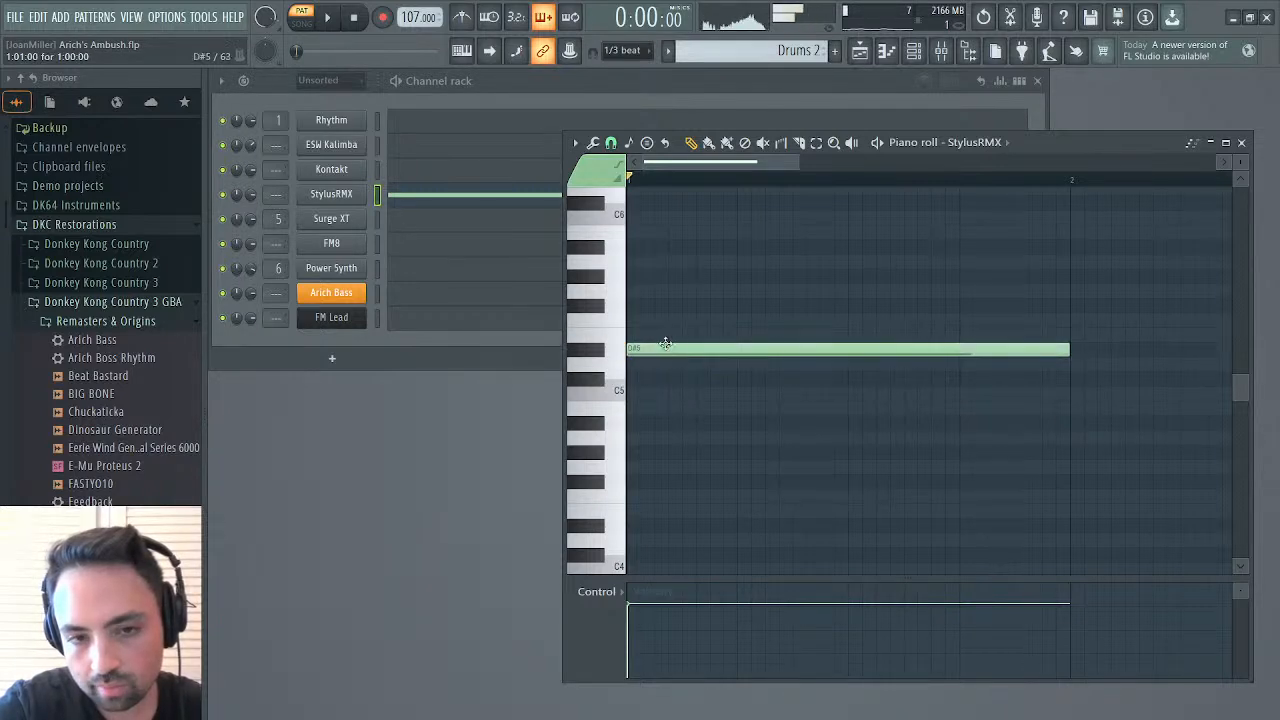
click(658, 335)
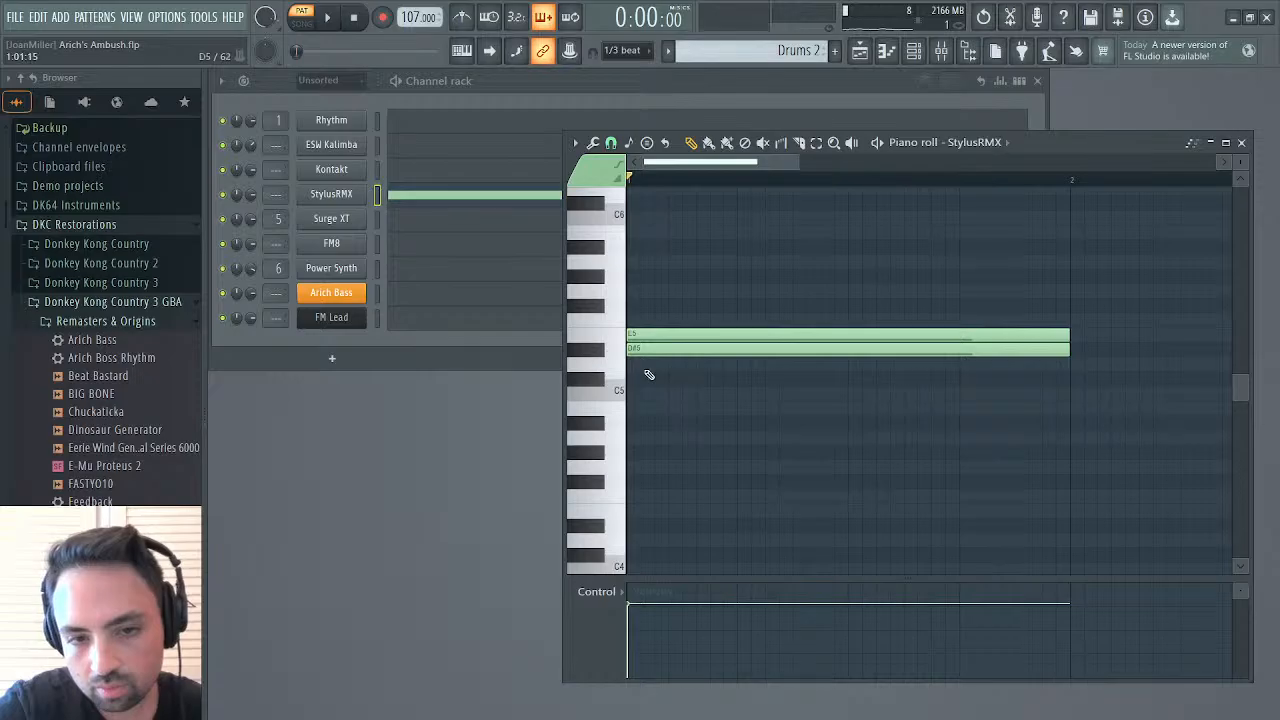
click(645, 377)
right_click(660, 378)
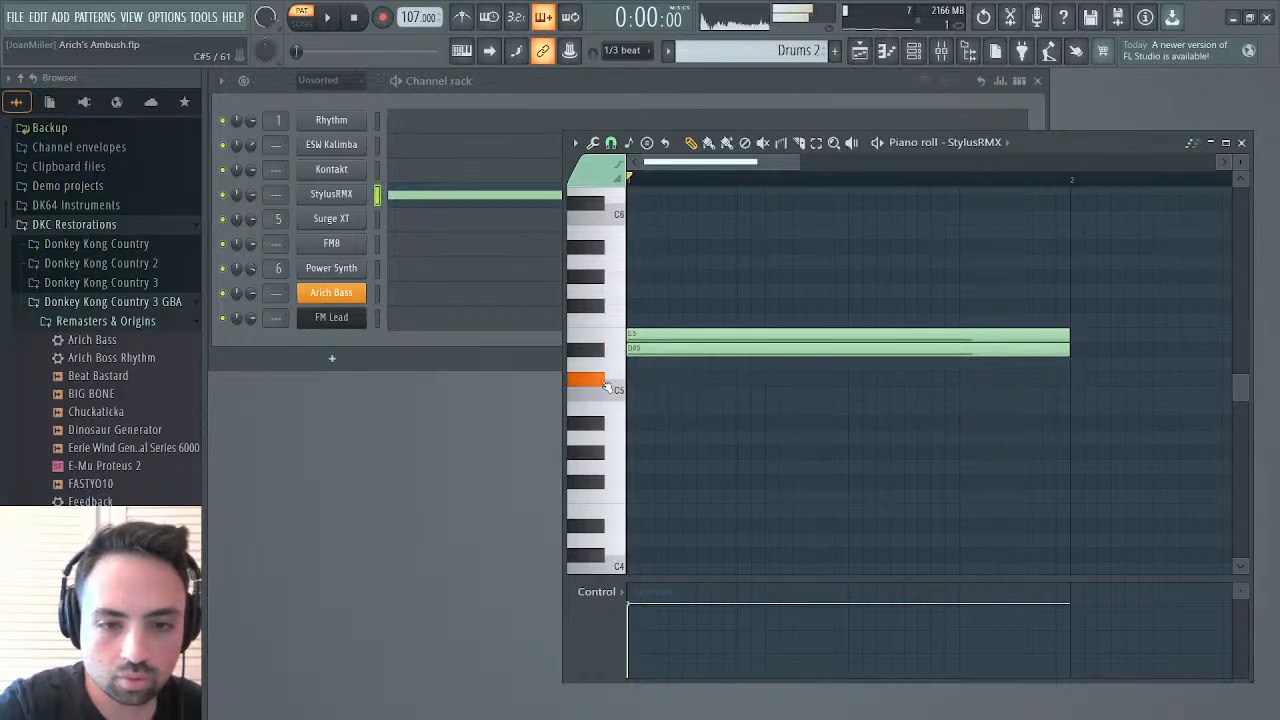
click(650, 382)
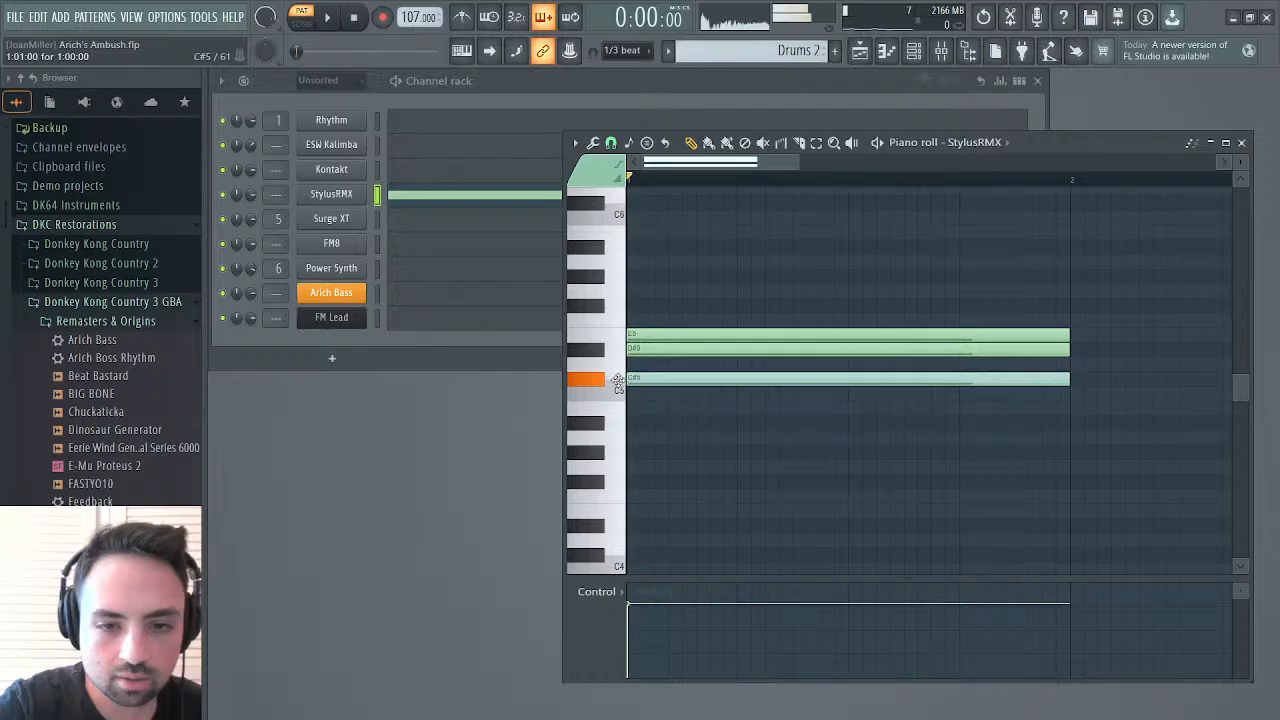
key(space)
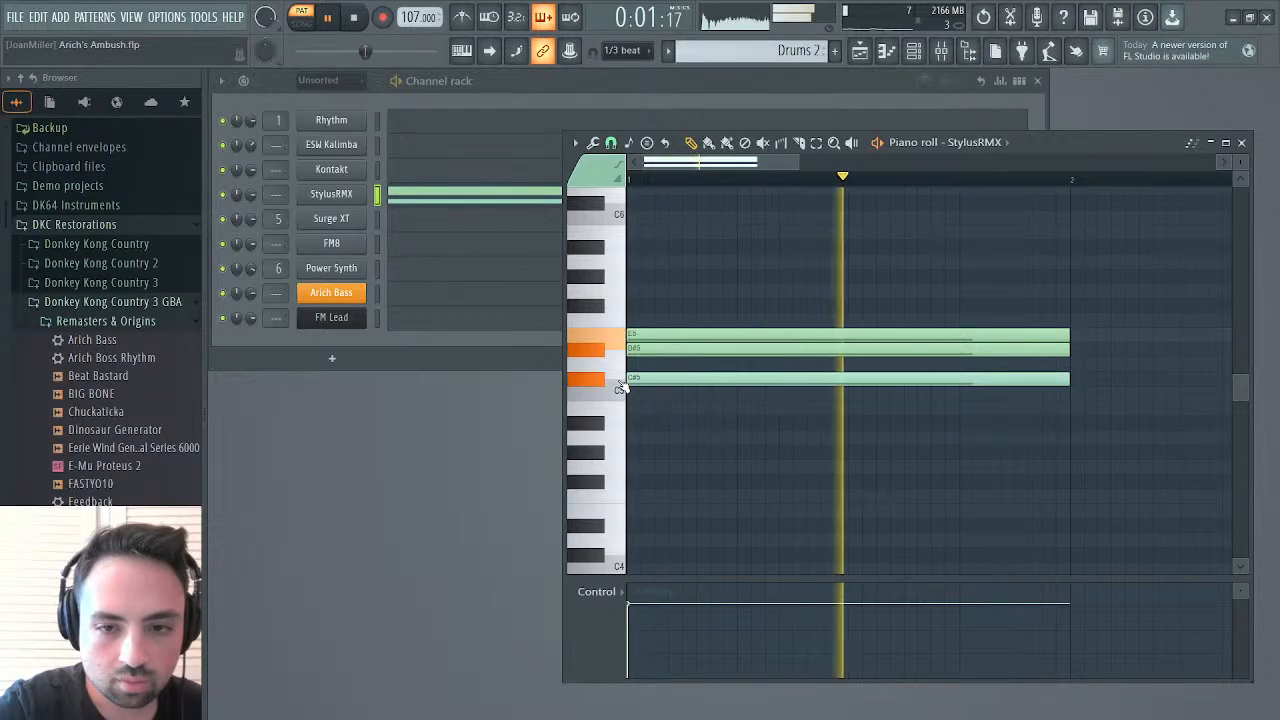
key(space)
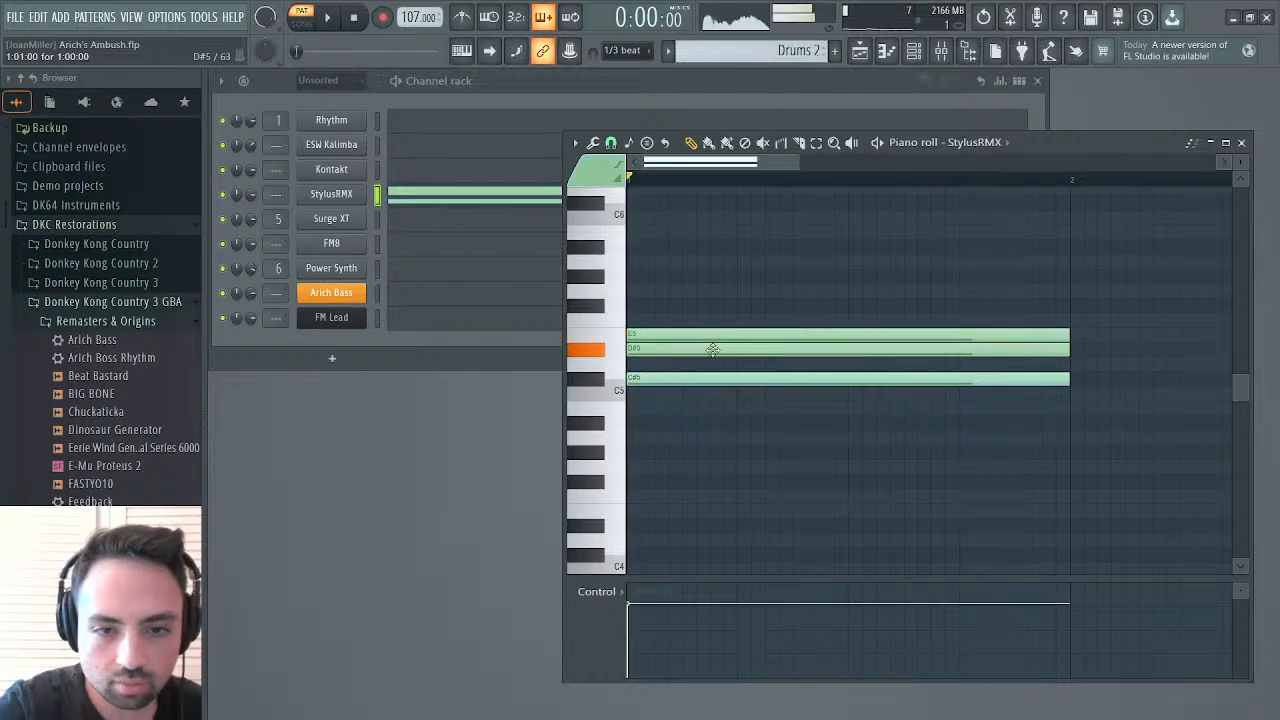
Delete the D#5 note from the StylusRMX part and audition the remaining notes
right_click(712, 349)
key(space)
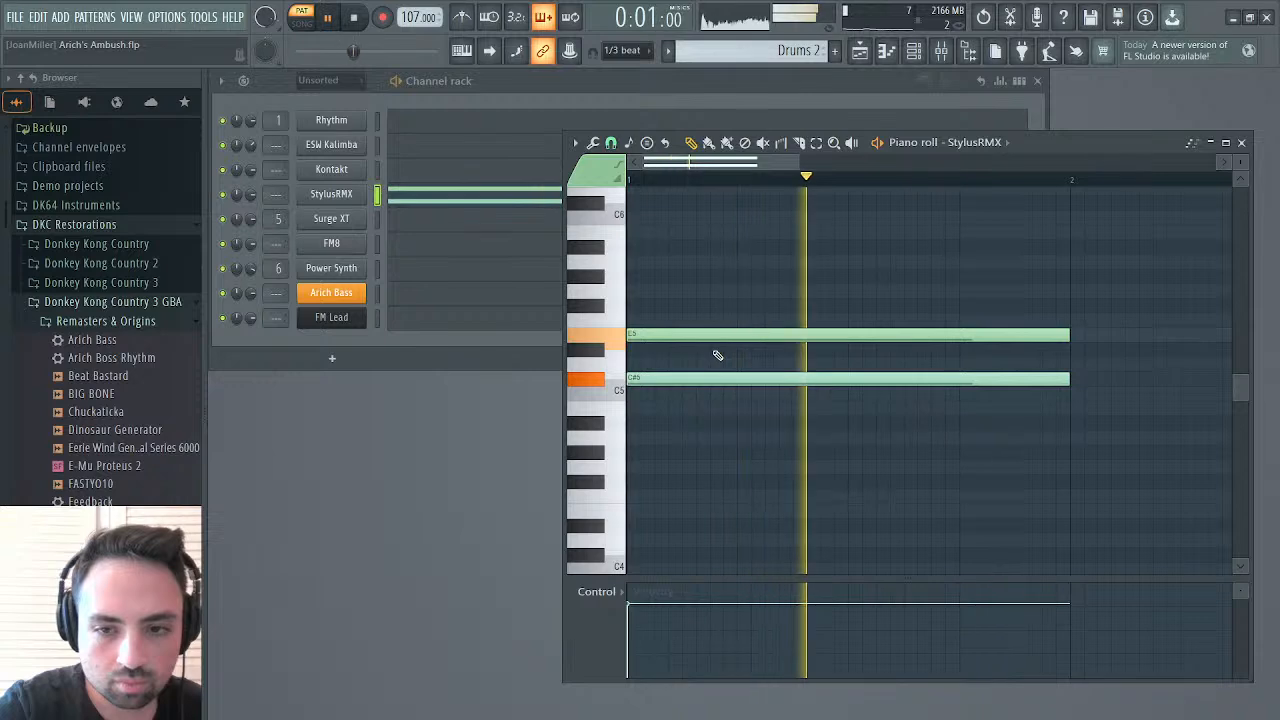
key(space)
Lengthen the E5 and C#5 StylusRMX notes to two bars and audition the pattern
drag(800, 168, 1082, 168)
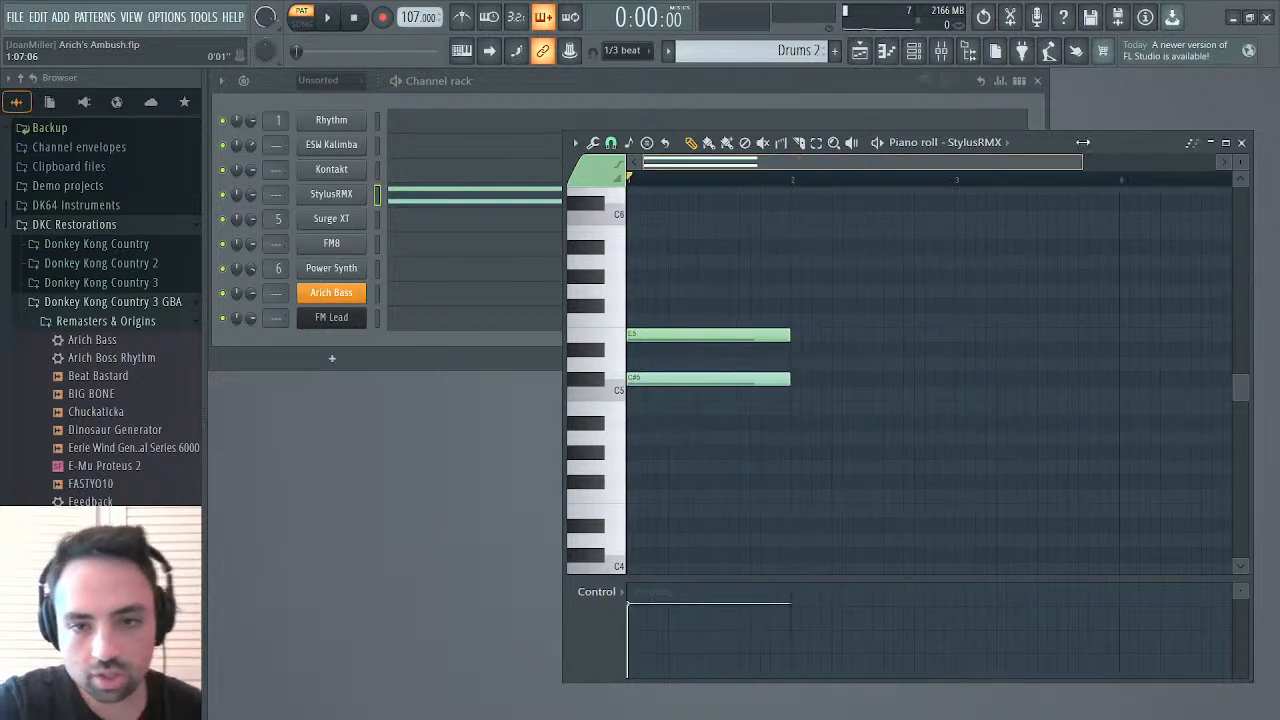
key(ctrl+a)
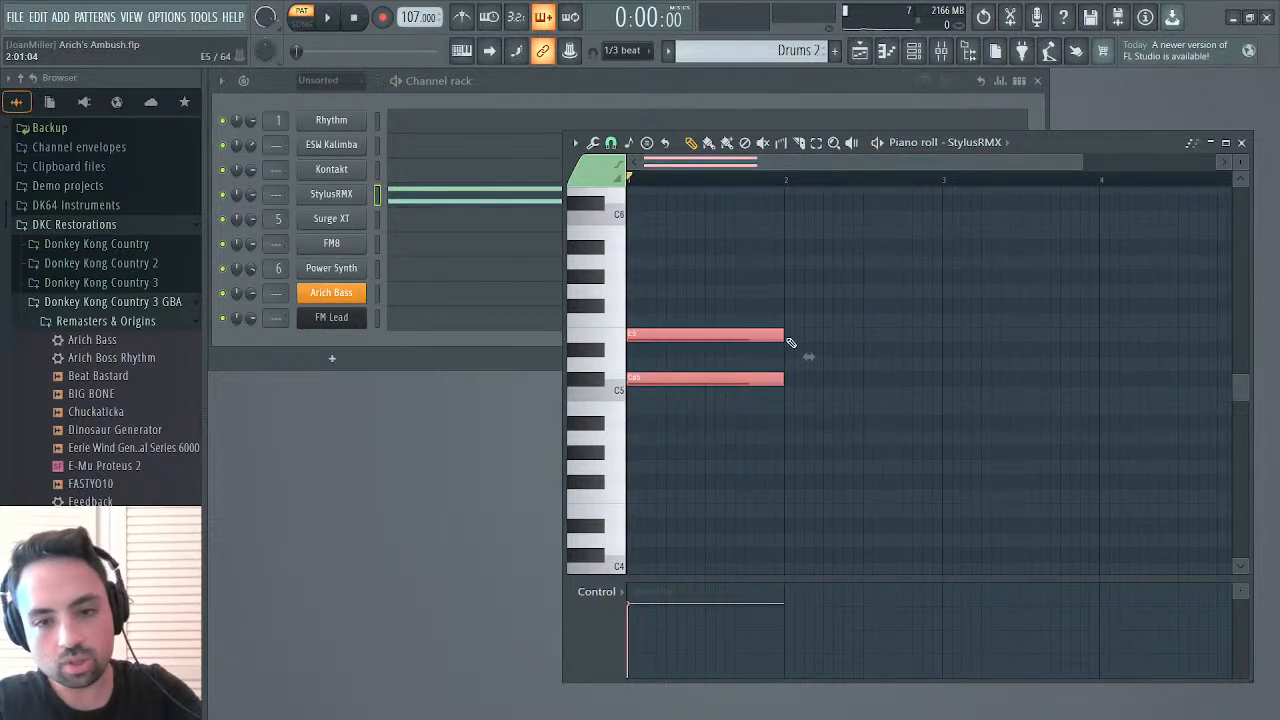
drag(790, 343, 955, 331)
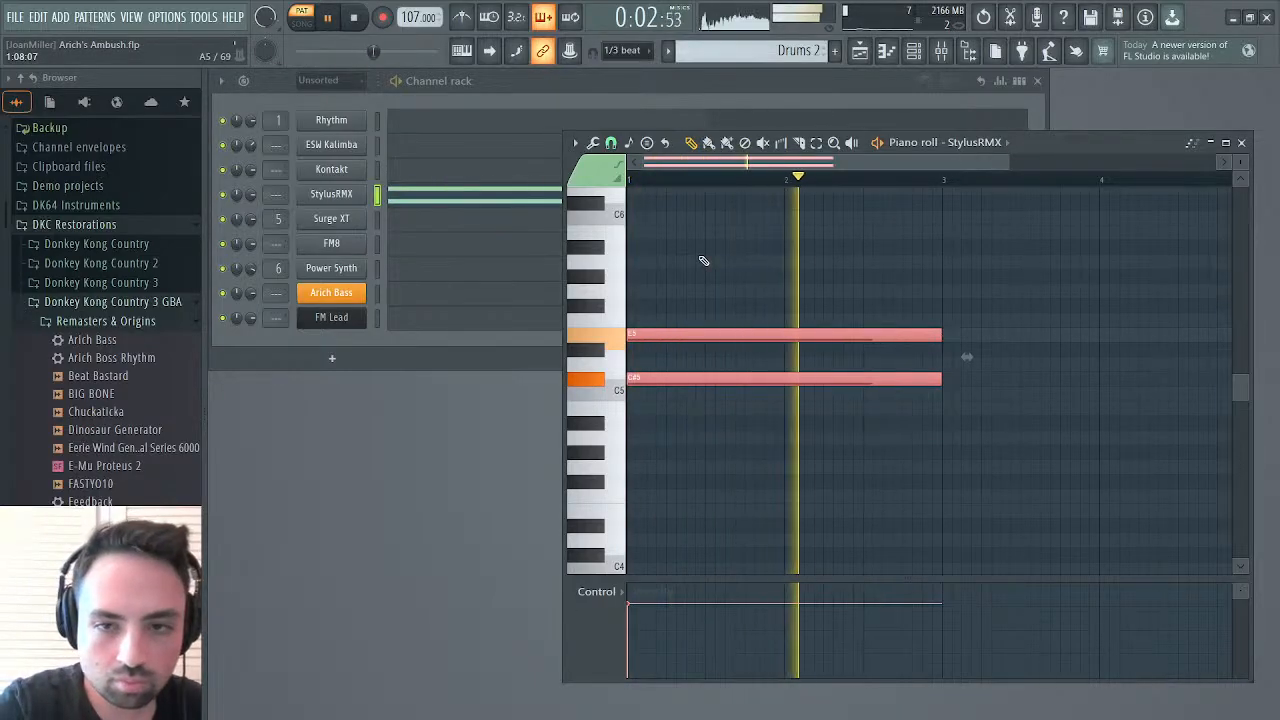
key(space)
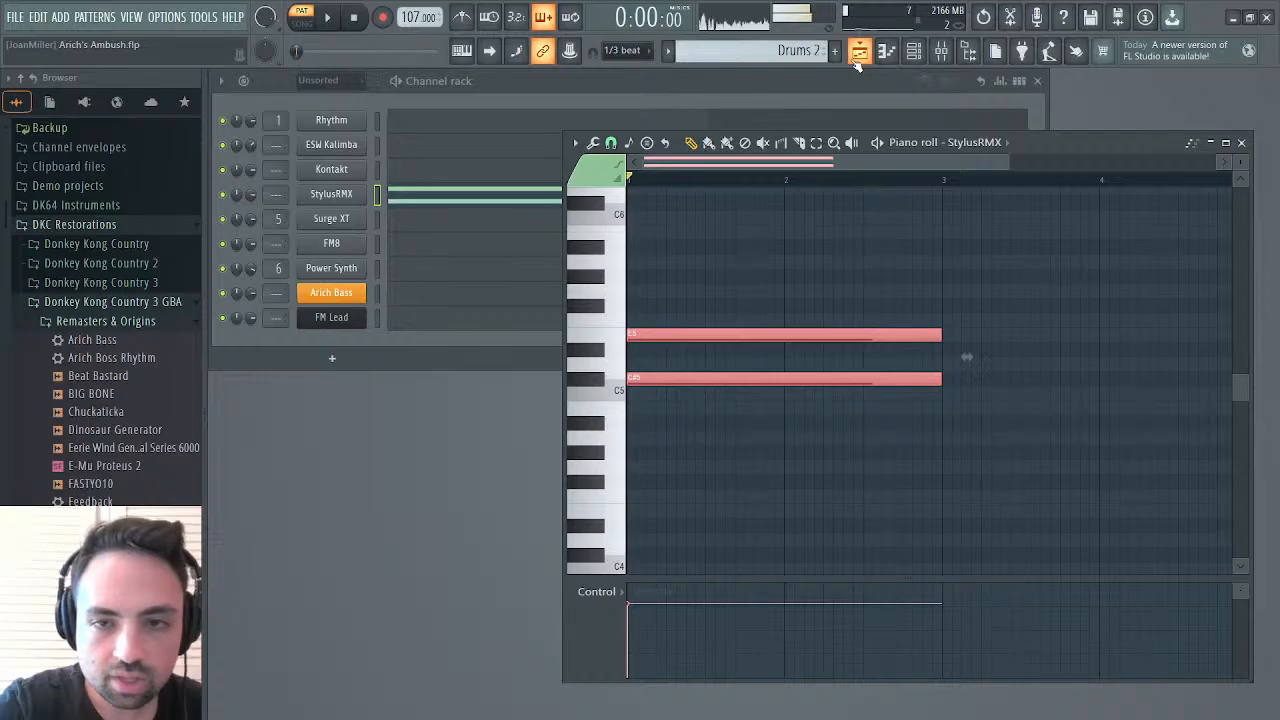
Open the playlist and place four consecutive Drums 2 clips on Track 6 from bar 51 to bar 59
click(858, 56)
scroll(940, 370, right, 4)
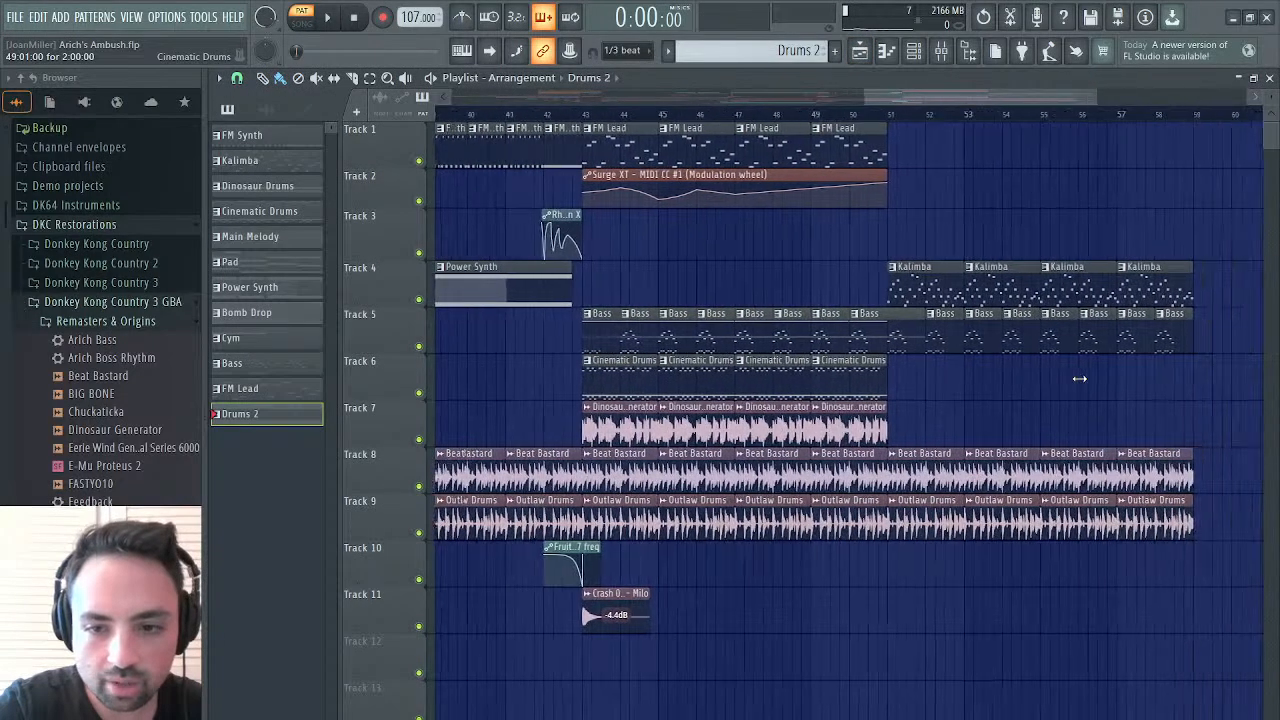
drag(883, 394, 1115, 390)
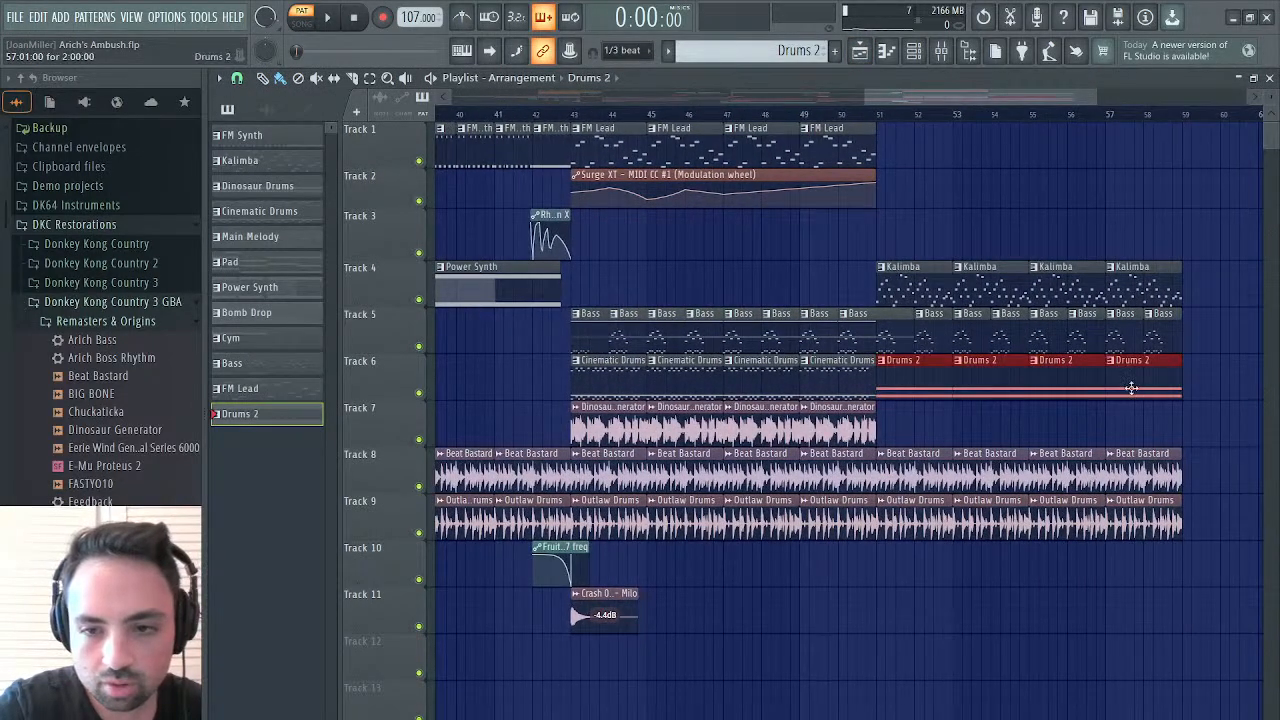
Play the song from bar 51 to check how the Drums 2 clips fit the Kalimba section
click(880, 109)
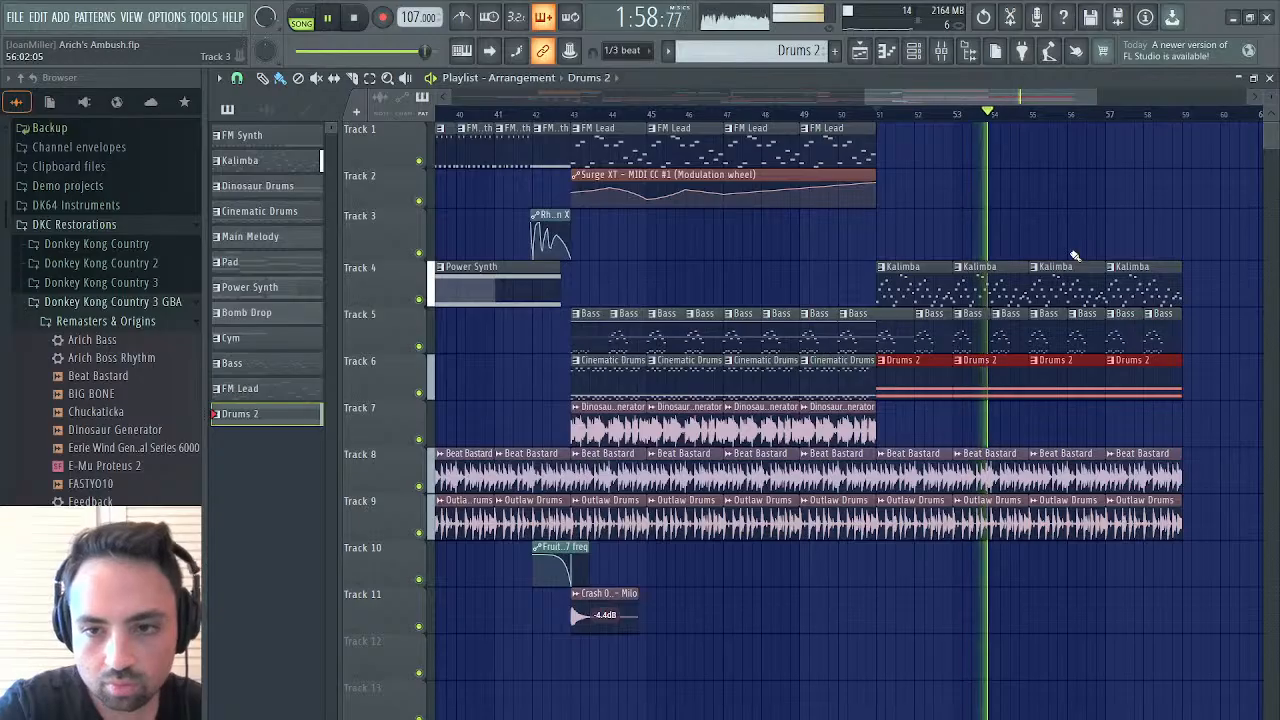
scroll(1075, 256, right, 3)
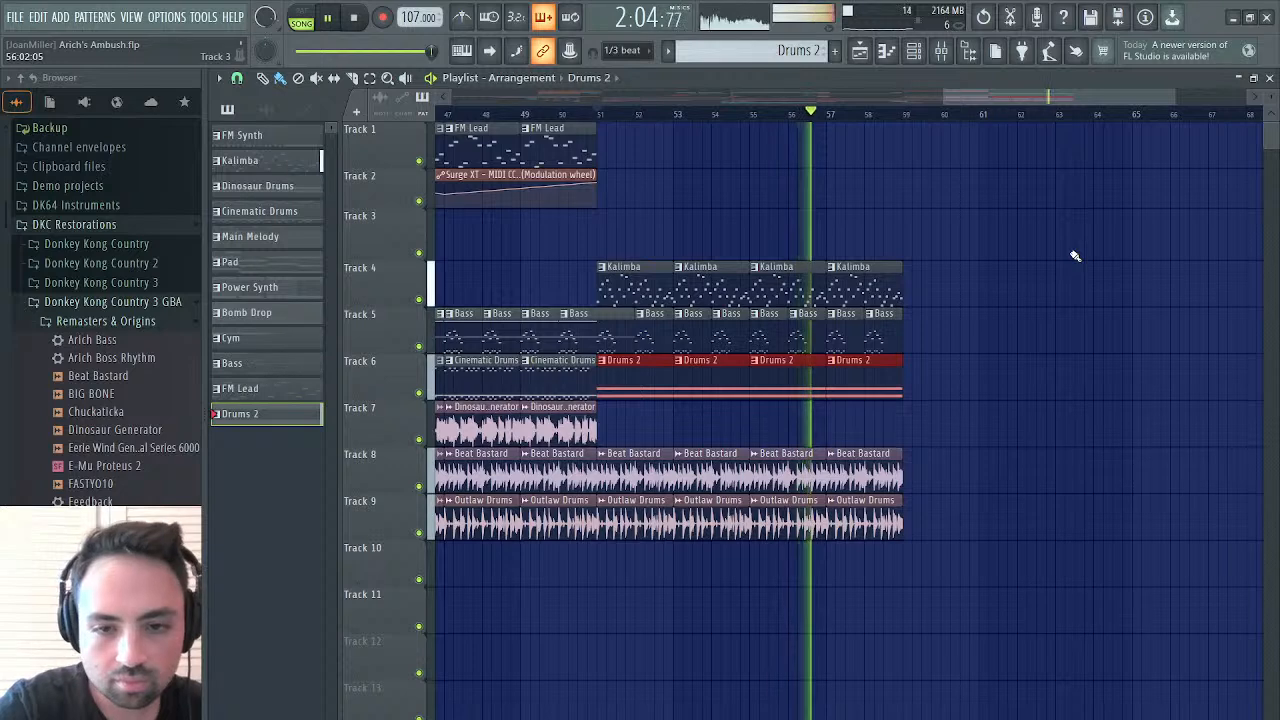
scroll(680, 243, up, 2)
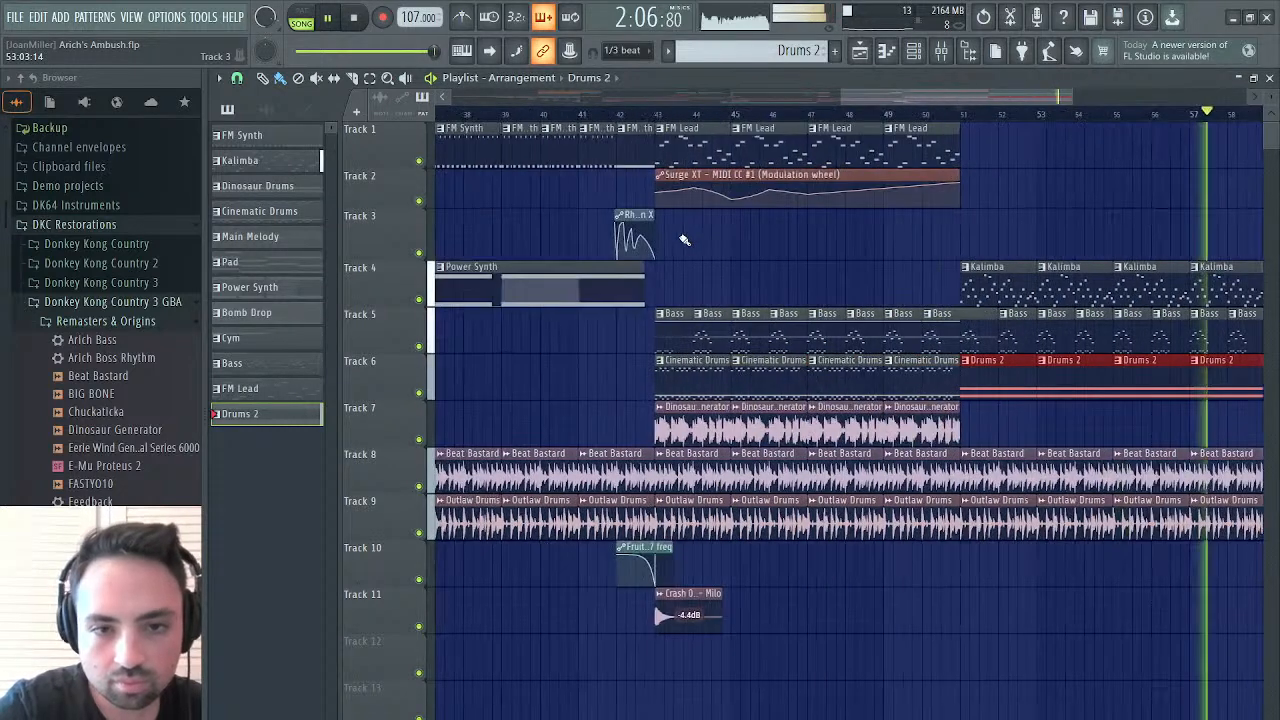
scroll(684, 240, down, 2)
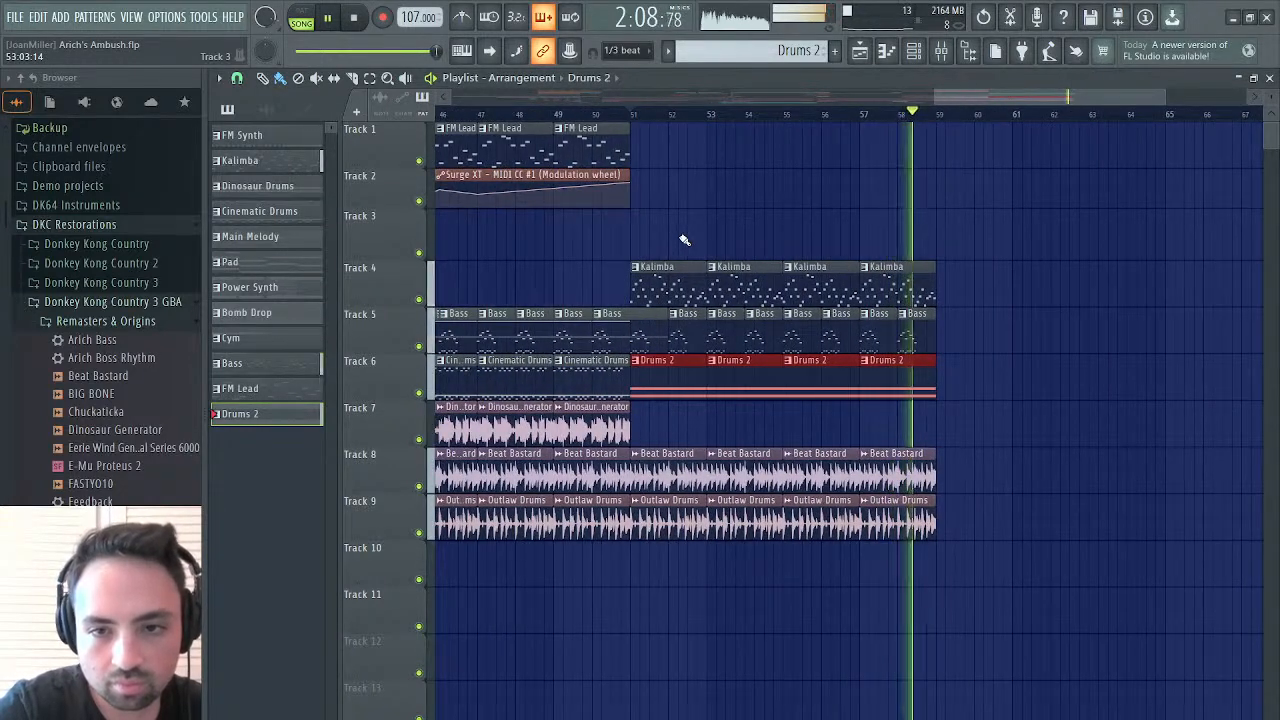
key(space)
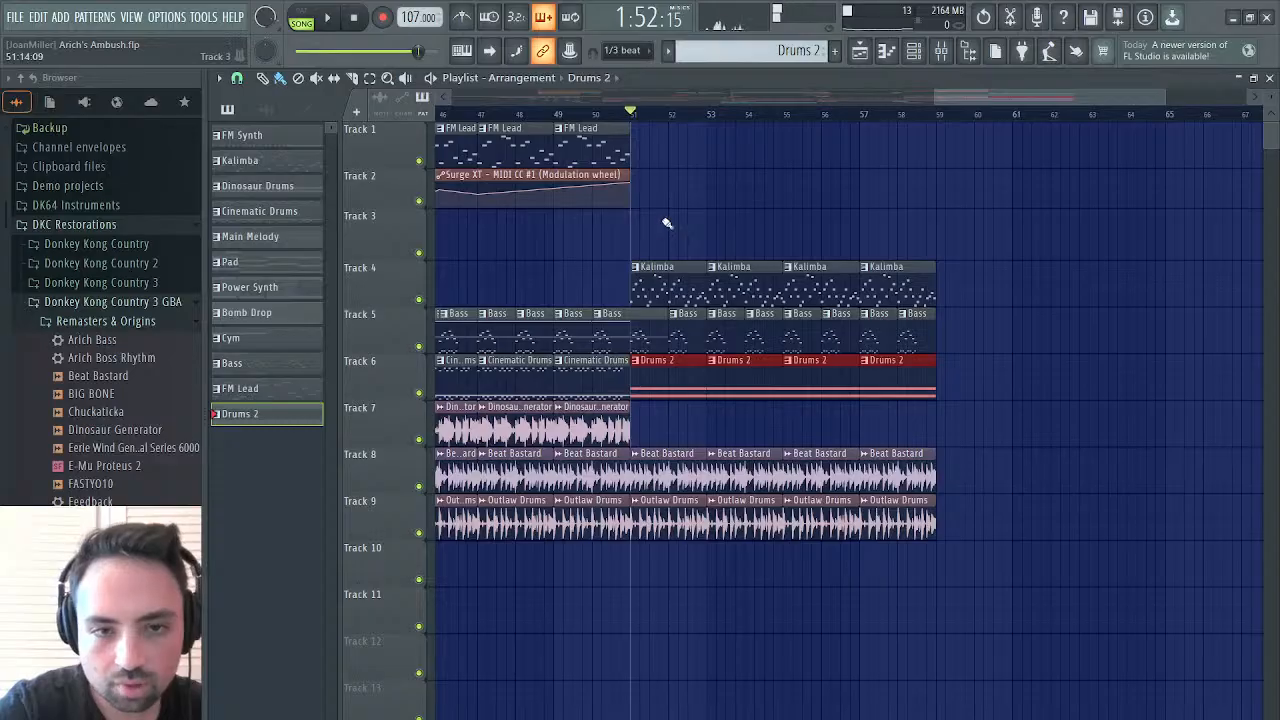
Restart playback and move the four Kalimba clips from Track 4 up to Track 1, keeping their position at bar 51
key(space)
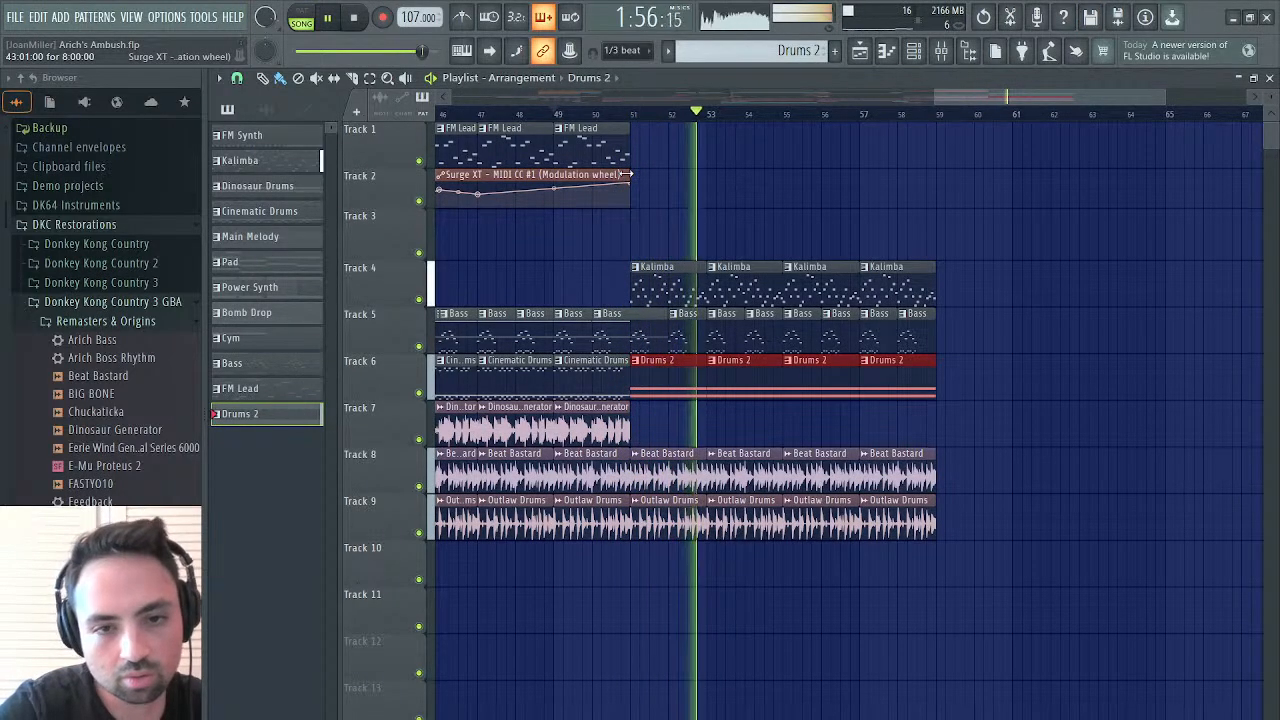
drag(675, 286, 935, 287)
key(shift+Up)
key(shift+Up)
key(shift+Up)
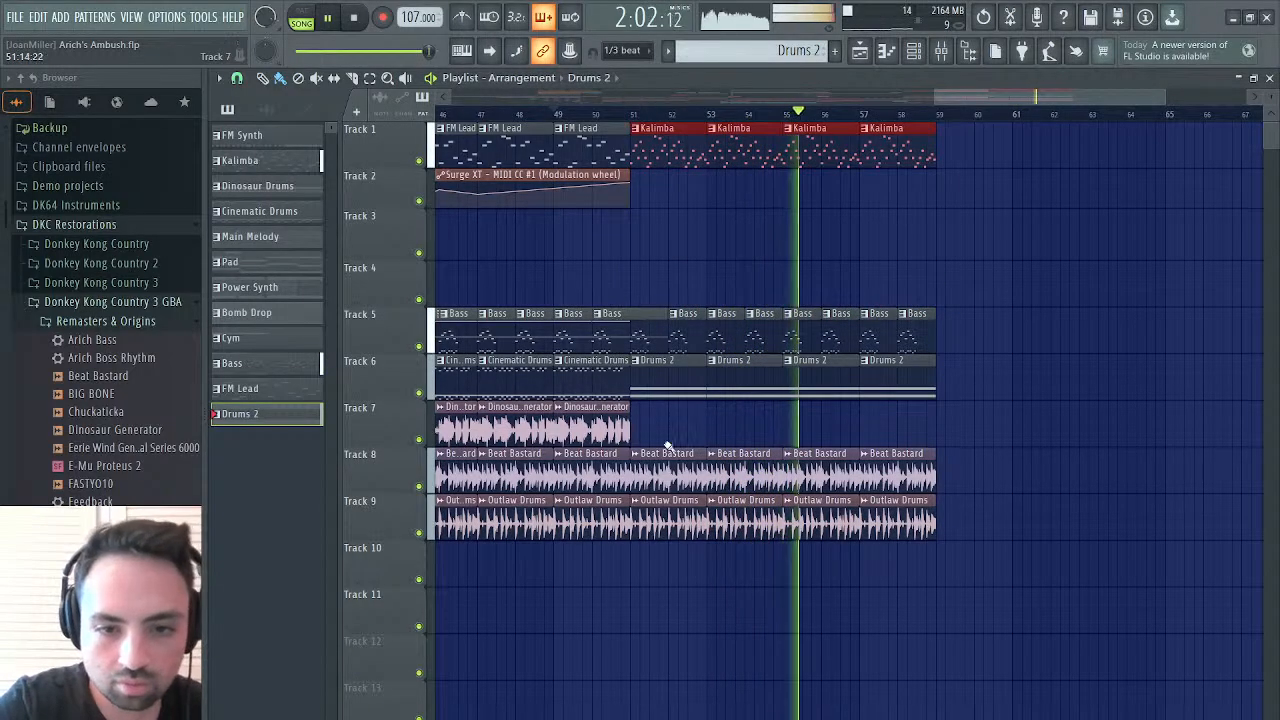
Place two consecutive Wax Wash Vinyl Perc clips on Track 7 from bar 55 to bar 59 and play them back in context
key(space)
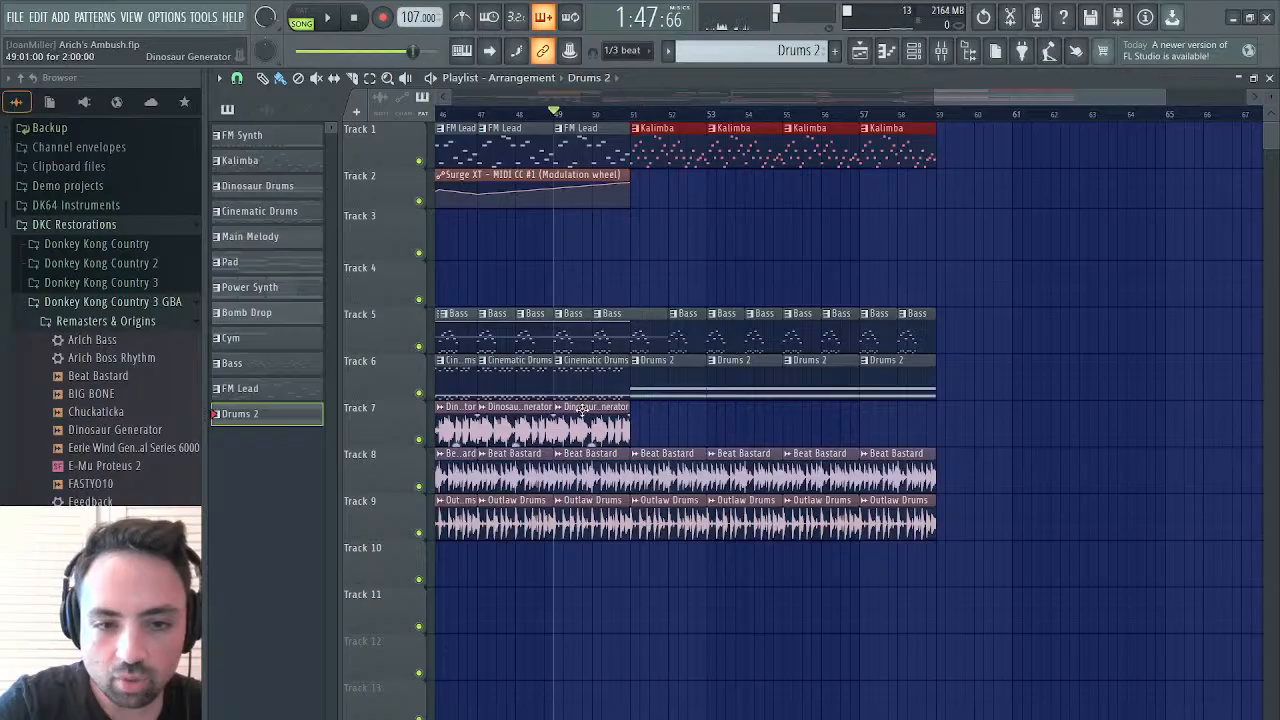
scroll(583, 410, left, 15)
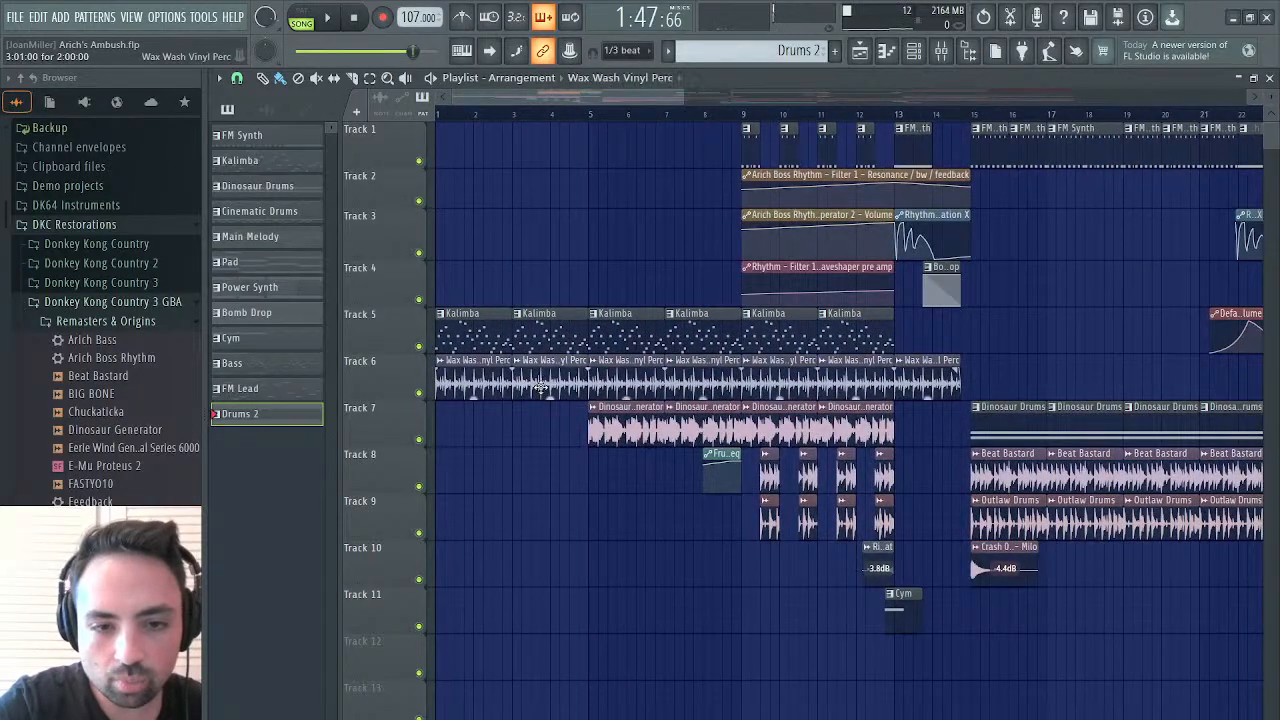
scroll(540, 388, right, 16)
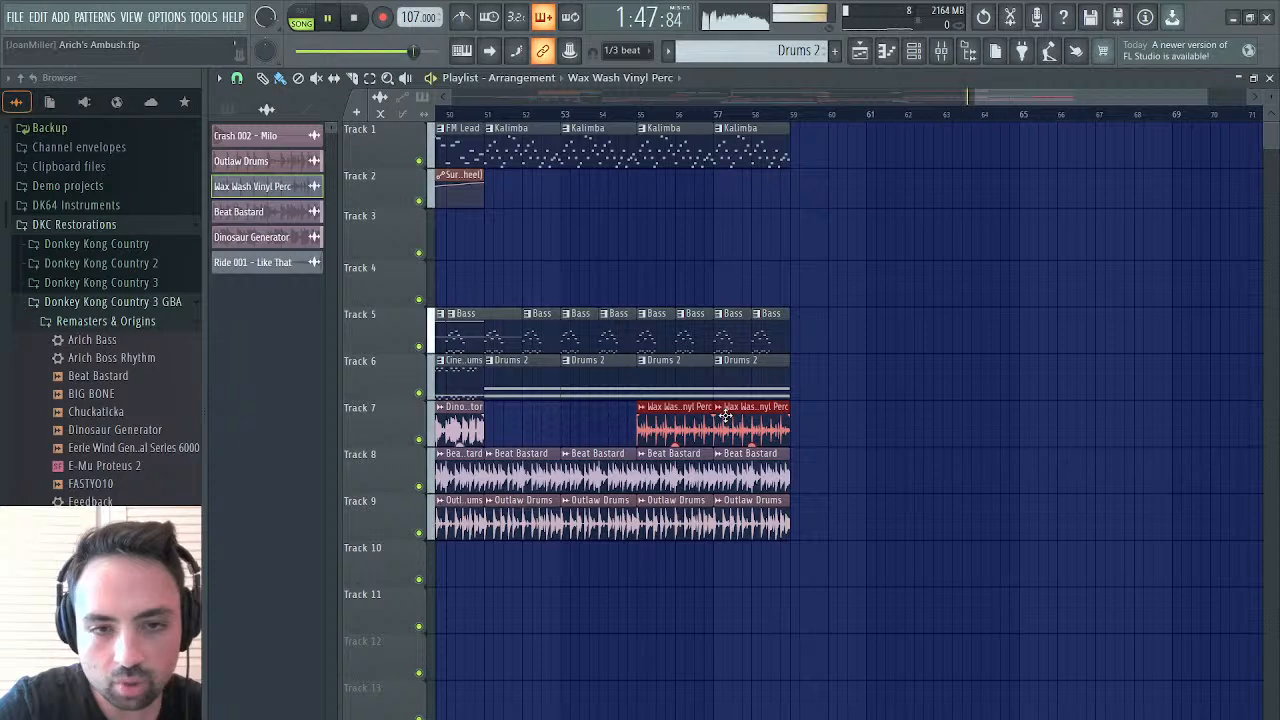
click(632, 114)
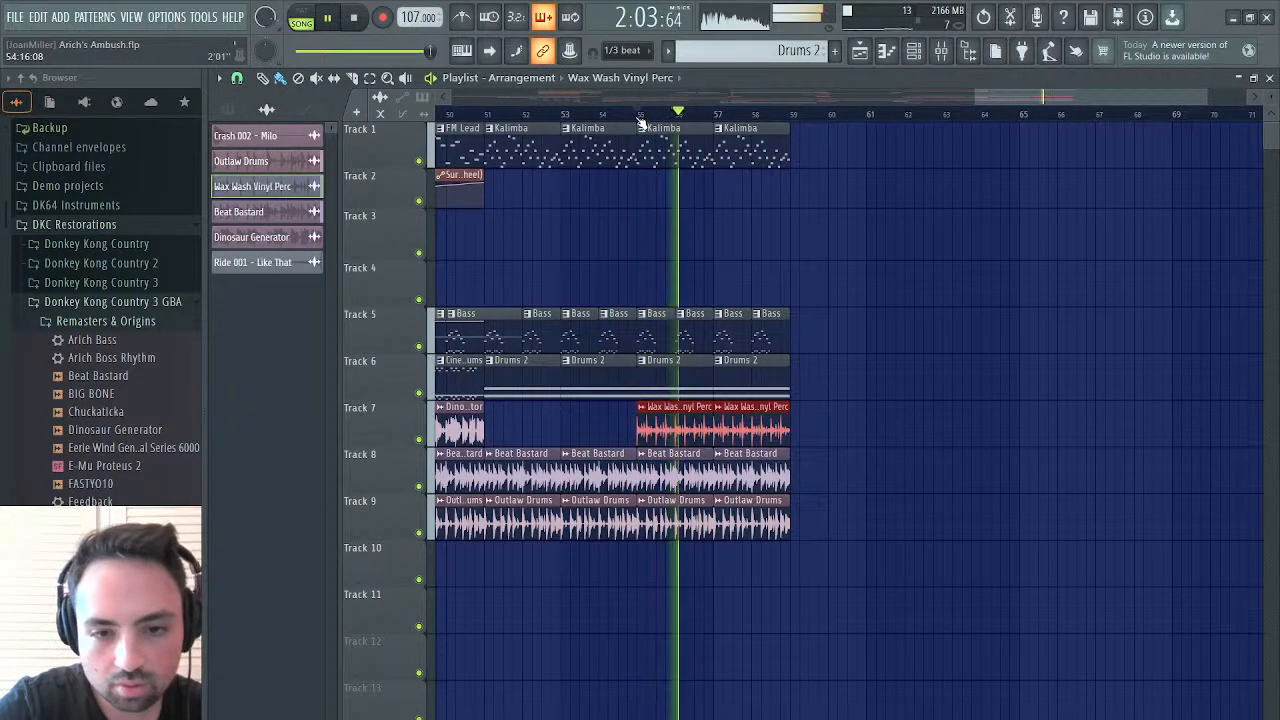
key(space)
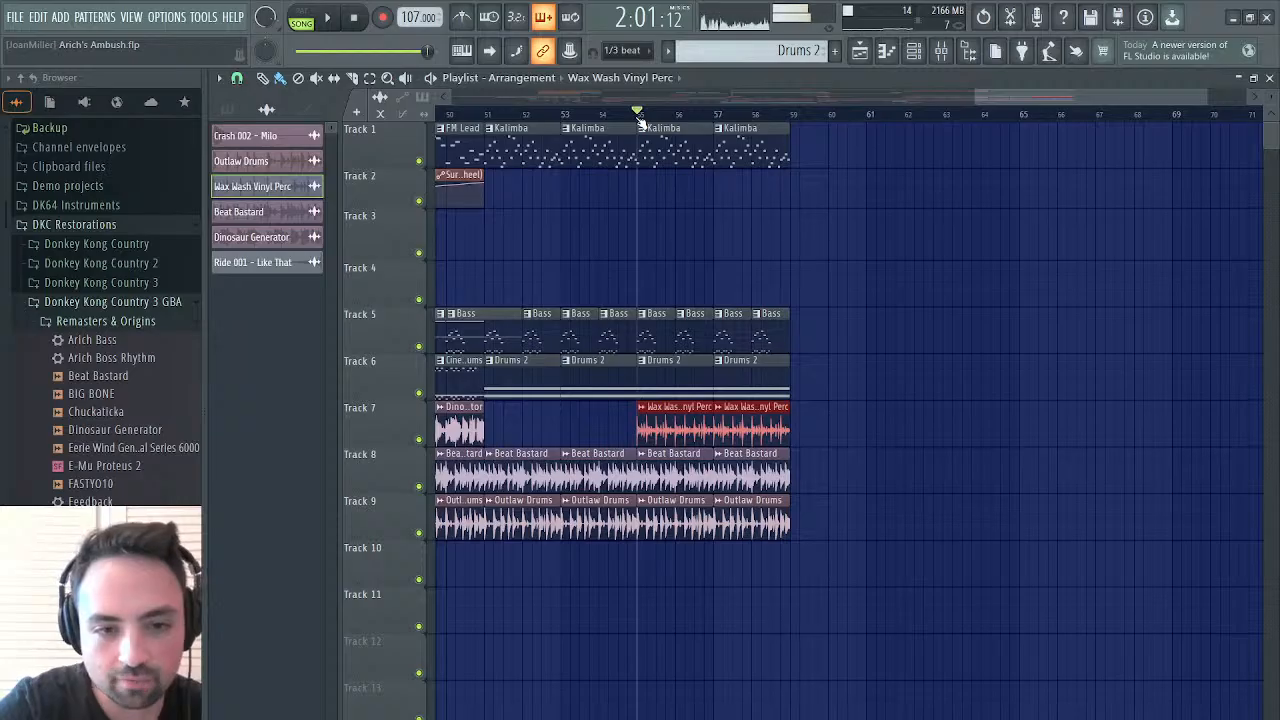
key(space)
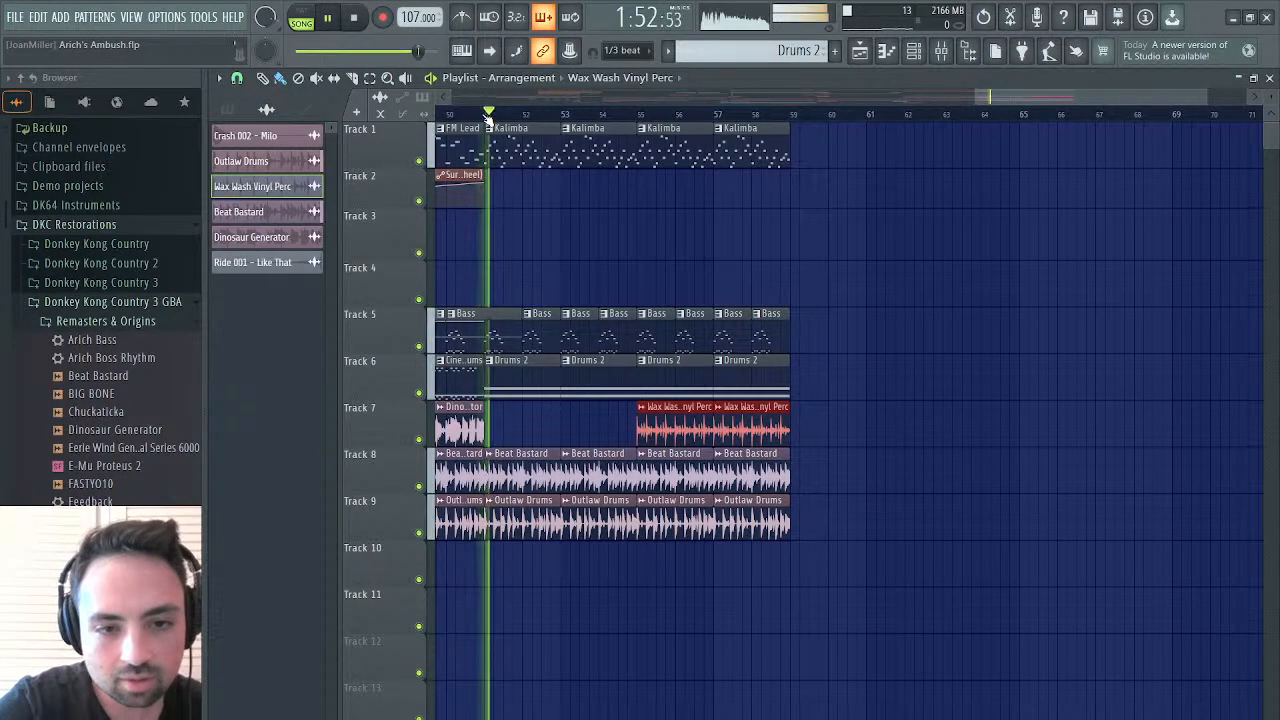
Try replacing the Drums 2 clip at bar 51 with a Wax Wash Vinyl Perc clip on Track 7
right_click(527, 394)
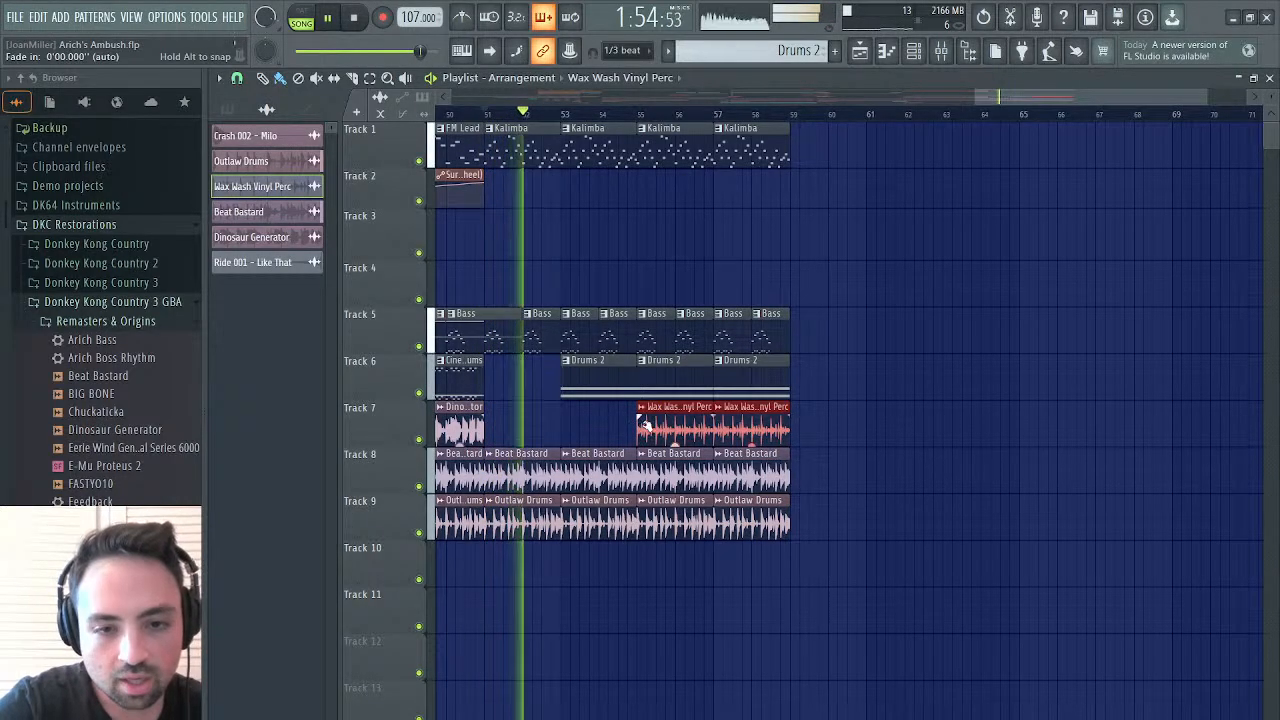
click(490, 112)
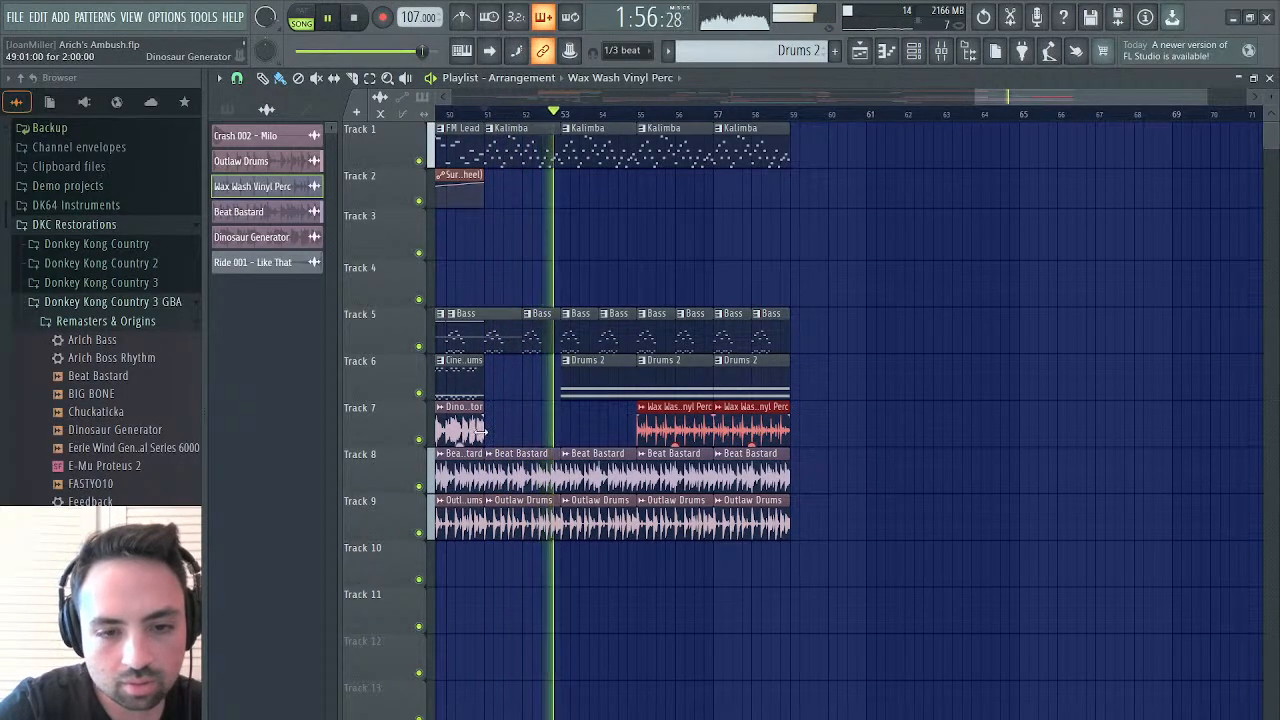
click(512, 432)
click(484, 108)
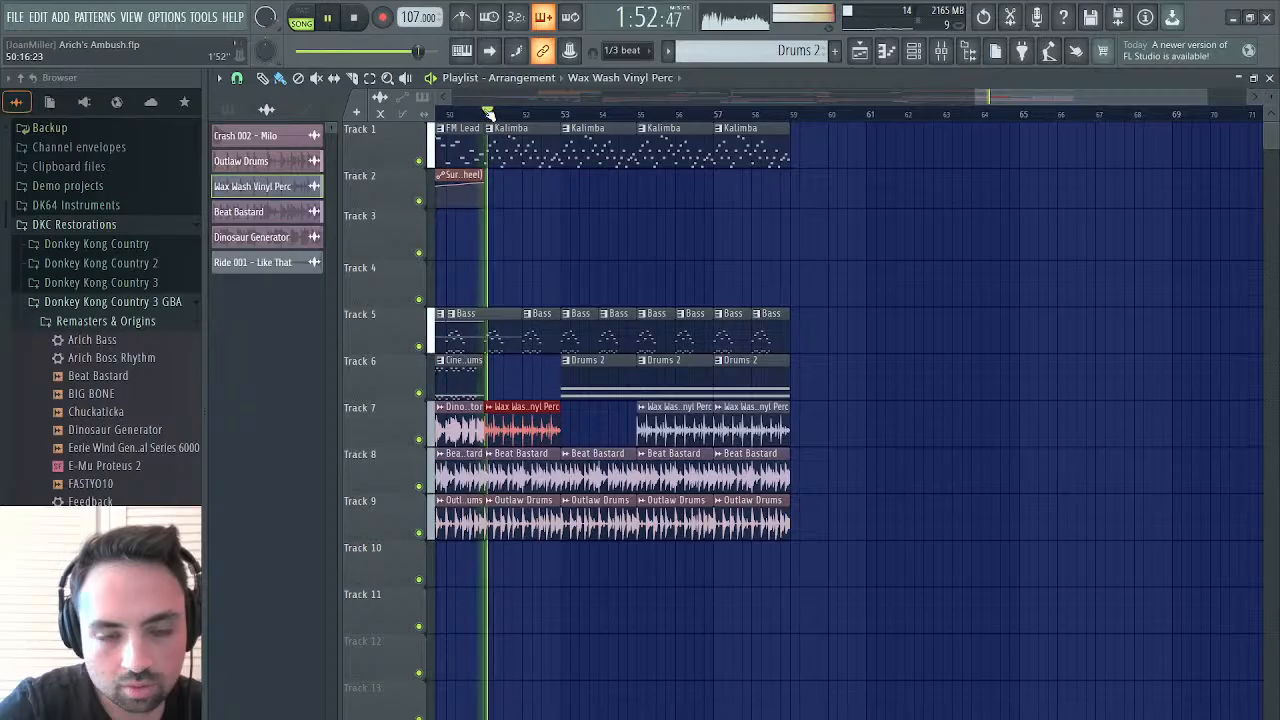
right_click(530, 420)
key(space)
click(588, 378)
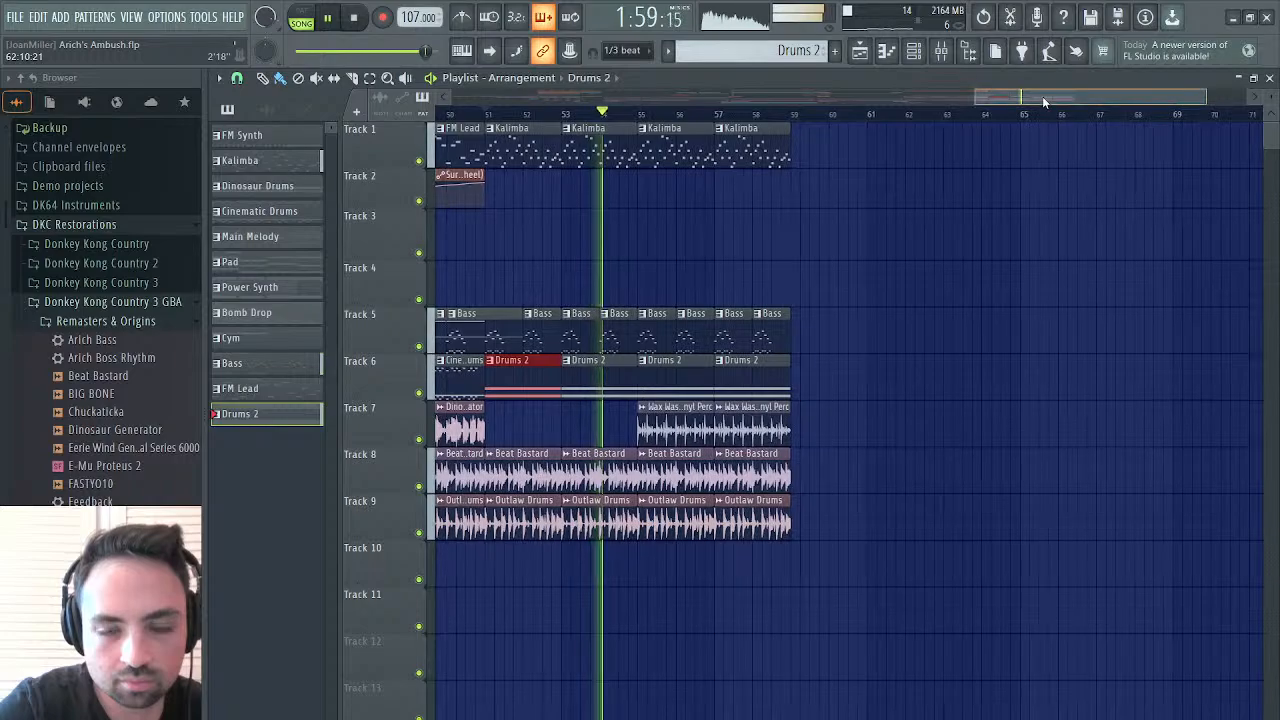
Play the section from bar 51 to check the layered drum arrangement
drag(1042, 96, 928, 113)
key(space)
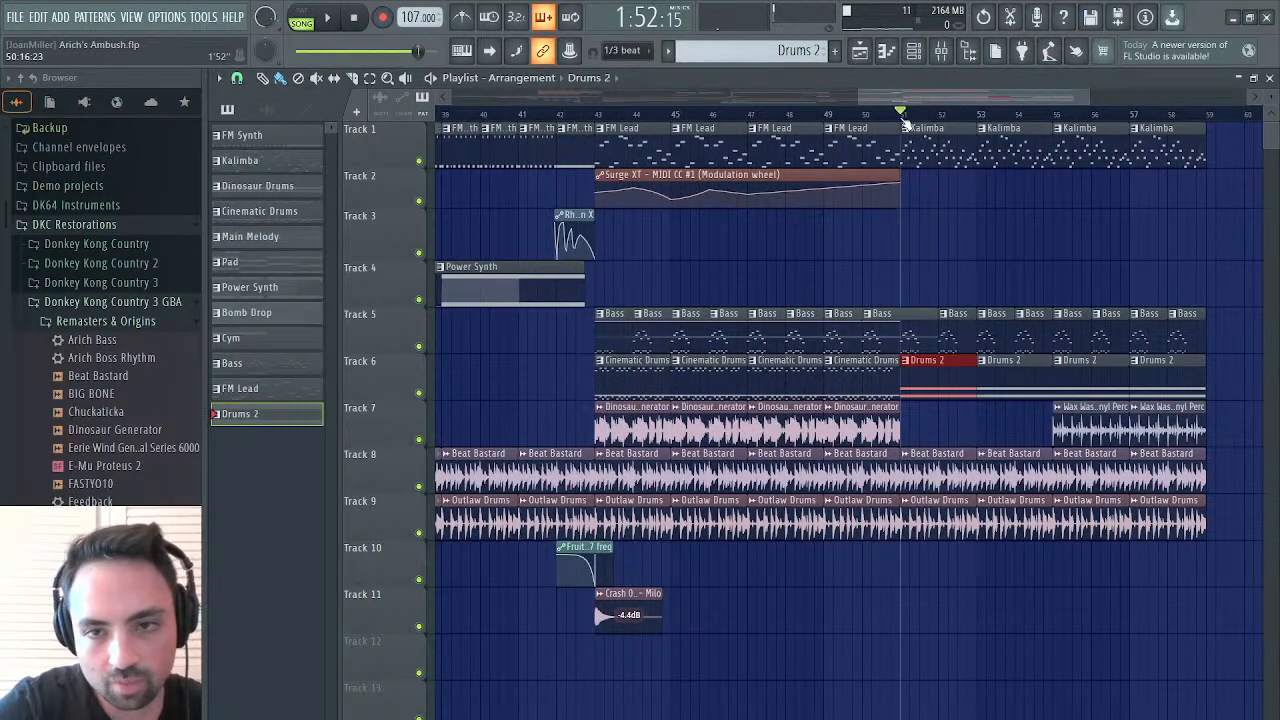
key(space)
key(space)
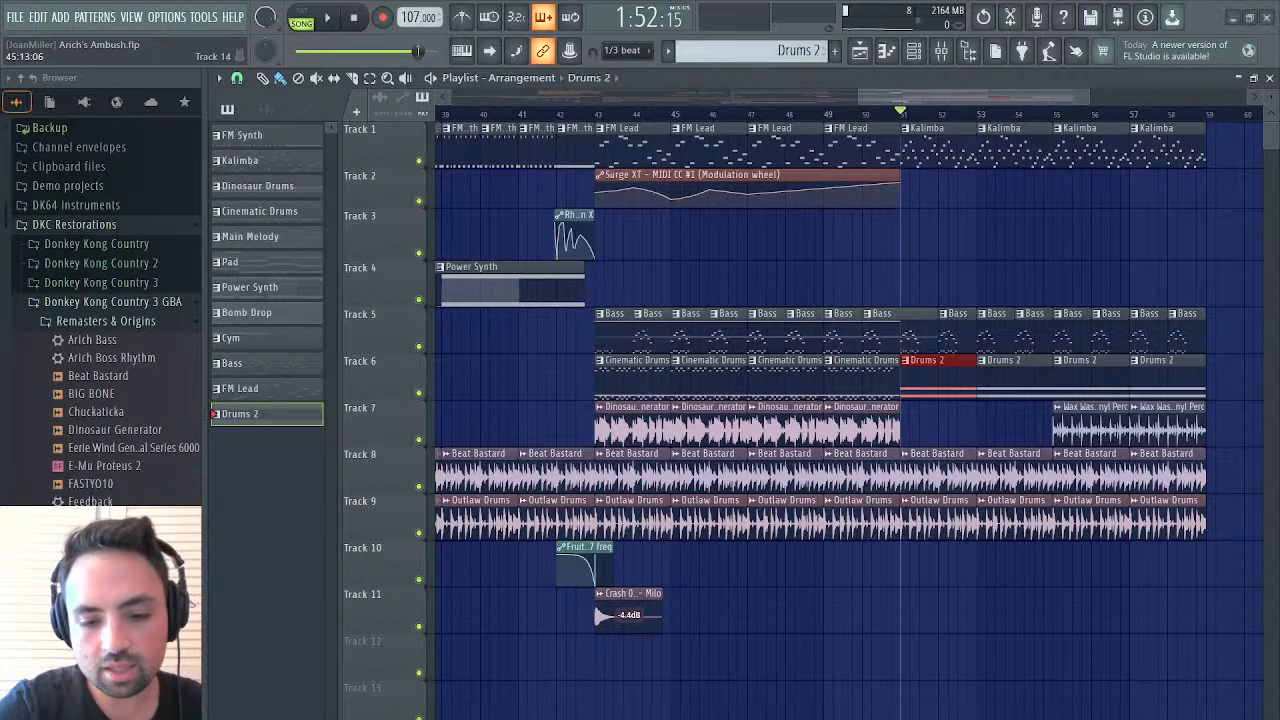
click(1269, 78)
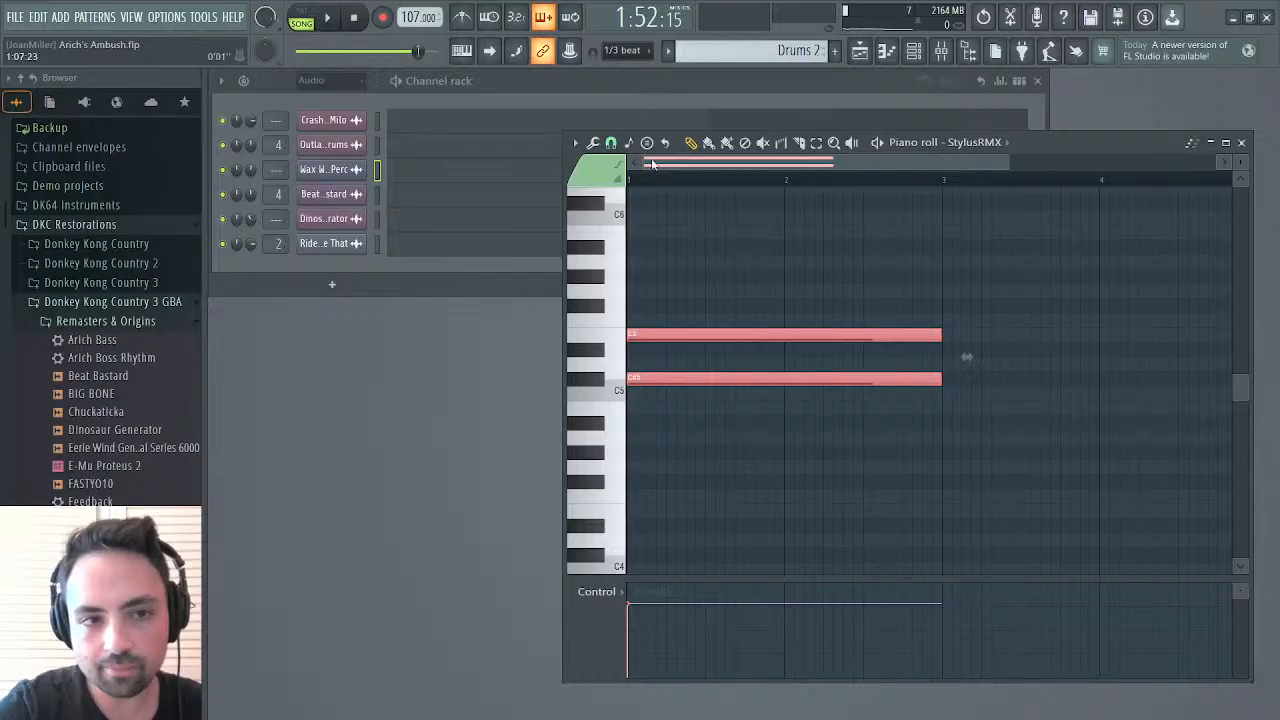
click(336, 148)
key(Page_Down)
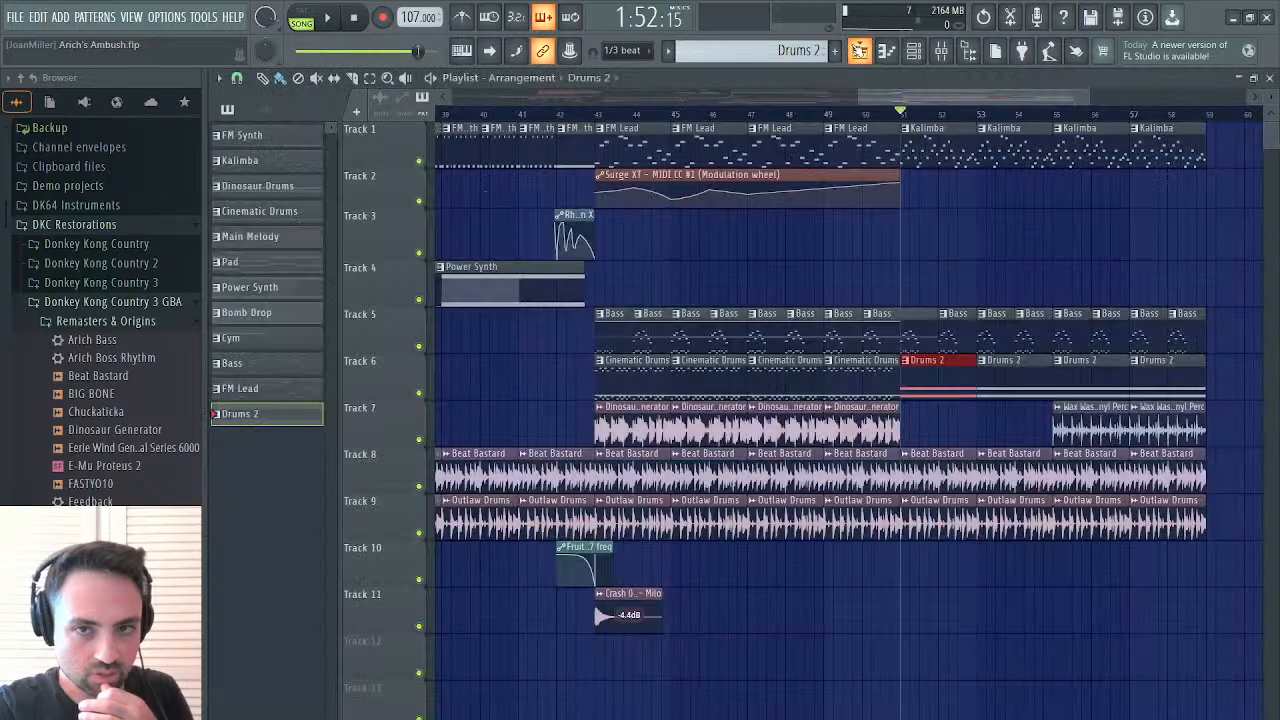
click(859, 51)
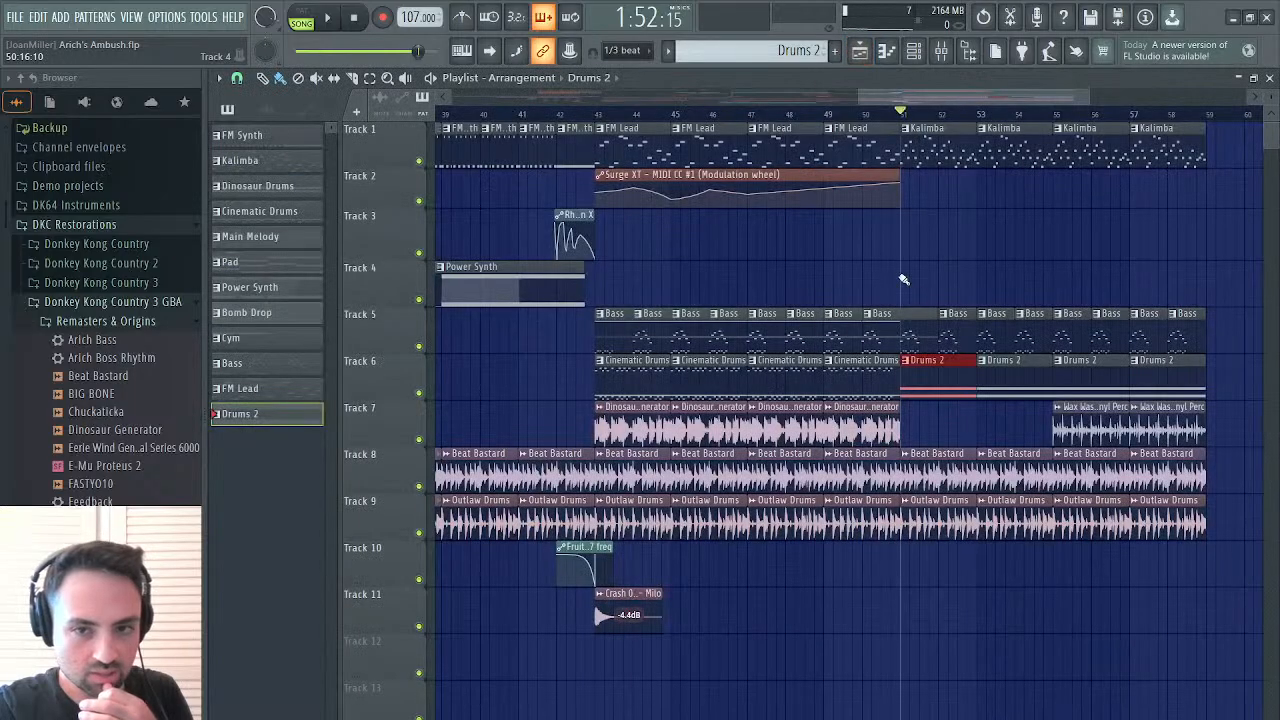
Open the Bass pattern in the piano roll and delete its Surge XT C6 note in bar 1
double_click(897, 343)
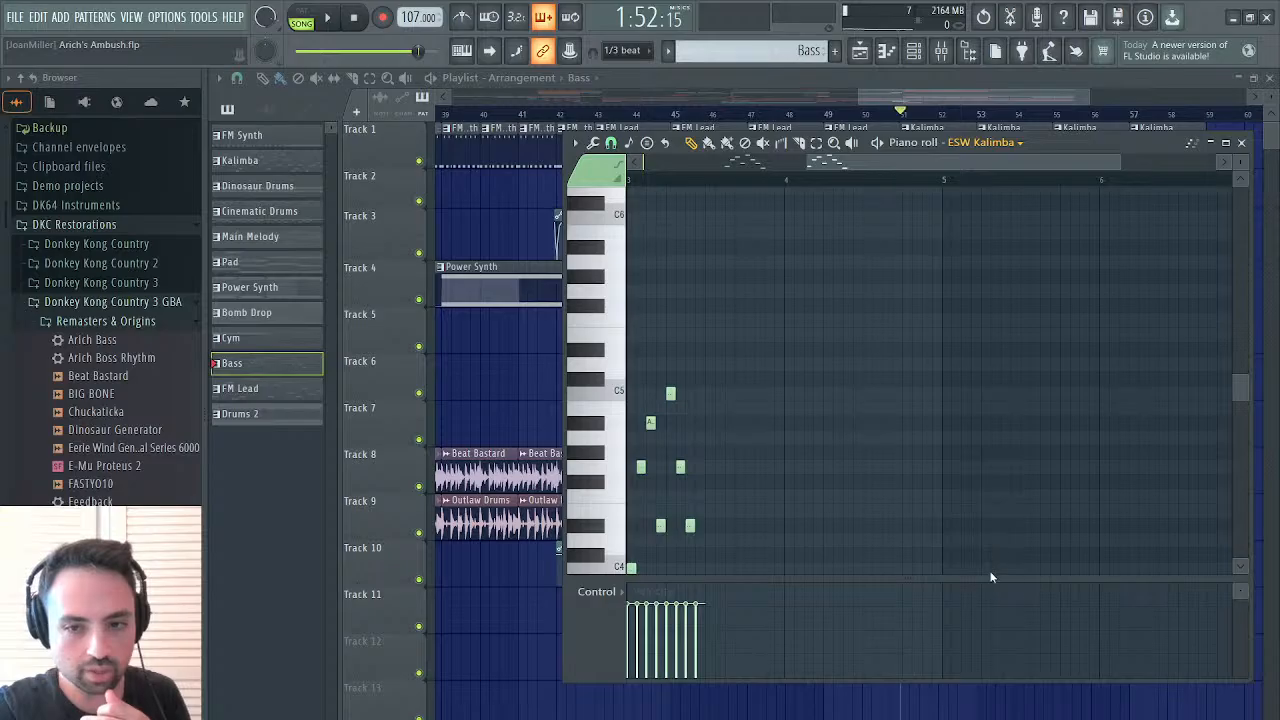
click(988, 596)
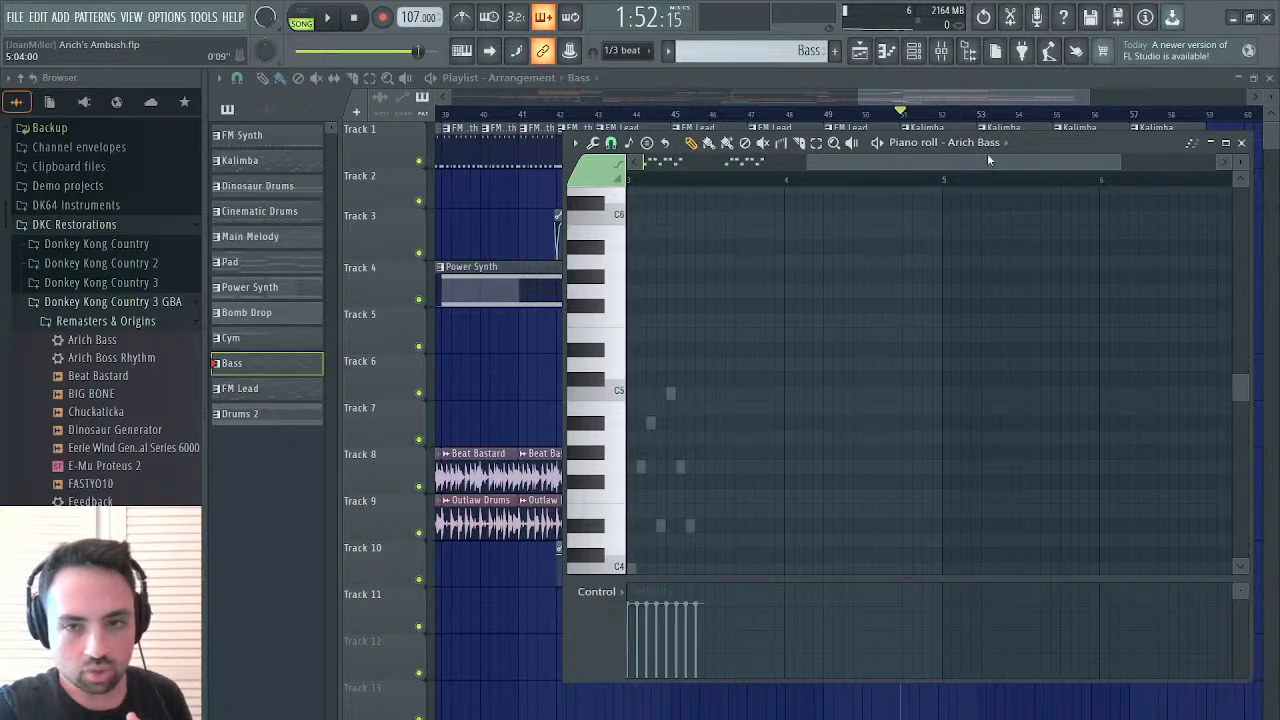
click(997, 544)
drag(838, 162, 642, 167)
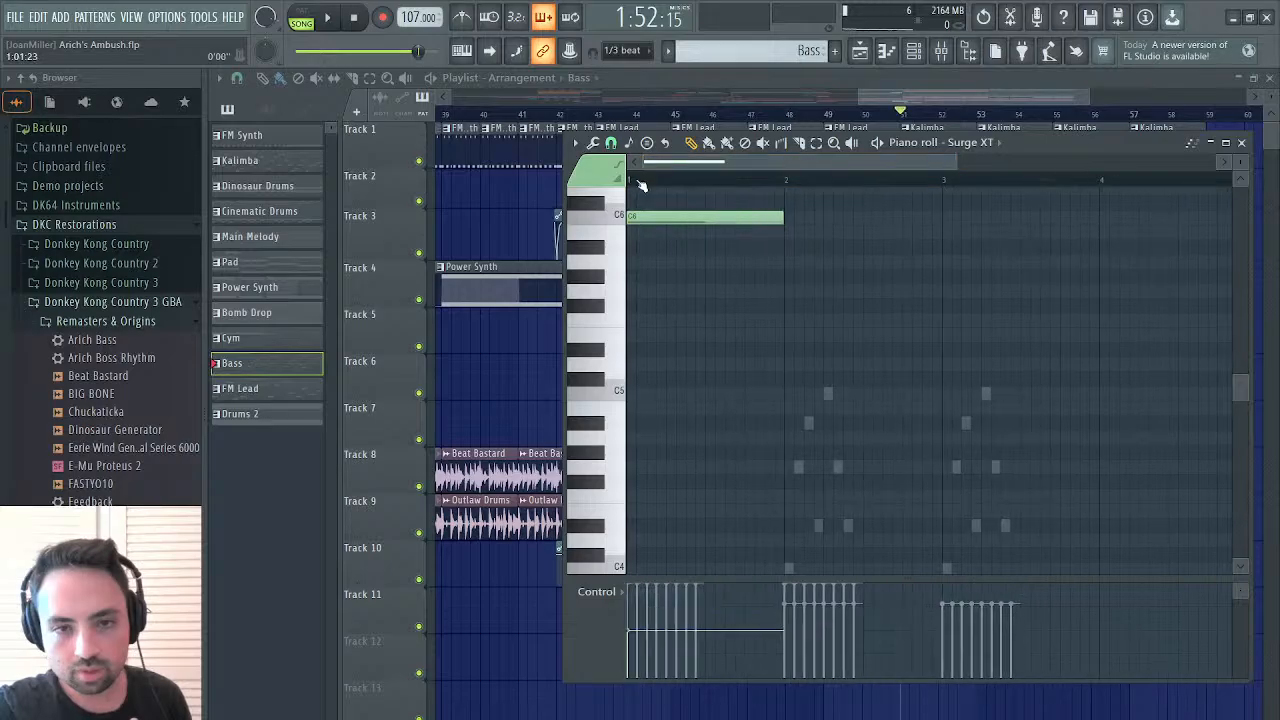
right_click(730, 224)
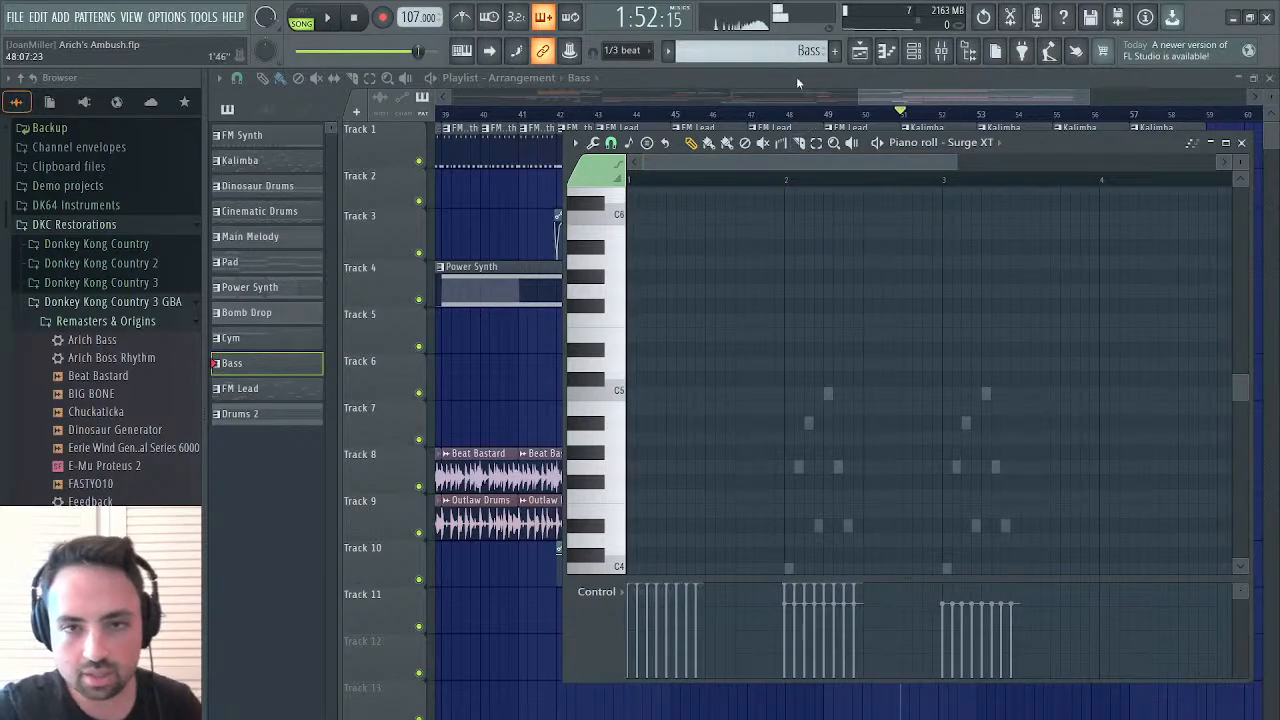
Create a new pattern named Pad
key(F4)
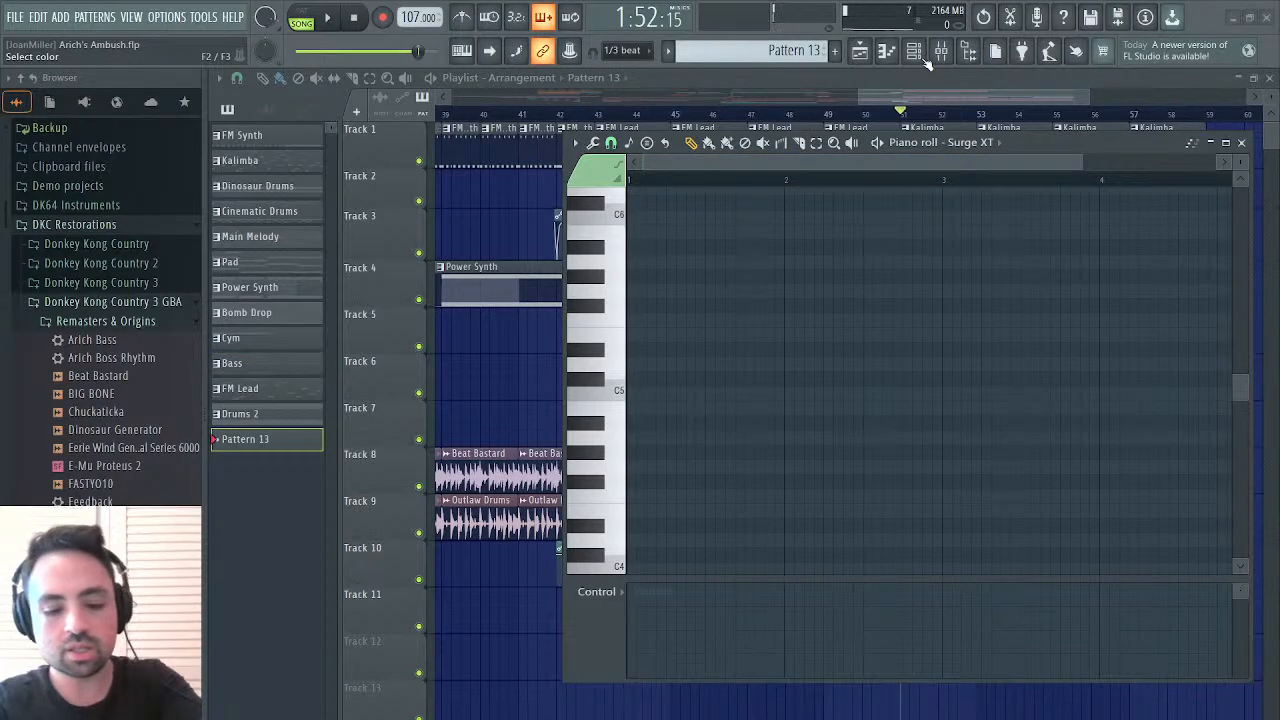
text(Pad)
key(Return)
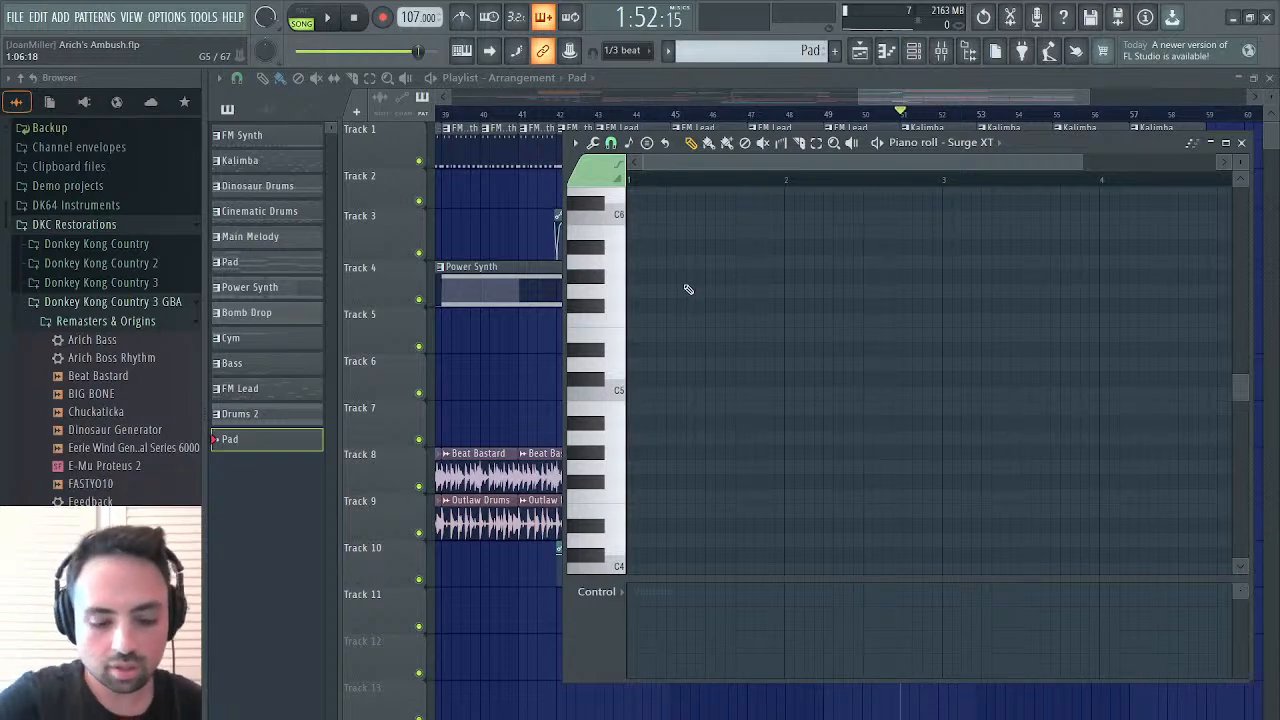
Enter consecutive one-bar Surge XT notes C6, D#6, D6, F6 and D#6 from bar 1 of the Pad pattern
scroll(757, 263, up, 1)
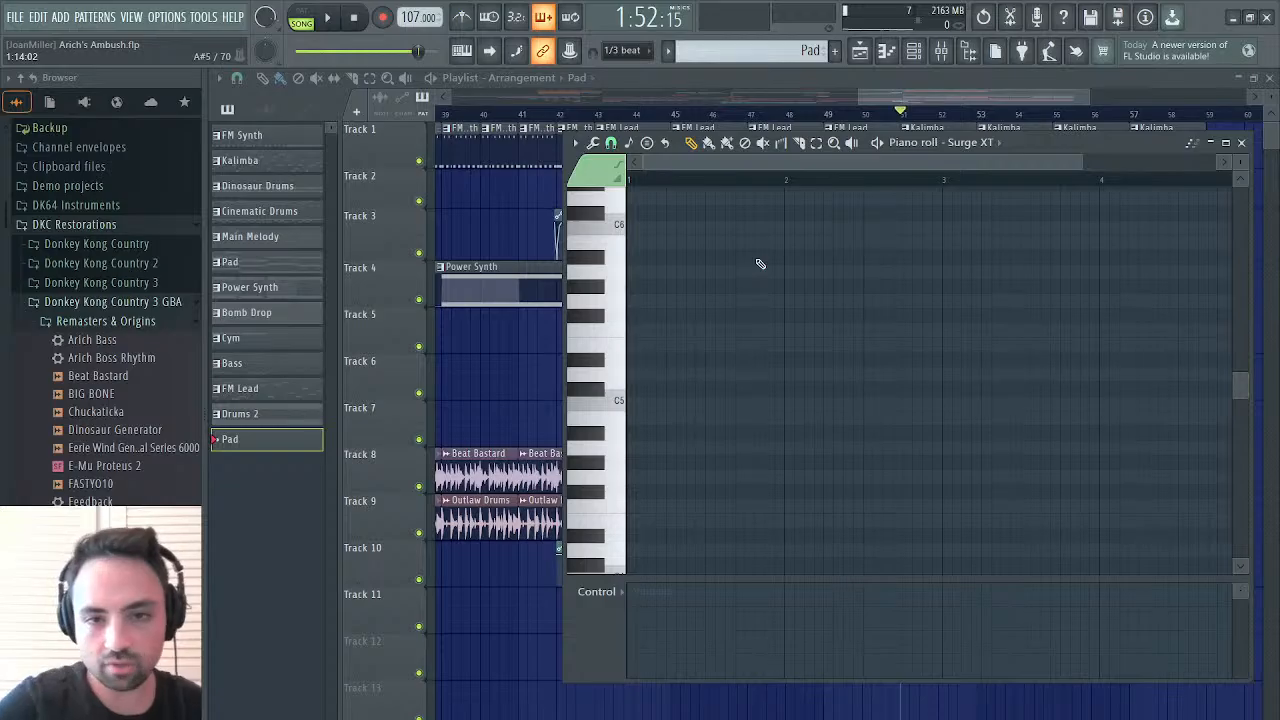
click(636, 227)
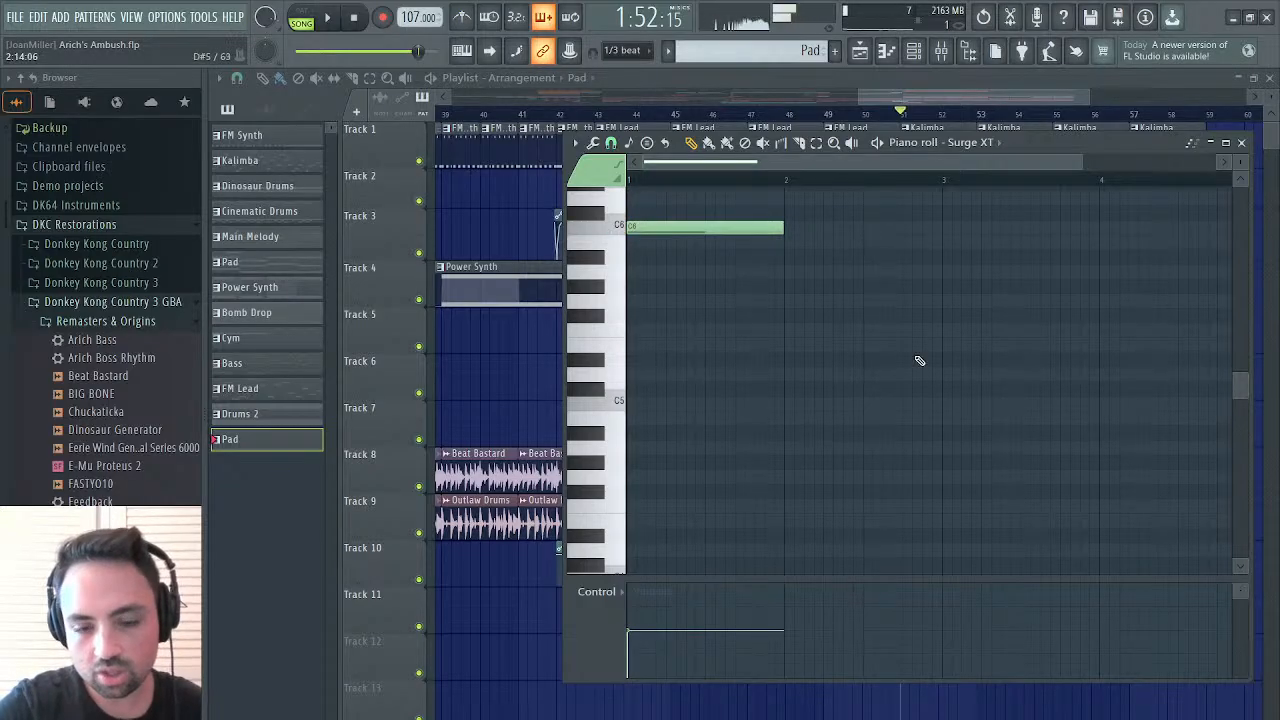
scroll(815, 295, up, 5)
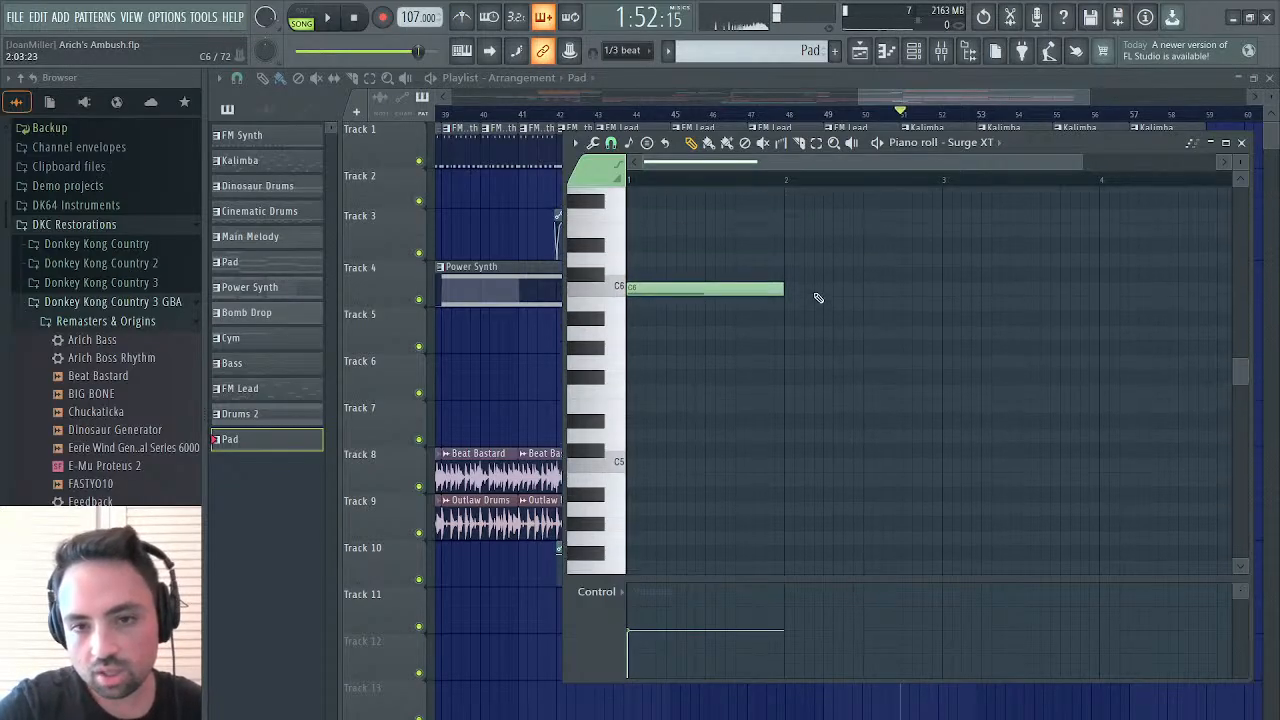
click(788, 244)
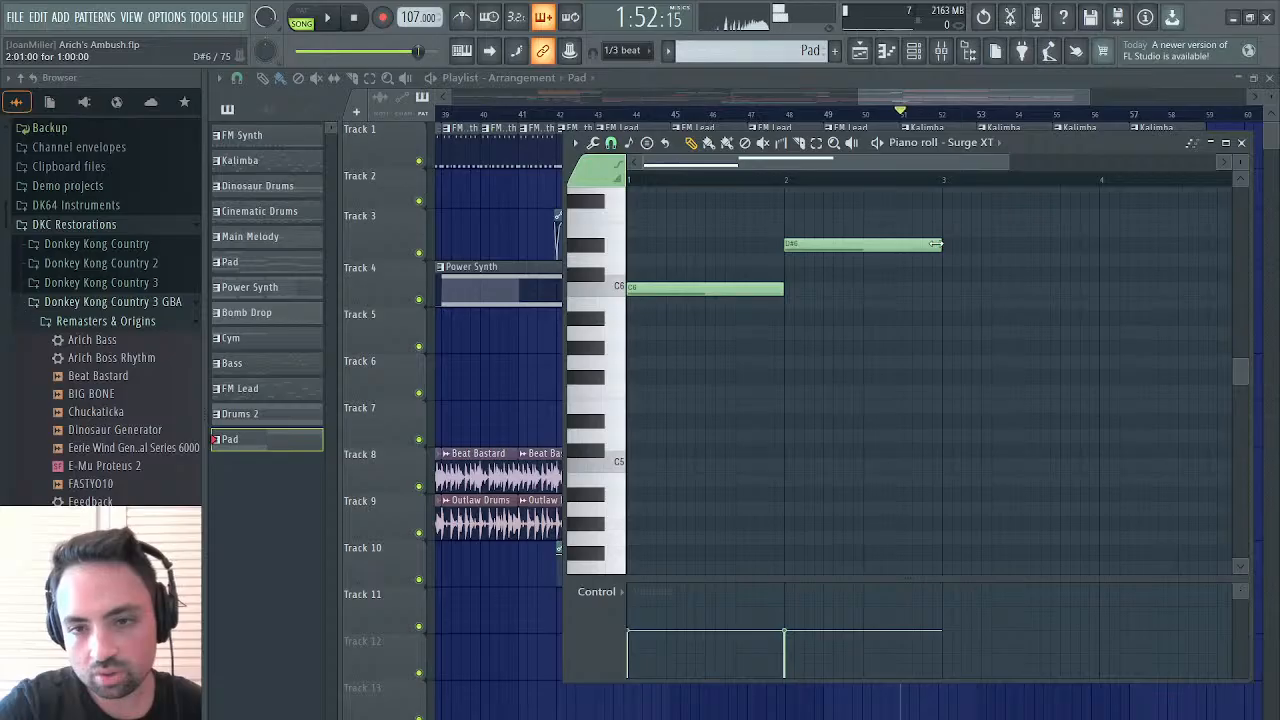
mouse_move(935, 244)
mouse_down()
mouse_move(870, 244)
mouse_move(935, 244)
mouse_up()
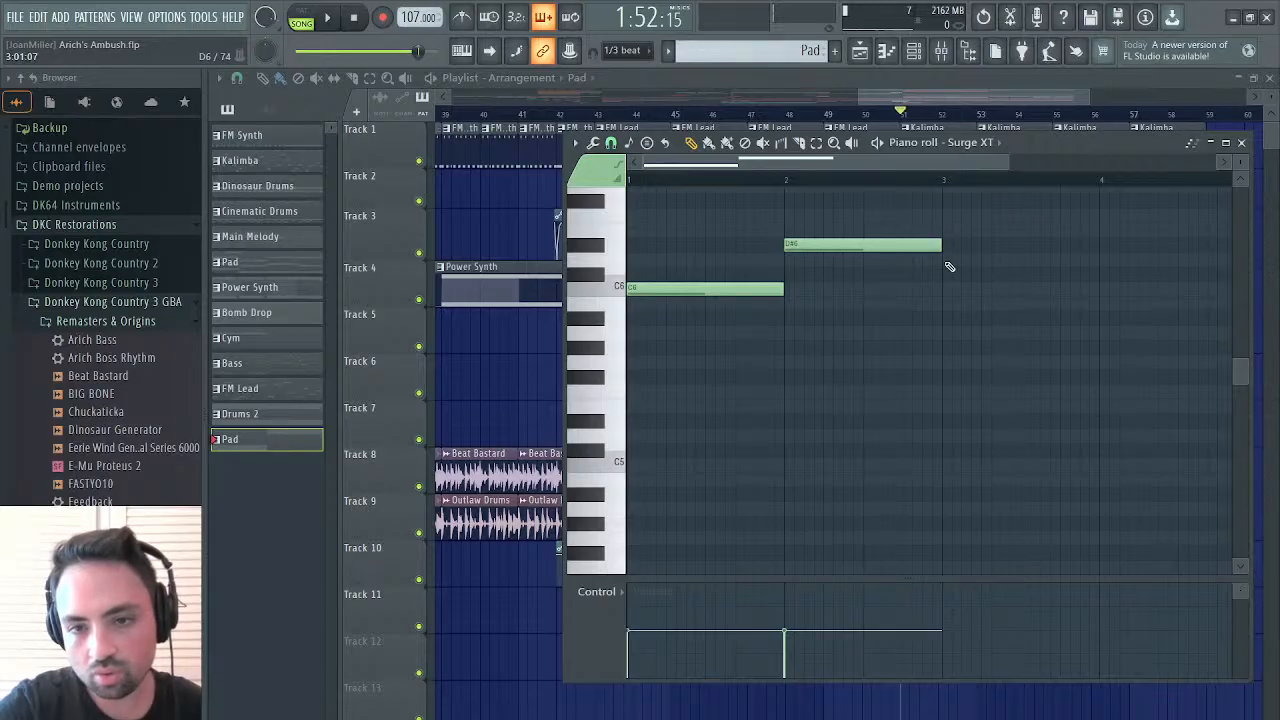
click(950, 259)
click(1102, 218)
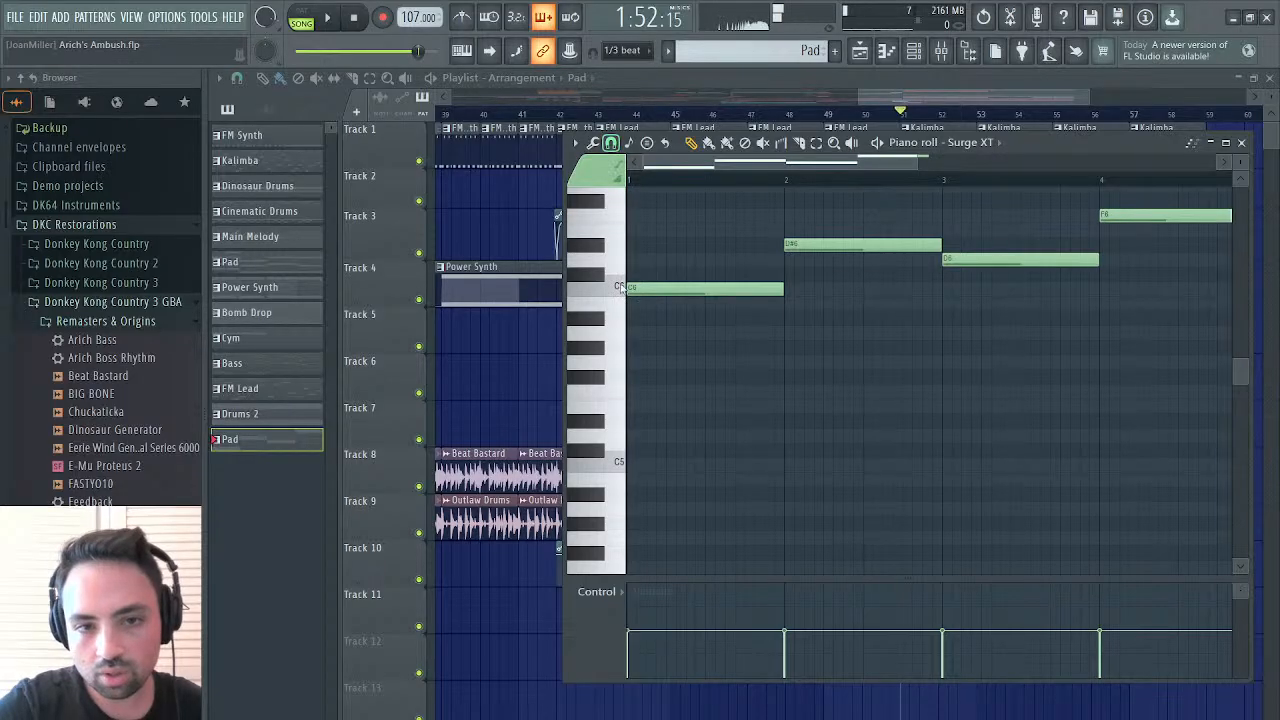
scroll(959, 260, right, 3)
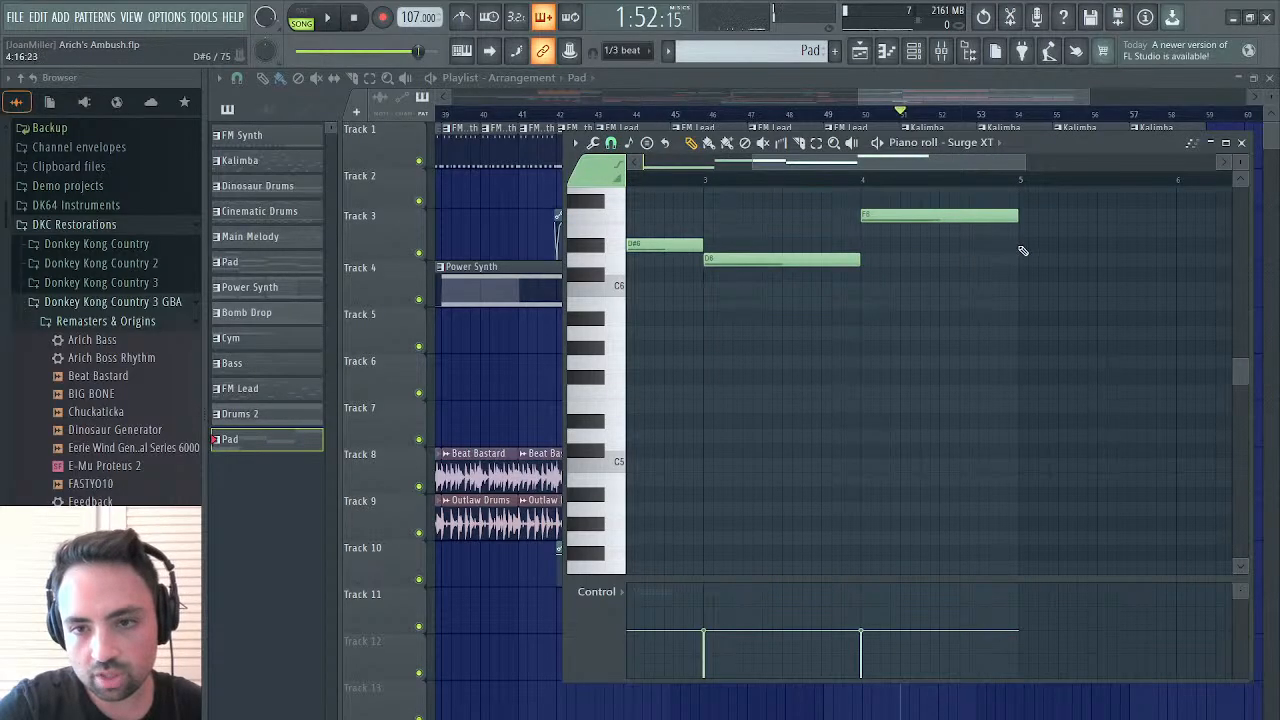
click(1020, 245)
Extend the Surge XT modulation wheel automation clip on Track 2 to bar 53 and add a point at bar 52 at about 55%
key(space)
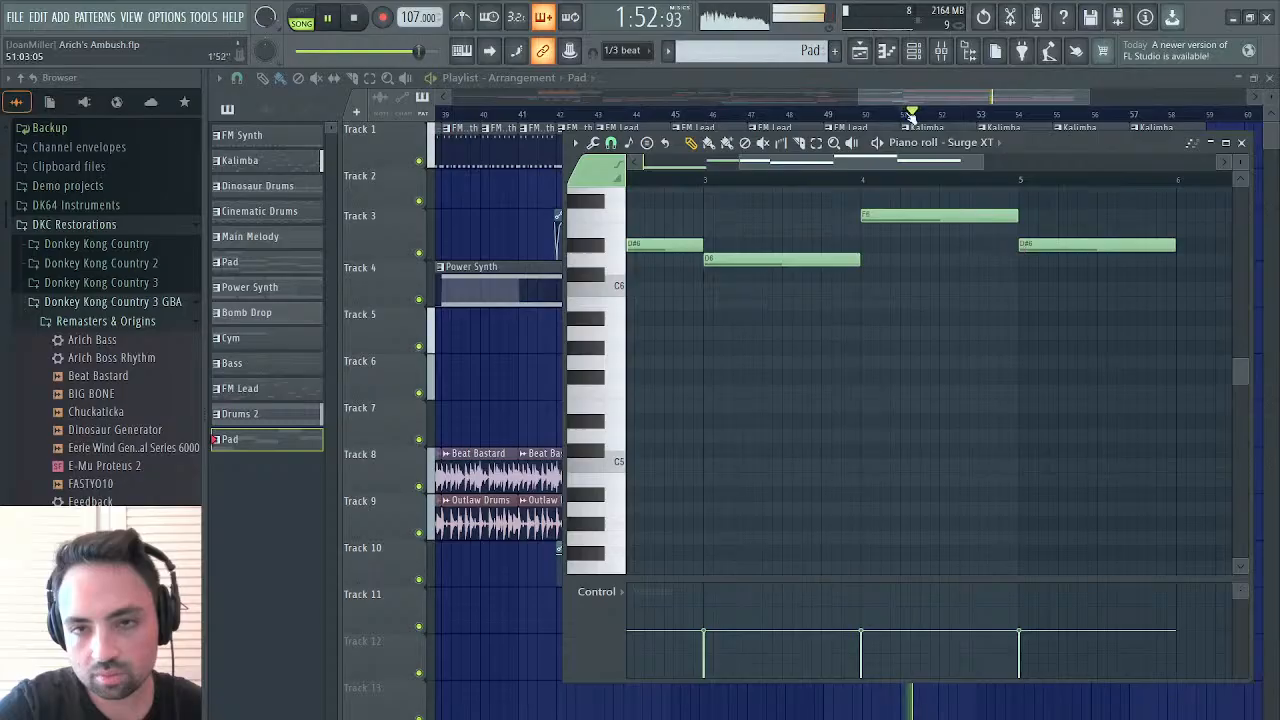
click(911, 116)
drag(899, 175, 978, 175)
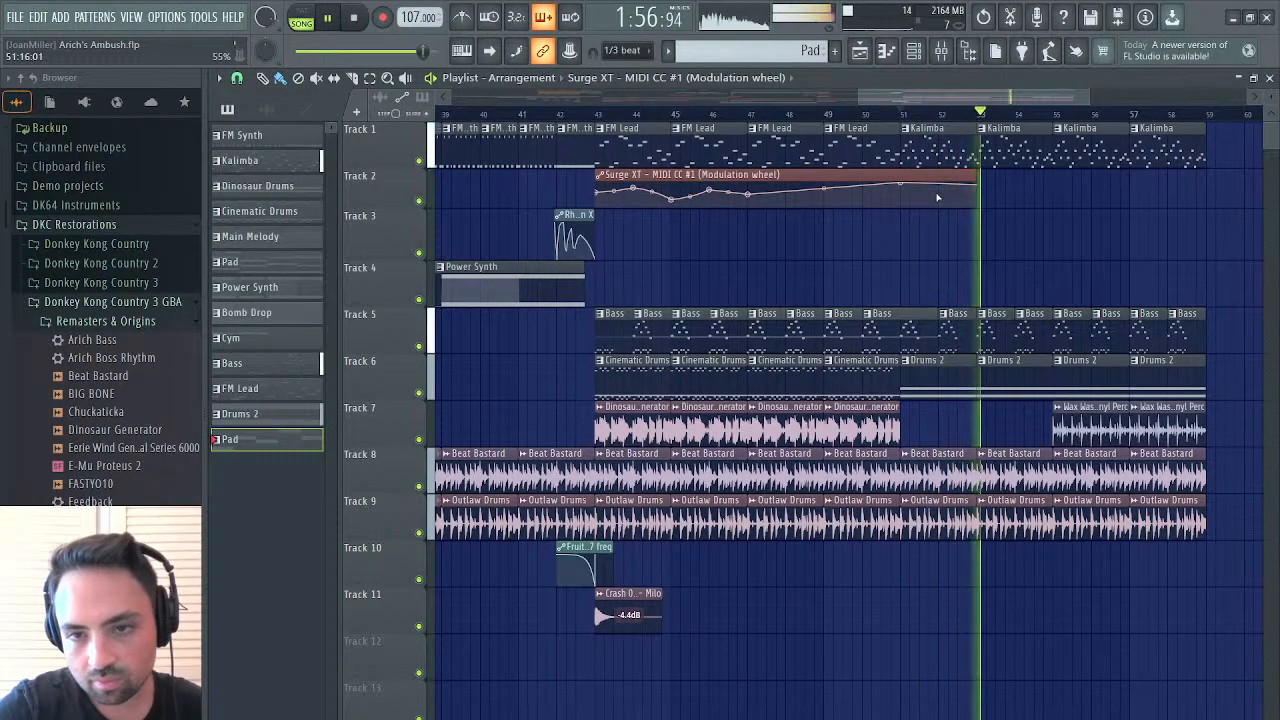
right_click(938, 196)
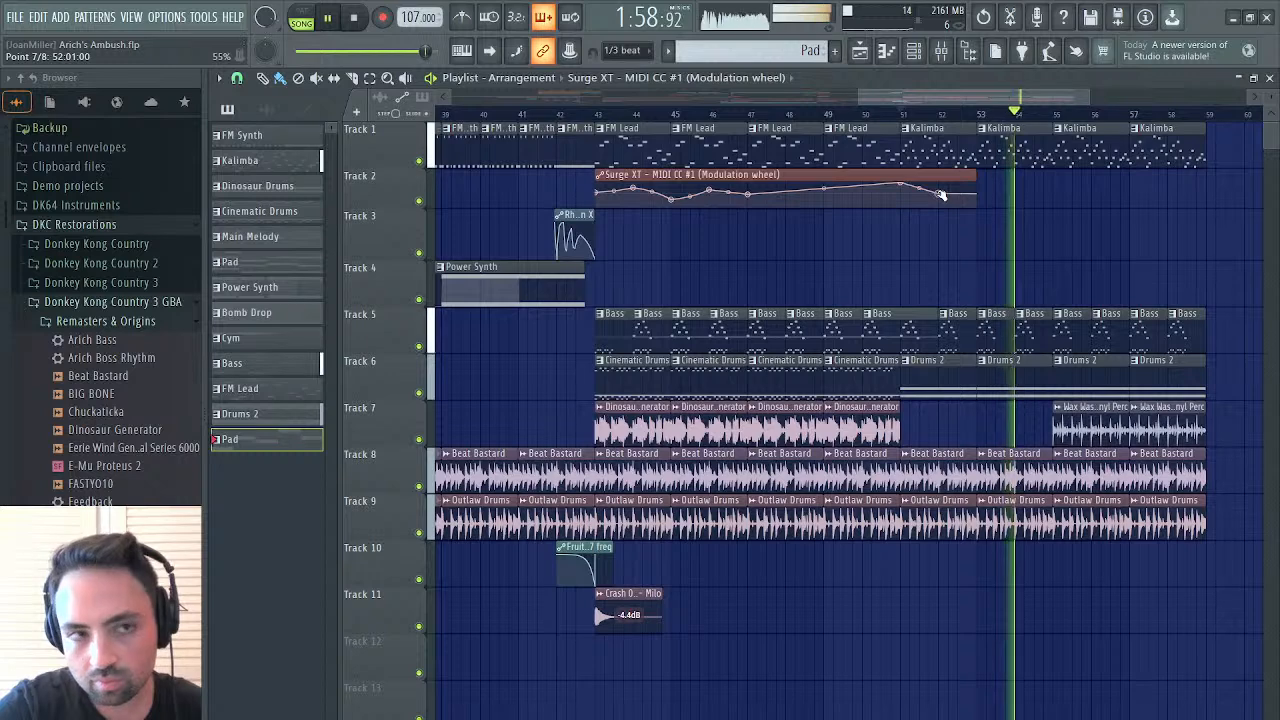
click(901, 115)
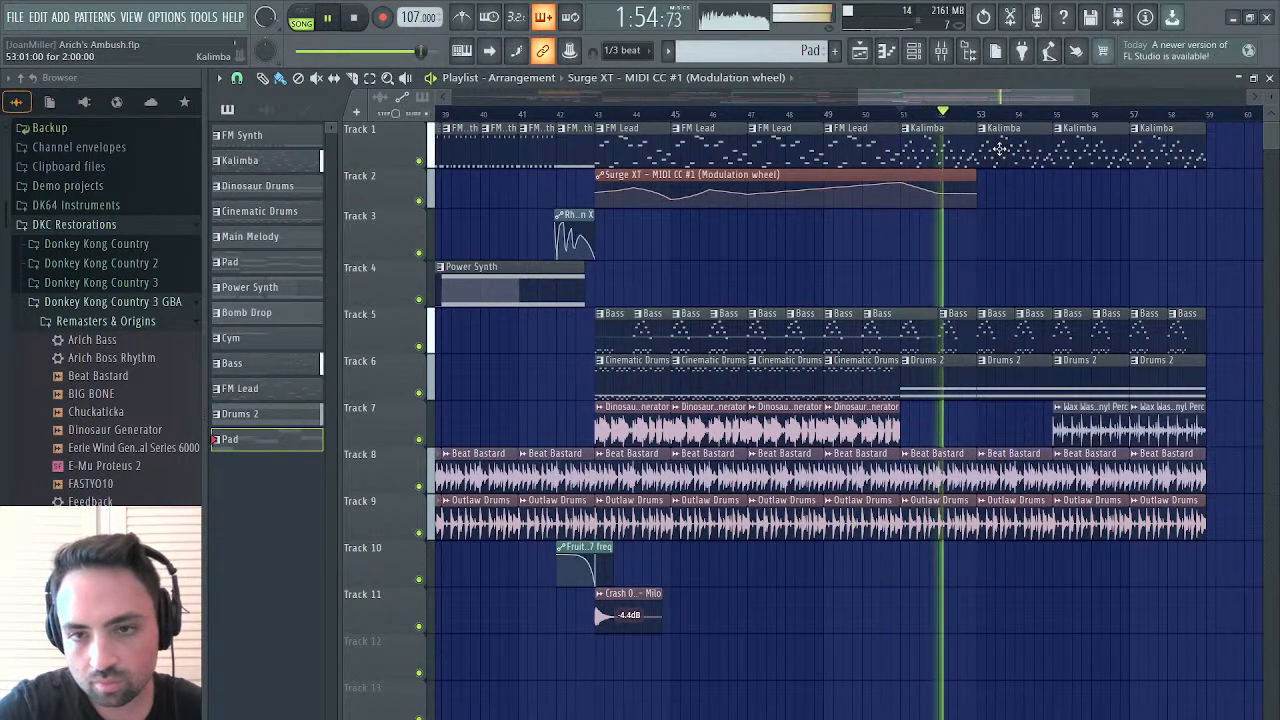
Replay from bar 51 and place another Surge XT modulation wheel automation clip on Track 2 at bar 53
drag(1003, 98, 1069, 88)
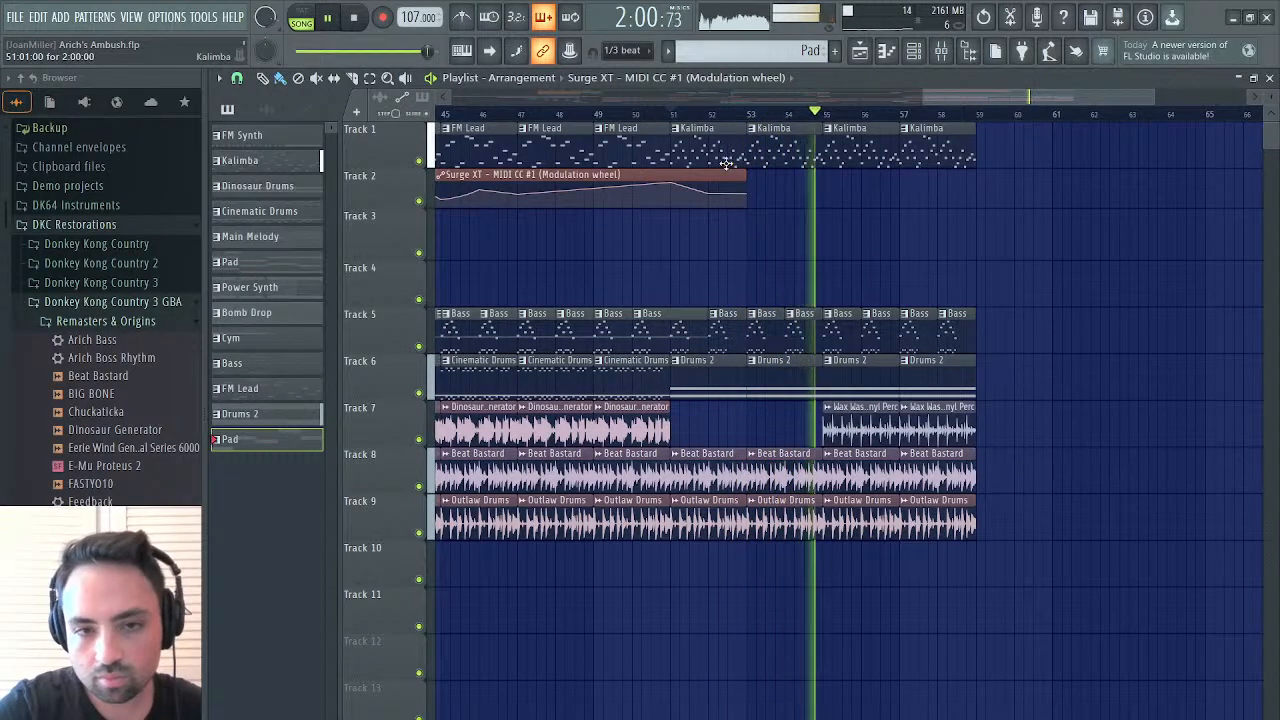
key(space)
key(space)
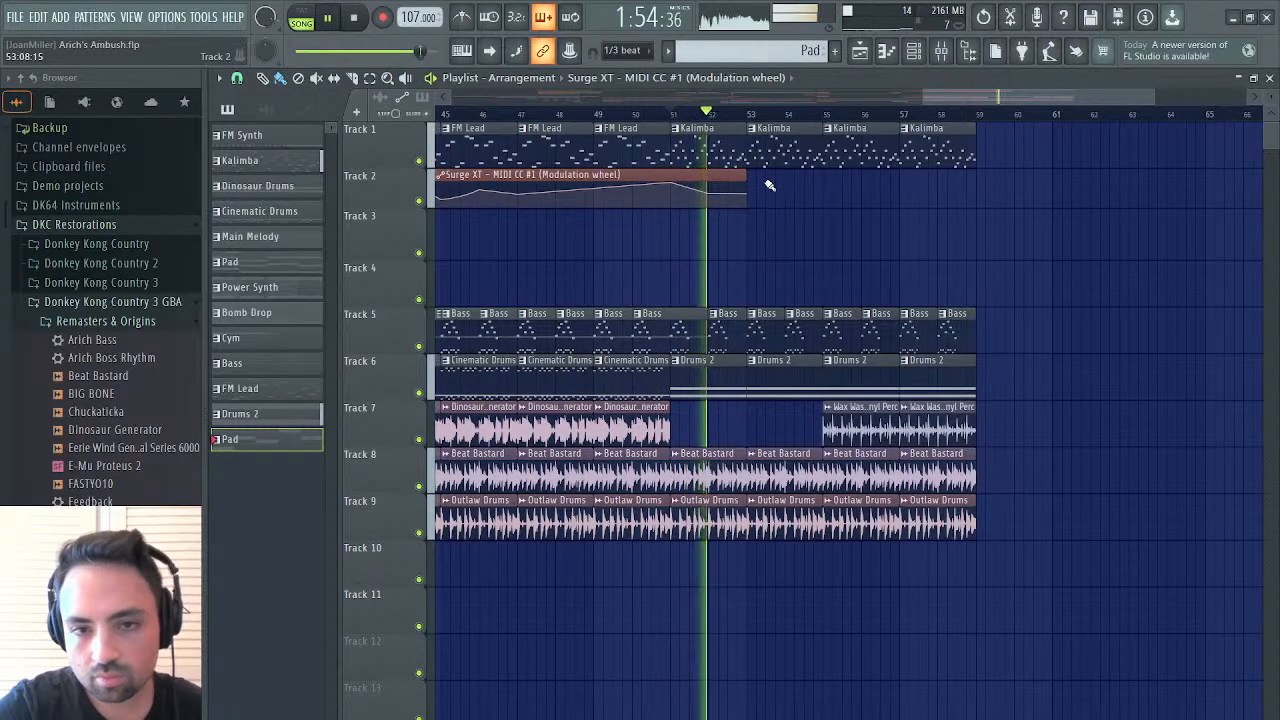
click(751, 192)
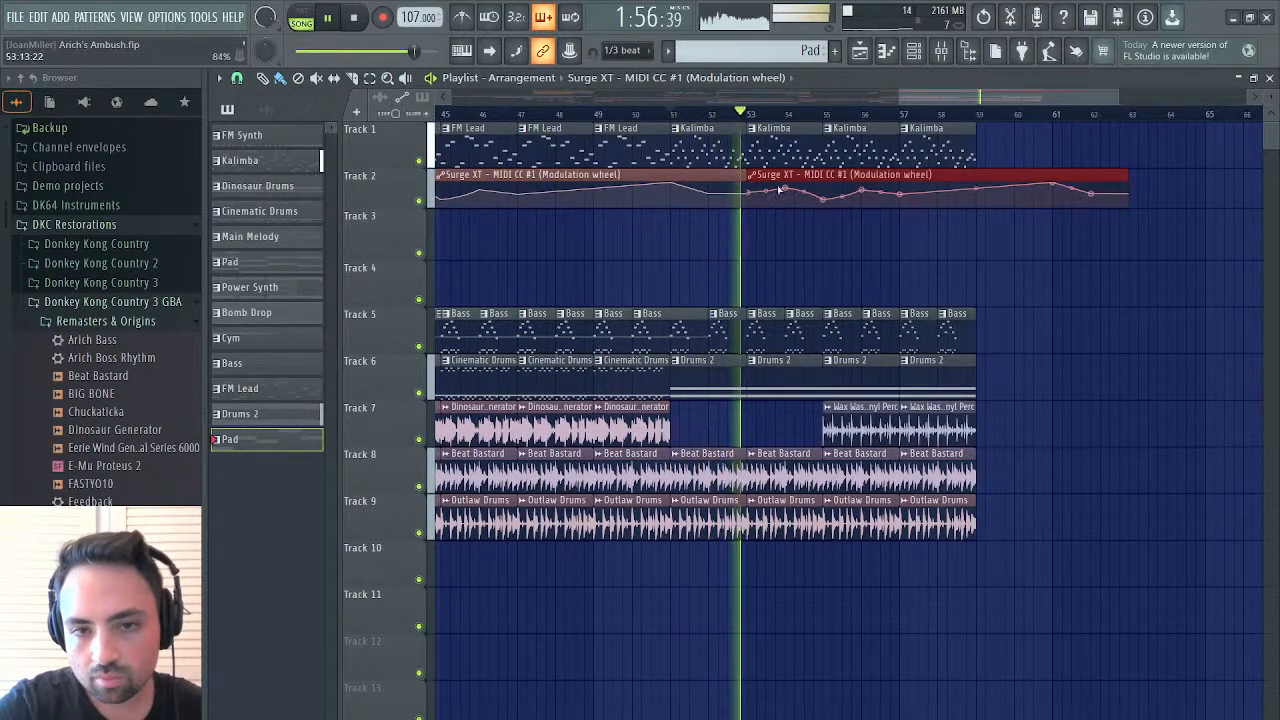
Replace the modulation wheel clip at bar 53 on Track 2 with a four-bar Pad clip trimmed to start on D#6, and replay from bar 51
right_click(786, 184)
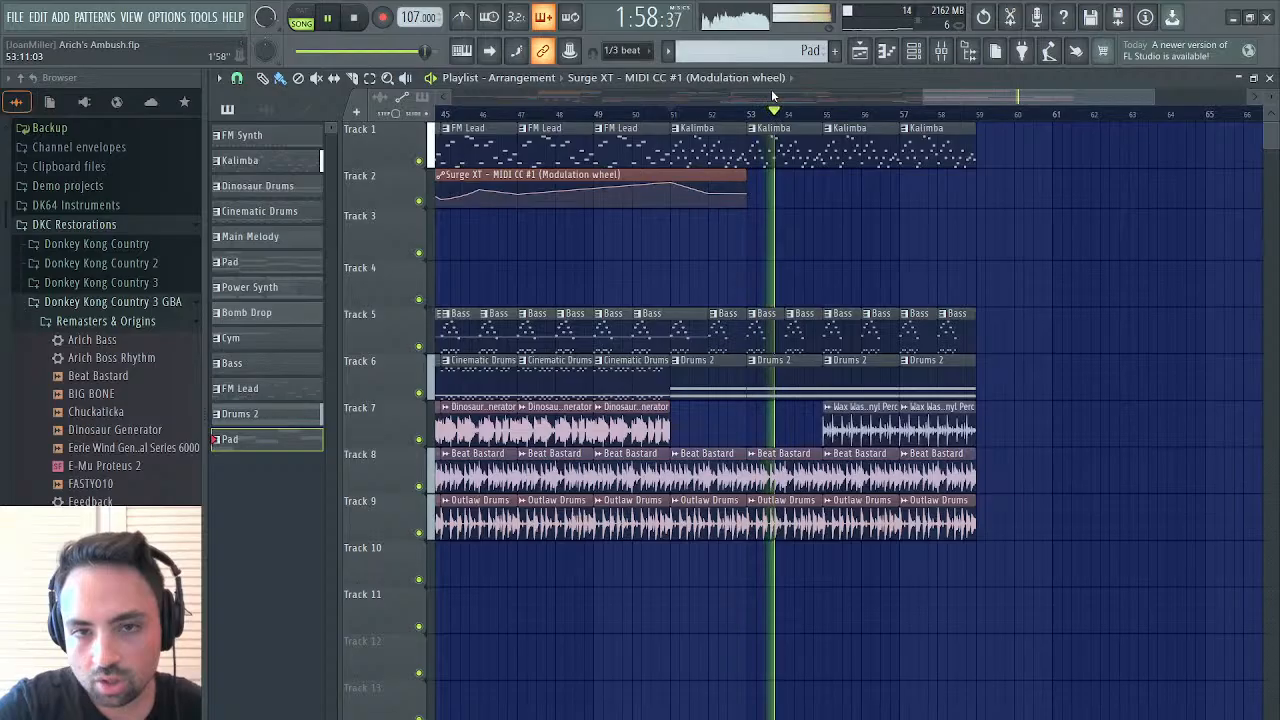
scroll(771, 92, left, 1)
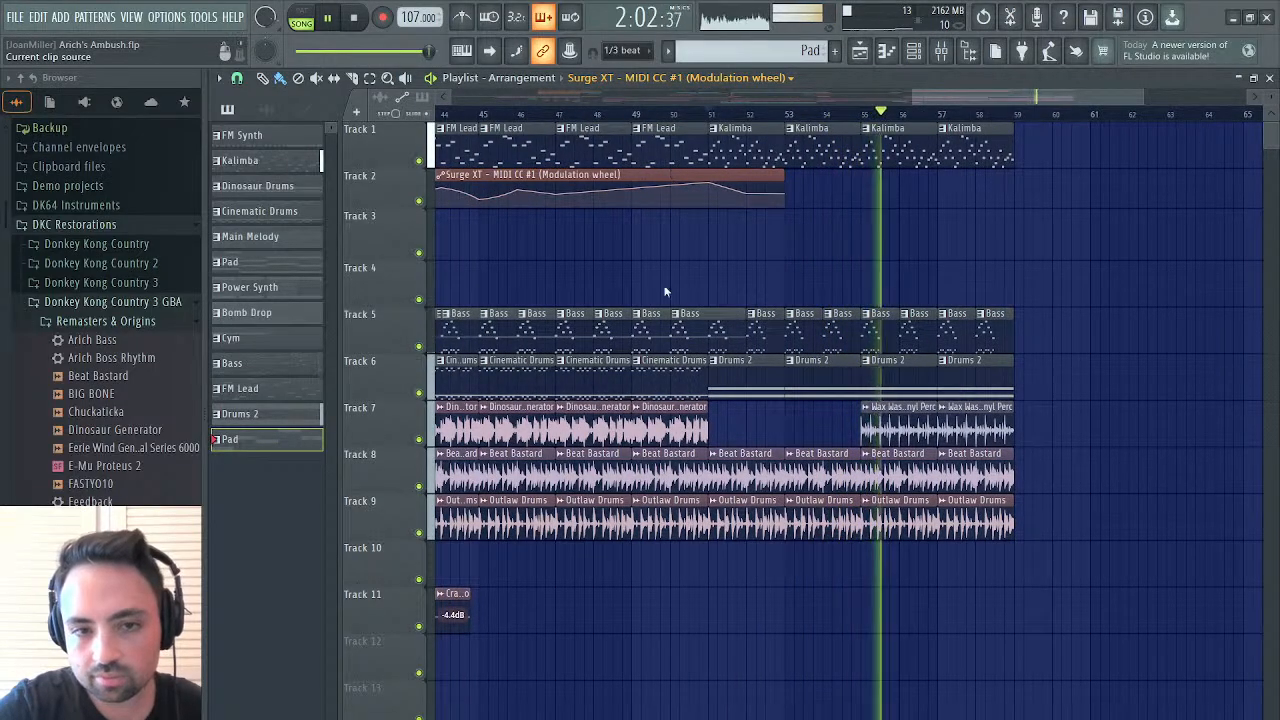
click(788, 195)
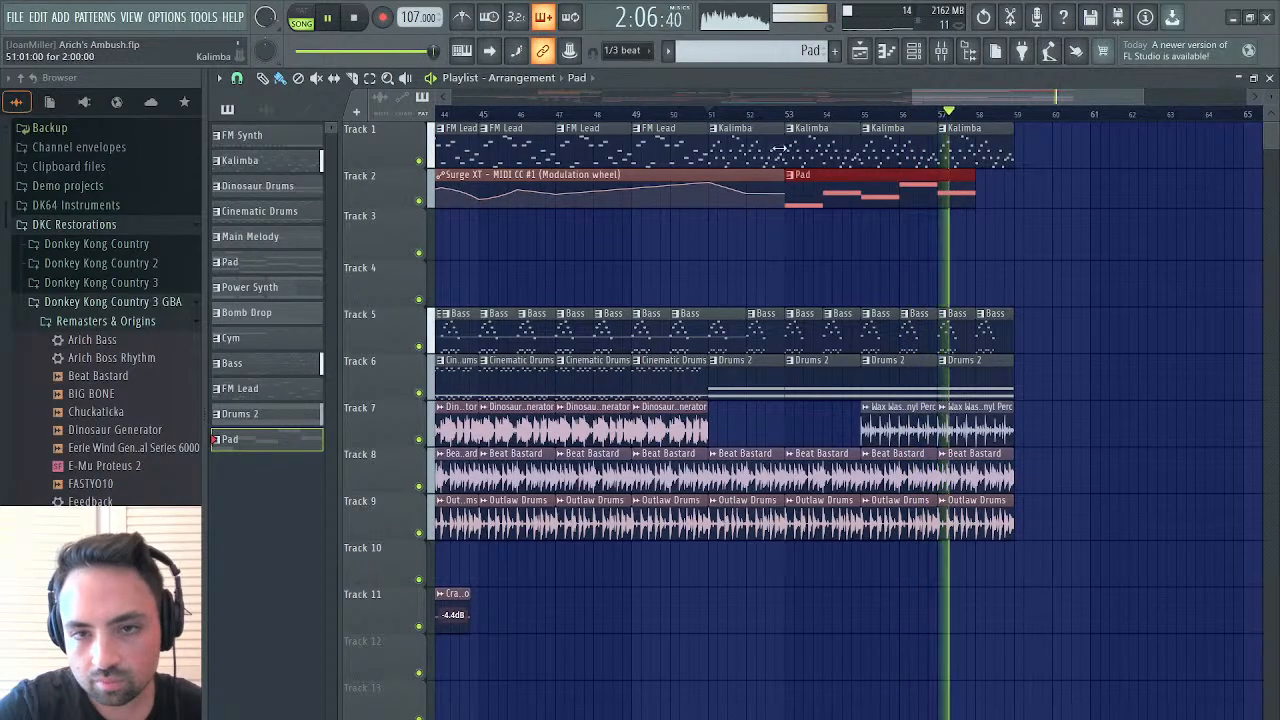
drag(788, 199, 814, 195)
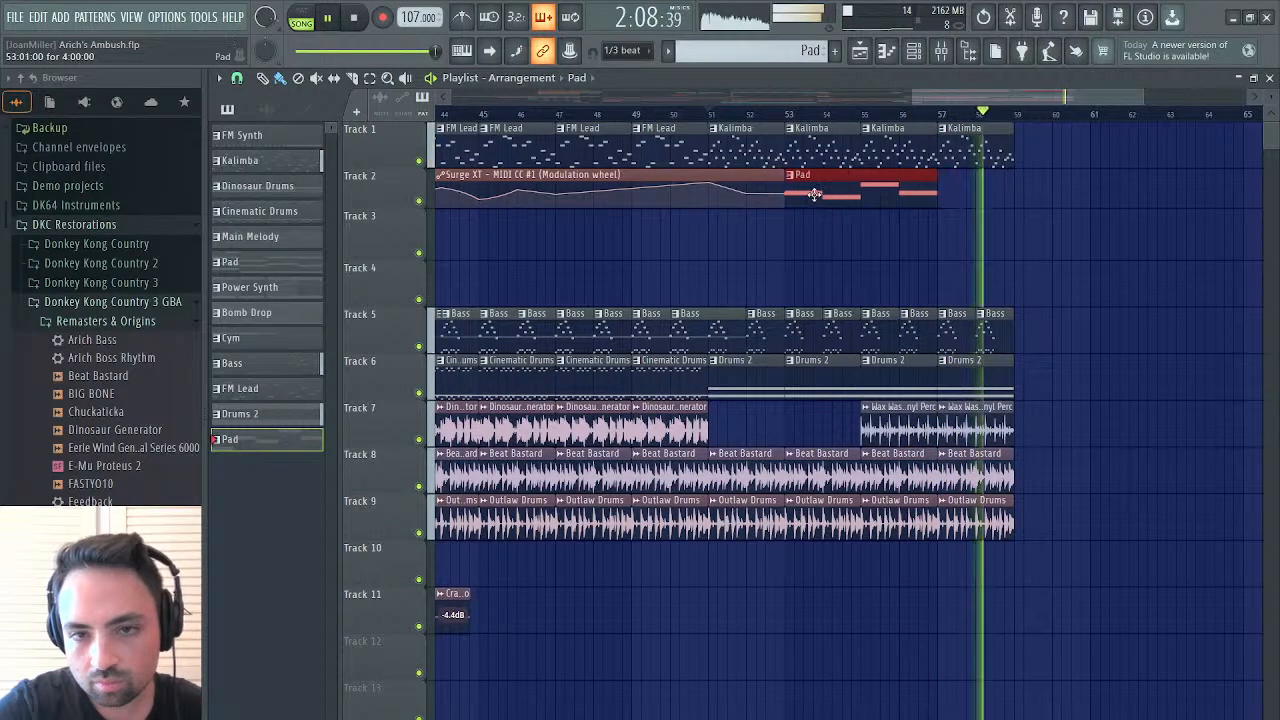
click(712, 115)
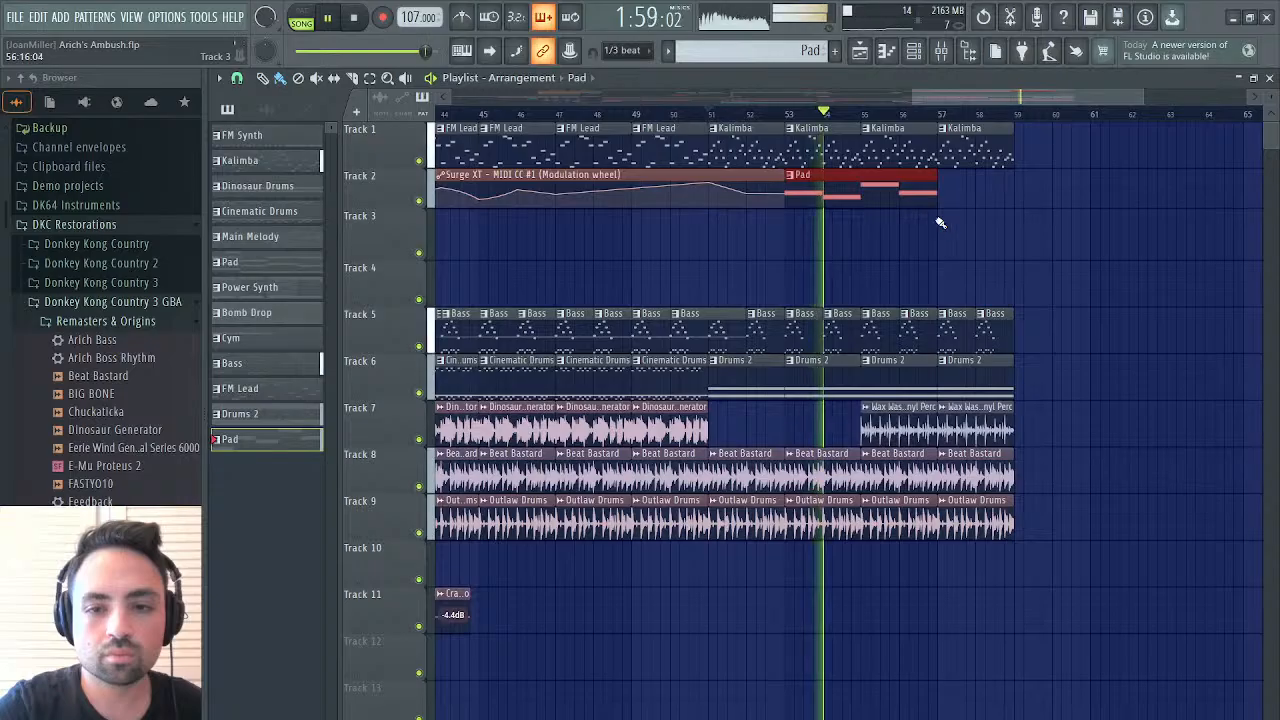
Try a second Pad clip at bar 57 on Track 2, shortened to three bars
click(749, 190)
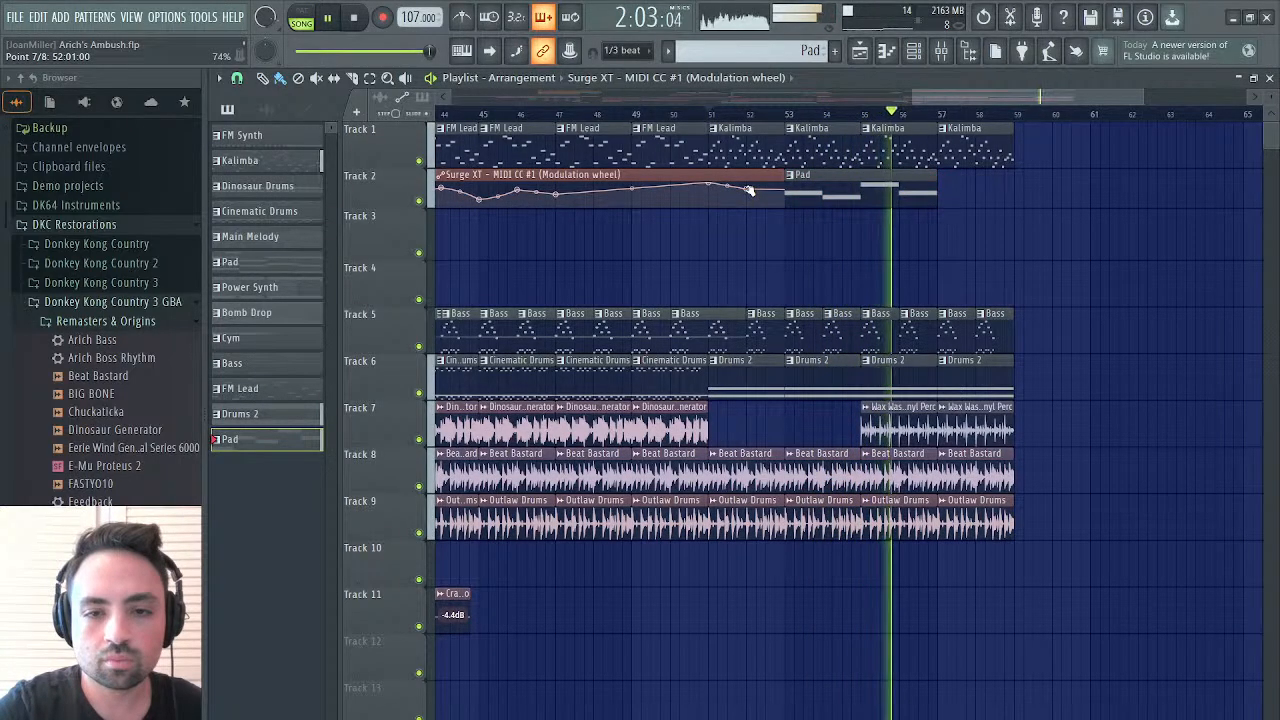
click(948, 192)
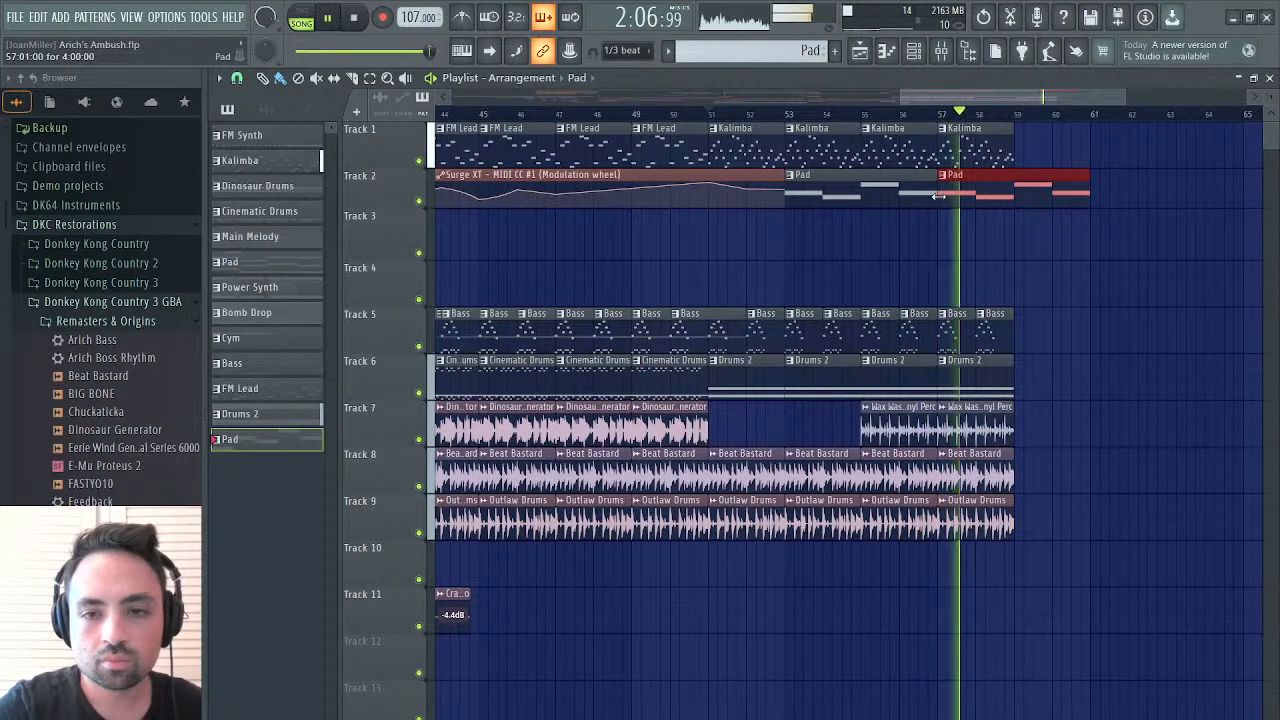
click(903, 114)
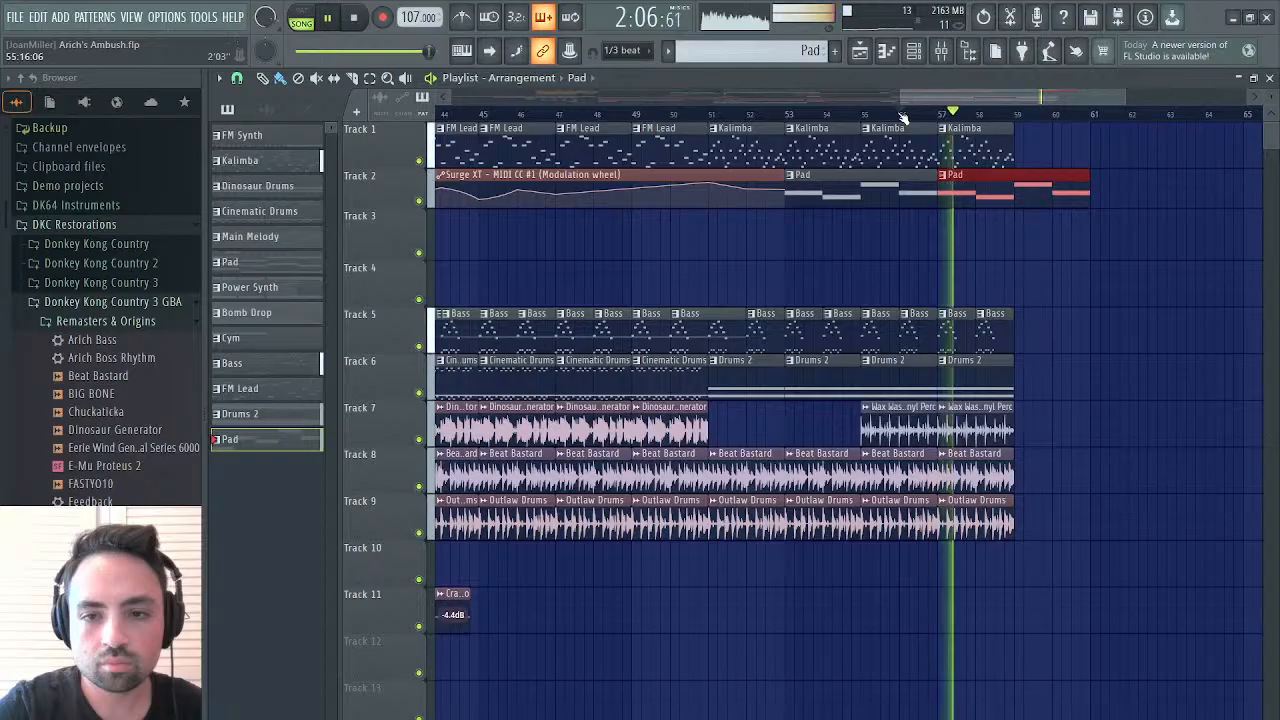
drag(1089, 191, 1045, 197)
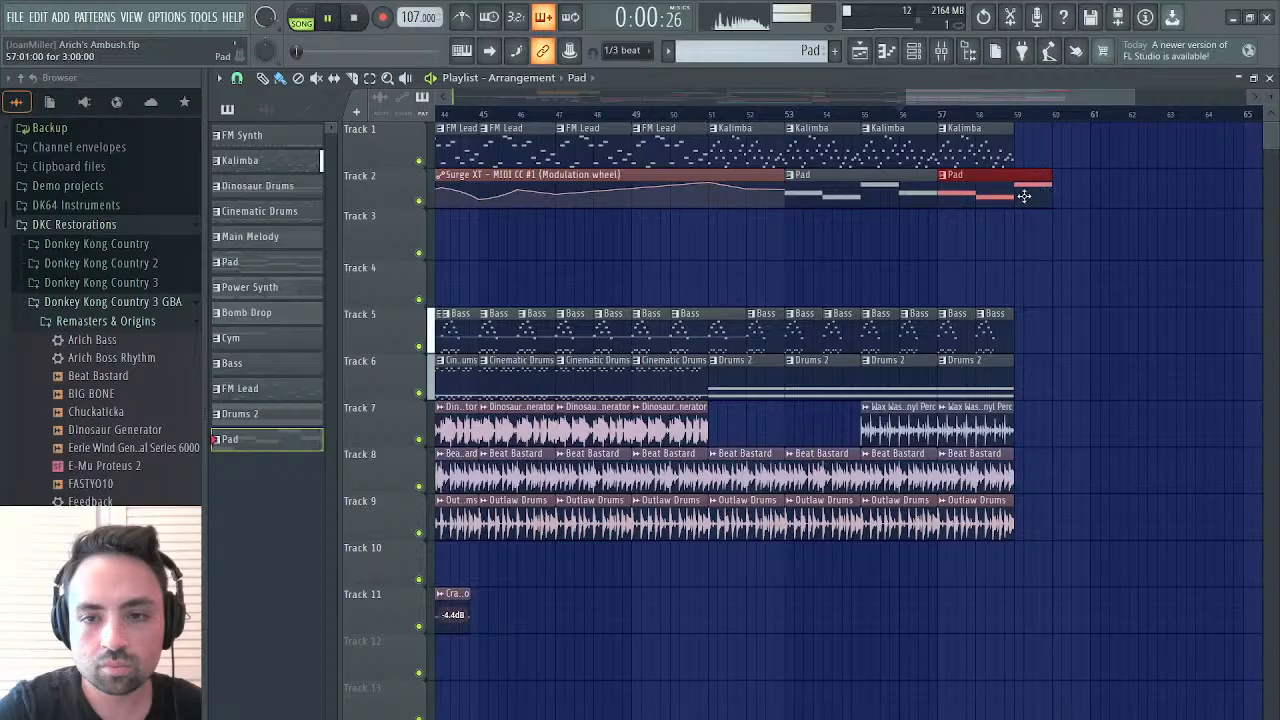
key(space)
Duplicate the Pad pattern's notes from bars 2 to 5 into bars 6 to 9 and raise the last note to G6
double_click(913, 200)
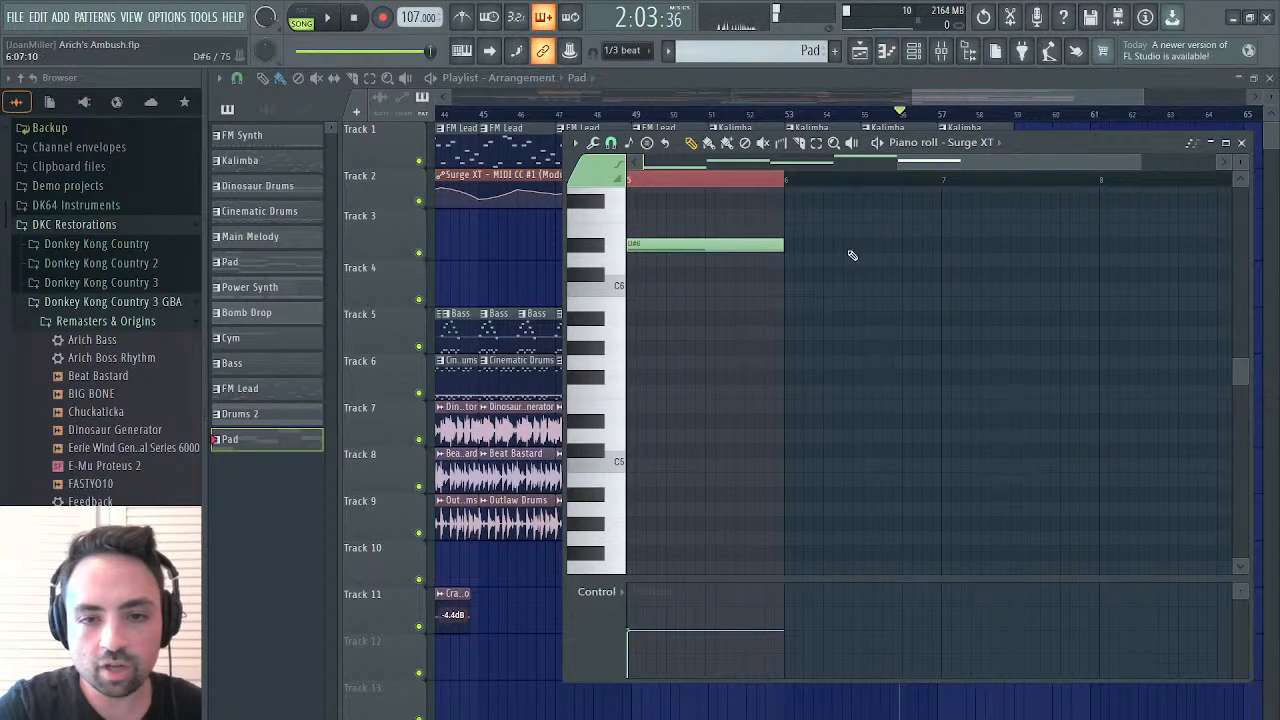
scroll(852, 255, right, 2)
scroll(674, 206, up, 3)
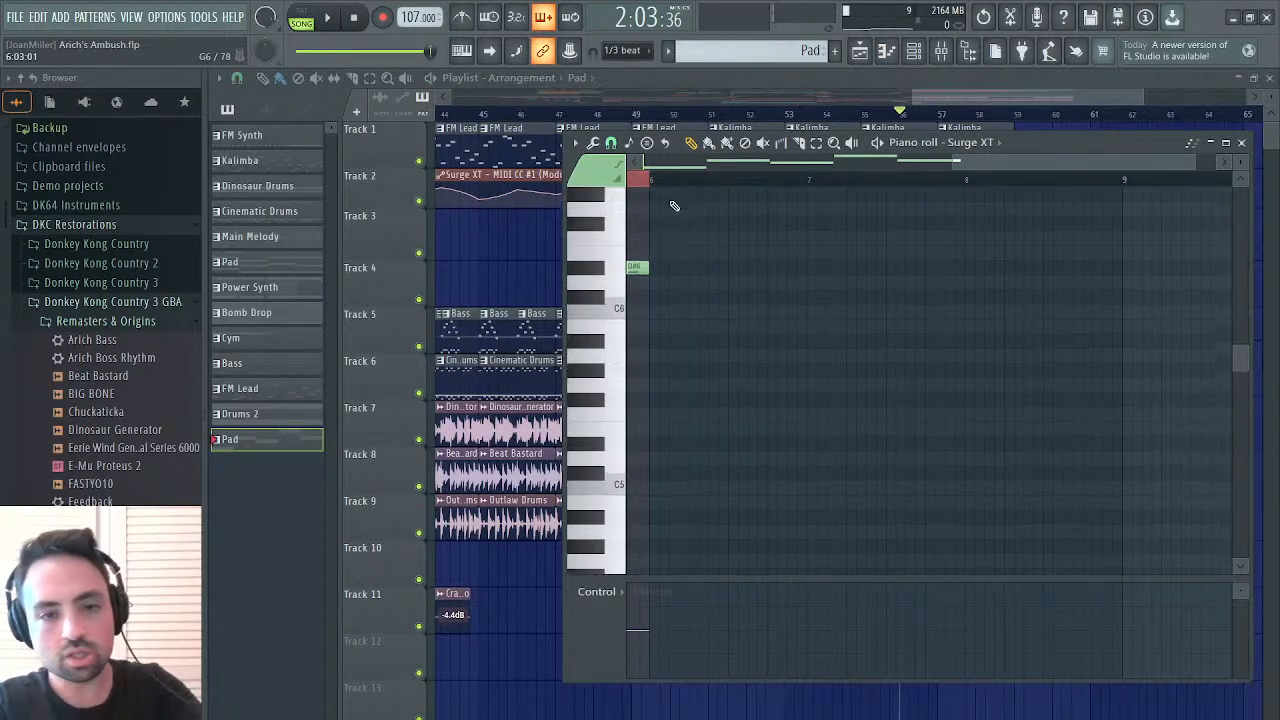
scroll(708, 266, left, 4)
scroll(913, 303, left, 4)
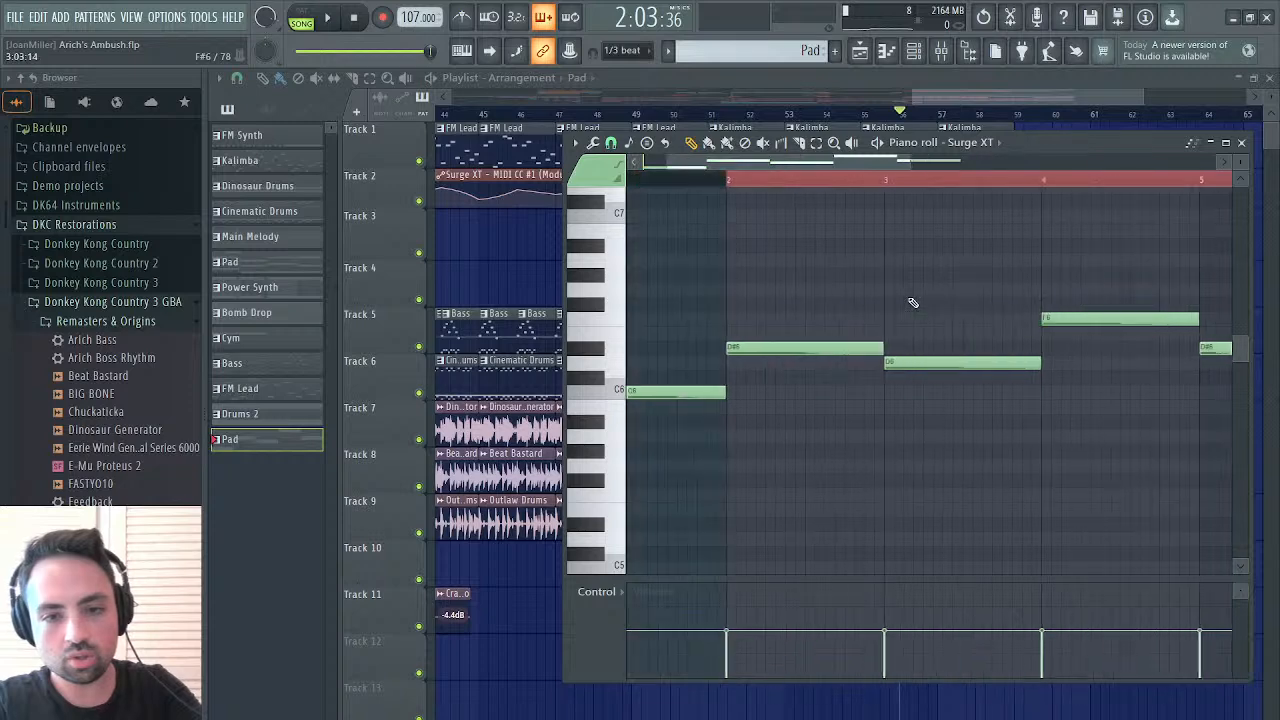
drag(840, 319, 1229, 411)
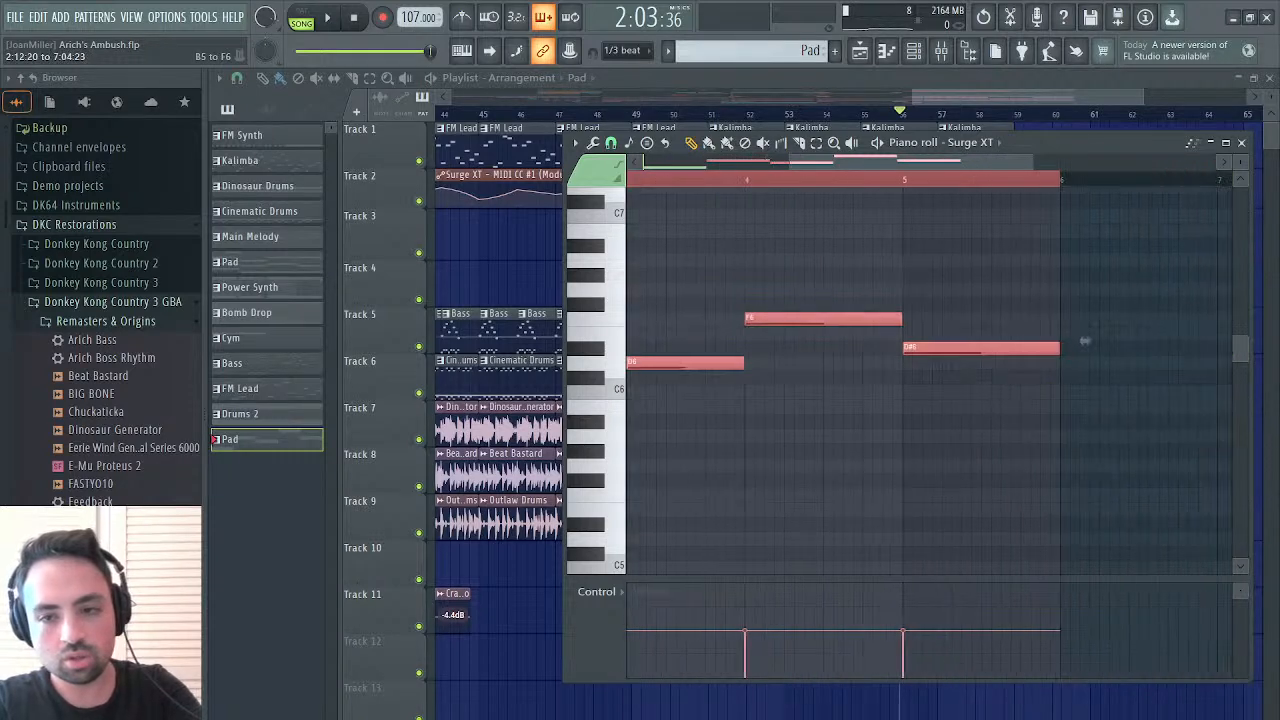
key(ctrl+b)
click(1060, 285)
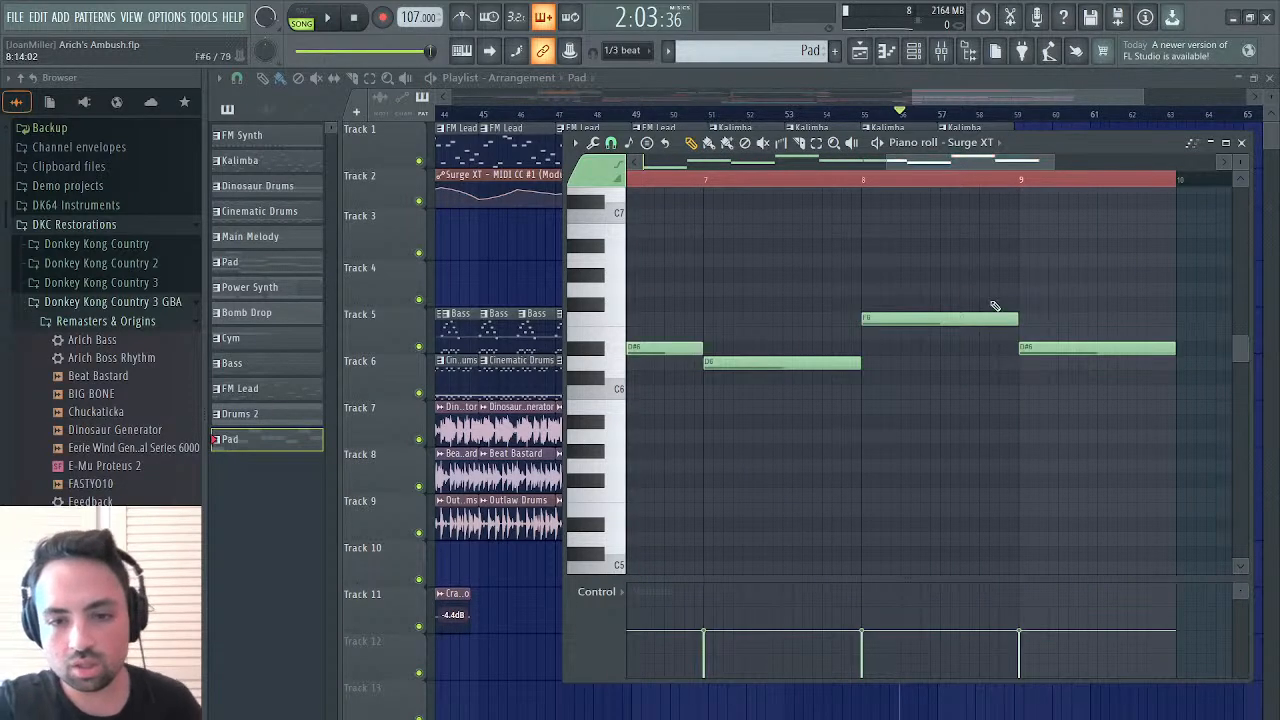
drag(1036, 349, 1031, 276)
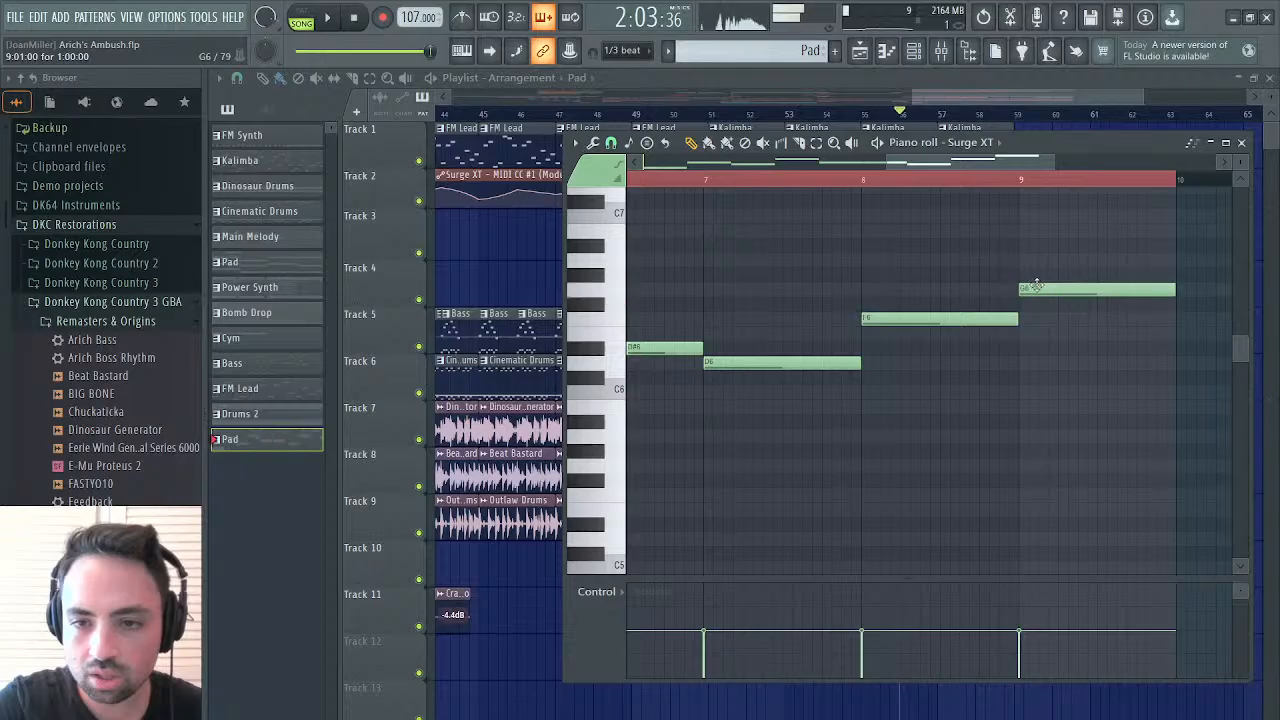
Extend the Pad clip at bar 53 to eight bars and move it to Track 3
click(860, 52)
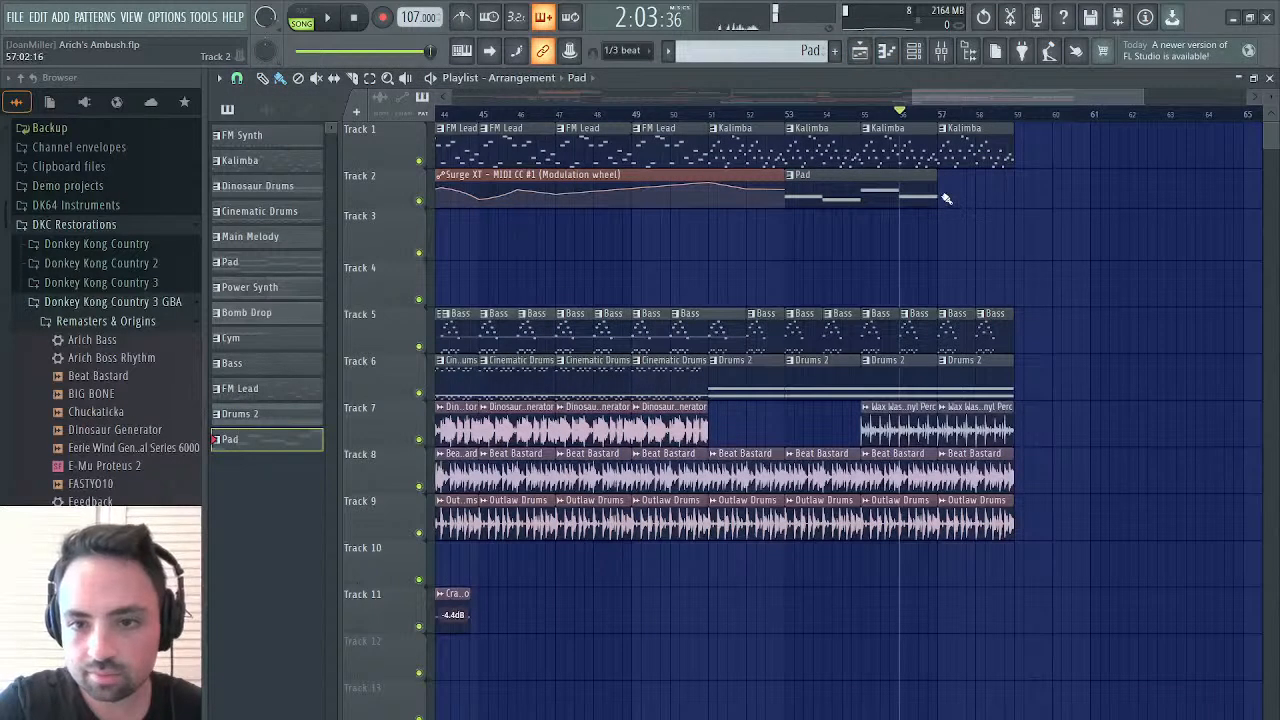
drag(946, 198, 1098, 192)
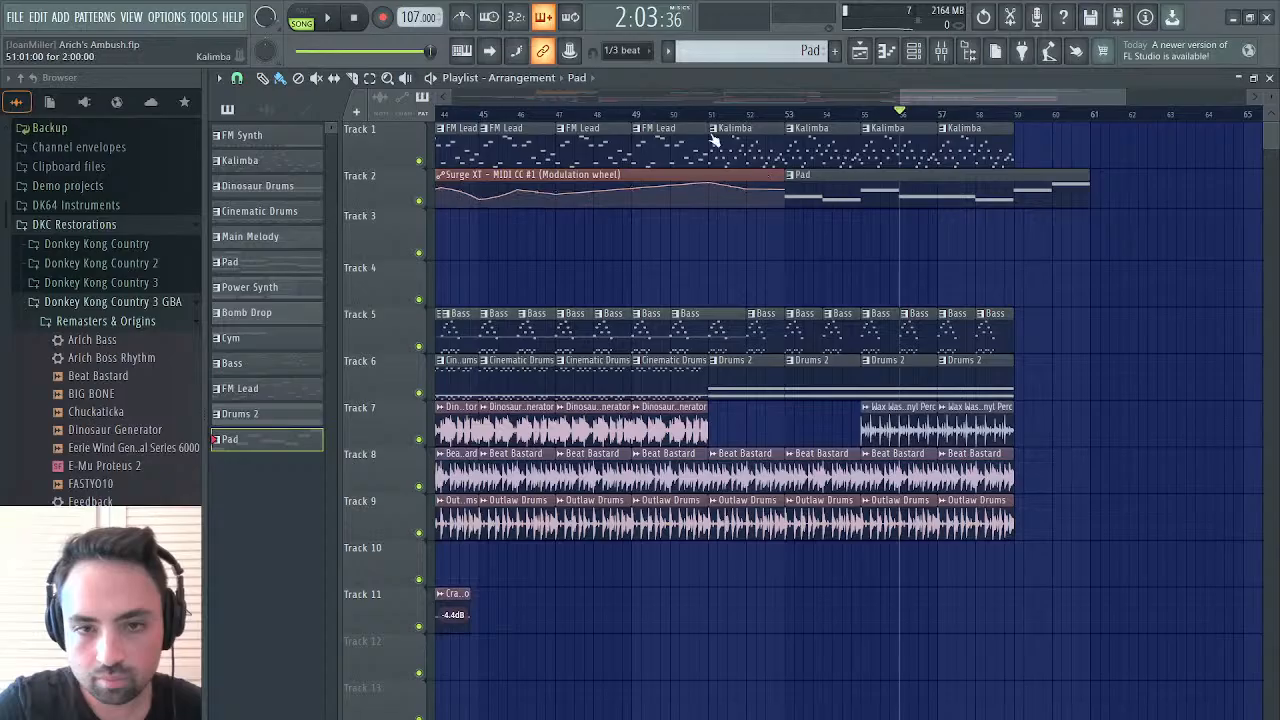
key(space)
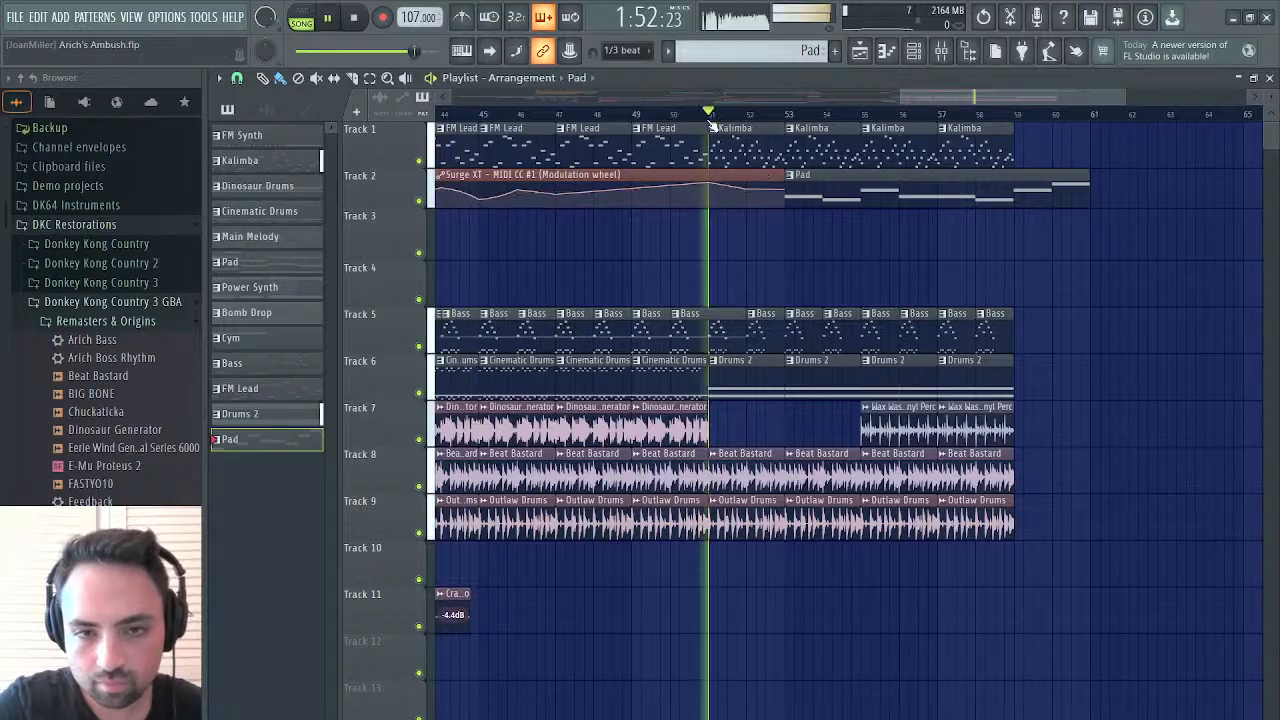
click(628, 114)
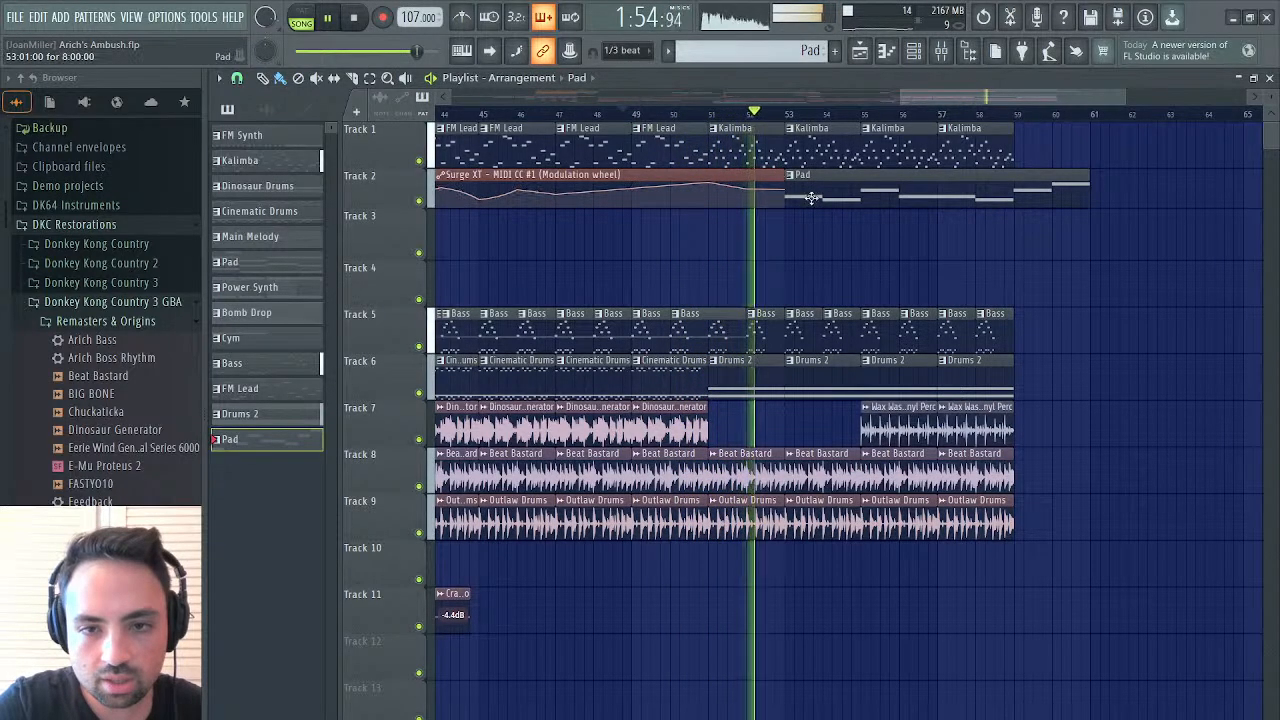
drag(813, 220, 814, 249)
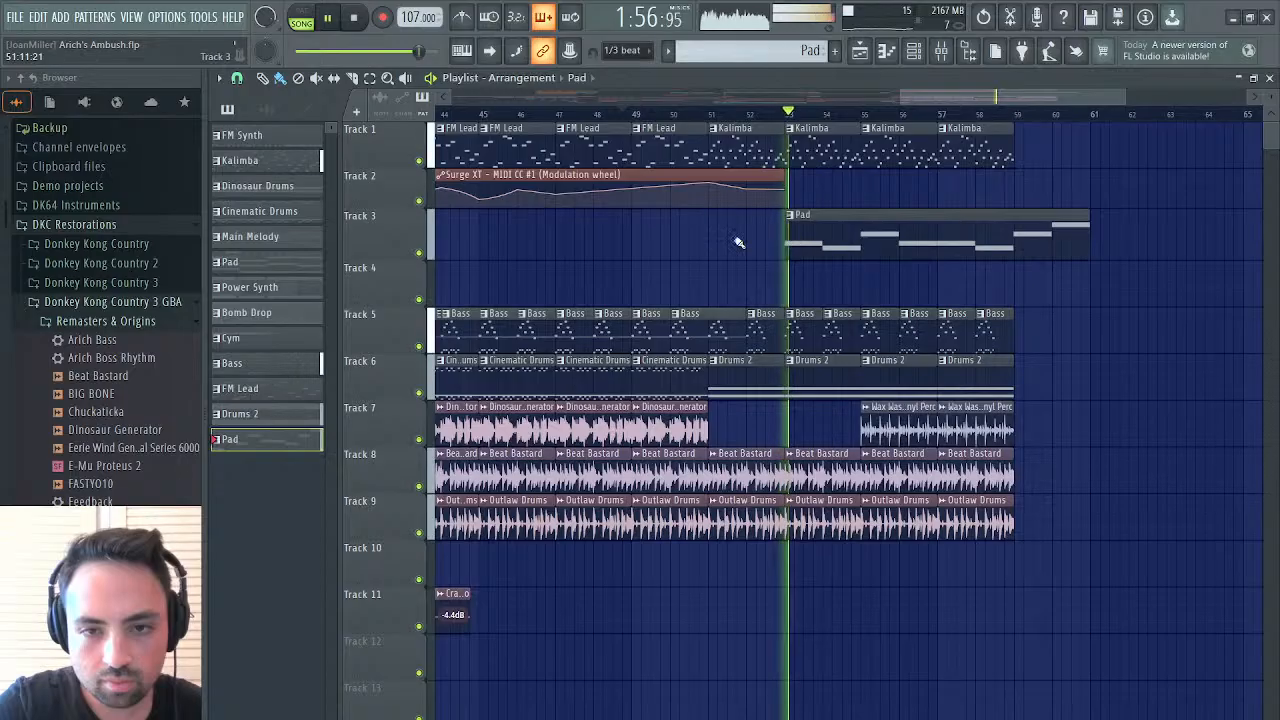
Place a one-bar Pad clip holding only the first note at bar 43 on Track 3 and repeat it up to bar 53
click(528, 248)
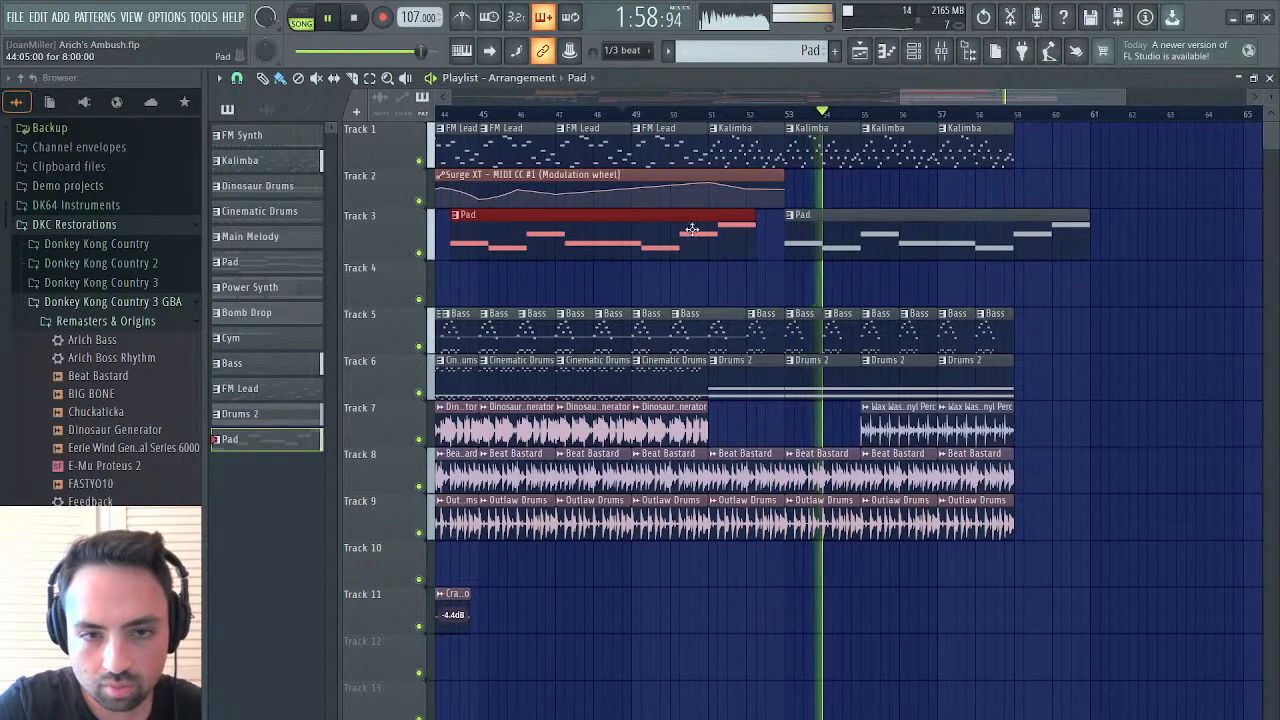
drag(751, 229, 430, 242)
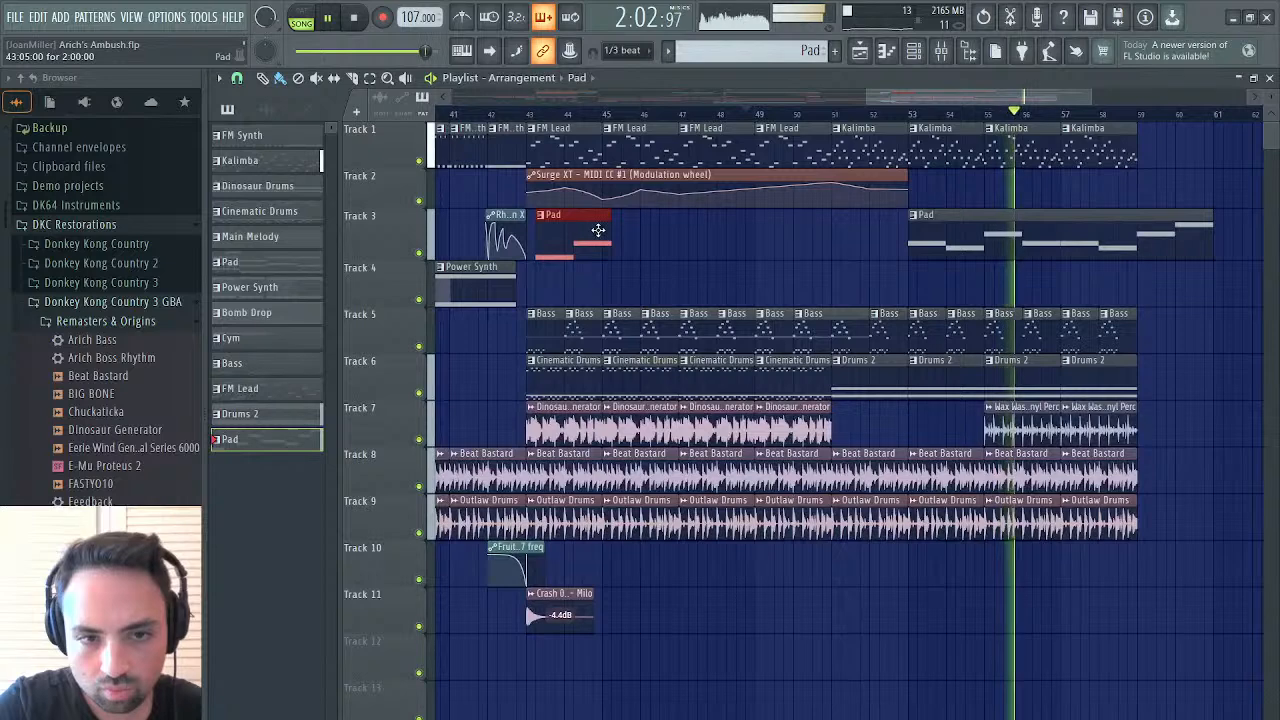
drag(601, 240, 561, 242)
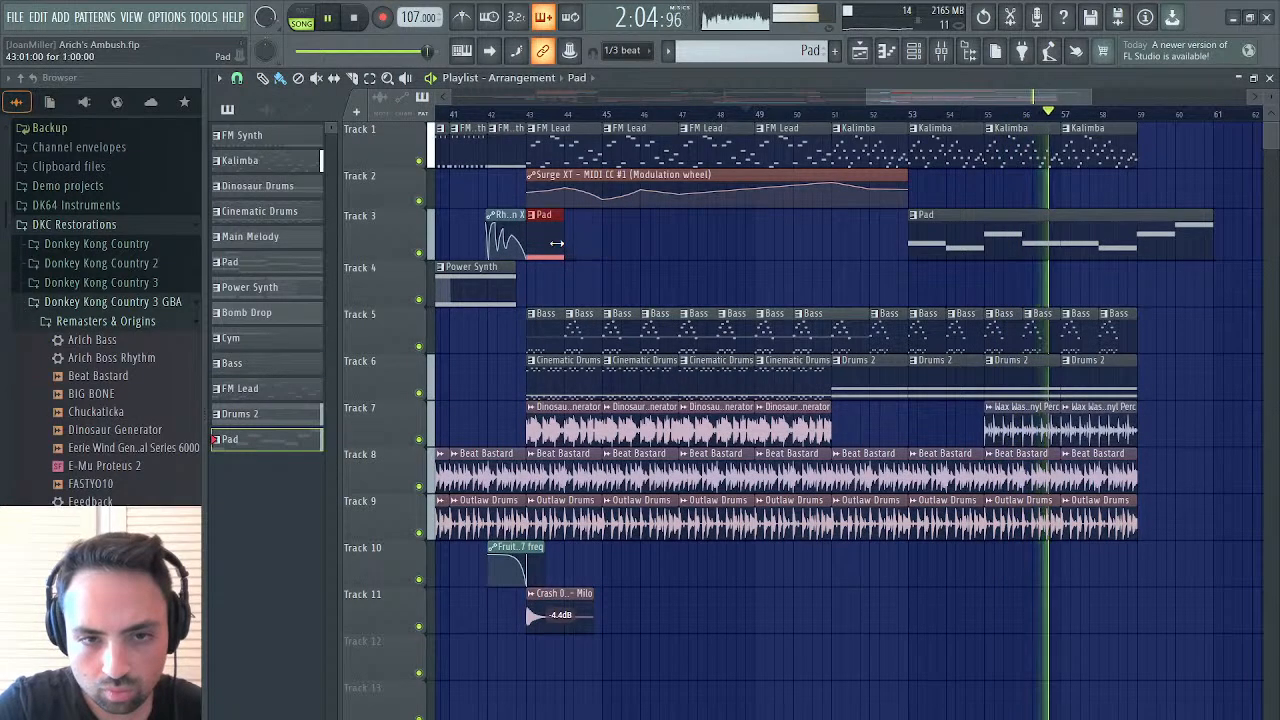
key(ctrl+b)
key(ctrl+b)
key(ctrl+b)
key(ctrl+b)
key(ctrl+b)
key(ctrl+b)
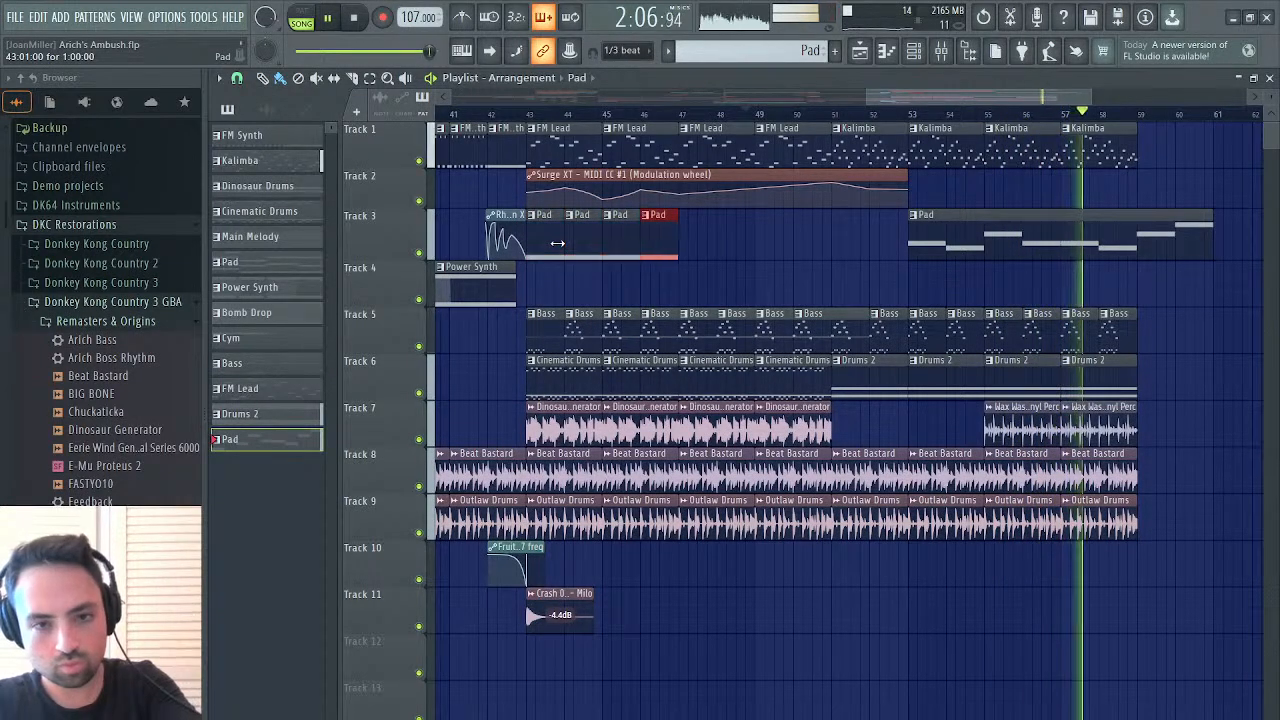
key(ctrl+b)
key(ctrl+b)
key(ctrl+b)
Replay from bar 43 and delete the one-bar Pad clips at bars 51 and 52 on Track 3
click(533, 112)
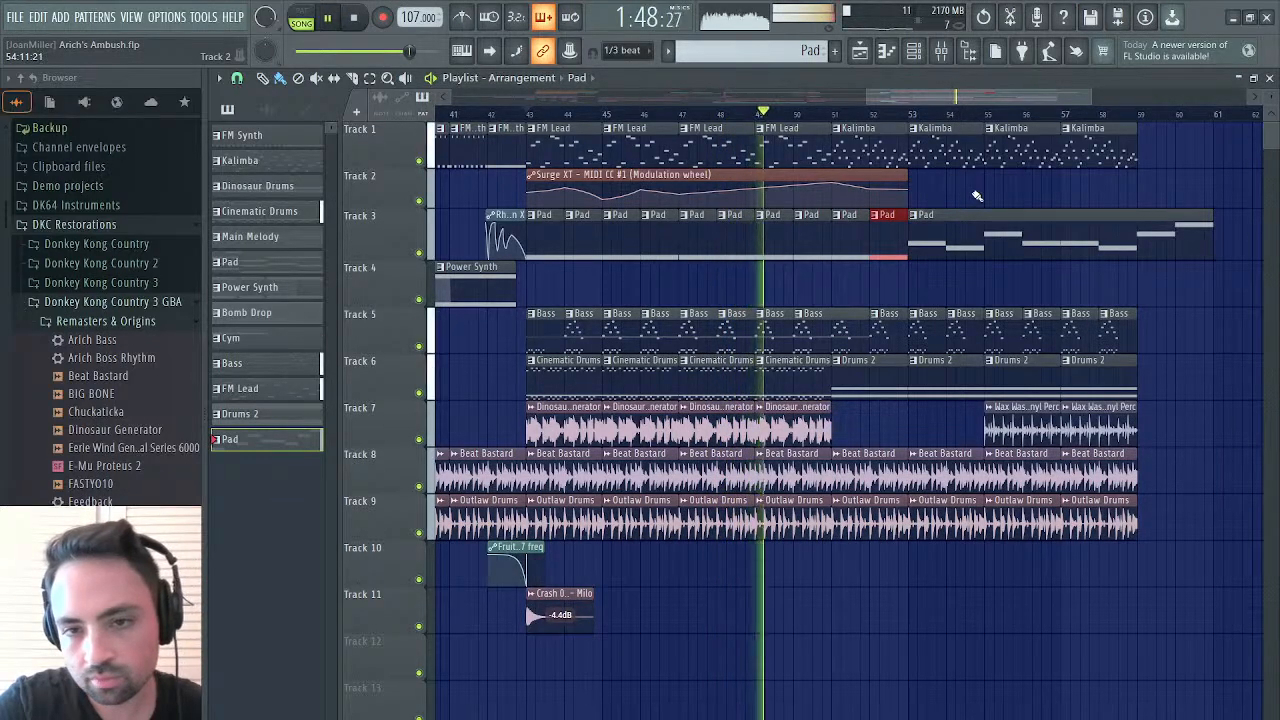
scroll(977, 196, right, 3)
right_click(741, 236)
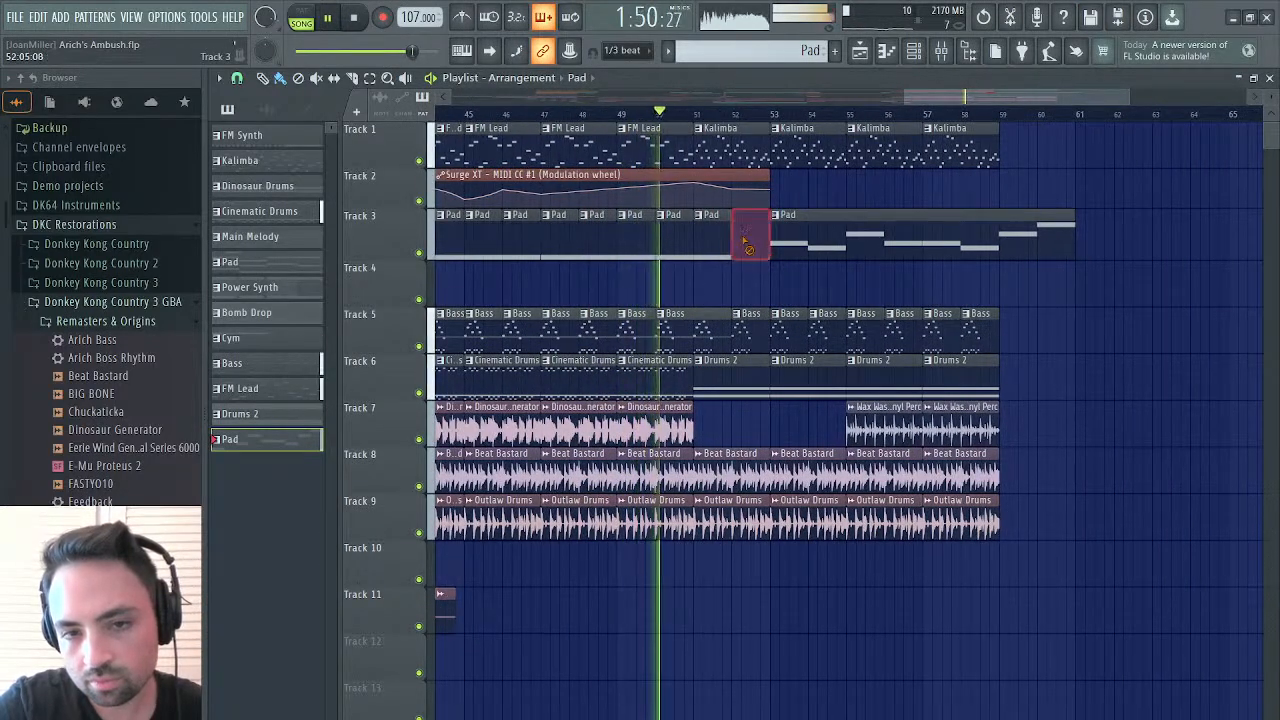
right_click(711, 238)
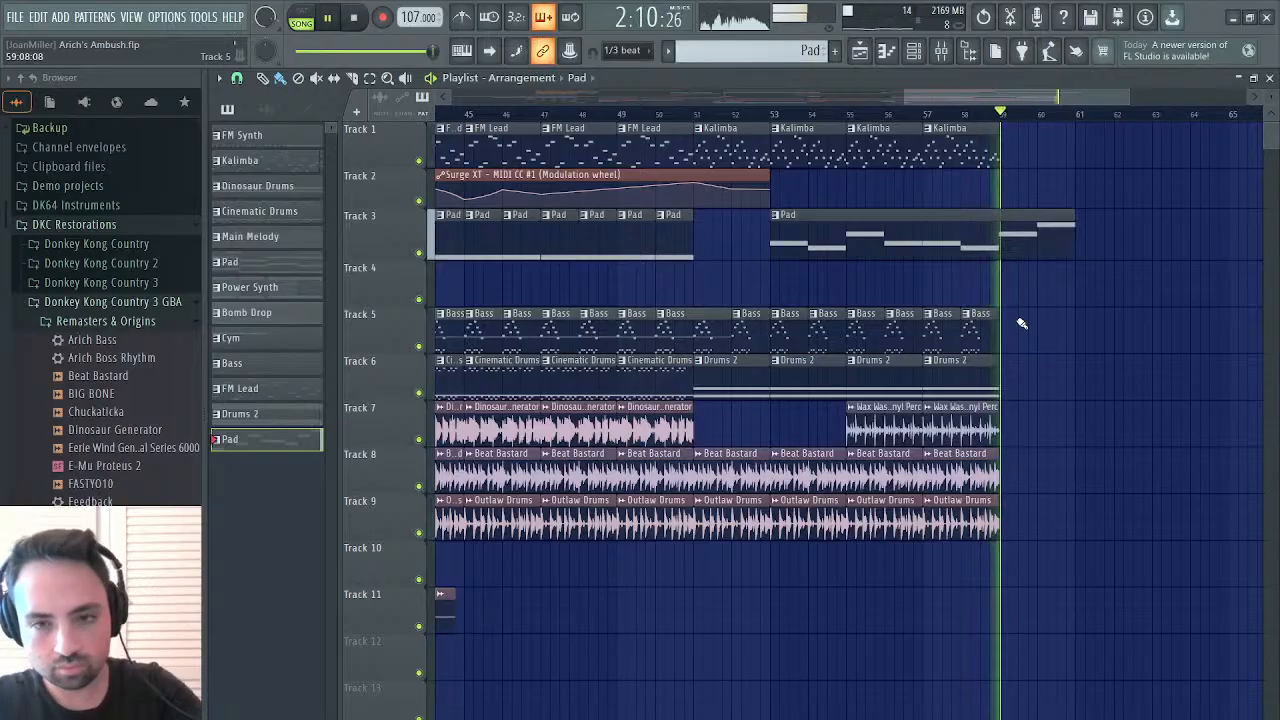
Duplicate the bass and drum clips of bars 57 and 58 on Tracks 5 to 9 to bar 59, and add a Kalimba clip there on Track 1
drag(1015, 310, 940, 531)
key(ctrl+b)
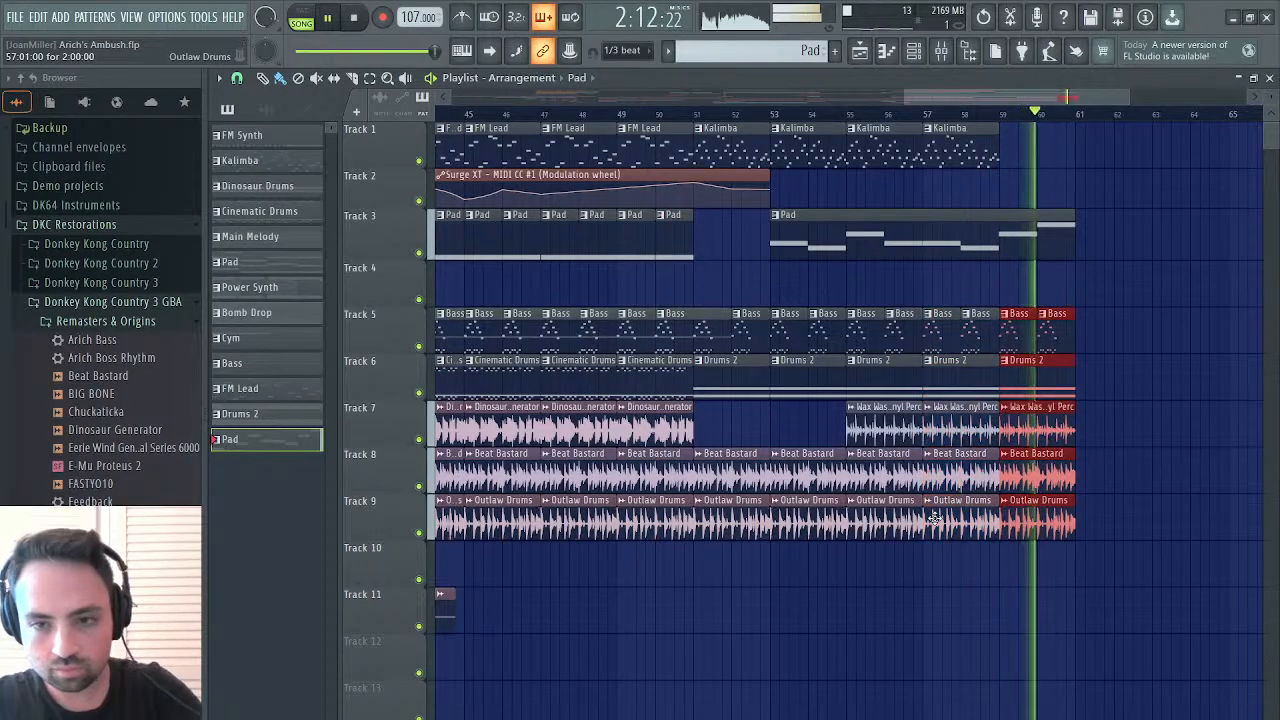
click(974, 151)
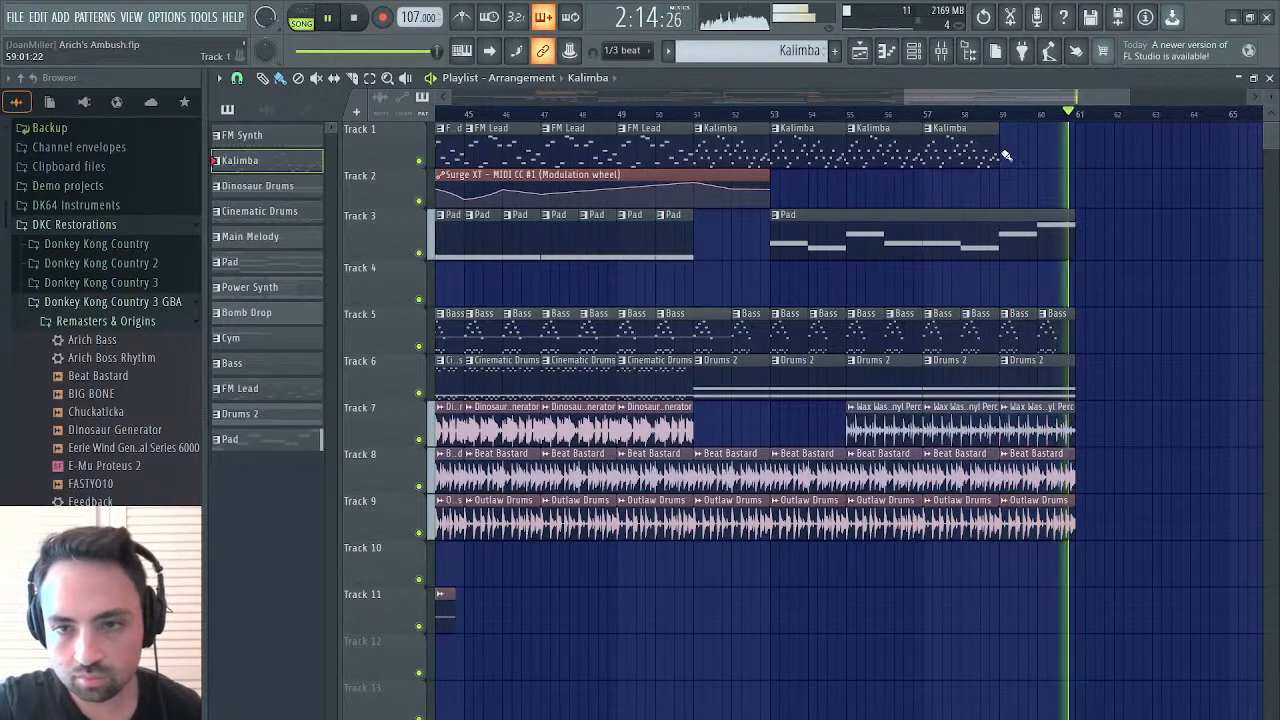
click(1004, 155)
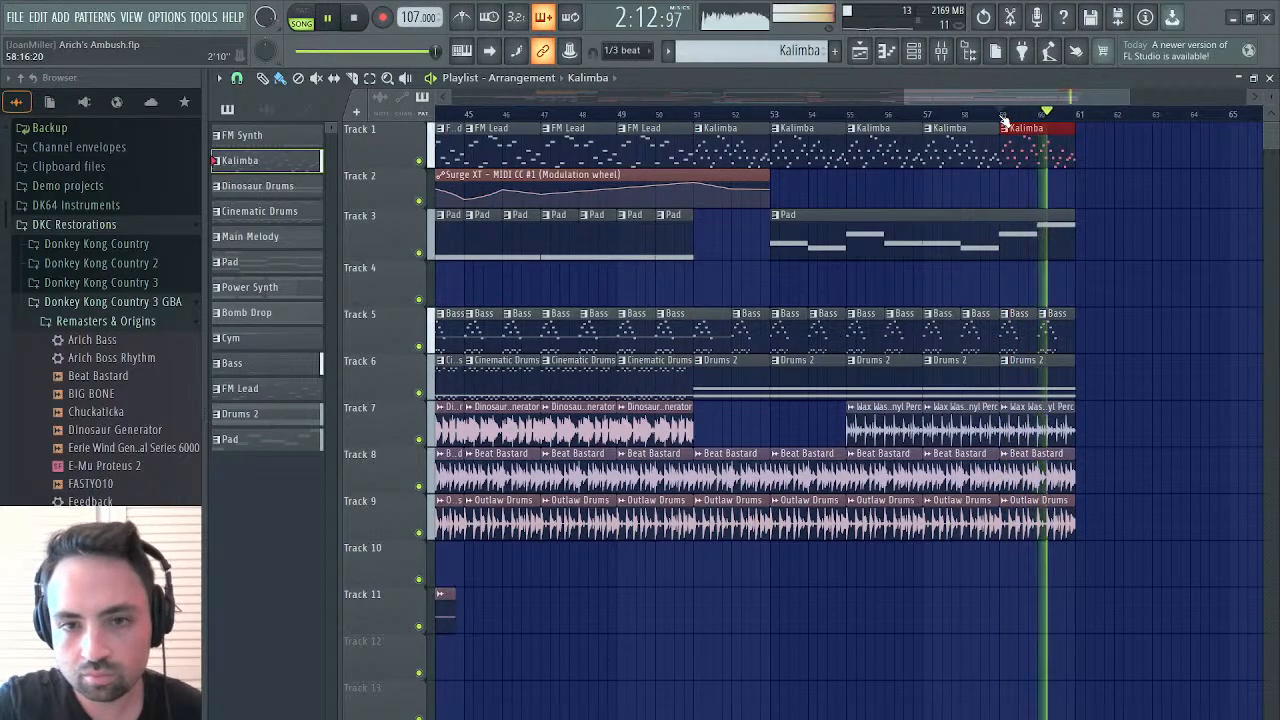
Delete the eight-bar Pad clip at bar 53 on Track 3 and add a Wax Wash Vinyl Perc clip at bar 53 on Track 7
click(777, 116)
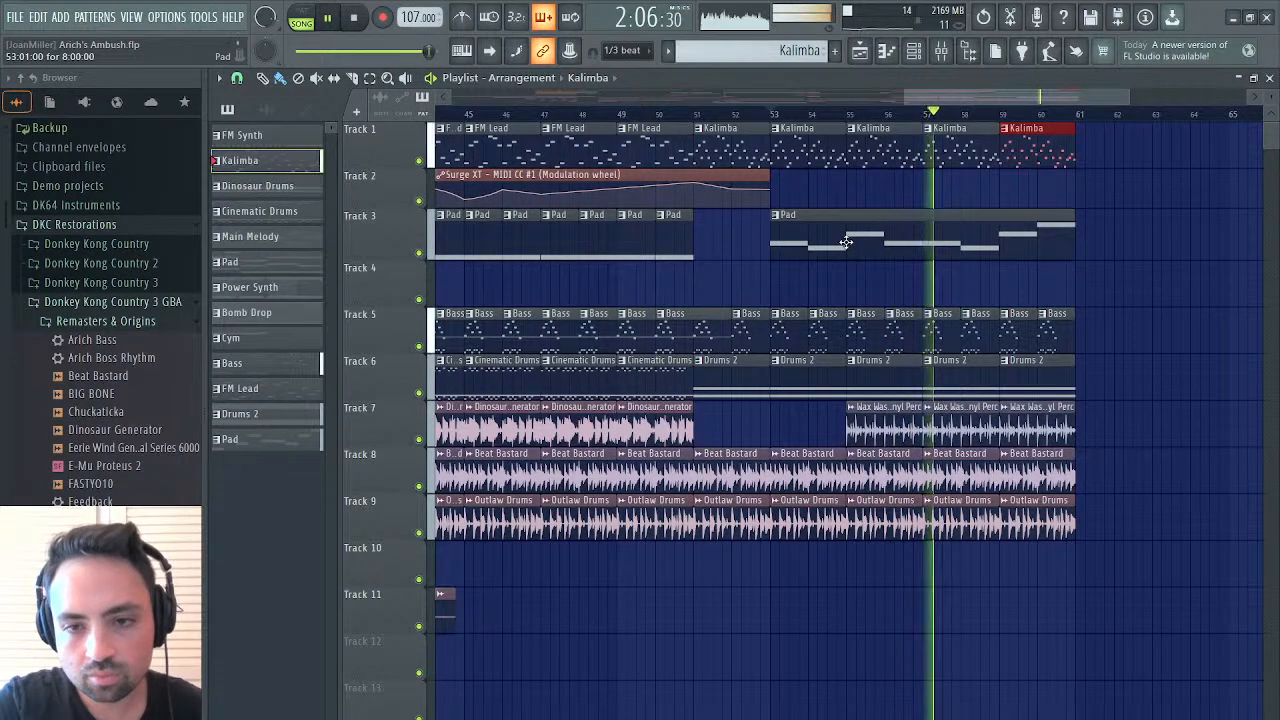
key(space)
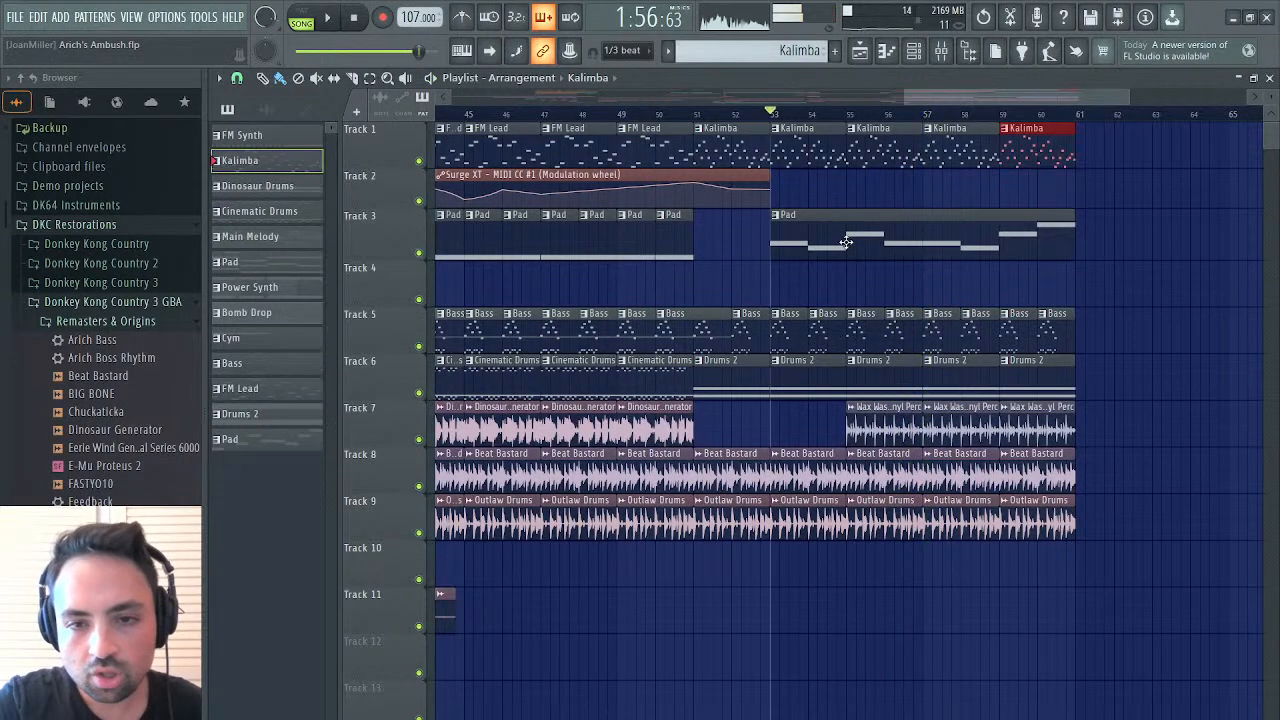
click(888, 416)
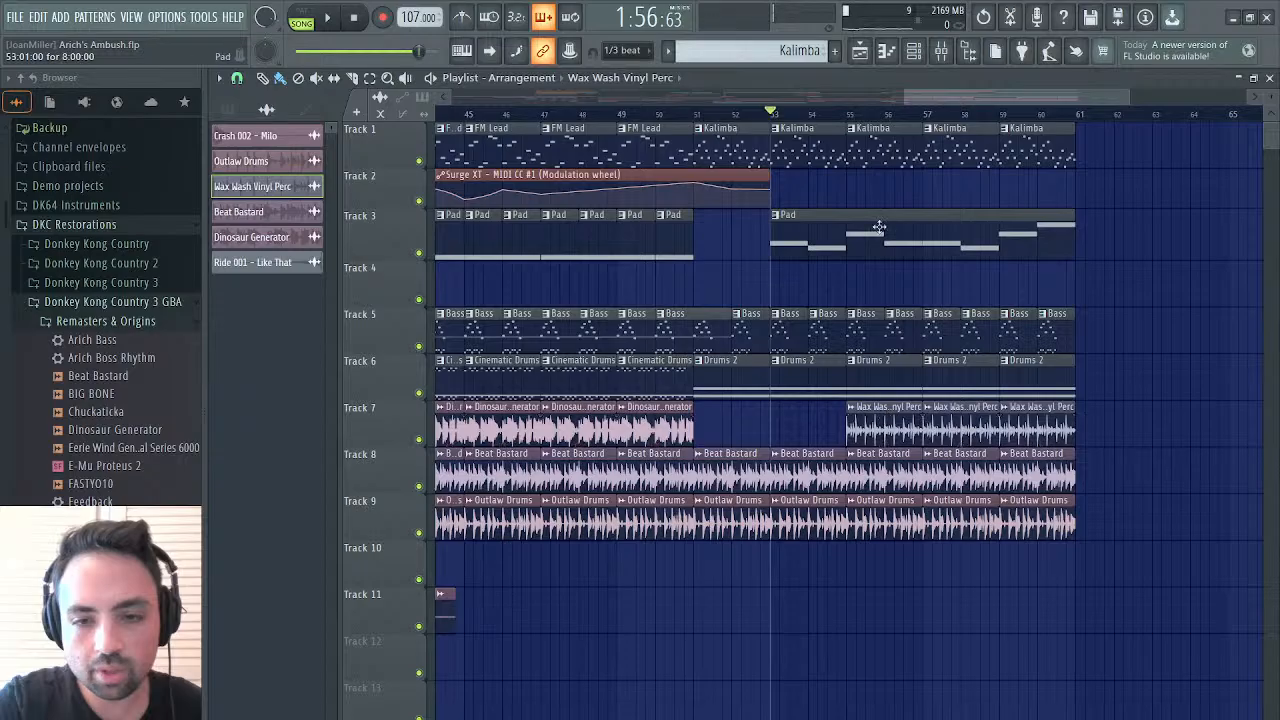
right_click(847, 232)
key(space)
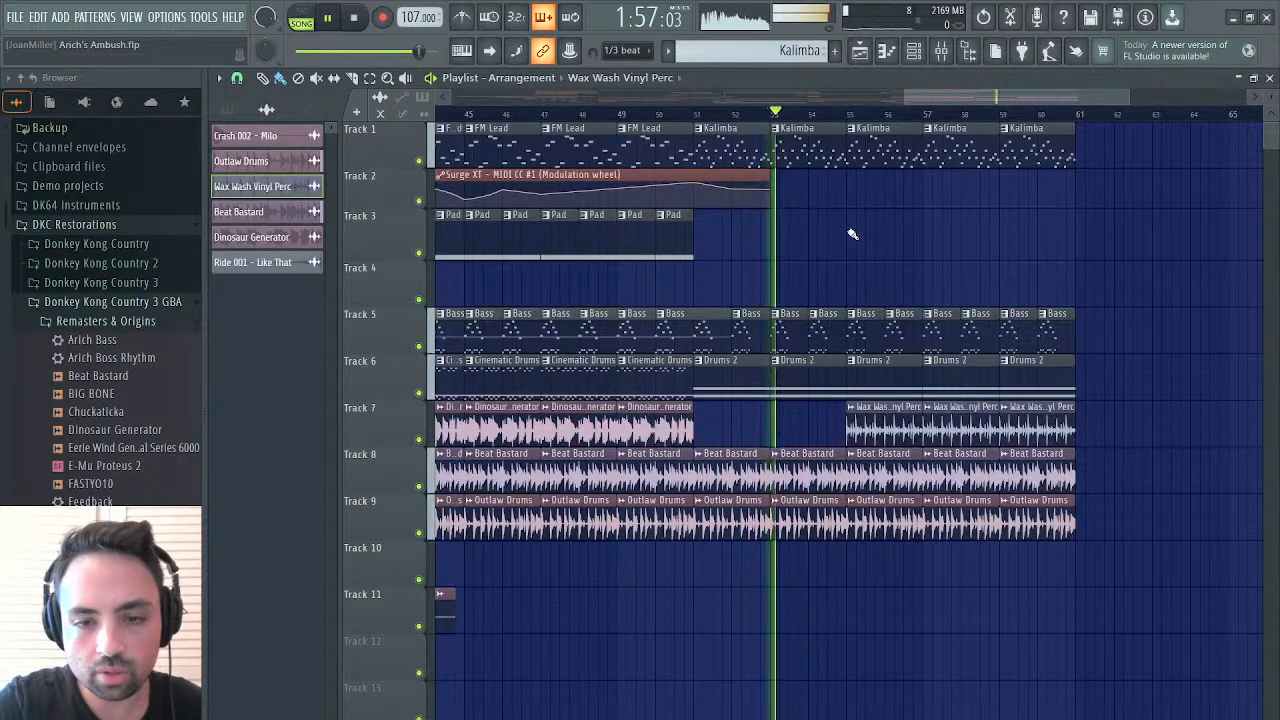
click(780, 424)
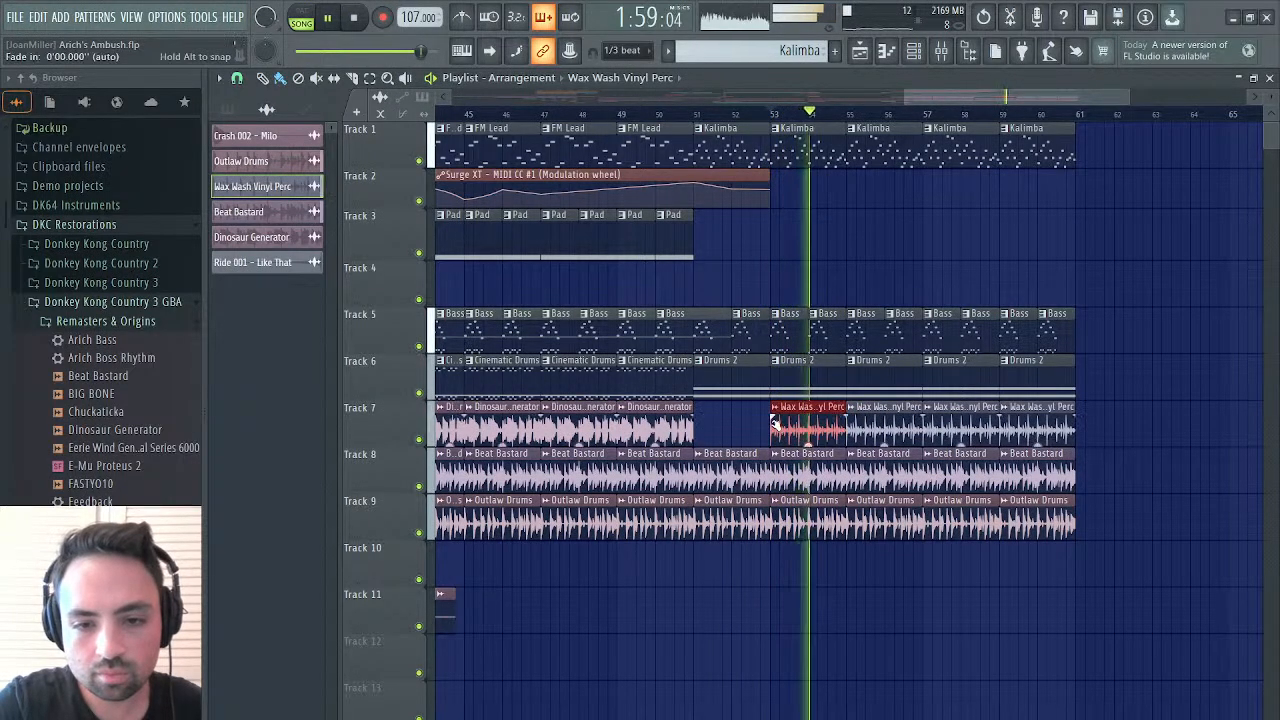
Replay from bar 51 and place the eight-bar Pad clip at bar 55 on Track 2
click(697, 114)
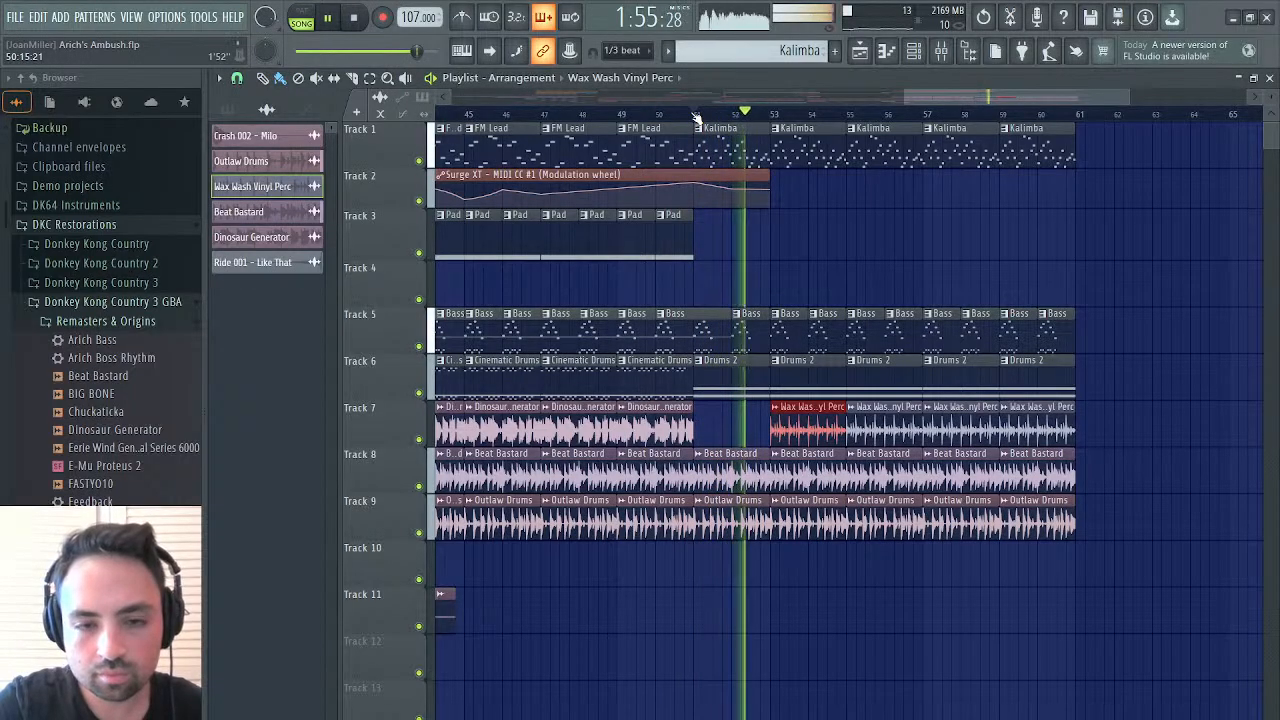
click(848, 197)
right_click(850, 197)
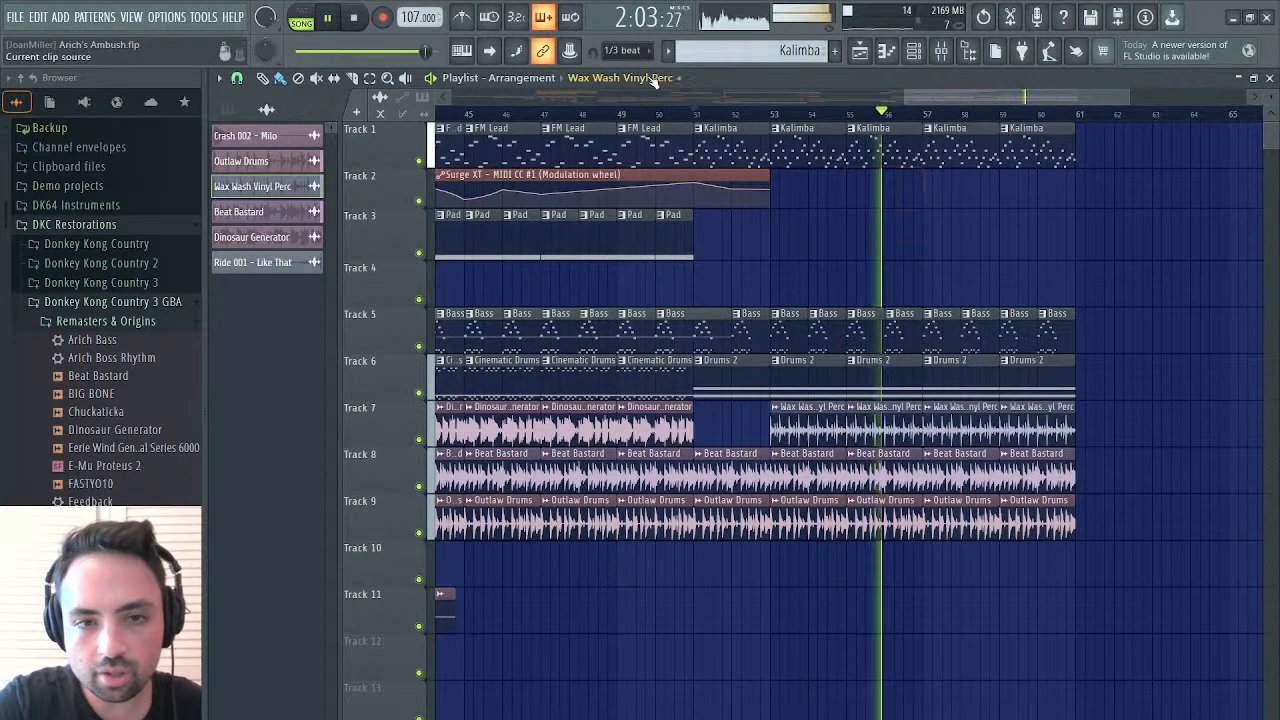
click(634, 530)
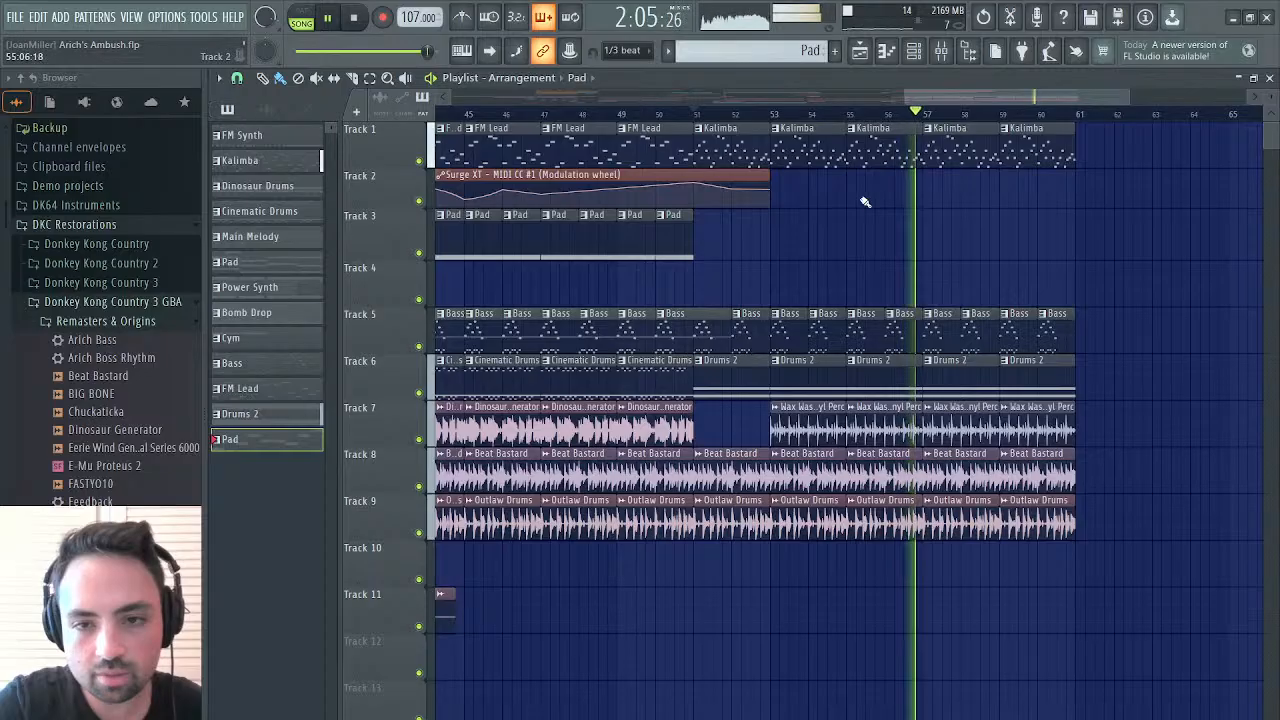
drag(886, 199, 845, 200)
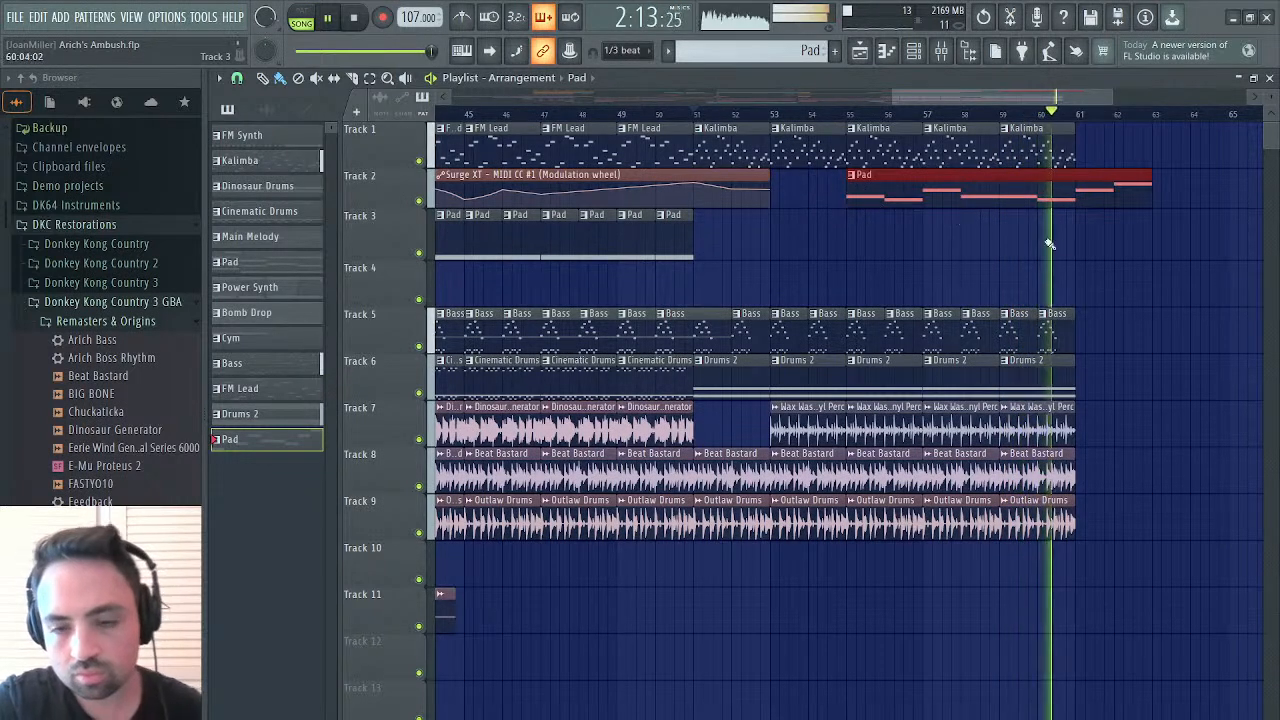
Duplicate the bass and drum clips of bars 59 and 60 on Tracks 5 to 9 to bar 61, and add a Kalimba clip there on Track 1
drag(1102, 268, 1020, 551)
key(ctrl+b)
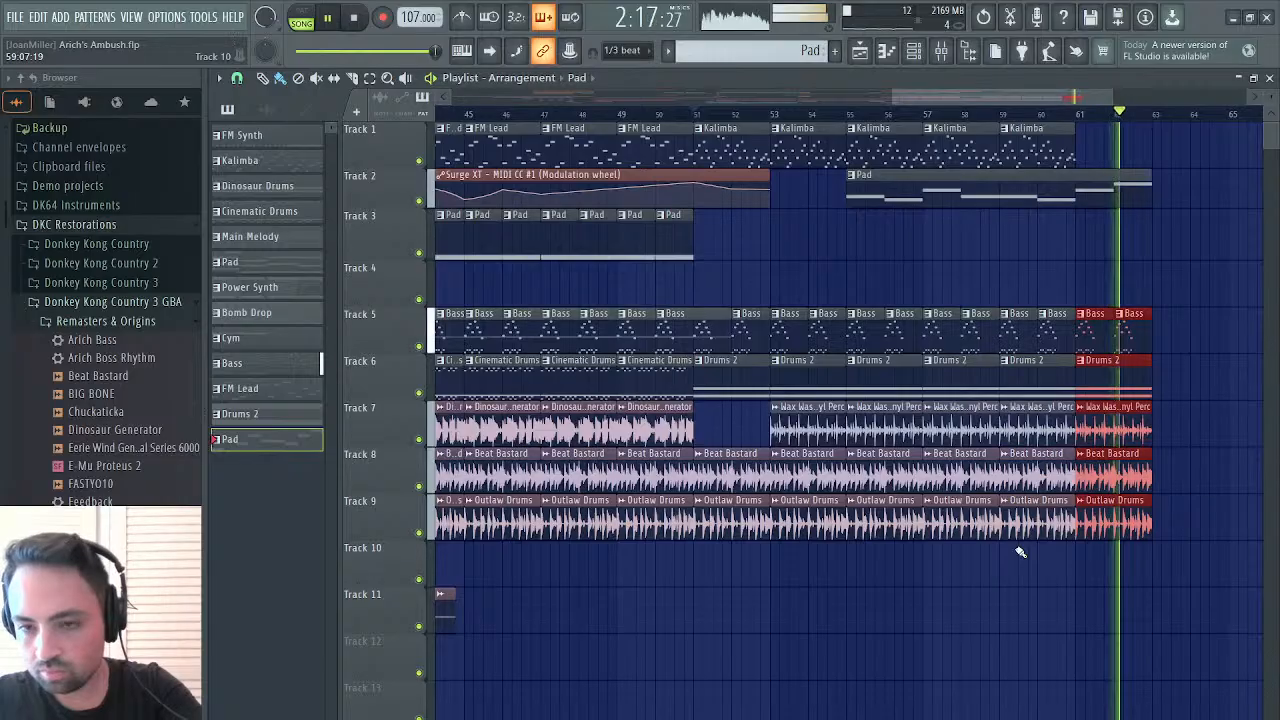
click(1075, 148)
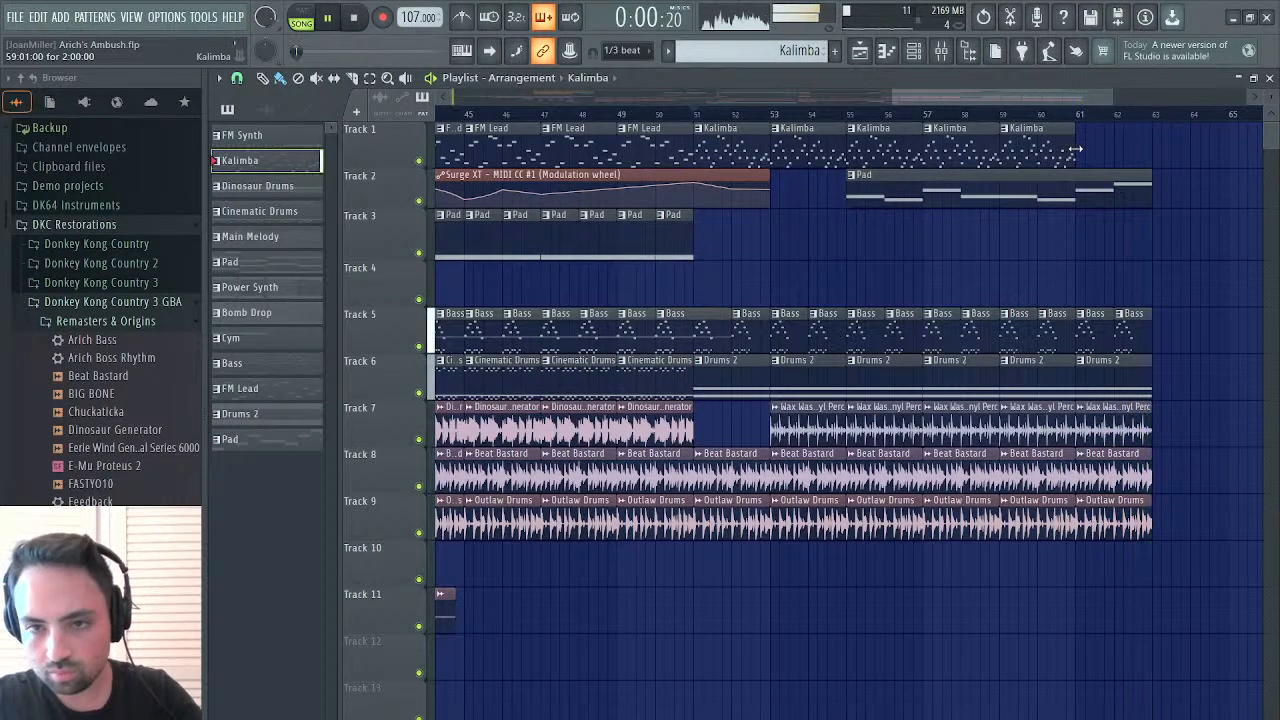
click(1088, 115)
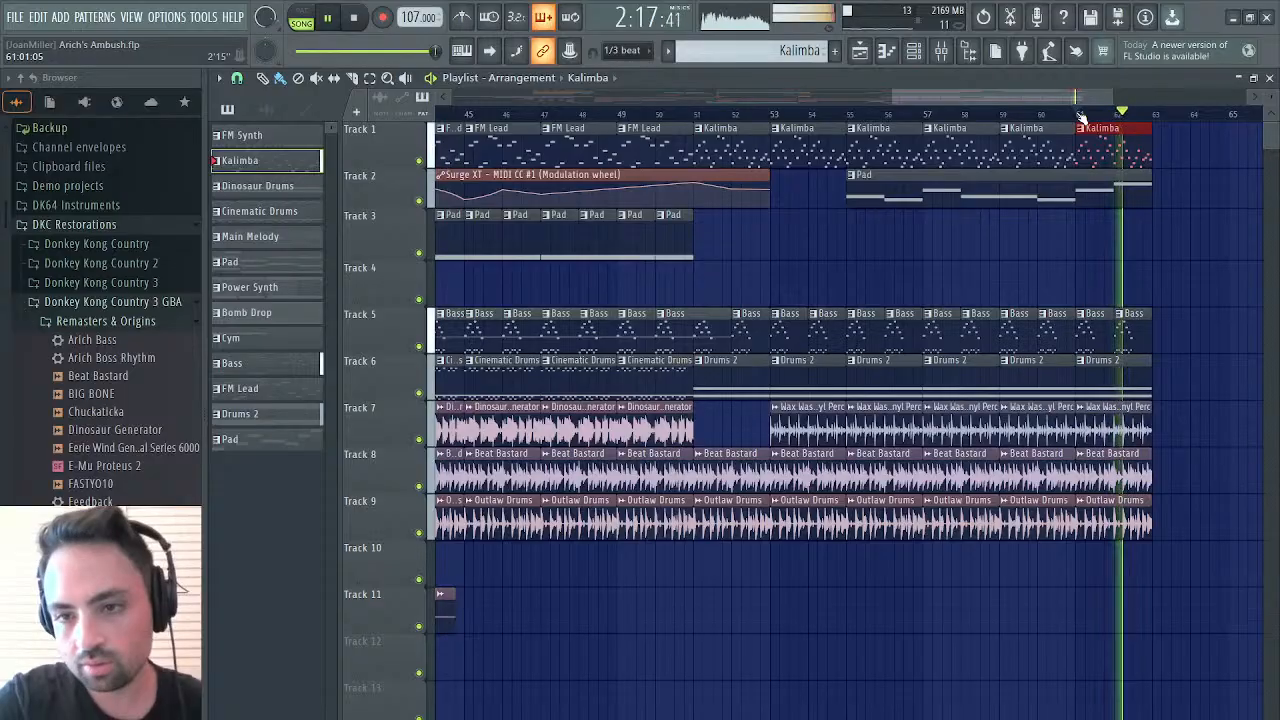
key(space)
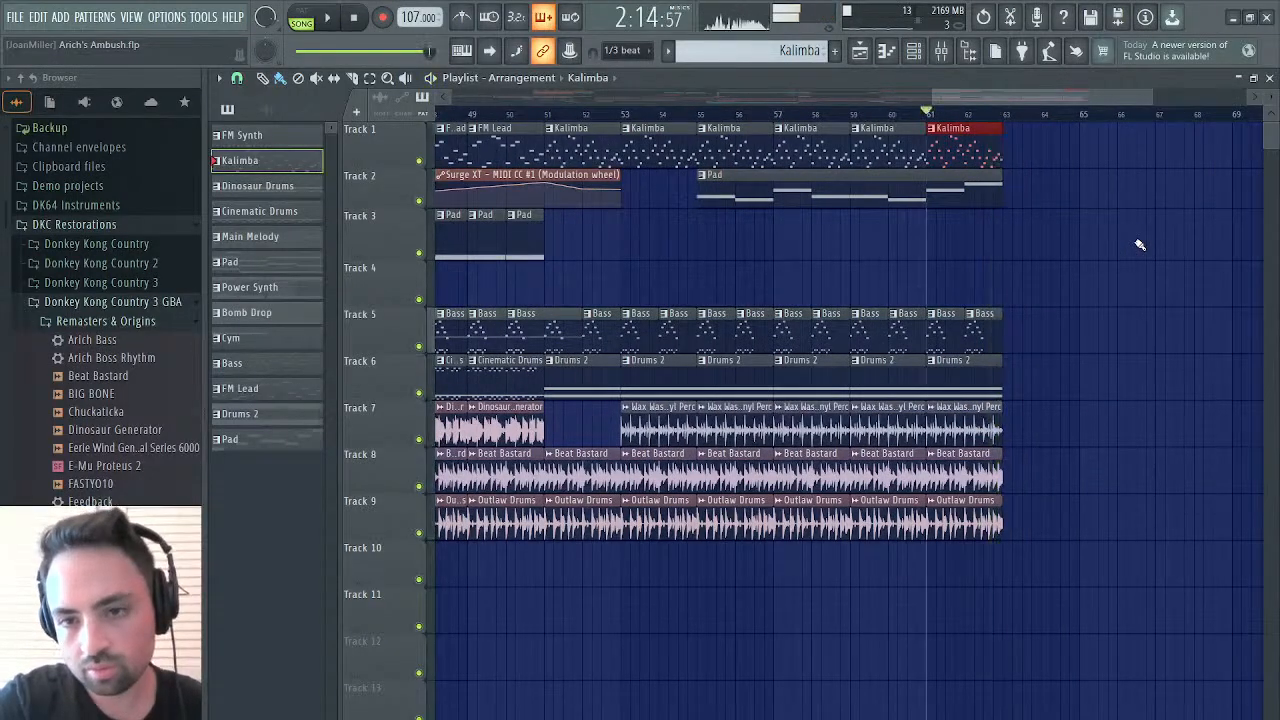
Replay the section around bars 51 to 53 and briefly mute Track 6 to compare the sound without its drums
drag(1073, 97, 1041, 108)
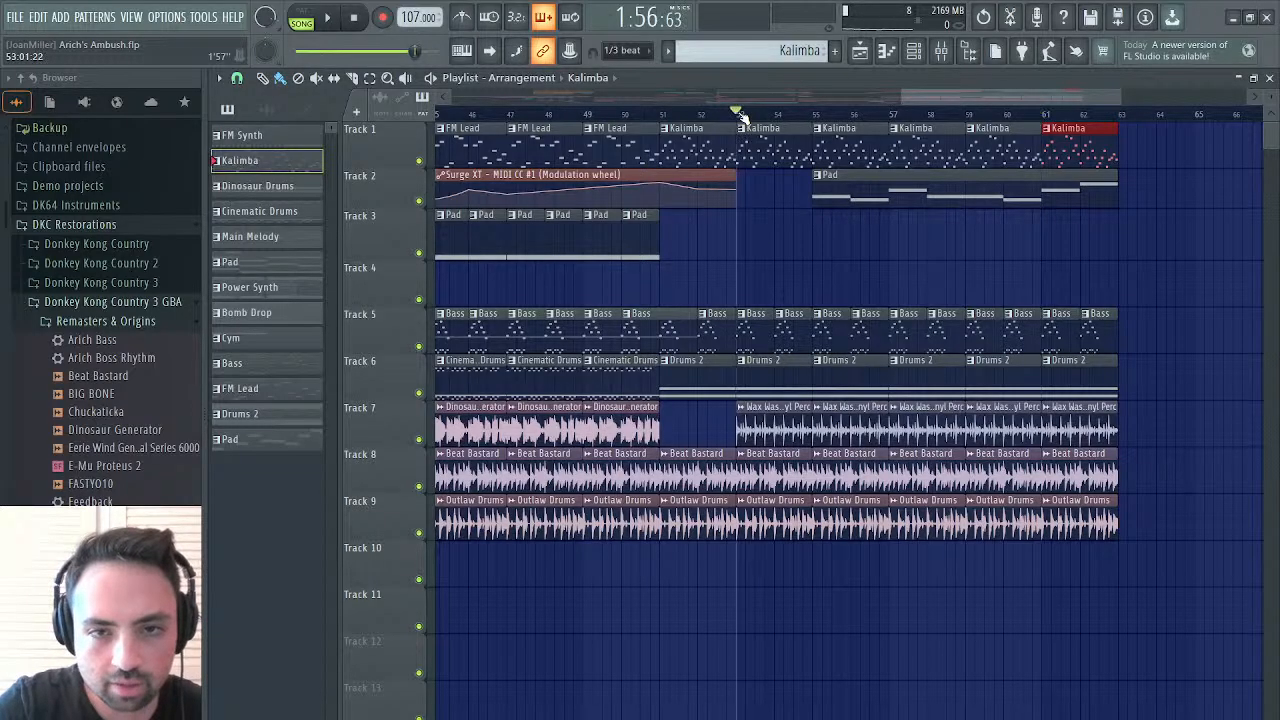
key(space)
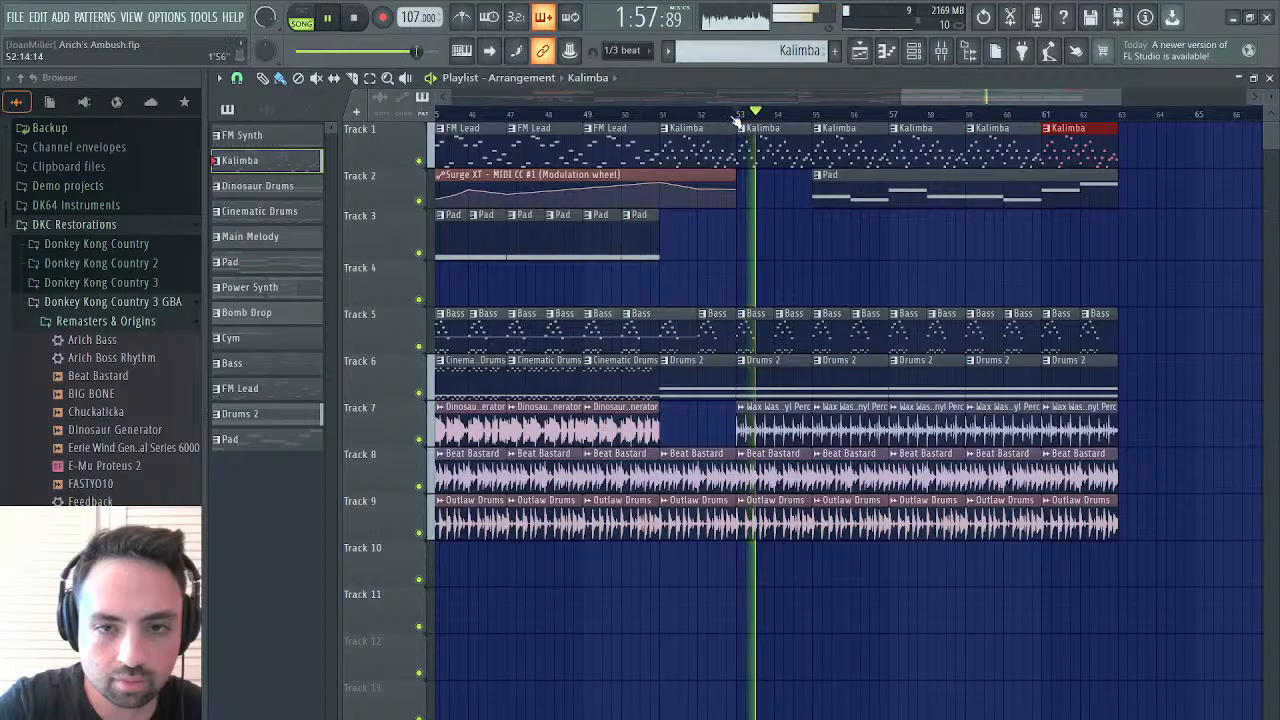
click(660, 116)
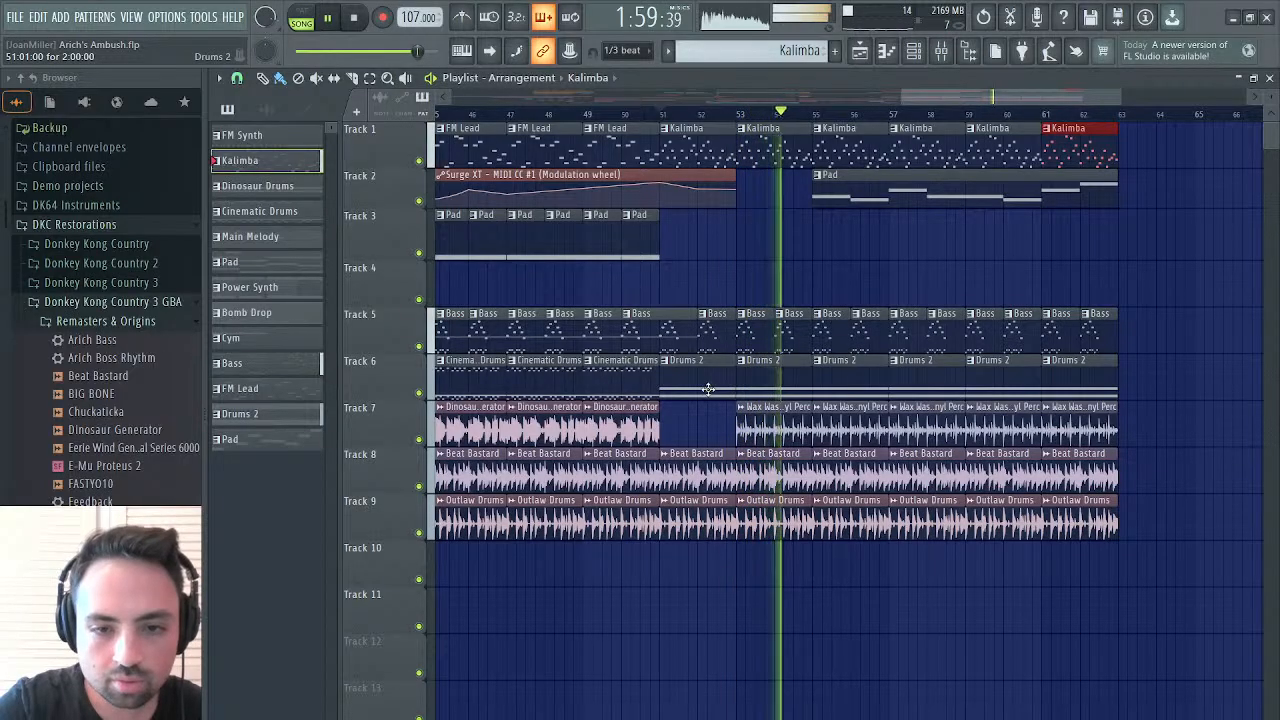
click(420, 393)
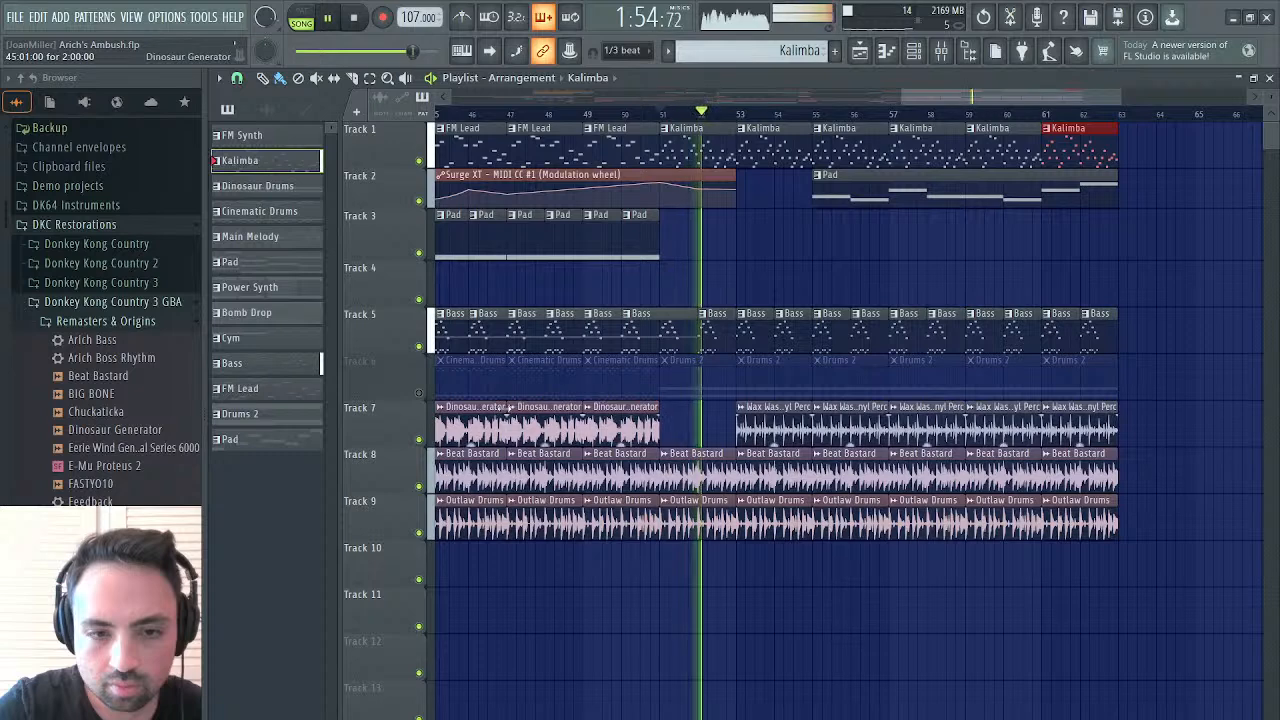
click(420, 393)
Delete the Drums 2 clips from bar 53 to the end of Track 6 while replaying from bar 51
right_click(770, 366)
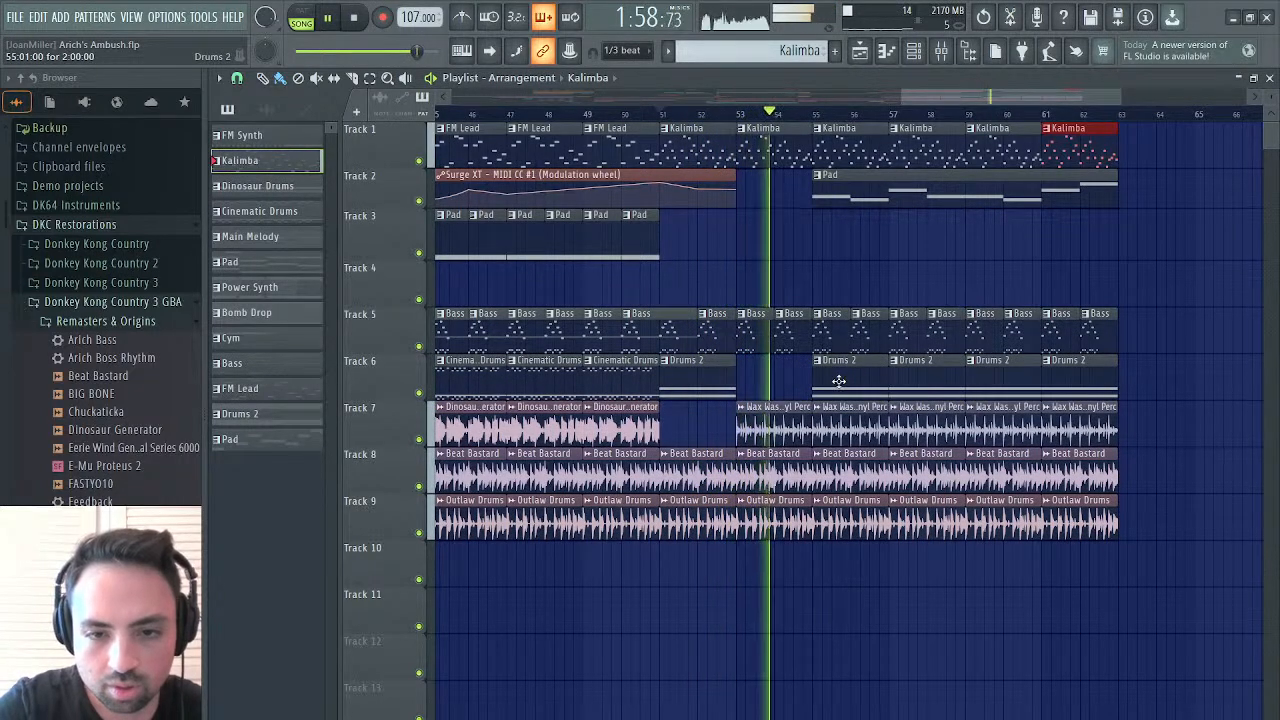
click(648, 113)
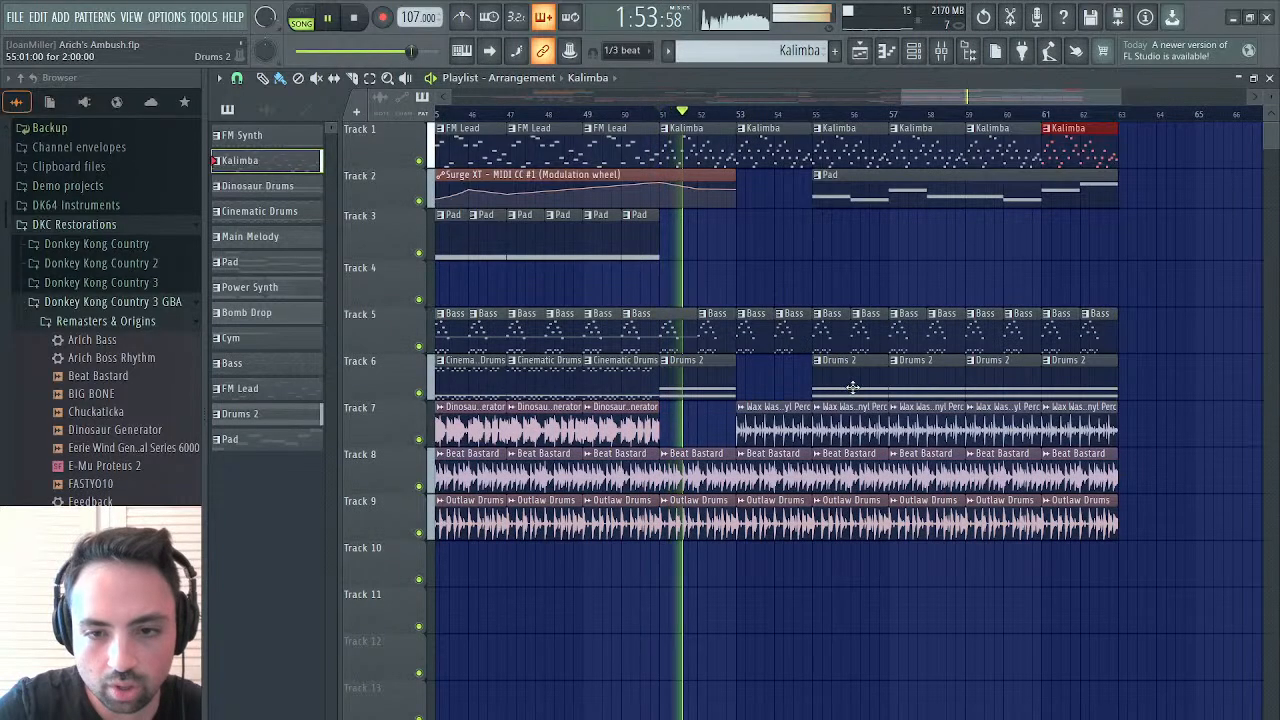
right_click(852, 387)
right_click(908, 388)
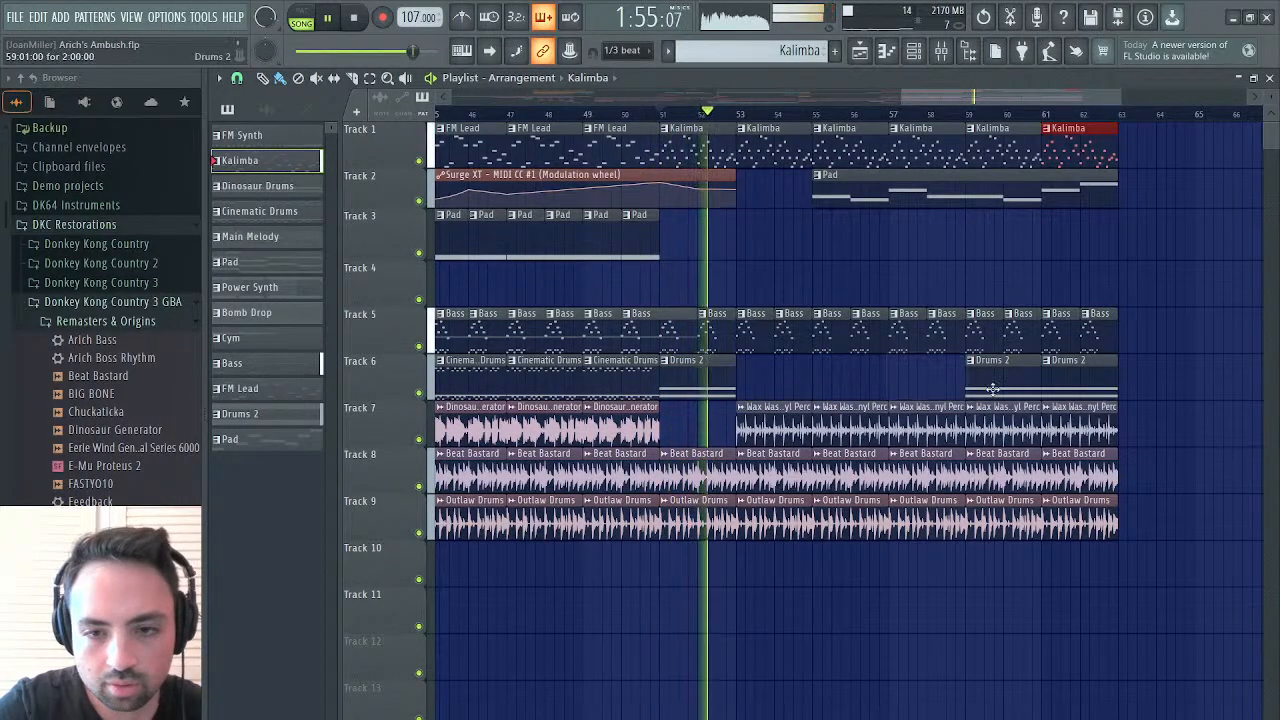
right_click(1000, 388)
right_click(1055, 392)
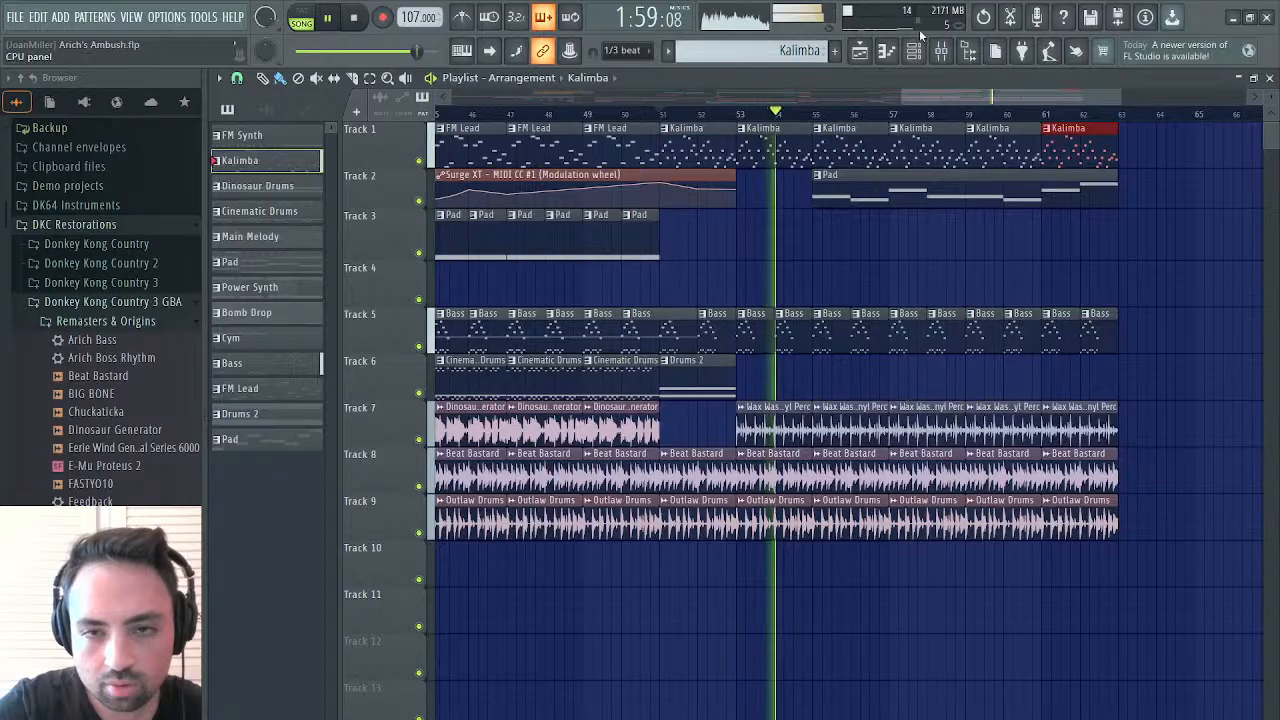
Undo the last clip deletion and paint Drums 2 clips back on Track 6 from bar 53 up to bar 61
key(ctrl+z)
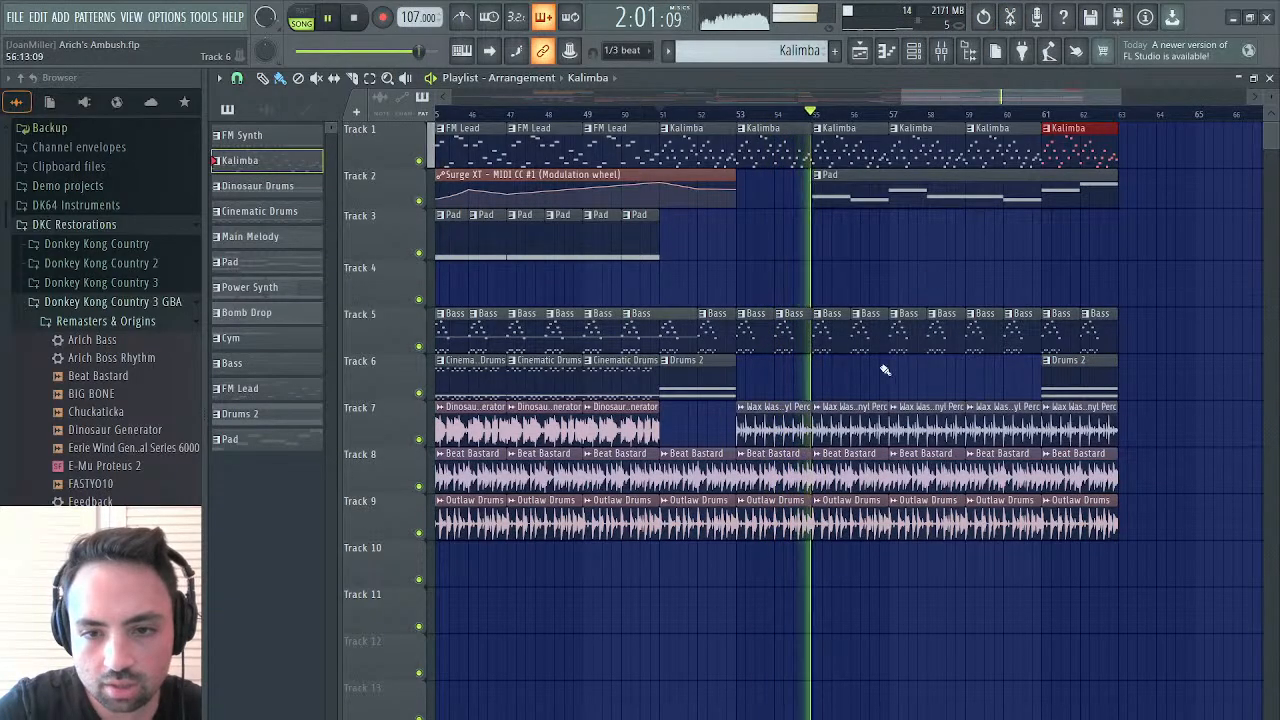
click(1062, 366)
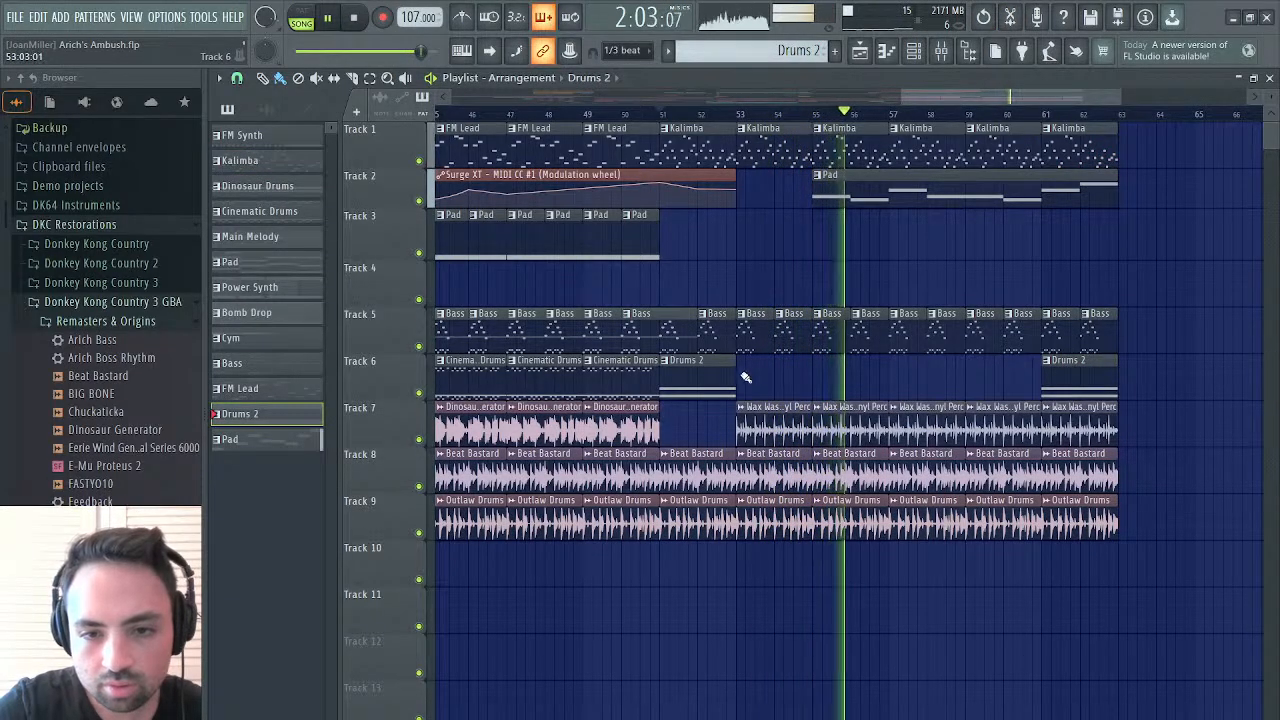
drag(745, 372, 1025, 377)
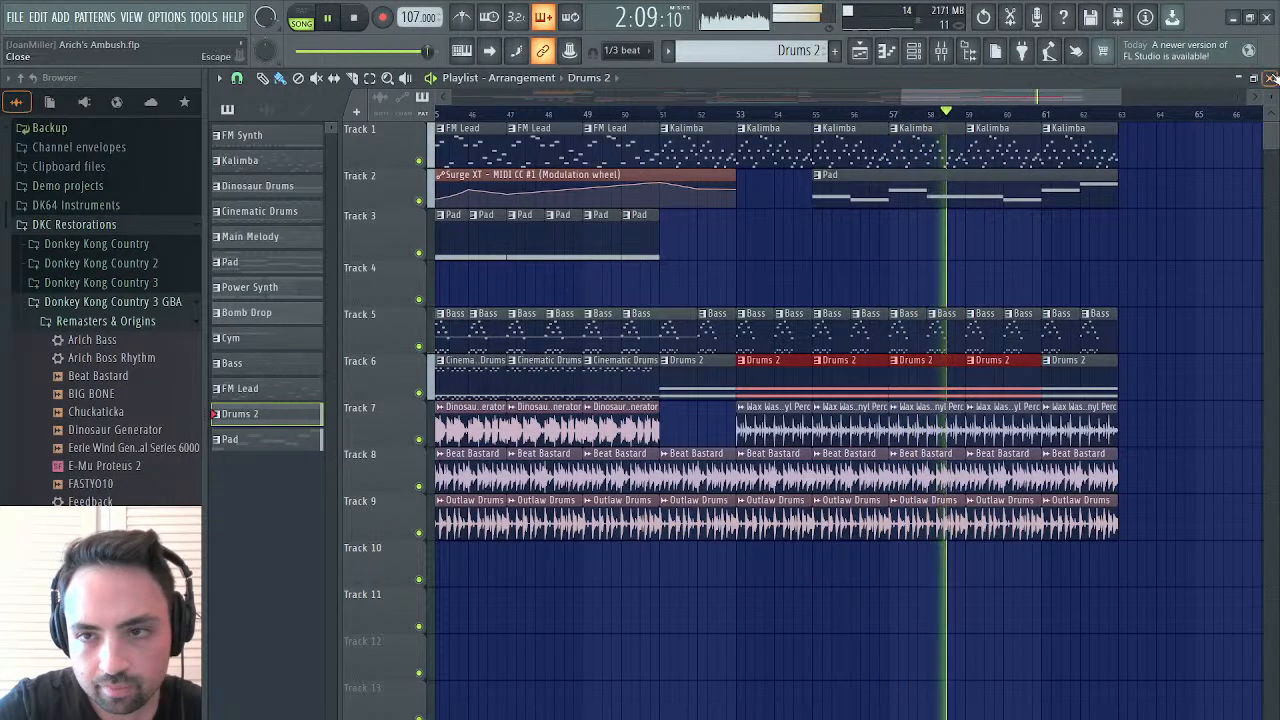
Close the playlist, play the Drums 2 pattern on its own and examine the StylusRMX notes in the piano roll
key(space)
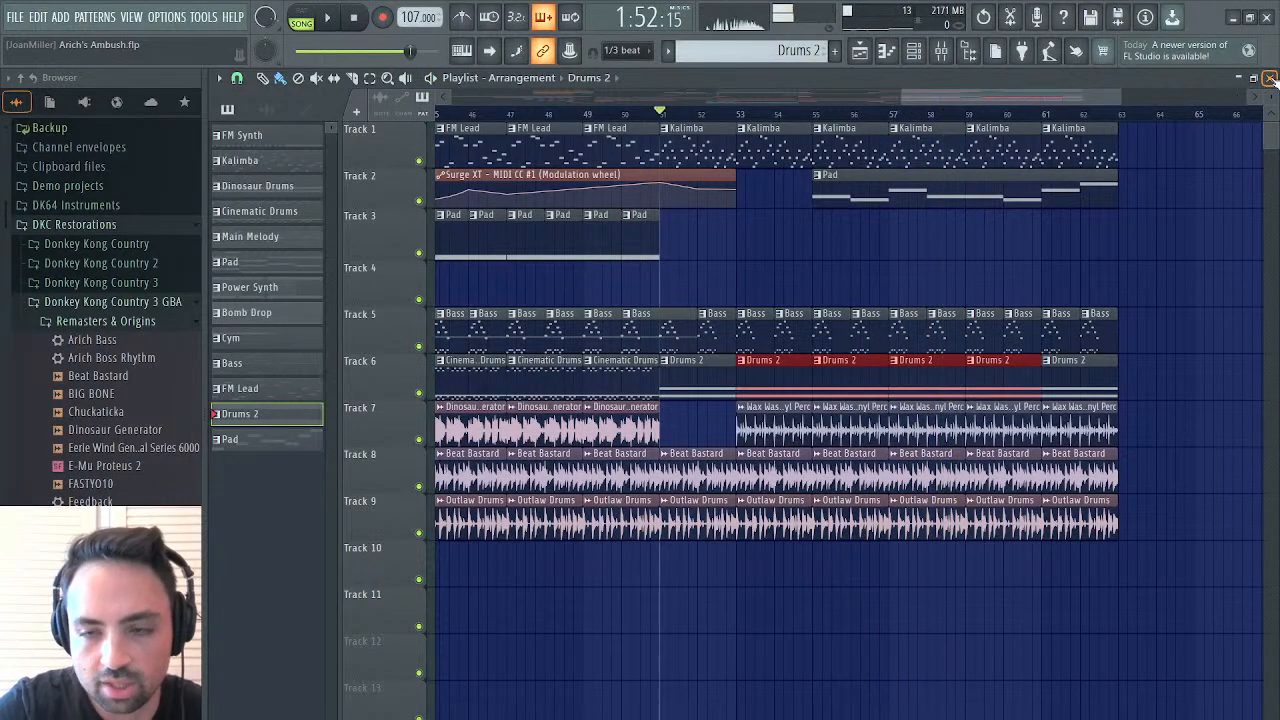
click(1270, 78)
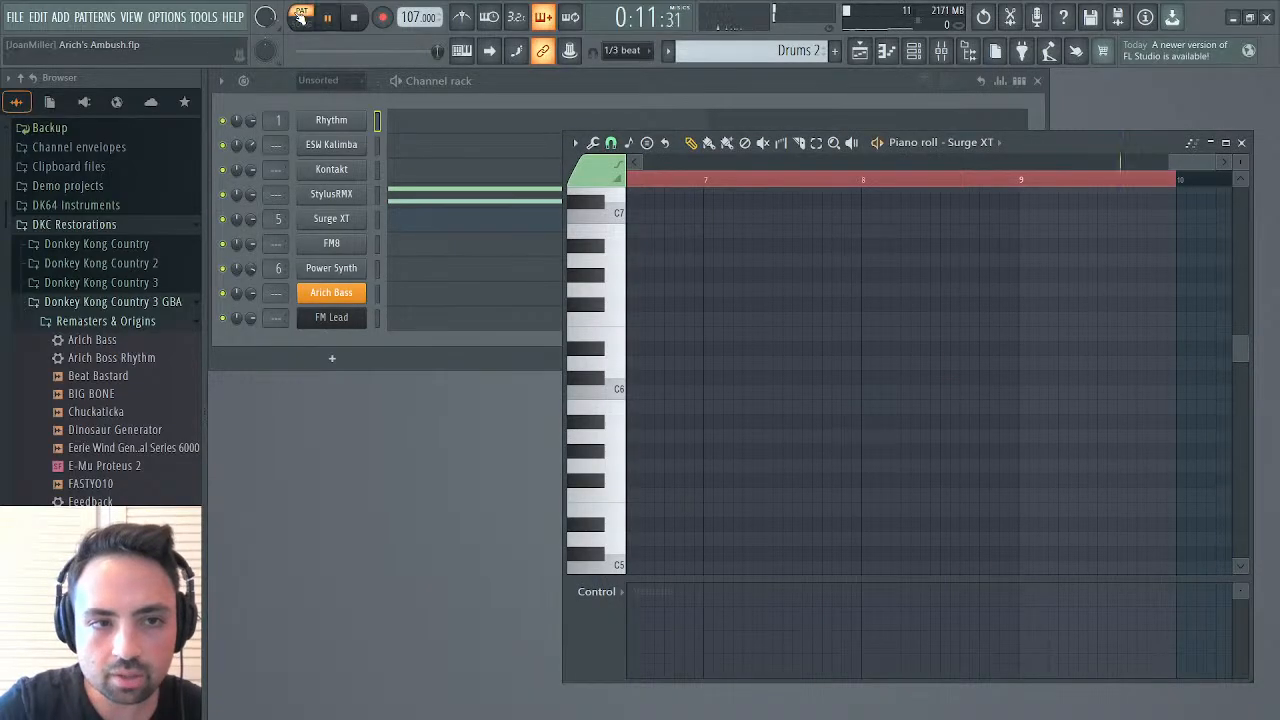
click(362, 22)
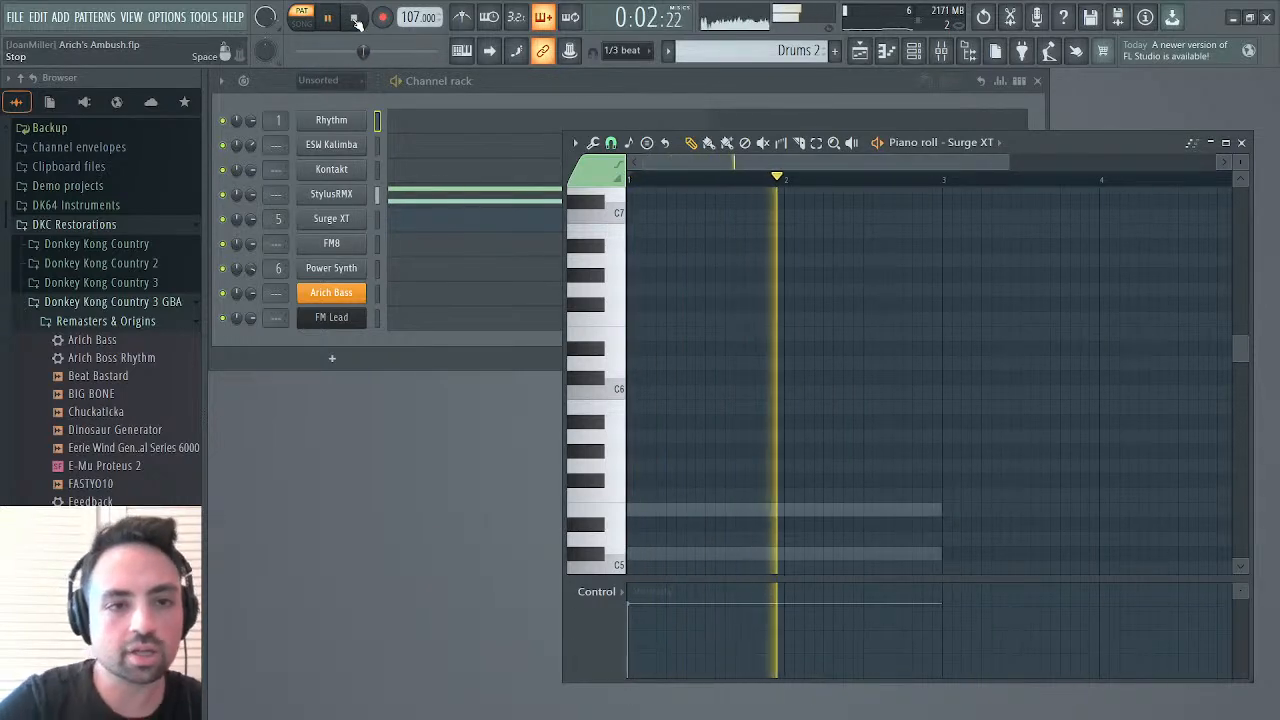
click(453, 193)
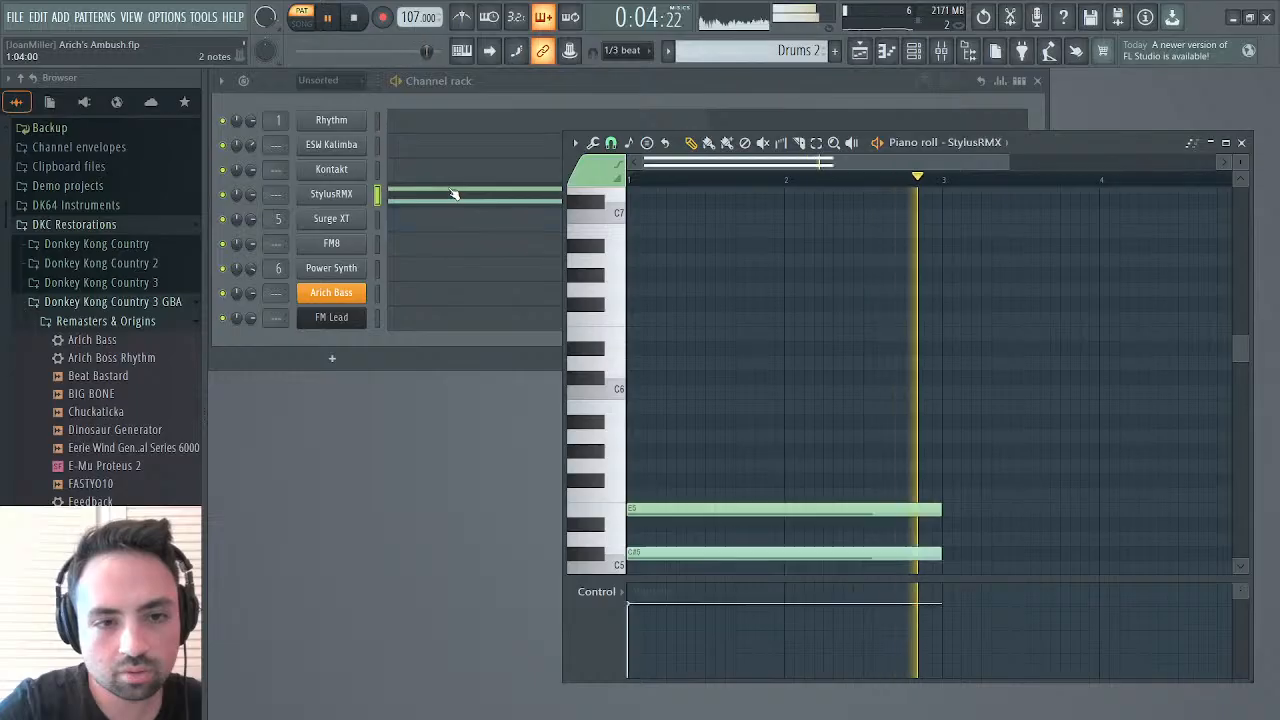
scroll(634, 351, down, 4)
key(space)
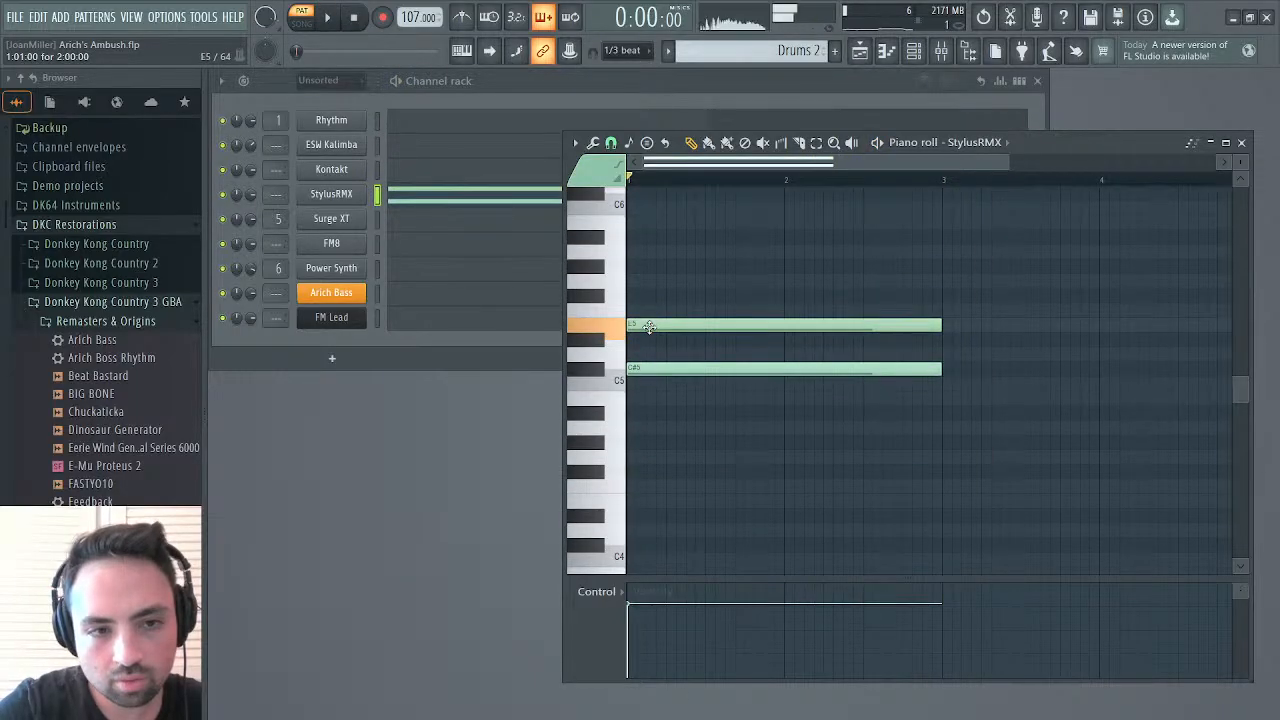
Route the StylusRMX channel to mixer track 4 and open Fruity Parametric EQ 2 on the Drumloops track
click(941, 52)
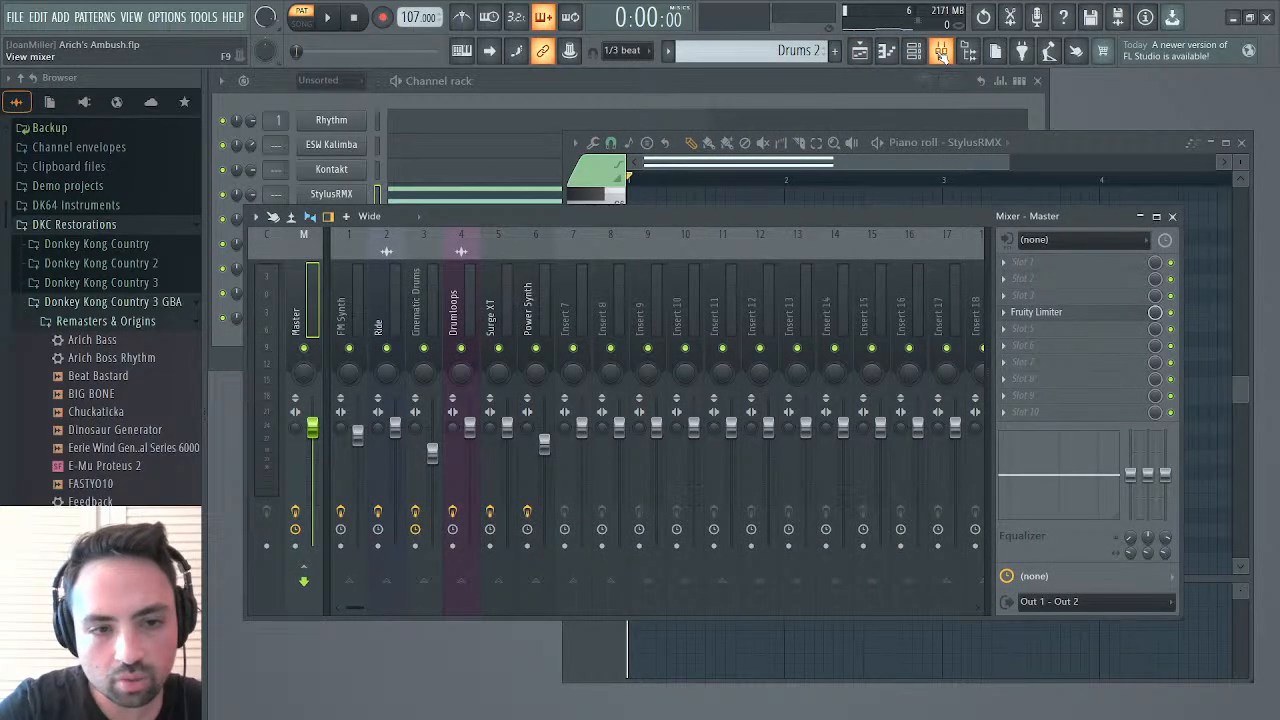
click(941, 52)
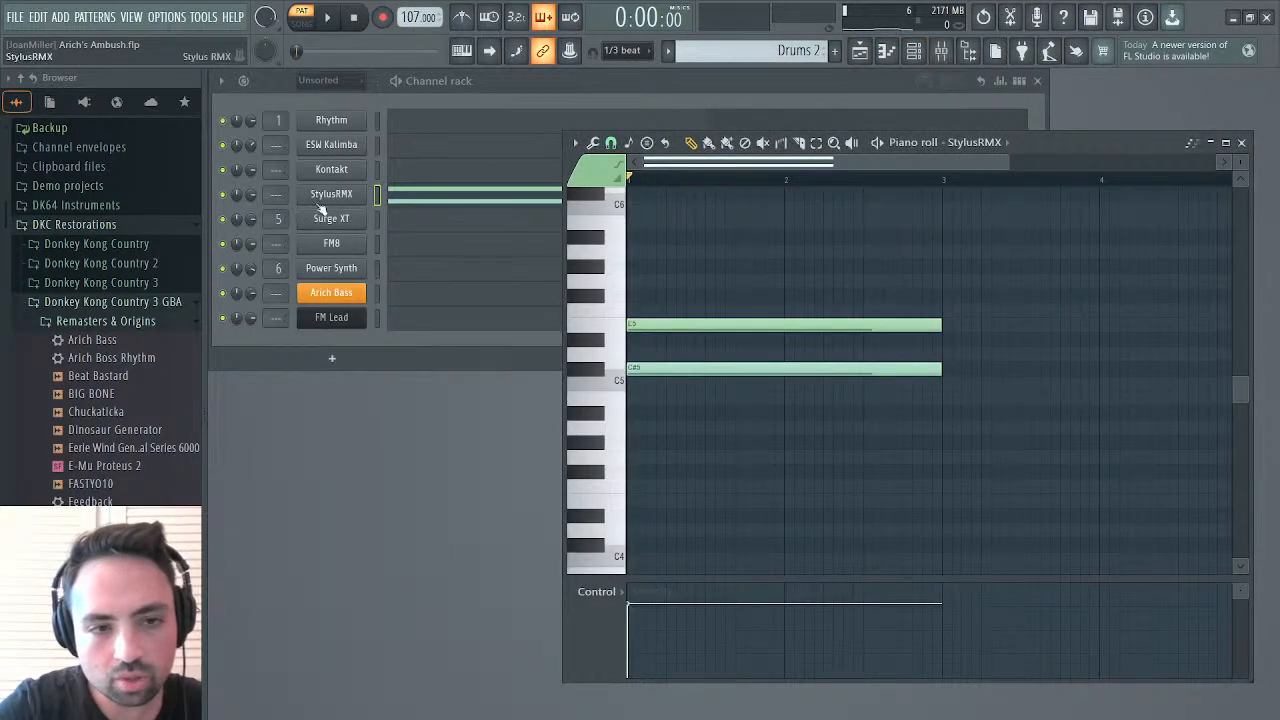
click(275, 196)
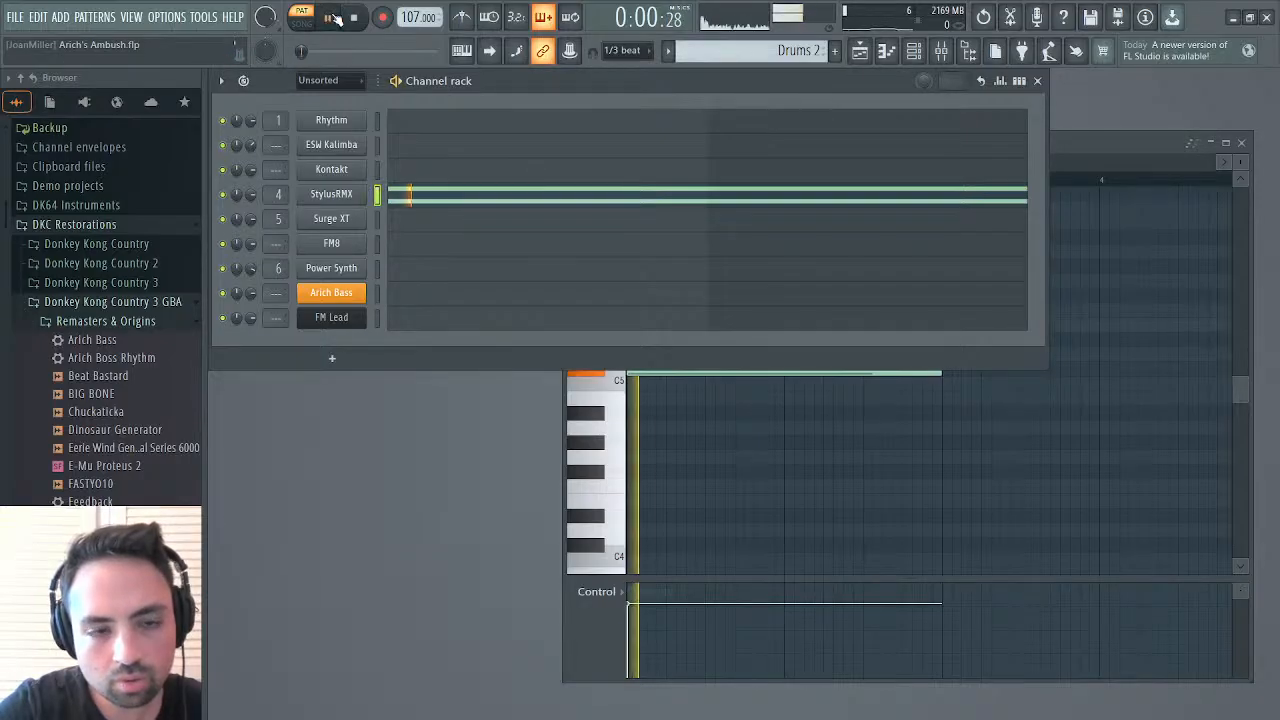
click(941, 52)
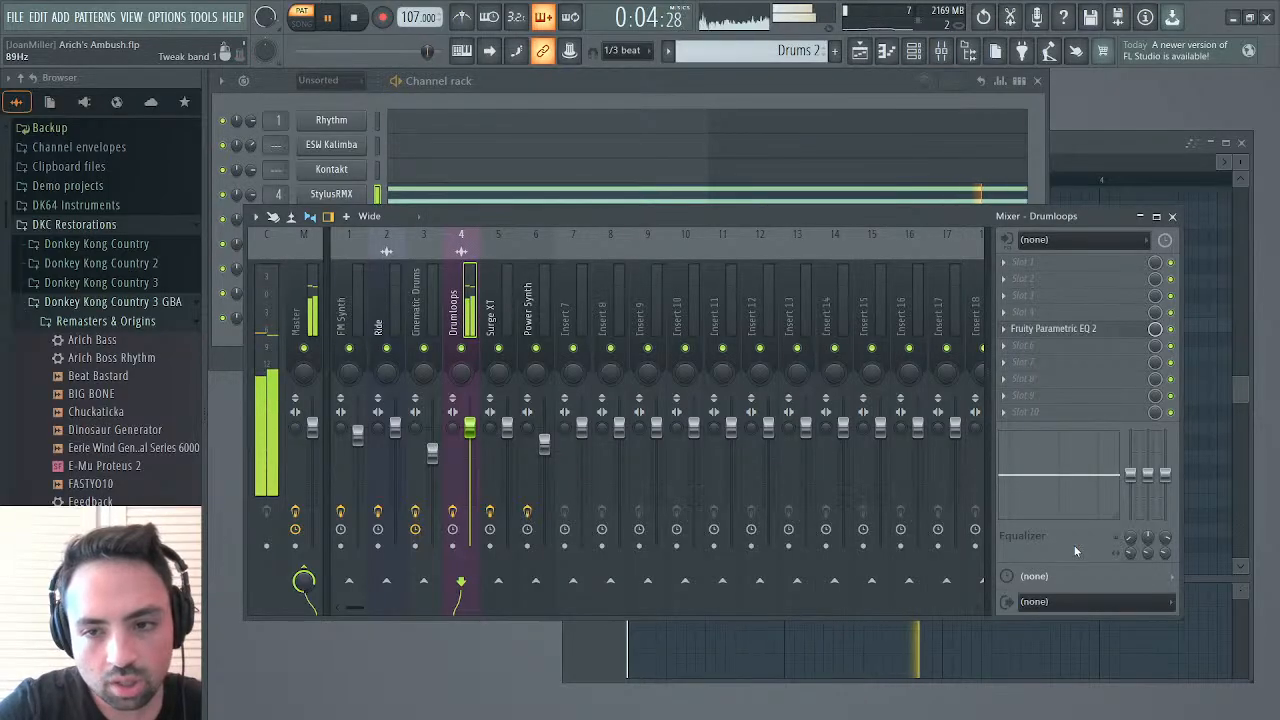
click(1089, 332)
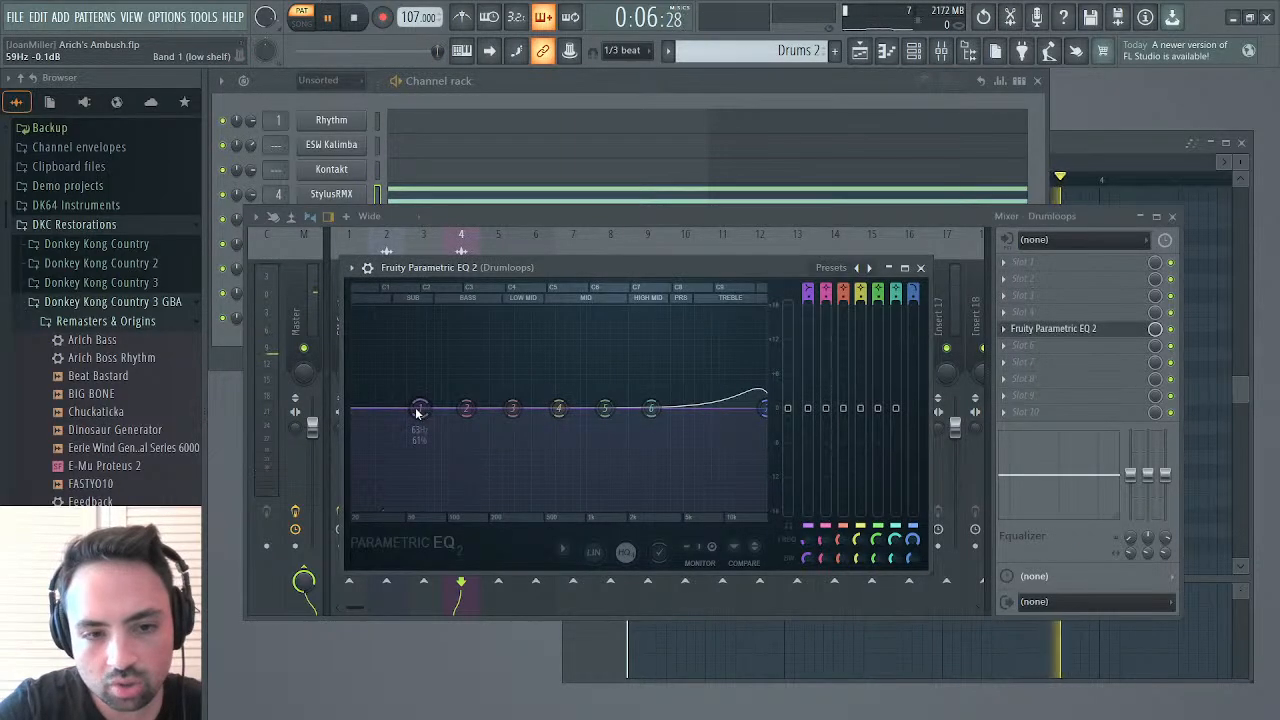
Try Band 1 of the Drumloops equalizer as a high-pass filter, raising its cutoff from 29 Hz during playback
click(497, 491)
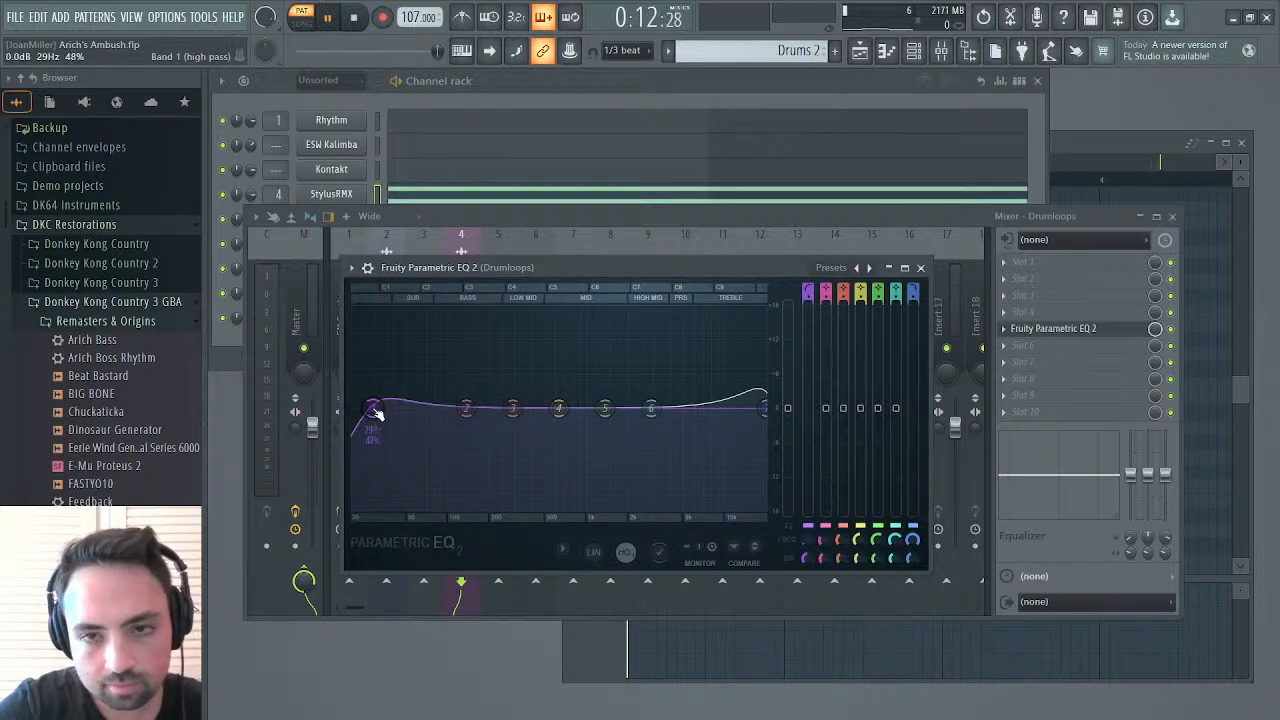
key(space)
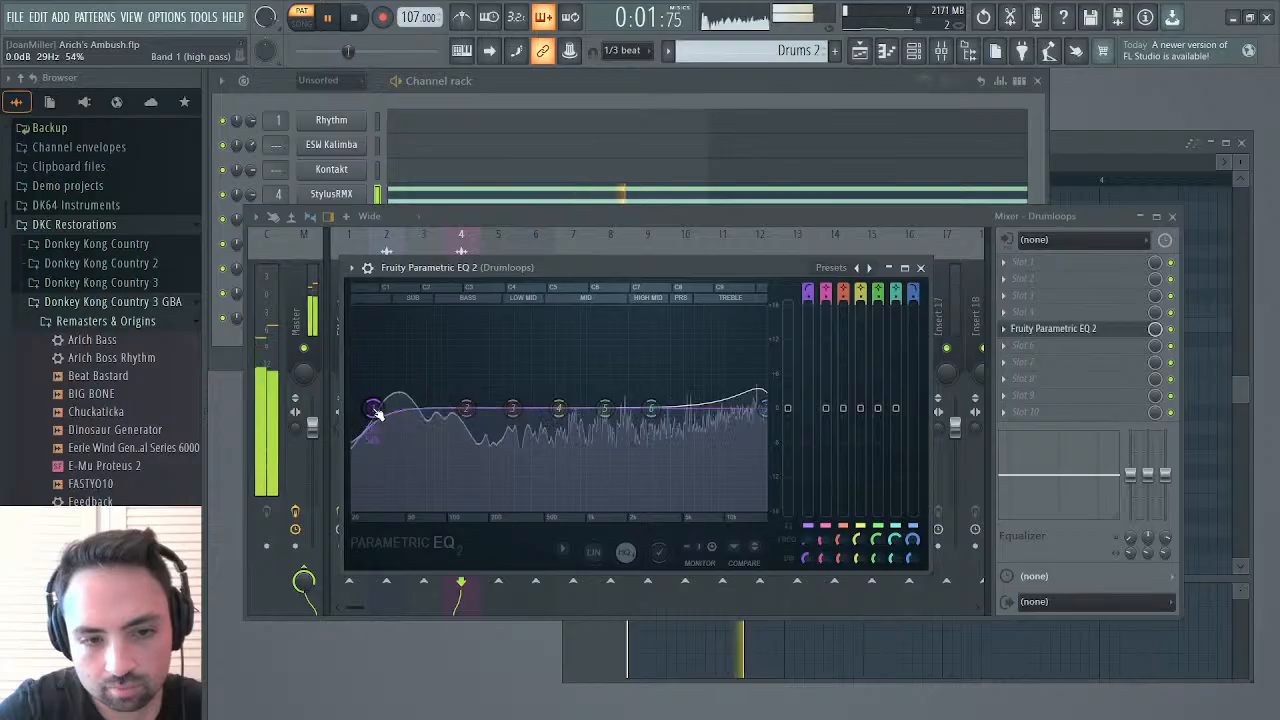
mouse_move(372, 407)
mouse_down()
mouse_move(401, 408)
mouse_move(388, 408)
mouse_up()
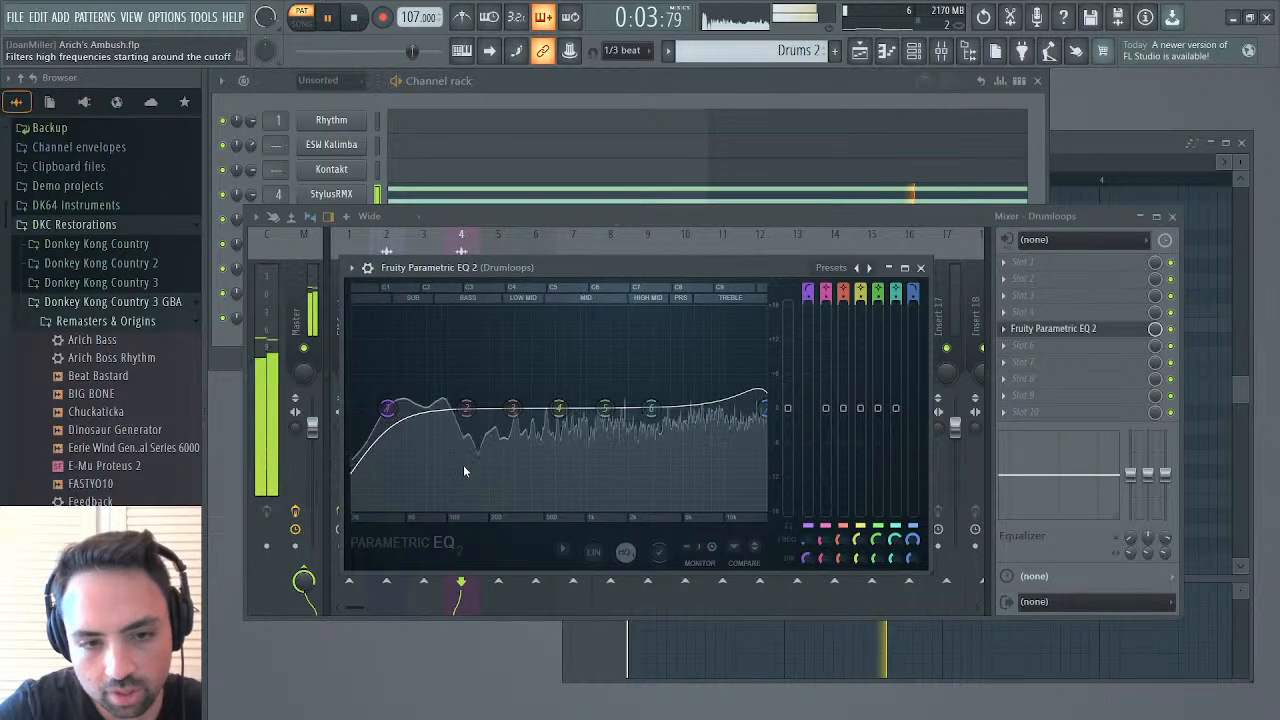
Switch Band 1 to a low shelf with a gentle bass cut during playback, and close the equalizer and mixer
click(469, 526)
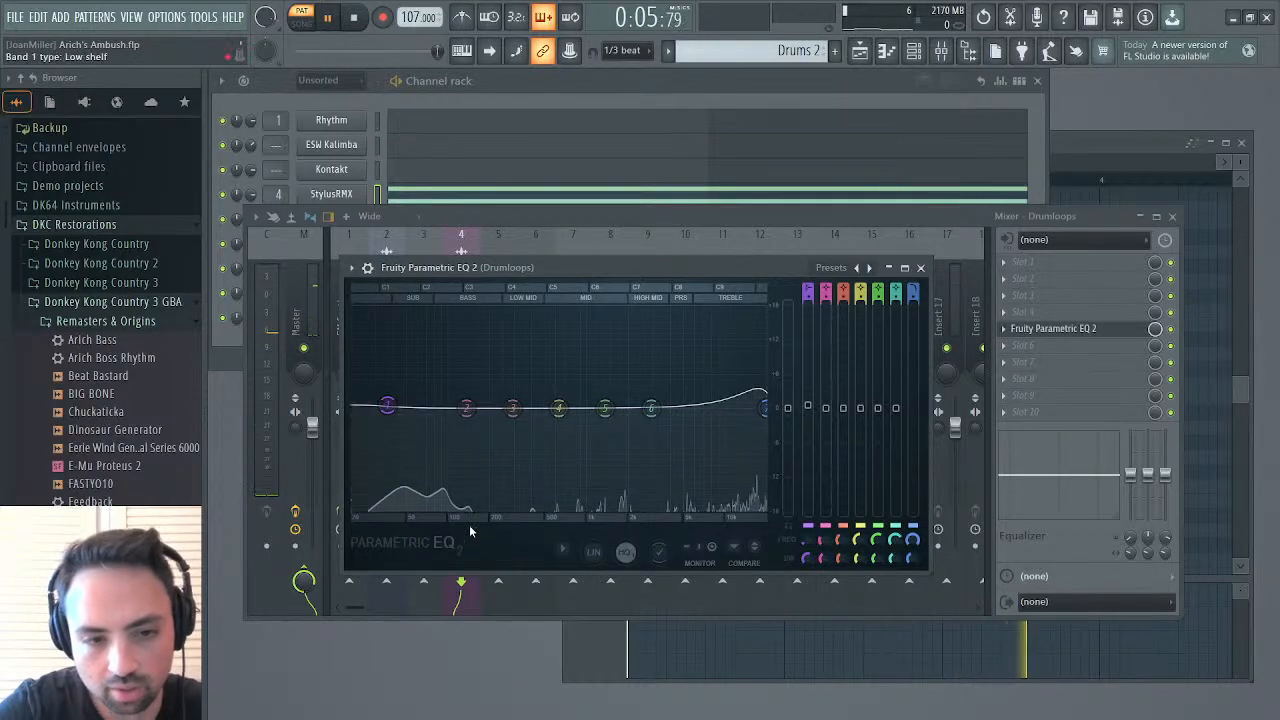
key(space)
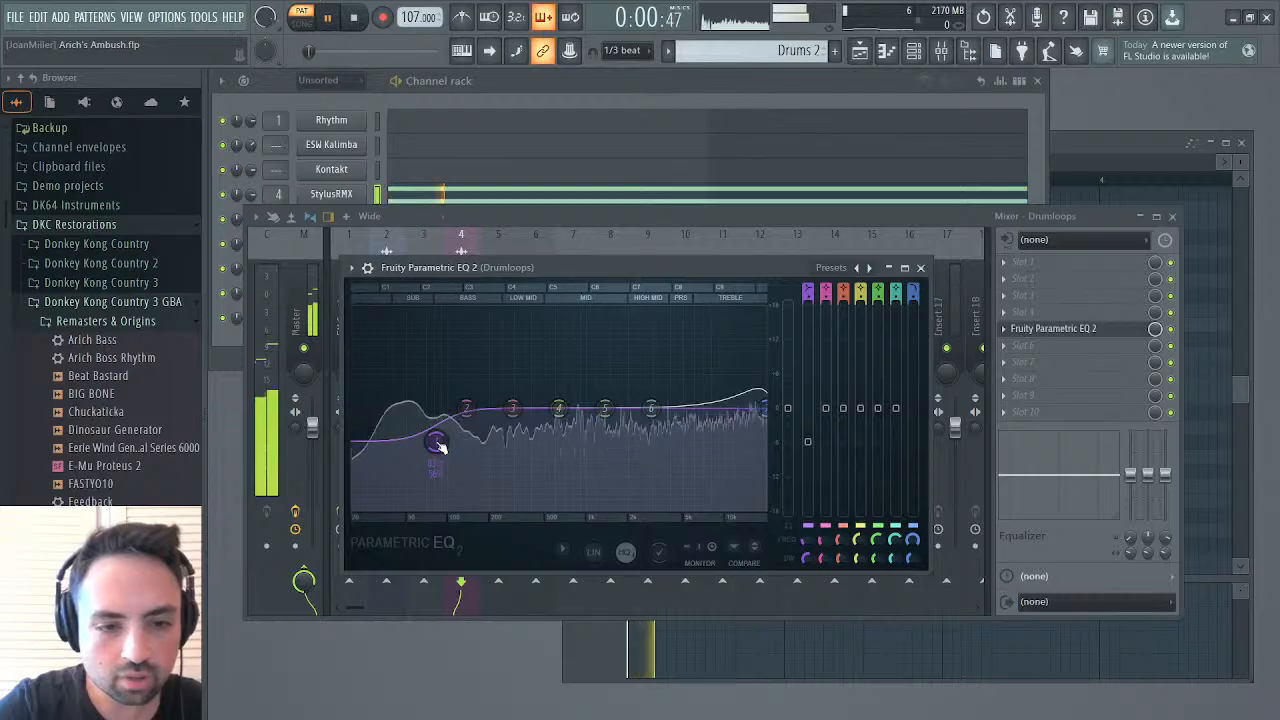
drag(431, 441, 429, 433)
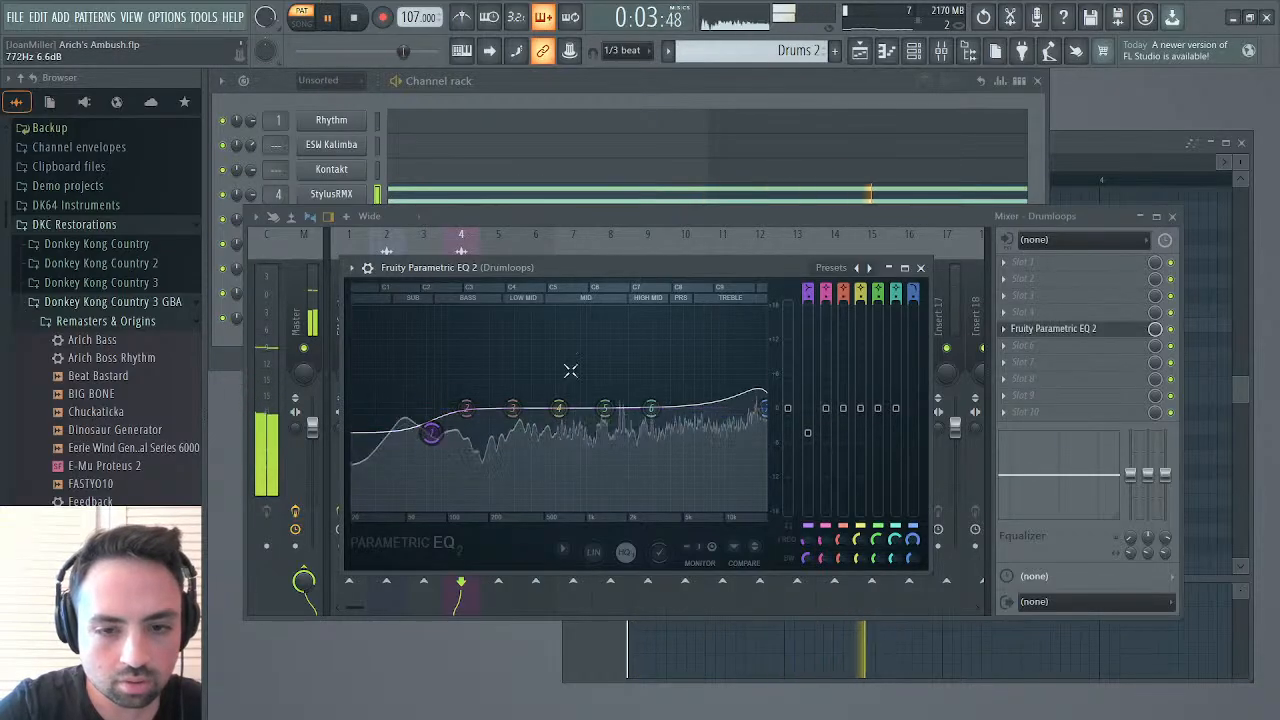
click(921, 267)
click(1174, 217)
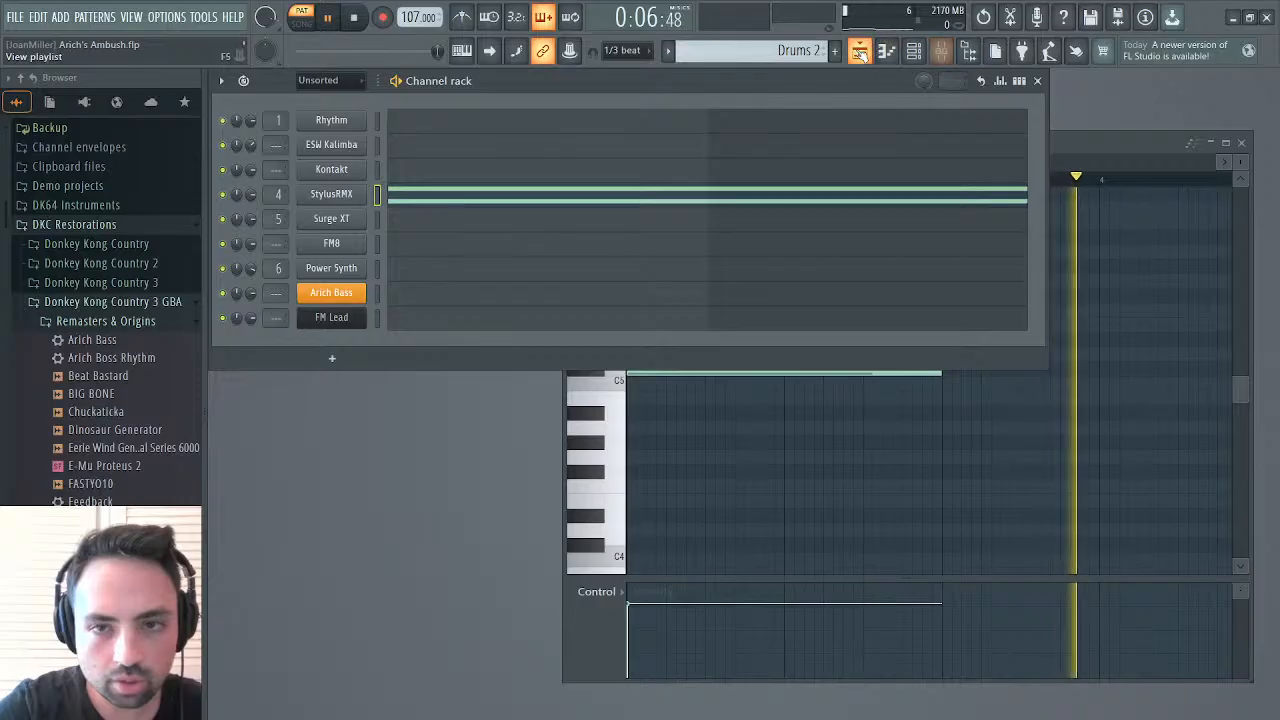
Open the playlist and play the song from bar 51 and again from bar 43
click(858, 52)
click(665, 117)
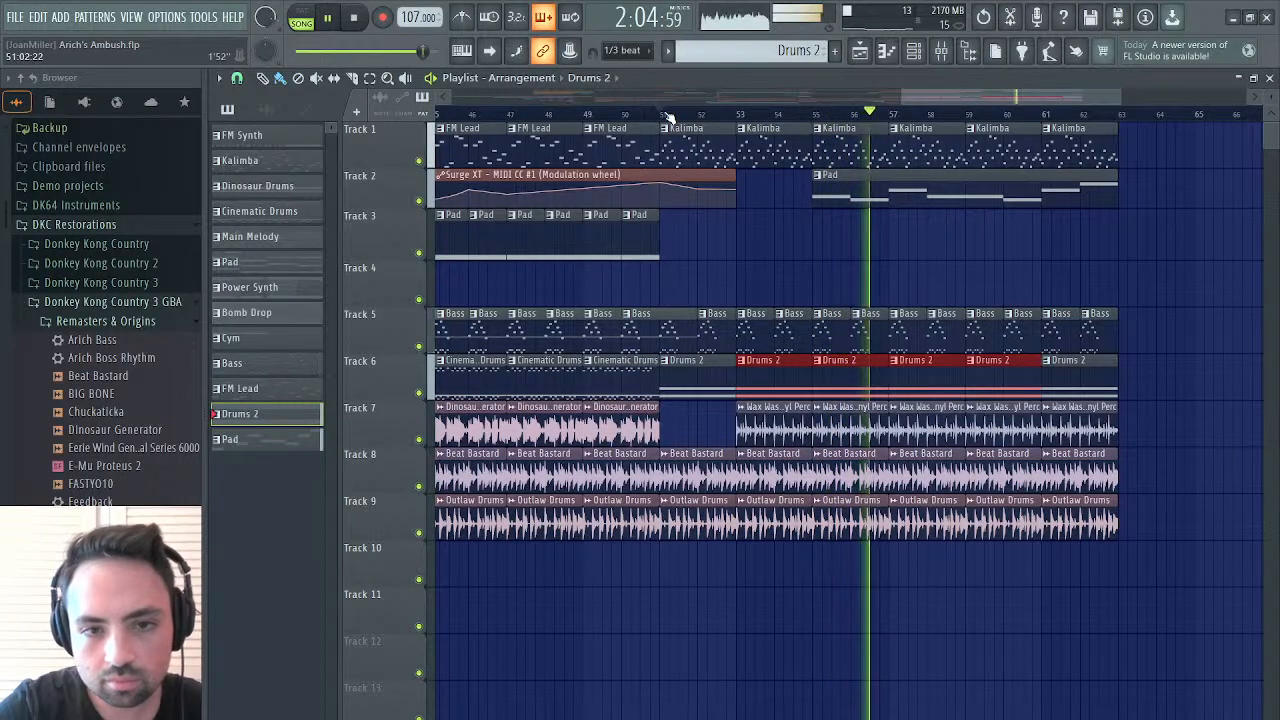
scroll(600, 140, left, 2)
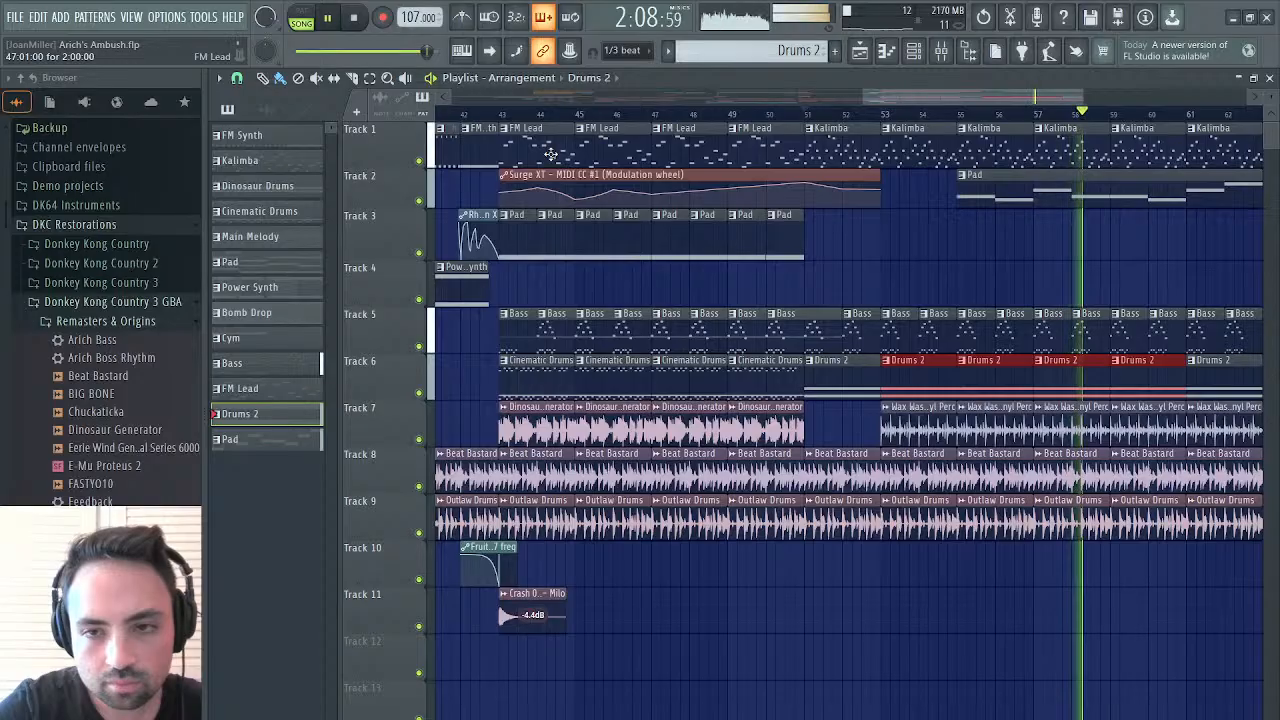
click(505, 117)
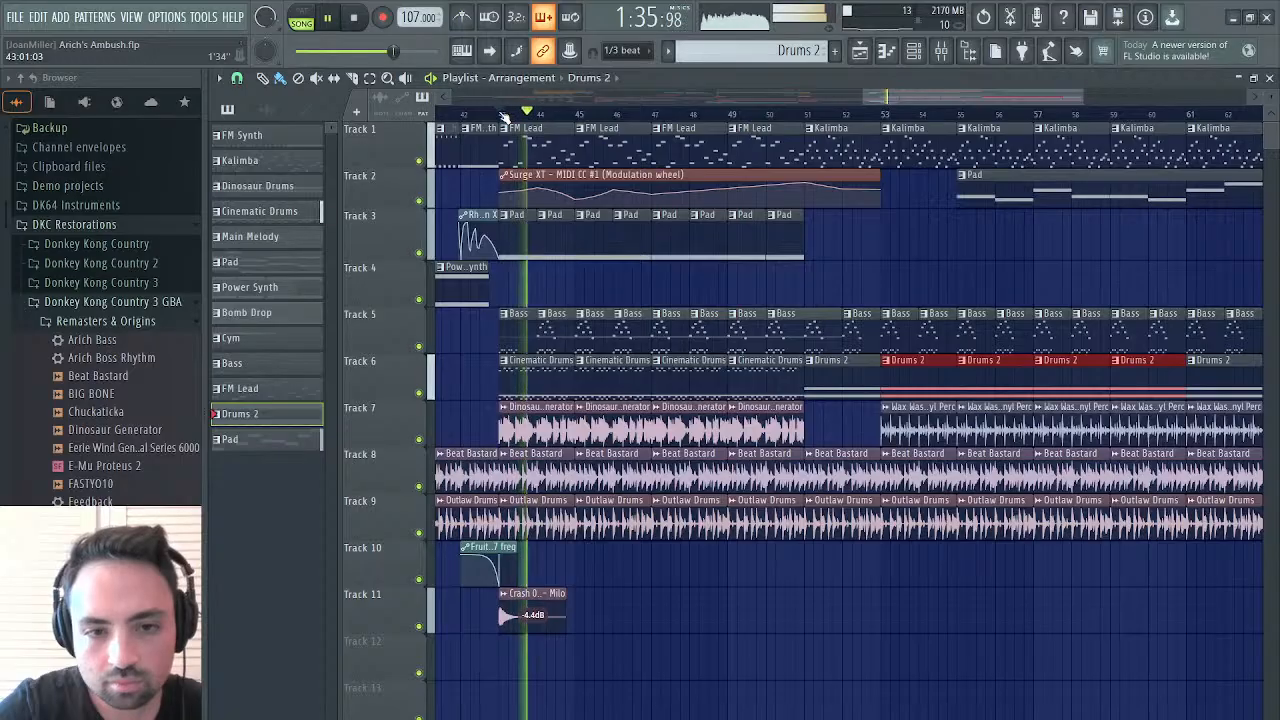
click(502, 114)
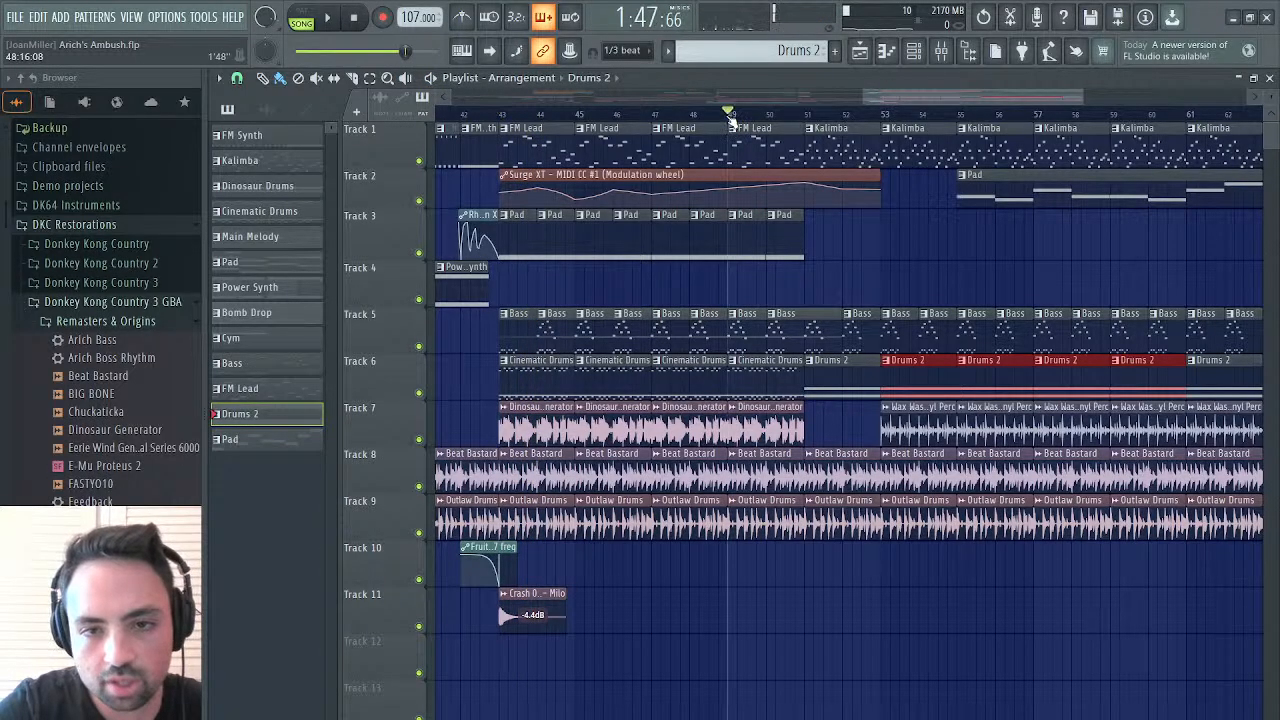
Play the arrangement from bar 49, follow it toward its end at bar 63, and stop playback
key(space)
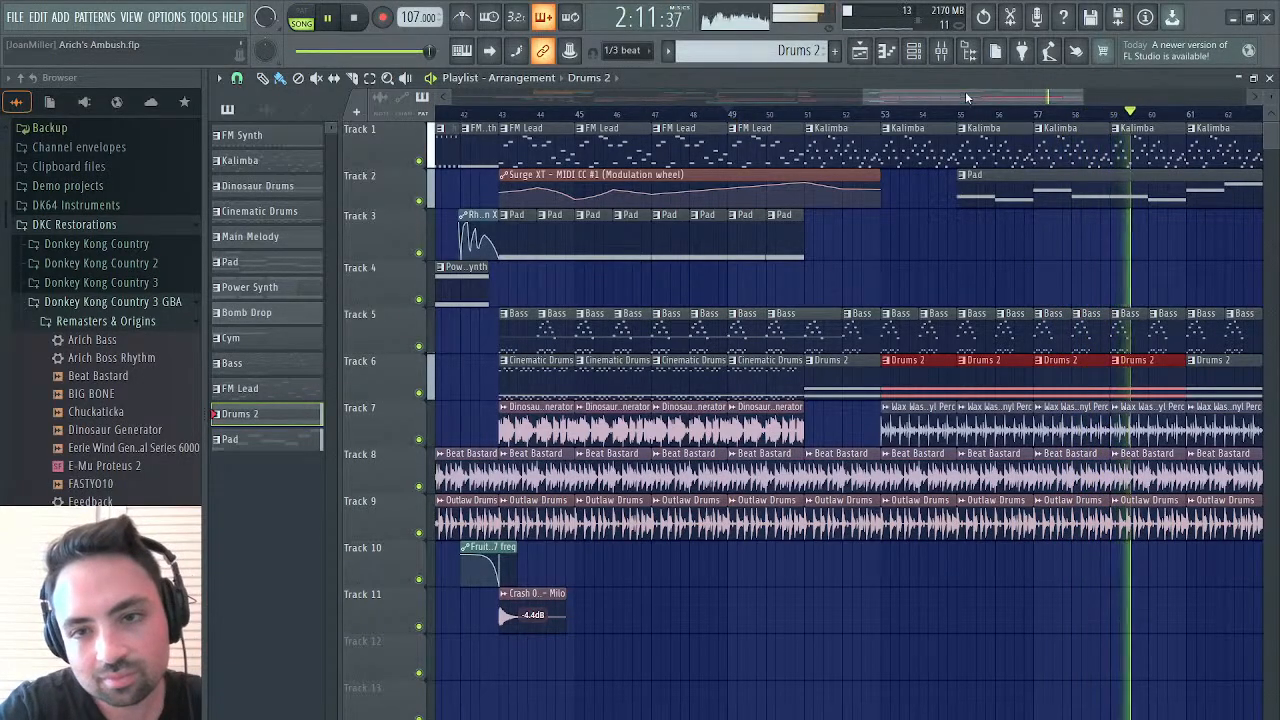
drag(965, 91, 1104, 62)
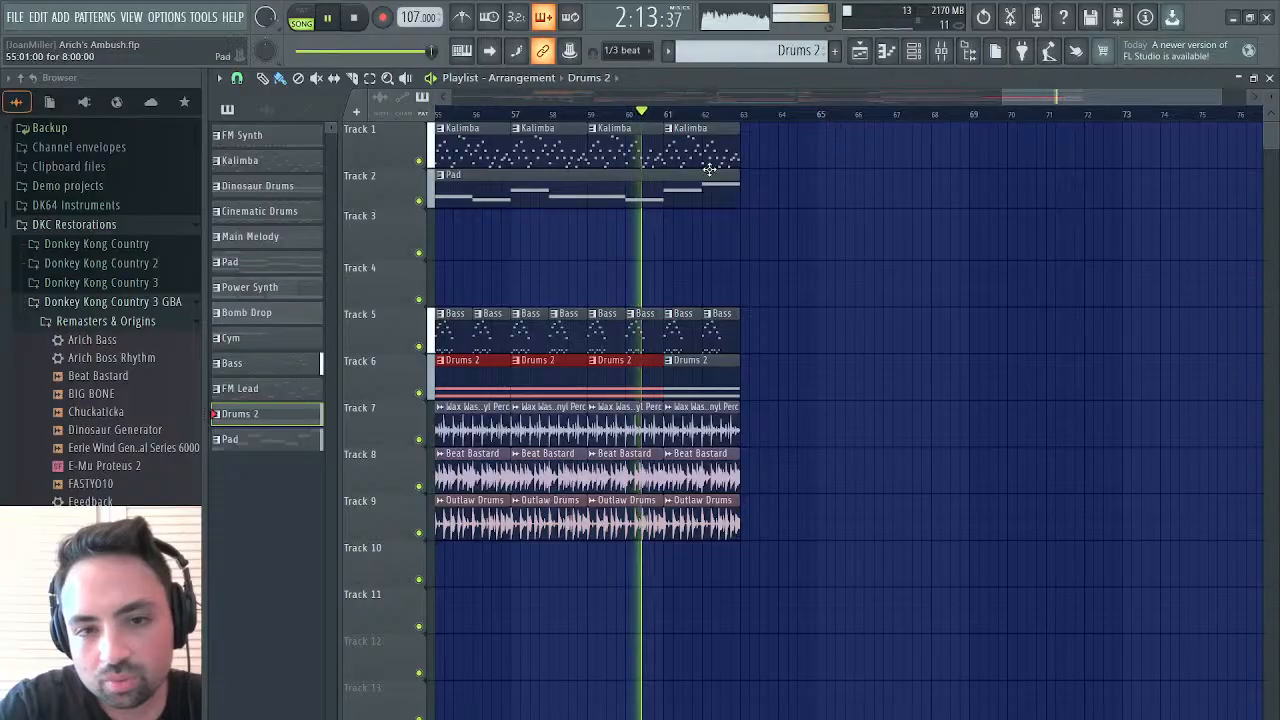
scroll(518, 248, right, 3)
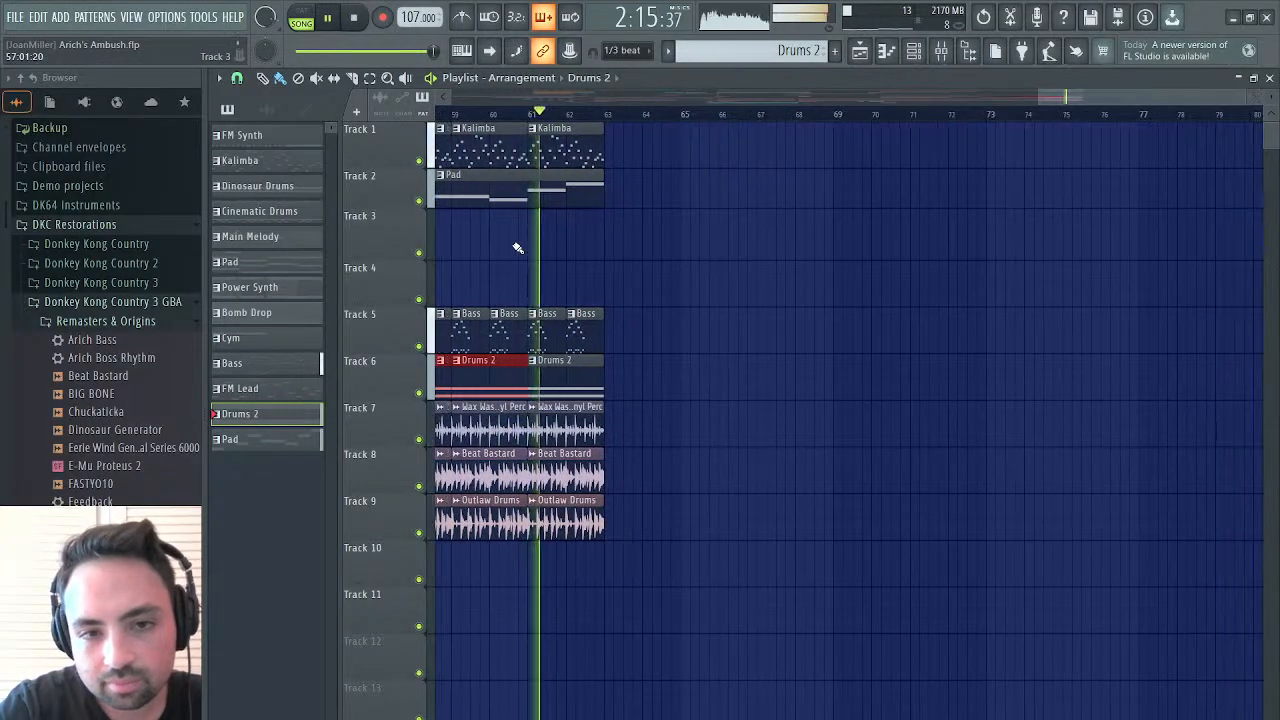
scroll(518, 248, left, 7)
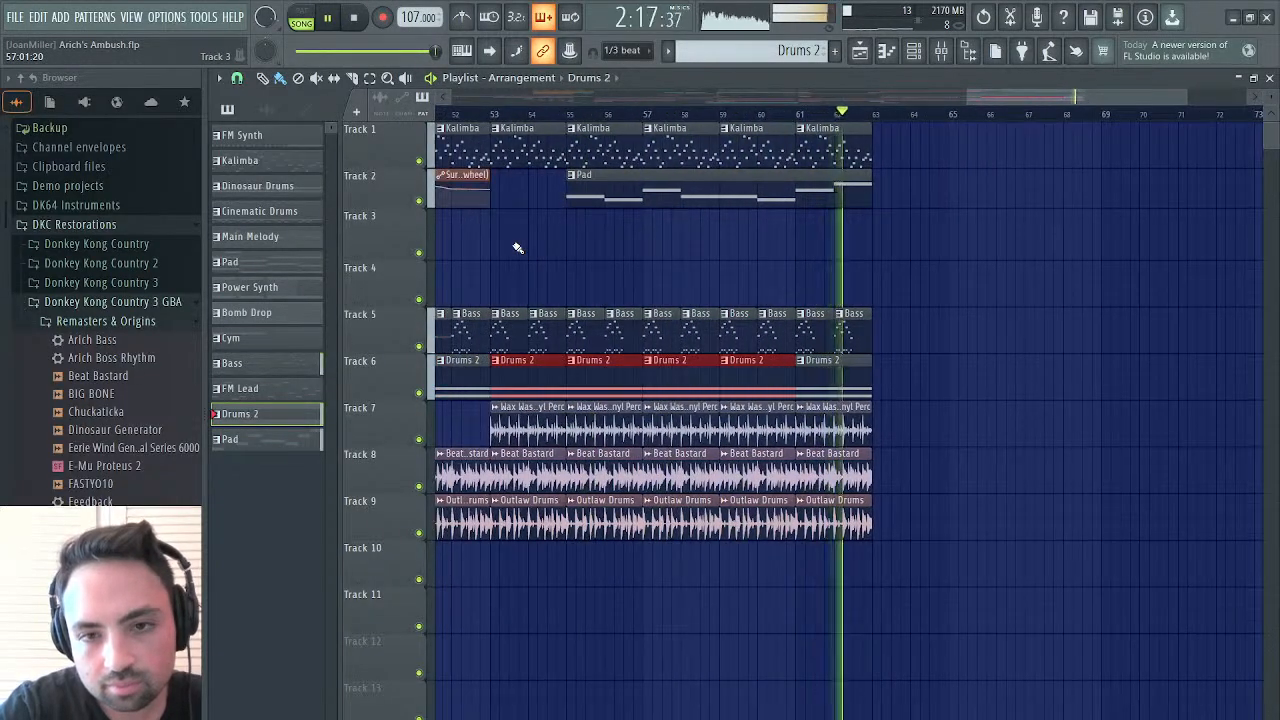
scroll(518, 248, left, 5)
key(space)
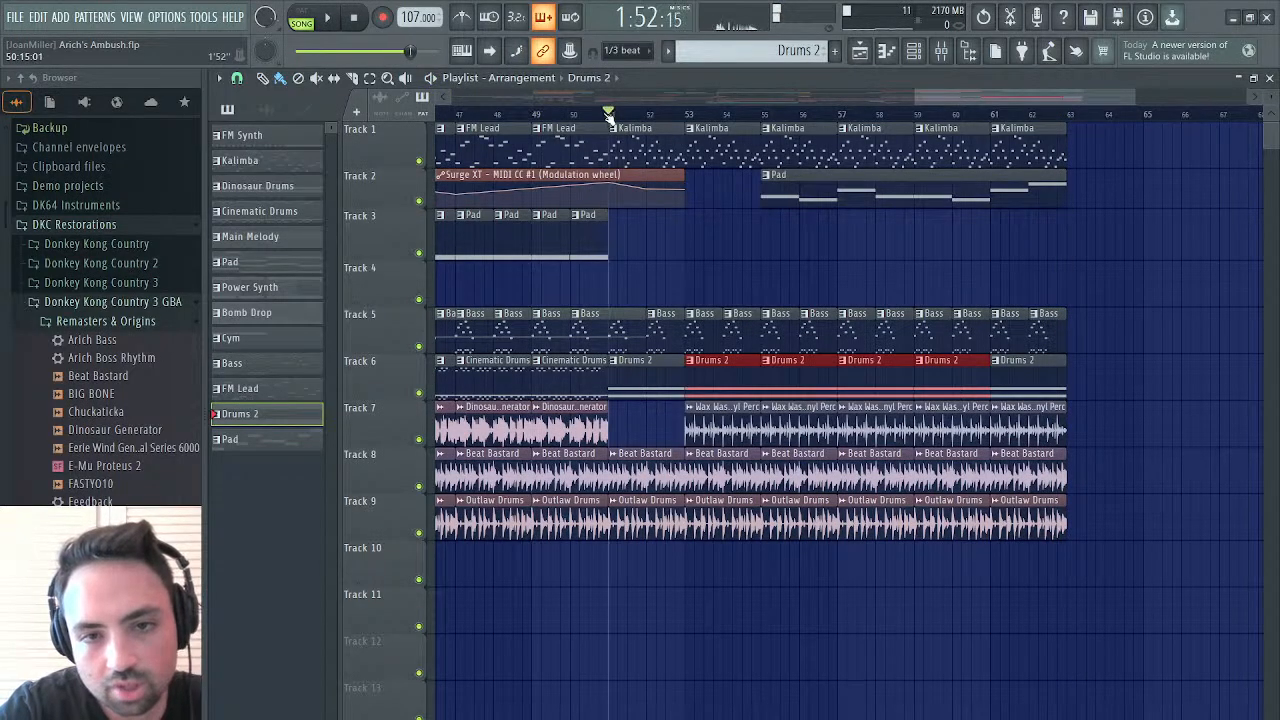
Replay the Kalimba section from bar 51 through bar 62 and stop playback
key(space)
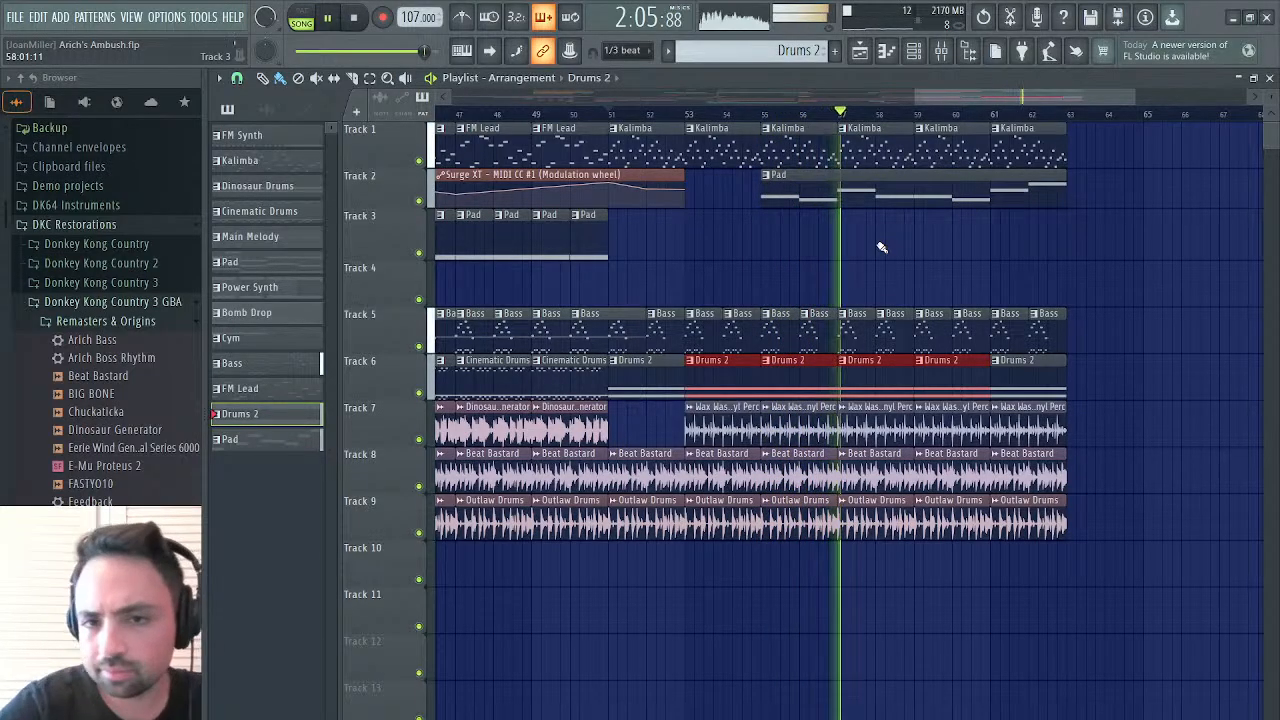
drag(973, 98, 1045, 108)
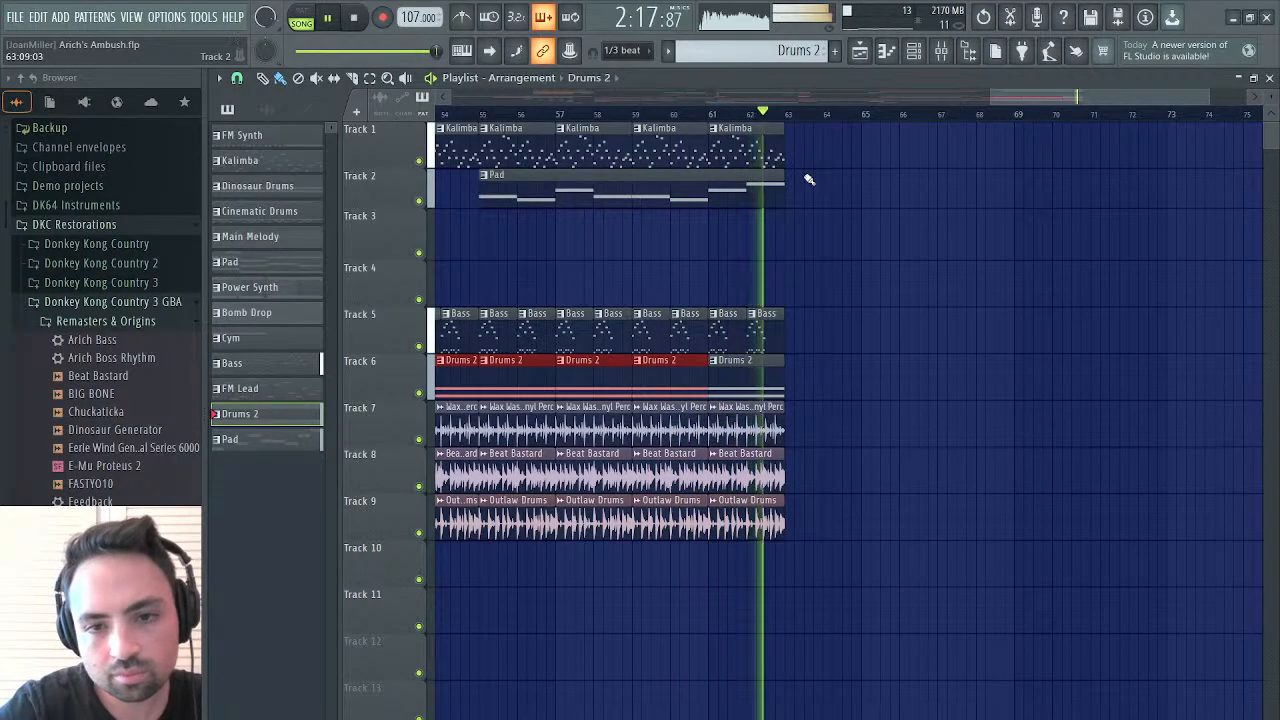
key(space)
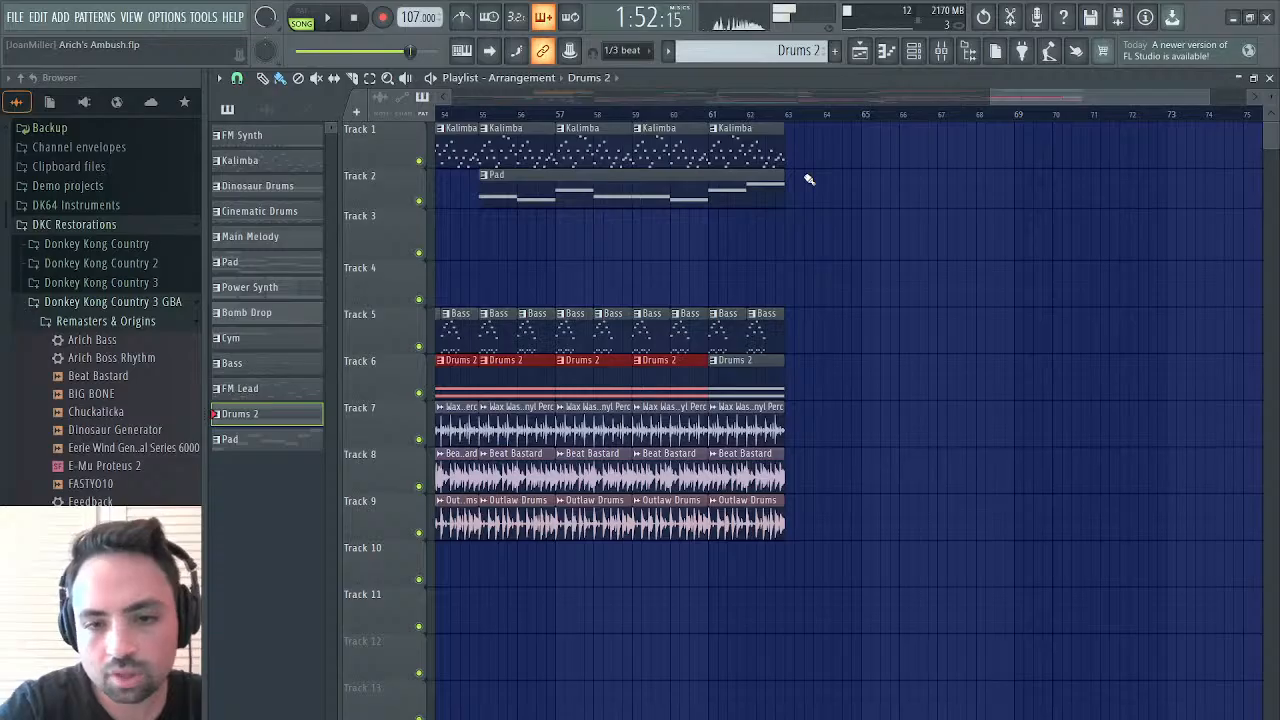
Try repeating the last two Beat Bastard clips on Track 8 from bar 63, and delete both copies
mouse_move(1086, 100)
mouse_down()
mouse_move(945, 111)
mouse_move(925, 100)
mouse_move(1093, 96)
mouse_up()
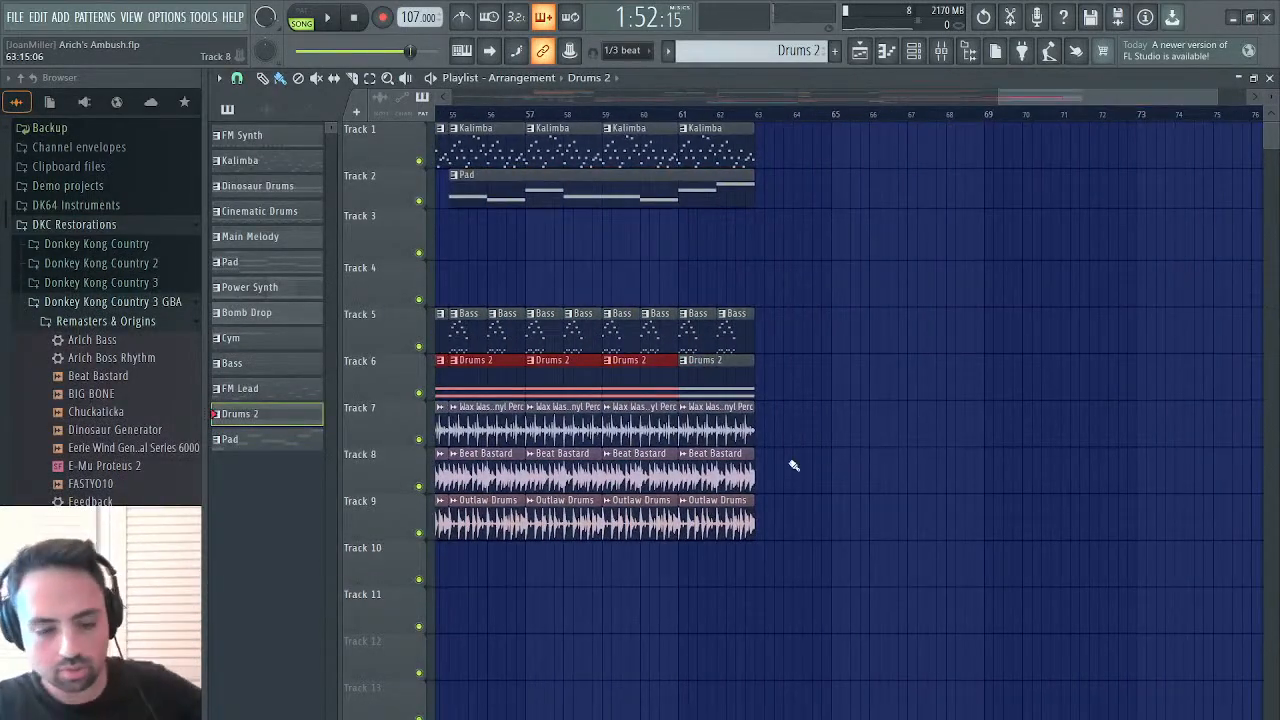
drag(763, 478, 681, 478)
key(ctrl+b)
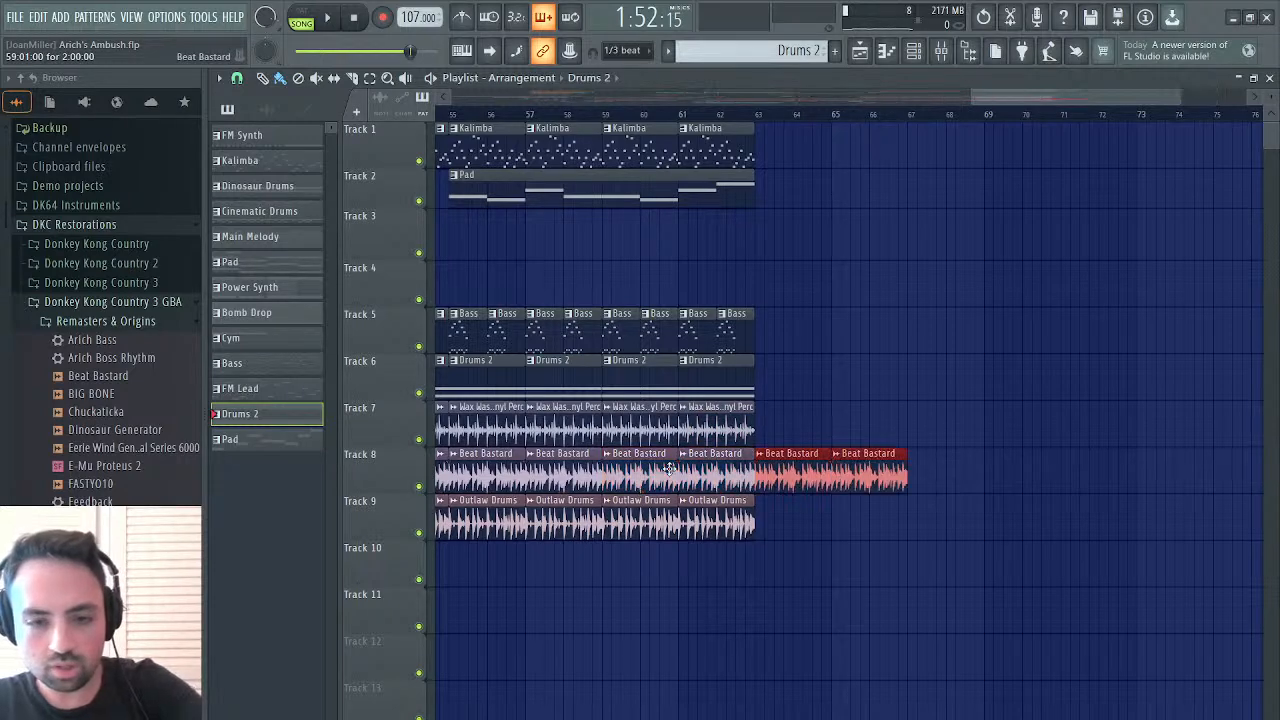
right_click(793, 466)
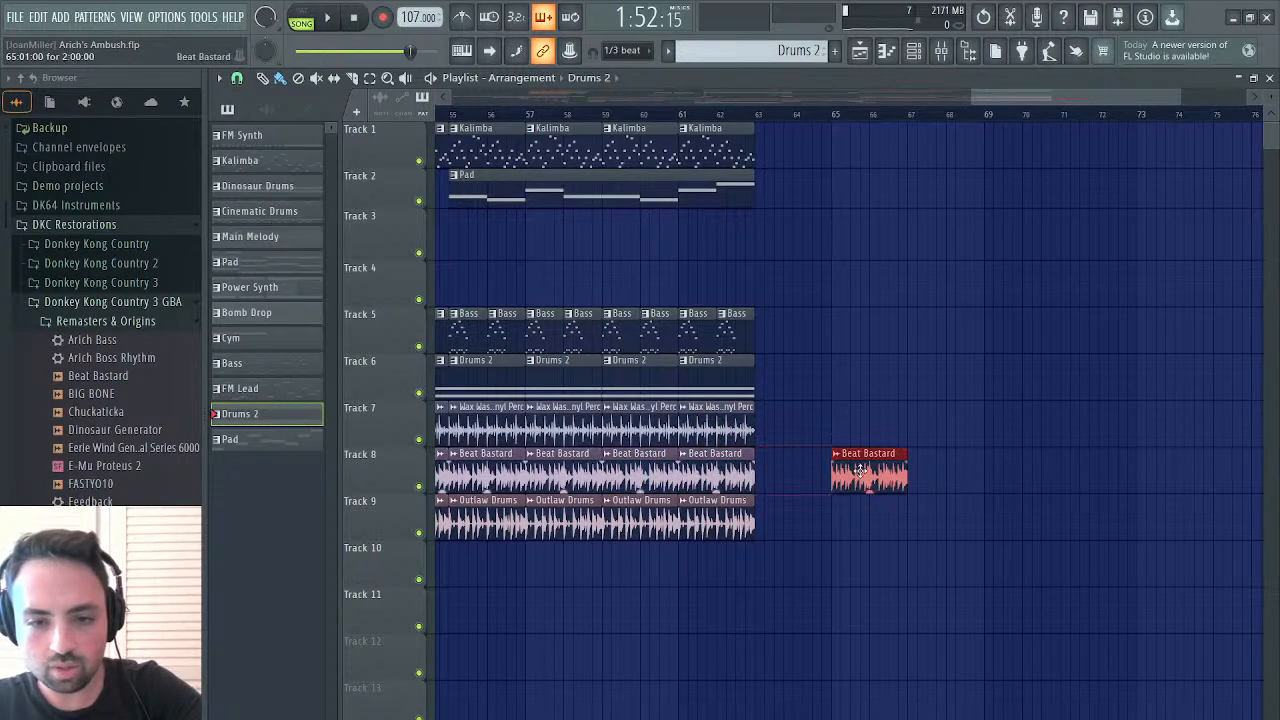
right_click(865, 474)
Play the closing bars of the arrangement from bar 61 and stop playback
click(682, 114)
key(space)
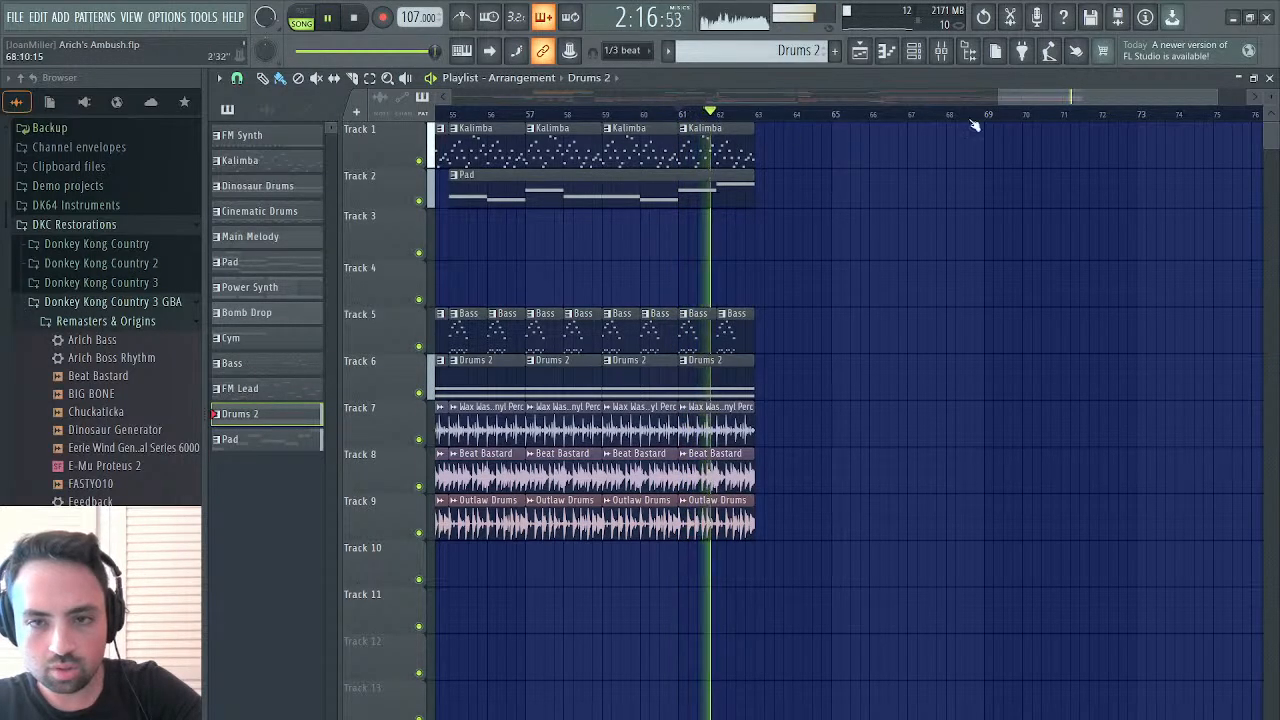
drag(1033, 99, 1015, 105)
key(space)
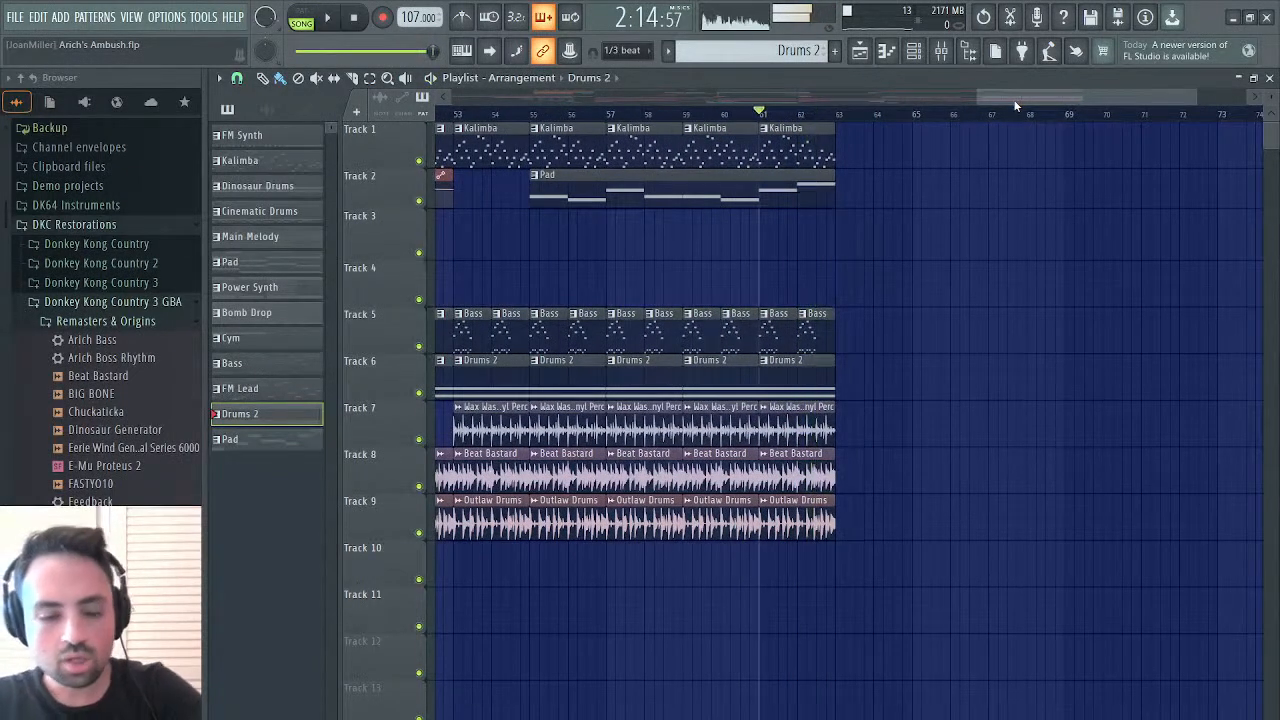
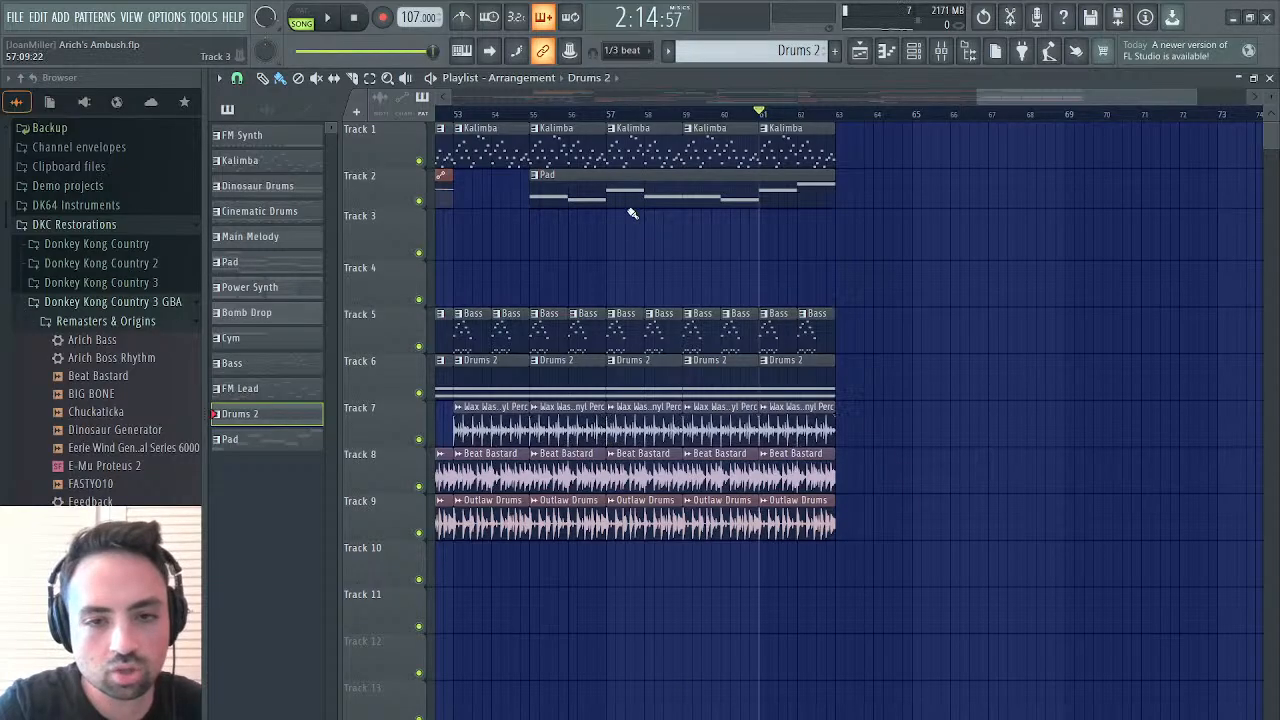
Open the StylusRMX notes of the Drums 2 pattern and audition the loops on the keys from C5 to F5
click(1270, 79)
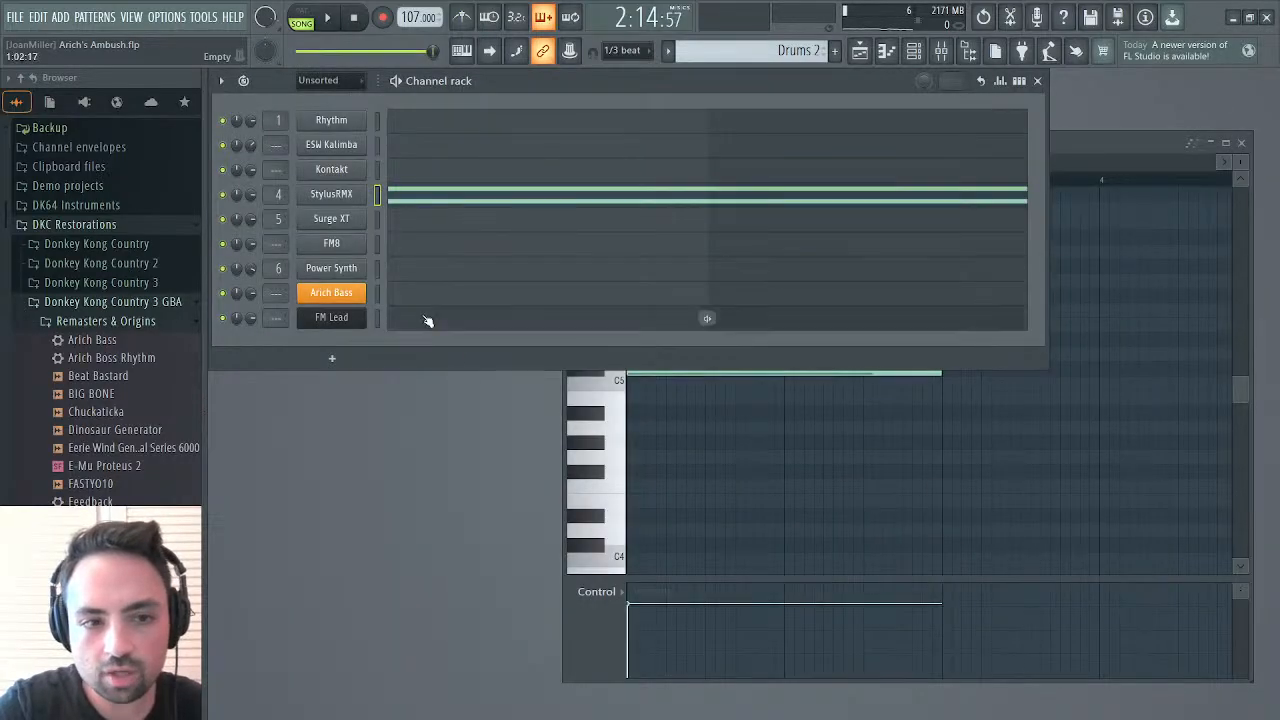
click(423, 192)
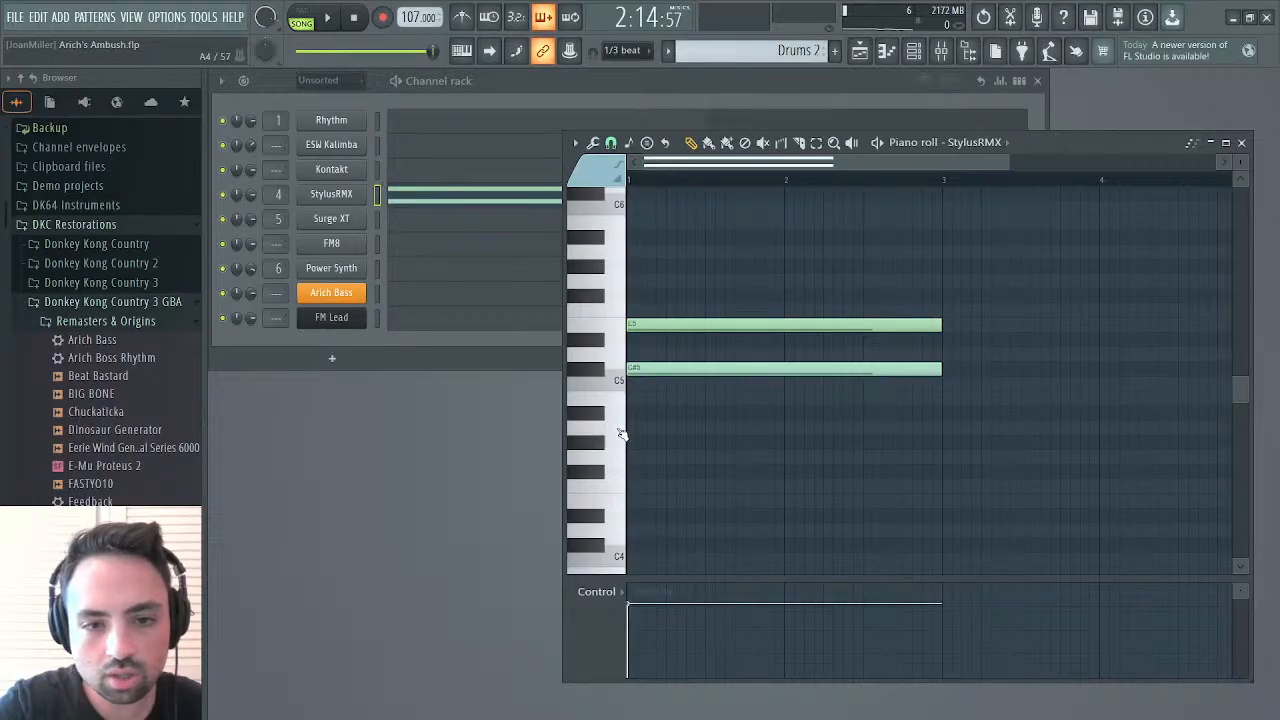
click(621, 382)
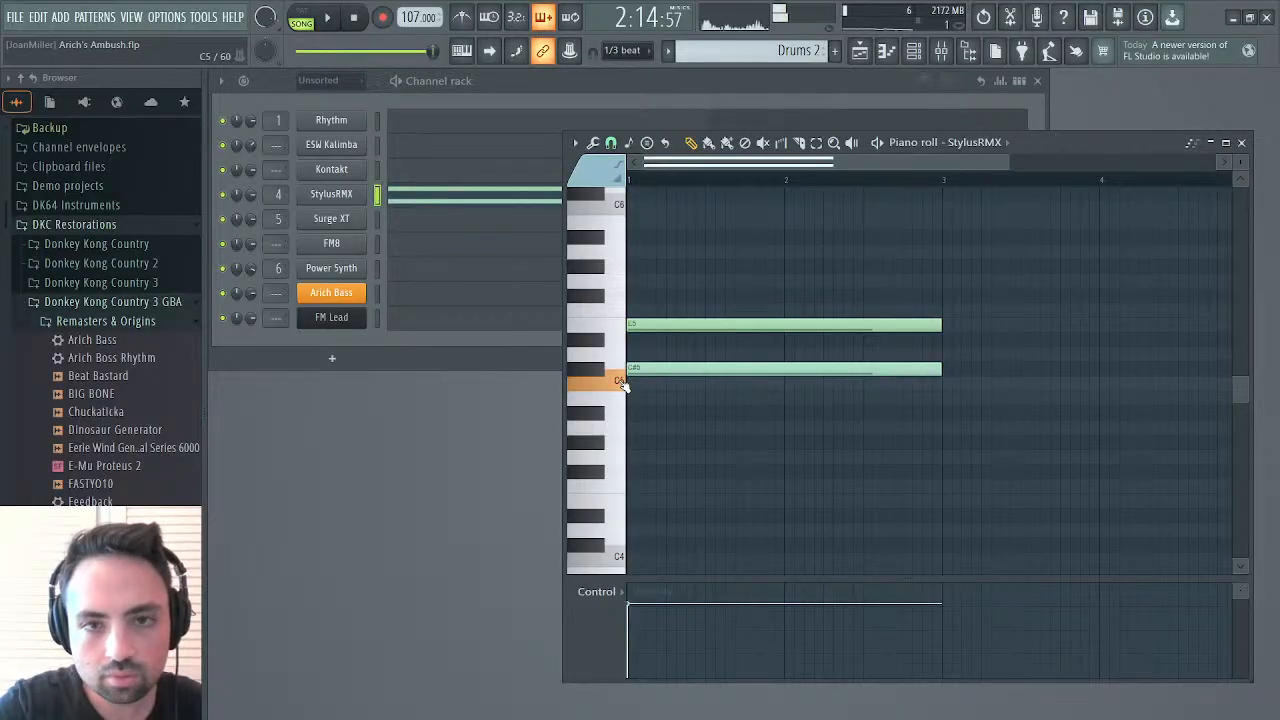
mouse_move(614, 382)
mouse_down()
mouse_move(602, 373)
mouse_move(619, 358)
mouse_up()
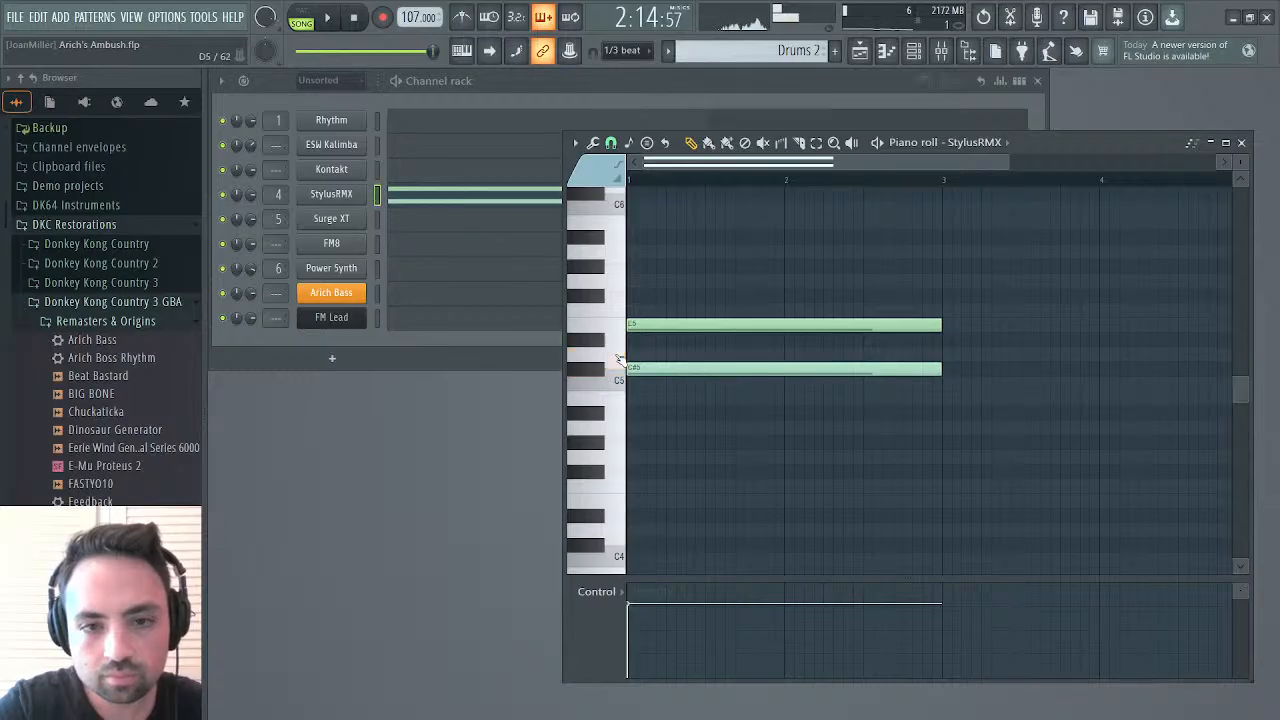
click(628, 358)
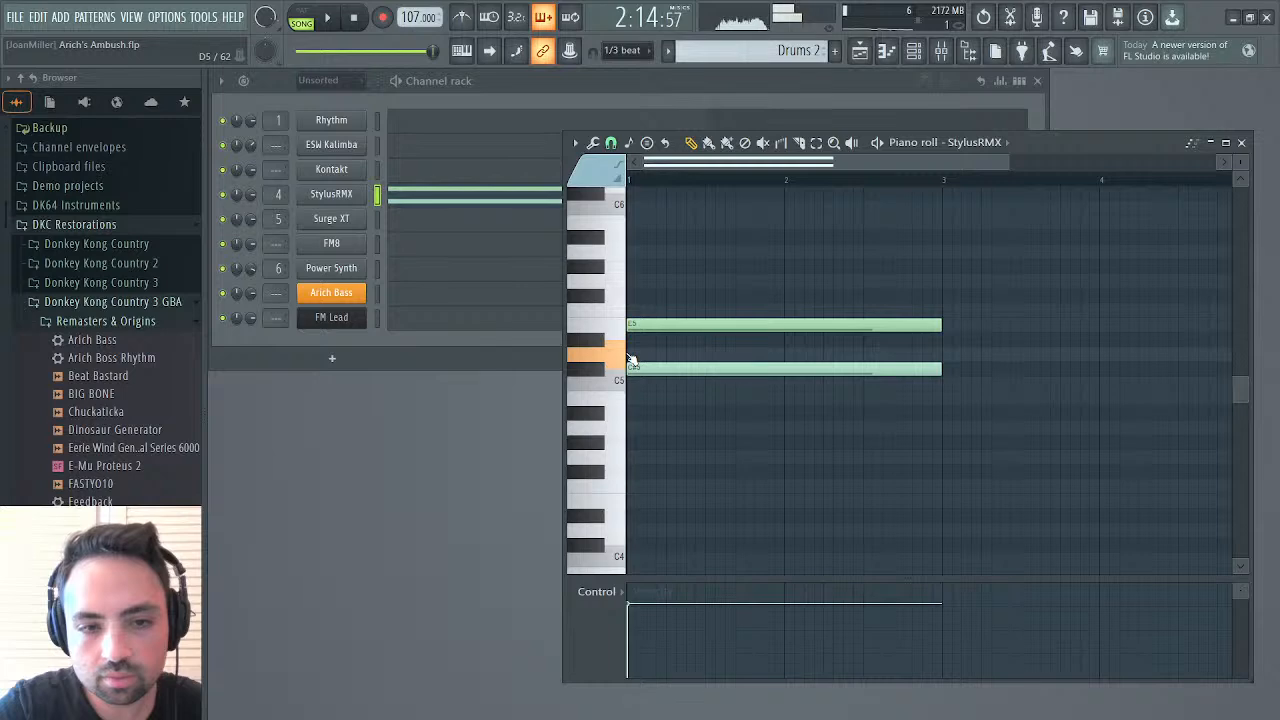
drag(630, 358, 630, 358)
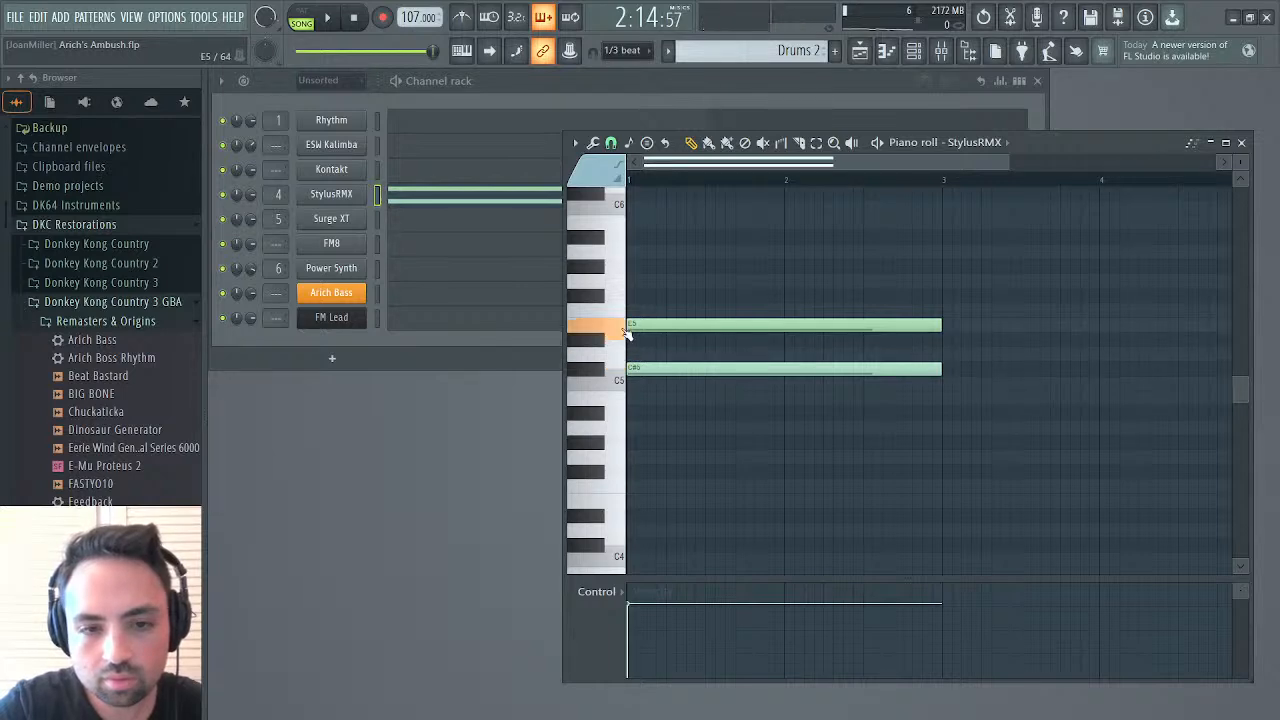
drag(626, 333, 626, 333)
click(628, 318)
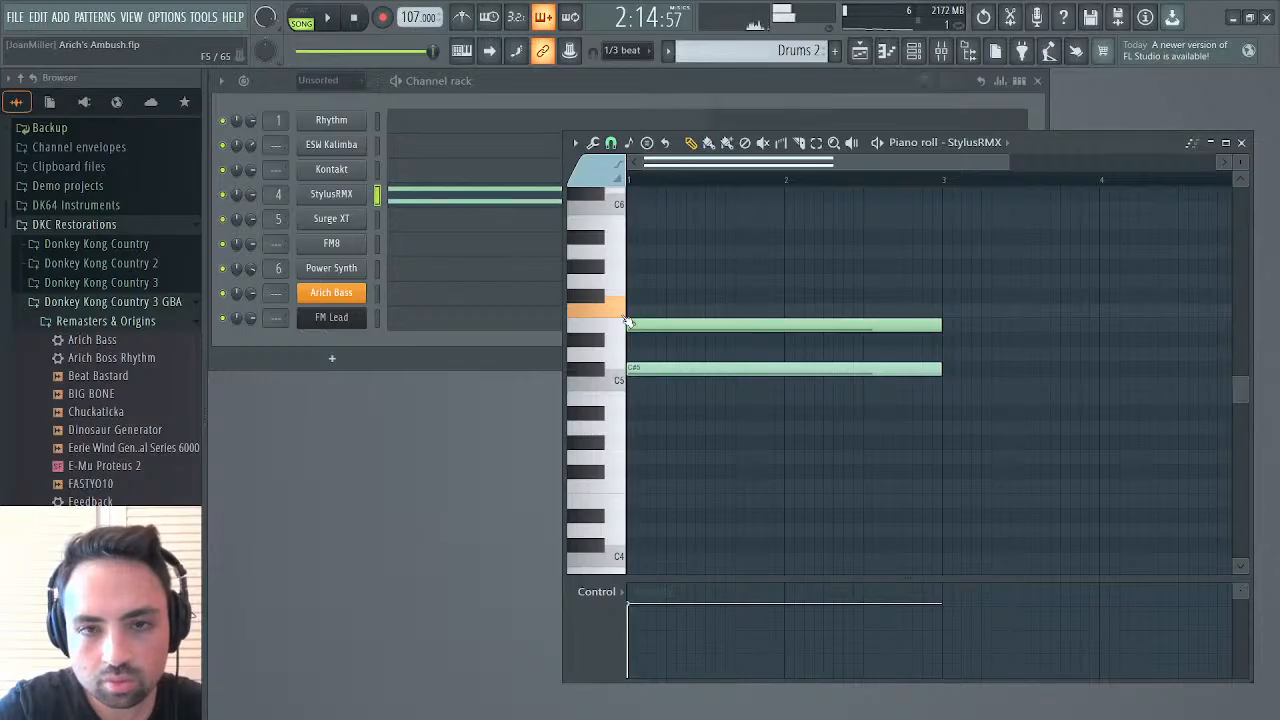
drag(628, 320, 620, 383)
click(606, 377)
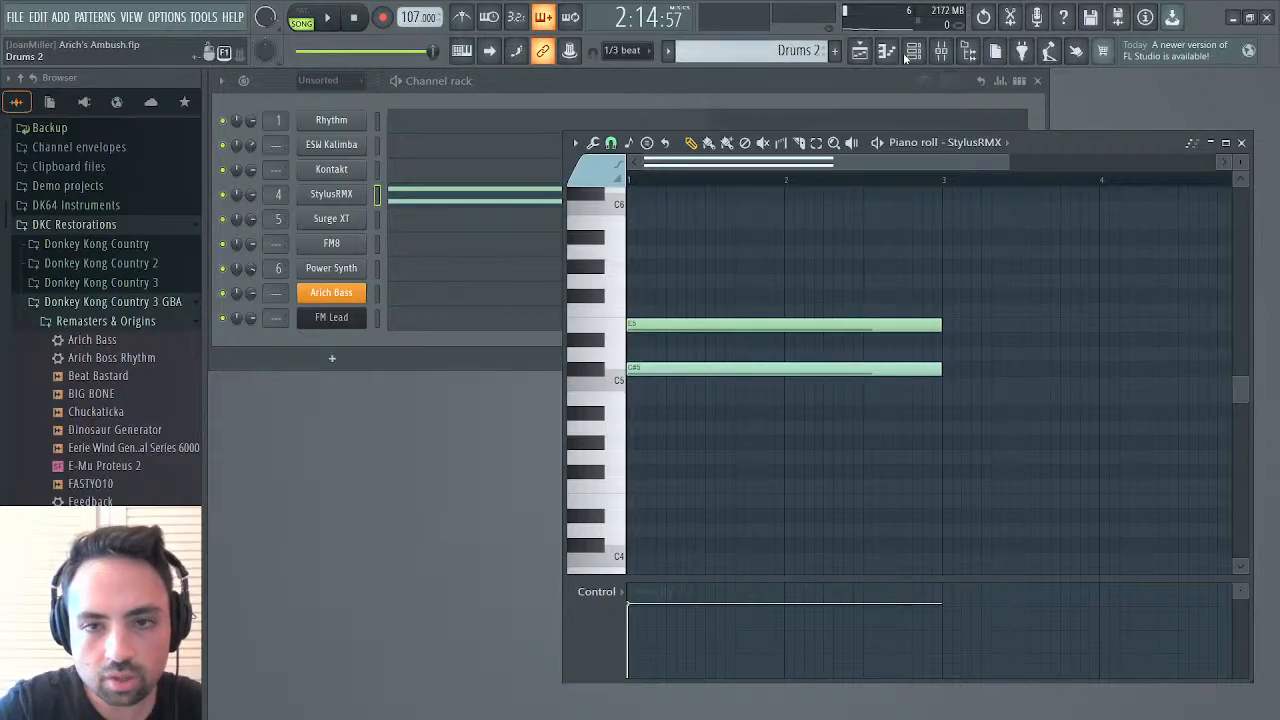
Create a new pattern named Drums 3
key(F4)
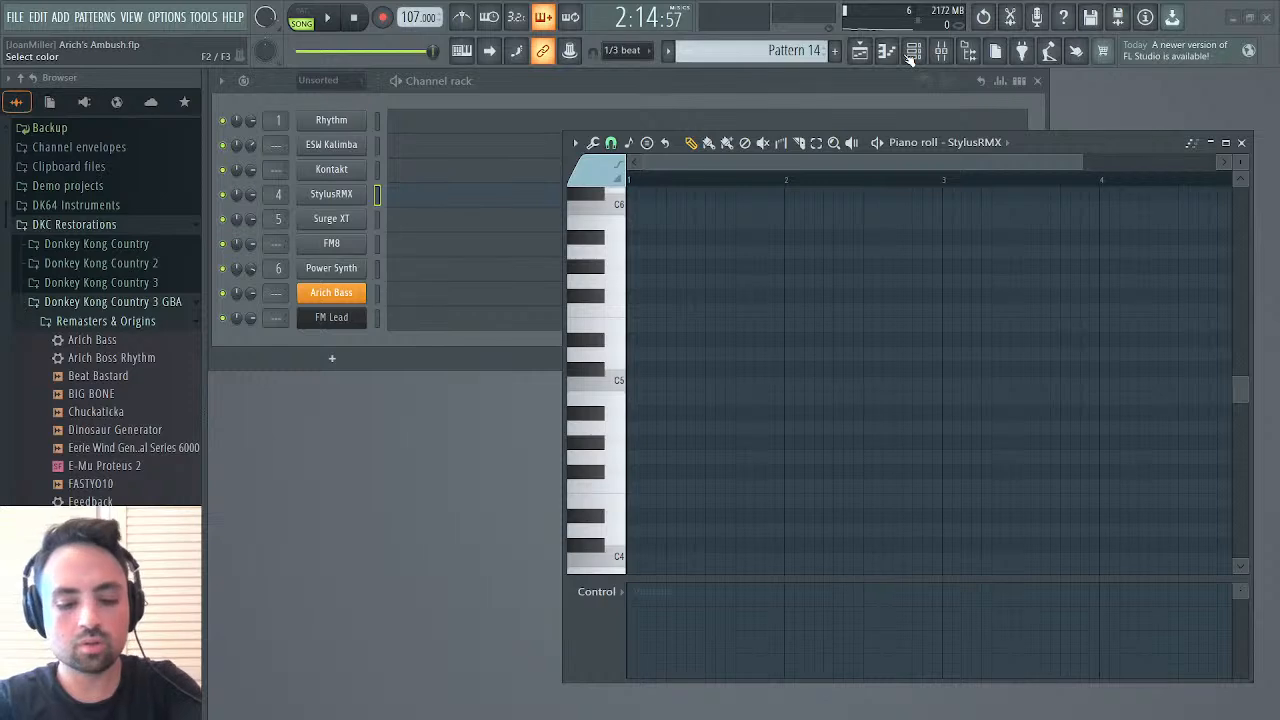
text(Drums 3)
key(Return)
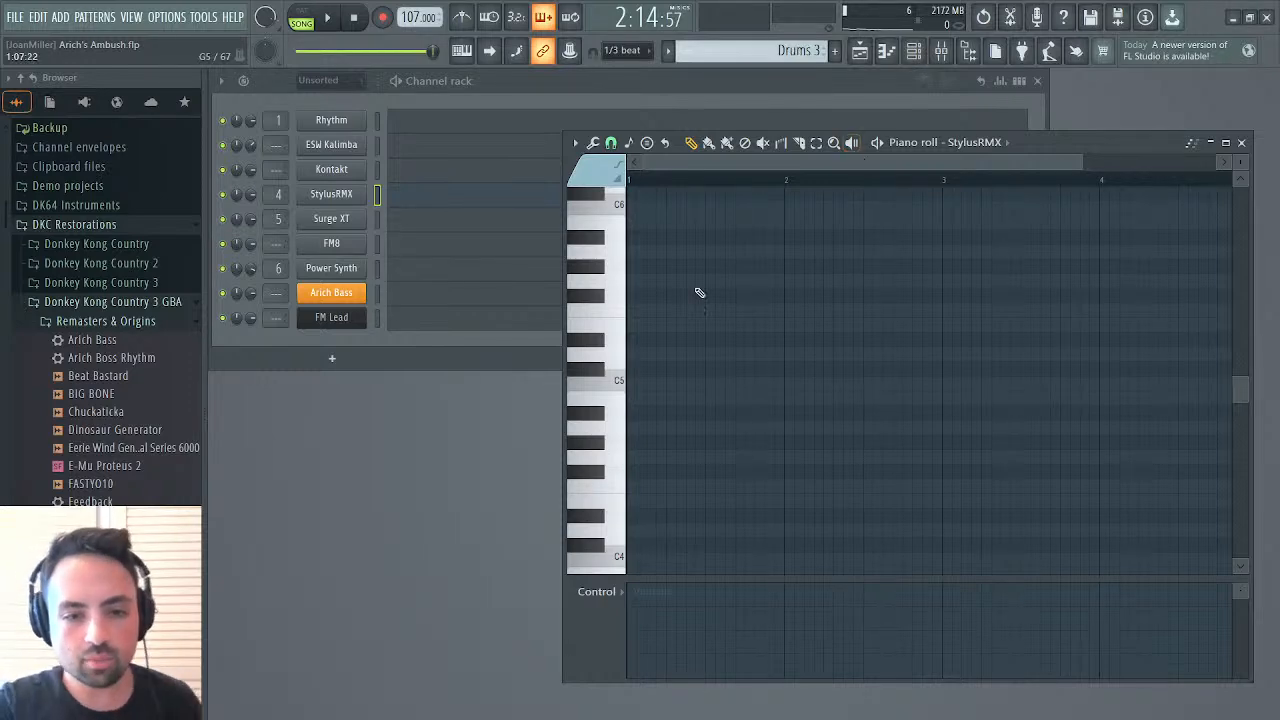
Place a two-bar C#5 StylusRMX note at the start of Drums 3 and play it back in pattern mode
click(604, 341)
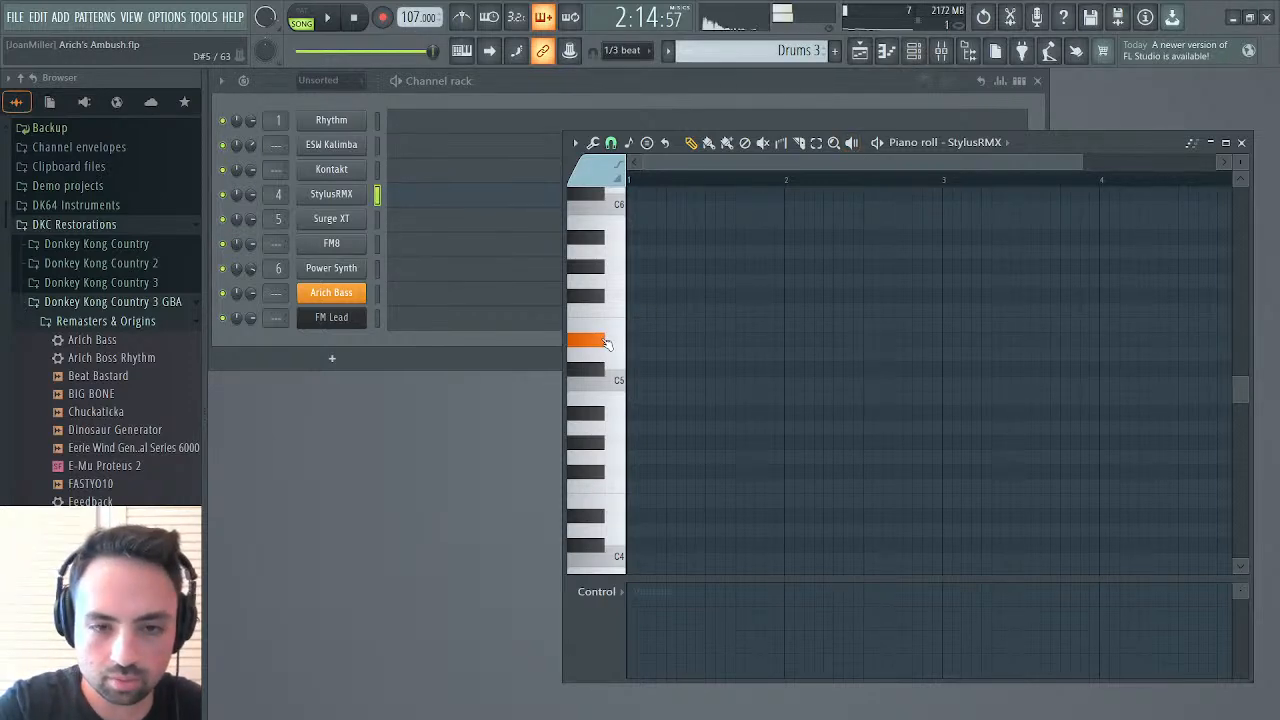
click(608, 325)
click(621, 357)
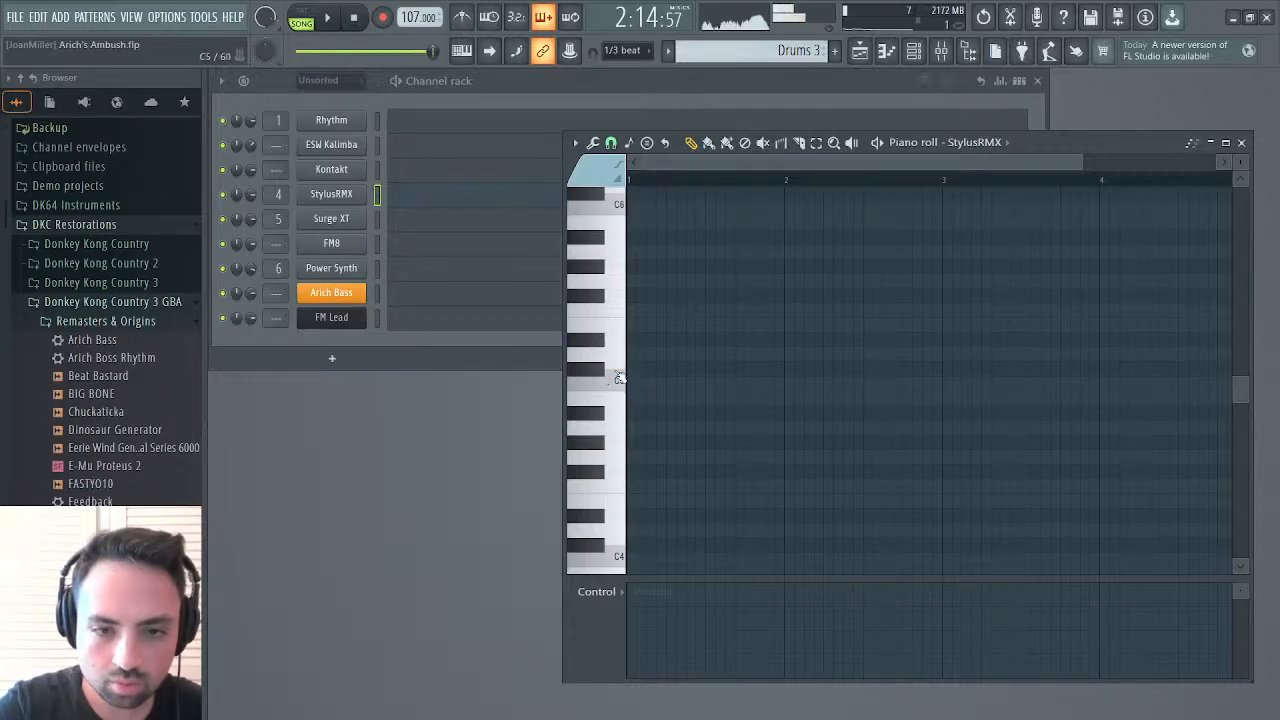
click(618, 376)
click(300, 17)
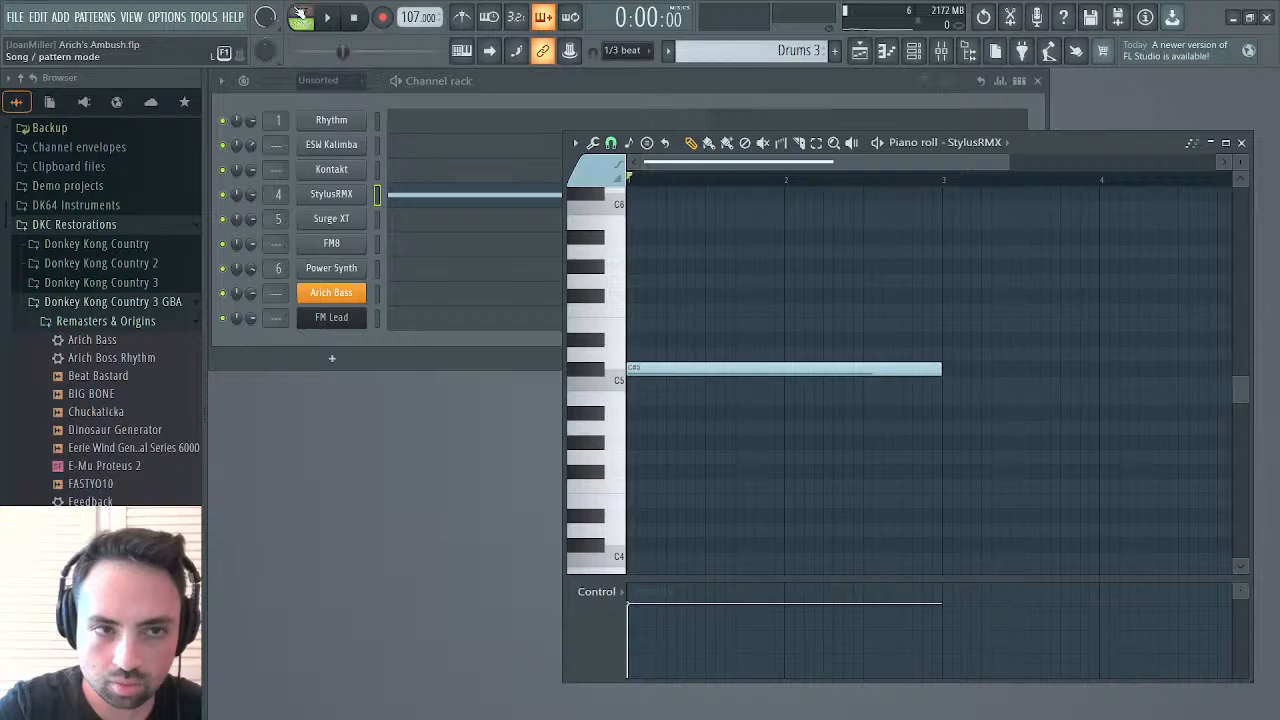
key(space)
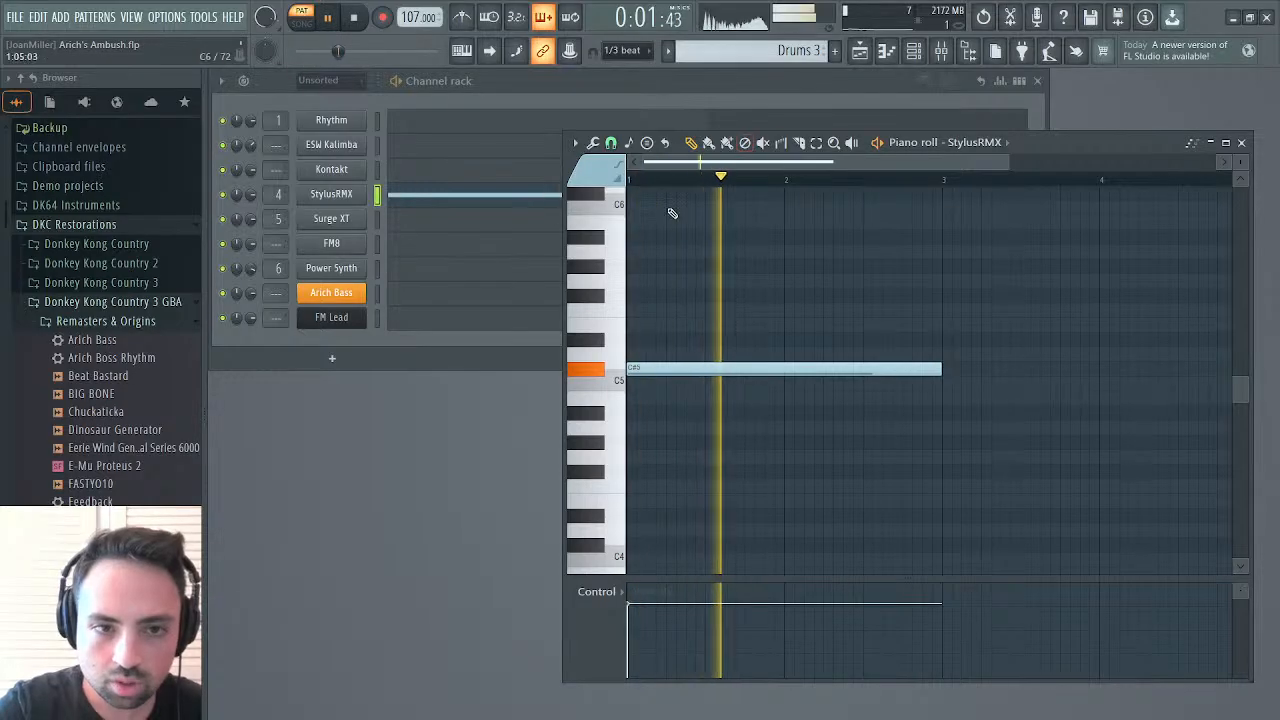
Add Fruity Phaser to slot 7 of the Drumloops mixer track and load its Deep Fish preset
key(F9)
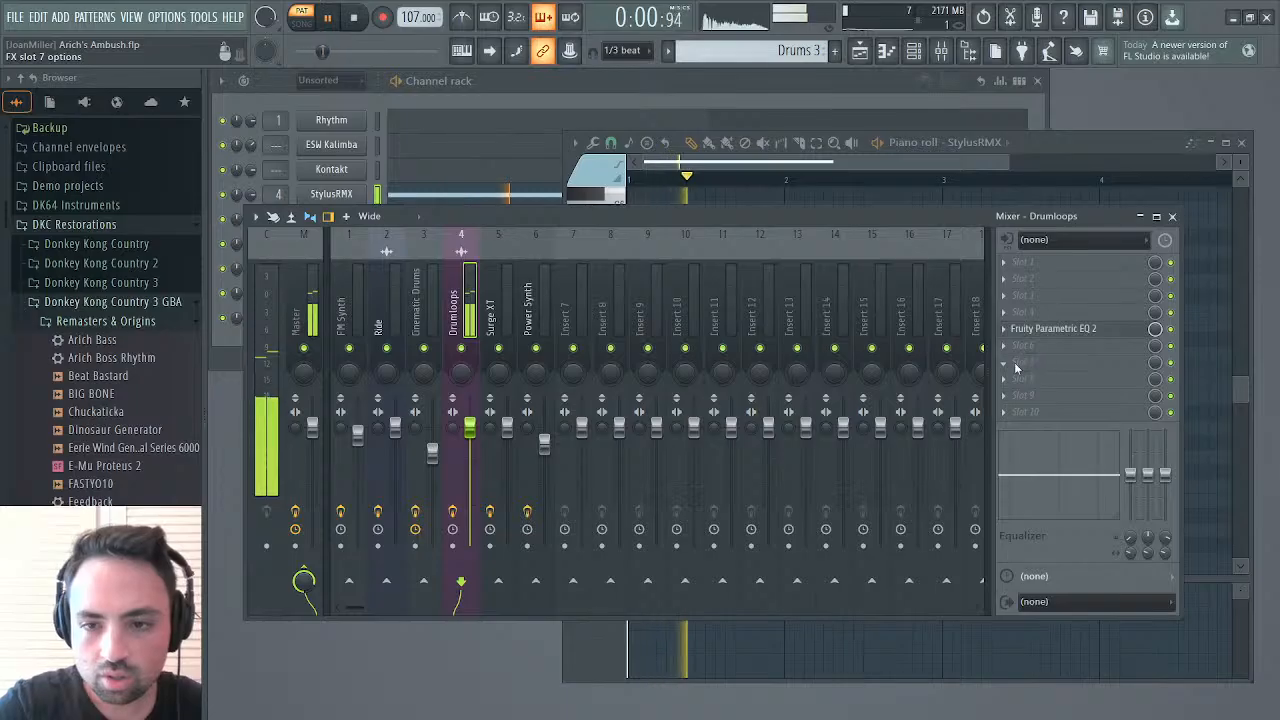
click(788, 527)
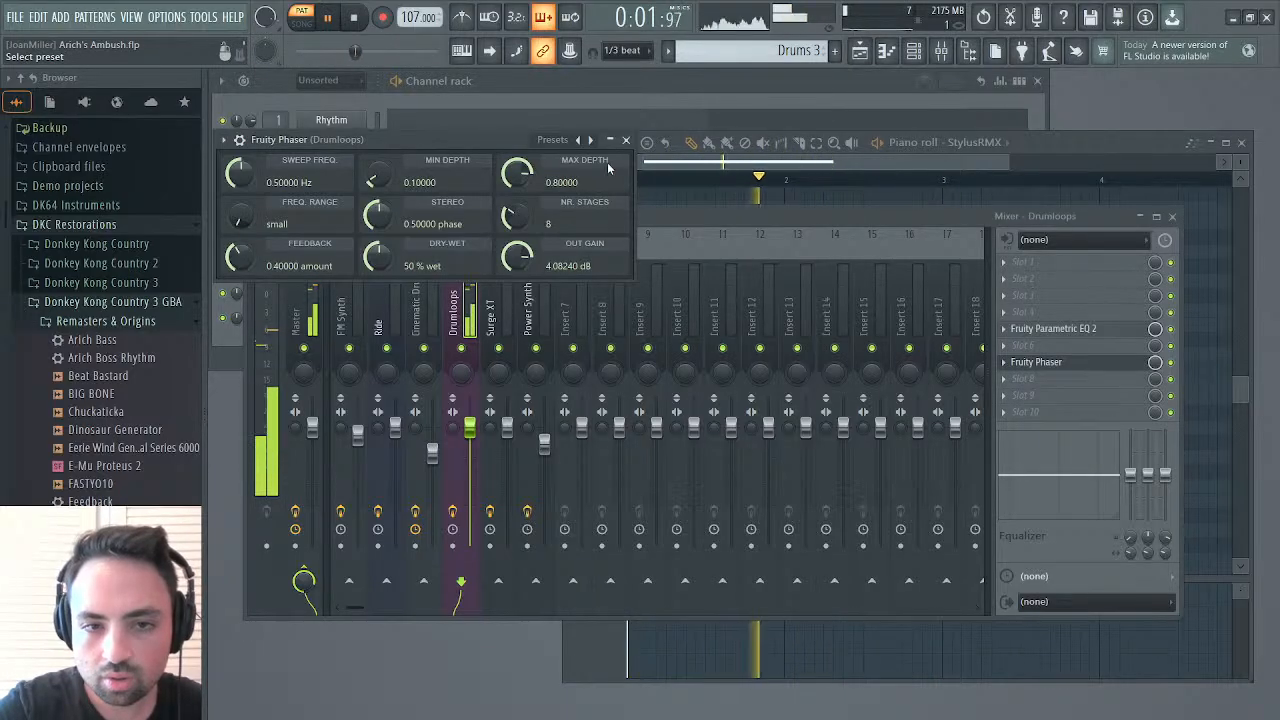
click(591, 140)
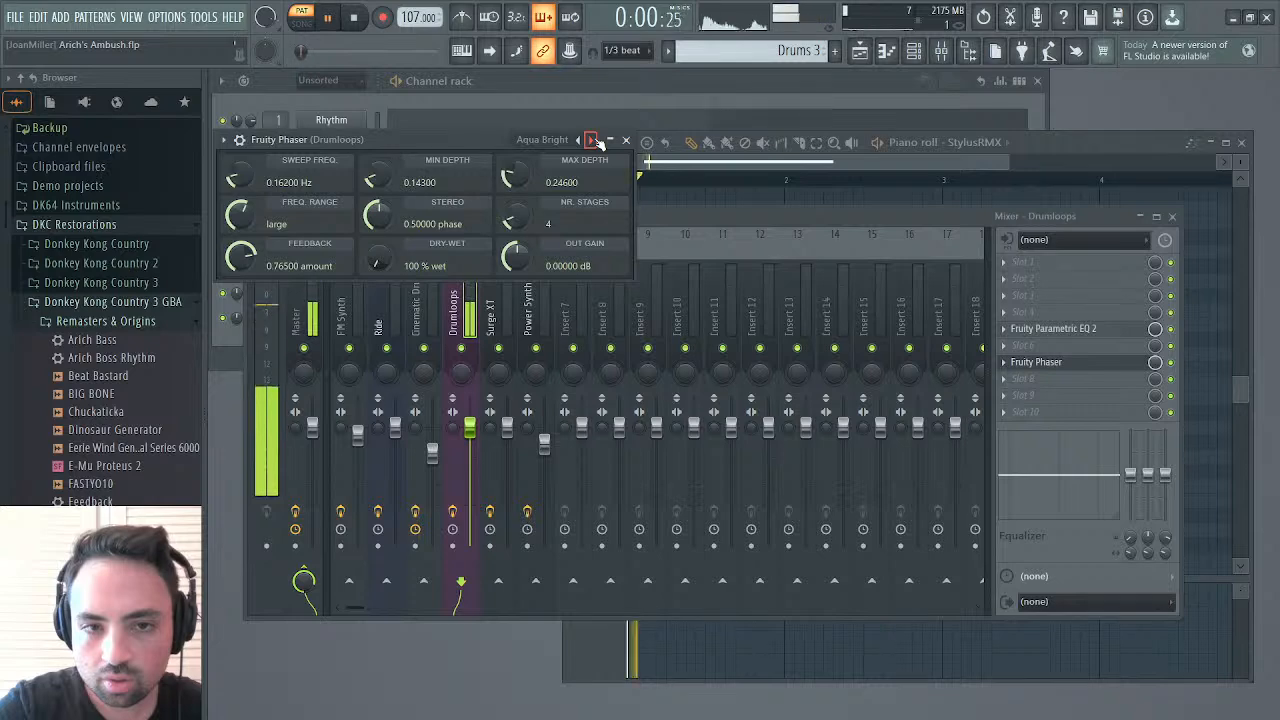
click(591, 140)
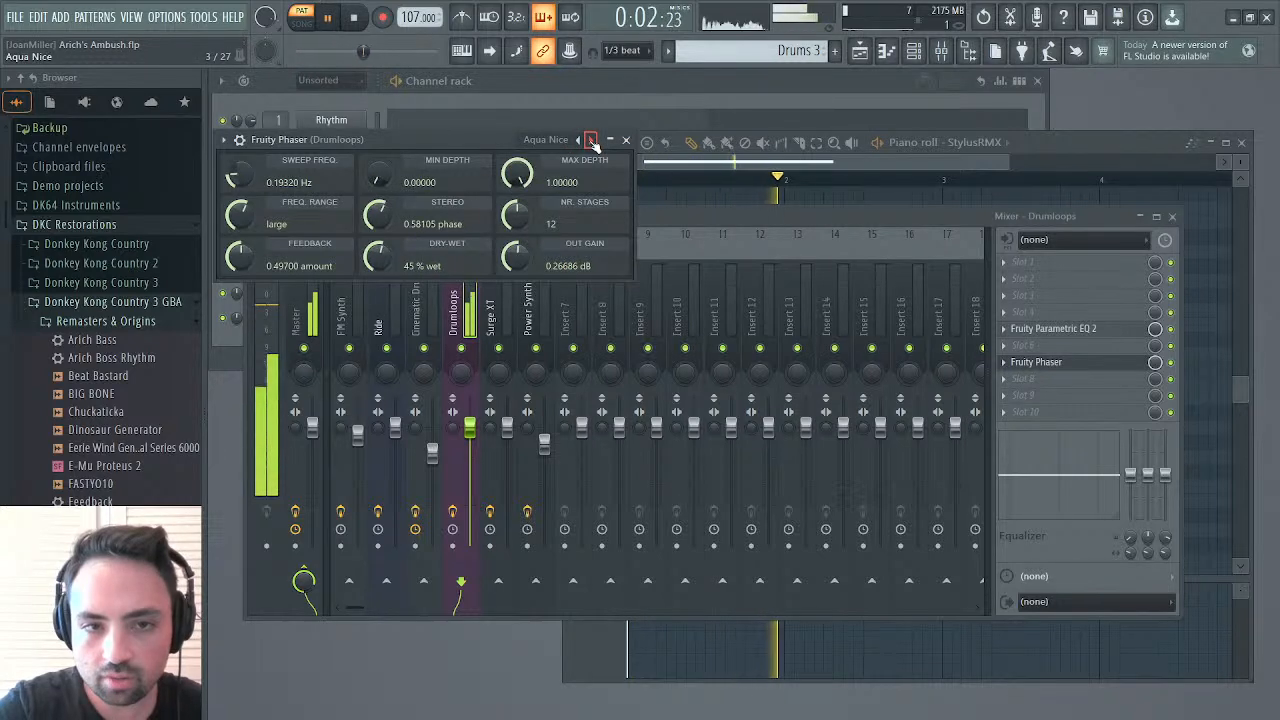
click(591, 140)
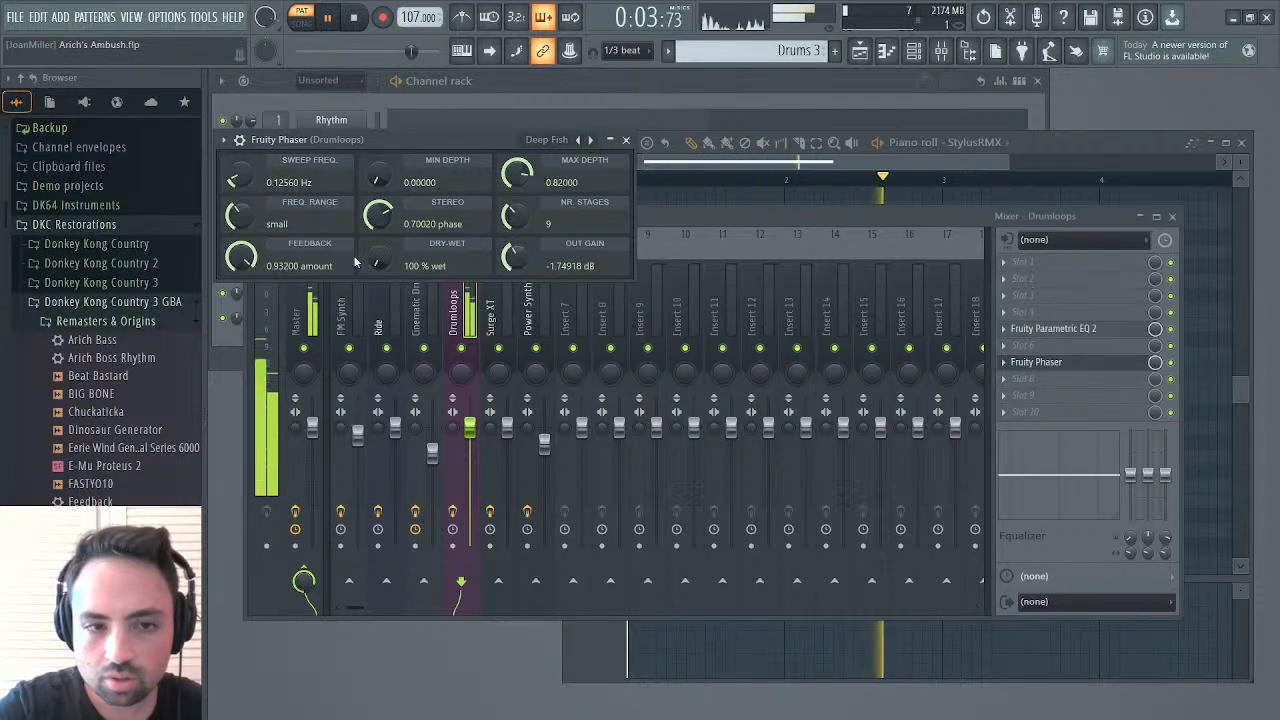
Set the Fruity Phaser's minimum depth to 0.058 and close its window
mouse_move(380, 264)
mouse_down()
mouse_move(380, 235)
mouse_move(380, 266)
mouse_up()
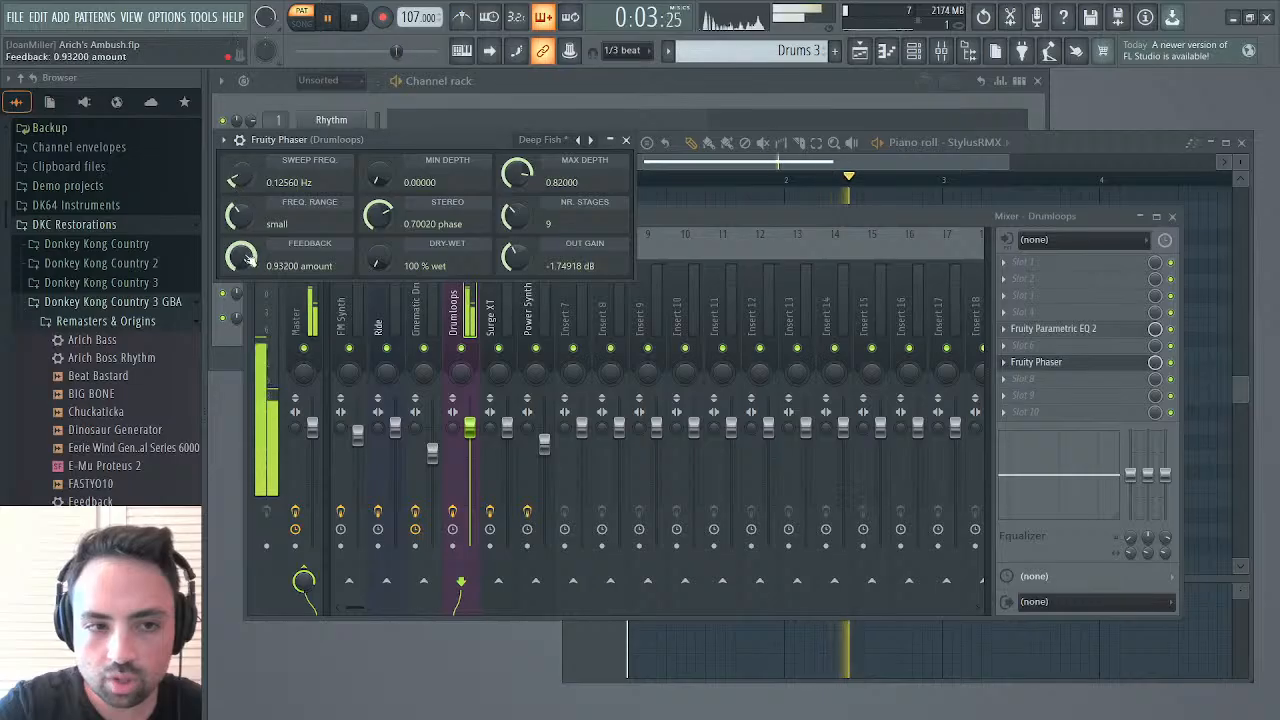
mouse_move(522, 217)
mouse_down()
mouse_move(522, 160)
mouse_move(522, 217)
mouse_up()
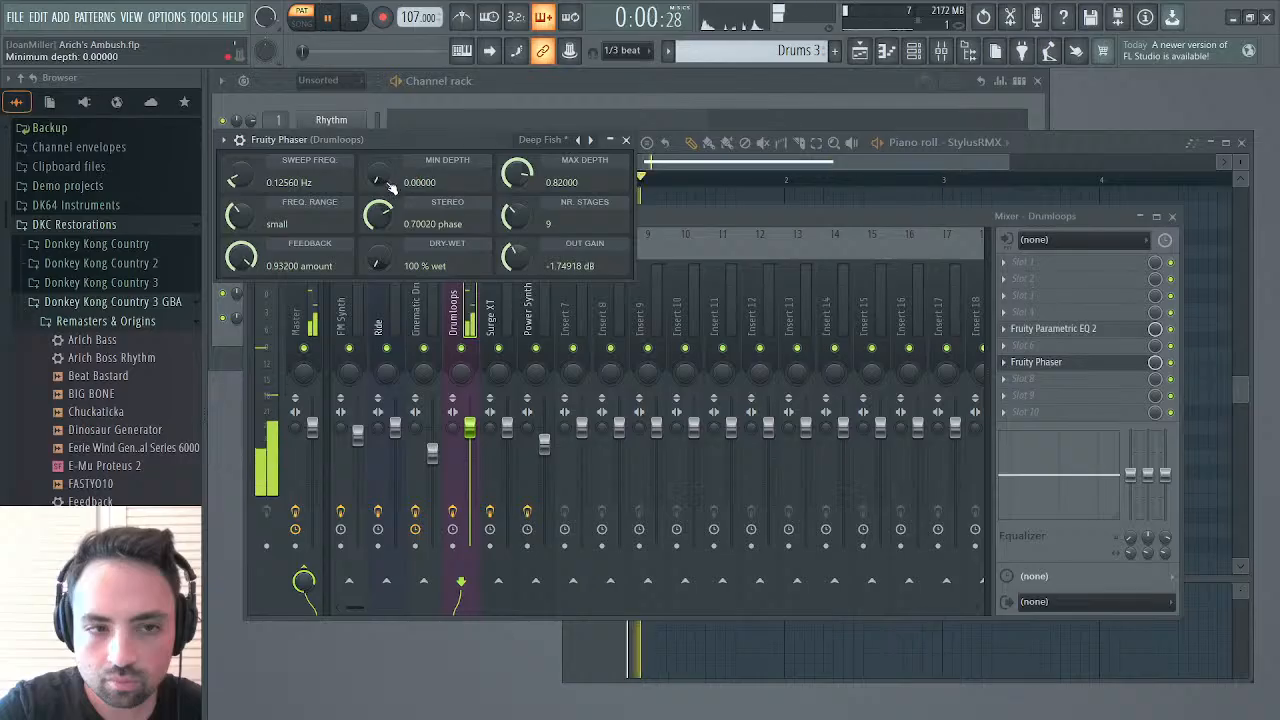
drag(392, 188, 379, 182)
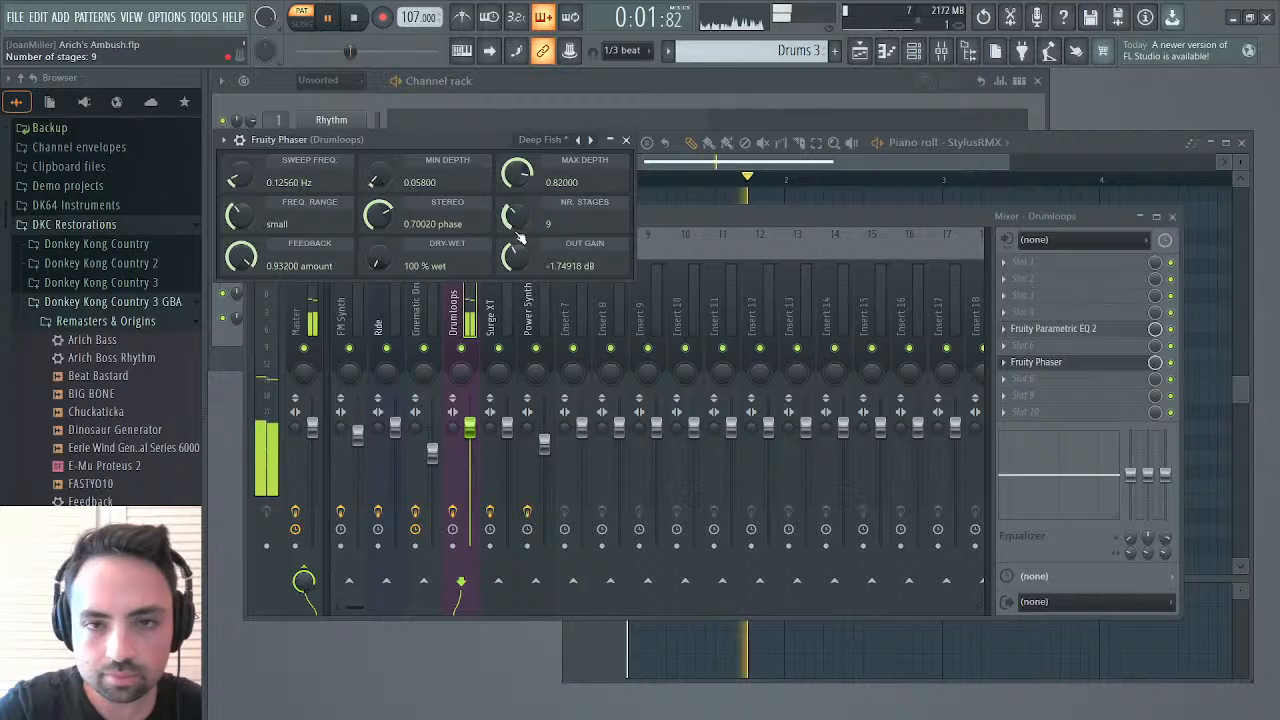
click(626, 141)
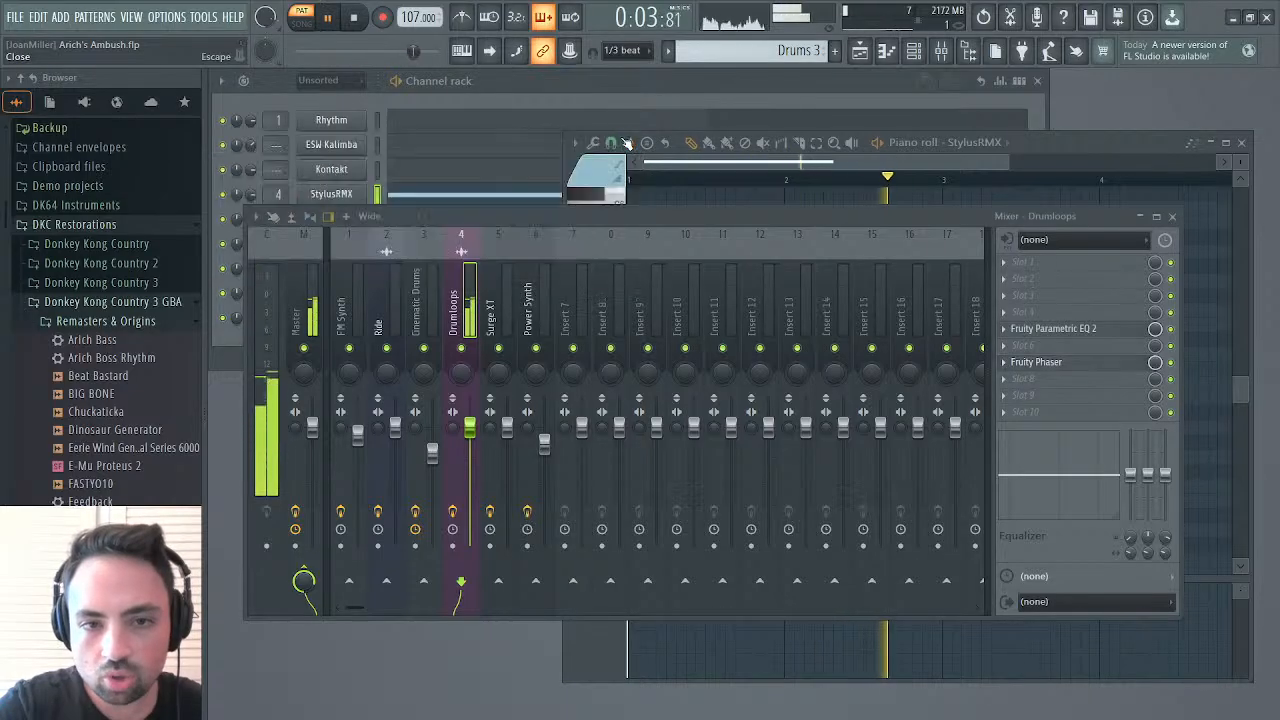
Set the Fruity Phaser's output gain to about 0.26 dB and its stereo phase to 0
click(691, 164)
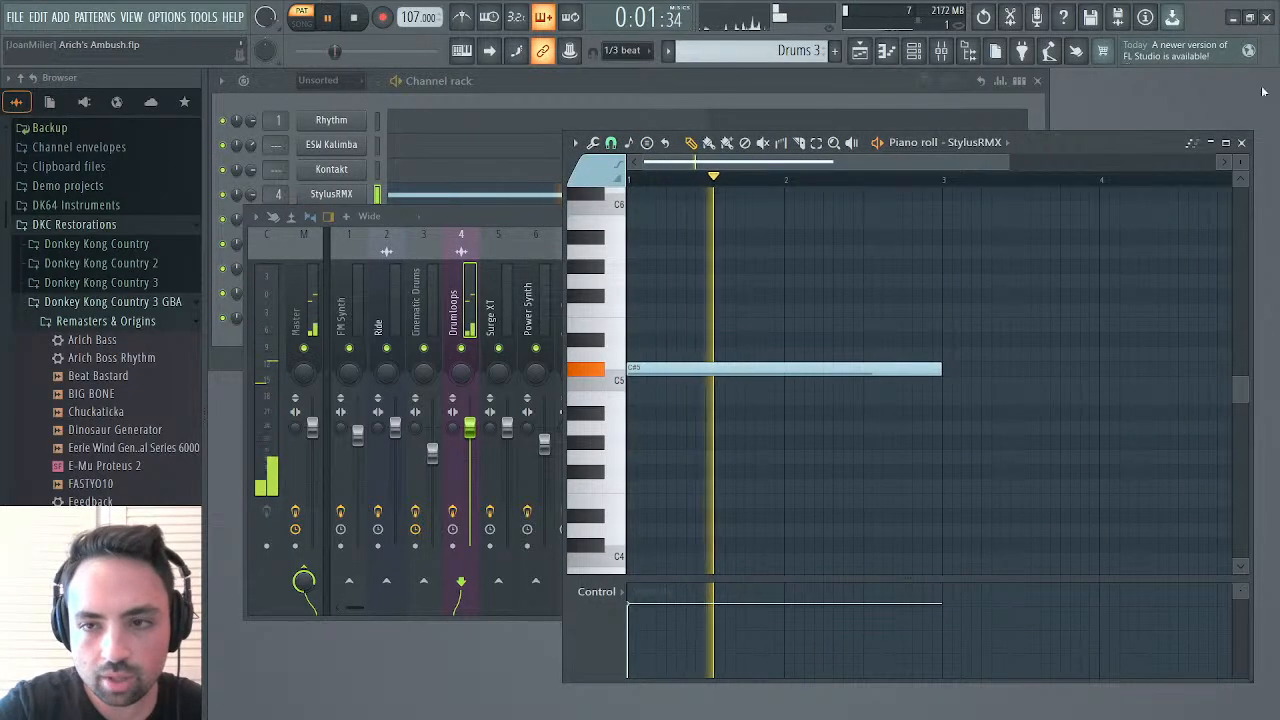
click(1241, 142)
click(1074, 366)
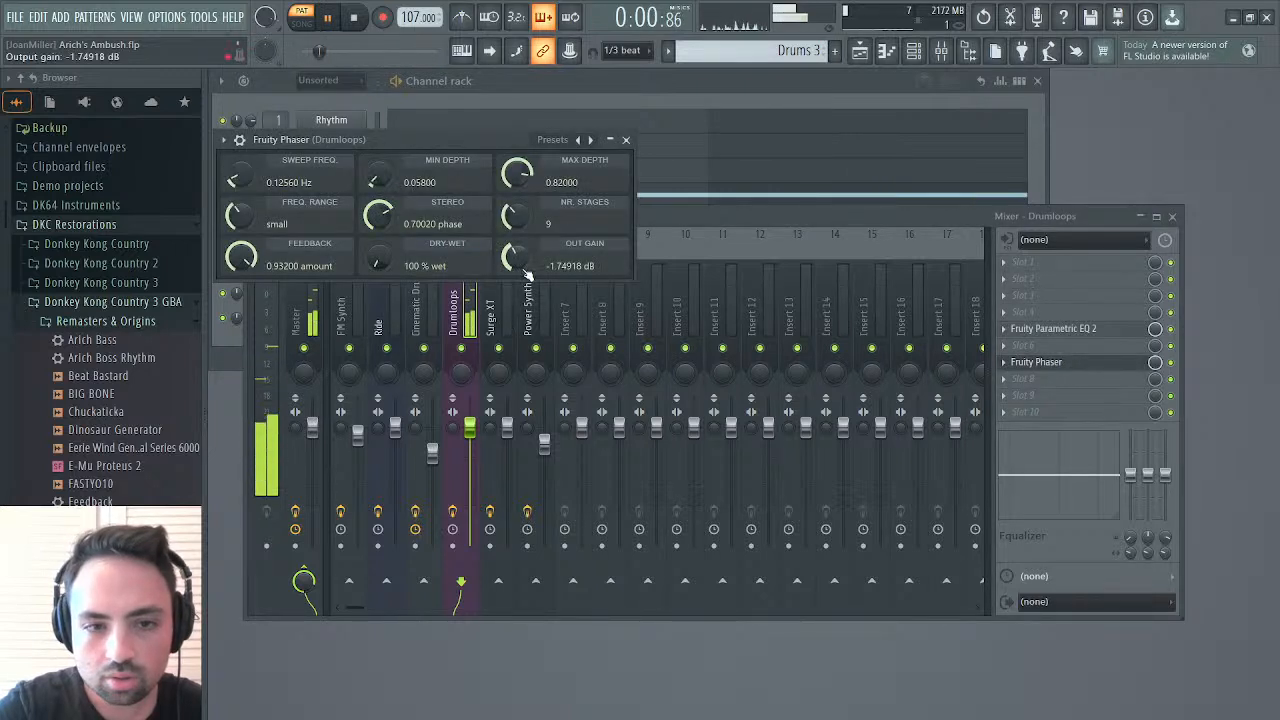
drag(513, 258, 513, 247)
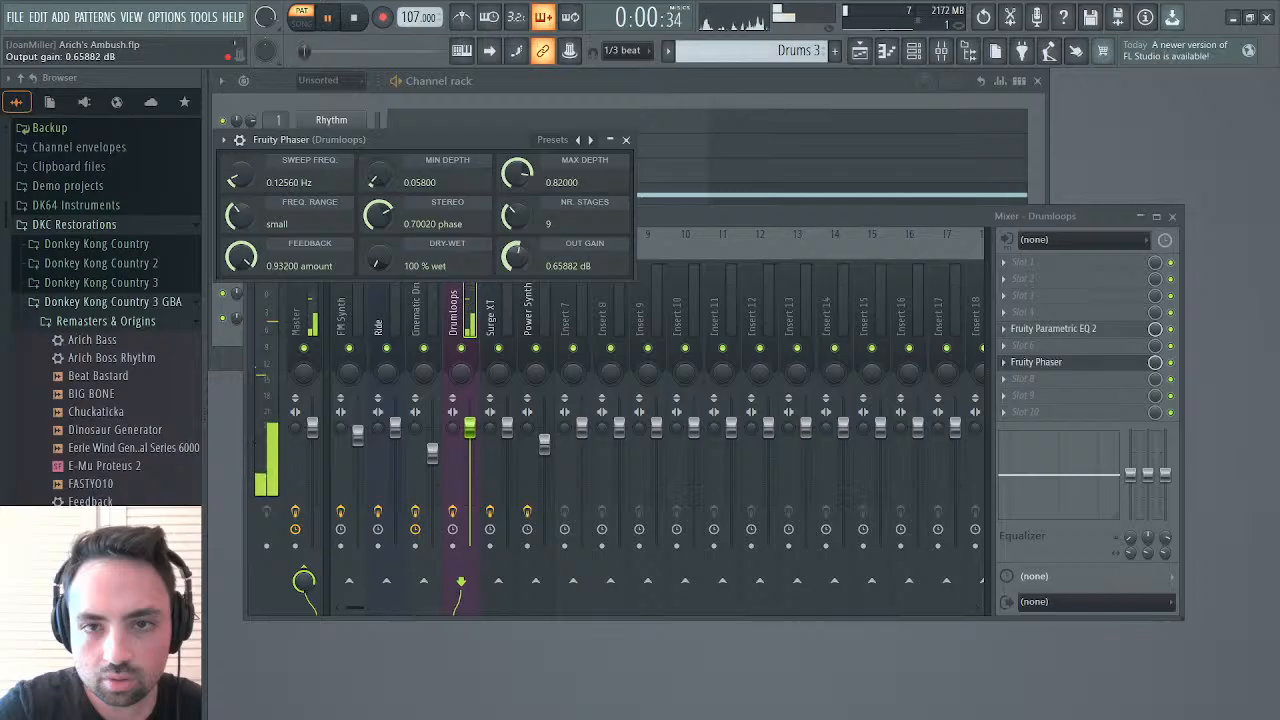
drag(513, 247, 513, 248)
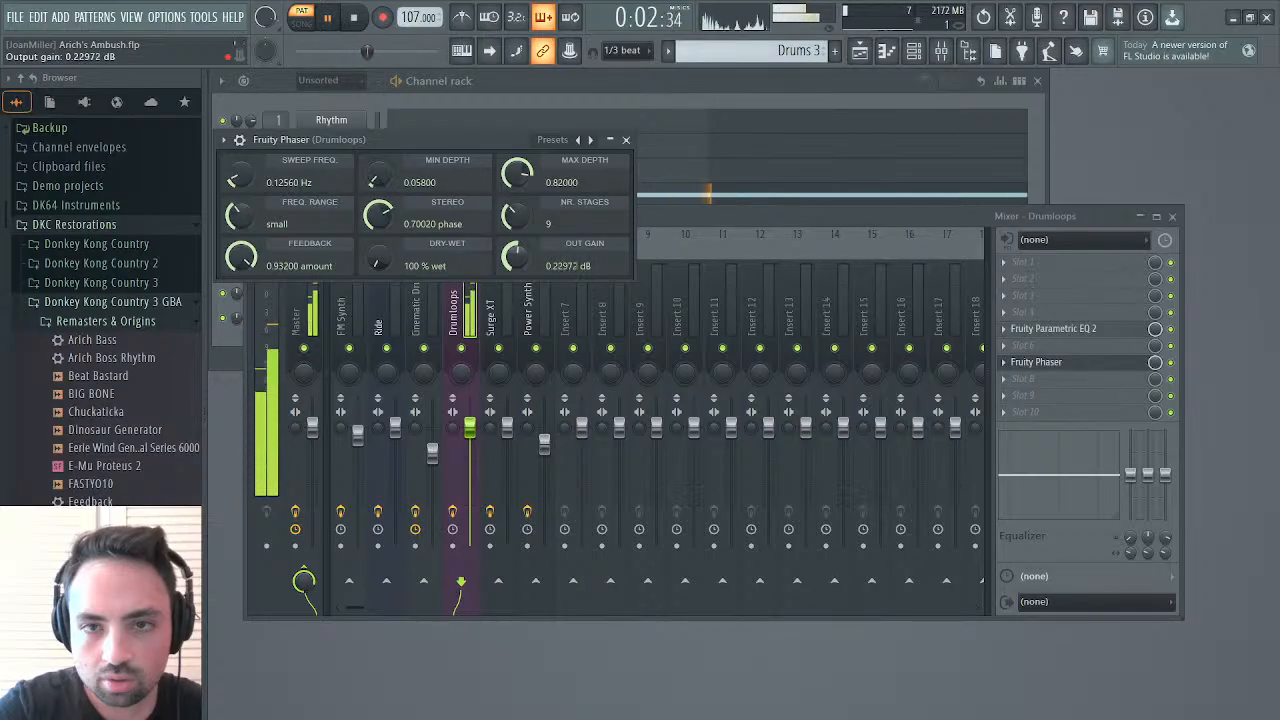
drag(383, 217, 383, 270)
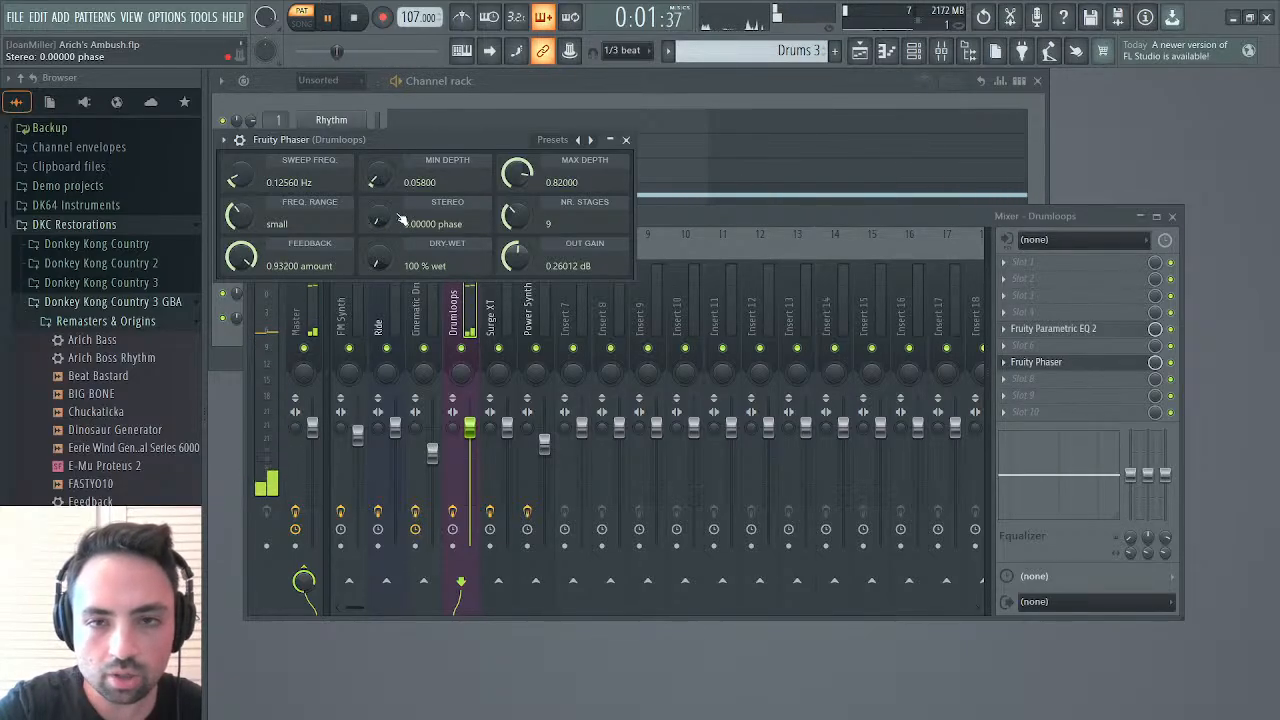
click(628, 141)
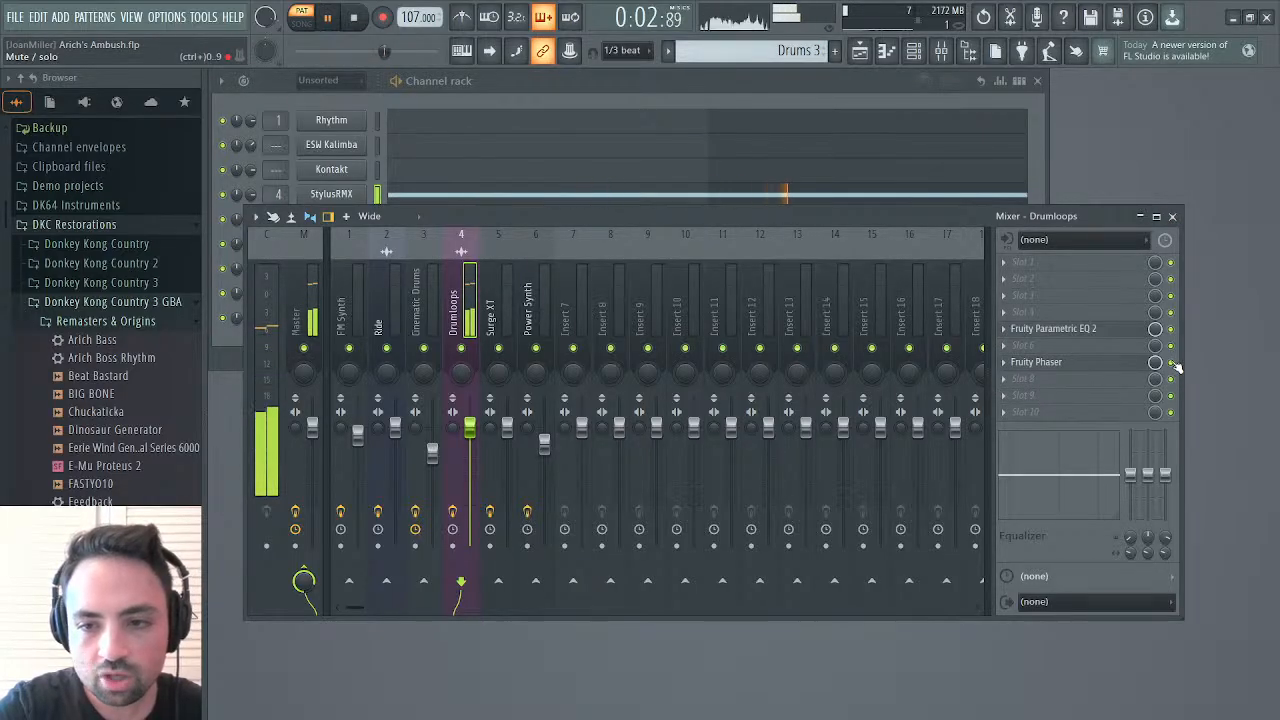
Fill the Fruity Phaser's mute/solo events in Drums 3 at full level so the effect is switched on
right_click(1172, 363)
click(1157, 410)
click(824, 380)
drag(824, 380, 318, 380)
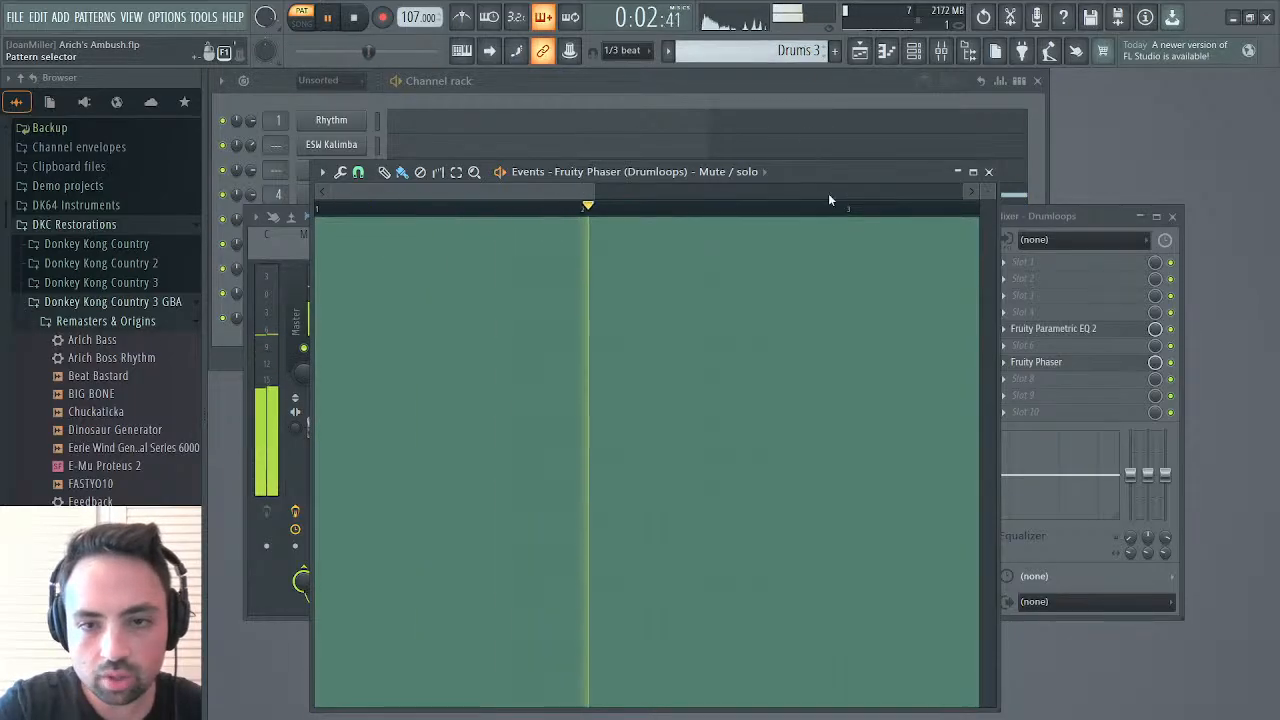
Draw the Fruity Phaser's mute/solo events in the Drums 2 pattern down to zero so the effect is switched off
key(KP_Subtract)
drag(837, 222, 320, 496)
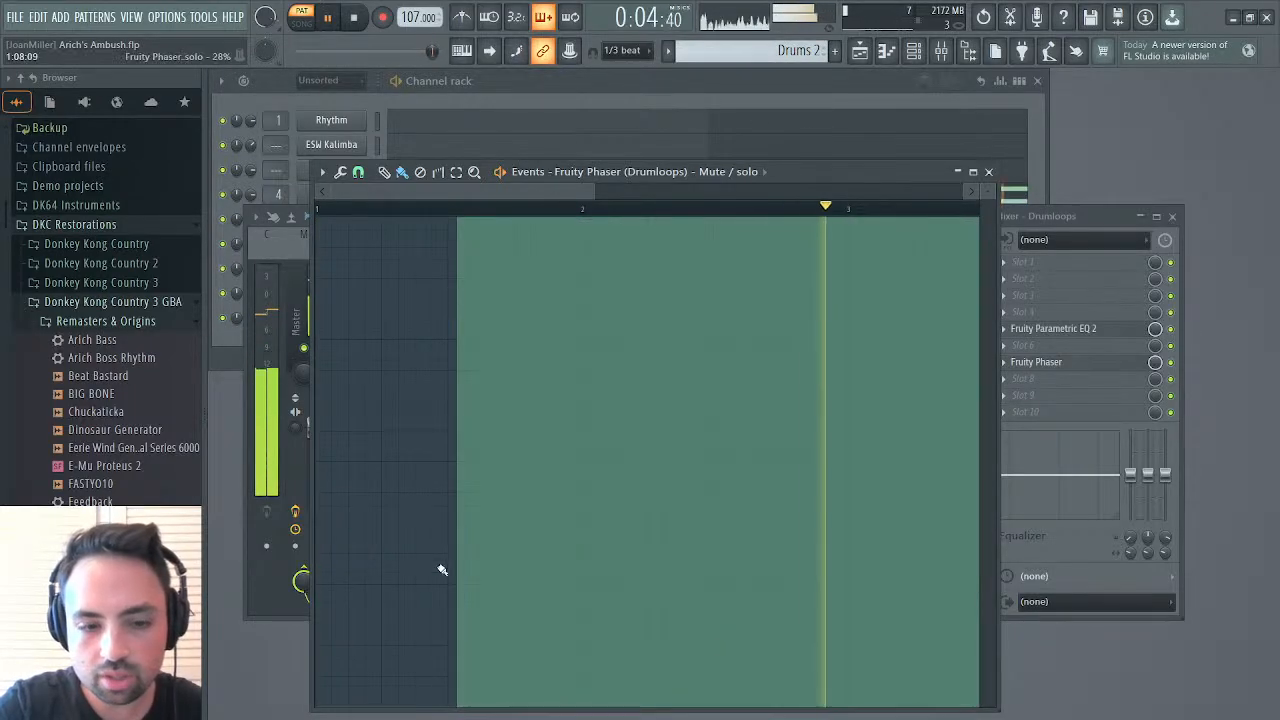
drag(426, 617, 697, 689)
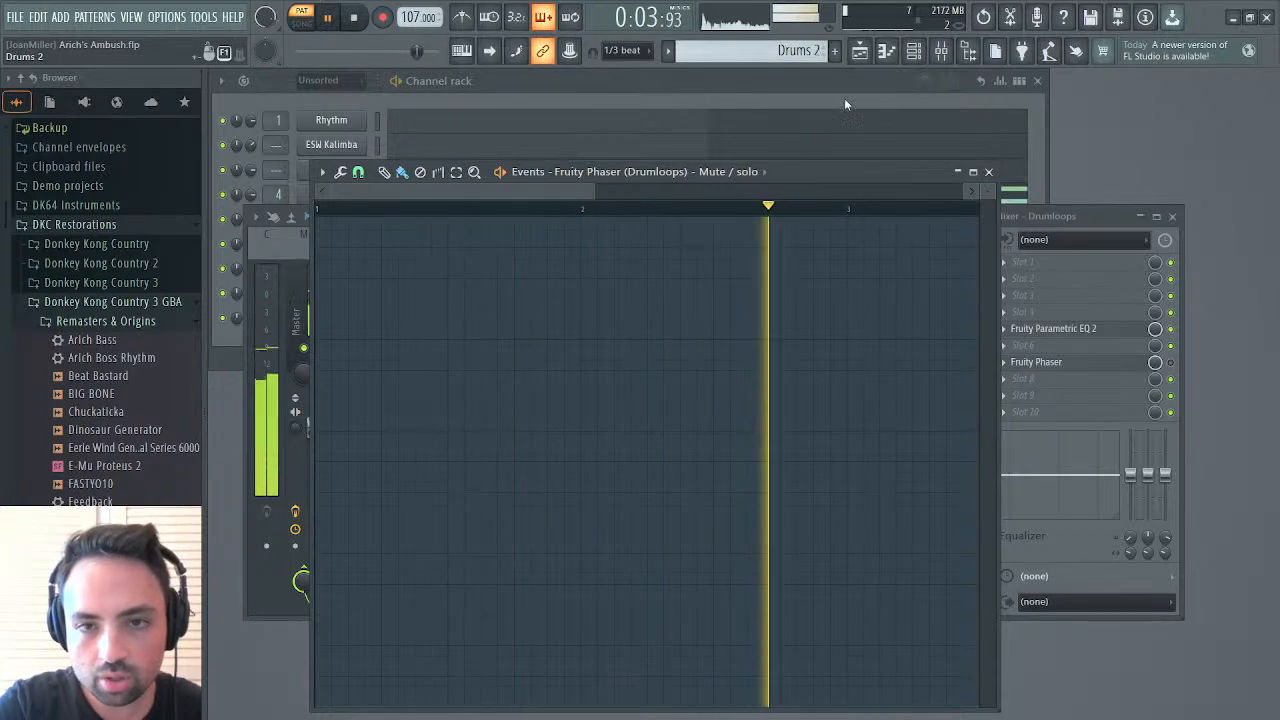
Check the Fruity Phaser's mute/solo events in the Cinematic Drums and Dinosaur Drums patterns and return to Drums 3
key(KP_Subtract)
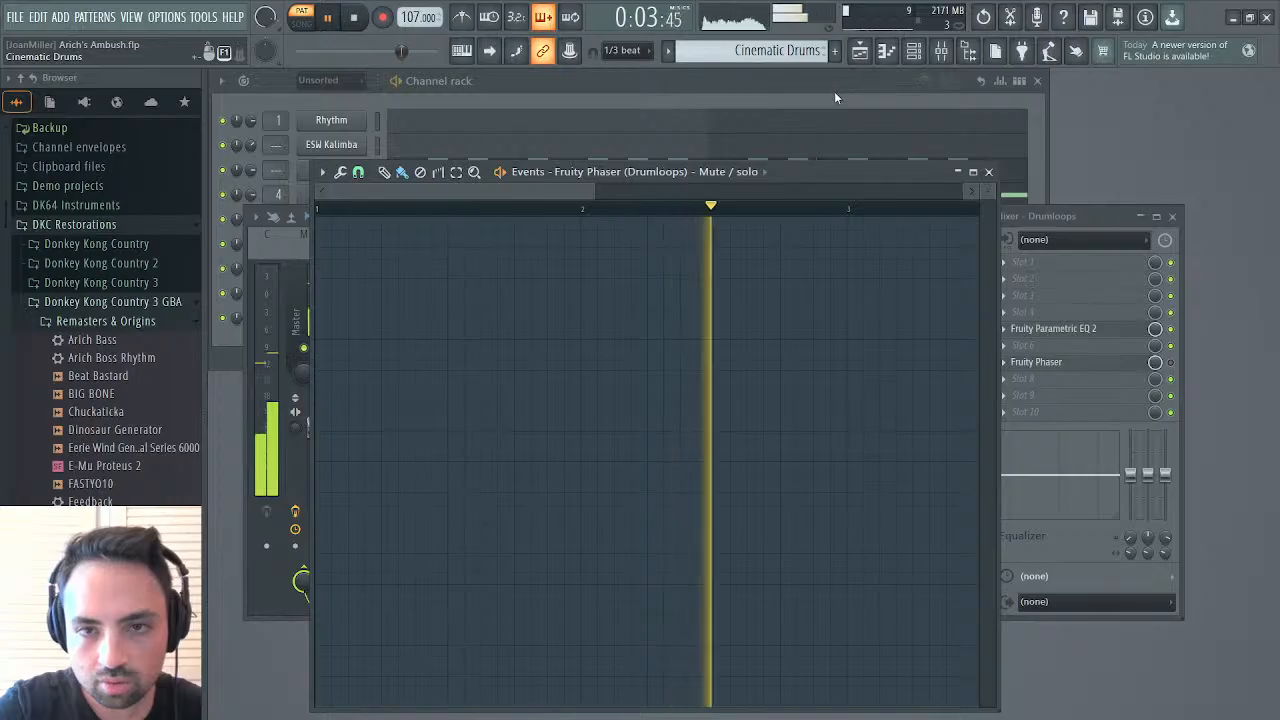
key(KP_Subtract)
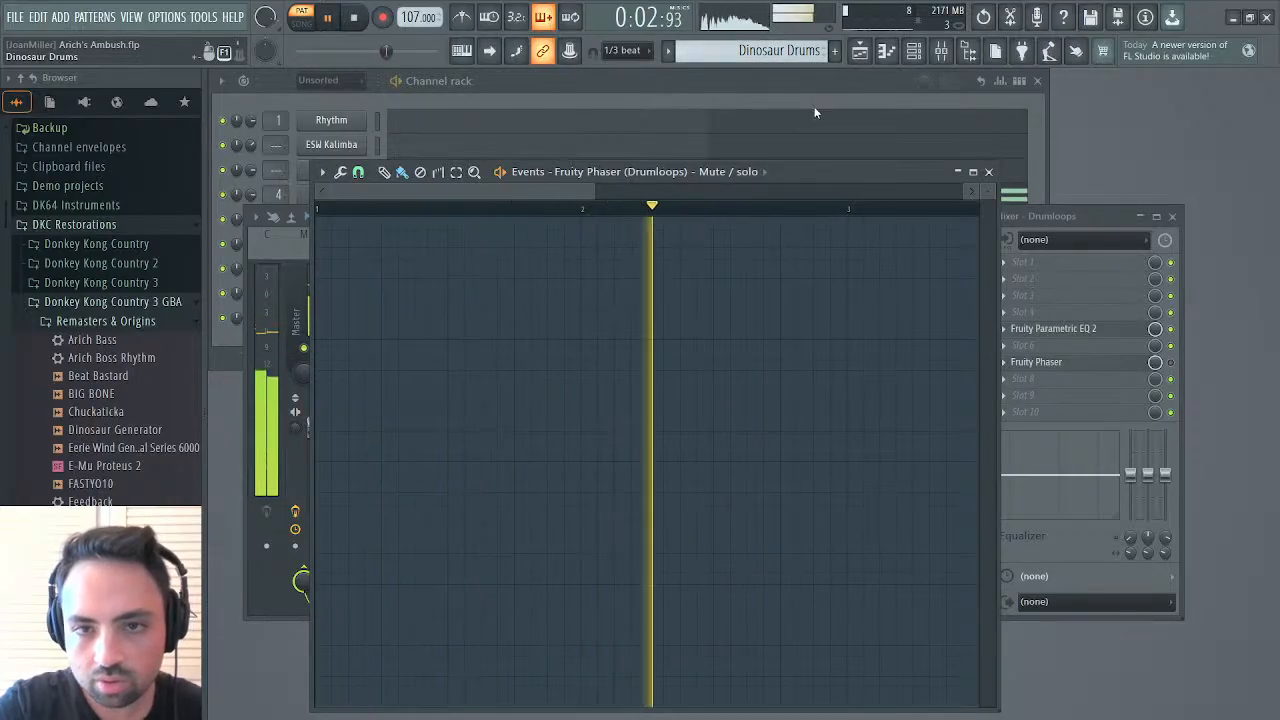
click(803, 252)
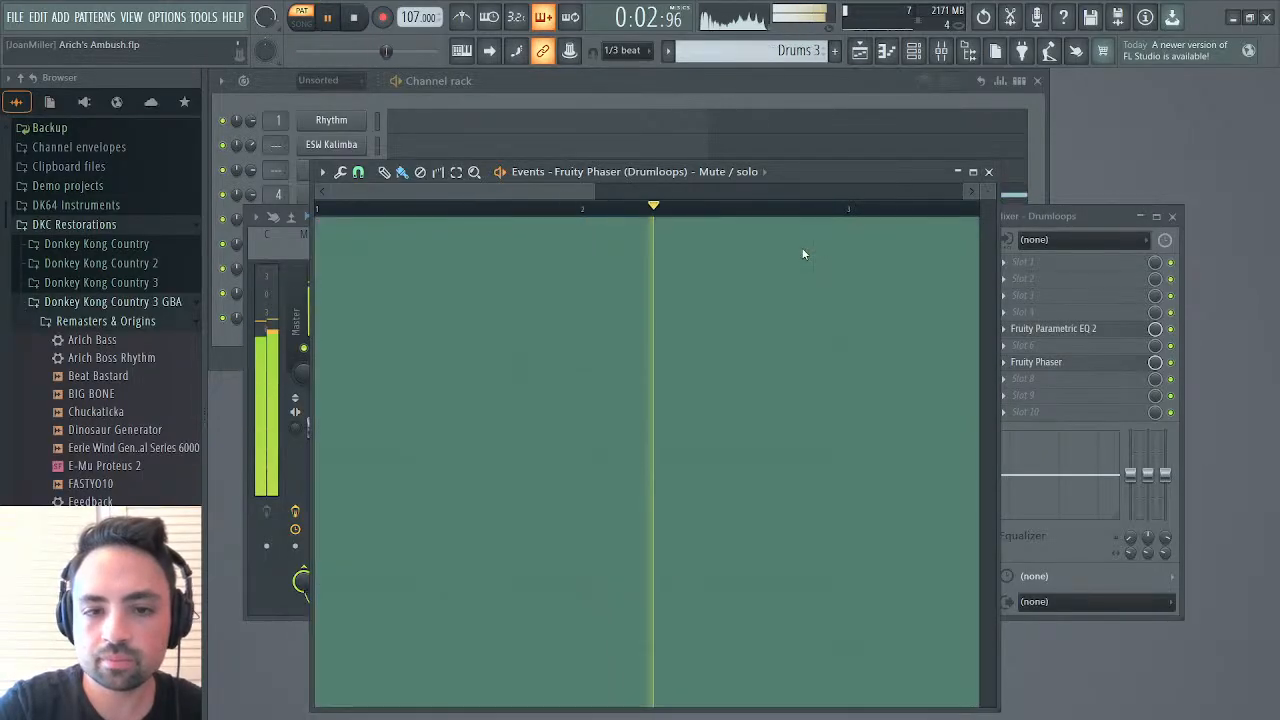
Raise the Fruity Phaser's output gain on the Drumloops track to about 3.86 dB
click(988, 171)
click(860, 62)
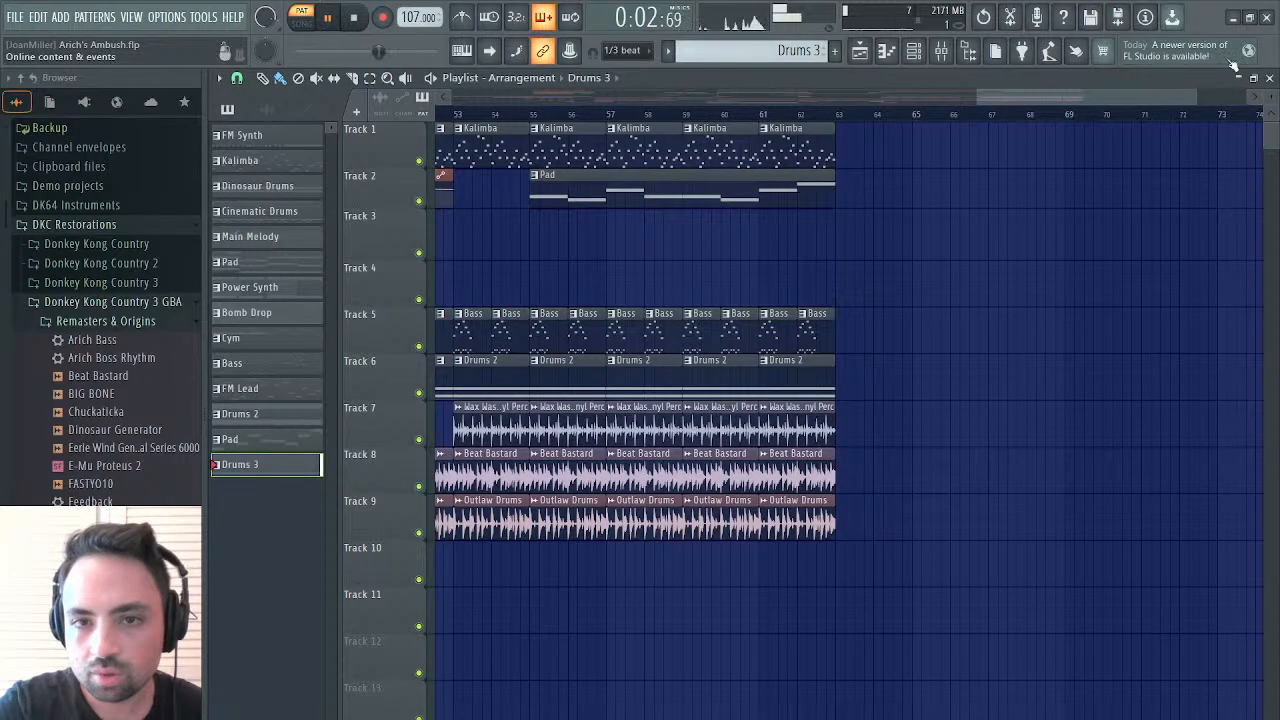
click(1270, 78)
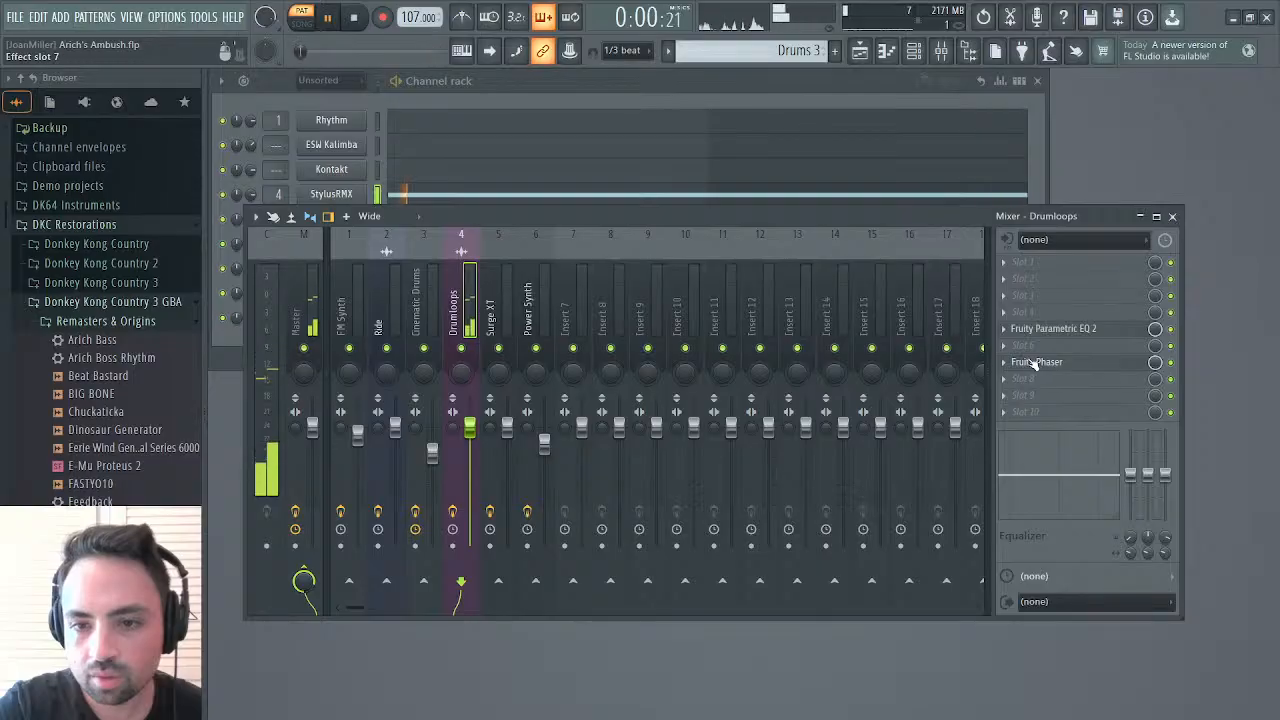
click(1042, 362)
drag(516, 257, 516, 248)
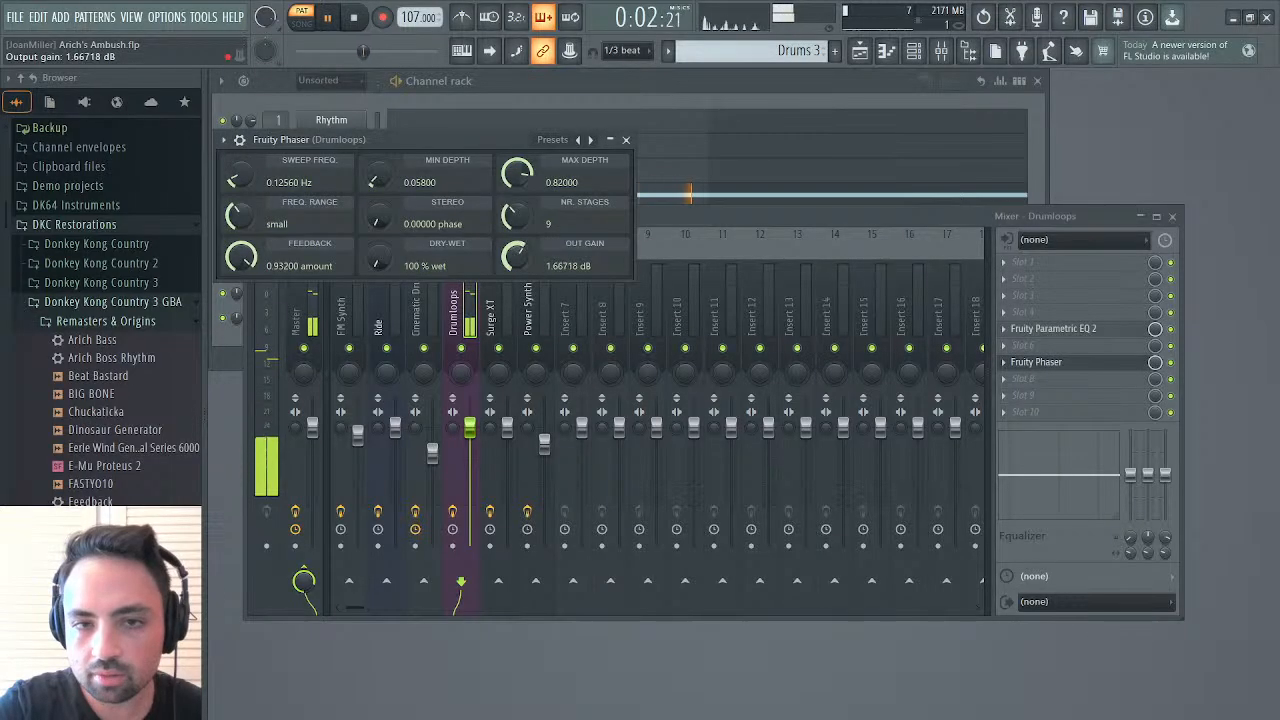
key(space)
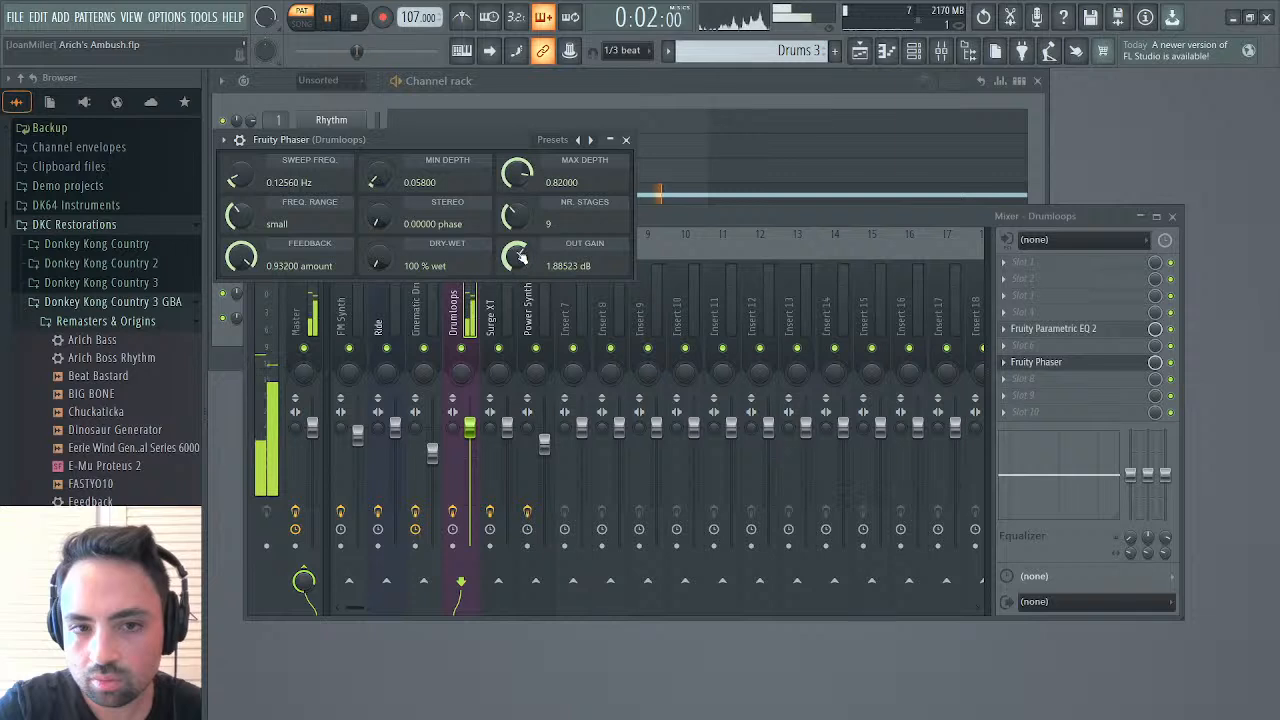
drag(519, 257, 519, 235)
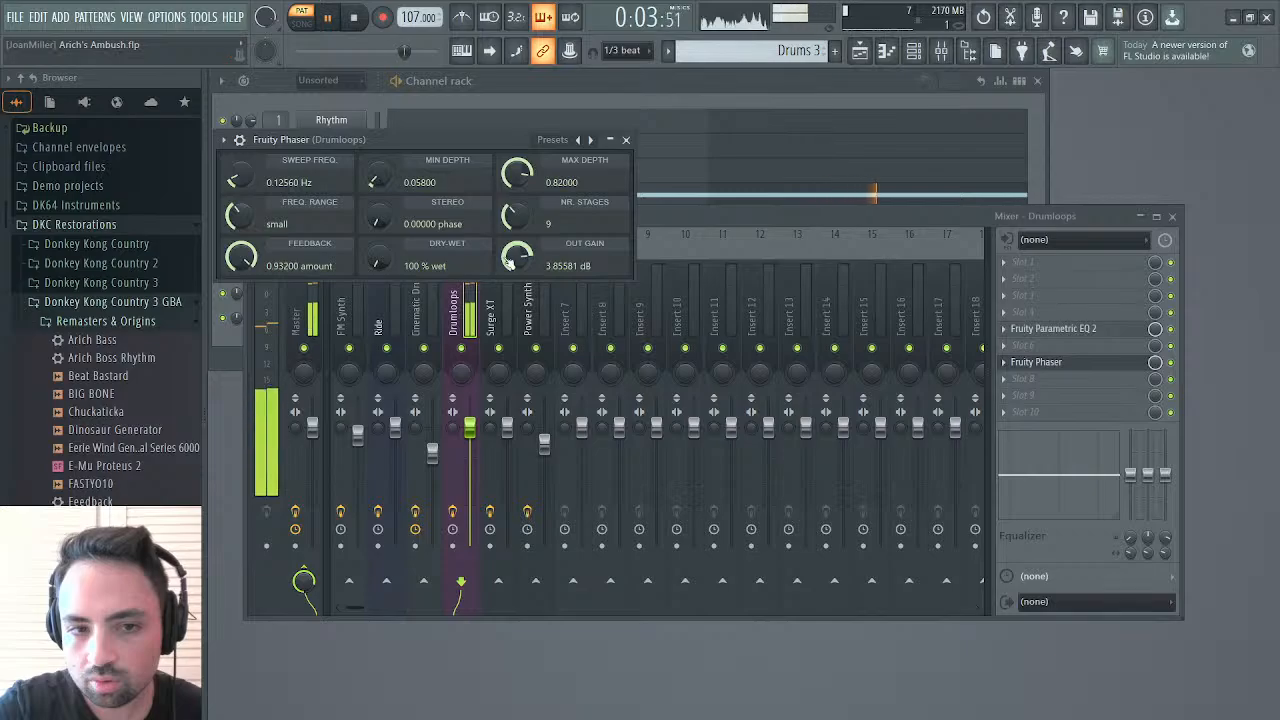
Add a Saturation Knob in the effect slot after the Fruity Phaser on Drumloops and set its saturation to about 2.3
click(1016, 382)
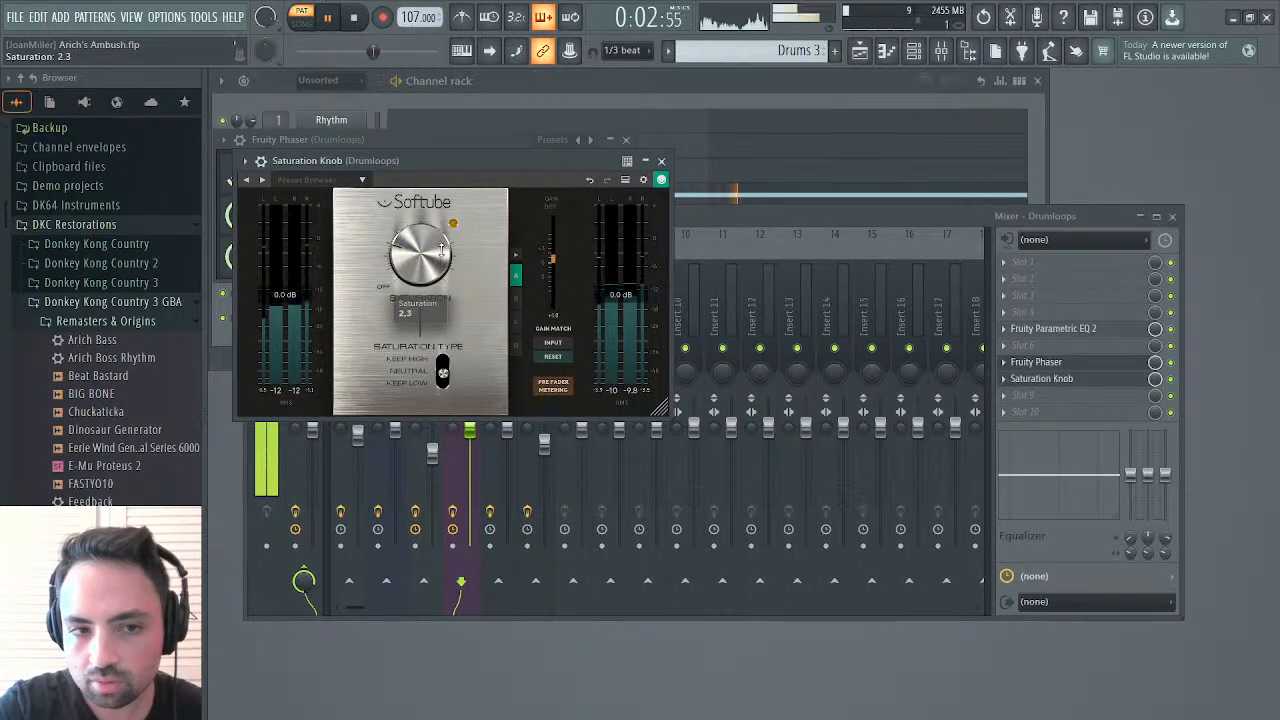
drag(448, 232, 441, 250)
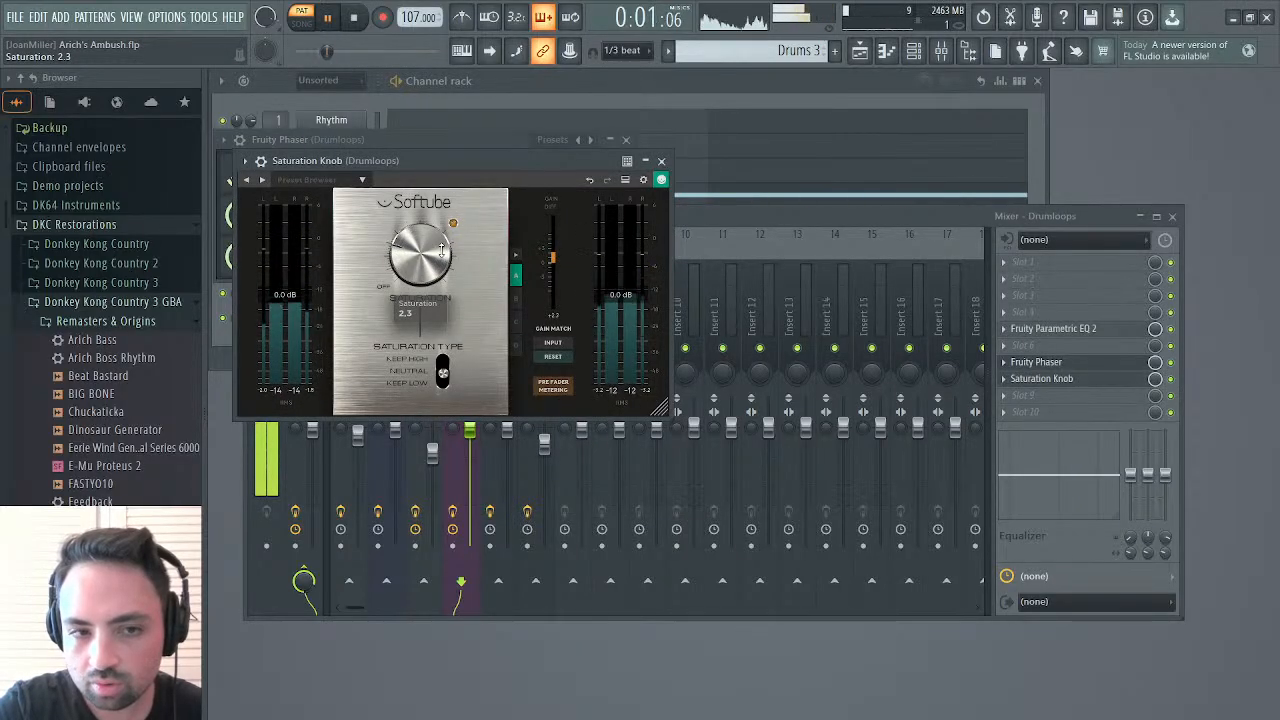
click(661, 160)
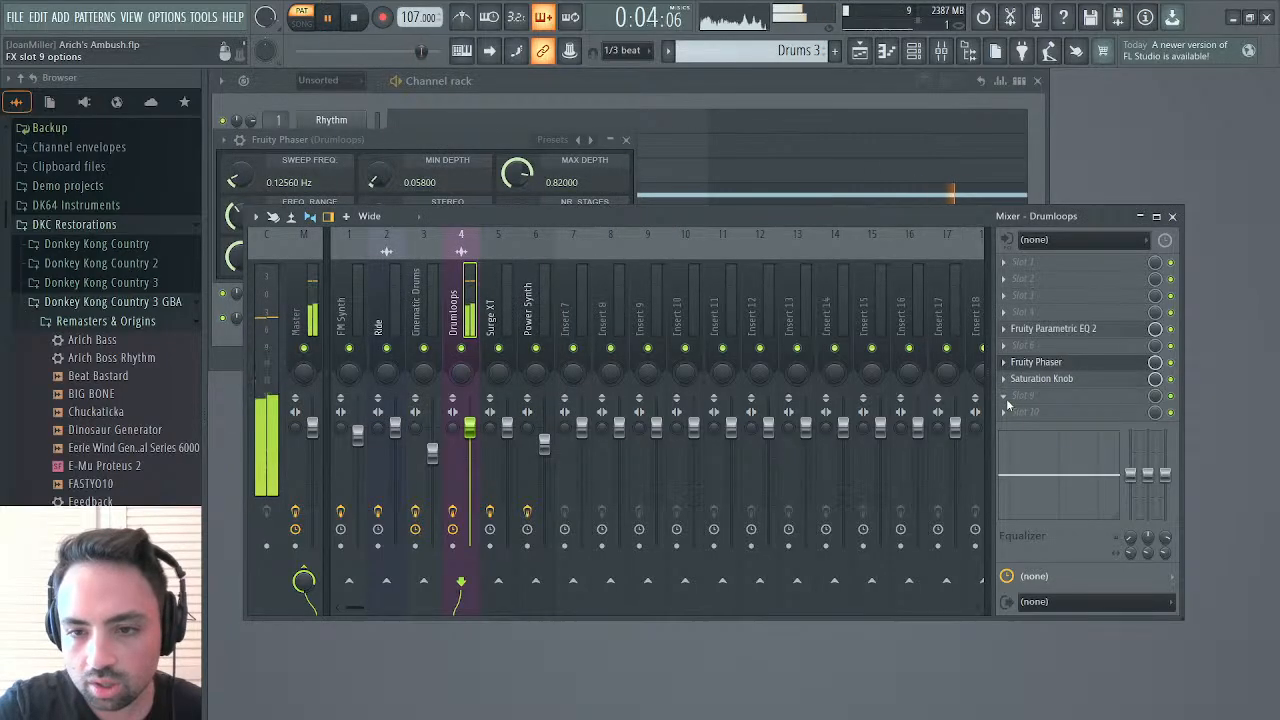
Add a Fruity Limiter to Drumloops, place it between the Fruity Phaser and the Saturation Knob, and lower its ceiling
click(780, 262)
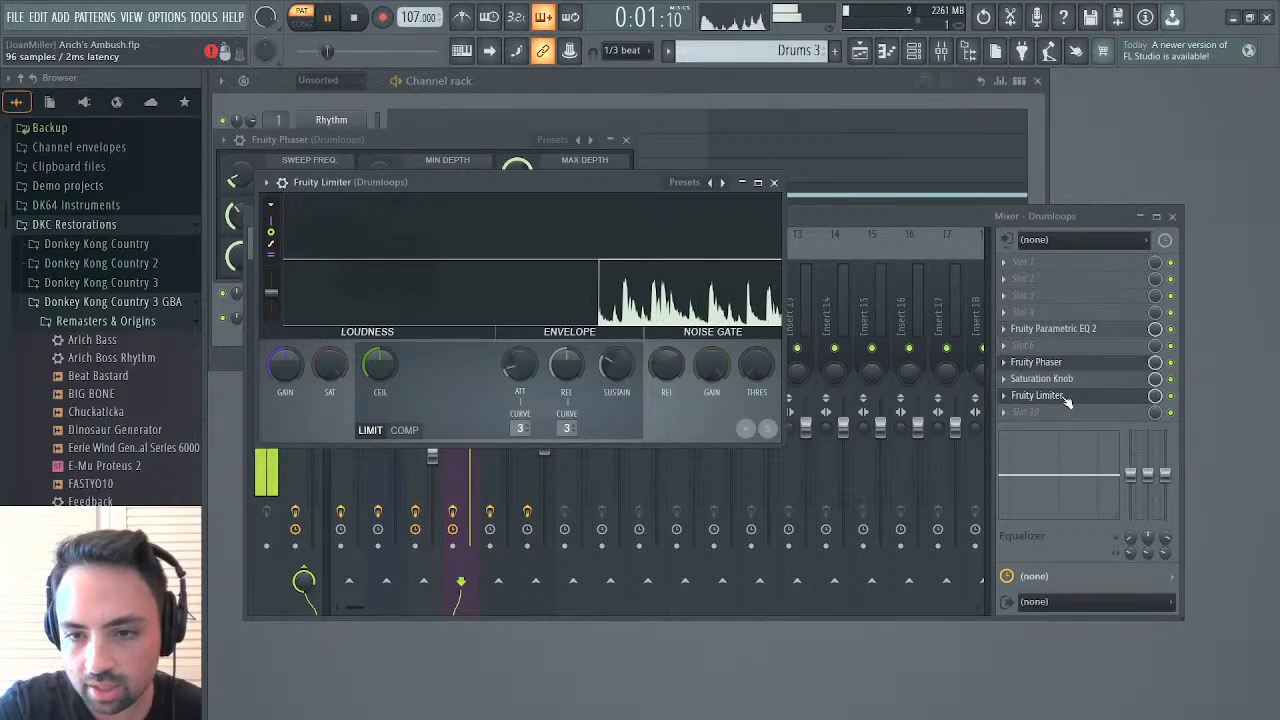
drag(1067, 398, 1067, 368)
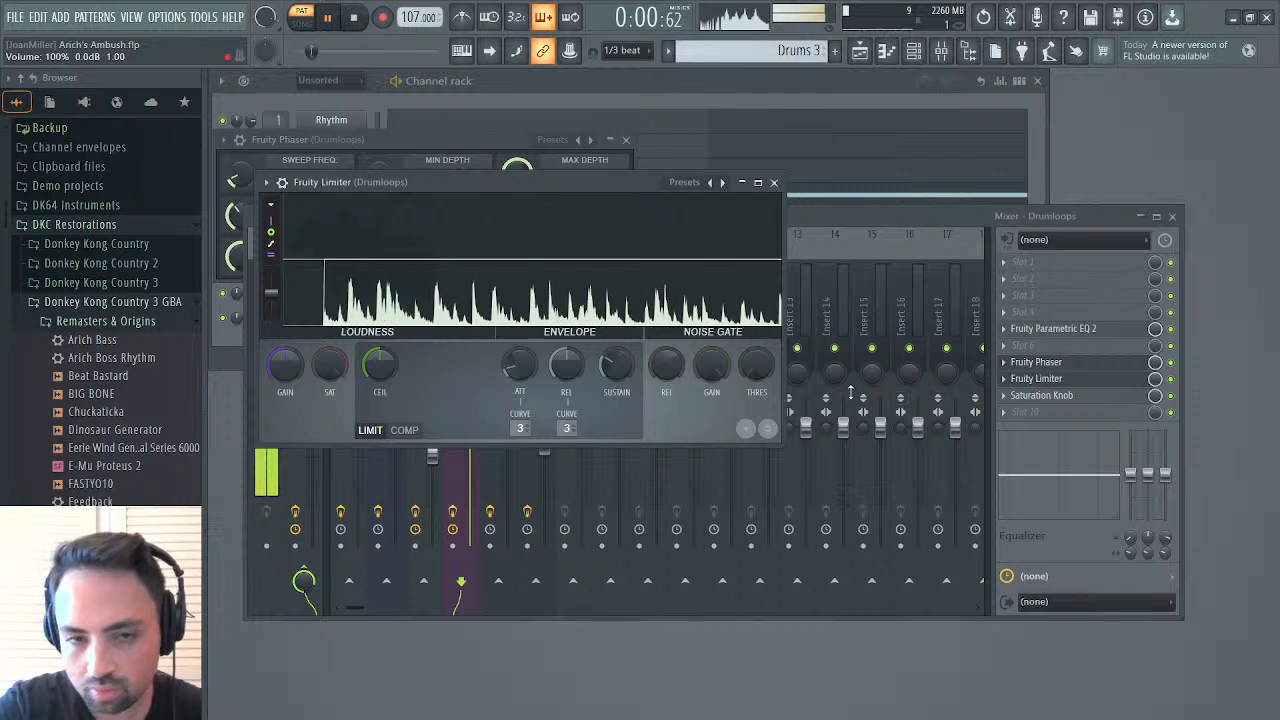
drag(380, 365, 380, 420)
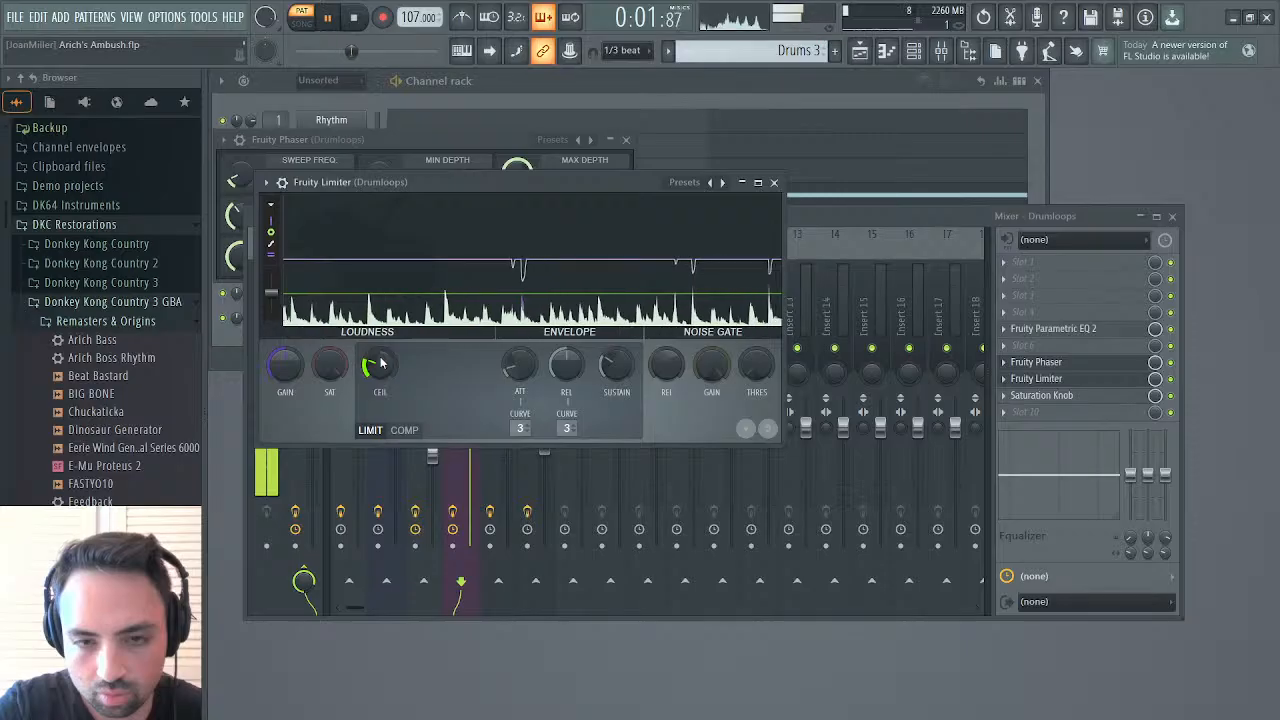
drag(379, 365, 379, 386)
Raise the Saturation Knob's saturation on Drumloops to about 4.0
click(1060, 395)
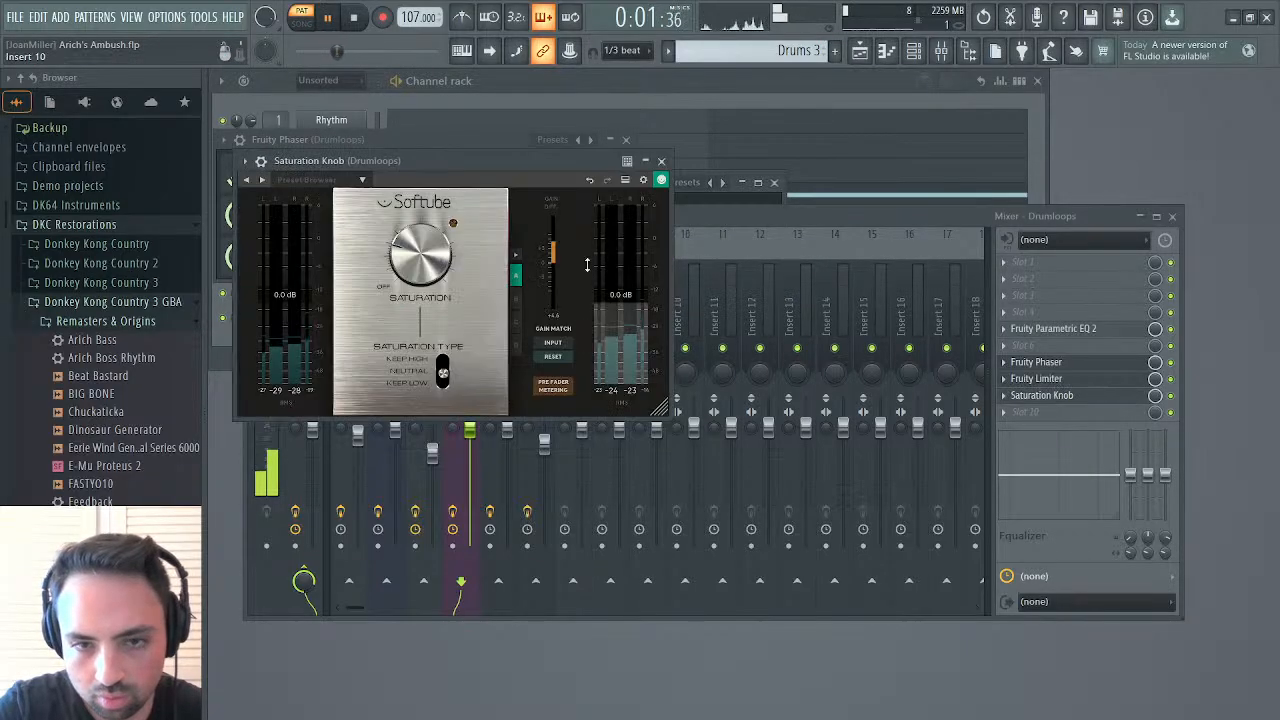
mouse_move(418, 255)
mouse_down()
mouse_move(438, 207)
mouse_move(432, 250)
mouse_up()
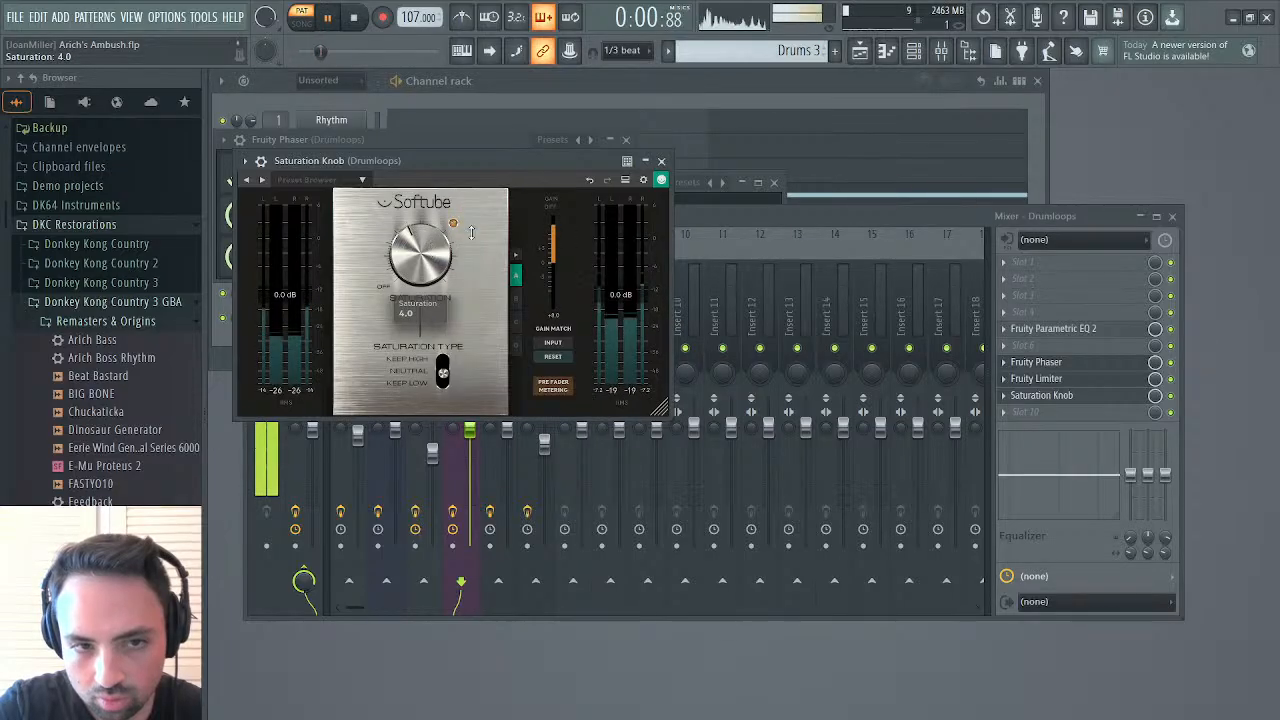
click(661, 161)
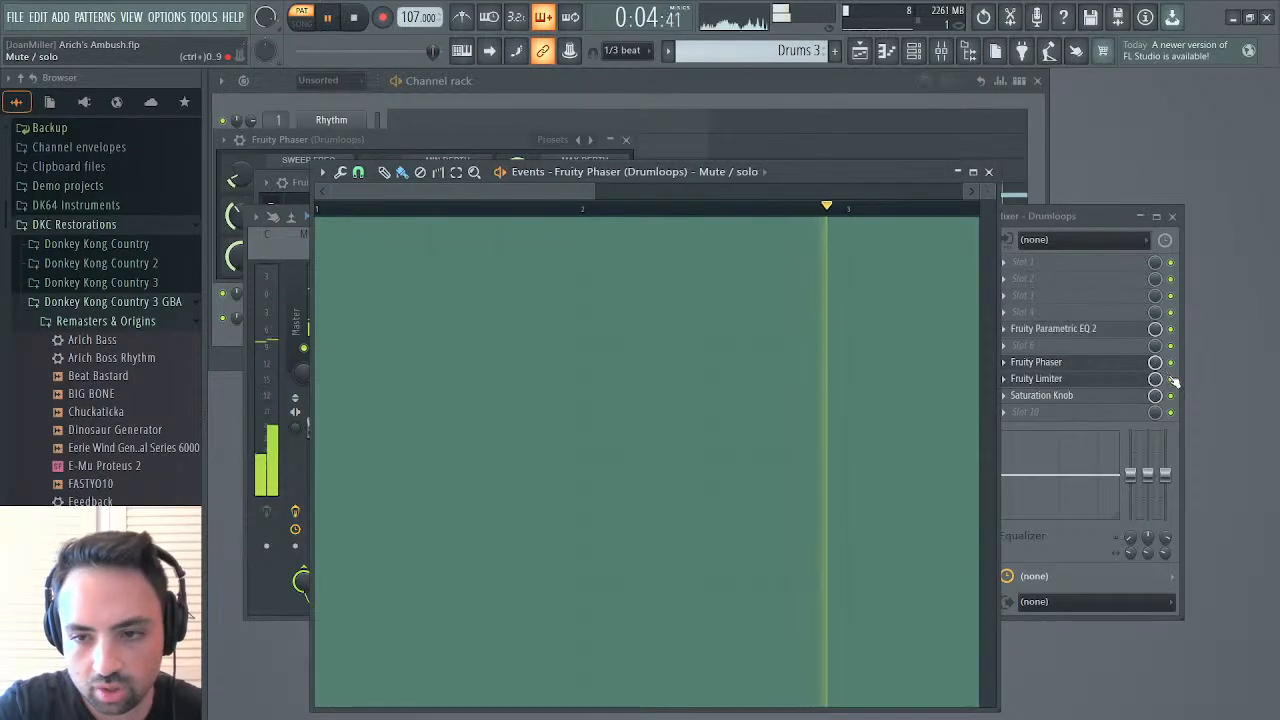
Fill the Fruity Limiter's and Saturation Knob's mute/solo events in Drums 3 at full level so both effects are switched on
right_click(1171, 379)
click(1178, 427)
drag(629, 457, 400, 445)
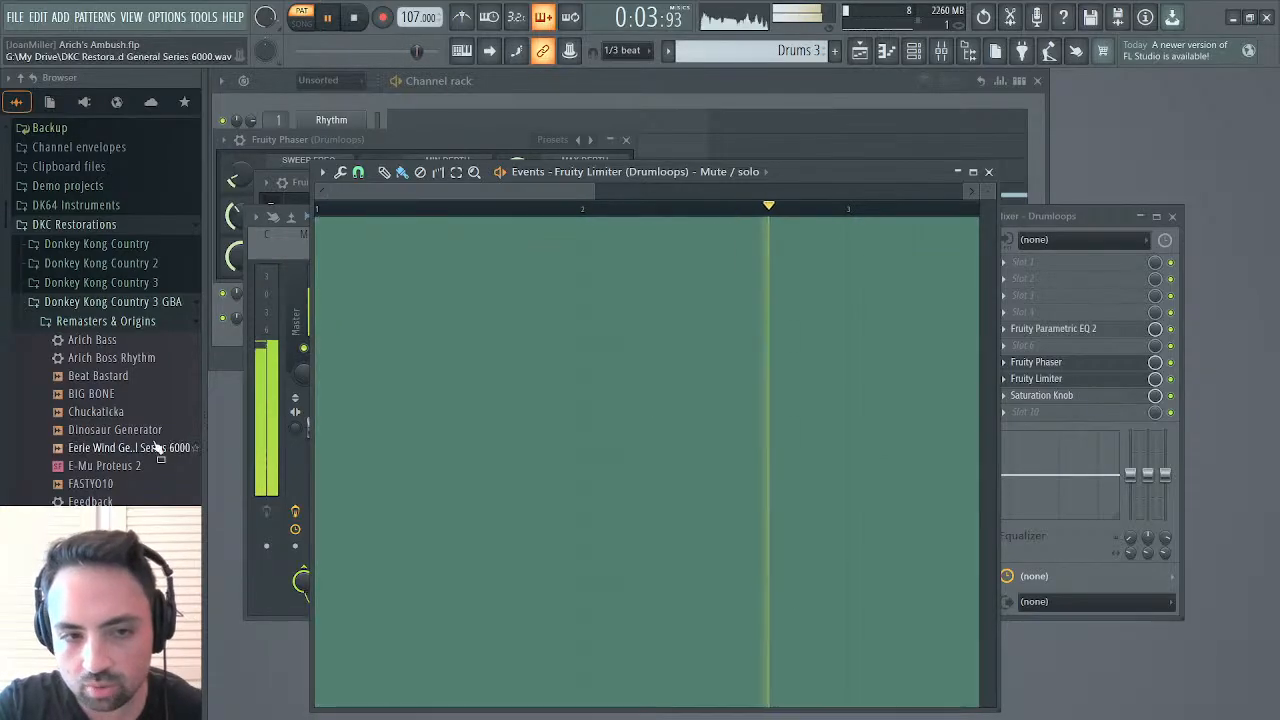
click(988, 171)
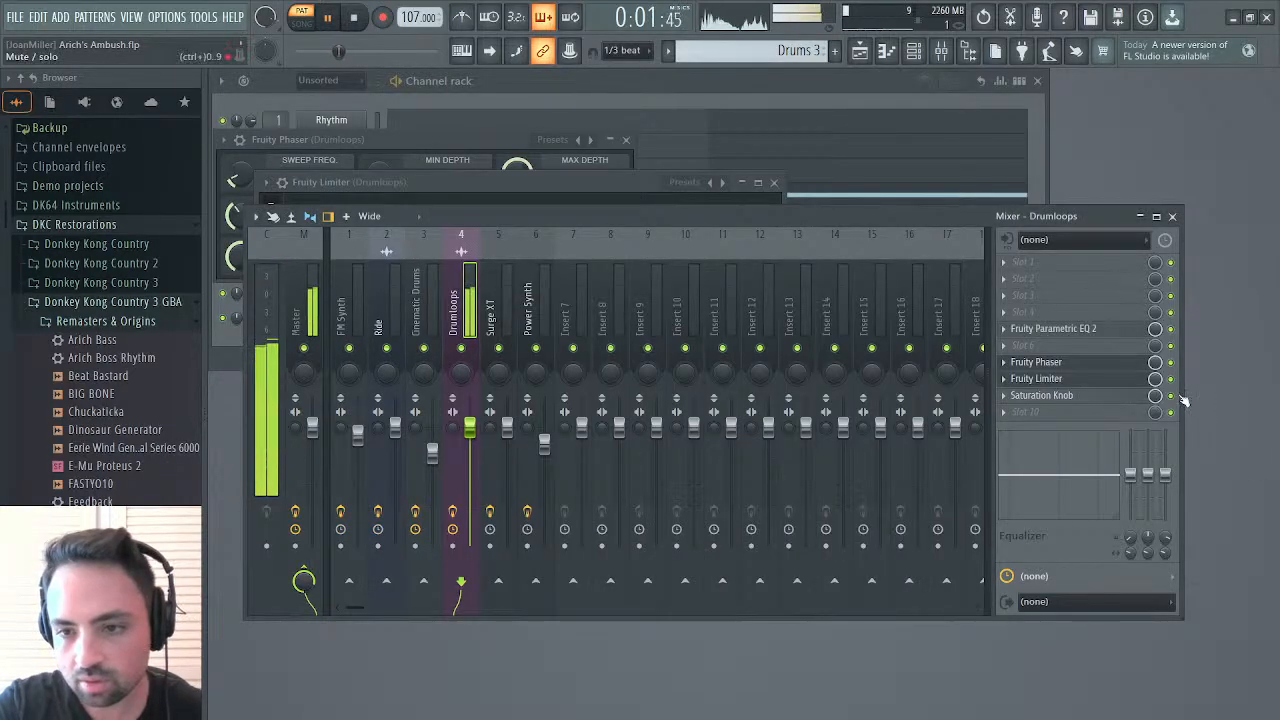
click(1167, 451)
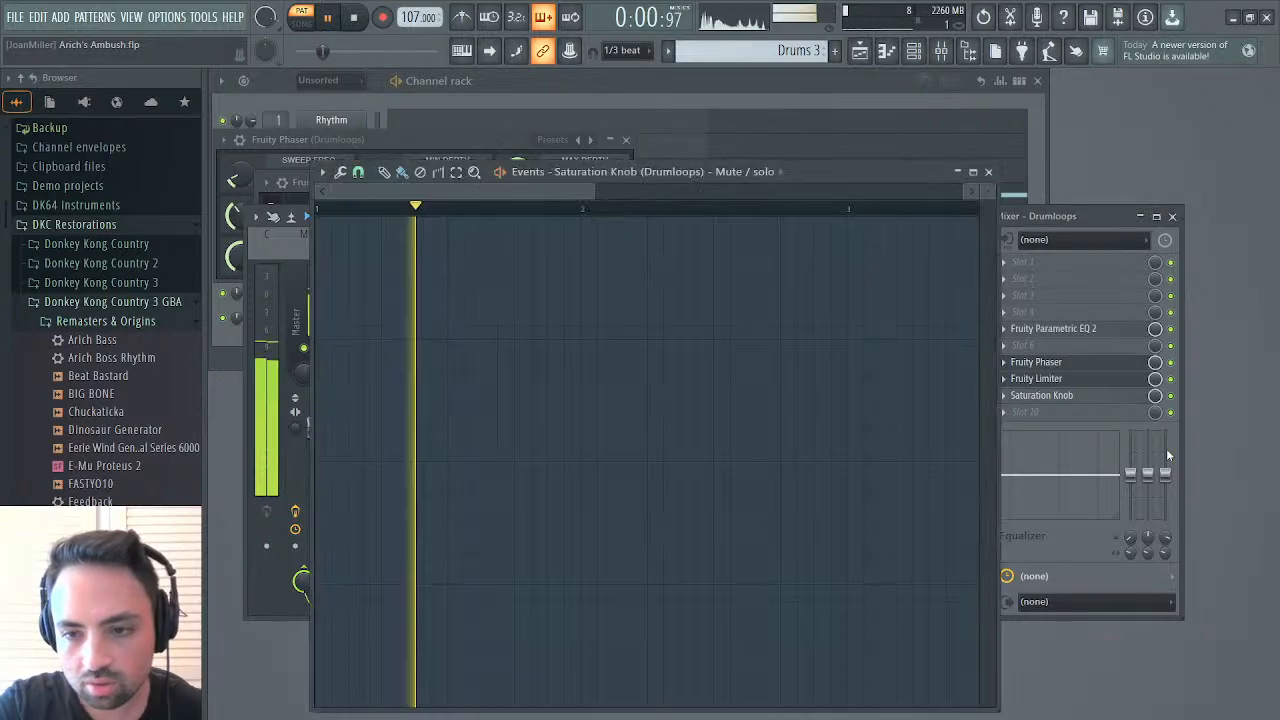
drag(597, 457, 133, 436)
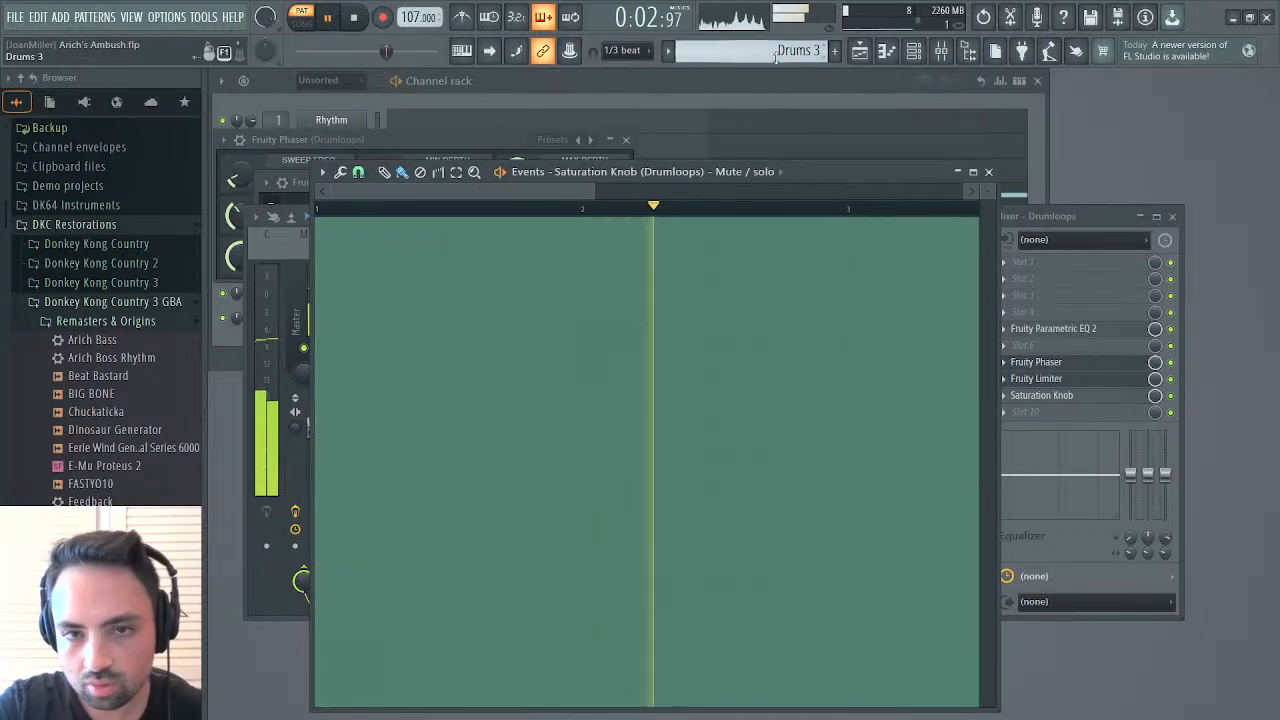
Draw the Saturation Knob's and Fruity Limiter's mute/solo events down to zero in the Drums 2 and Cinematic Drums patterns
scroll(752, 52, down, 1)
scroll(752, 52, down, 2)
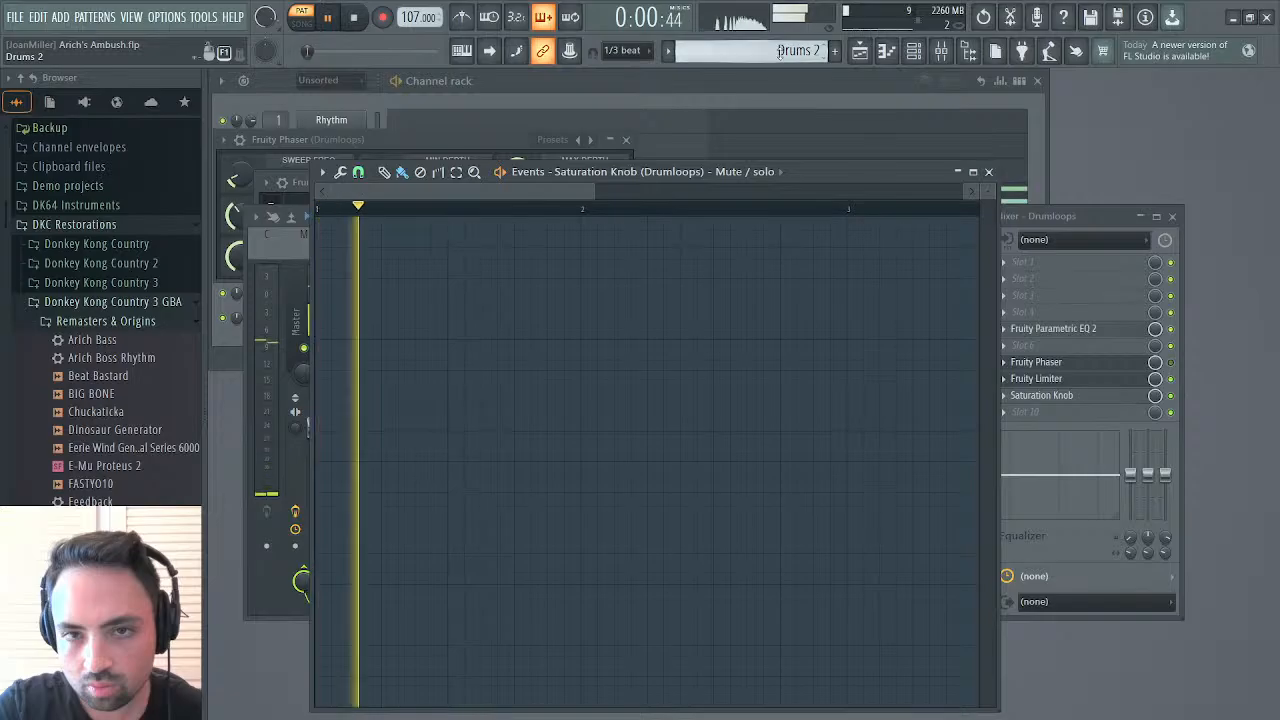
mouse_move(603, 257)
mouse_down()
mouse_move(589, 283)
mouse_move(746, 604)
mouse_up()
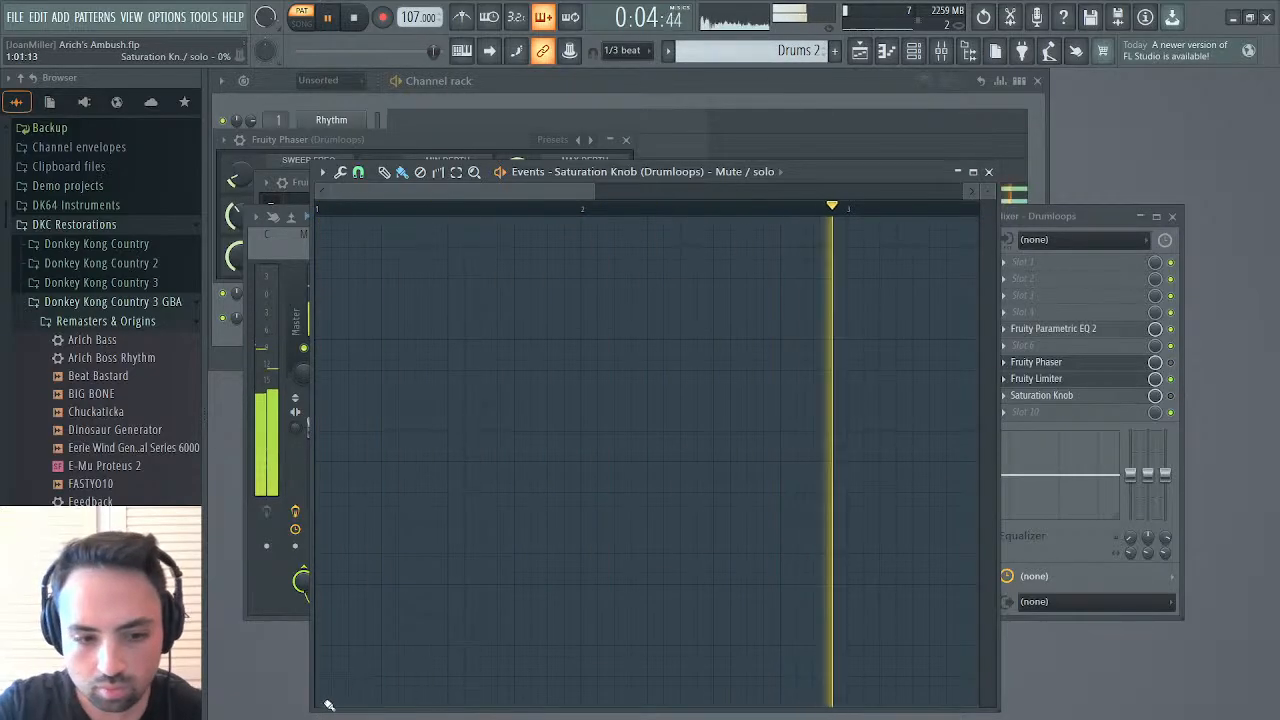
right_click(1171, 379)
click(1162, 430)
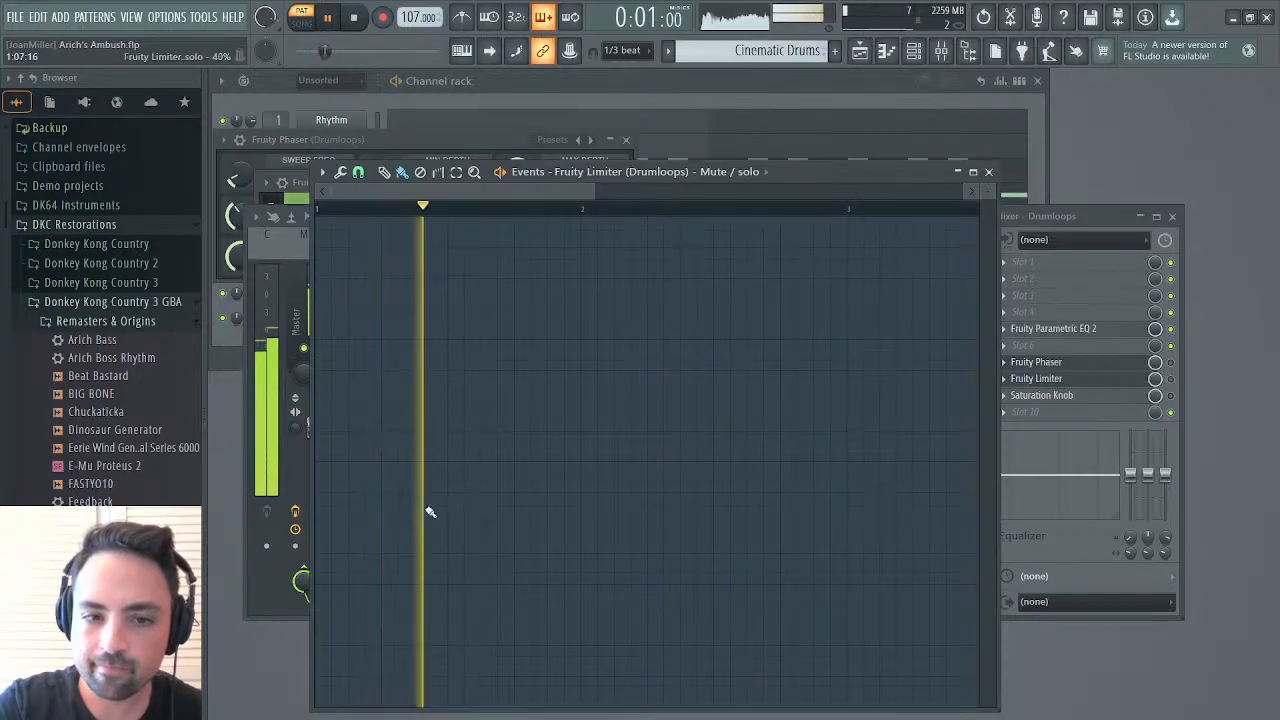
right_click(1171, 396)
click(1164, 437)
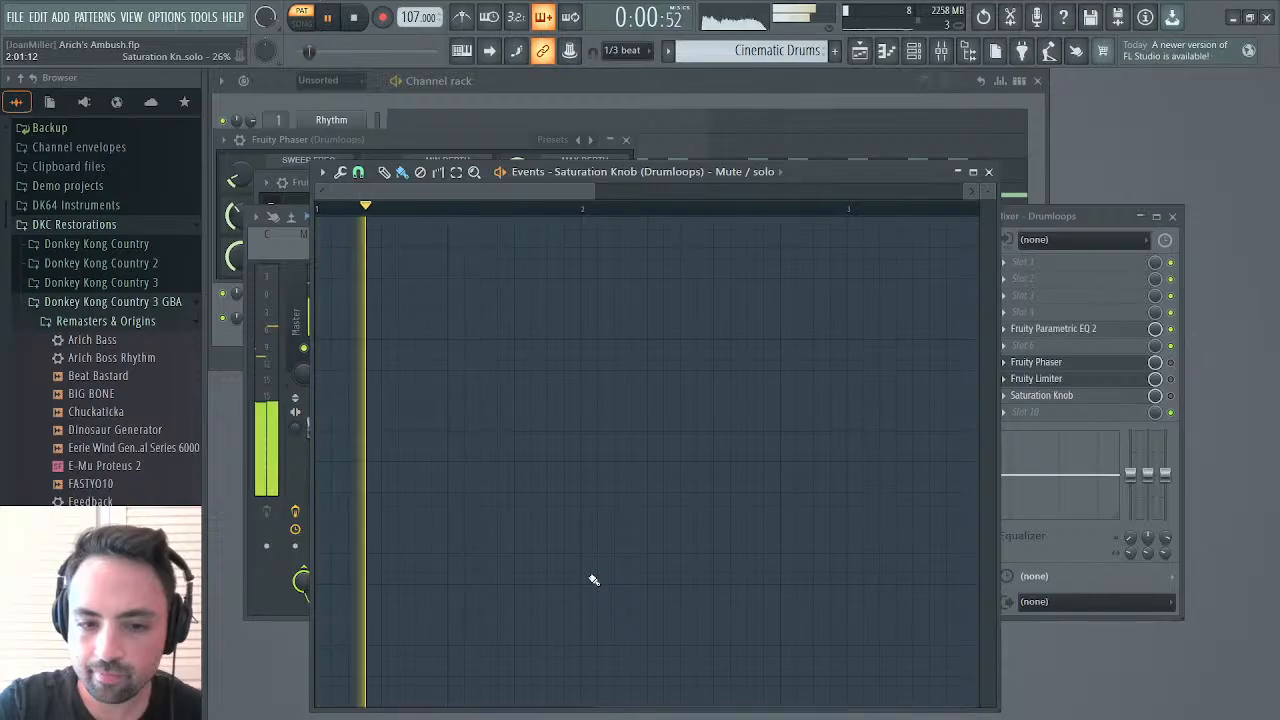
click(989, 173)
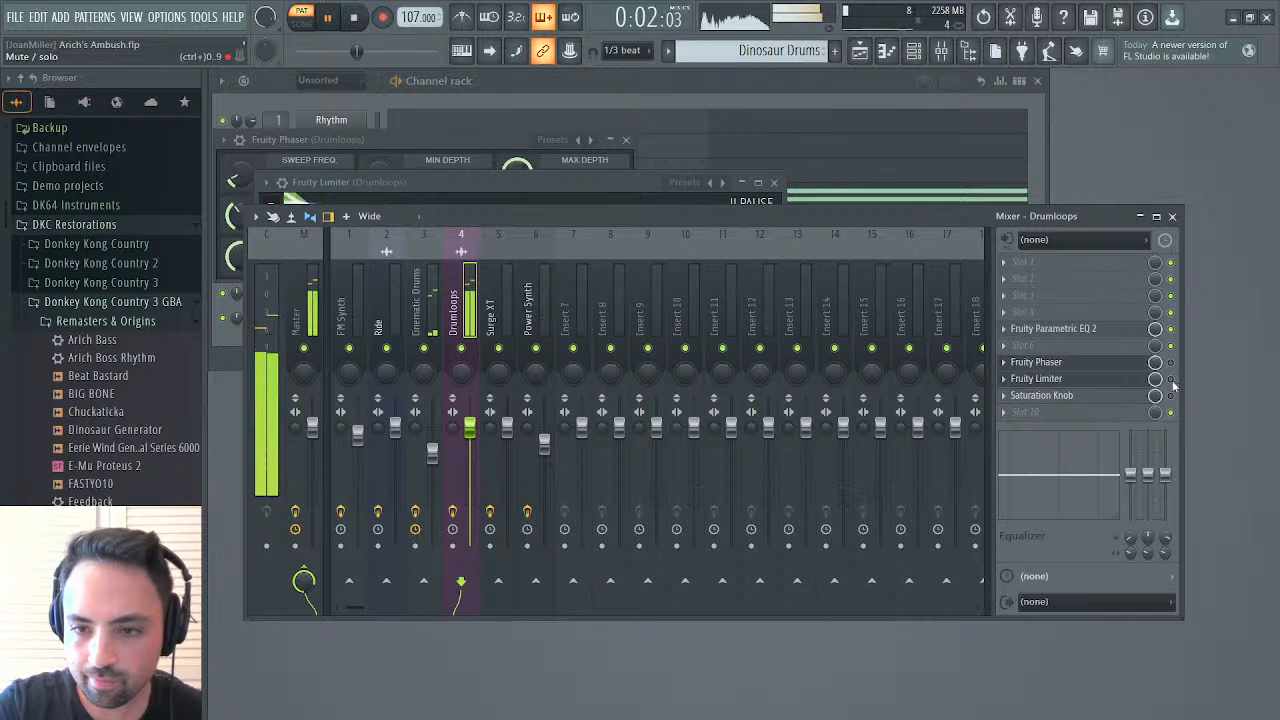
Draw the Fruity Limiter's and Saturation Knob's mute/solo events down to zero in the Dinosaur Drums pattern
right_click(1172, 380)
click(1161, 425)
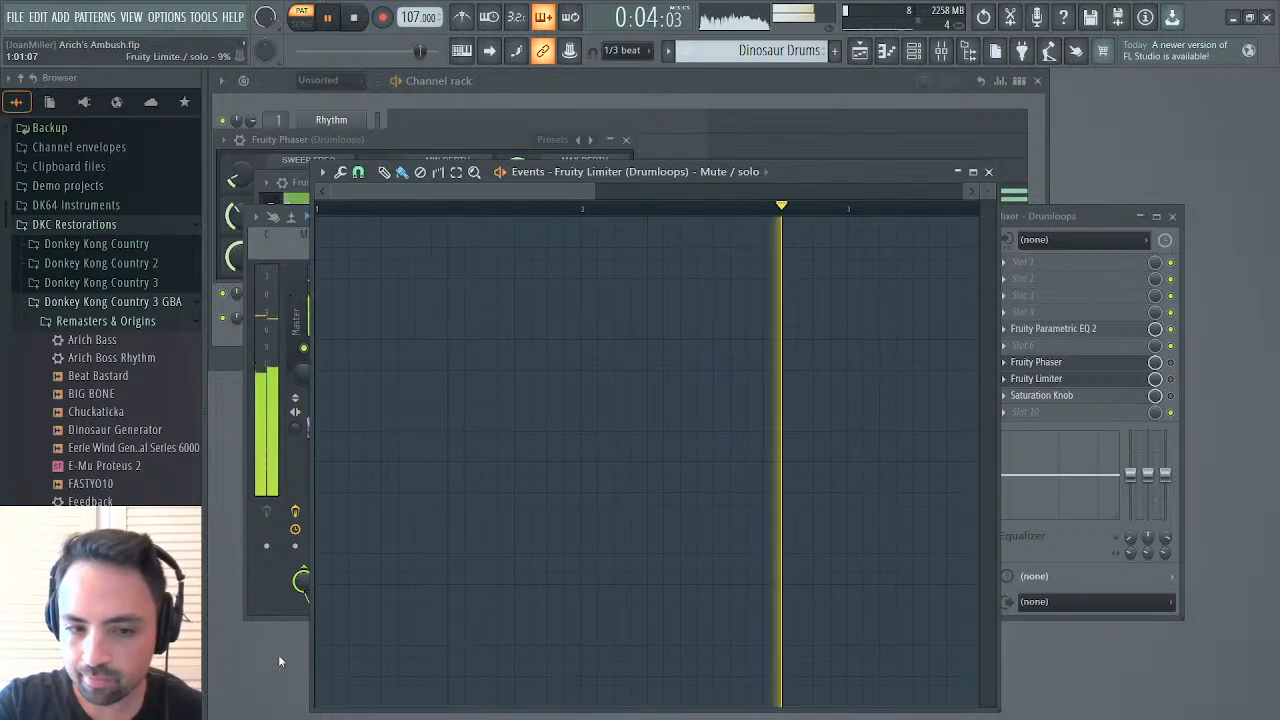
click(989, 172)
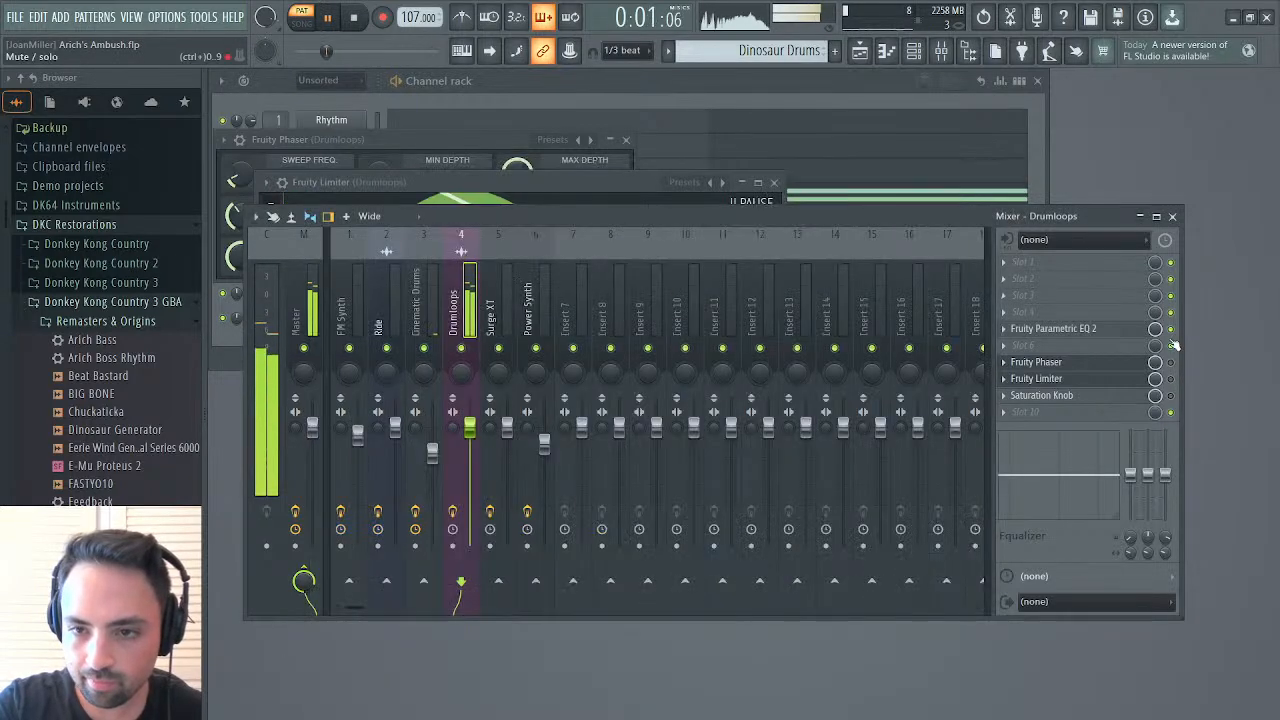
right_click(1171, 395)
click(1172, 448)
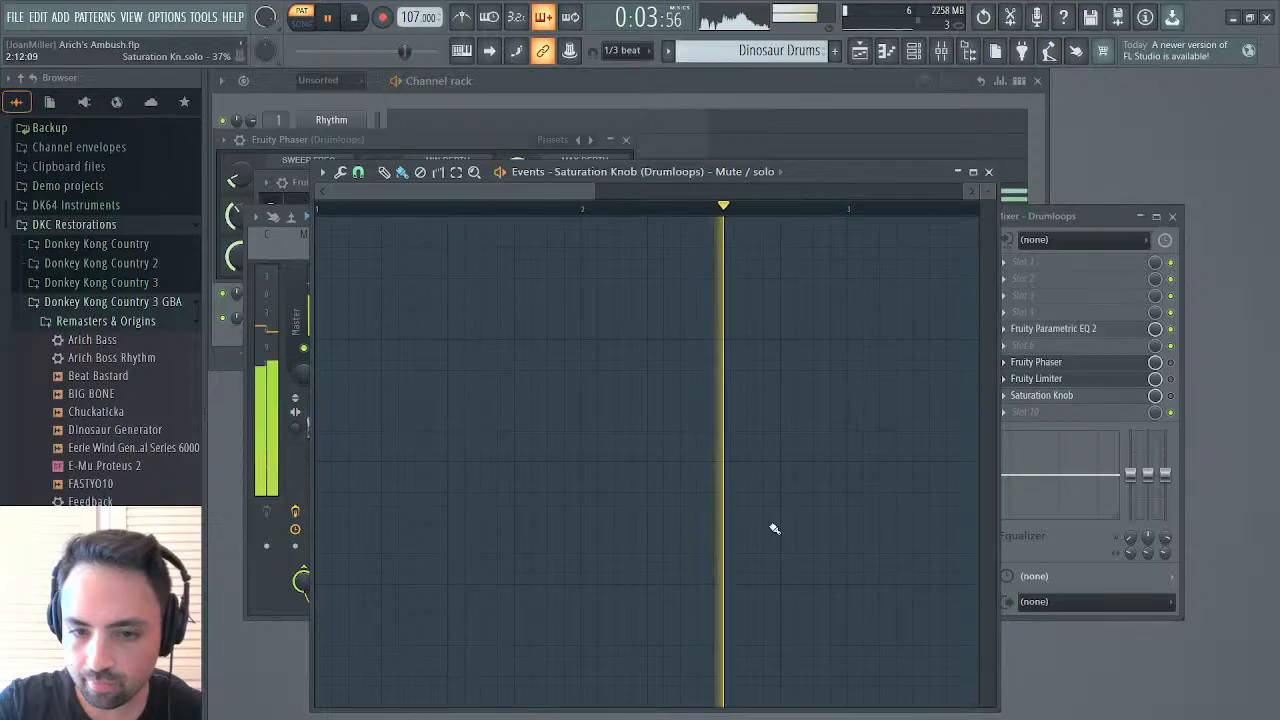
click(986, 172)
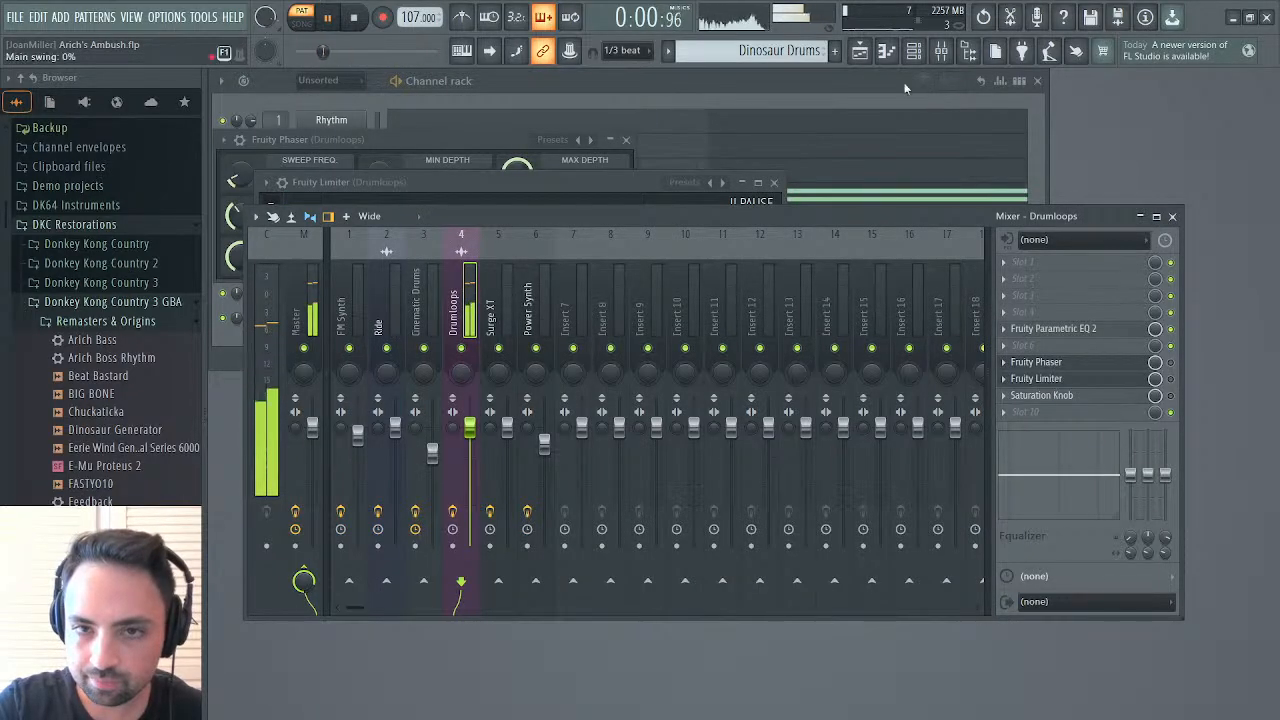
Place a Drums 3 clip on Track 7 at bar 63, duplicate it once directly behind, and play the section back
click(860, 50)
click(842, 287)
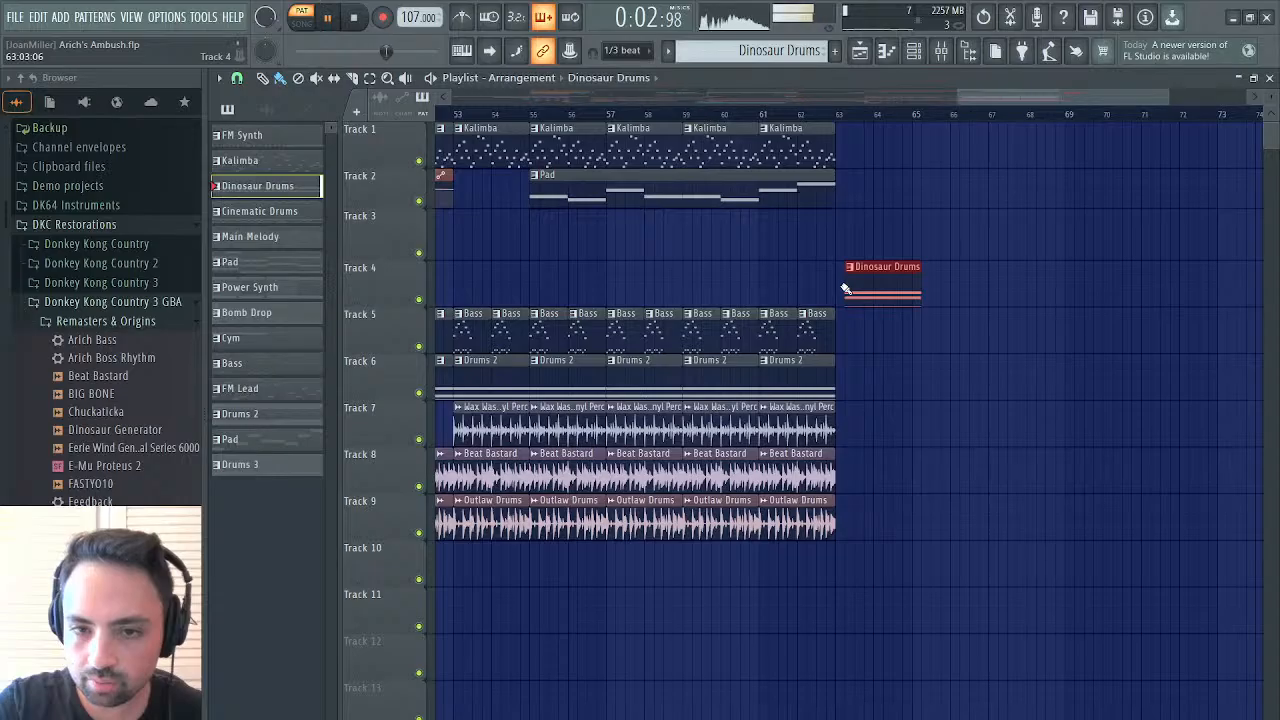
right_click(874, 287)
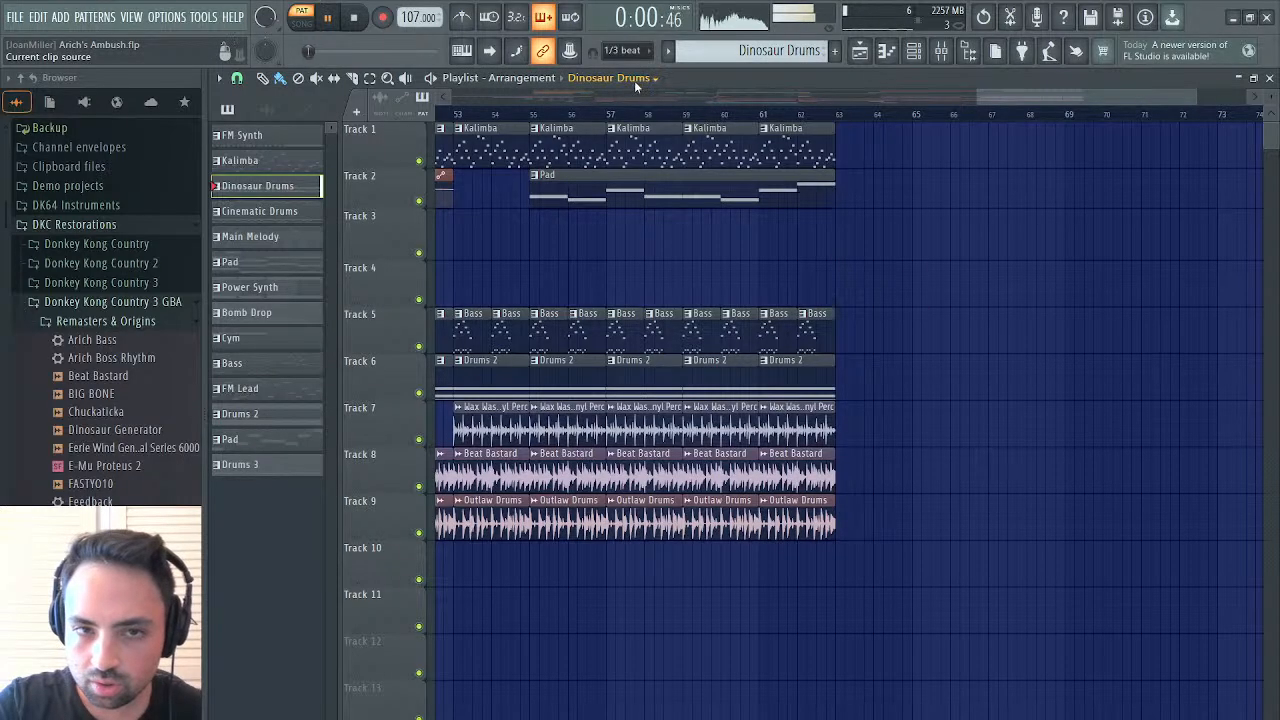
click(638, 540)
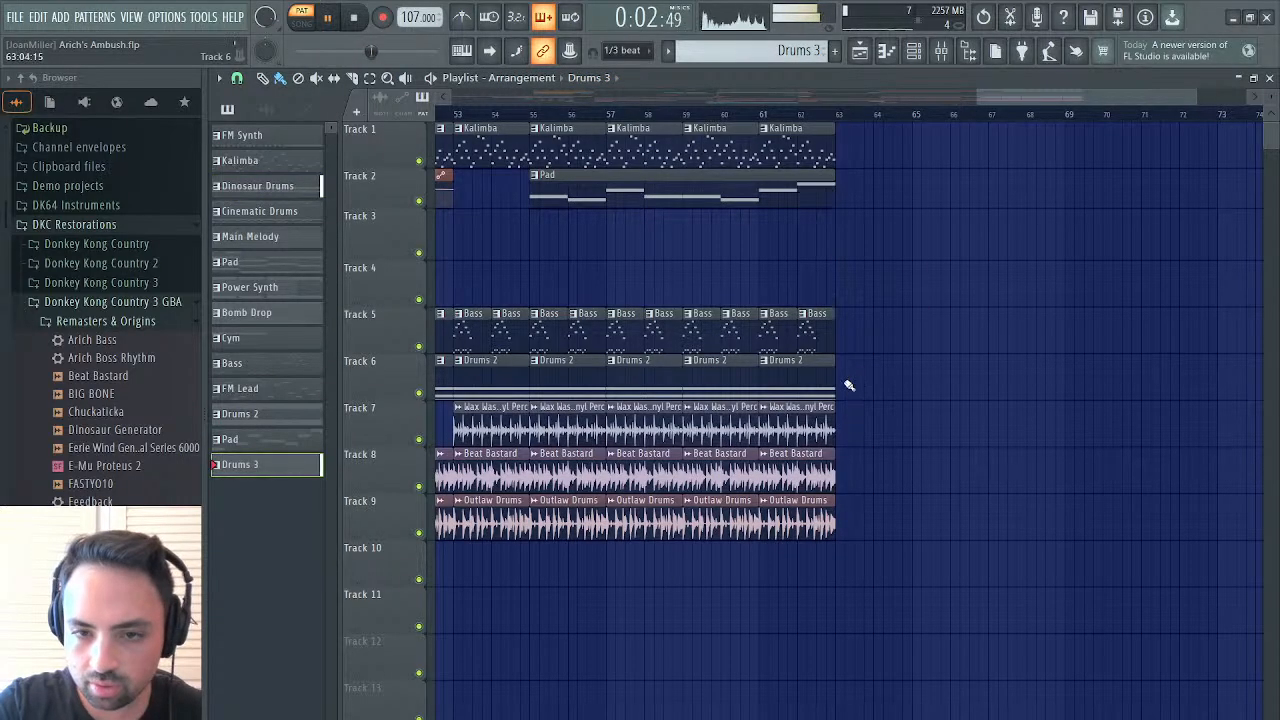
click(840, 429)
click(843, 116)
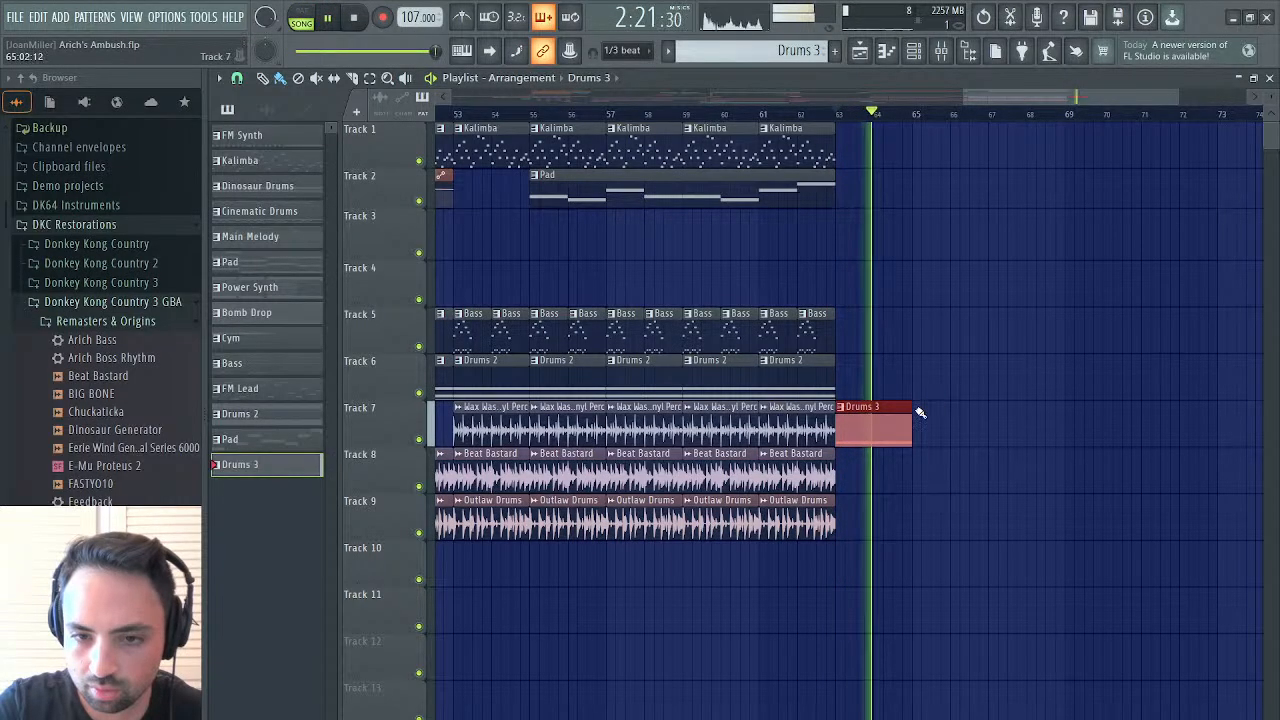
key(ctrl+b)
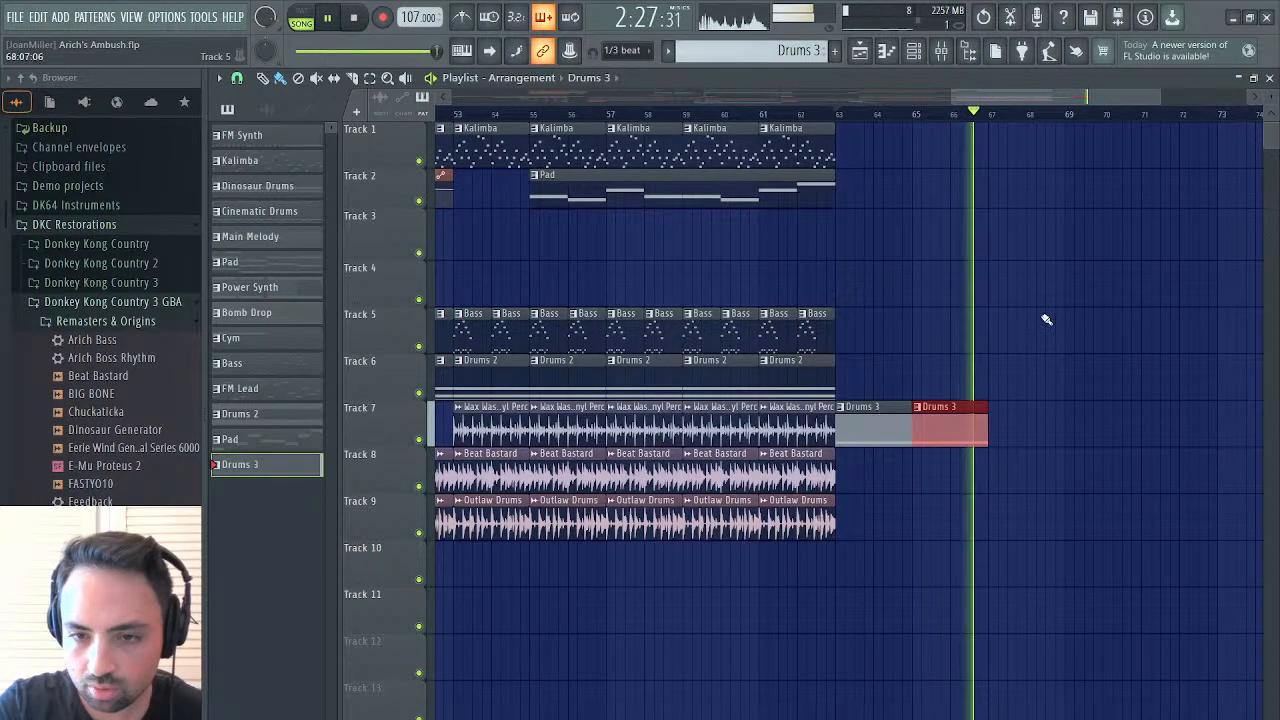
key(space)
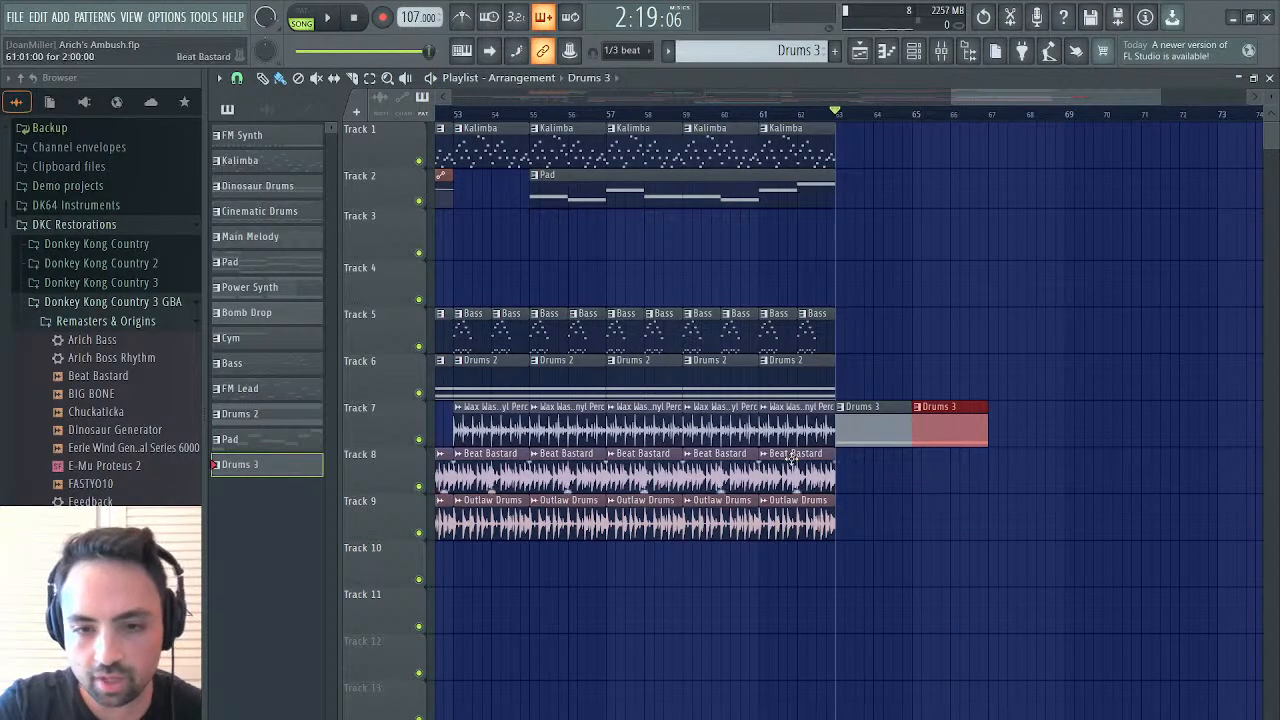
key(space)
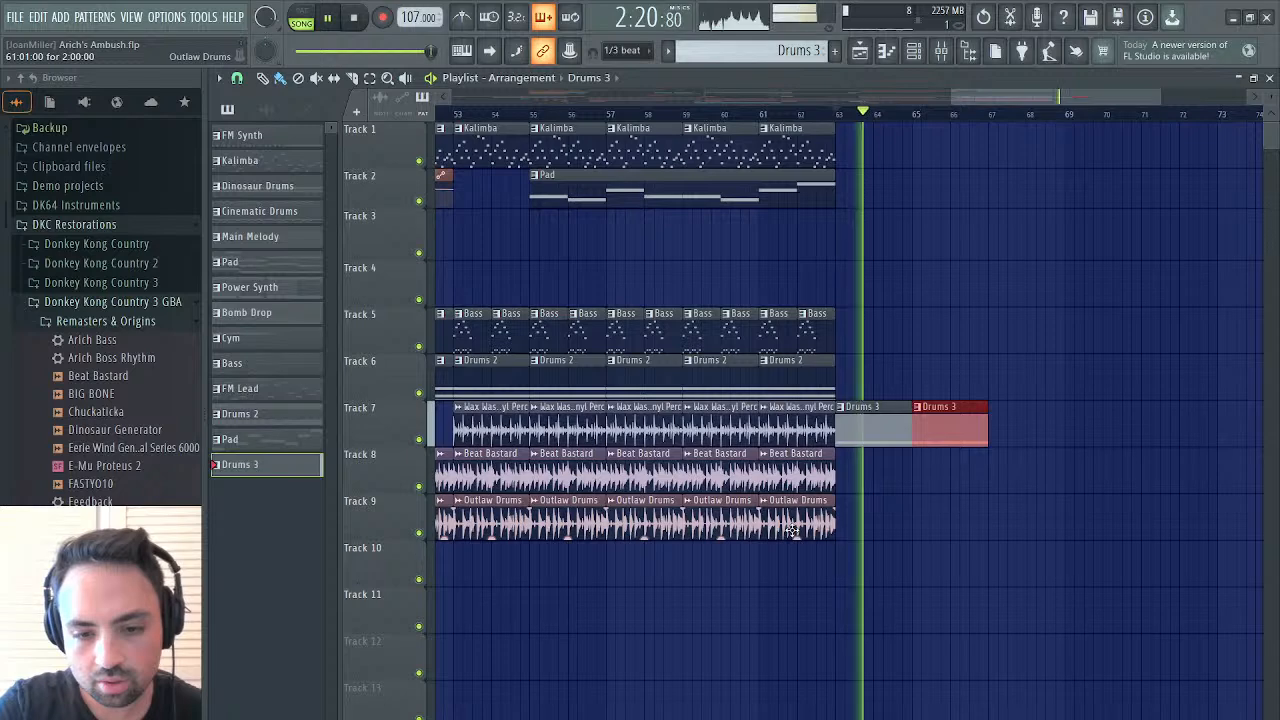
key(space)
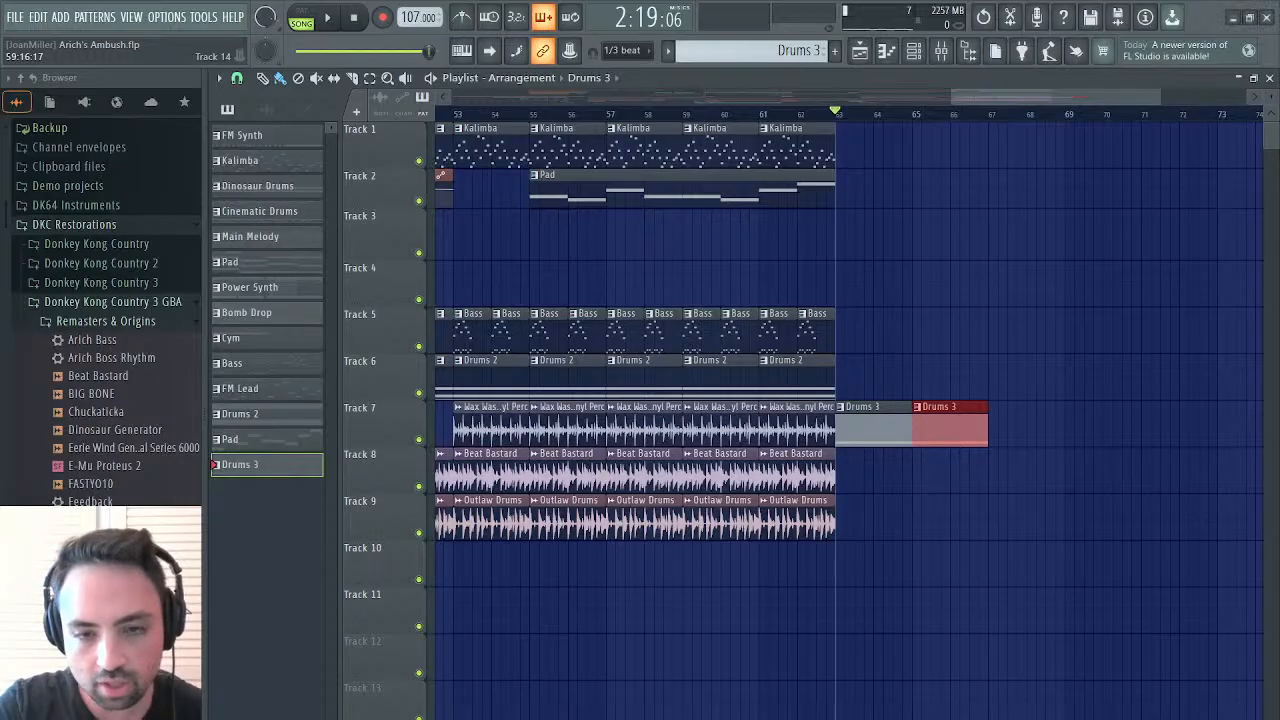
Open the first Drums 3 clip's StylusRMX notes and lower the existing note to C5
double_click(878, 424)
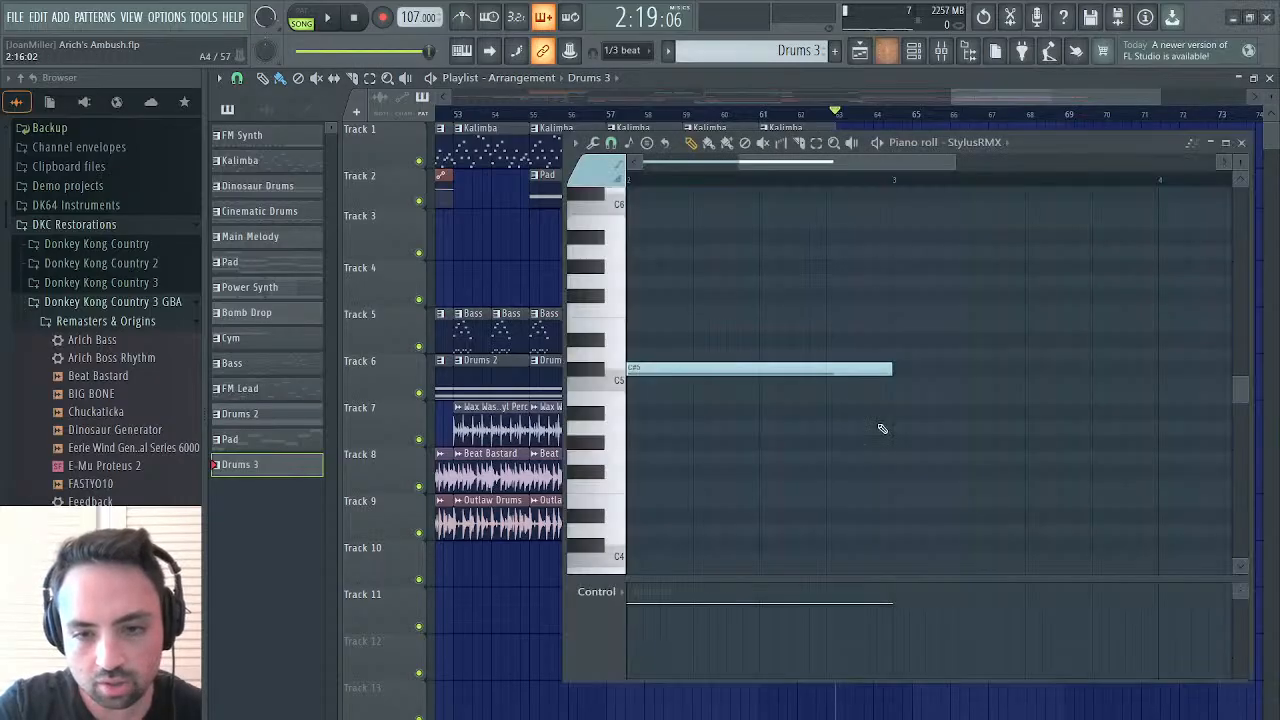
click(781, 373)
drag(781, 376, 775, 394)
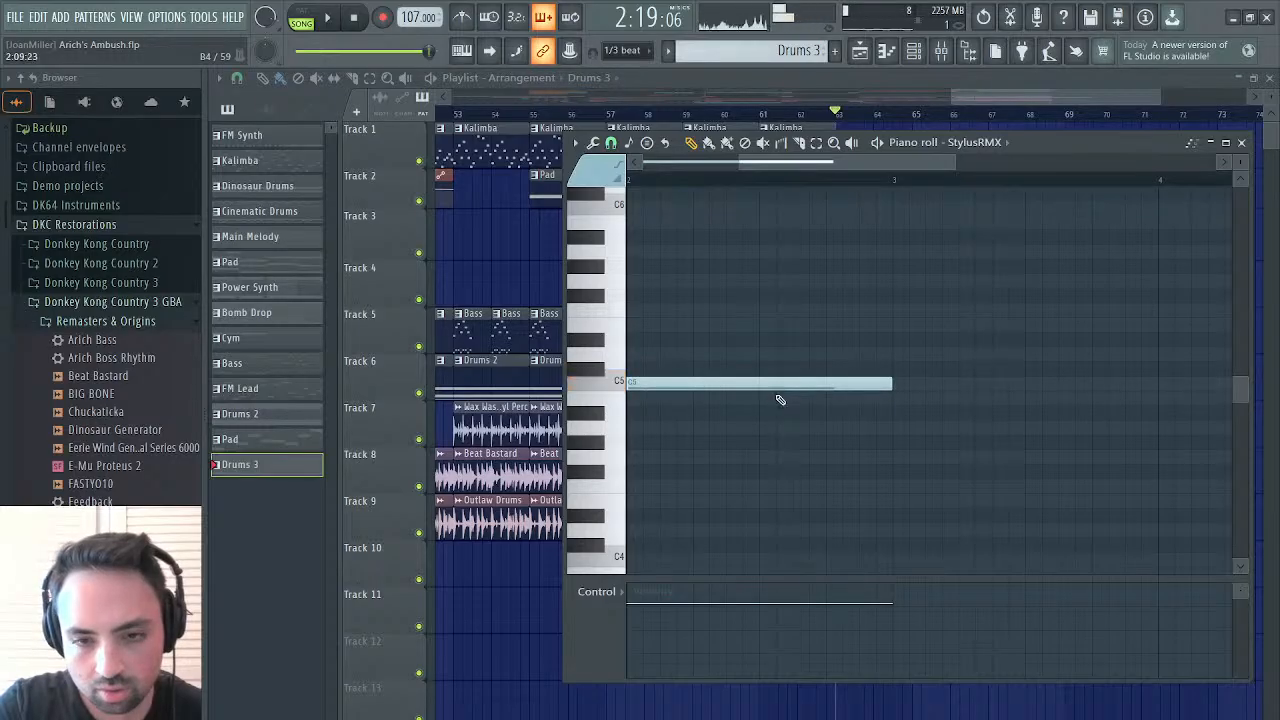
scroll(777, 396, up, 3)
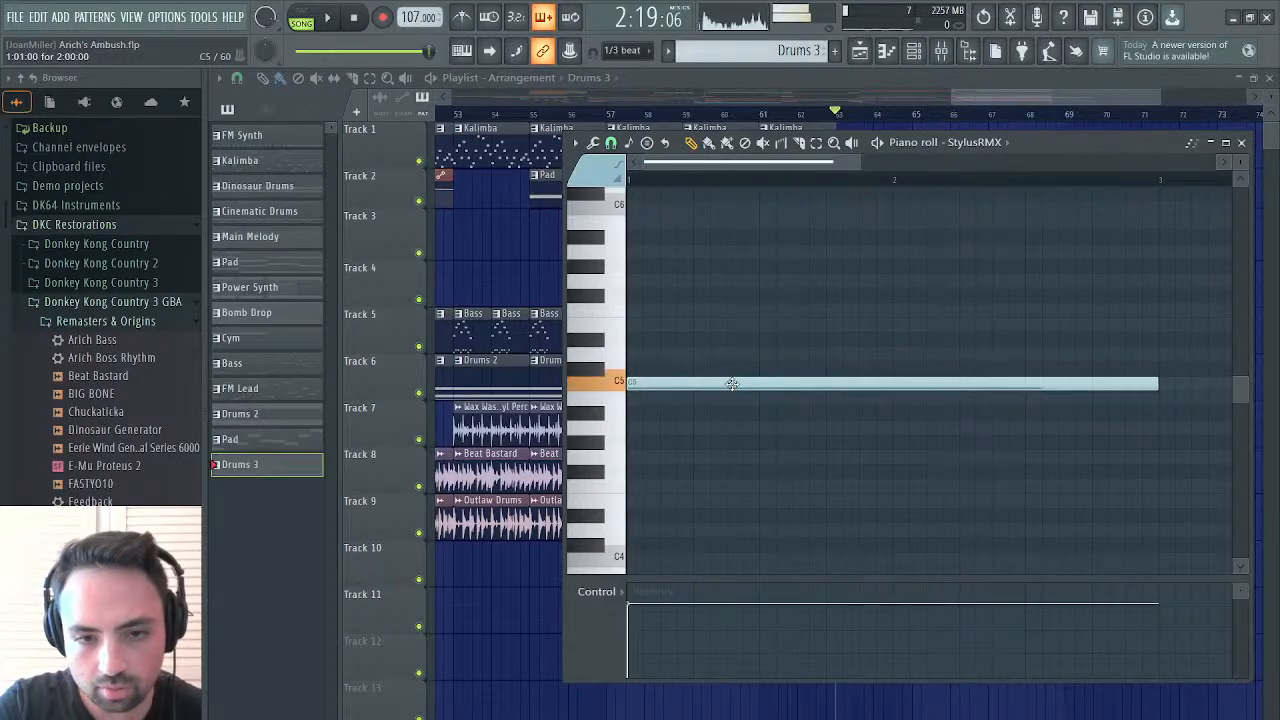
Add a two-bar D5 note at the start of Drums 3, above the C5 note
click(633, 356)
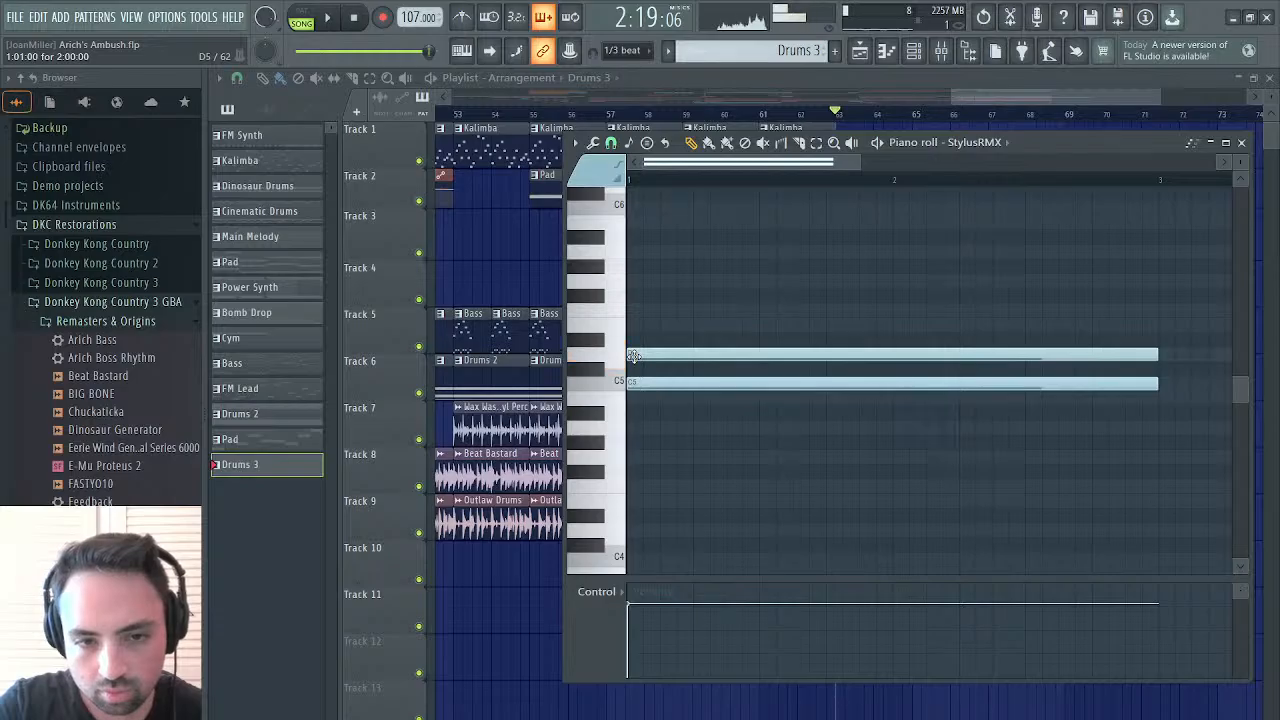
right_click(633, 356)
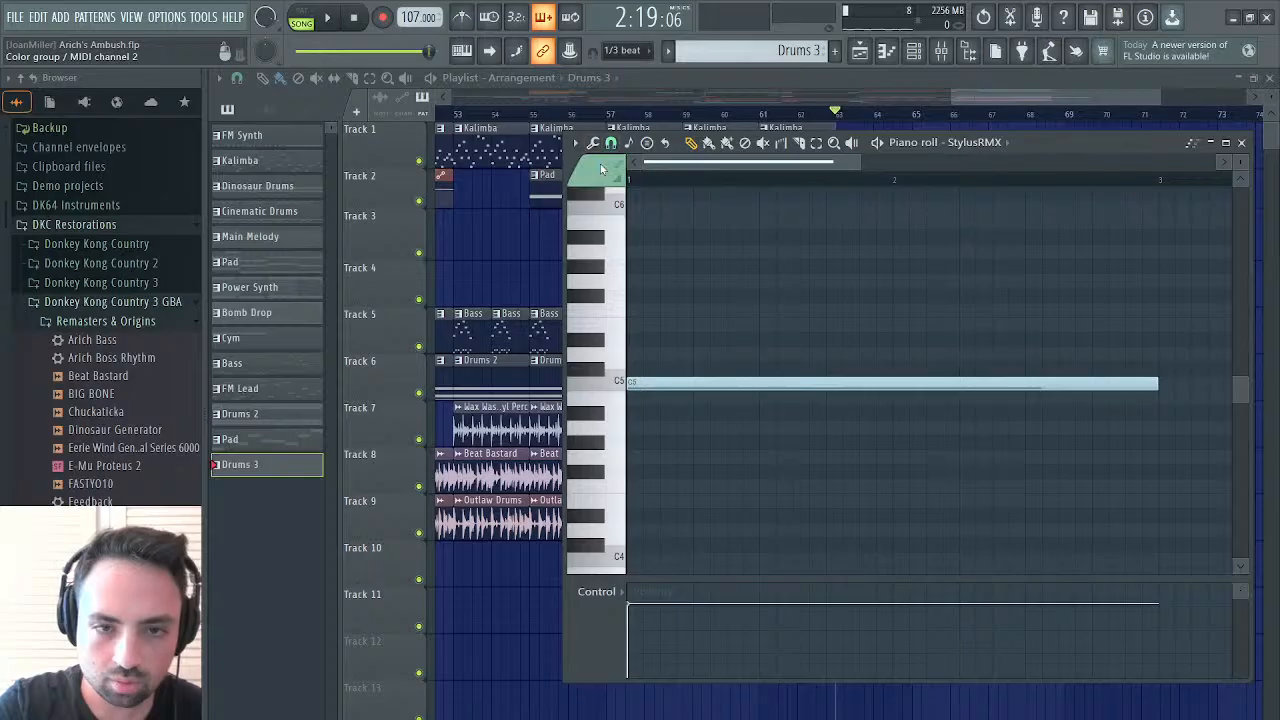
click(623, 356)
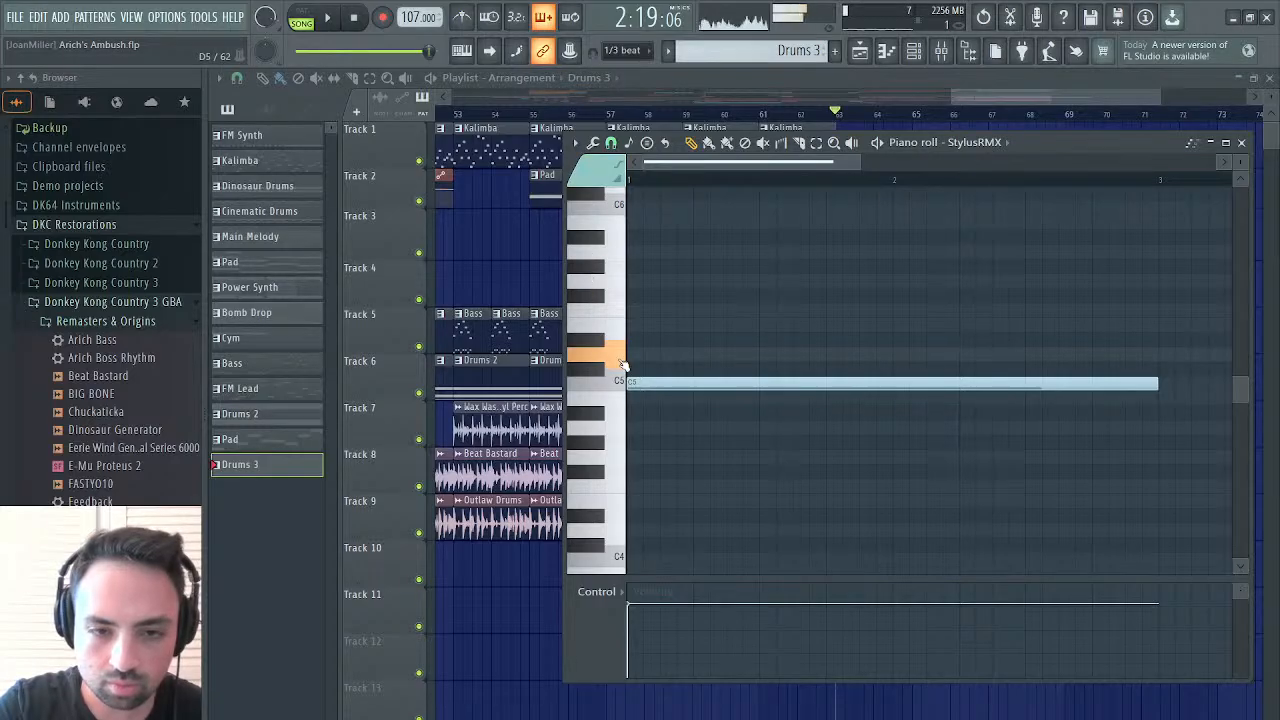
click(621, 360)
Play the Drums 3 section, return to the playlist and replay from bar 62 to hear the transition
key(space)
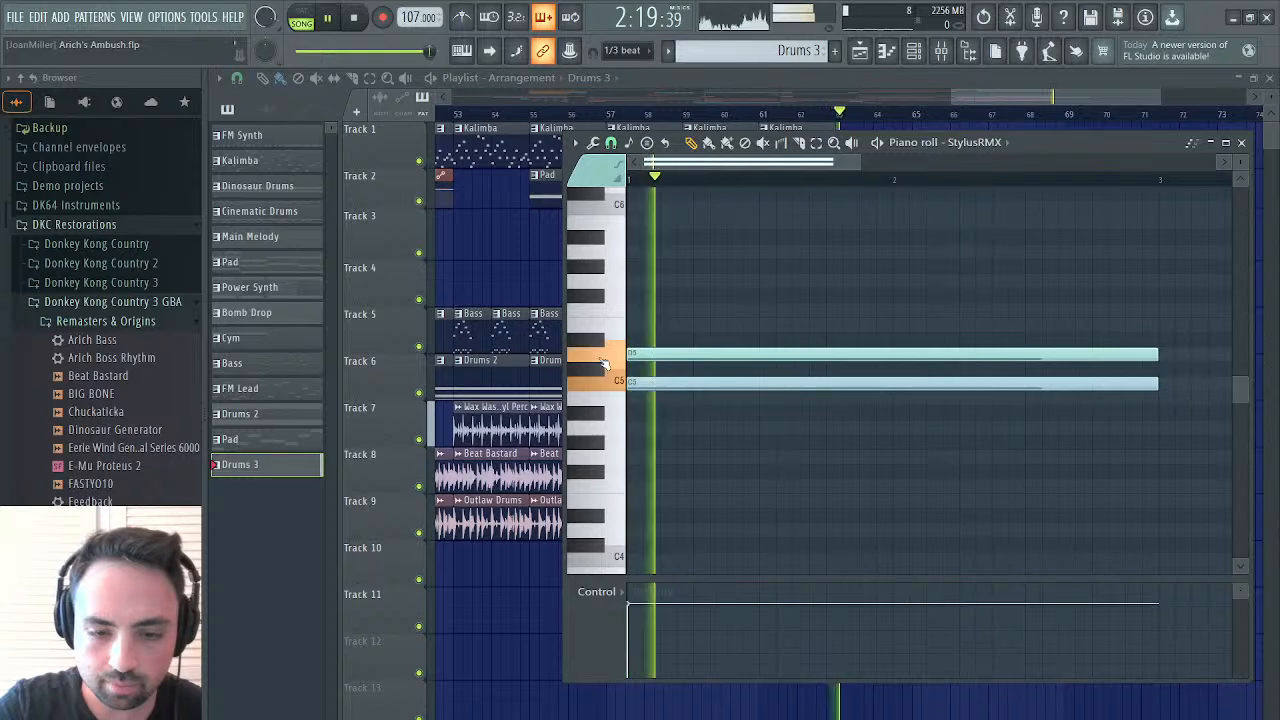
click(860, 52)
click(794, 114)
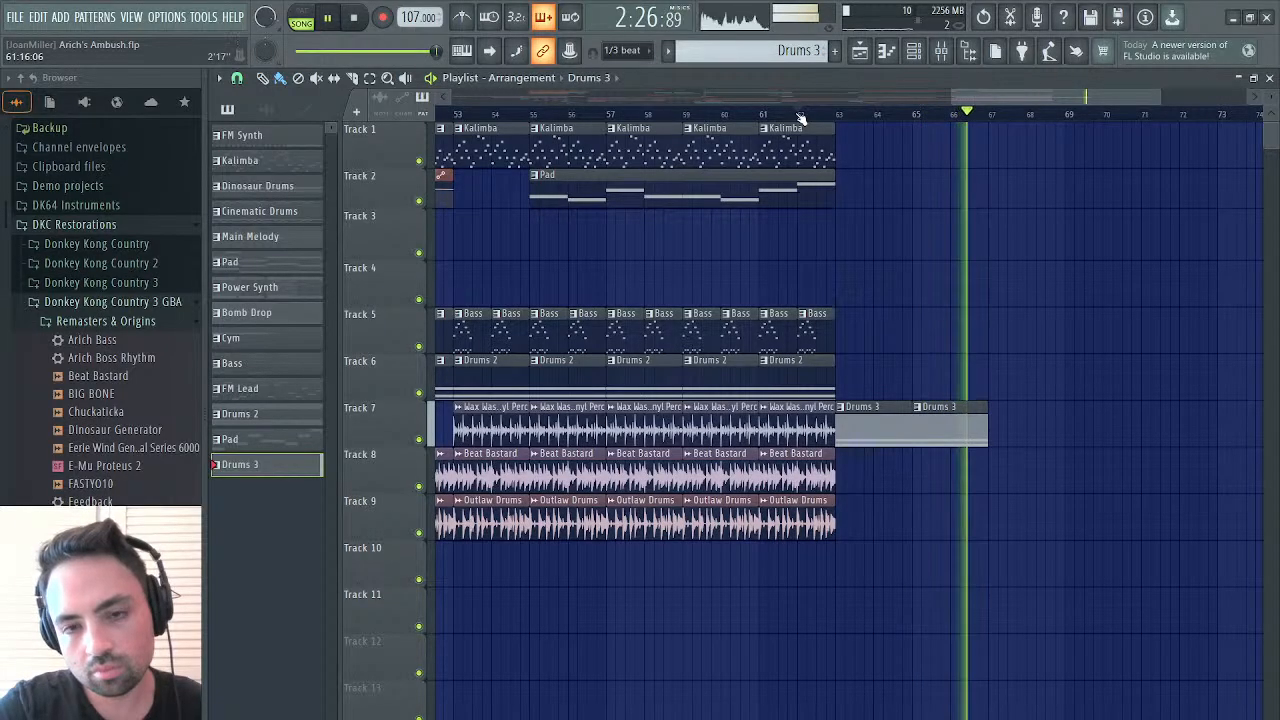
key(space)
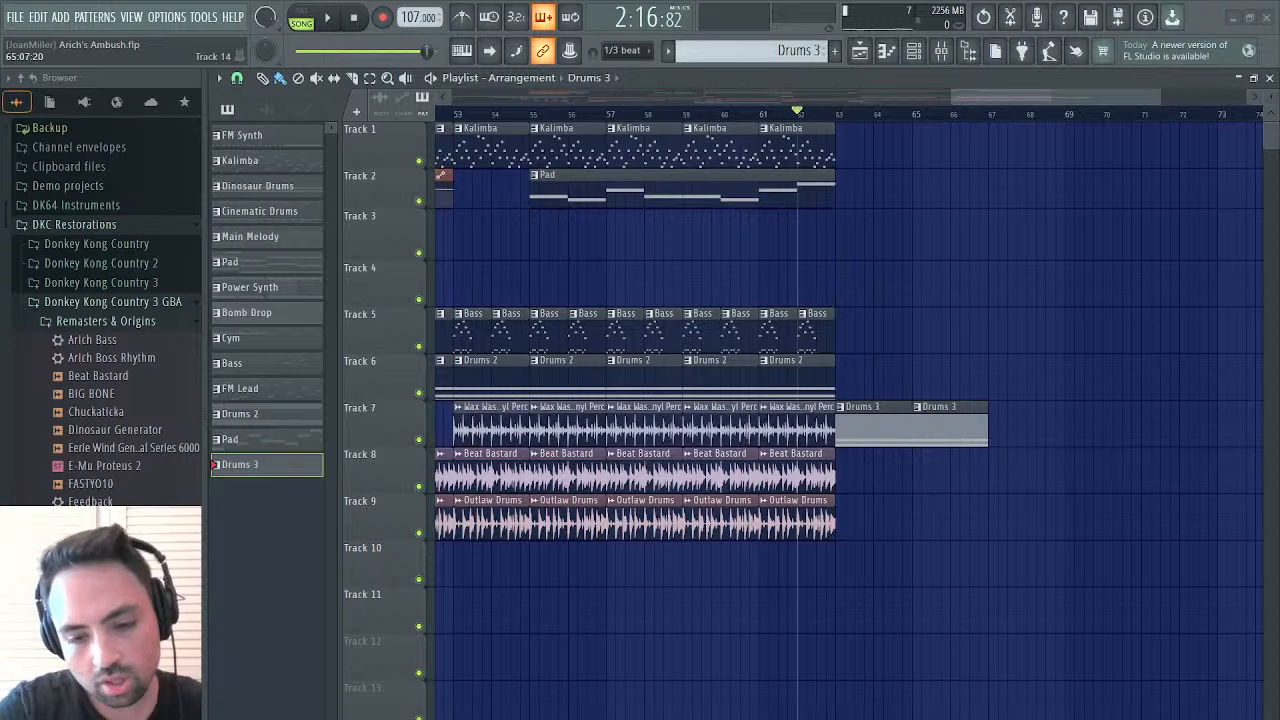
Try a two-bar F#5 note in Drums 3, deleting the C5 and D5 notes to hear it alone
double_click(866, 413)
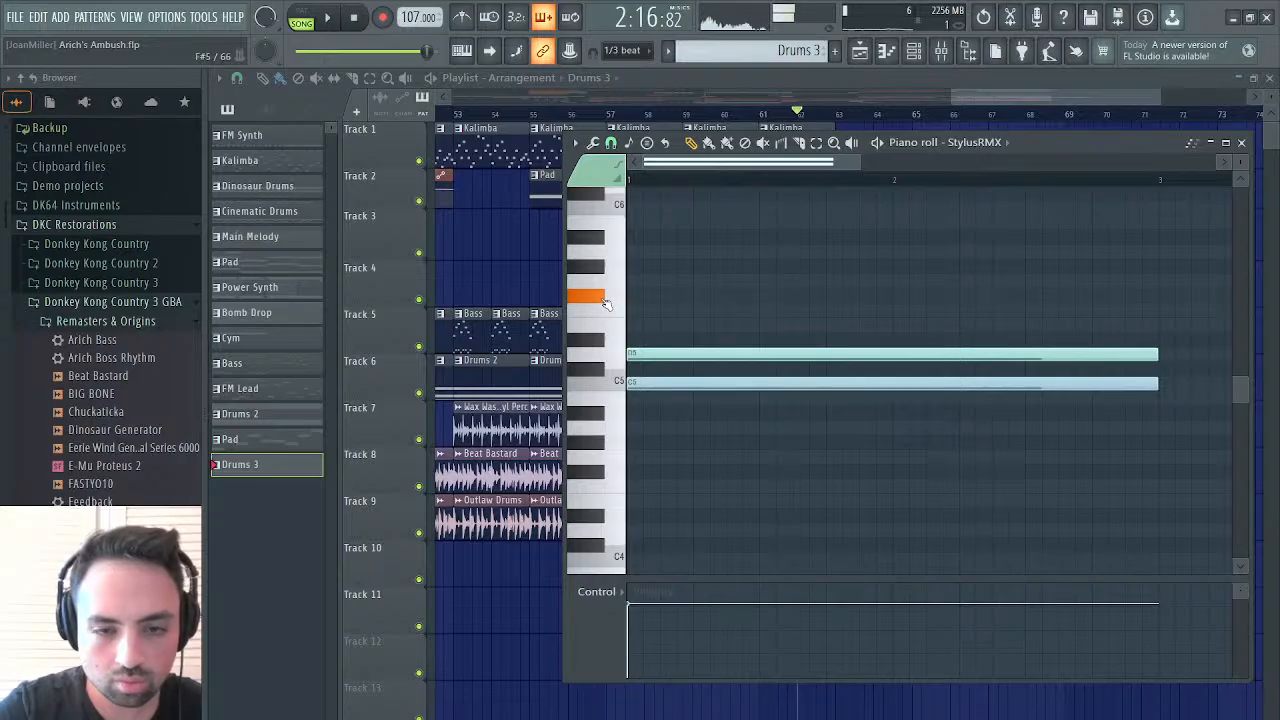
click(645, 298)
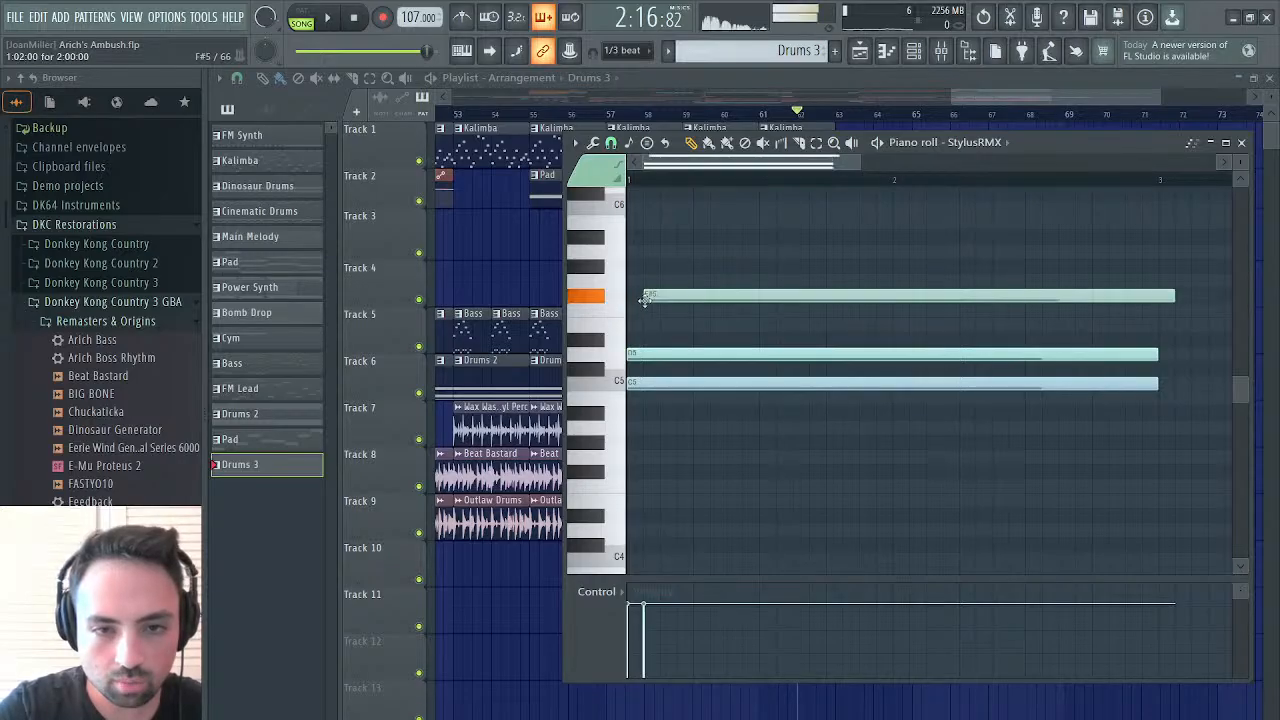
key(space)
key(l)
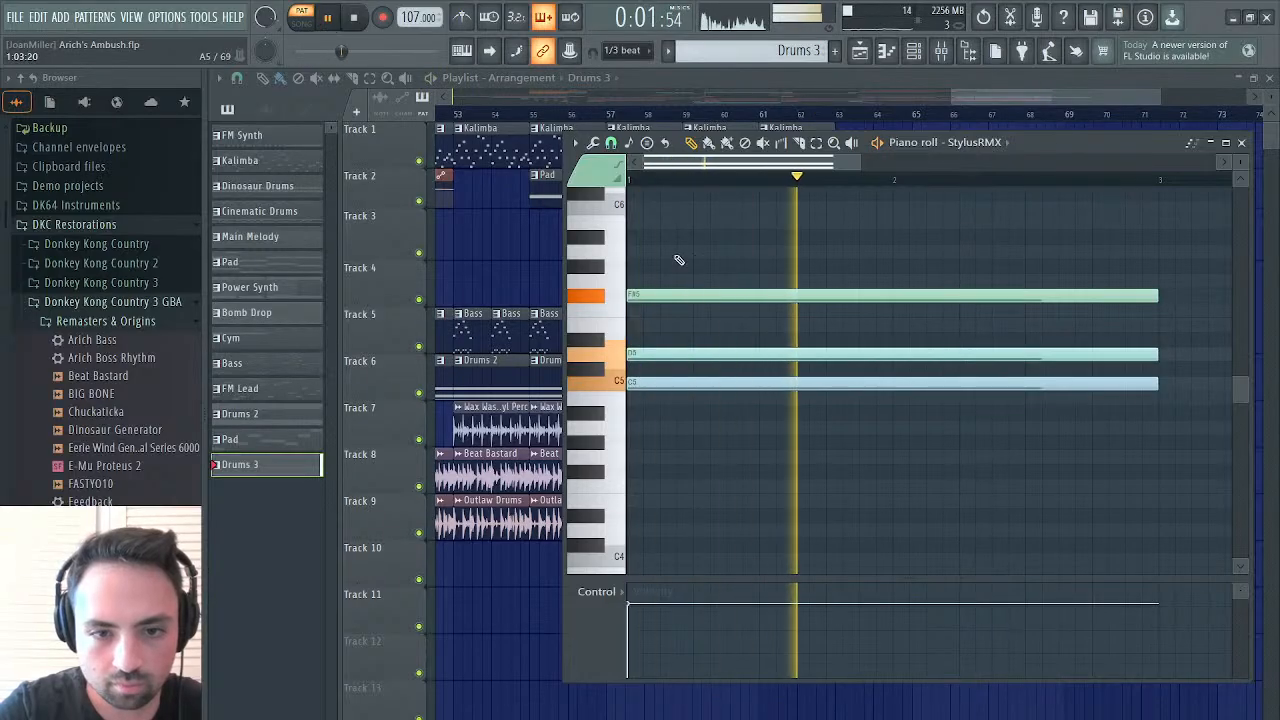
right_click(641, 383)
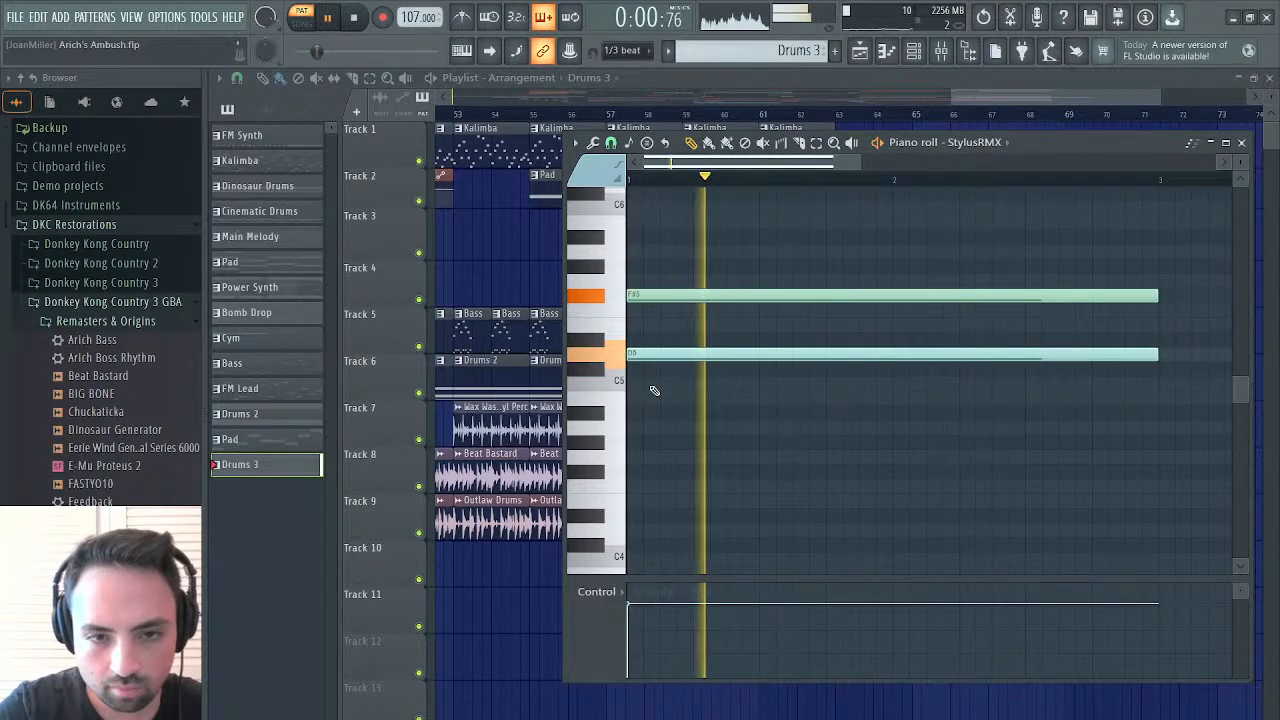
right_click(768, 352)
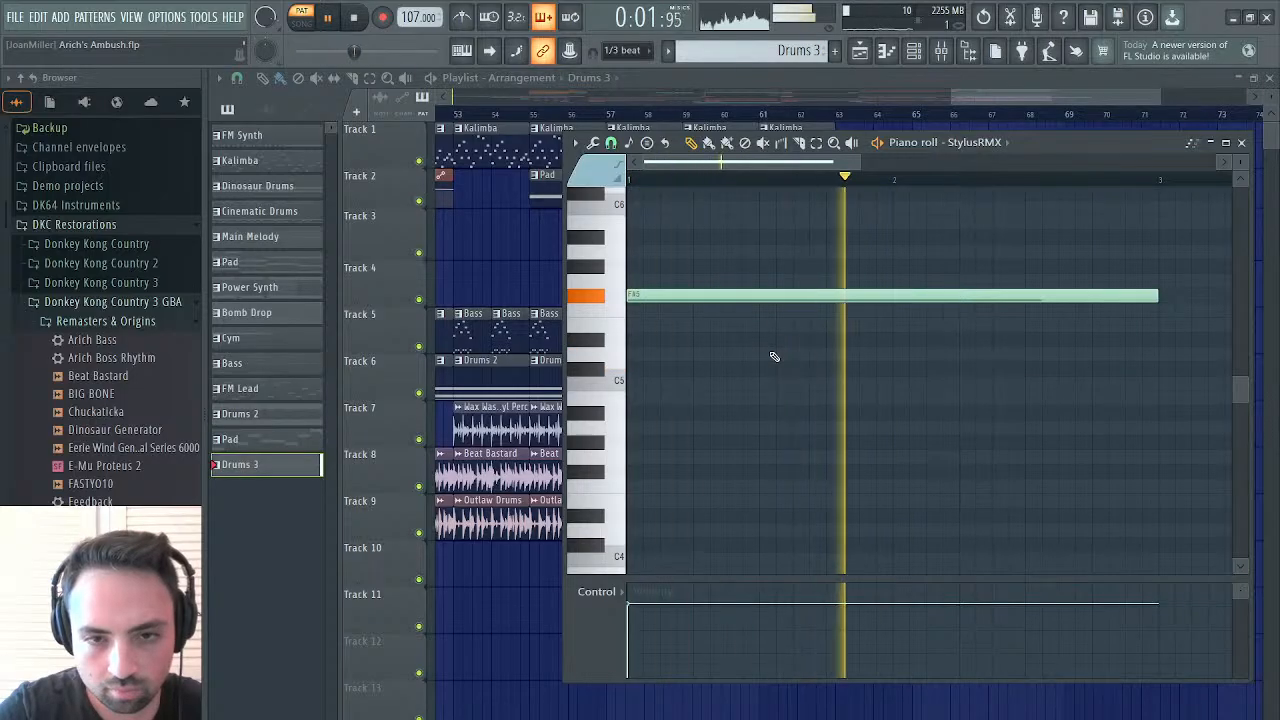
Undo the deletion of the C5 and D5 notes in Drums 3 and delete the F#5 note
click(984, 18)
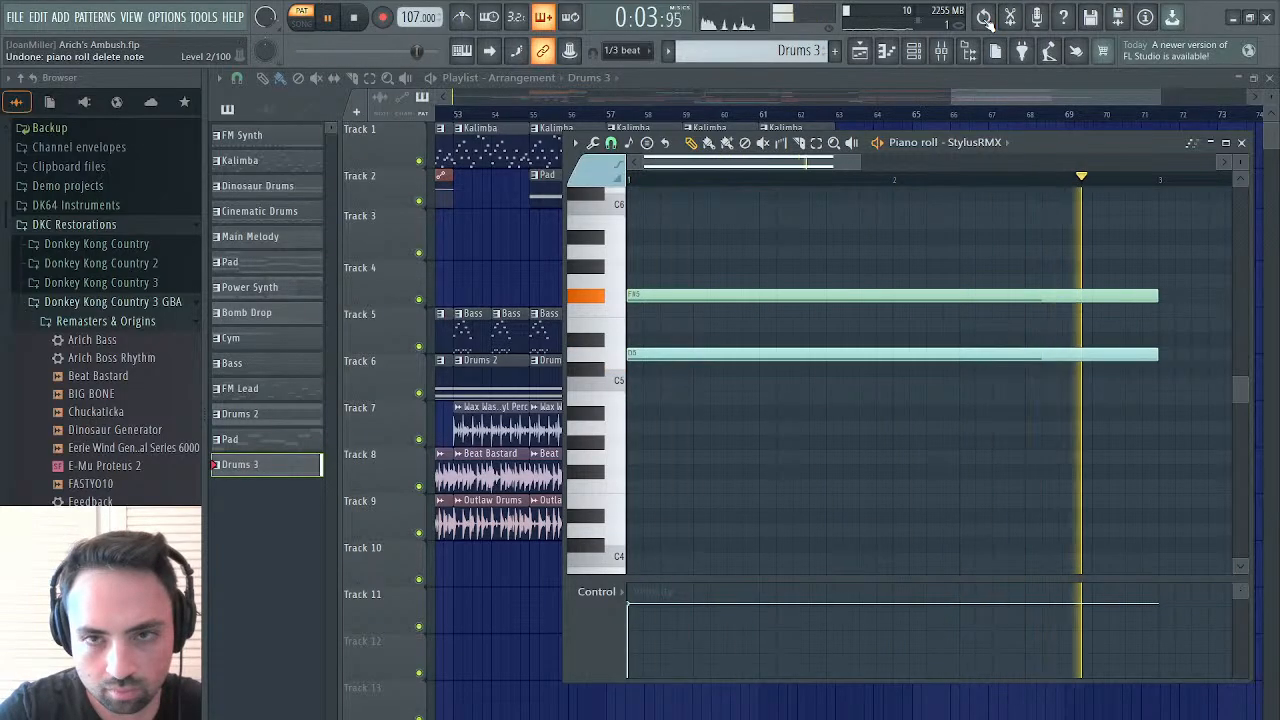
click(986, 22)
click(986, 22)
right_click(986, 22)
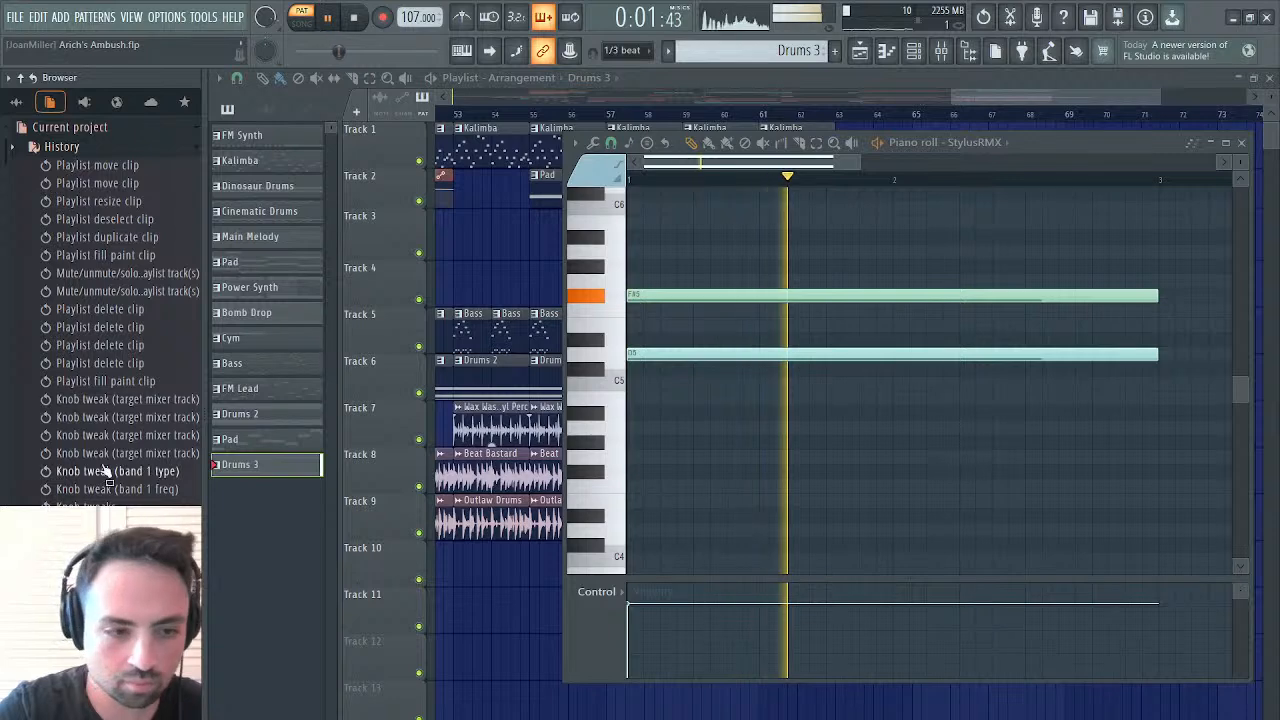
scroll(106, 474, down, 10)
click(984, 18)
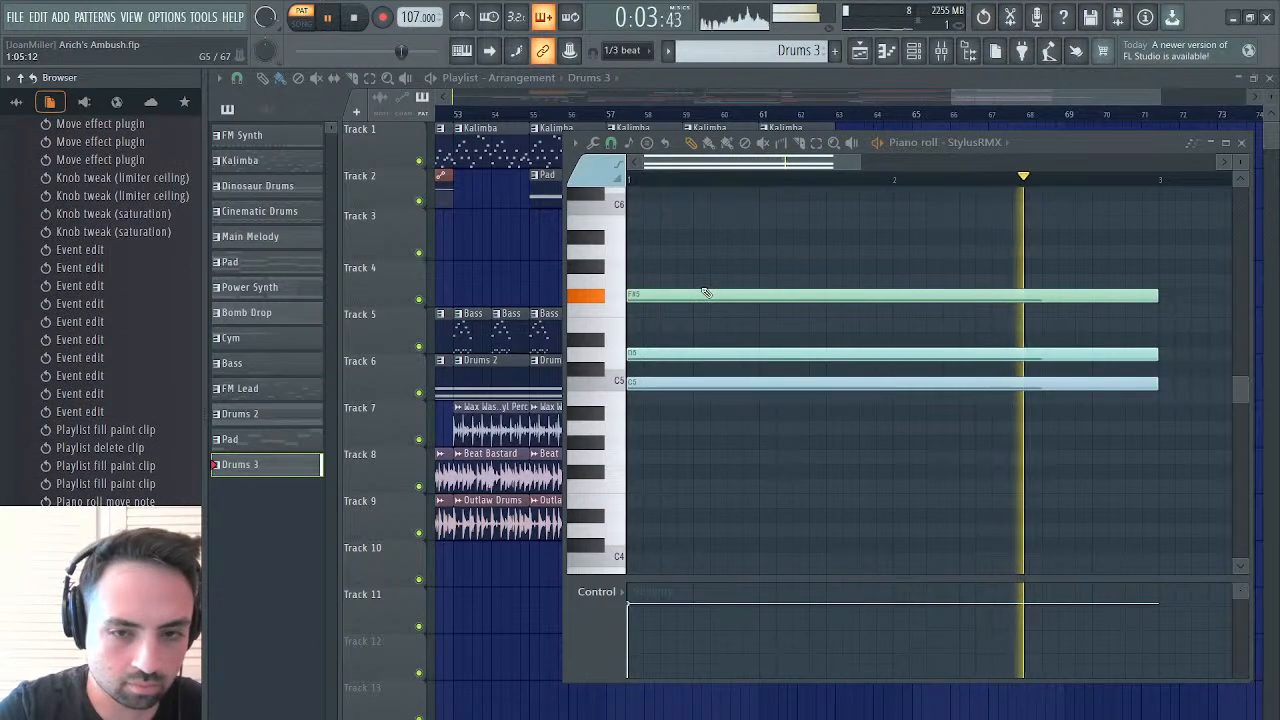
right_click(666, 296)
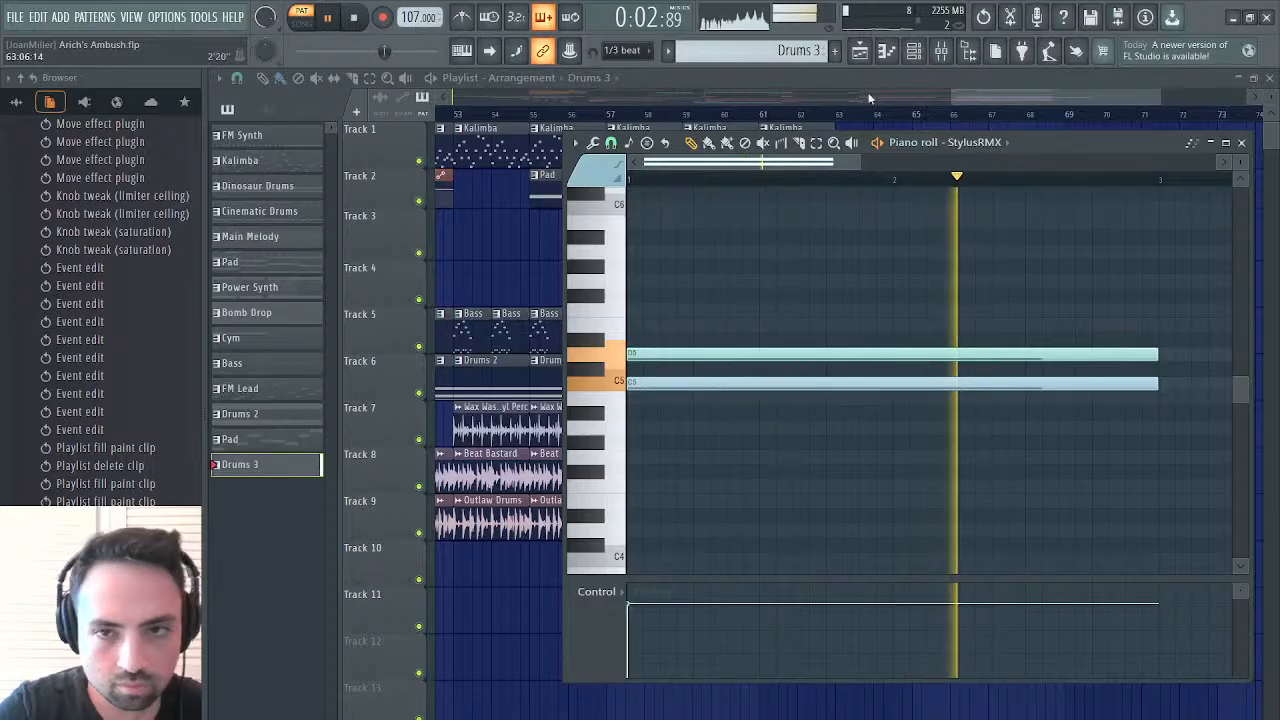
Set the Drumloops Fruity Phaser to 0.768 feedback, large frequency range and about 0.128 stereo phase during pattern playback
click(941, 51)
key(space)
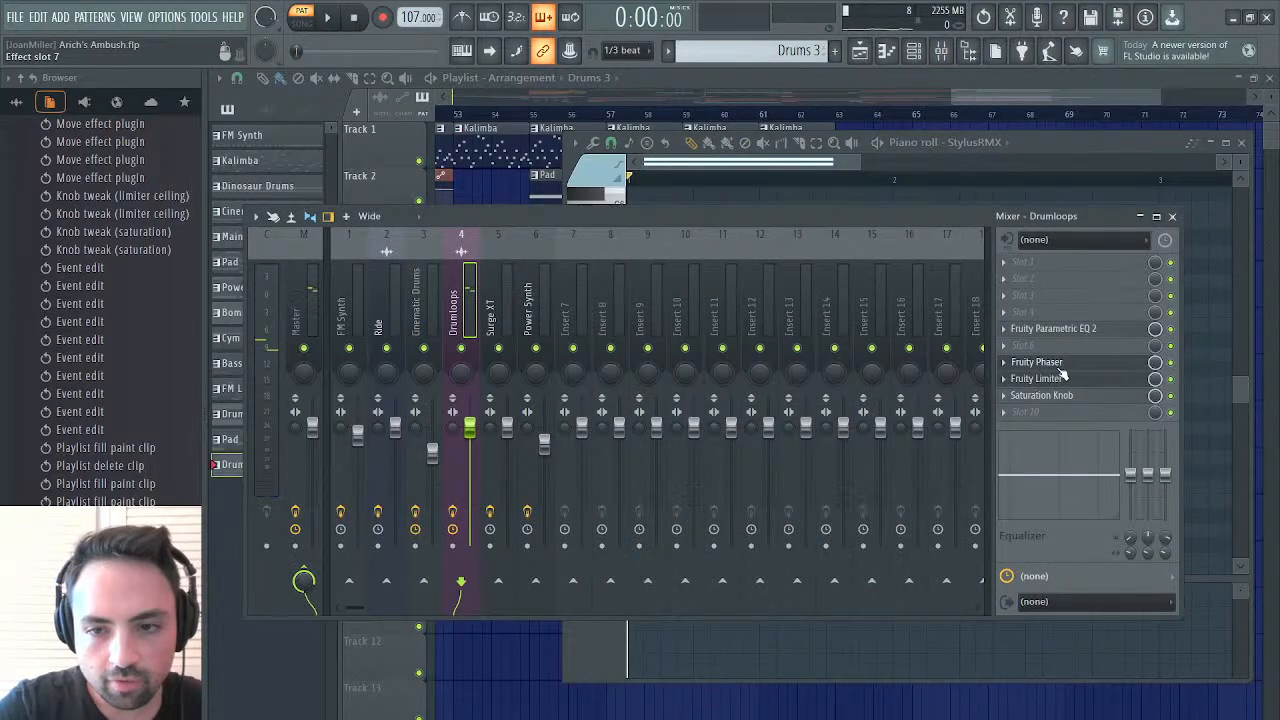
click(1061, 364)
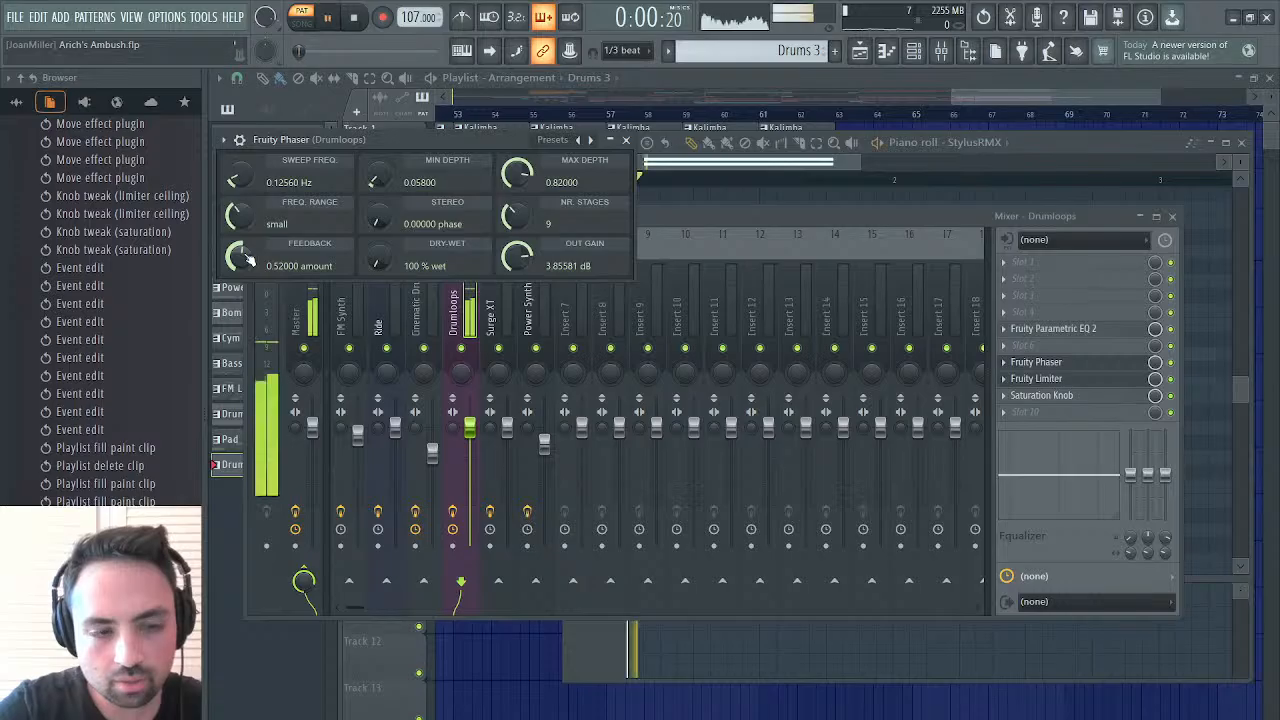
drag(248, 260, 248, 254)
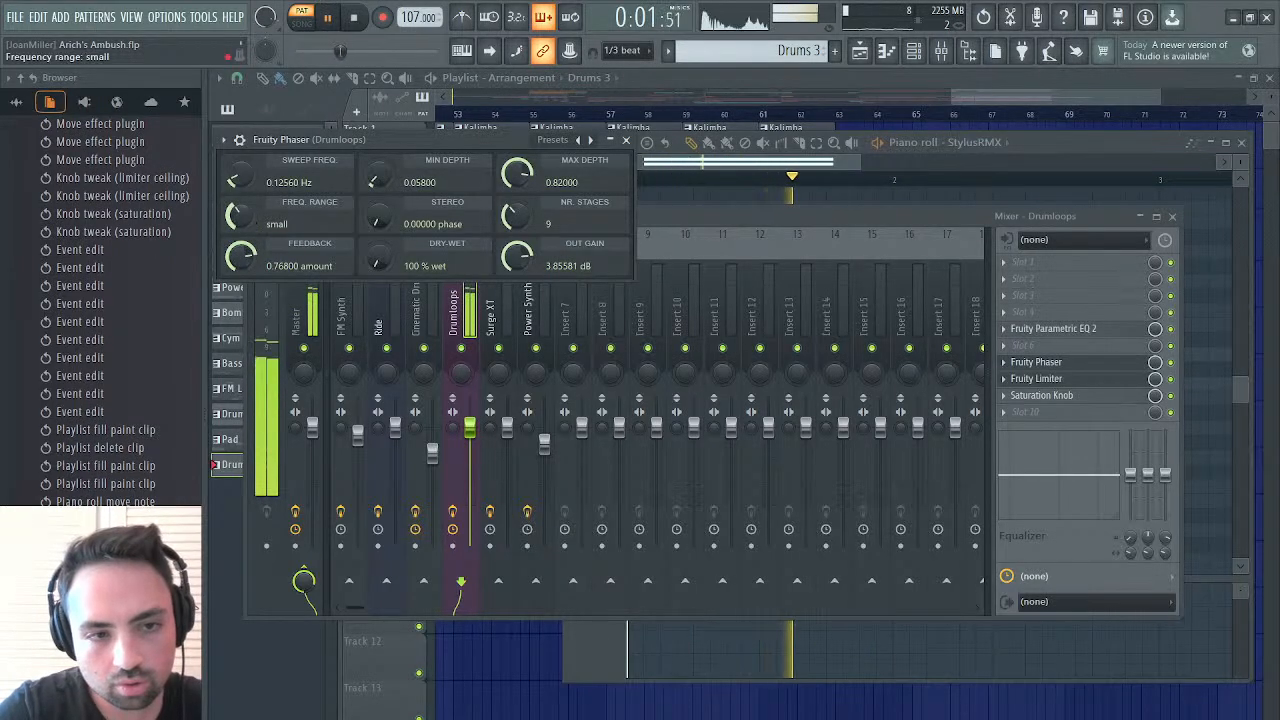
drag(237, 214, 237, 206)
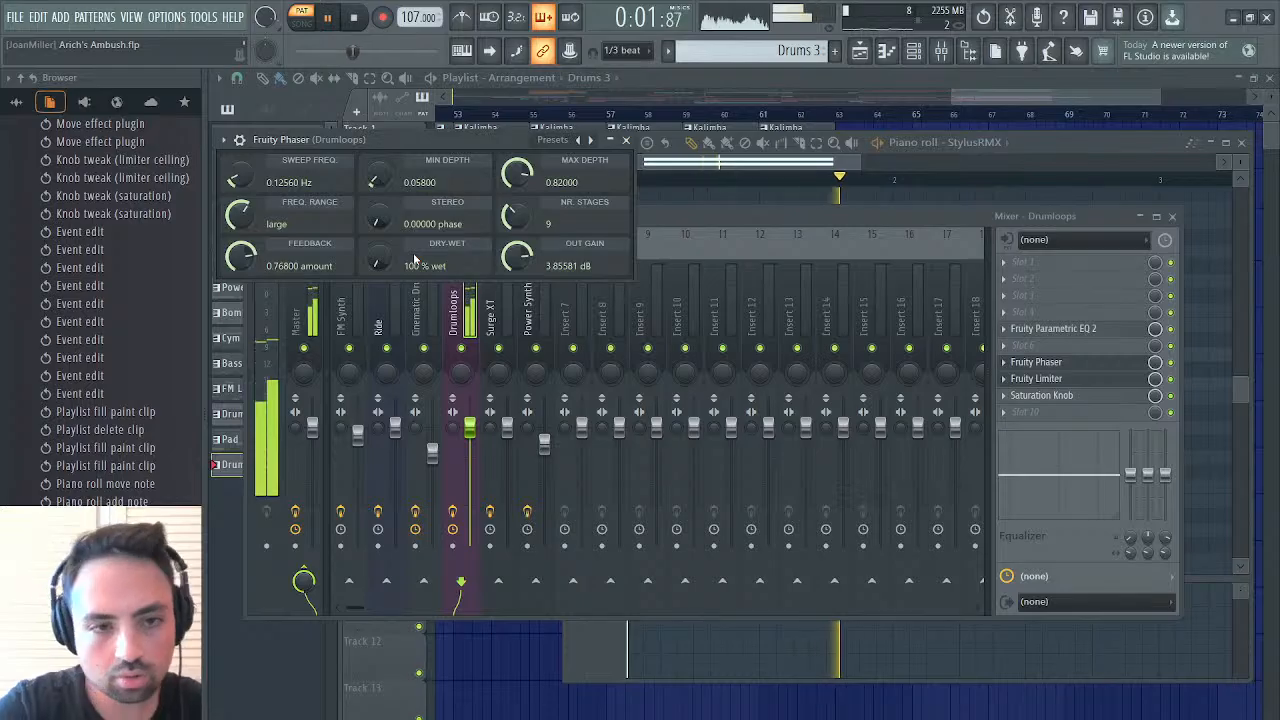
mouse_move(397, 235)
mouse_down()
mouse_move(397, 220)
mouse_move(375, 223)
mouse_up()
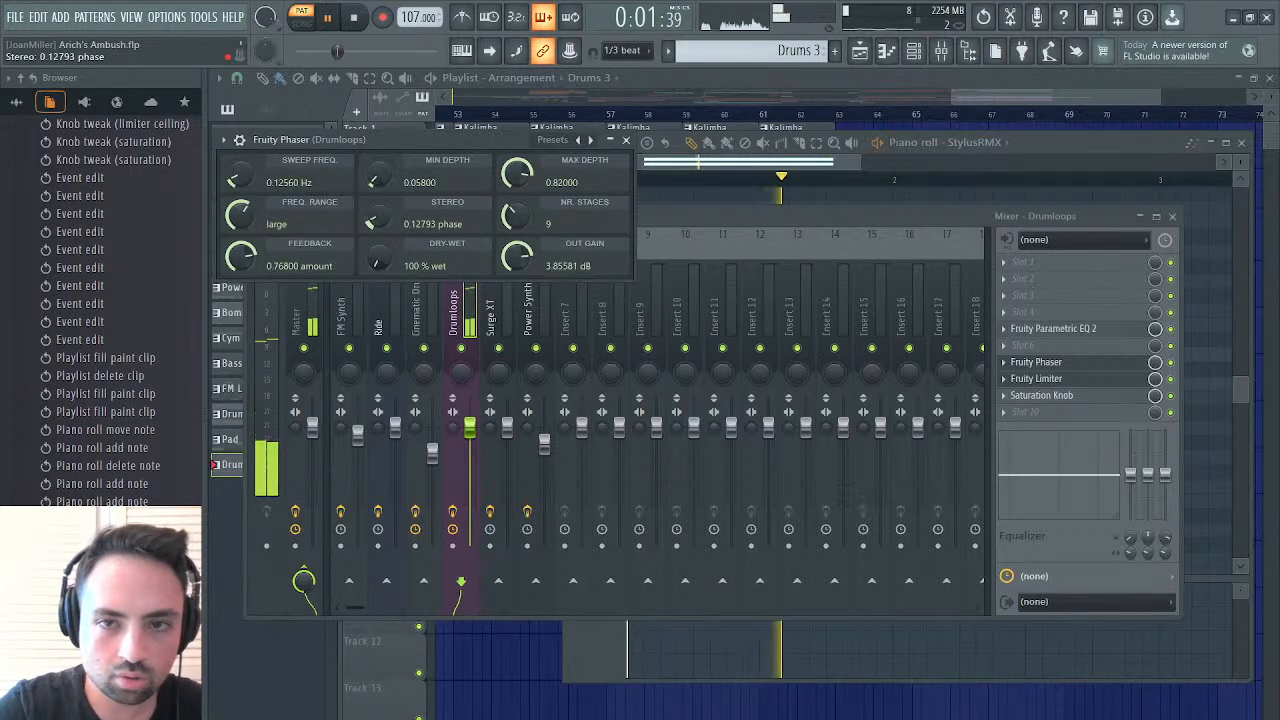
click(632, 142)
Close the piano roll and raise the Drumloops Fruity Limiter's ceiling to -8.6 dB
click(705, 162)
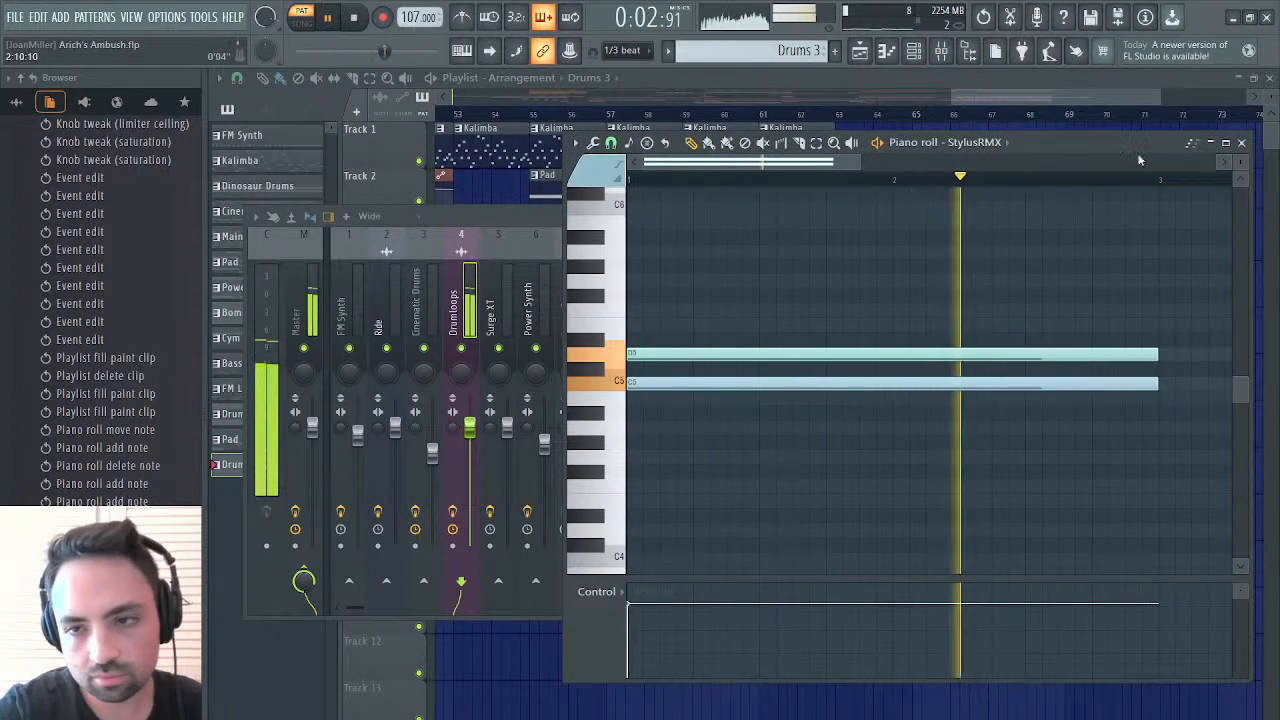
click(1241, 142)
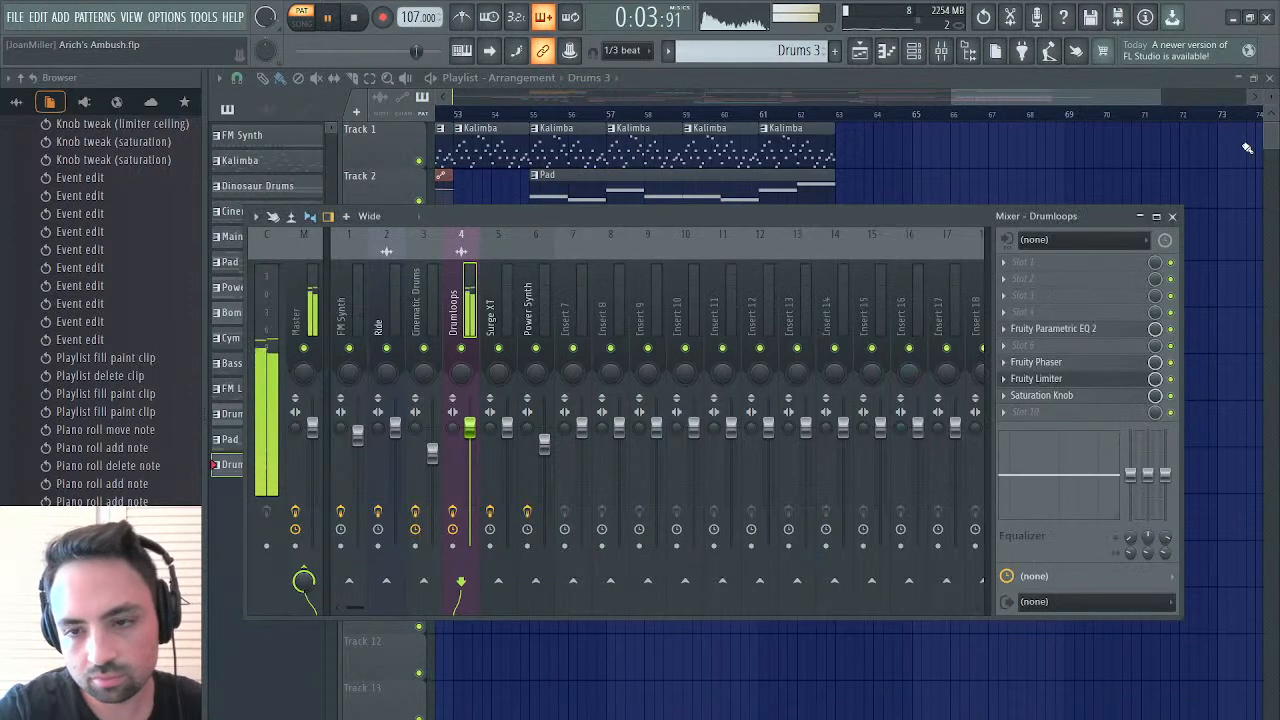
click(1054, 385)
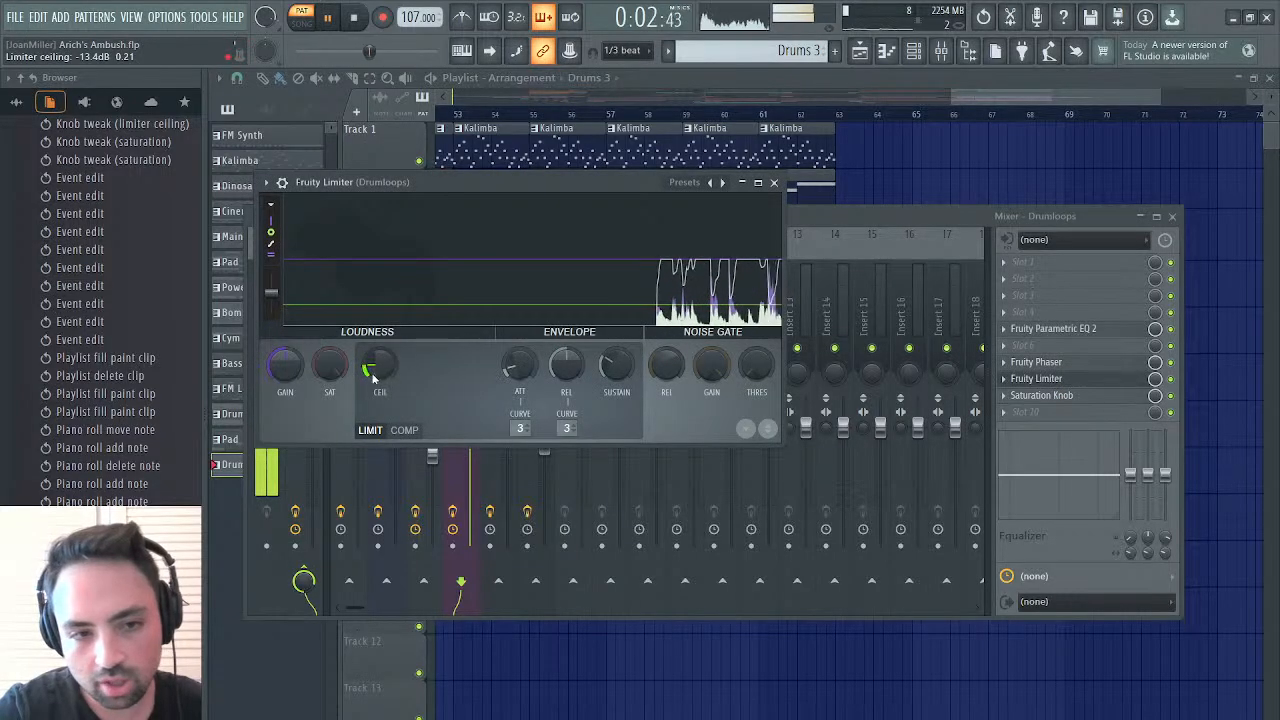
drag(379, 365, 379, 345)
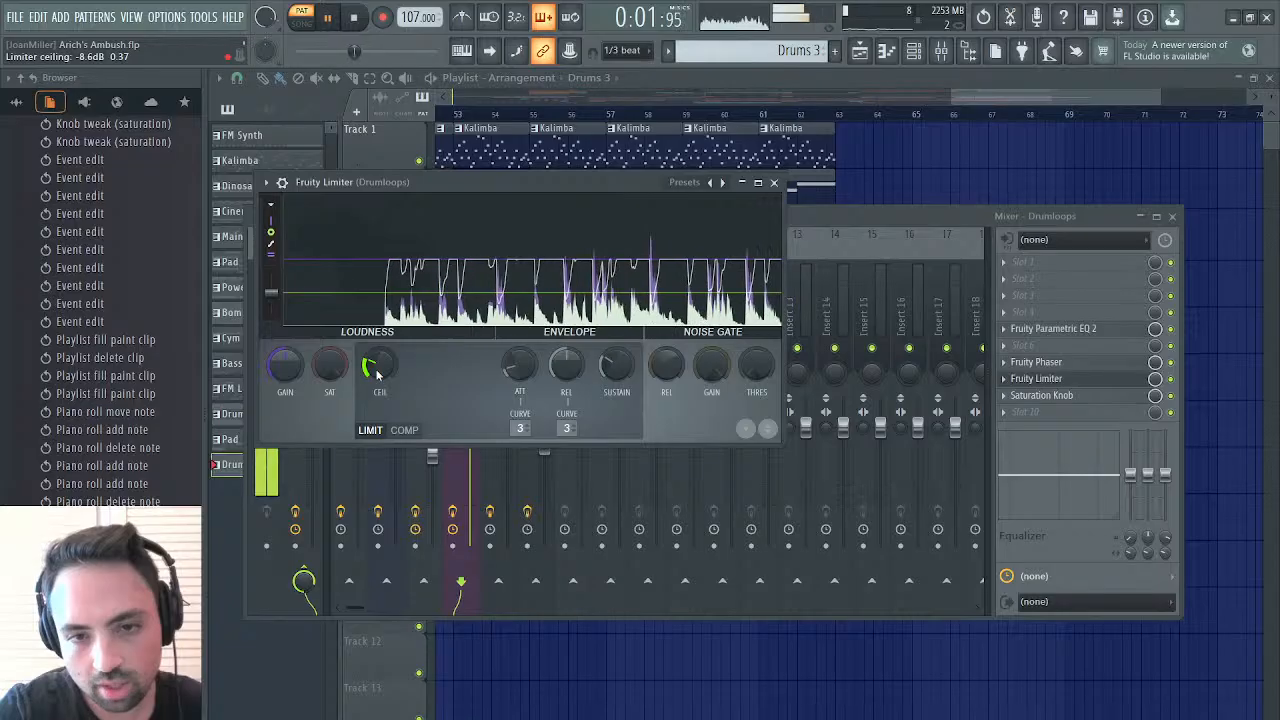
click(774, 183)
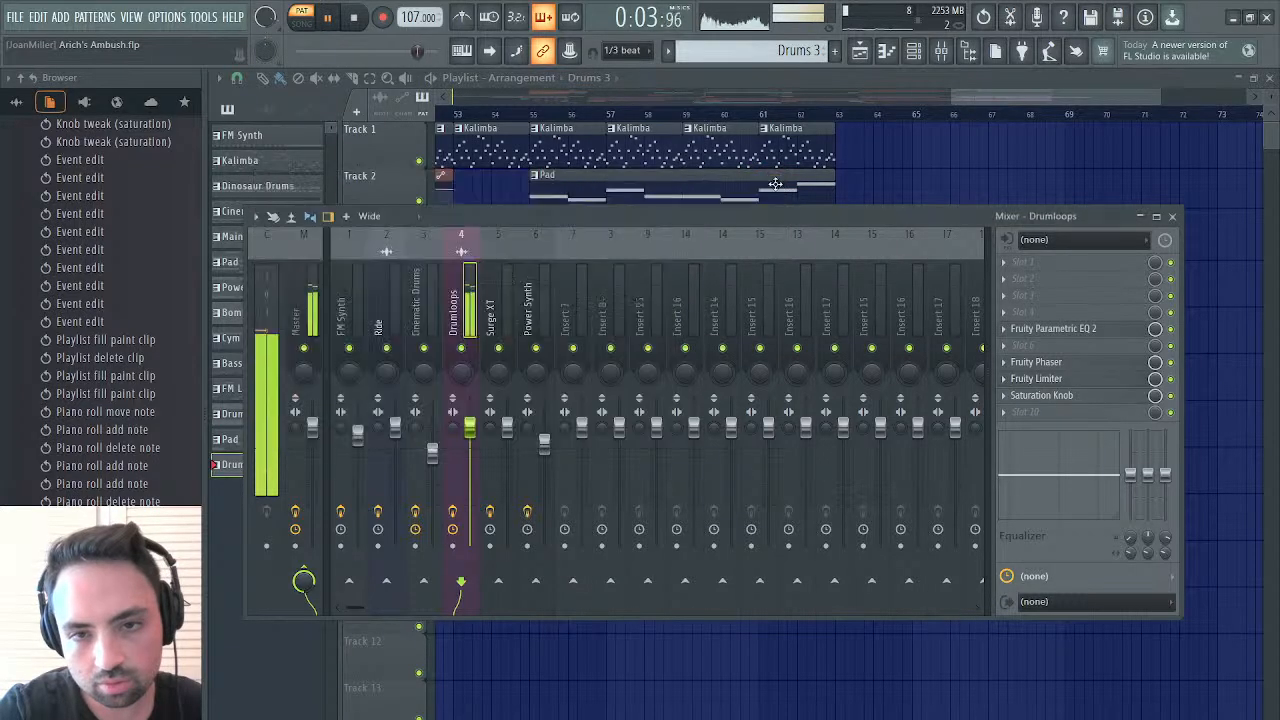
Play the arrangement from bar 61 and again from bar 63 to check the transition into Drums 3
key(F9)
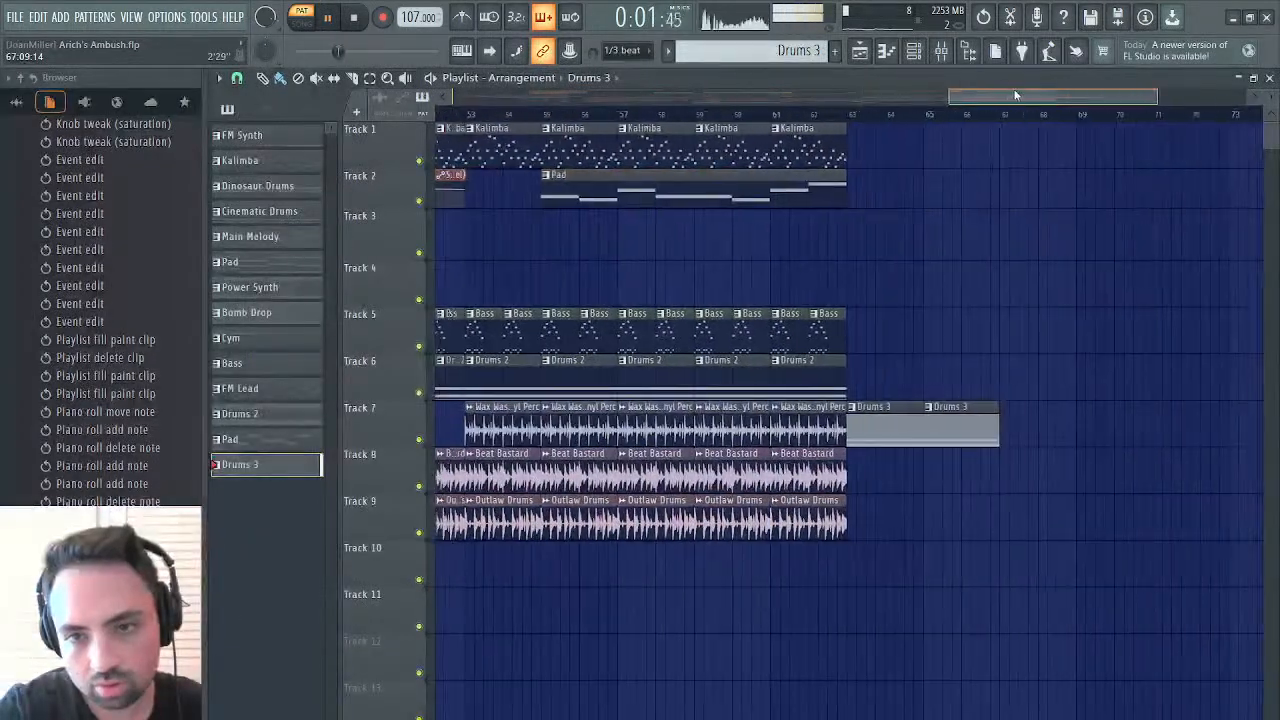
click(769, 114)
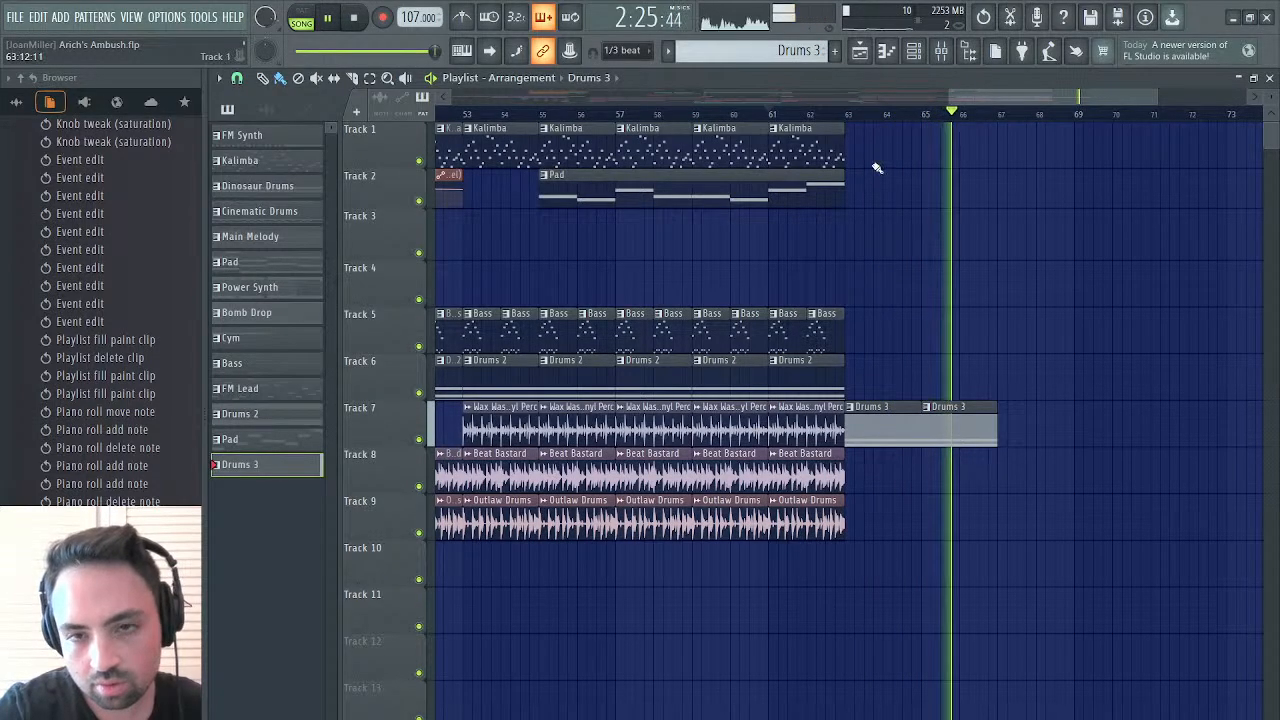
click(847, 113)
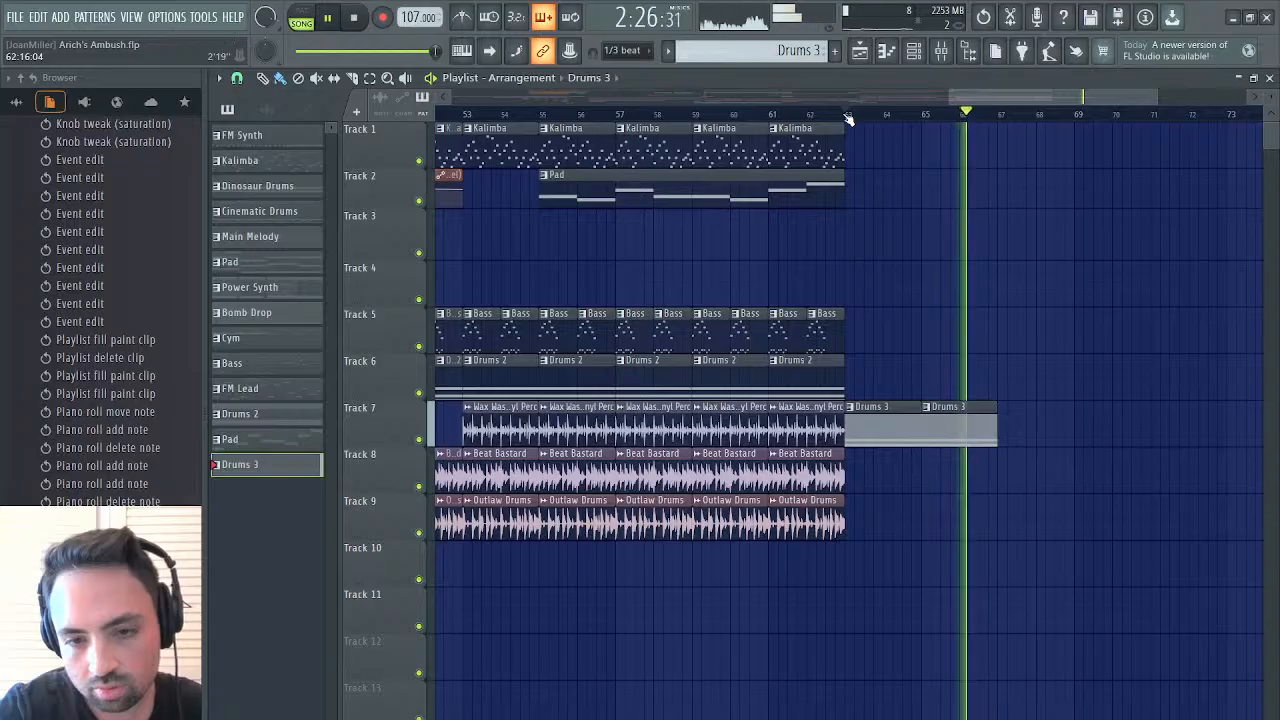
key(space)
key(space)
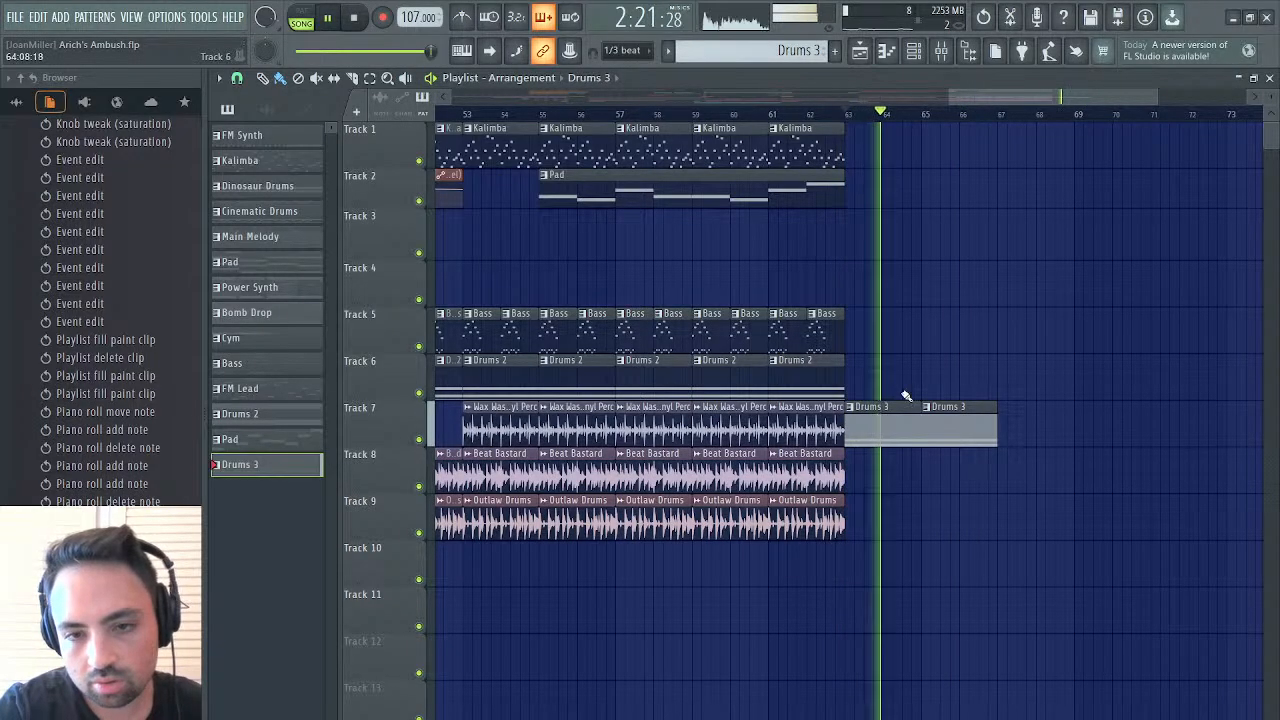
Move both Drums 3 clips from Track 7 up to Track 6 at bars 63 and 65, and stop playback
drag(875, 424, 875, 377)
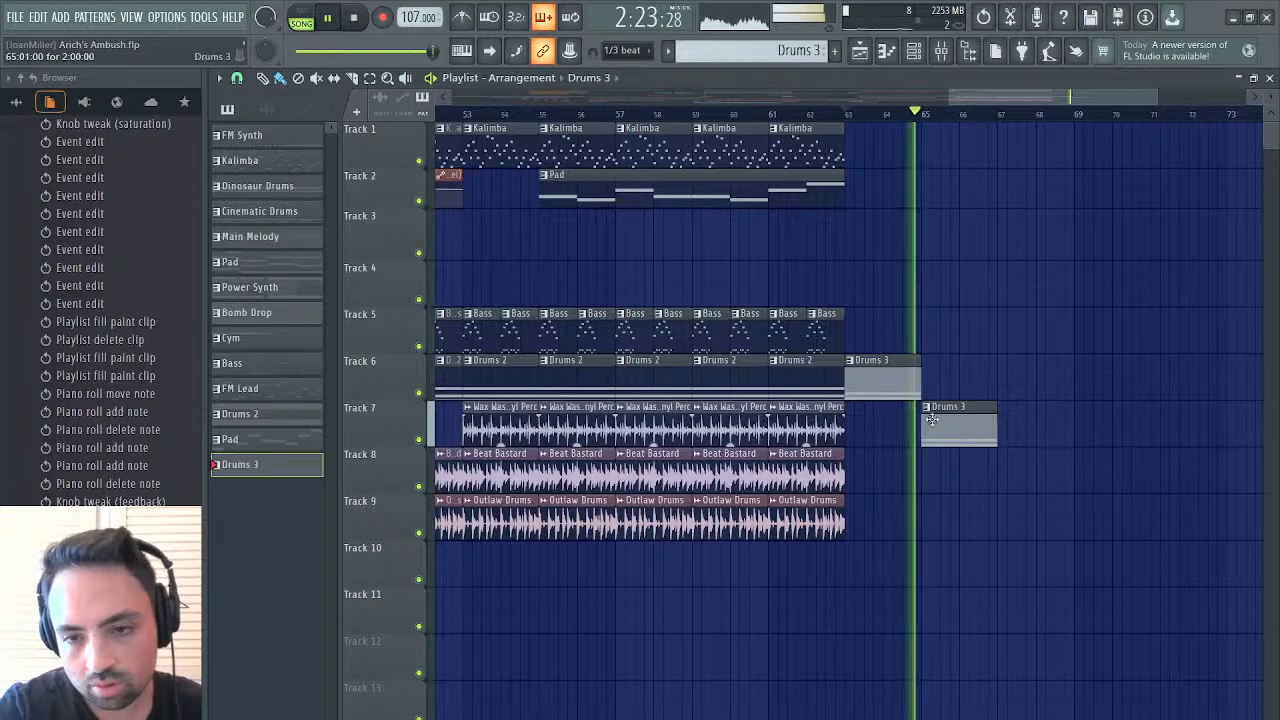
drag(945, 405, 947, 355)
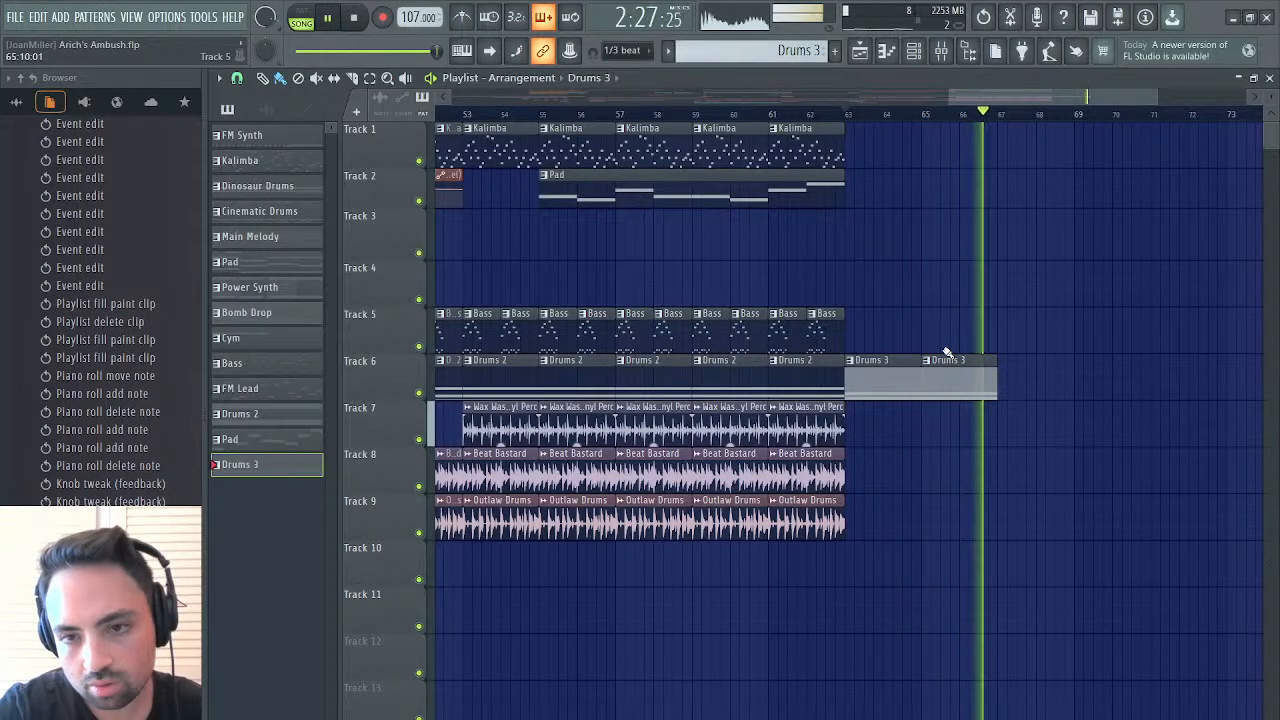
key(space)
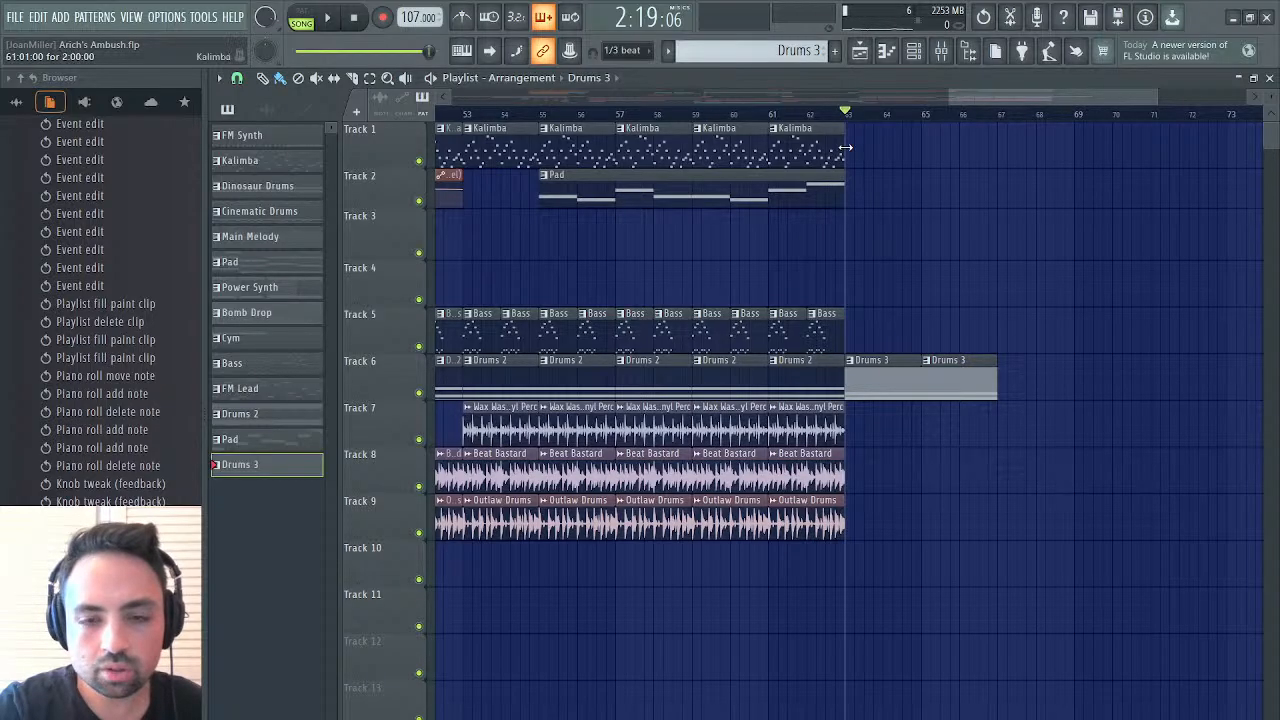
Copy the bar 13 FM Synth and Rhythm - Main - Modulation X clips to bar 63, duplicate them at bar 65, and play the section
drag(1073, 94, 654, 94)
click(599, 216)
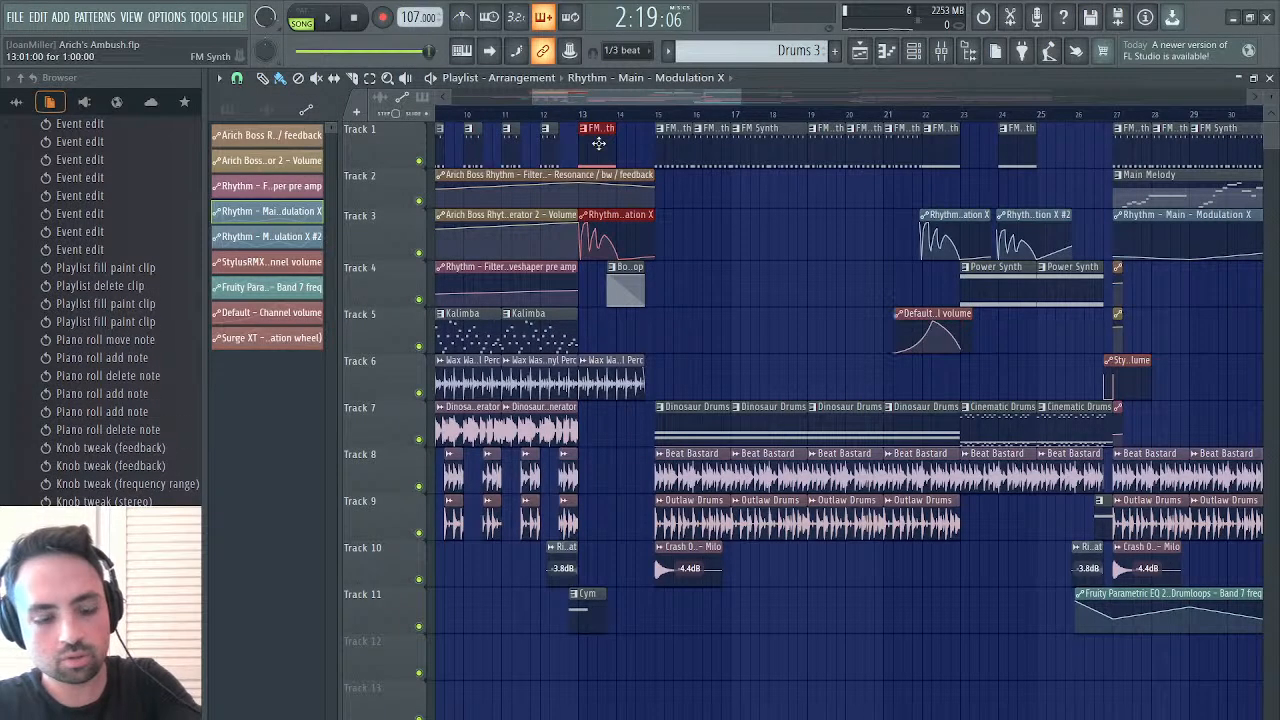
drag(709, 97, 1160, 38)
key(ctrl+v)
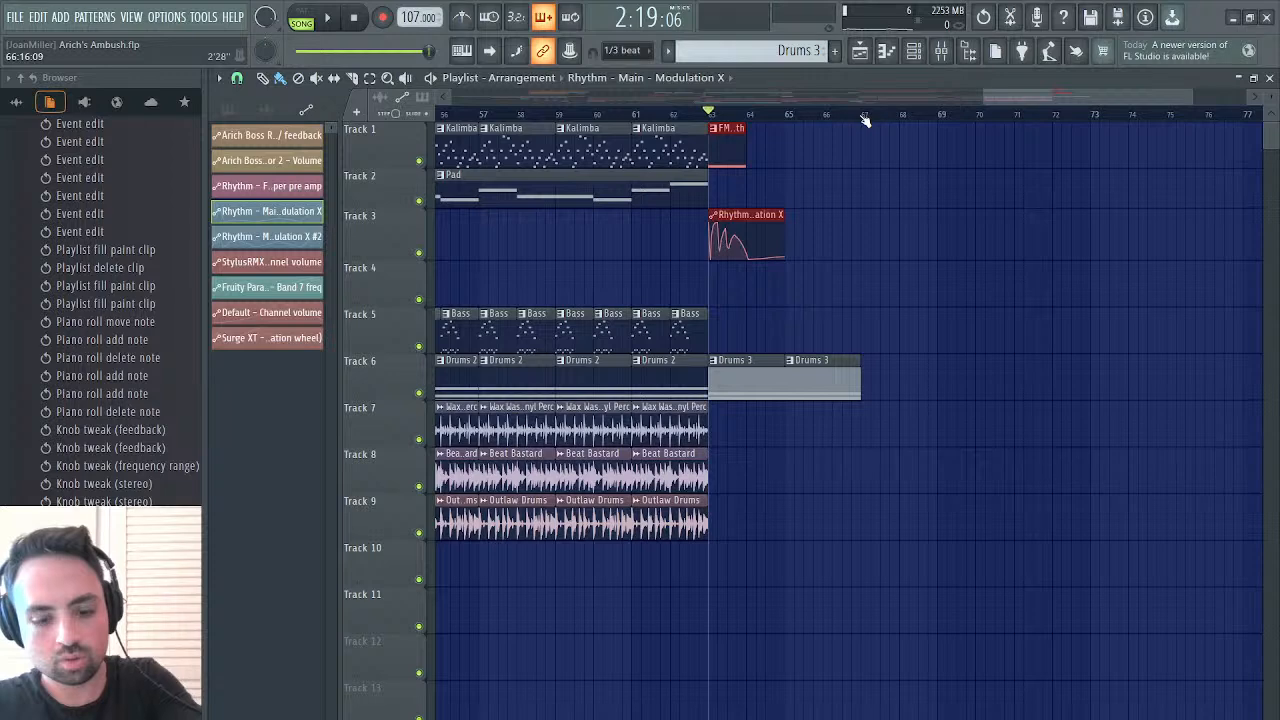
key(ctrl+b)
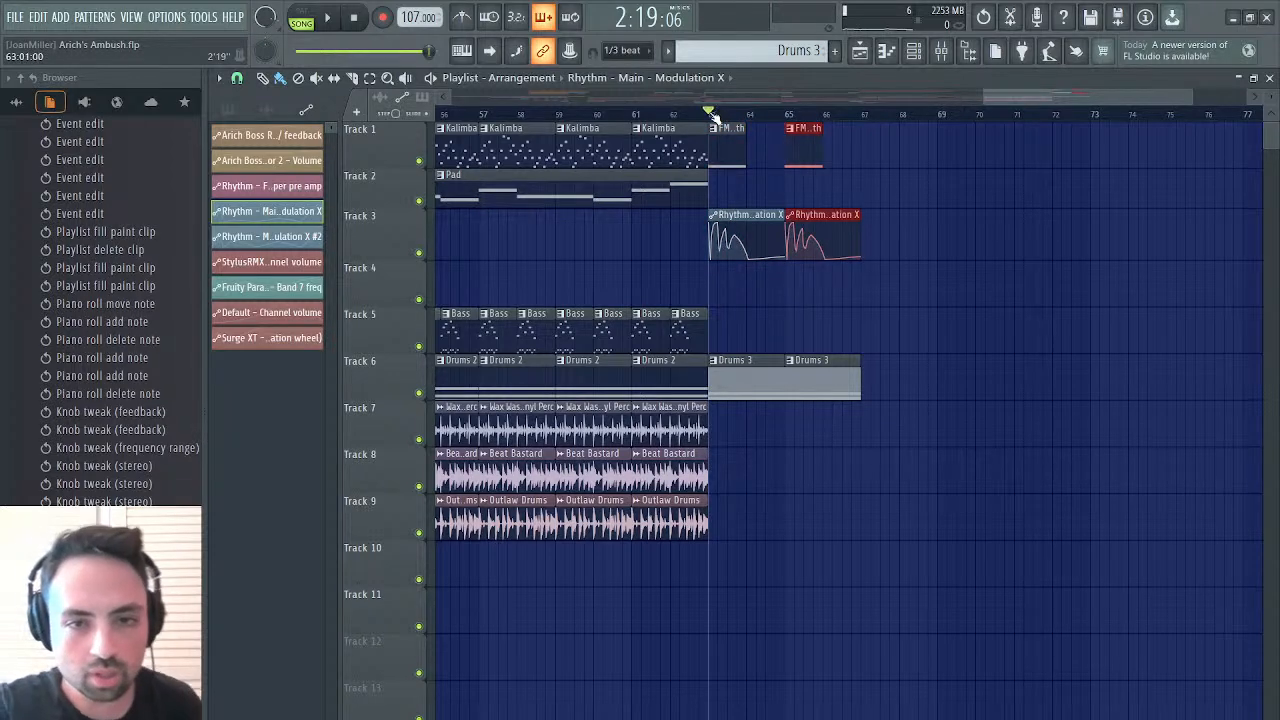
key(space)
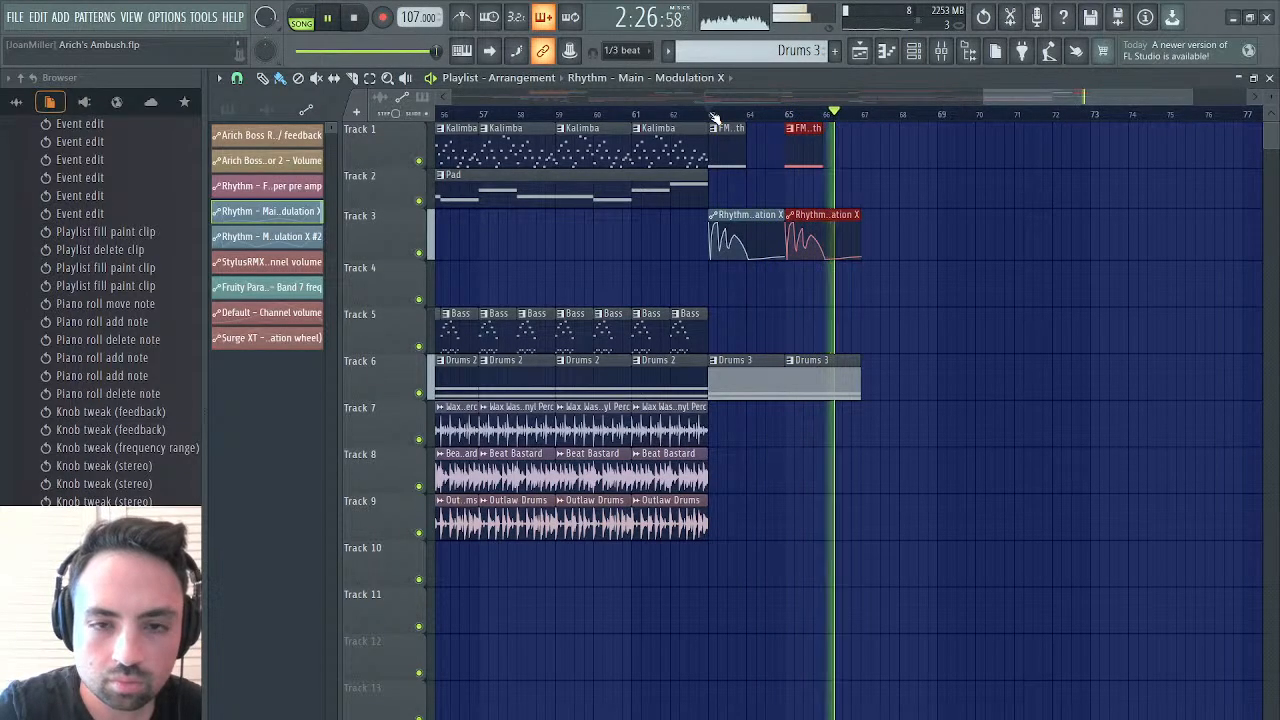
key(space)
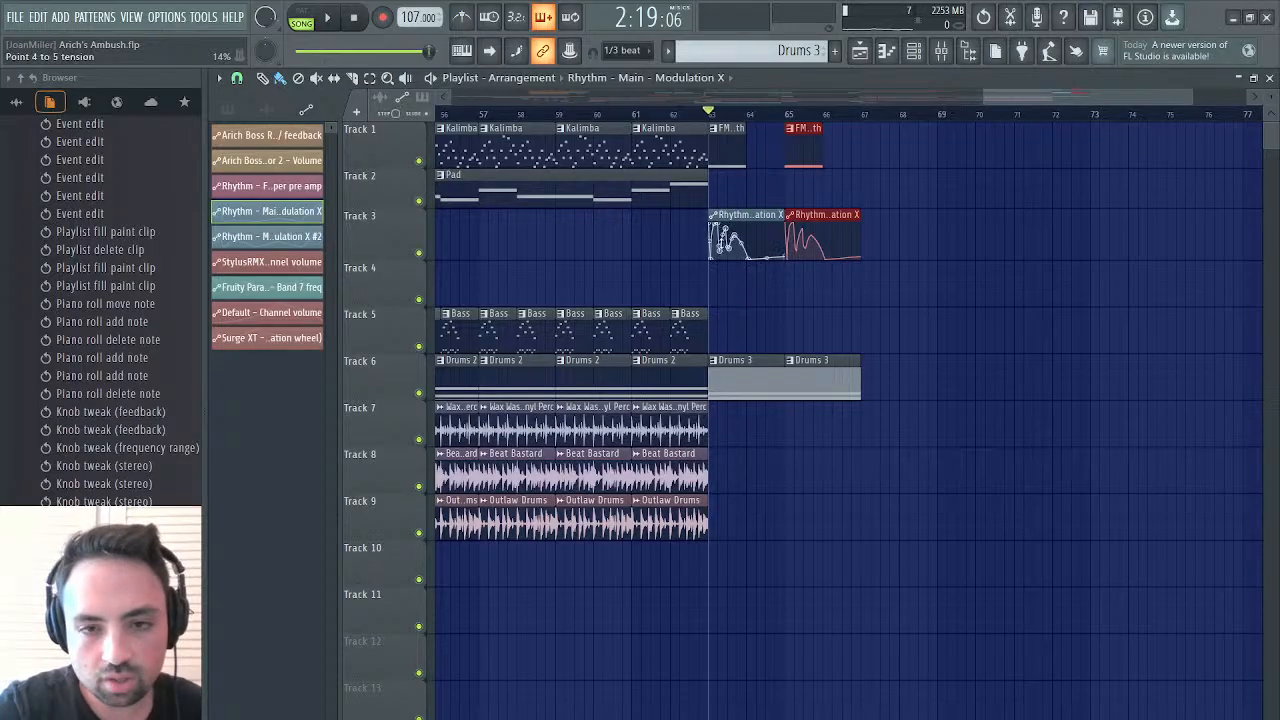
Shift the envelope points of the Rhythm - Main - Modulation X clip at bar 63 earlier, checking the result by playback
drag(1185, 94, 1083, 97)
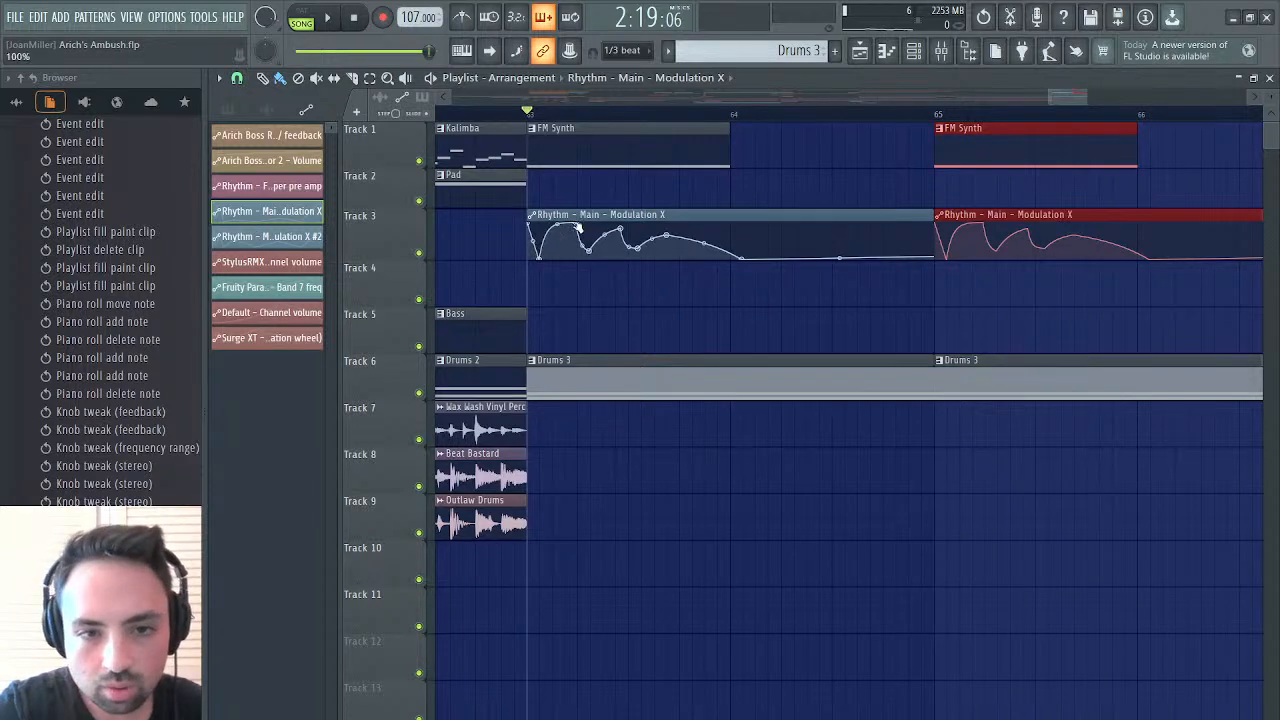
drag(578, 228, 608, 230)
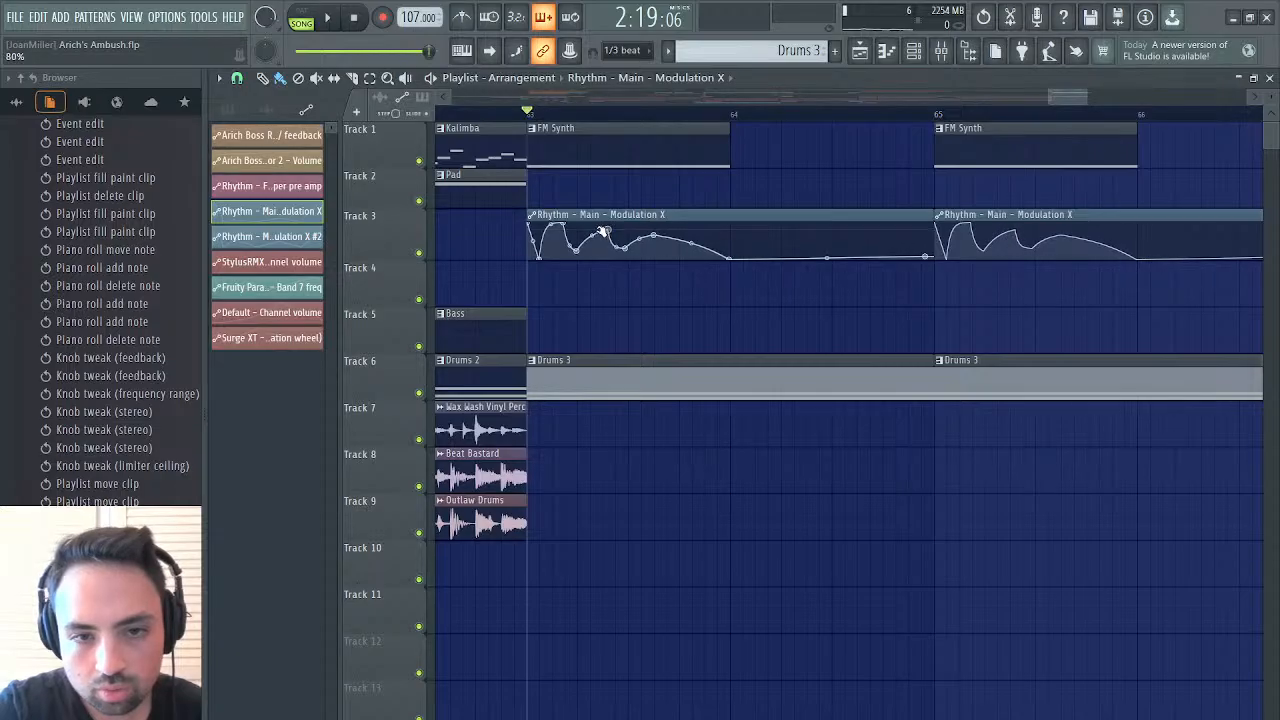
drag(641, 241, 634, 236)
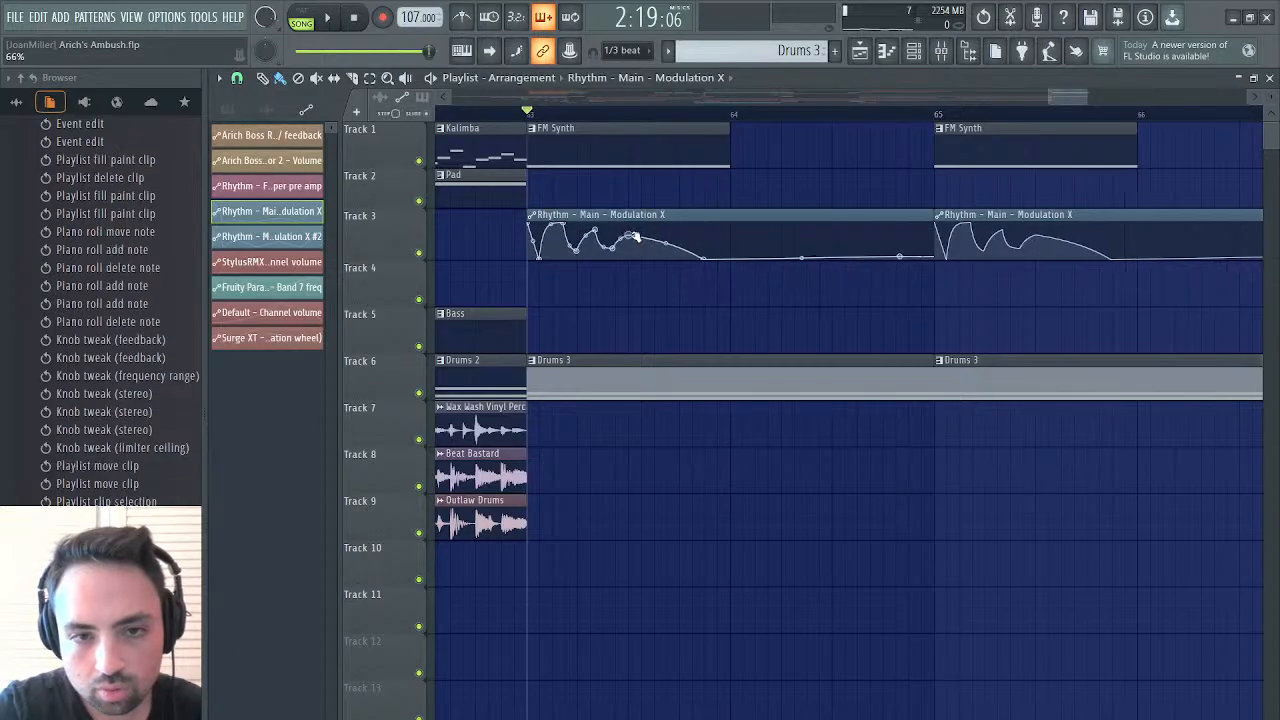
key(space)
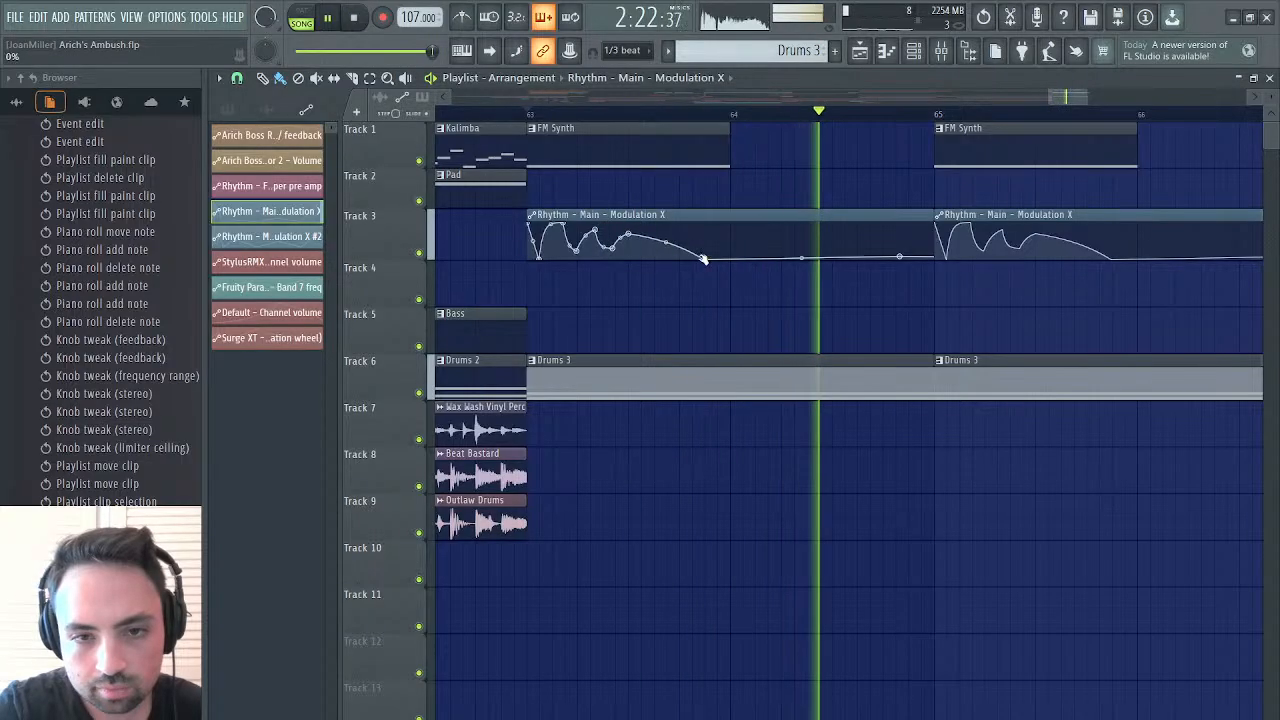
drag(703, 260, 688, 262)
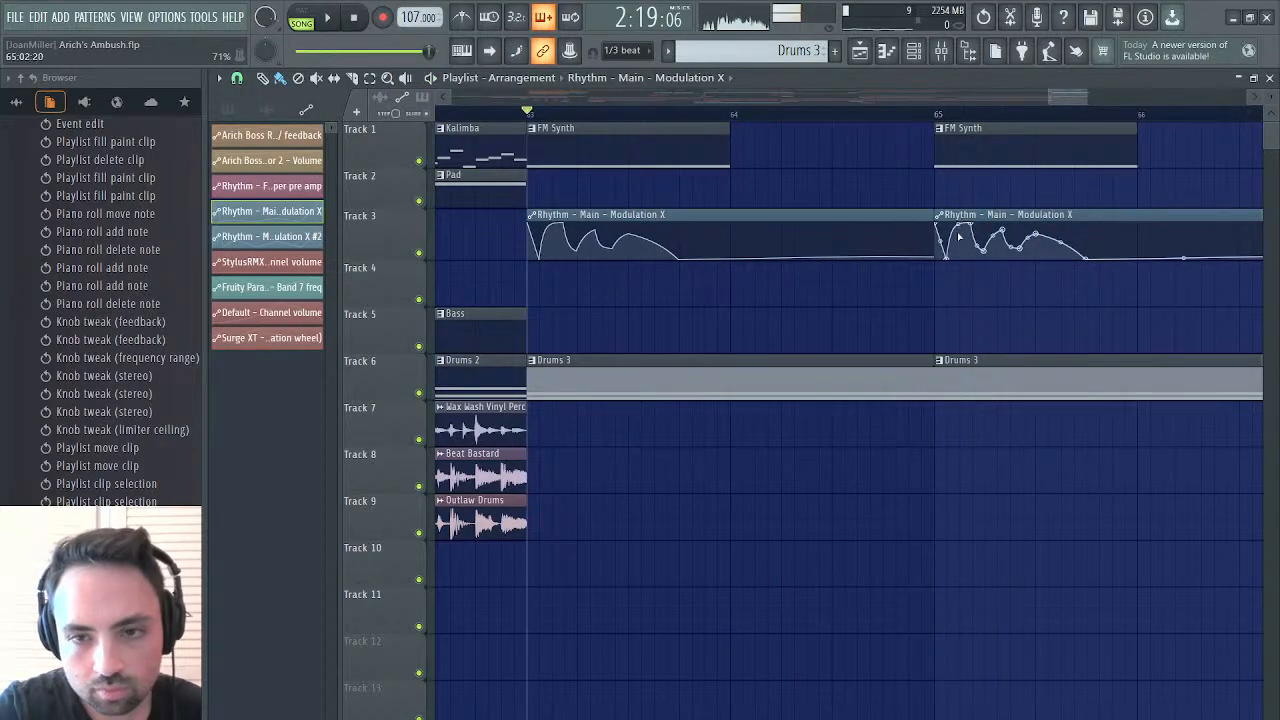
key(ctrl+v)
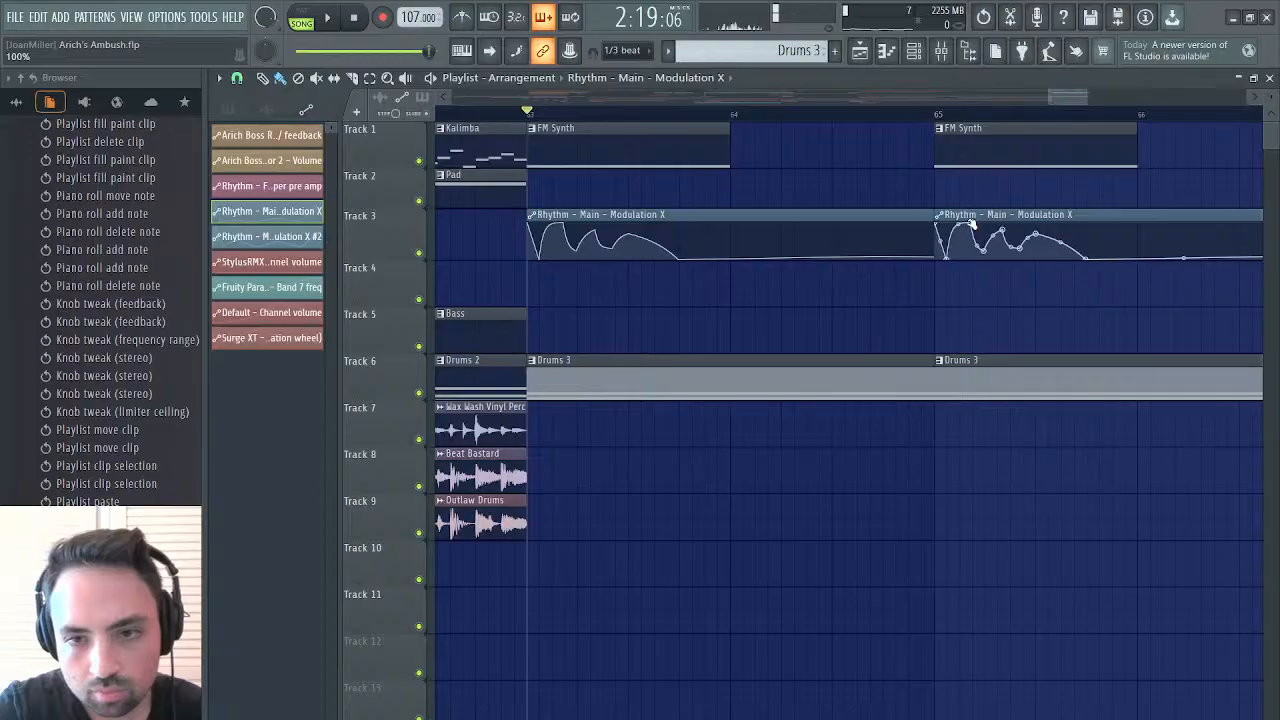
key(ctrl+b)
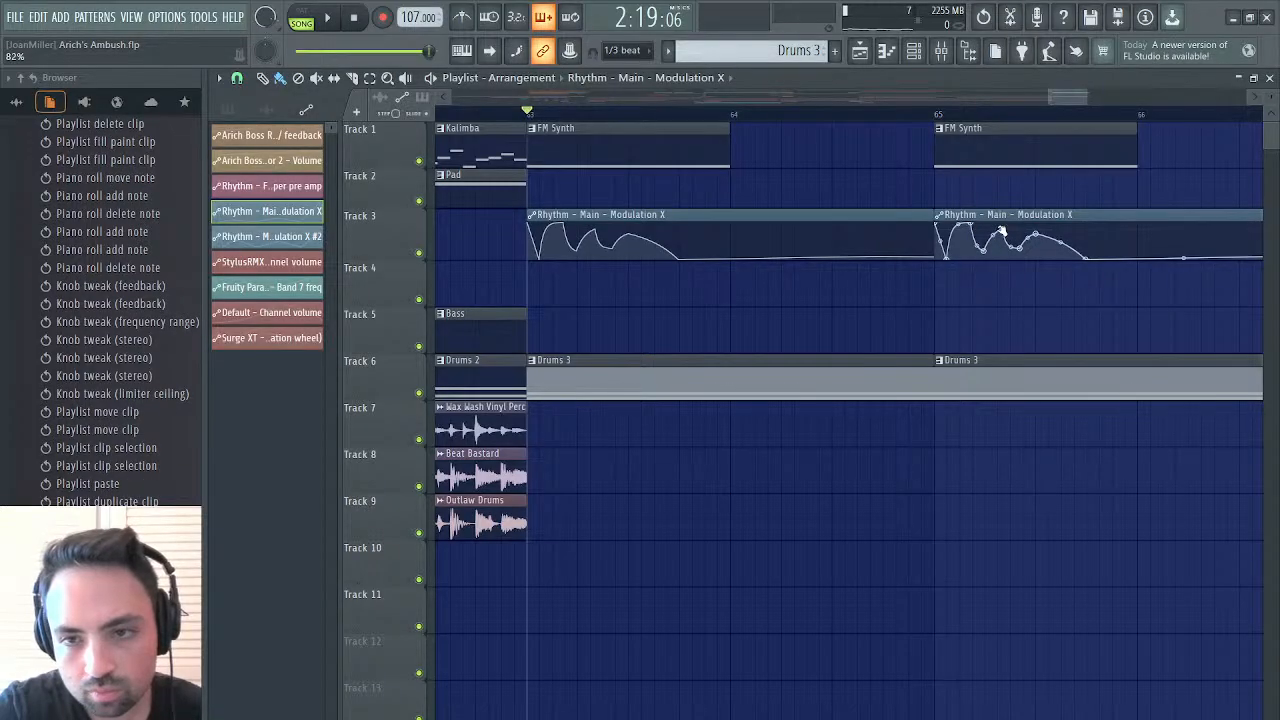
key(space)
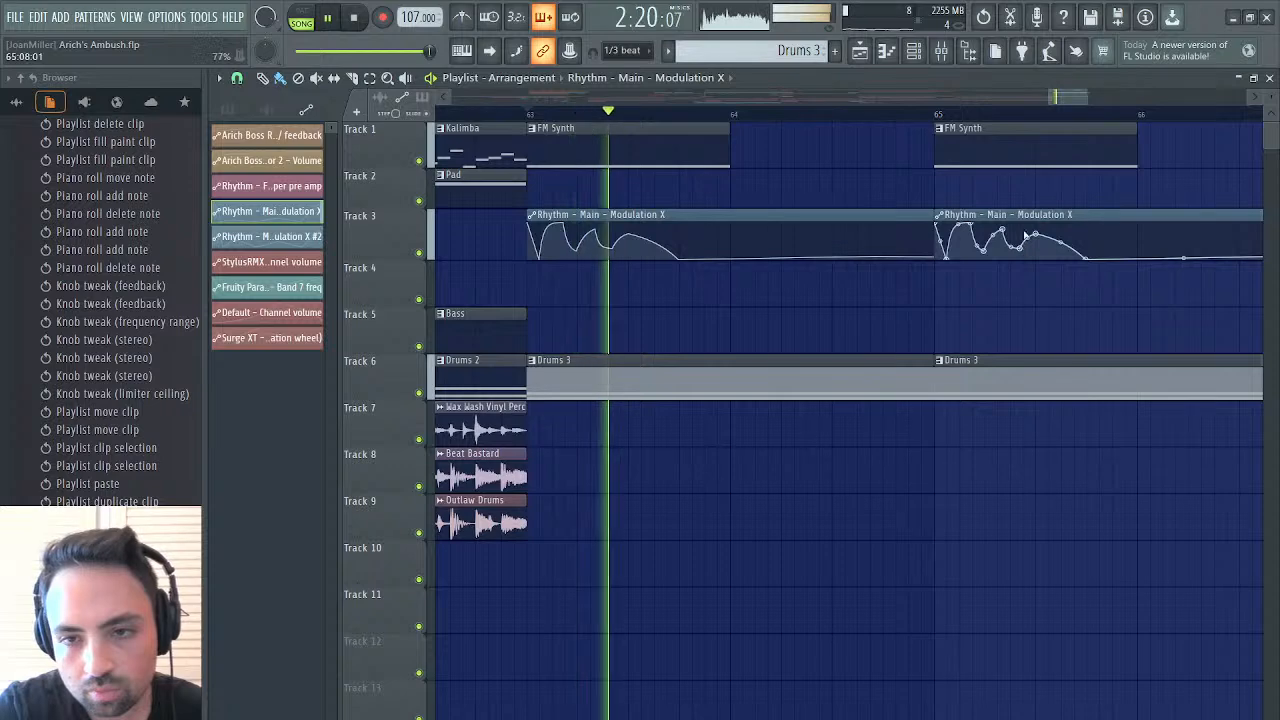
Delete the Modulation X clip at bar 65, trim the remaining one to 0:12:00 and place it at bar 63 on Track 3
right_click(1032, 214)
drag(936, 215, 606, 257)
scroll(606, 257, left, 3)
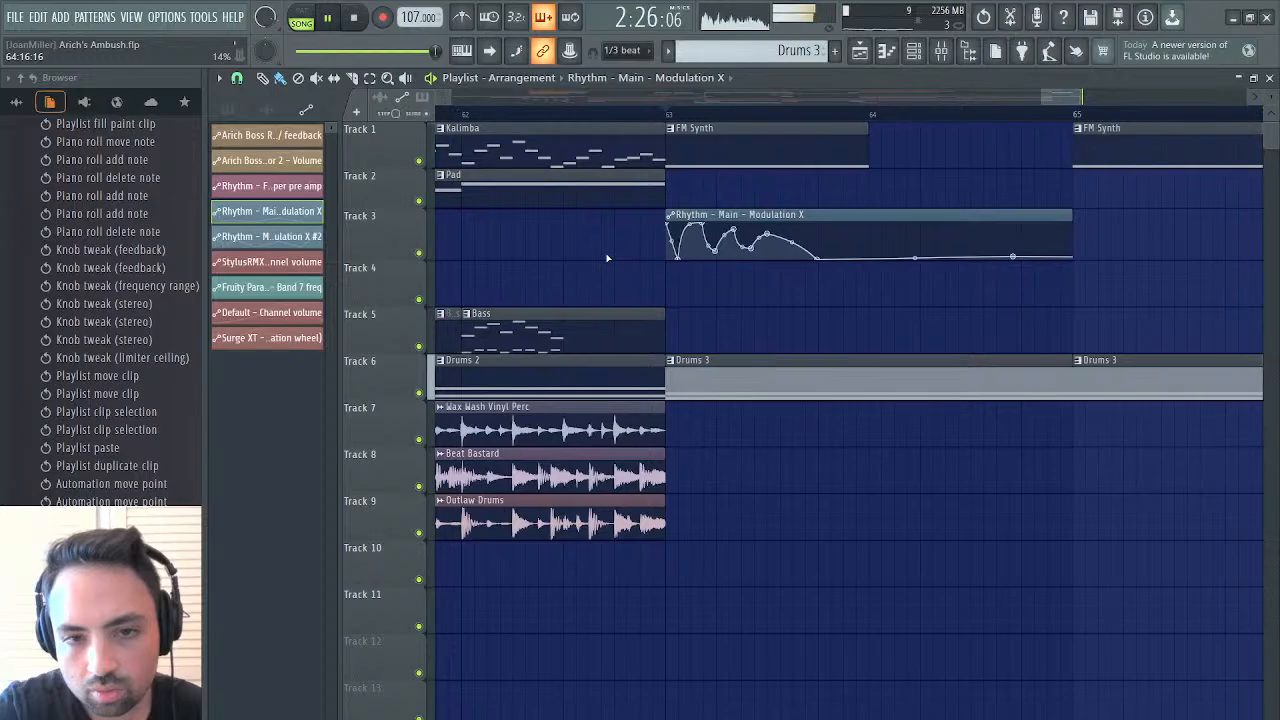
drag(1069, 218, 1191, 204)
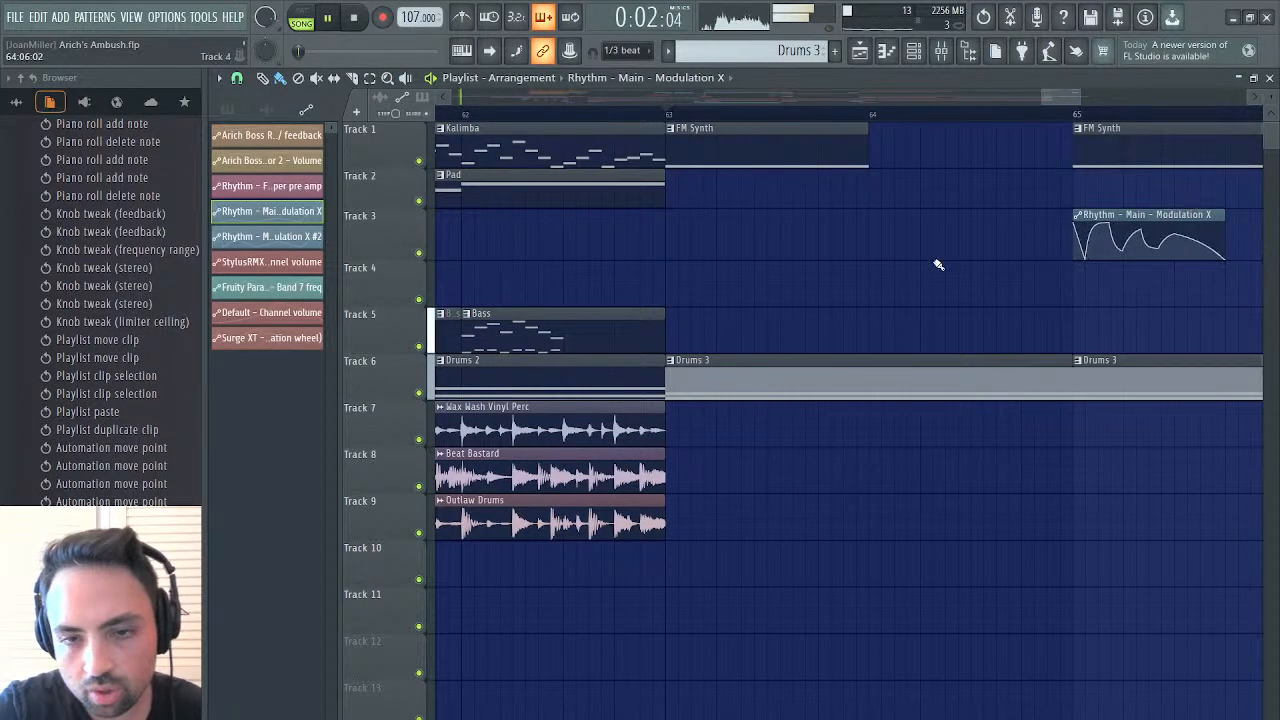
drag(1069, 215, 818, 220)
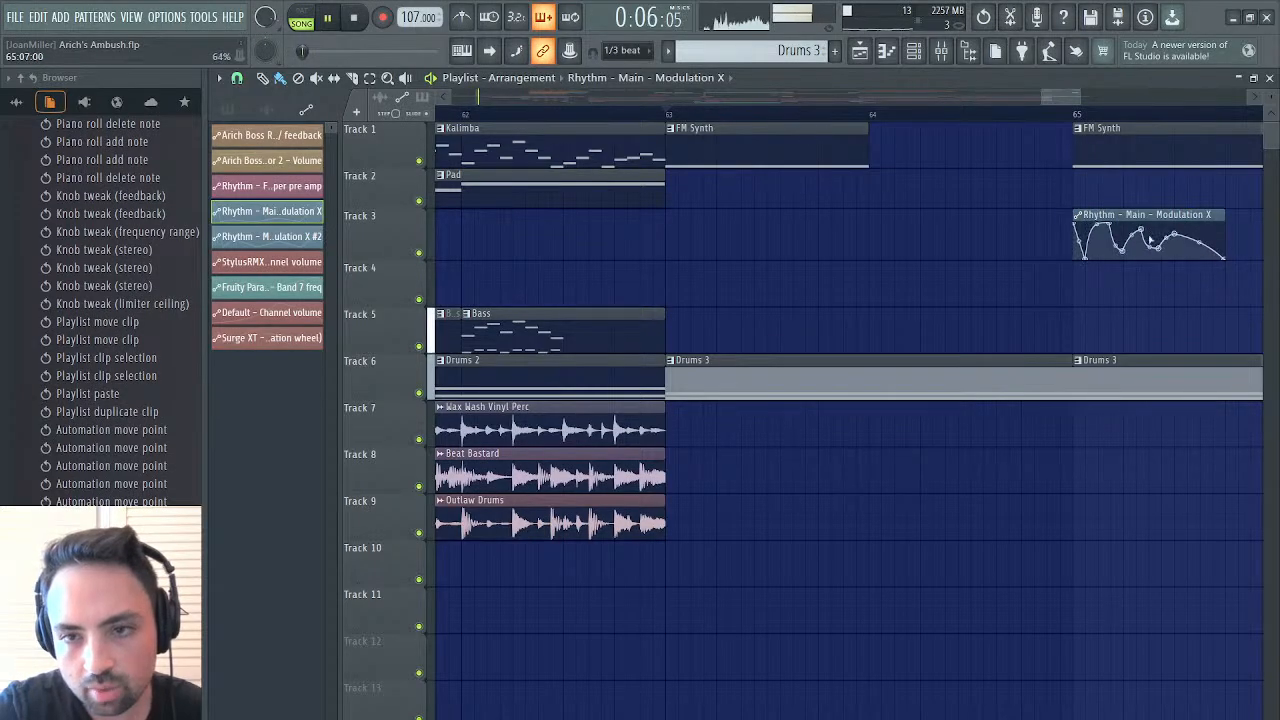
drag(1160, 225, 753, 218)
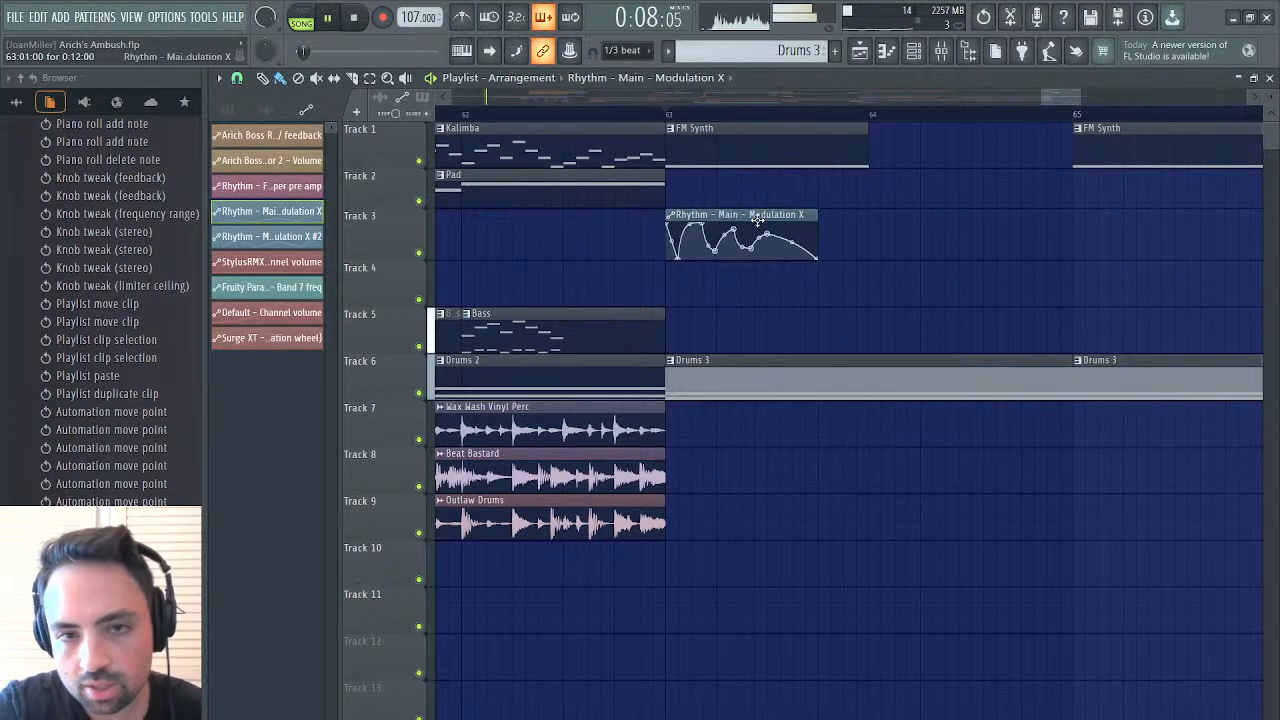
Place a Rhythm - Main - Modulation X #2 automation clip on Track 3 at bar 65
click(705, 80)
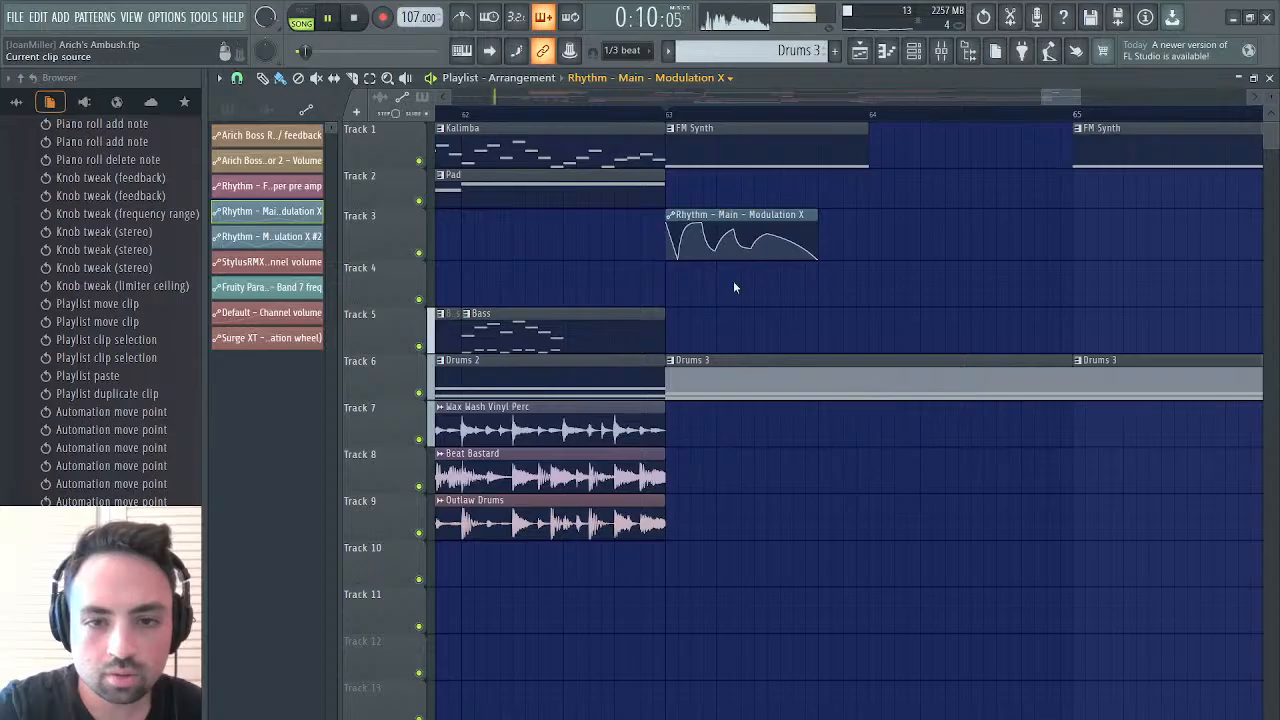
click(723, 267)
click(1076, 232)
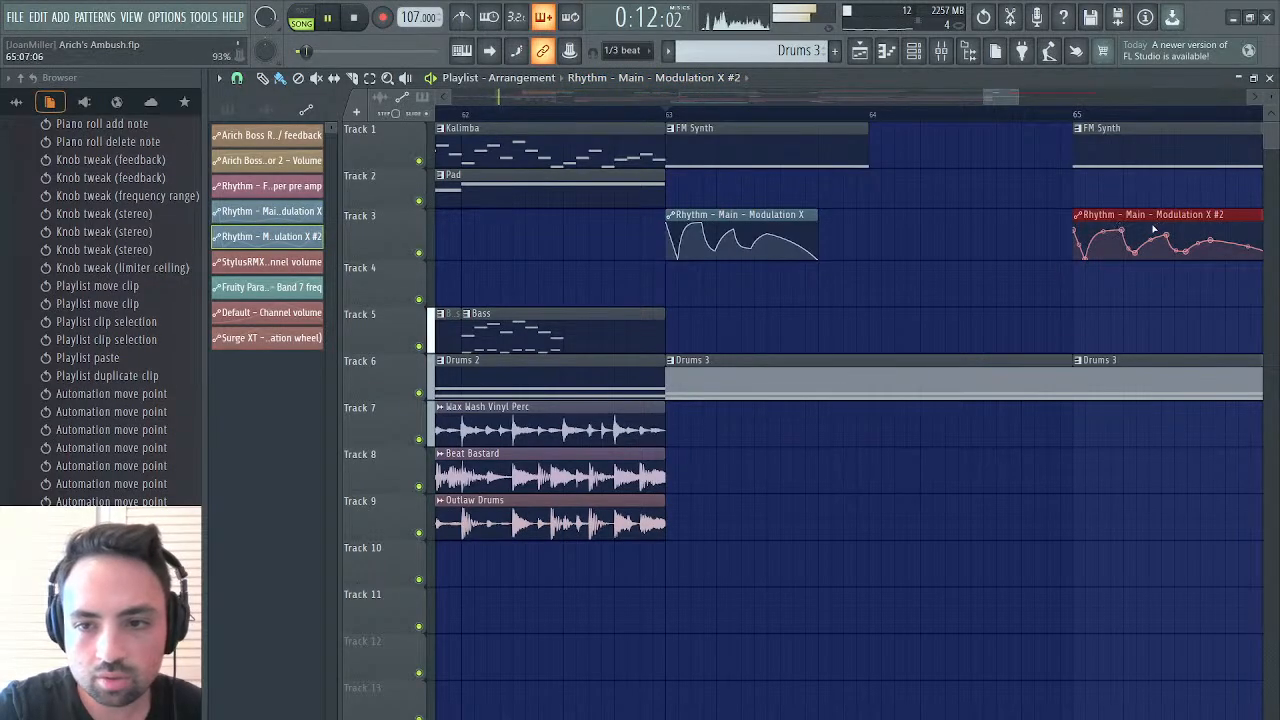
Shift the Modulation X #2 clip's early envelope points earlier during playback and shorten the clip to 1:09:18
drag(1154, 232, 1056, 246)
right_click(1040, 248)
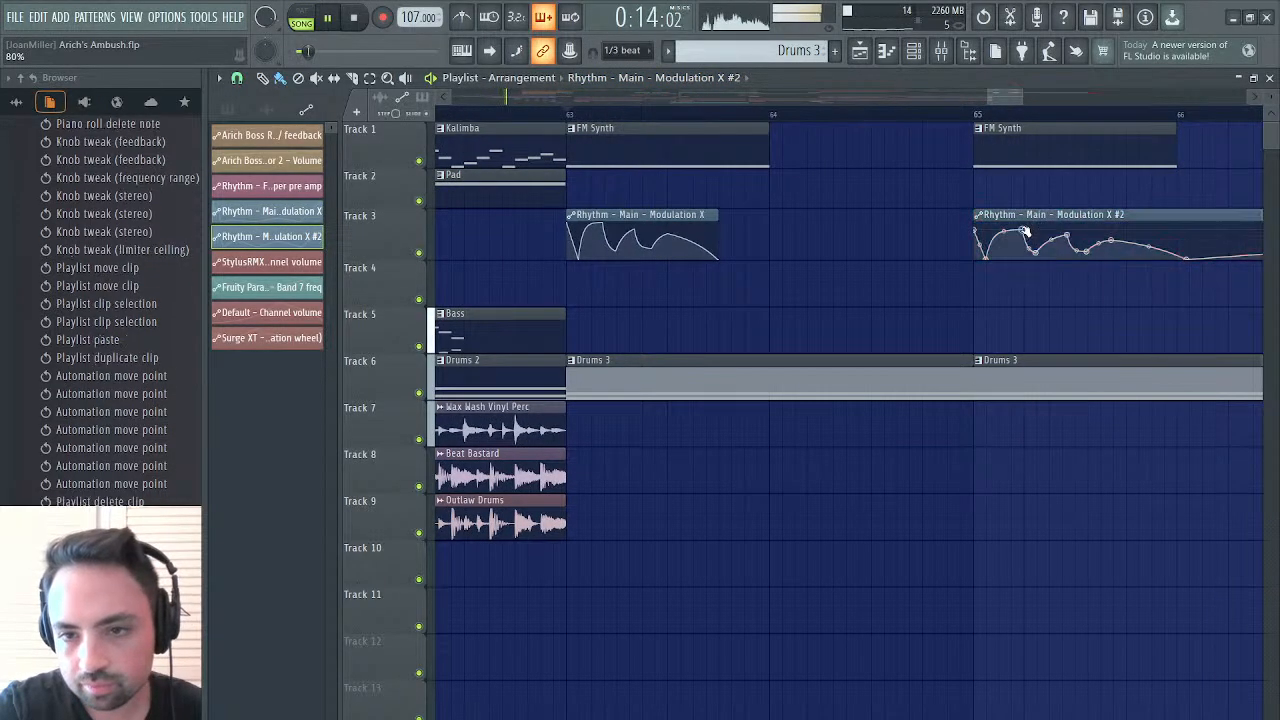
mouse_move(1055, 236)
mouse_down()
mouse_move(1042, 236)
mouse_move(1079, 240)
mouse_up()
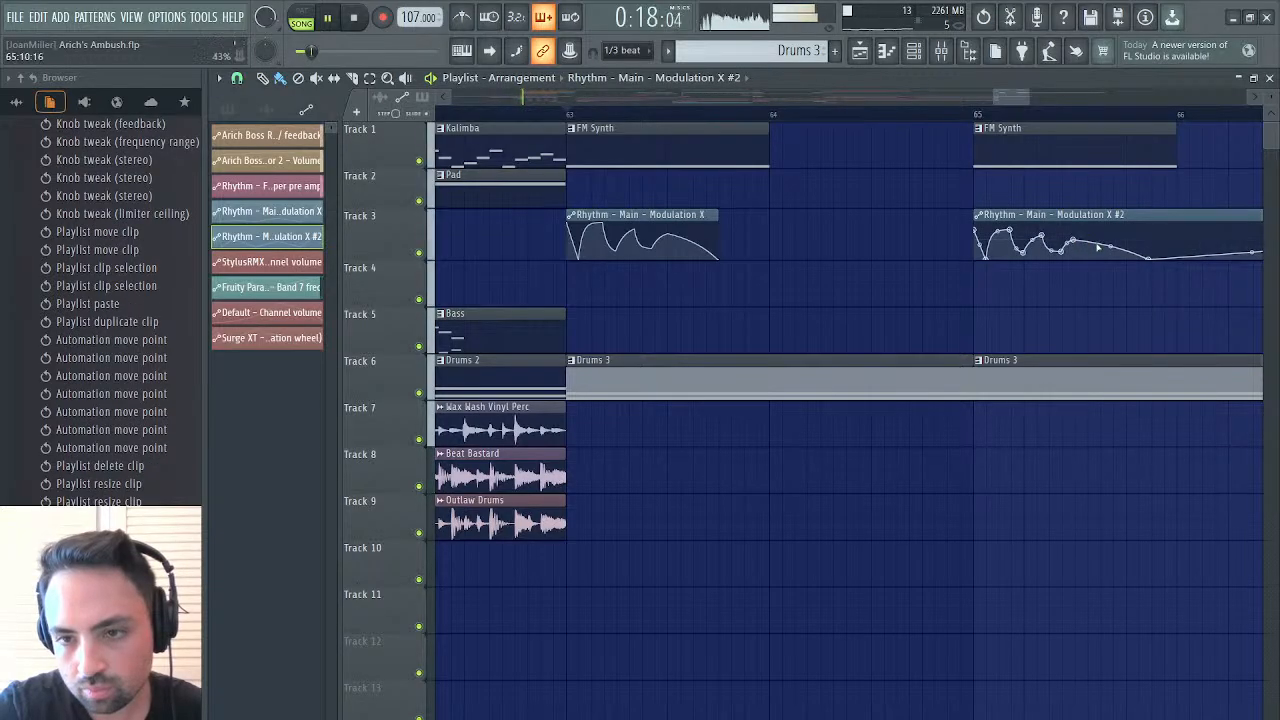
drag(1149, 258, 1133, 260)
key(space)
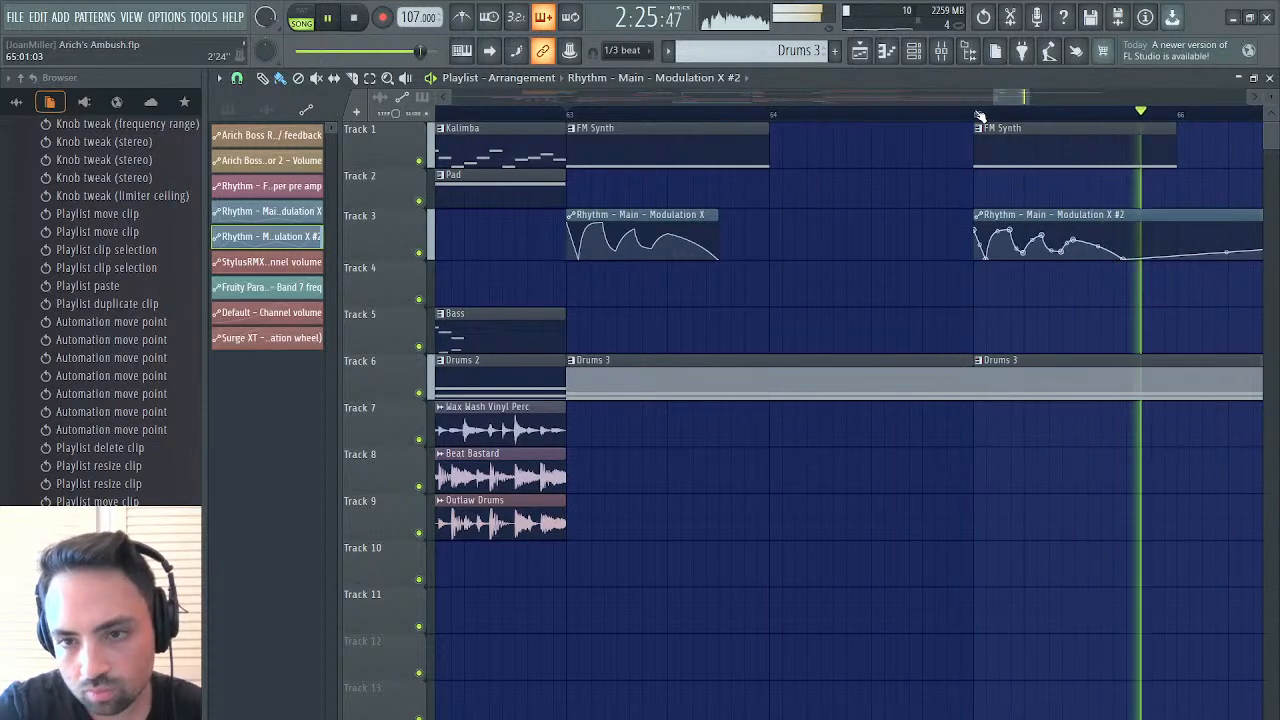
drag(1027, 98, 1174, 98)
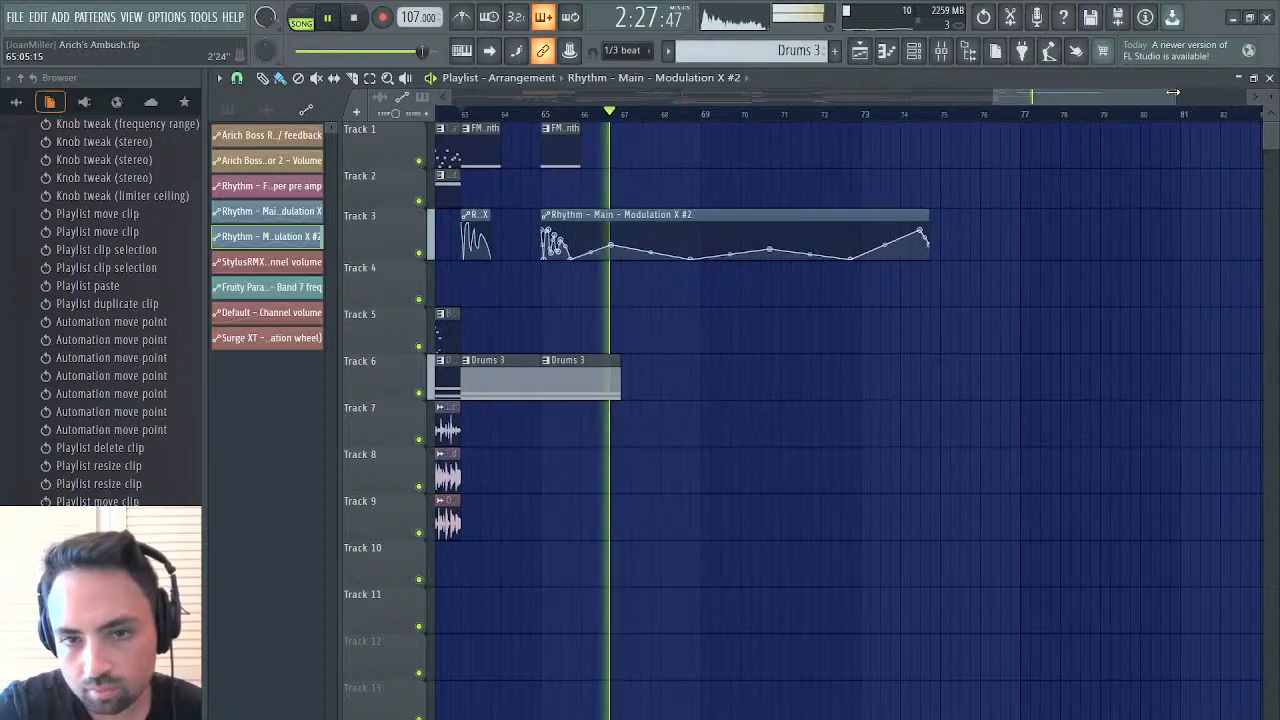
drag(928, 215, 605, 215)
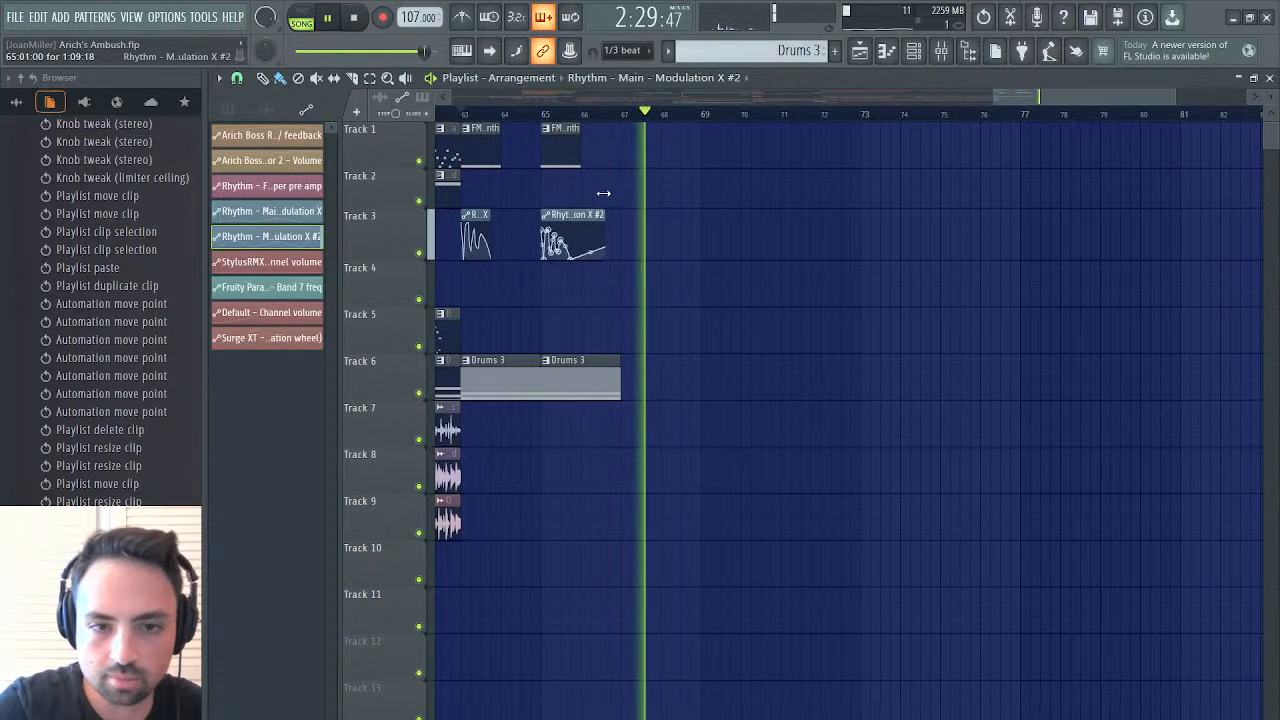
Play the arrangement from bar 63 and again from bar 61 to check the FM Synth transition, and stop playback
click(474, 118)
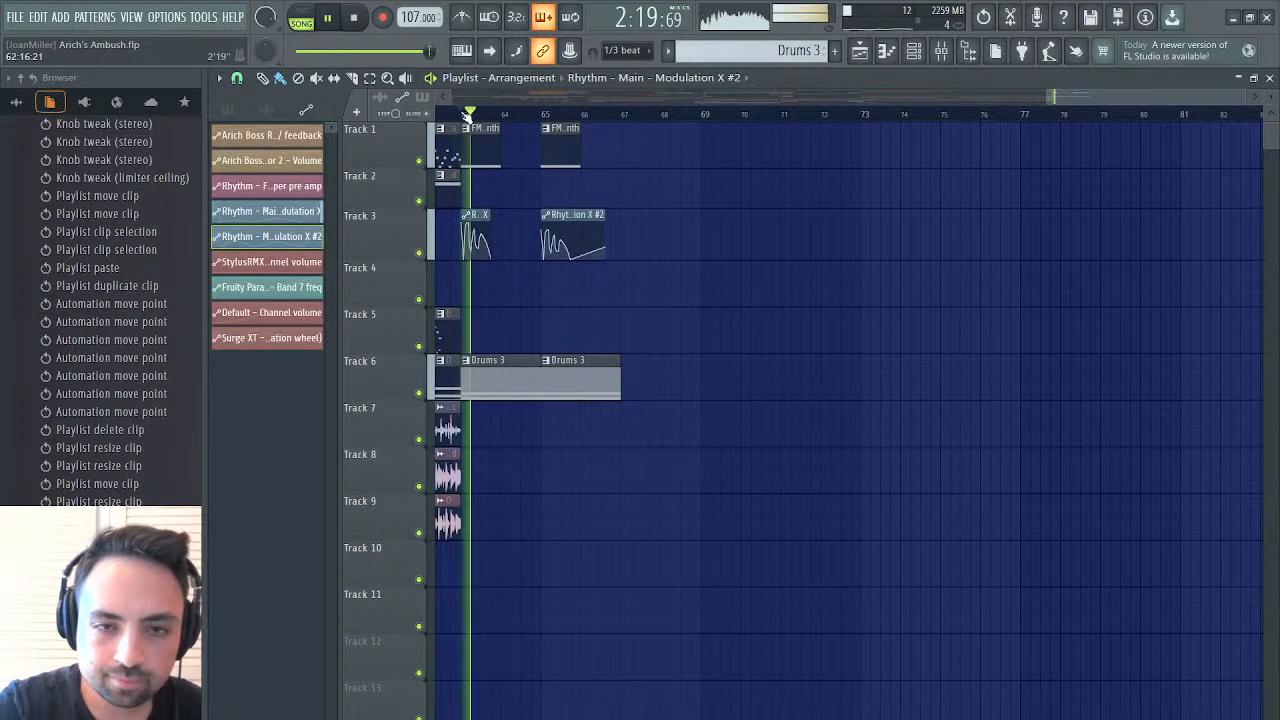
drag(1076, 100, 999, 100)
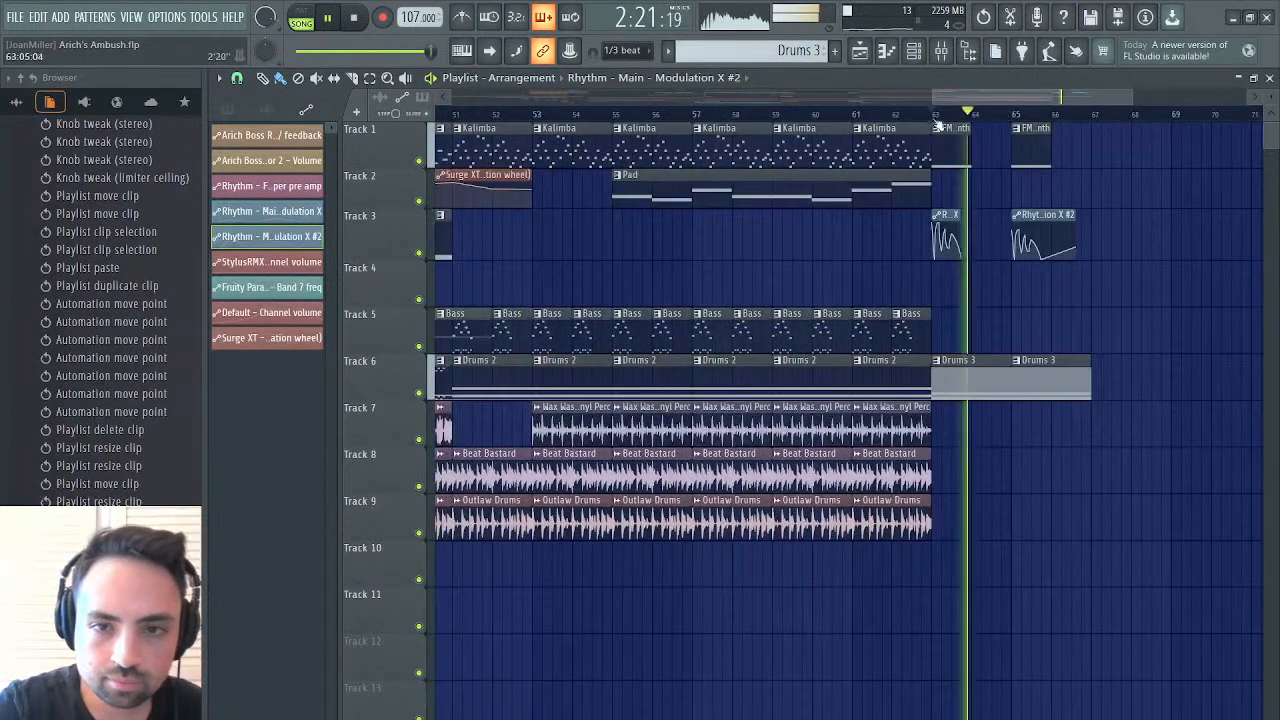
click(856, 115)
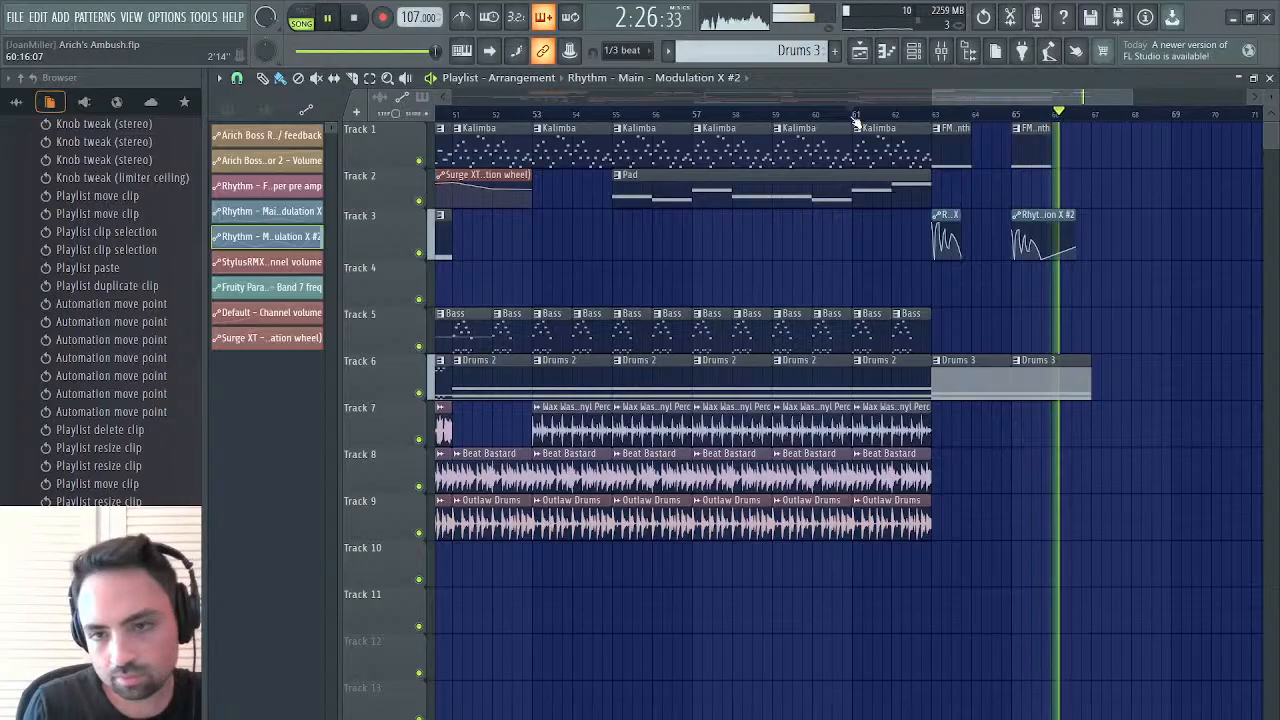
click(853, 115)
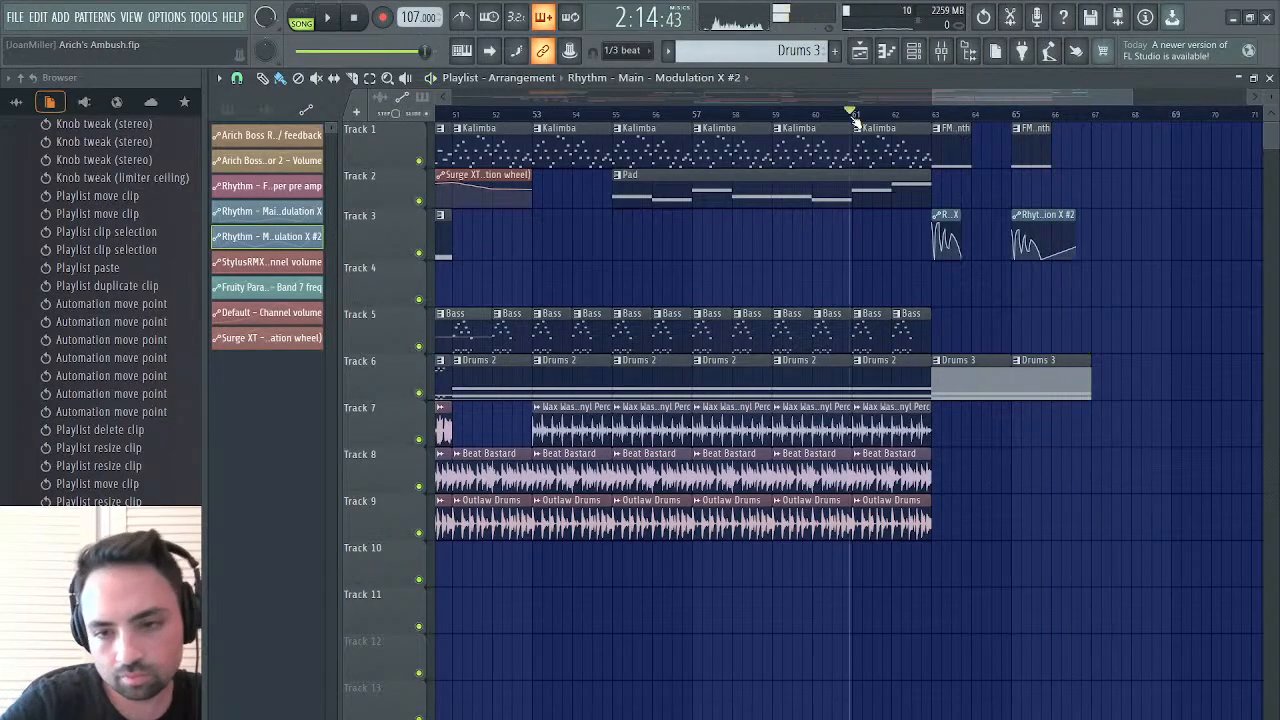
Lower the dwsp amount of the FM Synth channel's Krush effect to 14.7% while playing from bar 63, and close Krush
click(941, 51)
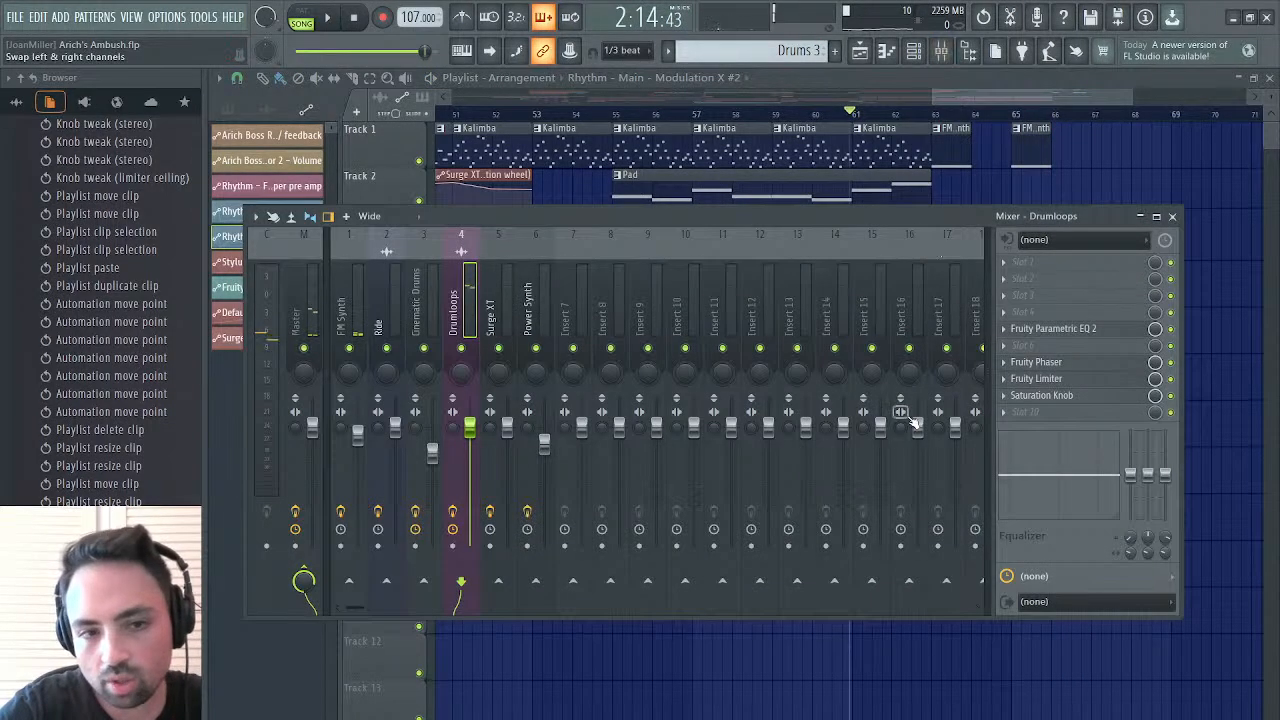
click(355, 318)
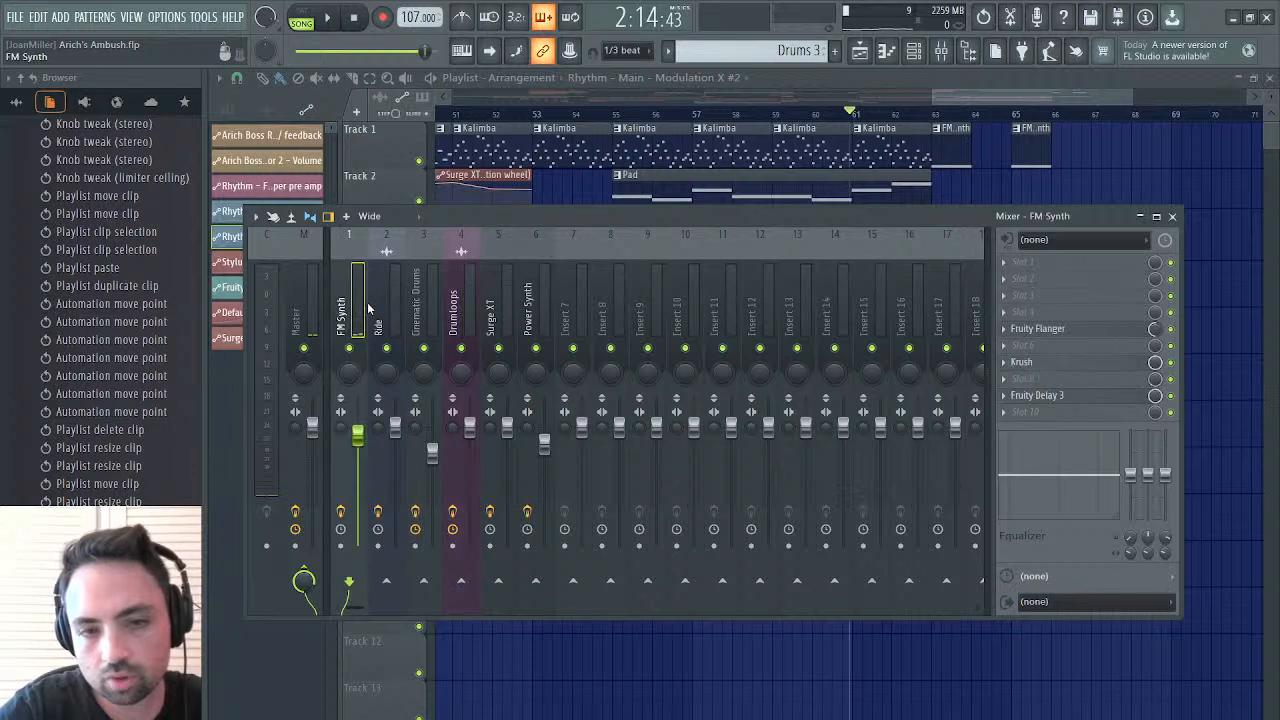
click(1025, 362)
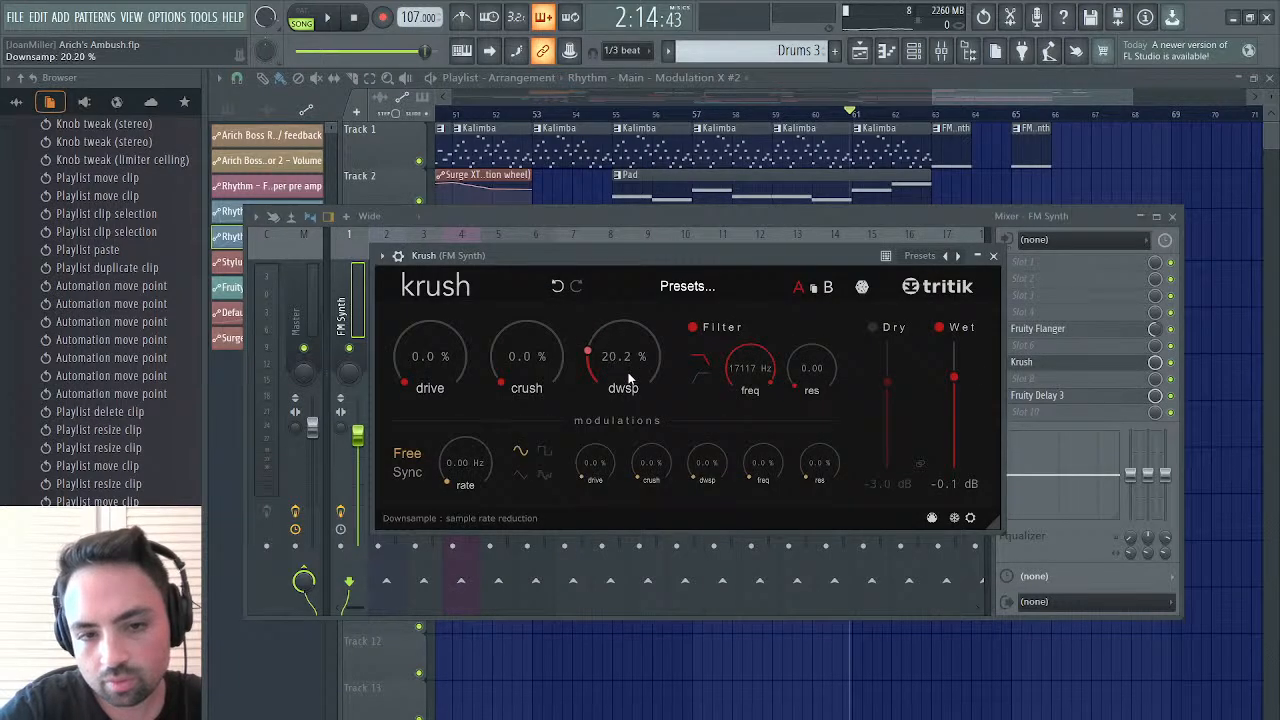
click(935, 117)
key(space)
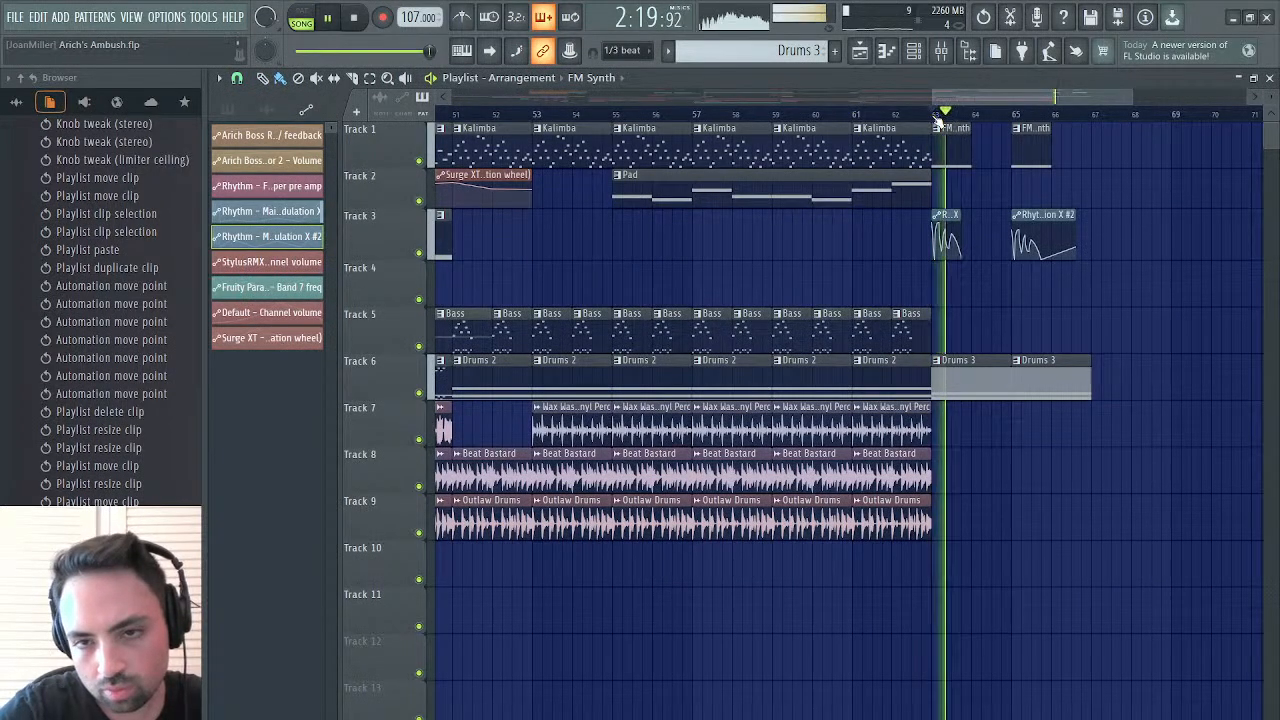
click(1271, 79)
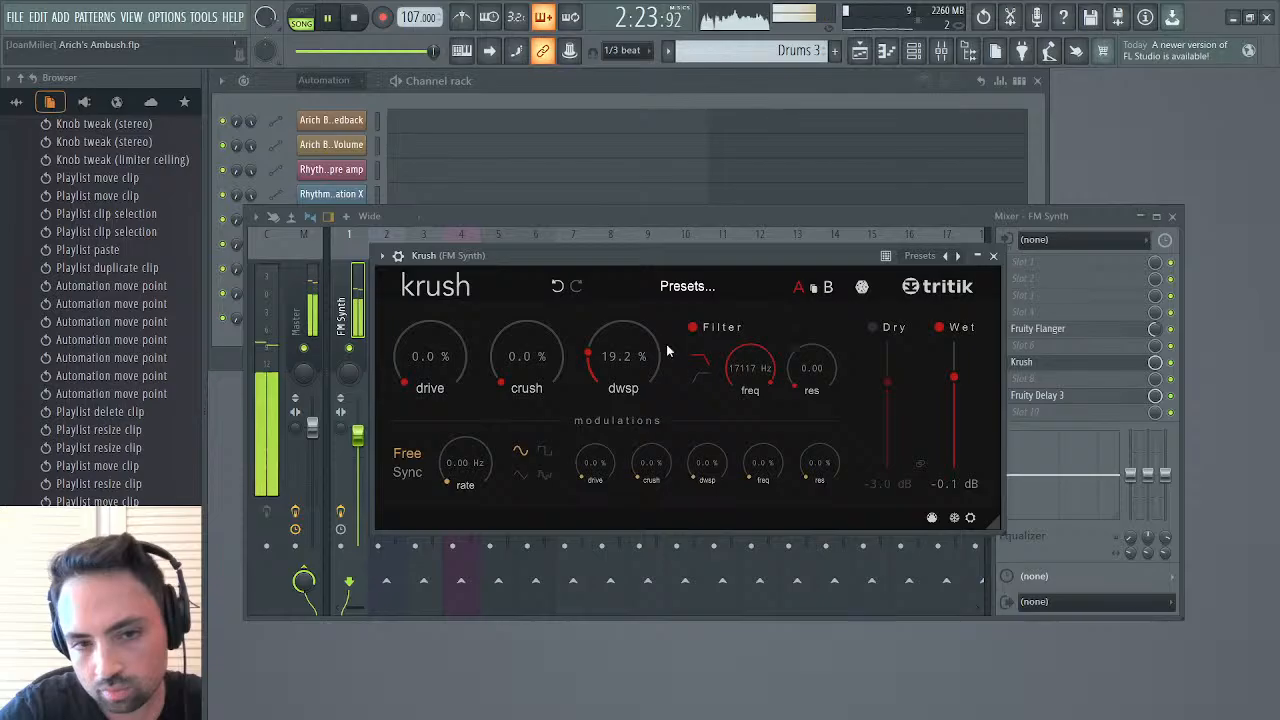
drag(626, 356, 632, 366)
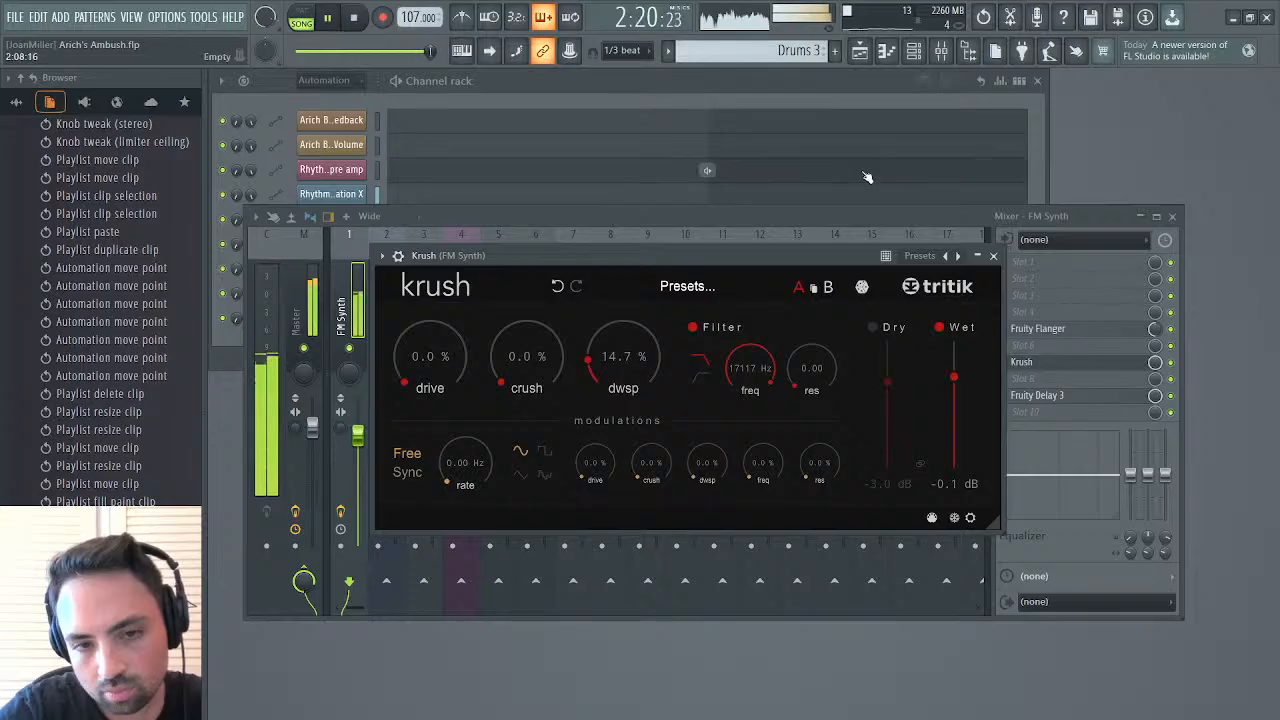
click(993, 256)
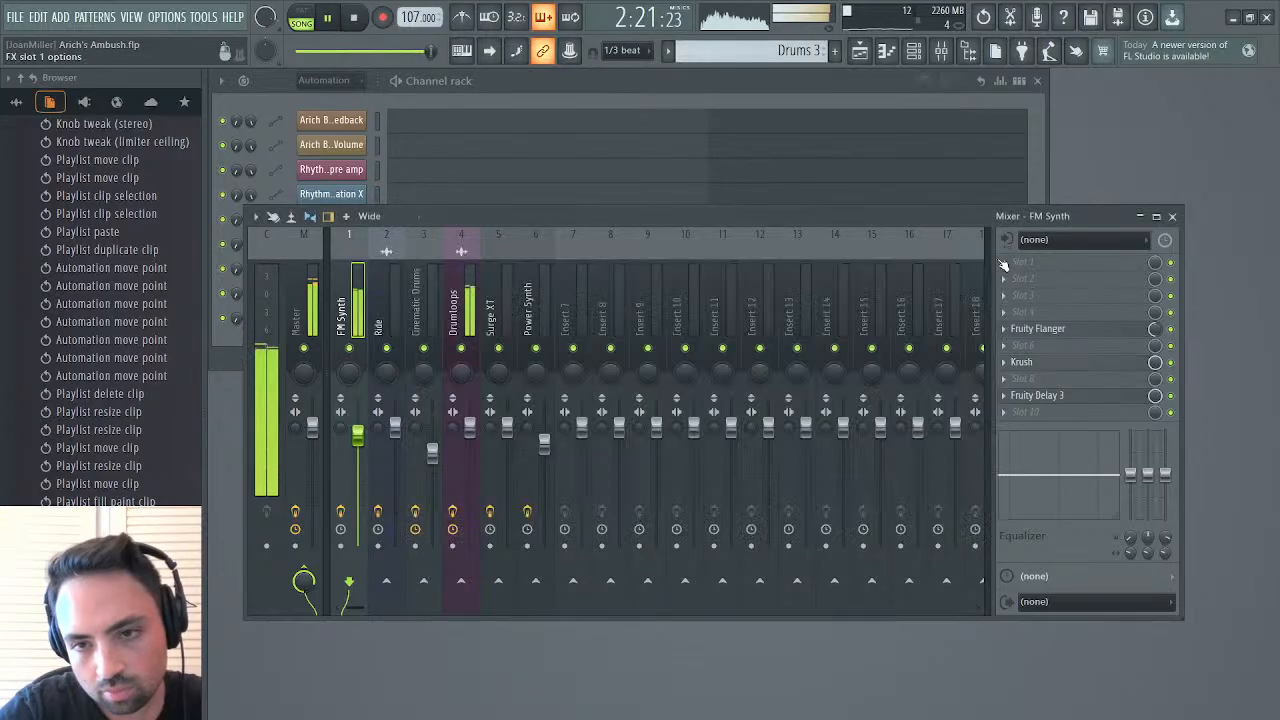
Close the mixer, bring up the playlist and stop playback
click(1172, 217)
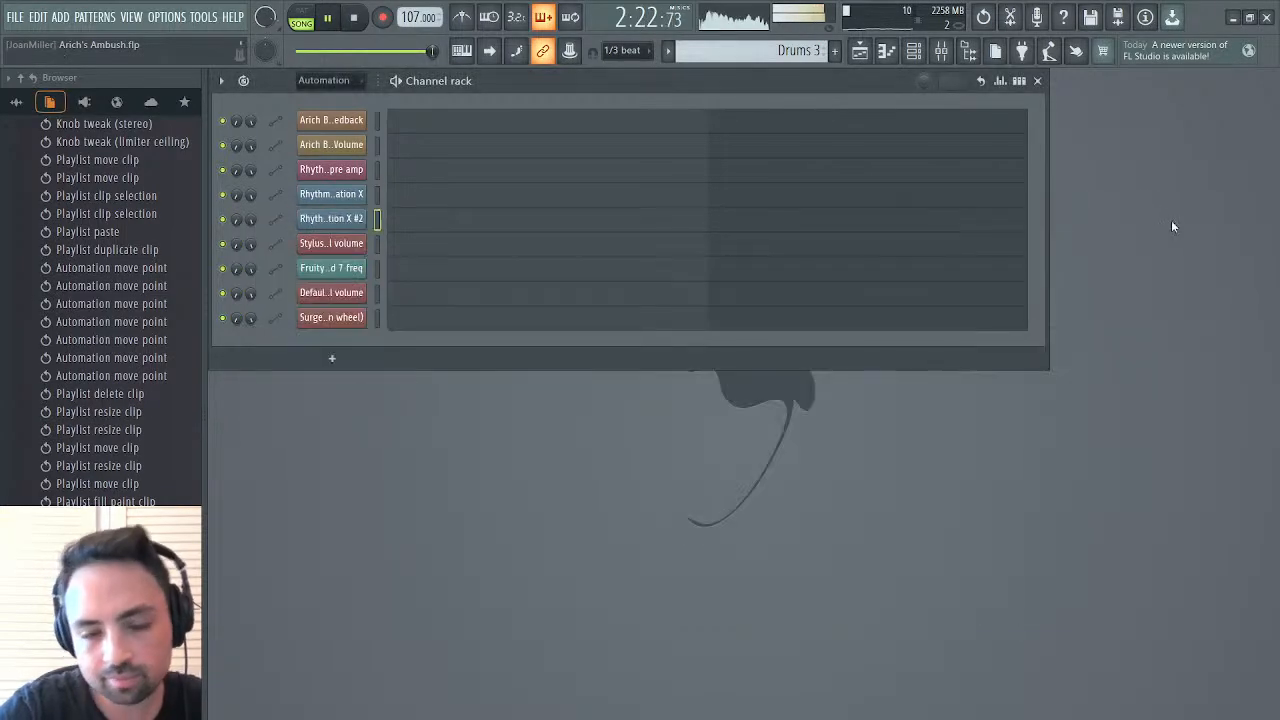
click(860, 51)
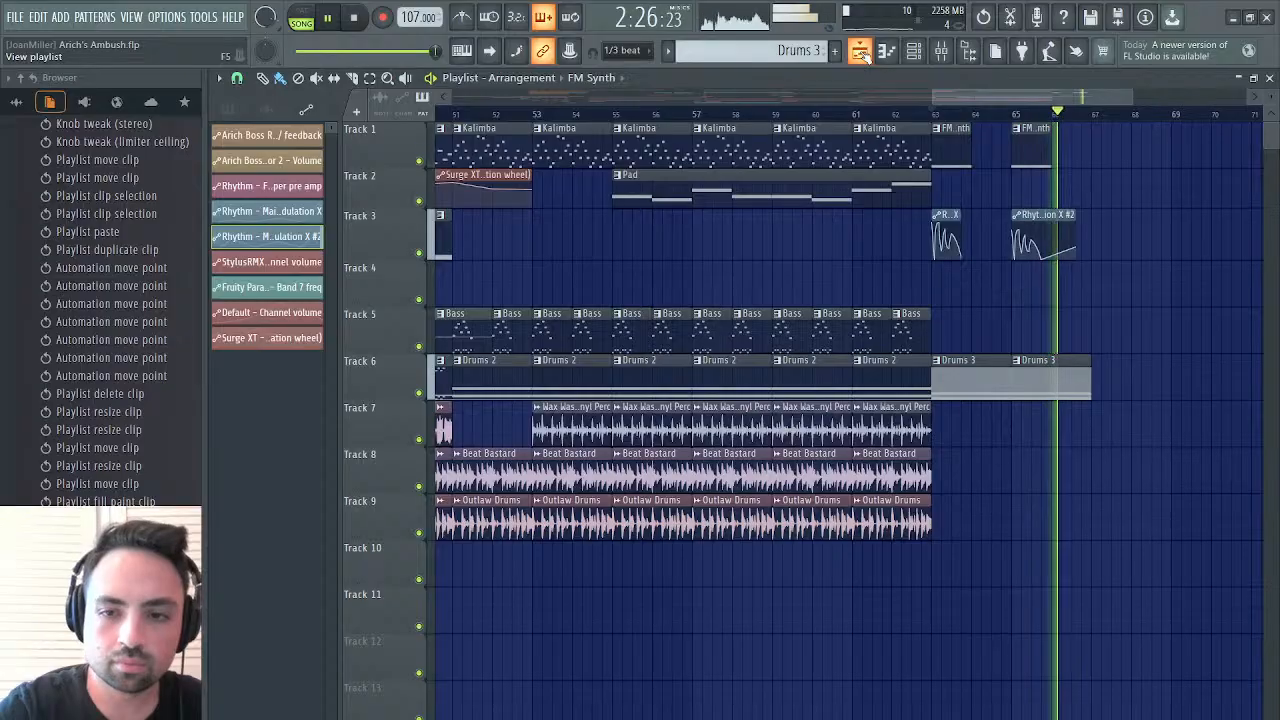
key(space)
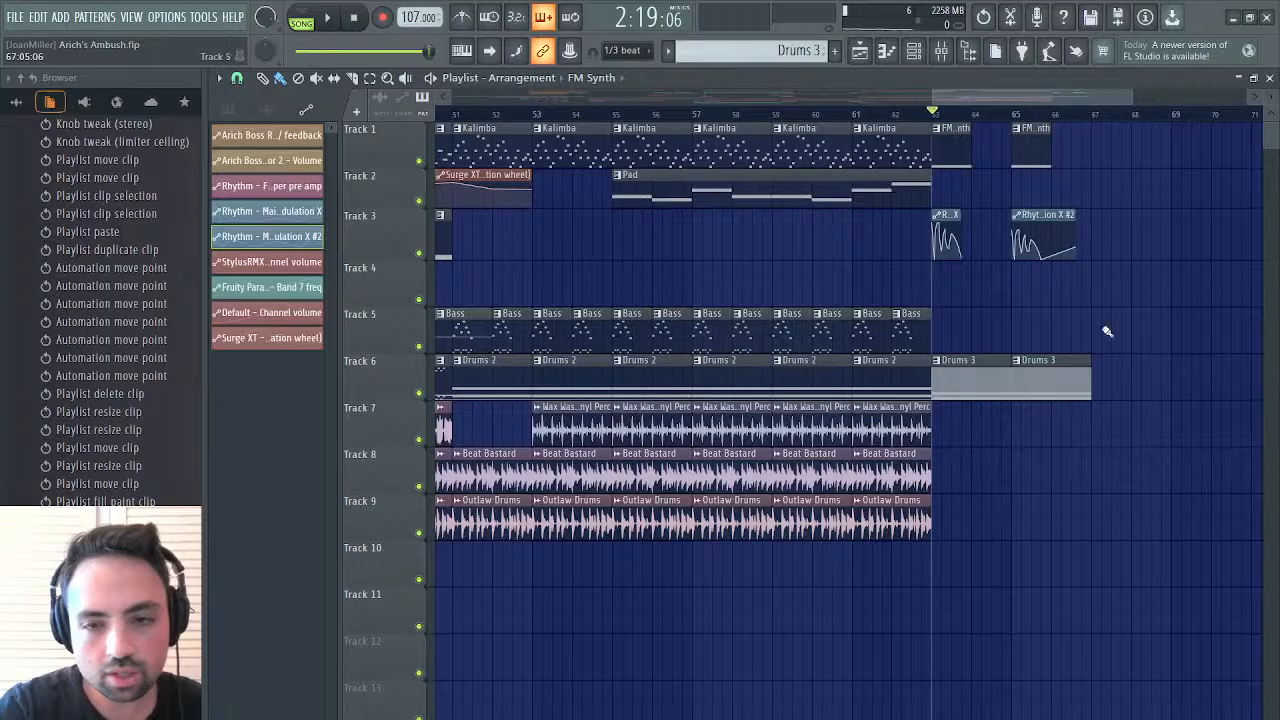
Play the arrangement from bar 63 while reviewing the earlier sections back to about bar 34, and stop playback
scroll(1047, 178, right, 3)
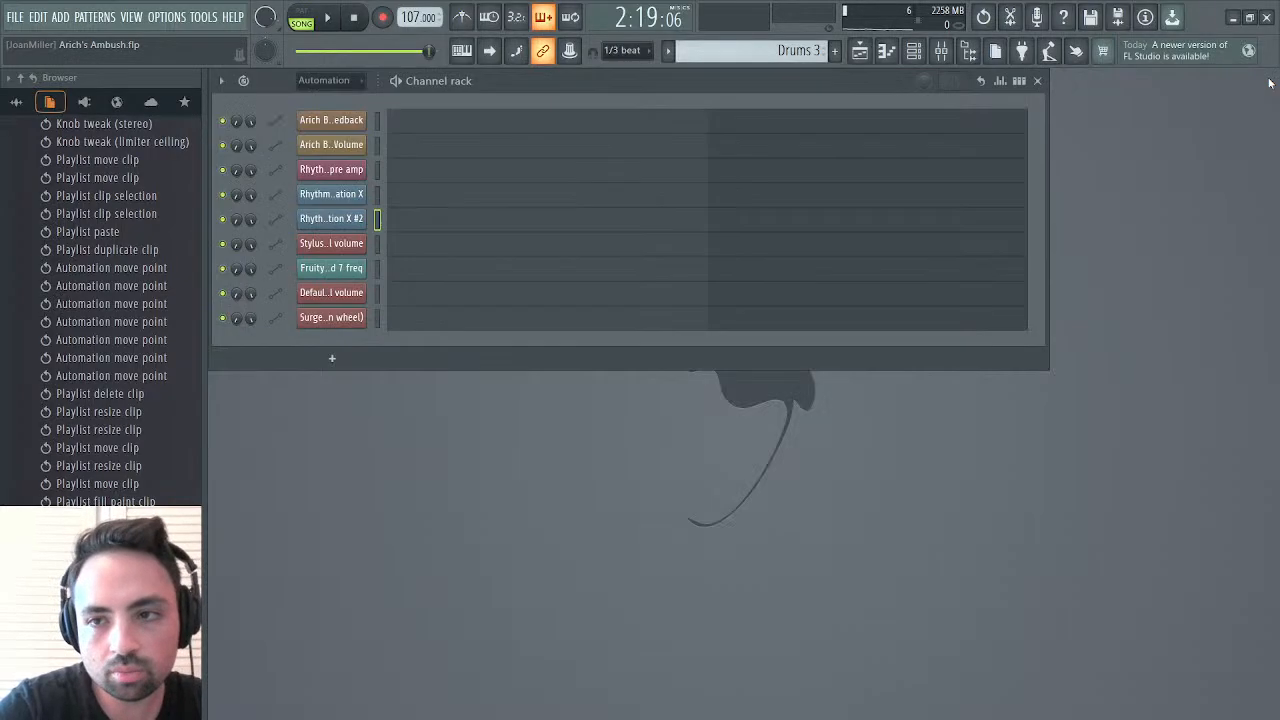
click(1269, 78)
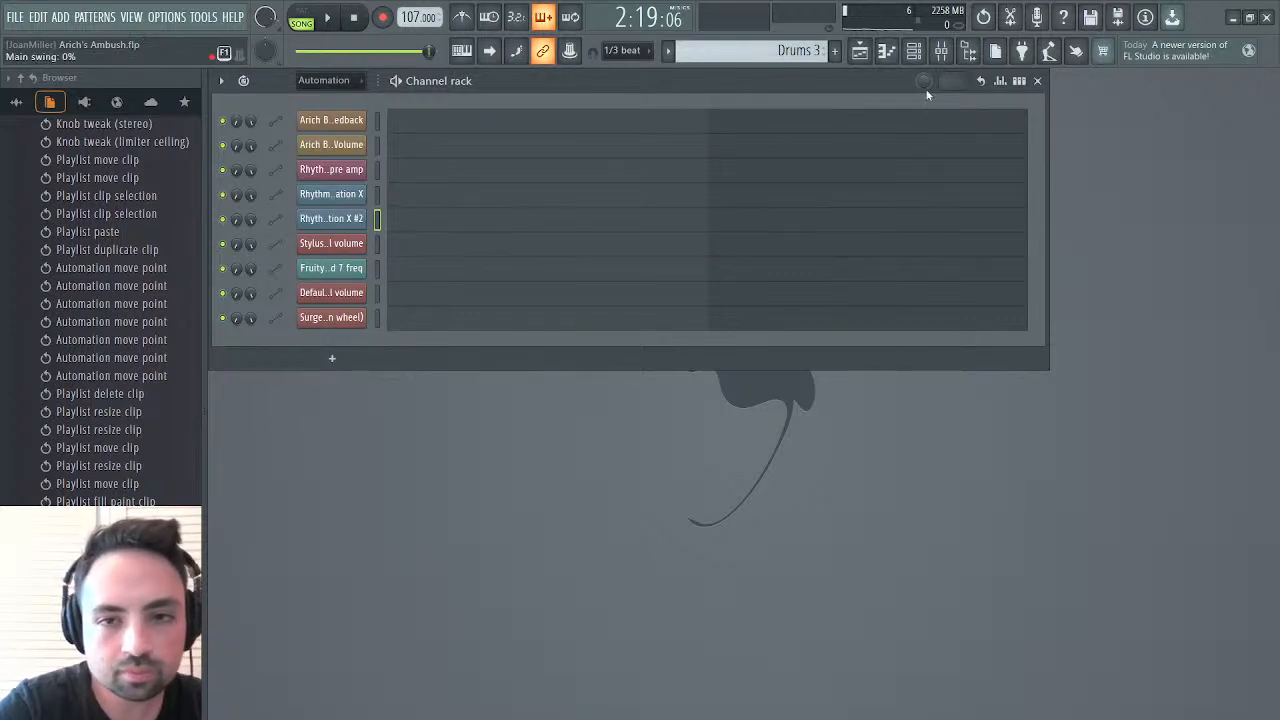
click(856, 55)
key(space)
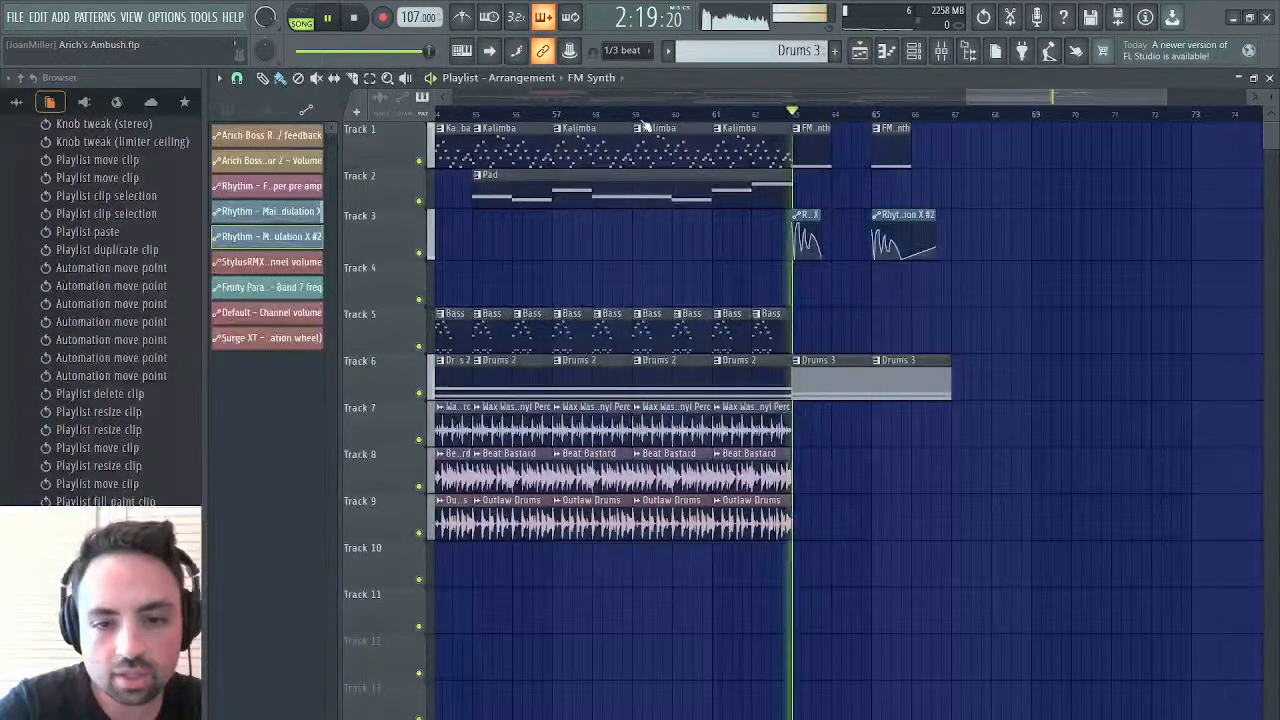
scroll(675, 306, left, 2)
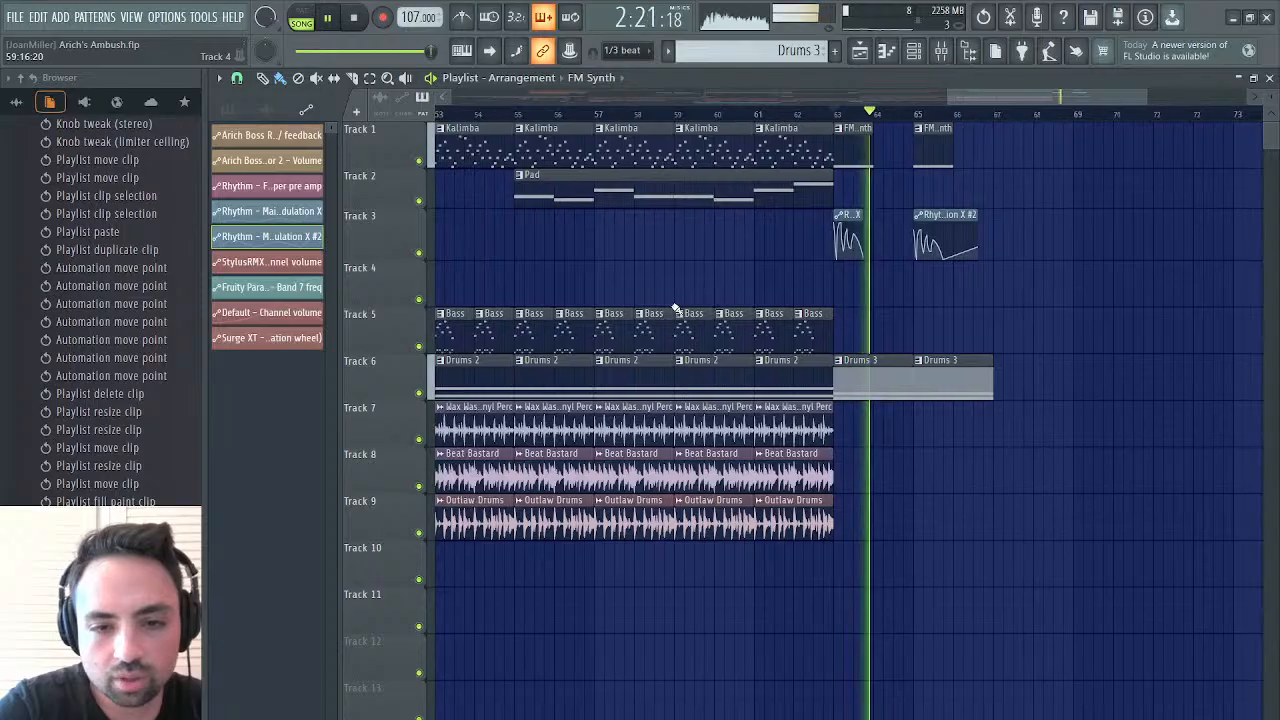
scroll(675, 306, left, 8)
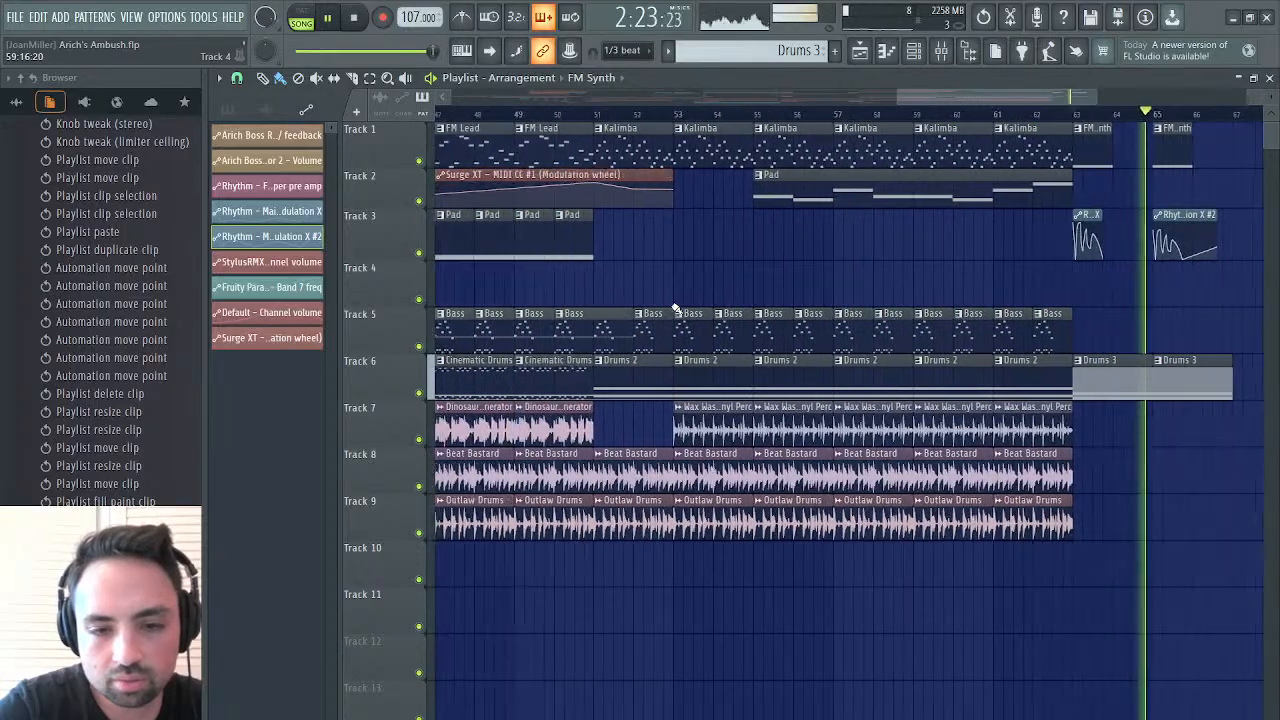
scroll(675, 308, left, 7)
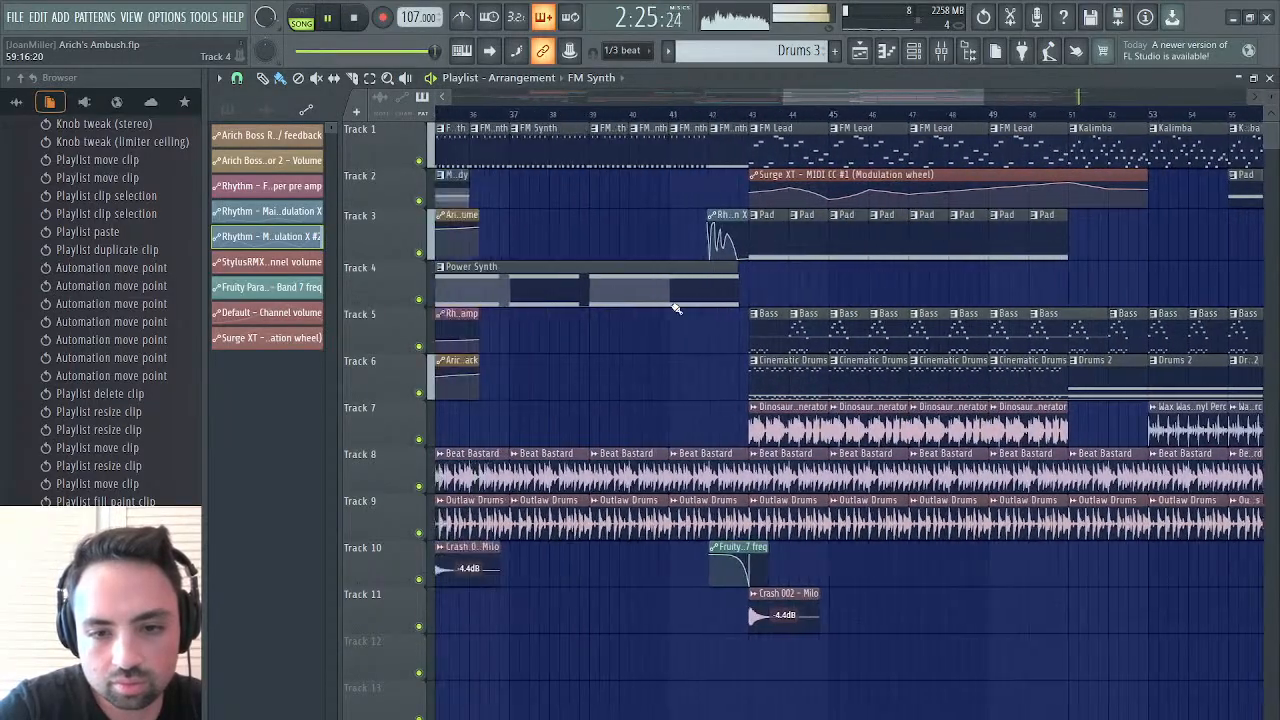
scroll(675, 308, left, 3)
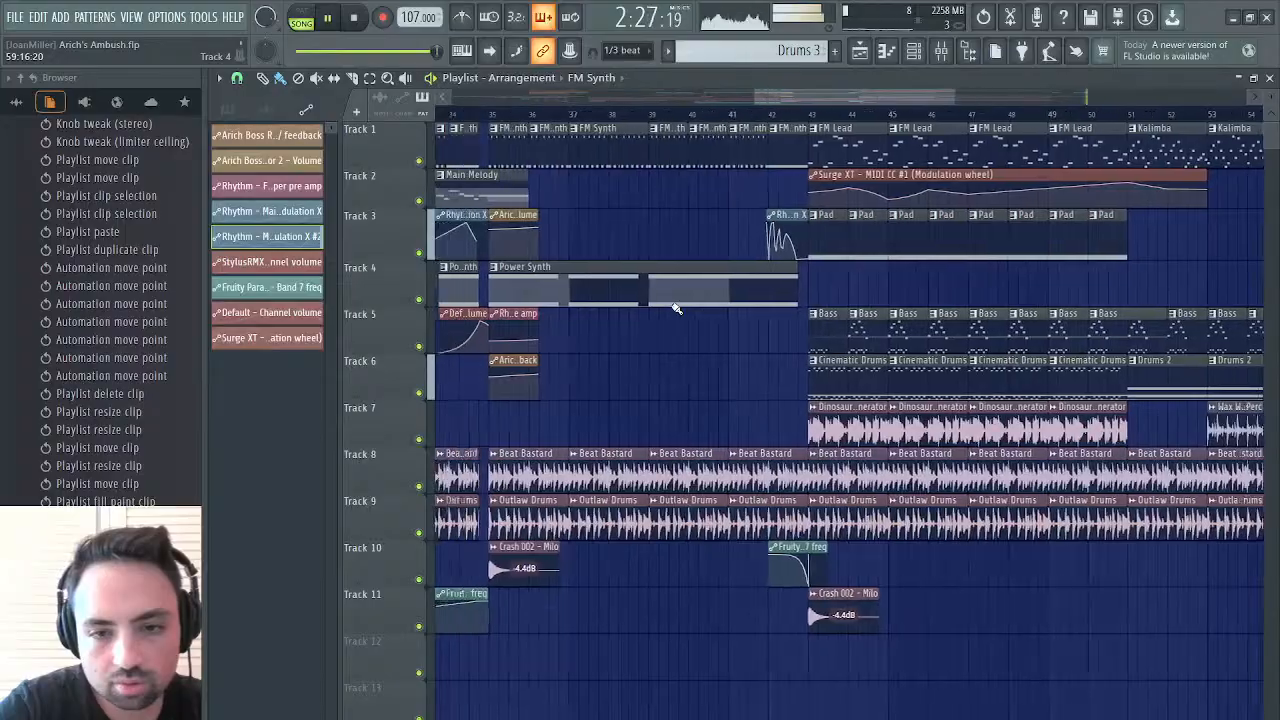
key(space)
Pick the Cinematic Drums pattern from its bar 43 clip and place it on Track 6 at bar 67, directly after Drums 3
scroll(675, 308, right, 3)
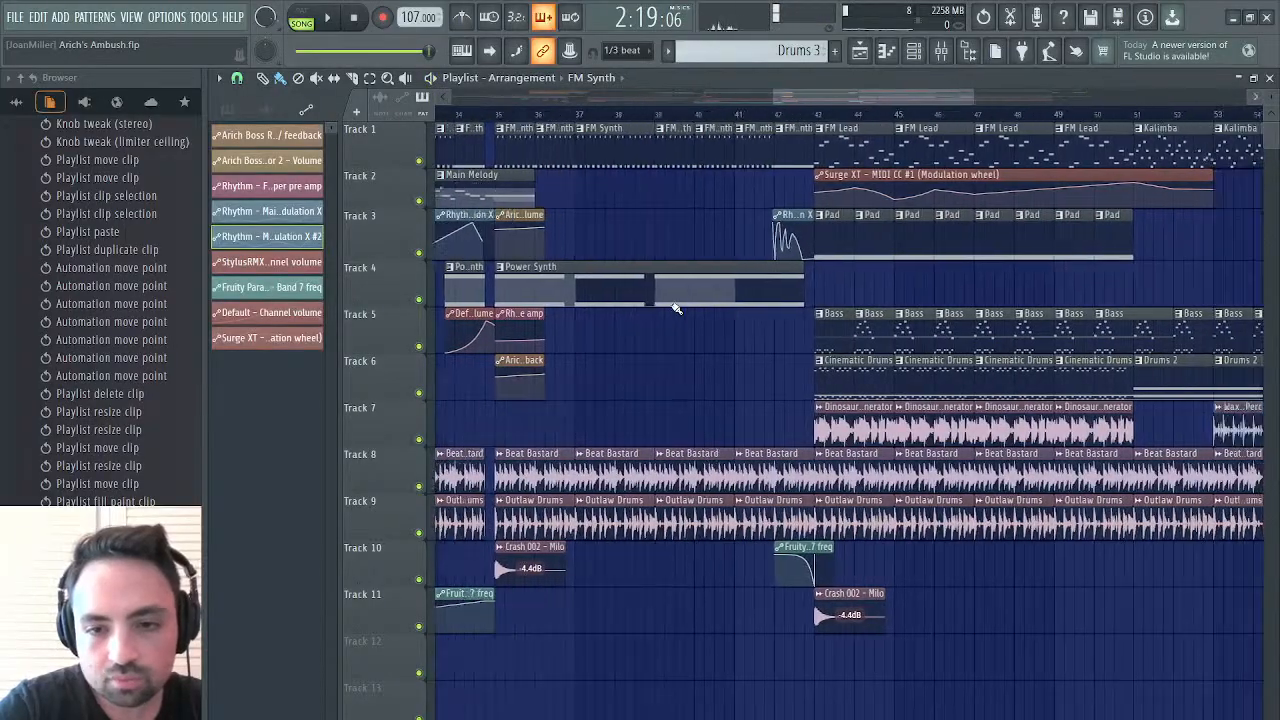
click(825, 368)
scroll(825, 368, right, 3)
scroll(825, 368, right, 9)
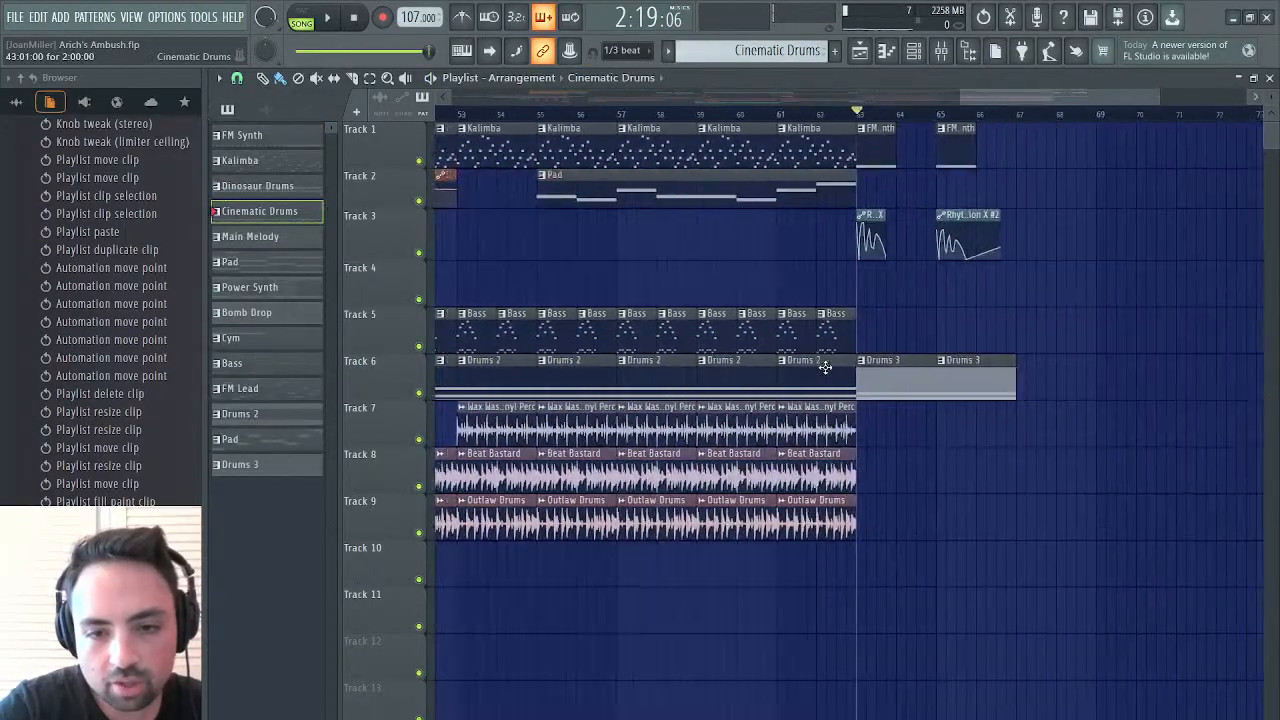
click(957, 385)
drag(993, 379, 986, 381)
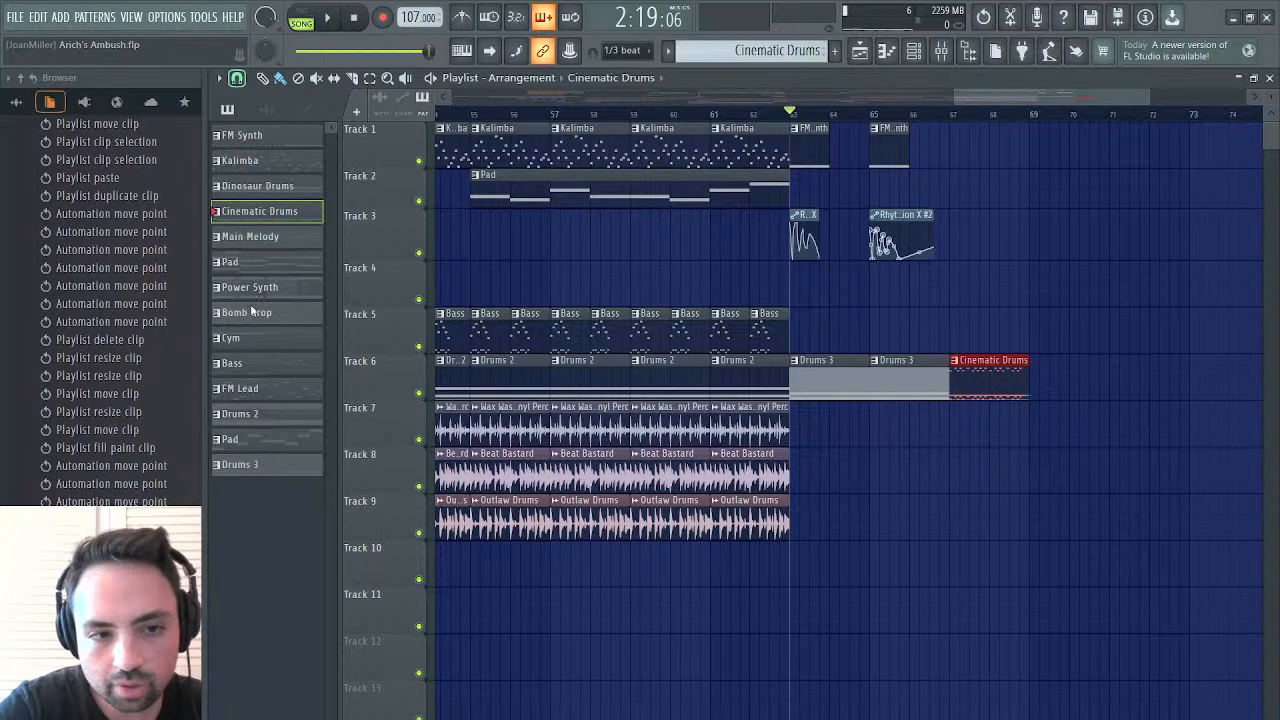
Add a second Cinematic Drums clip on Track 6 at bar 69 while playing from bar 67, and stop playback
click(948, 120)
key(space)
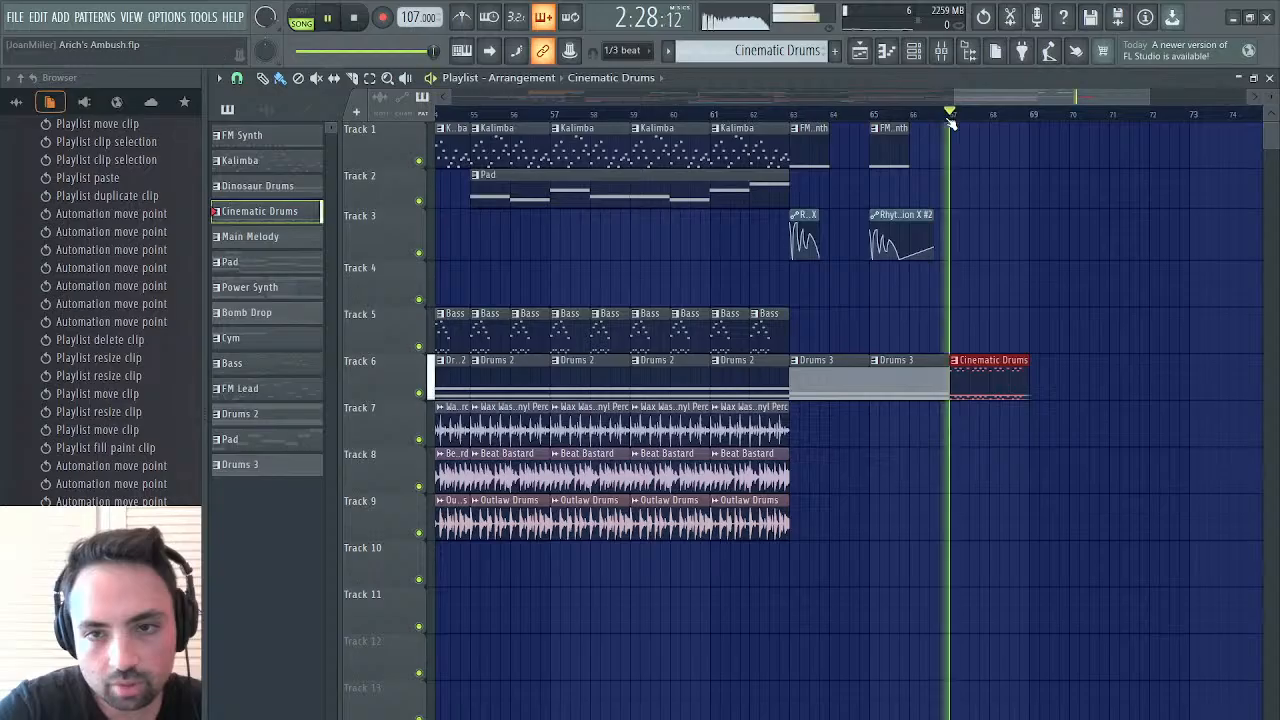
click(1036, 398)
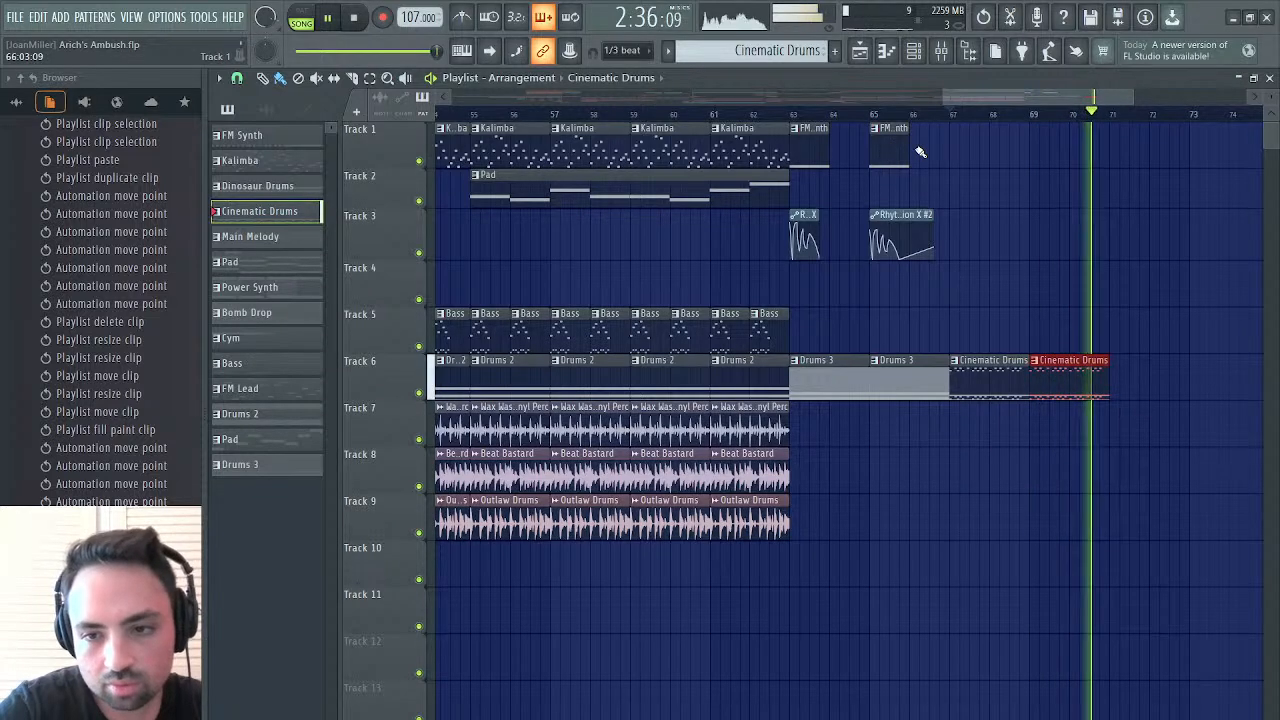
key(space)
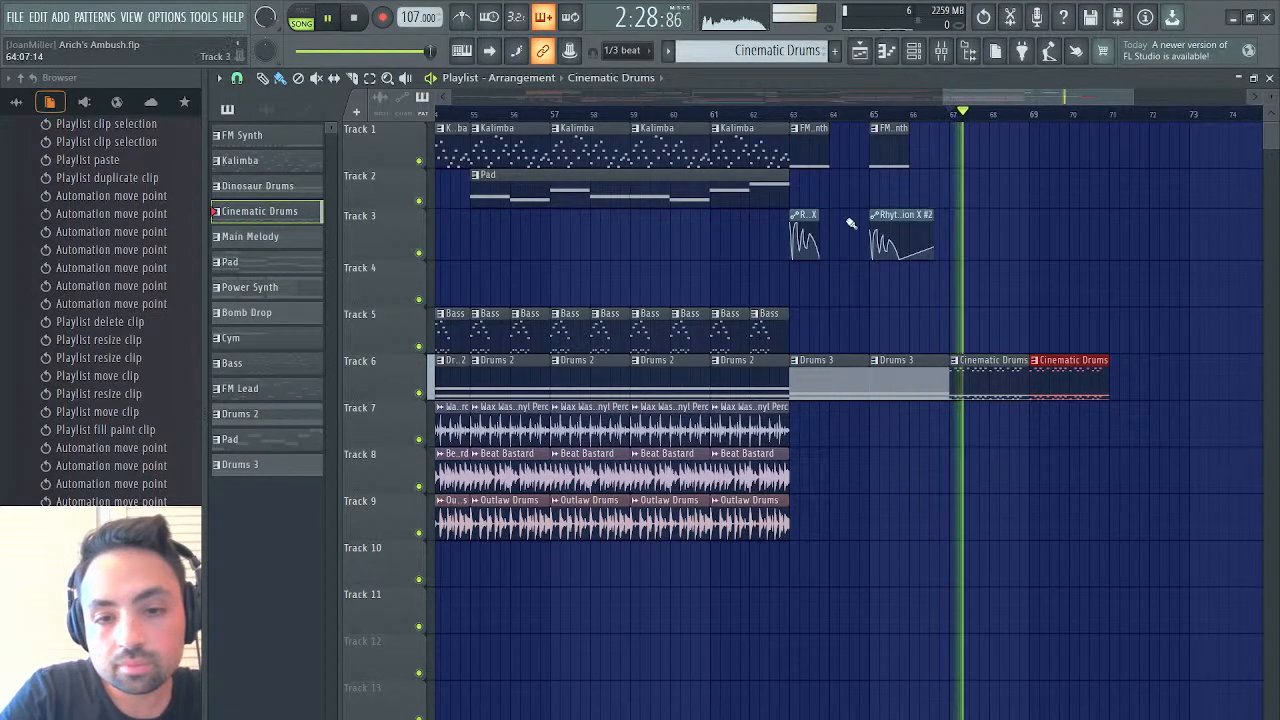
Place two Outlaw Drums clips on Track 9 at bars 67 and 69 while auditioning from bar 67
click(733, 517)
click(958, 524)
key(space)
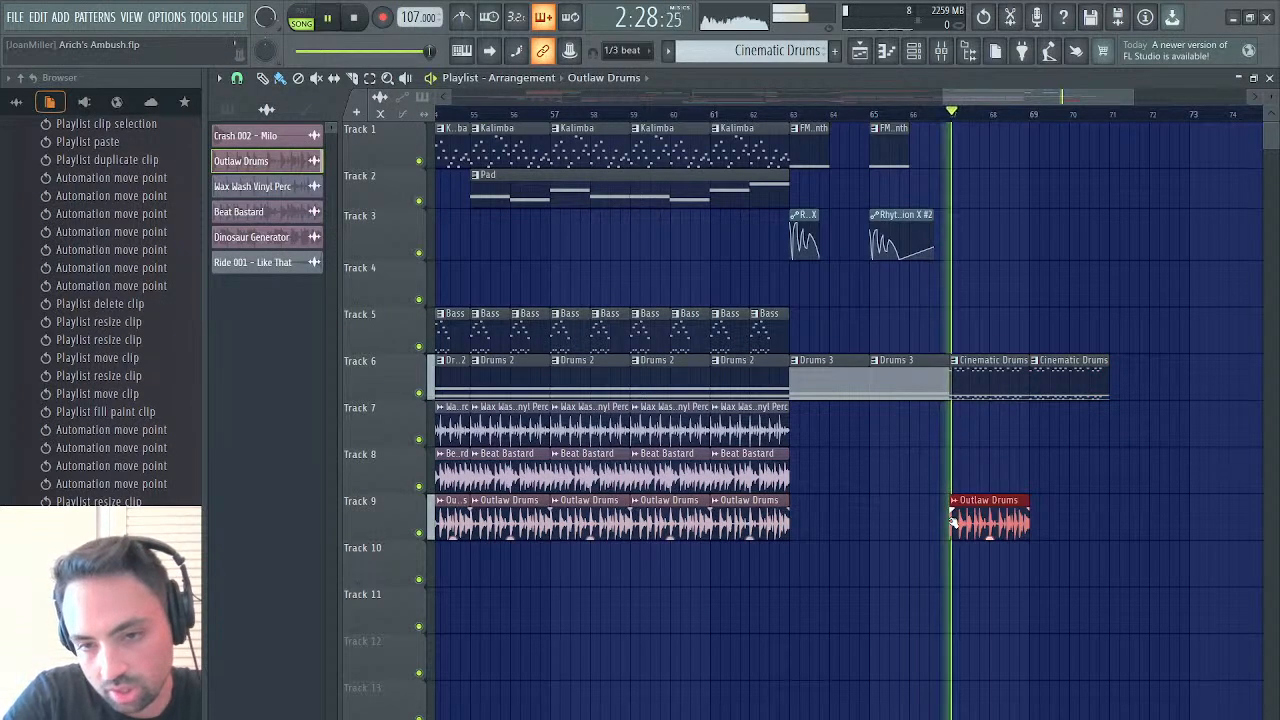
click(1038, 524)
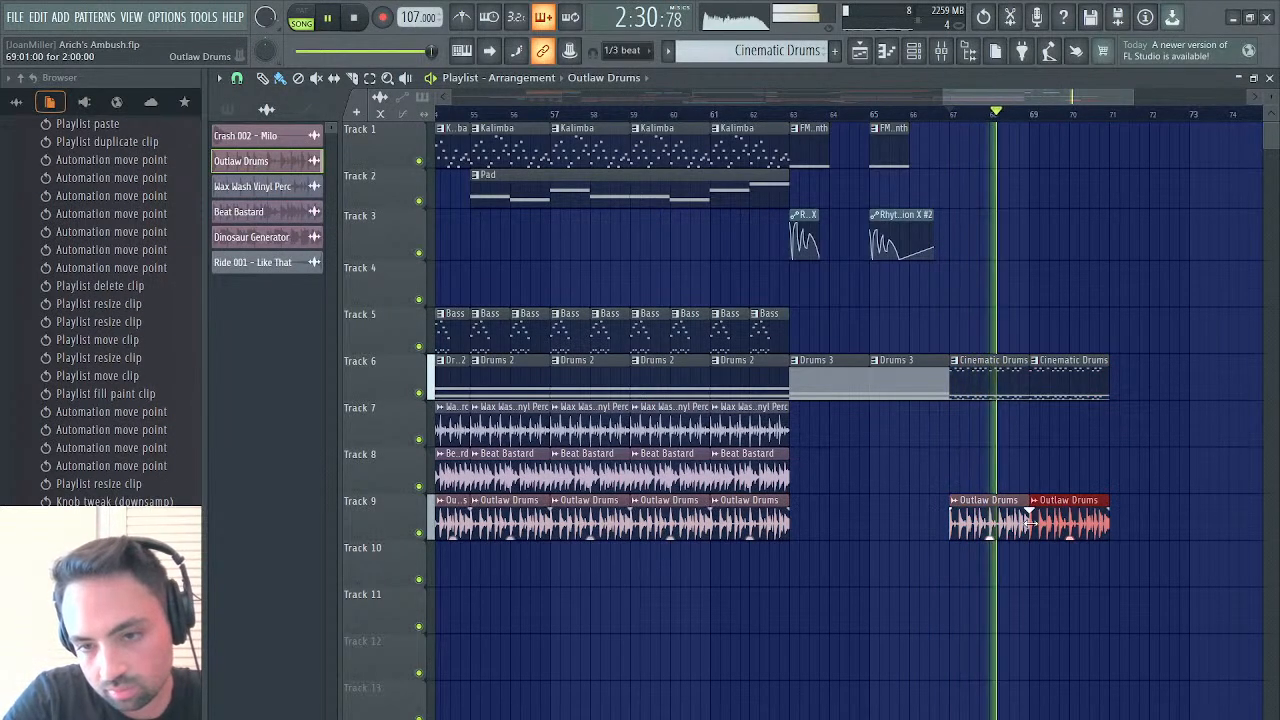
key(space)
Delete the D5 note from the StylusRMX part of the Drums 3 pattern and close the piano roll
double_click(839, 390)
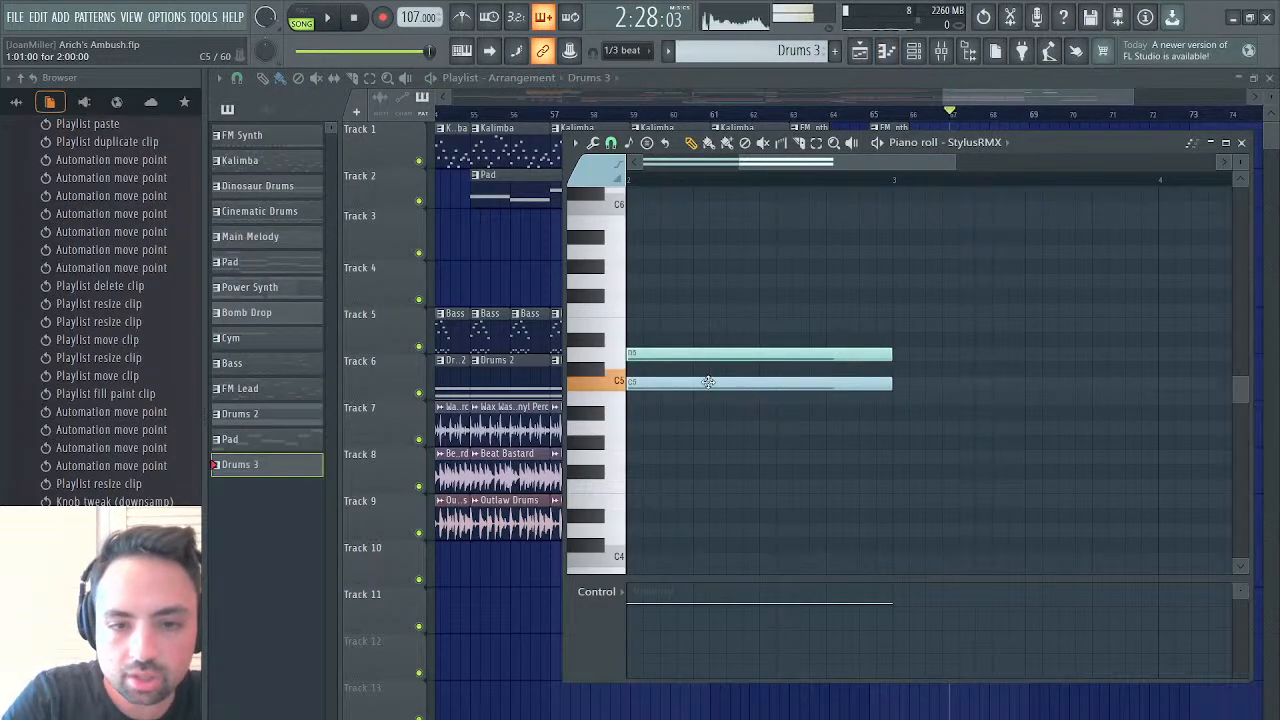
scroll(708, 382, left, 2)
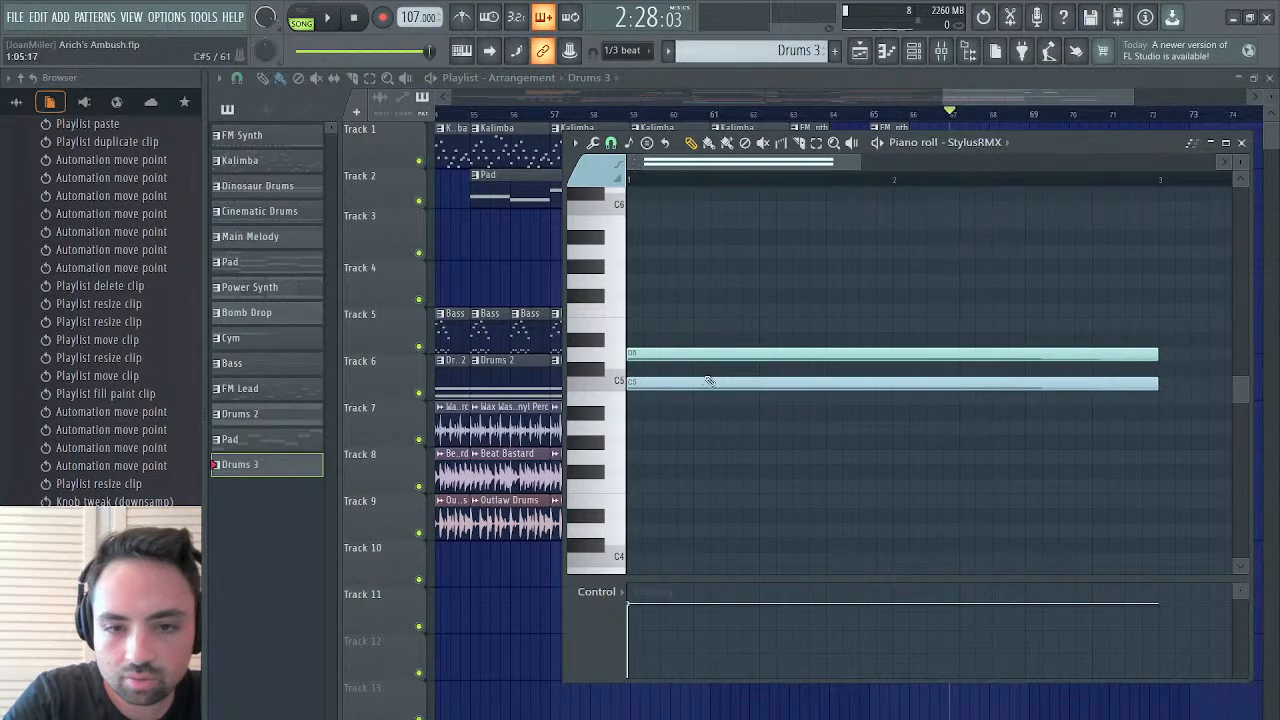
click(700, 366)
right_click(700, 366)
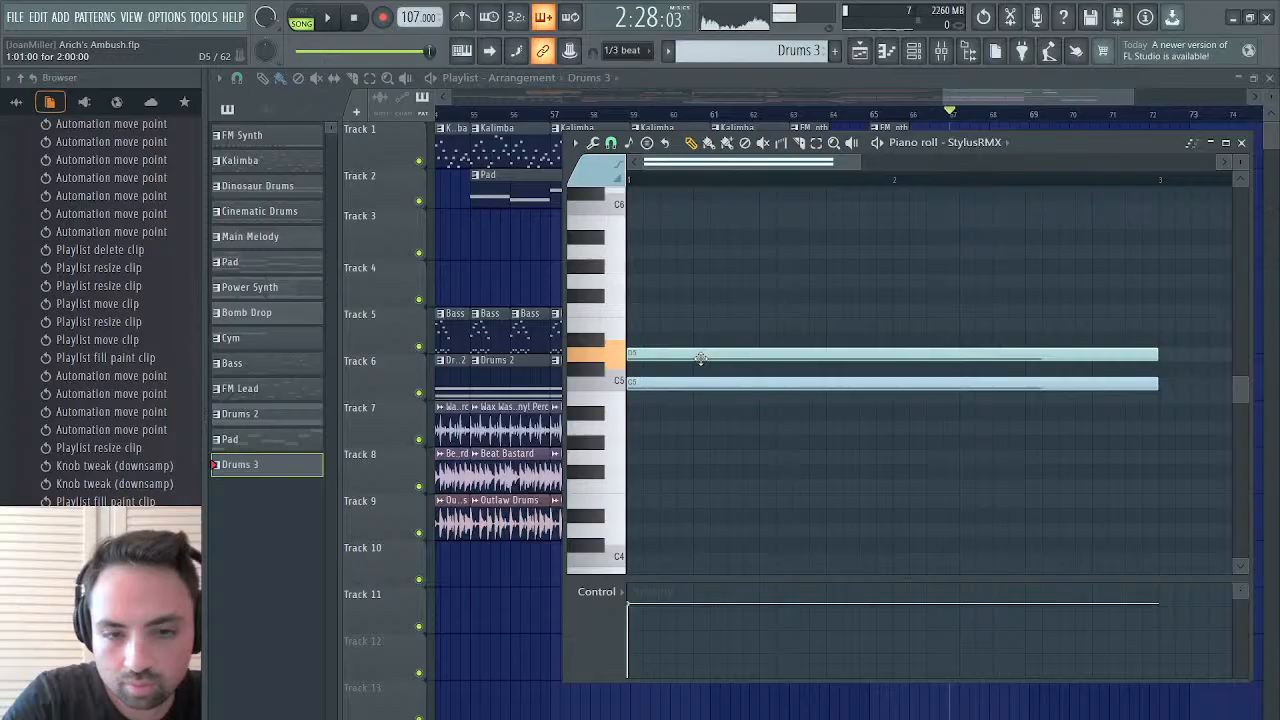
right_click(701, 358)
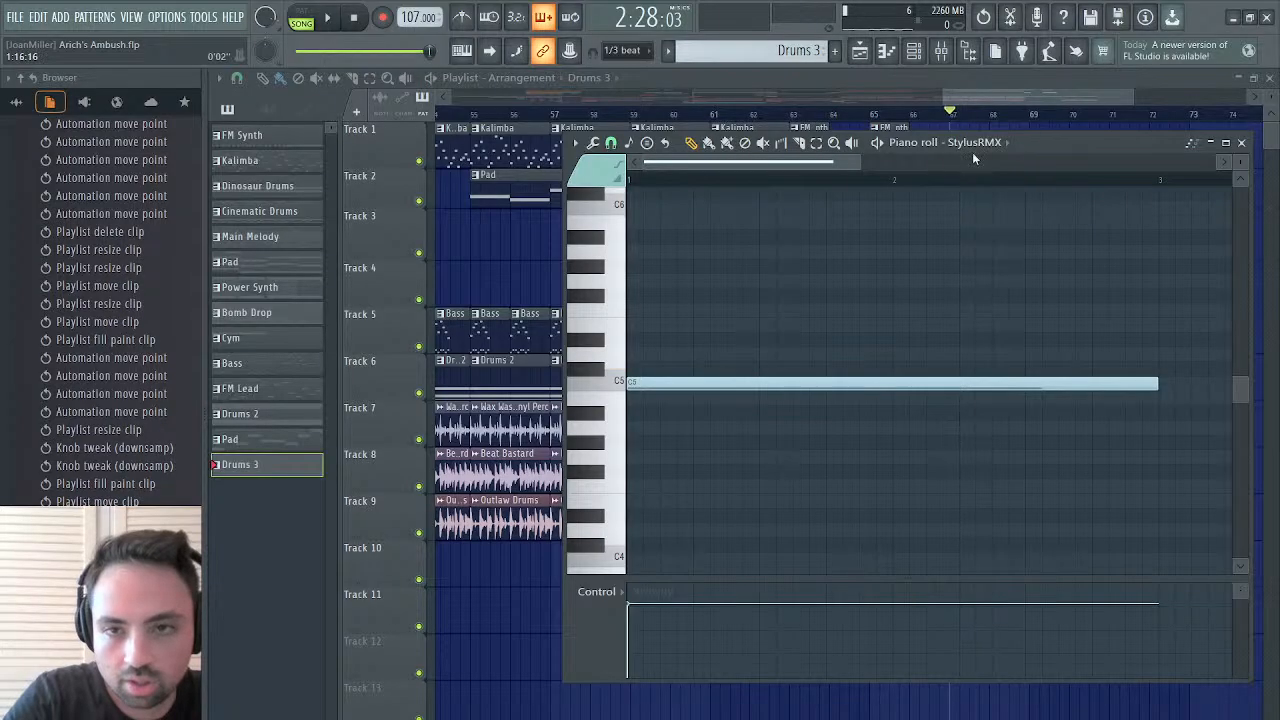
click(1245, 145)
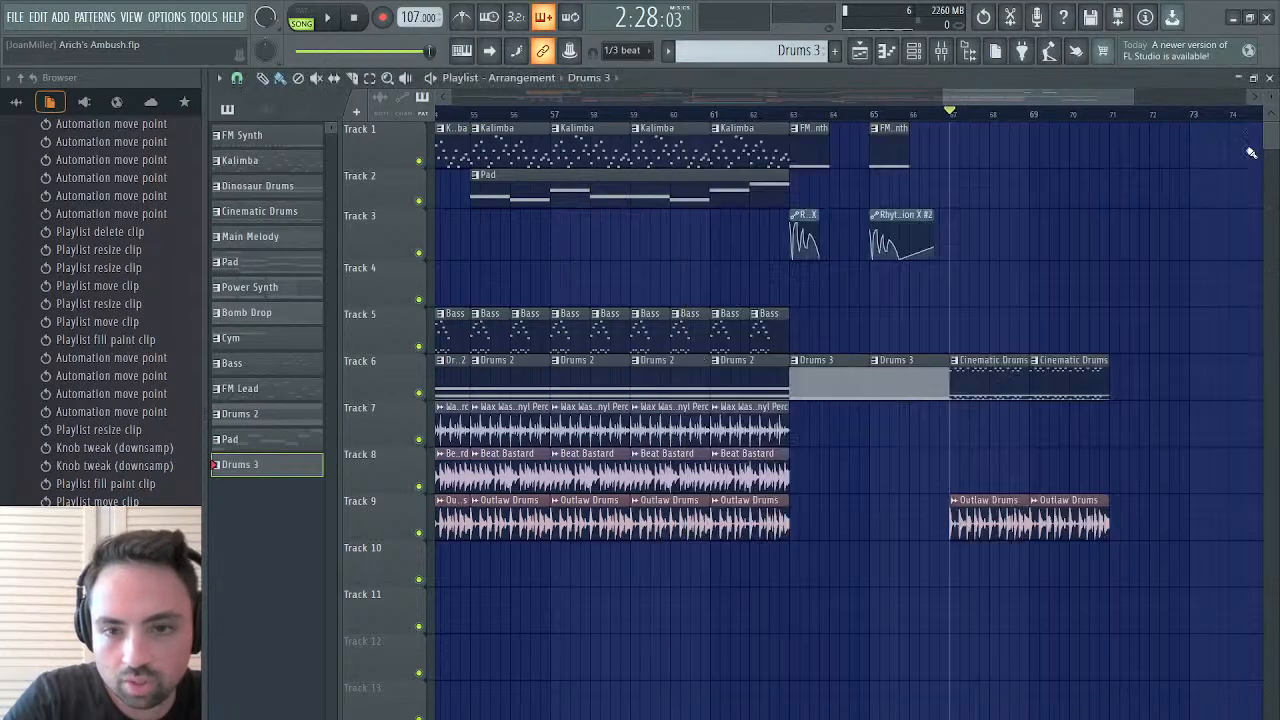
Place two Outlaw Drums clips on Track 9 at bars 63 and 65 to fill the gap under Drums 3
click(765, 512)
double_click(977, 512)
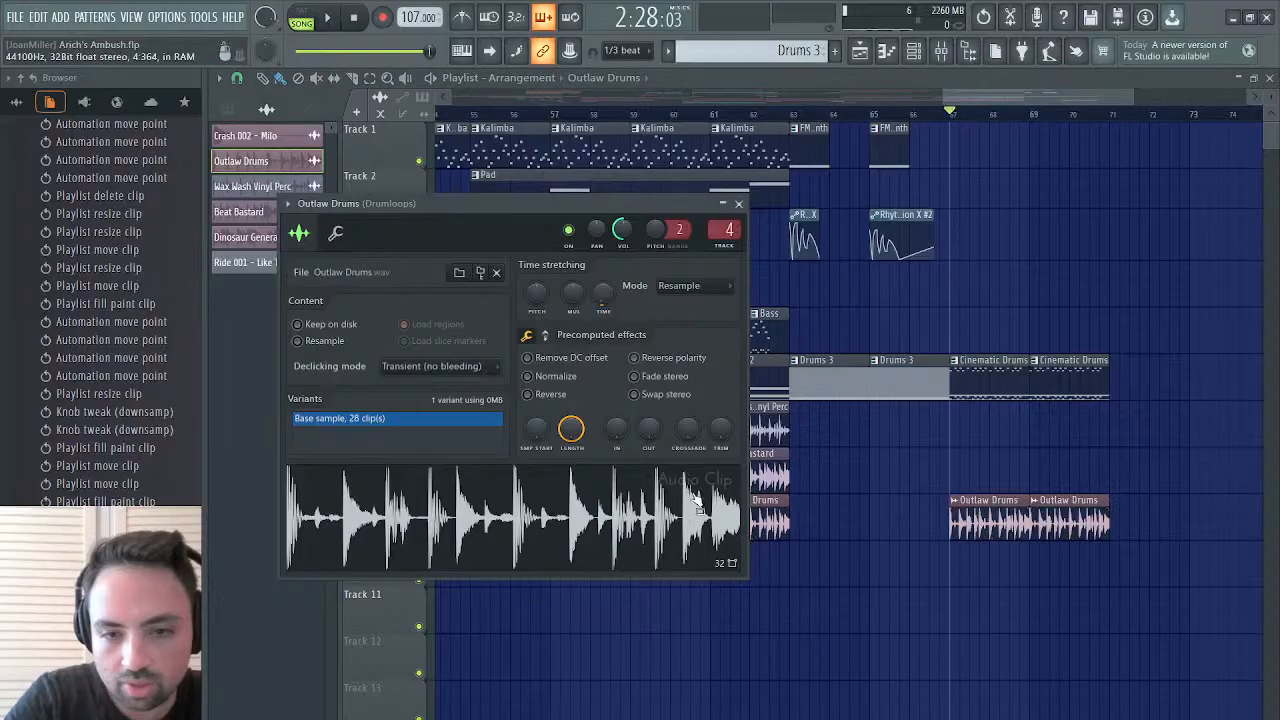
click(739, 203)
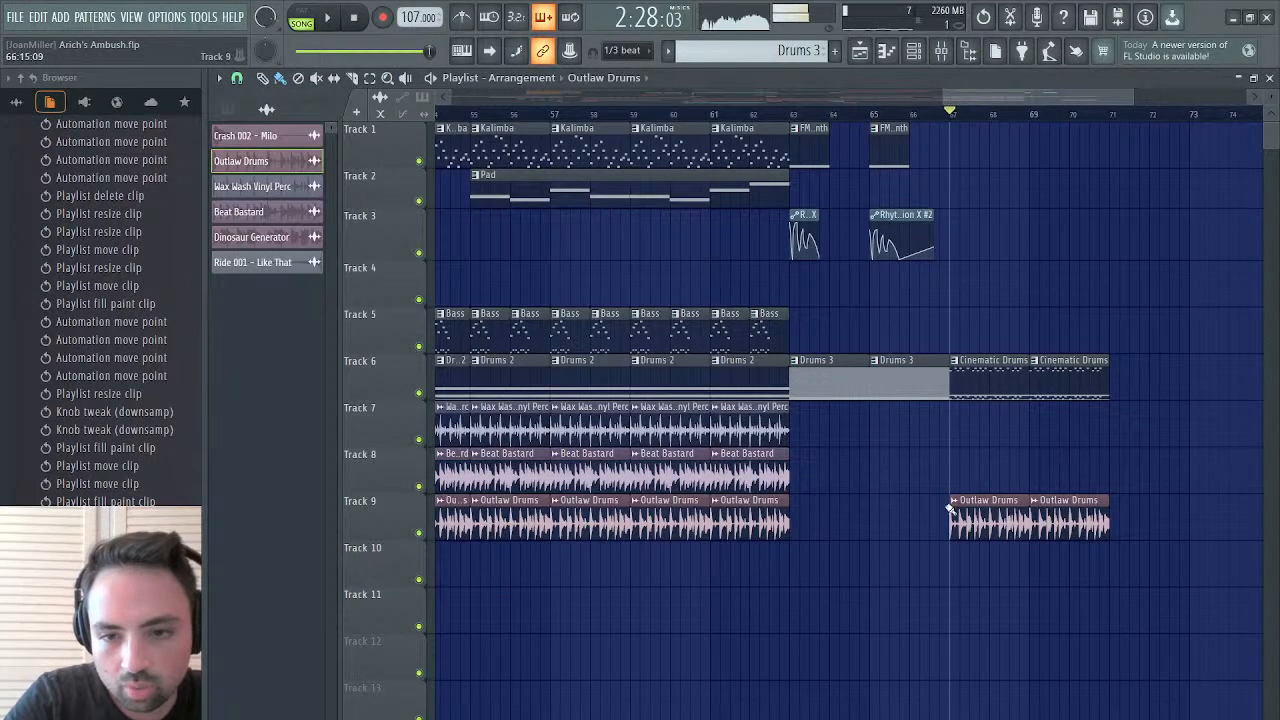
drag(795, 523, 884, 519)
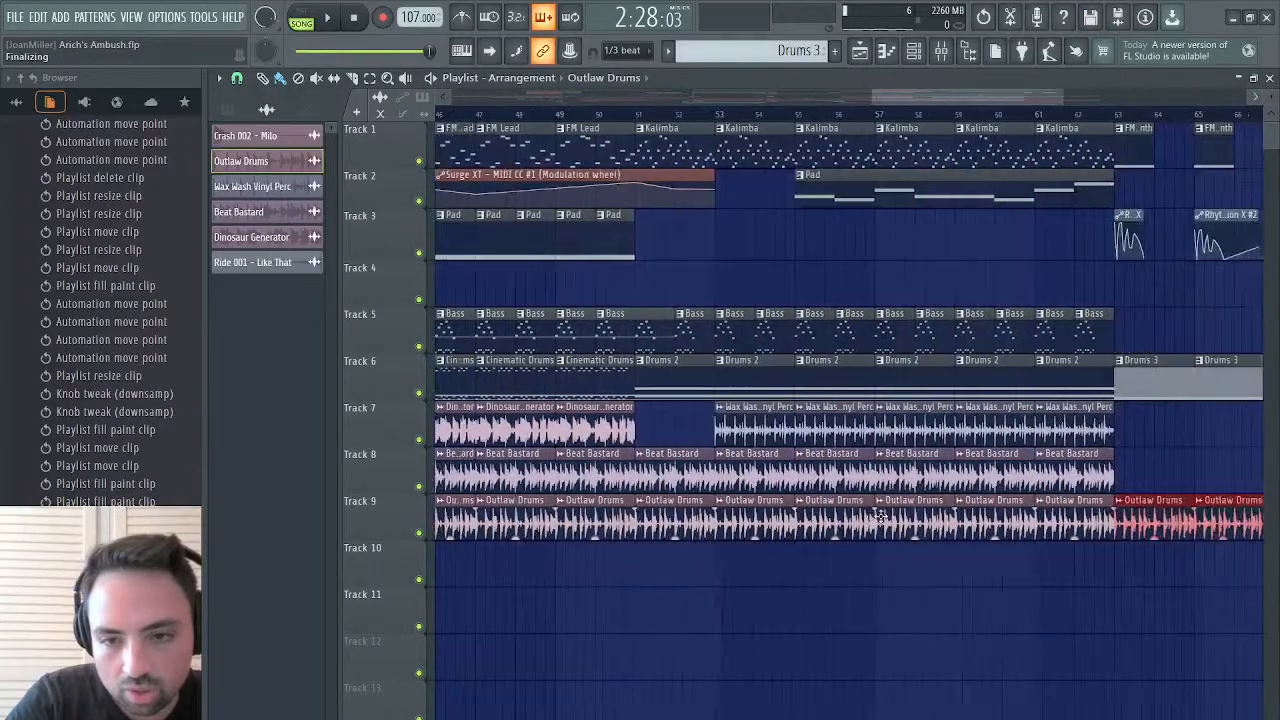
Delete the Outlaw Drums clips on Track 9 between bars 51 and 59, playing the arrangement from bar 51
scroll(810, 522, left, 2)
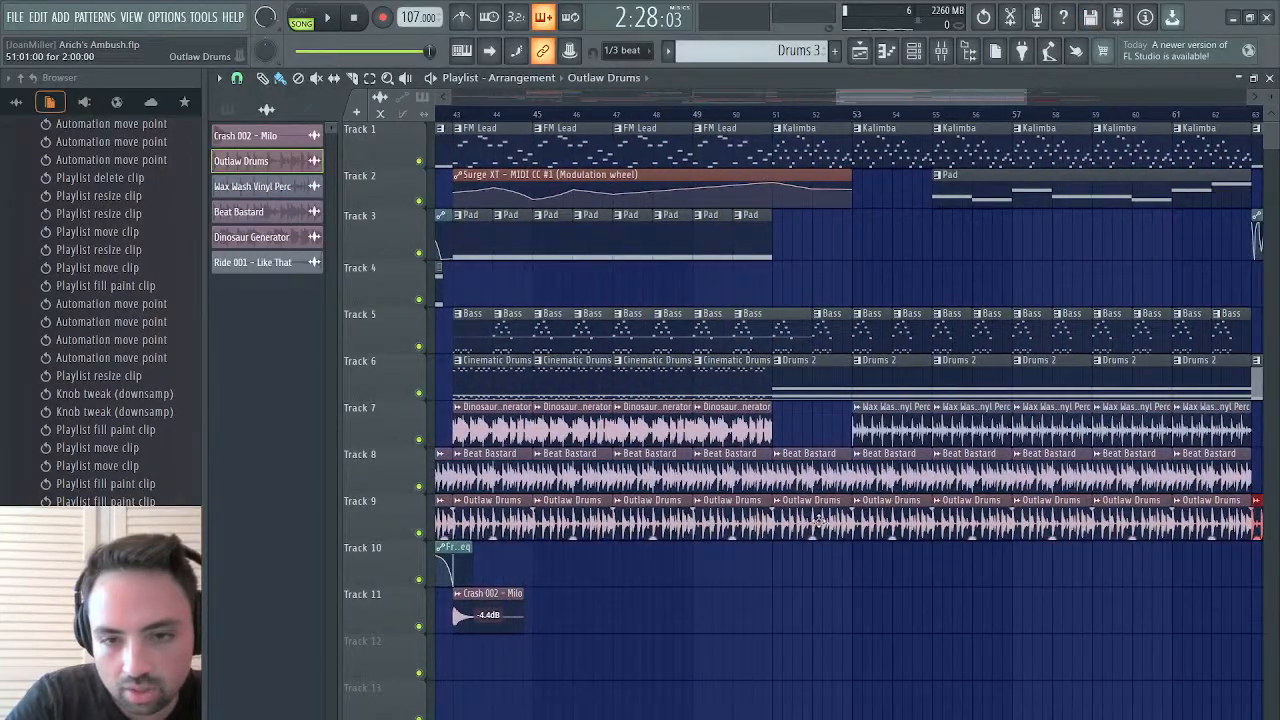
right_click(818, 518)
right_click(914, 521)
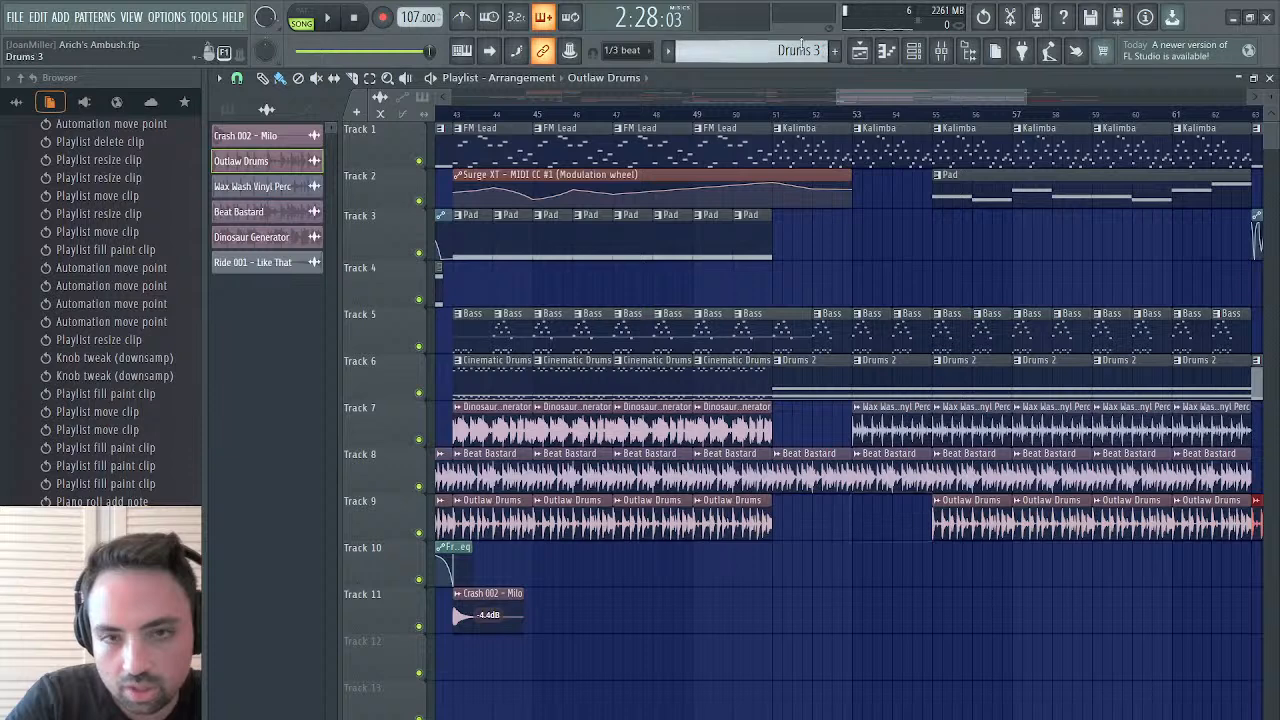
click(773, 122)
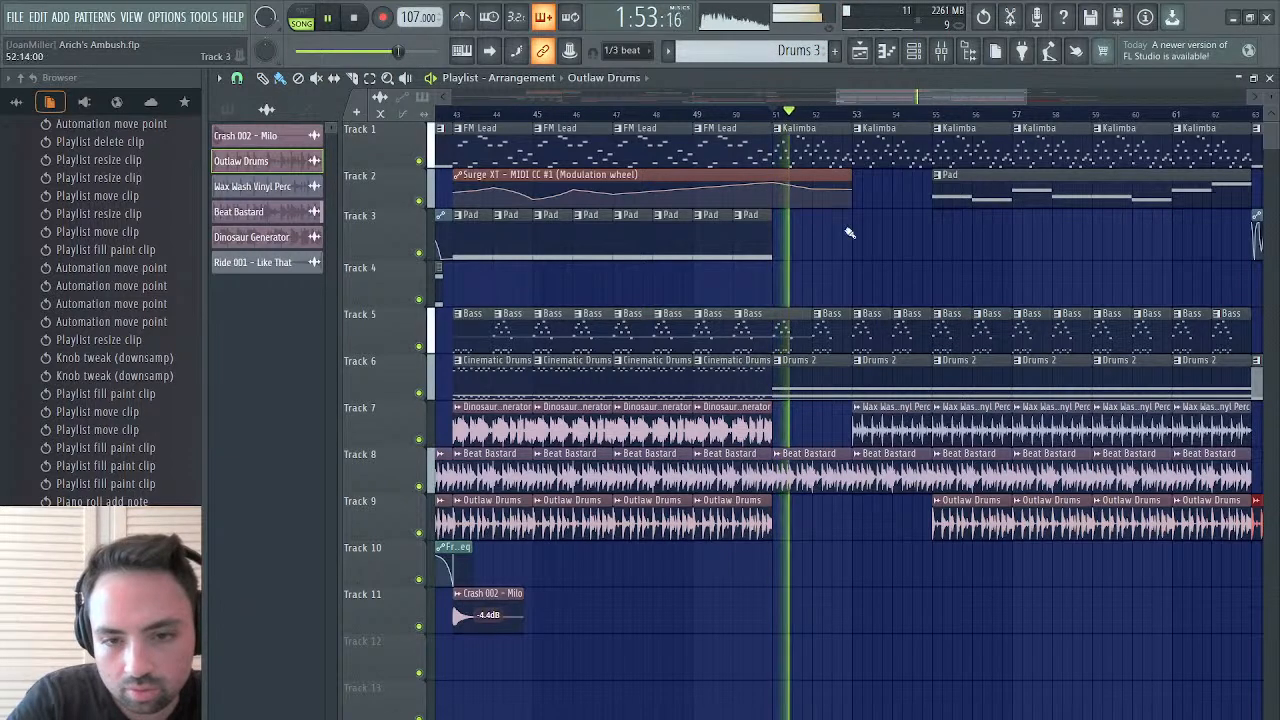
right_click(952, 518)
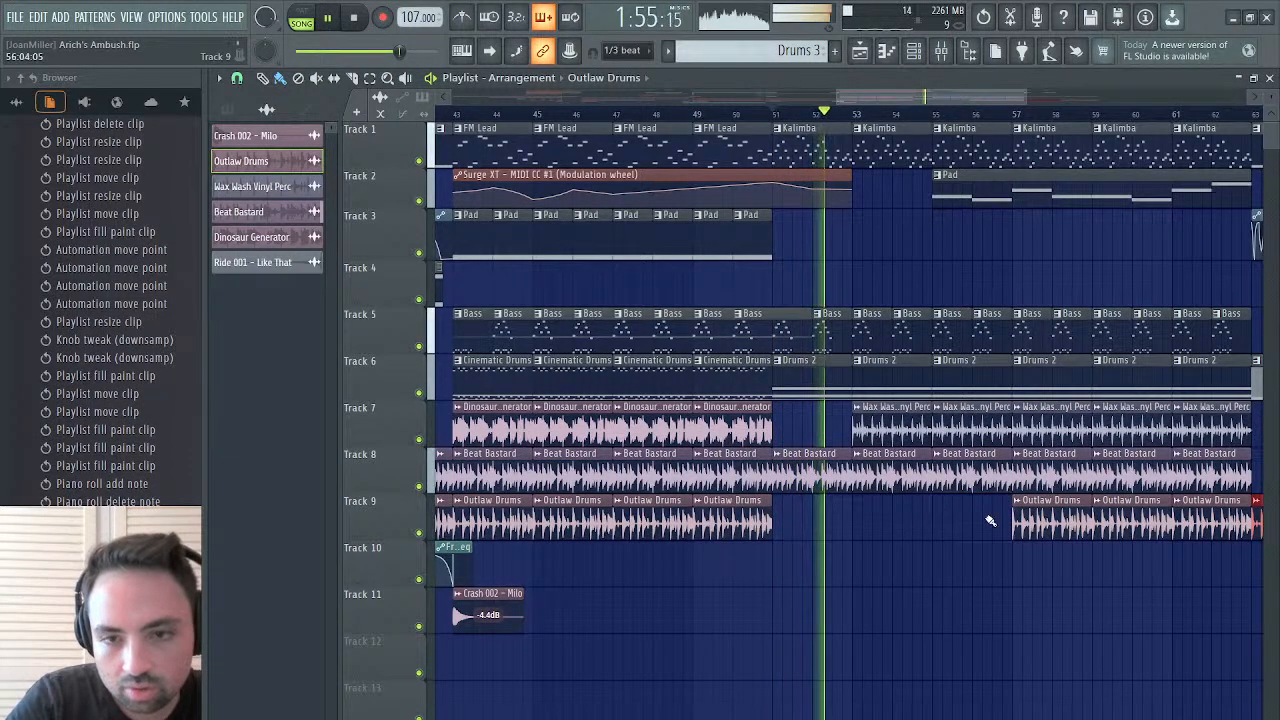
Delete the four Beat Bastard clips on Track 8 between bars 27 and 35 while playing the arrangement from bar 27
scroll(1034, 516, left, 5)
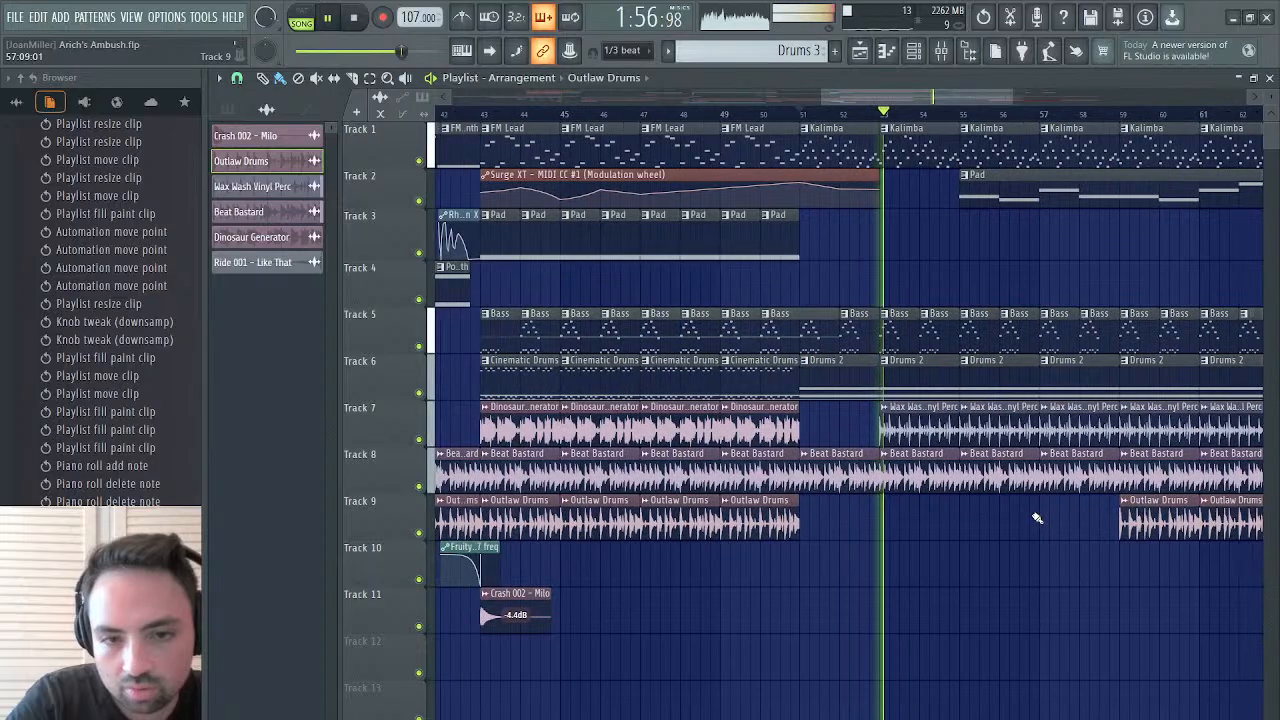
scroll(900, 376, left, 6)
key(space)
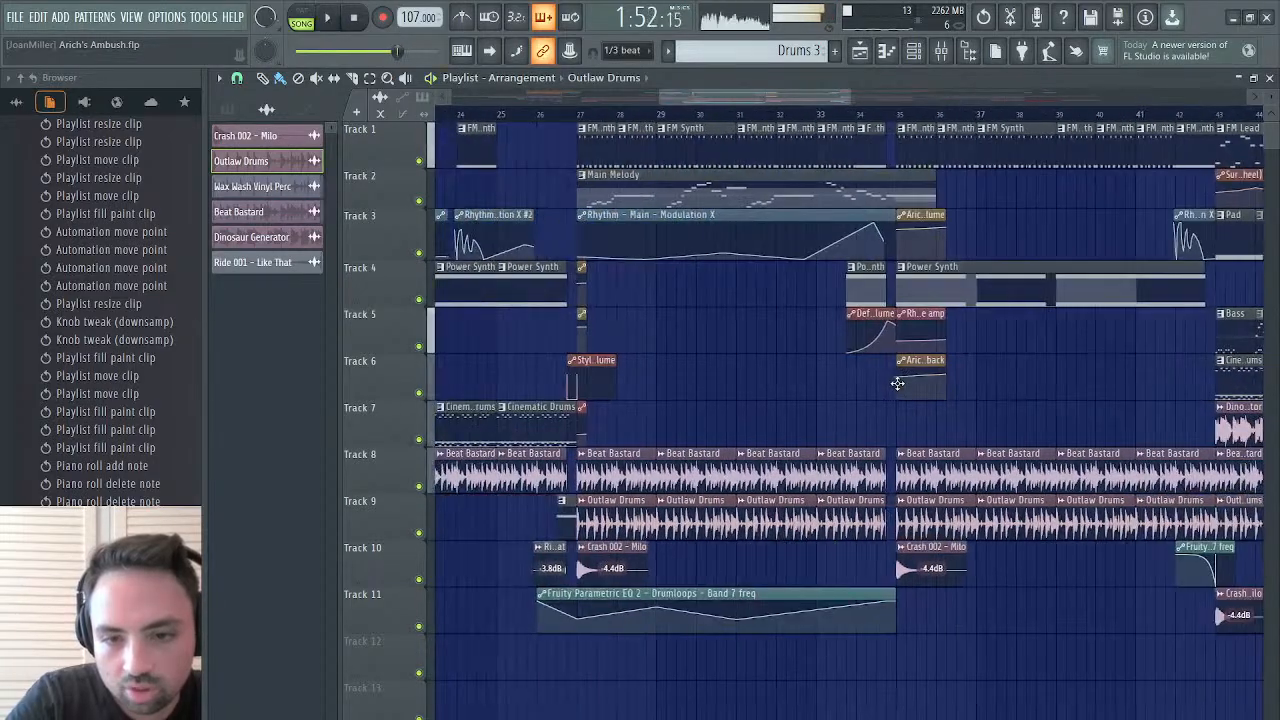
click(580, 115)
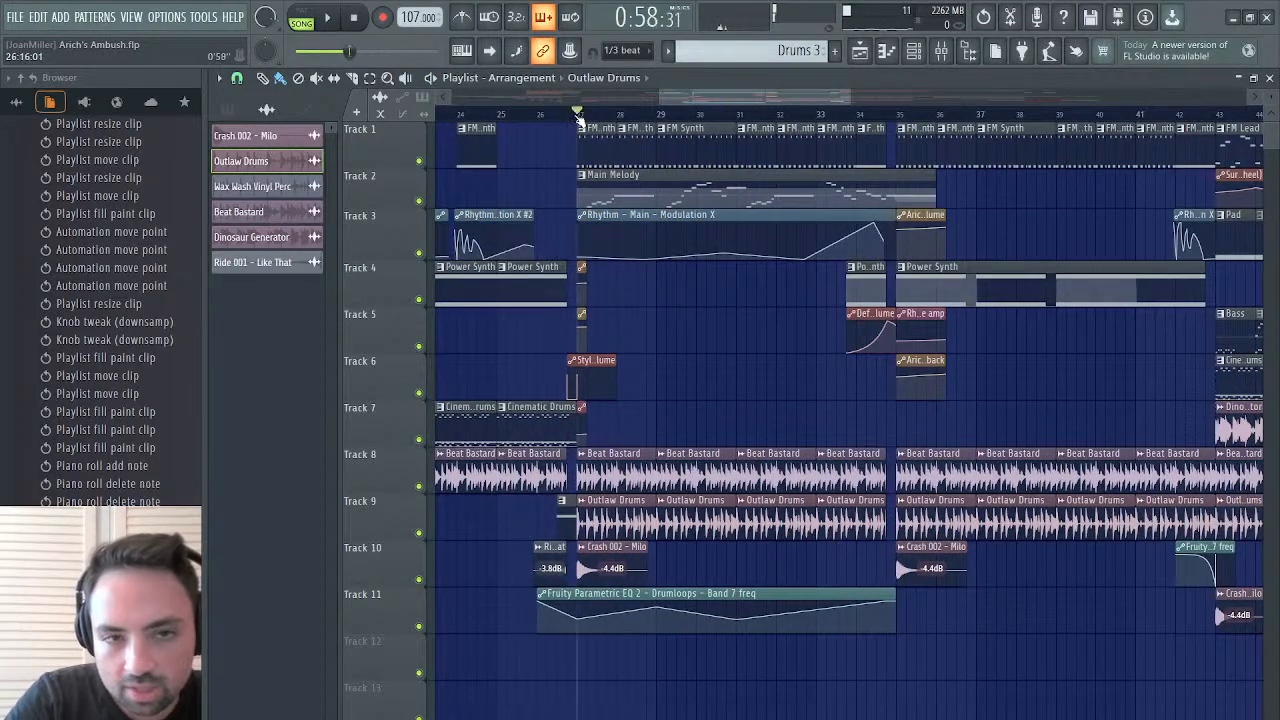
key(space)
scroll(617, 501, left, 3)
scroll(617, 502, left, 5)
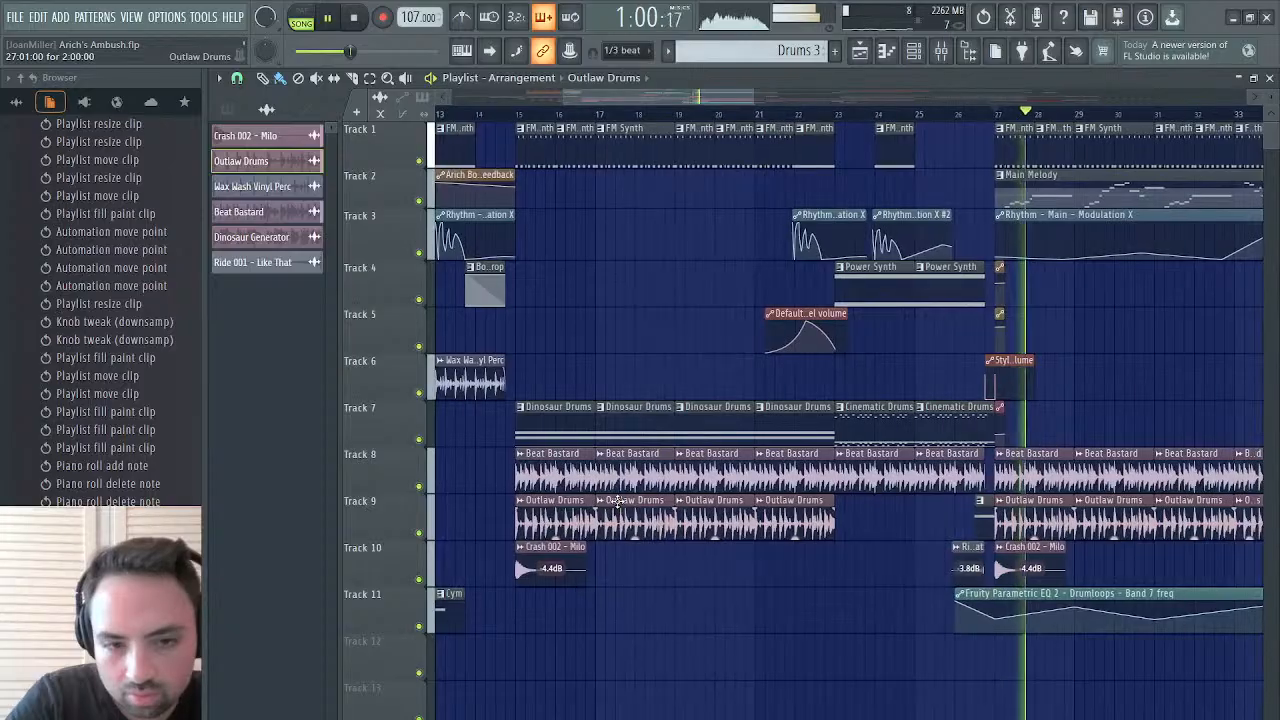
scroll(617, 503, right, 6)
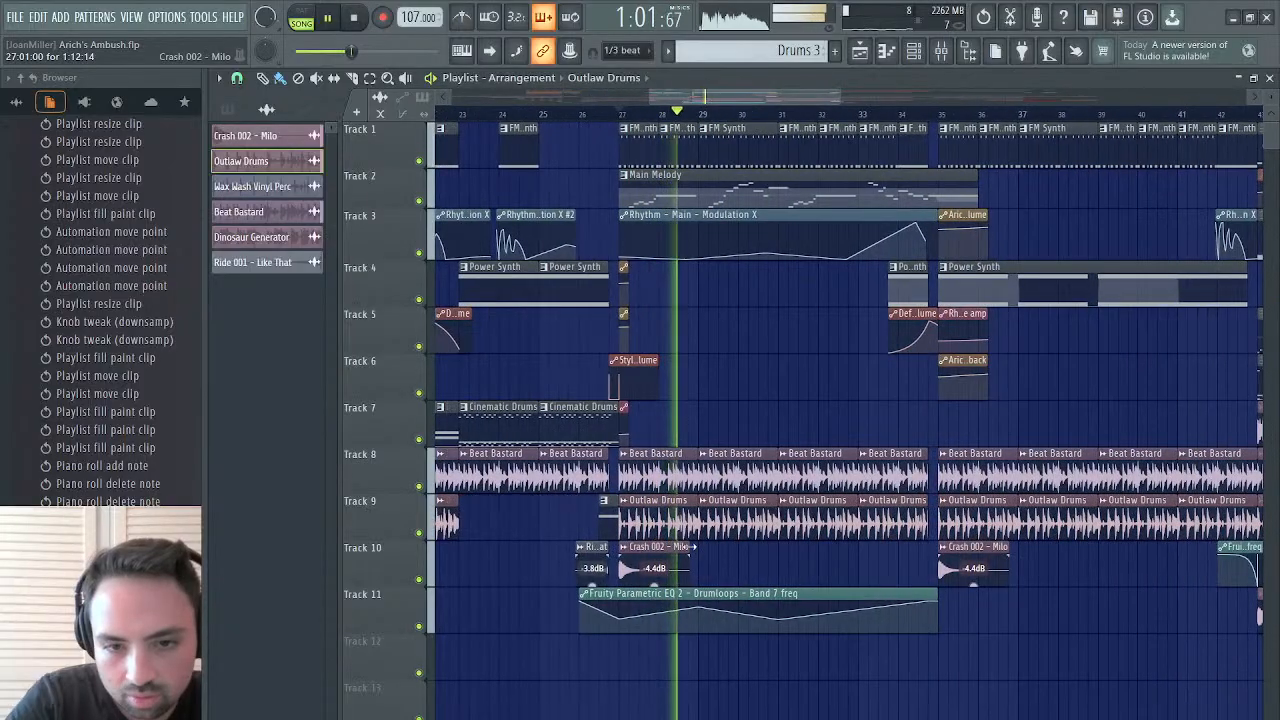
right_click(680, 476)
right_click(734, 468)
right_click(795, 468)
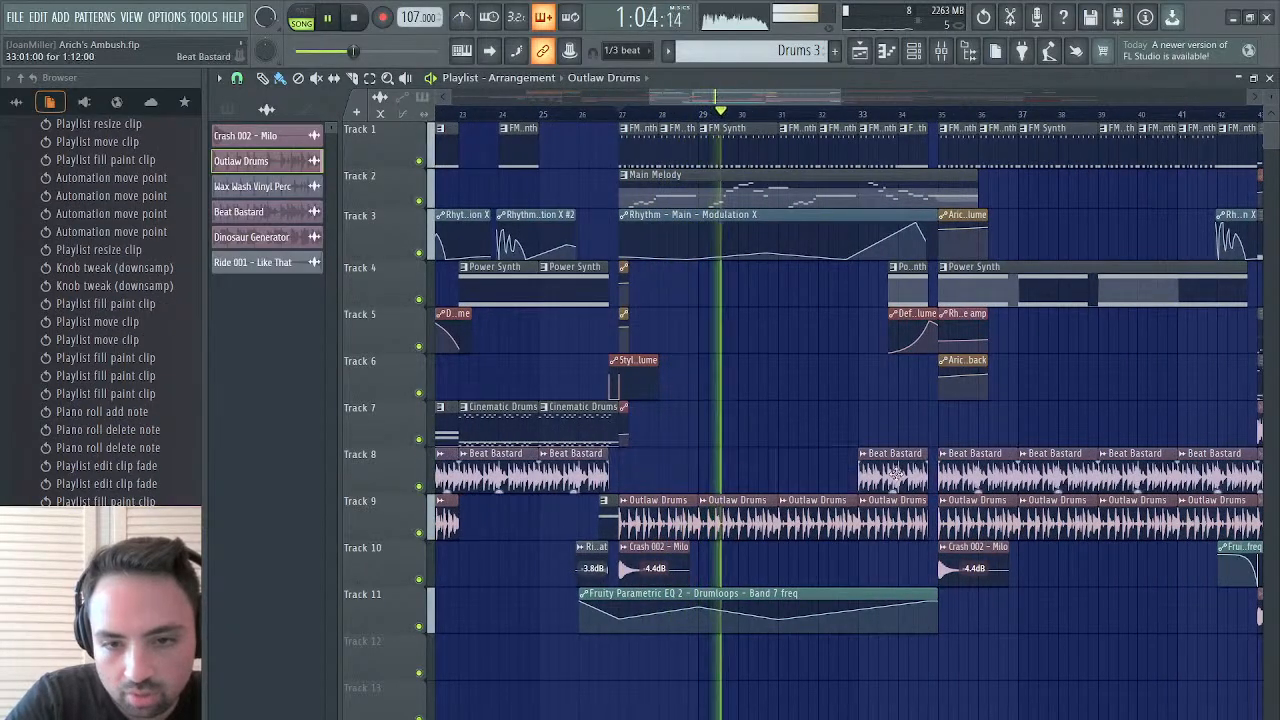
right_click(895, 474)
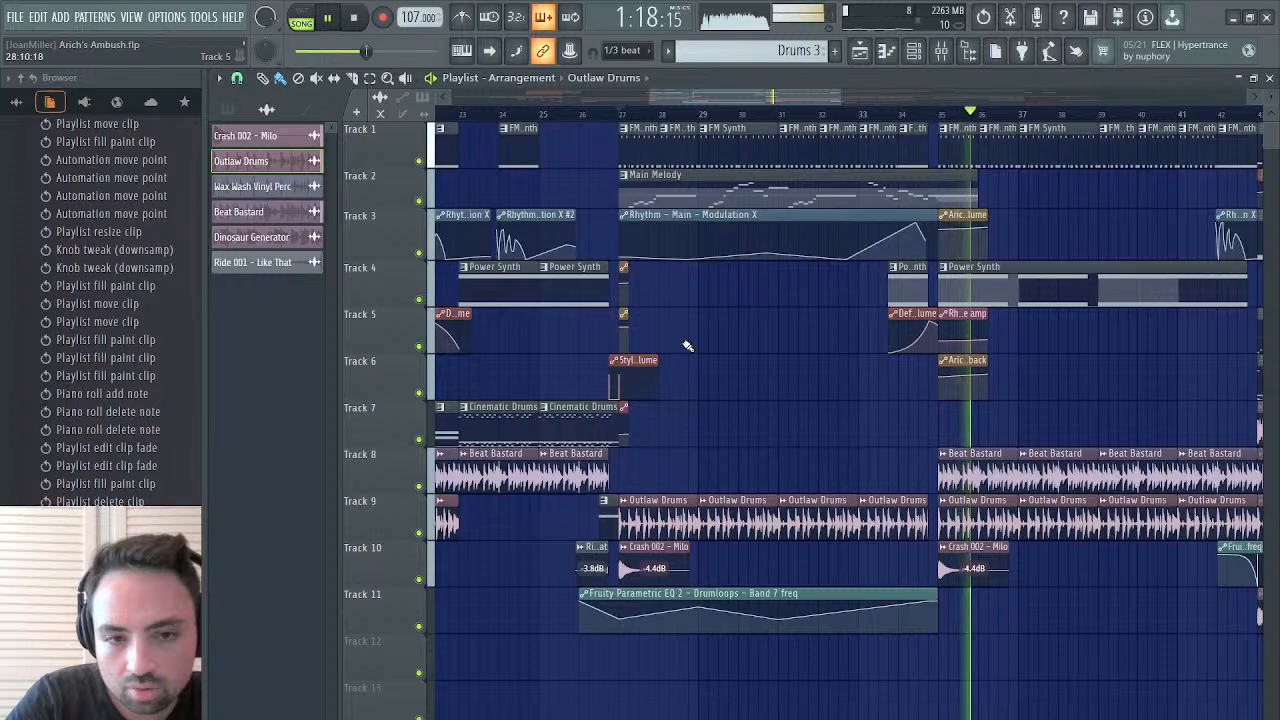
Place four Drums 2 clips on Track 8 from bar 27 to bar 35 and audition them from bar 27
scroll(740, 360, right, 6)
scroll(779, 370, right, 3)
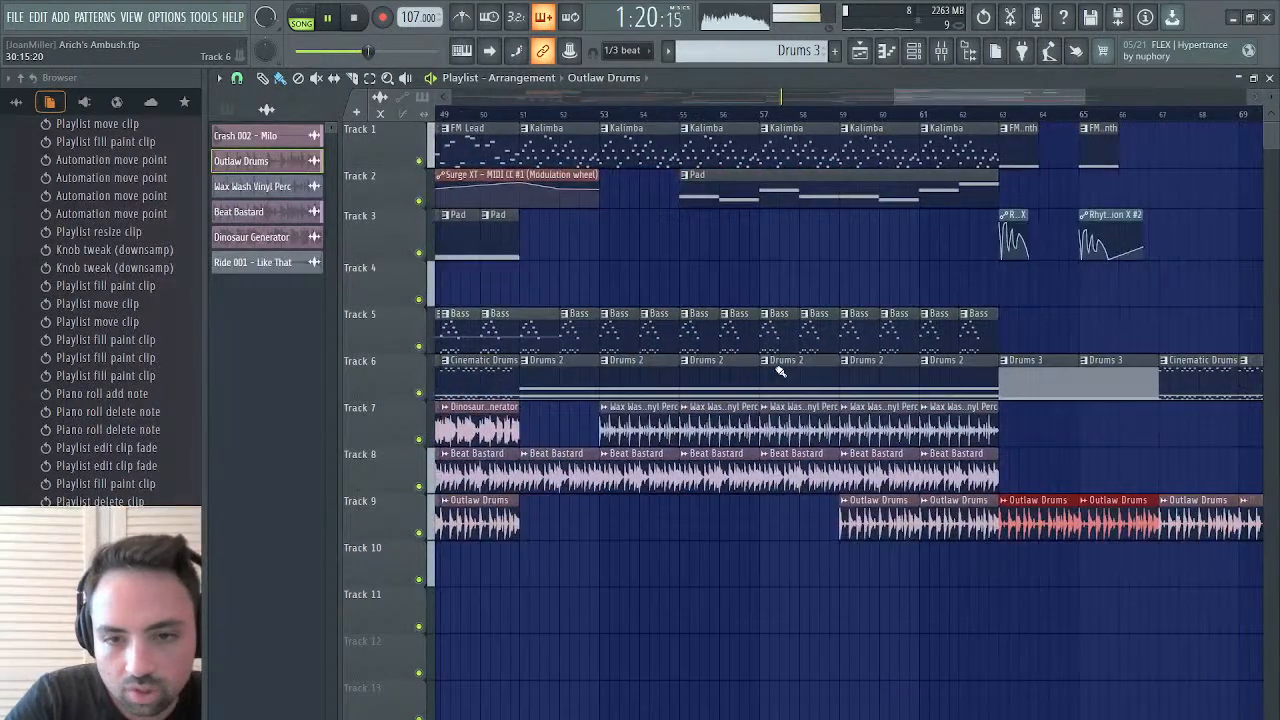
click(712, 381)
scroll(713, 382, left, 8)
scroll(713, 381, left, 8)
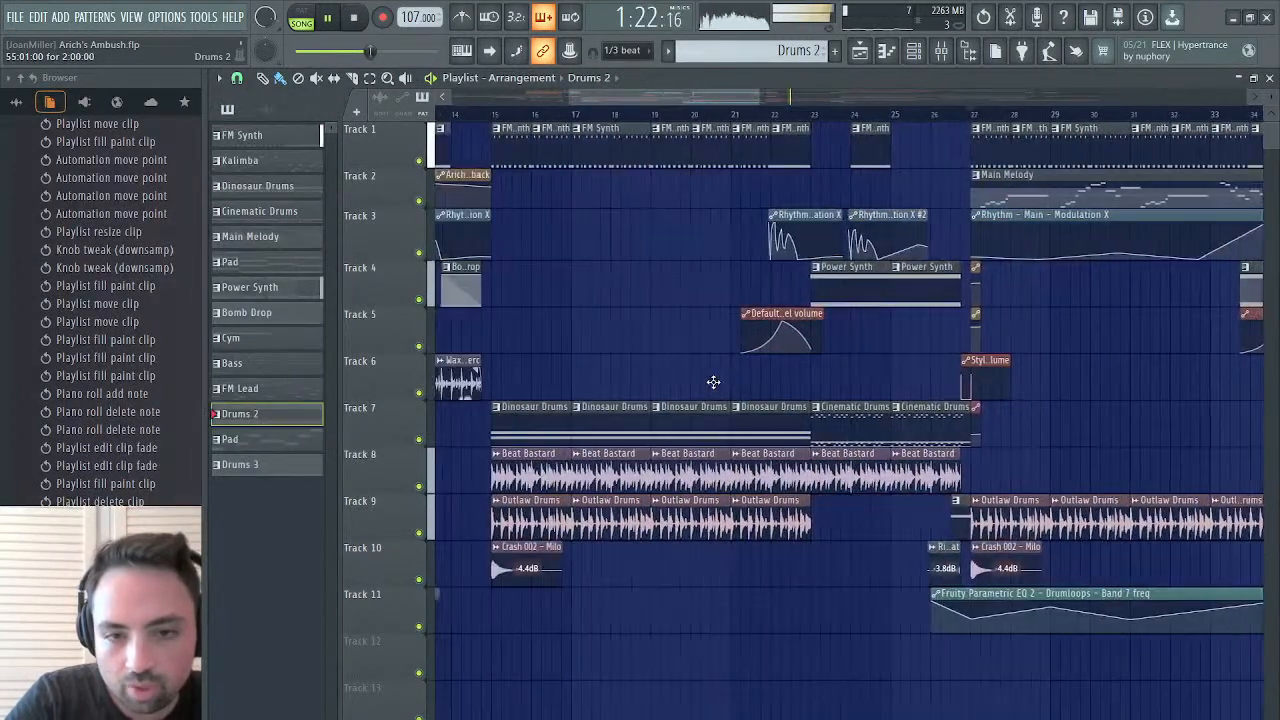
key(space)
mouse_move(985, 476)
mouse_down()
mouse_move(1030, 476)
mouse_move(1094, 432)
mouse_up()
key(space)
scroll(1147, 476, right, 2)
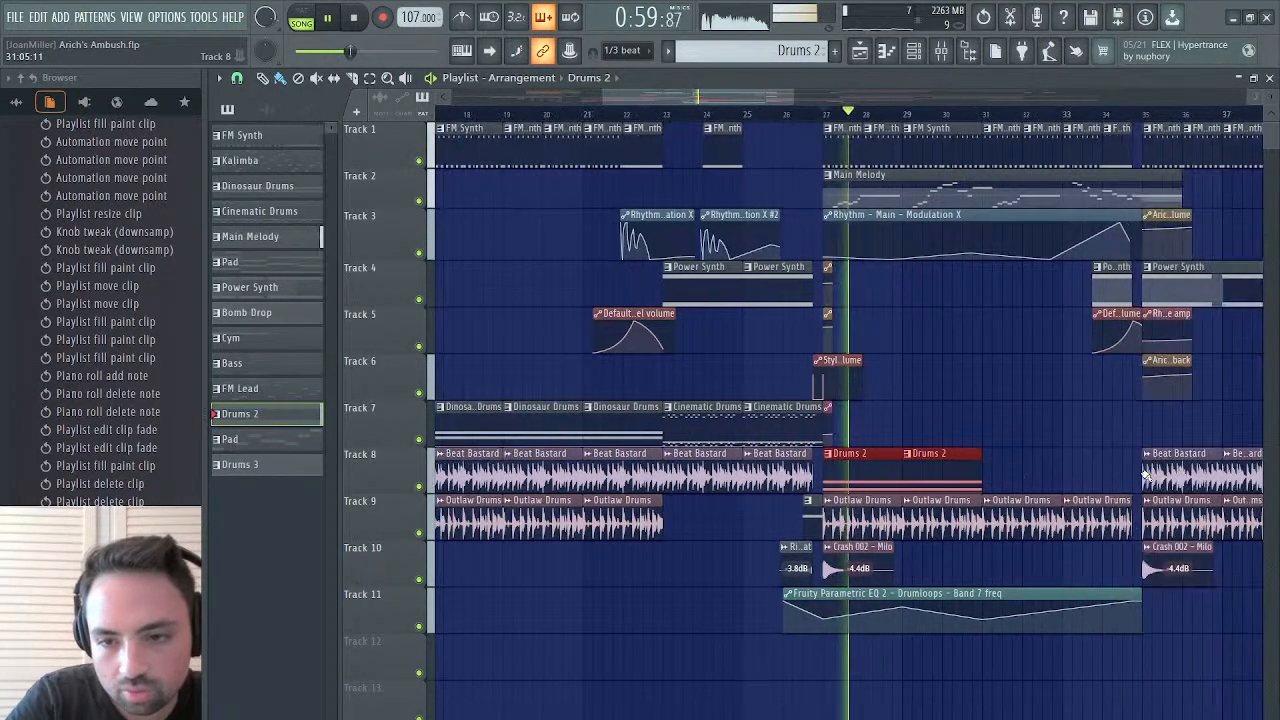
drag(983, 483, 1137, 483)
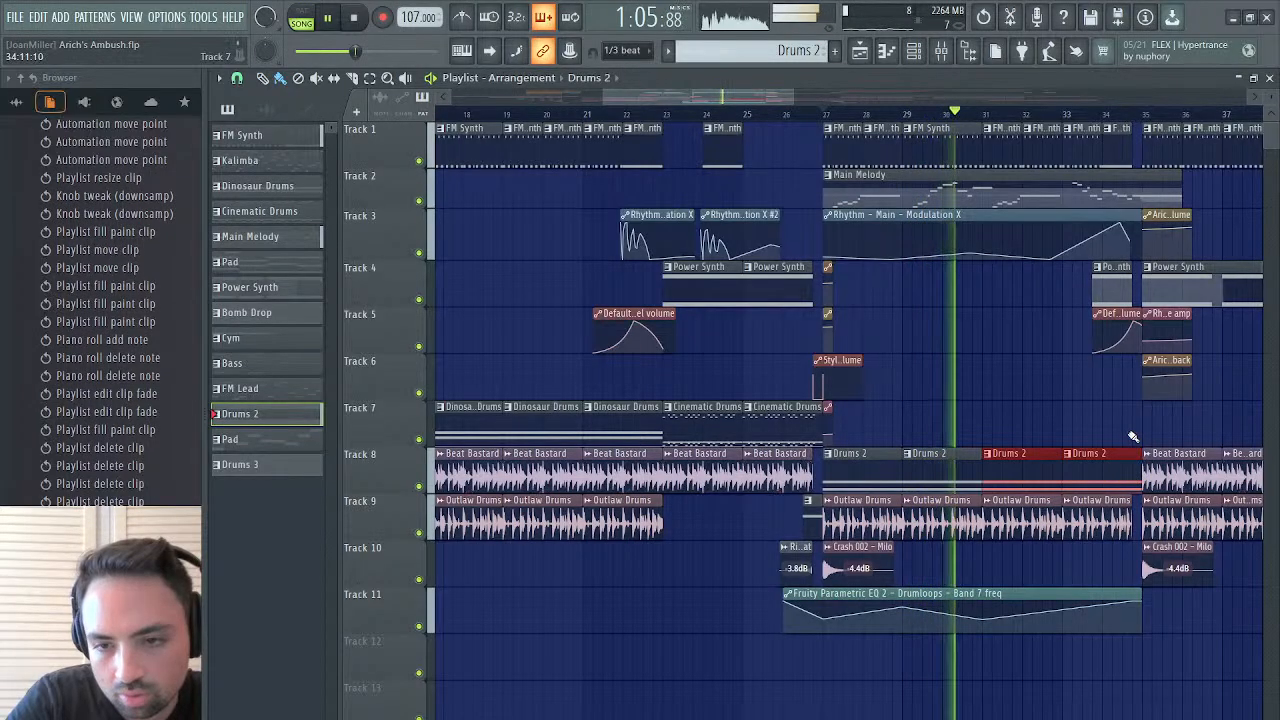
ctrl+click(1134, 438)
Delete the two Outlaw Drums clips at bars 67 and 69 on Track 9
scroll(1069, 457, right, 4)
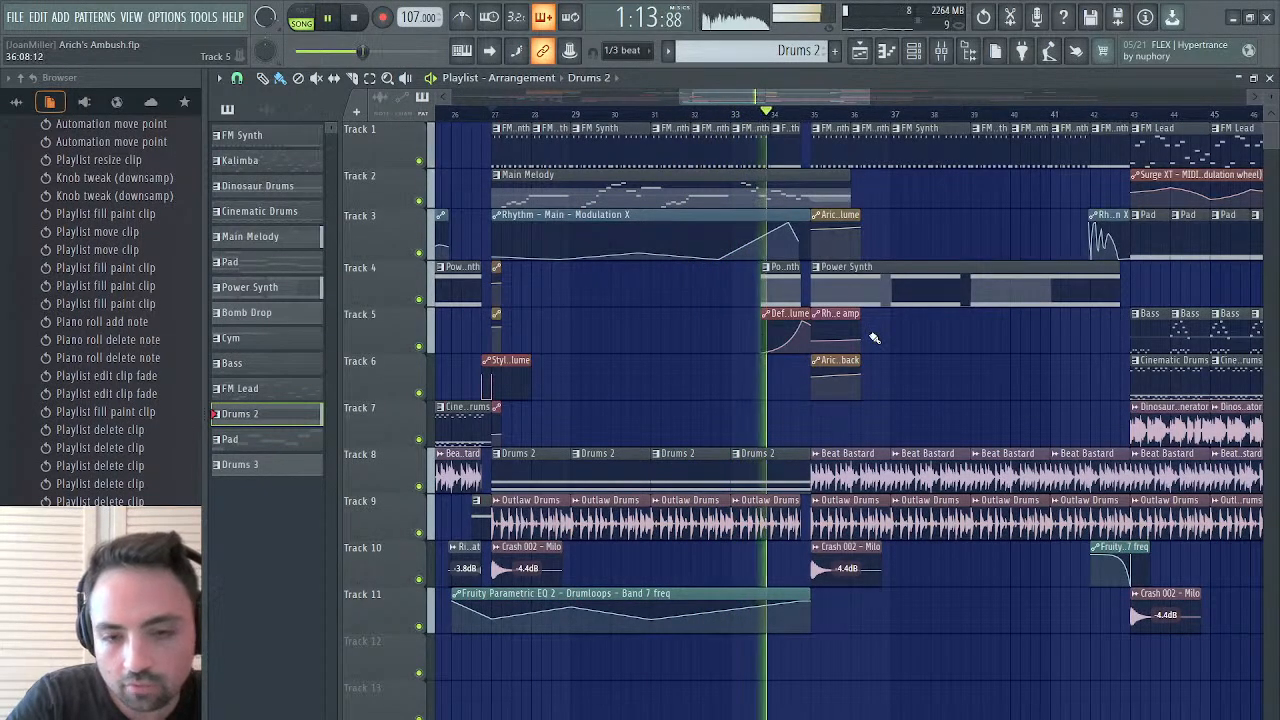
scroll(873, 338, down, 10)
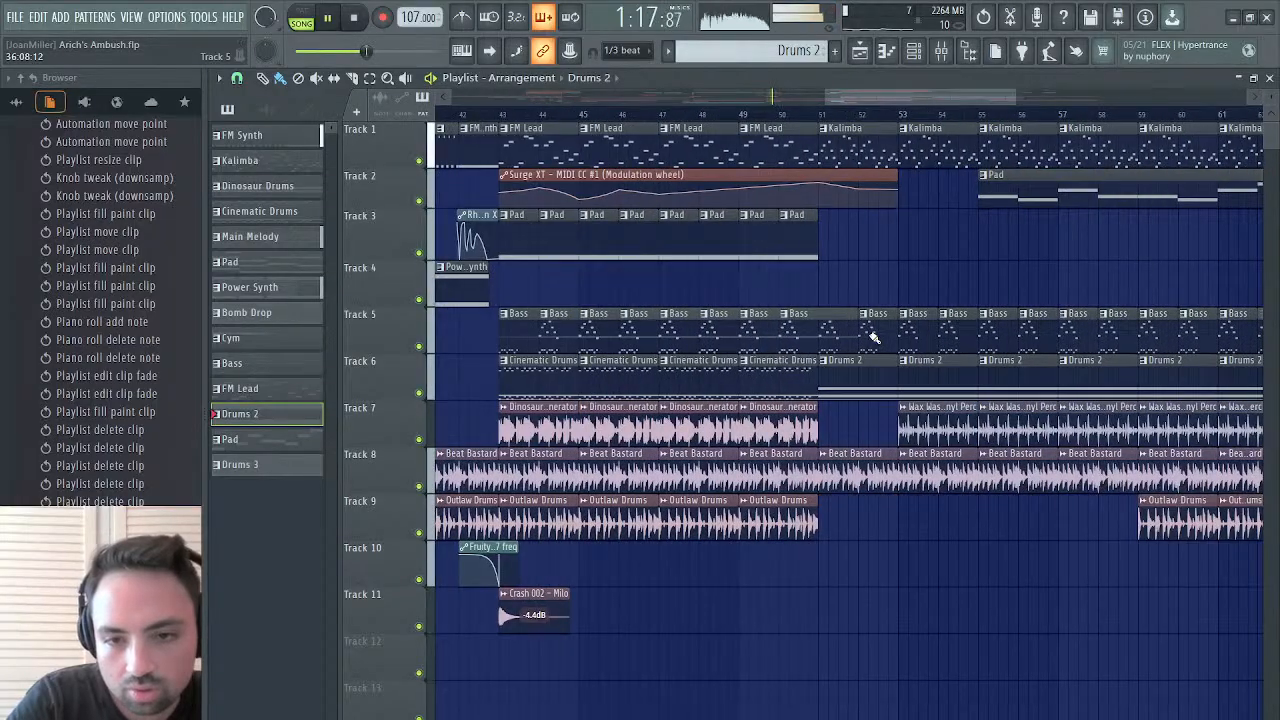
scroll(873, 338, down, 3)
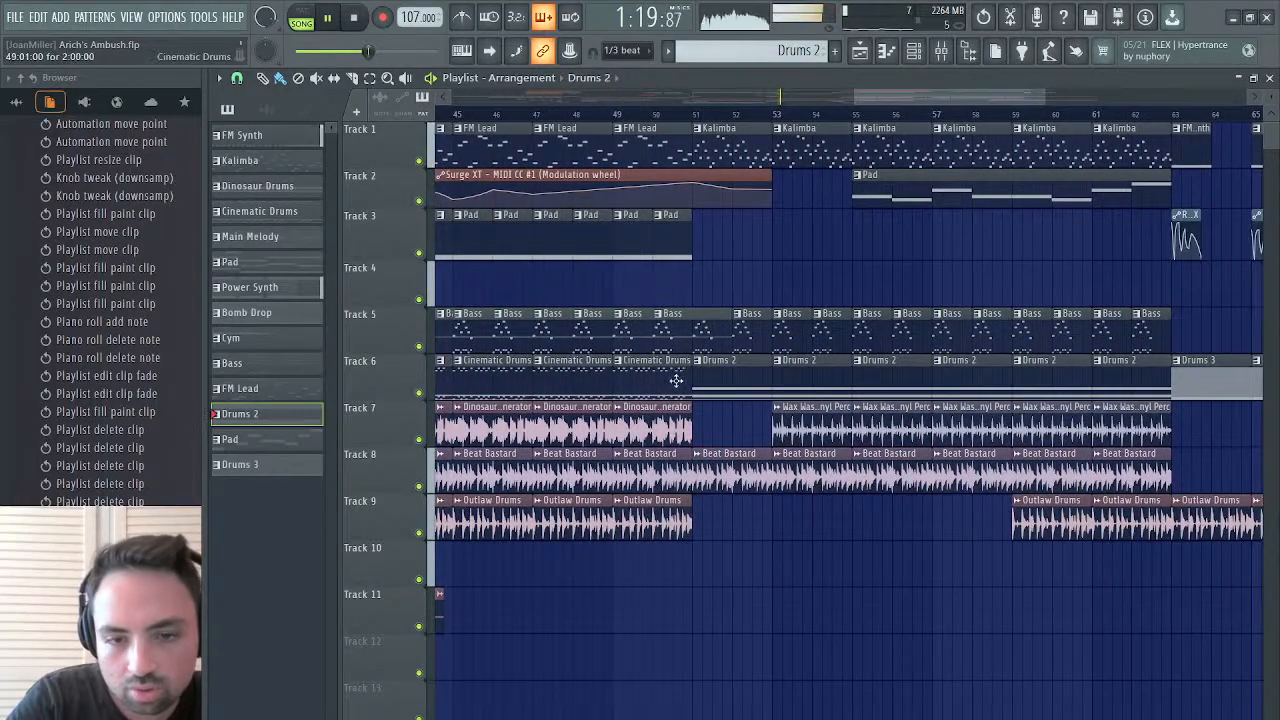
scroll(716, 491, left, 5)
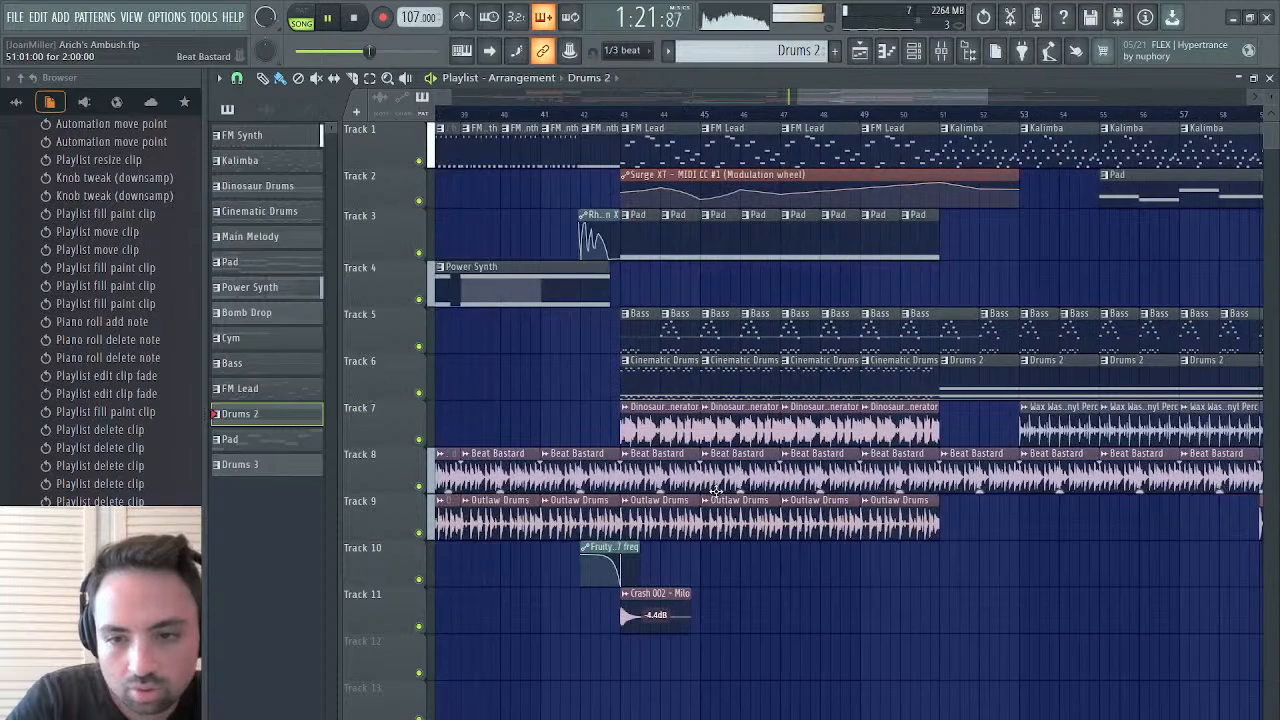
scroll(716, 491, down, 10)
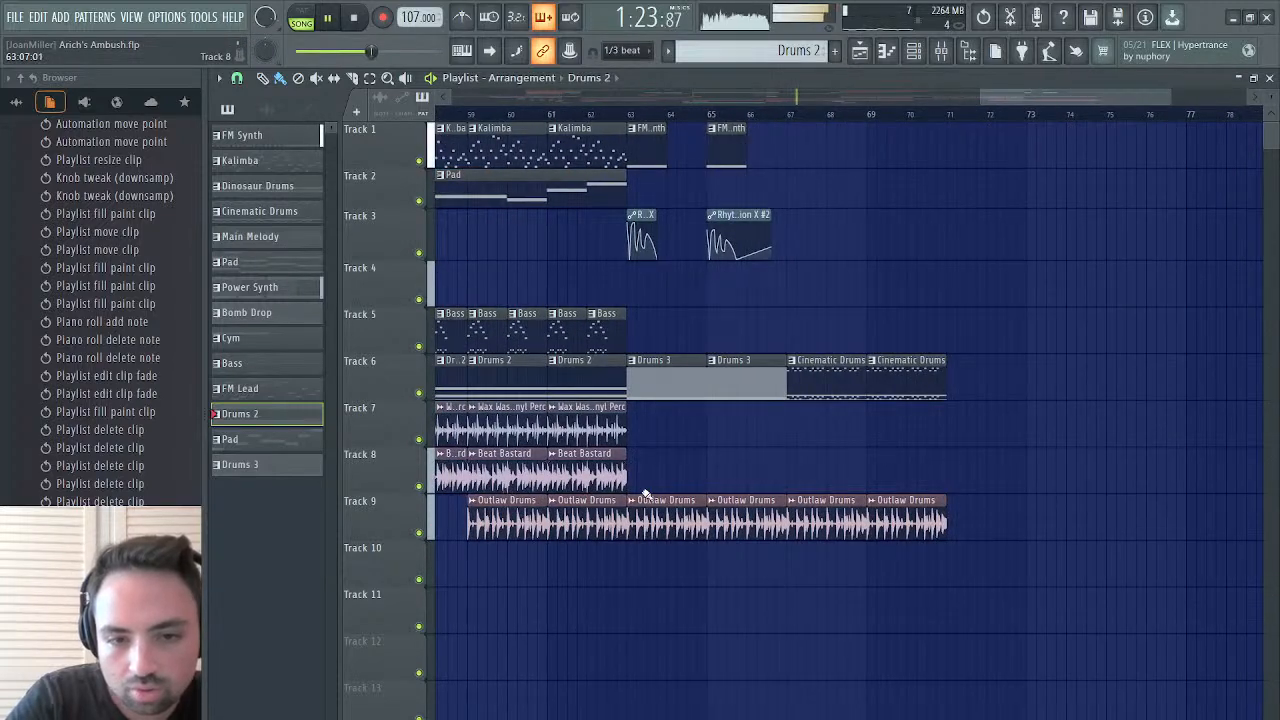
right_click(828, 518)
right_click(906, 518)
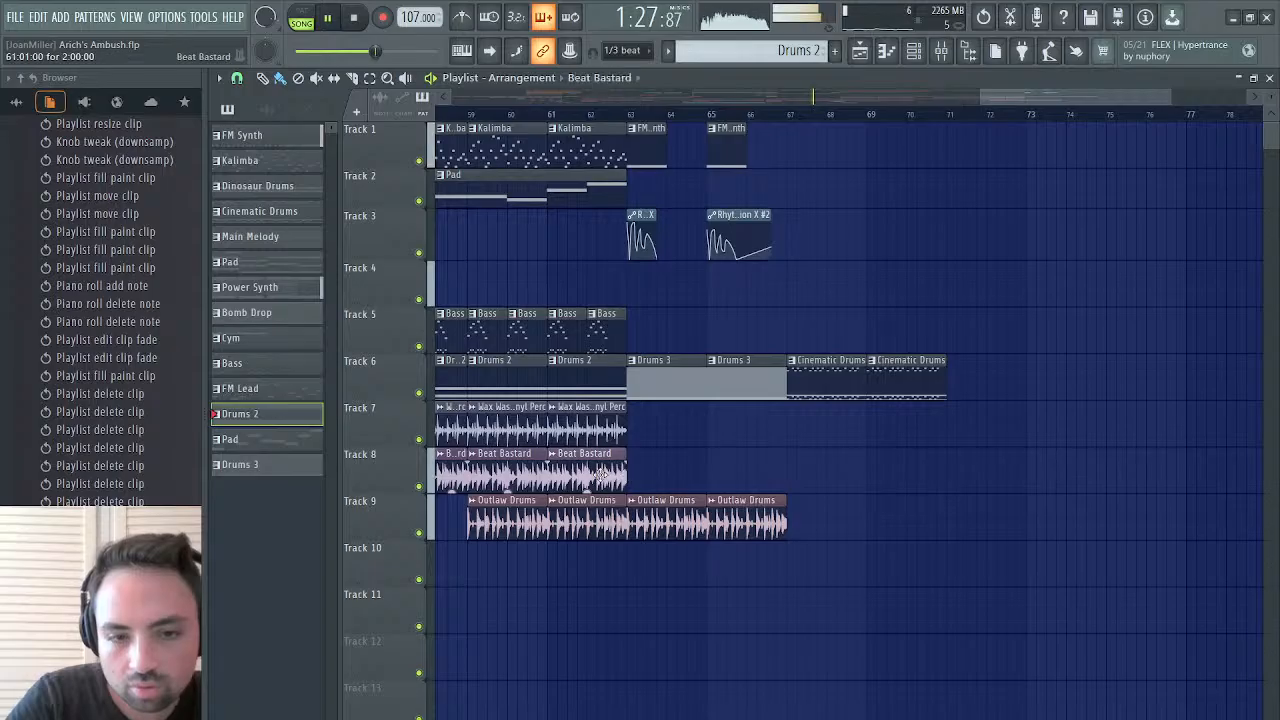
Try two Beat Bastard clips on Track 8 at bars 67 and 69, playing from bar 67
click(601, 474)
drag(789, 482, 872, 478)
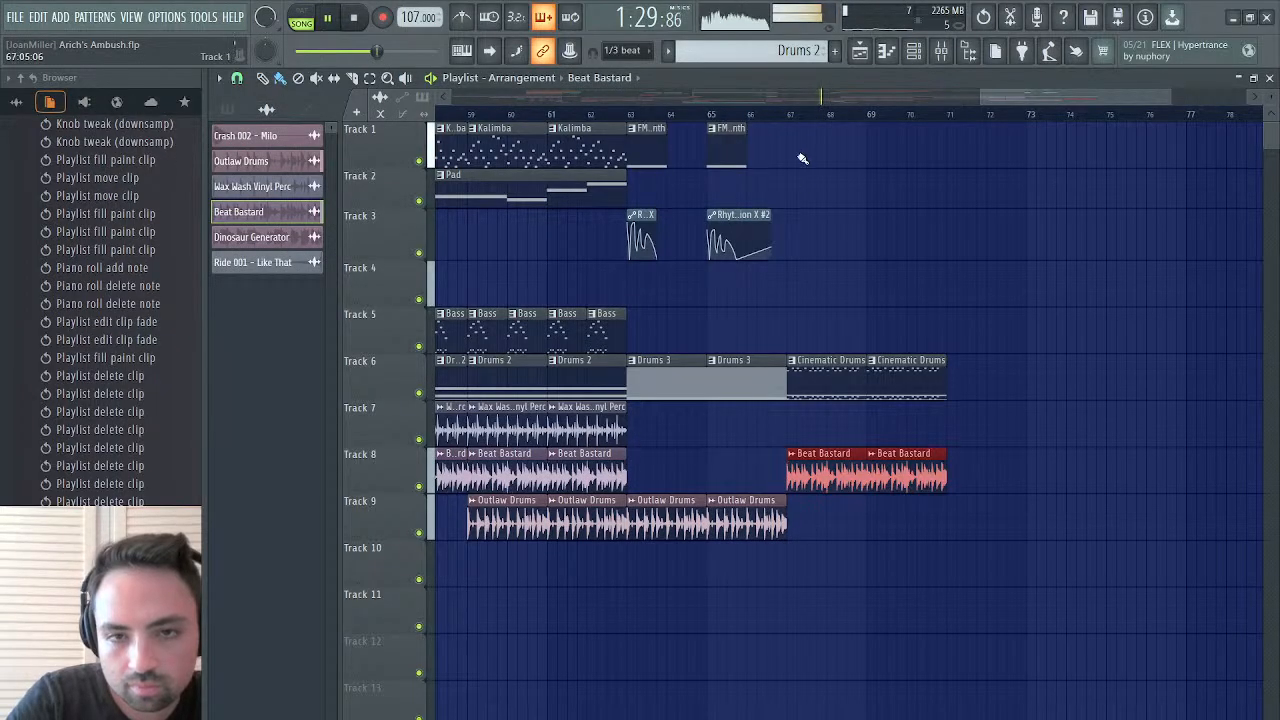
click(790, 119)
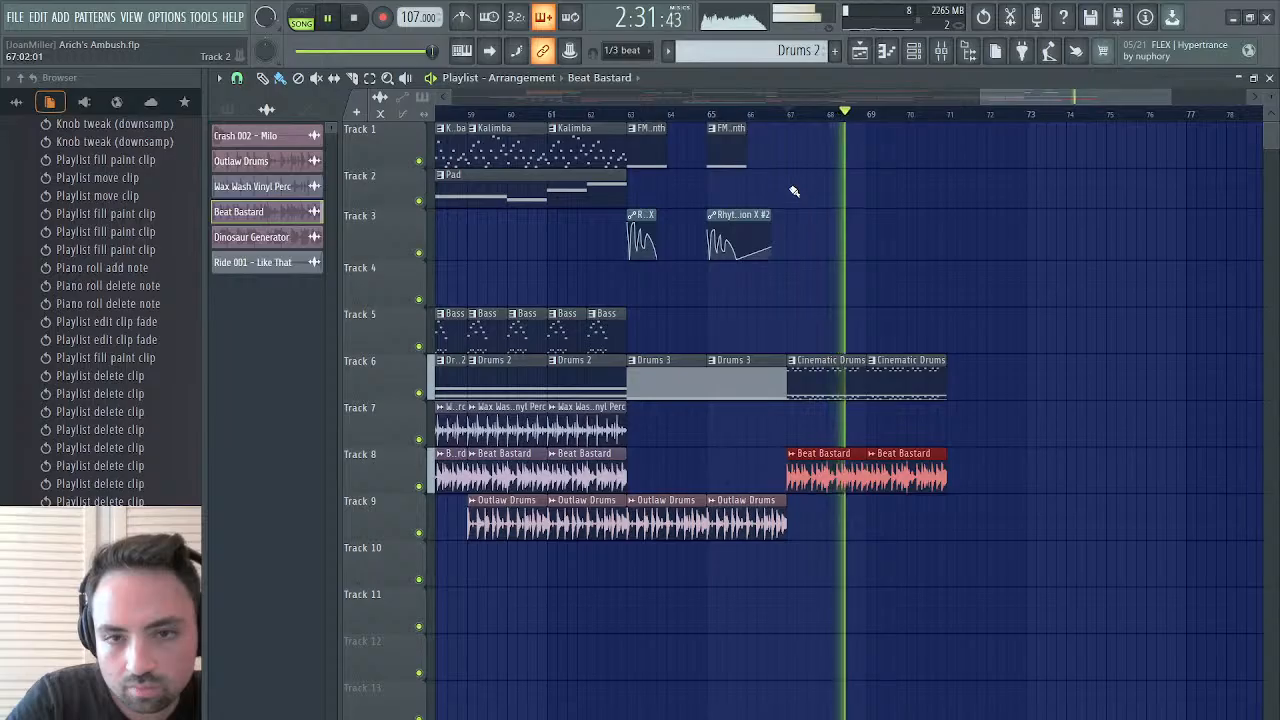
Find the earlier Cinematic Drums section and play it from bar 23 to check its drum layering
scroll(775, 188, left, 15)
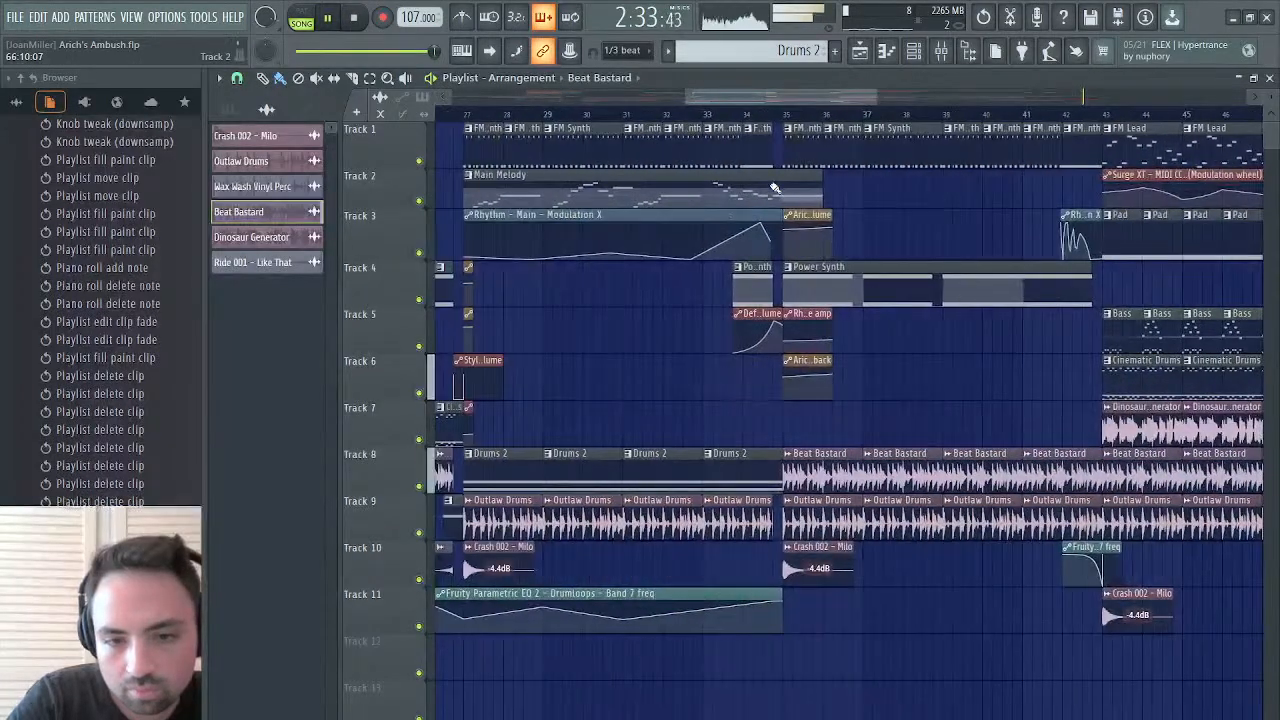
scroll(775, 188, left, 4)
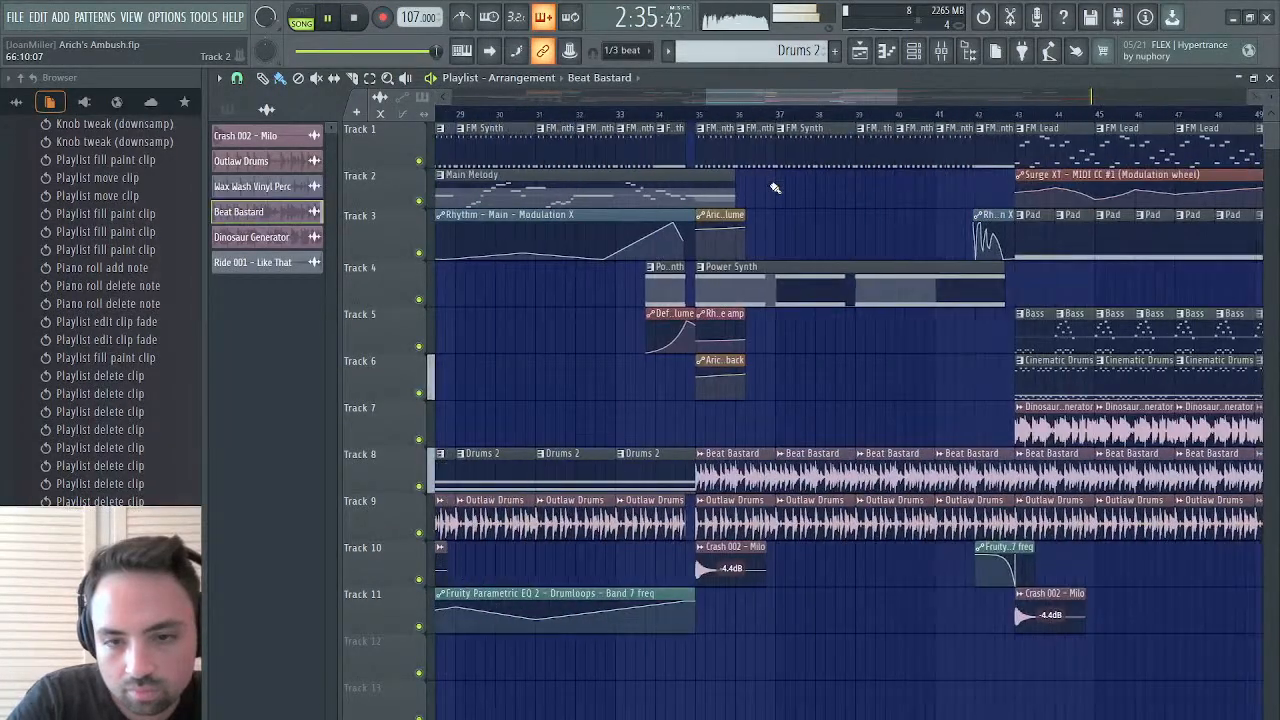
scroll(940, 185, right, 5)
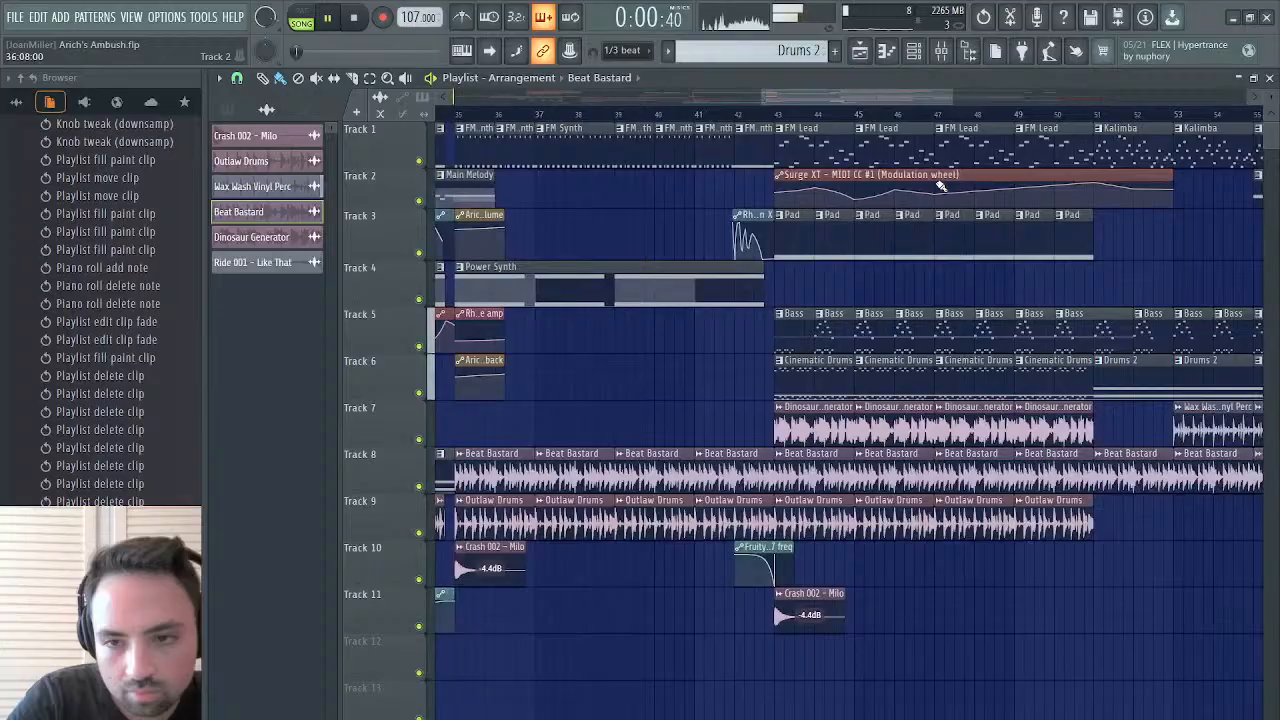
scroll(937, 186, left, 8)
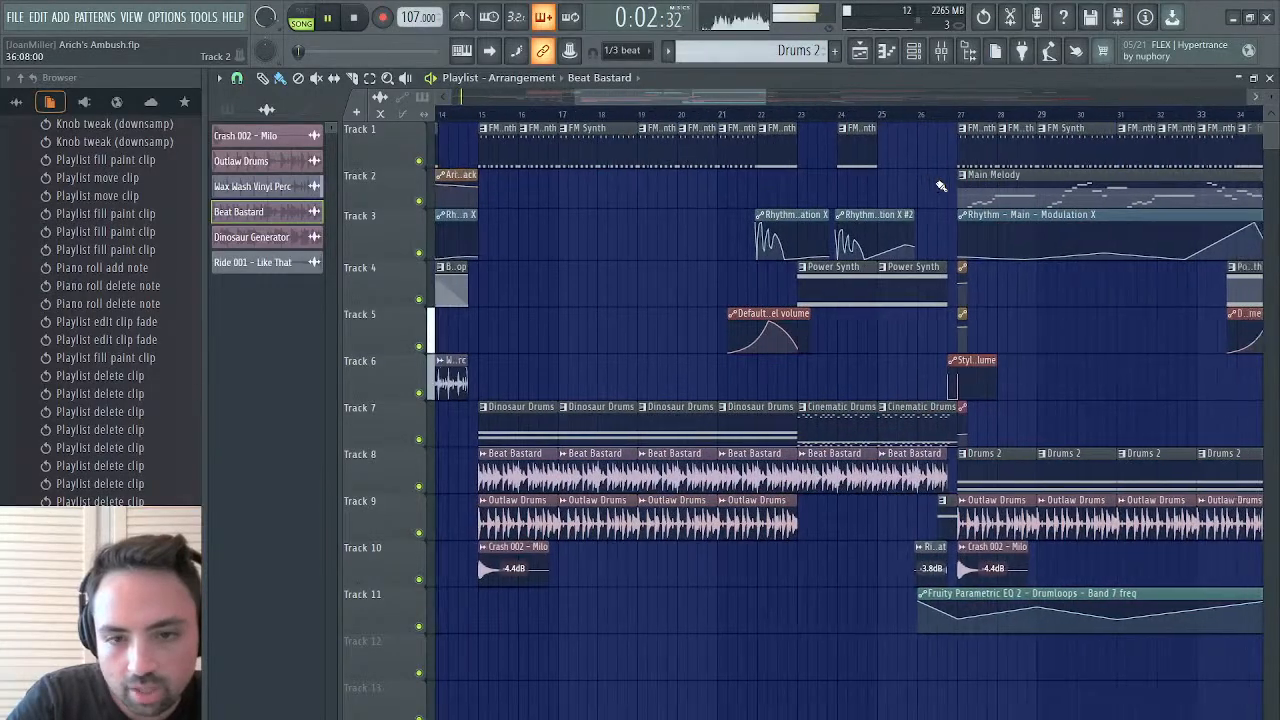
click(790, 110)
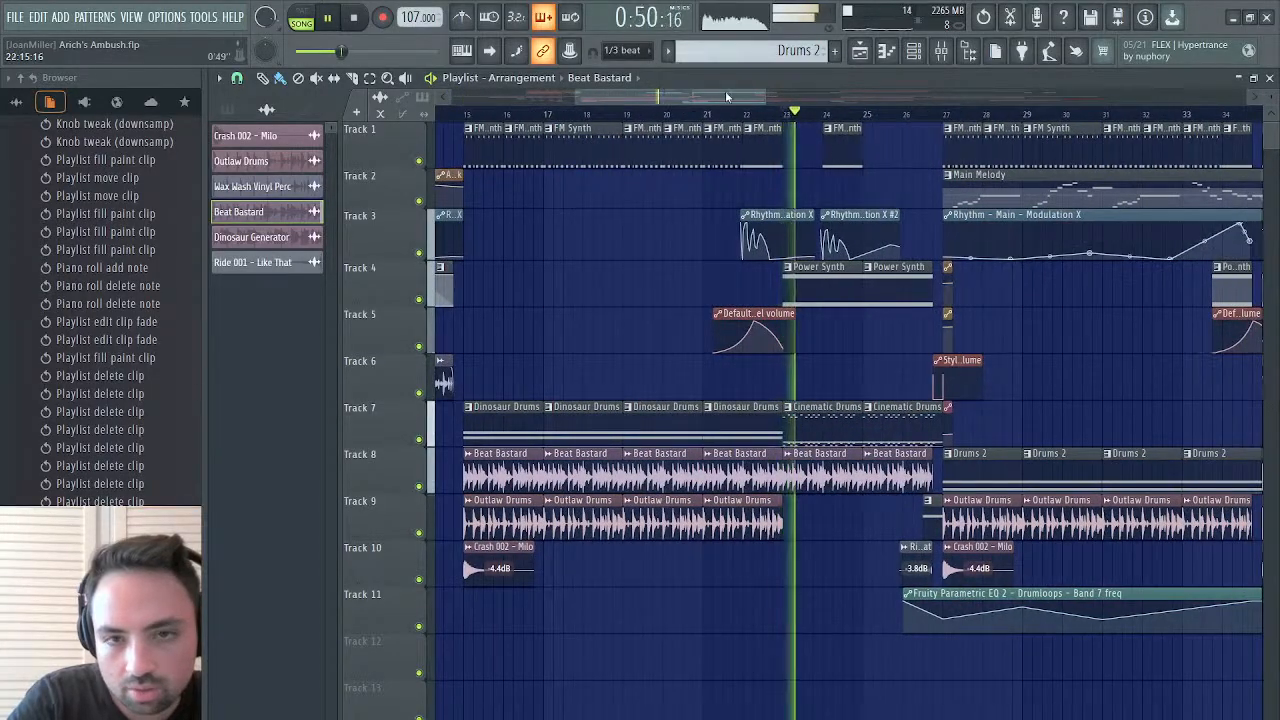
Replace the Beat Bastard clips at bars 67 and 69 with two Outlaw Drums clips on Track 9
drag(942, 86, 1105, 54)
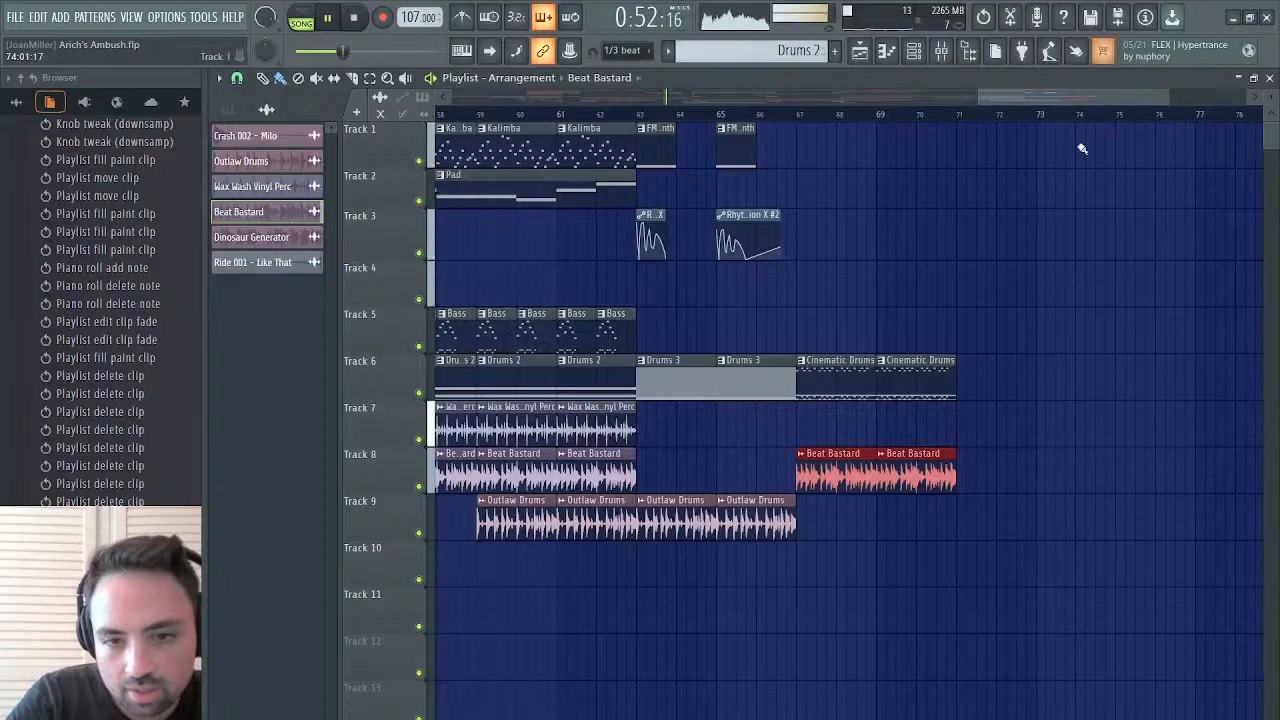
right_click(838, 482)
right_click(916, 482)
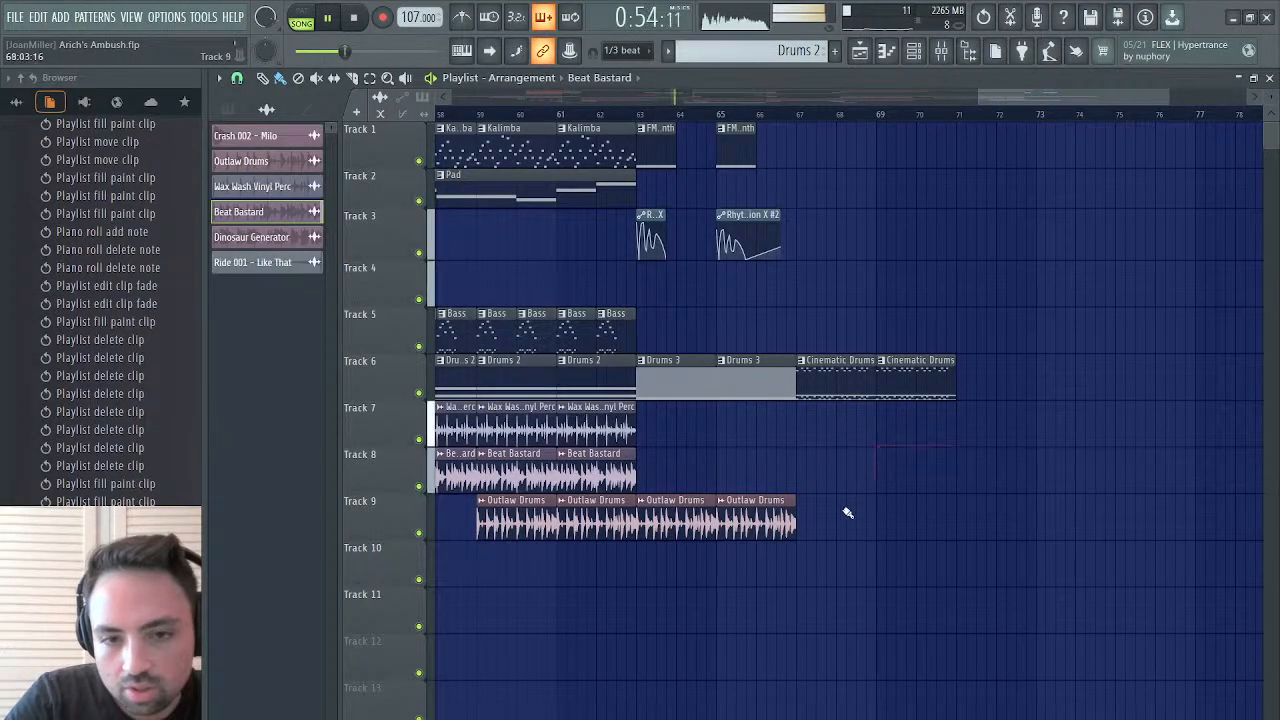
click(788, 517)
click(805, 518)
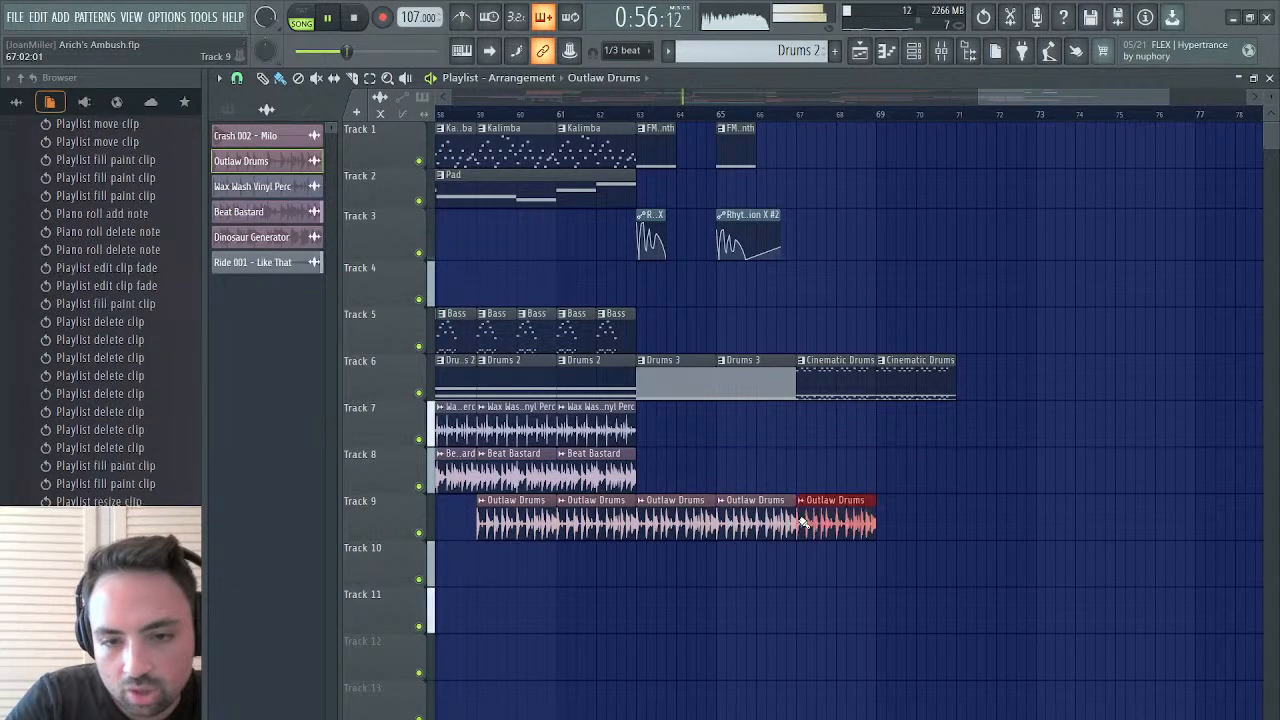
click(890, 520)
Audition the Cinematic Drums and Outlaw Drums section repeatedly from bar 67, finishing with playback stopped
click(800, 120)
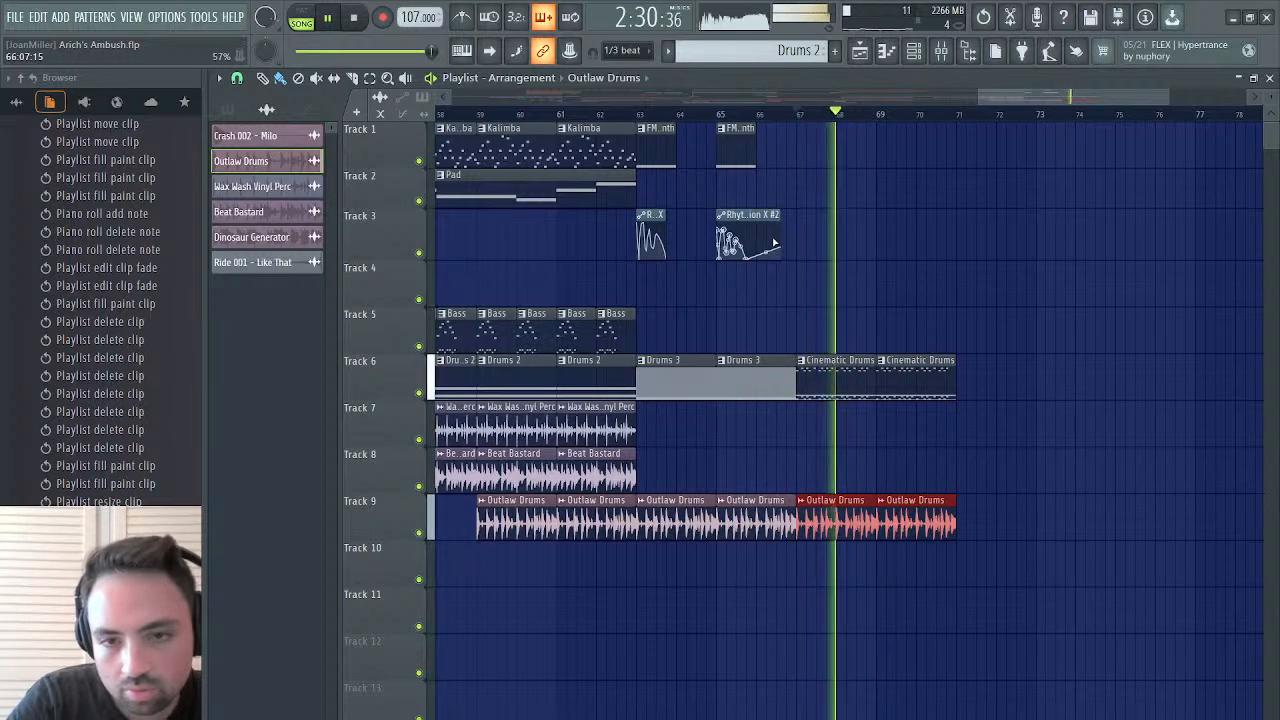
key(space)
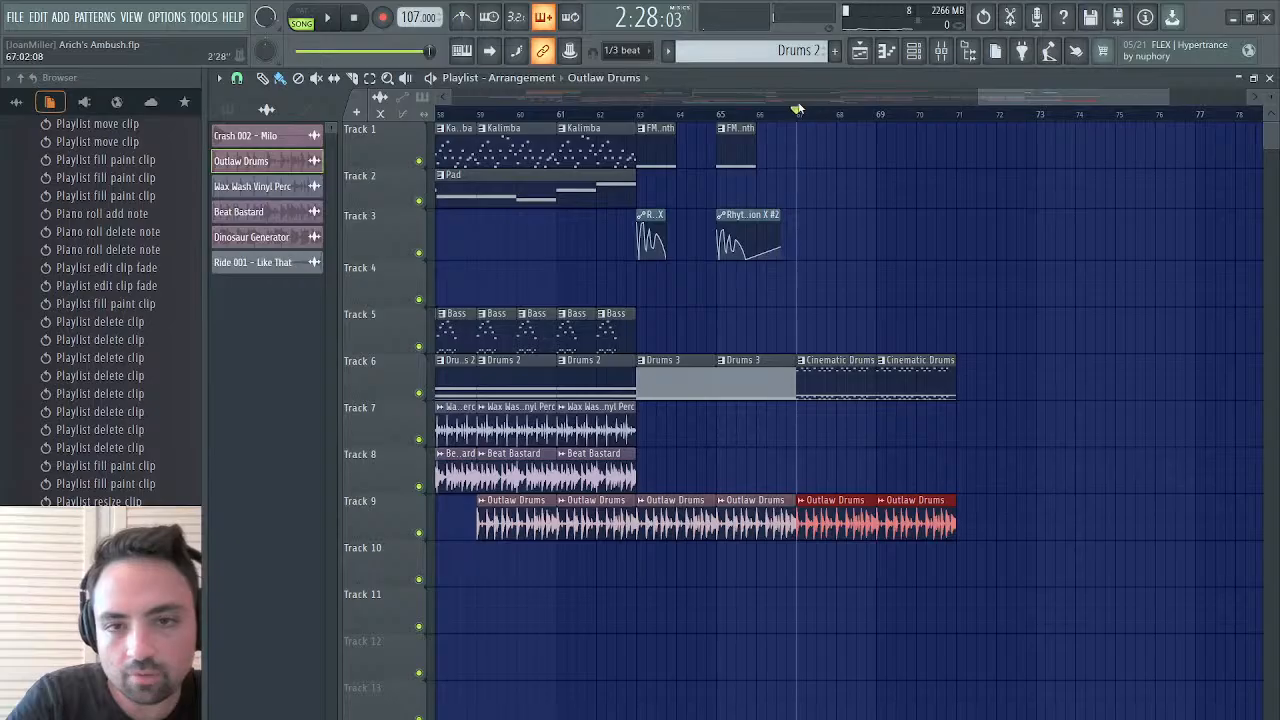
key(space)
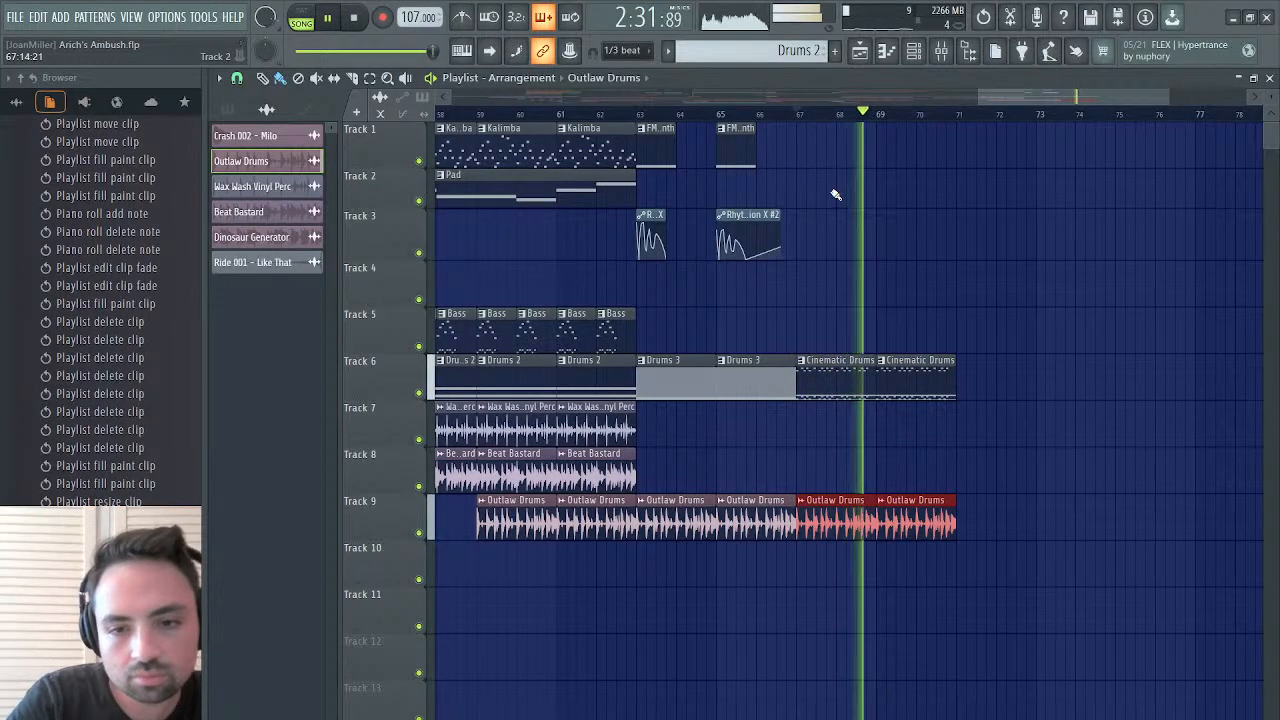
key(space)
key(space)
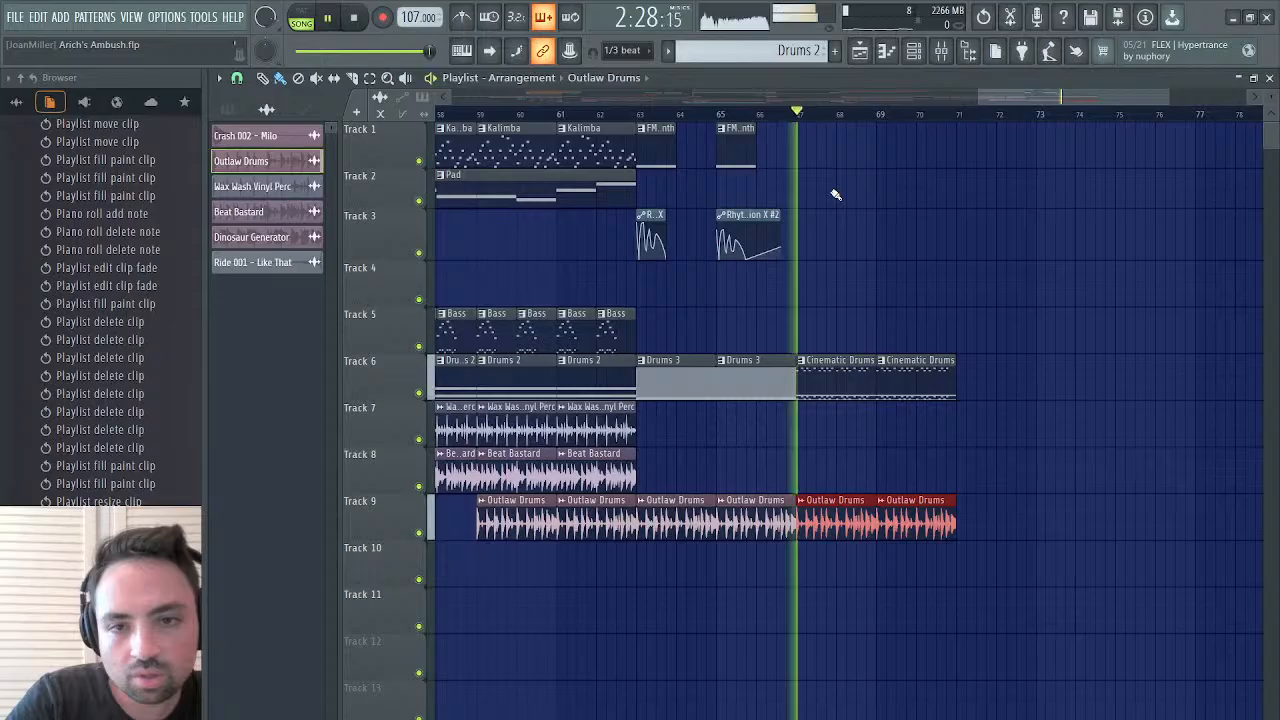
key(space)
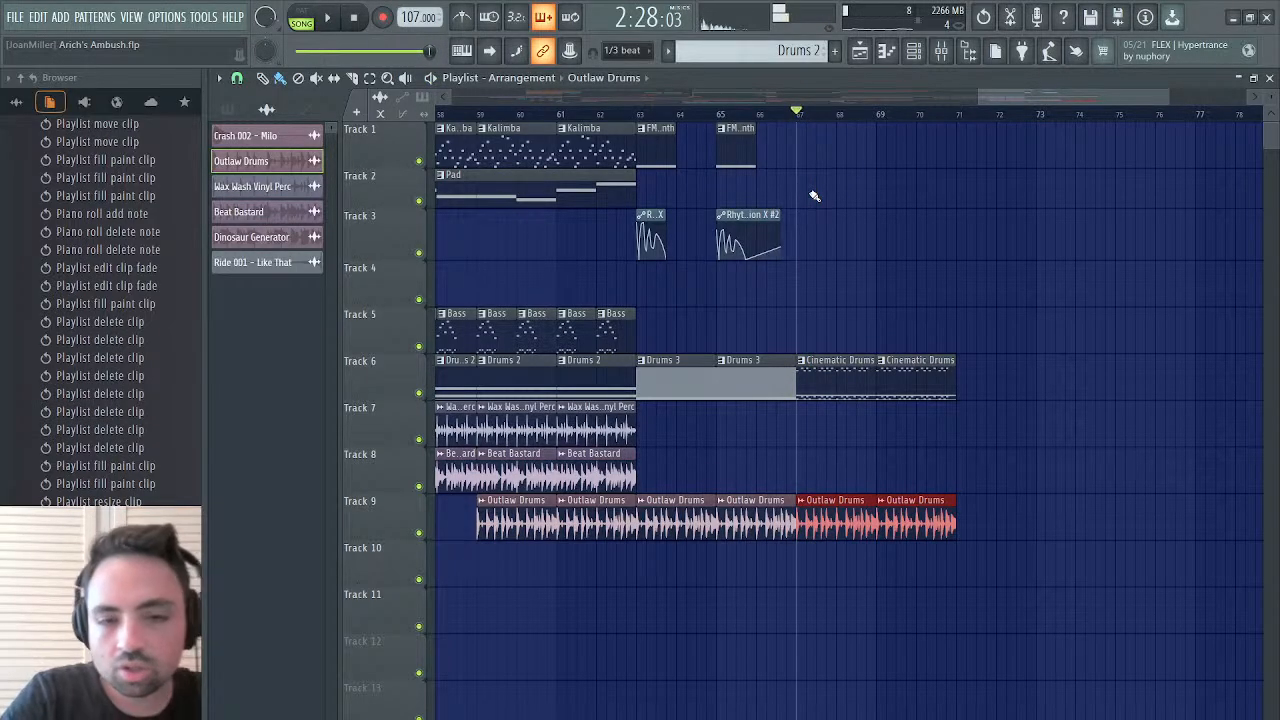
Search the FM8 #2 instruments for dragon and load the Dragon Waves sound
click(1270, 79)
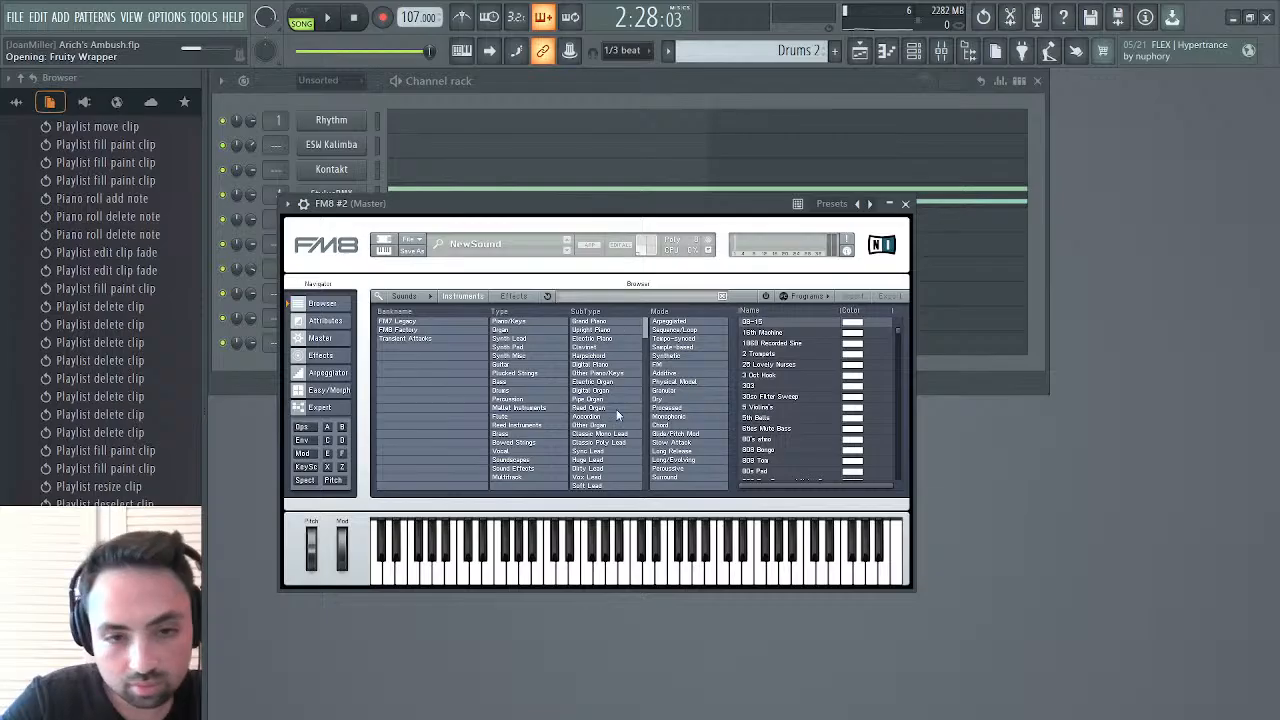
scroll(776, 403, down, 3)
scroll(777, 407, down, 6)
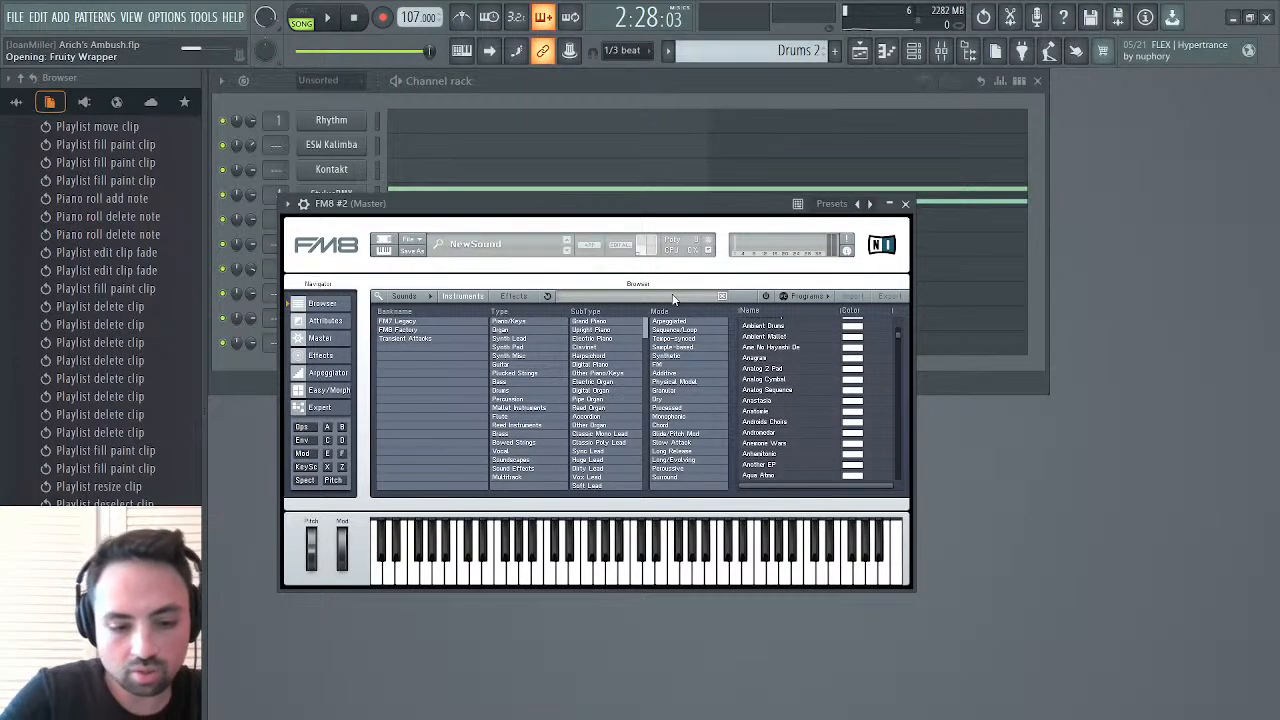
text(rago)
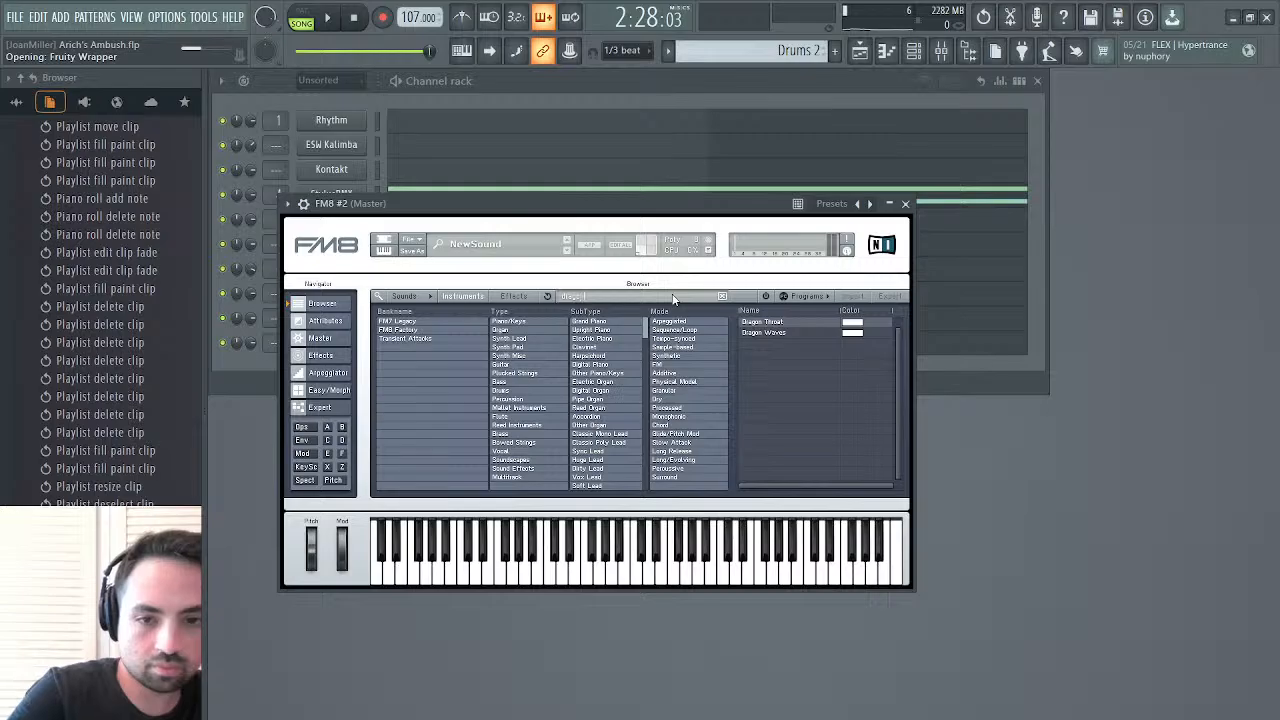
click(778, 332)
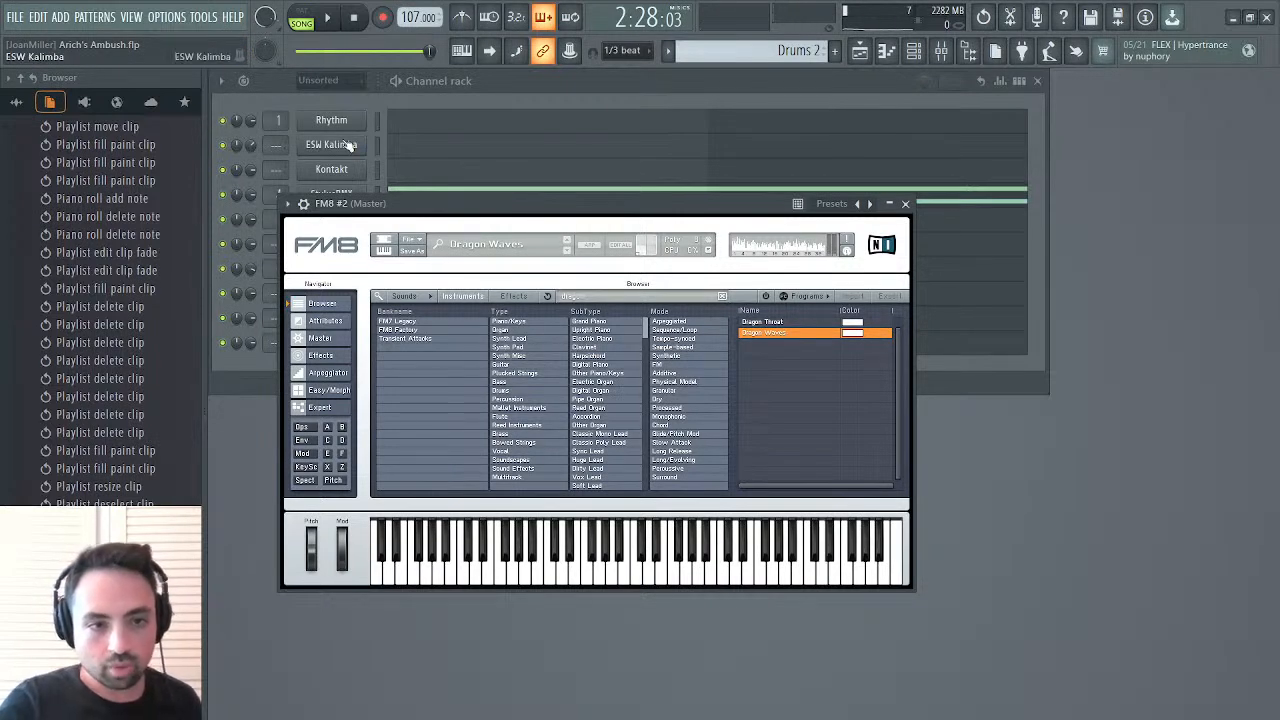
click(303, 203)
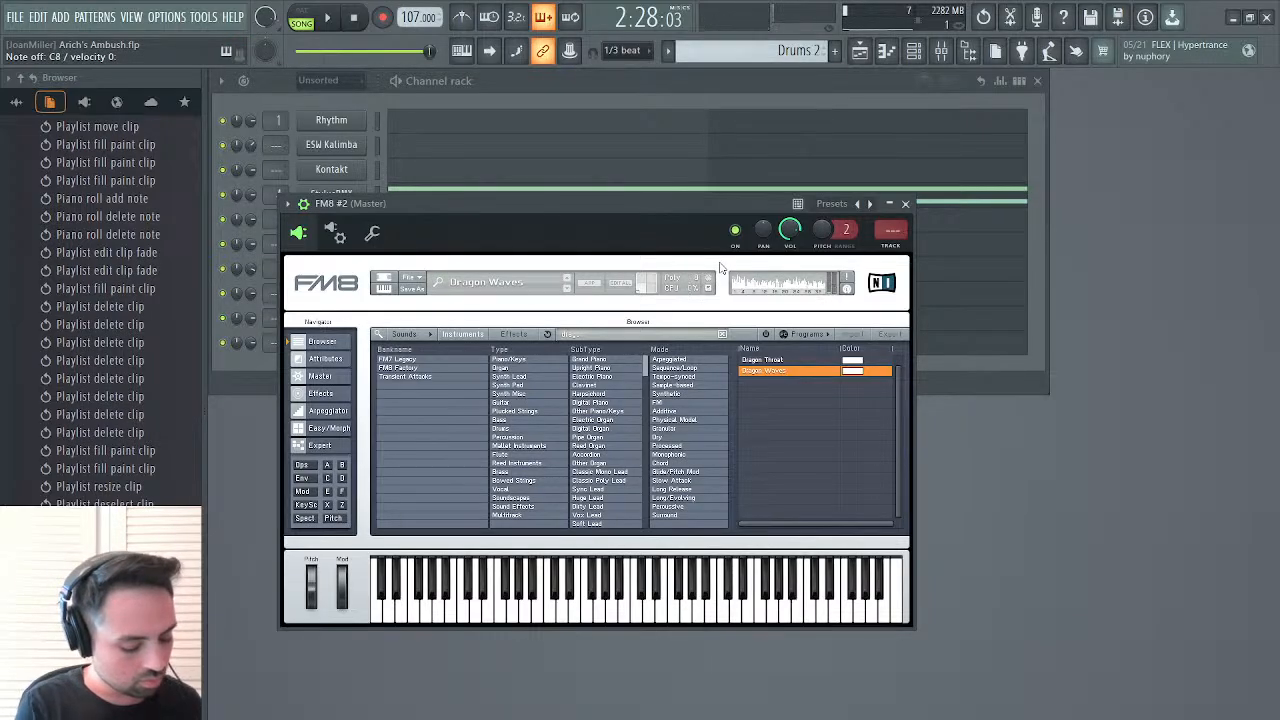
click(905, 203)
Create a new pattern named Melody 2 and add a one-step D#7 note at its start for FM8 #2
scroll(789, 46, down, 1)
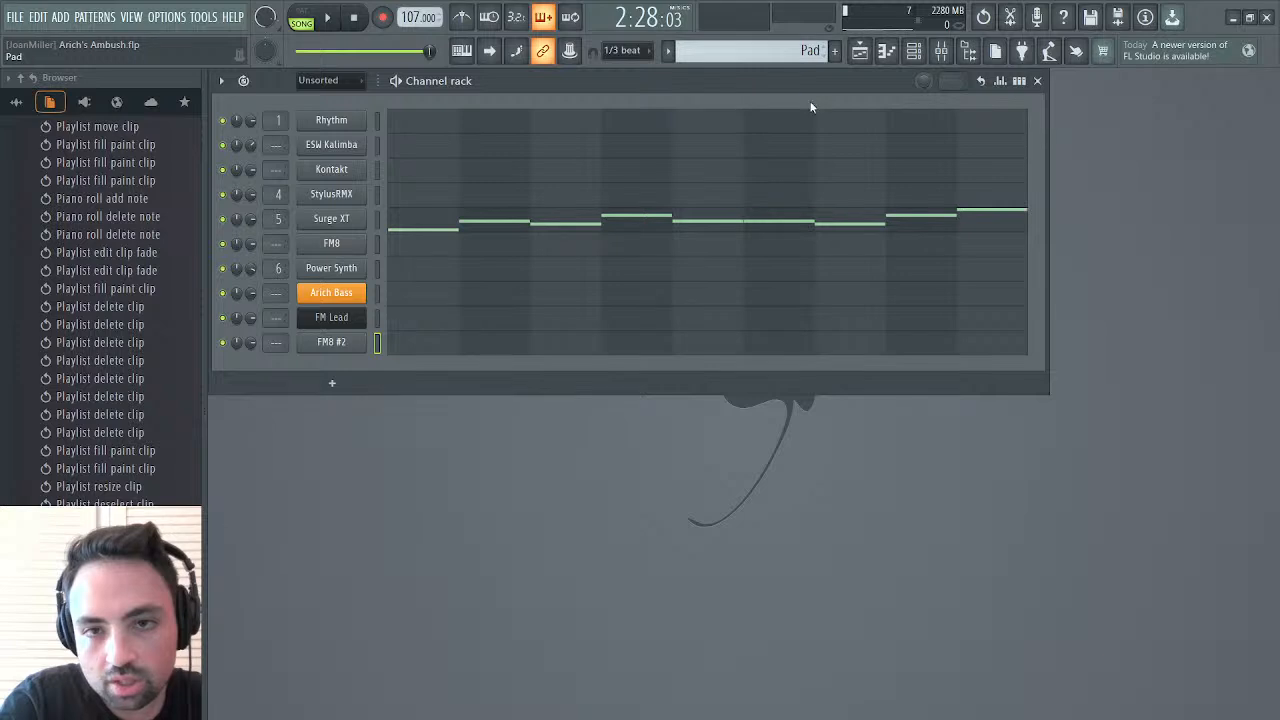
key(F4)
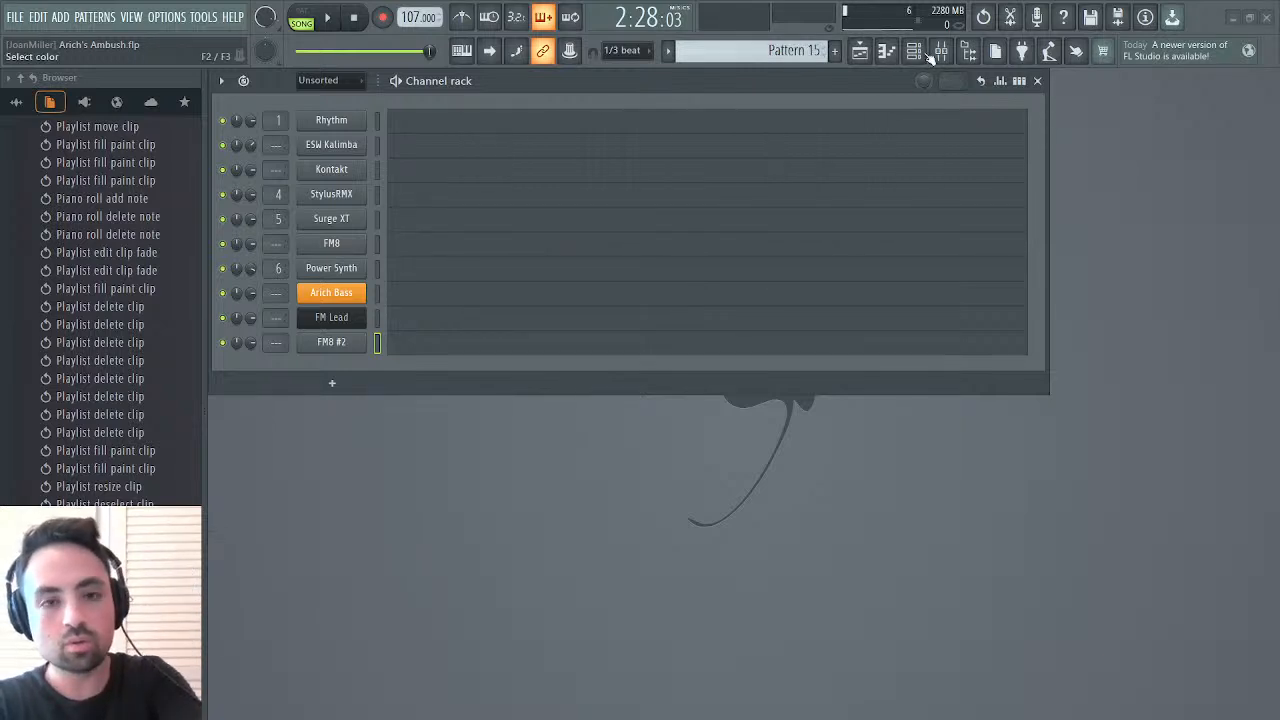
click(428, 350)
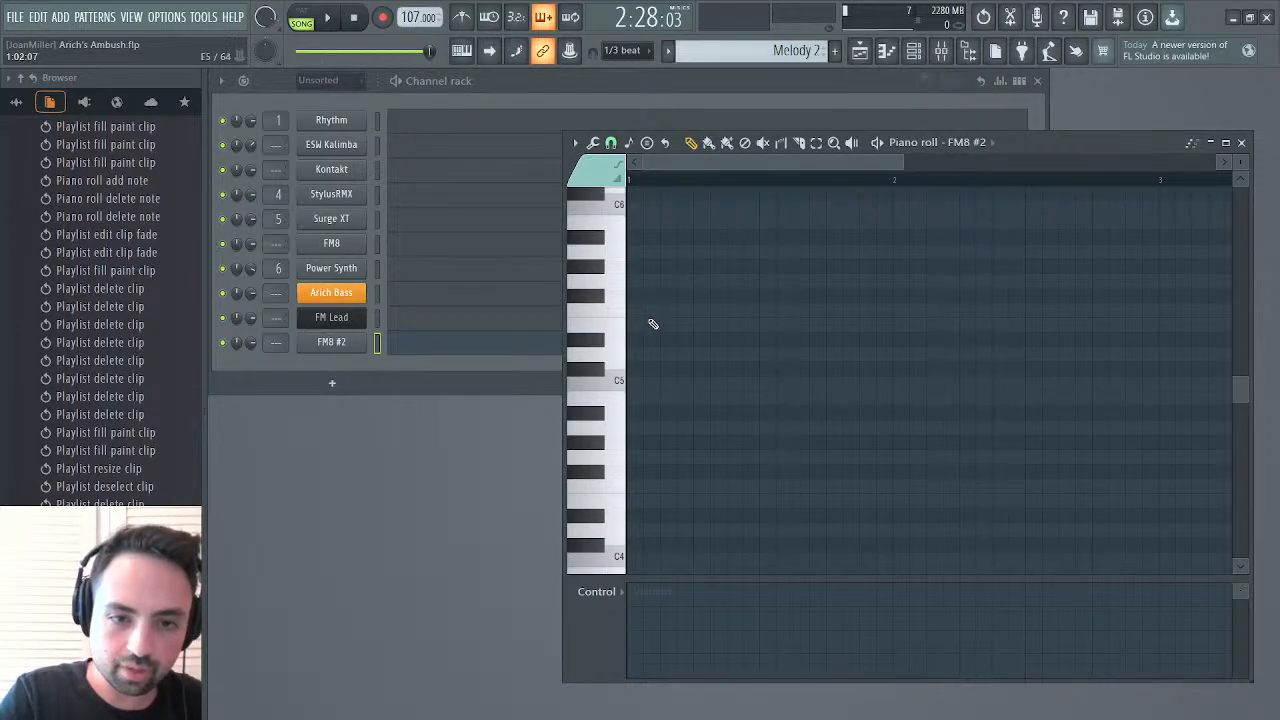
scroll(749, 394, up, 5)
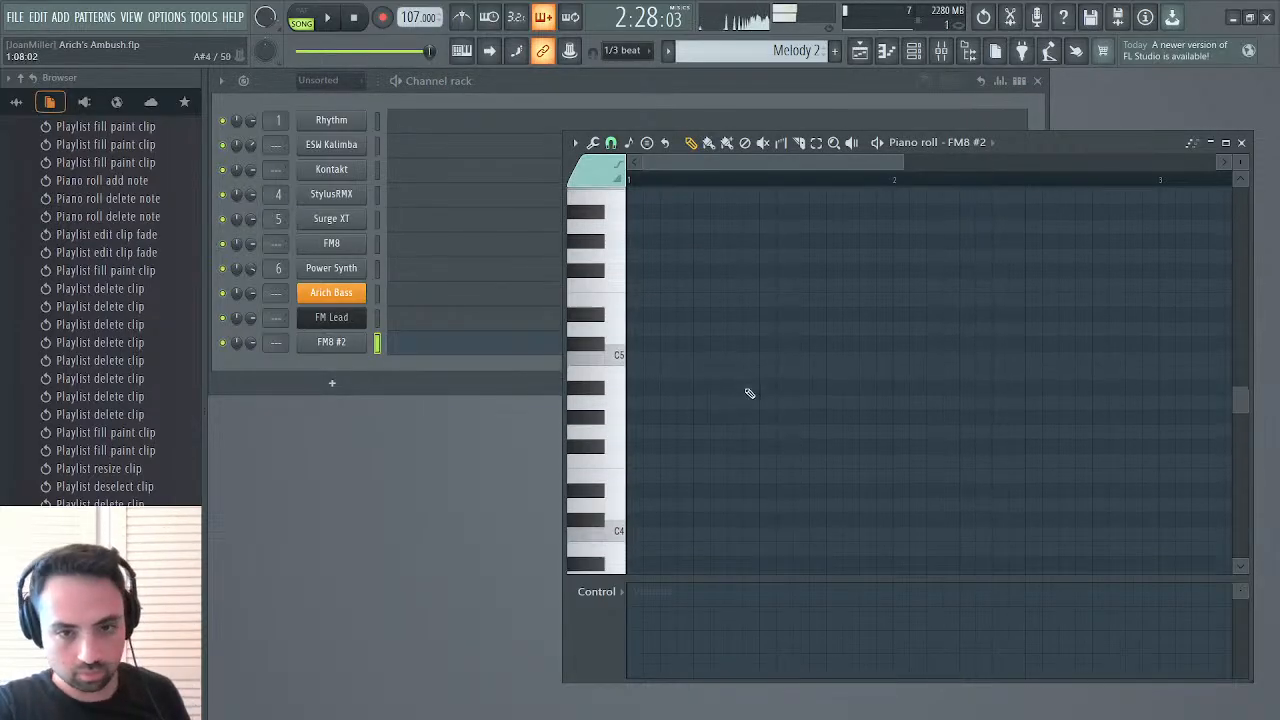
scroll(749, 394, up, 3)
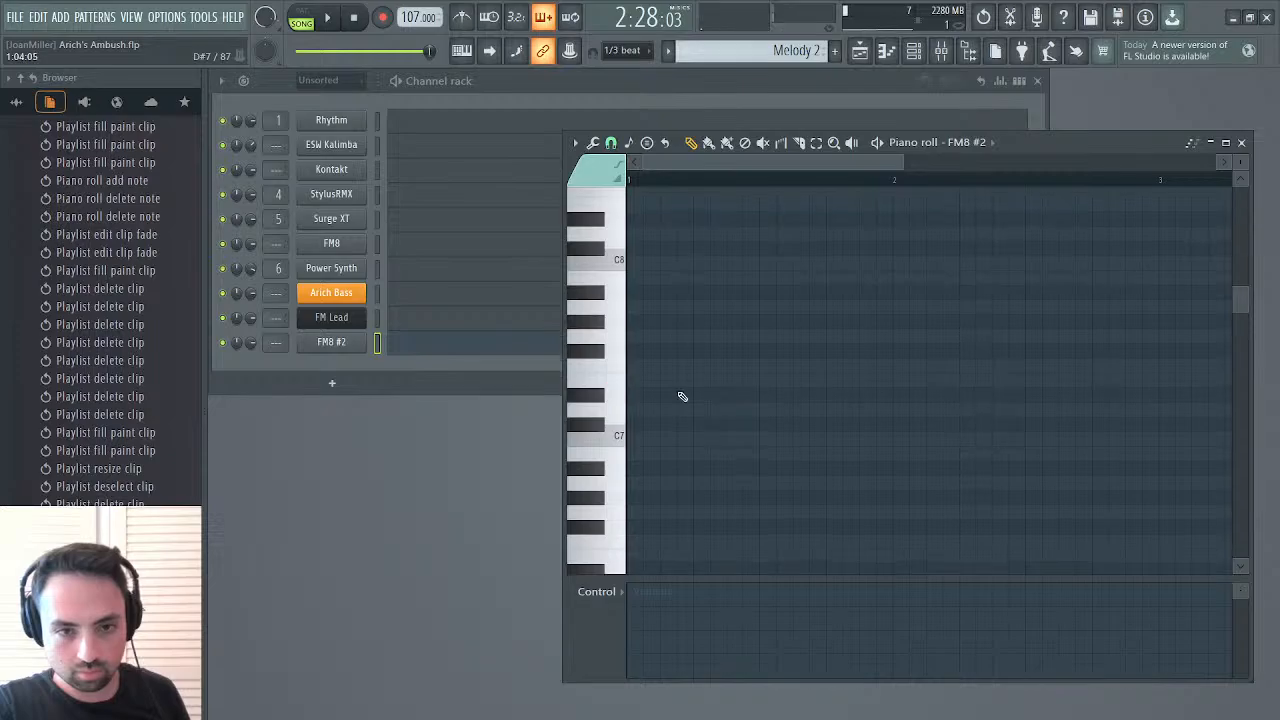
click(680, 395)
drag(1155, 397, 640, 394)
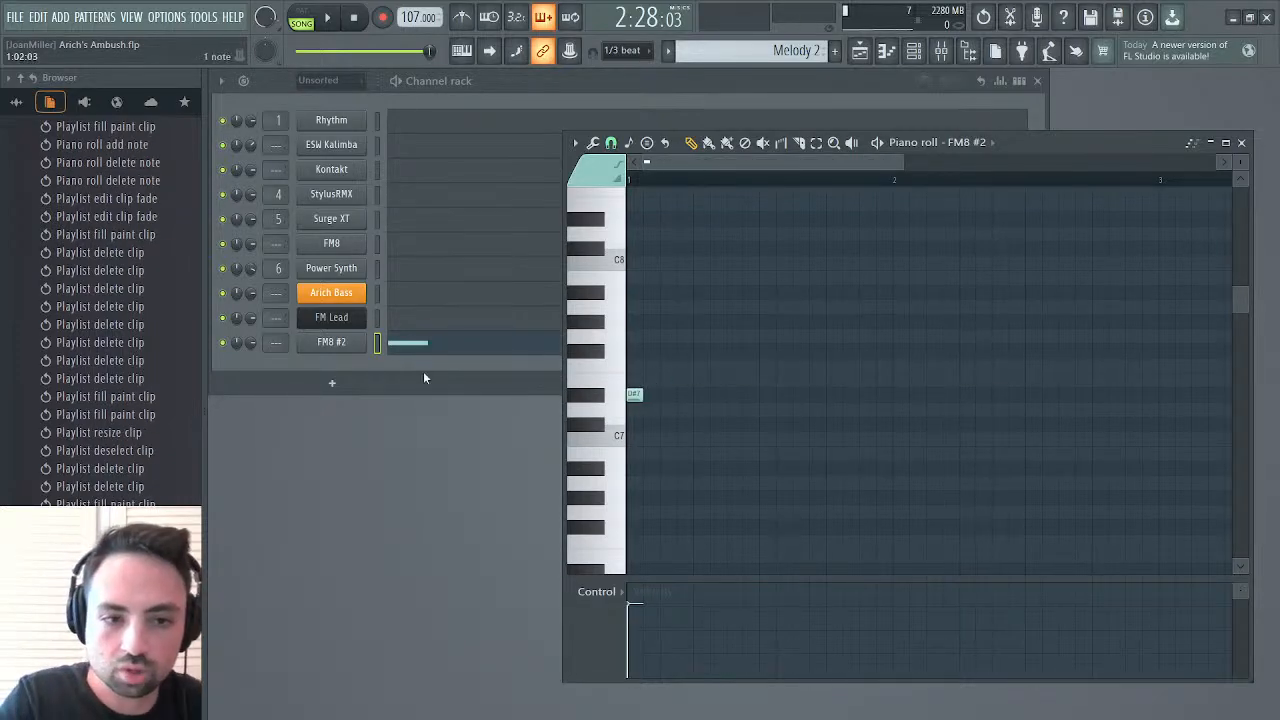
Give FM8 #2 a single echo with delay feedback about 108% and delay pitch +1200 cents, and audition it on D#7
click(335, 342)
click(368, 233)
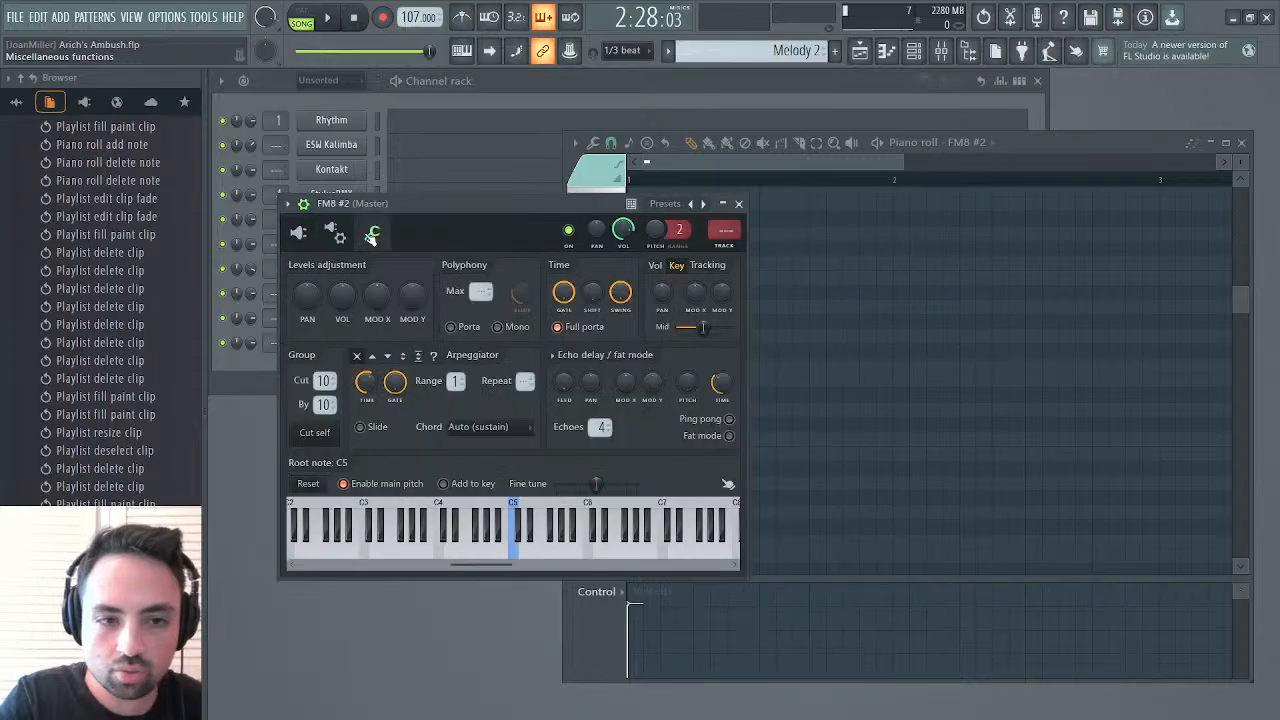
drag(563, 381, 563, 361)
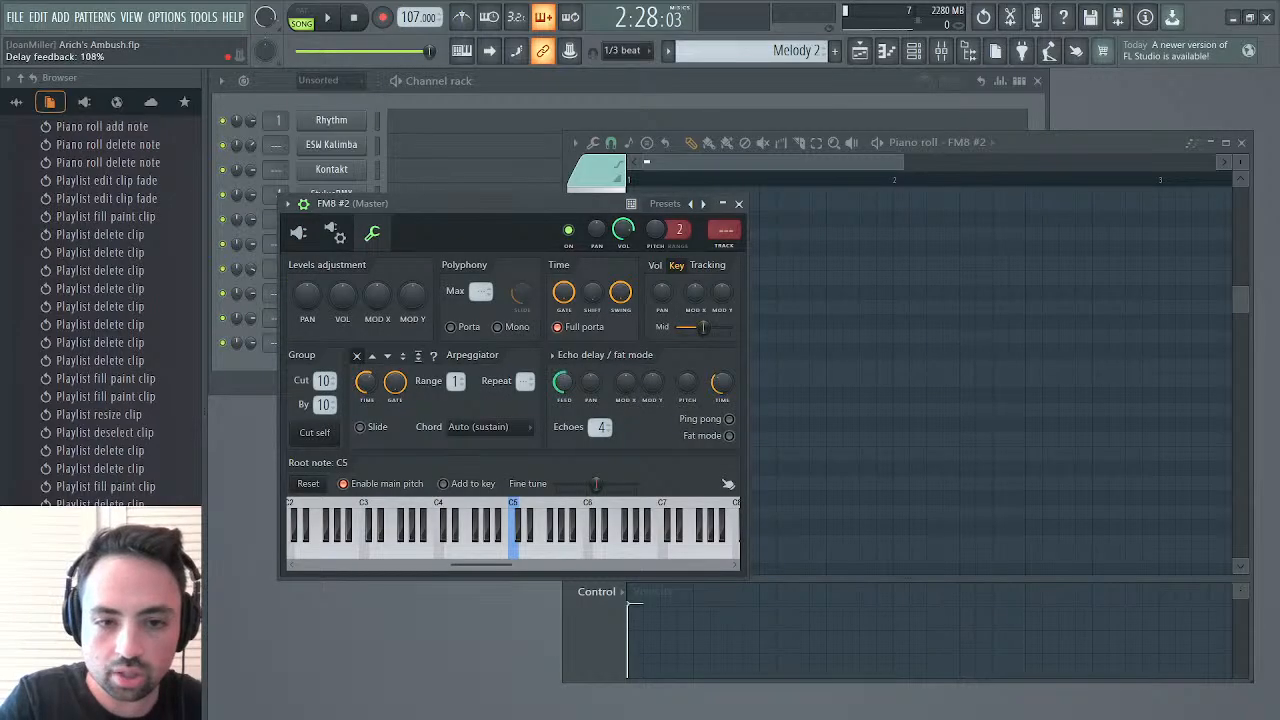
drag(720, 384, 721, 392)
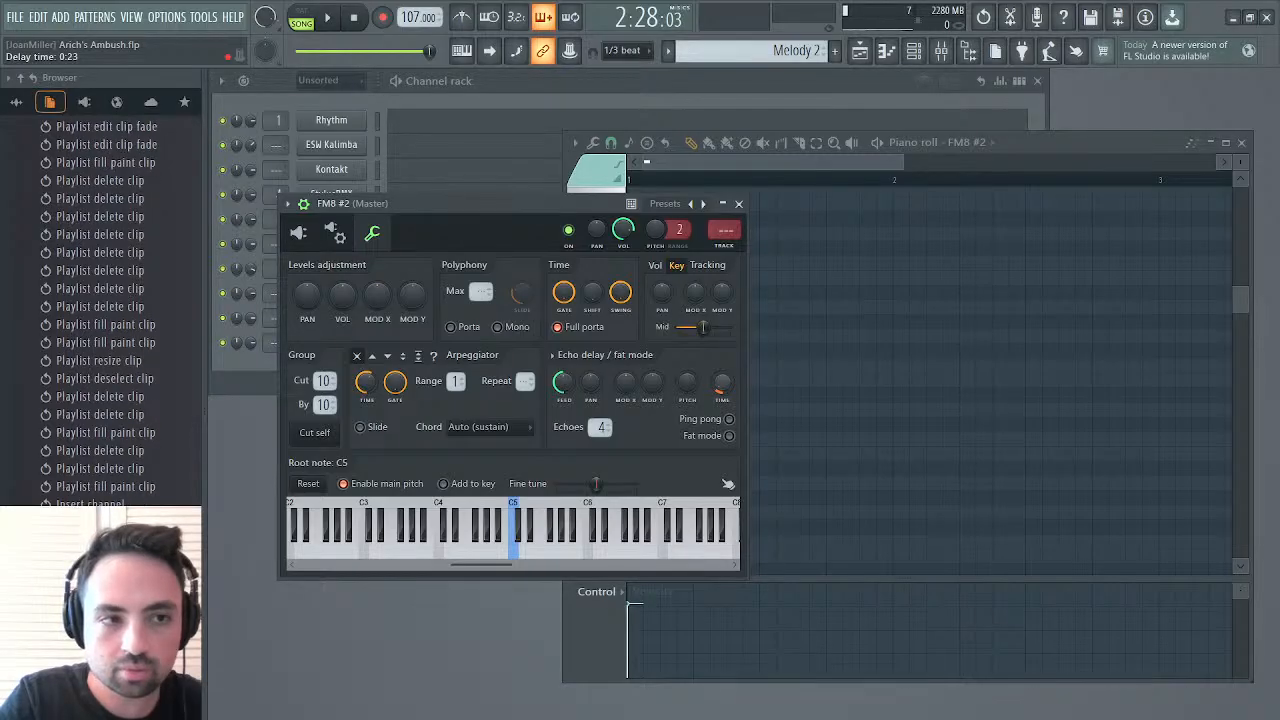
drag(688, 383, 688, 360)
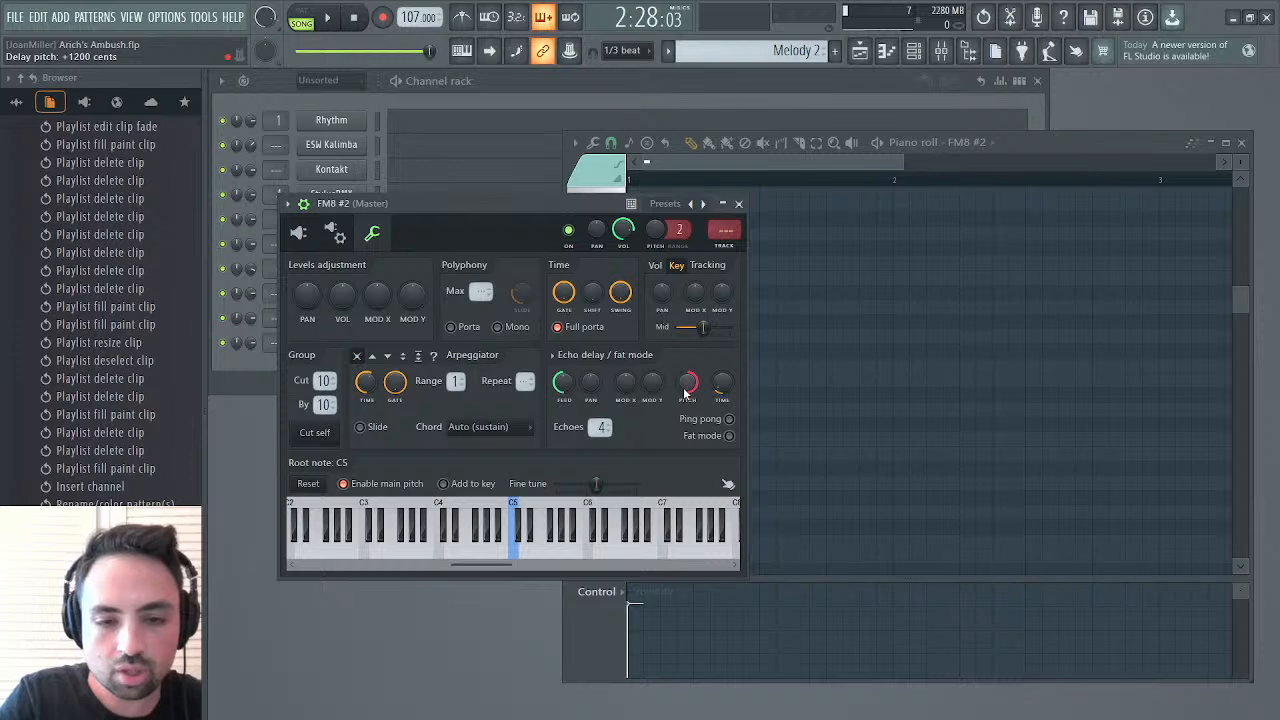
drag(603, 432, 603, 427)
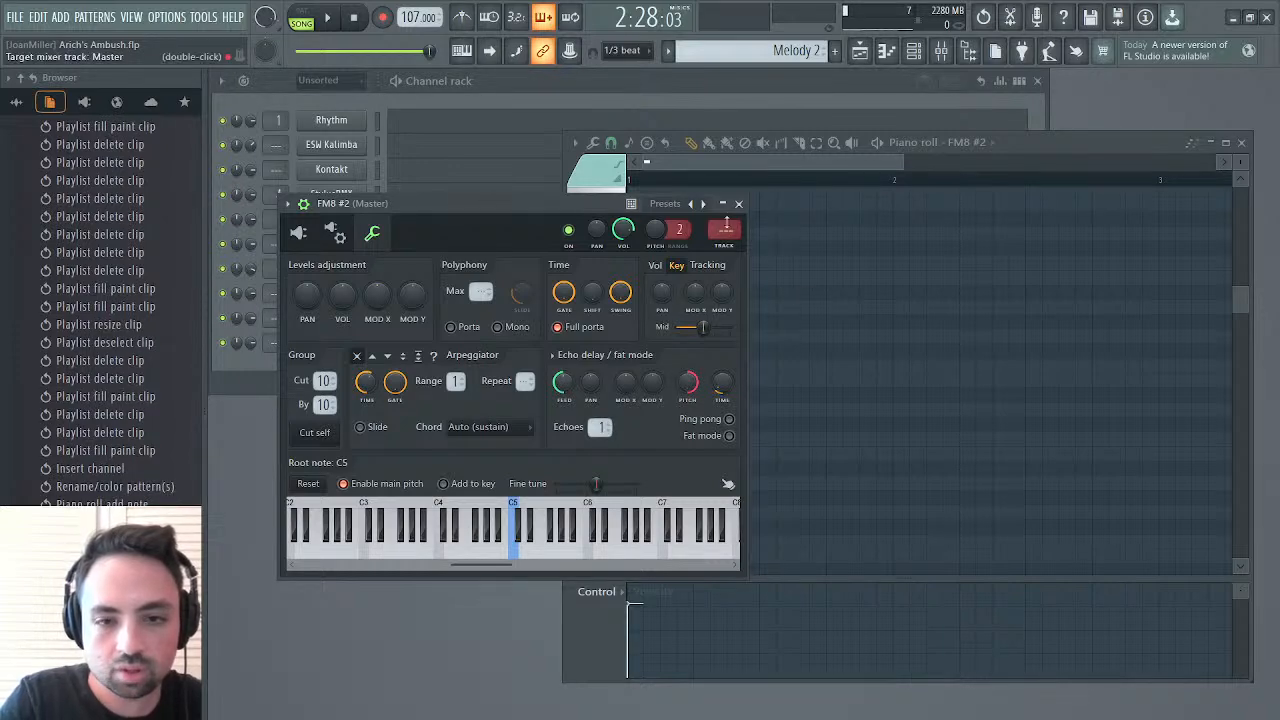
click(738, 203)
click(604, 397)
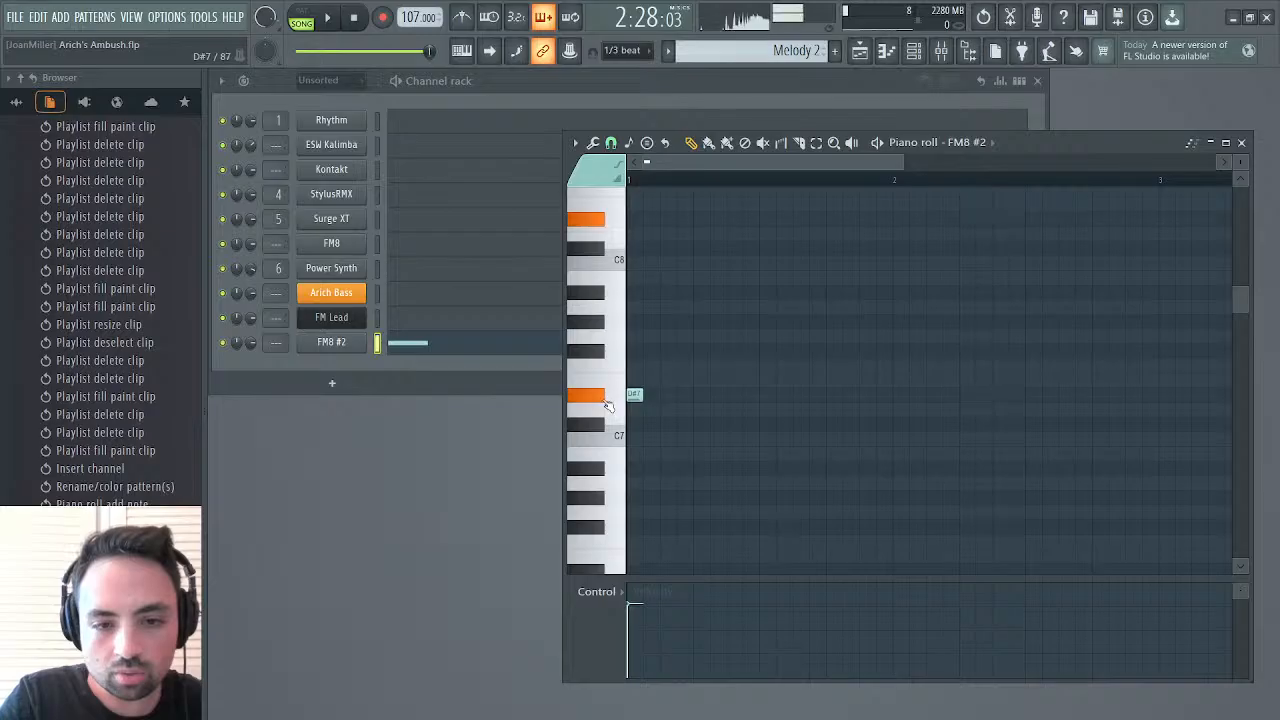
Shorten the FM8 #2 echo delay time to 0:13 and audition D#7 again
click(334, 344)
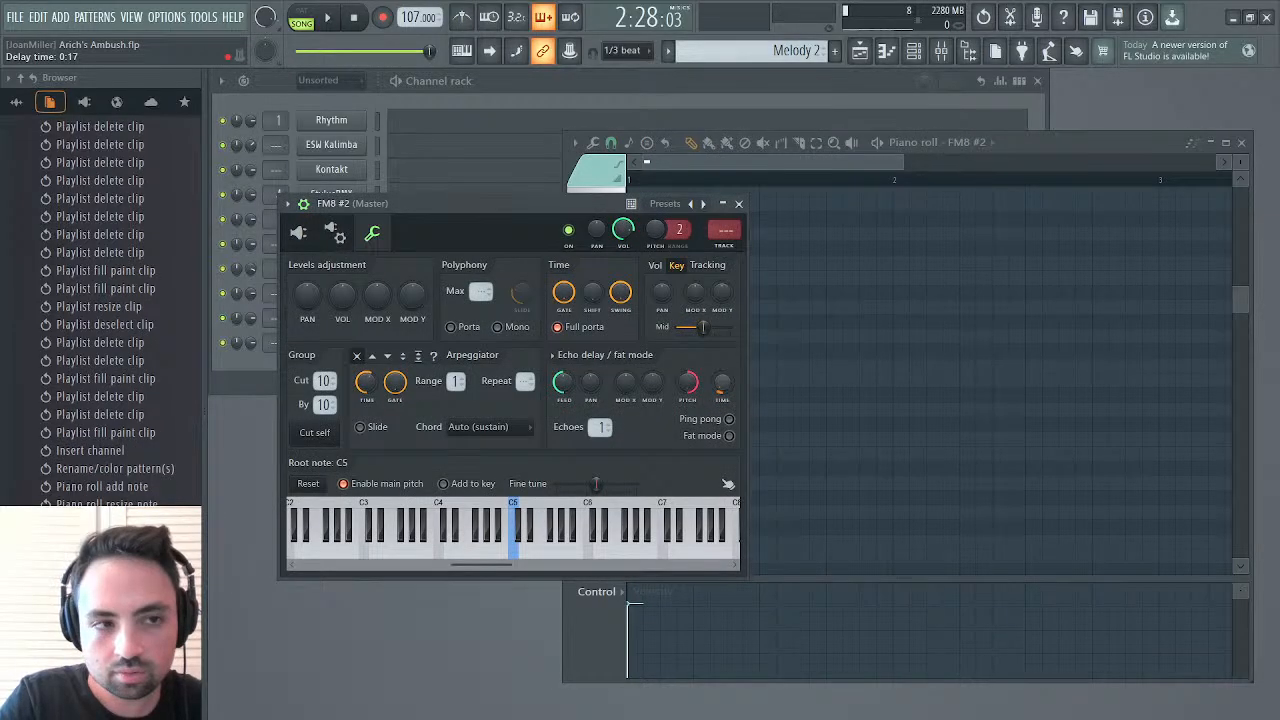
drag(722, 382, 722, 385)
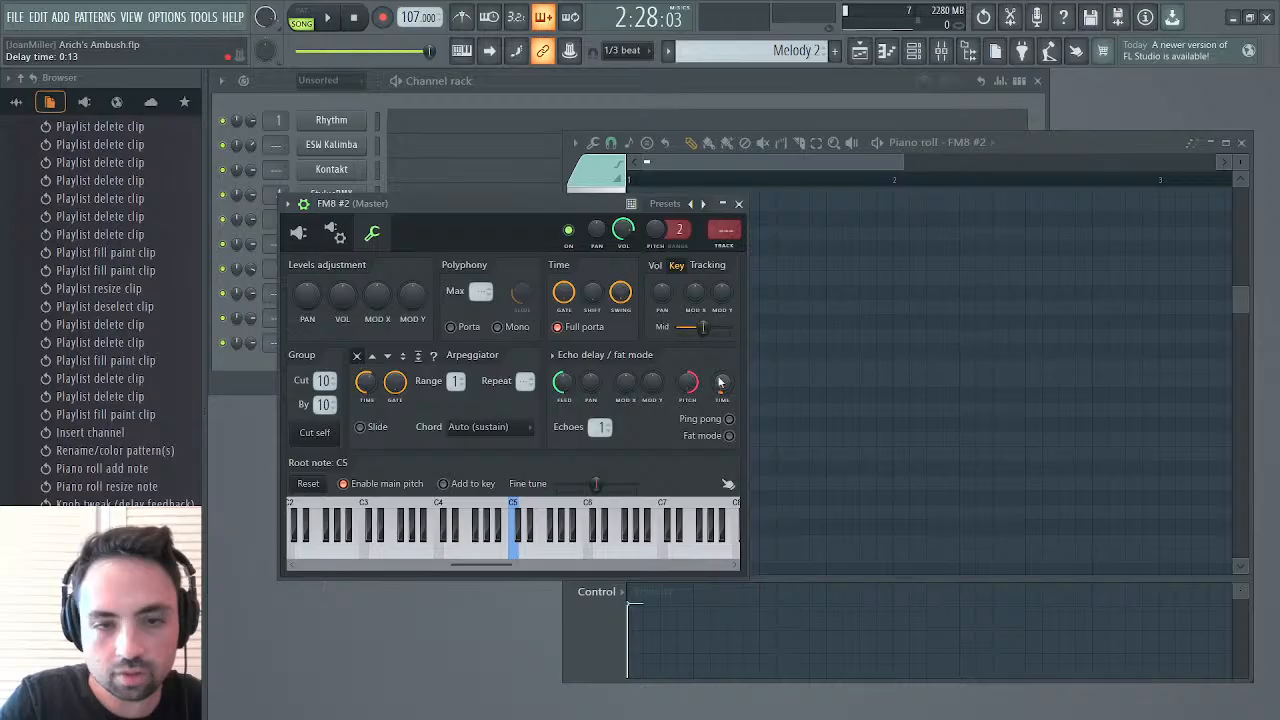
click(737, 161)
click(606, 405)
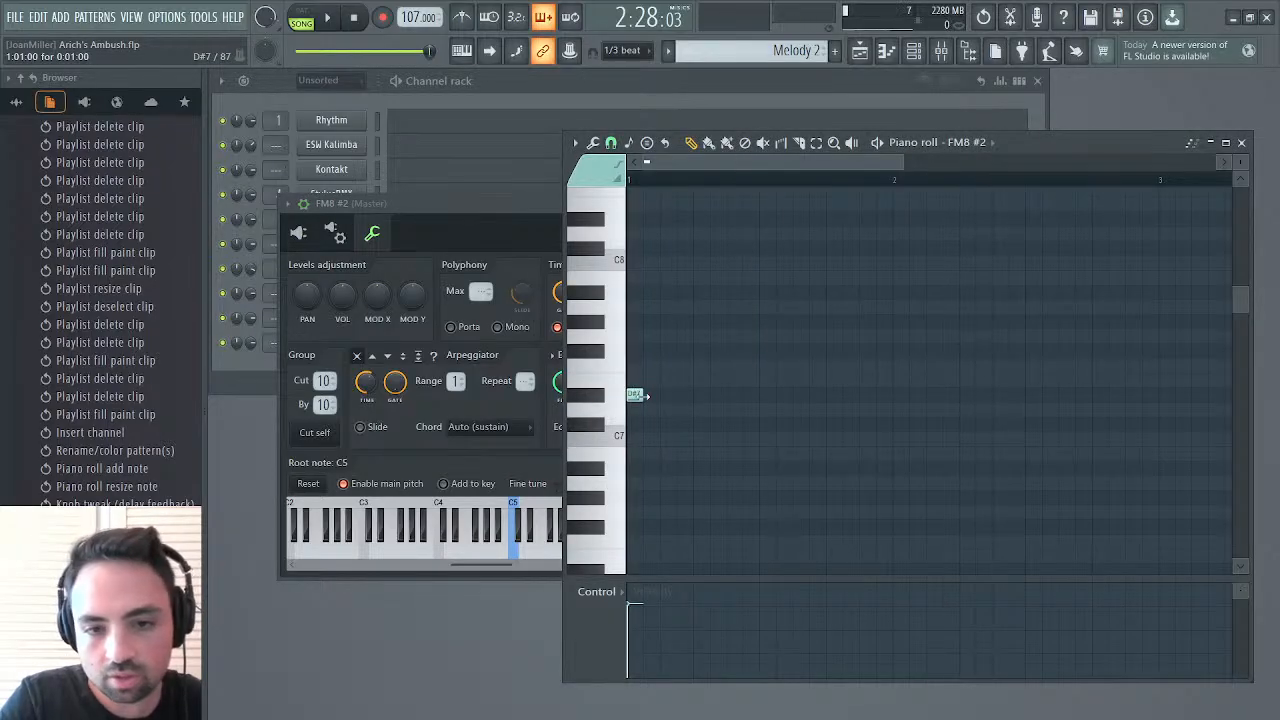
Lengthen the D#7 note to four steps, follow it with D7, A#6 and G6 notes, and play the pattern
drag(645, 396, 689, 398)
click(700, 409)
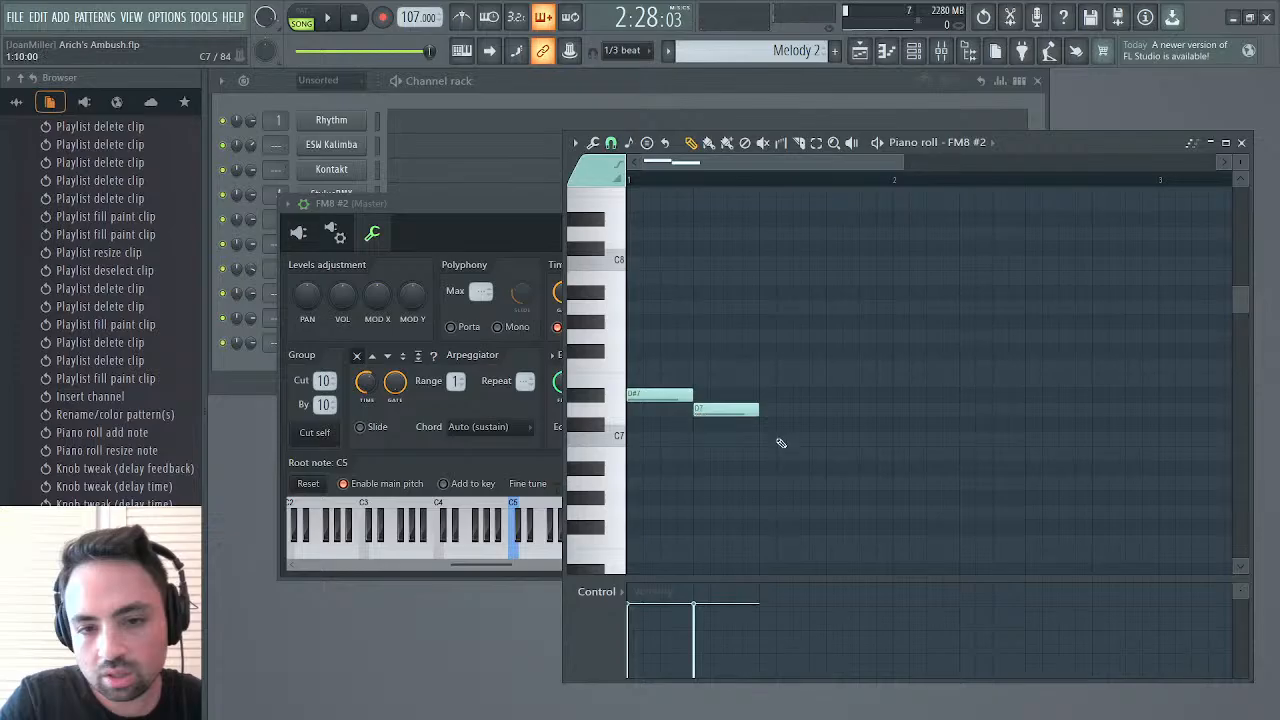
click(764, 467)
click(830, 512)
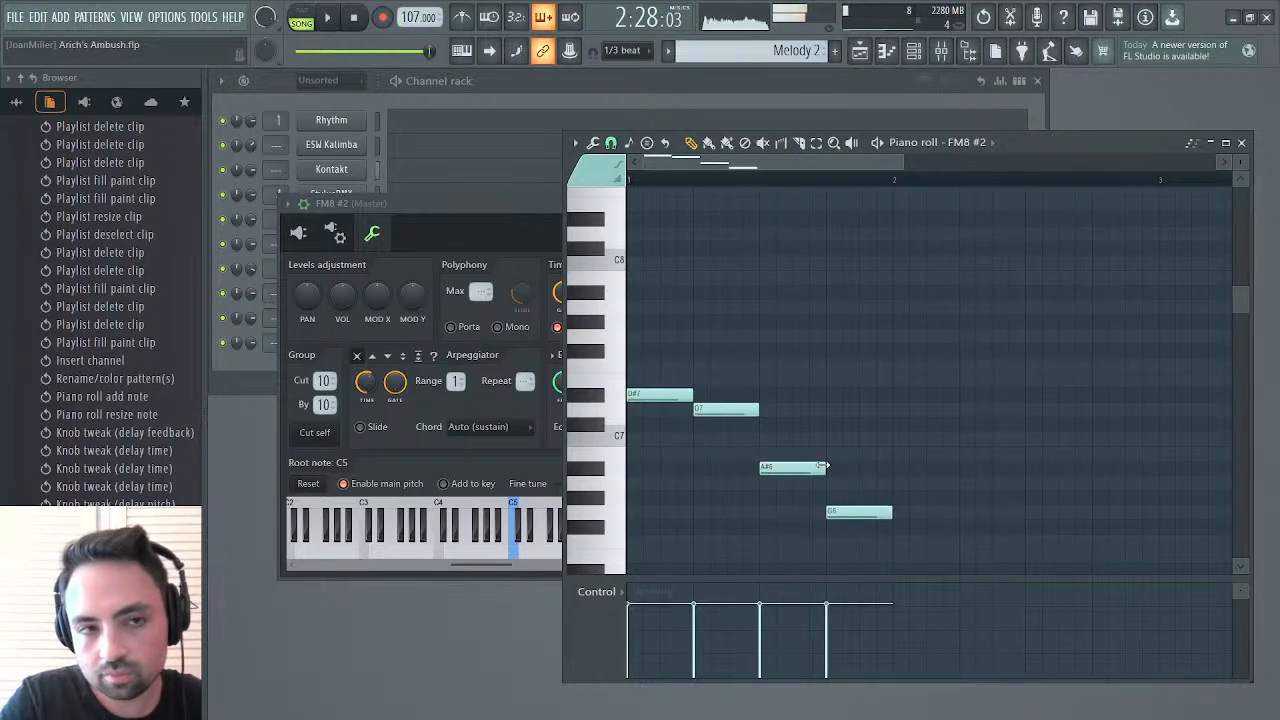
click(300, 14)
key(space)
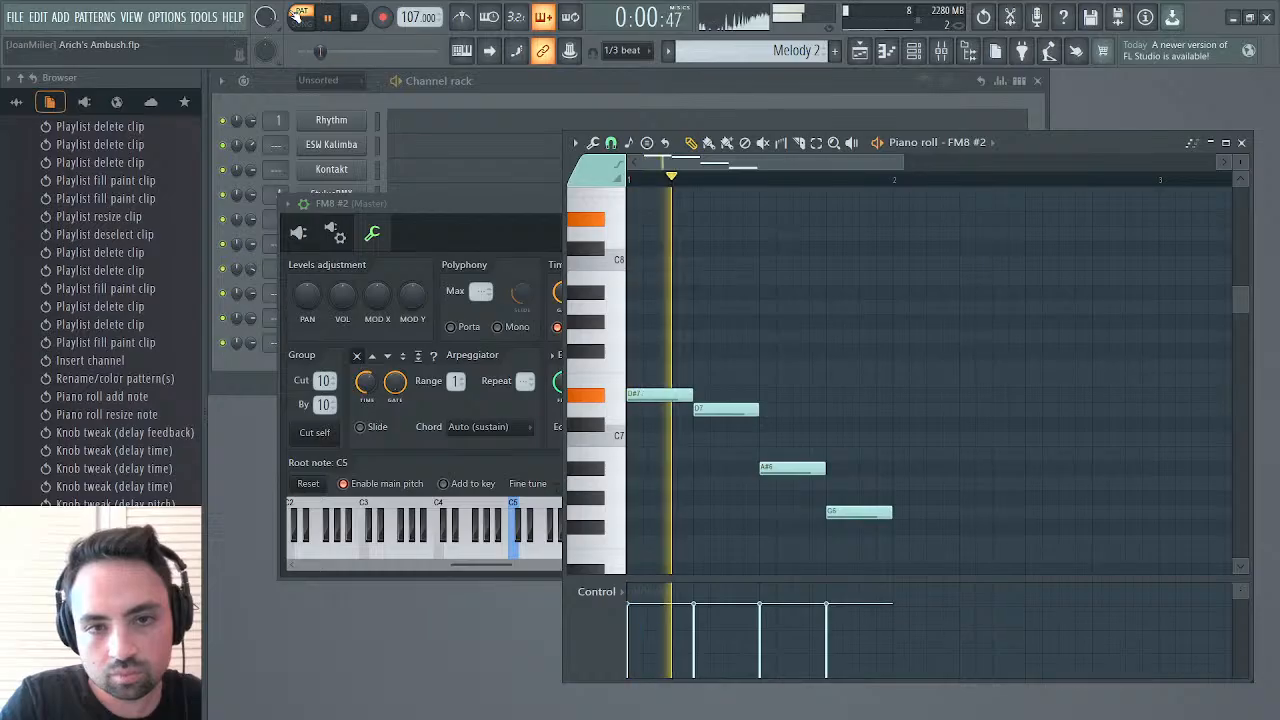
key(space)
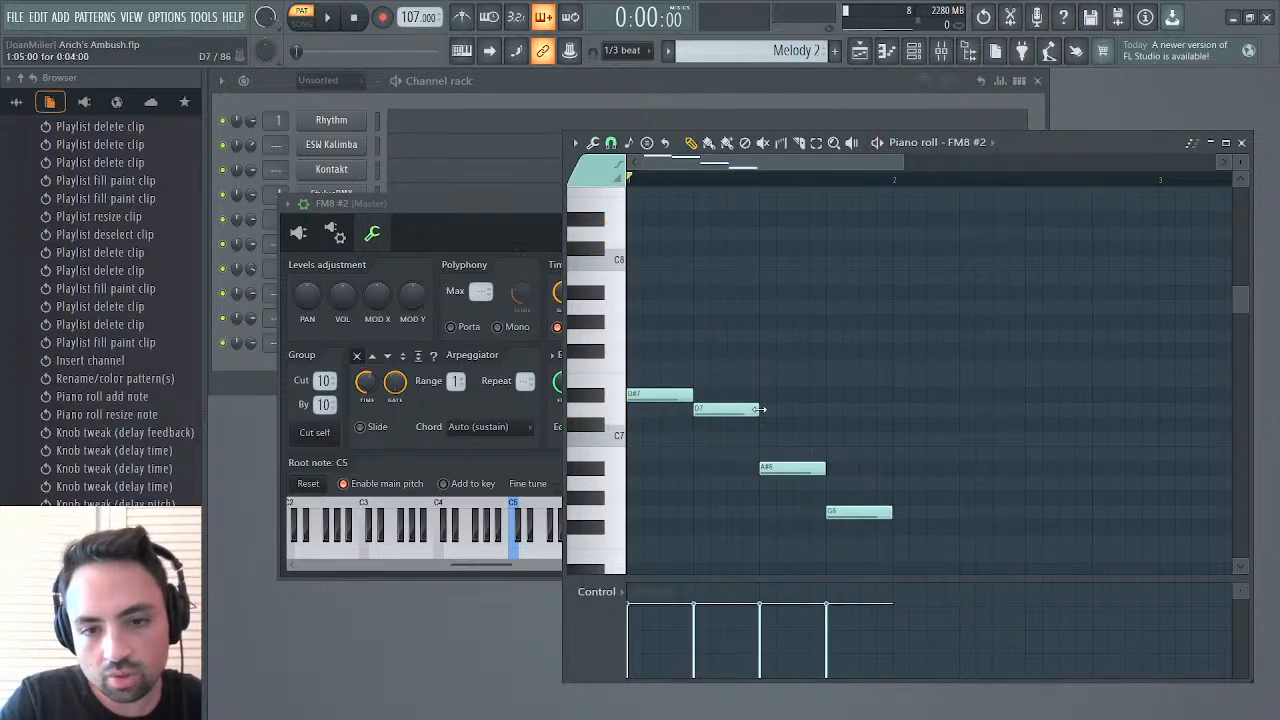
Respace the phrase with six-step D#7 and D7 notes, A#6 right after them, and a six-step G6 at bar 2
drag(740, 410, 774, 411)
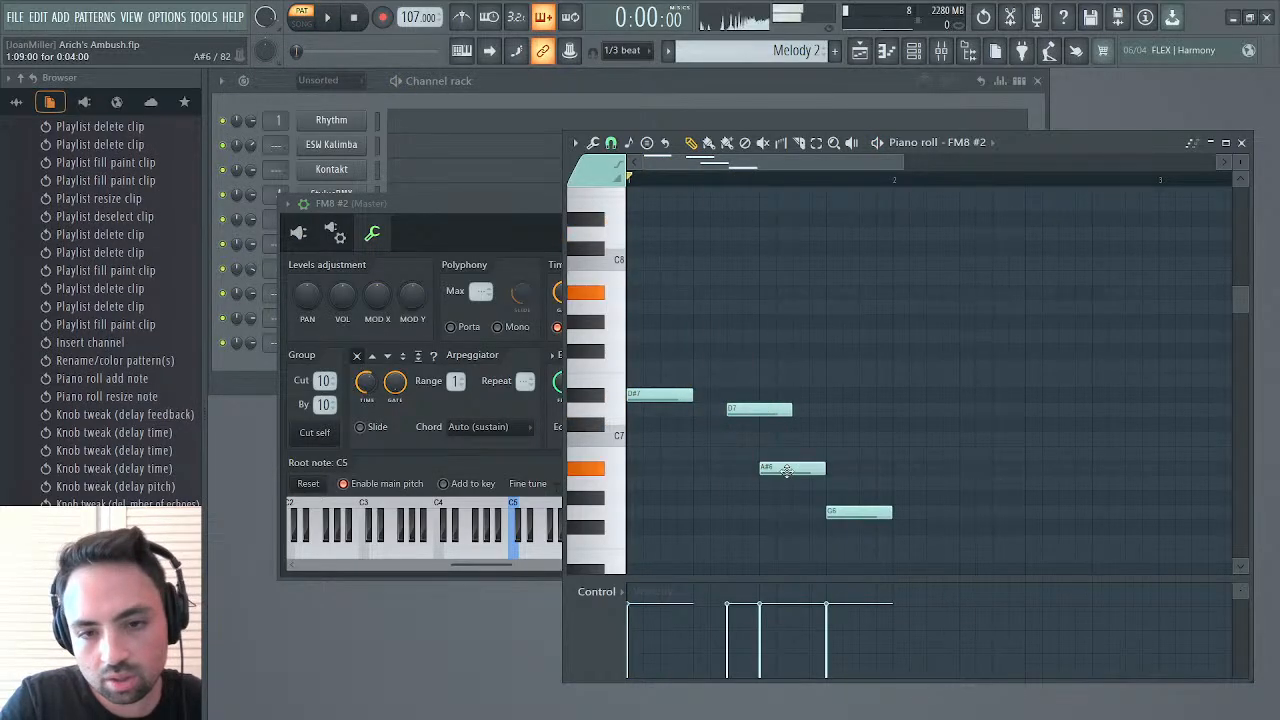
drag(784, 469, 850, 469)
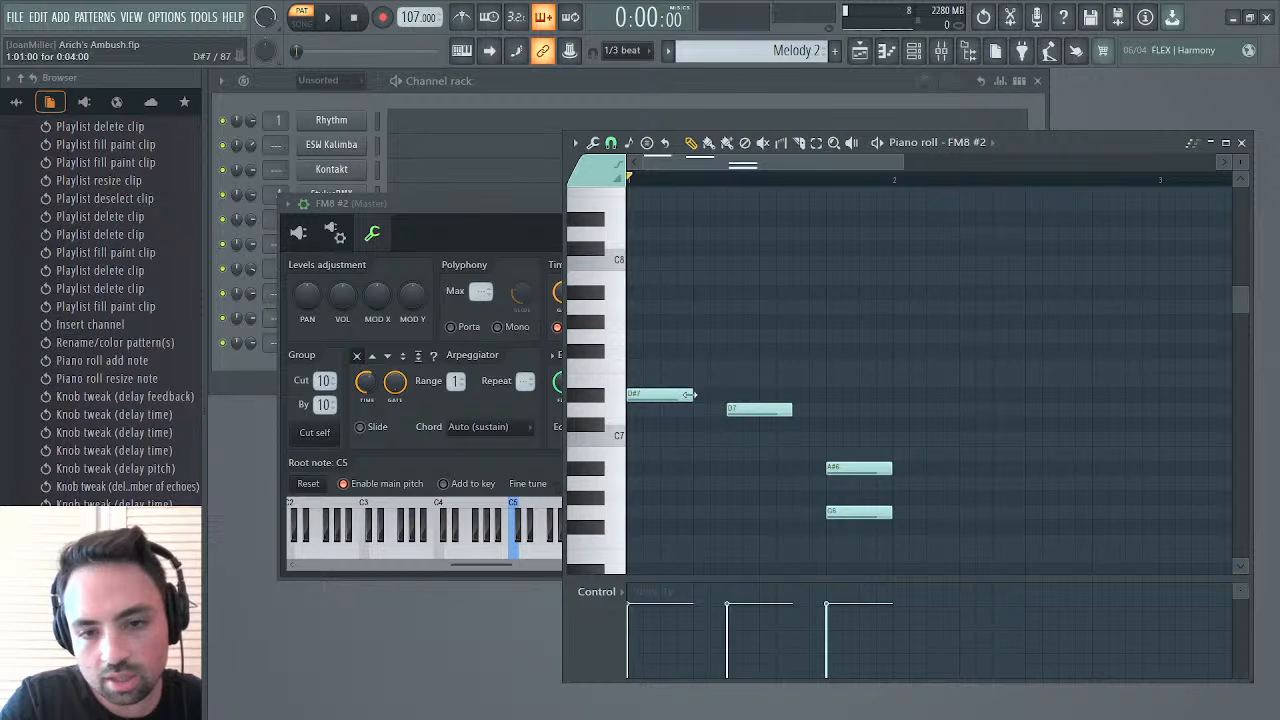
drag(689, 394, 826, 409)
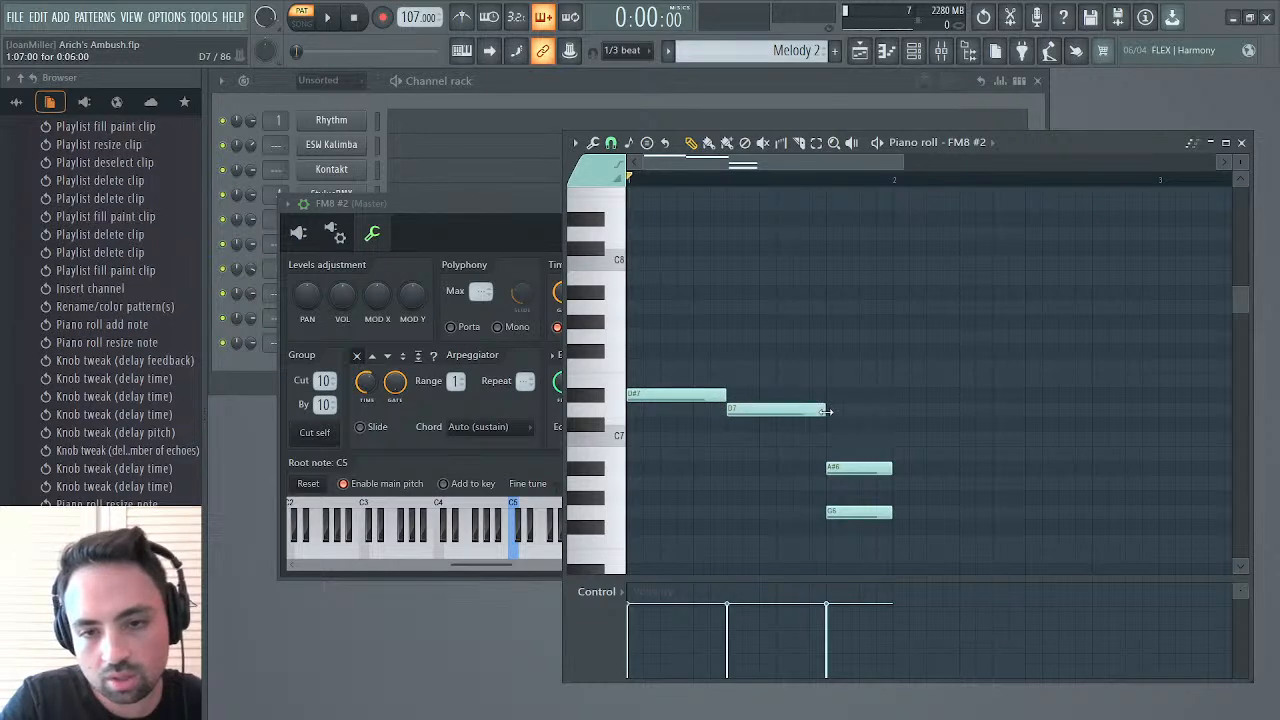
drag(862, 513, 1005, 516)
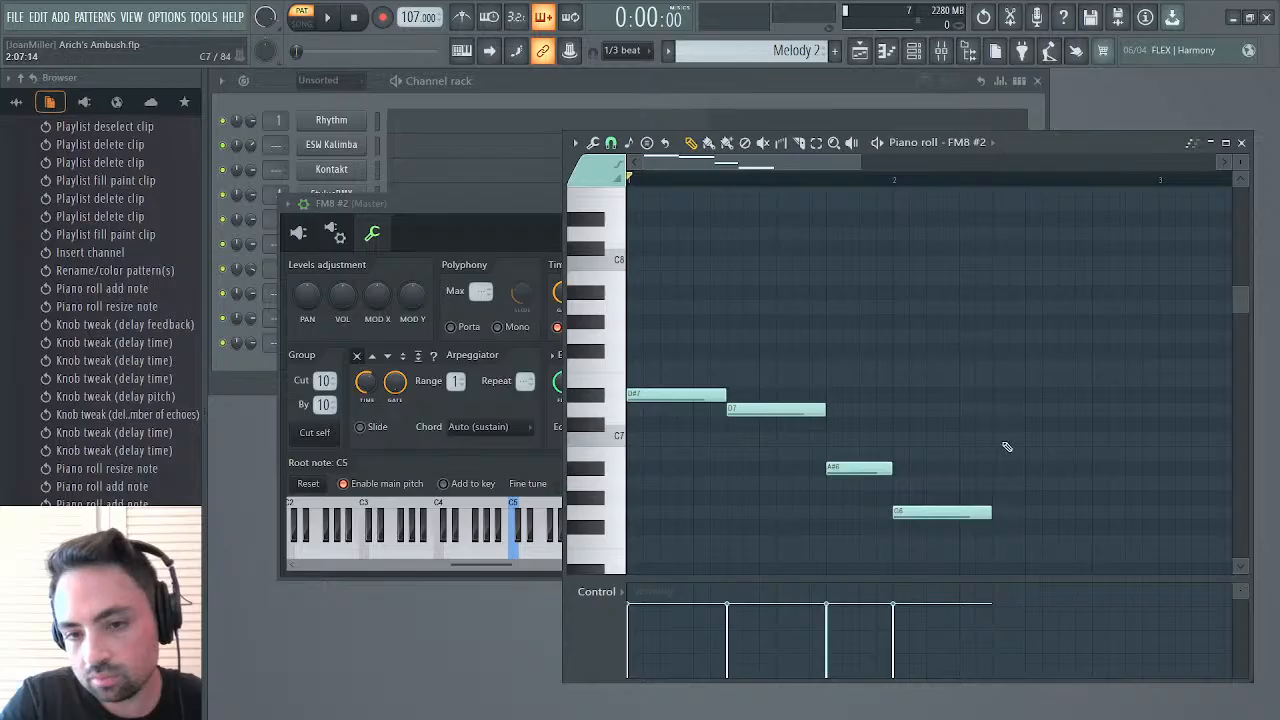
Continue the melody with a two-step C7, a six-step A#6, a two-step F6 and a bar-long G6 at bar 3
click(994, 437)
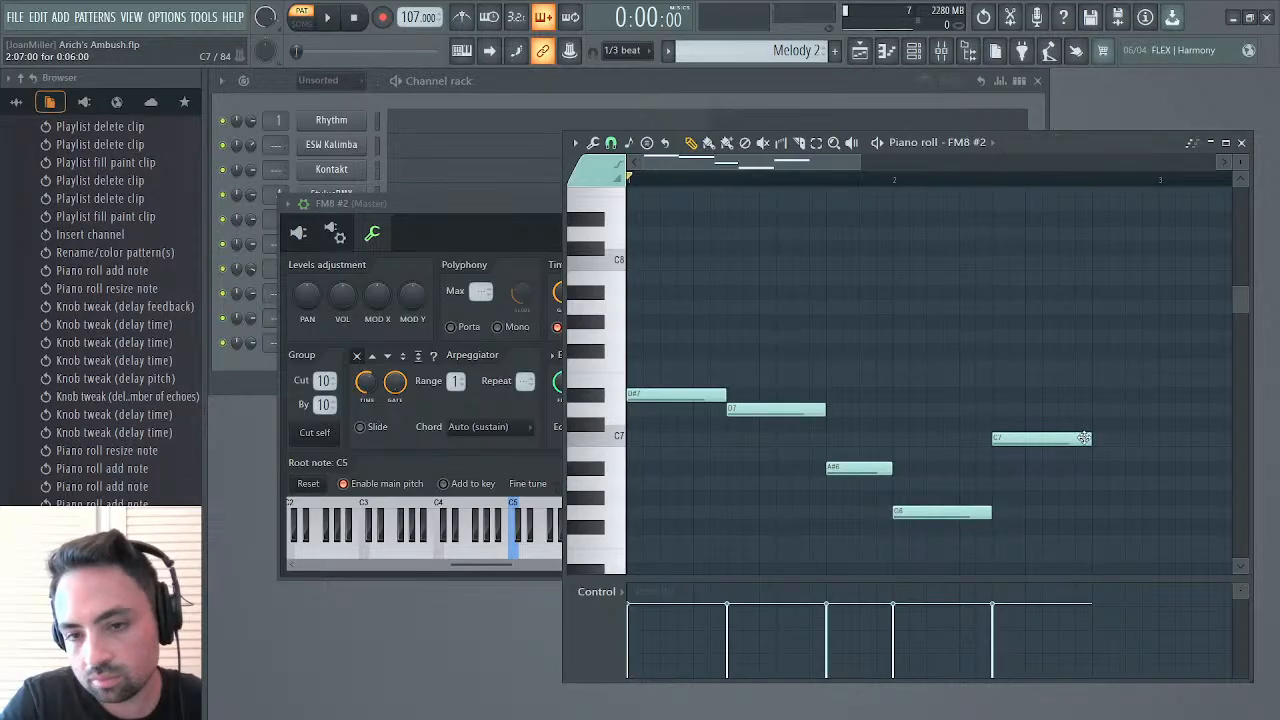
drag(1084, 438, 1128, 481)
click(1027, 468)
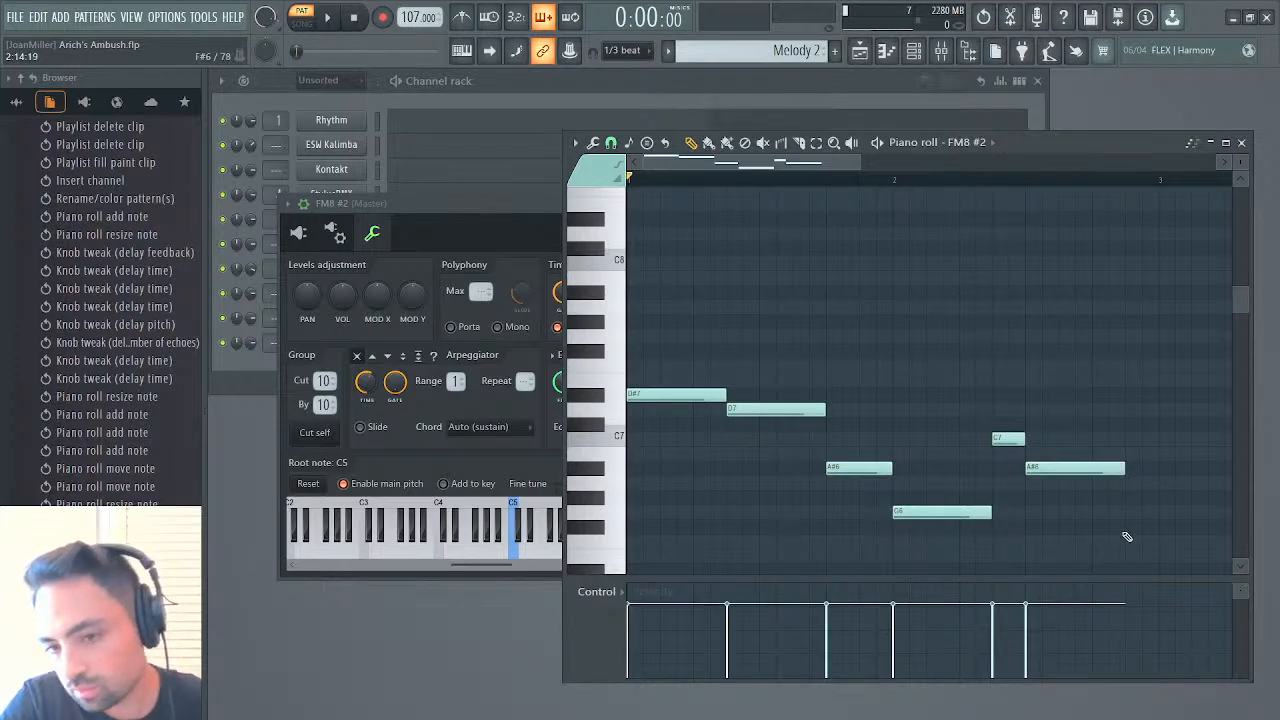
click(1127, 539)
scroll(1128, 540, right, 2)
drag(1026, 545, 1225, 509)
click(966, 508)
Play the pattern, shorten the bar 2 G6 to four steps, and shift the following C7 and A#6 two steps earlier
key(space)
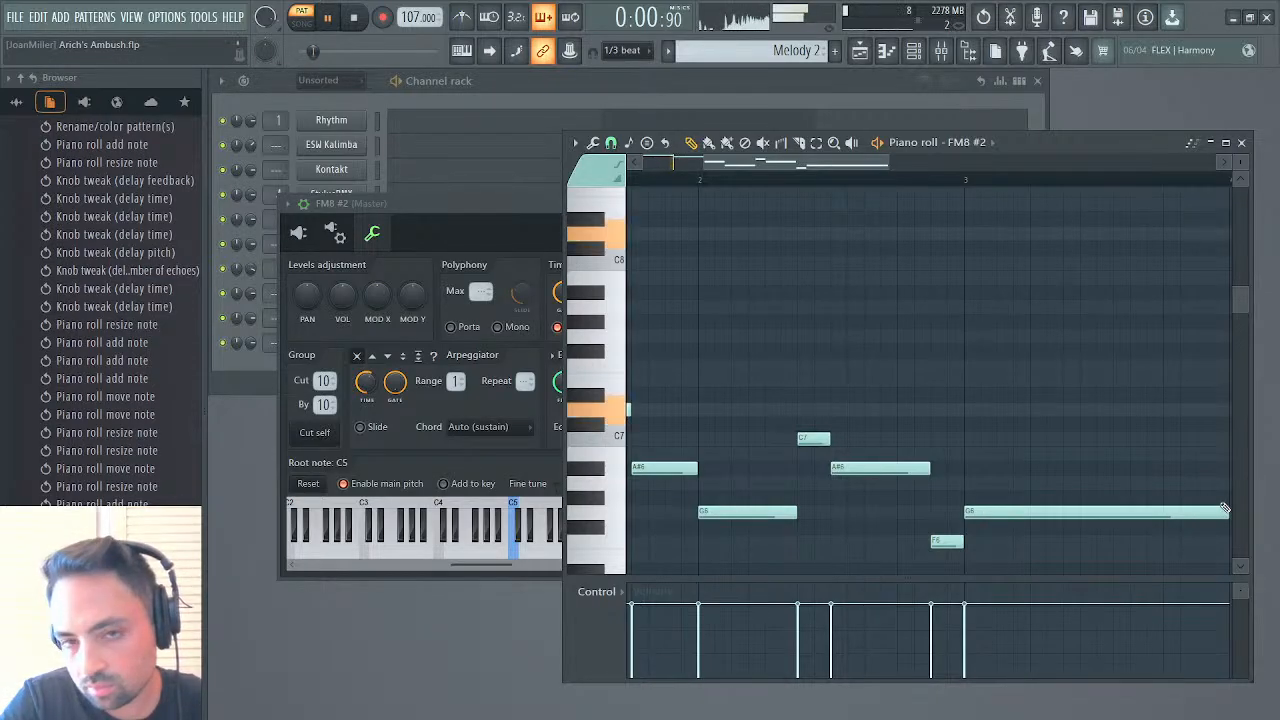
drag(887, 162, 1086, 160)
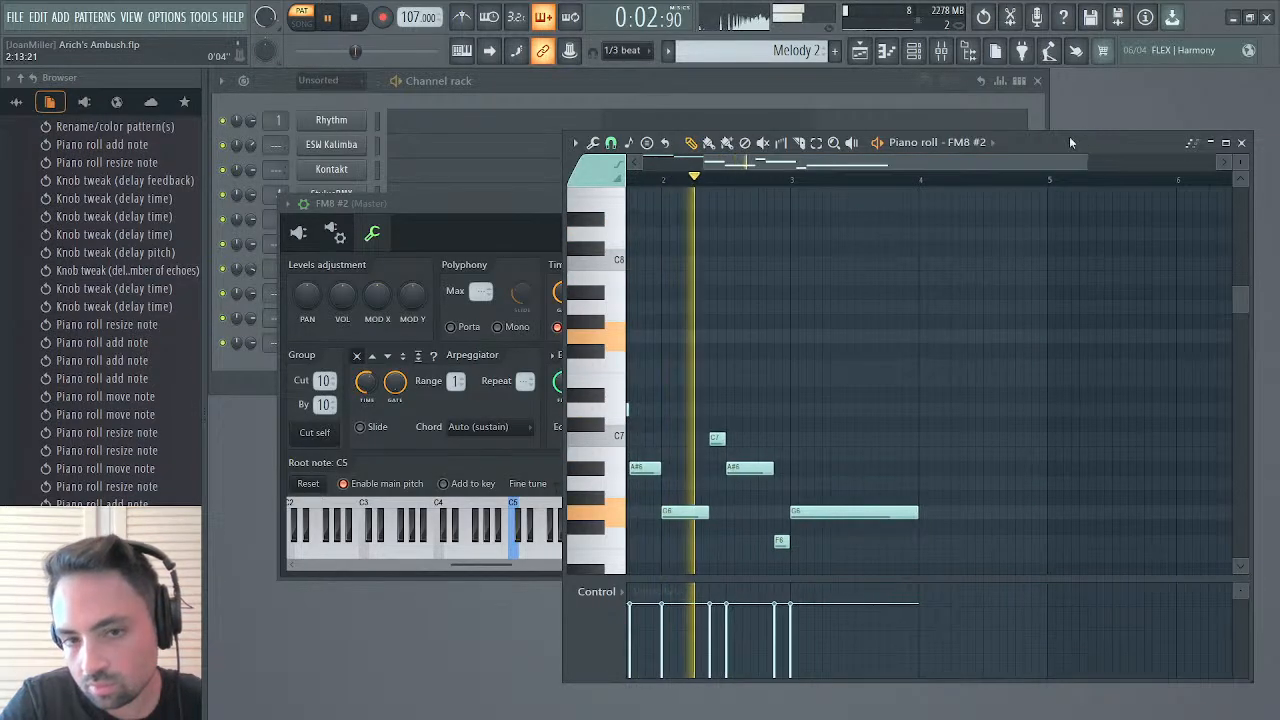
drag(985, 164, 923, 166)
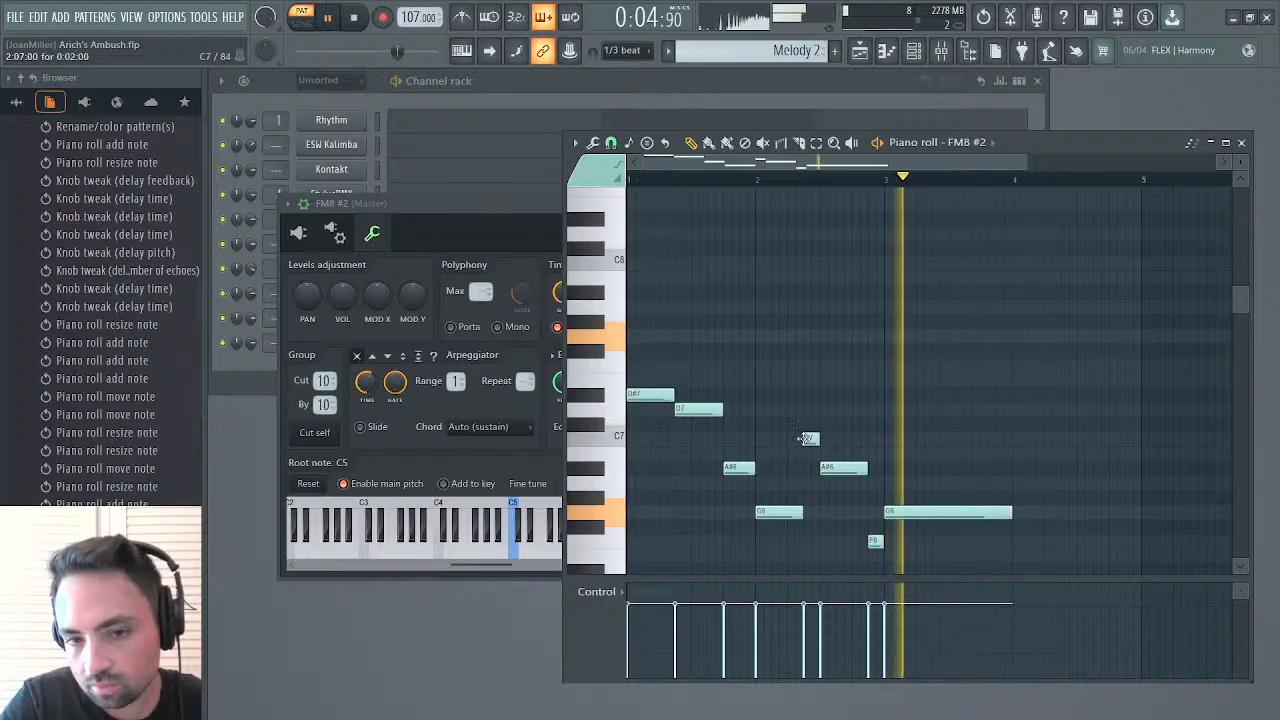
drag(801, 513, 784, 513)
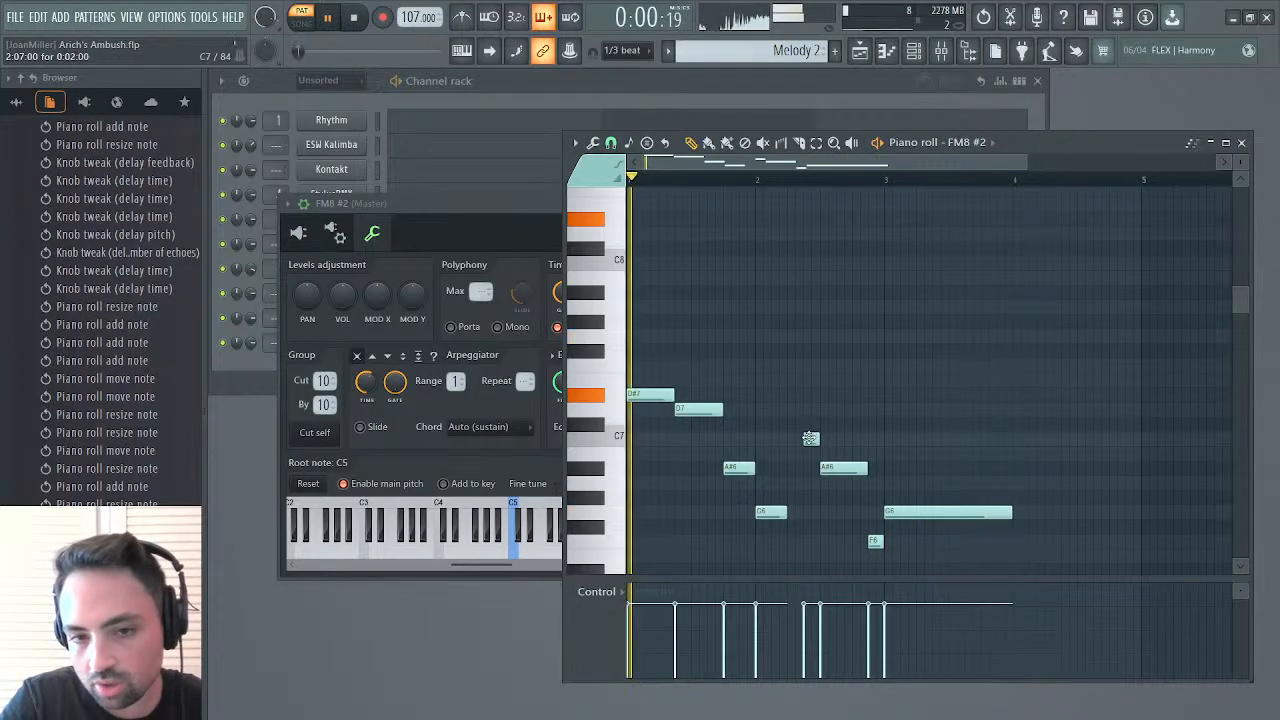
drag(809, 438, 794, 438)
drag(842, 472, 824, 475)
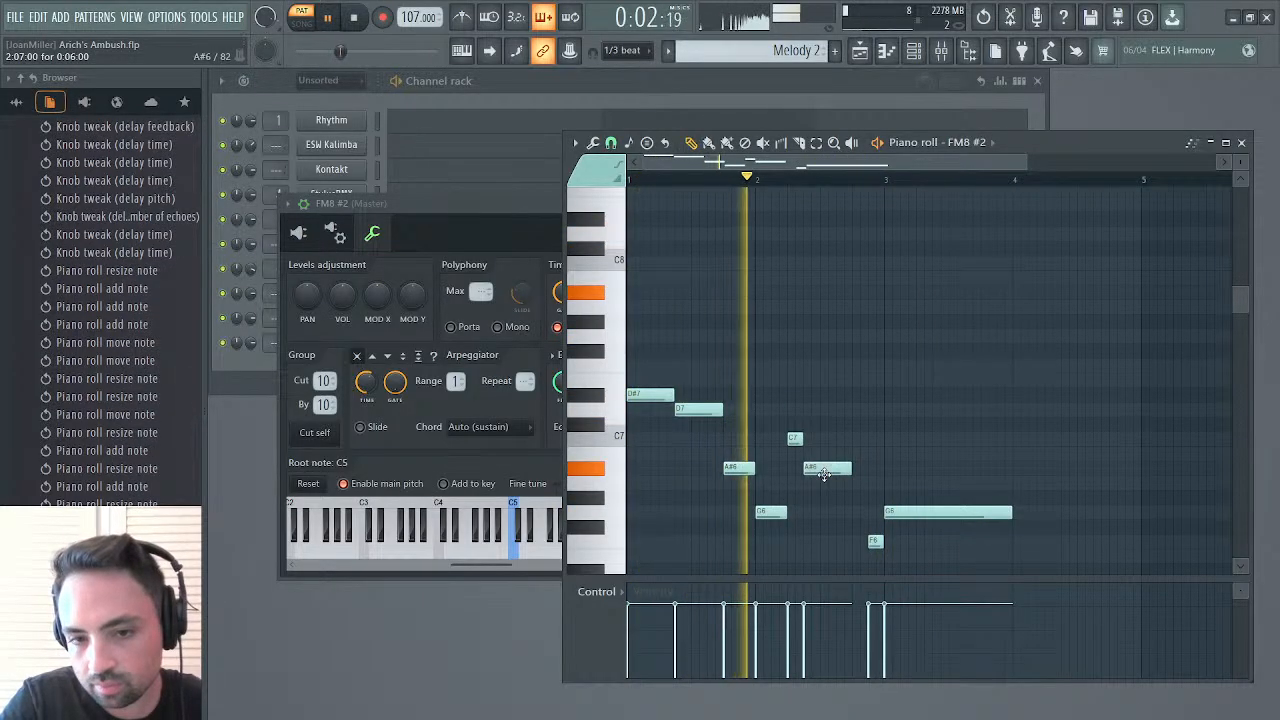
Shift the F6 and long G6 notes two steps earlier, play the pattern, and extend the G6 to the end of bar 3
drag(876, 541, 890, 513)
key(space)
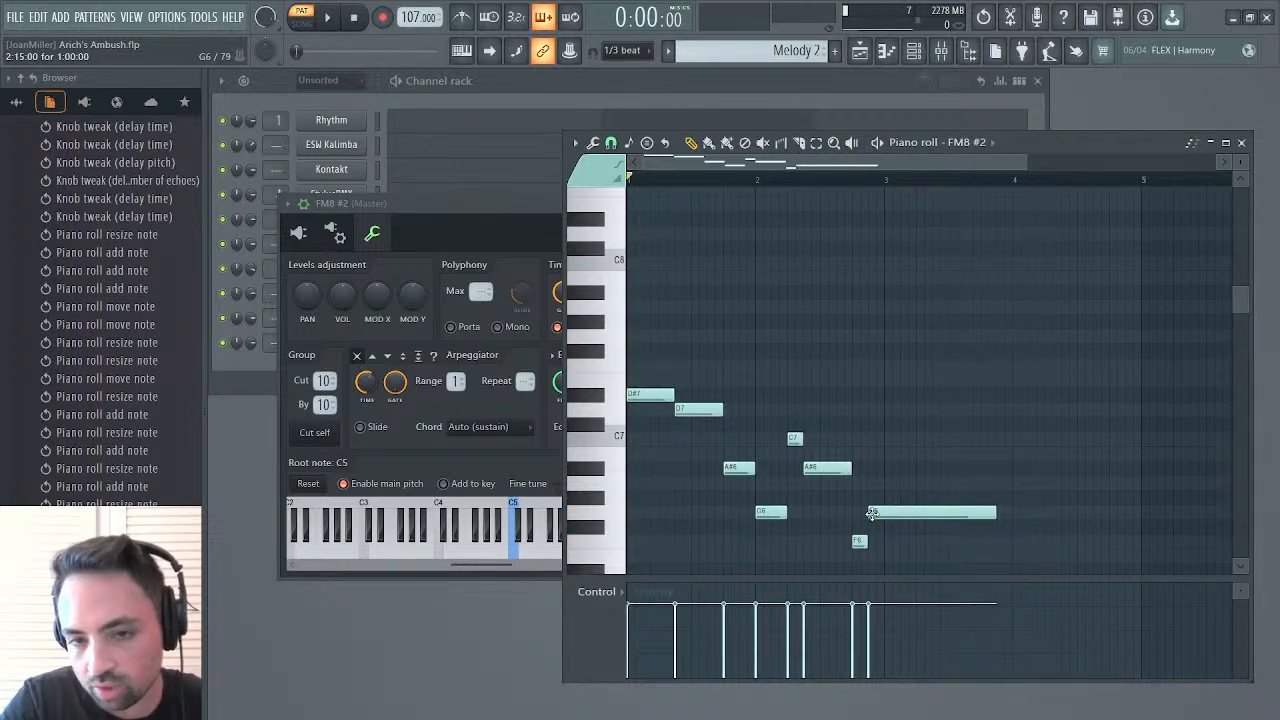
key(space)
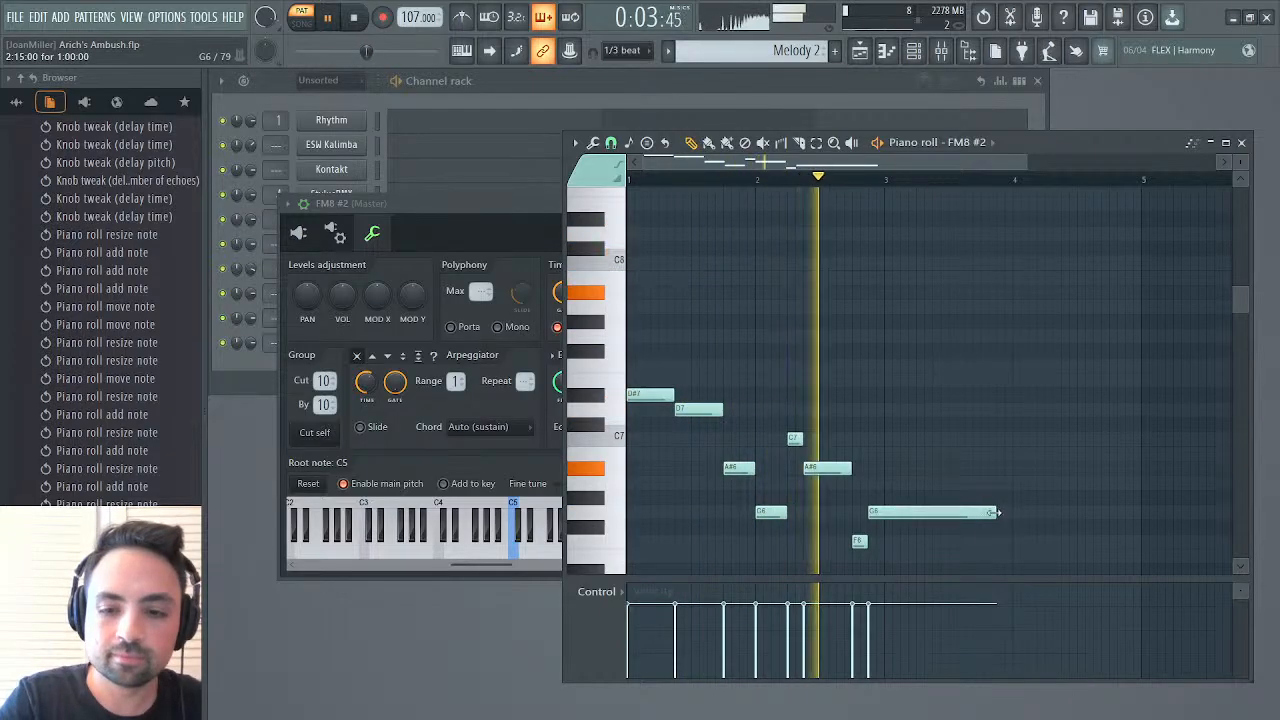
drag(996, 513, 1010, 513)
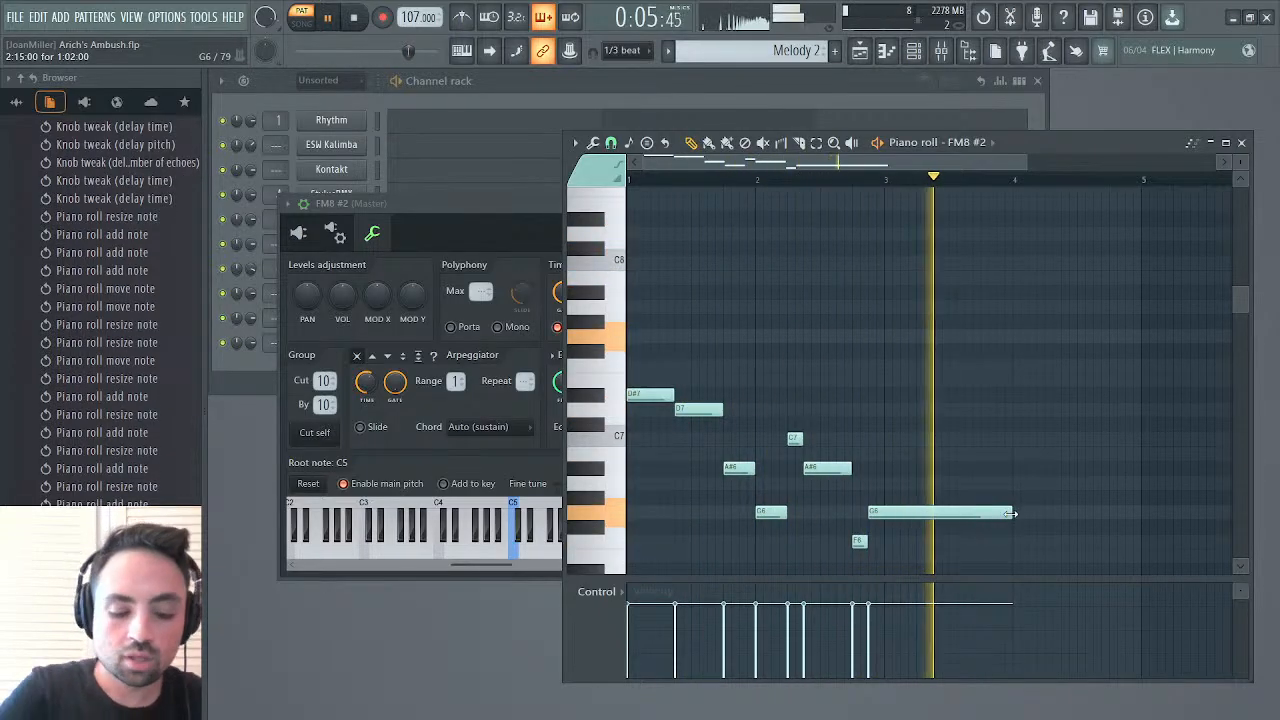
Duplicate the phrase, start the copy at bar 5, and extend the two phrases' final G6 notes to bars 5 and 9
key(ctrl+b)
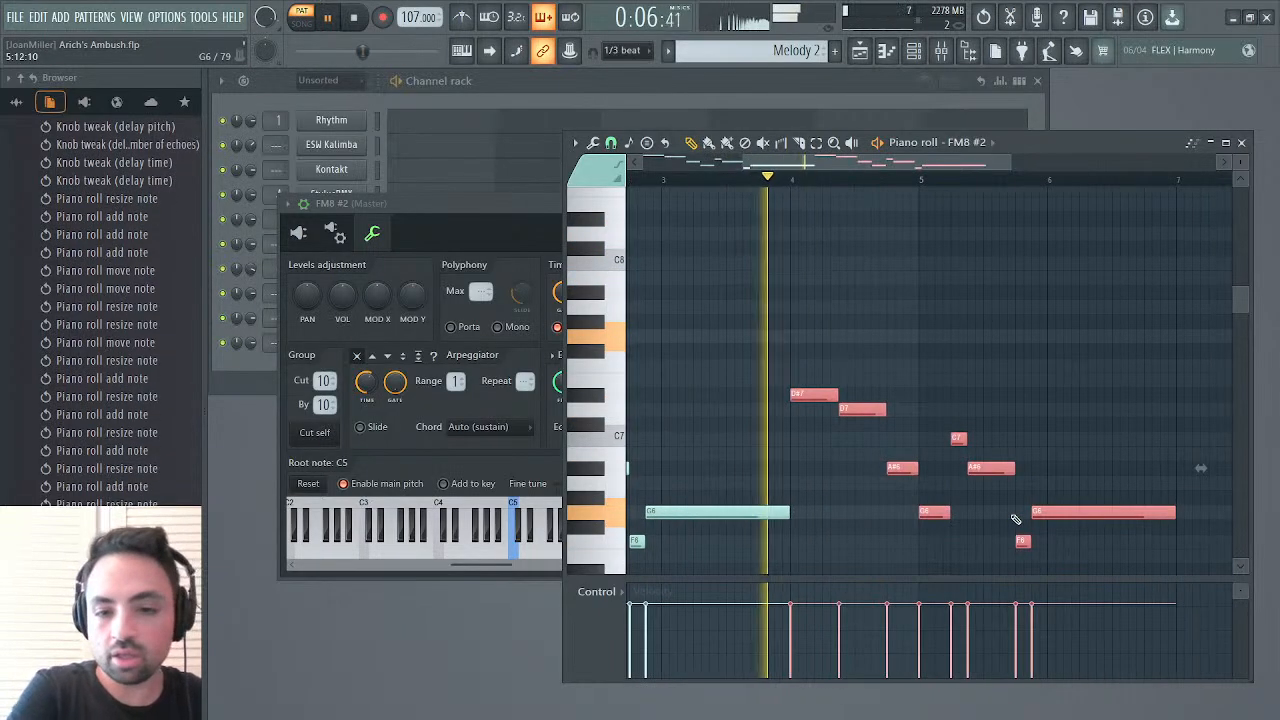
click(930, 348)
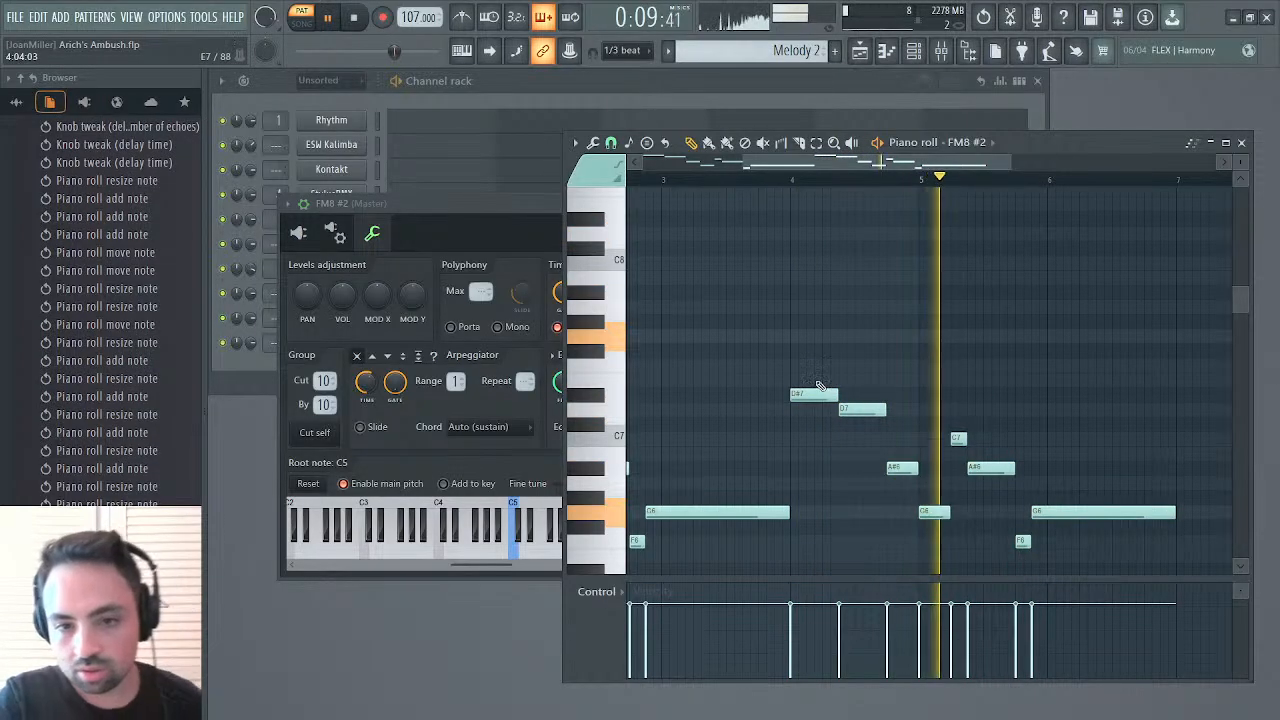
key(space)
drag(816, 383, 1092, 569)
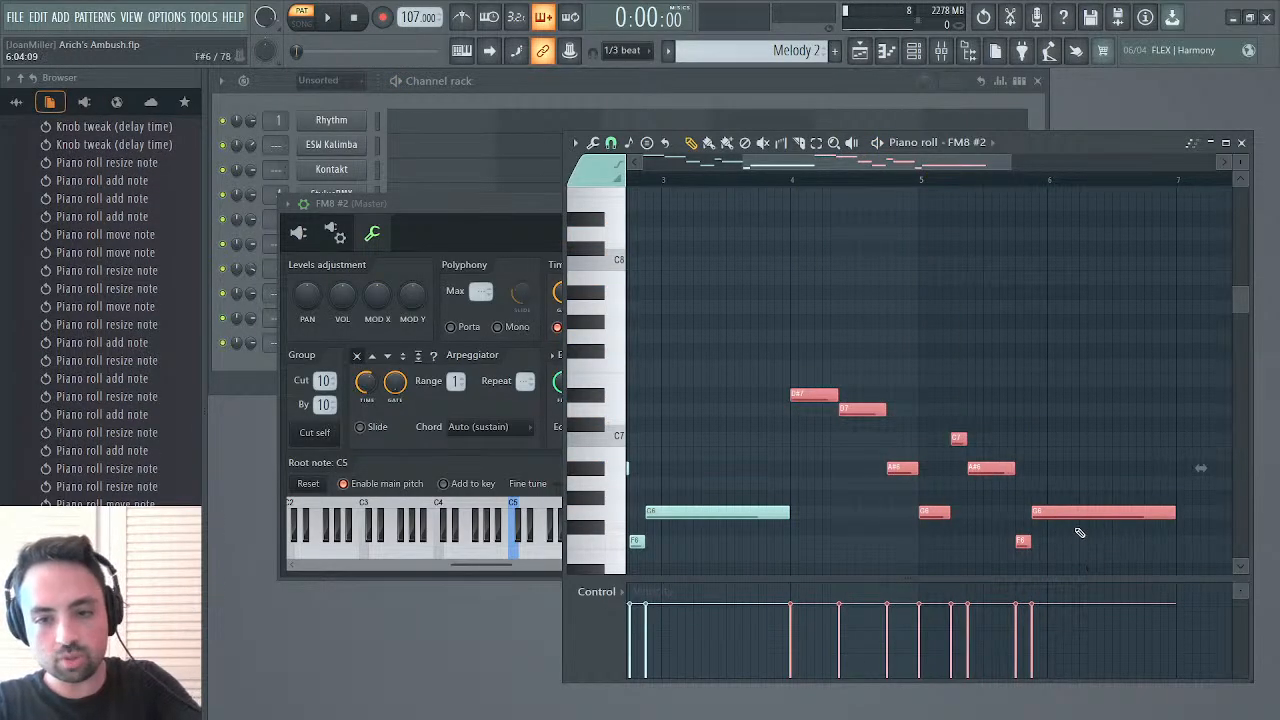
drag(1071, 511, 1200, 500)
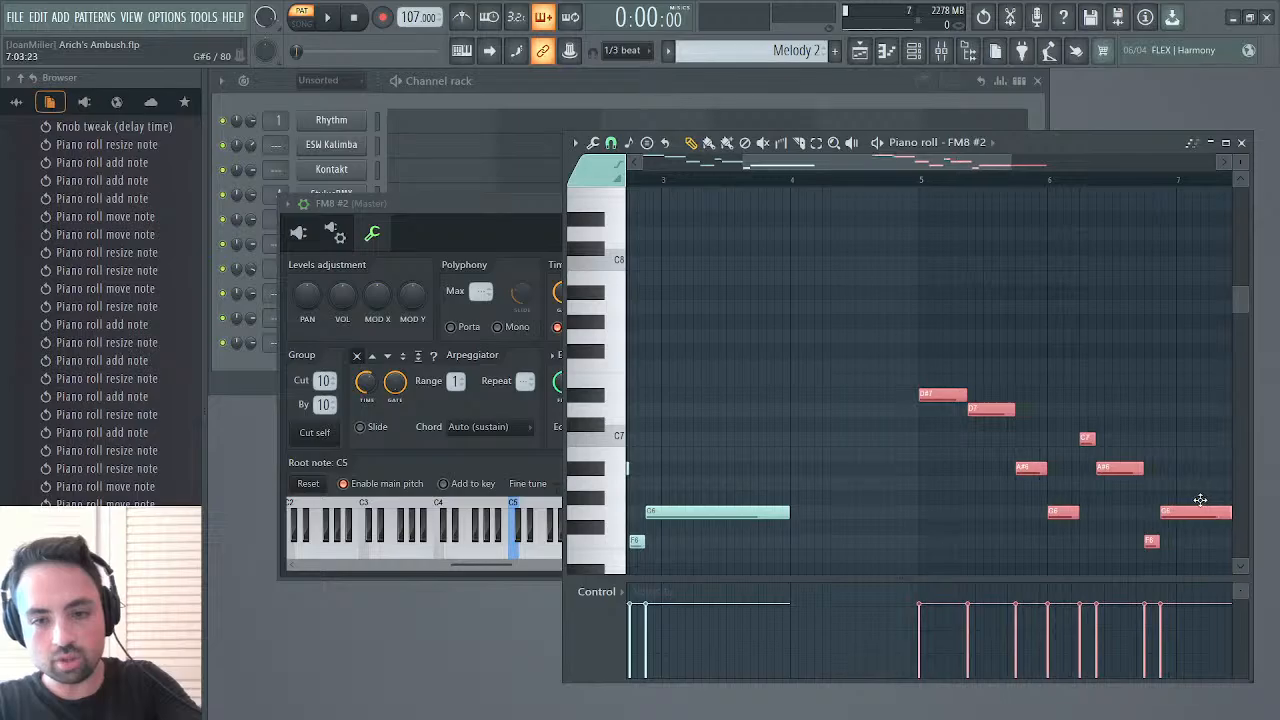
drag(789, 513, 922, 521)
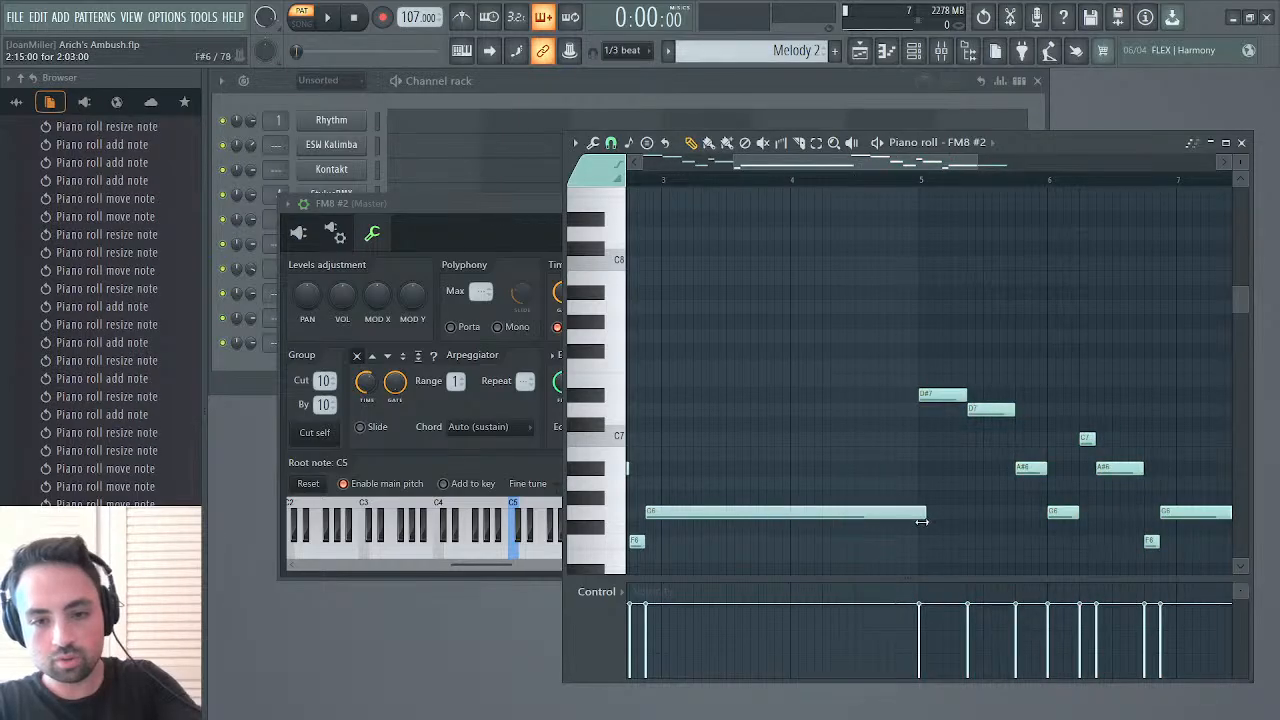
key(space)
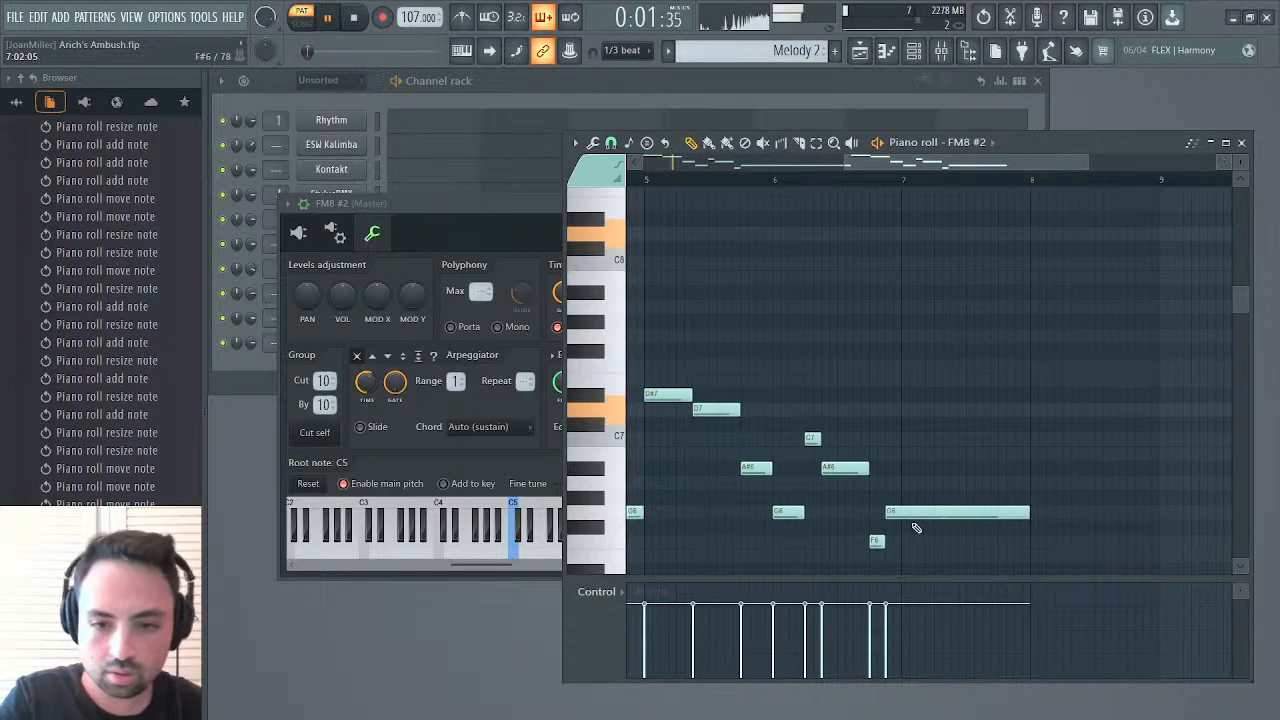
drag(1007, 515, 1157, 522)
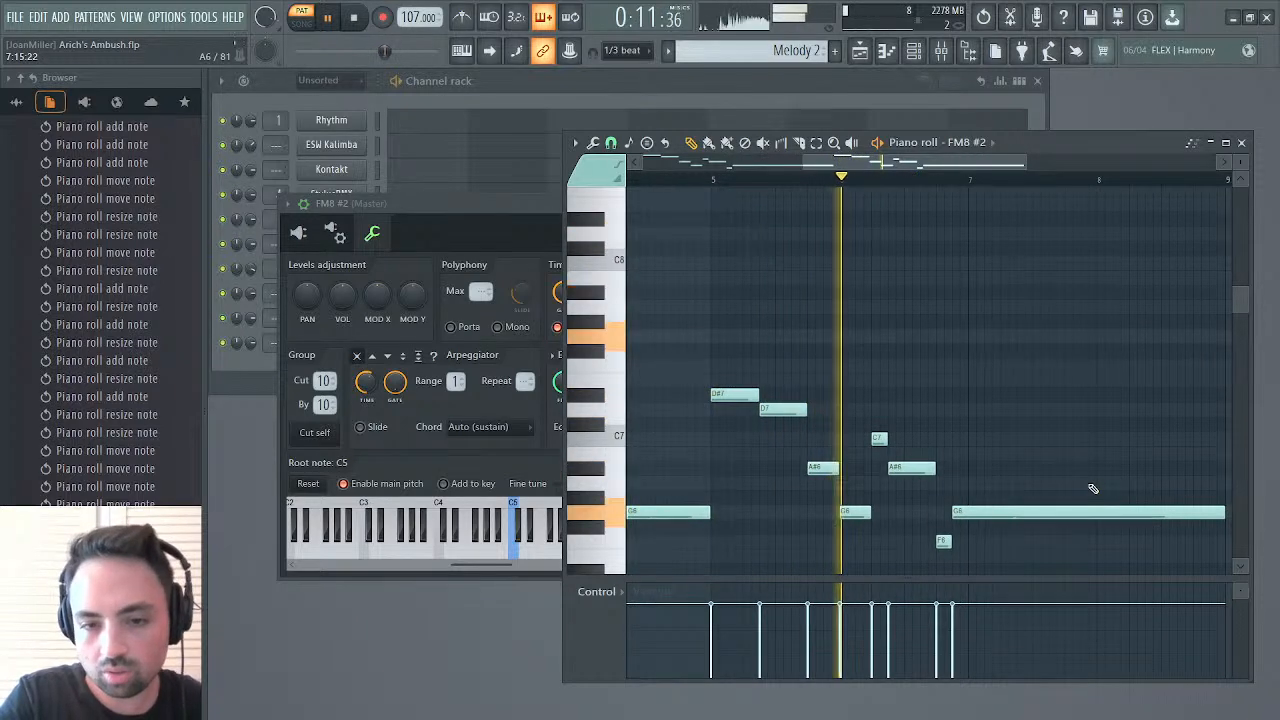
In the second phrase's ending, raise A#6 to D#7, F6 to G#7 and the long G6 to G7, and play from bar 5
key(space)
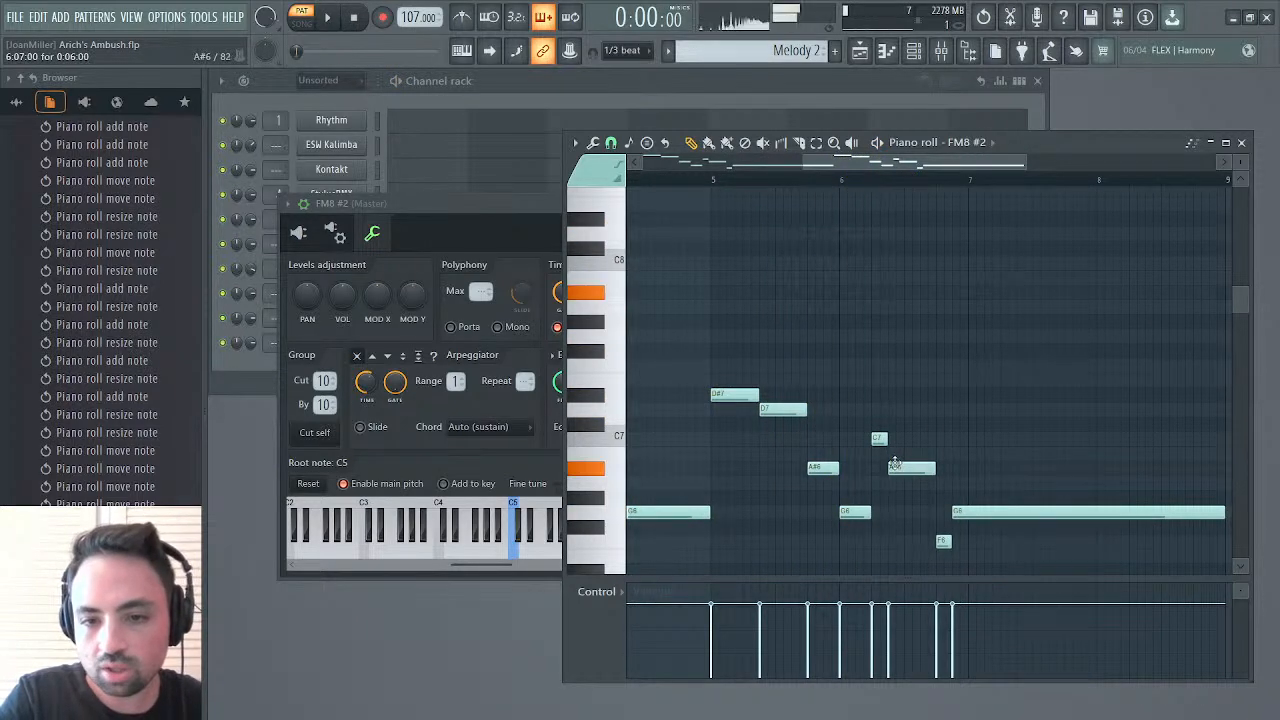
drag(897, 462, 893, 403)
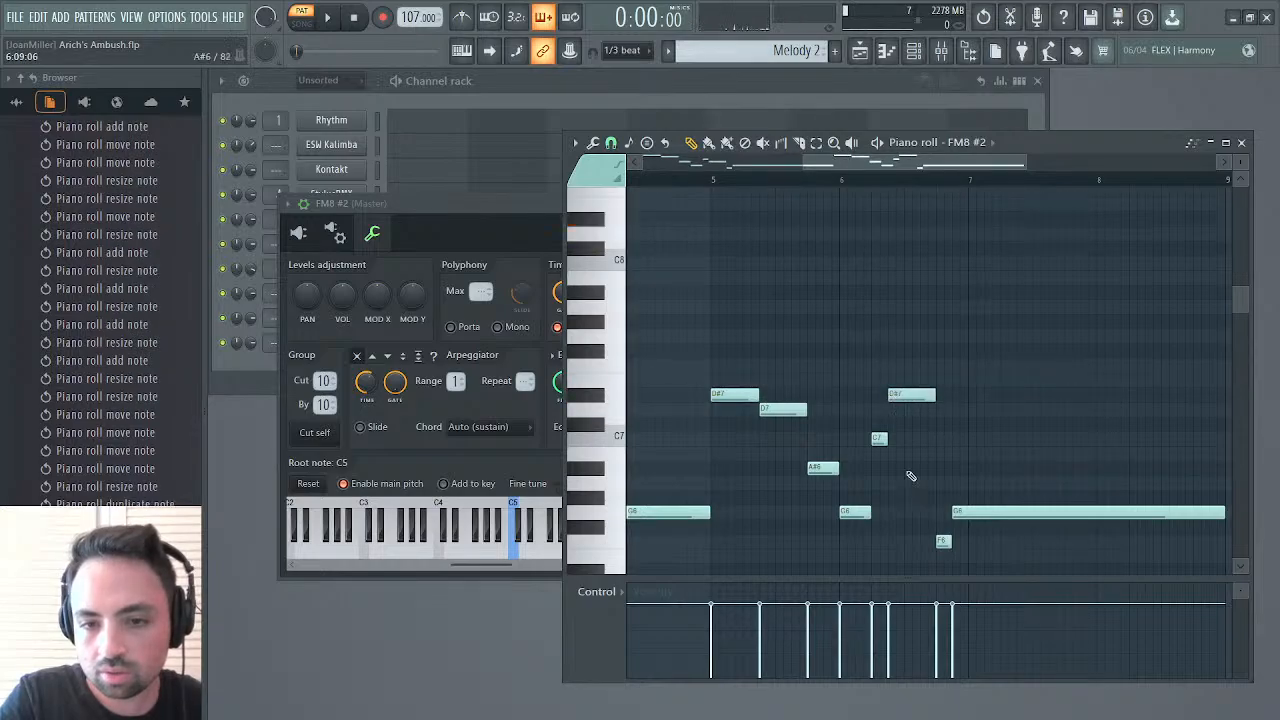
drag(943, 542, 940, 338)
drag(983, 498, 942, 320)
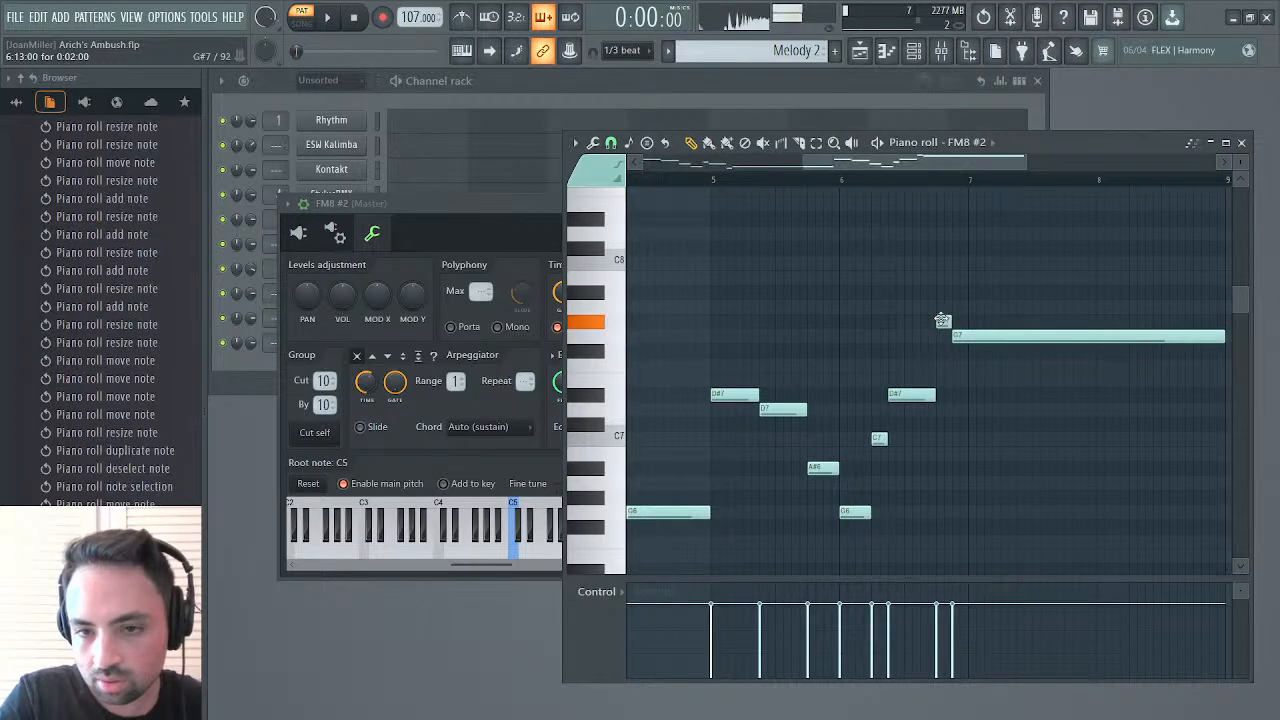
key(space)
click(713, 183)
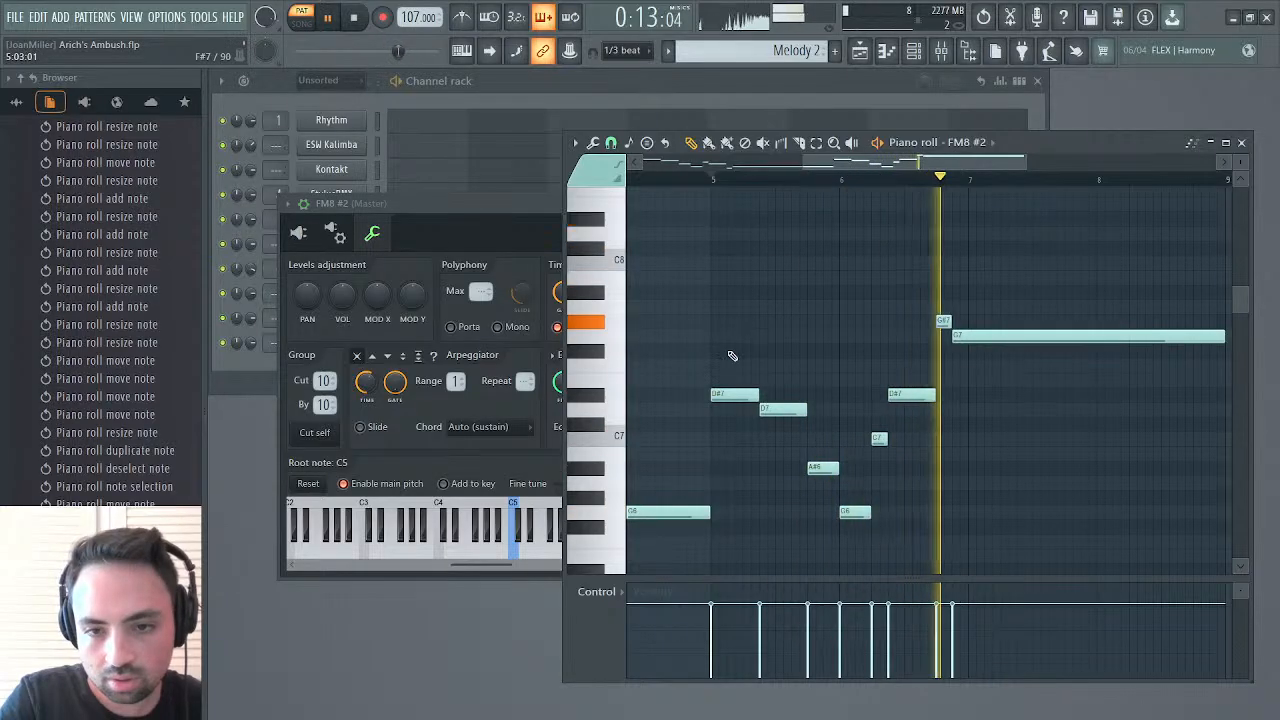
While the pattern plays, raise the bar 6 C7 note to D#7 and the D#7 after it to F7
drag(876, 438, 873, 408)
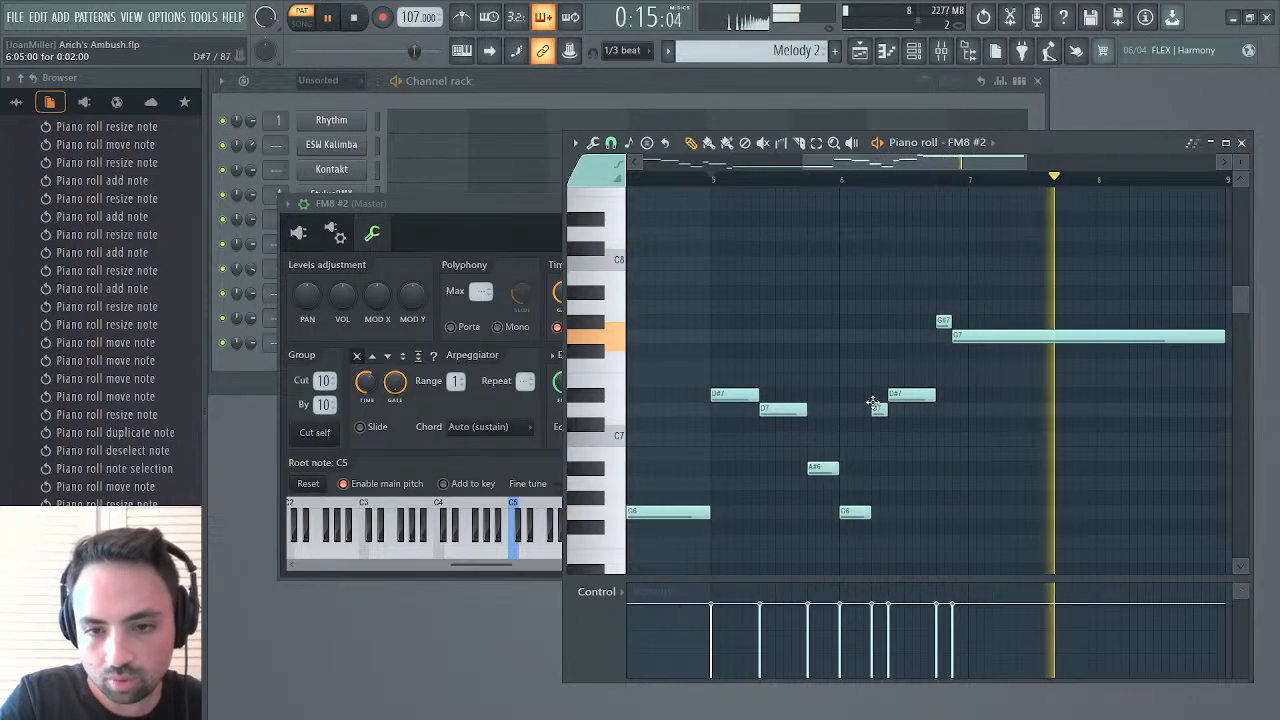
click(834, 178)
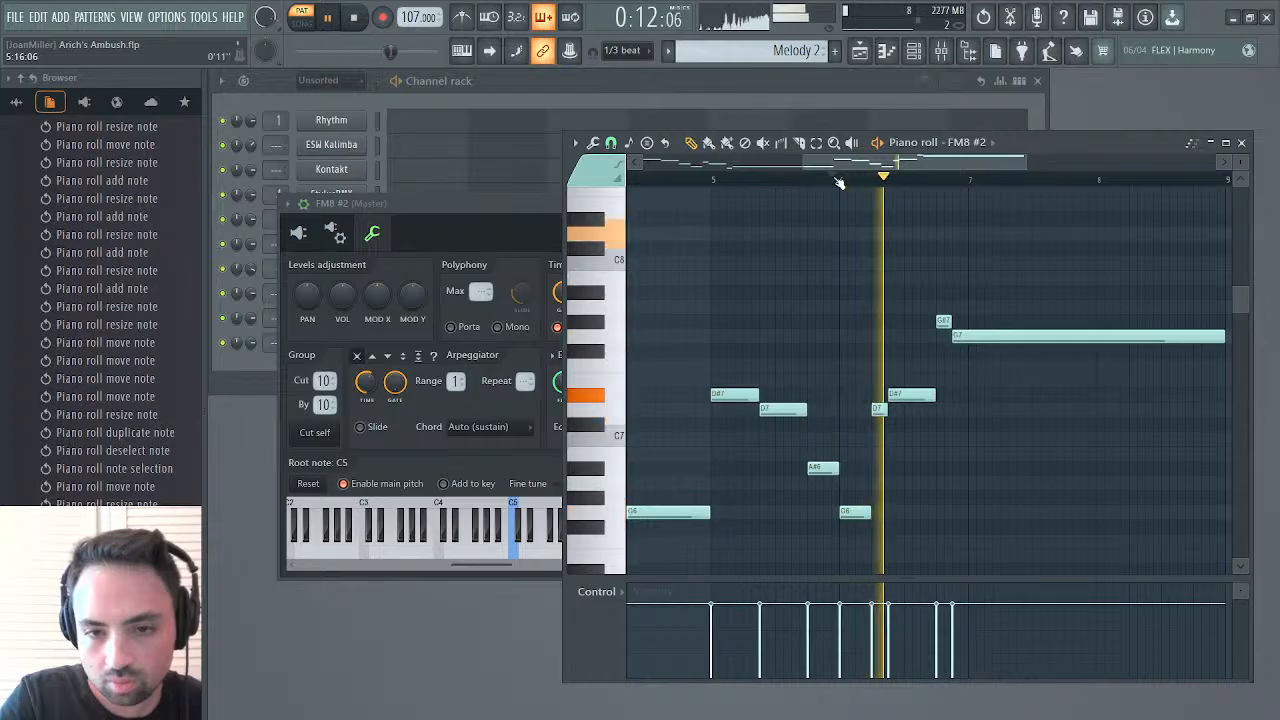
drag(877, 409, 909, 360)
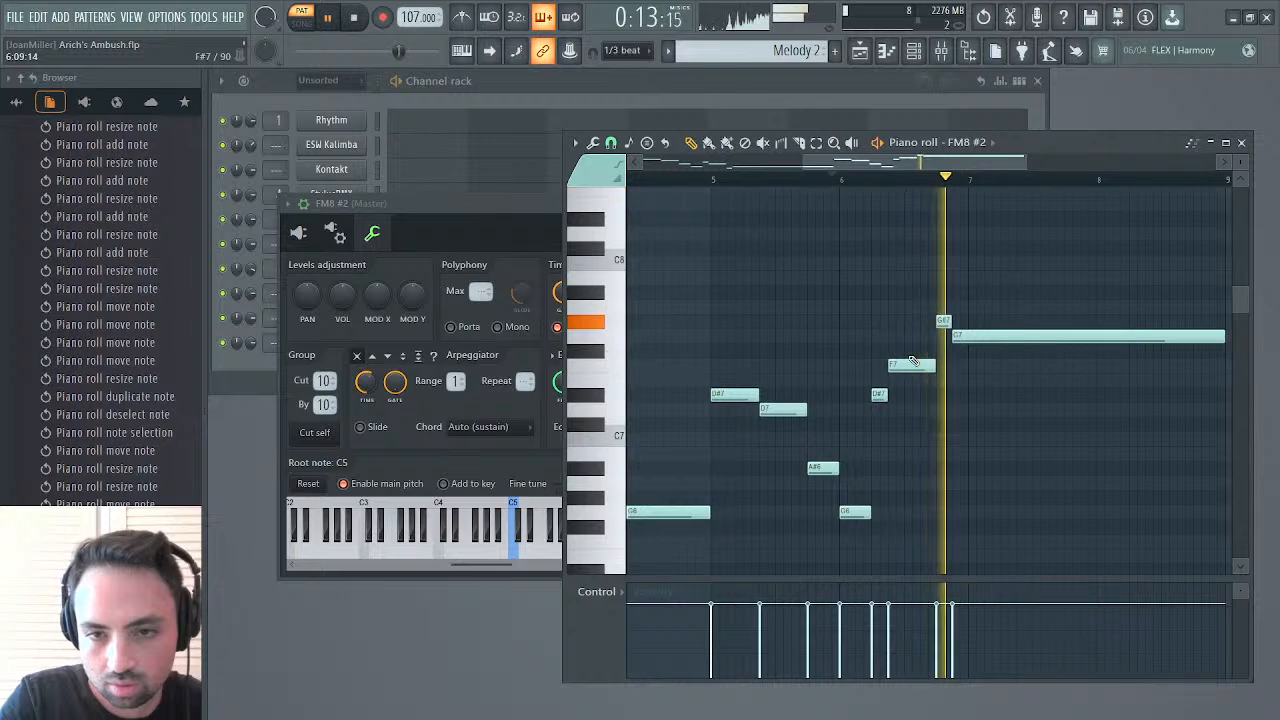
scroll(913, 361, right, 3)
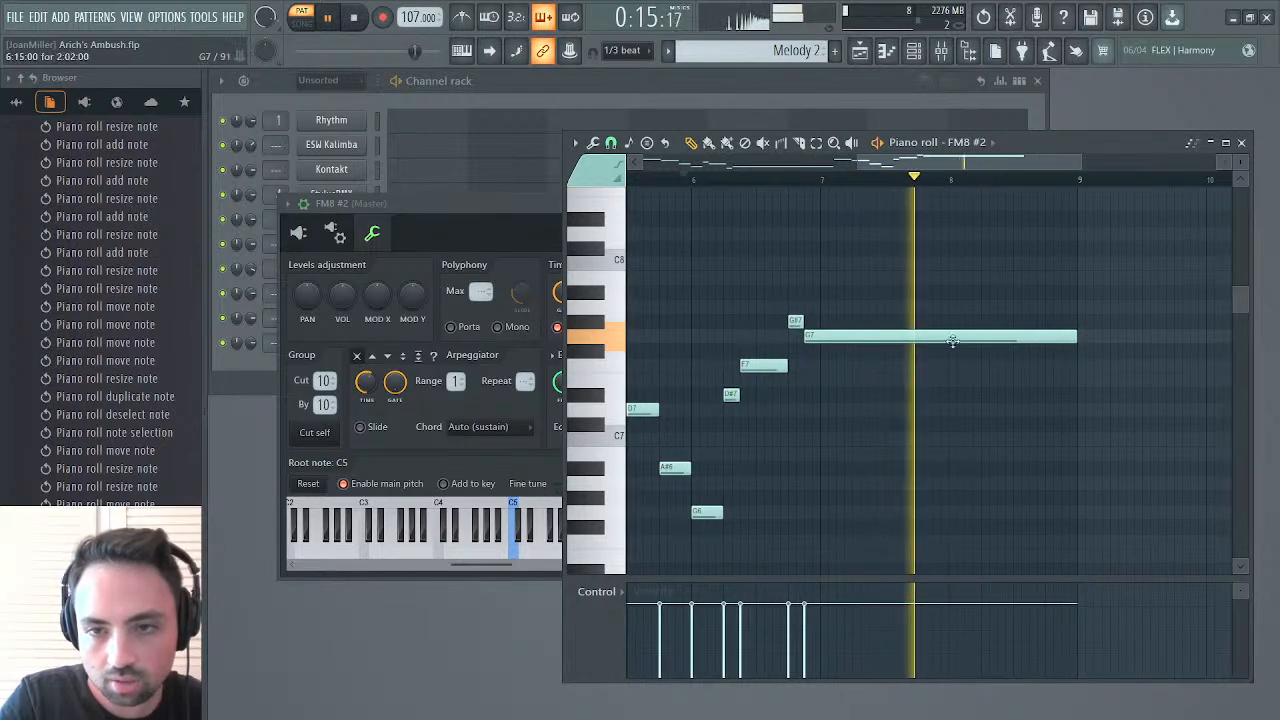
Place the Melody 2 pattern on Track 1 of the playlist at bar 67
key(F7)
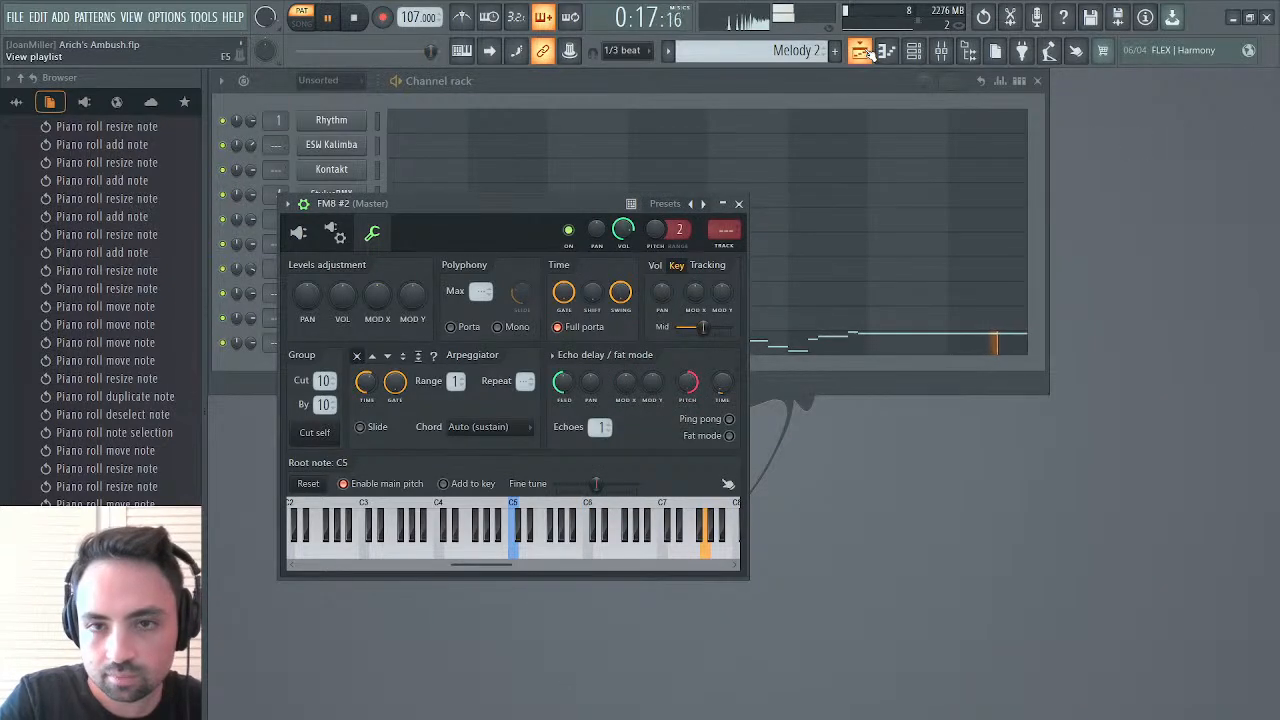
key(F5)
click(802, 158)
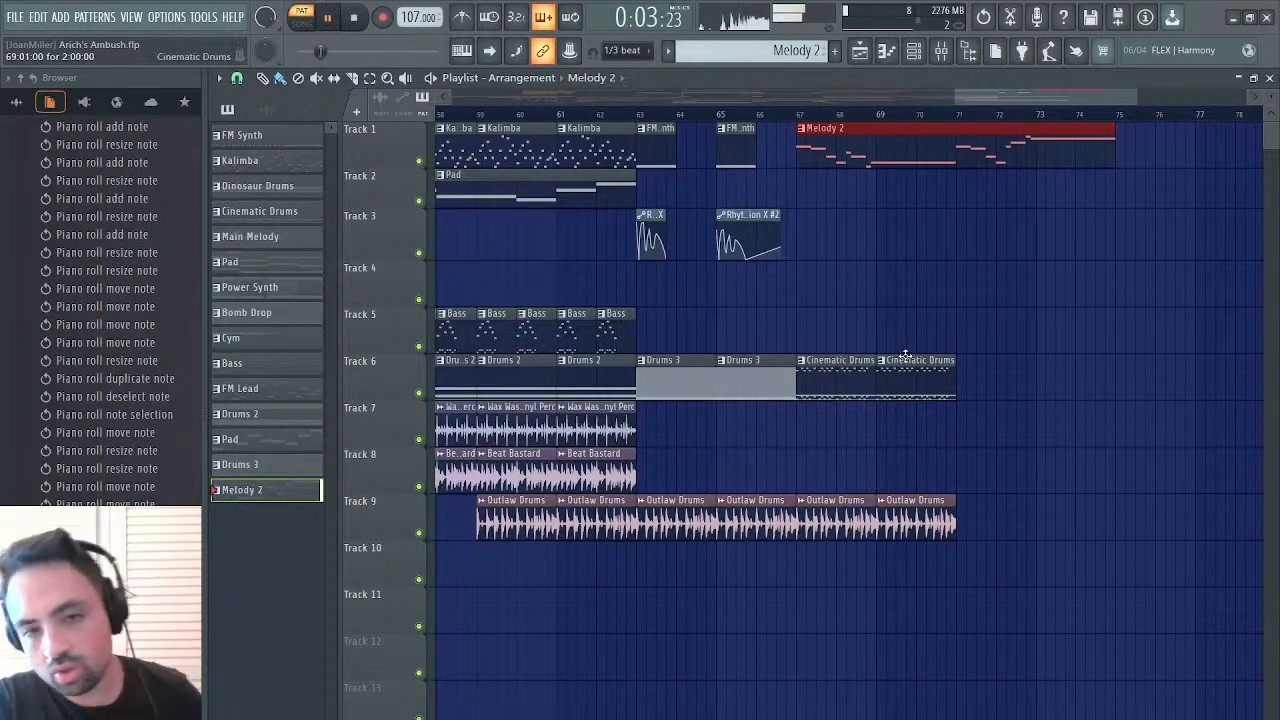
Duplicate the Cinematic Drums and Outlaw Drums clips under Melody 2 to bar 71, and play in song mode
click(940, 388)
drag(940, 388, 806, 545)
key(ctrl+b)
key(l)
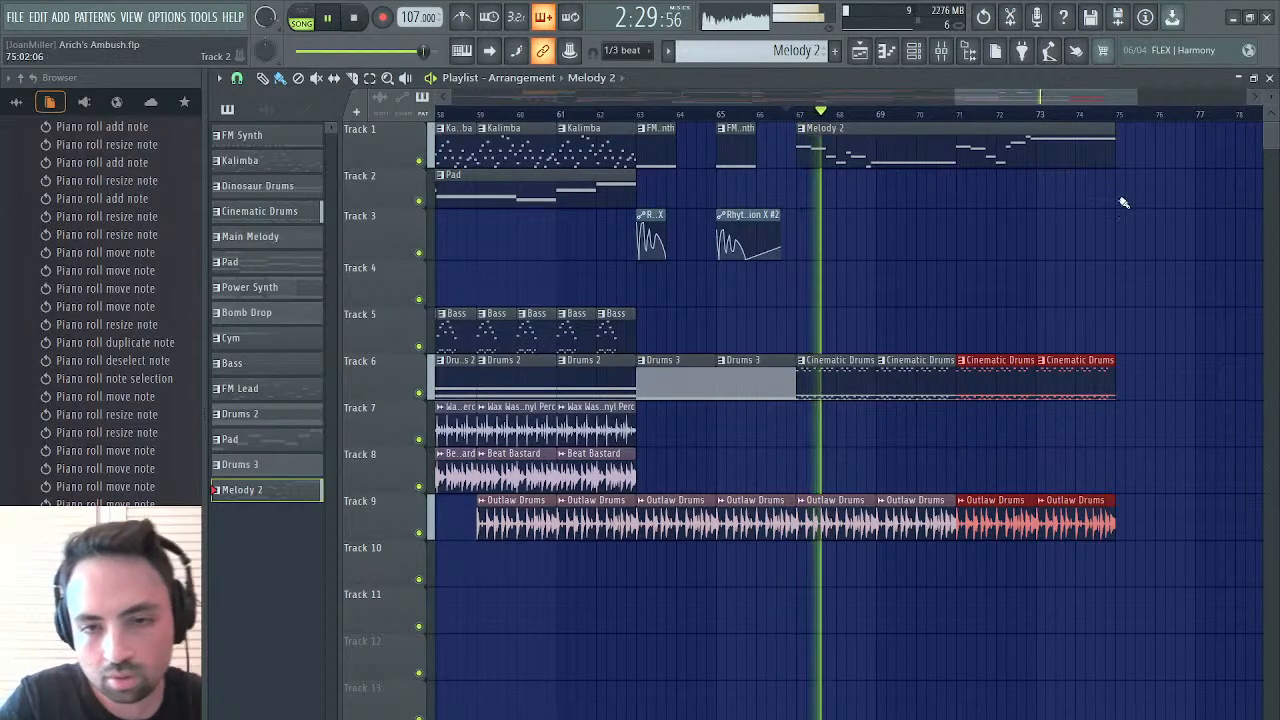
Close the playlist and the FM8 #2 settings, listen to the song, stop it, and select the ESW Kalimba channel
click(1268, 78)
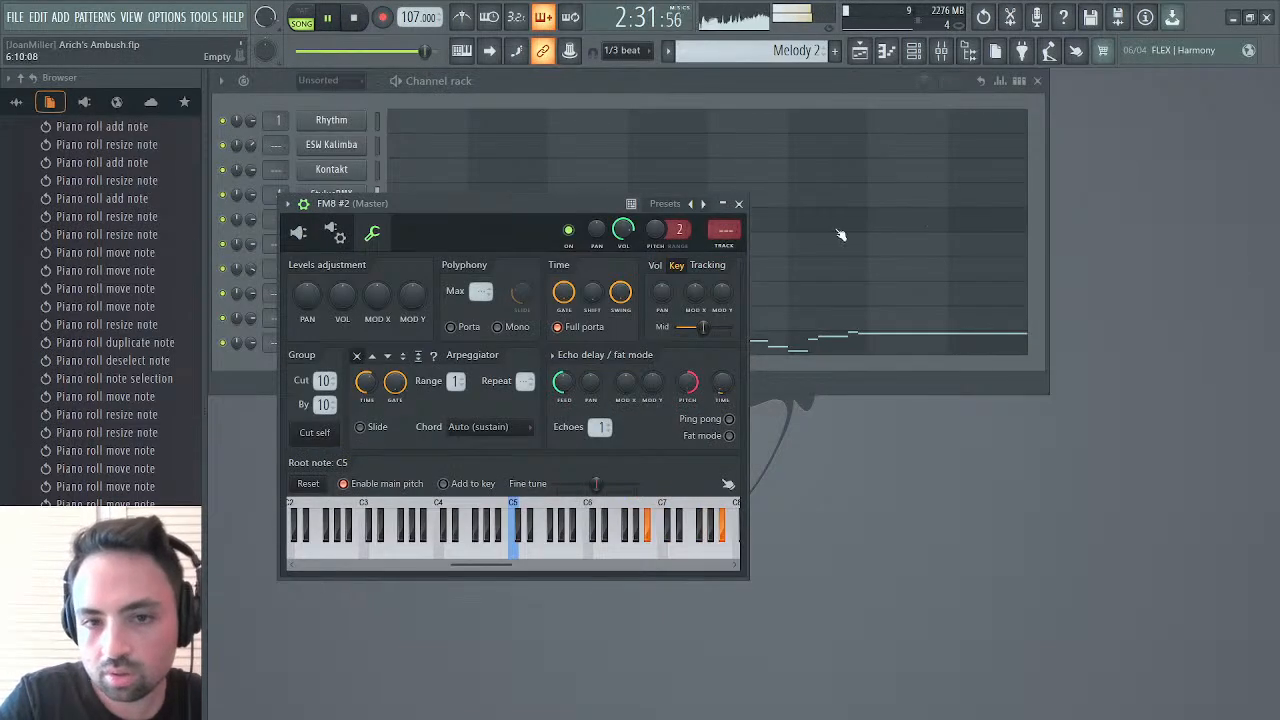
click(739, 204)
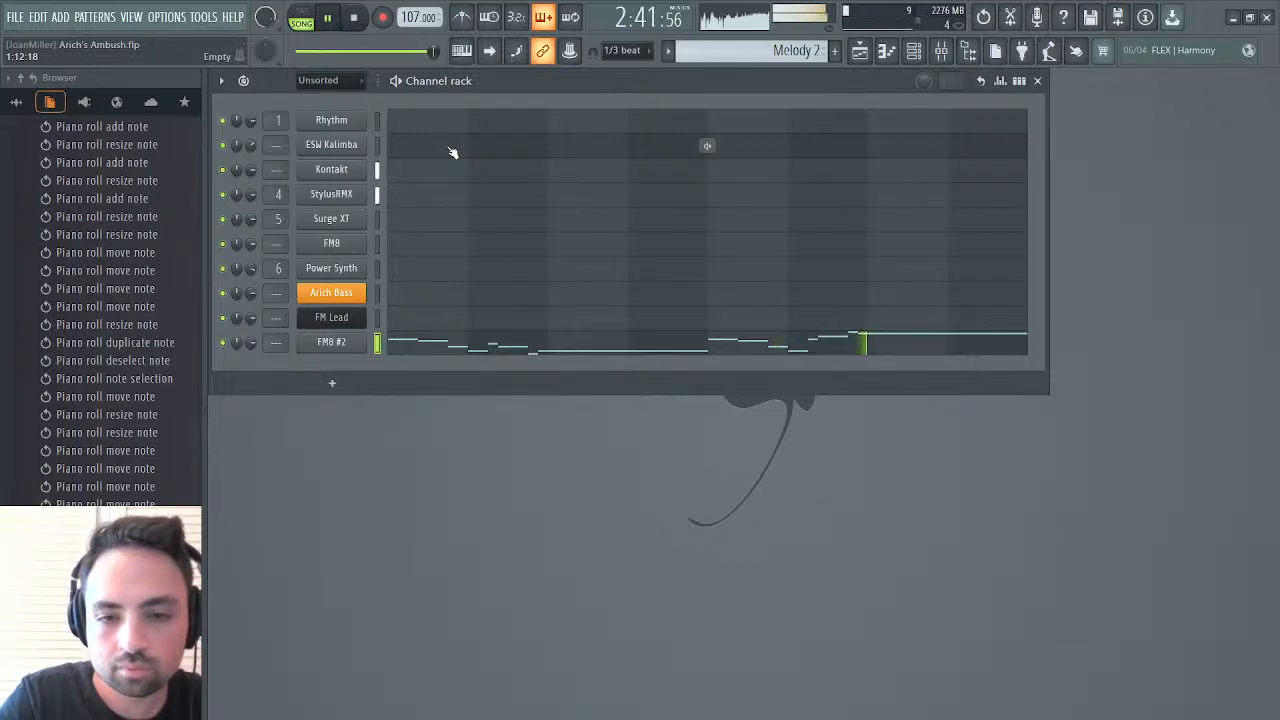
key(space)
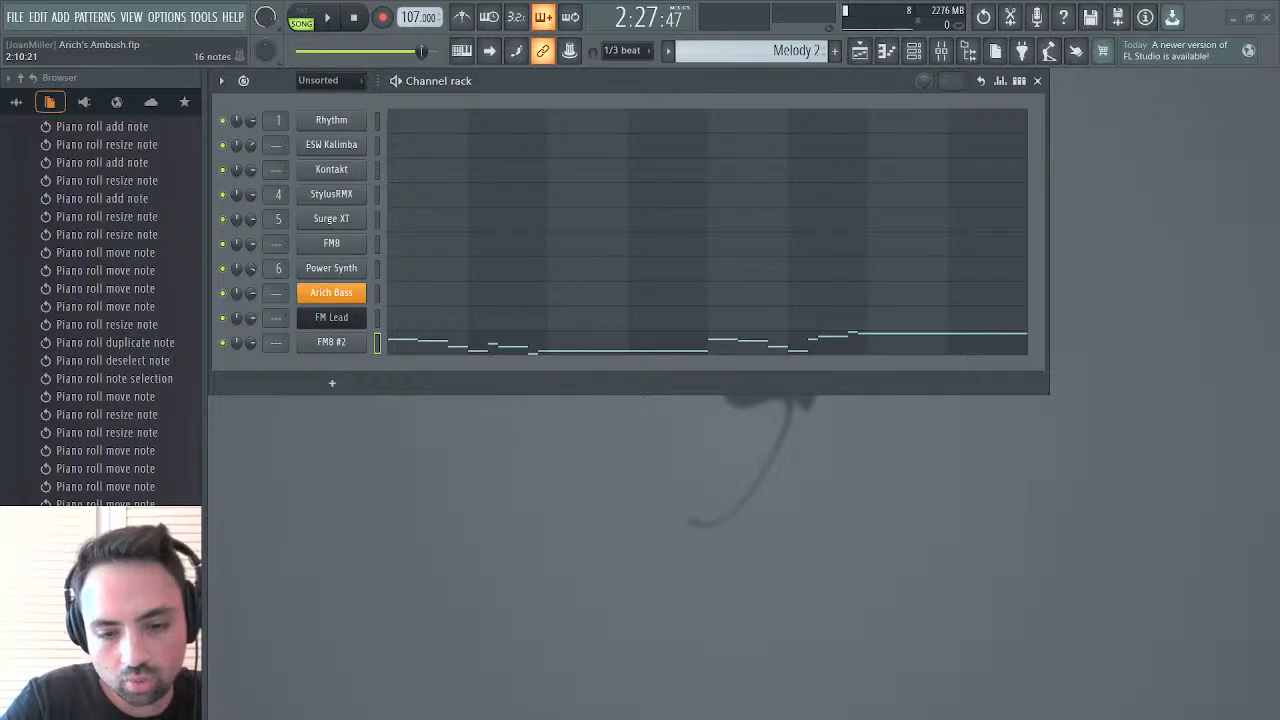
click(378, 144)
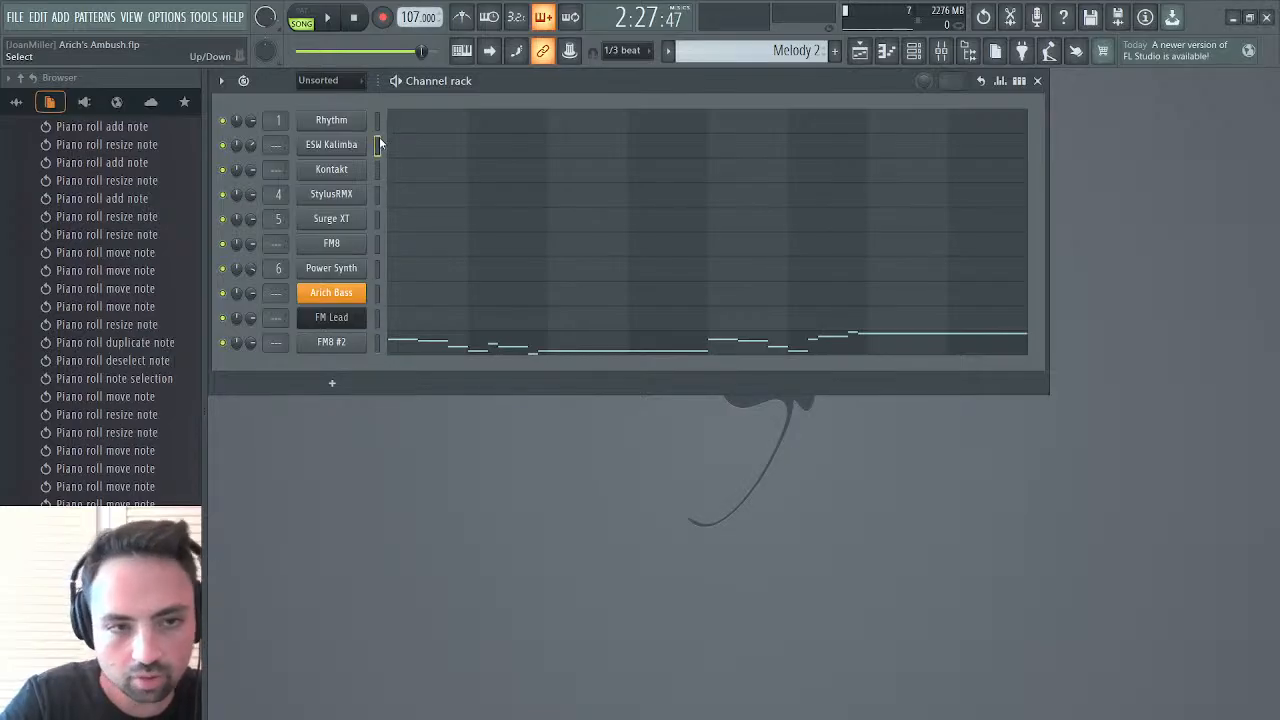
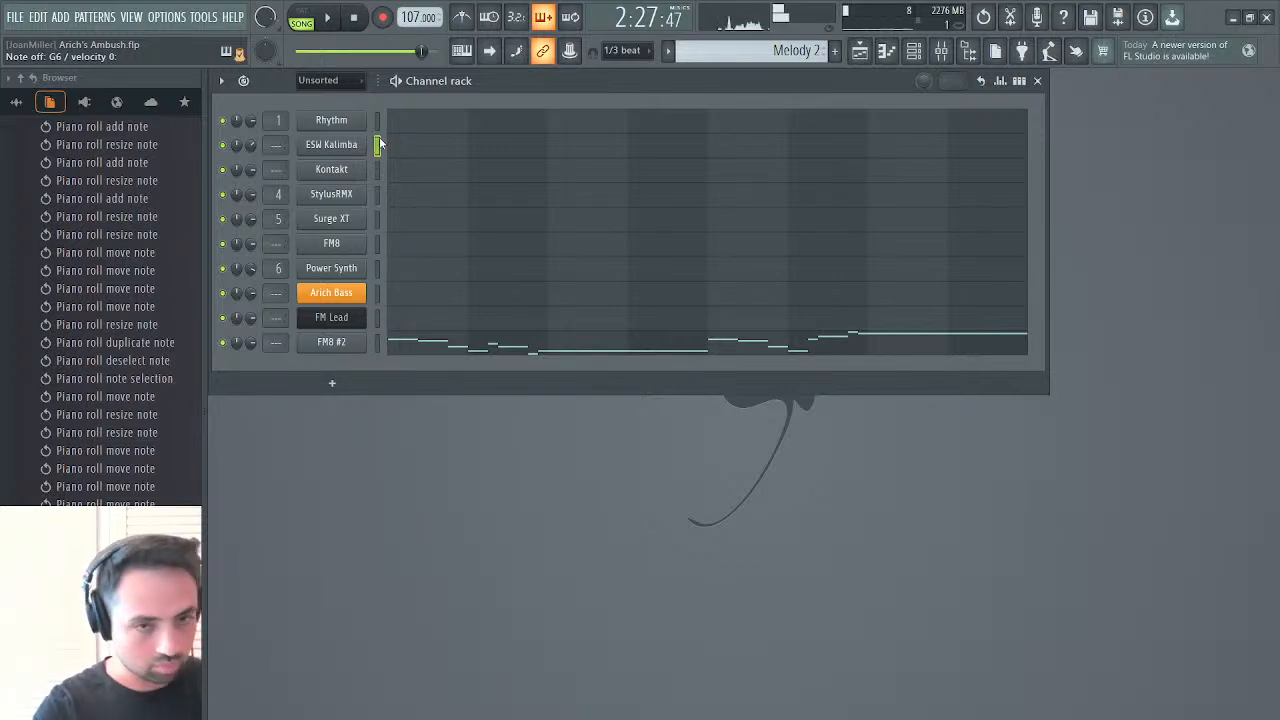
Open the ESW Kalimba piano roll in Melody 2 and add a short C6 note near the start of bar 3
click(396, 145)
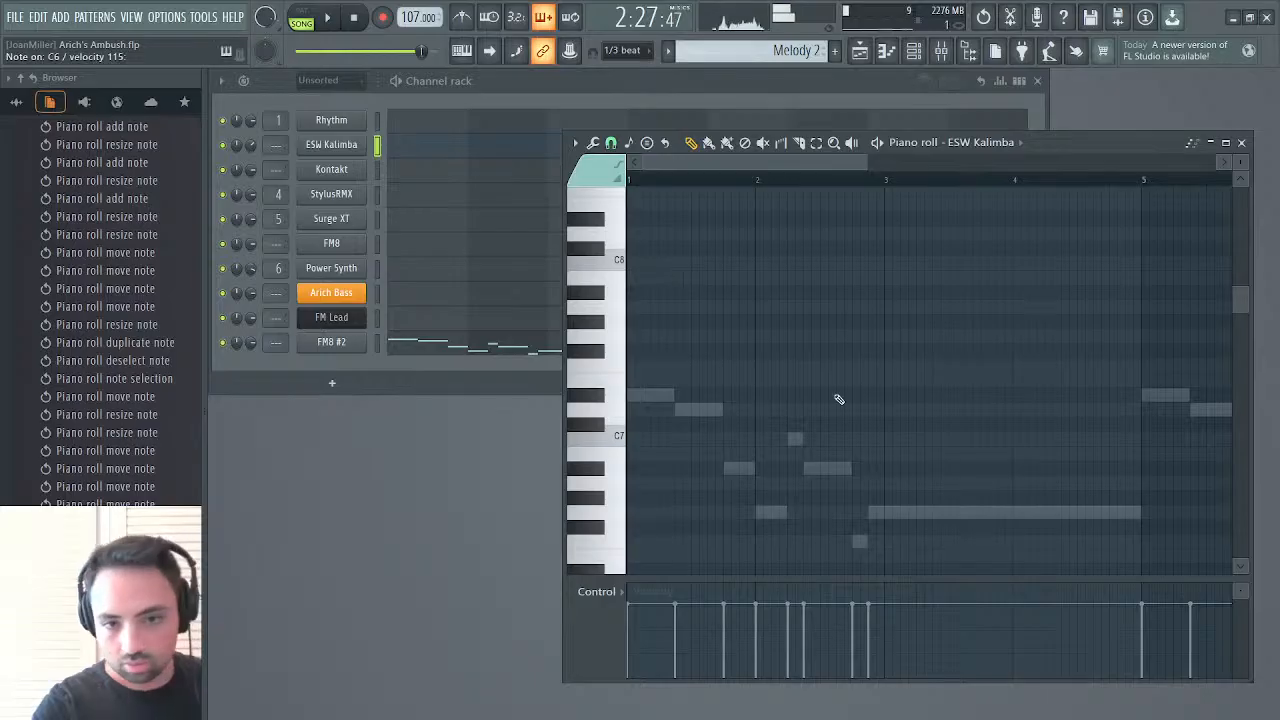
scroll(838, 399, right, 4)
scroll(838, 399, down, 6)
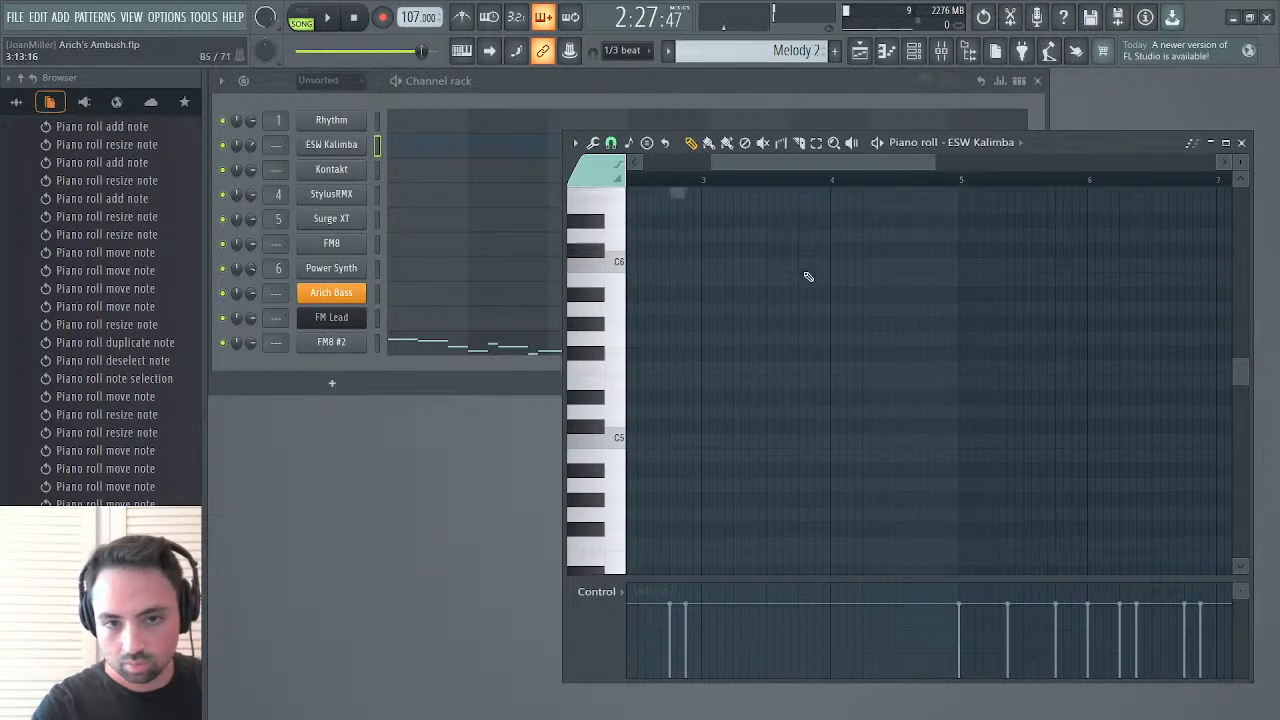
scroll(790, 295, up, 3)
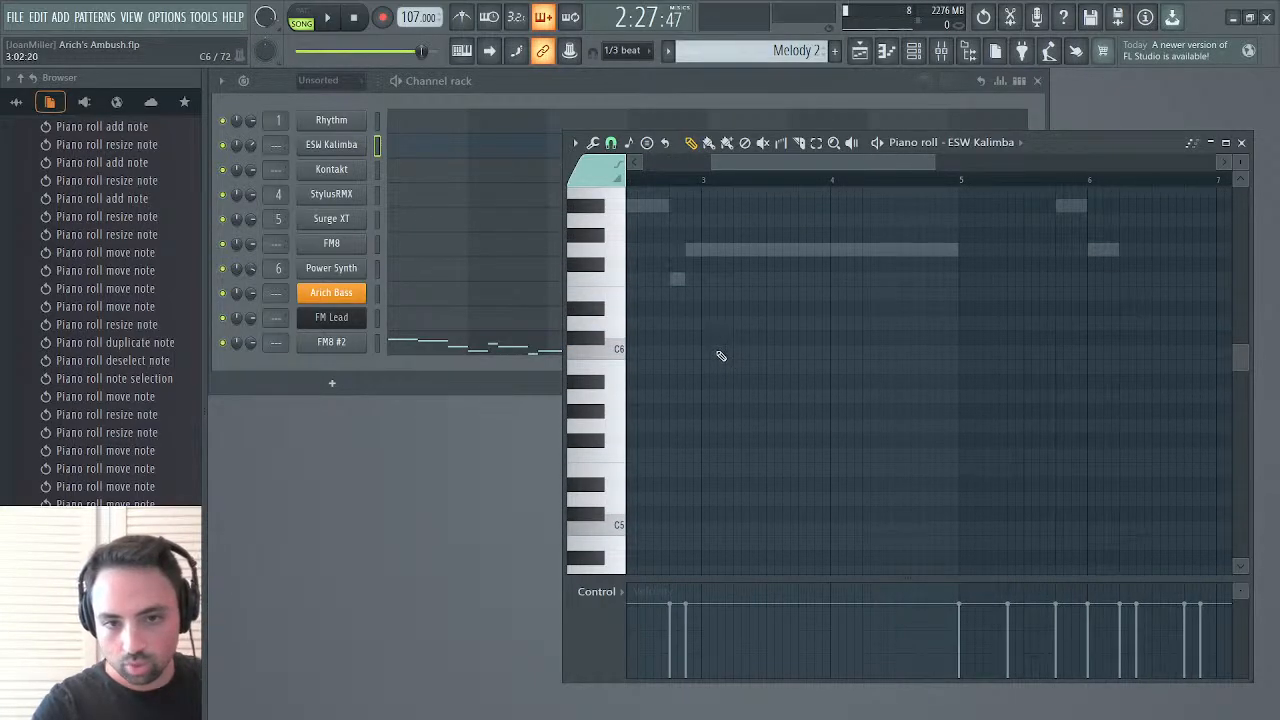
click(718, 351)
drag(763, 353, 722, 353)
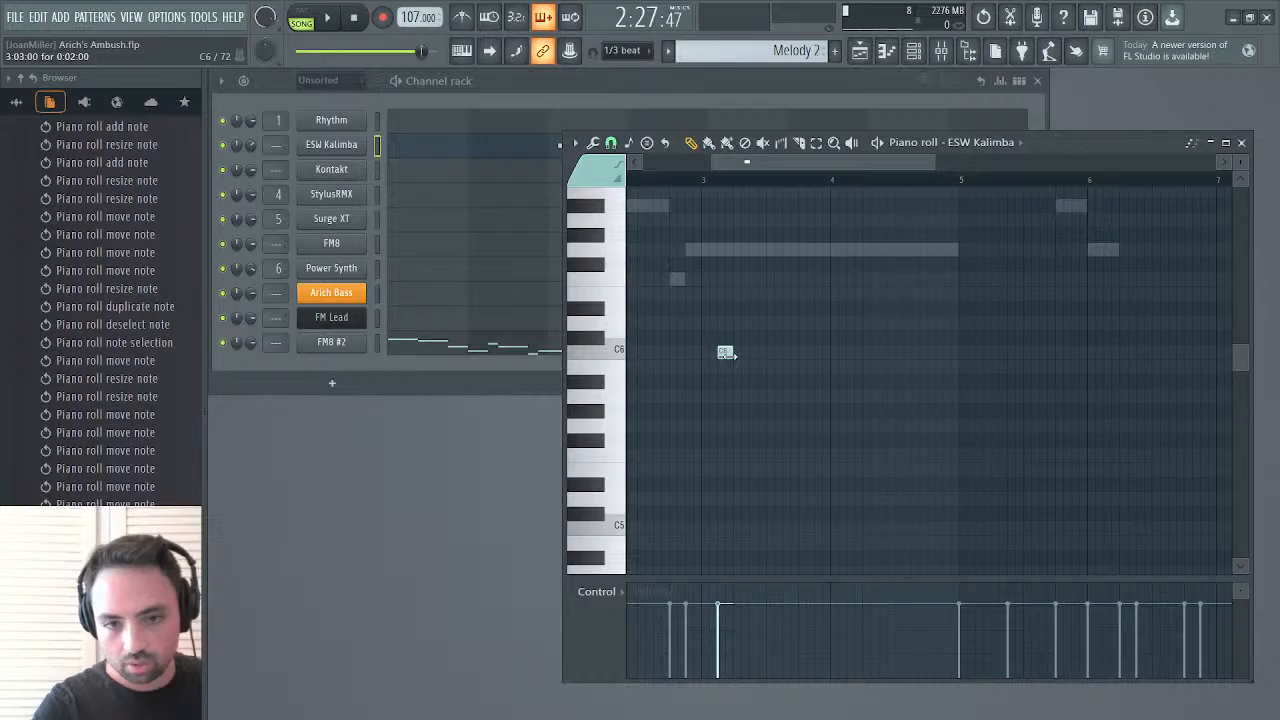
right_click(727, 354)
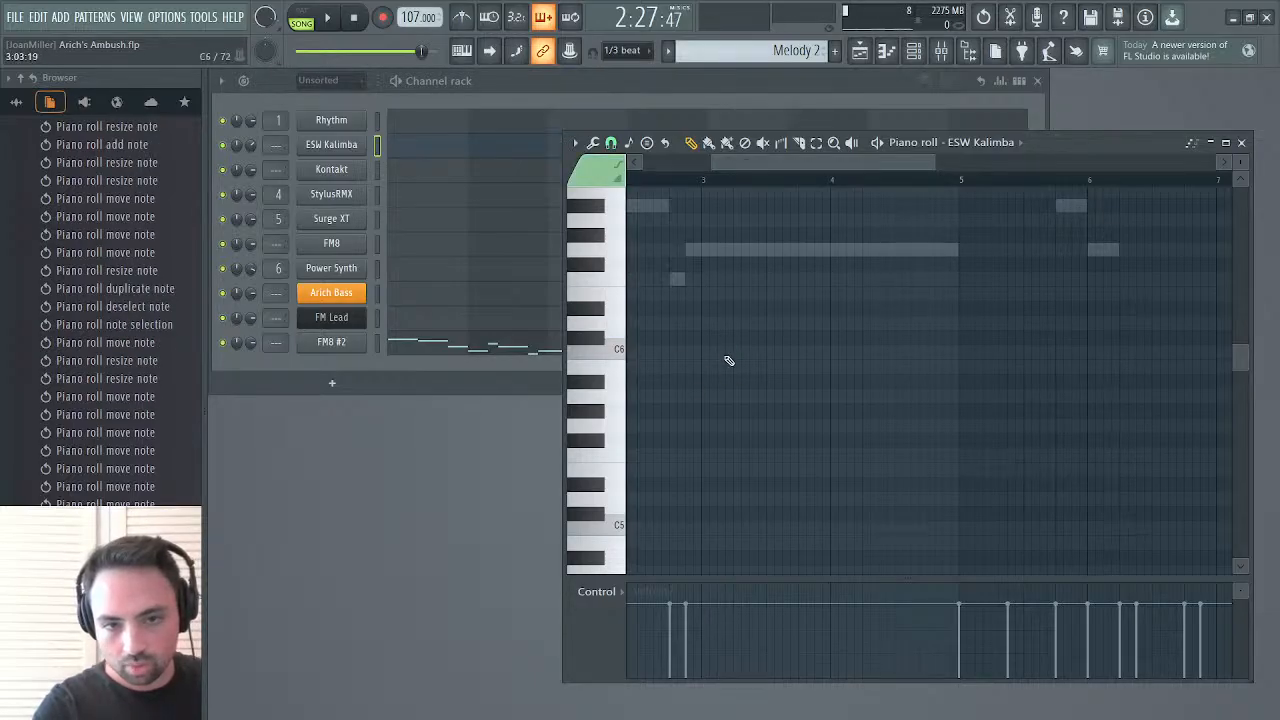
click(722, 352)
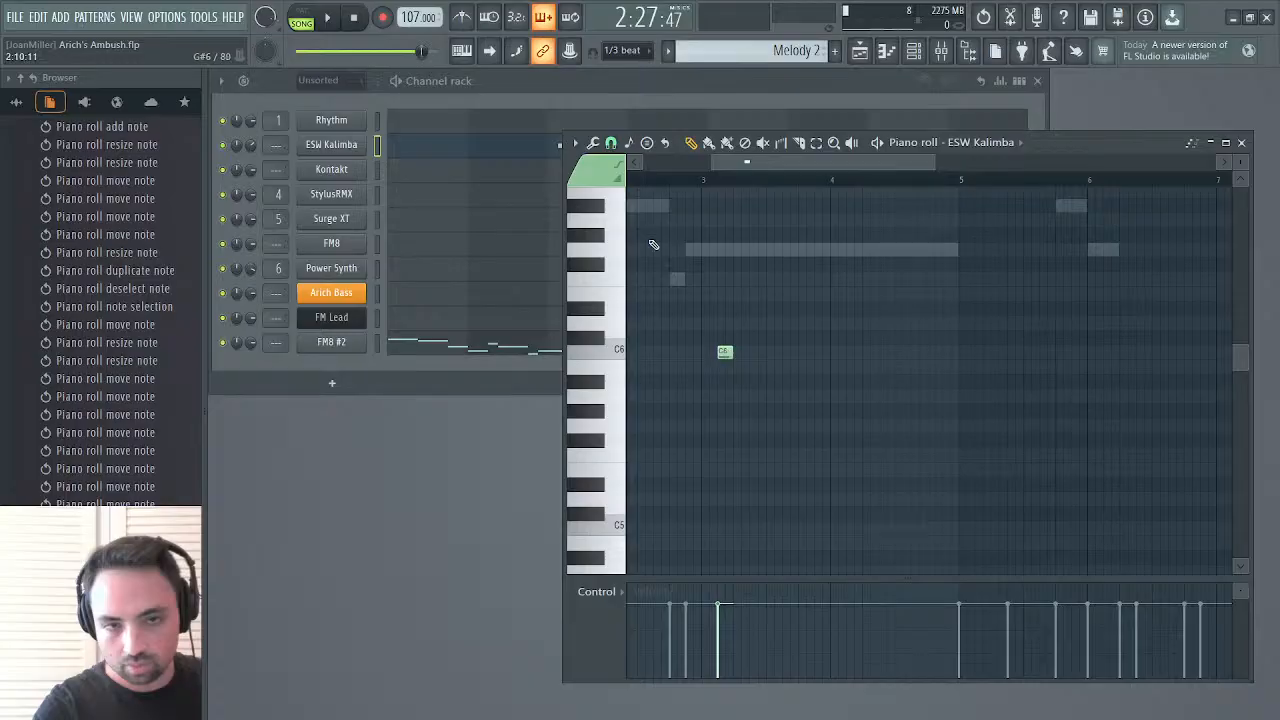
Continue the bar 3 Kalimba phrase with D#6, G6, G#6, G6, D#6 and C6 notes, and play it from bar 3
click(738, 307)
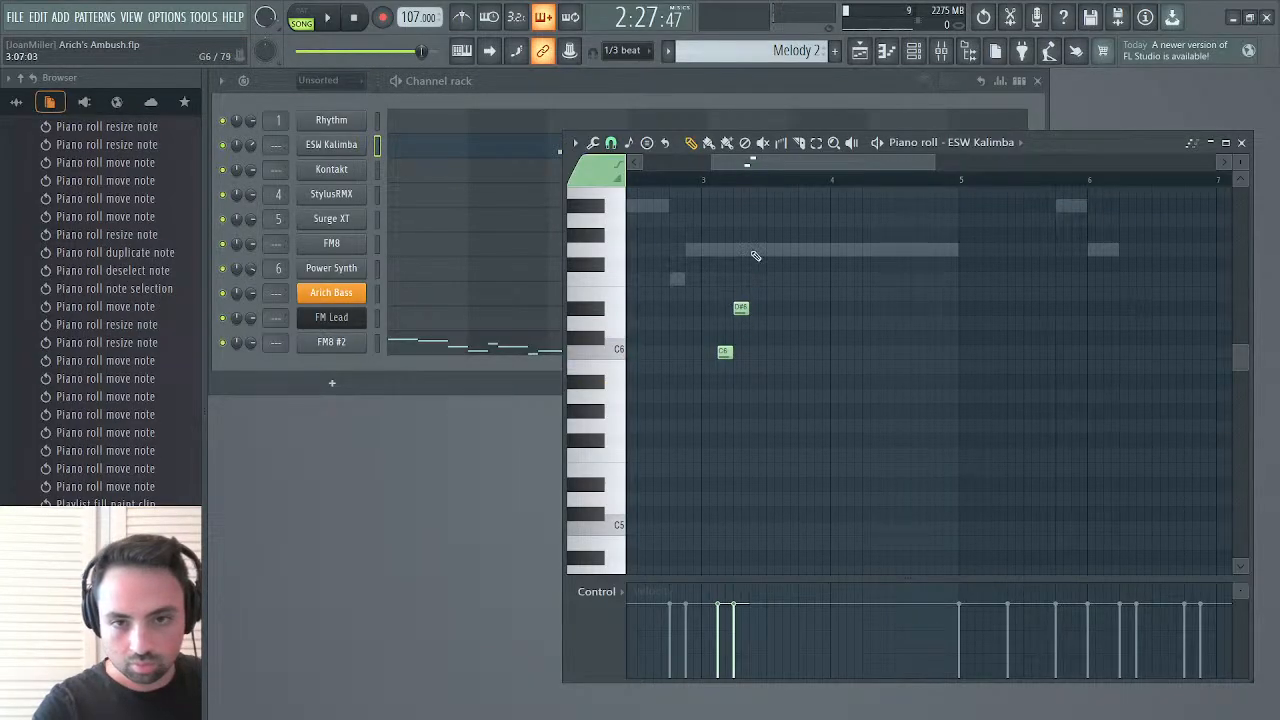
click(756, 249)
click(773, 235)
click(787, 249)
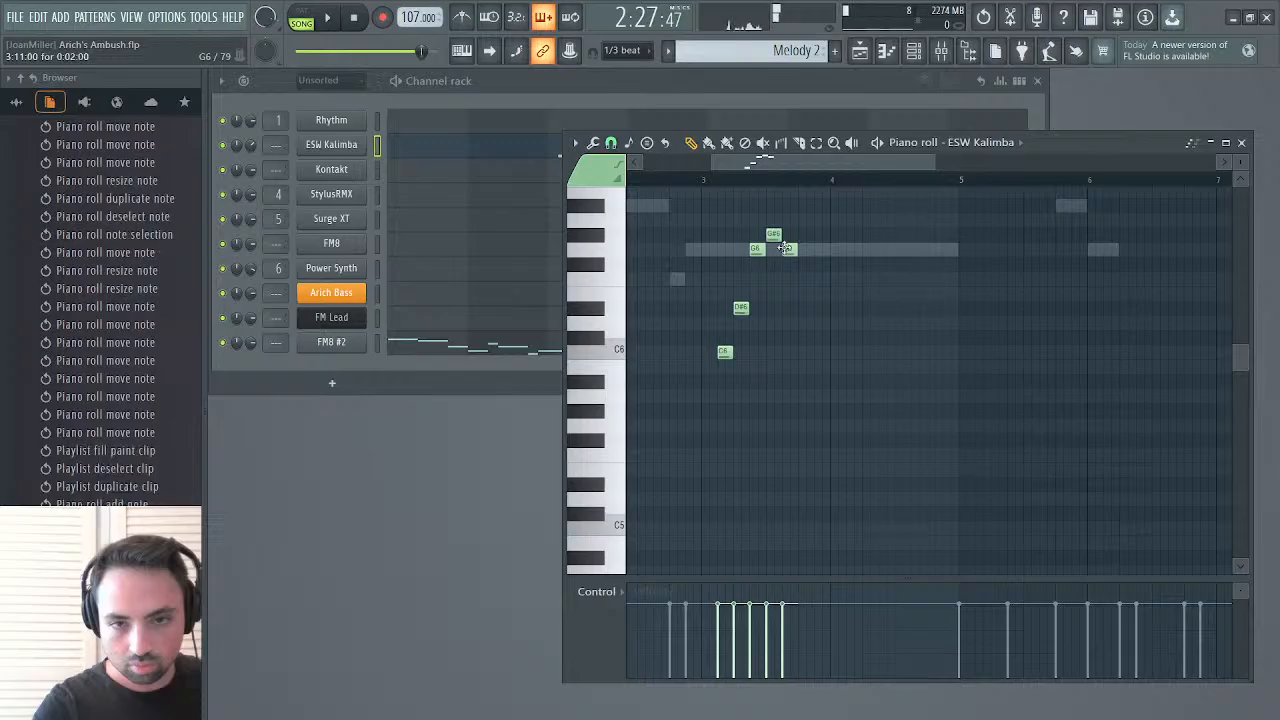
click(804, 309)
click(819, 352)
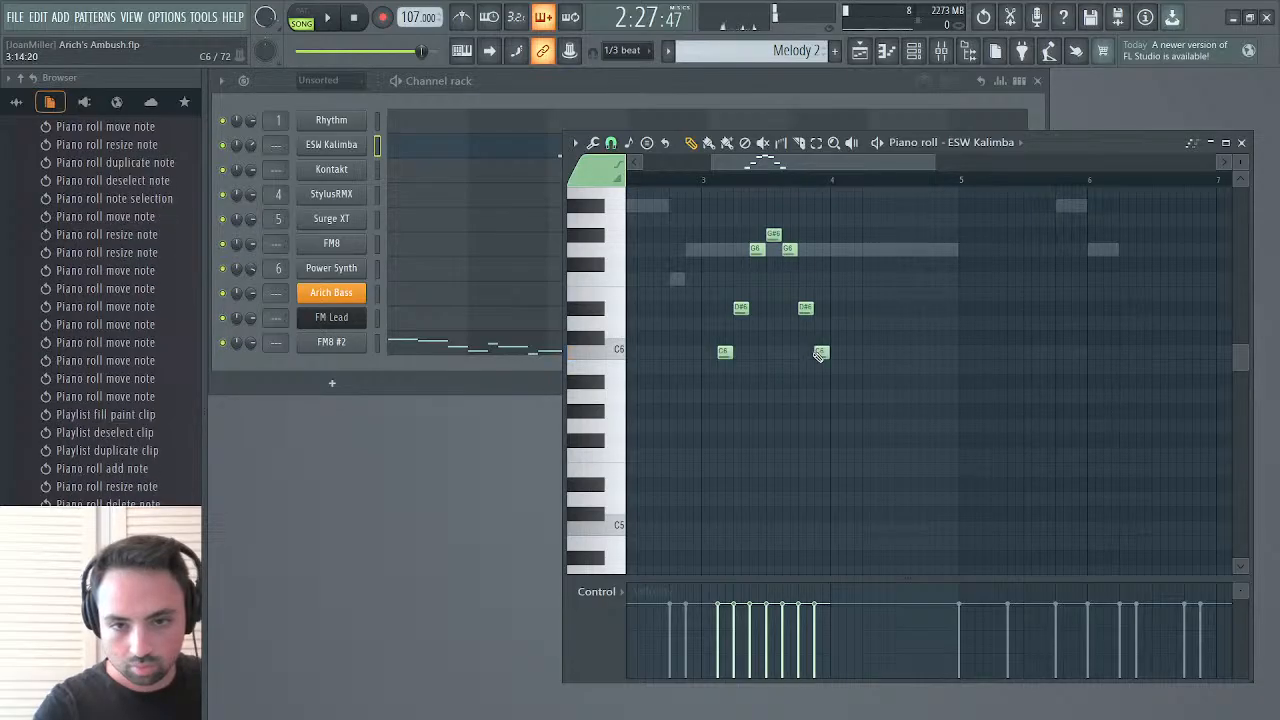
click(703, 180)
key(space)
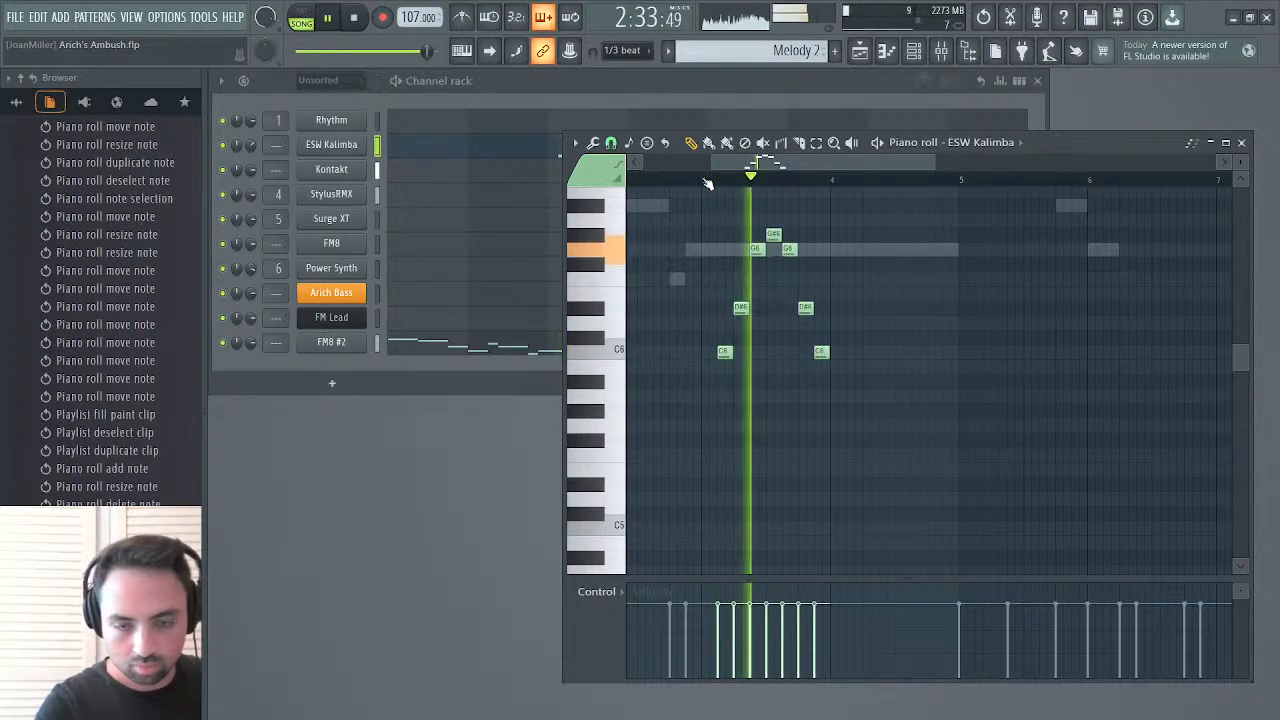
key(space)
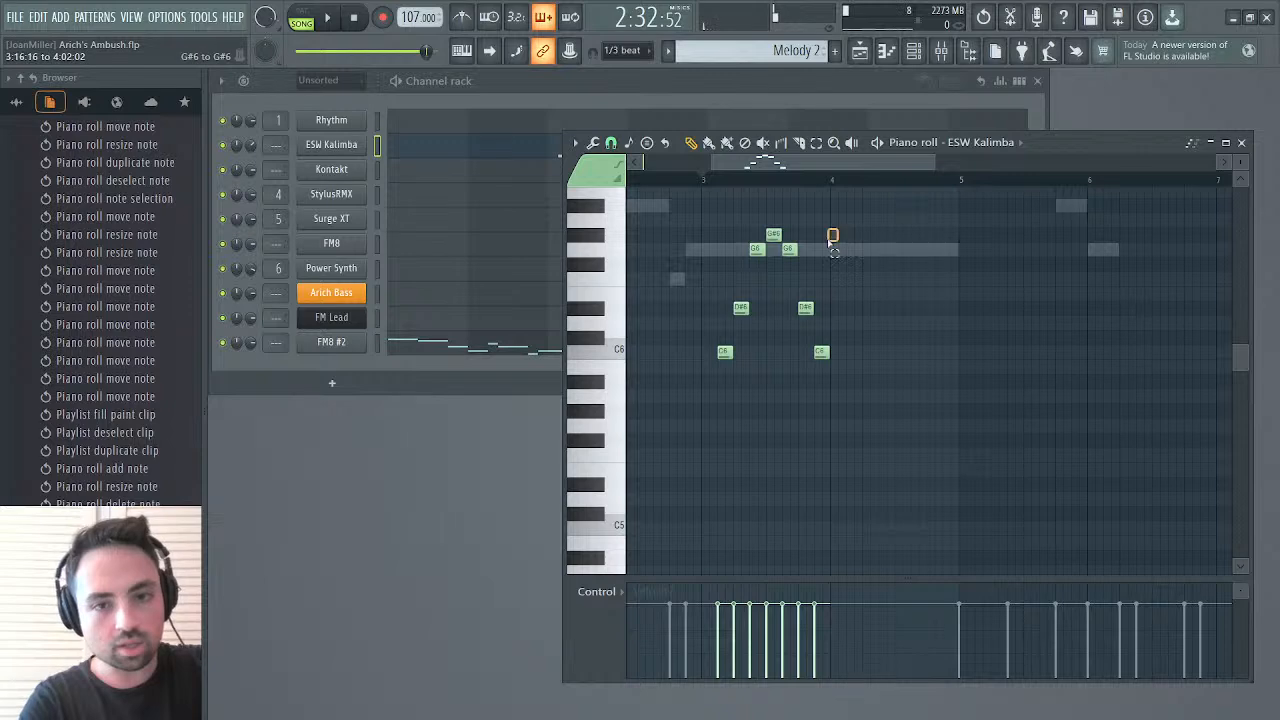
Compress the seven-note Kalimba phrase to half its length, shift it one step earlier in bar 3, and audition it
drag(840, 226, 712, 386)
drag(852, 293, 795, 293)
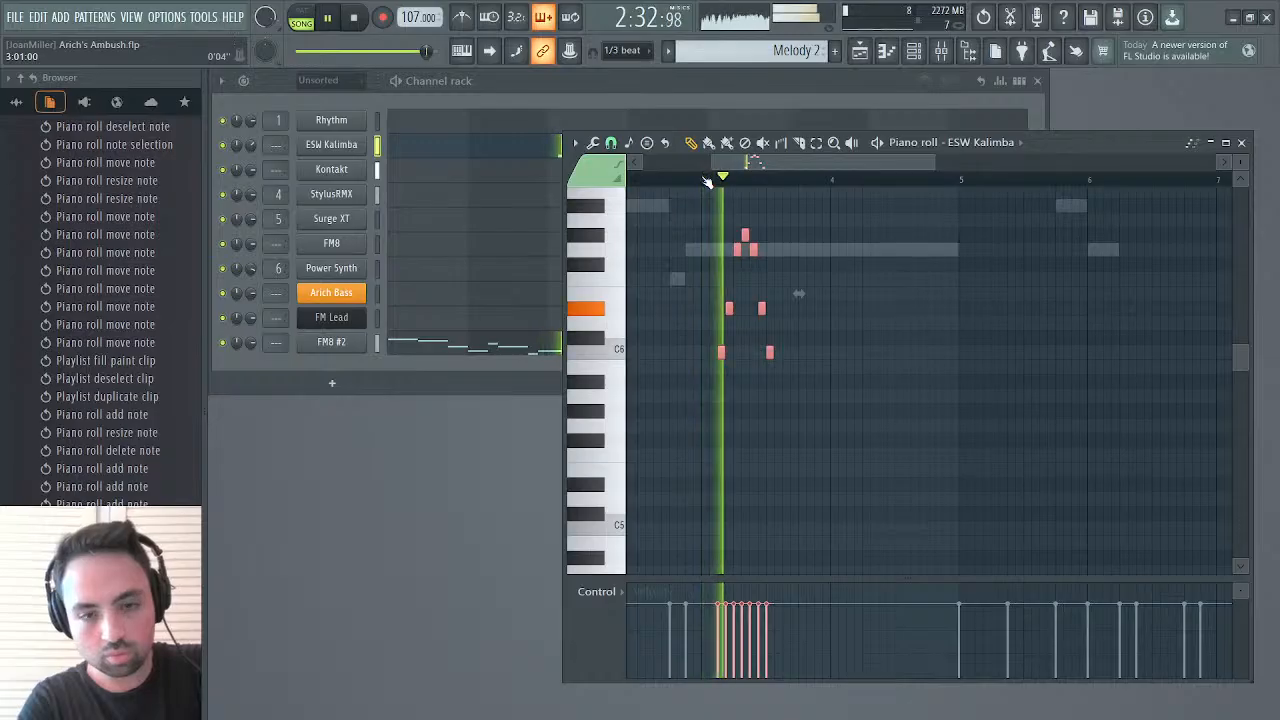
key(space)
drag(720, 352, 712, 355)
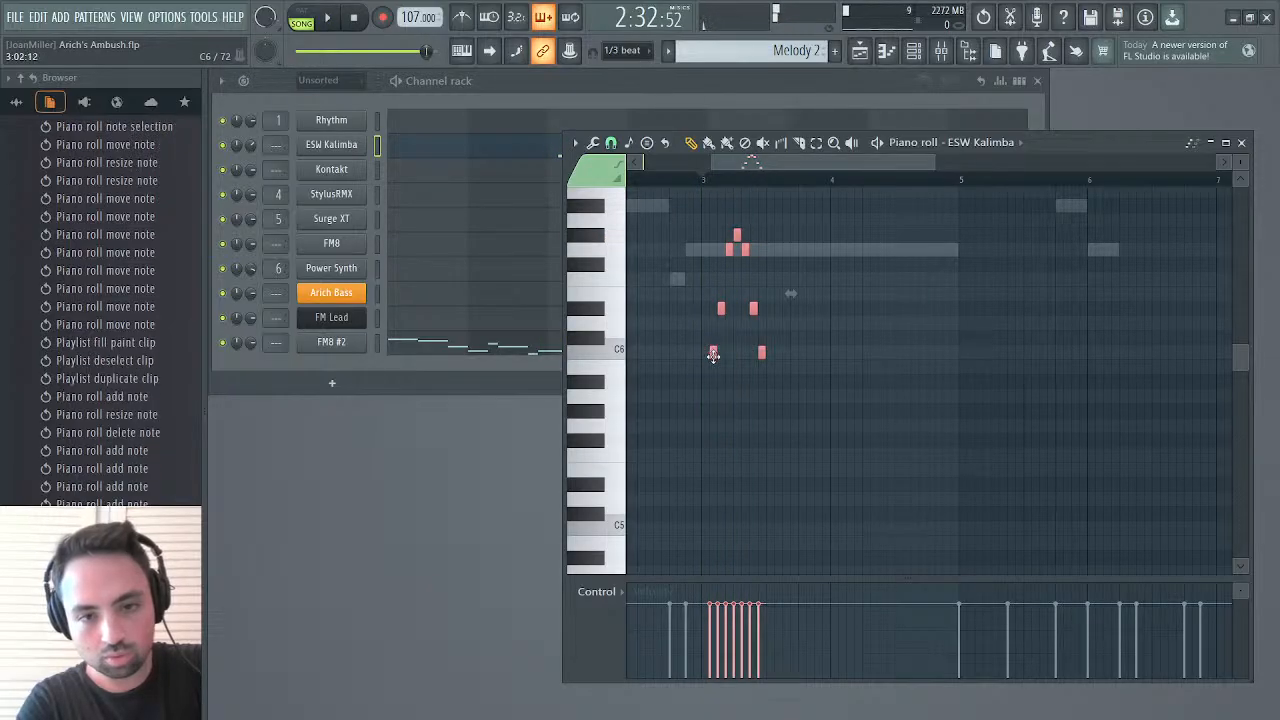
key(space)
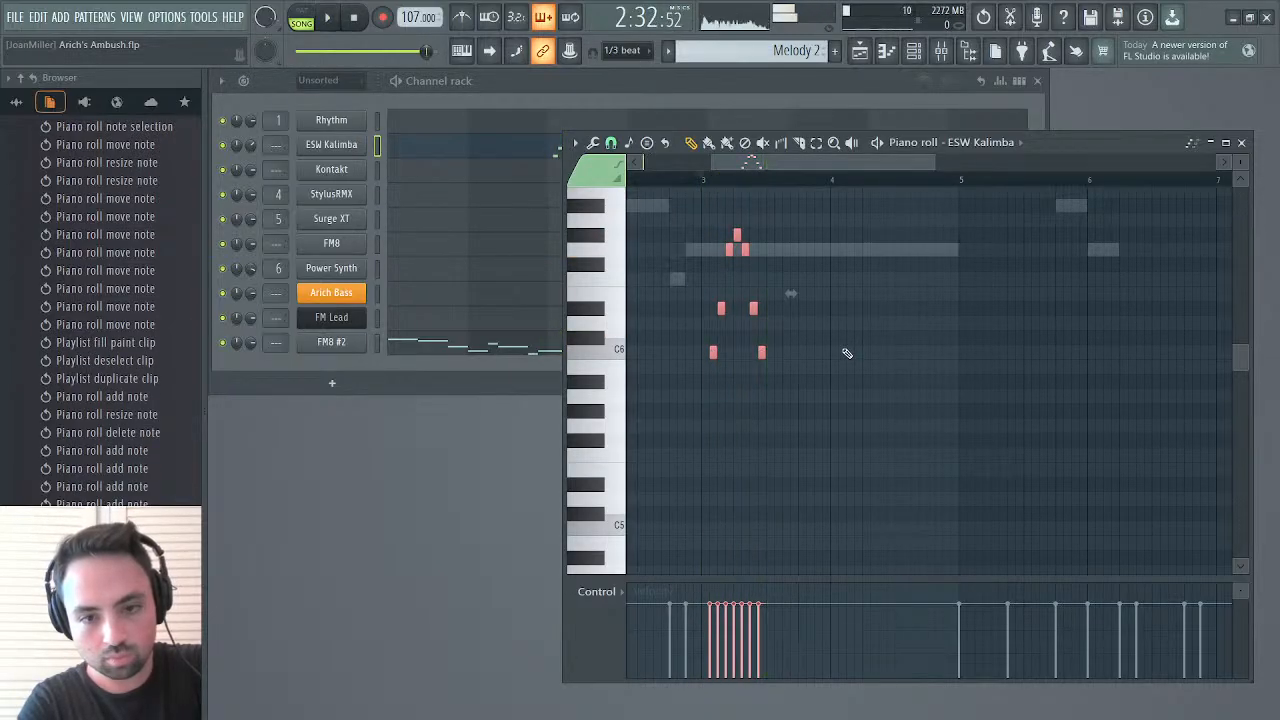
scroll(846, 352, up, 3)
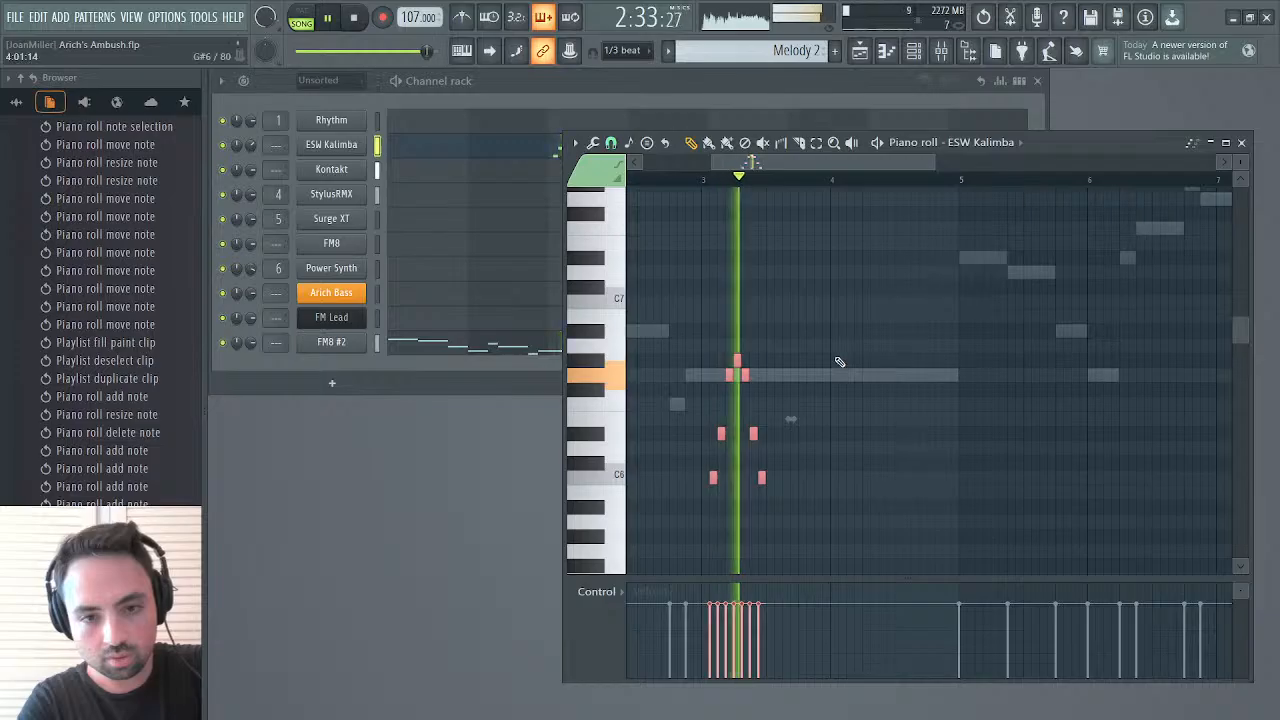
key(space)
Duplicate the seven-note phrase into the second half of bar 3, transposed up to start on G6 and shifted one step later
key(ctrl+b)
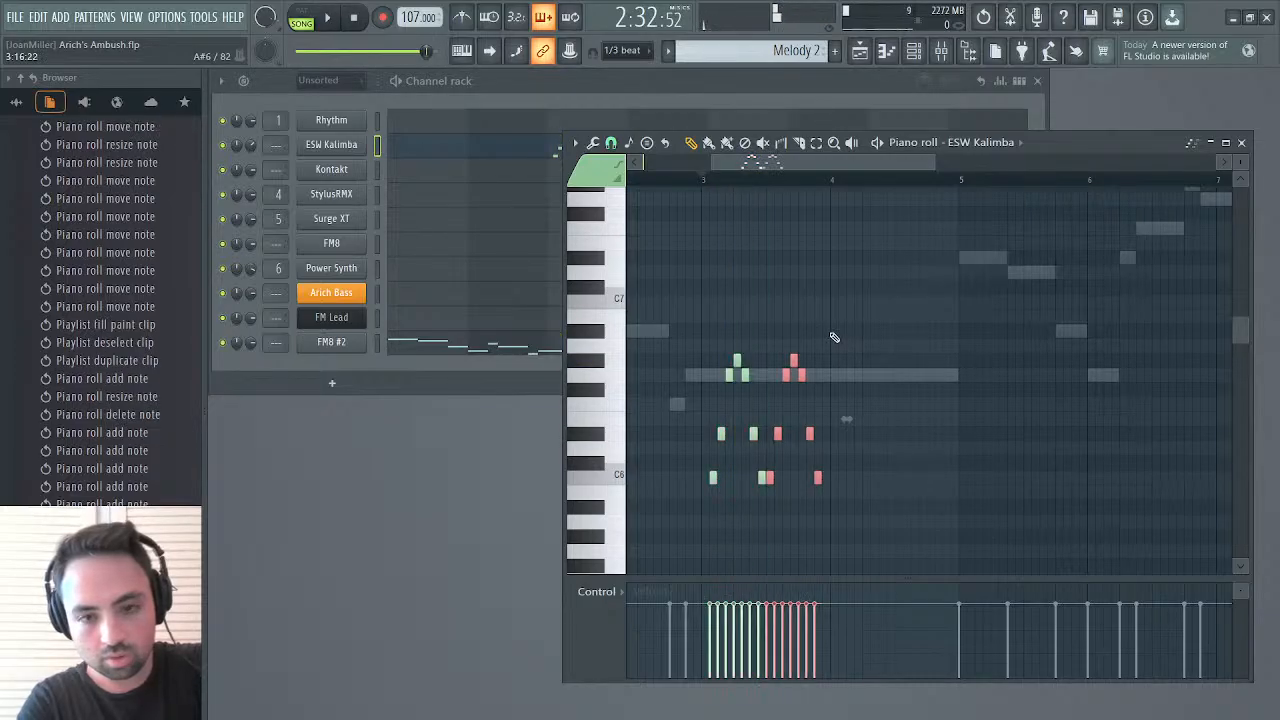
drag(769, 474, 777, 372)
ctrl+click(865, 279)
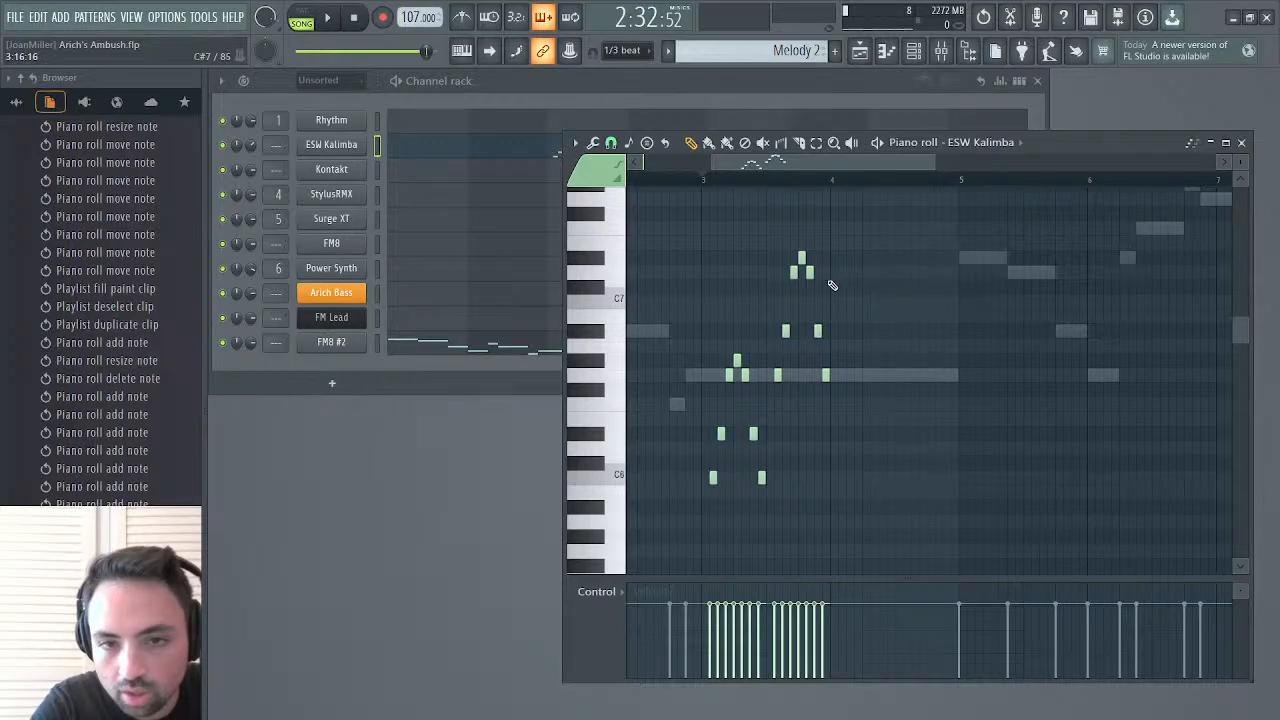
Raise the last two notes of bar 3 to D#7 and A#6, and play the bar back
drag(817, 332, 817, 258)
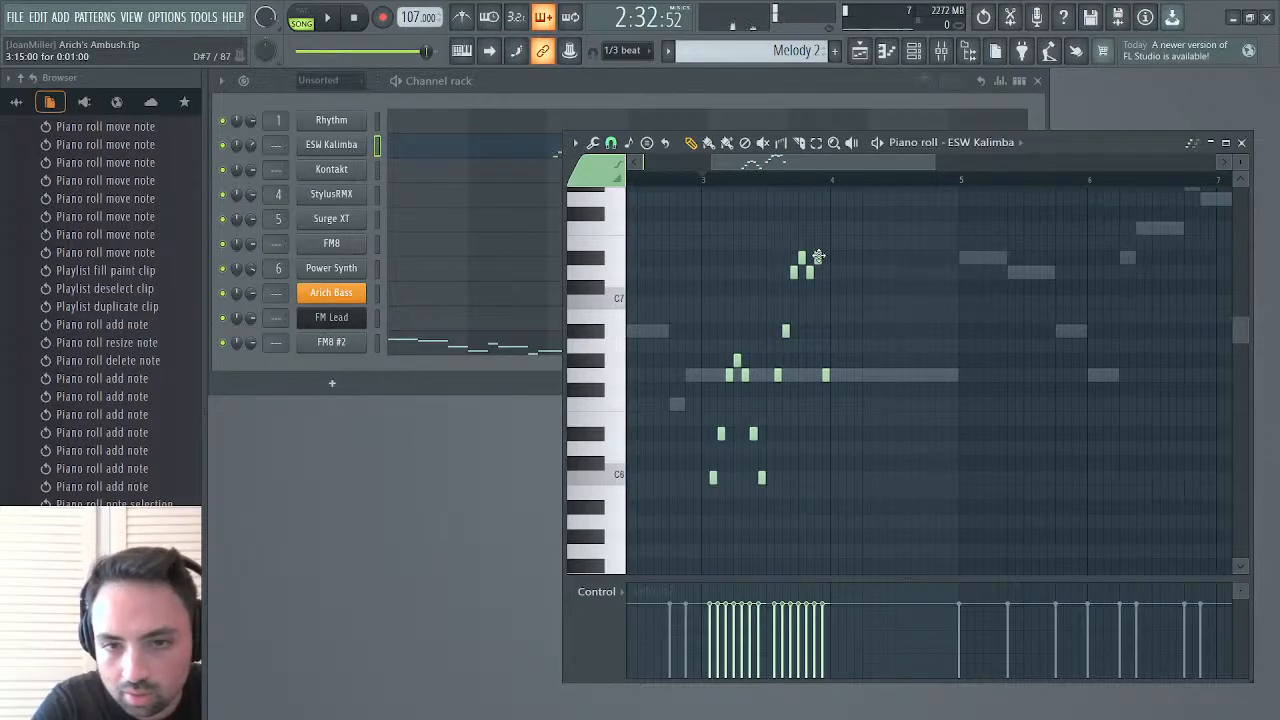
drag(825, 375, 825, 331)
key(space)
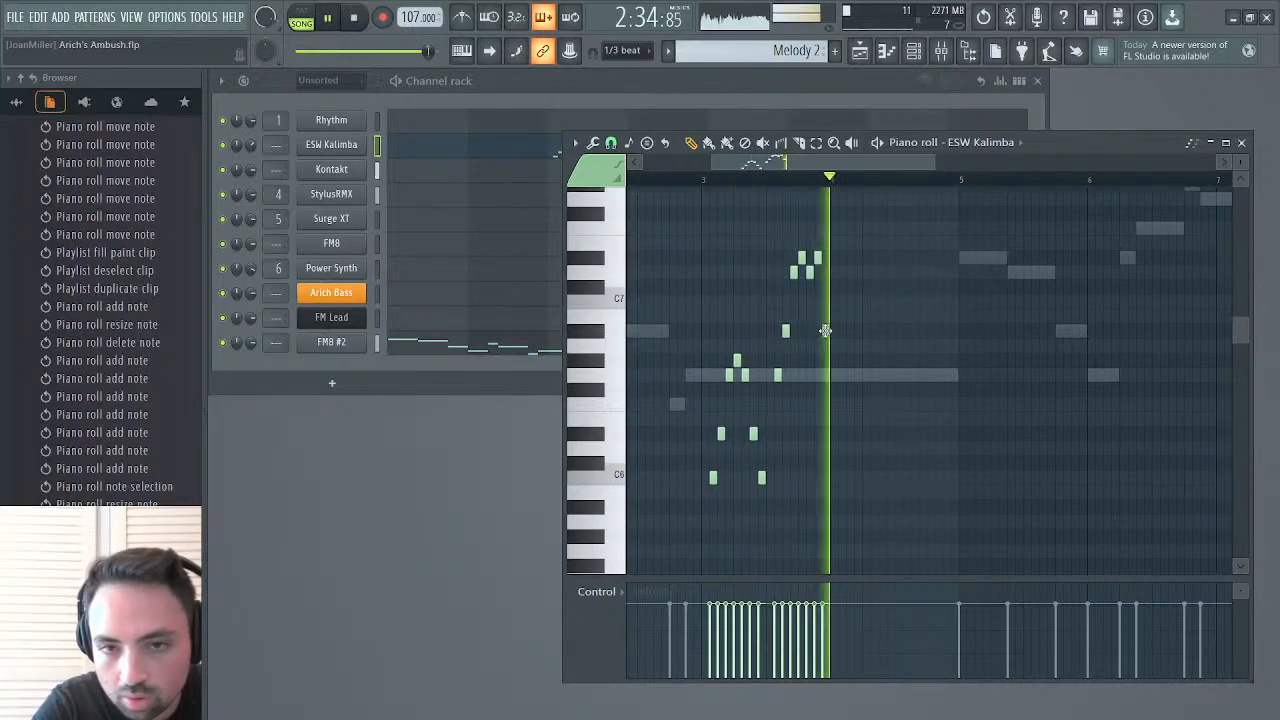
key(space)
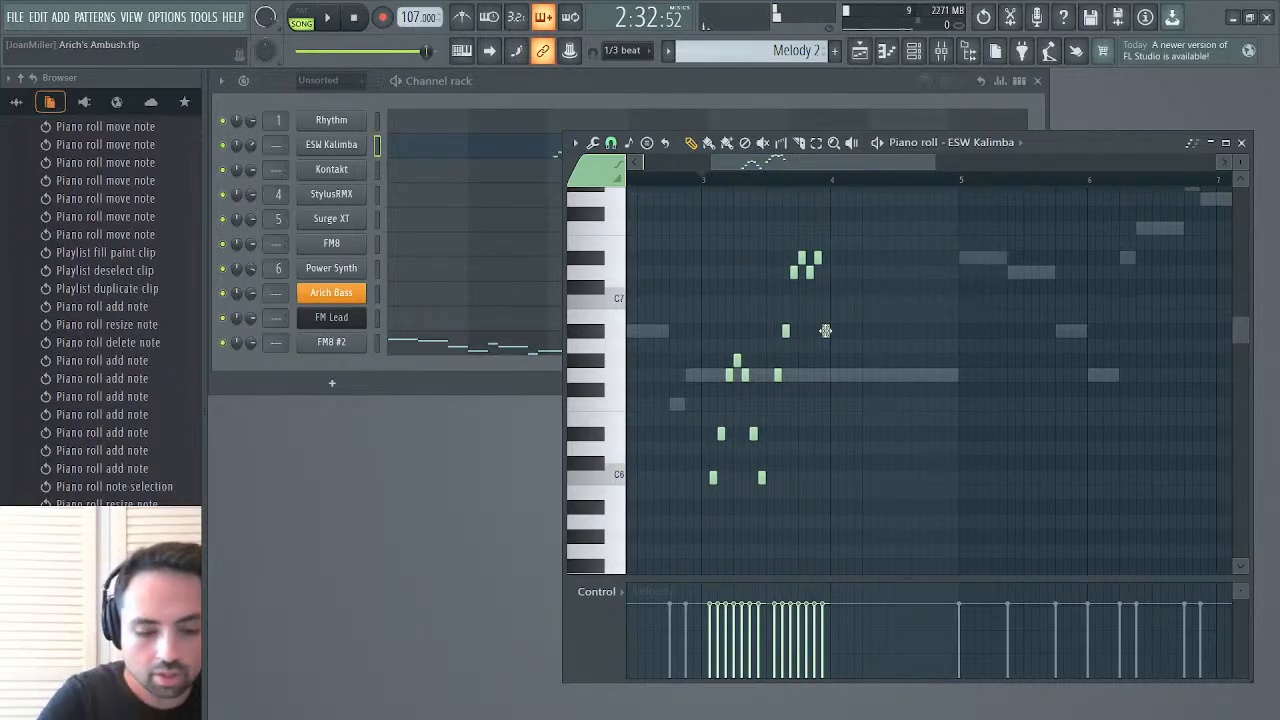
Duplicate the bar 3 run into bar 4, shift it one step later and up an octave, then listen and deselect
key(ctrl+v)
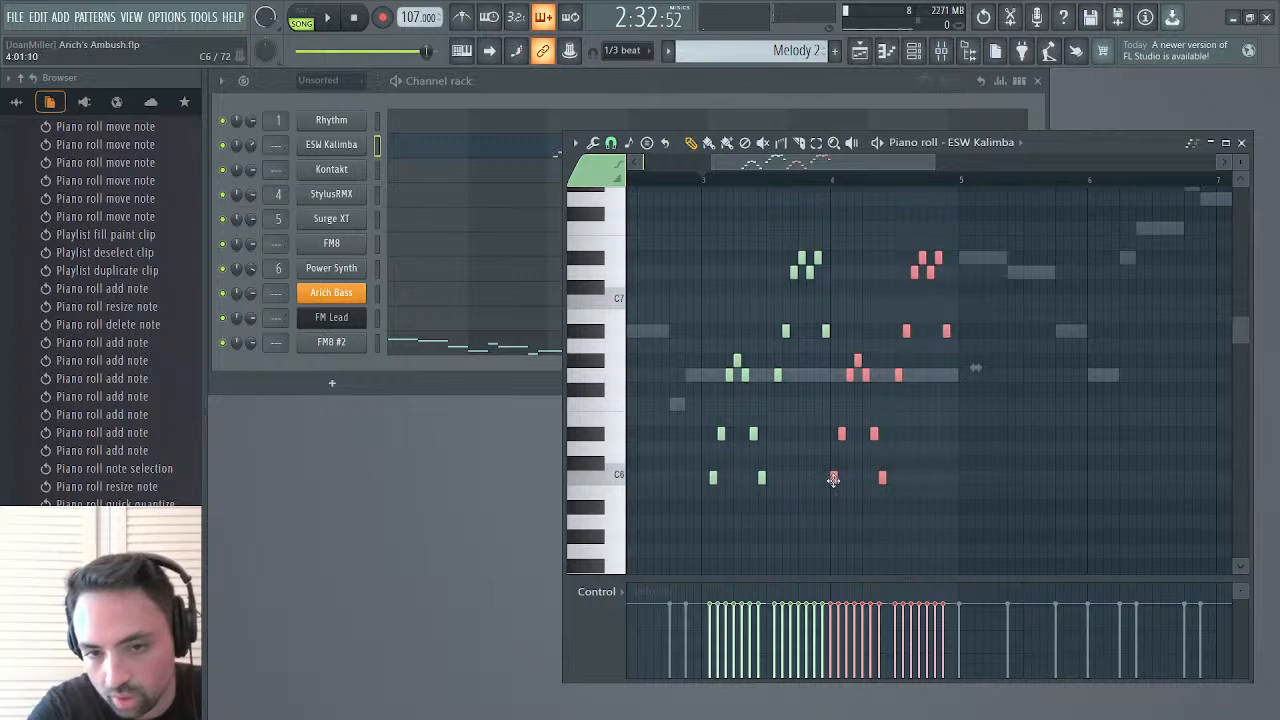
drag(849, 346, 842, 477)
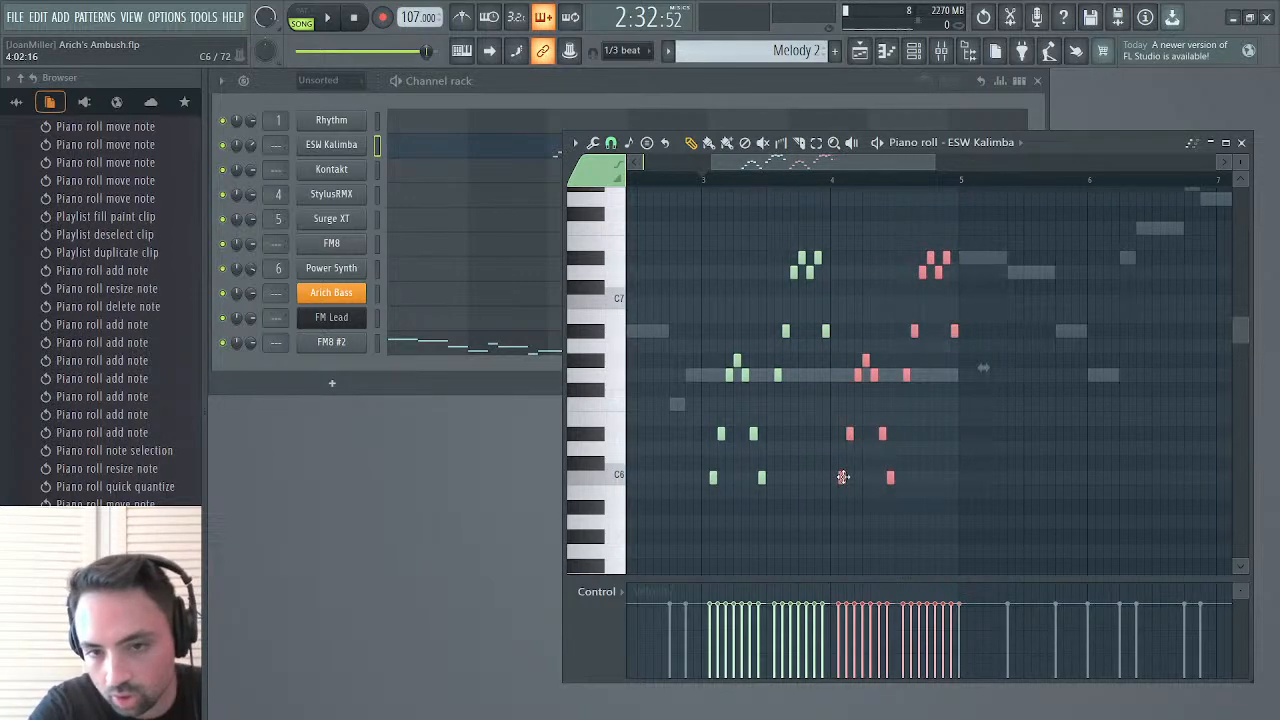
key(ctrl+Up)
key(space)
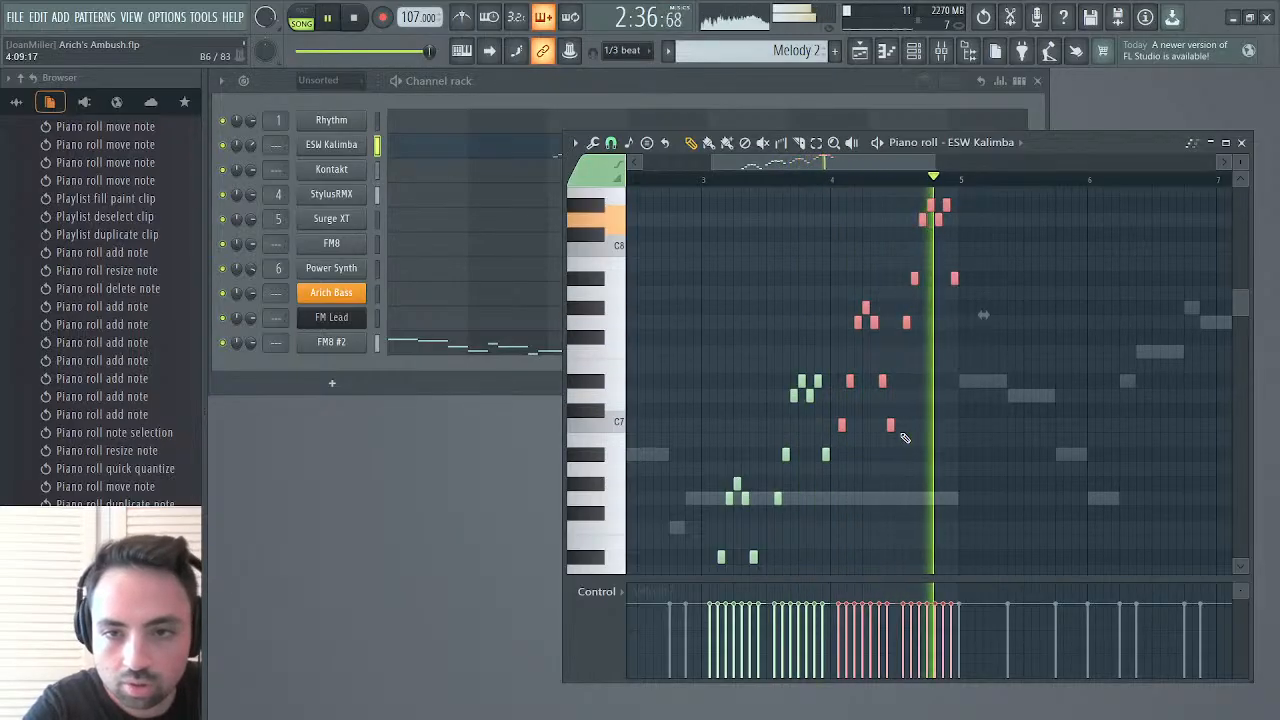
key(space)
key(space)
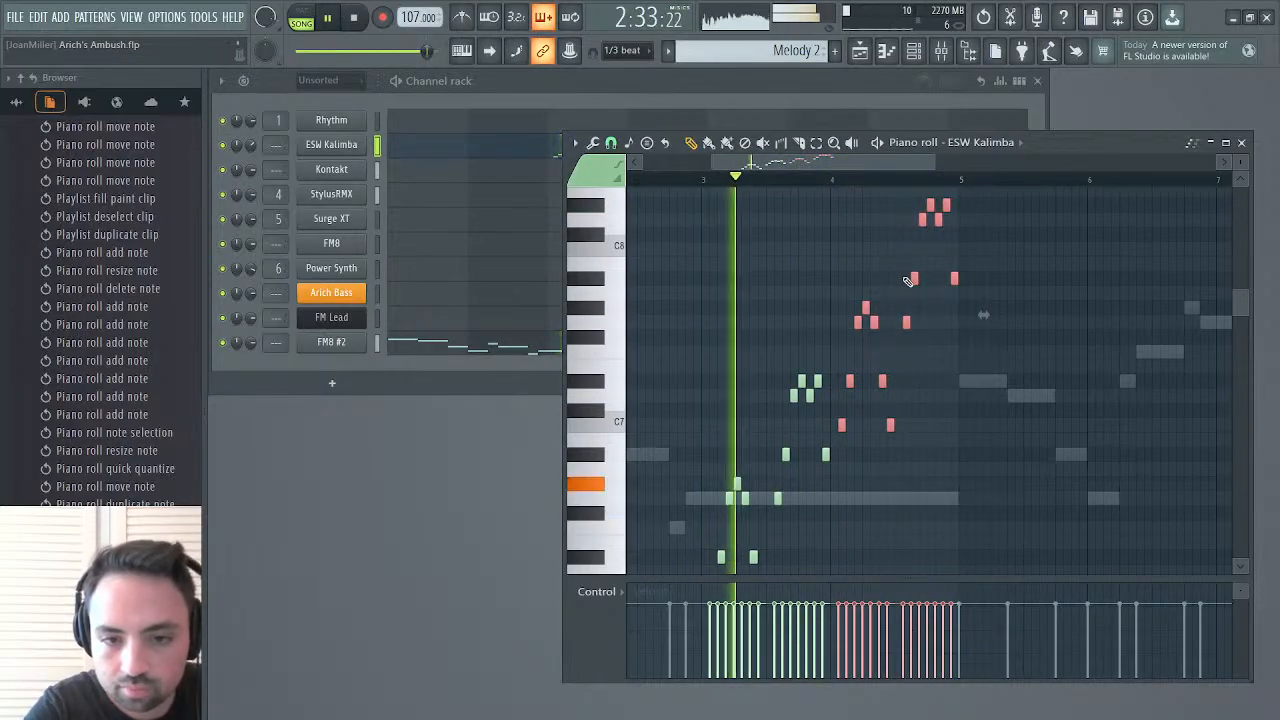
ctrl+click(766, 282)
key(space)
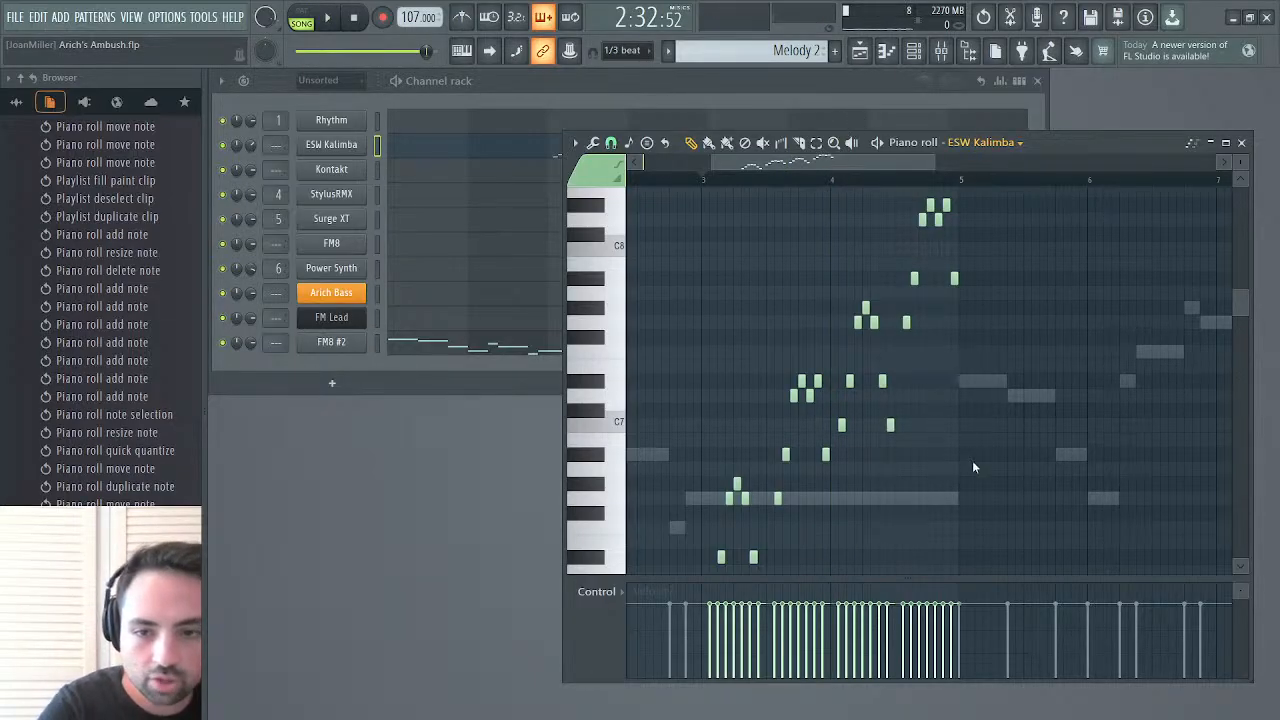
Paste the two-bar Kalimba run into the Kontakt channel, shift it one step later to align both parts, and listen
key(Down)
key(ctrl+v)
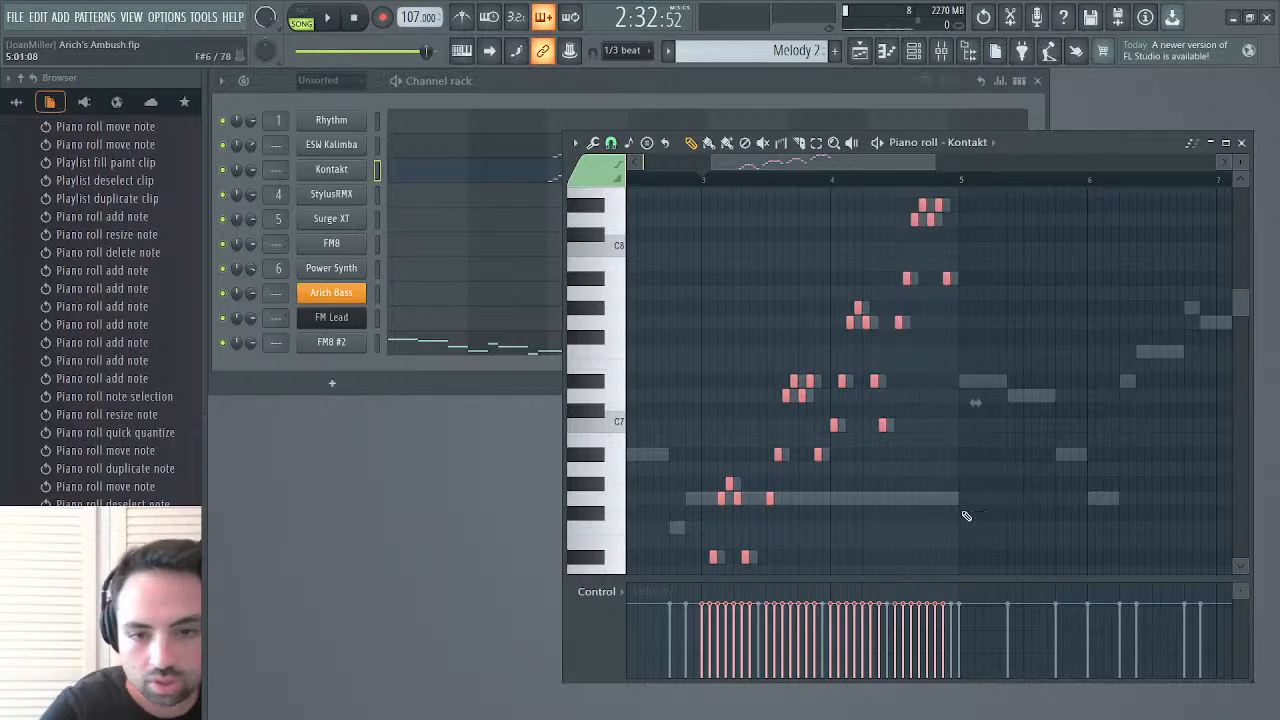
drag(730, 488, 737, 490)
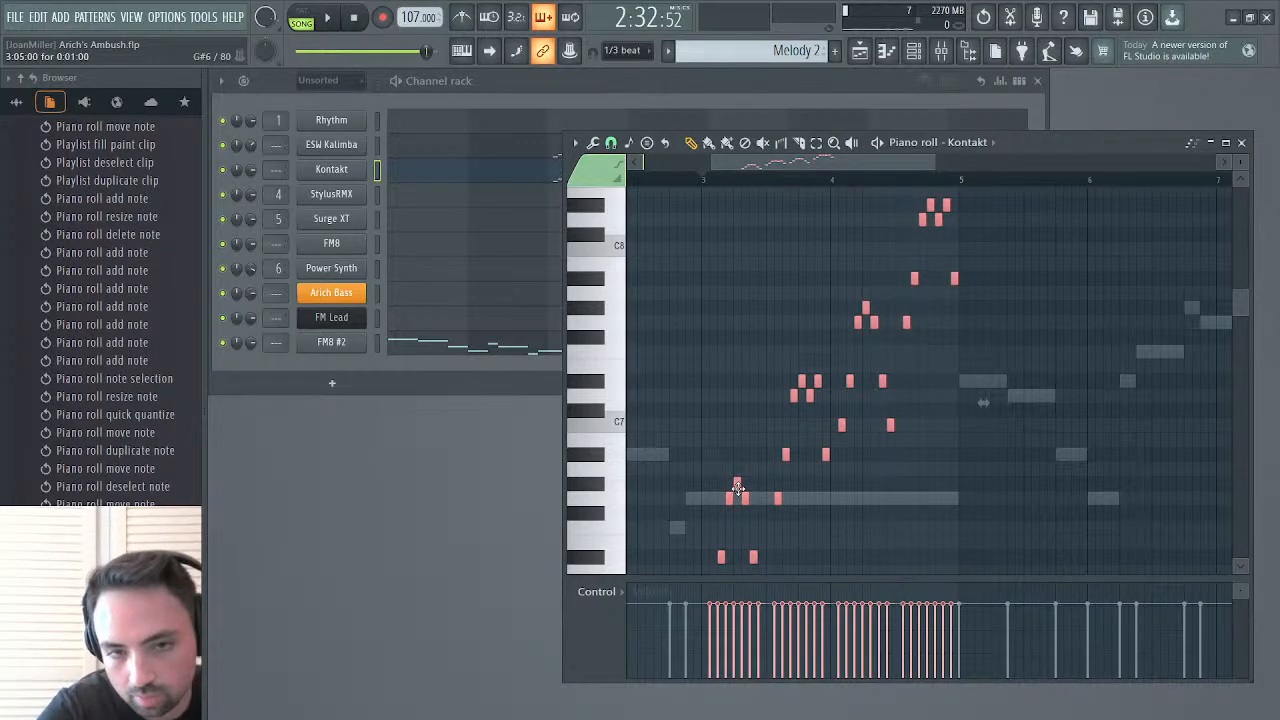
key(ctrl+d)
key(space)
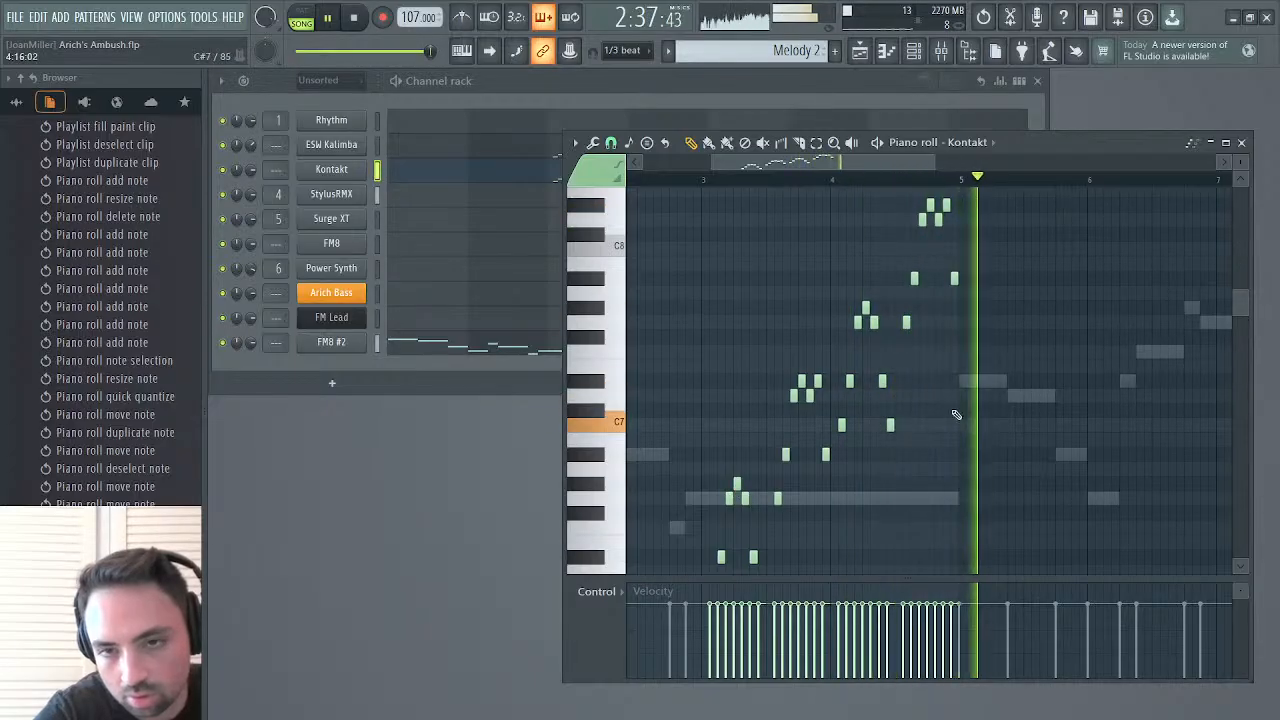
key(space)
key(space)
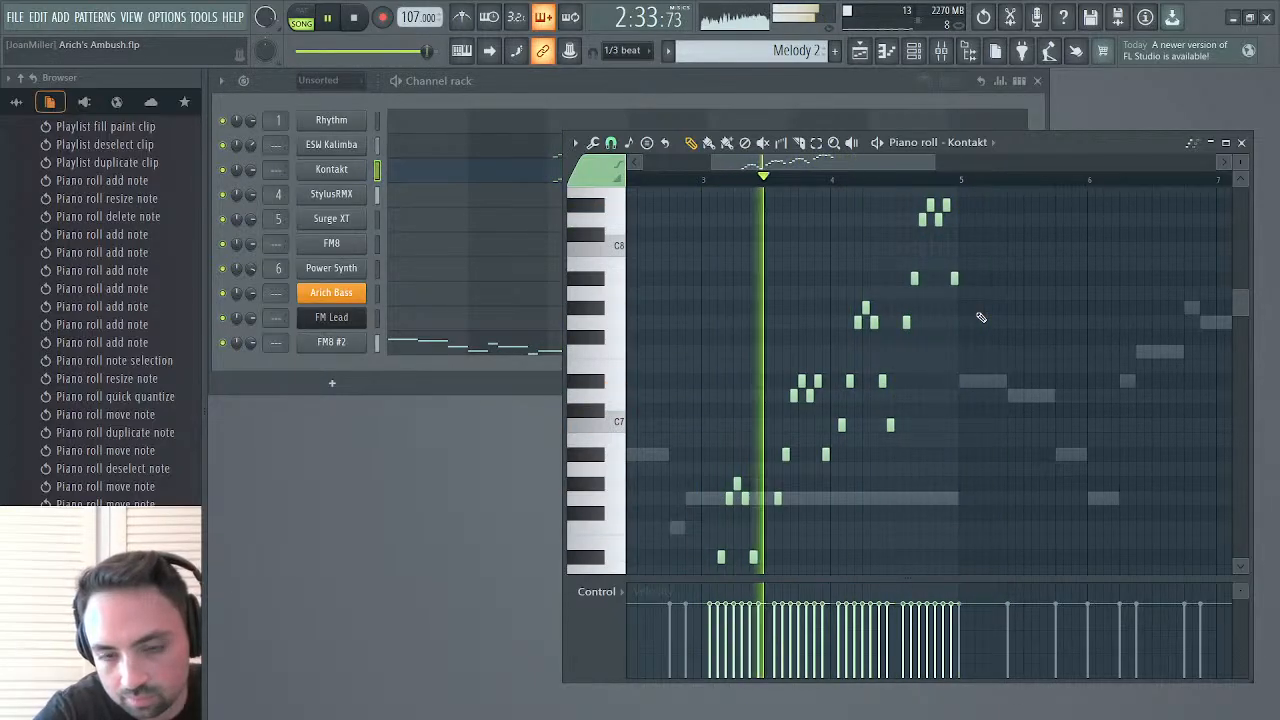
key(space)
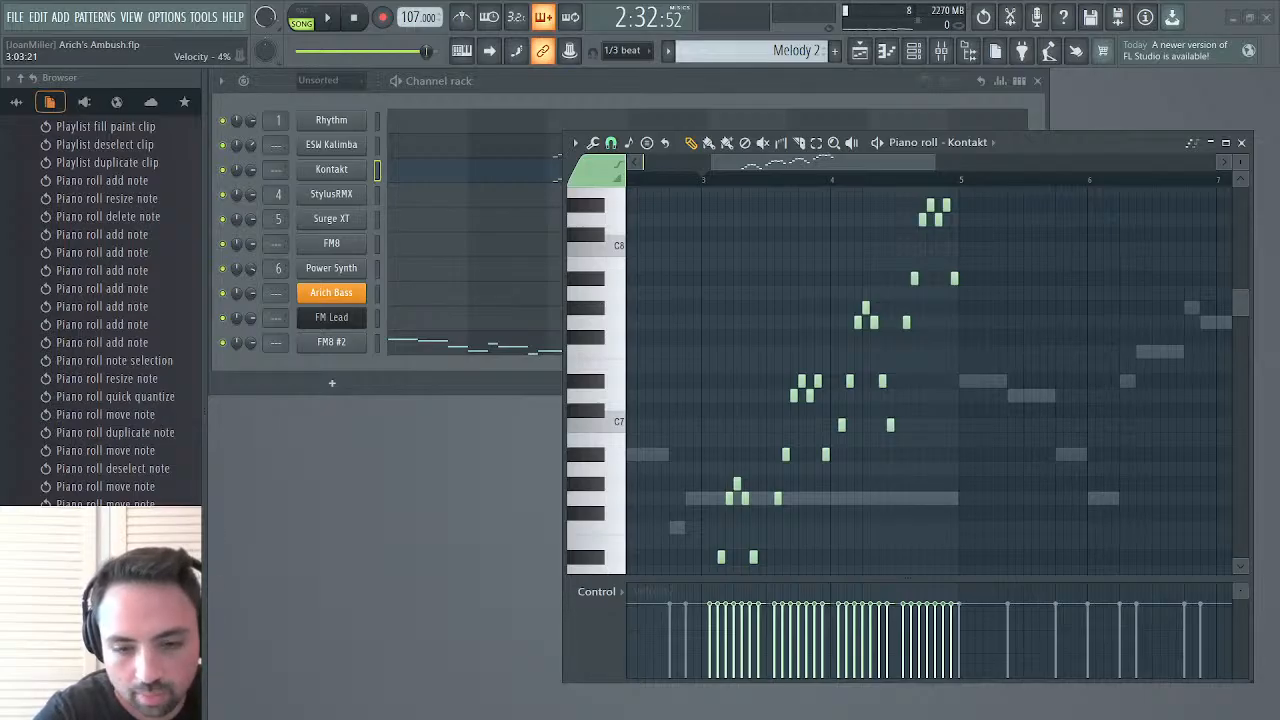
Swap the order of the second D#6 and C6 in bar 3 on both Kontakt and ESW Kalimba, and play the result
scroll(908, 560, down, 5)
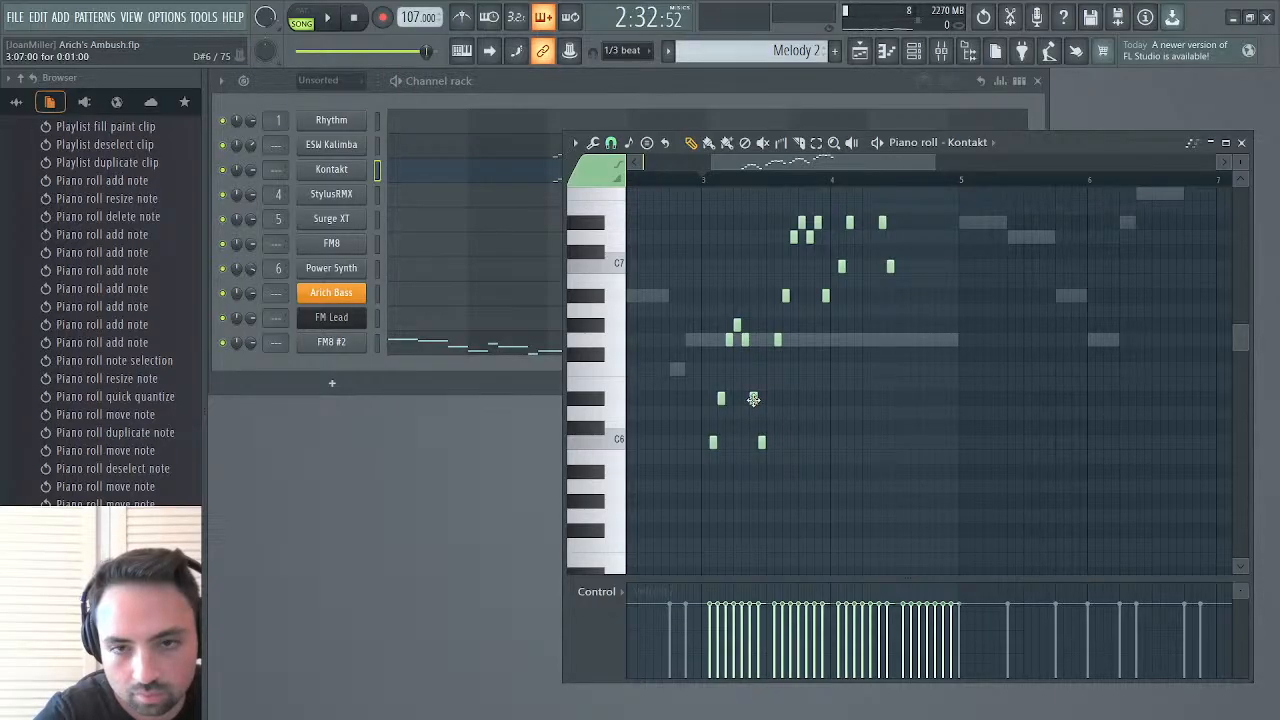
mouse_move(753, 399)
mouse_down()
mouse_move(752, 449)
mouse_move(761, 399)
mouse_up()
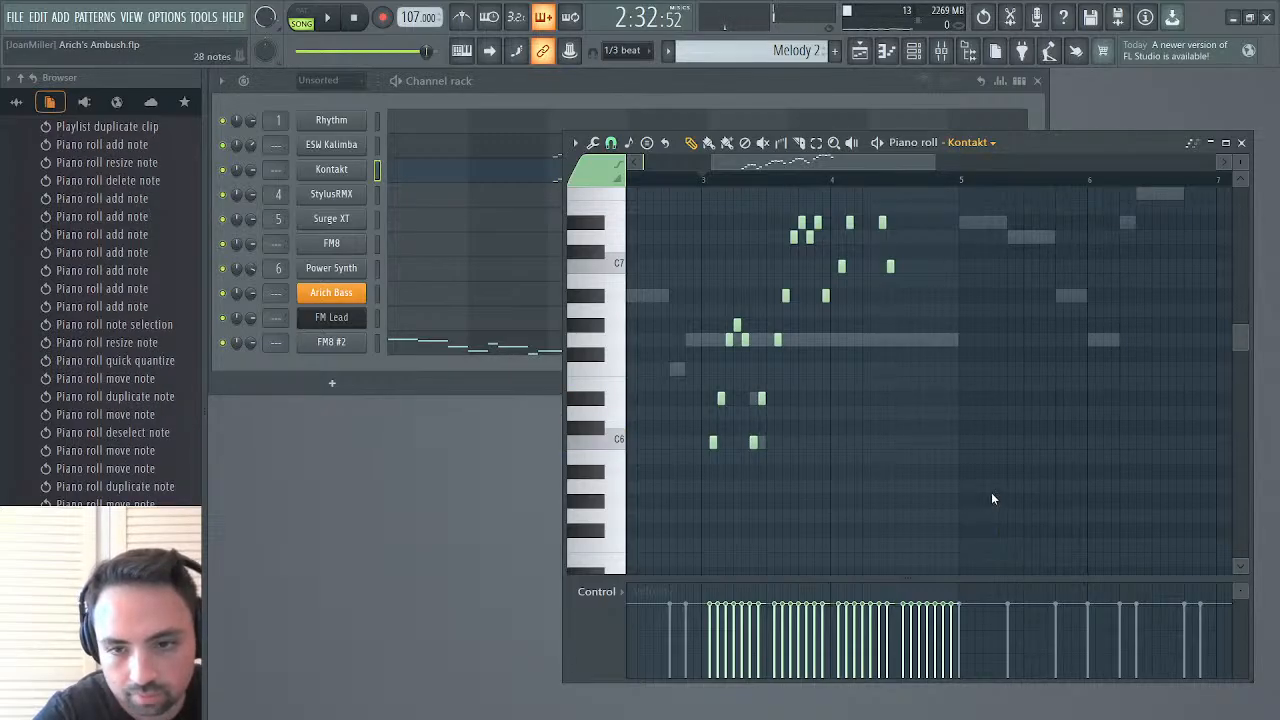
key(Up)
drag(753, 398, 762, 398)
drag(760, 442, 753, 442)
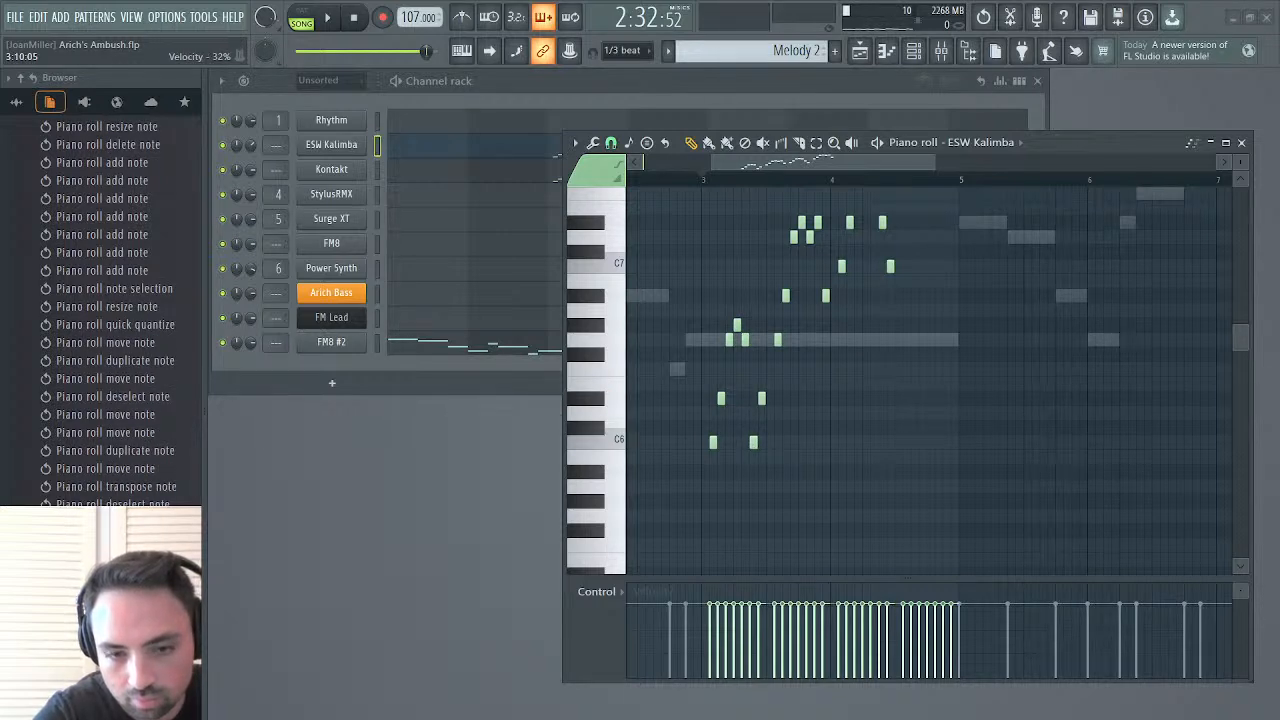
key(space)
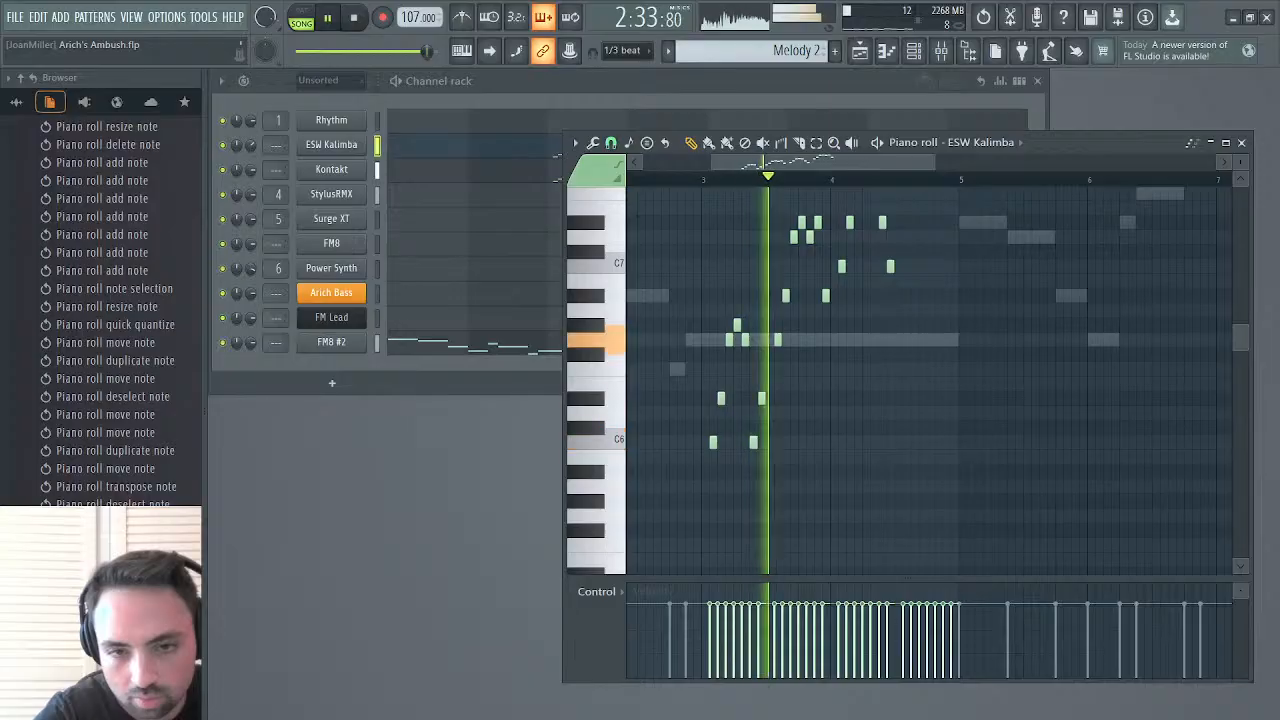
scroll(857, 650, up, 4)
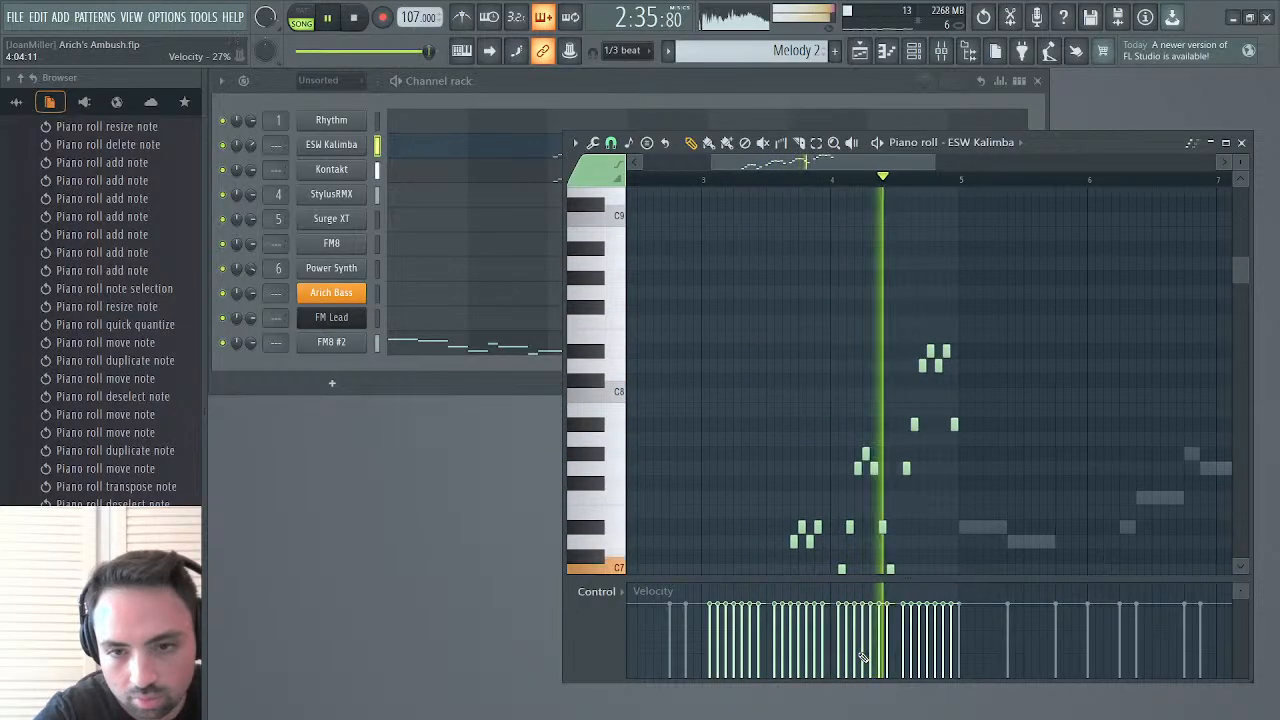
Swap the order of the second D#7 and C7 in bar 4 on both ESW Kalimba and Kontakt, and play the result
scroll(862, 655, down, 2)
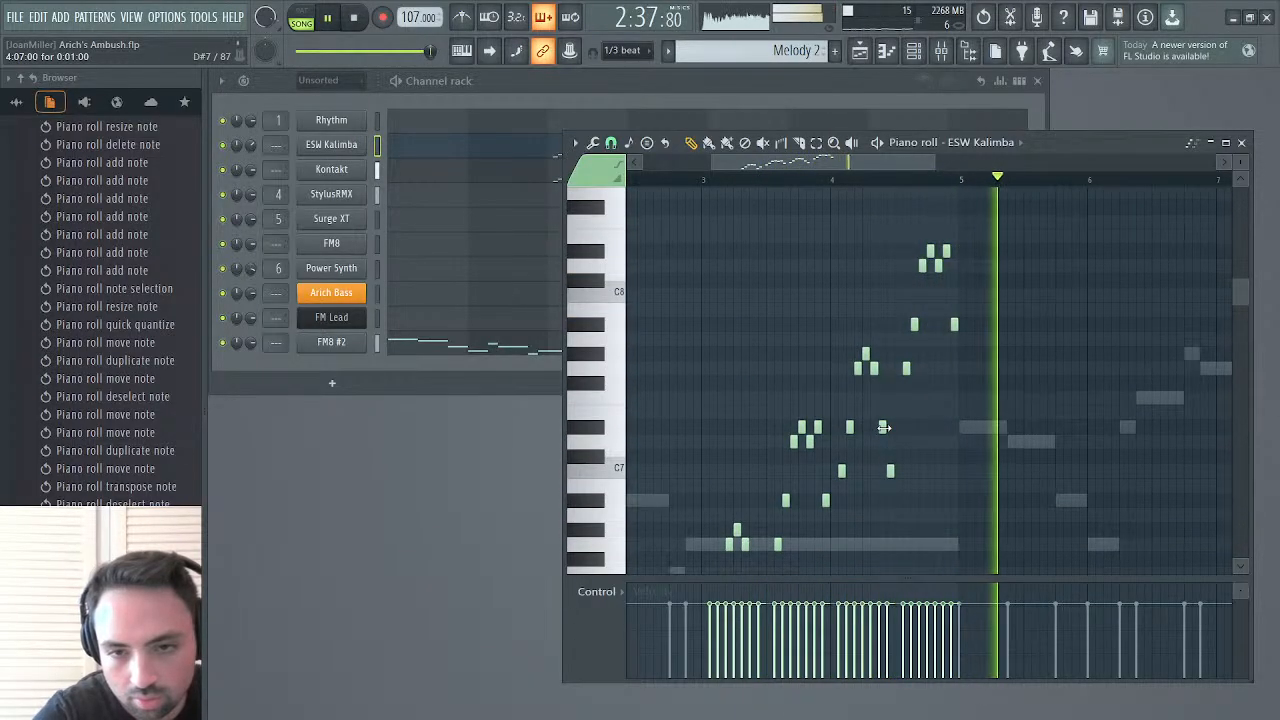
key(ctrl+v)
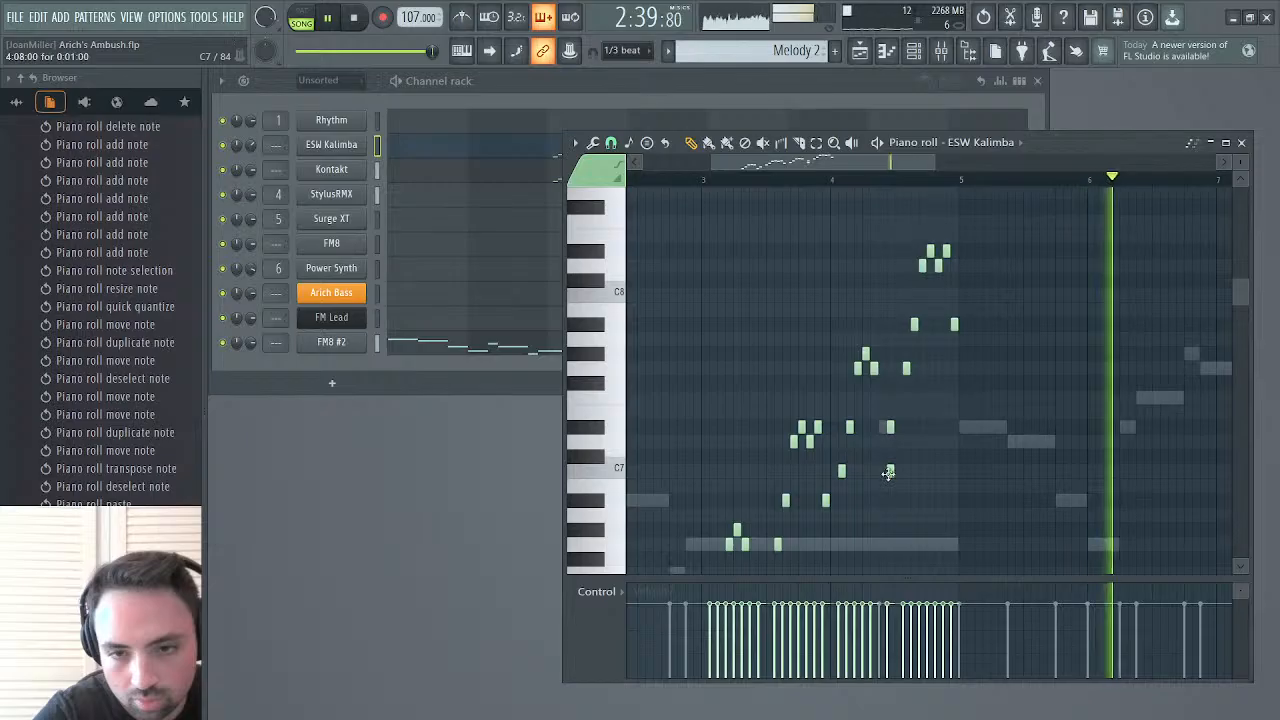
drag(890, 467, 881, 472)
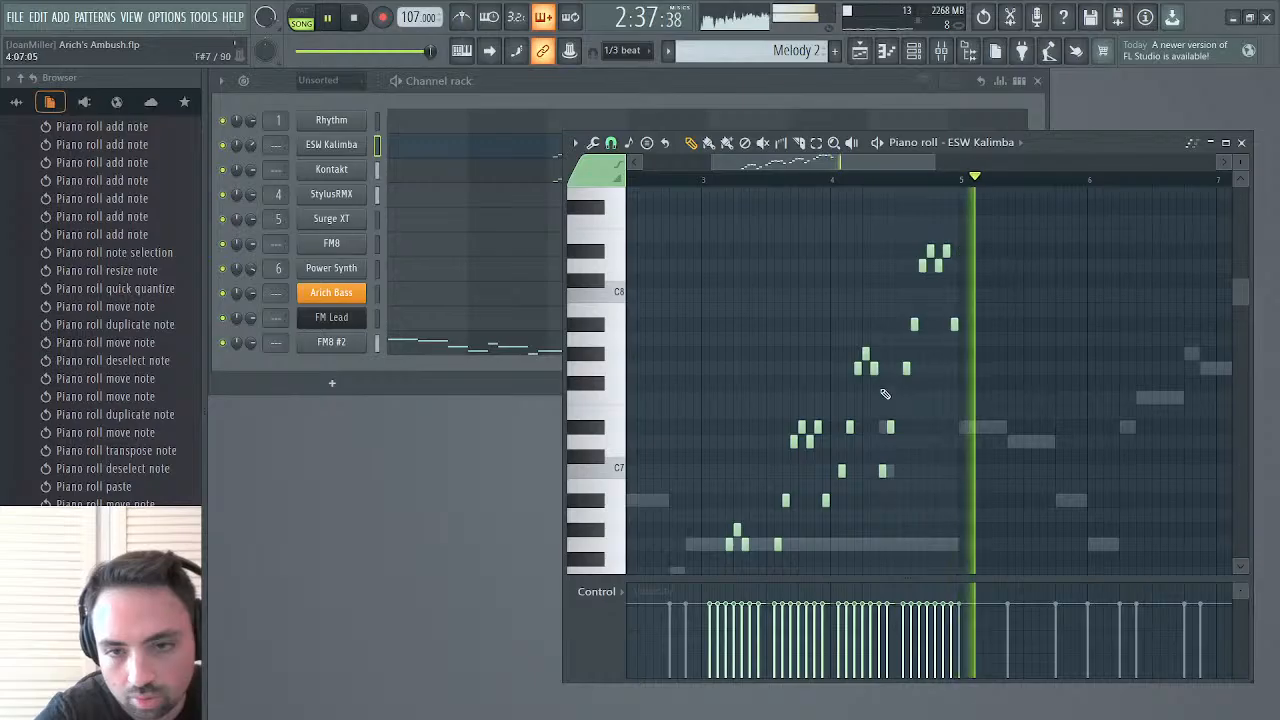
scroll(846, 443, down, 3)
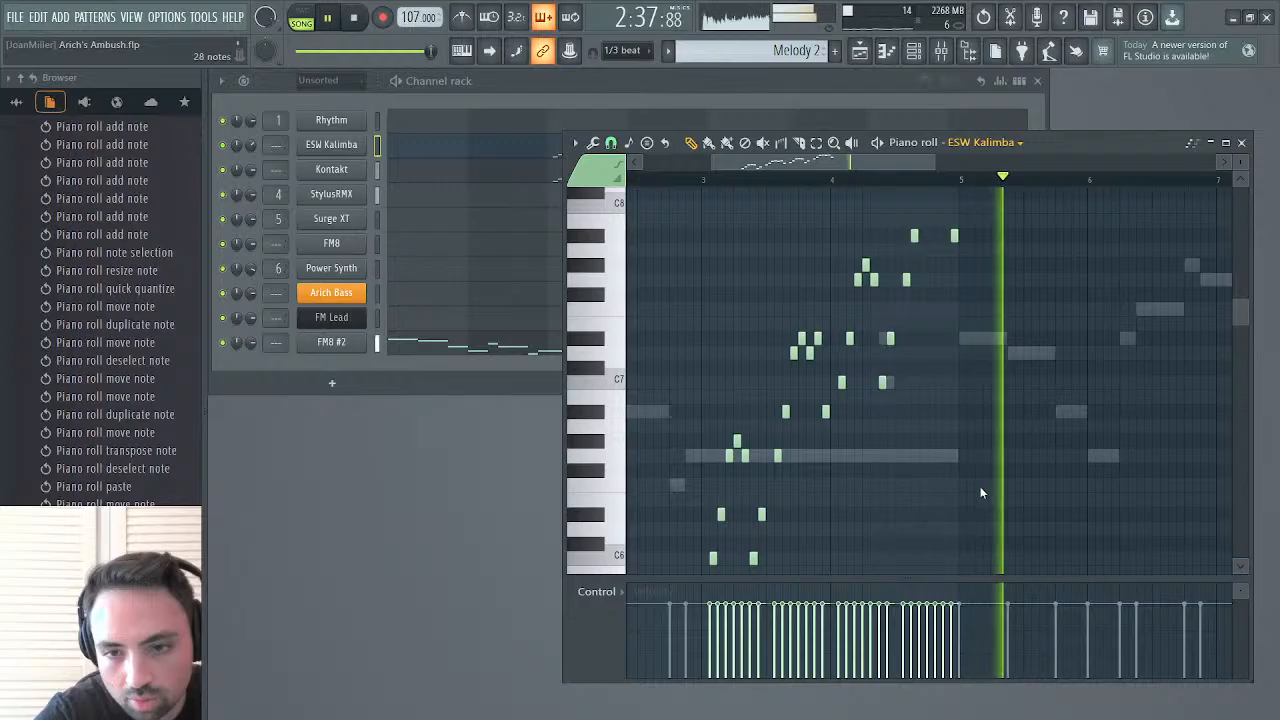
double_click(884, 338)
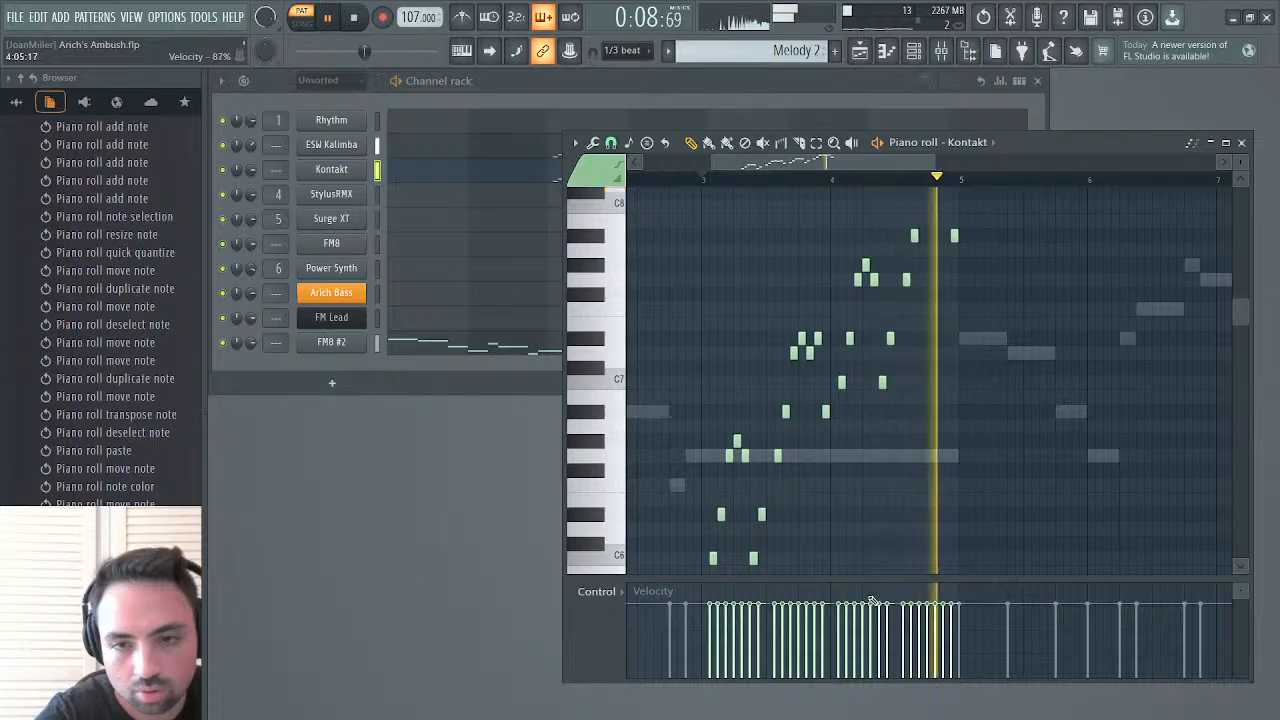
scroll(908, 530, up, 4)
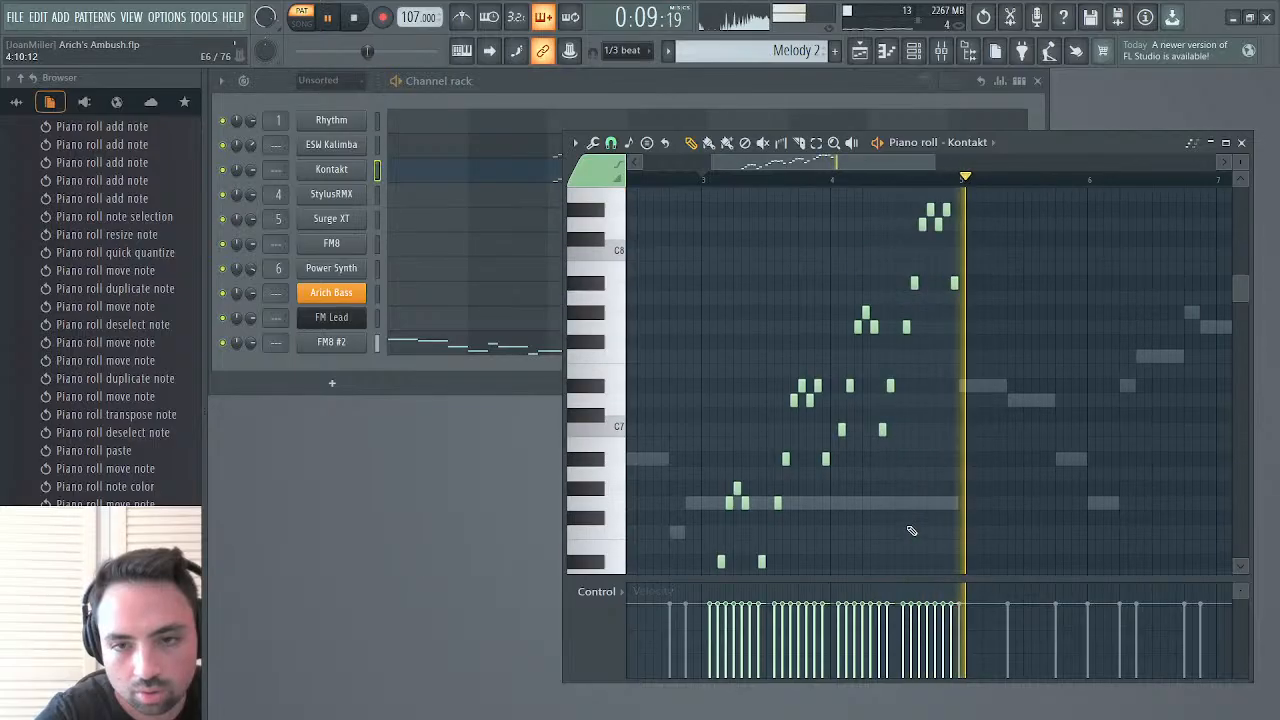
click(900, 182)
Open the mapping of PLK Enchanted Kalimba inside the Kontakt channel and select its highest-pitched column of sample zones
click(336, 170)
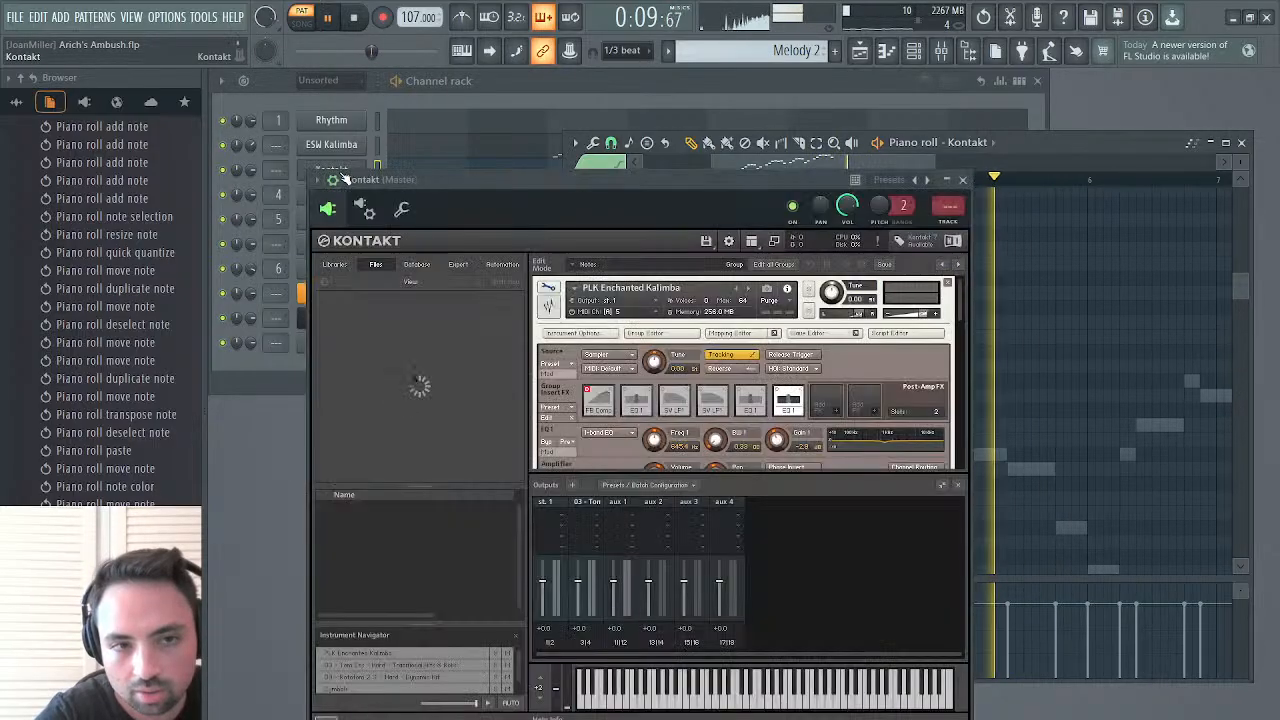
click(548, 288)
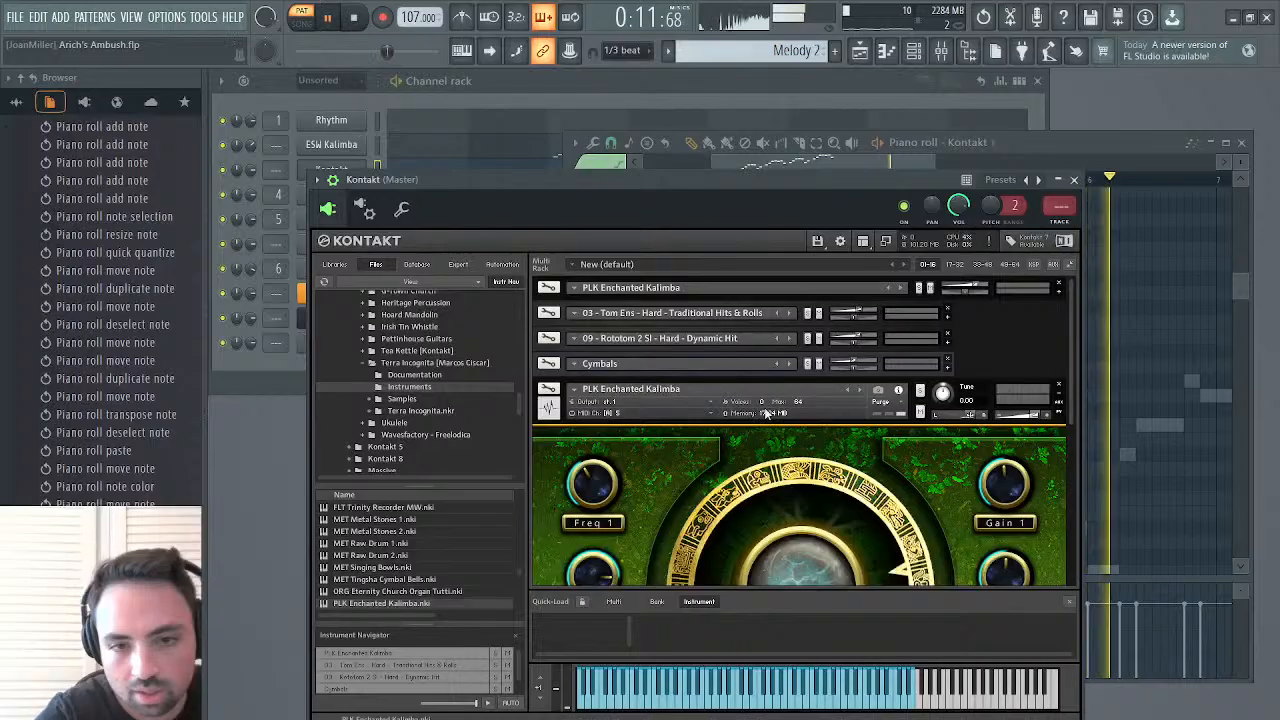
click(549, 288)
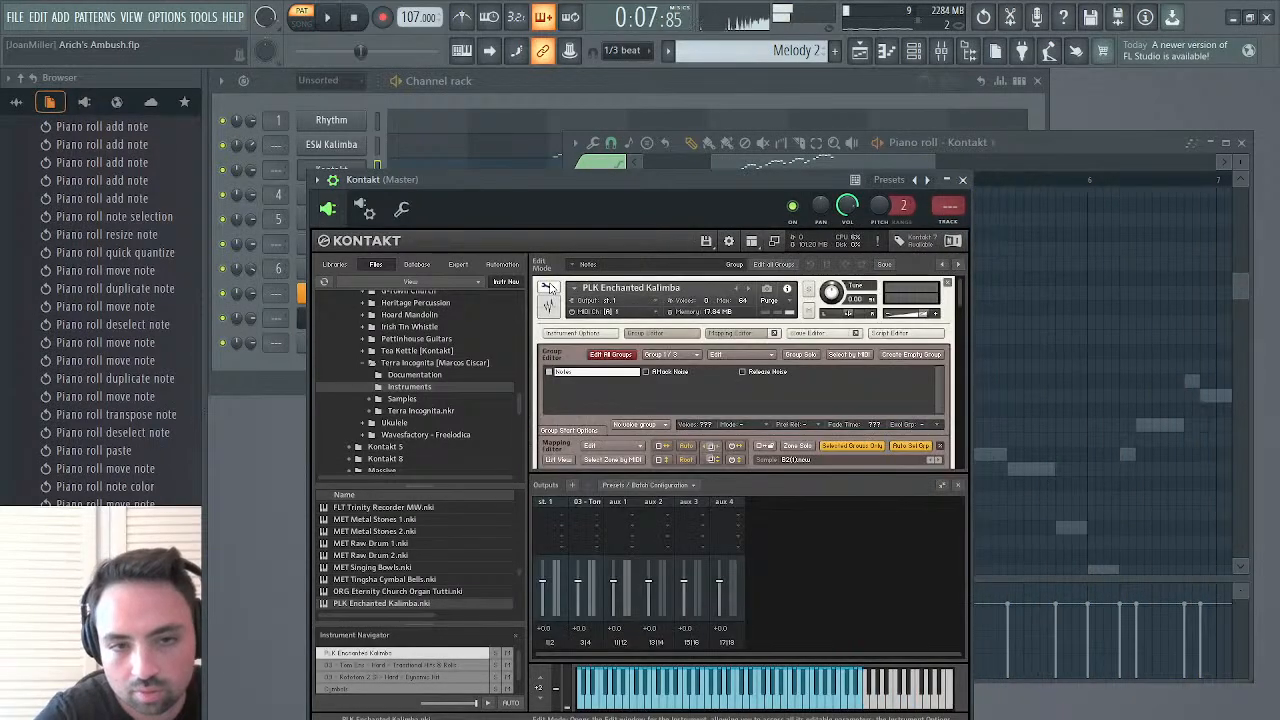
scroll(704, 374, down, 3)
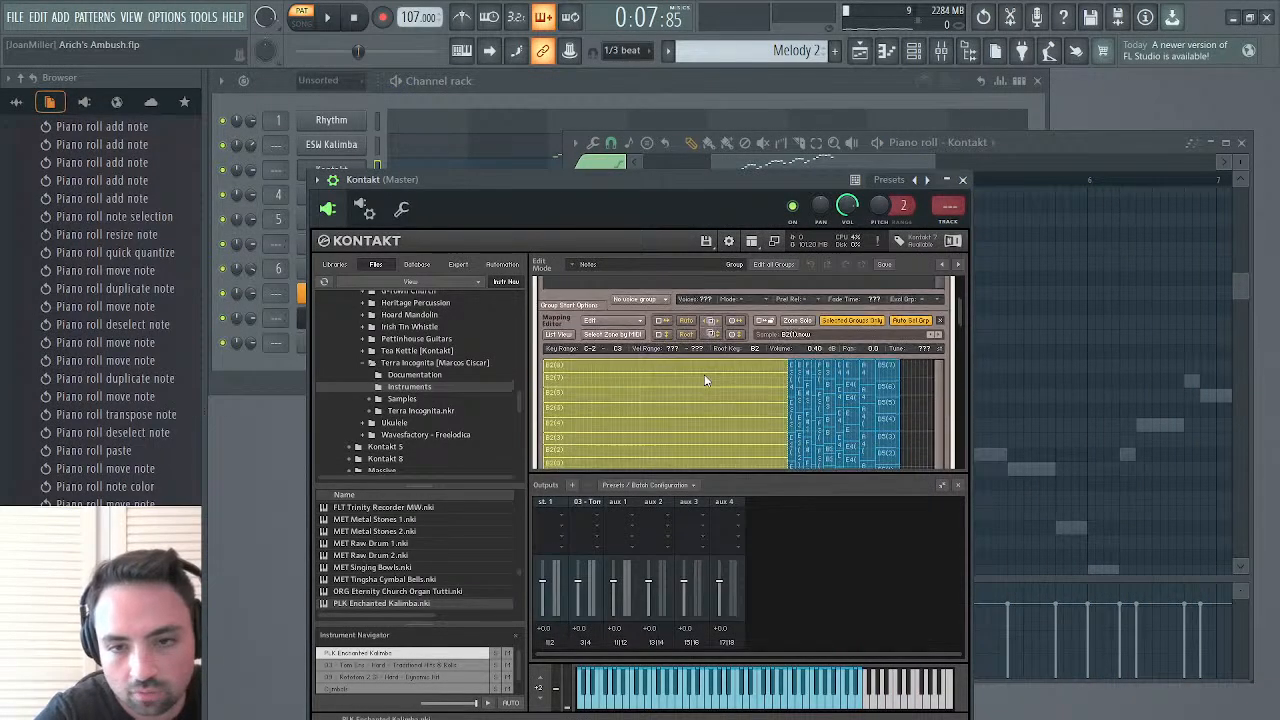
click(898, 378)
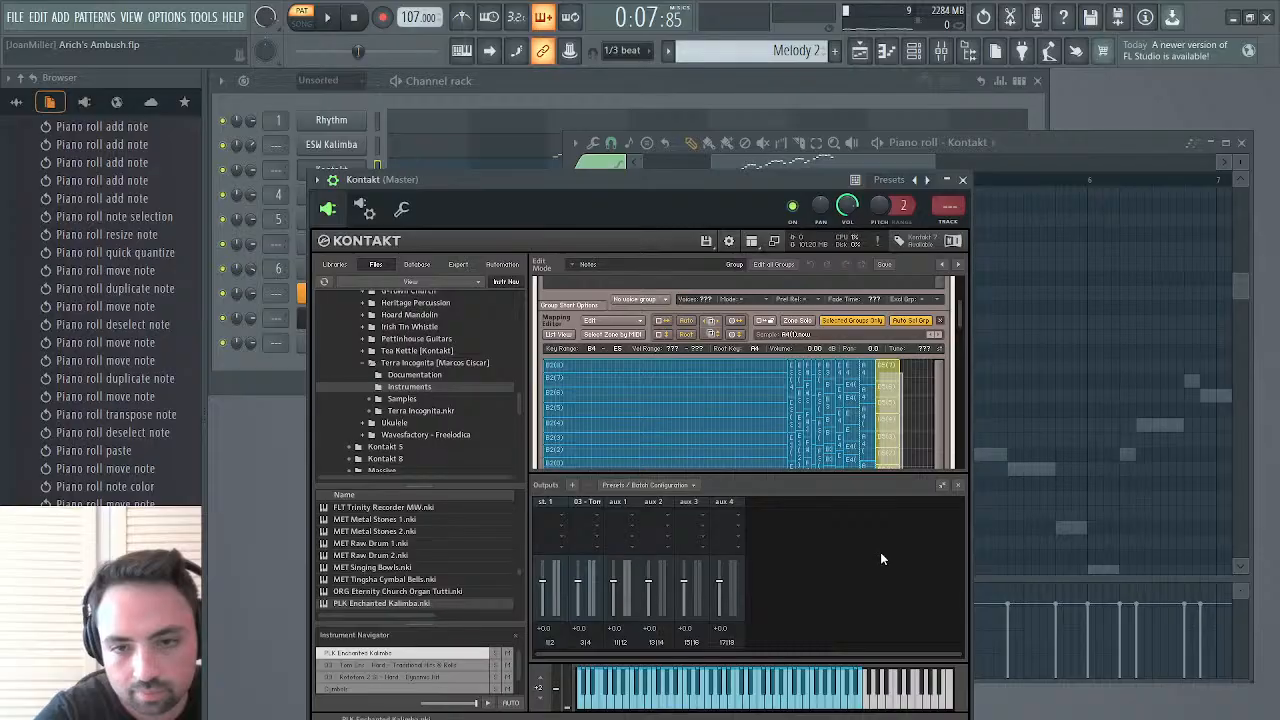
scroll(916, 437, down, 3)
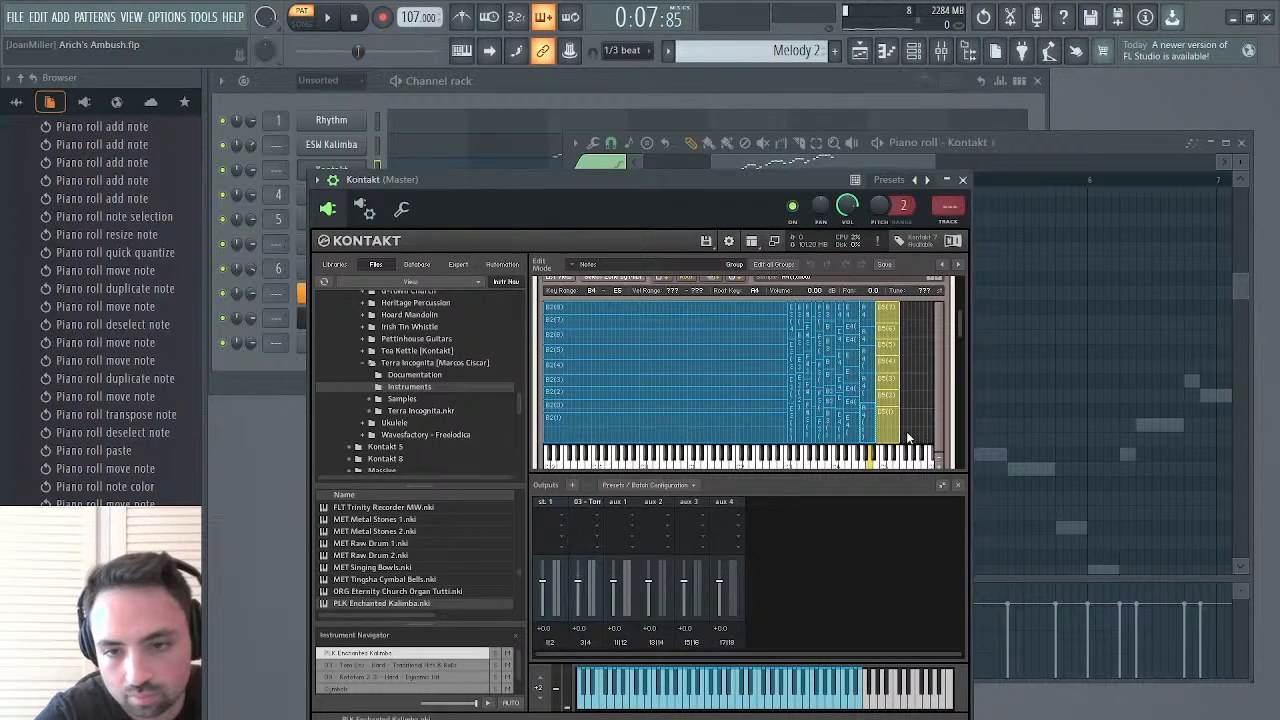
Extend the highest column of PLK Enchanted Kalimba sample zones up to the top end of the mapping keyboard
scroll(897, 424, up, 1)
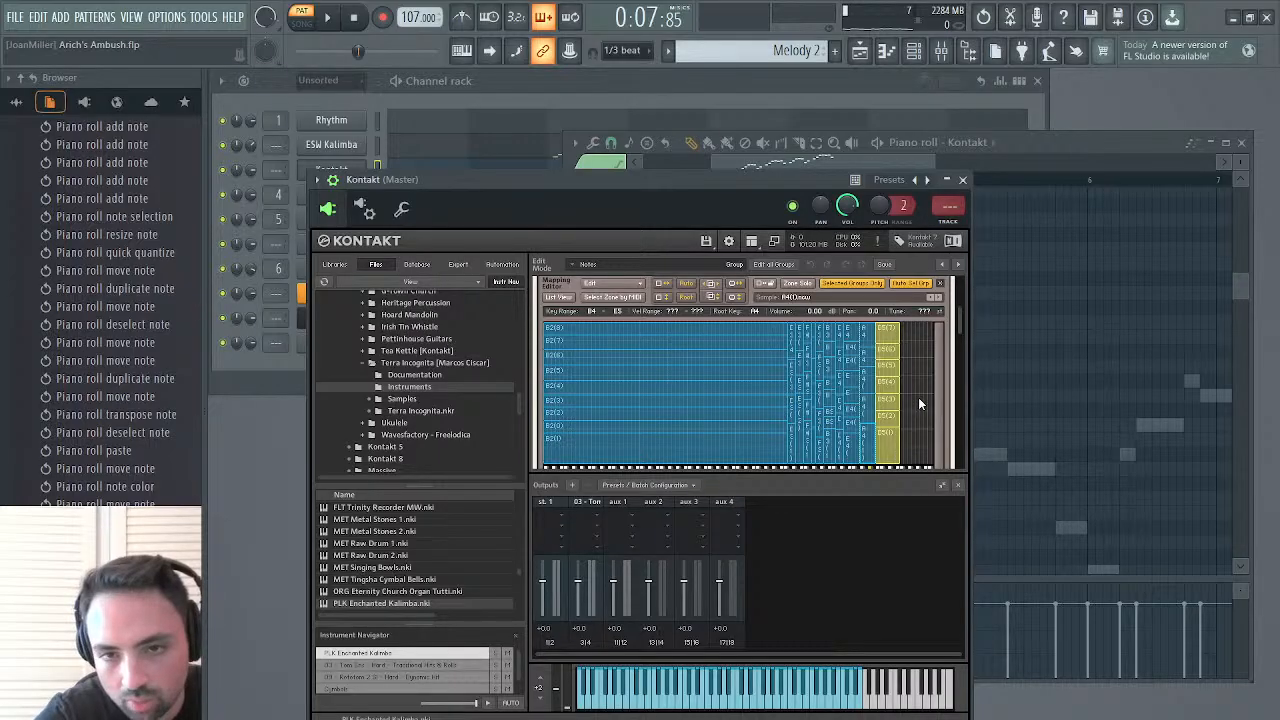
scroll(855, 400, down, 3)
drag(803, 428, 936, 420)
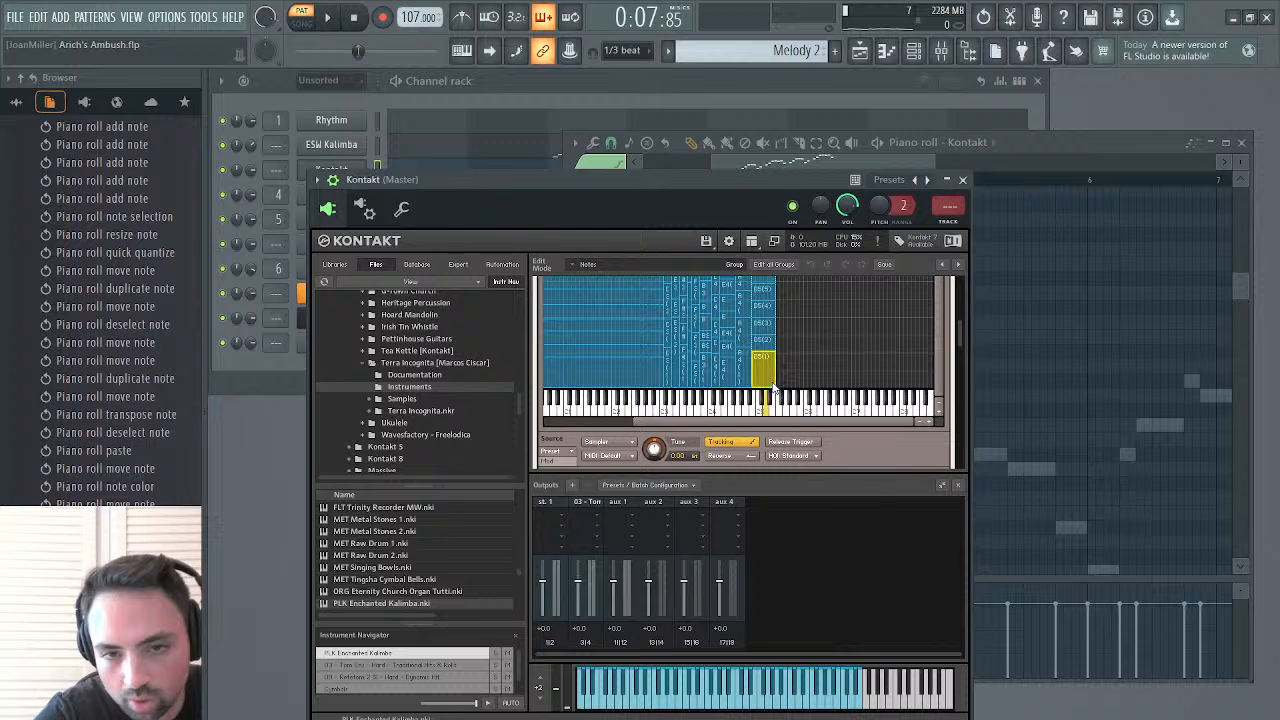
drag(785, 375, 759, 265)
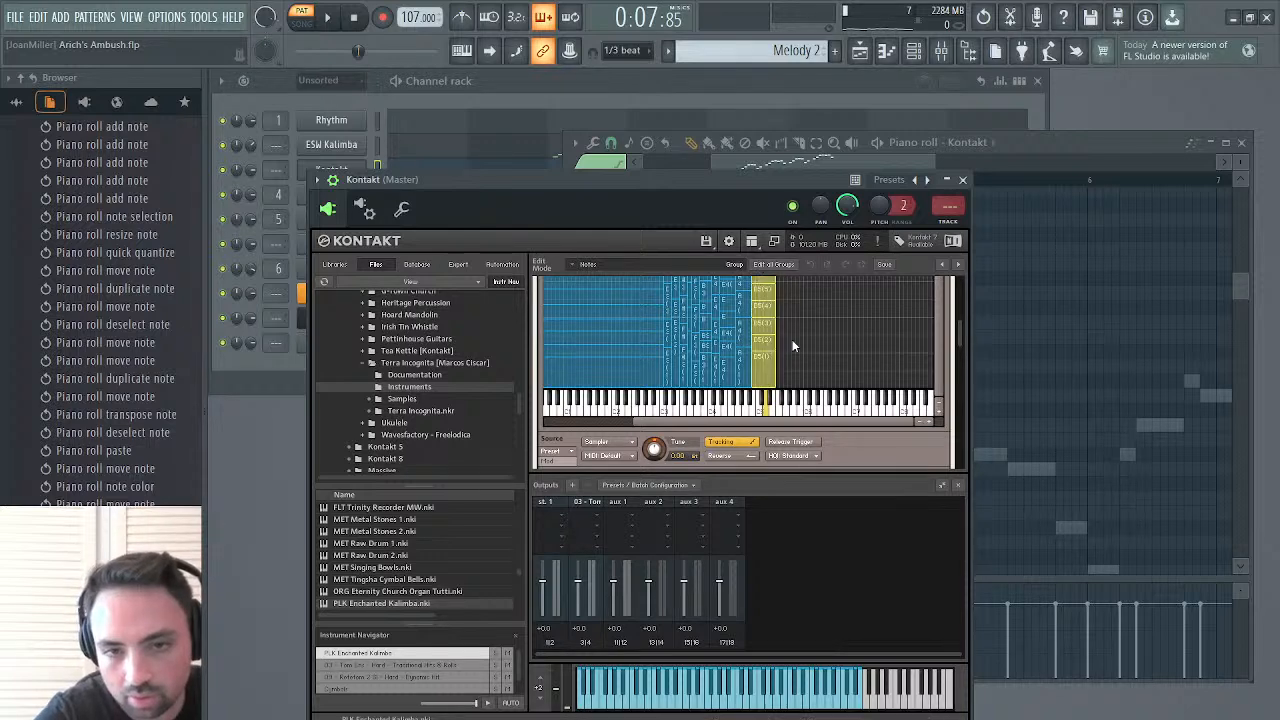
scroll(792, 346, up, 2)
drag(775, 314, 920, 314)
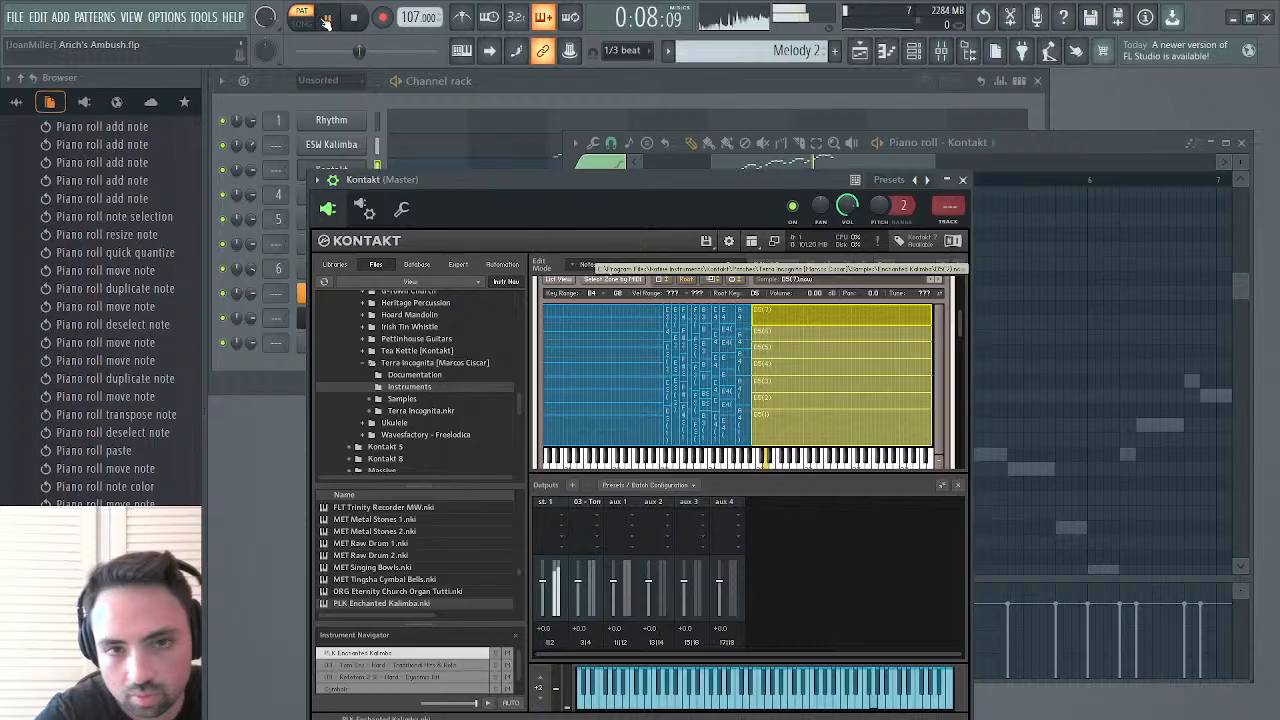
Close the Kontakt instrument and play the rising run back from bar 3
click(963, 180)
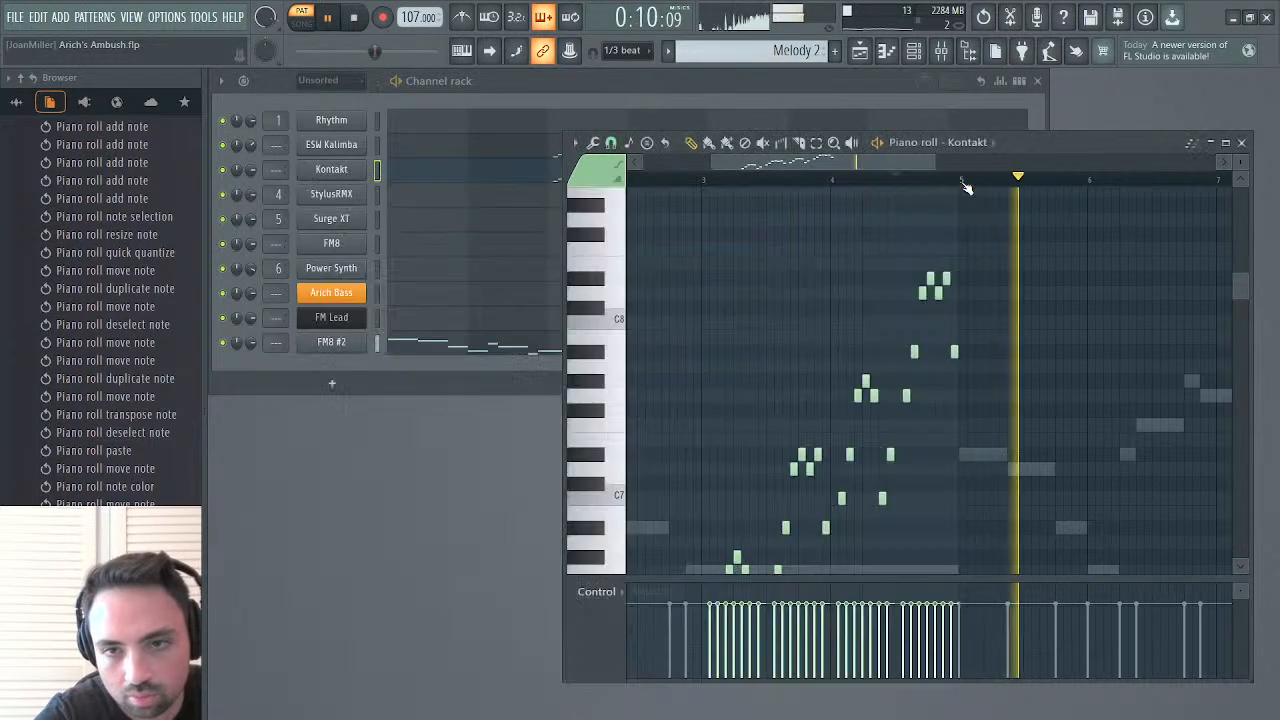
click(841, 183)
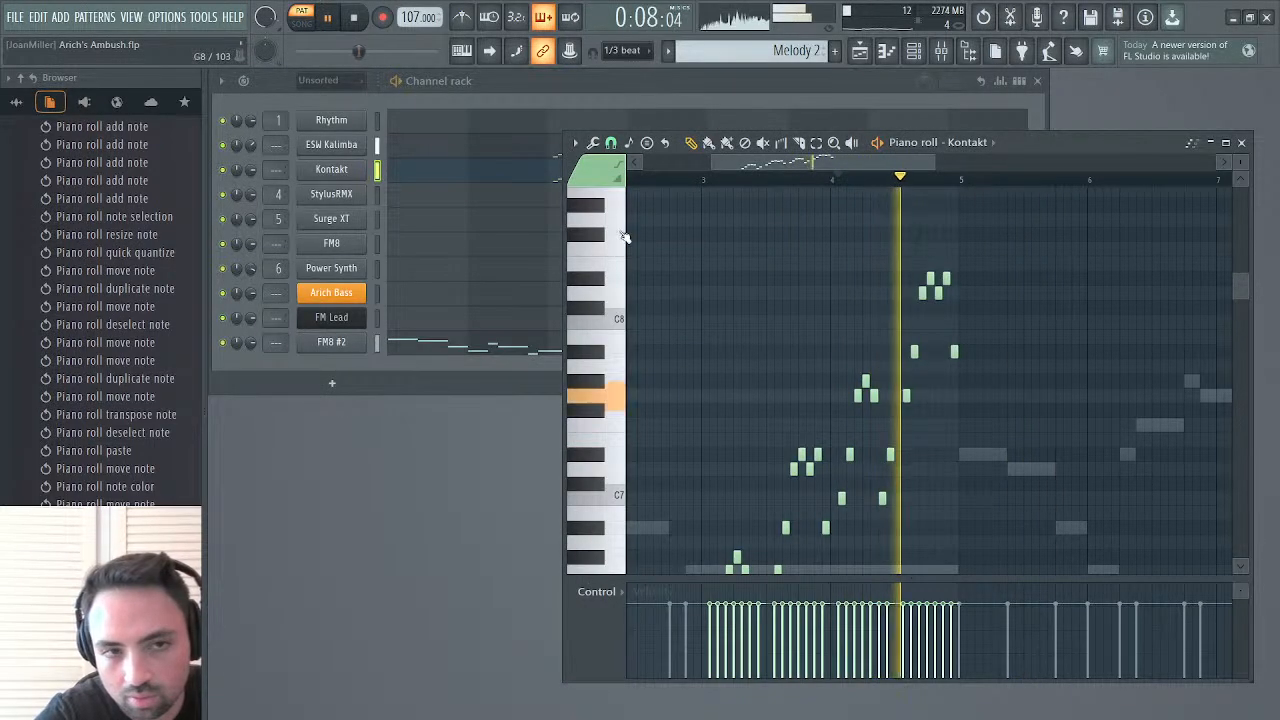
click(703, 180)
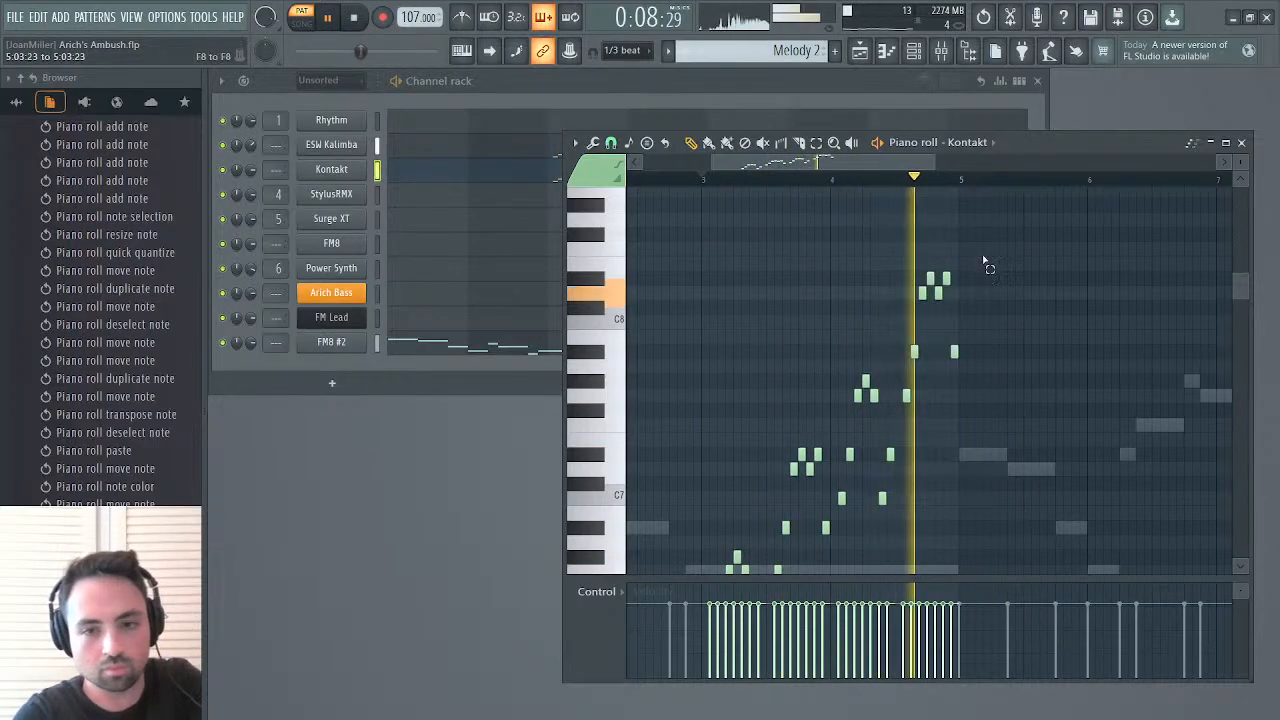
Lower the whole two-bar run on ESW Kalimba by one octave so it starts on C5, and play it
drag(986, 263, 720, 612)
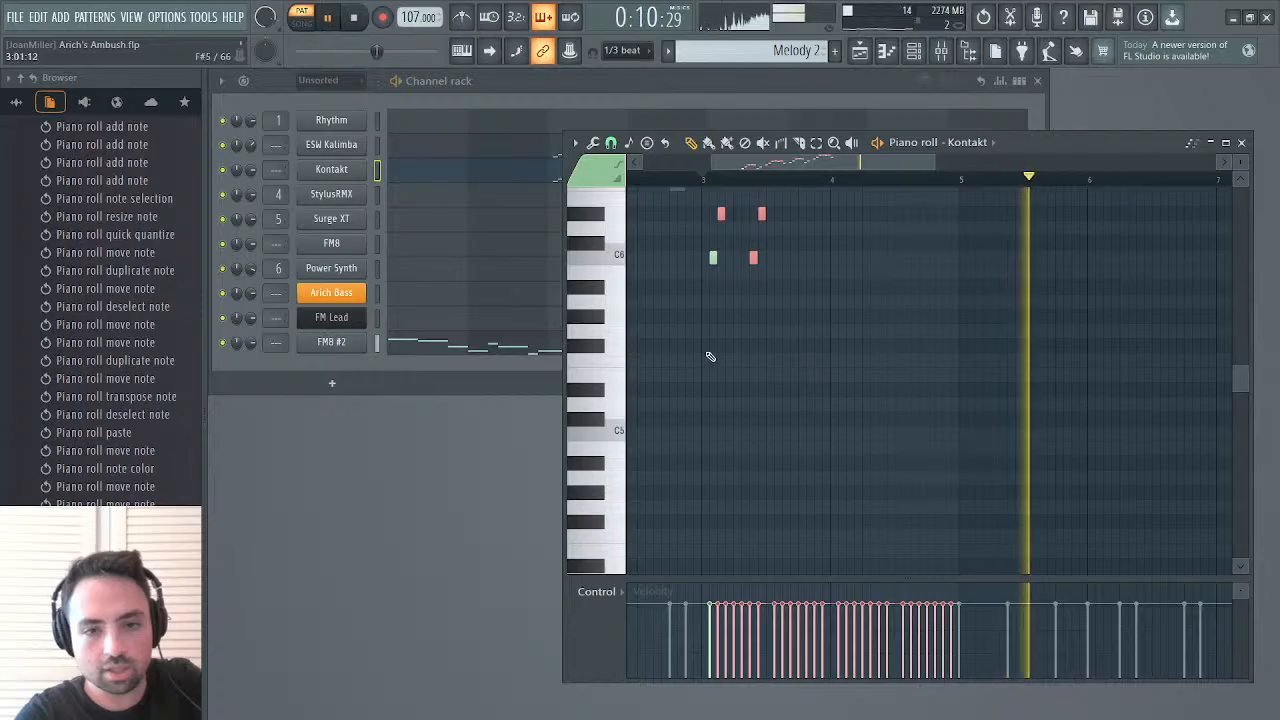
drag(708, 354, 1130, 25)
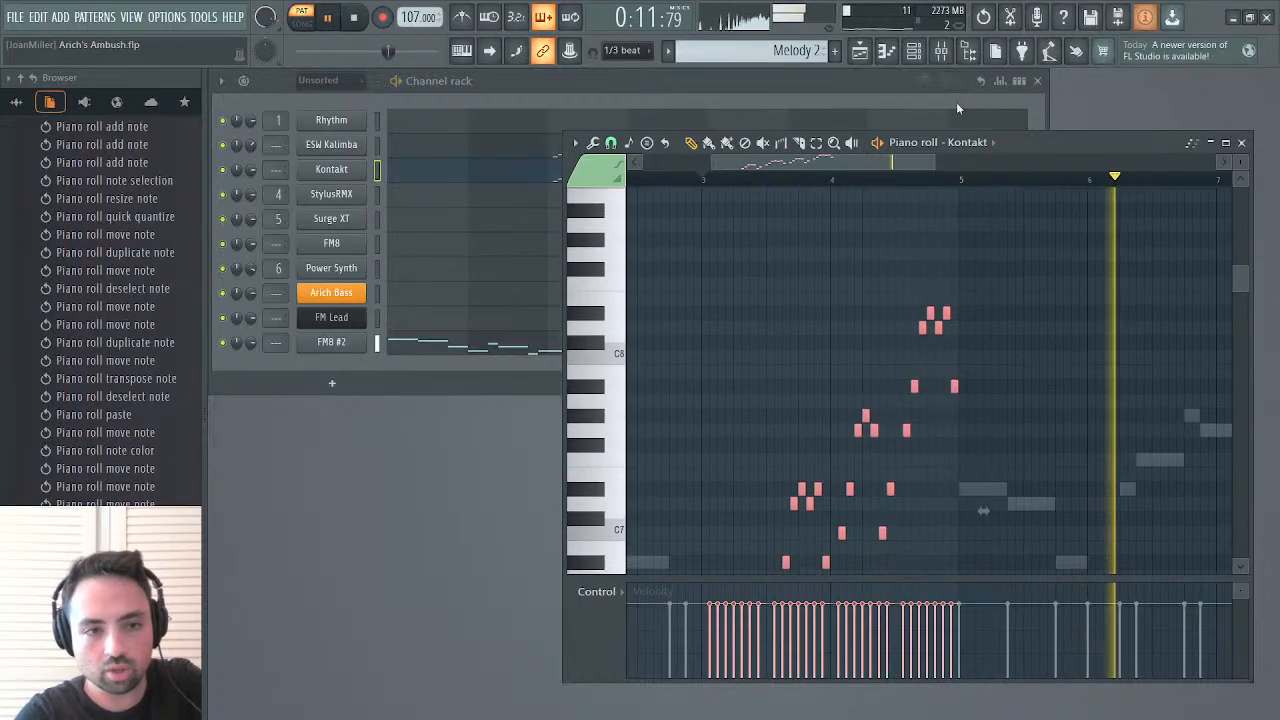
click(477, 150)
drag(990, 291, 688, 679)
key(ctrl+Down)
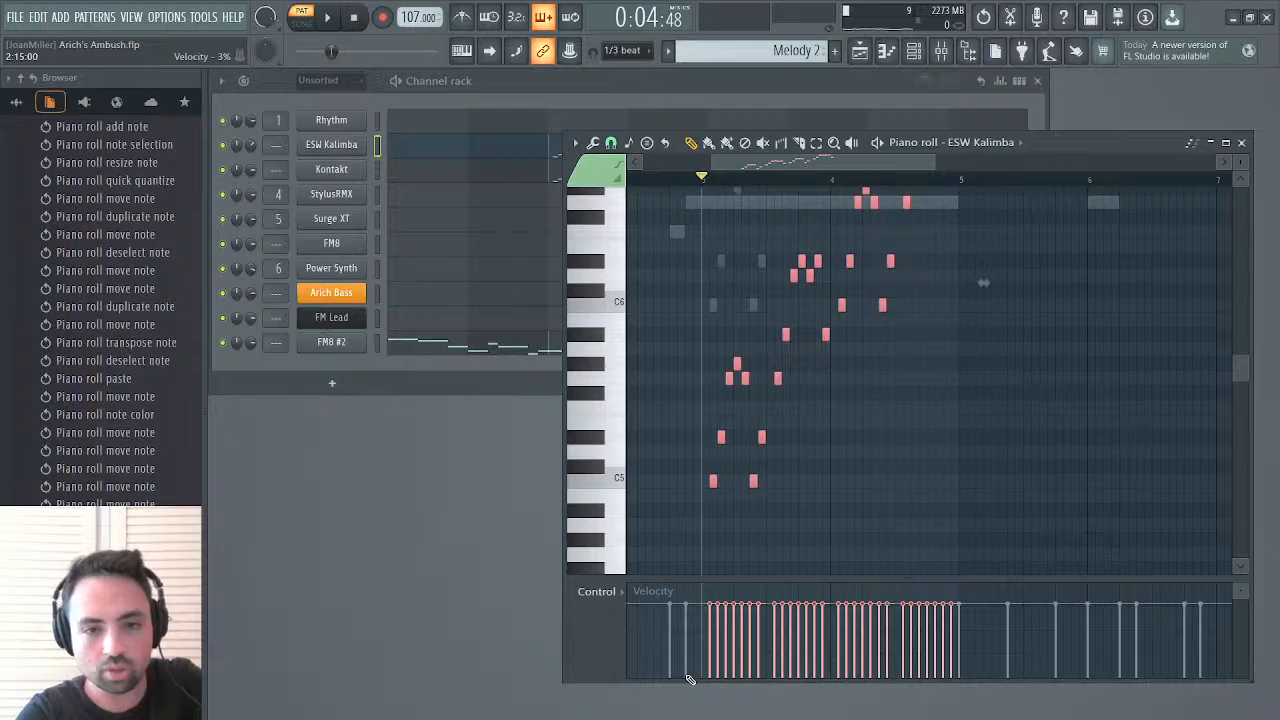
key(space)
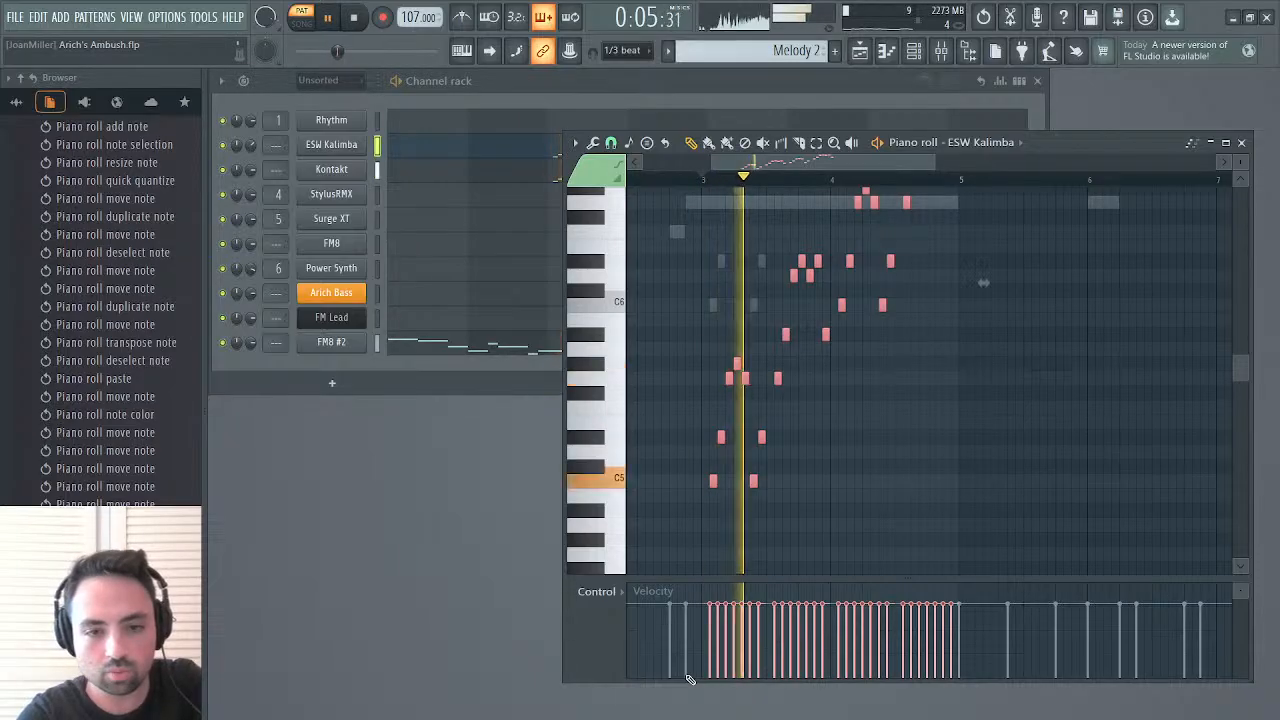
Lower the Kontakt run by one octave to match ESW Kalimba, and play both parts from bar 3
click(429, 174)
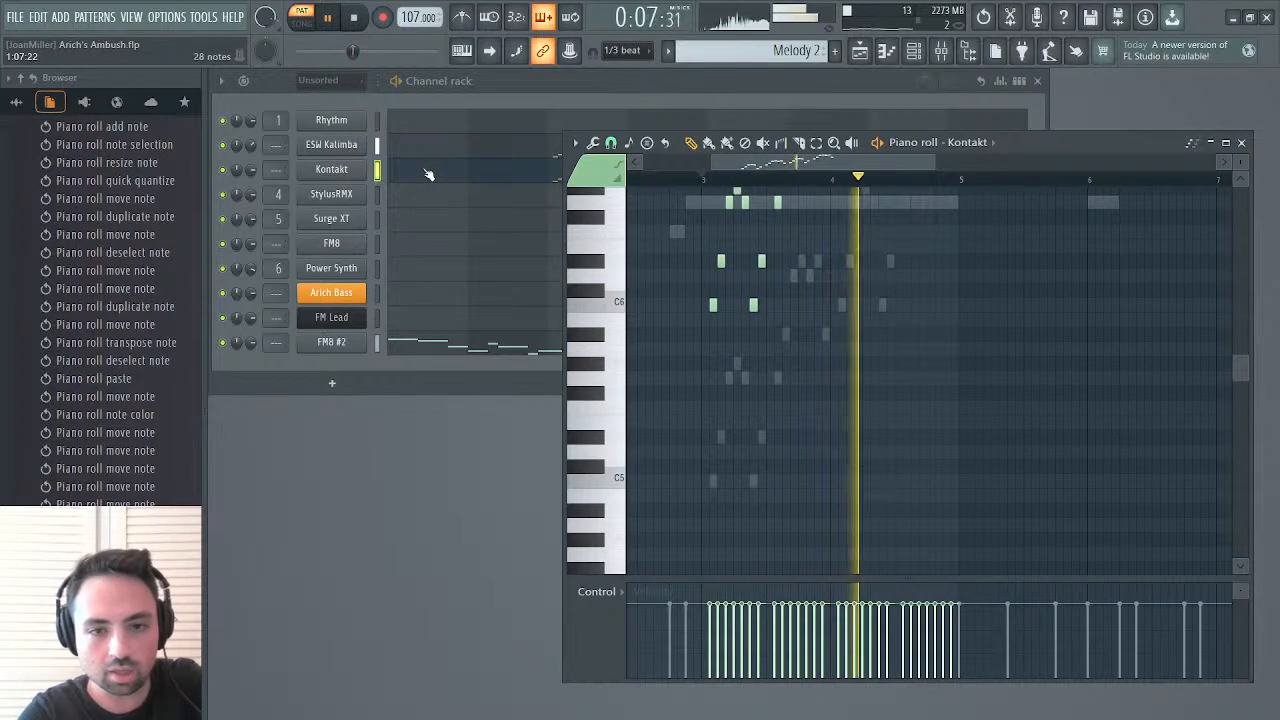
key(ctrl+Down)
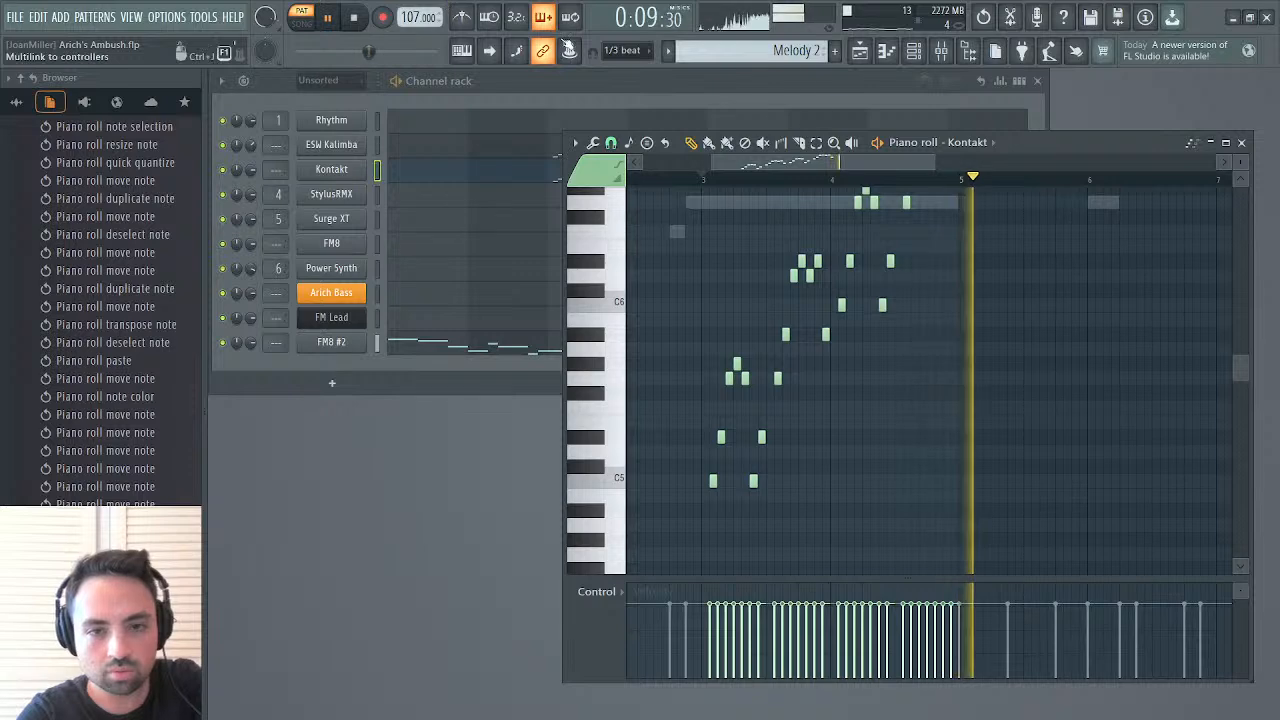
click(704, 179)
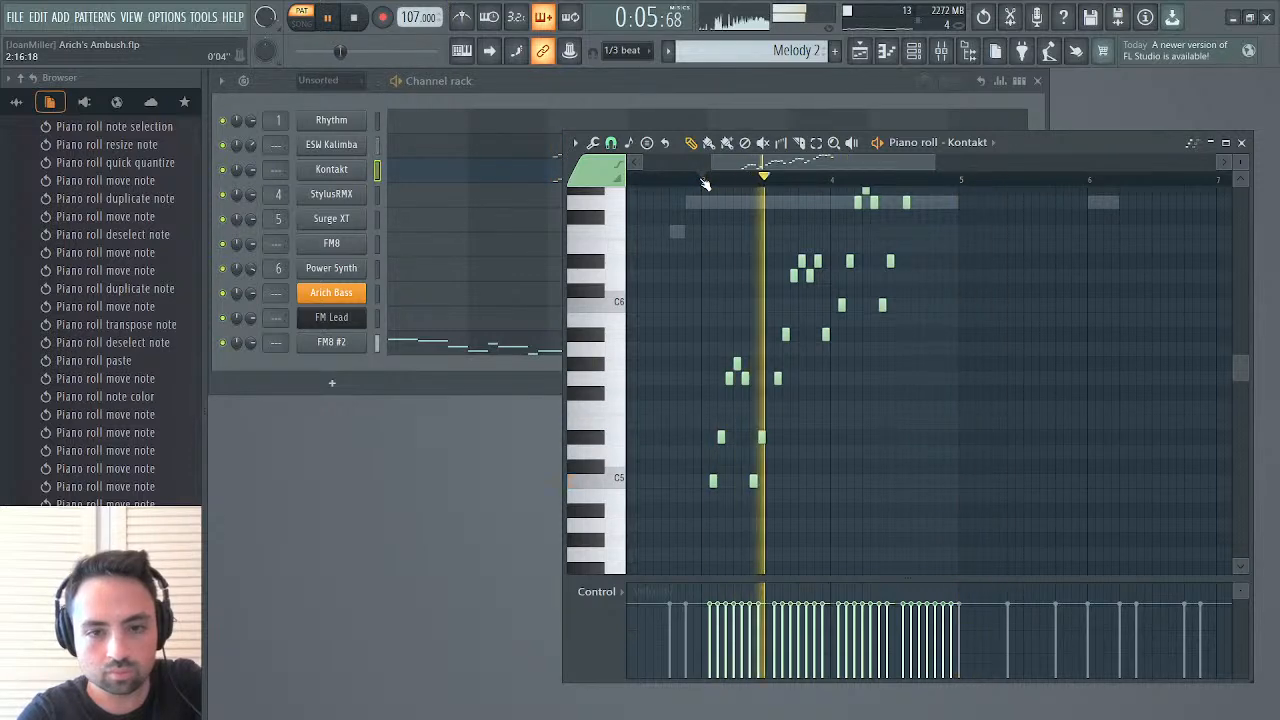
Paste the run into bars 7 and 8 on Kontakt, raise it an octave, and drop the bar 8 half two octaves to C5
scroll(886, 271, up, 5)
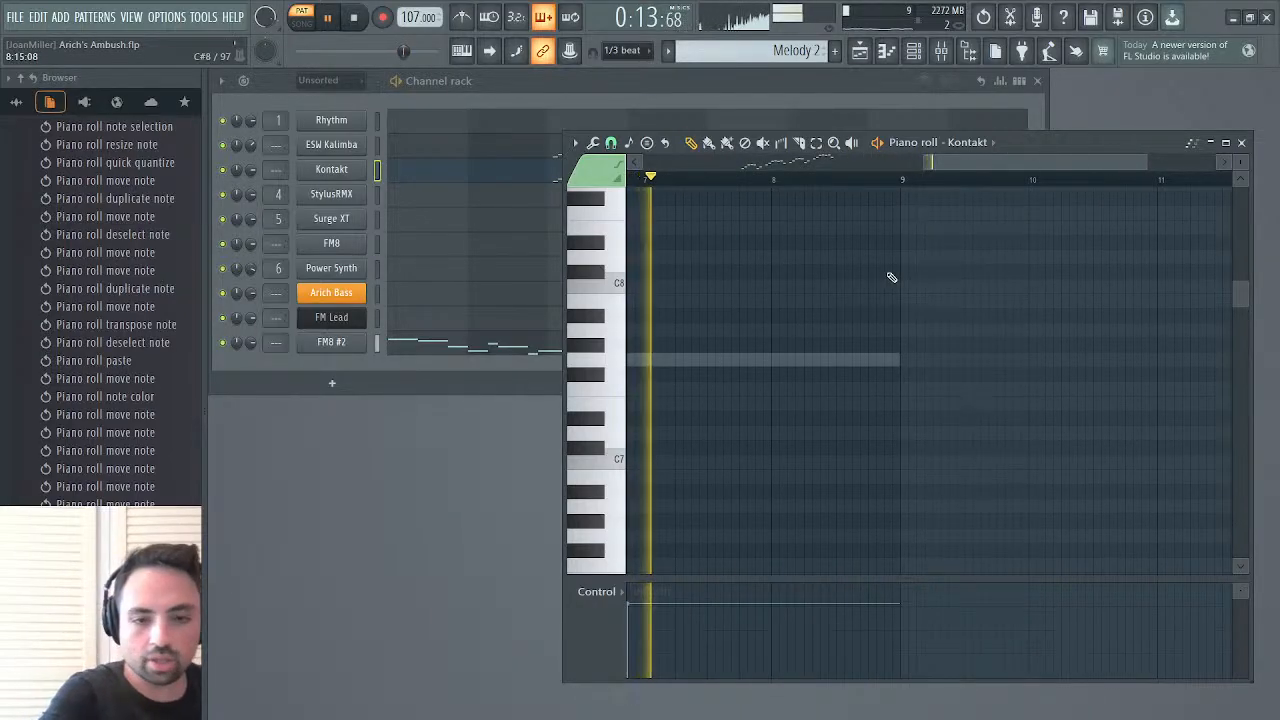
key(ctrl+v)
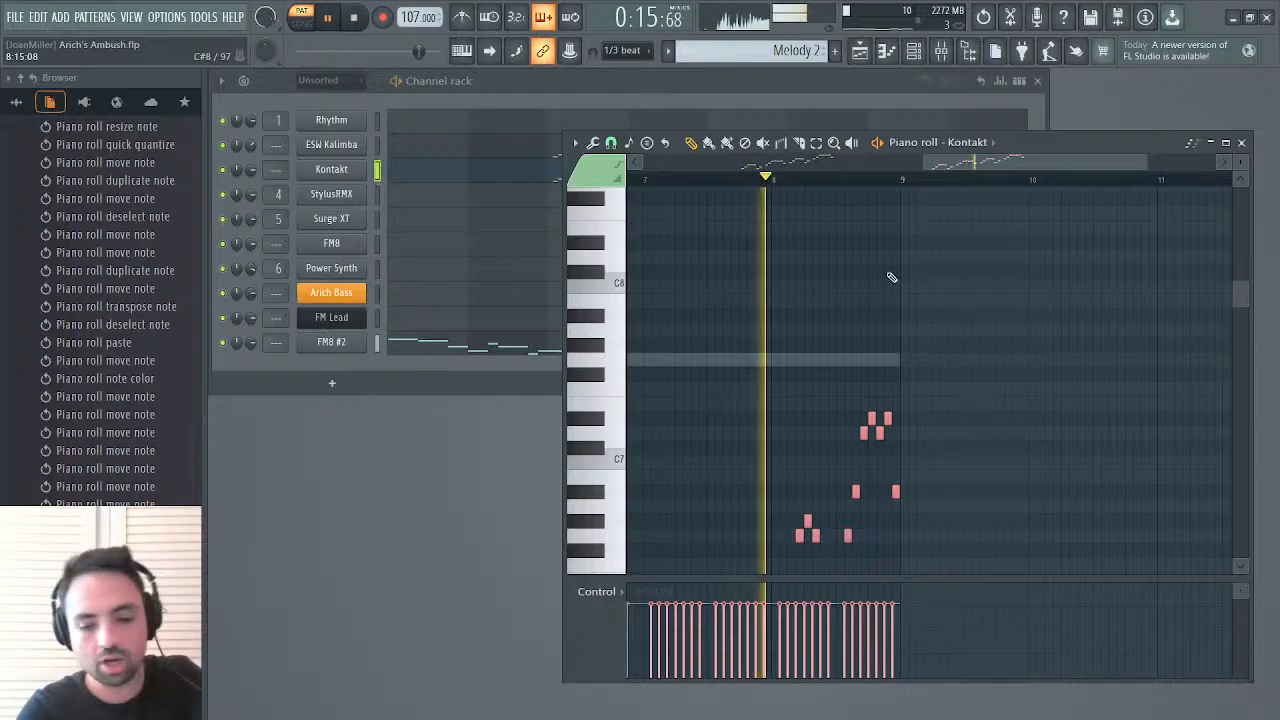
key(ctrl+Up)
drag(920, 238, 790, 558)
key(ctrl+Down)
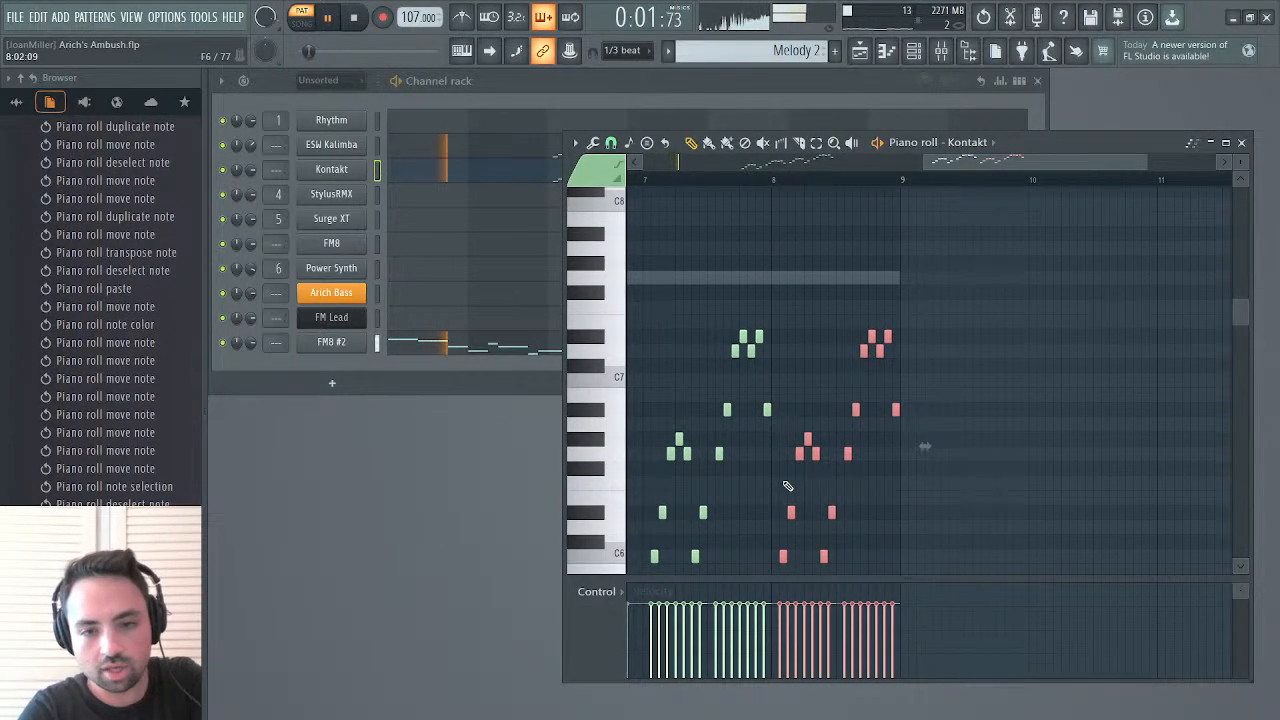
key(ctrl+Down)
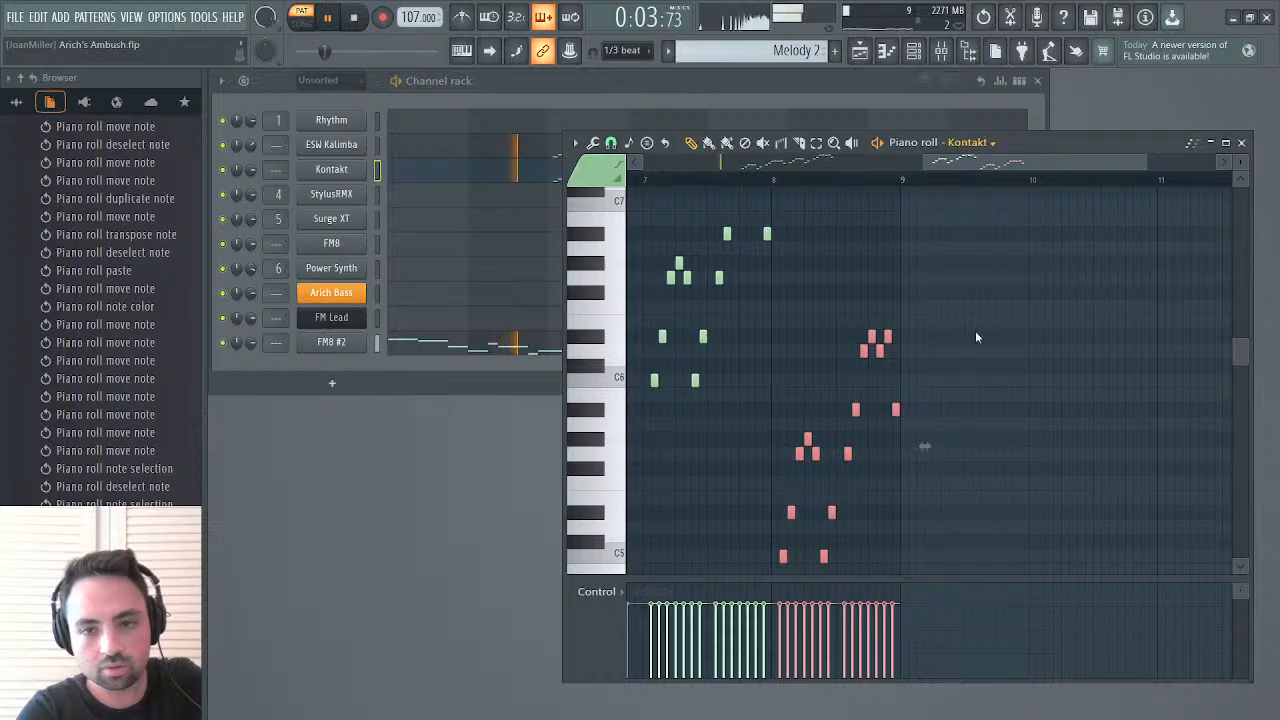
Paste the run into bars 7 and 8 on ESW Kalimba, starting bar 7 on C6 and bar 8 on C5 like Kontakt
key(Up)
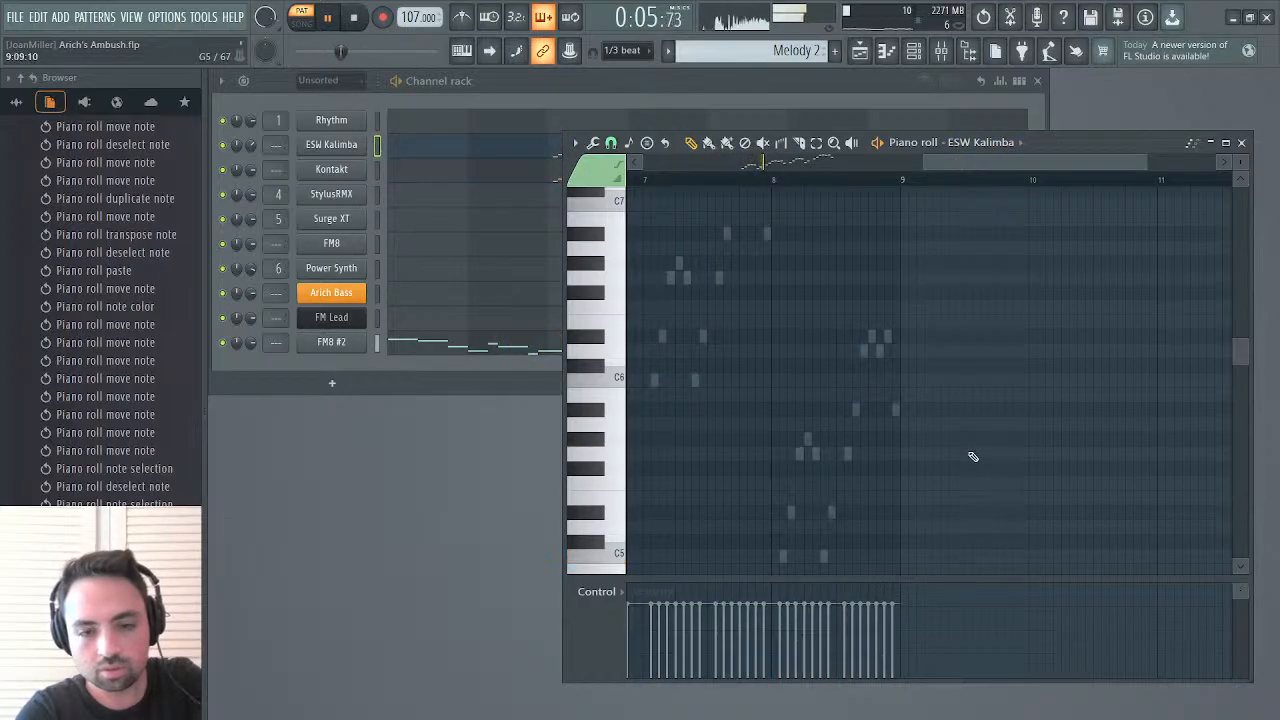
key(ctrl+v)
key(ctrl+Up)
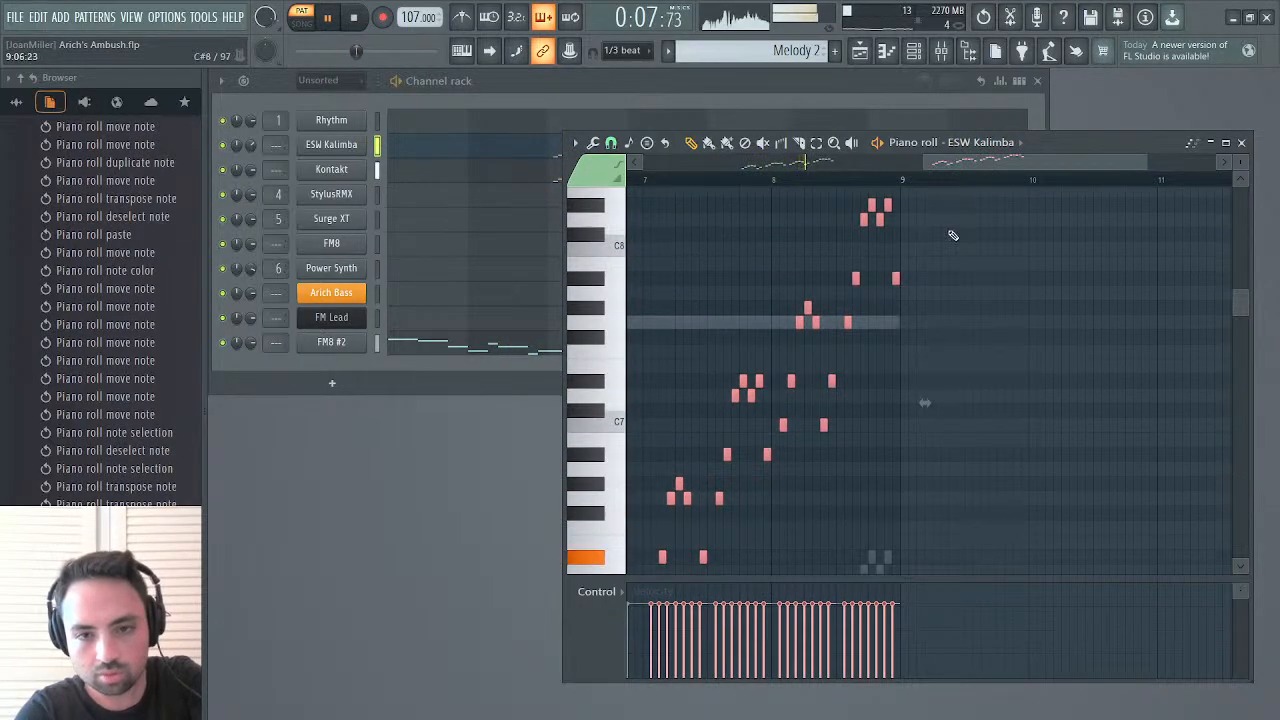
drag(932, 199, 786, 490)
key(ctrl+Down)
key(ctrl+Down)
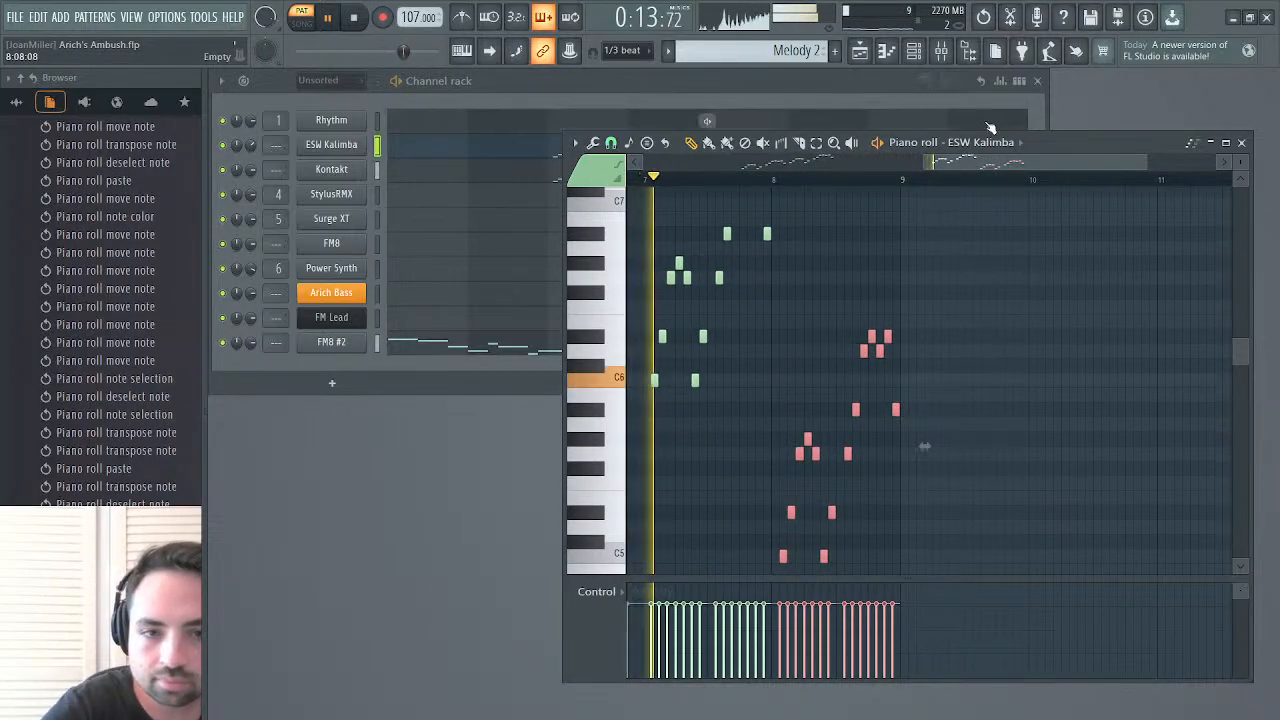
Open the FM8 #2 melody, move the A#6 note just after bar 6 begins to D7 at its start, and play from bar 5
click(470, 352)
click(468, 352)
click(470, 352)
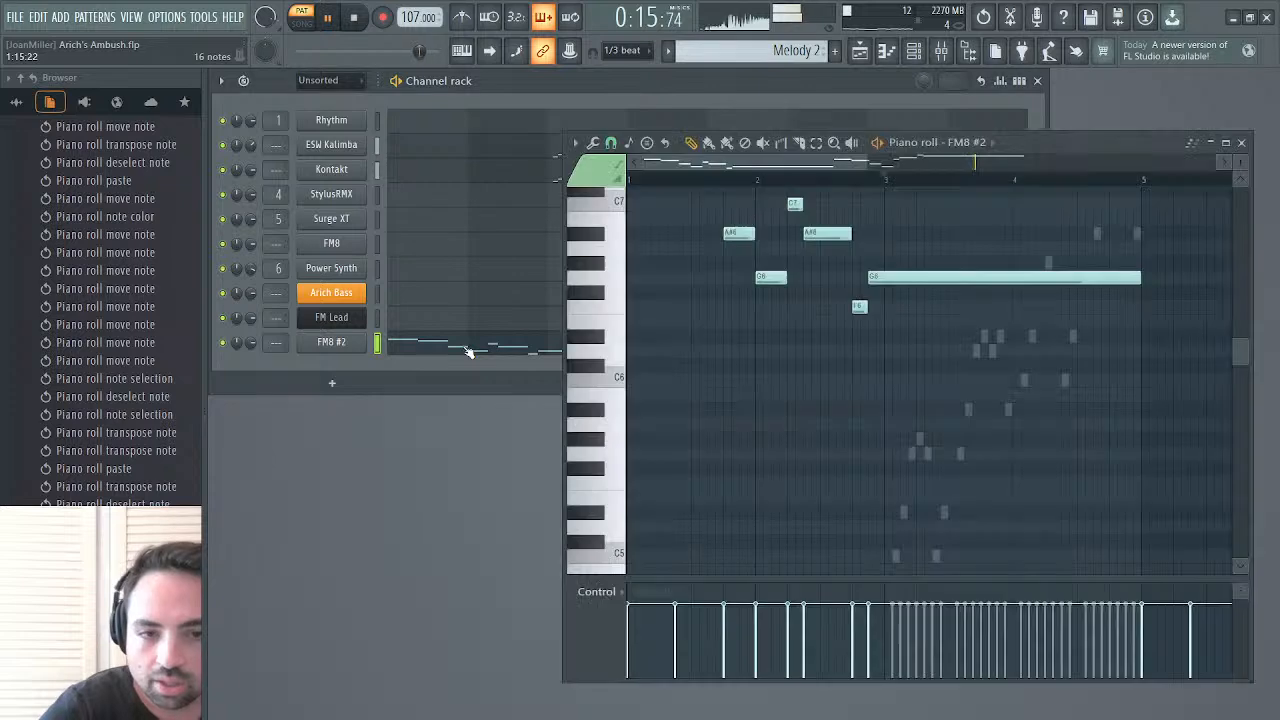
scroll(750, 343, up, 4)
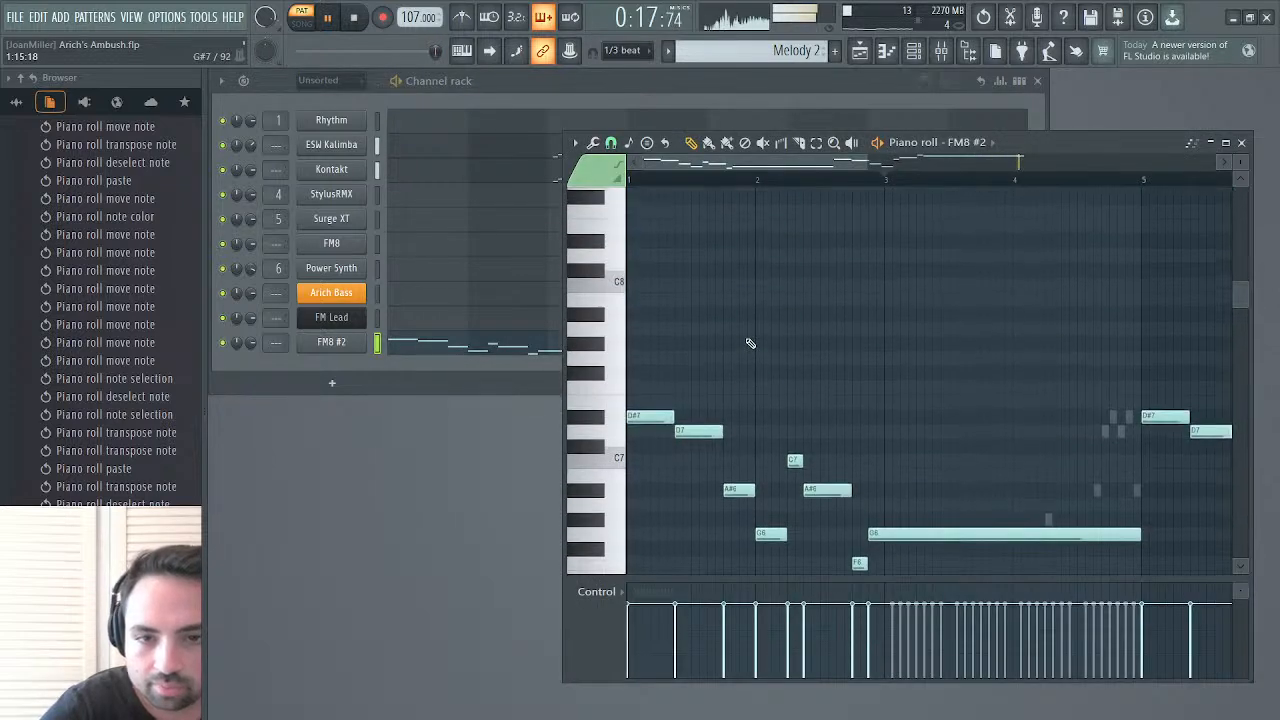
drag(832, 162, 933, 164)
scroll(940, 360, down, 2)
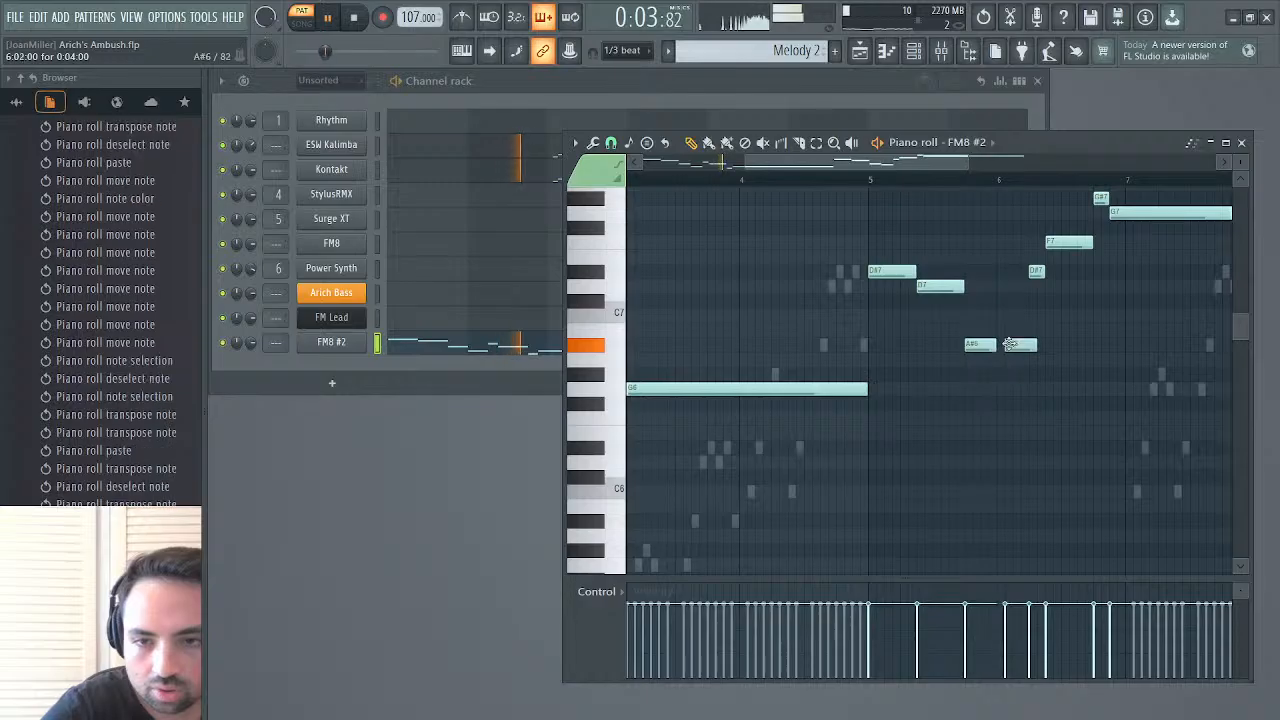
click(876, 184)
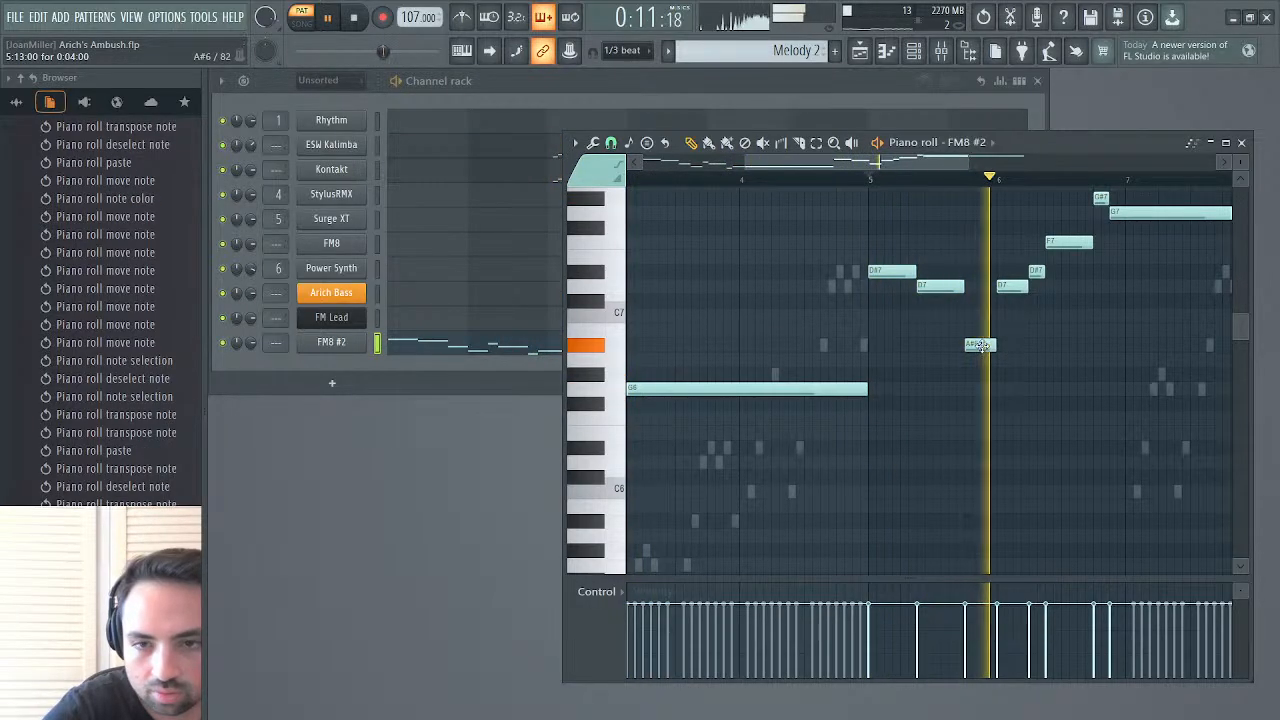
Set the FM8 #2 melody's last note of bar 5 to A#6 and the first note of bar 6 to C7
drag(980, 344, 982, 305)
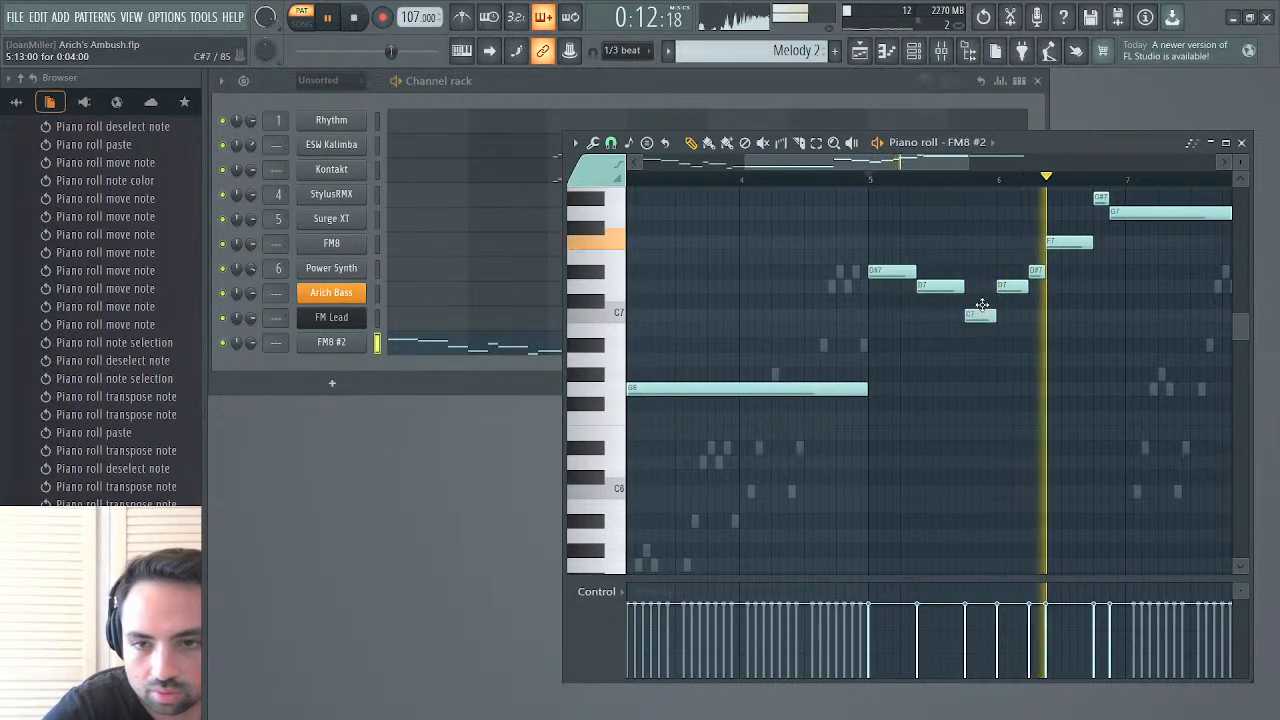
click(872, 180)
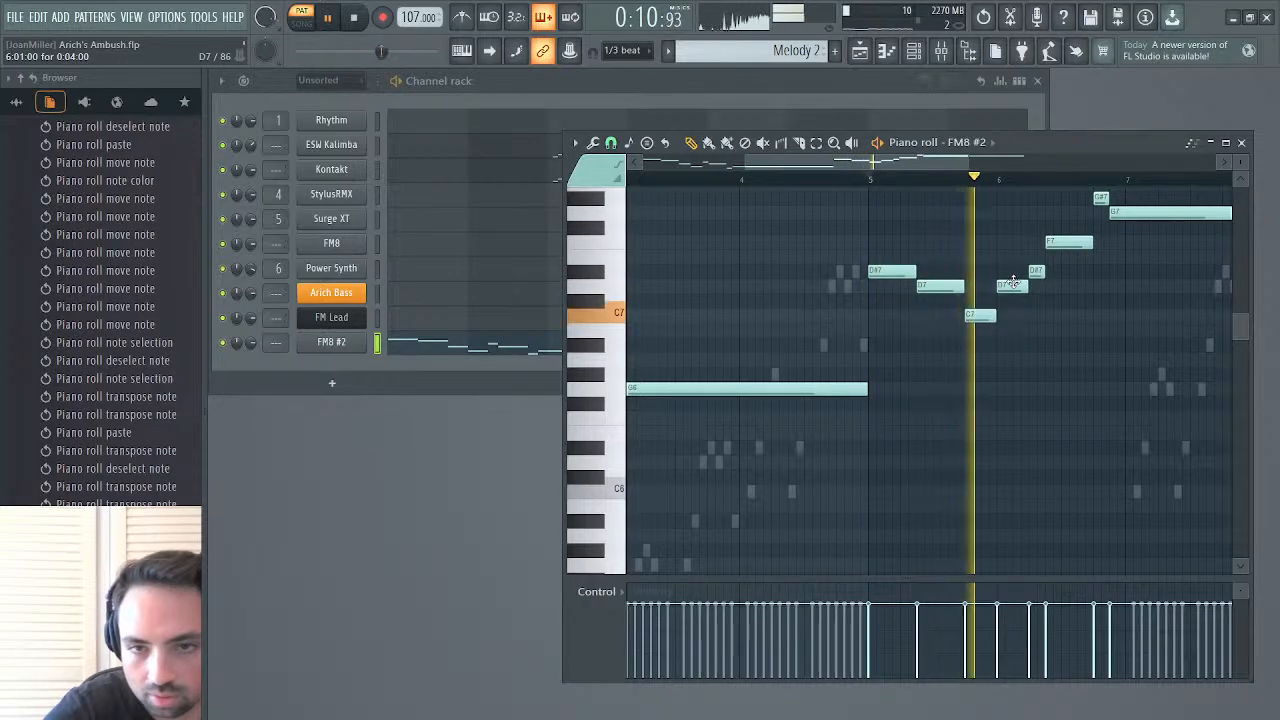
drag(1012, 284, 974, 350)
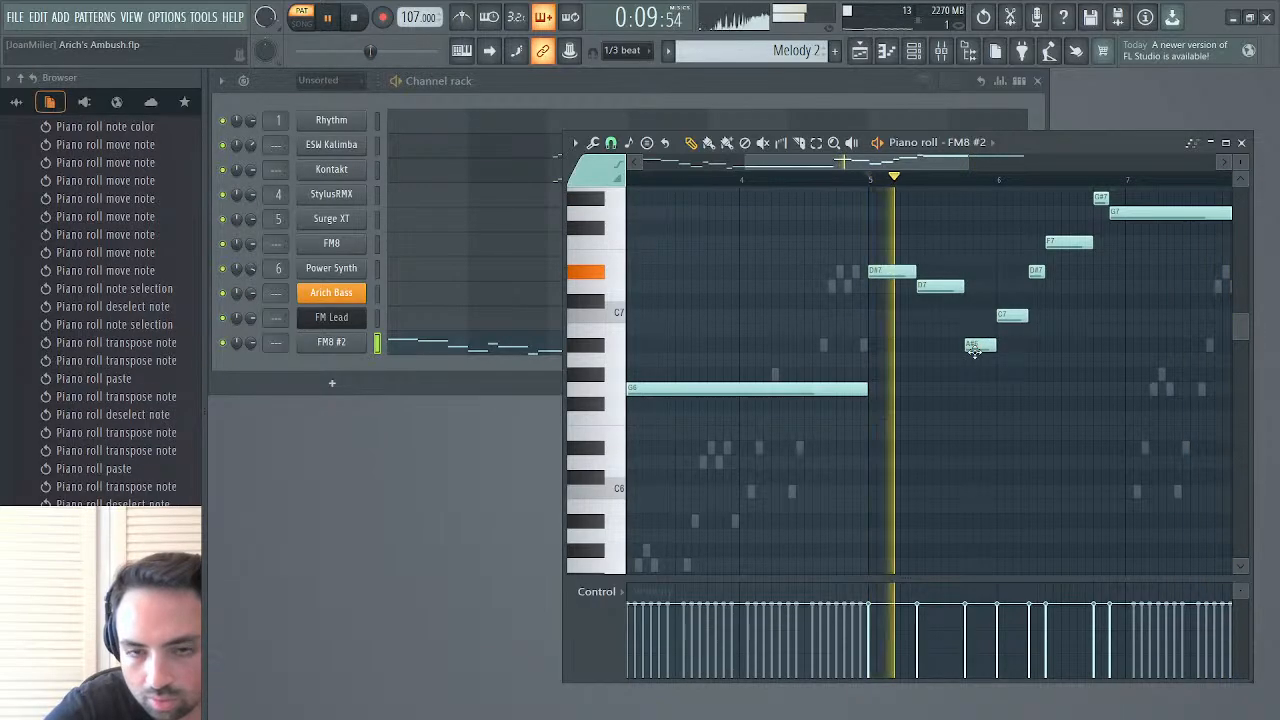
scroll(966, 357, left, 3)
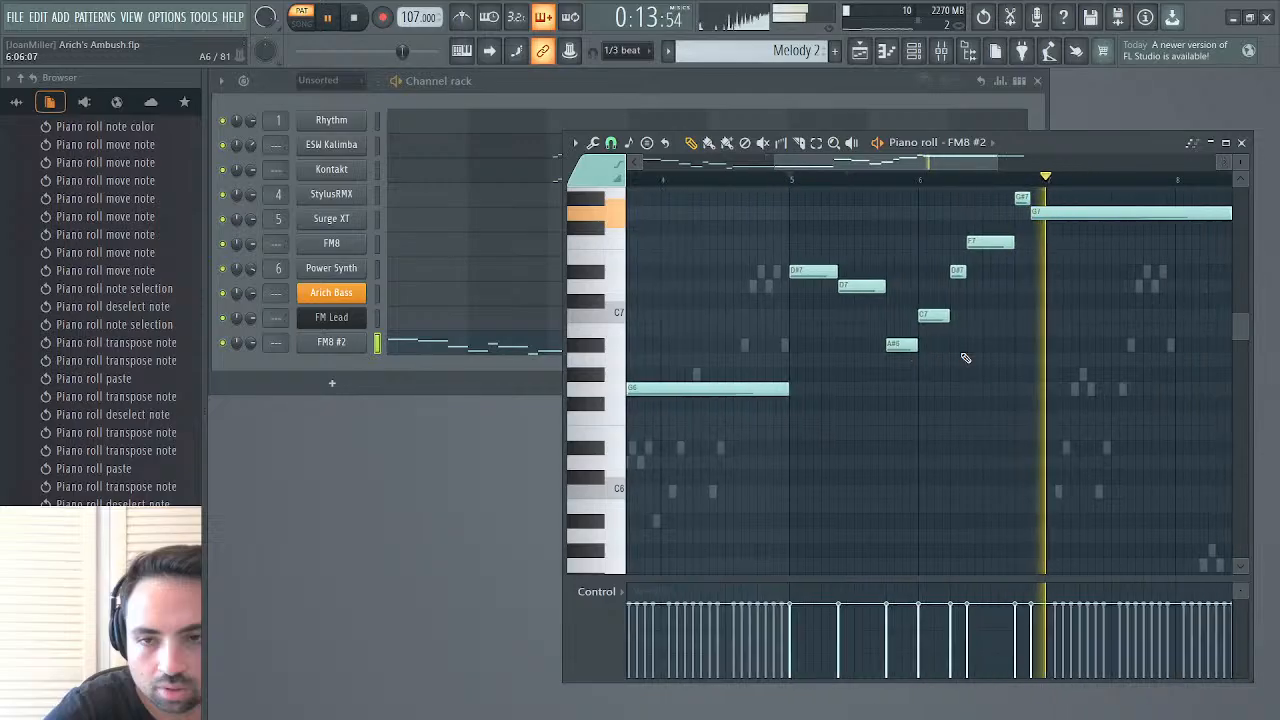
Try D7 for the first note of bar 6 and G6 for the last note of bar 5, replaying from bar 5
drag(934, 316, 935, 287)
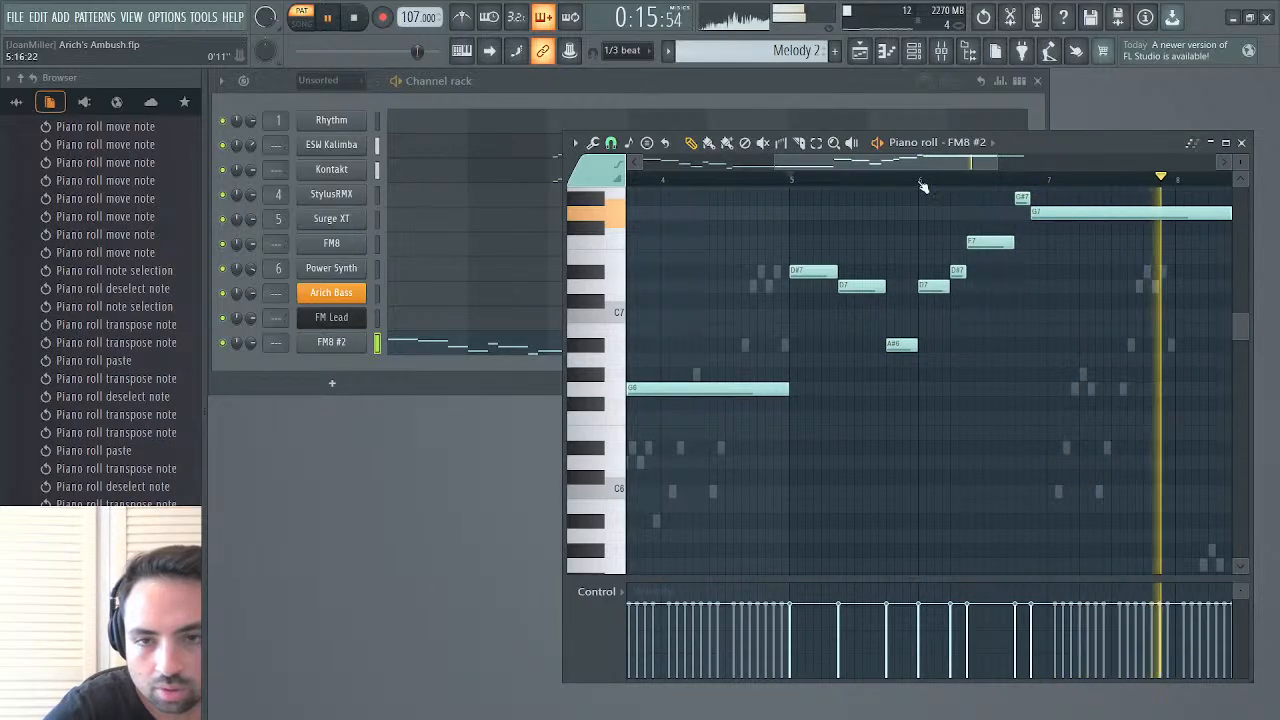
click(884, 179)
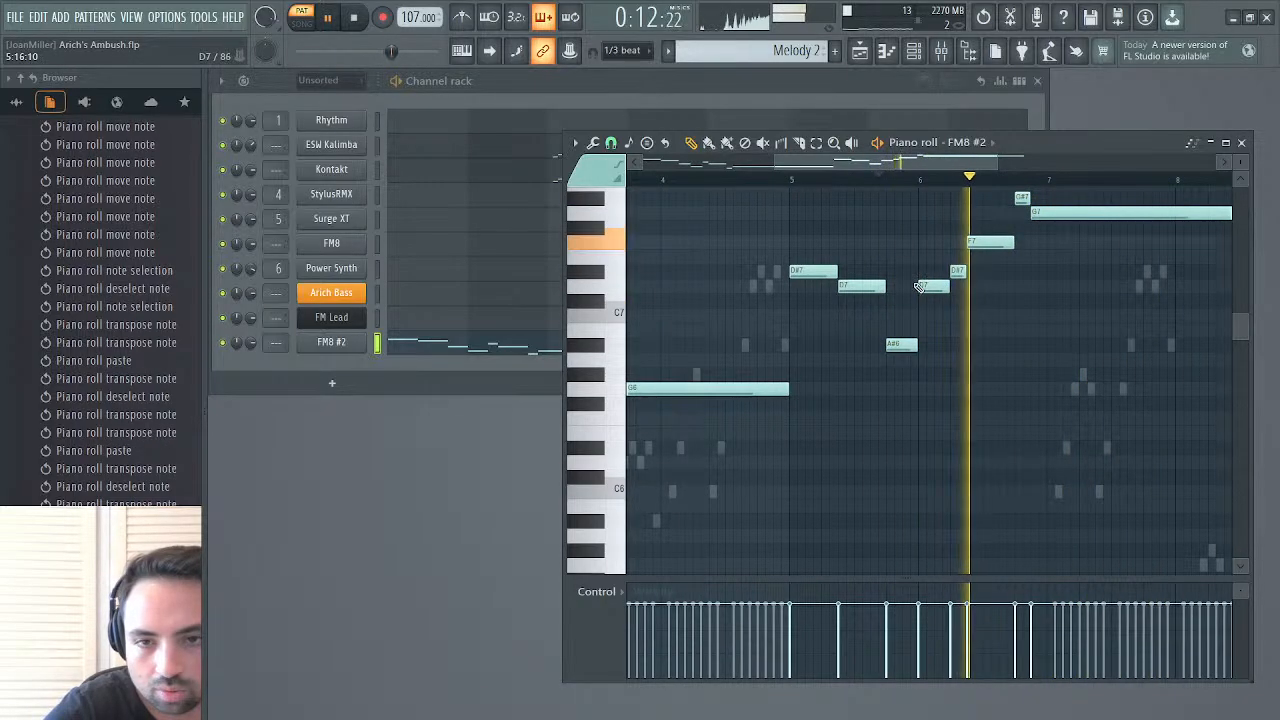
drag(923, 288, 923, 318)
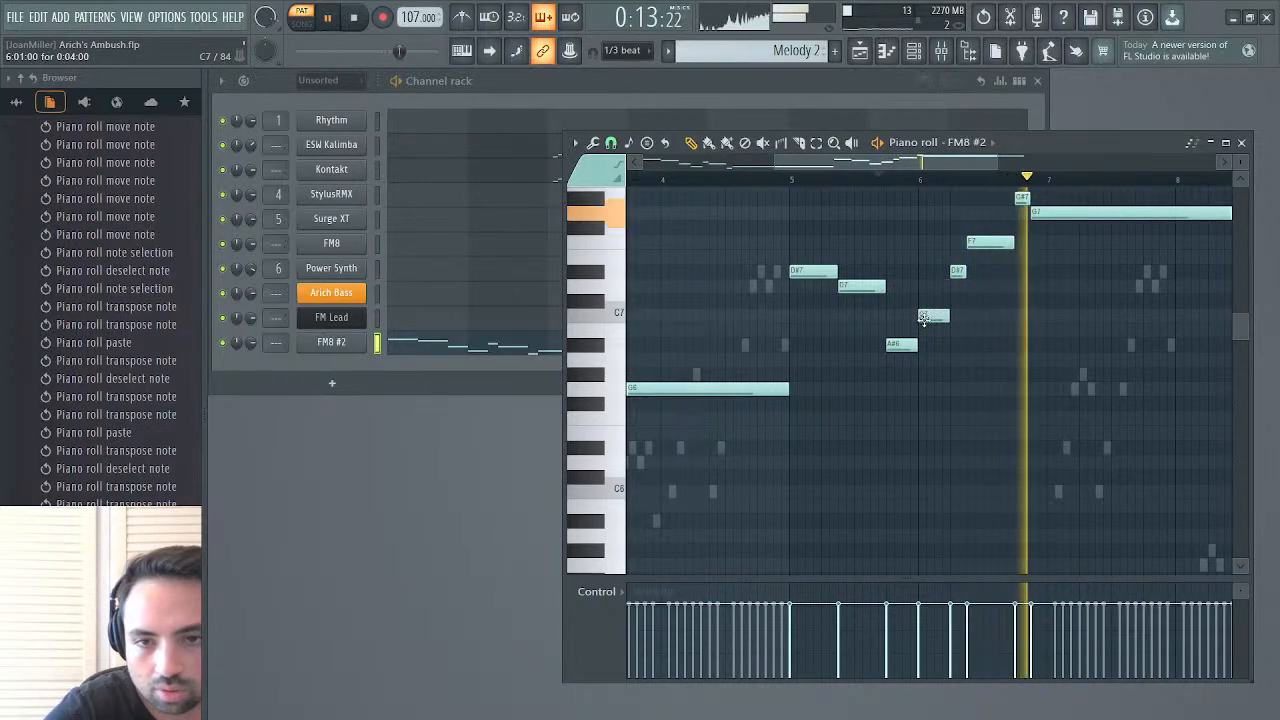
click(797, 180)
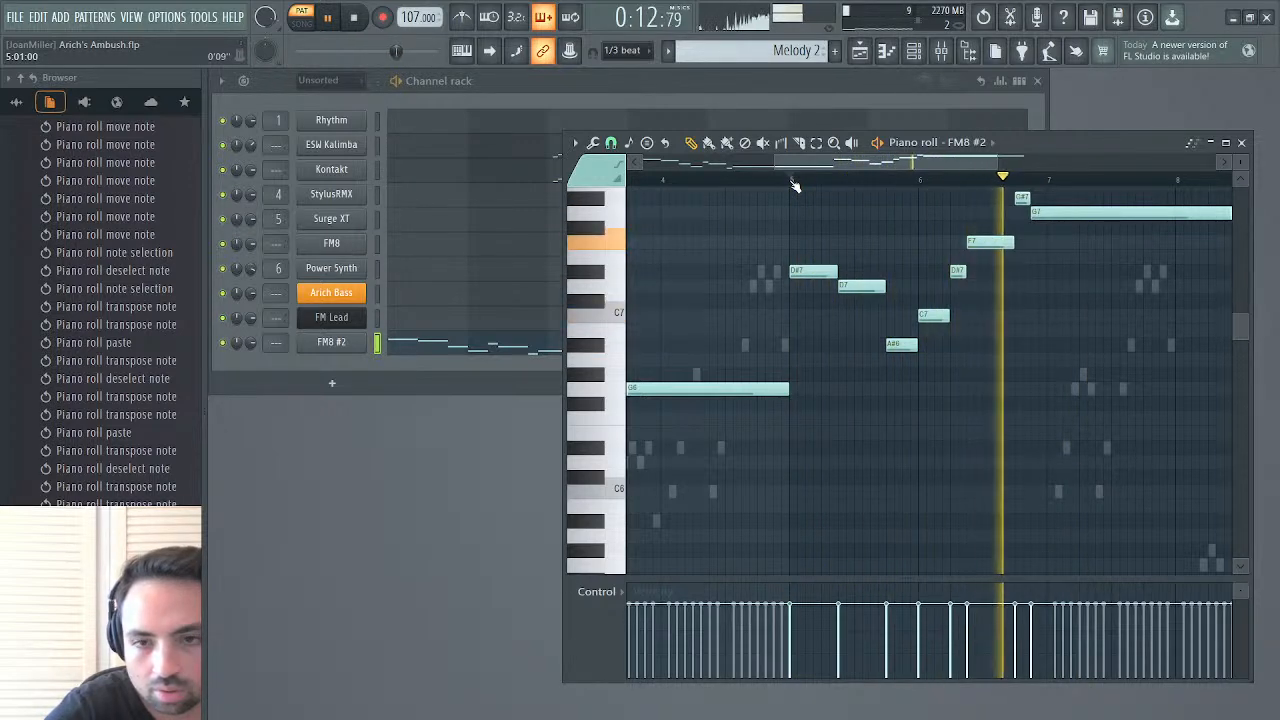
drag(897, 346, 891, 391)
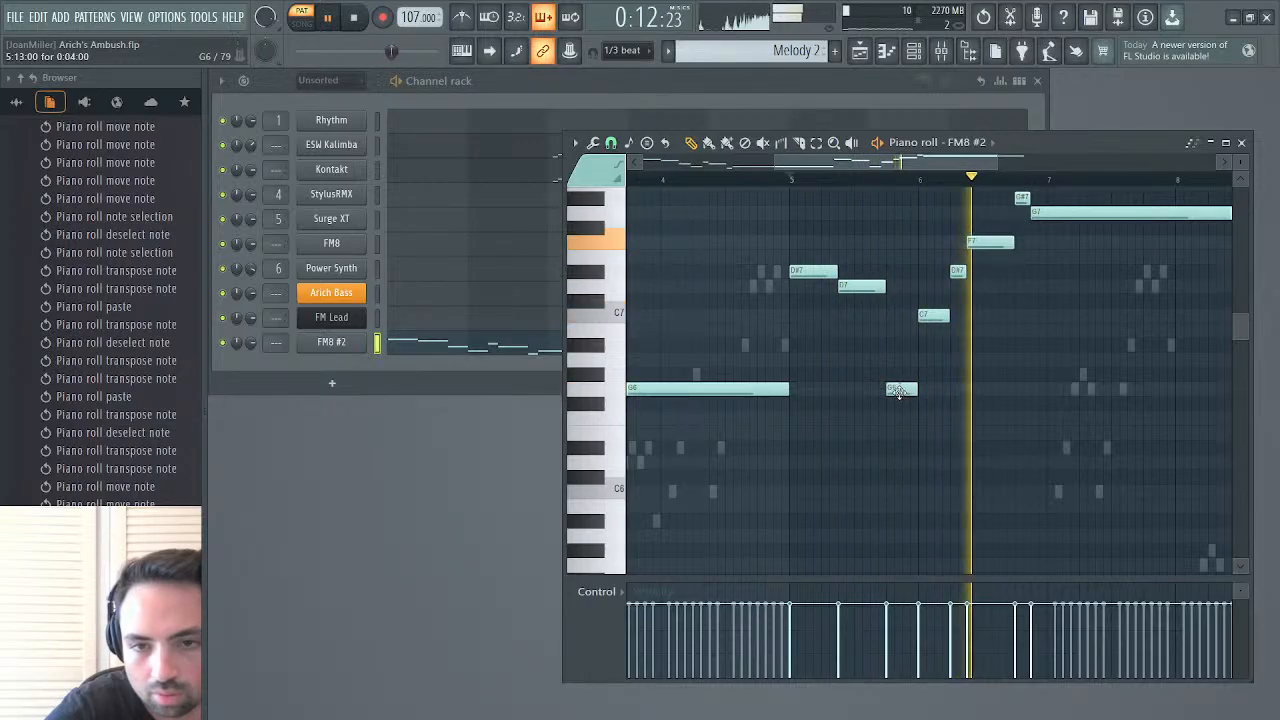
drag(901, 389, 901, 343)
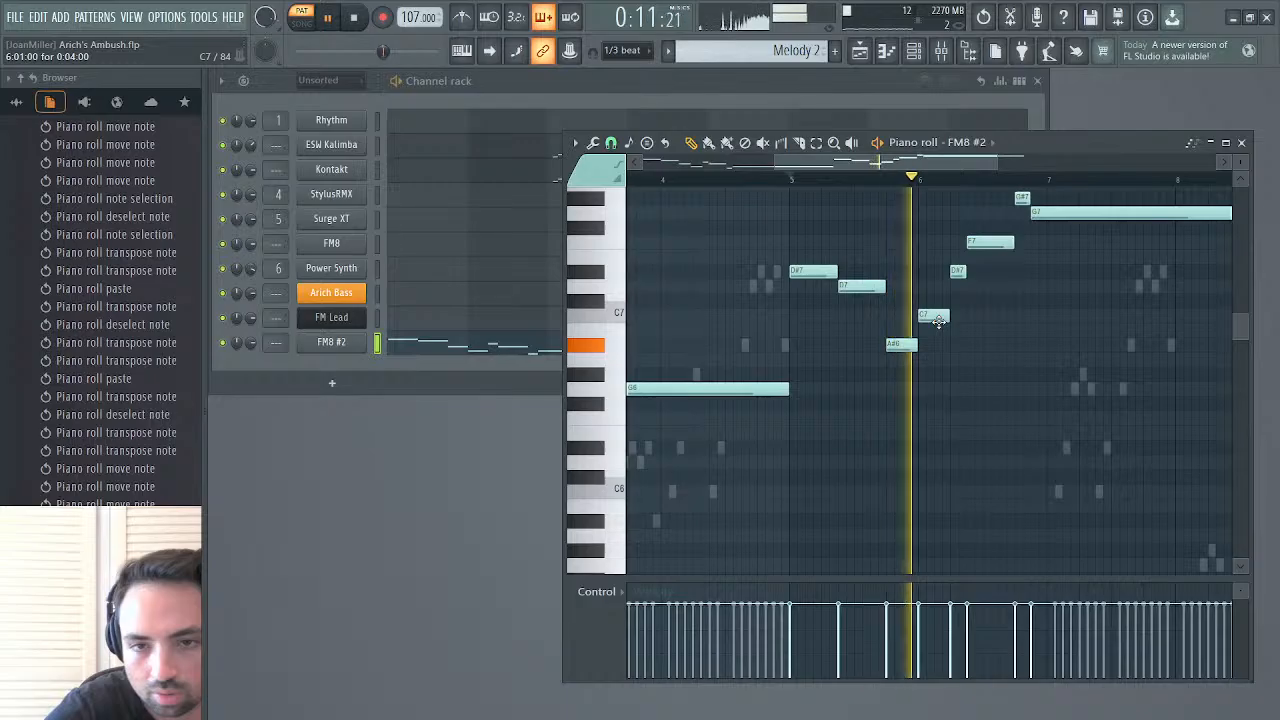
scroll(985, 305, up, 3)
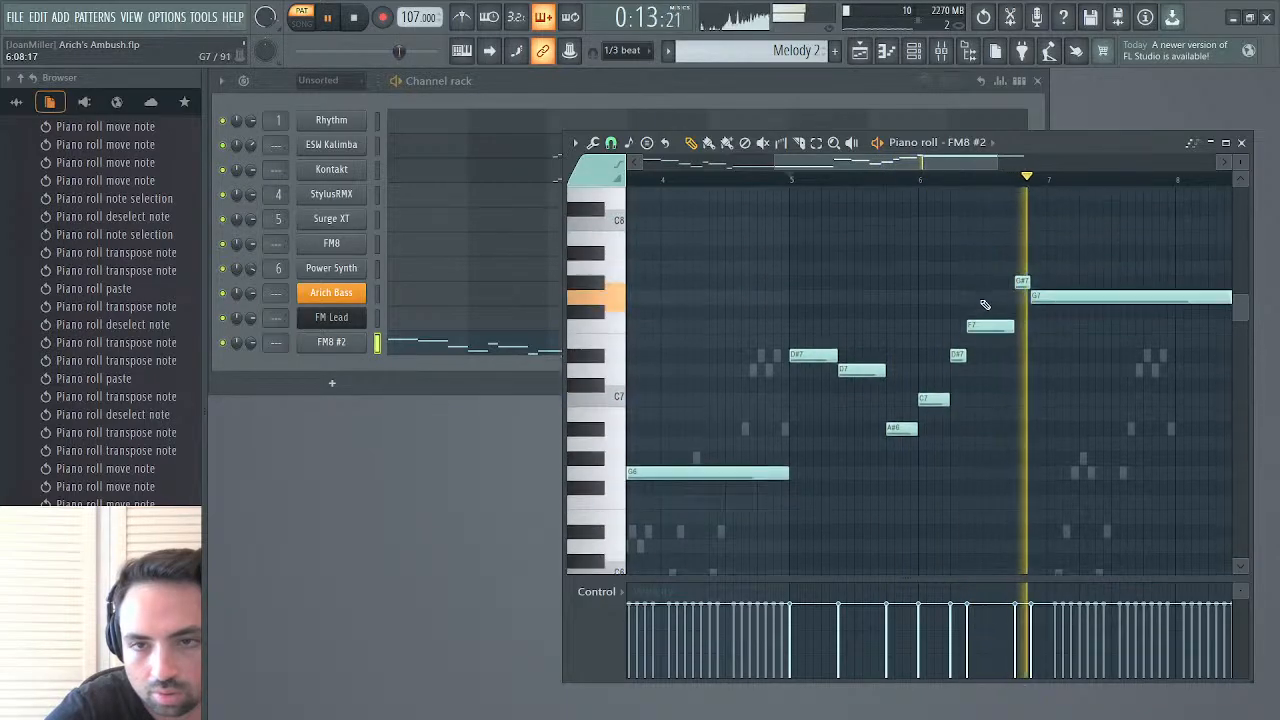
Listen to Melody 2 in the arrangement and raise the note velocities of the ESW Kalimba and Kontakt runs
click(1241, 142)
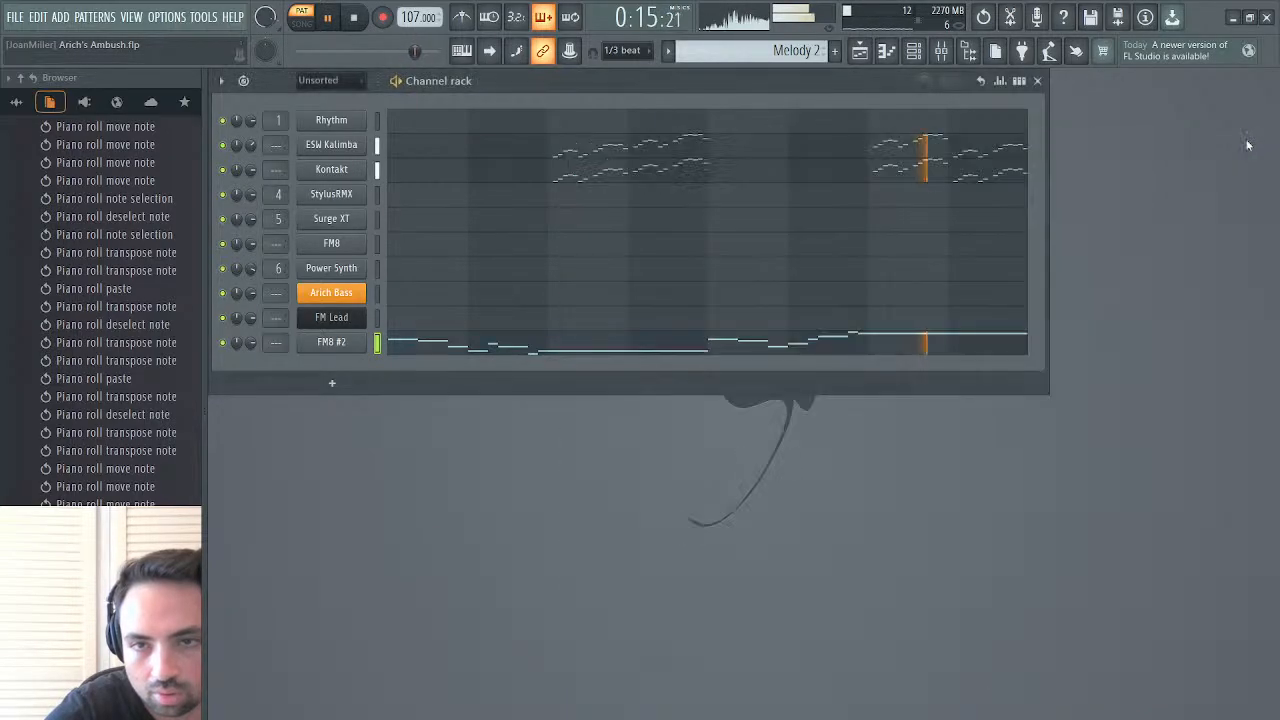
click(862, 55)
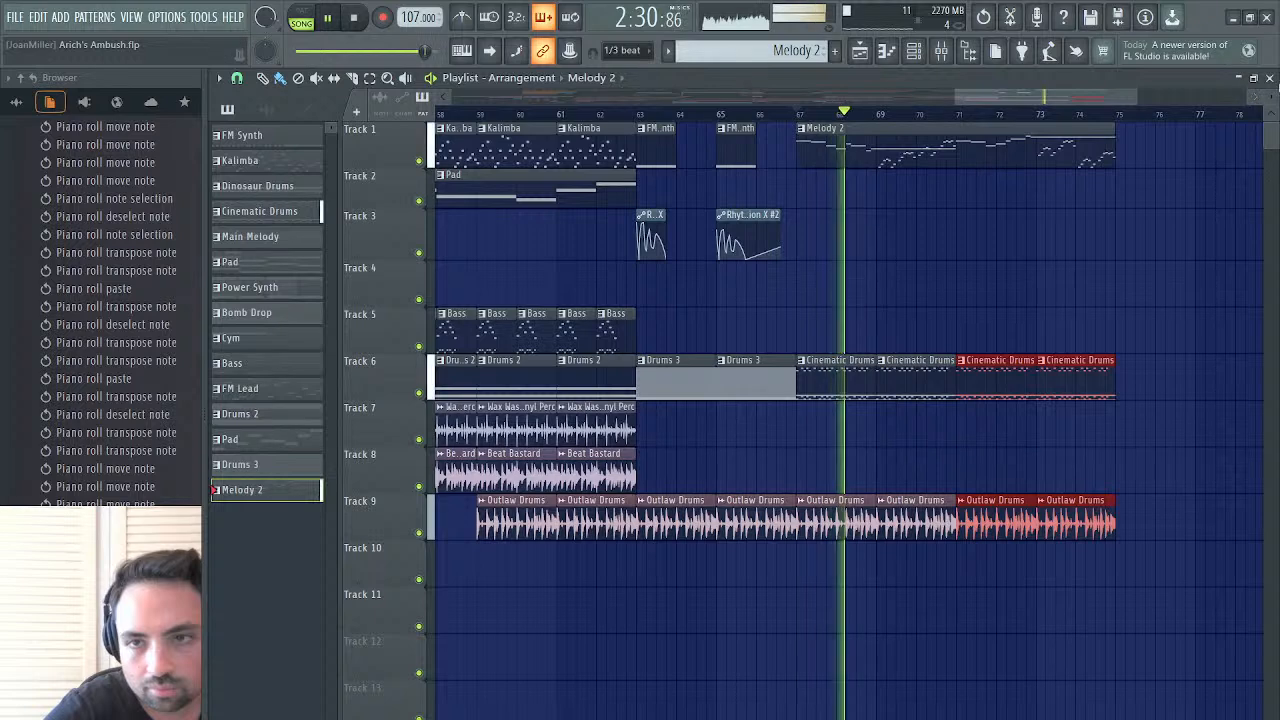
click(1269, 78)
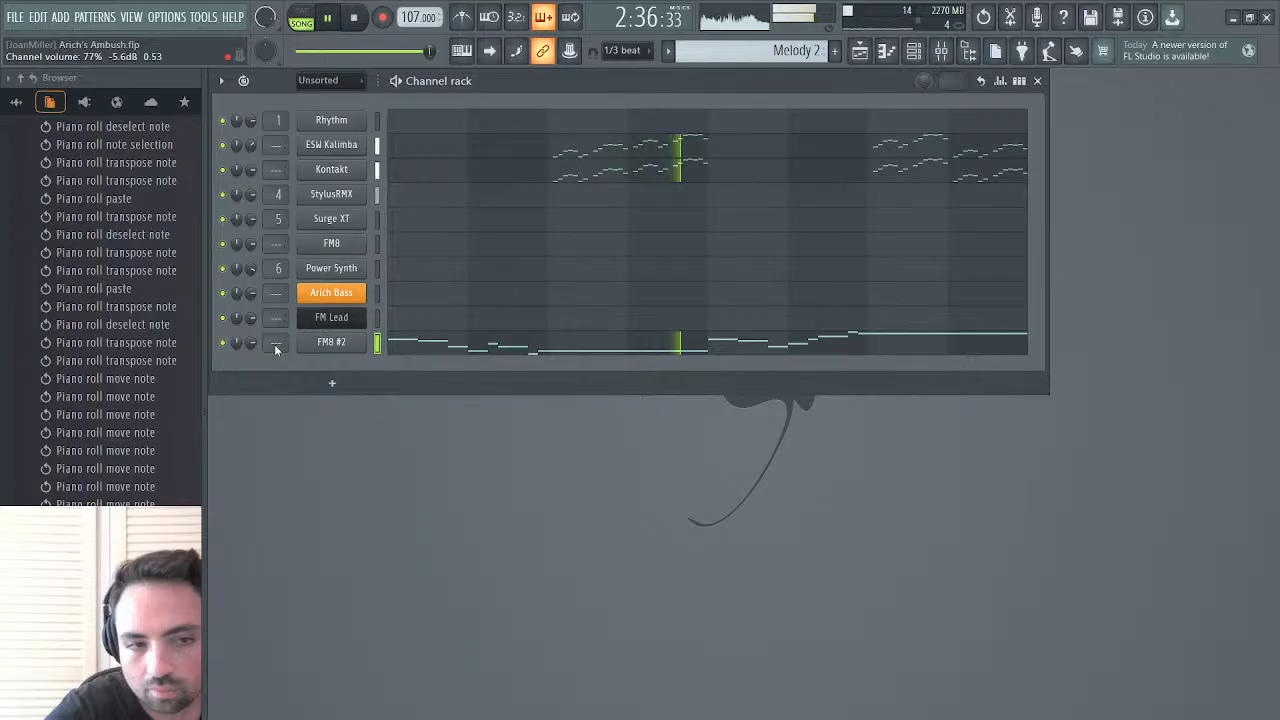
click(674, 156)
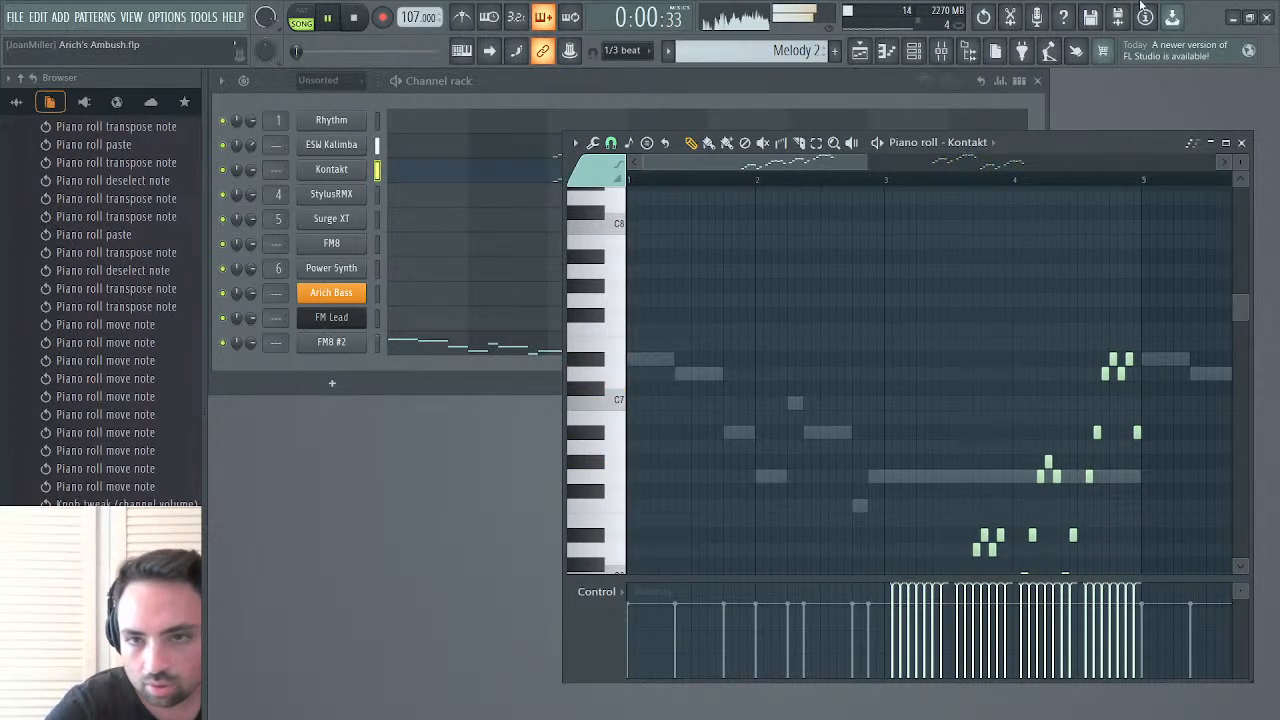
click(1241, 143)
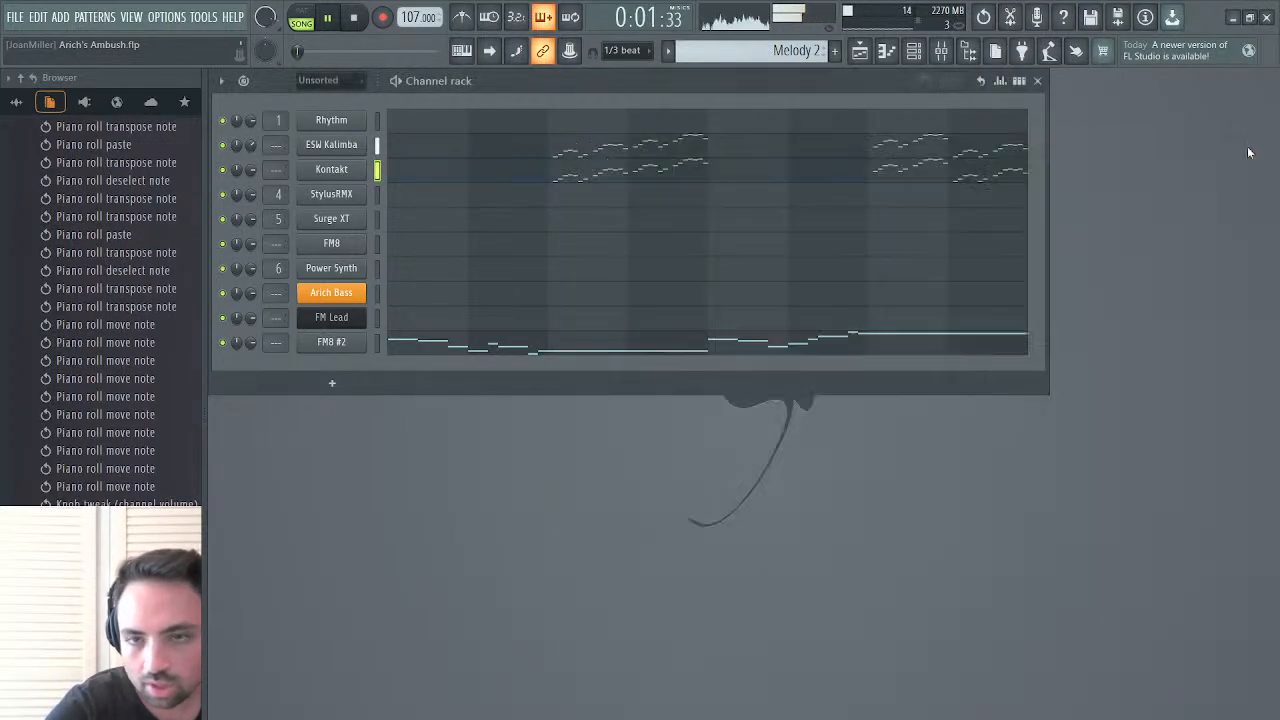
click(859, 53)
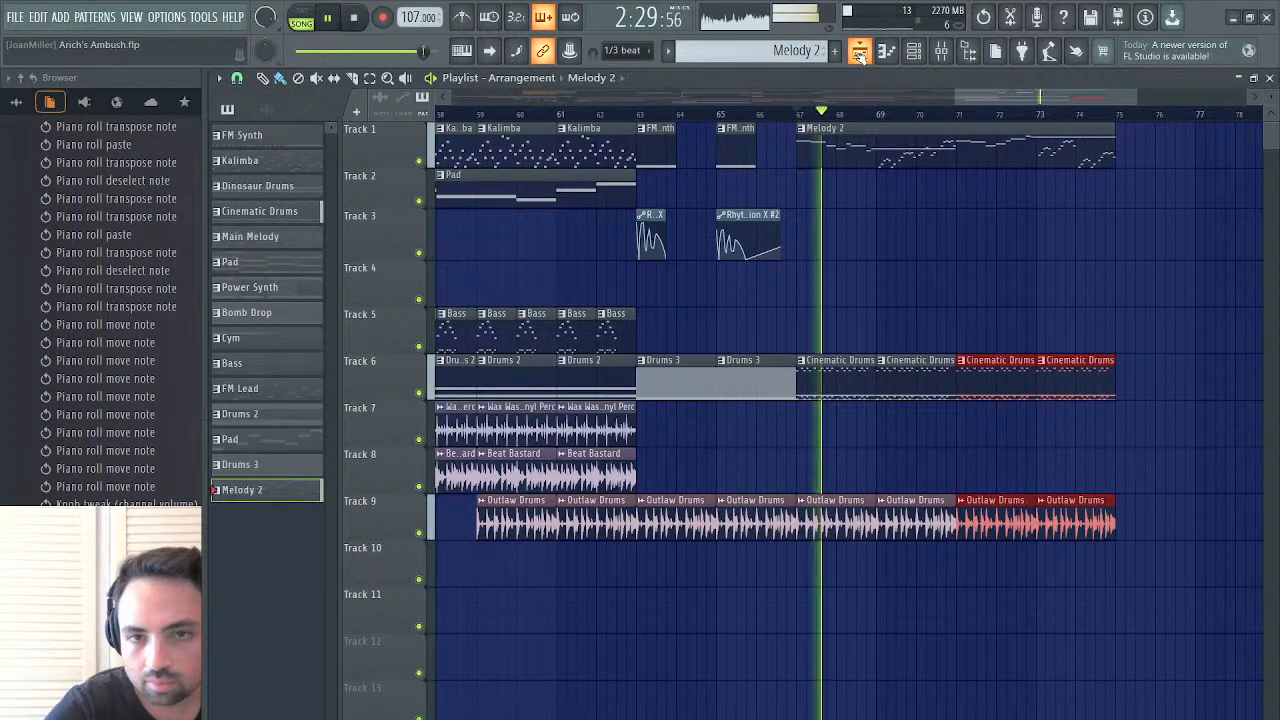
Shorten all FM8 #2 notes in Melody 2 slightly, leaving a small gap before each following note
double_click(830, 155)
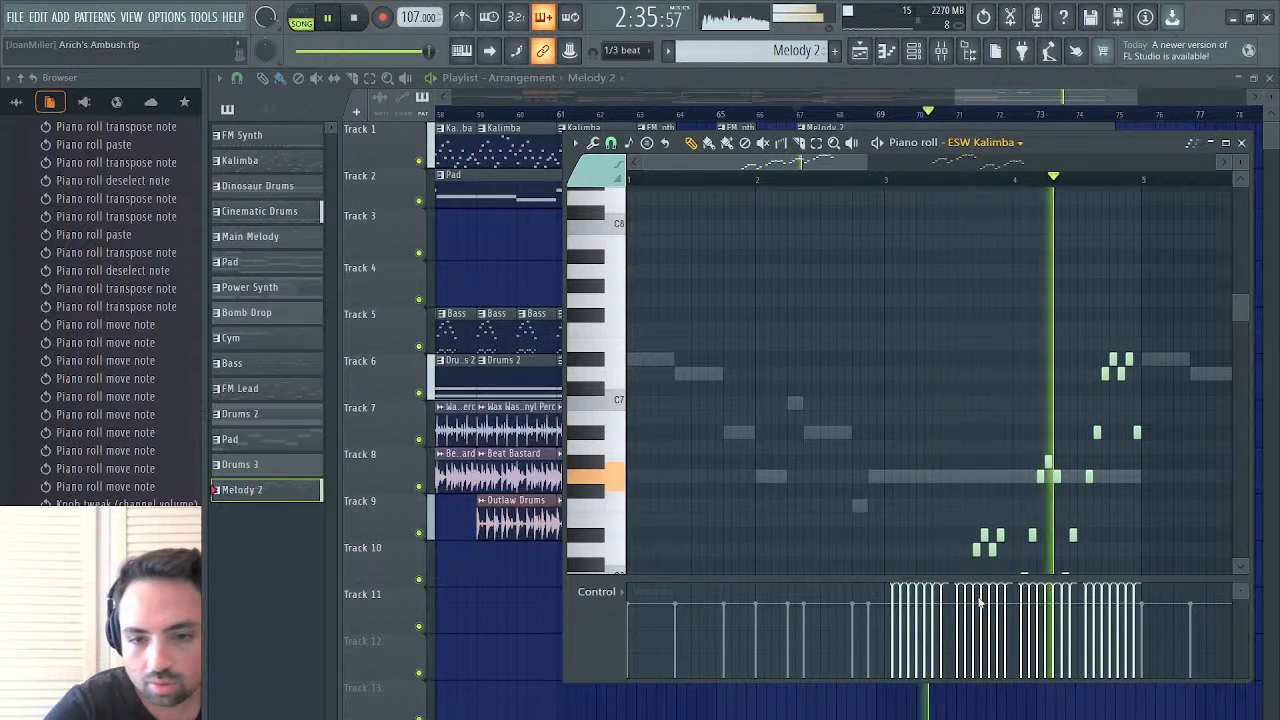
key(Up)
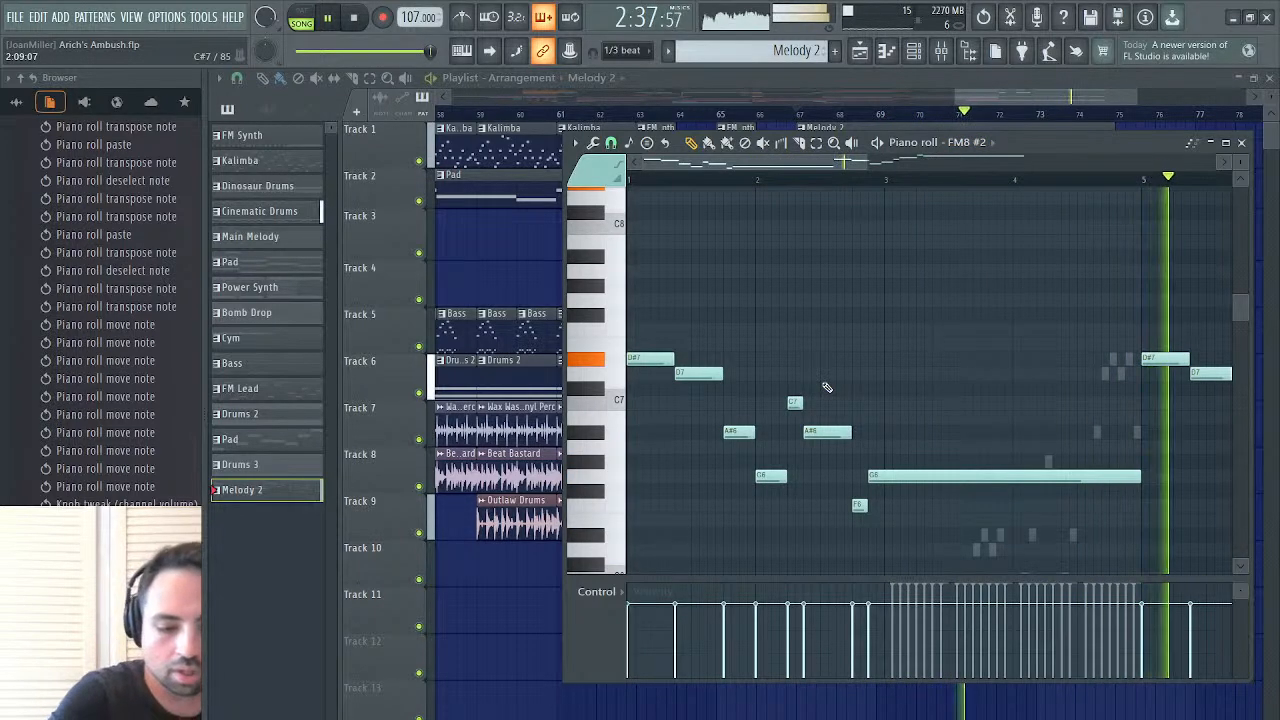
key(ctrl+a)
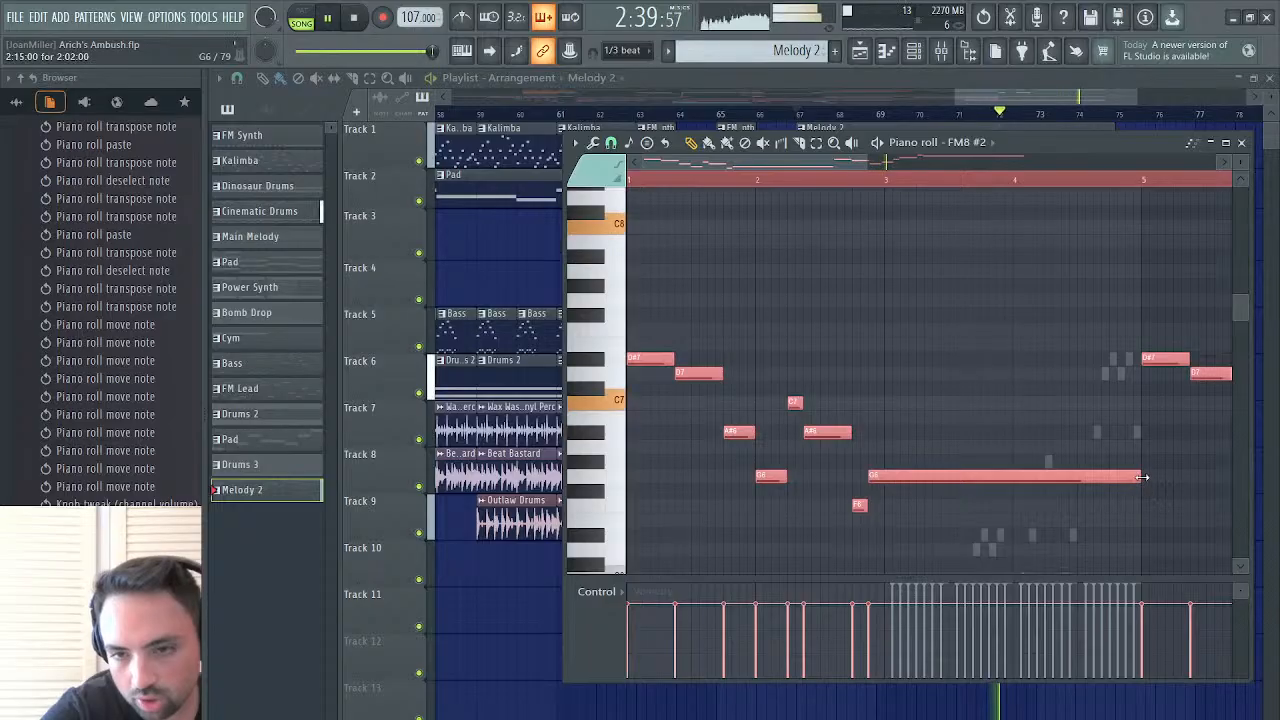
drag(1139, 474, 1130, 479)
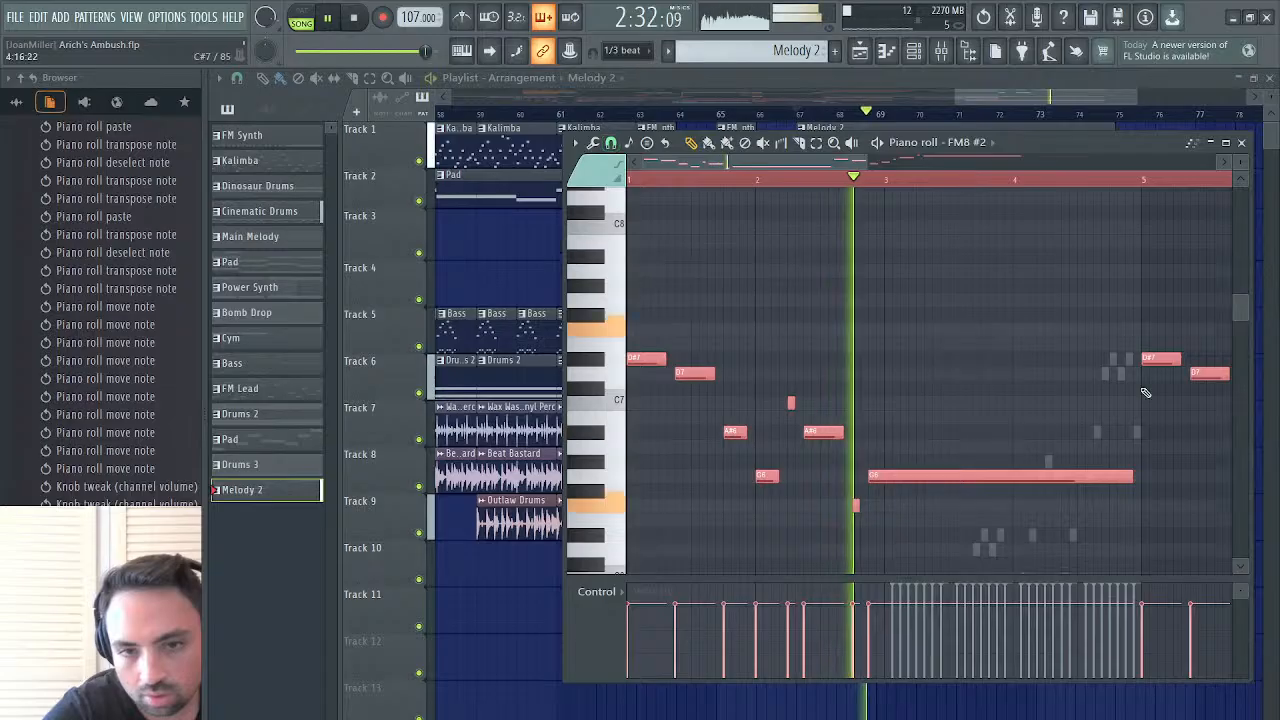
drag(1132, 472, 1137, 473)
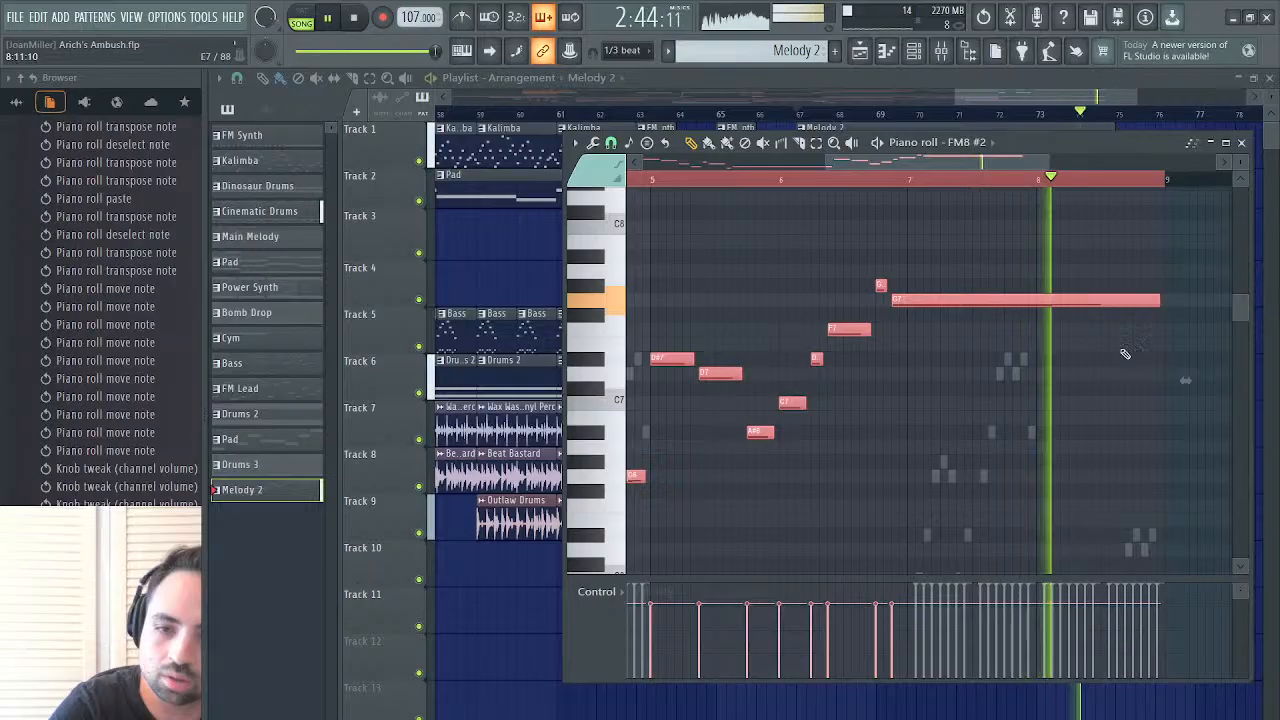
click(1242, 143)
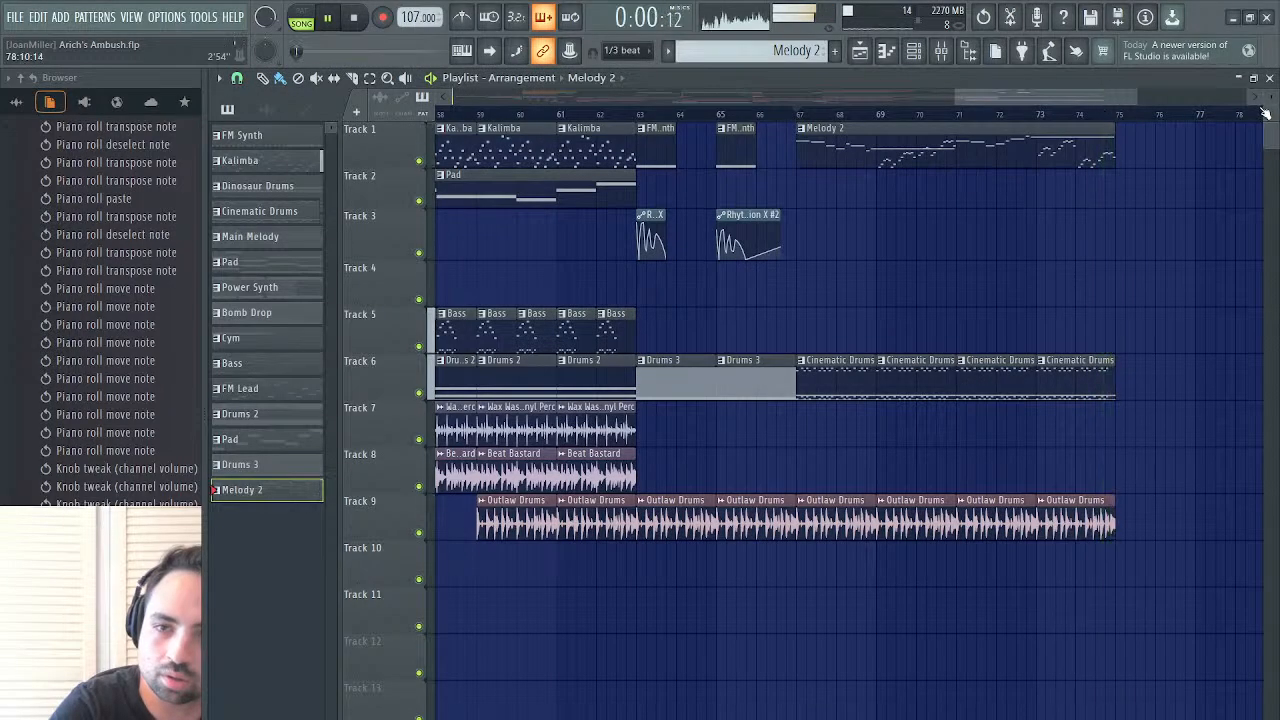
Fill Track 7 with Dinosaur Generator clips beneath Melody 2, from bar 67 to bar 75
click(800, 113)
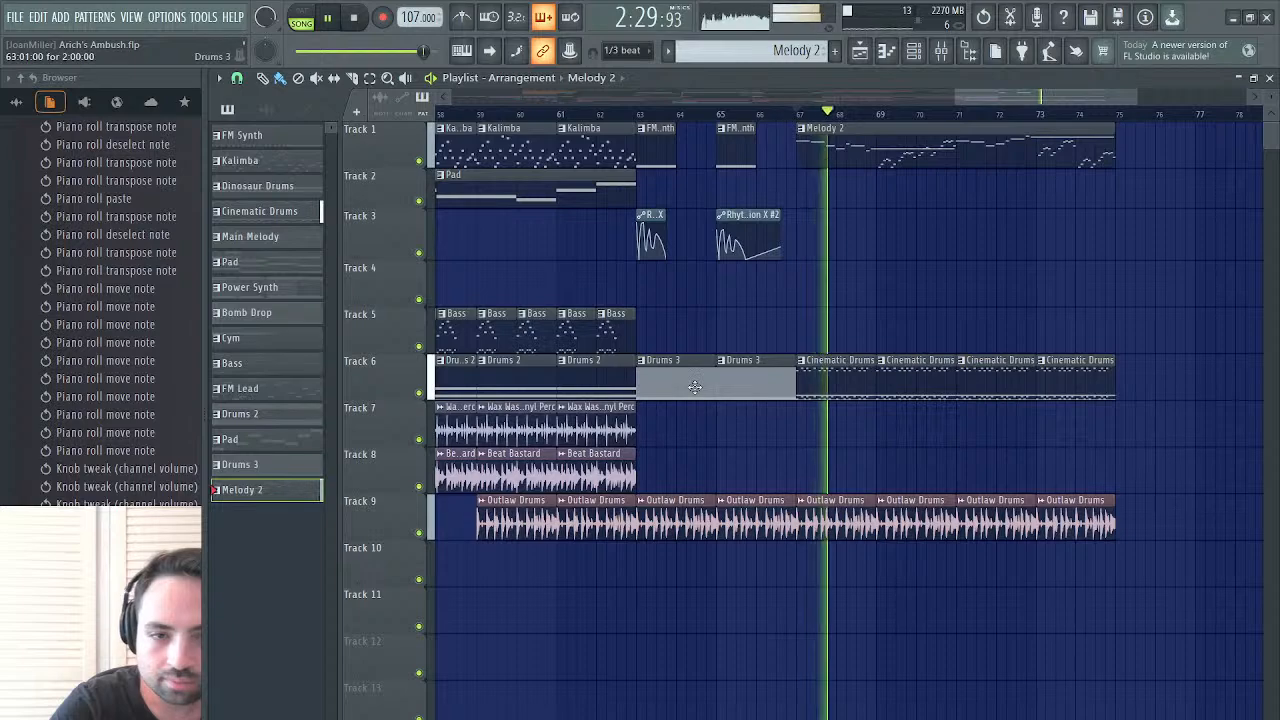
key(space)
scroll(694, 386, left, 10)
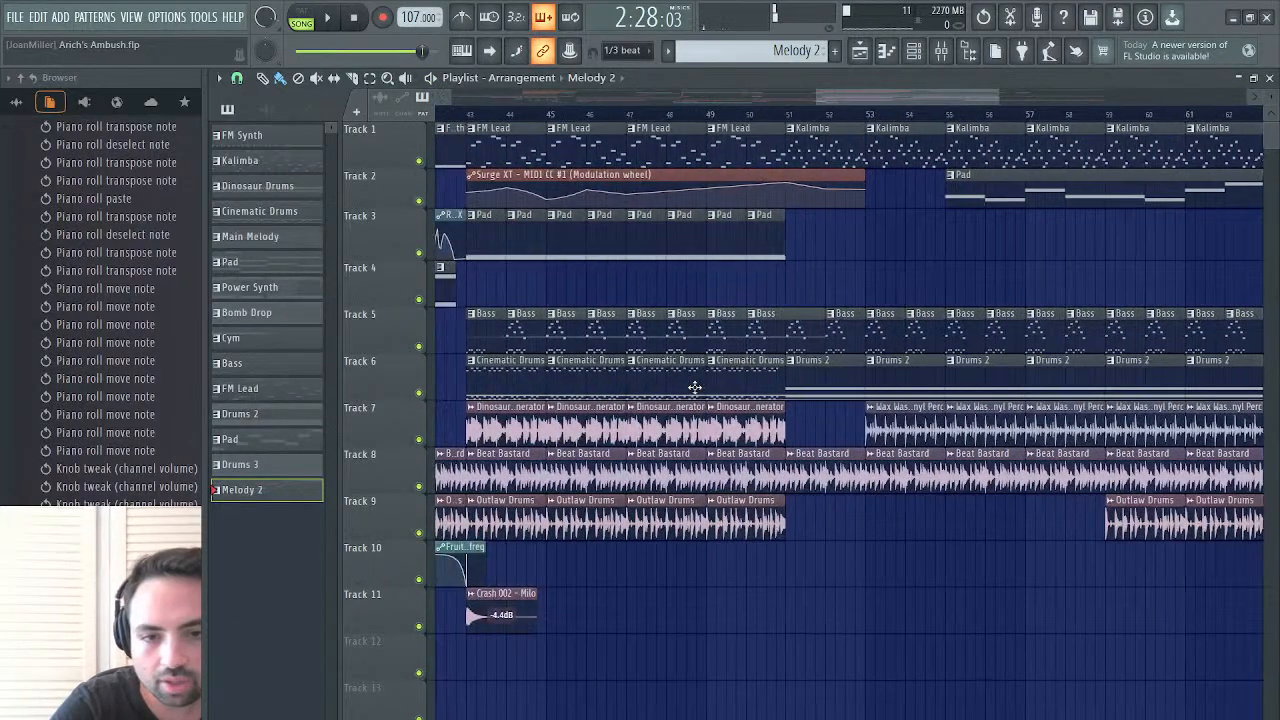
scroll(631, 395, right, 12)
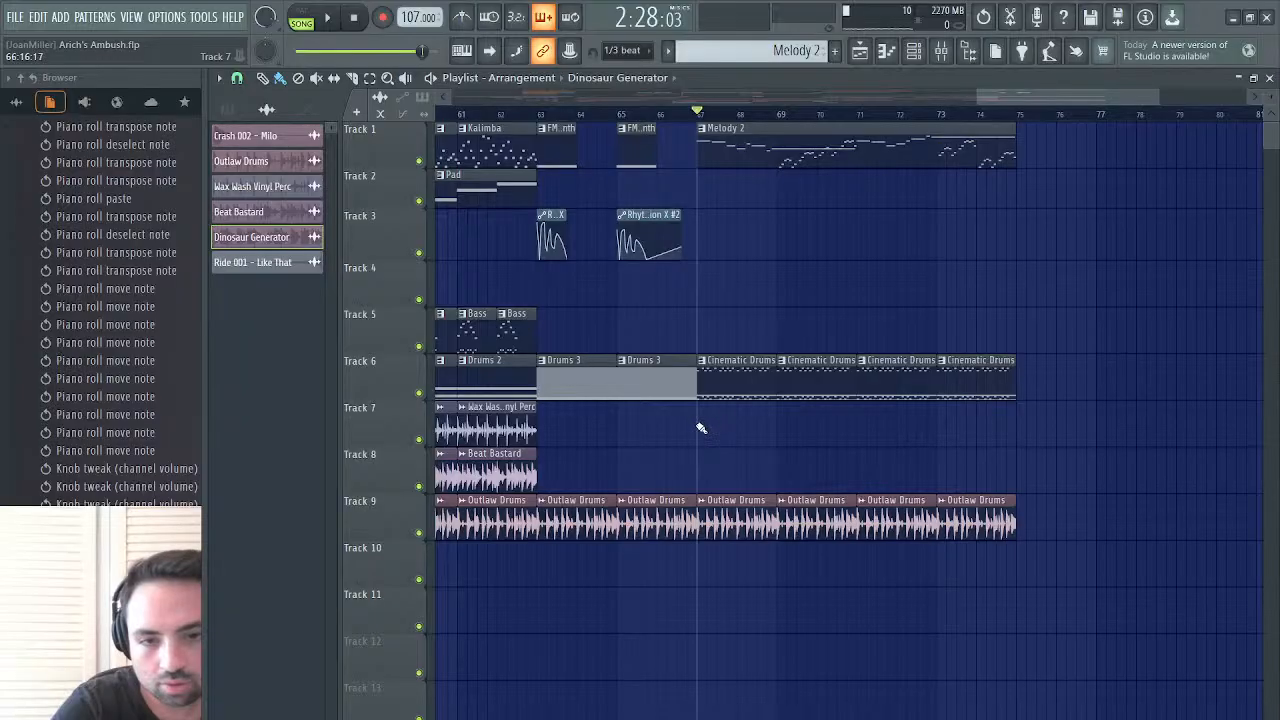
drag(700, 428, 960, 430)
key(space)
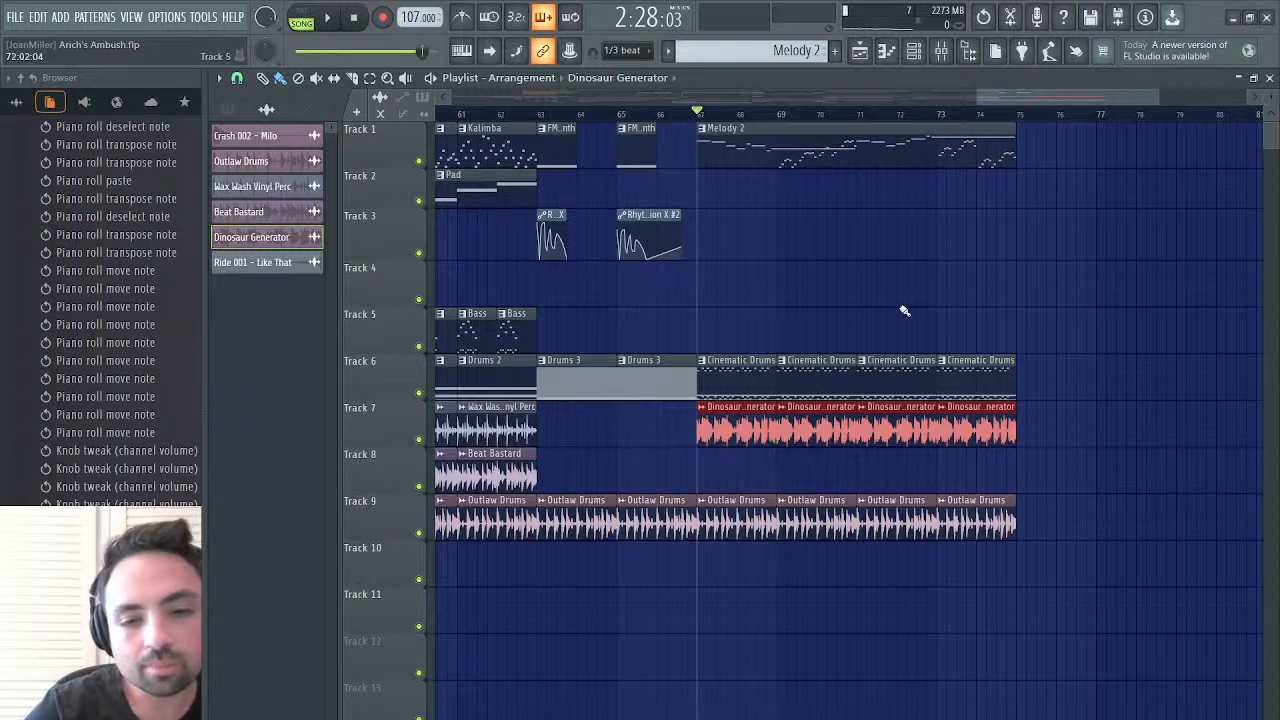
Play the section briefly from bar 67, and move the playback position to bar 73 and back to bar 63
key(space)
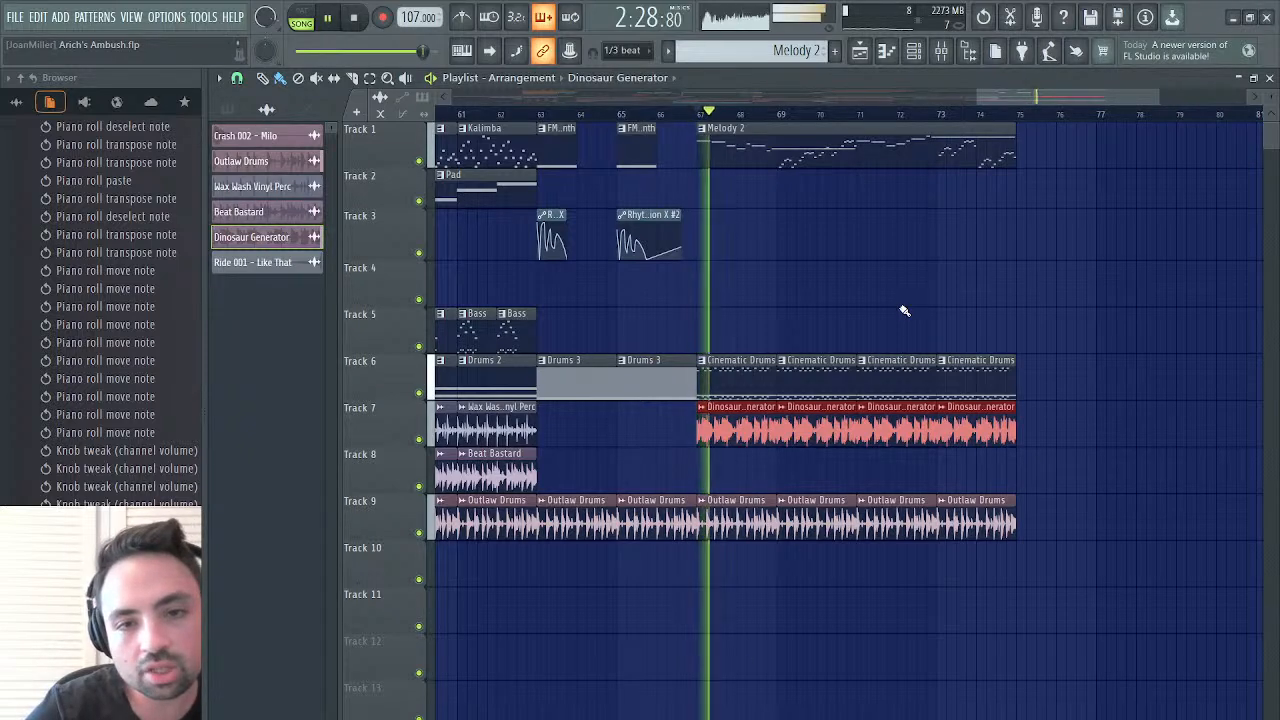
key(space)
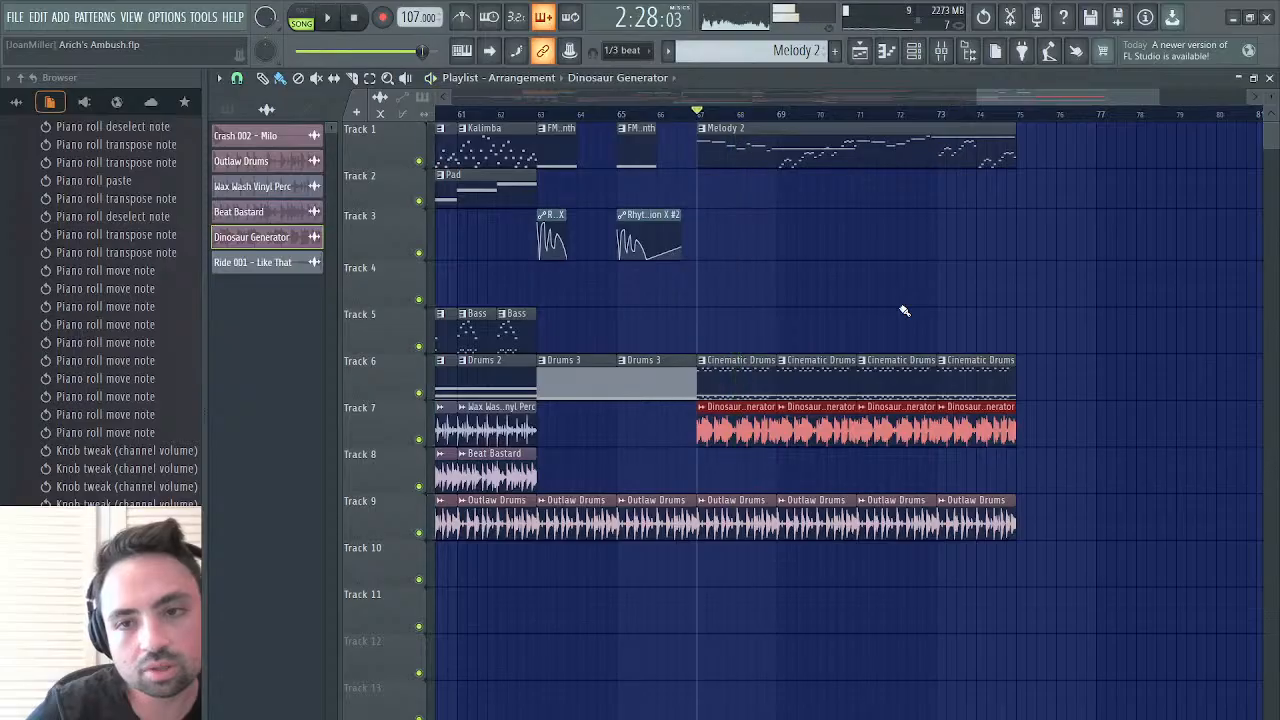
click(938, 115)
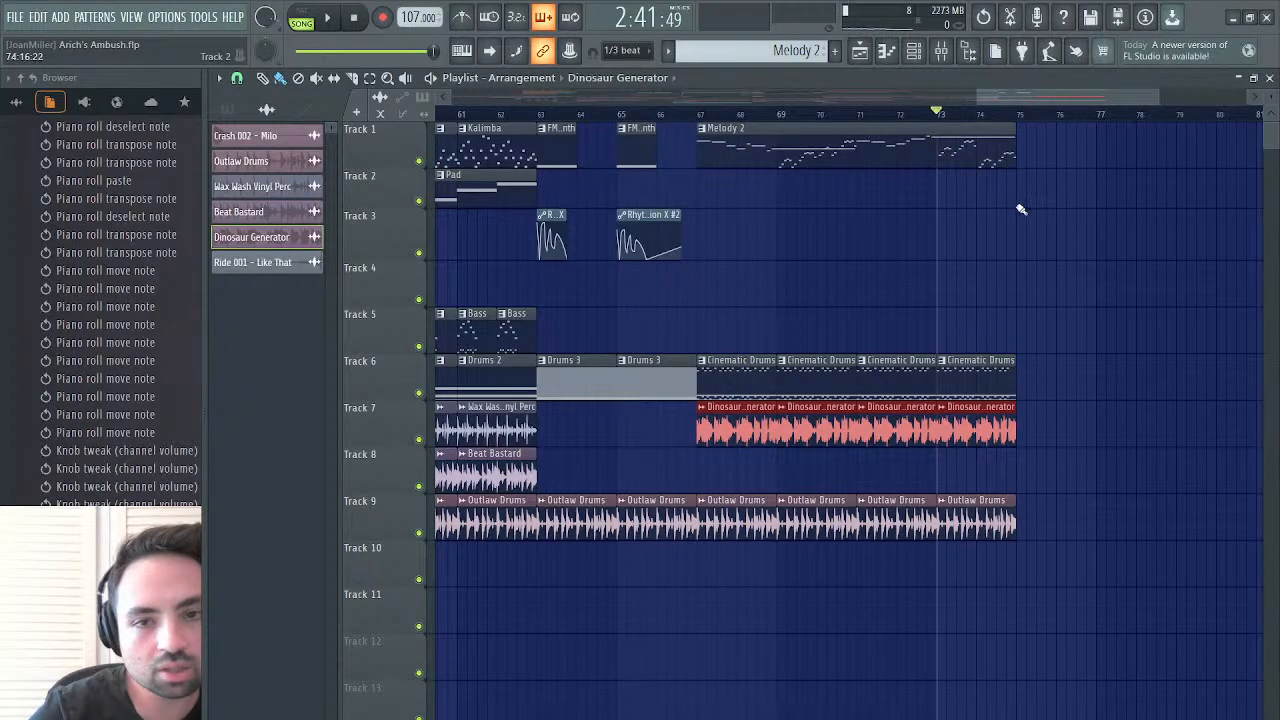
click(540, 113)
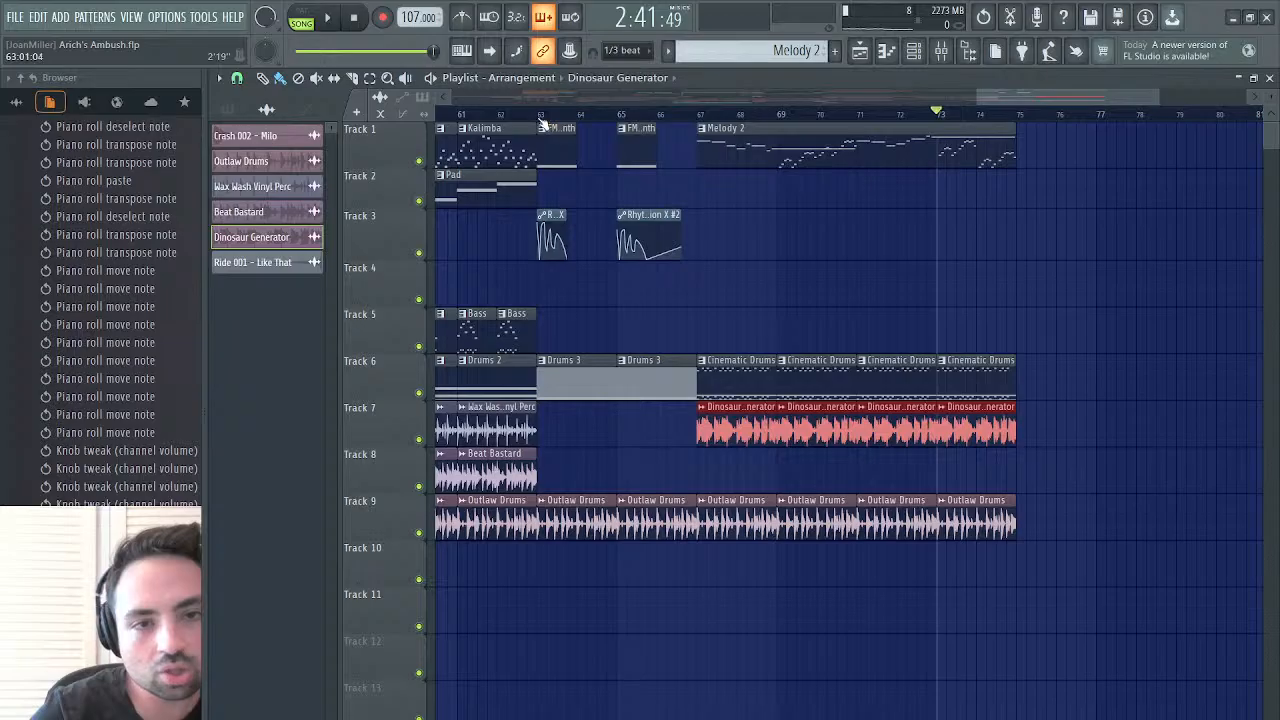
Listen to the arrangement from bar 63 with the drum loops beneath Melody 2
key(space)
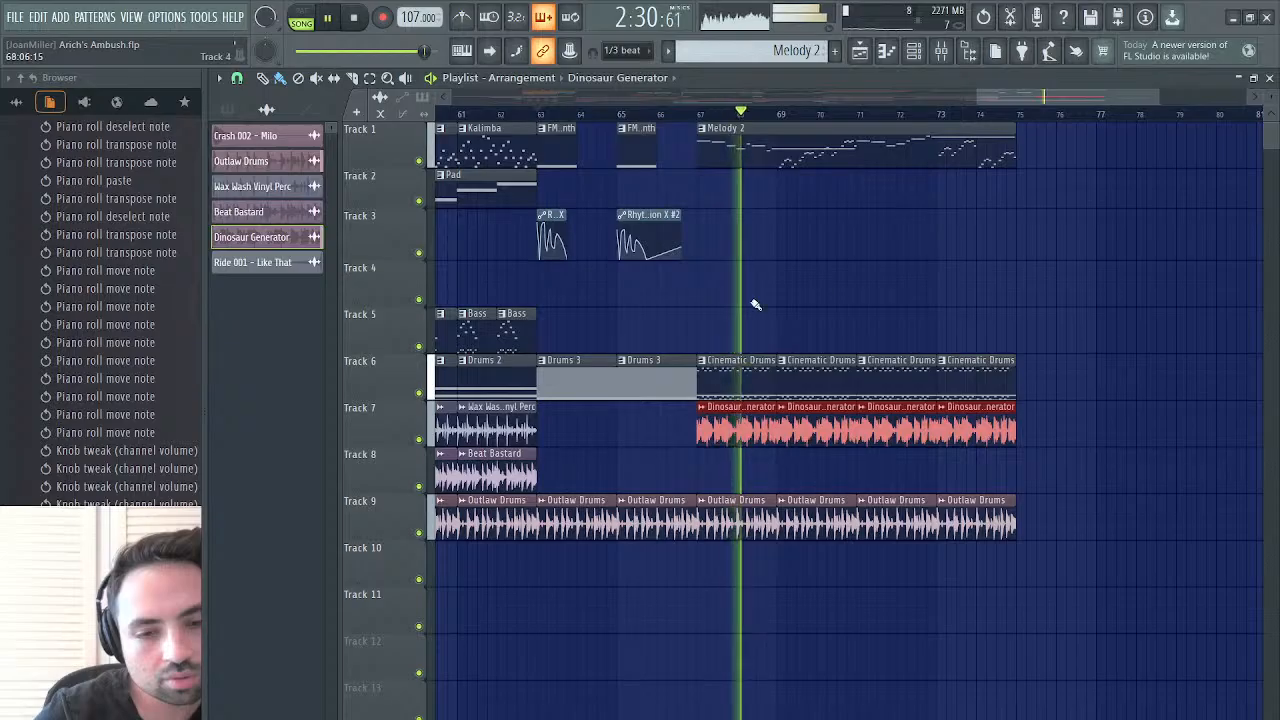
scroll(752, 305, down, 3)
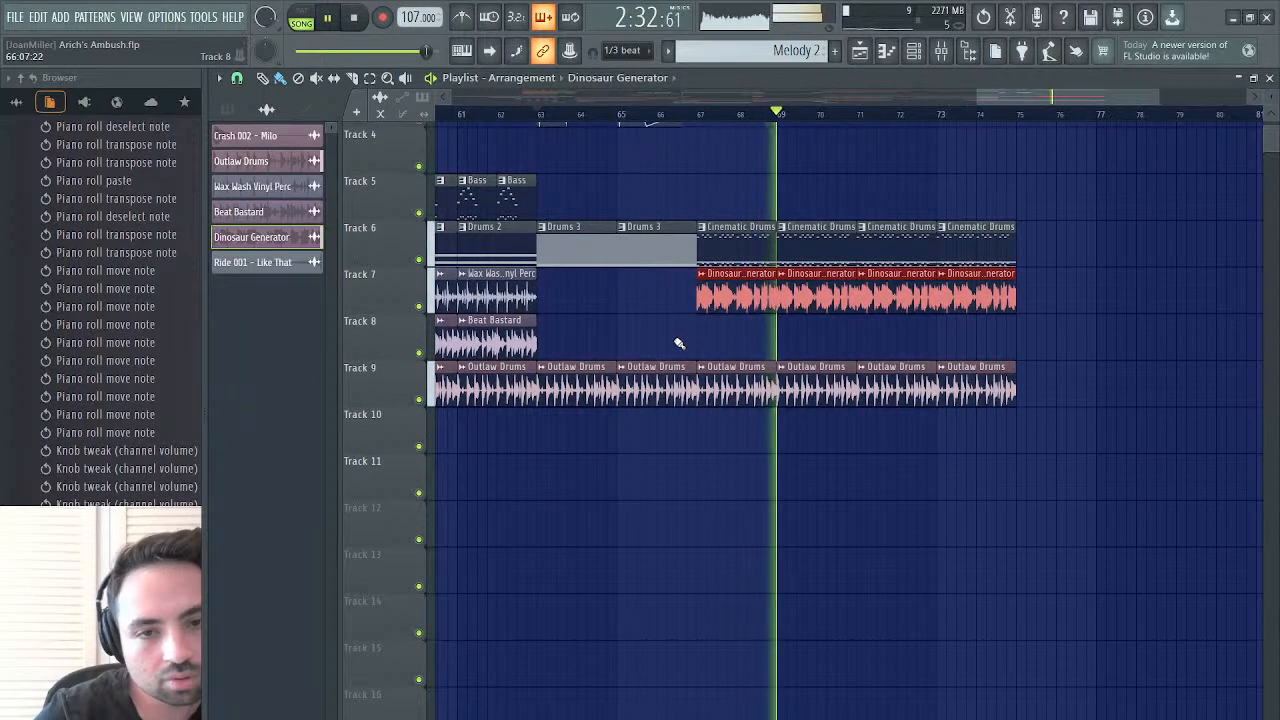
key(space)
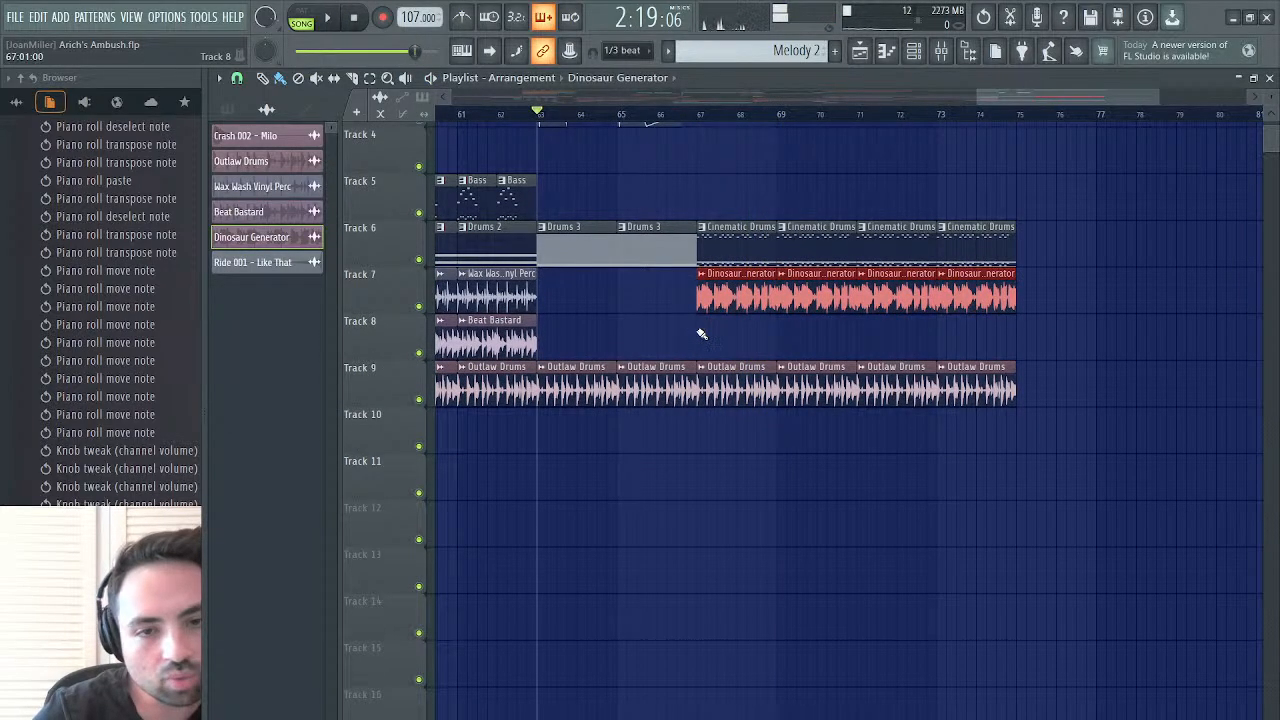
scroll(785, 195, up, 3)
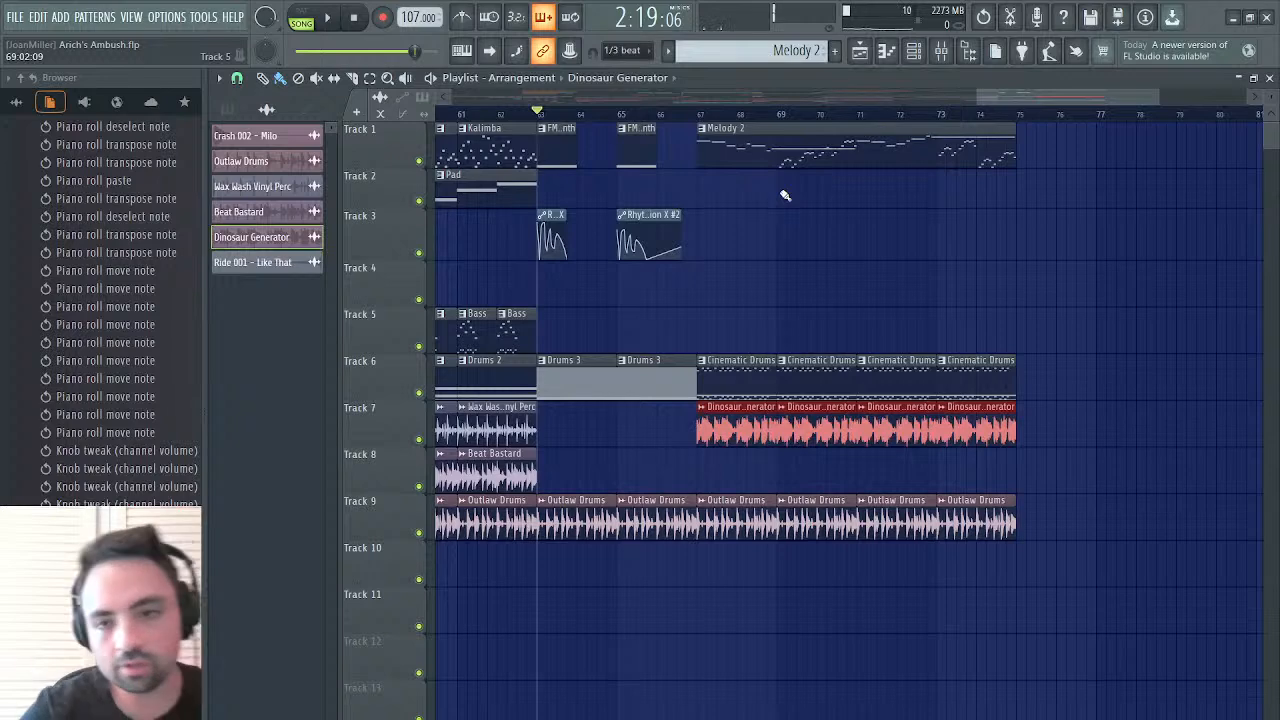
Move Melody 2 and the Cinematic Drums, Dinosaur Generator and Outlaw Drums clips beneath it from bar 67 to start at bar 75
drag(1103, 171, 766, 400)
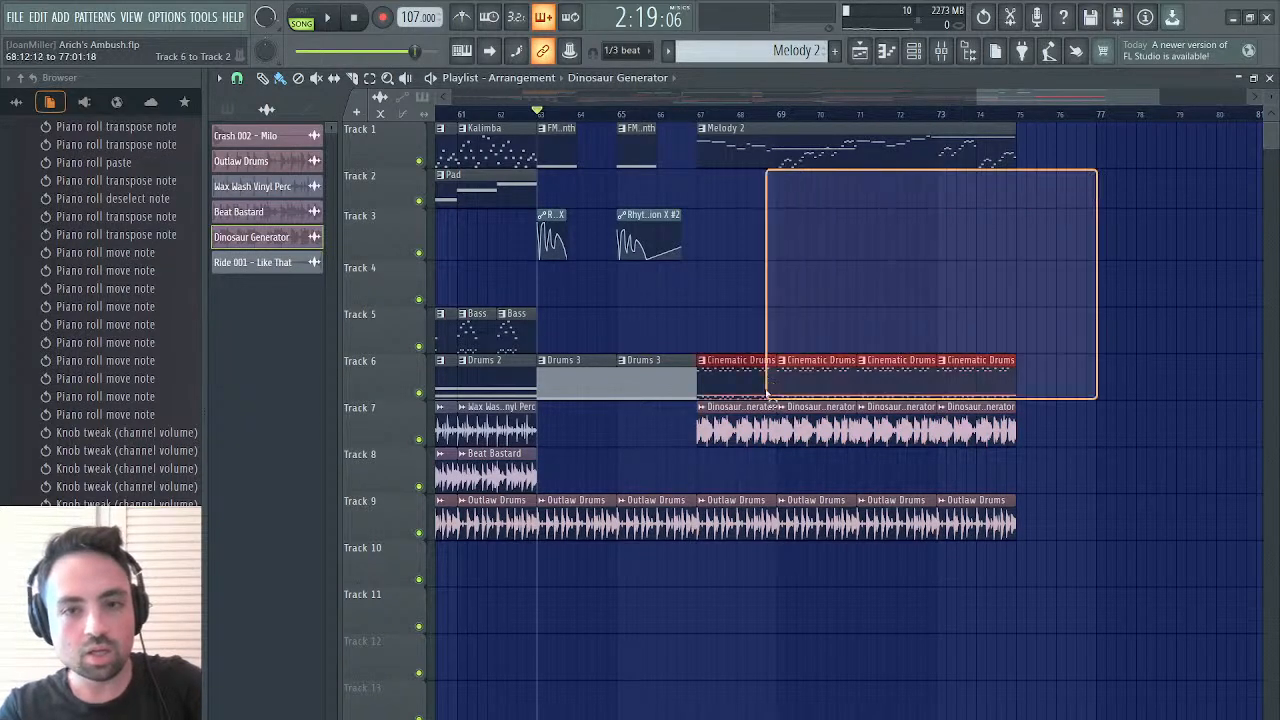
drag(1136, 153, 711, 543)
drag(740, 392, 899, 385)
click(899, 385)
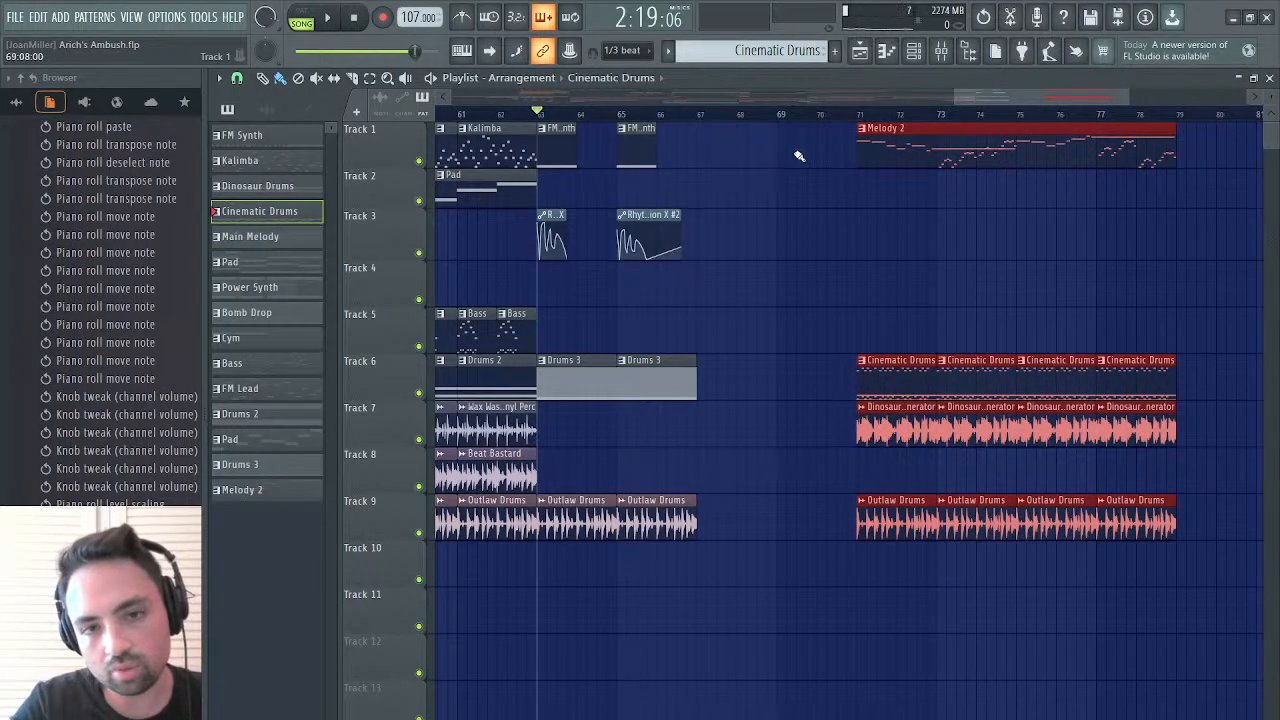
drag(898, 163, 1058, 161)
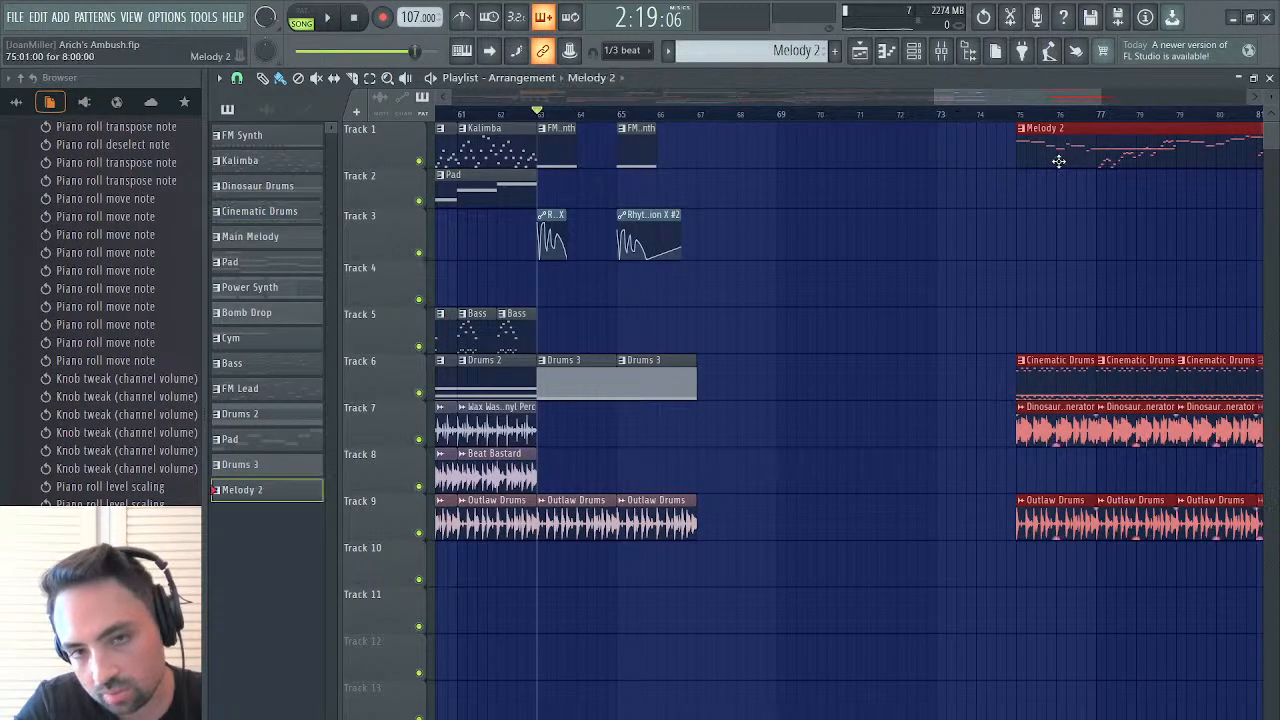
Set the playback position to bar 67 and play briefly from there
click(694, 114)
key(space)
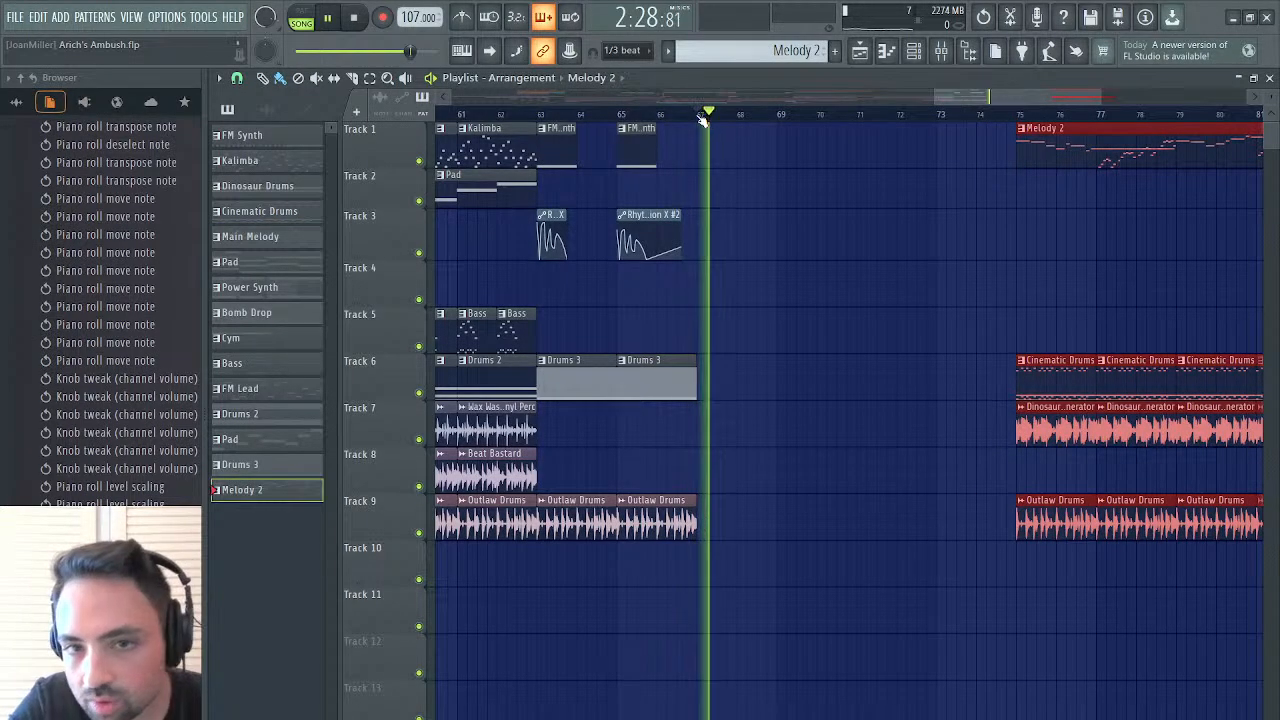
key(space)
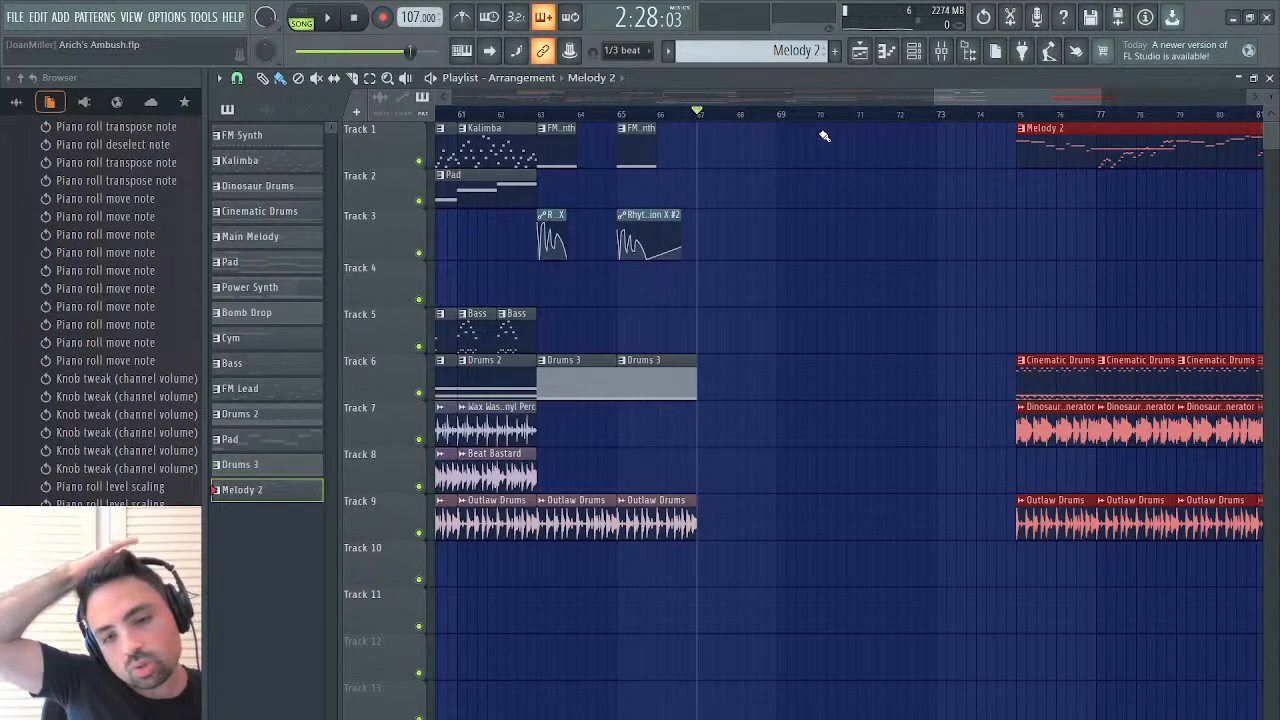
Close the playlist, create a new pattern named FM Synth Solo, and open the Rhythm channel's piano roll
click(1270, 77)
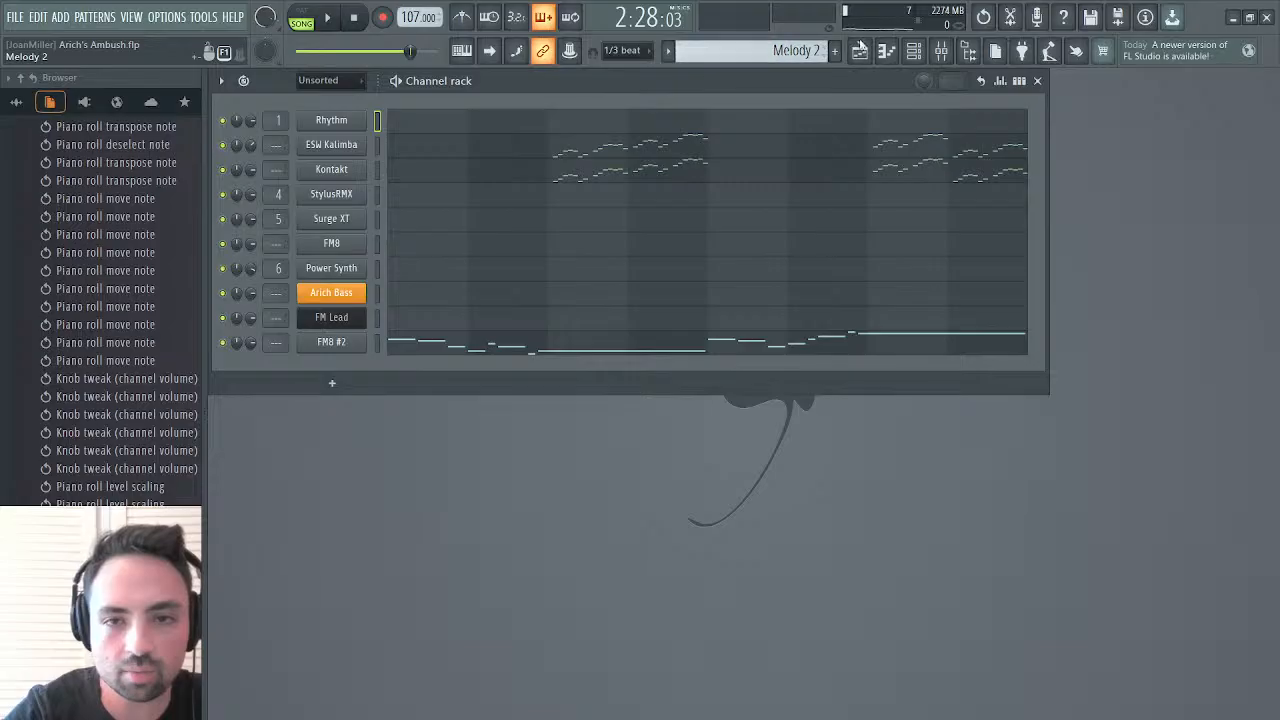
key(F4)
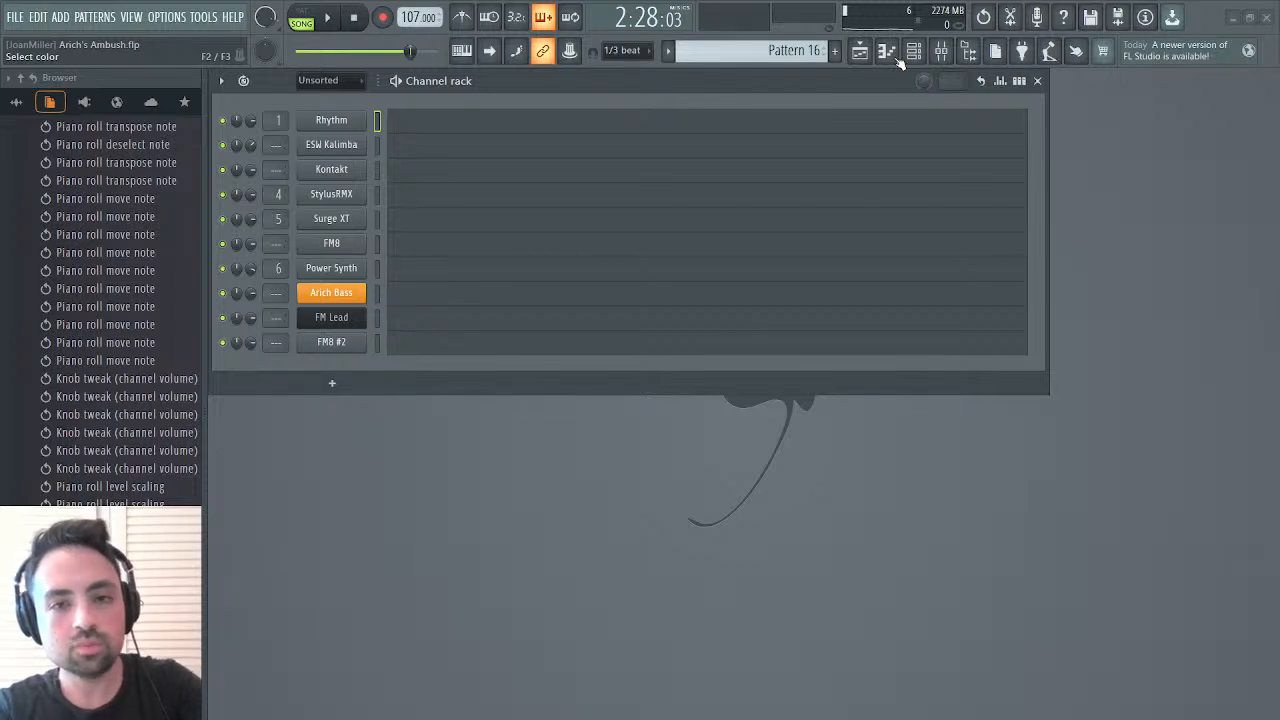
click(890, 55)
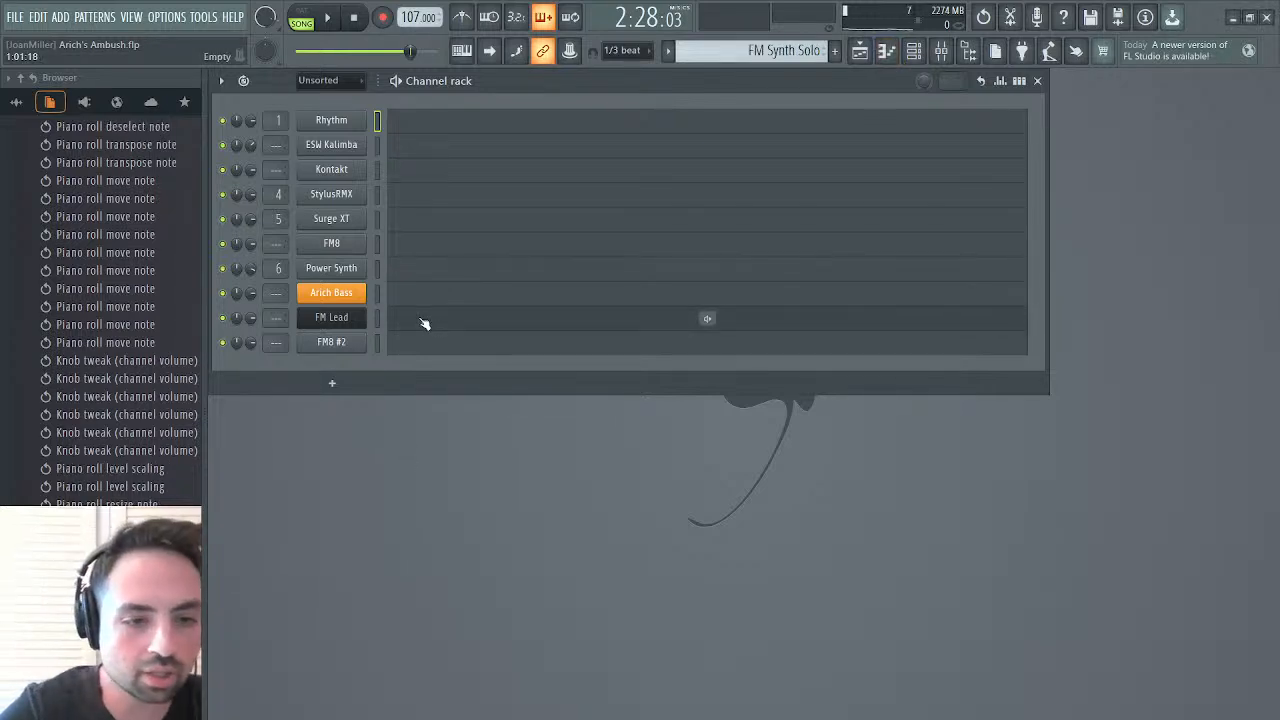
click(437, 124)
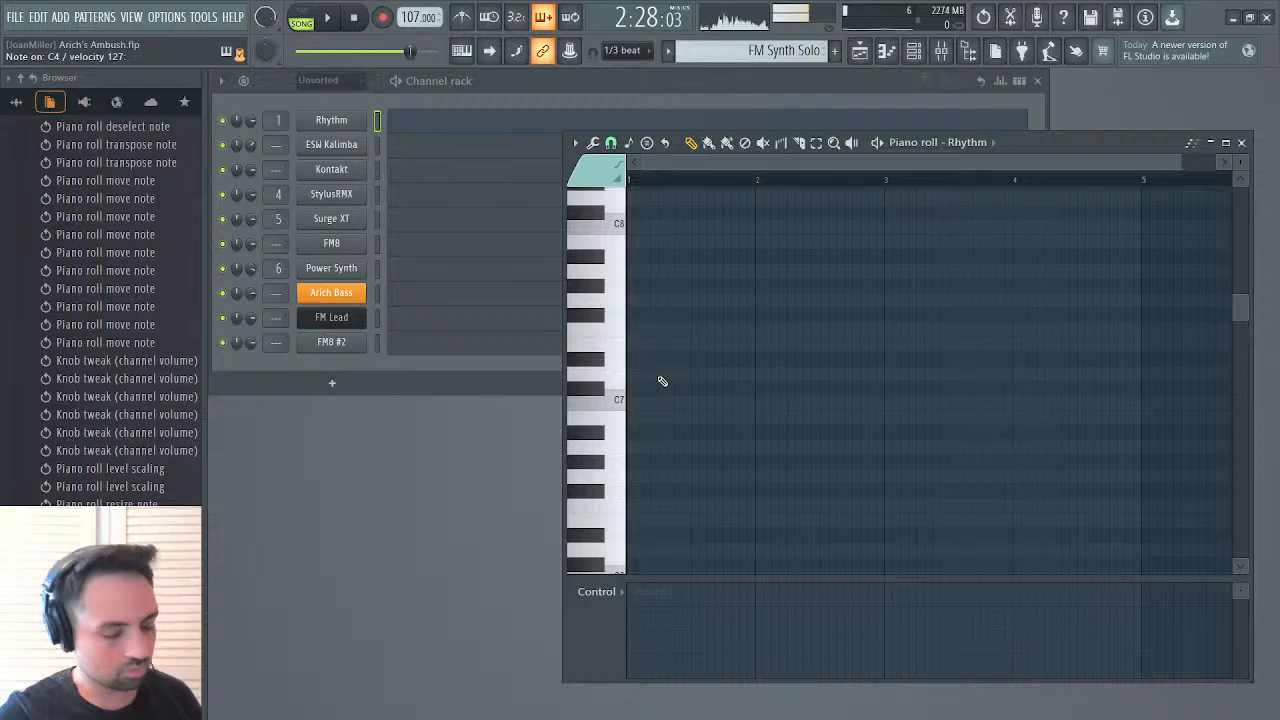
Place two one-step C4 notes on steps 1 and 3 of bar 1 and audition them in pattern mode
scroll(738, 366, down, 6)
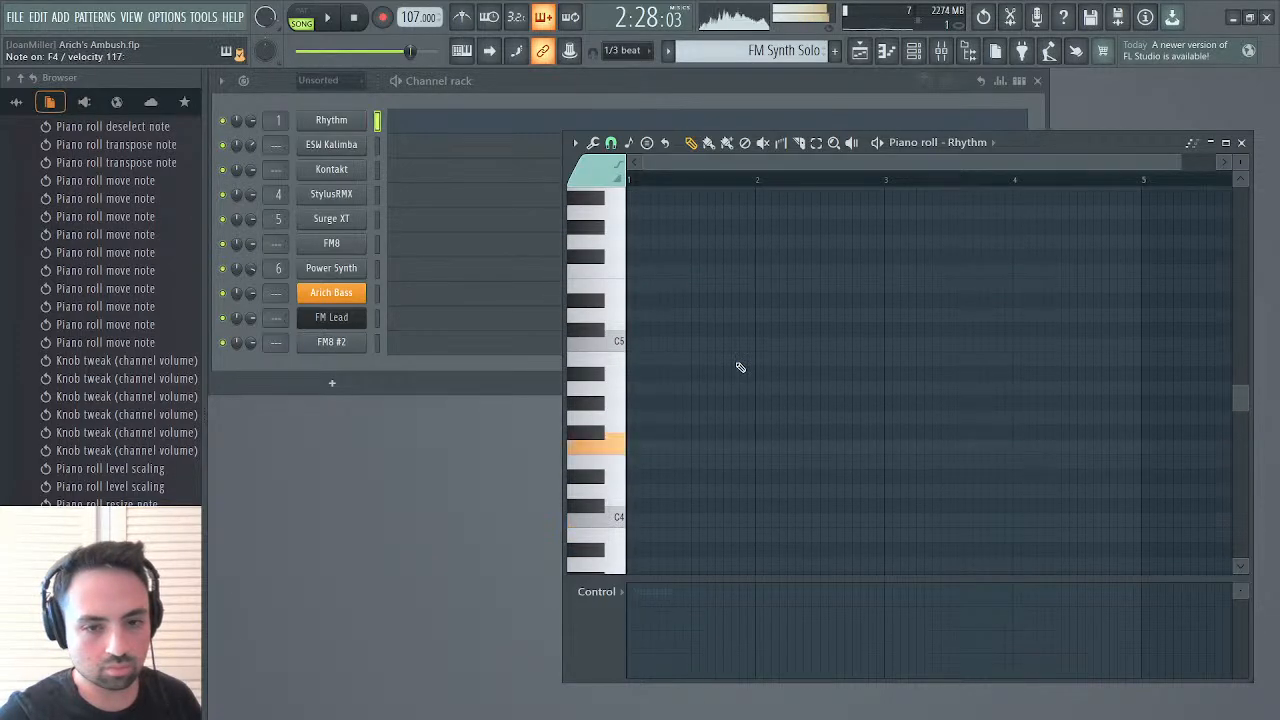
scroll(738, 366, down, 2)
click(630, 352)
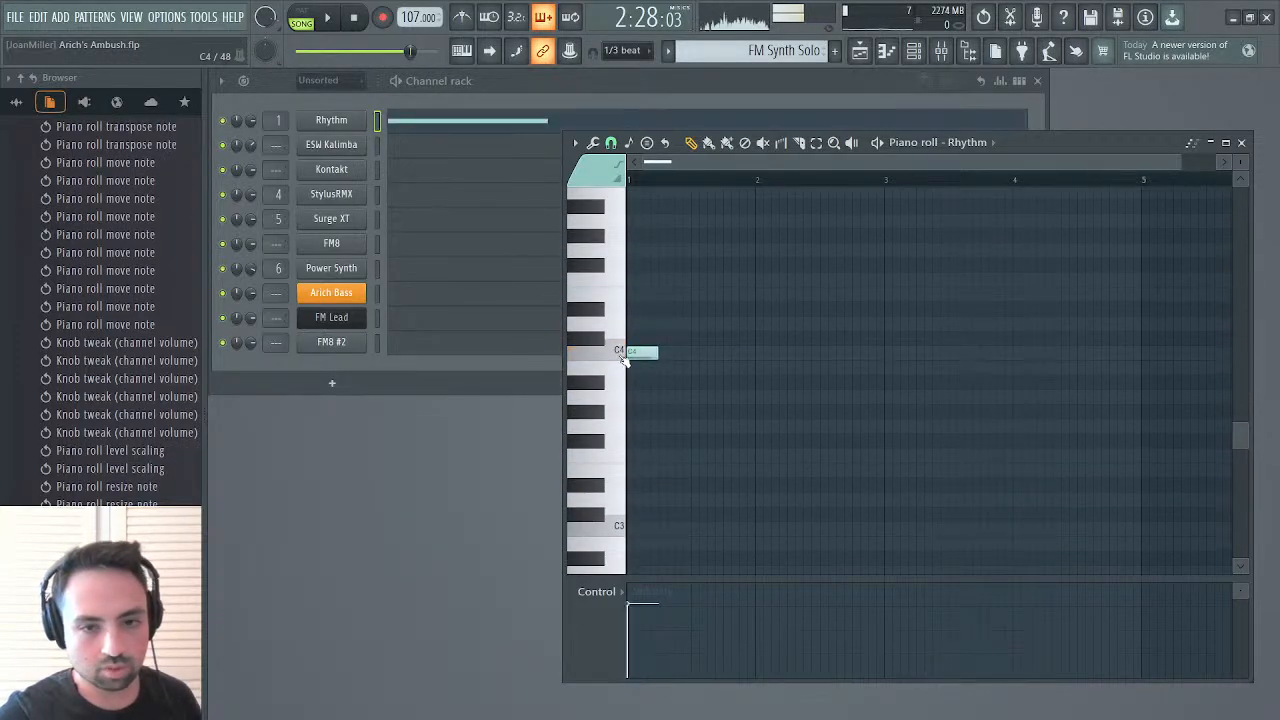
drag(660, 352, 641, 353)
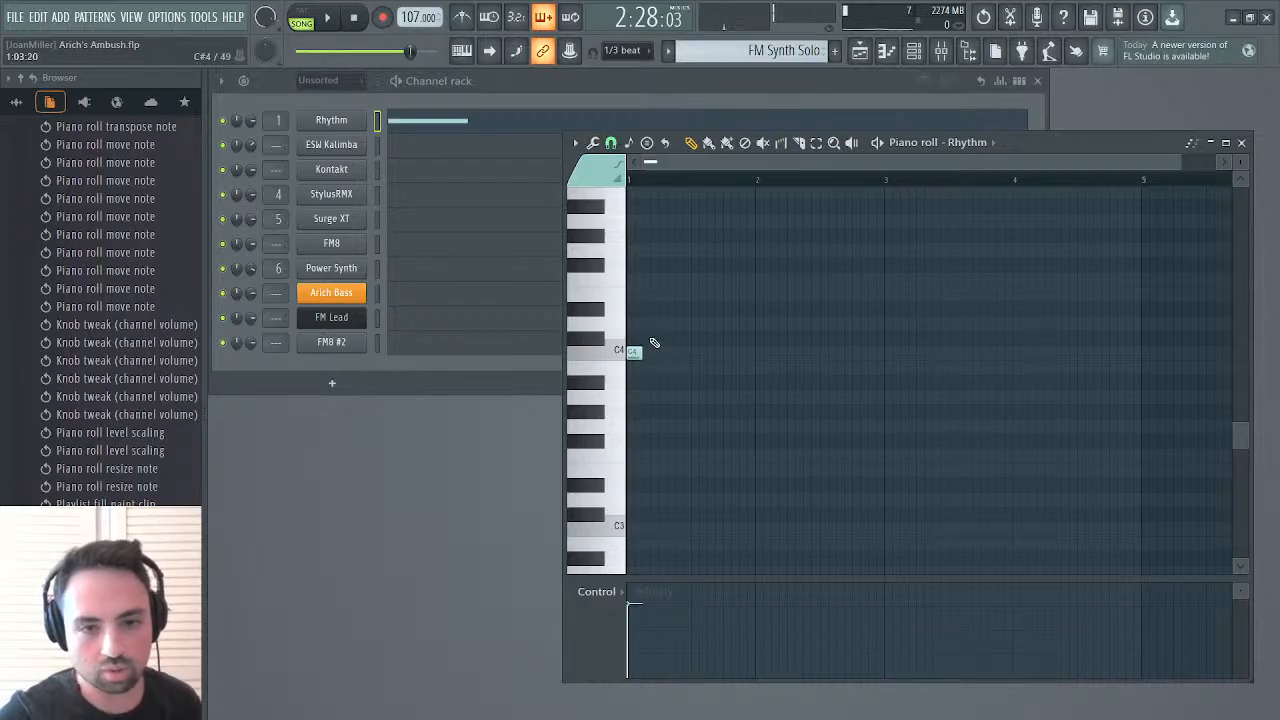
click(643, 309)
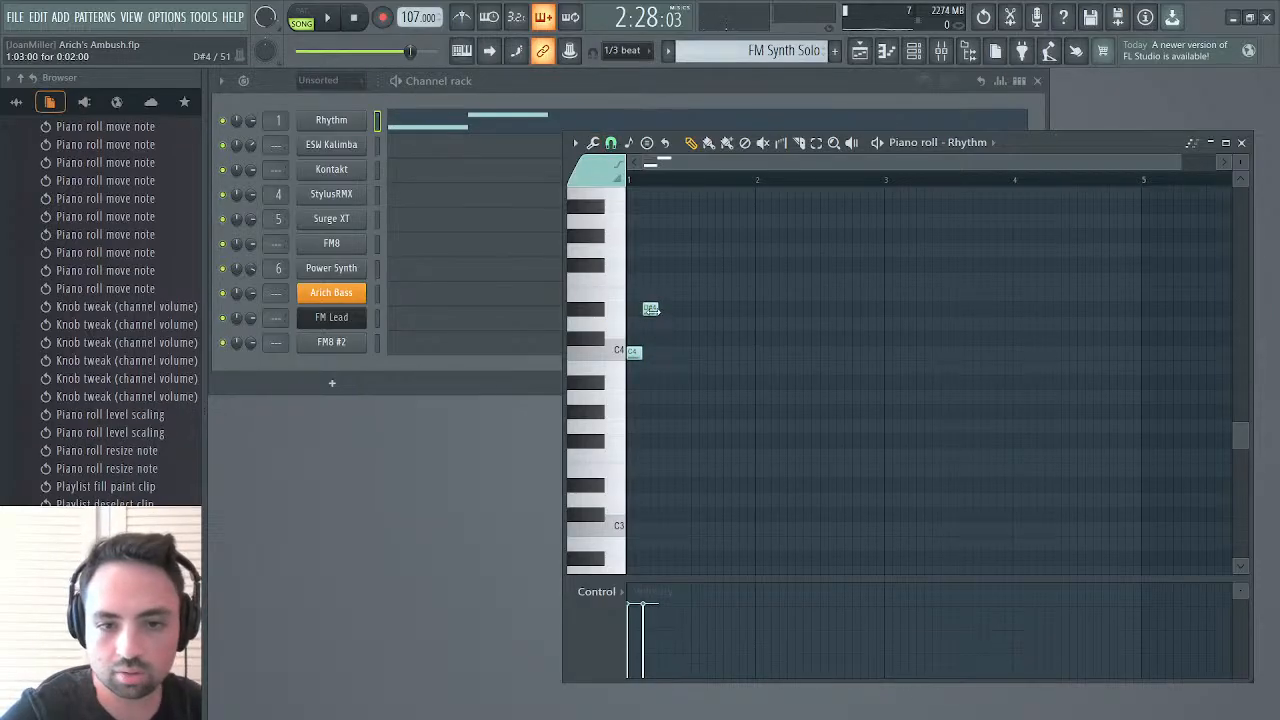
right_click(651, 309)
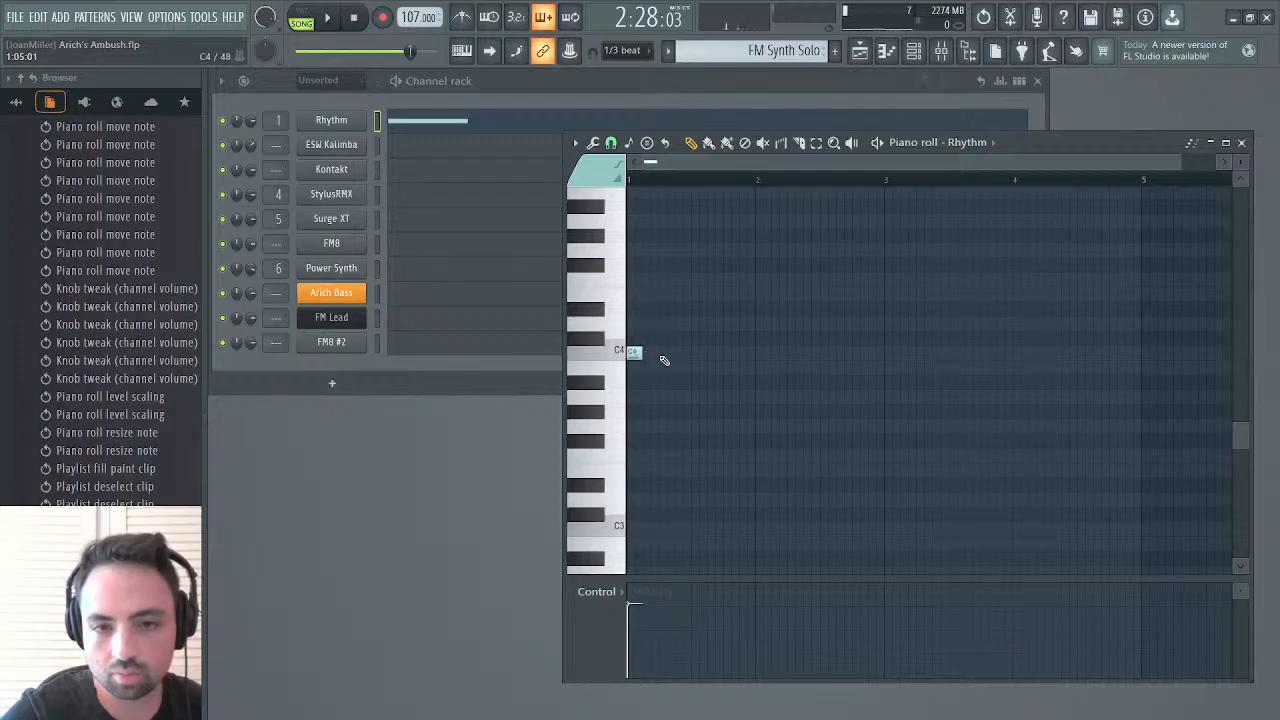
drag(641, 354, 634, 354)
click(645, 353)
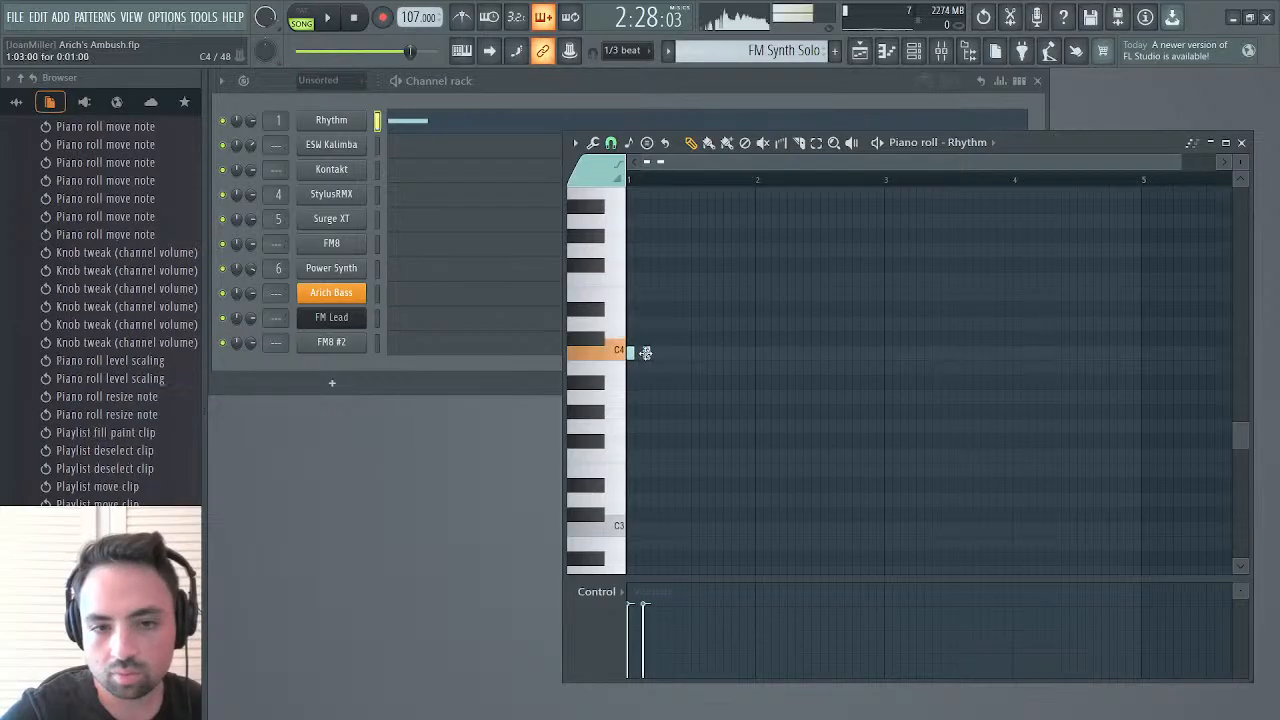
click(301, 16)
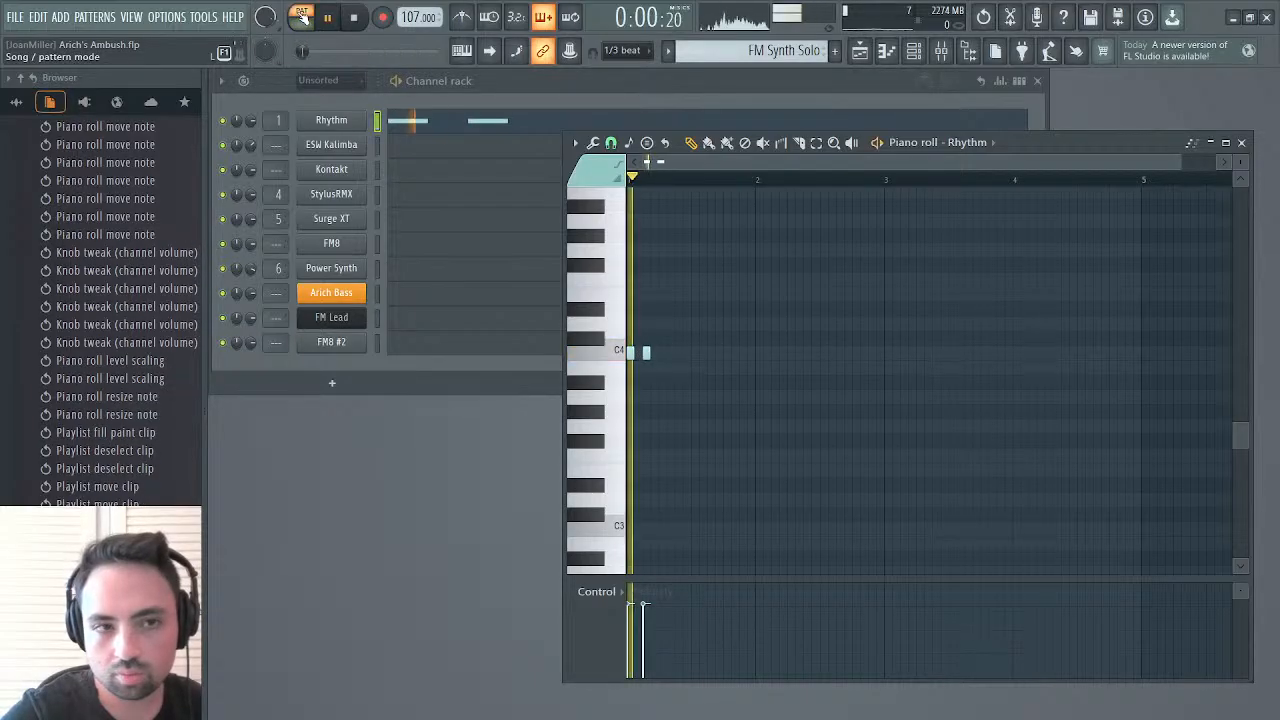
key(space)
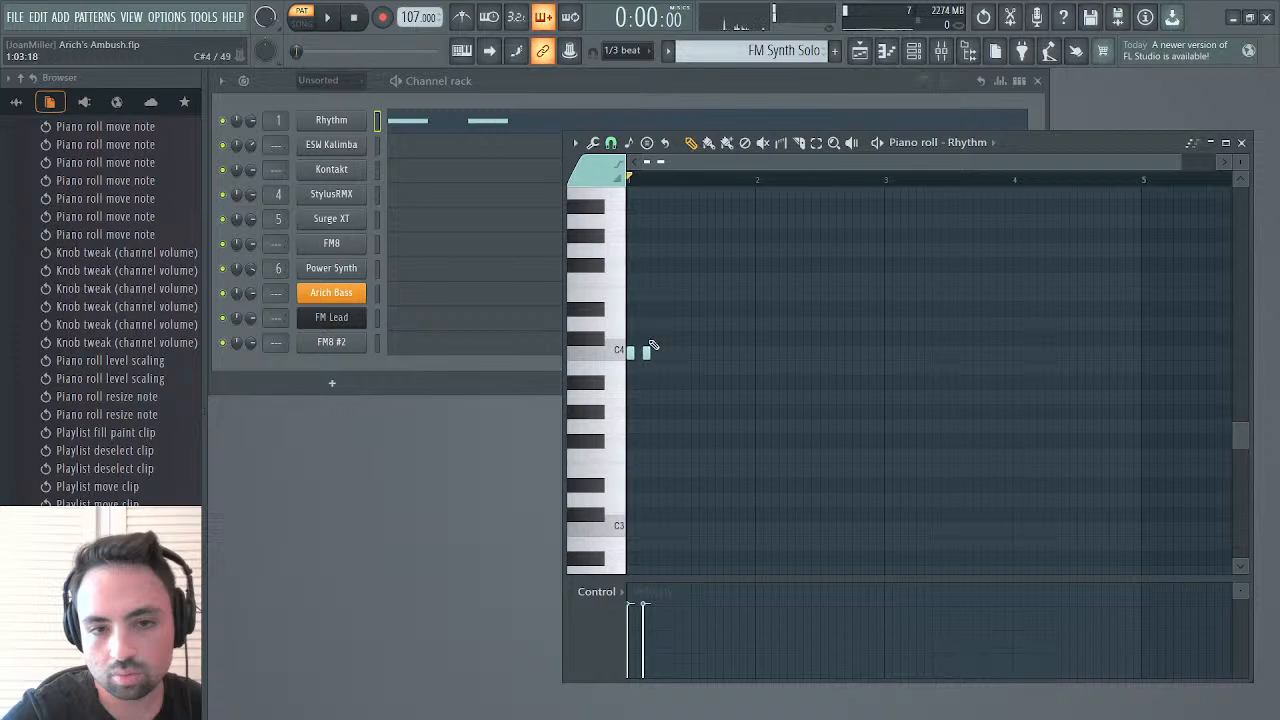
Add one-step D#4, F4 and G4 notes rising across steps 4 to 6 of bar 1 and audition the phrase
click(654, 309)
click(661, 280)
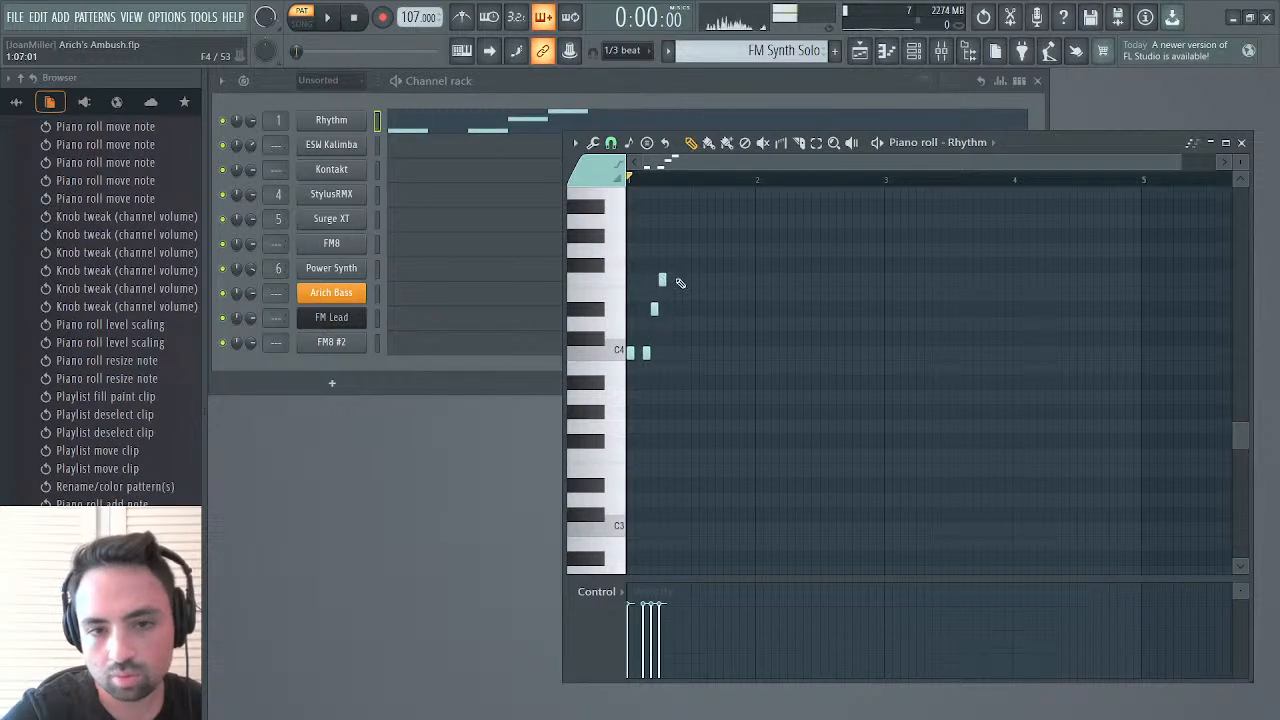
click(670, 250)
key(space)
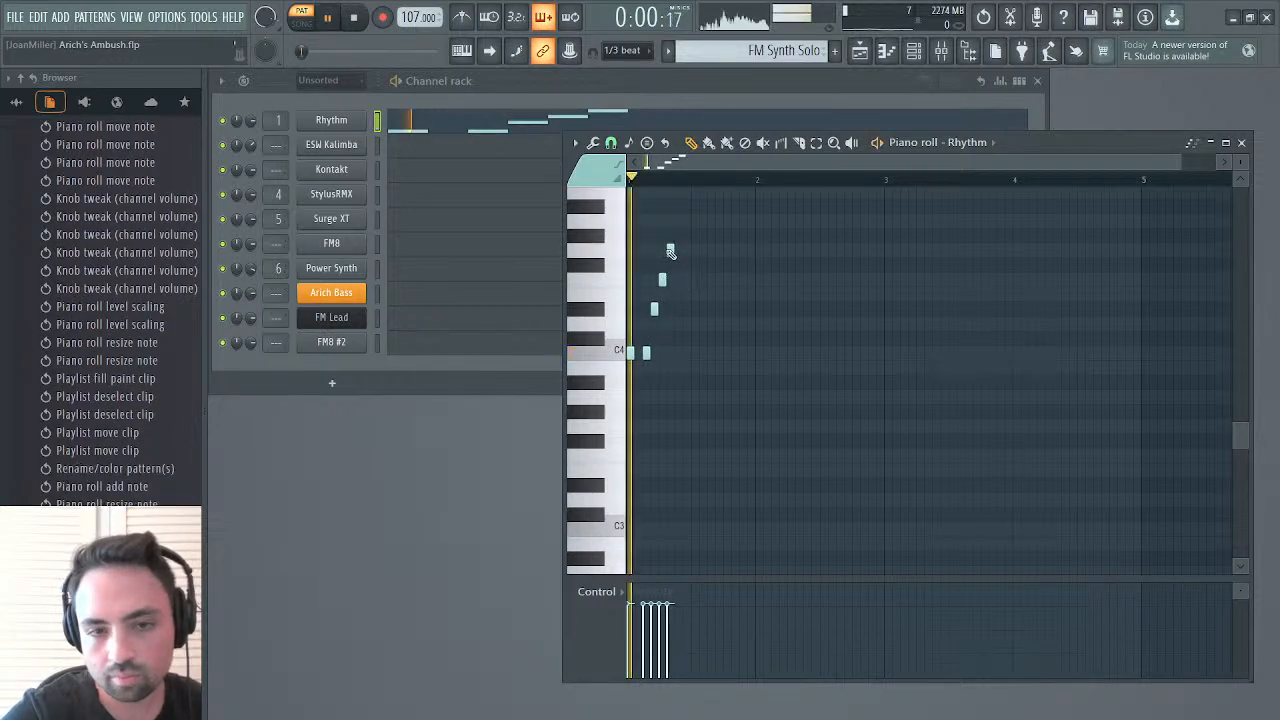
key(space)
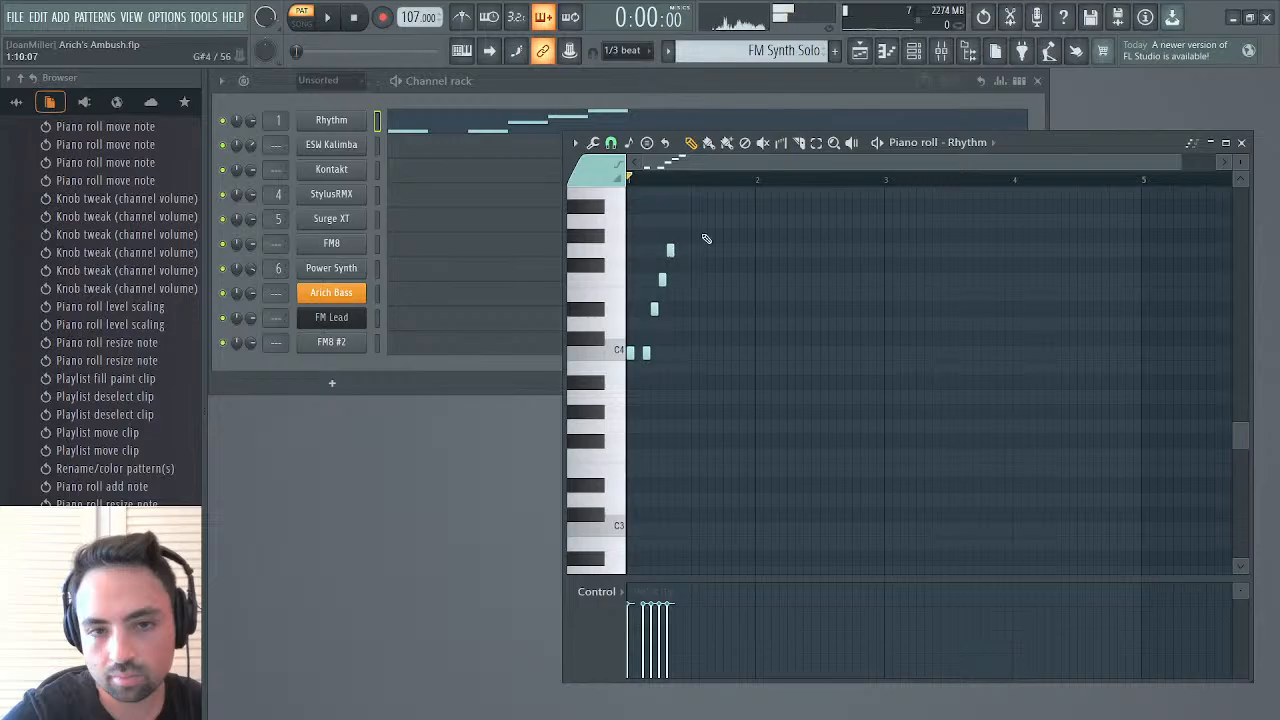
Add one-step A#4 notes on steps 8 and 10 of bar 1 in the Rhythm part
scroll(706, 238, up, 2)
click(684, 236)
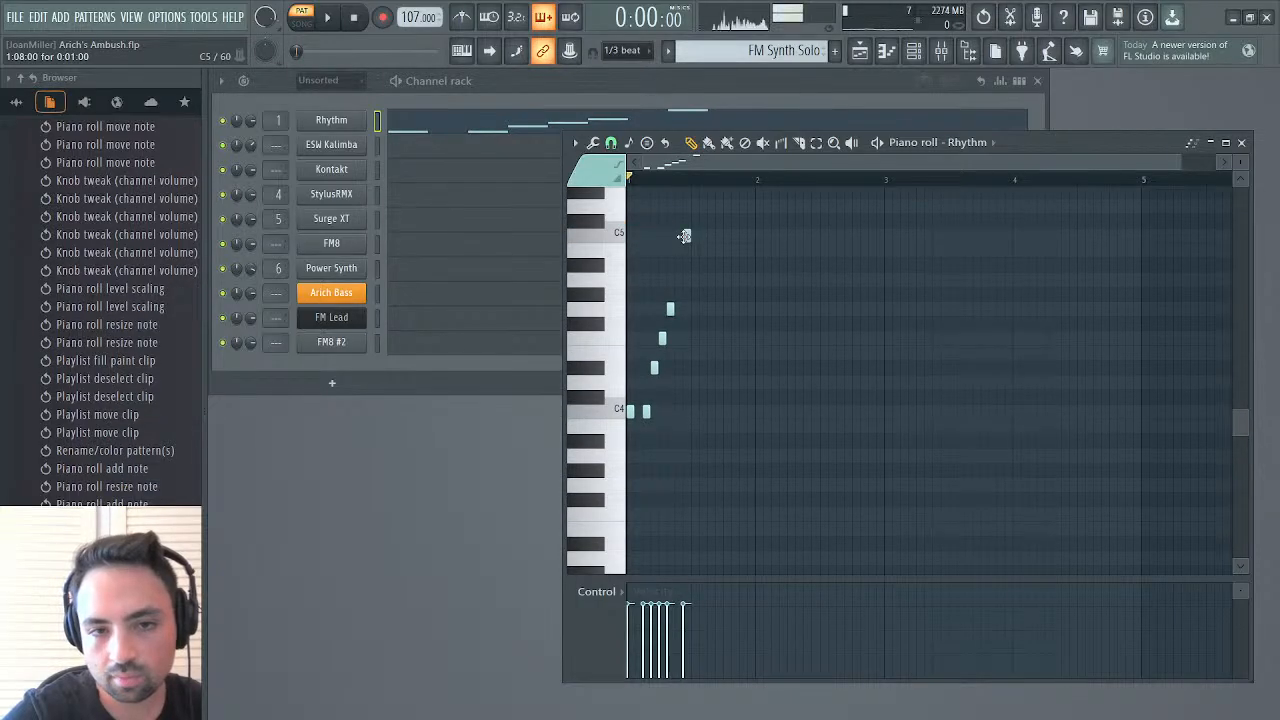
drag(686, 236, 686, 266)
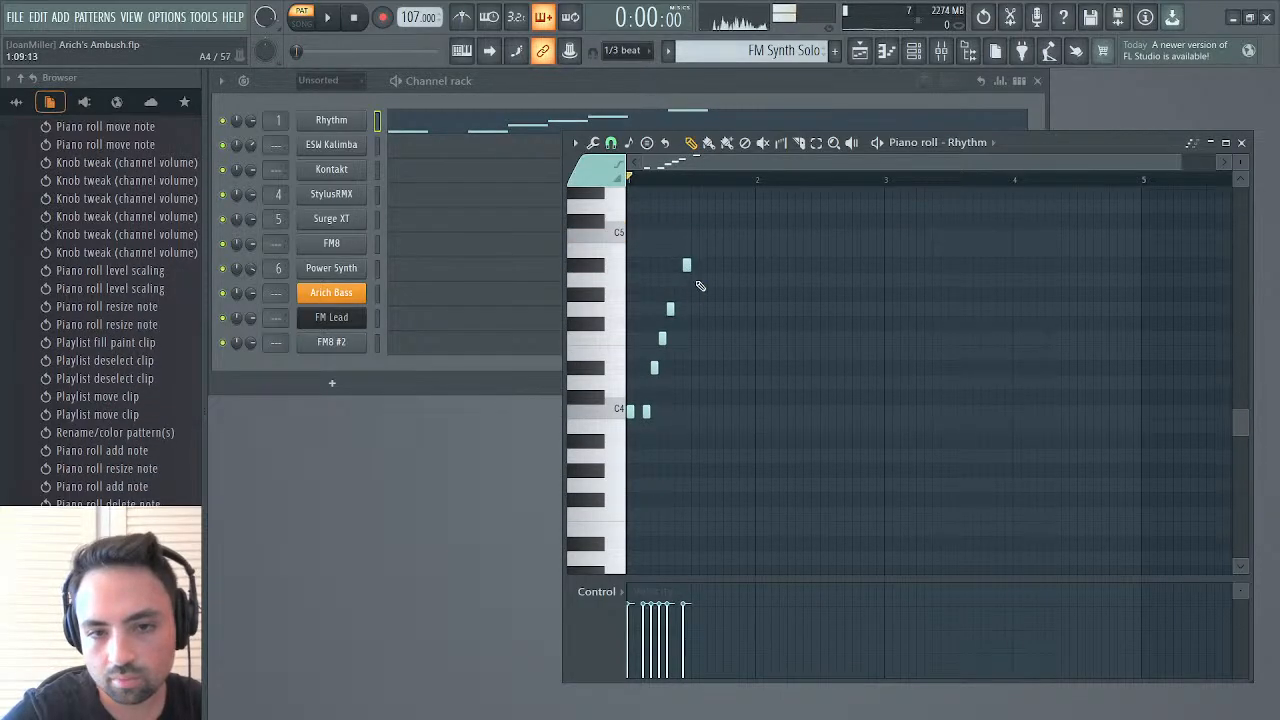
click(702, 266)
key(space)
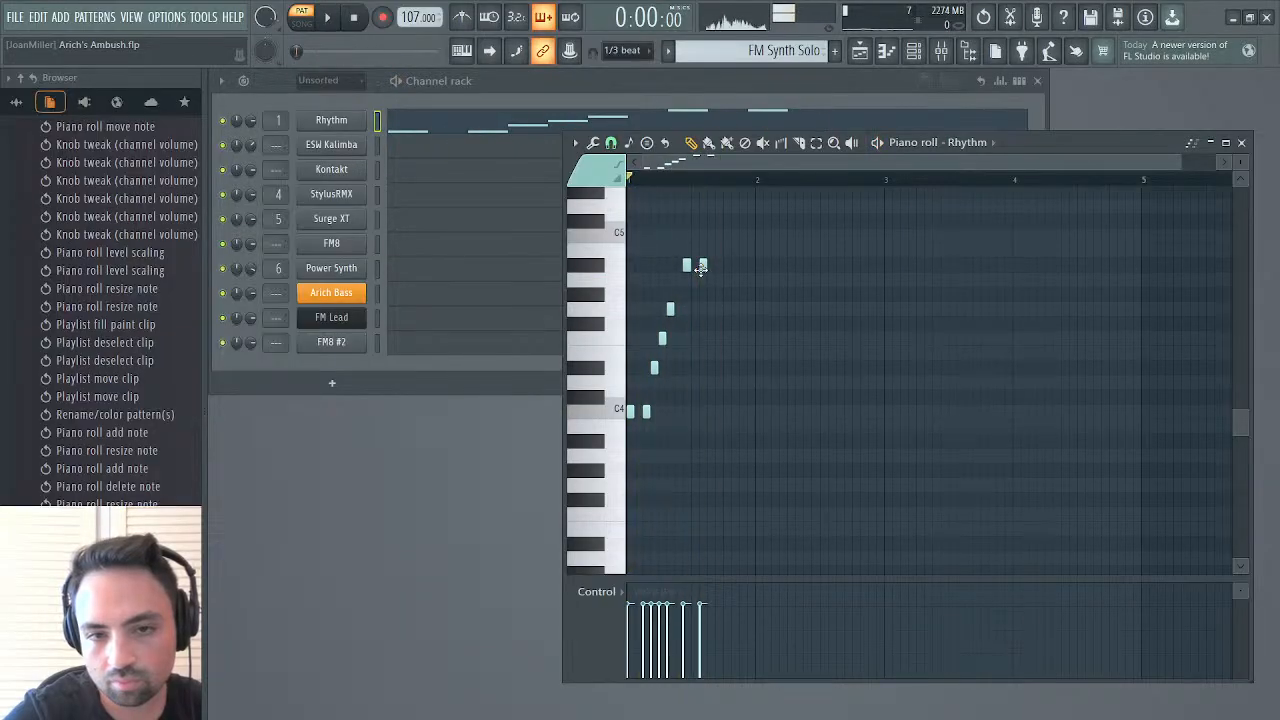
Complete bar 1 with one-step G4, F4, G4, D#4, F4 and C4 notes on steps 11 to 16, and play the pattern
click(711, 310)
click(716, 339)
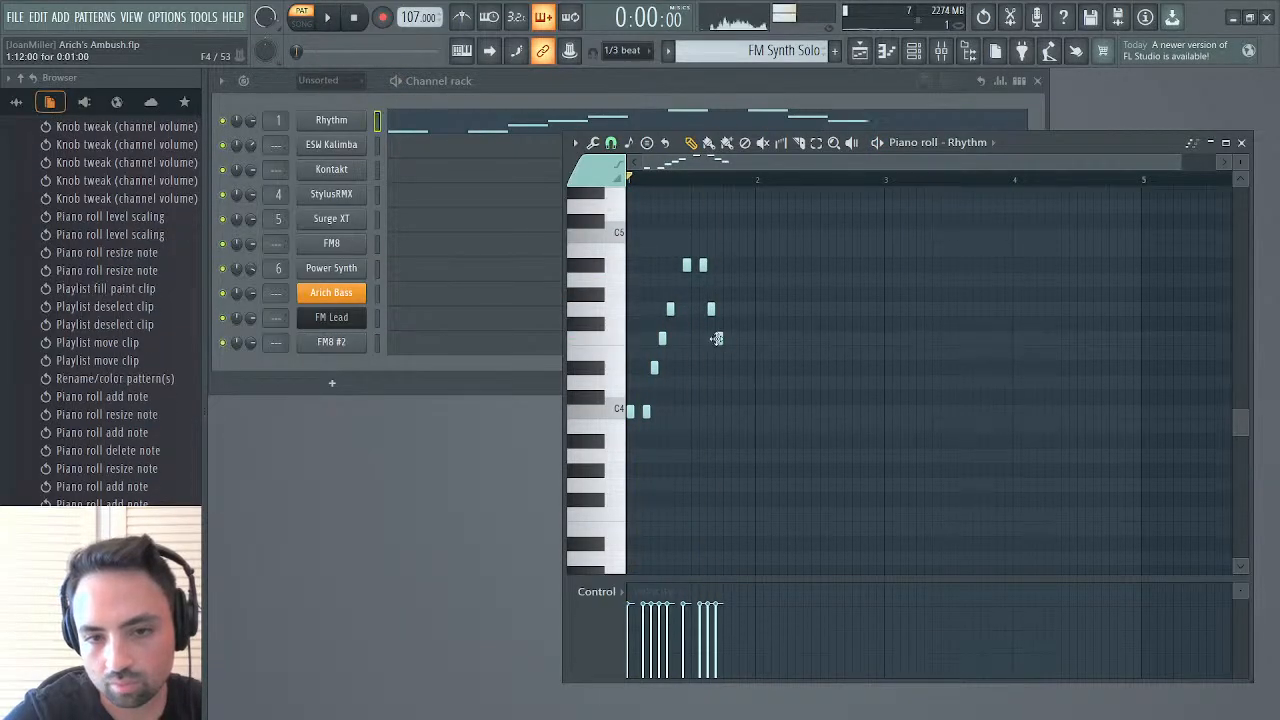
click(727, 310)
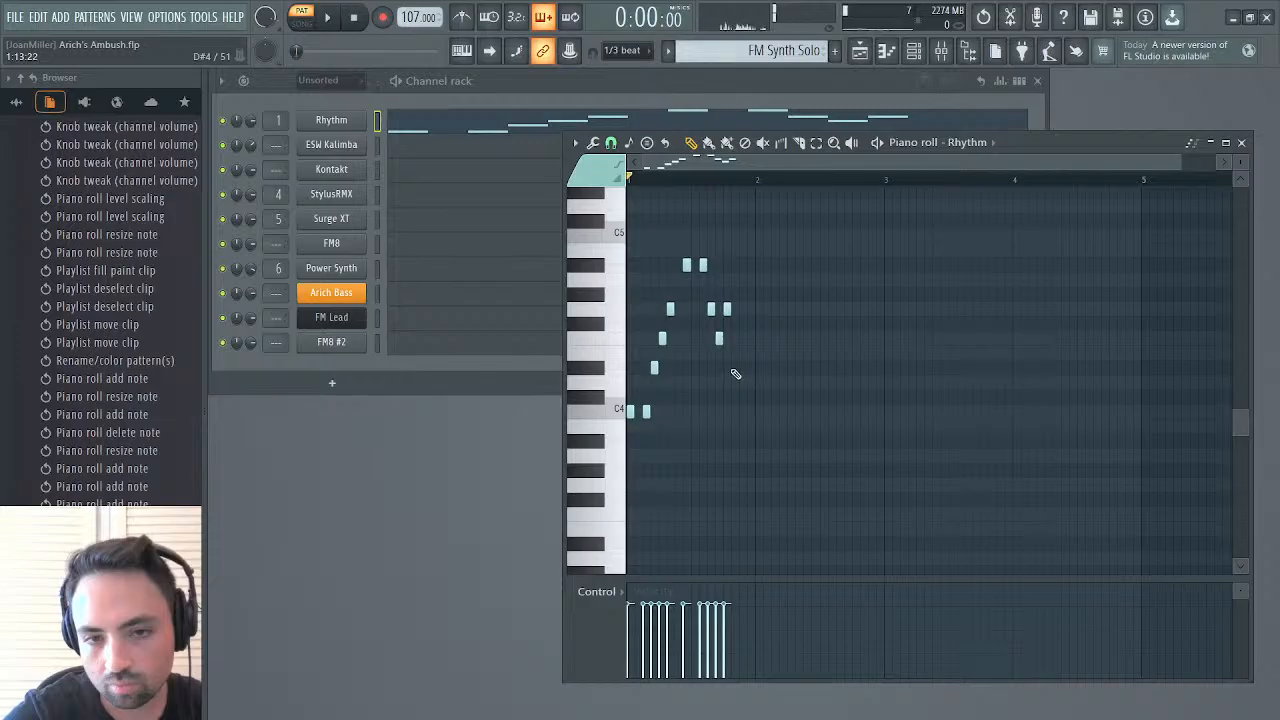
click(735, 368)
click(743, 339)
click(750, 408)
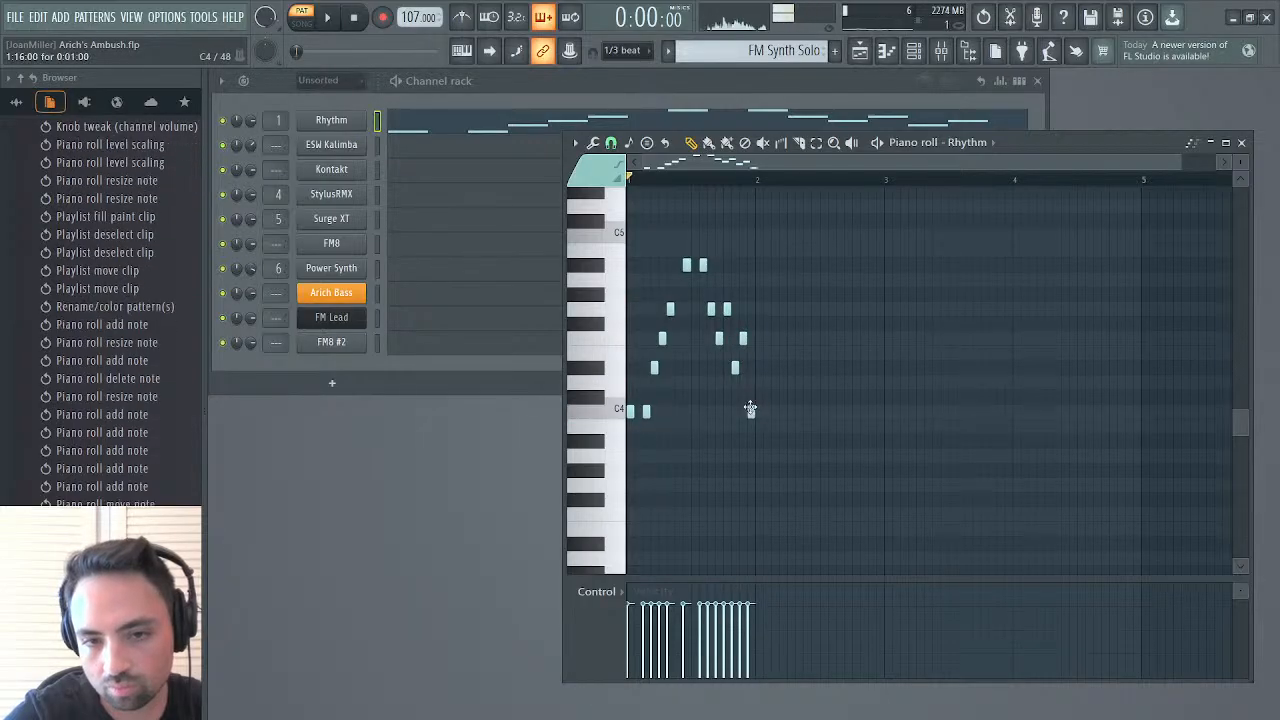
key(space)
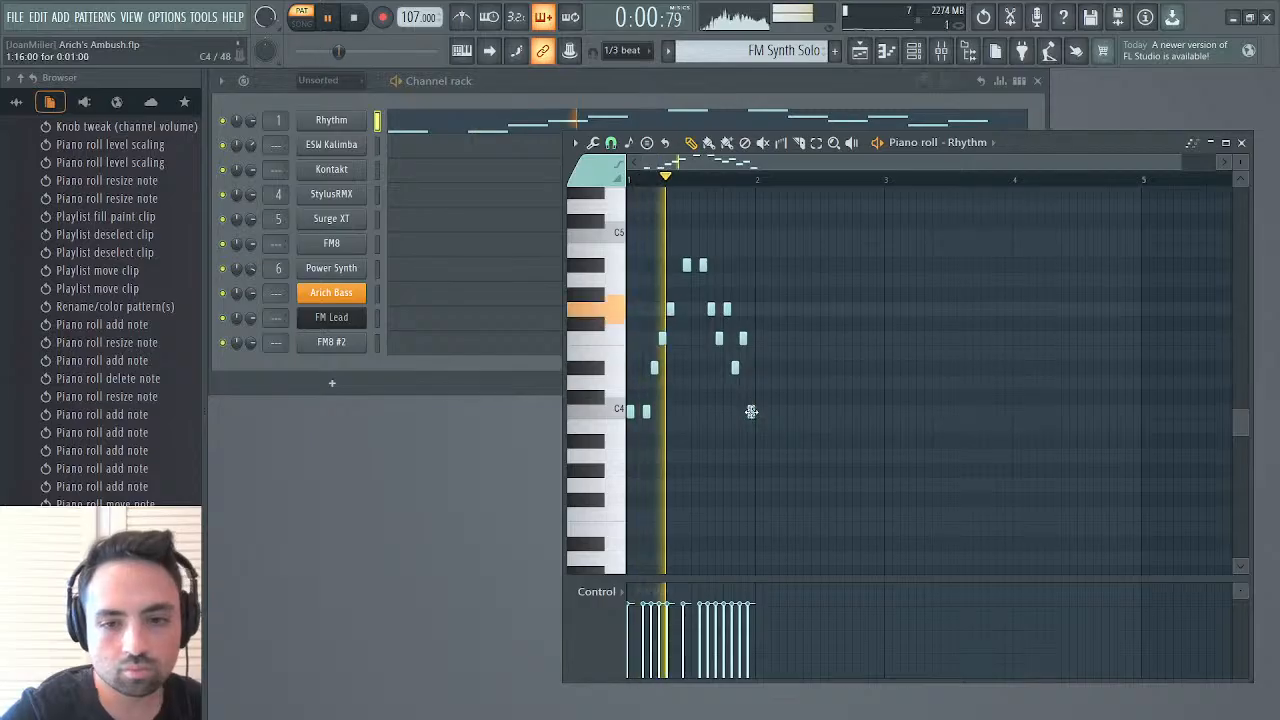
Begin bar 2 with one-step A#3 notes on steps 1 and 3, followed by B3, C4 and D#4 on steps 4 to 6
click(758, 441)
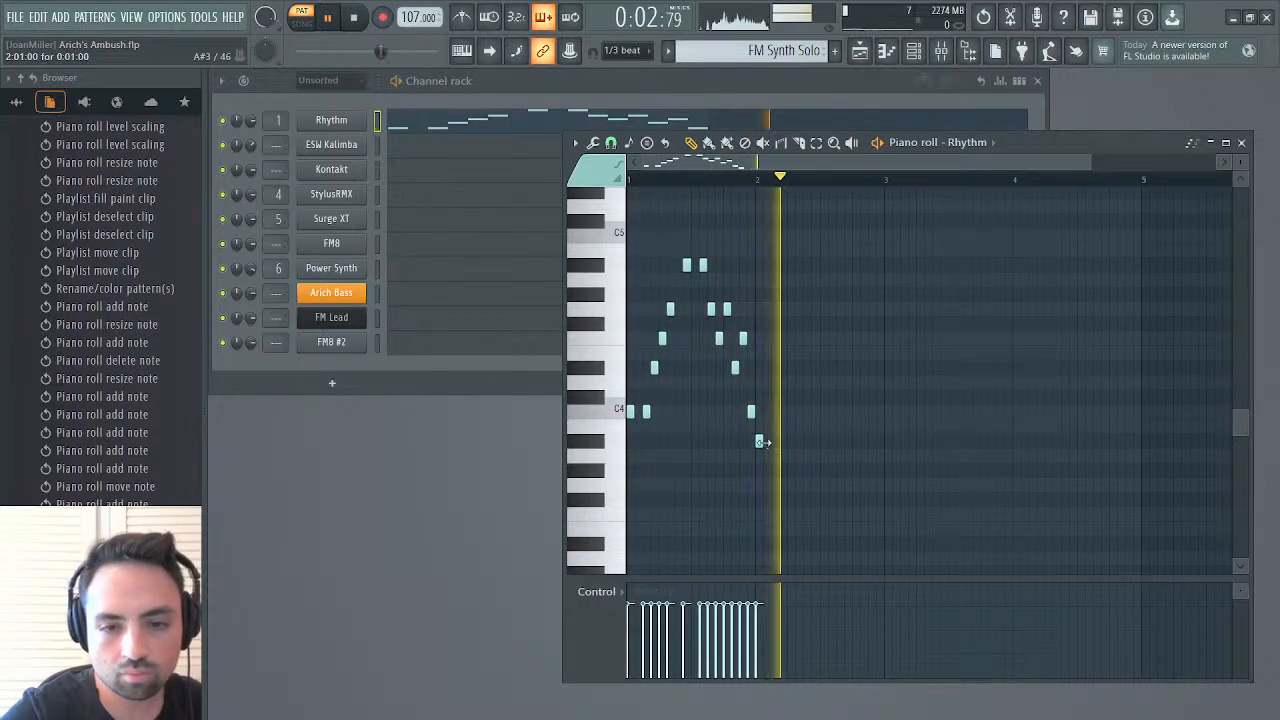
click(775, 442)
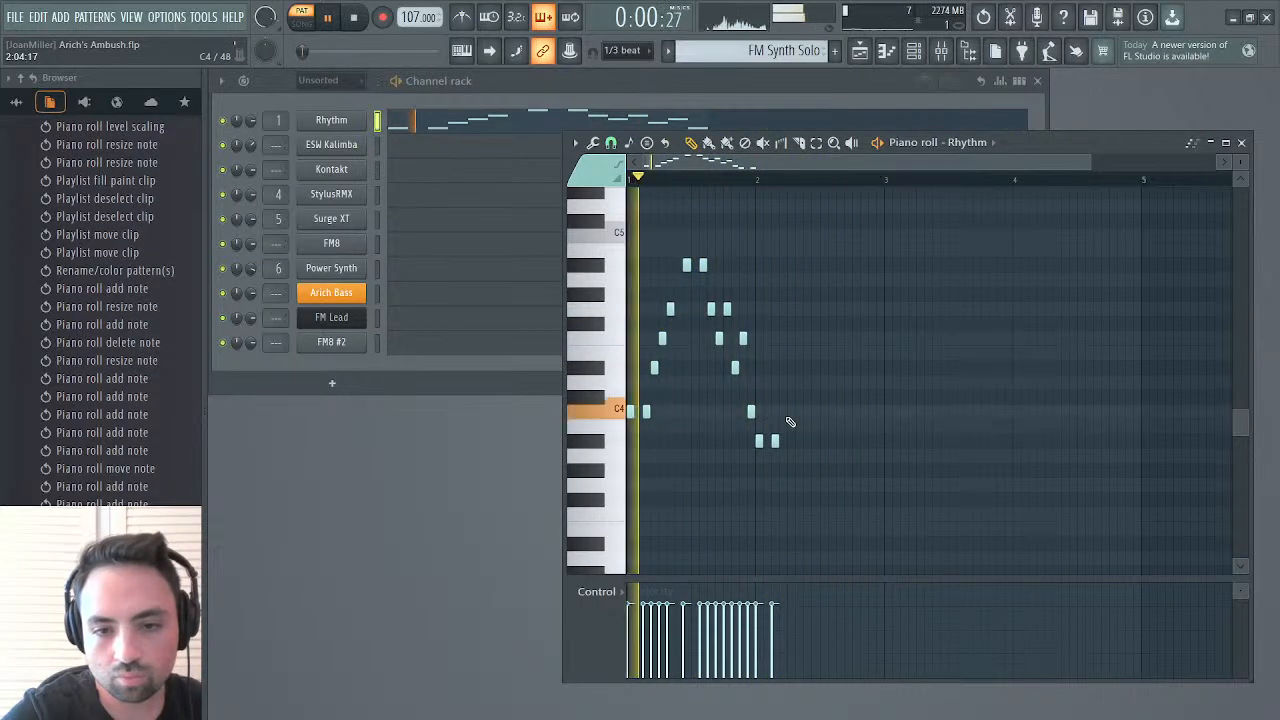
click(791, 411)
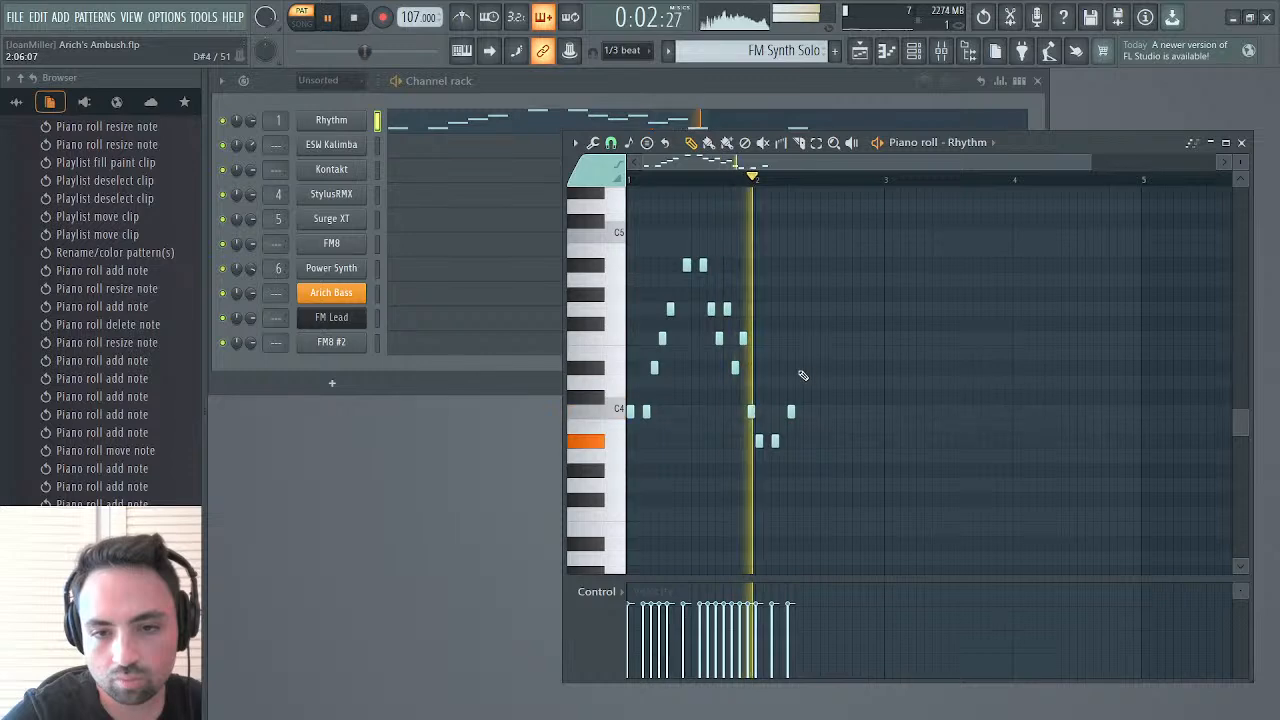
click(797, 368)
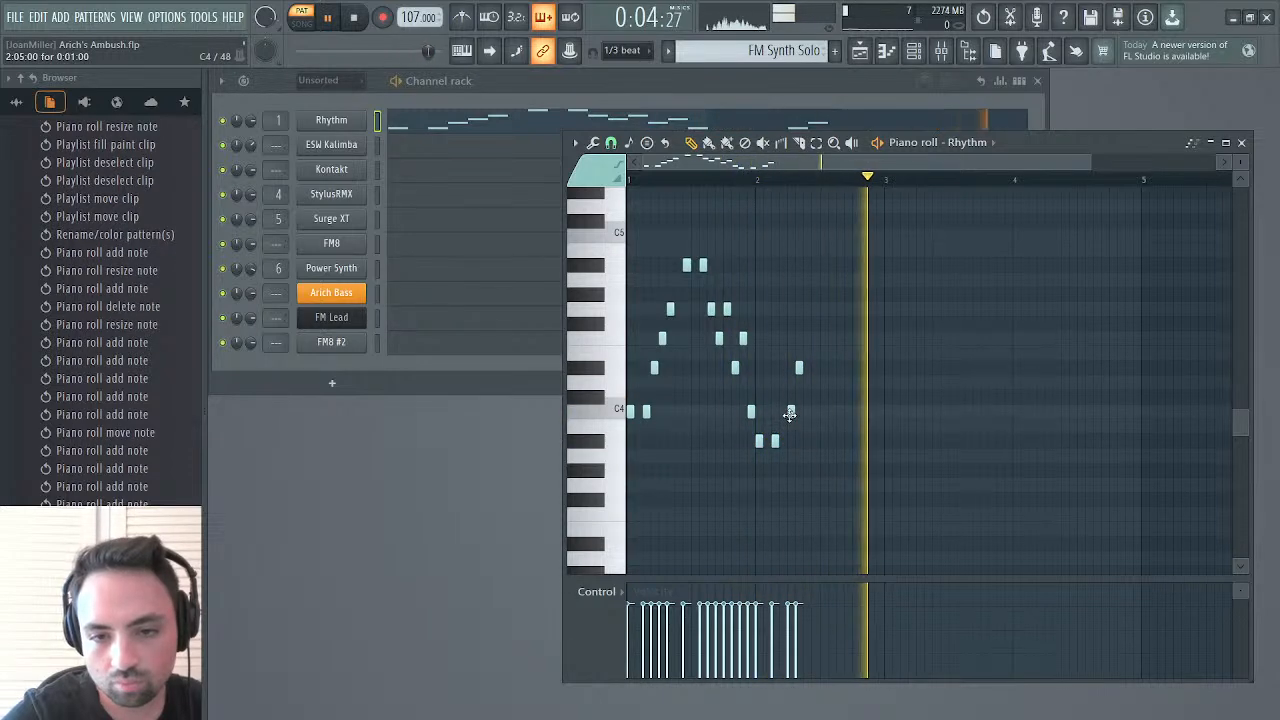
right_click(790, 411)
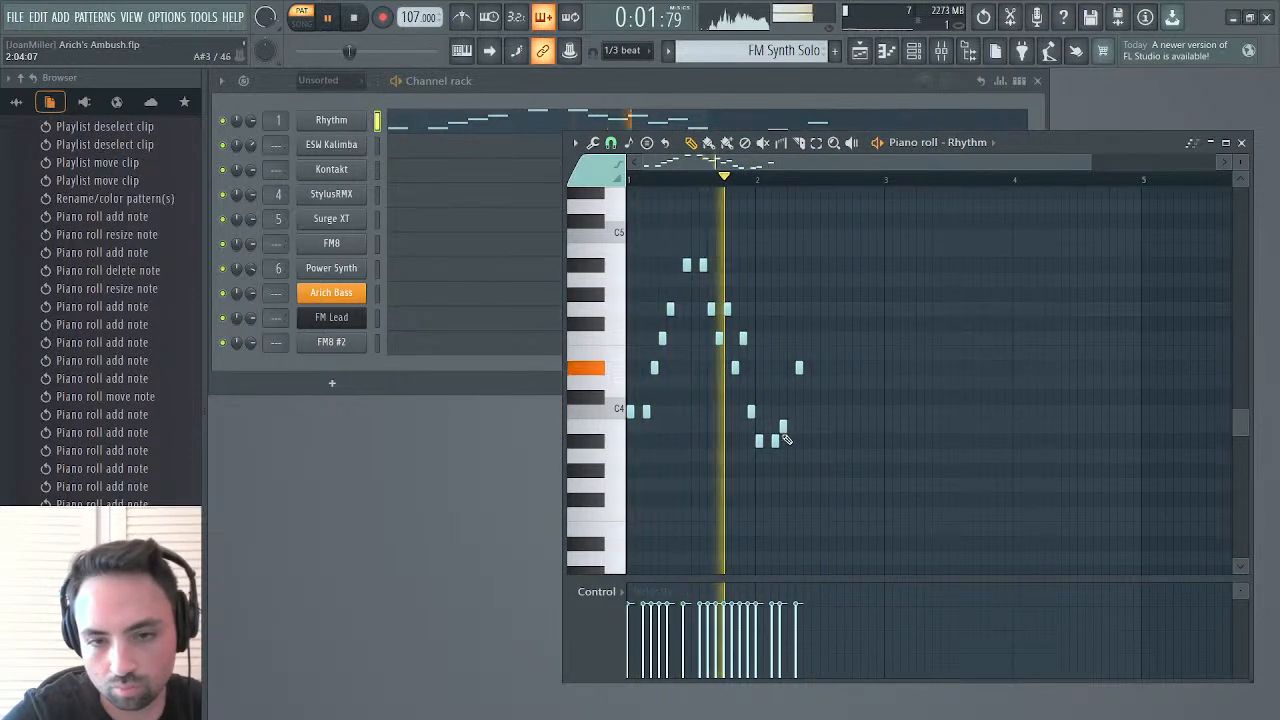
drag(797, 367, 791, 412)
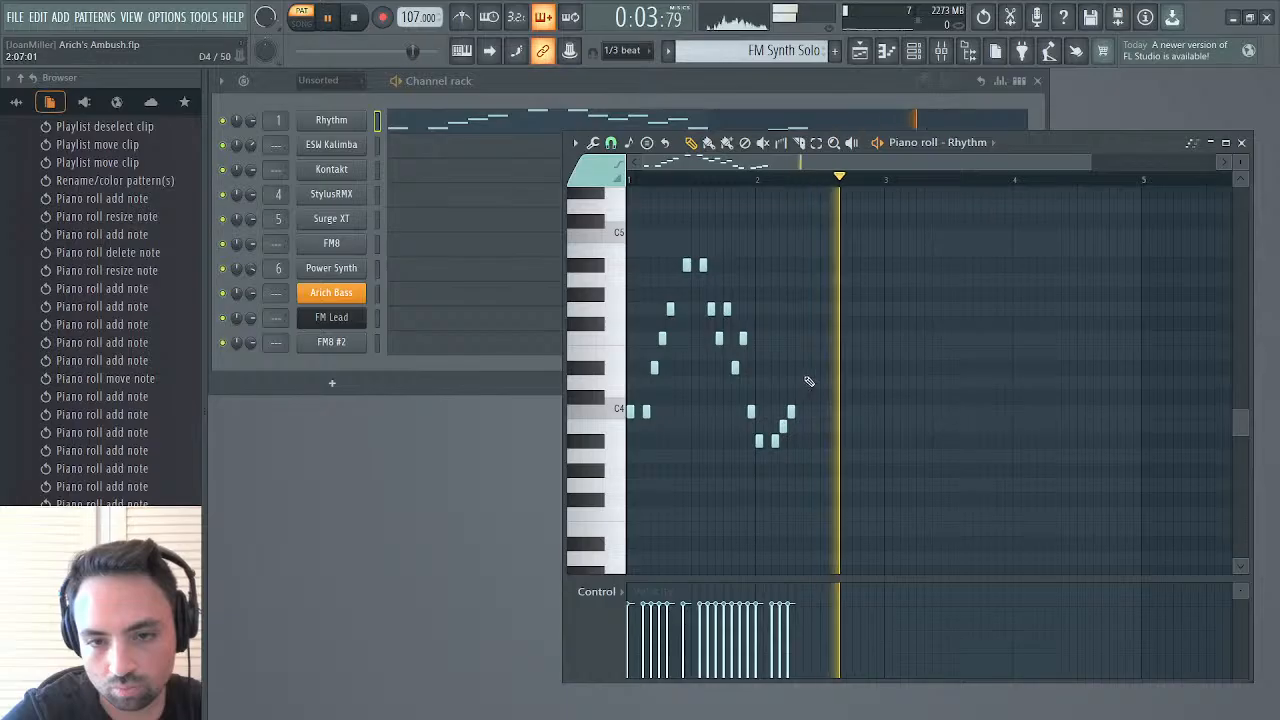
click(797, 369)
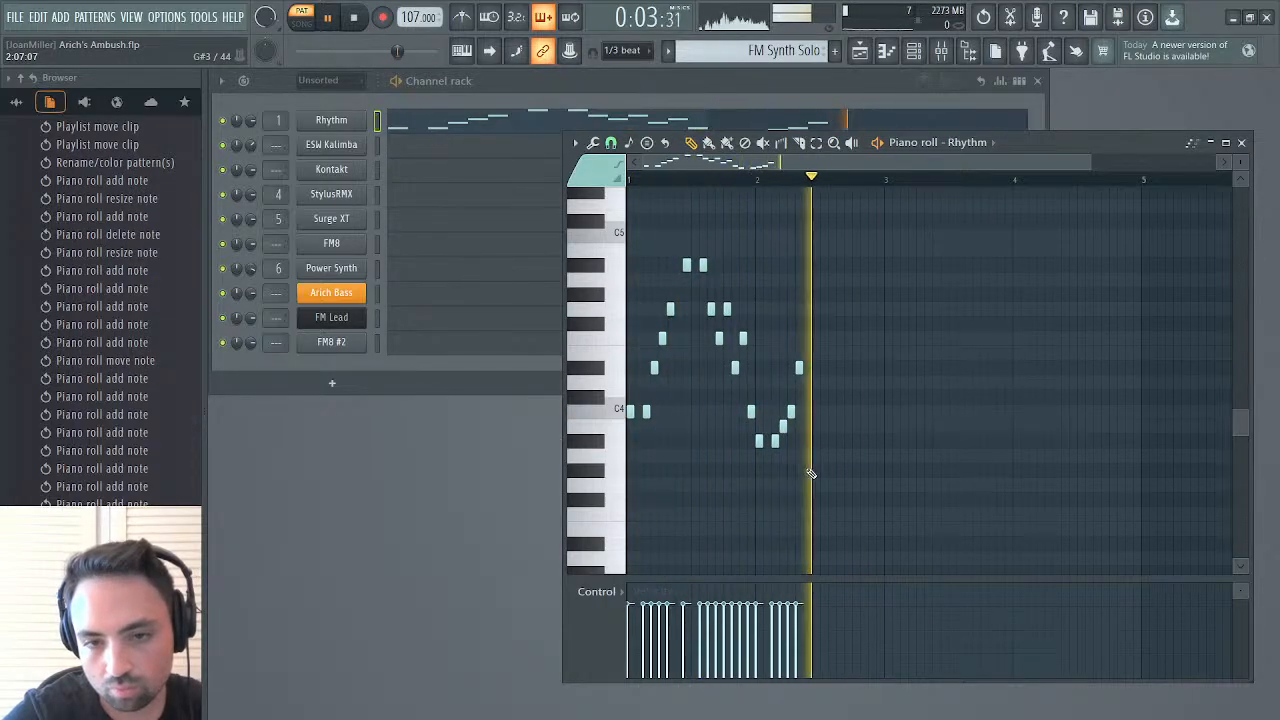
Raise the rising notes on steps 4 to 6 of bar 2 to C4, D#4 and F4
drag(783, 428, 787, 369)
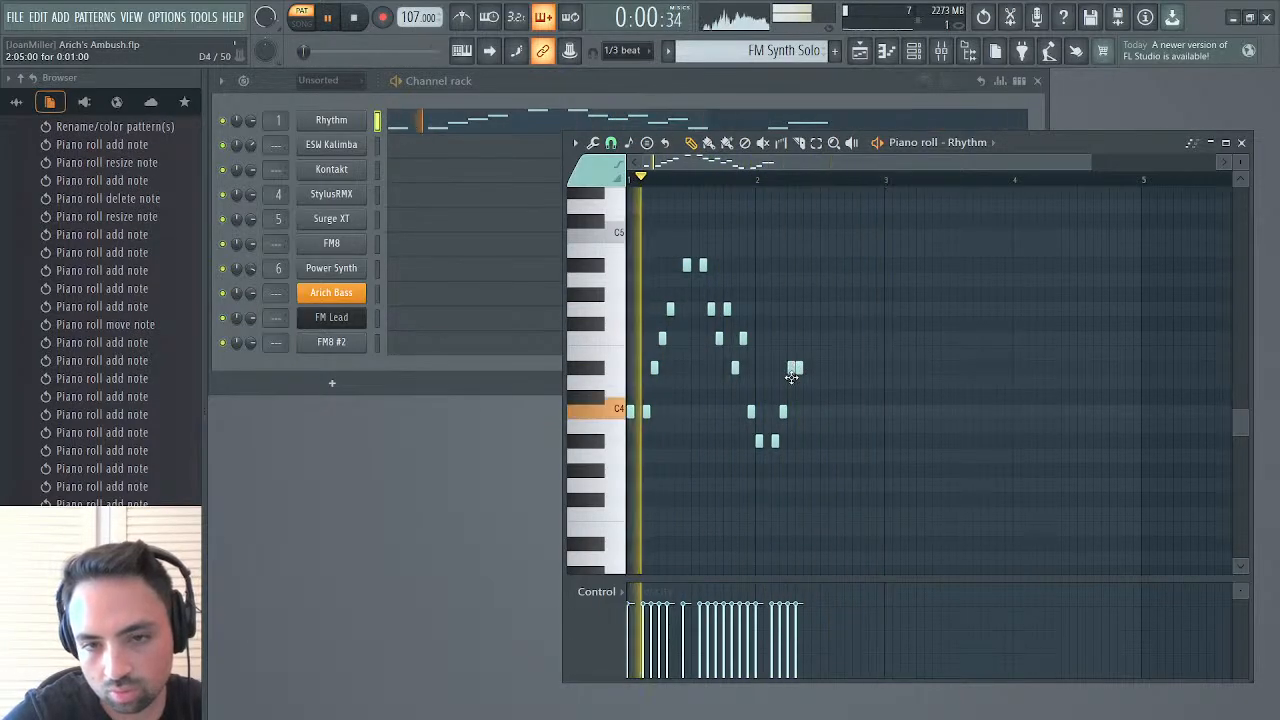
drag(792, 370, 791, 386)
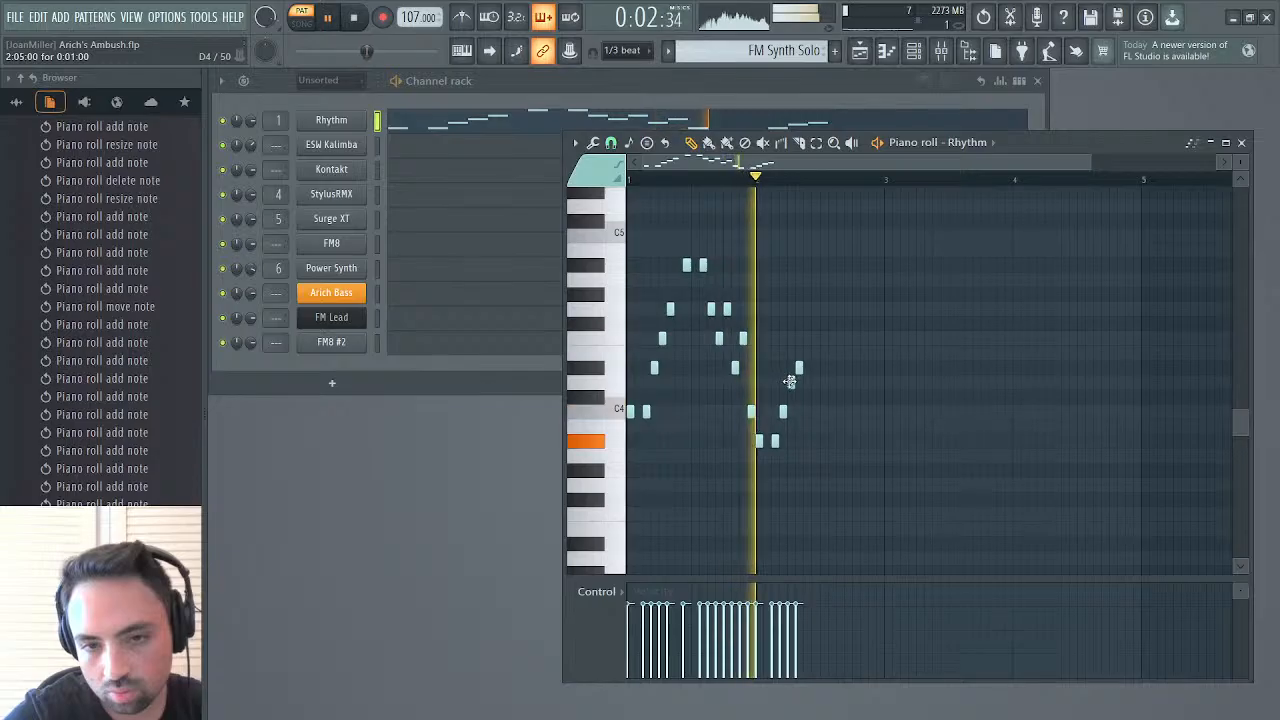
drag(790, 373, 794, 338)
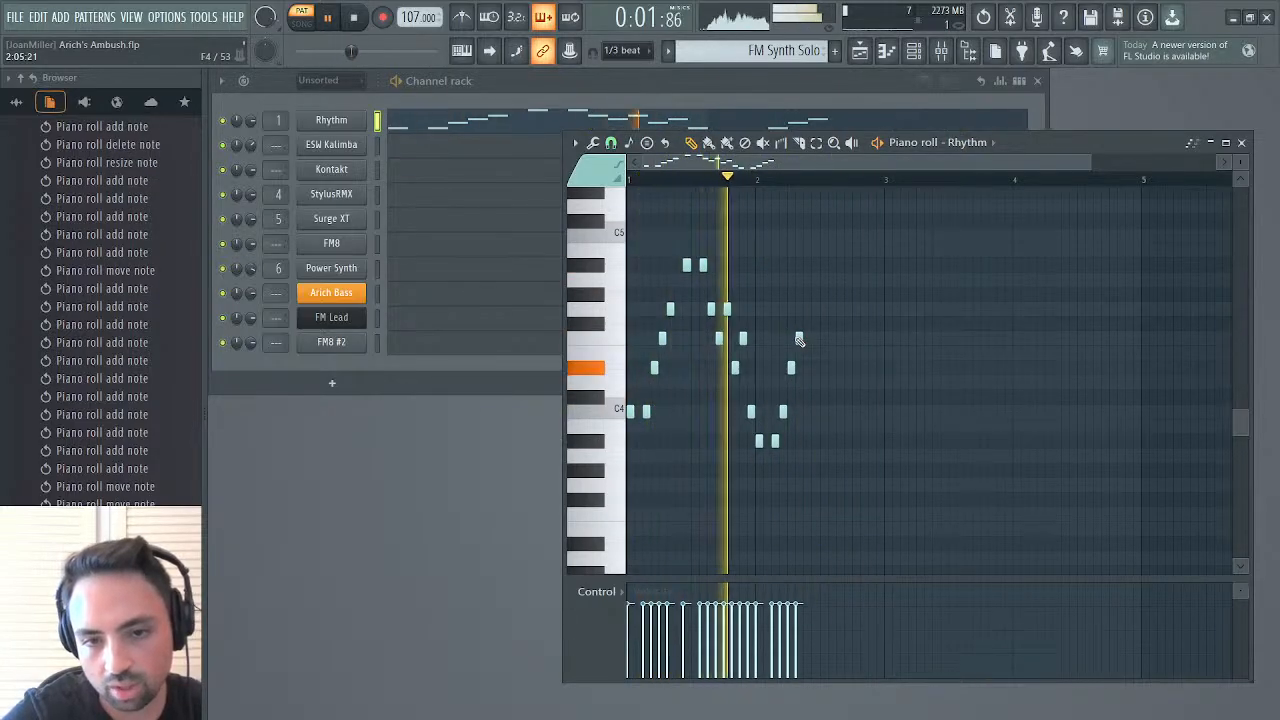
Add a two-step A#3 note on step 8 of bar 2 and stop playback
click(806, 441)
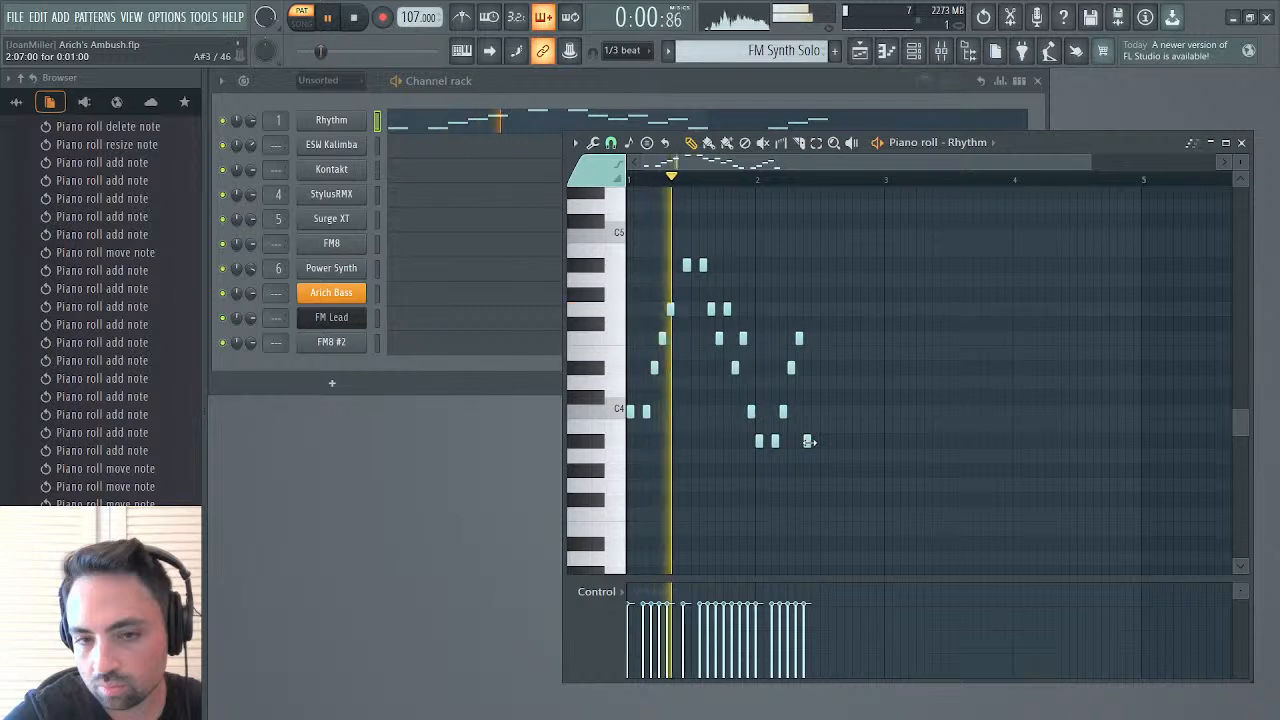
drag(808, 441, 830, 443)
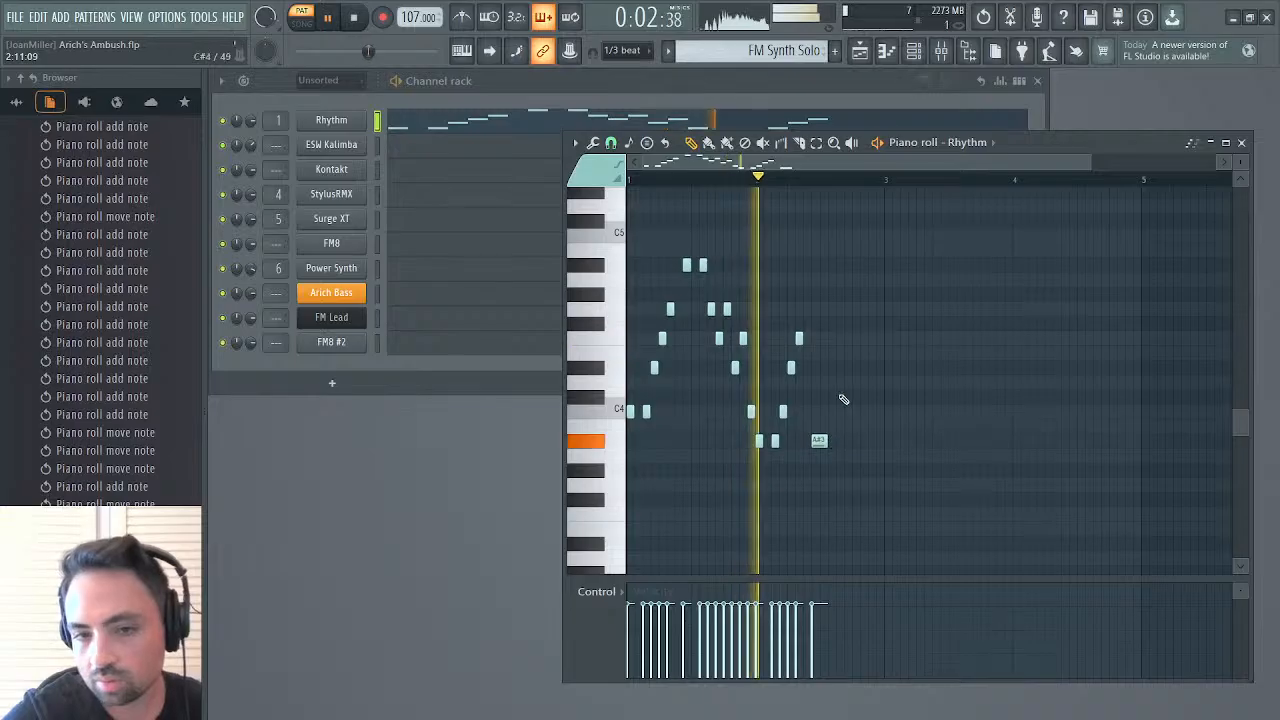
key(space)
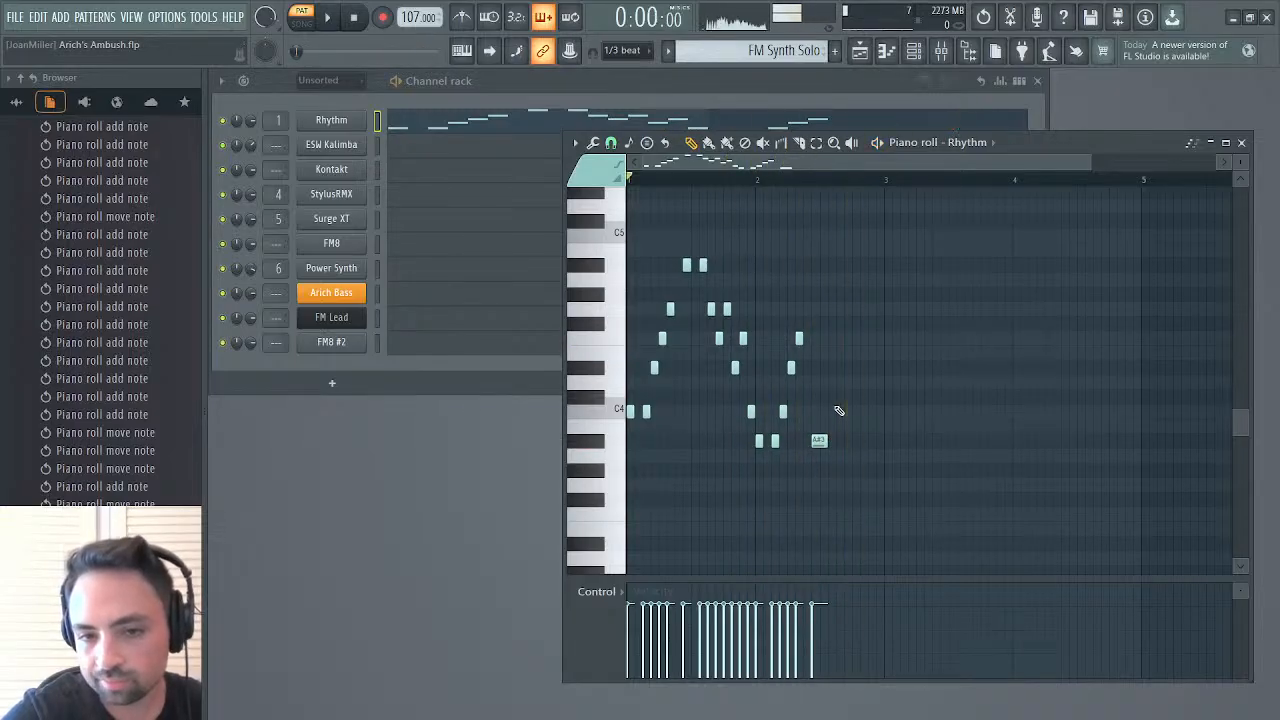
Add one-step G4, F4 and D#4 notes descending across steps 10 to 12 of bar 2 and play the pattern
click(831, 309)
drag(840, 311, 831, 313)
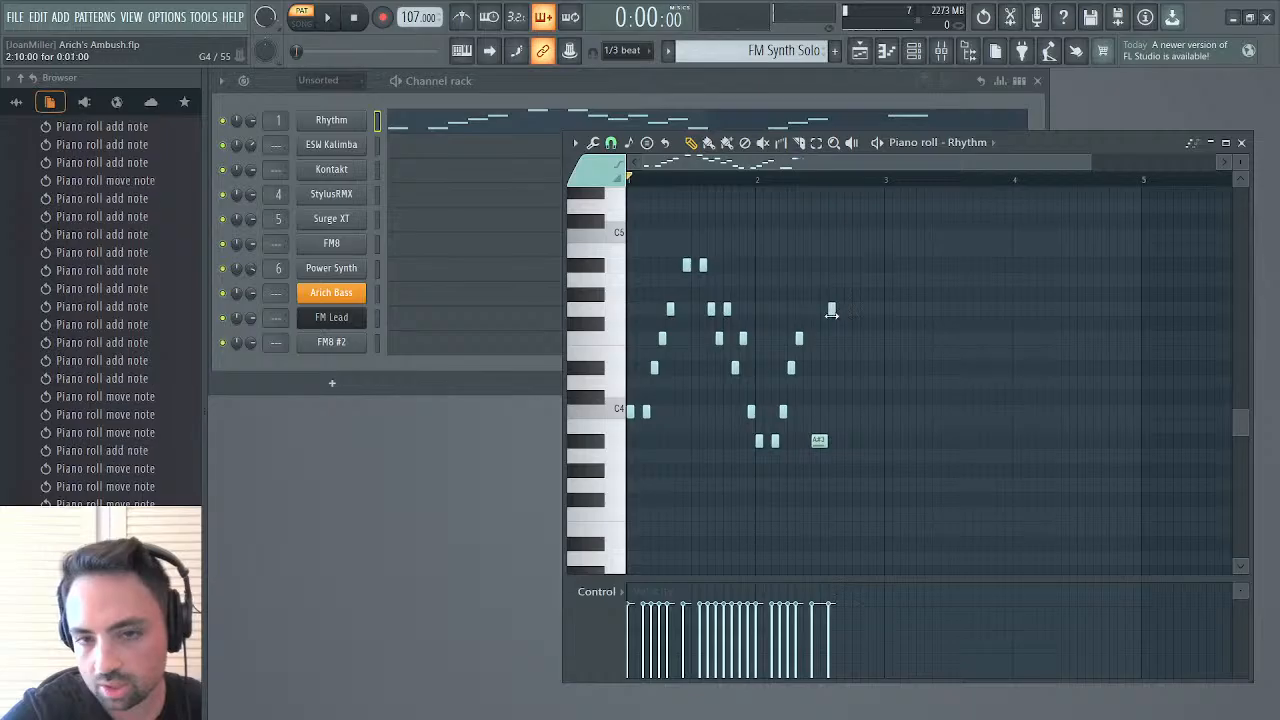
click(836, 338)
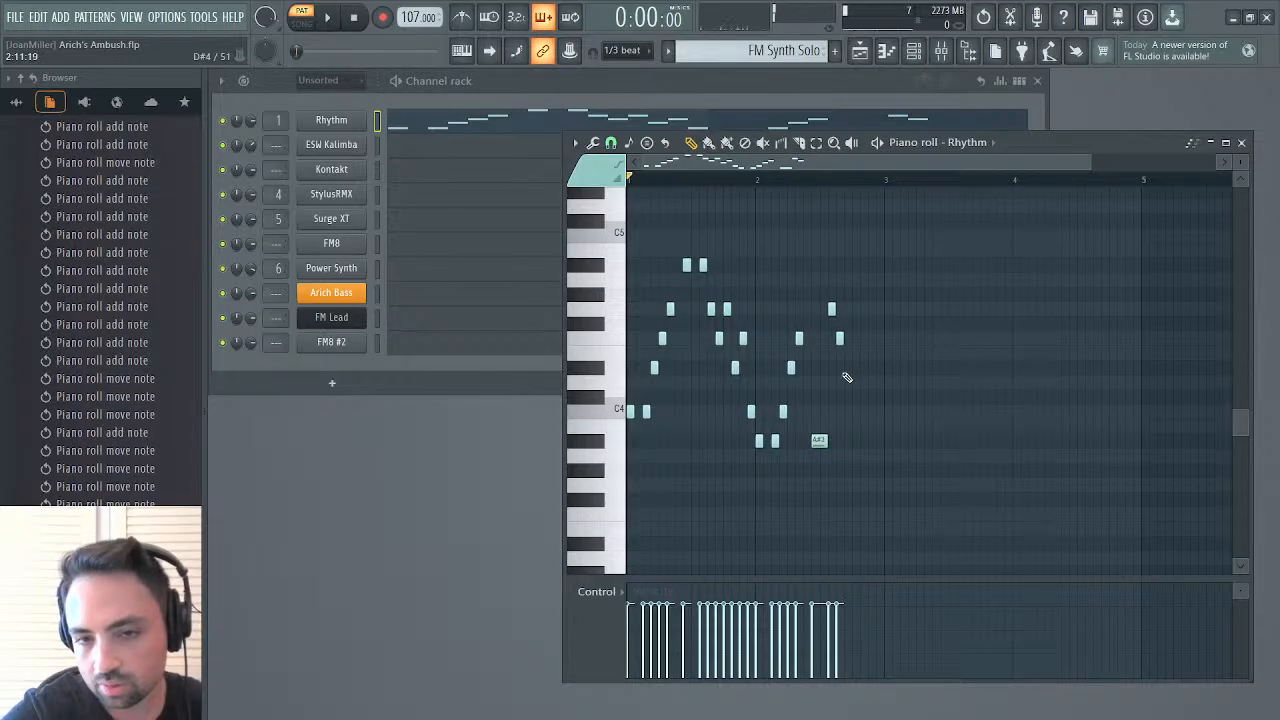
click(845, 369)
key(space)
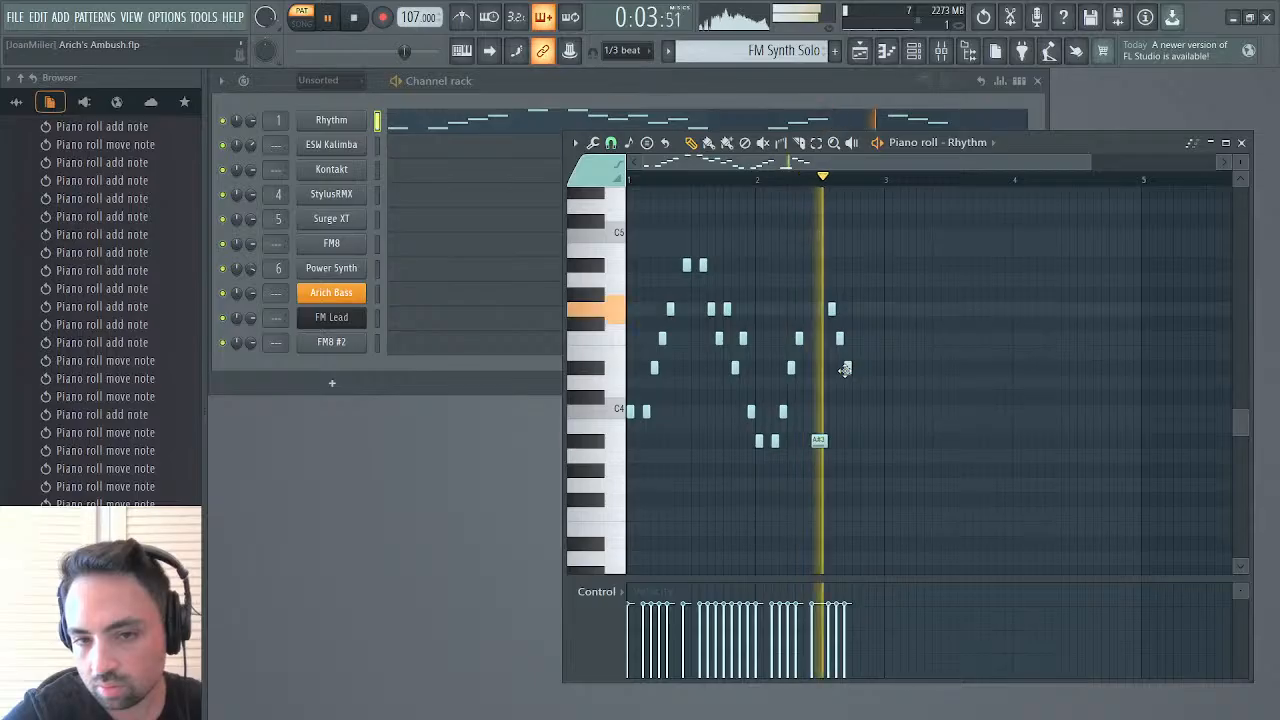
Complete bar 2 with one-step F4, D#4, F4 and C4 notes on steps 13 to 16 and audition the pattern
key(space)
click(852, 339)
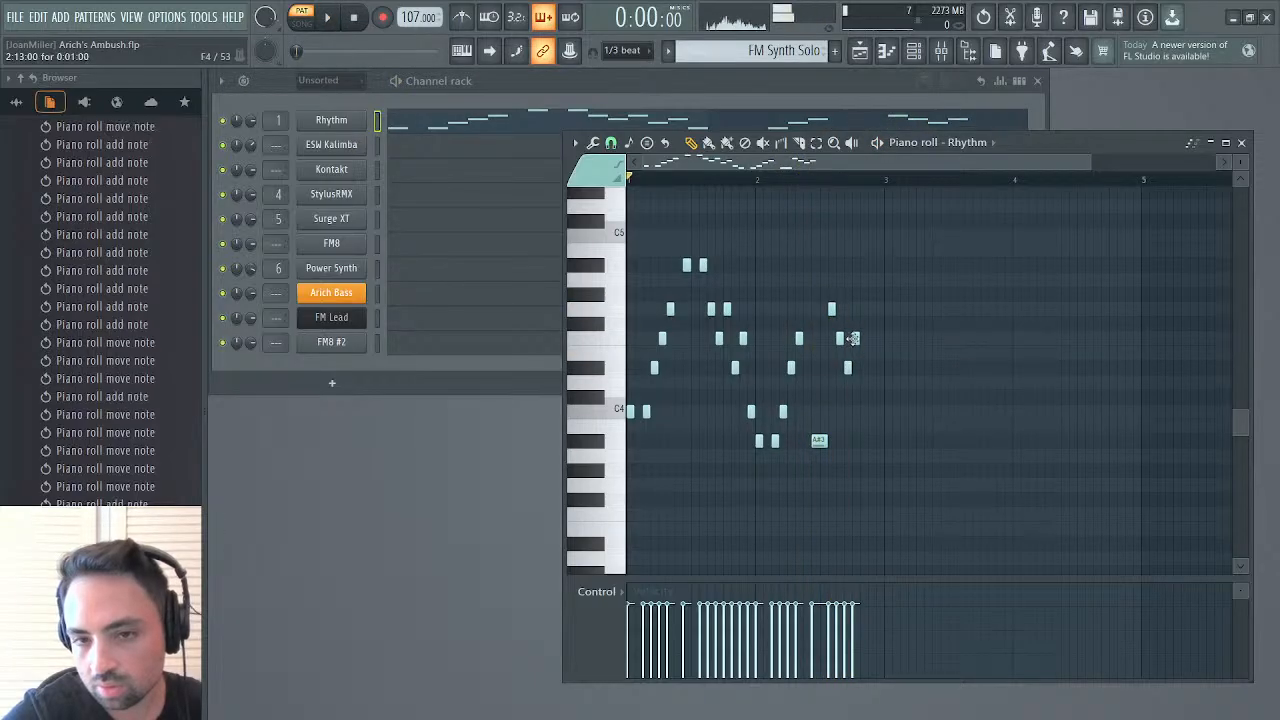
click(862, 368)
key(space)
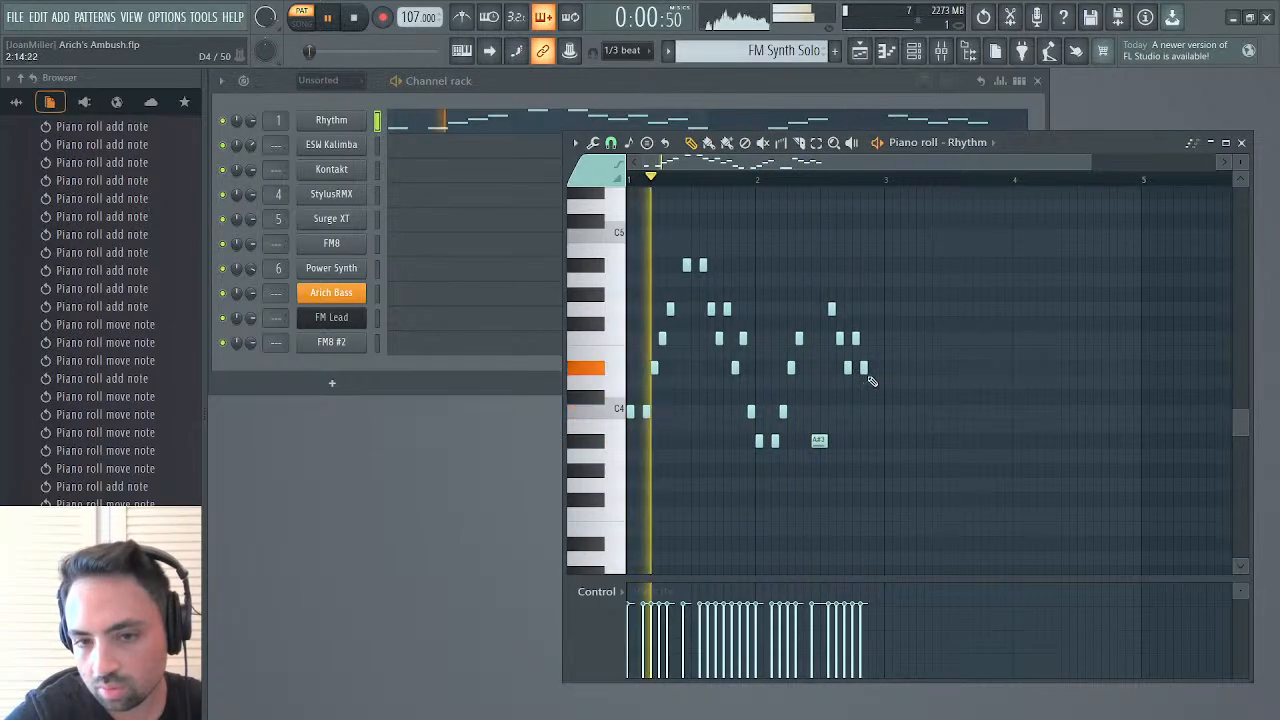
click(873, 338)
click(878, 412)
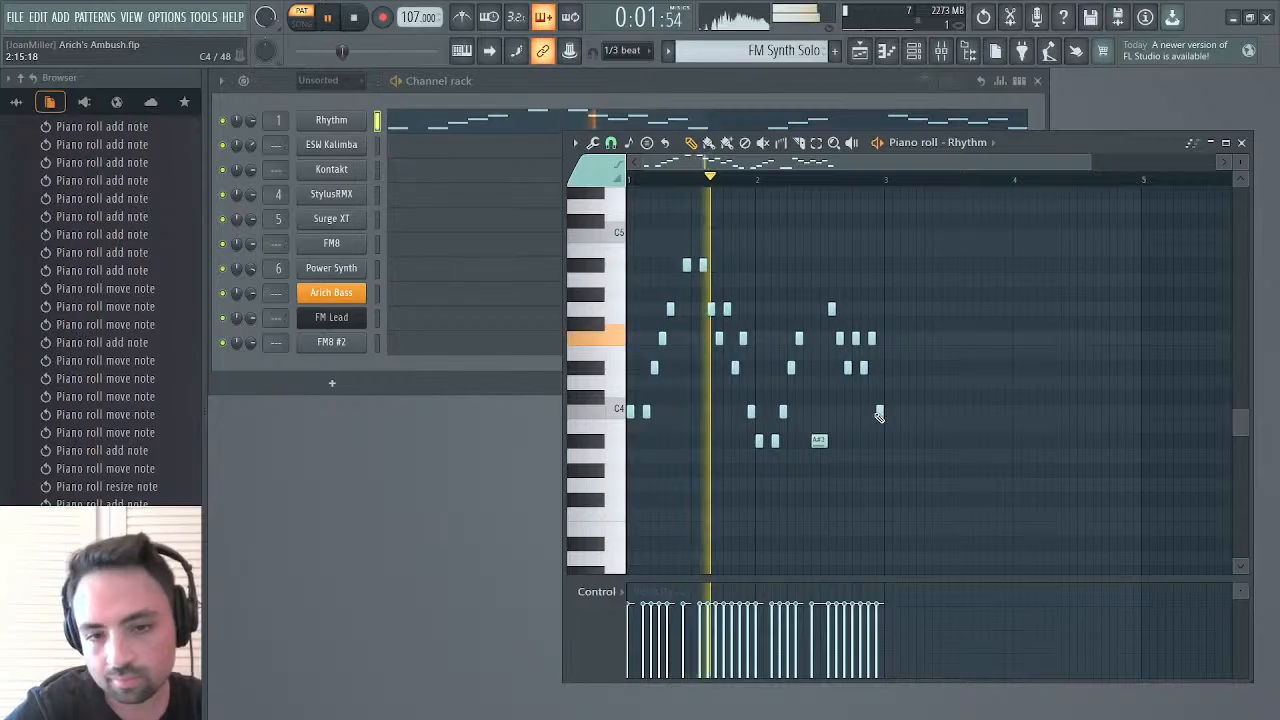
mouse_move(879, 411)
mouse_down()
mouse_move(878, 366)
mouse_move(878, 412)
mouse_up()
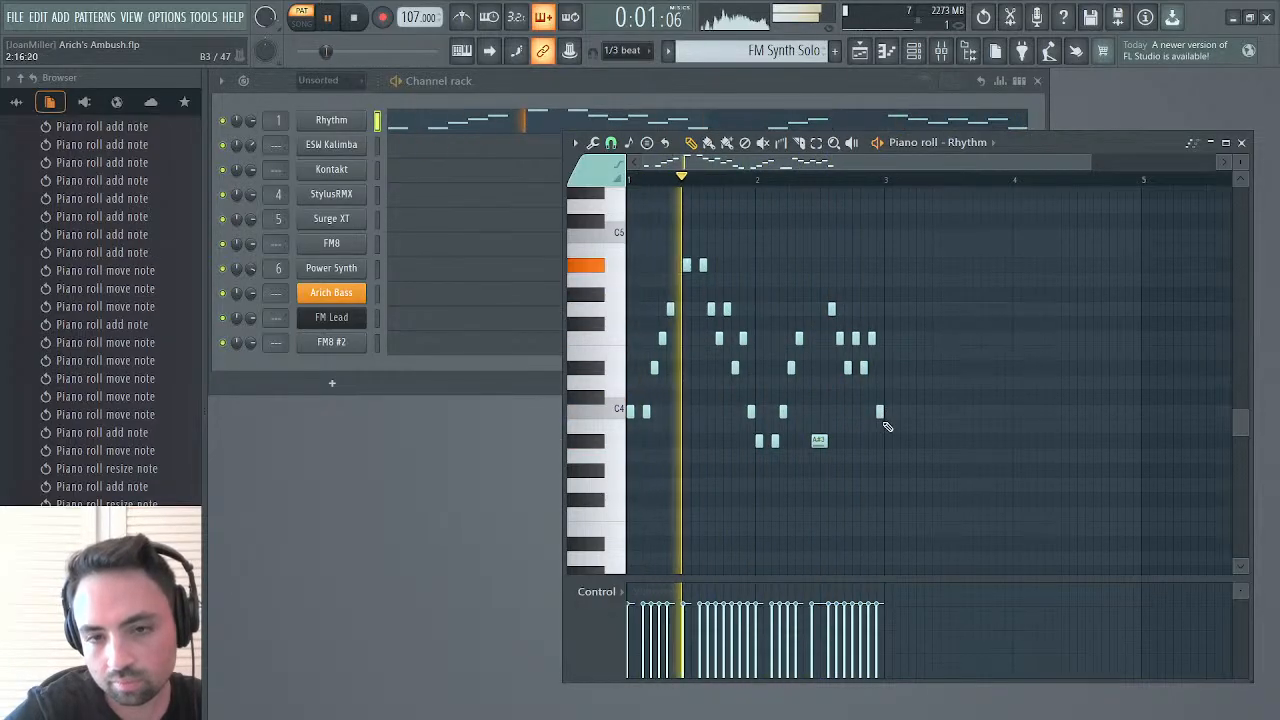
key(space)
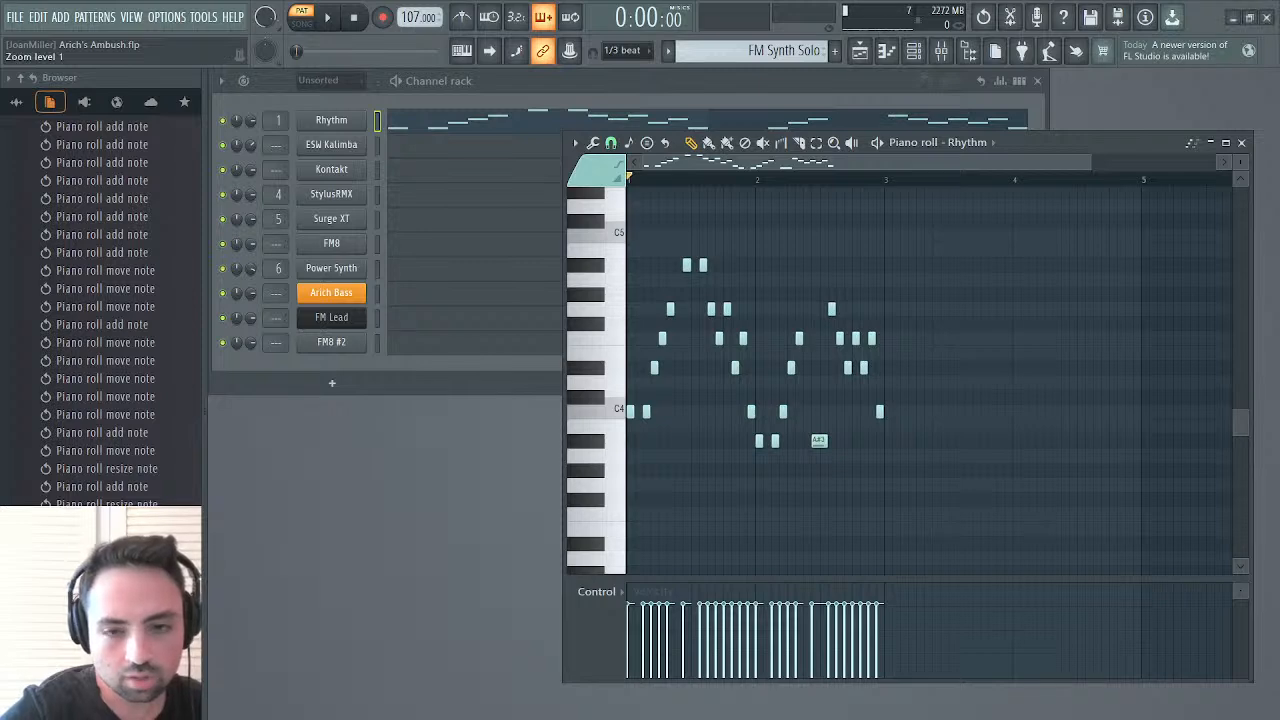
Open the Mute / solo events of Fruity Delay 3 on the FM Synth mixer track and switch the delay off for the FM Synth Solo pattern
key(space)
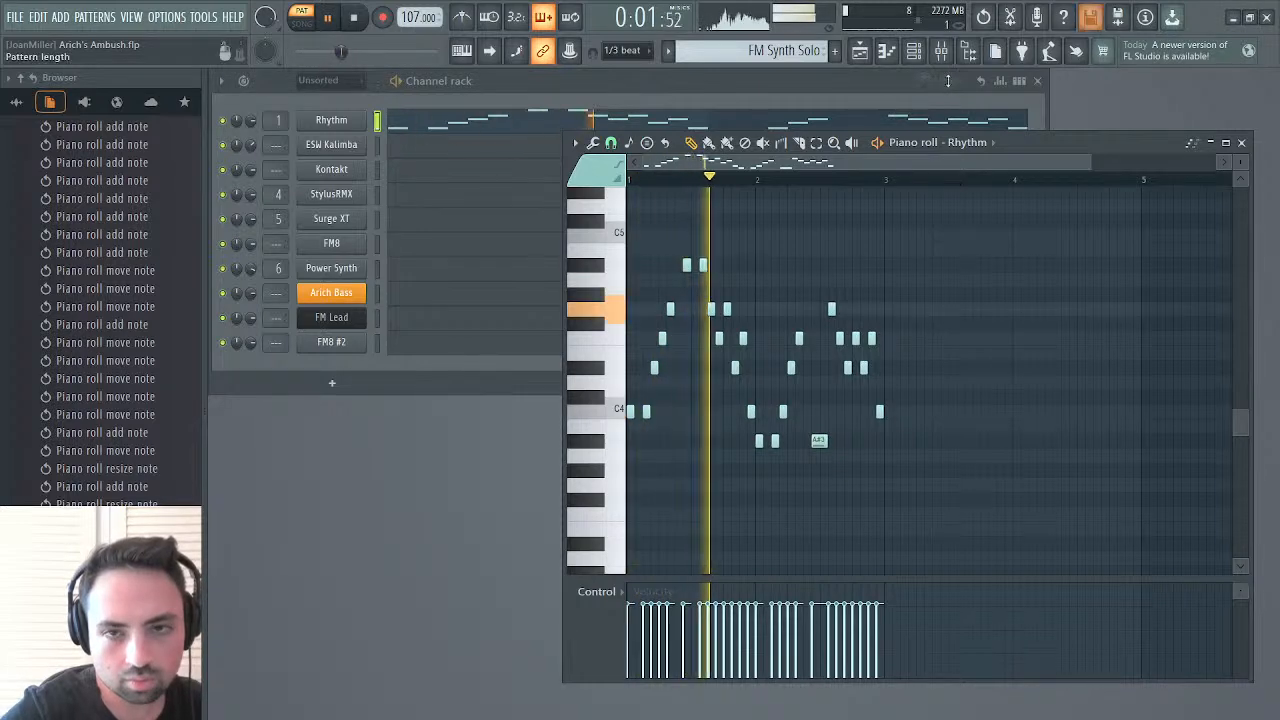
key(F9)
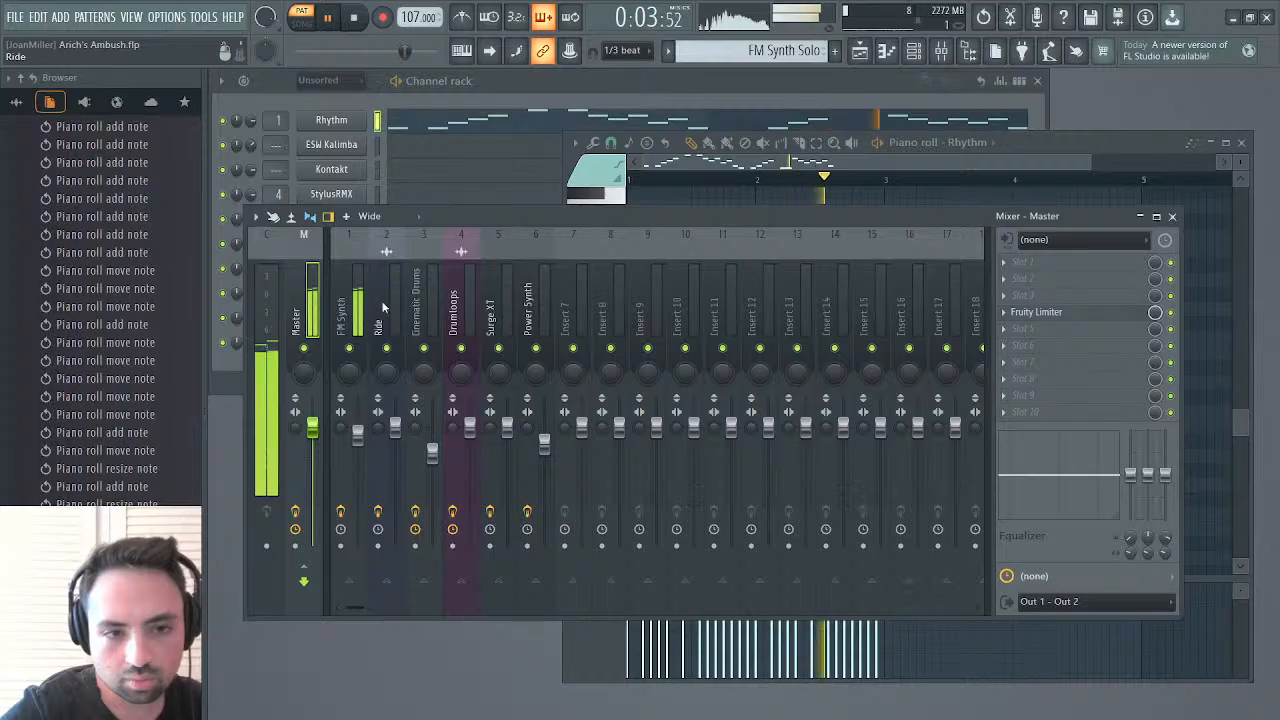
click(341, 312)
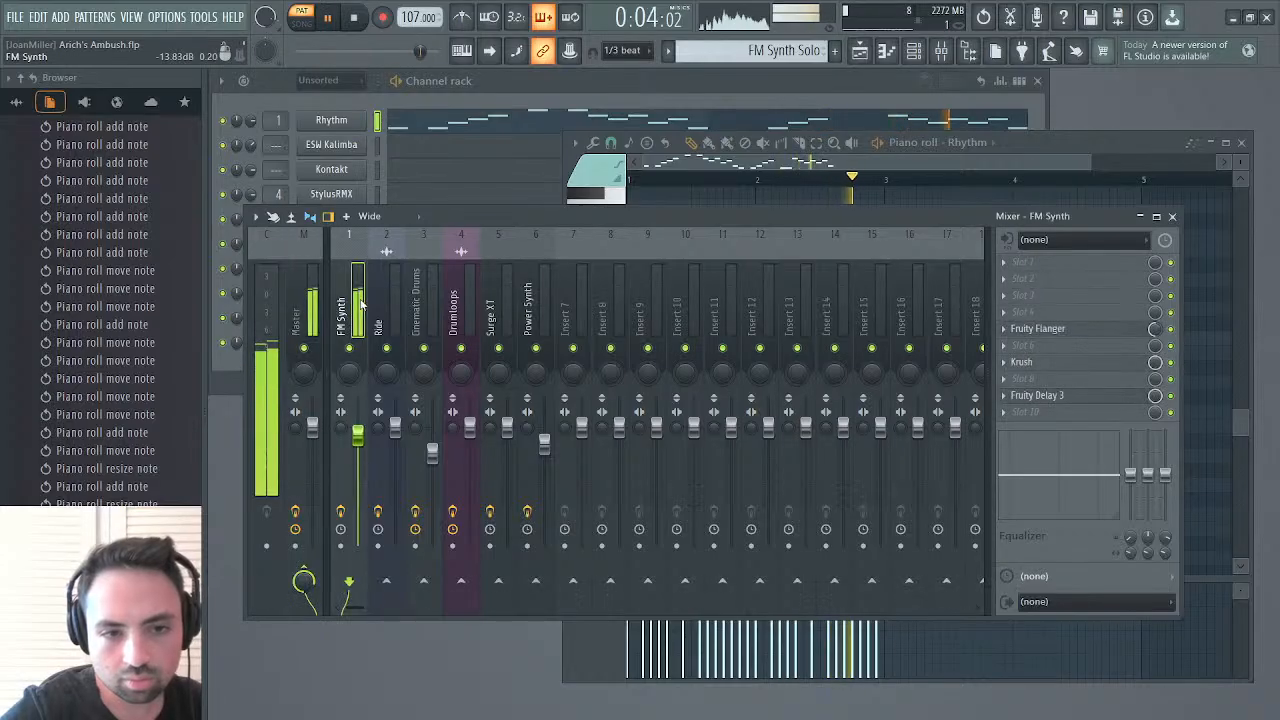
right_click(1170, 396)
click(1181, 439)
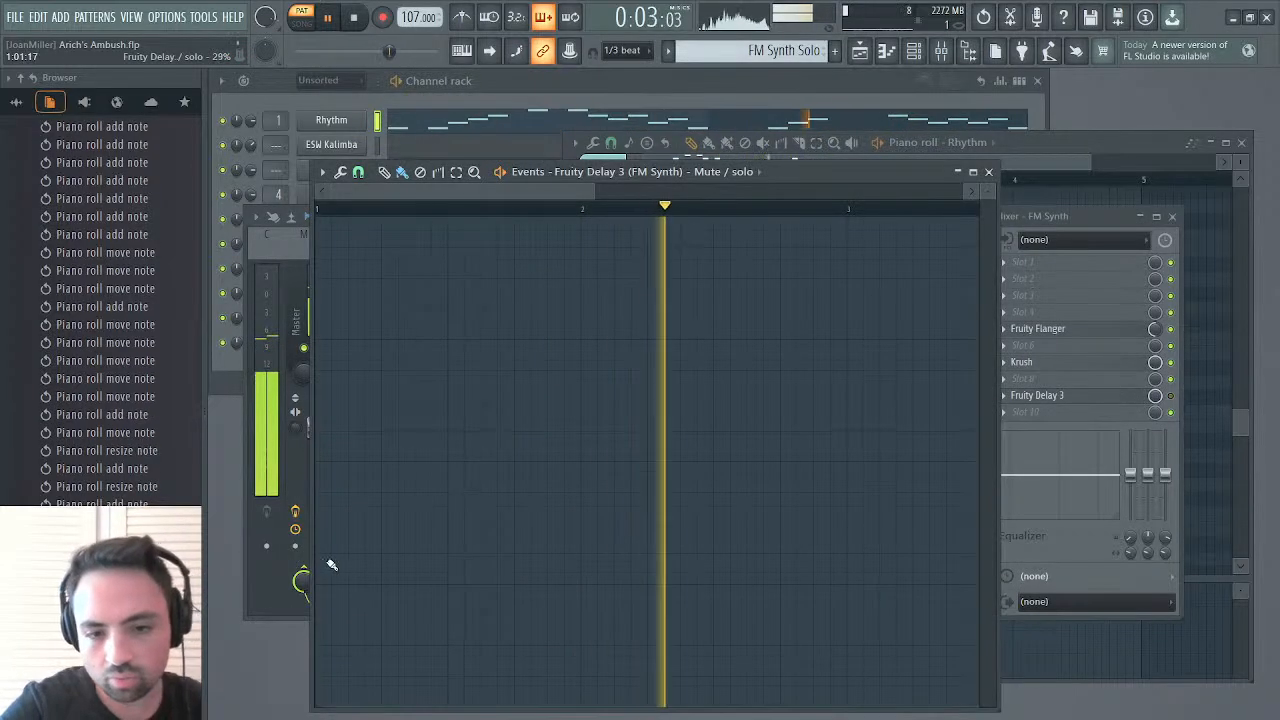
key(space)
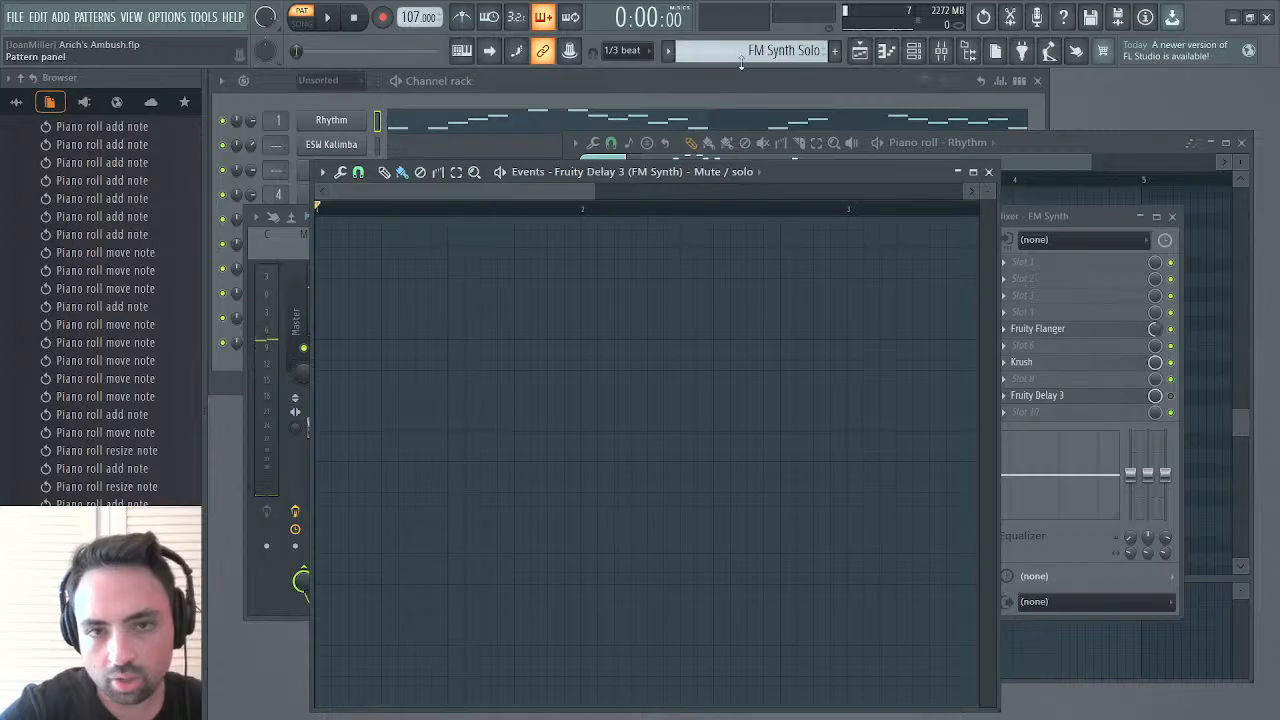
Fill the FM Synth pattern's Fruity Delay 3 Mute / solo events at full value, and audition FM Synth Solo again
mouse_move(548, 270)
mouse_down()
mouse_move(511, 291)
mouse_move(316, 300)
mouse_up()
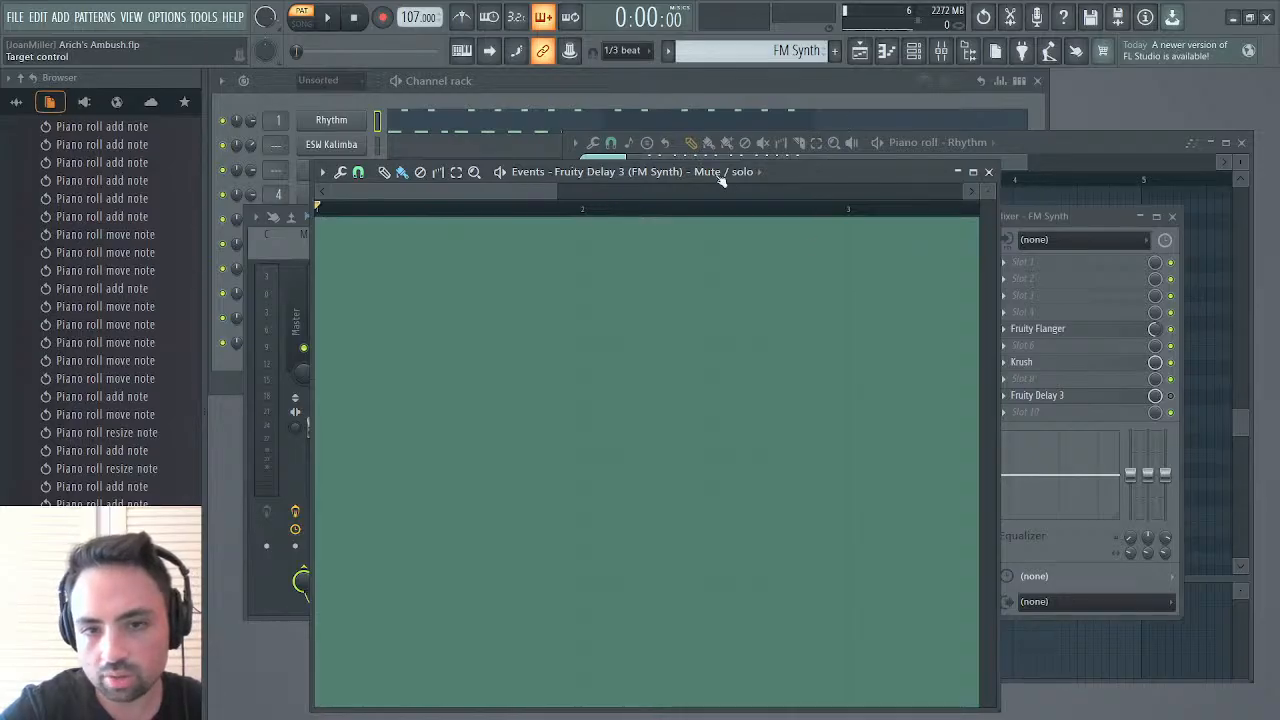
click(989, 172)
key(space)
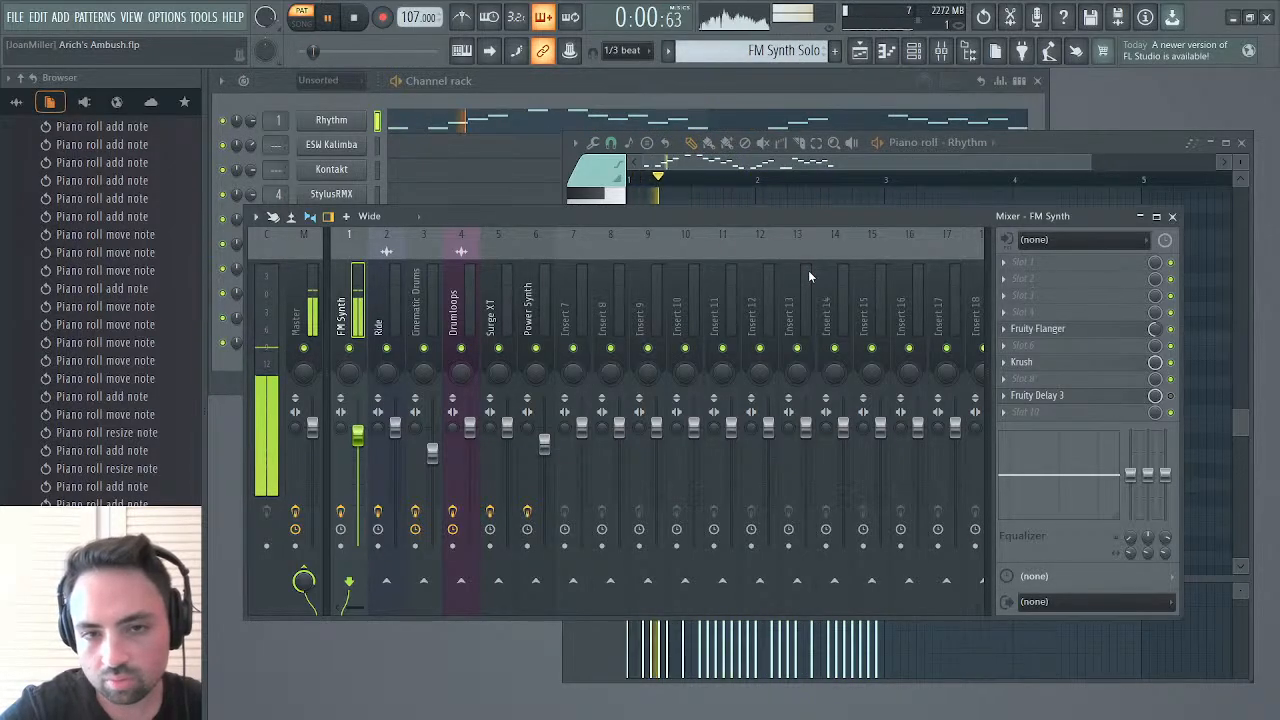
click(1172, 216)
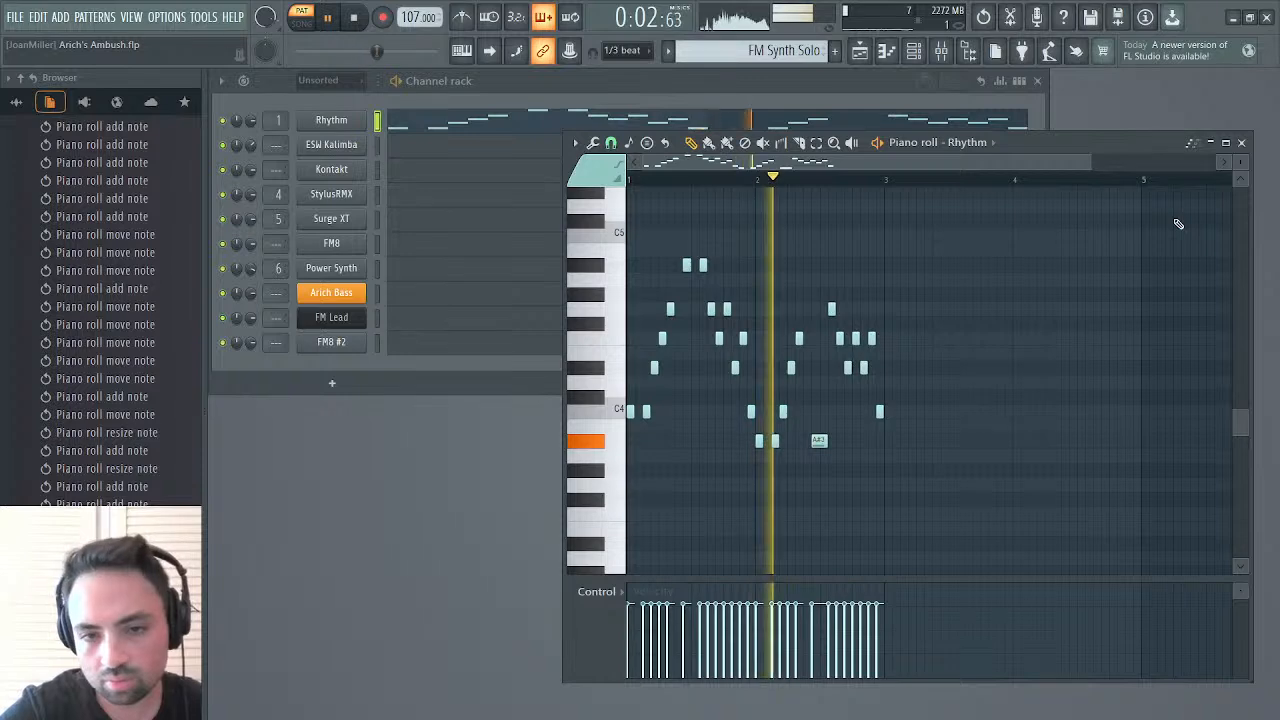
key(space)
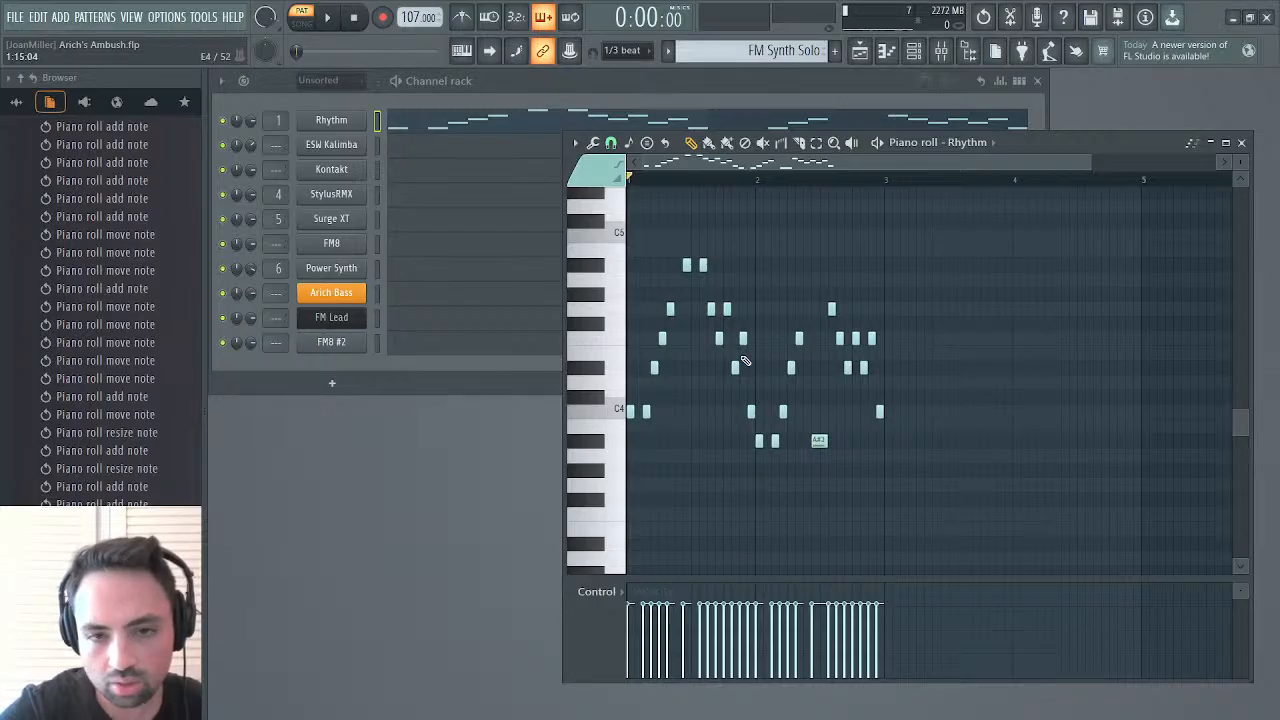
Swap the last two notes before bar 1's final C4, placing F4 on step 14 and D#4 on step 15, and audition it
mouse_move(732, 369)
mouse_down()
mouse_move(723, 339)
mouse_move(743, 340)
mouse_move(745, 370)
mouse_up()
key(space)
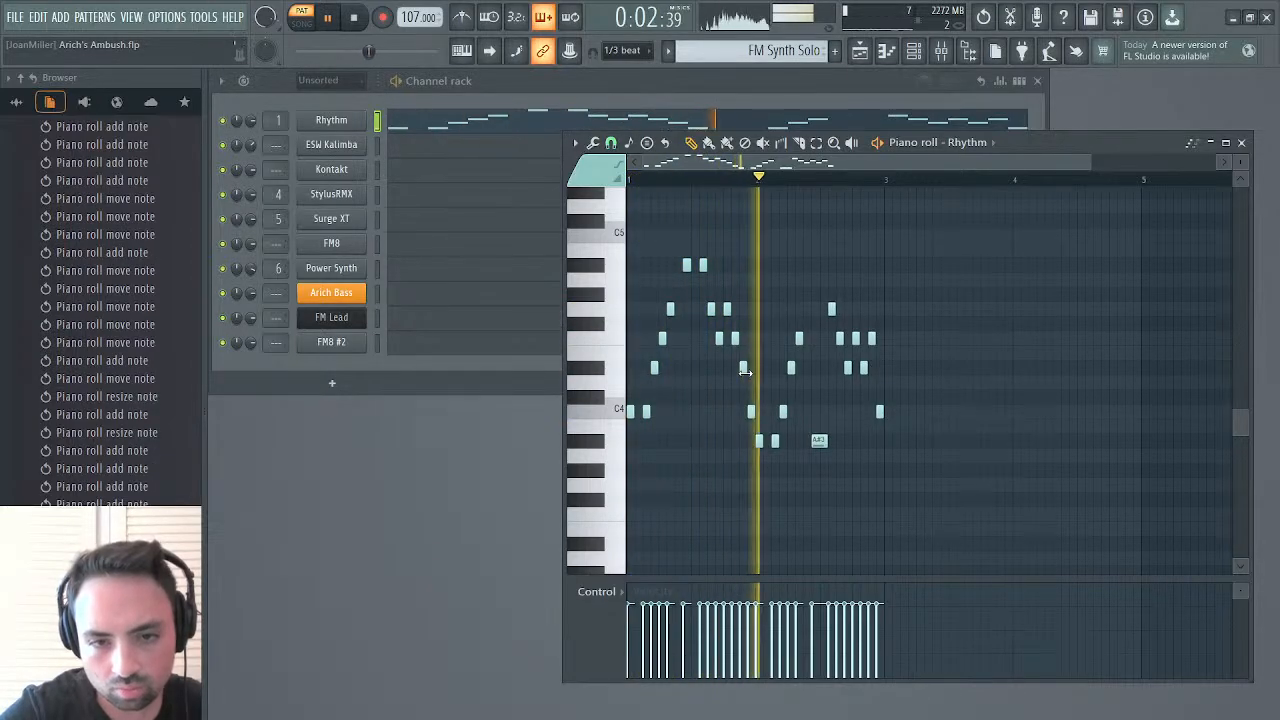
key(space)
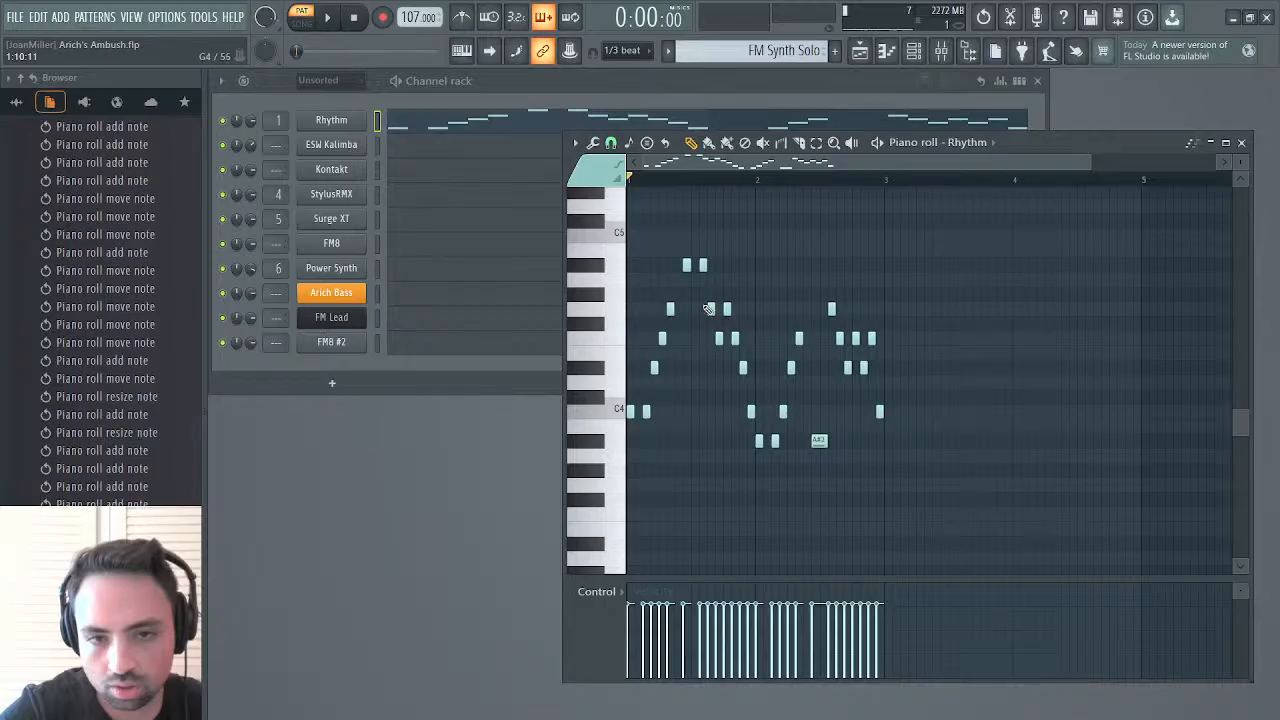
Change steps 12 to 14 of bar 1 to a chromatic descent of F#4, F4 and E4, and play the pattern
click(735, 353)
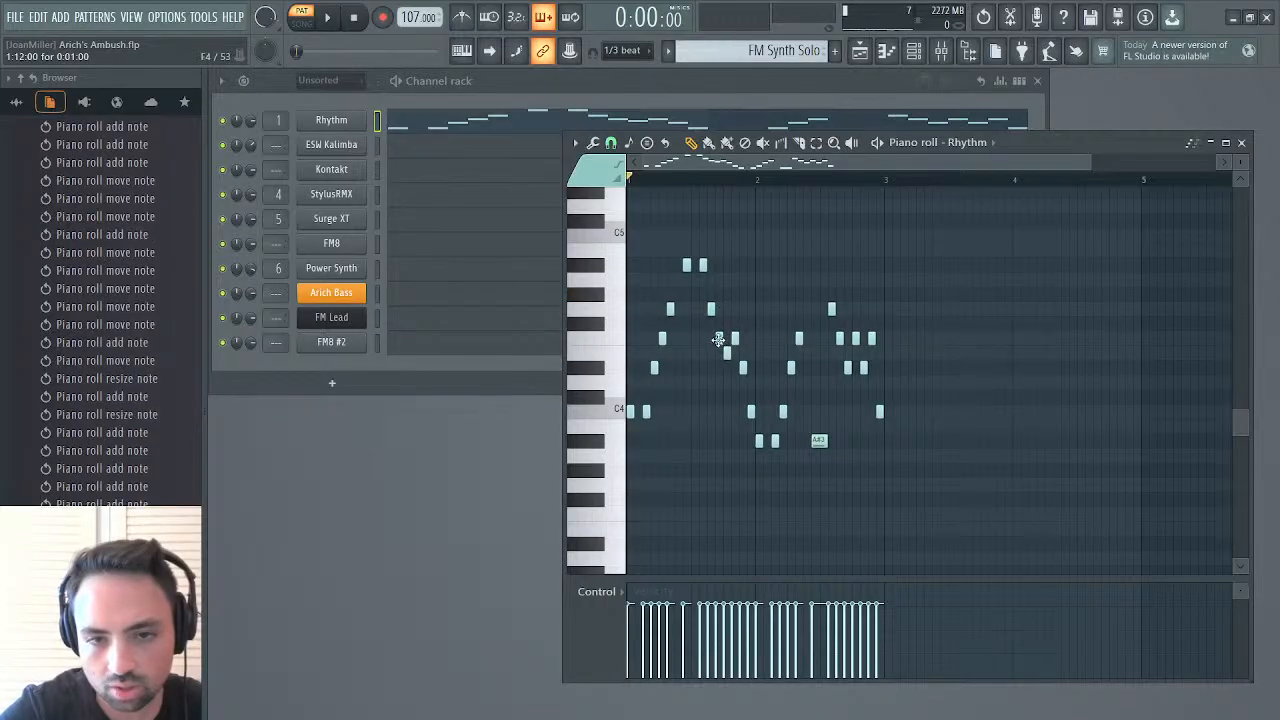
click(716, 323)
mouse_move(727, 357)
mouse_down()
mouse_move(729, 339)
mouse_move(736, 353)
mouse_up()
key(space)
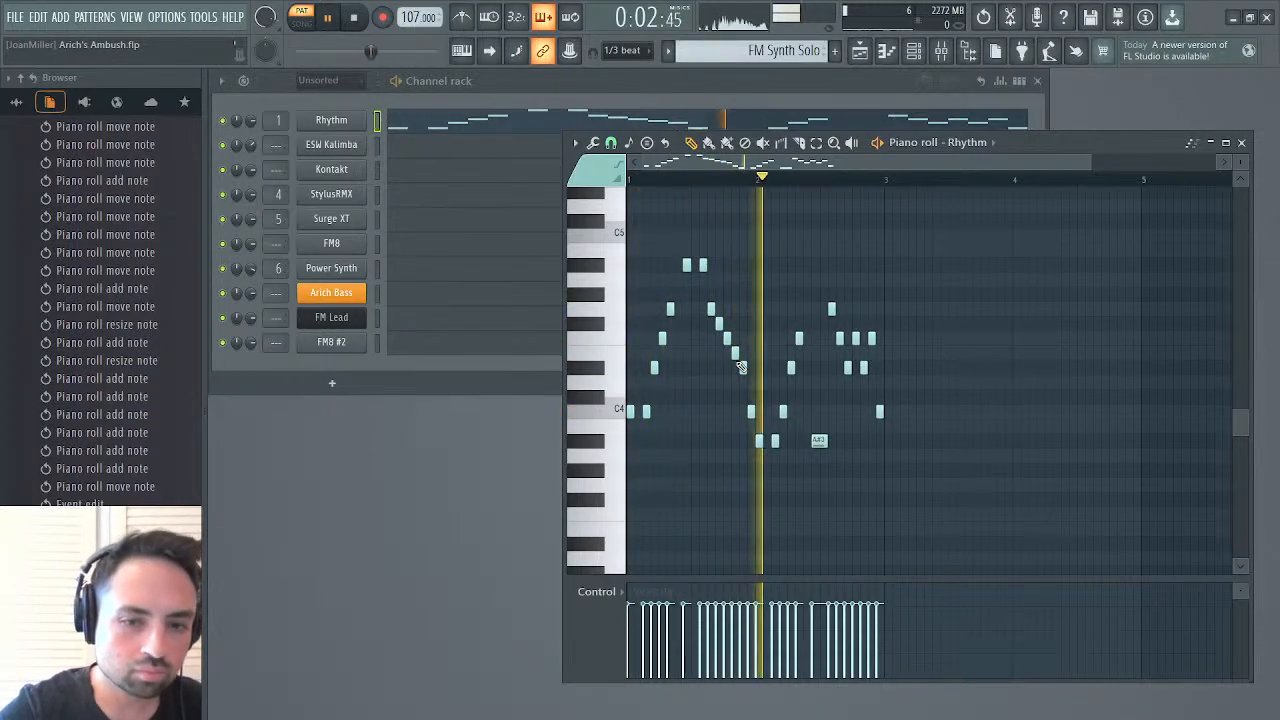
key(space)
key(space)
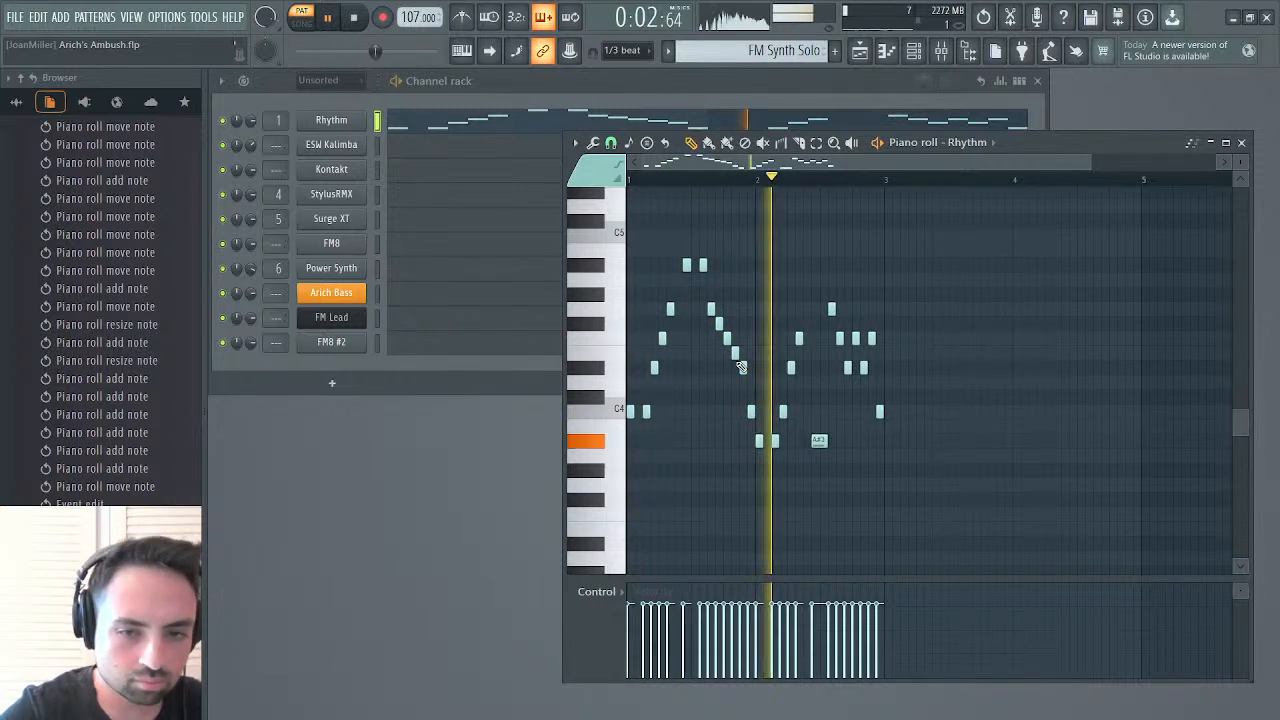
Change steps 12 to 15 of bar 1 to F4, A#4, G4 and F4, and play the pattern
key(space)
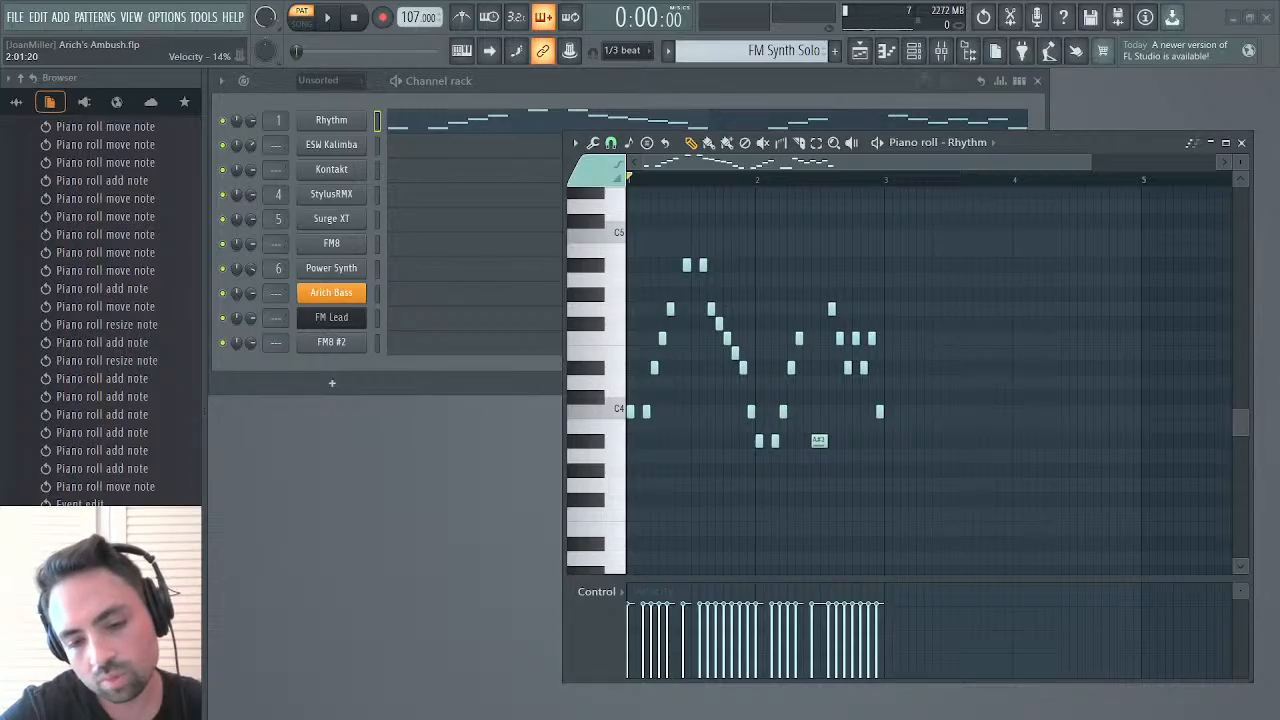
key(space)
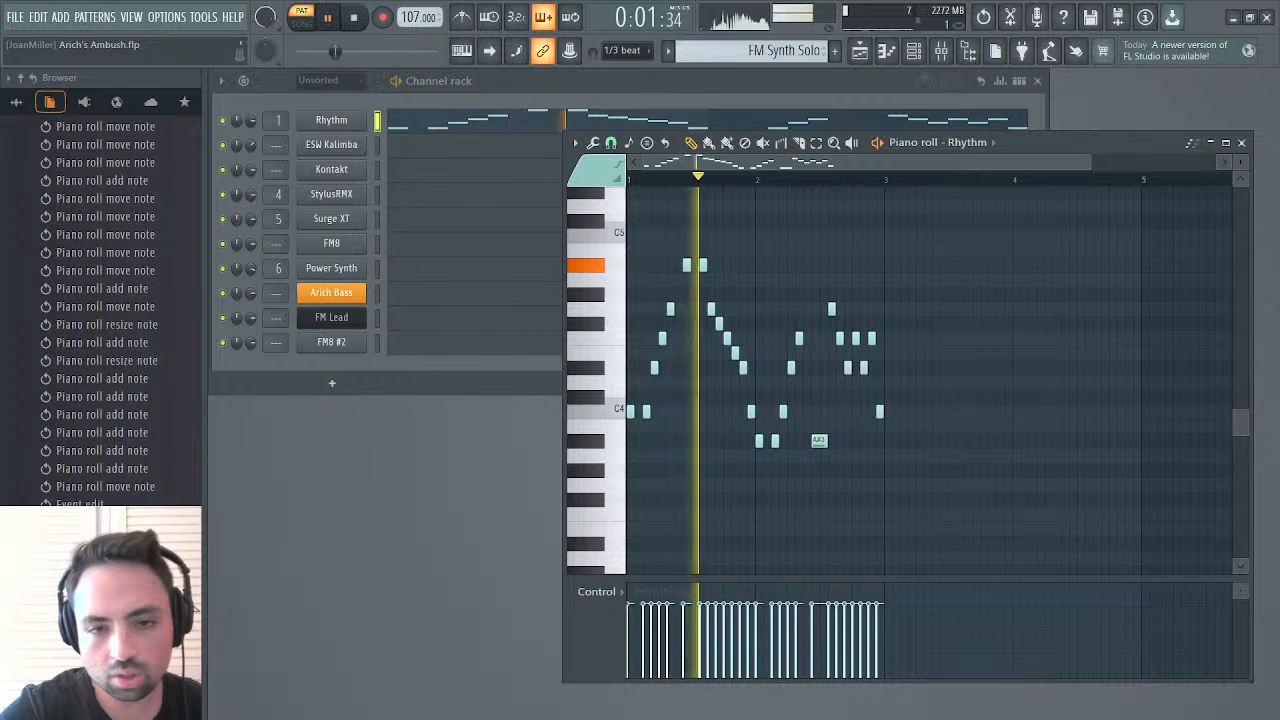
key(space)
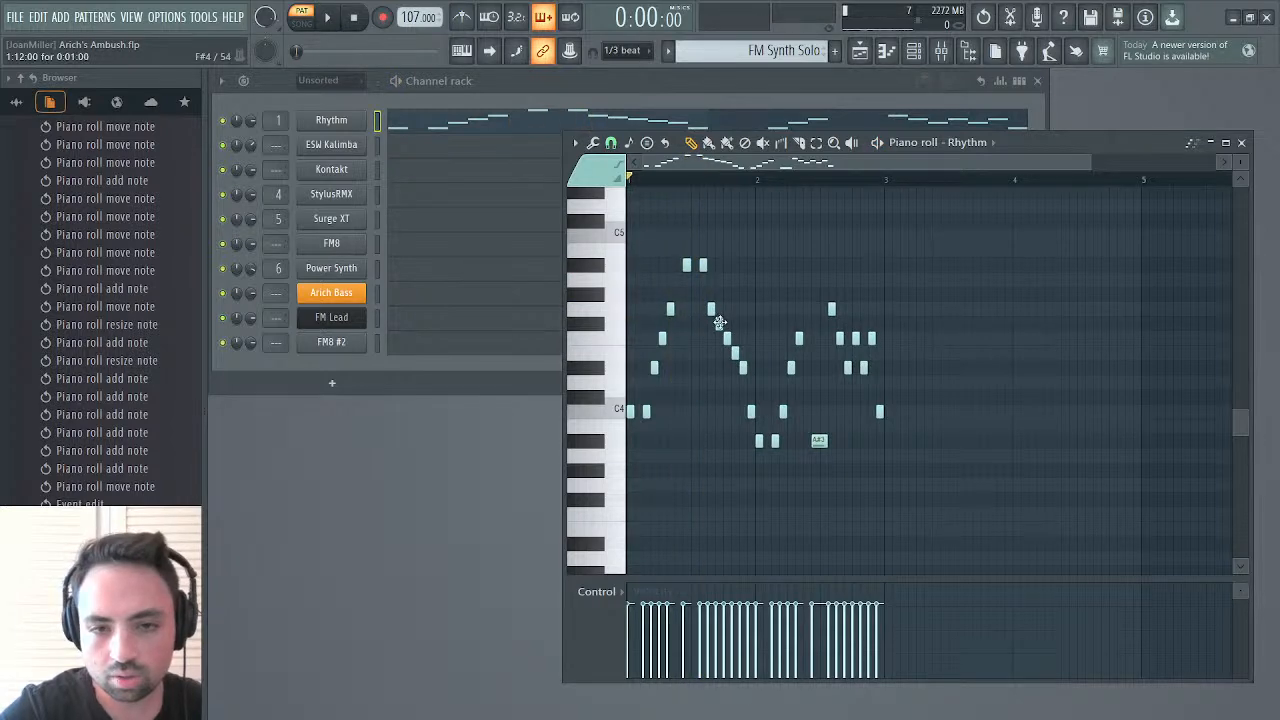
drag(719, 323, 726, 263)
drag(734, 352, 734, 305)
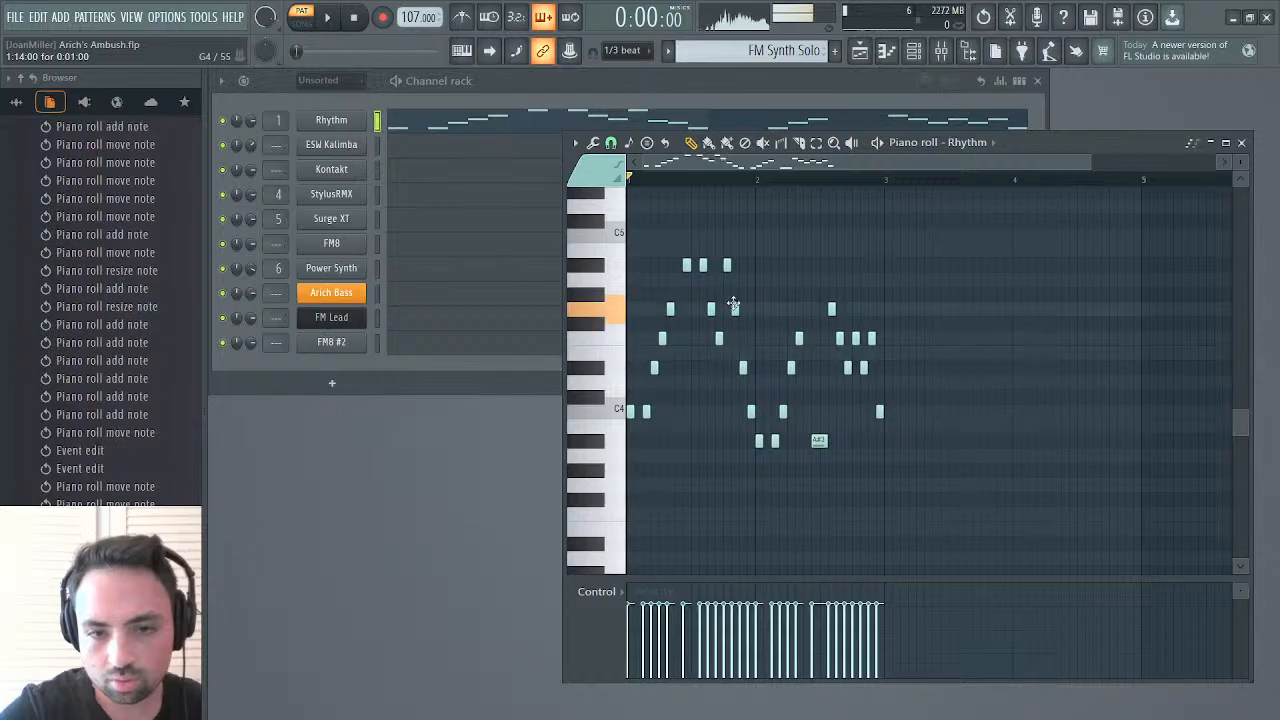
drag(743, 367, 739, 340)
key(space)
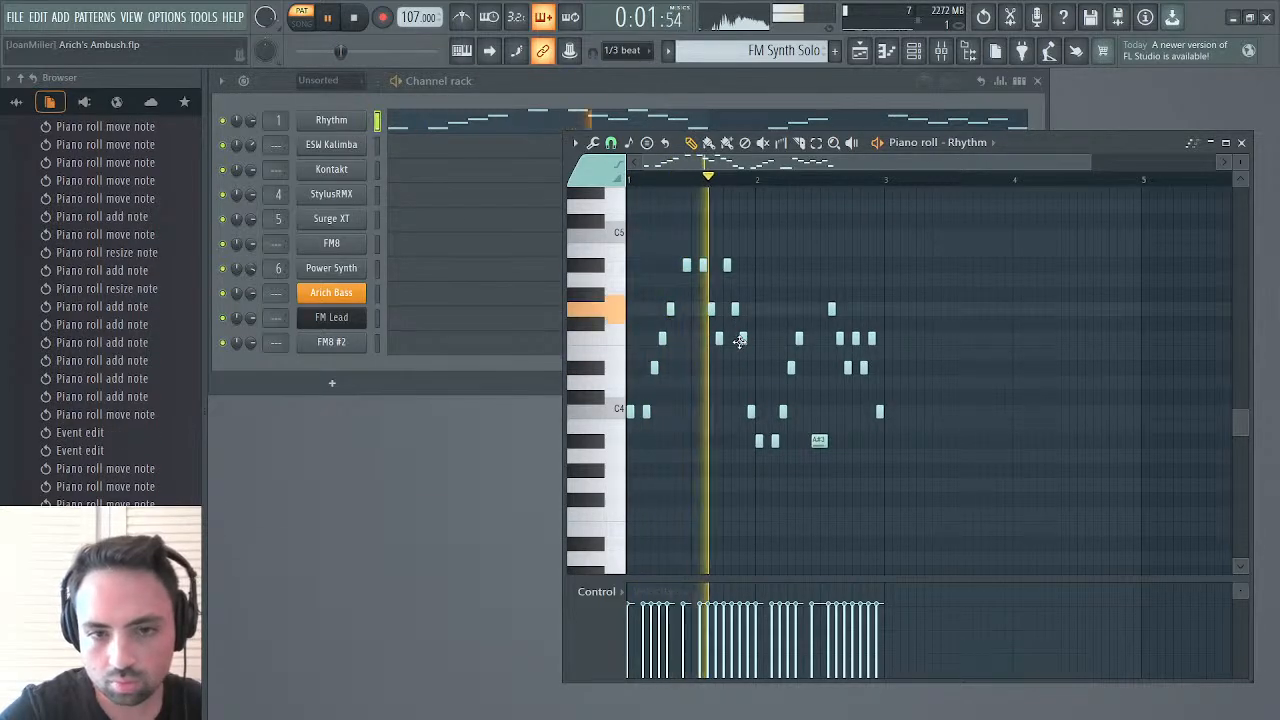
key(space)
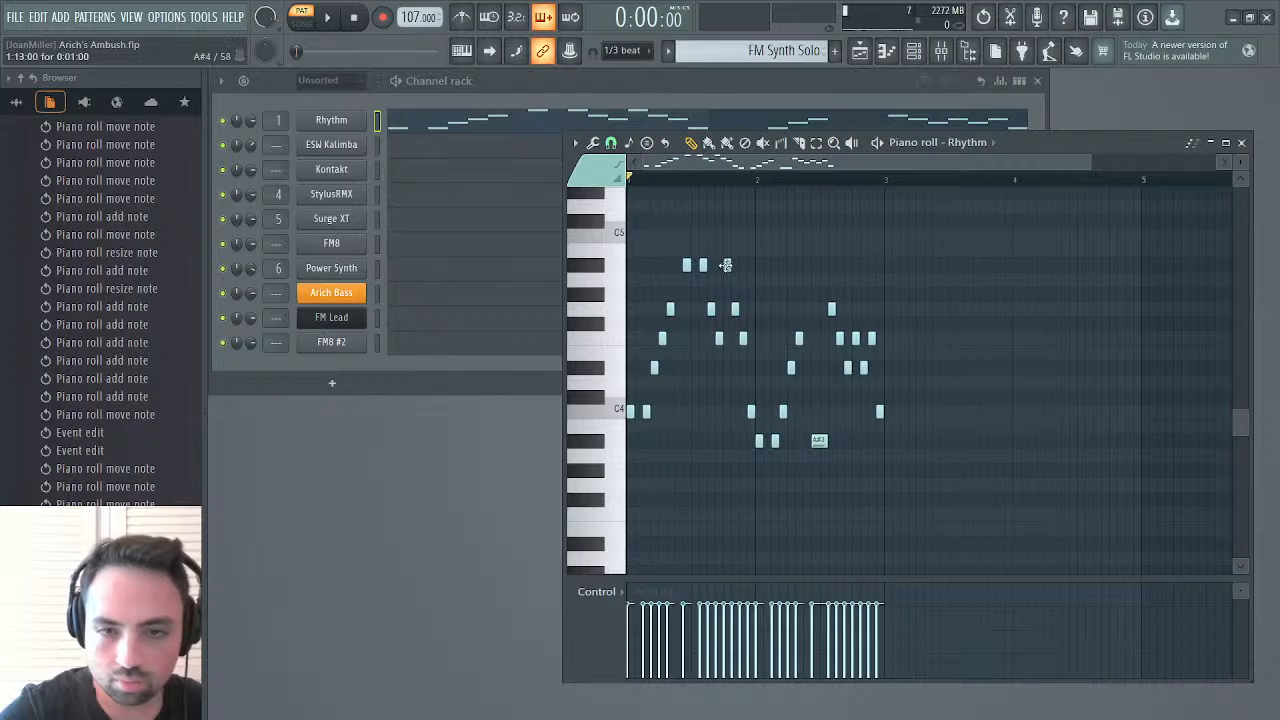
key(space)
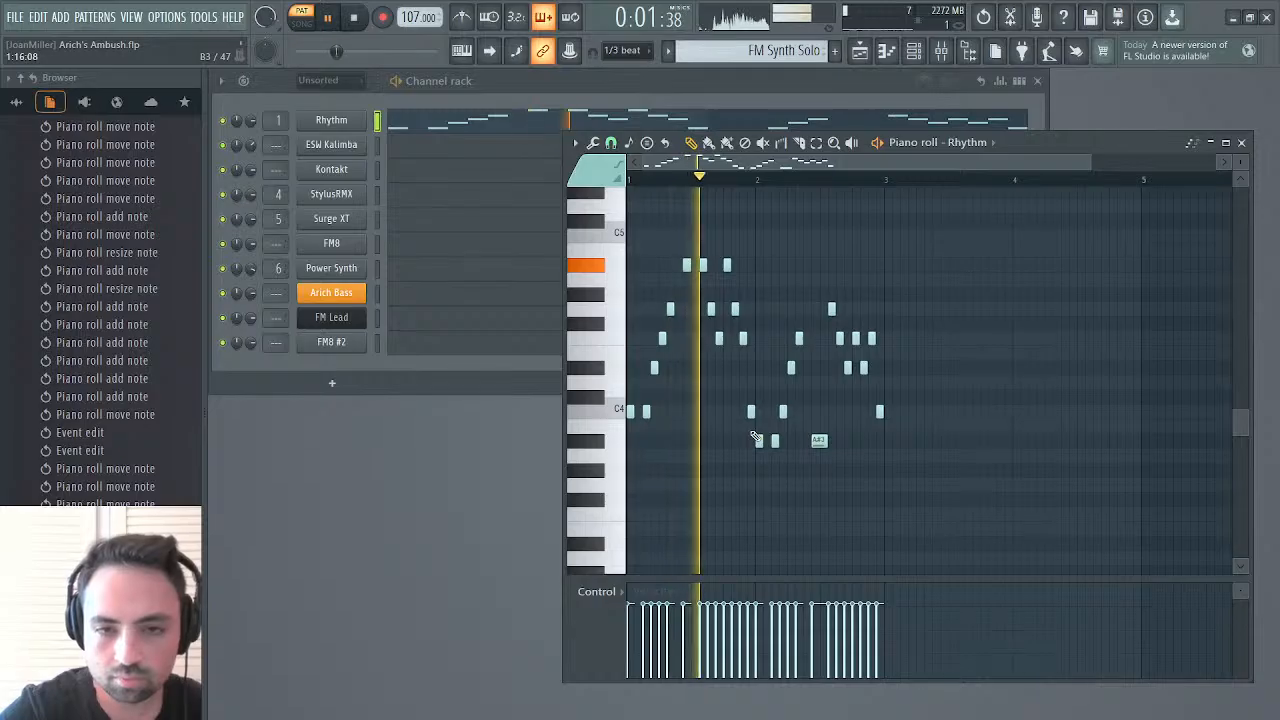
key(space)
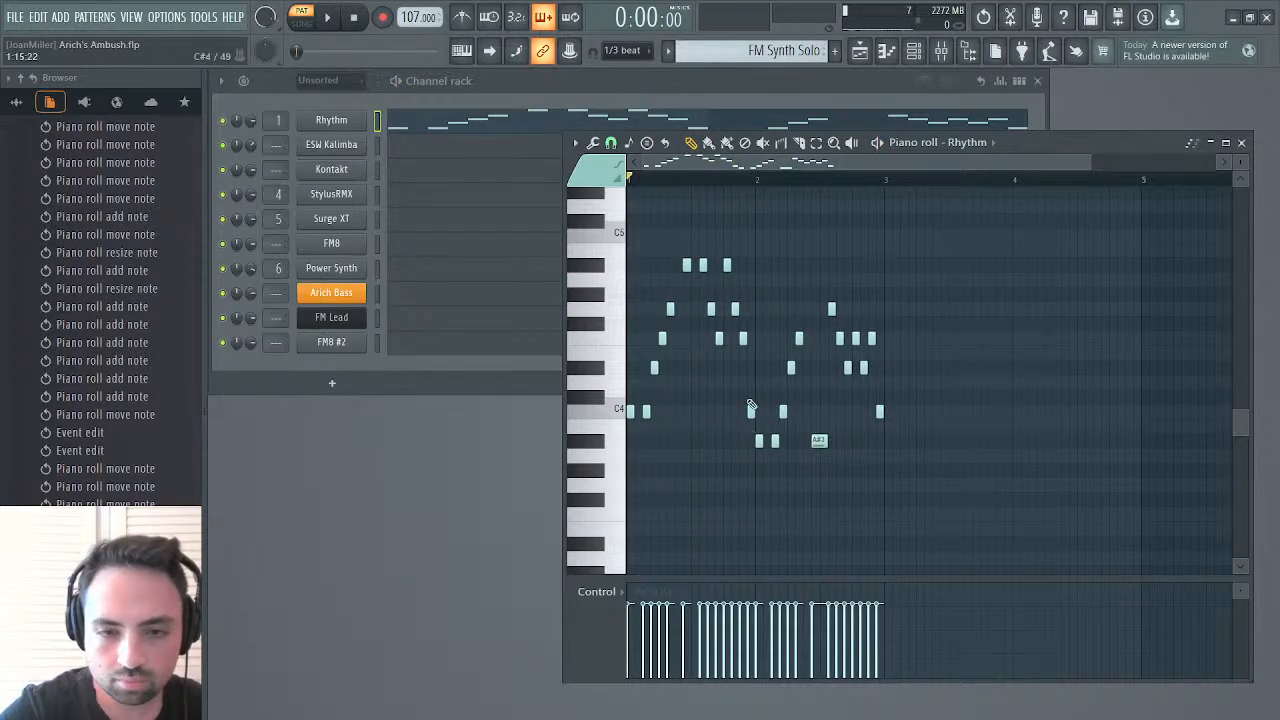
Lower steps 13 to 15 of bar 1 to G4, F4 and D#4, and audition the phrase
drag(727, 265, 743, 369)
key(space)
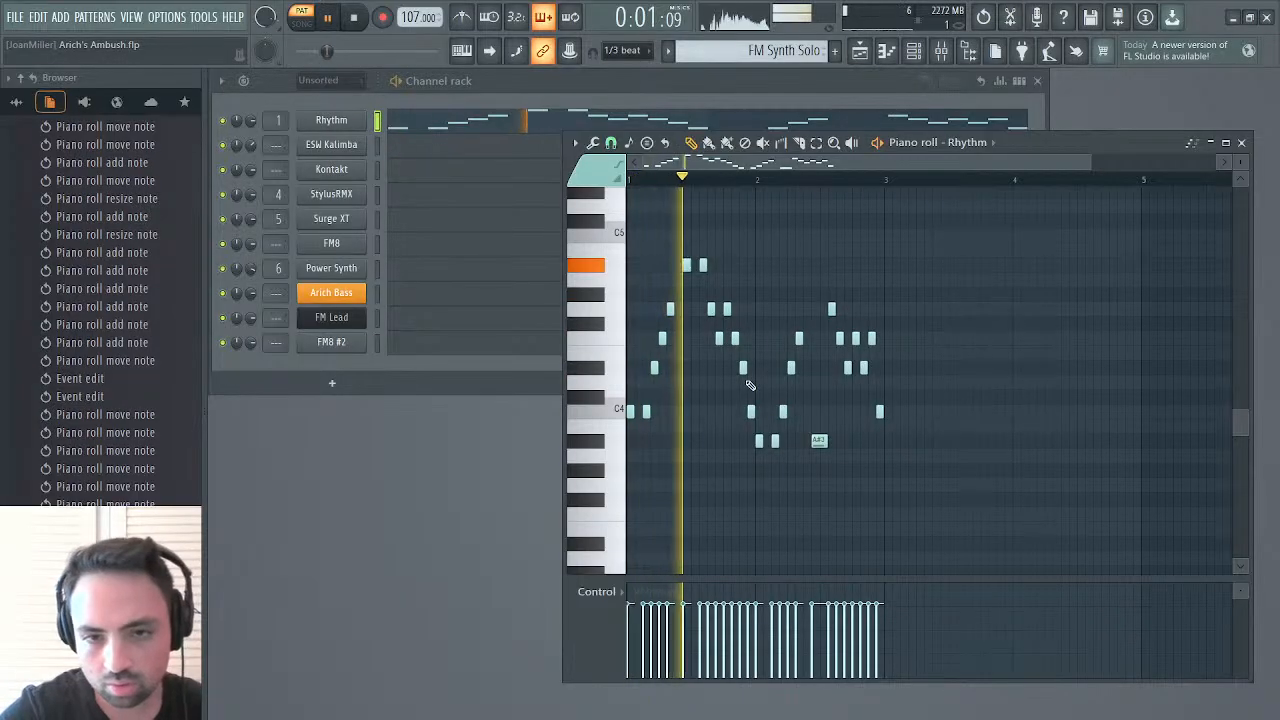
key(space)
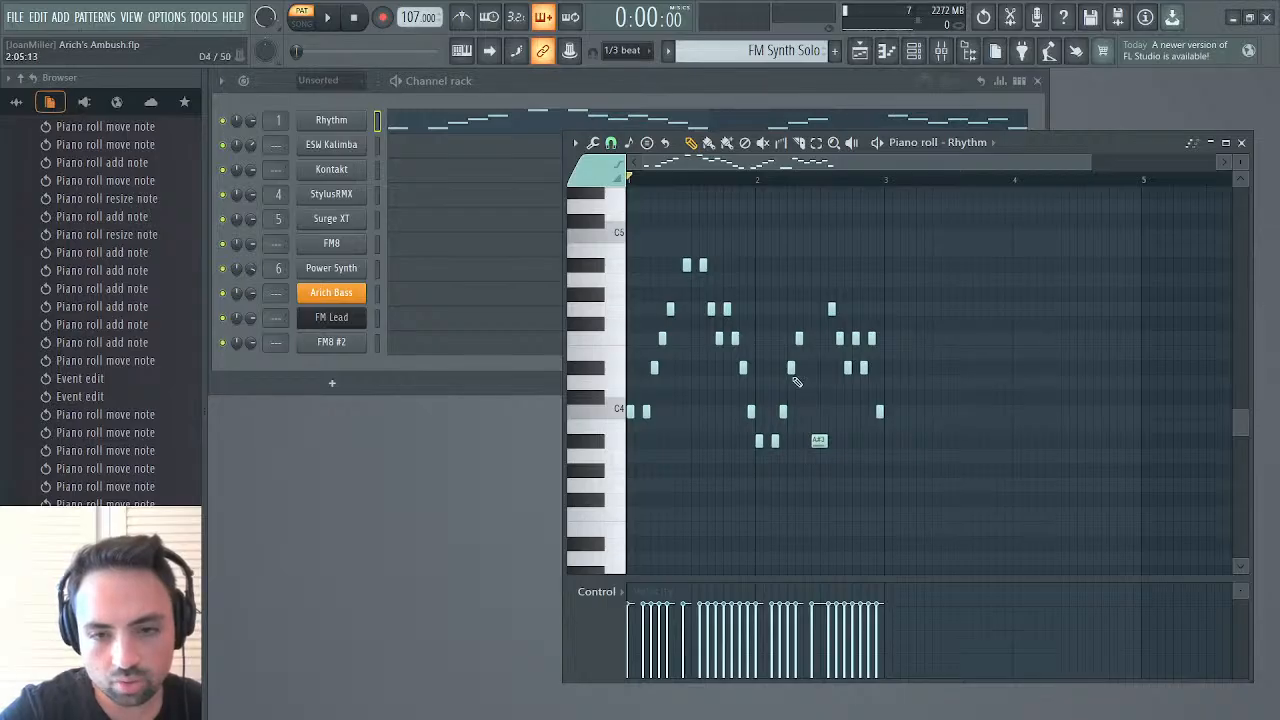
Lower the F4 on step 6 of bar 2 to C4 and play the pattern through
click(799, 340)
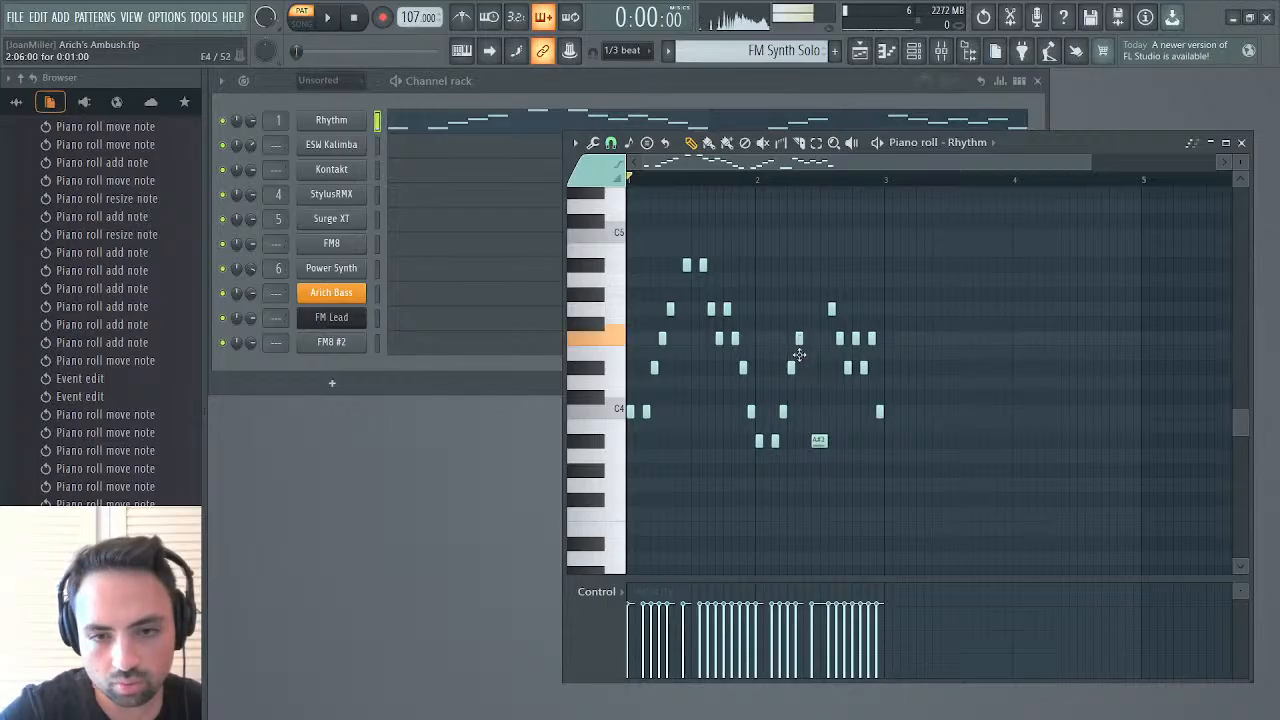
drag(799, 354, 801, 414)
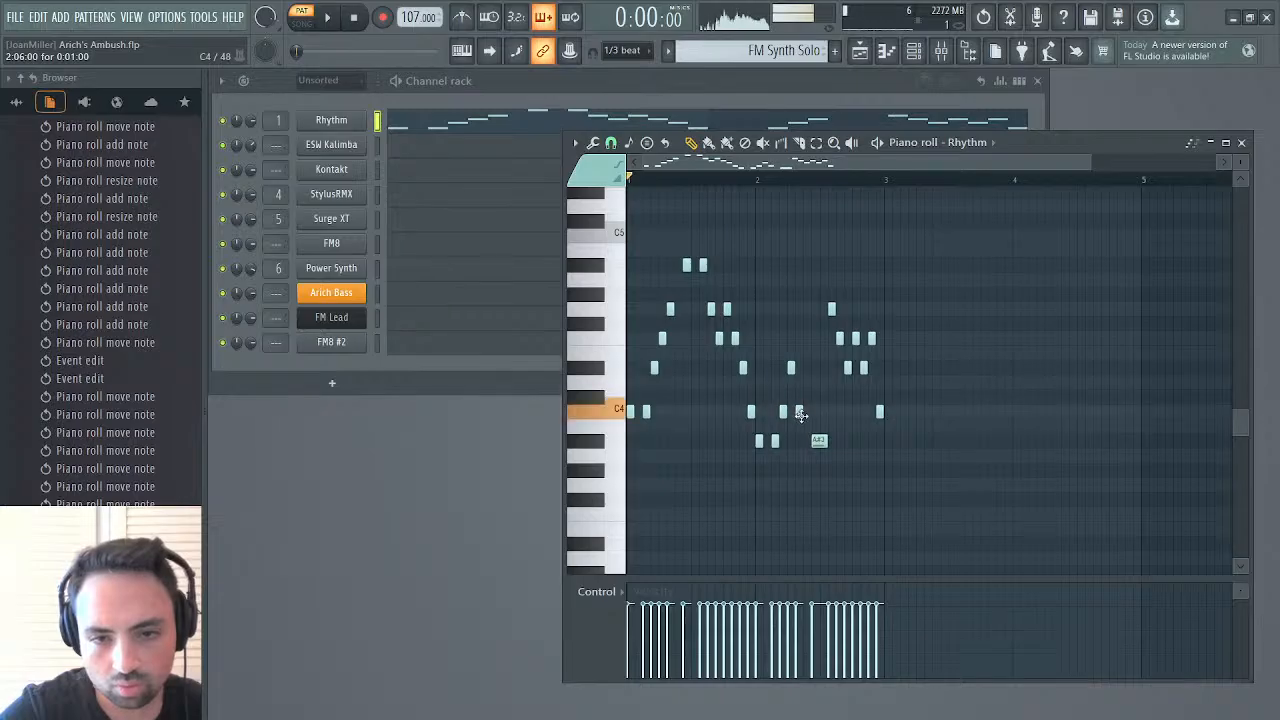
key(space)
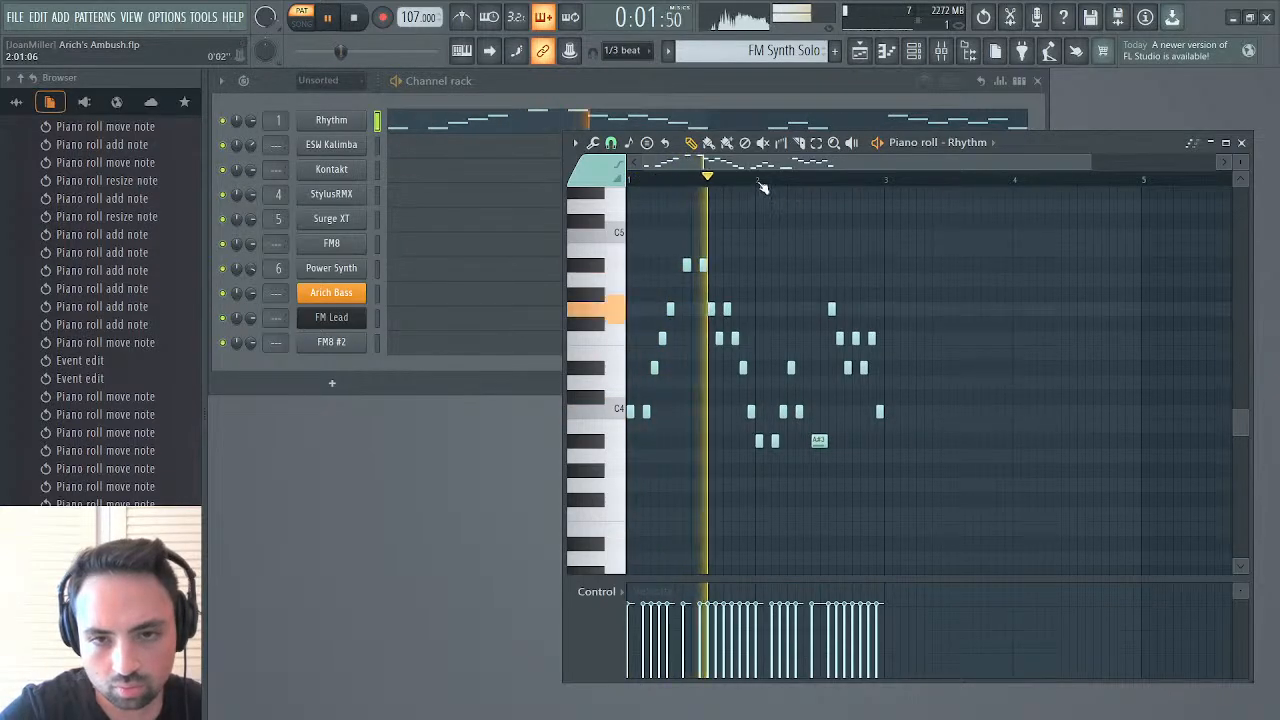
key(space)
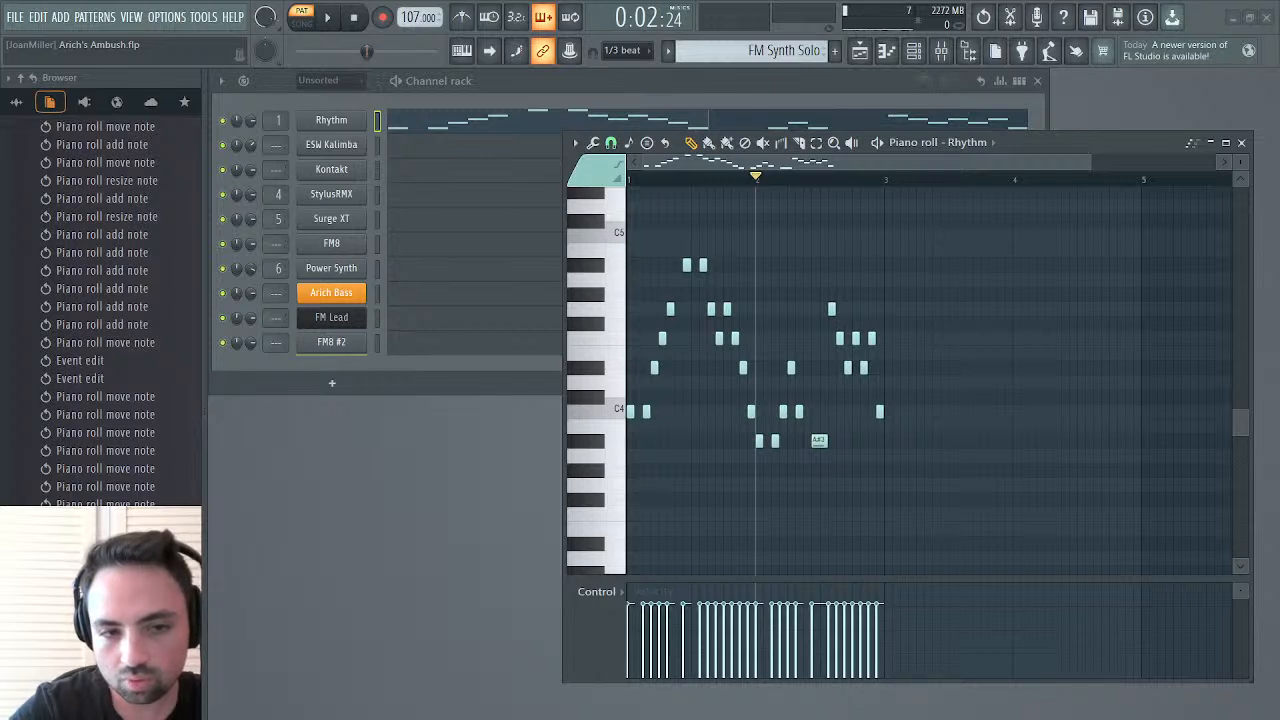
Add synth solo.wav as a new sampler channel and check its sample length and waveform
drag(340, 347, 355, 352)
click(352, 369)
click(428, 540)
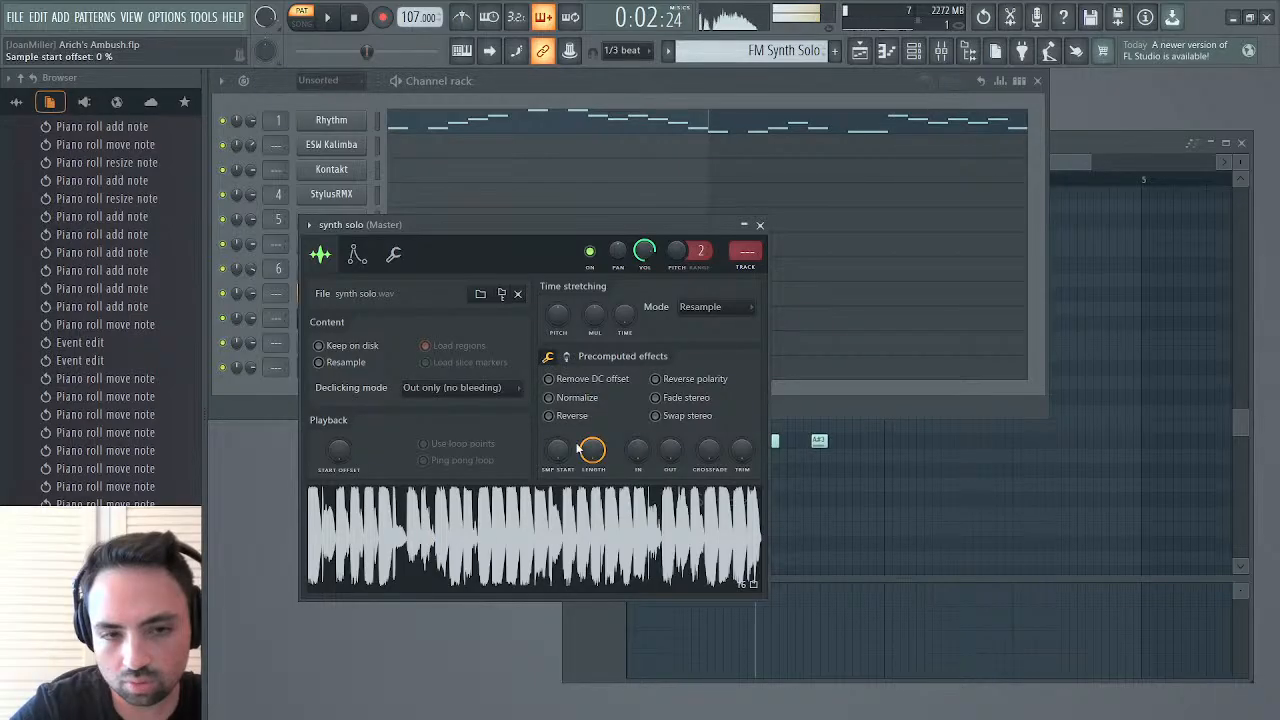
mouse_move(592, 450)
mouse_down()
mouse_move(592, 480)
mouse_move(595, 445)
mouse_move(590, 456)
mouse_up()
click(533, 543)
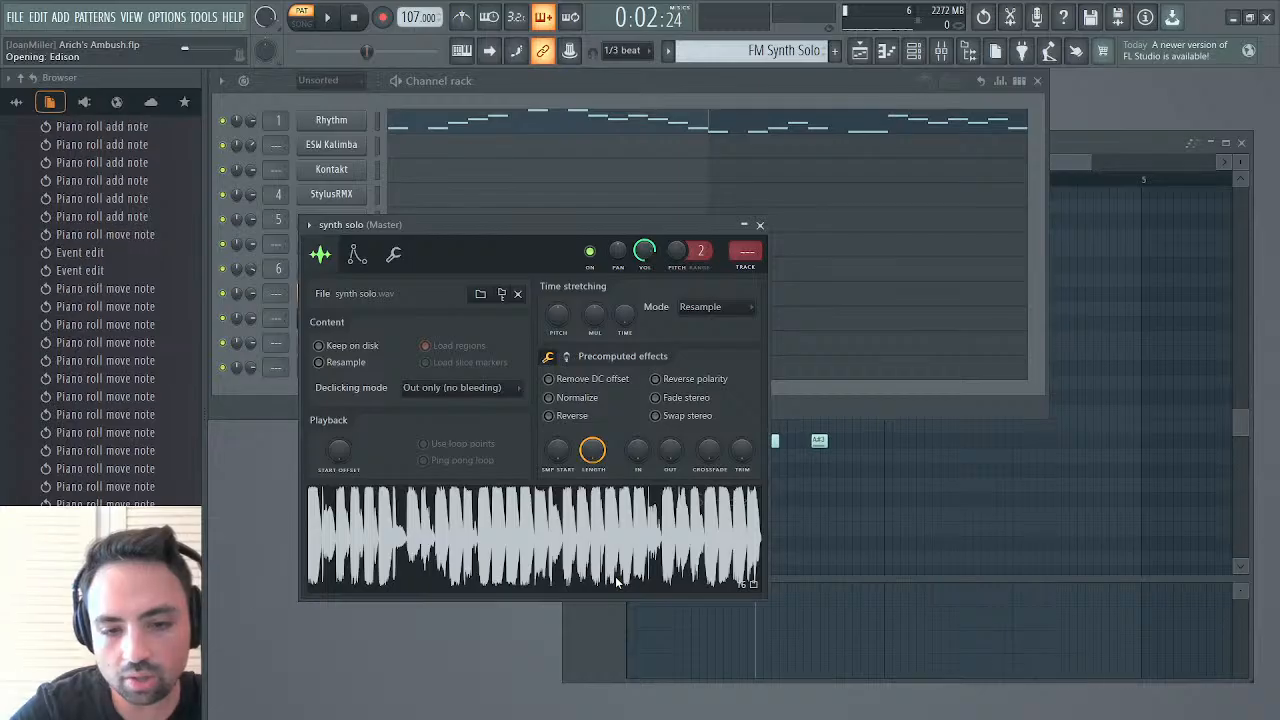
Open the synth solo sample in Edison and mark its notes with pitch-detected regions
double_click(615, 577)
click(378, 257)
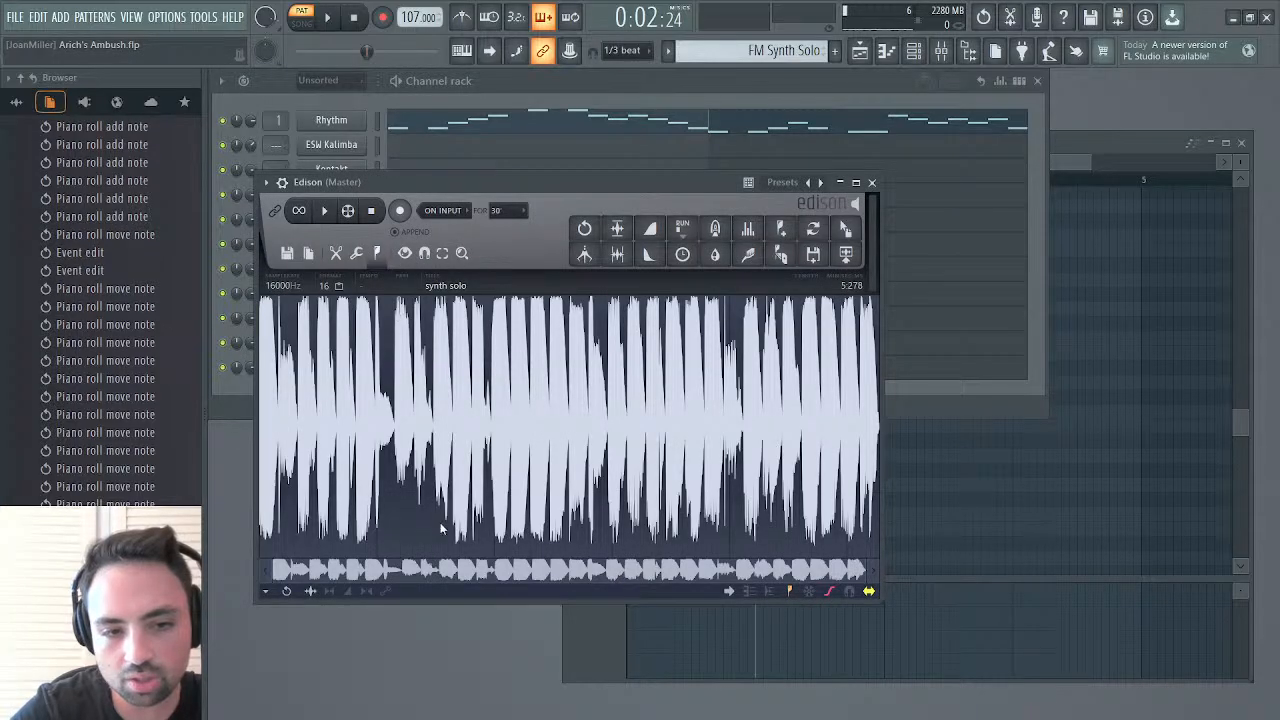
click(436, 480)
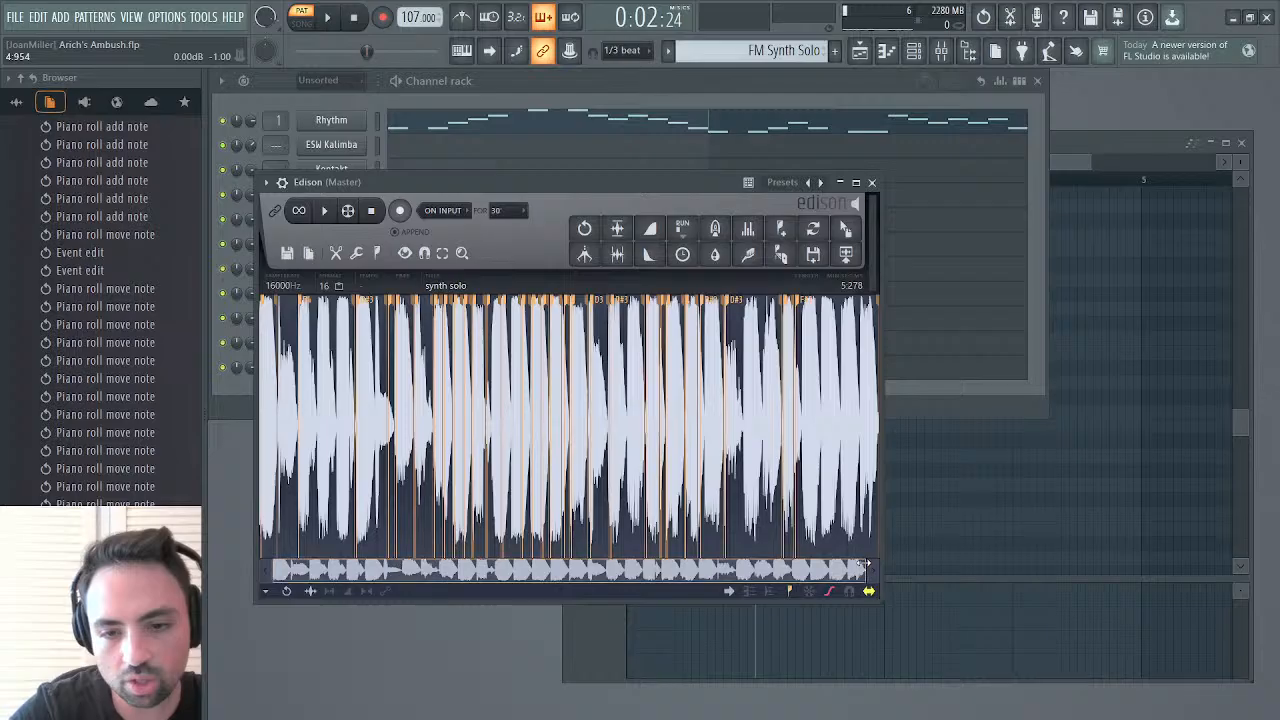
Examine the first two detected regions at the start of synth solo and play its opening notes
drag(862, 566, 323, 557)
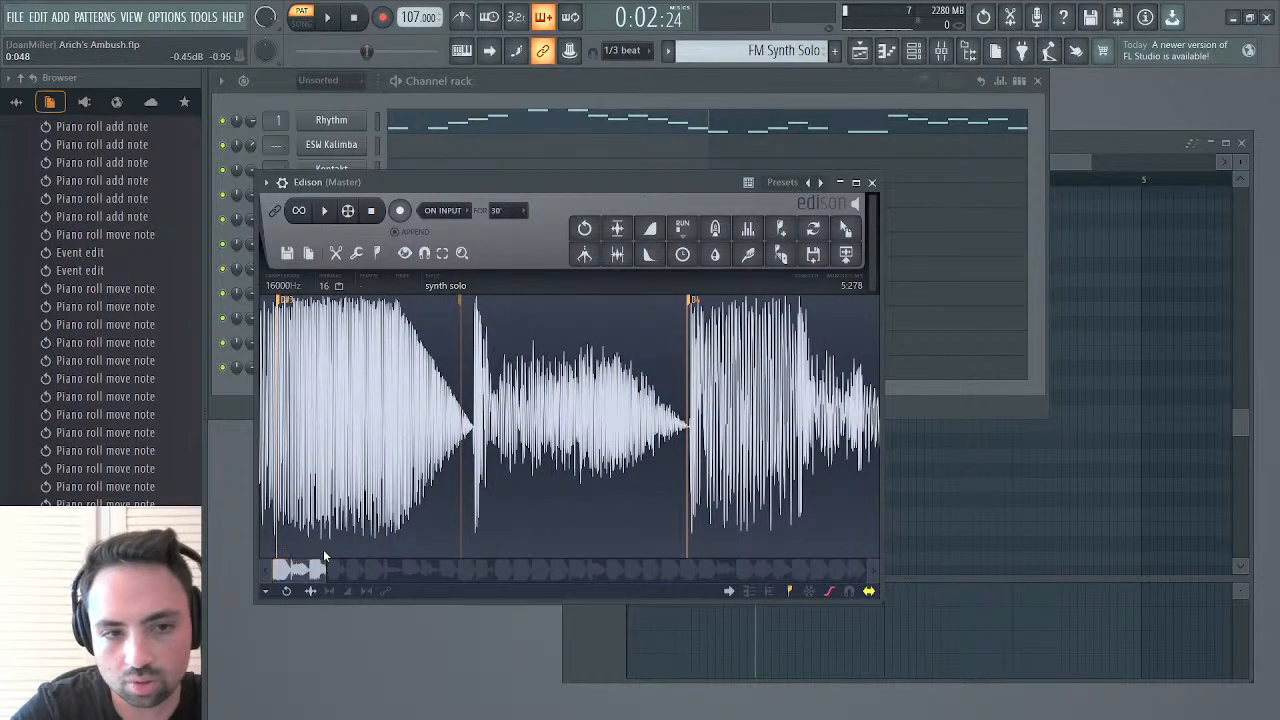
click(292, 303)
drag(462, 338, 688, 331)
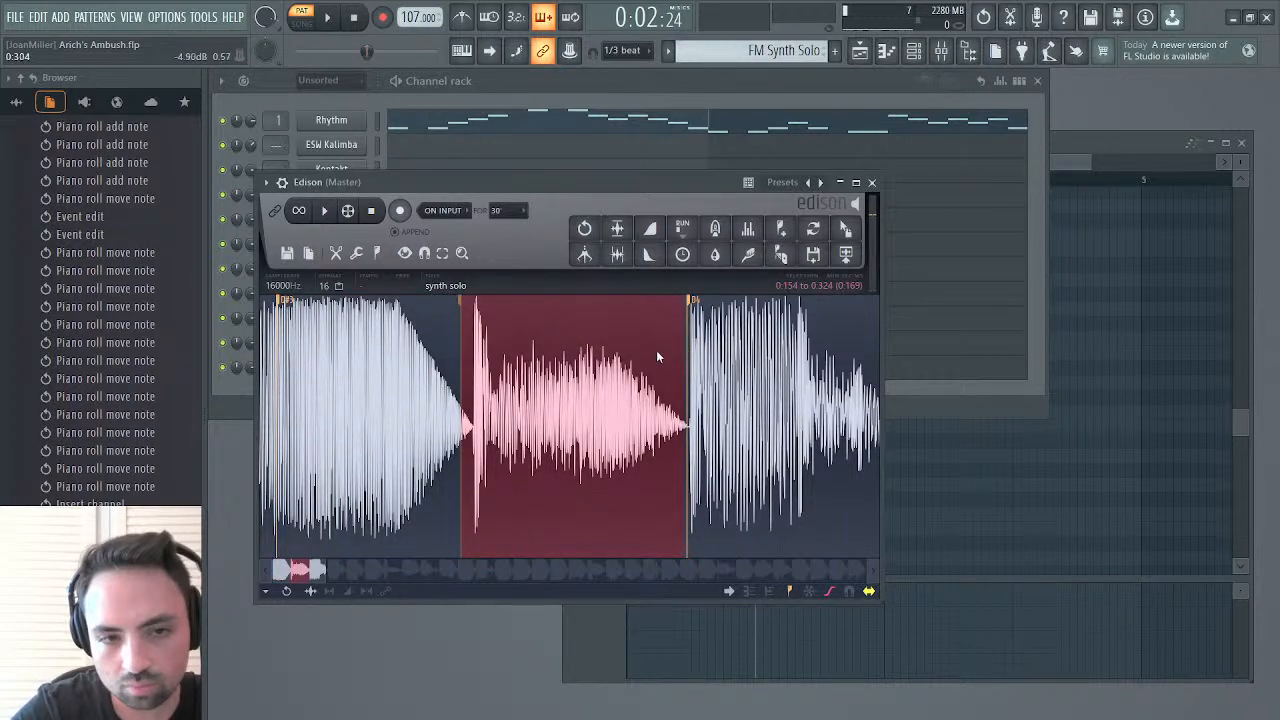
drag(466, 350, 40, 432)
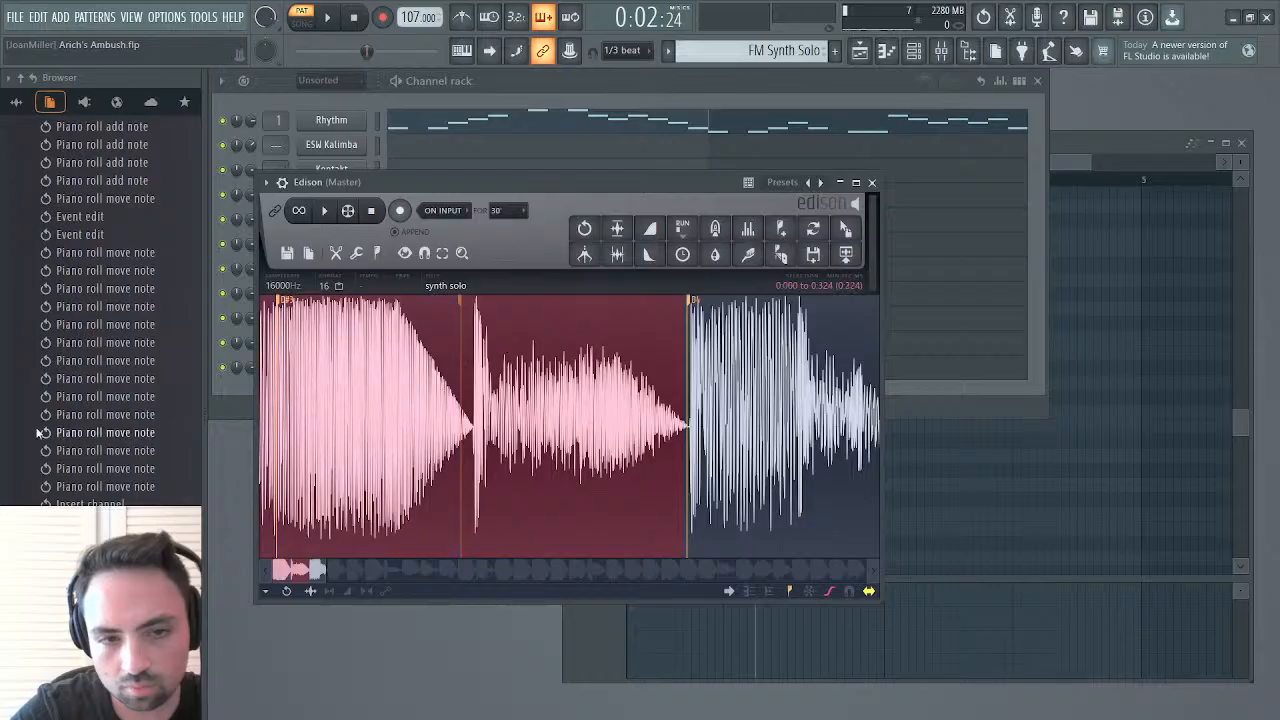
click(584, 490)
key(space)
key(space)
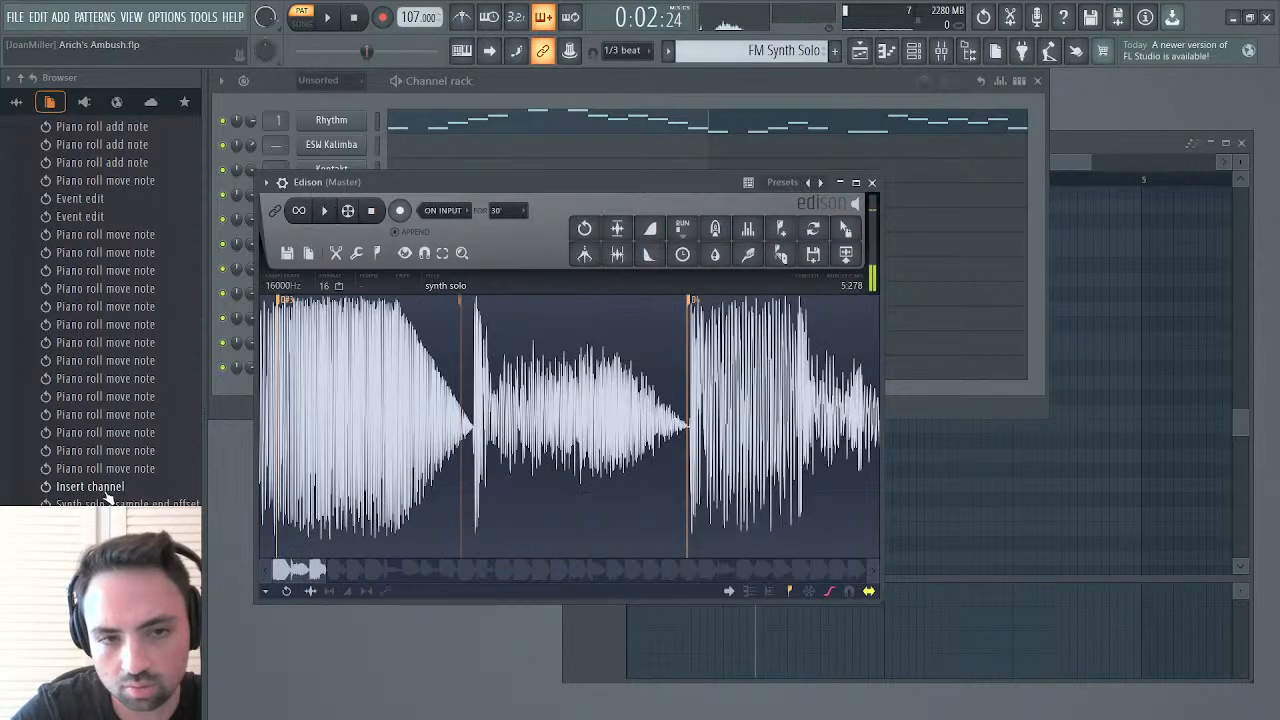
key(space)
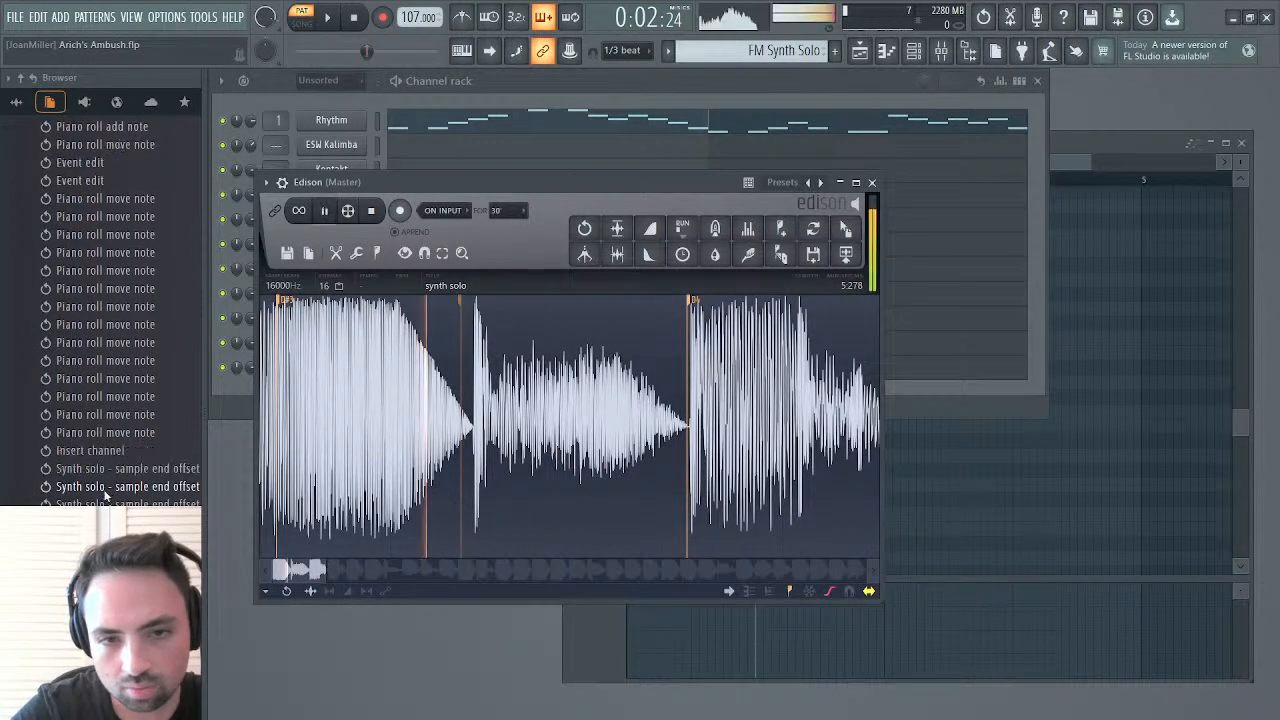
key(space)
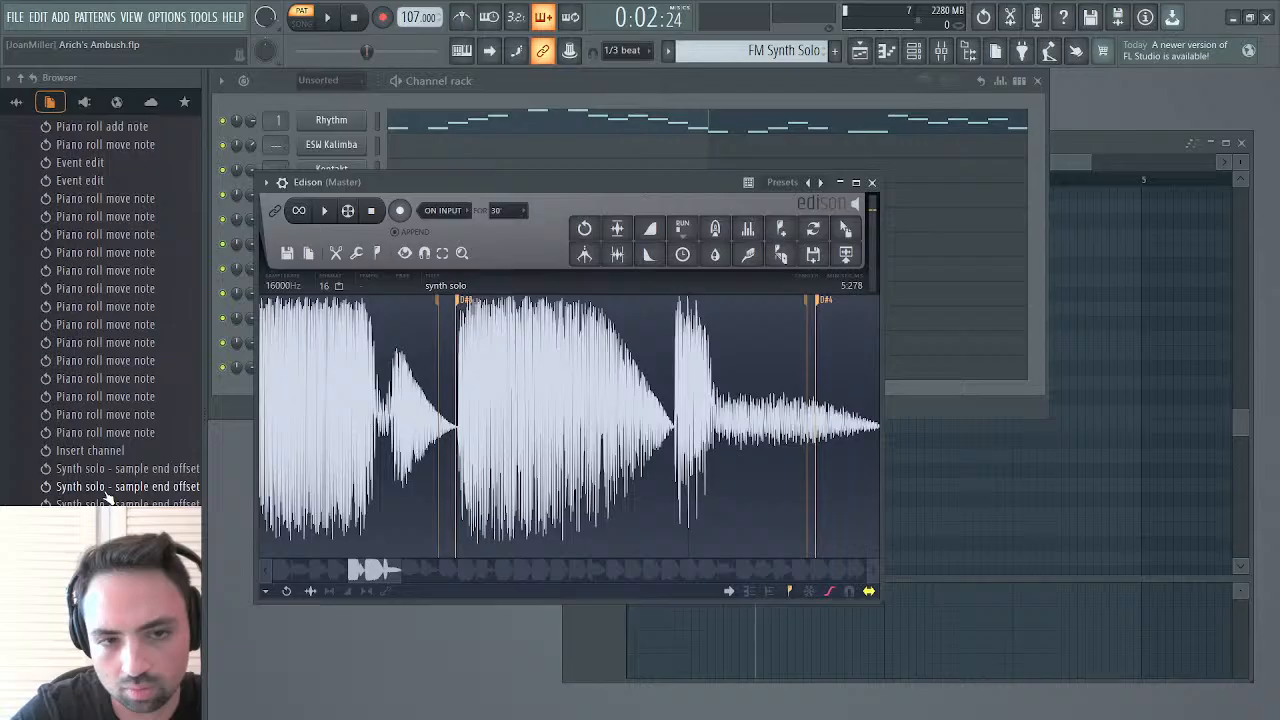
key(space)
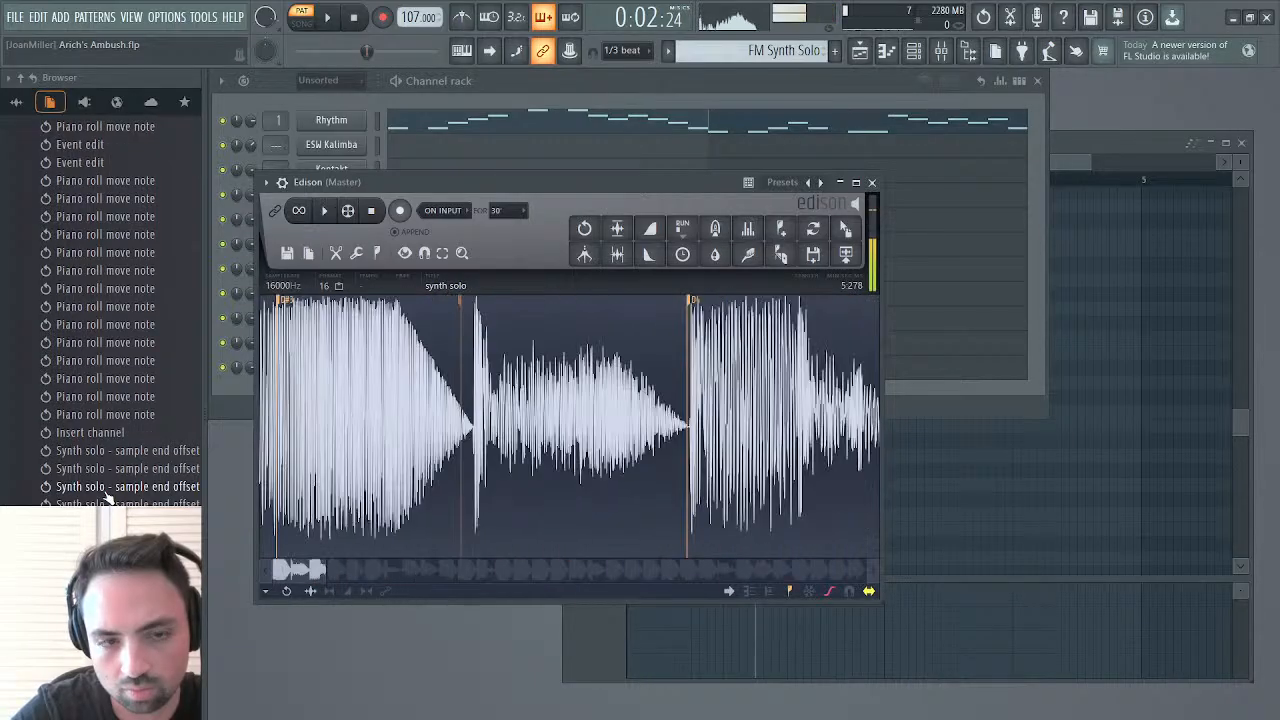
Replay the start of synth solo in Edison while checking the region marker at the third note
mouse_move(326, 569)
mouse_down()
mouse_move(390, 568)
mouse_move(343, 568)
mouse_up()
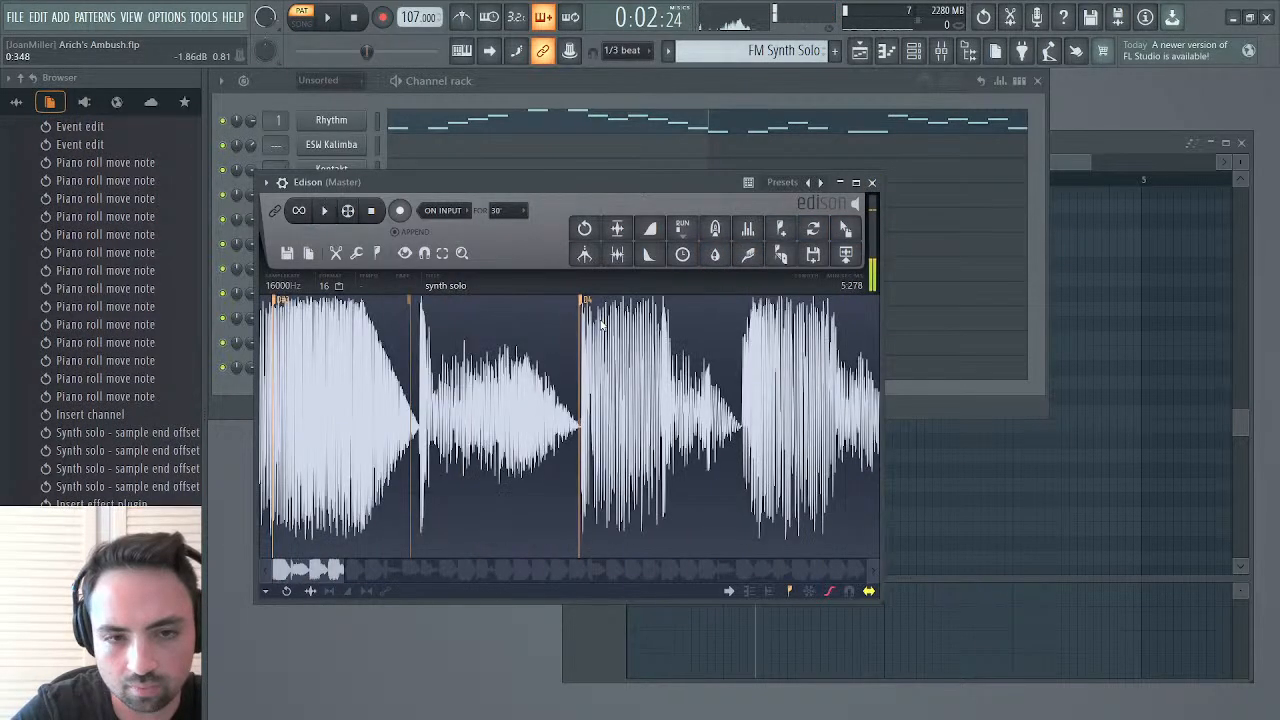
key(space)
key(space)
key(space)
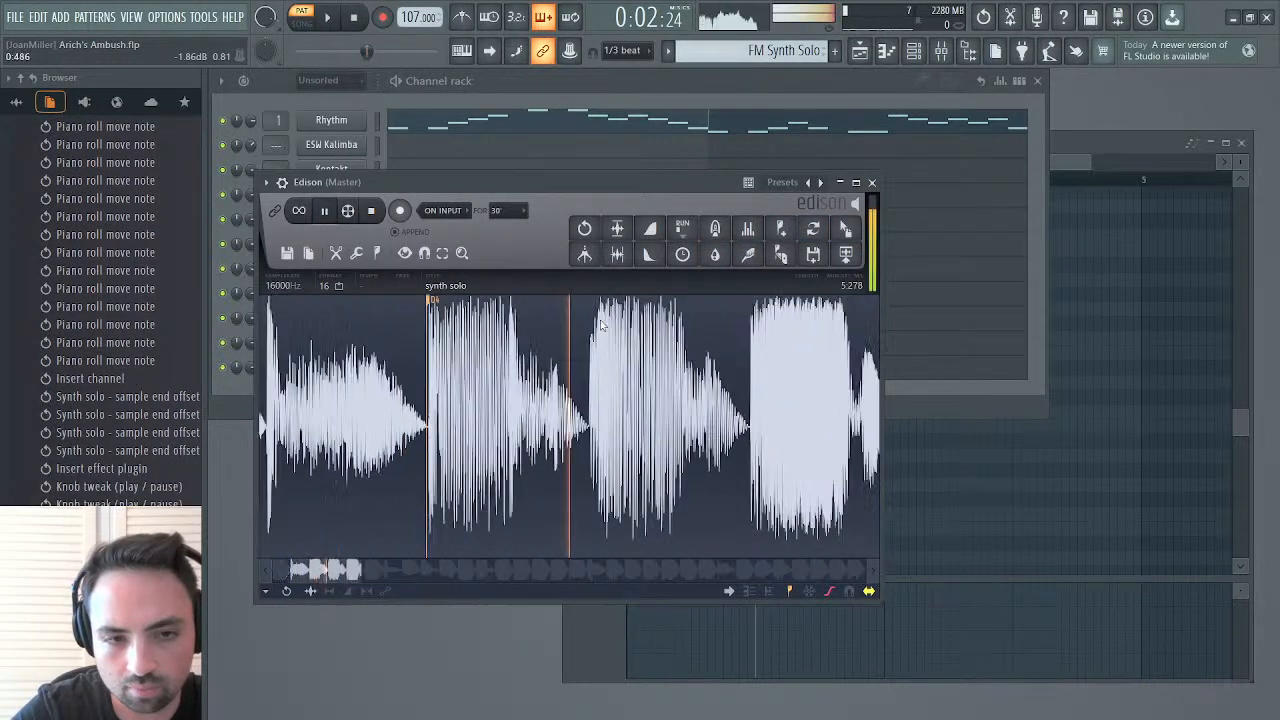
key(space)
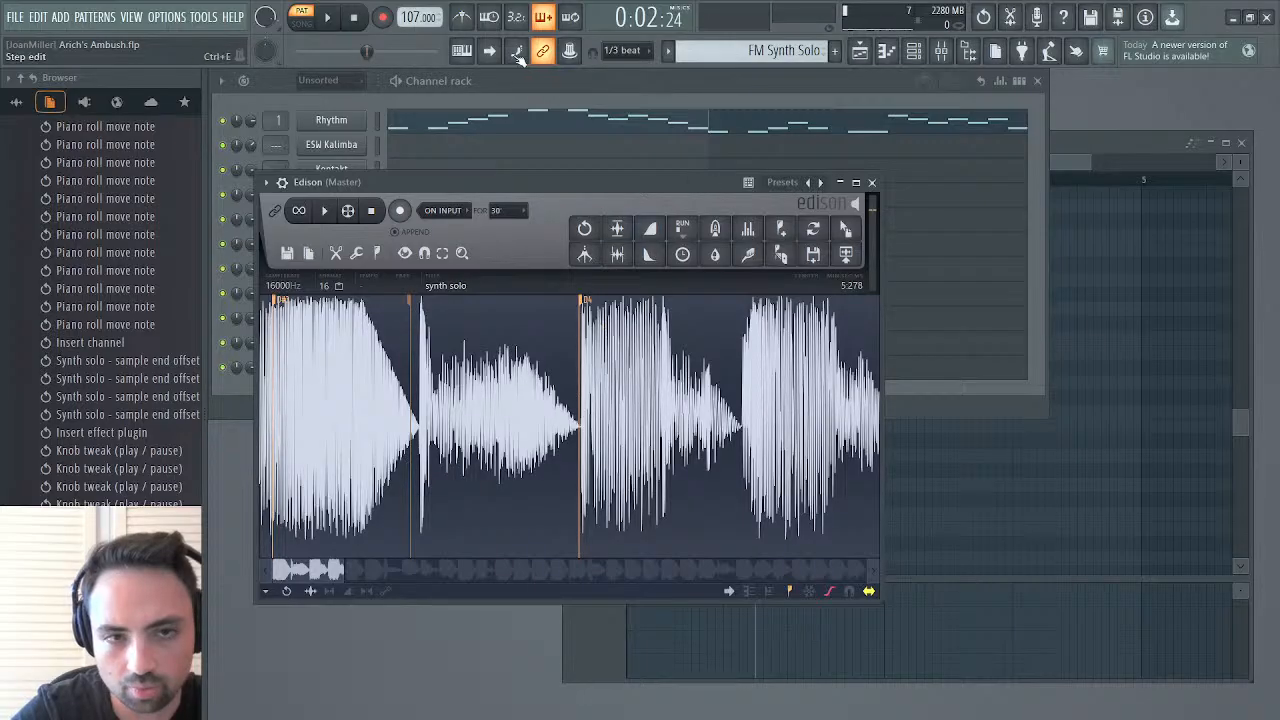
Rework the start of bar 1 with D#4 on step 1, no note on step 3, and D4 on steps 4 and 5, then audition it
key(F7)
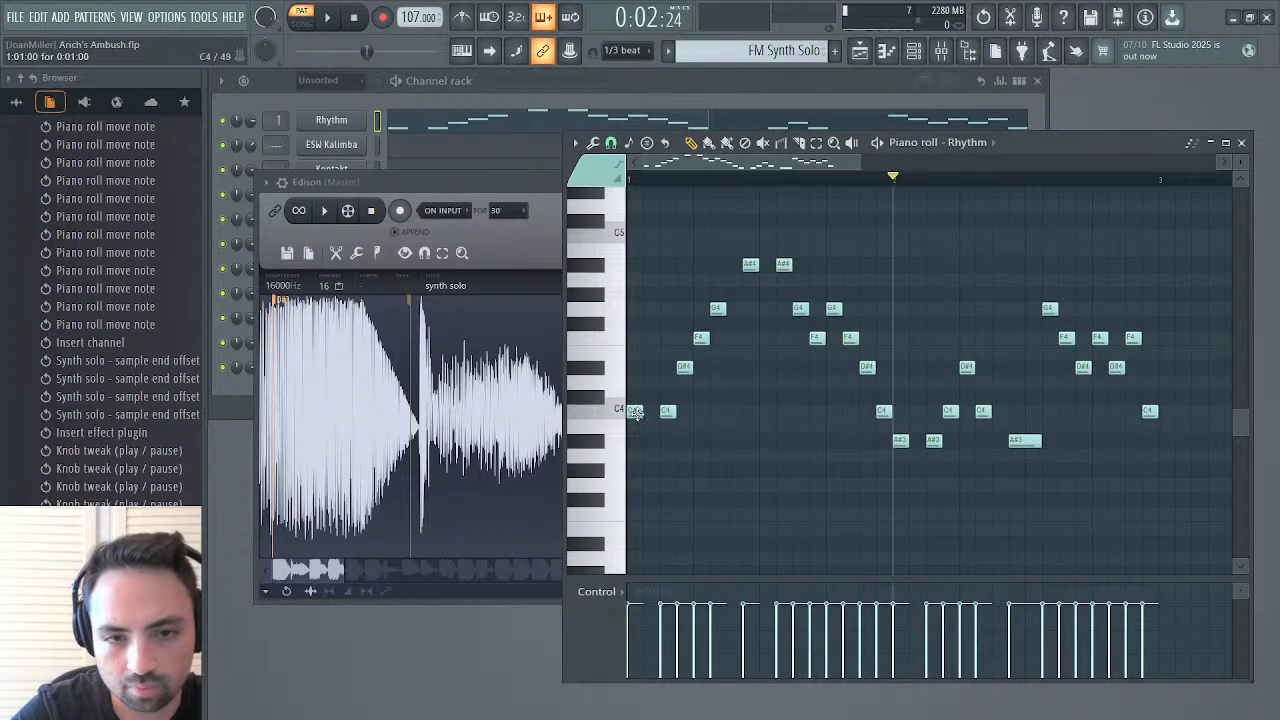
drag(634, 412, 634, 366)
drag(666, 411, 663, 364)
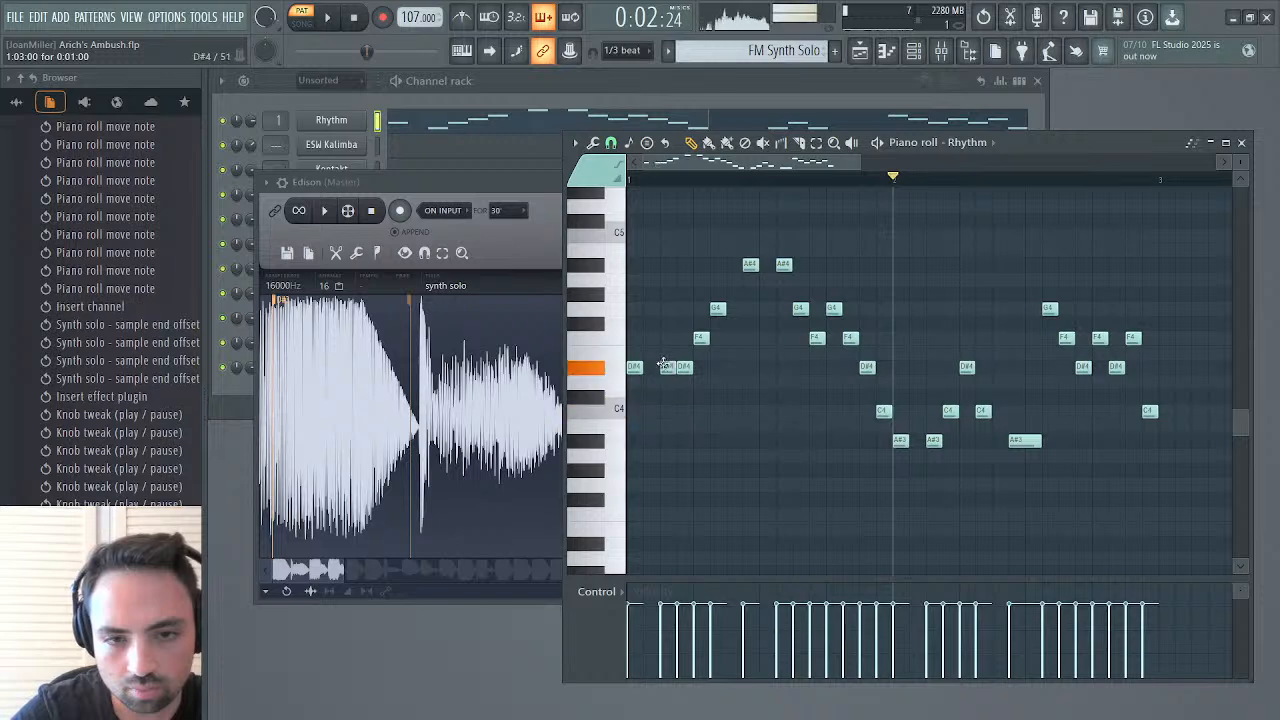
drag(684, 368, 684, 381)
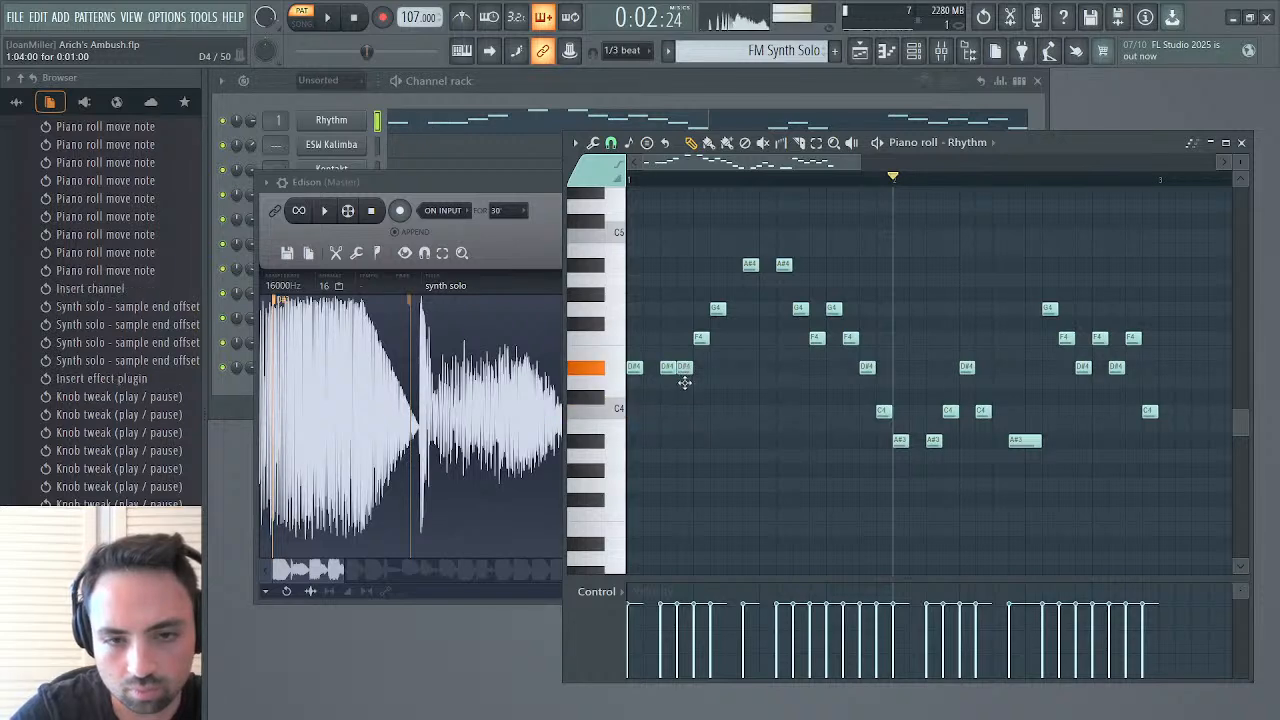
drag(701, 338, 701, 384)
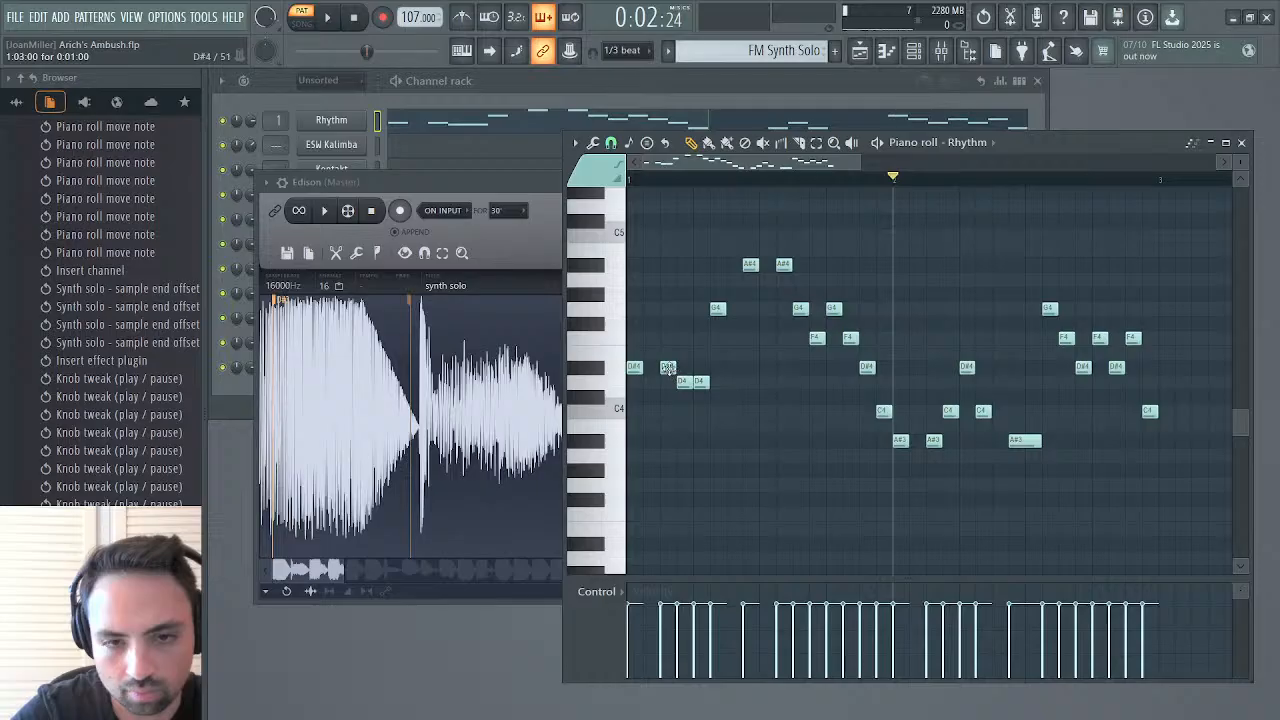
right_click(668, 368)
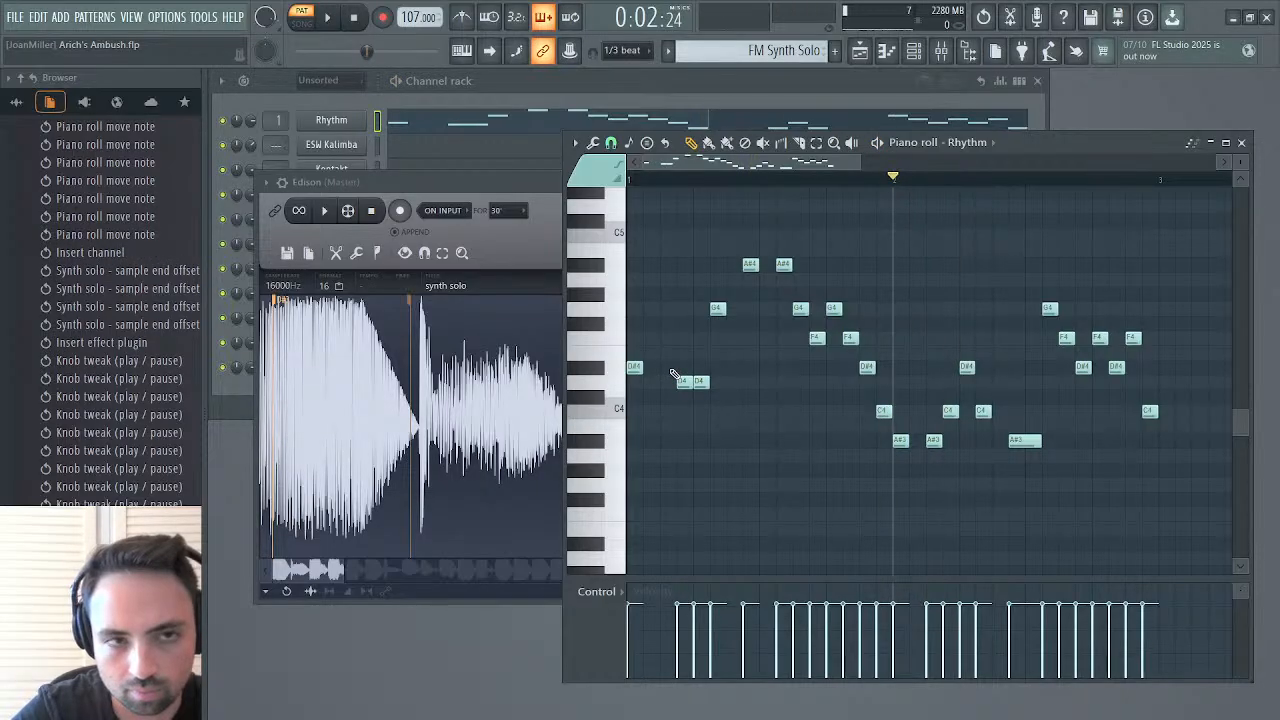
click(356, 19)
click(328, 18)
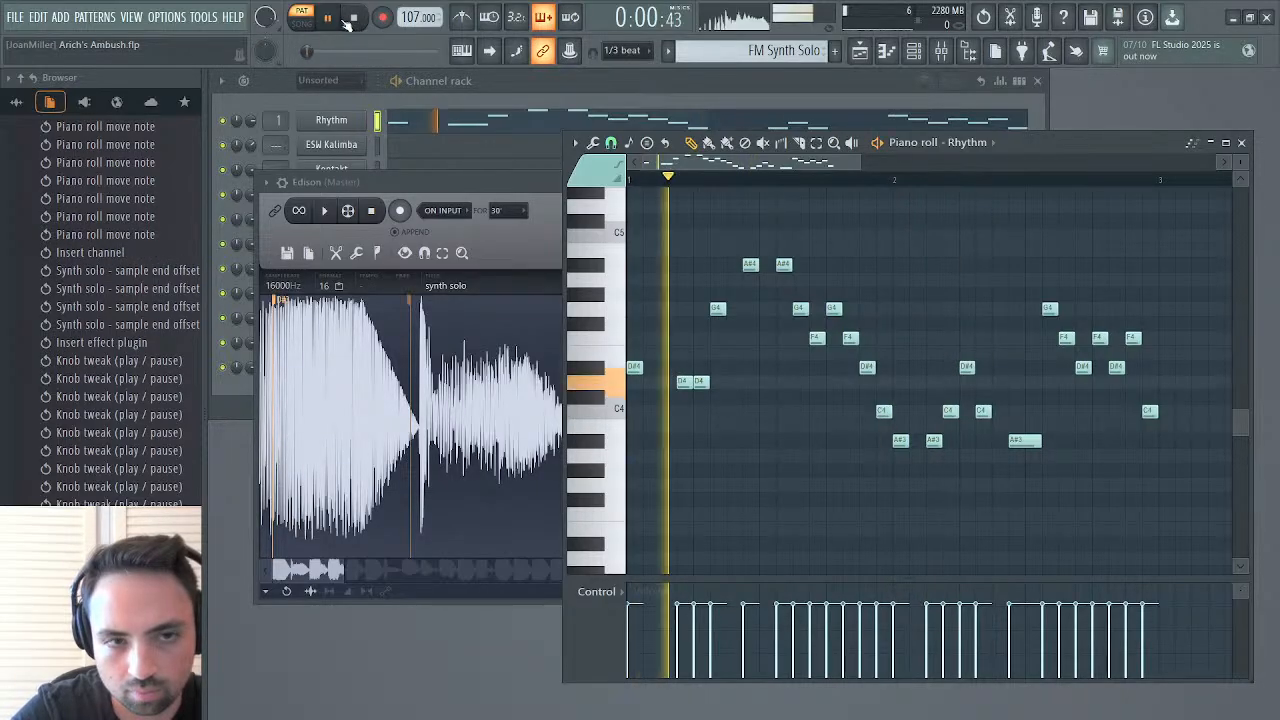
key(space)
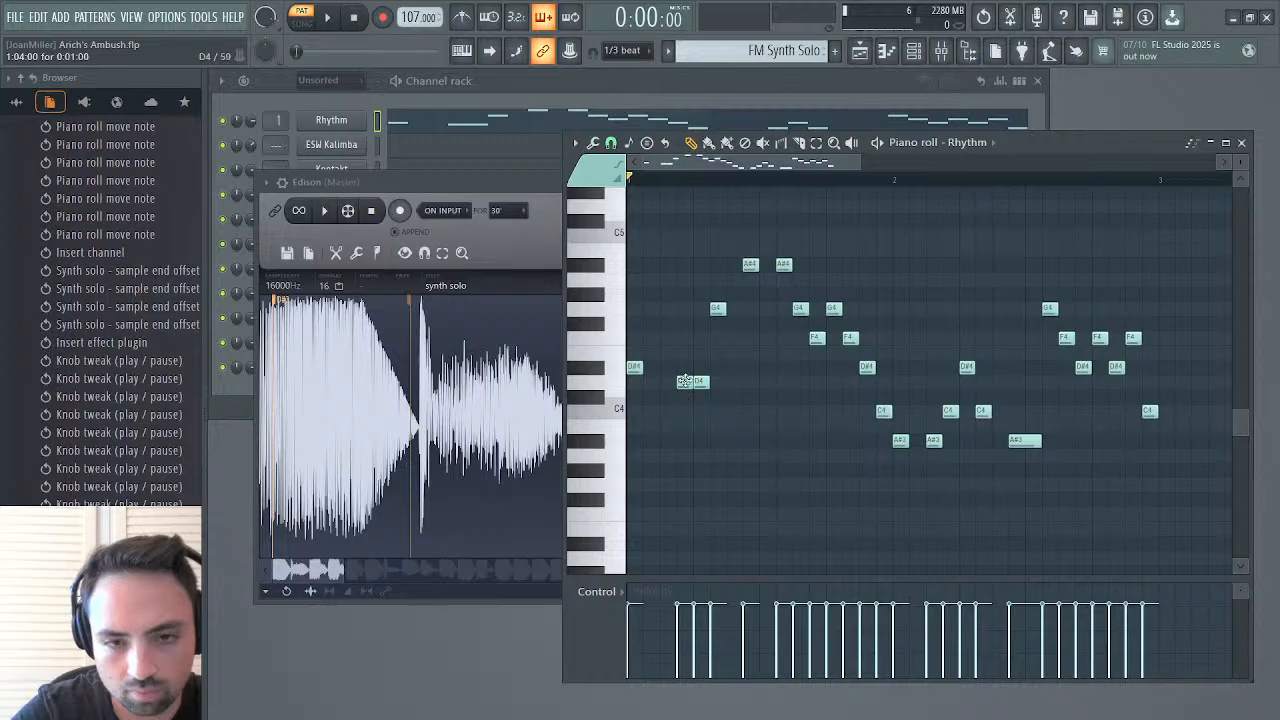
Replay the opening notes of the synth solo recording in Edison, from the start up to the third note
drag(529, 392, 243, 399)
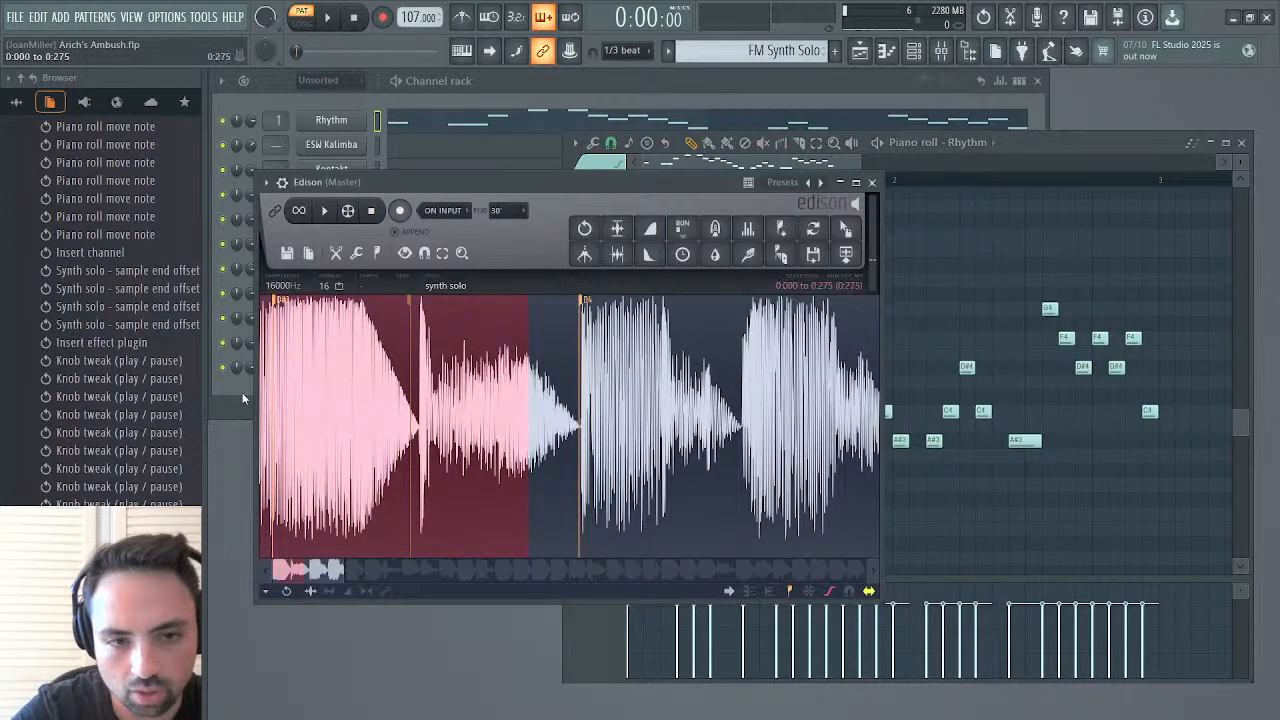
click(517, 399)
key(space)
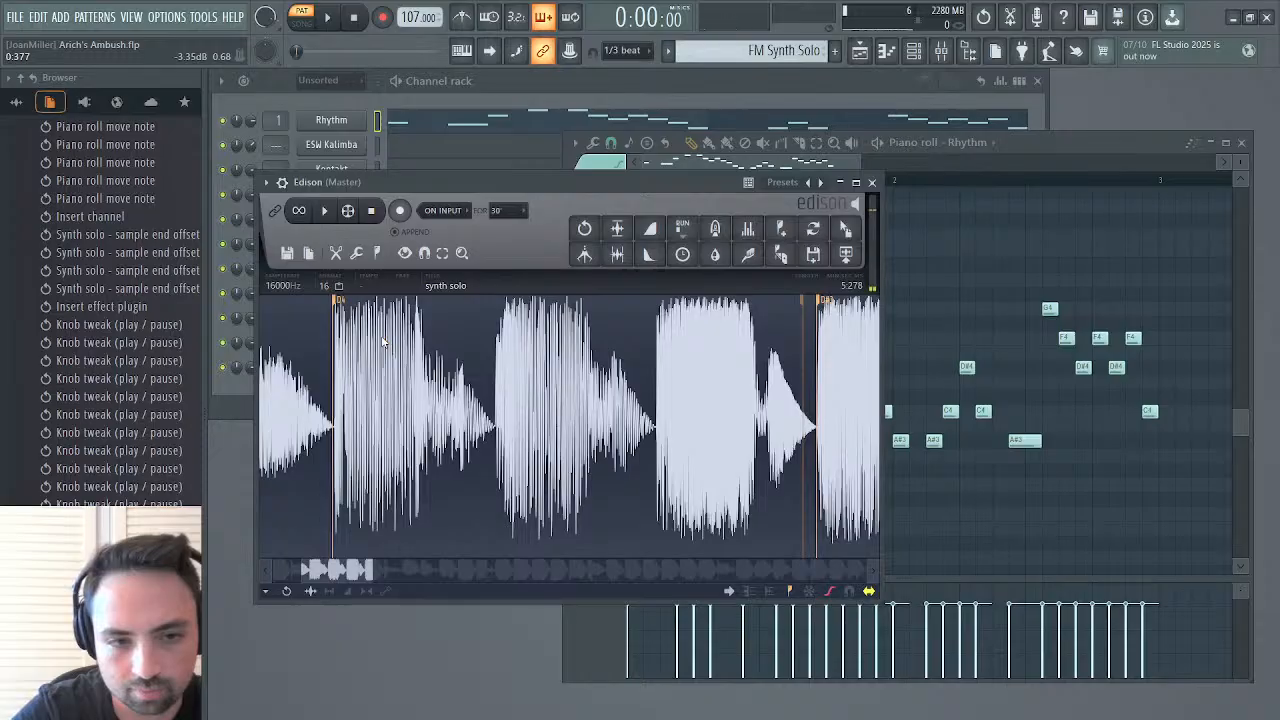
key(space)
key(space)
key(space)
key(space)
key(space)
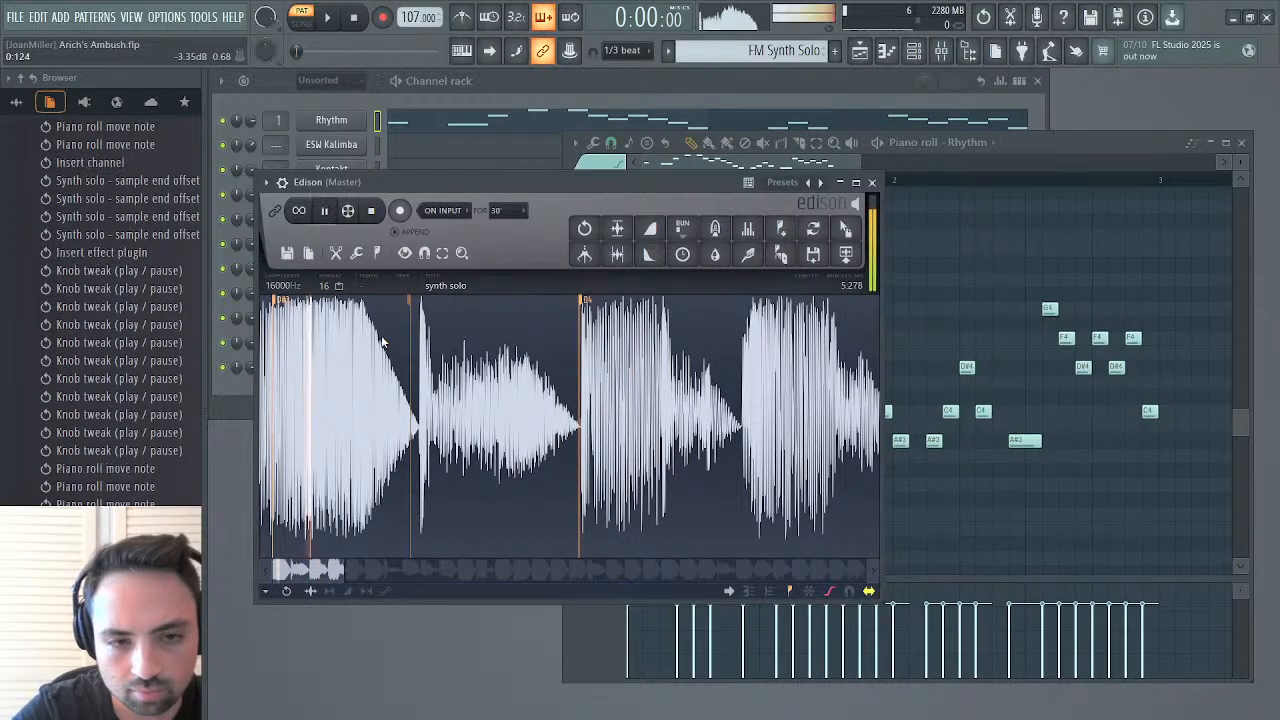
key(space)
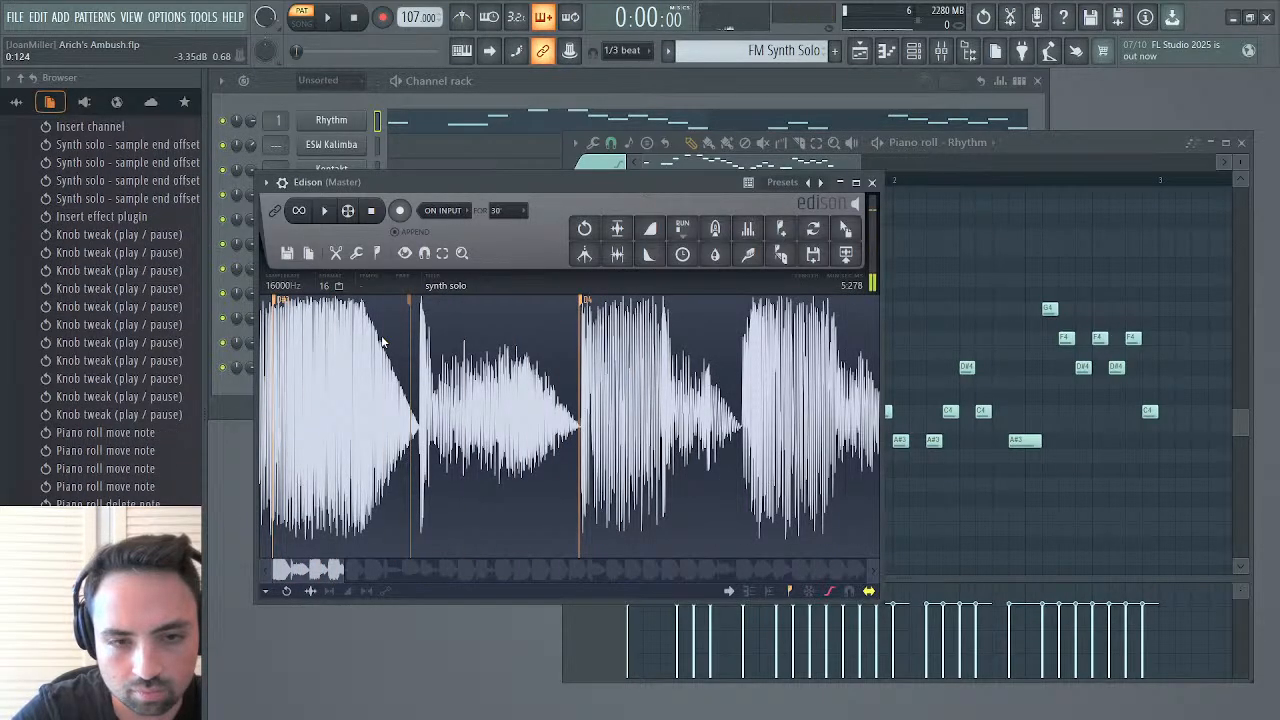
Select the third and fourth notes of synth solo, from 0.326 to 0.655, and play them
drag(583, 380, 684, 381)
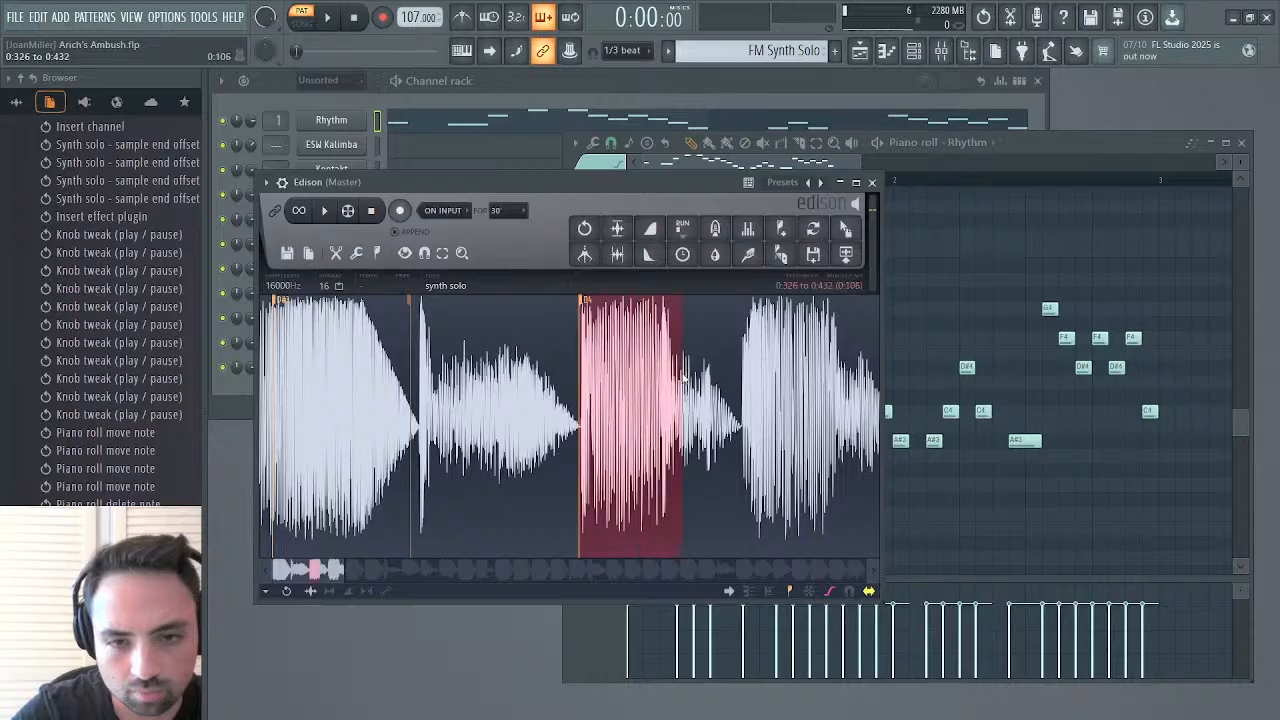
drag(835, 378, 703, 398)
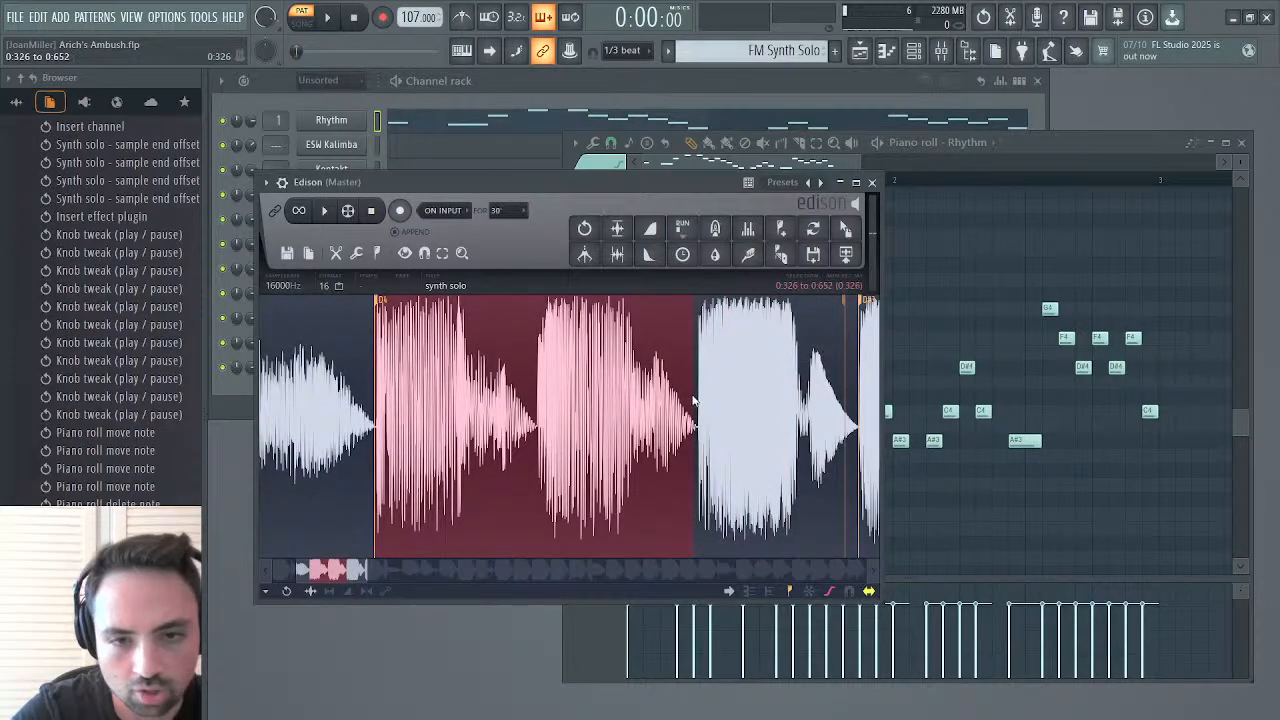
key(space)
key(space)
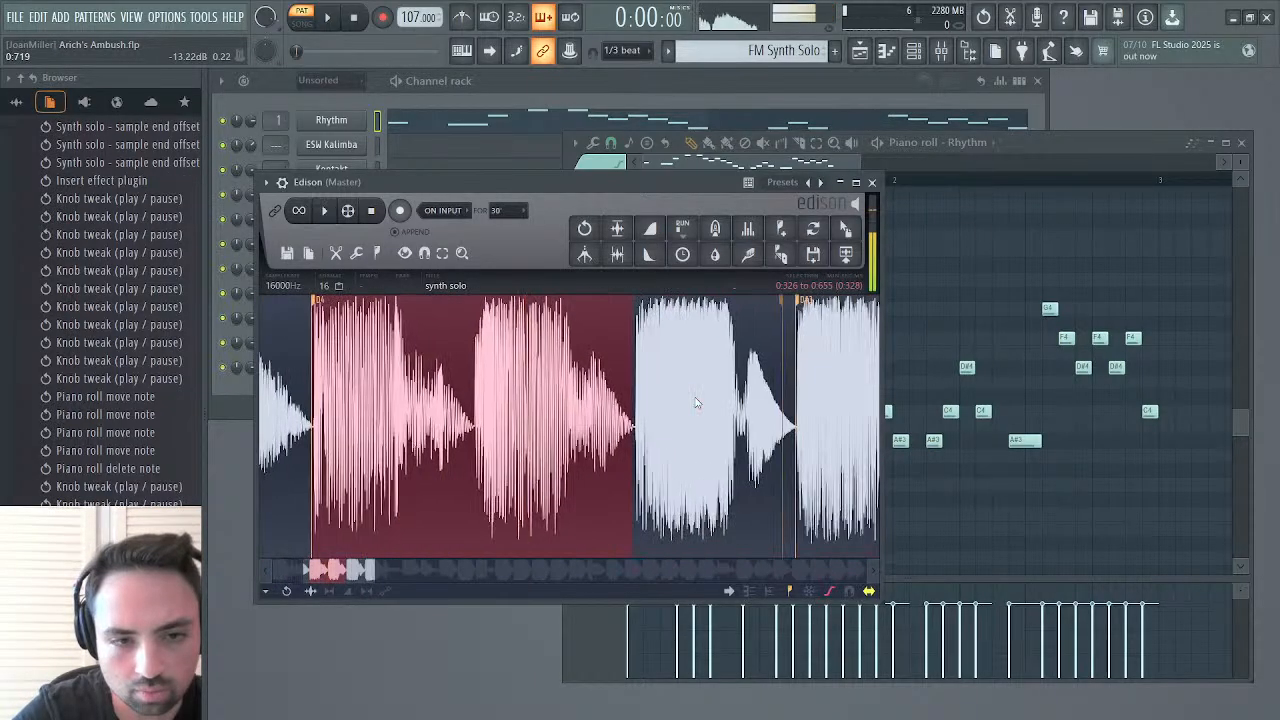
key(space)
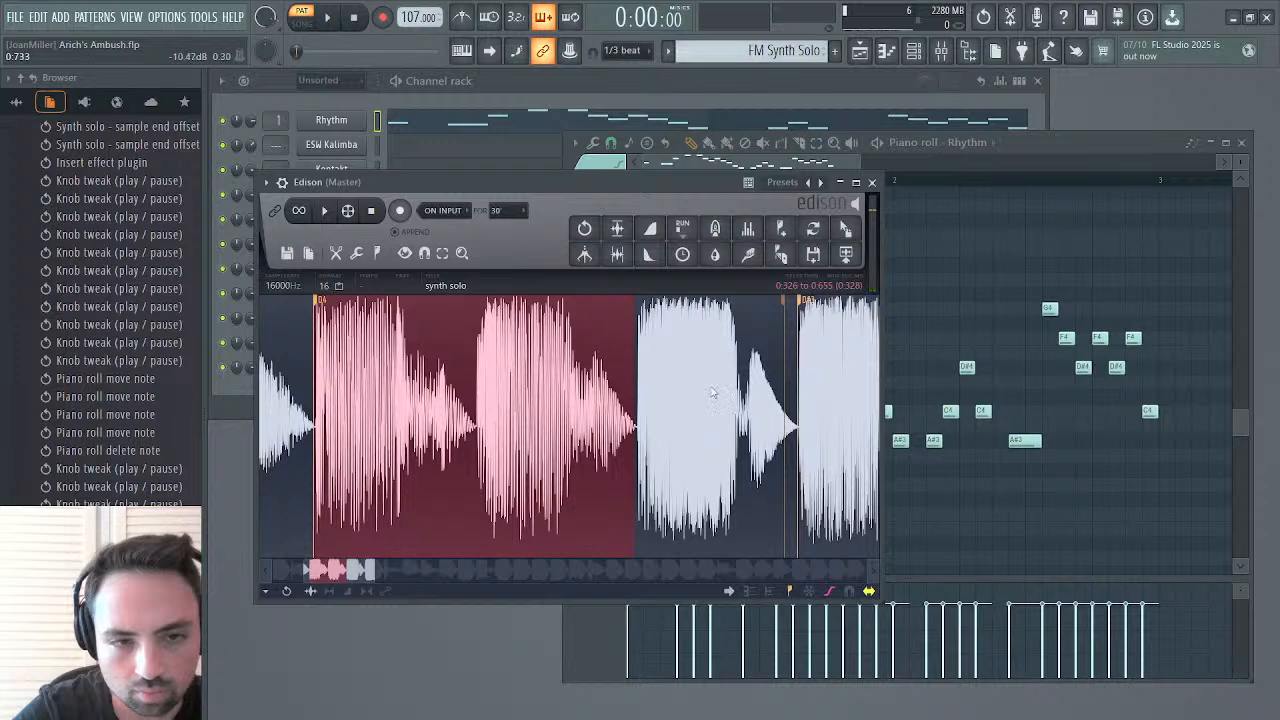
Shift the two D4 notes in bar 1 one step earlier, to steps 3 and 4, and audition the pattern
click(1031, 160)
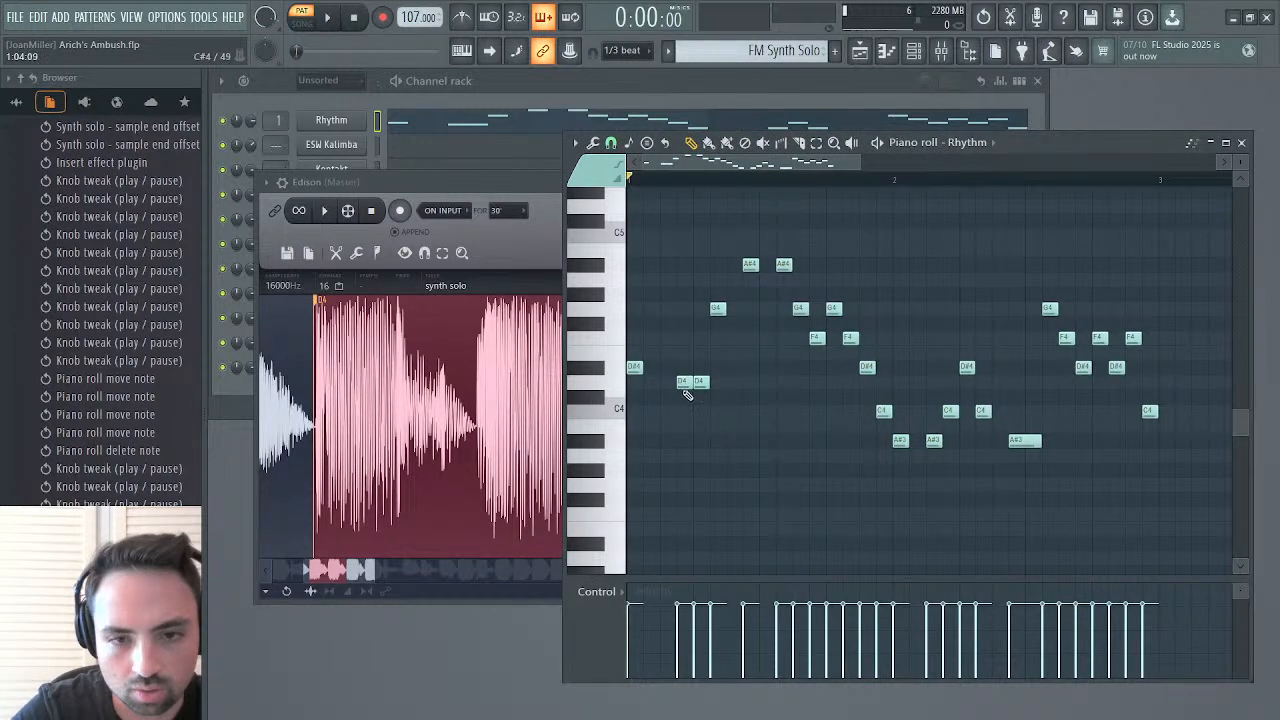
drag(687, 395, 671, 395)
key(space)
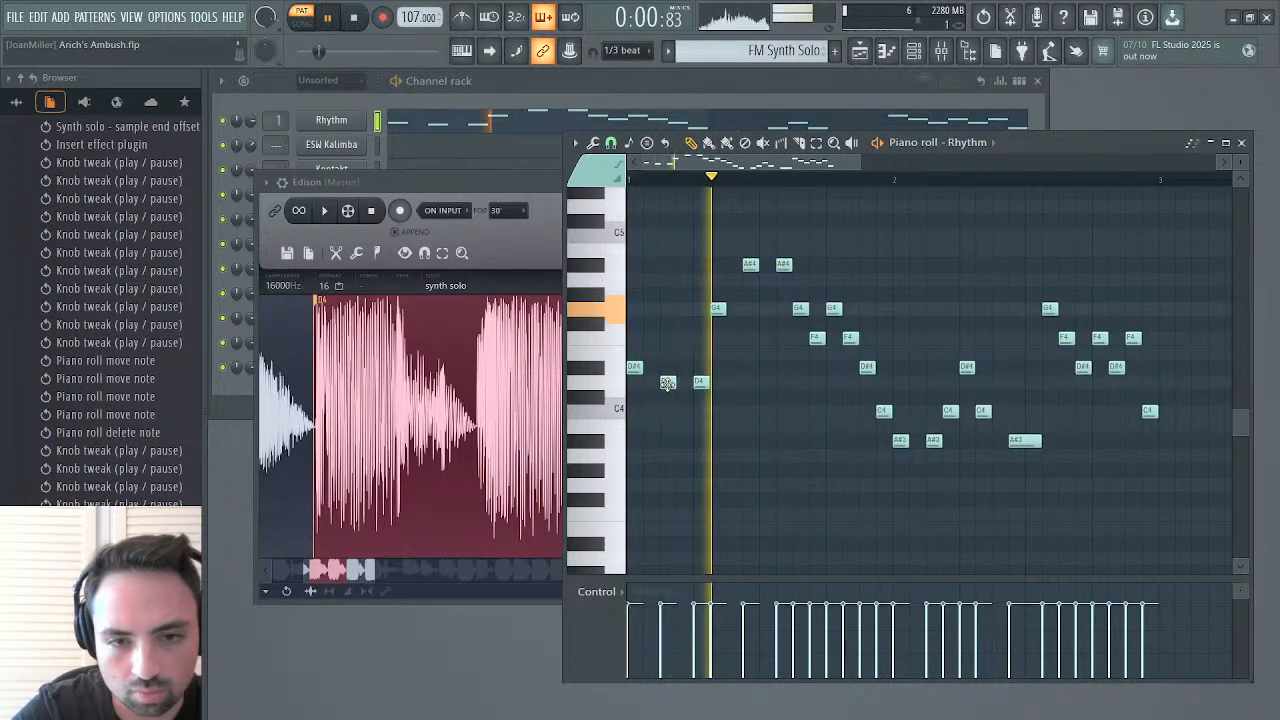
key(space)
drag(700, 388, 682, 387)
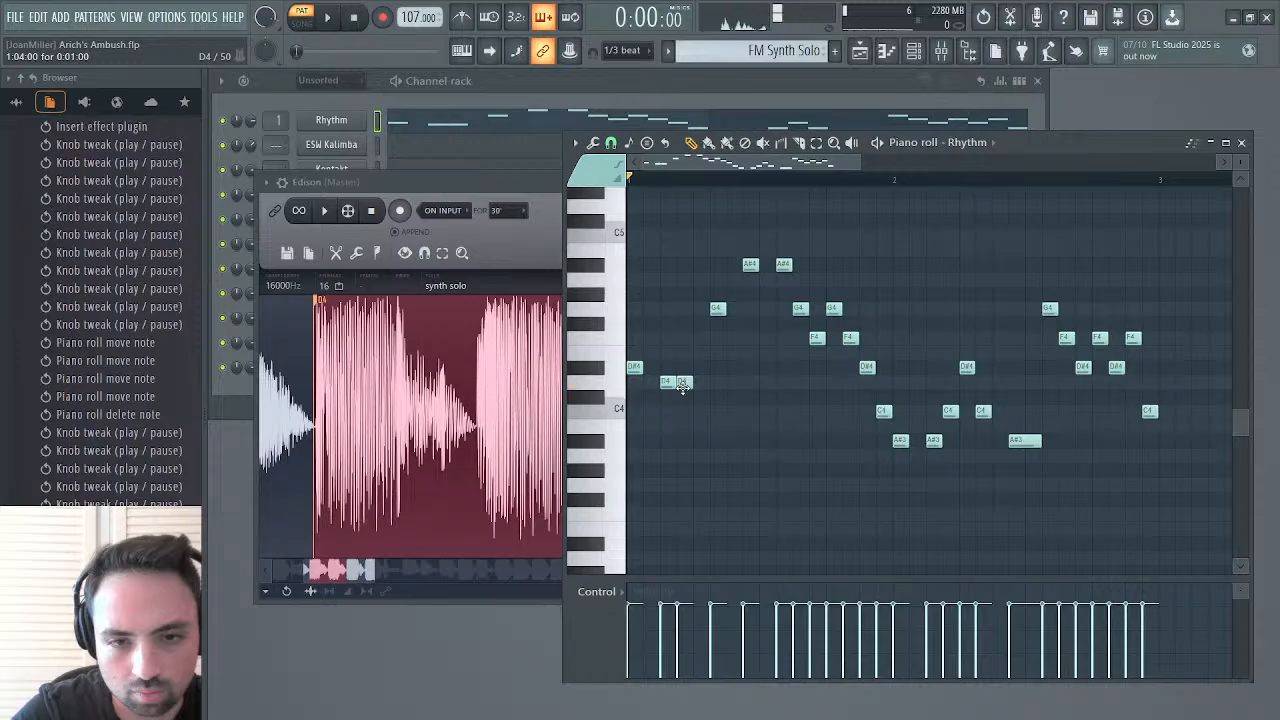
key(space)
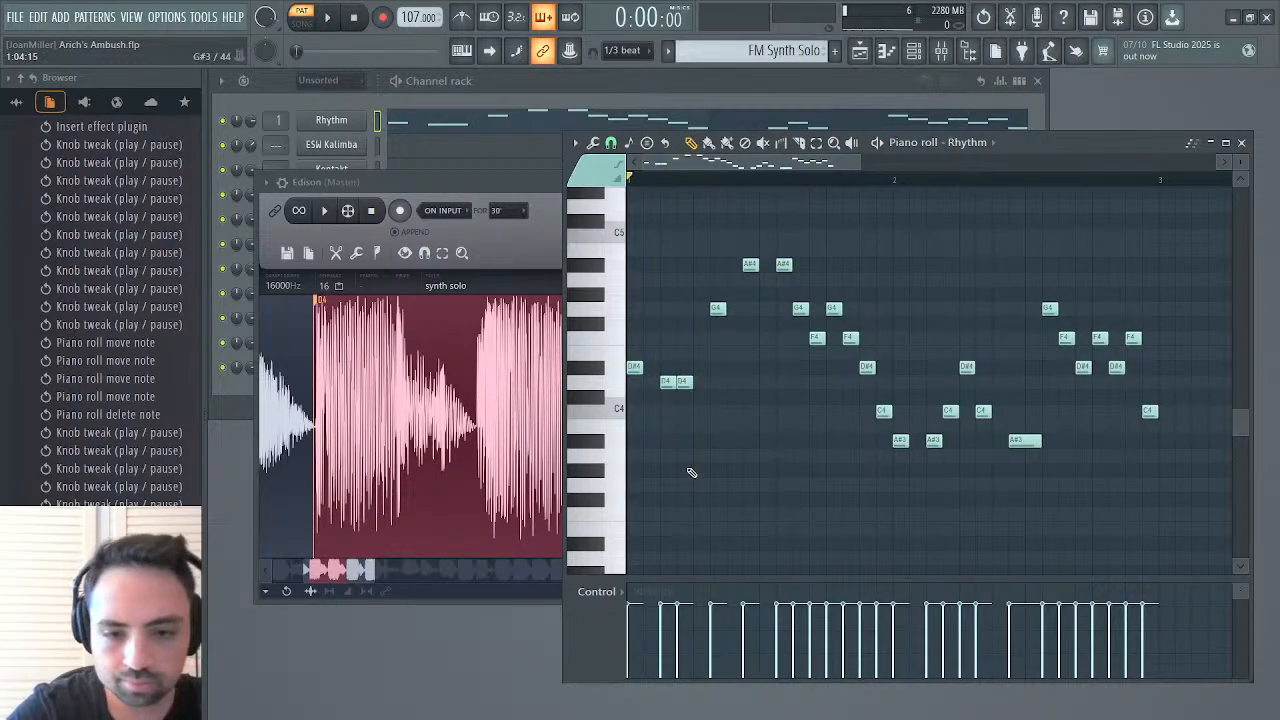
Add a note on step 5 of bar 1, place it at F4, and audition the phrase
key(space)
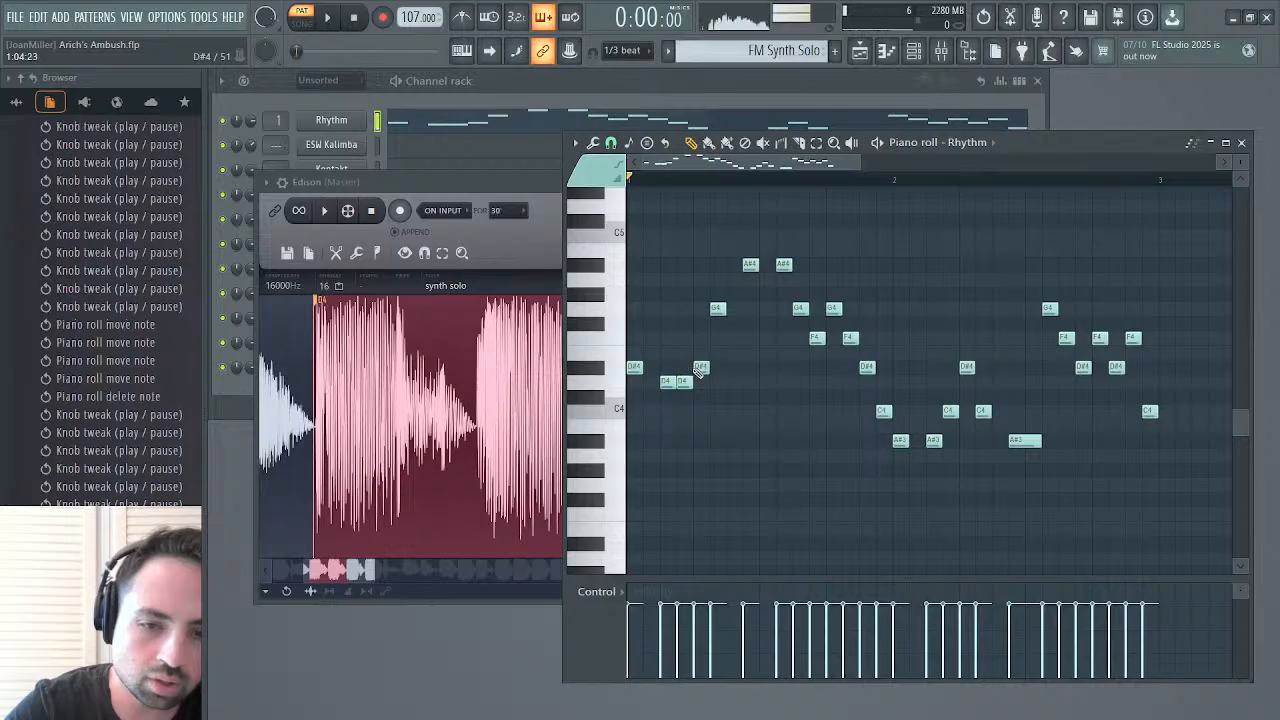
click(697, 337)
key(space)
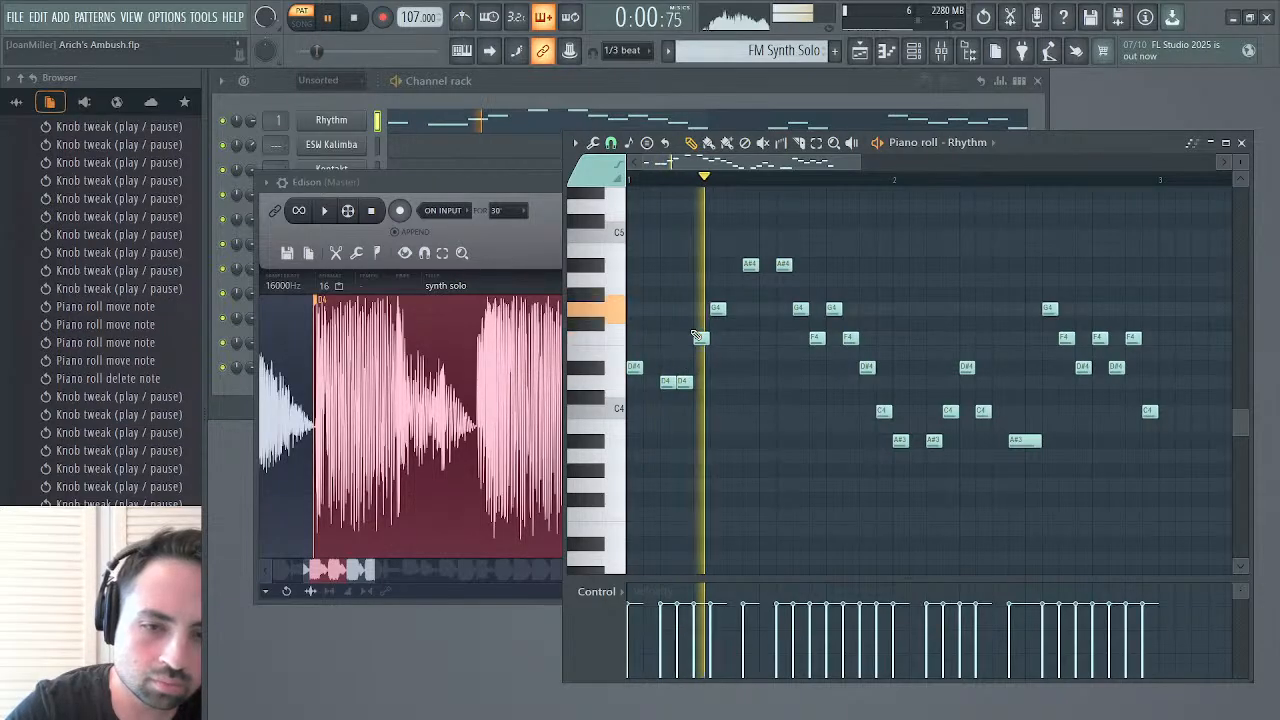
key(space)
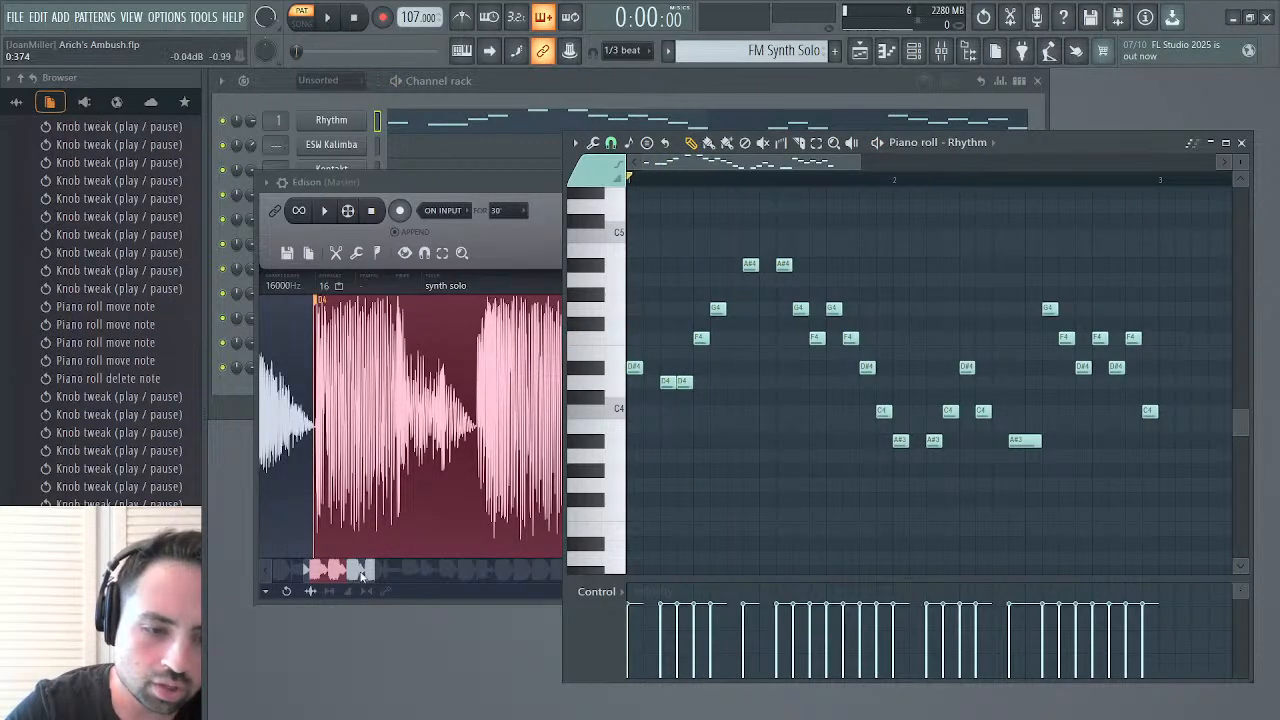
Listen to the synth solo note from 0.655 to 0.808 and lower the step 5 note in bar 1 to D4
mouse_move(362, 575)
mouse_down()
mouse_move(414, 576)
mouse_move(358, 576)
mouse_up()
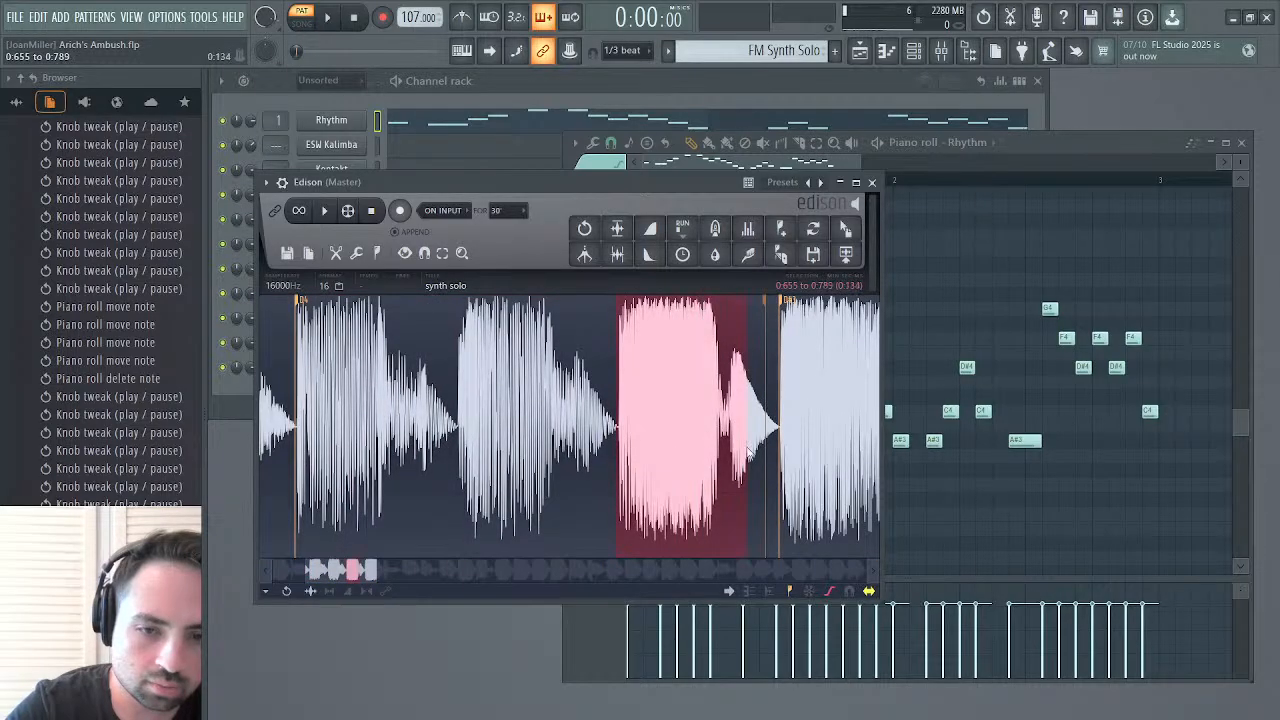
key(space)
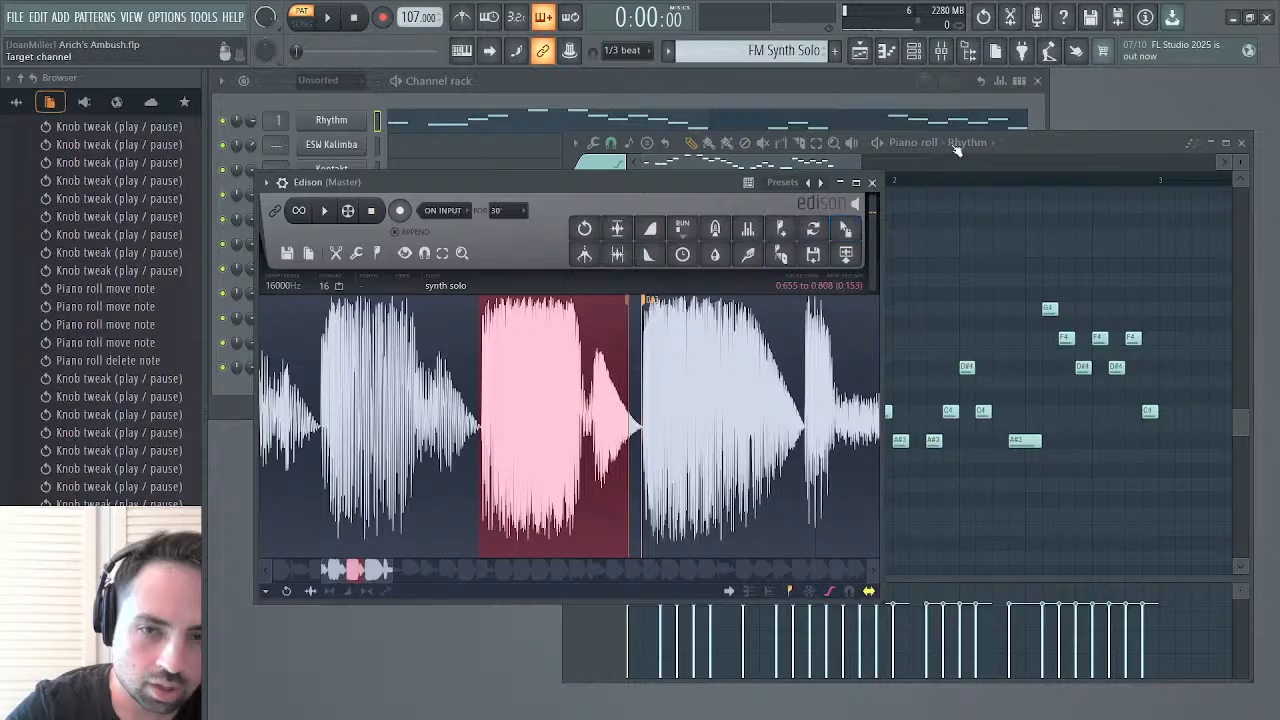
click(1017, 143)
drag(697, 337, 700, 381)
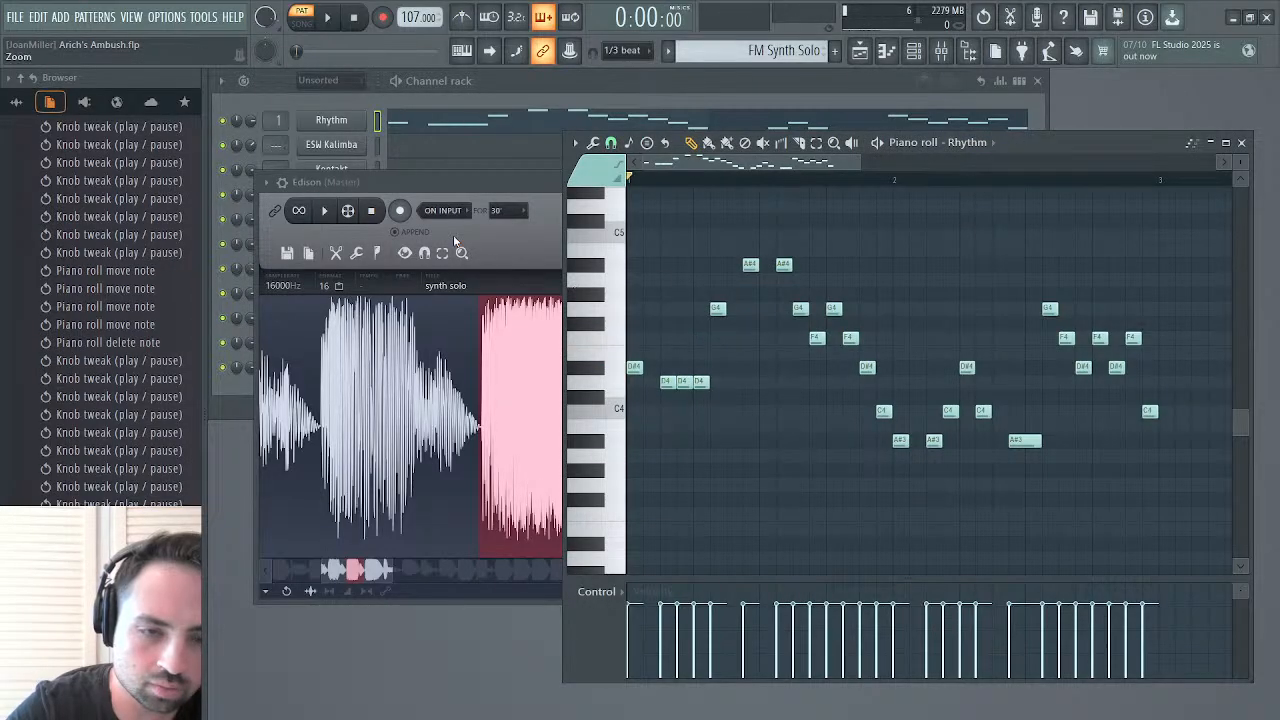
Extend the synth solo selection to cover 0.326 to 0.808 and replay those three notes
drag(482, 338, 423, 351)
key(space)
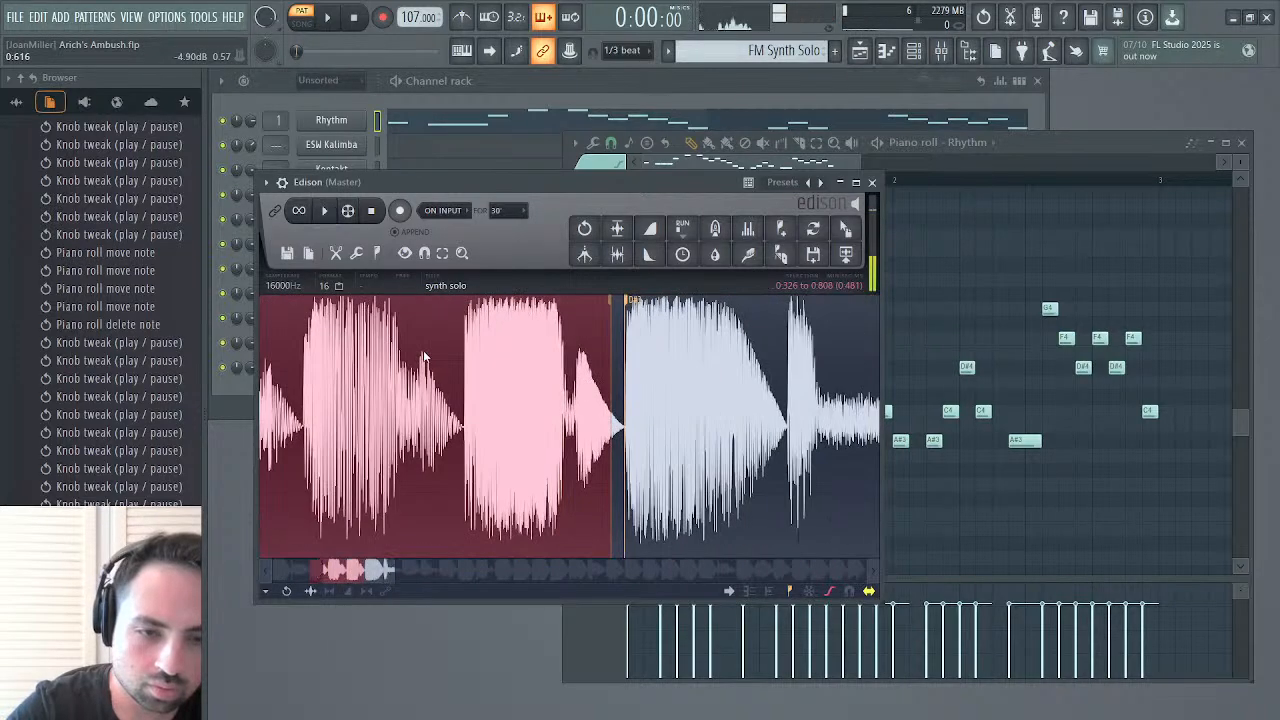
key(space)
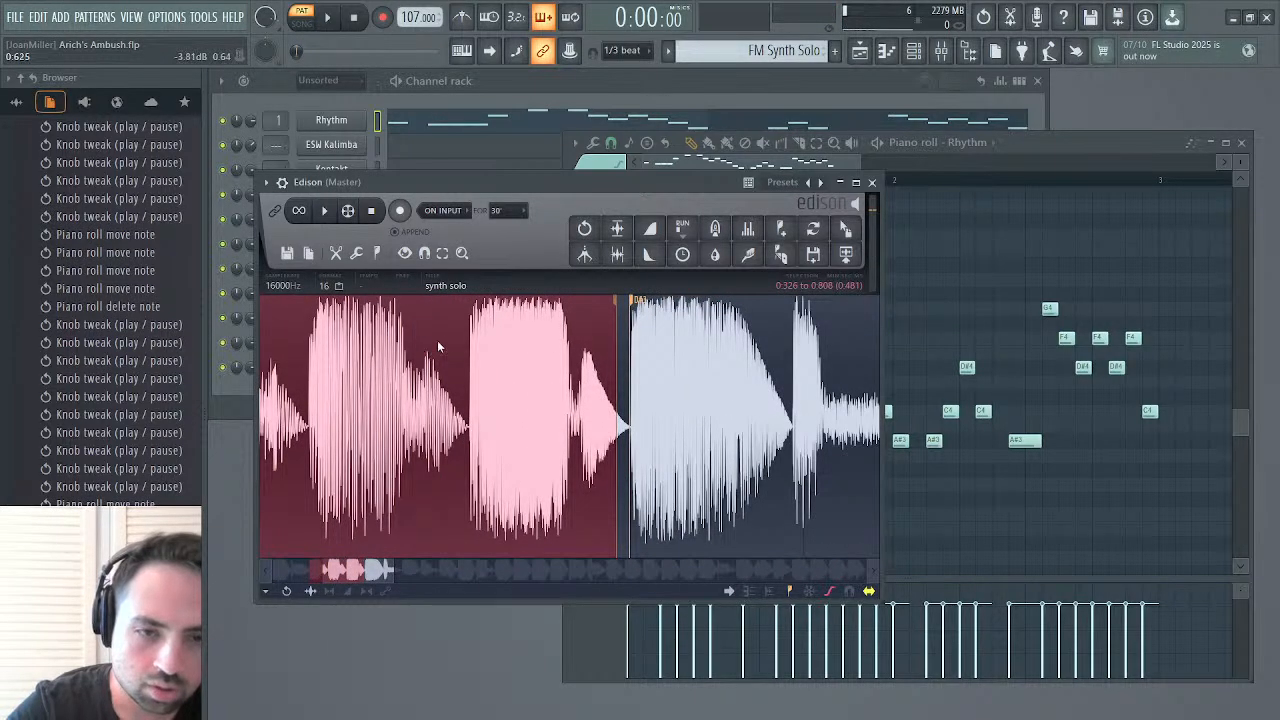
key(space)
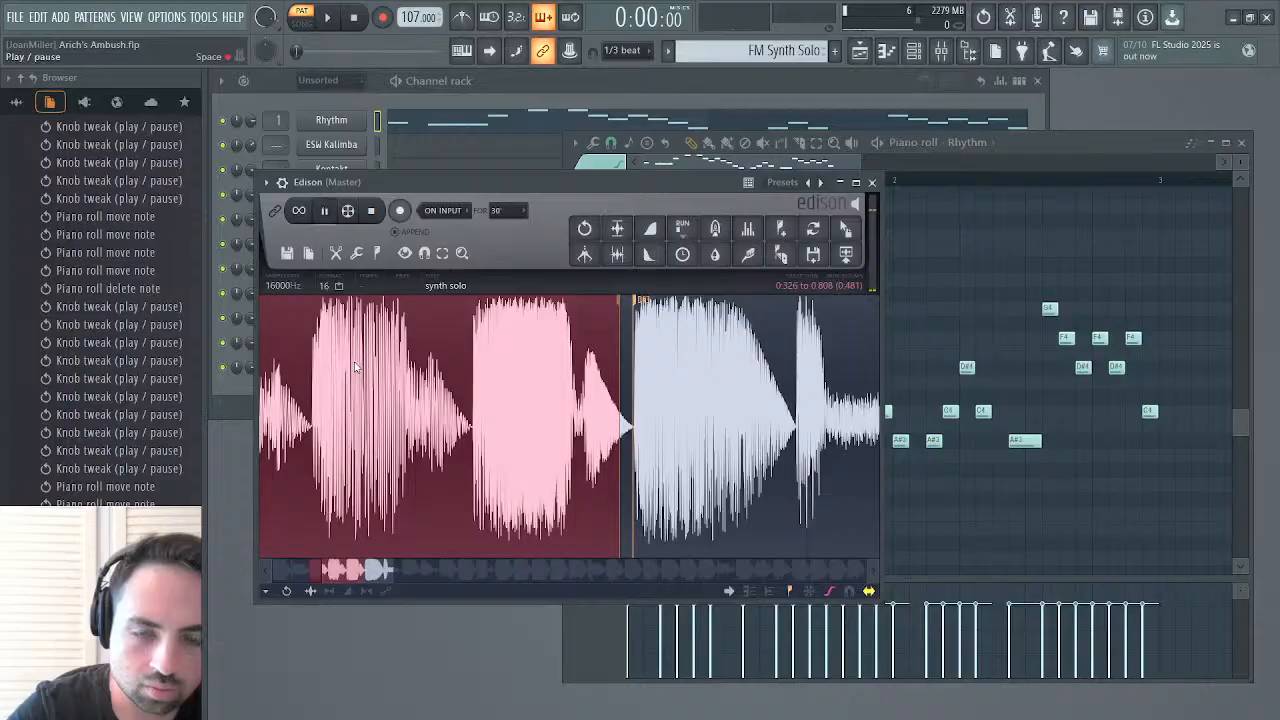
key(space)
key(space)
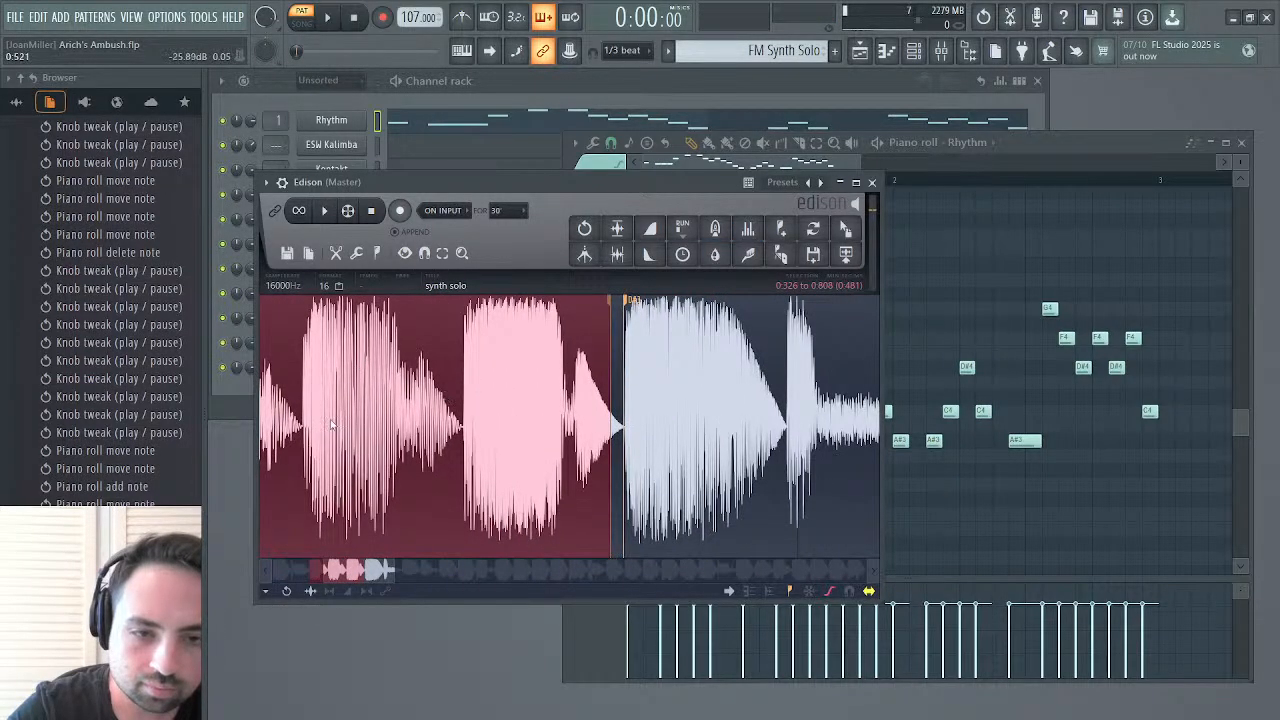
Select the next synth solo section starting at 0.808, extend it to 1.318, and play it
drag(750, 345, 781, 335)
key(space)
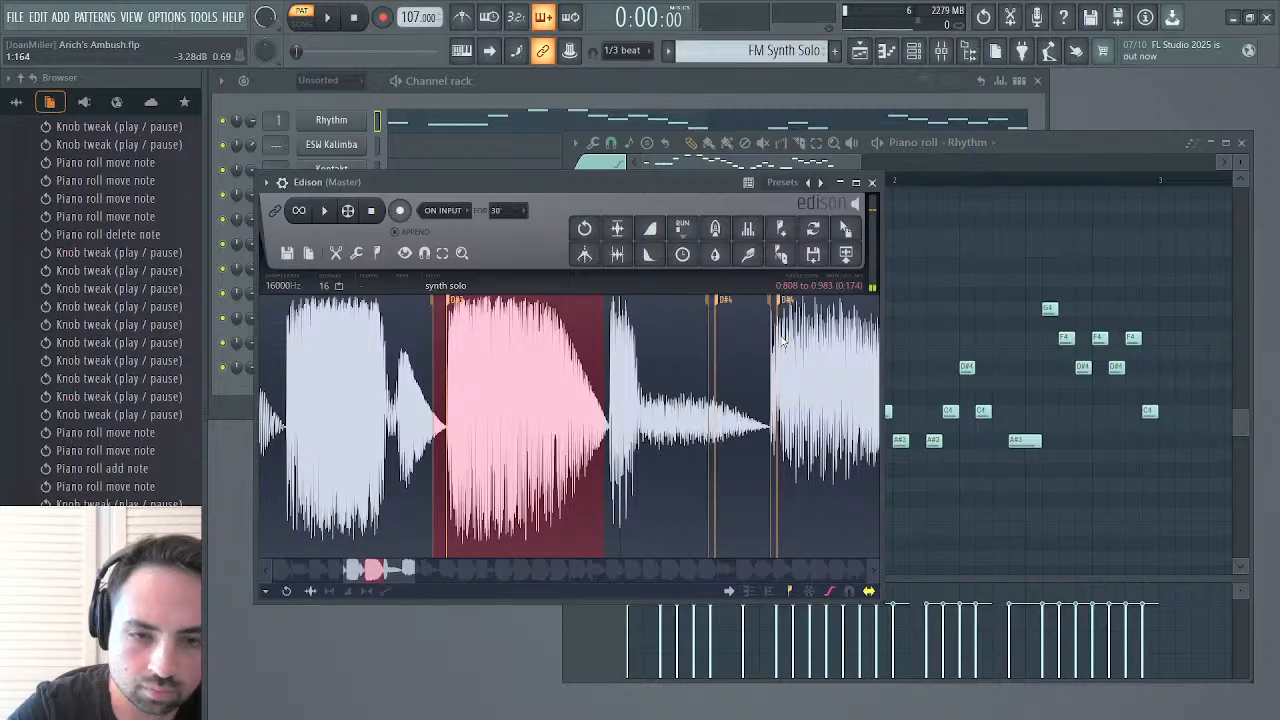
key(space)
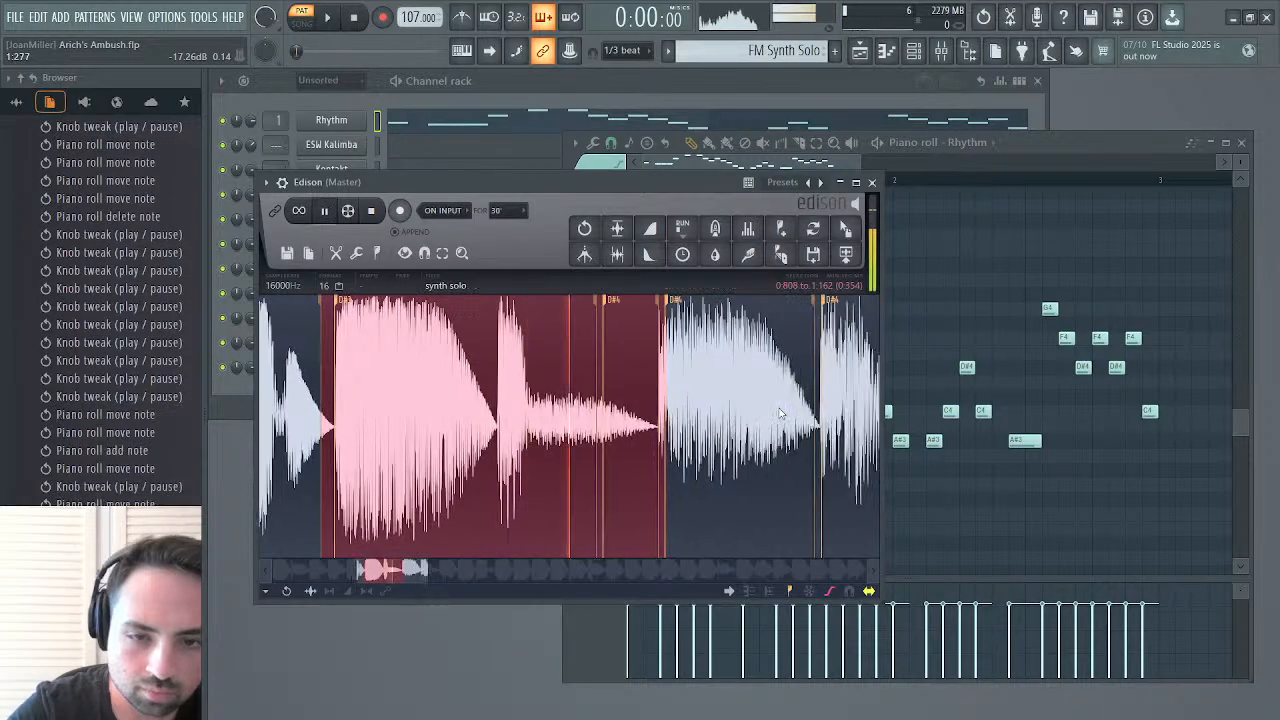
drag(767, 424, 771, 426)
key(space)
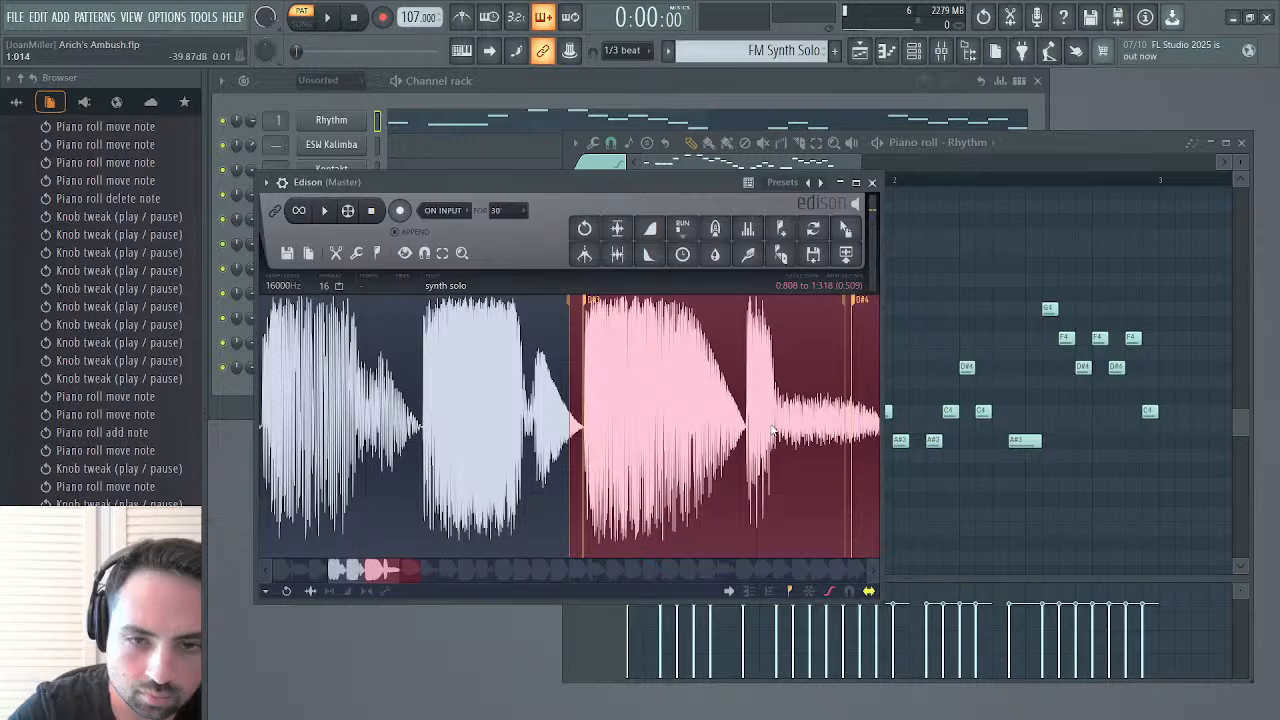
key(space)
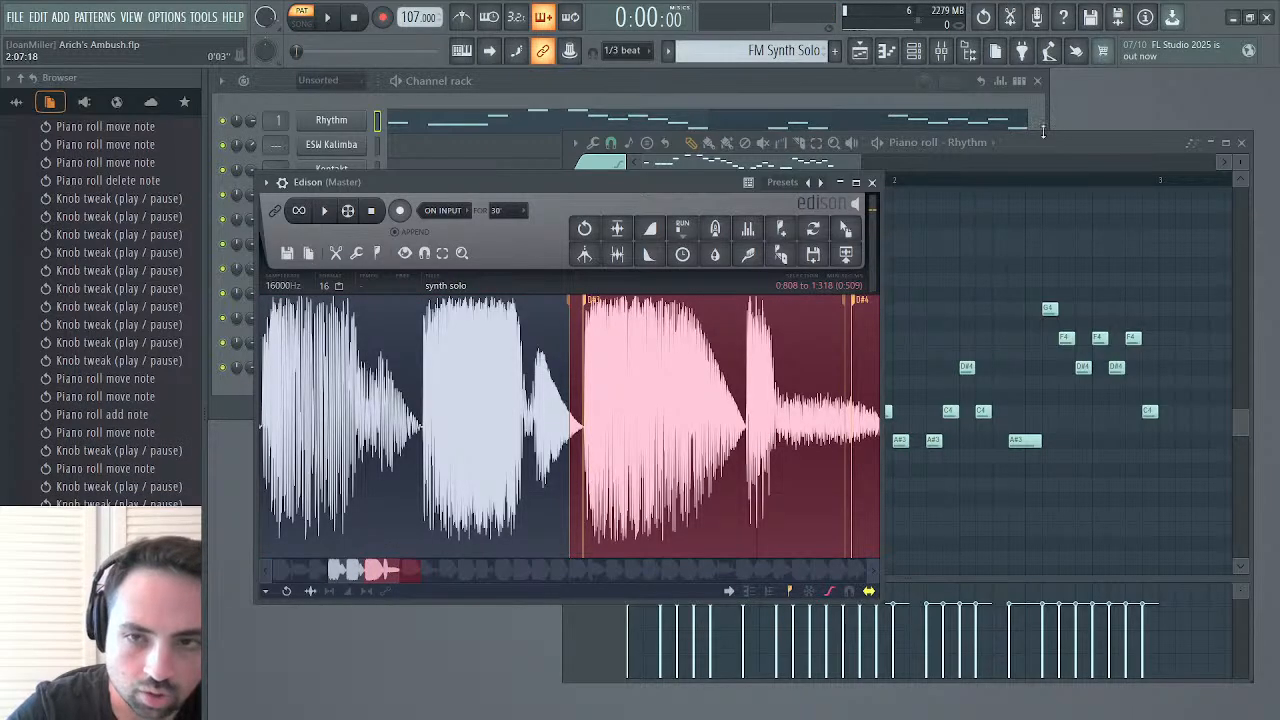
Lower the notes on steps 6 and 8 of bar 1 to D#4 and audition the pattern
click(1041, 144)
drag(714, 320, 719, 367)
key(space)
key(space)
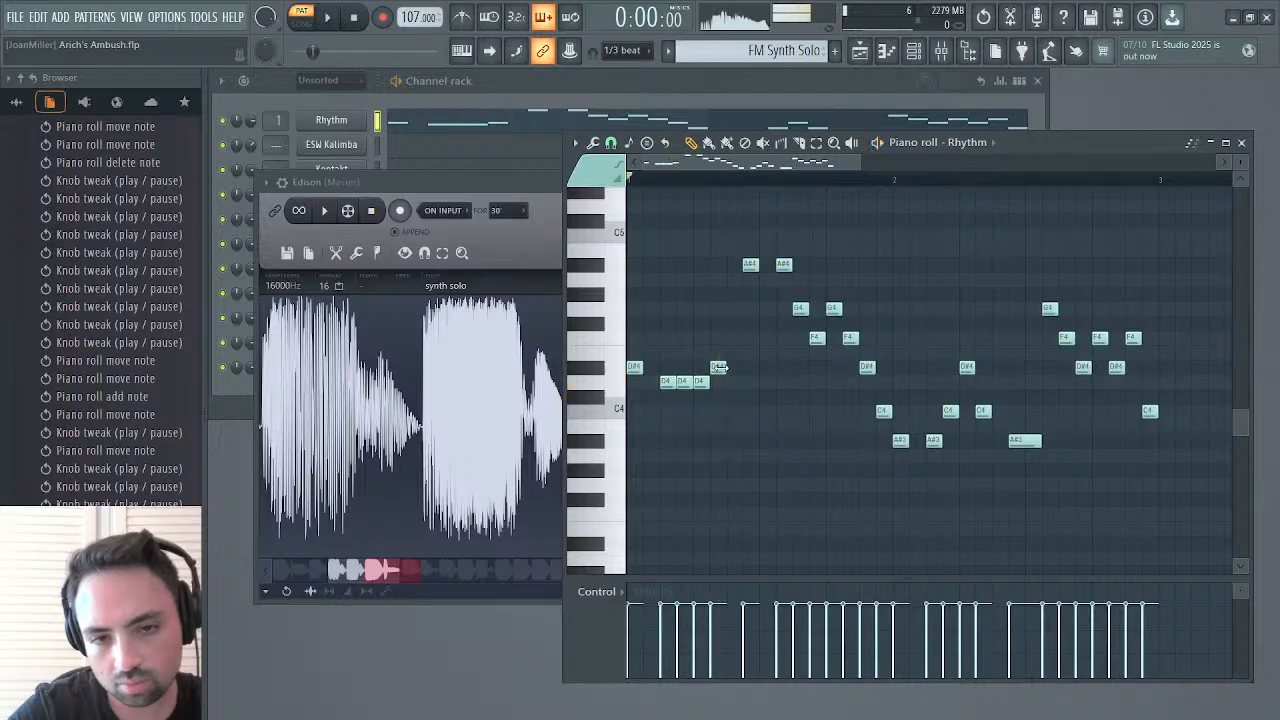
drag(749, 267, 750, 368)
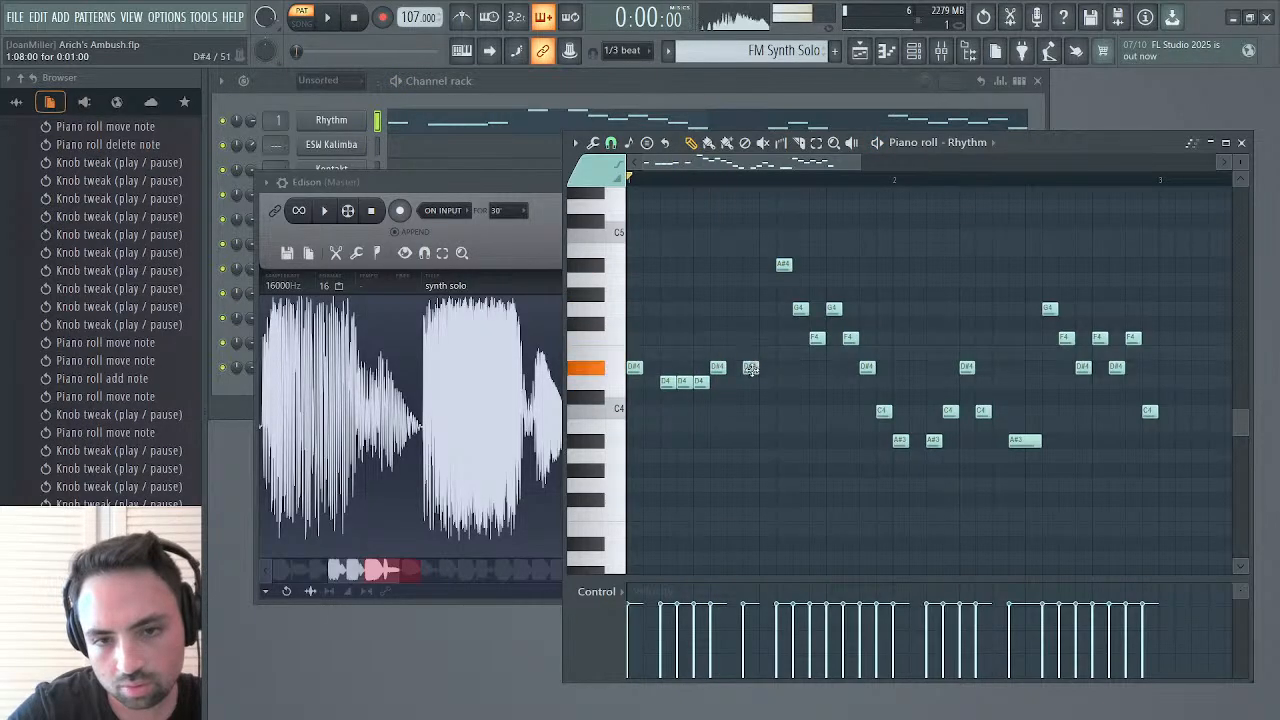
key(space)
Select synth solo from its start to 1.318, extend the selection to 1.480, and play the phrase through
key(space)
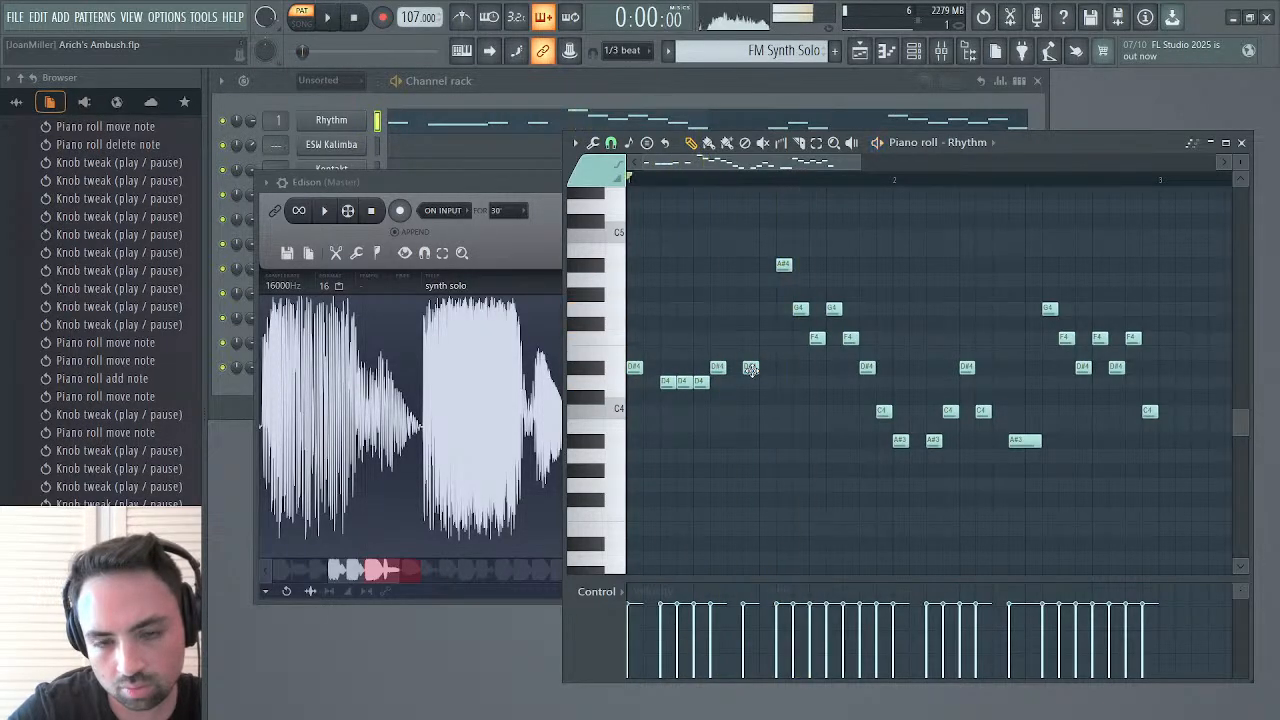
mouse_move(428, 450)
mouse_down()
mouse_move(472, 452)
mouse_move(440, 458)
mouse_up()
drag(329, 569, 237, 583)
drag(542, 480, 184, 451)
key(space)
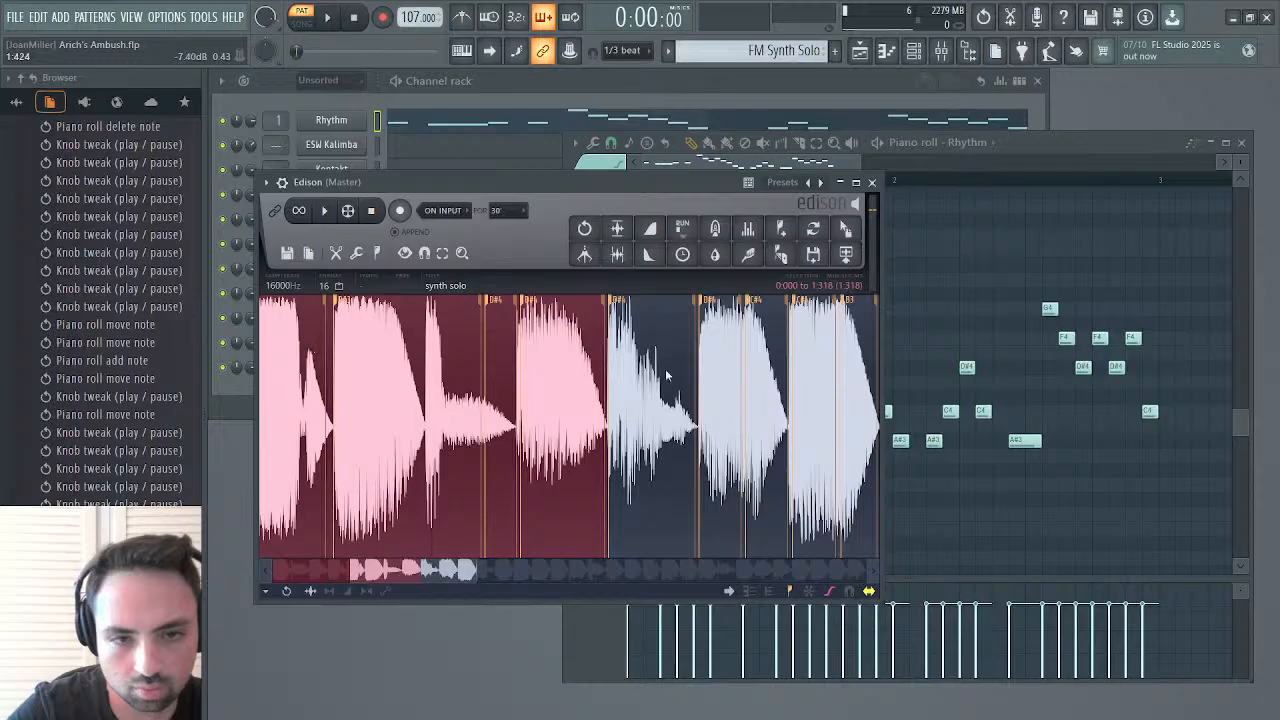
key(space)
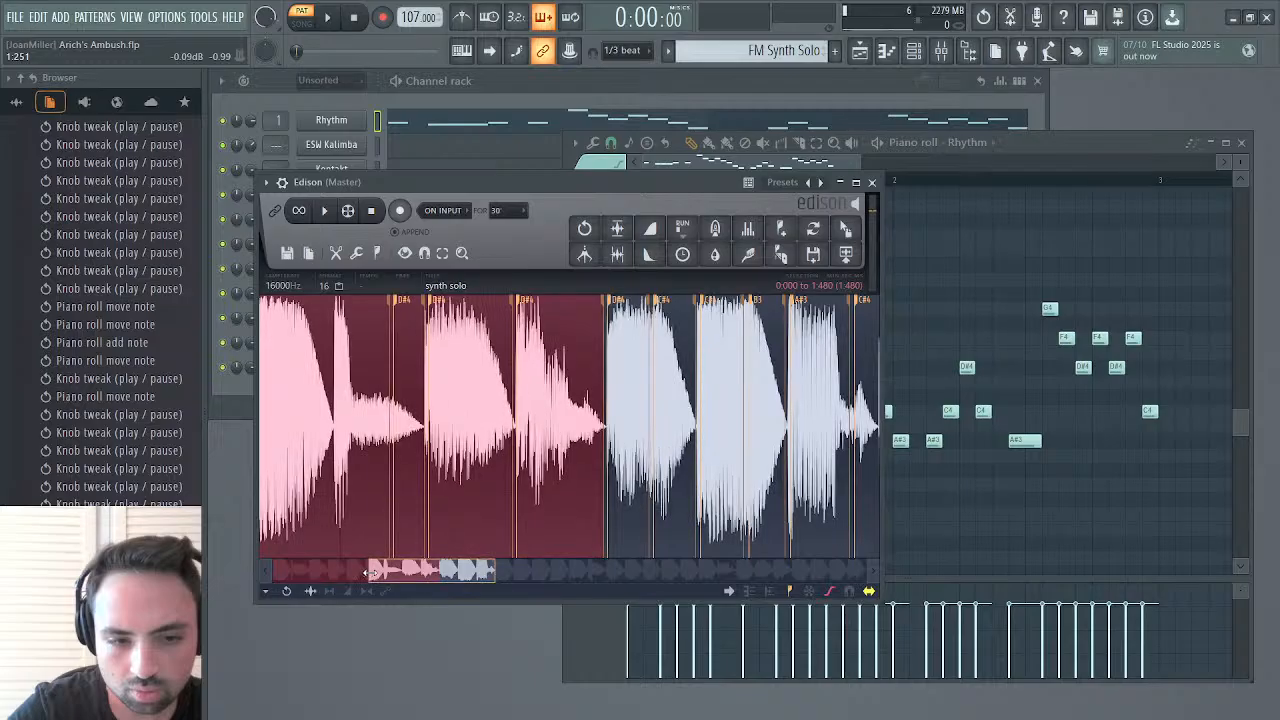
Play the following synth solo section from 1.480 to 2.497, and shorten the selection to end at 1.976
drag(367, 576, 272, 574)
key(space)
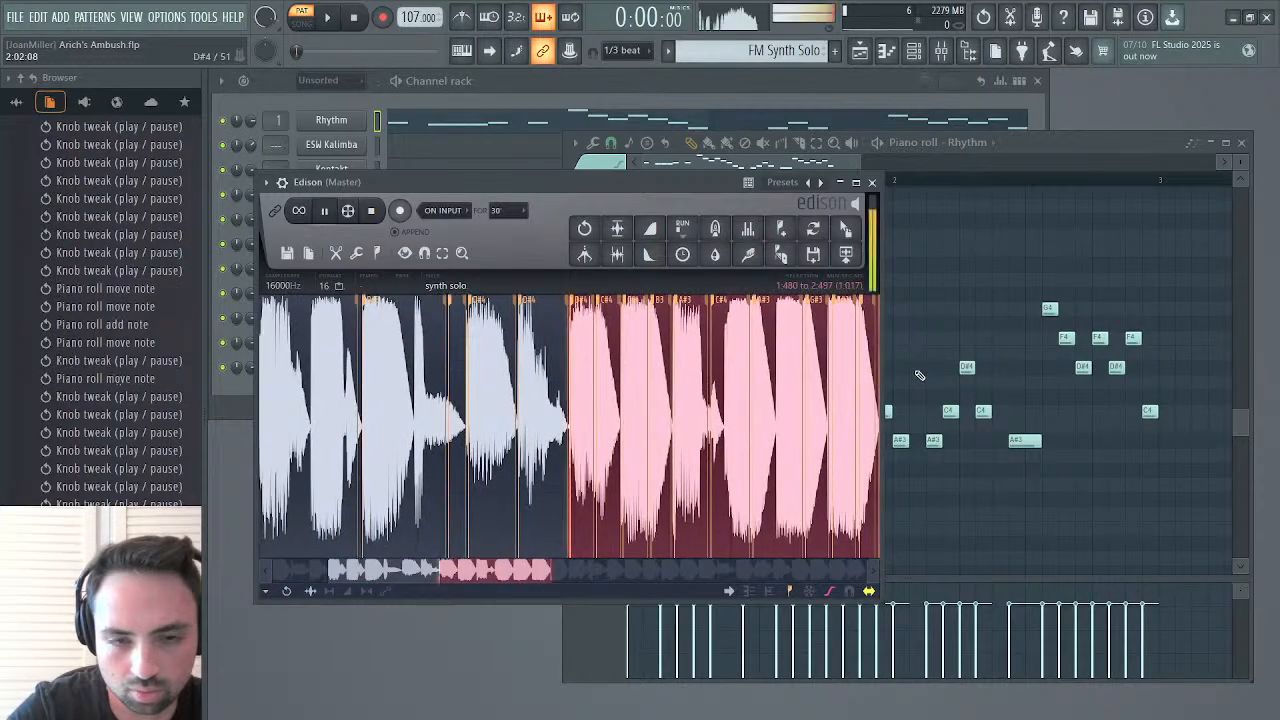
key(space)
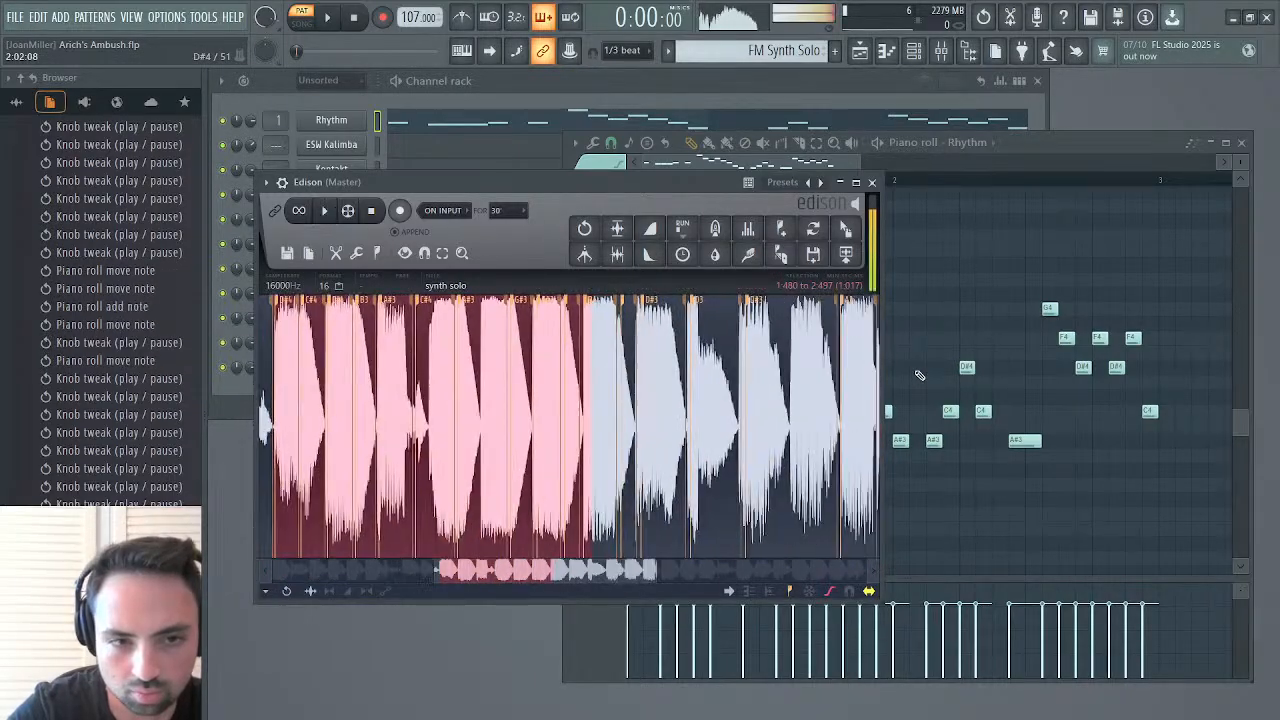
key(space)
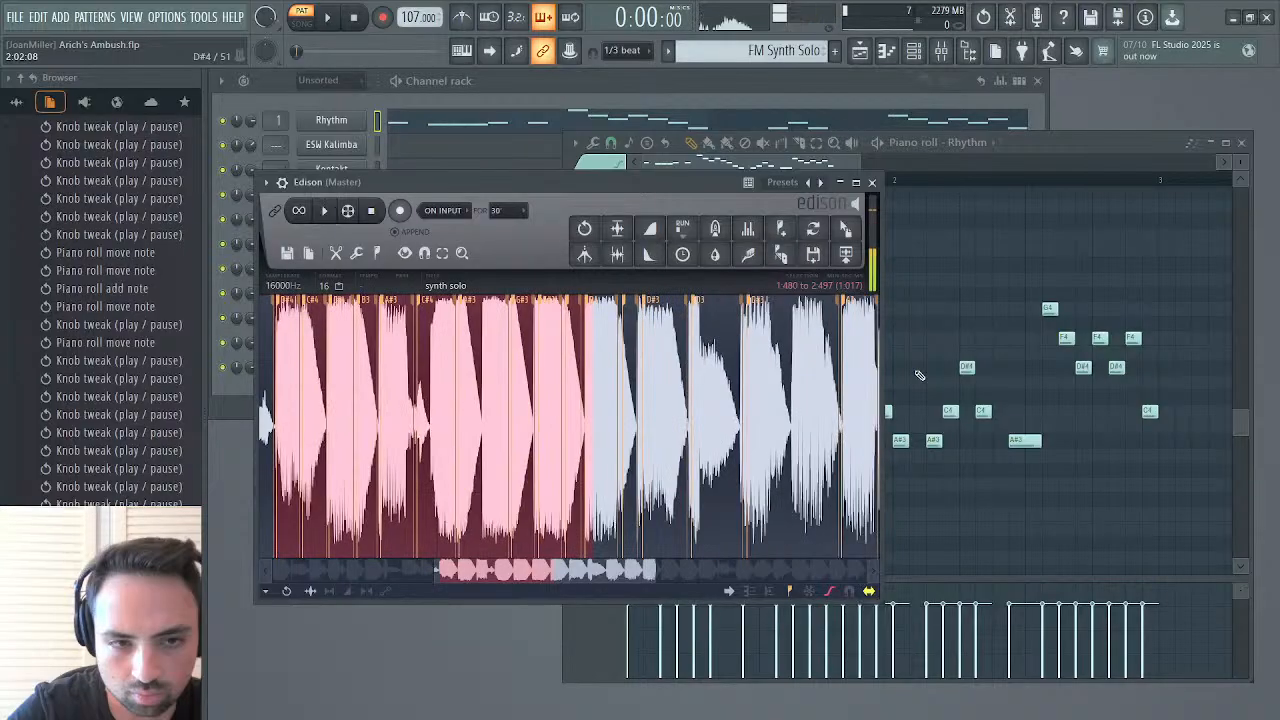
drag(617, 432, 529, 432)
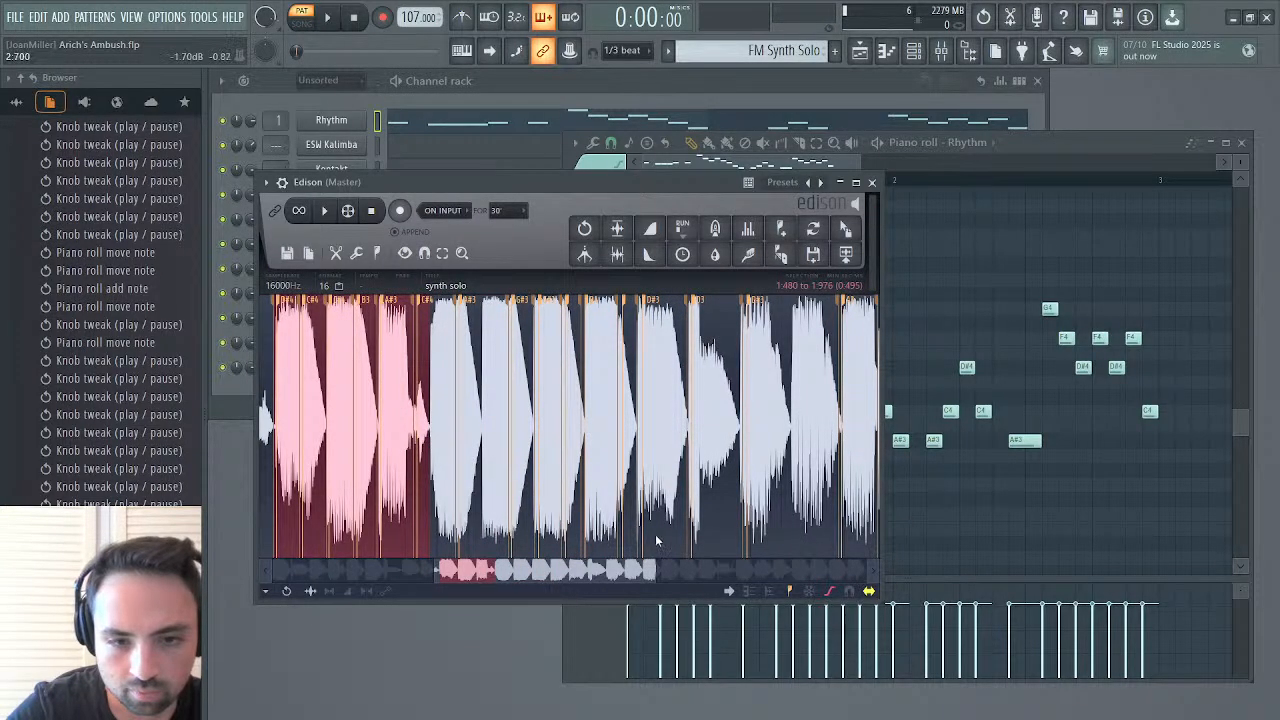
Play the selected synth solo section from 1.480 to 1.976 repeatedly to hear its notes
drag(656, 572, 503, 584)
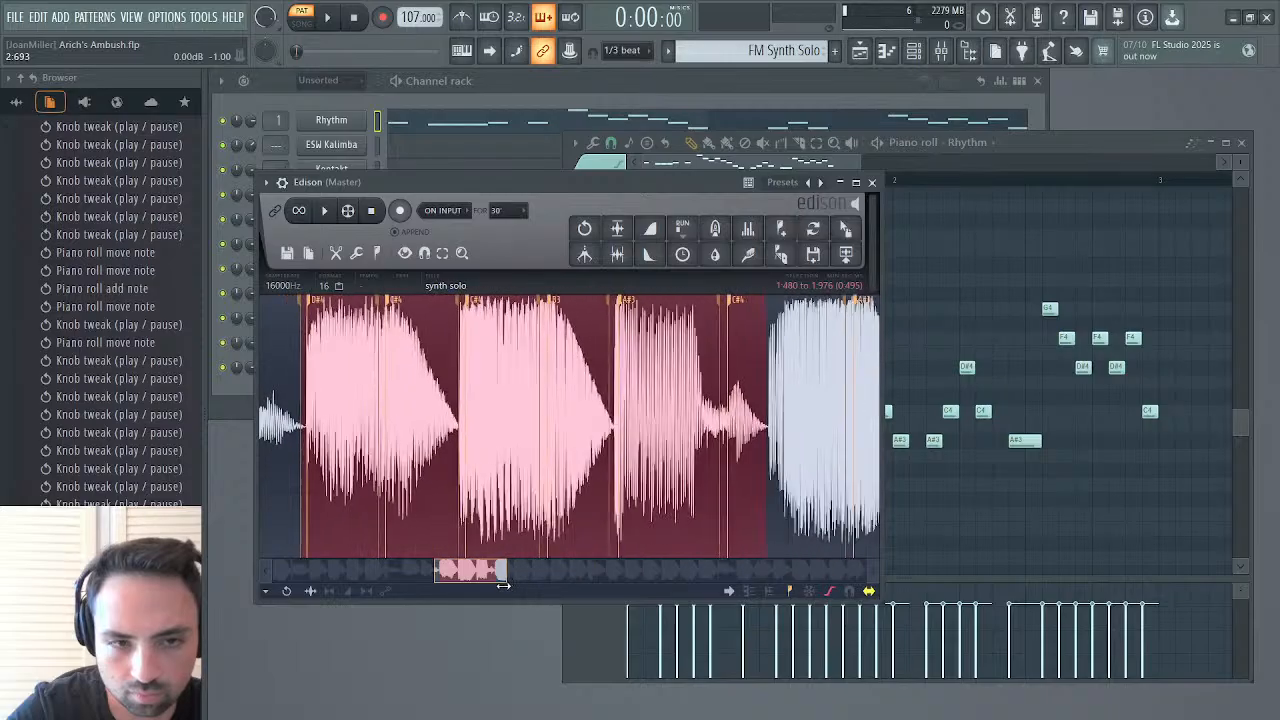
key(space)
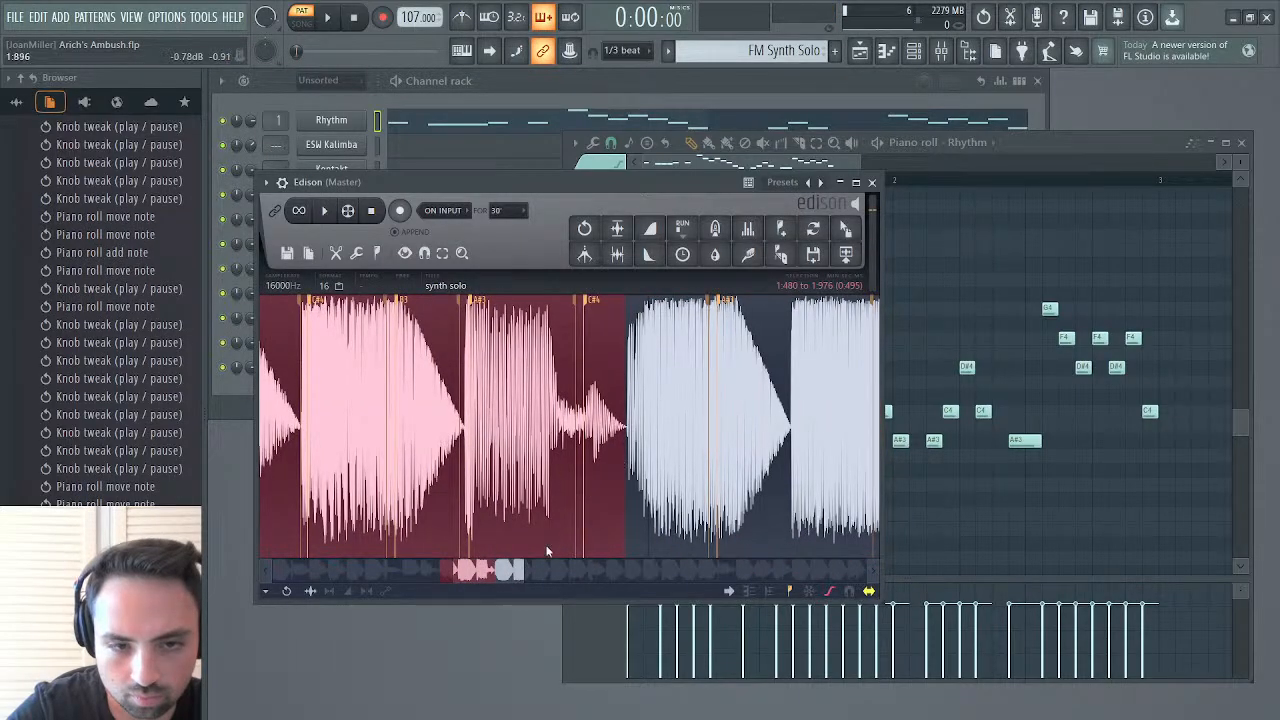
key(space)
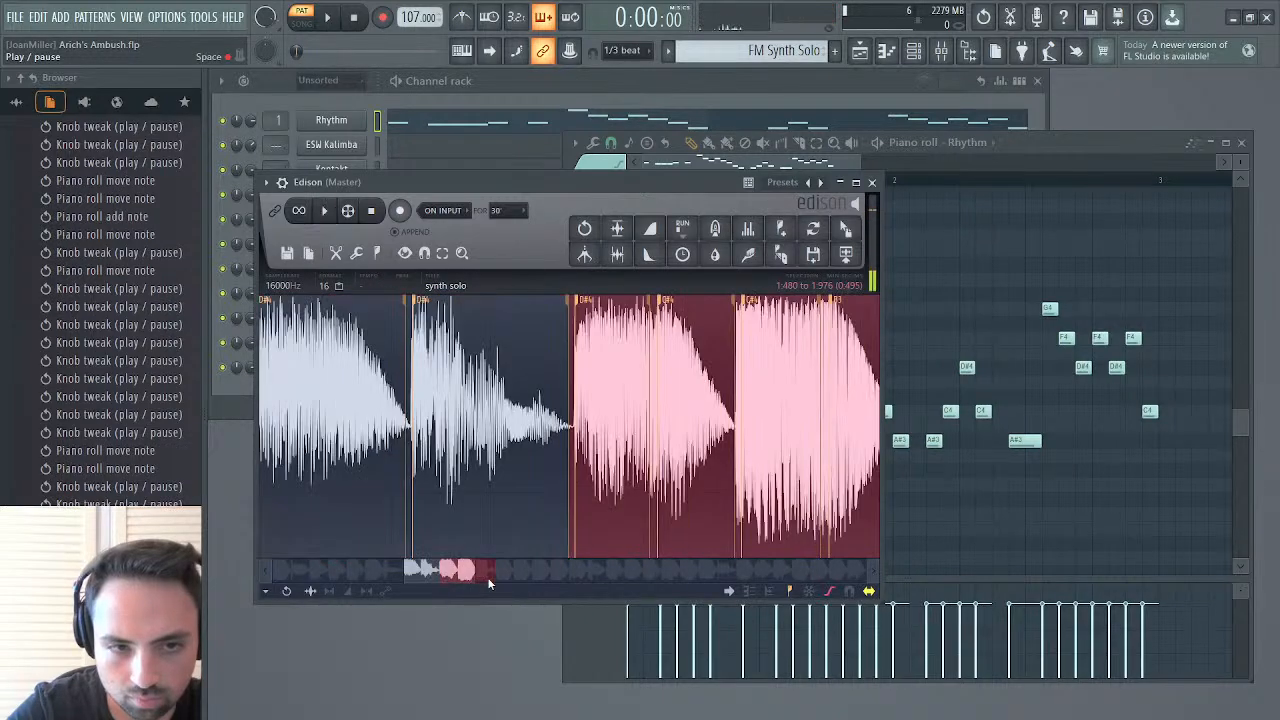
drag(449, 576, 478, 585)
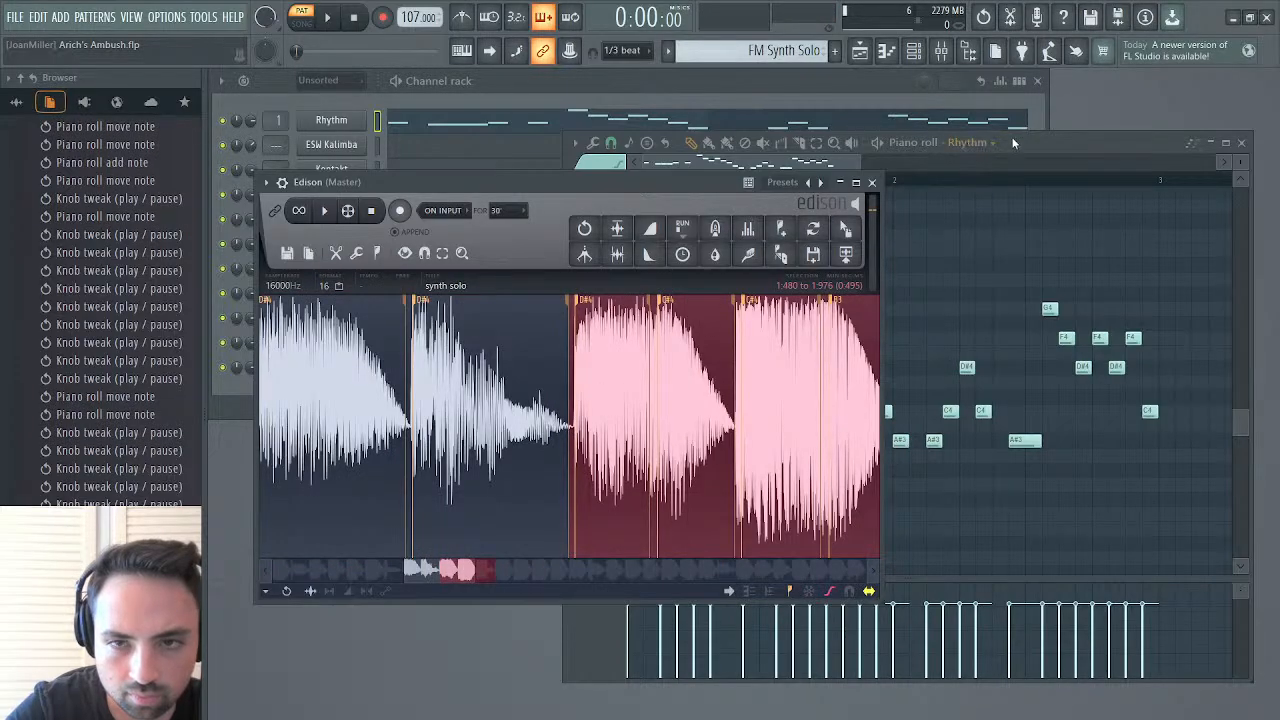
click(1013, 142)
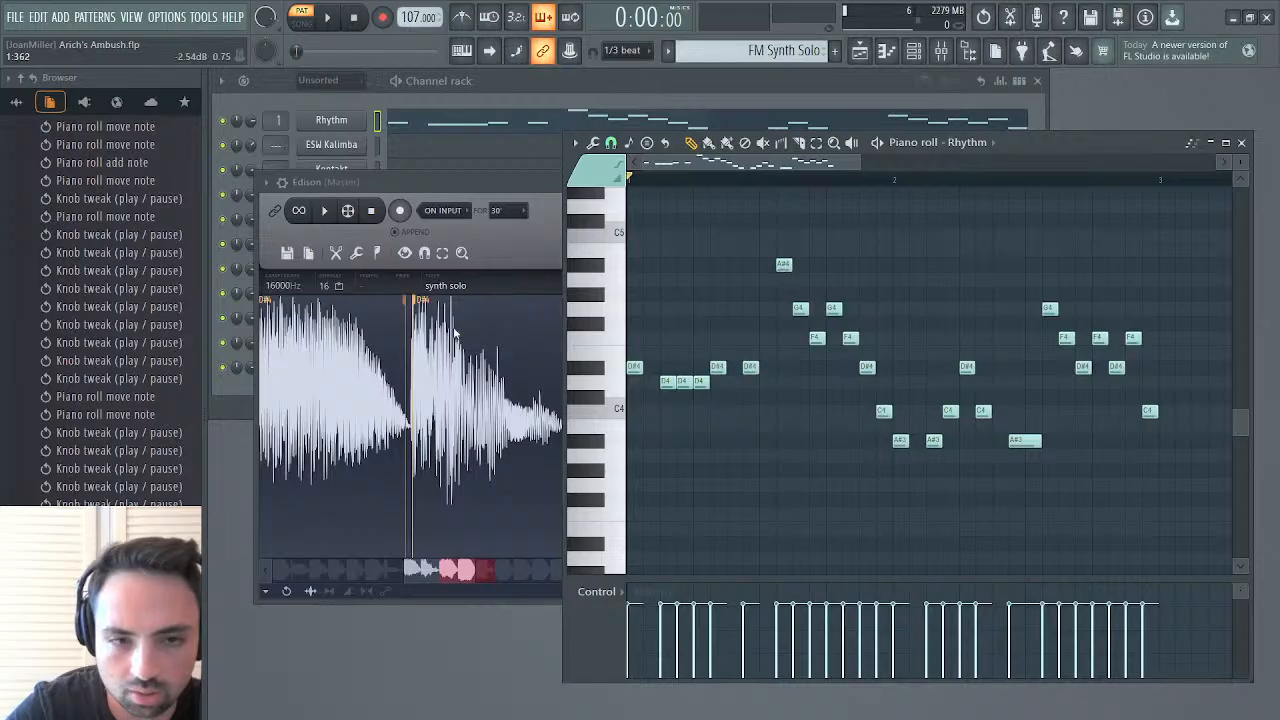
click(327, 219)
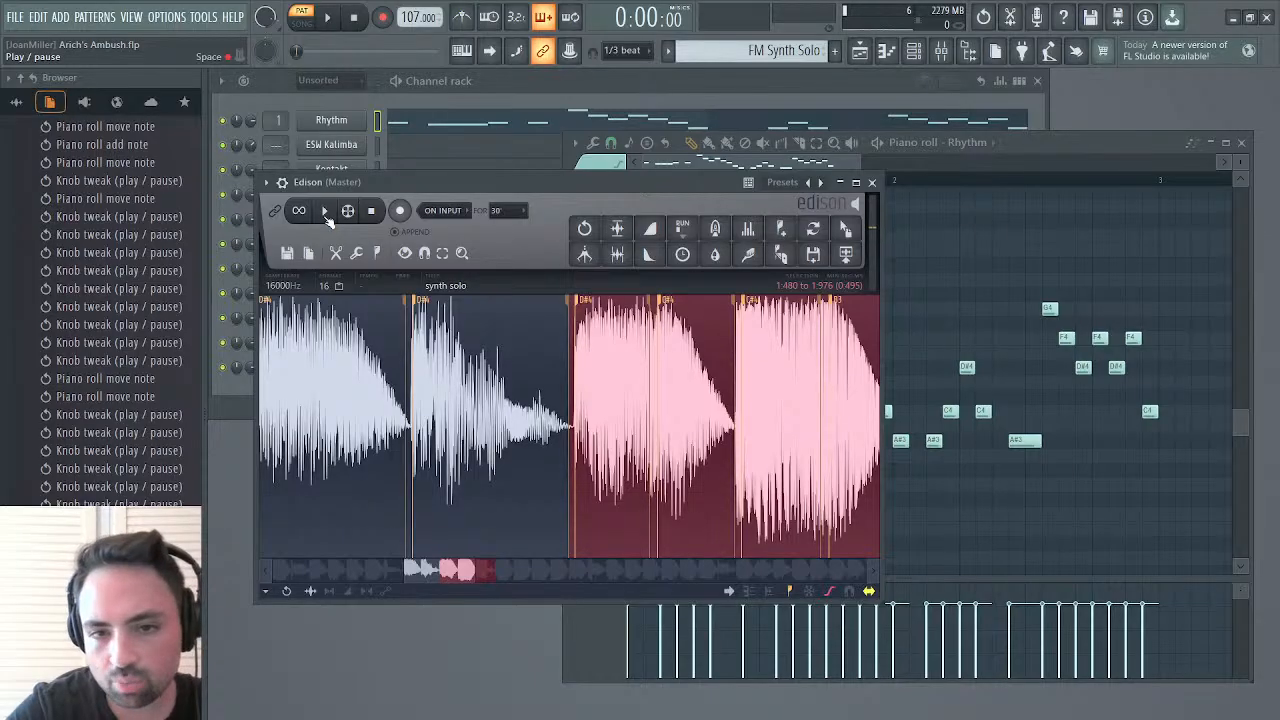
Audition the opening of the FM Synth Solo pattern against the solo phrase just heard
click(1017, 150)
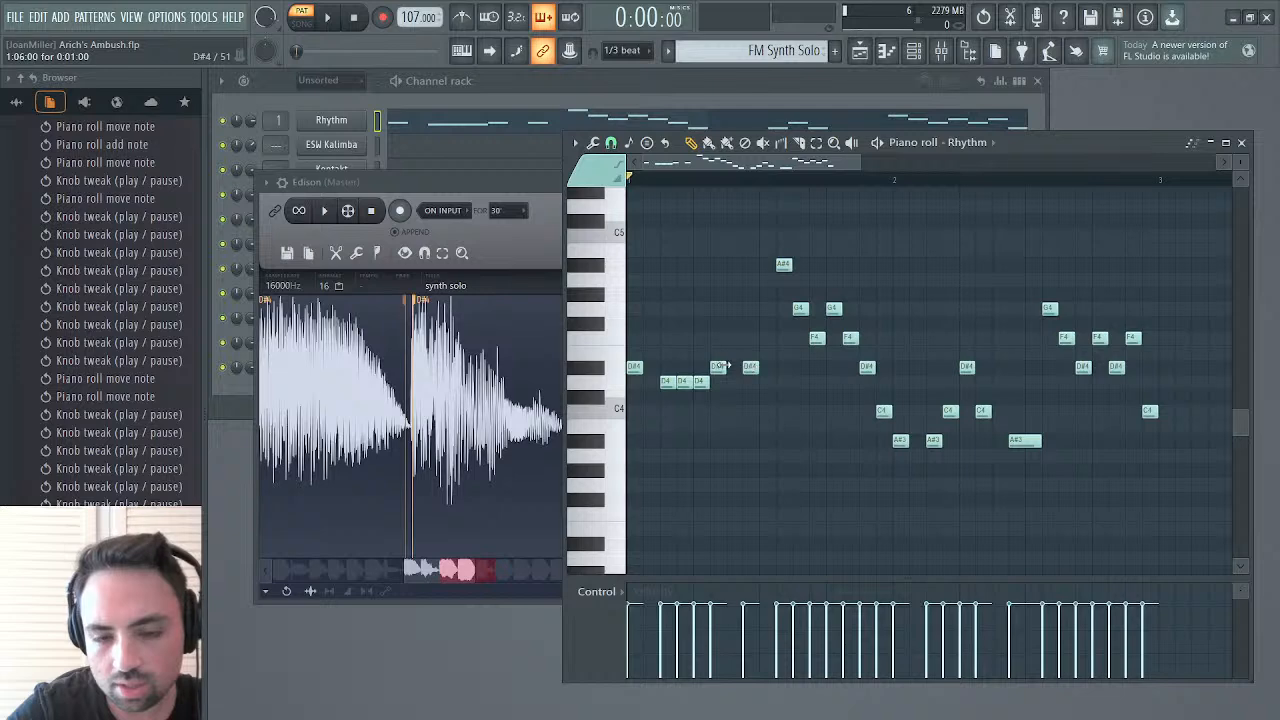
key(space)
key(space)
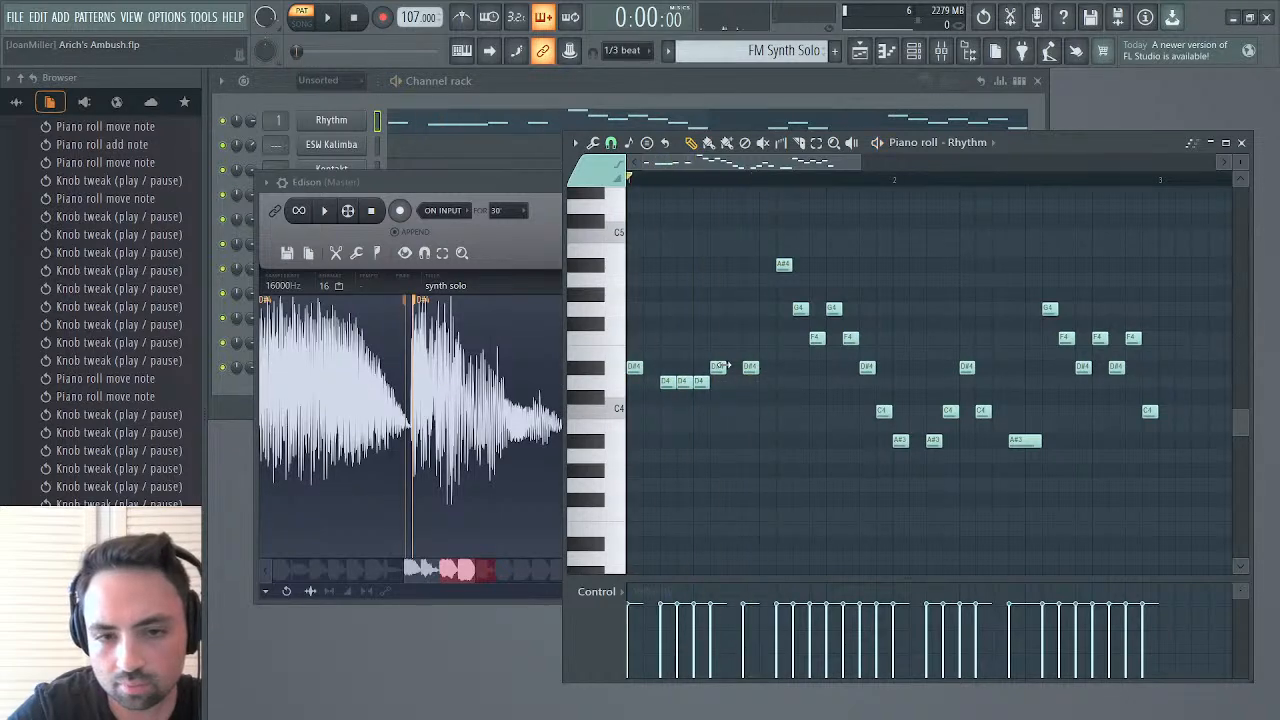
key(space)
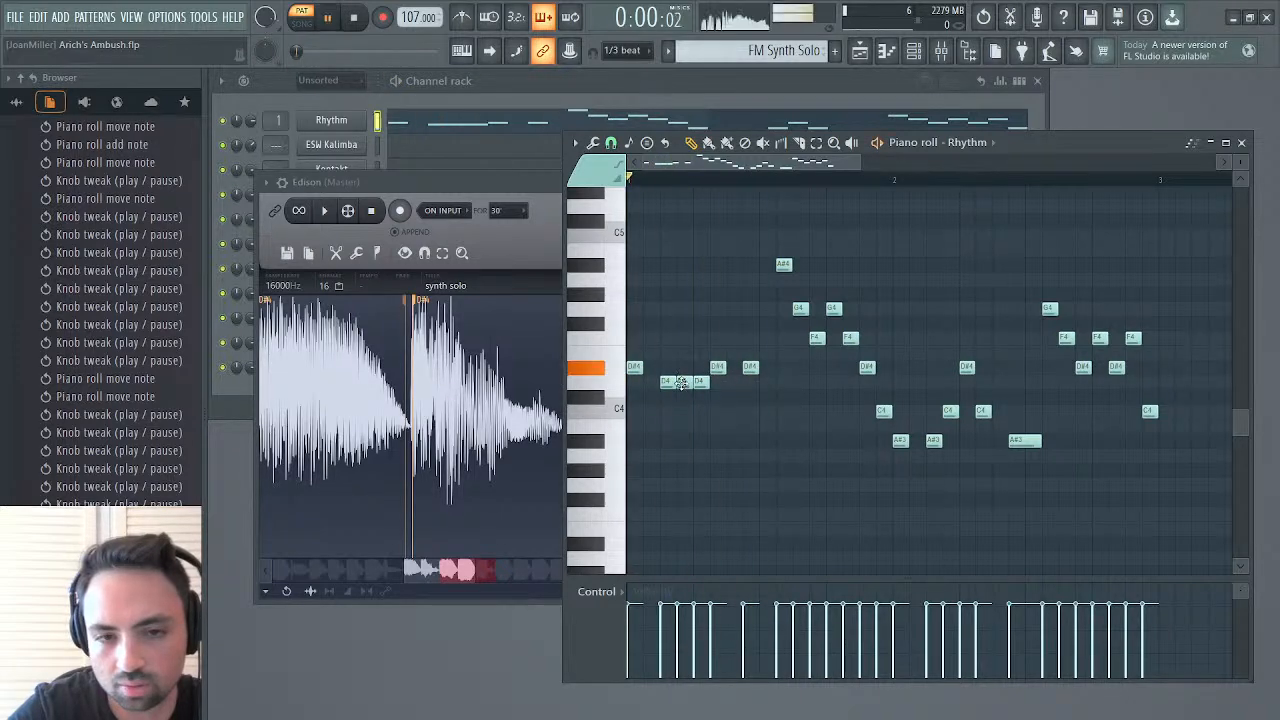
key(space)
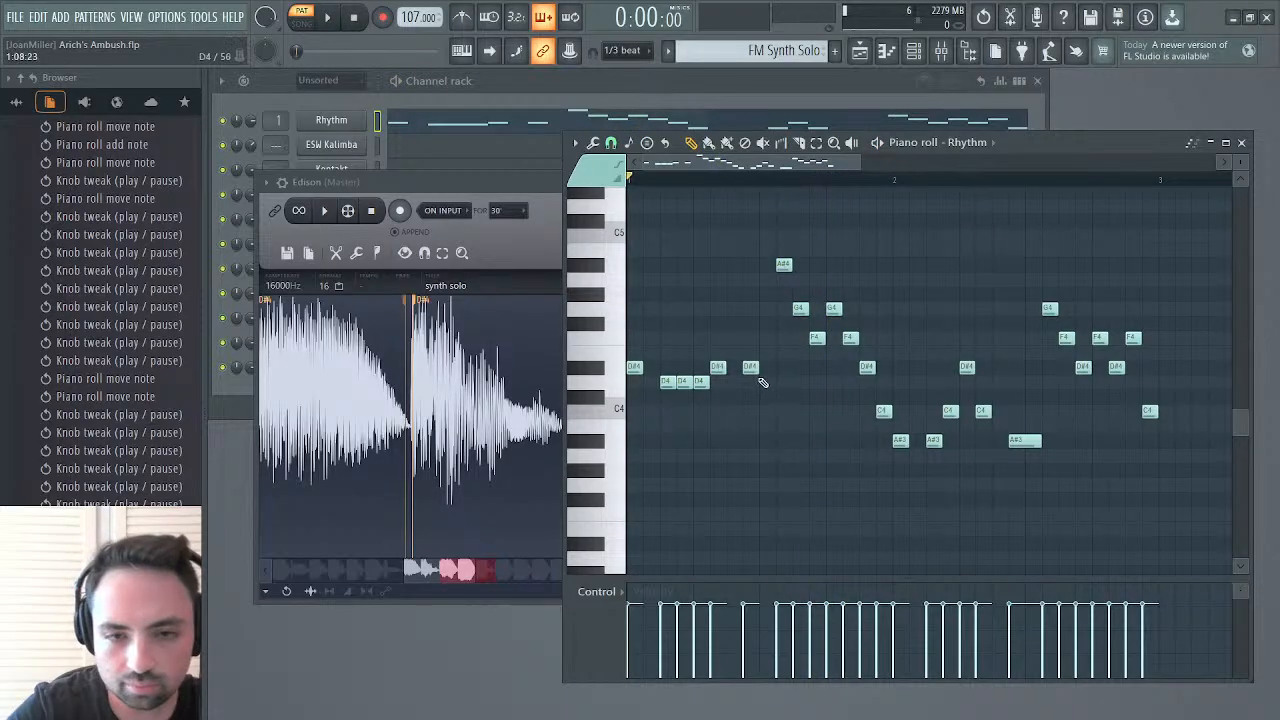
Raise the notes on steps 8 and 5 of bar 1 to F4, auditioning the pattern
drag(749, 369, 749, 337)
key(space)
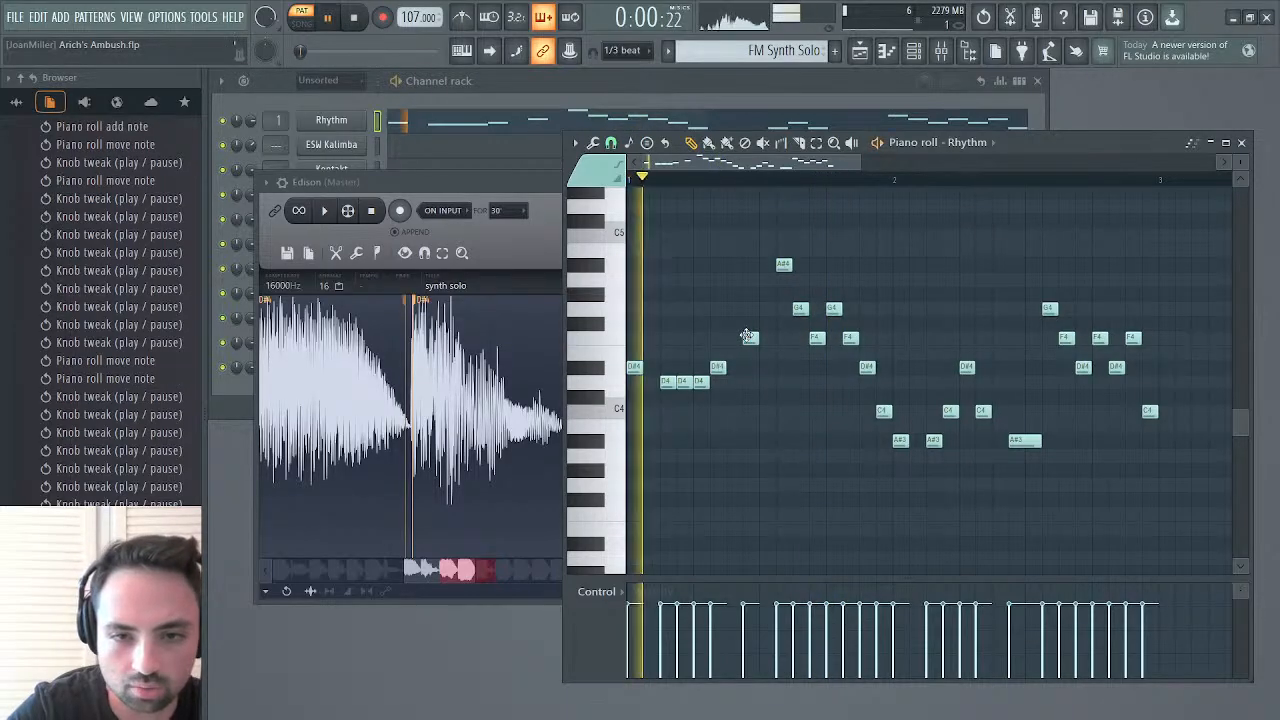
drag(697, 381, 700, 335)
key(space)
key(space)
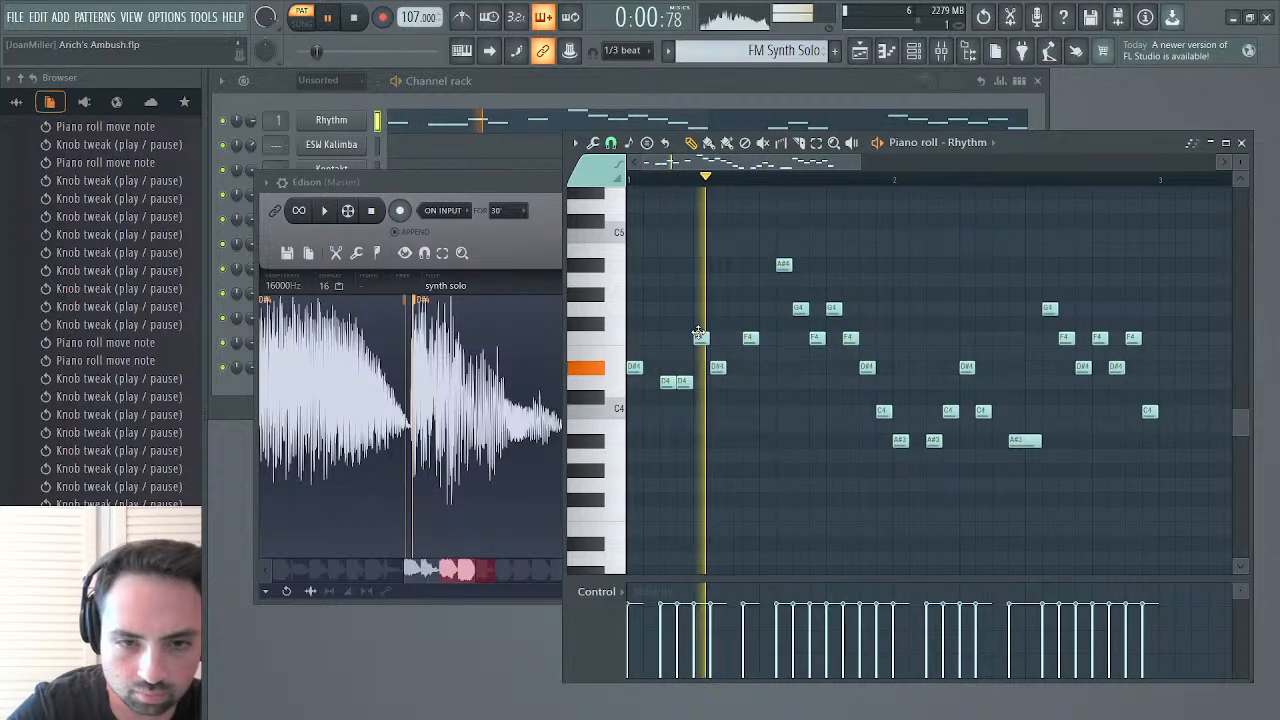
Raise the bar 1 notes on step 6 to G4 and on step 8 to A#4, playing the pattern to check
key(space)
drag(716, 366, 718, 310)
key(space)
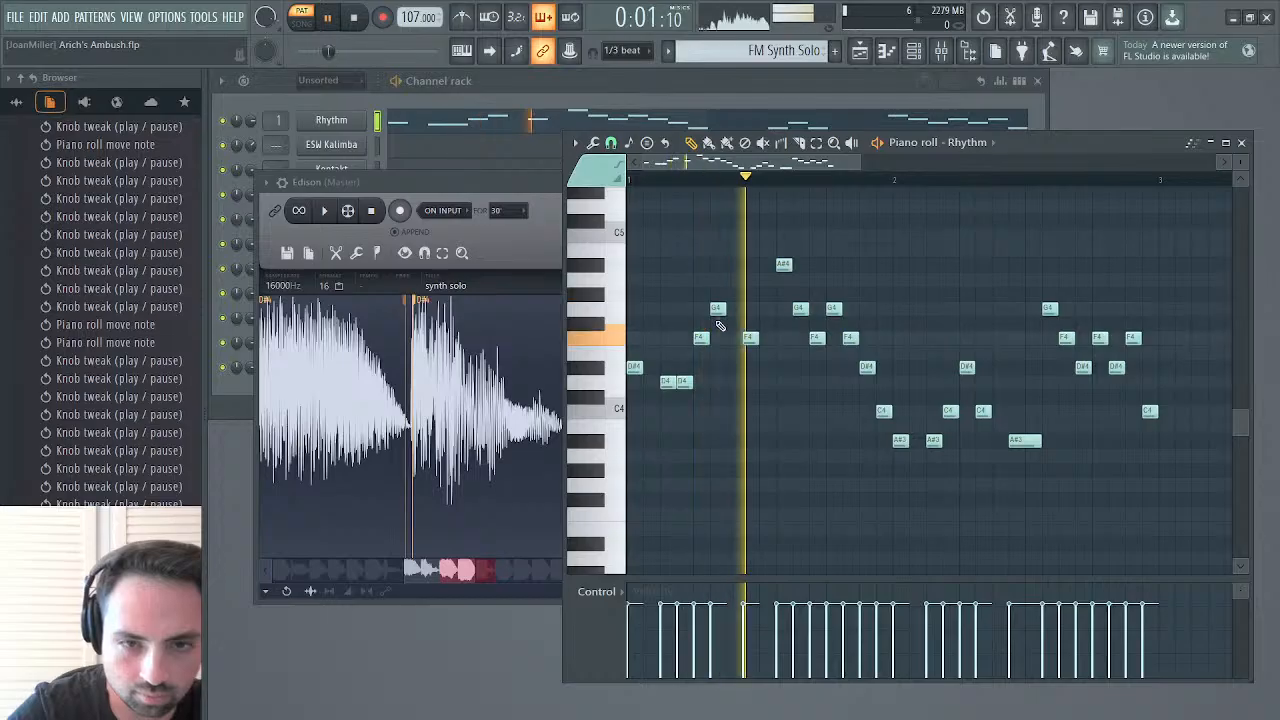
click(751, 263)
key(space)
key(space)
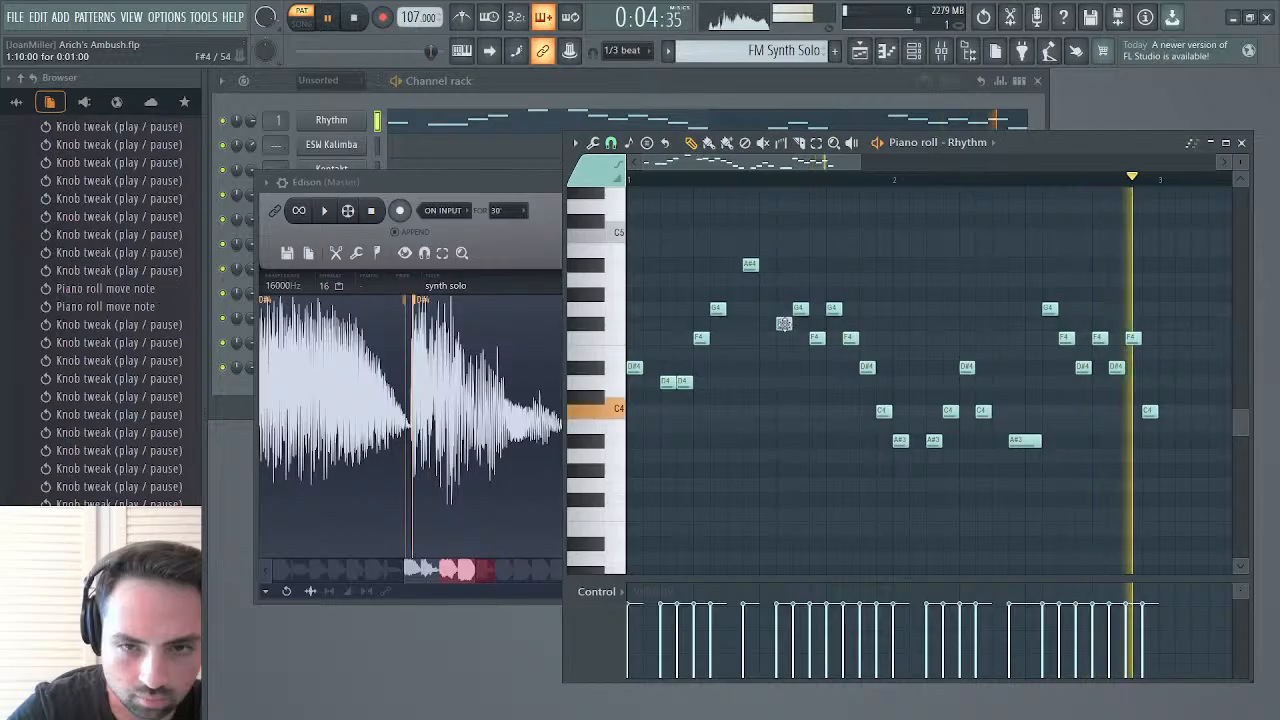
Return the note on step 10 of bar 1 to A#4 and lower the note on step 3 to C4
drag(783, 249, 783, 265)
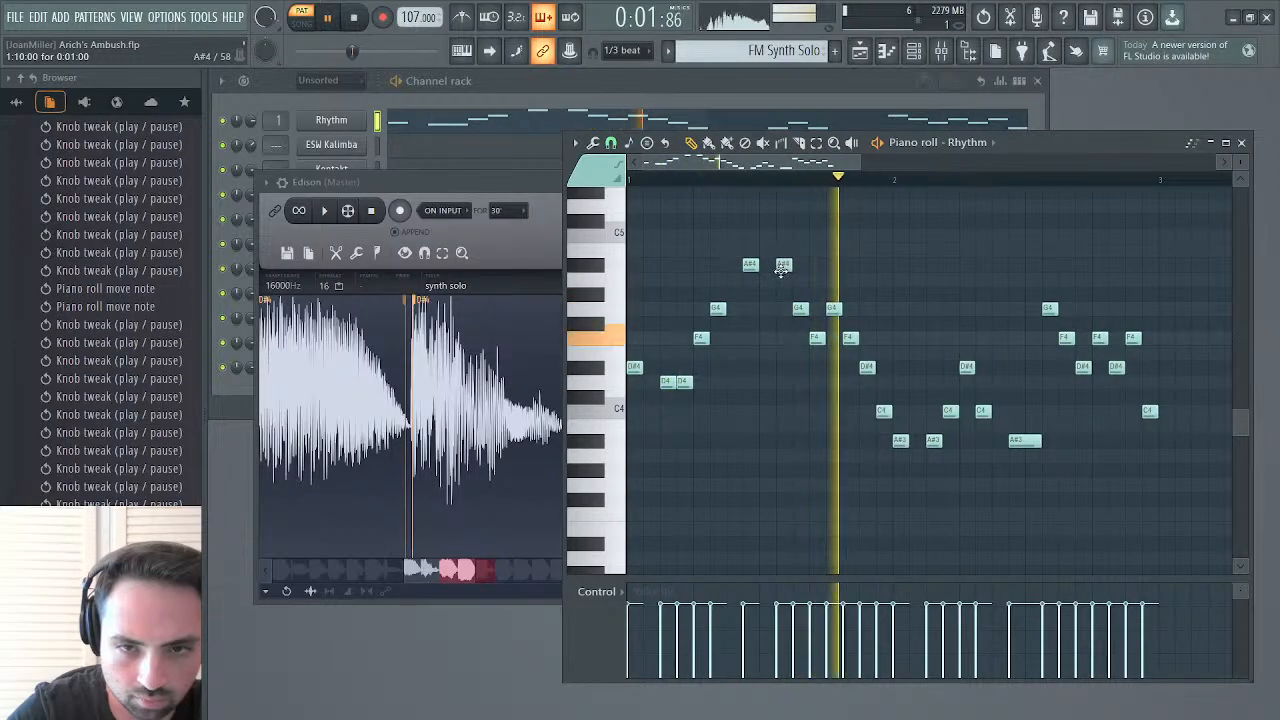
drag(662, 383, 660, 413)
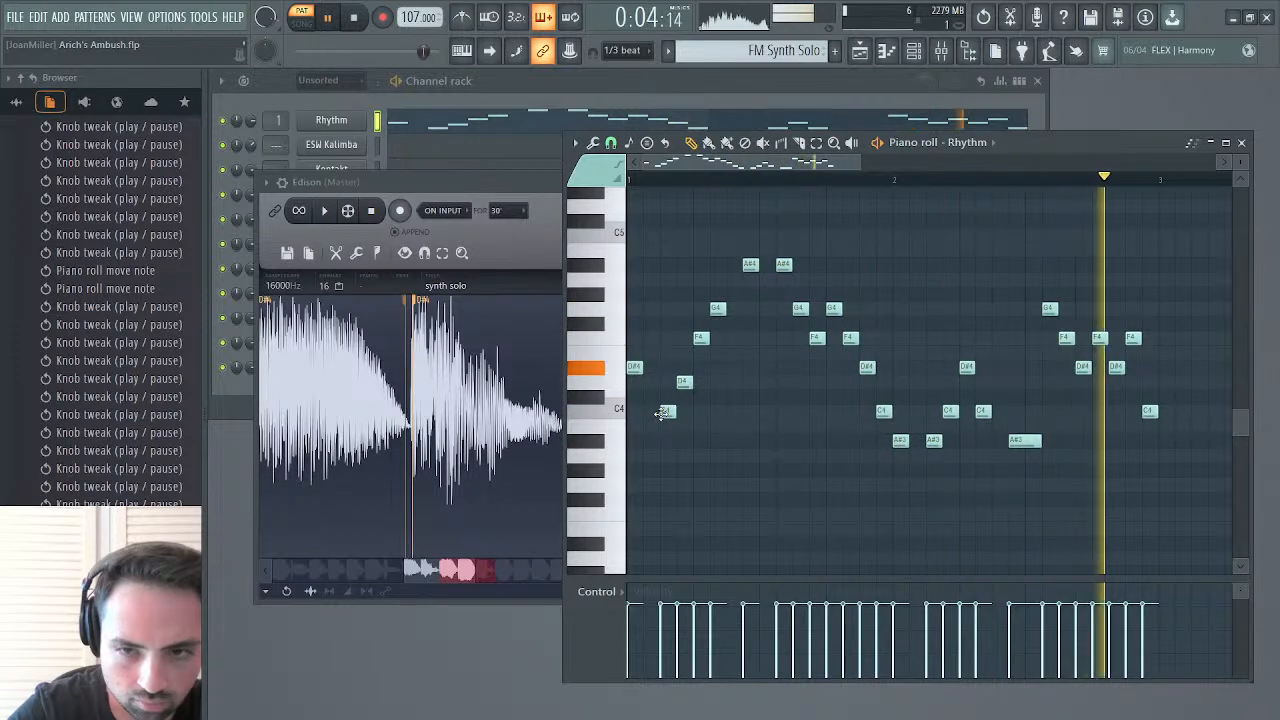
key(space)
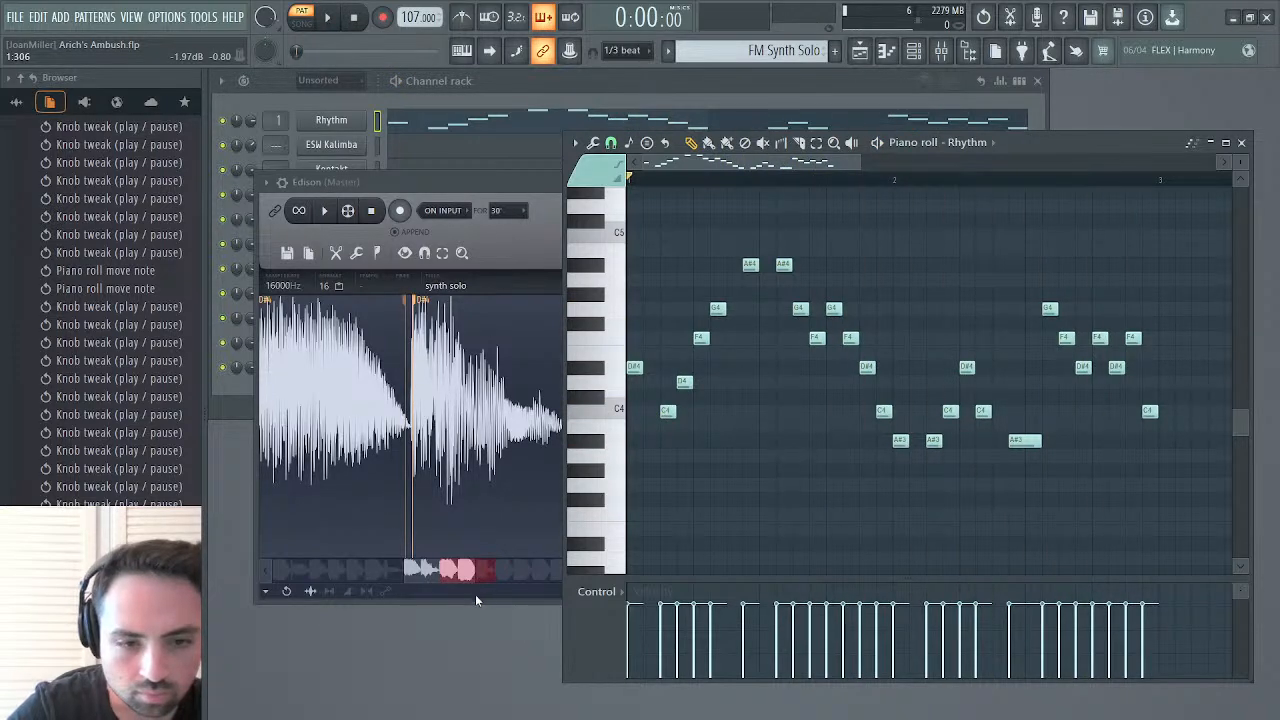
Clear the synth solo selection and play it, then select and play the section from 2.959 to 4.200
drag(475, 576, 740, 570)
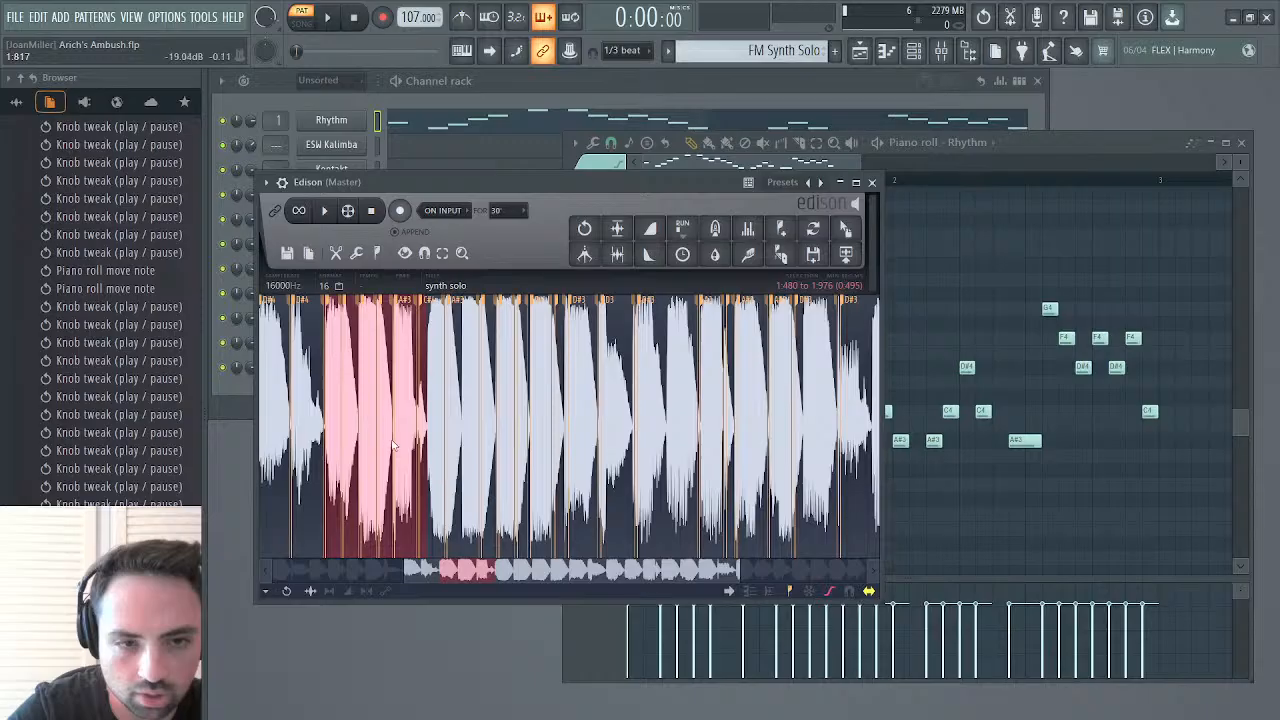
click(343, 421)
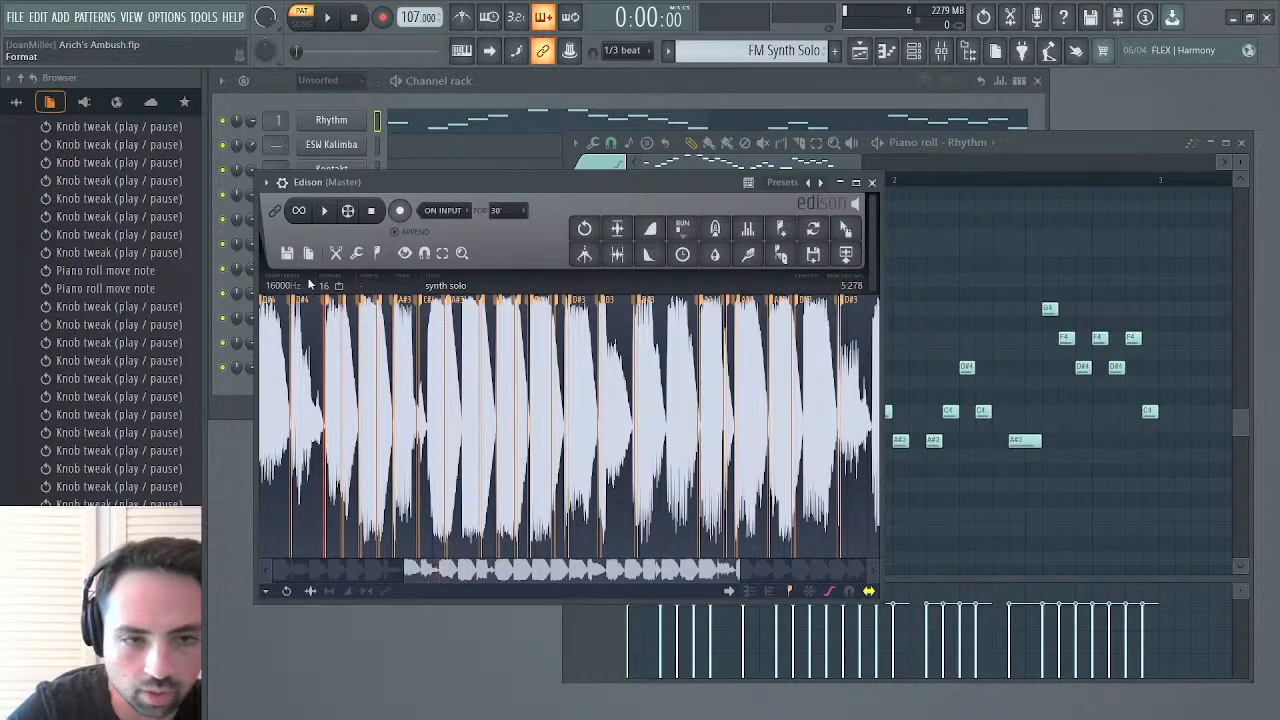
click(325, 212)
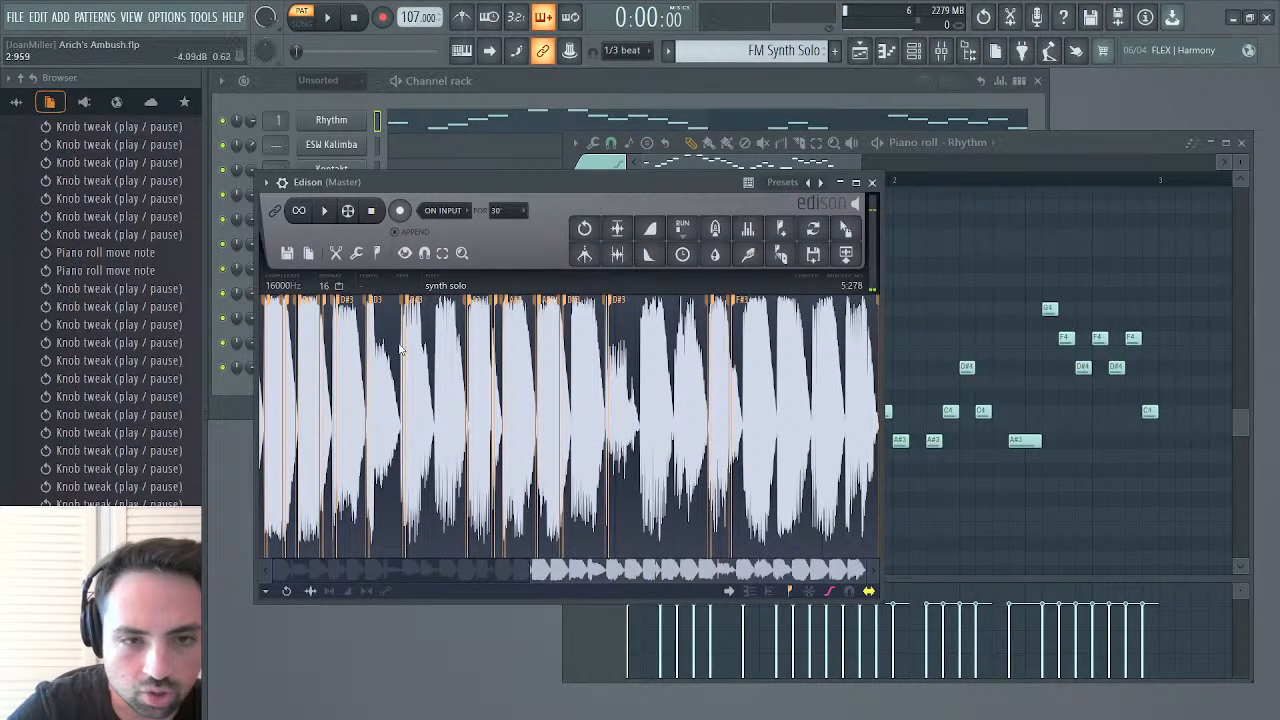
drag(402, 343, 657, 326)
key(space)
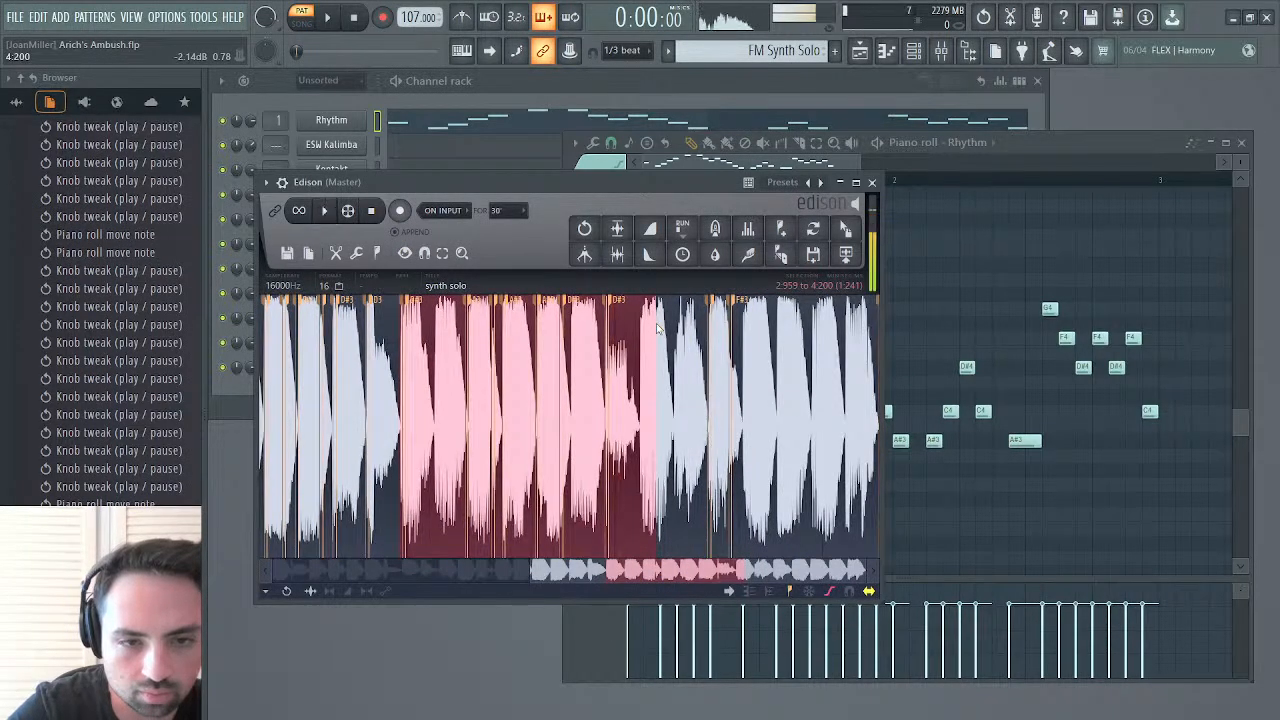
key(space)
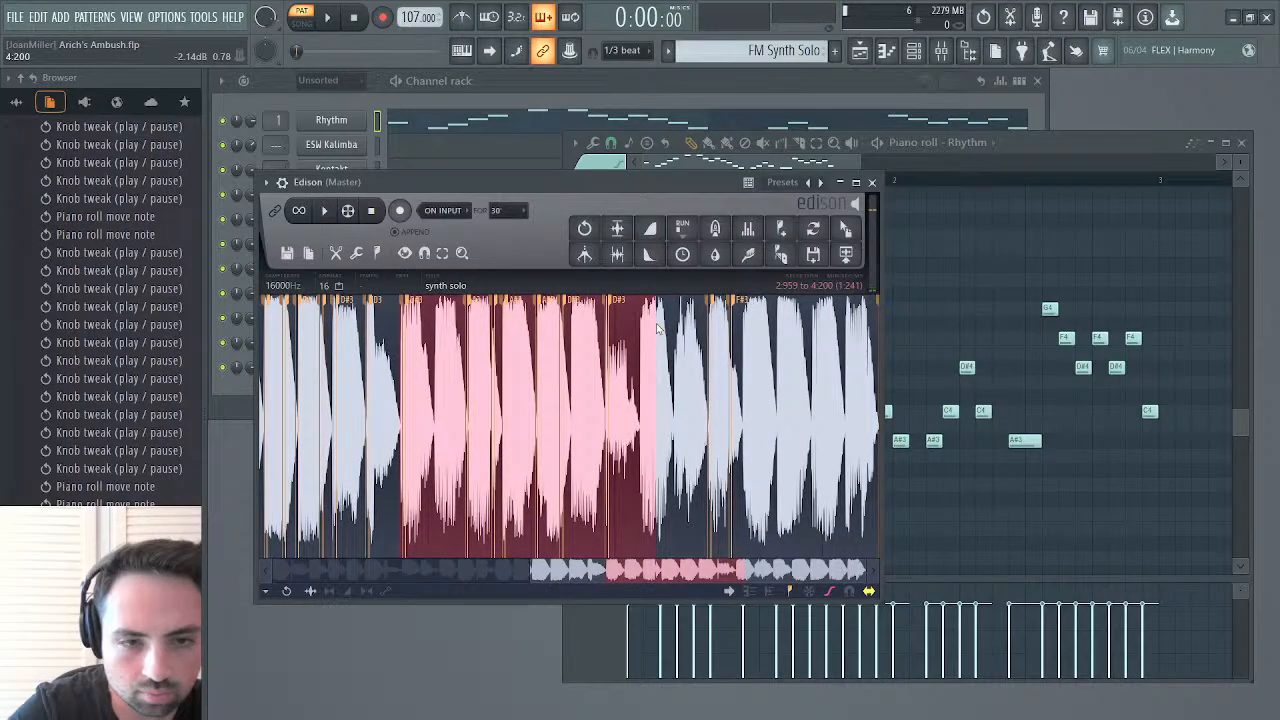
Extend the start of the synth solo selection back to 2.634 and play the section up to 4.200
scroll(360, 424, down, 4)
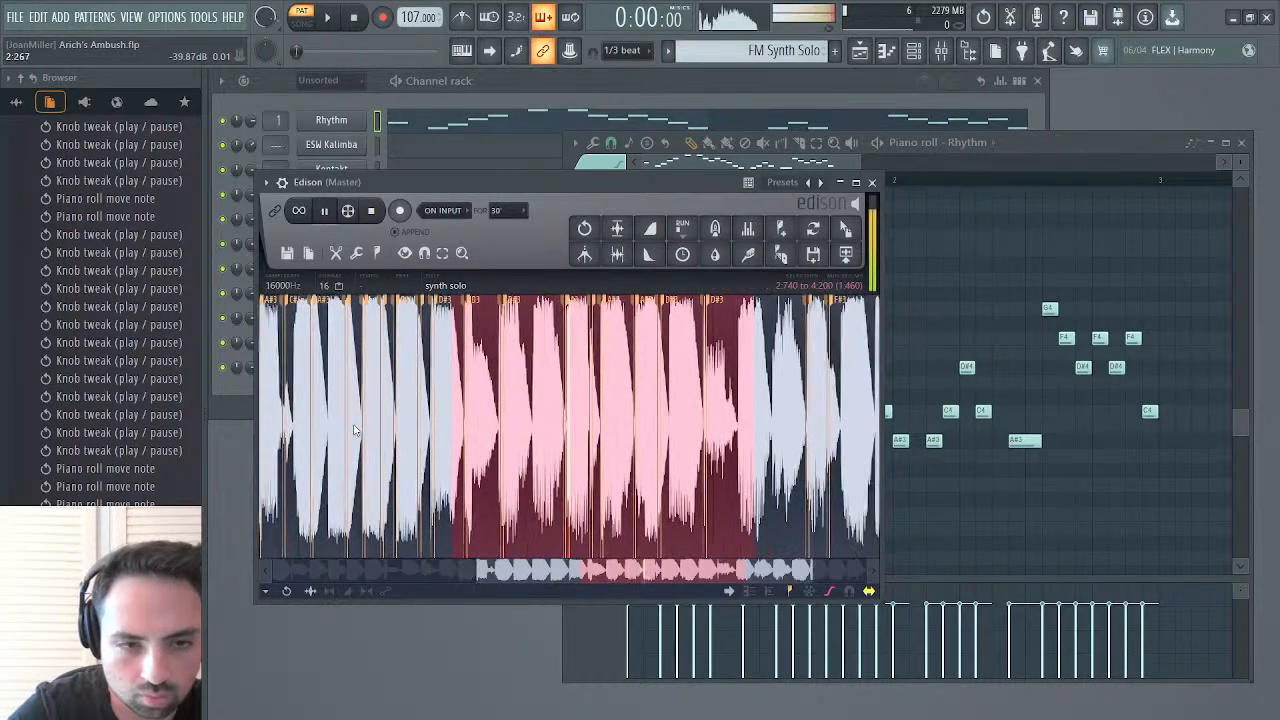
key(space)
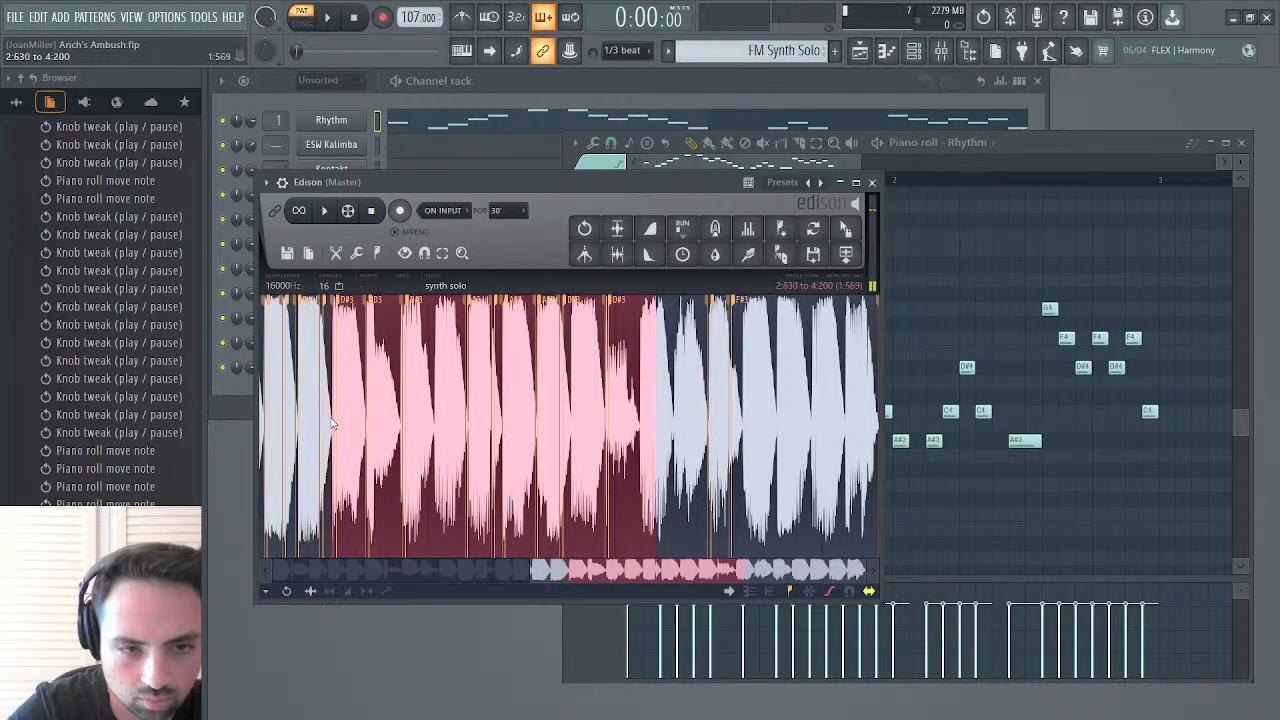
key(space)
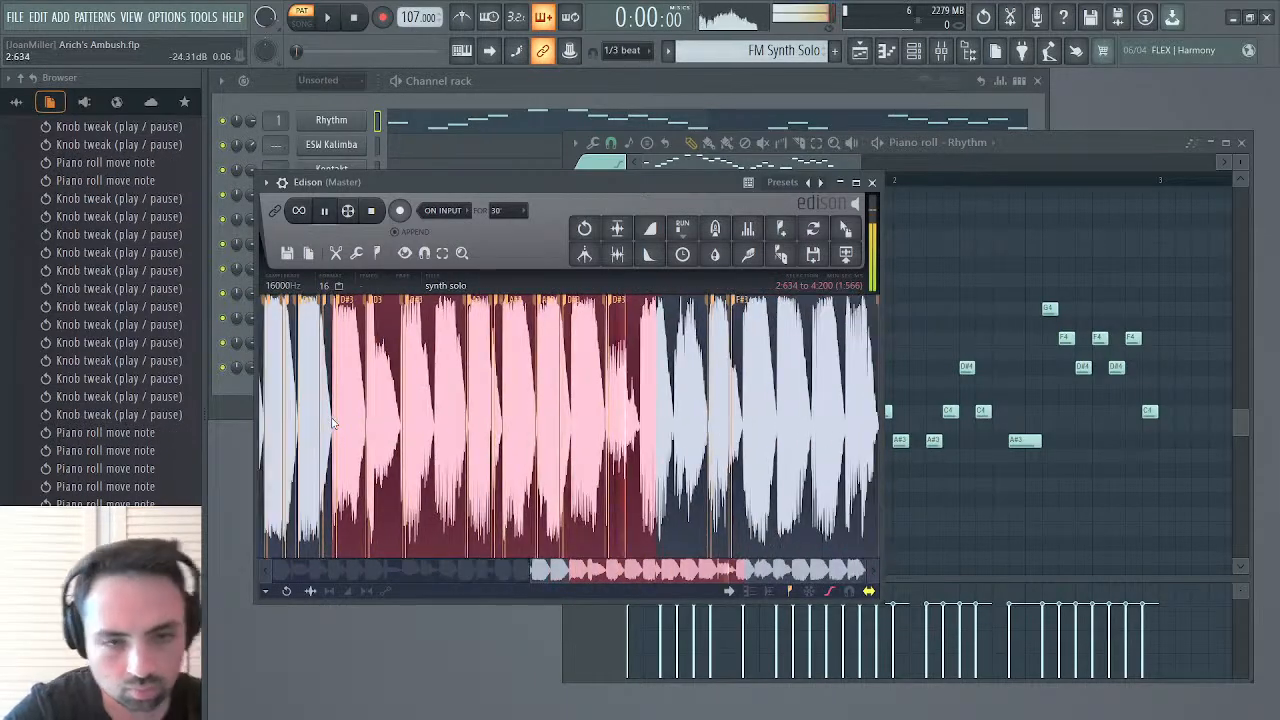
key(space)
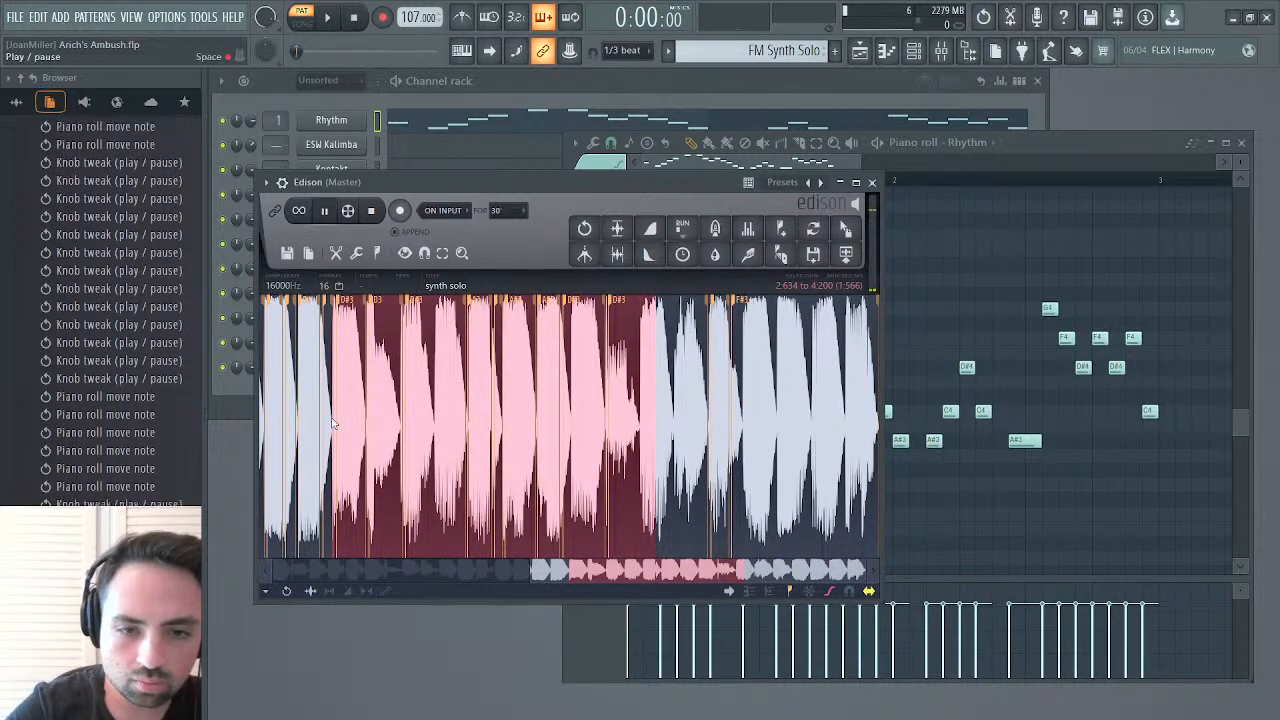
key(space)
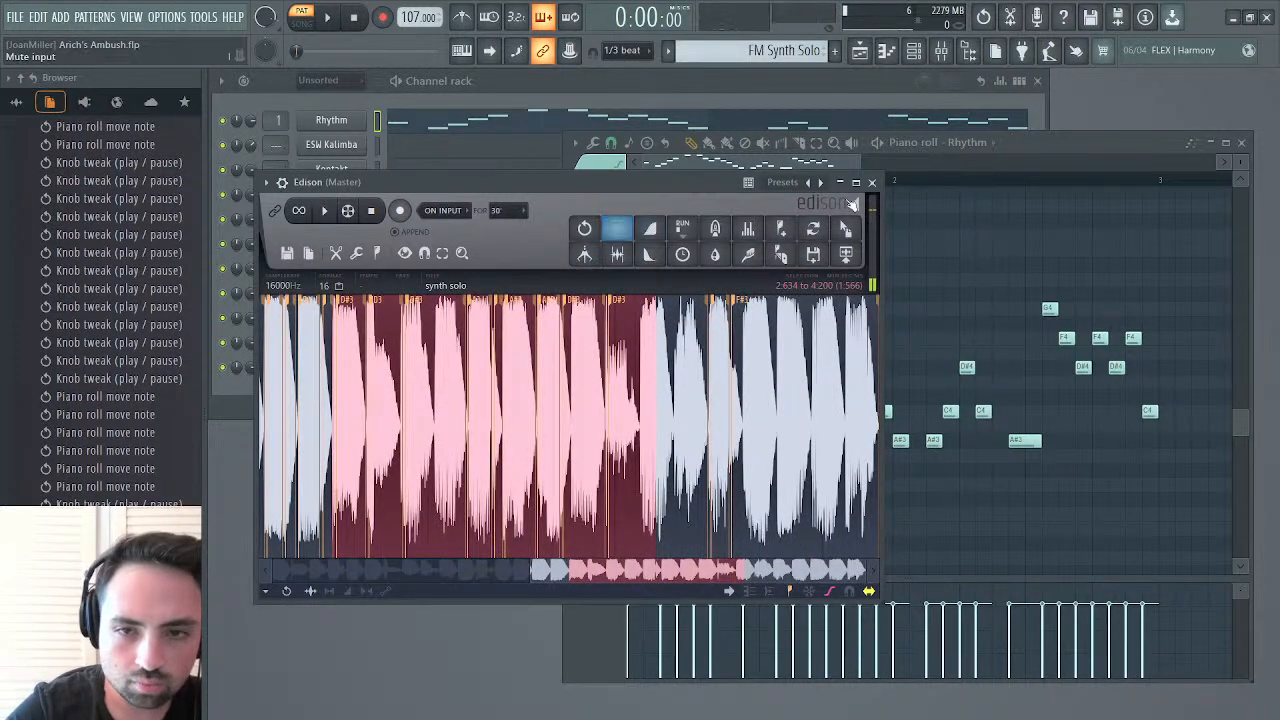
Try lowering the first note of bar 1 to C4 and audition the pattern
click(806, 162)
key(space)
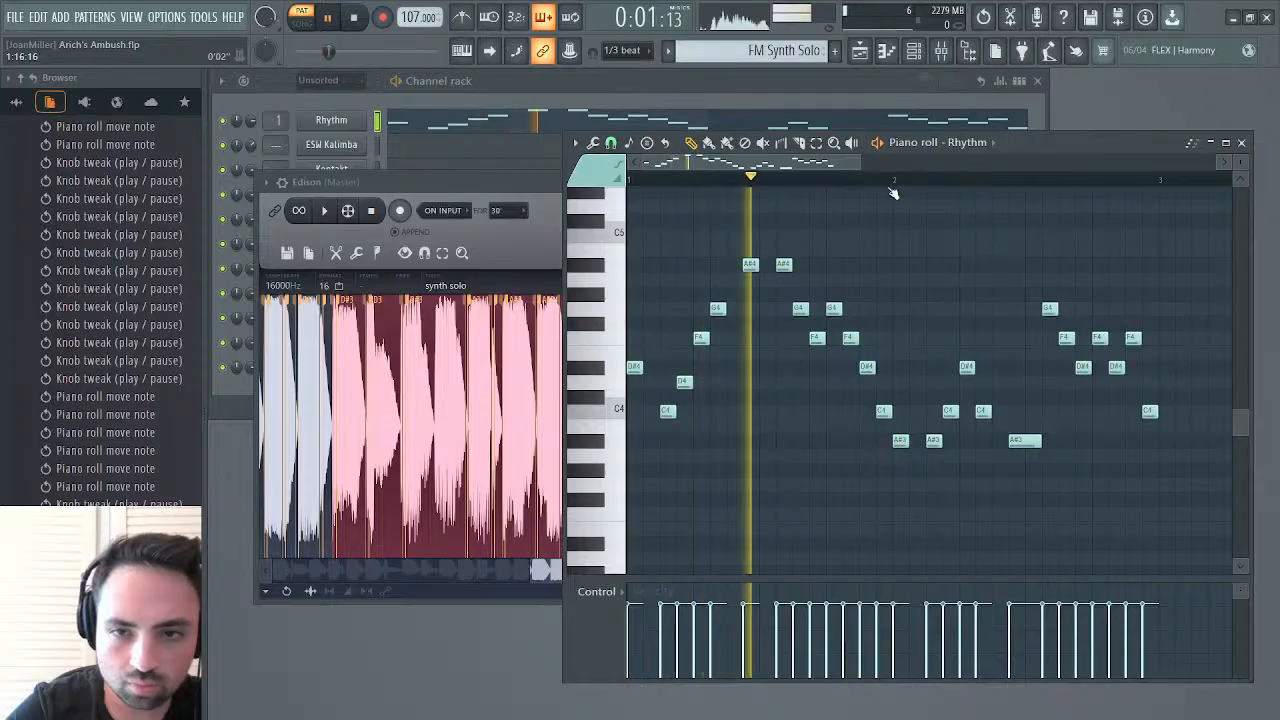
drag(636, 369, 636, 413)
key(space)
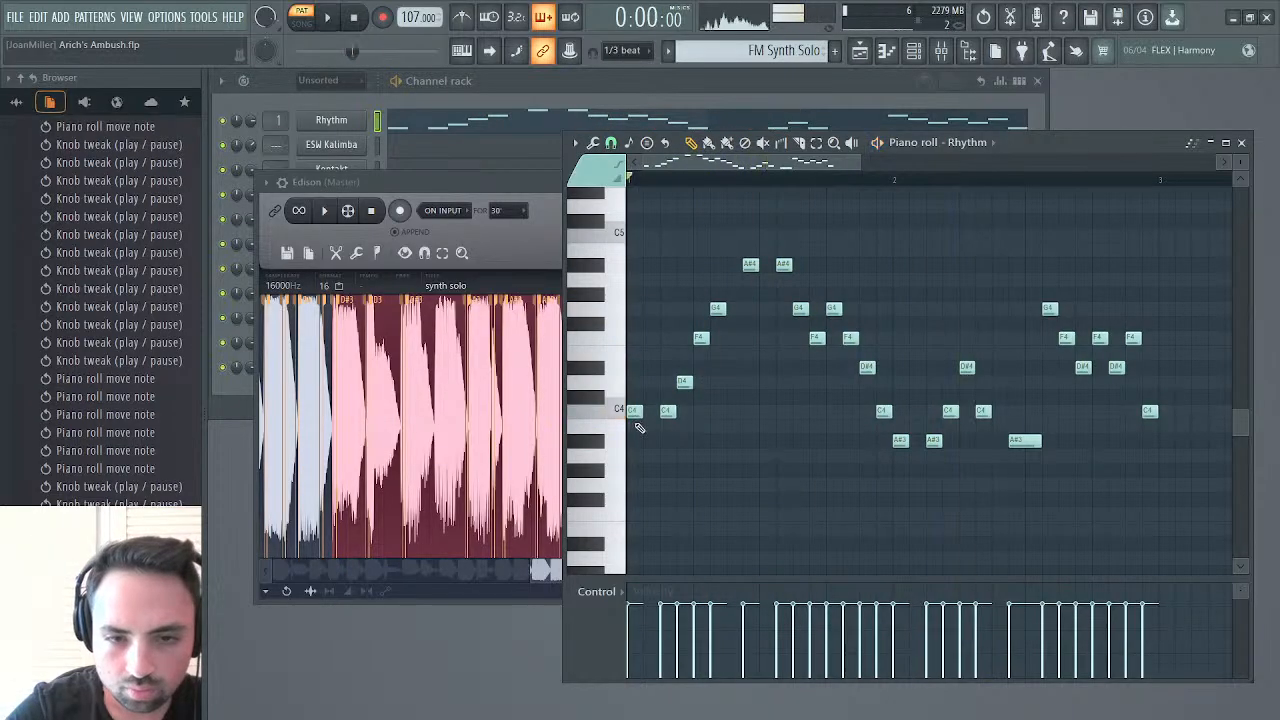
key(space)
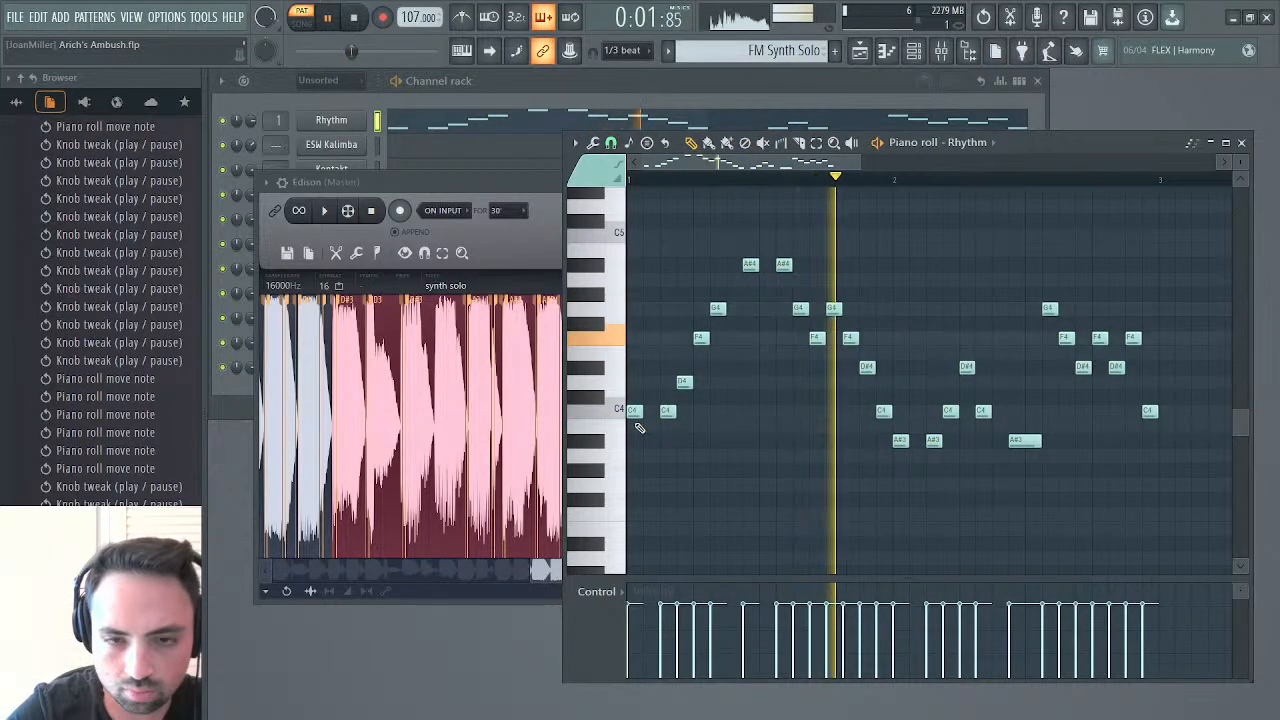
key(space)
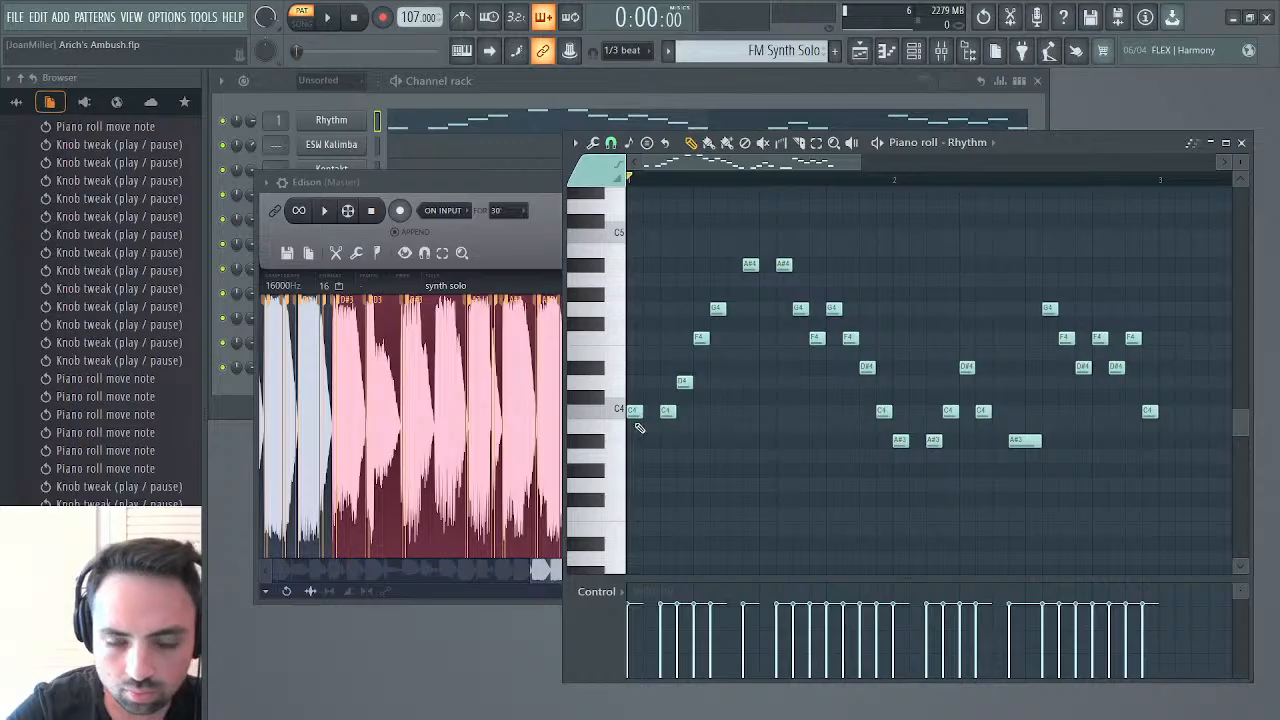
Replay the selected solo section, move the first note of bar 1 back to D#4, and audition the pattern
click(325, 213)
click(370, 217)
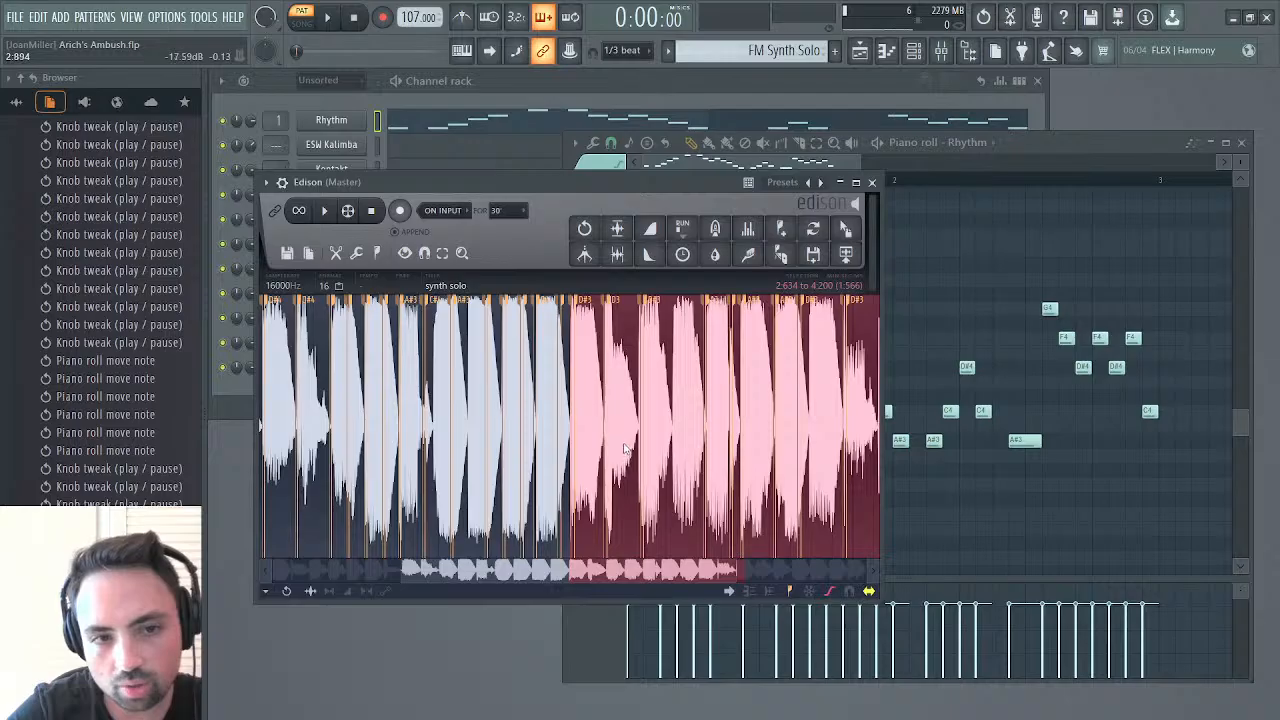
click(1026, 150)
key(space)
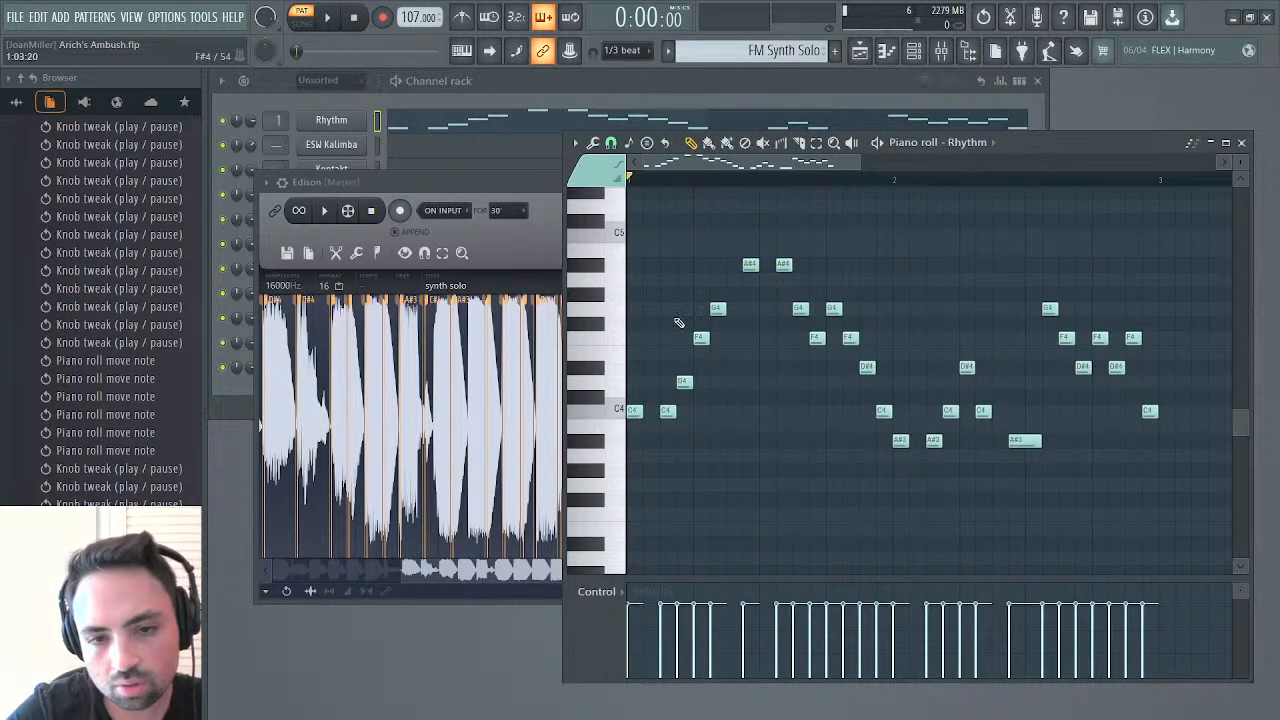
drag(632, 413, 623, 356)
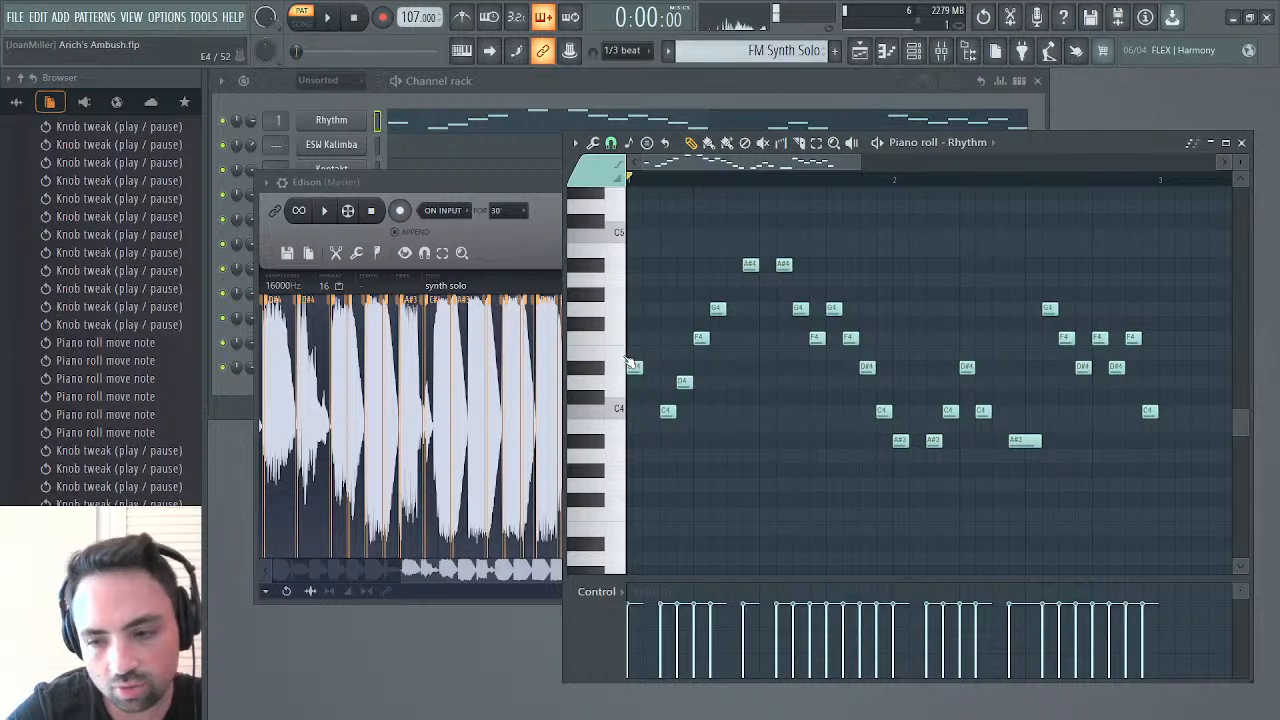
key(space)
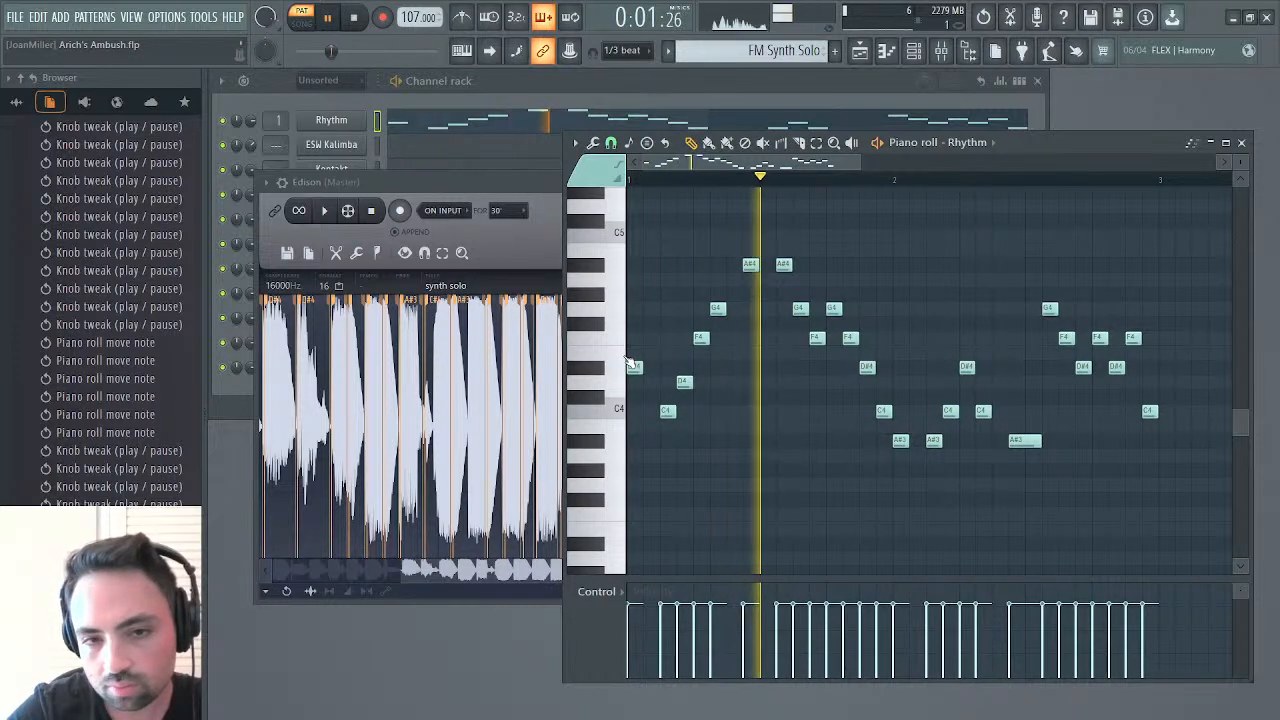
Try raising the first note of bar 1 to F4 and audition the pattern
key(space)
drag(634, 371, 632, 344)
key(space)
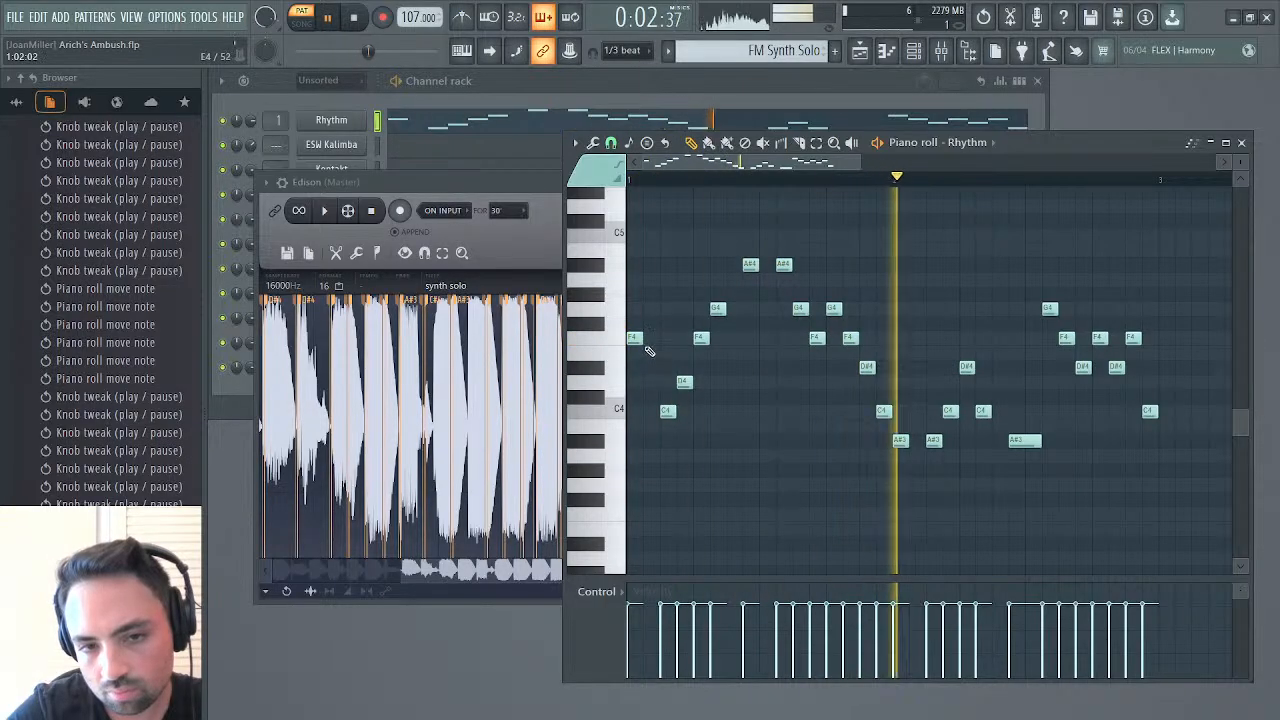
Lower bar 1's second, third and fourth notes to A#3, C4 and D#4, audition the pattern, and set the first note to D#4
drag(668, 411, 668, 443)
drag(684, 381, 687, 418)
drag(700, 337, 701, 367)
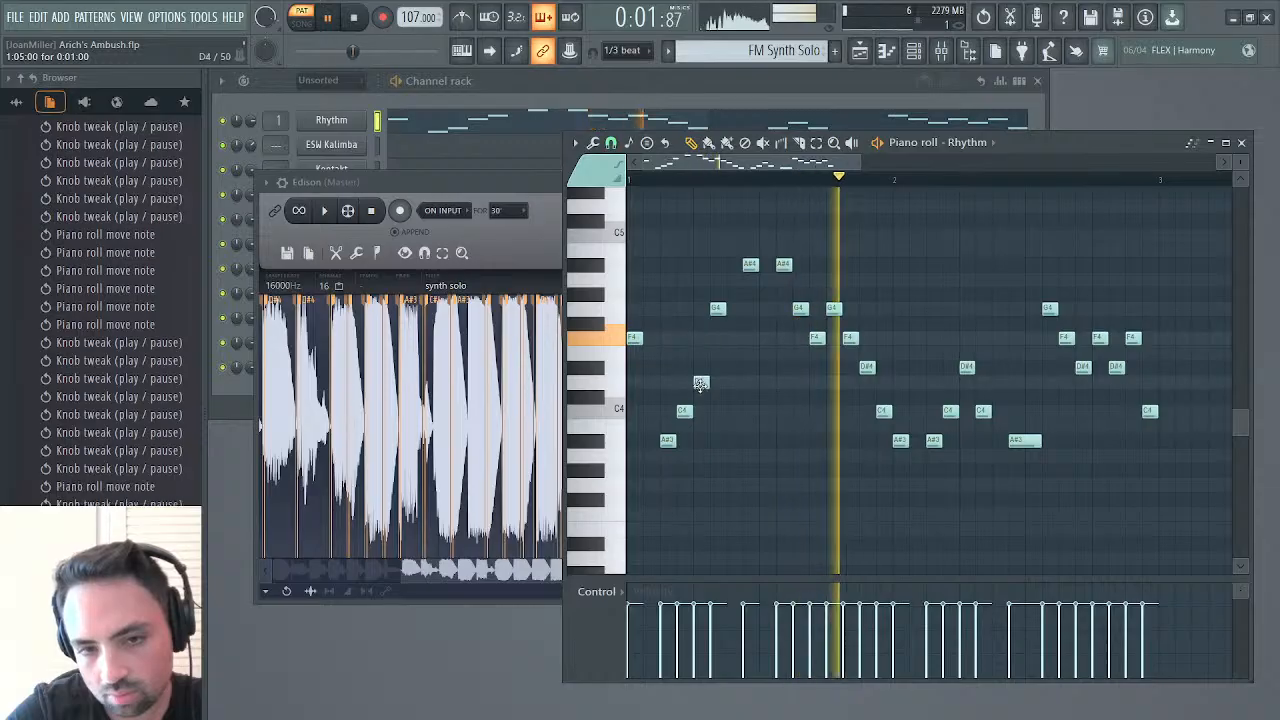
key(space)
key(space)
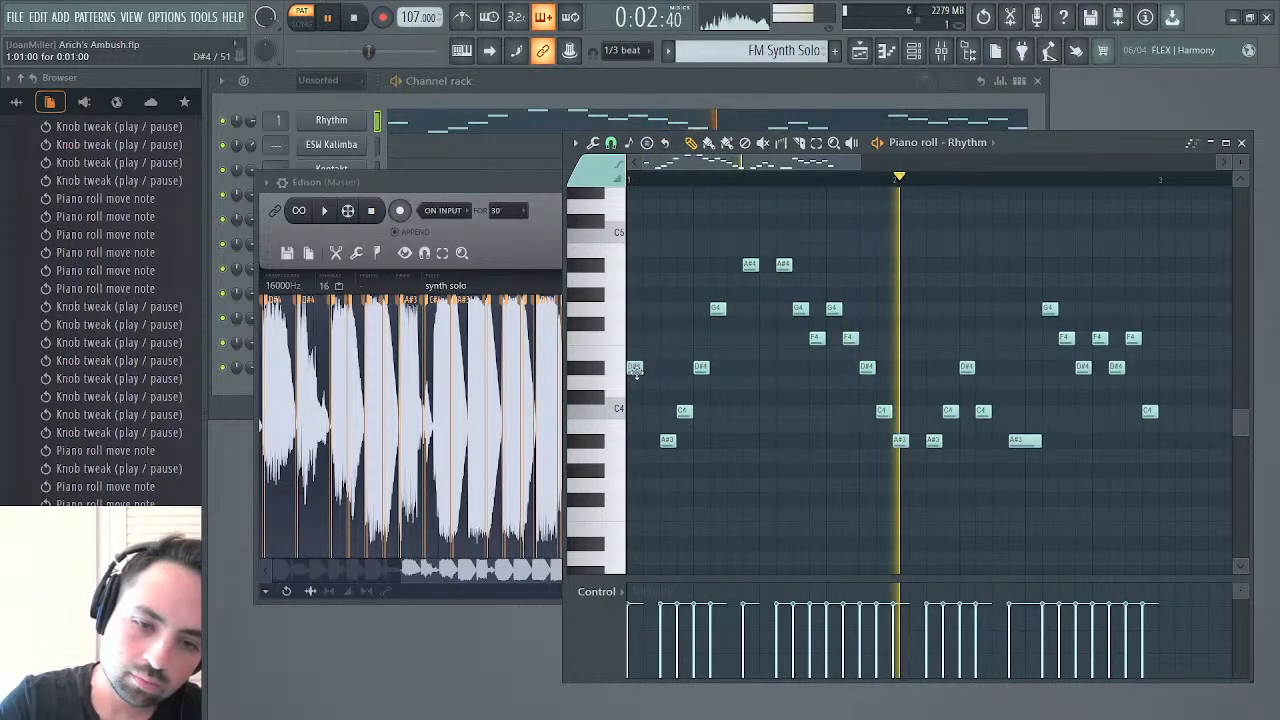
drag(633, 338, 636, 369)
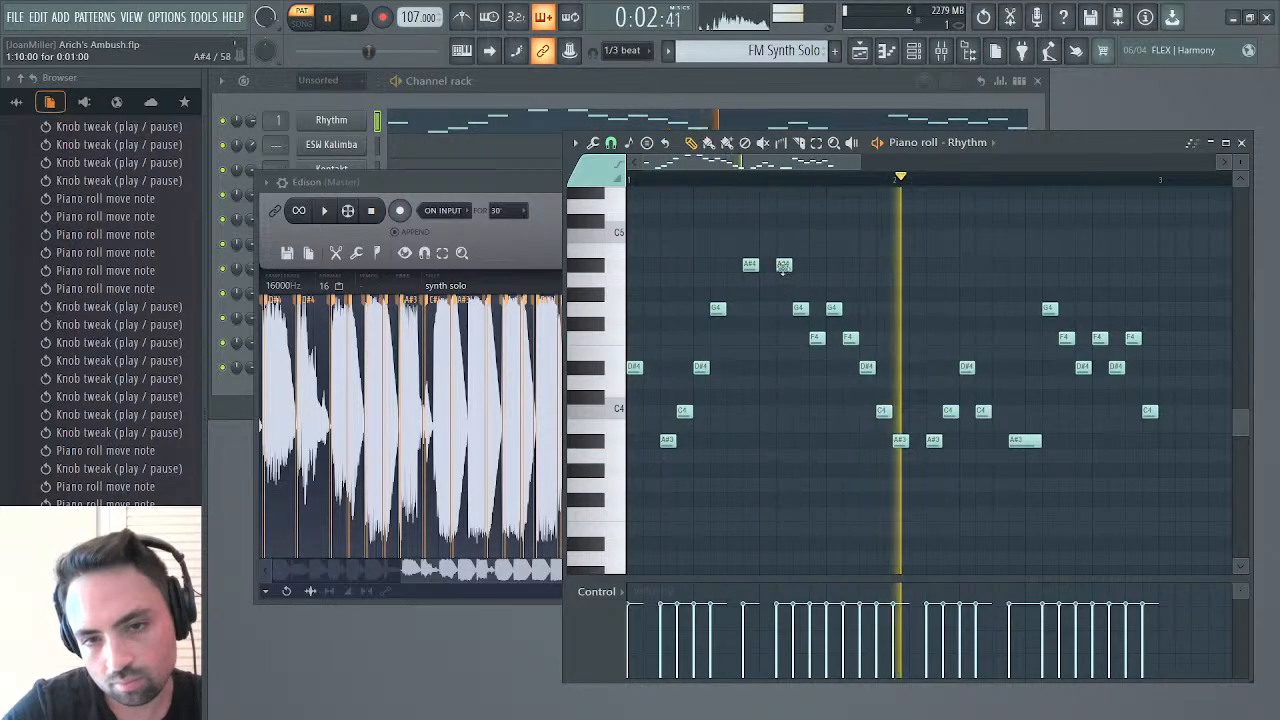
Raise the second A#4 in bar 1 to C5 and rewrite the following notes as a descending A#4, G4, F4, D#4, C4, A#3 run
drag(783, 264, 783, 232)
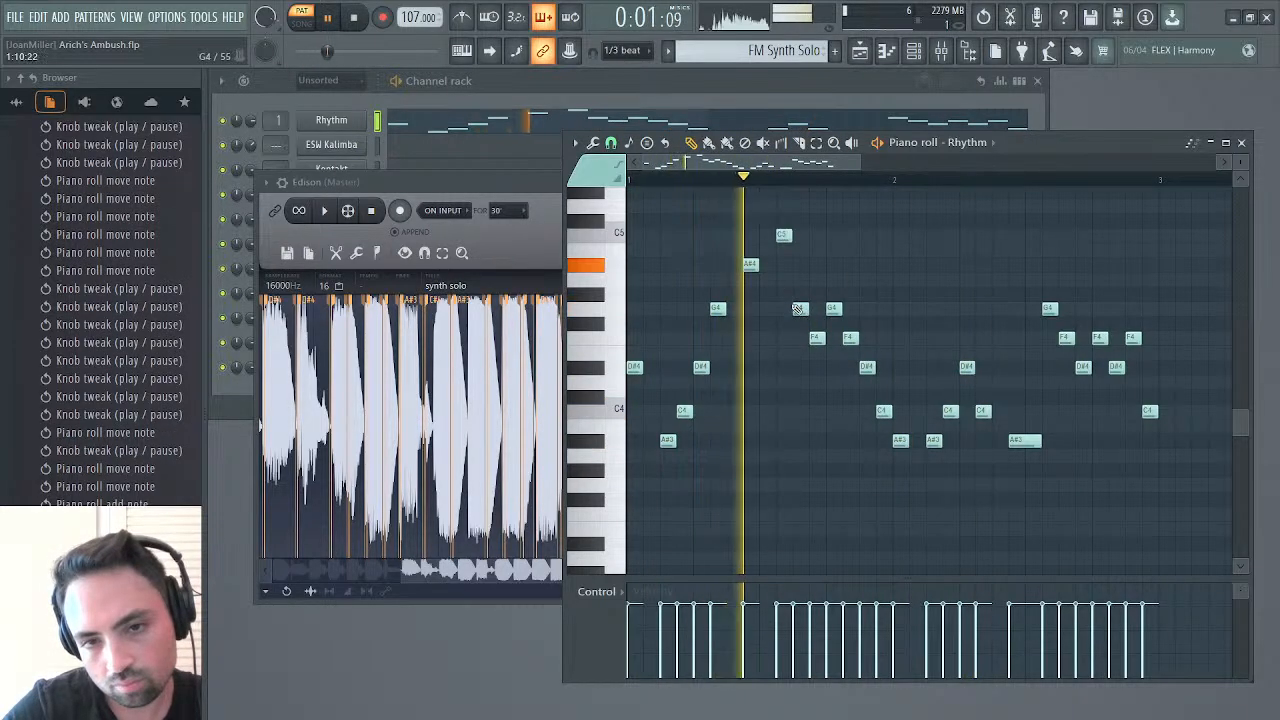
drag(799, 308, 800, 264)
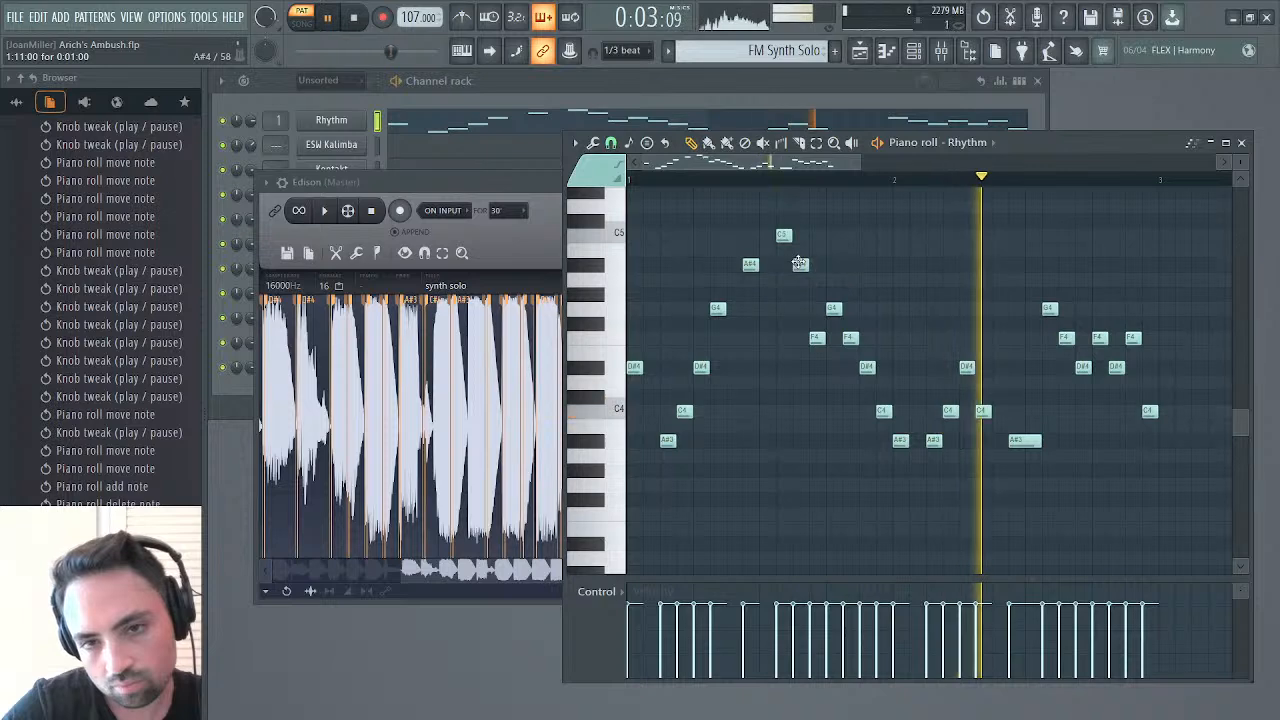
drag(816, 334, 878, 440)
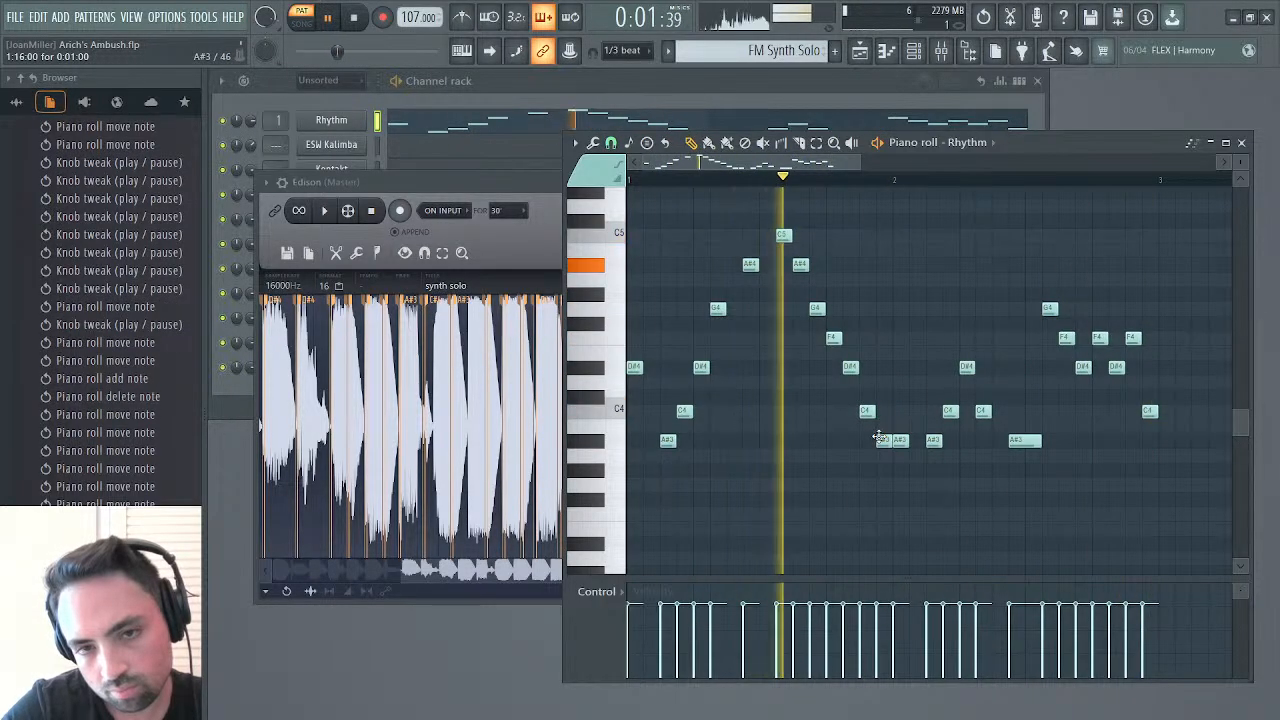
key(space)
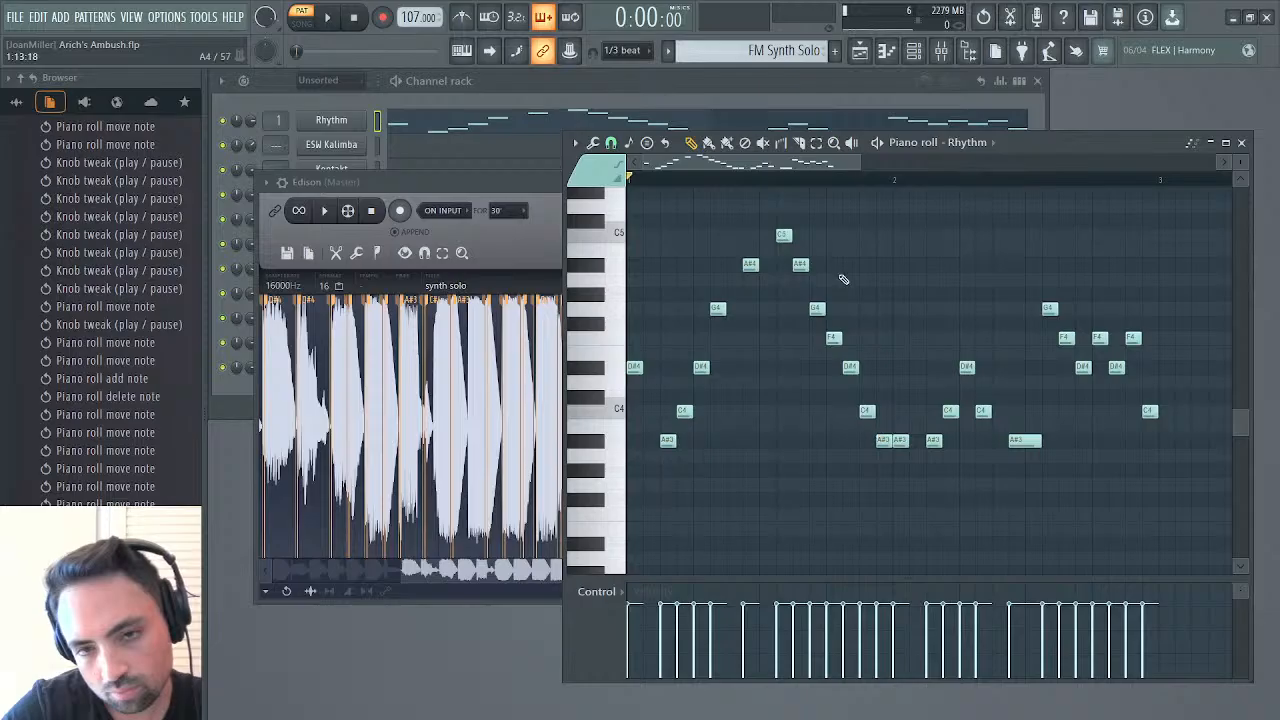
Raise the last four notes of bar 1 to A#4, G4, F4 and D#4 and audition the pattern
drag(829, 339, 831, 253)
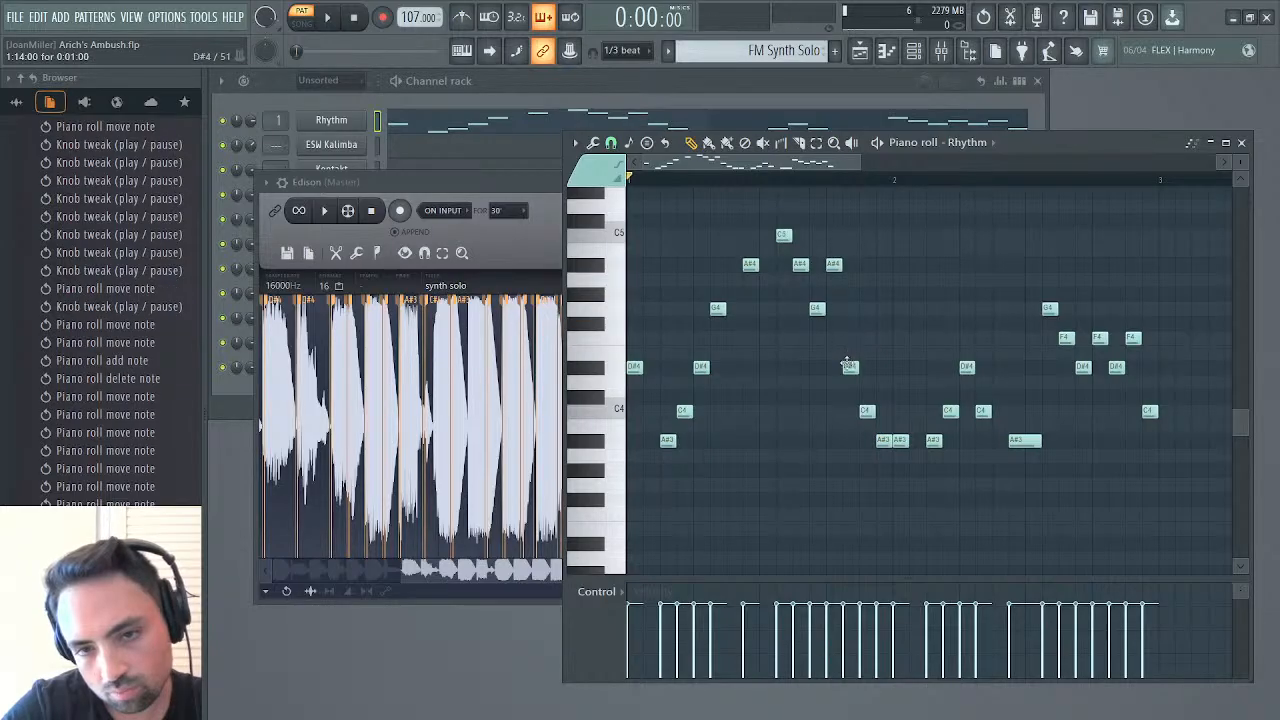
drag(847, 364, 848, 288)
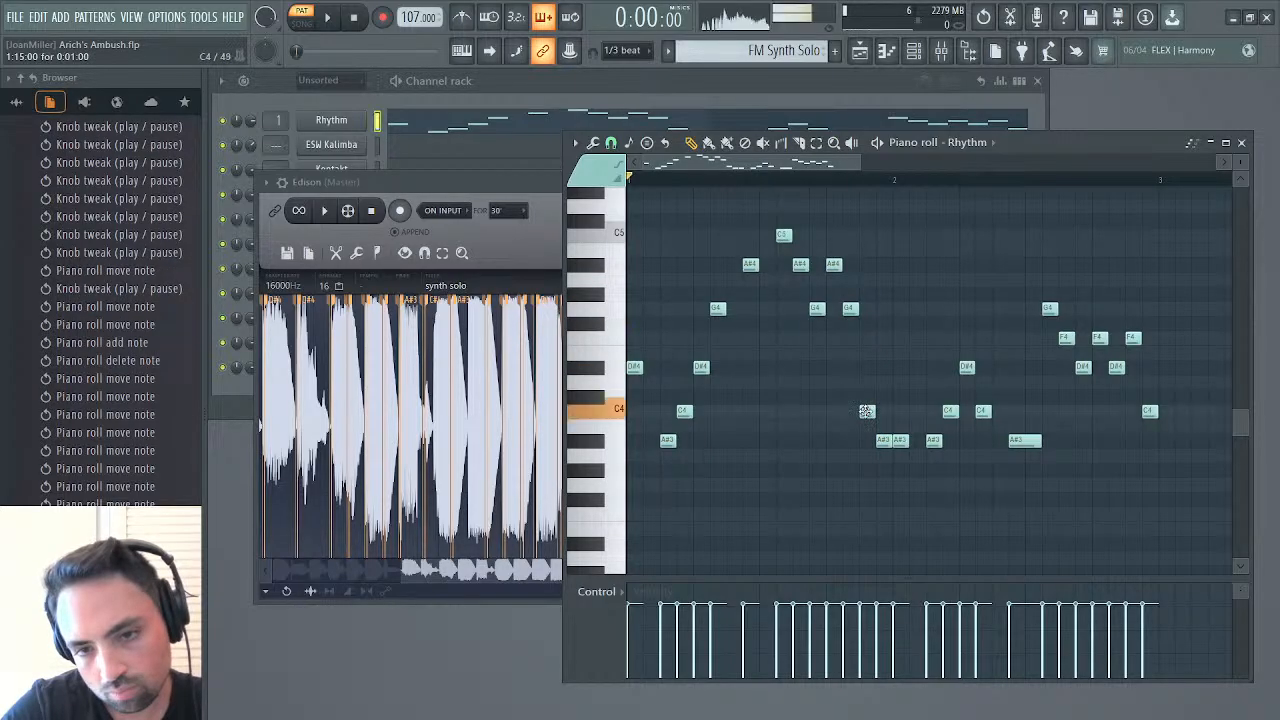
drag(866, 411, 866, 335)
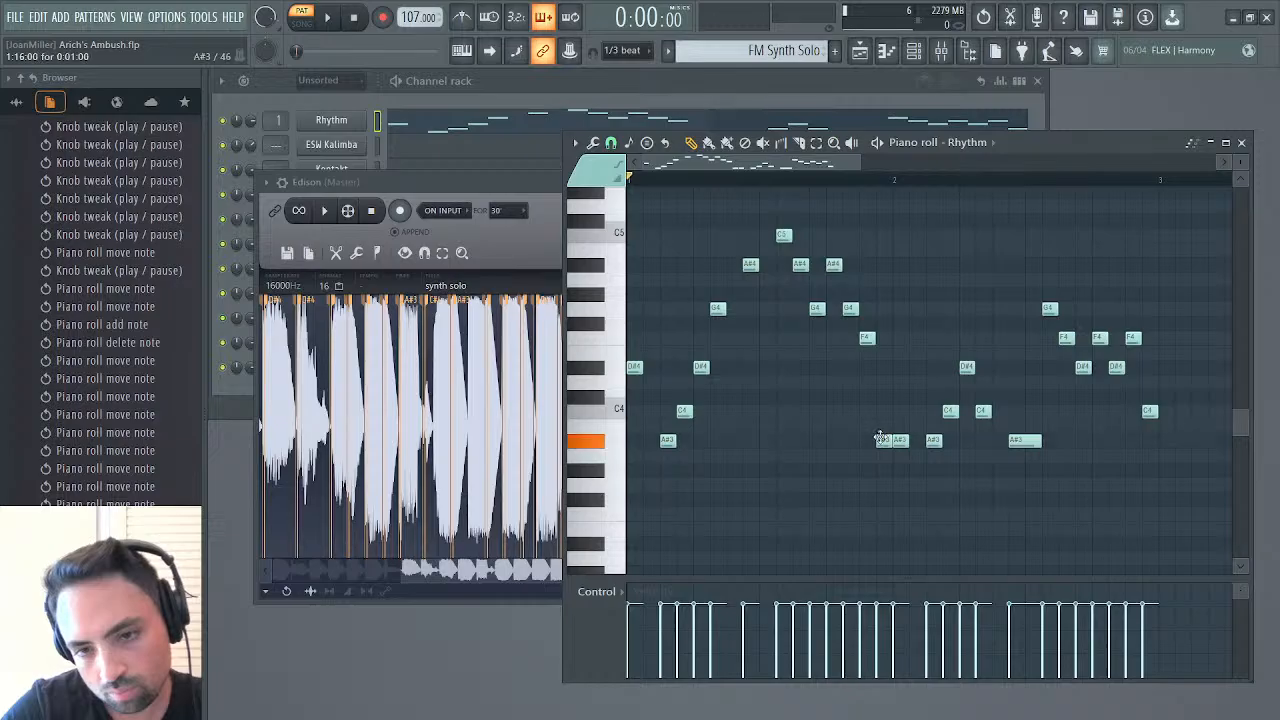
drag(880, 438, 881, 356)
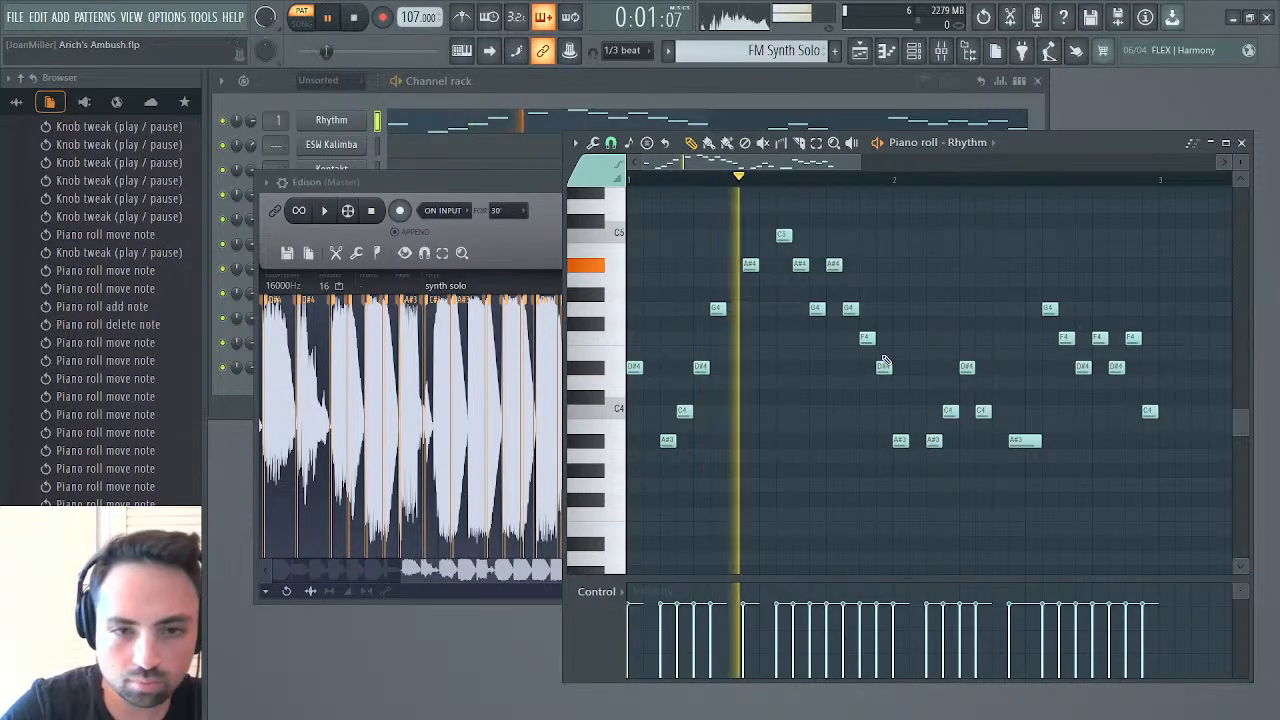
key(space)
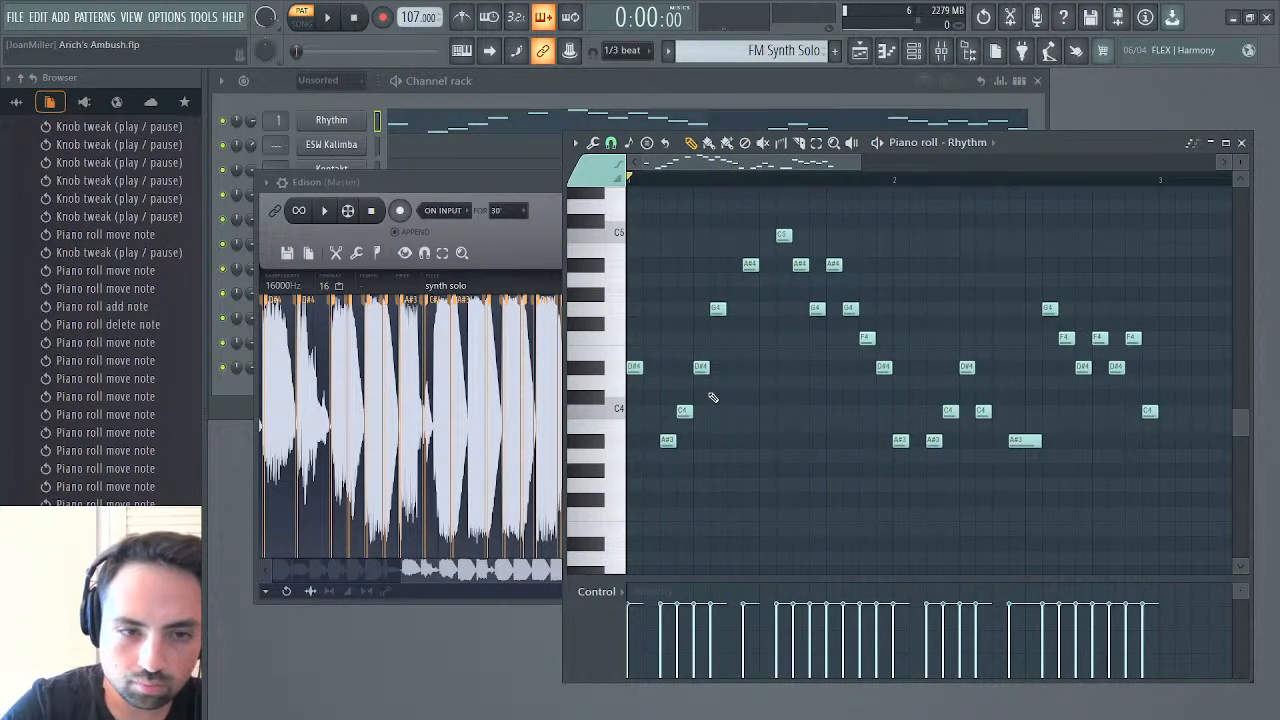
Play the selected solo section, extend the selection's start back to 0.000, play it up to 4.200, and return to the Rhythm piano roll
click(325, 211)
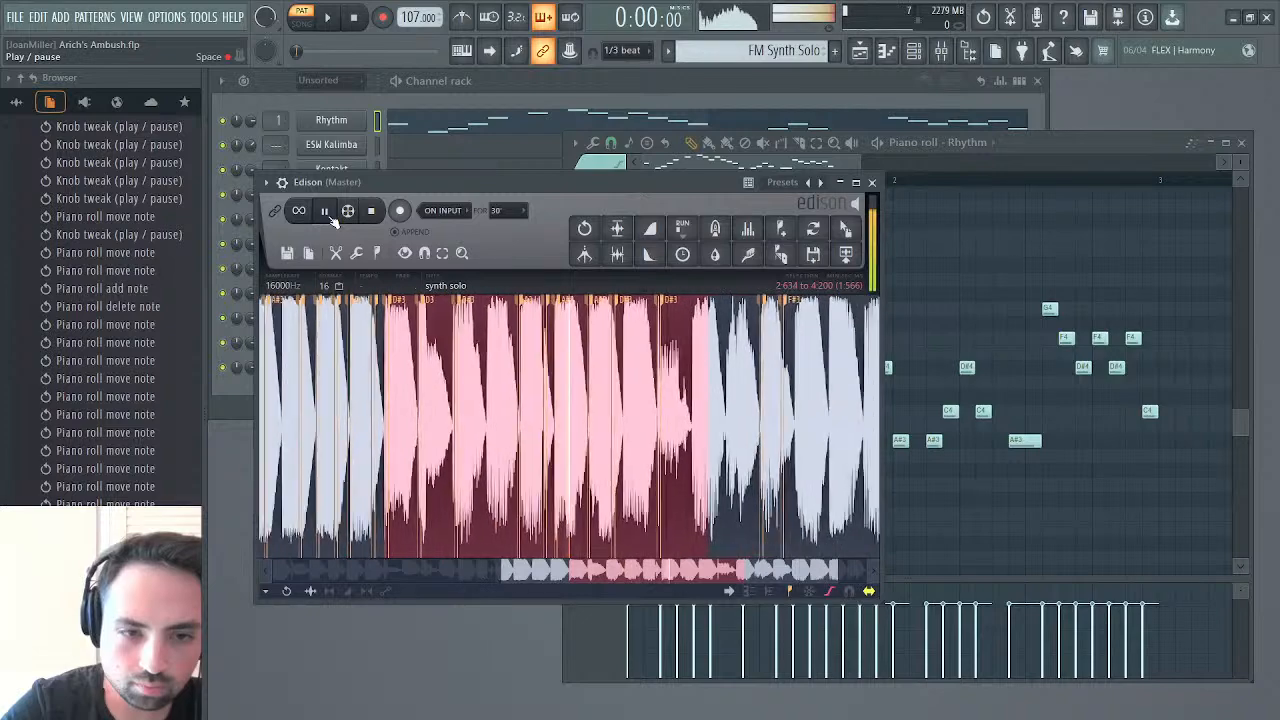
drag(530, 569, 268, 550)
key(space)
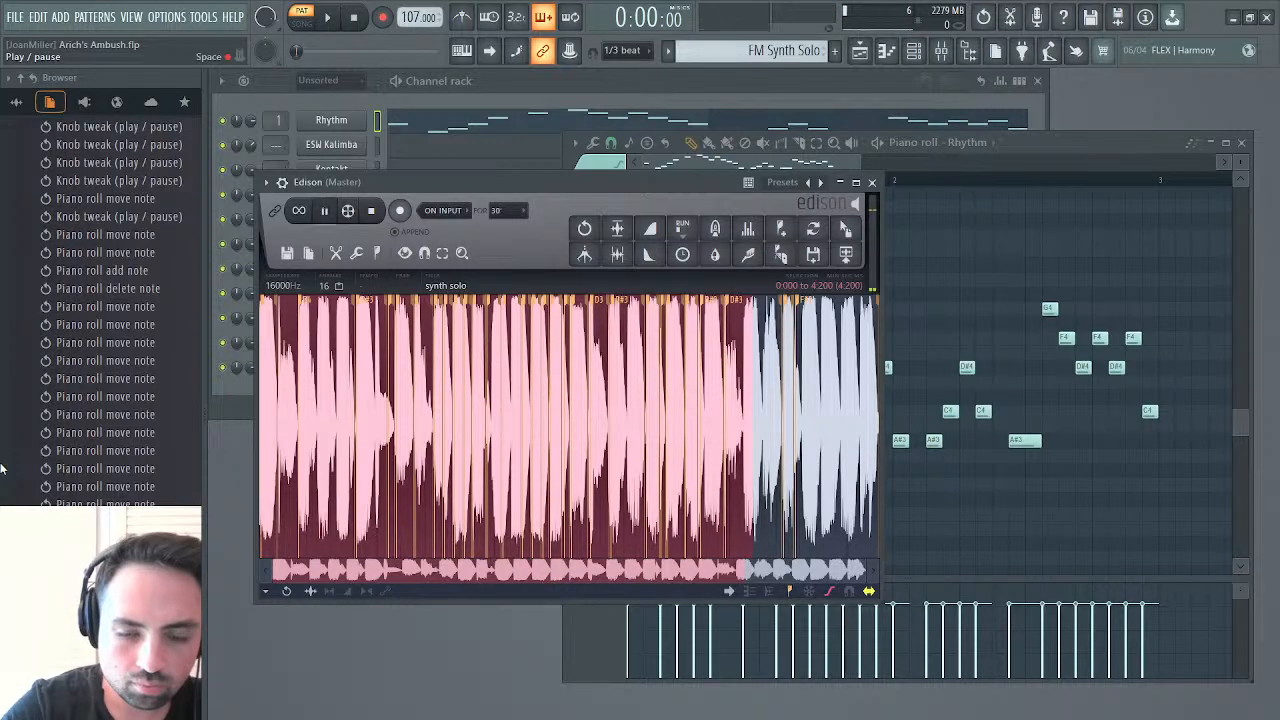
scroll(3, 468, down, 1)
key(space)
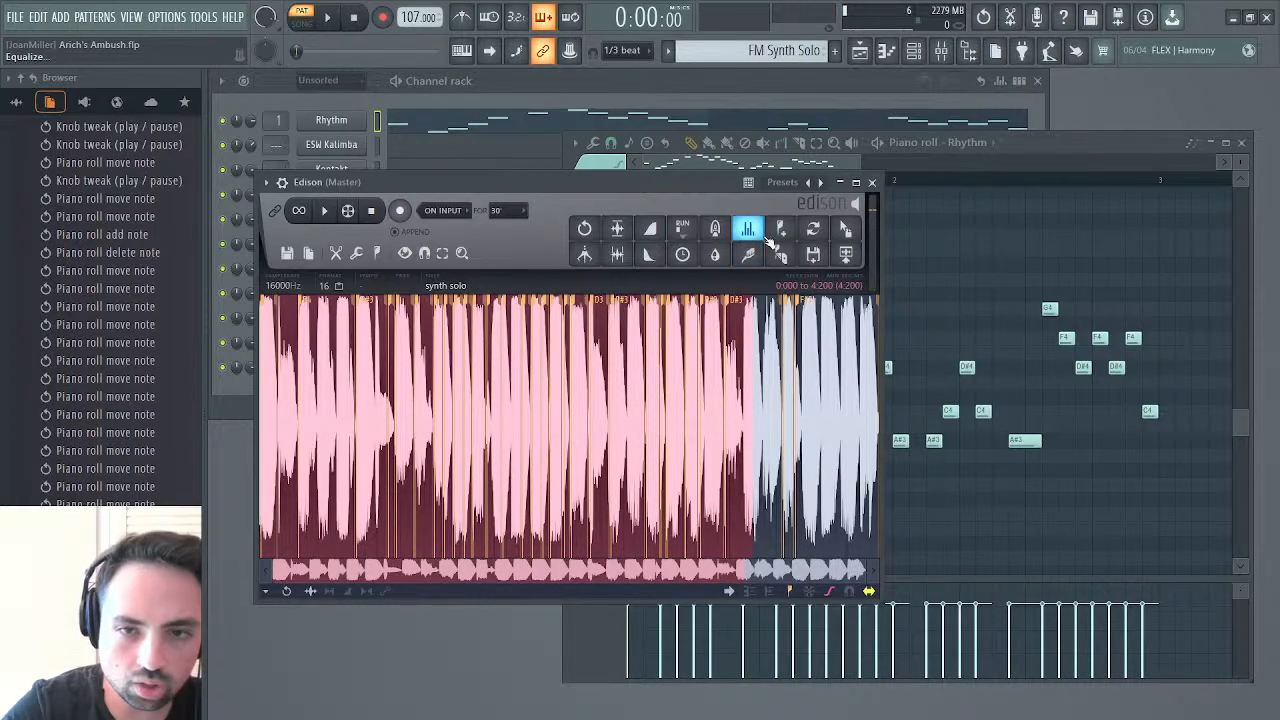
click(730, 162)
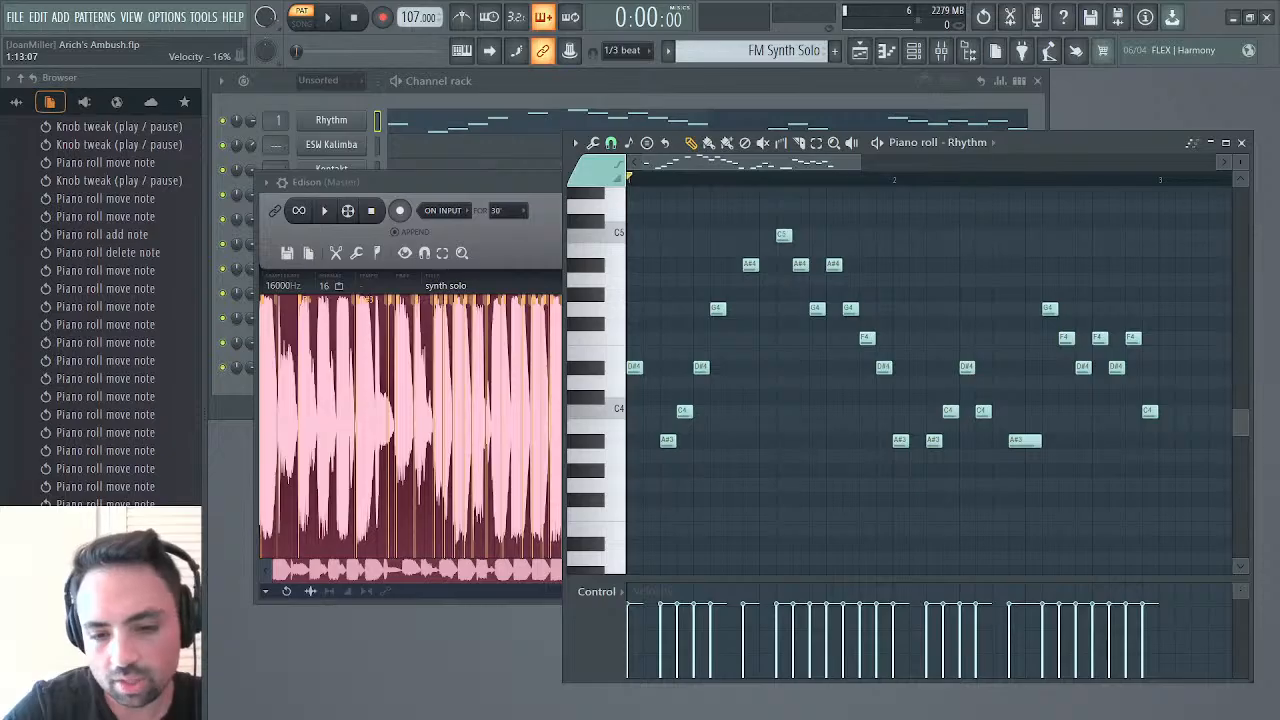
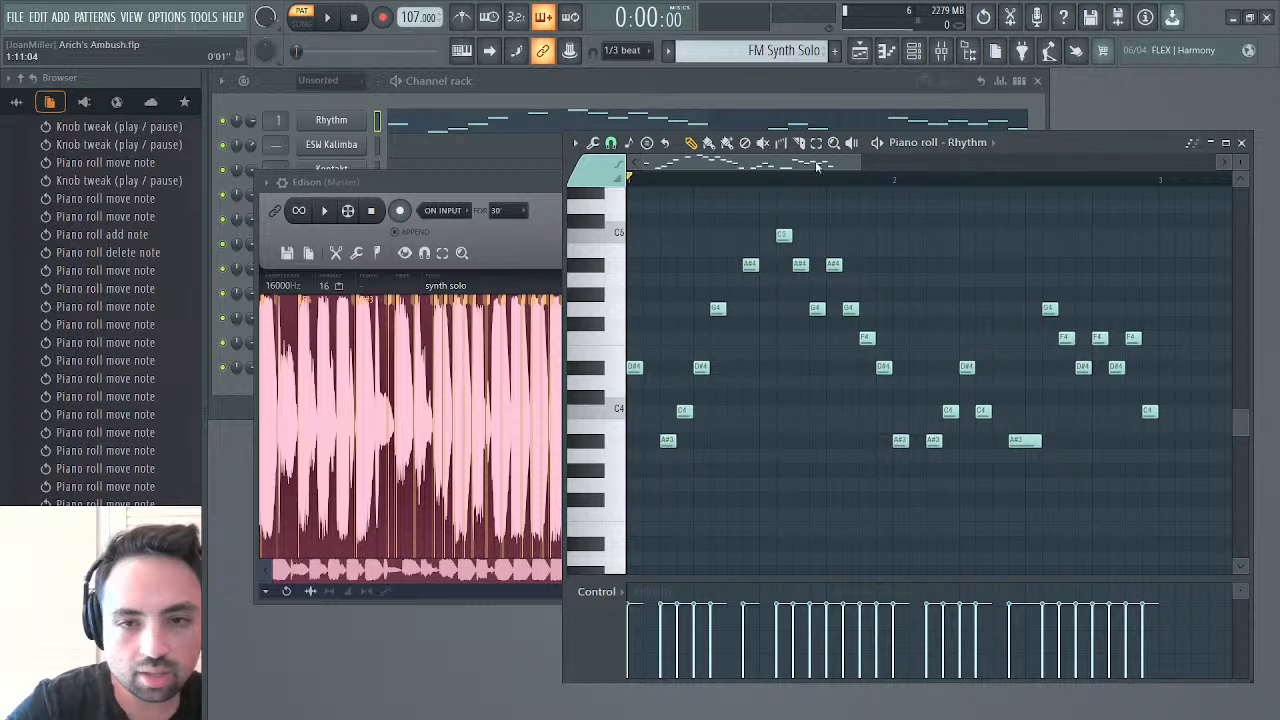
Play the Rhythm pattern and step the project history back through the recent note-move entries
drag(862, 165, 1093, 167)
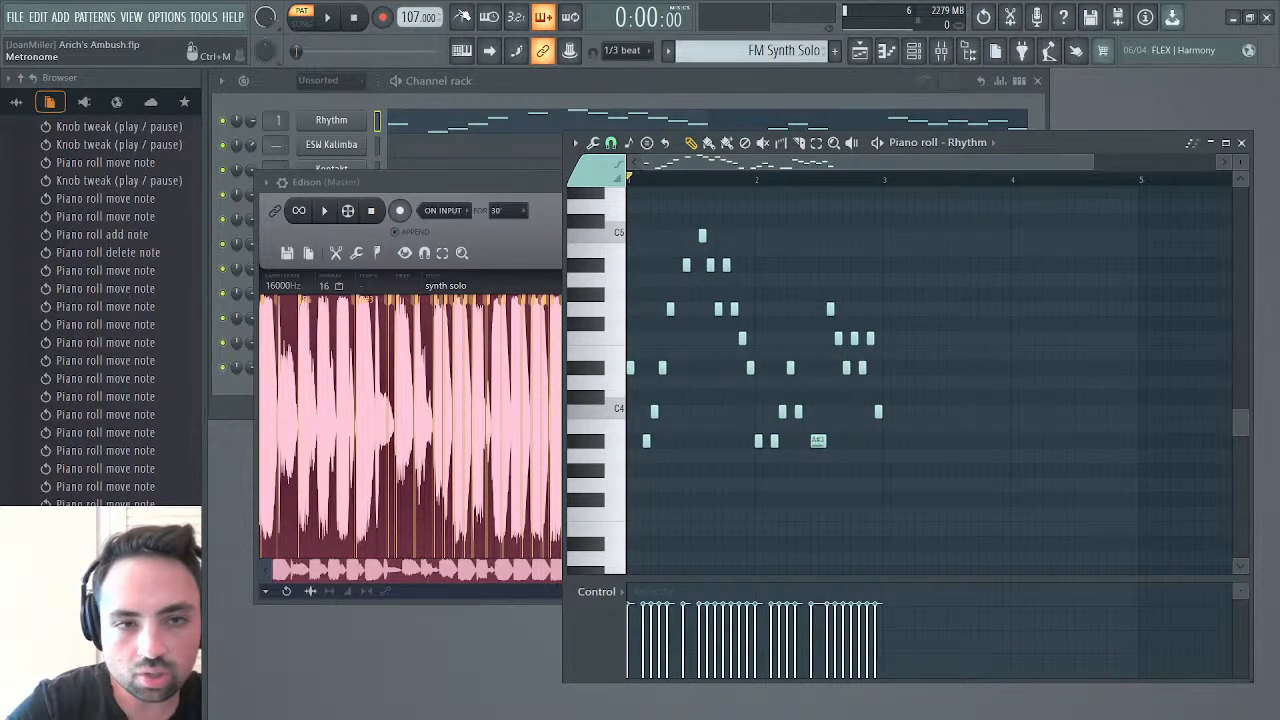
click(327, 18)
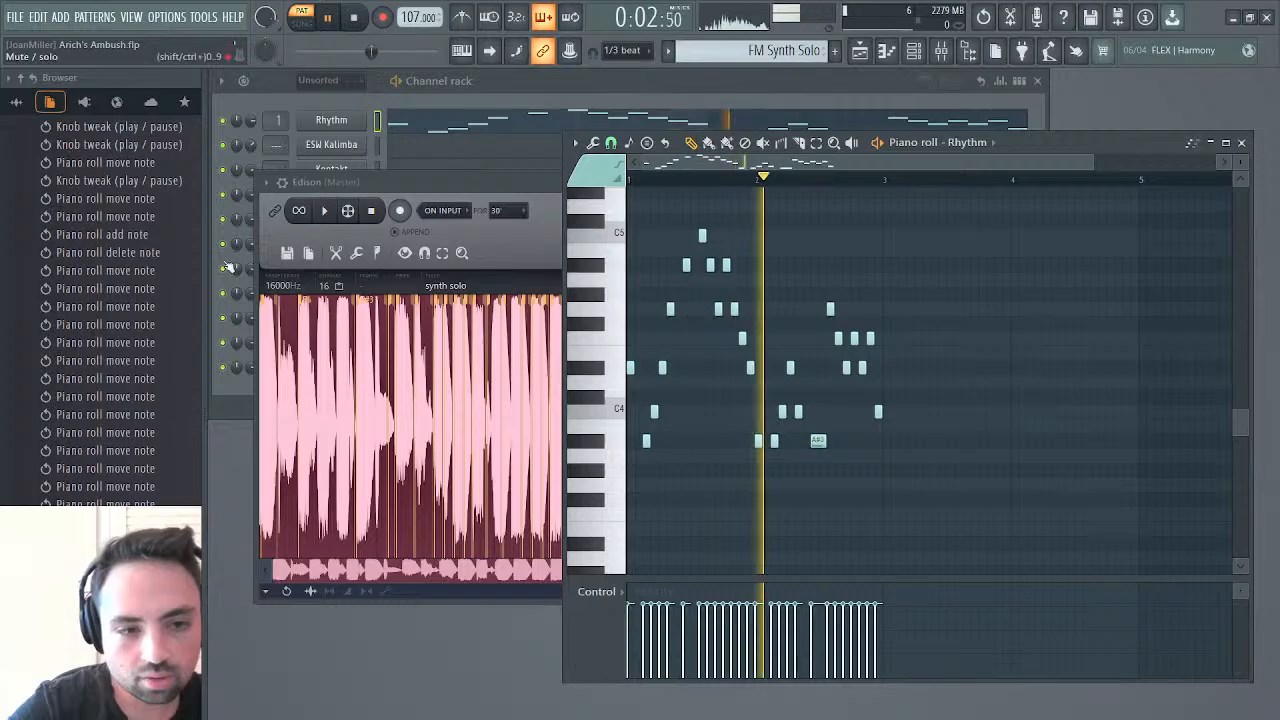
click(140, 450)
click(140, 270)
click(143, 217)
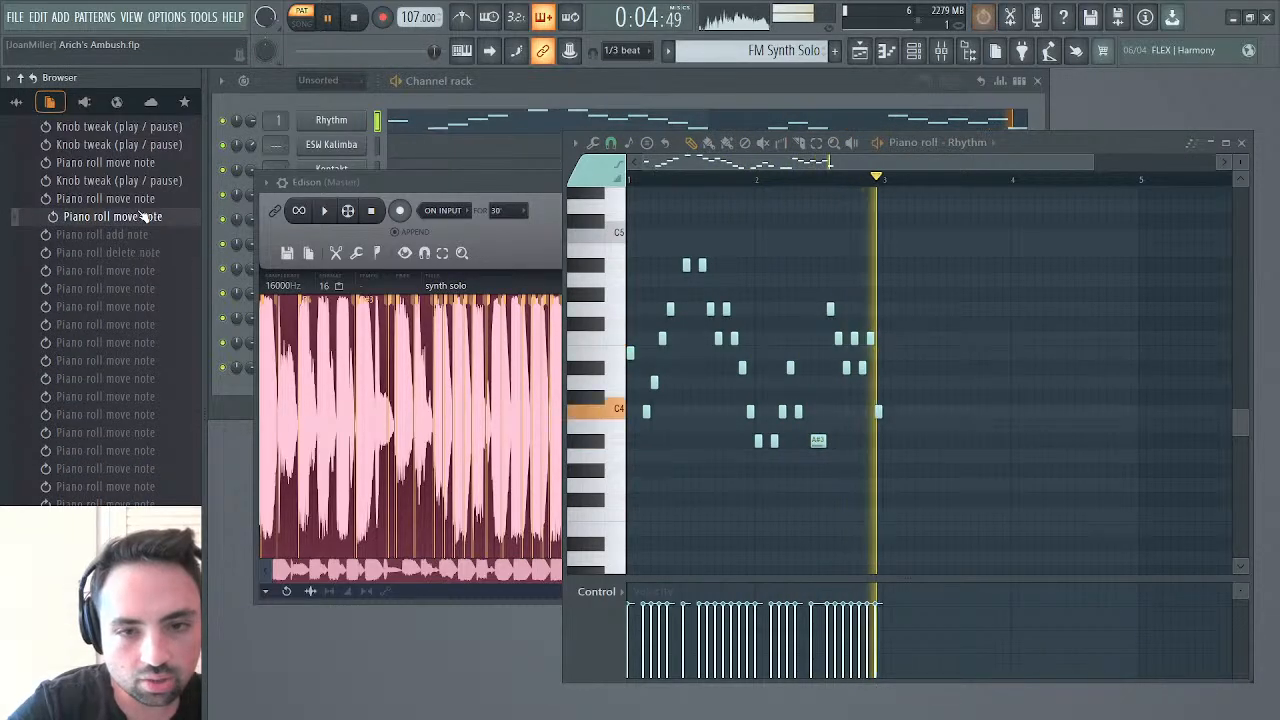
click(145, 143)
click(146, 128)
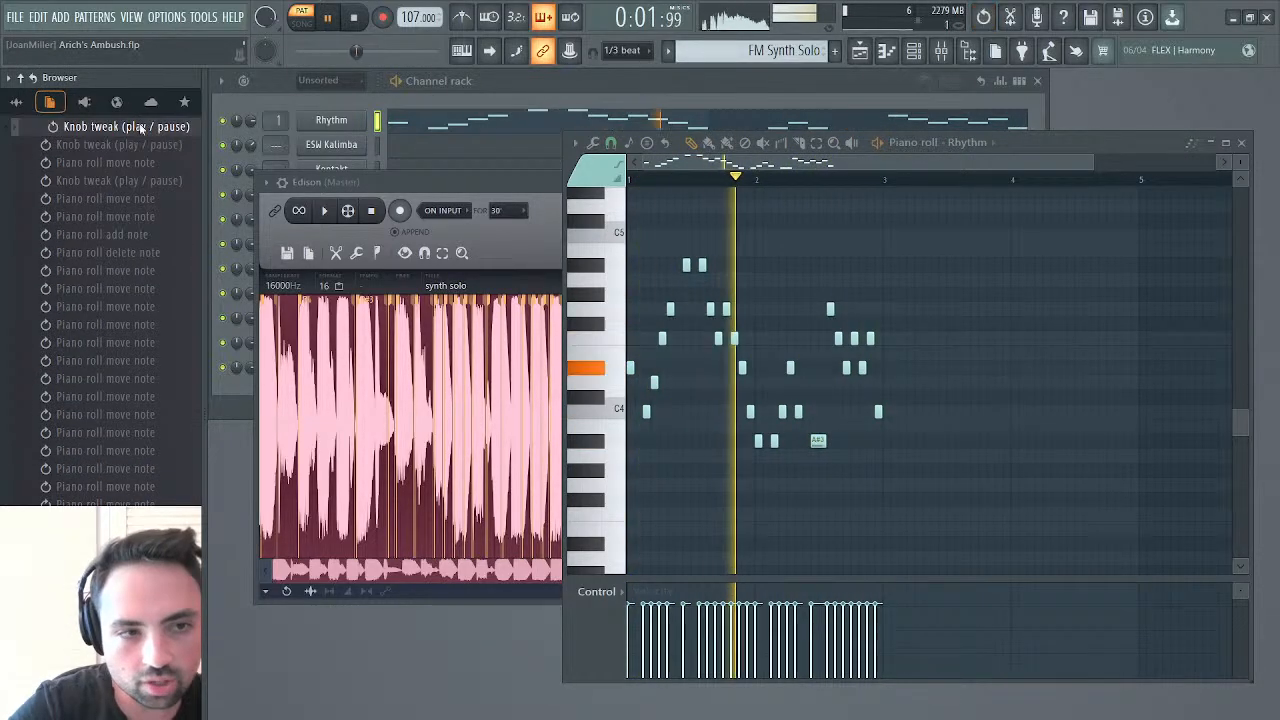
scroll(146, 128, up, 7)
click(130, 396)
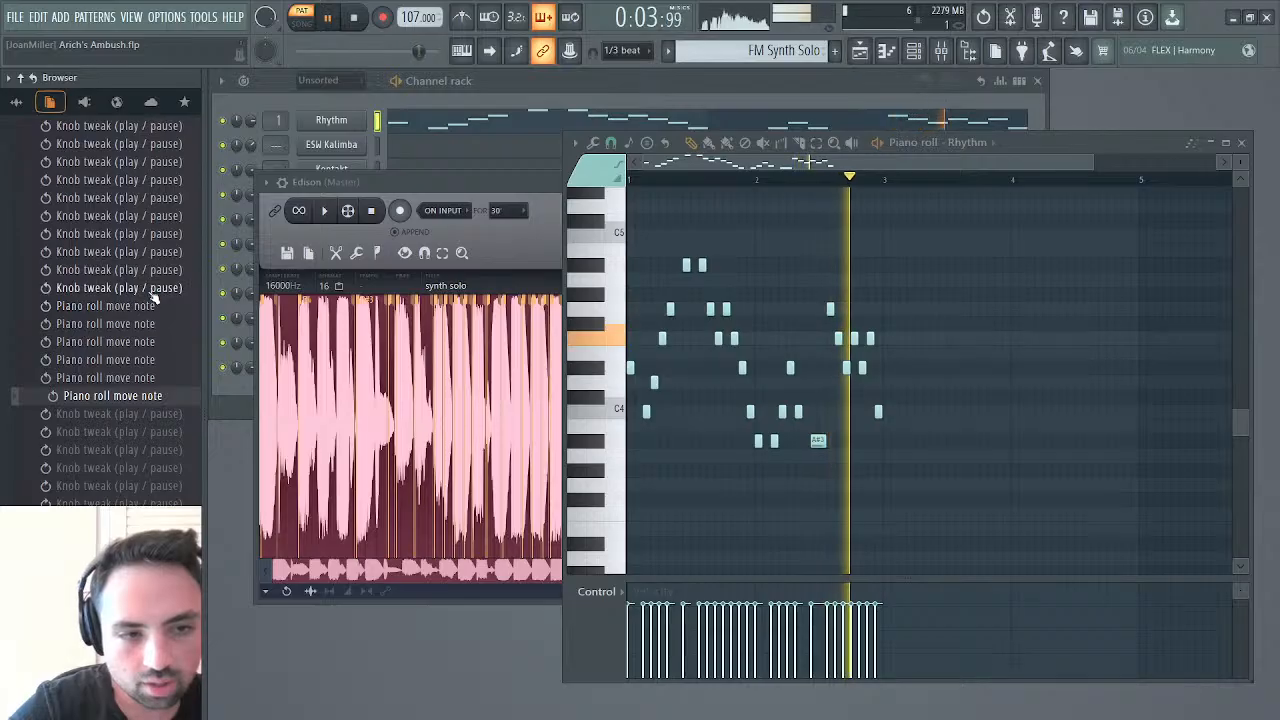
Revert the project to the "Insert effect plugin" entry in its history, comparing it with the sample end offset entry
click(153, 291)
scroll(155, 259, up, 3)
scroll(155, 259, up, 5)
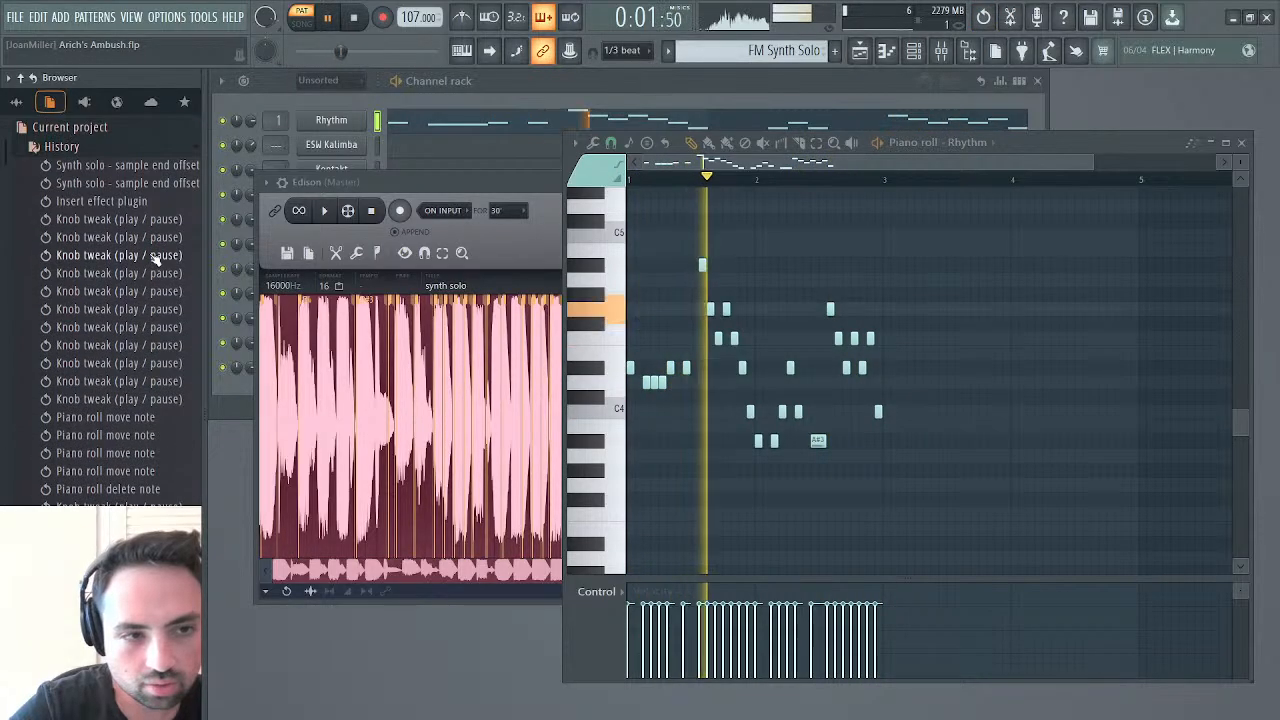
click(146, 185)
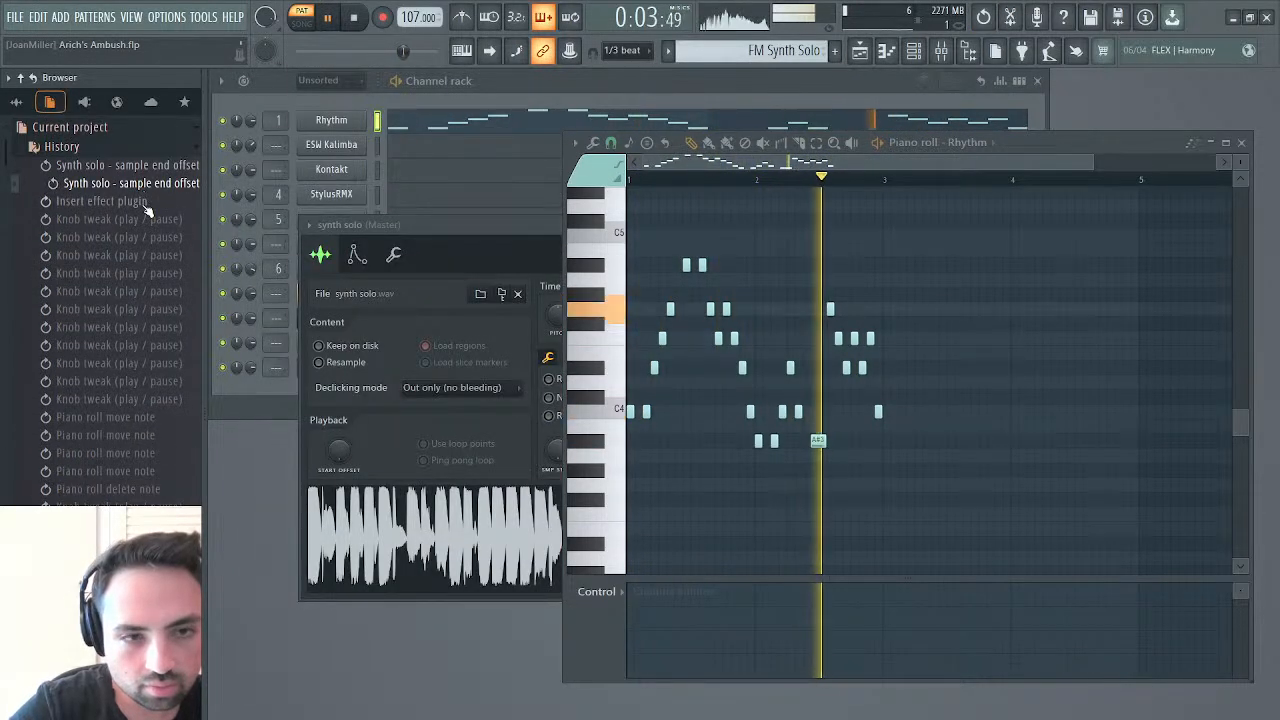
click(147, 202)
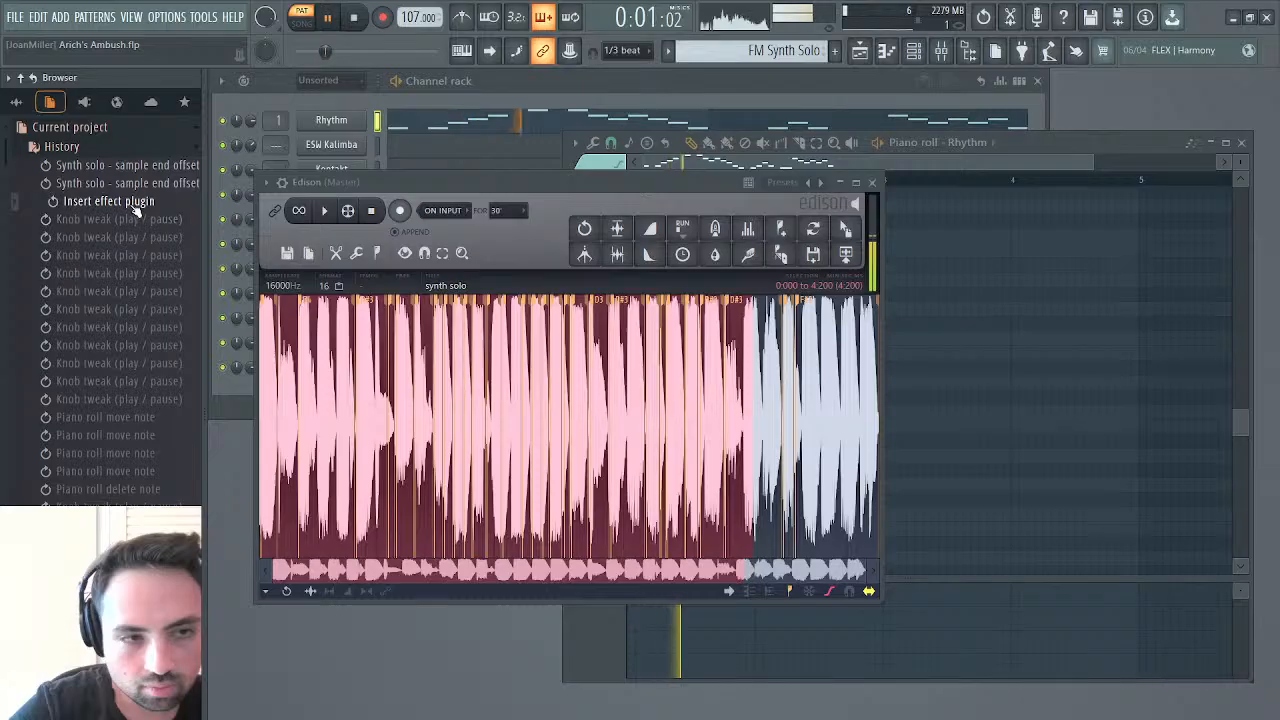
click(140, 183)
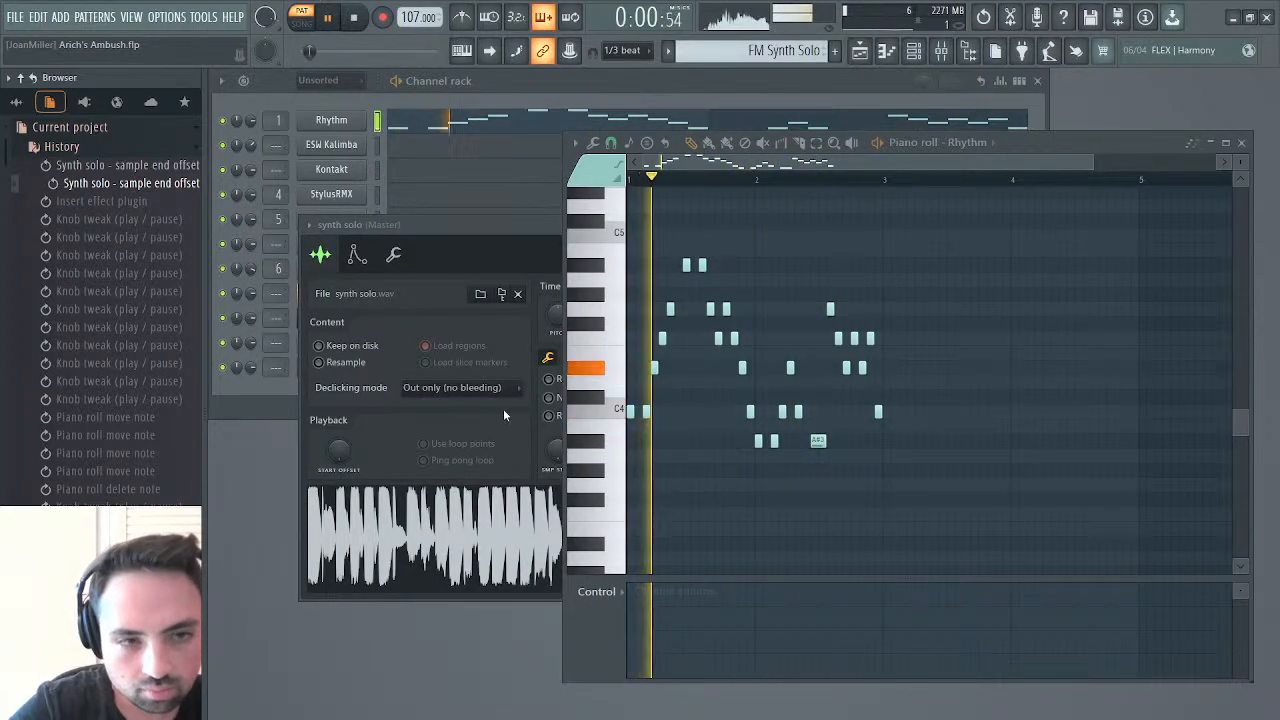
click(119, 202)
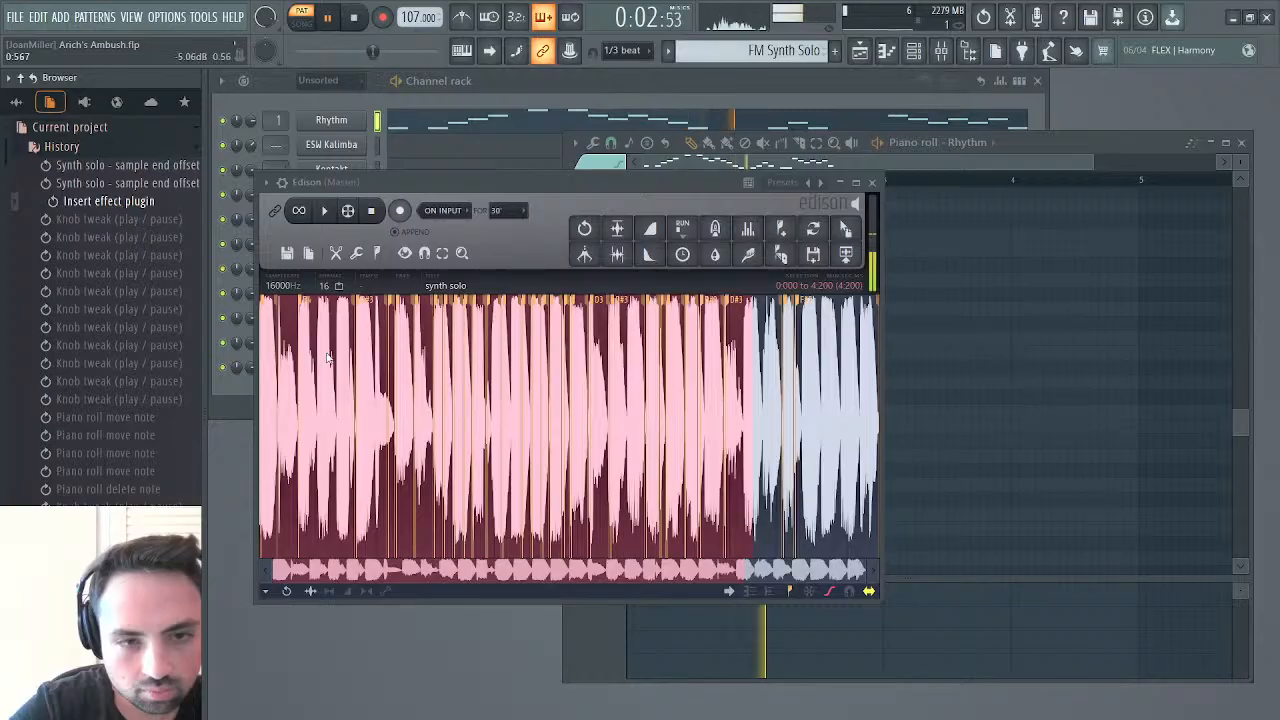
Clear the selection in the synth solo recording, stop the pattern, and play the recording from its start several times
click(345, 410)
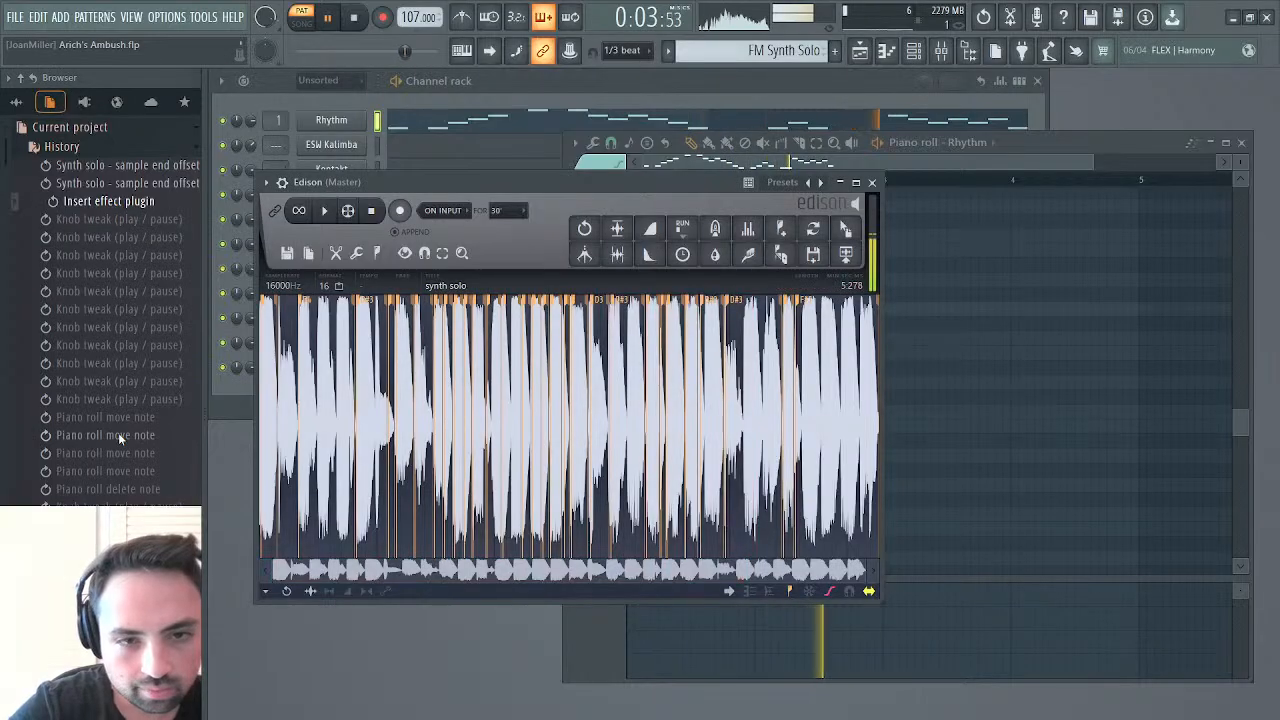
click(354, 17)
click(324, 212)
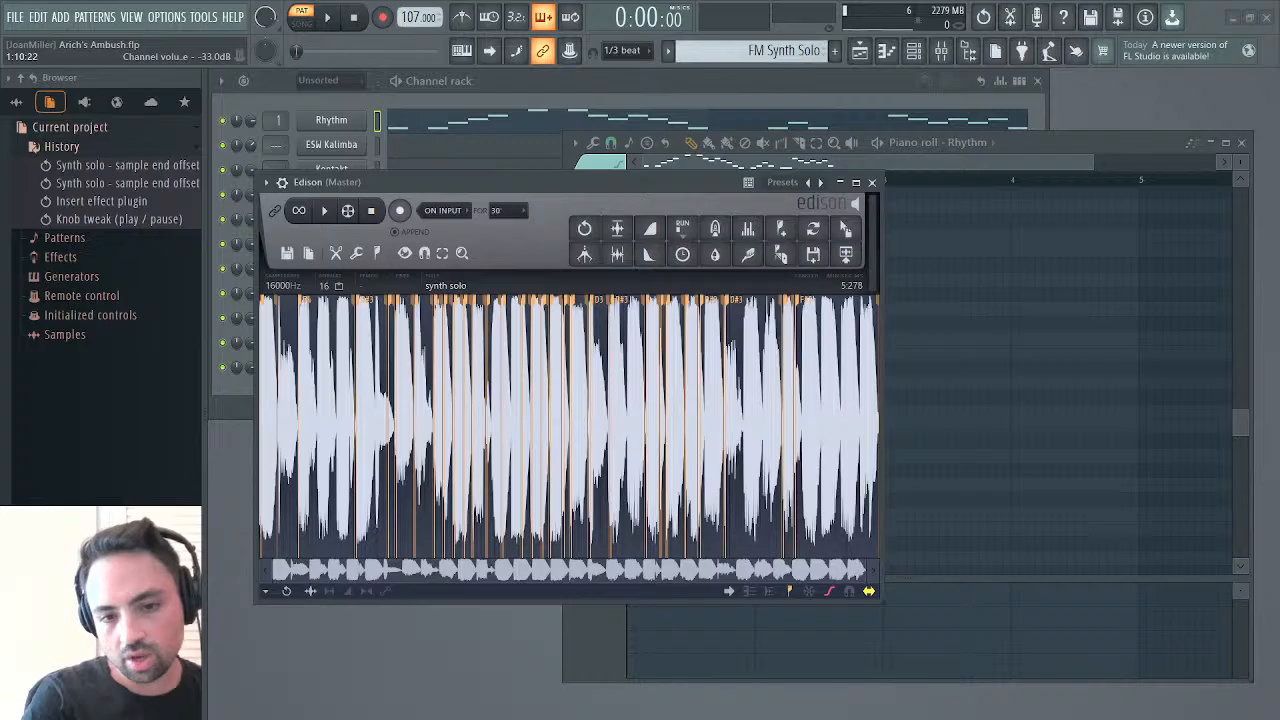
click(326, 211)
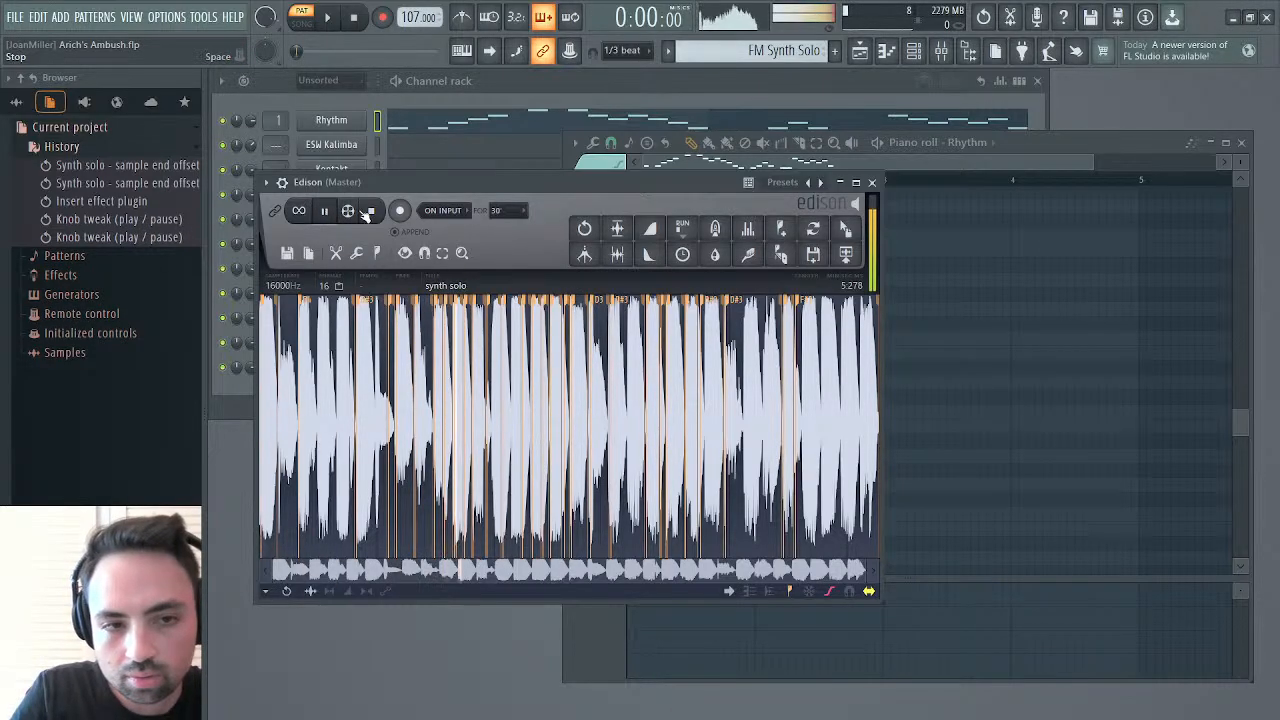
key(space)
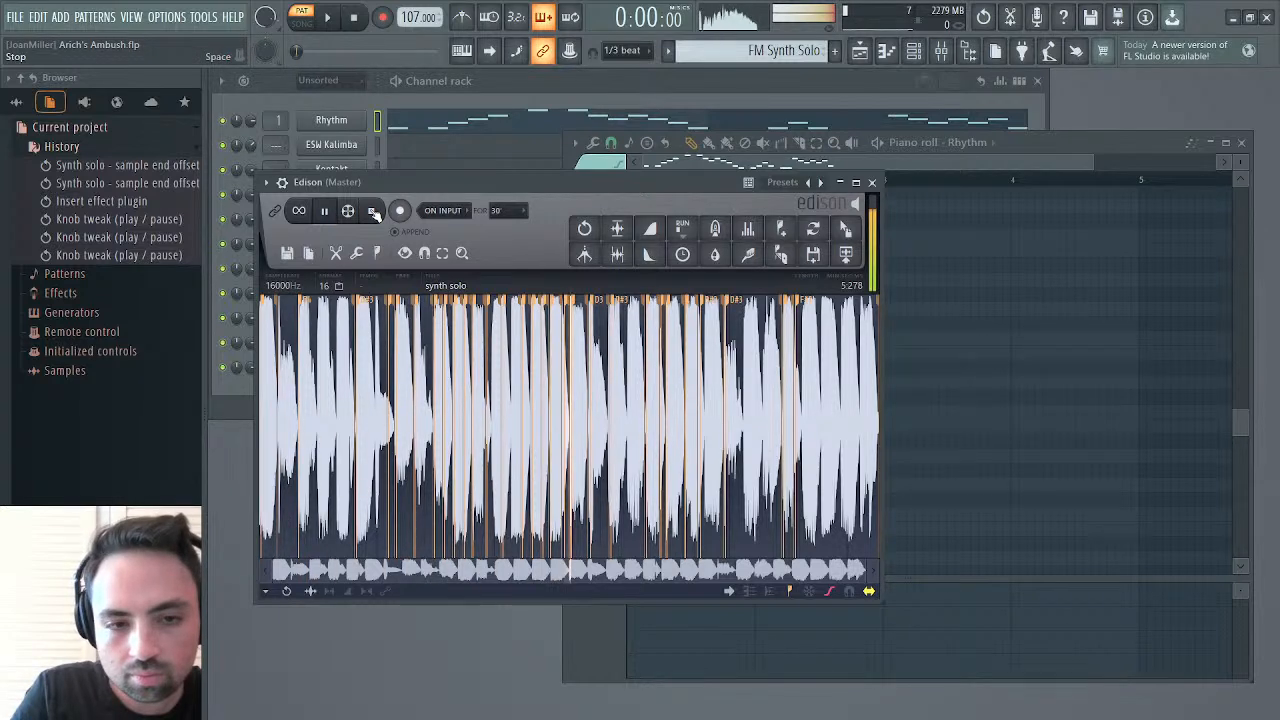
click(374, 213)
click(327, 213)
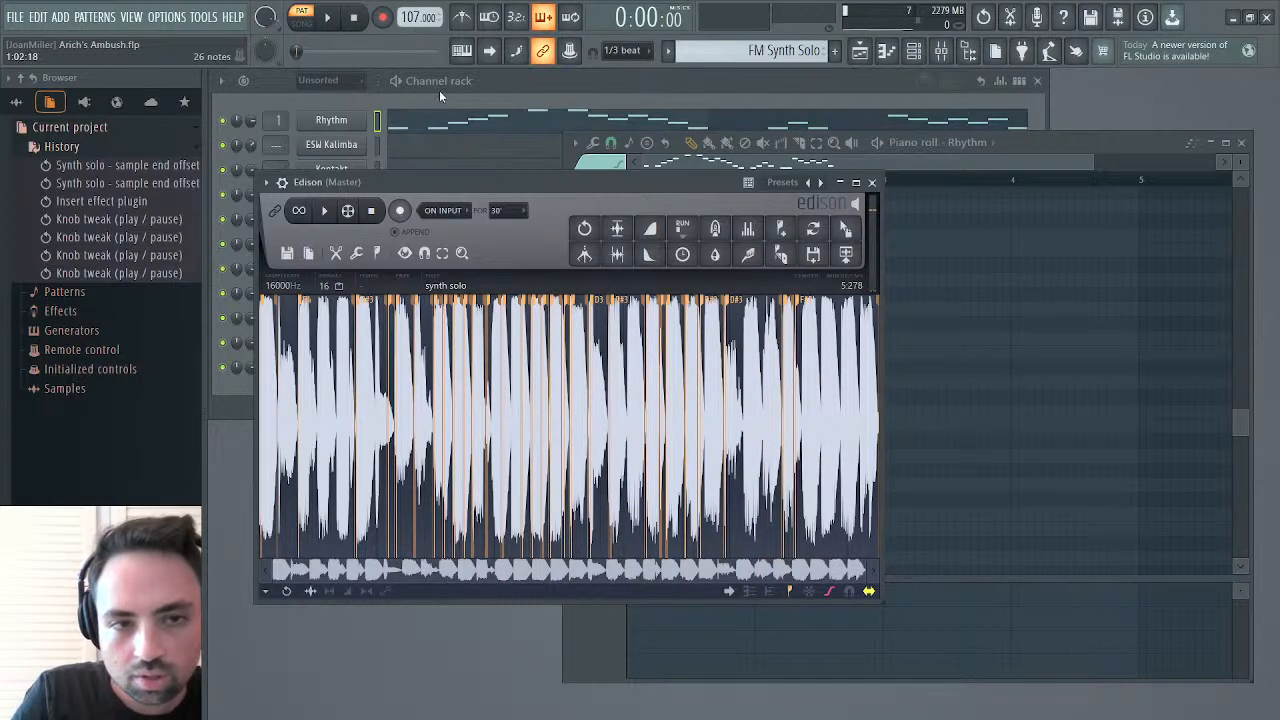
Bring back the Rhythm piano roll and play the pattern for comparison with the solo
click(443, 120)
click(443, 120)
key(space)
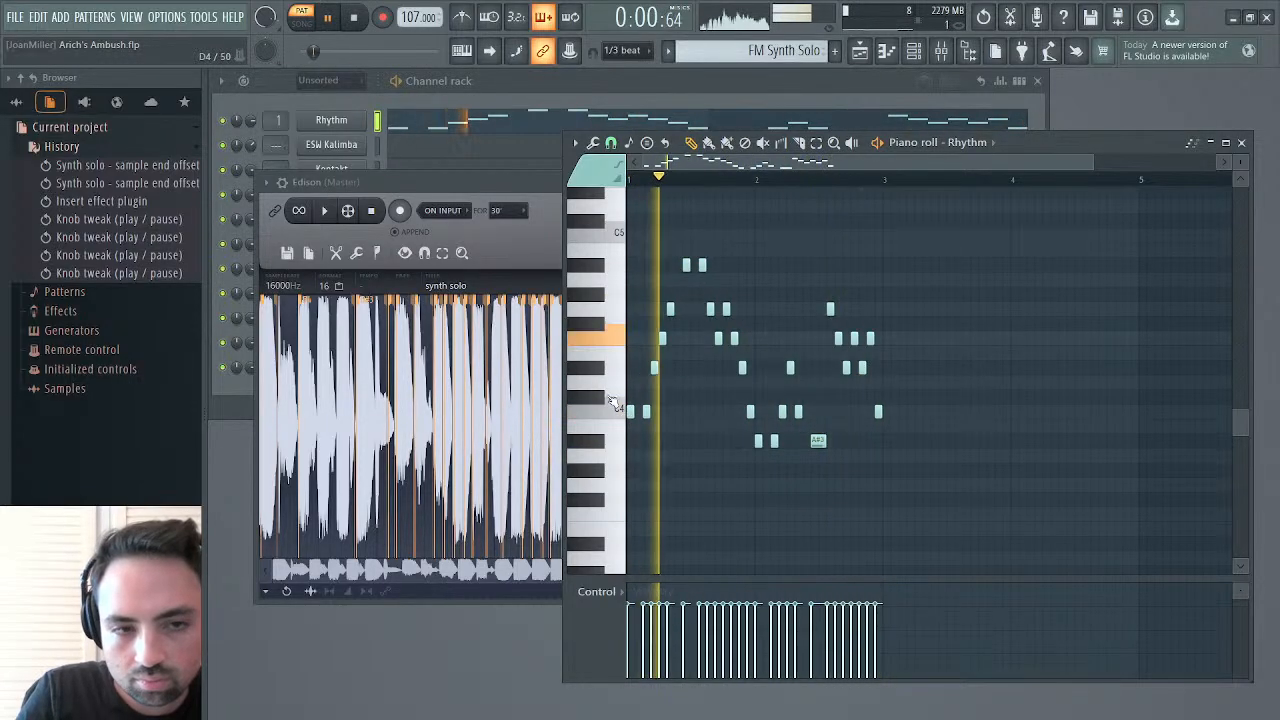
click(355, 17)
Play the synth solo recording, select its section from 2.922 to 5.278, and play that section
click(318, 212)
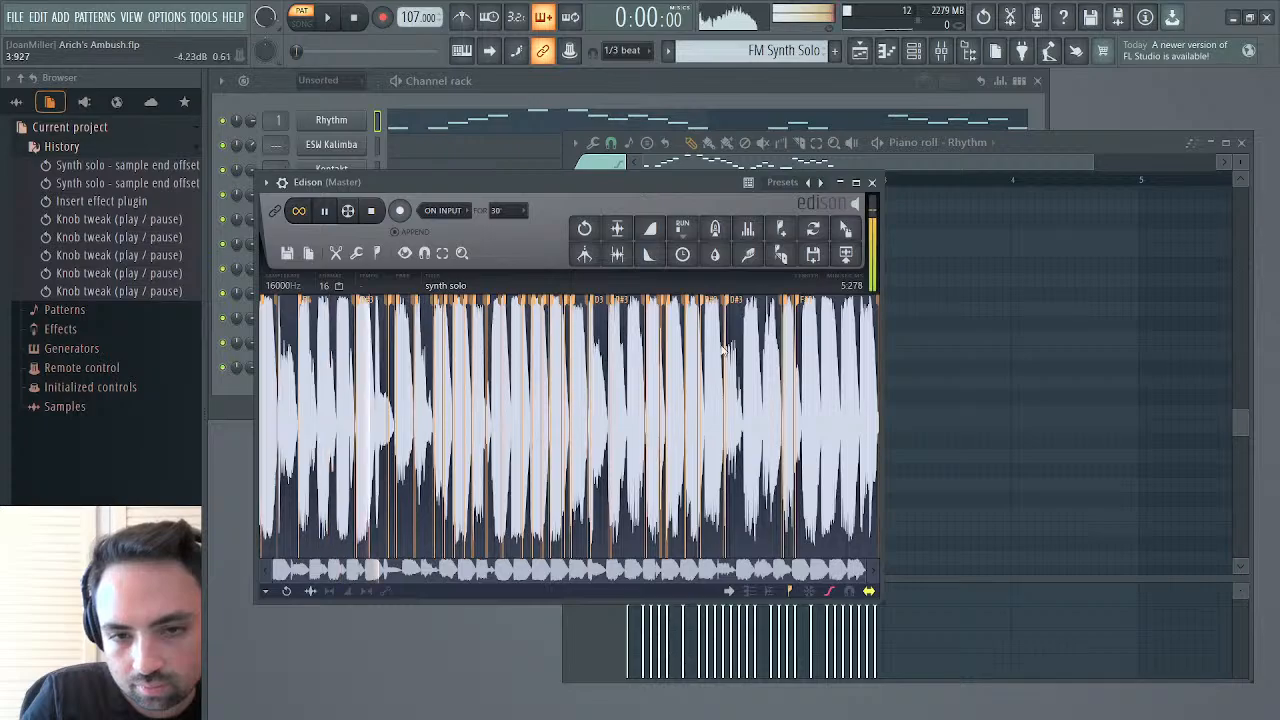
drag(645, 400, 1067, 398)
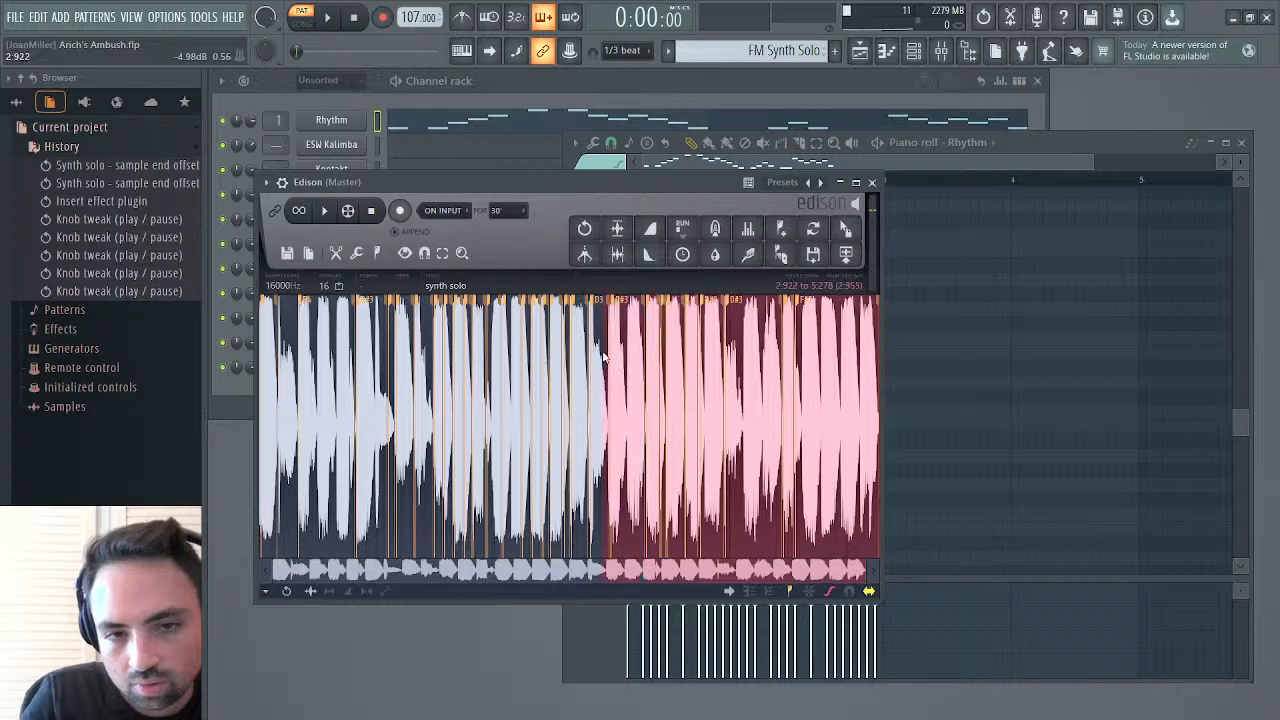
key(space)
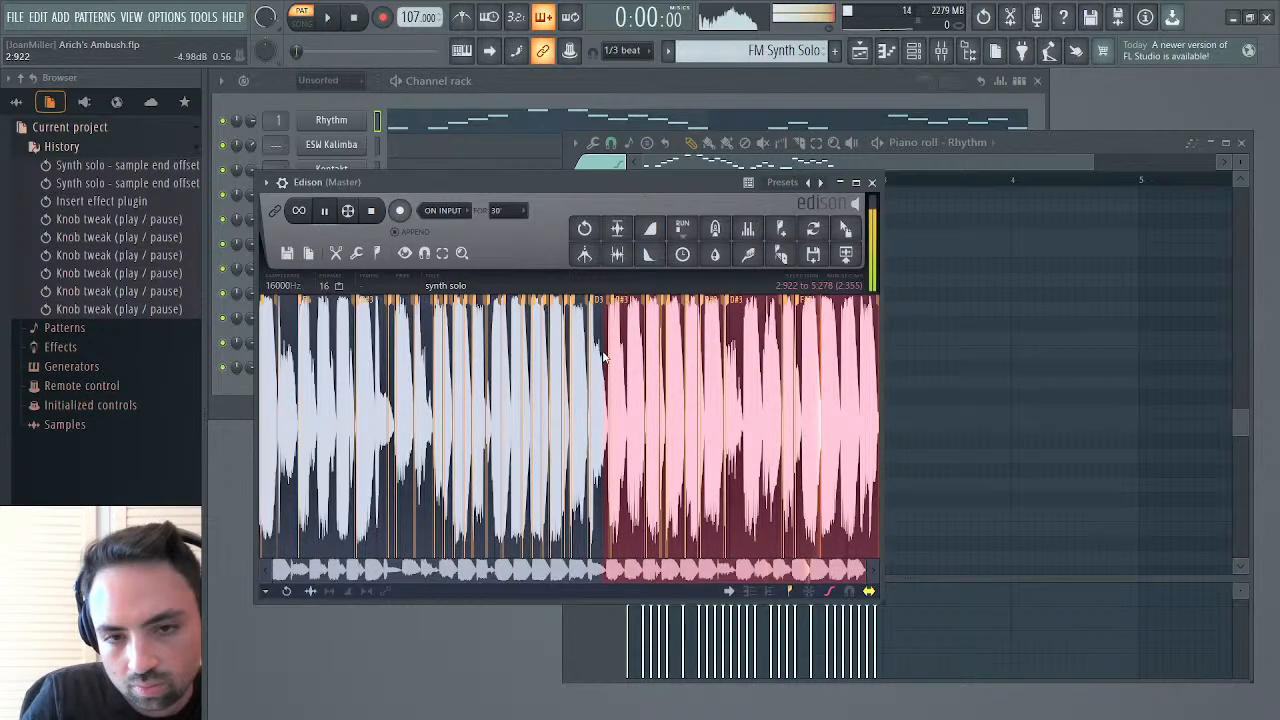
Select the solo from 2.627 to 5.278, replay it several times, and narrow the selection to end at 4.126 for playback
drag(603, 355, 570, 363)
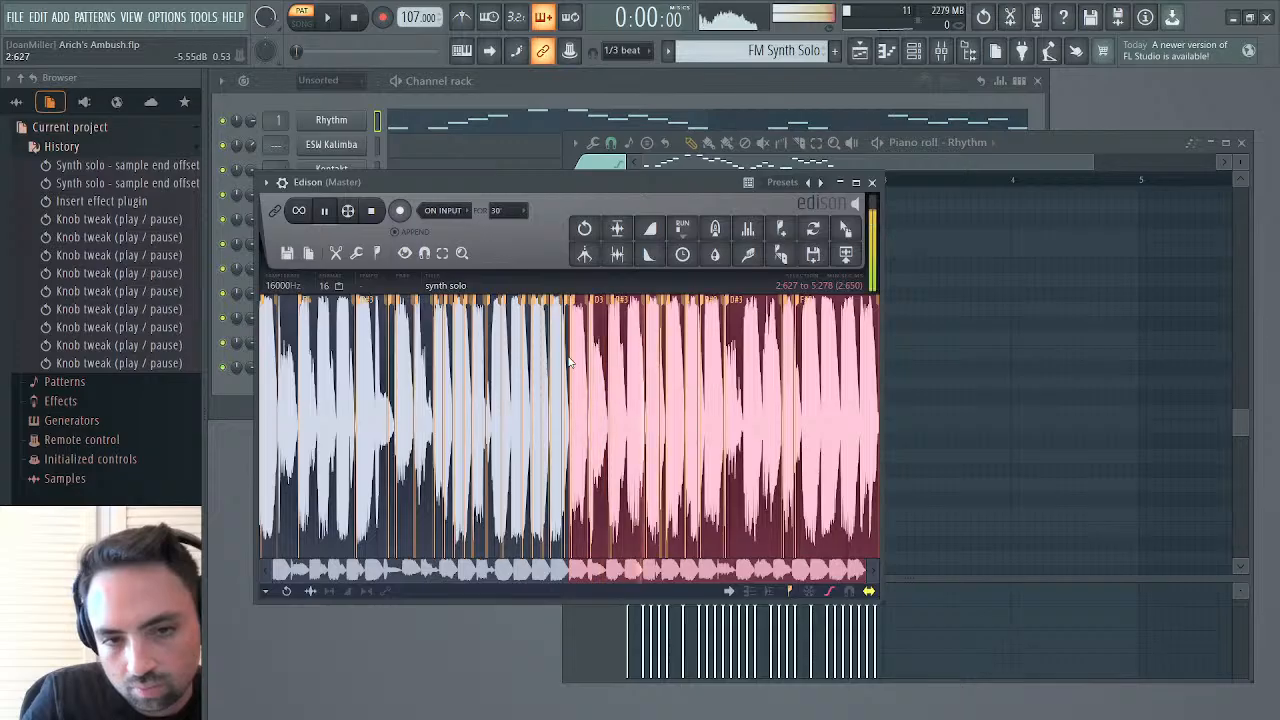
key(space)
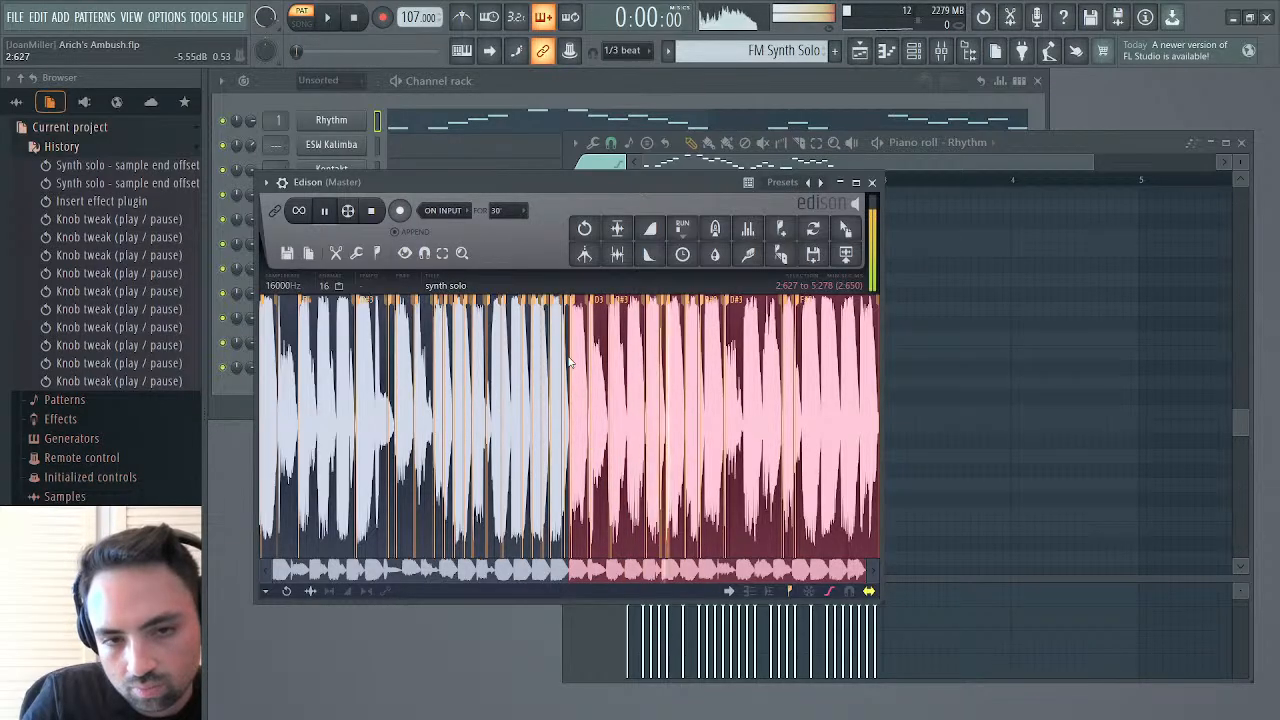
key(space)
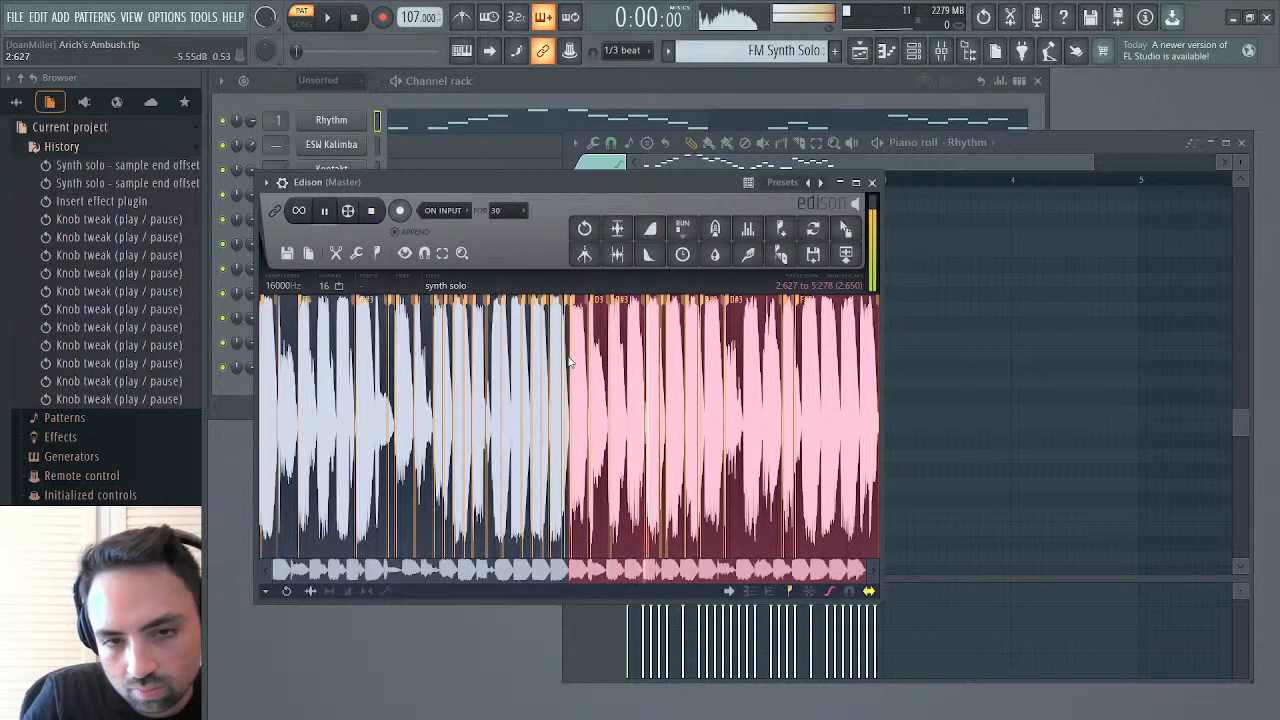
key(space)
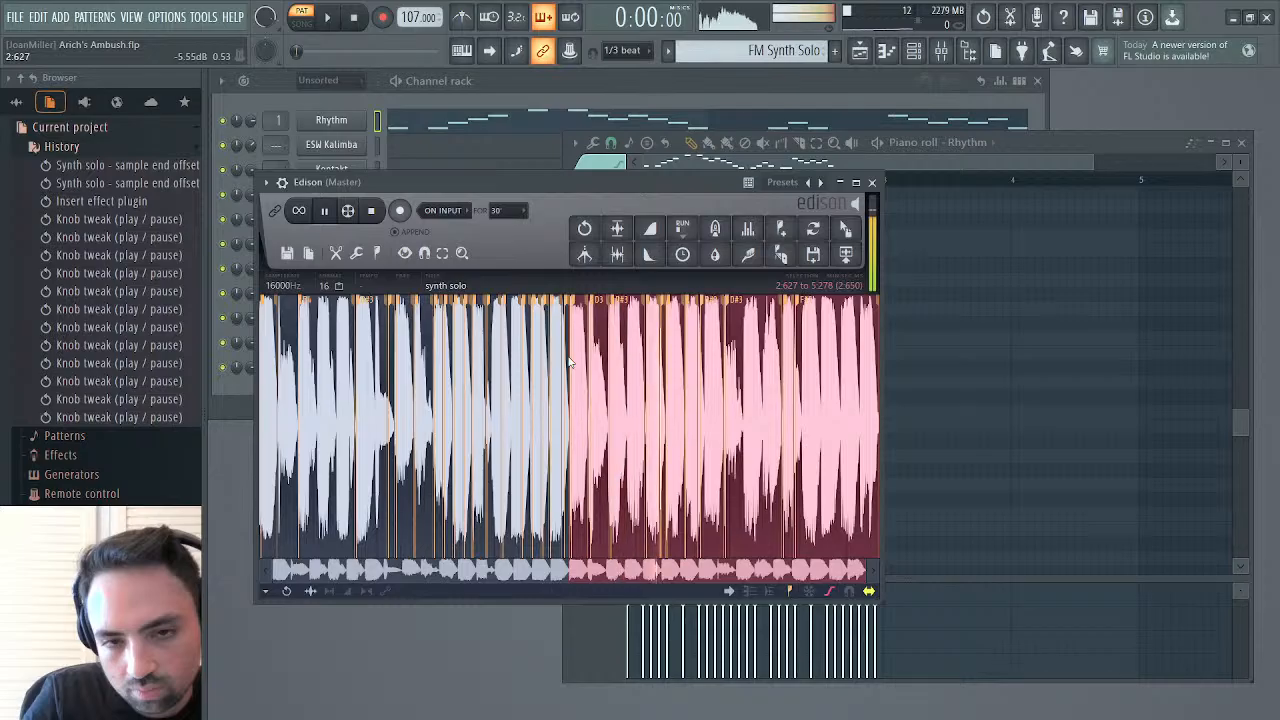
key(space)
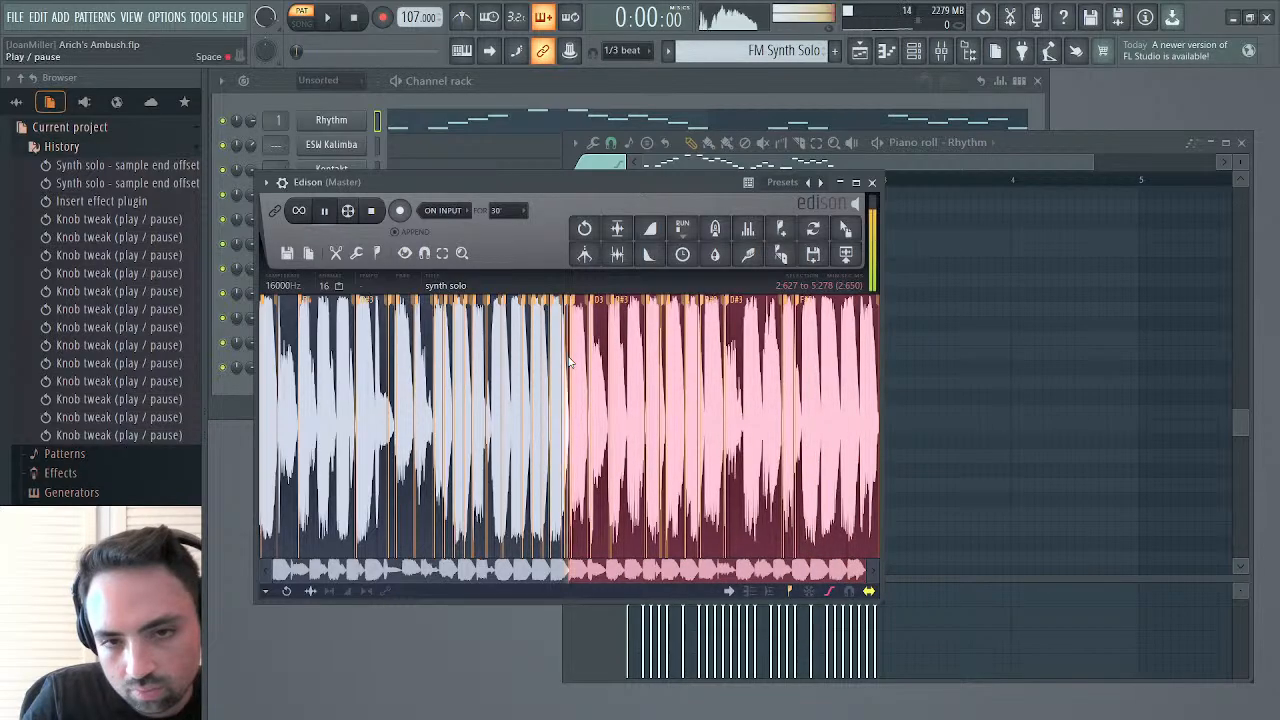
key(space)
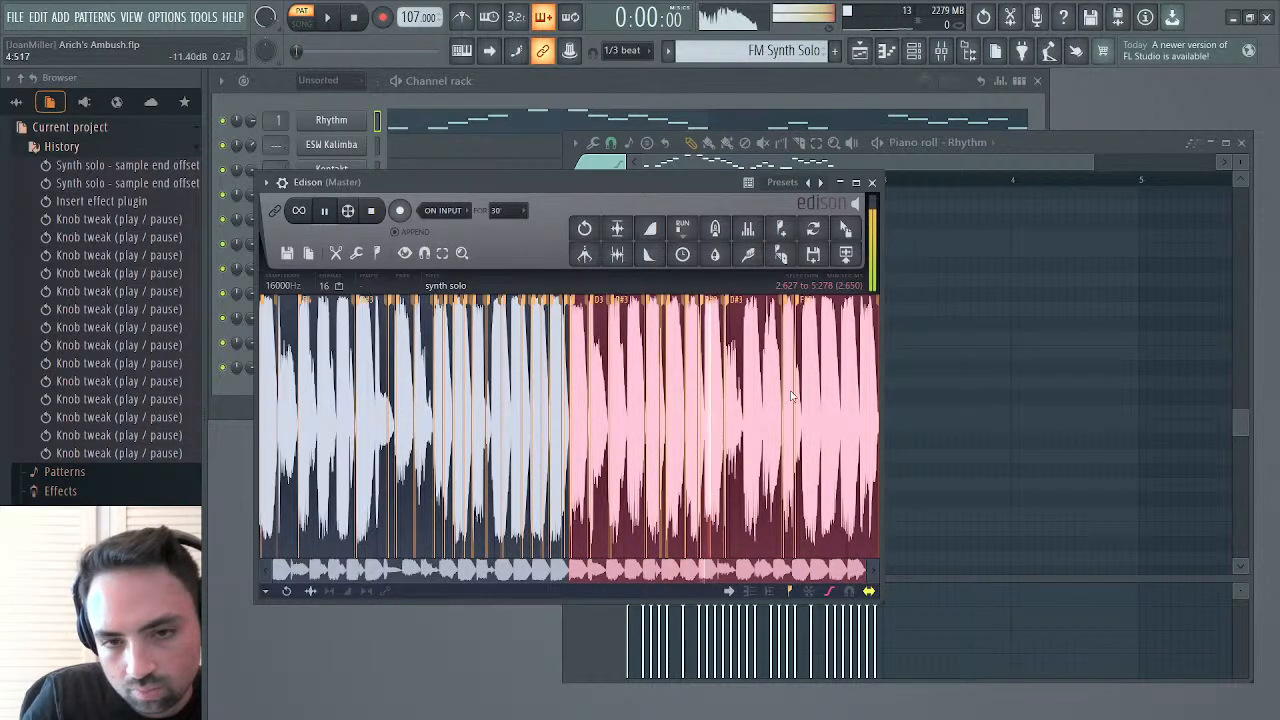
drag(570, 362, 731, 409)
key(space)
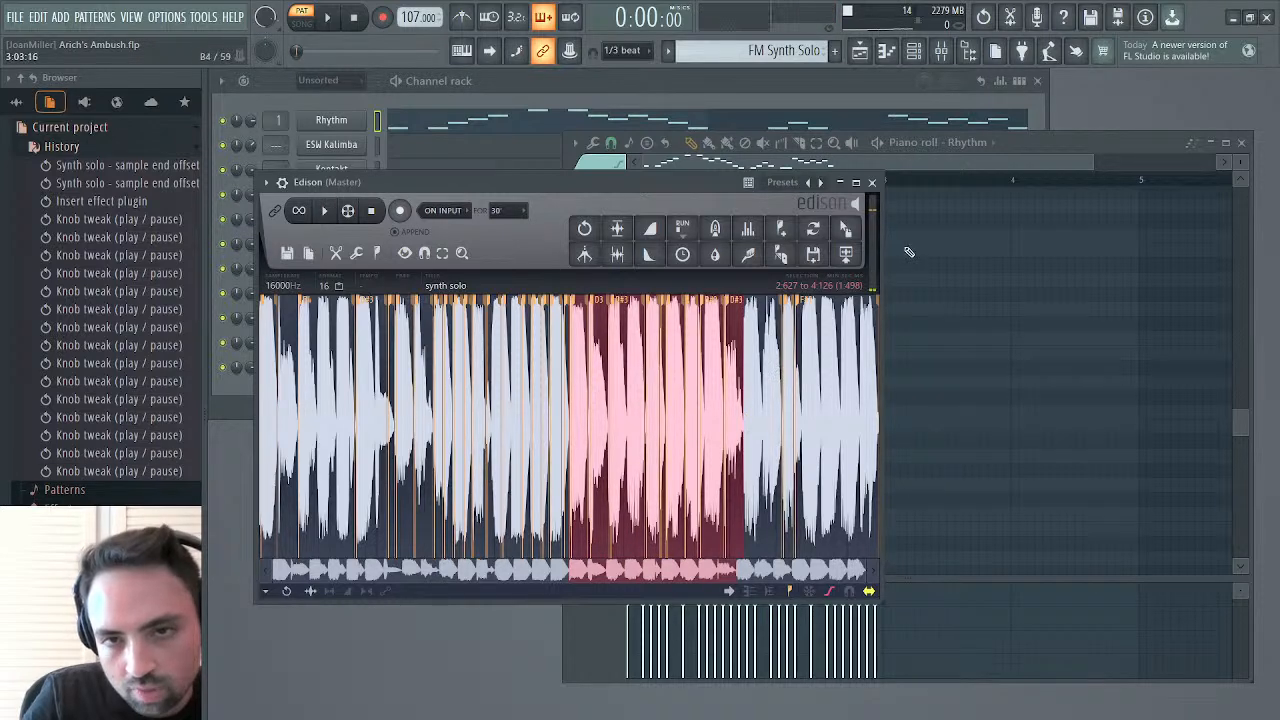
In the Rhythm piano roll, raise bar 2's second C4 to F4, shorten the following A#3 to one step, and audition from bar 2
click(924, 178)
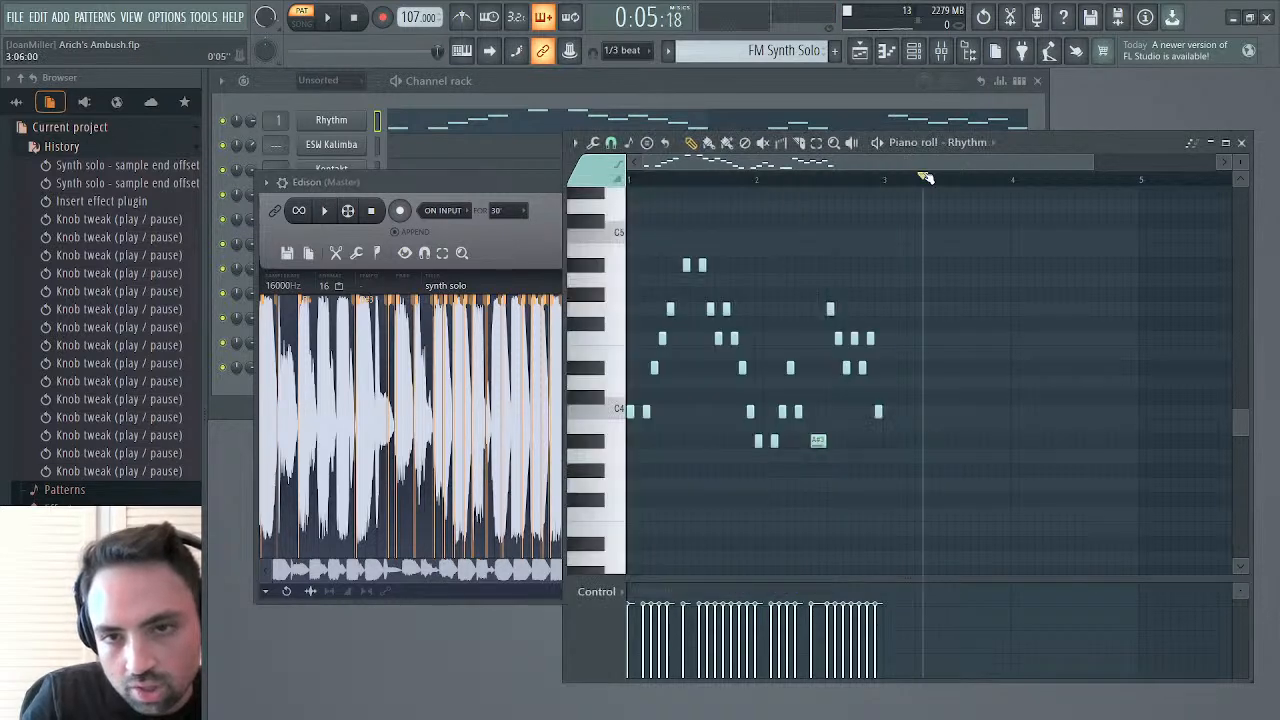
click(756, 179)
key(space)
key(space)
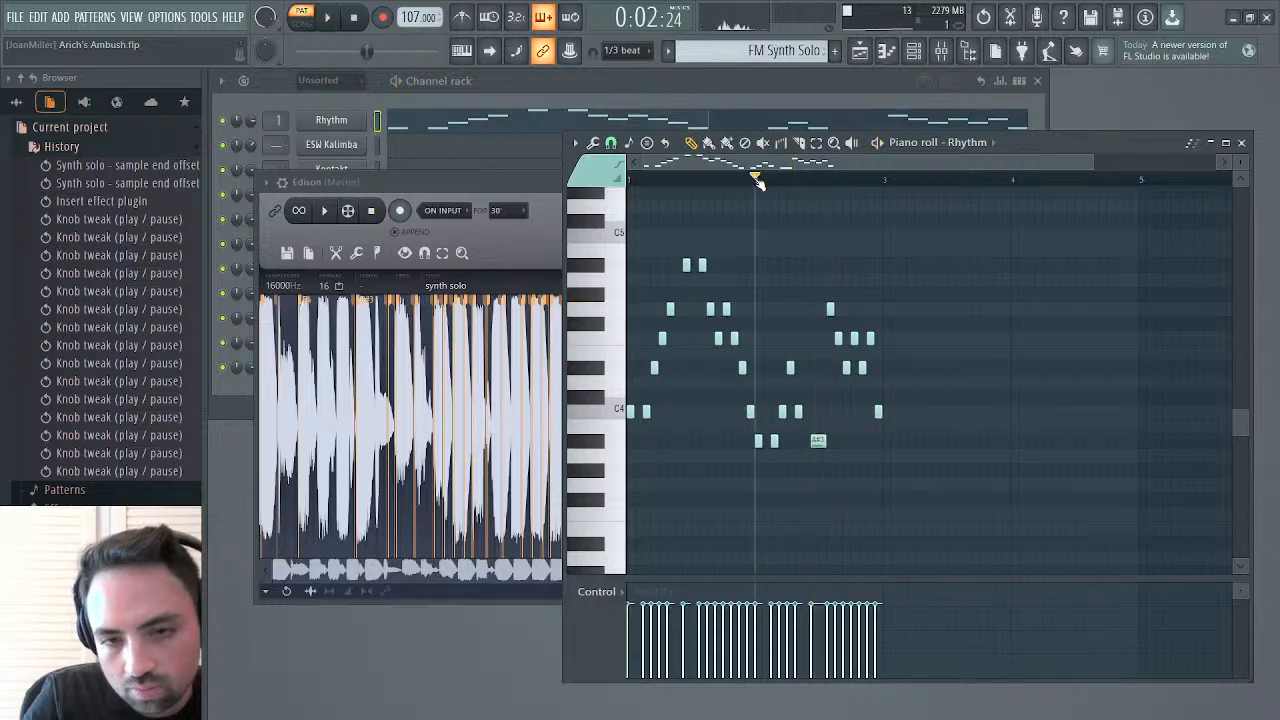
drag(800, 413, 801, 343)
key(space)
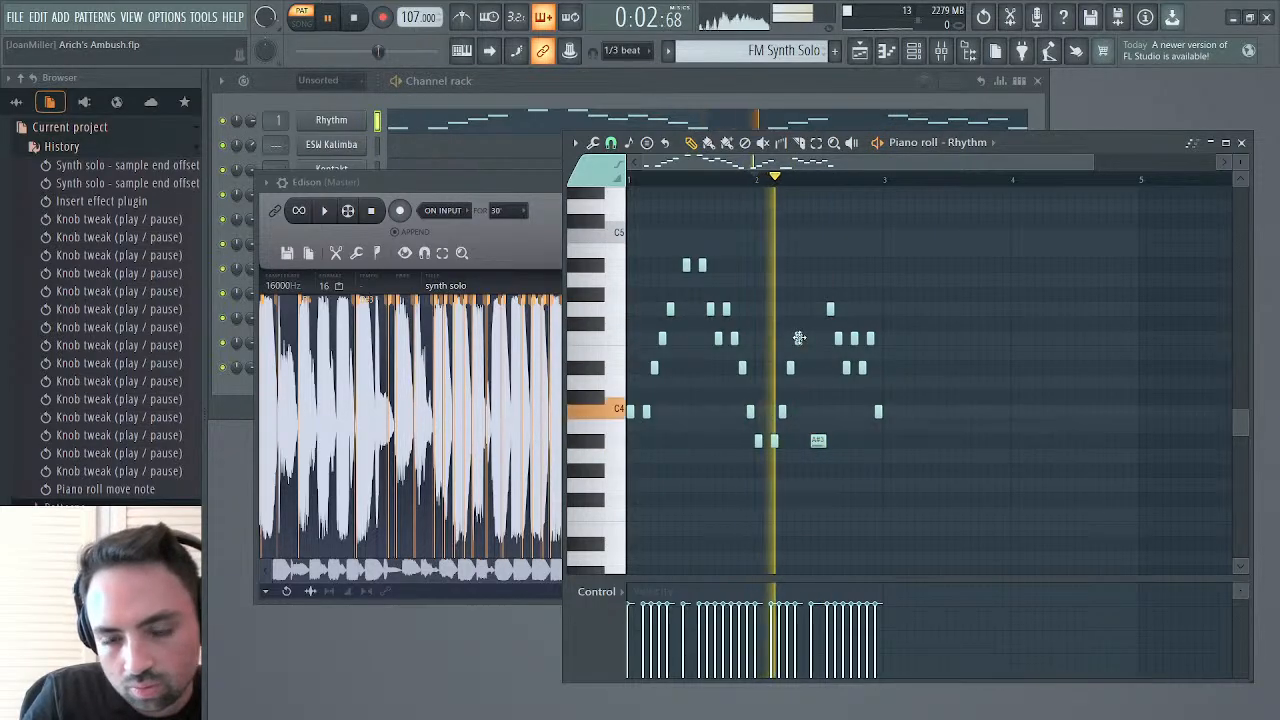
key(space)
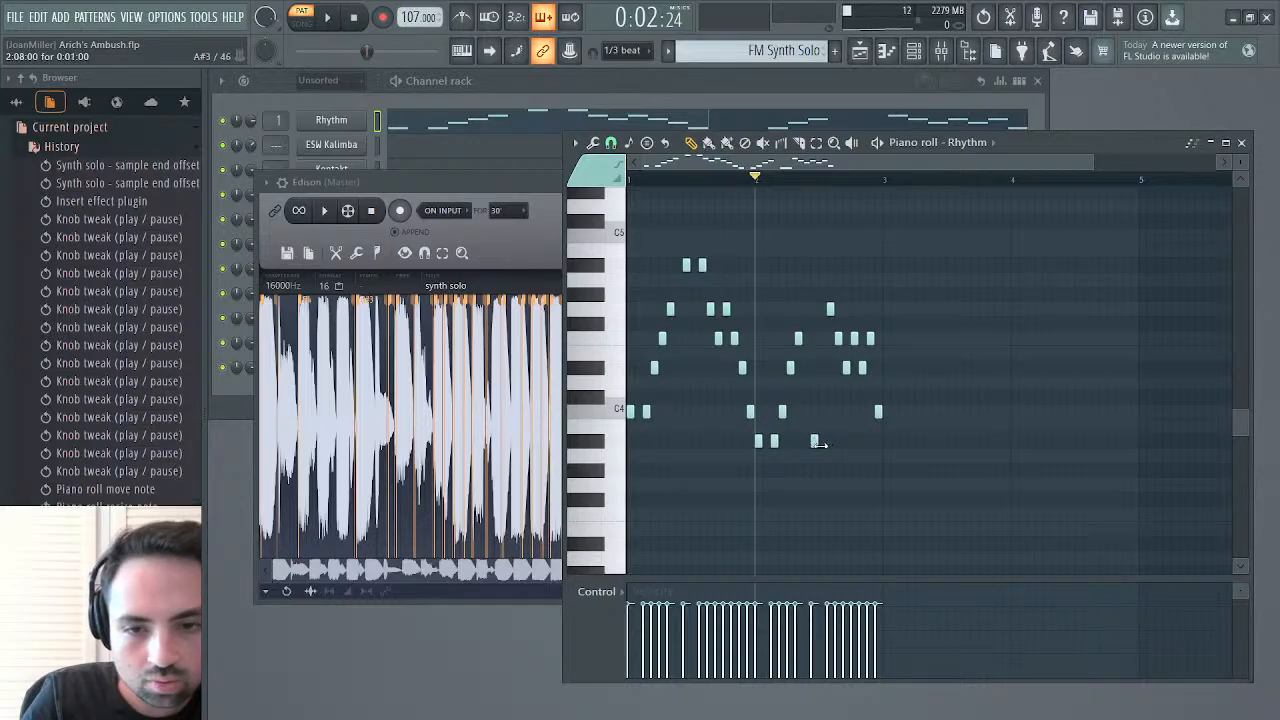
key(space)
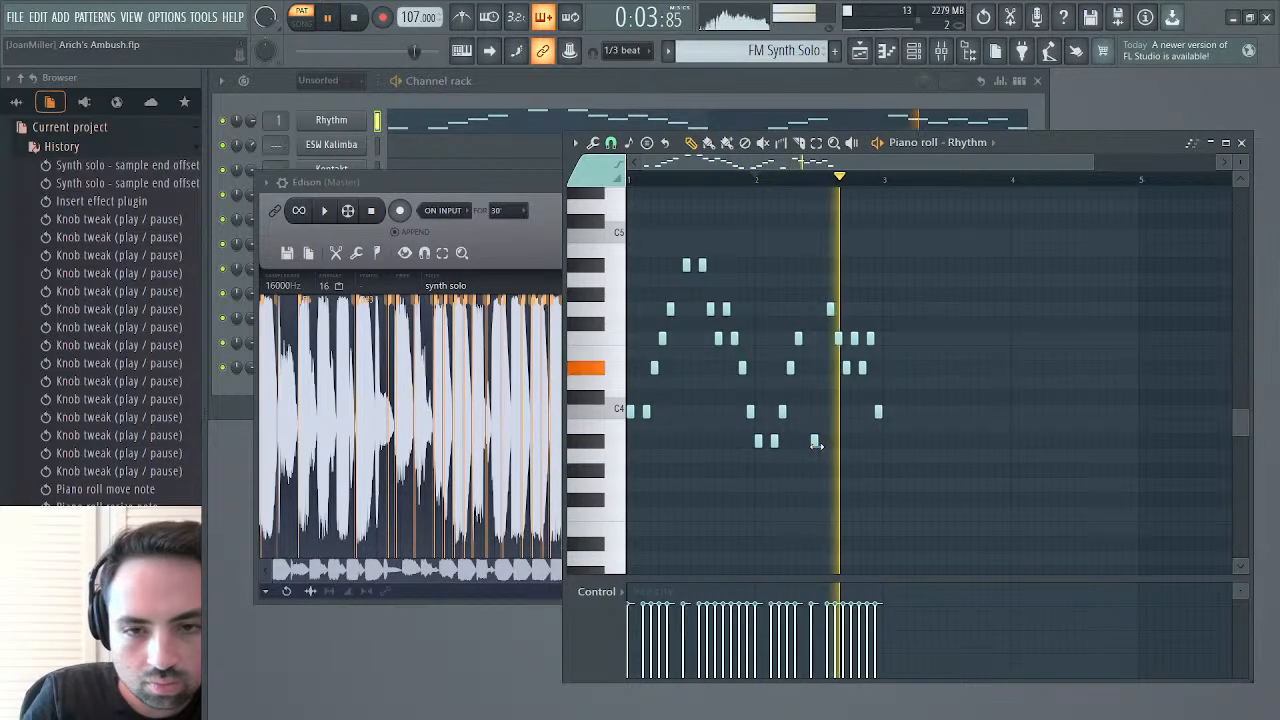
key(space)
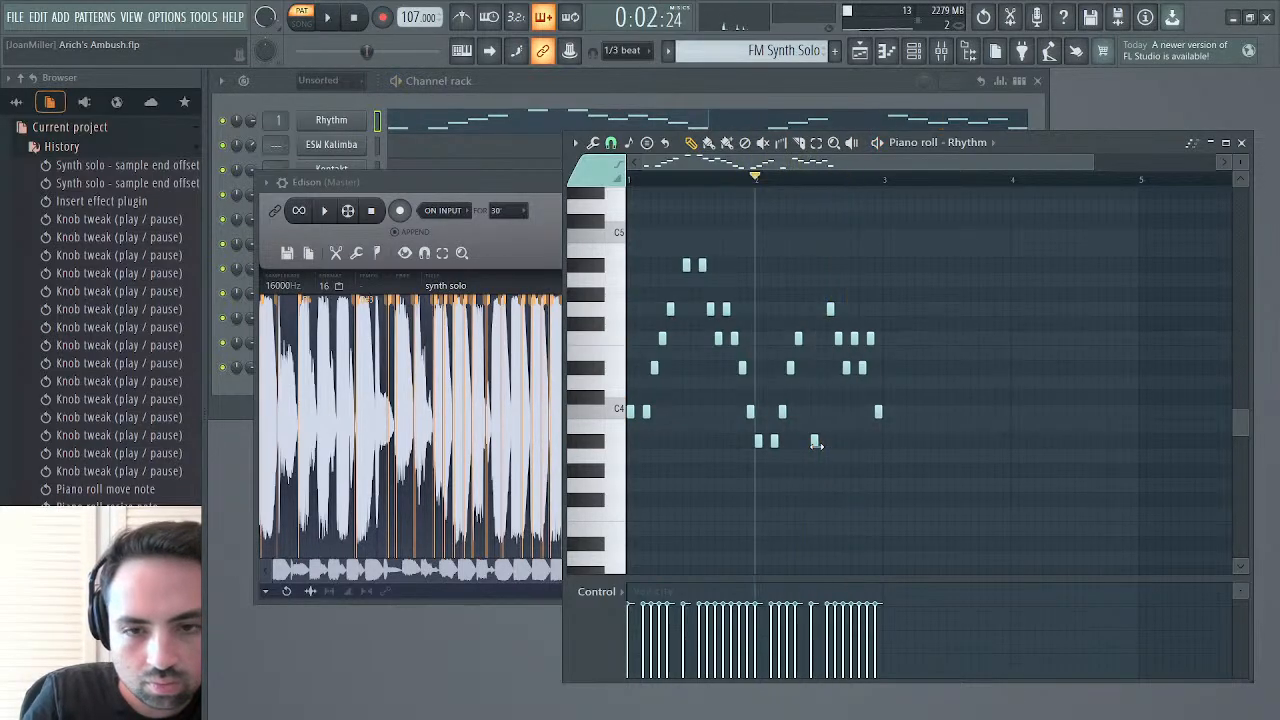
Play the selected solo section again, select the remainder from 4.126 to 5.278, and play it
click(335, 216)
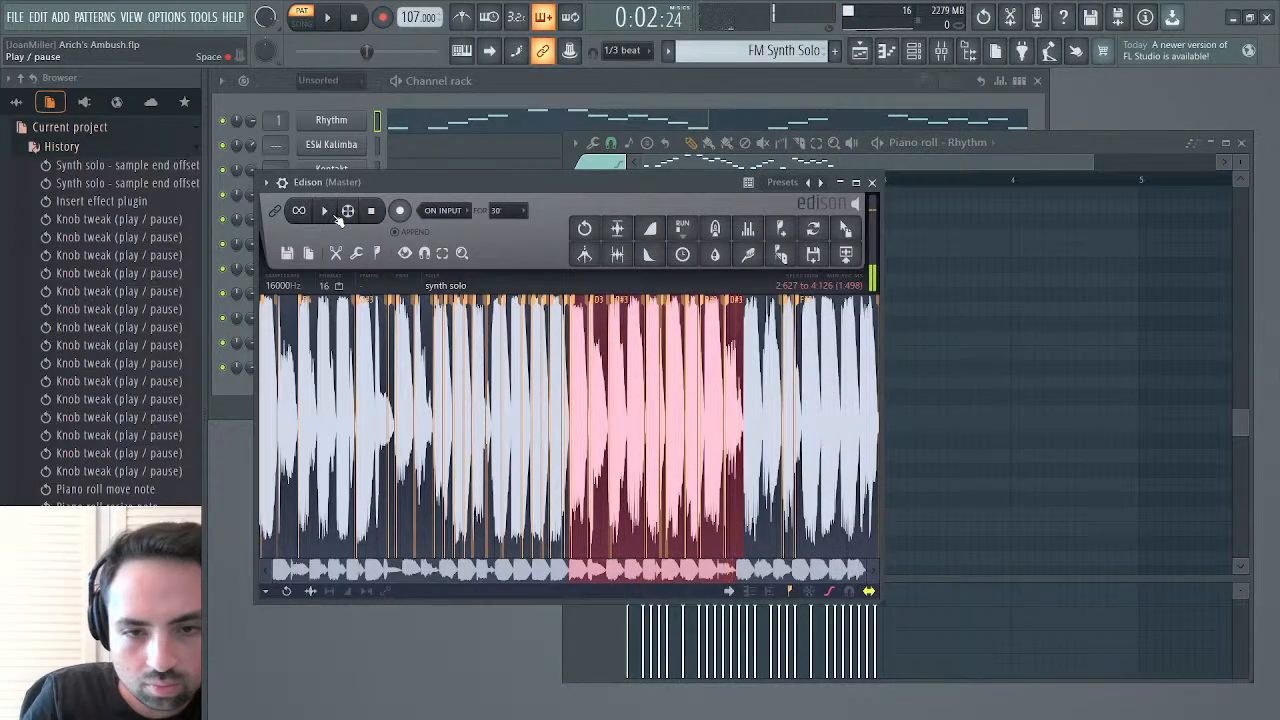
click(337, 218)
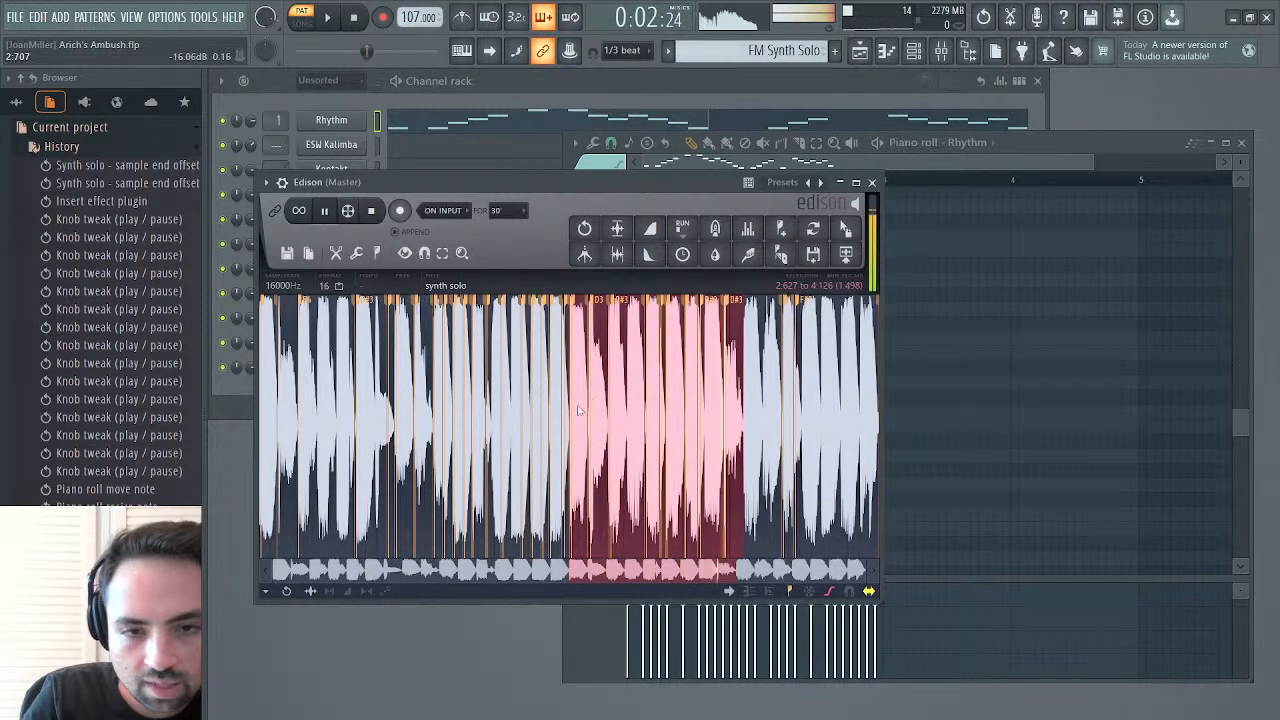
key(space)
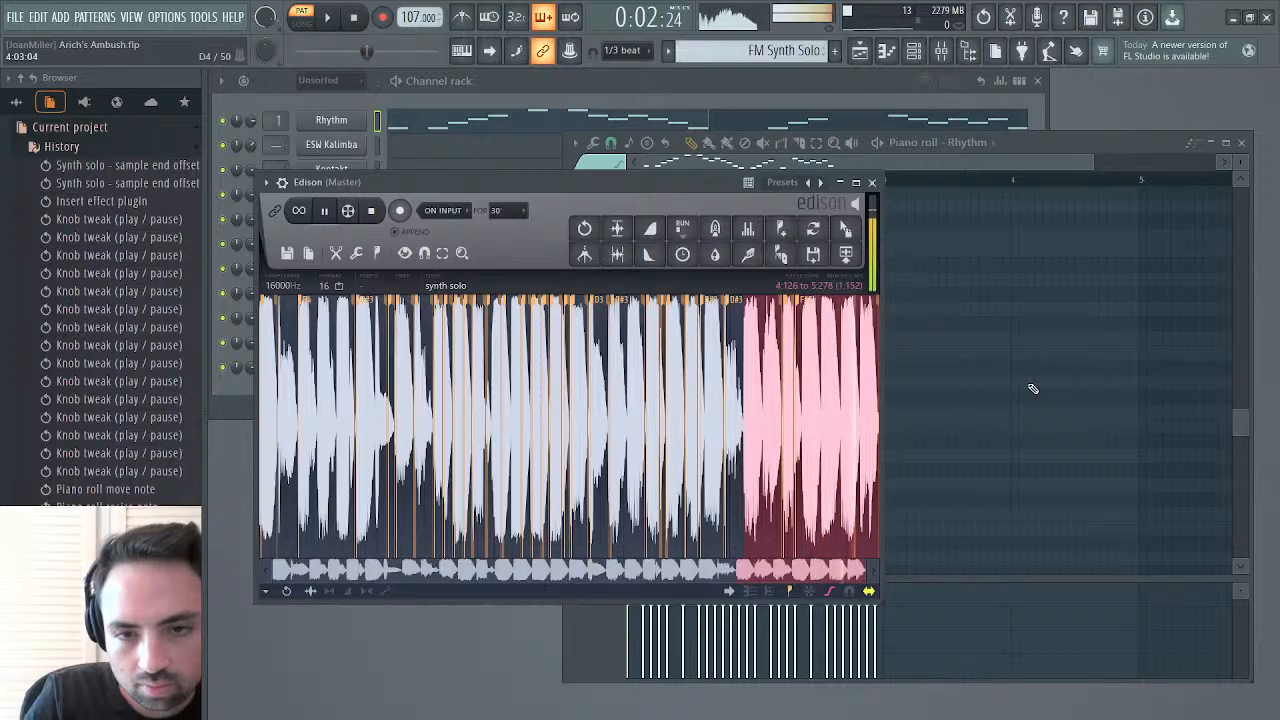
Rework the end of bar 2 after replaying the solo section: lower G4 to A#3, delete the last three F4s, raise the final C4 to D#4
key(space)
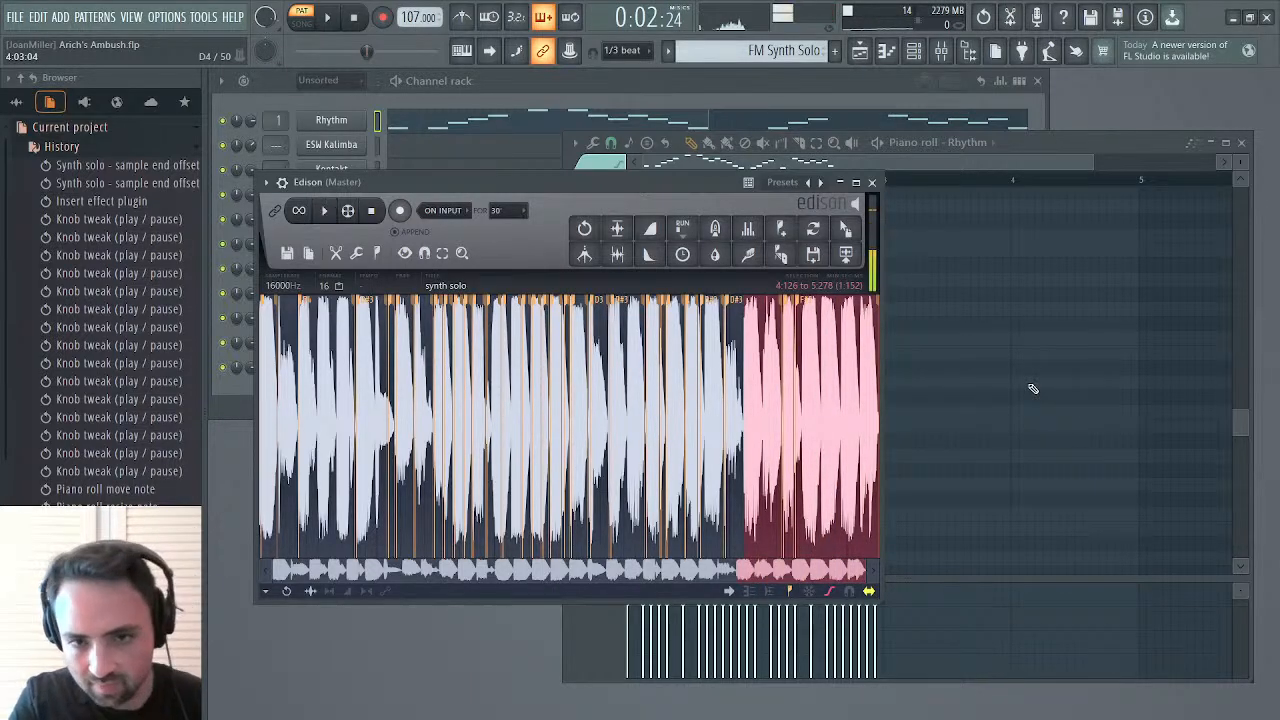
key(space)
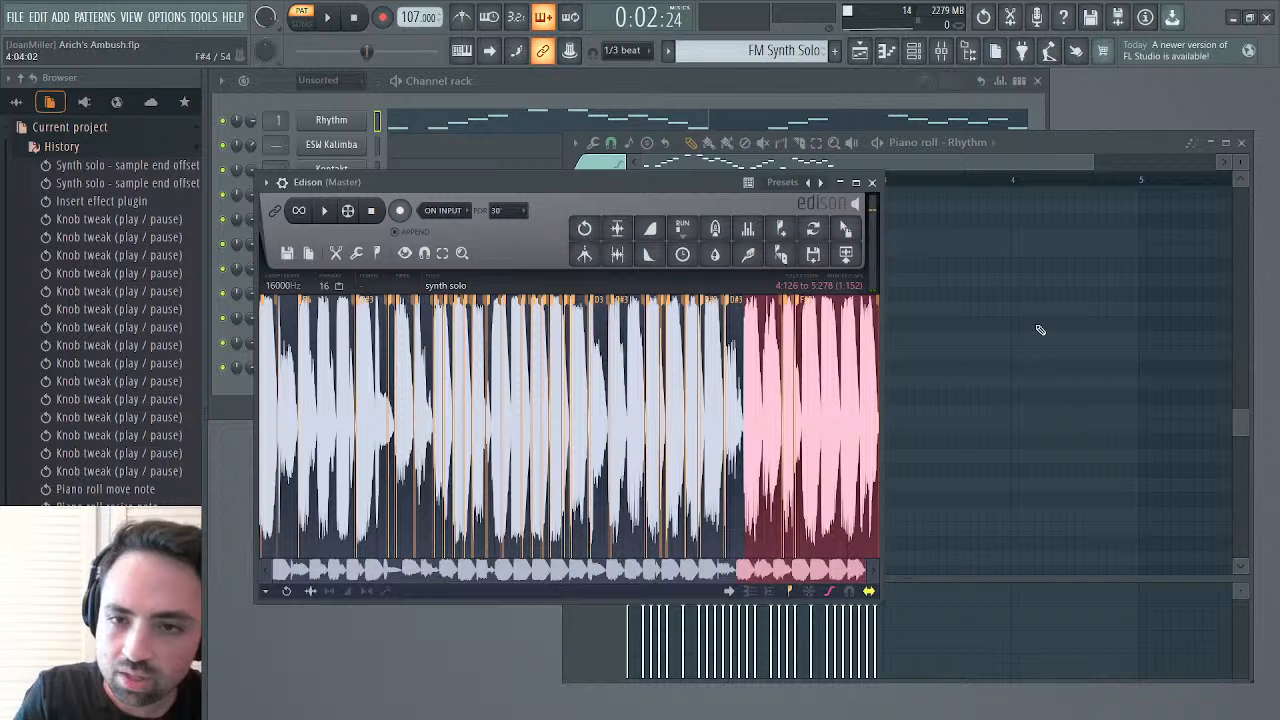
click(978, 171)
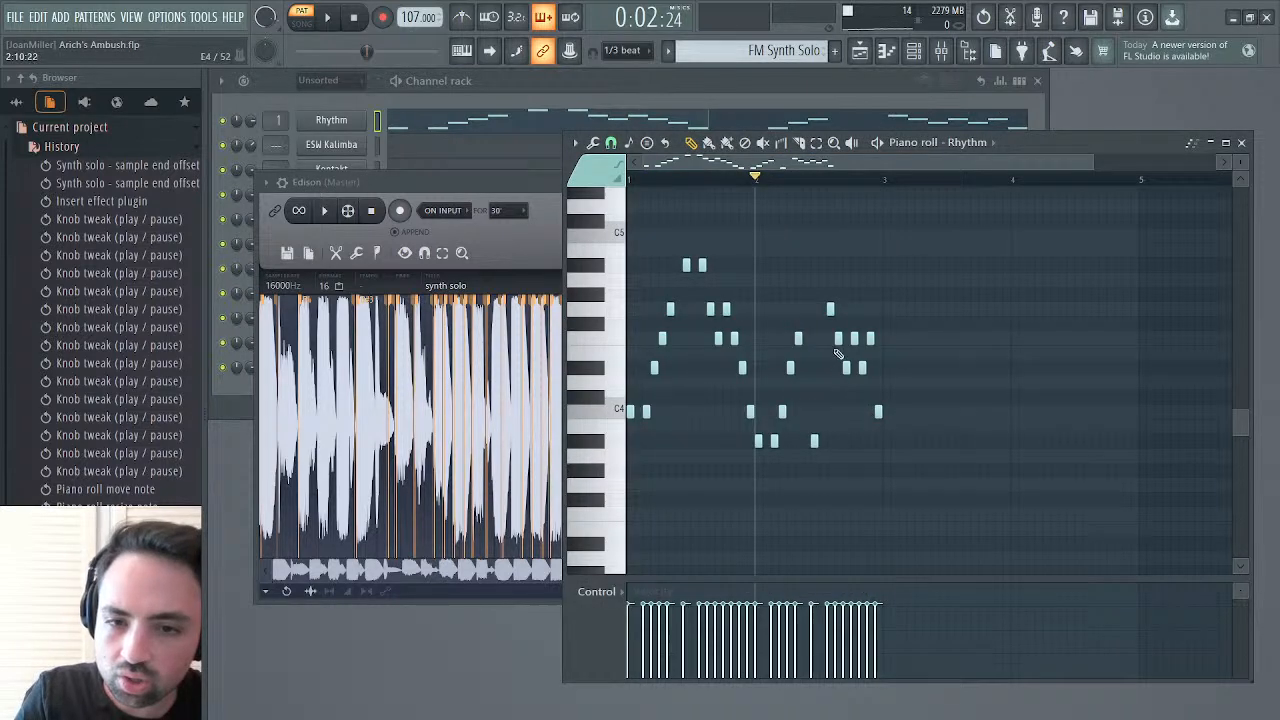
drag(830, 308, 837, 427)
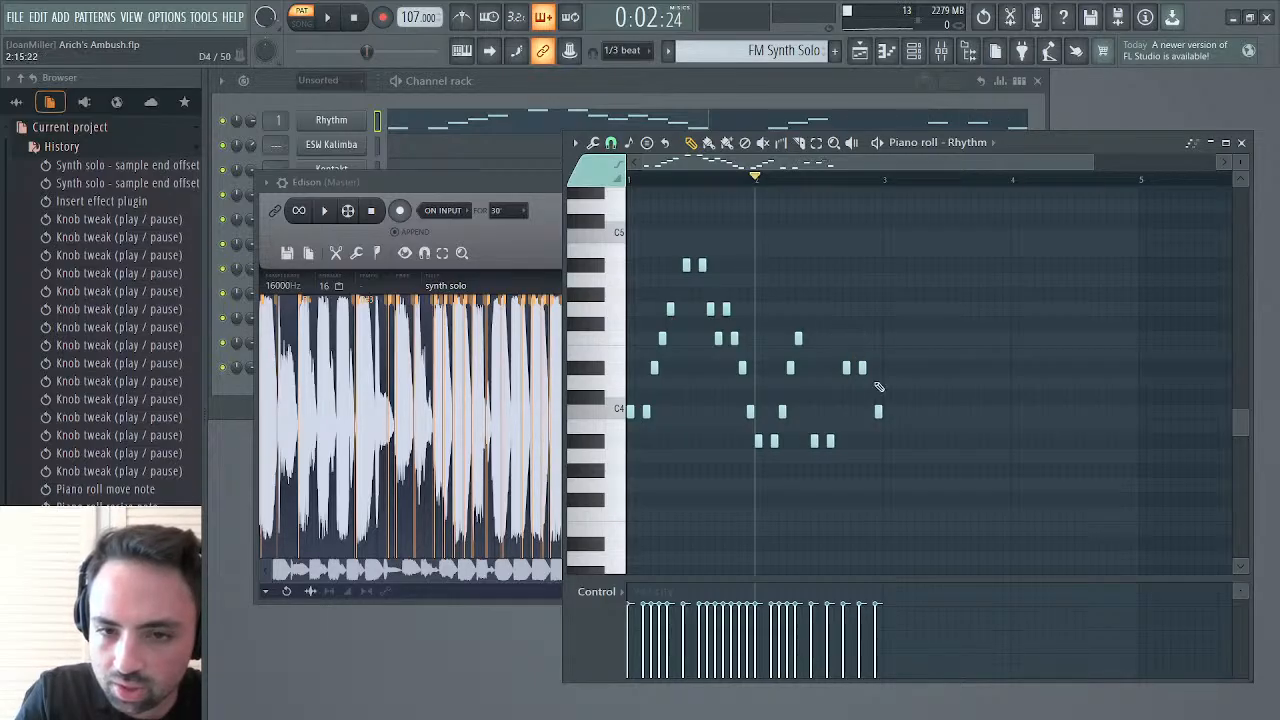
drag(877, 411, 877, 379)
key(space)
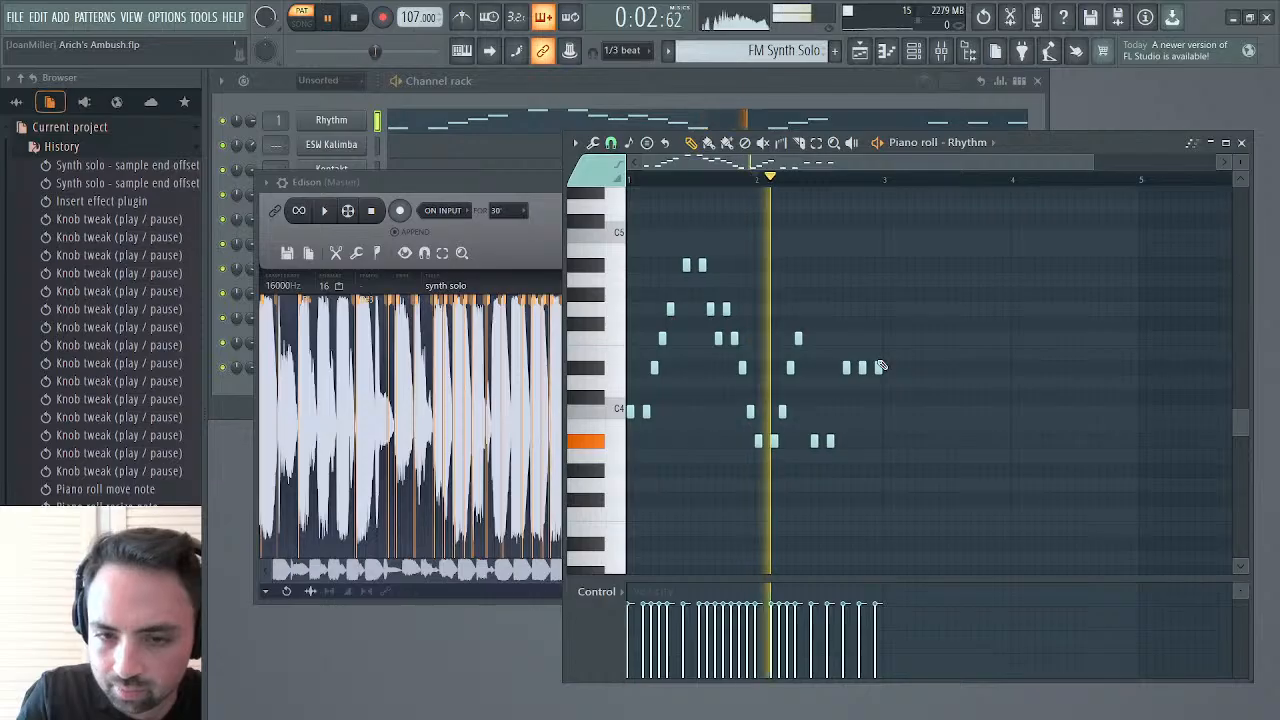
Try the three closing D#4 notes at steps 11, 13 and 15 of bar 2 and audition the change
key(space)
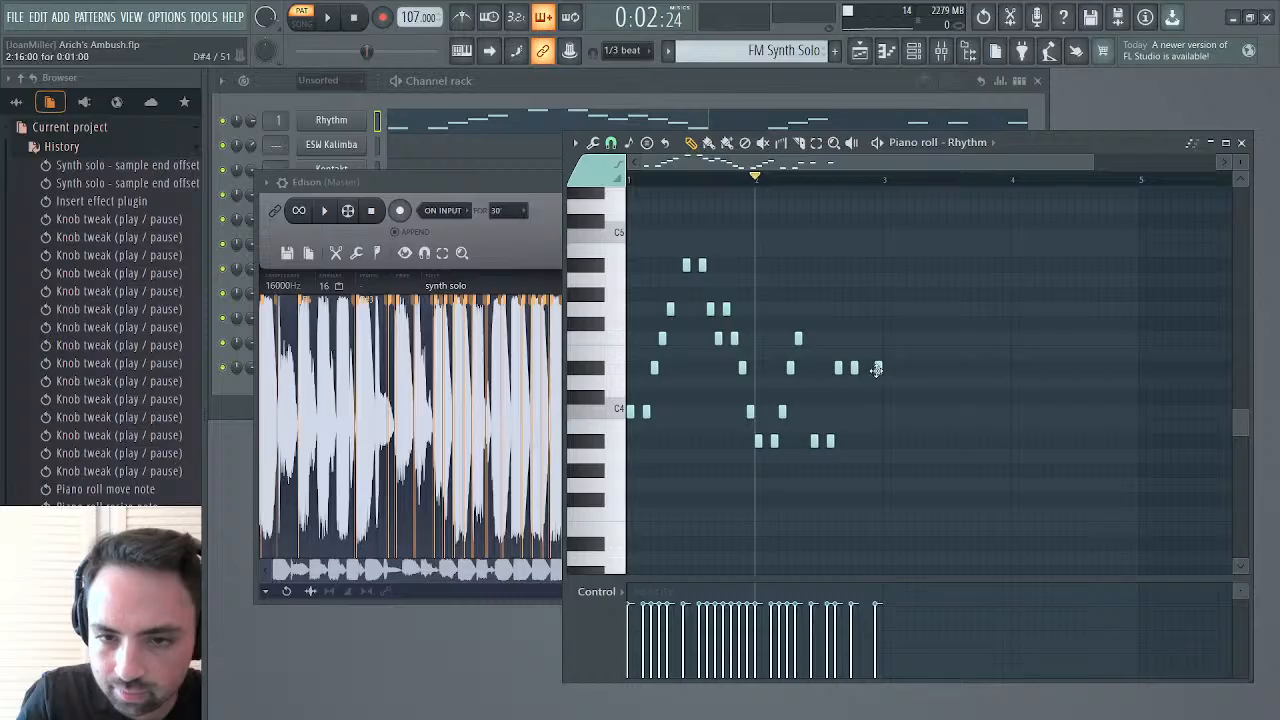
key(space)
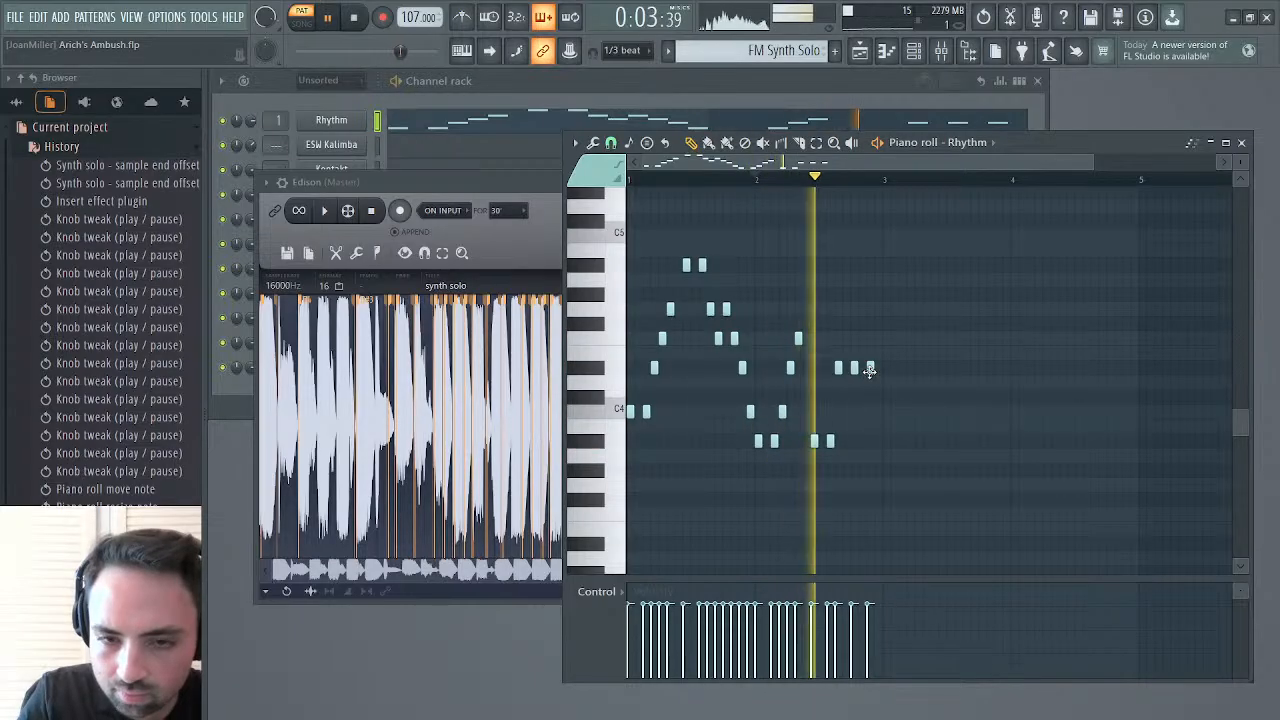
key(space)
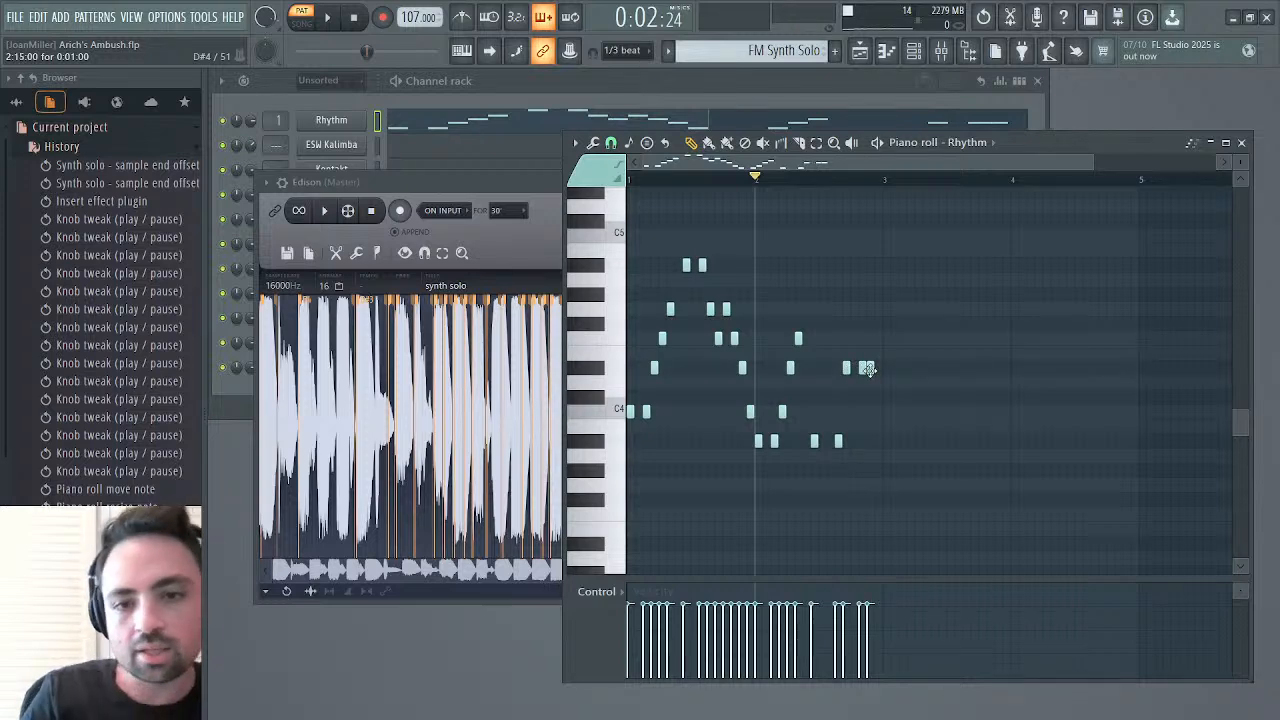
Move bar 2's last A#3 to step 11, place four consecutive D#4 notes on steps 12 to 15, and audition from bar 2
key(space)
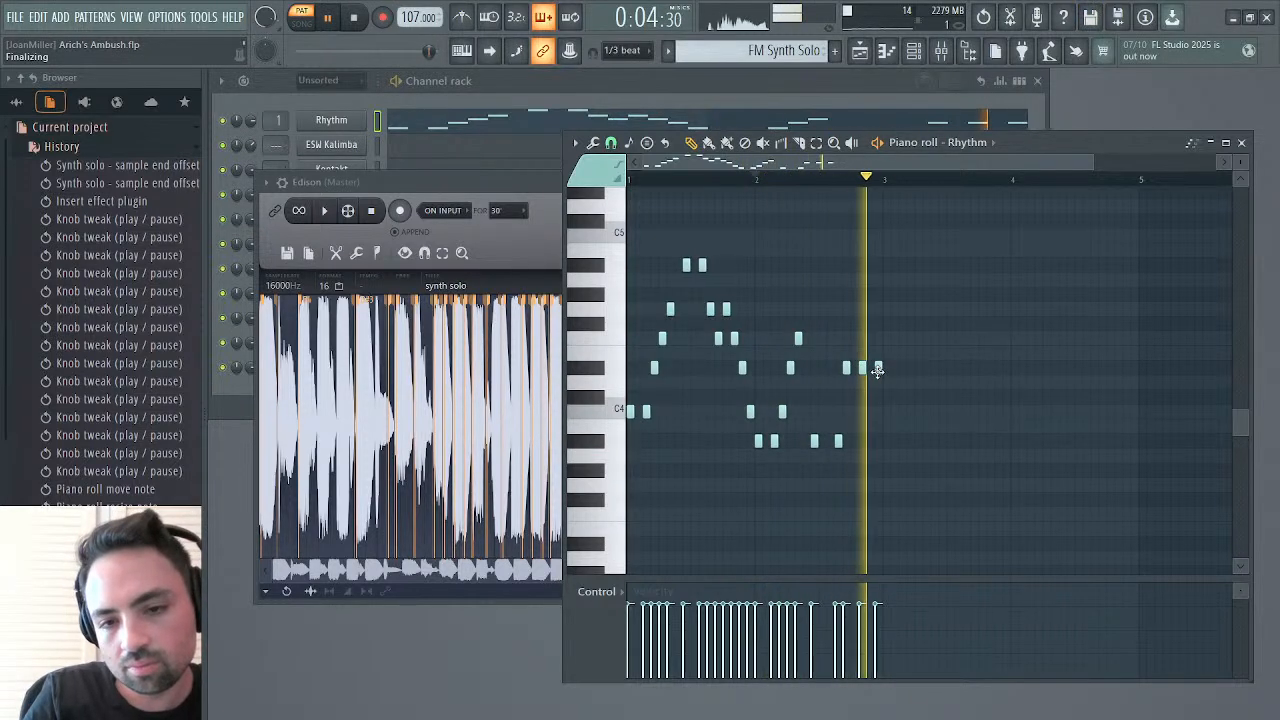
key(space)
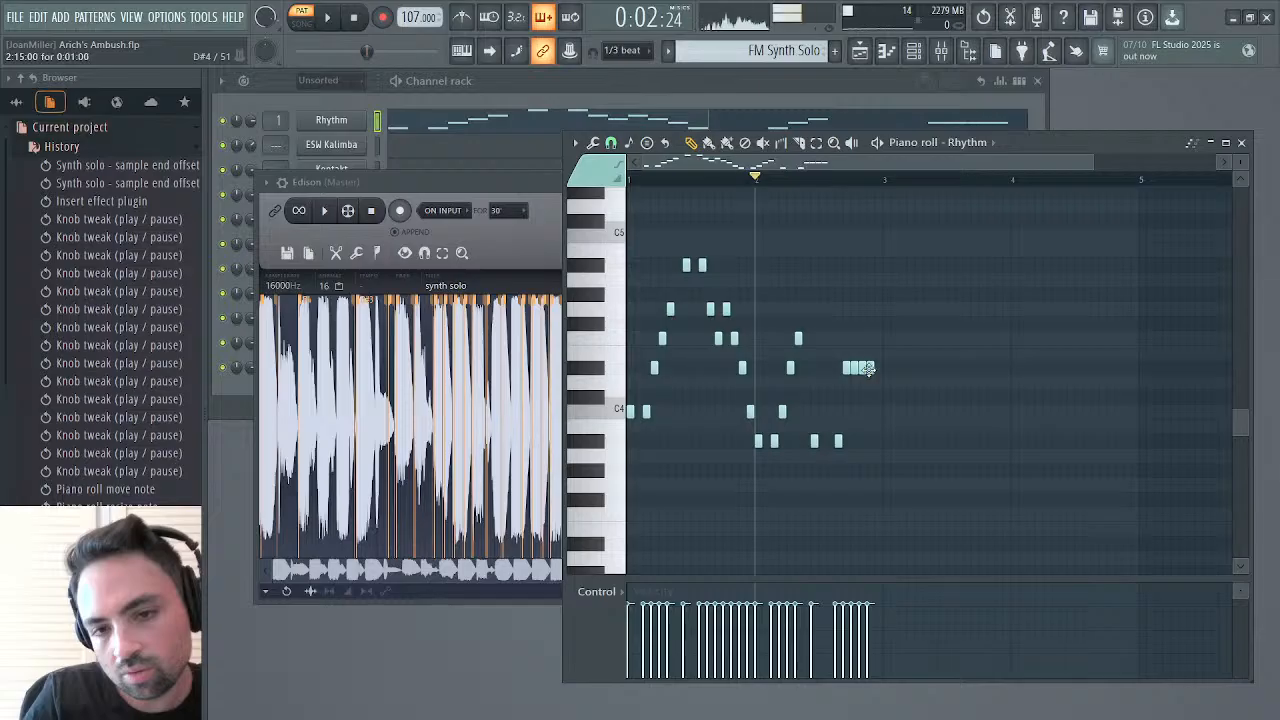
key(space)
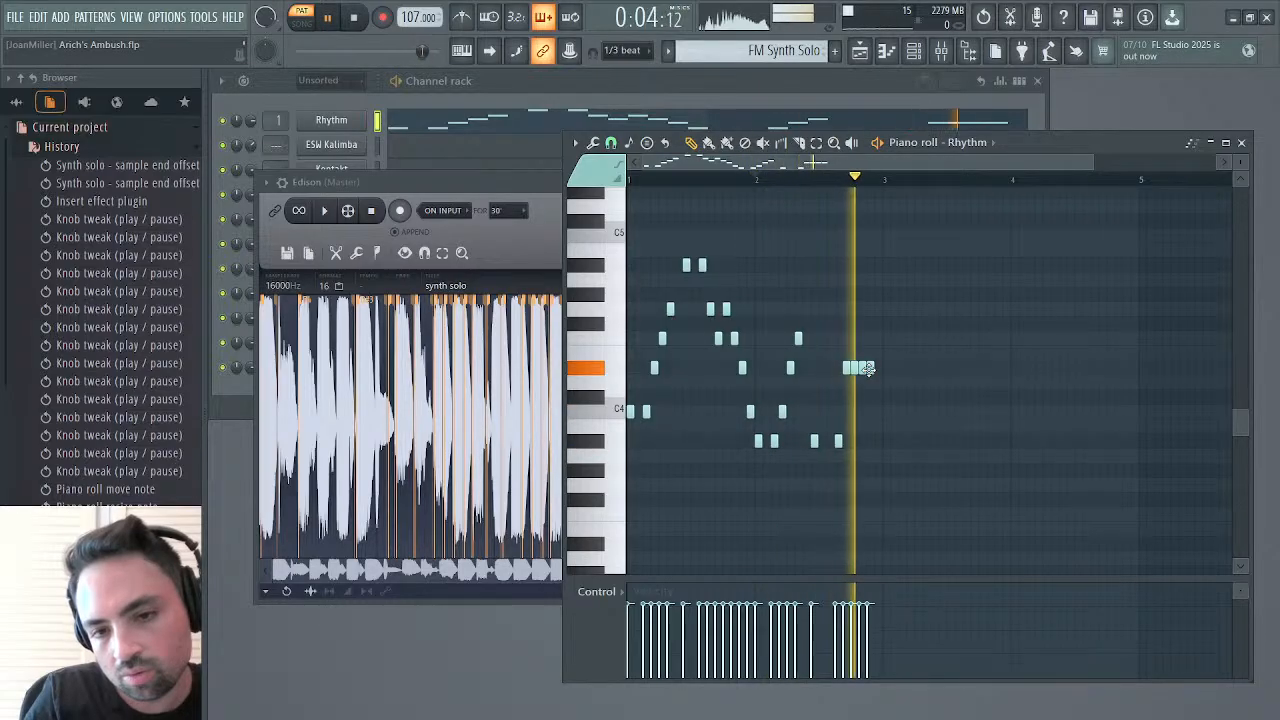
key(space)
key(space)
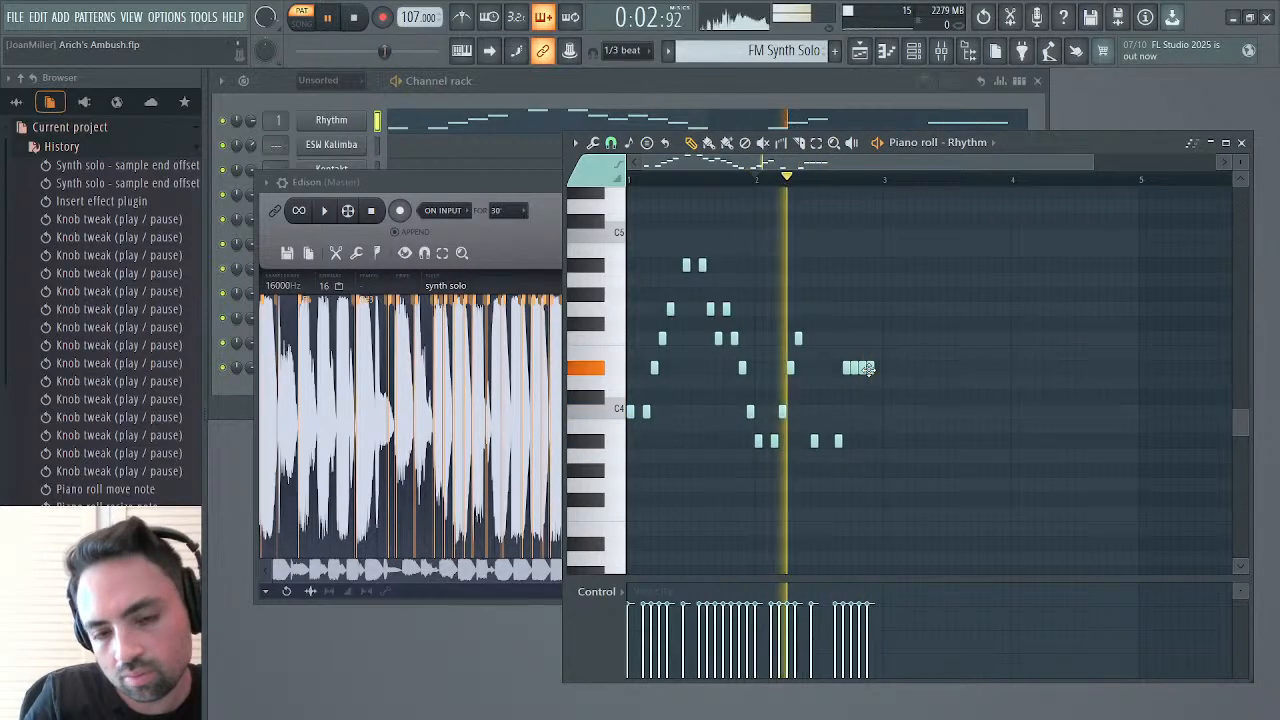
key(space)
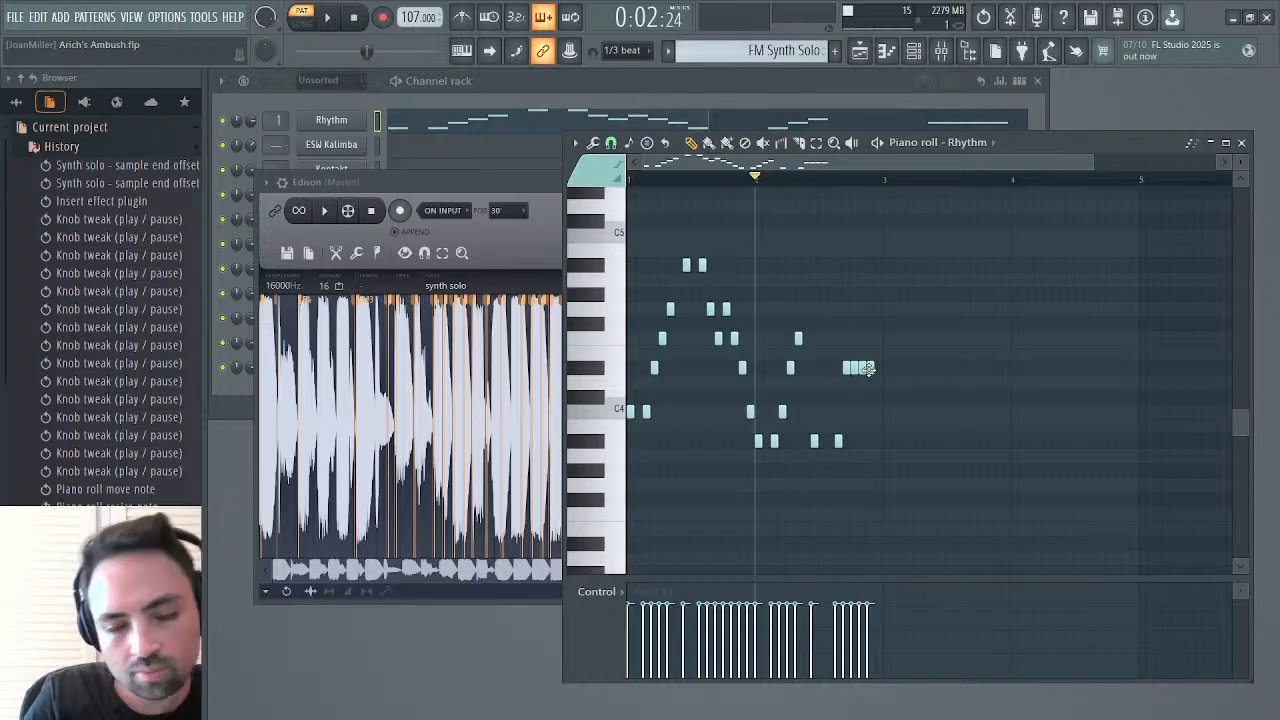
Replay the selected solo section and rewrite bar 2's steps 10 to 12 as A#3, C4, A#3, with the four D#4 notes on steps 13 to 16
click(321, 211)
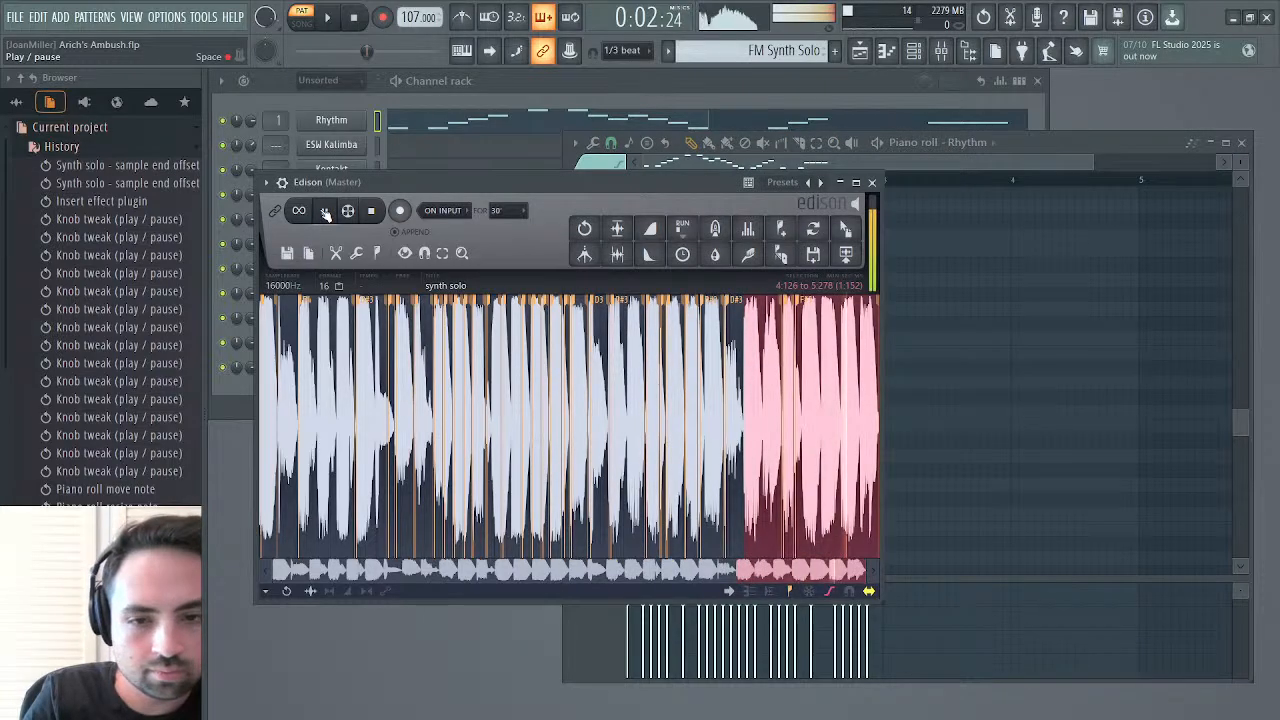
click(341, 208)
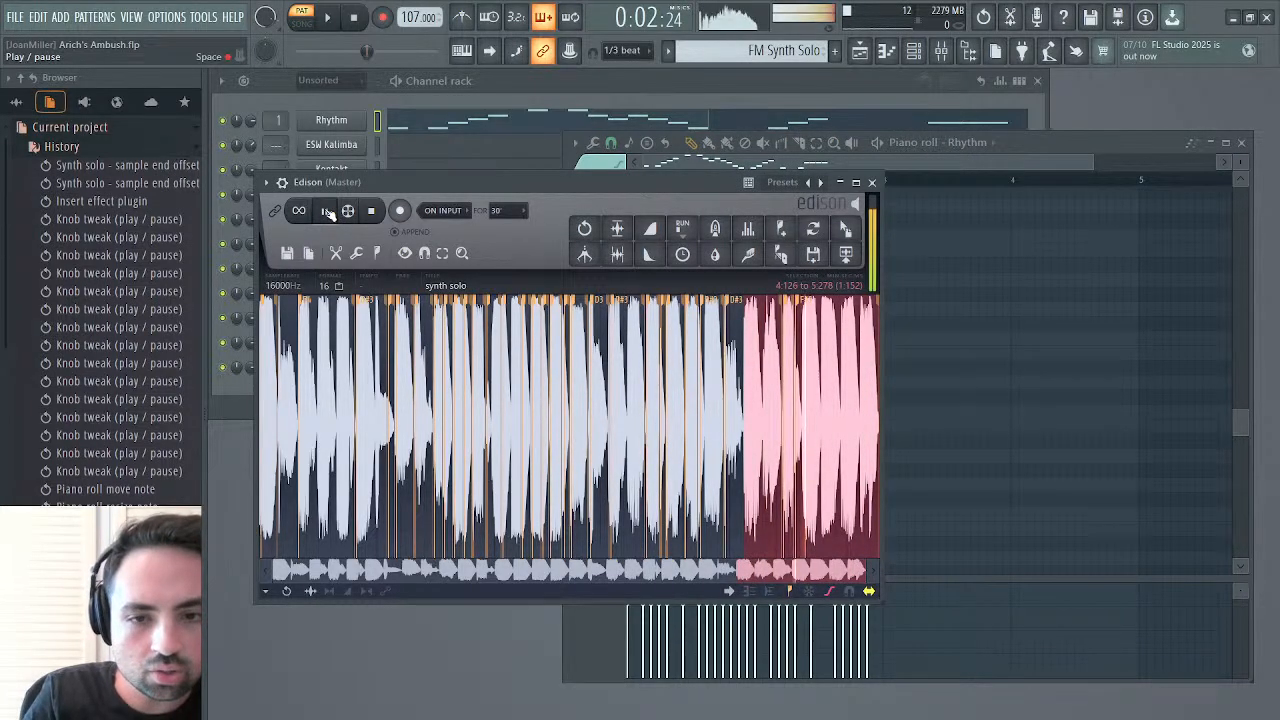
click(905, 180)
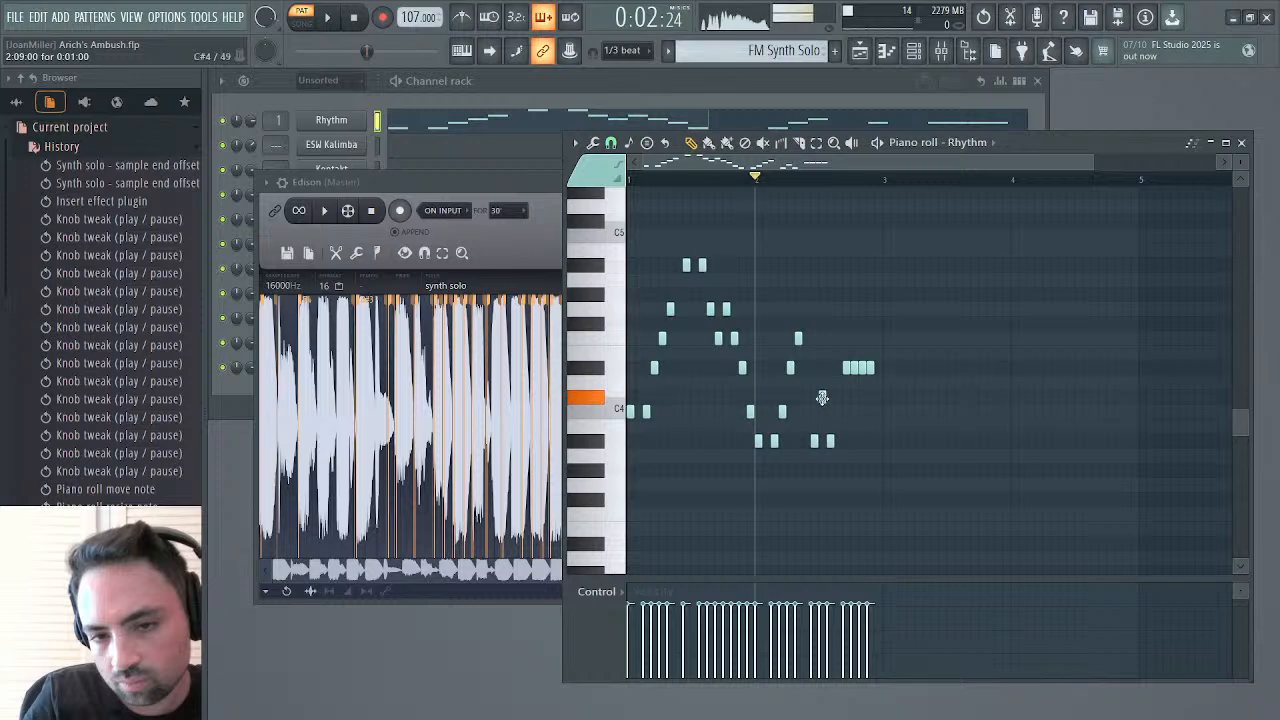
key(space)
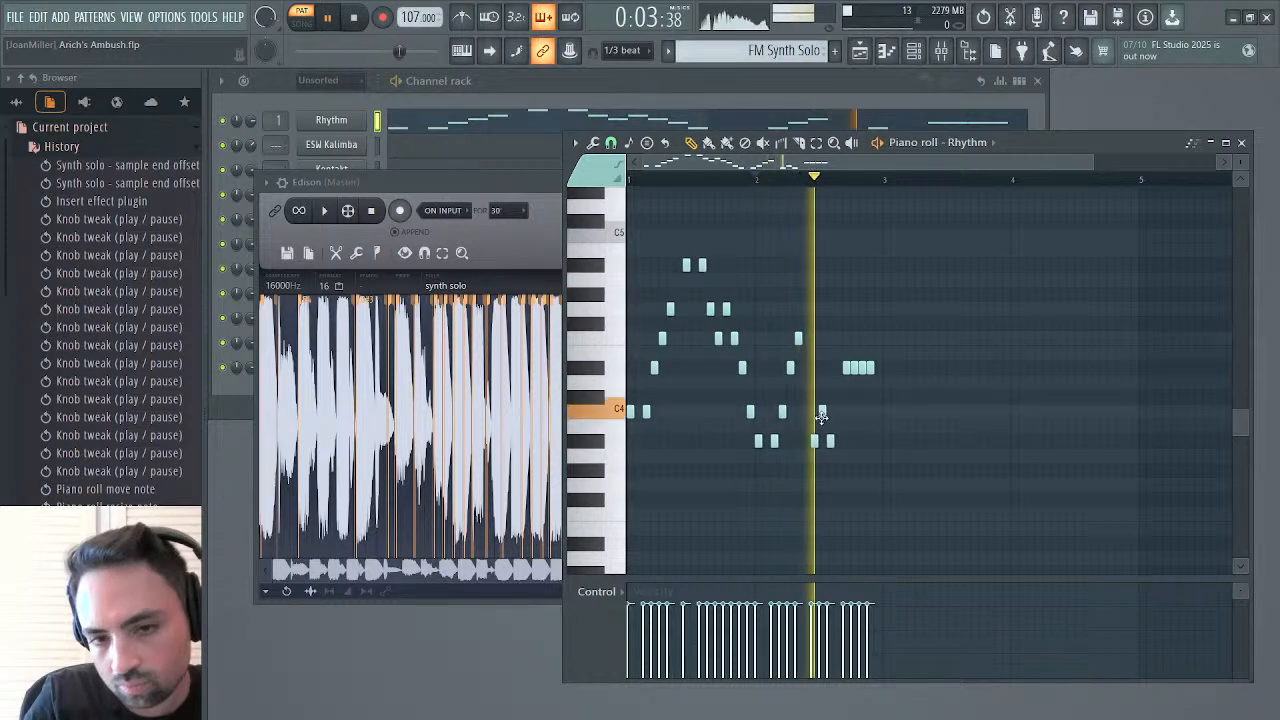
key(space)
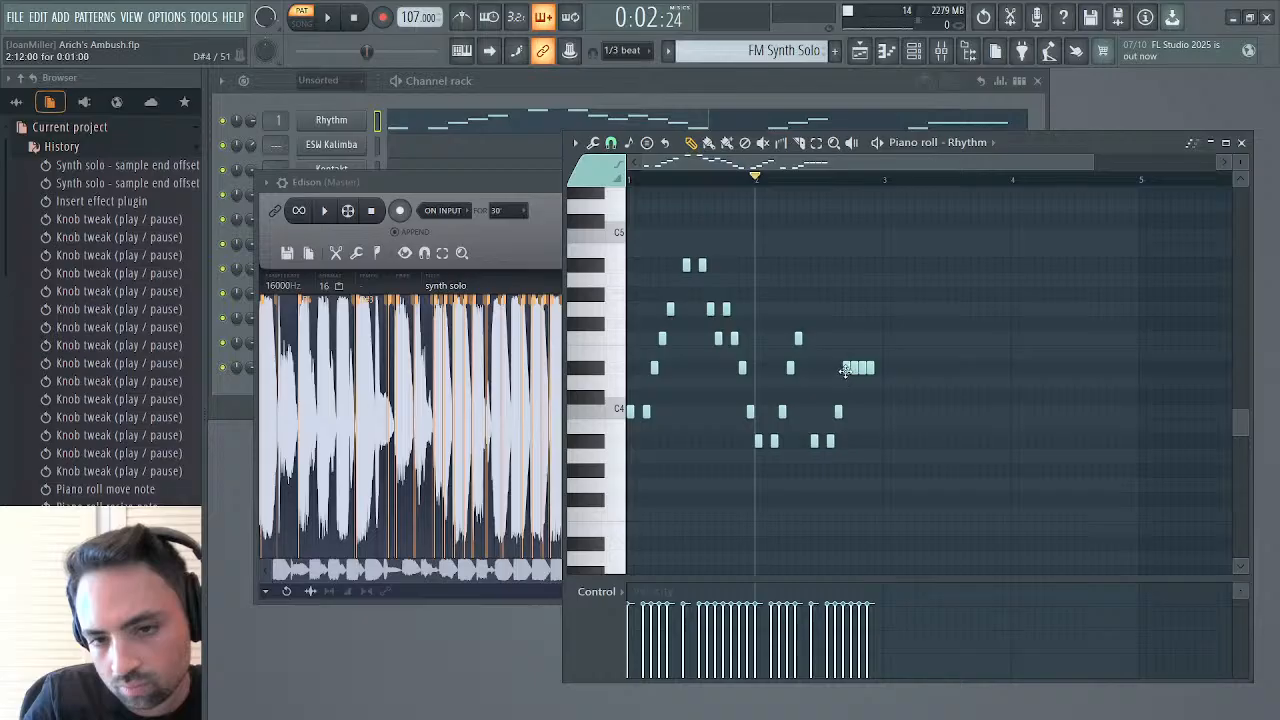
drag(878, 374, 886, 382)
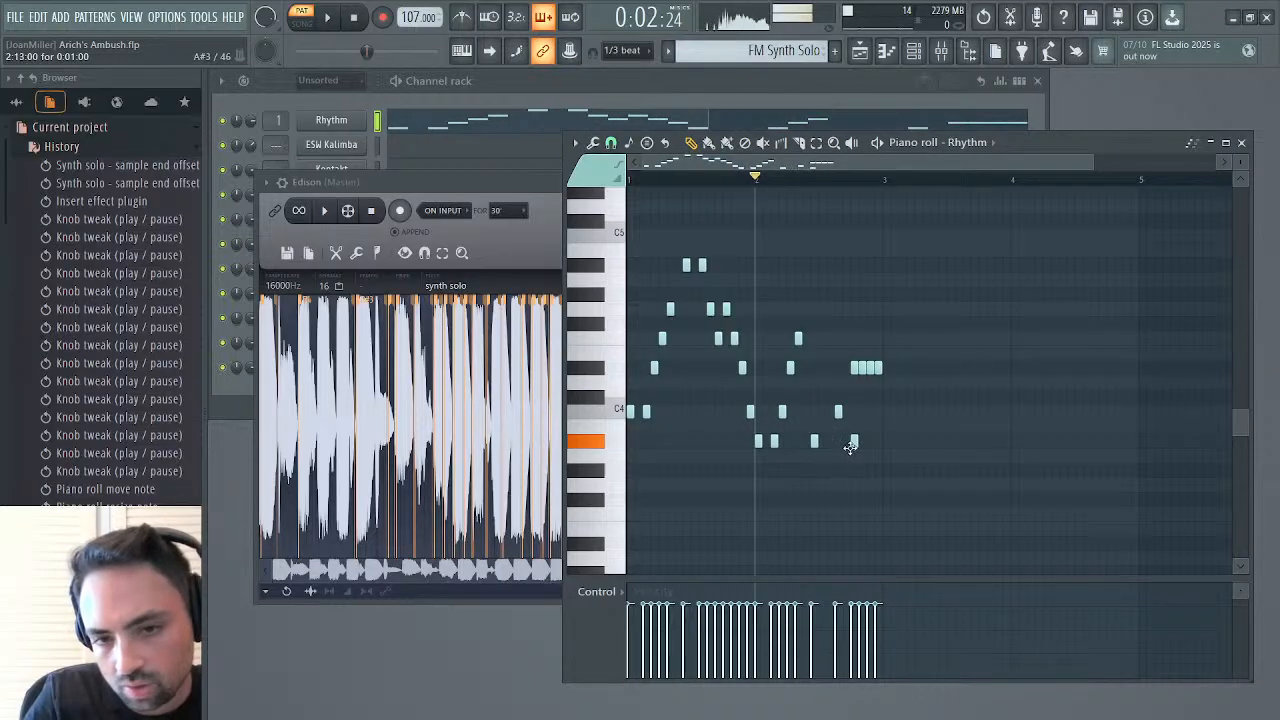
During playback, change bar 2's step 8 note to a two-step G3 and shorten the four closing D#4 notes to 0:00:20
key(space)
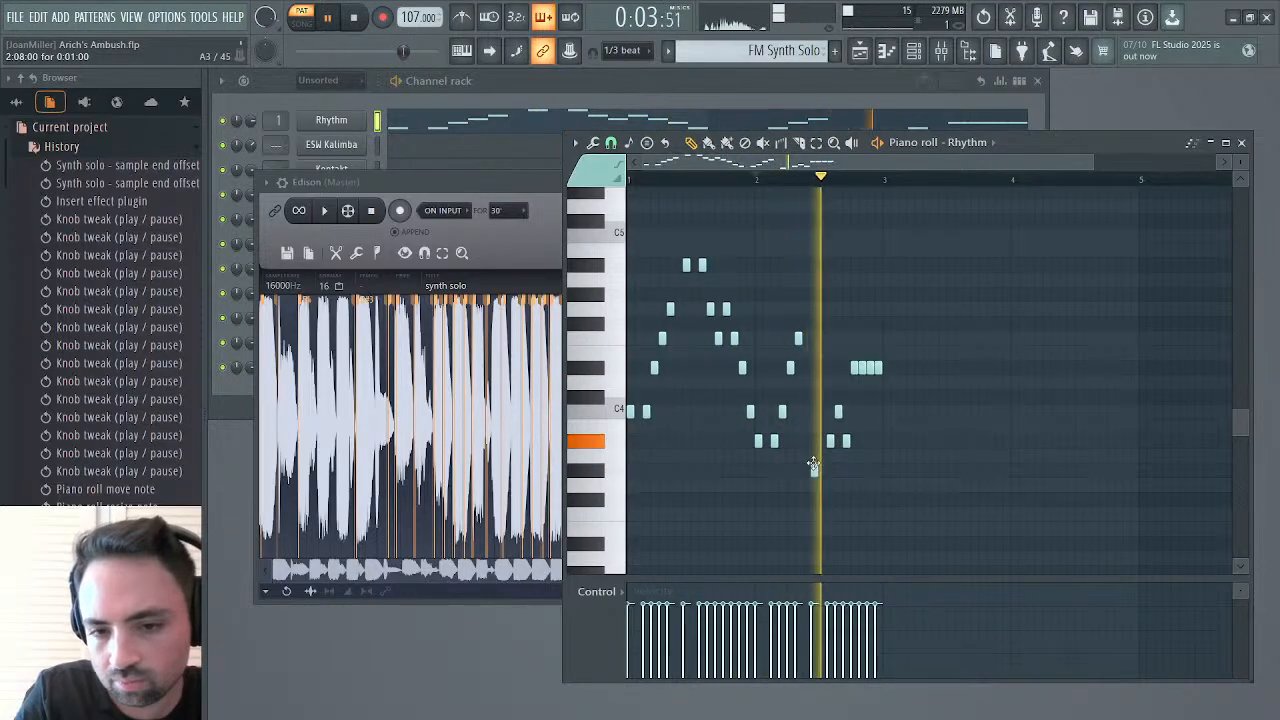
drag(816, 468, 817, 483)
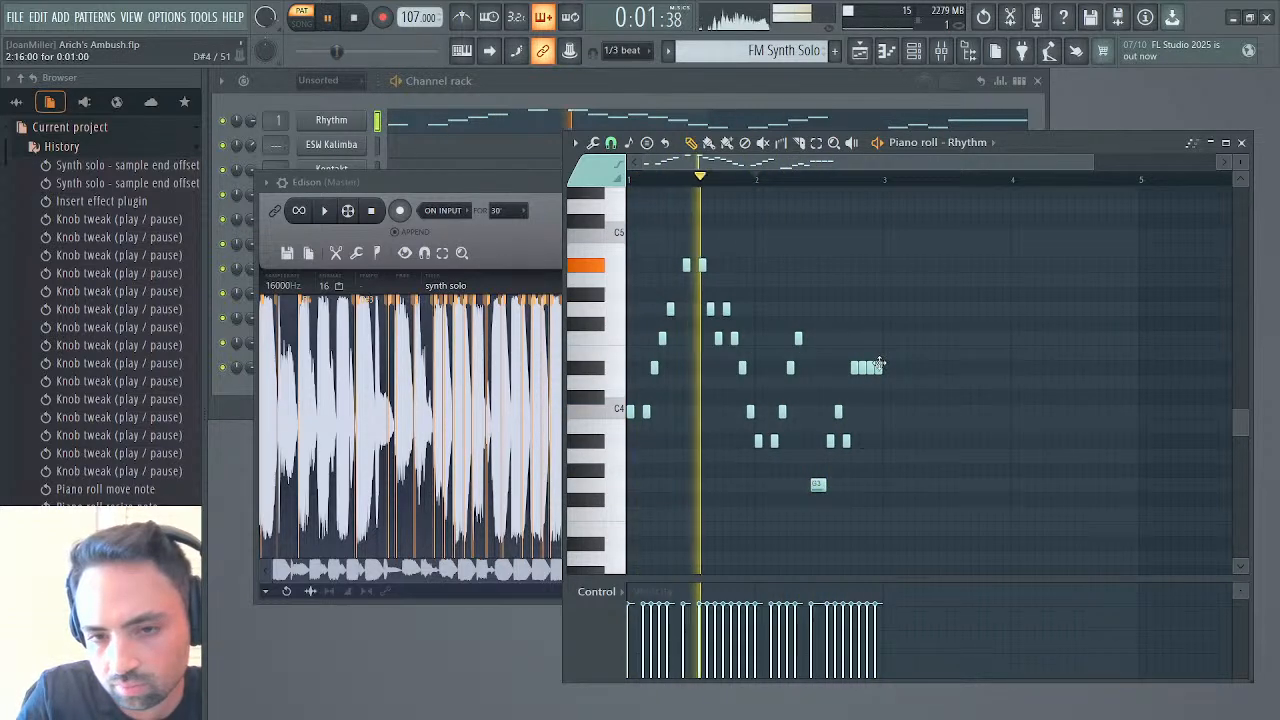
drag(870, 369, 850, 373)
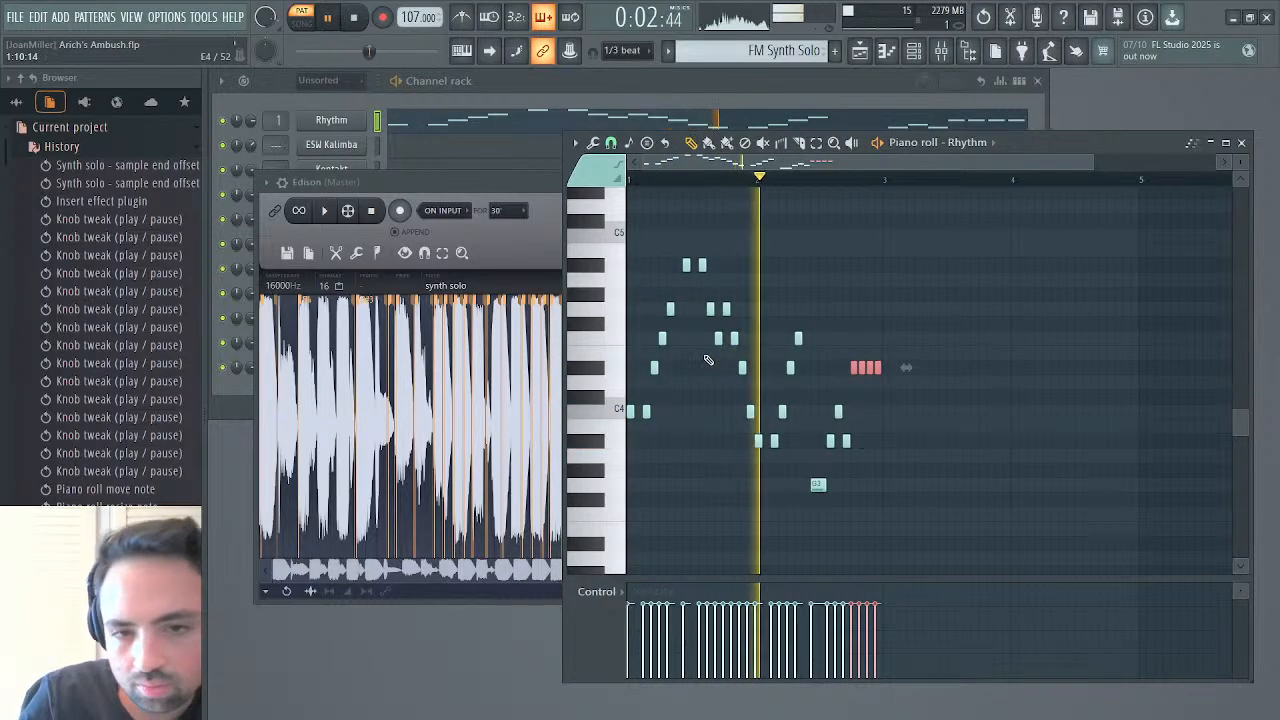
Lower the G4 notes at steps 6 and 13 of bar 1 to F#4 and audition the pattern from the start
click(671, 309)
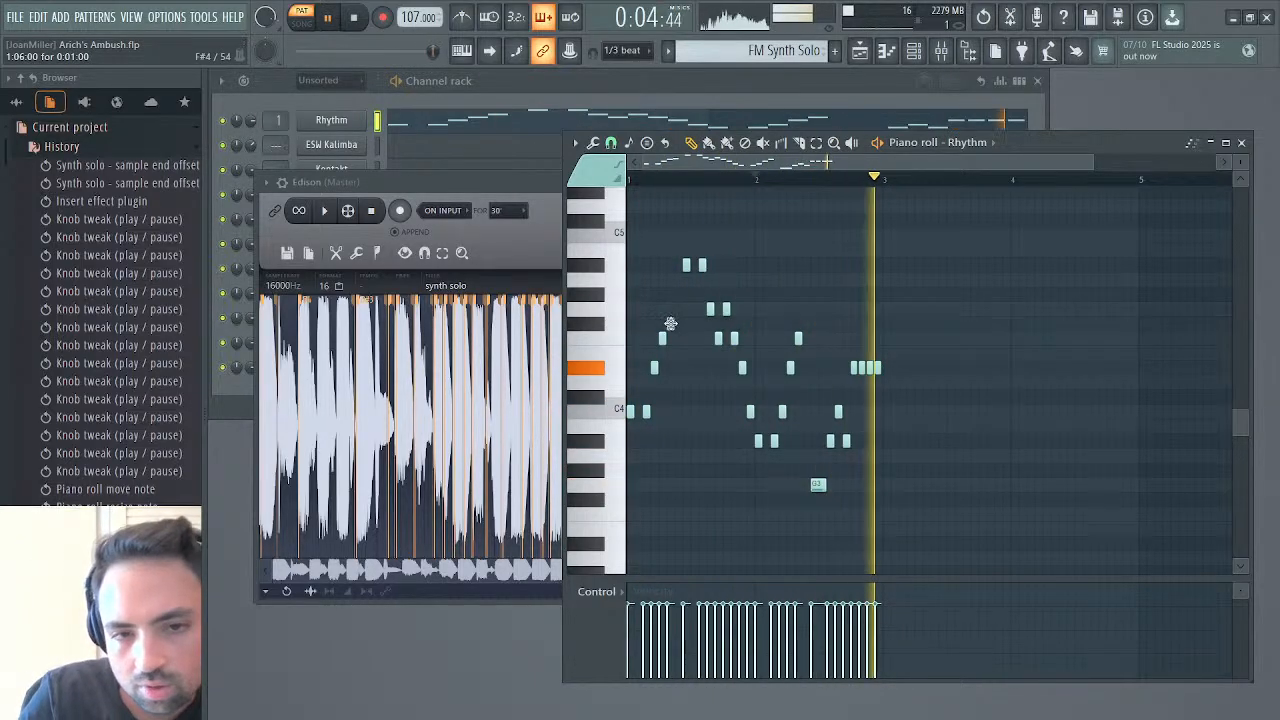
key(space)
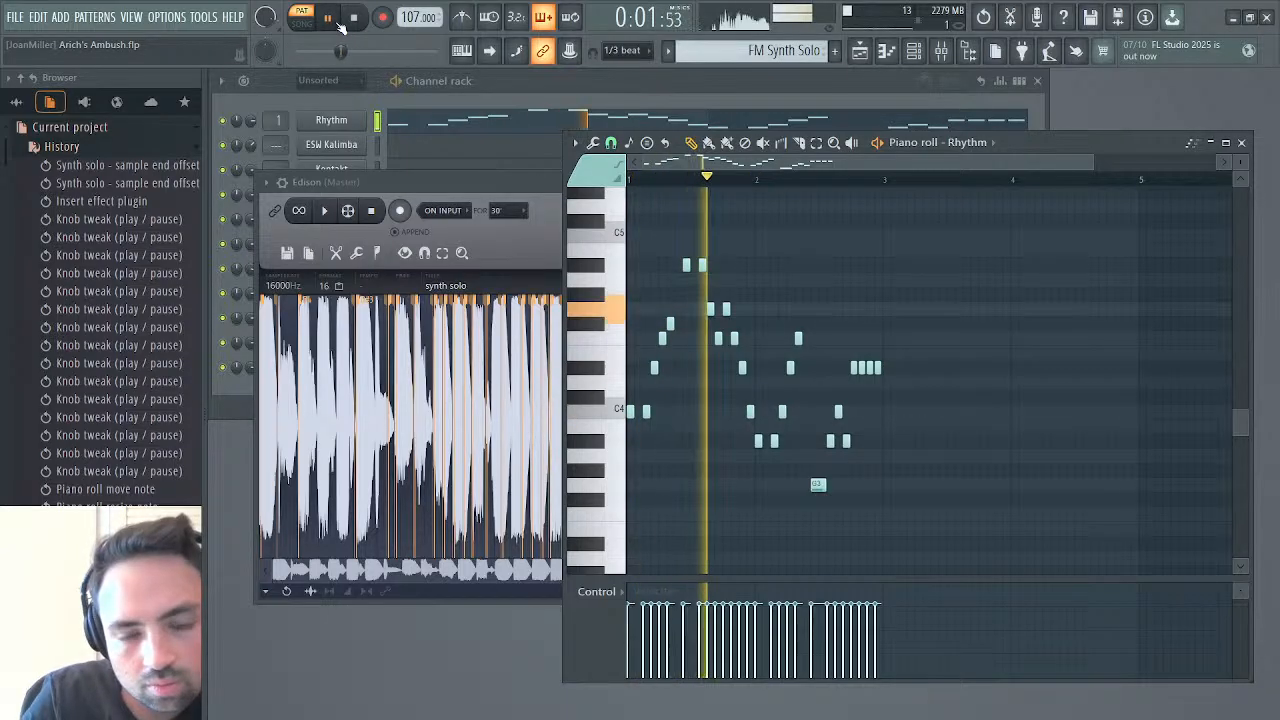
key(space)
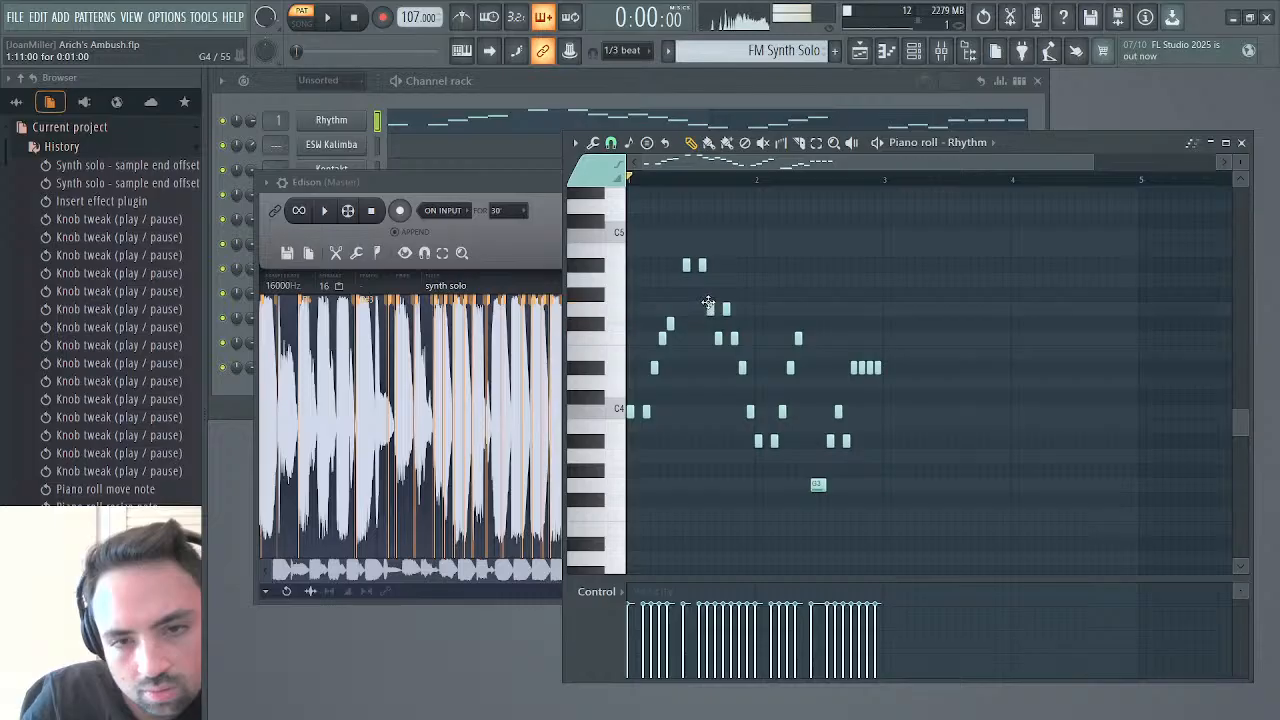
drag(725, 309, 727, 324)
key(space)
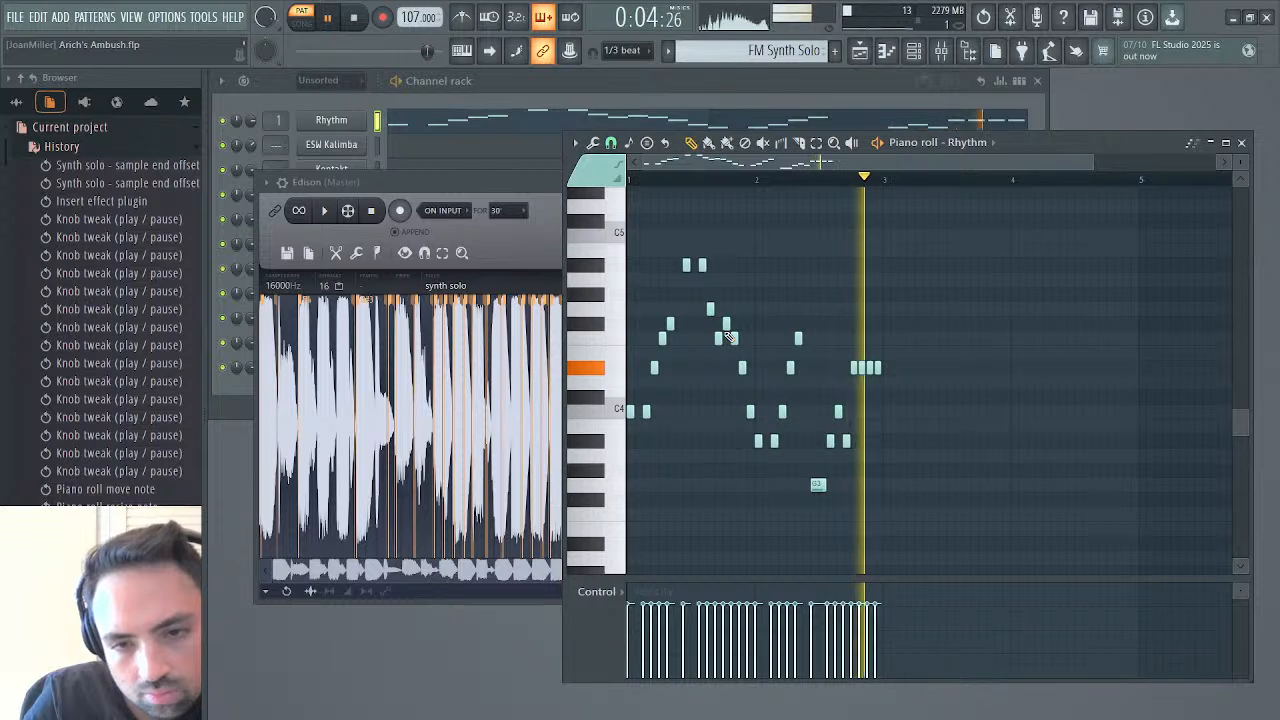
key(space)
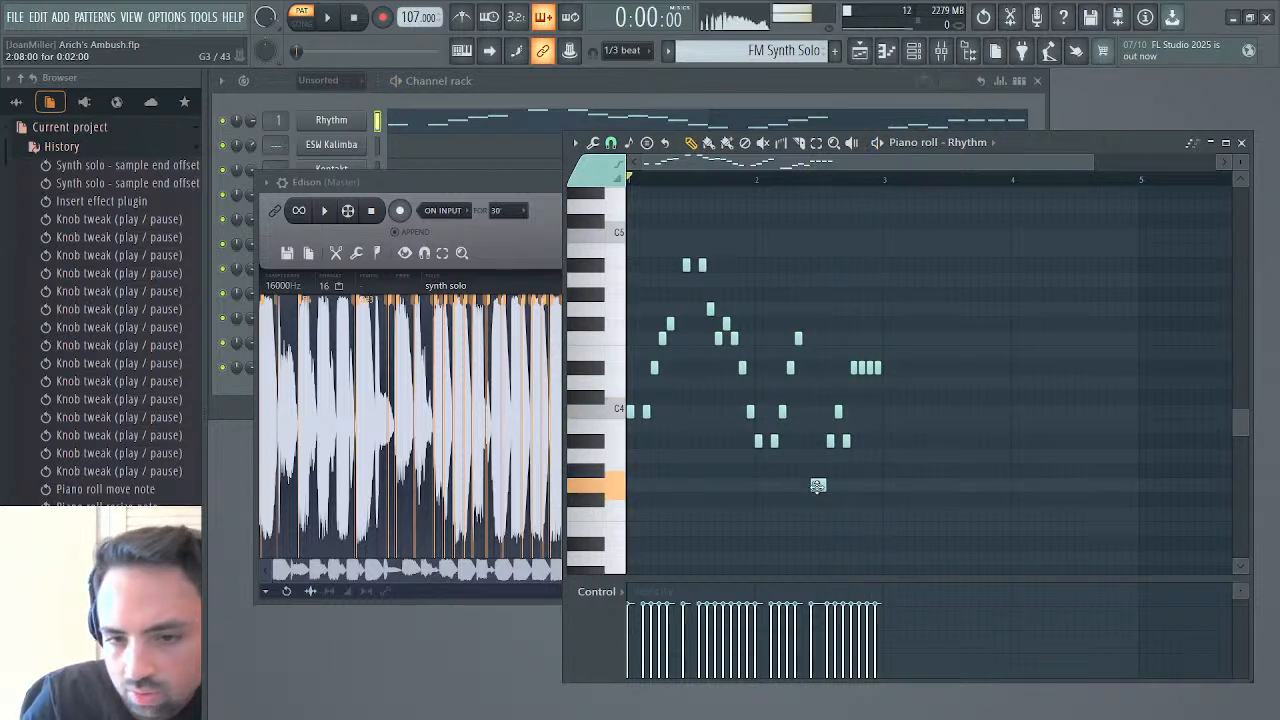
Try A3, E4 and D4 in place of bar 2's G3, F4 and last A#3 while the pattern plays
drag(818, 485, 818, 455)
key(space)
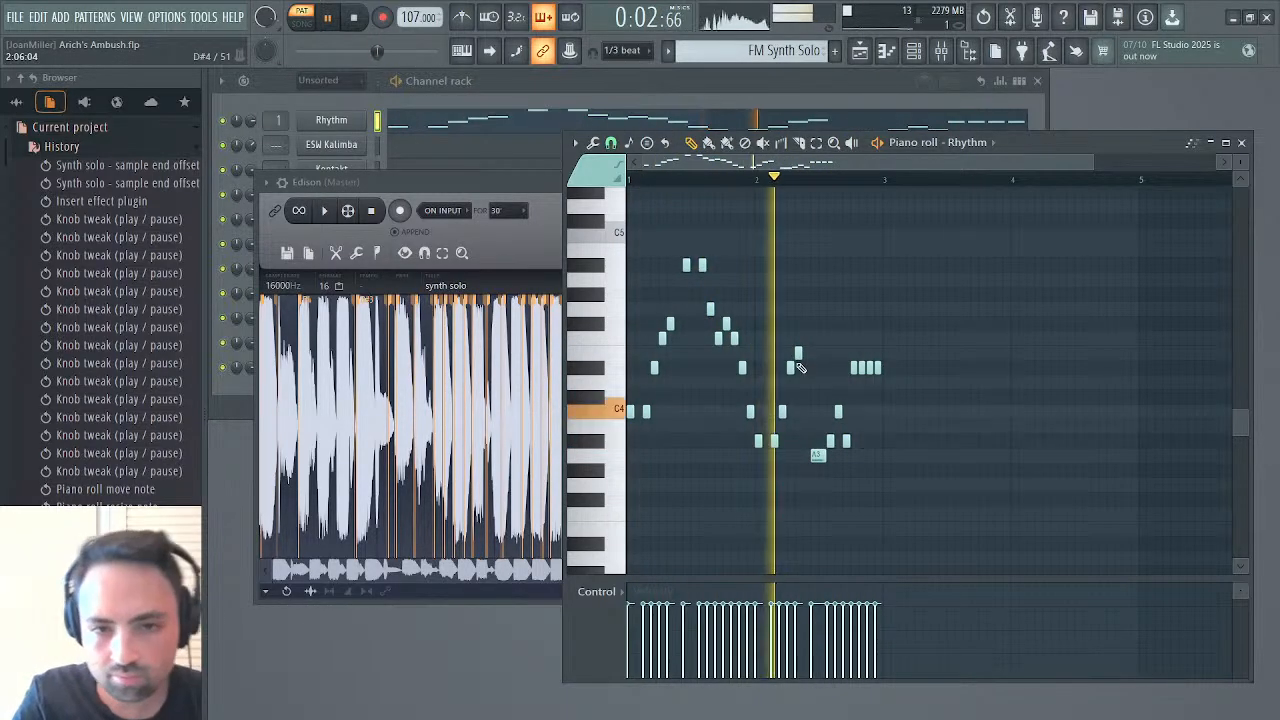
drag(797, 353, 795, 333)
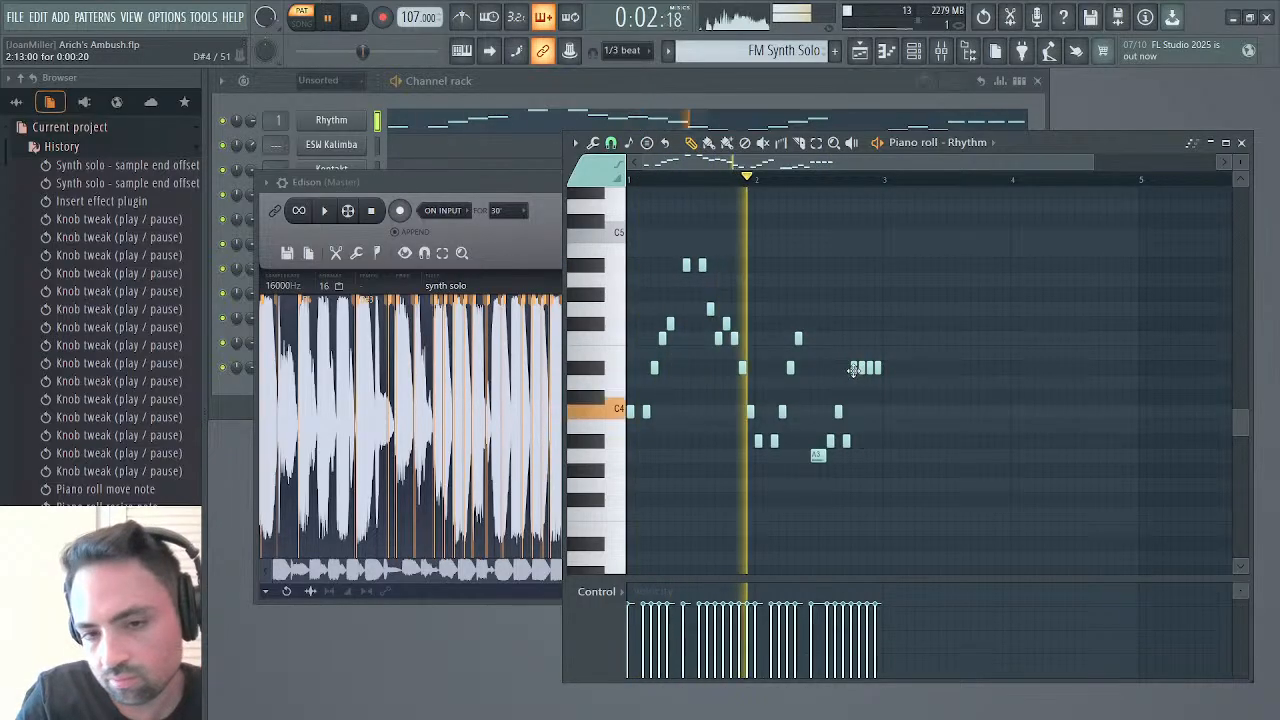
drag(846, 441, 845, 379)
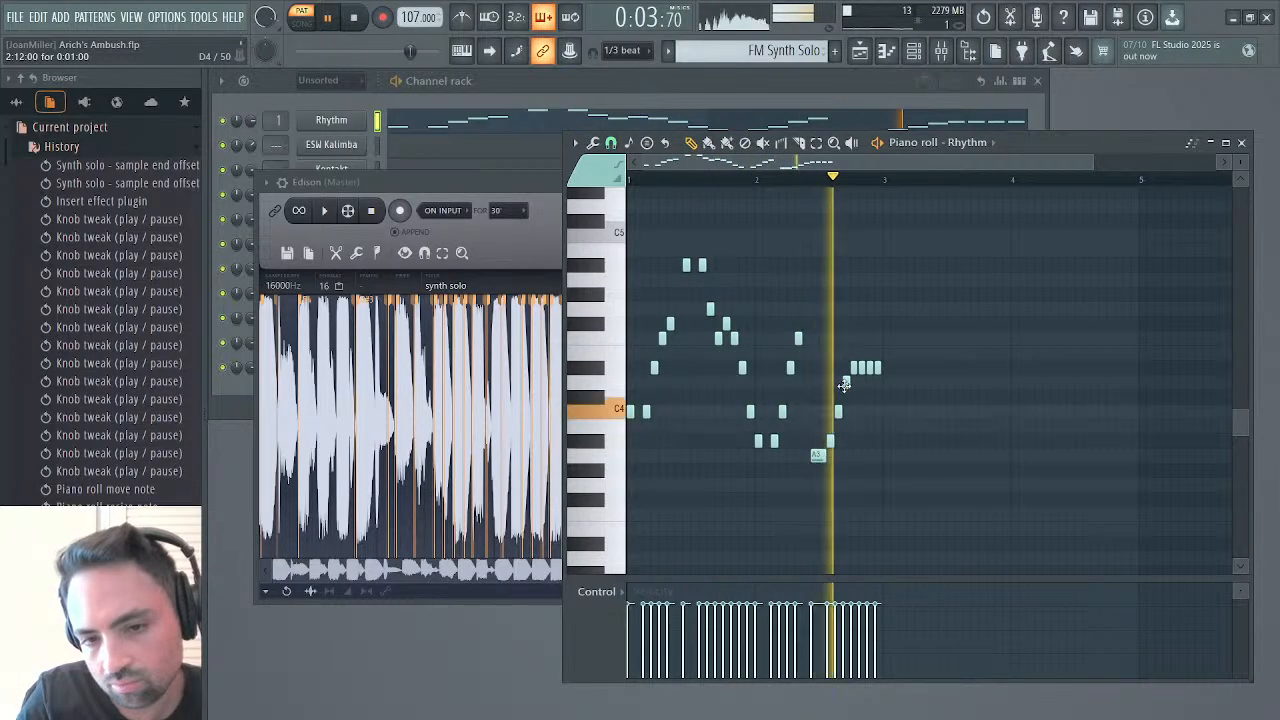
drag(818, 471, 818, 487)
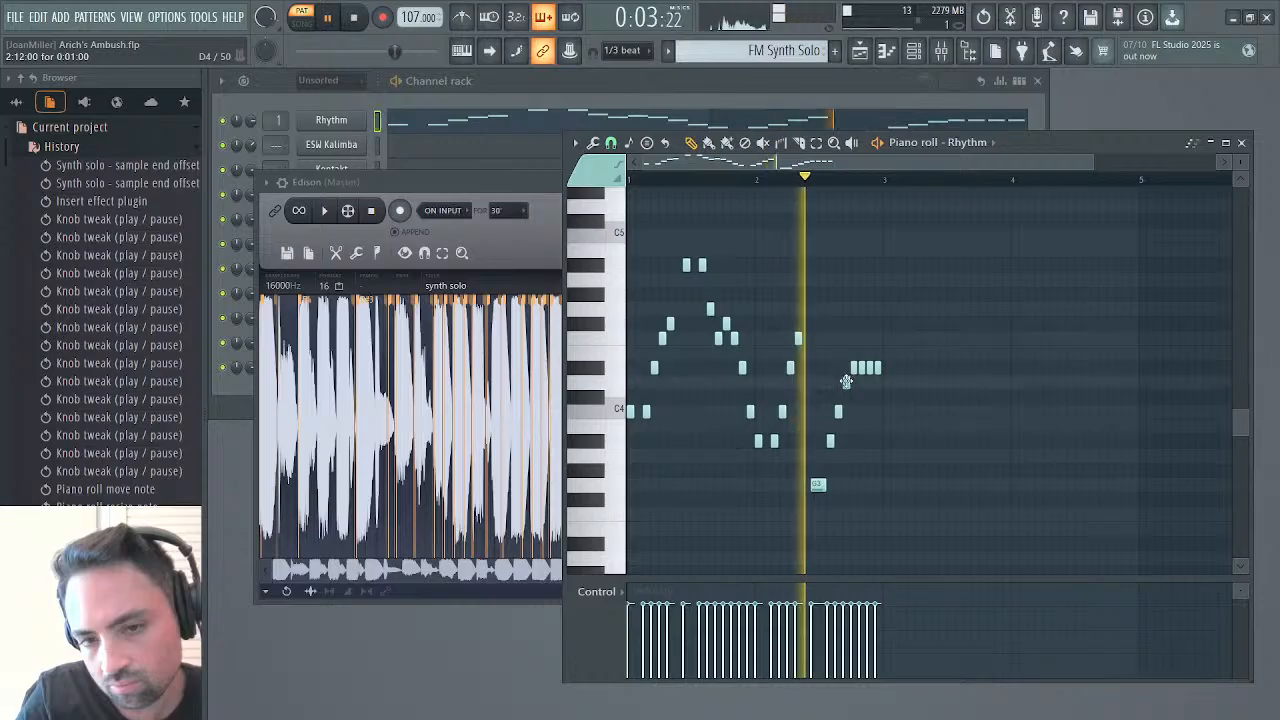
drag(846, 381, 846, 441)
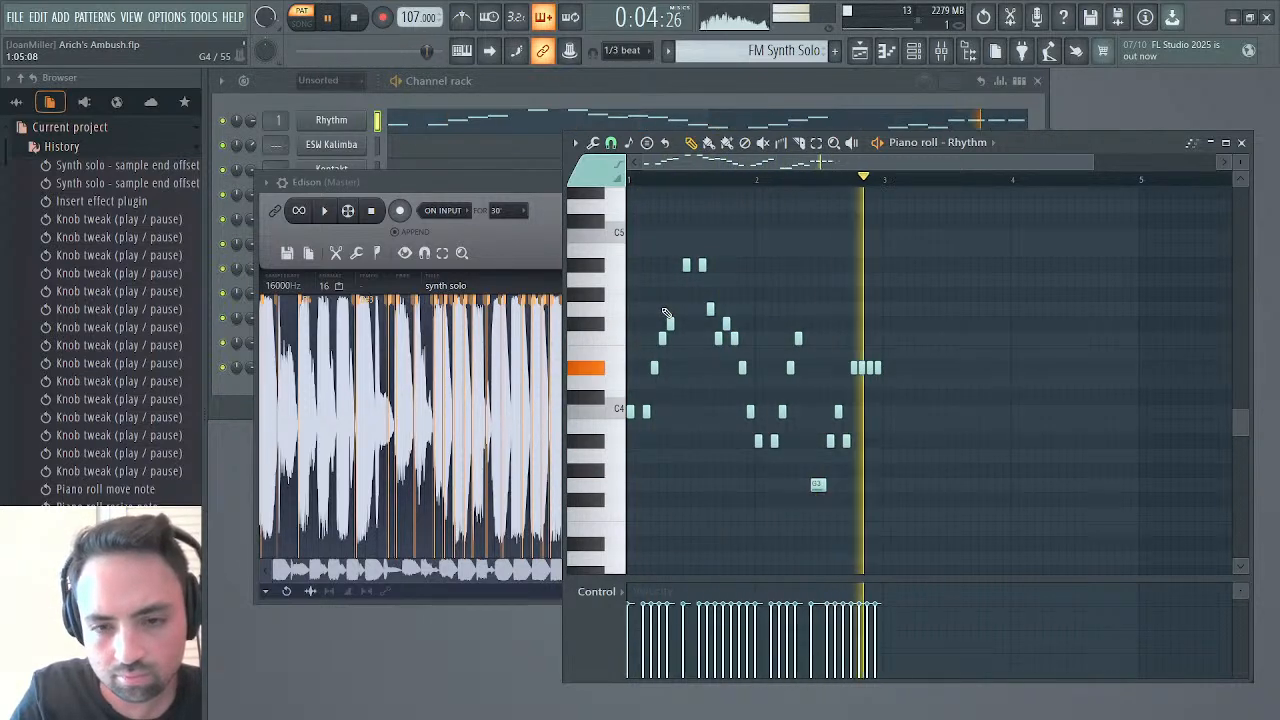
key(space)
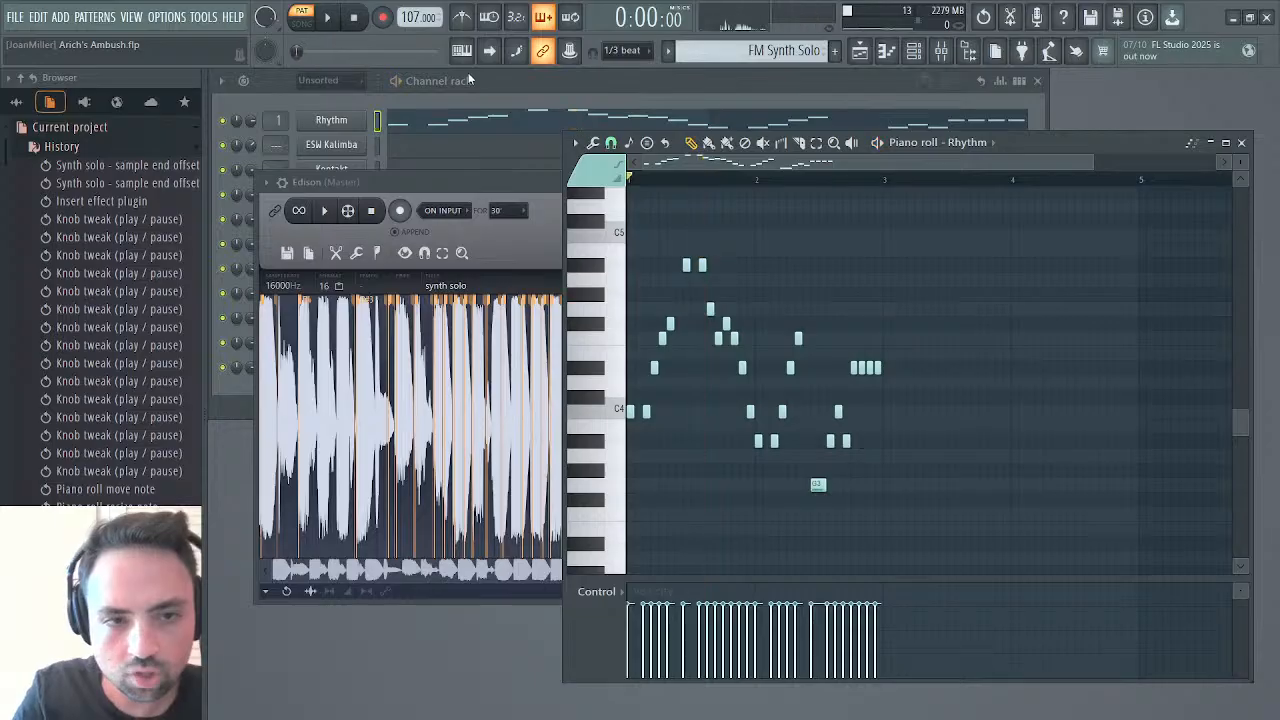
Clear the section selection in the synth solo recording and play the whole recording
click(447, 349)
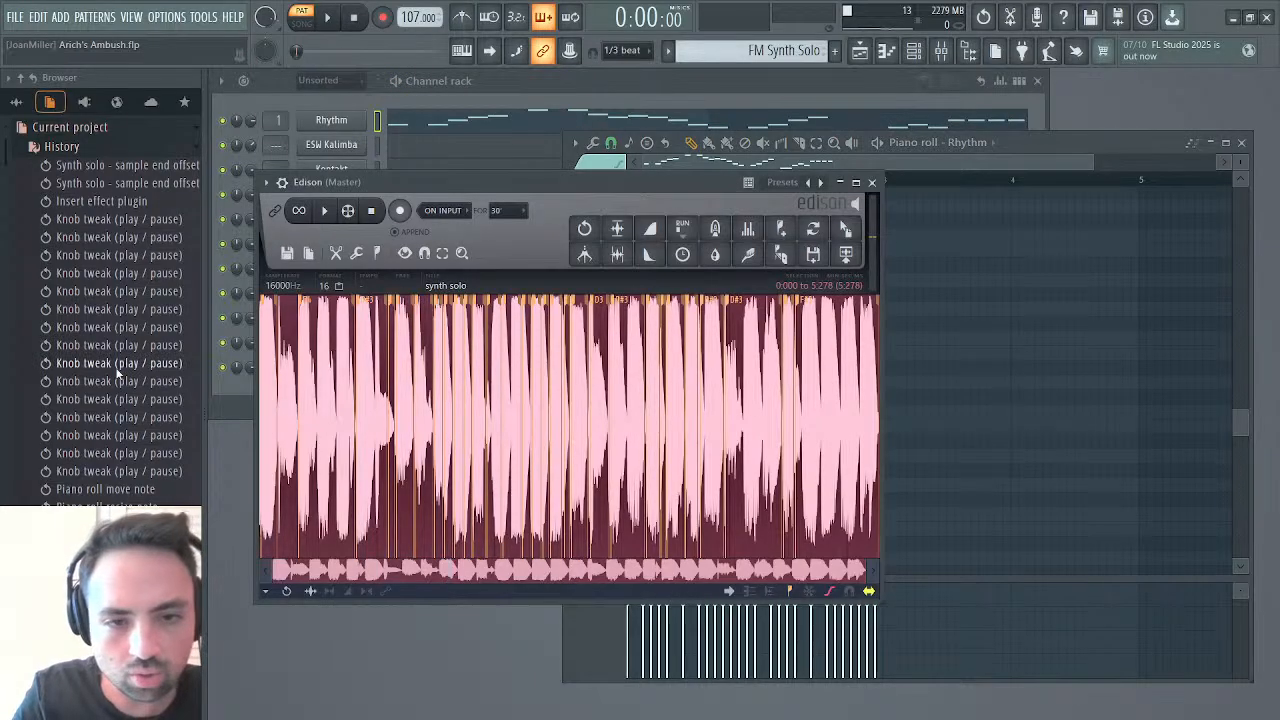
click(350, 338)
key(space)
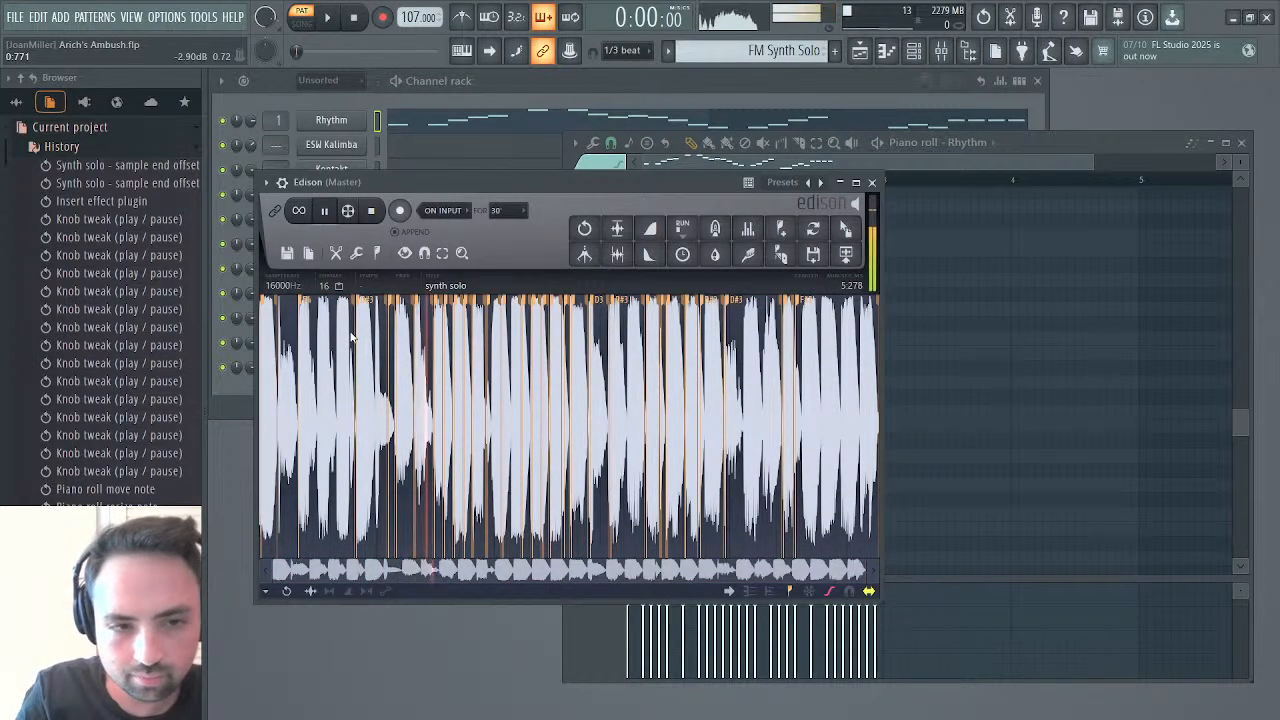
Listen to the synth solo recording in Edison and stop its playback
click(325, 211)
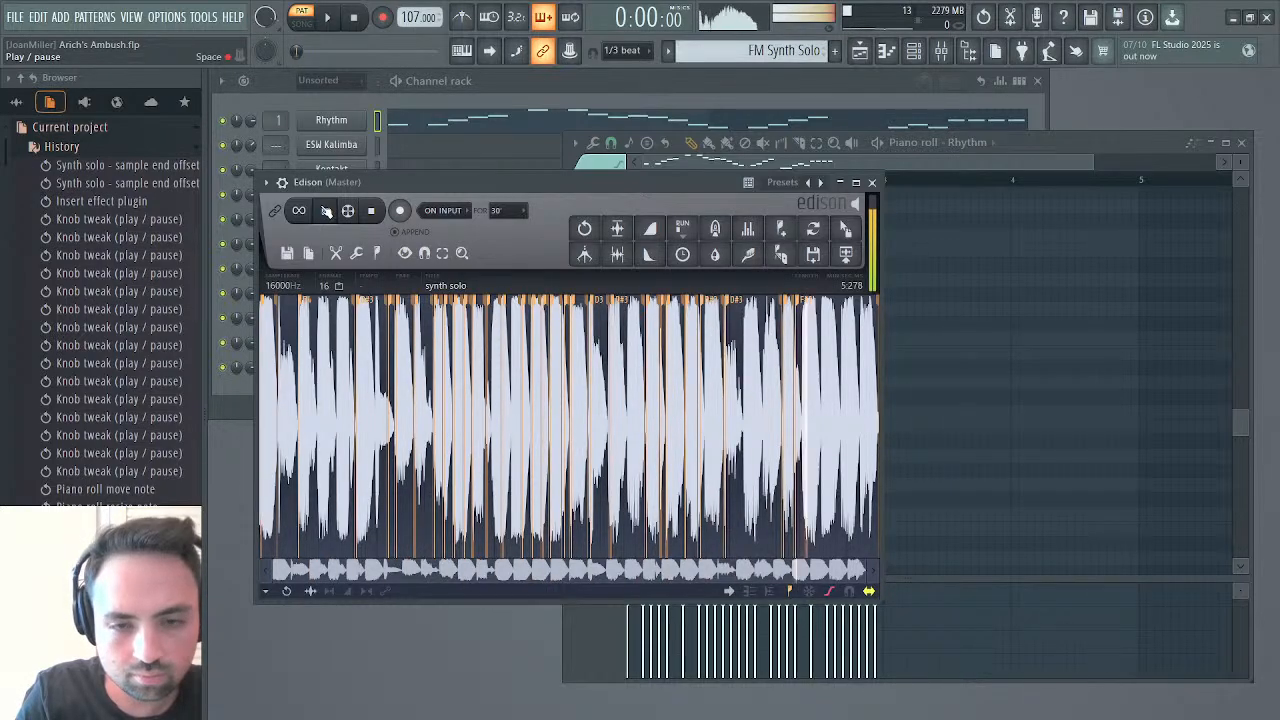
click(325, 211)
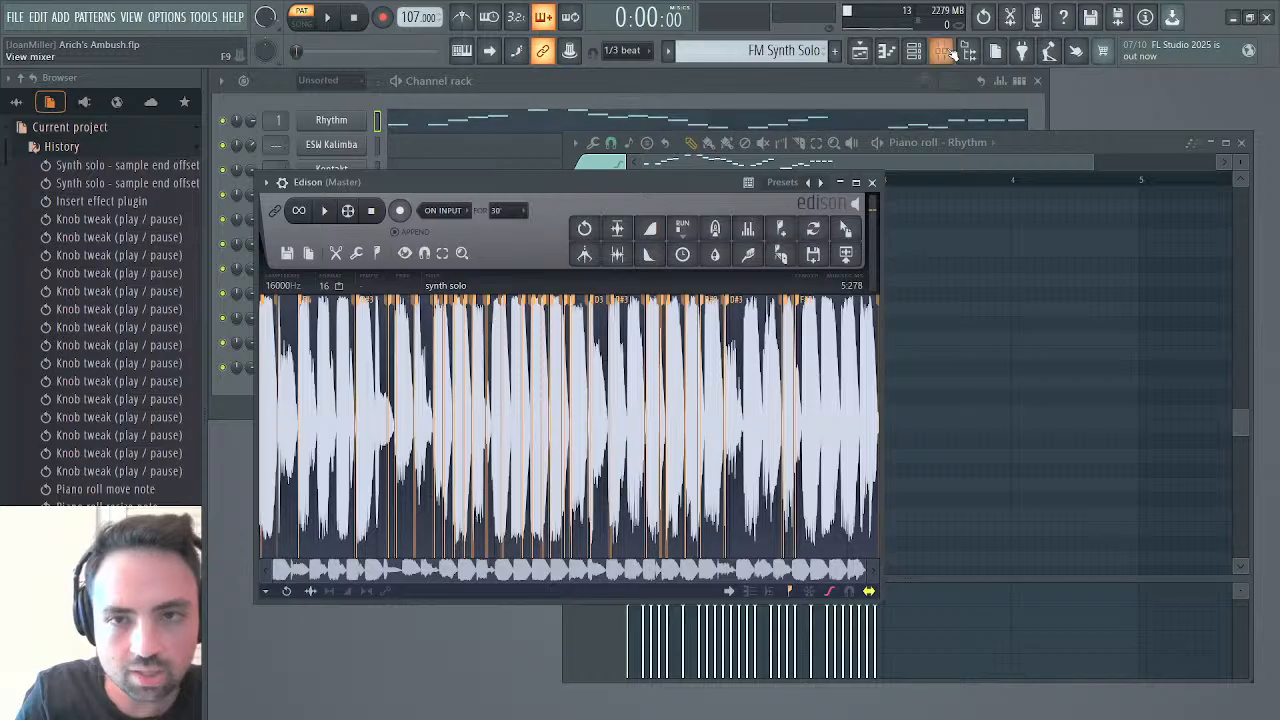
While the pattern plays, open the mute/solo events of Fruity Delay 3 on the FM Synth mixer track and set them on
click(944, 52)
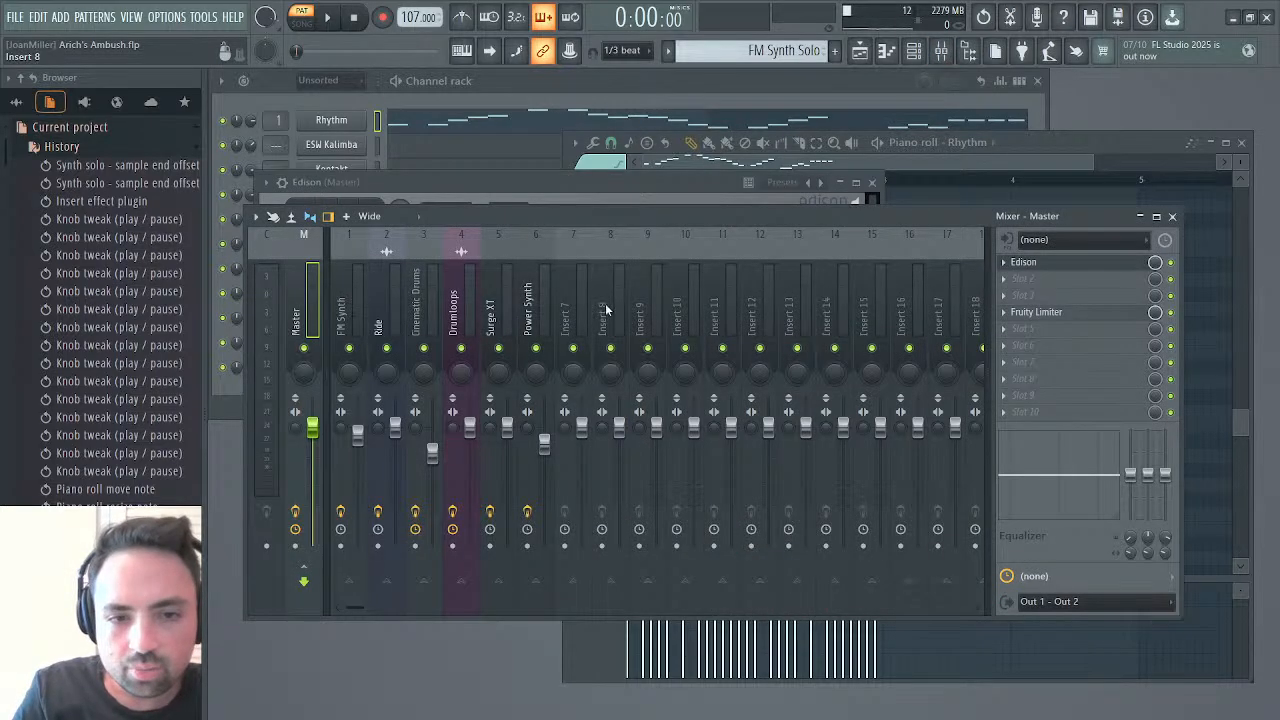
click(390, 313)
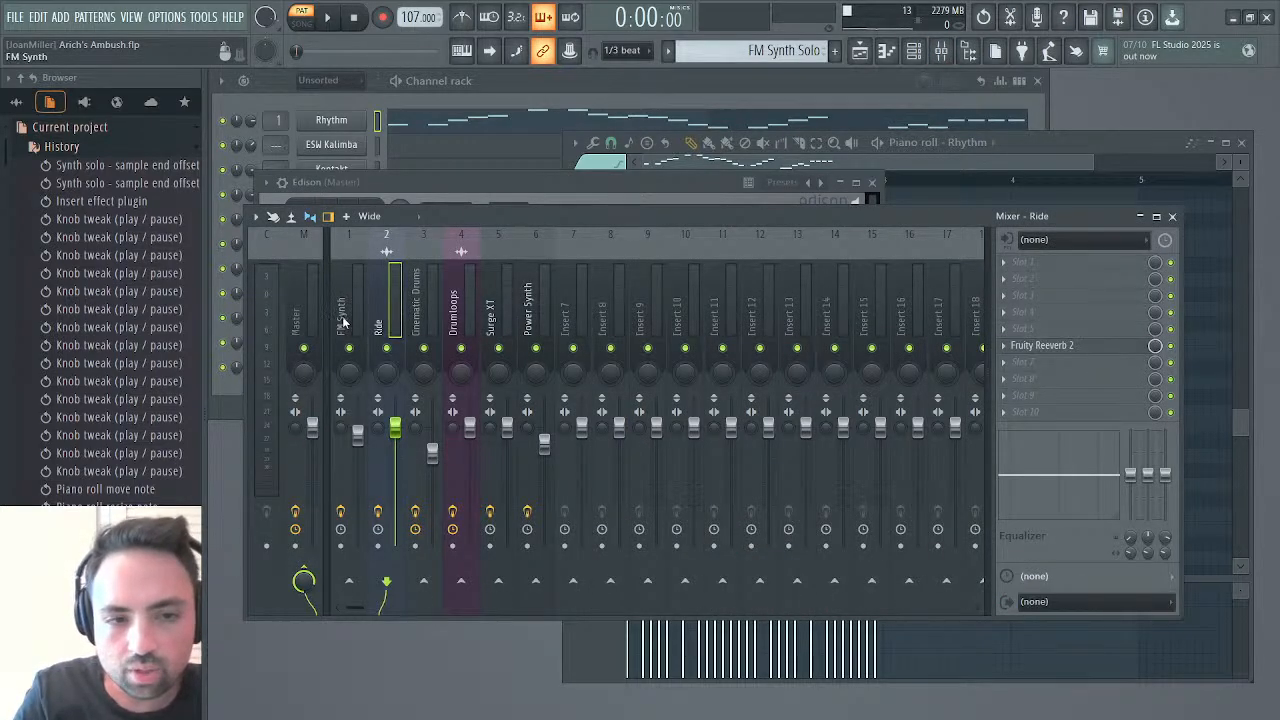
click(343, 321)
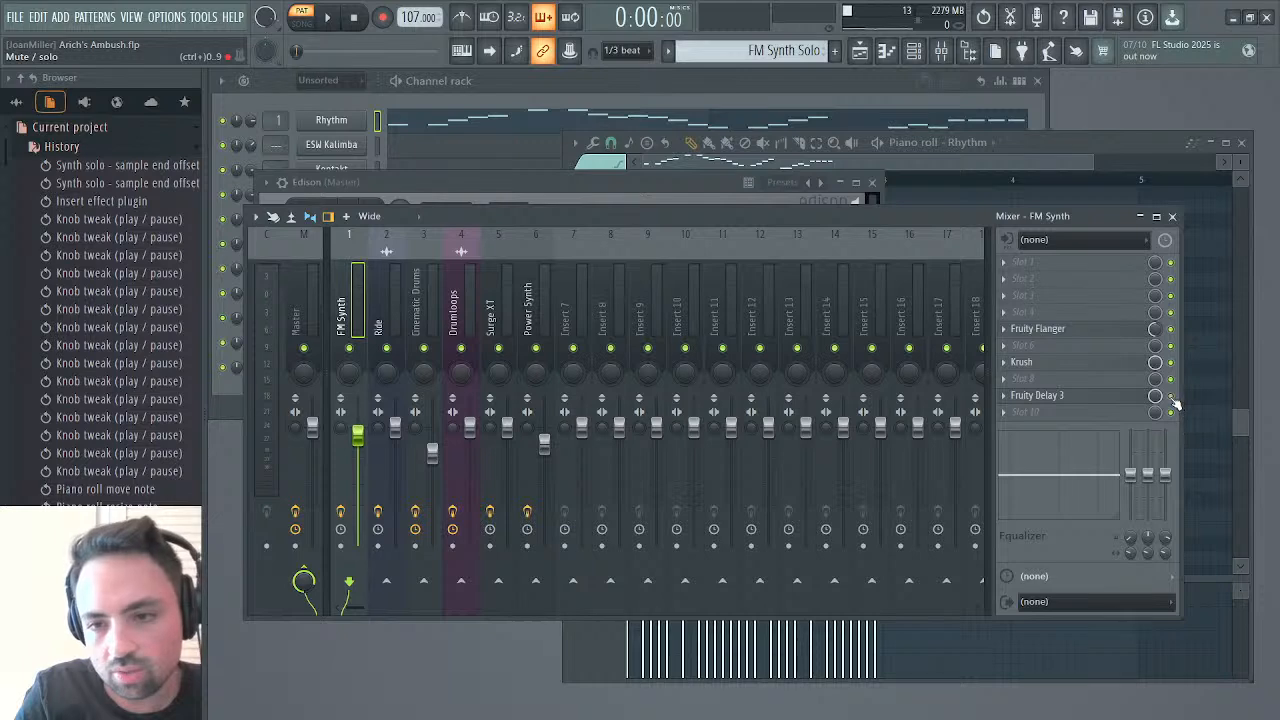
key(space)
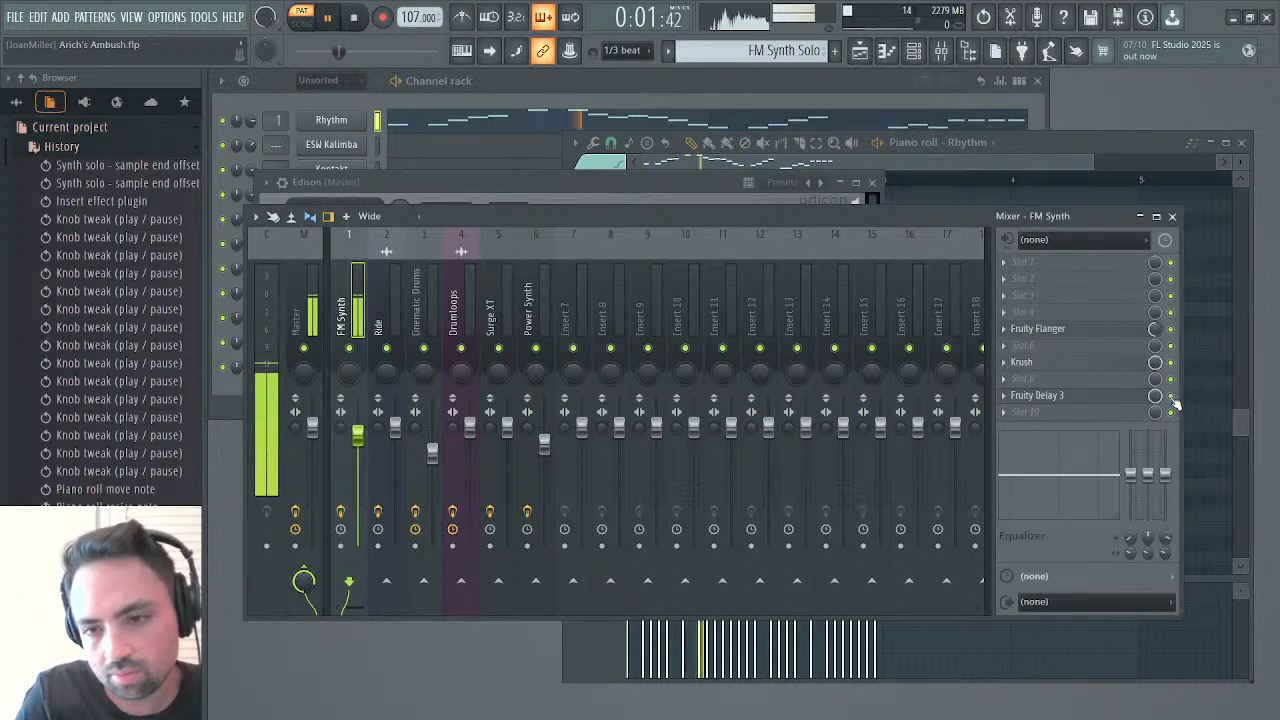
right_click(1171, 397)
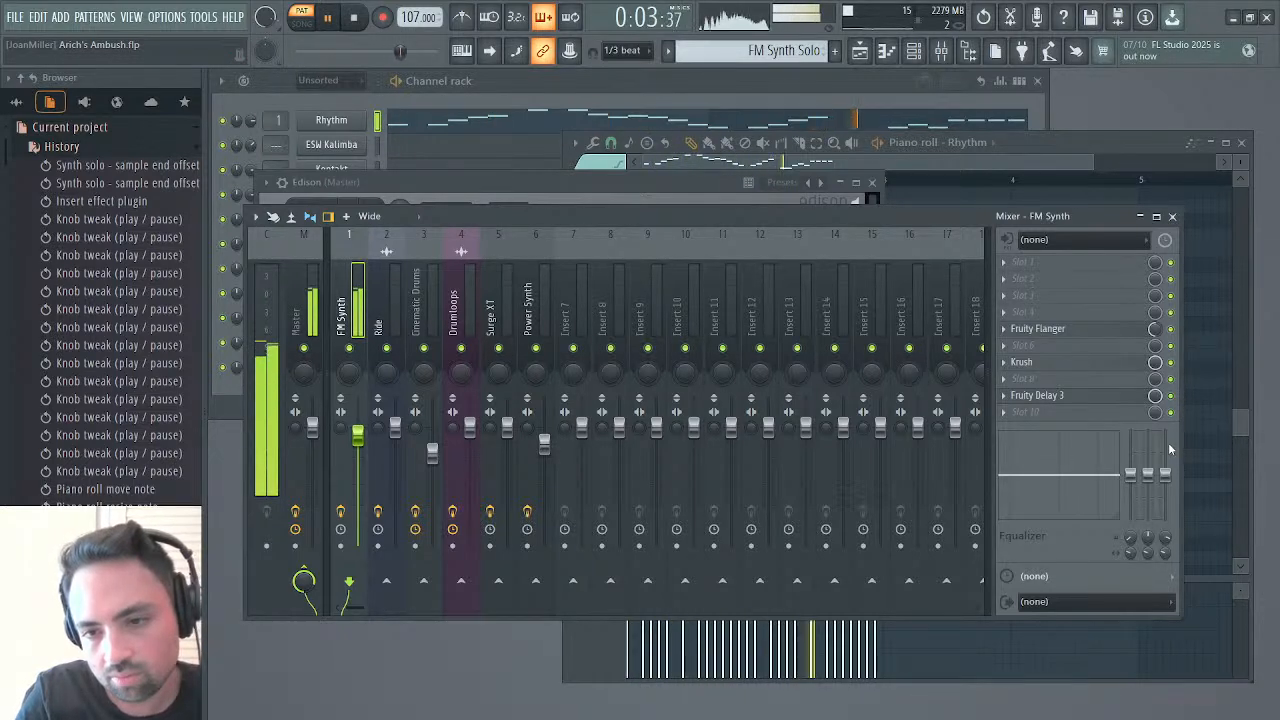
click(1169, 449)
click(420, 266)
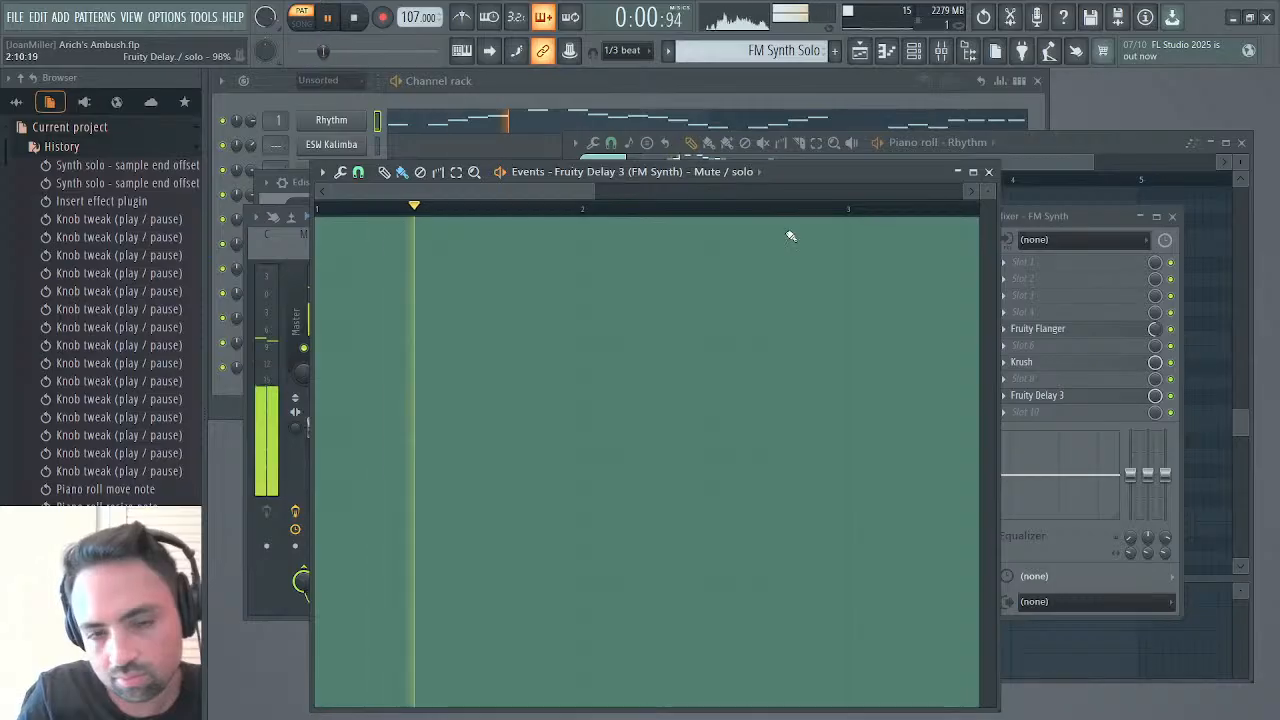
click(988, 172)
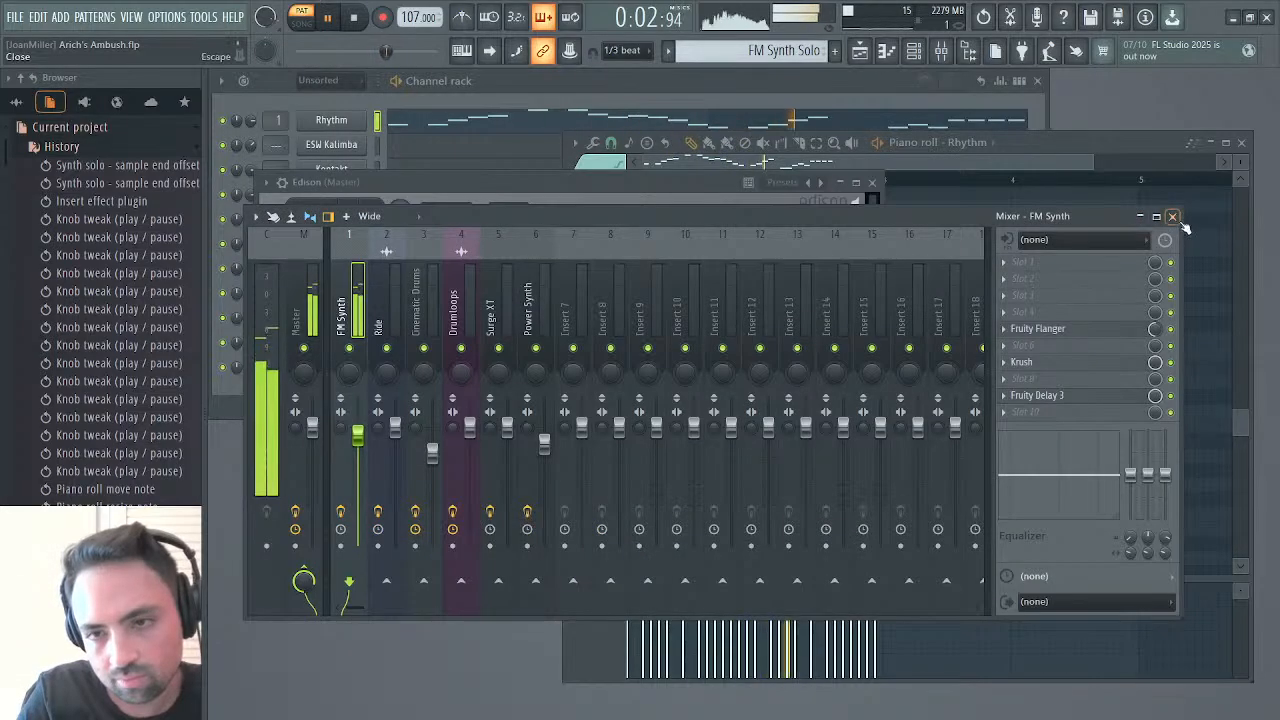
click(1170, 215)
click(872, 182)
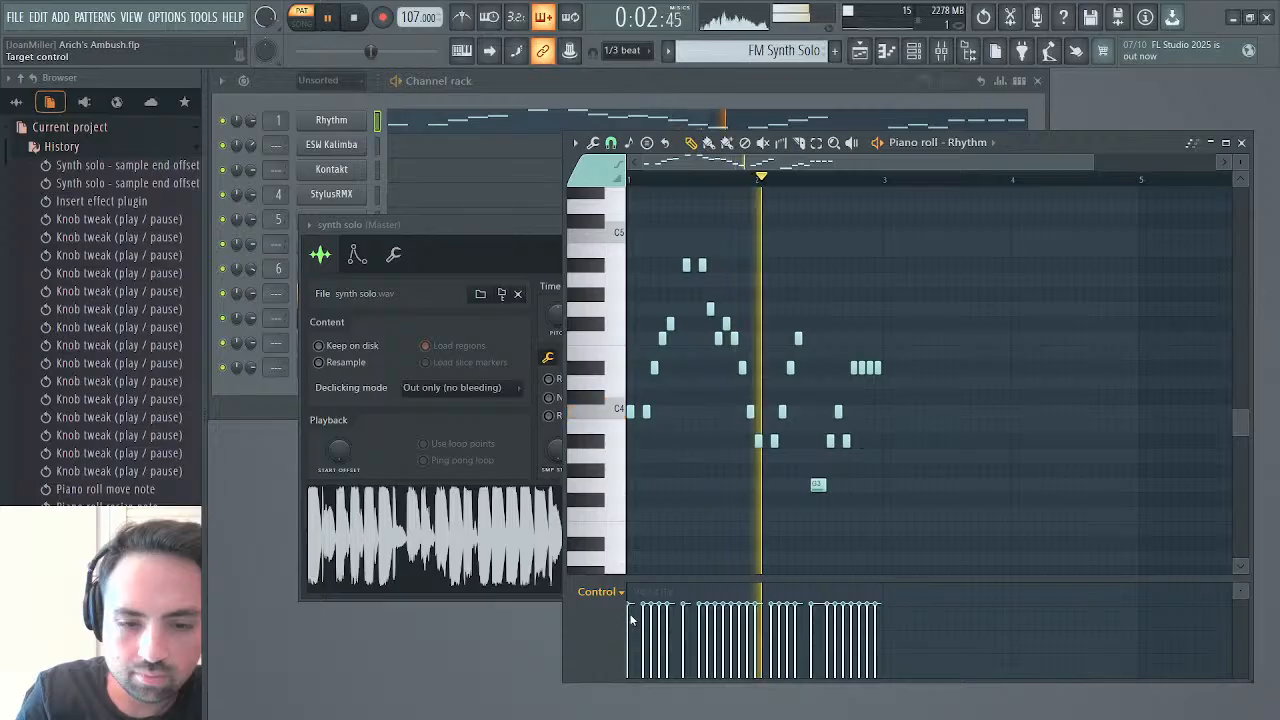
key(space)
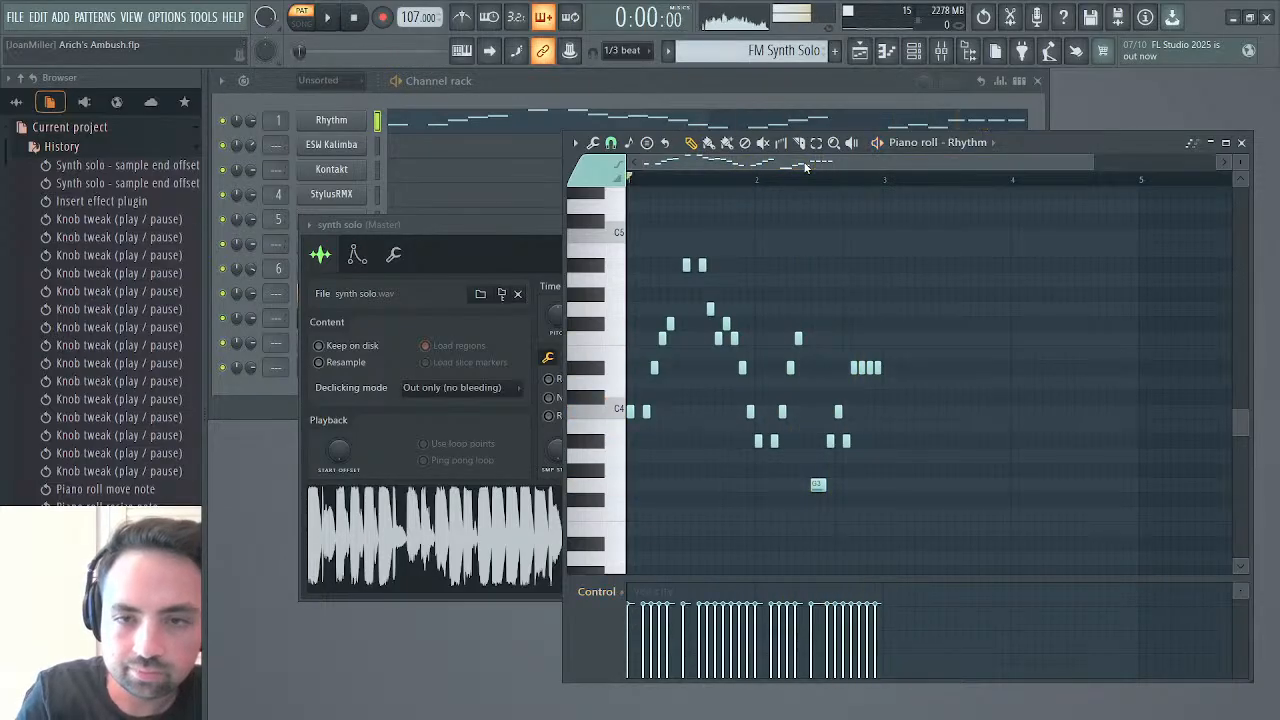
Place four consecutive FM Synth Solo clips on Track 1 of the playlist, filling bars 67 to 75
click(858, 53)
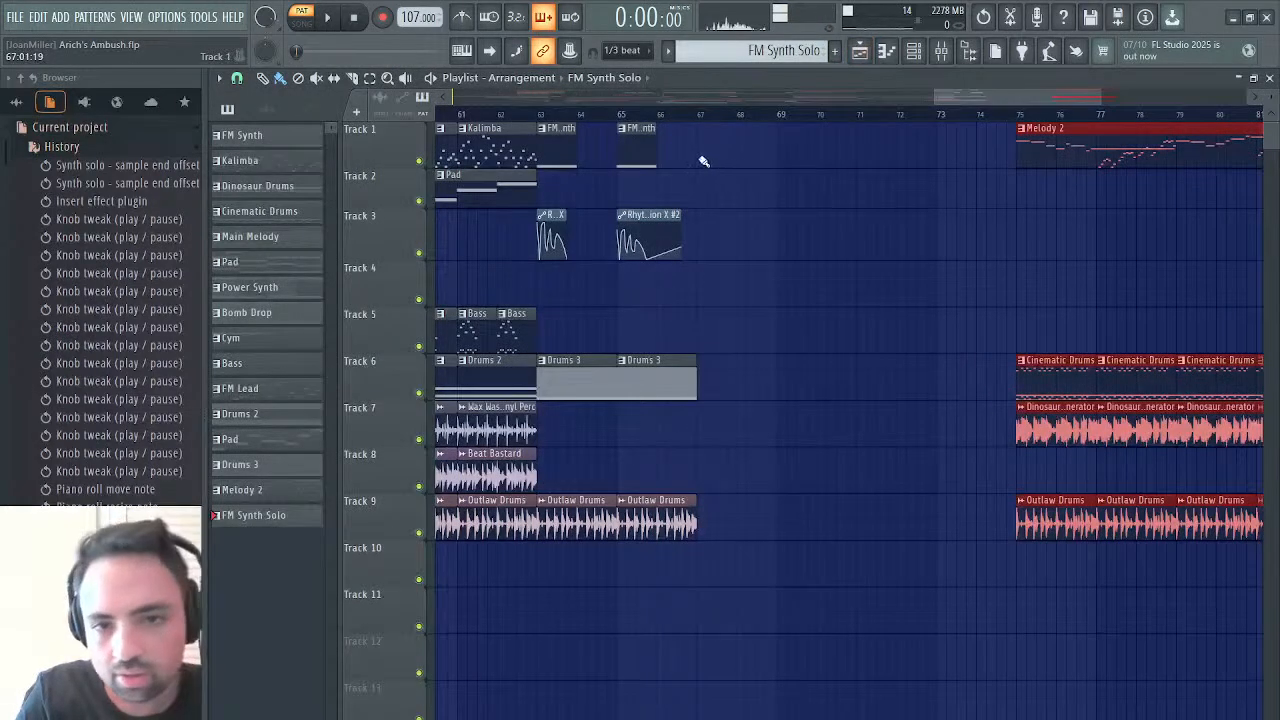
drag(703, 161, 942, 147)
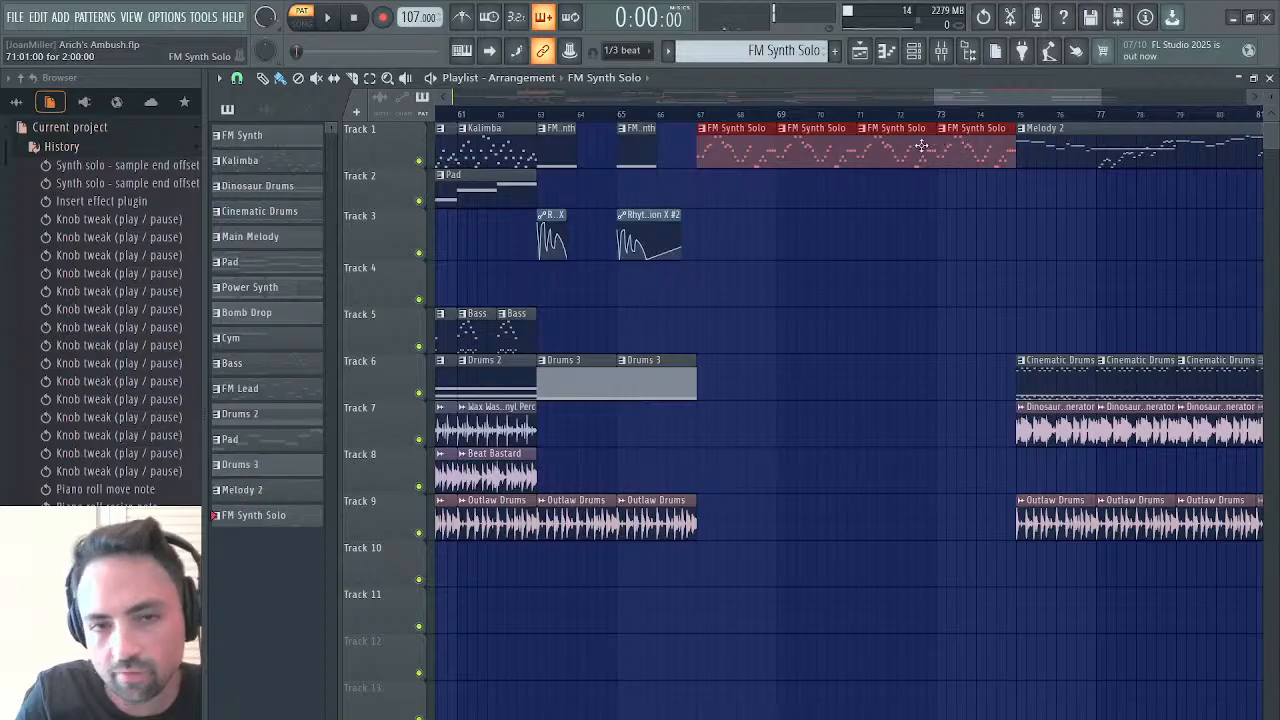
Extend the Modulation X #2 automation clip at bar 65 on Track 3 to bar 67 and continue it with a second clip from there
click(681, 215)
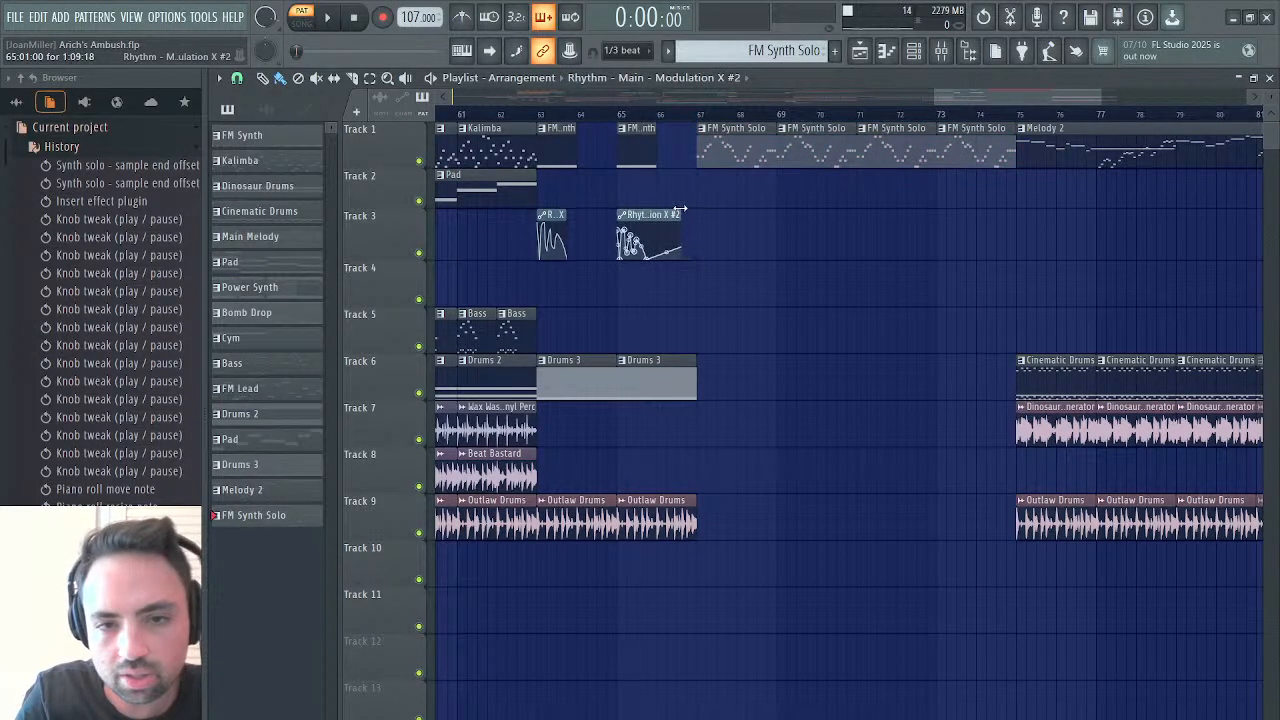
mouse_move(980, 98)
mouse_down()
mouse_move(627, 150)
mouse_move(983, 120)
mouse_up()
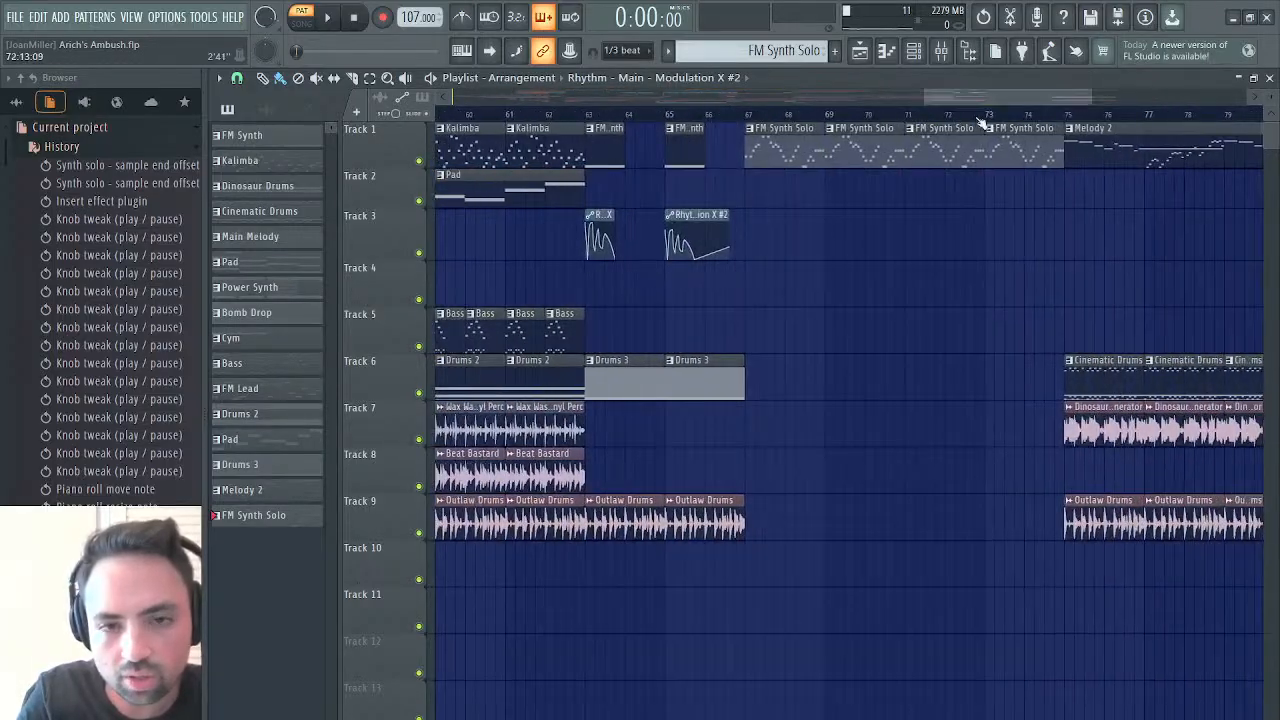
drag(737, 220, 1118, 214)
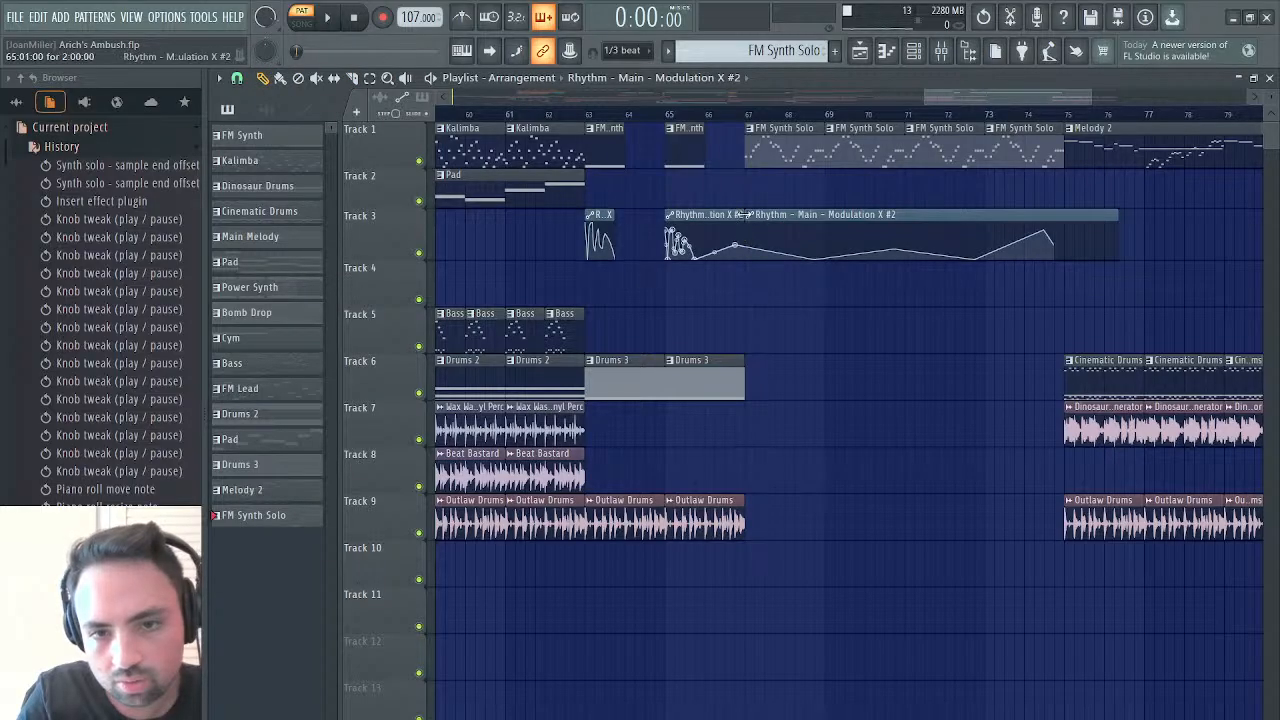
drag(745, 214, 955, 226)
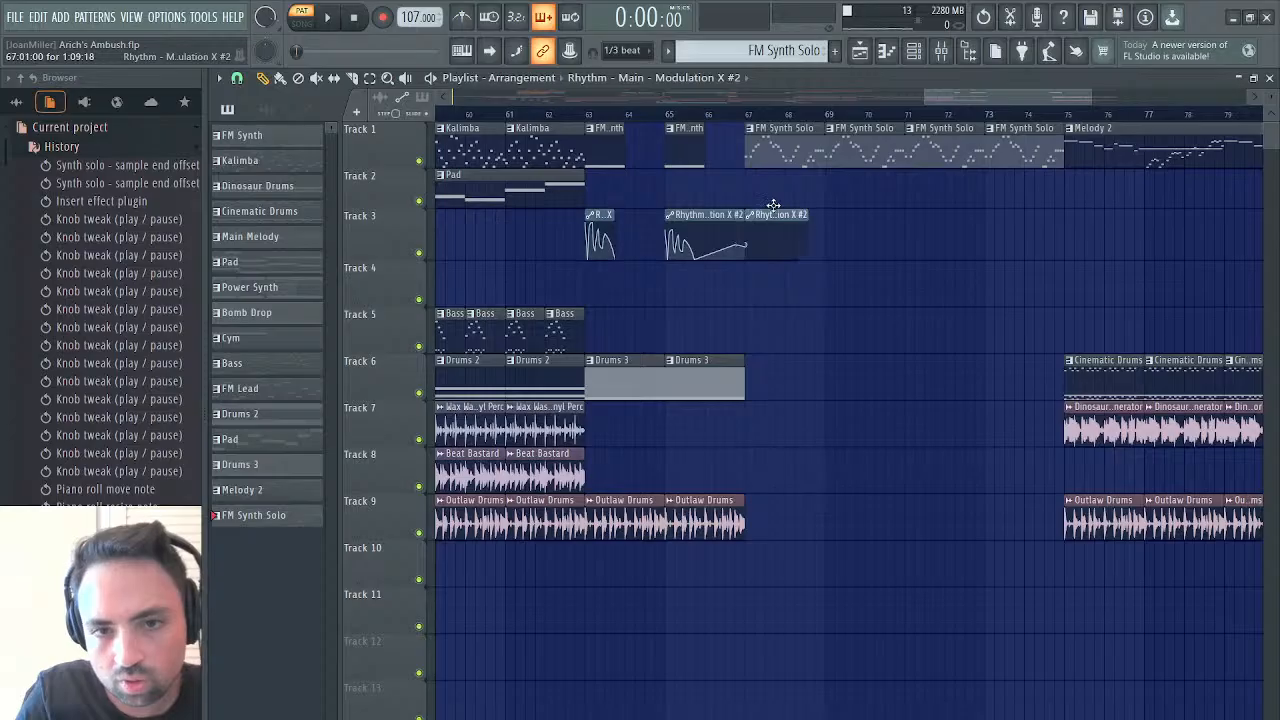
click(773, 208)
Resize the Modulation X #2 clip starting at bar 67 to exactly two bars, ending at bar 69
drag(1088, 88, 1010, 101)
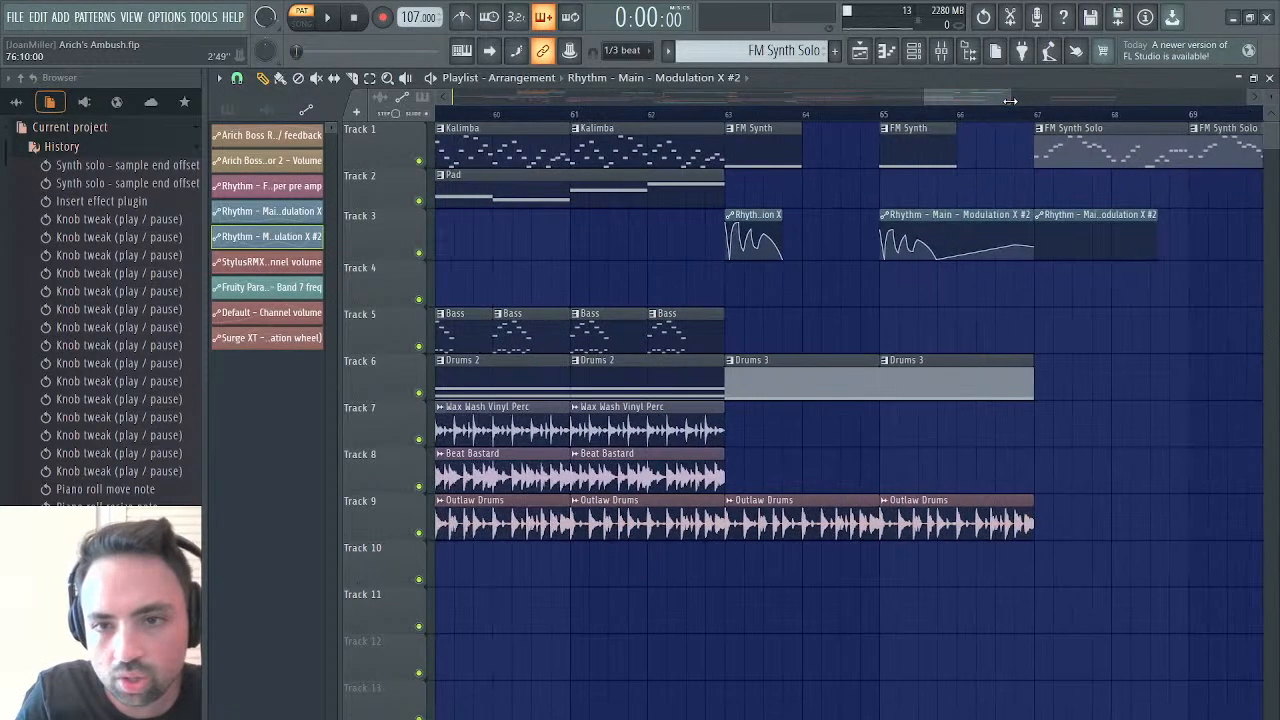
drag(928, 92, 975, 96)
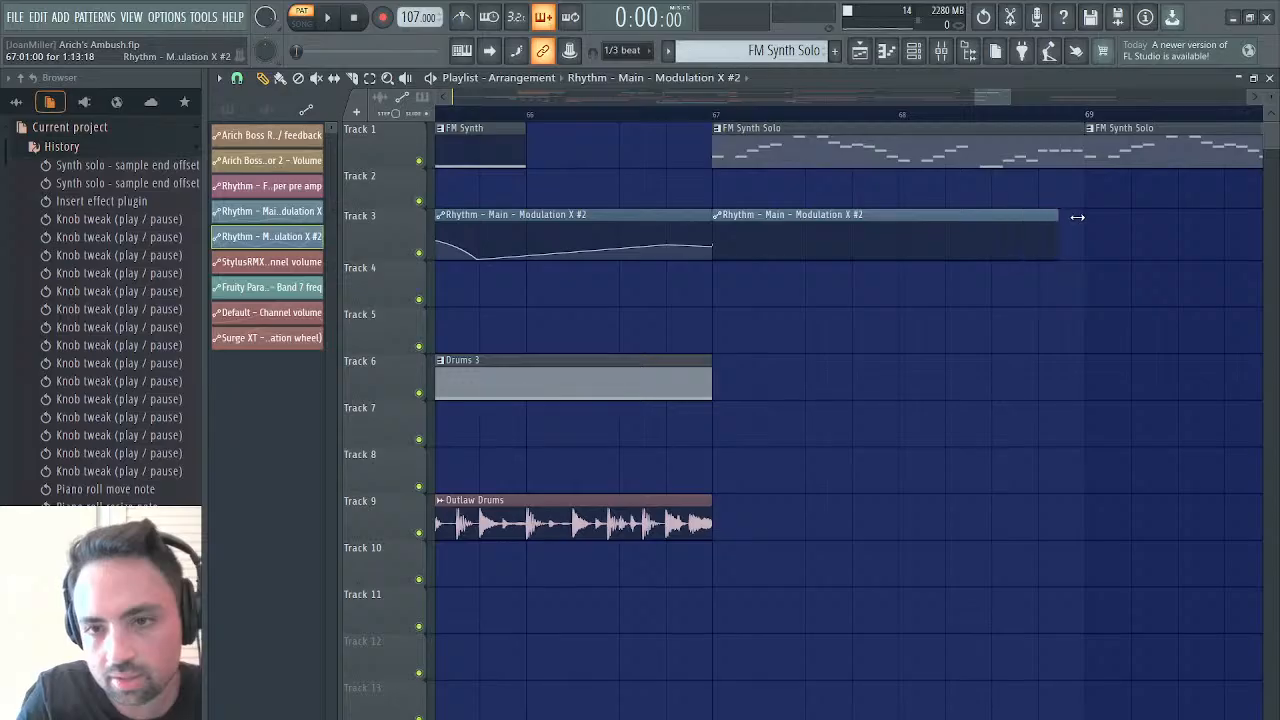
drag(1077, 217, 1085, 220)
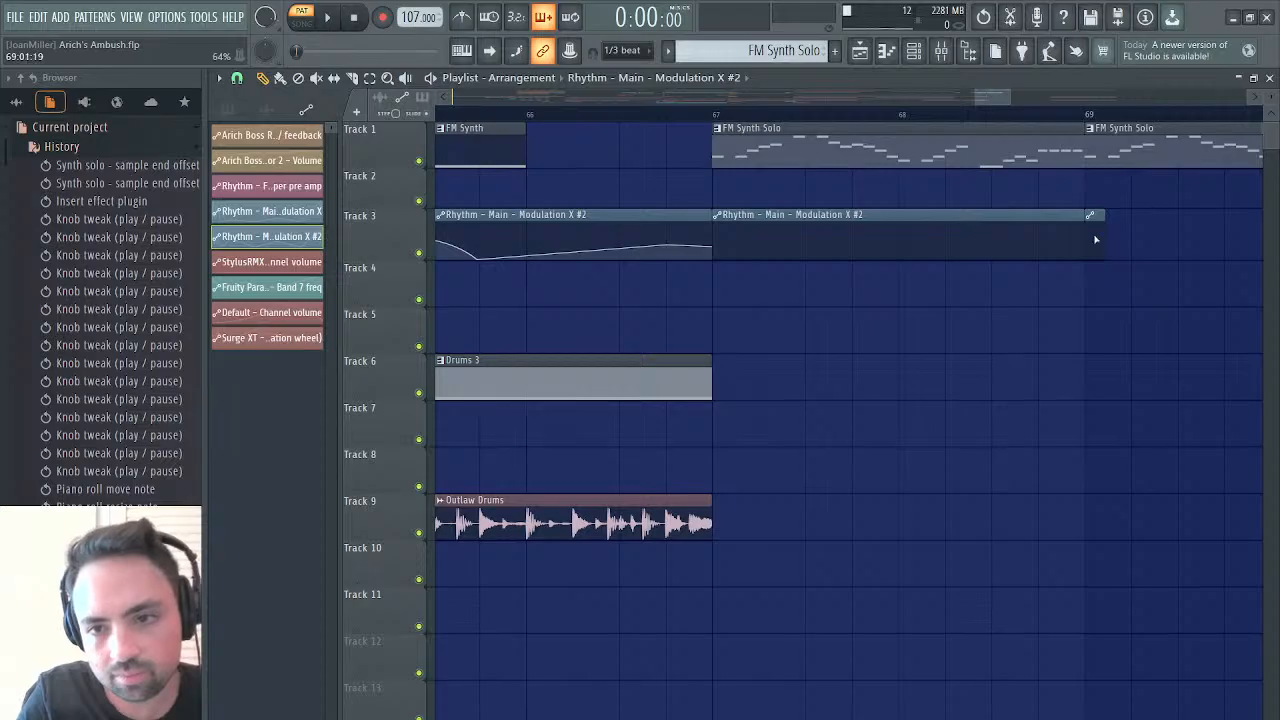
right_click(1095, 240)
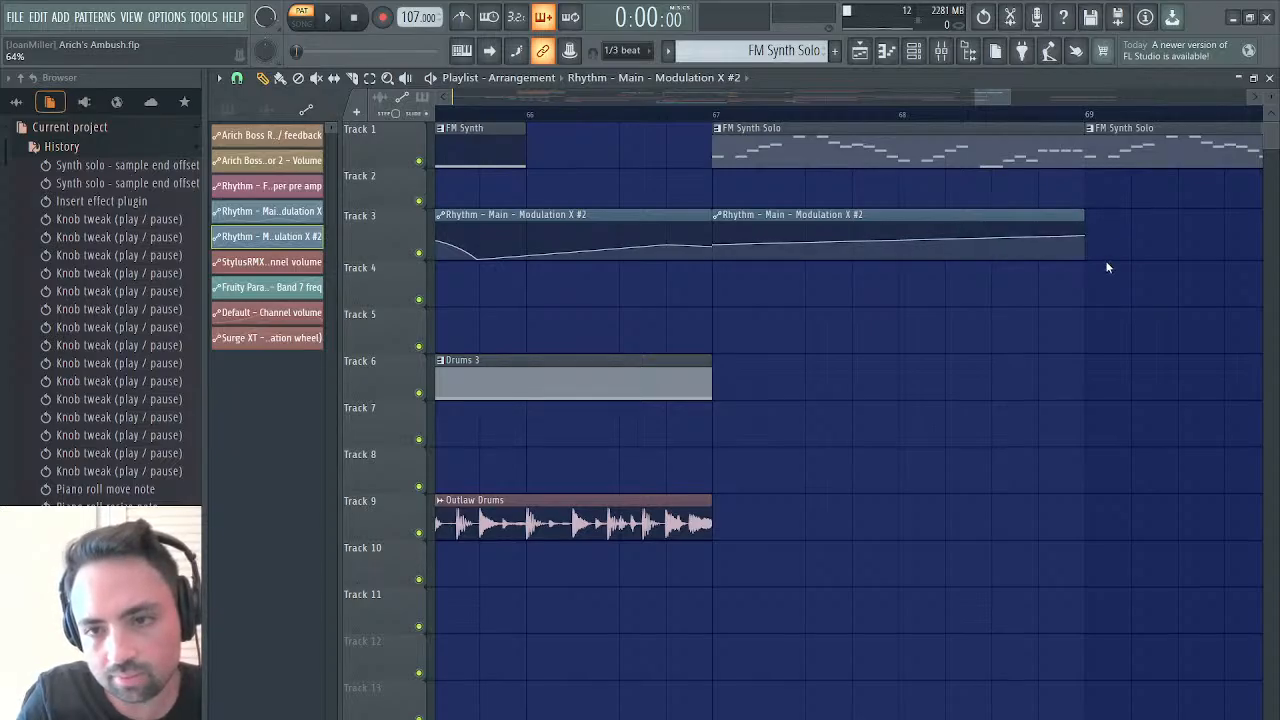
click(1108, 267)
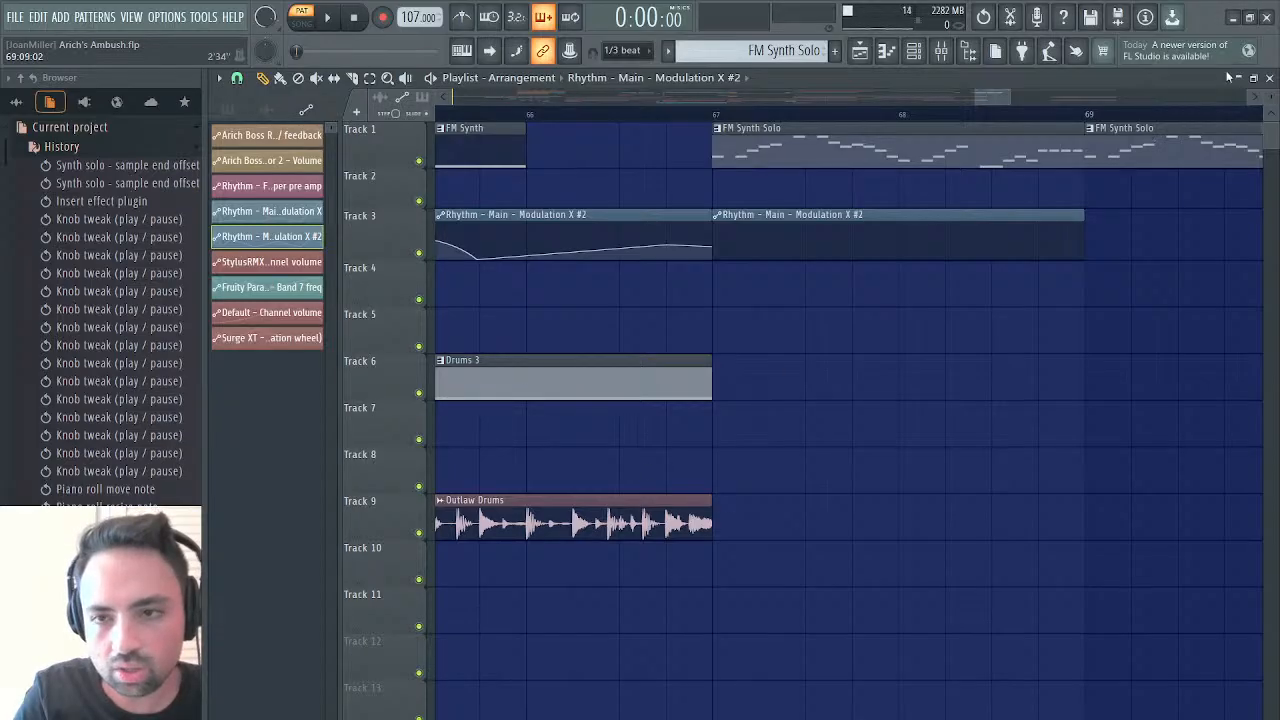
Reopen Edison from the Master mixer track and audition the first 0.306 seconds of the synth solo recording
click(1270, 78)
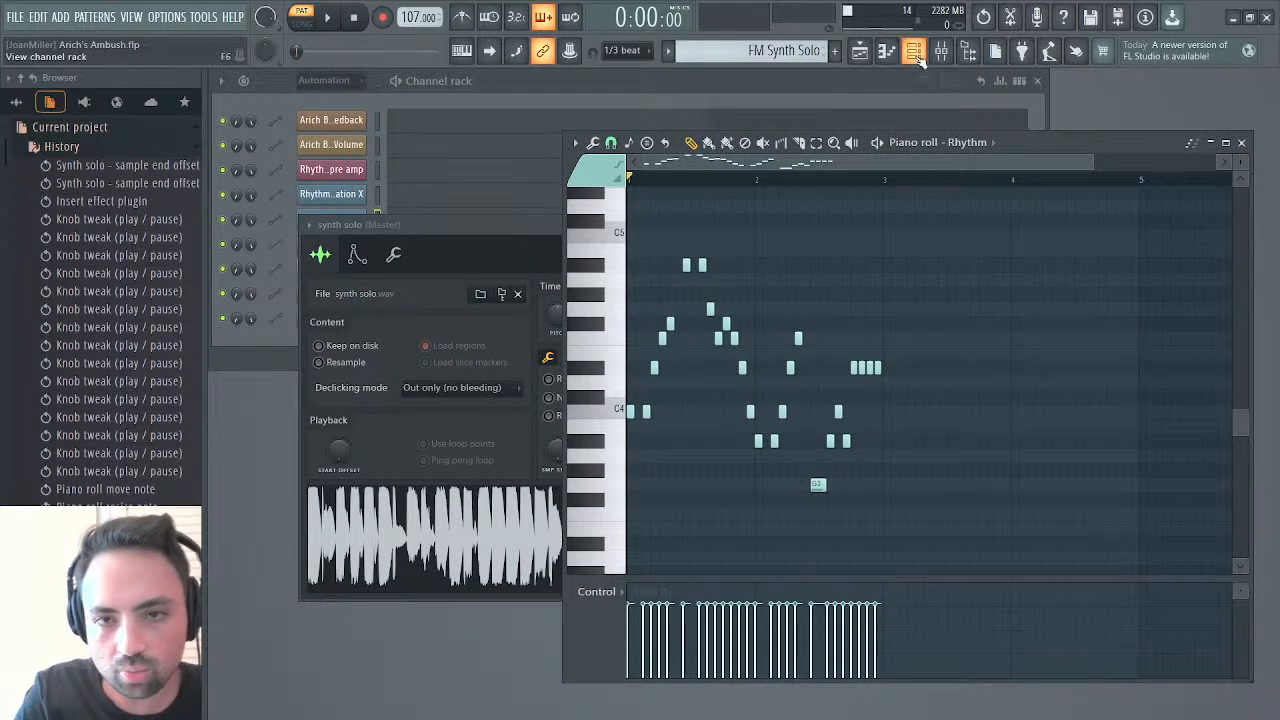
click(954, 52)
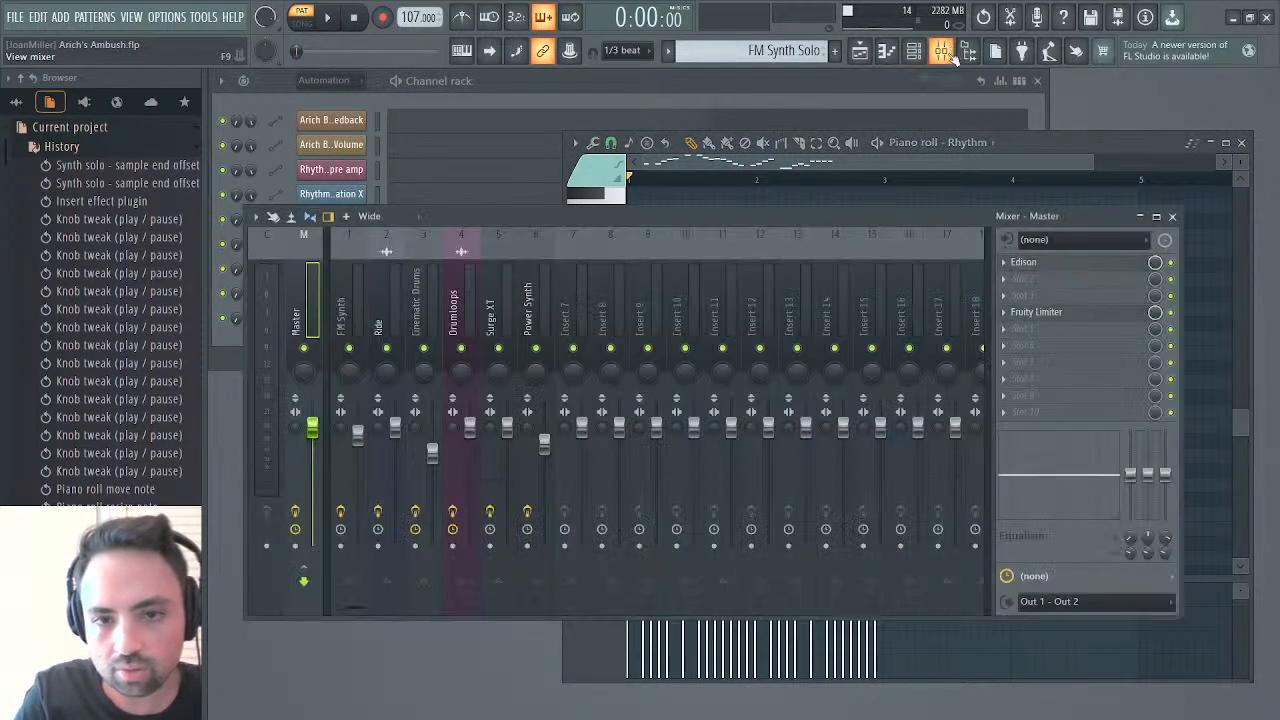
click(1030, 262)
key(space)
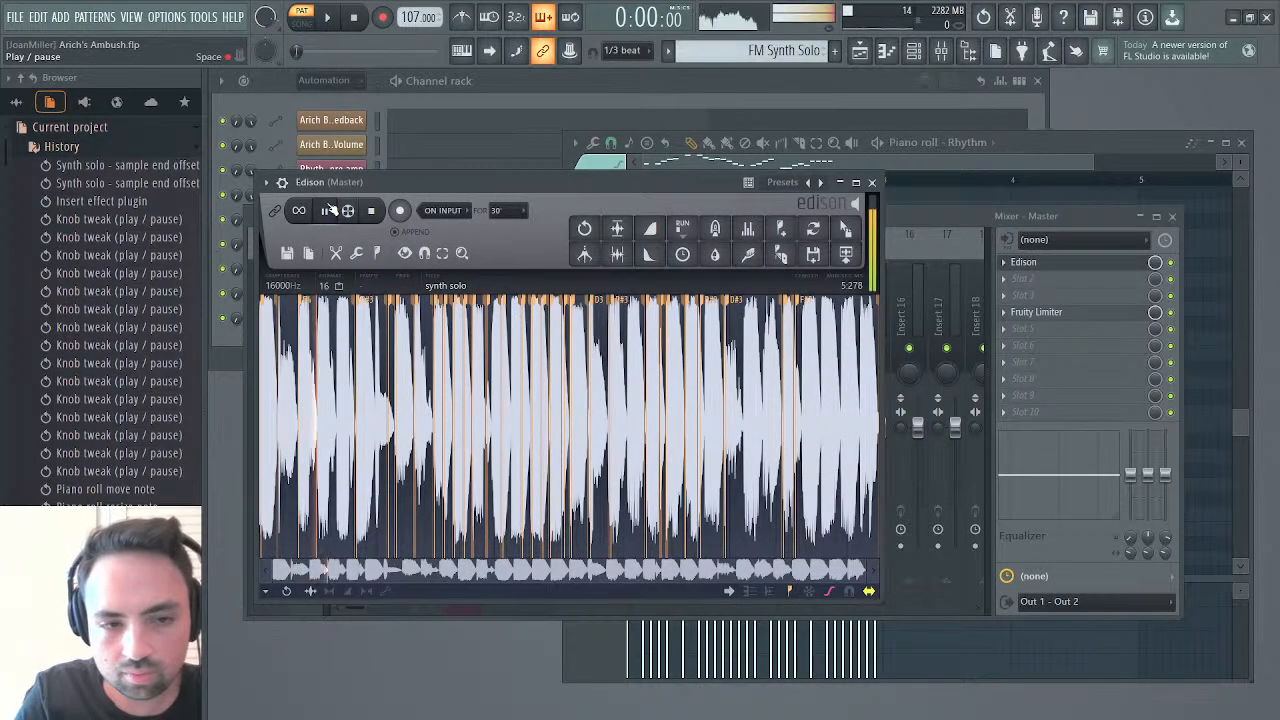
click(325, 213)
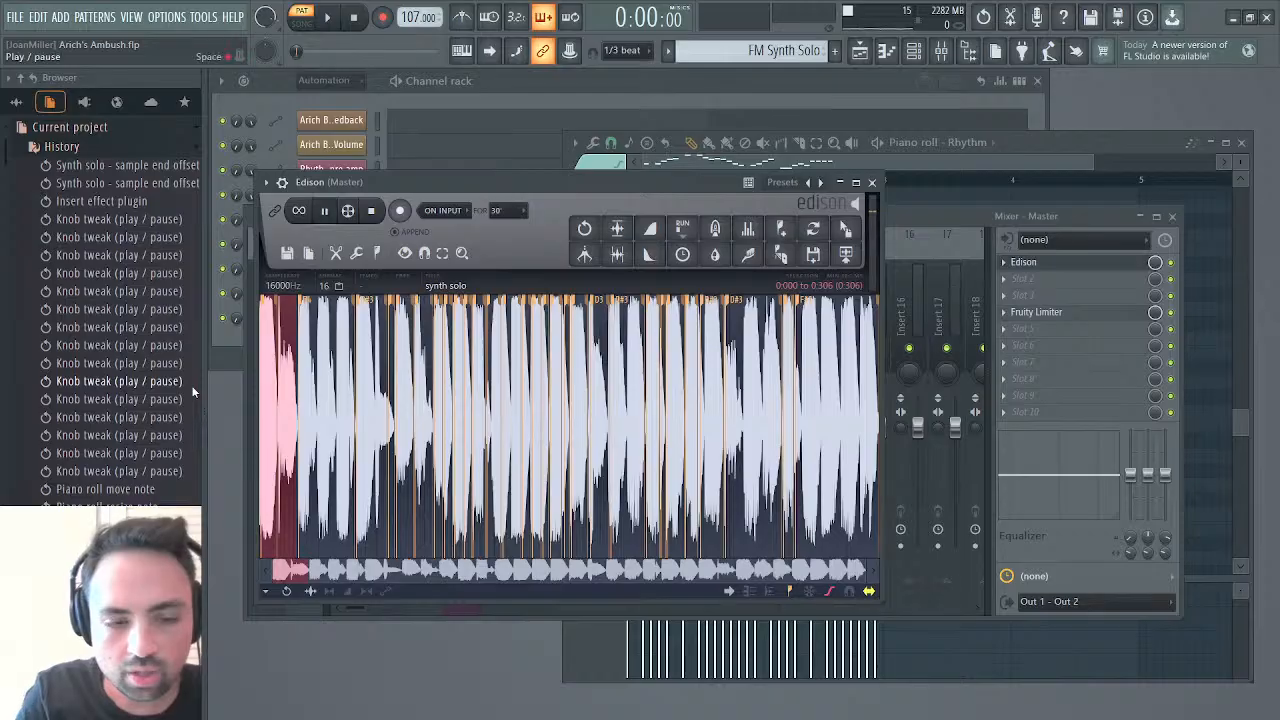
key(space)
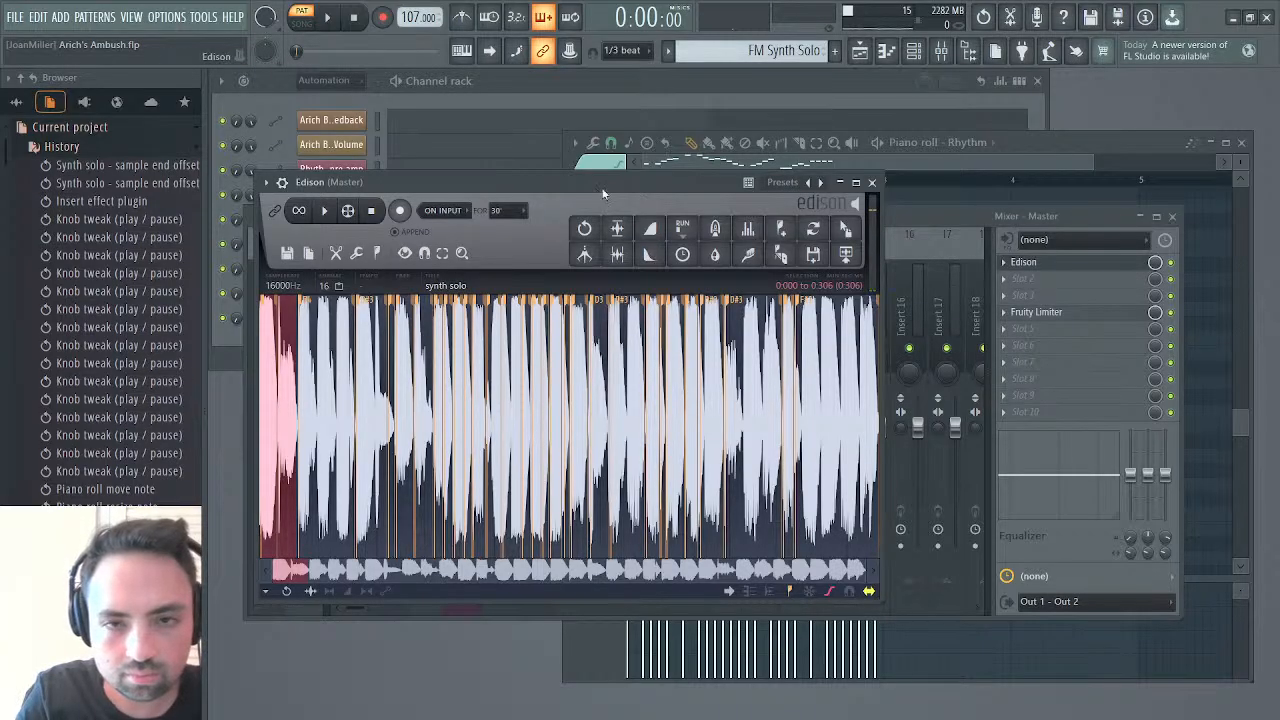
Shape the bar 67 Modulation X #2 curve with a peak at step 2 and a drop to the bottom at step 3, auditioning from bar 67
click(859, 54)
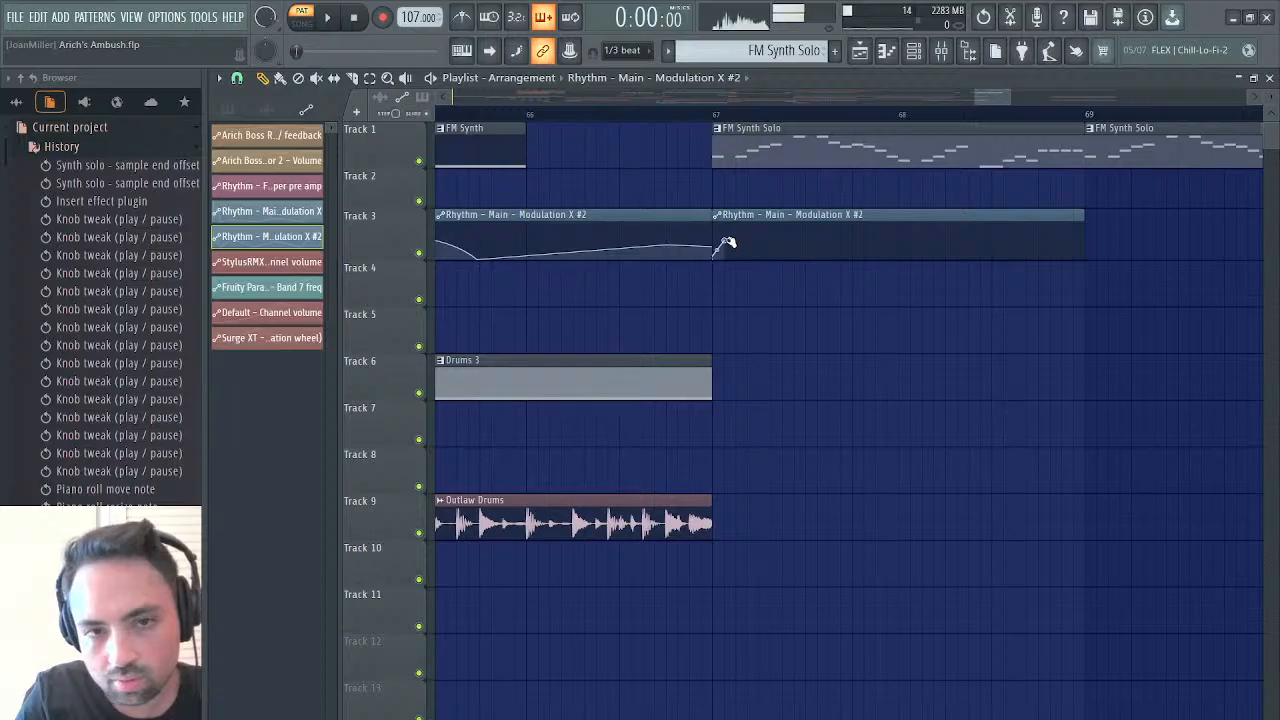
click(714, 115)
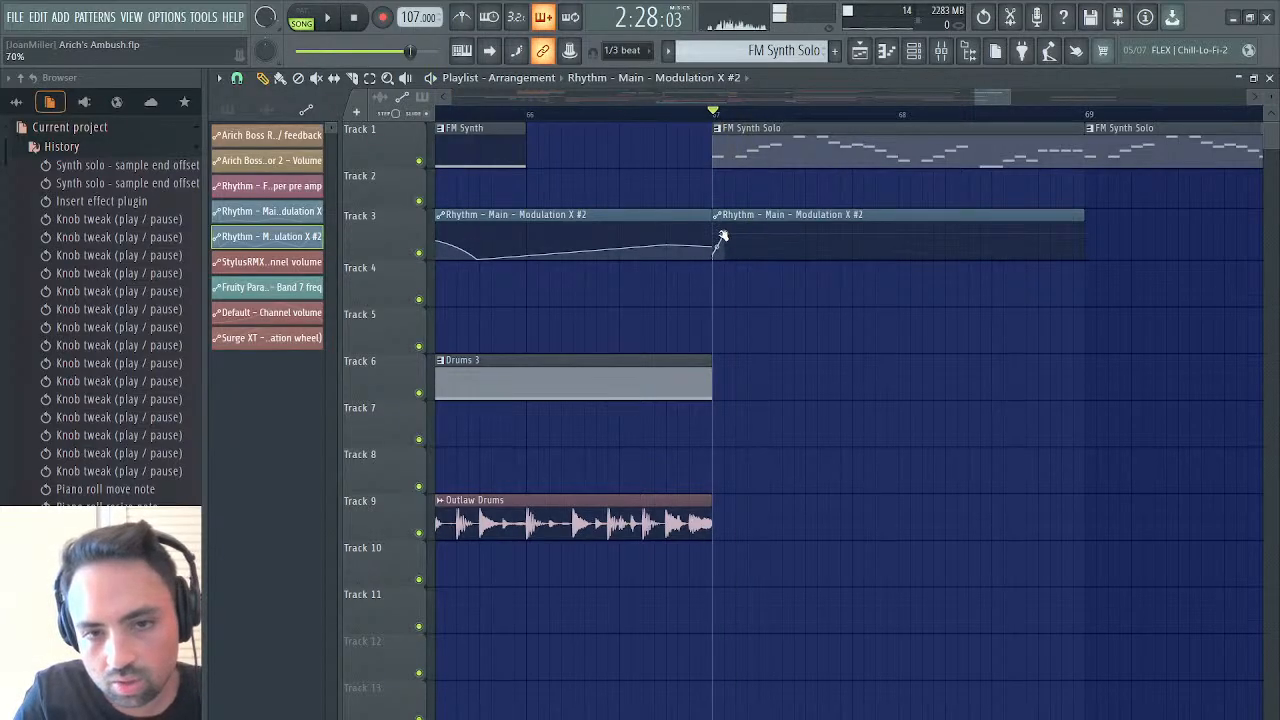
key(space)
key(space)
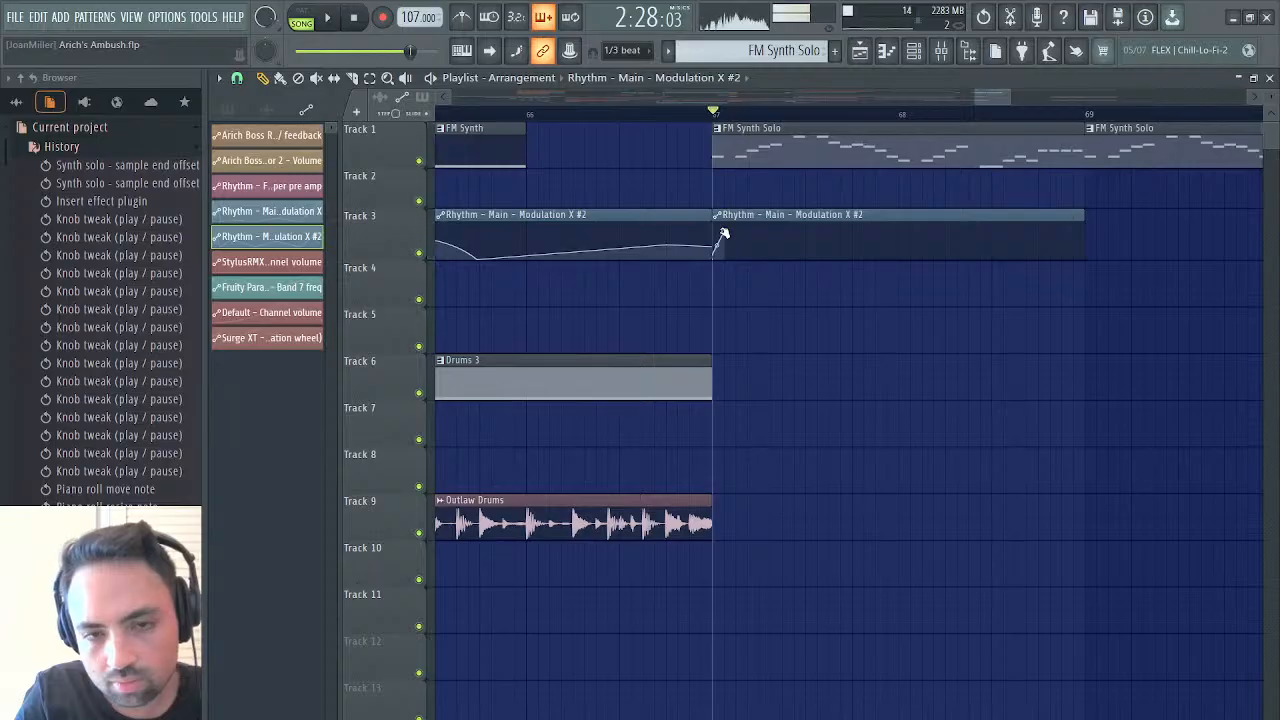
key(space)
key(space)
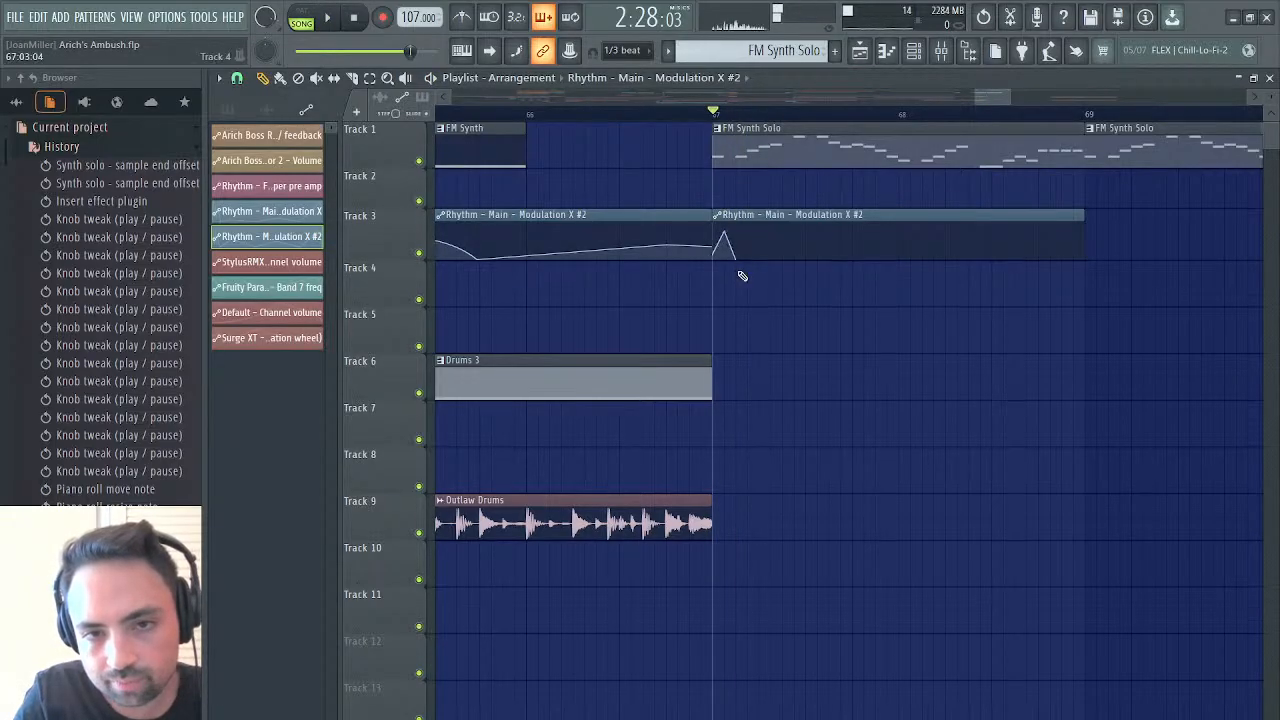
Add a rising point at 100% at step 7 of the bar 67 Modulation X #2 curve, auditioning from bar 67
key(space)
key(space)
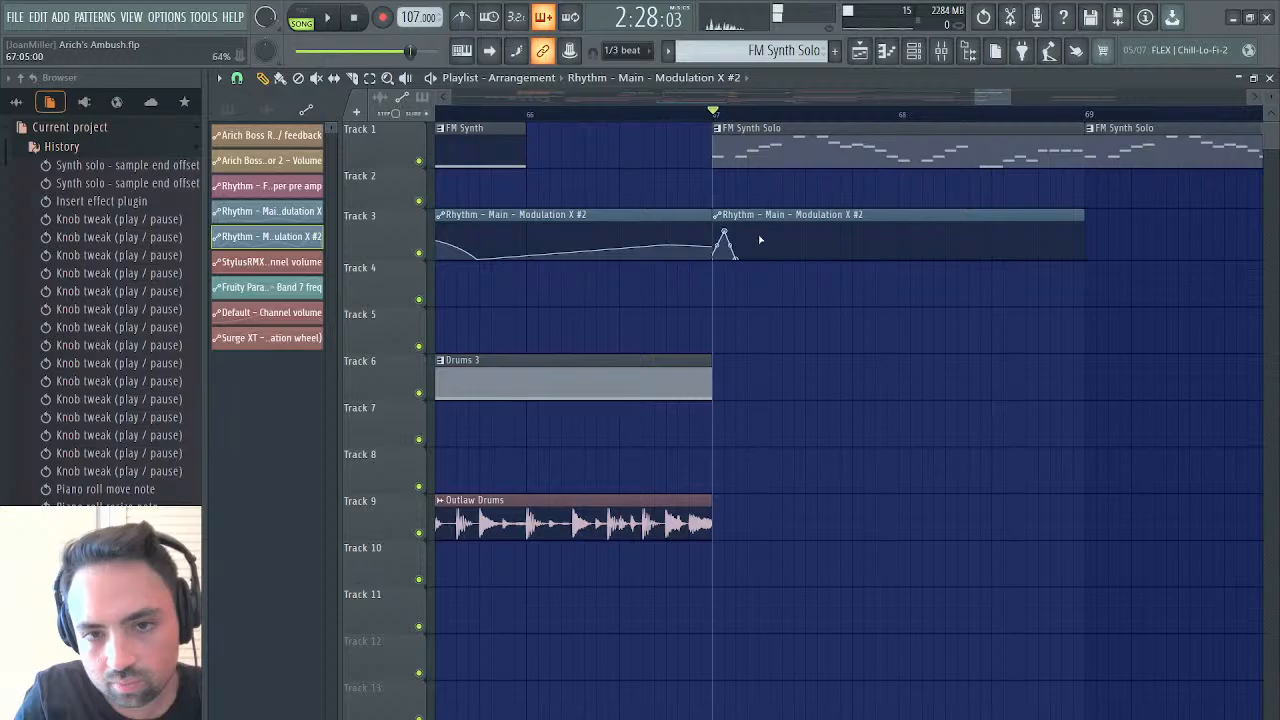
key(space)
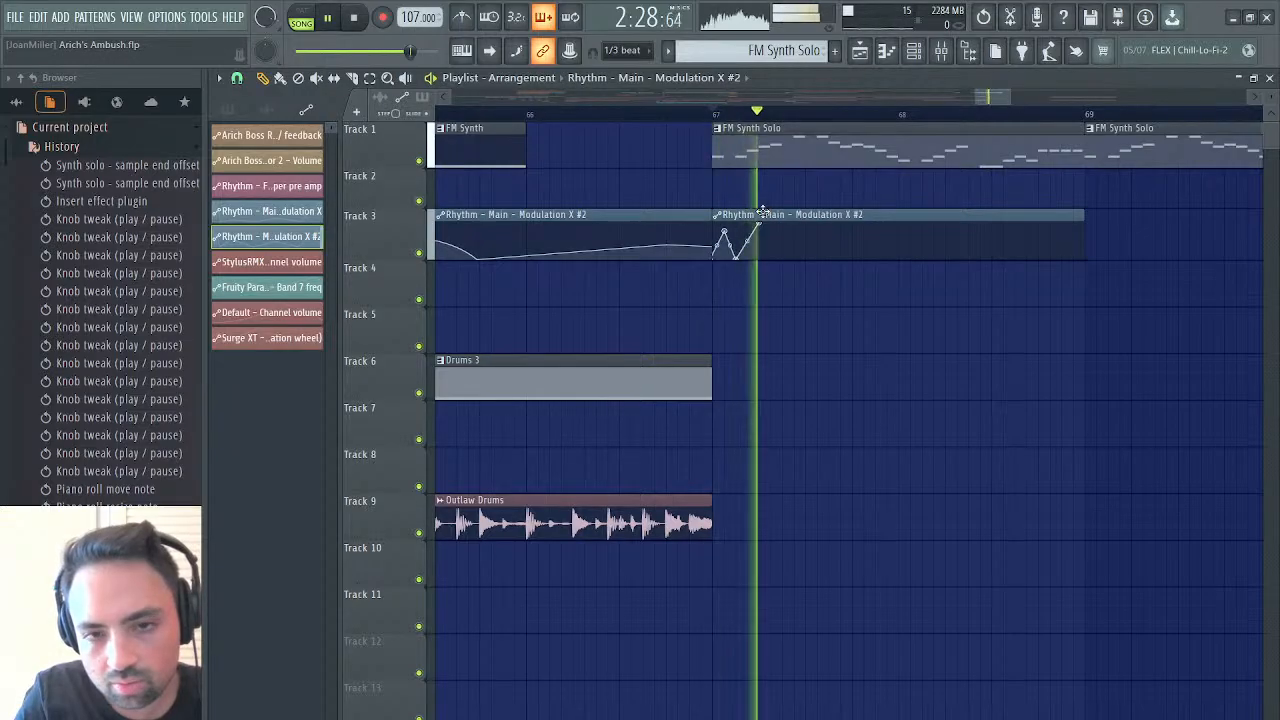
key(space)
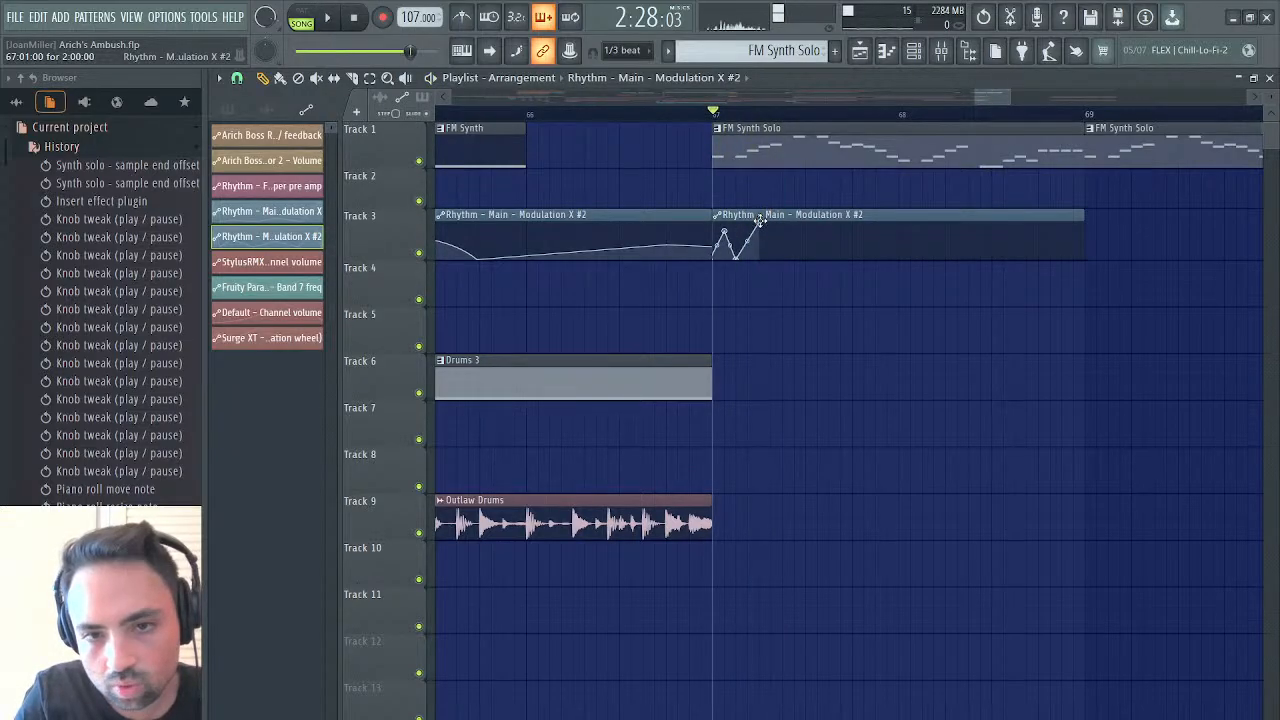
key(space)
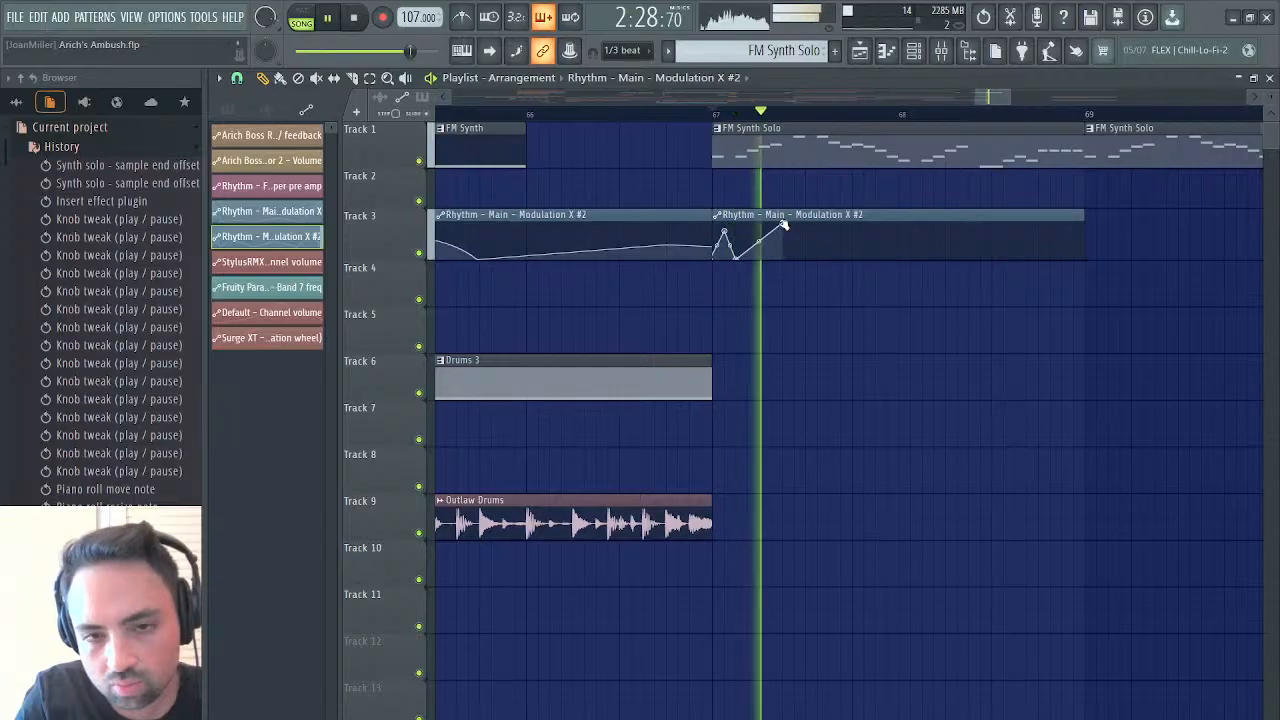
drag(785, 224, 778, 223)
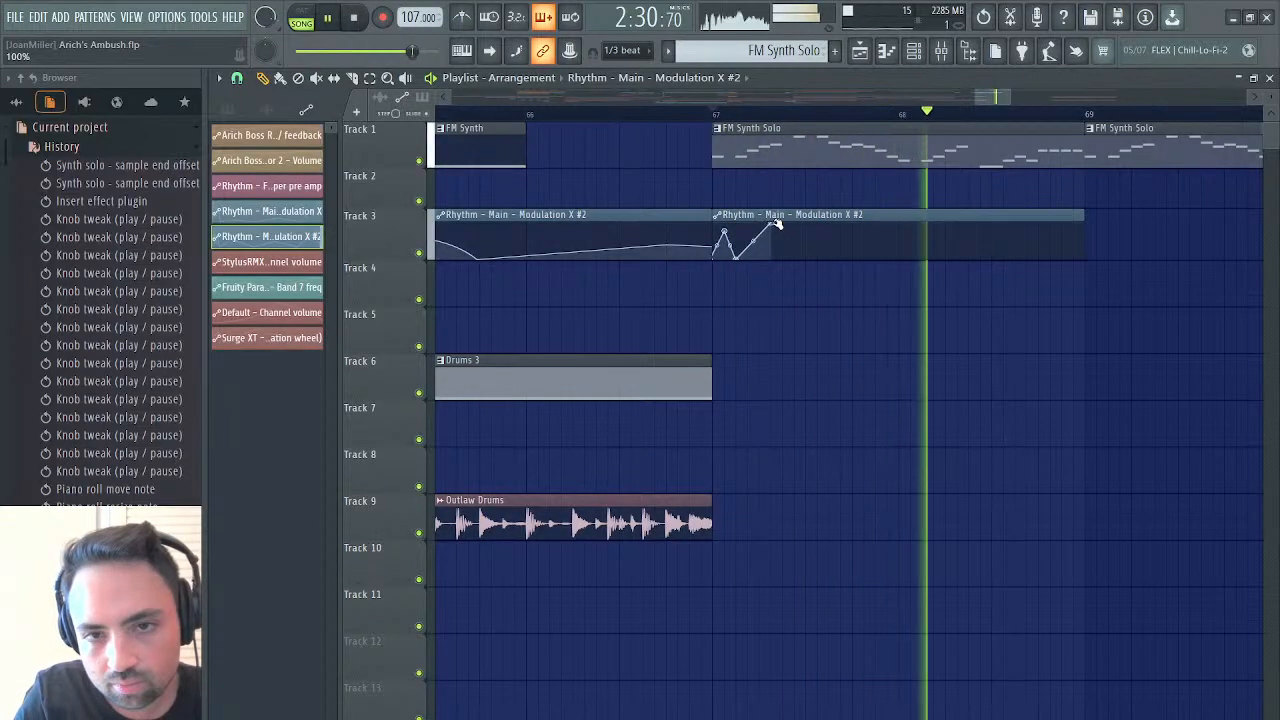
key(space)
key(space)
Add a low point after the second peak of the bar 67 curve, moving the peak to step 8 and the low point to step 13
click(808, 258)
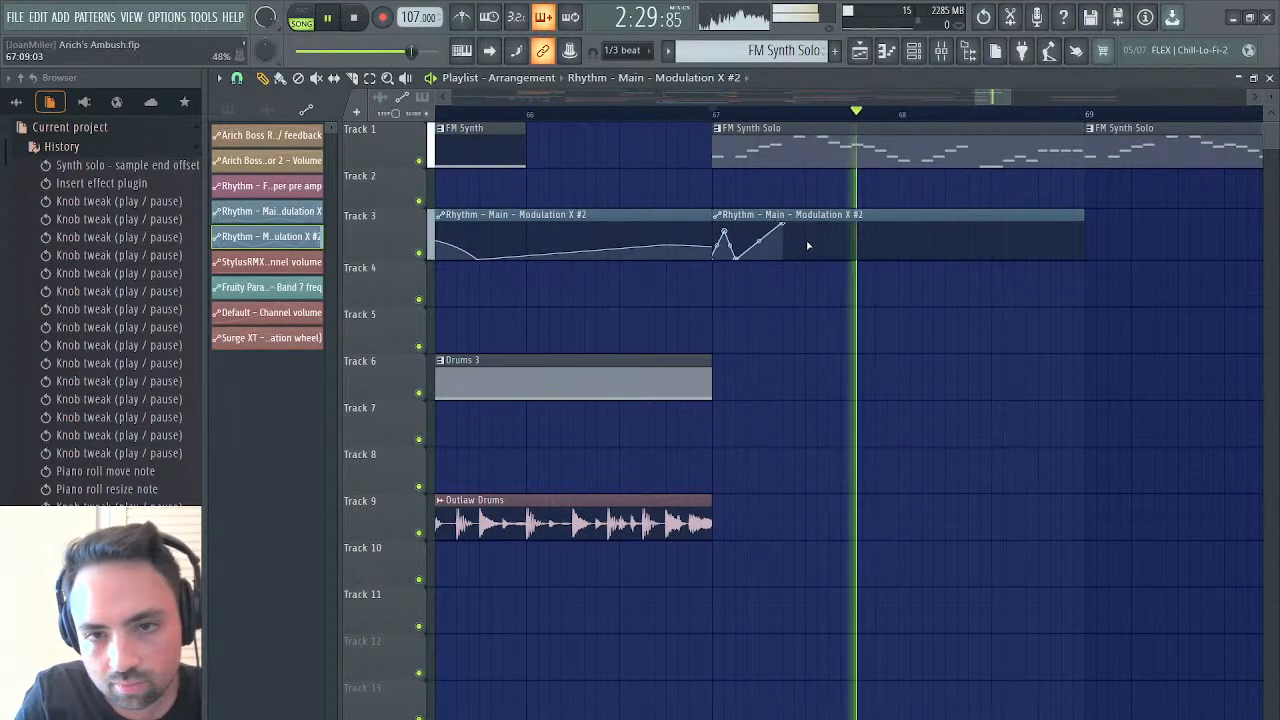
drag(808, 258, 850, 266)
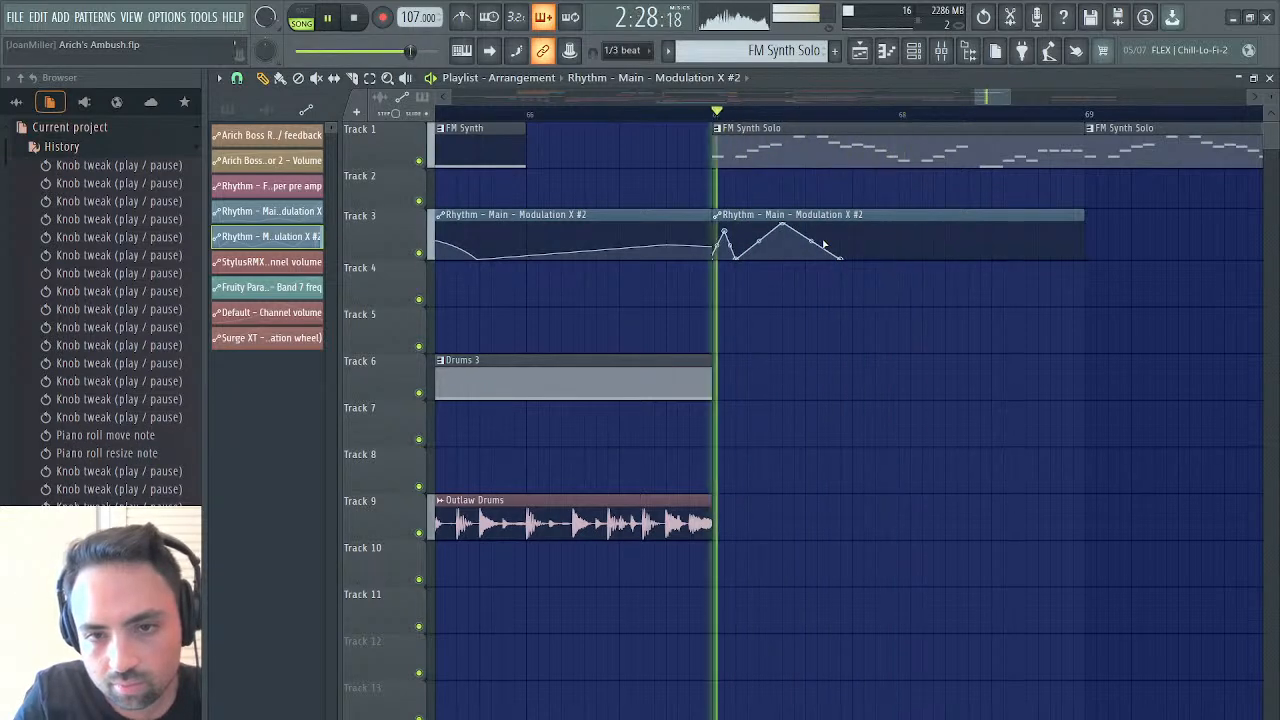
drag(782, 224, 805, 224)
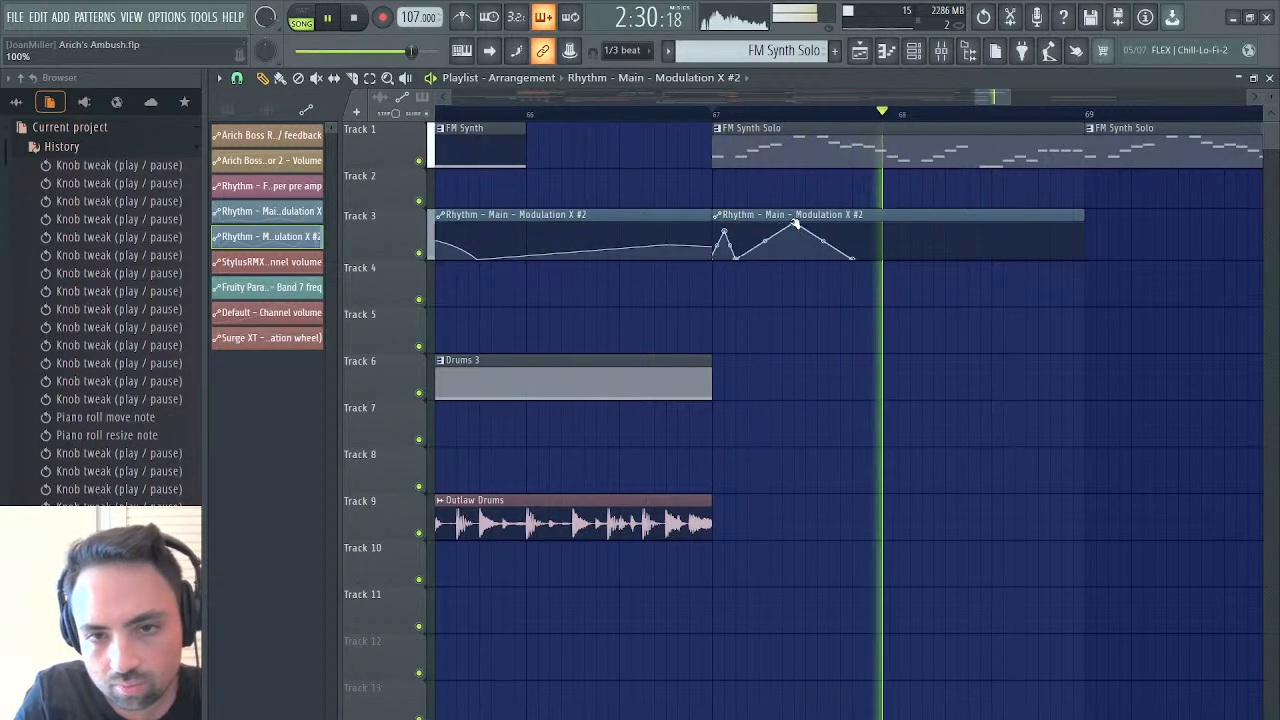
key(space)
key(space)
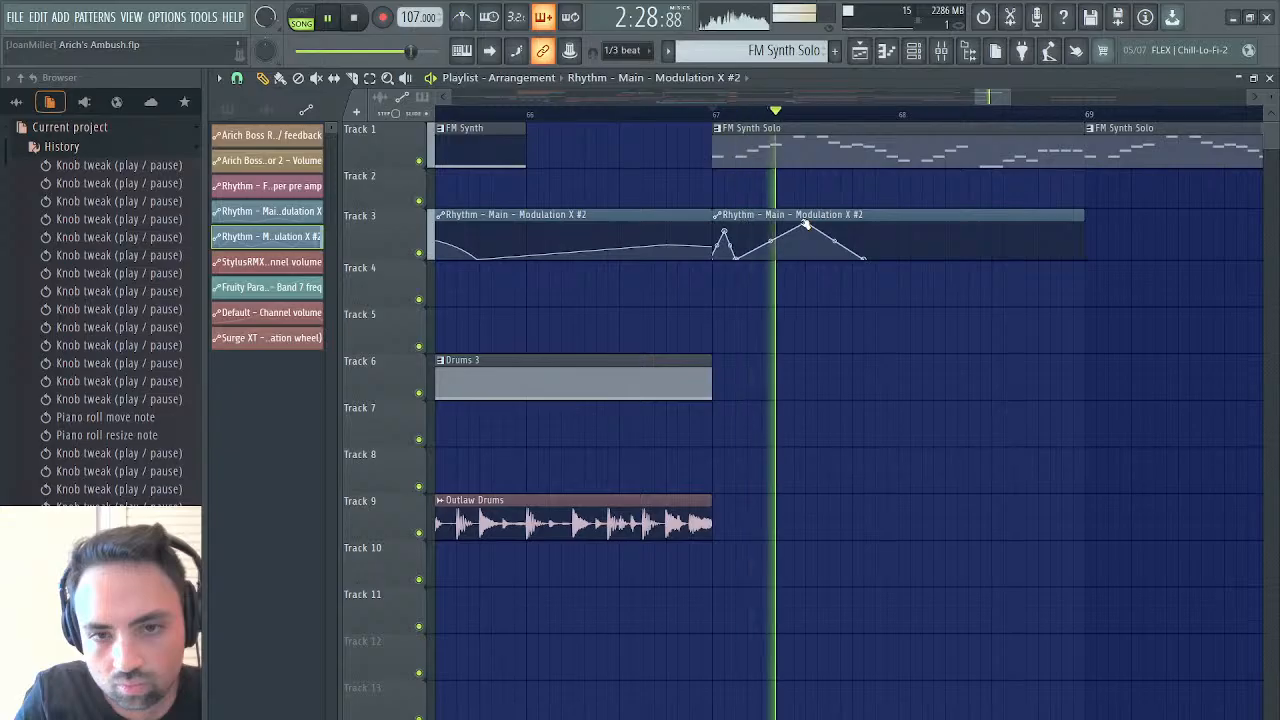
key(space)
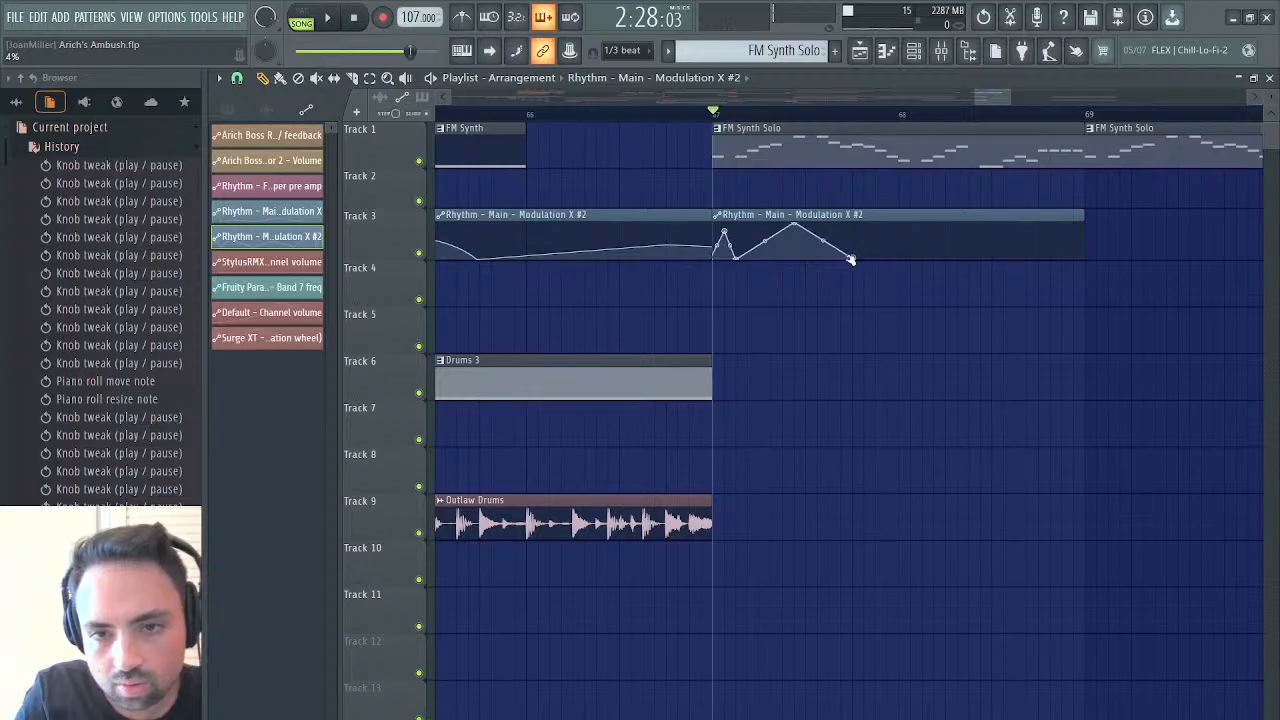
Try raising the bar 67 curve's end point at step 13 to about two thirds height, auditioning from bar 67
key(space)
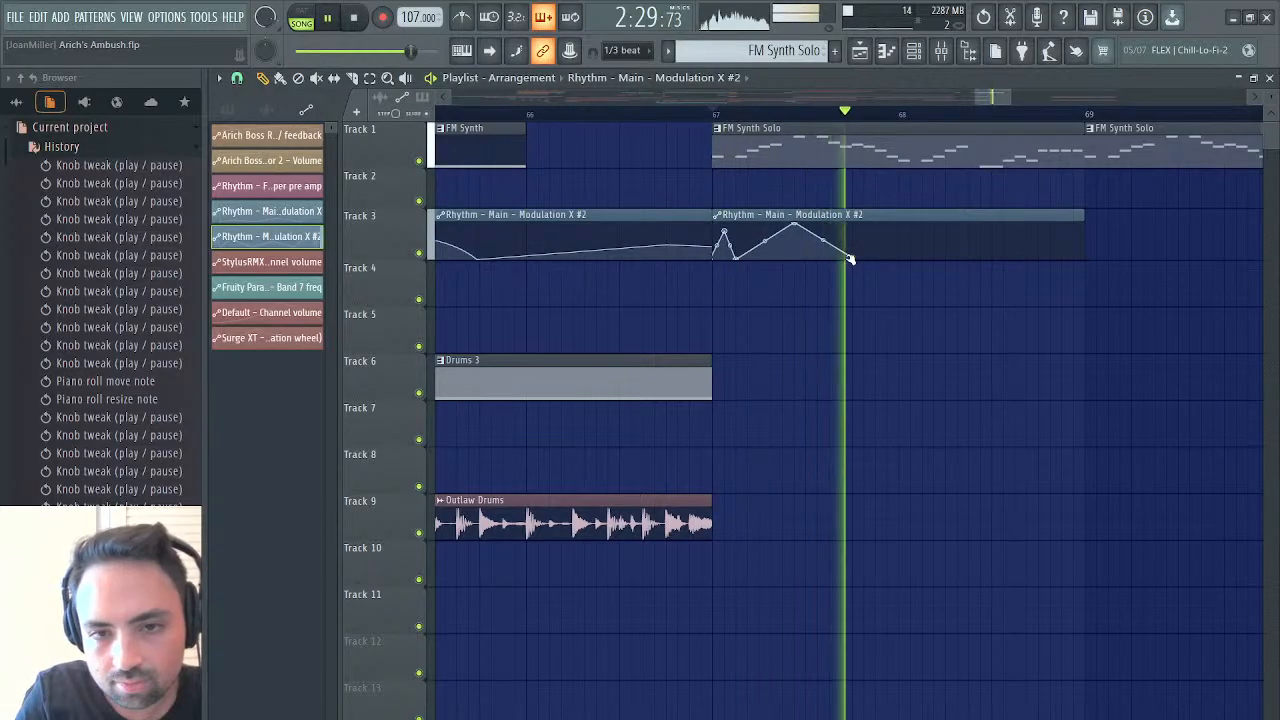
key(space)
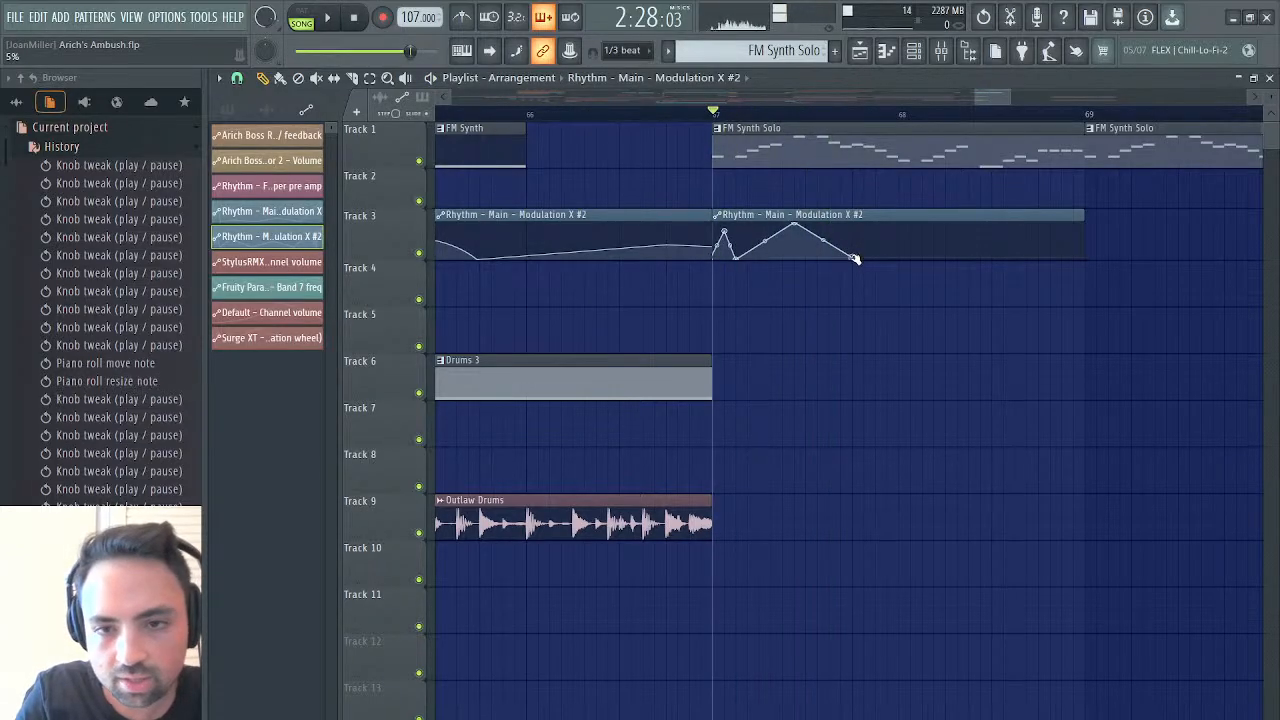
key(space)
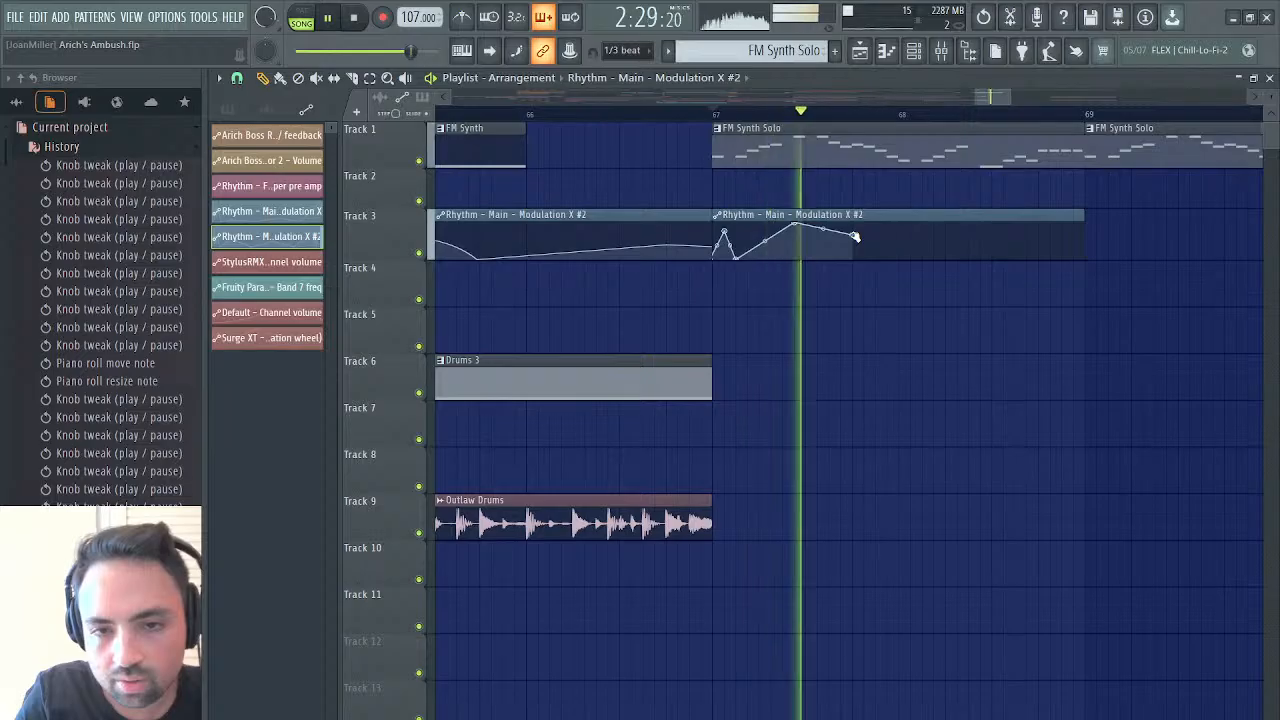
key(space)
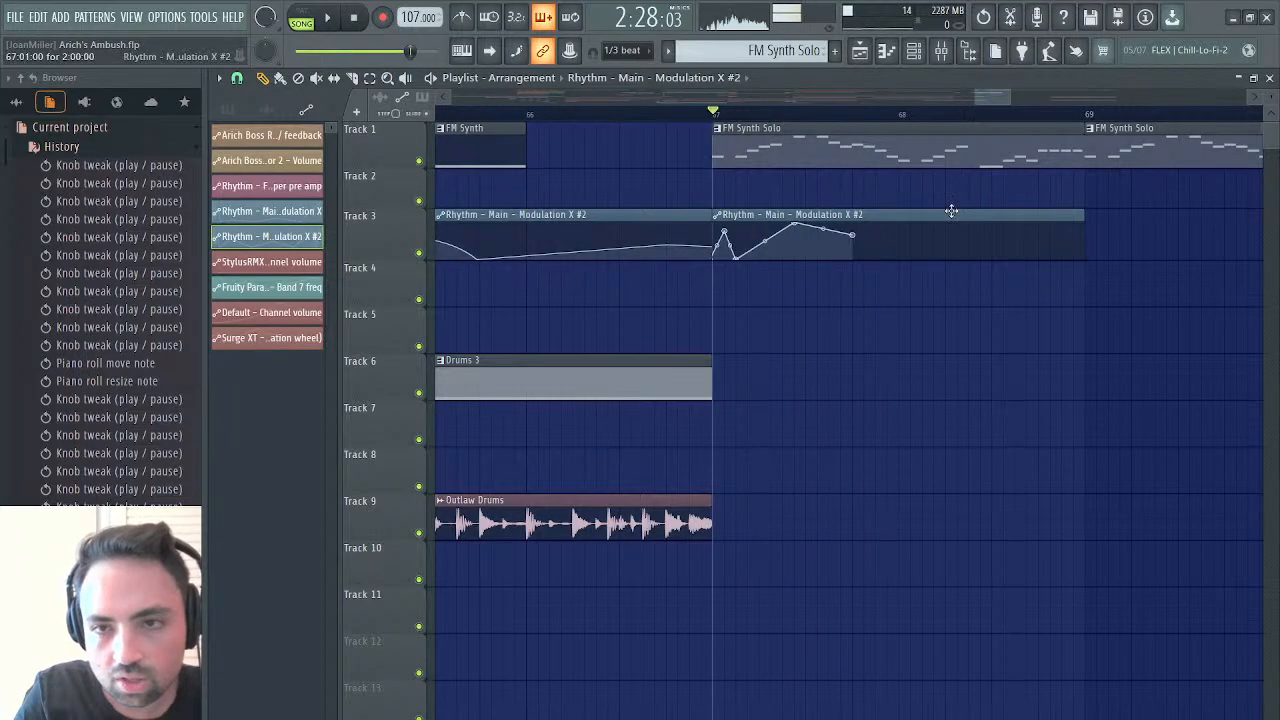
Audition the first 3.501 seconds of the synth solo recording in Edison, and clear the selection
click(1269, 78)
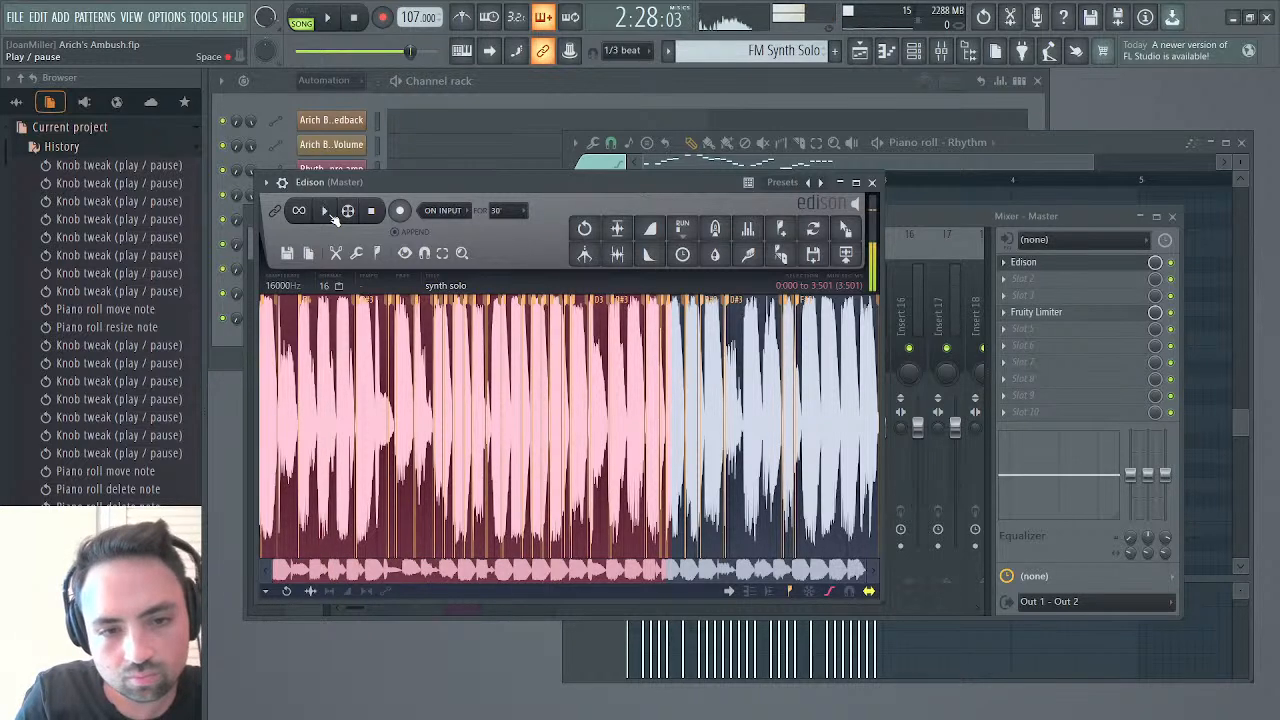
click(331, 215)
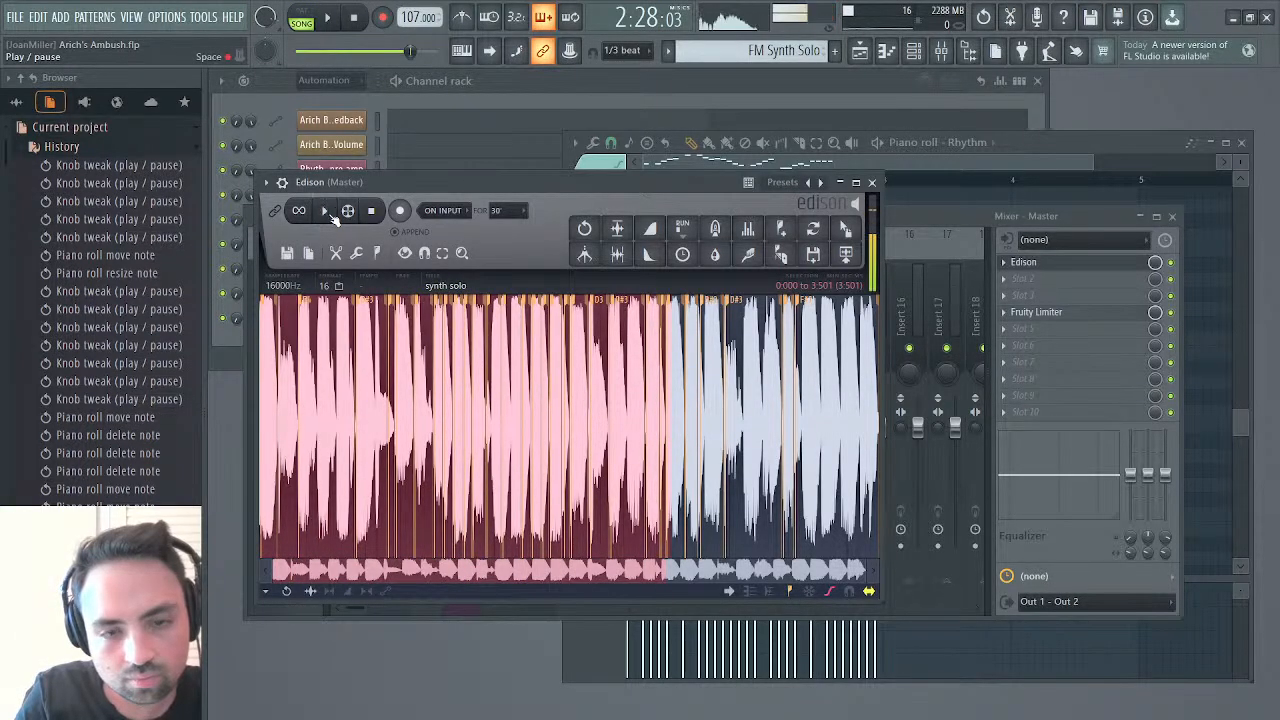
click(327, 212)
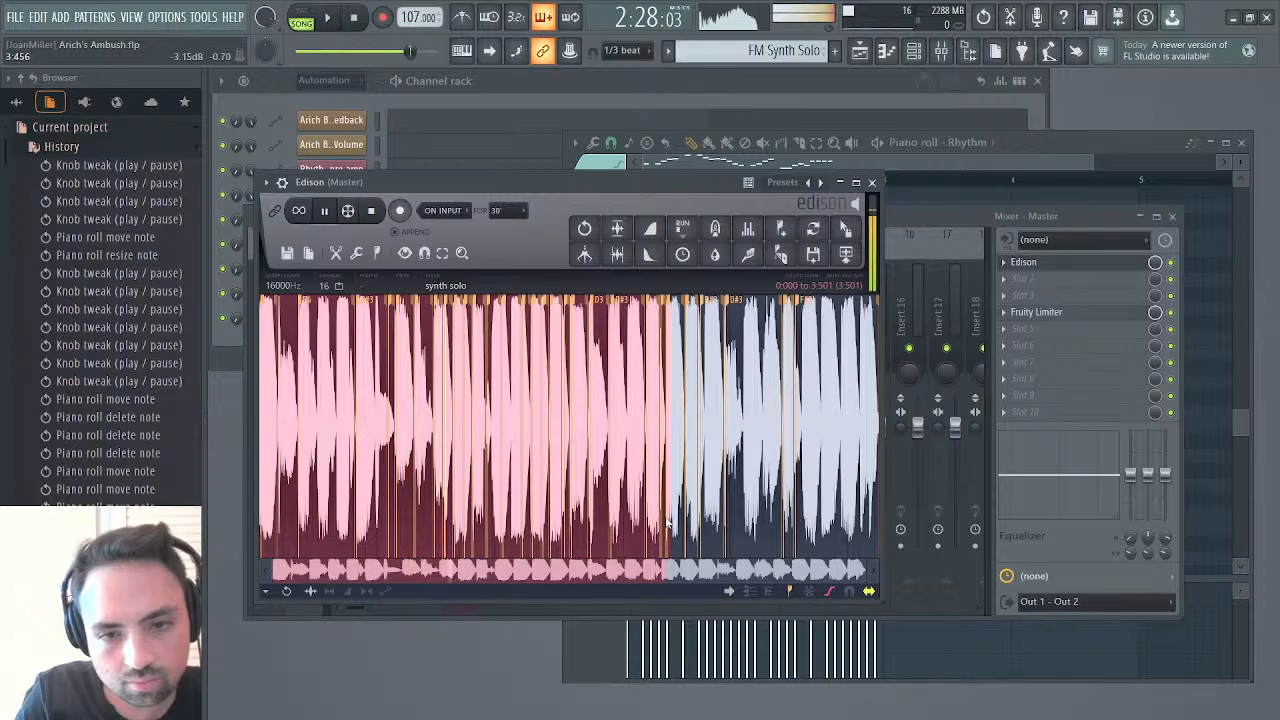
click(732, 484)
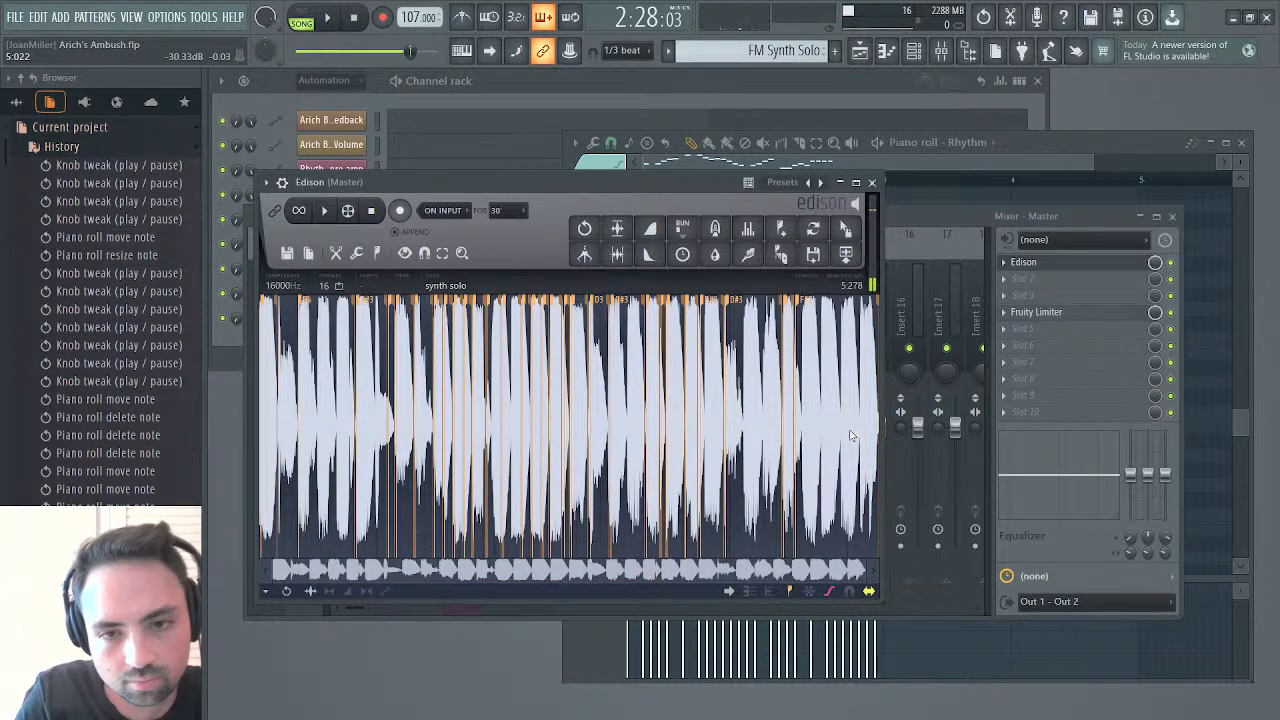
Back in the Playlist, lower the Modulation X #2 curve's end point to 0% at bar 68 and raise its first peak to 100%
click(862, 51)
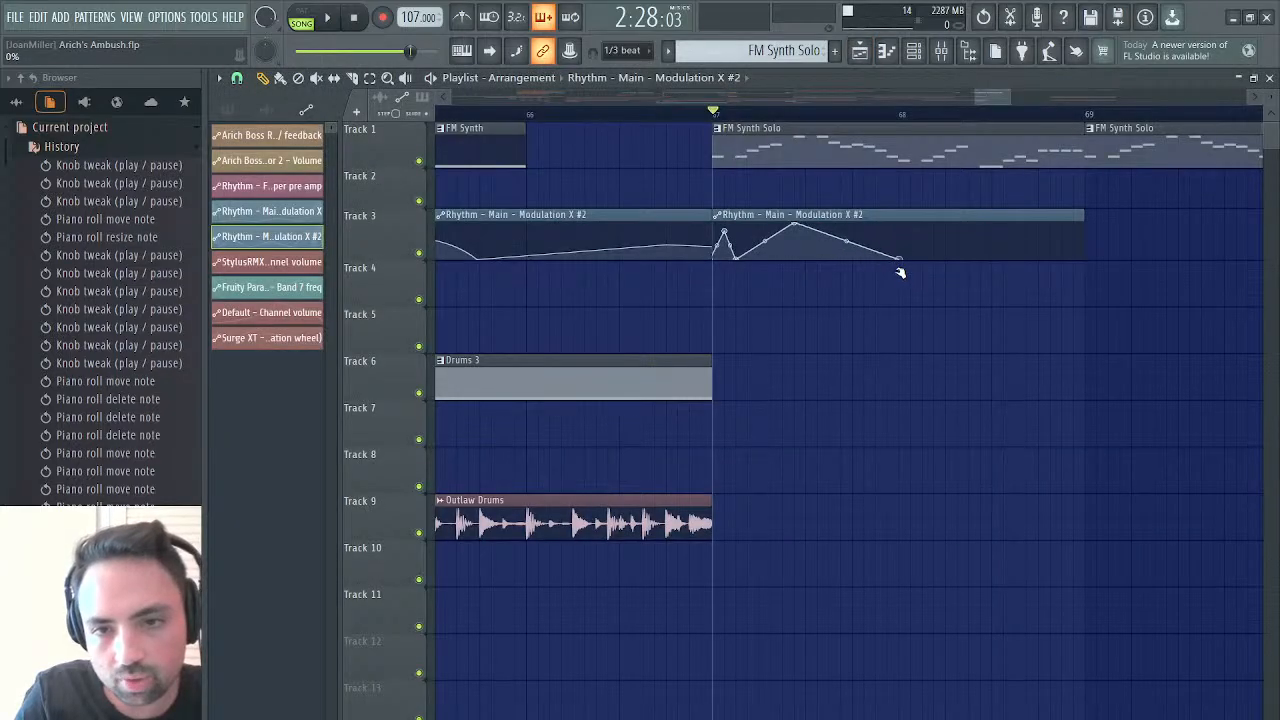
key(space)
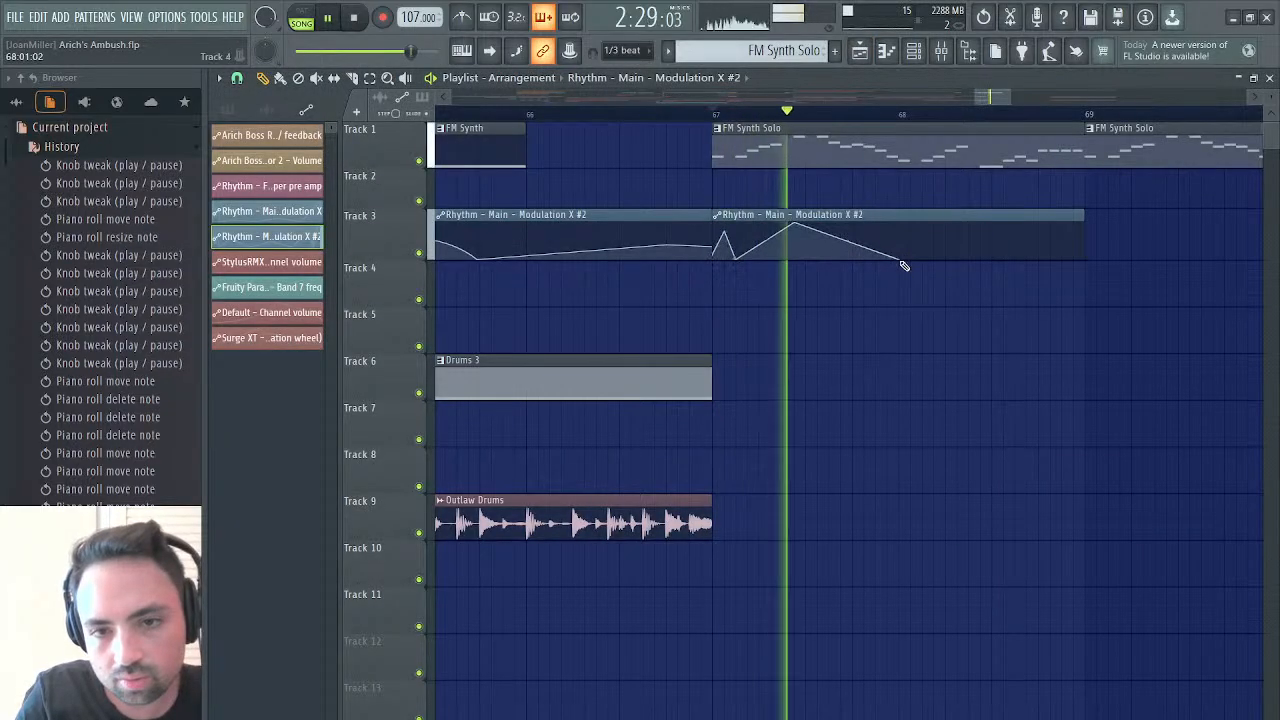
click(714, 114)
drag(724, 231, 724, 223)
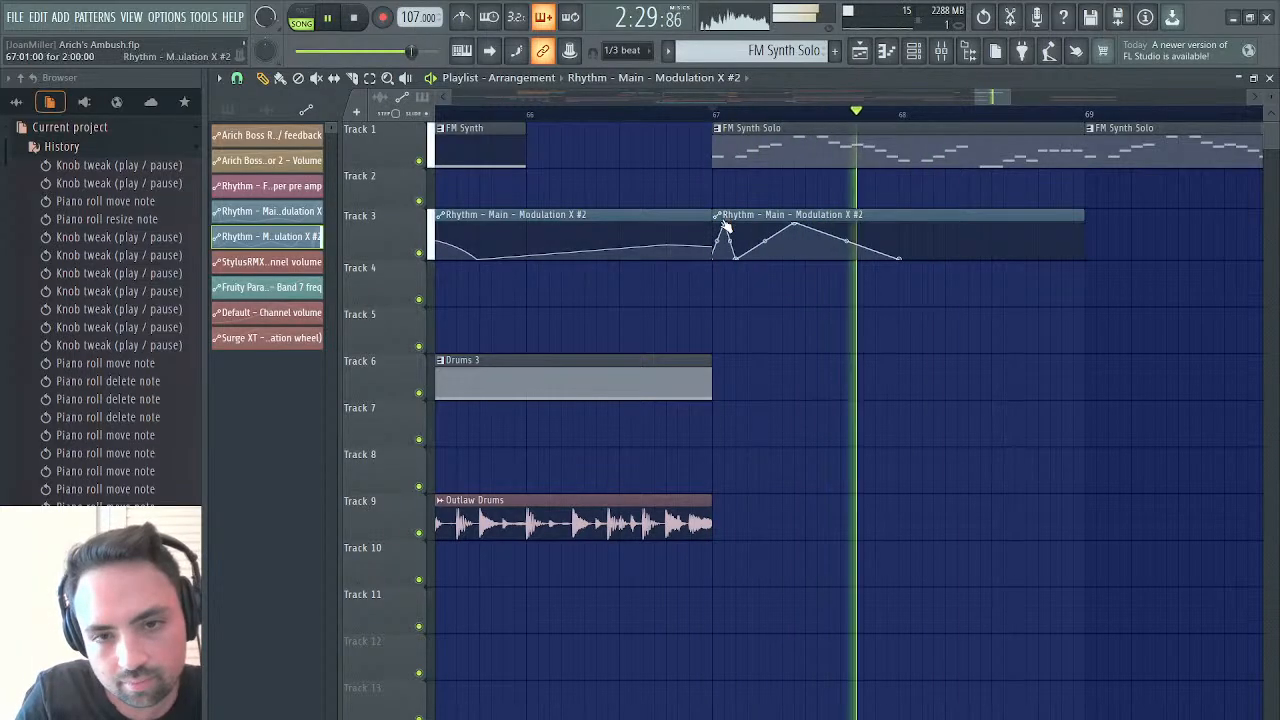
key(space)
key(space)
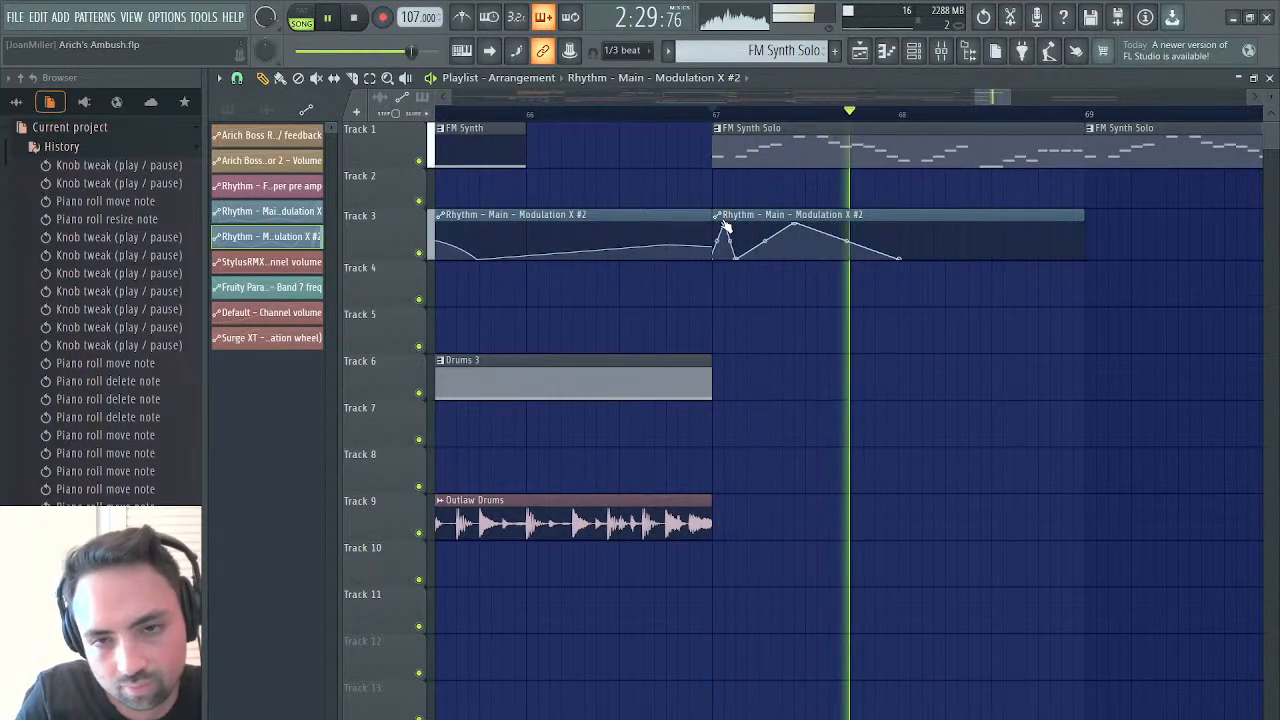
Move the second peak of the bar 67 curve to step 7, keeping the low point at bar 68, and audition from bar 67
key(space)
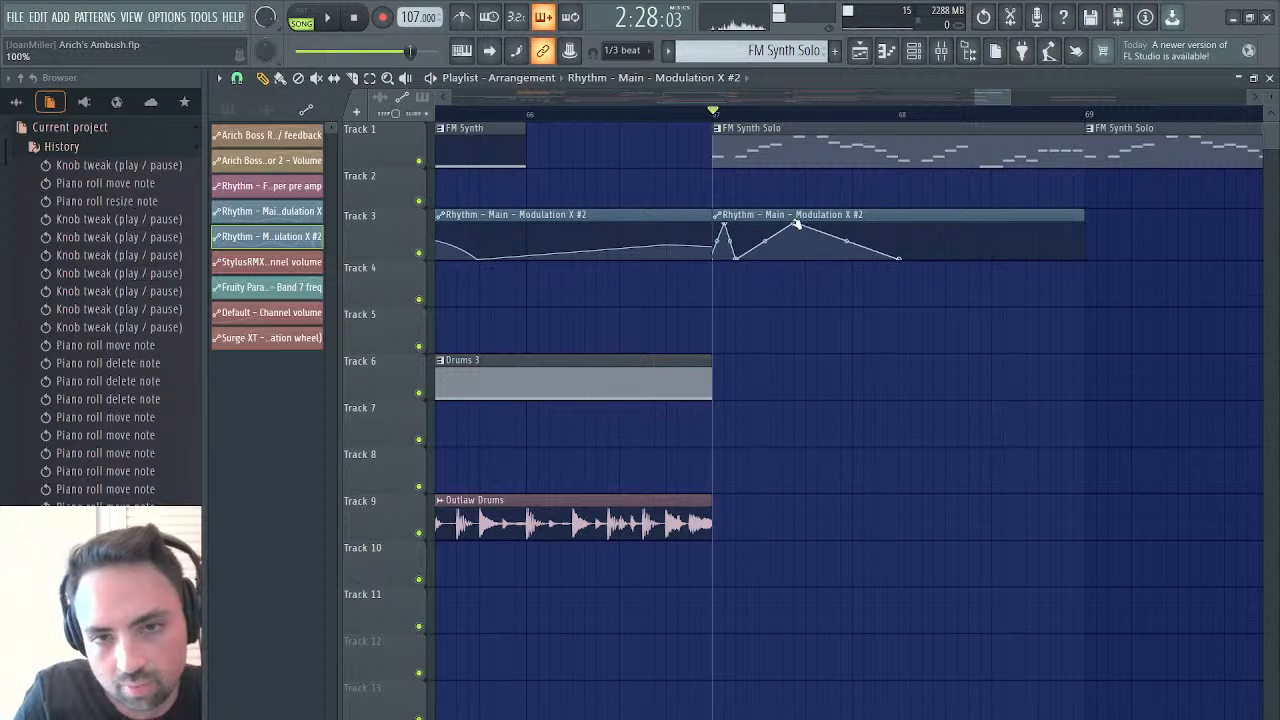
key(space)
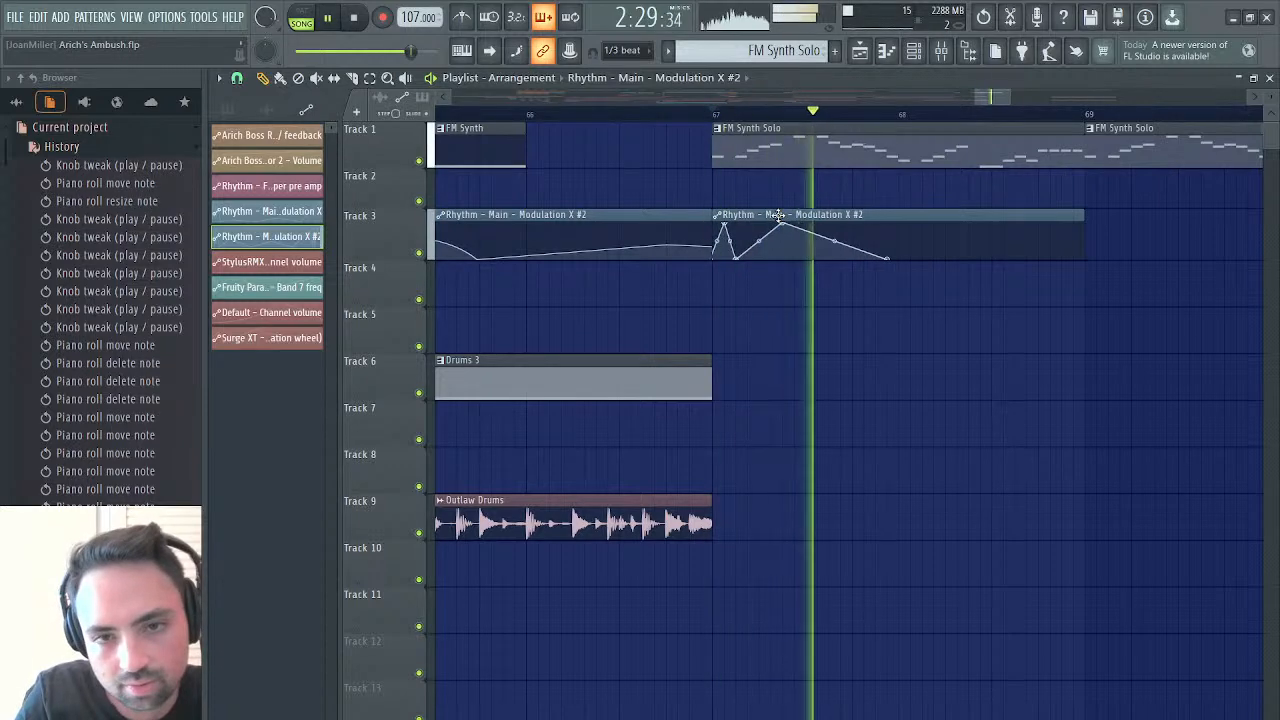
drag(889, 260, 898, 263)
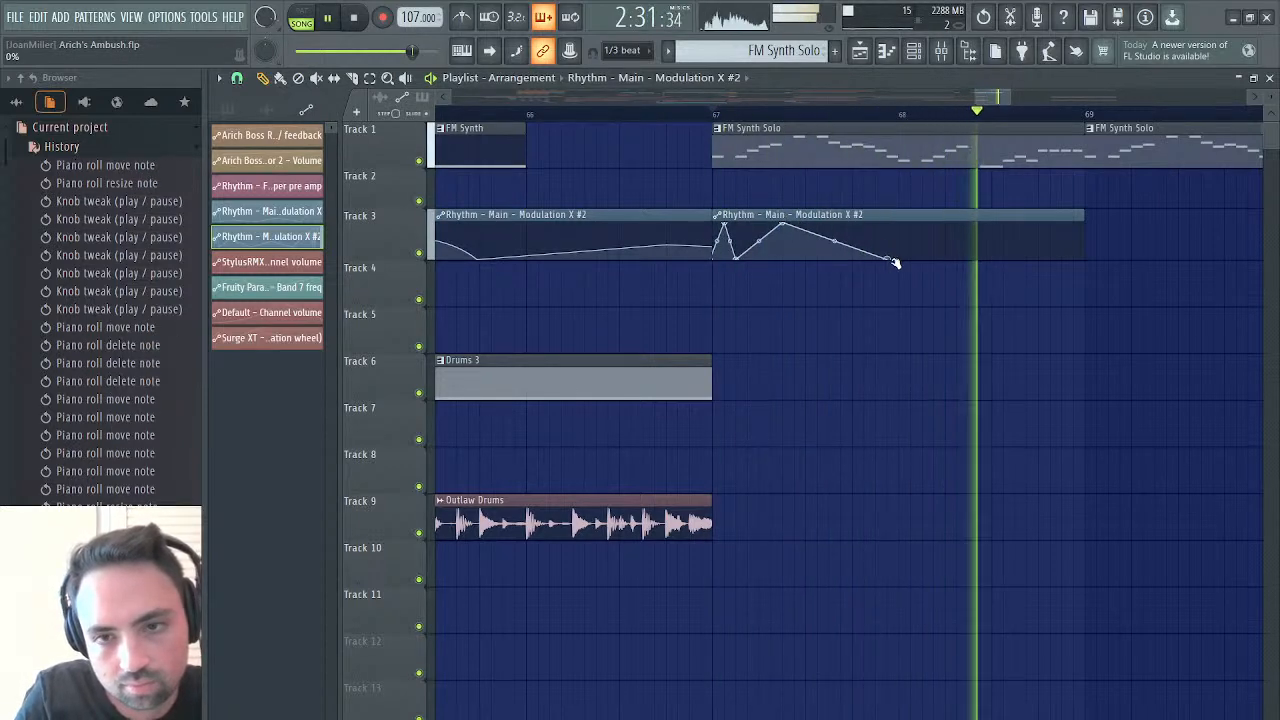
key(space)
key(space)
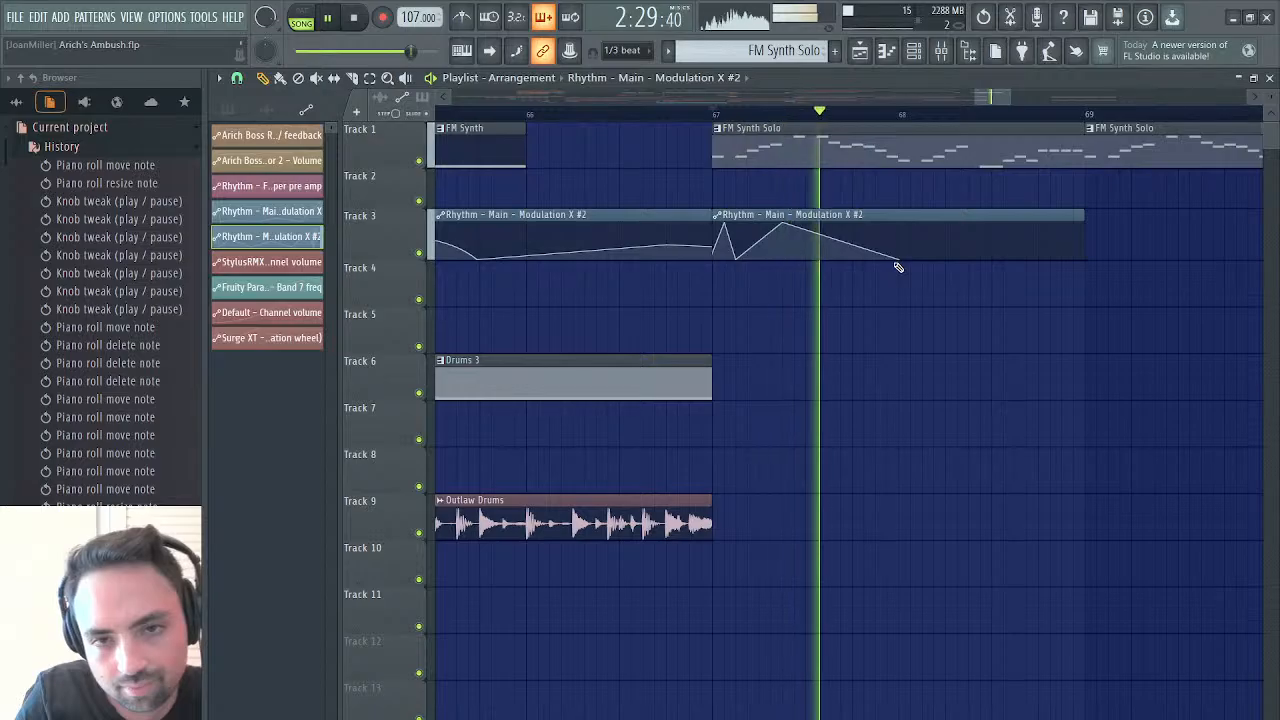
key(space)
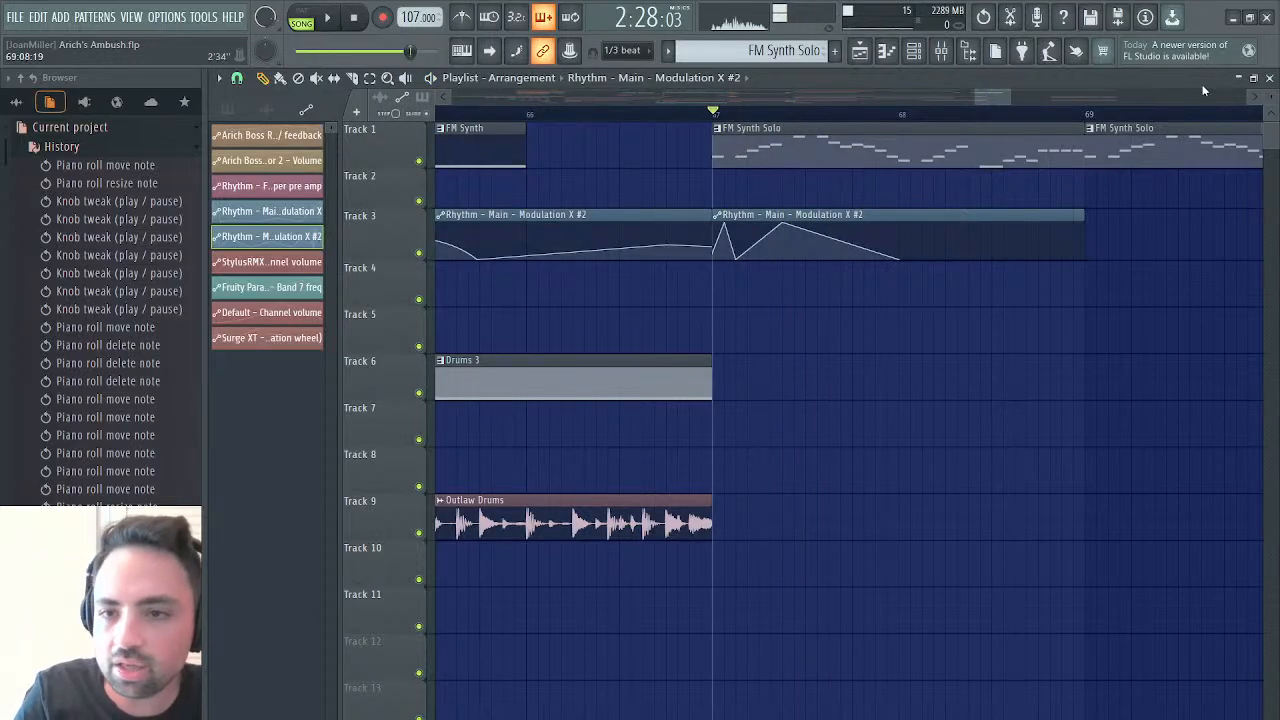
Raise the Mod X levels of all FM Synth Solo notes slightly above centre in the Rhythm piano roll, and audition them from bar 67
click(1270, 78)
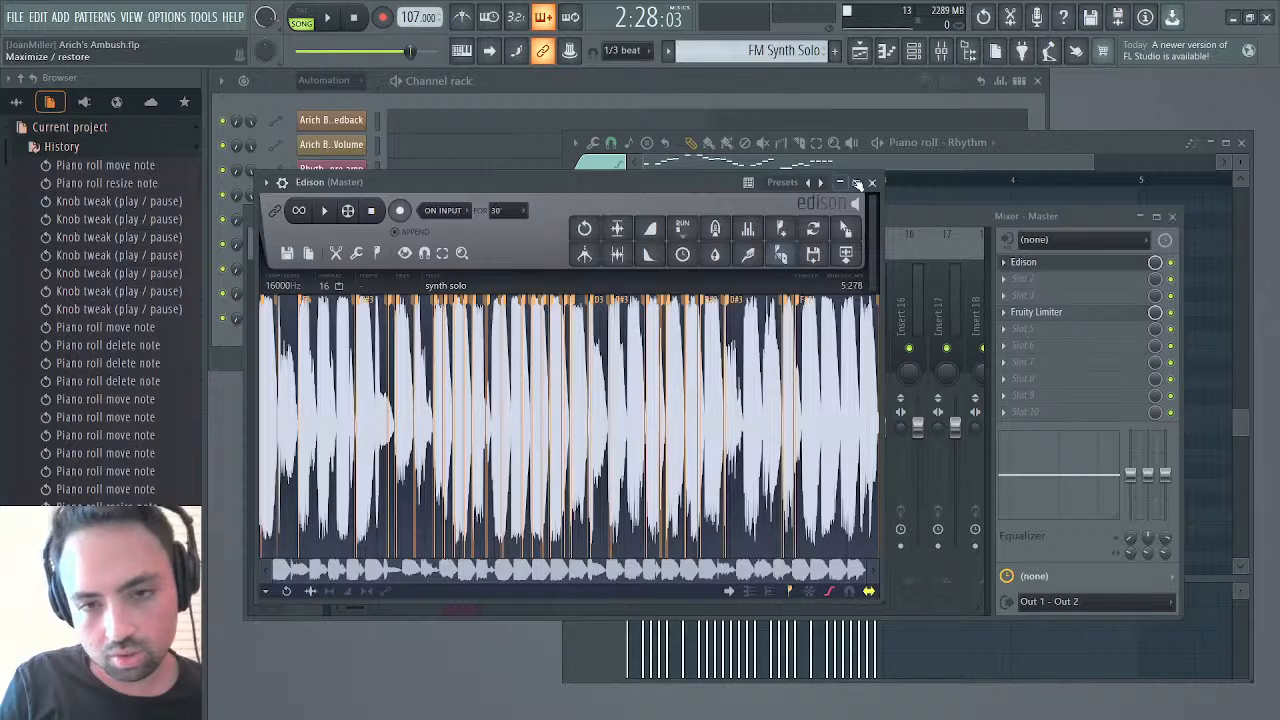
click(872, 182)
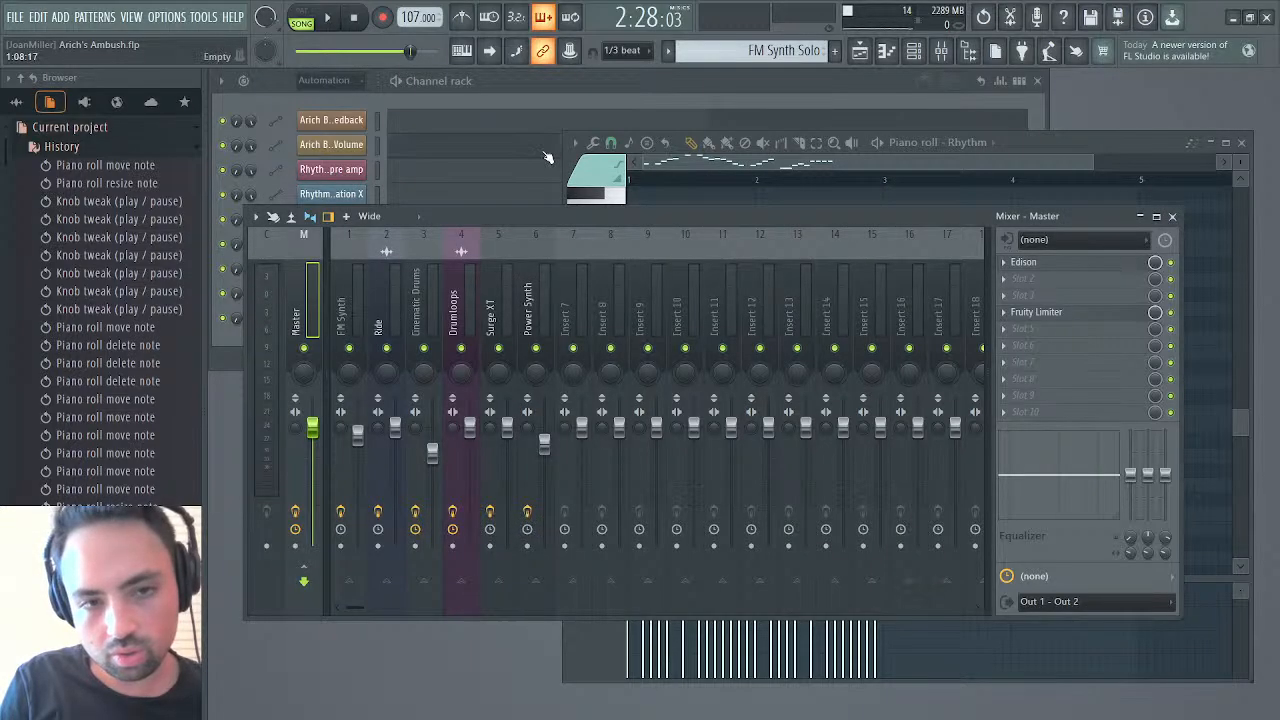
click(667, 170)
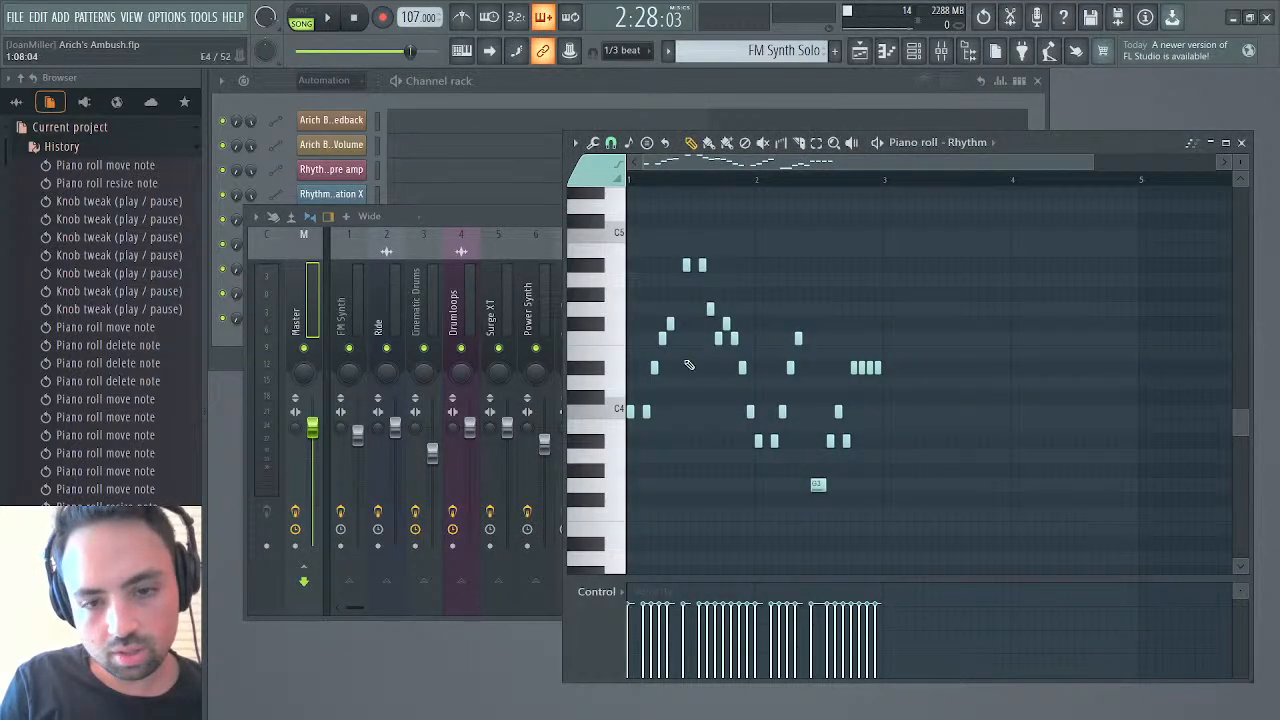
scroll(633, 620, up, 1)
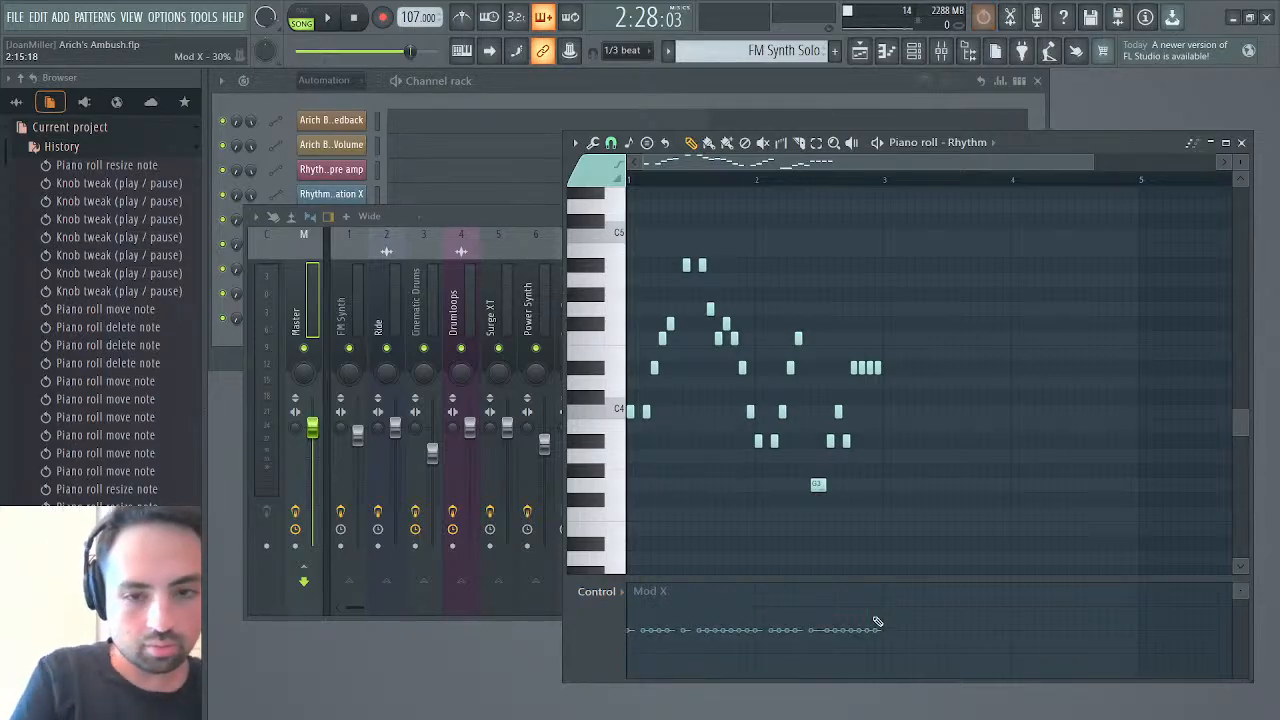
scroll(876, 621, up, 4)
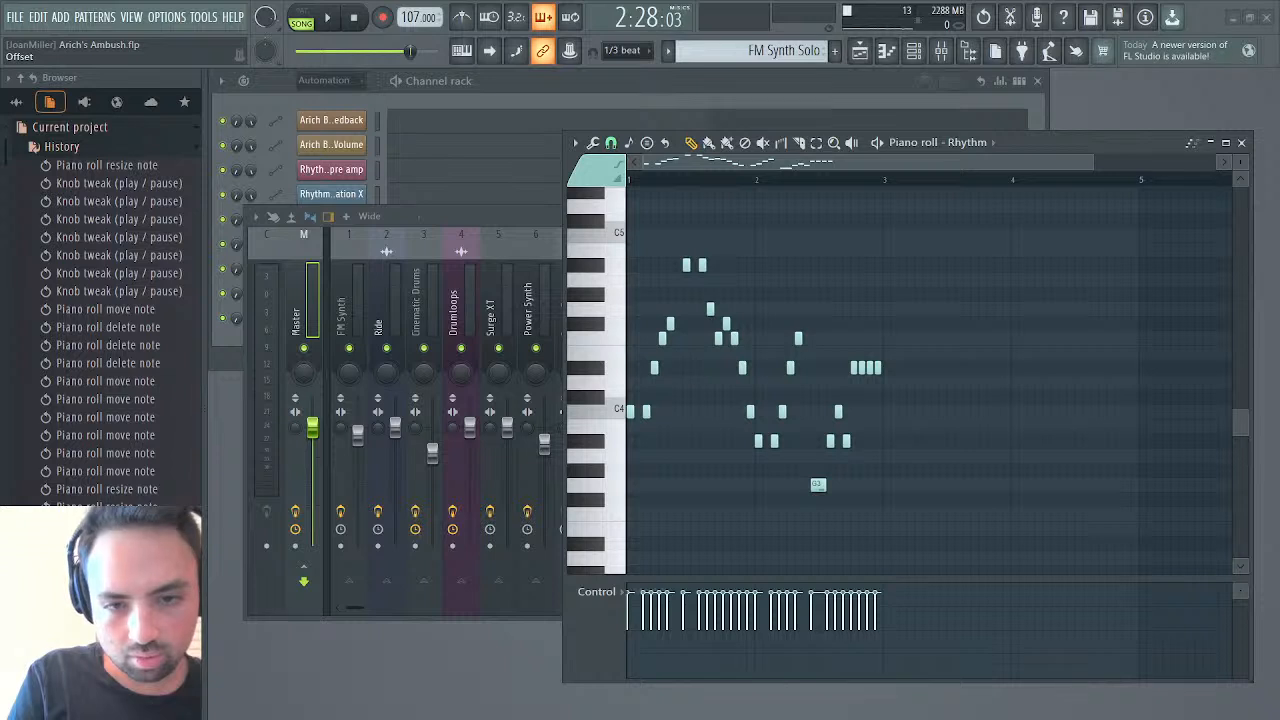
key(space)
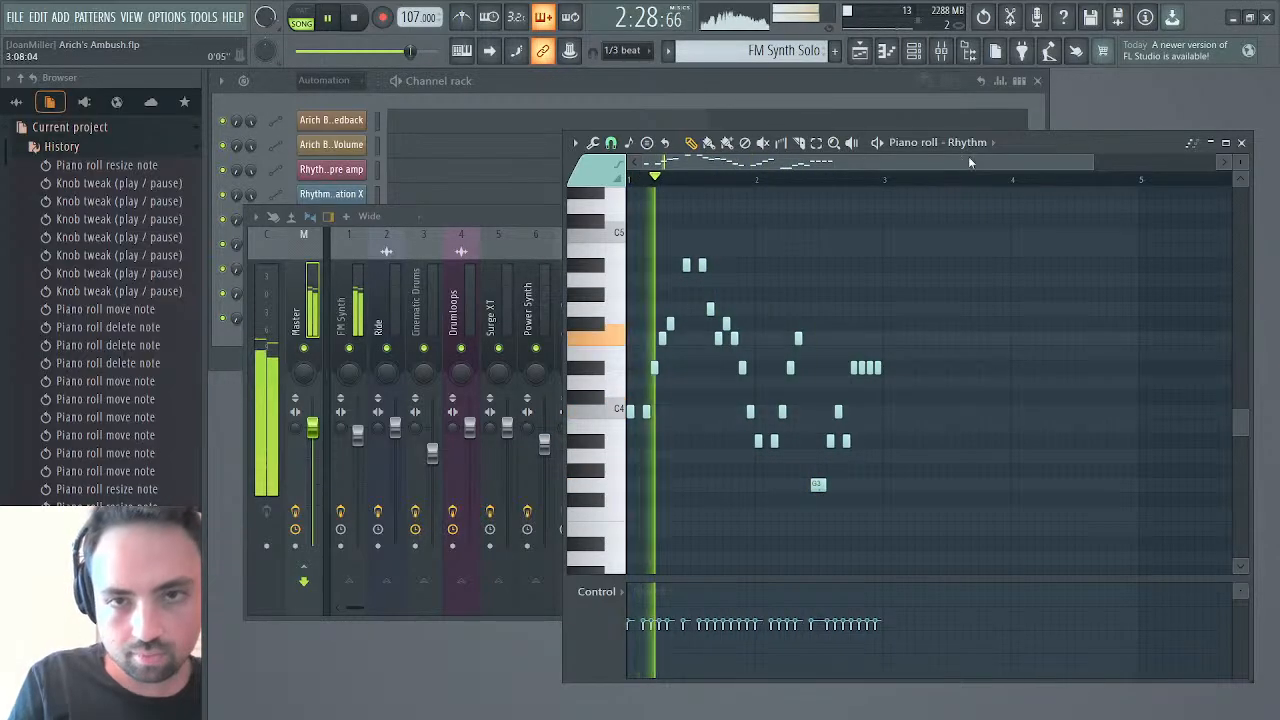
click(860, 51)
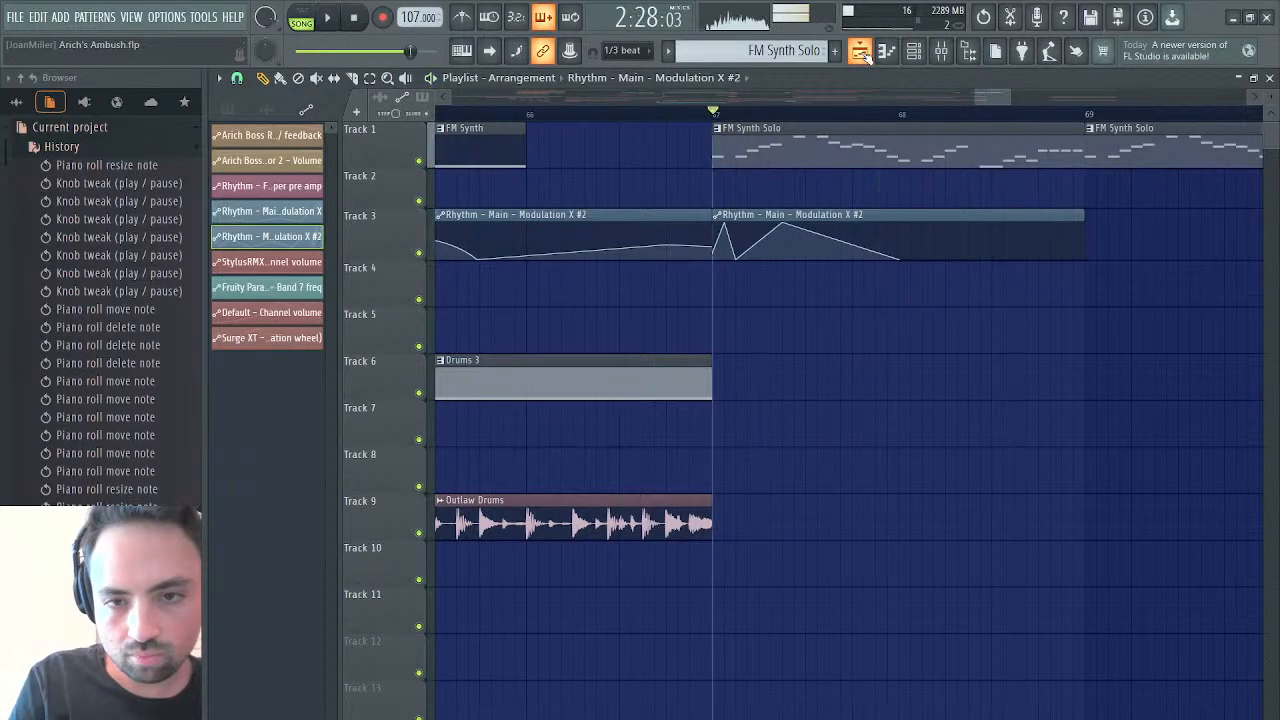
key(space)
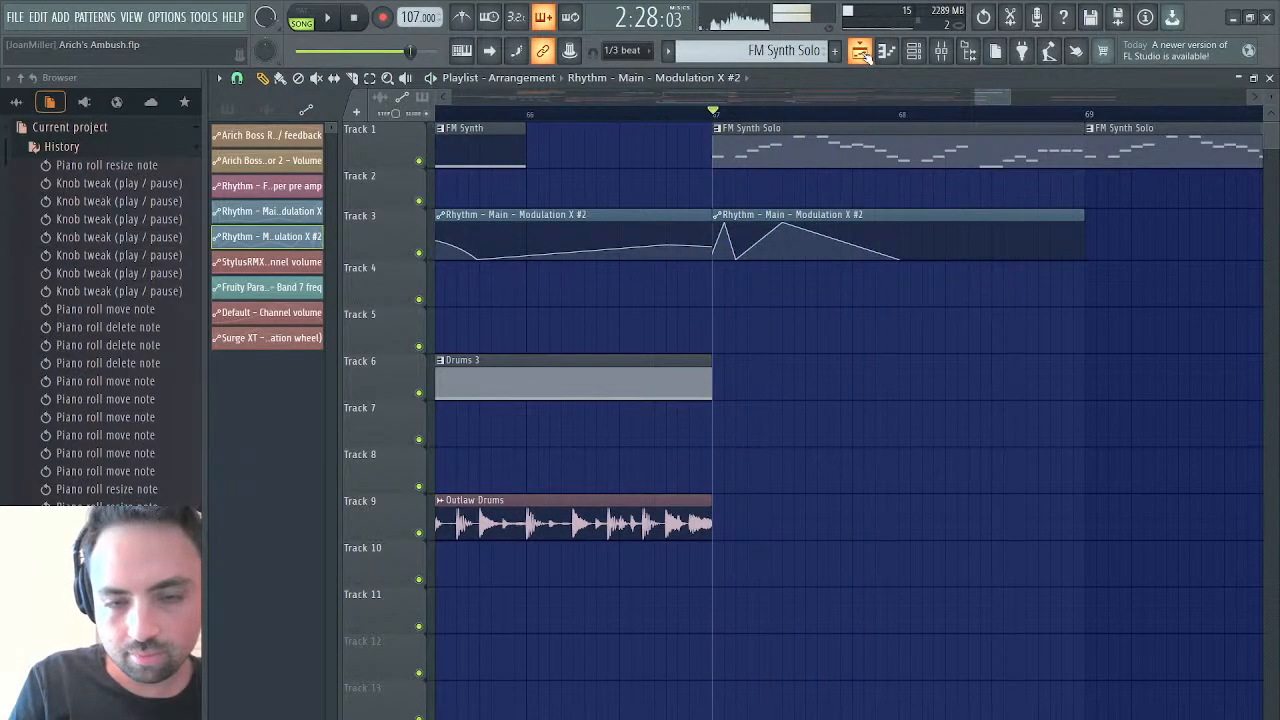
Bypass the Krush effect on the FM Synth mixer track, and audition the FM Synth Solo from bar 67 without it
key(space)
click(942, 51)
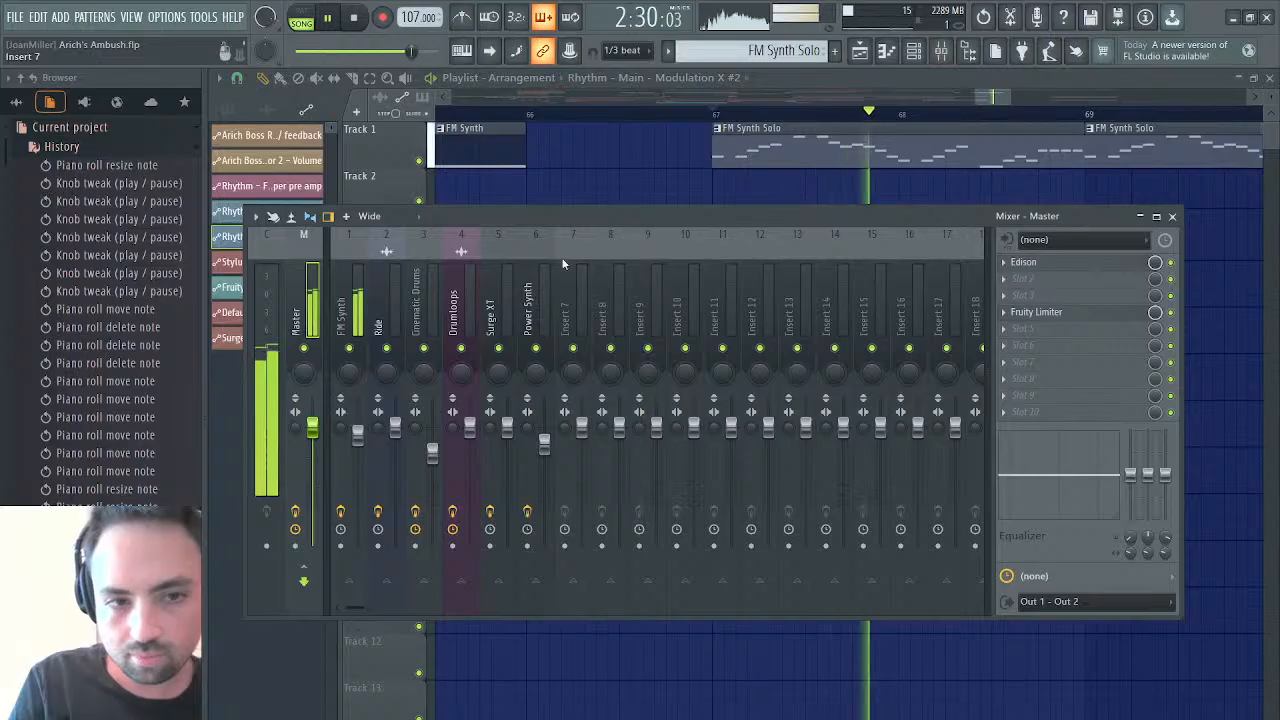
click(353, 322)
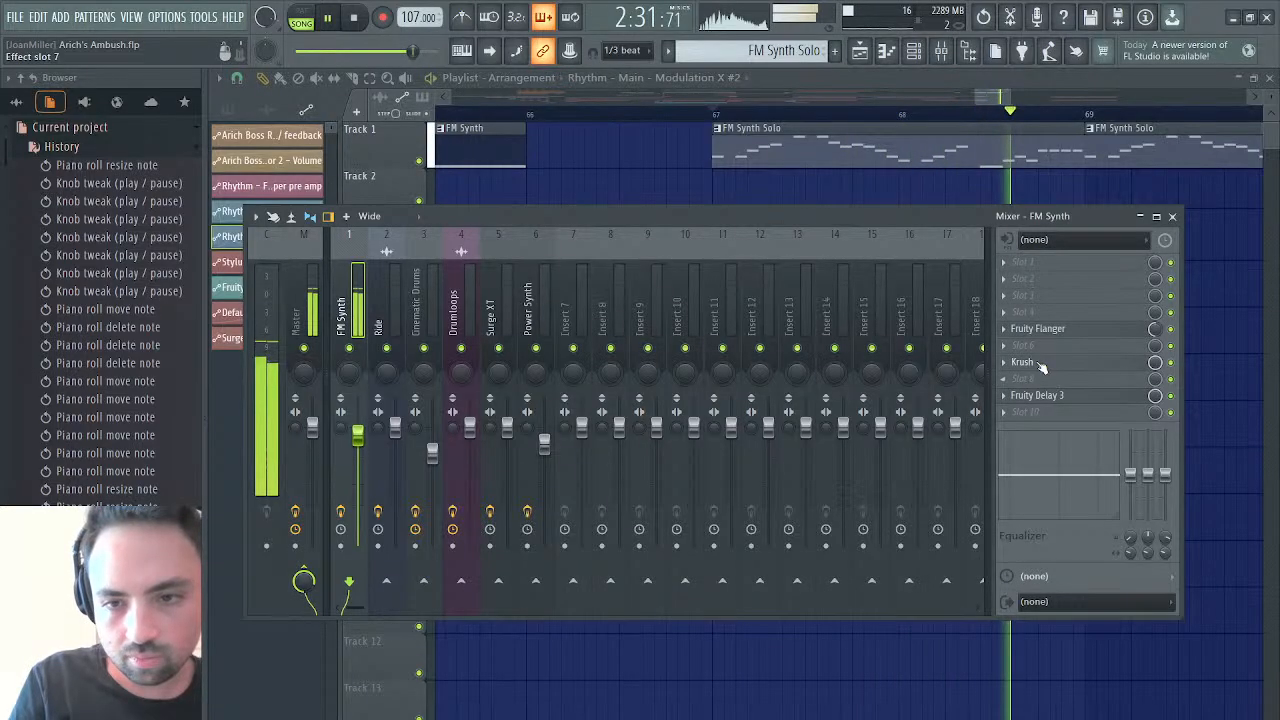
click(1040, 364)
key(space)
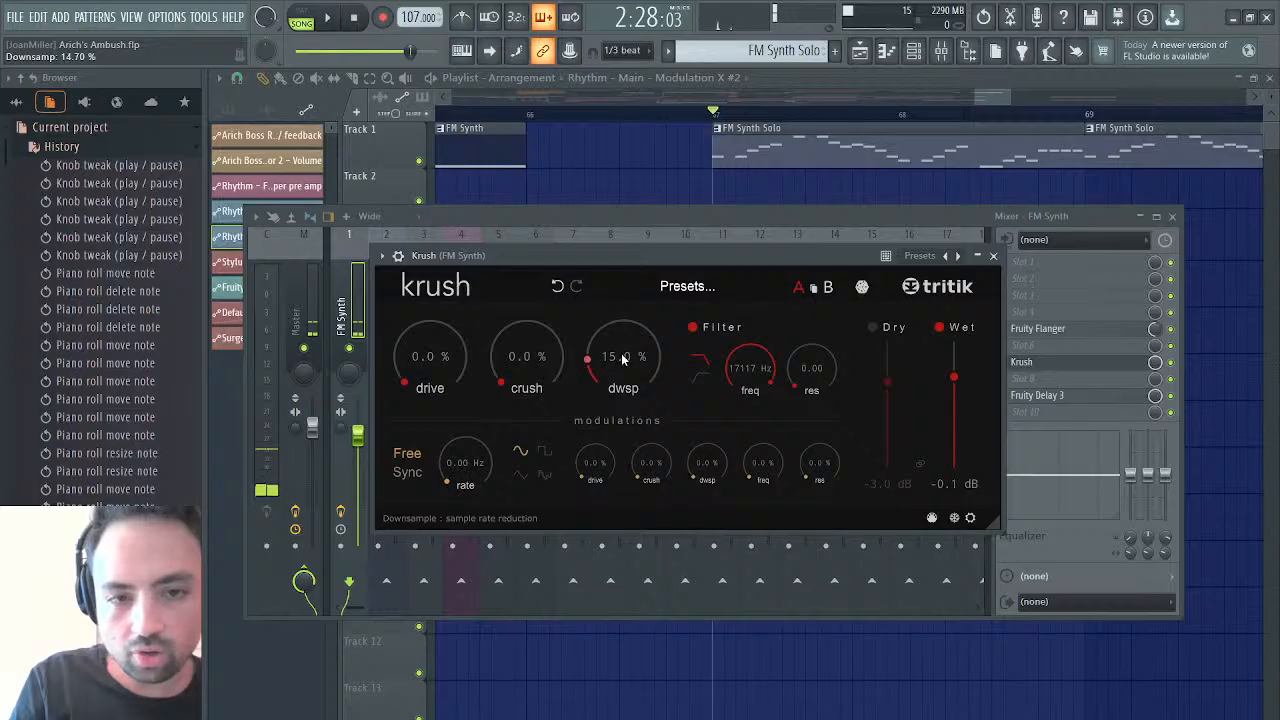
click(993, 256)
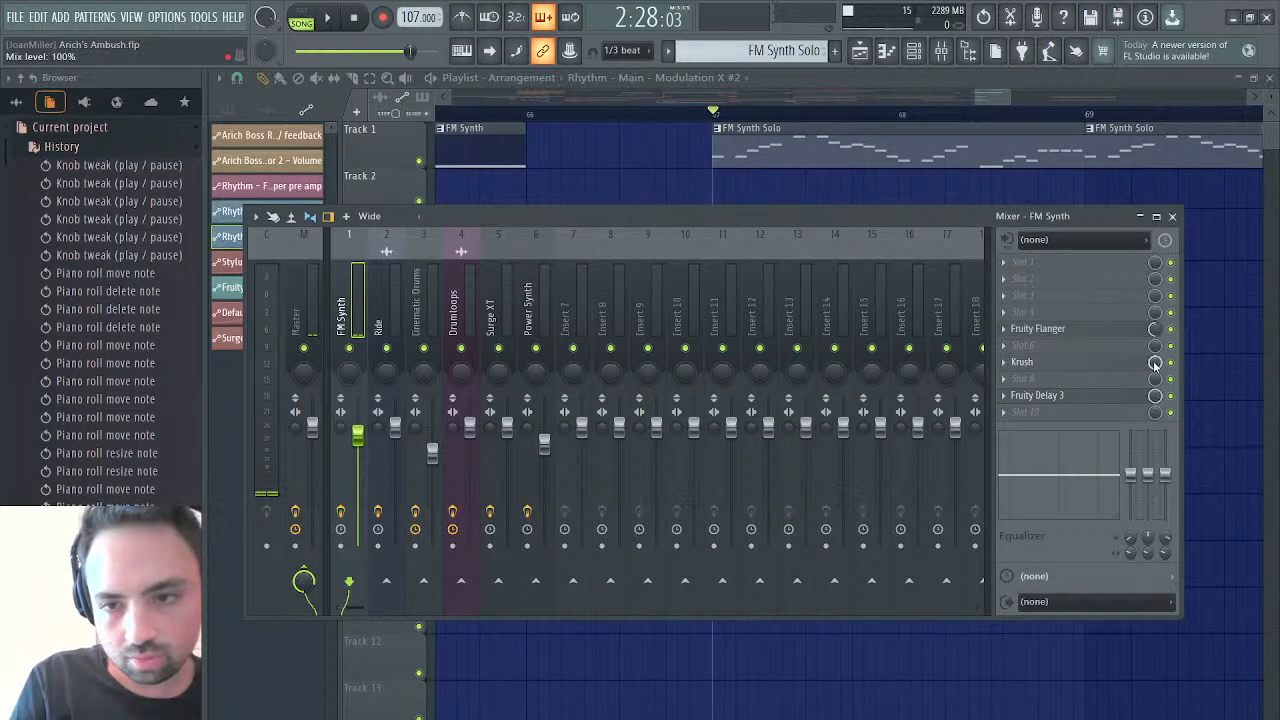
key(space)
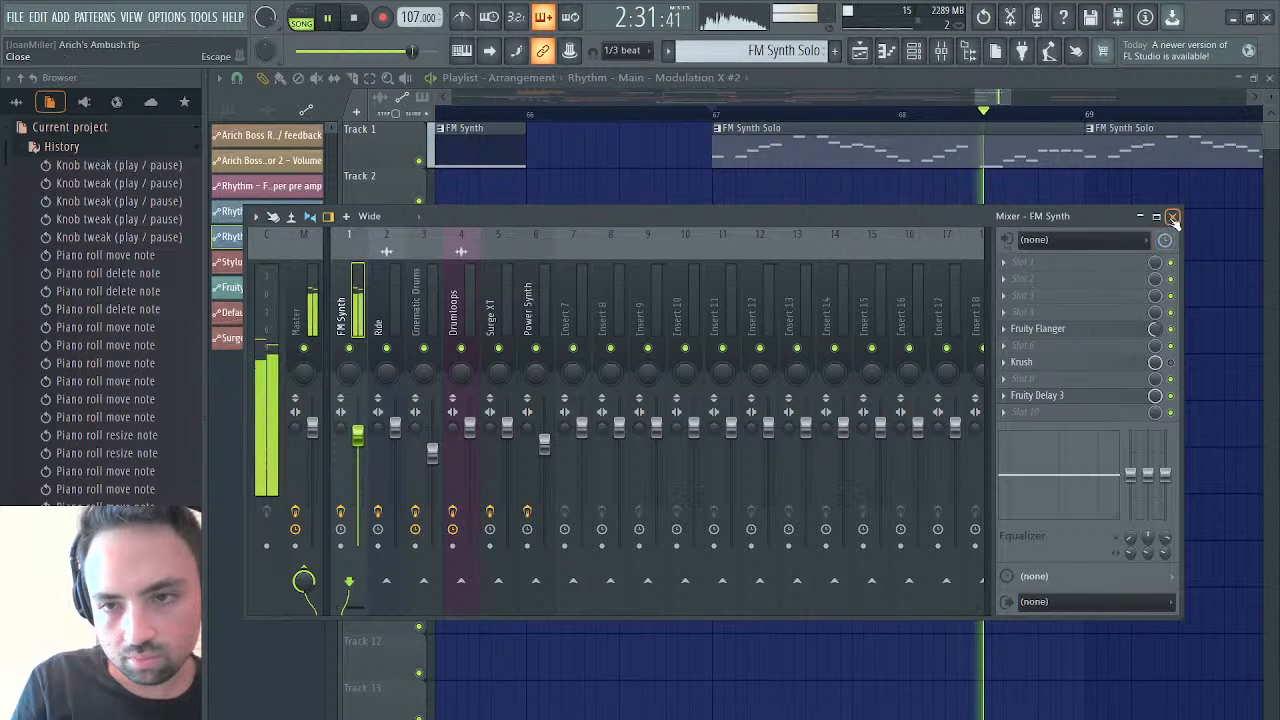
click(1270, 79)
click(859, 52)
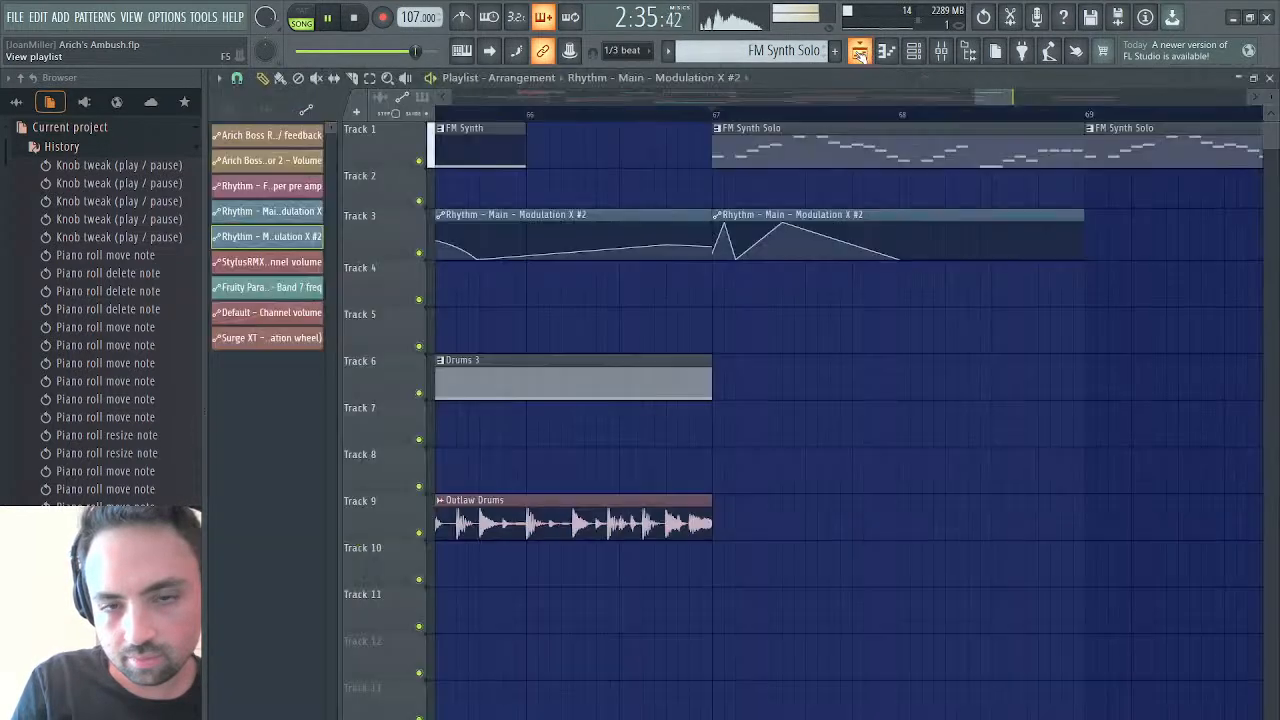
key(space)
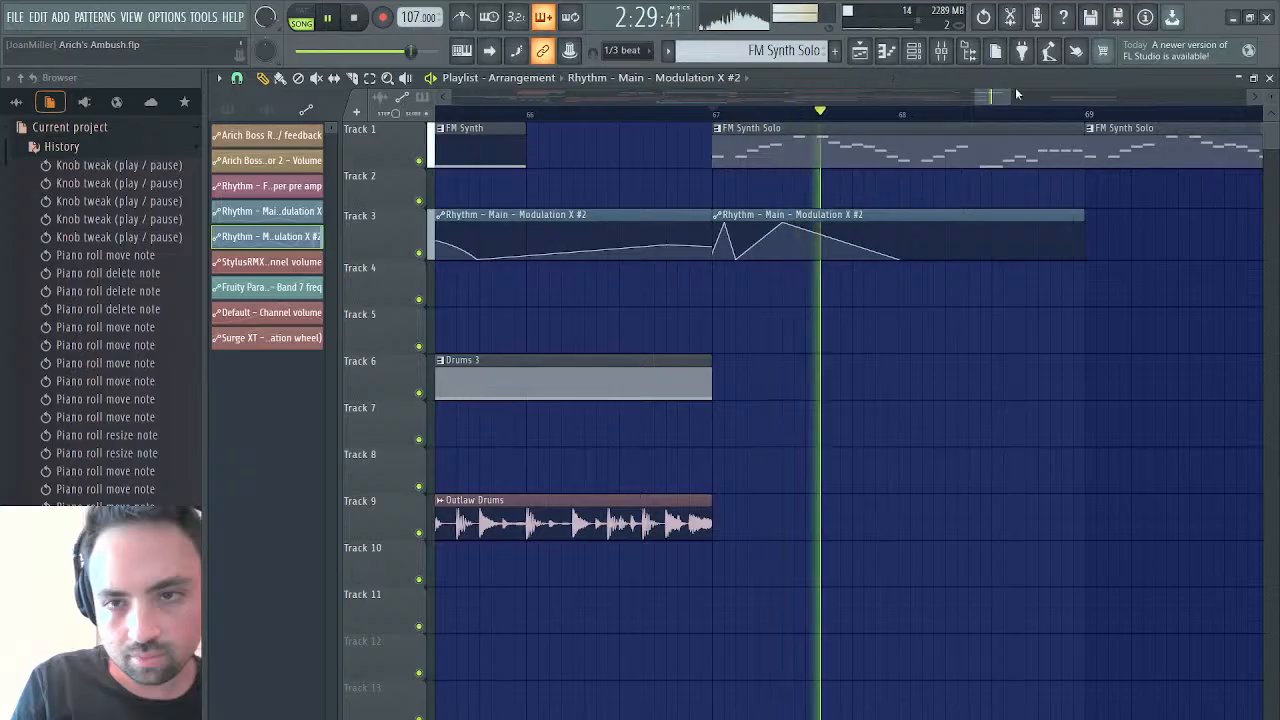
Copy the Filter 1 Resonance, Operator 2 Volume and Waveshaper pre amp automation clips from bar 9 and paste them at bar 63
drag(1011, 96, 553, 133)
key(space)
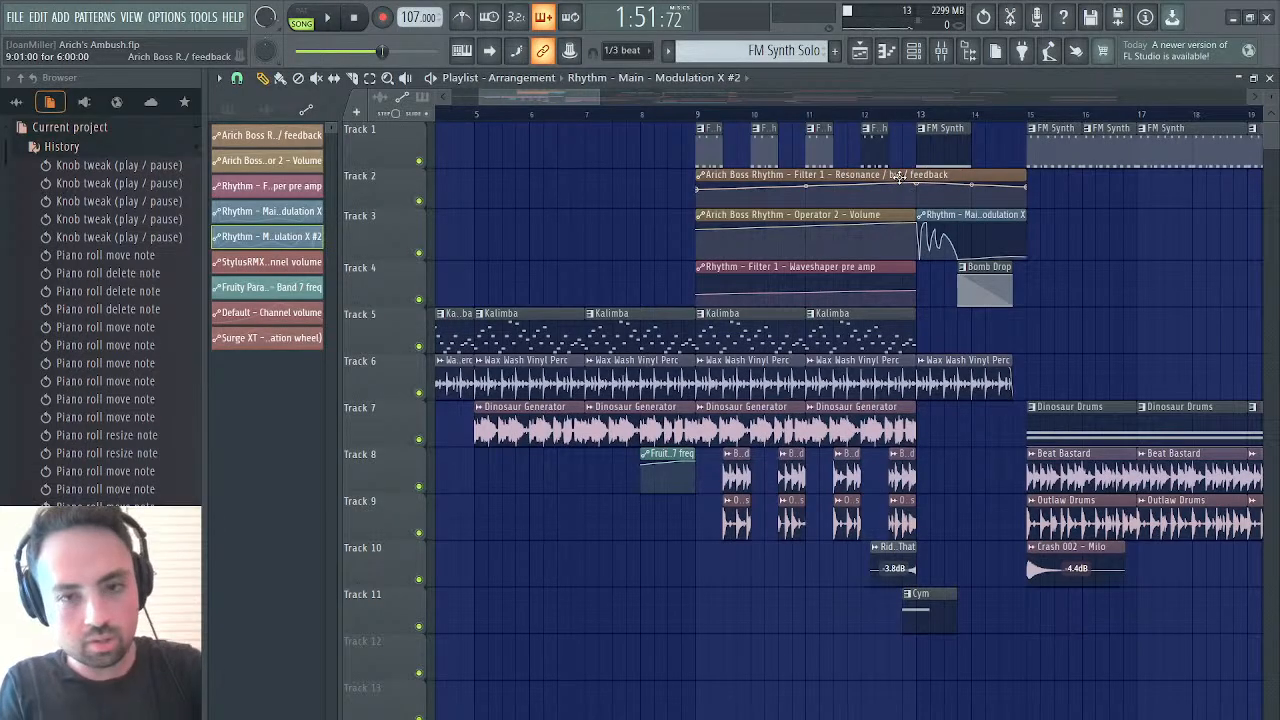
drag(898, 176, 884, 270)
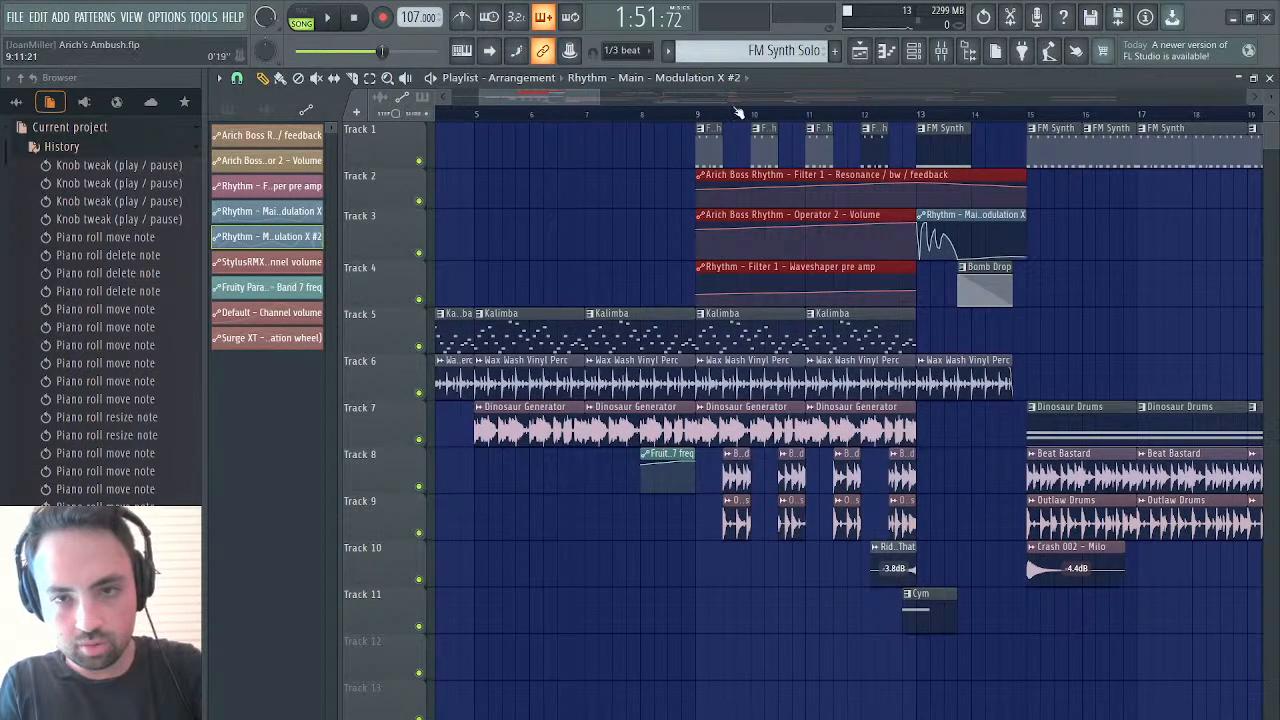
drag(597, 102, 1051, 97)
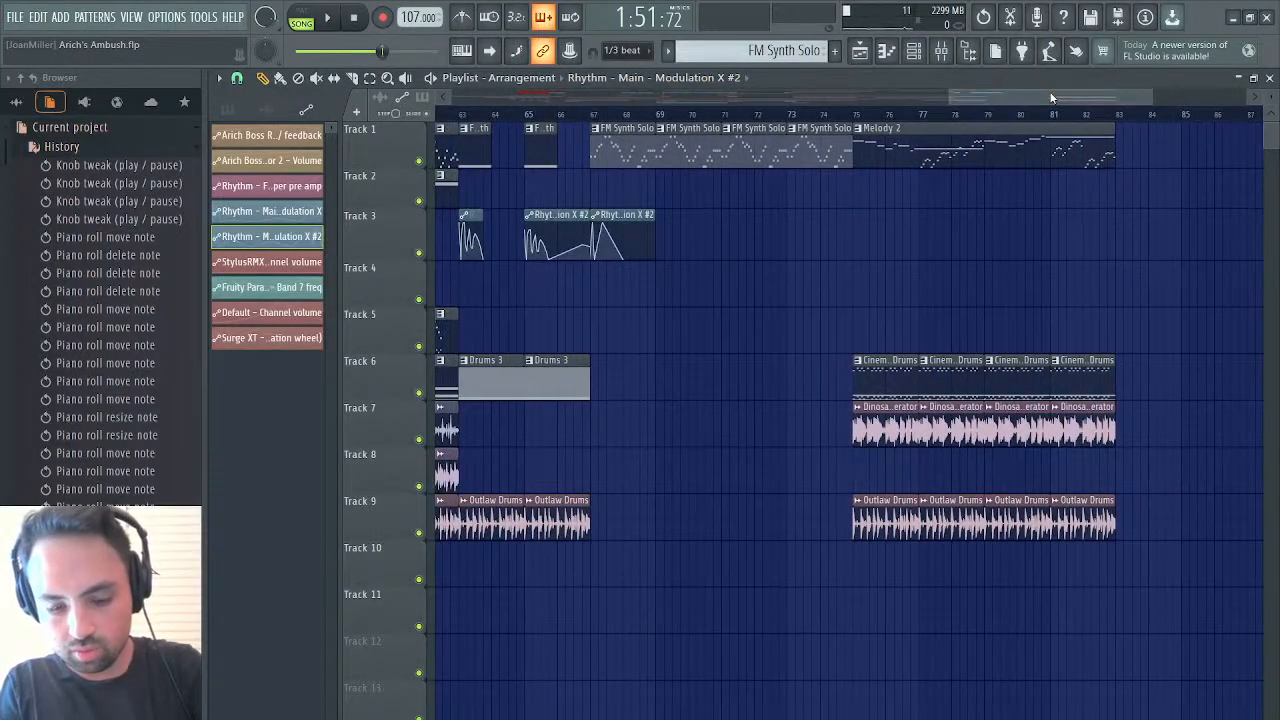
key(ctrl+v)
Move the three pasted automation clips to bar 67 and trim their starts to bar 68 while auditioning from bar 67
drag(588, 178, 645, 177)
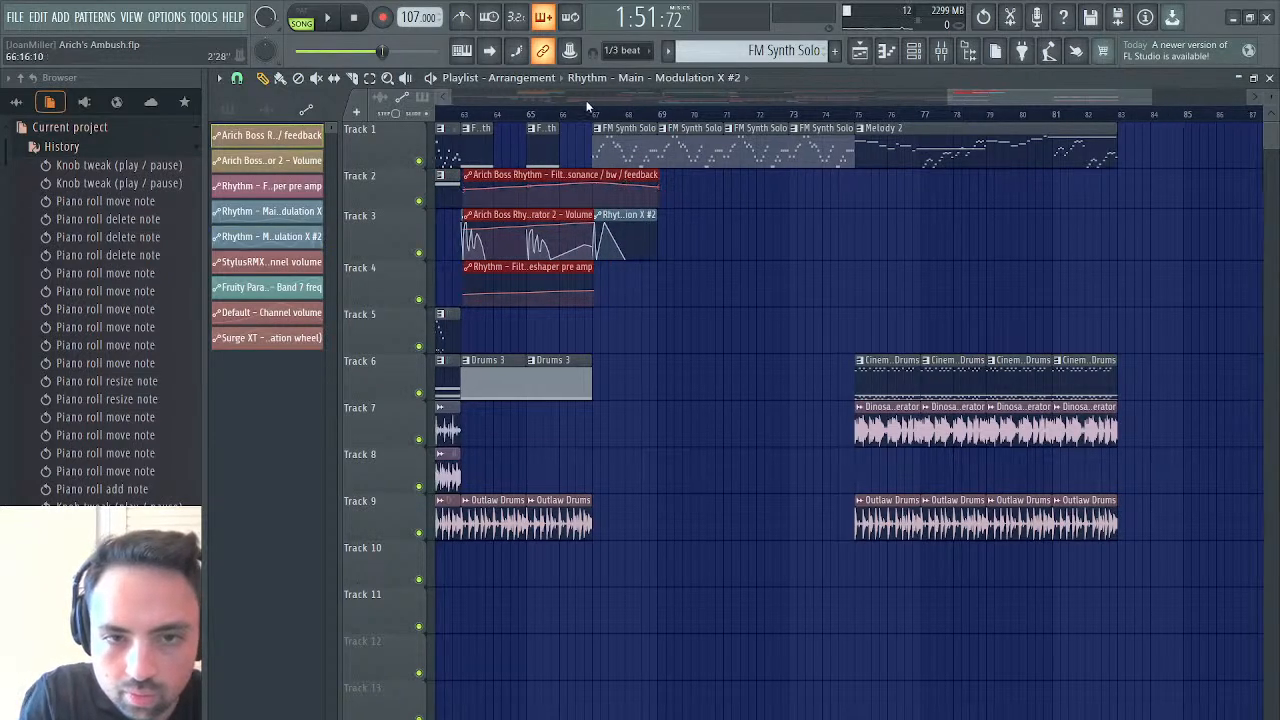
click(592, 115)
key(space)
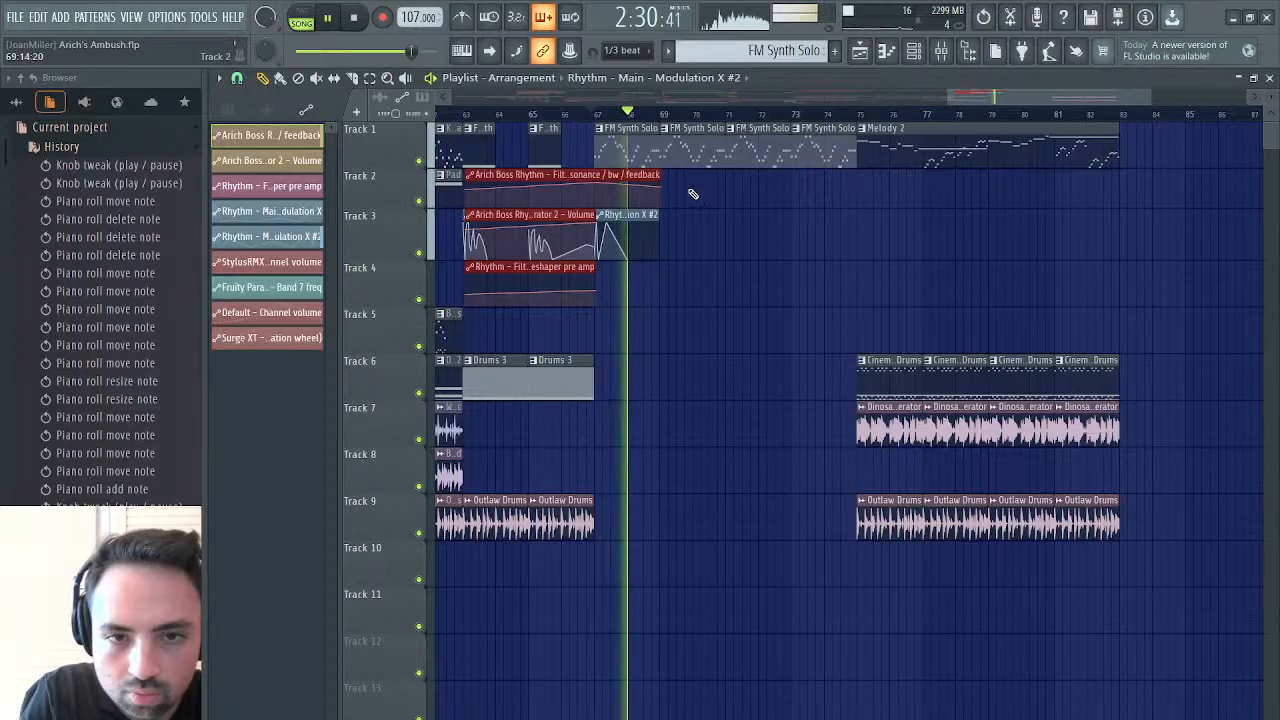
drag(591, 178, 721, 178)
click(592, 113)
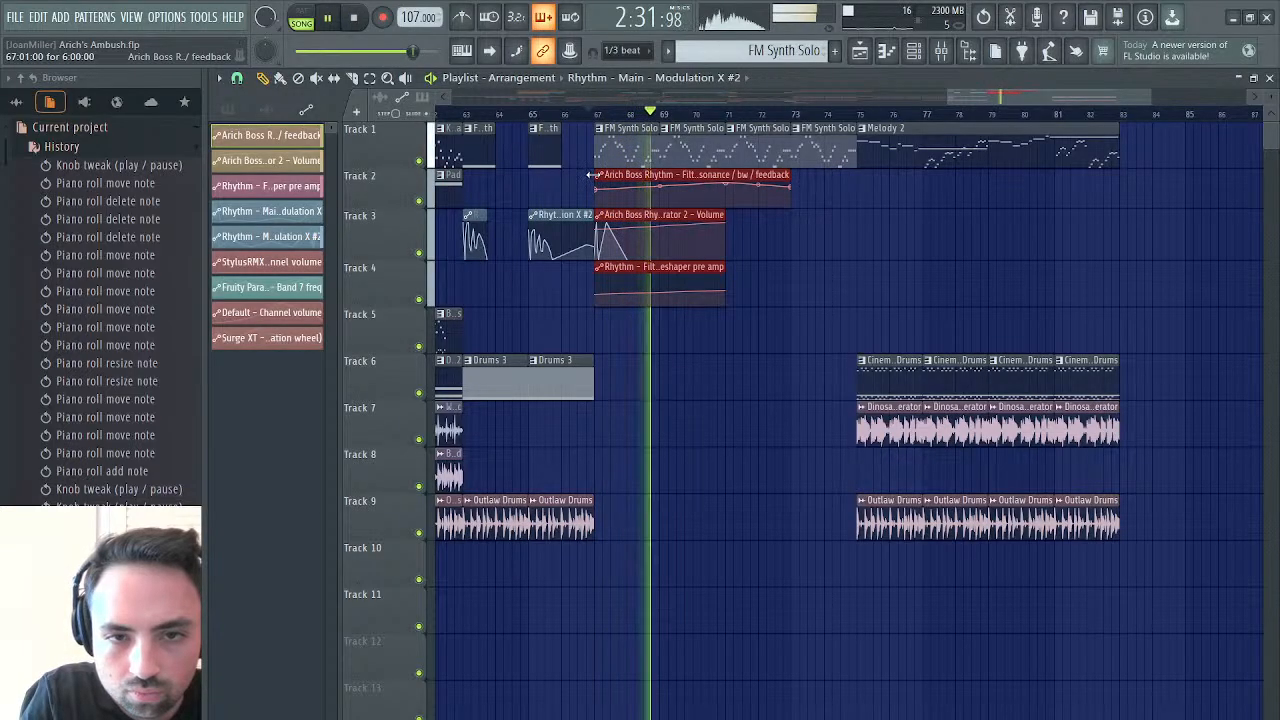
drag(590, 174, 623, 175)
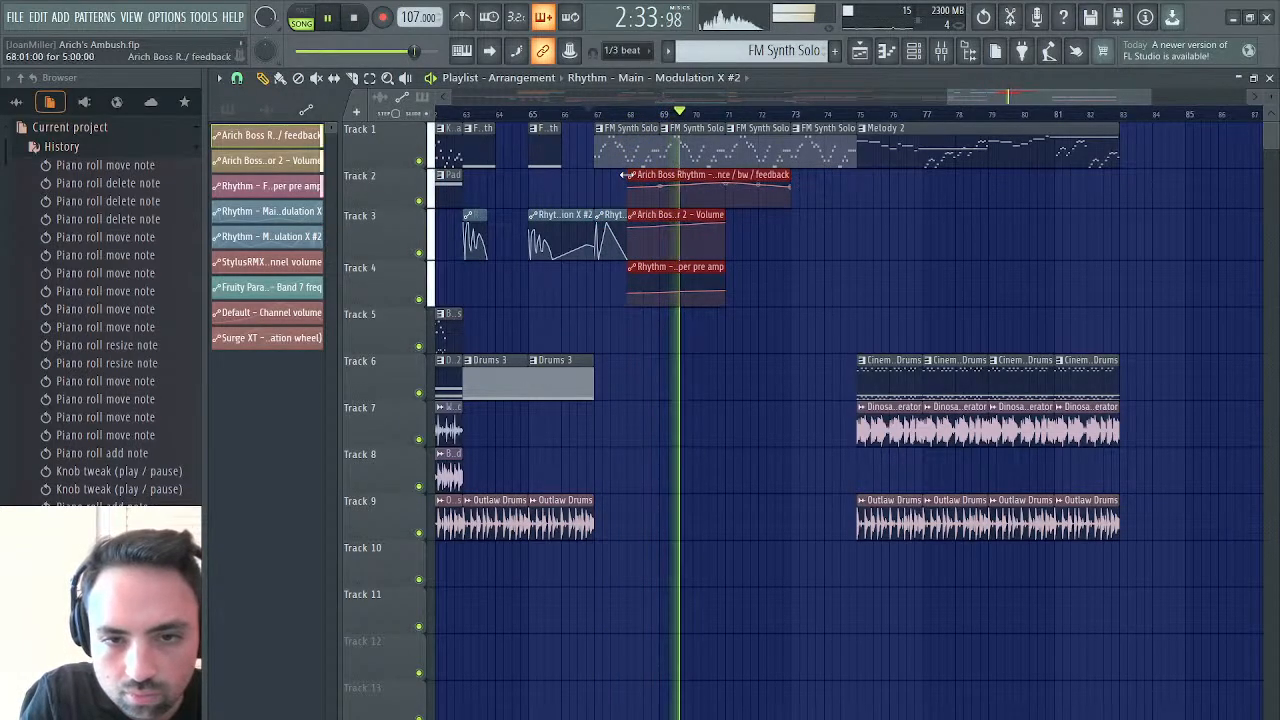
Try to shorten the three automation clips at bar 68 to 8 steps
ctrl+click(800, 184)
click(789, 178)
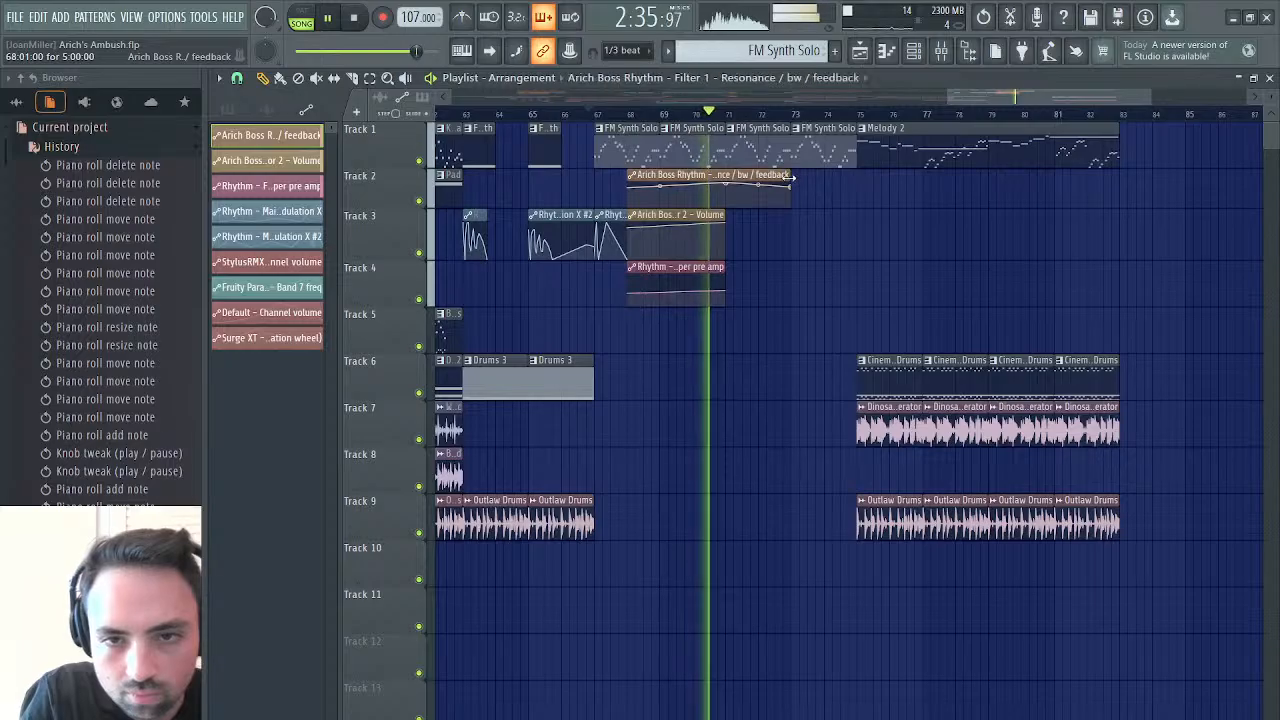
drag(789, 178, 638, 262)
ctrl+click(713, 180)
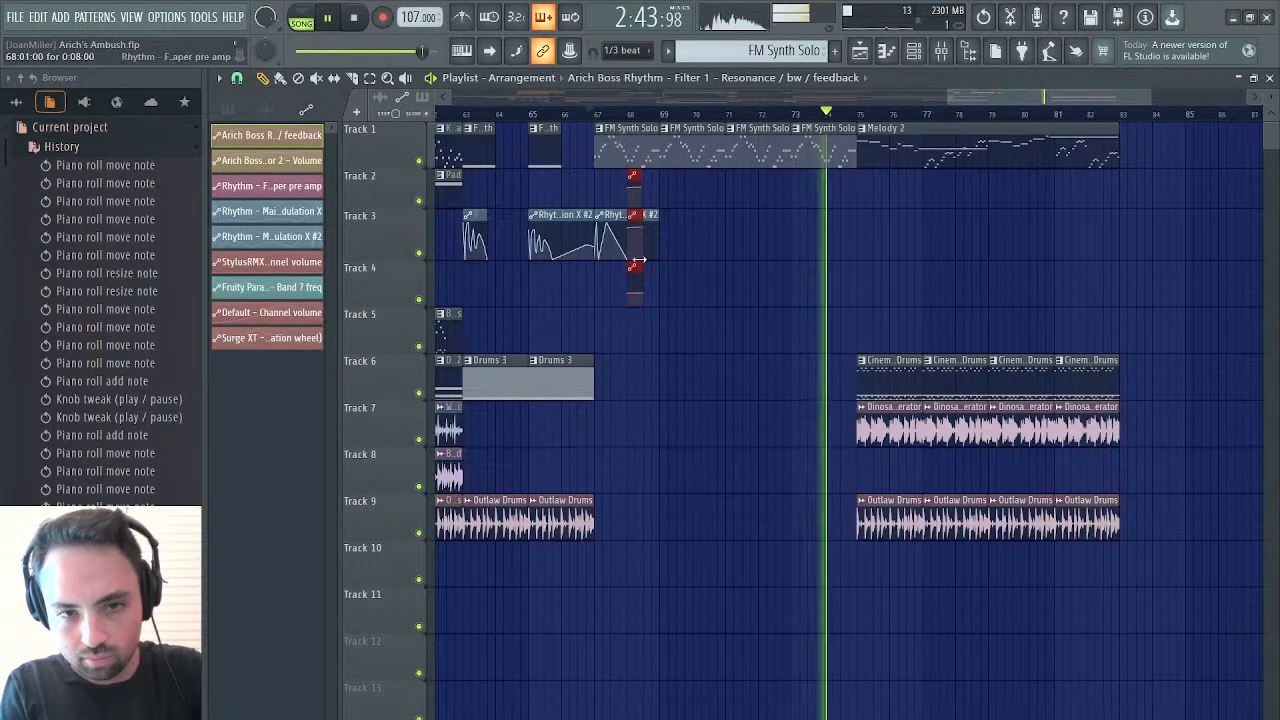
click(645, 176)
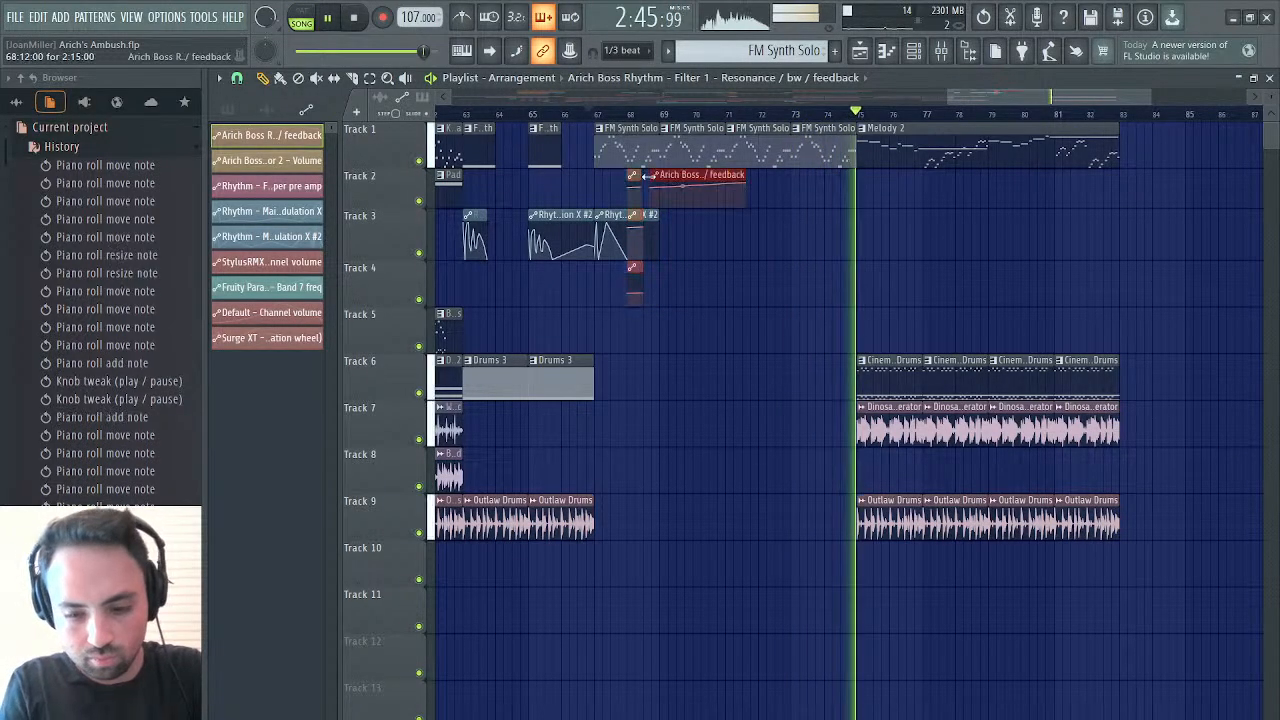
drag(654, 182, 650, 182)
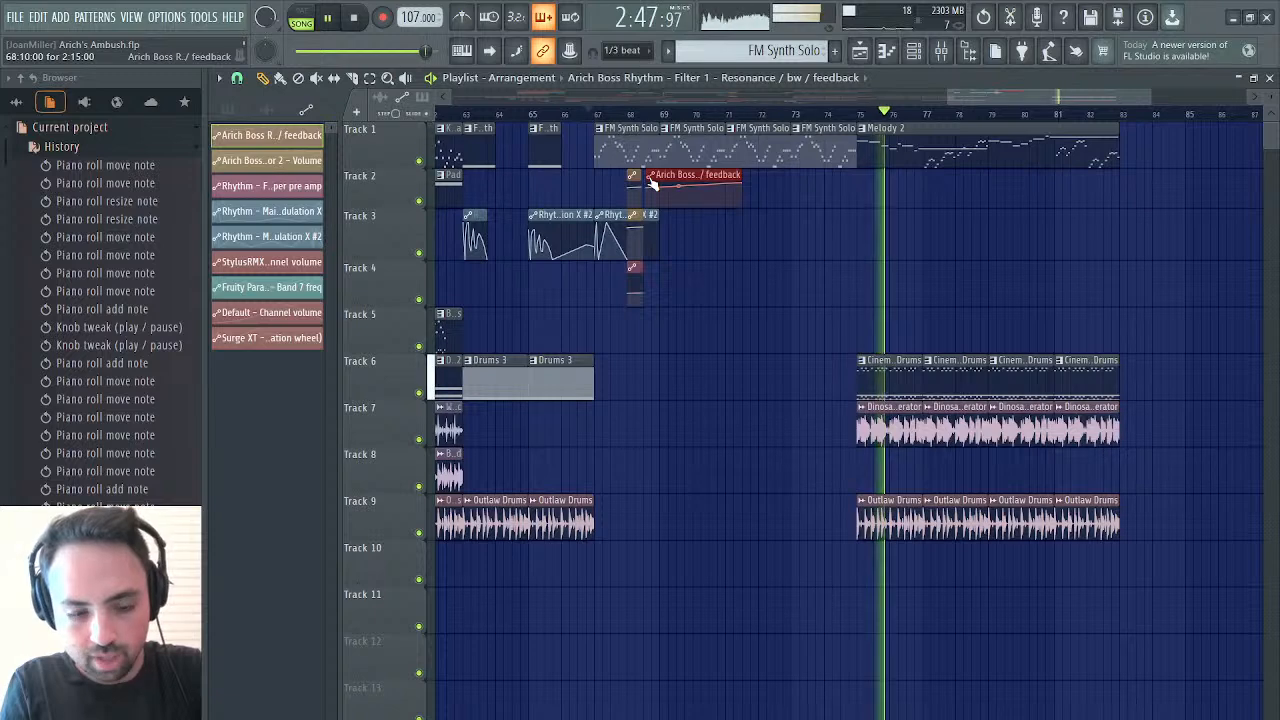
Undo the extra feedback clip and the clip shortening, stepping back through the project history to the deselected clips
key(ctrl+z)
key(ctrl+z)
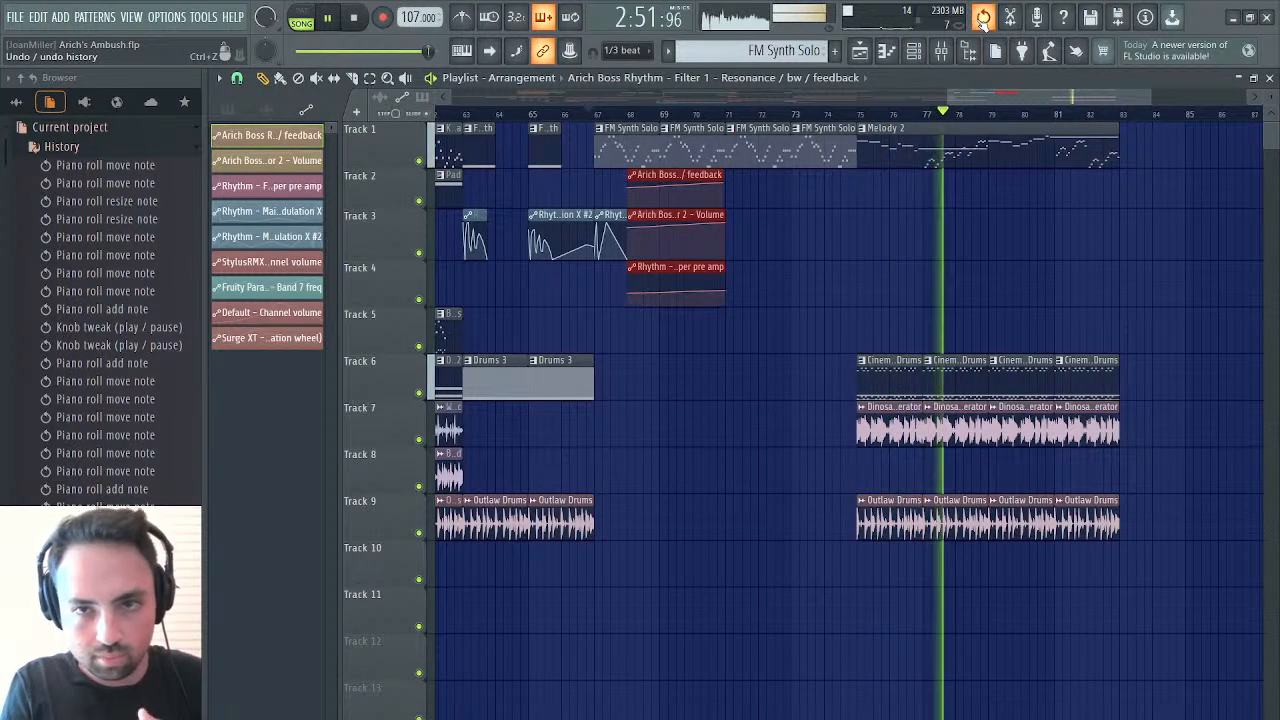
scroll(100, 350, down, 6)
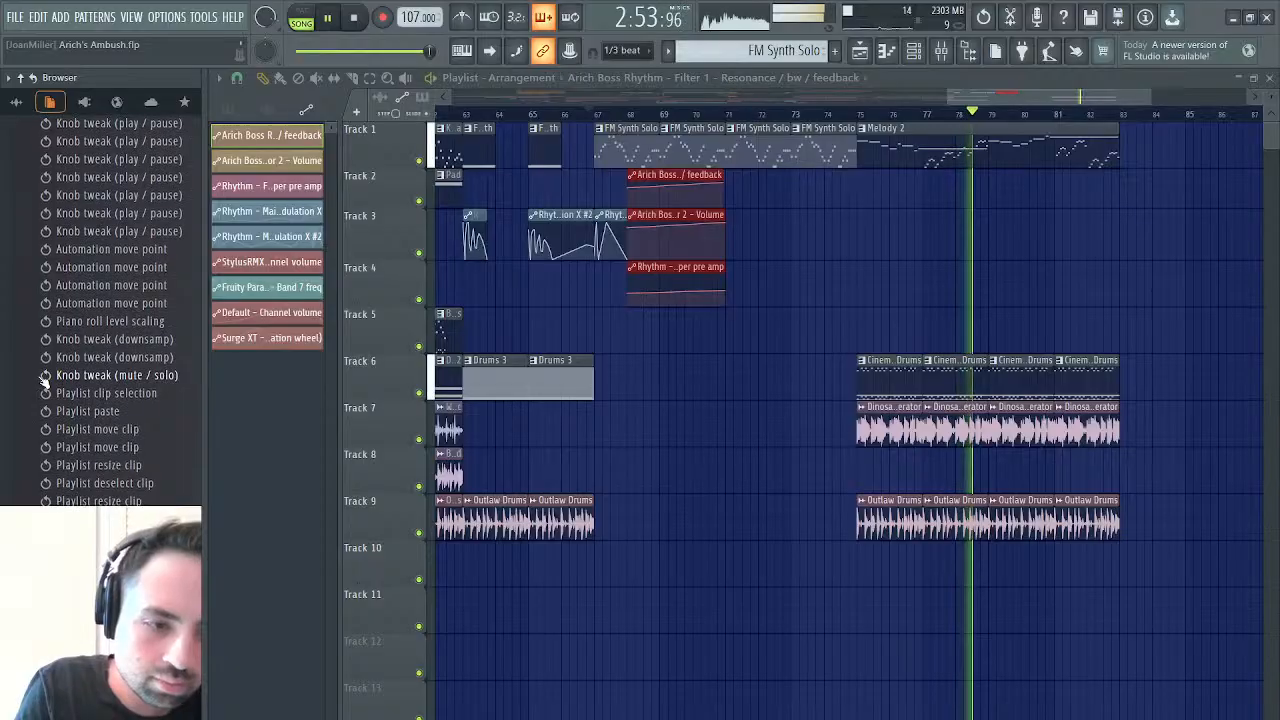
click(115, 500)
click(118, 488)
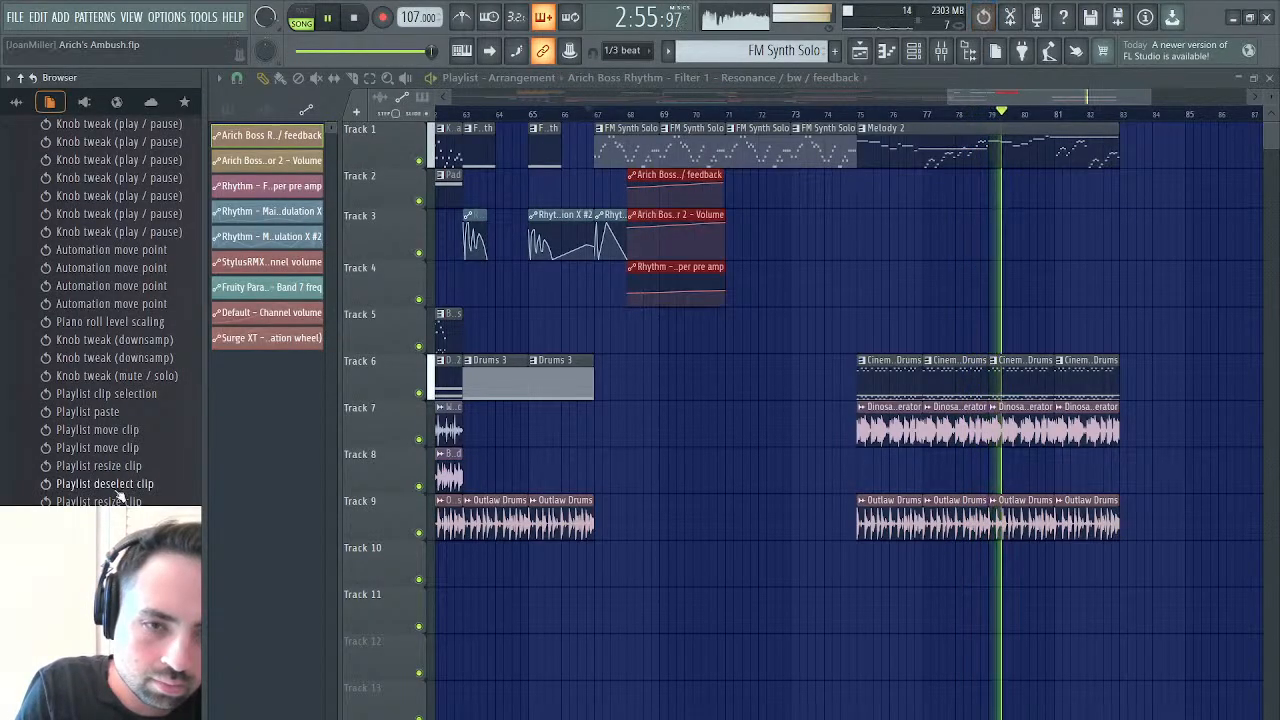
click(118, 485)
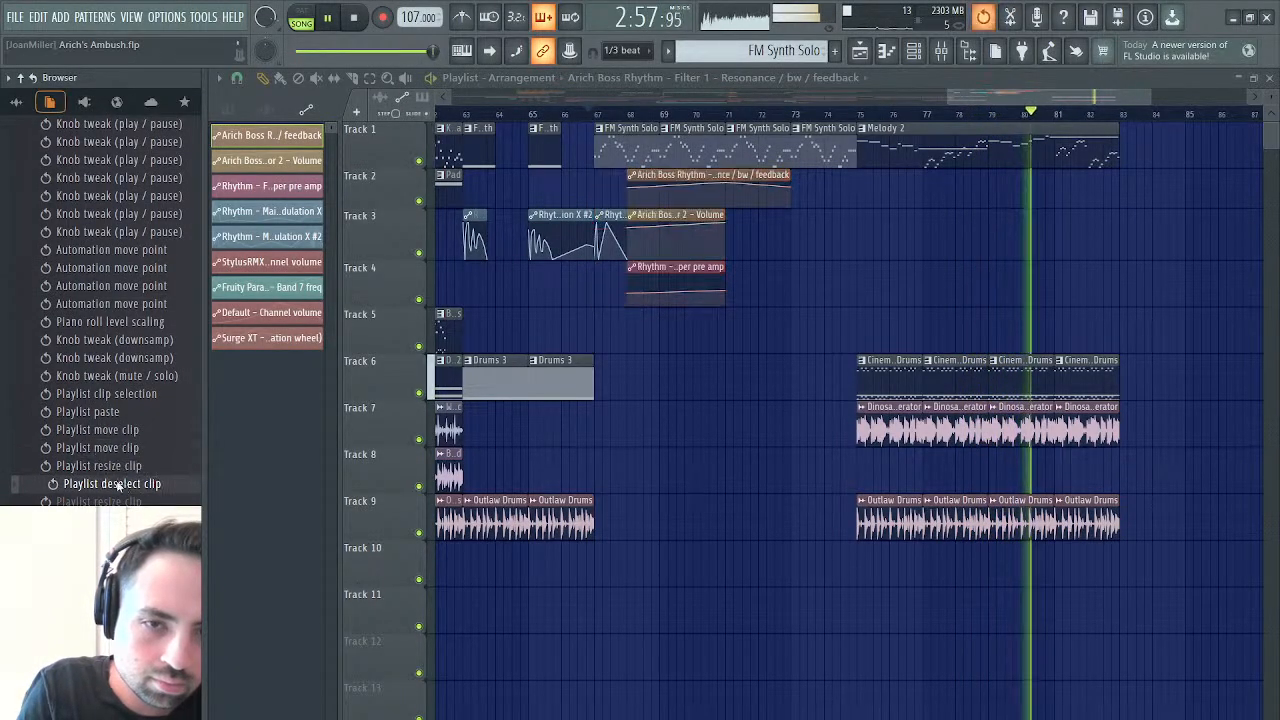
click(110, 501)
Shorten the three automation clips at bar 68 to about half a bar, and move them to bar 66, step 8
drag(750, 186, 642, 286)
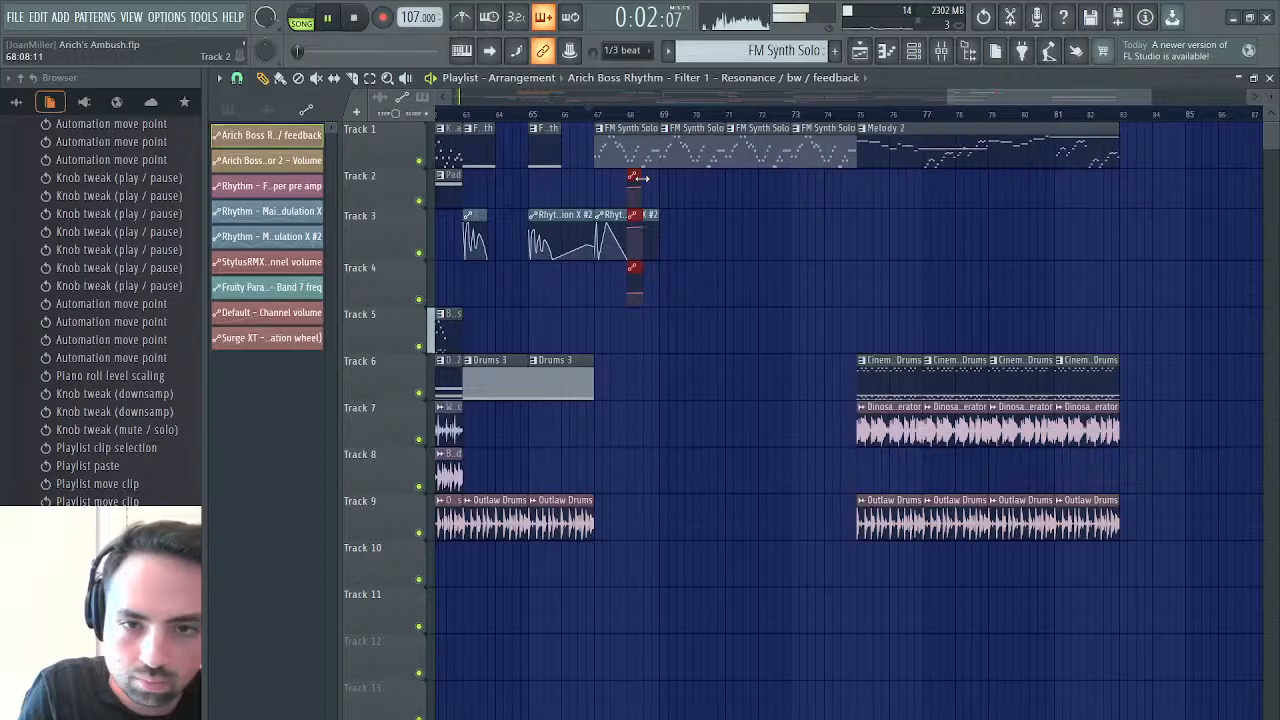
key(space)
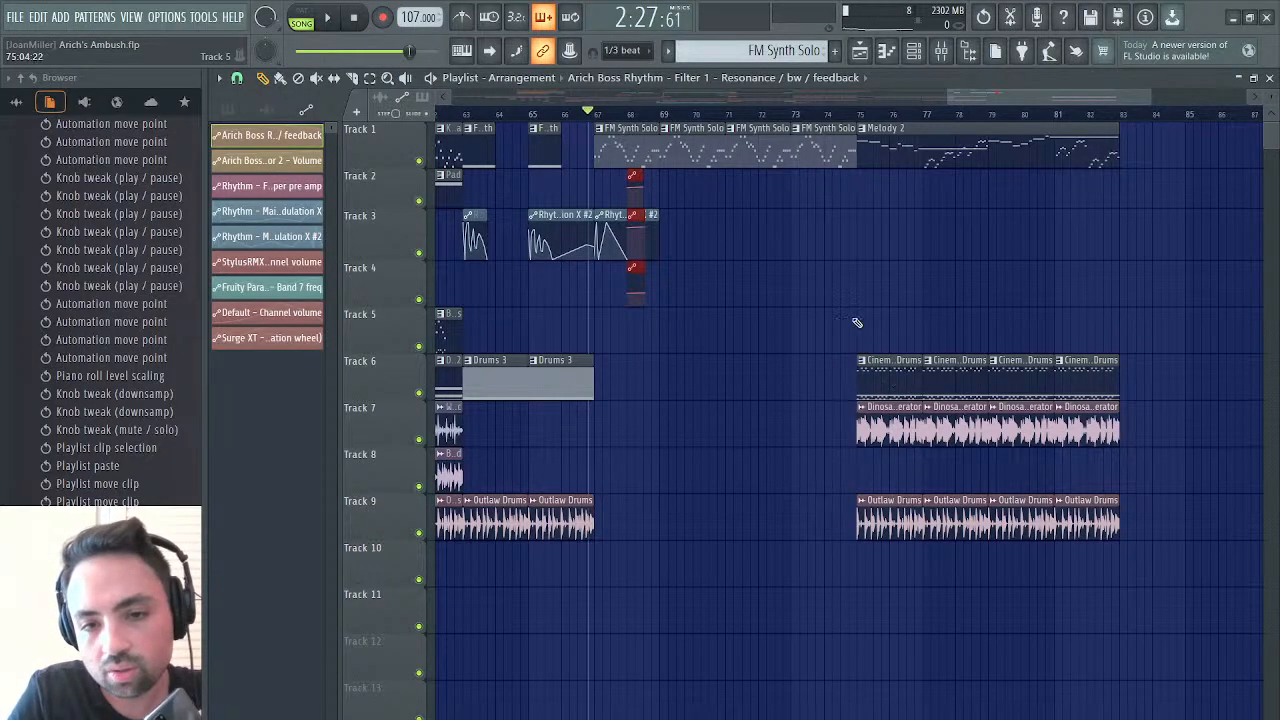
key(space)
key(space)
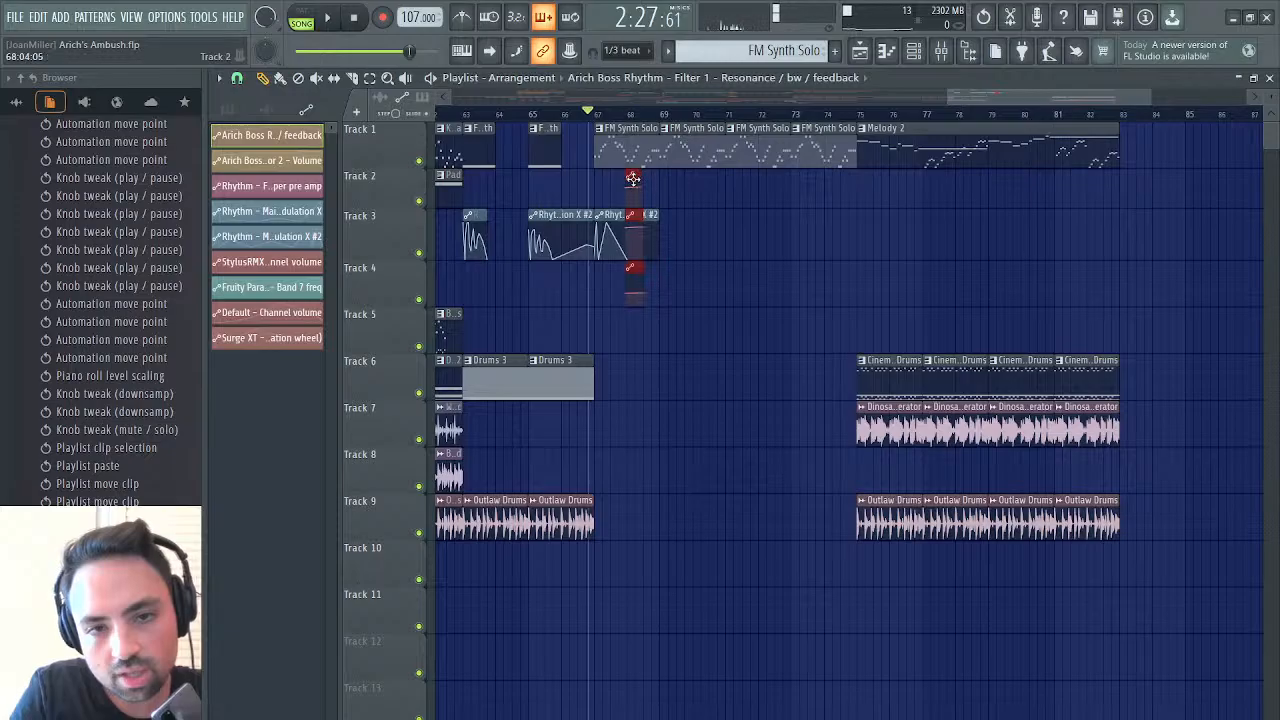
drag(635, 180, 582, 180)
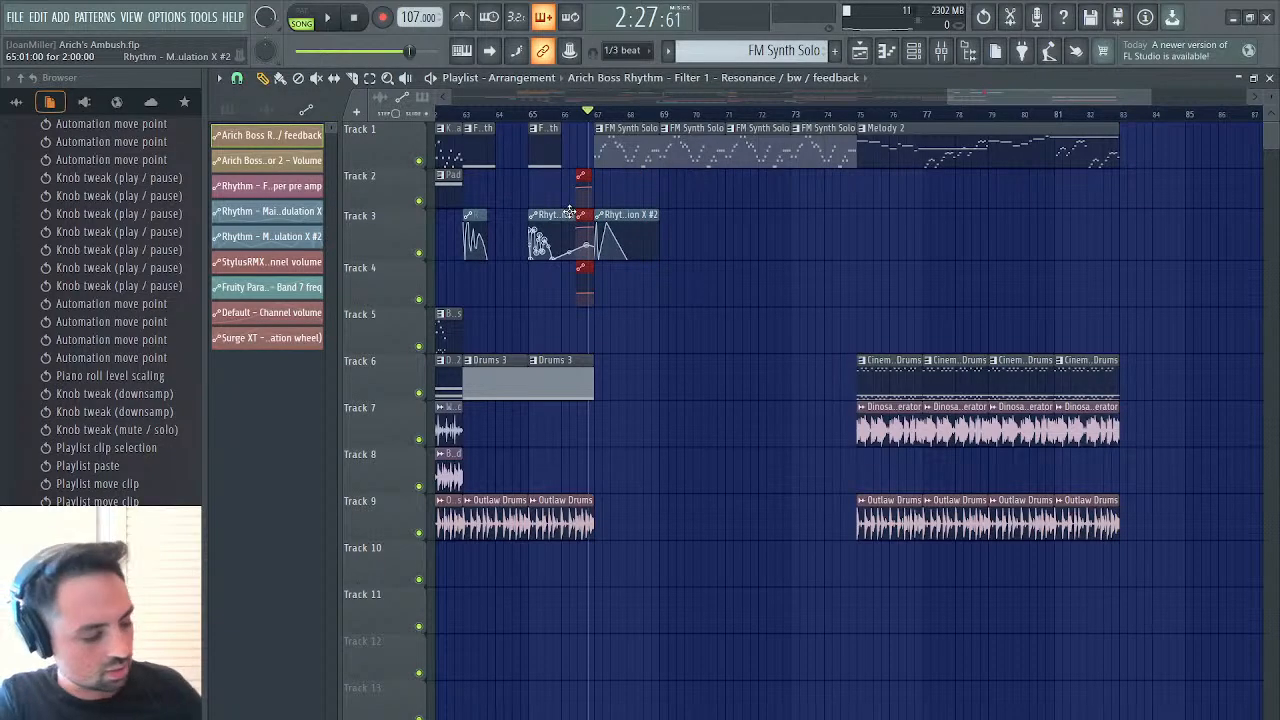
Shorten the Modulation X #2 clip at bar 65 to 12 steps, and audition the solo
click(568, 218)
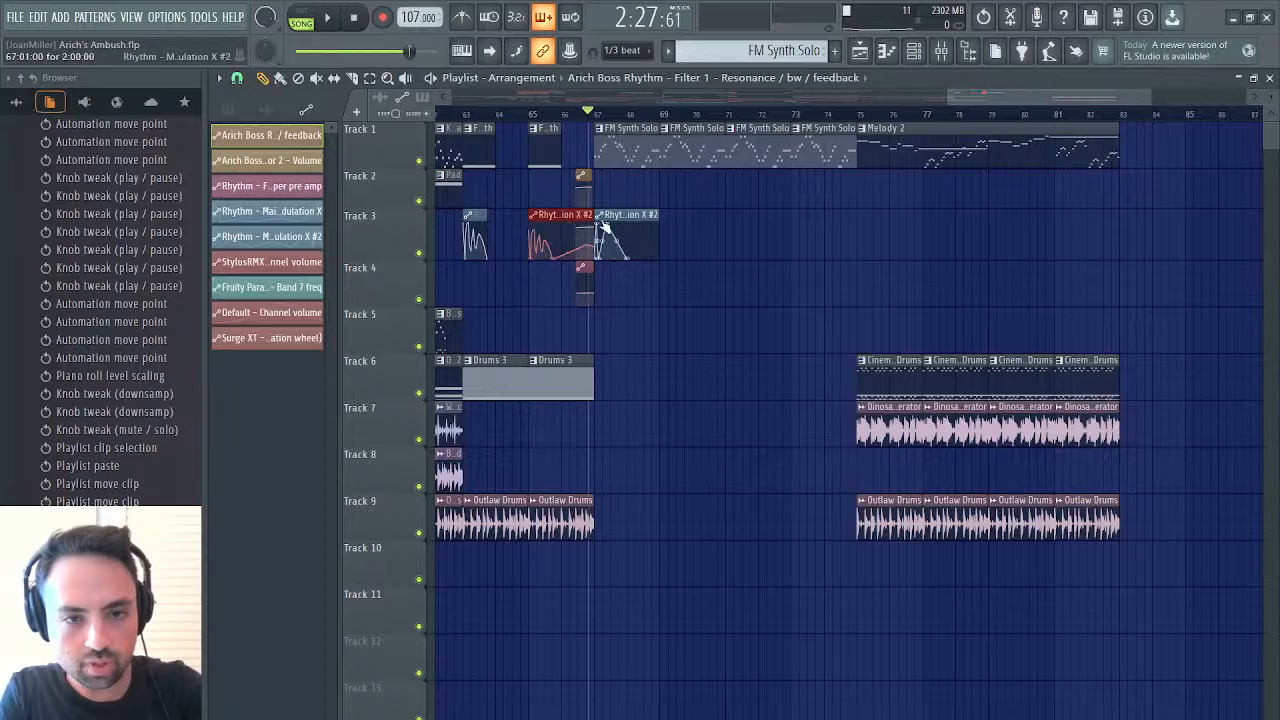
drag(598, 225, 551, 218)
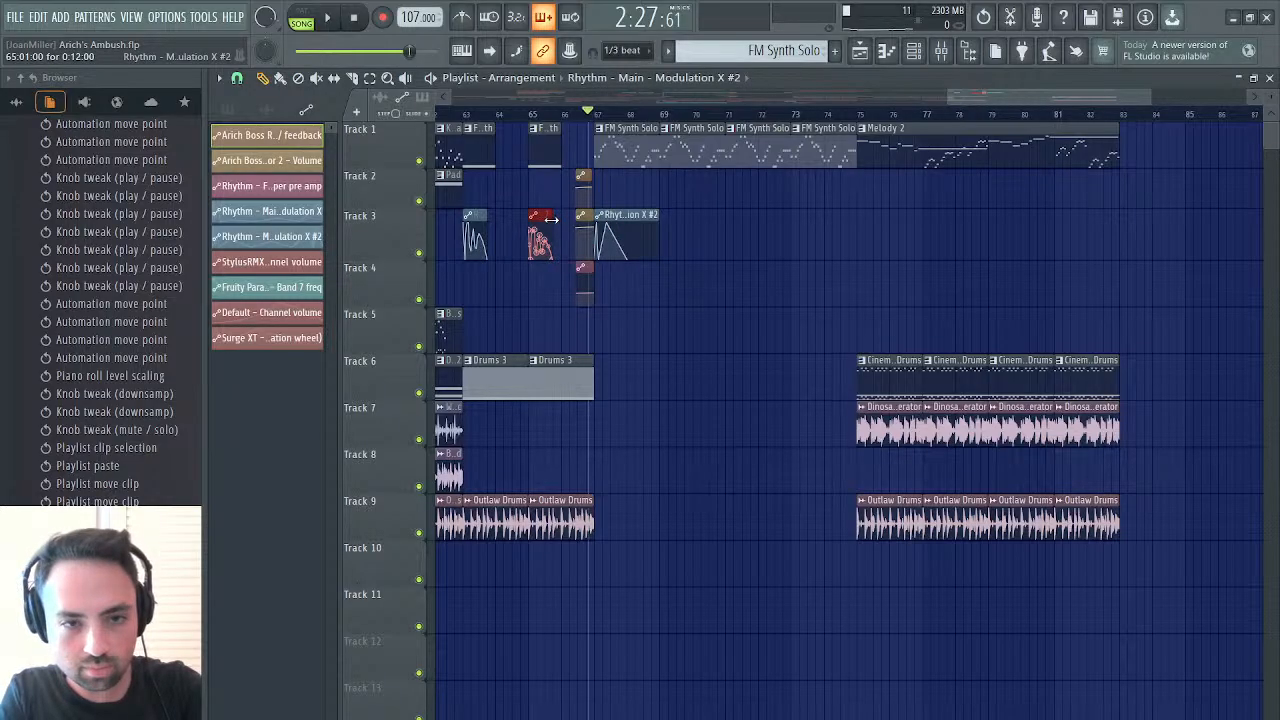
key(space)
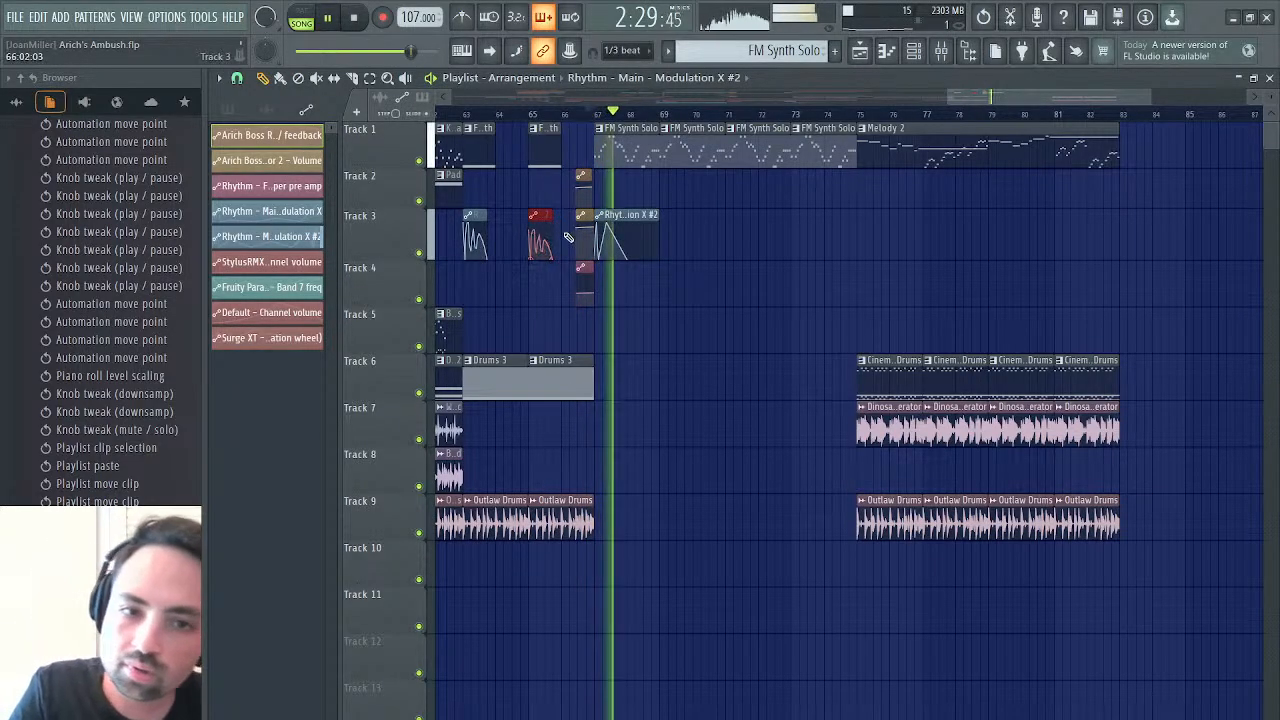
Extend the starts of the three automation clips back to bar 66, trim their ends to about step 5, and audition from bars 66 and 67
drag(586, 184, 582, 273)
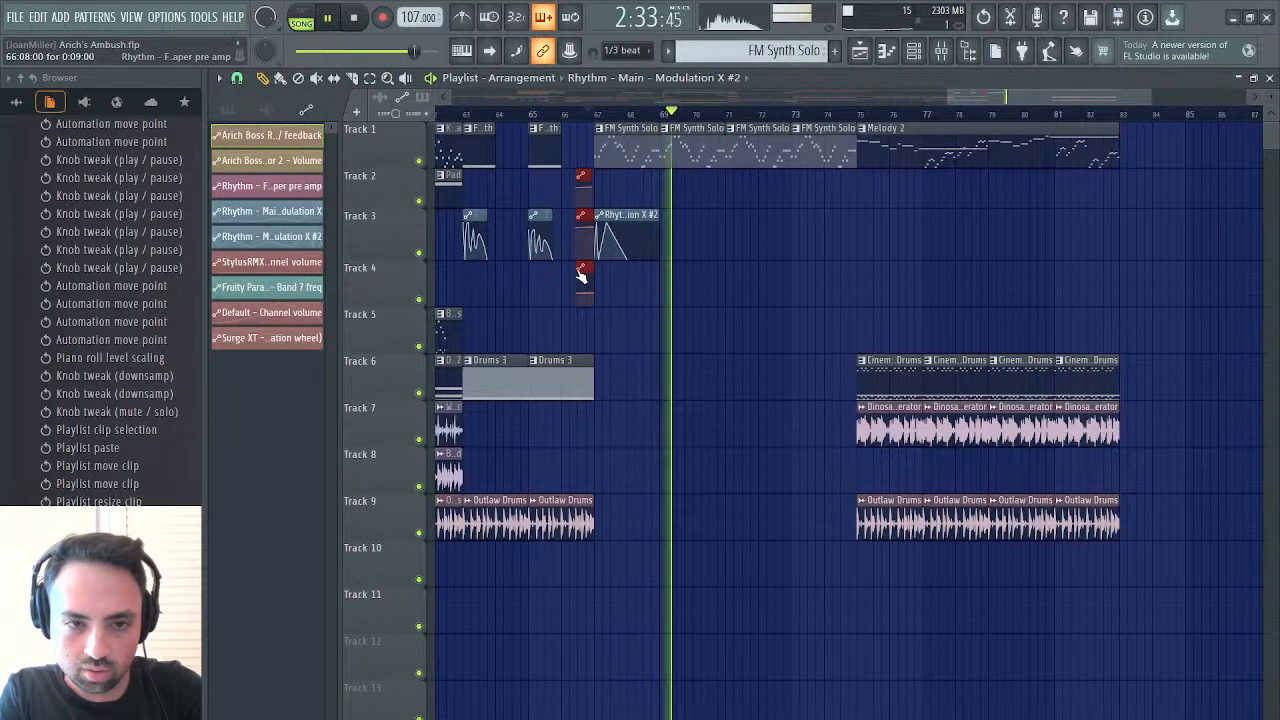
drag(577, 270, 561, 269)
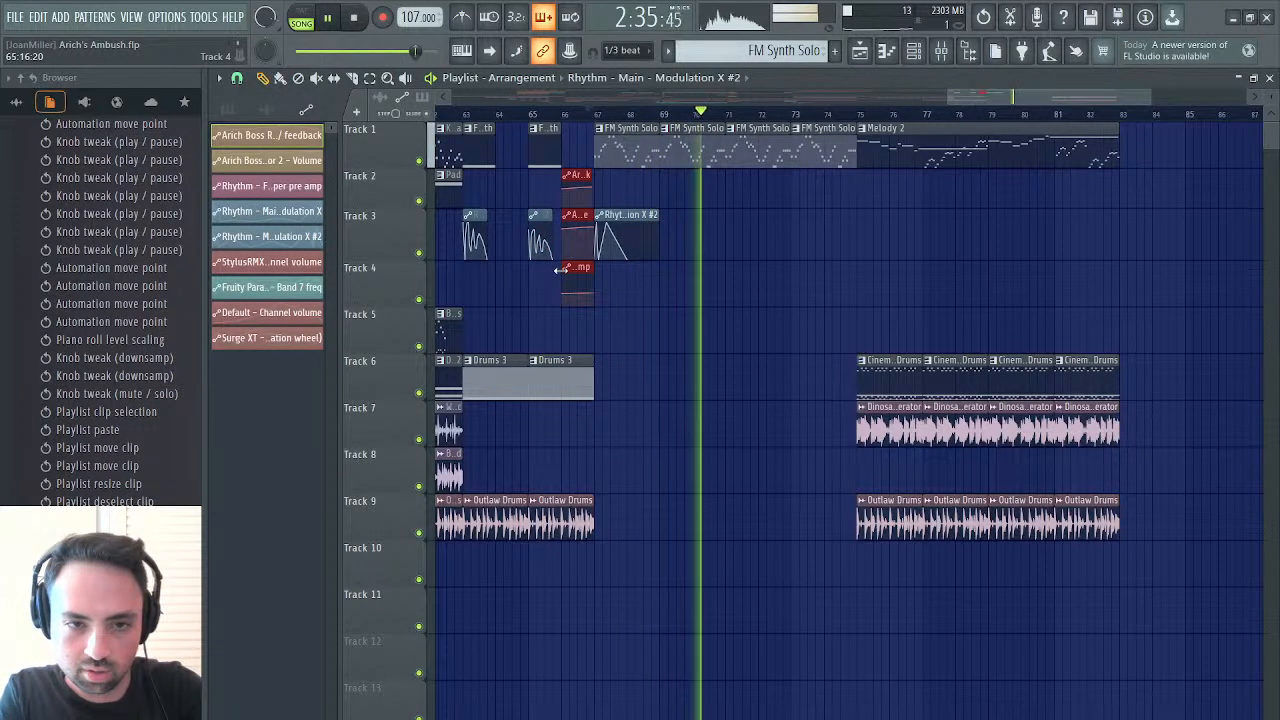
drag(588, 180, 570, 180)
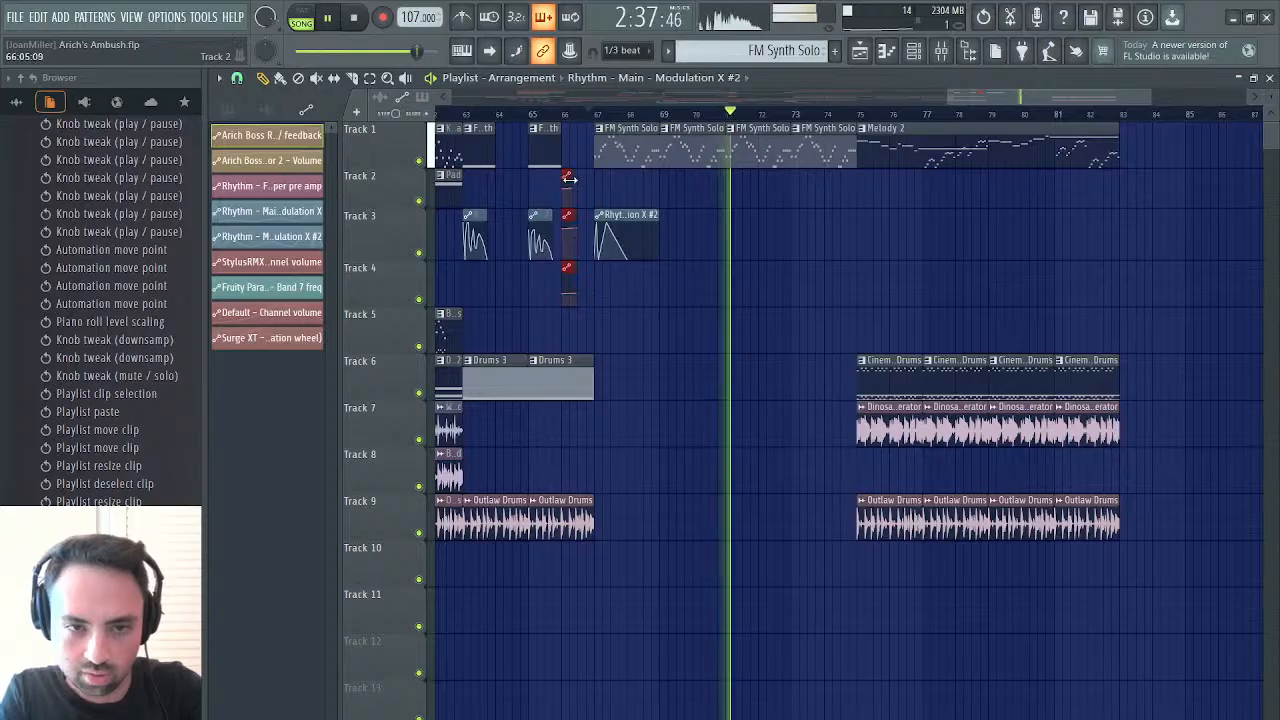
click(566, 113)
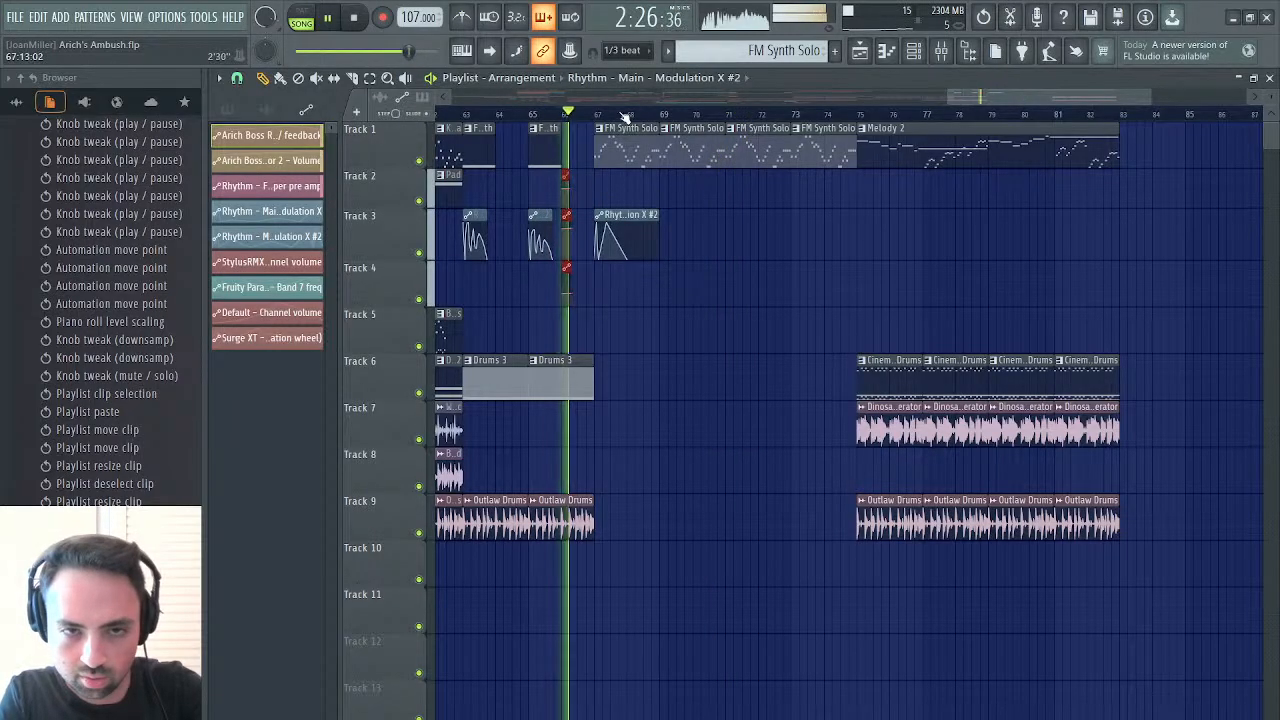
click(598, 114)
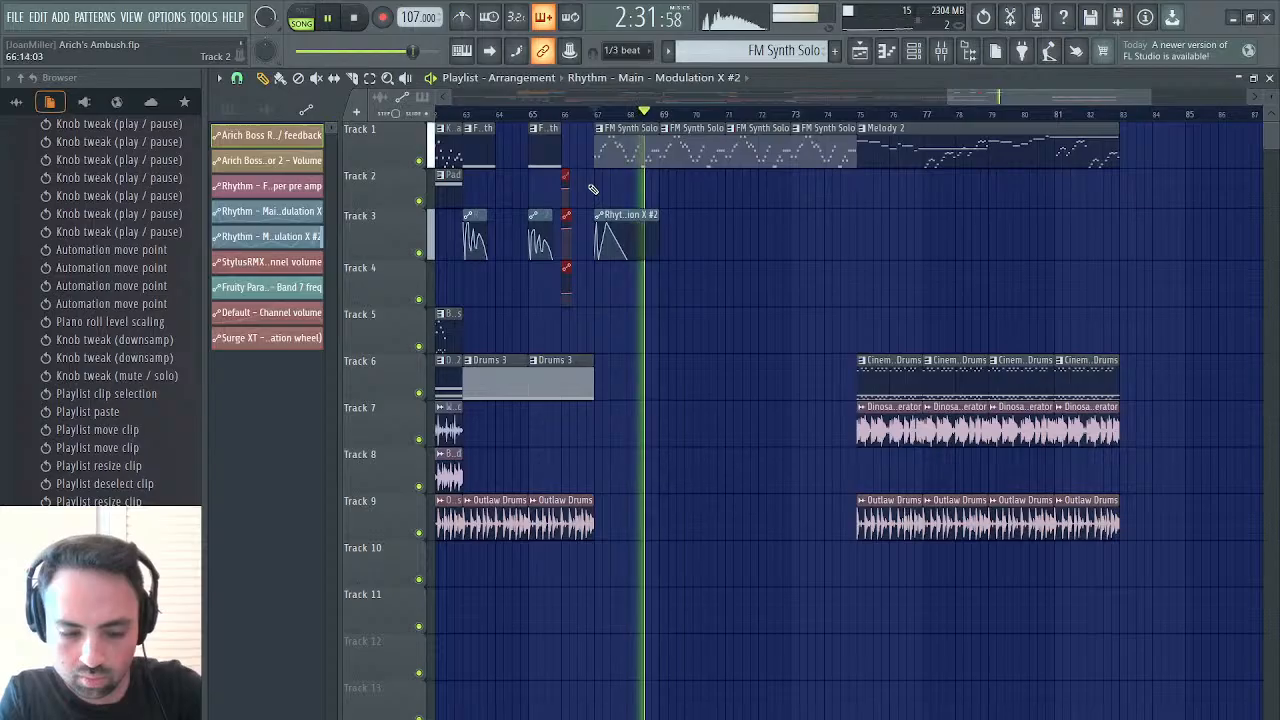
click(598, 113)
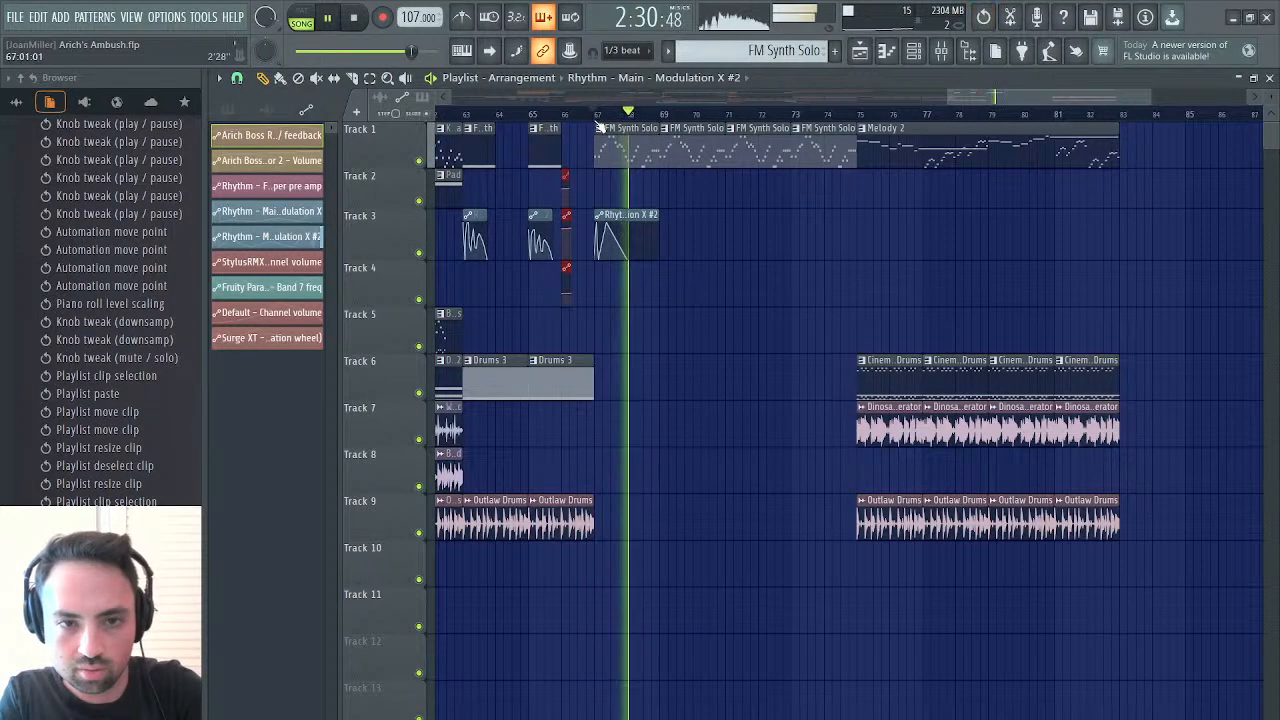
Move the three selected automation clips back to bar 65, step 8, extend their ends, and audition the solo from bar 67
click(598, 114)
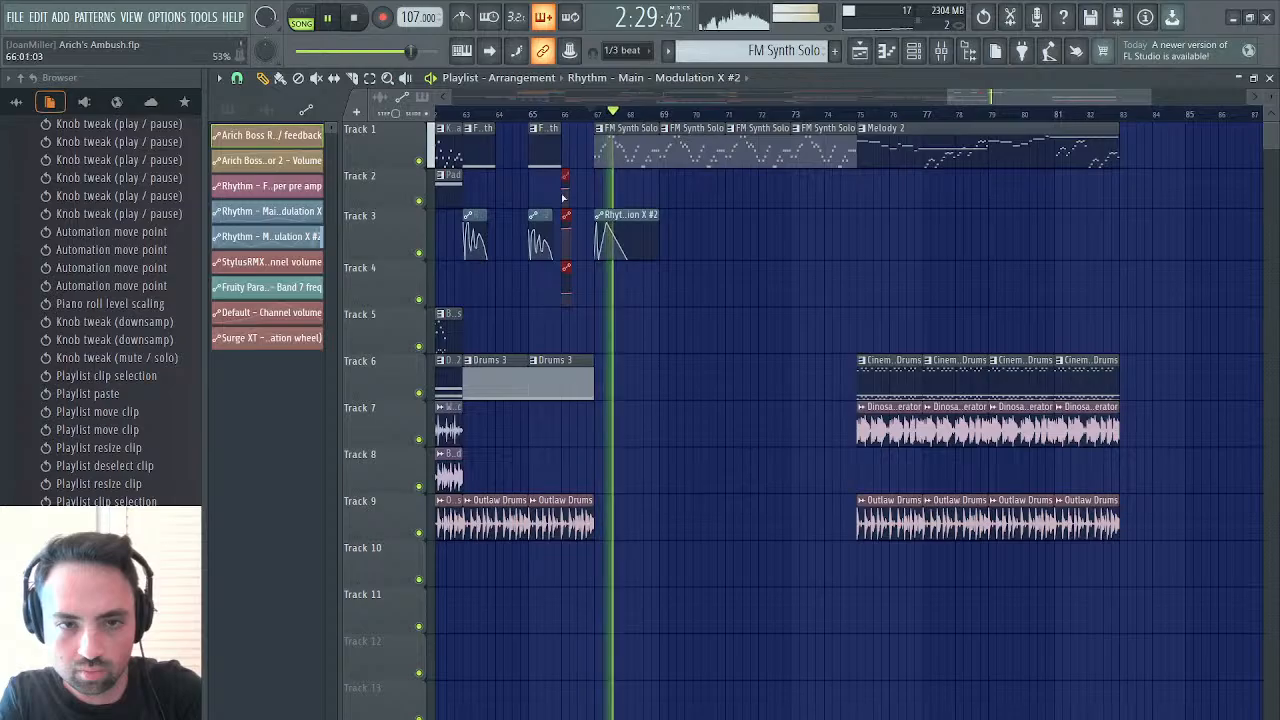
mouse_move(561, 176)
mouse_down()
mouse_move(511, 174)
mouse_move(549, 177)
mouse_up()
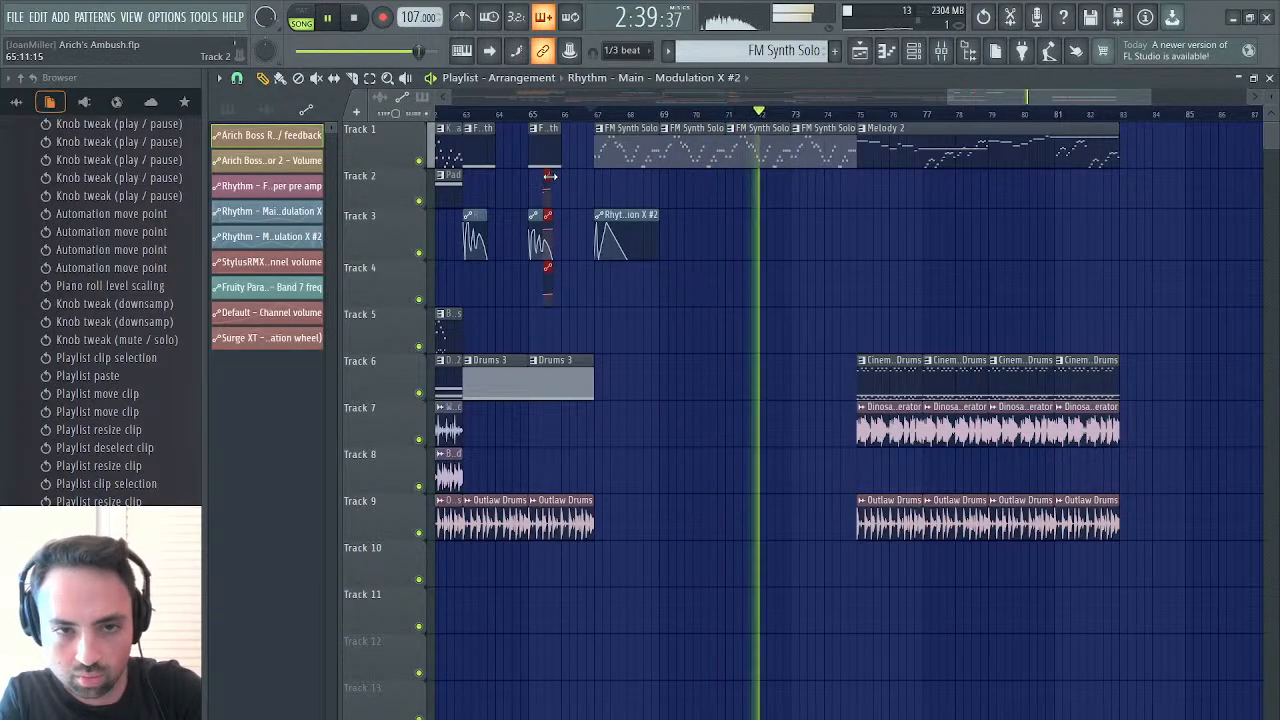
drag(550, 176, 556, 178)
key(space)
key(space)
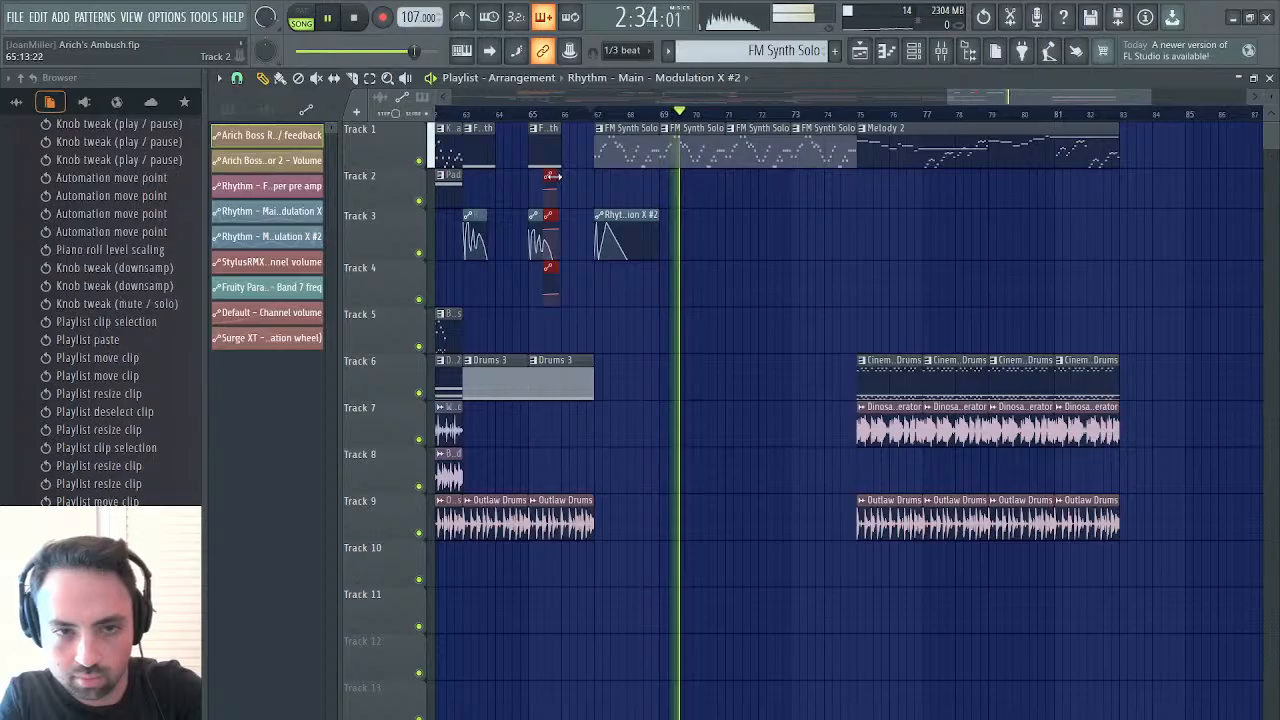
drag(554, 176, 557, 176)
click(586, 114)
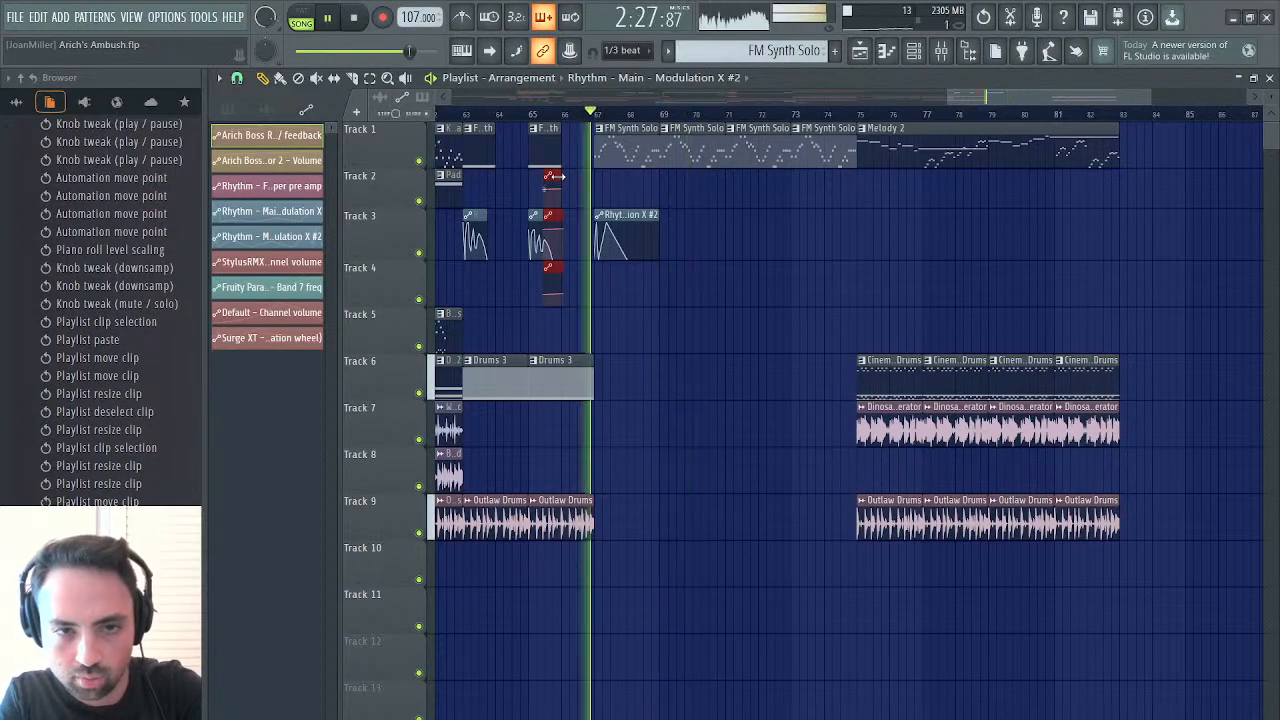
Deselect the three automation clips, trim their lengths to 9 steps, and stop playback
ctrl+click(590, 216)
click(562, 217)
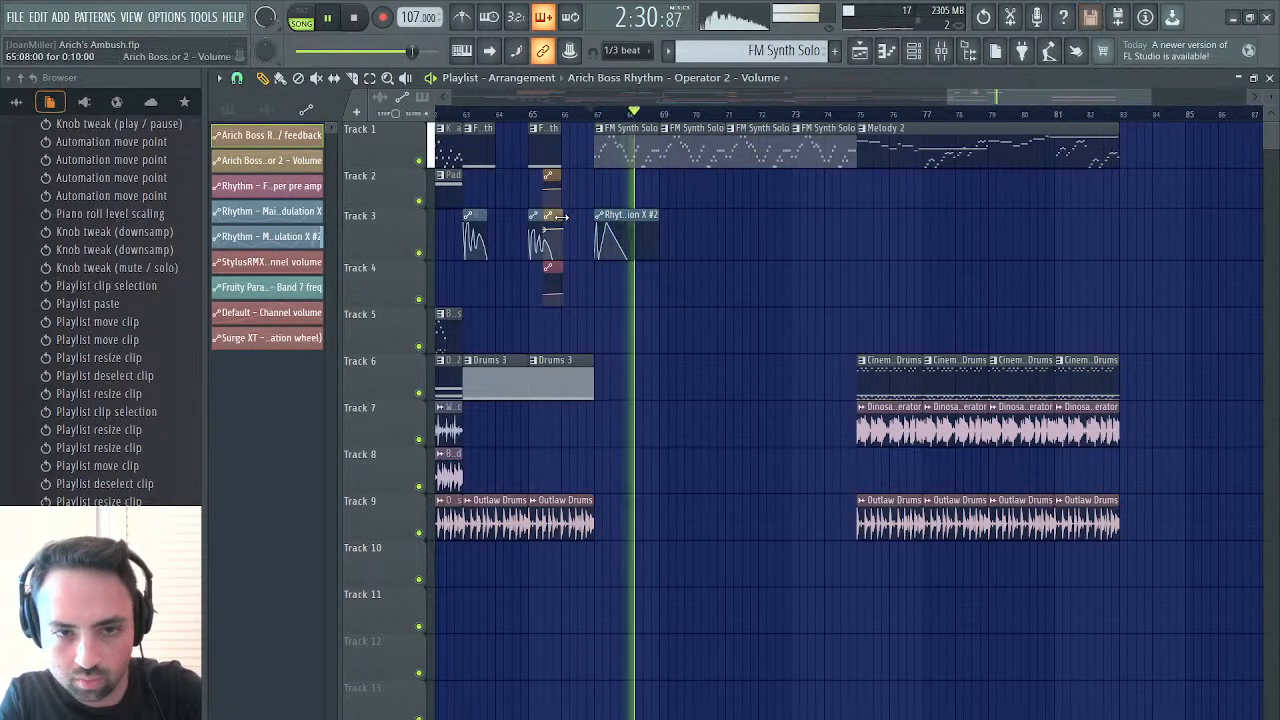
click(560, 268)
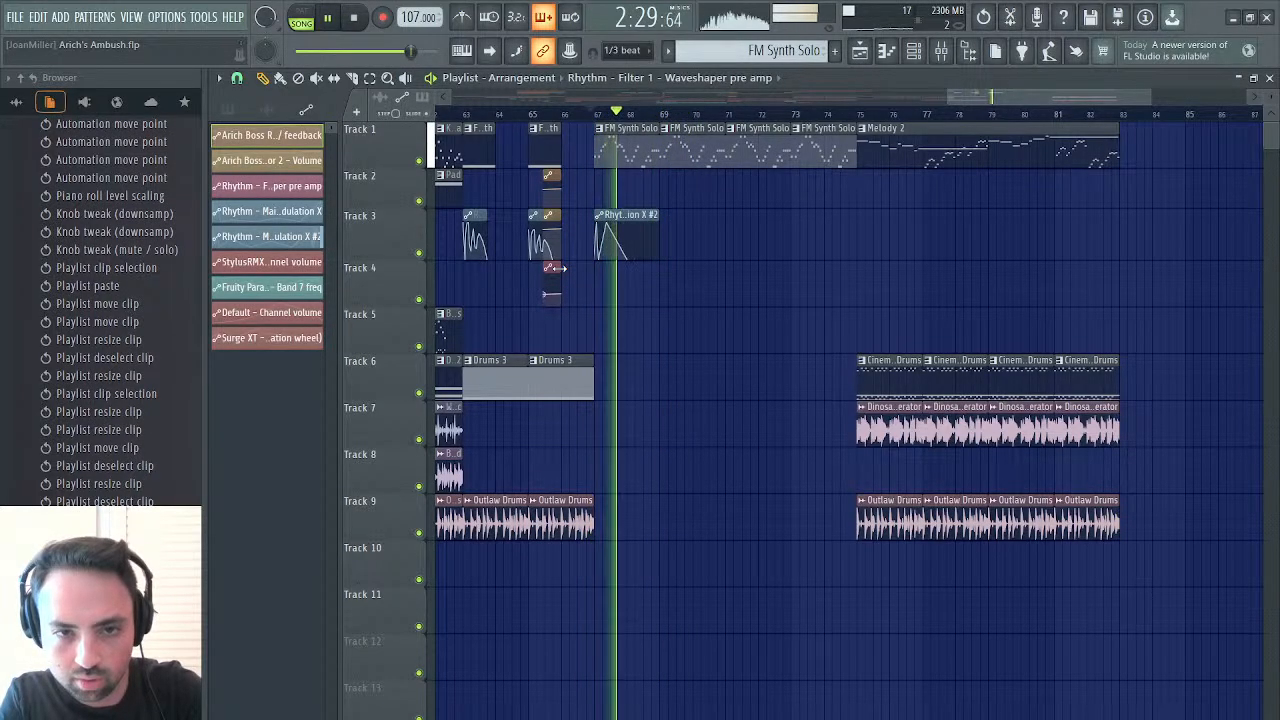
key(space)
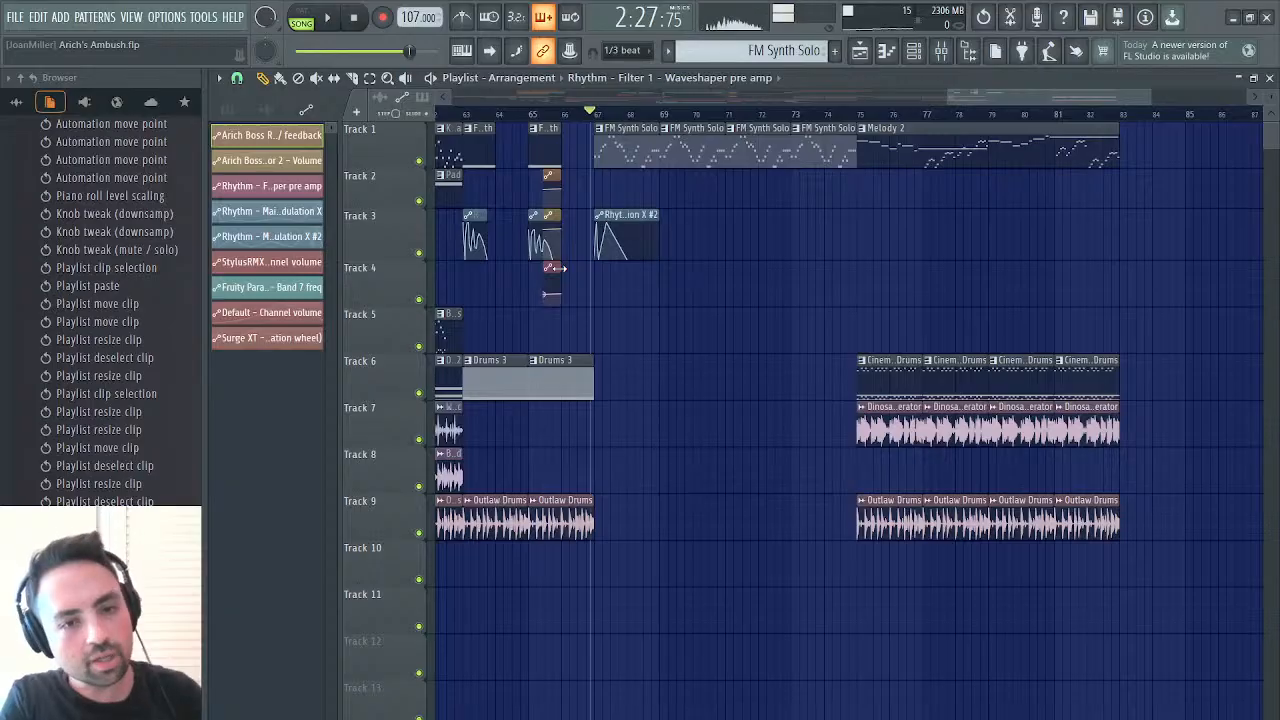
Select the three automation clips together, move them to end just before bar 67, and audition the solo
drag(560, 178, 576, 318)
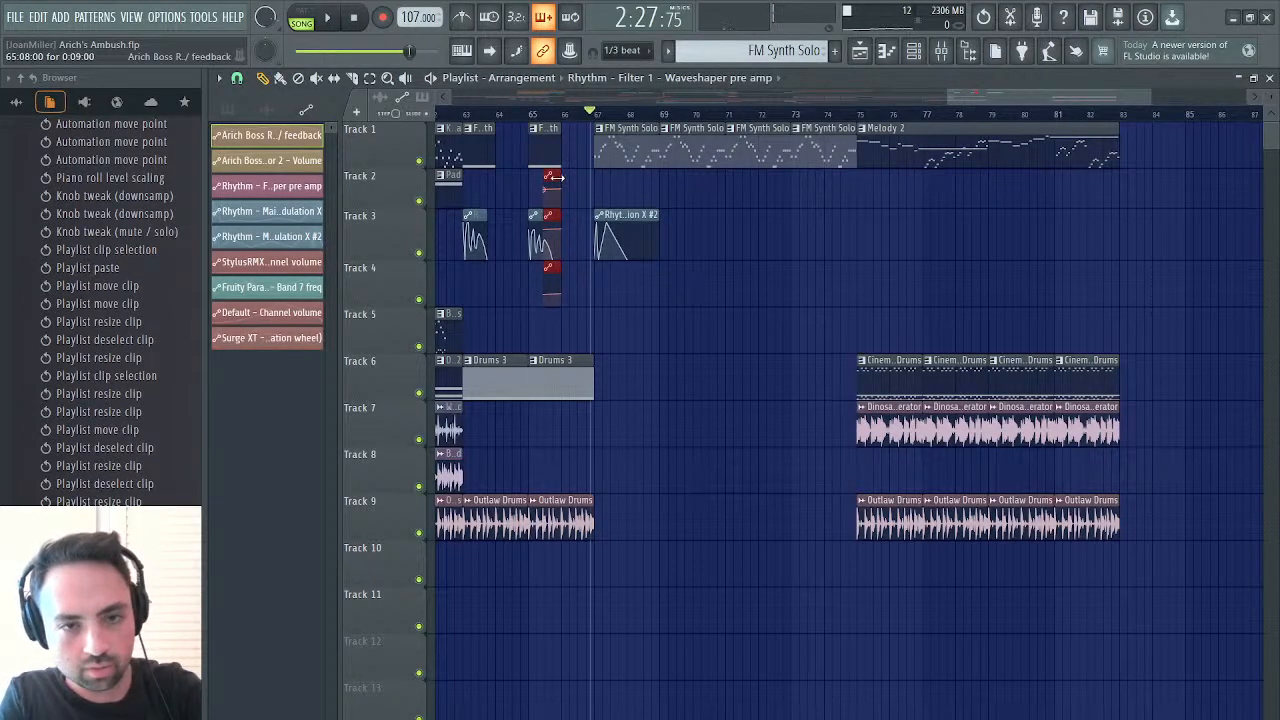
drag(555, 177, 582, 188)
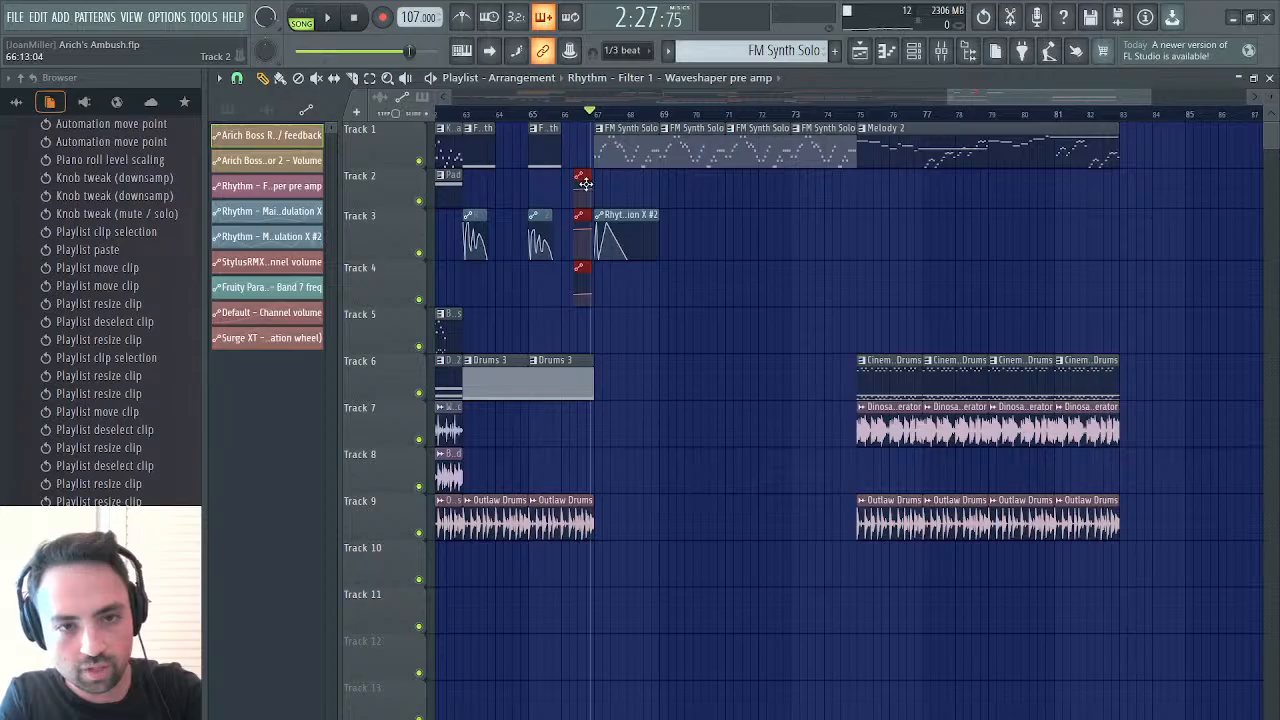
key(space)
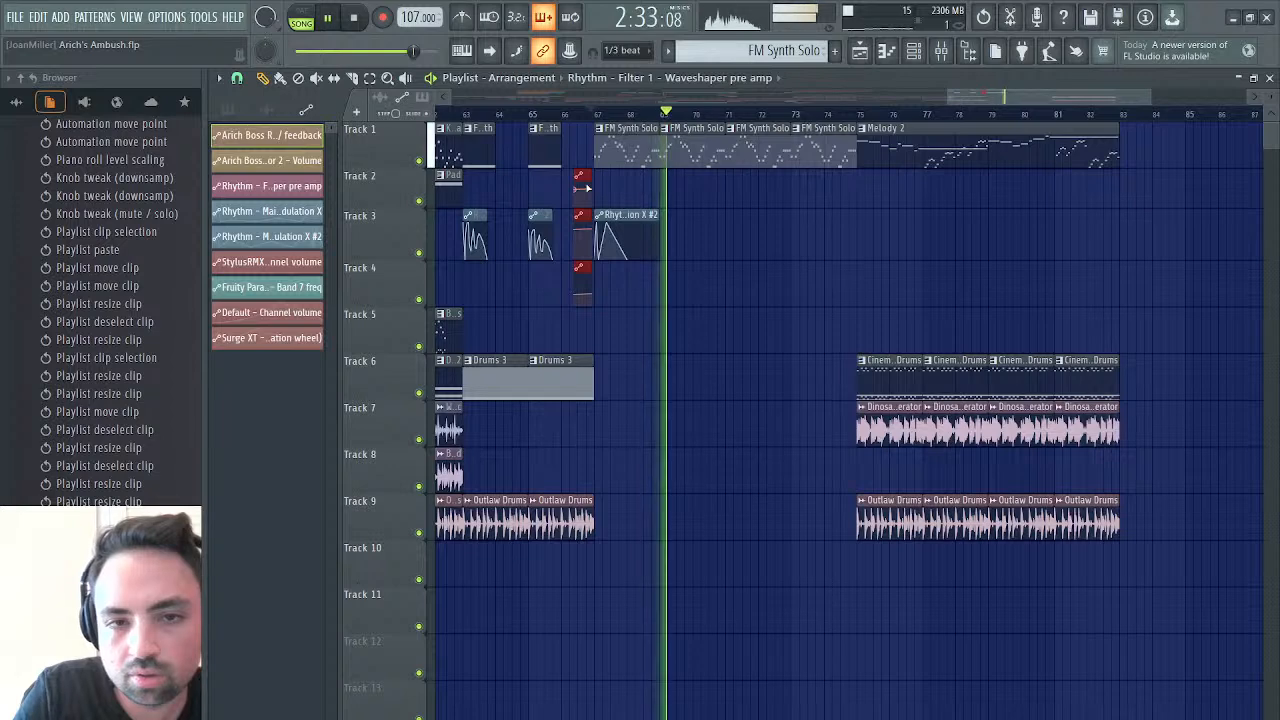
click(596, 112)
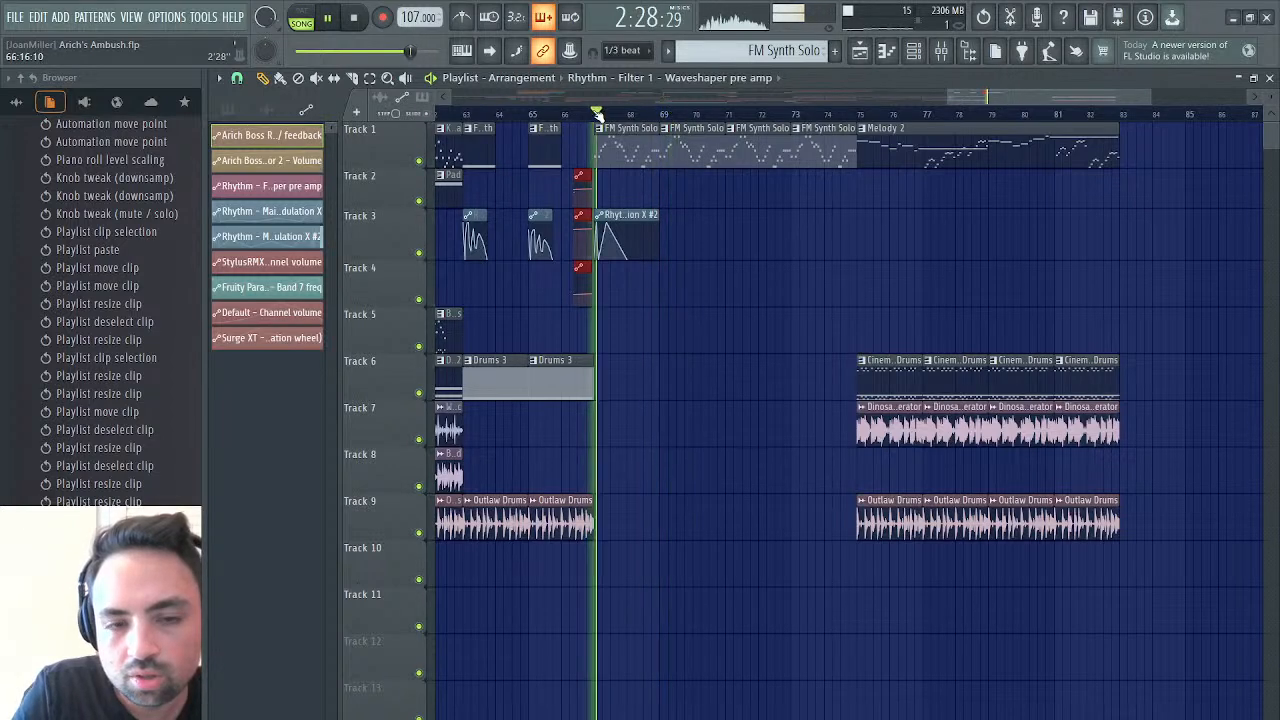
Add a point near the top of the Modulation X #2 curve just after bar 68, raise it to 98%, and audition
right_click(642, 234)
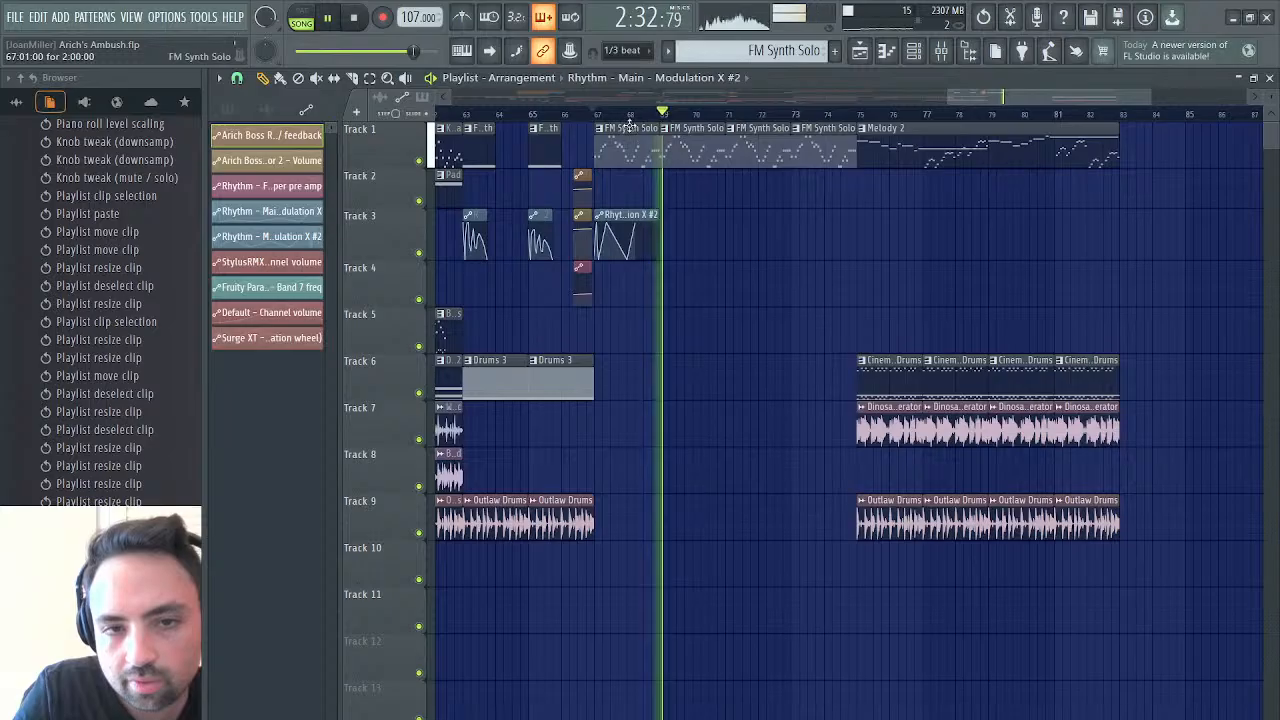
click(629, 113)
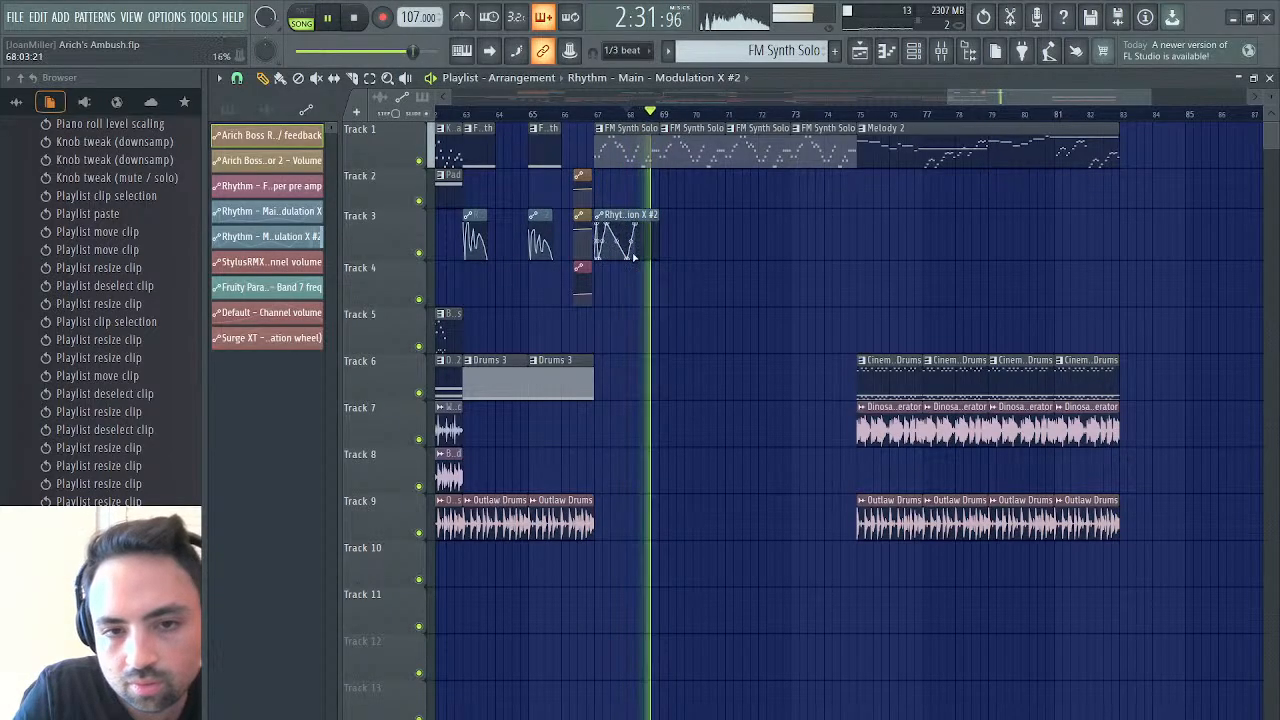
drag(628, 258, 638, 224)
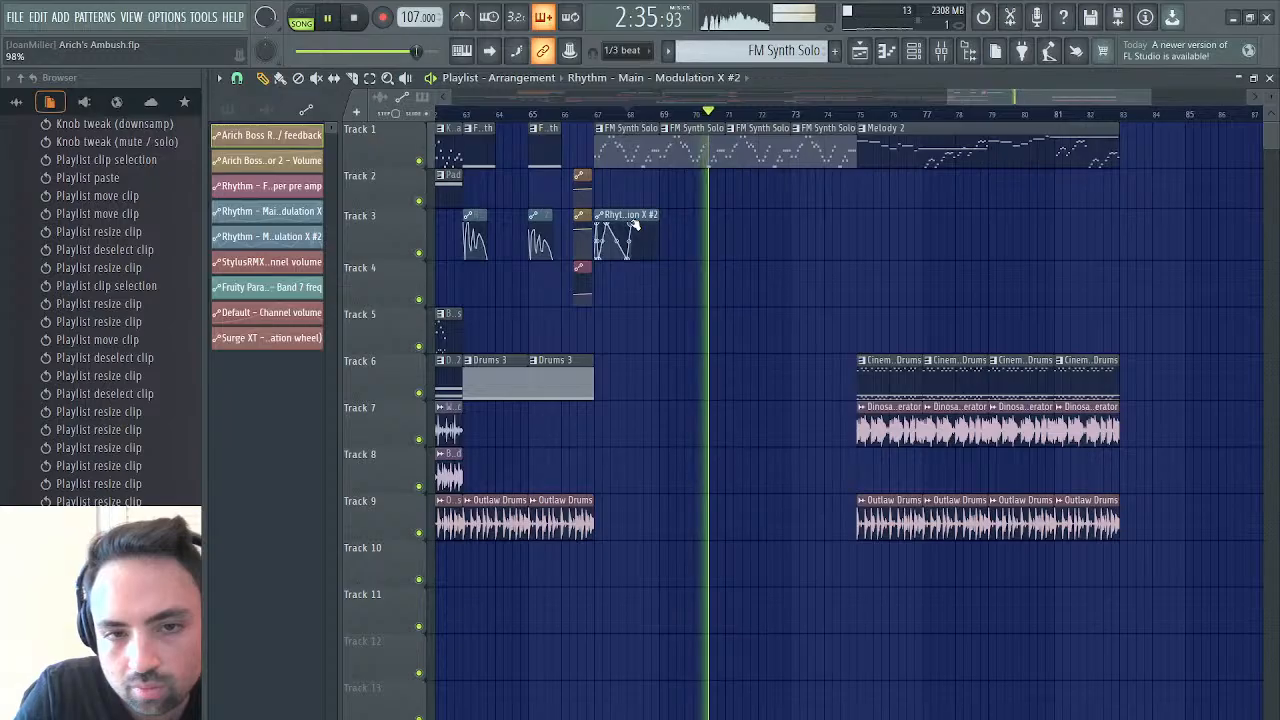
key(space)
key(space)
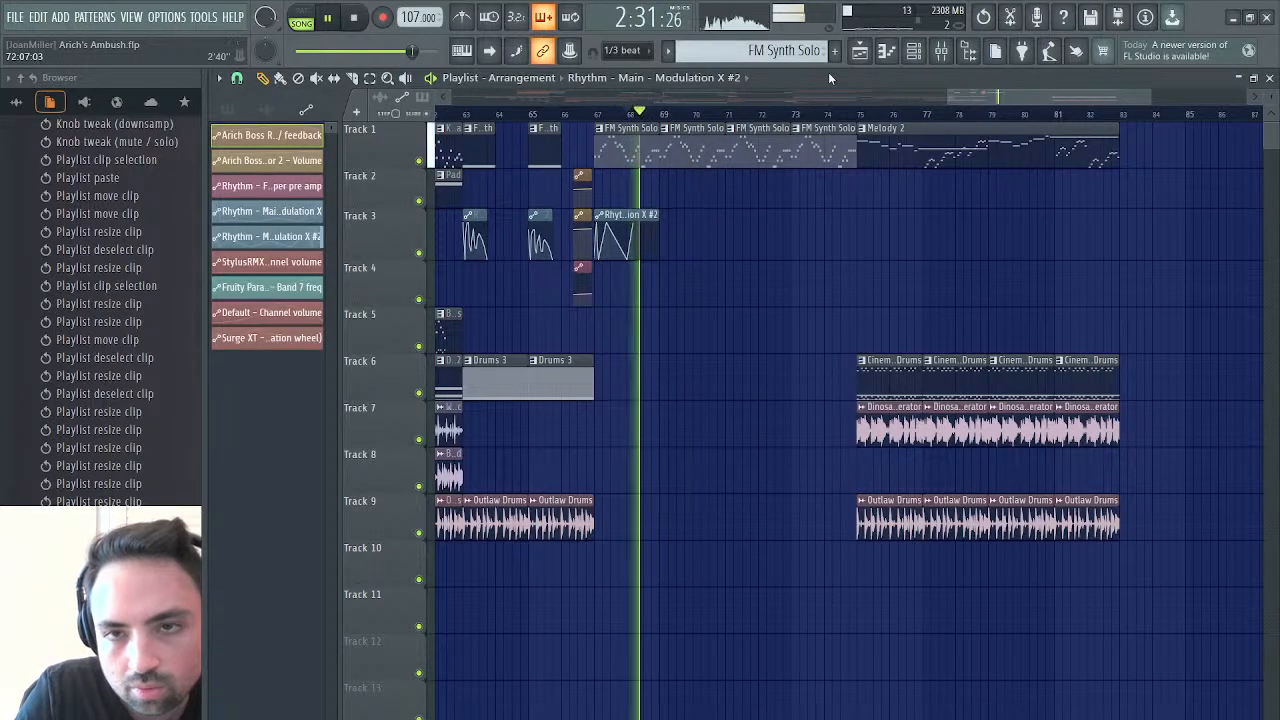
Repeat the Modulation X #2 clip on Track 3 at bars 69, 71 and 73 under the solo, and play it
drag(1152, 97, 1006, 98)
key(space)
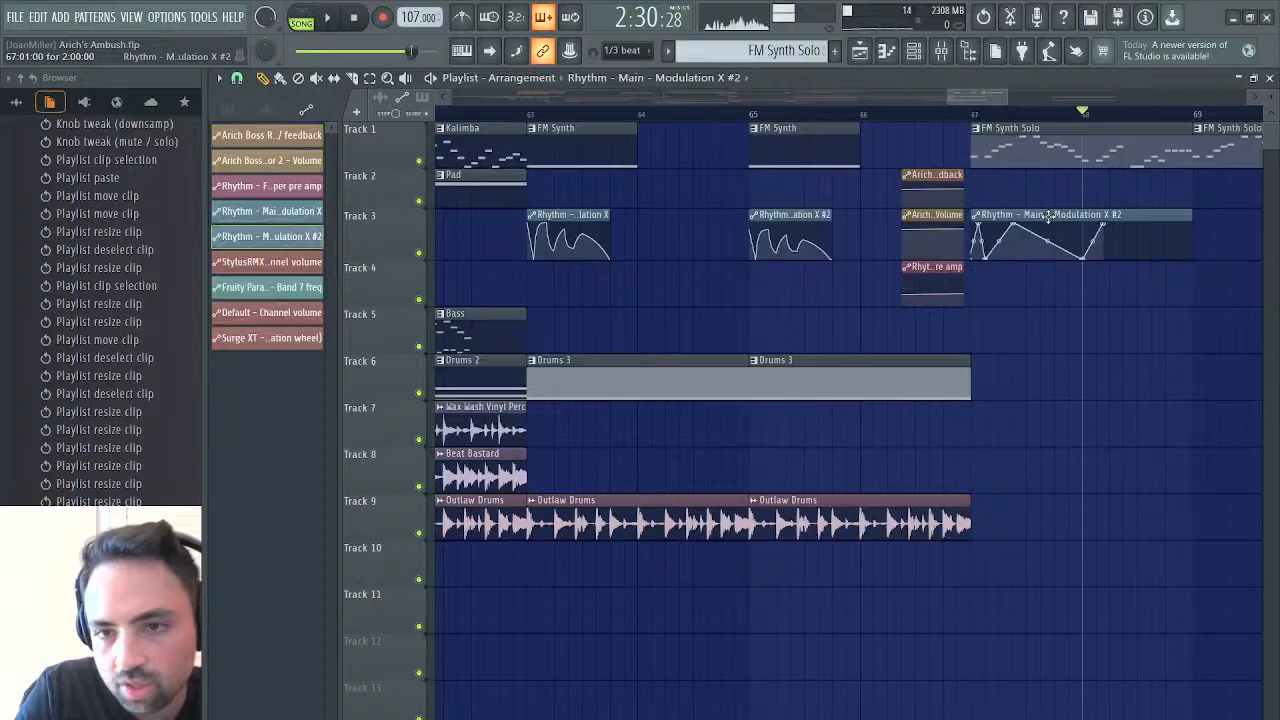
scroll(1048, 218, right, 1)
scroll(1048, 218, right, 2)
scroll(1048, 218, left, 1)
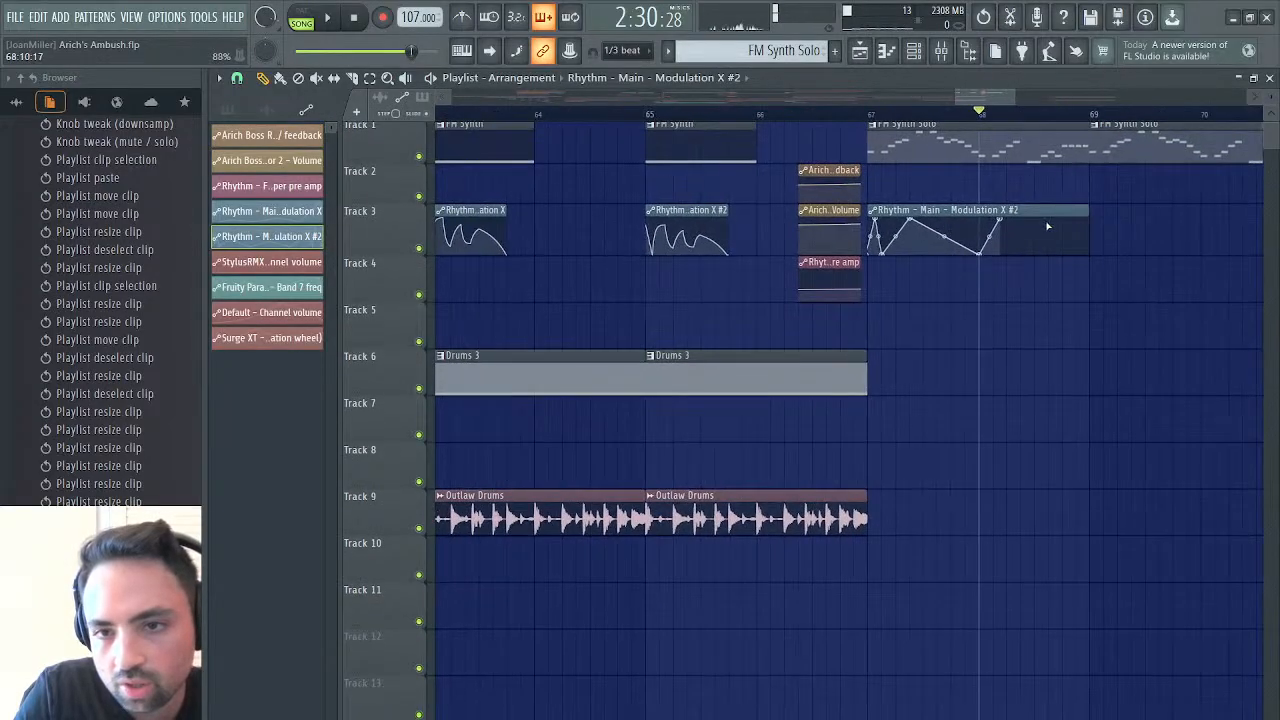
click(882, 60)
drag(1016, 96, 1066, 97)
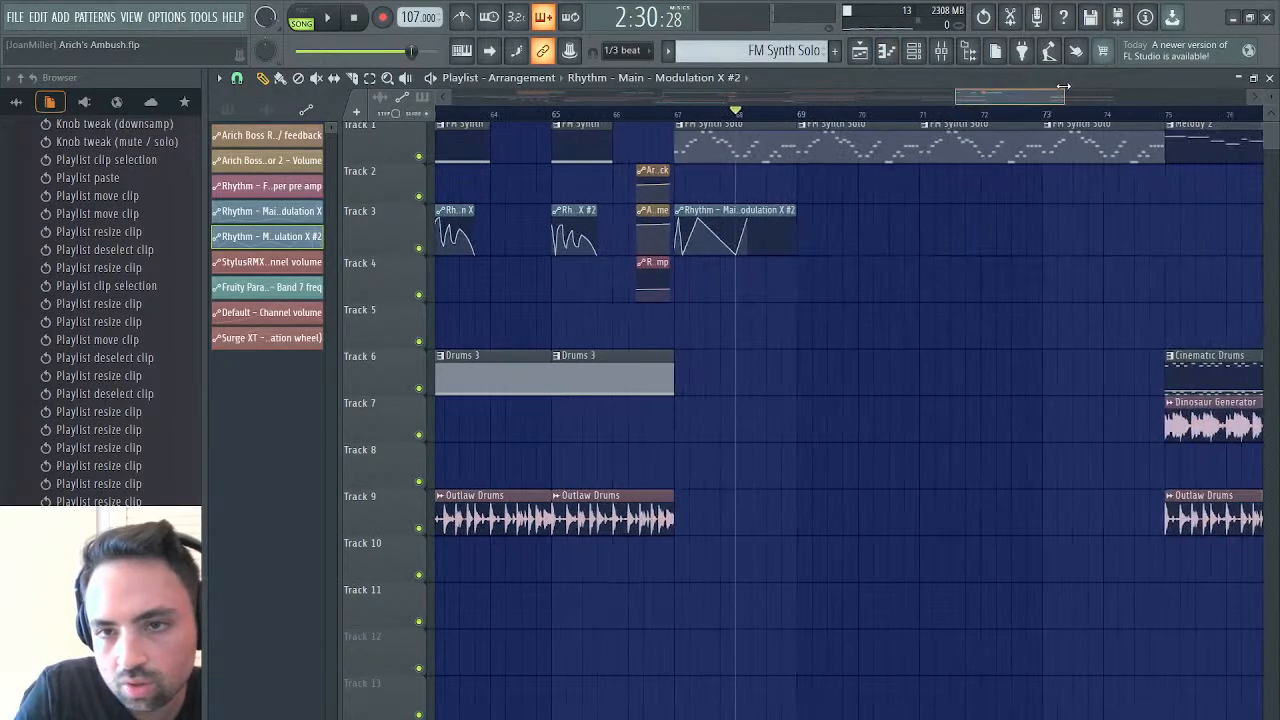
click(810, 220)
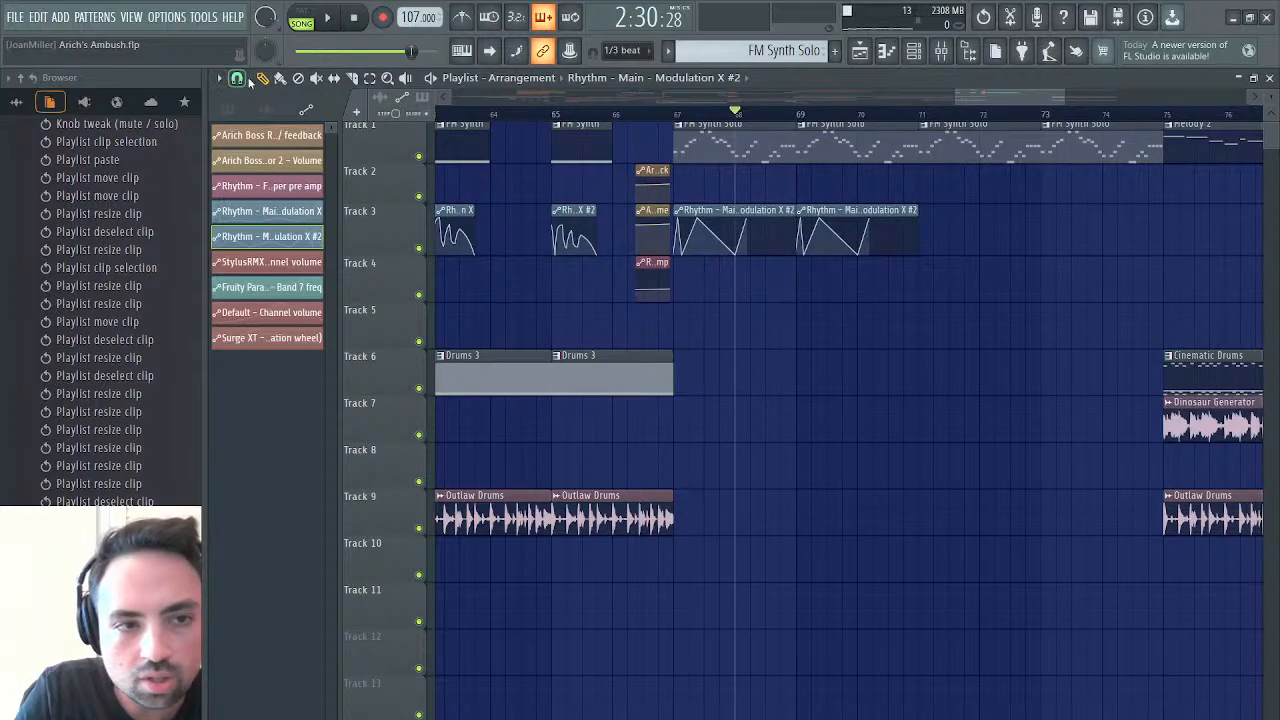
click(283, 80)
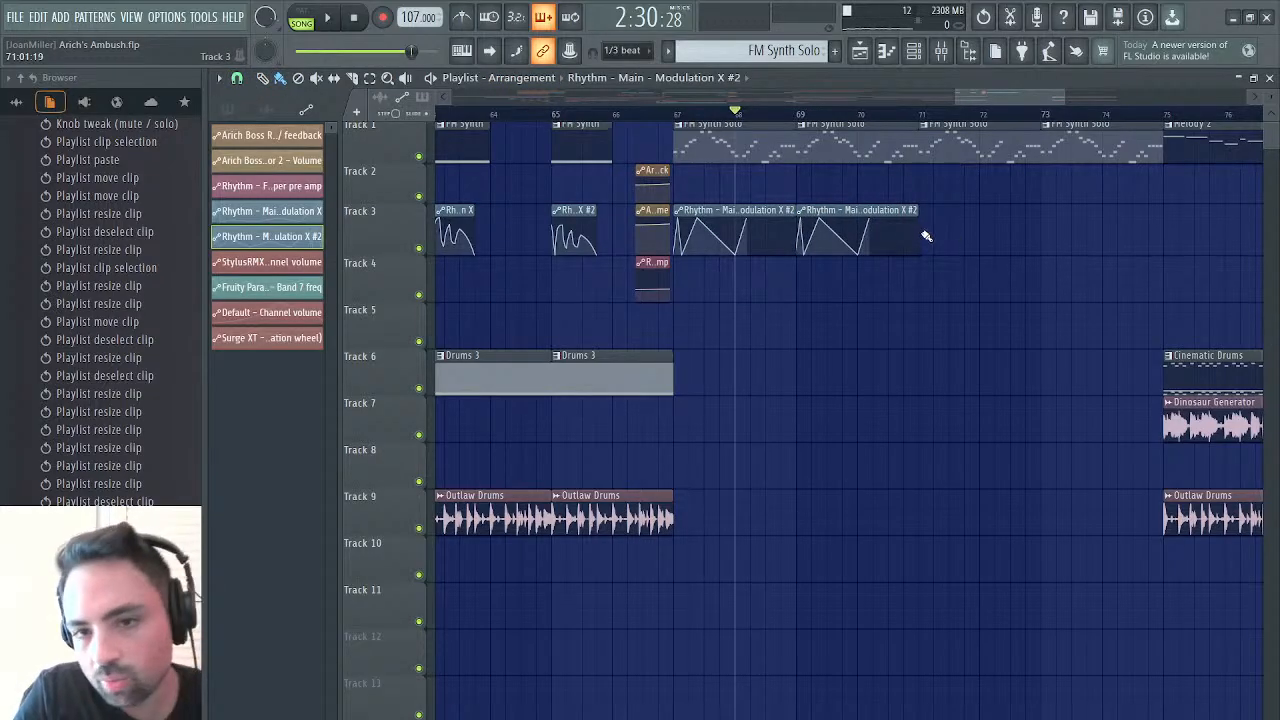
drag(923, 233, 1055, 234)
key(space)
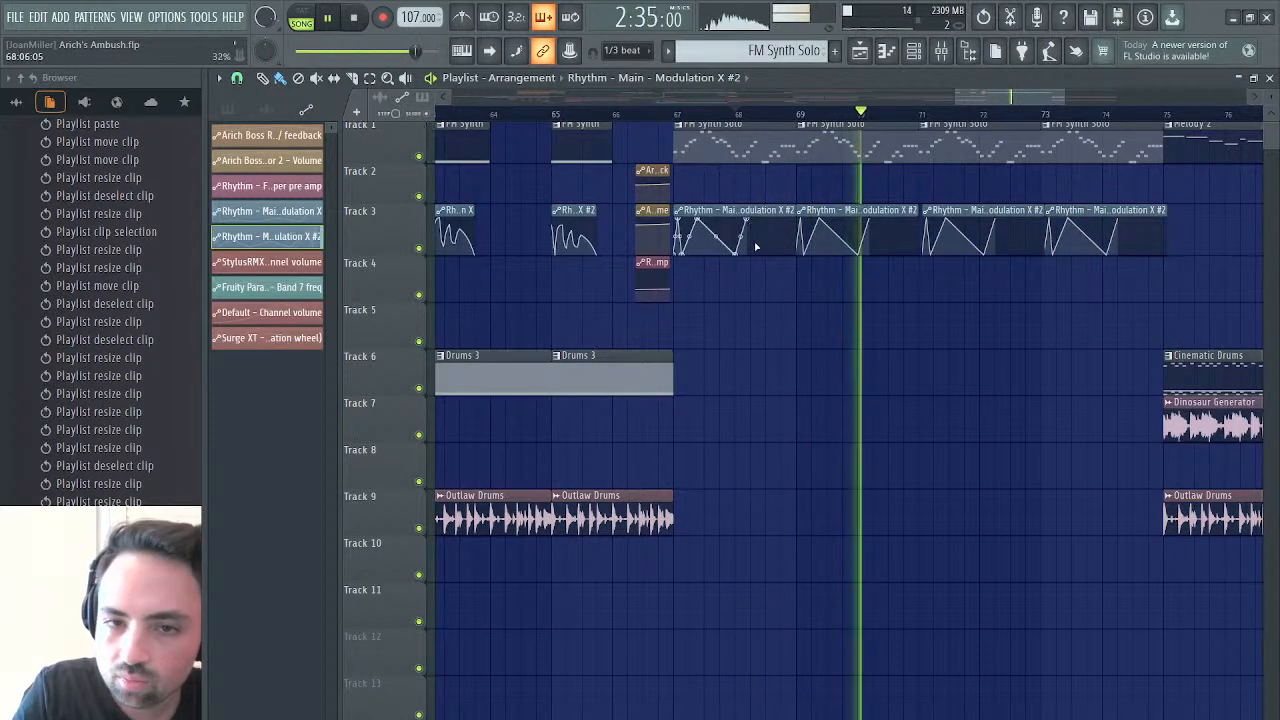
Add points to the Modulation X #2 curve to shape another fall, peak and final fall before bar 69, and audition
right_click(762, 253)
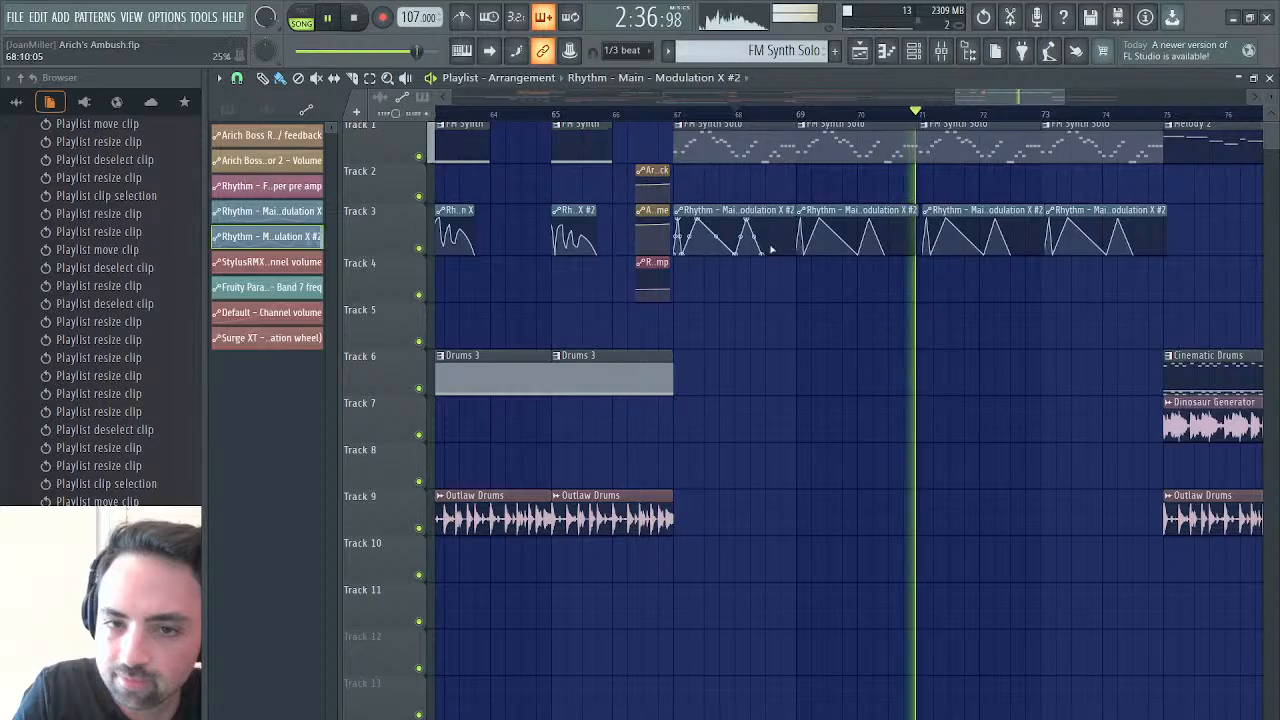
drag(762, 256, 788, 206)
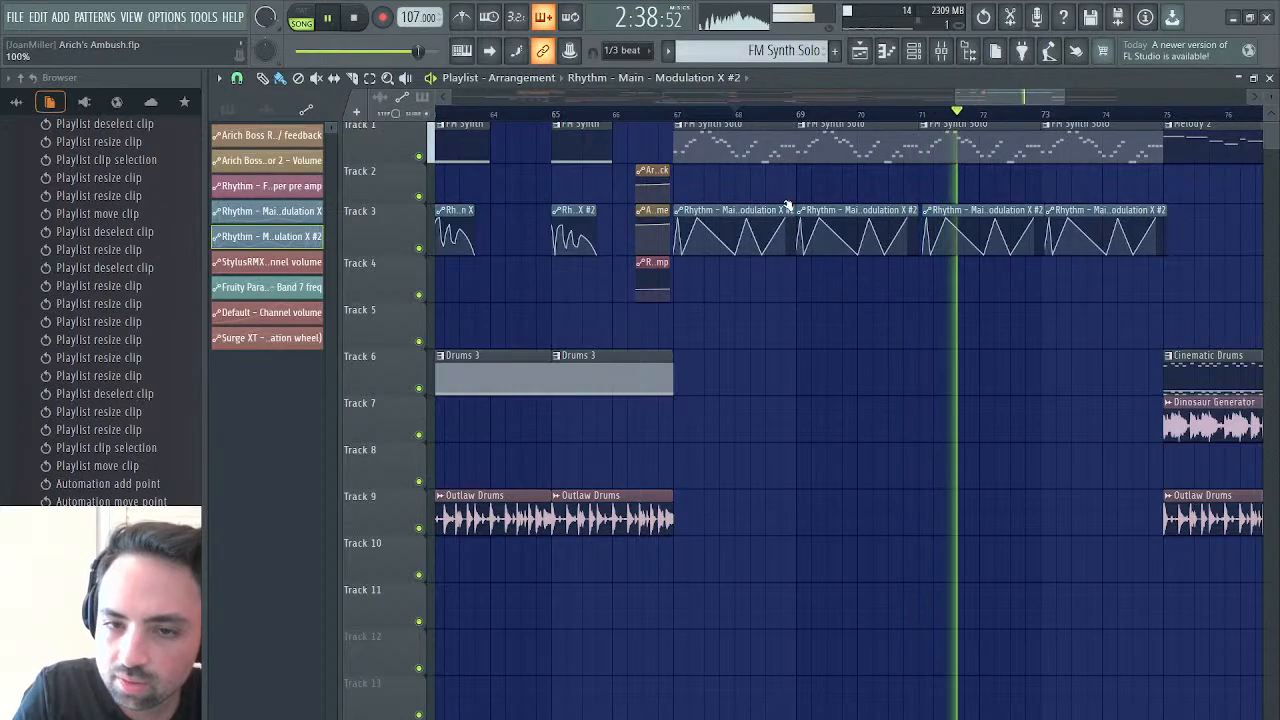
right_click(797, 255)
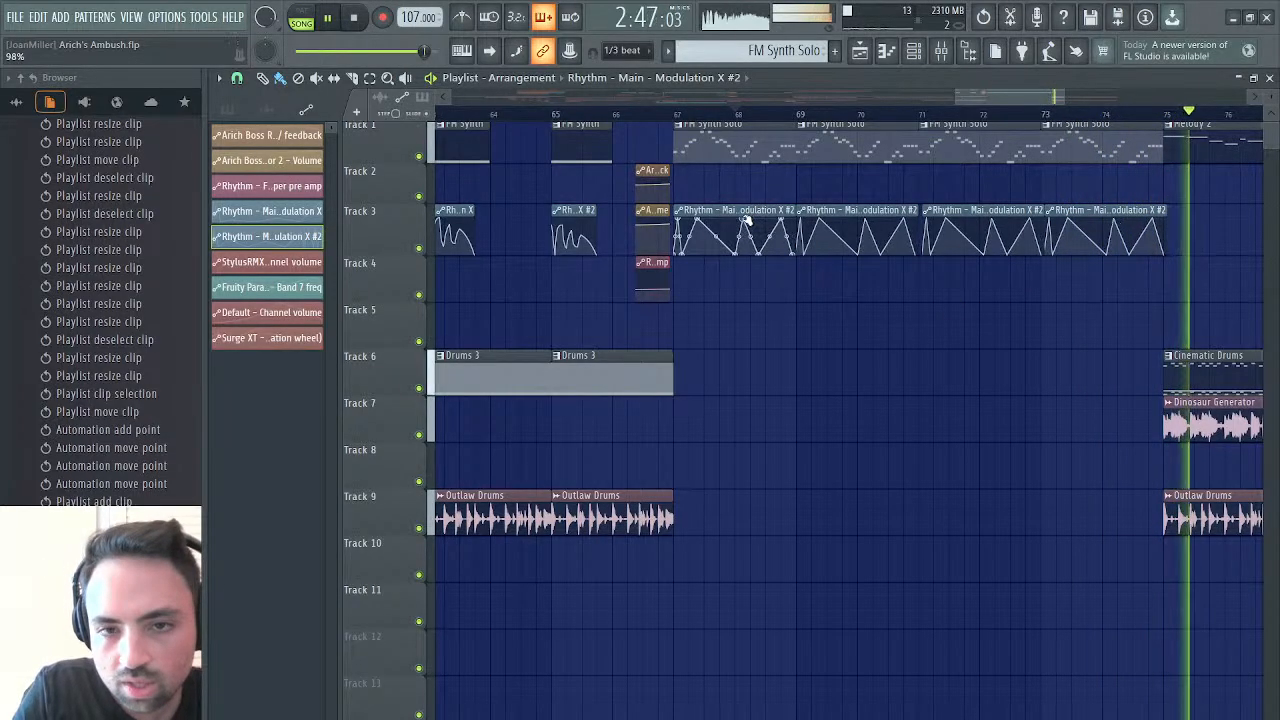
key(space)
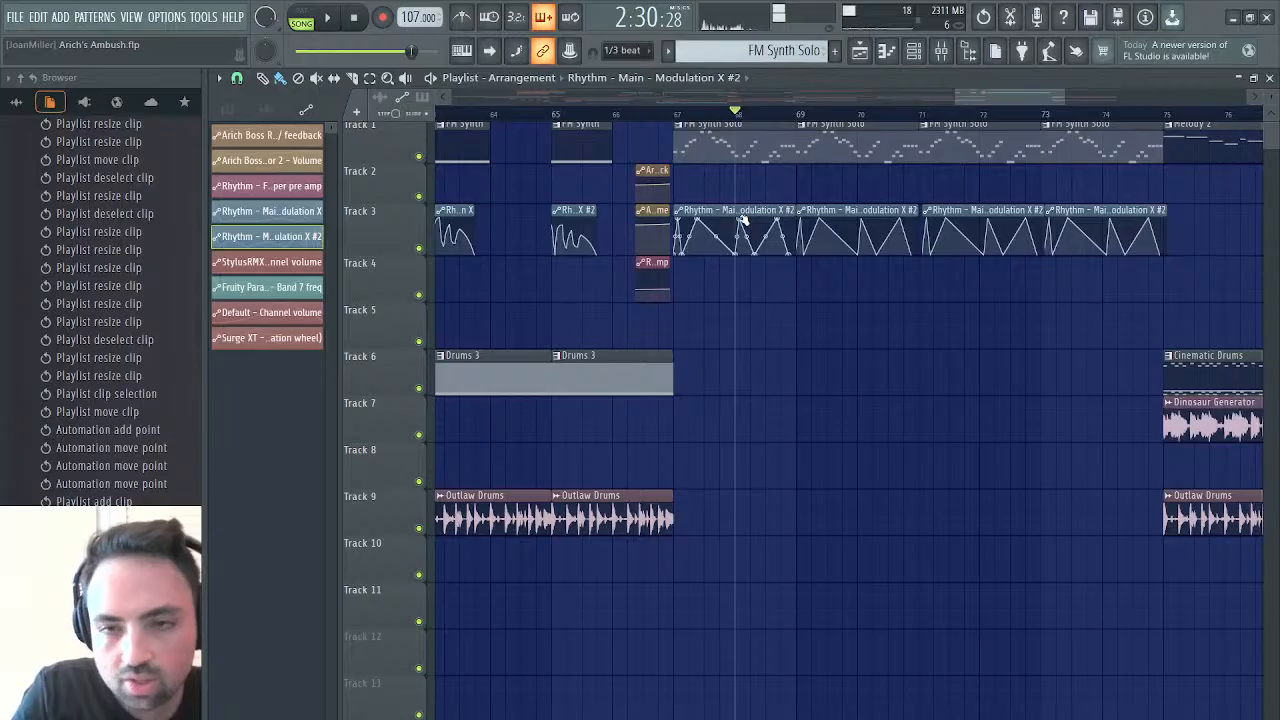
Close the playlist, open Edison on the Master mixer track, and play the synth solo sample
click(1270, 78)
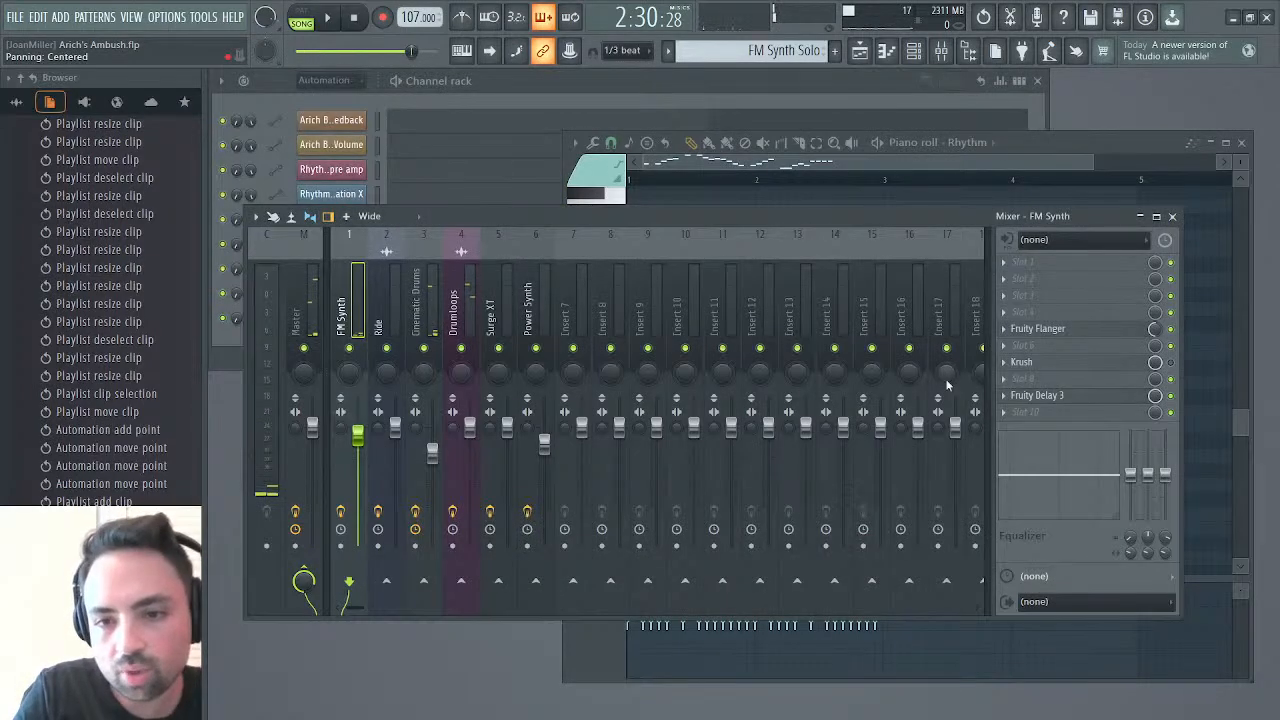
click(298, 300)
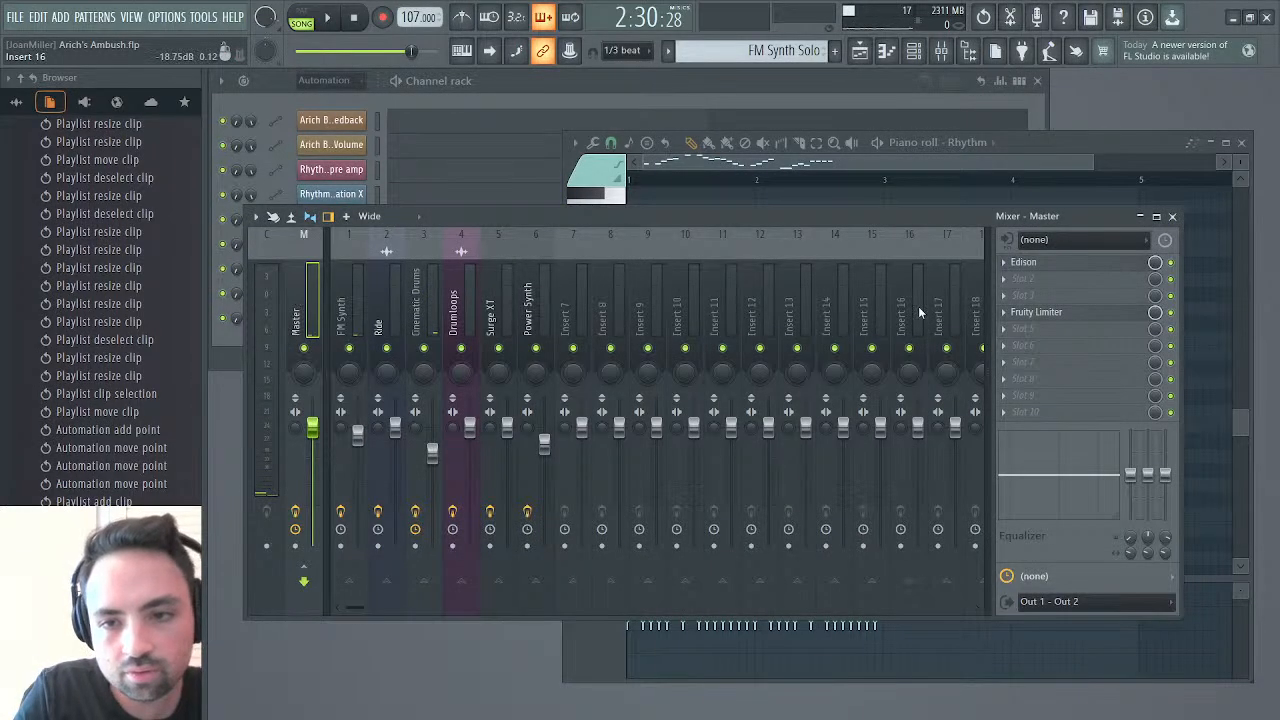
click(1063, 262)
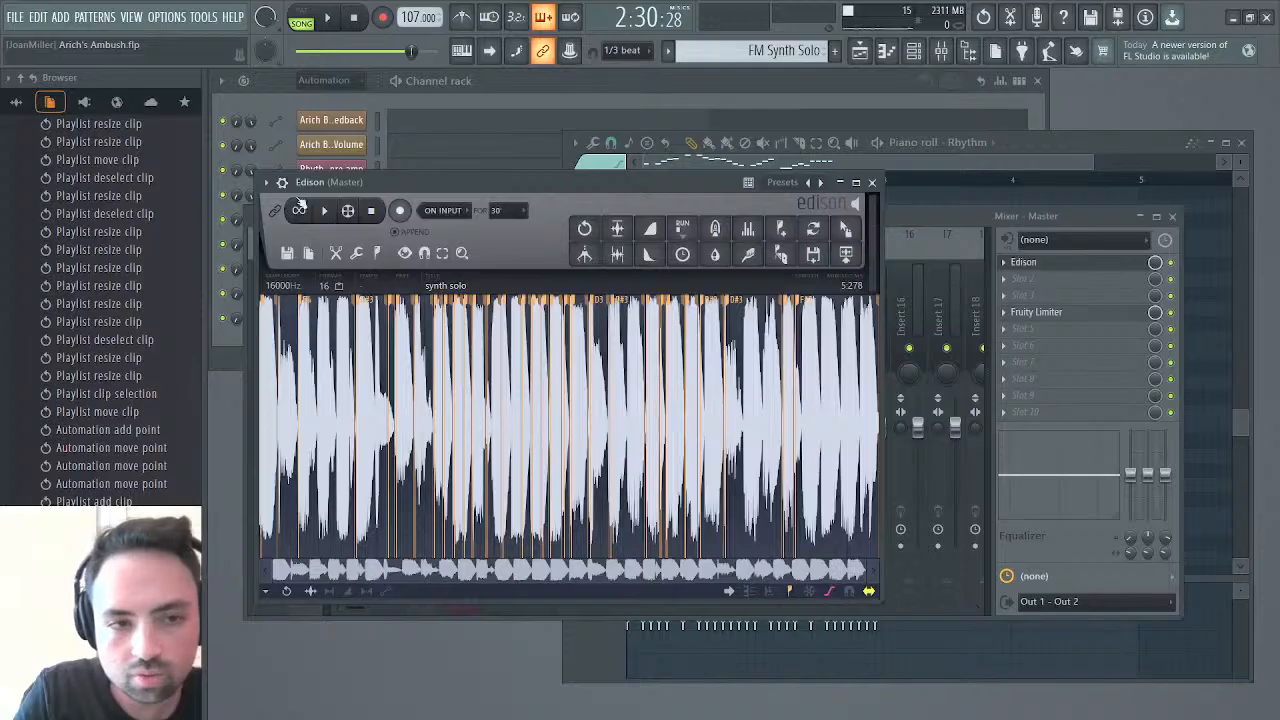
click(325, 211)
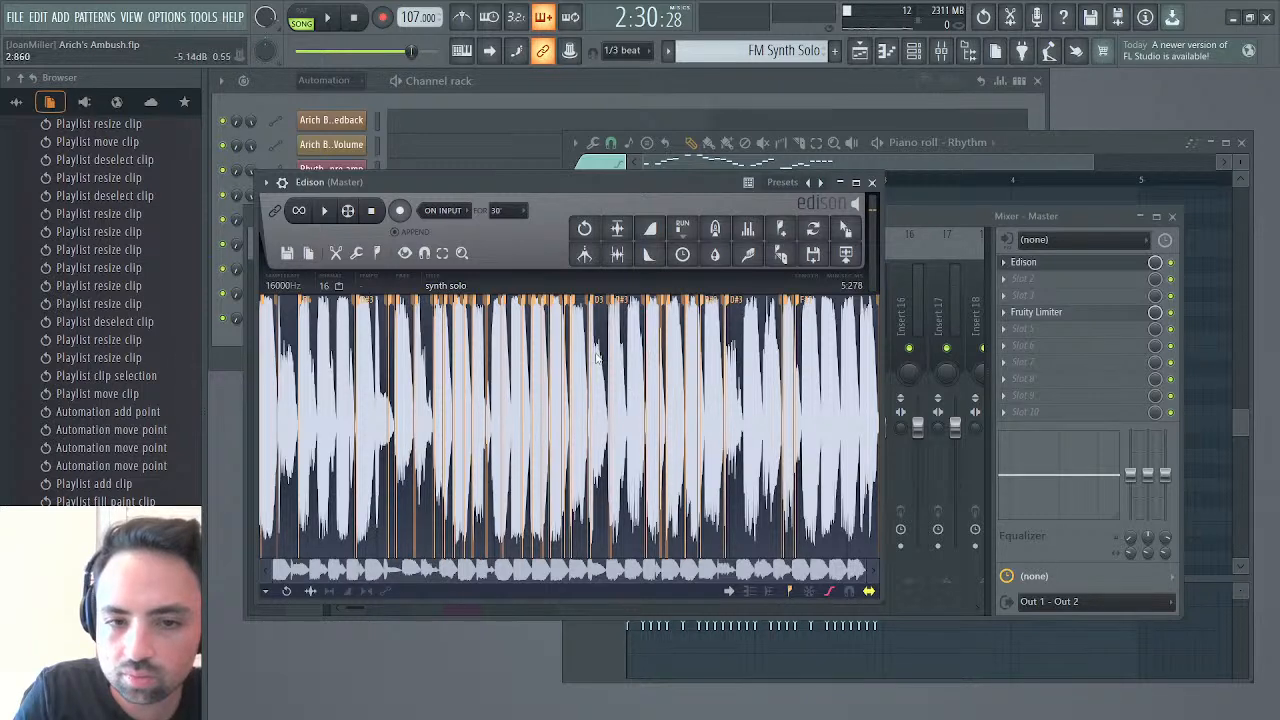
Play the synth solo sample from 2.860 to its end, and reselect an earlier section of it
drag(597, 357, 1066, 357)
key(space)
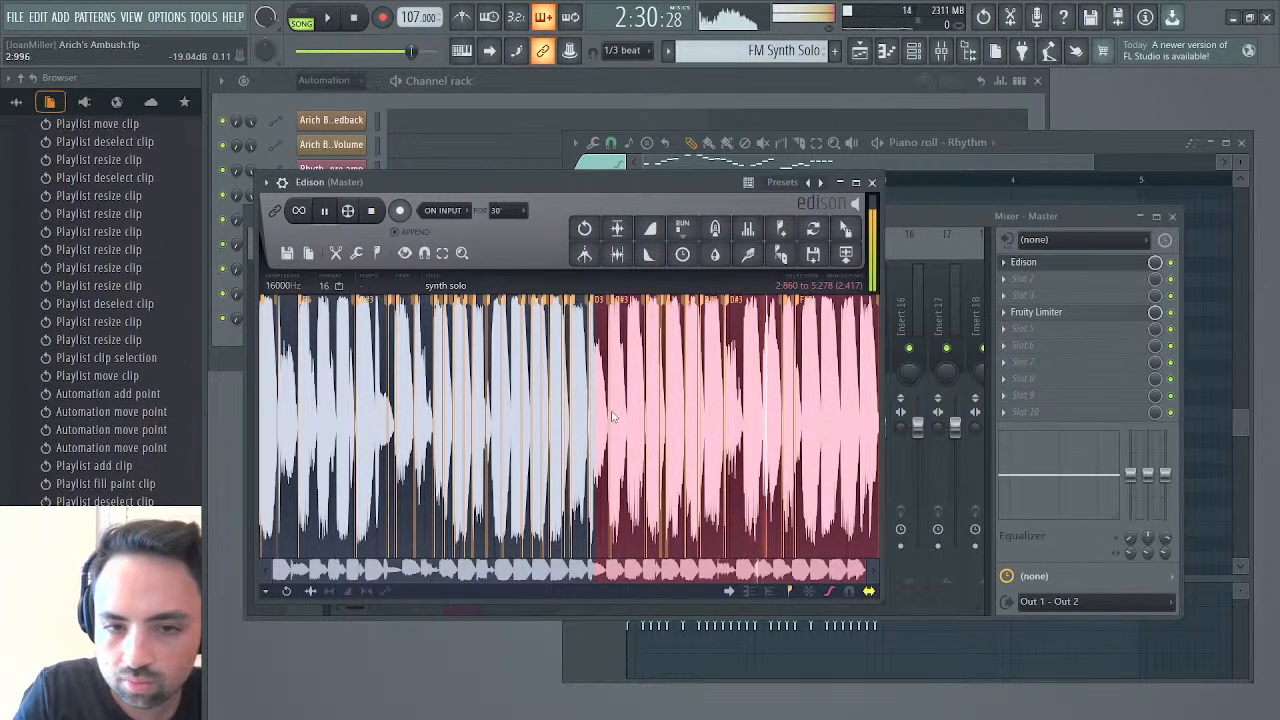
drag(596, 418, 532, 422)
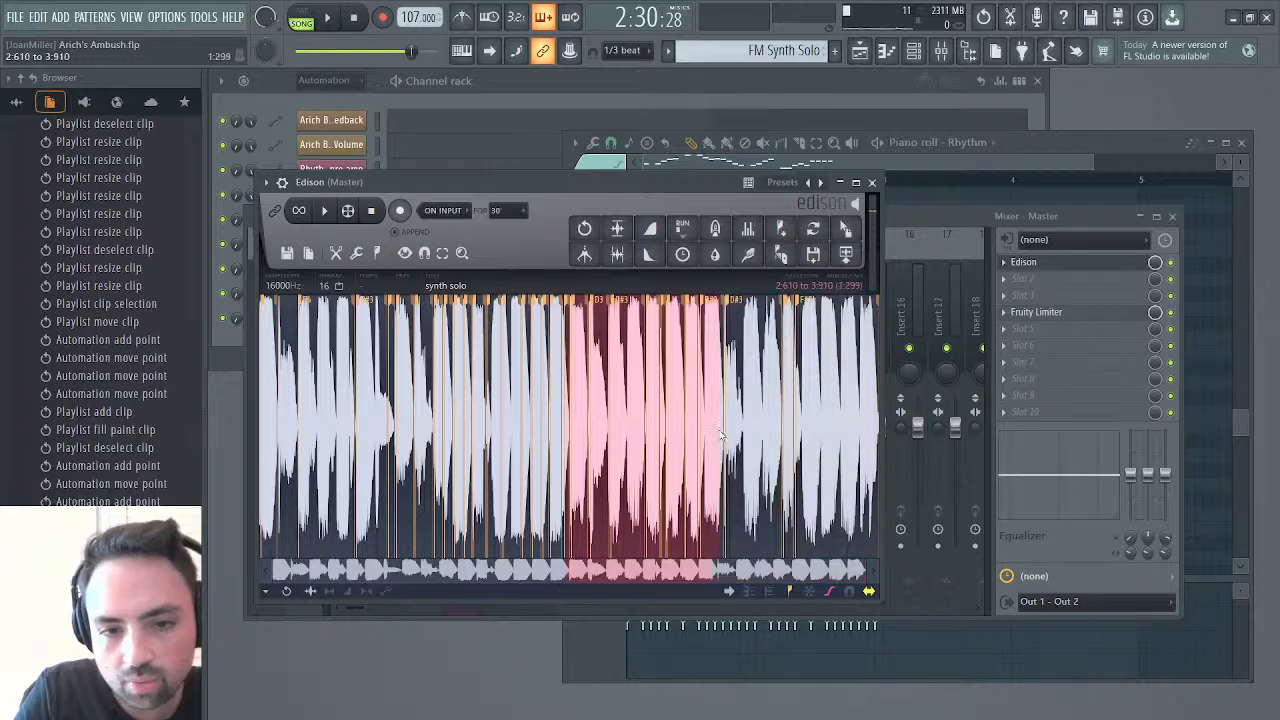
Audition the synth solo sample up to 2.956, starting from 2.014 and from 1.980, and bring the Rhythm piano roll forward
drag(610, 438, 608, 438)
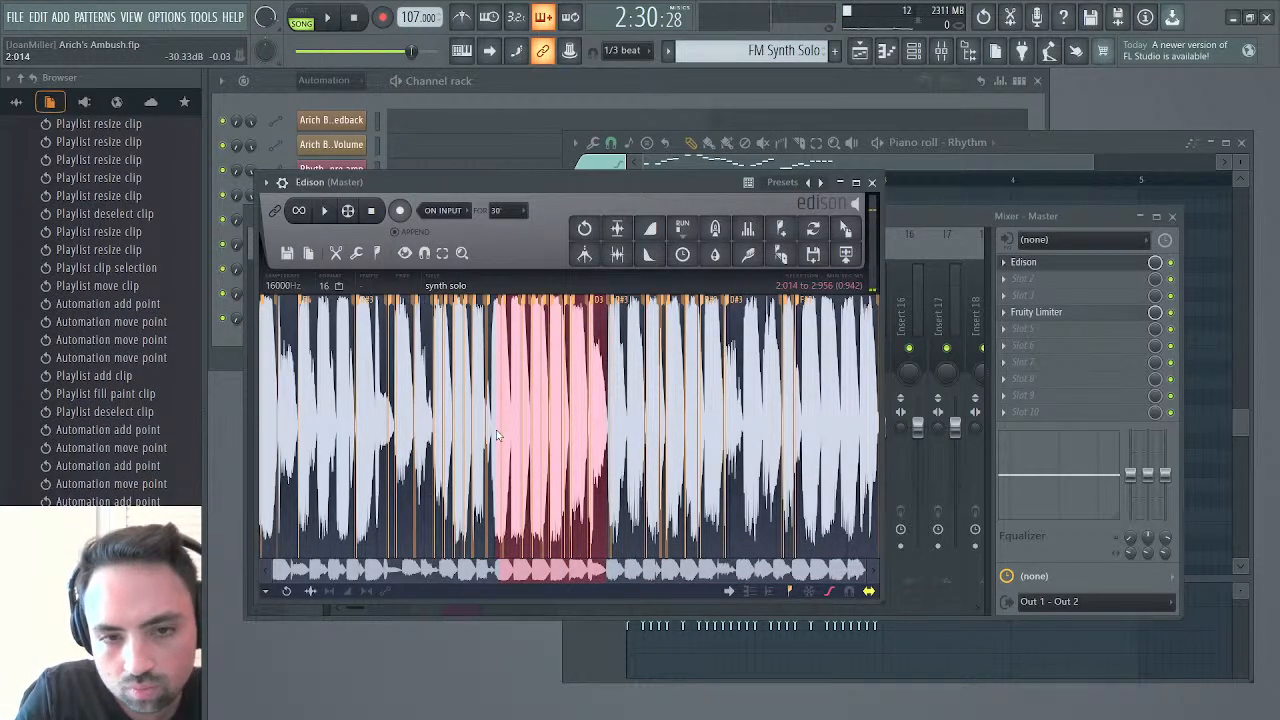
key(space)
key(space)
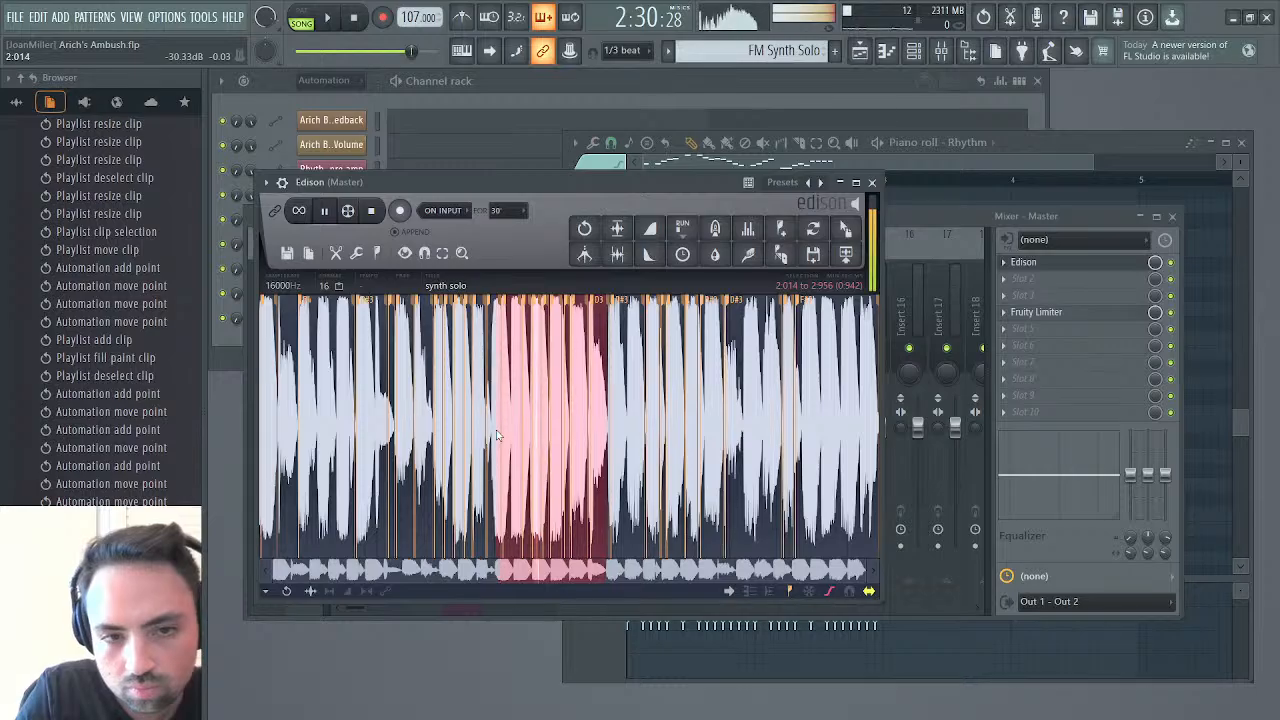
drag(497, 435, 486, 437)
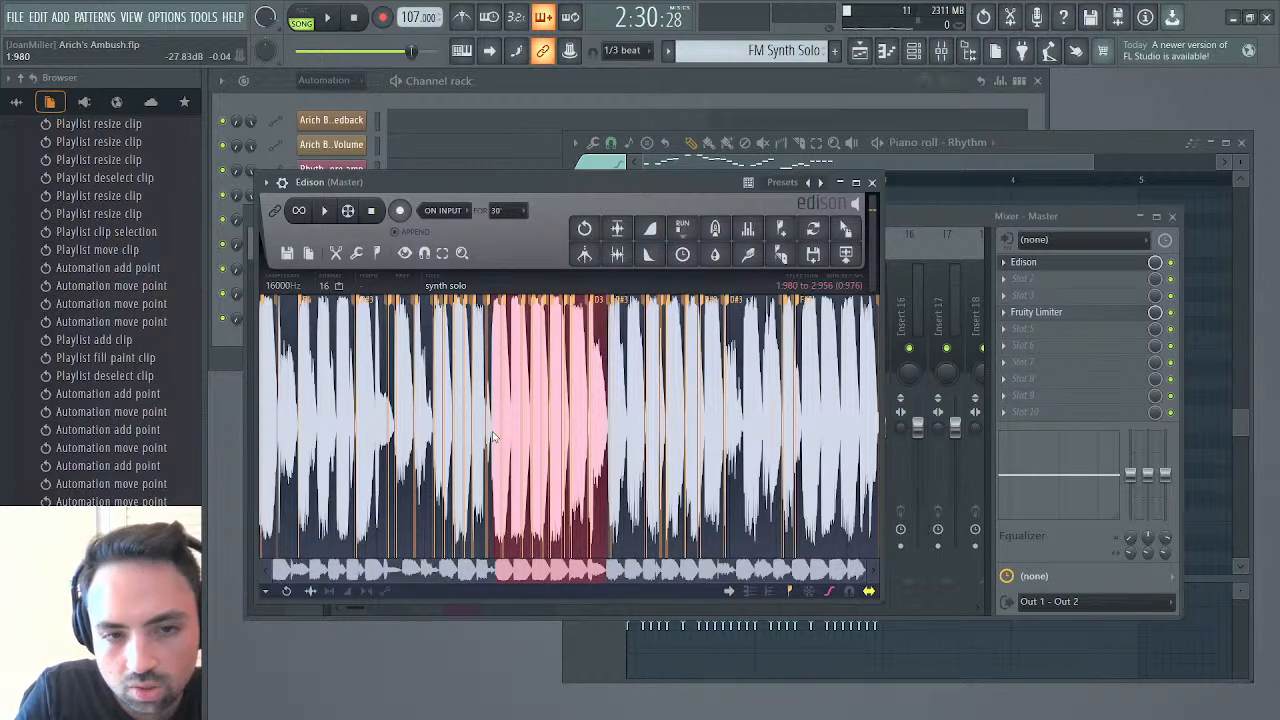
key(space)
key(space)
click(793, 165)
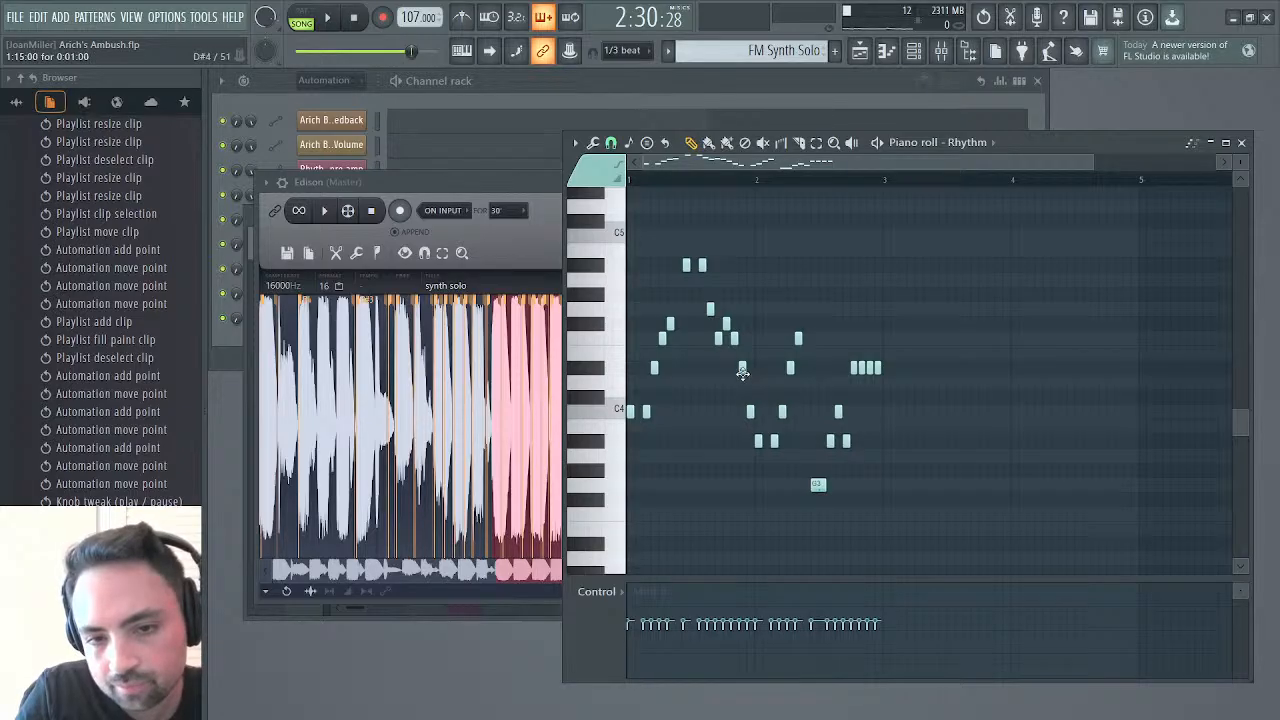
Try lowering the two notes ahead of the last bar 1 note to D#4 and C#4, and audition the solo
drag(742, 378, 741, 406)
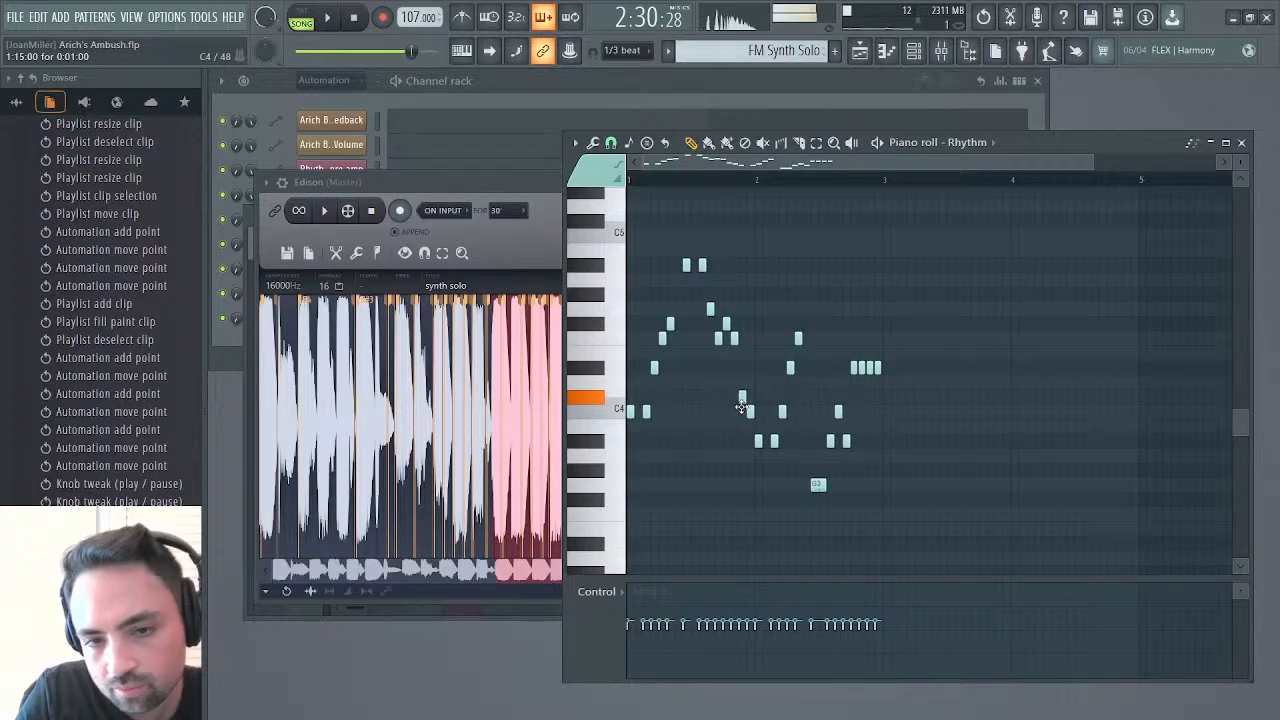
drag(733, 341, 732, 375)
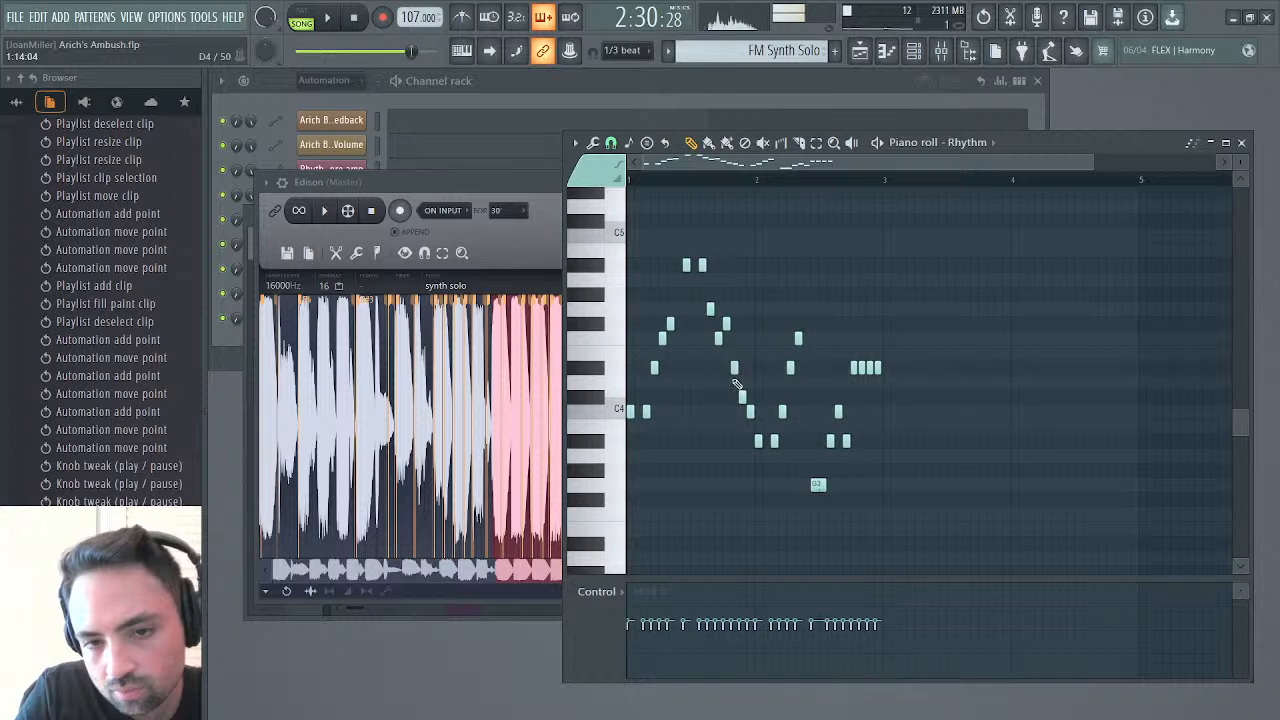
key(space)
click(695, 178)
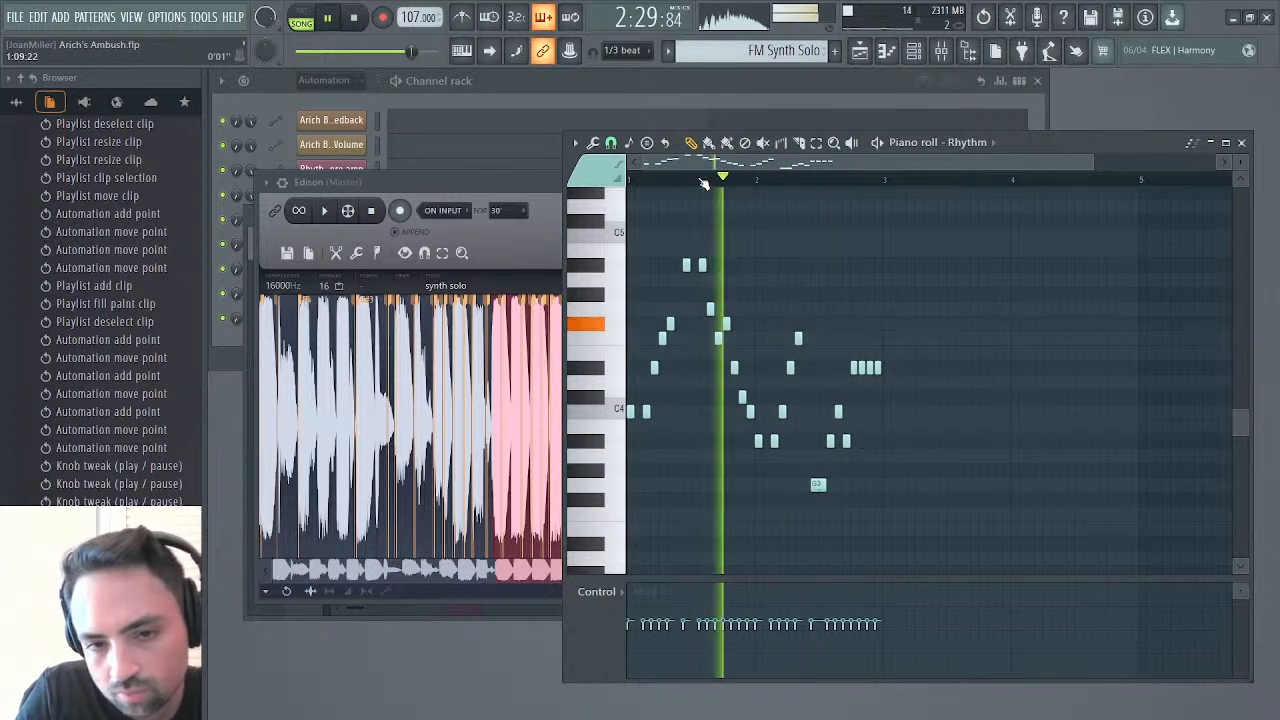
key(space)
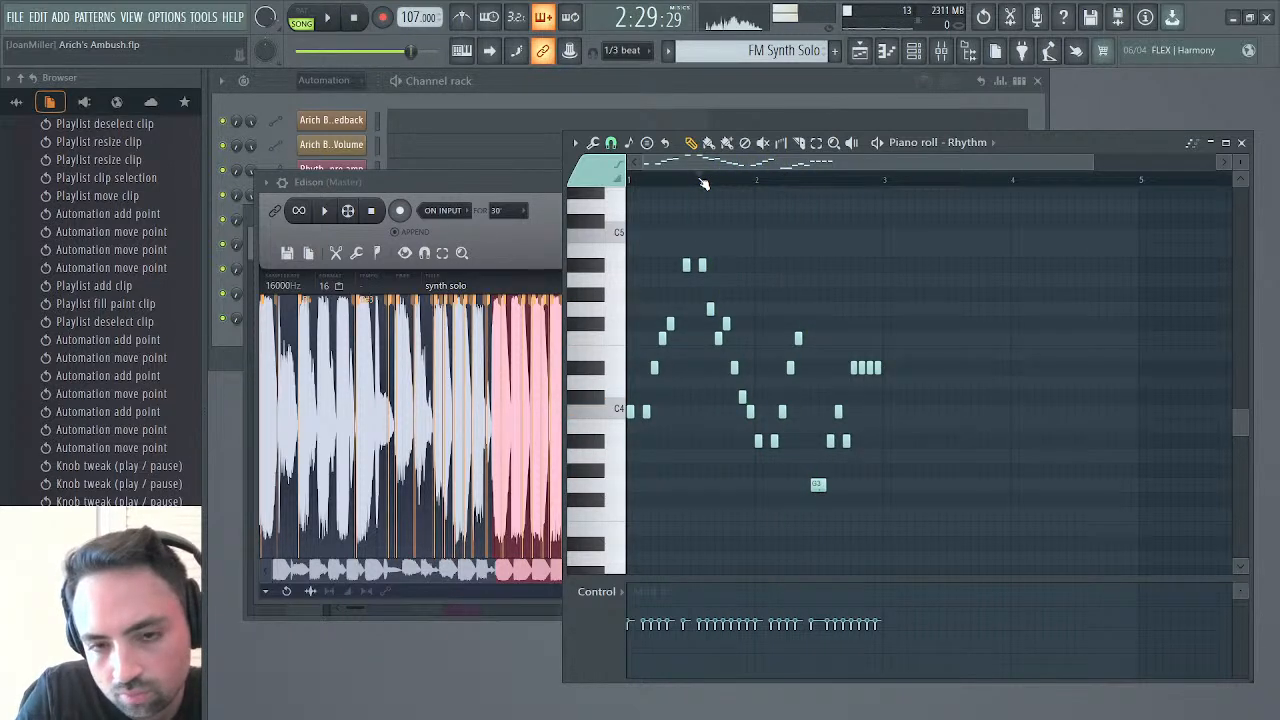
key(space)
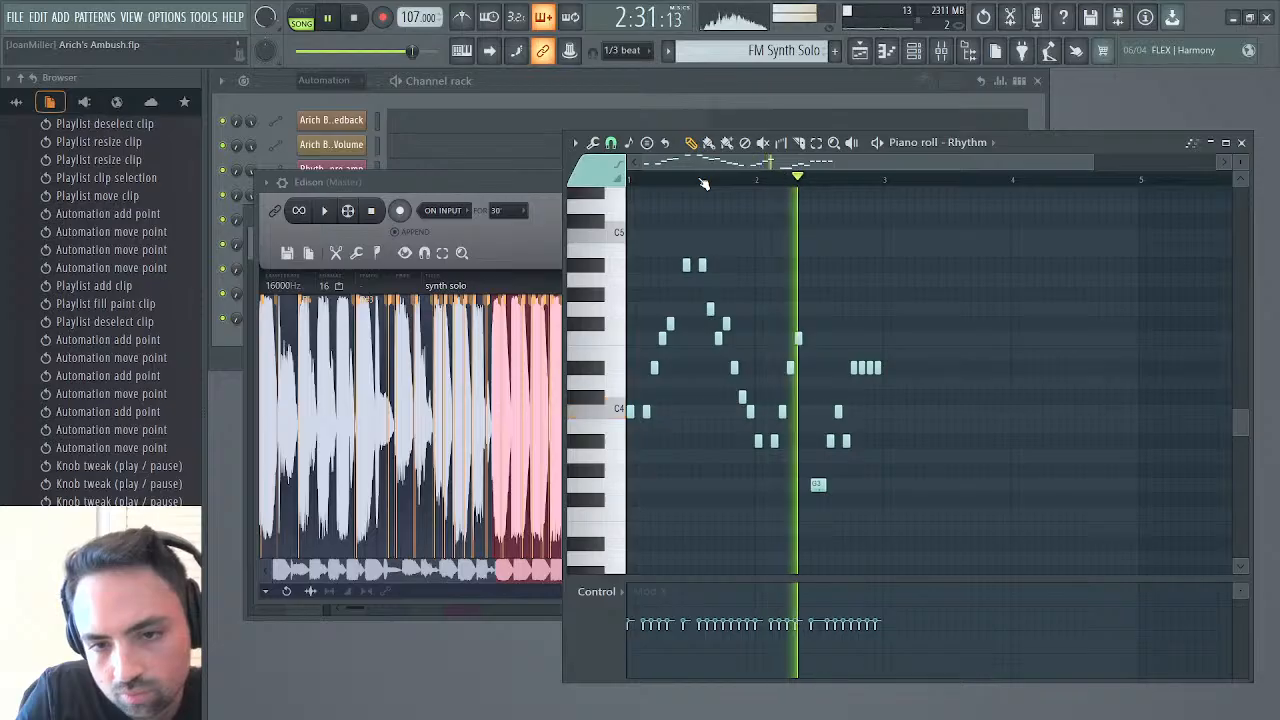
key(space)
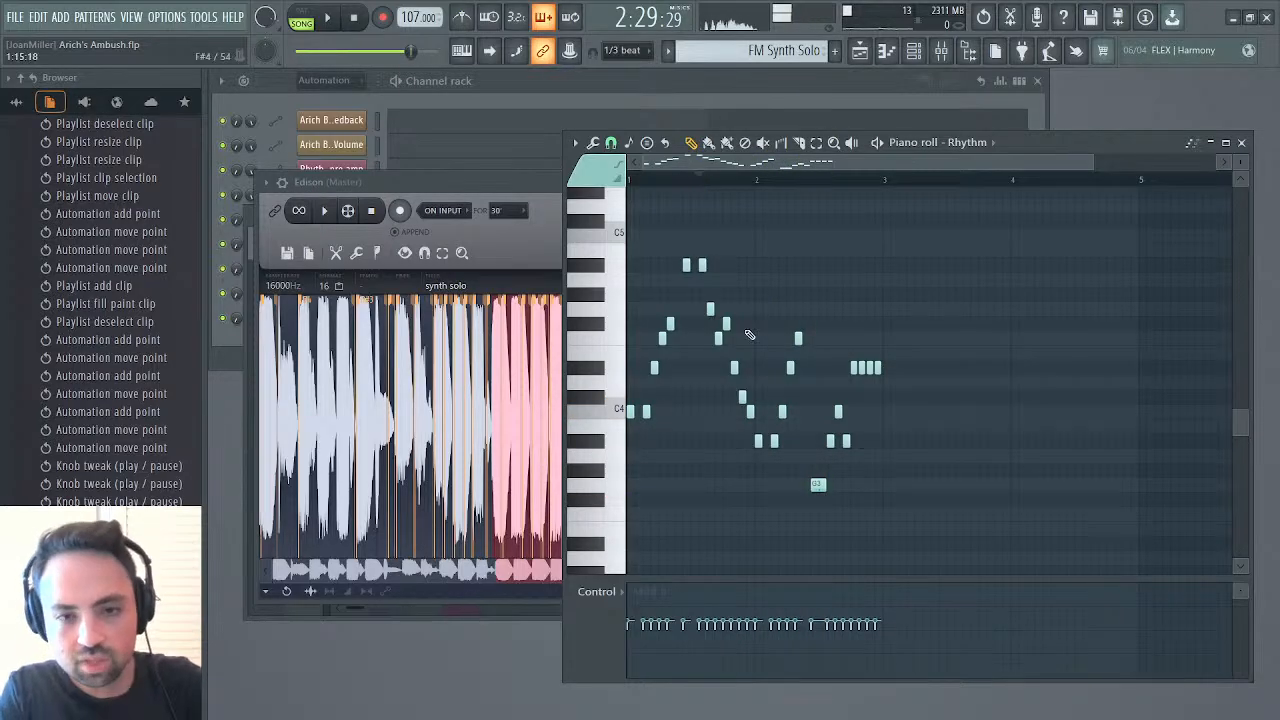
Try raising all notes from the last bar 1 note onward by two semitones, and the two notes before them to F4 and D4
drag(757, 312, 910, 525)
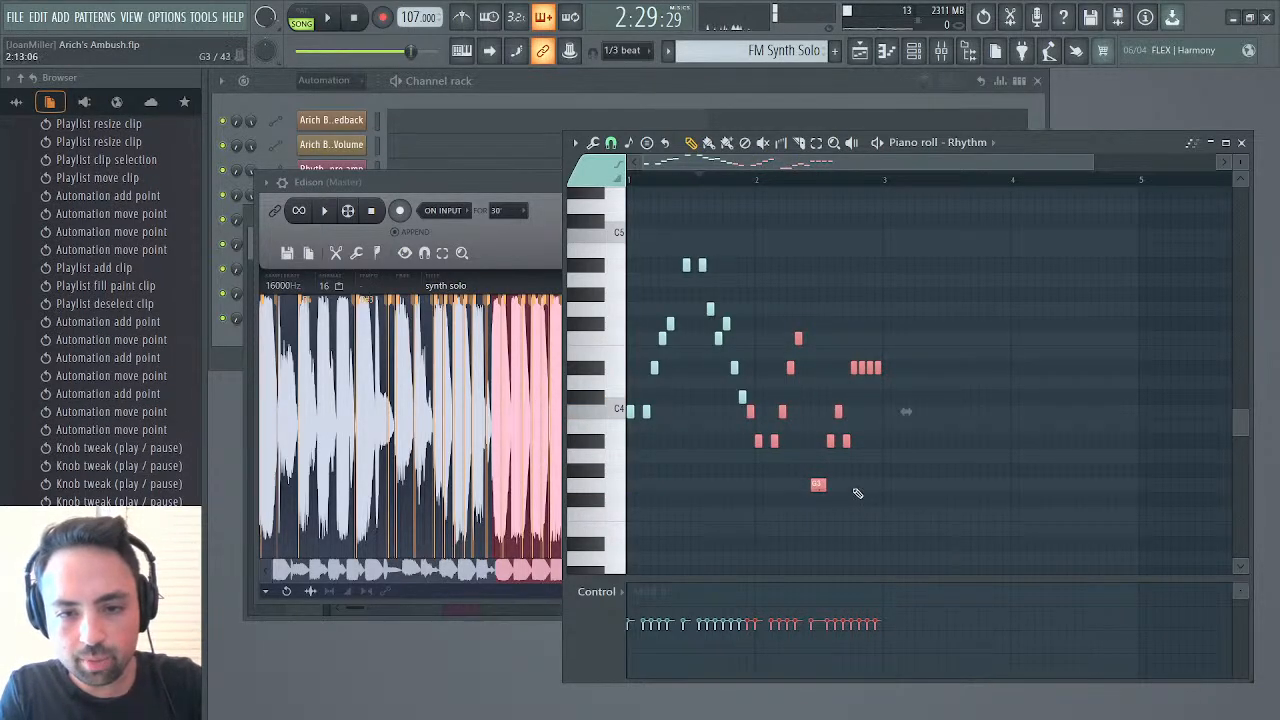
drag(818, 485, 818, 450)
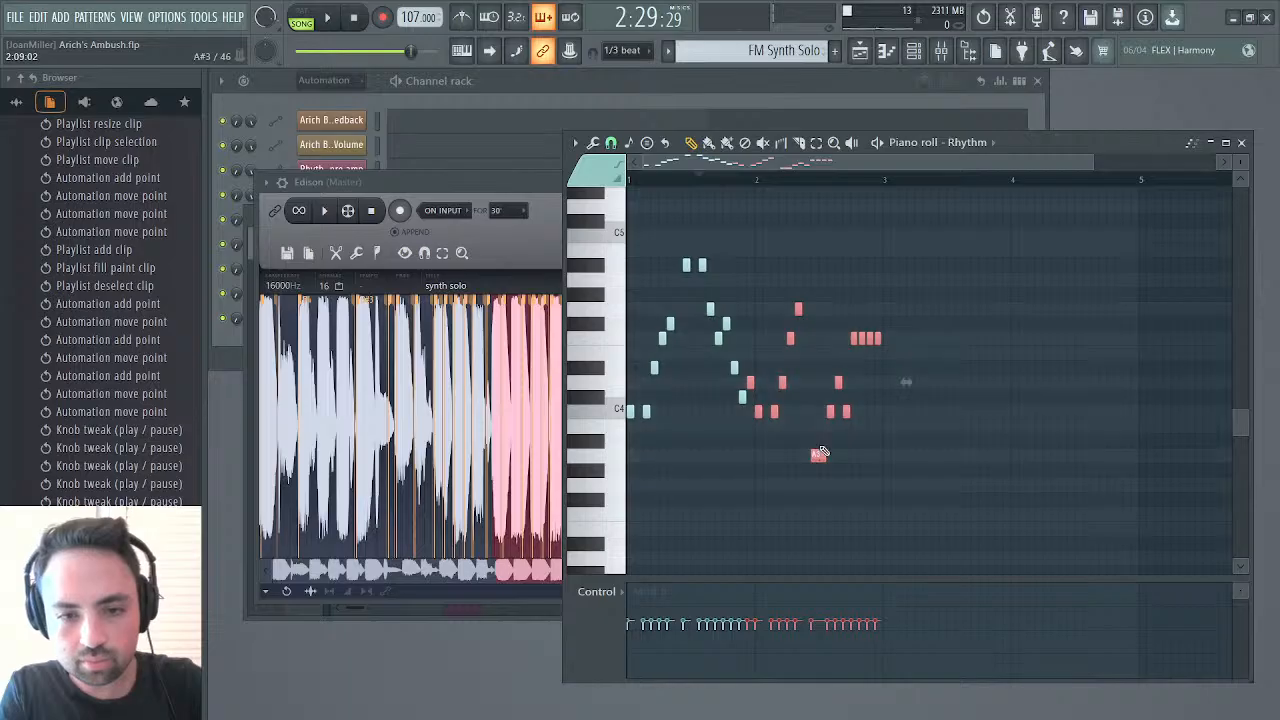
click(741, 409)
drag(739, 400, 735, 338)
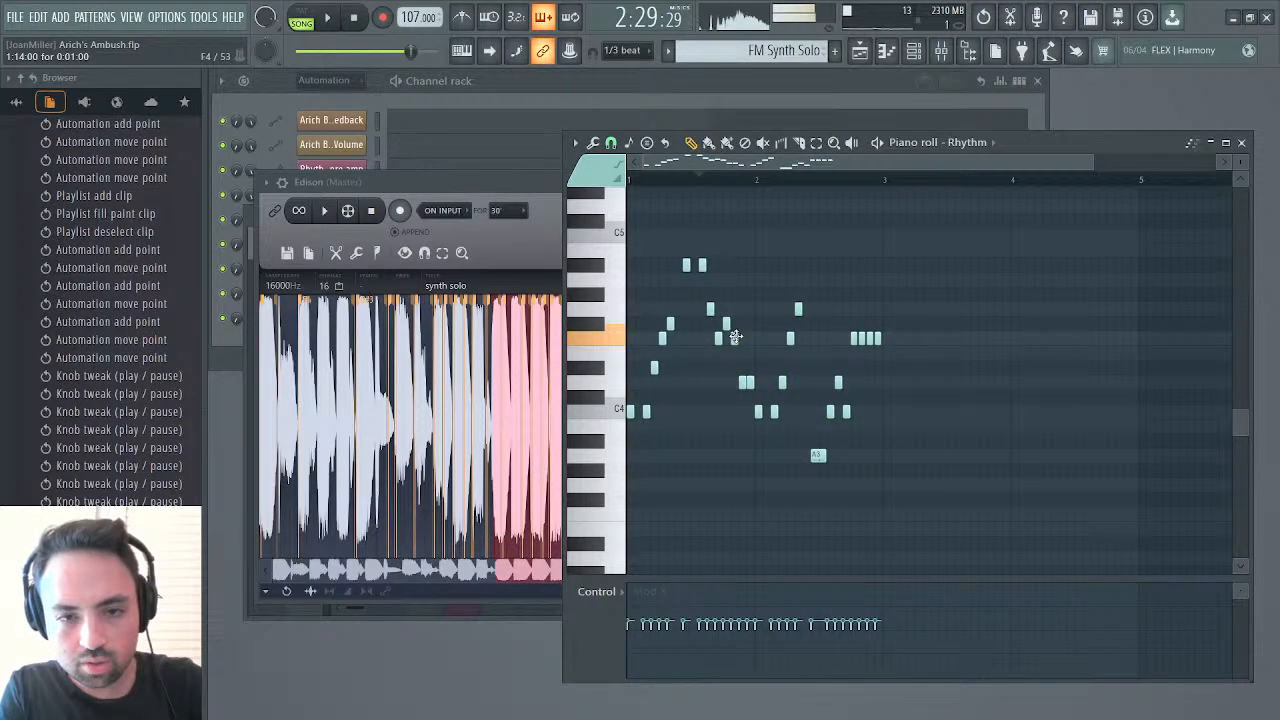
Try raising the D4 note to D#4 and the preceding F#4 note to G4 late in bar 1, auditioning each change
key(space)
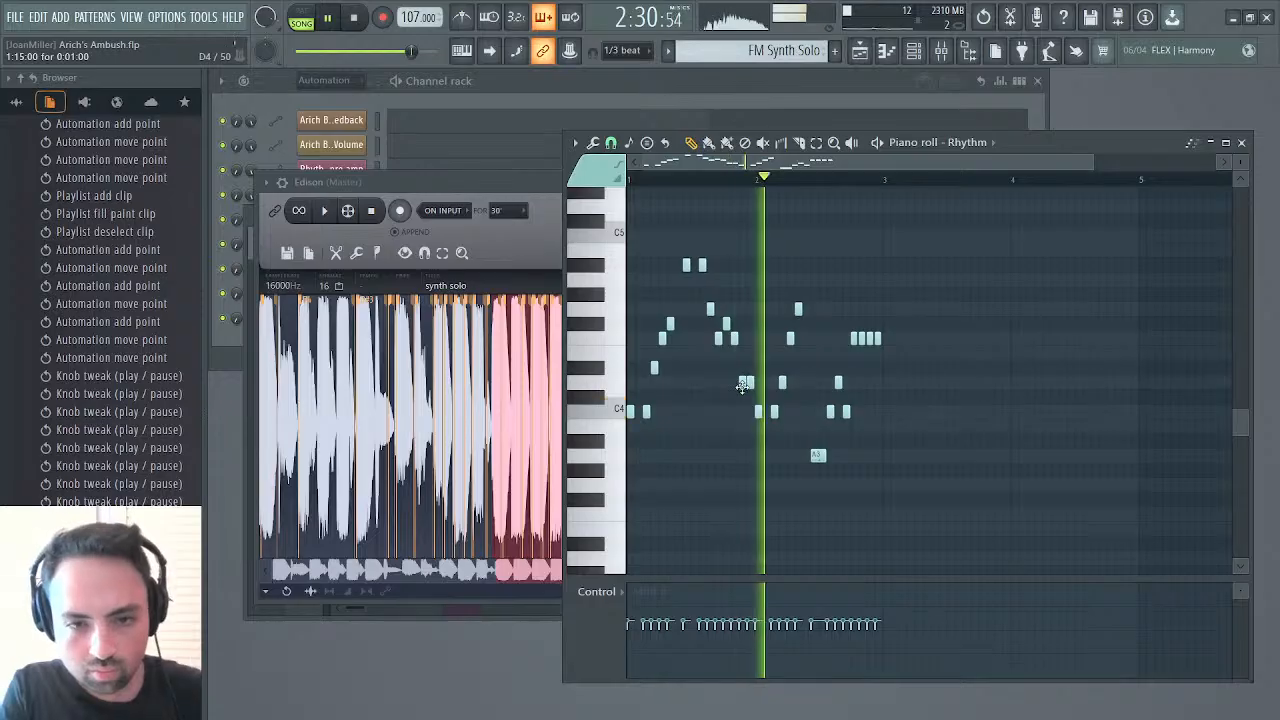
drag(742, 375, 742, 369)
key(space)
key(space)
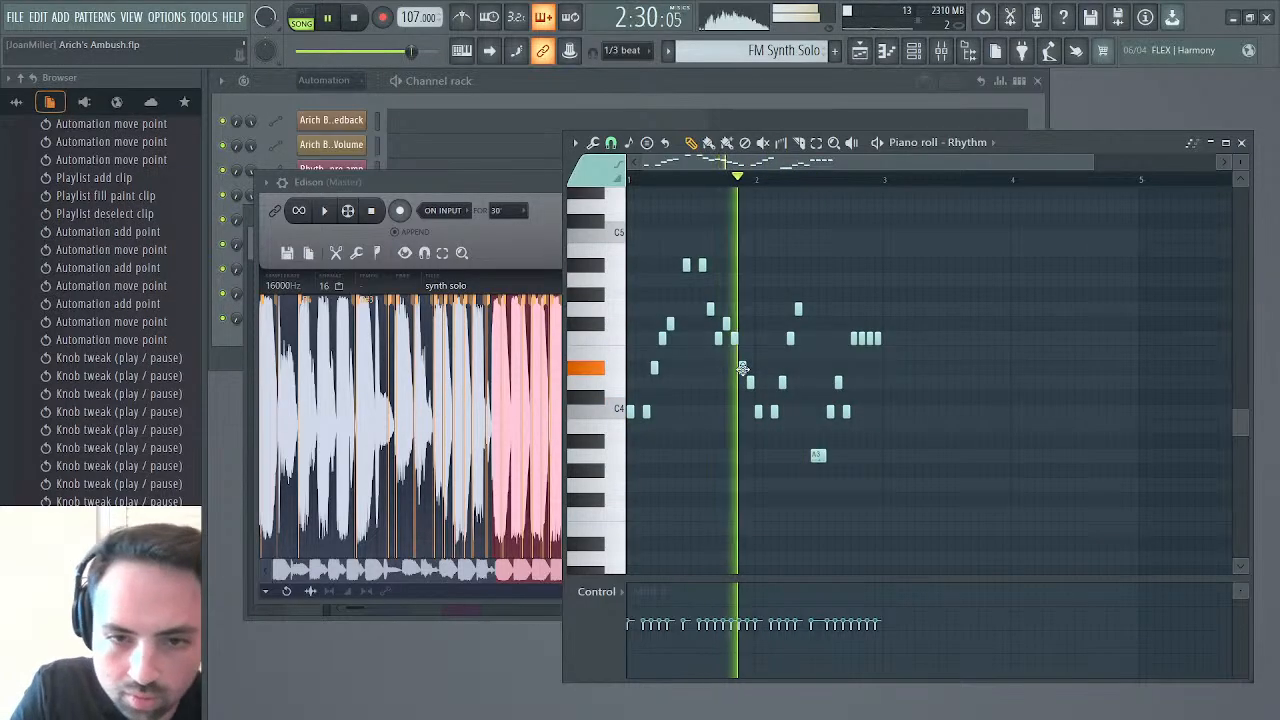
key(space)
key(space)
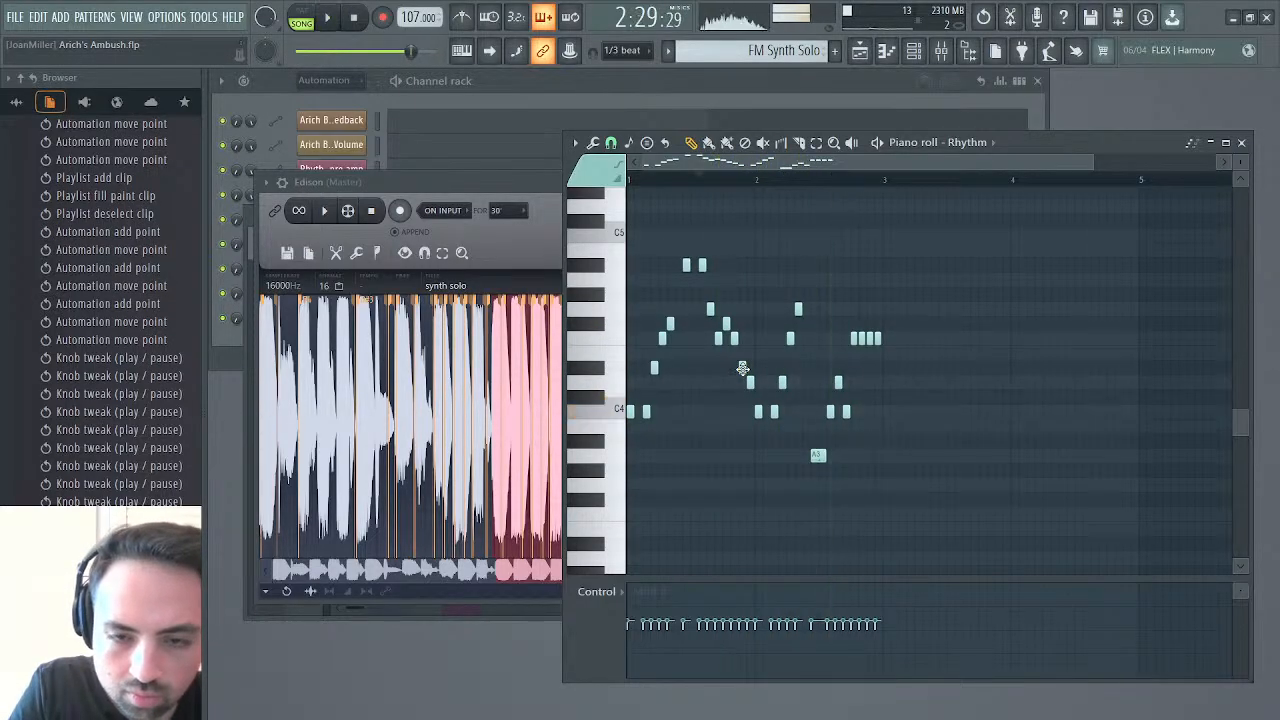
key(space)
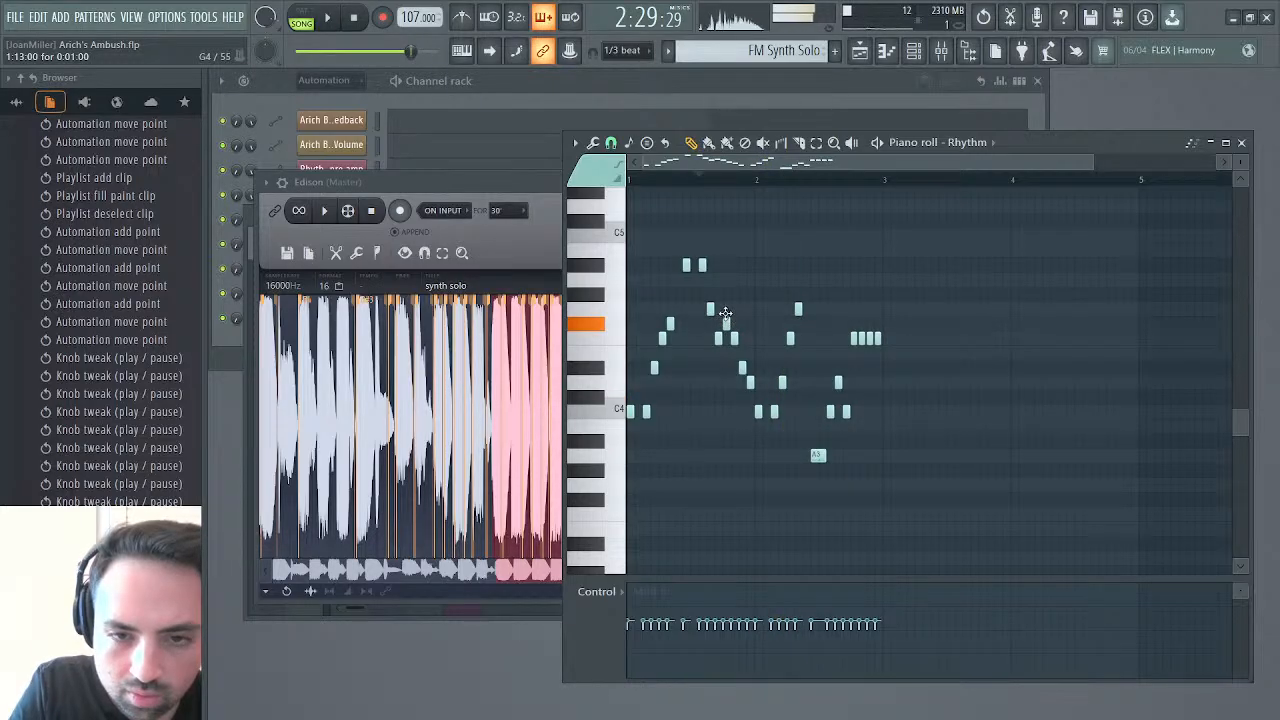
drag(725, 313, 725, 303)
key(space)
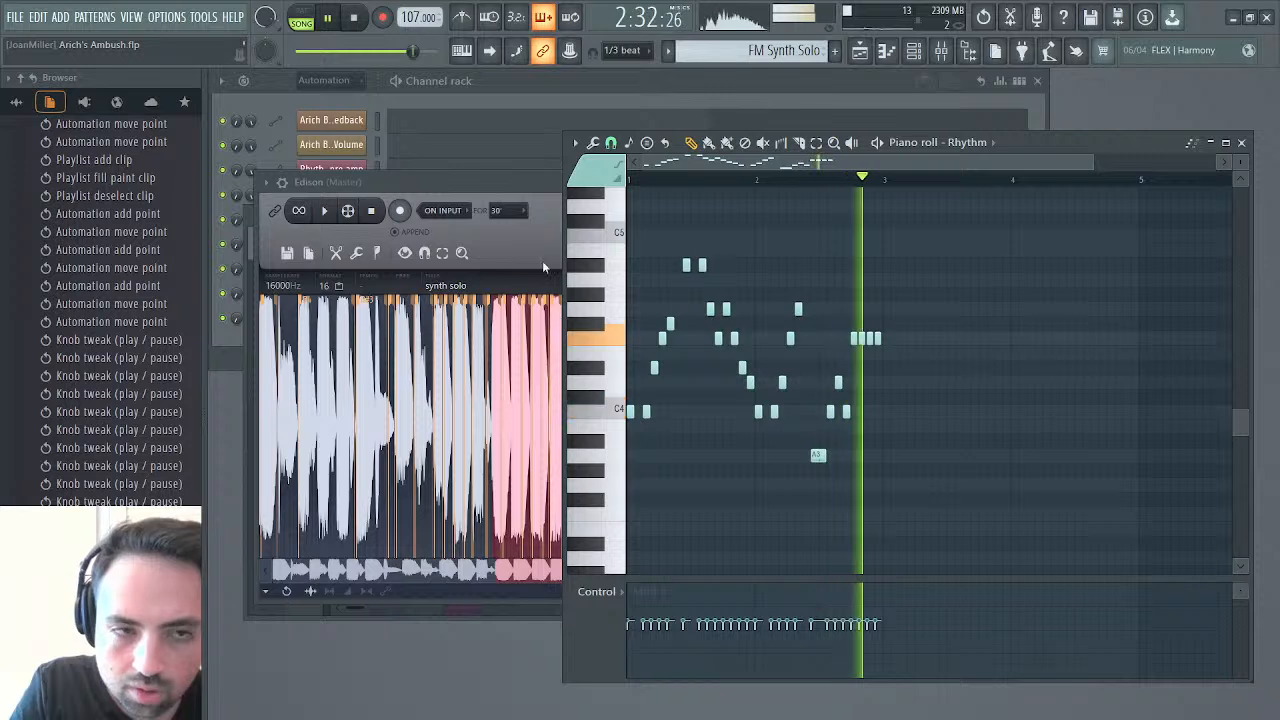
key(space)
Use the project history to revert all recent note moves in the Rhythm piano roll, and audition the solo
right_click(984, 16)
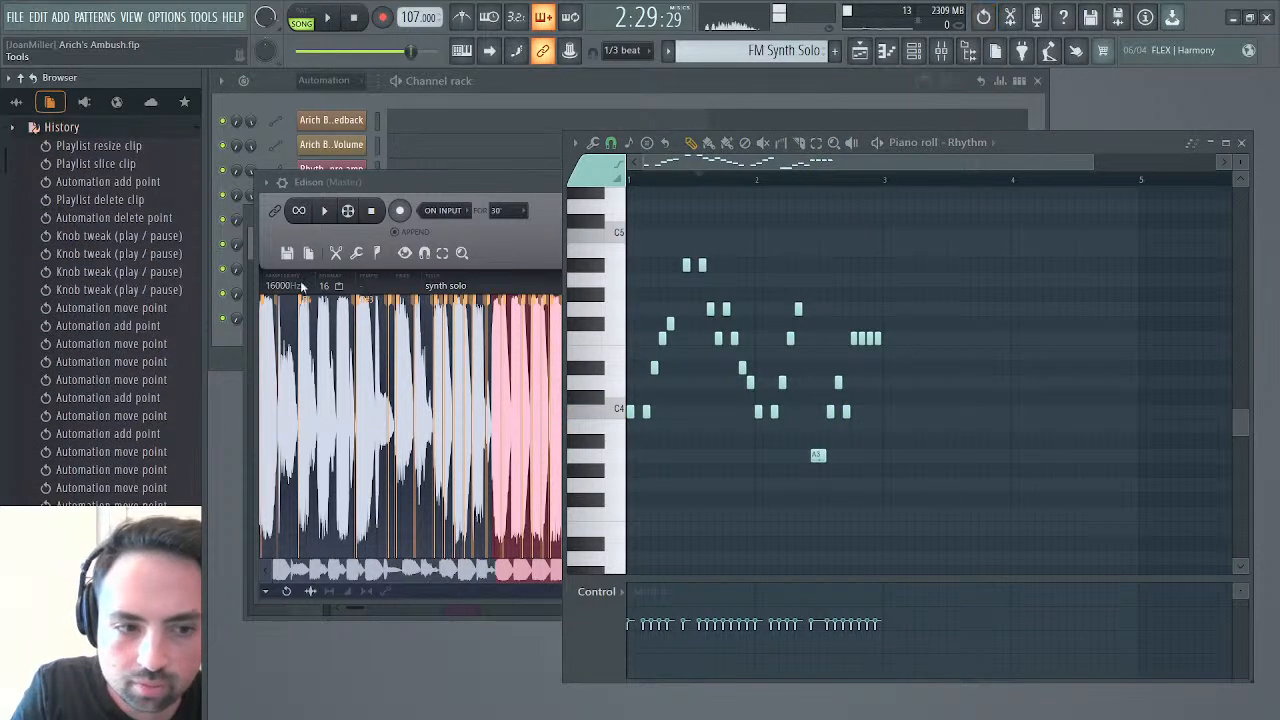
scroll(157, 357, down, 10)
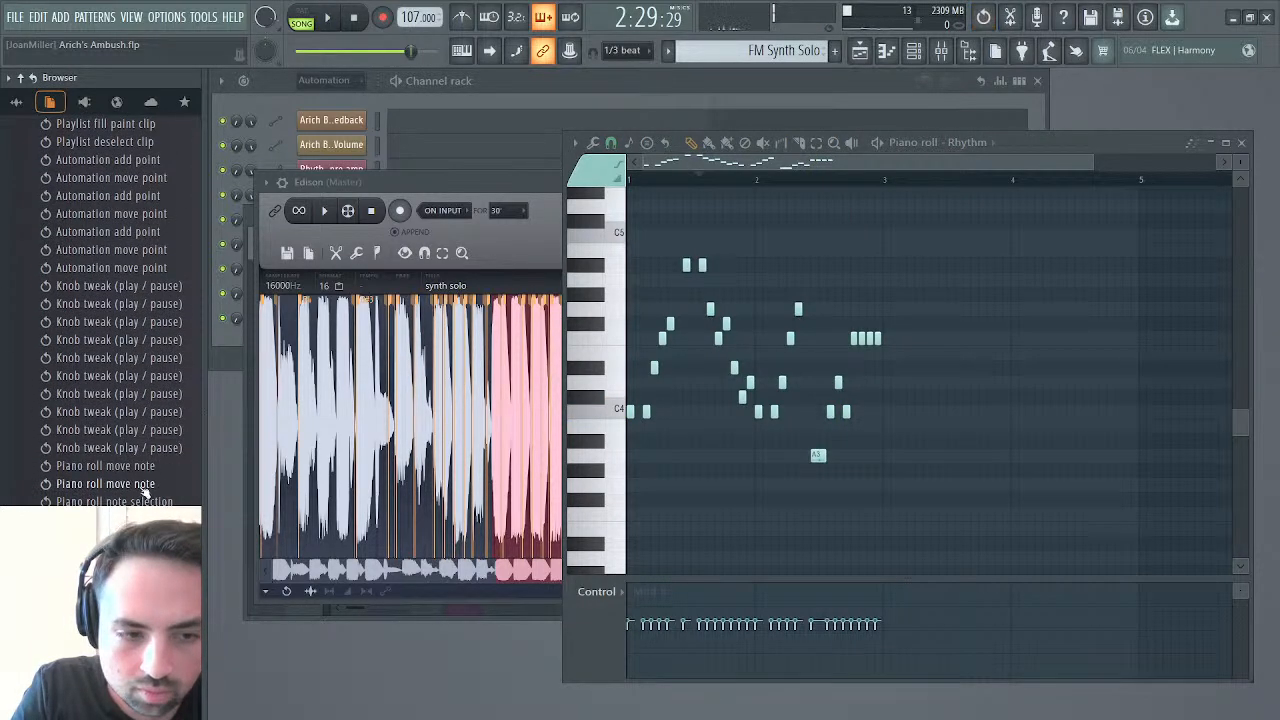
click(146, 452)
key(space)
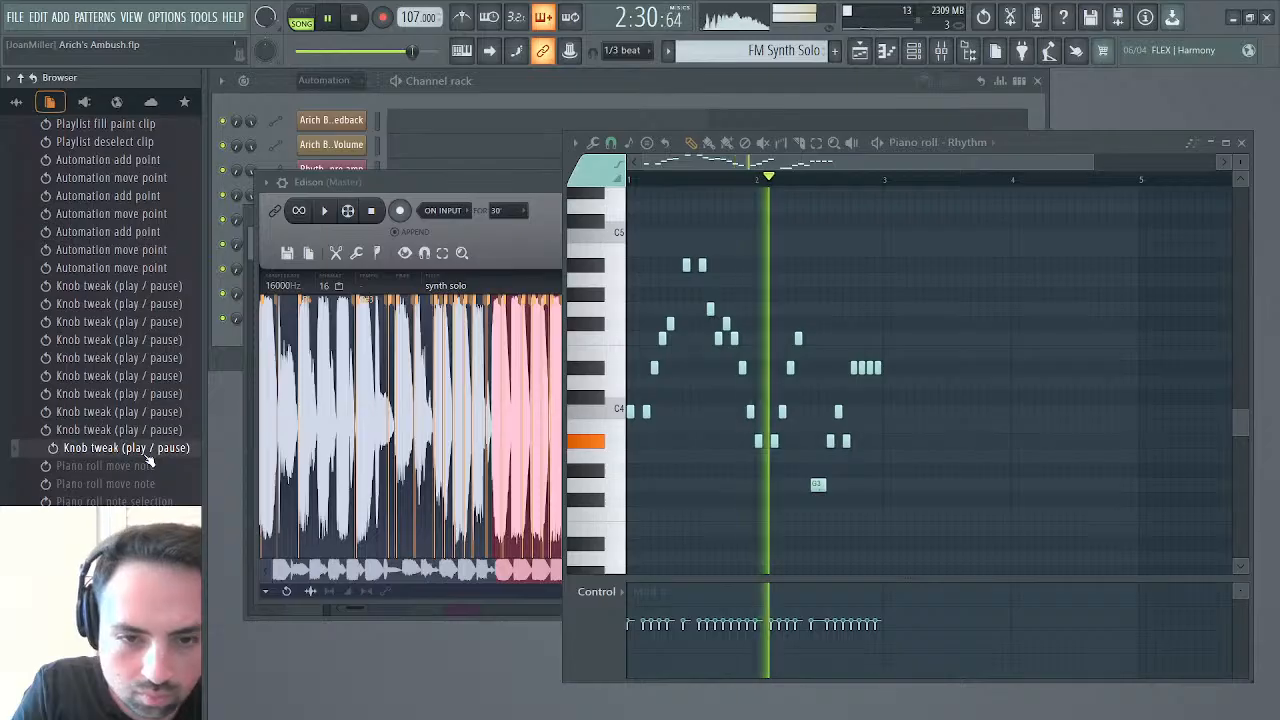
key(space)
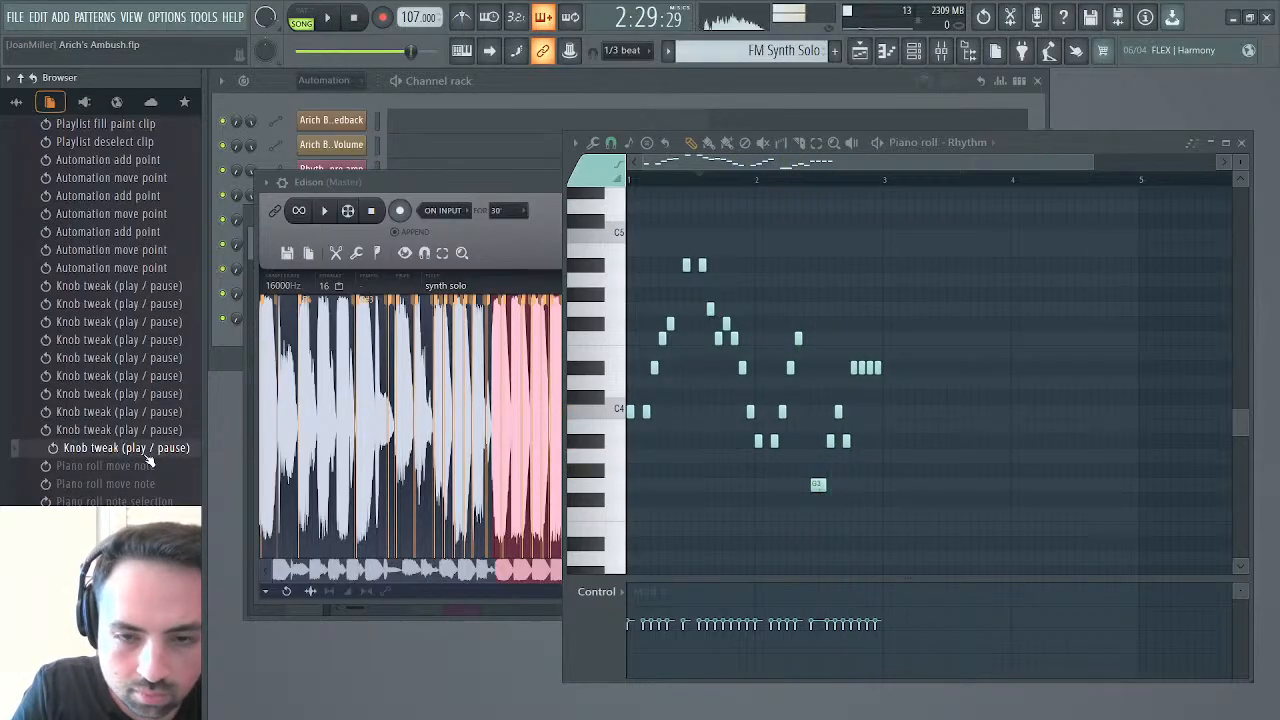
Play the 1.980 to 2.956 section of the synth solo sample in Edison, and return to the Rhythm piano roll
click(326, 211)
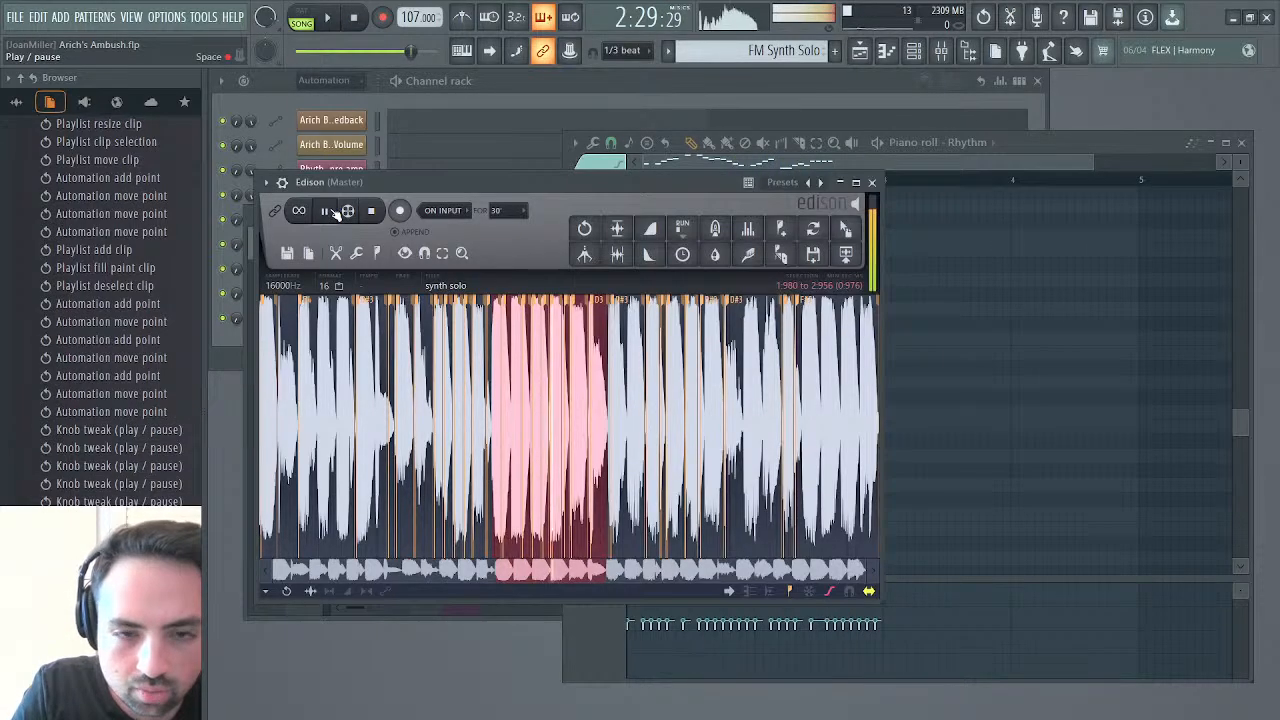
click(856, 165)
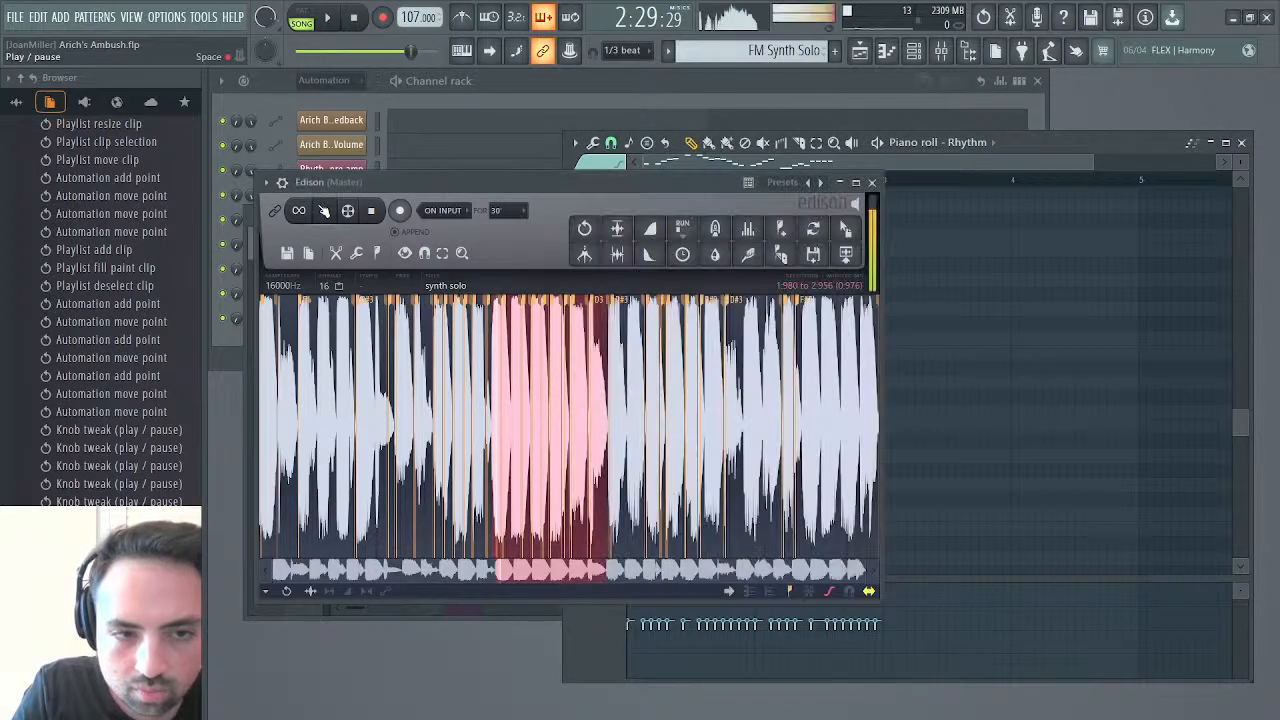
click(324, 210)
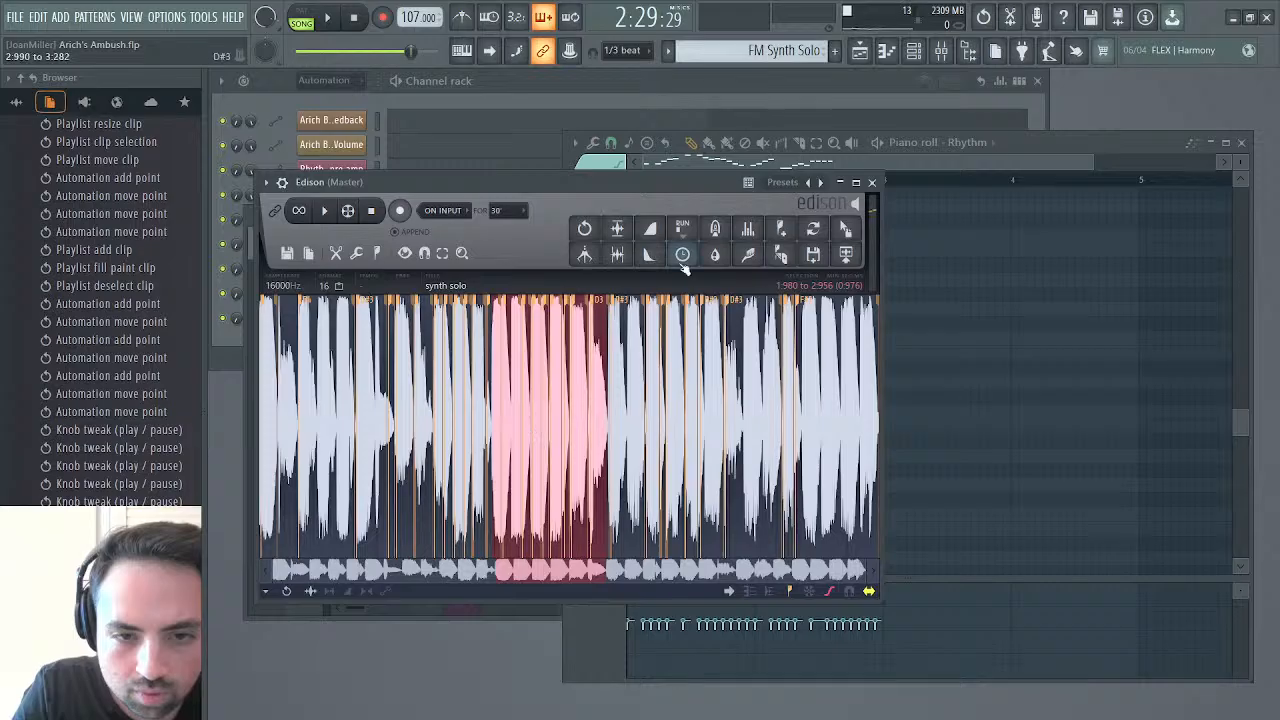
click(857, 162)
Audition the FM Synth Solo notes twice around the start of bar 2 for comparison with the sample
key(space)
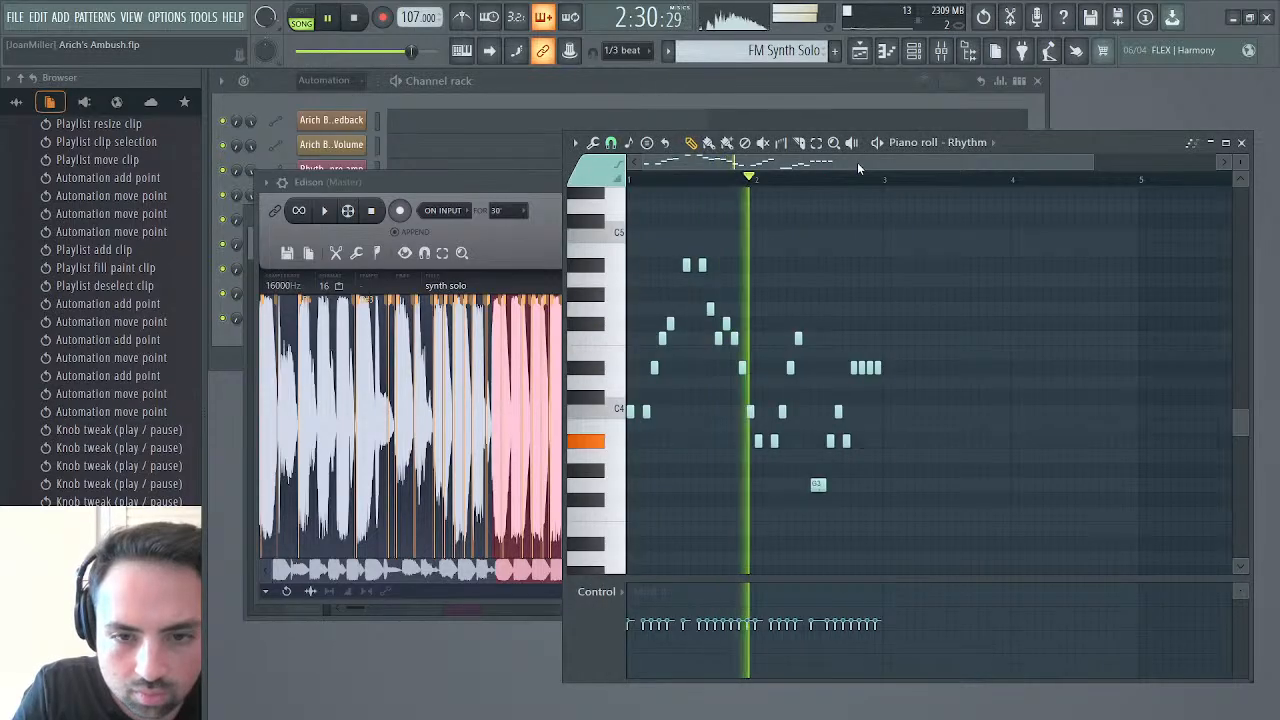
key(space)
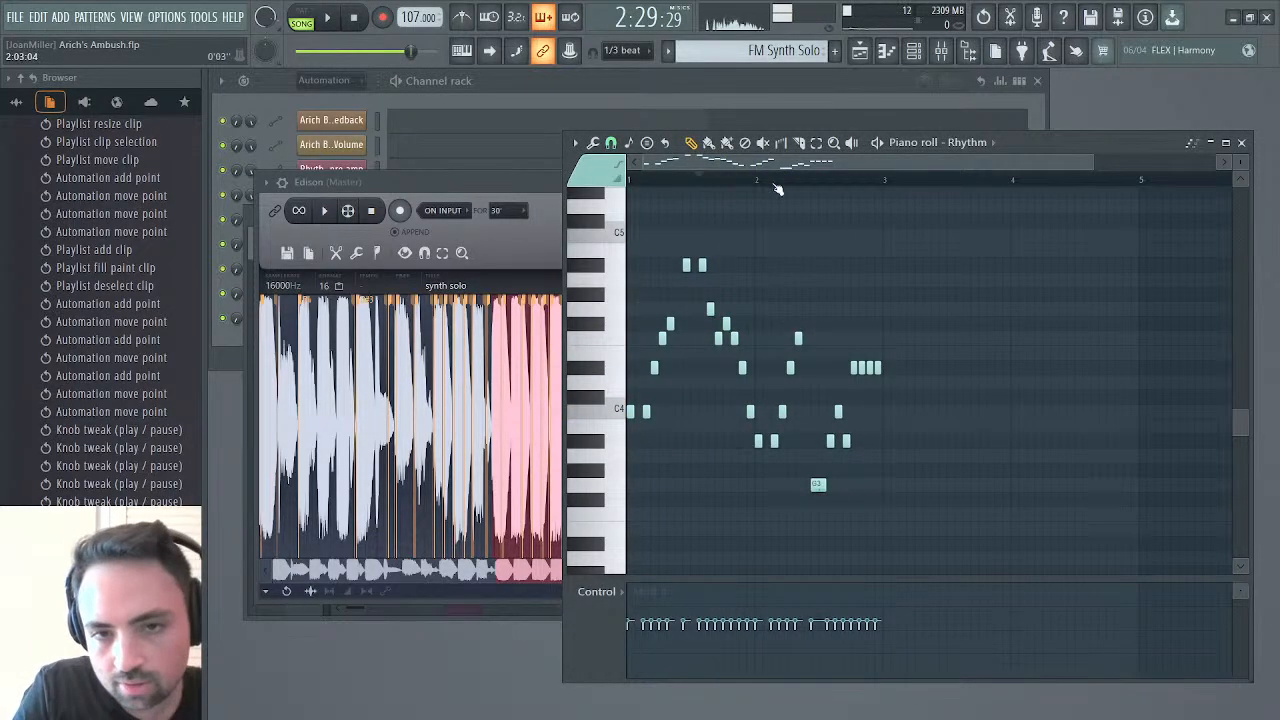
key(space)
key(space)
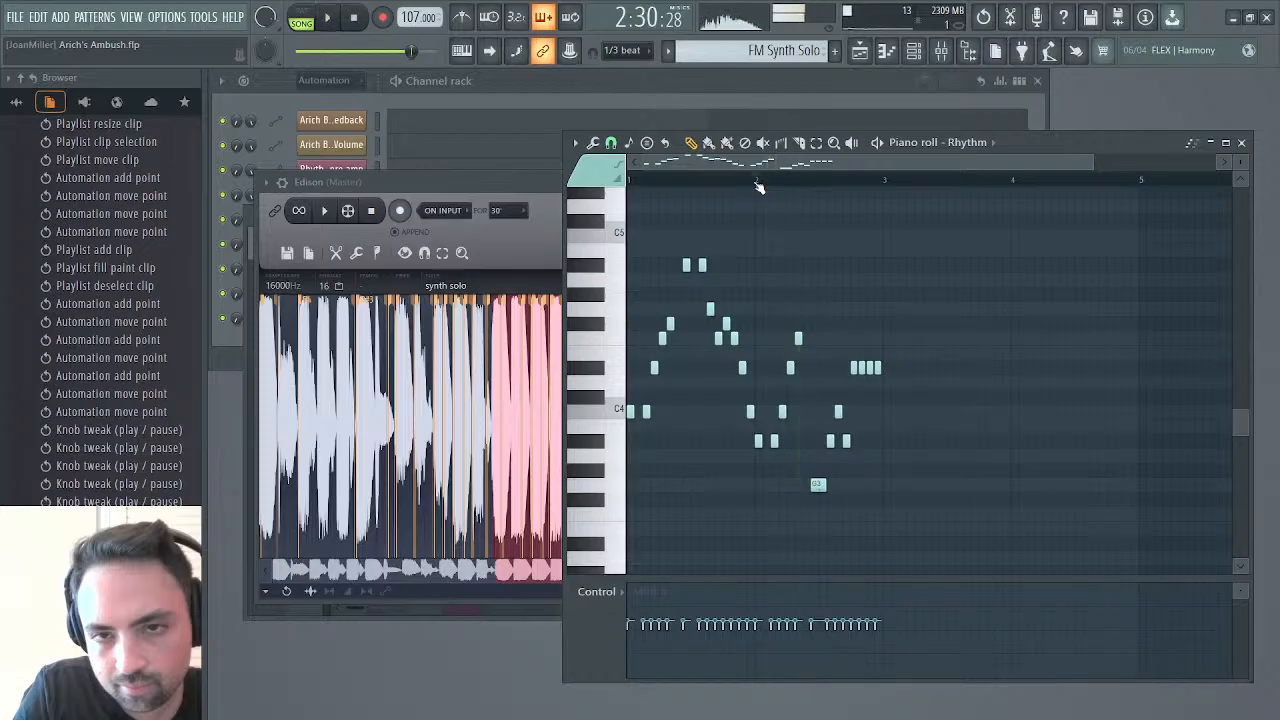
Open the playlist at the Modulation X #2 curve from bar 67, and audition from the start of bar 68
click(861, 51)
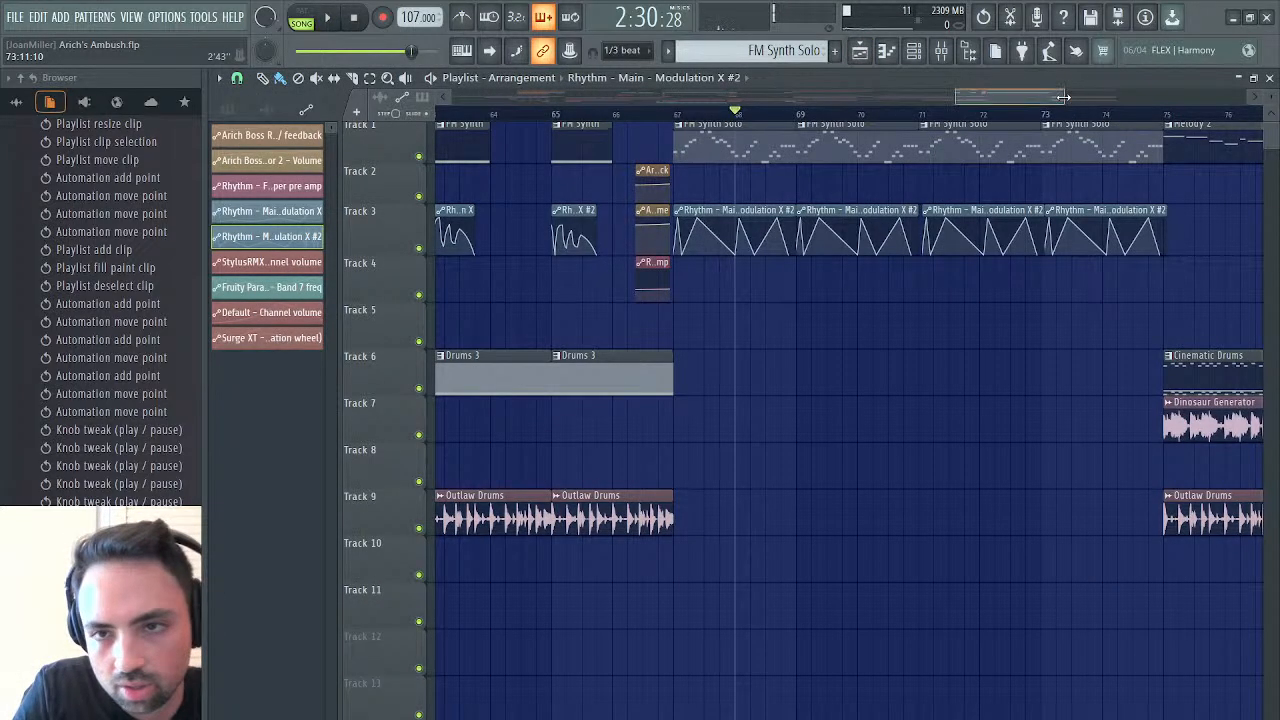
drag(1063, 97, 1004, 103)
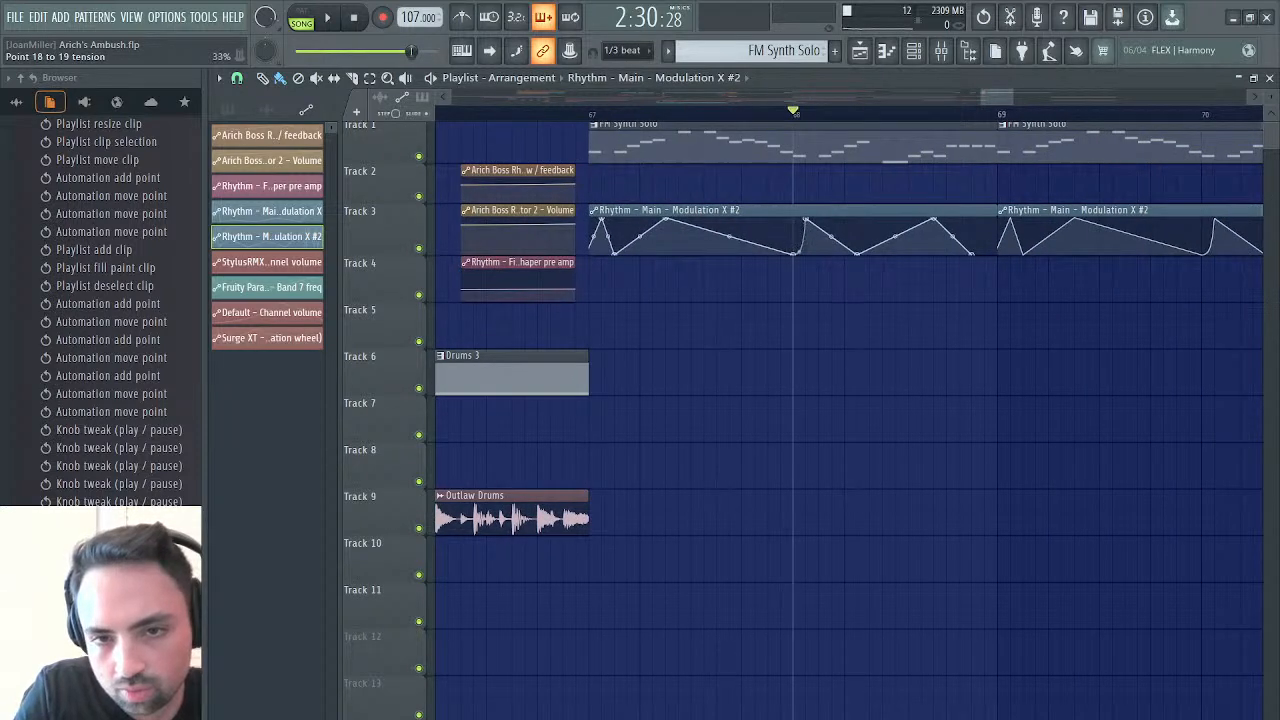
key(space)
key(space)
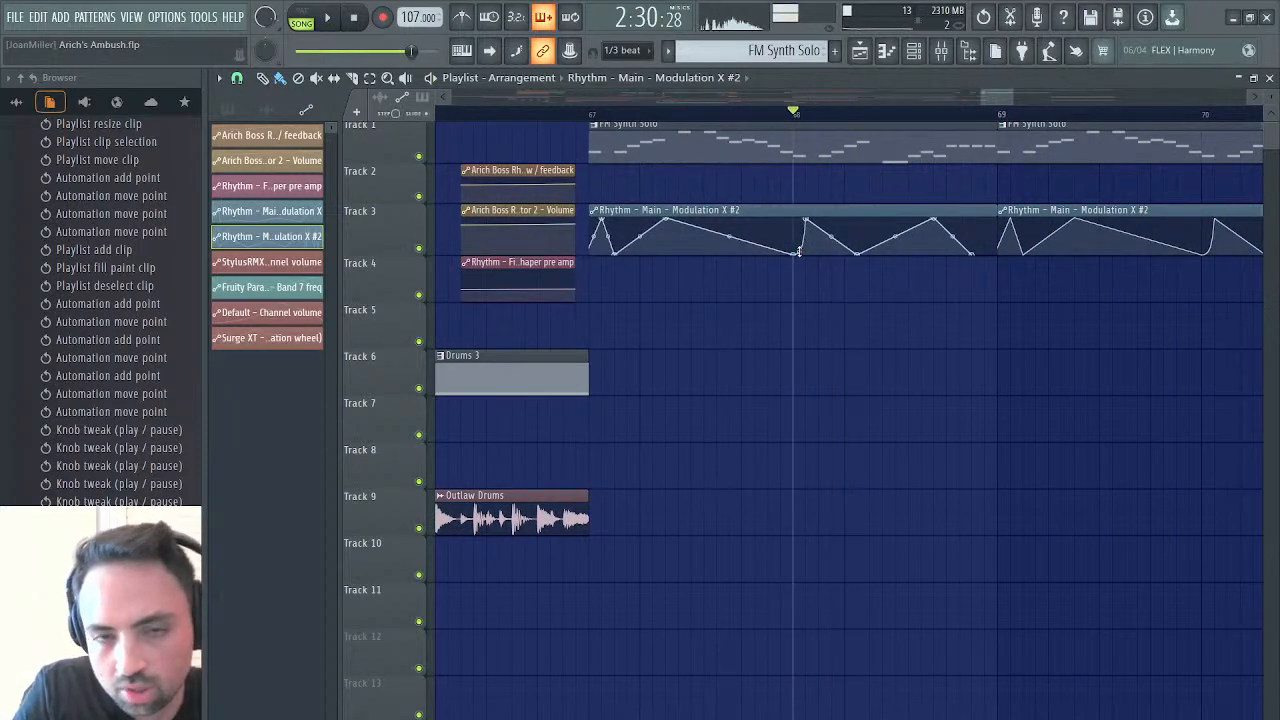
Check the FM Synth Solo clip's notes, close the piano roll and playlist, and replay the selected sample section in Edison
double_click(702, 147)
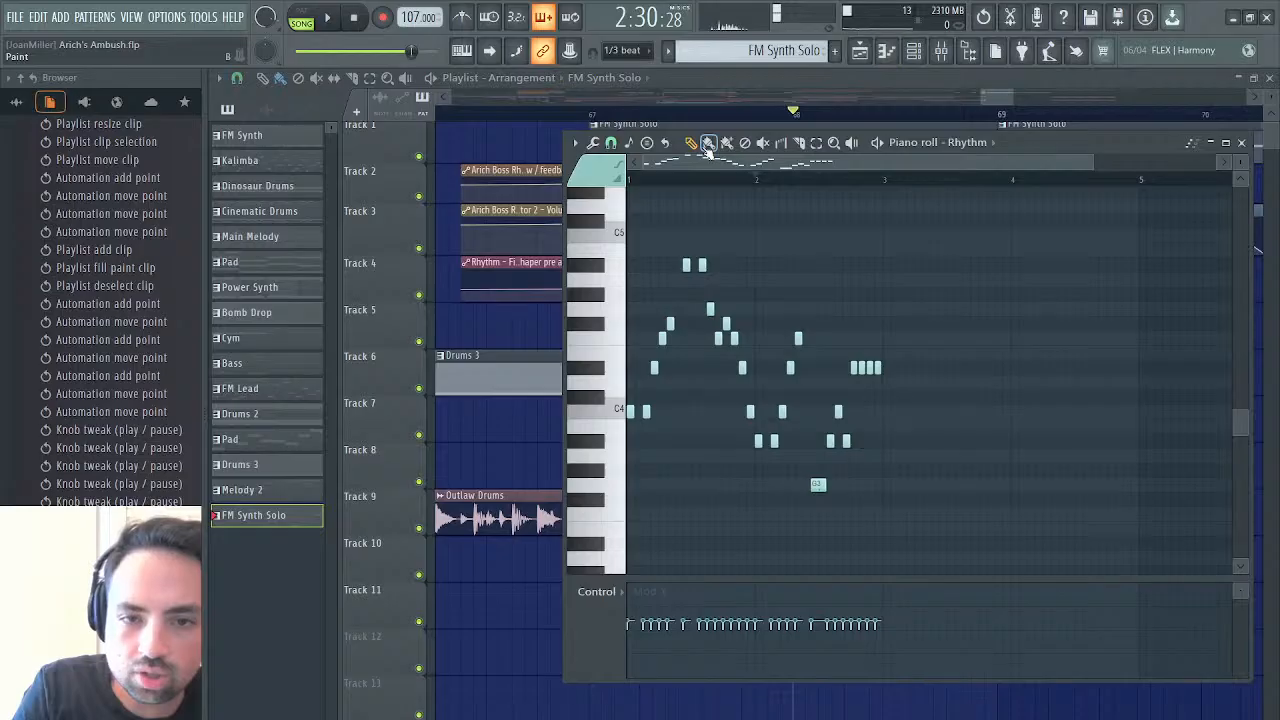
click(1241, 143)
click(1270, 78)
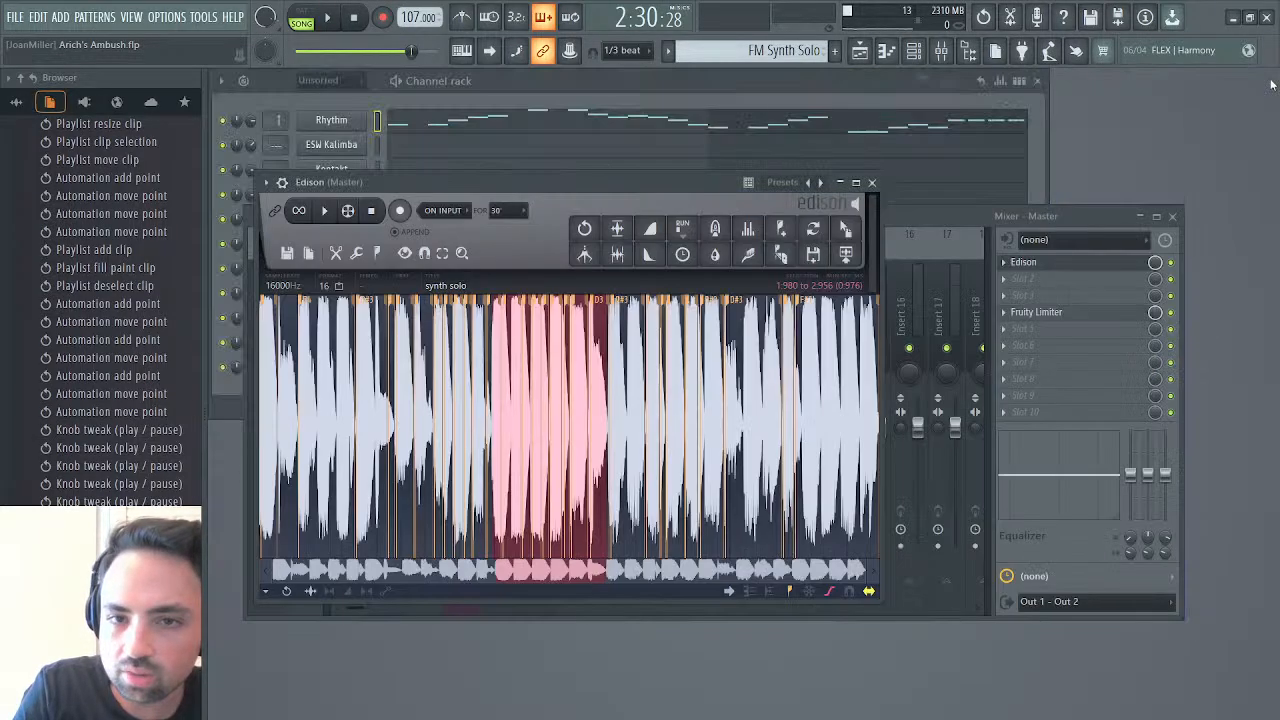
key(space)
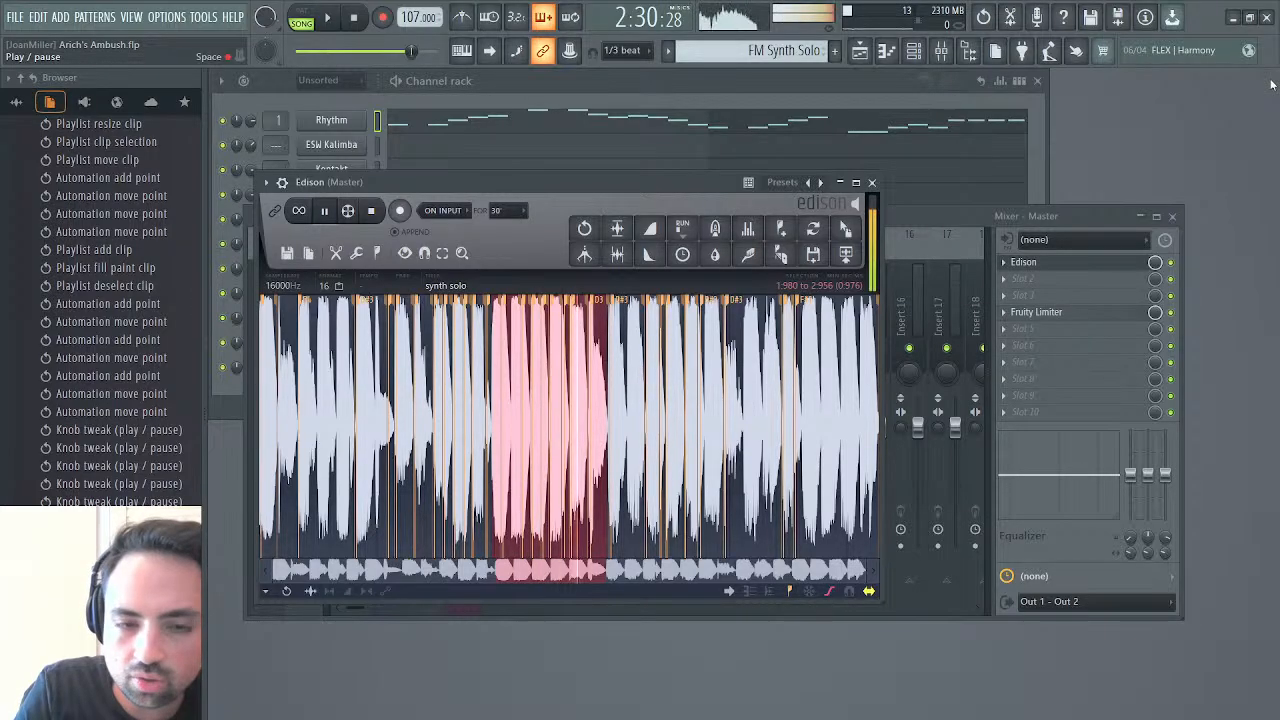
key(space)
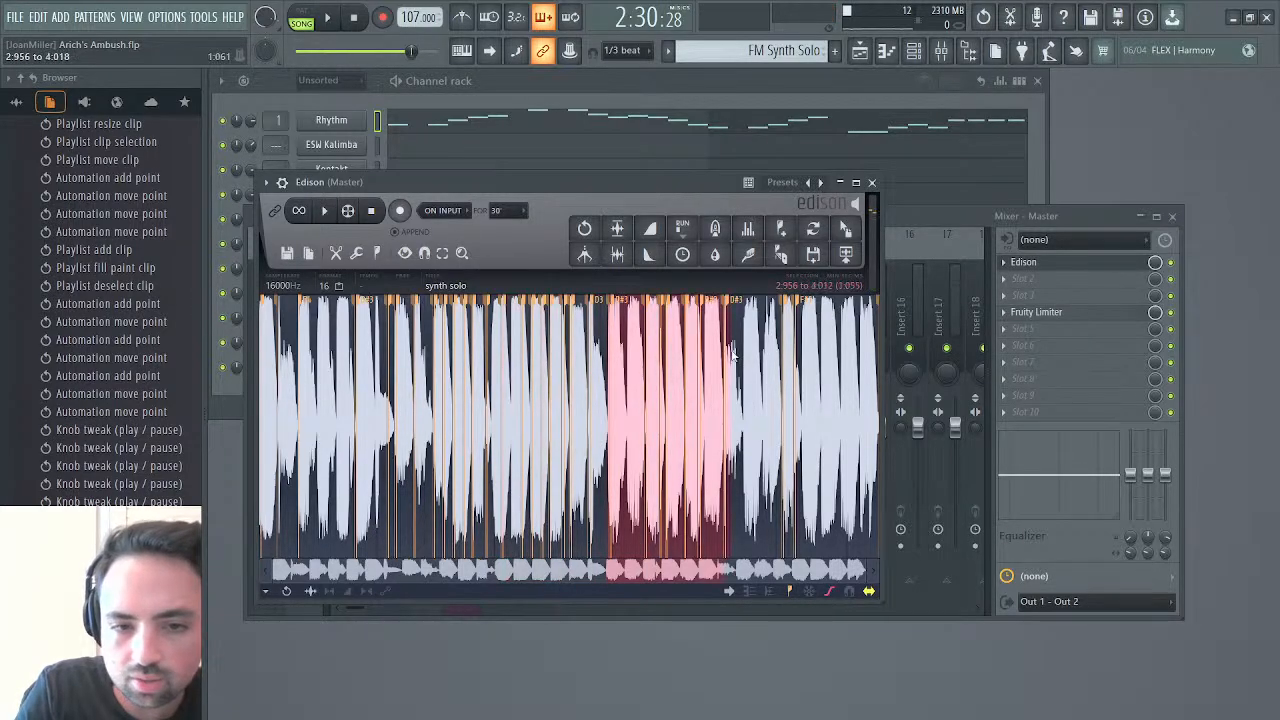
Select the synth solo sample from 2.956 to 4.205 and play that section
drag(733, 352, 755, 355)
key(space)
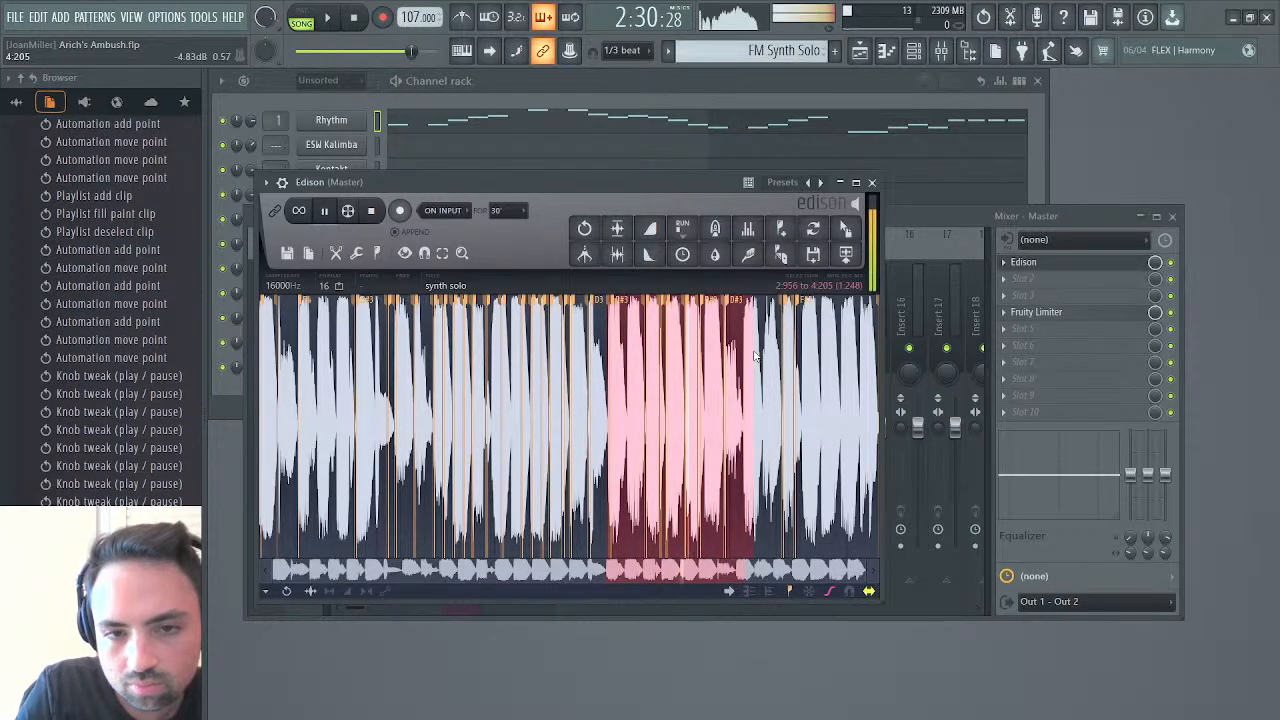
key(space)
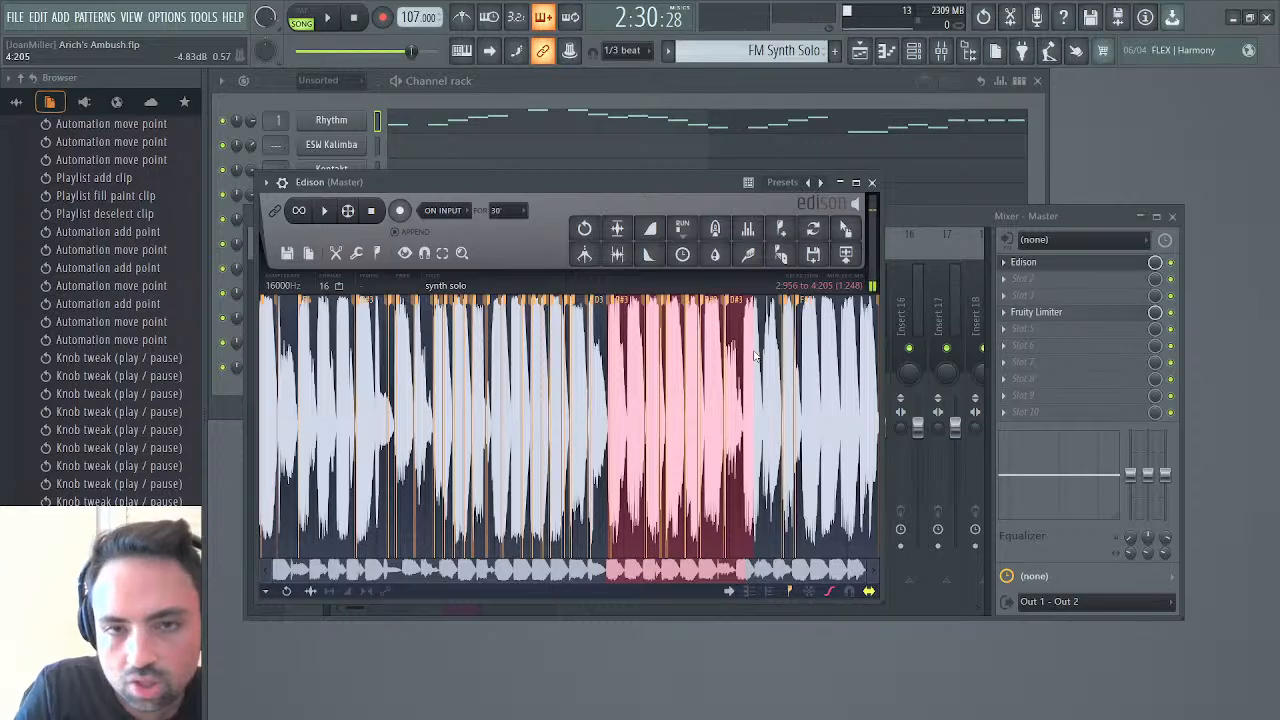
Reopen the playlist and move the Modulation X #2 low point after the bar 68 peak closer to that peak, at 0%
click(860, 50)
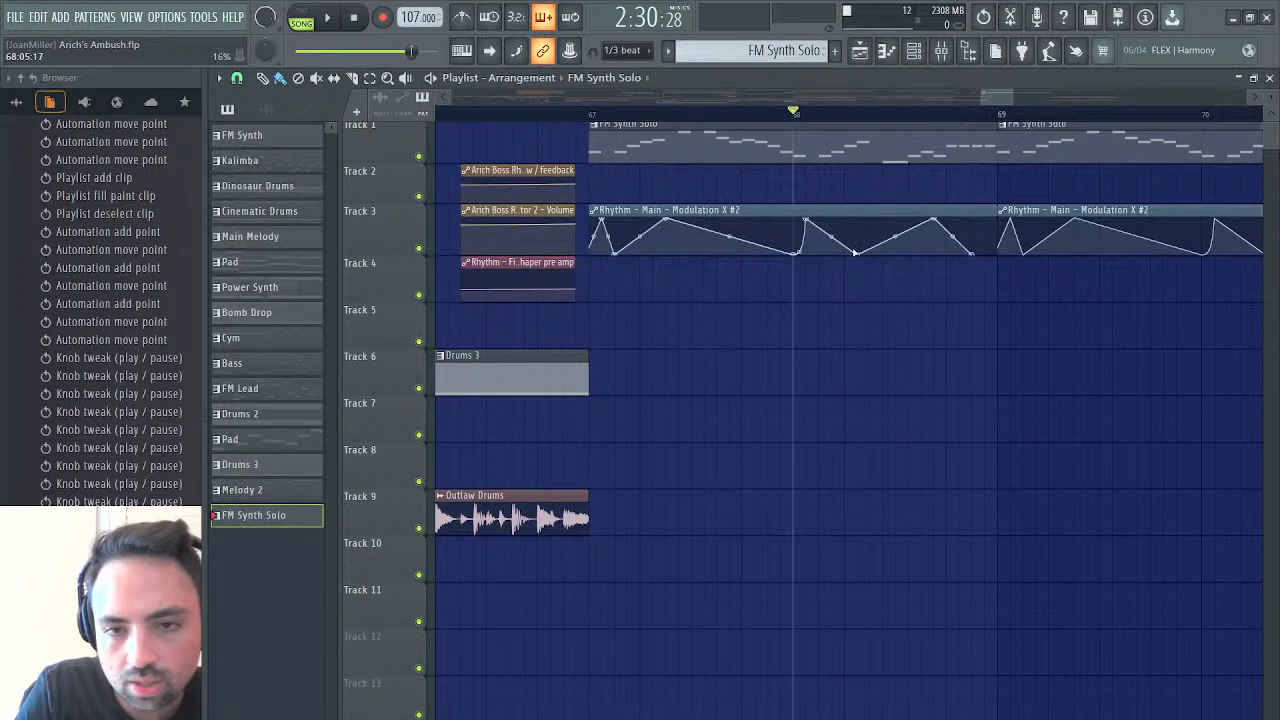
drag(858, 254, 815, 256)
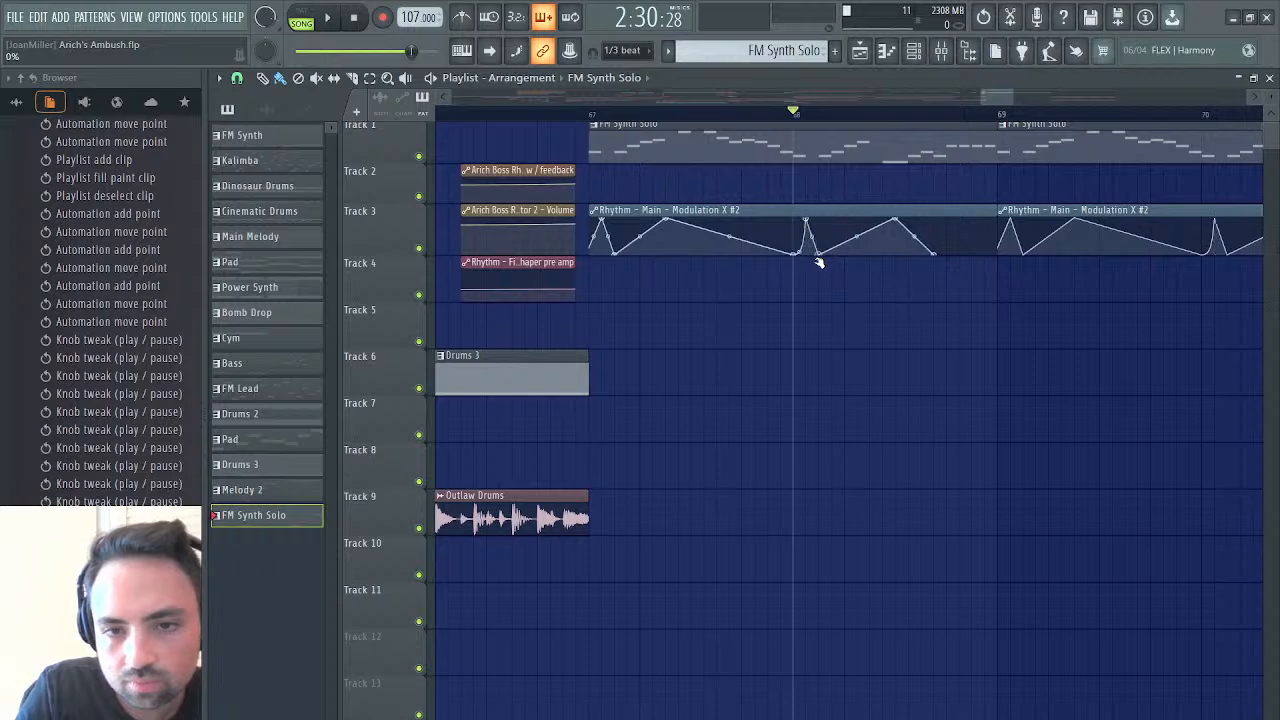
Audition from bar 68, and add a 0% point before the second peak of the Modulation X #2 curve, moving that peak earlier
key(space)
key(space)
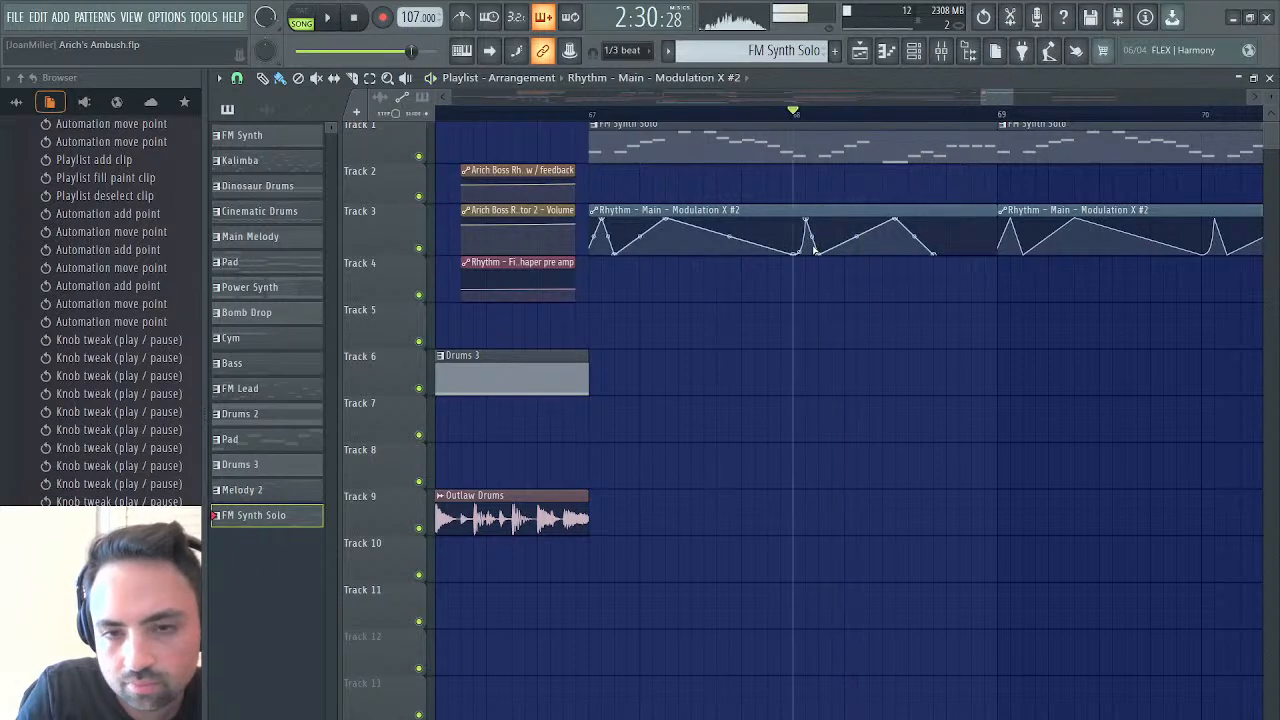
right_click(857, 254)
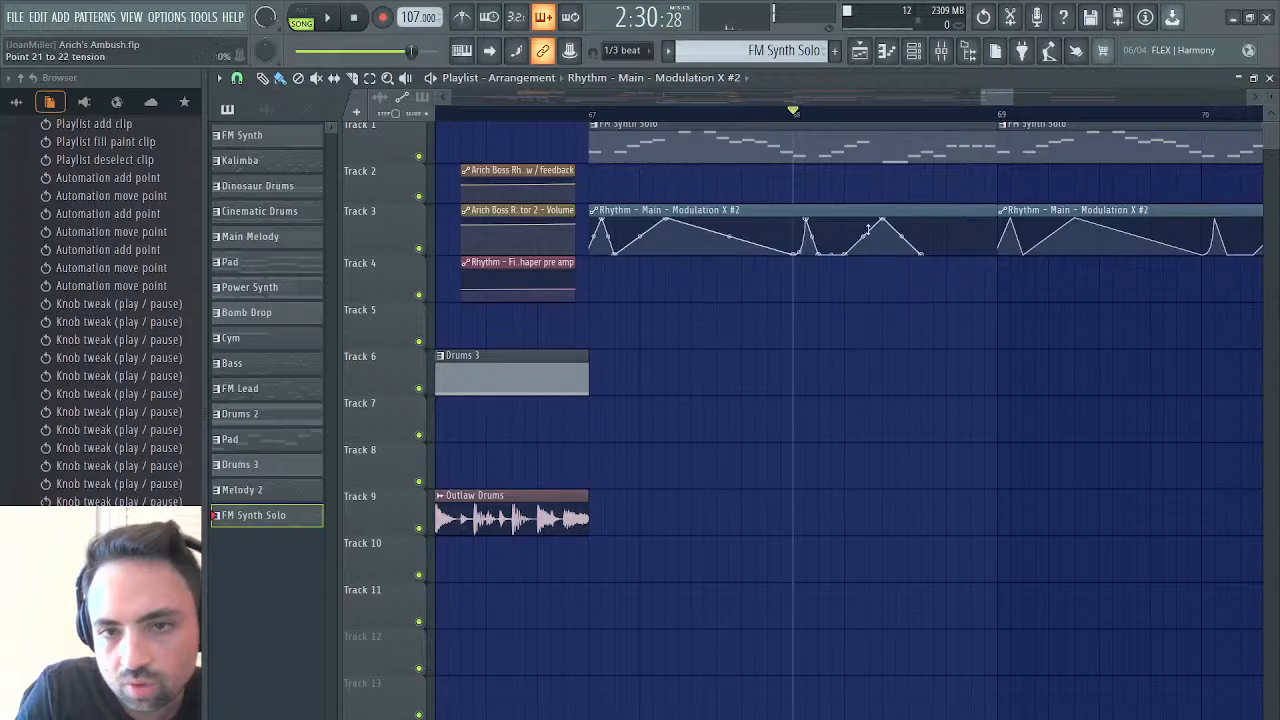
mouse_move(882, 222)
mouse_down()
mouse_move(851, 258)
mouse_move(870, 216)
mouse_up()
Move the Modulation X #2 curve's last low point closer to the second peak after bar 68, and audition from bar 68
key(space)
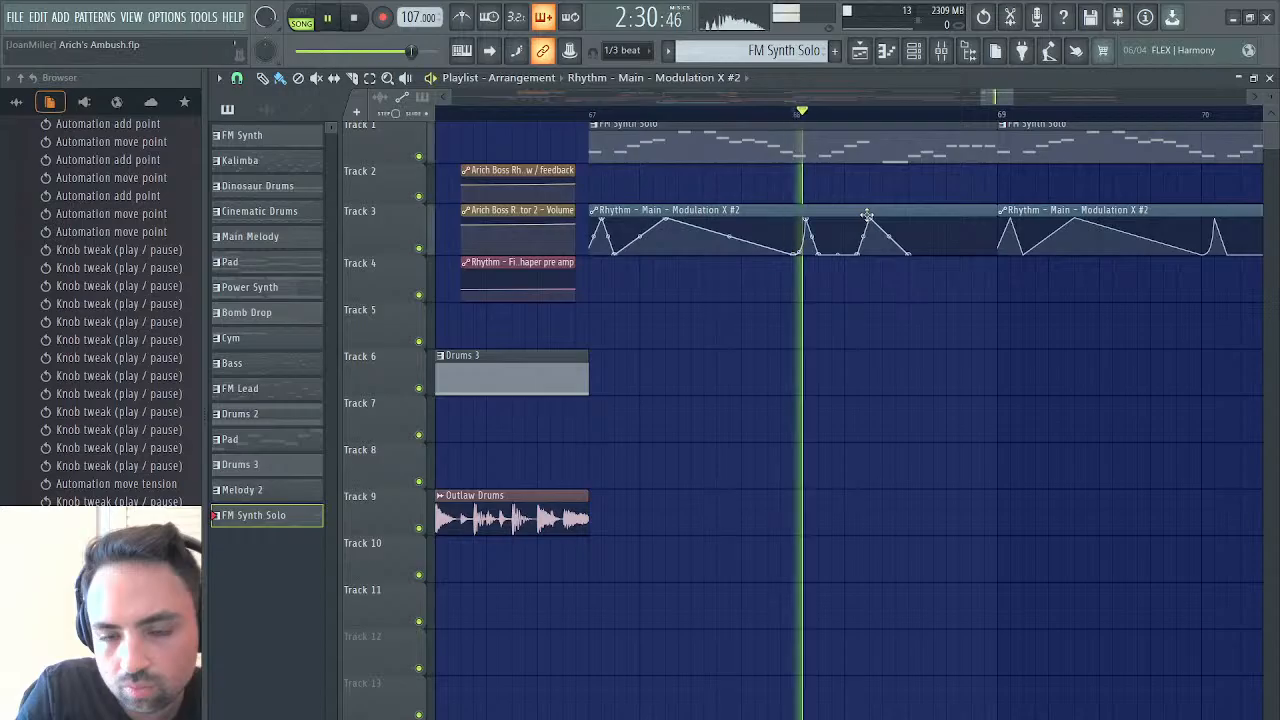
key(space)
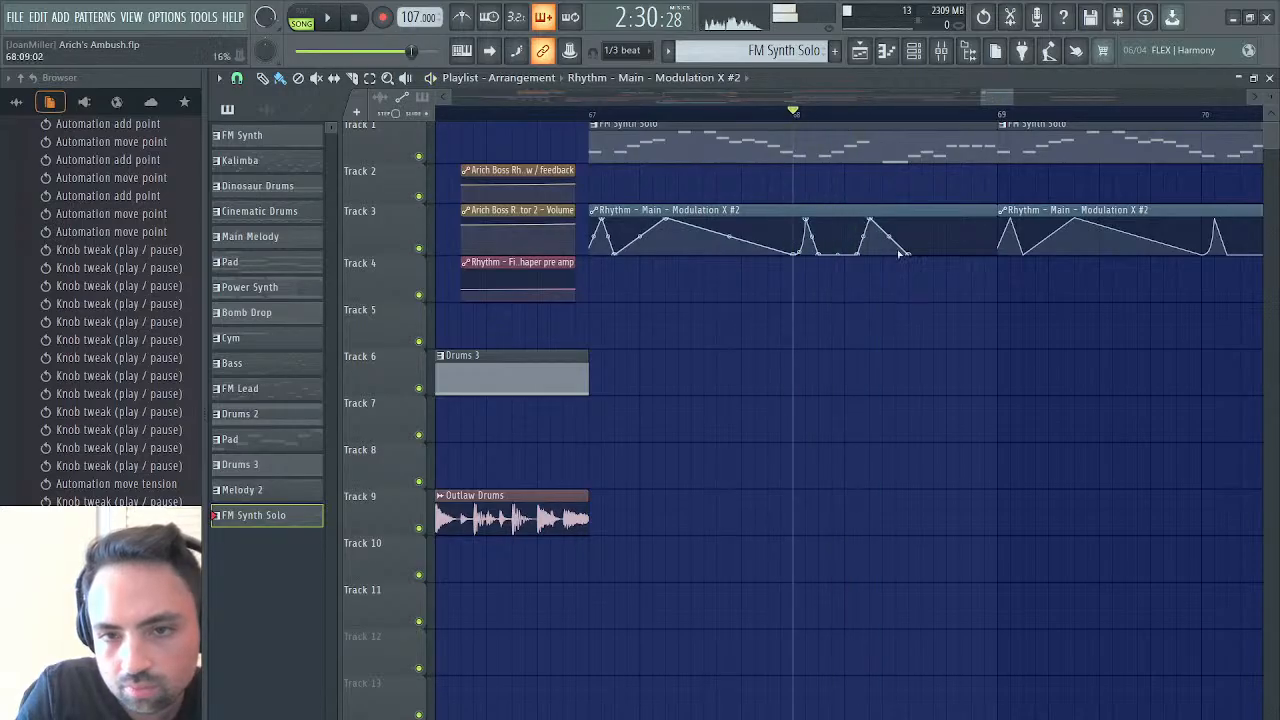
key(space)
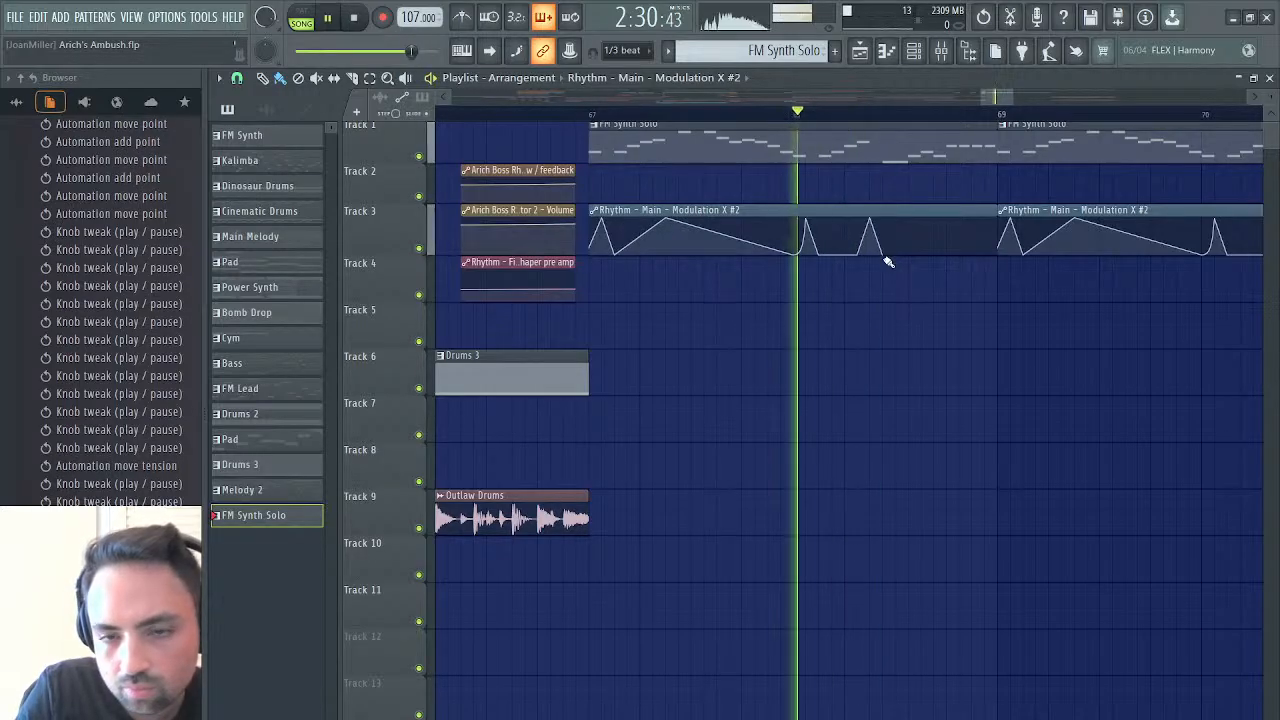
key(space)
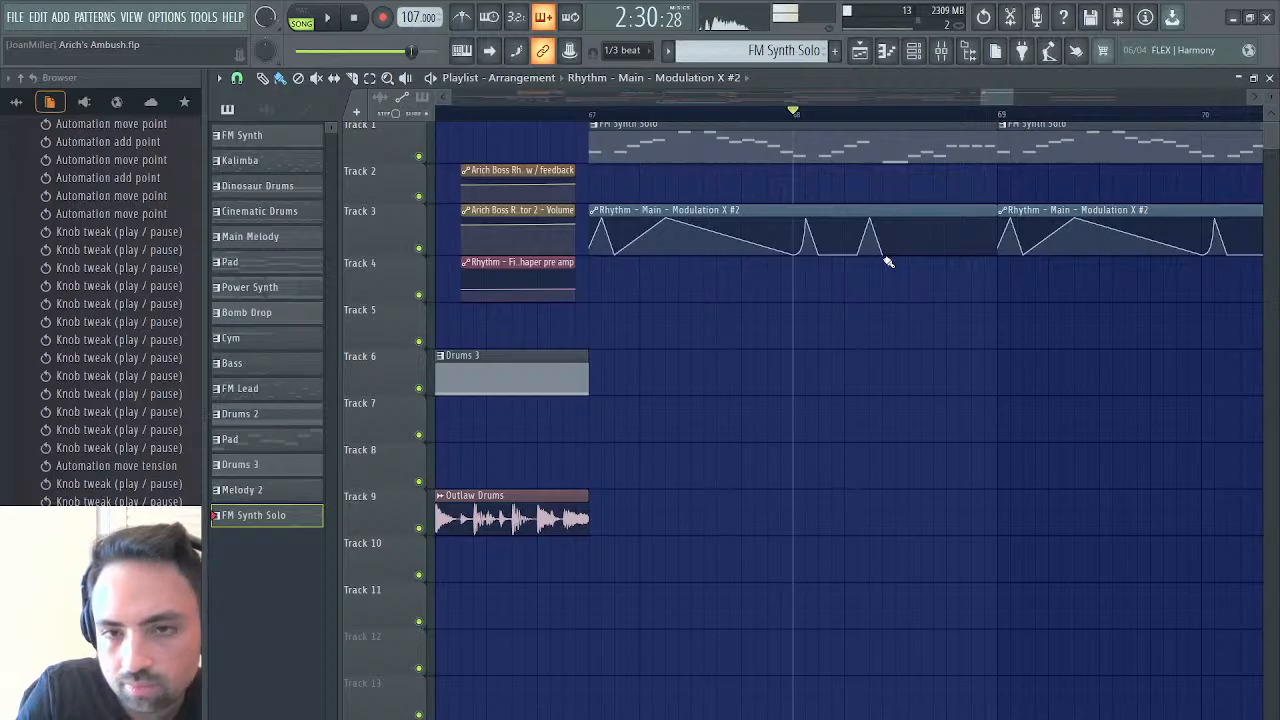
Close the playlist, replay the selected 2.956 to 4.205 section of the synth solo sample in Edison, and reopen the playlist
click(1269, 77)
key(space)
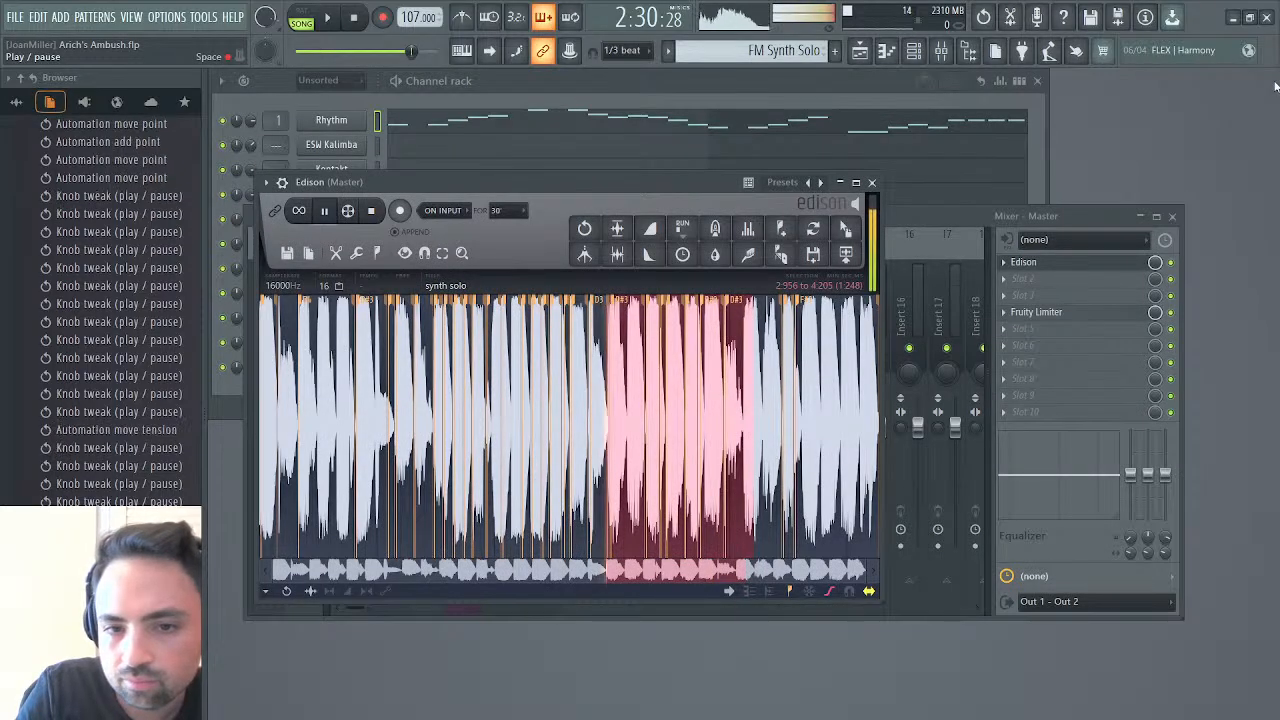
click(876, 54)
Raise the Modulation X #2 low point just after the bar 68 peak slightly, and audition from bar 68
drag(818, 253, 821, 251)
key(space)
key(space)
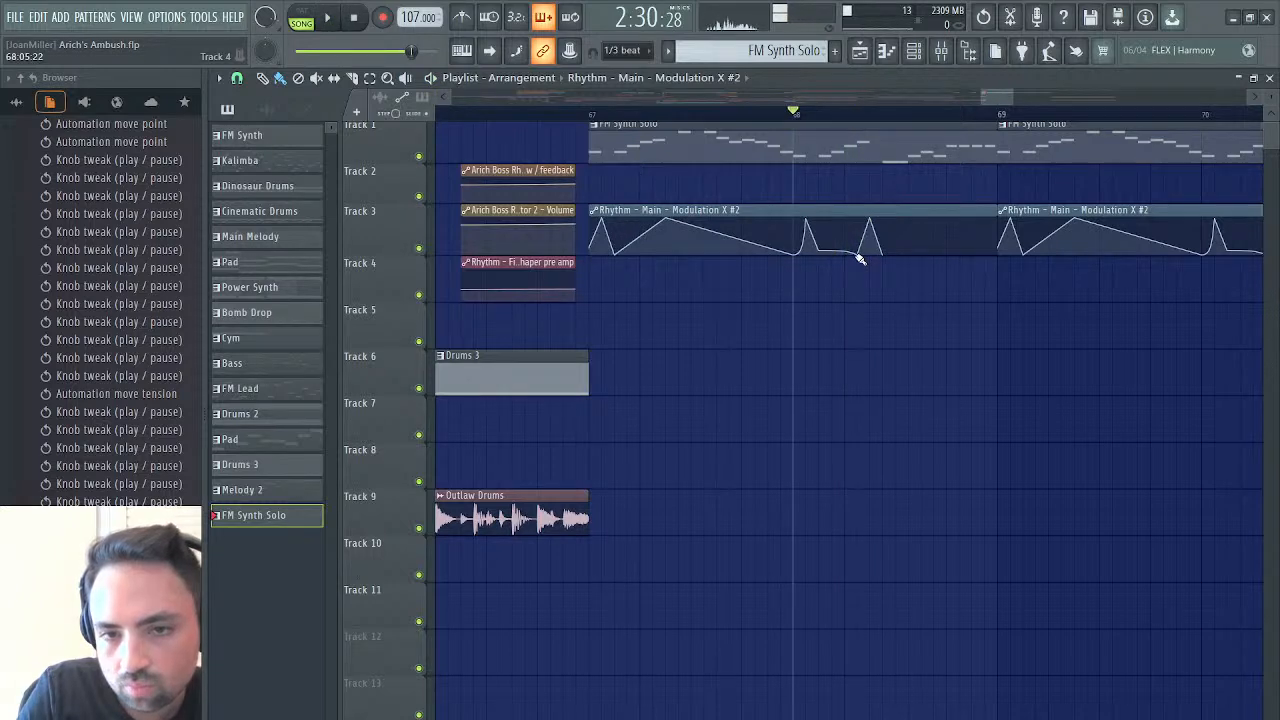
Raise the point before the second Modulation X #2 peak after bar 68 so the curve rises gradually, and save the project after auditioning
click(859, 259)
right_click(880, 265)
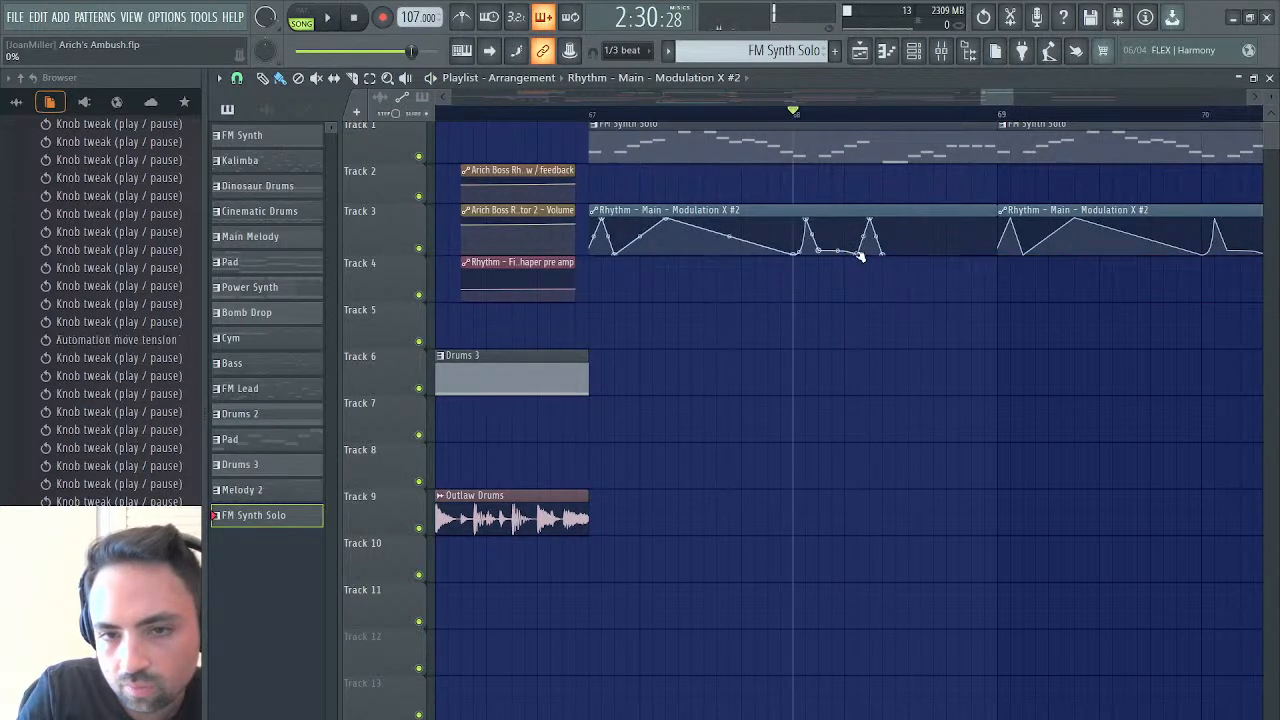
key(space)
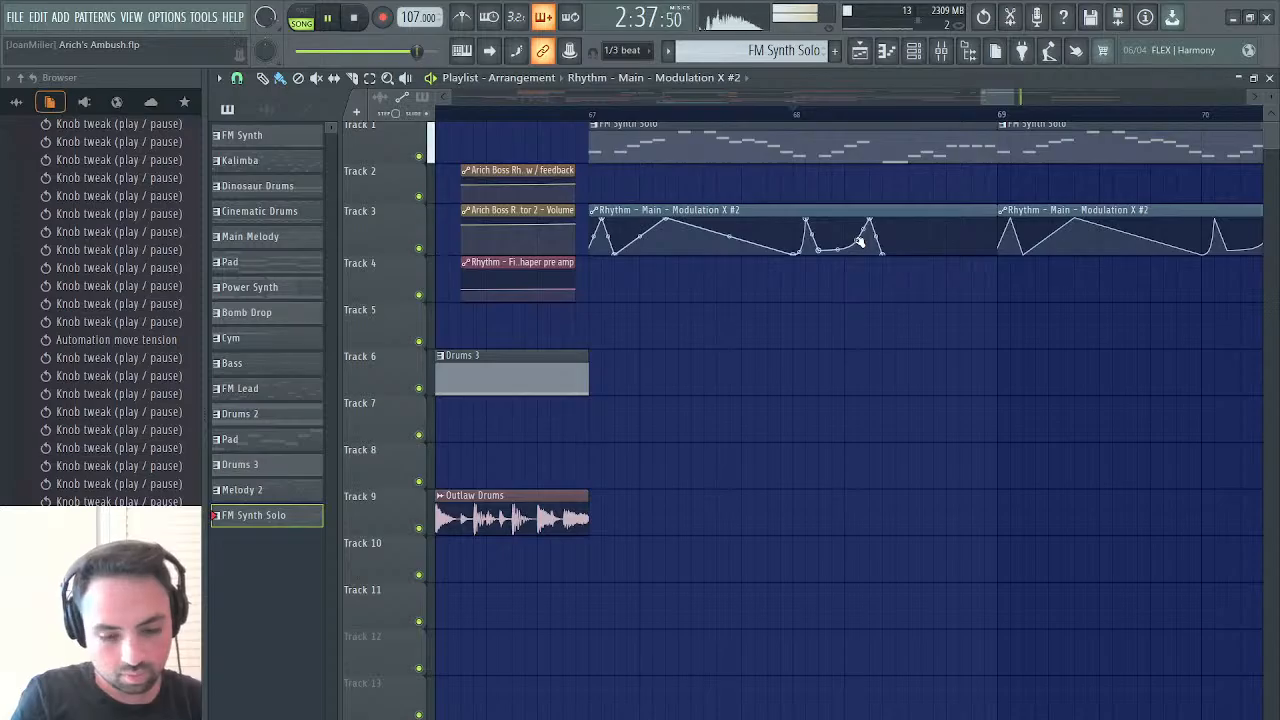
key(space)
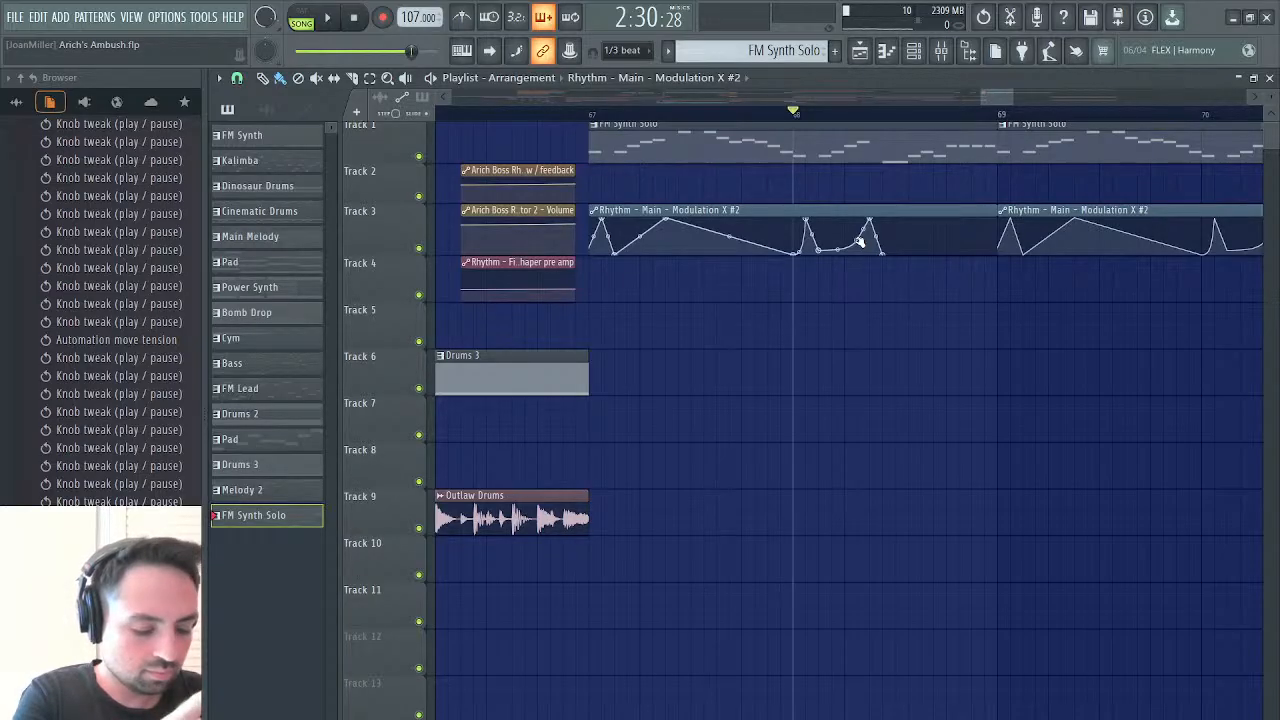
key(ctrl+s)
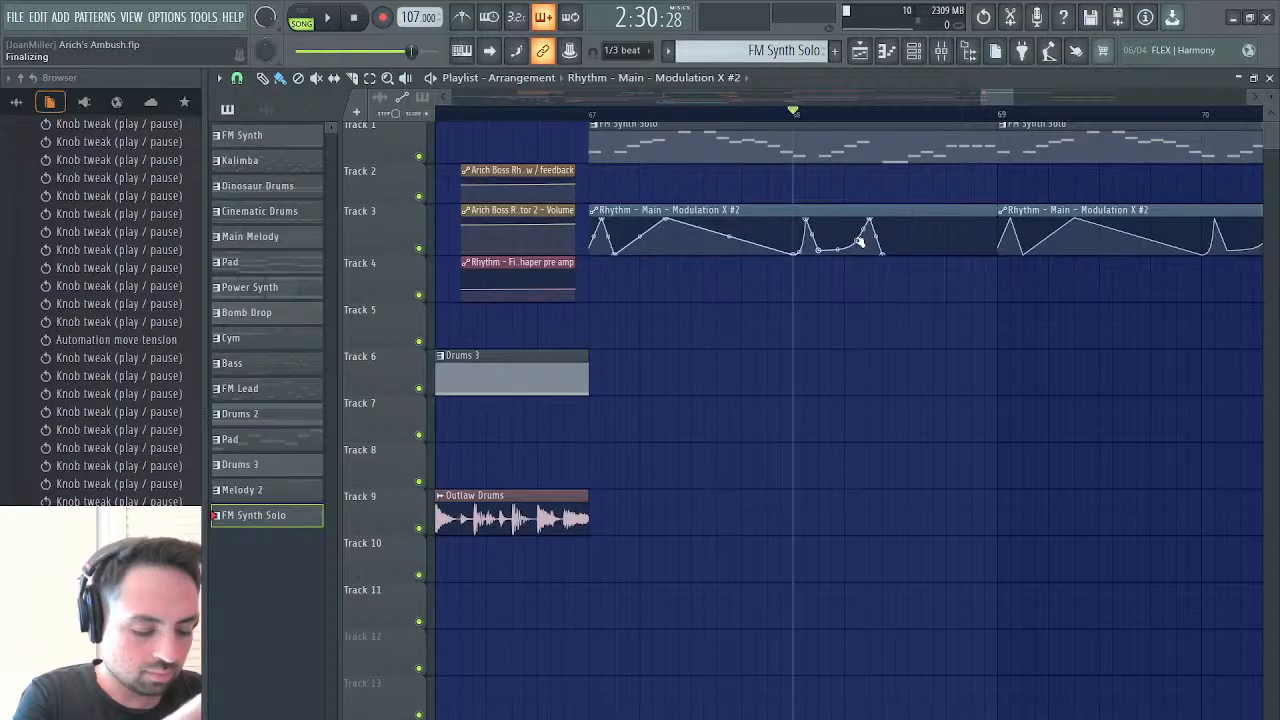
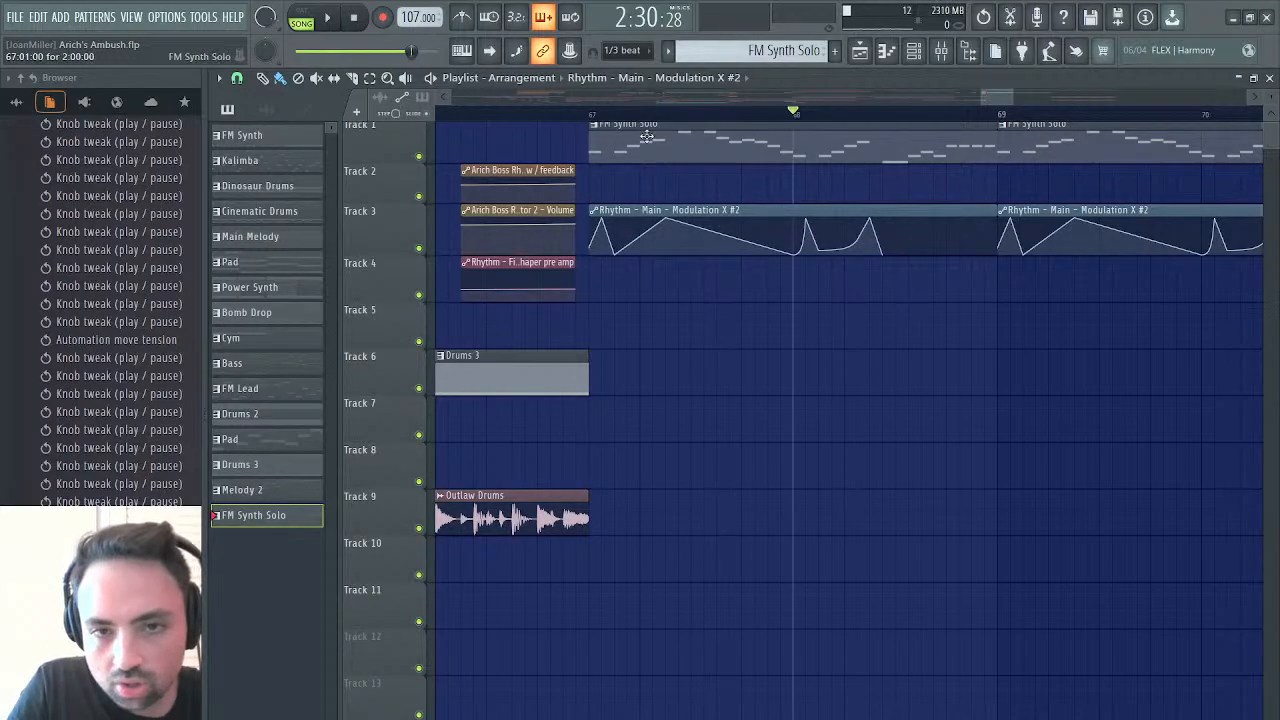
Straighten the automation rise into the first peak just after bar 68 in the Rhythm modulation clip and audition it
key(space)
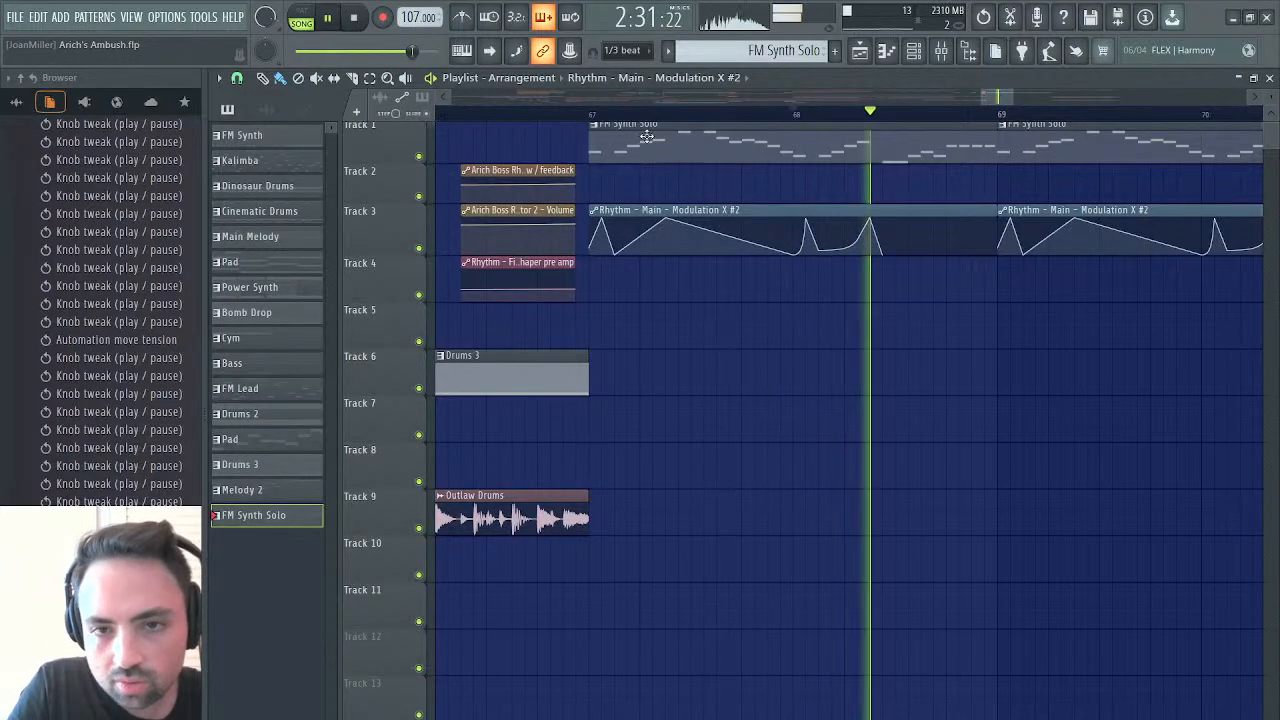
key(space)
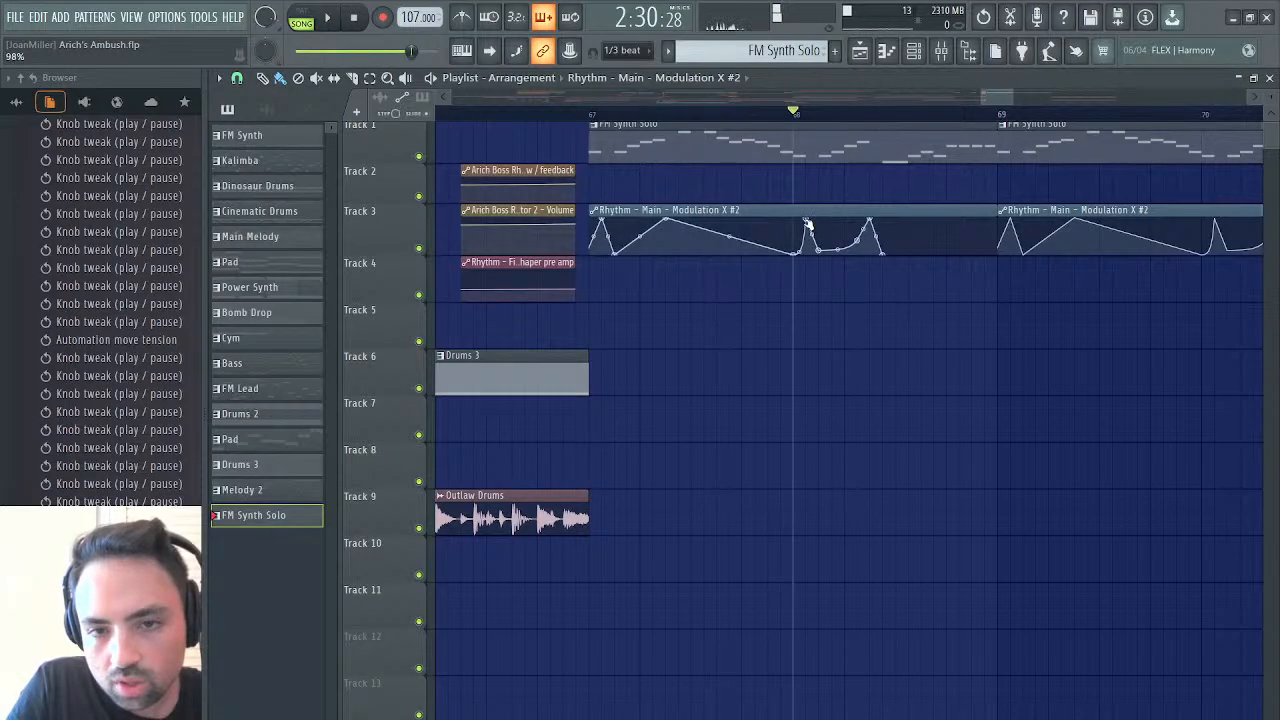
drag(800, 246, 800, 222)
key(space)
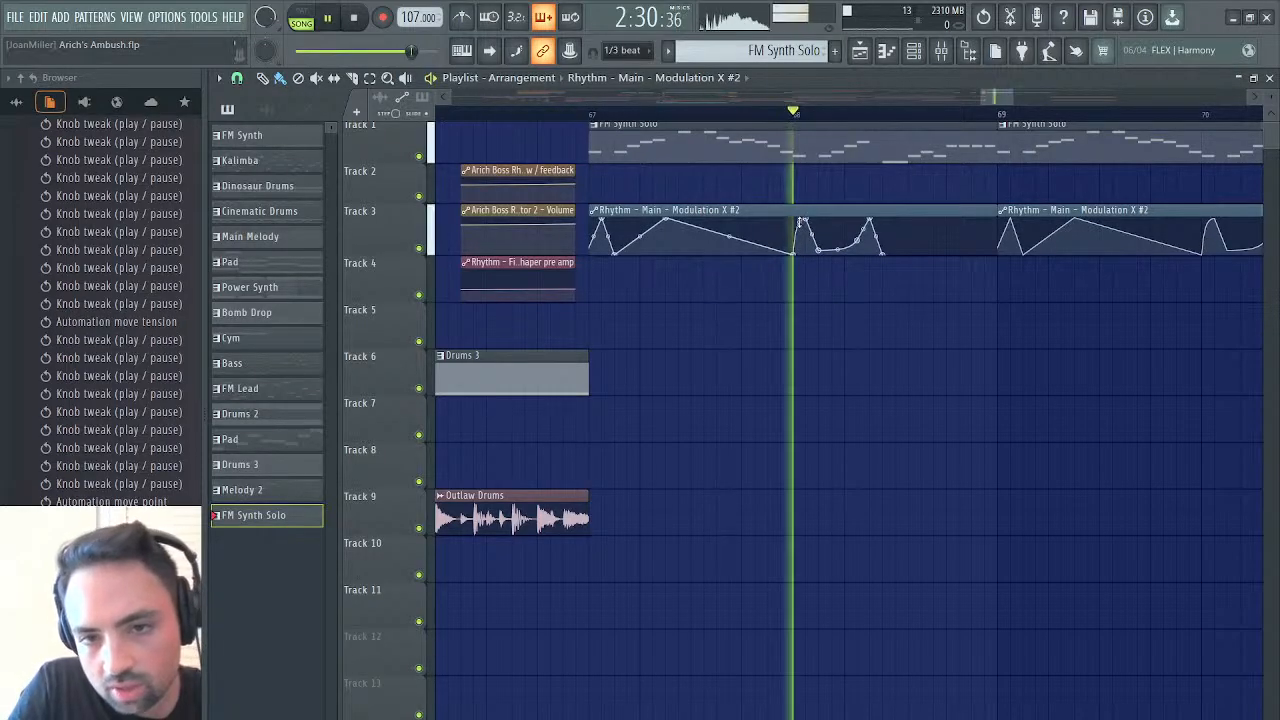
key(space)
right_click(799, 233)
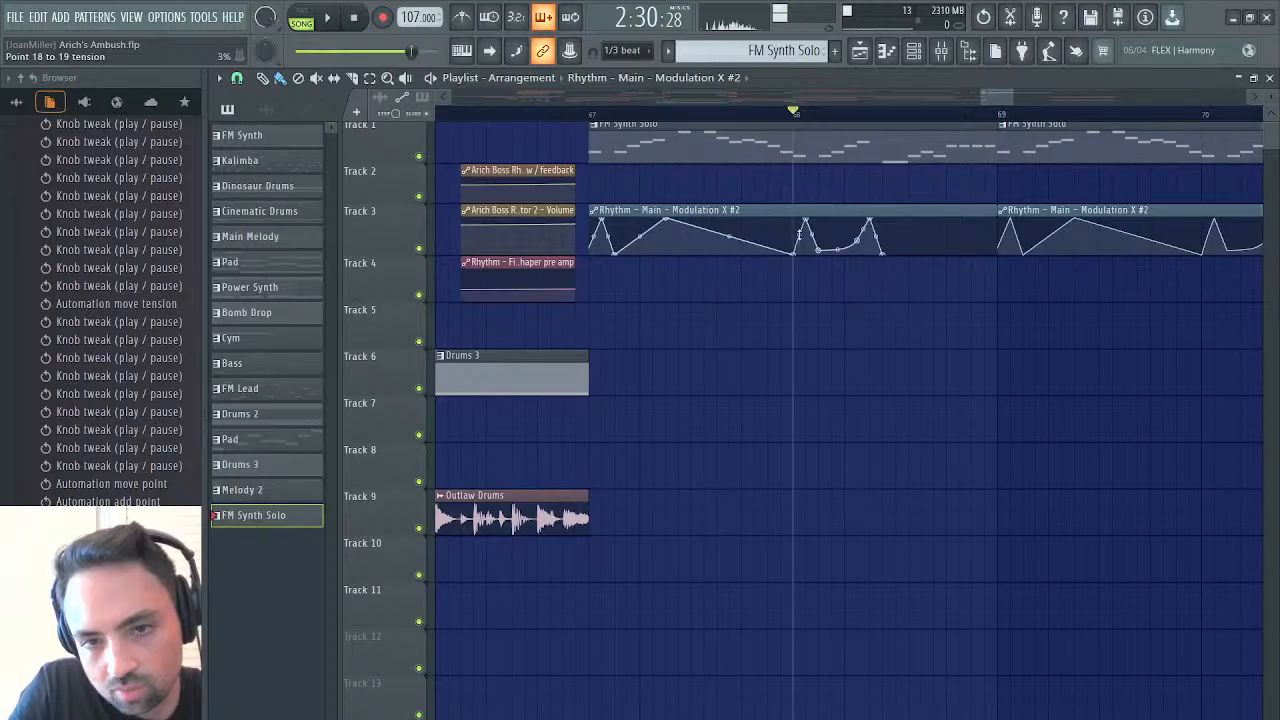
key(space)
key(space)
key(space)
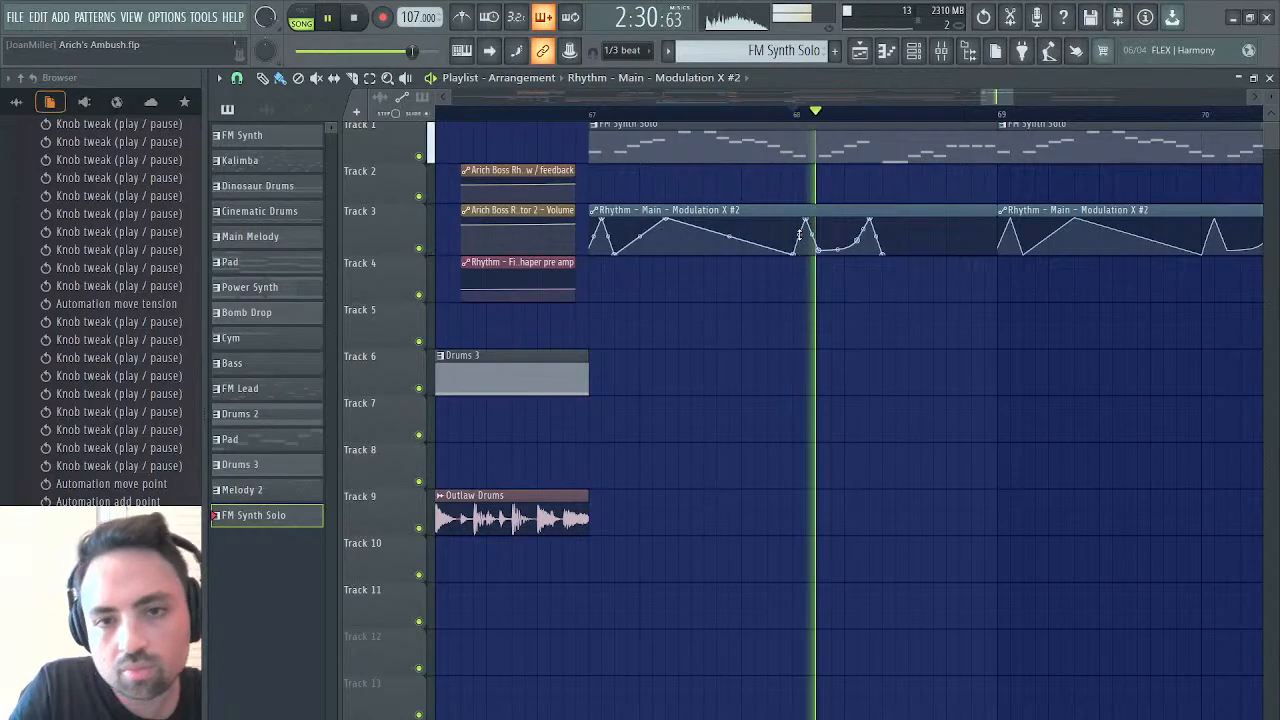
Reshape the automation curve rising to the second peak after bar 68 and play back the change
key(space)
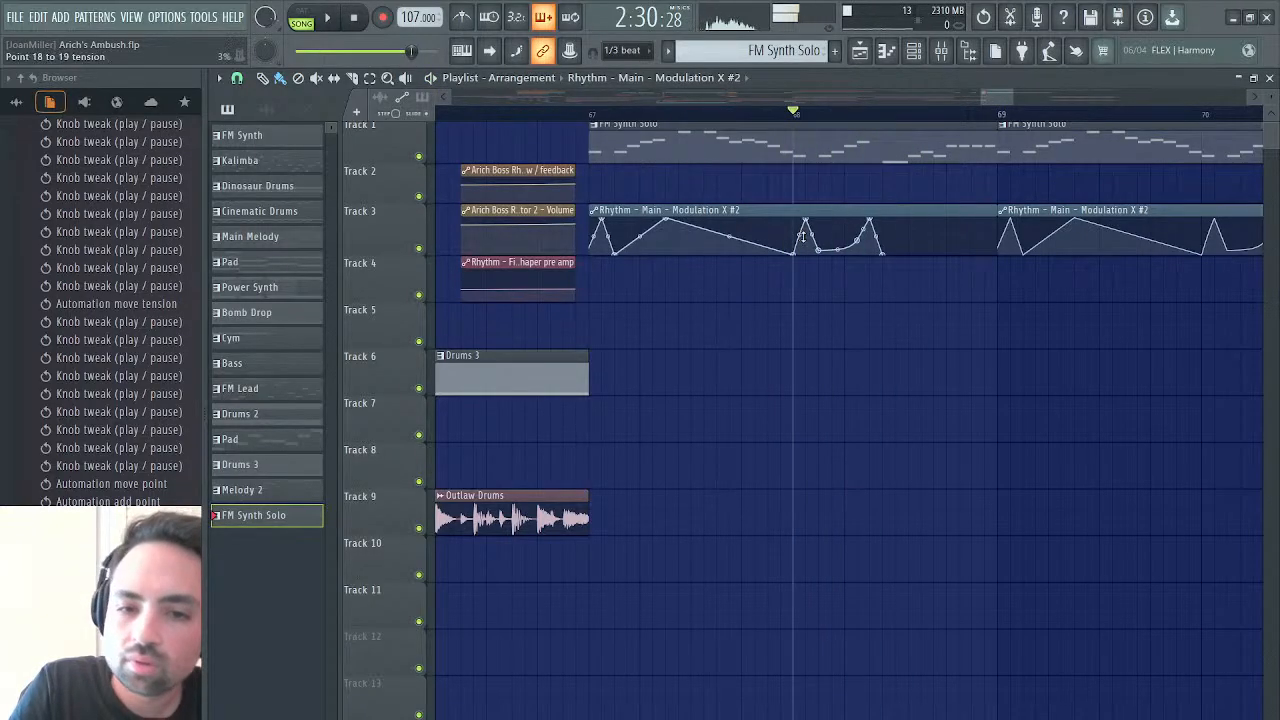
drag(854, 240, 844, 235)
right_click(859, 241)
click(880, 258)
key(space)
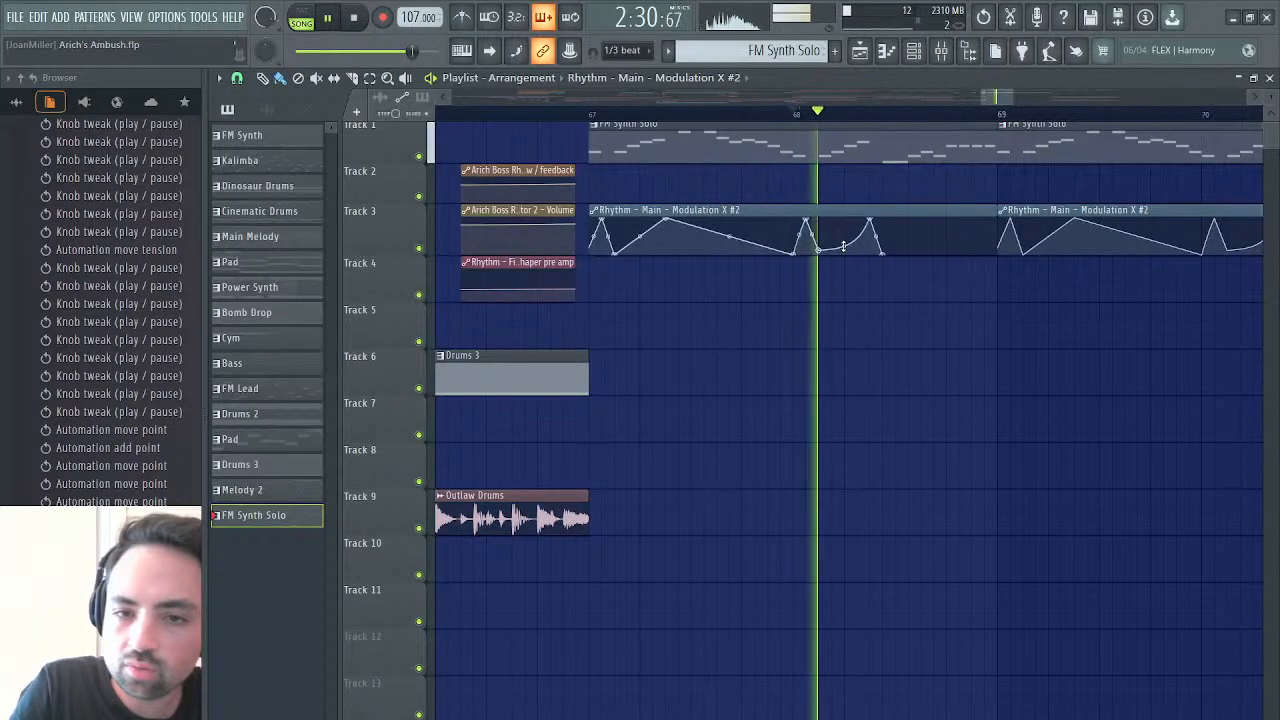
key(space)
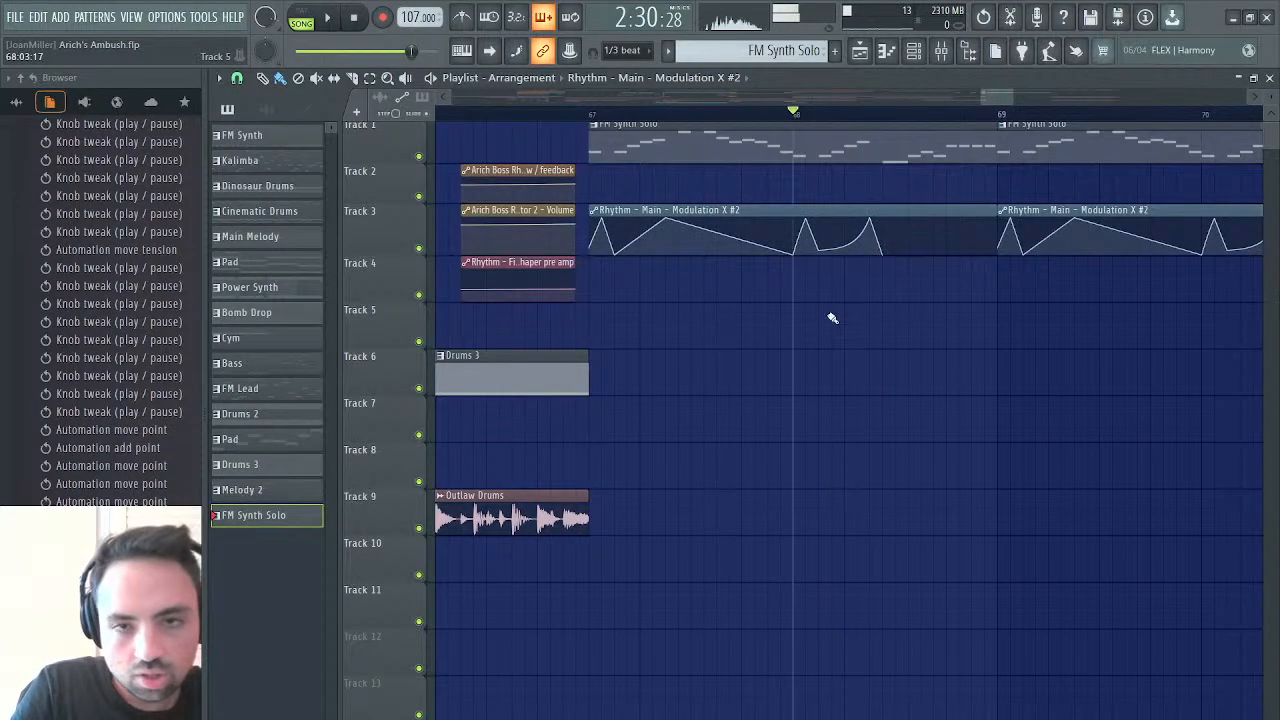
Listen to the selected portion of the synth solo recording in Edison and return to the playlist
click(1271, 77)
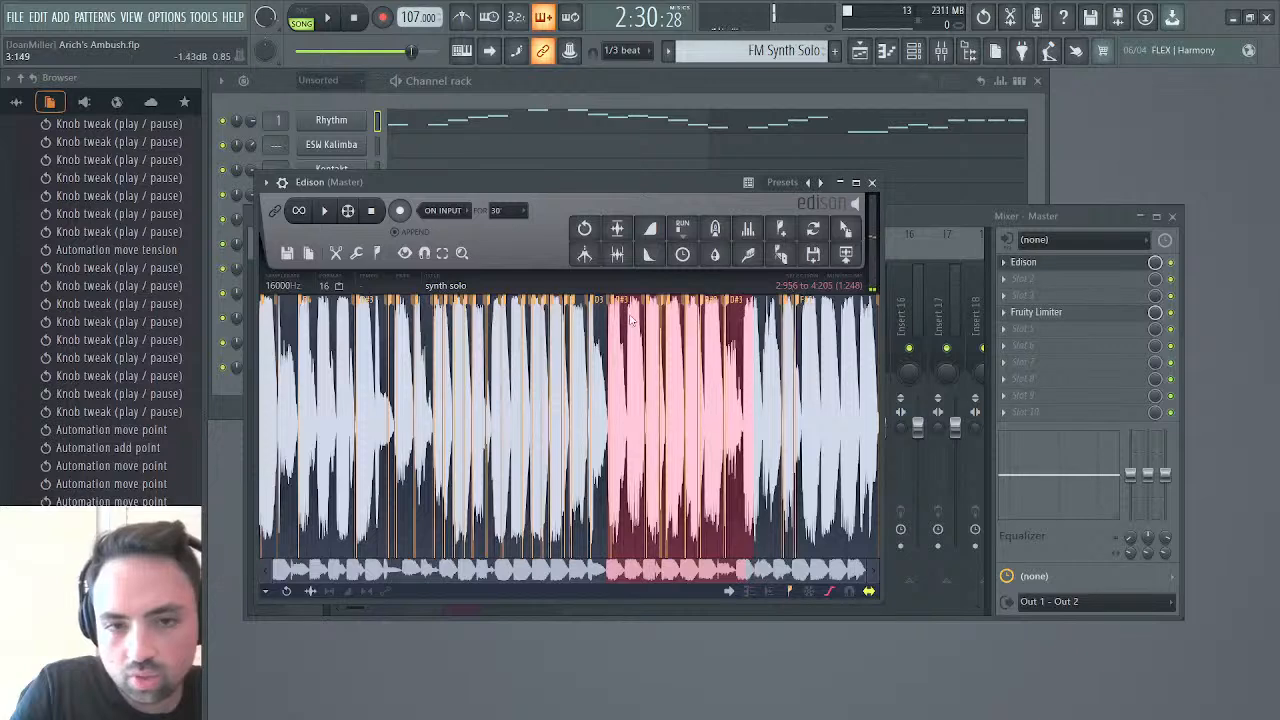
key(space)
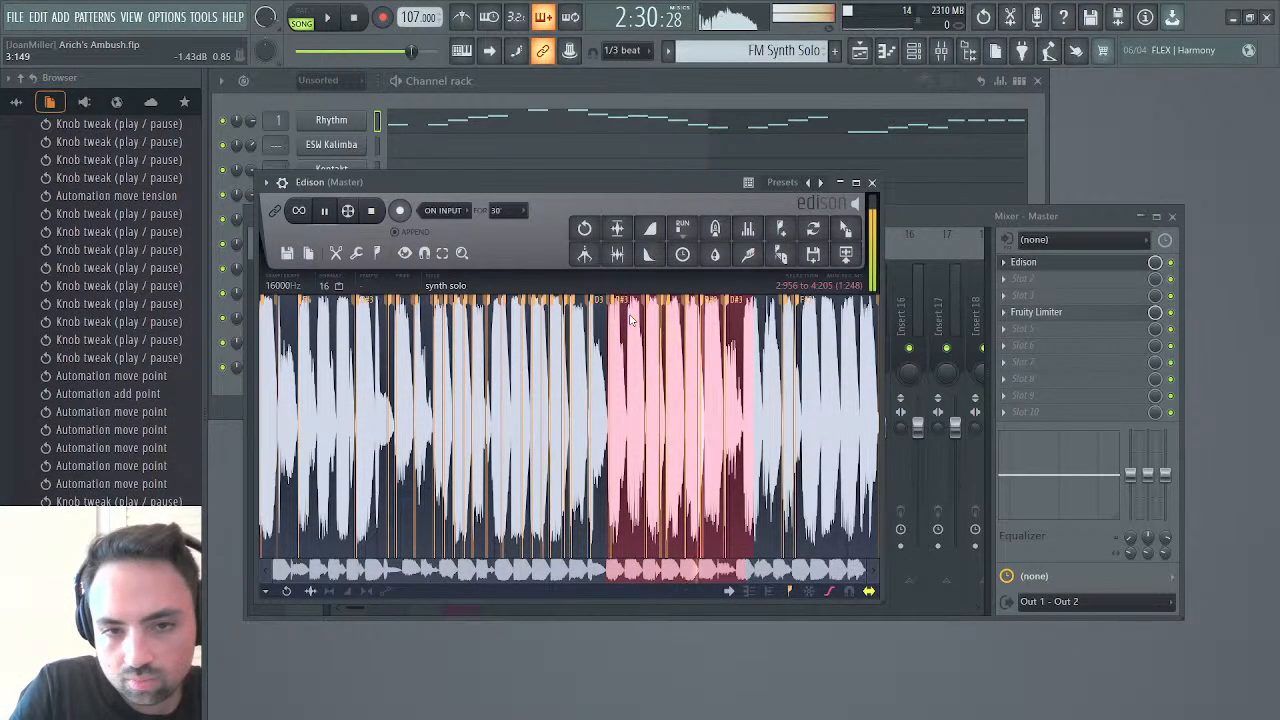
click(859, 50)
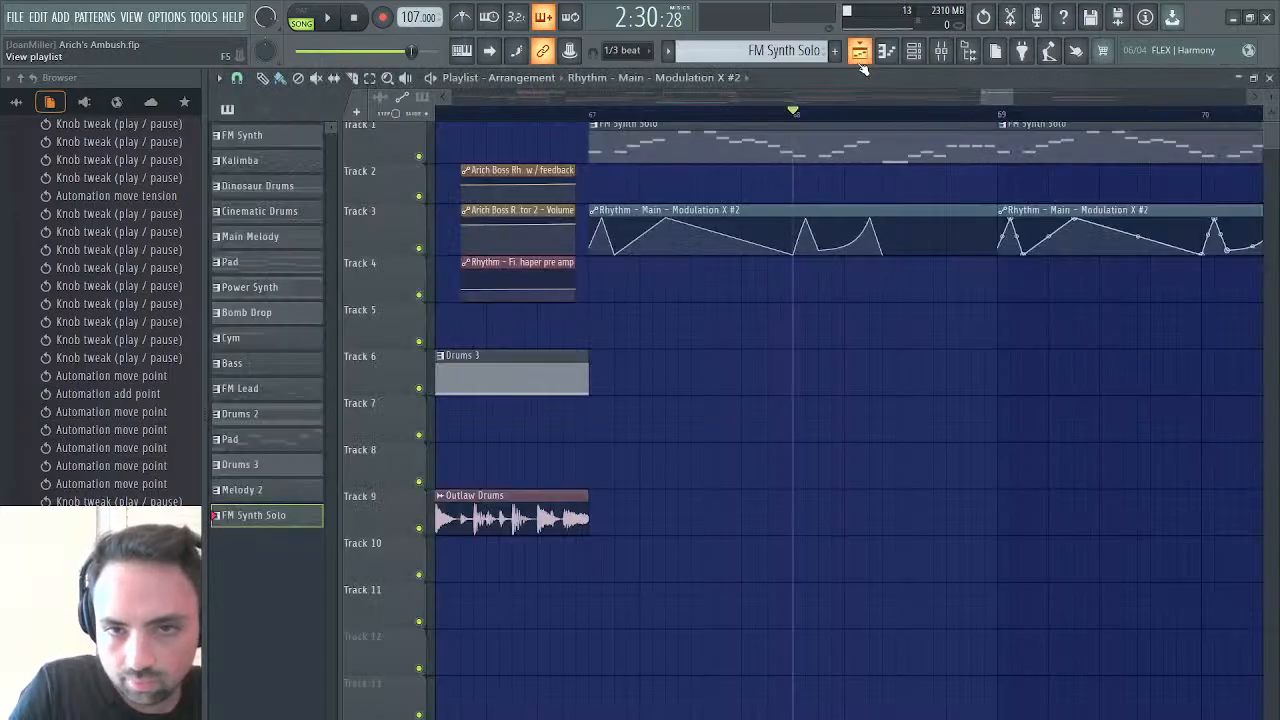
Move the second automation peak after bar 68 slightly earlier and audition the passage
key(space)
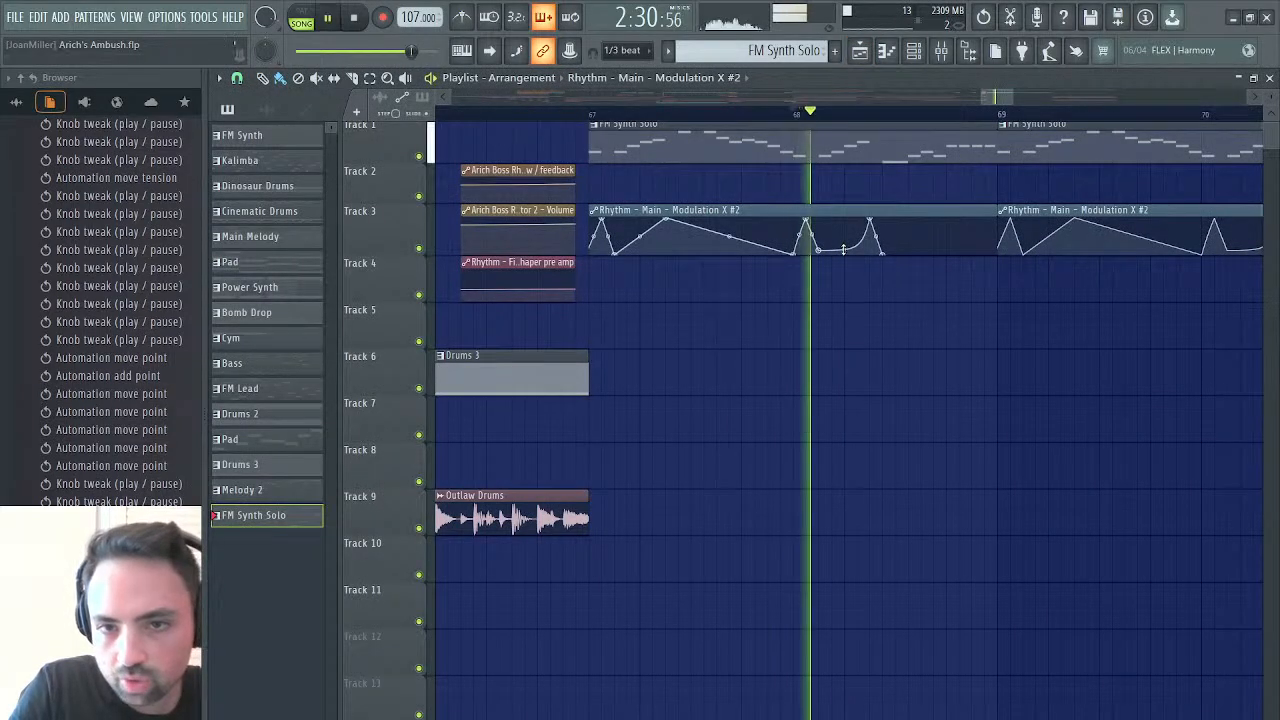
drag(869, 218, 859, 215)
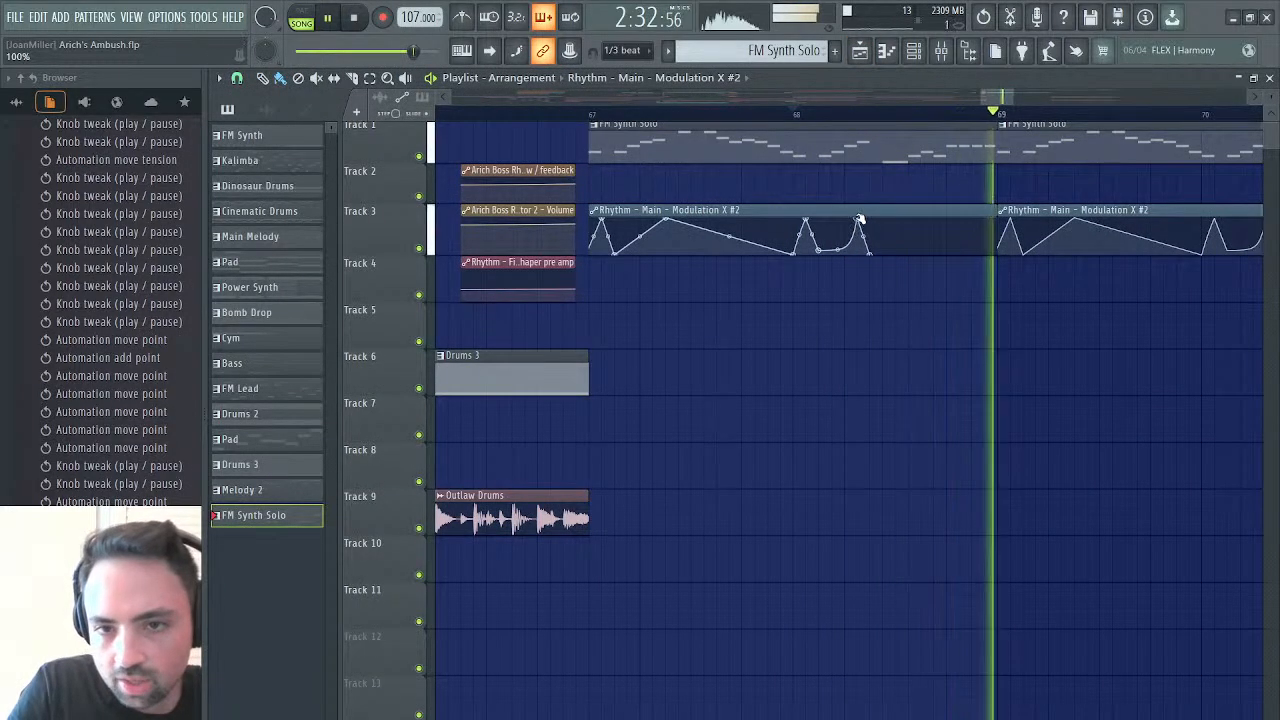
key(space)
key(space)
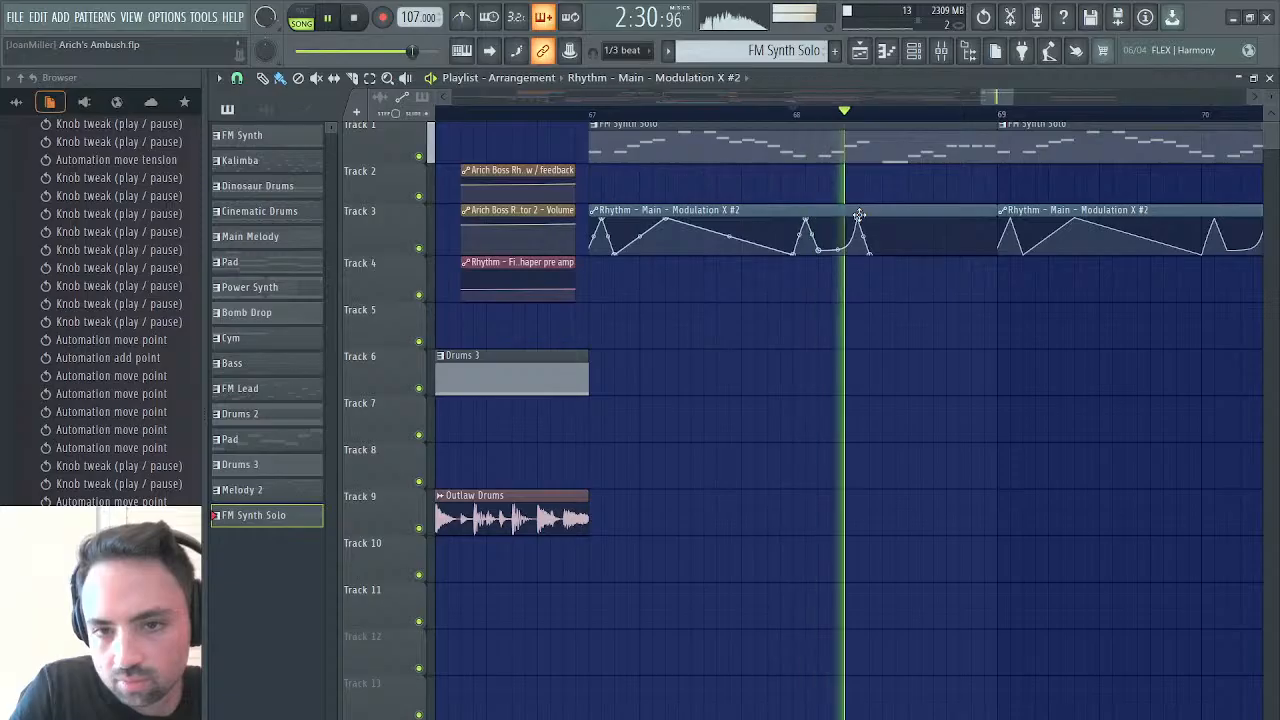
key(space)
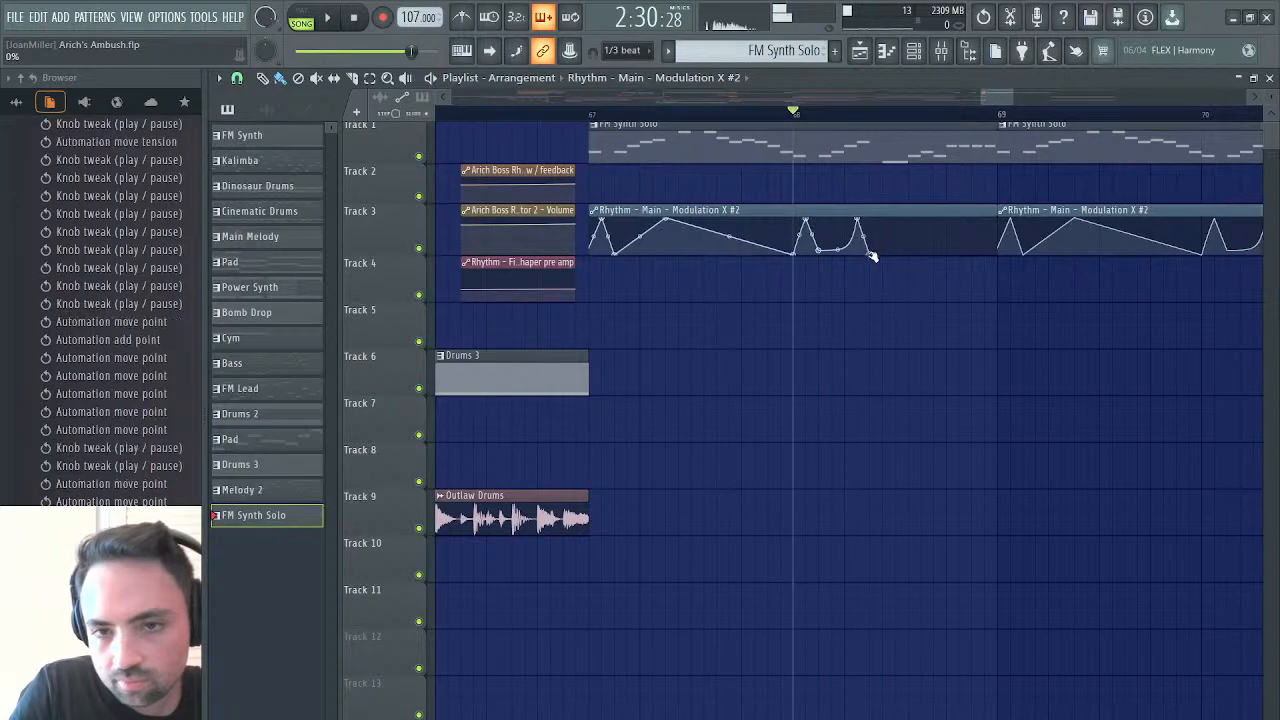
Move the end point of the fall after the second automation peak slightly later, bow the descent outward and play it back
drag(866, 249, 882, 260)
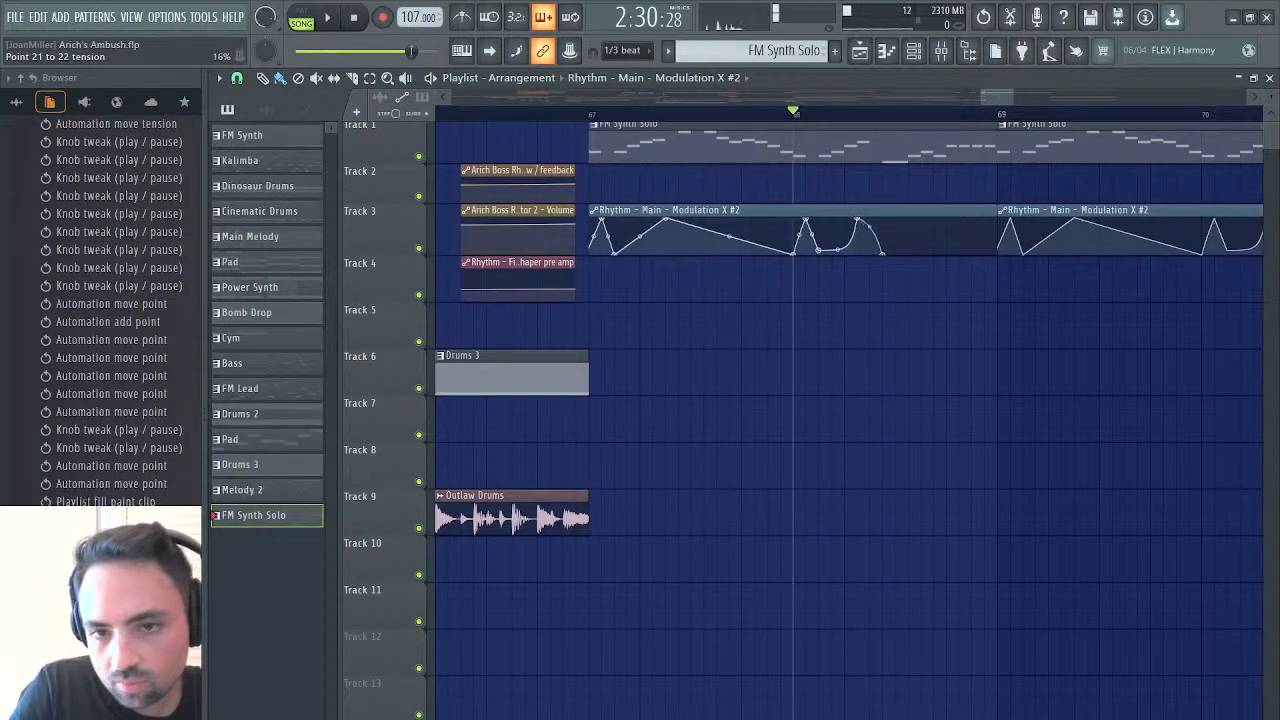
key(space)
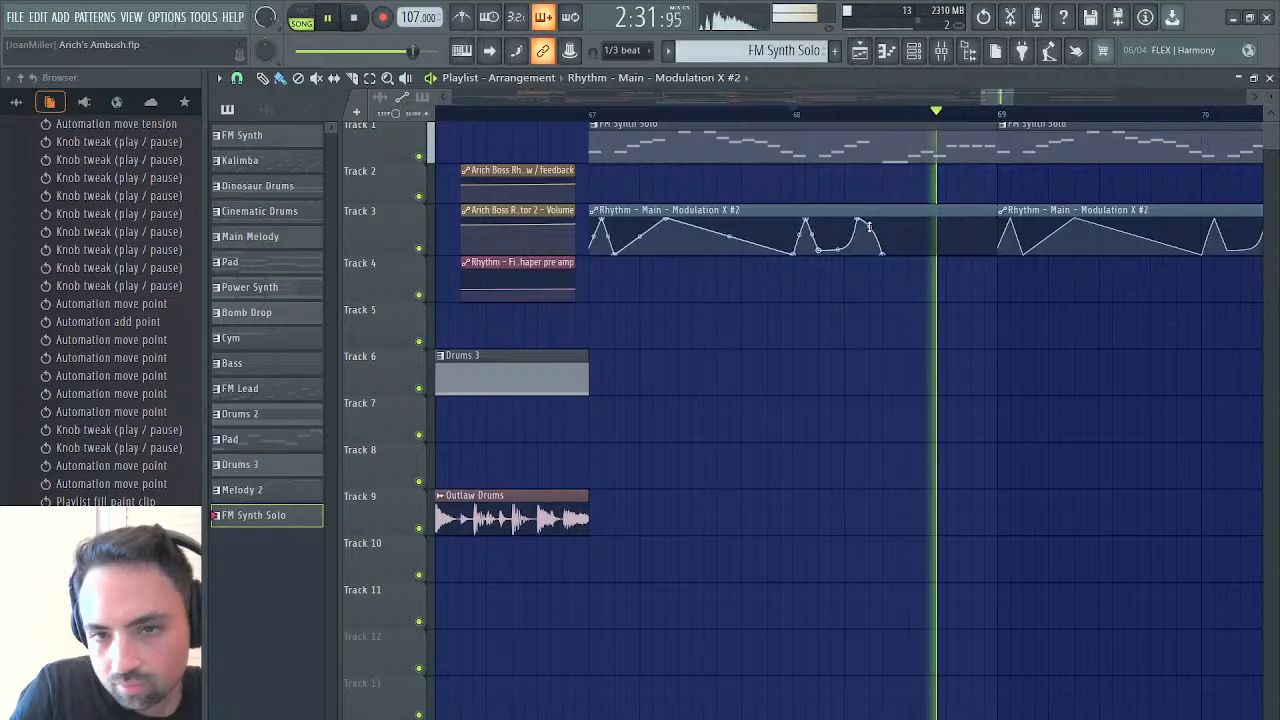
key(space)
Shrink the playlist window to expose Edison and replay the selected part of the synth solo recording
click(1047, 52)
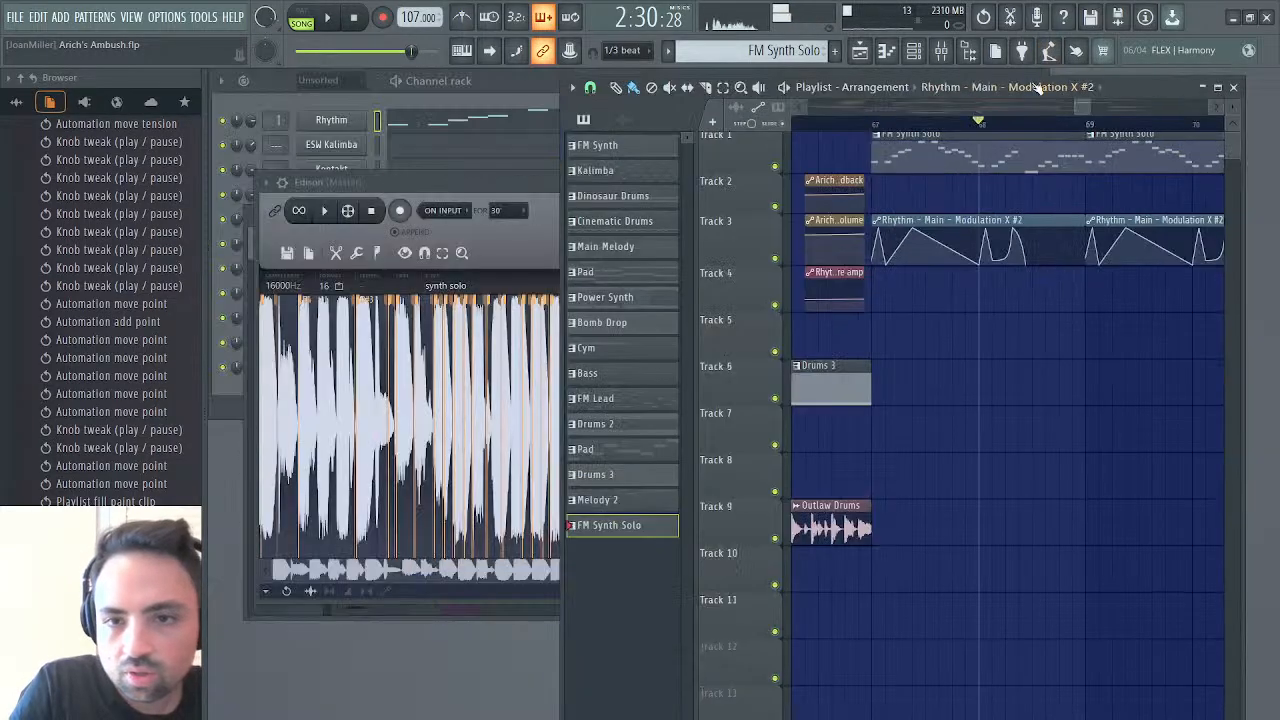
click(505, 183)
key(space)
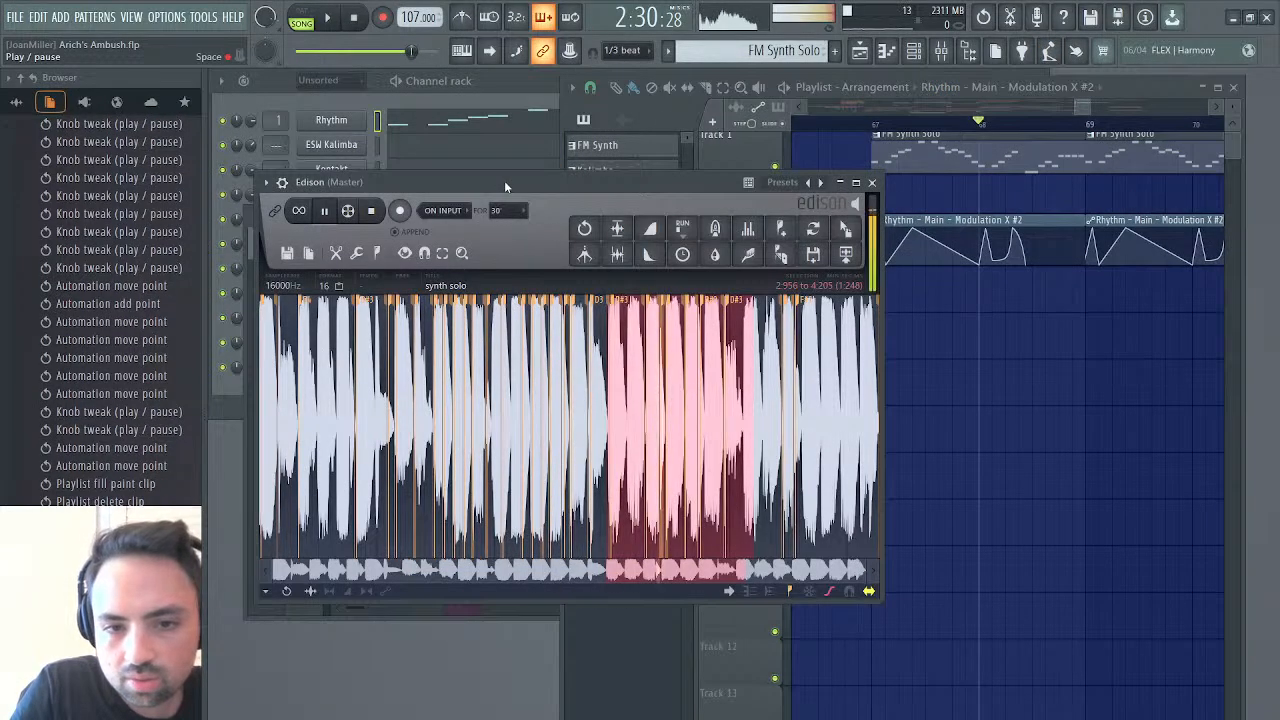
key(space)
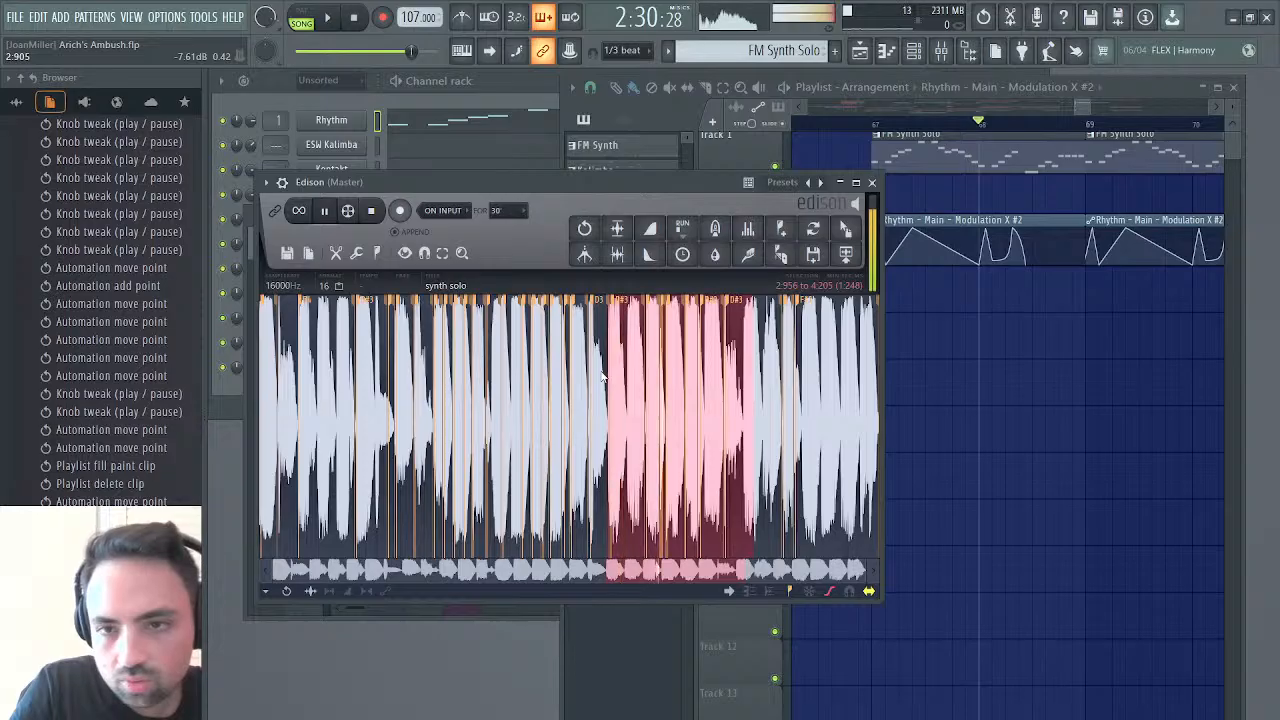
Open the FM Synth Solo pattern in the piano roll, lower the F4 note after bar 2 to A#3 and audition it
double_click(991, 162)
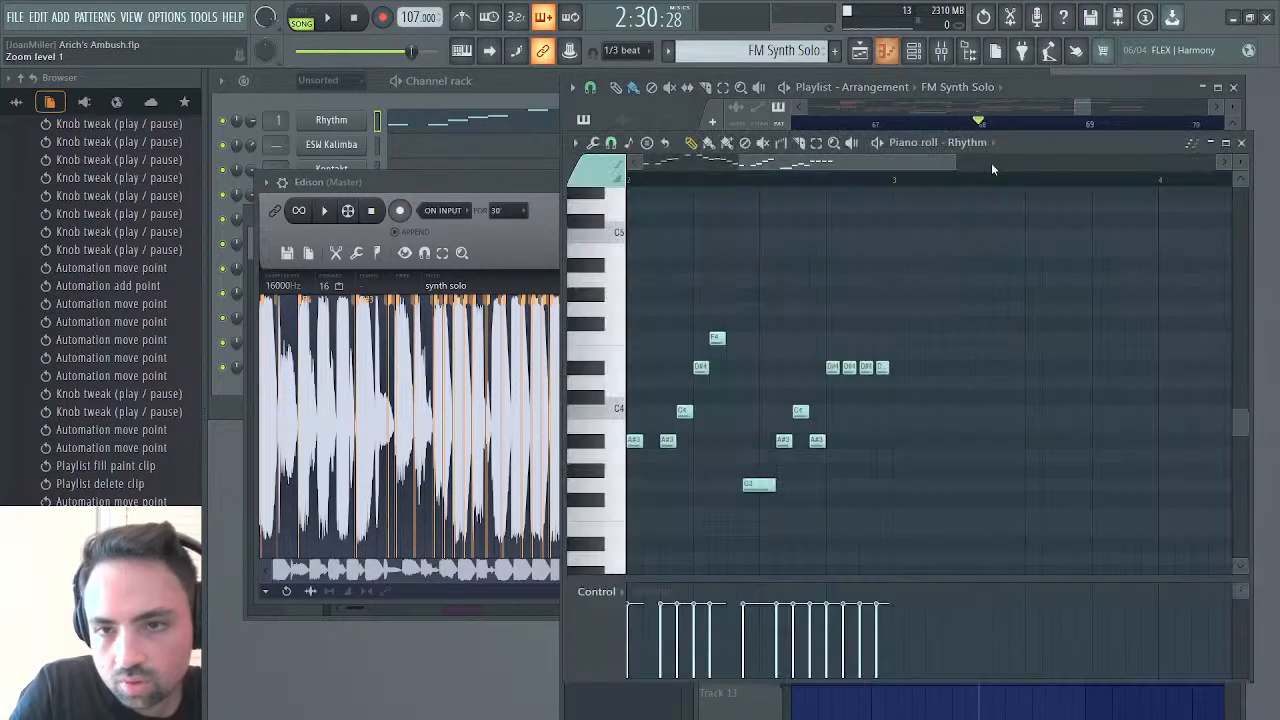
scroll(775, 298, left, 3)
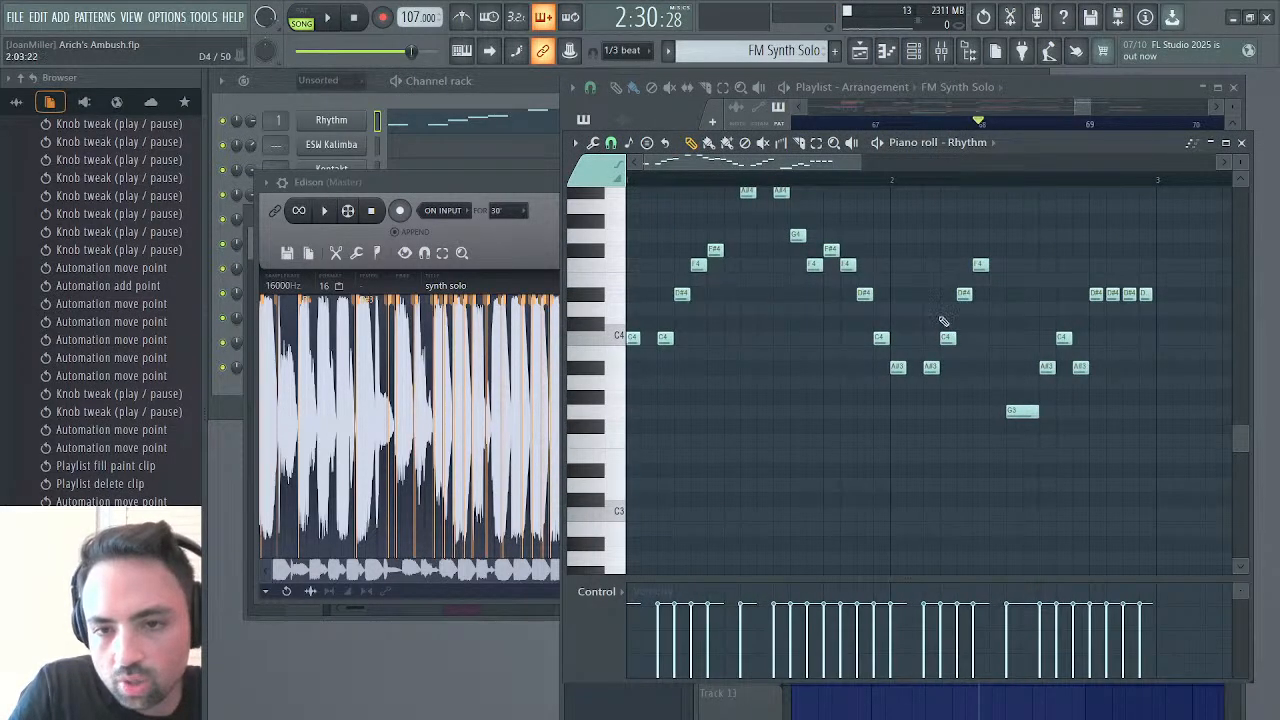
click(947, 340)
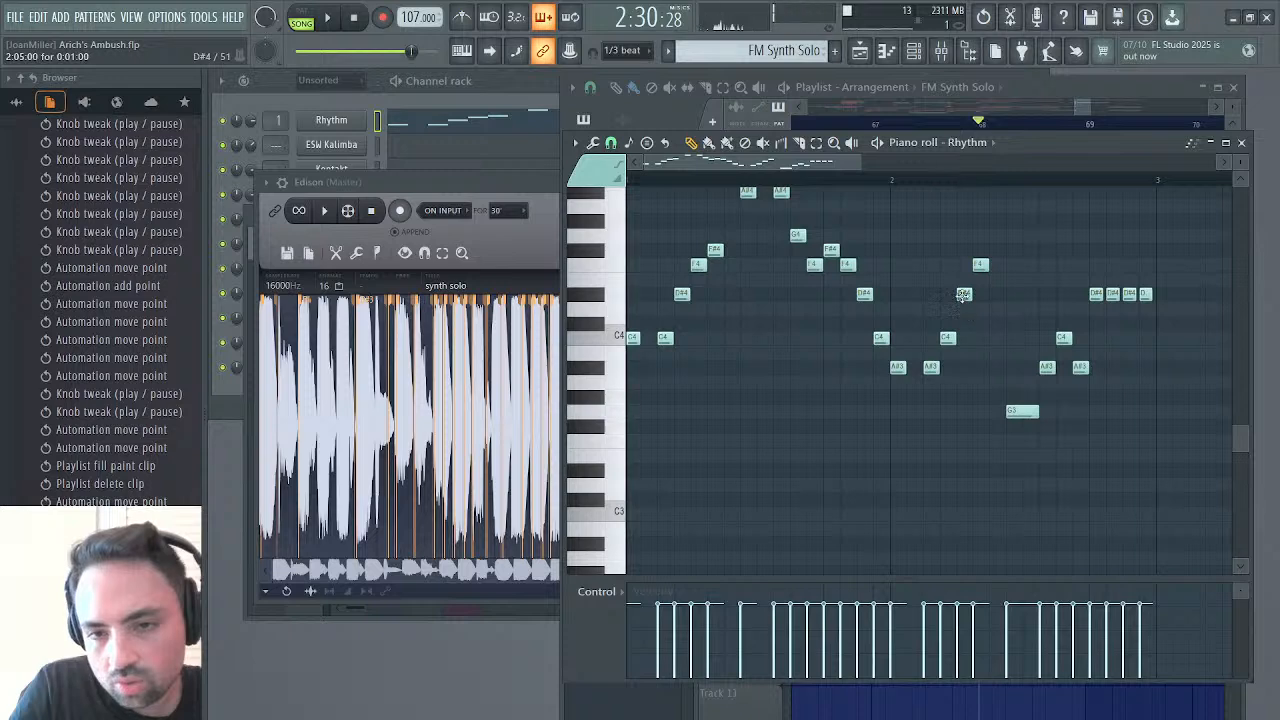
drag(979, 265, 986, 381)
key(space)
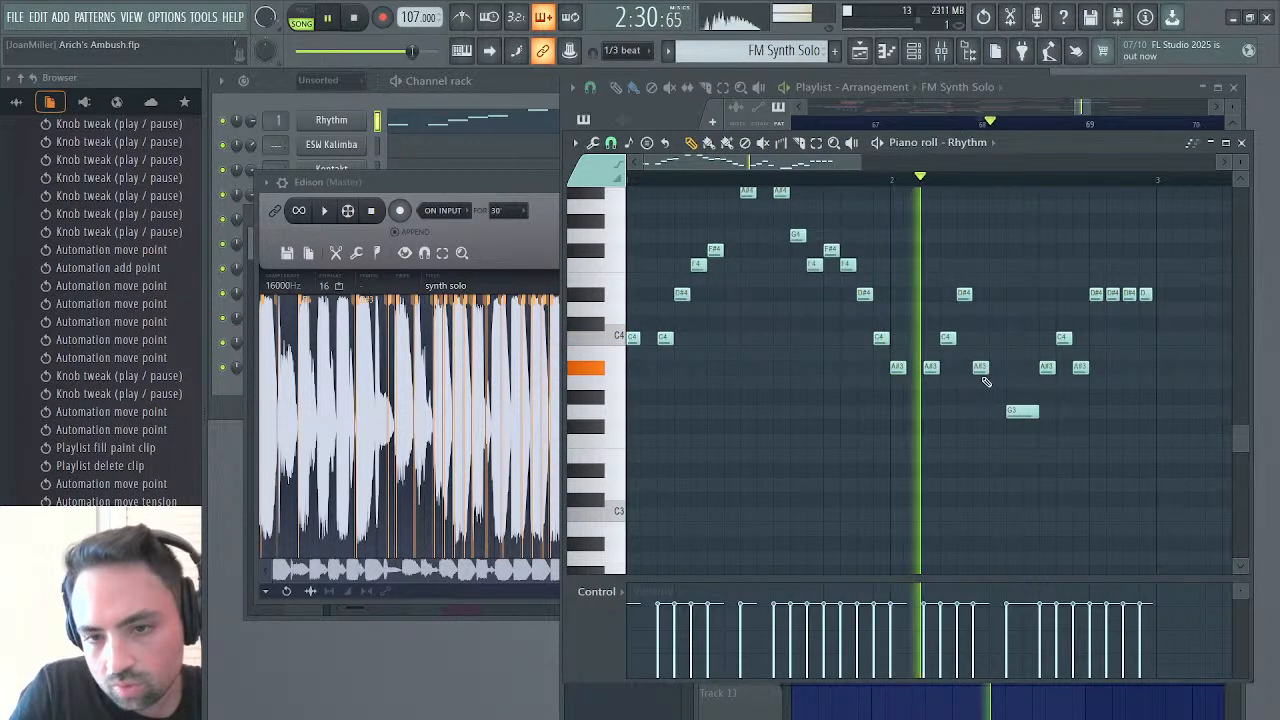
key(space)
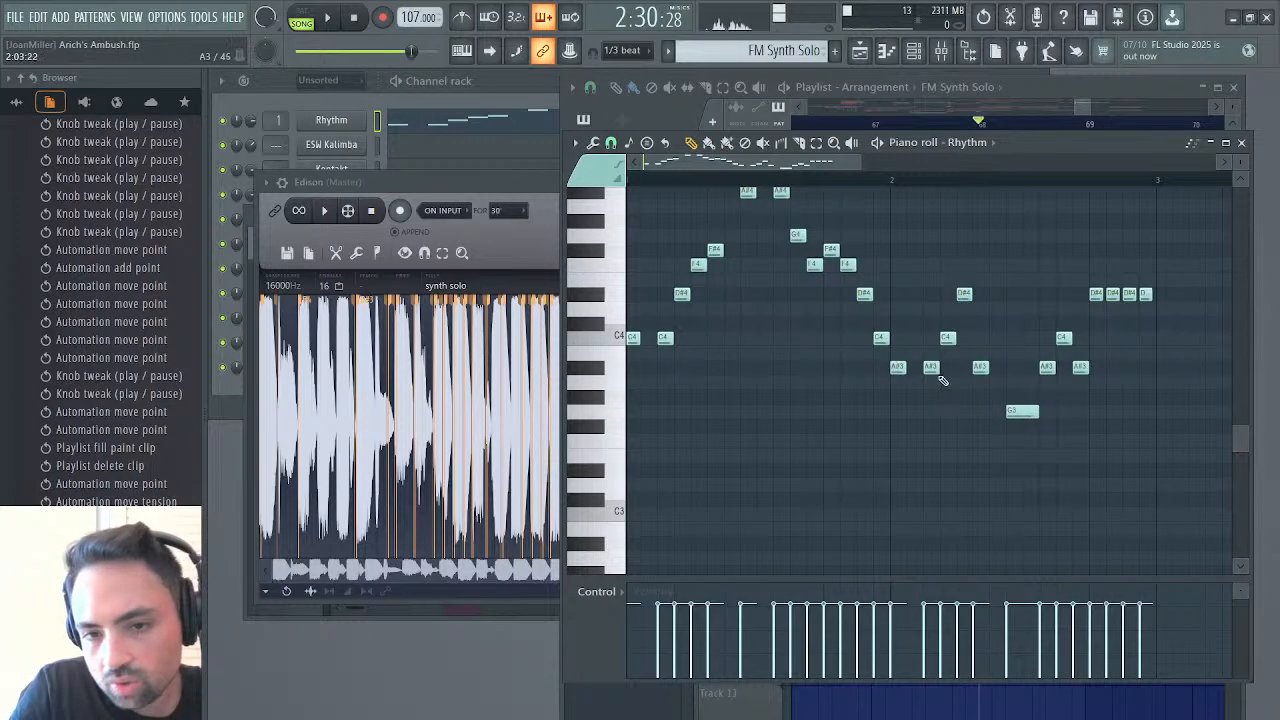
Rearrange the four-note run after bar 2 into consecutive A#3, A#3, C4 and D#4 notes and play it back
click(947, 337)
drag(947, 337, 946, 367)
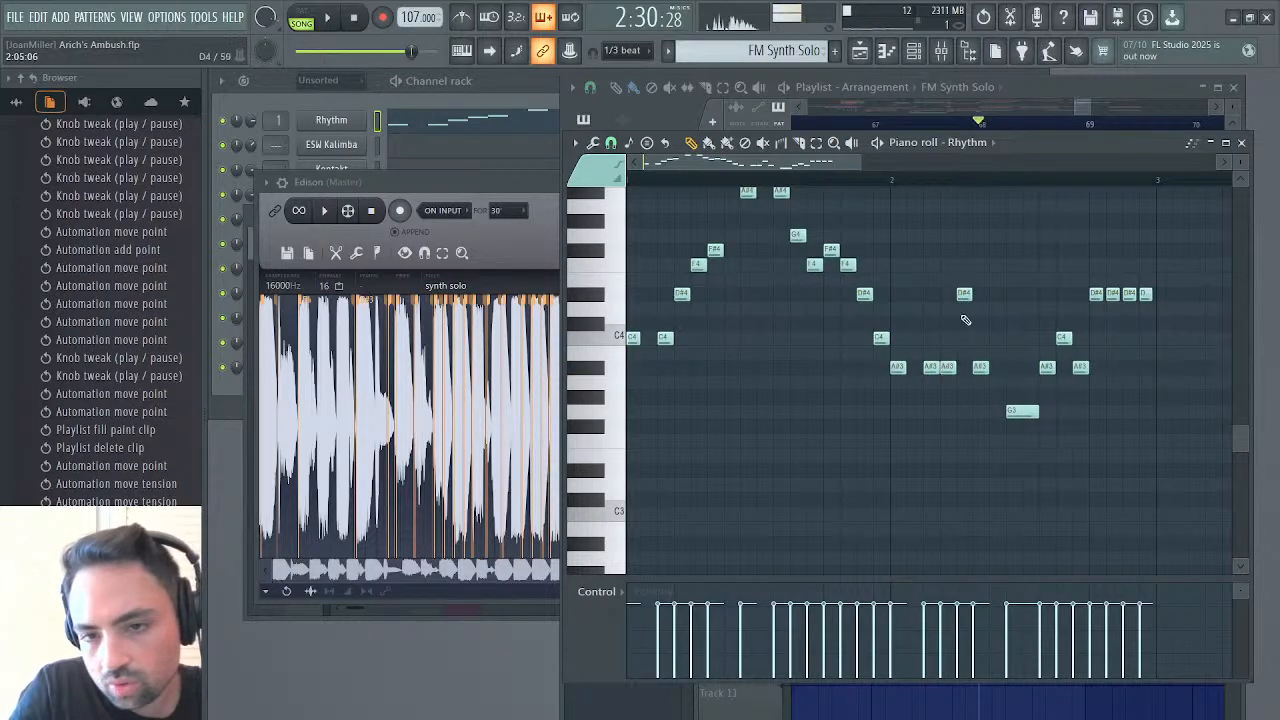
mouse_move(964, 293)
mouse_down()
mouse_move(963, 338)
mouse_move(980, 366)
mouse_move(980, 292)
mouse_up()
click(980, 293)
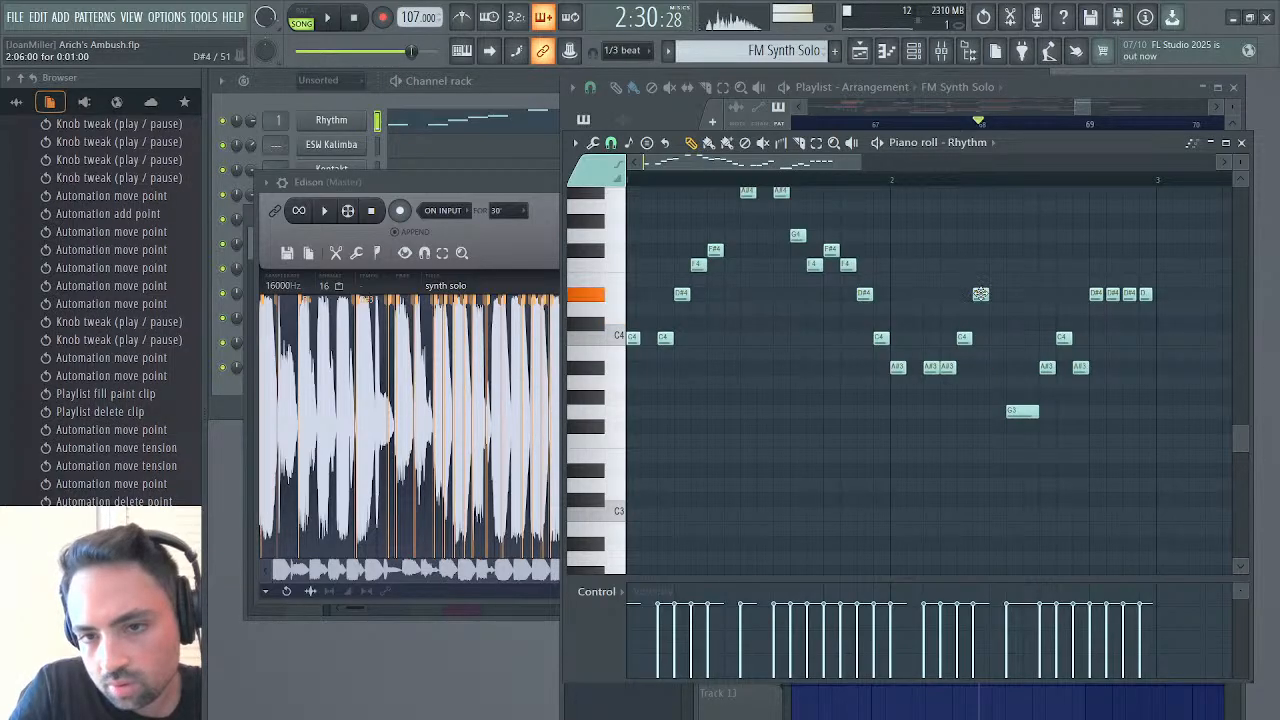
key(space)
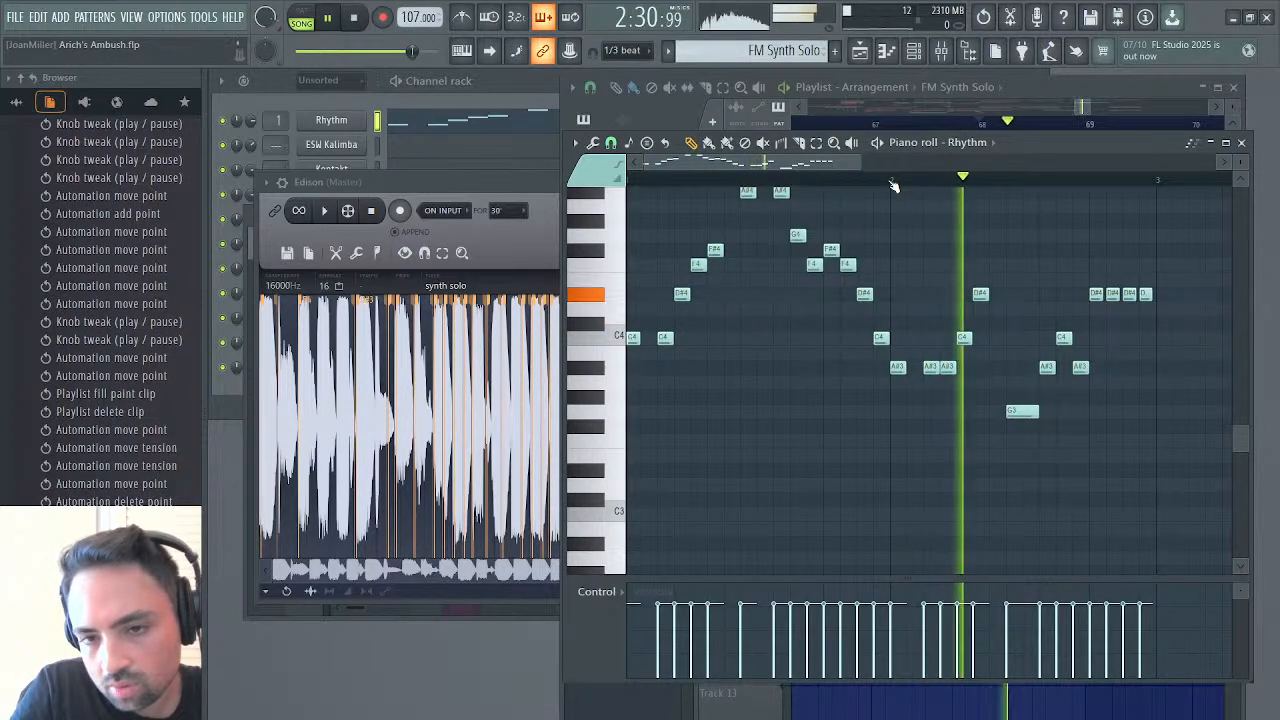
key(space)
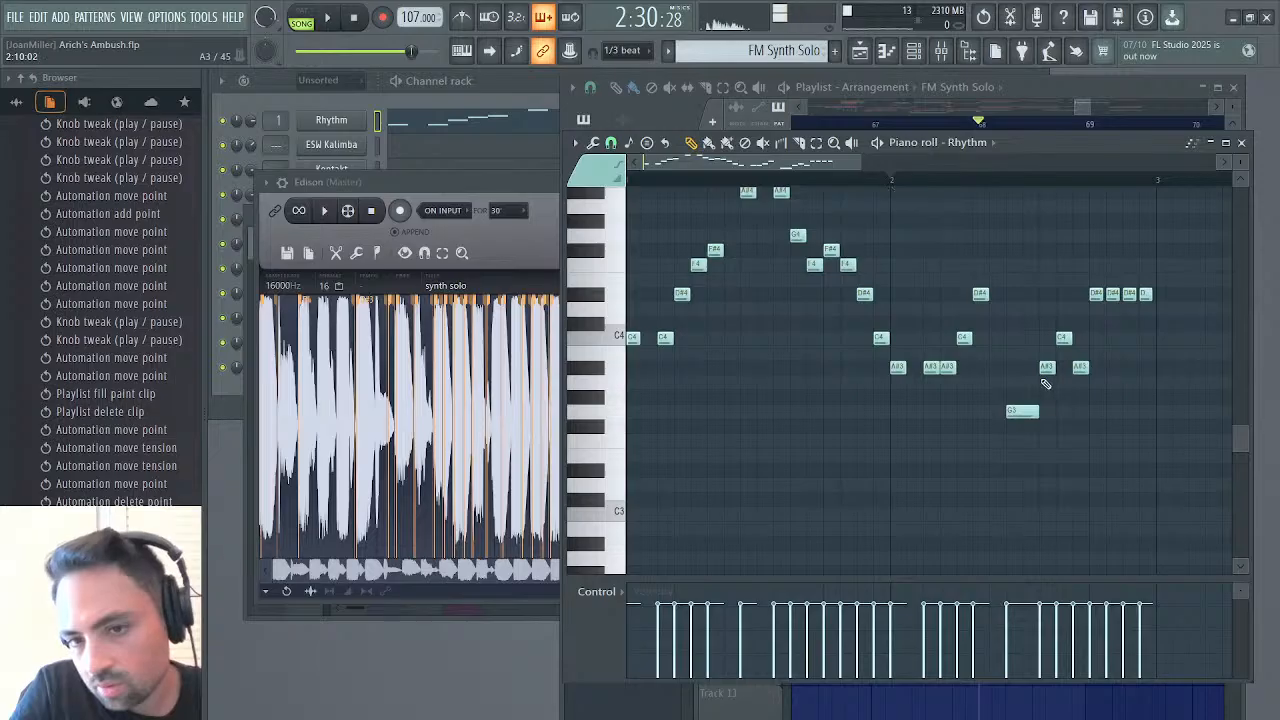
Add a short note directly before the long G3 note, set its pitch to A#3 and audition the phrase
click(995, 340)
key(space)
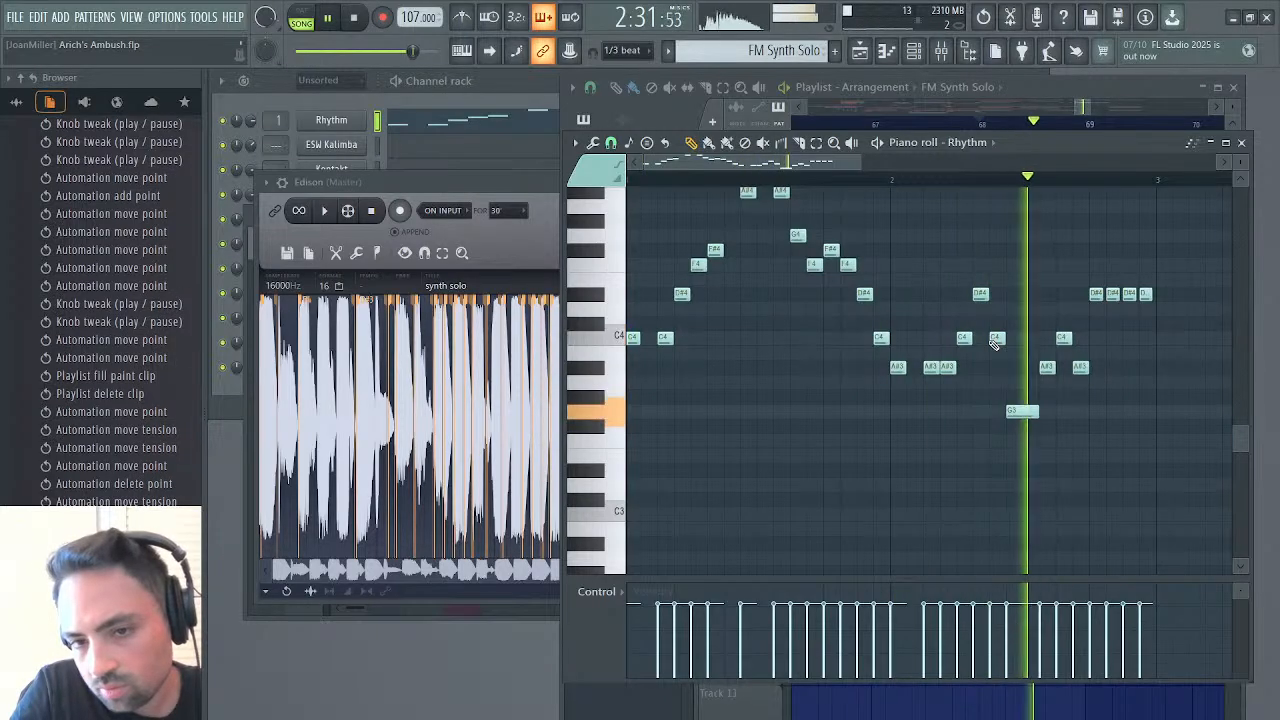
key(space)
drag(995, 340, 997, 368)
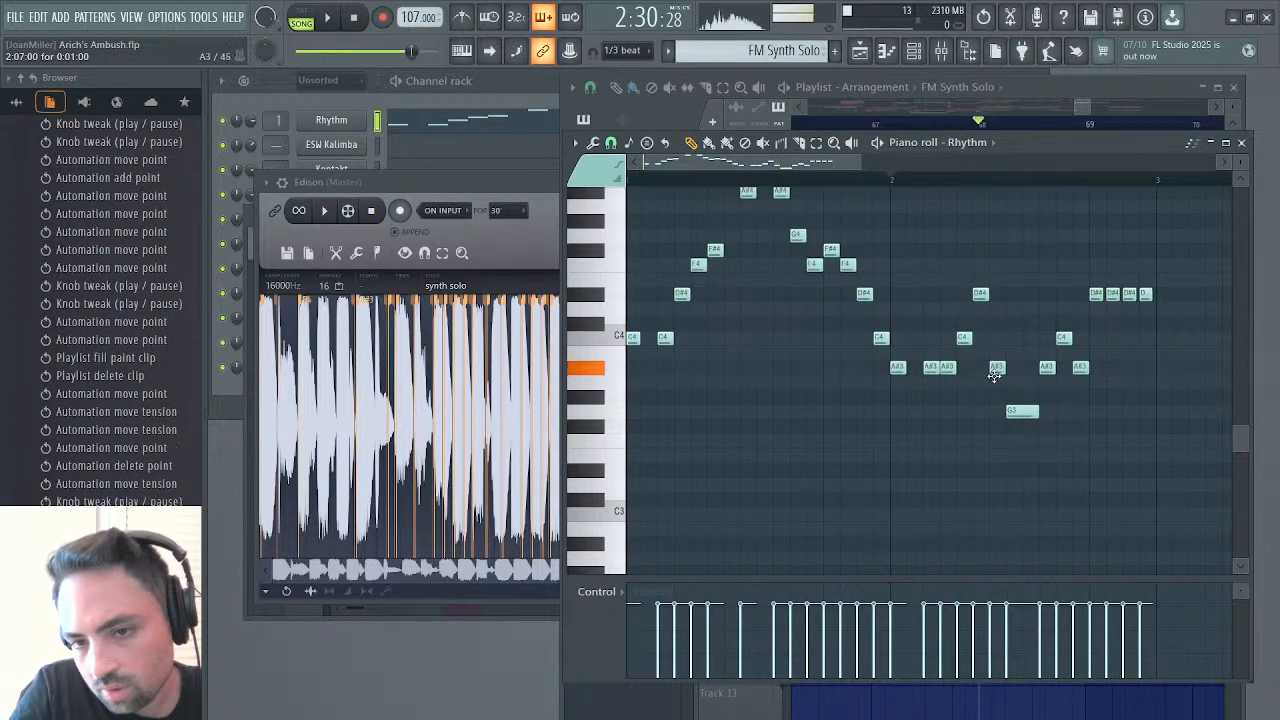
key(space)
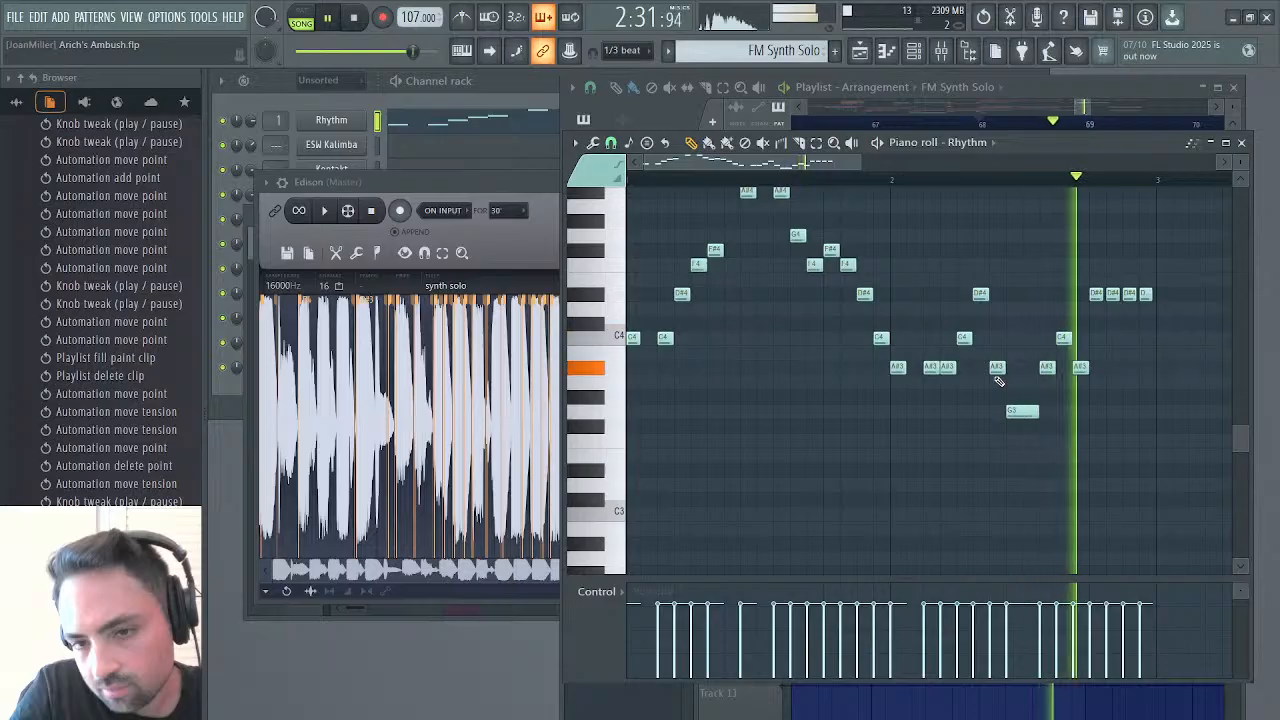
key(space)
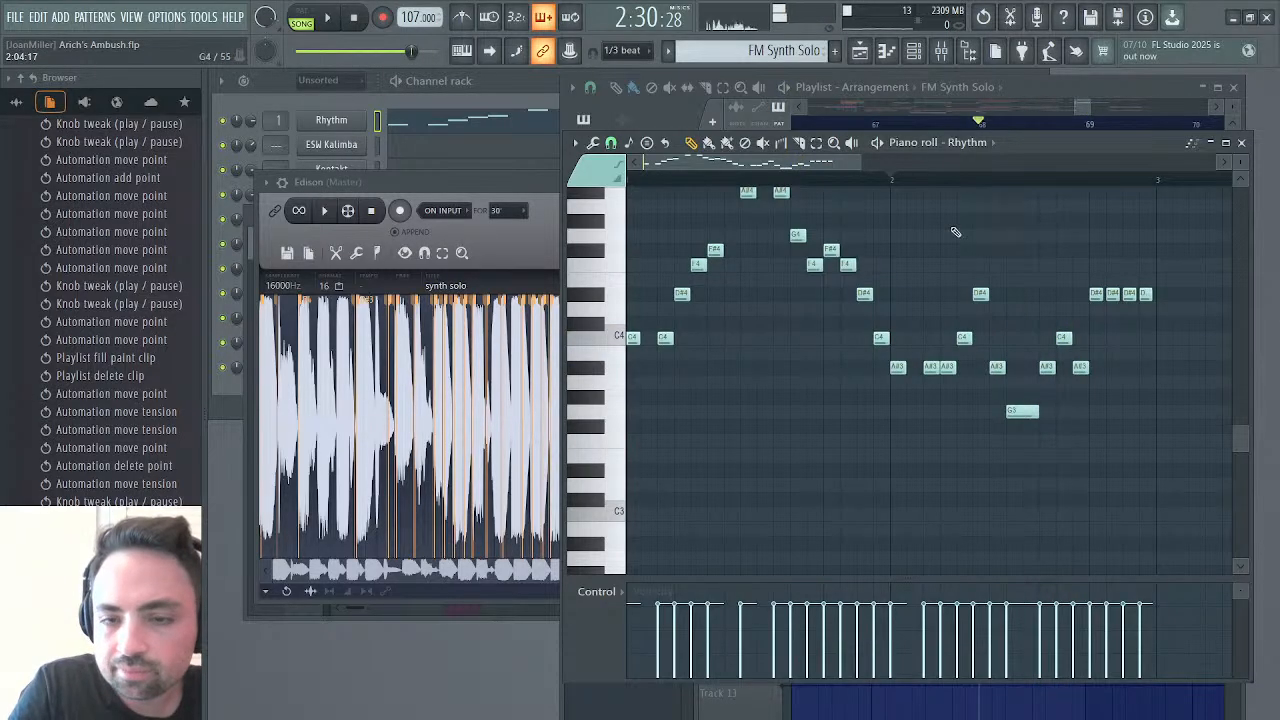
Return to the playlist and play the FM Synth Solo from bar 68 together with its modulation automation
click(872, 64)
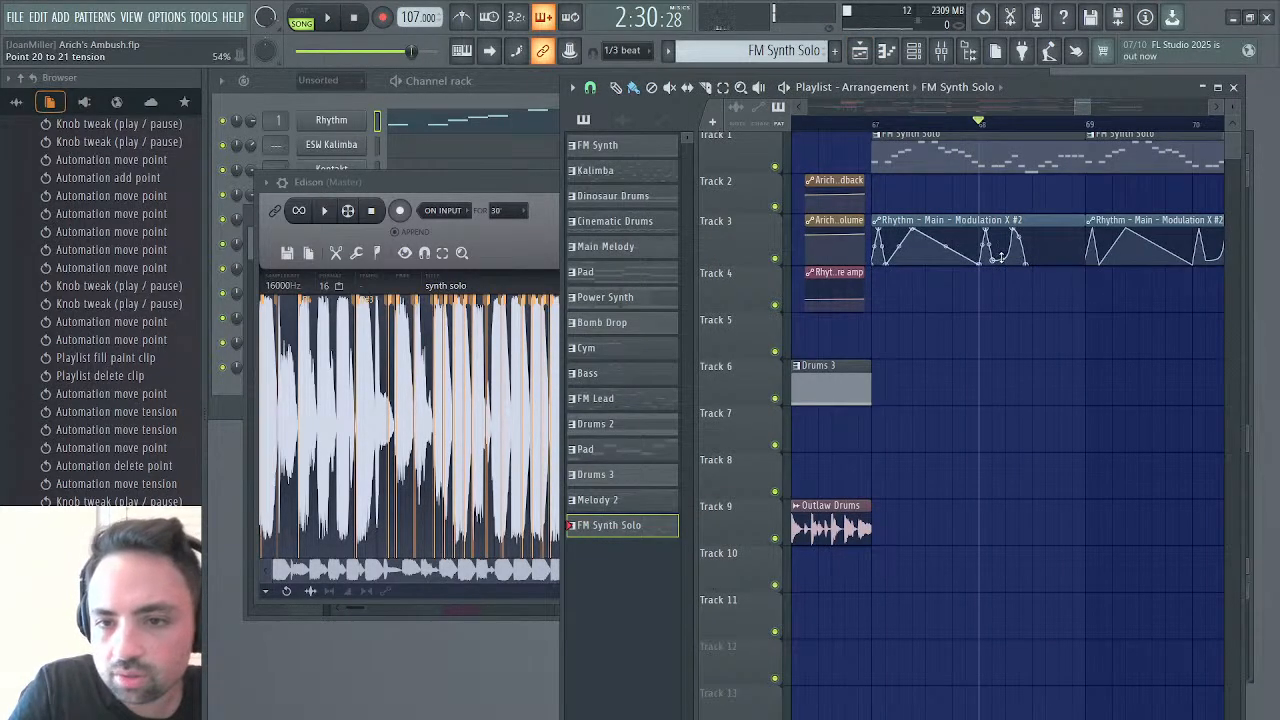
click(1000, 258)
key(space)
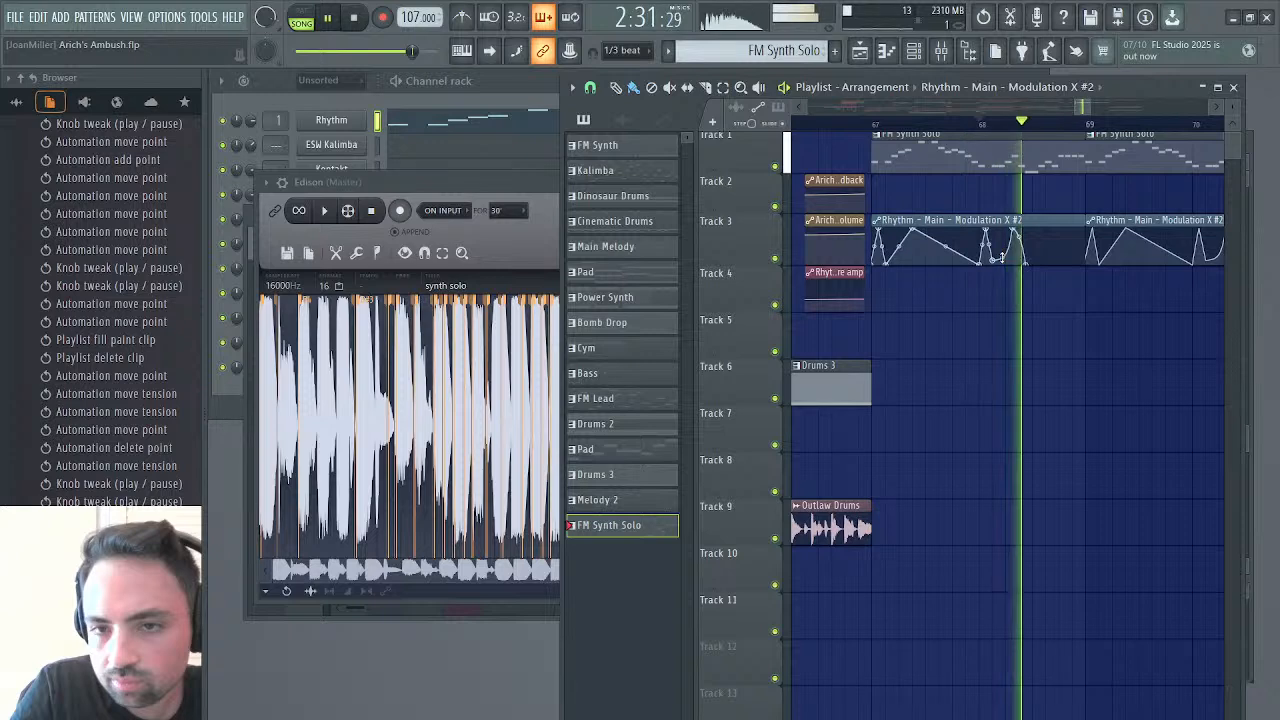
key(space)
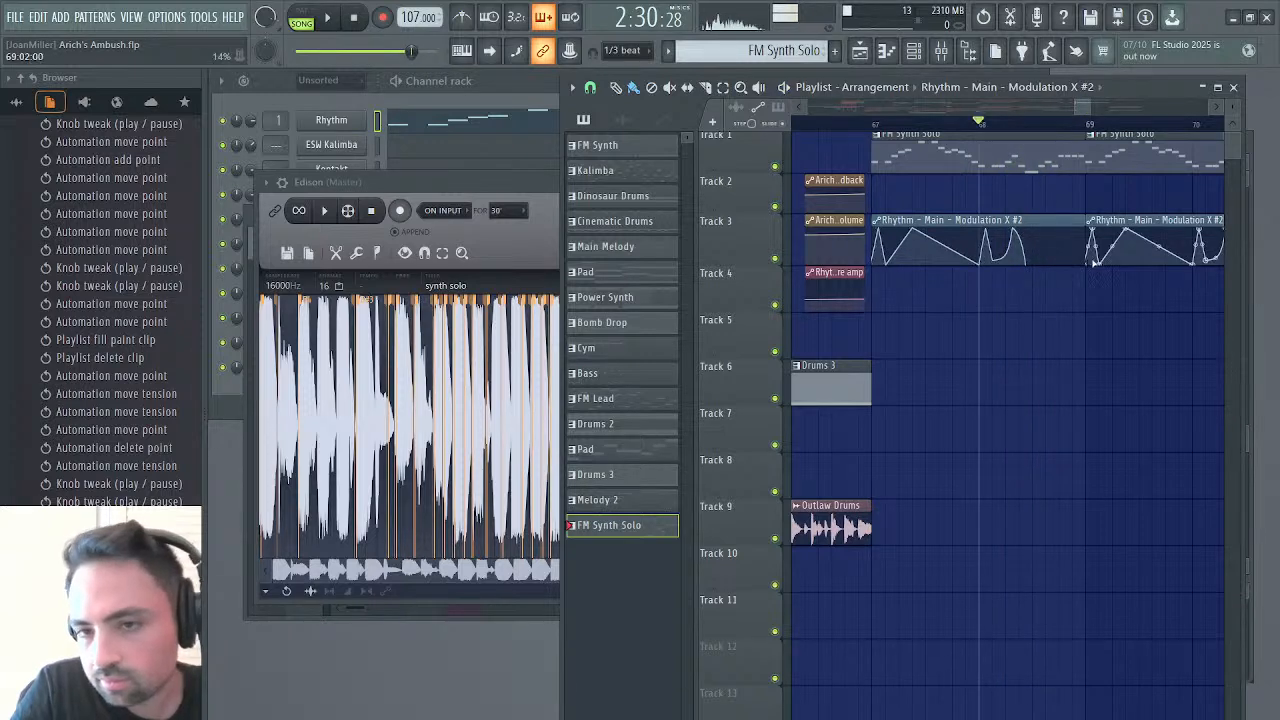
Replay the selected passage in Edison, reopen the FM Synth Solo pattern and lower the C4 in the run after bar 2 to A#3
click(481, 187)
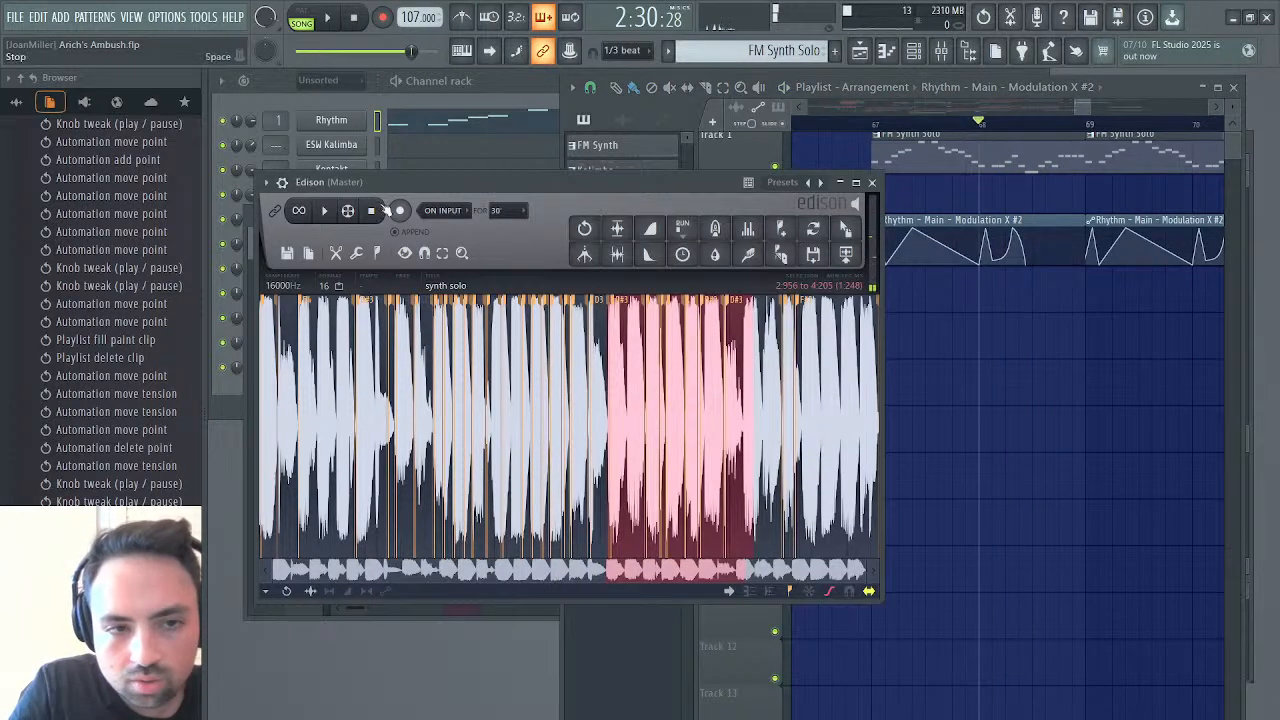
click(324, 210)
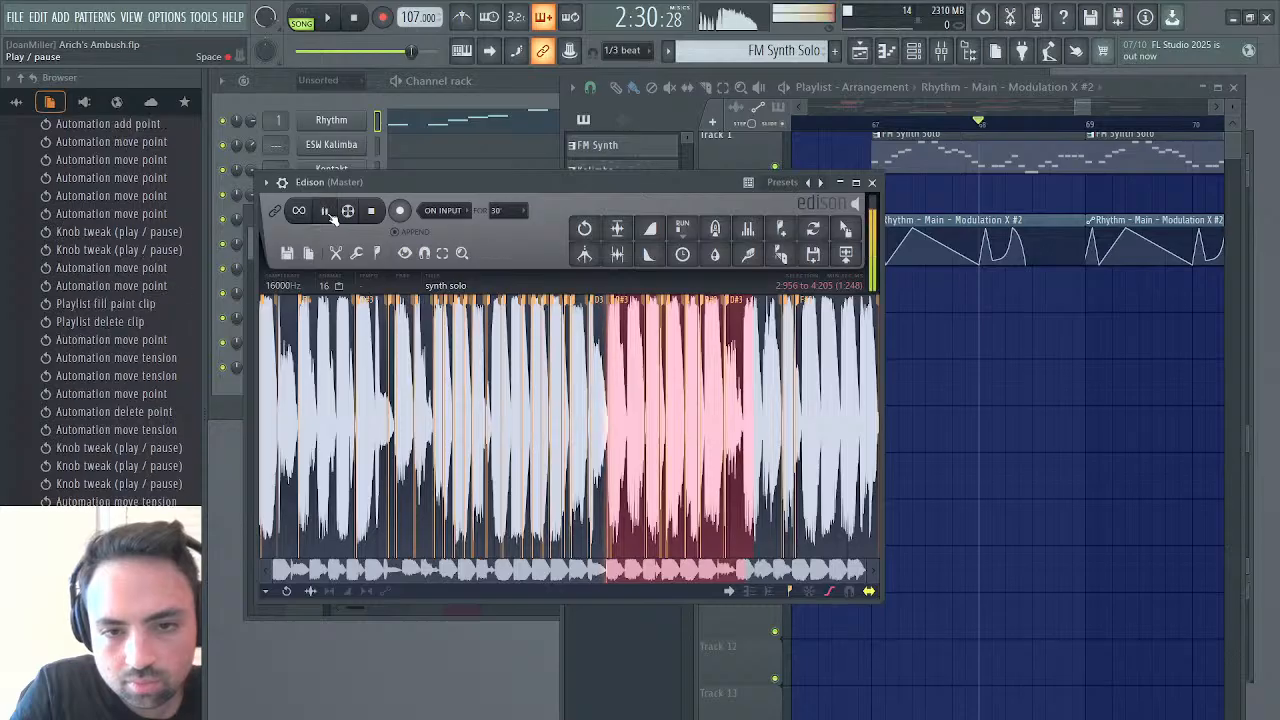
click(373, 212)
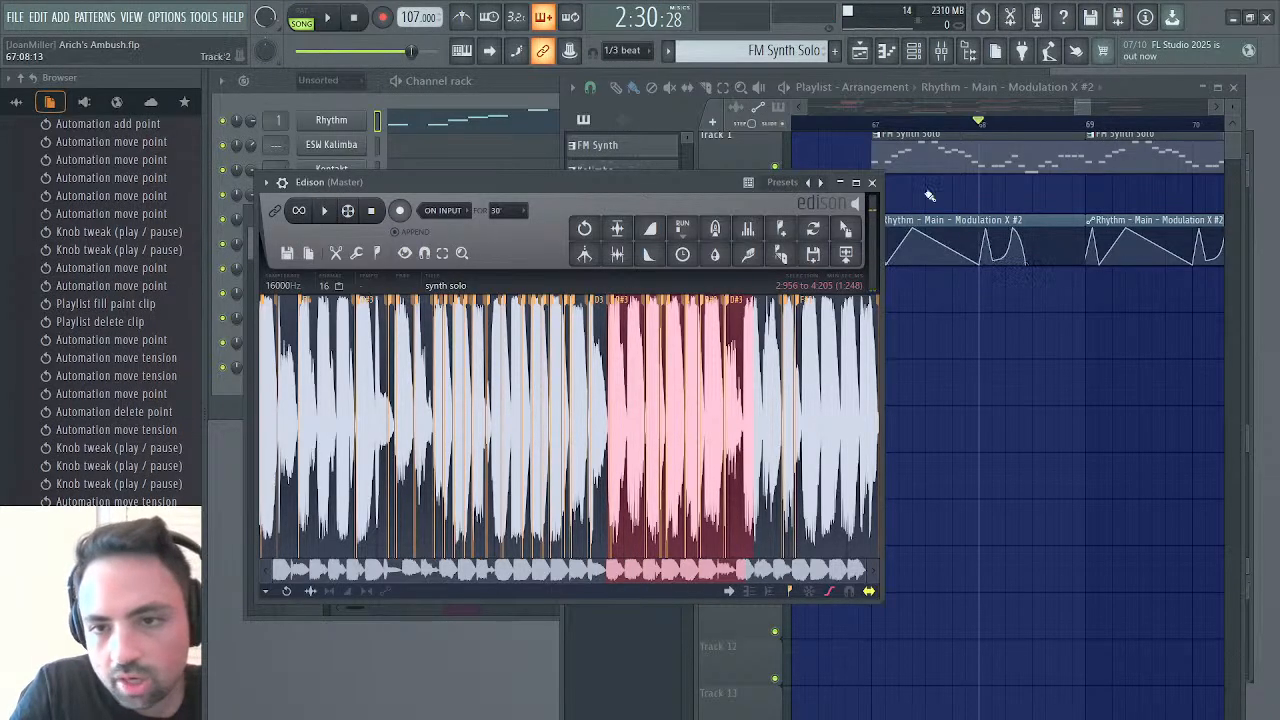
double_click(934, 154)
drag(966, 337, 966, 375)
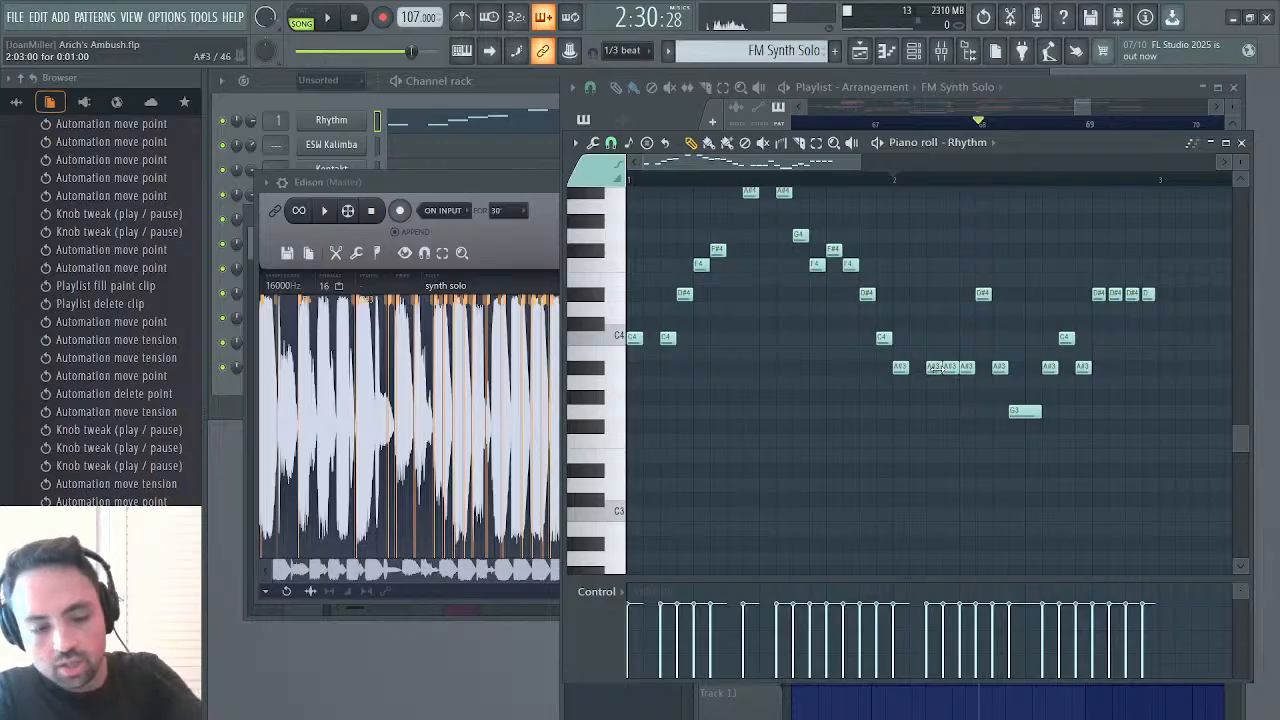
Slightly shorten the first two A#3 notes of the three-note run after bar 2 and audition the phrase
click(935, 368)
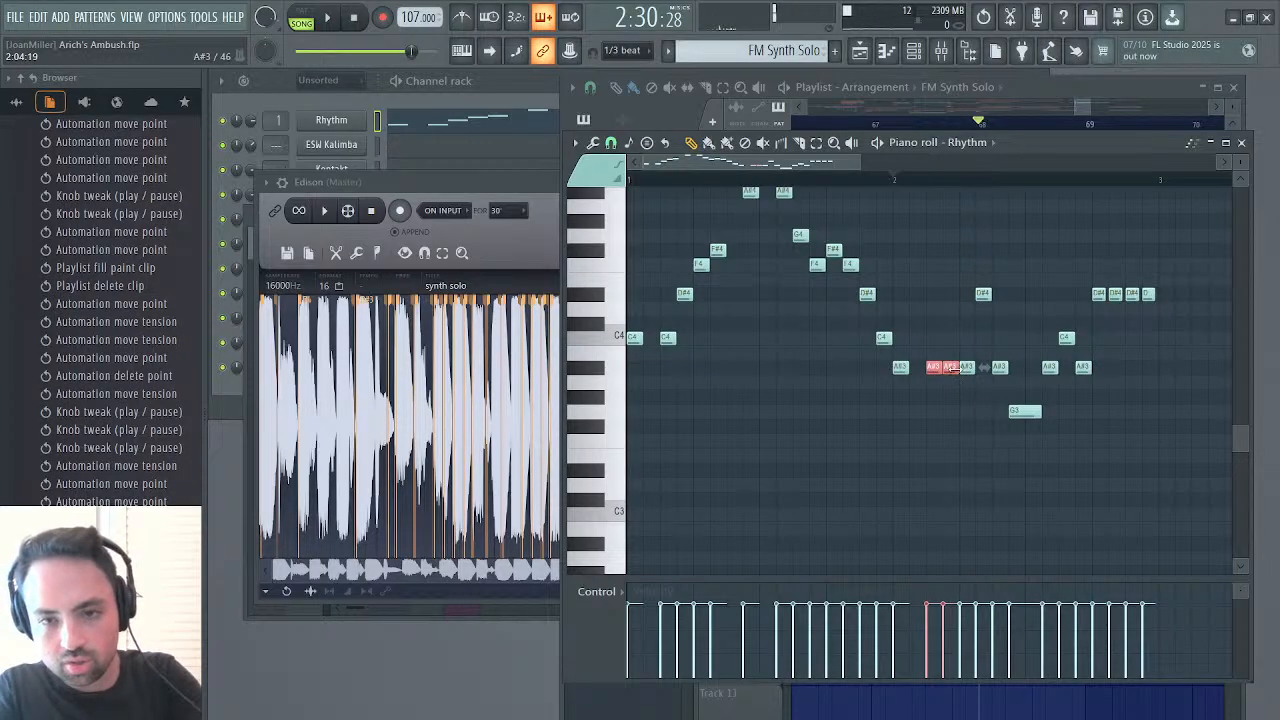
drag(953, 368, 947, 369)
key(space)
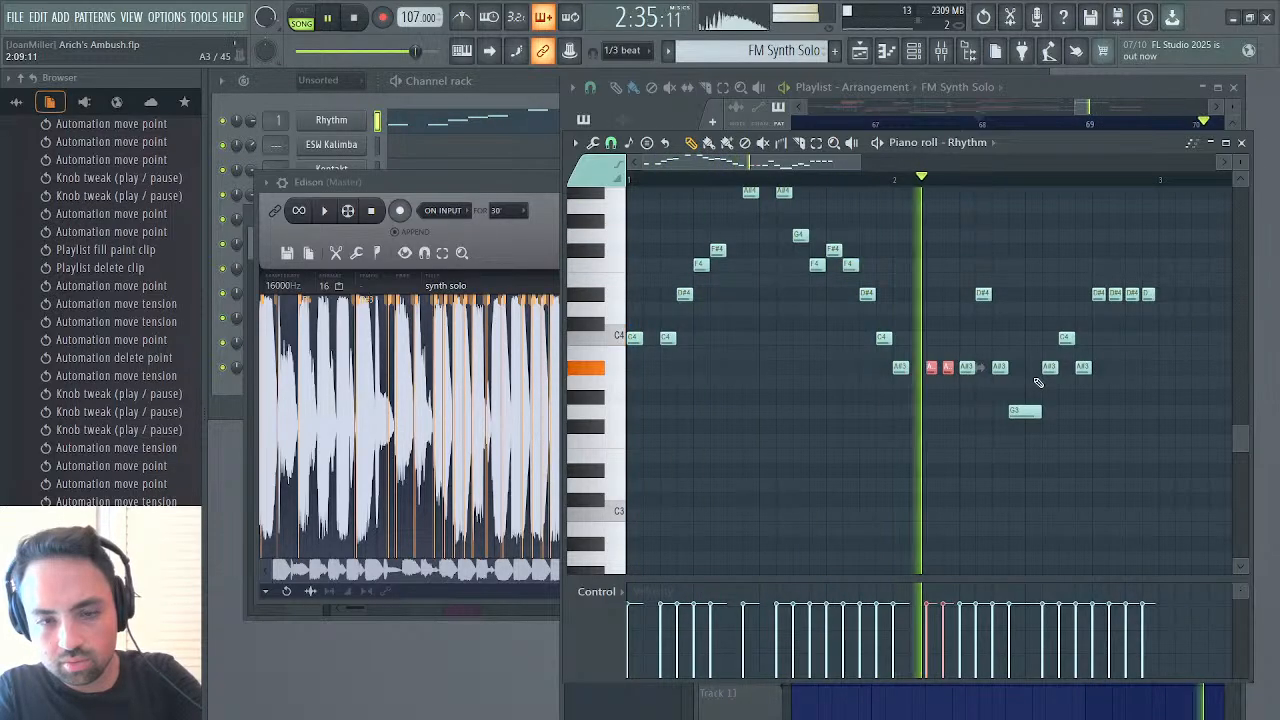
key(space)
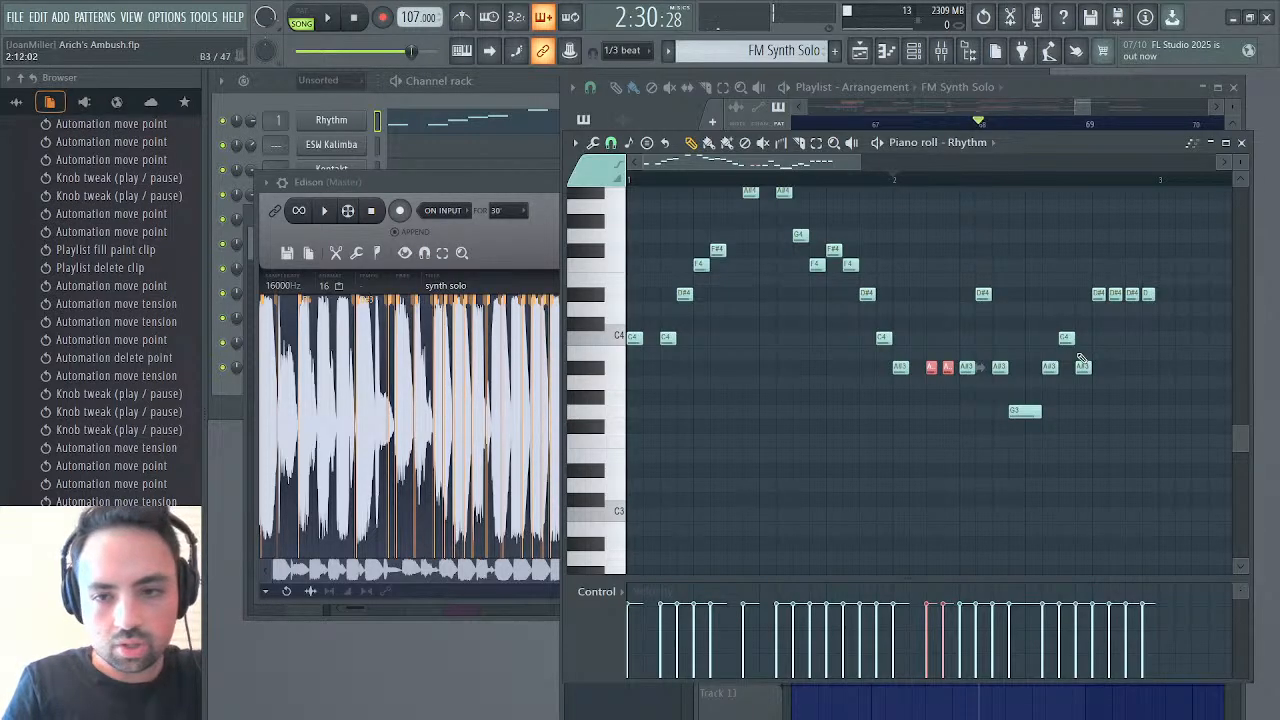
Slightly shorten the next short notes of bar 2, from the third A#3 to the A#3 before the repeated D#4s, plus the long G3, and audition
drag(1083, 372, 983, 293)
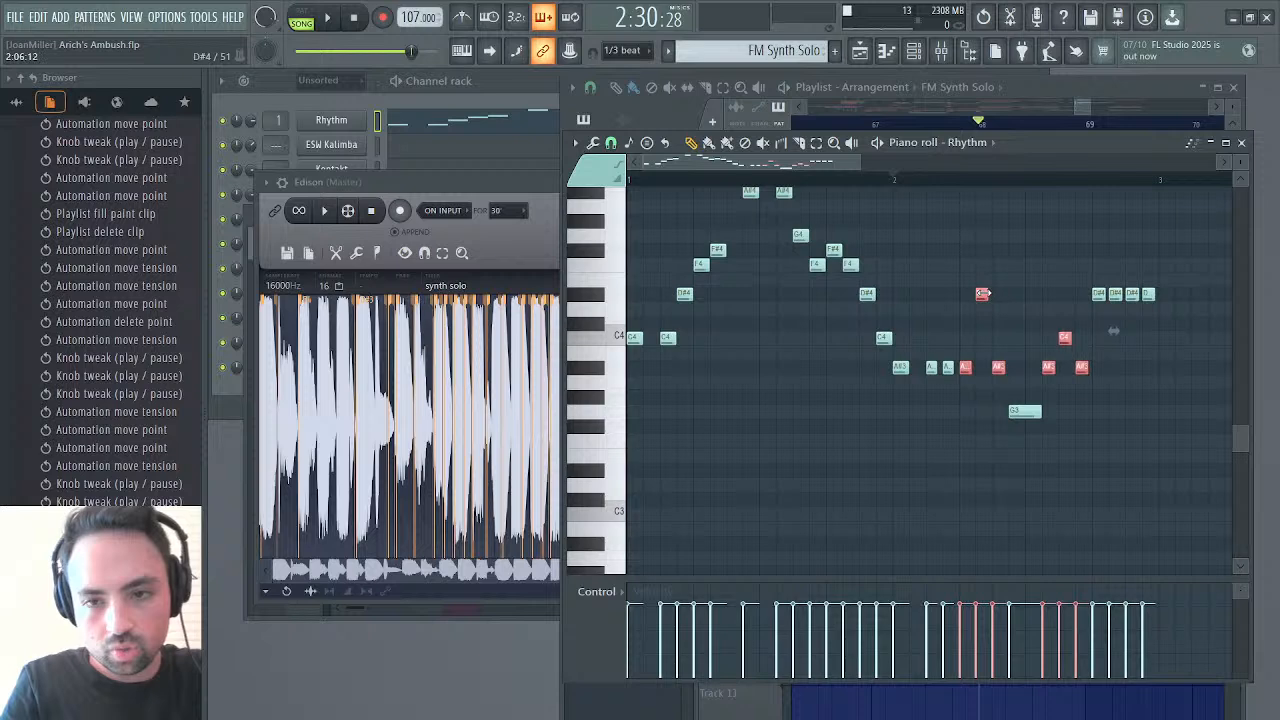
click(1040, 411)
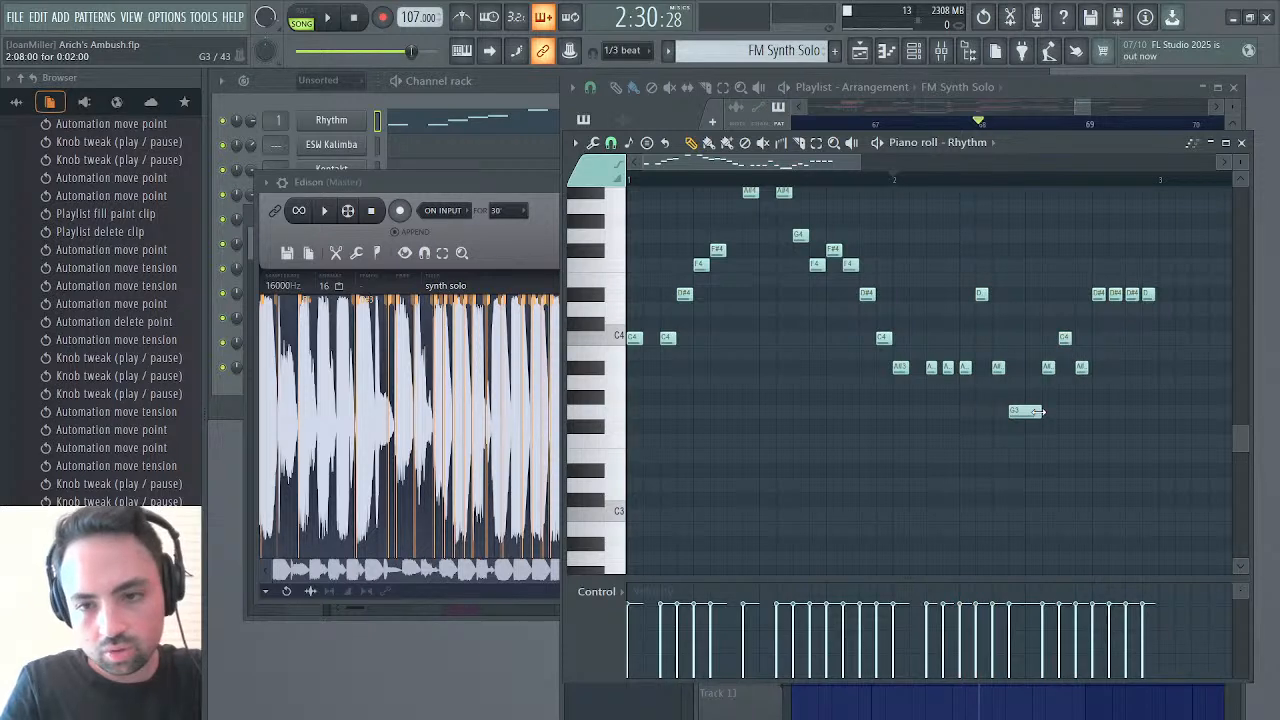
drag(1040, 411, 1036, 411)
key(space)
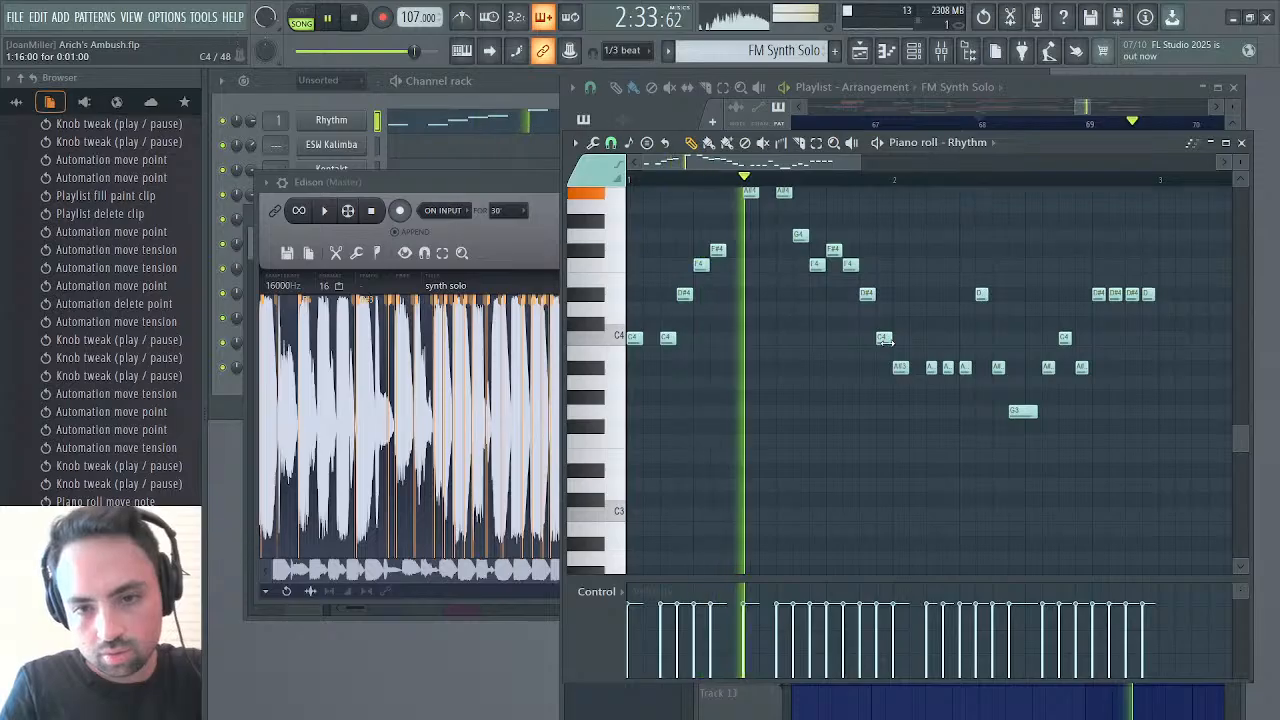
Select all the notes in bar 1, shorten them slightly together, and play the solo from bar 67 in the playlist
drag(887, 341, 612, 180)
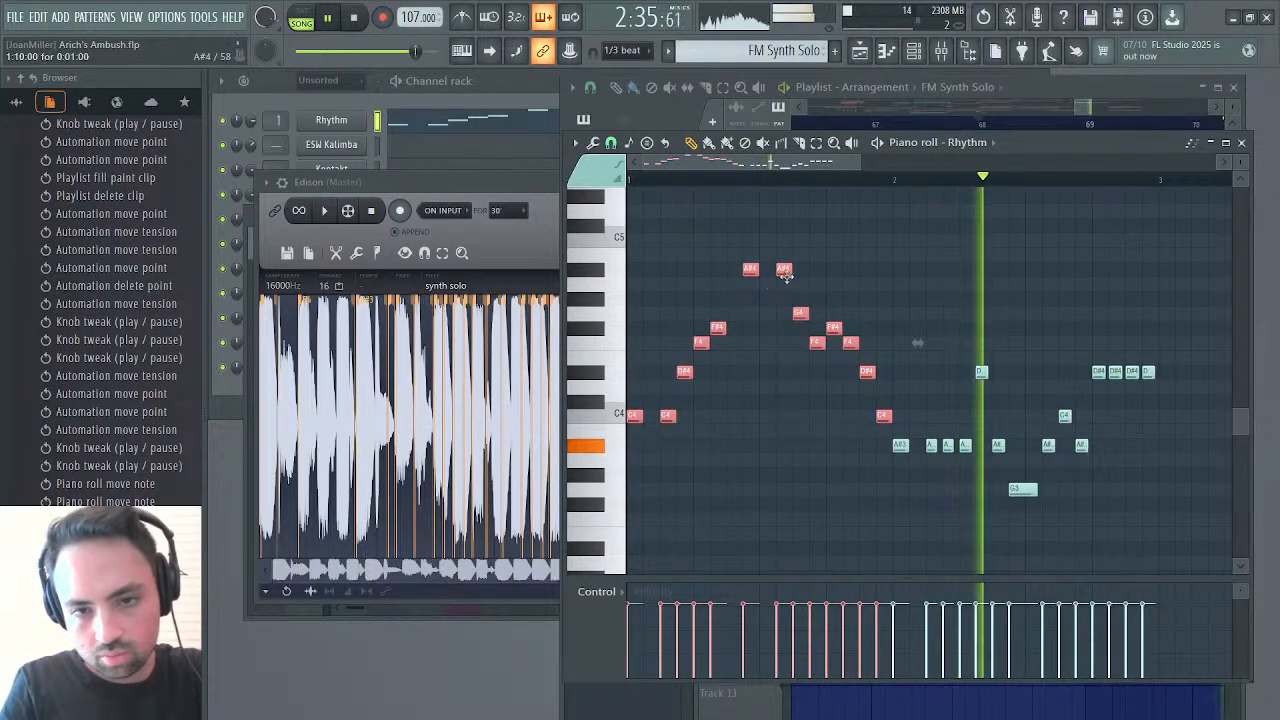
drag(791, 270, 789, 270)
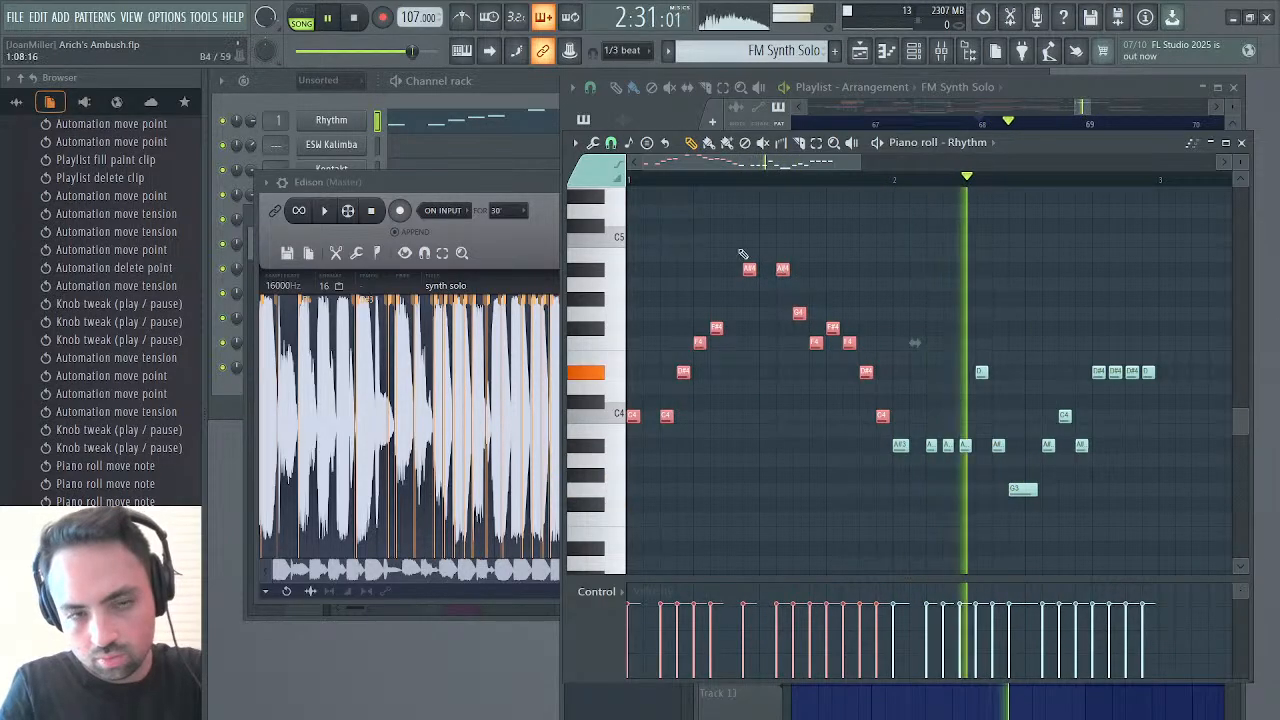
click(355, 19)
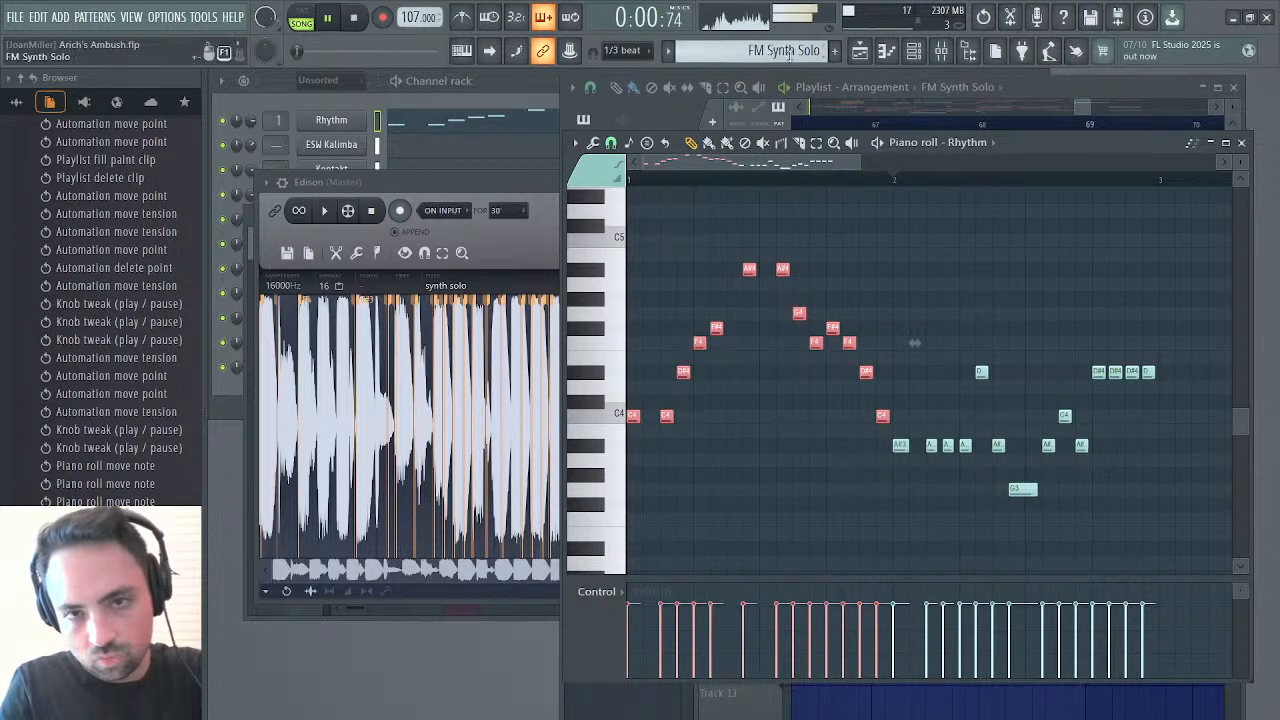
click(860, 54)
click(875, 130)
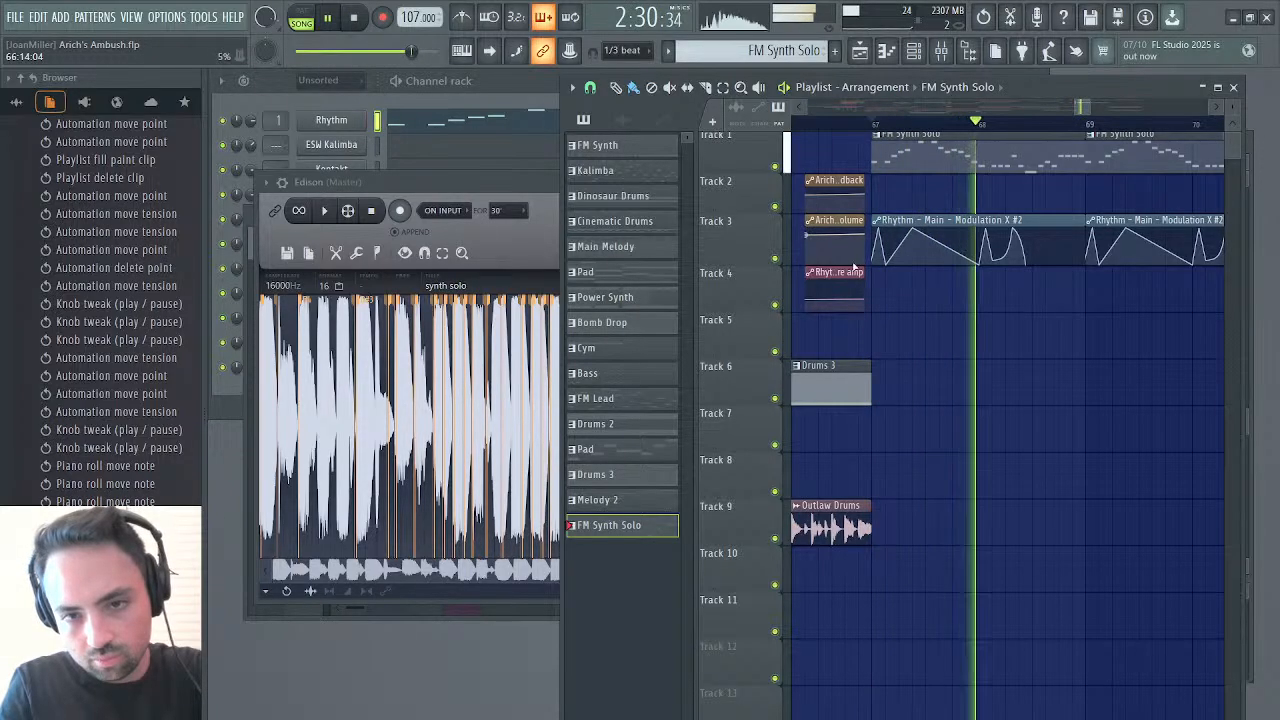
Slightly lower the middle point of the Rhythm synth's Filter 1 WS curve, close the synth and replay the solo from bar 67
click(340, 122)
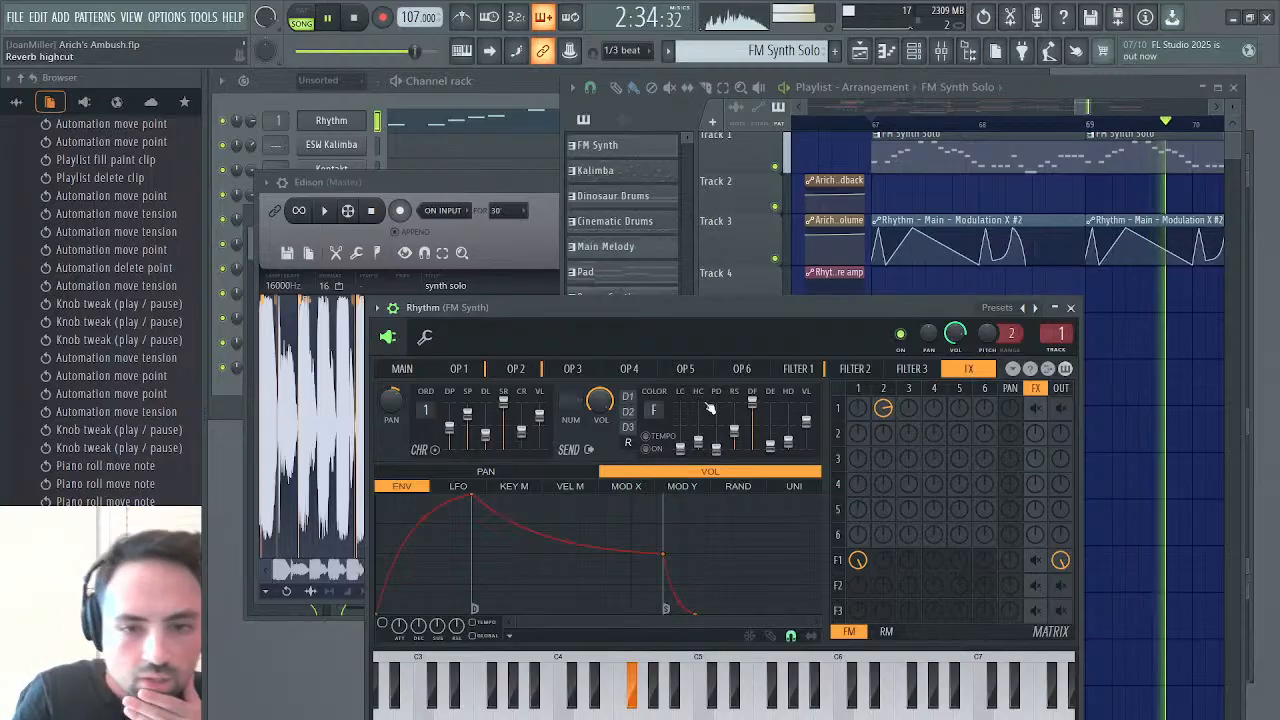
click(798, 369)
click(755, 473)
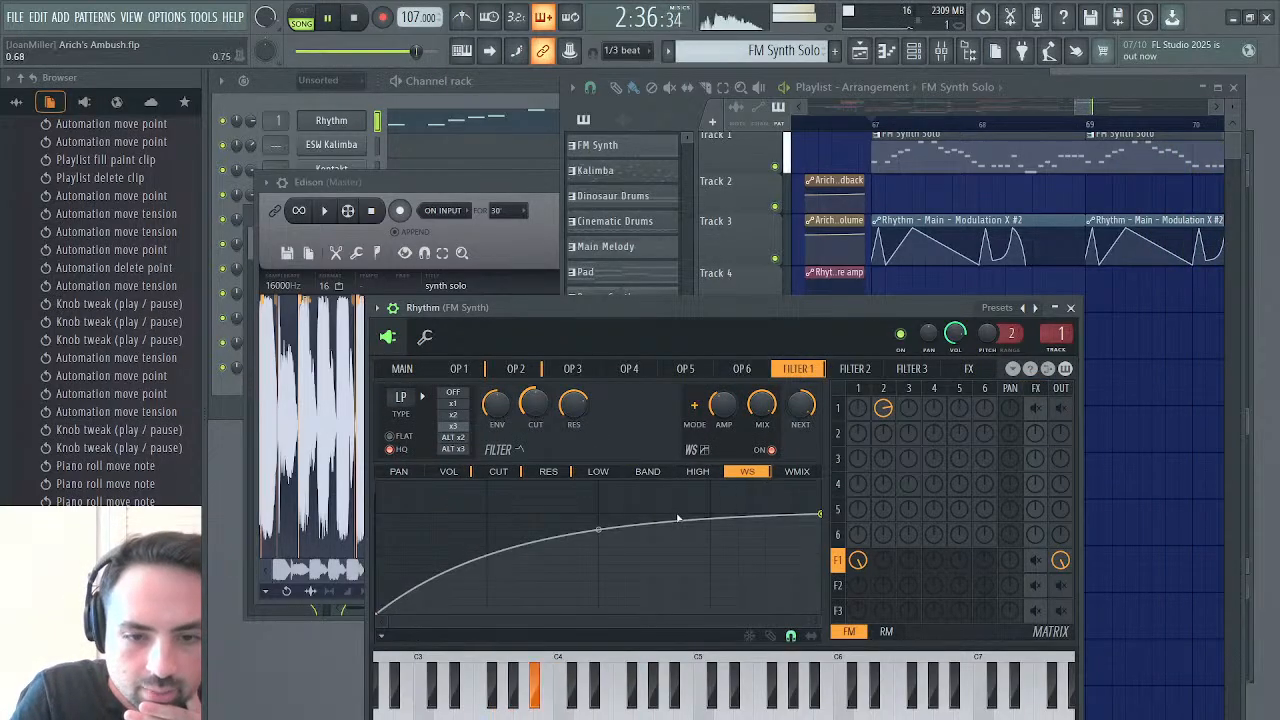
drag(599, 531, 599, 547)
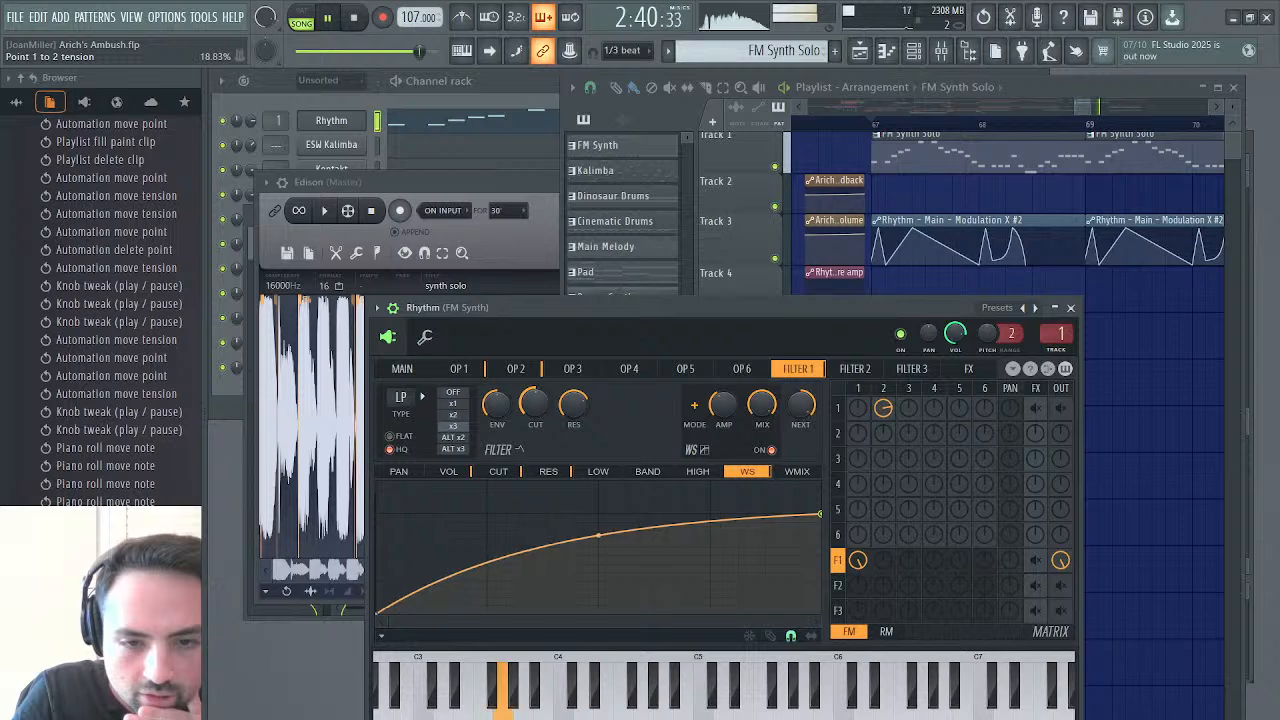
click(1070, 308)
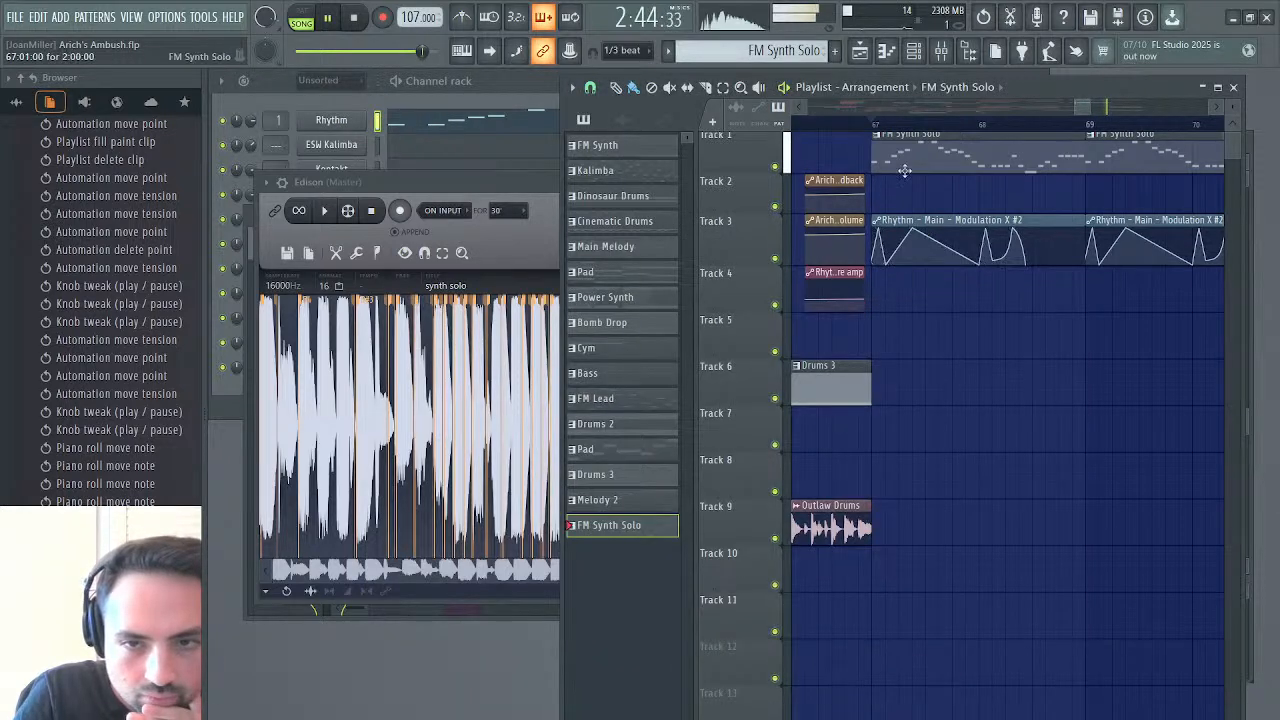
click(876, 130)
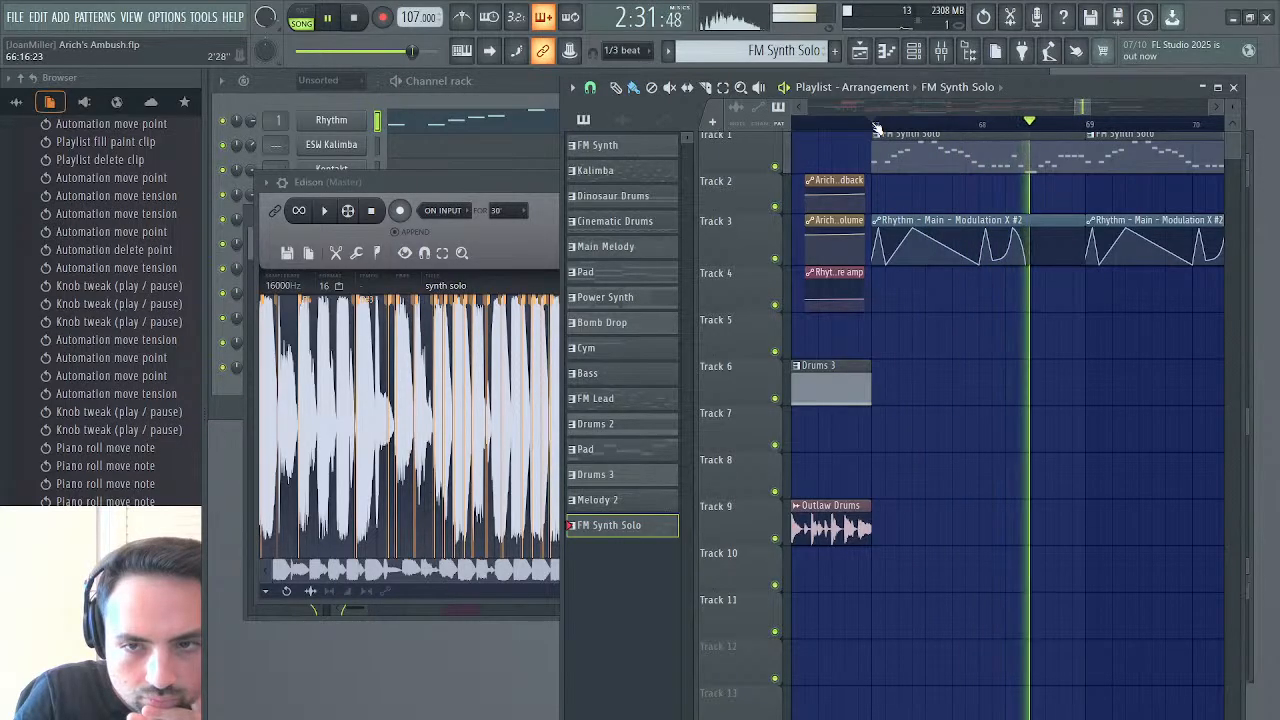
click(874, 128)
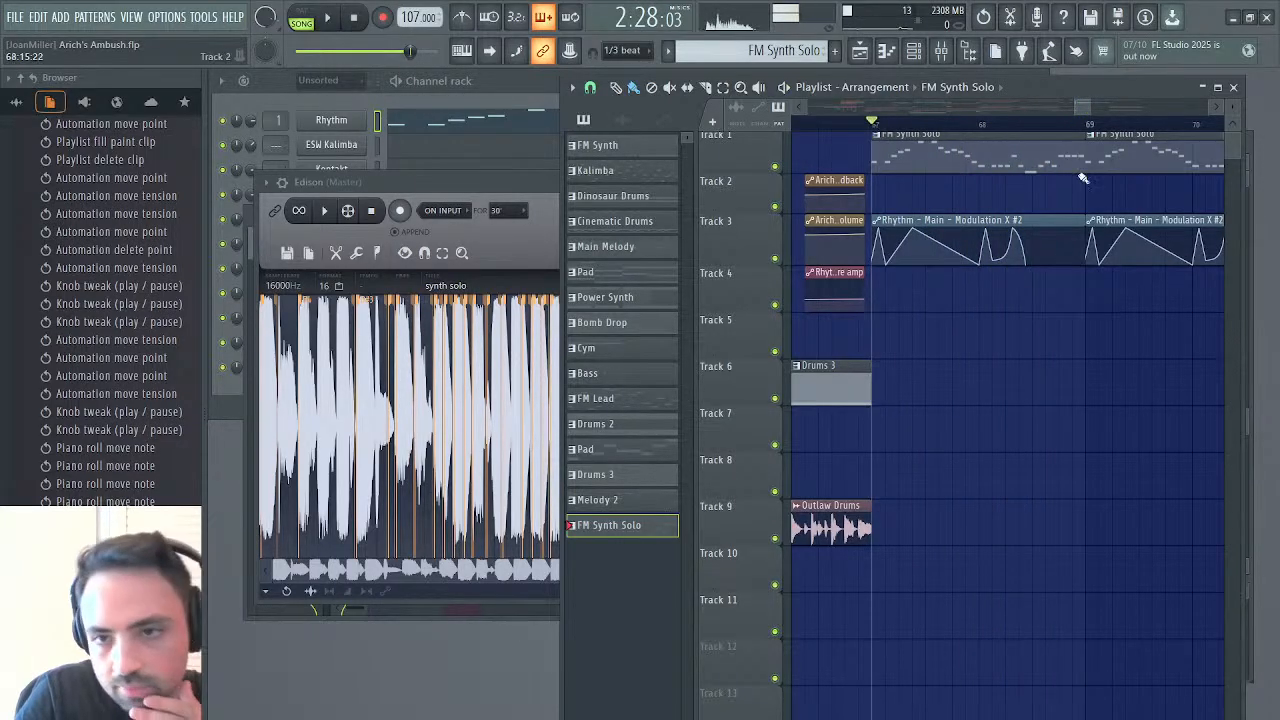
Play the FM Synth Solo pattern from bar 2 in the piano roll and compare it with the selected passage in Edison
double_click(1040, 166)
scroll(722, 406, left, 2)
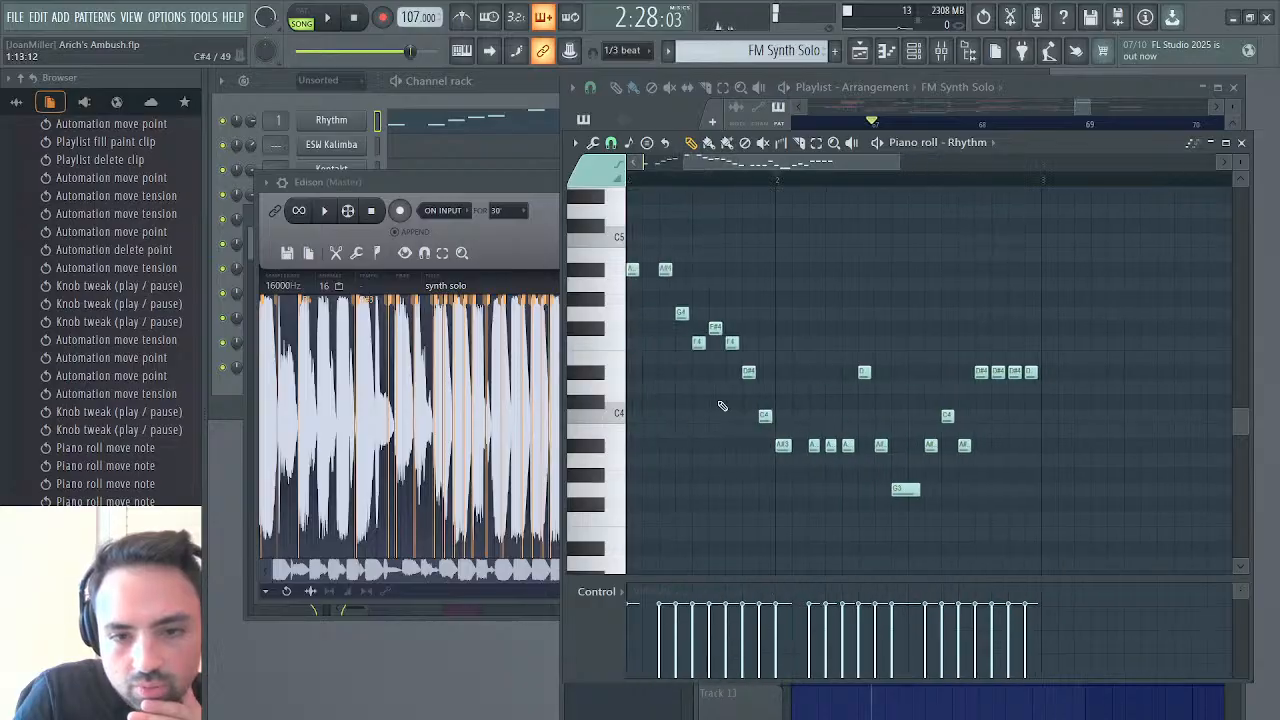
scroll(722, 406, right, 1)
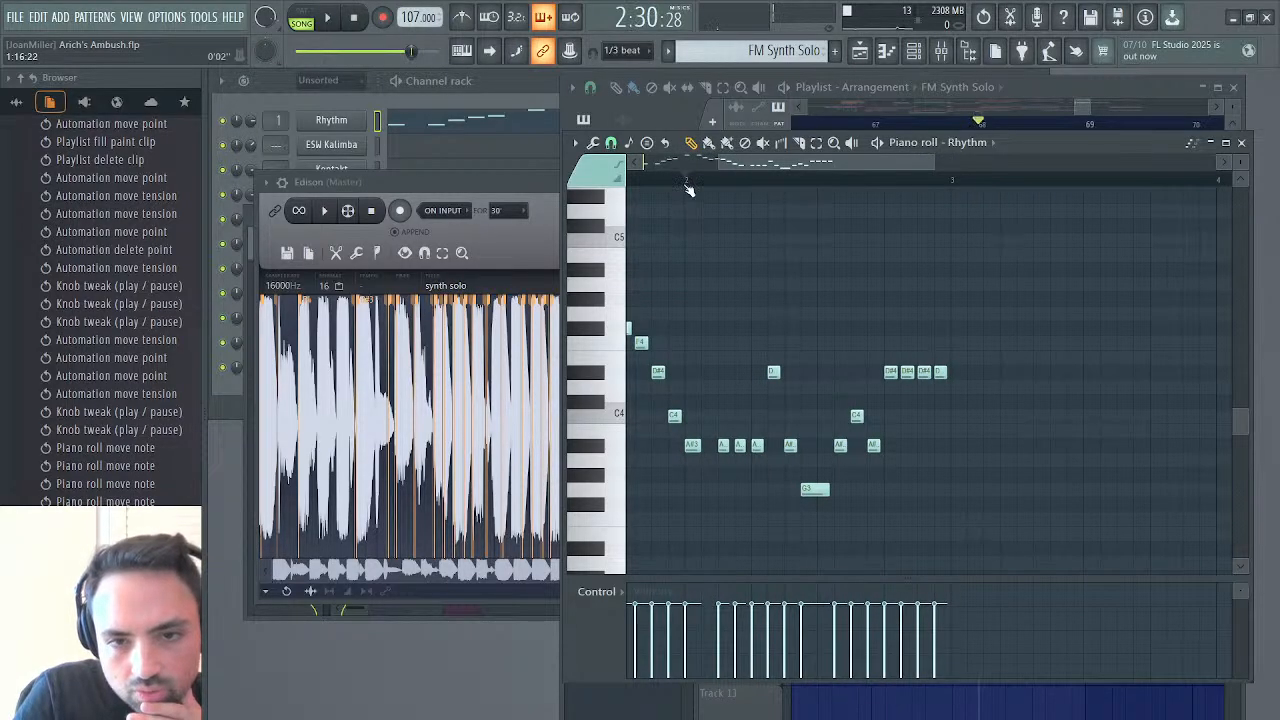
key(space)
key(space)
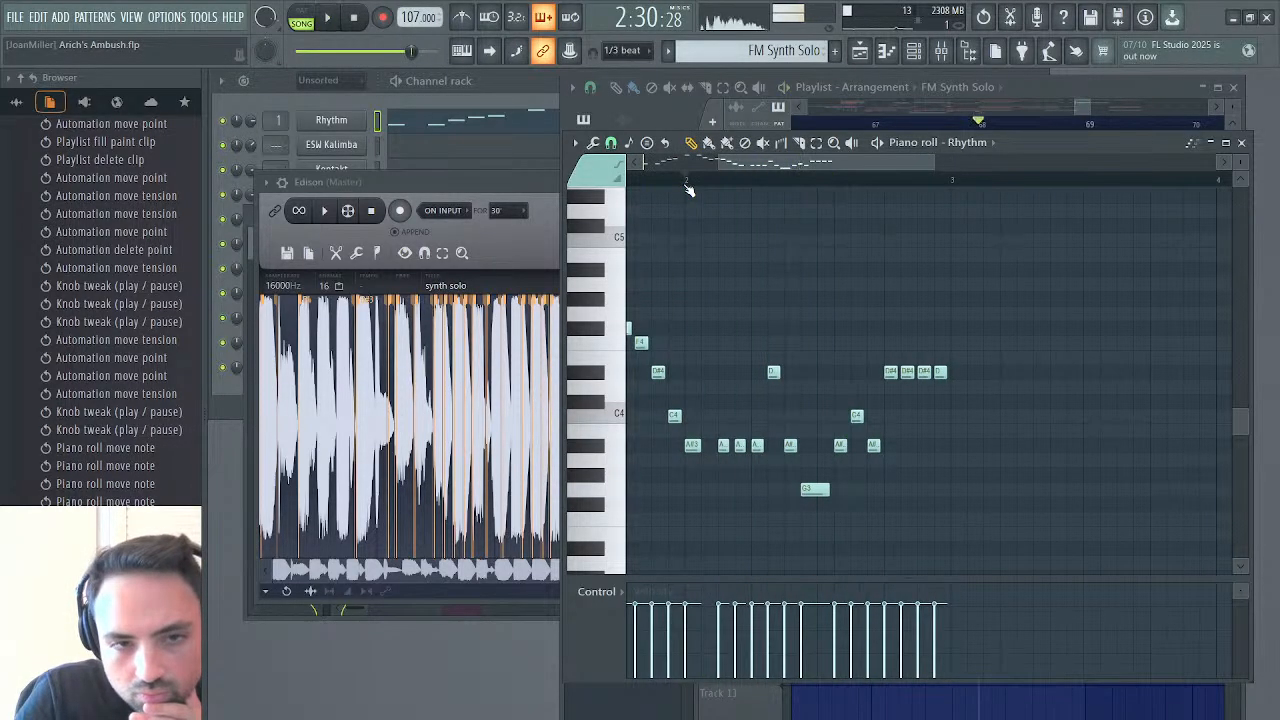
click(488, 188)
key(space)
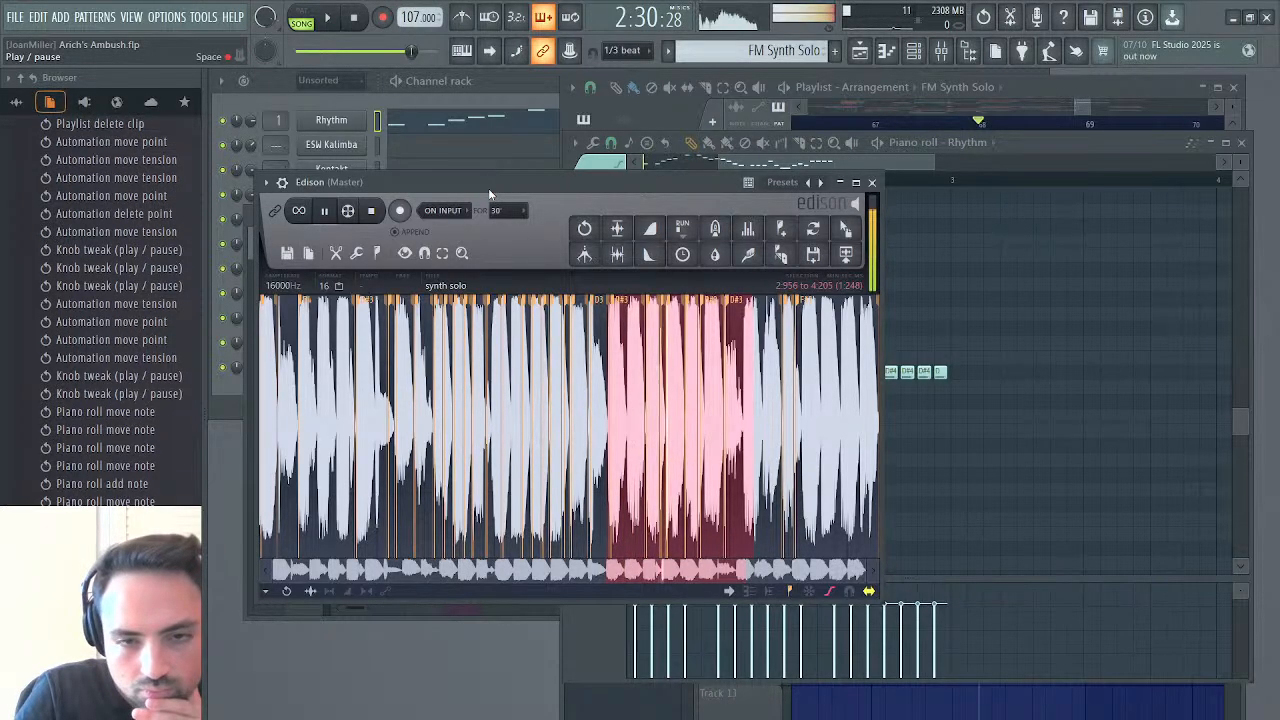
key(space)
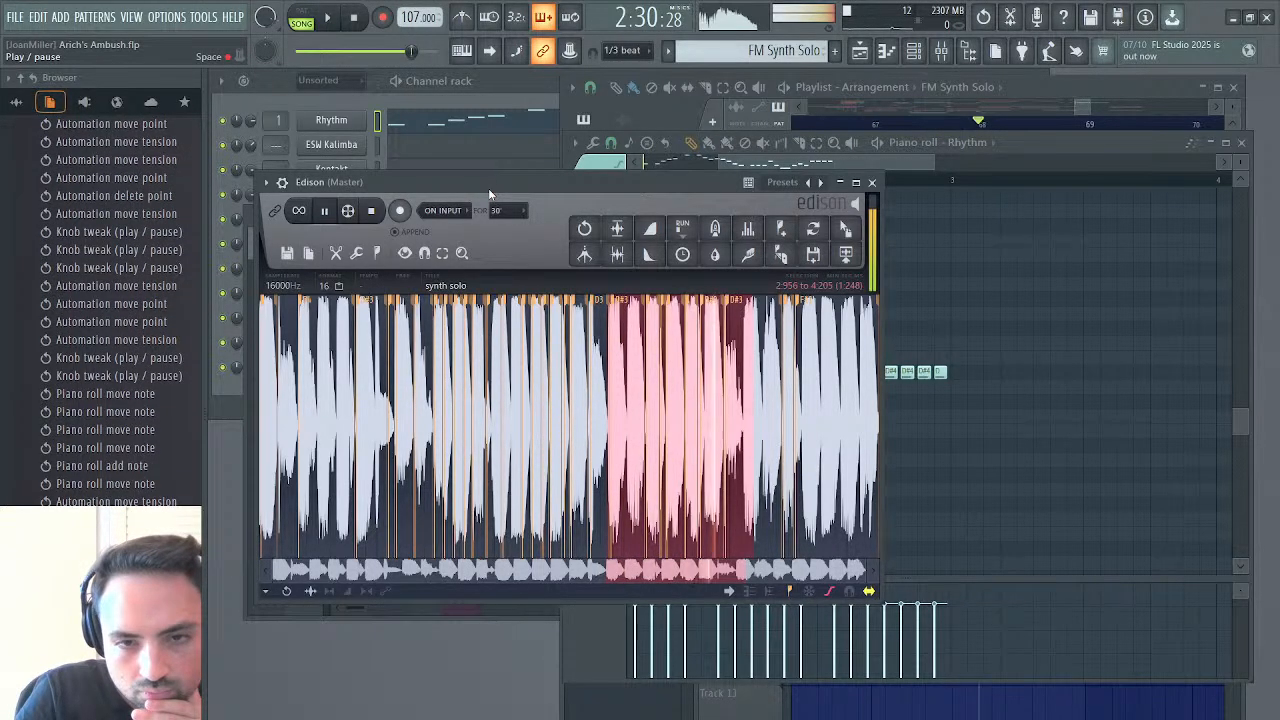
Raise the A#3 note directly before the long G3 to D#4 and audition the phrase from bar 2
click(839, 163)
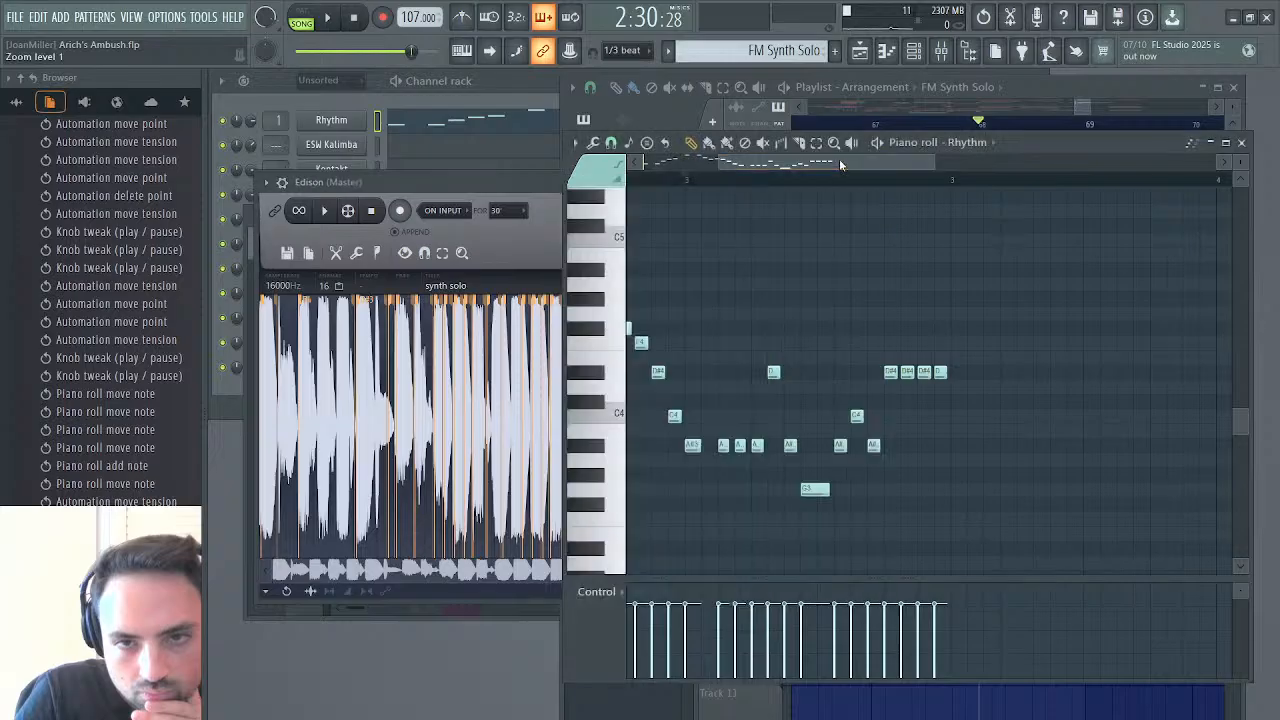
drag(789, 446, 789, 372)
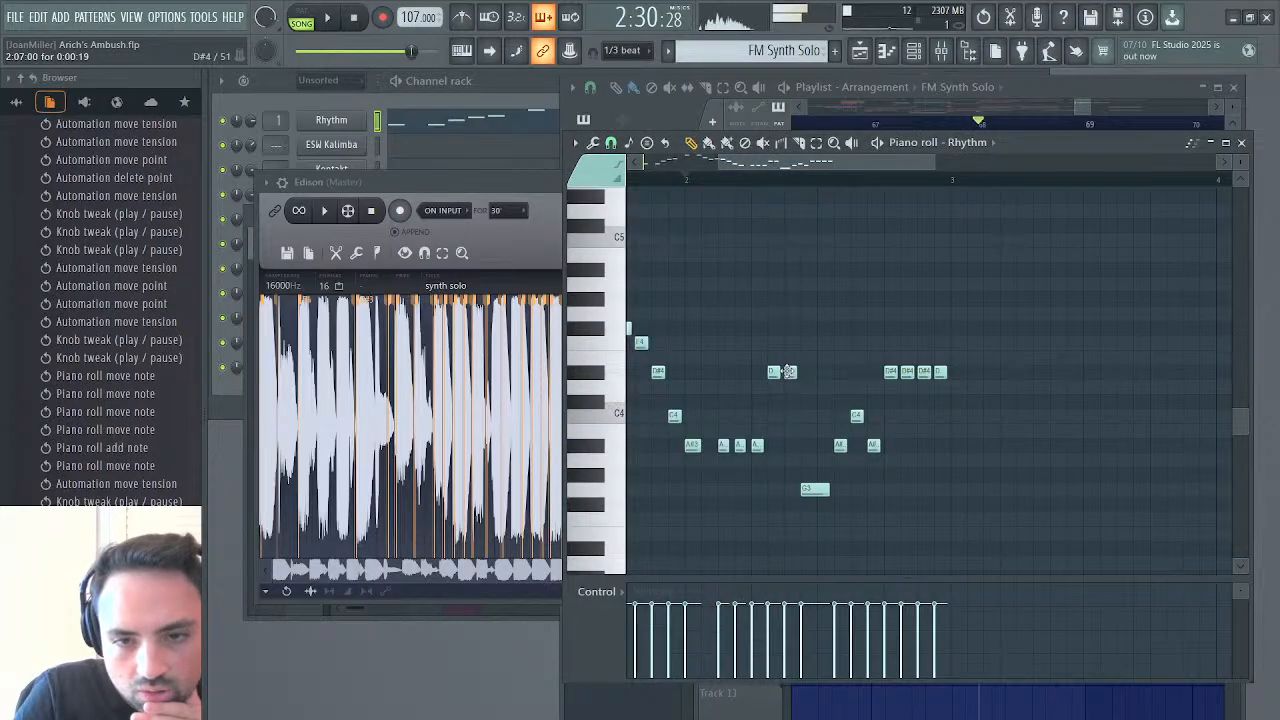
key(space)
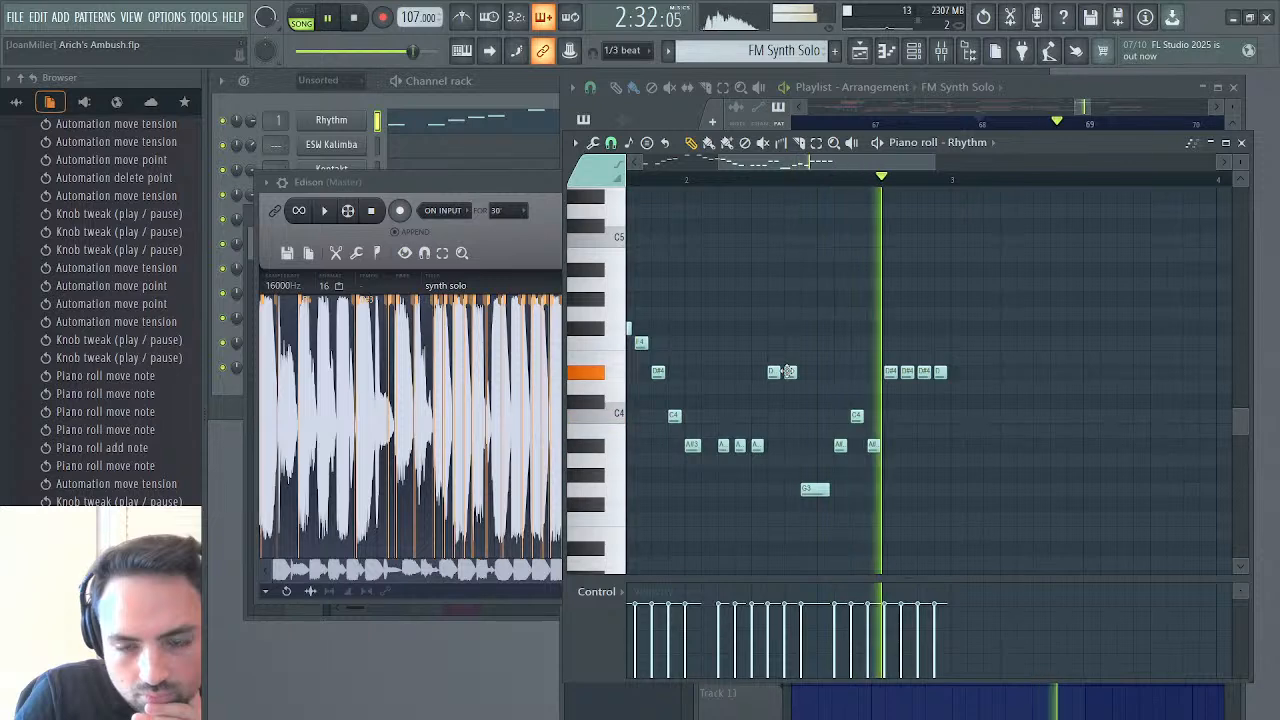
key(space)
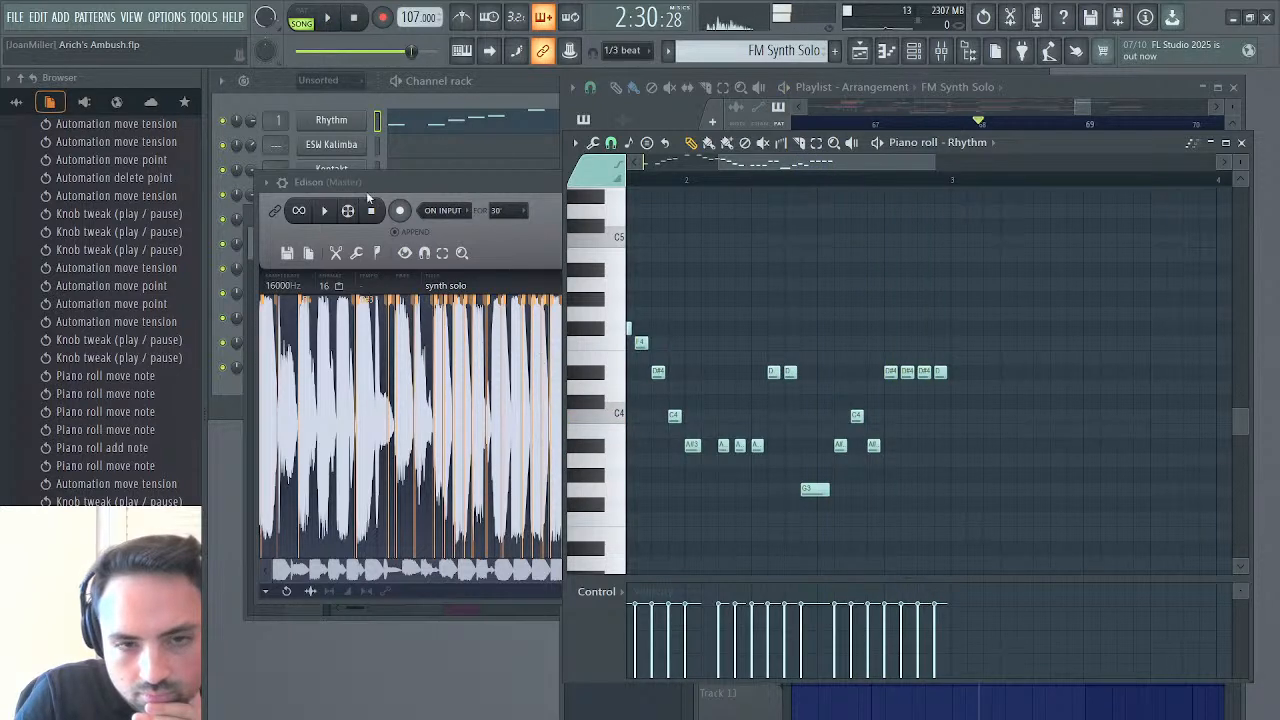
Replay the selected Edison passage and shorten the long G3 note in bar 2 to about half its length
click(324, 210)
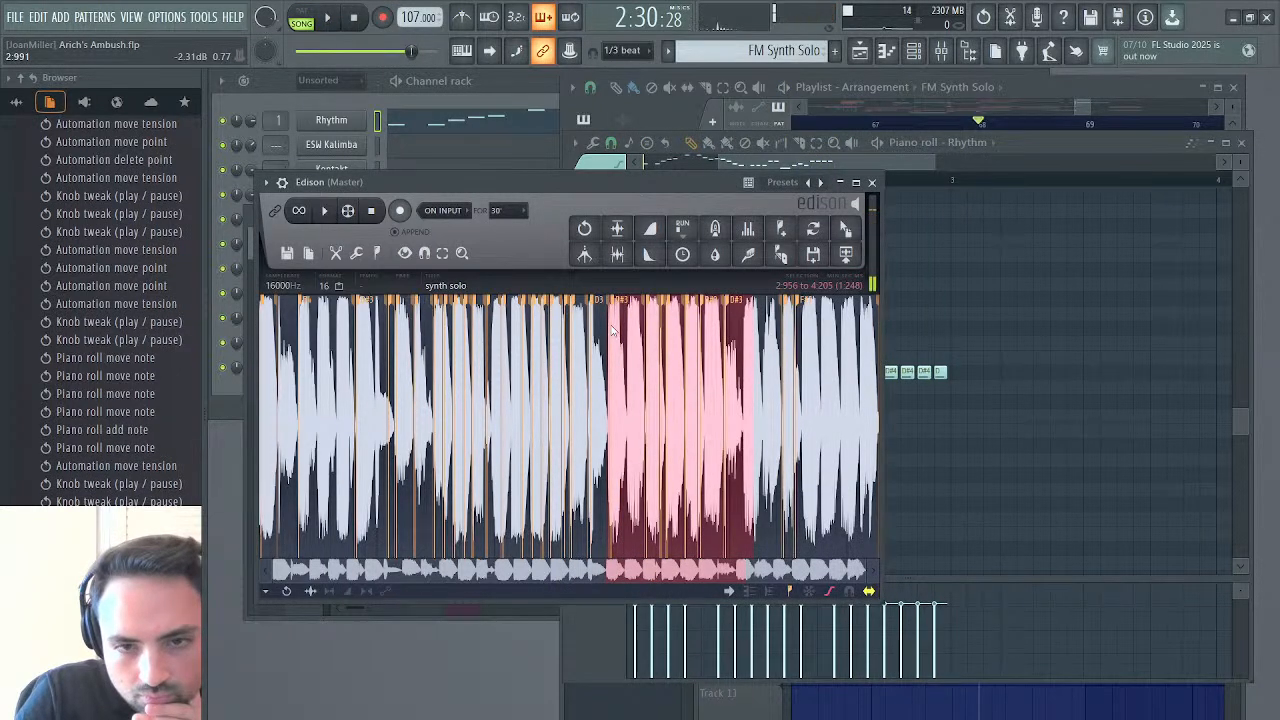
click(930, 141)
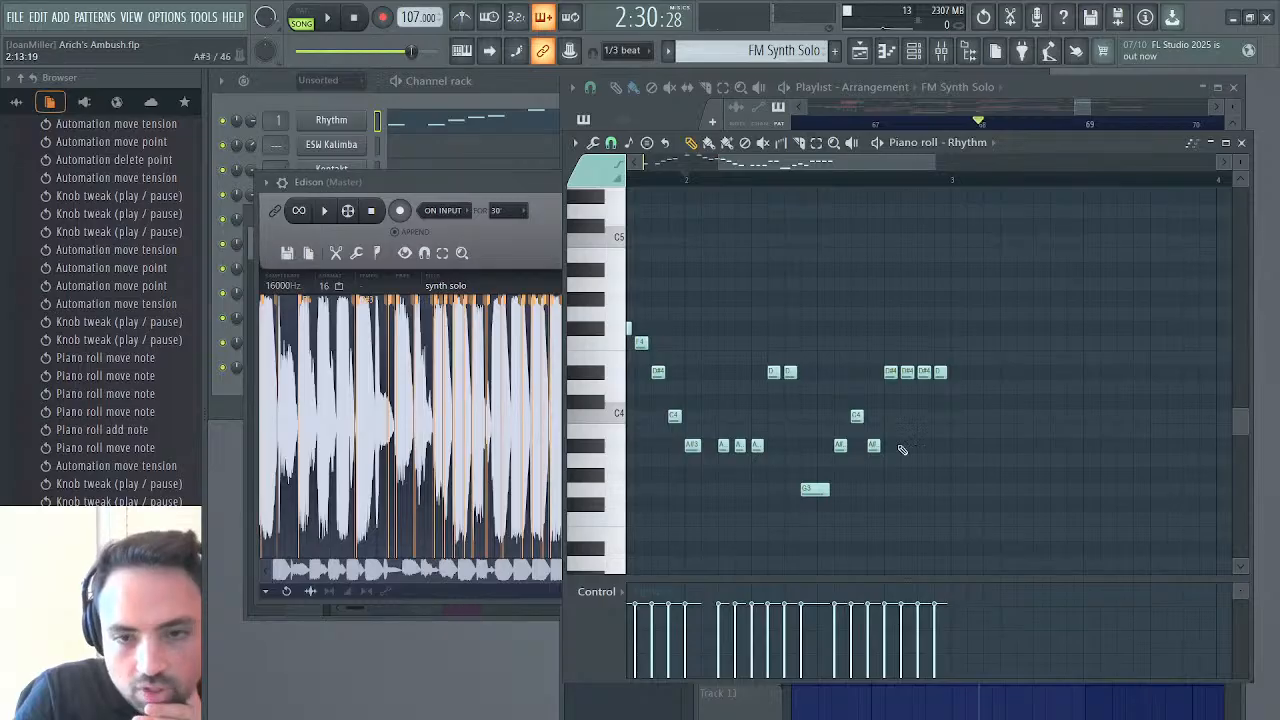
drag(825, 487, 815, 489)
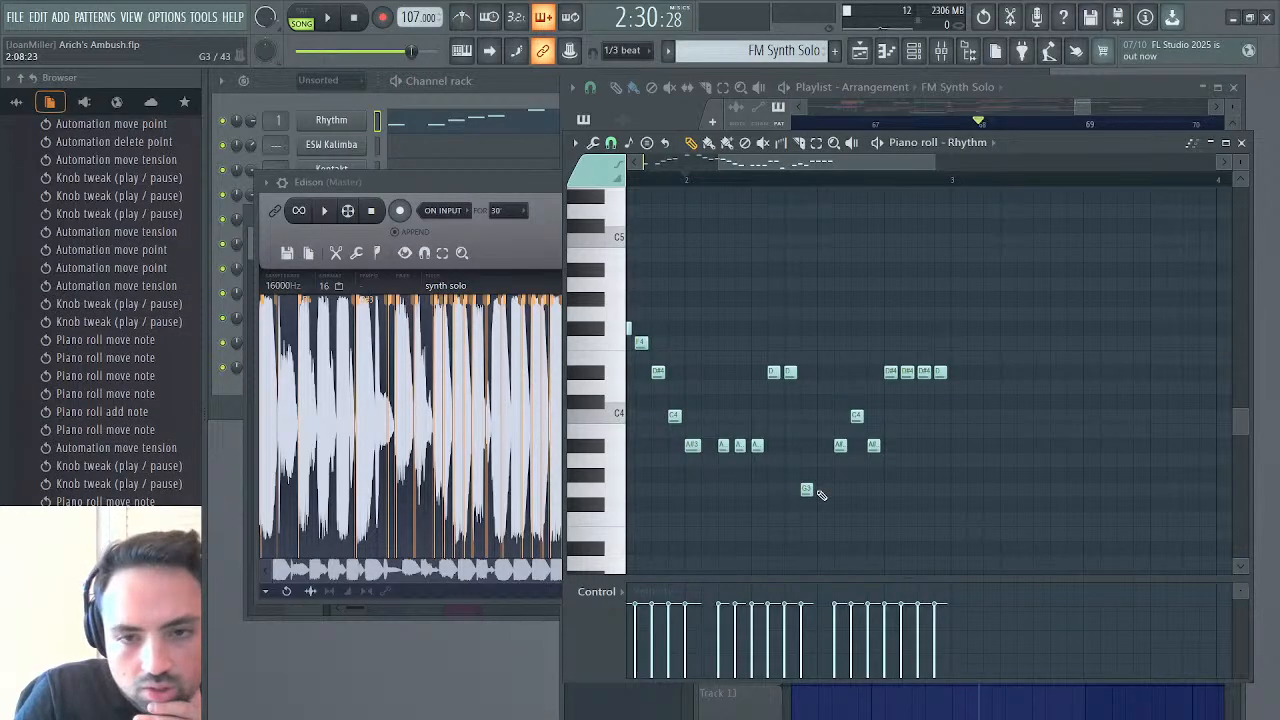
Extend the end of the Edison selection to about 4.506 and play the longer passage repeatedly
click(541, 239)
key(space)
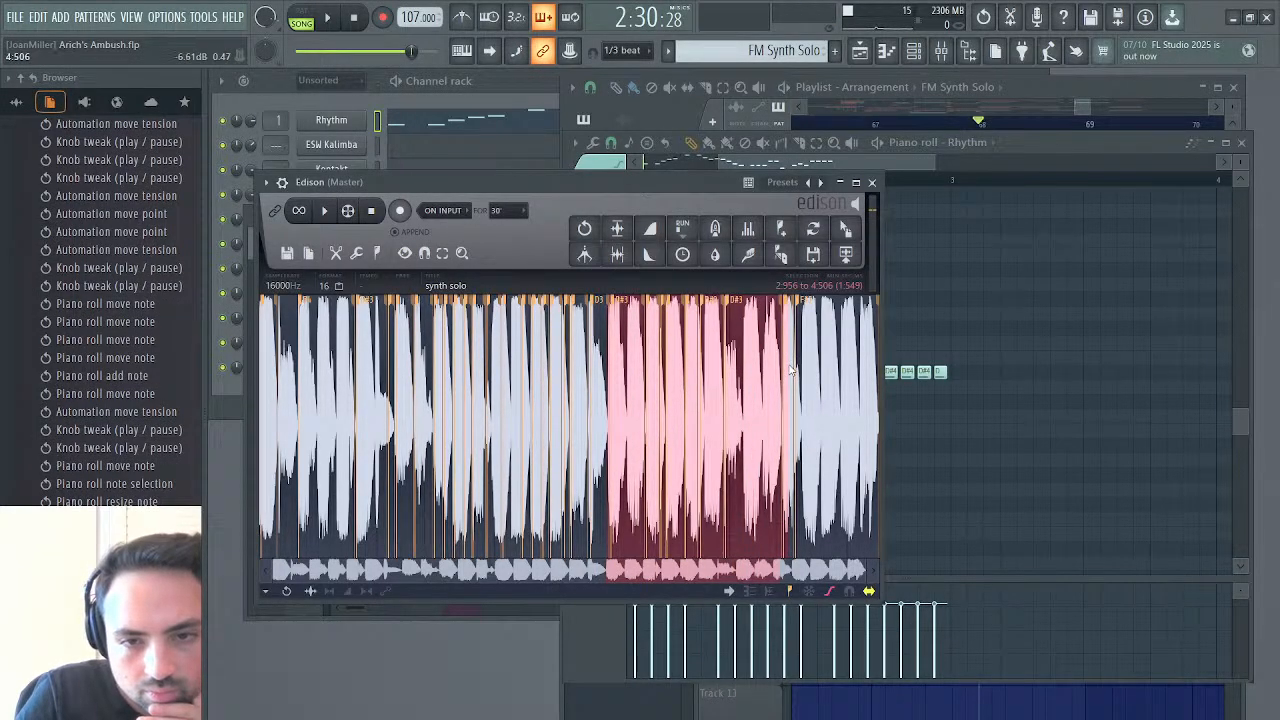
key(space)
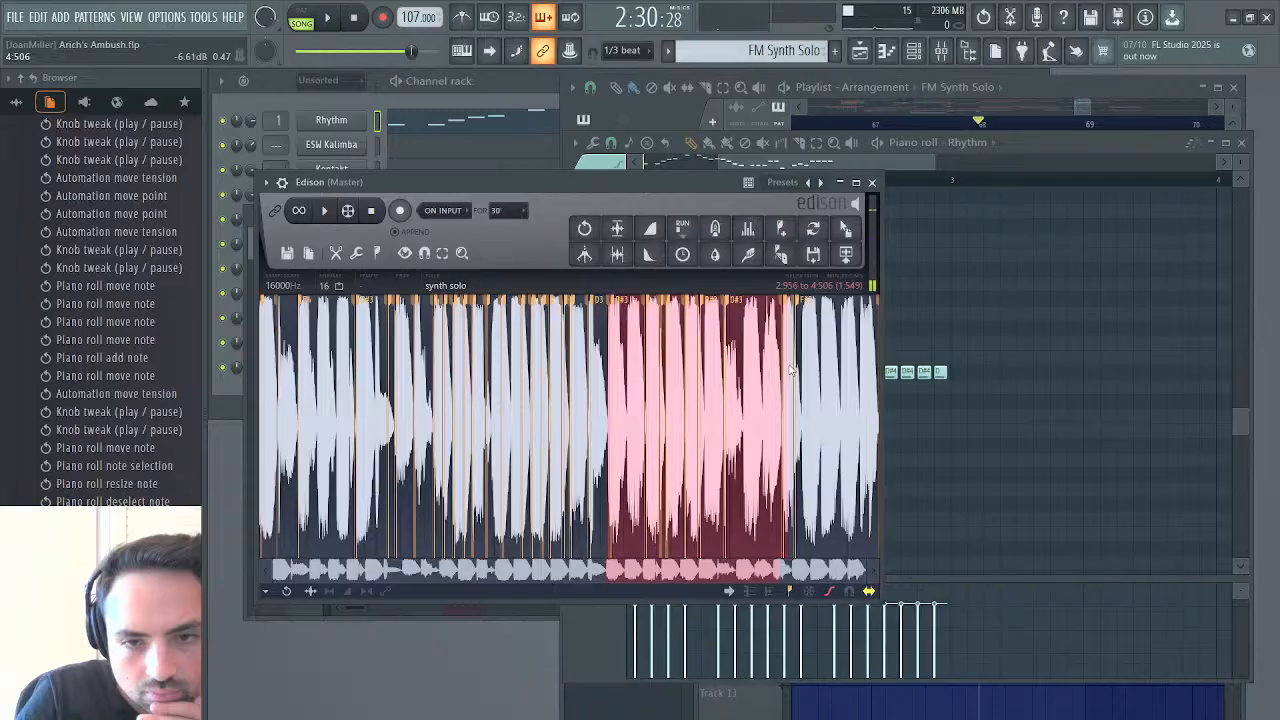
key(space)
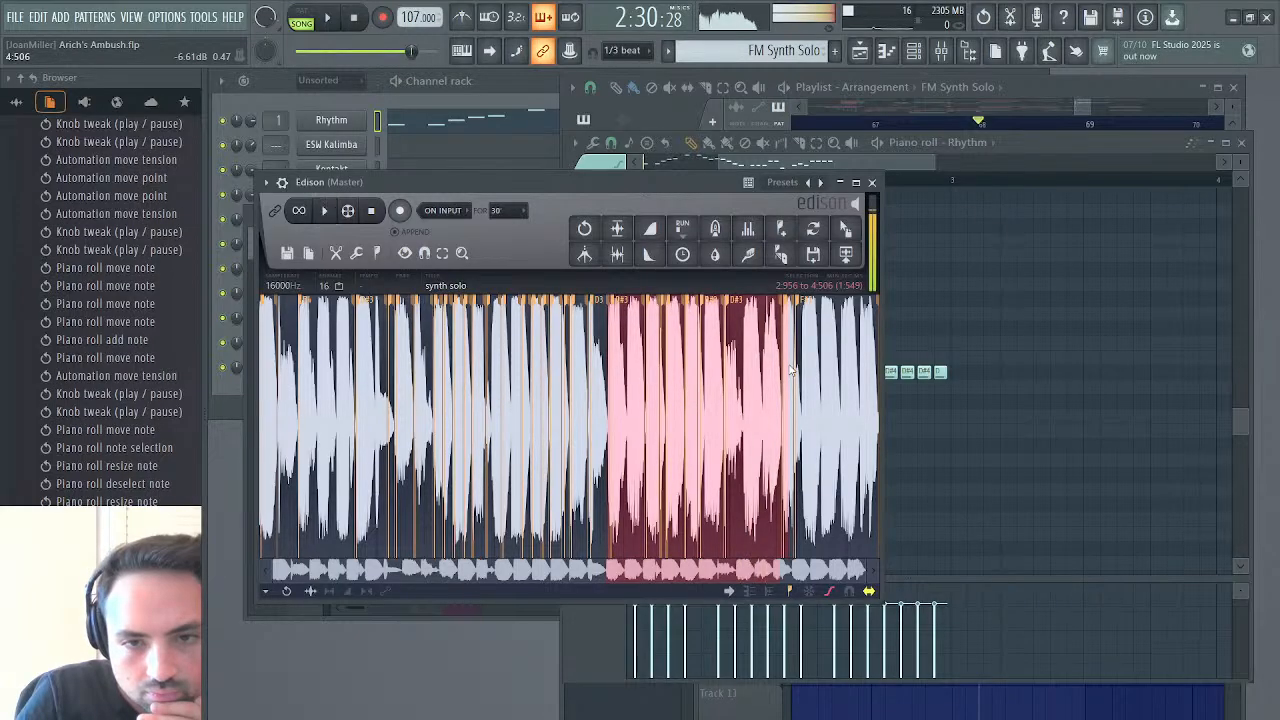
Lower the three notes before the final D#4 run in bar 2 to G3, A#3 and G3, and audition the phrase
key(space)
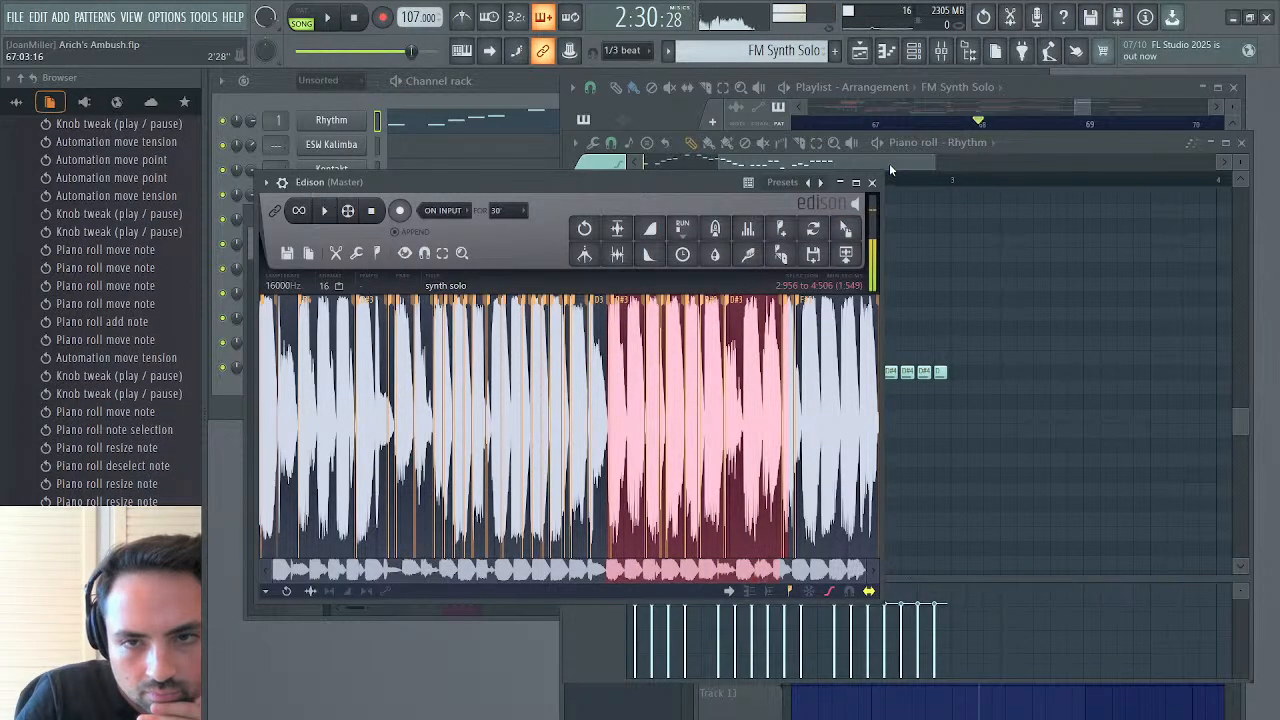
click(889, 163)
drag(839, 445, 841, 489)
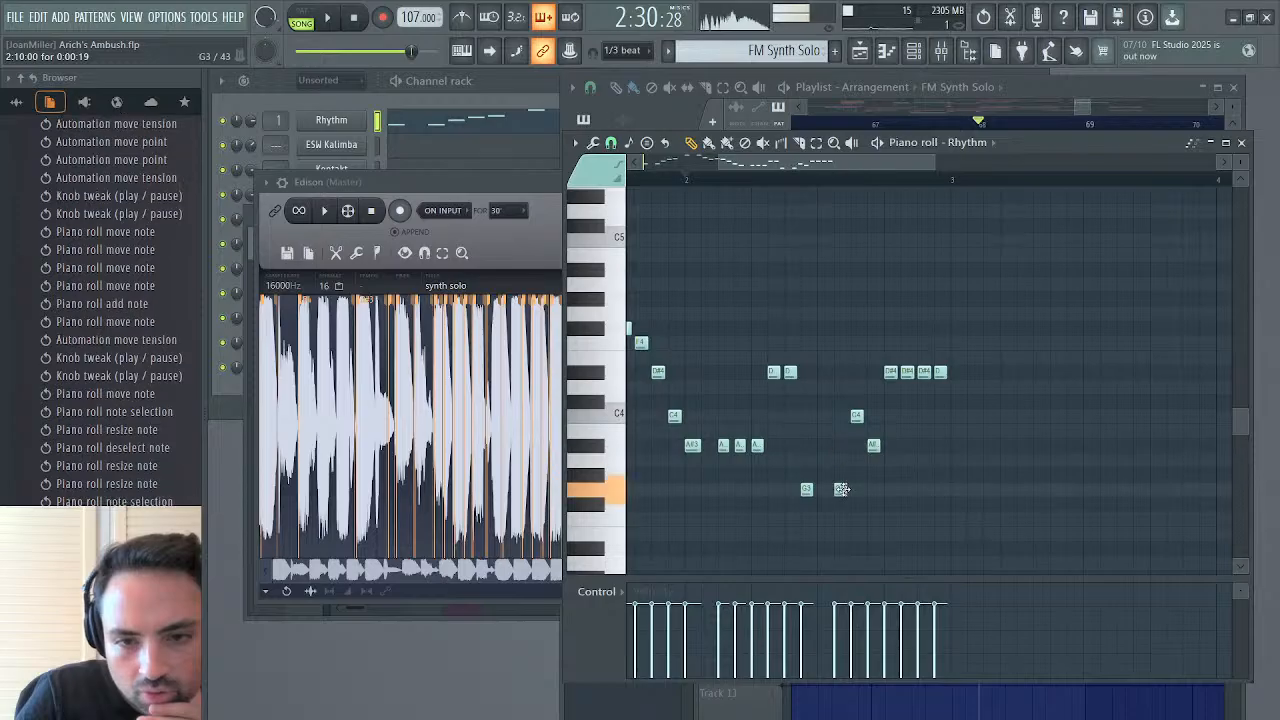
drag(857, 414, 875, 480)
key(space)
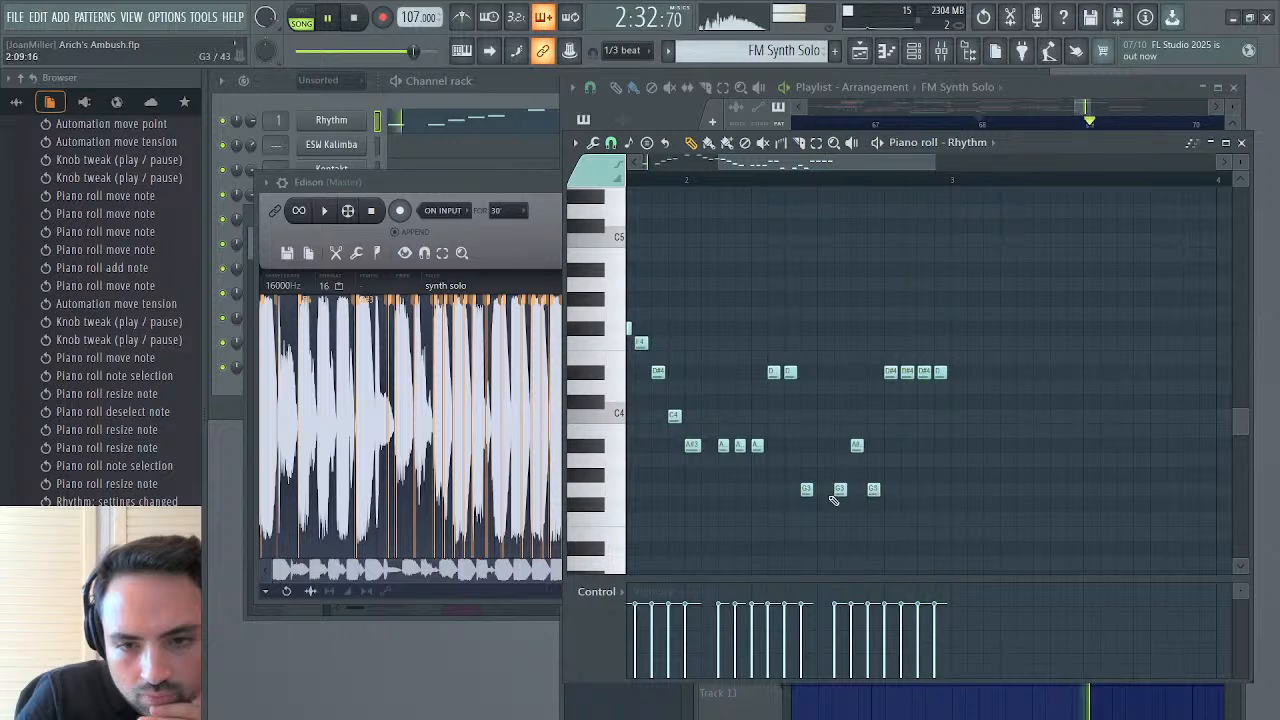
key(space)
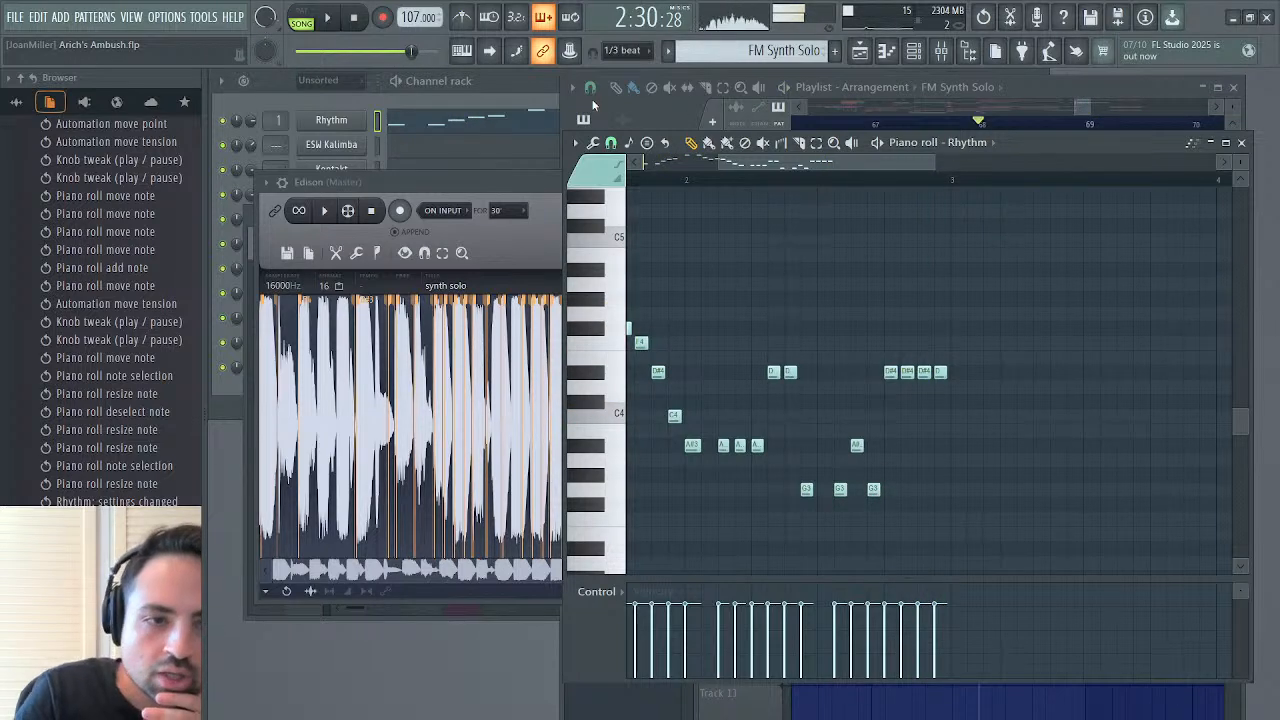
Adjust the delay time of Fruity Delay 3 on the FM Synth mixer track
click(917, 51)
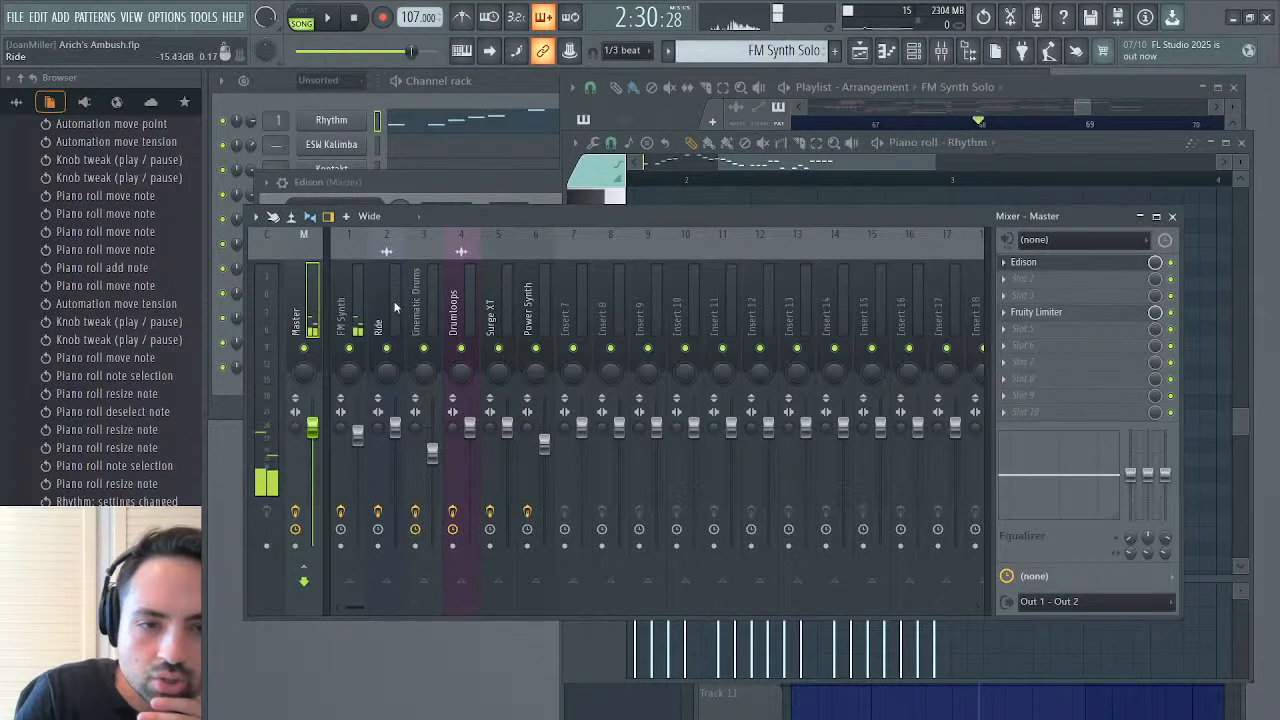
click(345, 232)
click(1093, 398)
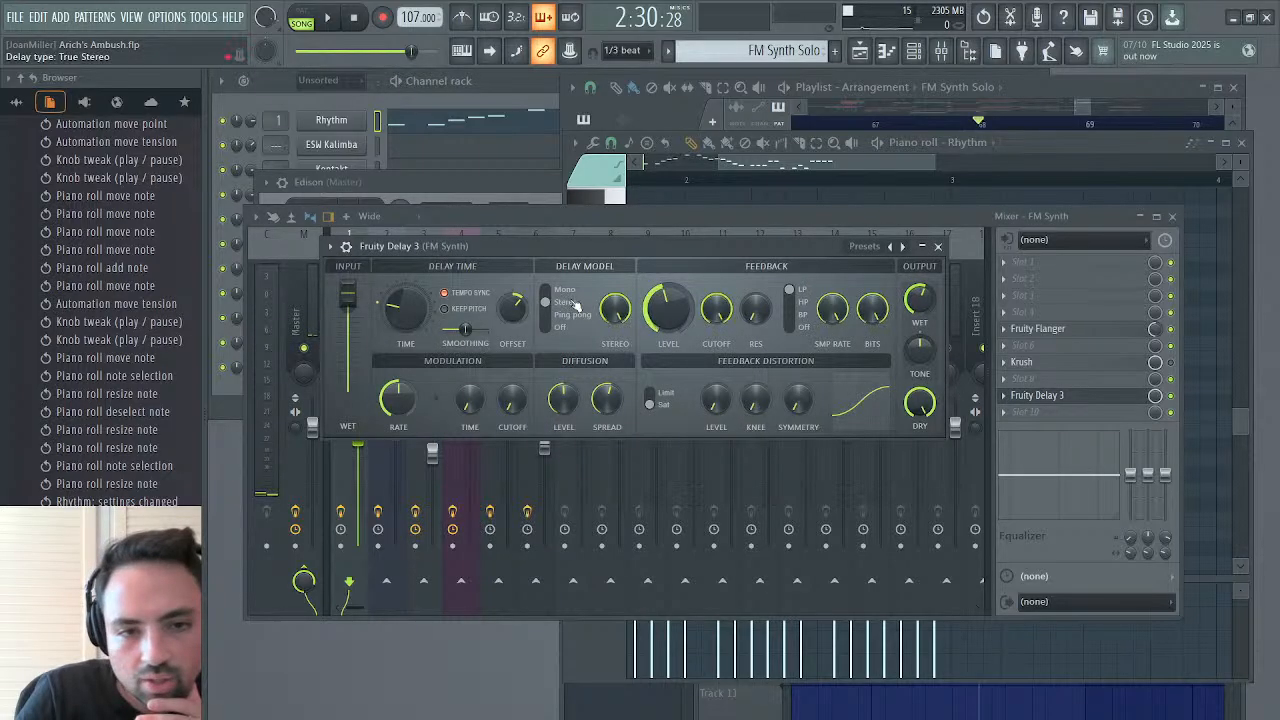
drag(425, 302, 408, 291)
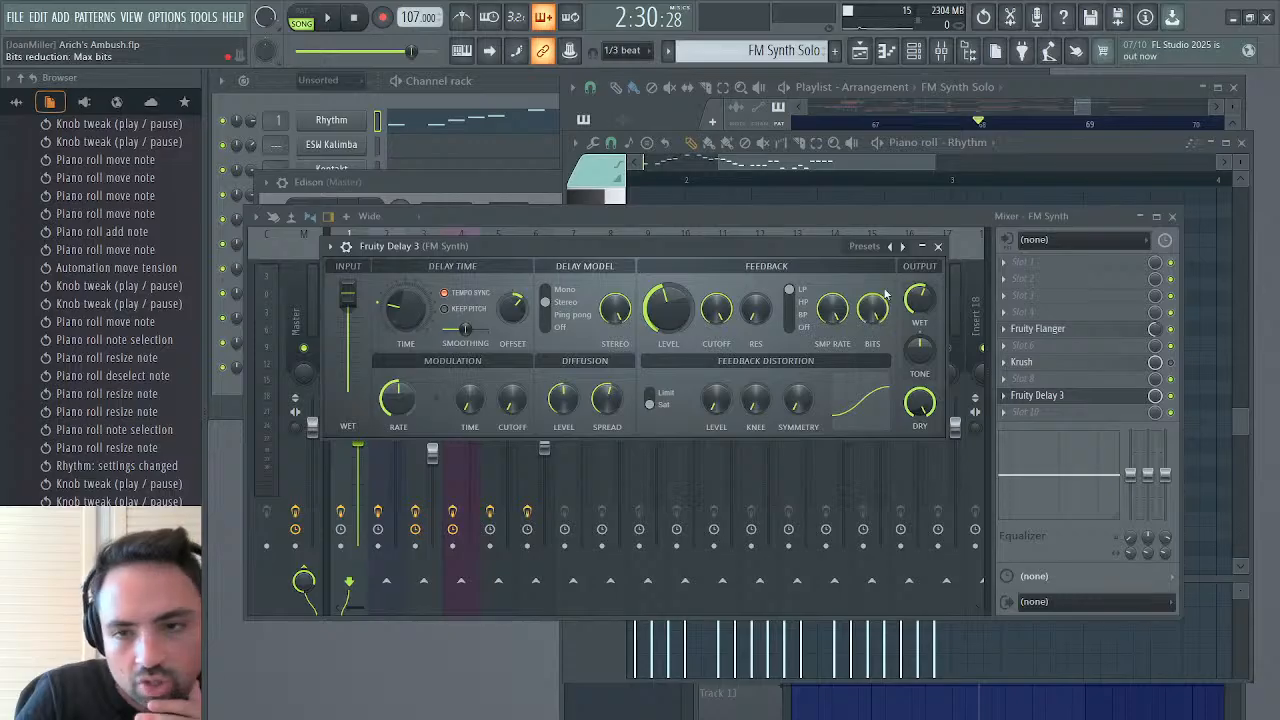
click(938, 246)
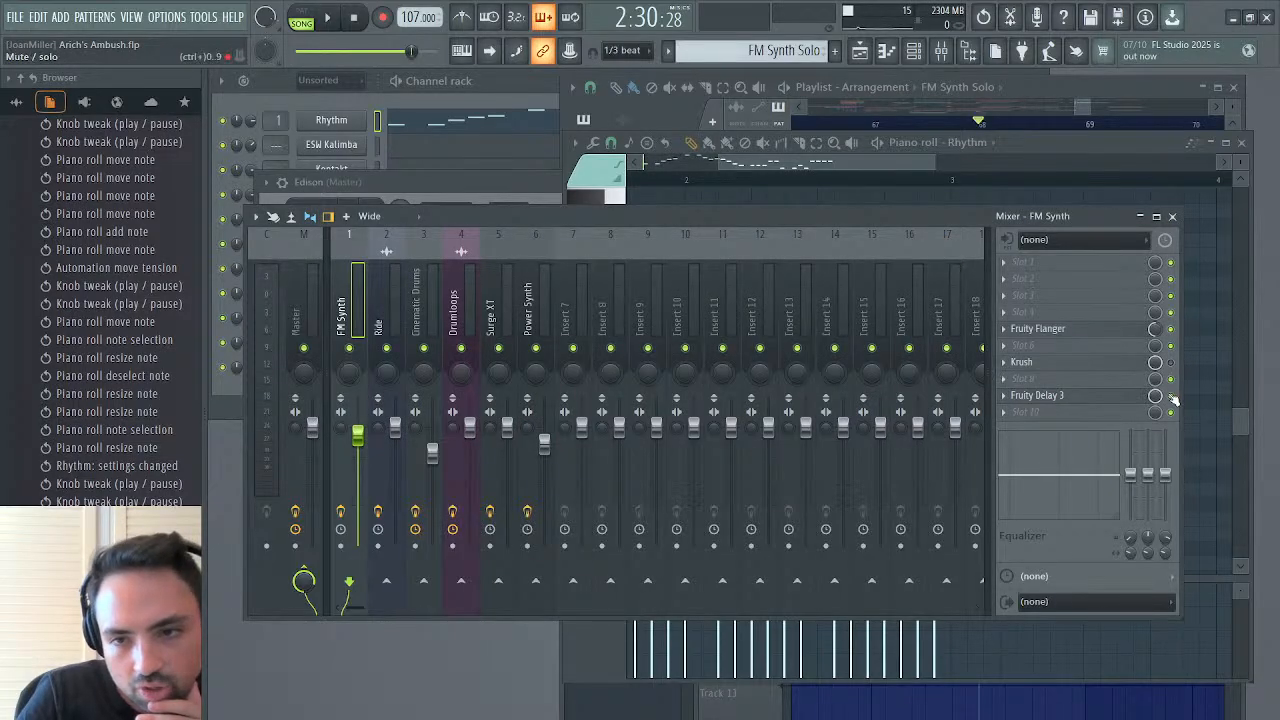
Clear the mute/solo events of Fruity Delay 3 in its event editor and replay the bar 2 phrase
click(1156, 442)
drag(714, 480, 250, 593)
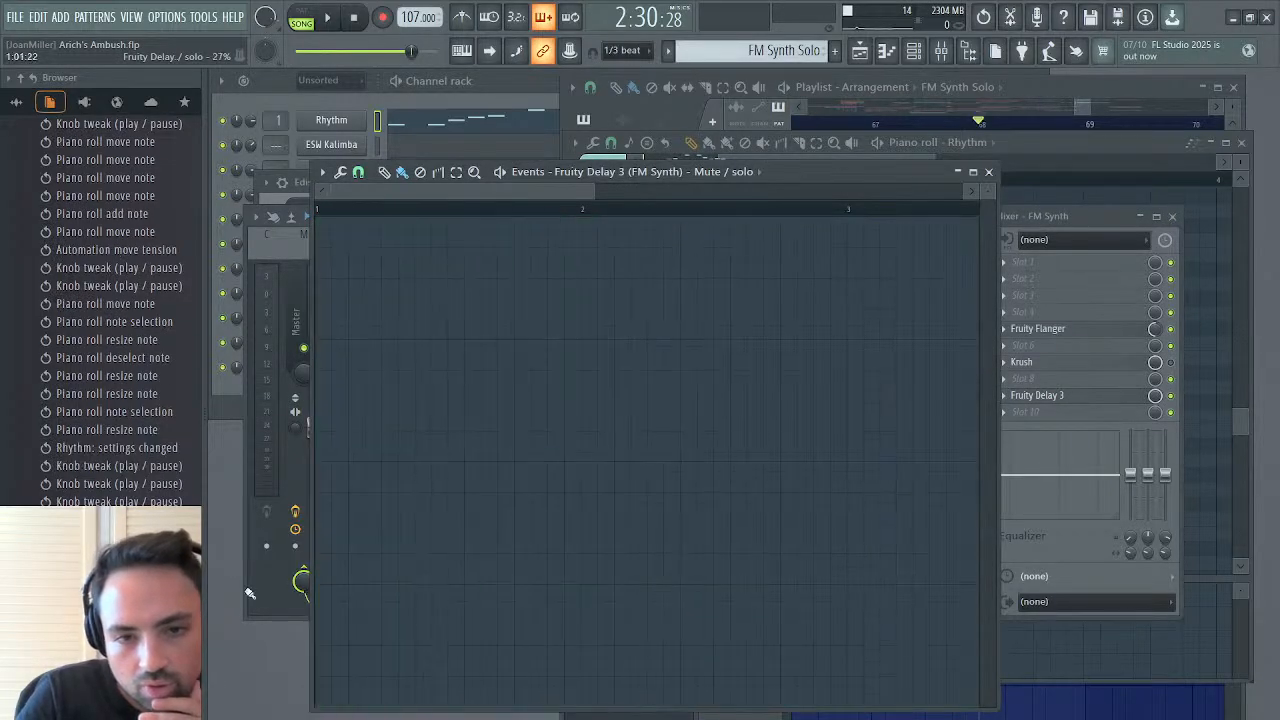
click(989, 173)
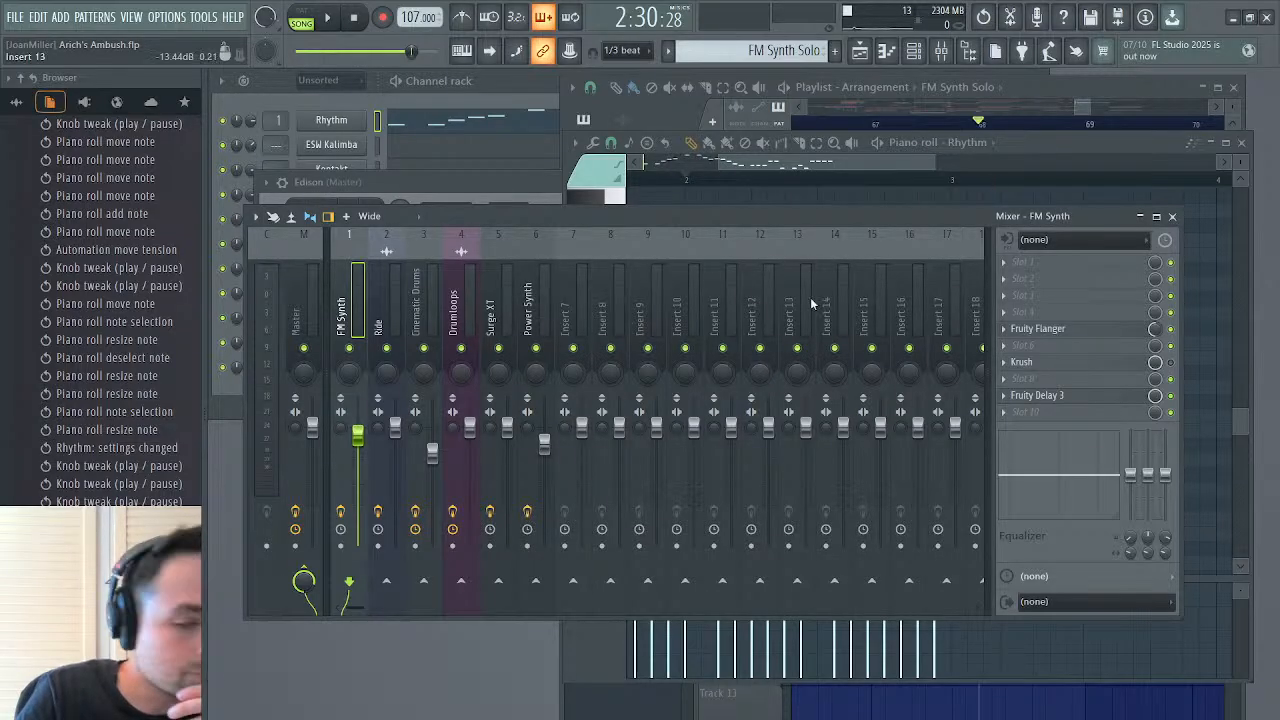
click(1176, 216)
key(space)
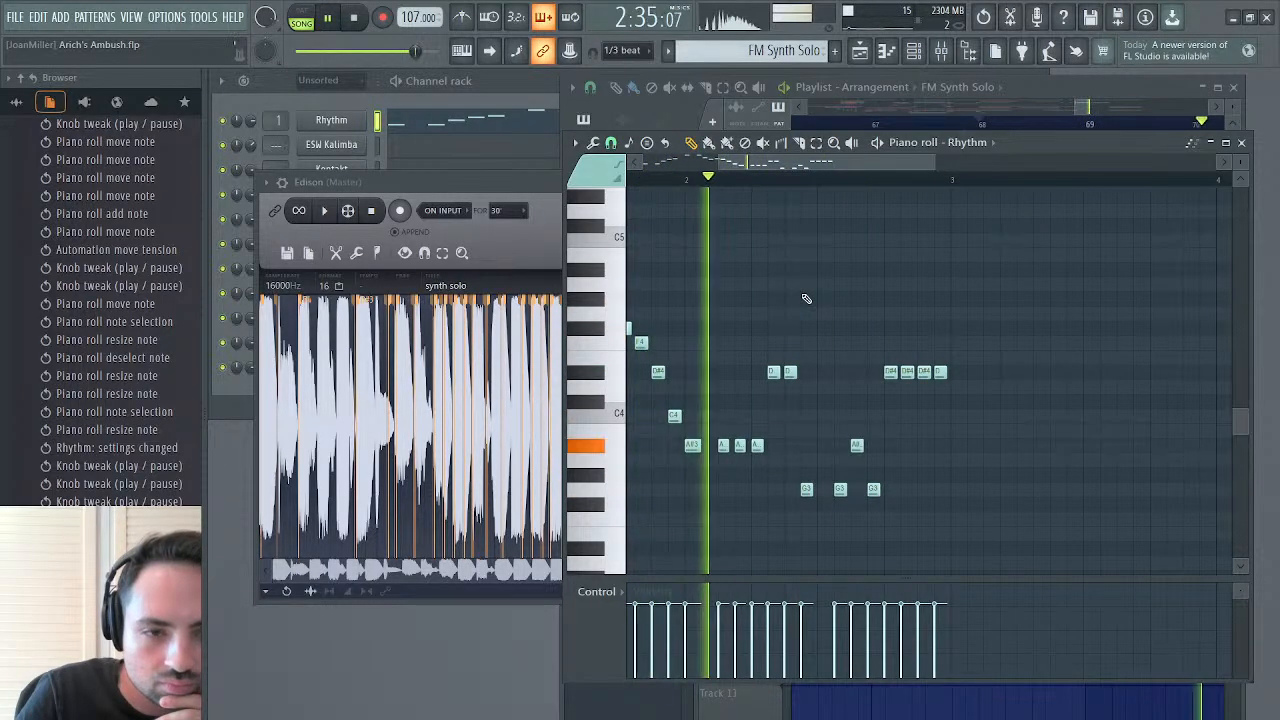
key(space)
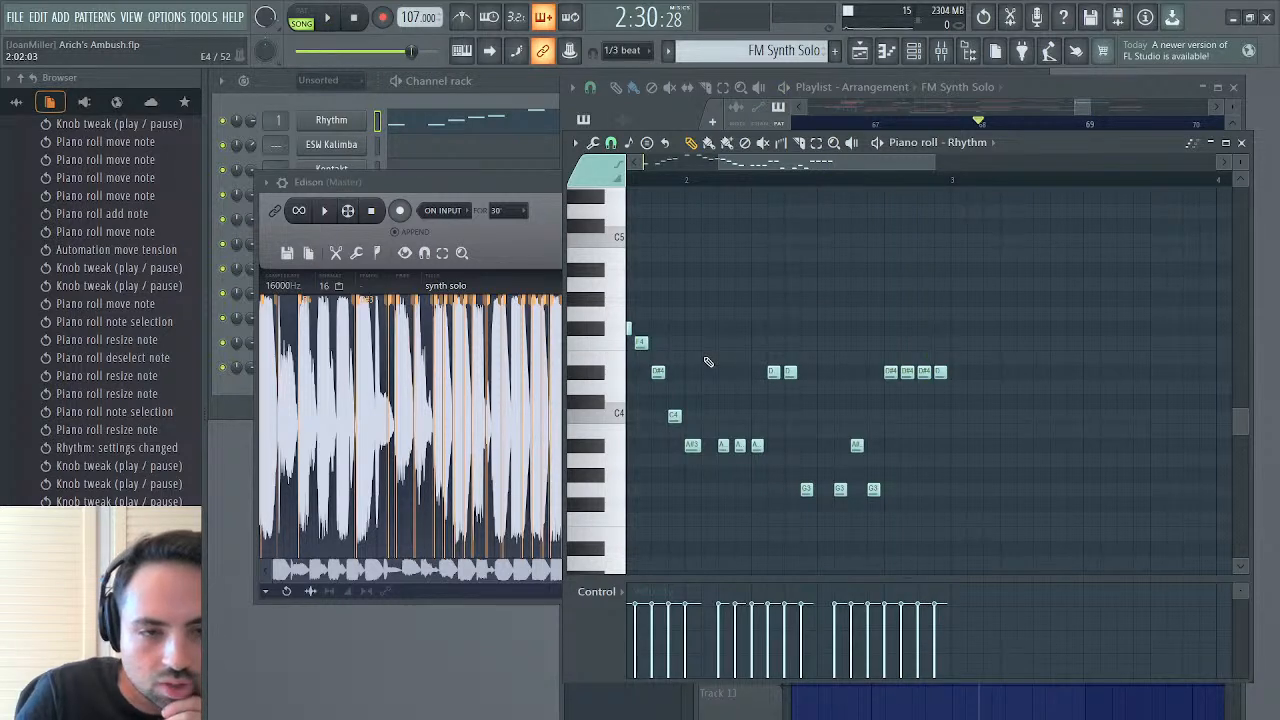
Play the Edison passage extended to about 5.278 and raise the last note of bar 2 to F4
click(326, 212)
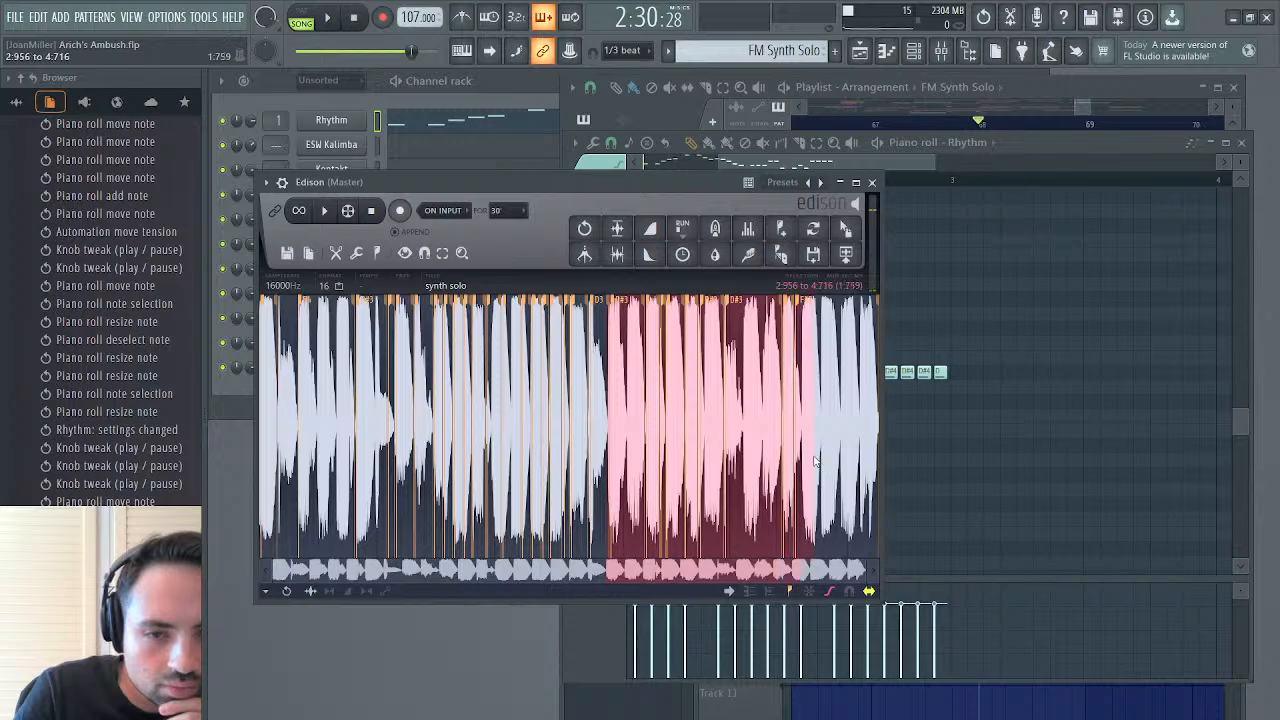
key(space)
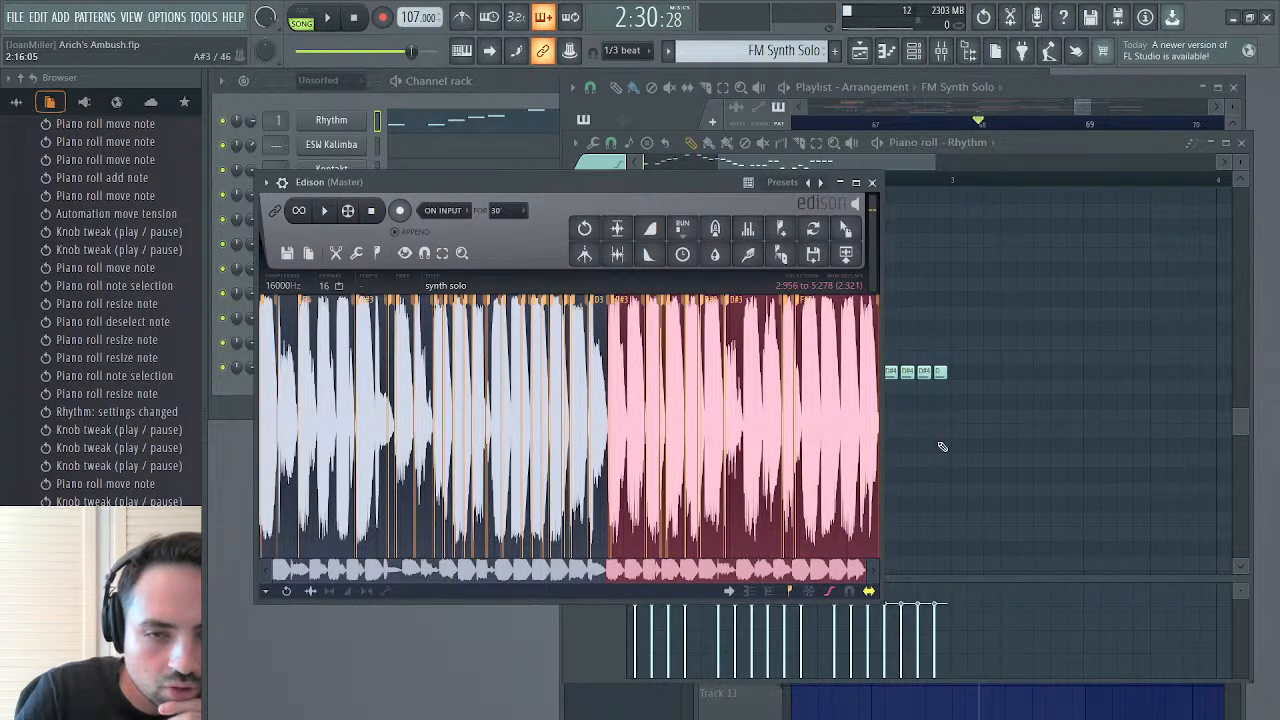
drag(945, 371, 938, 340)
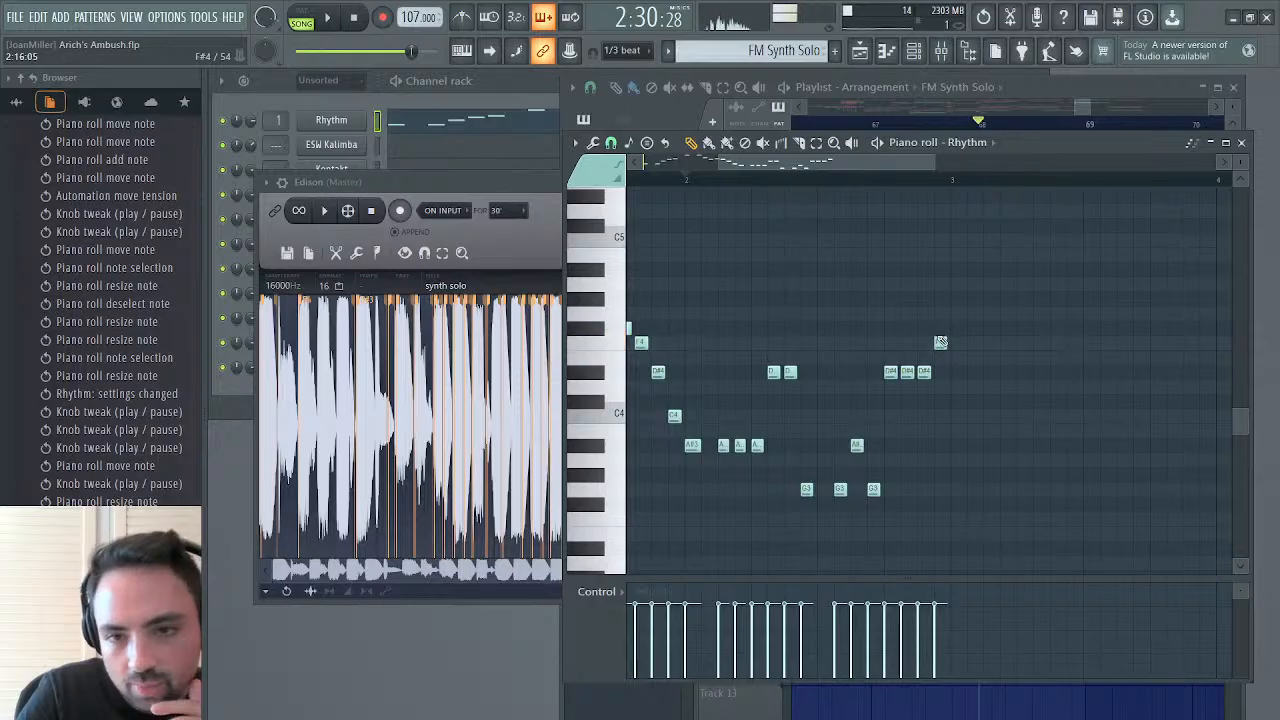
key(space)
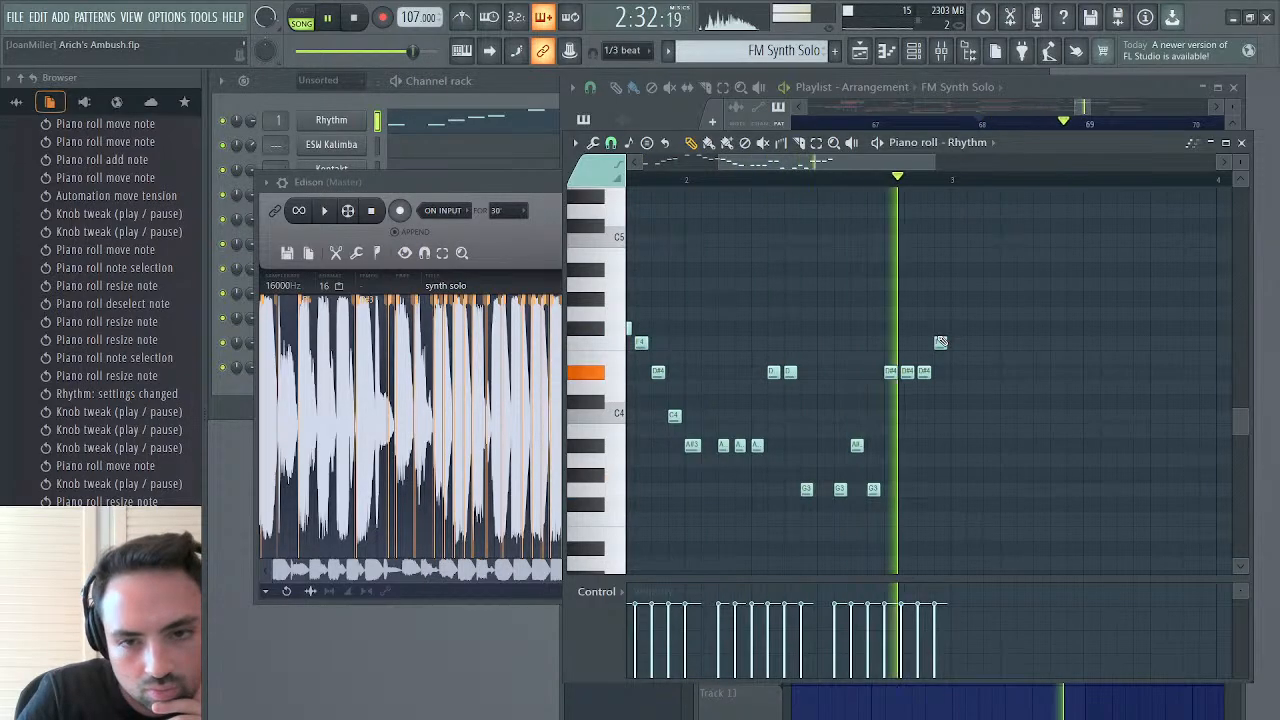
Try lowering the last four notes of bar 2 to D4, D4, D4 and D#4 during playback
click(940, 342)
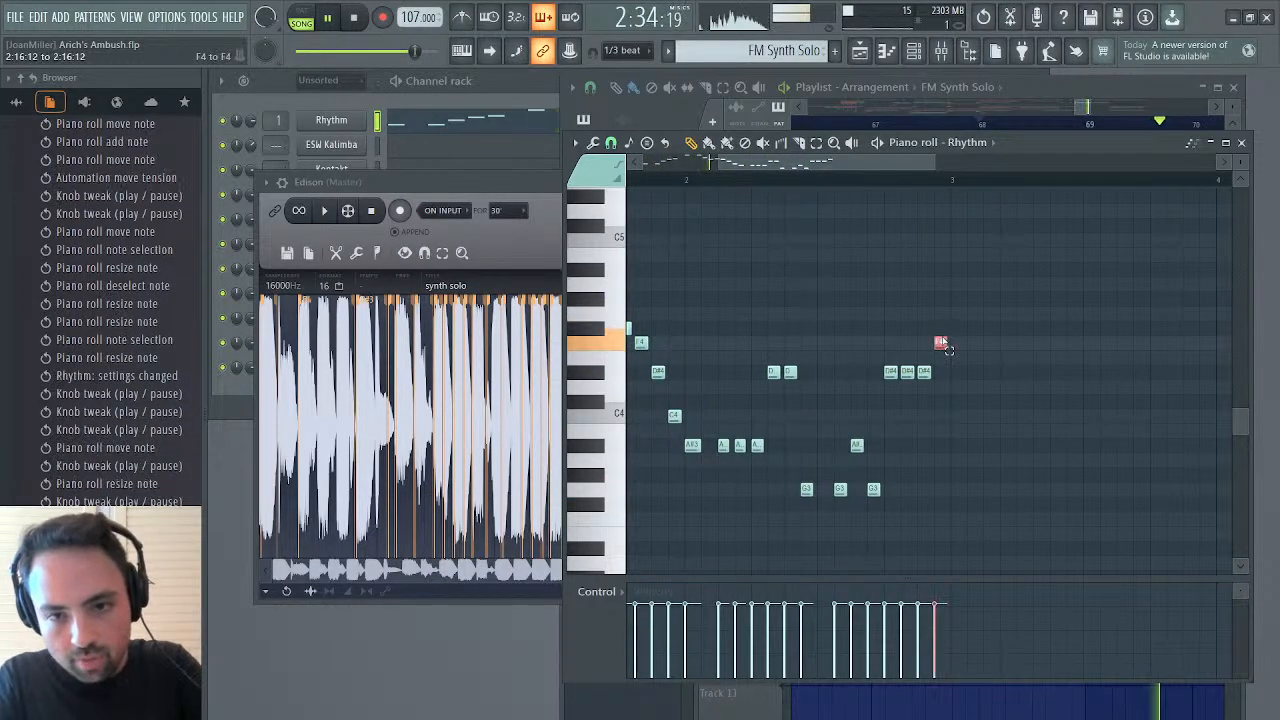
drag(942, 340, 942, 388)
click(940, 373)
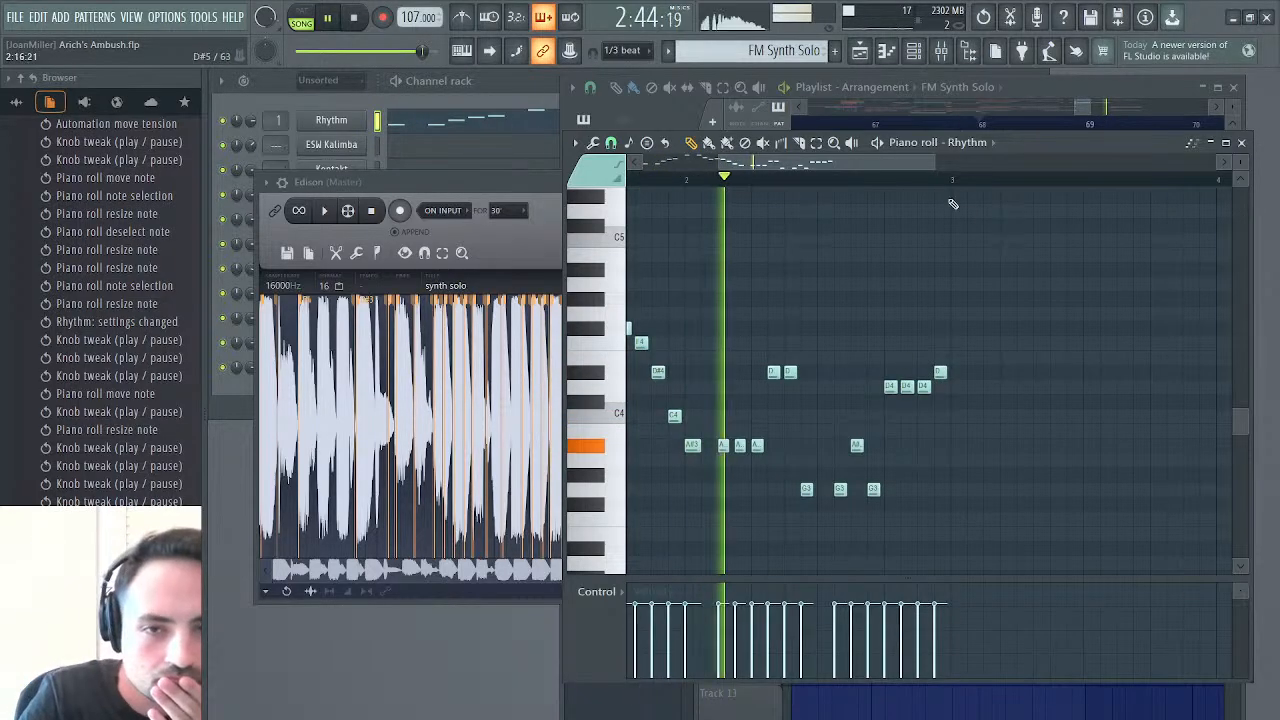
Play the arrangement from bar 67 and route filter 1 of the Rhythm synth to its FX output
click(859, 51)
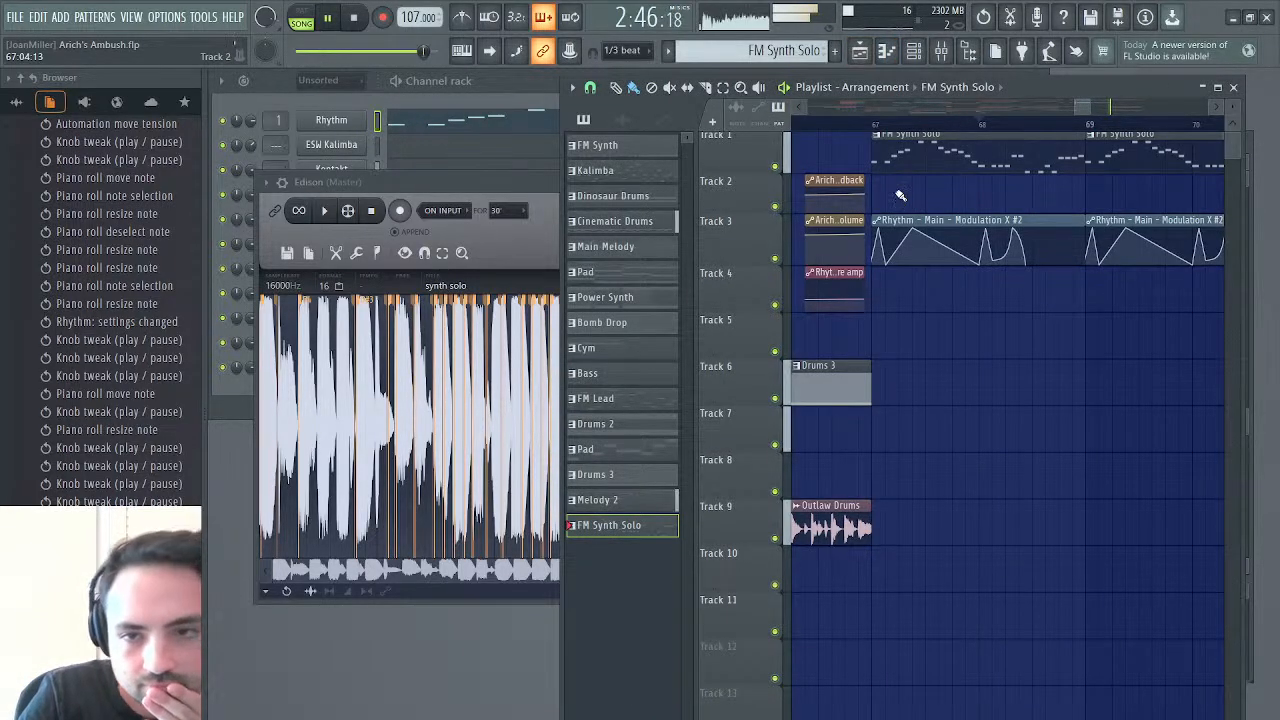
click(876, 125)
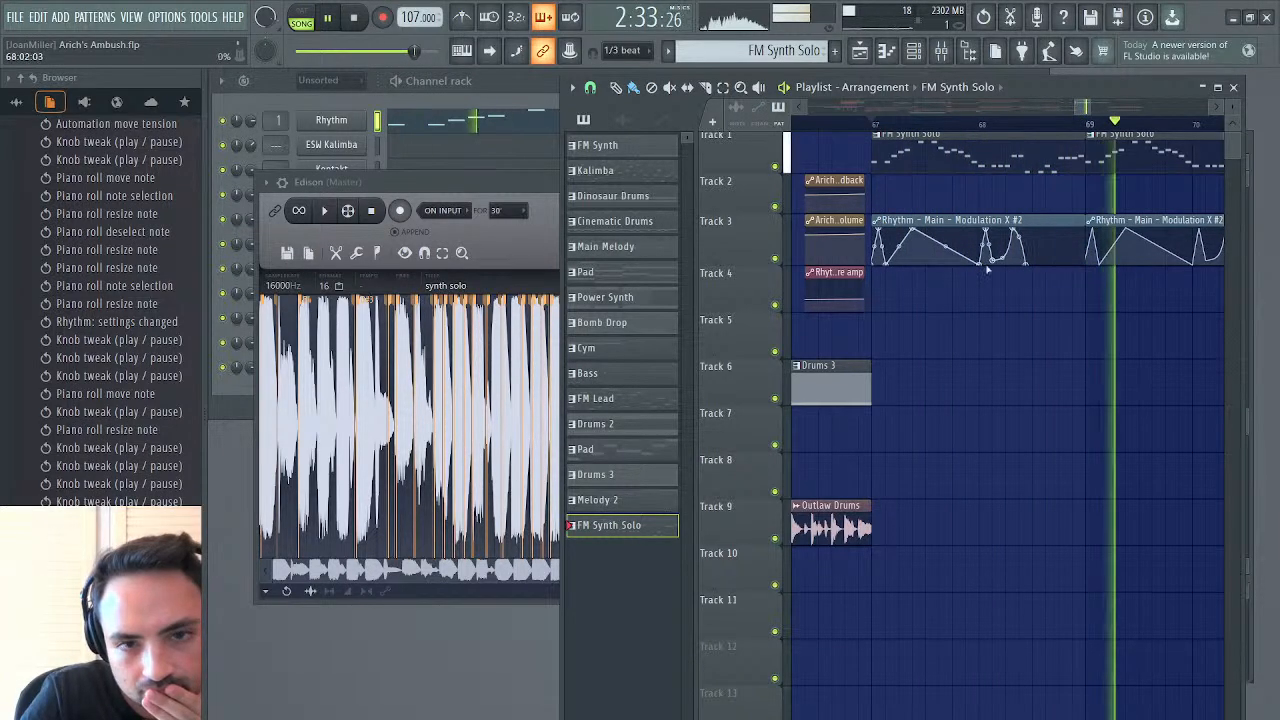
click(331, 120)
key(space)
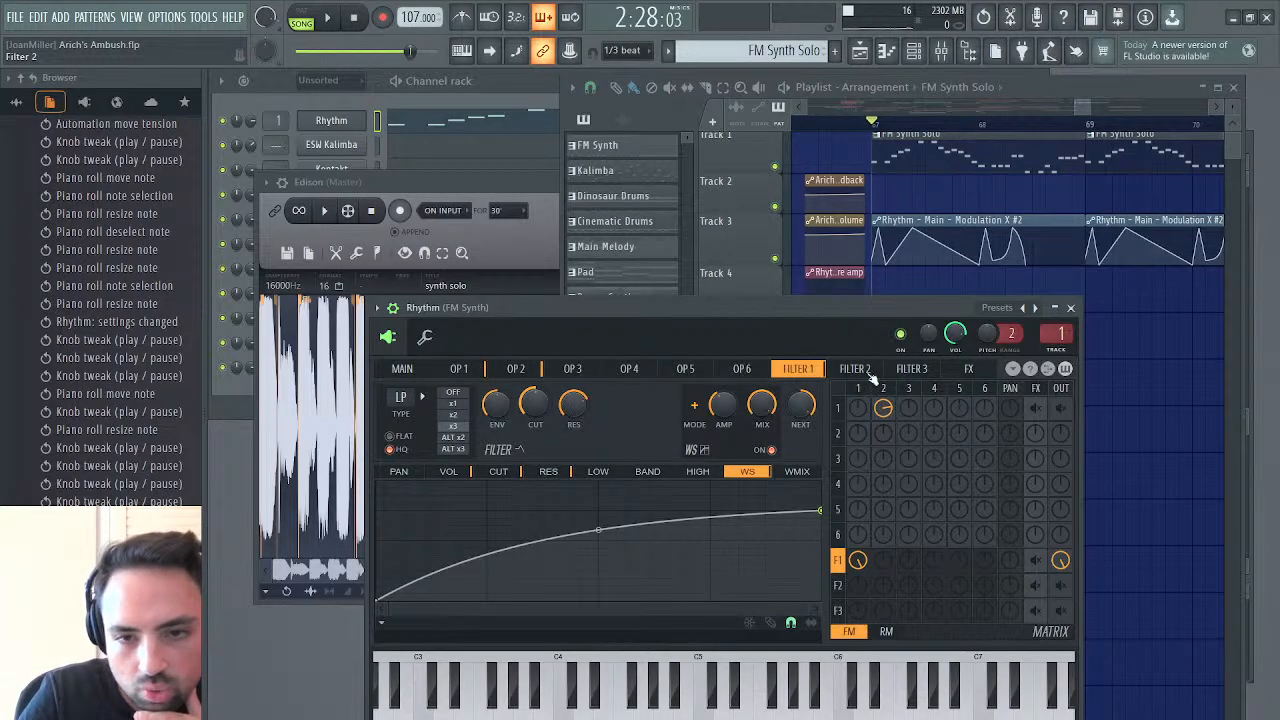
click(1035, 560)
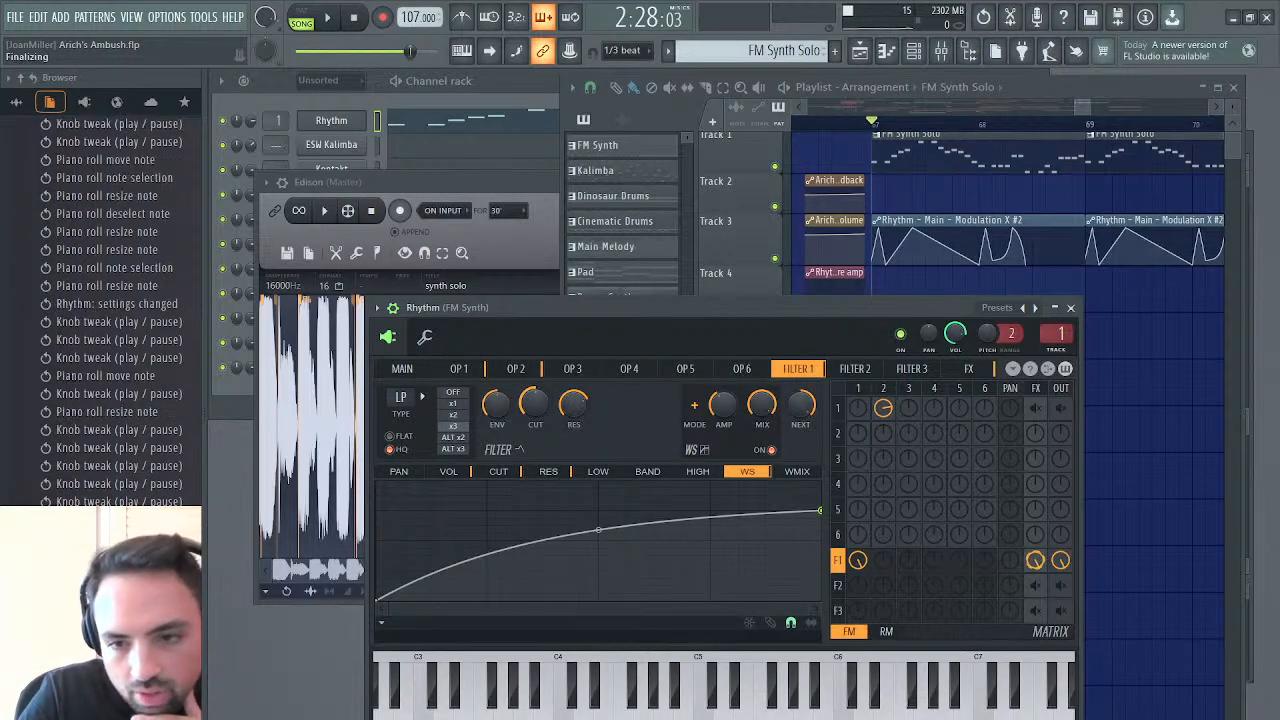
Adjust the delay 1 time and volume in the Rhythm synth's effects while the solo plays
click(970, 369)
key(space)
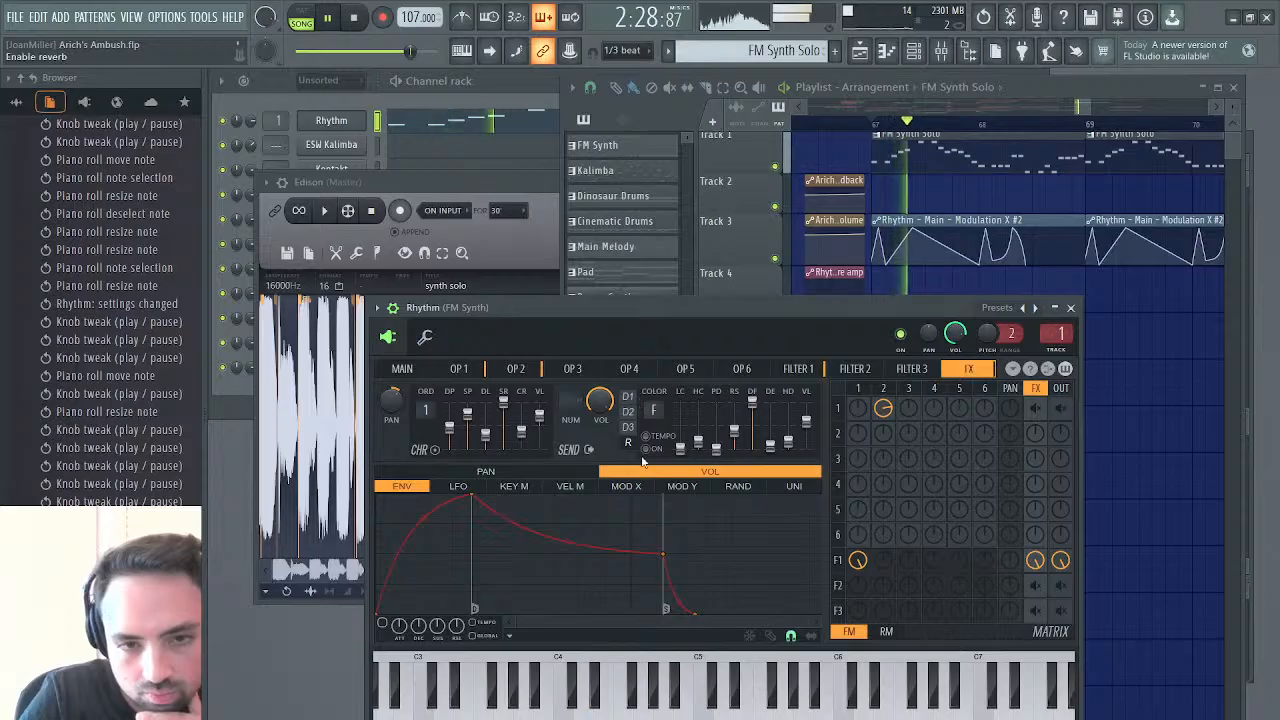
click(628, 397)
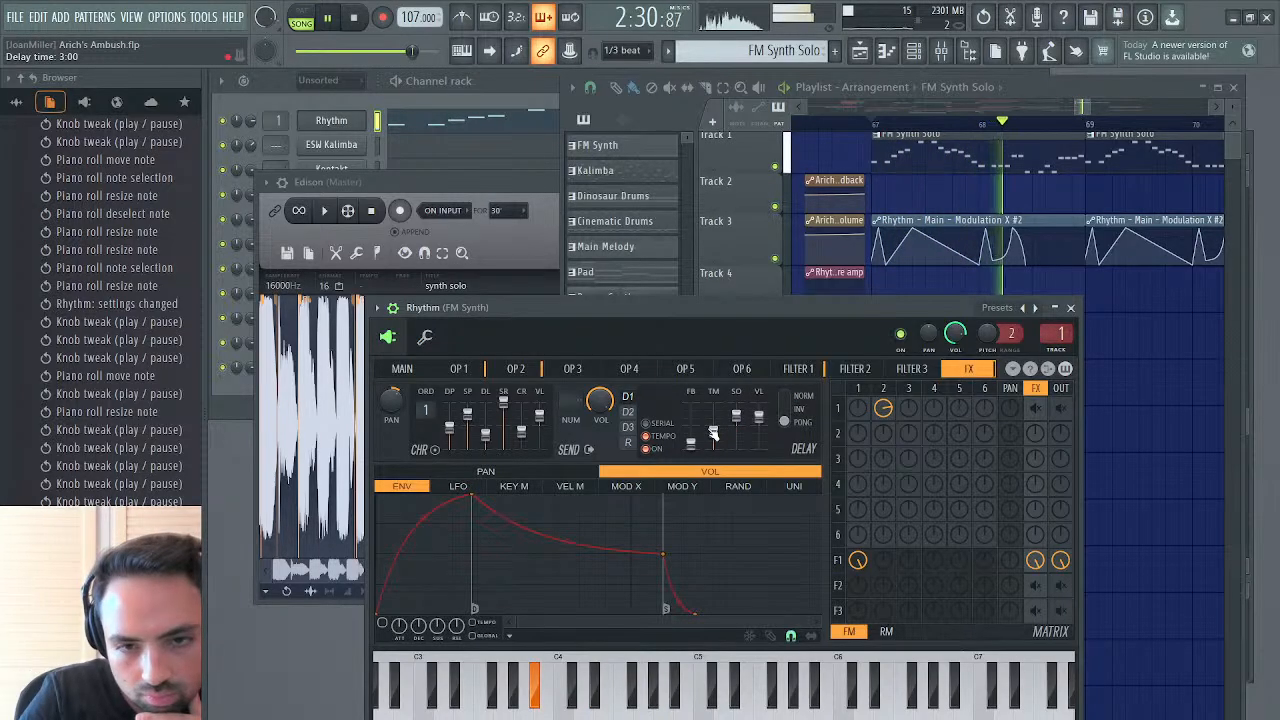
drag(713, 432, 761, 415)
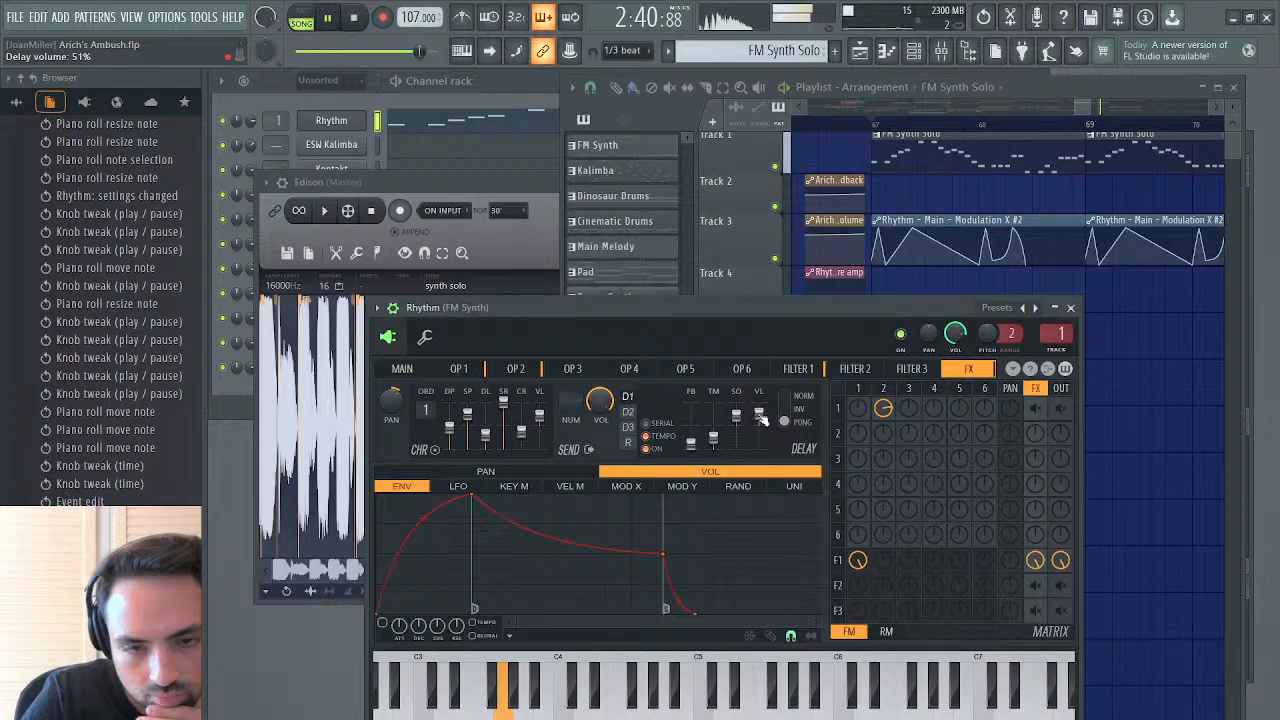
click(1071, 310)
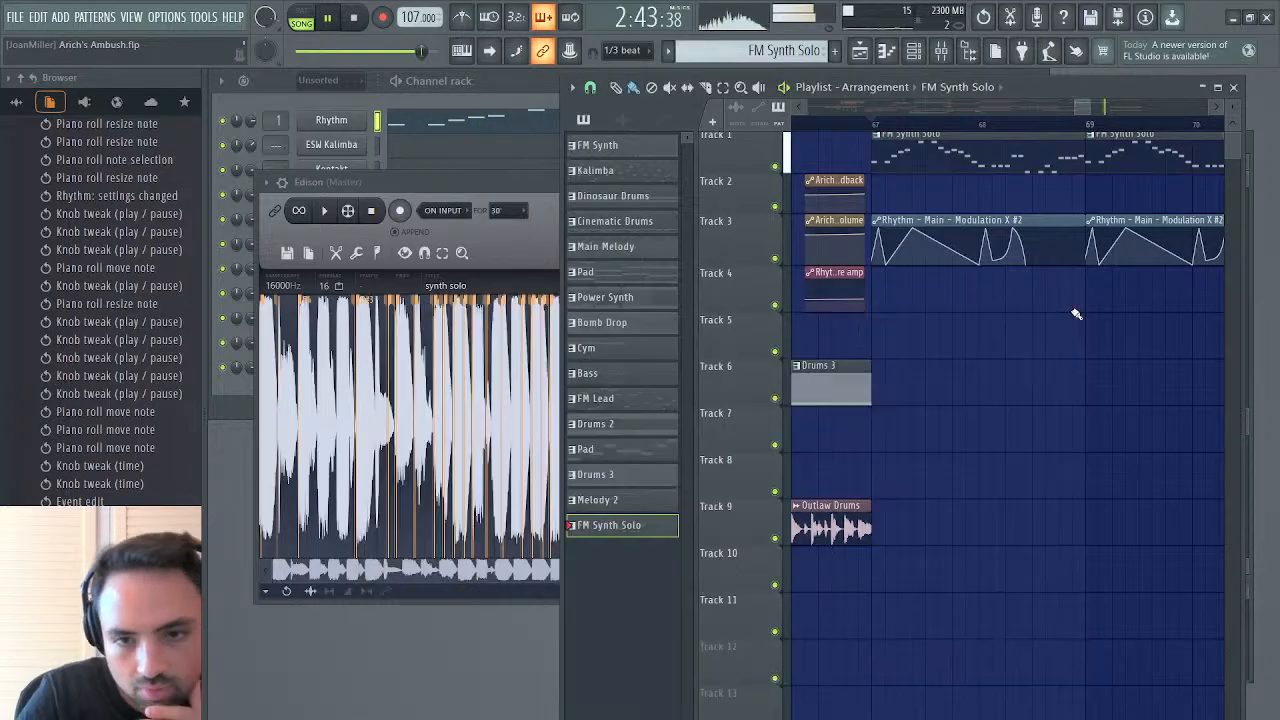
Set the last four notes of the FM Synth Solo clip's bar 2 to D#4, D#4, D#4 and F4
double_click(983, 170)
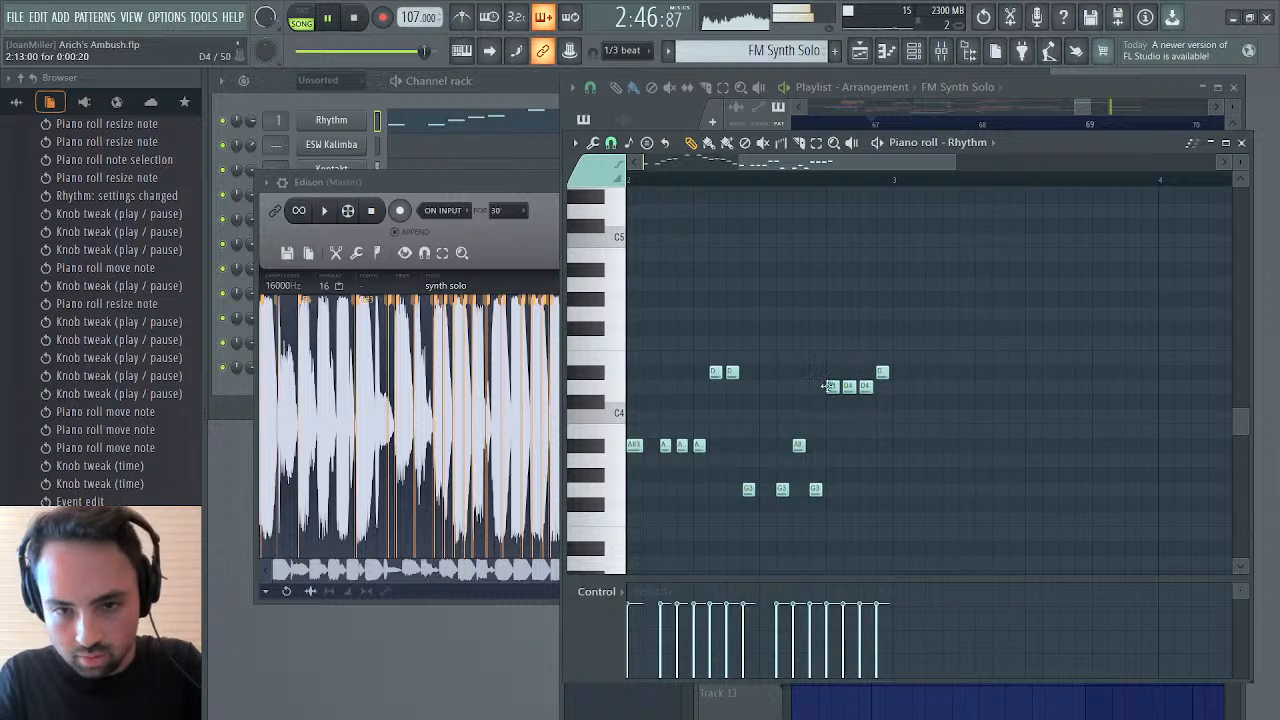
drag(826, 386, 902, 365)
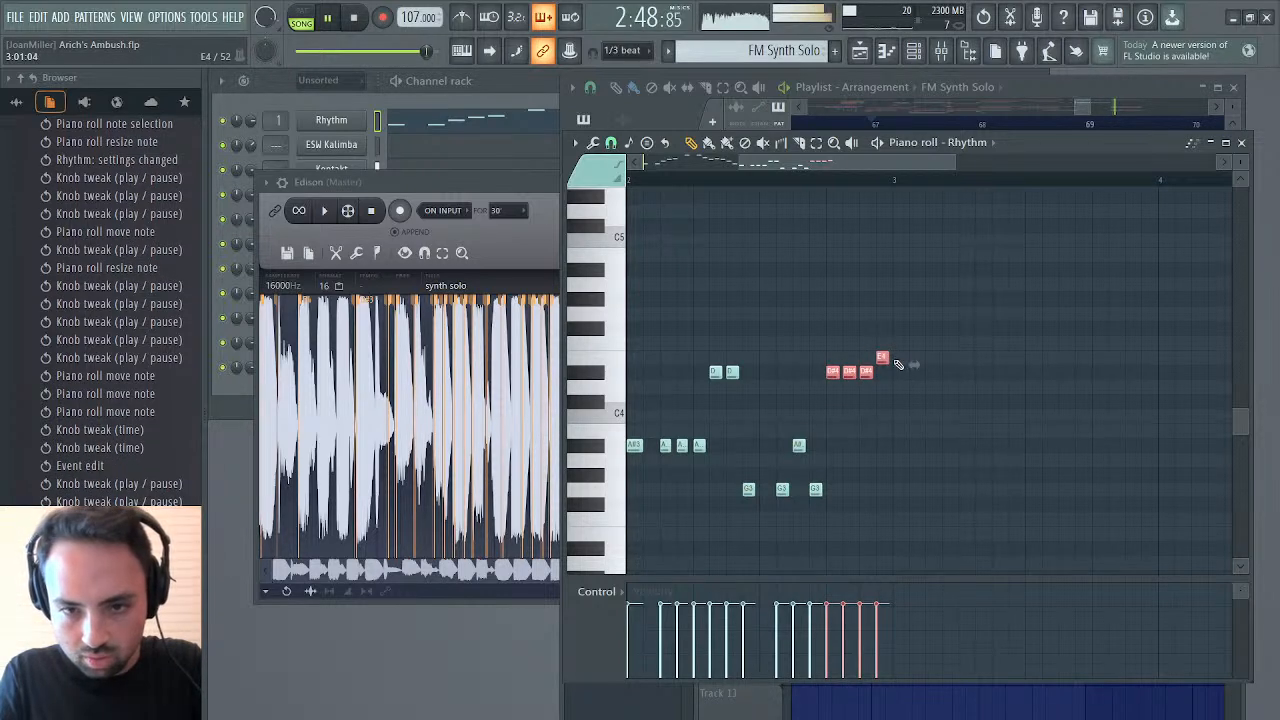
ctrl+click(883, 361)
key(shift+Up)
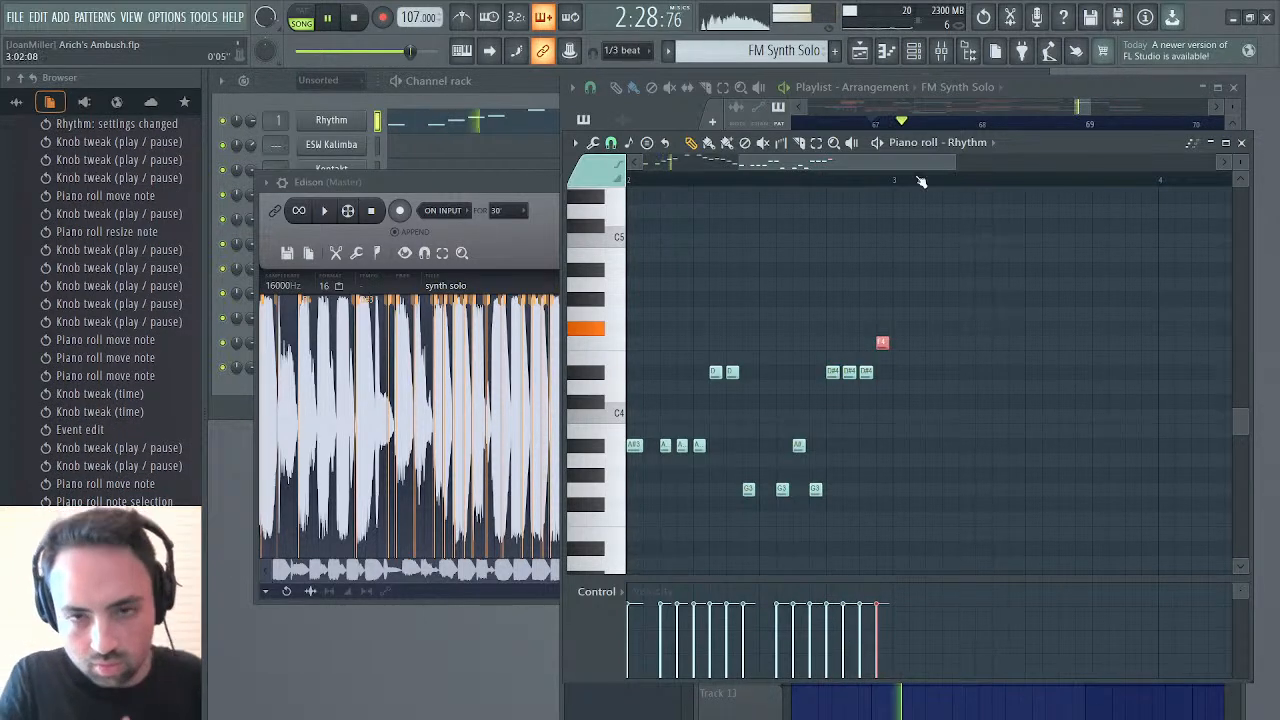
Try the first A#4 note in bar 1 at G4, replay the solo, and return the note to A#4
drag(869, 161, 773, 172)
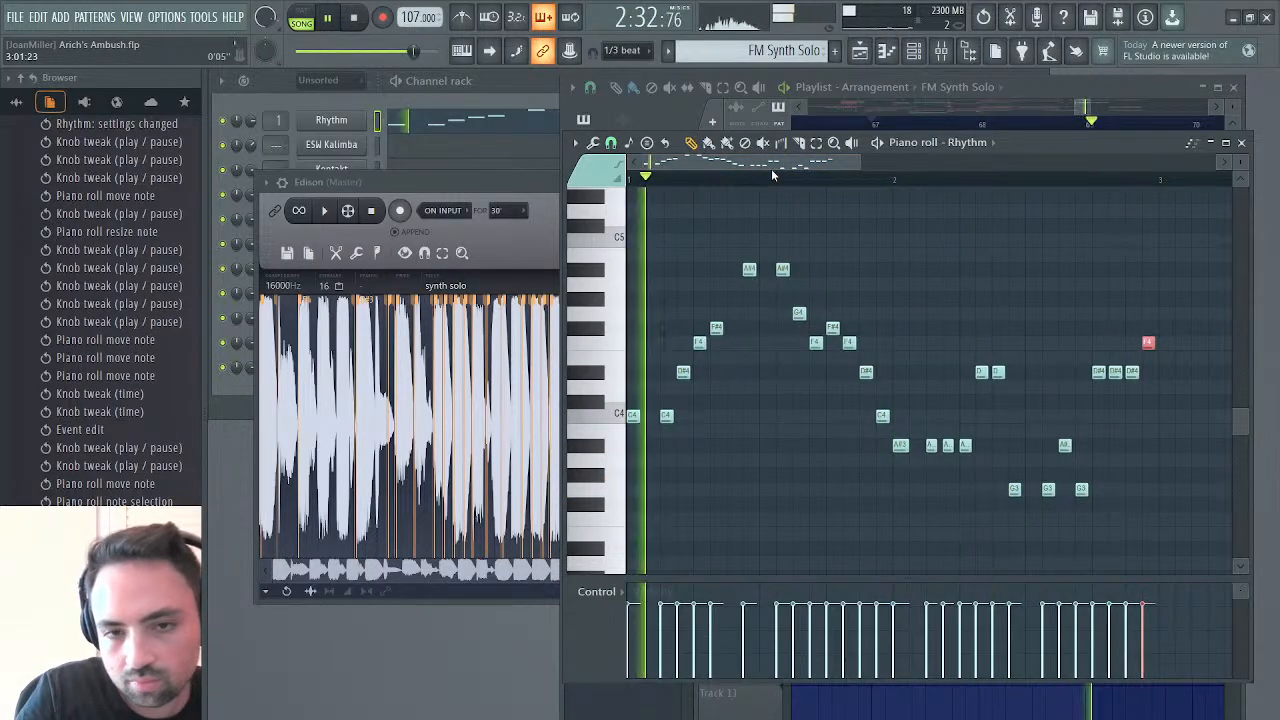
drag(749, 269, 748, 315)
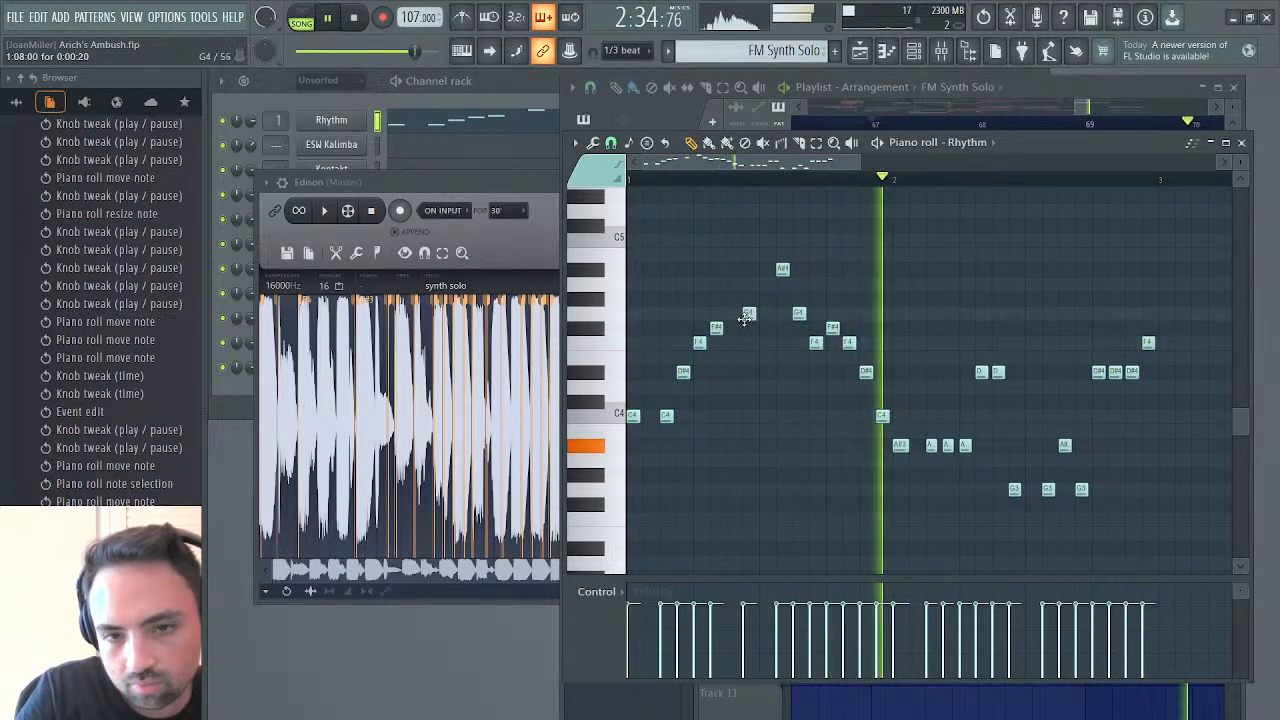
key(space)
key(space)
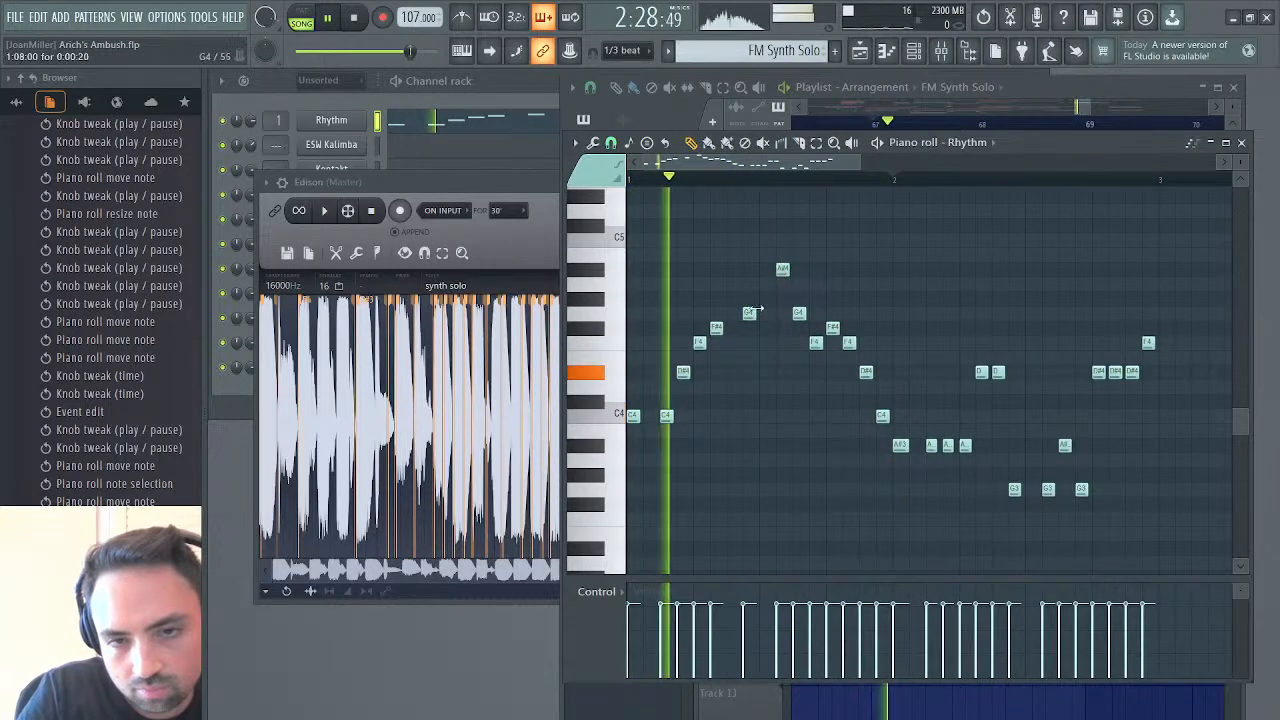
drag(748, 315, 748, 269)
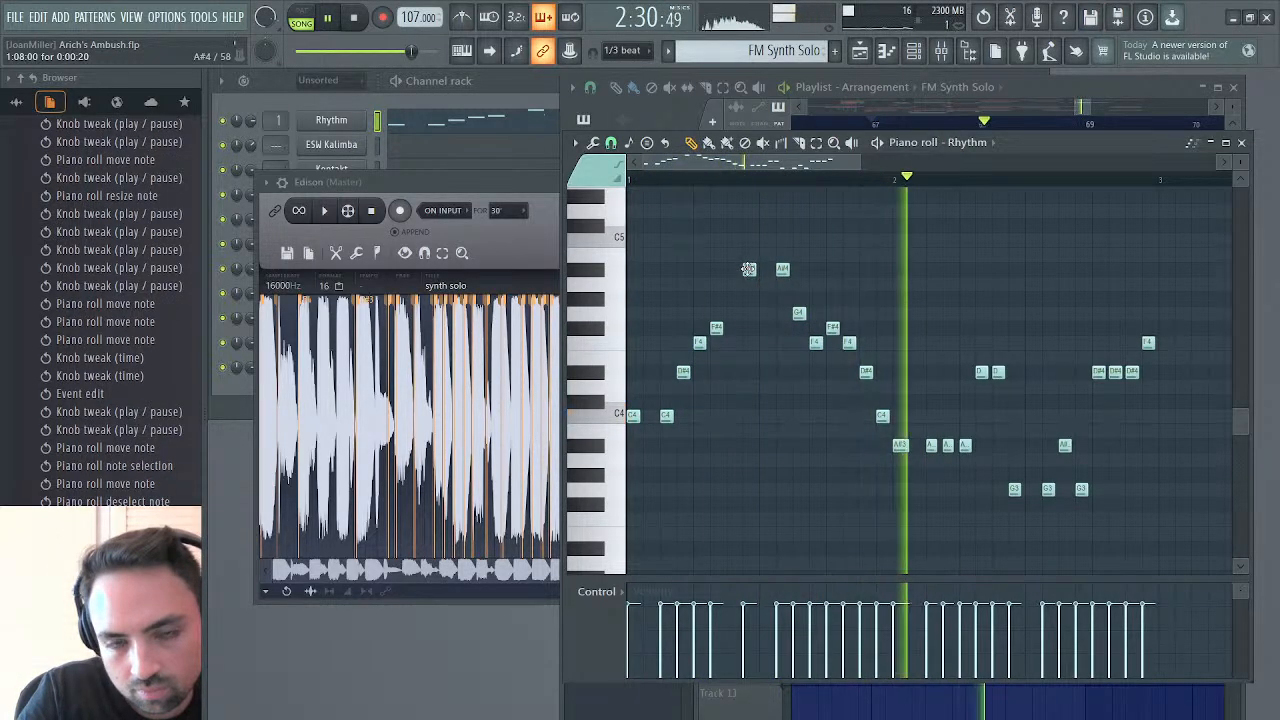
Try raising a different note property for the whole solo in the Rhythm piano roll's control lane and play it from bar 67
click(859, 52)
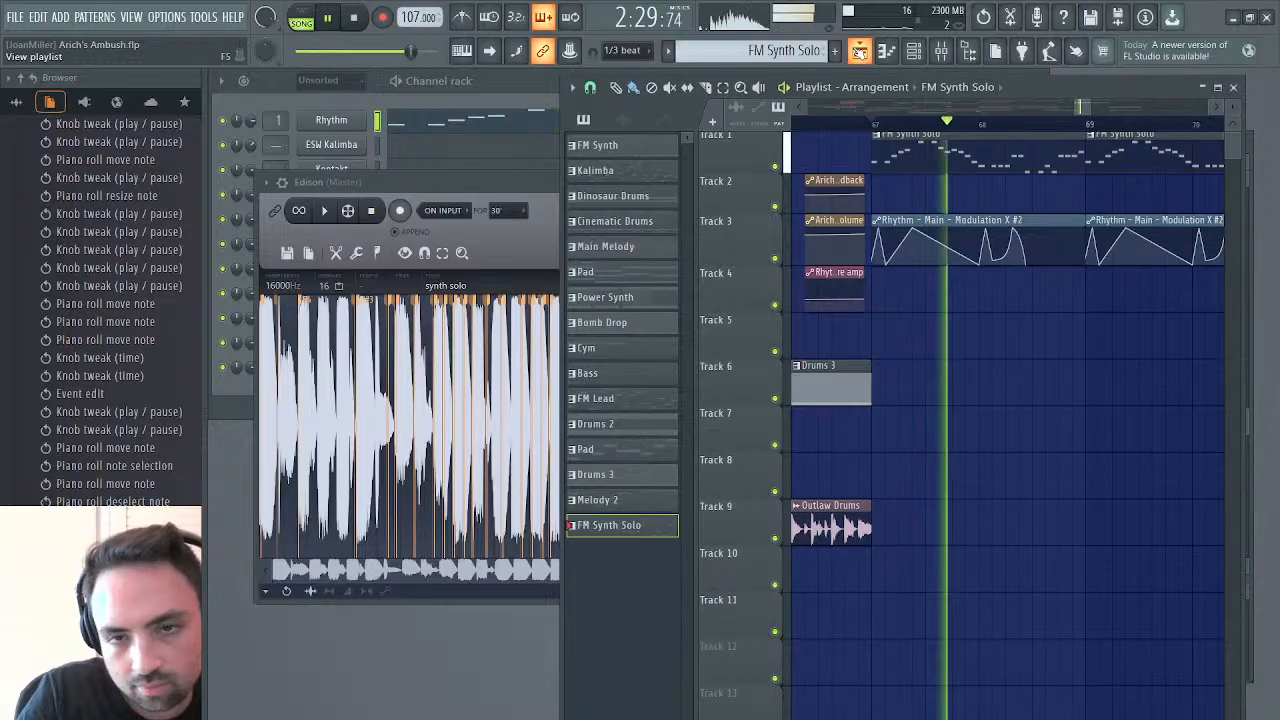
key(space)
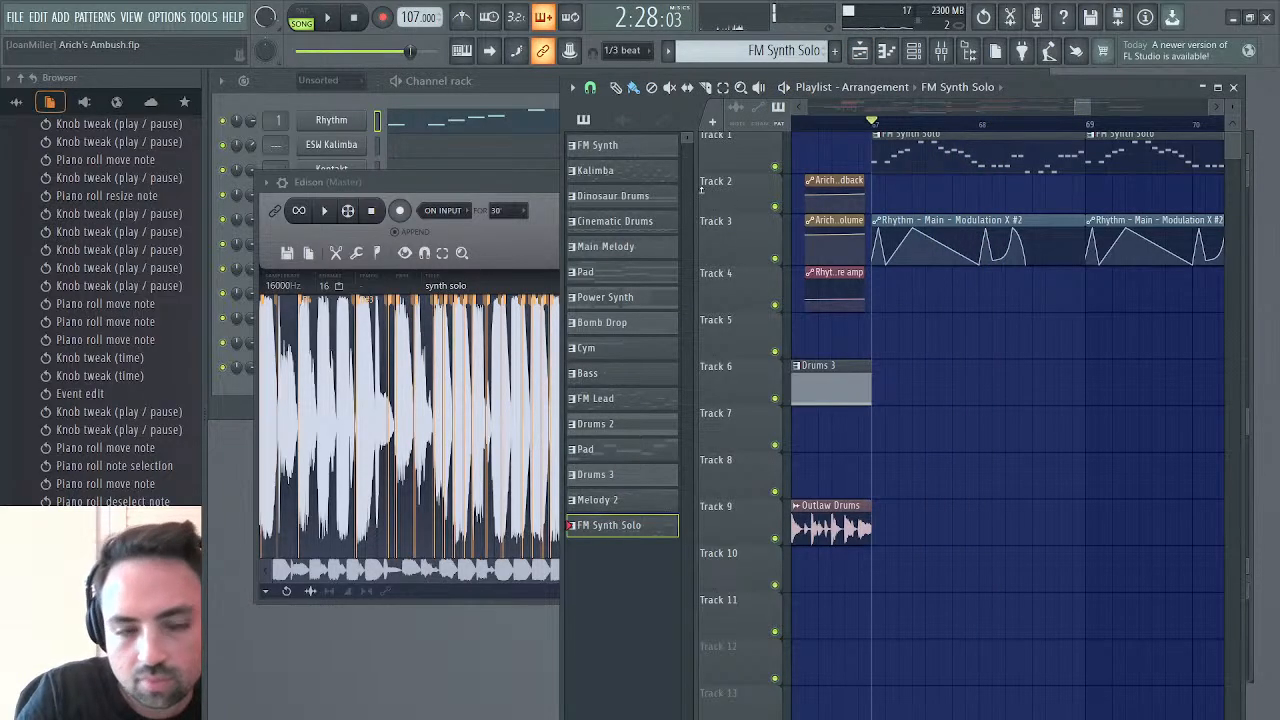
click(480, 125)
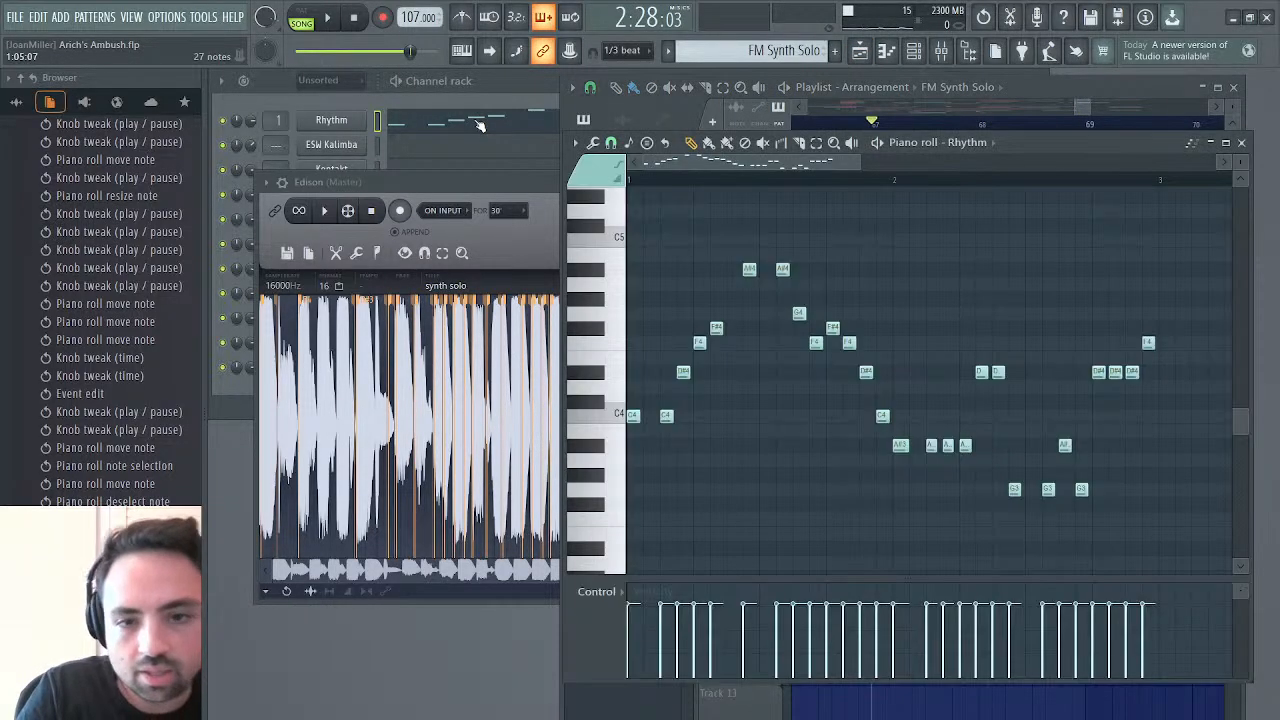
click(638, 622)
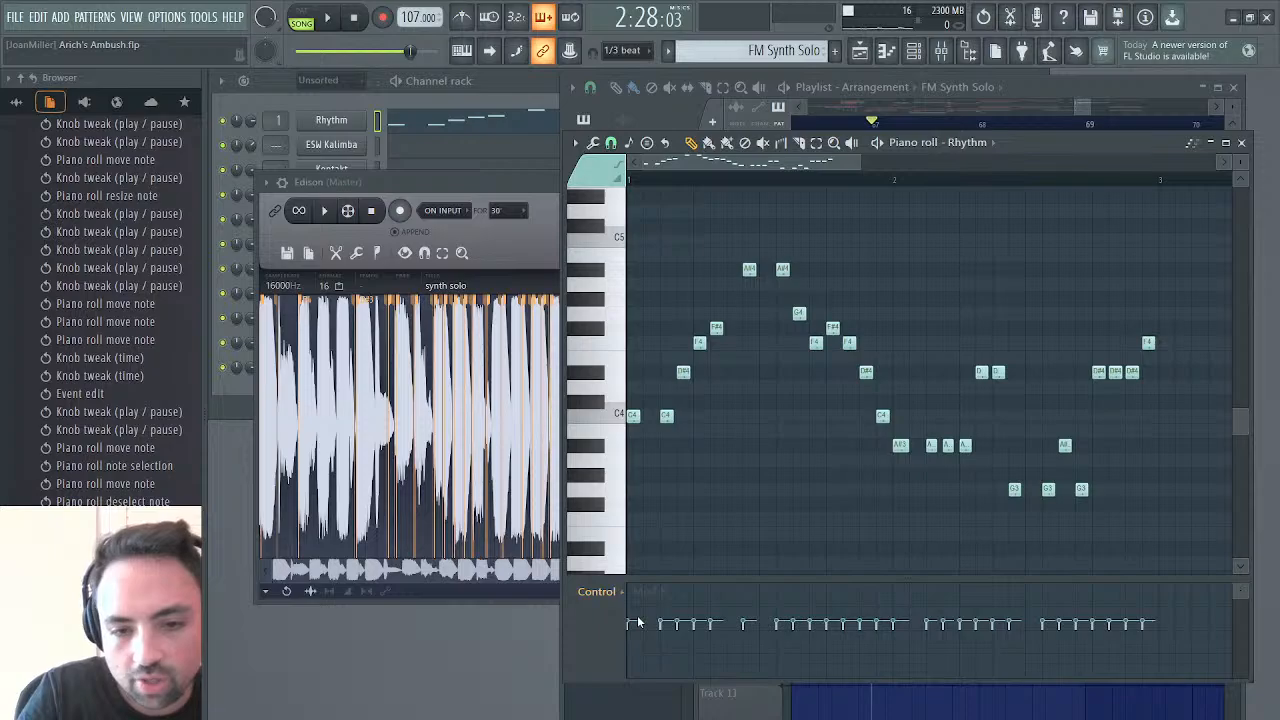
key(space)
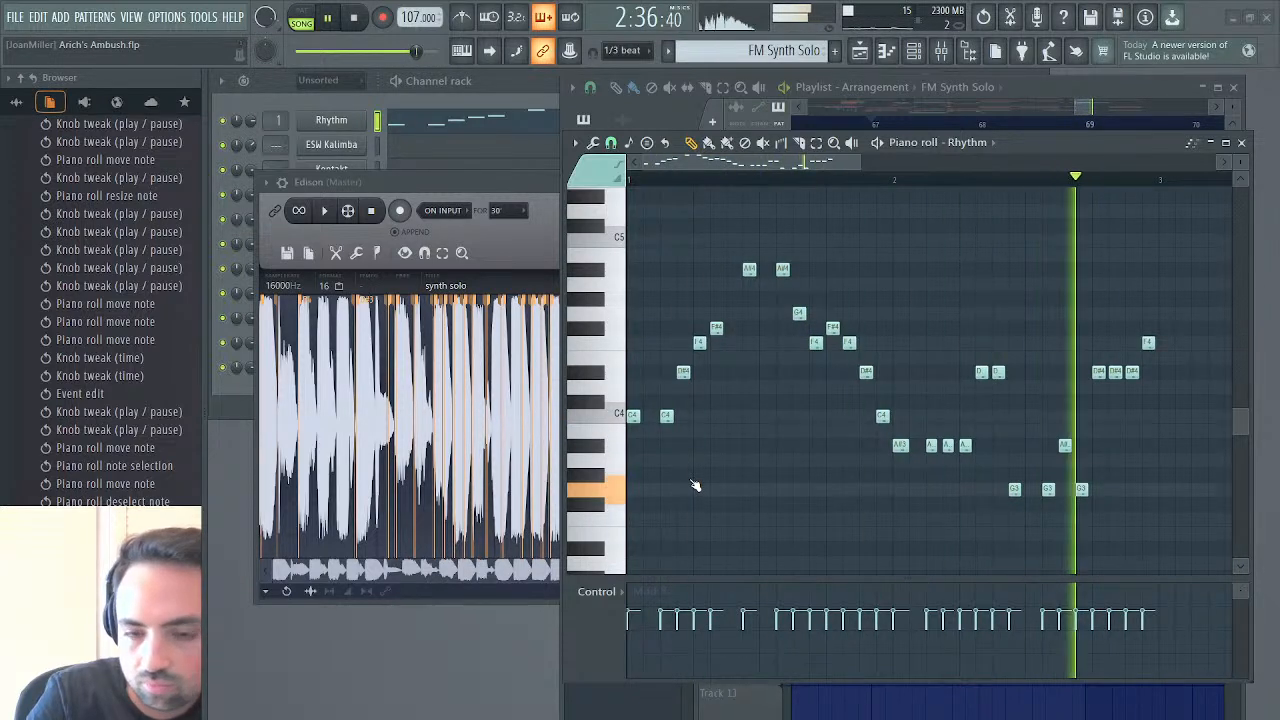
key(space)
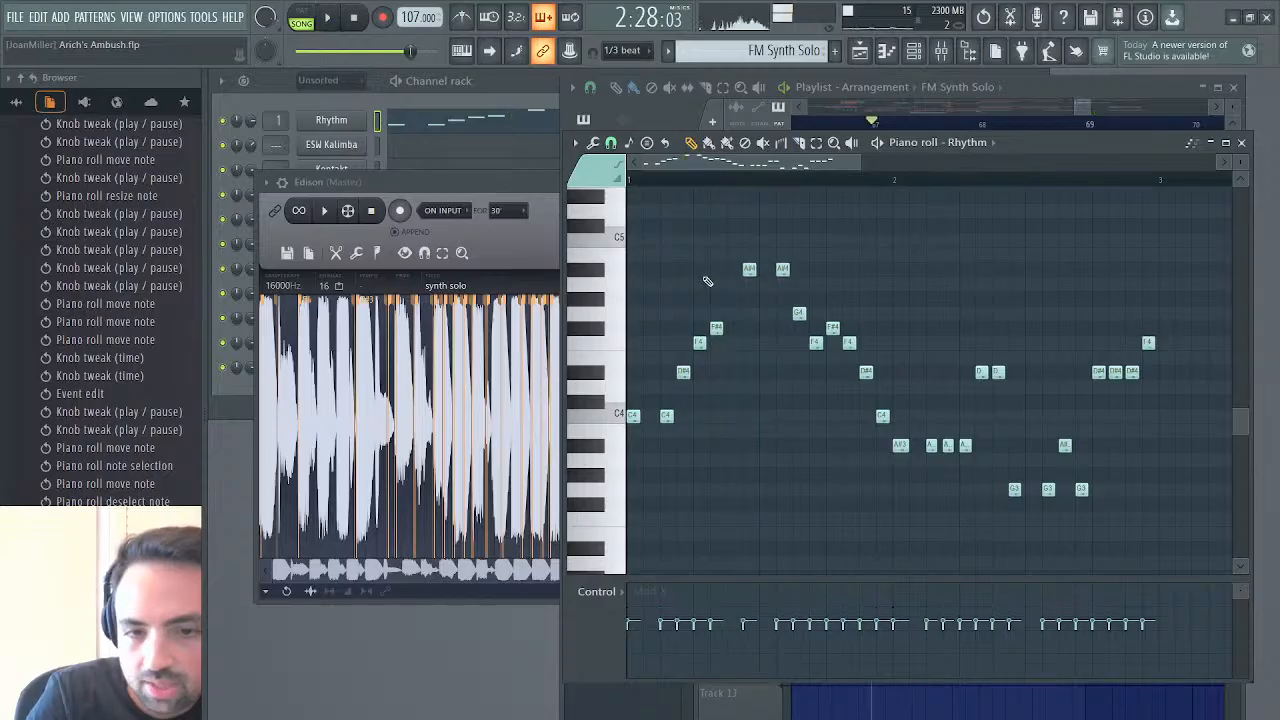
Check filter 1 of the Rhythm synth and level the solo notes' control-lane values at the centre line
click(330, 121)
click(798, 368)
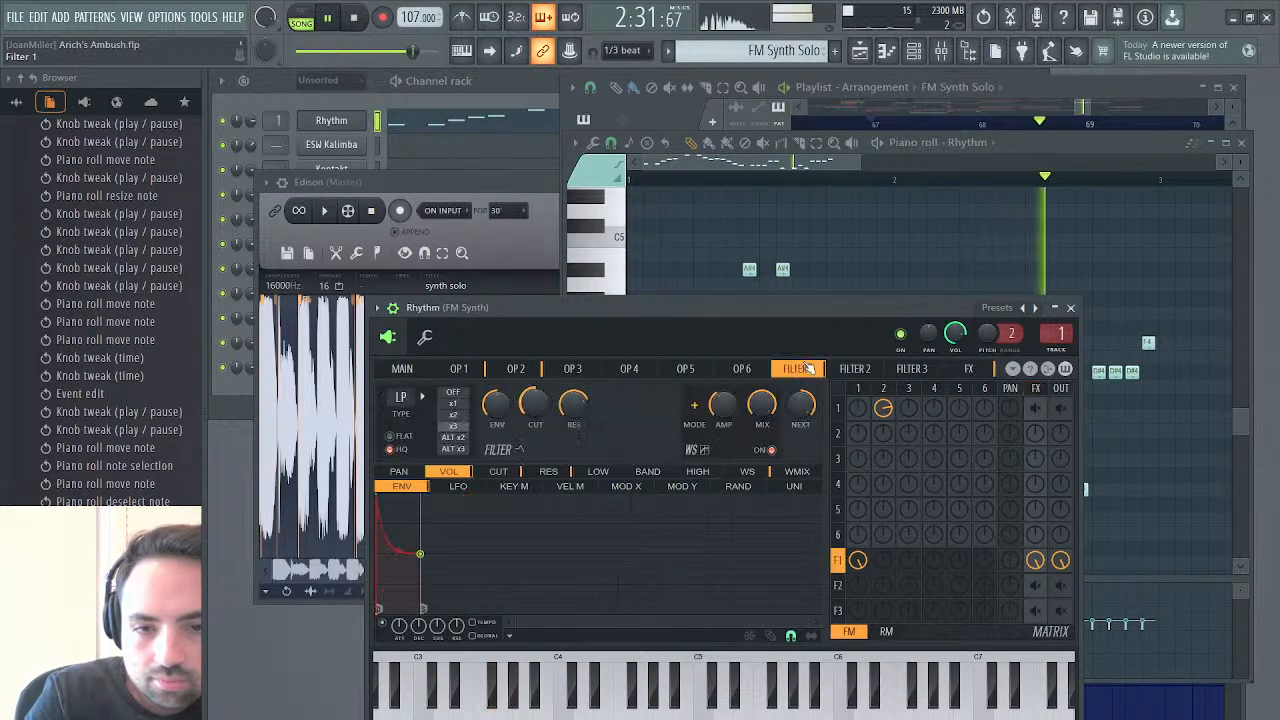
click(845, 165)
key(space)
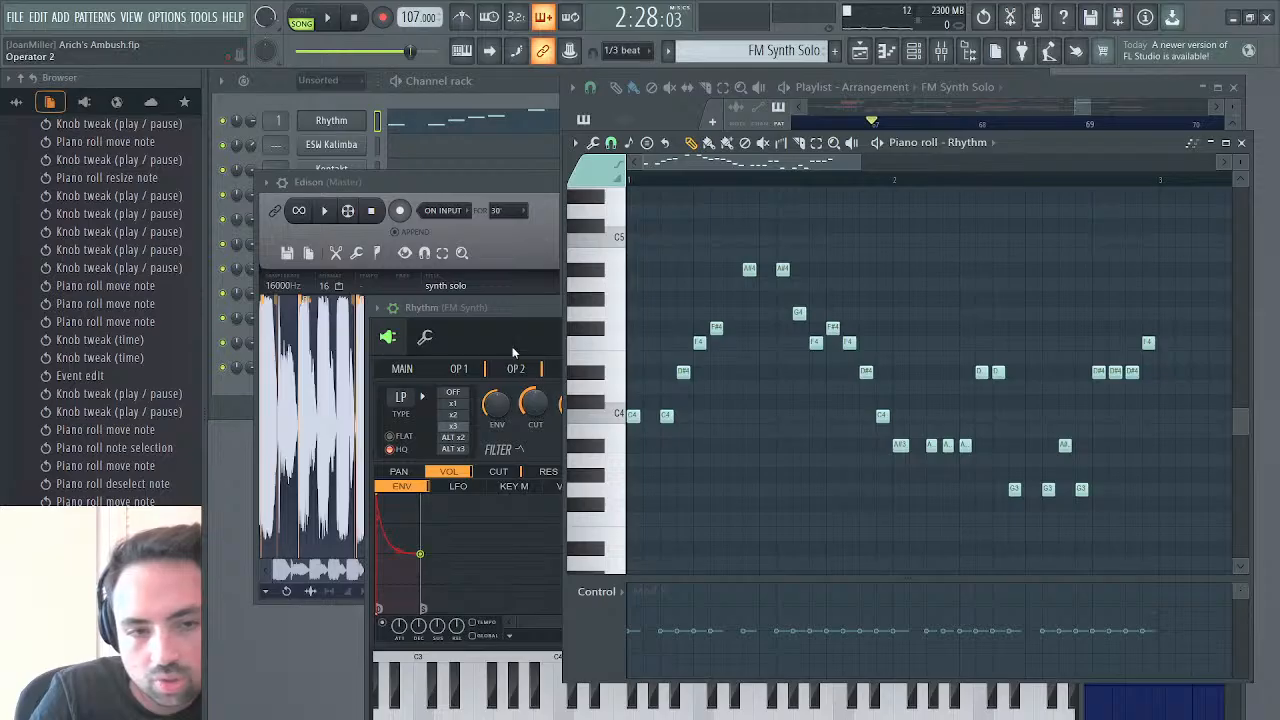
Lower the end point of filter 1's cutoff Mod X curve in the Rhythm synth while the solo plays, and close the synth
click(510, 307)
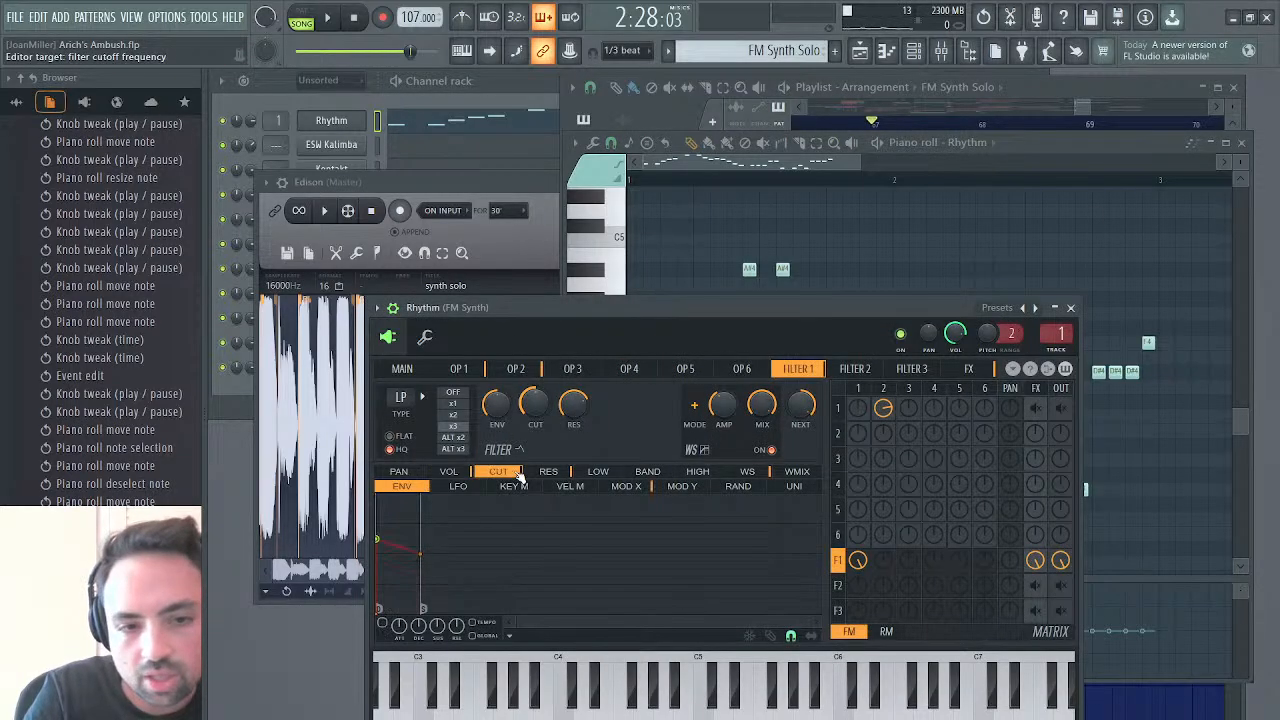
drag(820, 540, 821, 530)
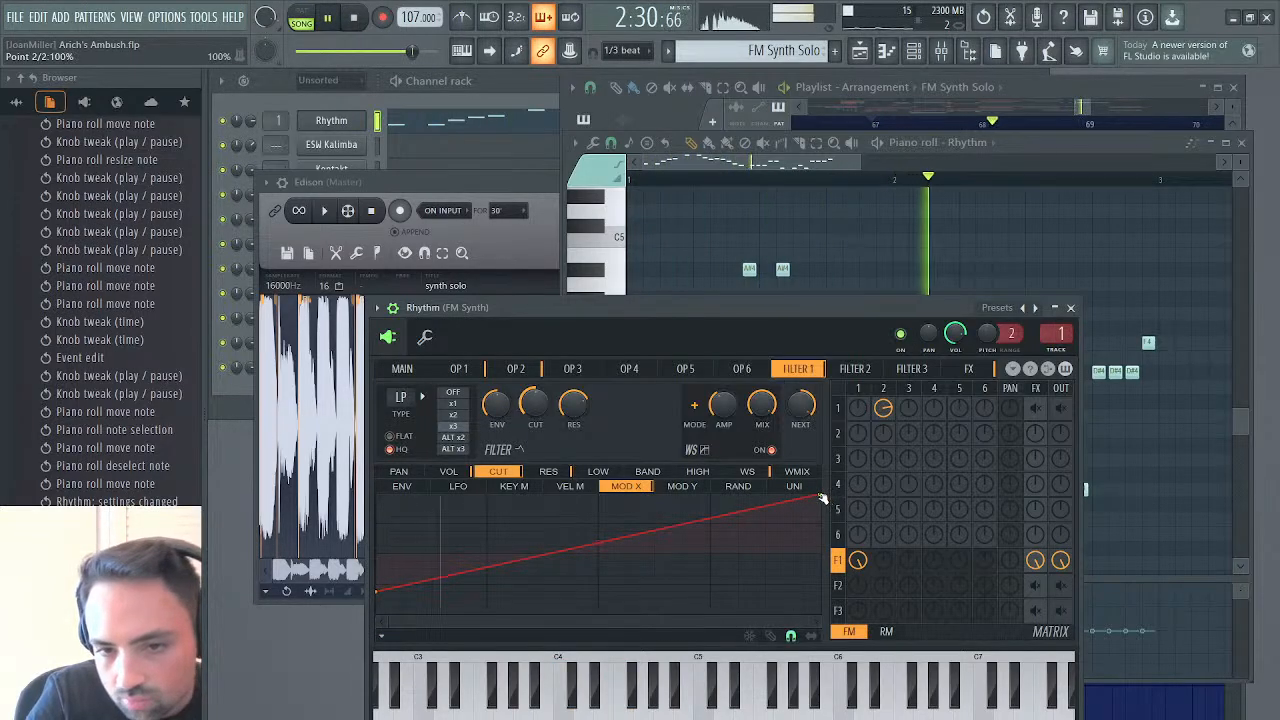
drag(821, 498, 823, 509)
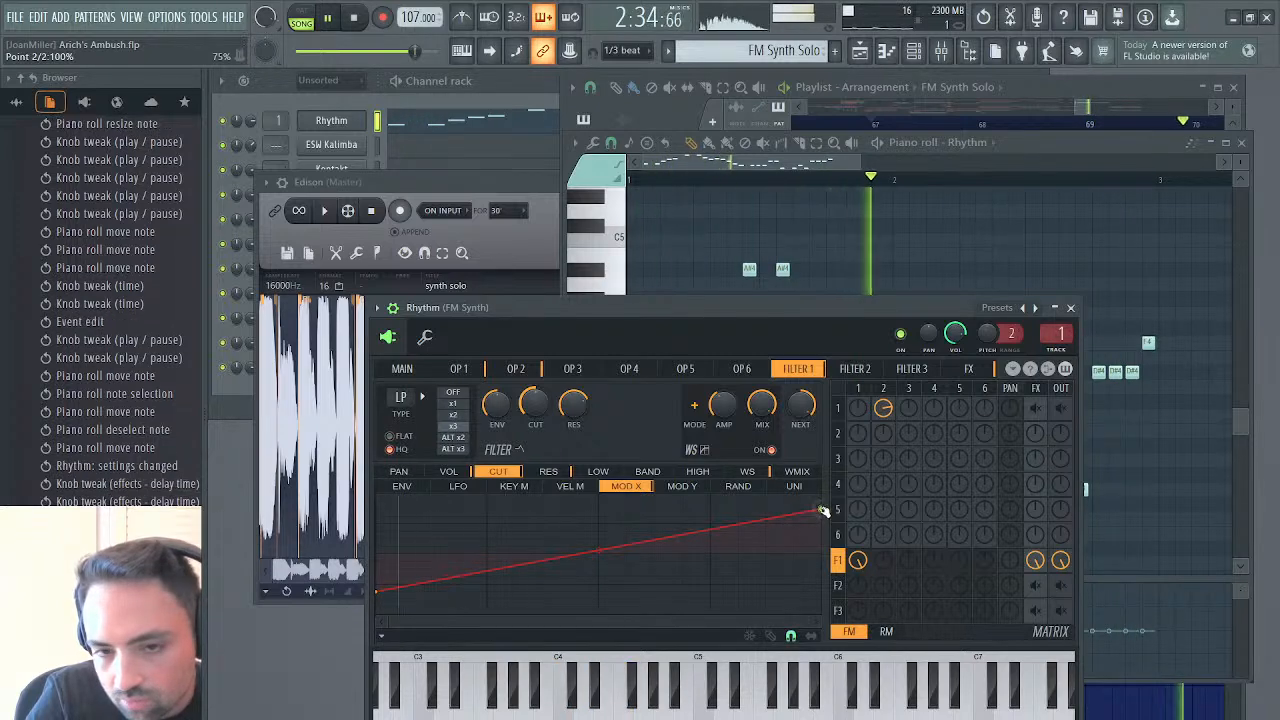
drag(822, 510, 822, 518)
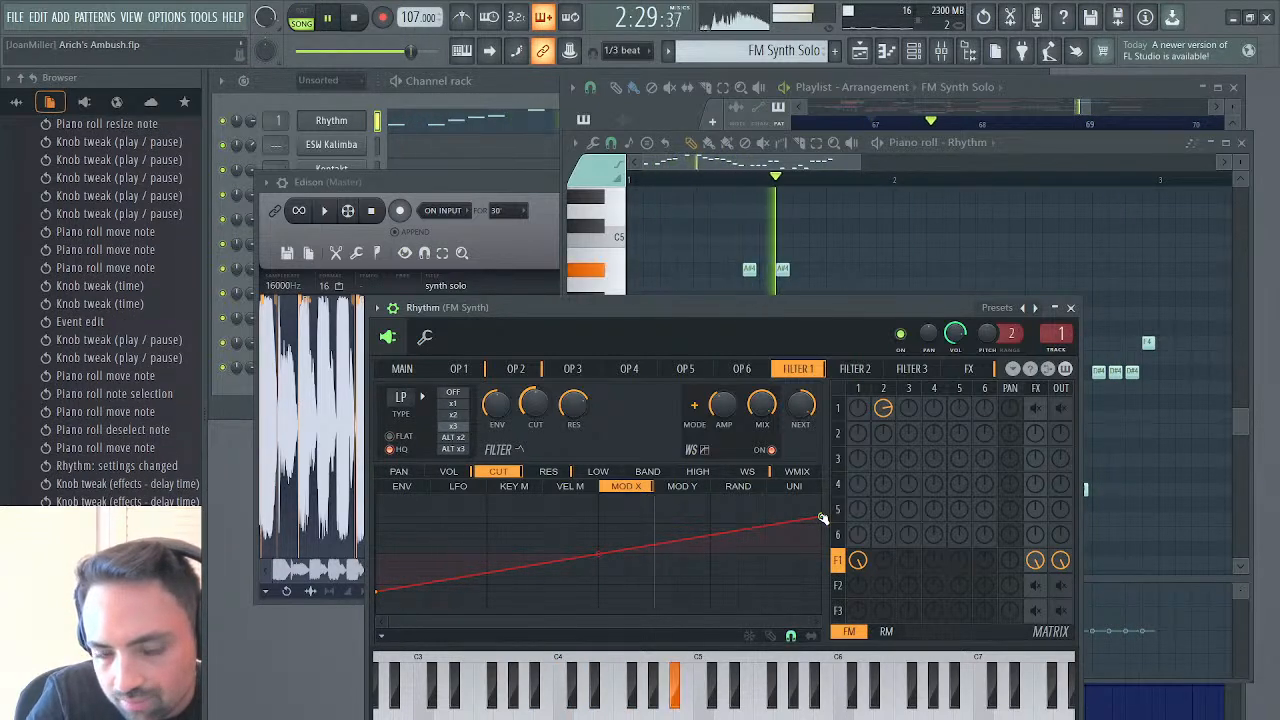
click(1070, 308)
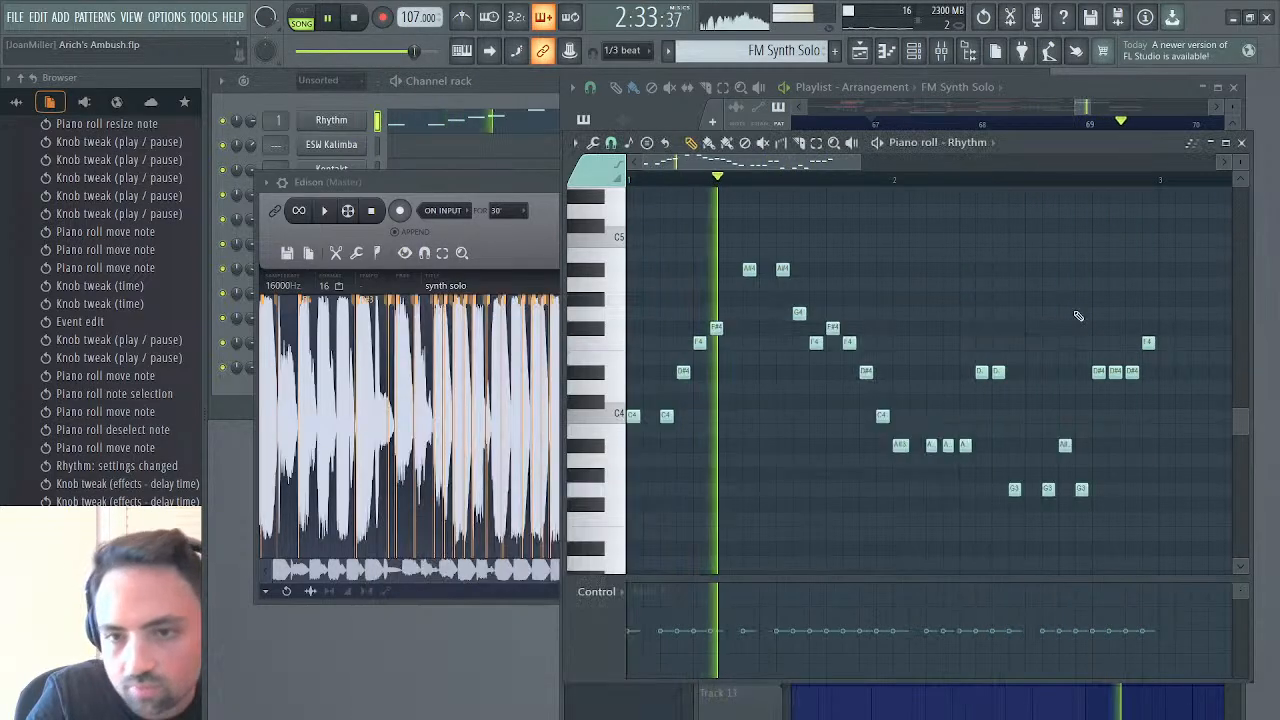
Extend the Filter 1 resonance automation clip on Track 2 past bar 67, replay the solo, and shorten the clip to end just before bar 67
click(860, 52)
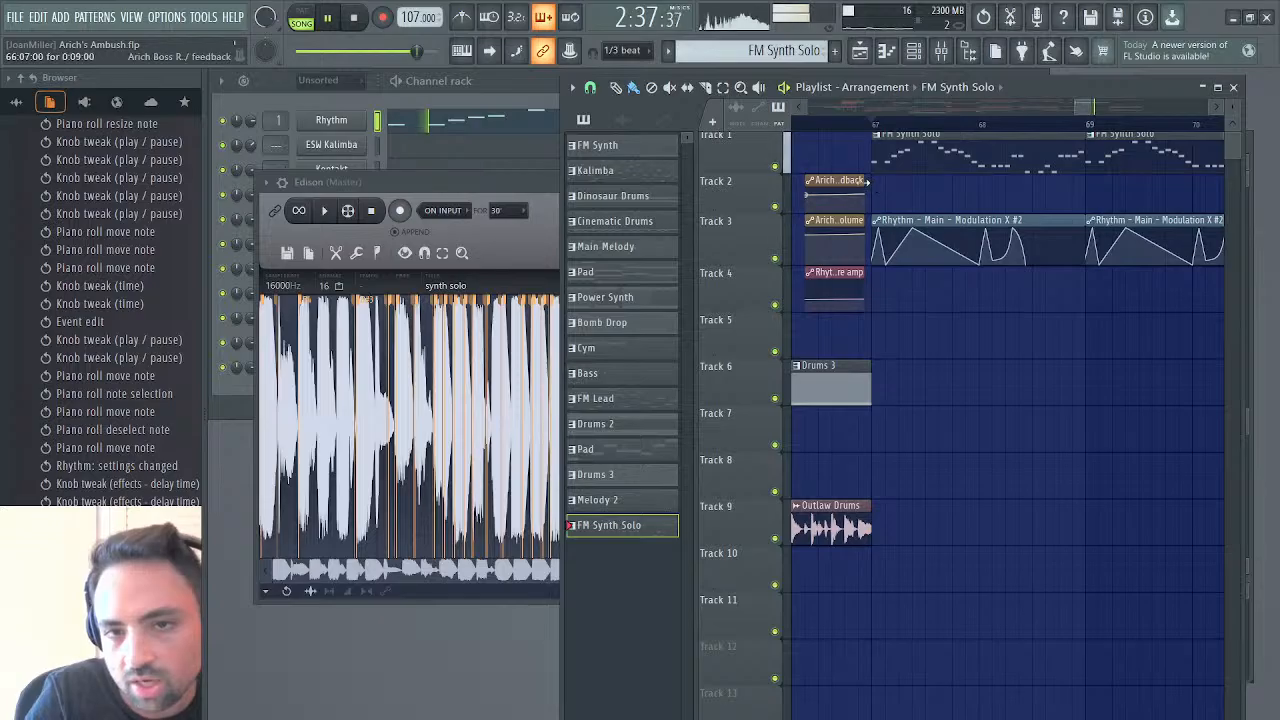
drag(867, 181, 918, 188)
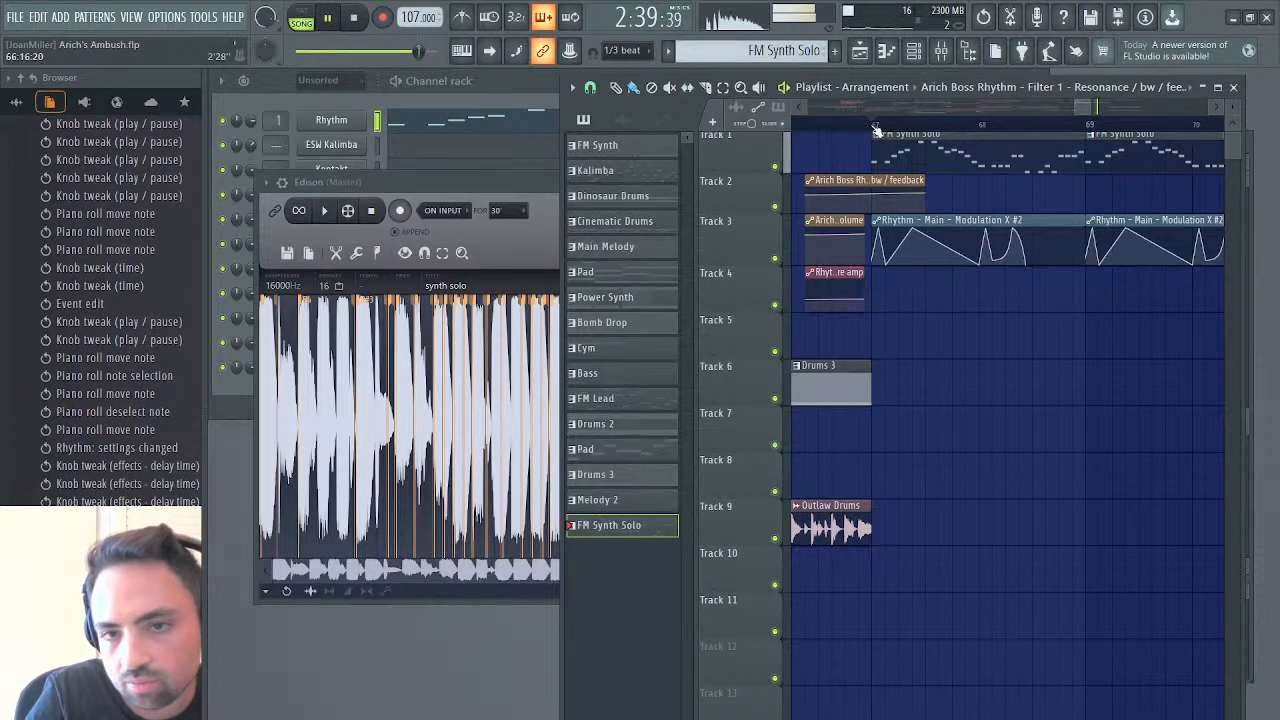
click(875, 130)
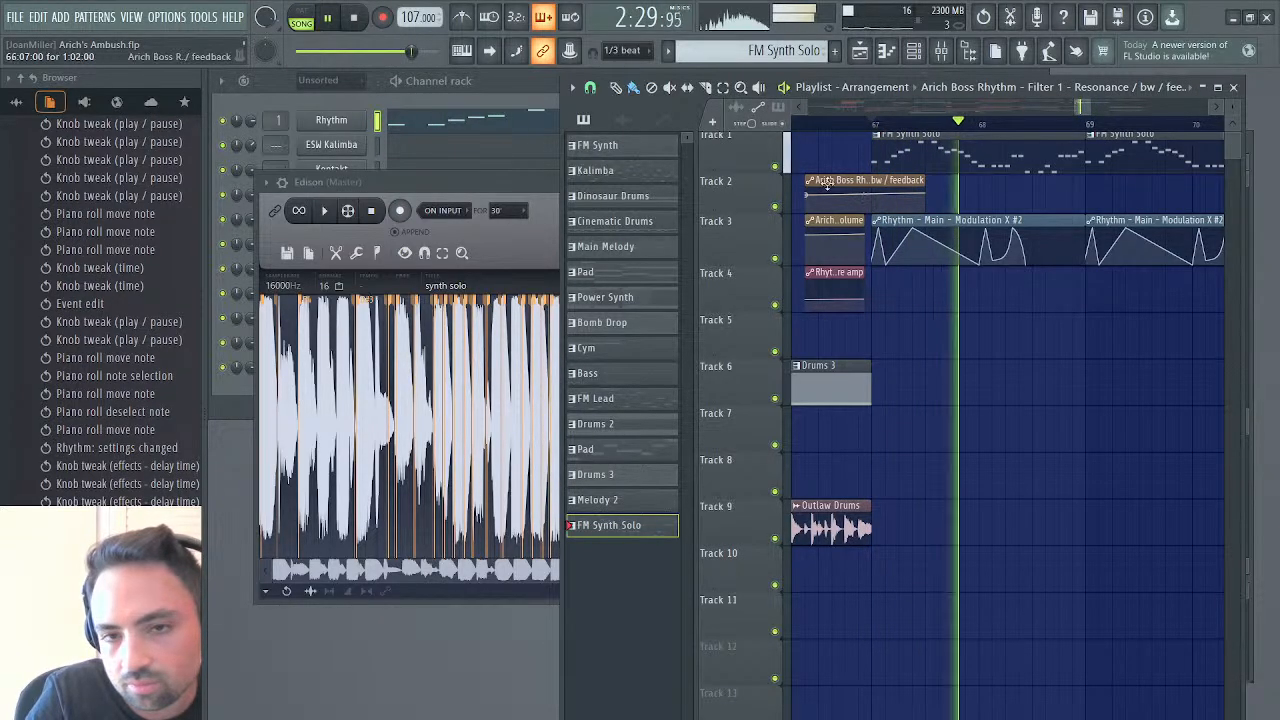
drag(807, 185, 835, 183)
click(799, 123)
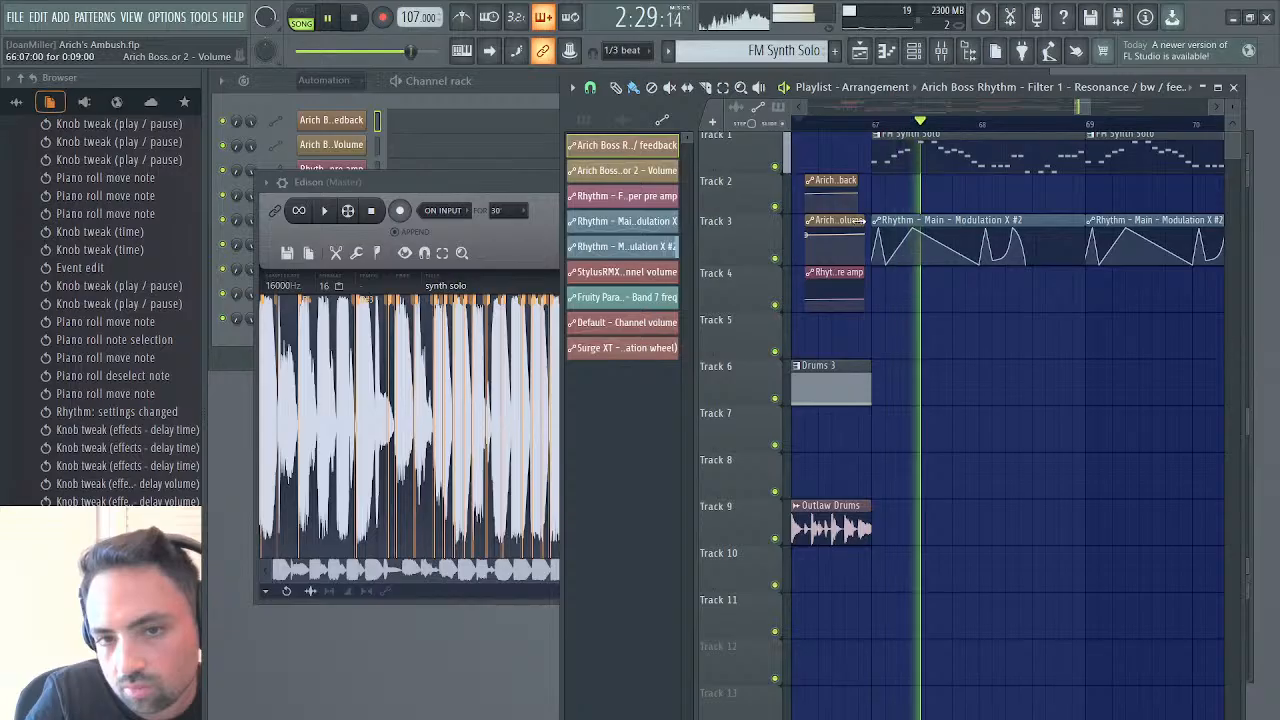
drag(858, 220, 984, 221)
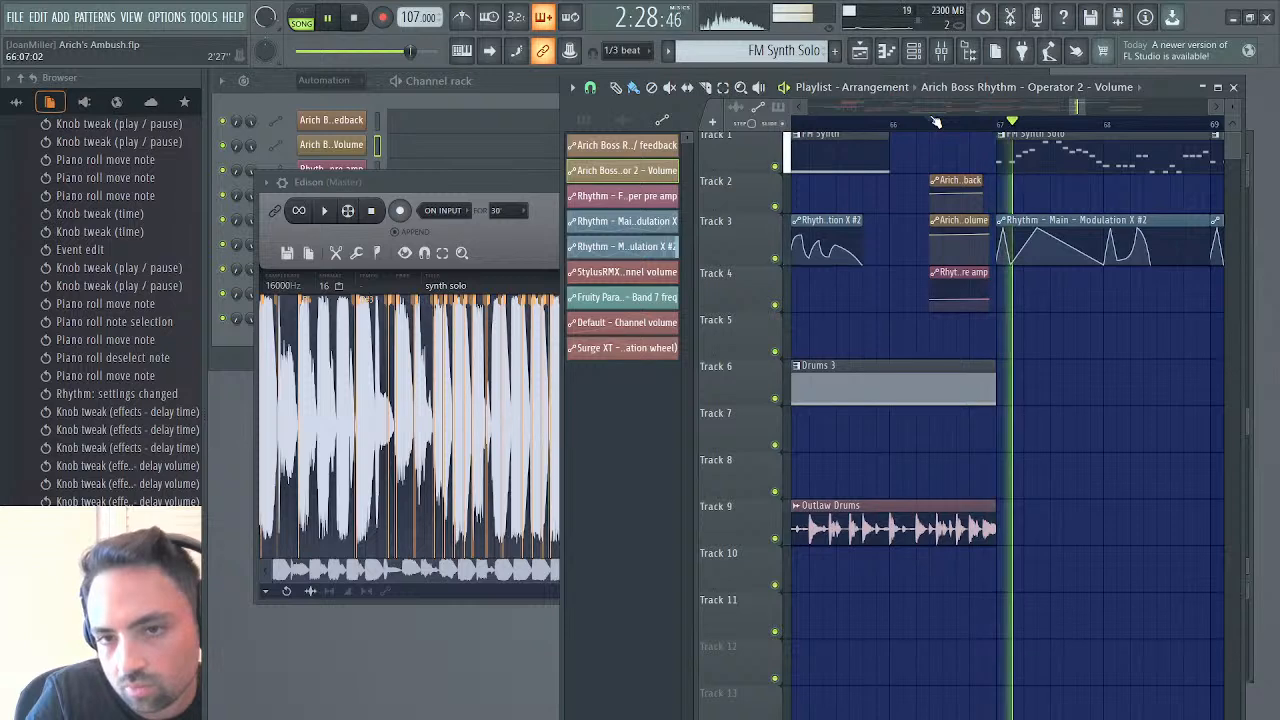
Add two points late in bar 68 of the first Modulation X #2 clip on Track 3, forming a curved rise toward bar 69
scroll(1028, 212, right, 3)
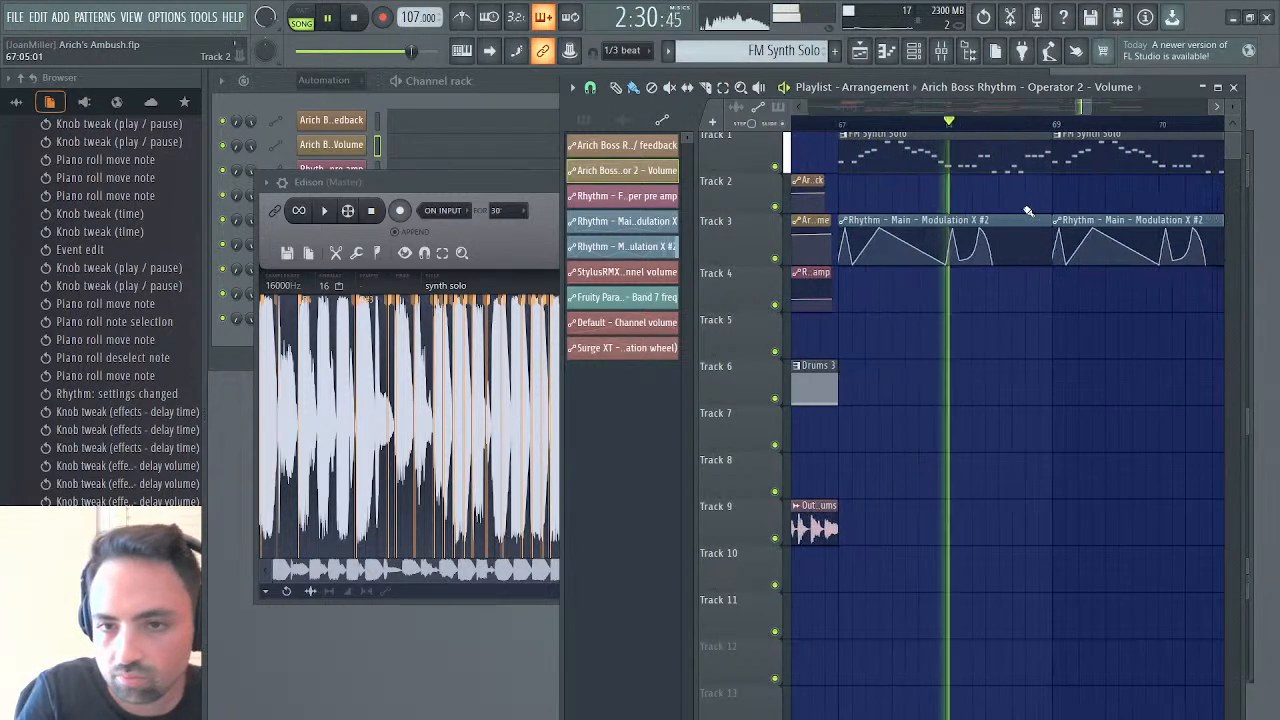
click(1023, 261)
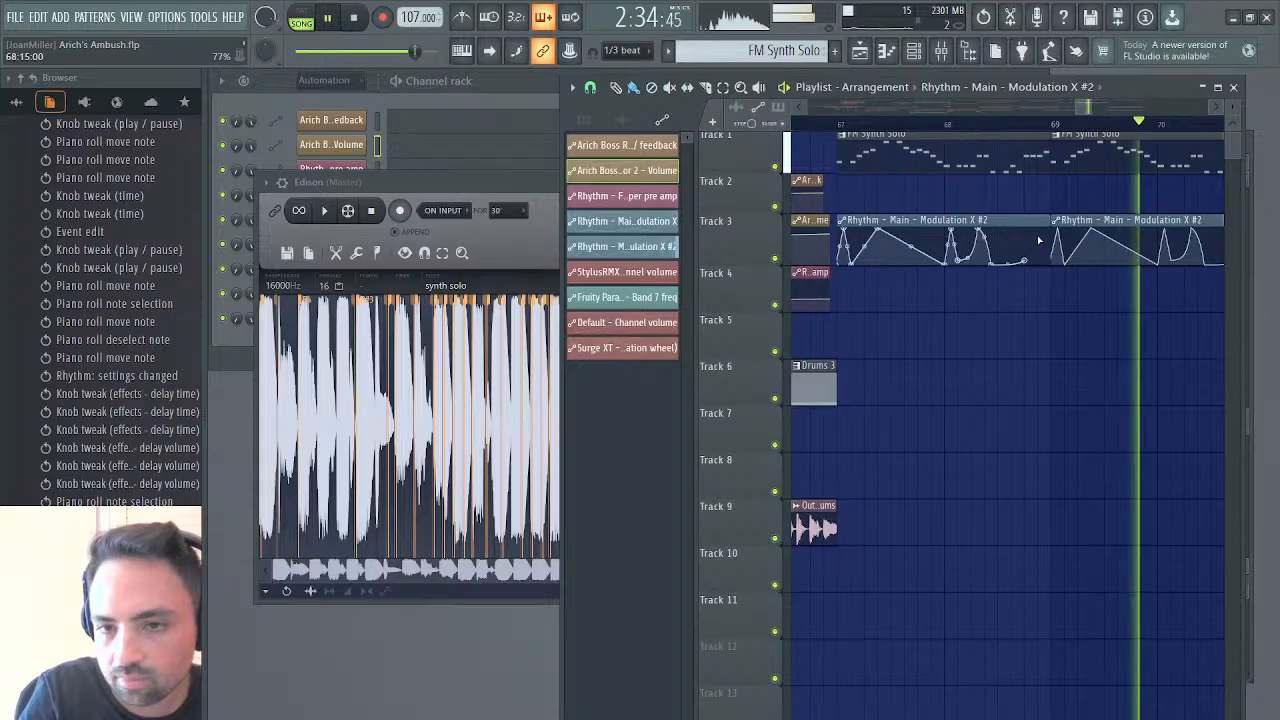
right_click(1042, 240)
drag(1042, 240, 1050, 229)
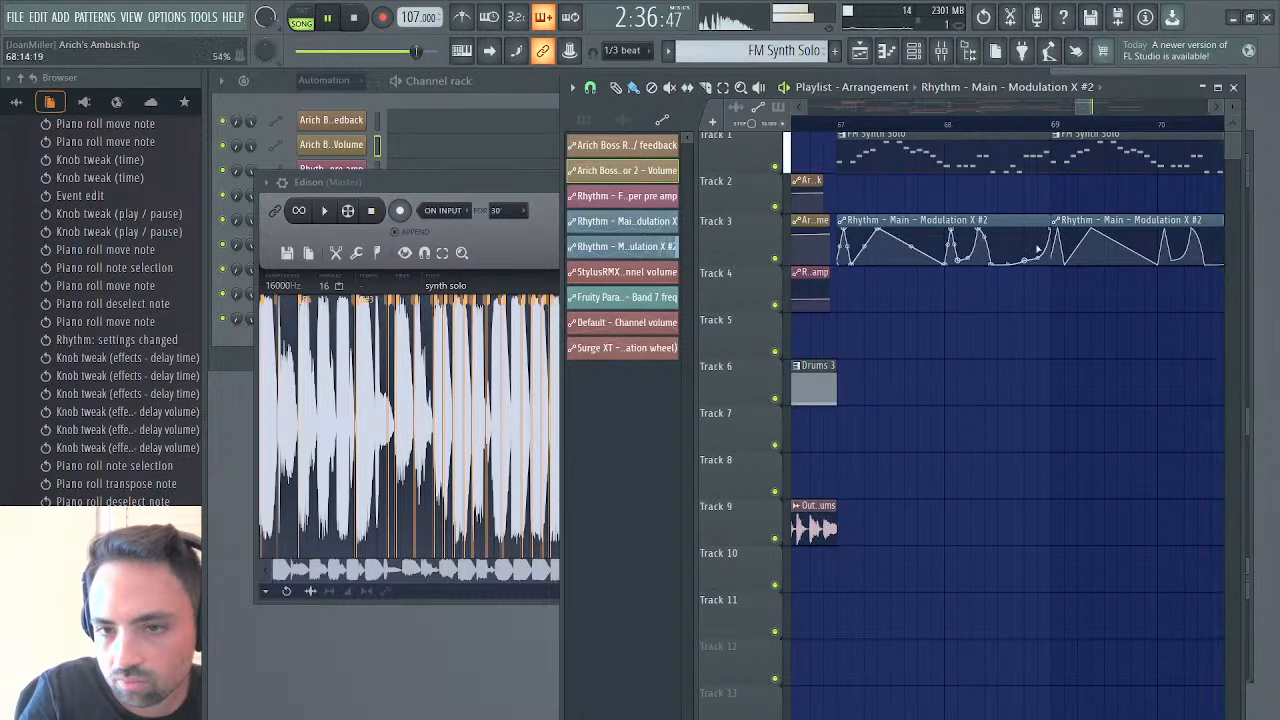
right_click(1037, 260)
drag(1038, 248, 1038, 236)
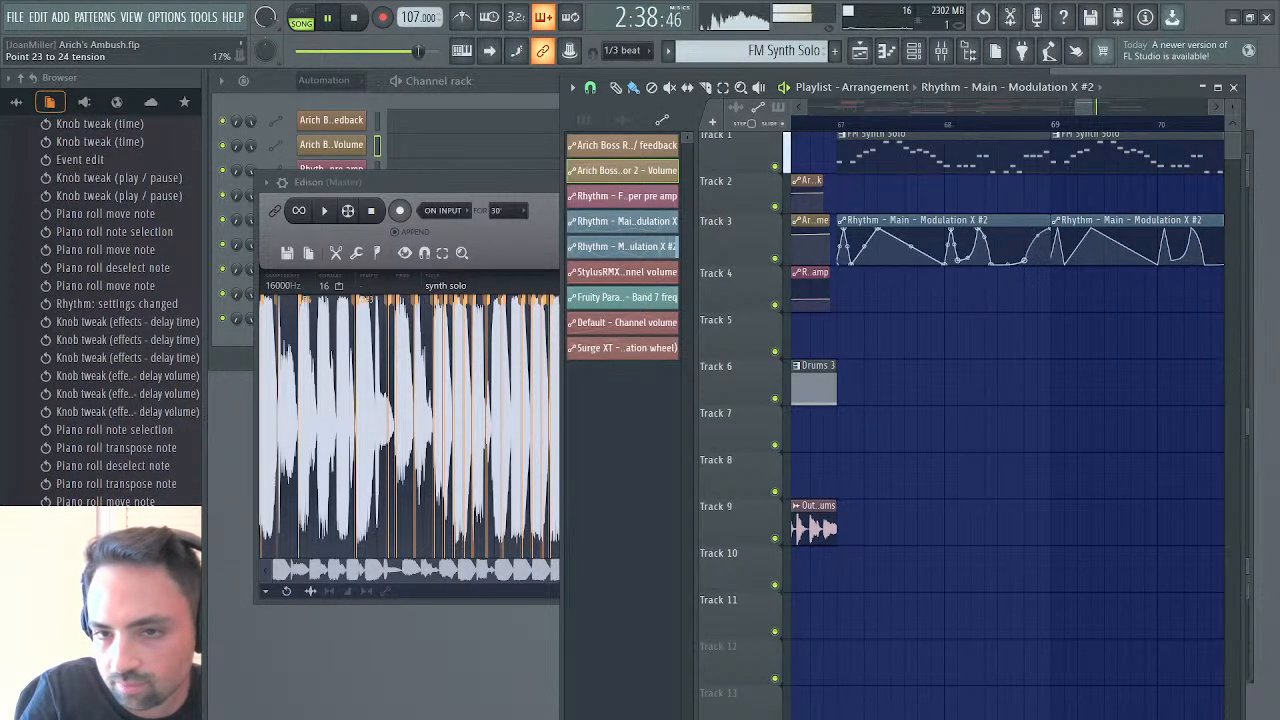
Play the selected part of the synth solo recording in Edison and set the arrangement's play position to the middle of bar 68
click(355, 182)
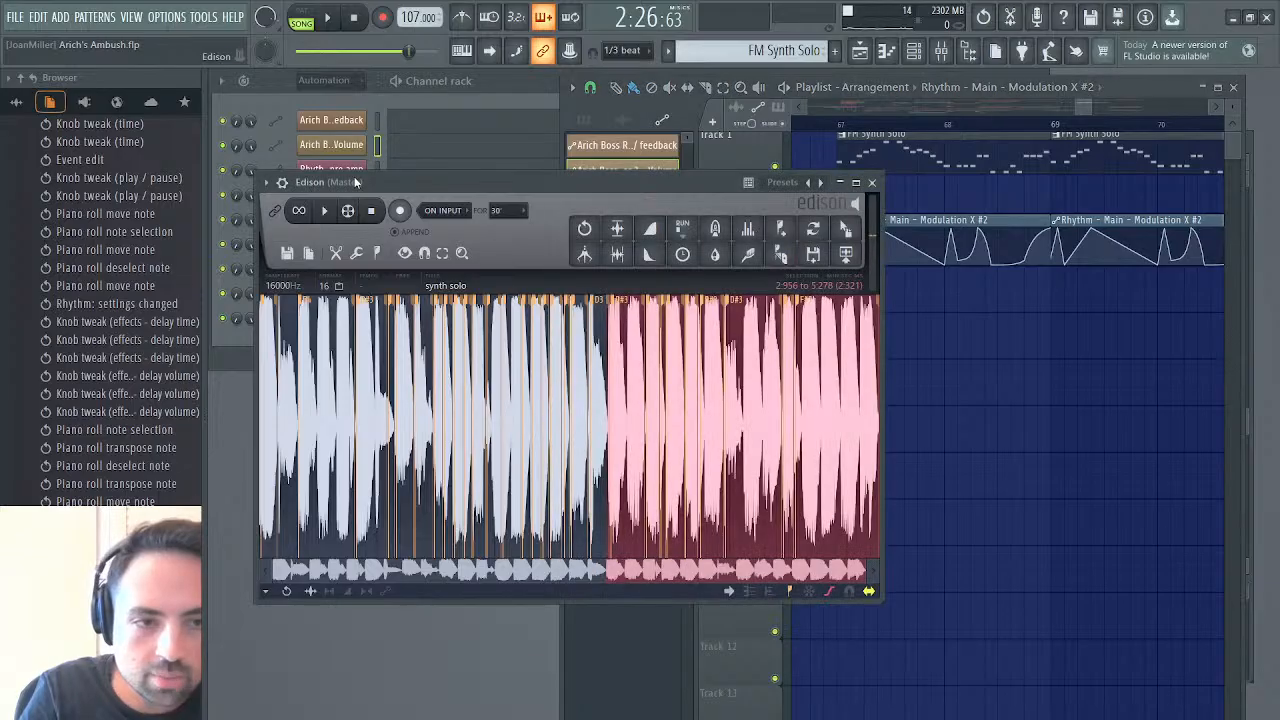
click(328, 213)
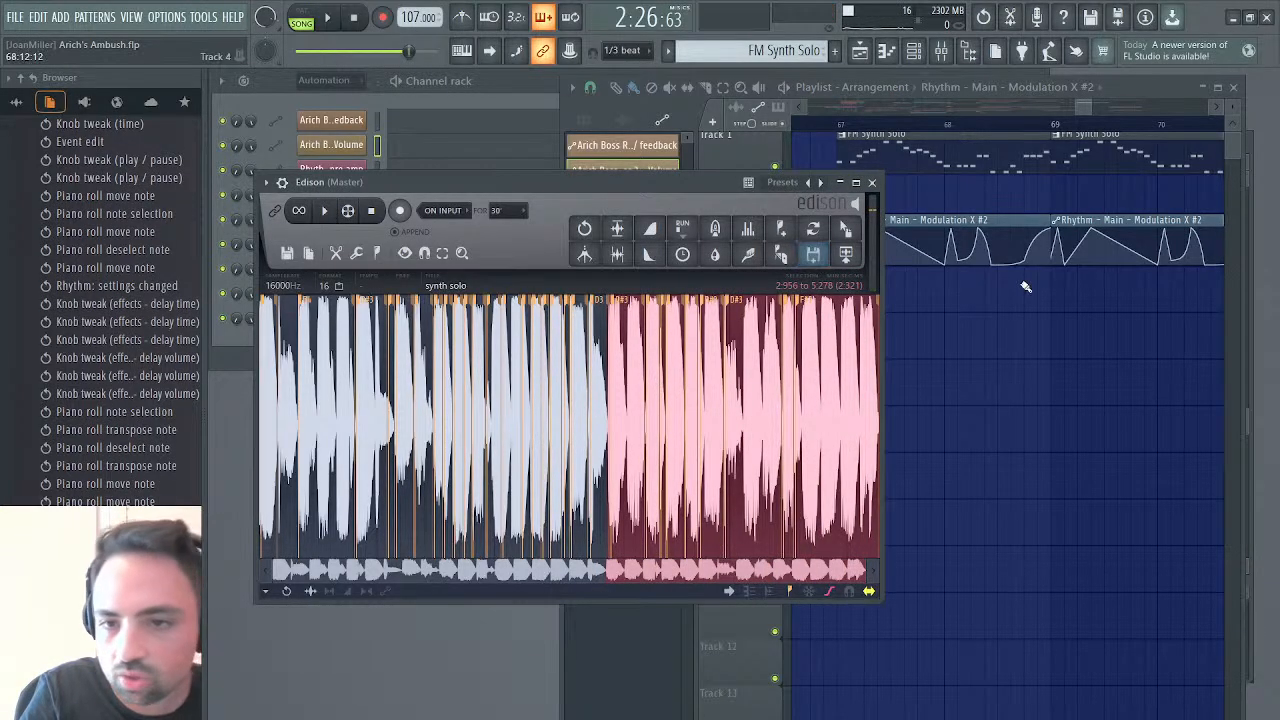
click(994, 128)
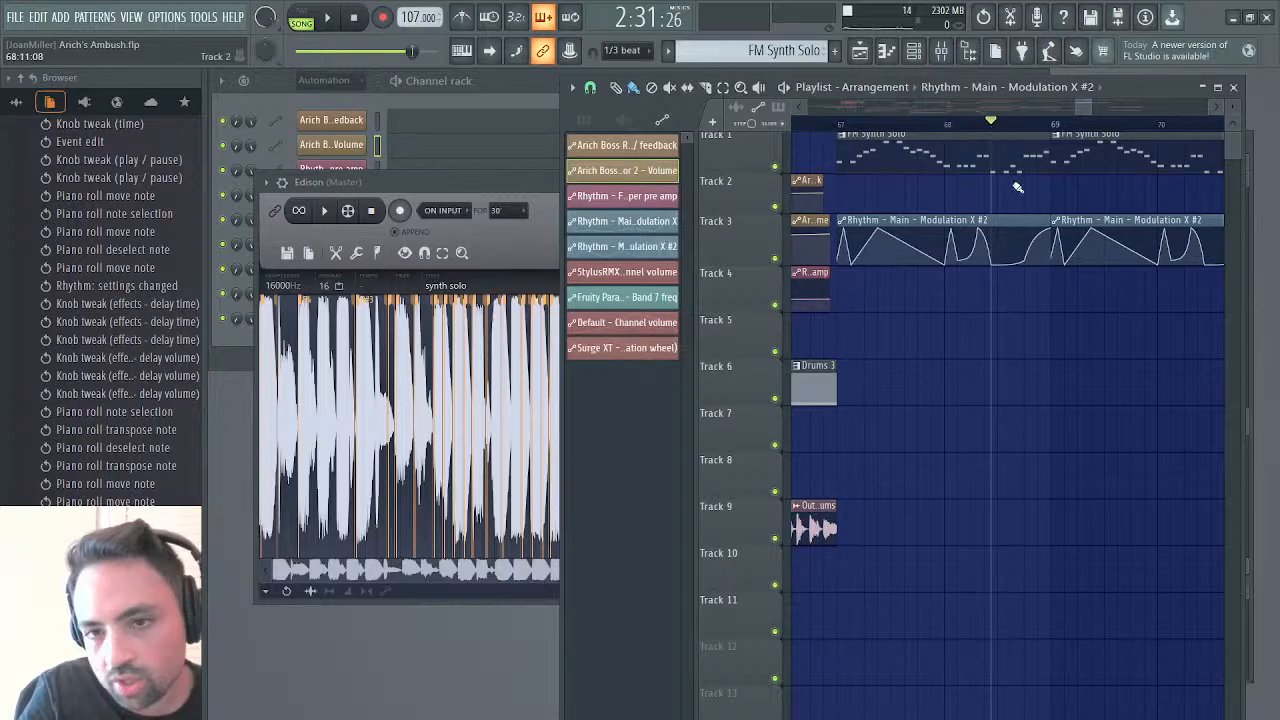
Raise the late bar 68 points of the Modulation X #2 clip to 100%, set the point before the rise to 14%, and play it
drag(1028, 264, 1021, 230)
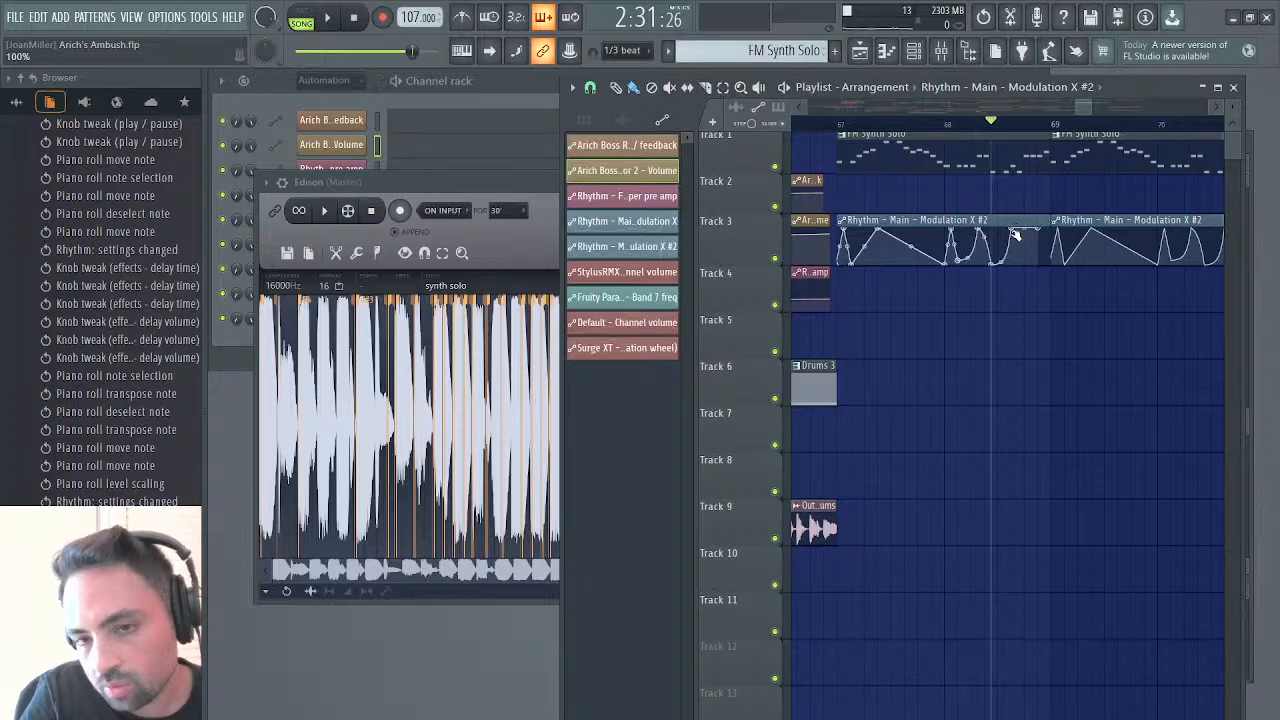
click(1015, 233)
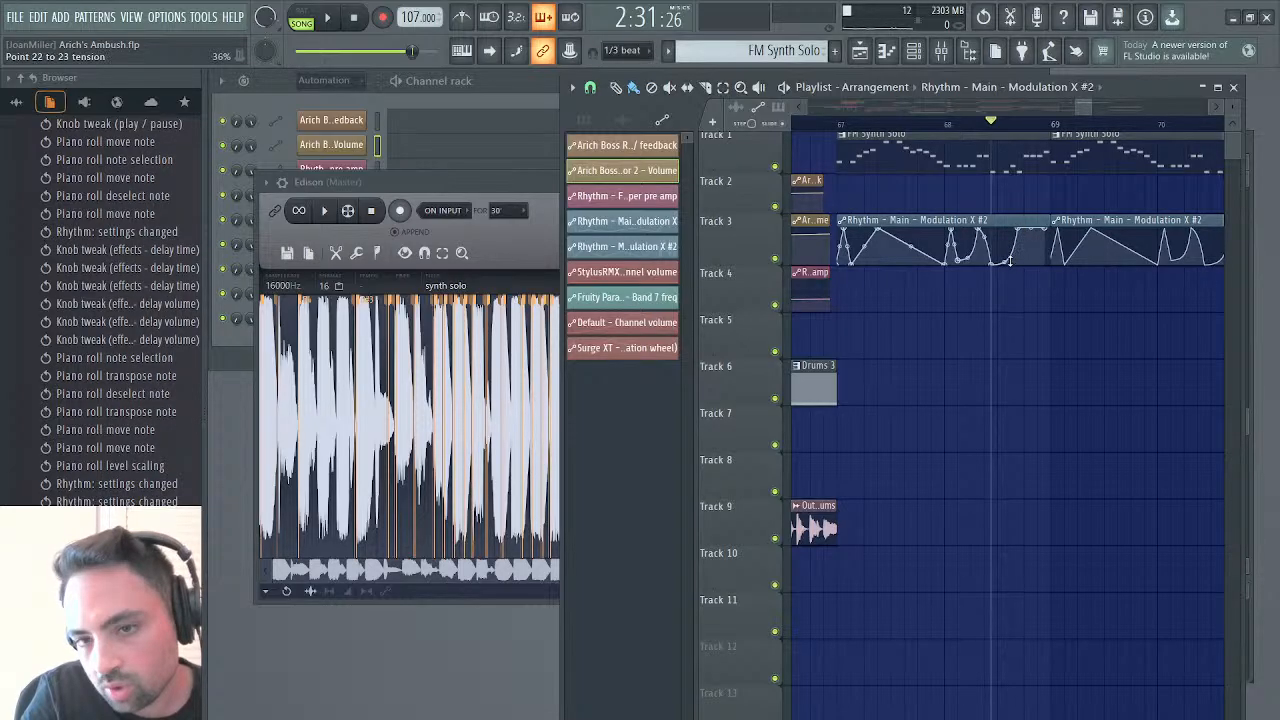
drag(1010, 262, 1014, 264)
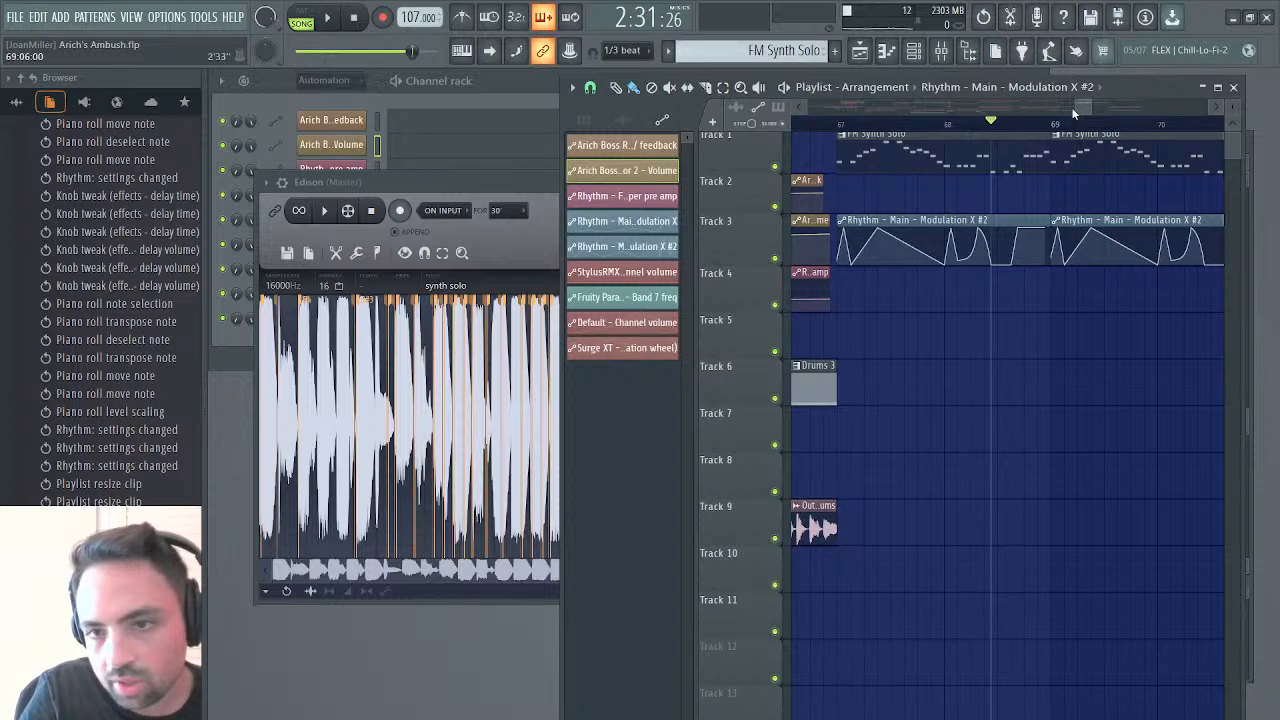
double_click(1117, 93)
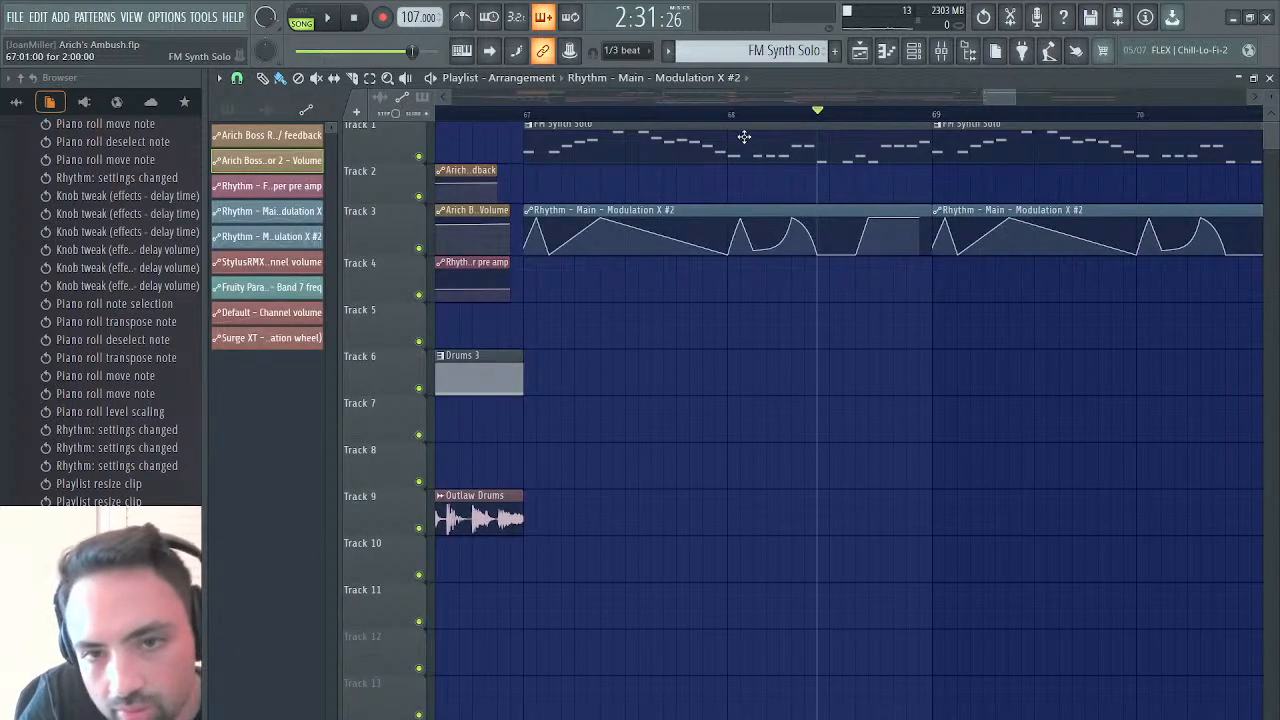
click(856, 255)
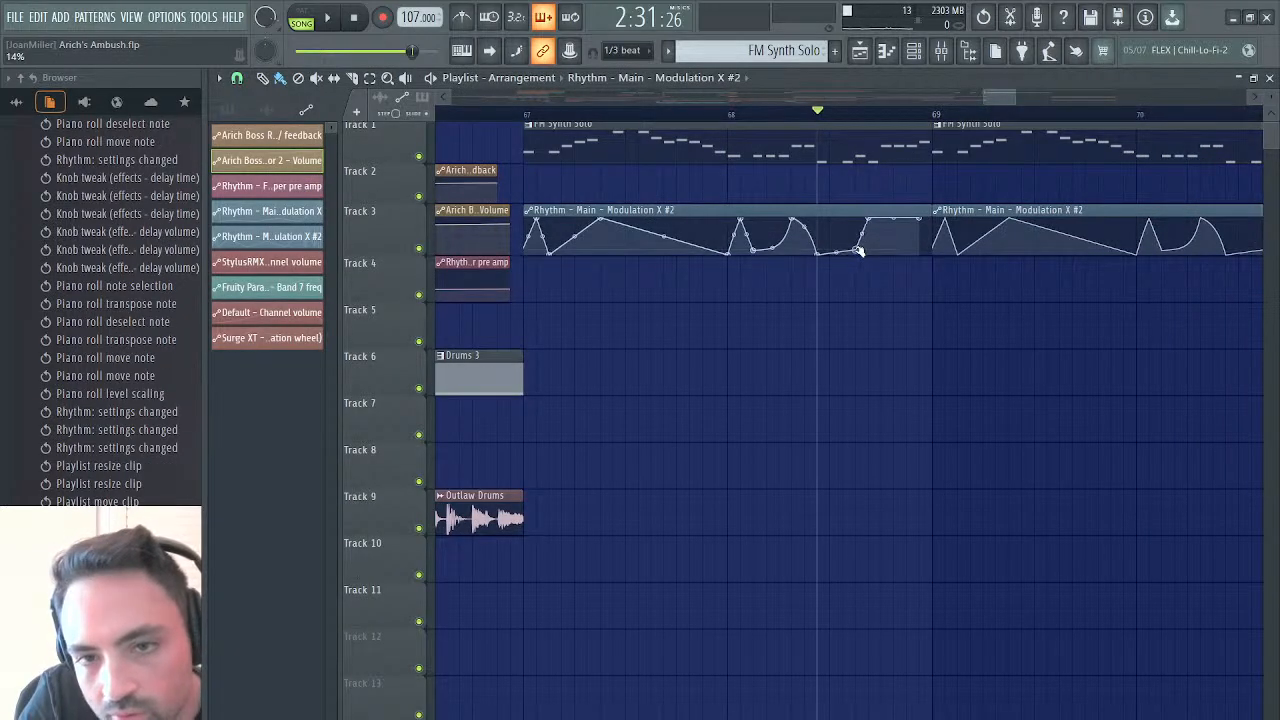
key(space)
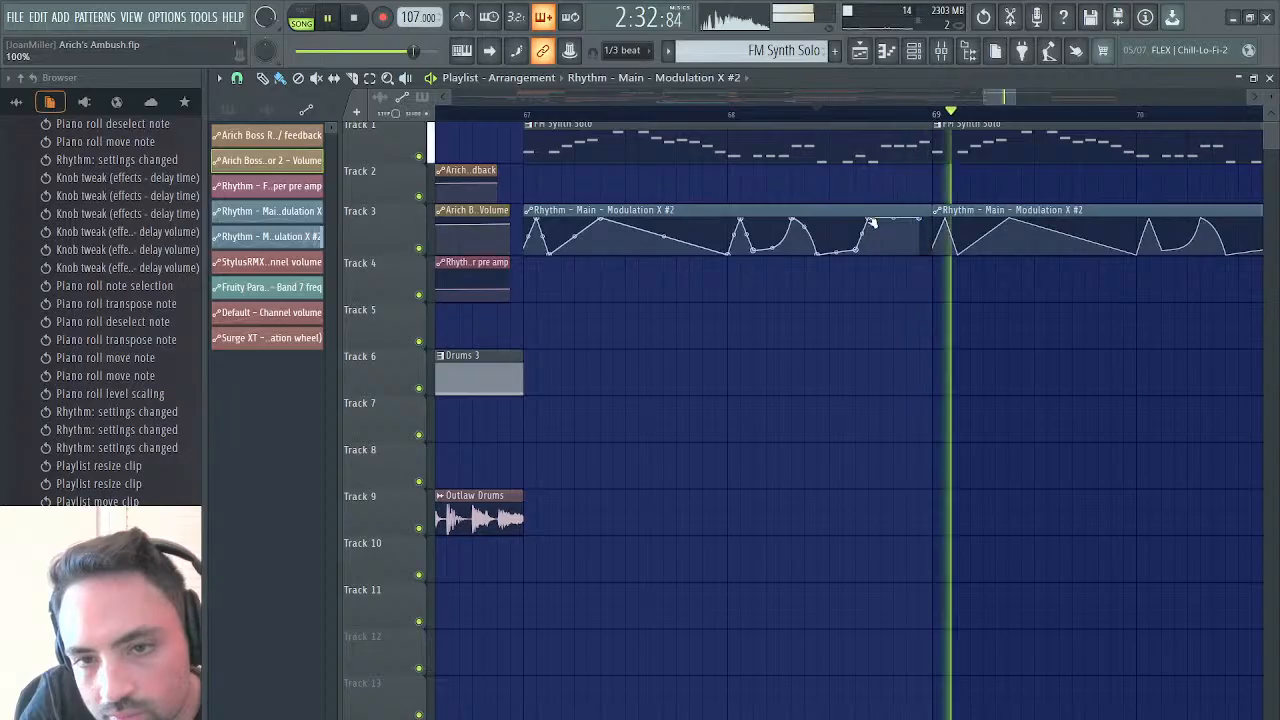
Move the Modulation X #2 clip's last point down to about 2% just after the bar 68 peak, replay, and restore the playlist's size
click(871, 220)
drag(919, 219, 879, 255)
key(space)
key(space)
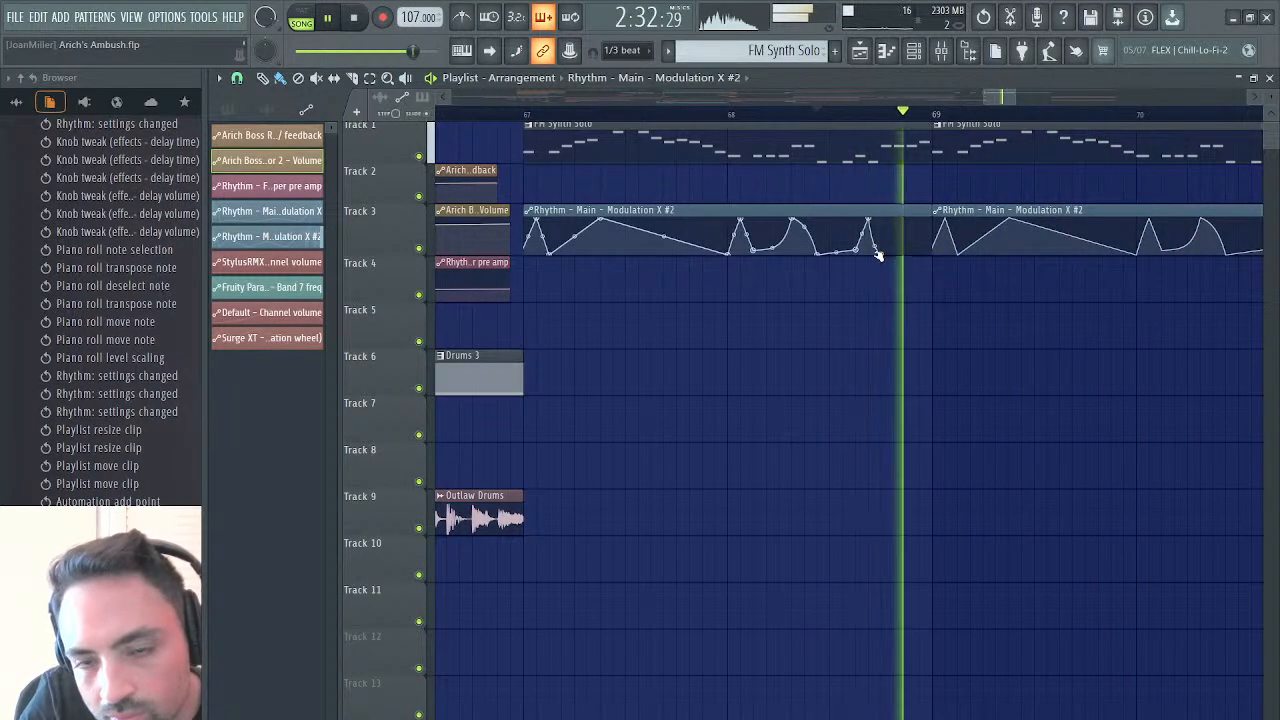
key(space)
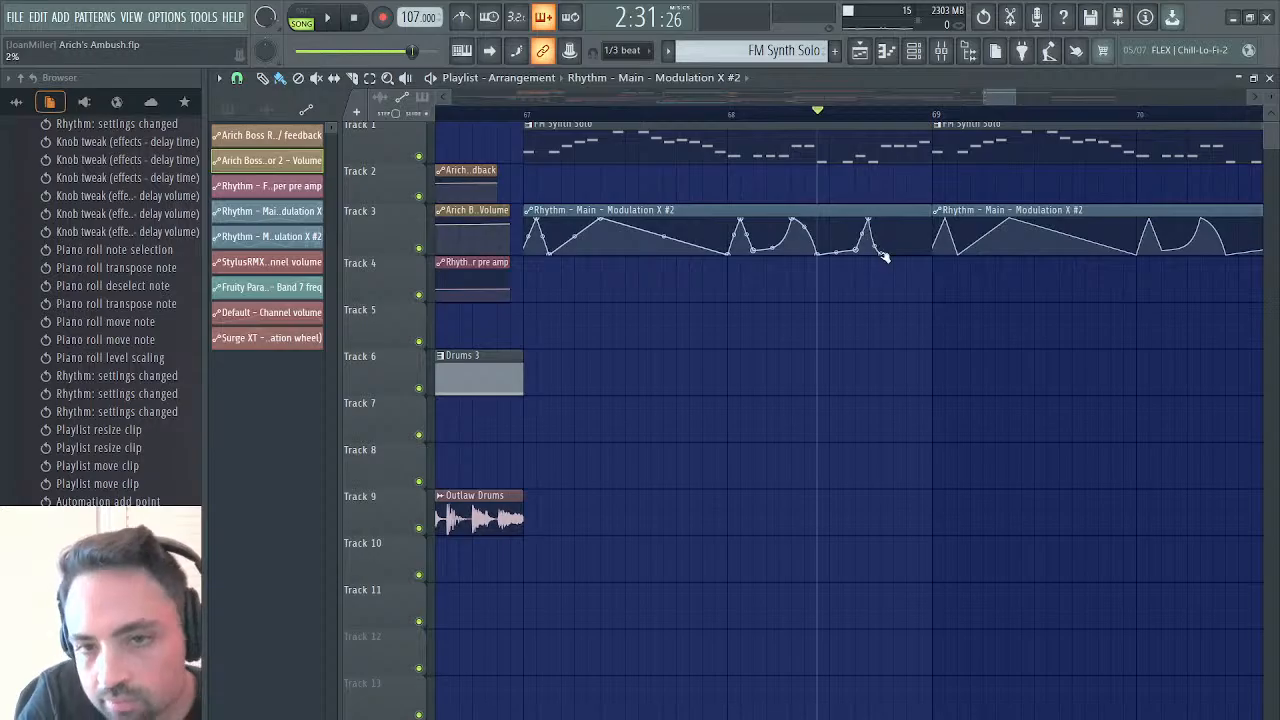
double_click(1146, 82)
Select 4.574 to 5.278 of the synth solo recording in Edison and play it for comparison
click(459, 186)
key(space)
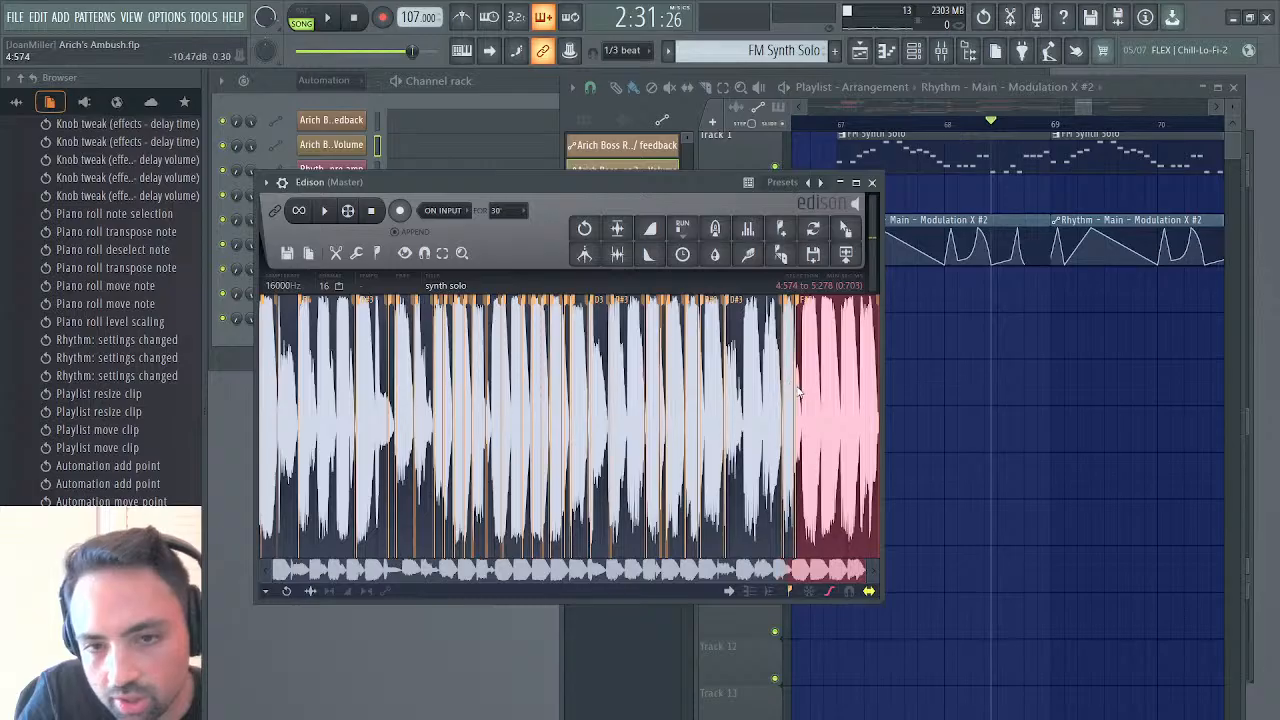
key(space)
key(space)
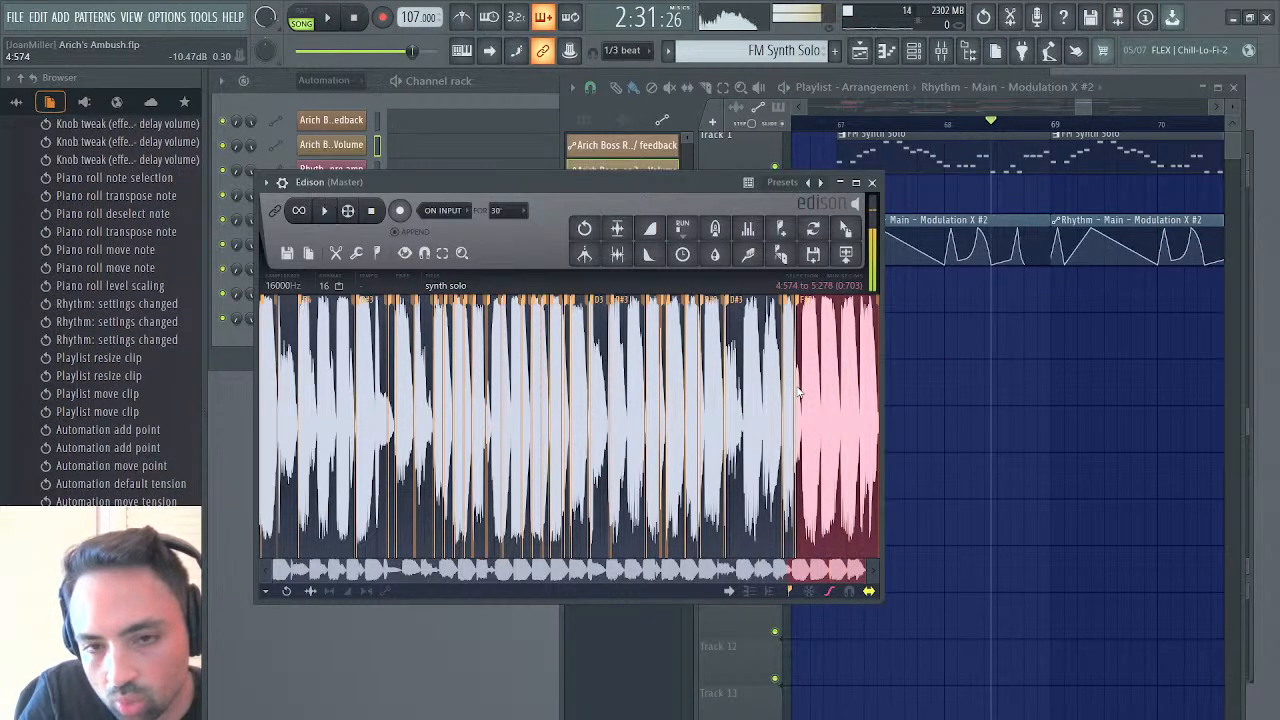
Add a peak, a low point and a closing rise to about 77% at the end of bar 68 in the Modulation X #2 clip and play it
click(1032, 236)
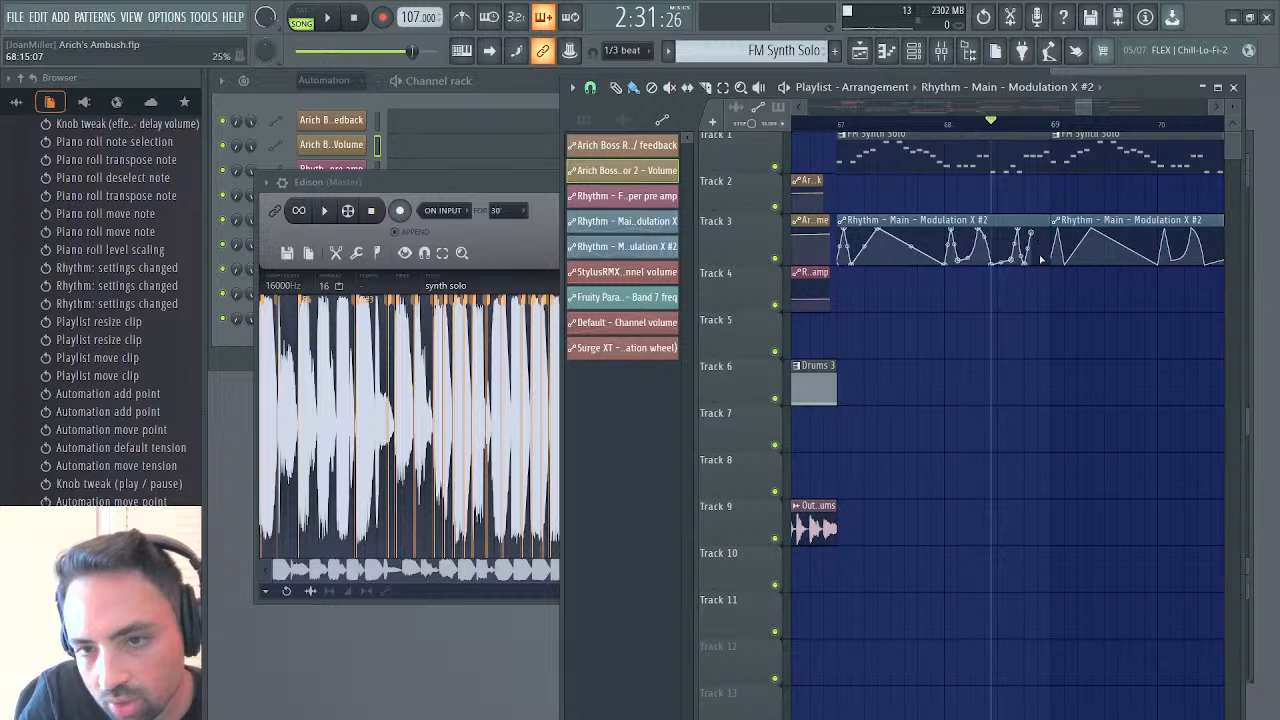
drag(1040, 259, 1041, 256)
right_click(1052, 237)
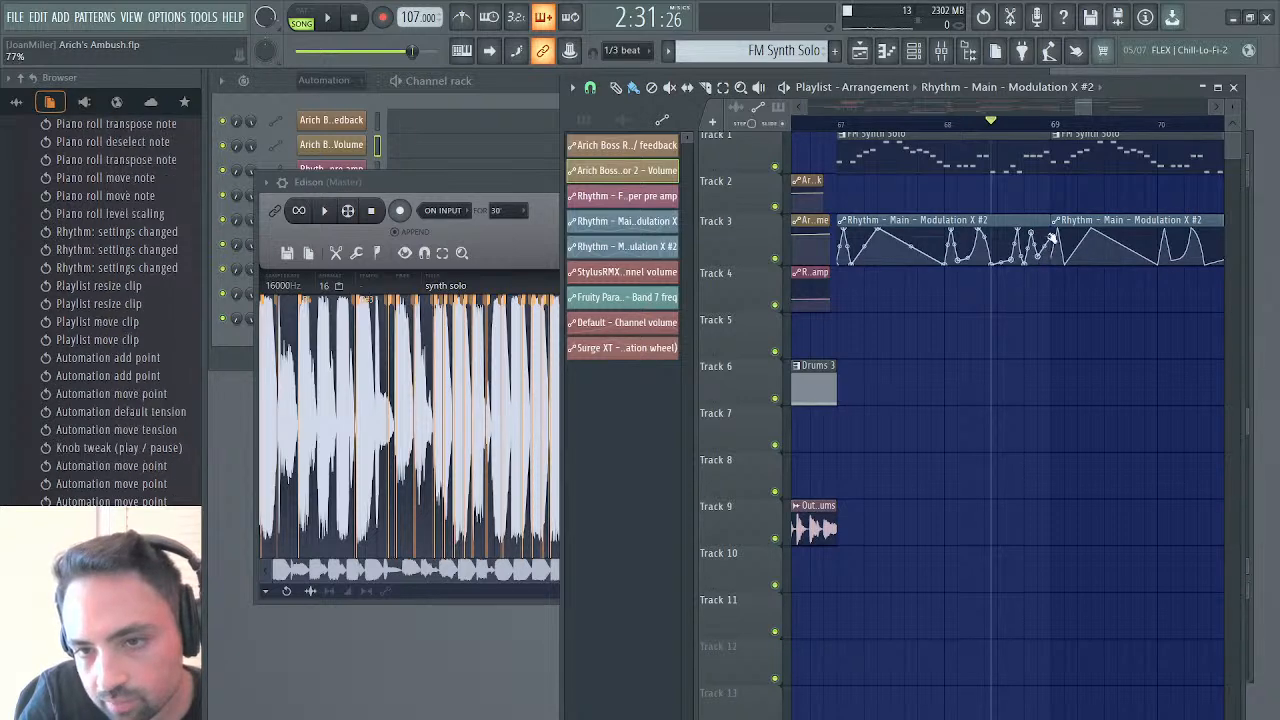
key(space)
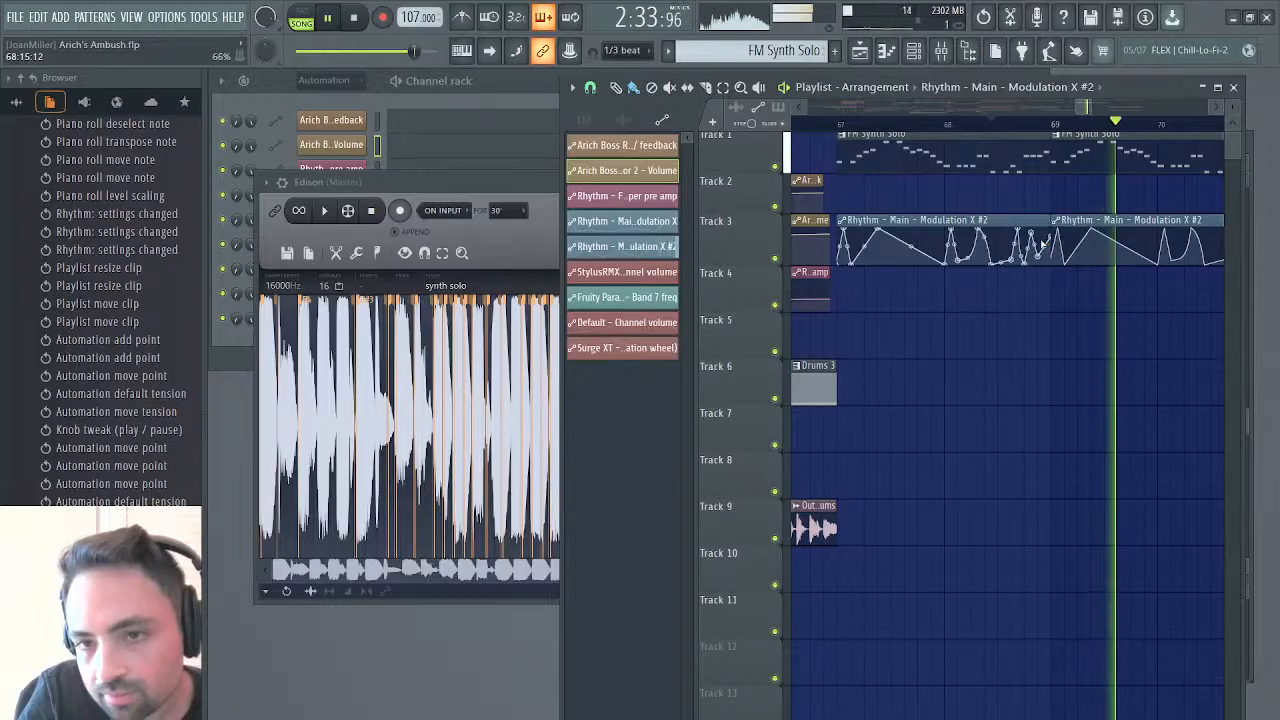
Lower the small peak near the end of bar 68 in the Modulation X #2 clip and replay from bar 67
right_click(1035, 245)
mouse_move(1035, 243)
mouse_down()
mouse_move(1041, 262)
mouse_move(1053, 237)
mouse_move(1039, 260)
mouse_up()
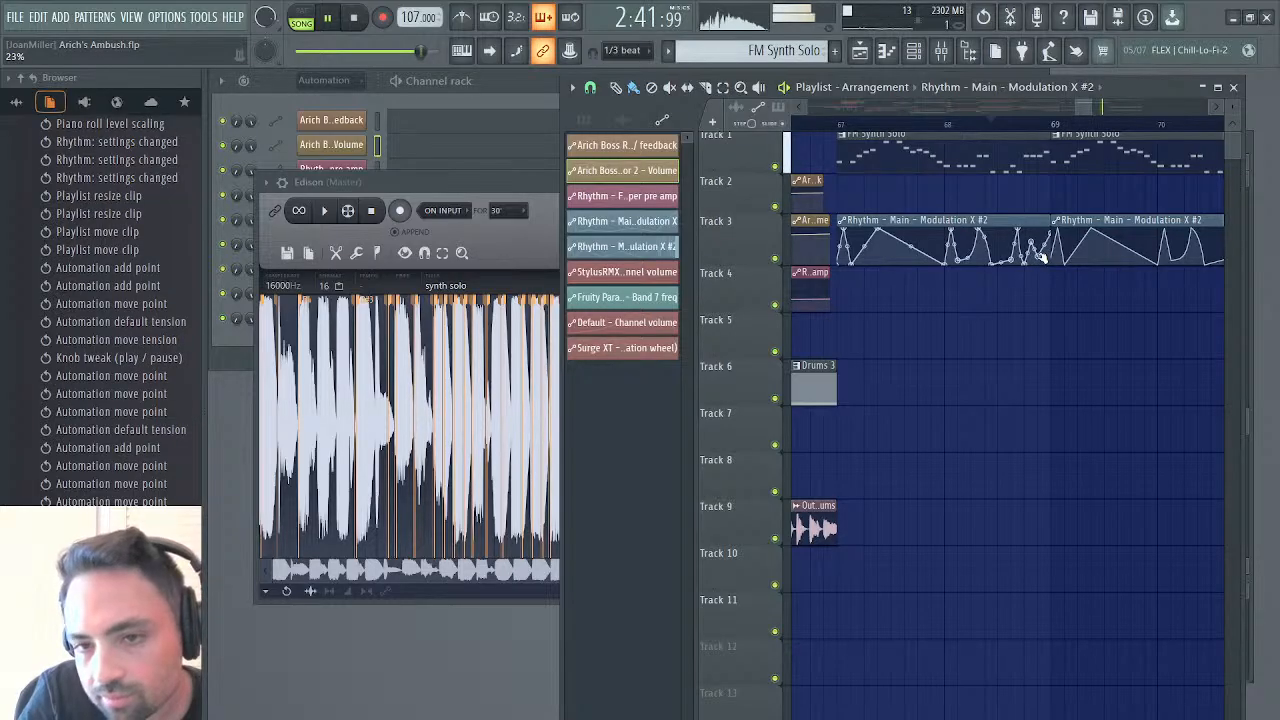
click(840, 127)
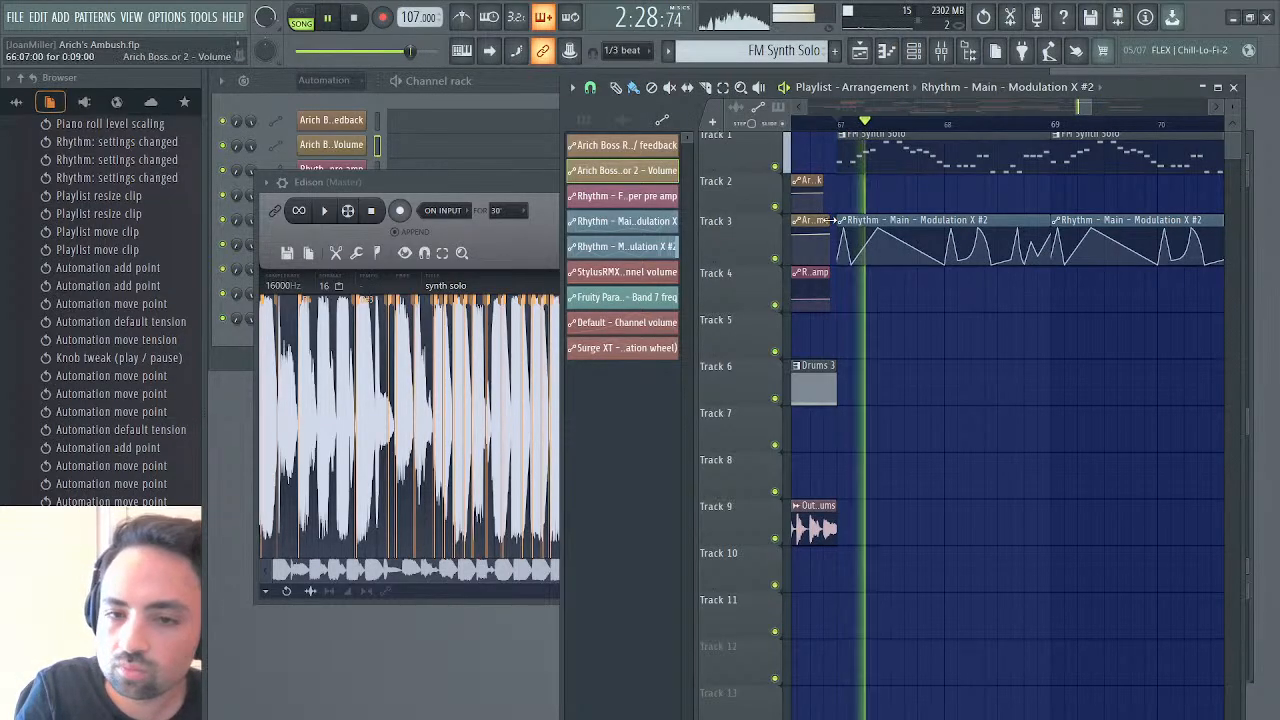
Shorten the feedback, Operator 2 Volume and Waveshaper pre amp clips at 66:07 to six steps each and play from there
scroll(831, 220, left, 1)
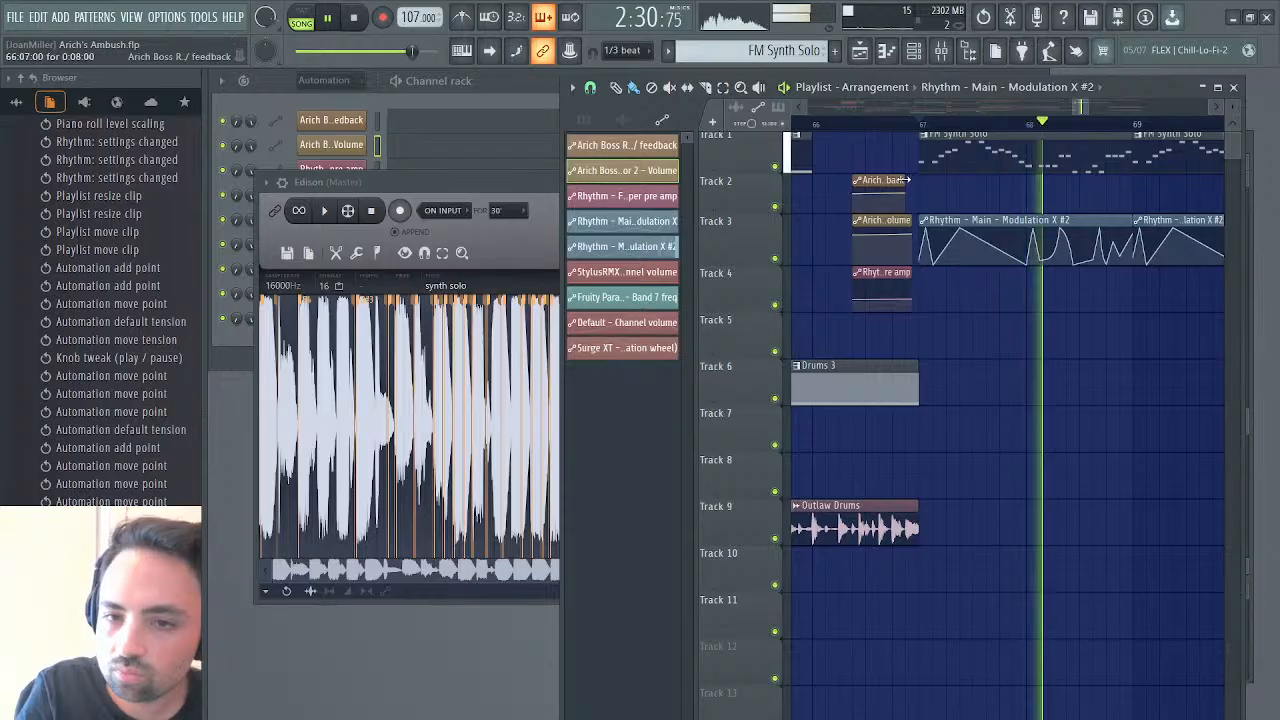
click(872, 181)
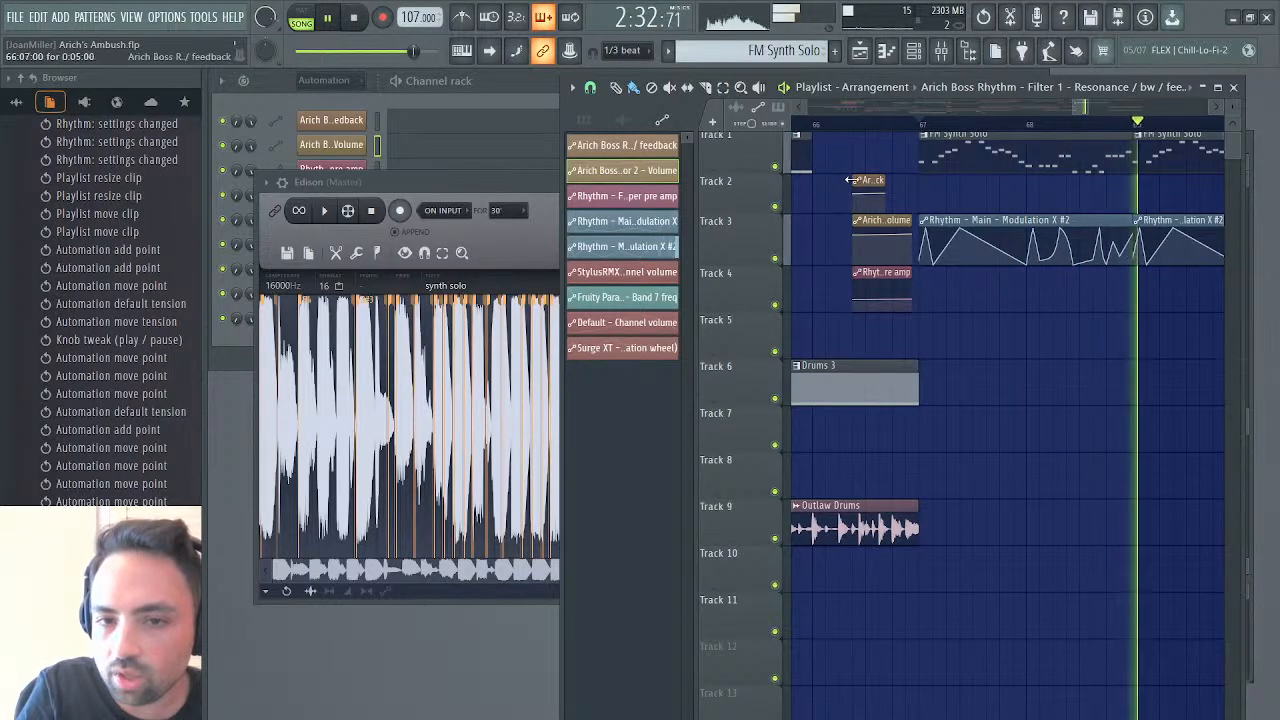
mouse_move(855, 183)
mouse_down()
mouse_move(812, 182)
mouse_move(858, 180)
mouse_up()
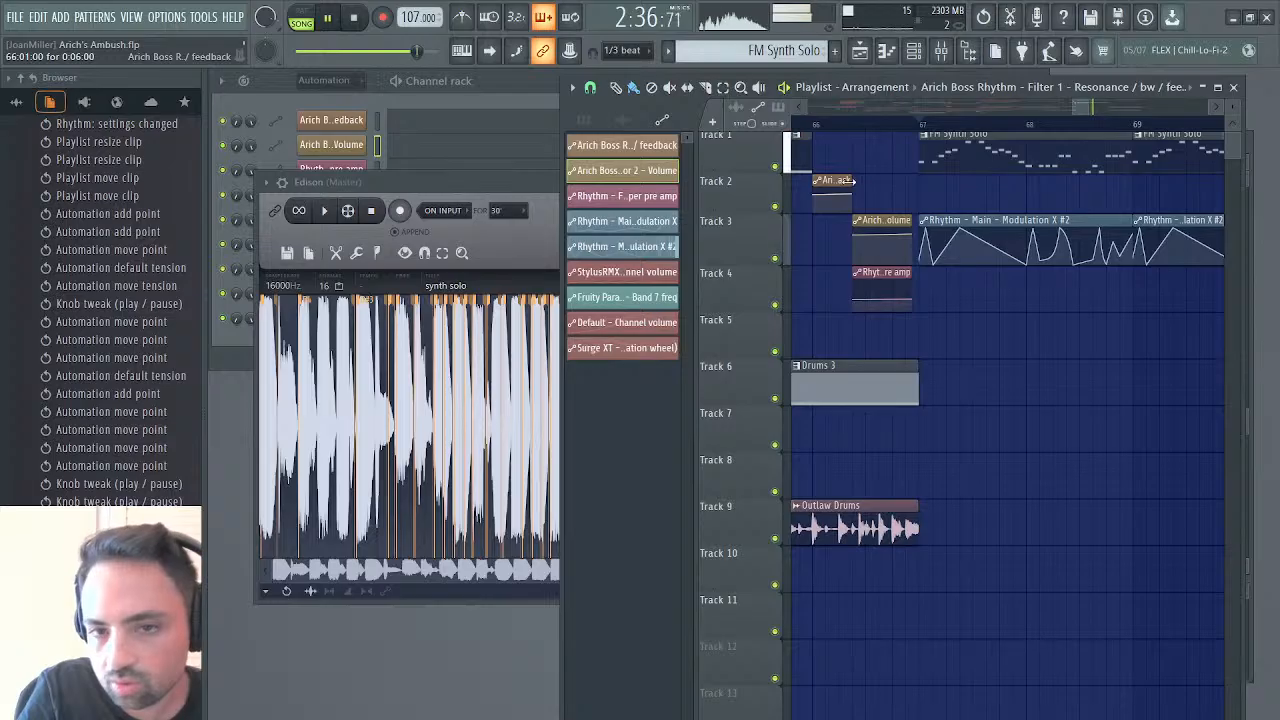
click(921, 130)
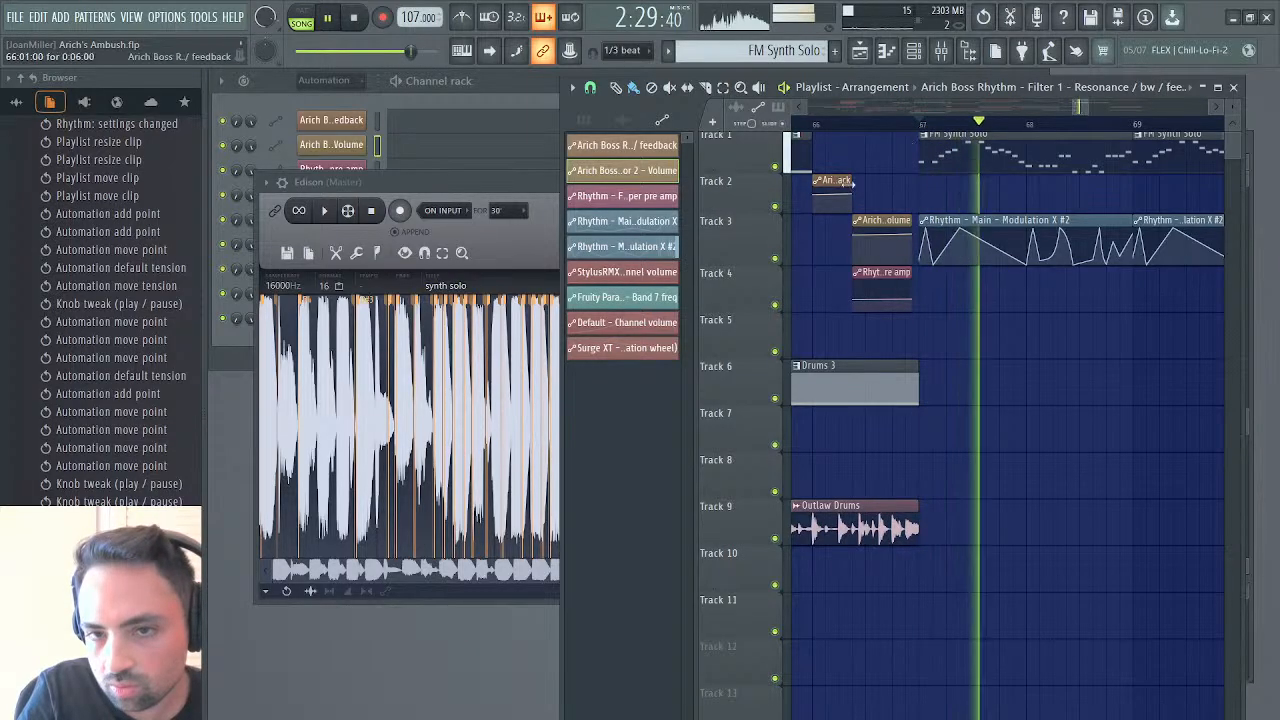
drag(835, 183, 882, 222)
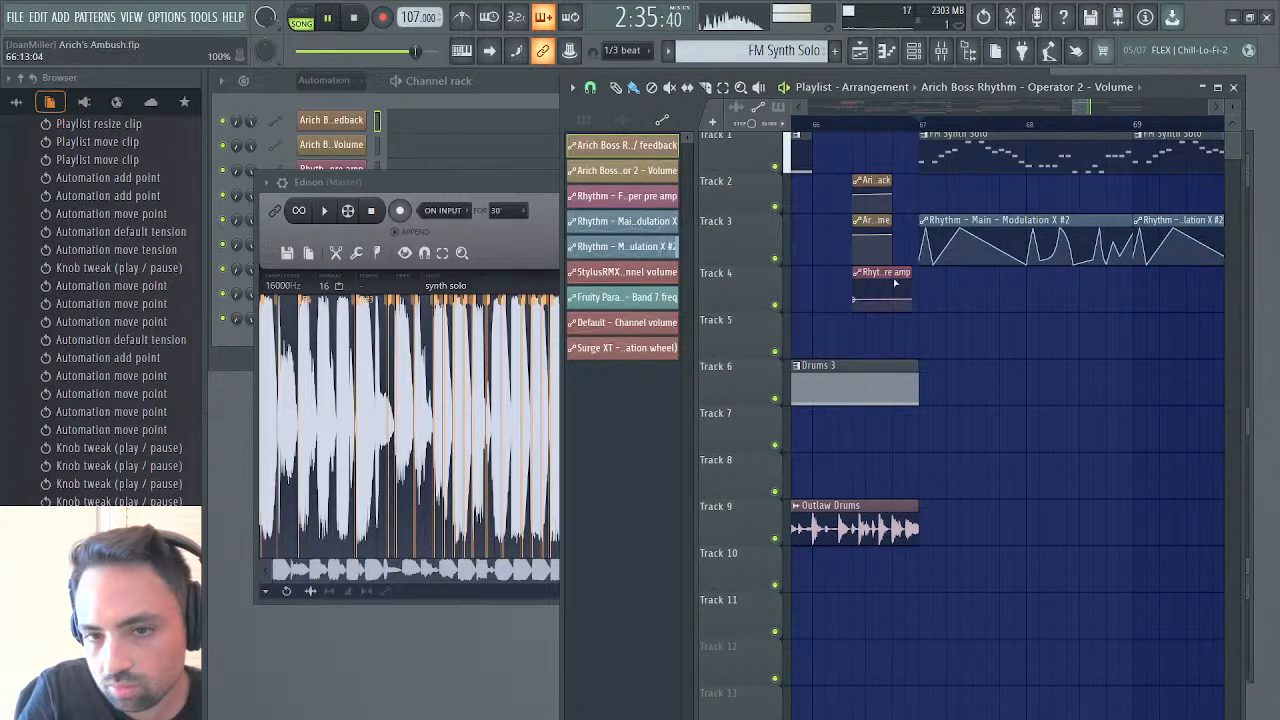
drag(912, 271, 892, 272)
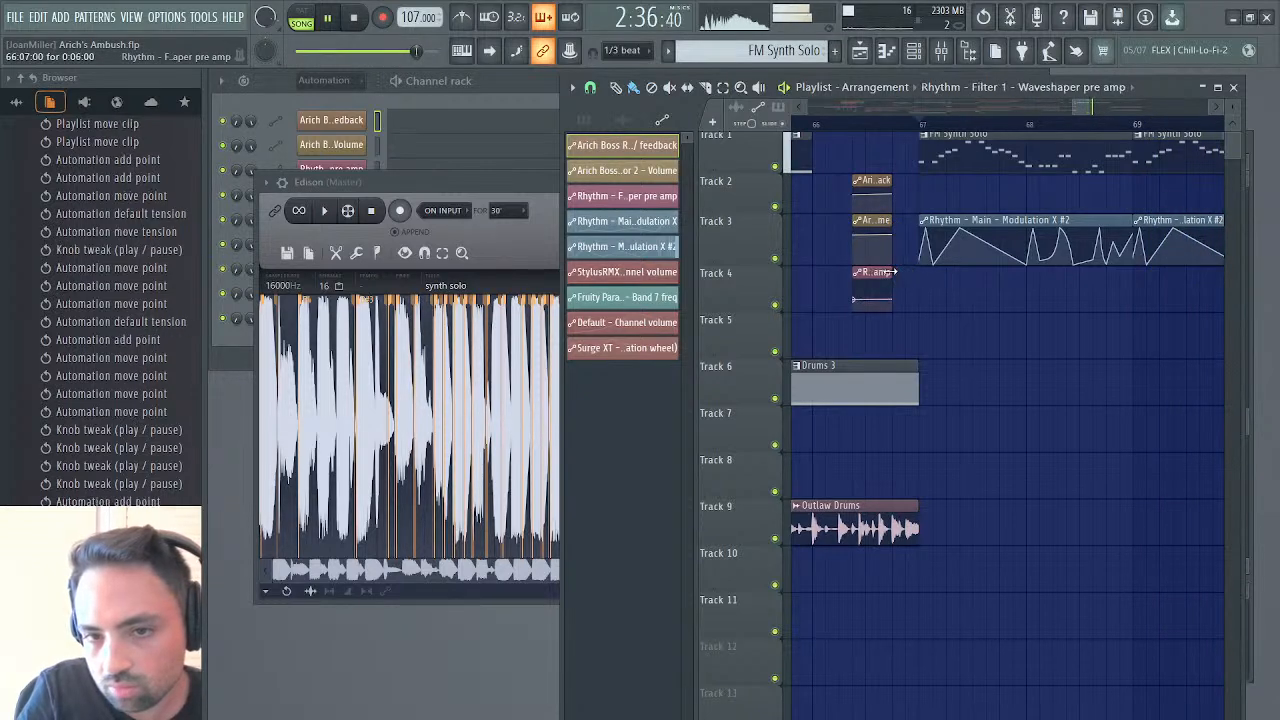
click(857, 127)
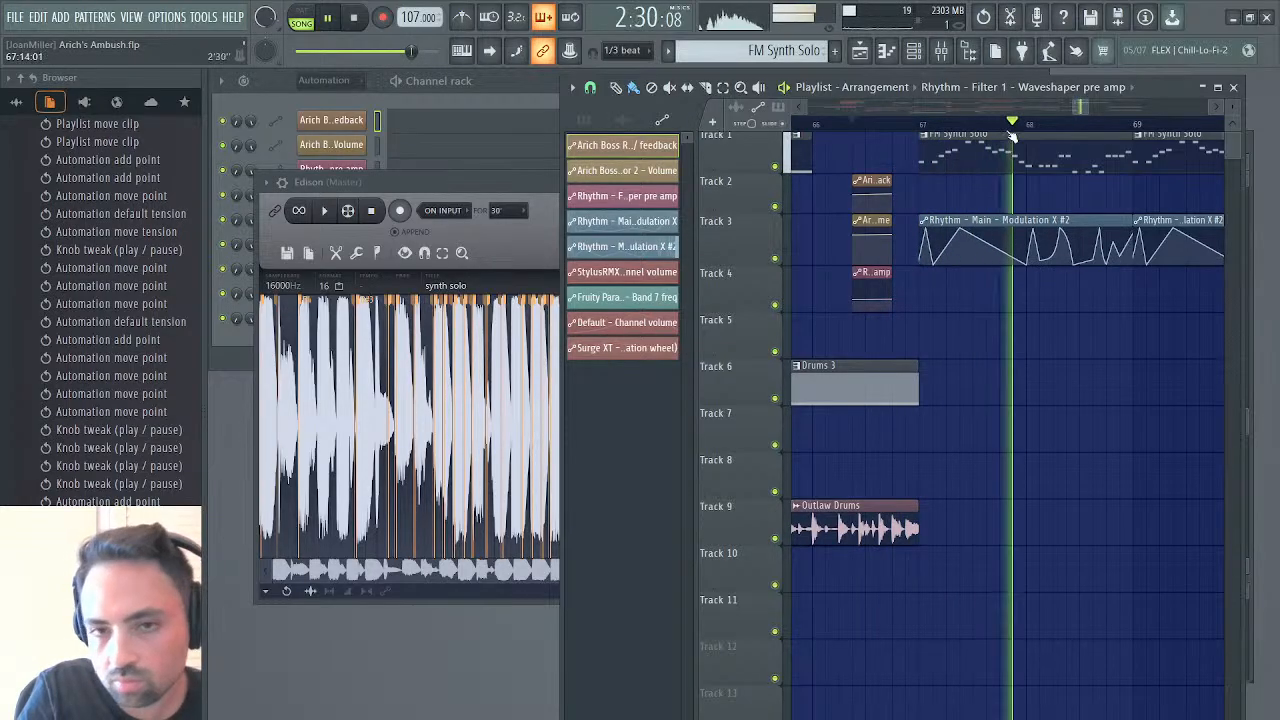
Move Edison aside, close the synth solo sampler window and show the Unsorted channels in the channel rack
mouse_move(1088, 111)
mouse_down()
mouse_move(1165, 120)
mouse_move(1075, 108)
mouse_up()
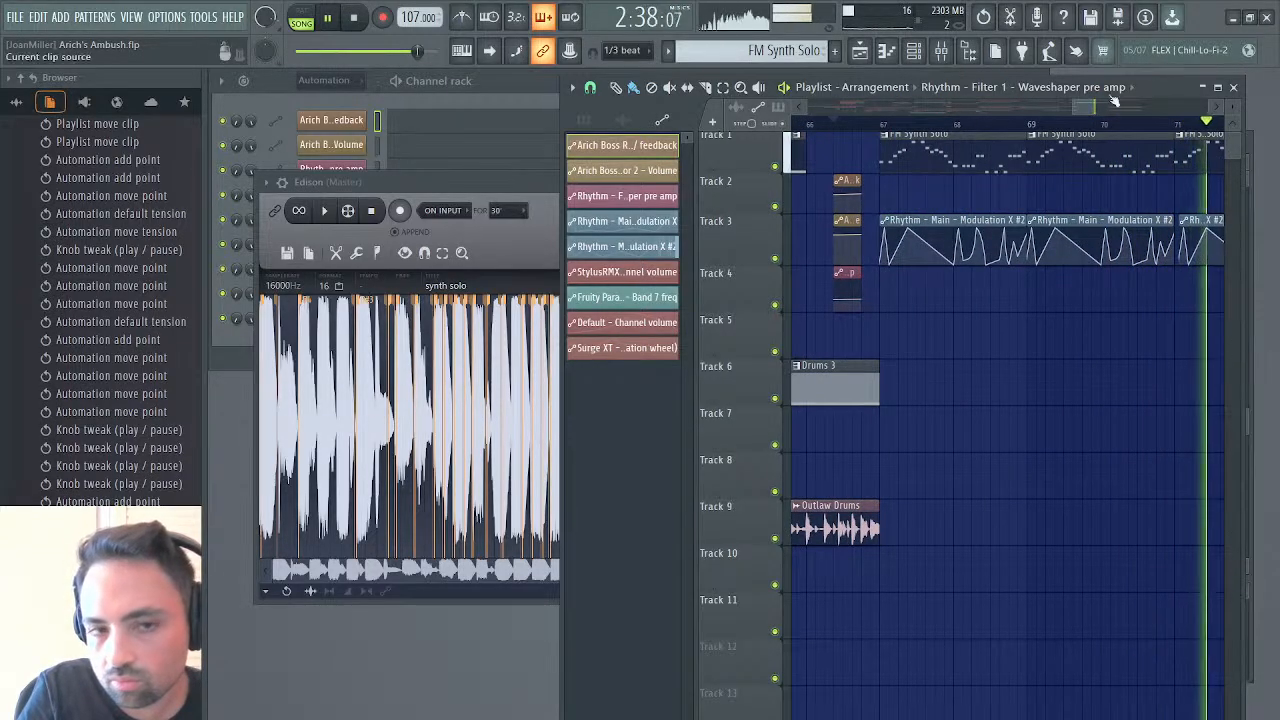
drag(372, 183, 557, 303)
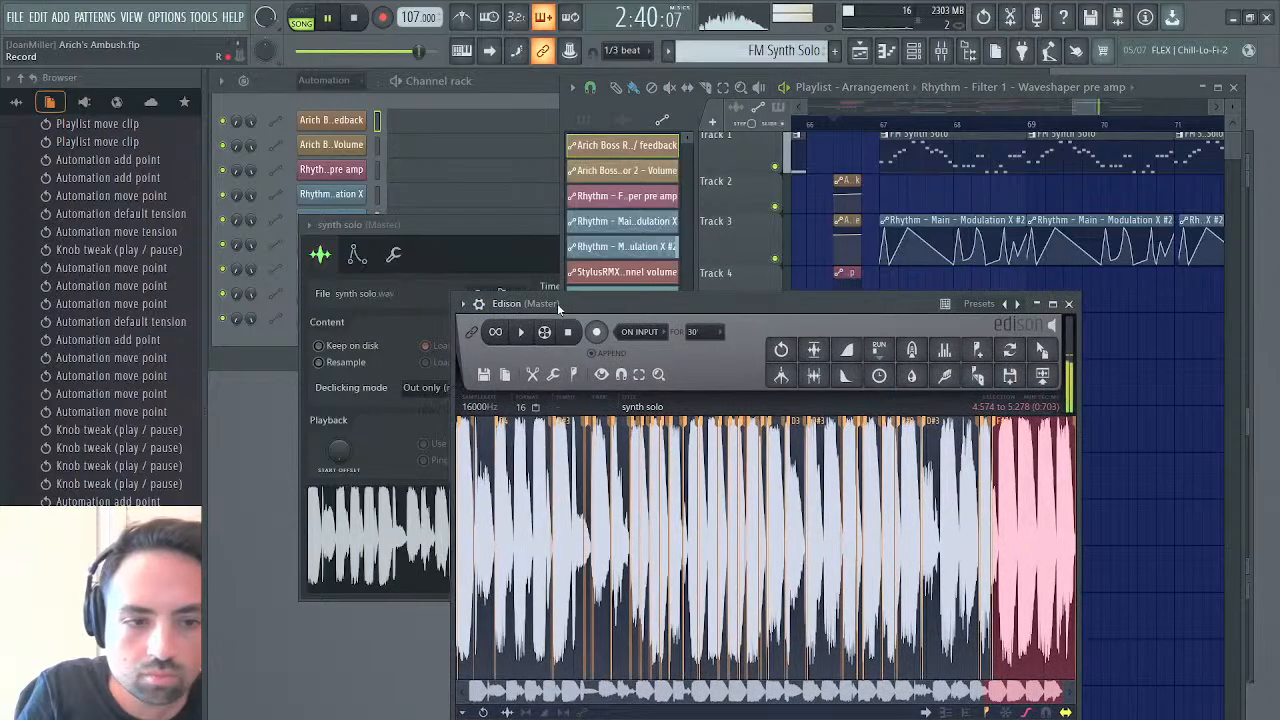
drag(431, 232, 280, 270)
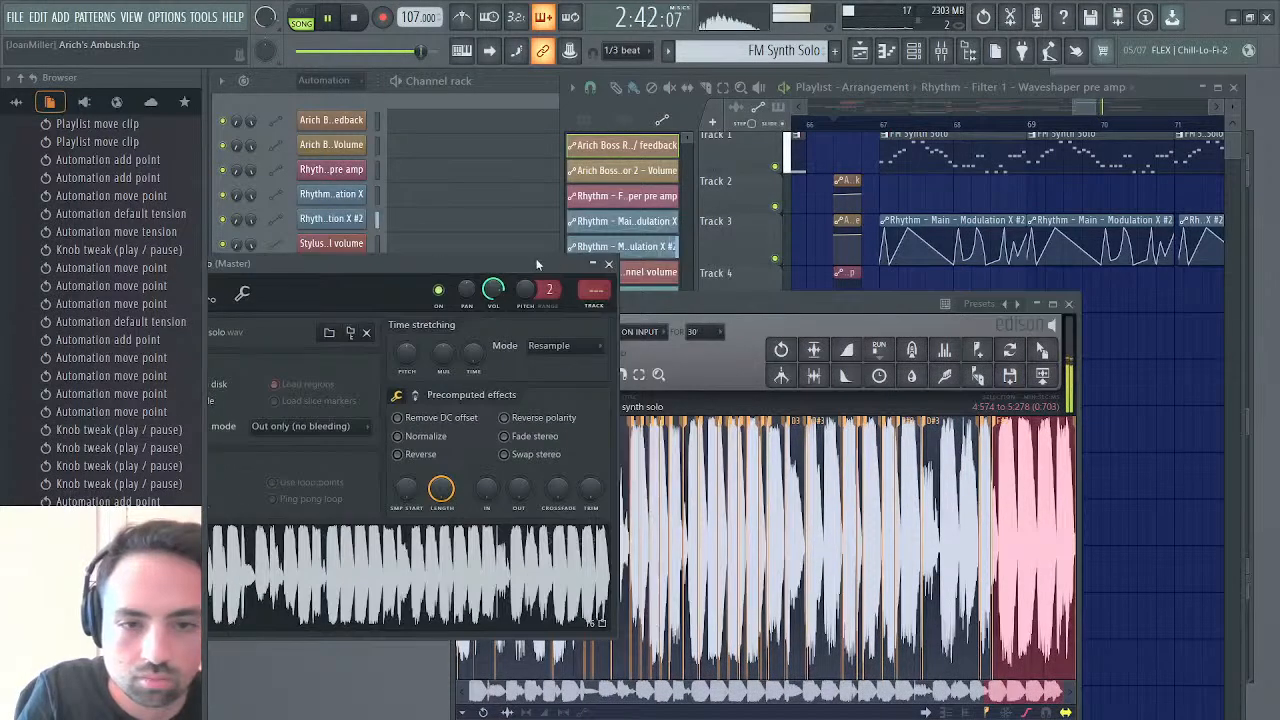
click(609, 265)
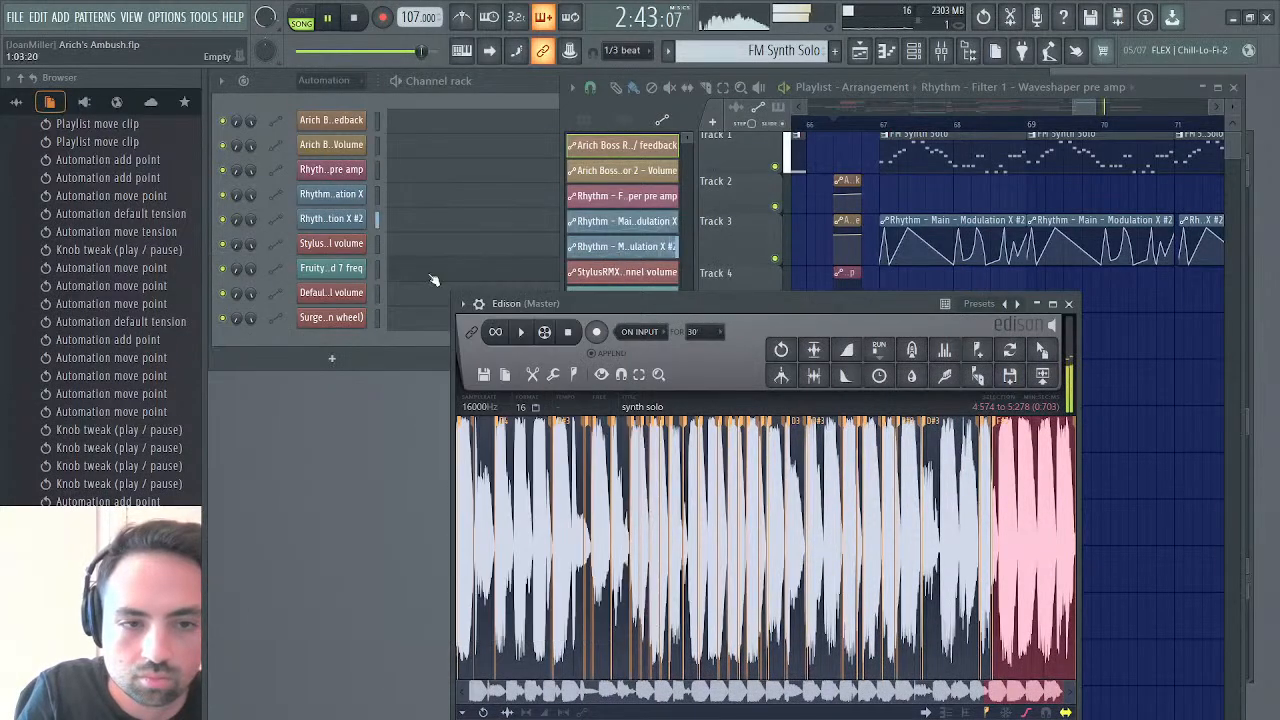
click(328, 82)
click(330, 153)
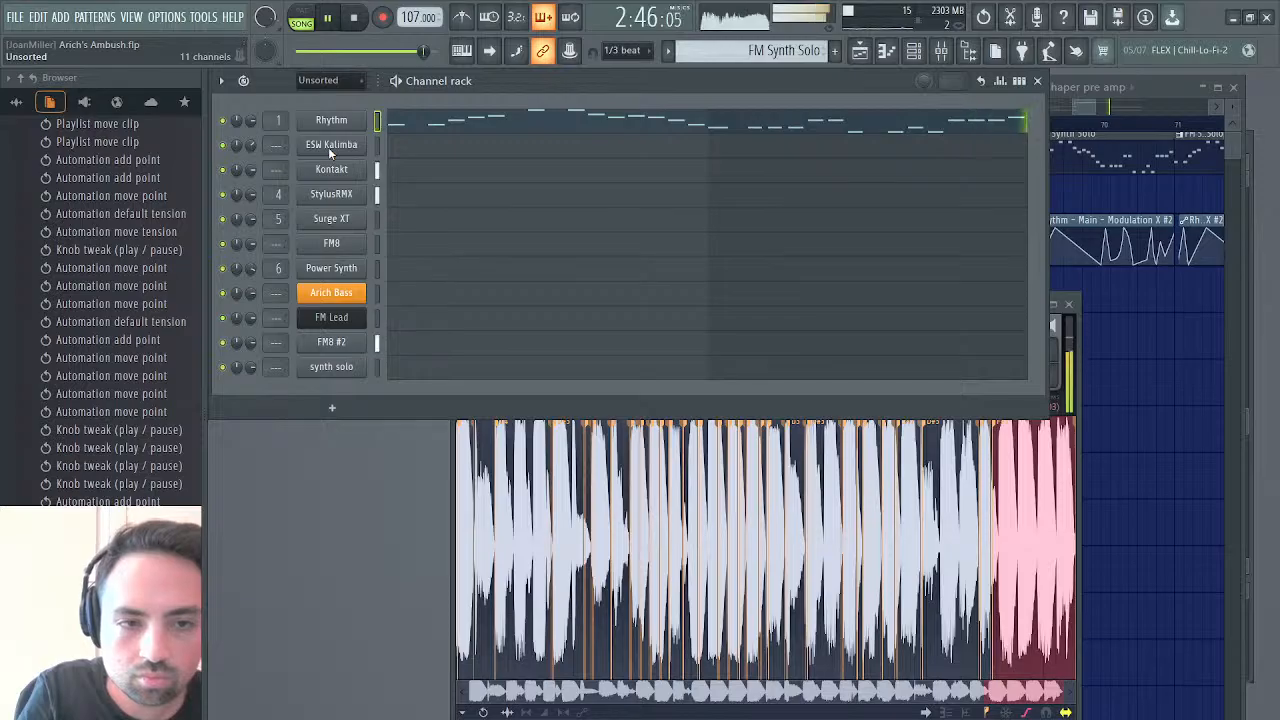
In the Rhythm synth, set the Filter 1 cutoff MOD X curve's end point to about 50%, lower its start slightly, play and close the synth
click(331, 120)
key(space)
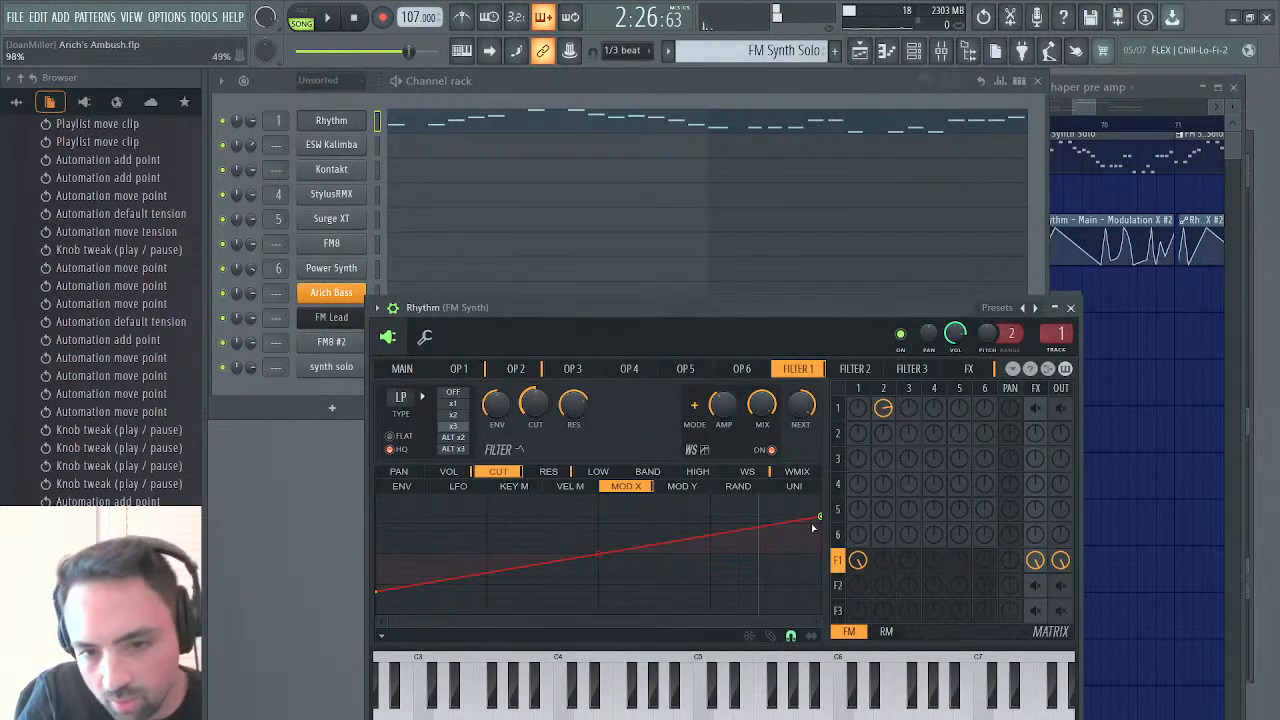
mouse_move(813, 528)
mouse_down()
mouse_move(818, 518)
mouse_move(822, 530)
mouse_up()
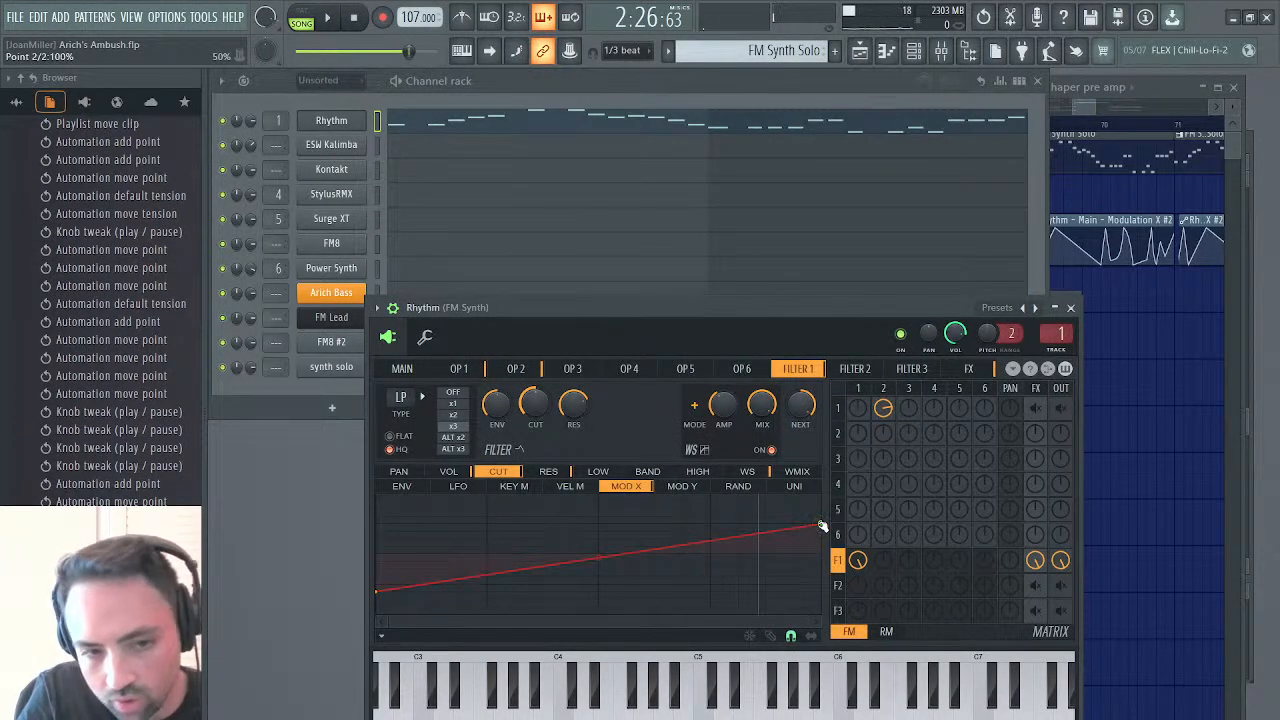
click(380, 594)
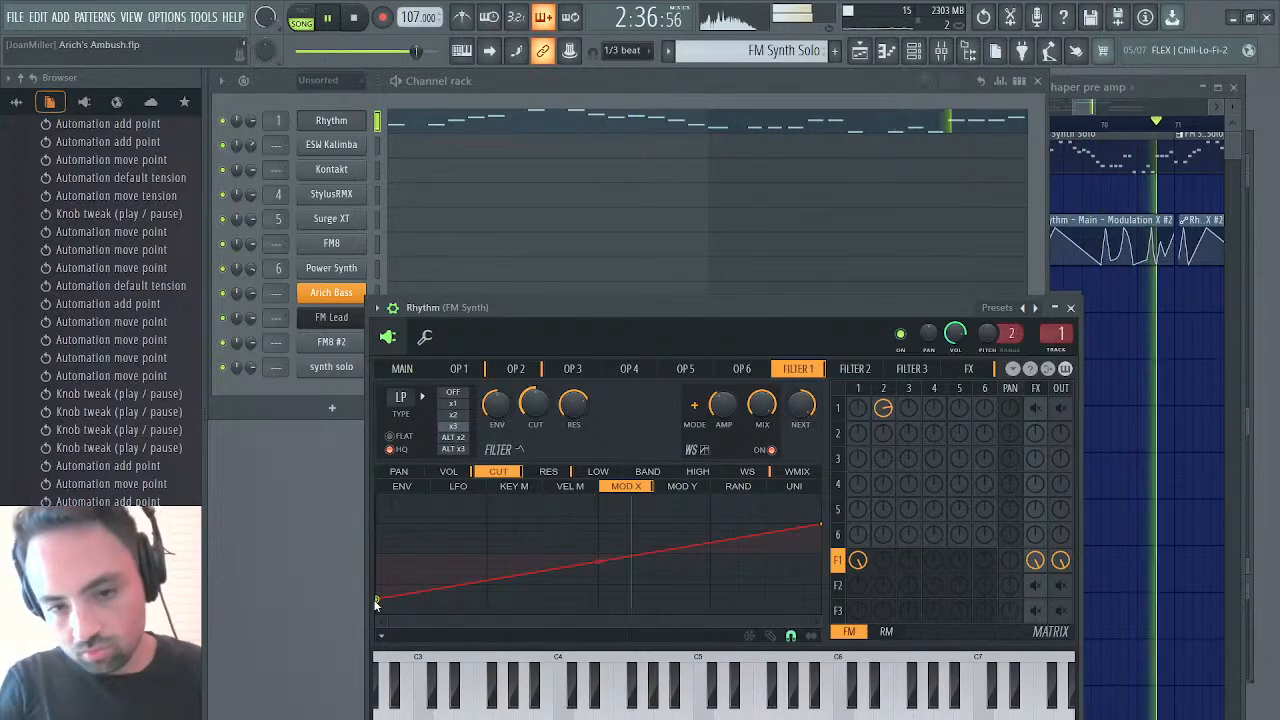
click(1072, 308)
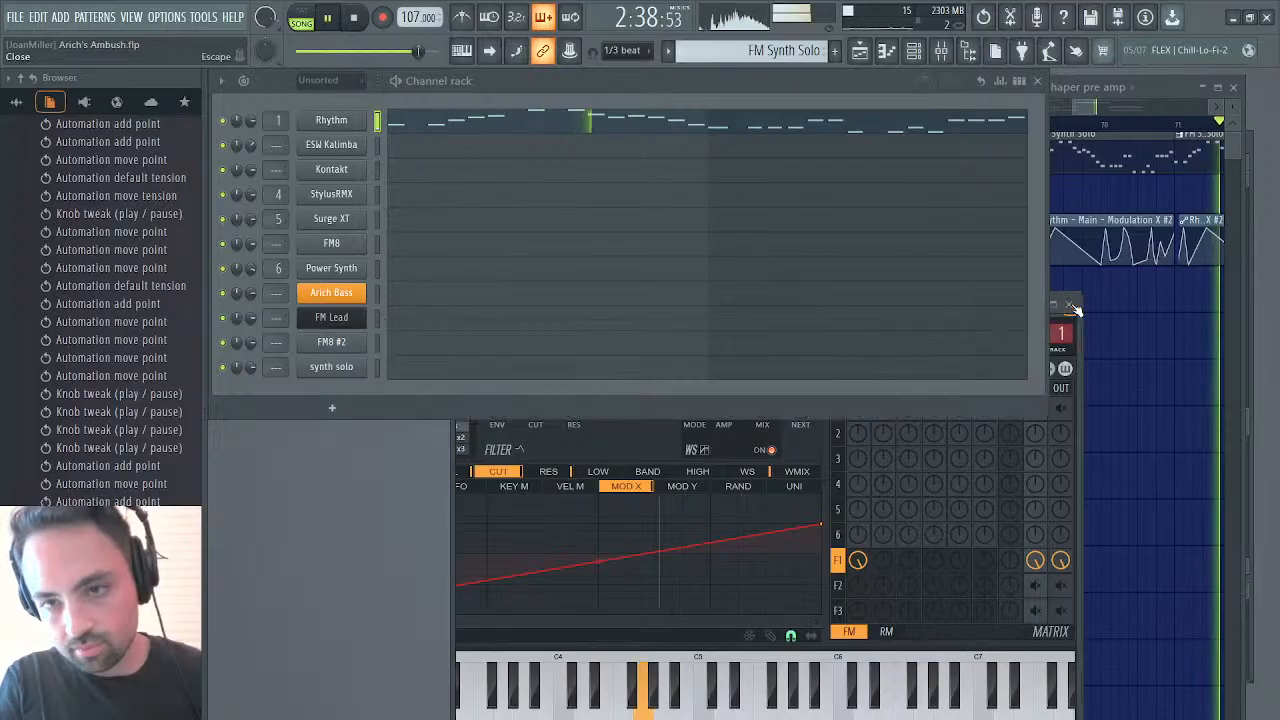
Bend the first long falling segment of the Modulation X #2 clip into a convex curve and play the solo from its start
click(1087, 112)
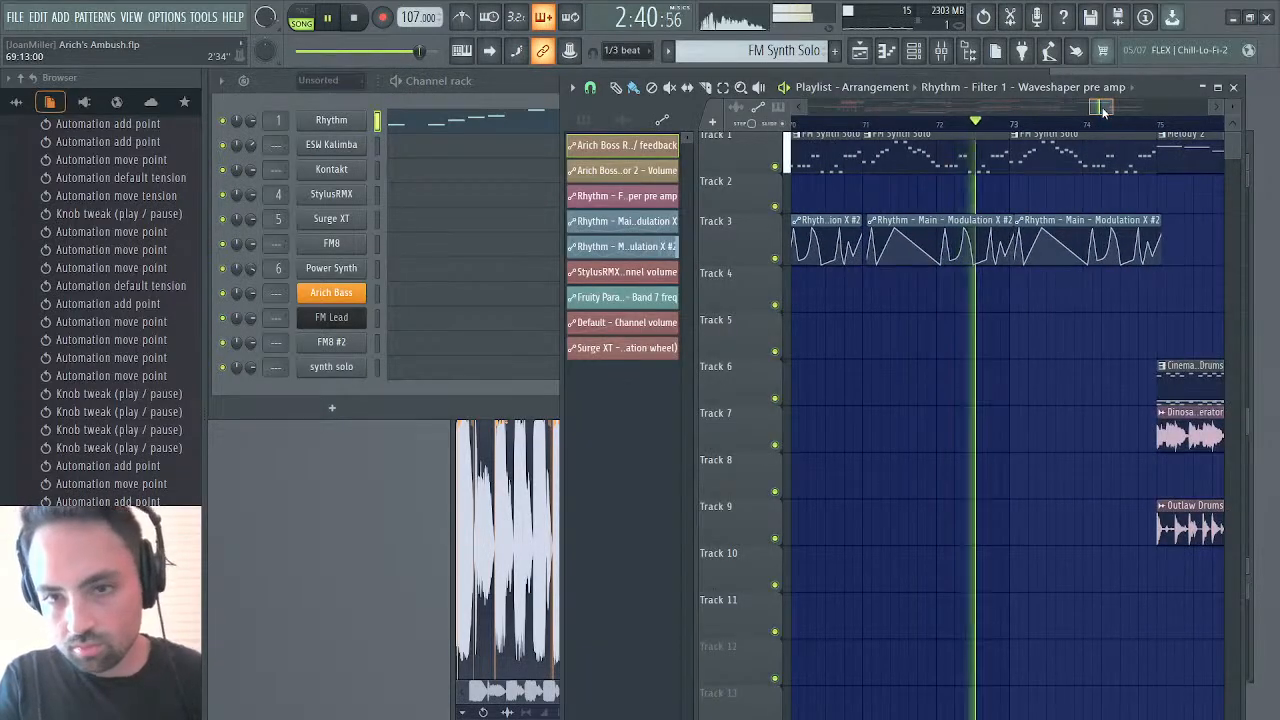
drag(1100, 112, 1123, 112)
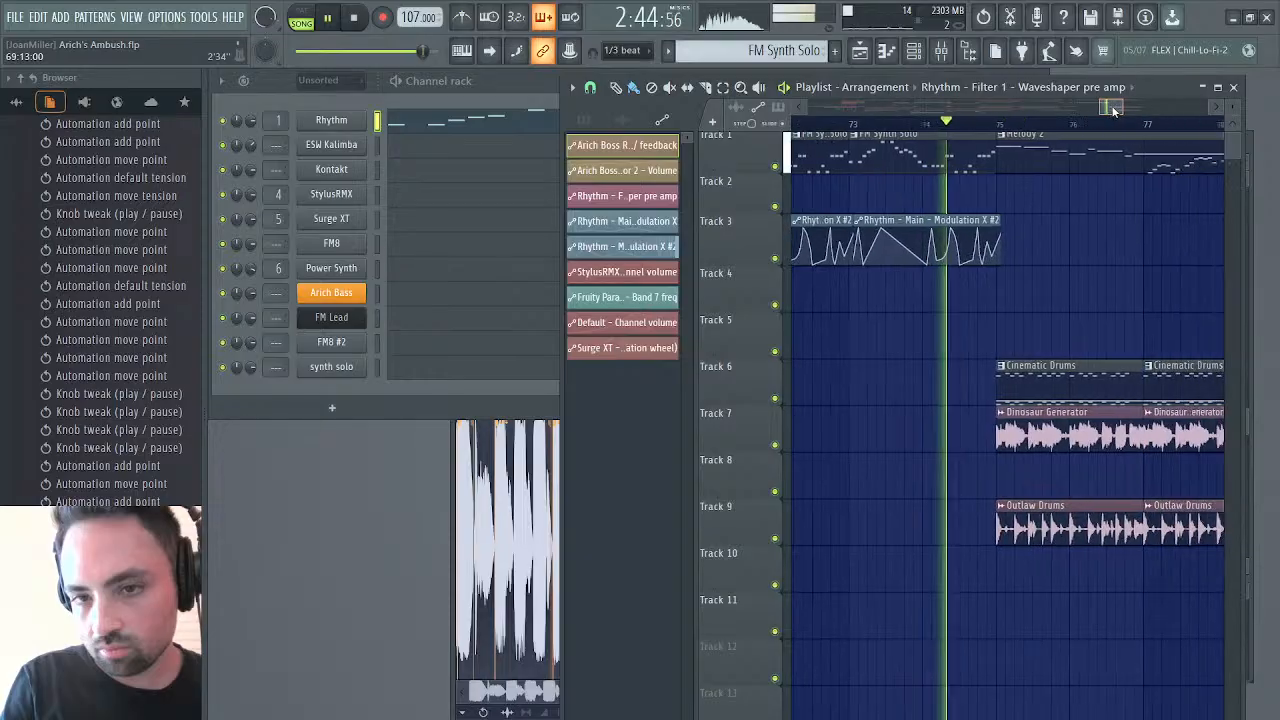
click(903, 217)
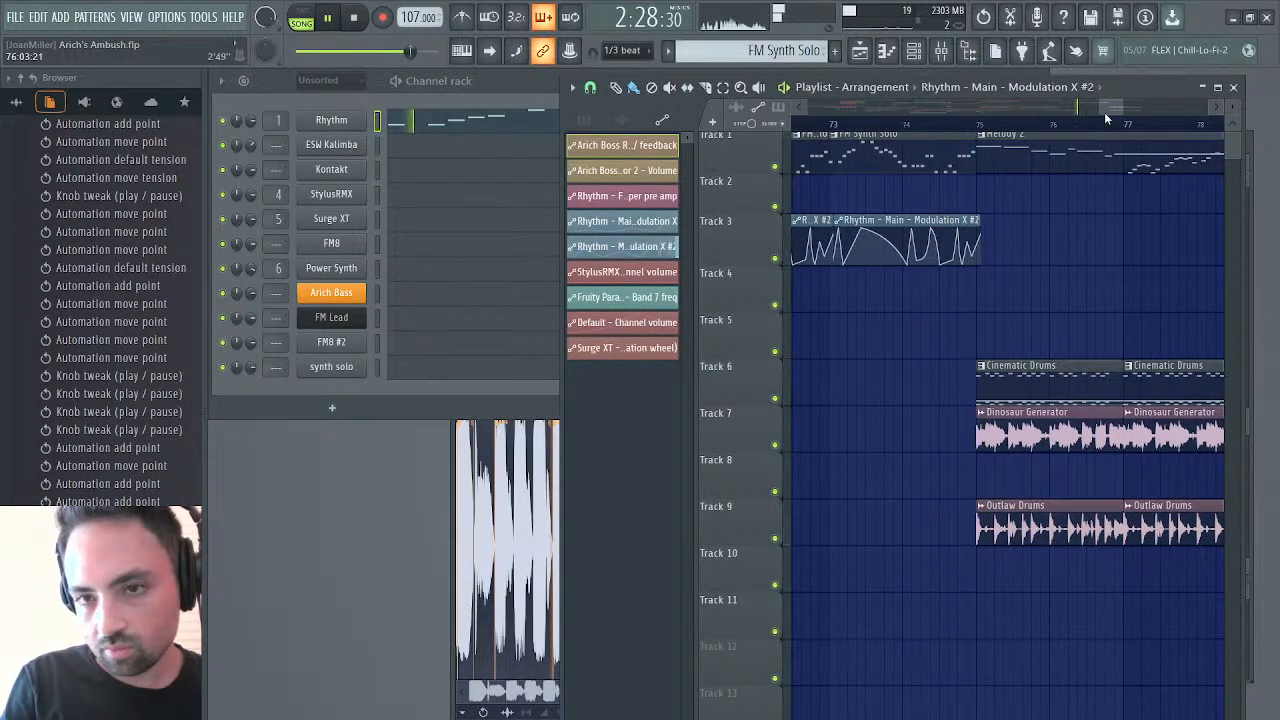
drag(1104, 118, 1076, 116)
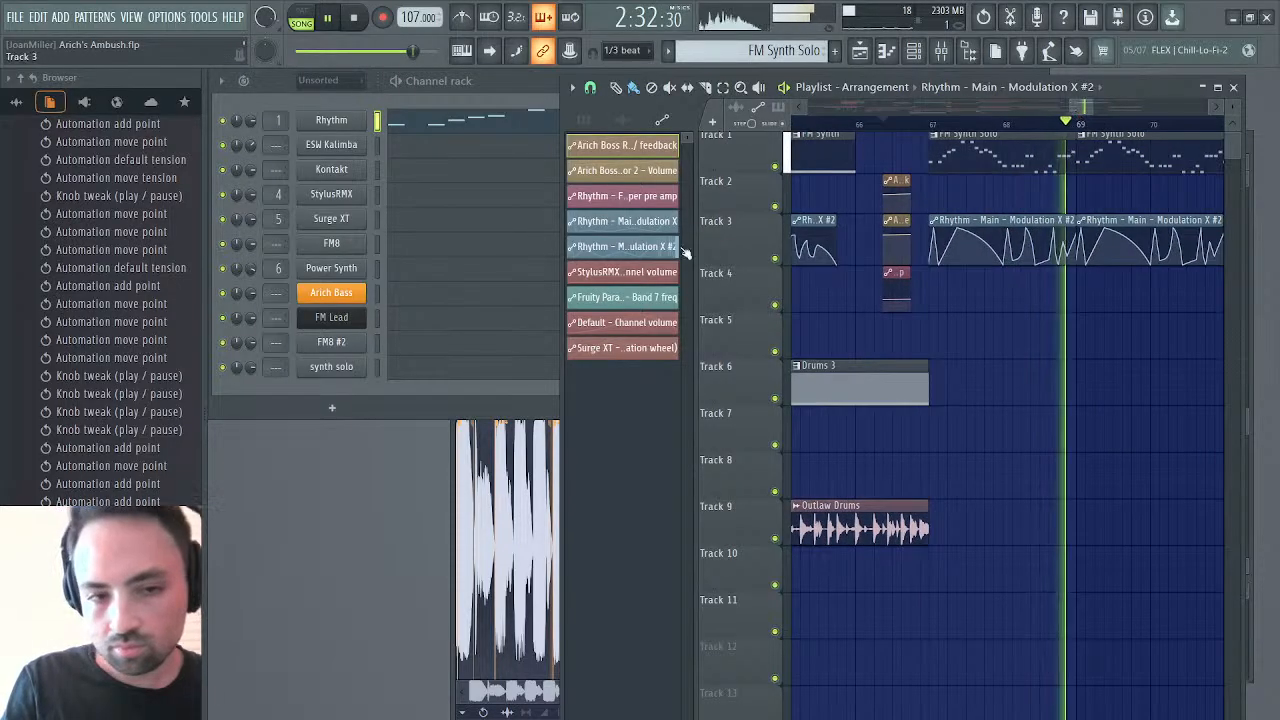
Raise the start point of Rhythm's Filter 1 cutoff MOD X curve slightly and listen to the FM Synth Solo section
click(331, 120)
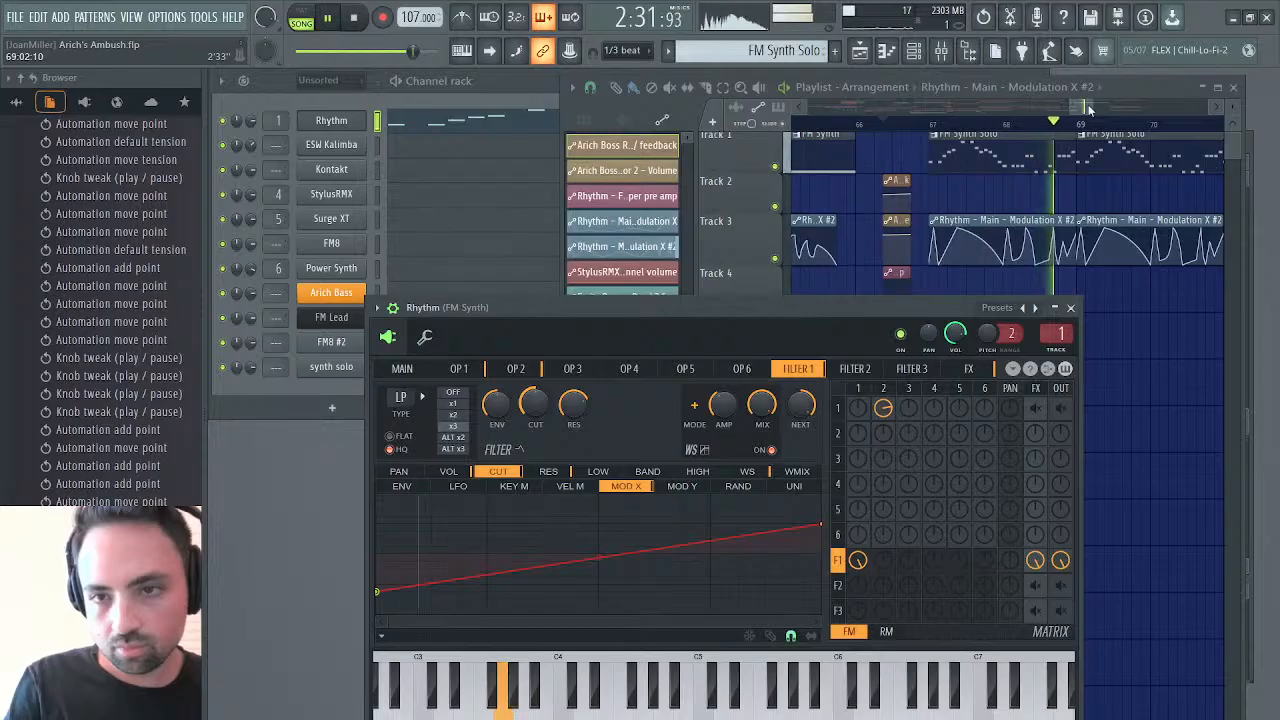
drag(1090, 108, 1140, 118)
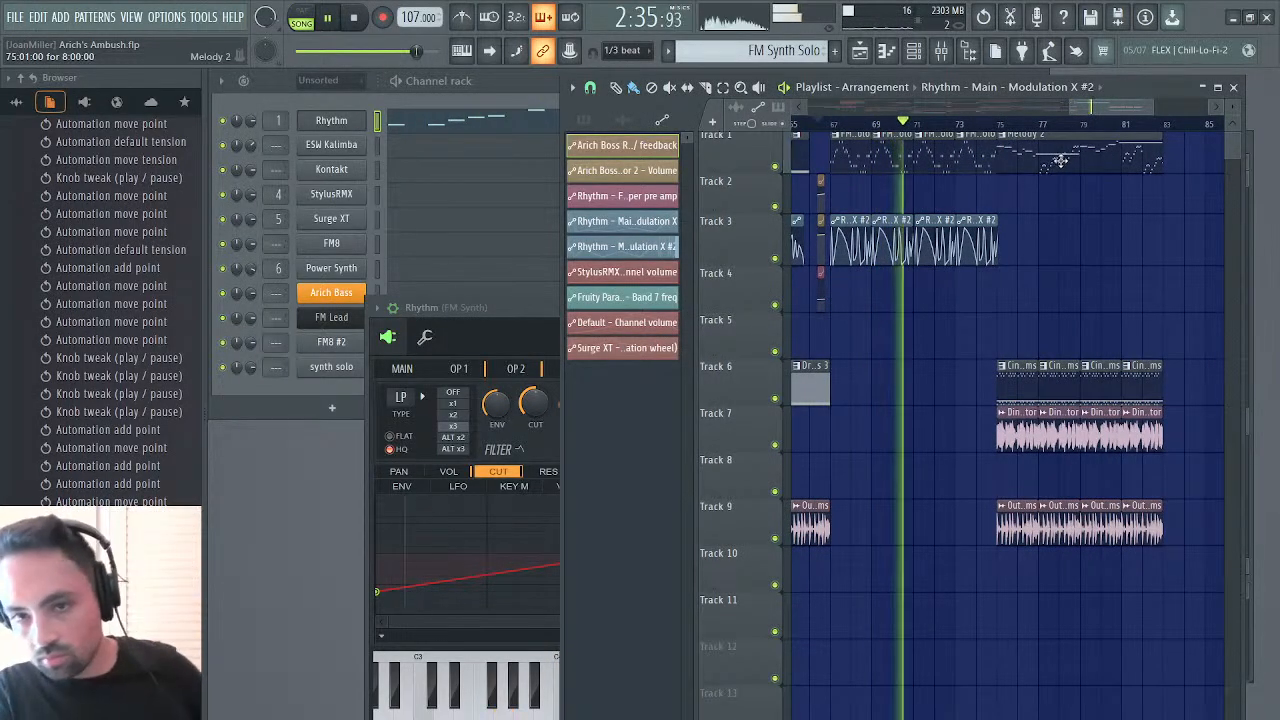
key(space)
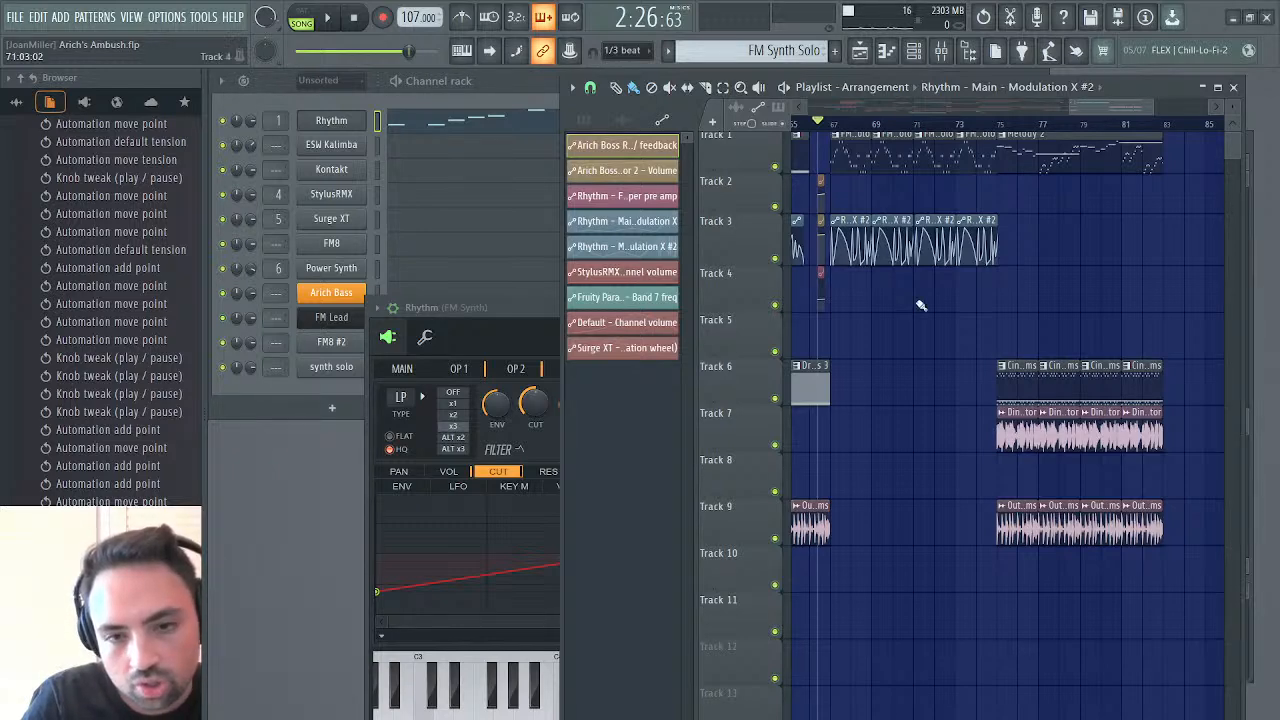
Place a one-bar Bass pattern clip on track 5 at bar 67 and open the pattern in the piano roll
scroll(889, 352, left, 5)
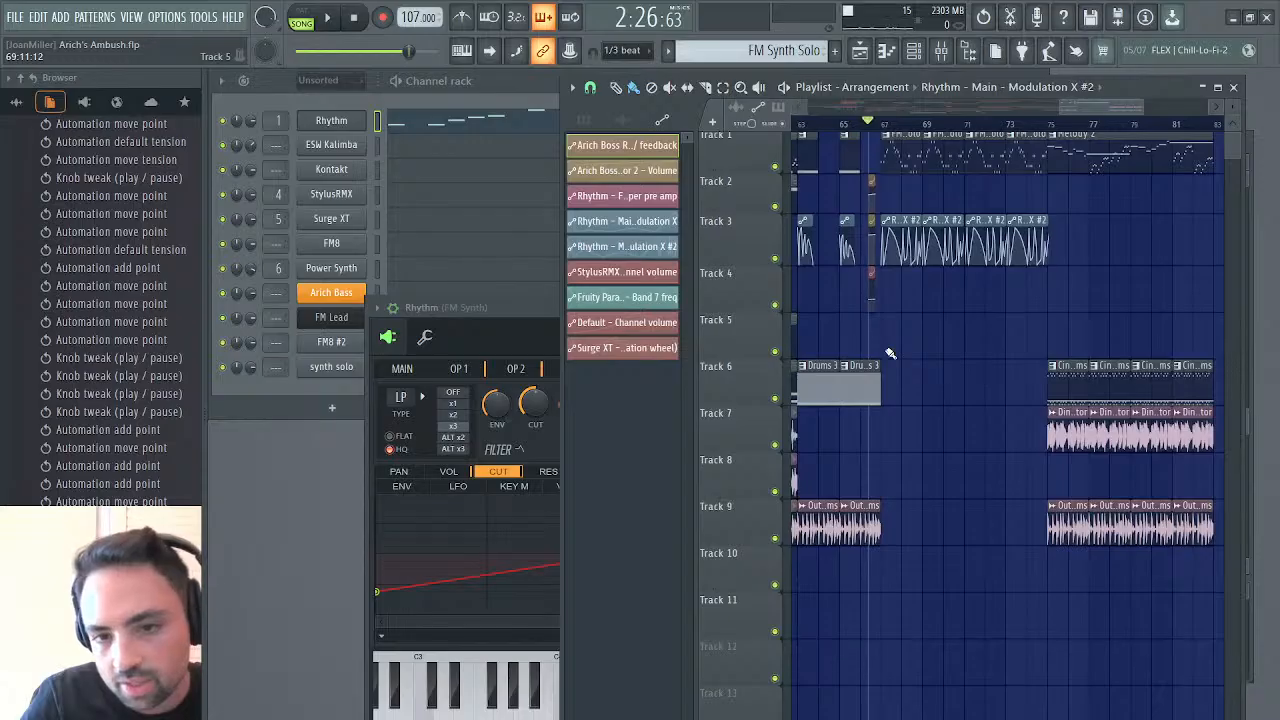
scroll(889, 352, left, 4)
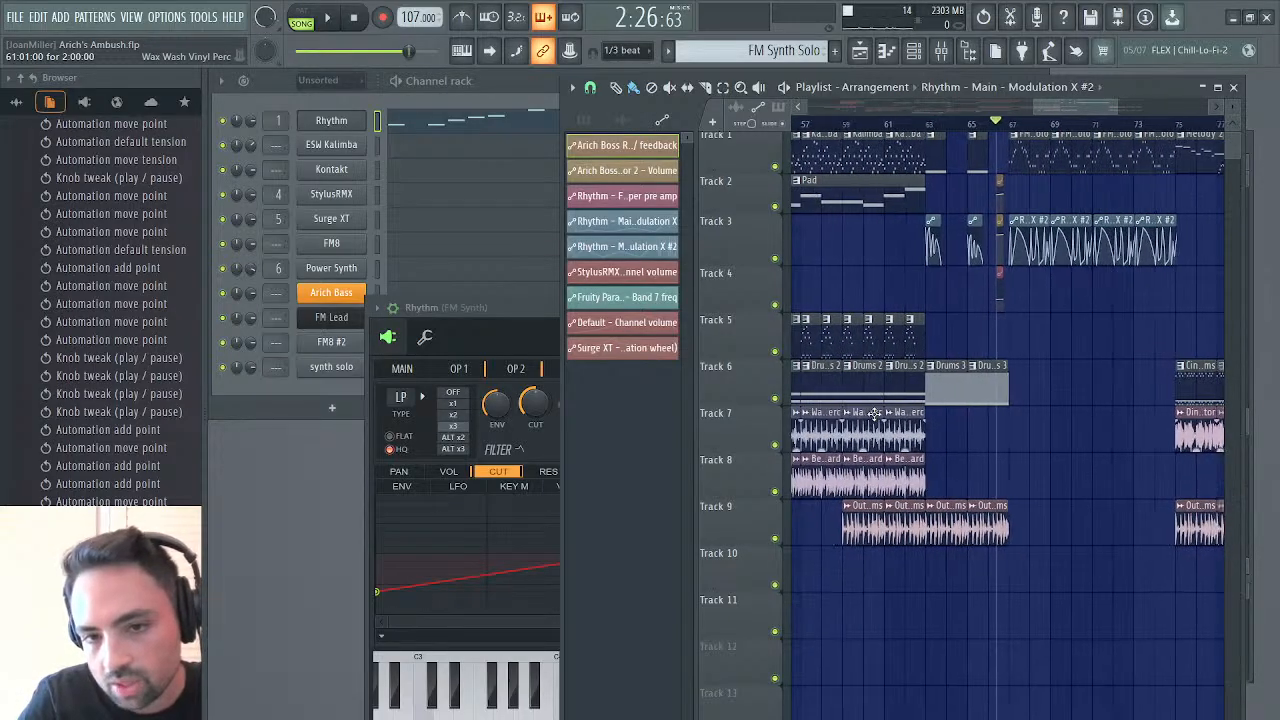
drag(922, 339, 963, 345)
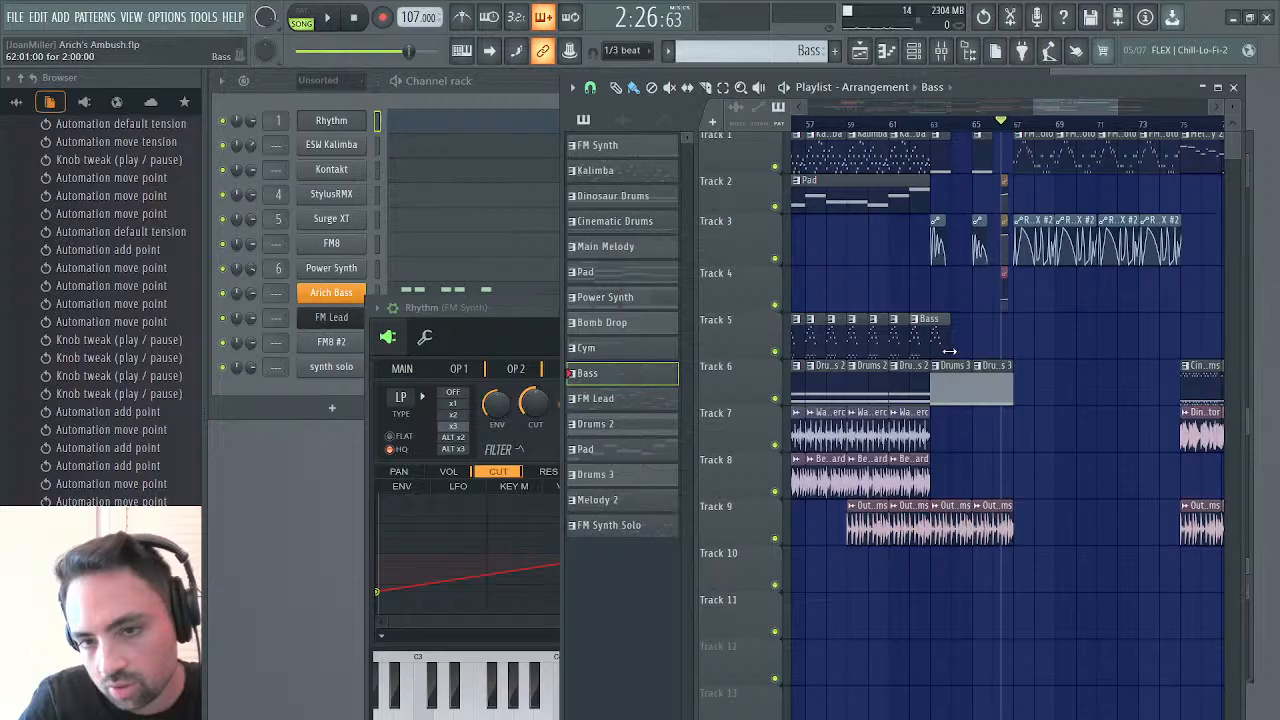
drag(947, 340, 930, 345)
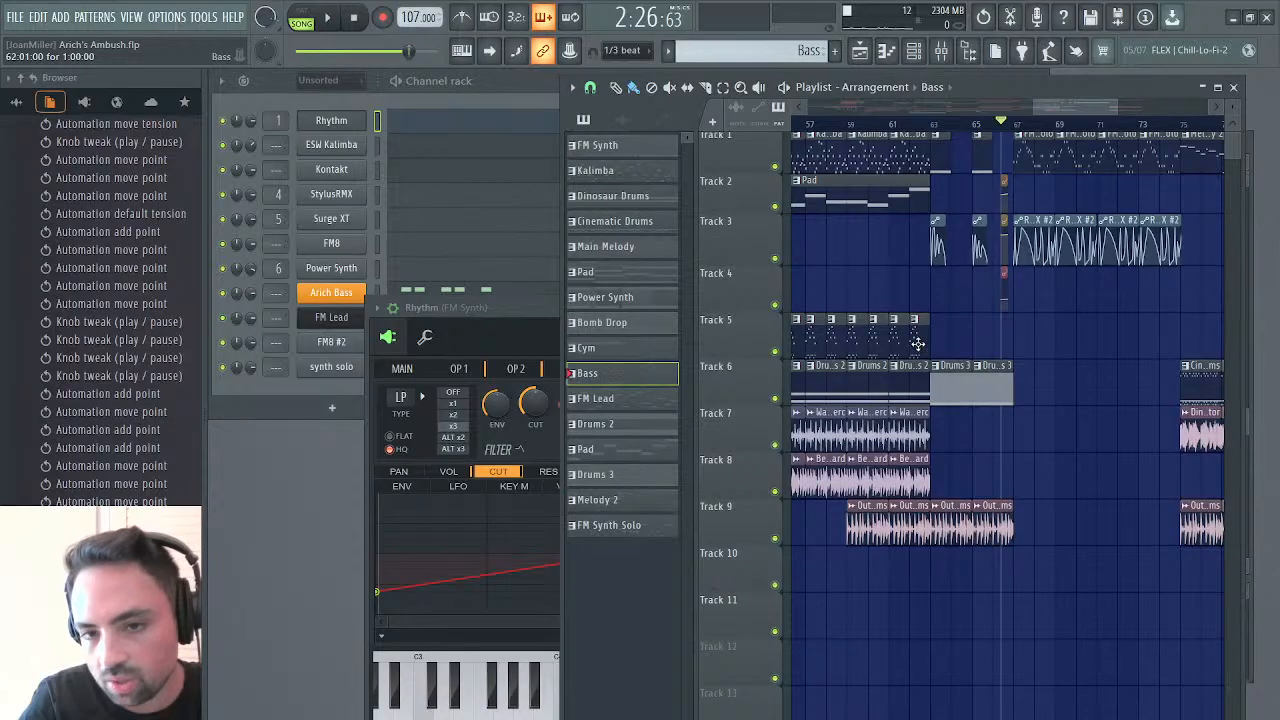
click(999, 347)
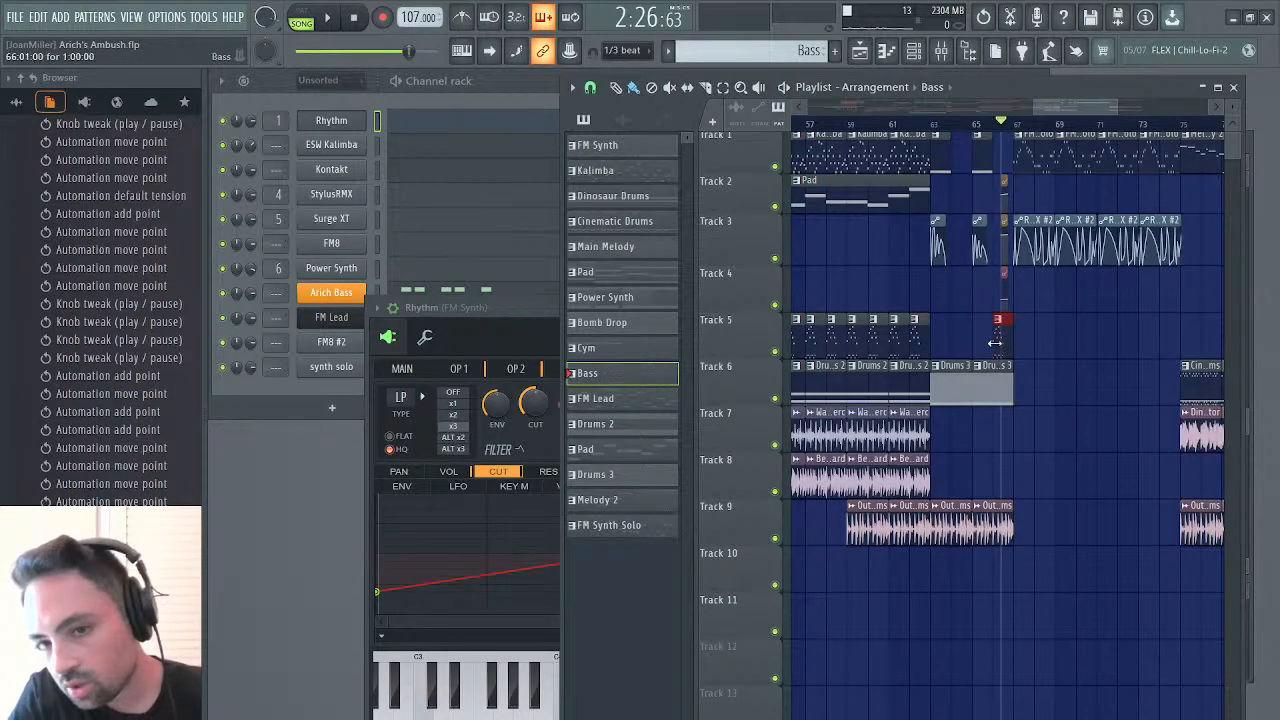
mouse_move(1009, 340)
mouse_down()
mouse_move(1036, 345)
mouse_move(1008, 339)
mouse_up()
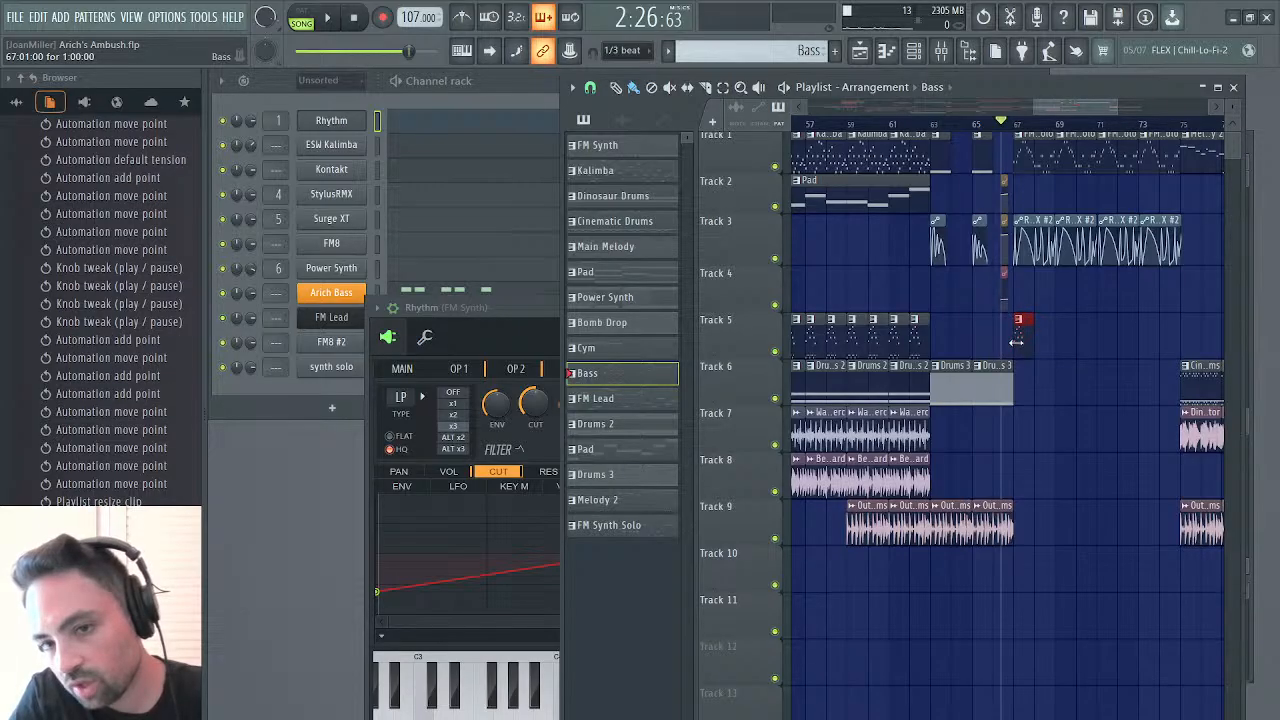
double_click(1024, 342)
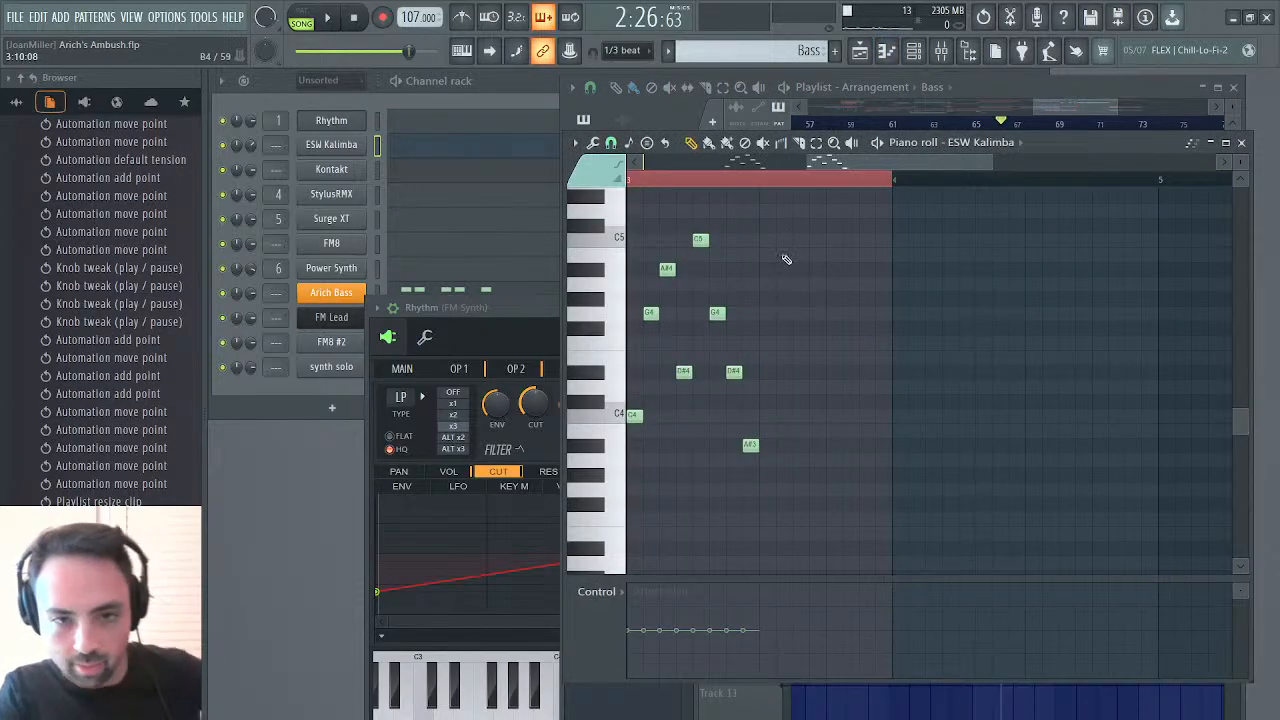
Delete all ESW Kalimba notes in bar 3 and bring up bar 3 of the Arich Bass channel
drag(787, 240, 631, 523)
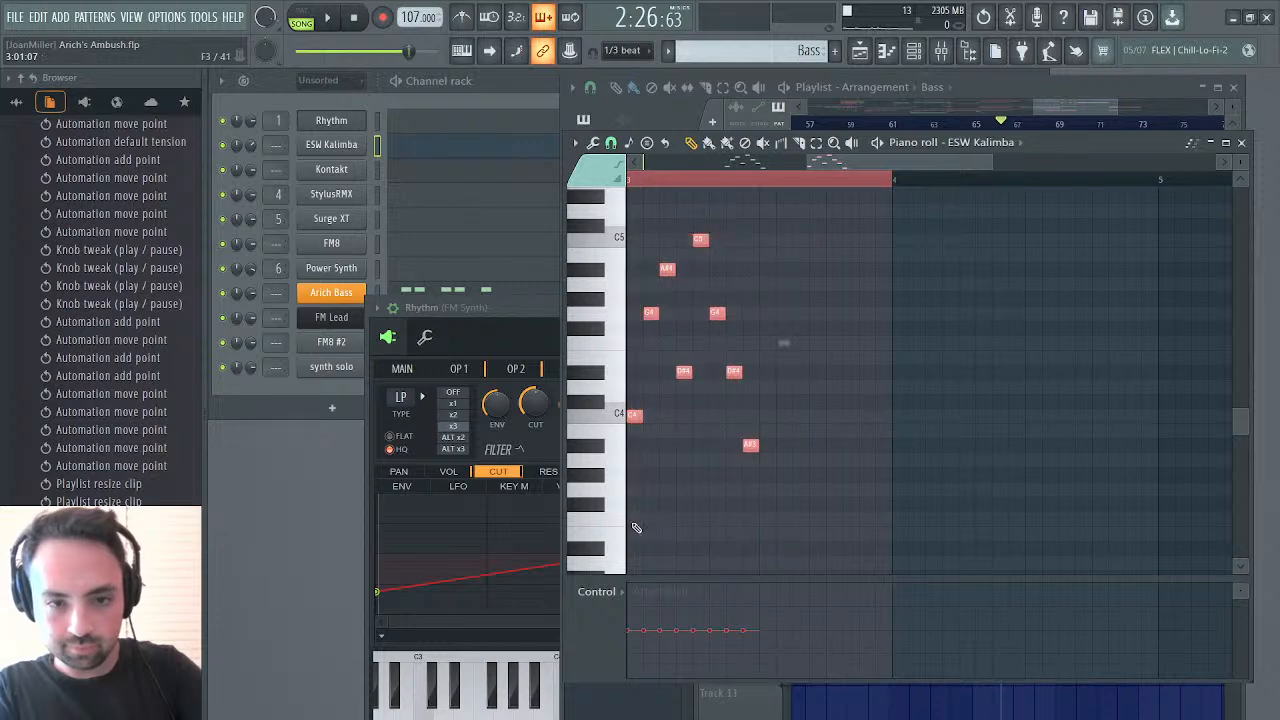
key(alt+m)
key(ctrl+d)
drag(980, 162, 949, 161)
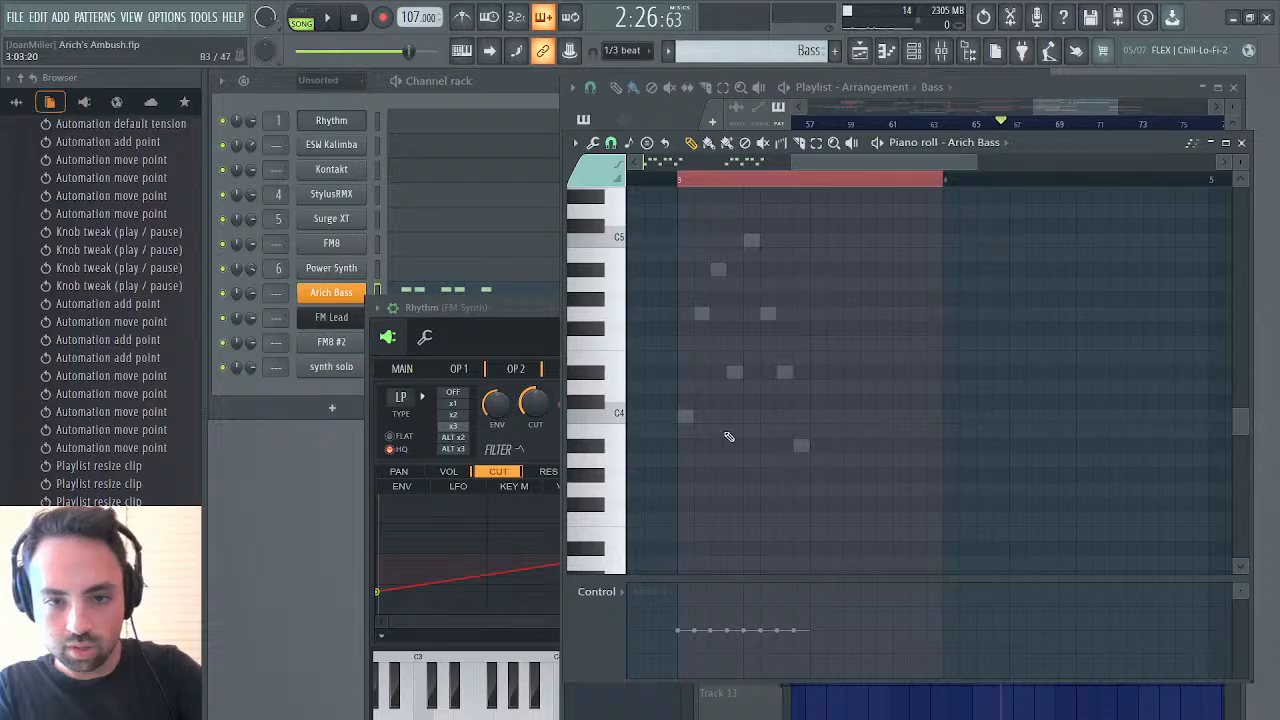
Place a C3 note at the start of bar 3, lengthen it to about two steps and quantize it
click(682, 415)
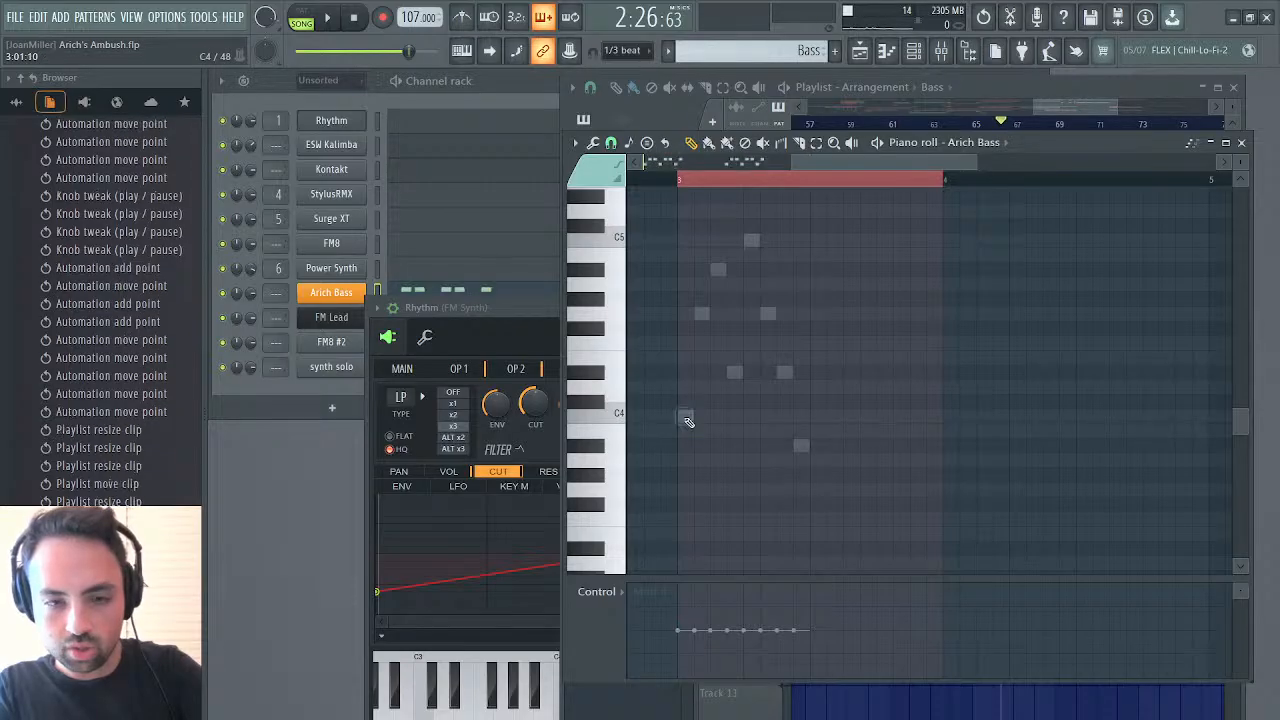
scroll(686, 425, down, 5)
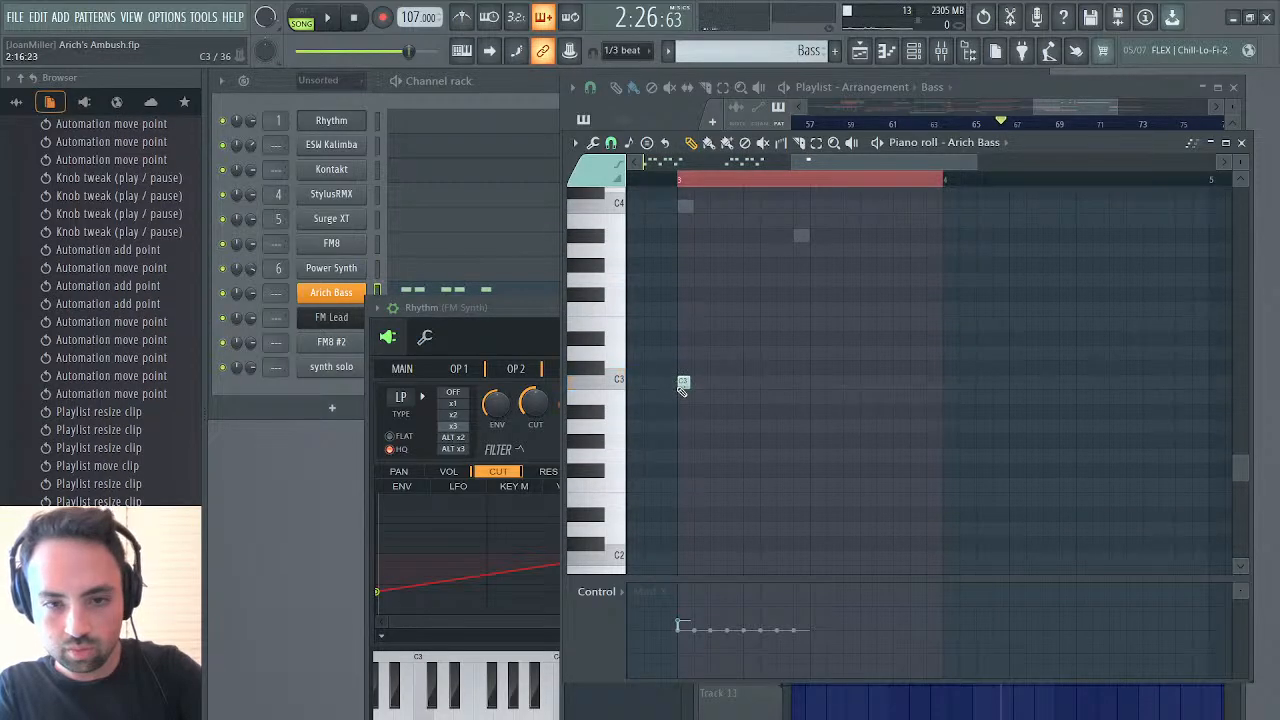
click(685, 382)
key(ctrl+a)
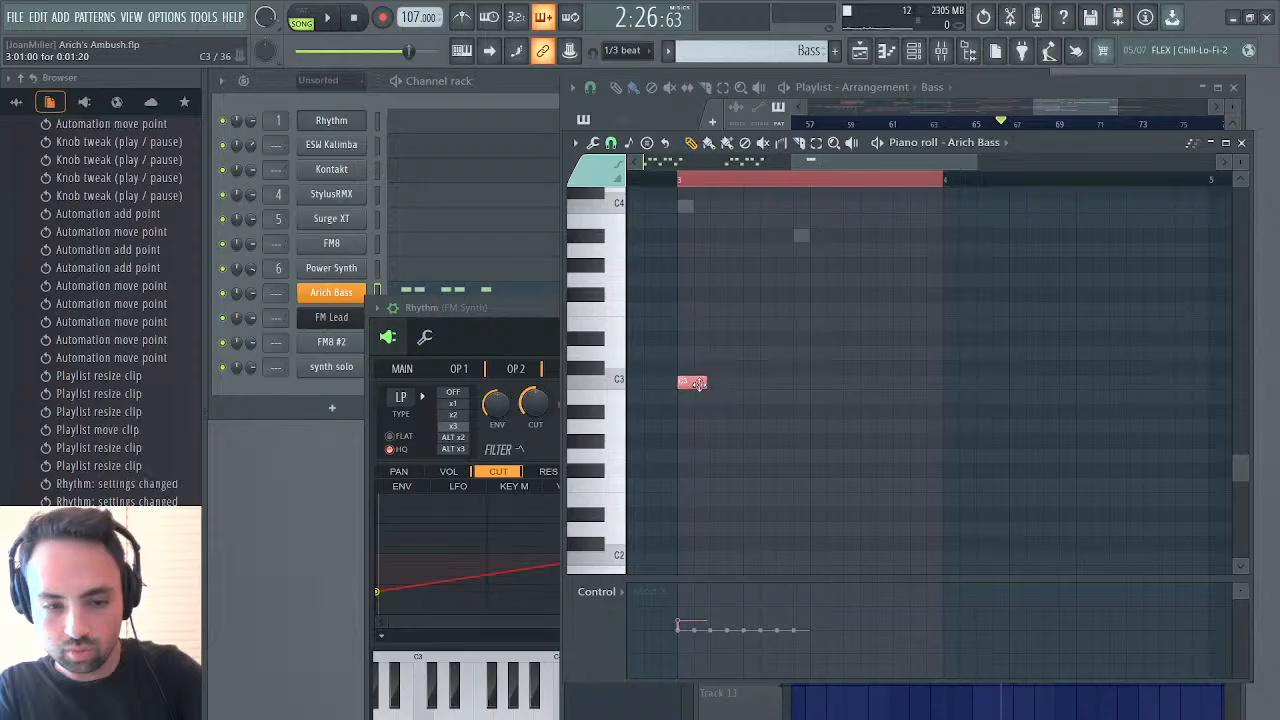
key(ctrl+q)
Add two more two-step C3 bass notes in bar 3, each starting three steps after the previous one
click(729, 388)
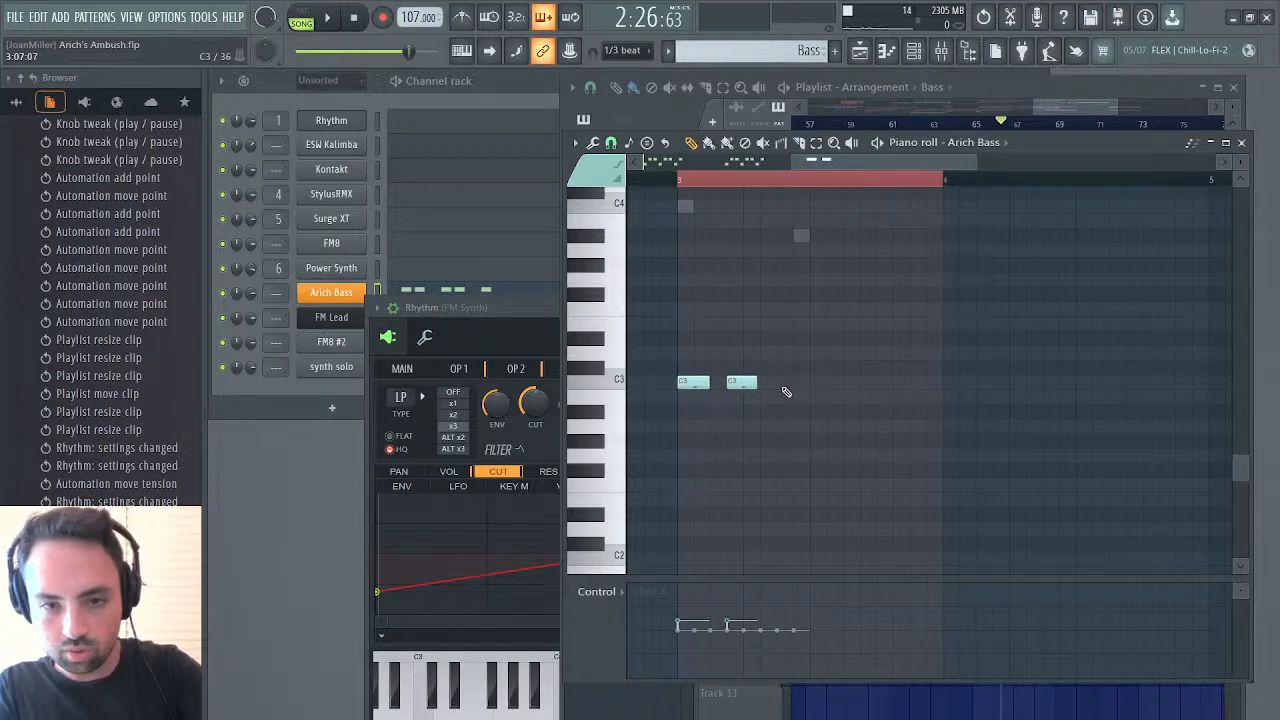
click(786, 390)
right_click(789, 384)
right_click(741, 384)
click(687, 384)
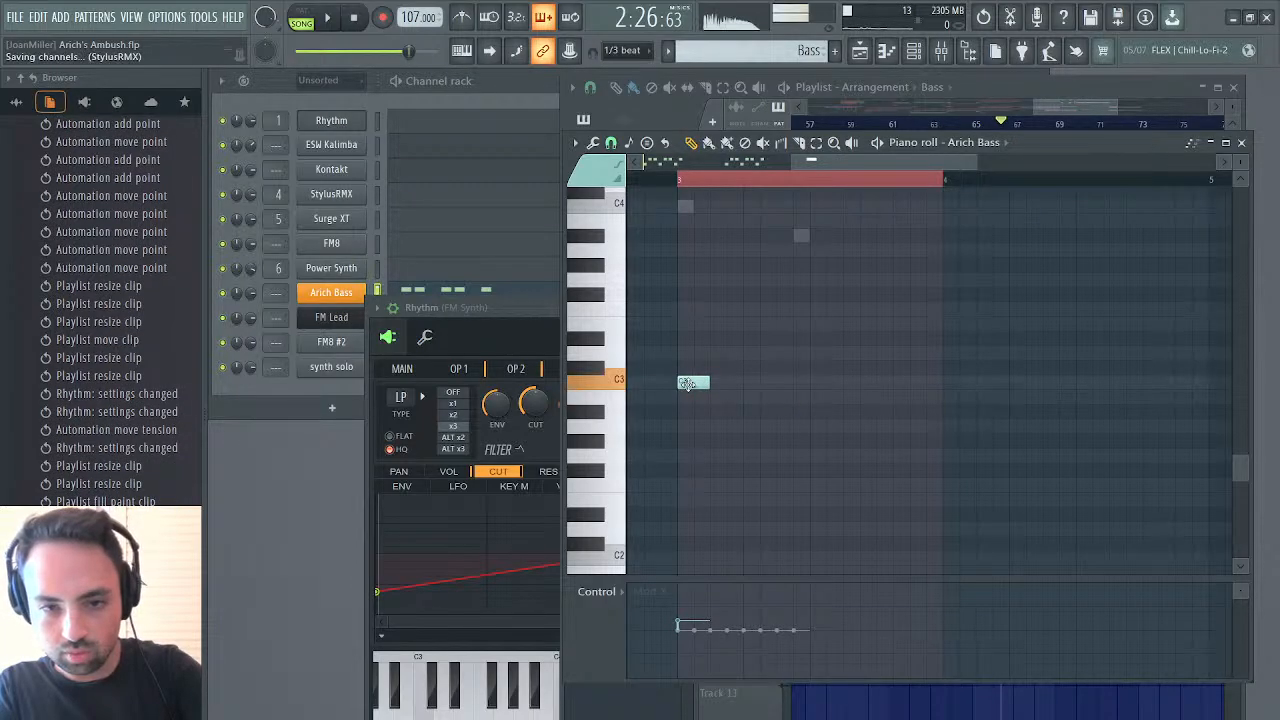
click(729, 385)
click(777, 386)
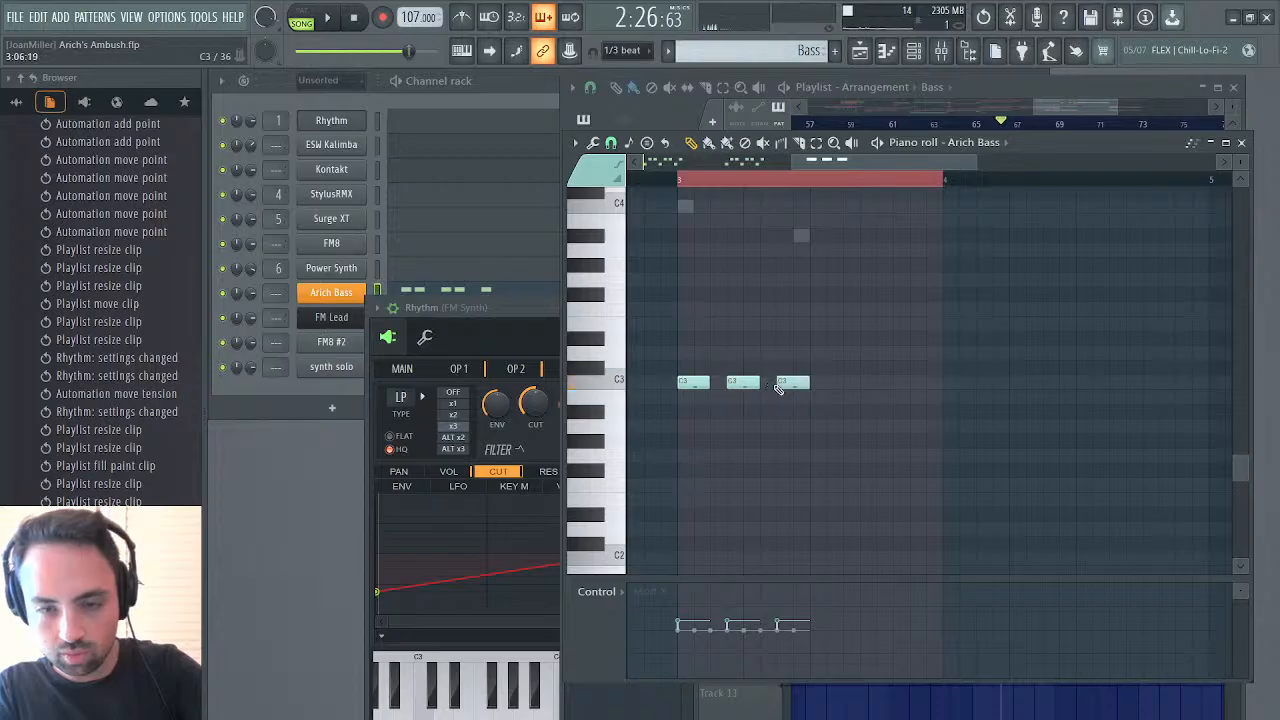
Play the pattern, shorten the first C3 note to one step, shift the other two one step earlier and add a fourth
click(325, 20)
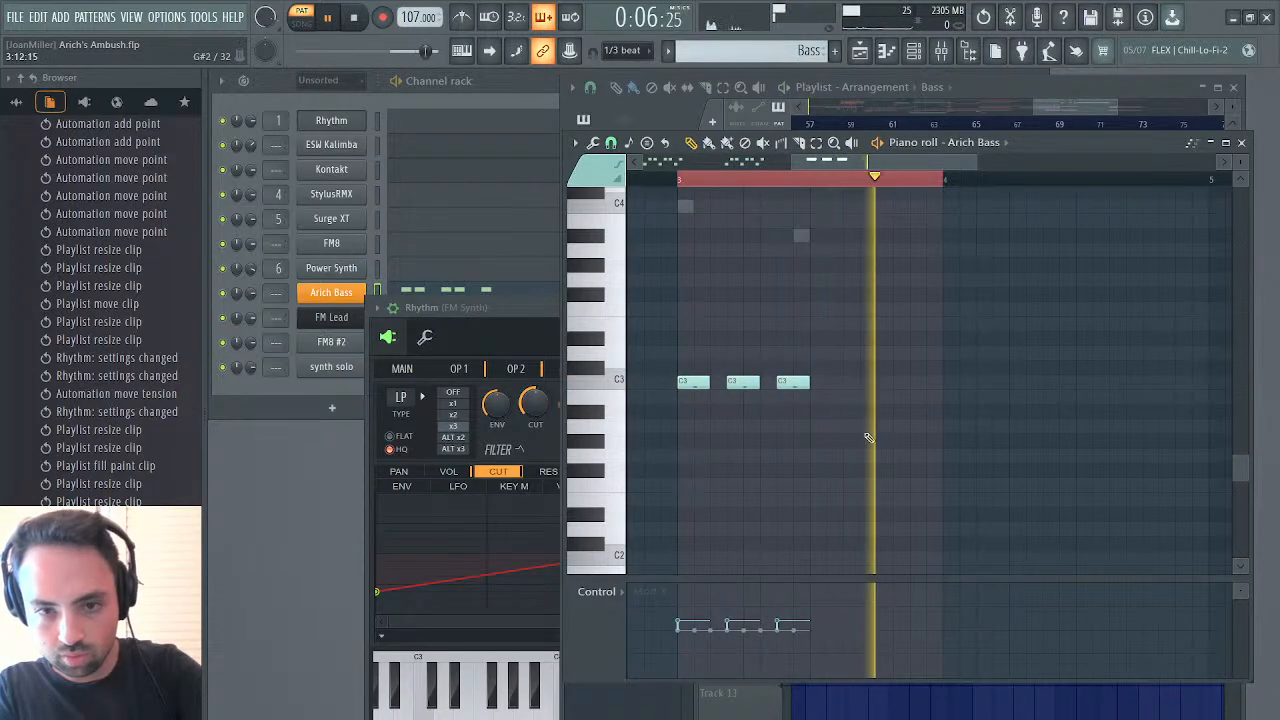
drag(748, 384, 690, 383)
drag(783, 385, 767, 385)
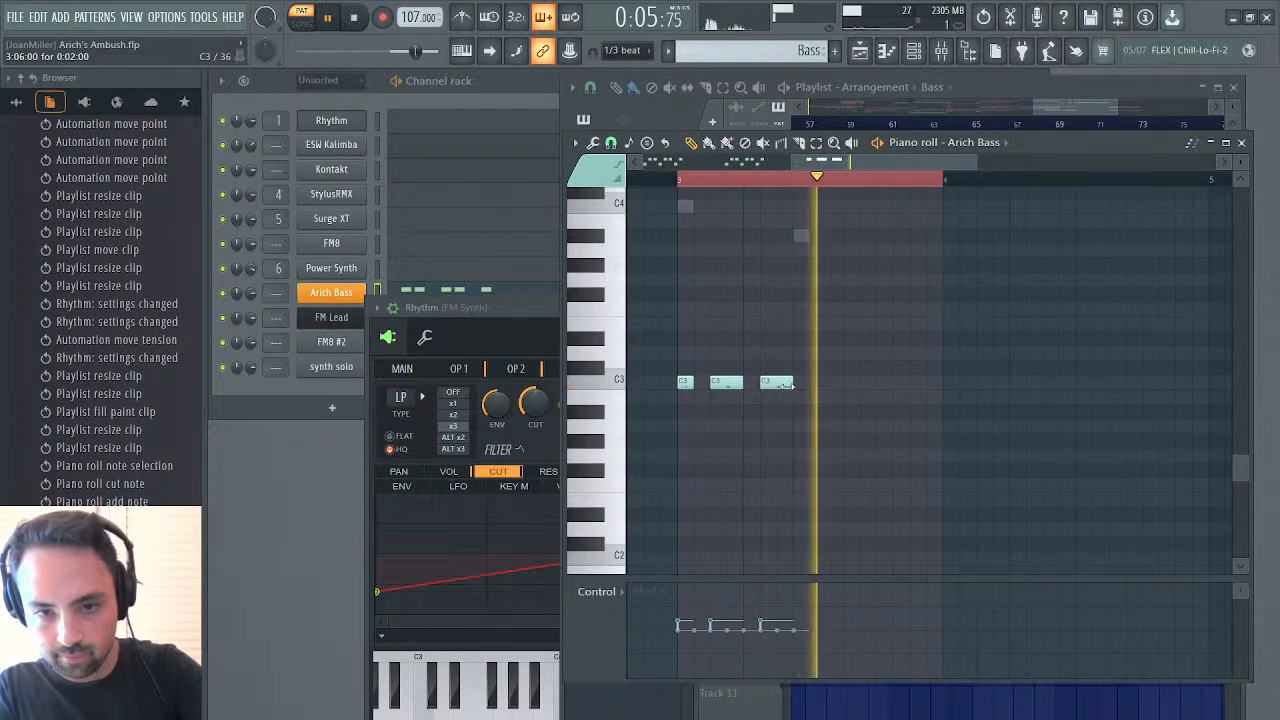
click(823, 383)
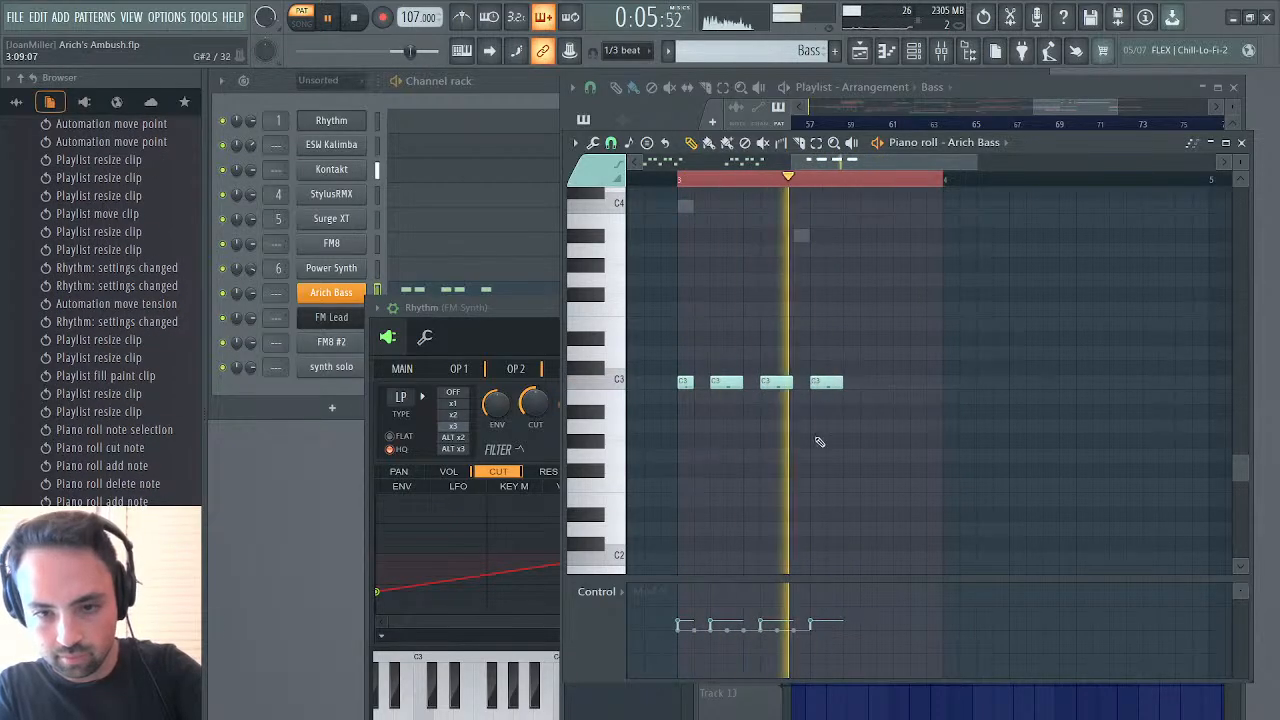
Flatten the Mod X values of the four C3 bass notes to the centre and raise their velocities to maximum
click(818, 634)
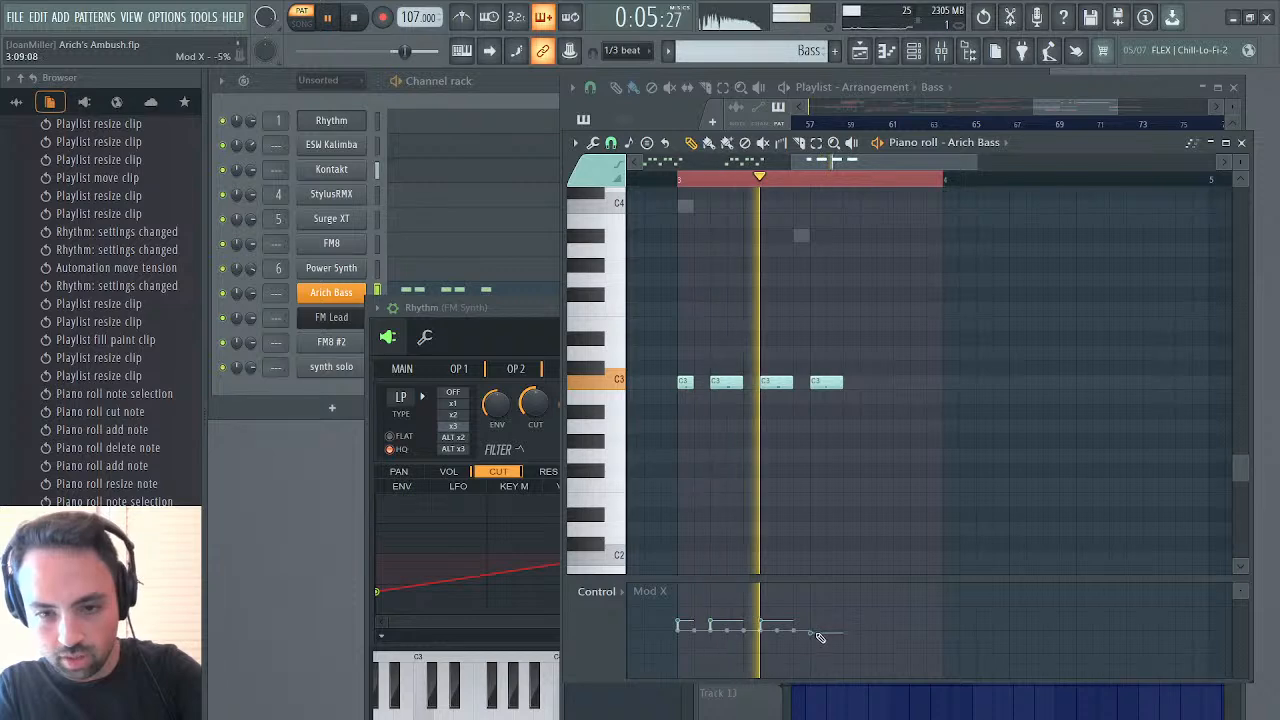
drag(819, 633, 688, 632)
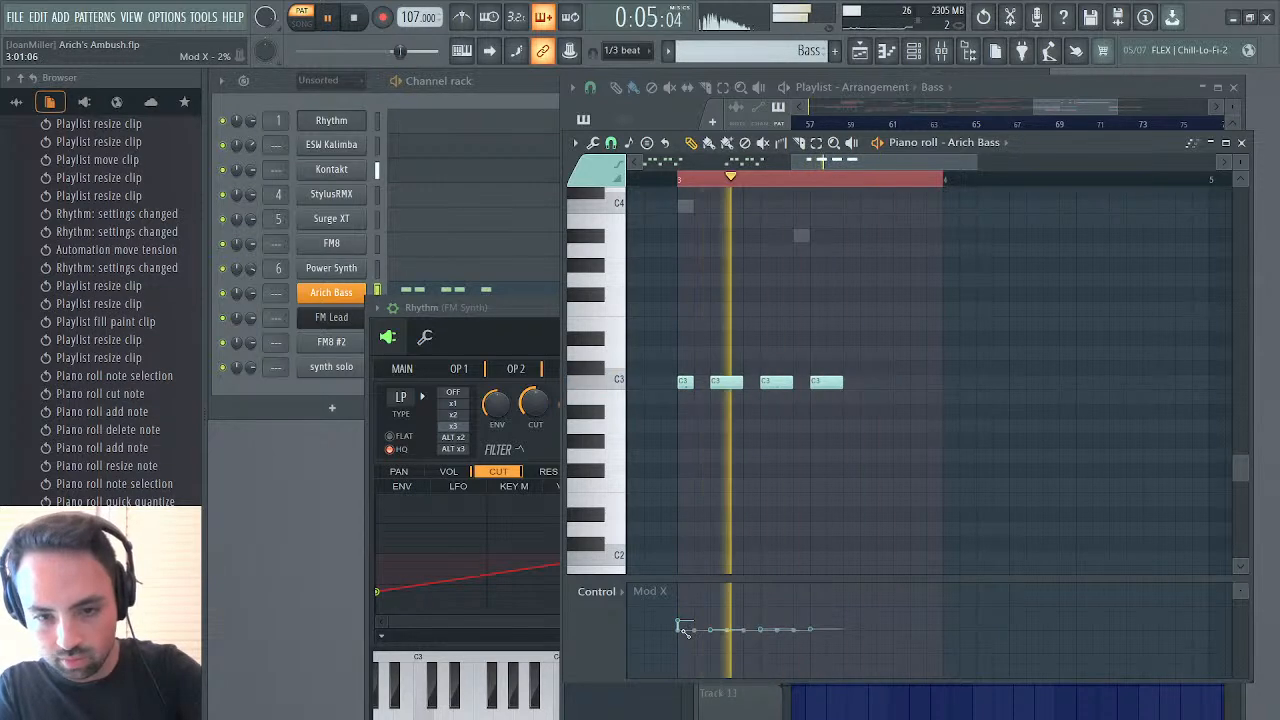
click(624, 593)
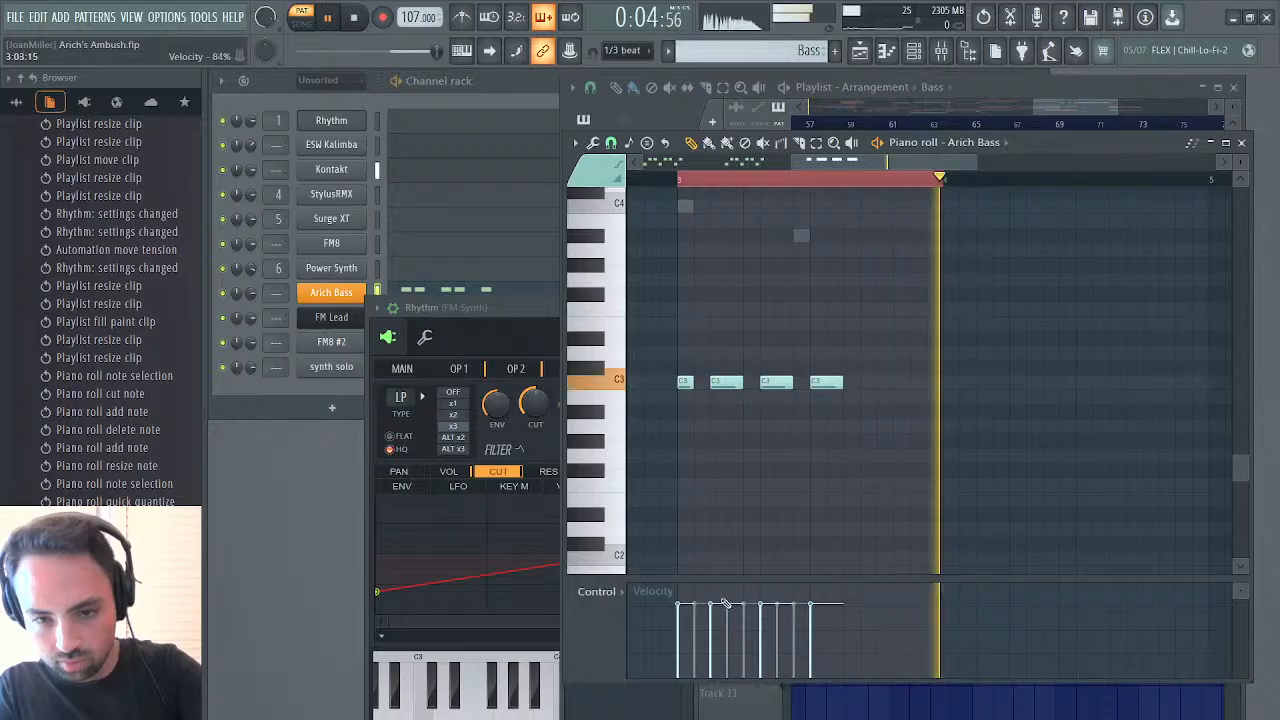
mouse_move(726, 603)
mouse_down()
mouse_move(681, 569)
mouse_move(912, 500)
mouse_up()
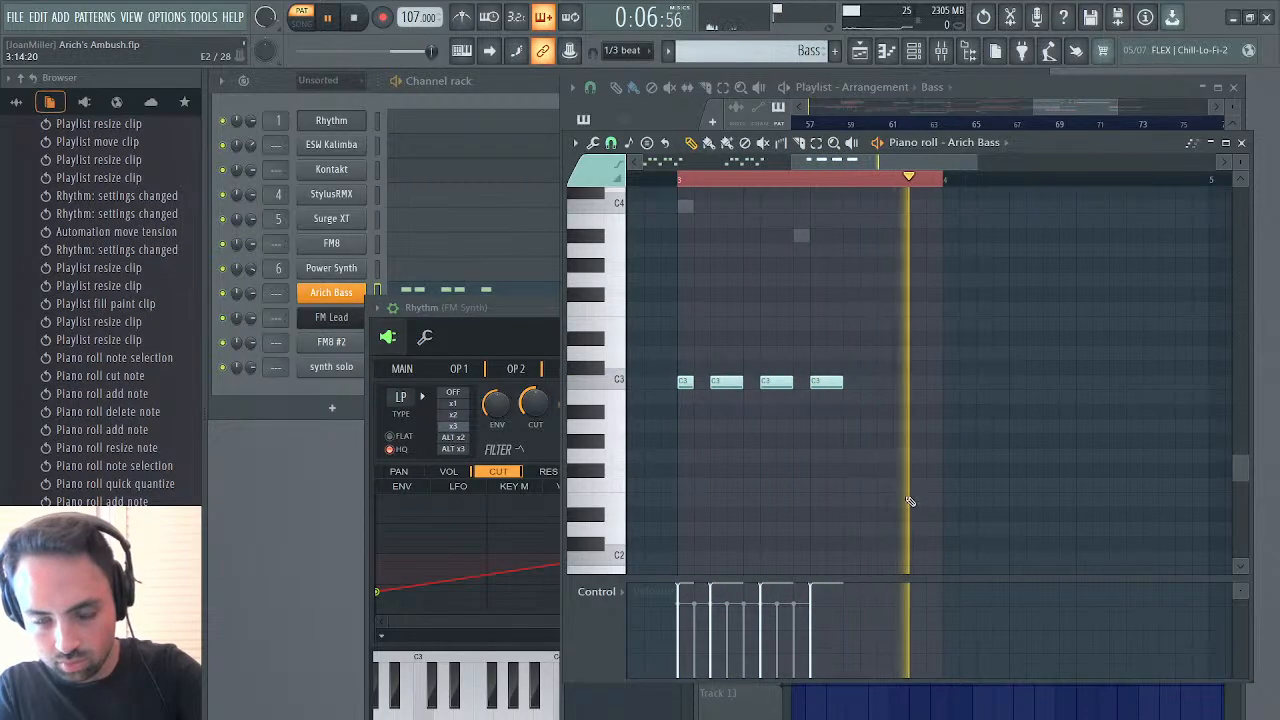
Open the Kontakt notes from their ghost notes and delete all of them in bar 3
drag(792, 162, 563, 187)
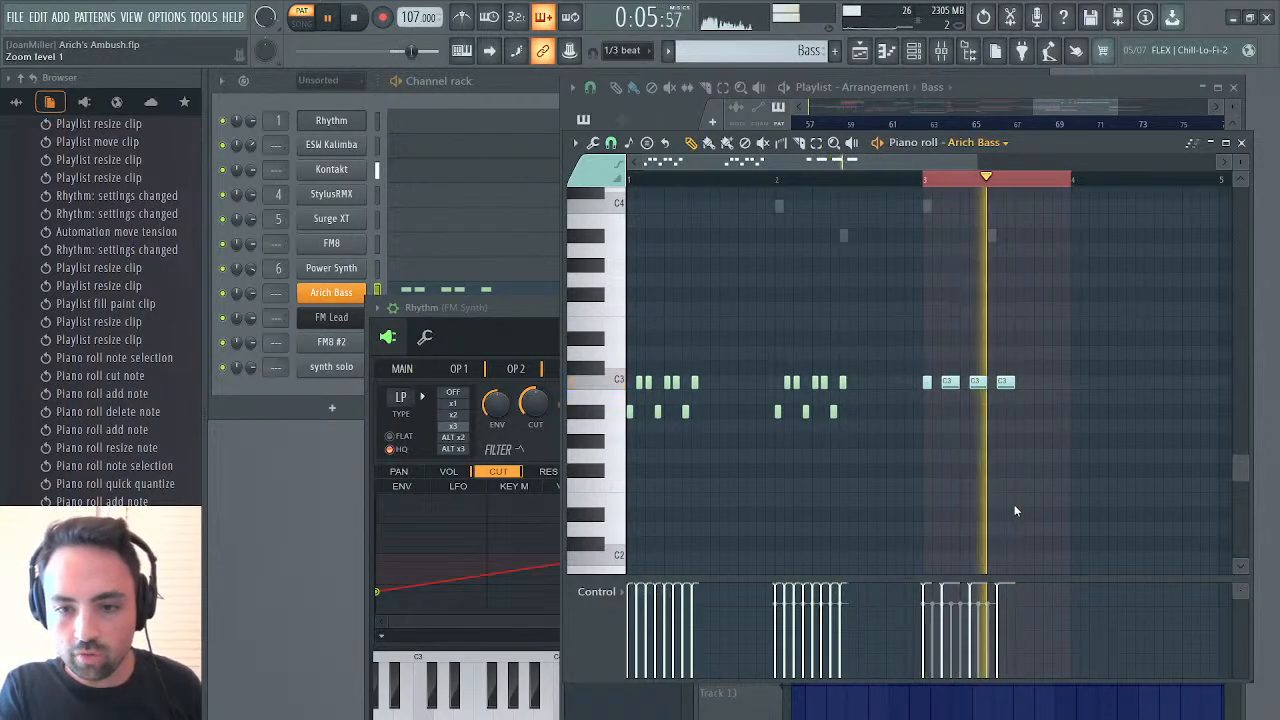
right_click(991, 236)
right_click(991, 236)
scroll(1003, 264, up, 4)
scroll(1003, 253, up, 2)
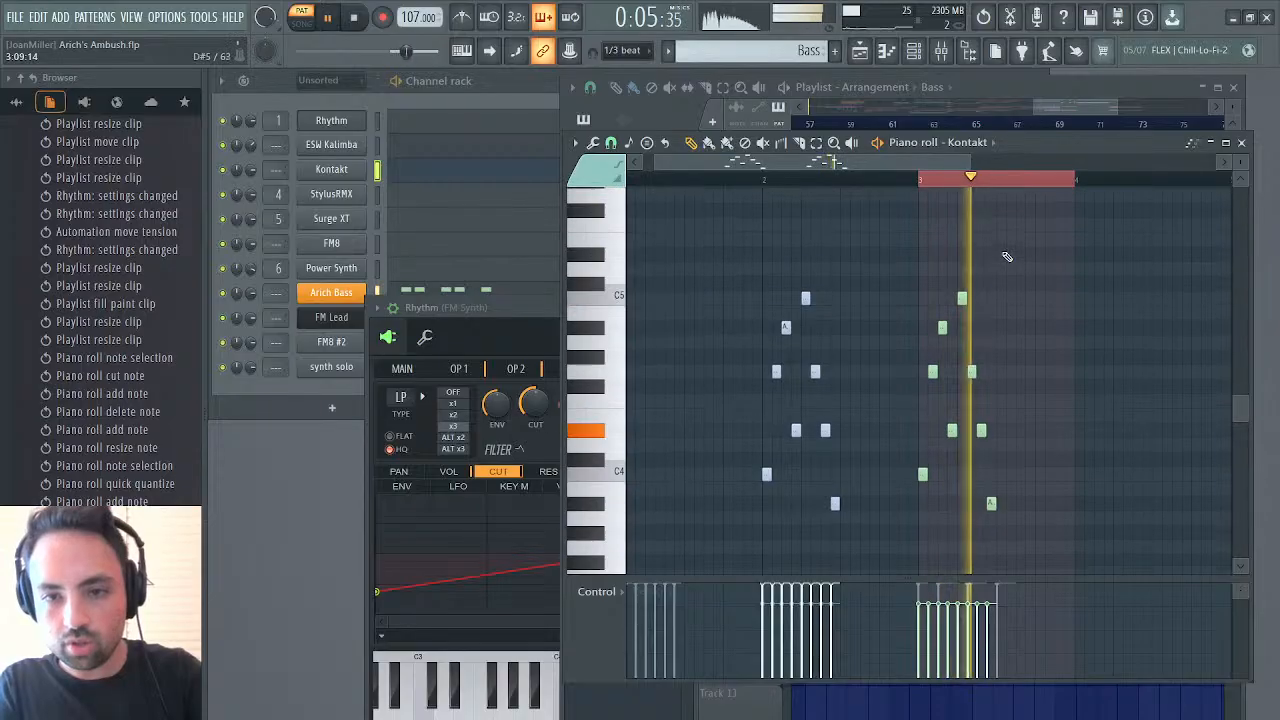
drag(1003, 250, 900, 580)
key(Delete)
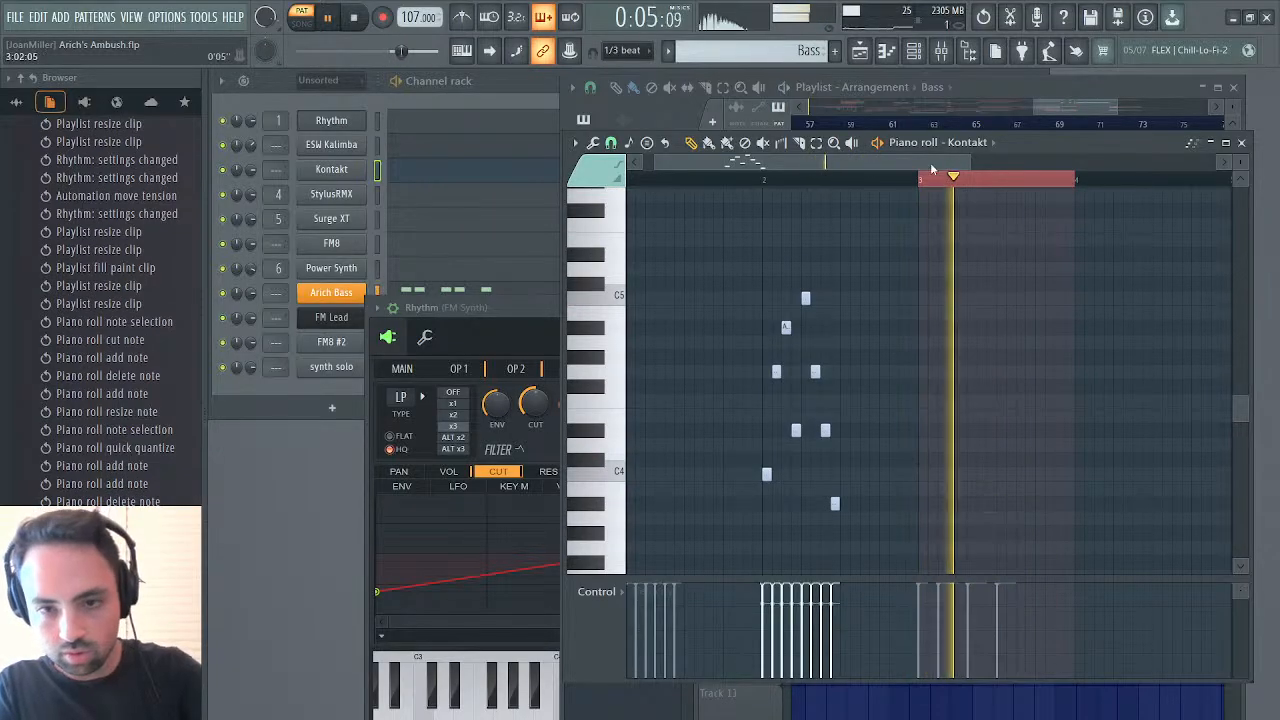
Repeat the Bass clip on track 5 of the playlist through bars 68 to 74 and play the solo section
click(860, 52)
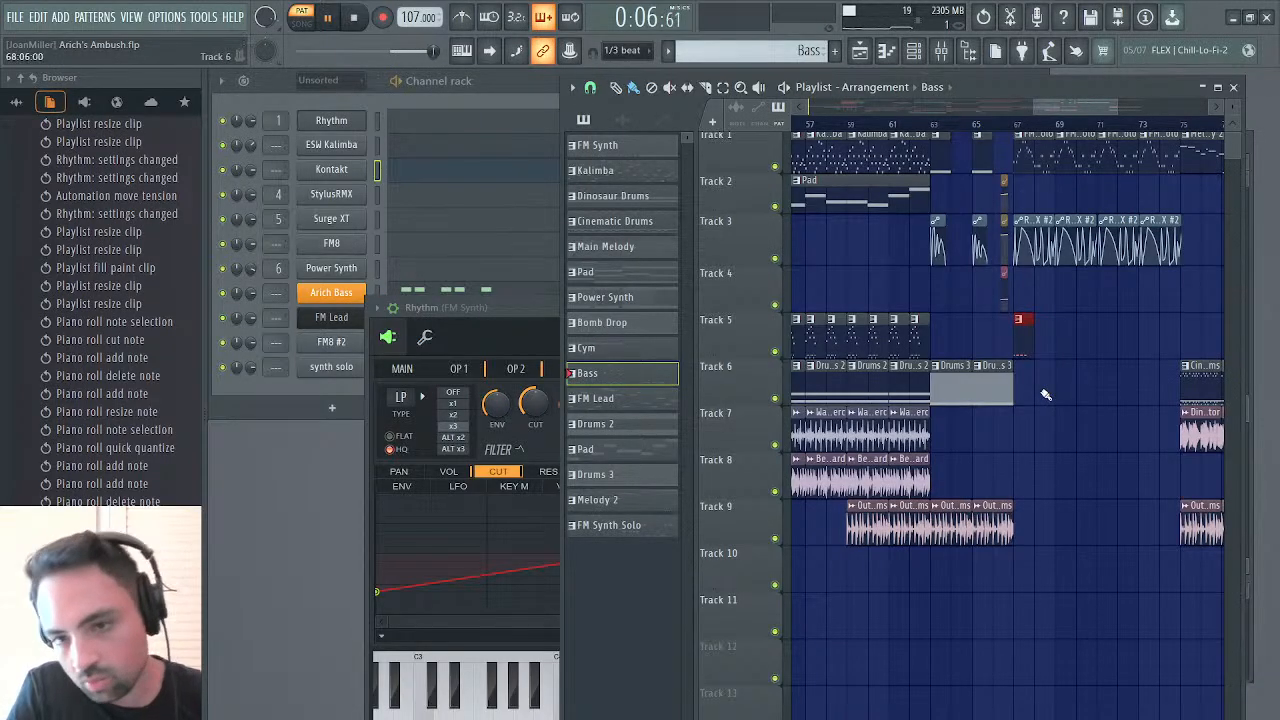
drag(1040, 353, 1175, 365)
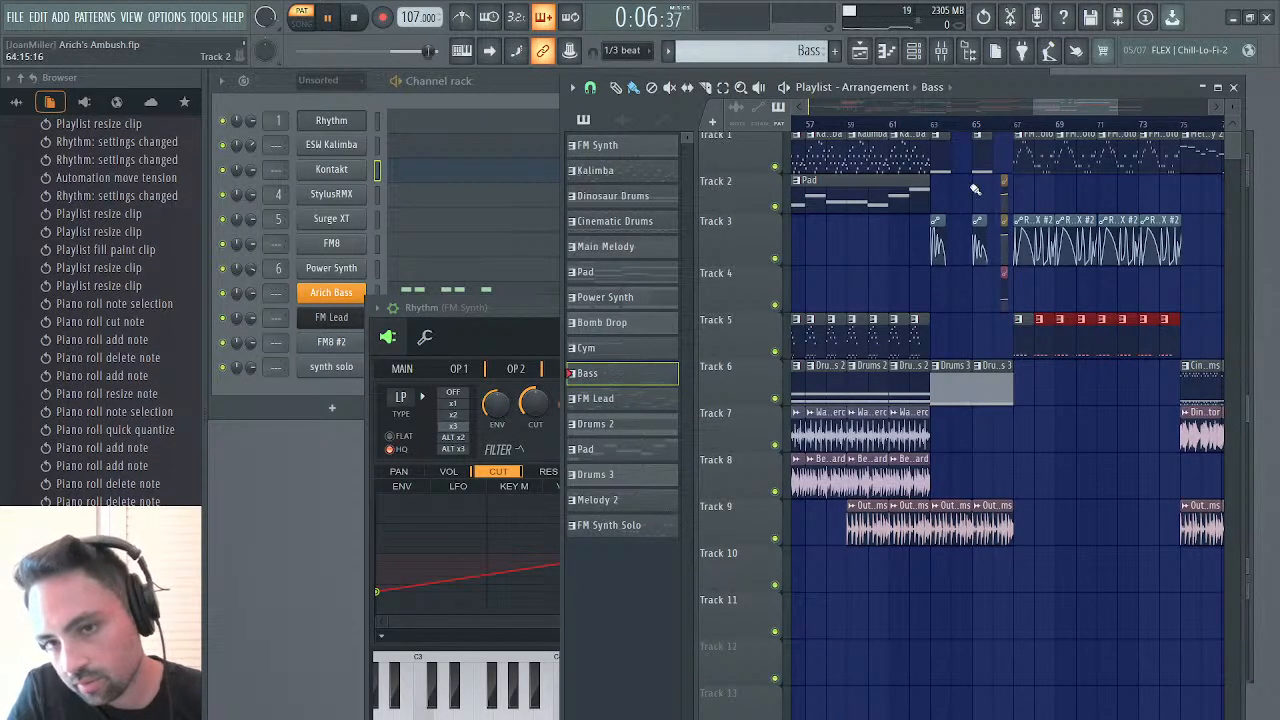
click(1004, 127)
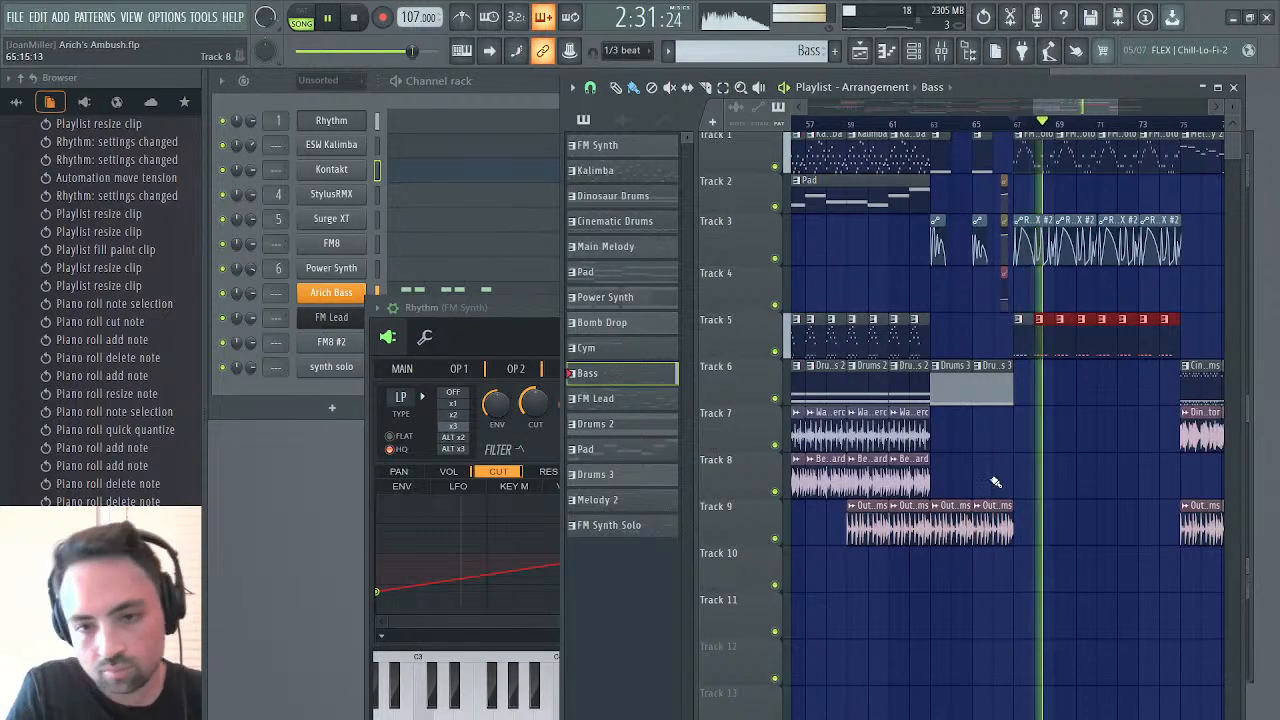
key(space)
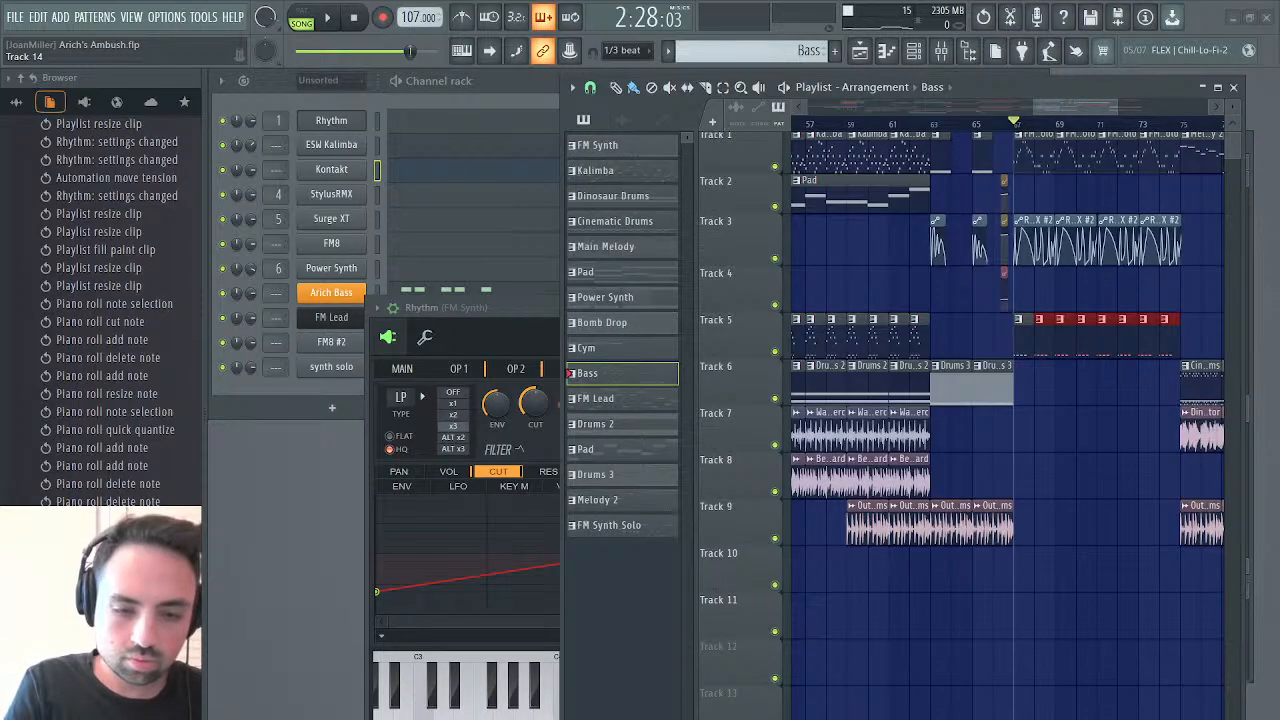
Fill track 8 with two-bar Beat Bastard clips from bar 67 up to bar 75
click(905, 484)
drag(1017, 469, 1140, 459)
scroll(1145, 465, right, 5)
scroll(1145, 465, left, 4)
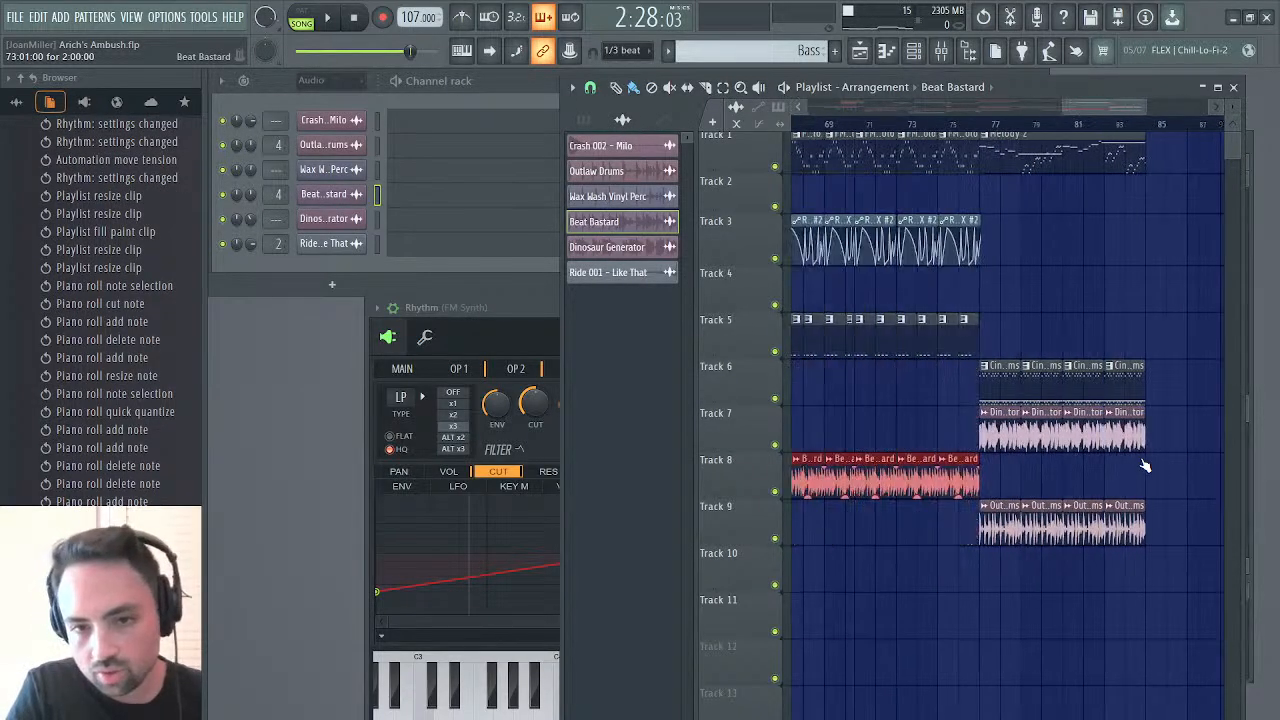
Start playback and fill the track 9 gap from bar 67 to bar 75 with Outlaw Drums clips
click(1075, 515)
key(space)
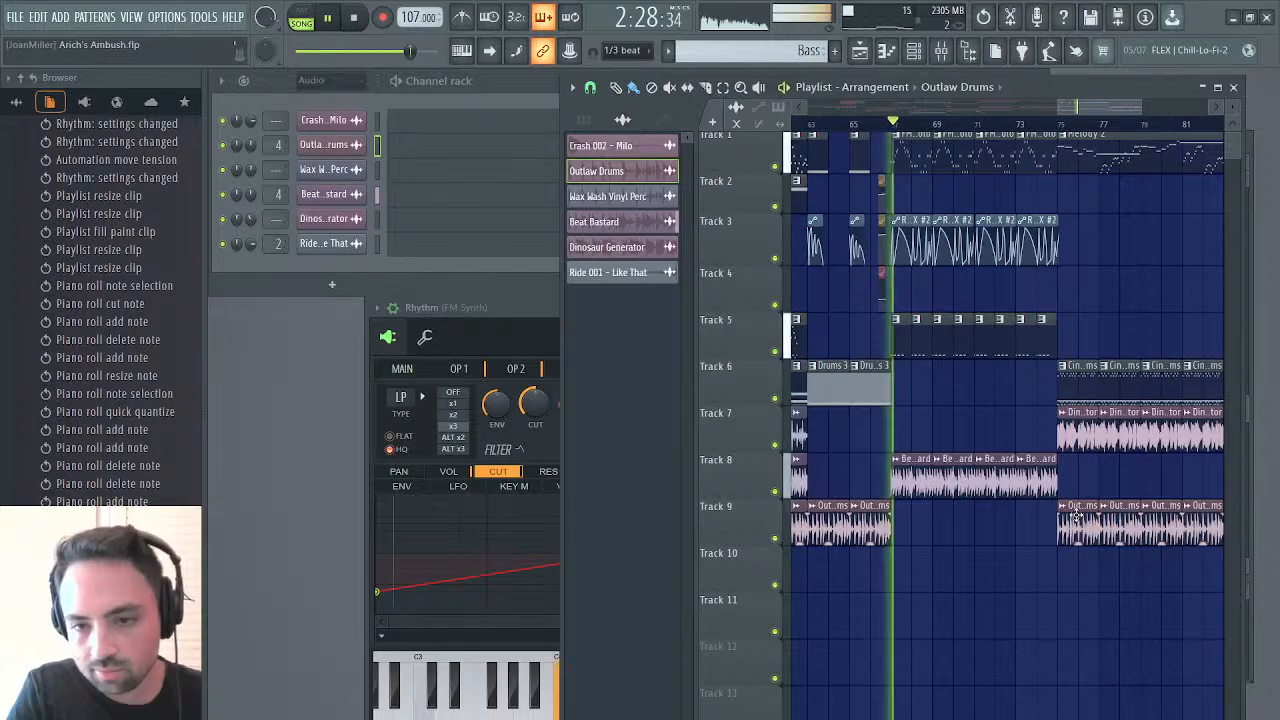
click(896, 518)
drag(897, 518, 1050, 518)
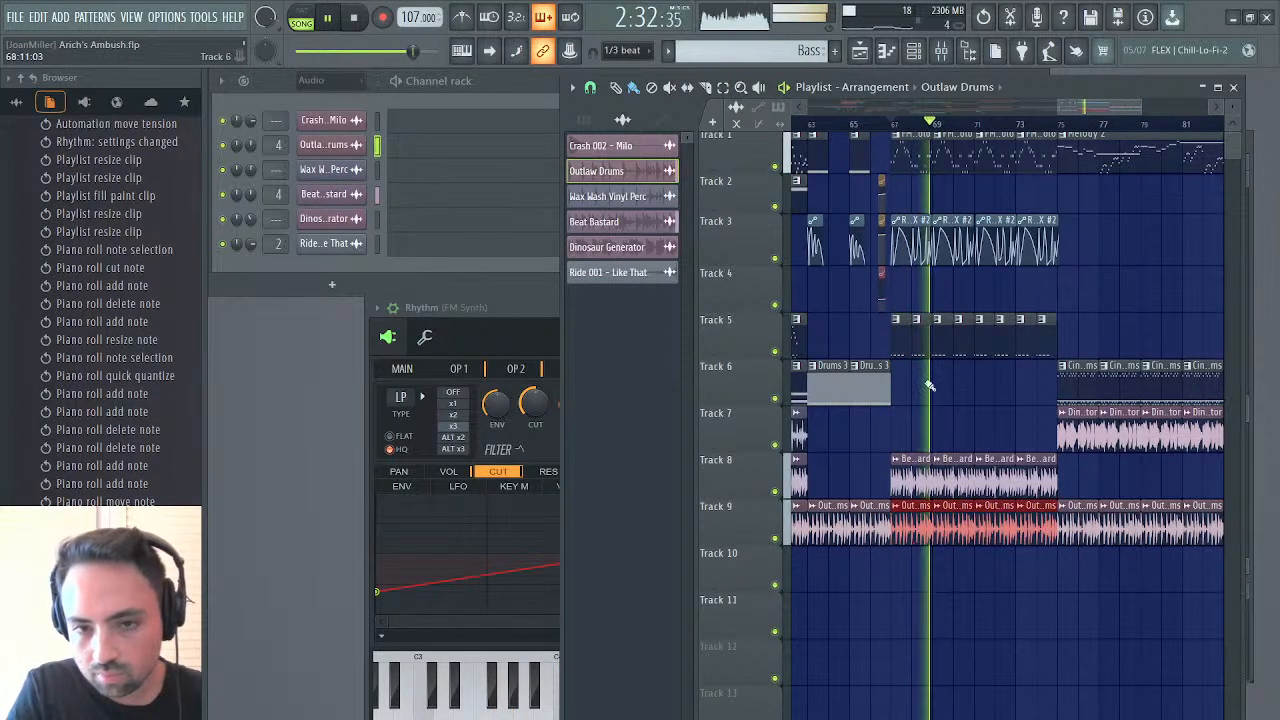
Extend the second Drums 3 clip on track 6 to four bars, ending at bar 69, and stop playback
mouse_move(891, 388)
mouse_down()
mouse_move(907, 388)
mouse_move(890, 388)
mouse_up()
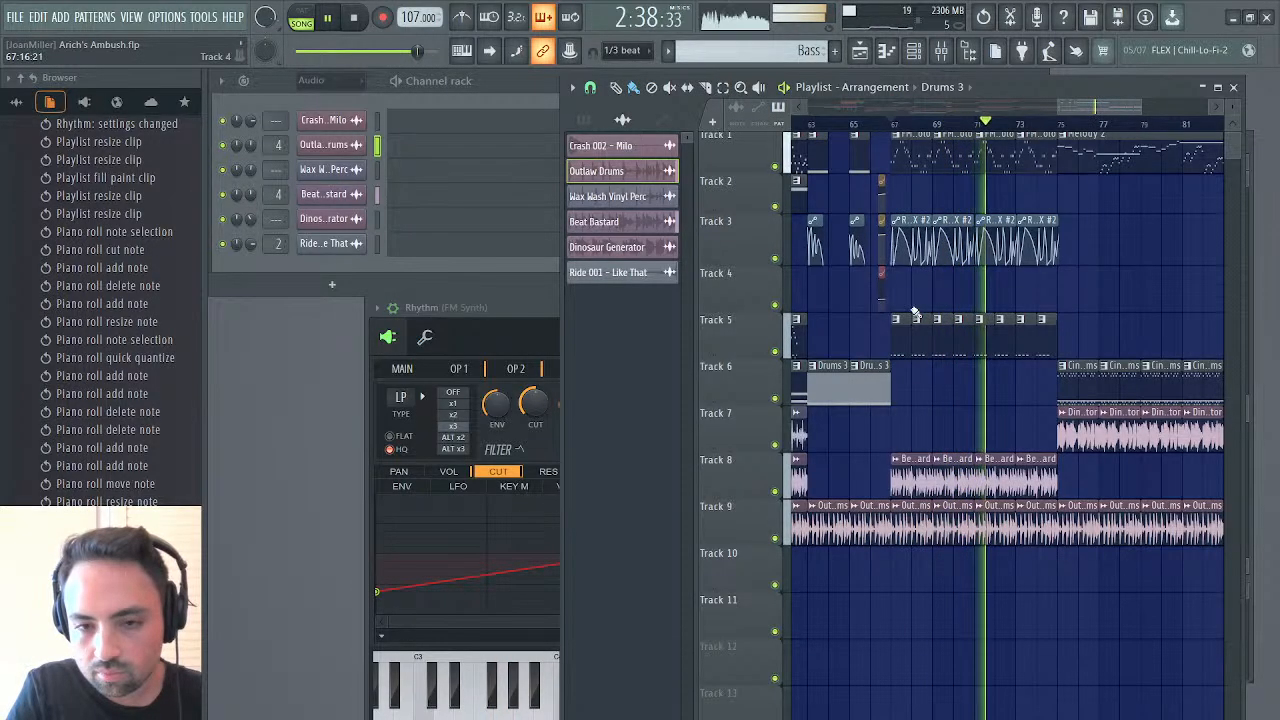
drag(887, 388, 922, 393)
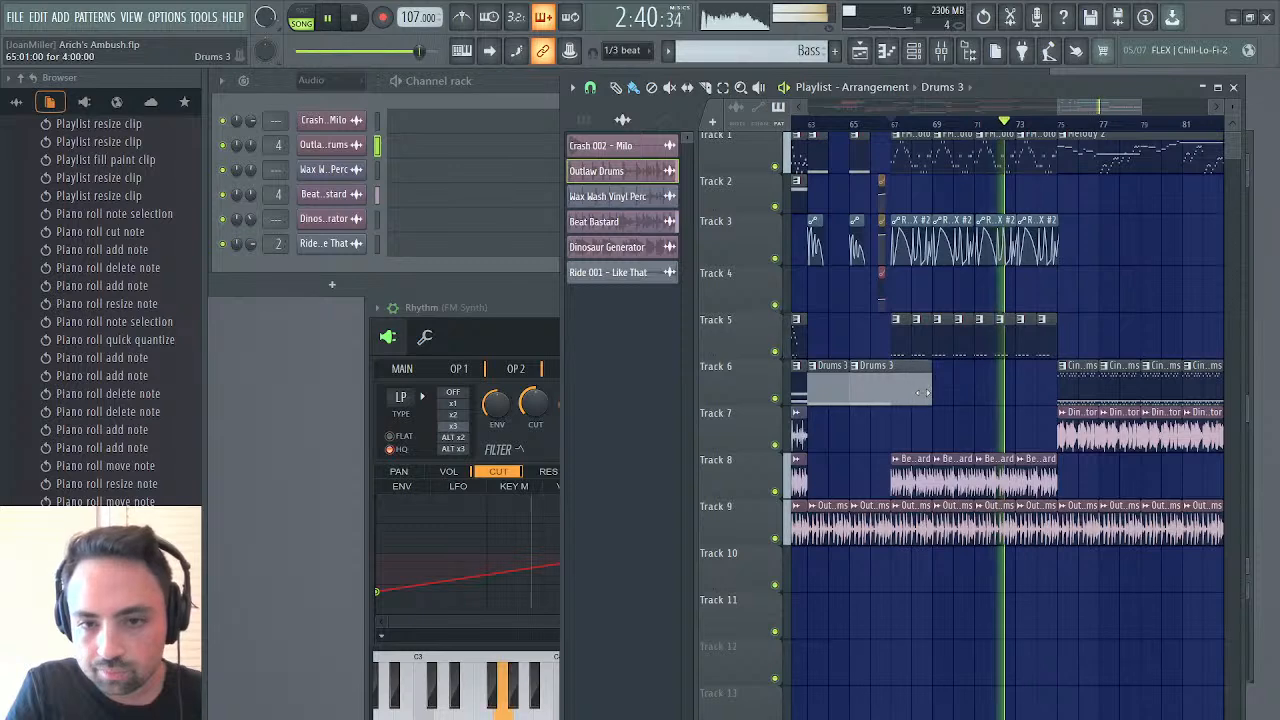
key(space)
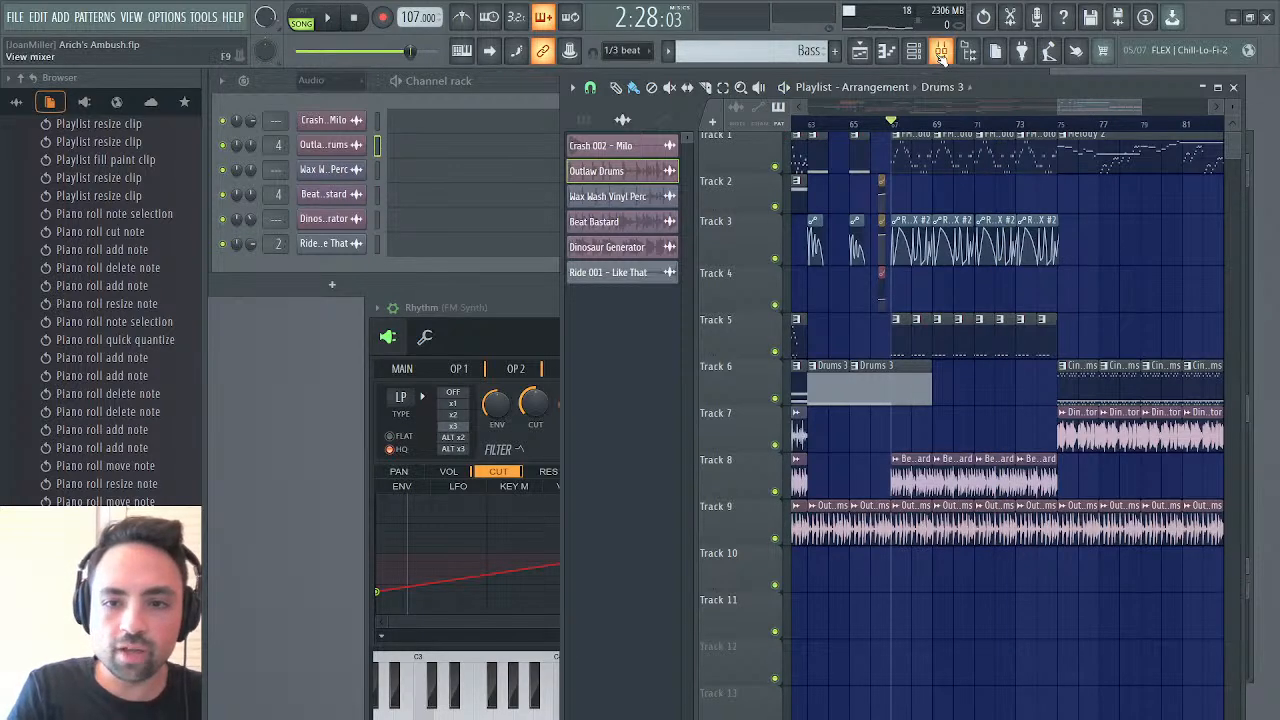
Open the mixer, make Drums 3 the active pattern and select the Drumloops mixer track
click(942, 55)
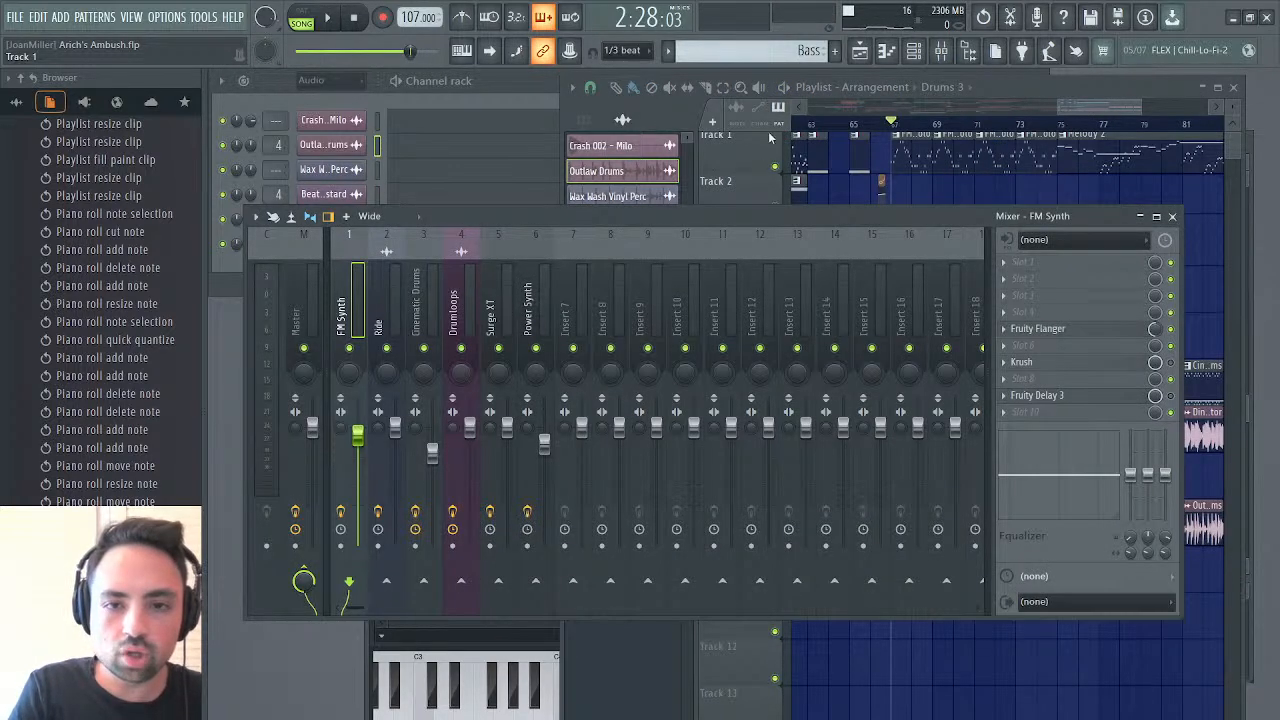
click(810, 48)
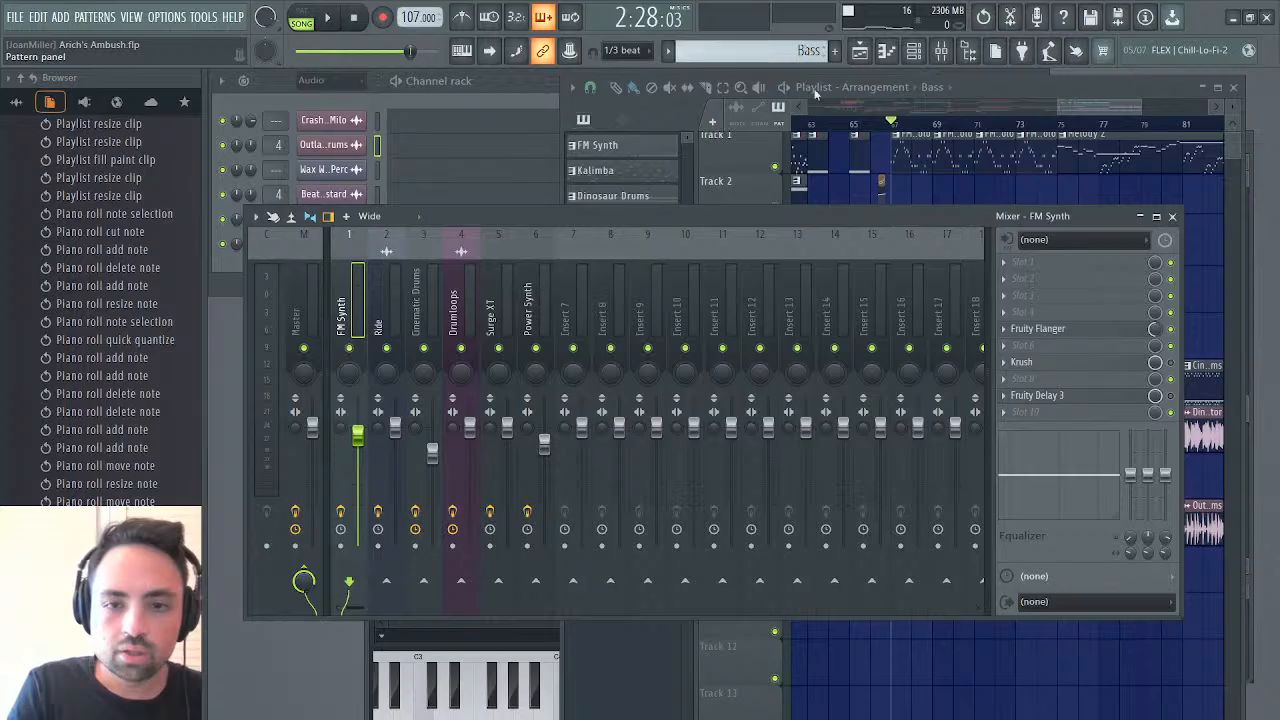
click(829, 252)
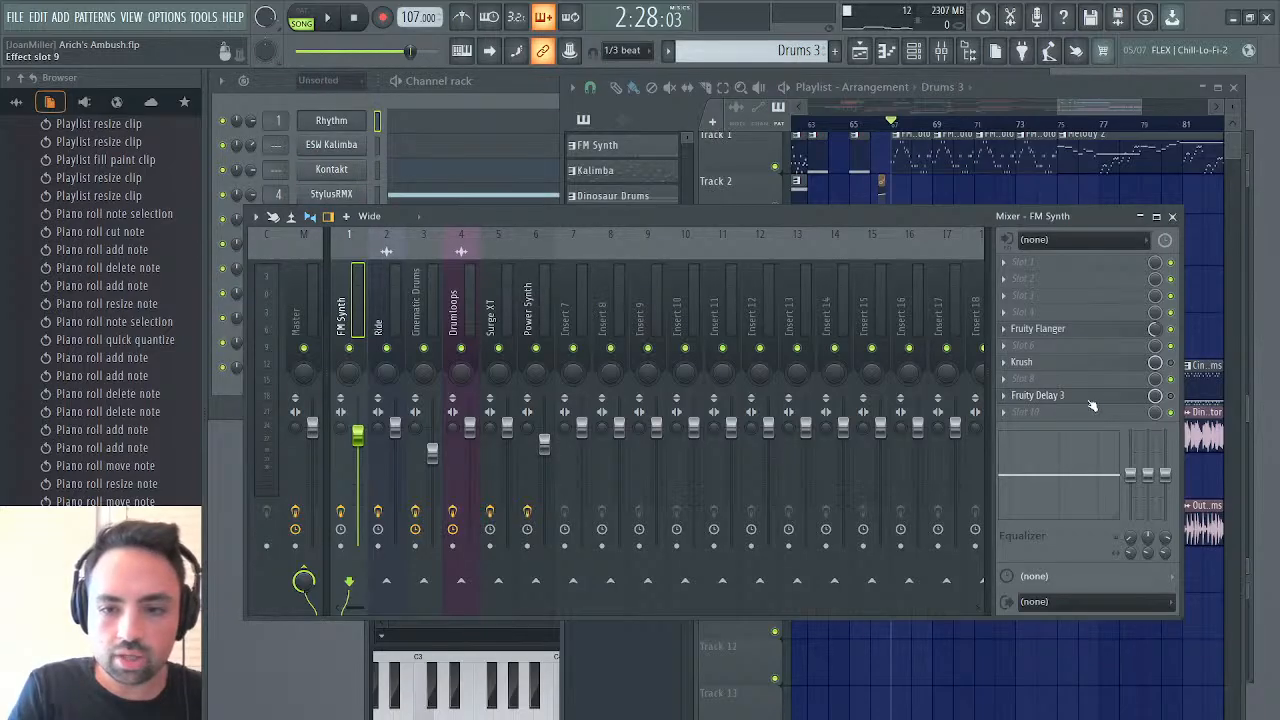
click(421, 321)
click(479, 330)
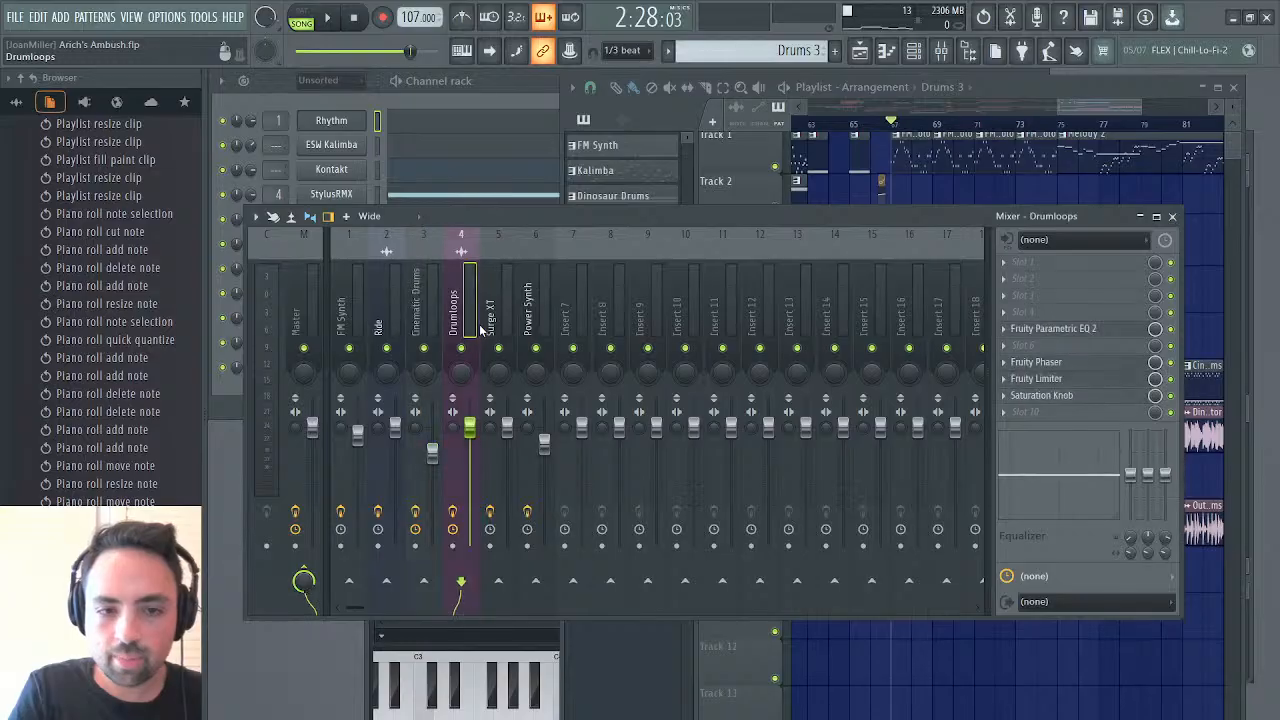
Open the Mute / solo events of Drumloops' Saturation Knob in Drums 3 and switch the effect off from bar 3 onward
click(1170, 454)
drag(777, 531, 586, 567)
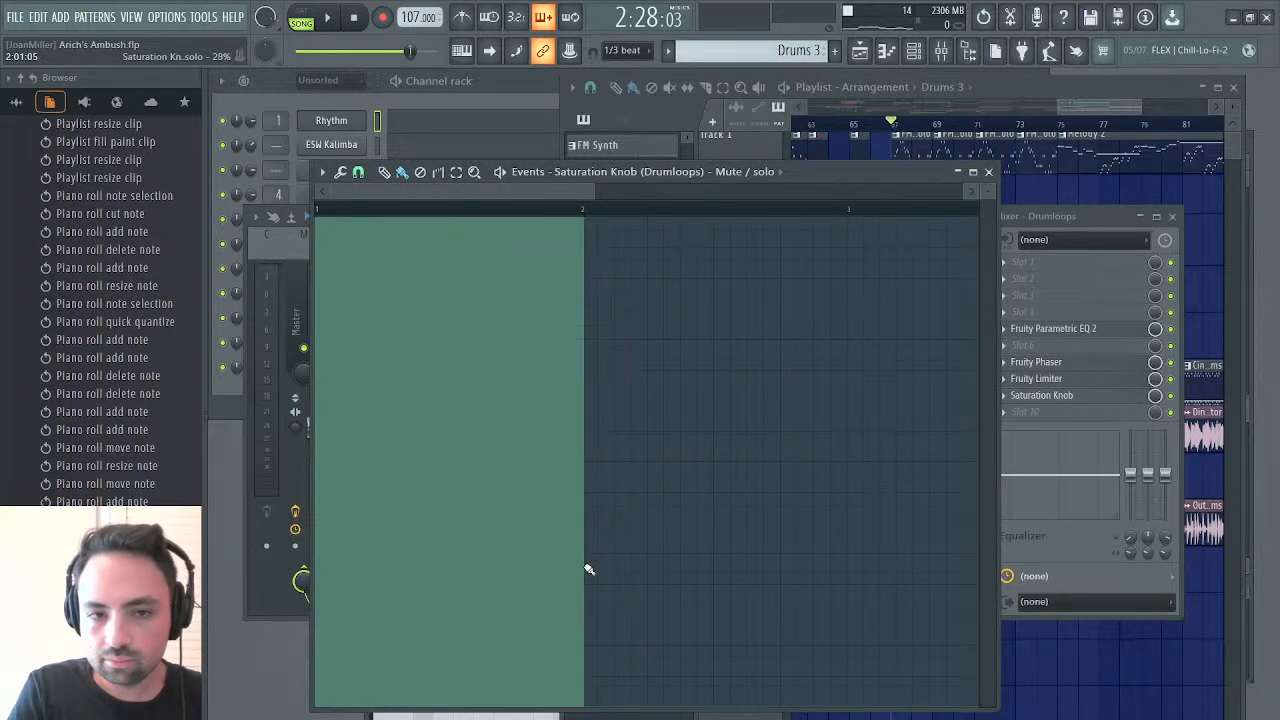
key(ctrl+z)
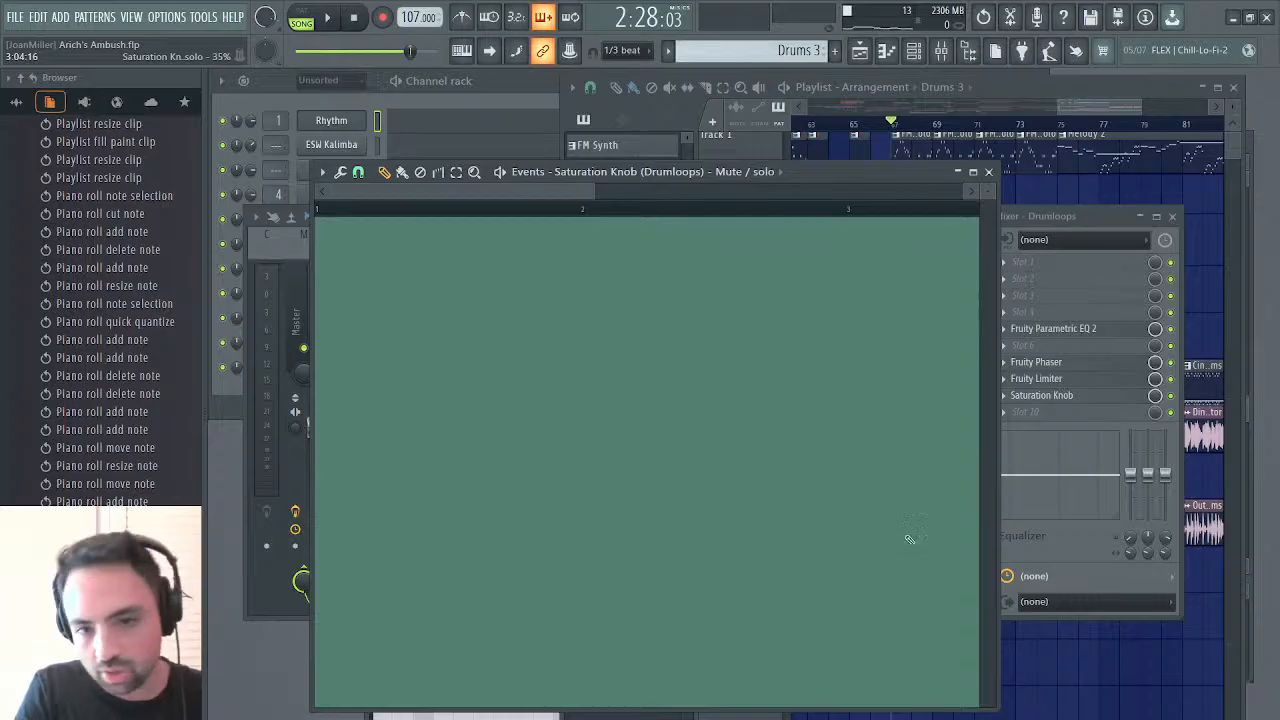
drag(908, 537, 869, 547)
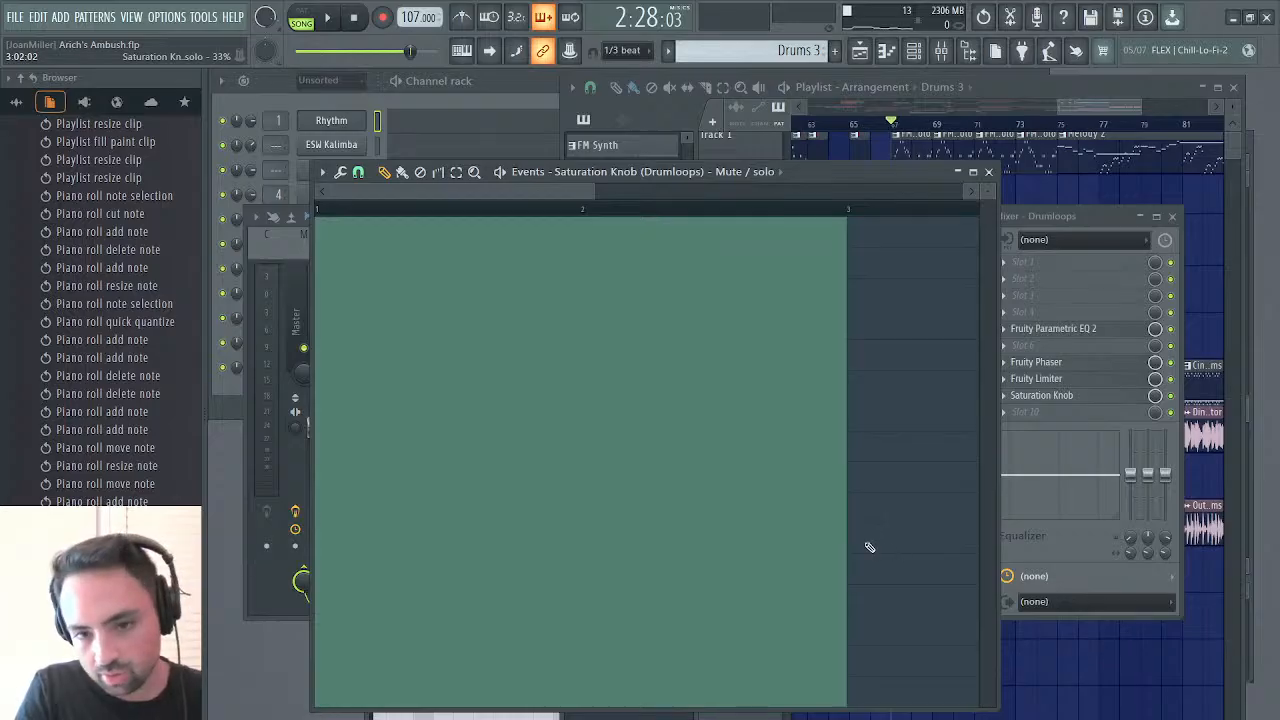
In the Mute / solo events of Drumloops' Fruity Limiter and Fruity Phaser, switch both effects off from bar 3 onward
click(1172, 385)
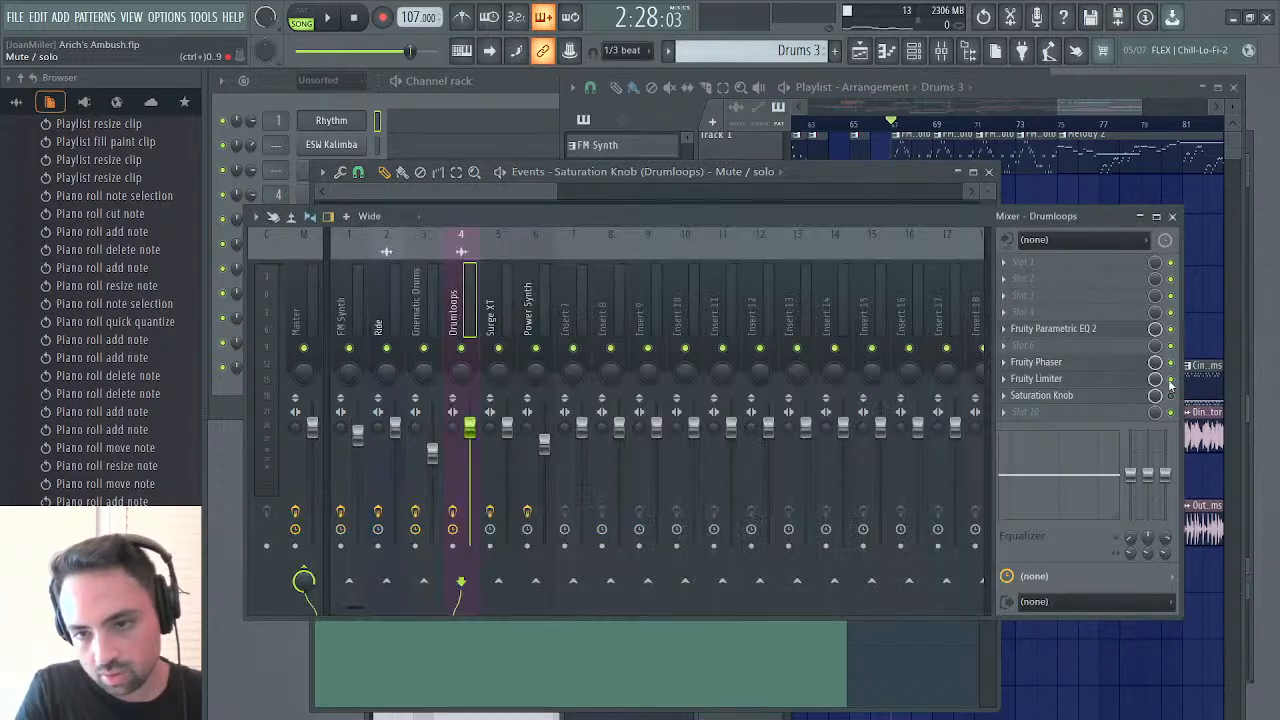
click(1168, 440)
drag(703, 518, 975, 439)
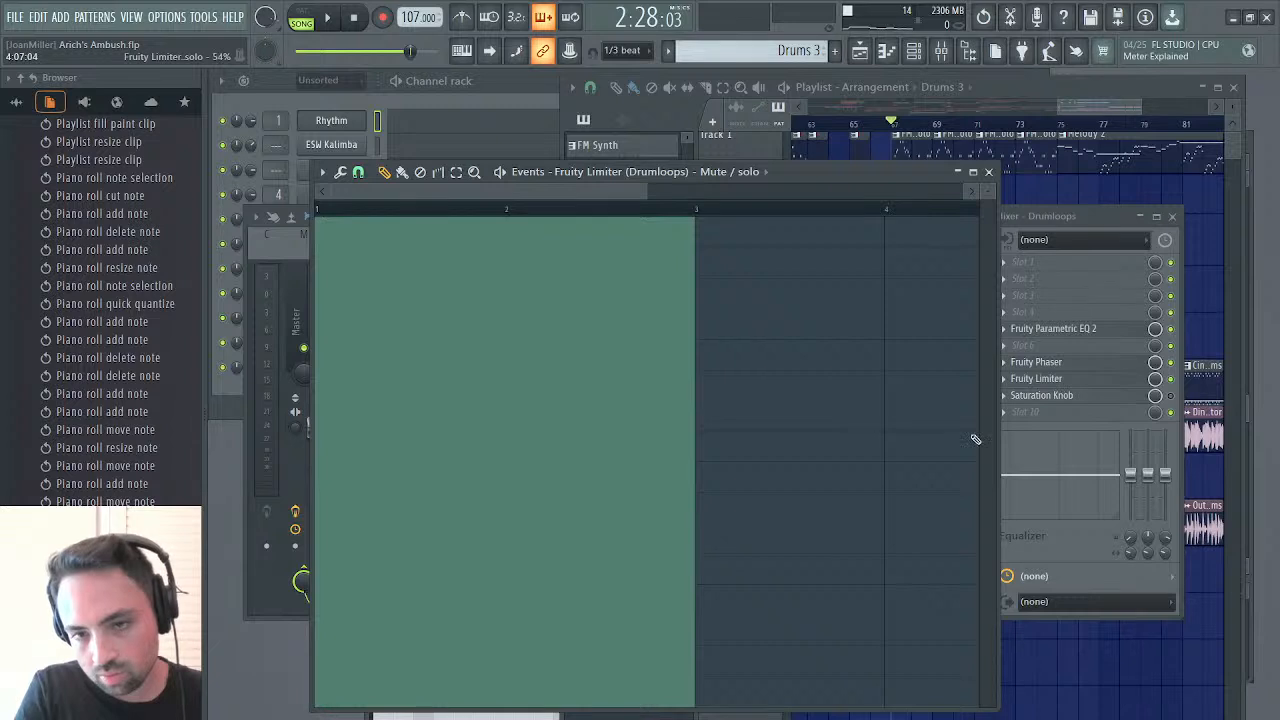
click(1167, 382)
click(1174, 420)
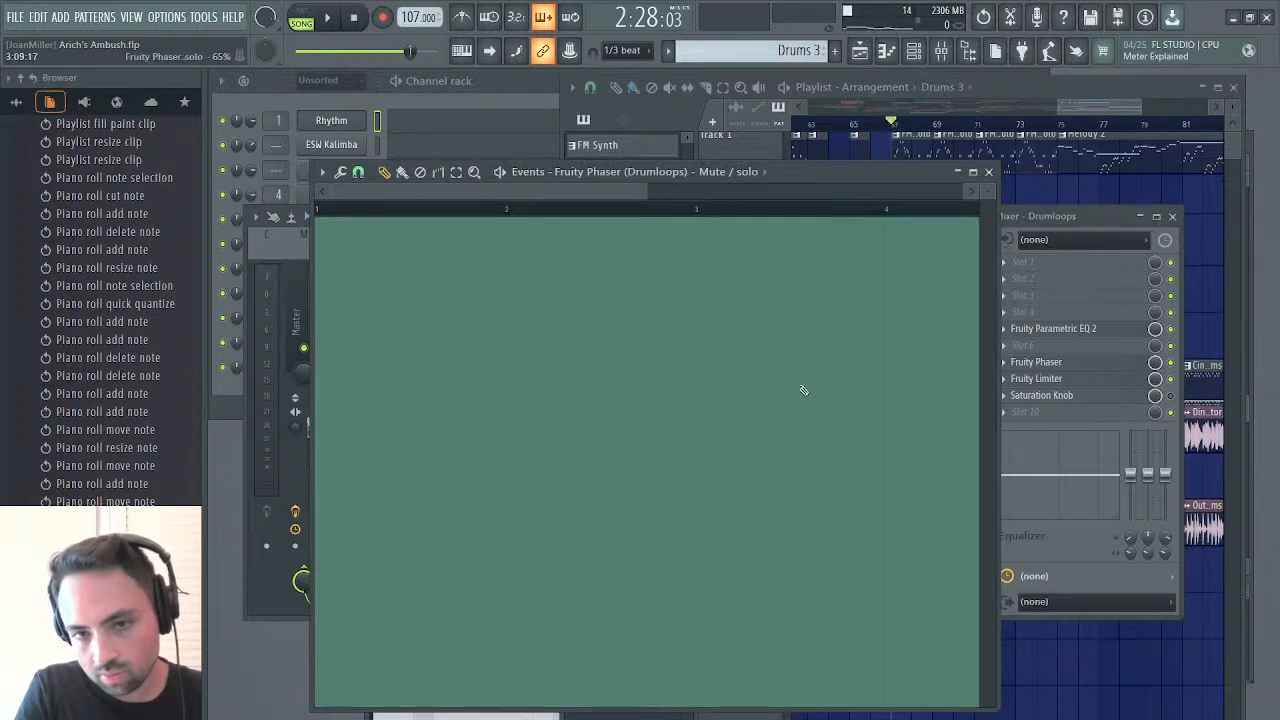
click(720, 520)
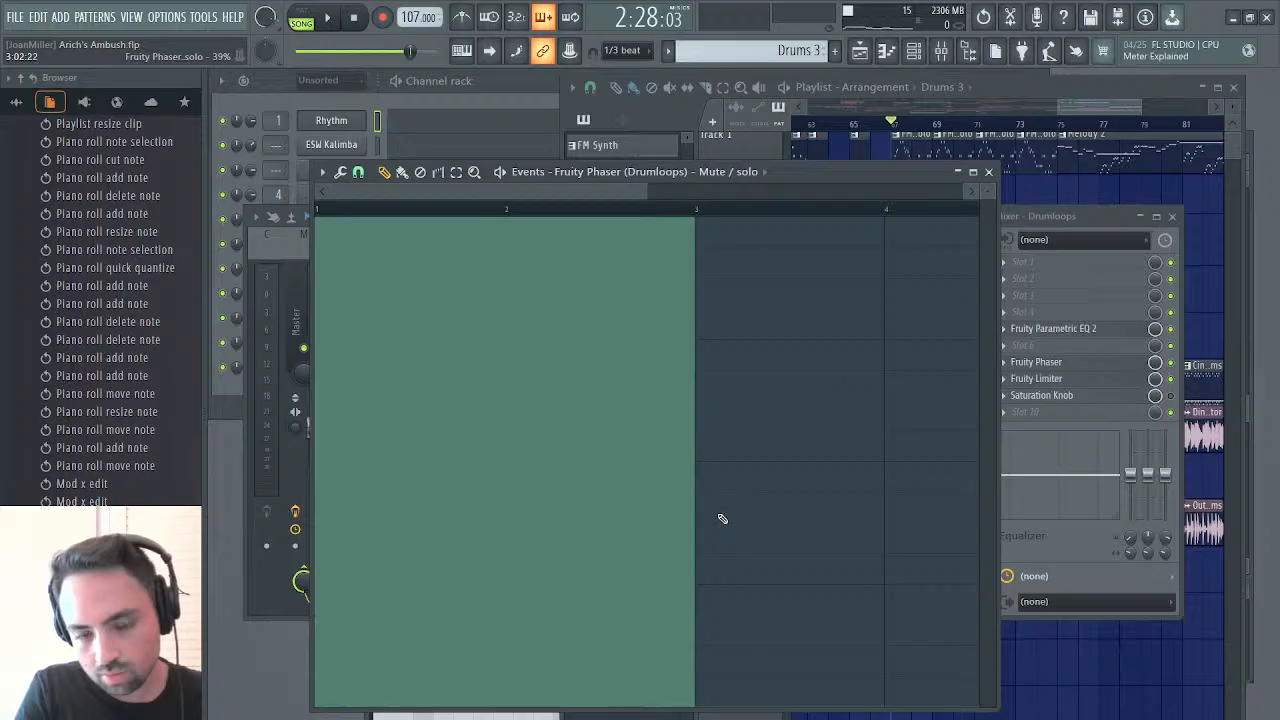
Start playback of the solo section and close the event editor and the mixer
key(space)
click(988, 171)
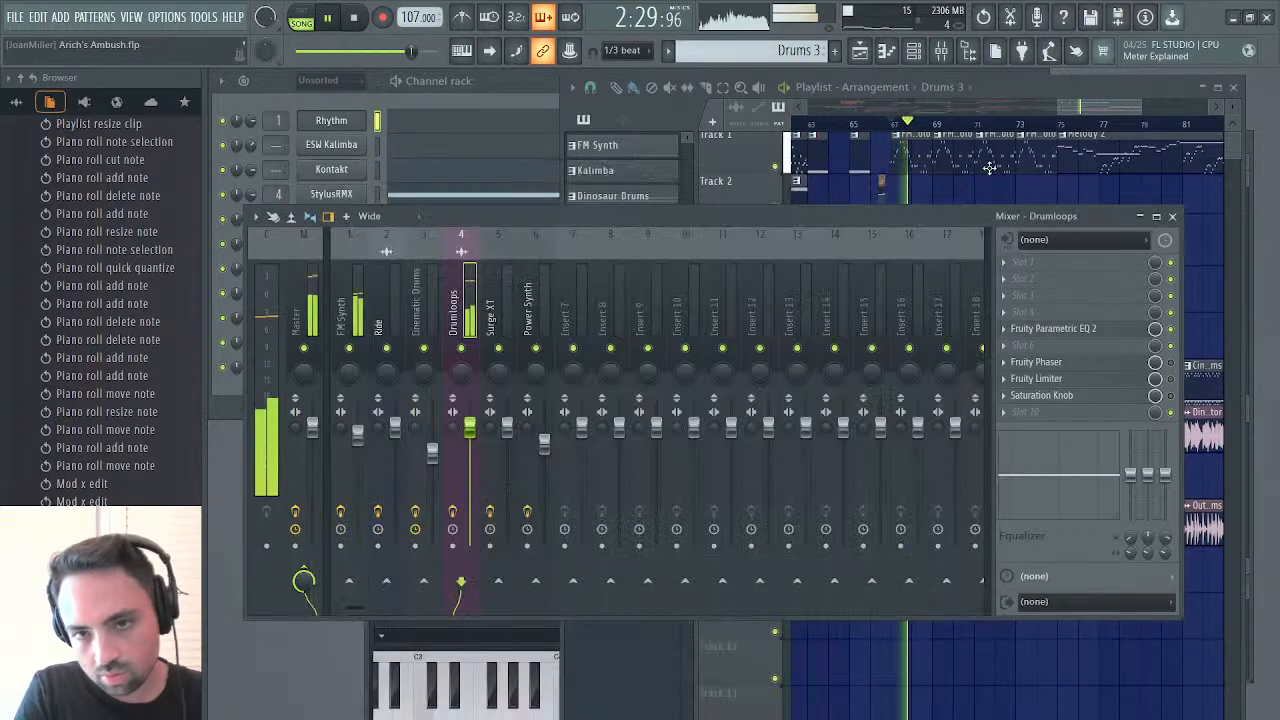
click(1172, 216)
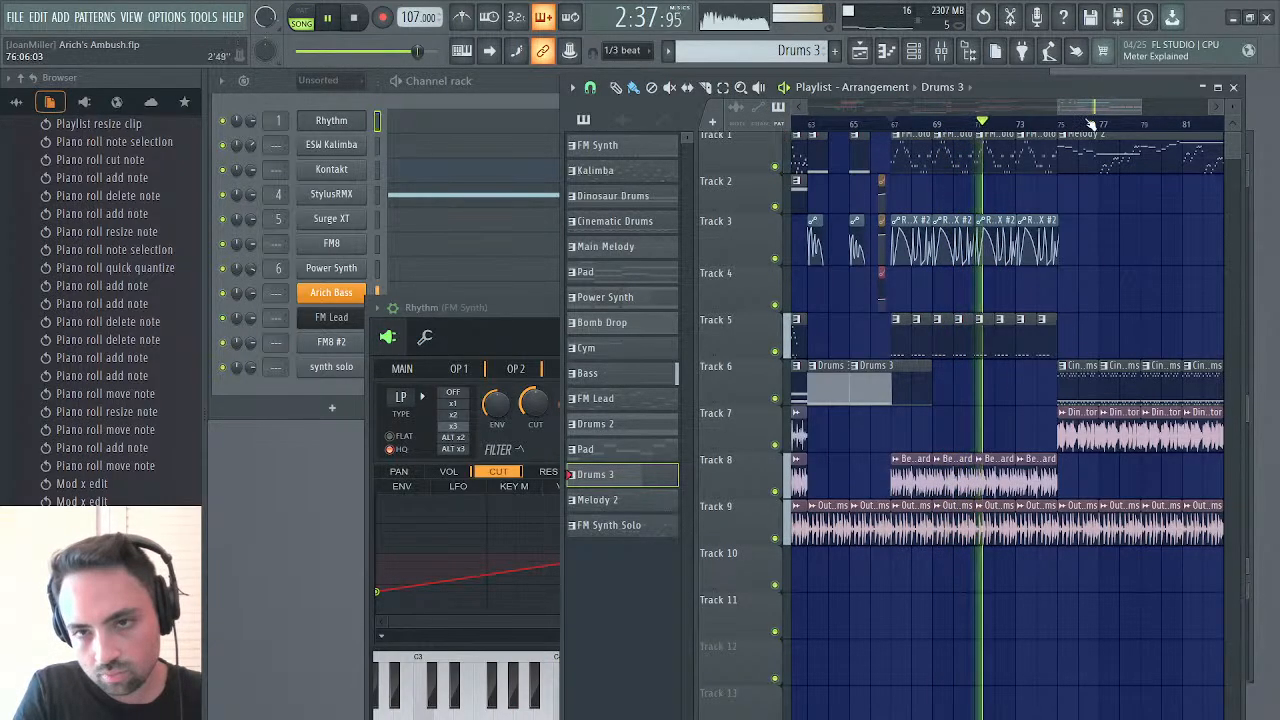
Adjust the first points of the Modulation X #2 automation on track 3 near bar 73 and reset its falling segment's tension to default
drag(1057, 102, 1105, 106)
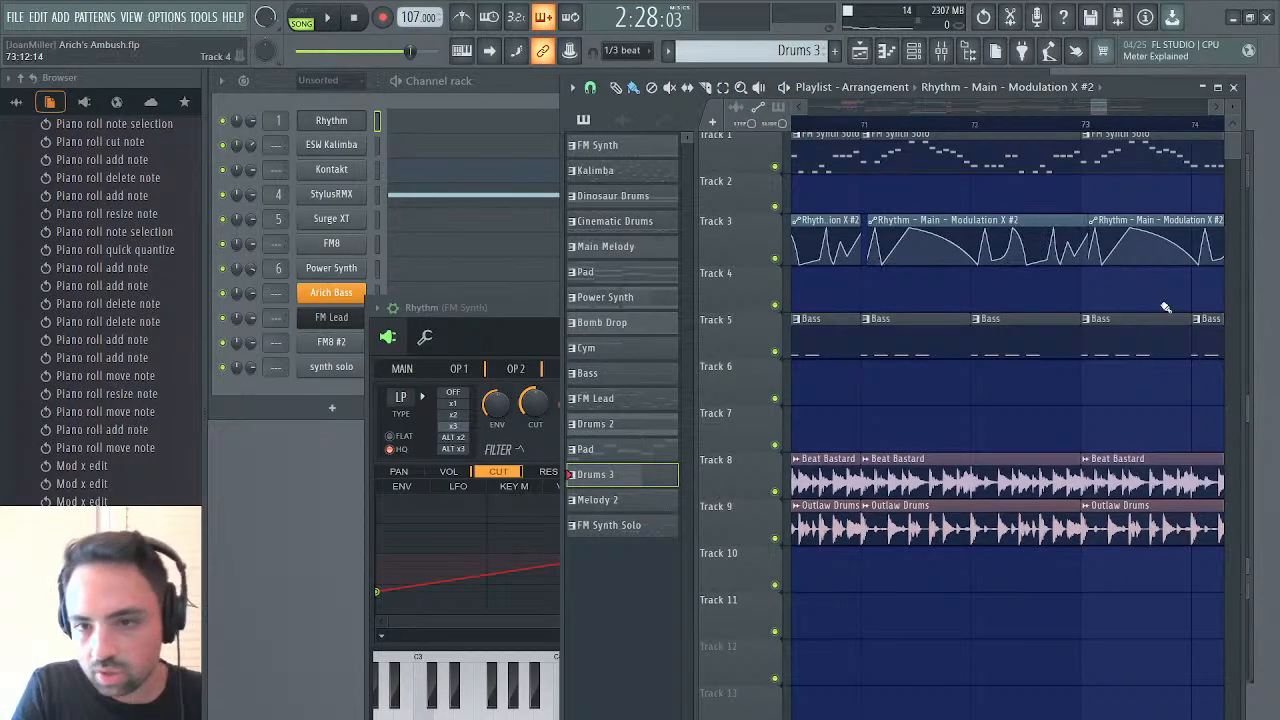
click(1102, 264)
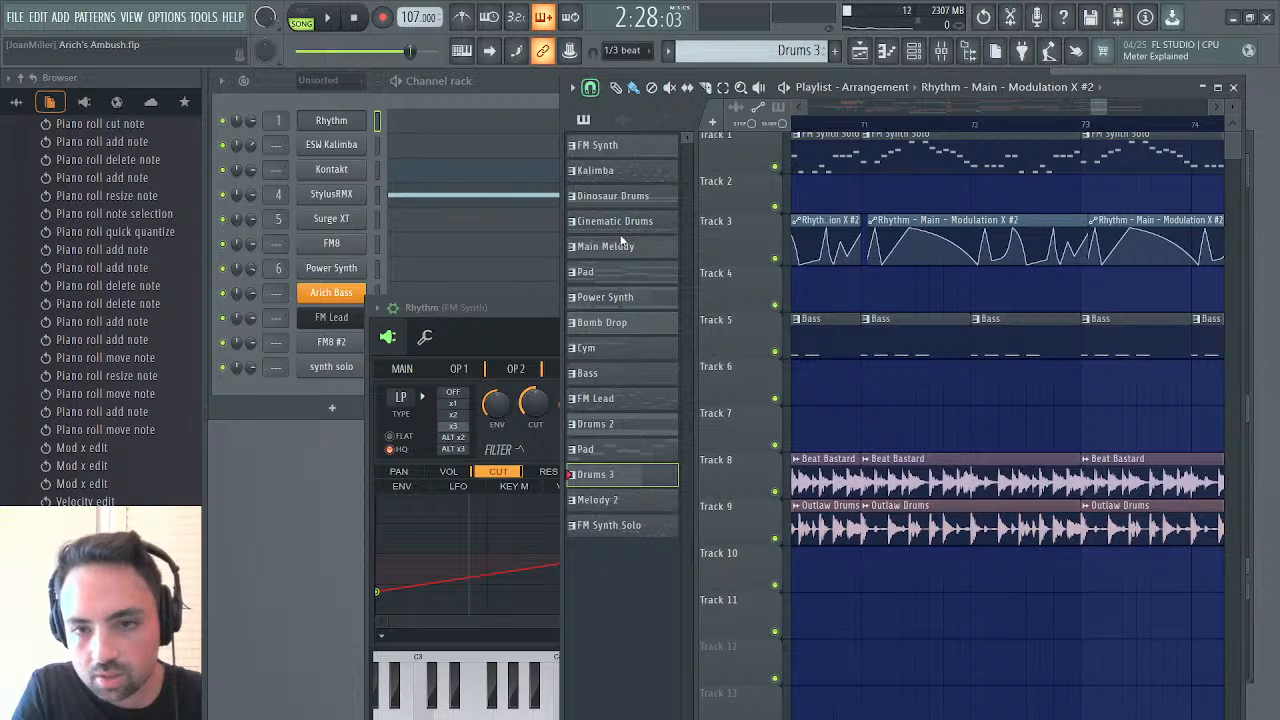
click(1105, 266)
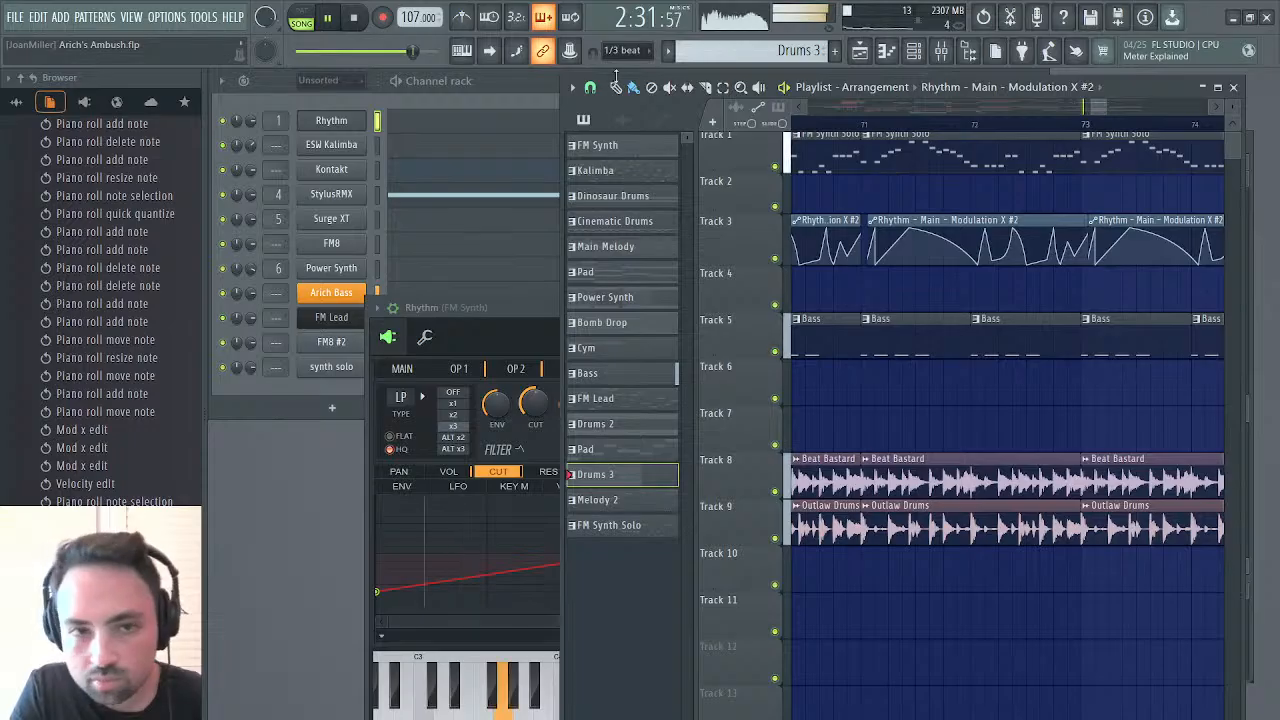
click(1097, 228)
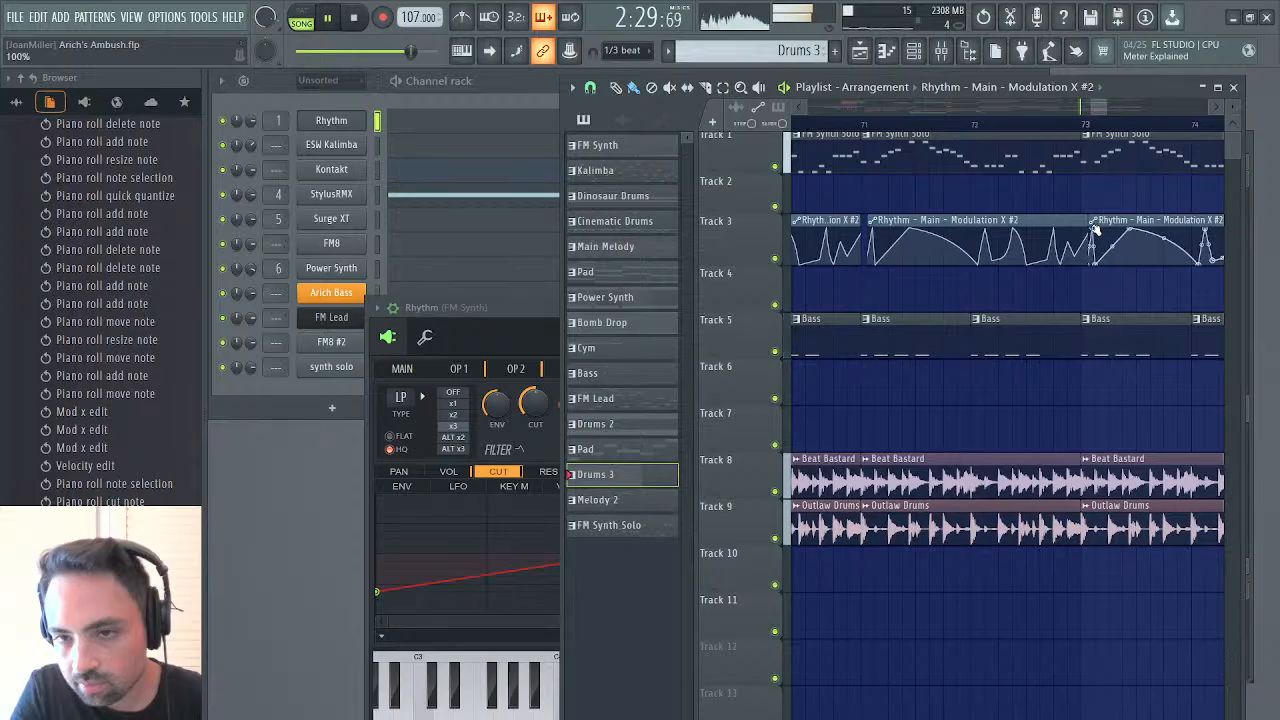
right_click(1162, 238)
key(space)
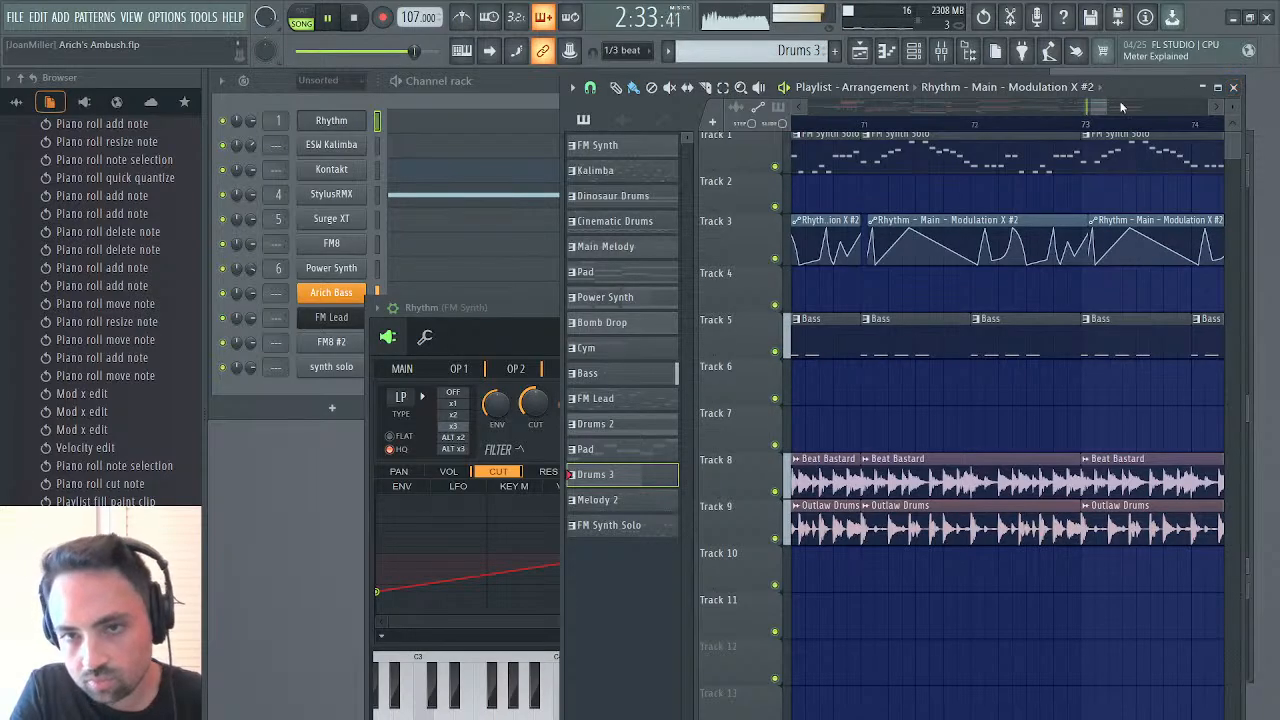
Extend the Operator 2 - Volume automation clip on track 3 to end at bar 67 and replay the transition
drag(1094, 107, 1050, 107)
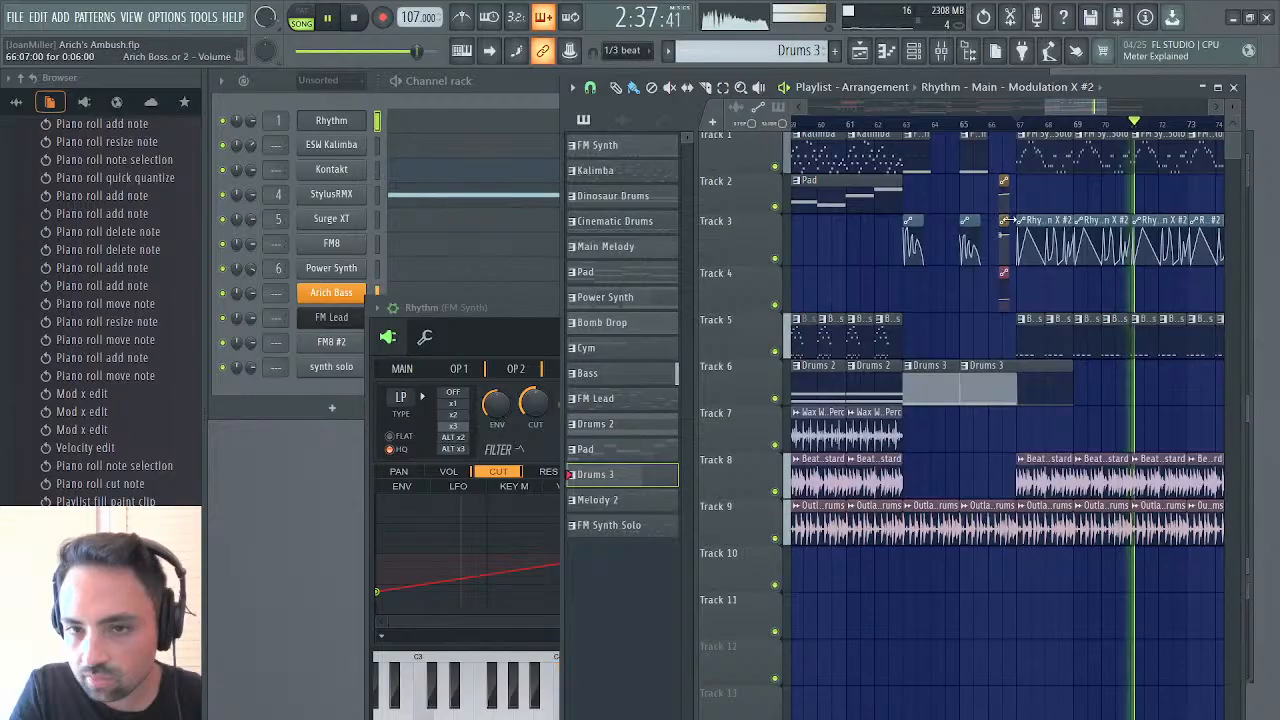
drag(1009, 221, 1022, 221)
key(space)
key(space)
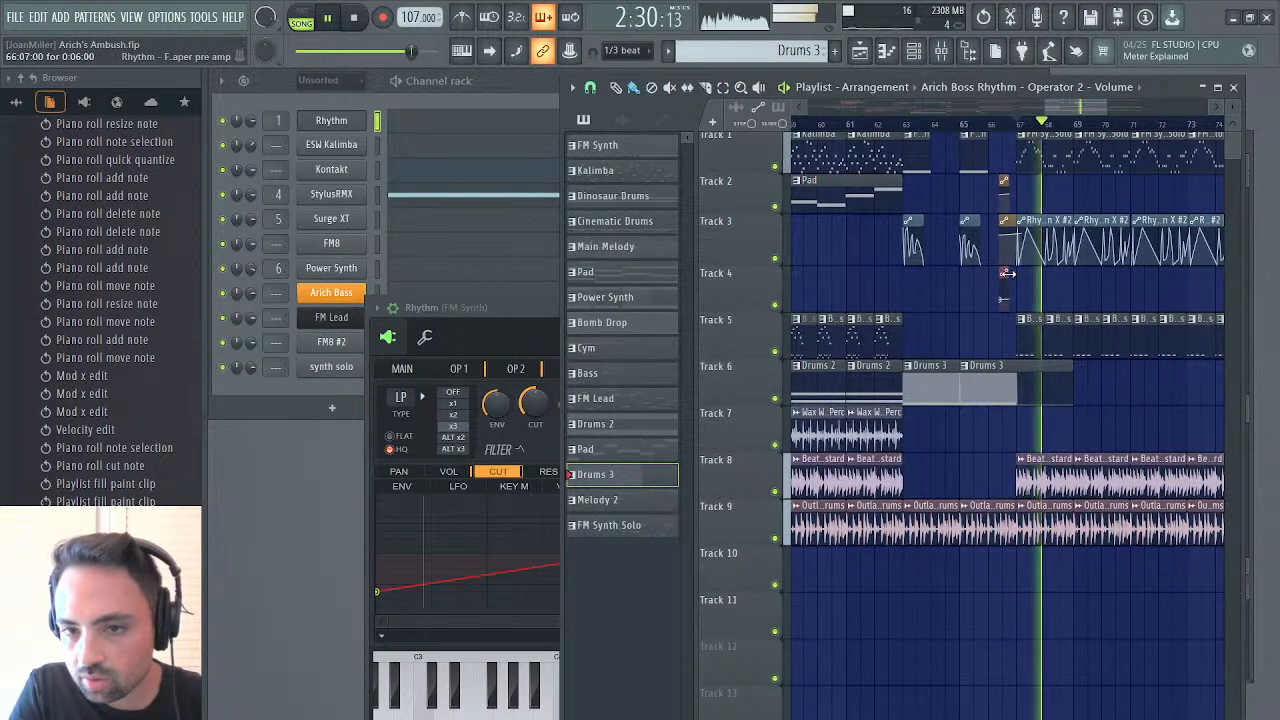
Make the Waveshaper pre amp automation clip on track 4 end at bar 67 and trim its start back to the middle of bar 66
drag(1009, 272, 953, 268)
key(space)
key(space)
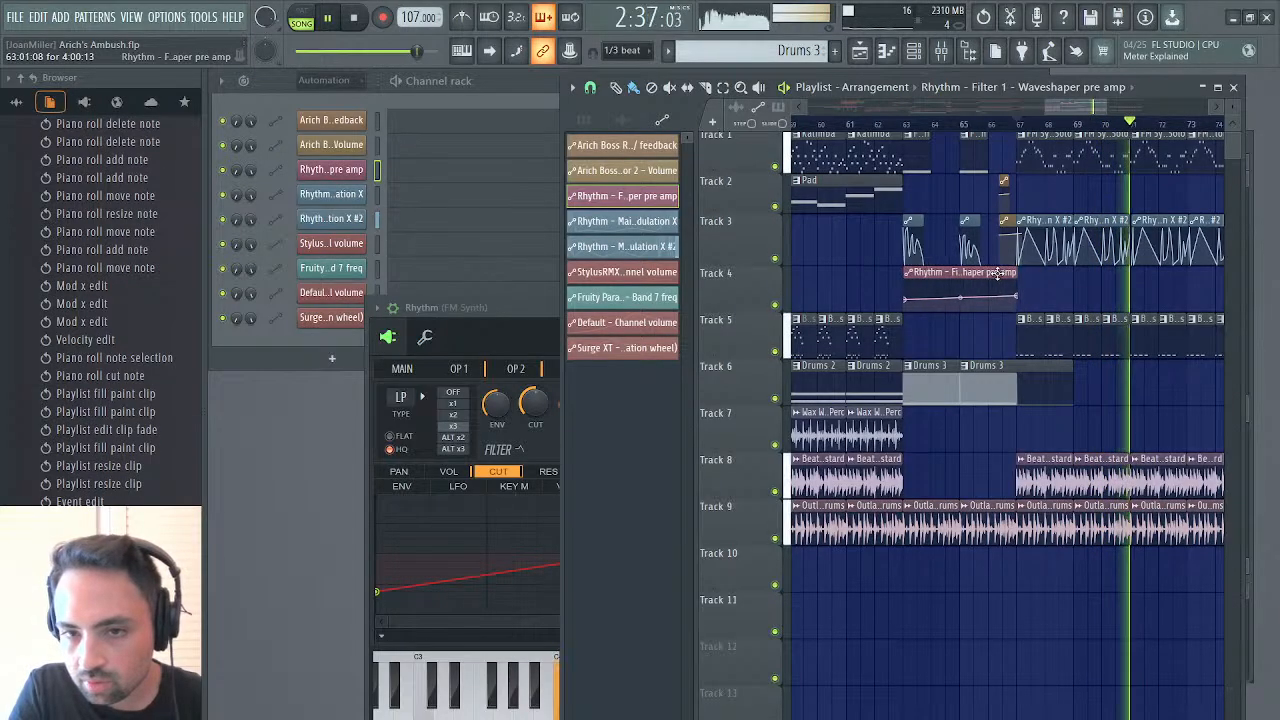
drag(905, 272, 997, 270)
click(1018, 125)
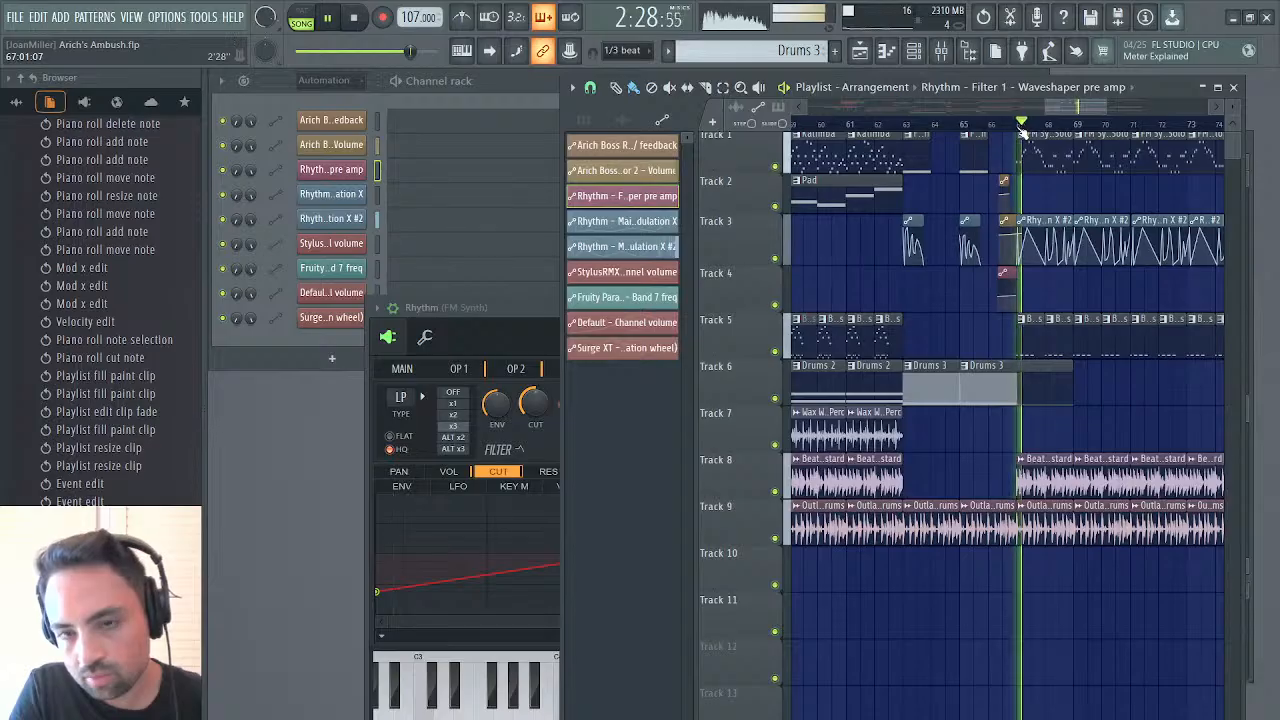
Readjust the start of the Operator 2 - Volume automation clip on track 3 in the middle of bar 66 and replay around bar 67
click(988, 221)
mouse_move(997, 221)
mouse_down()
mouse_move(1054, 221)
mouse_move(968, 222)
mouse_move(998, 220)
mouse_up()
key(space)
key(space)
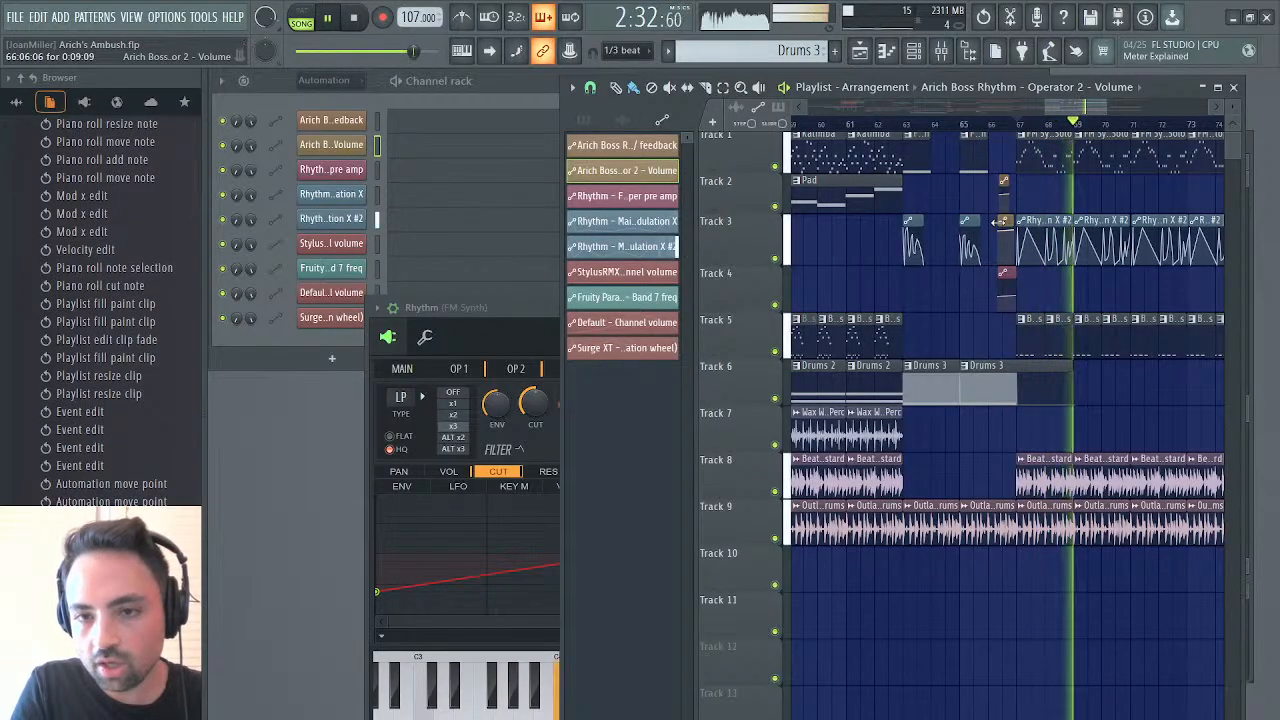
click(1006, 120)
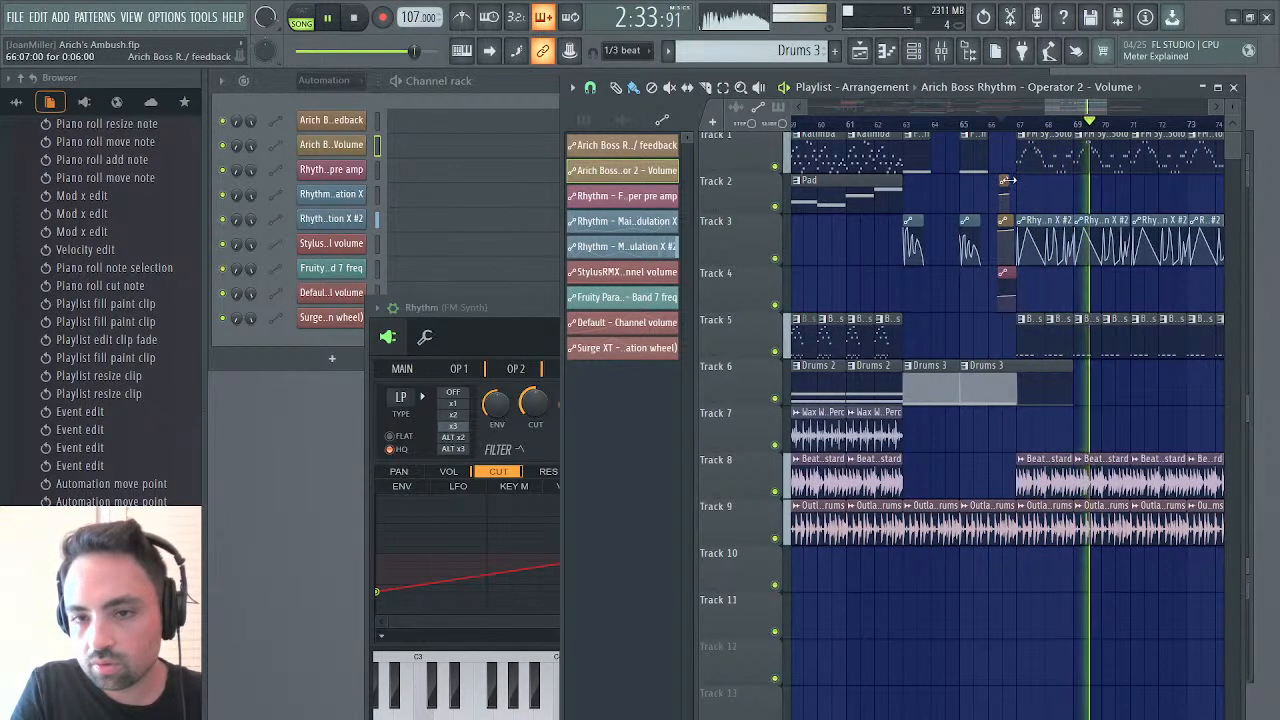
click(1018, 124)
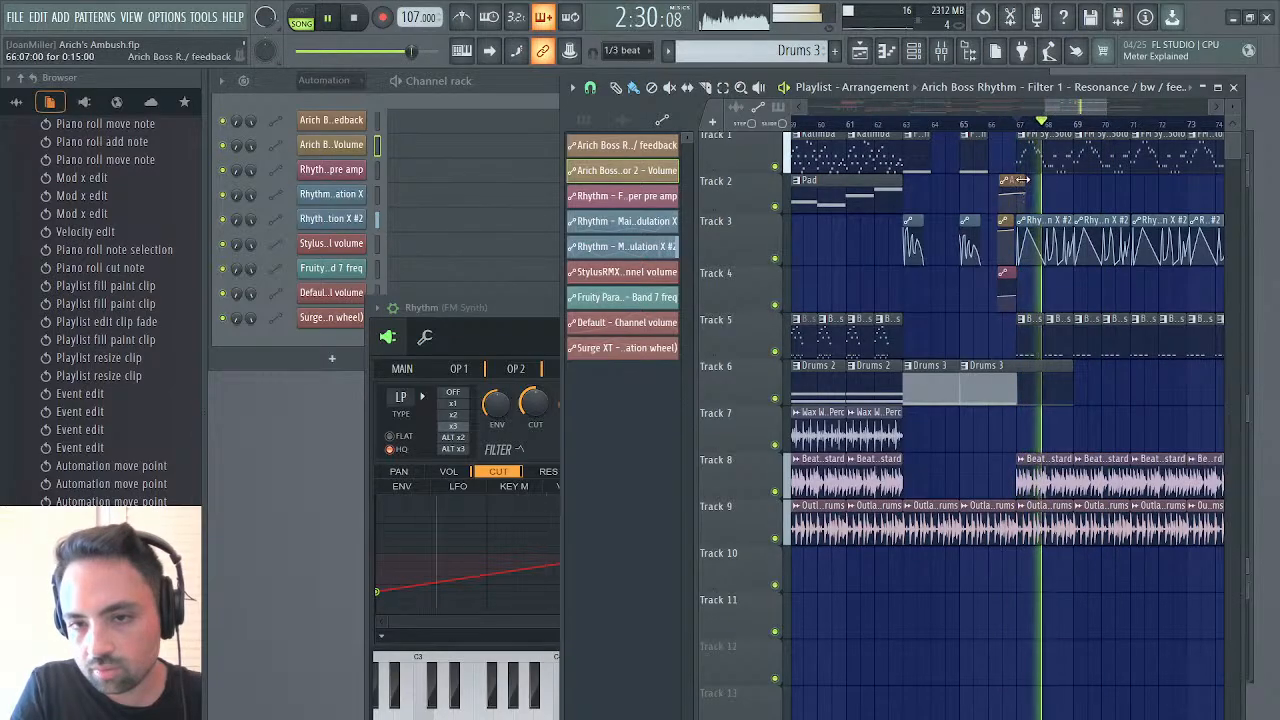
Extend the feedback automation clip on track 2, shift it to end at bar 67, trim its start to mid-bar 66, and check the playback
drag(1022, 180, 1098, 180)
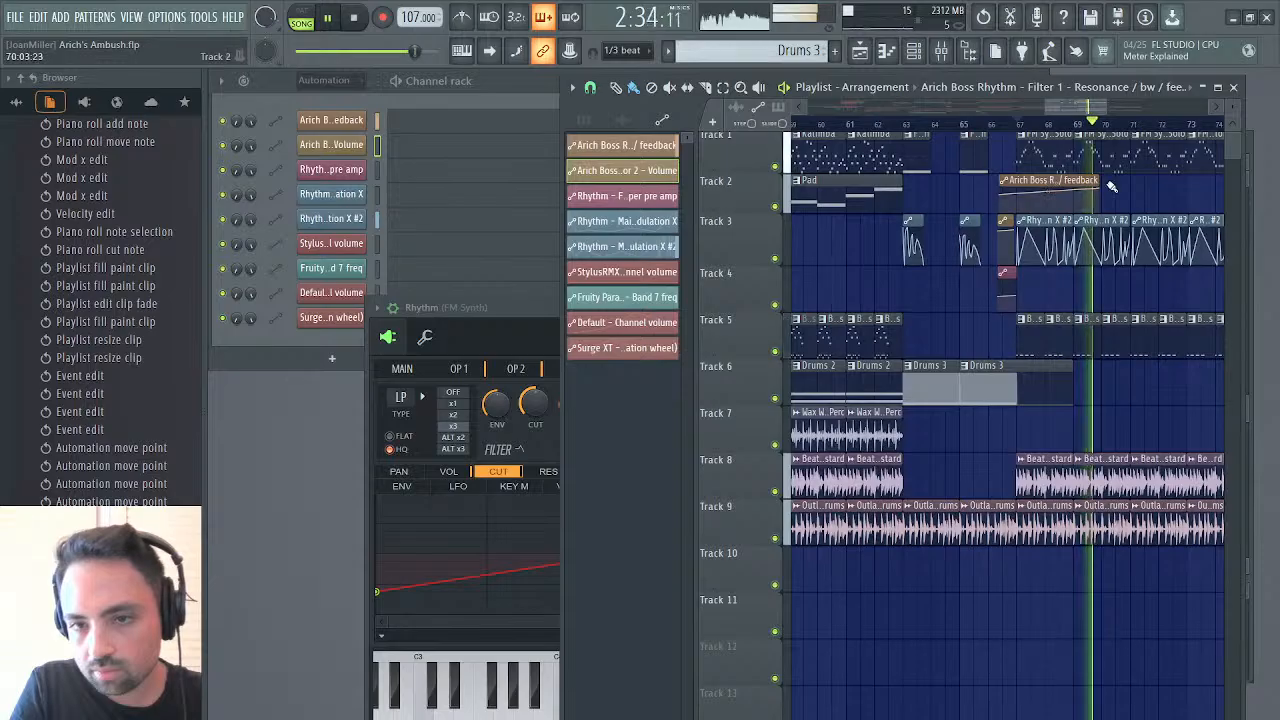
drag(1098, 181, 1067, 178)
key(space)
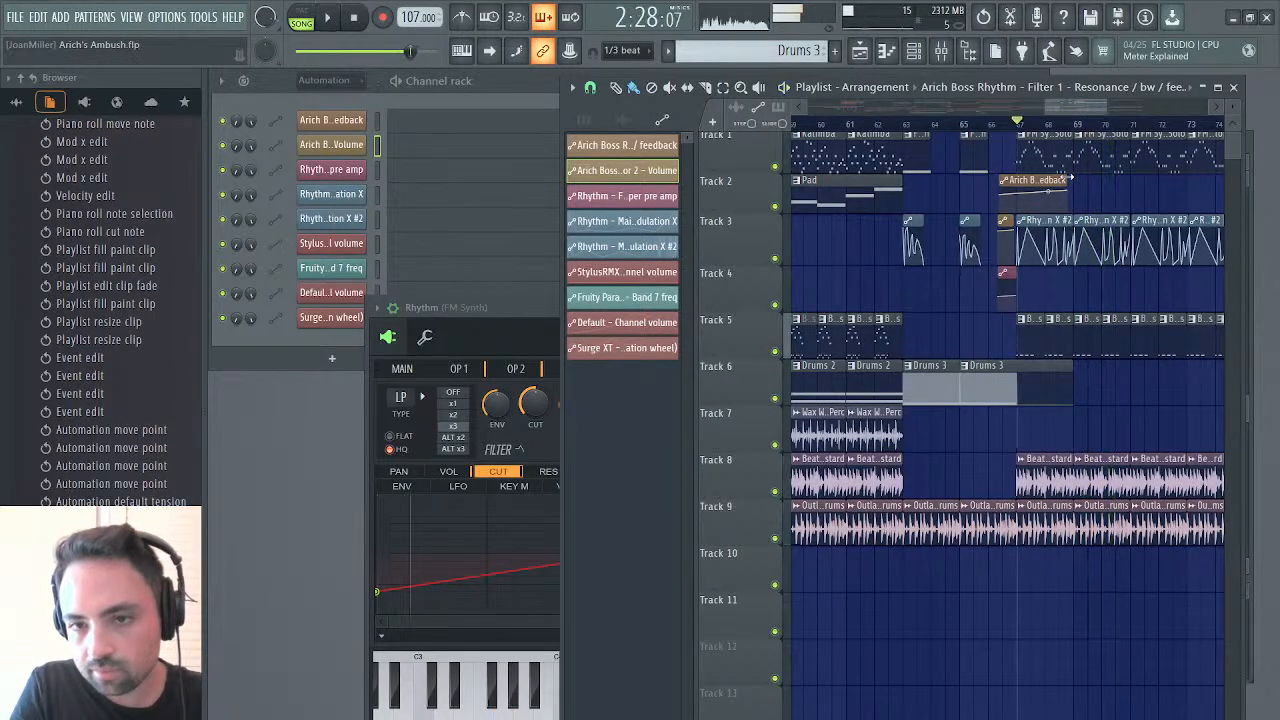
key(space)
click(1080, 125)
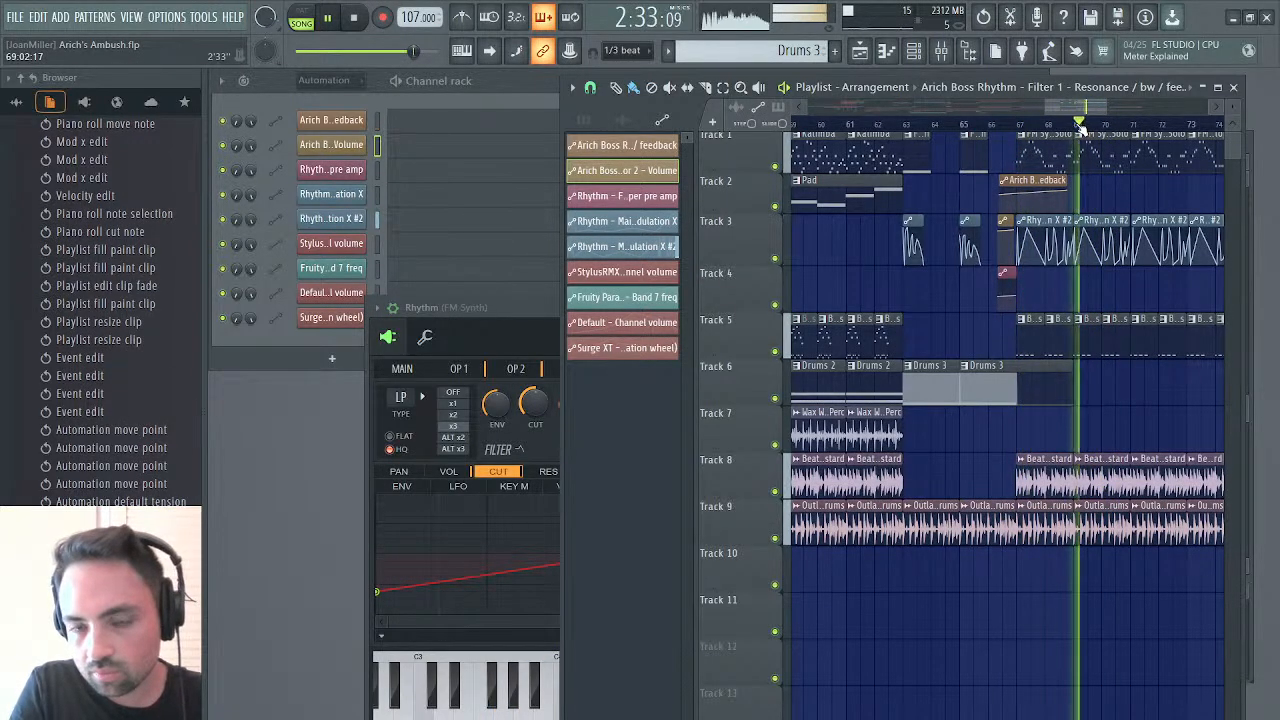
drag(1031, 181, 983, 181)
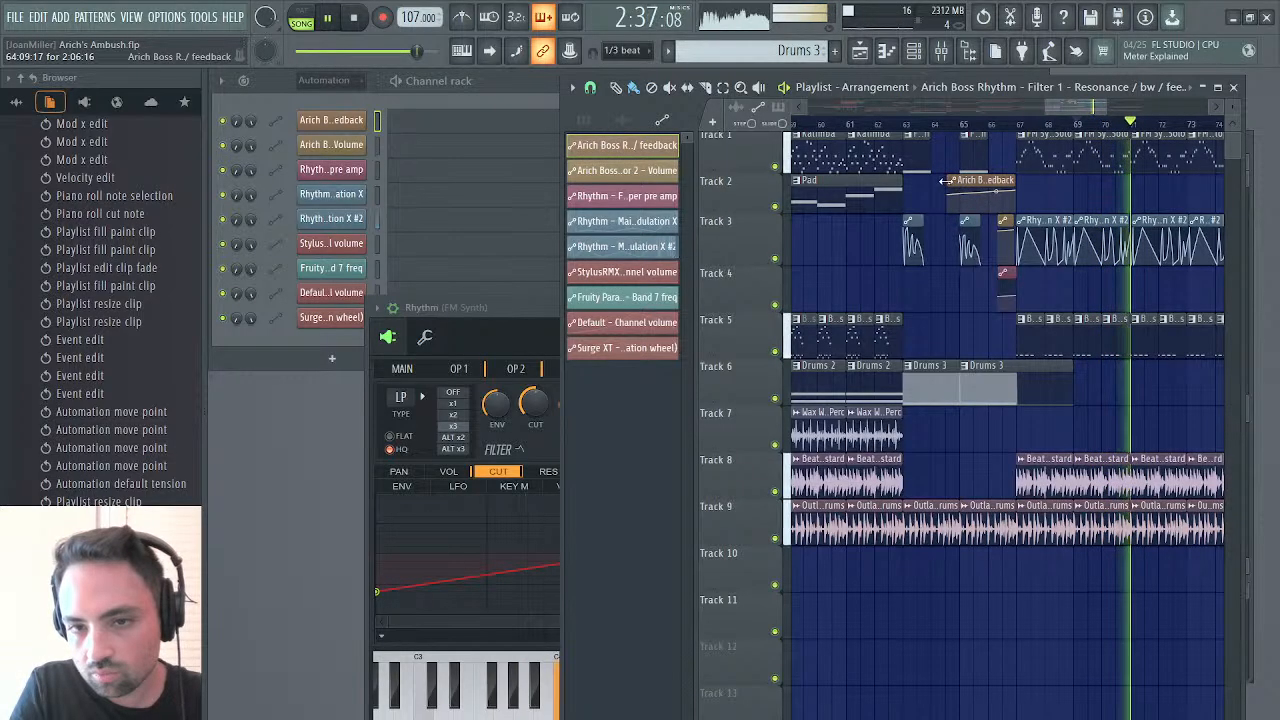
drag(949, 186, 996, 182)
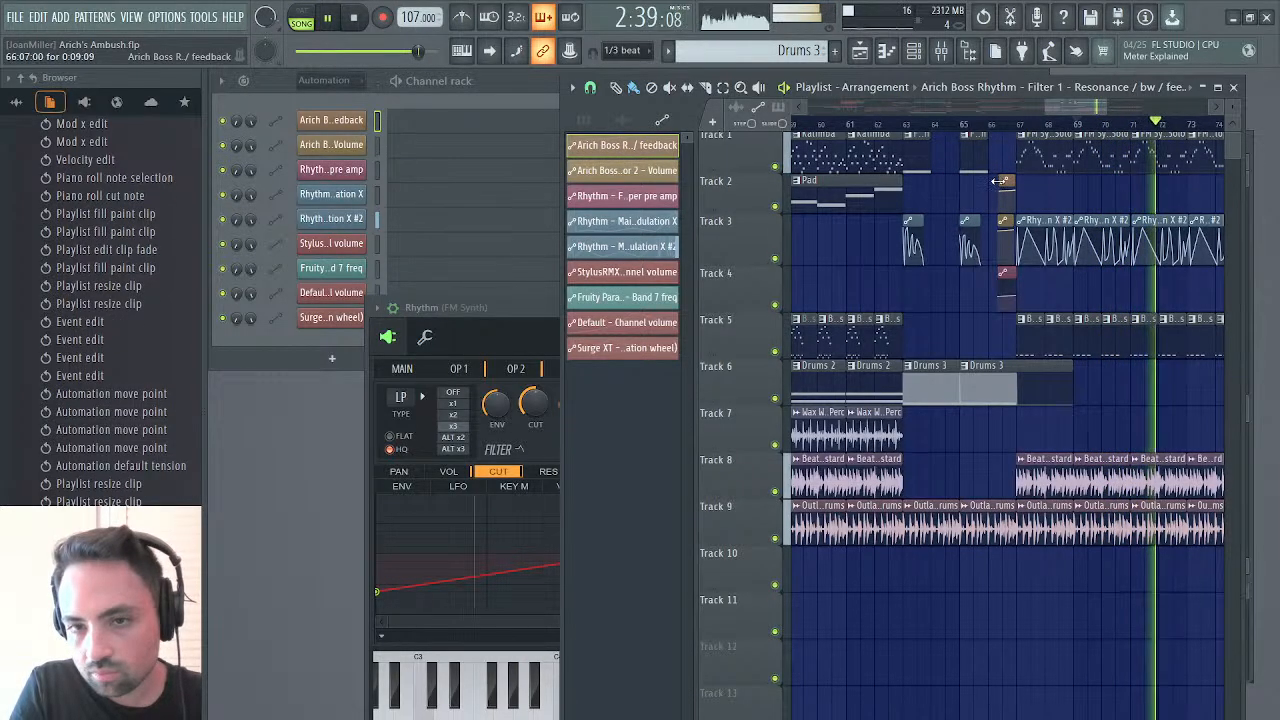
click(1012, 124)
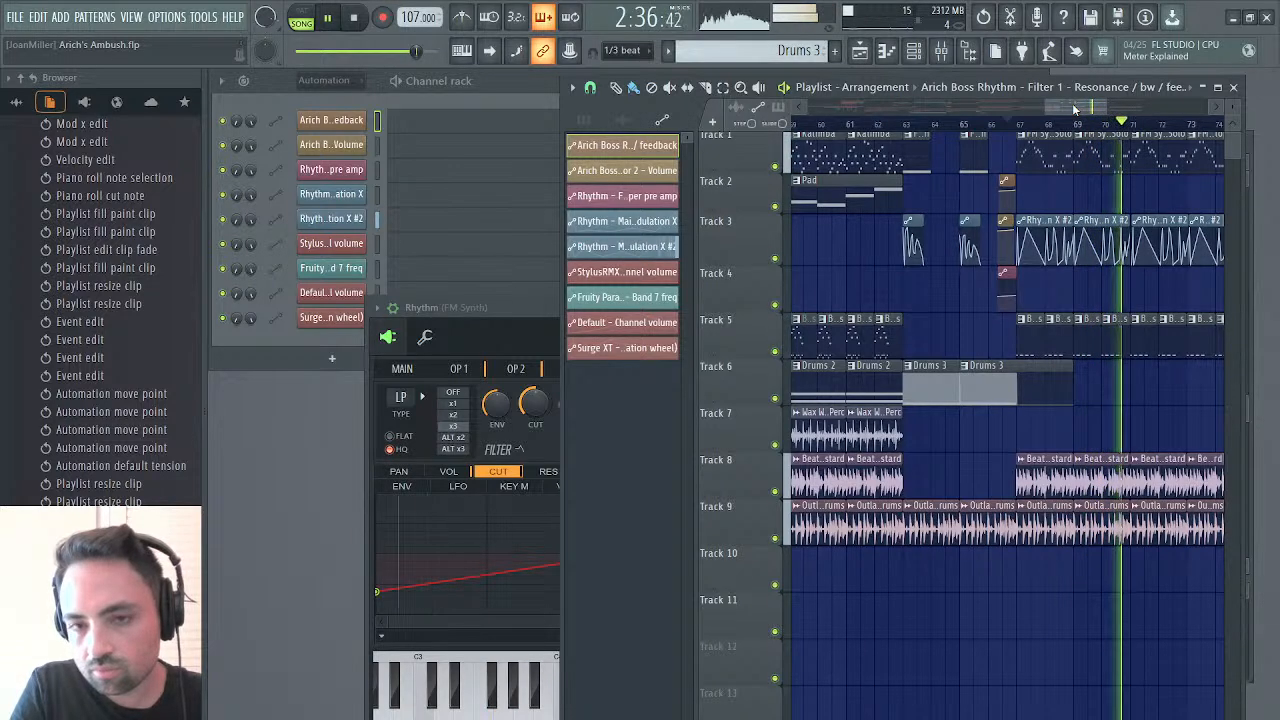
key(space)
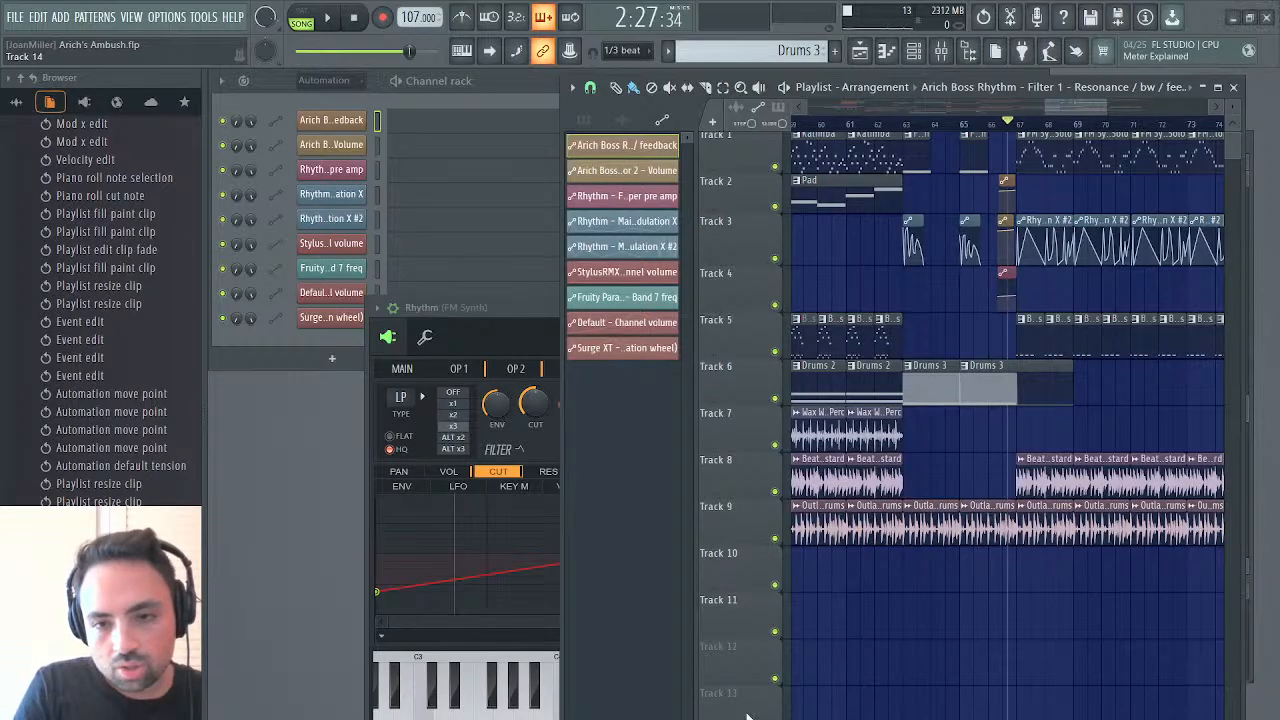
Pick the Dinosaur Generator loop from track 7 in the earlier section and paint three clips on track 7 from bar 67 to 73
key(space)
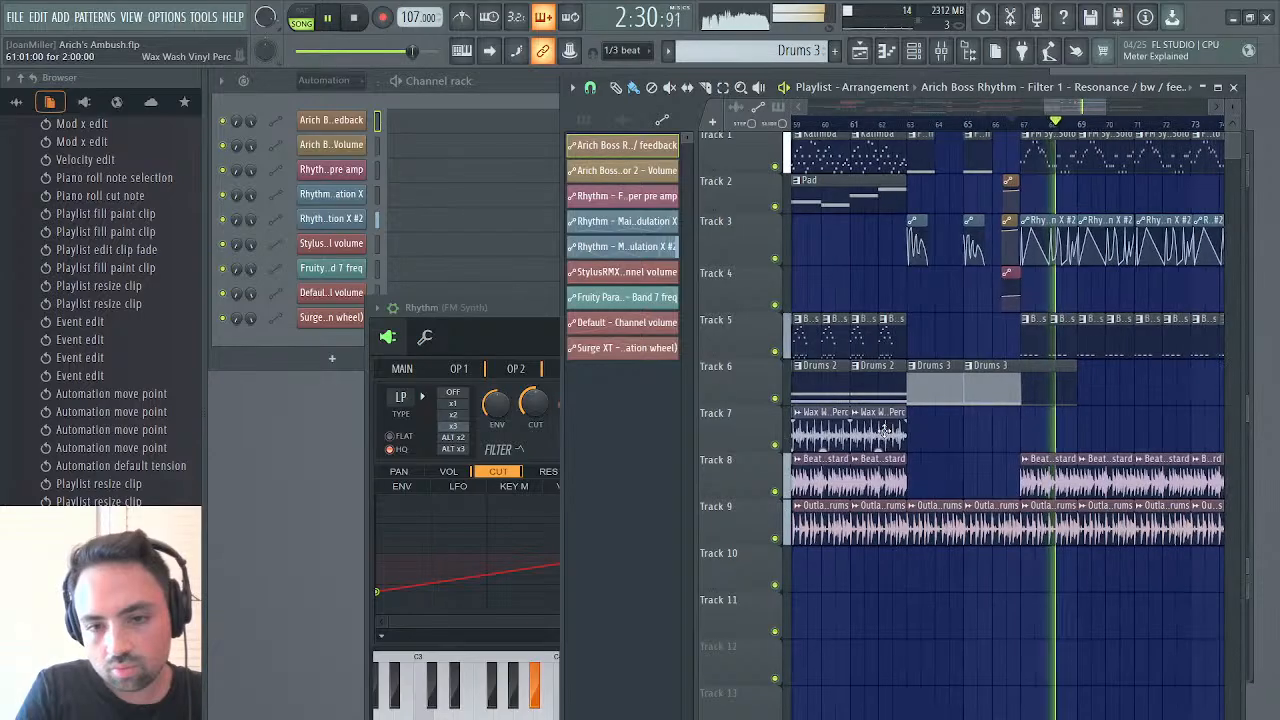
drag(1082, 108, 883, 143)
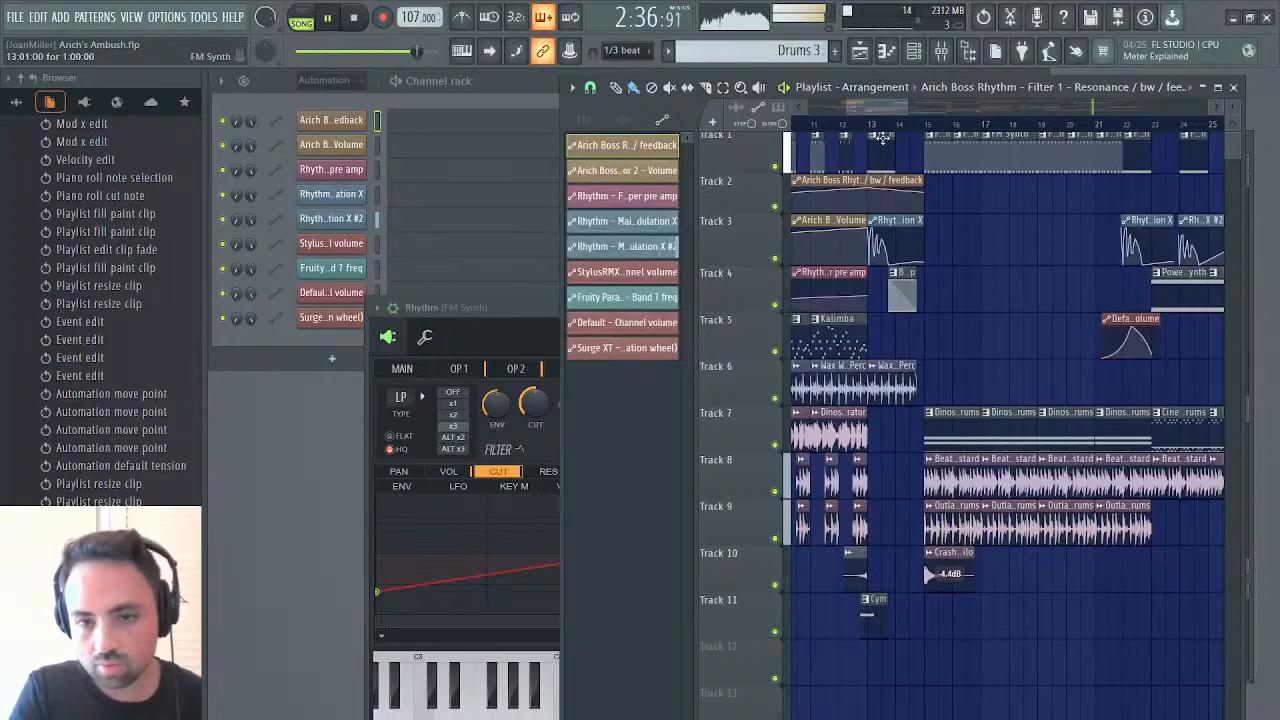
click(840, 440)
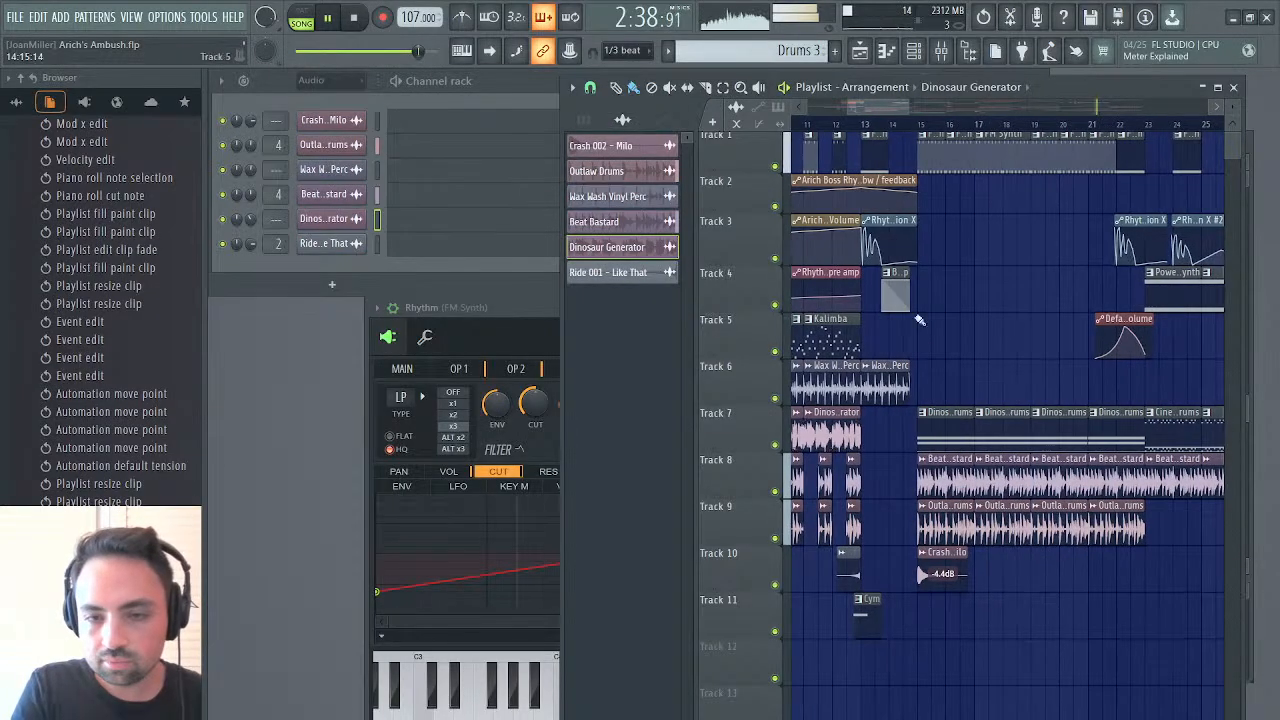
drag(880, 107, 1038, 86)
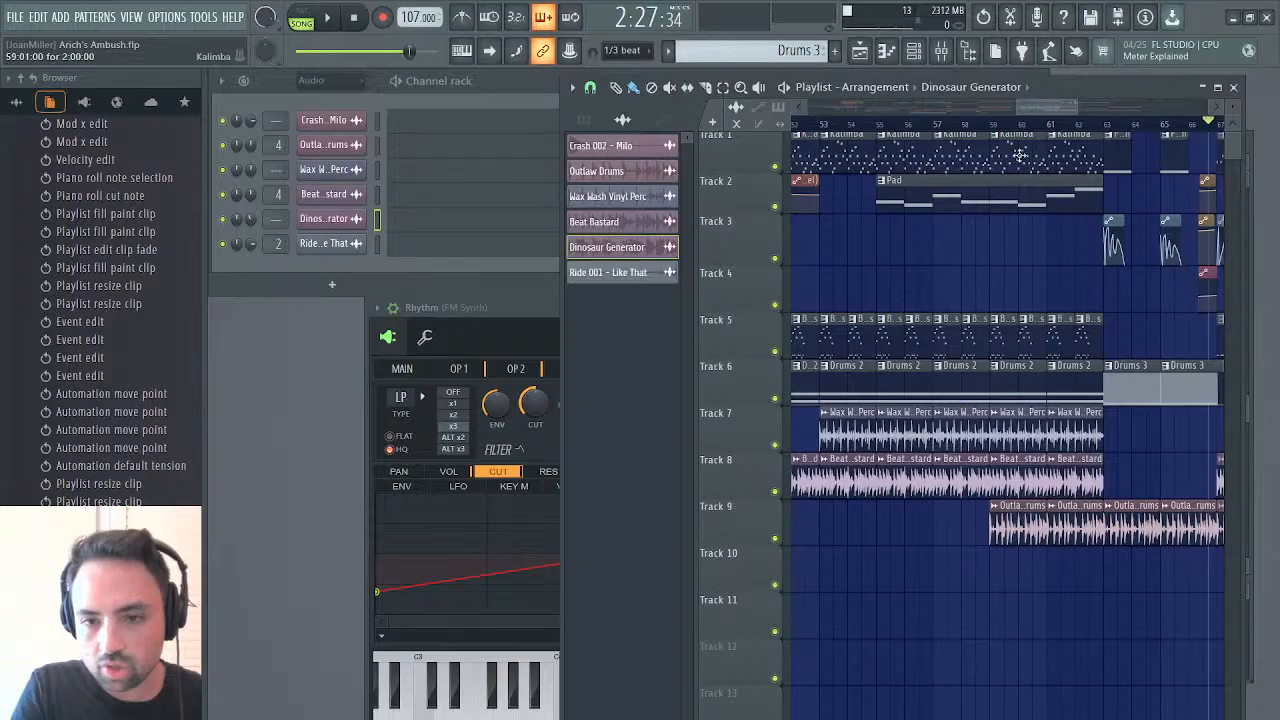
drag(1022, 104, 1098, 112)
click(845, 440)
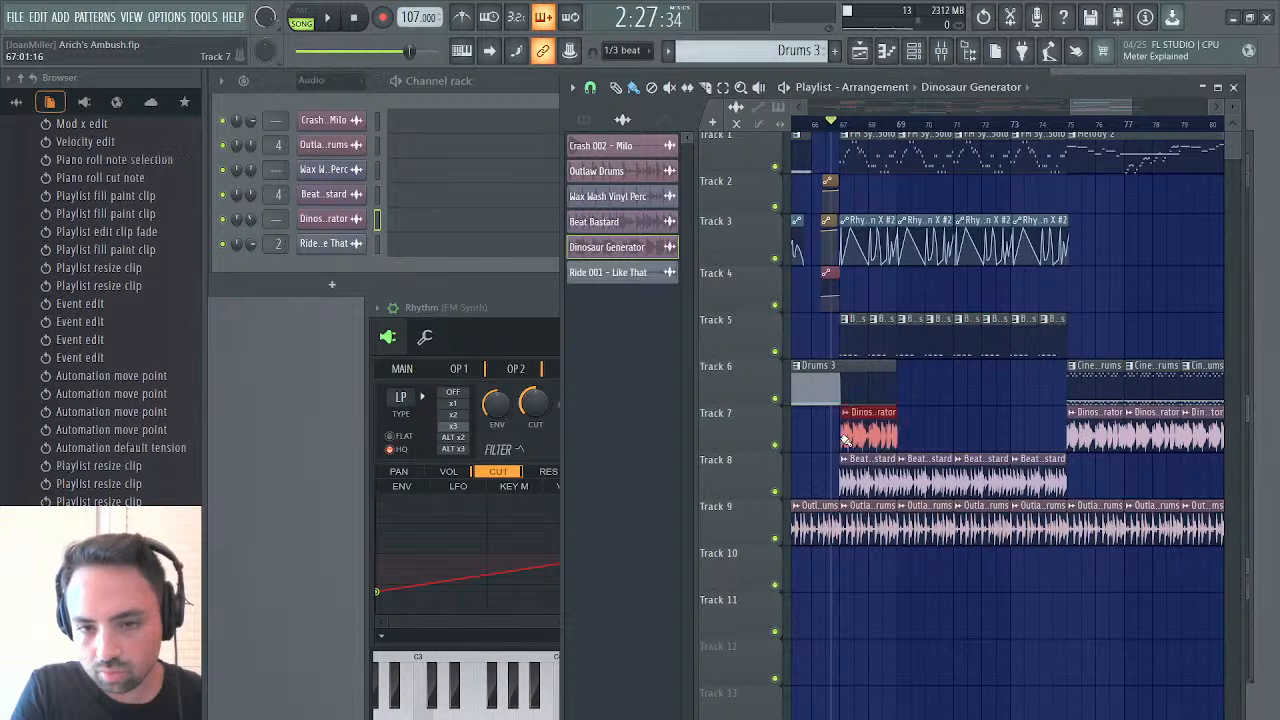
click(1026, 432)
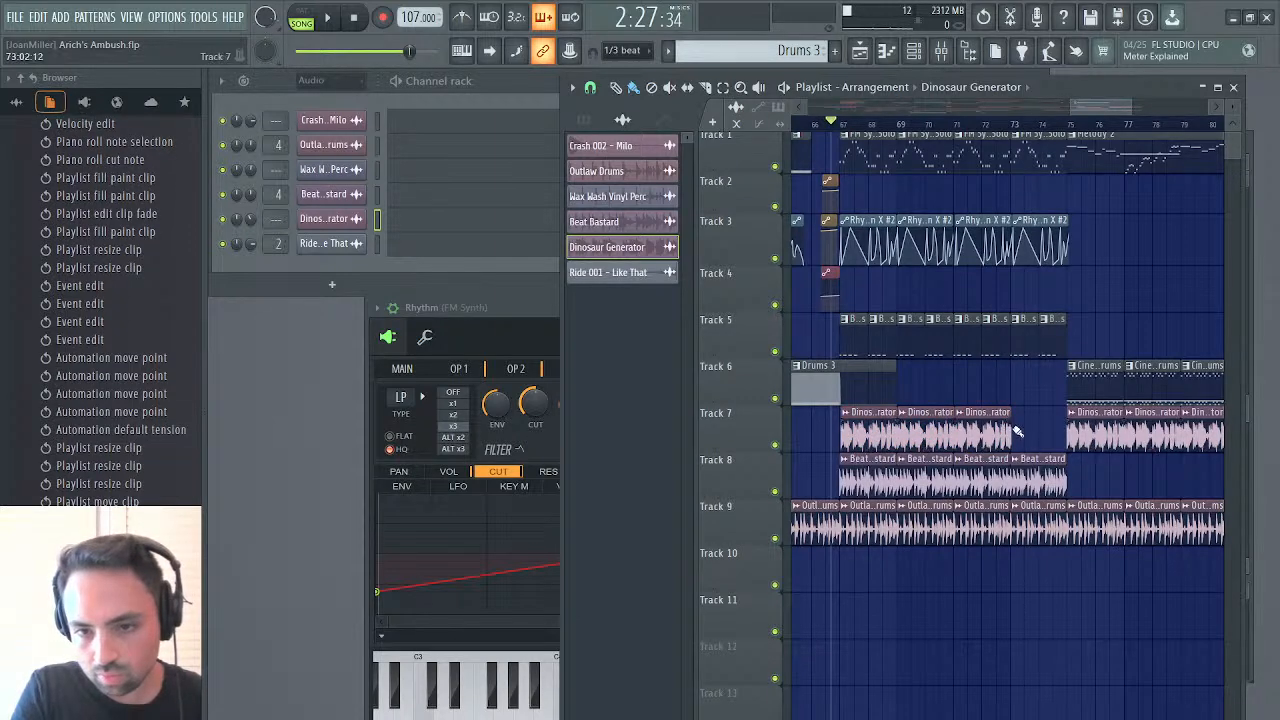
click(1016, 432)
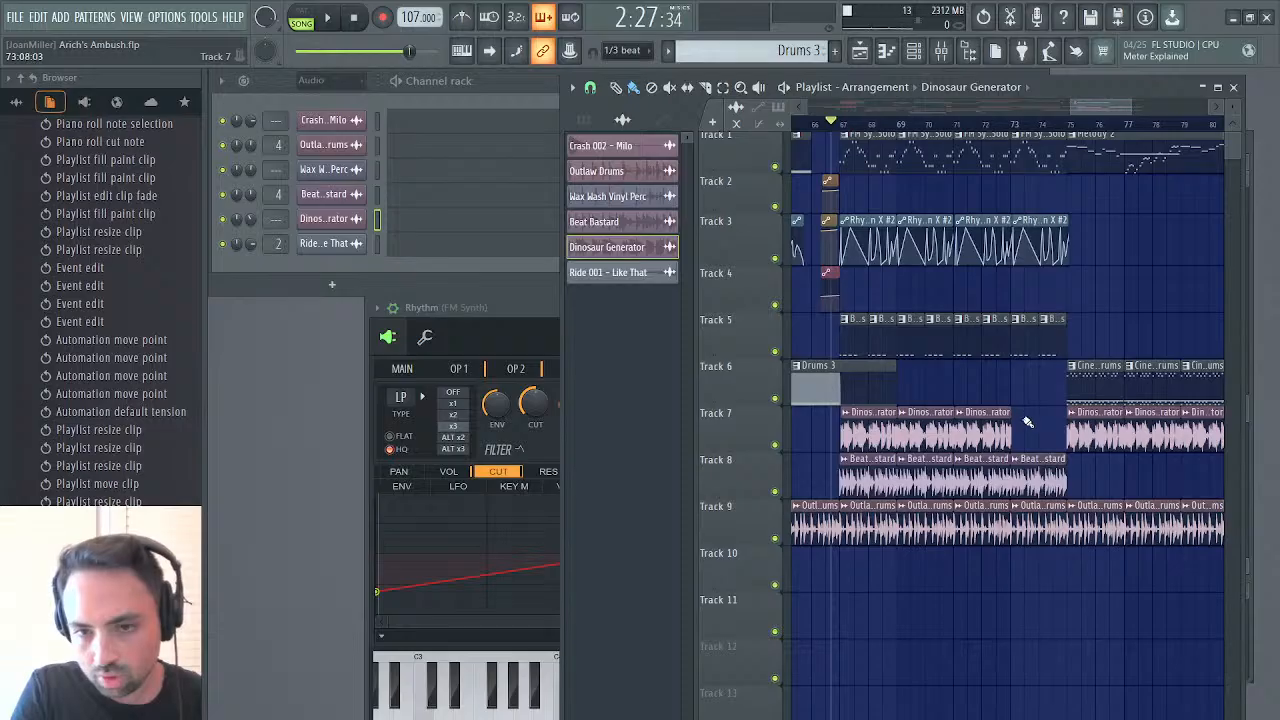
click(1018, 433)
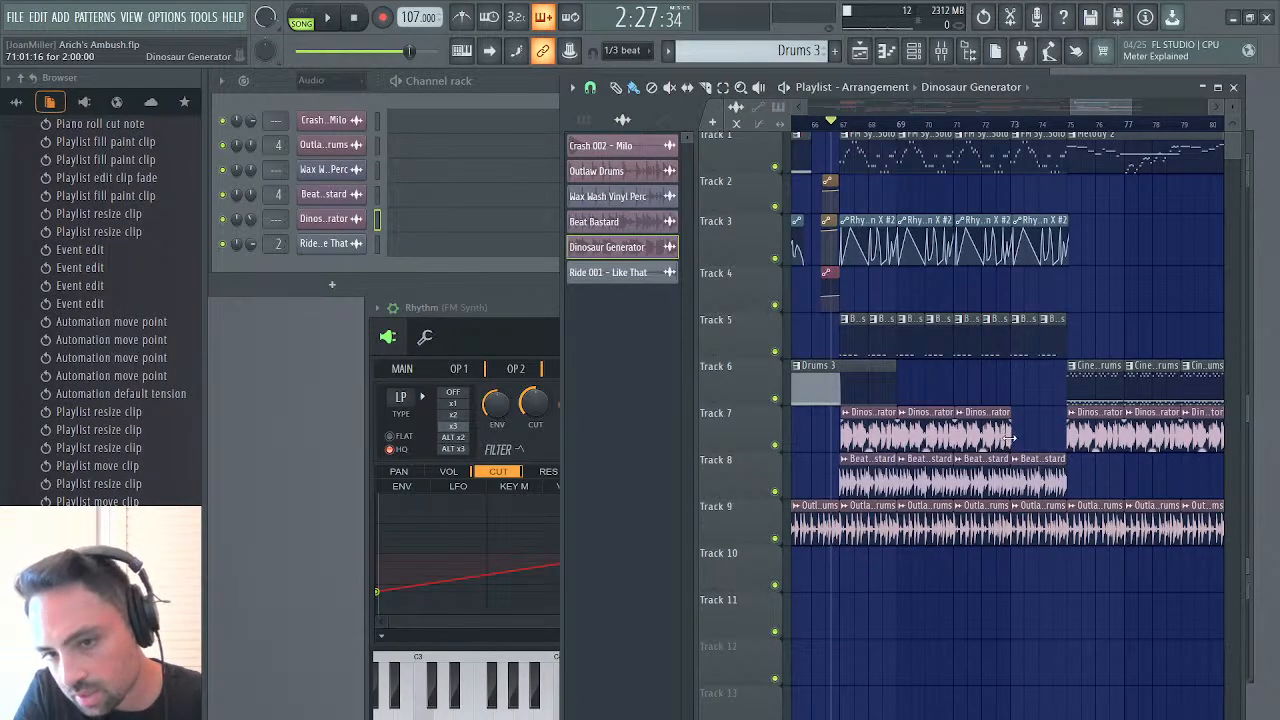
click(1005, 397)
drag(1040, 366, 1048, 412)
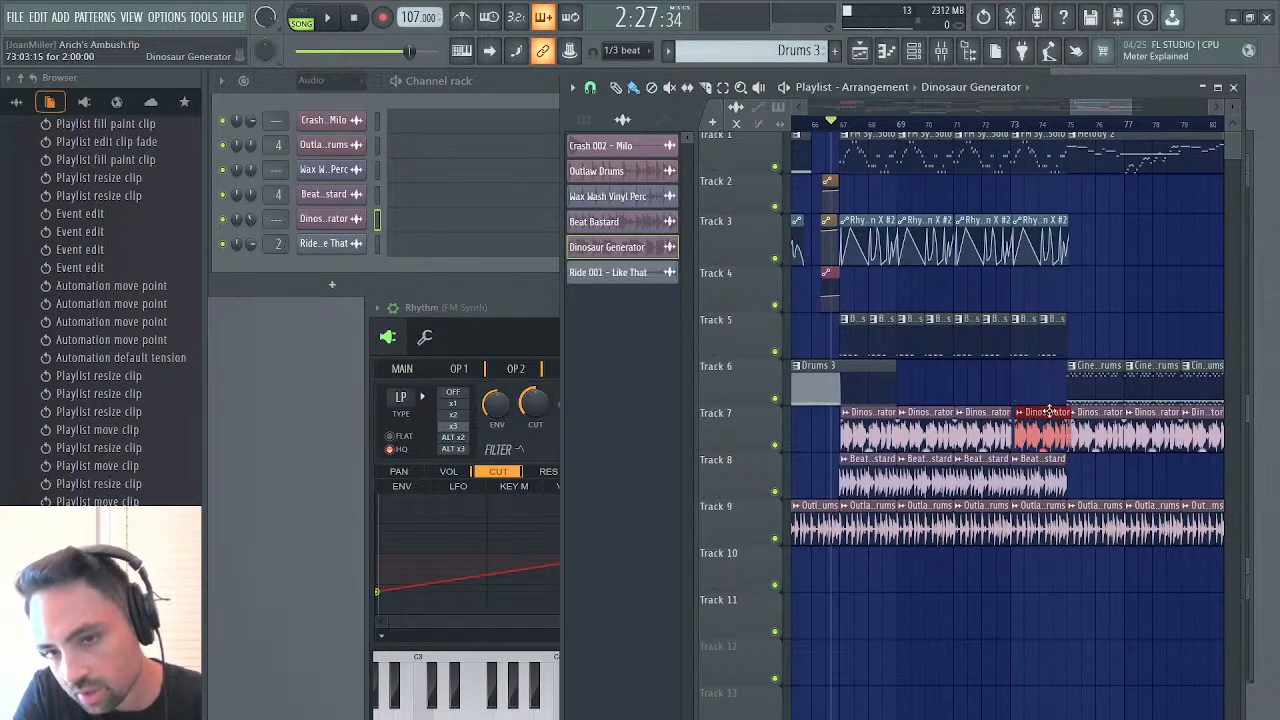
right_click(1055, 418)
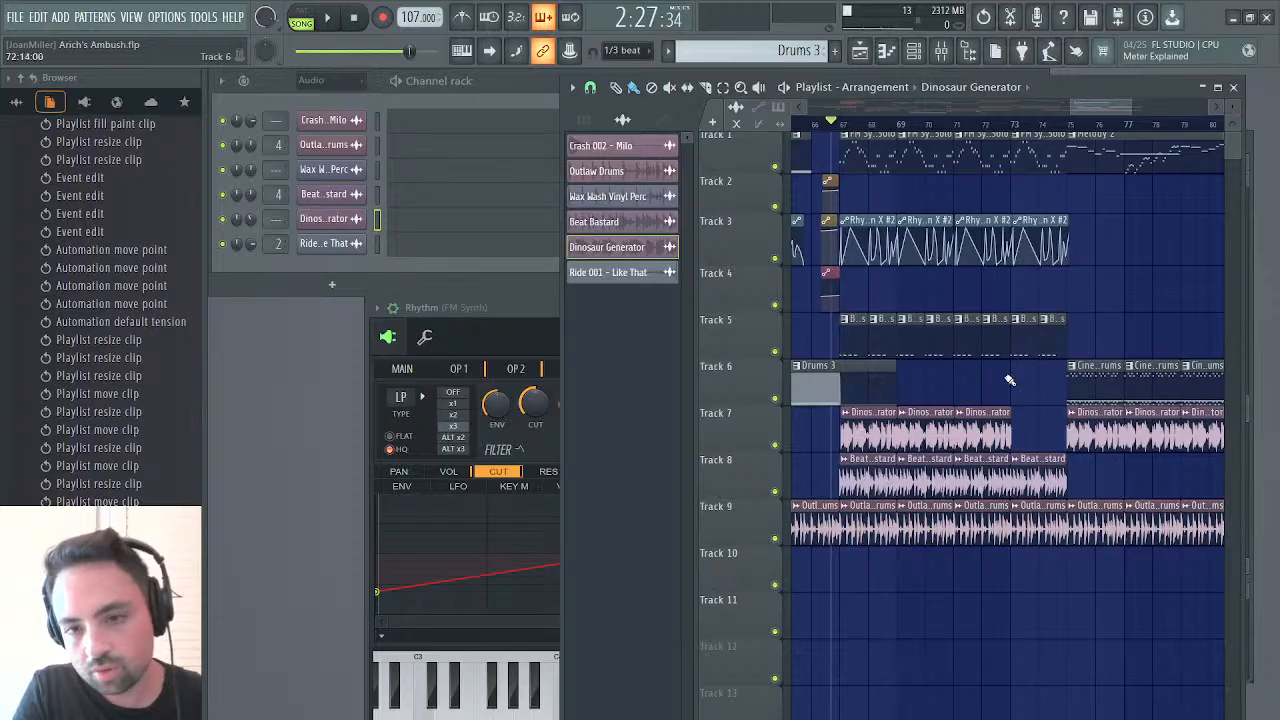
Add a fourth Dinosaur Generator clip on track 7 from bar 73 to 75 and start playback
click(1010, 380)
drag(1036, 370, 1043, 443)
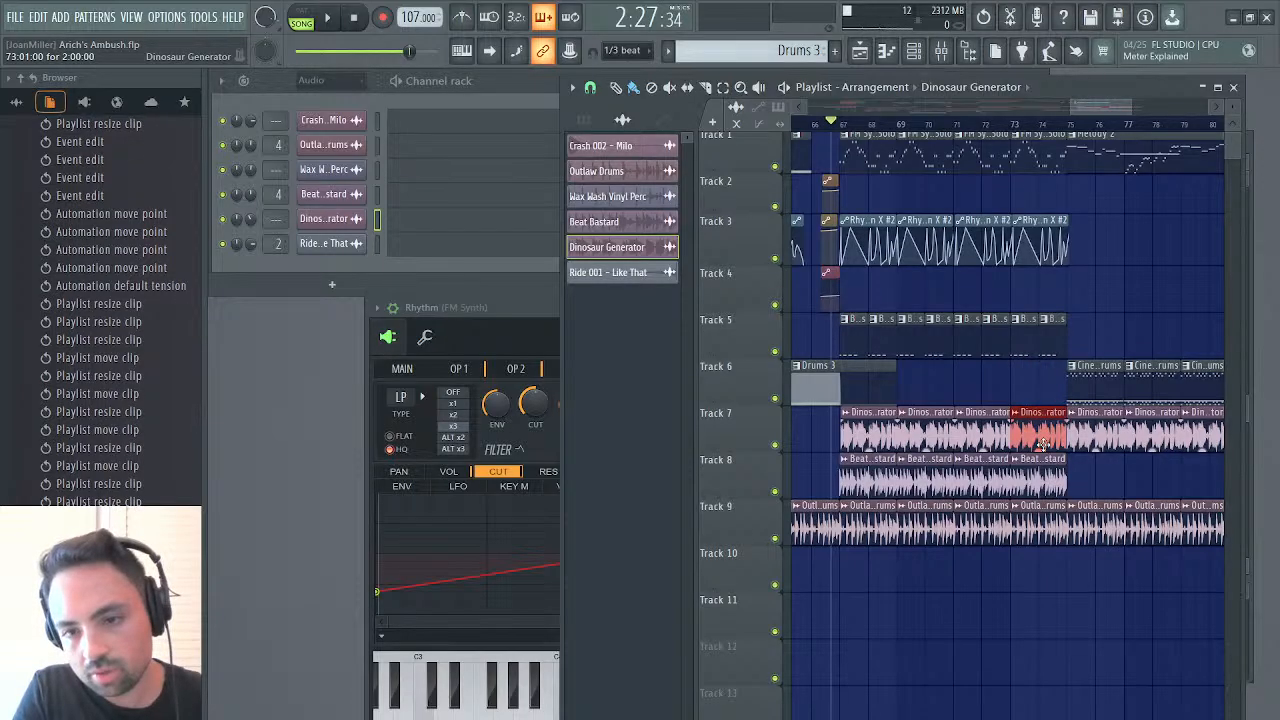
key(space)
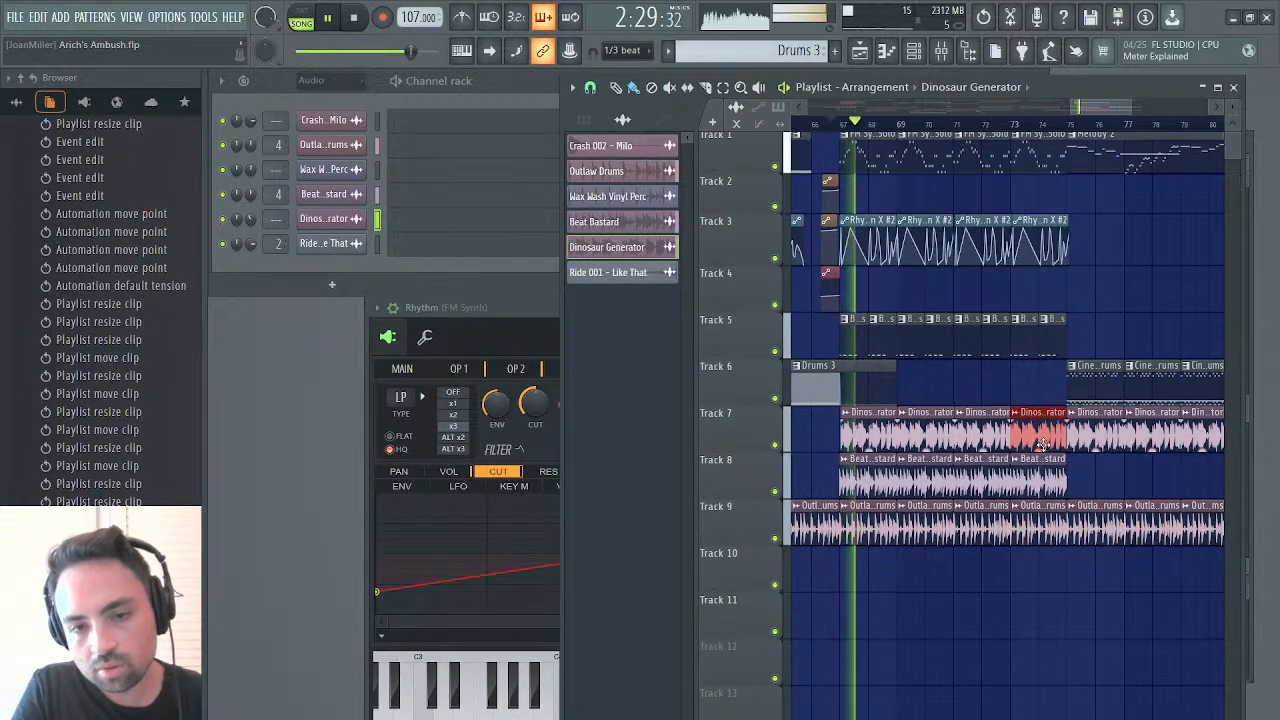
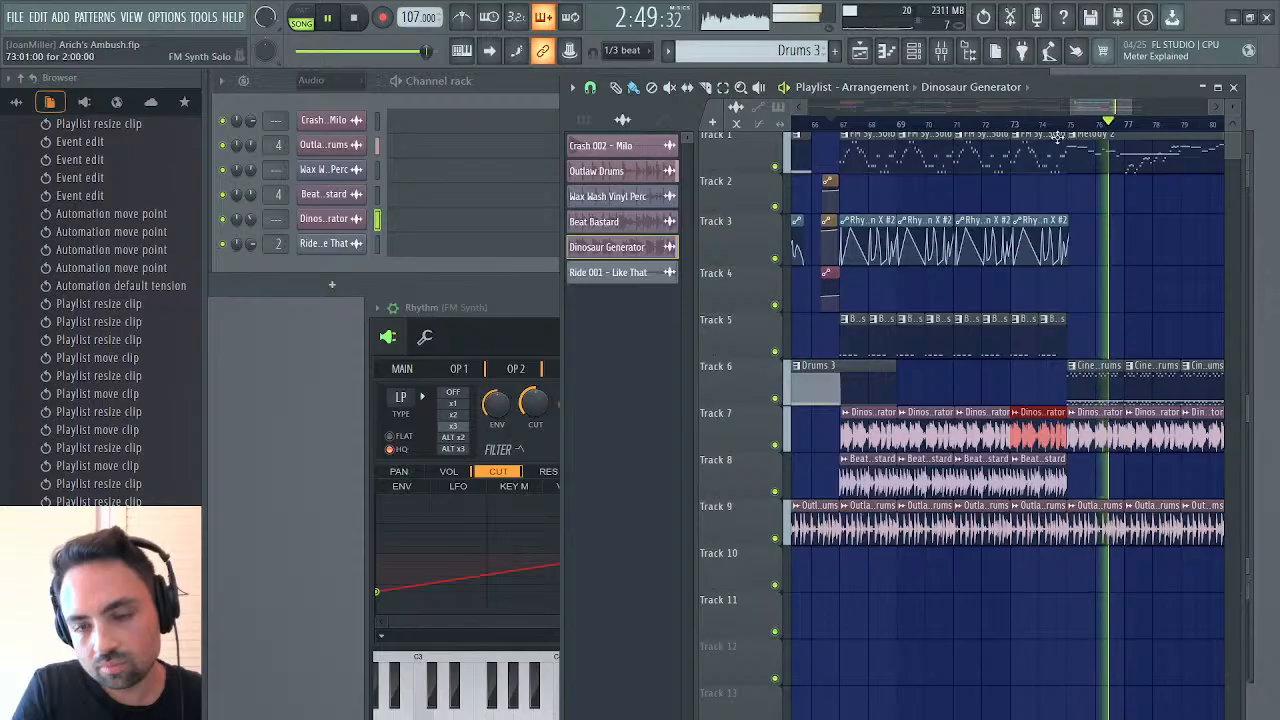
Open the Melody 2 pattern's FM8 #2 notes and change the short notes just before and at bar 6 to A#6 and G6
mouse_move(1094, 111)
mouse_down()
mouse_move(1139, 108)
mouse_move(1087, 117)
mouse_up()
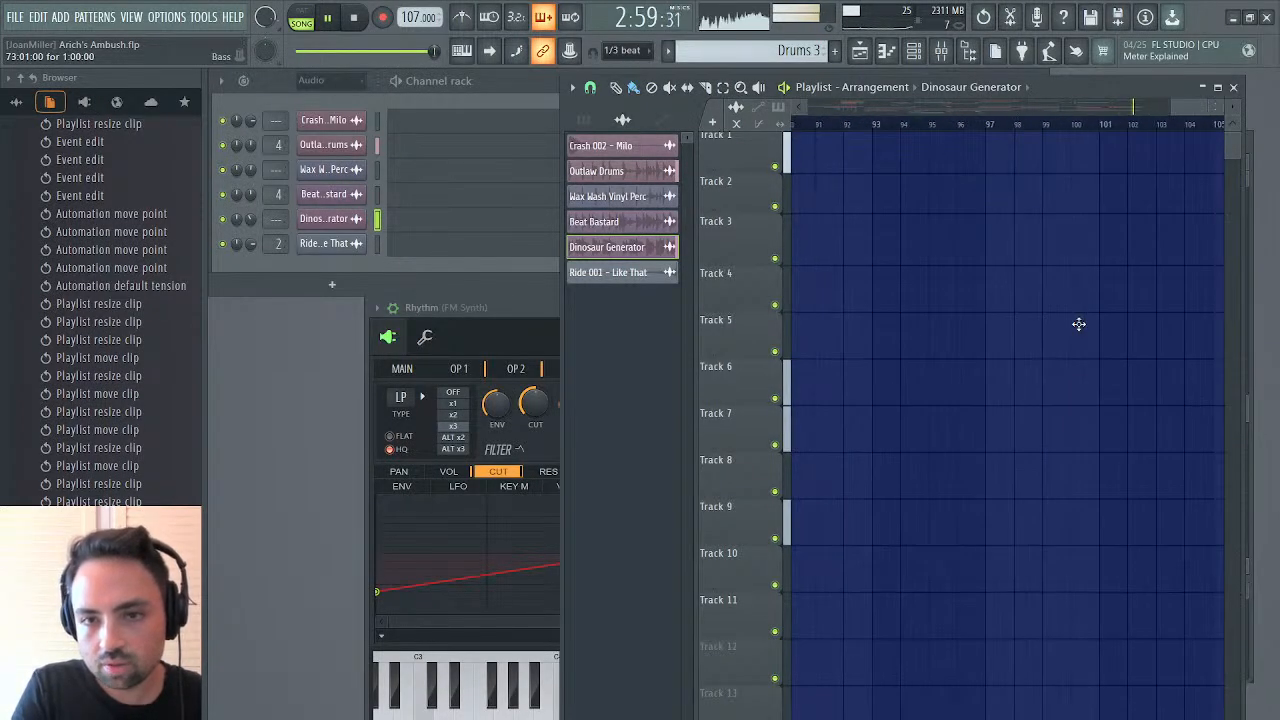
double_click(1000, 166)
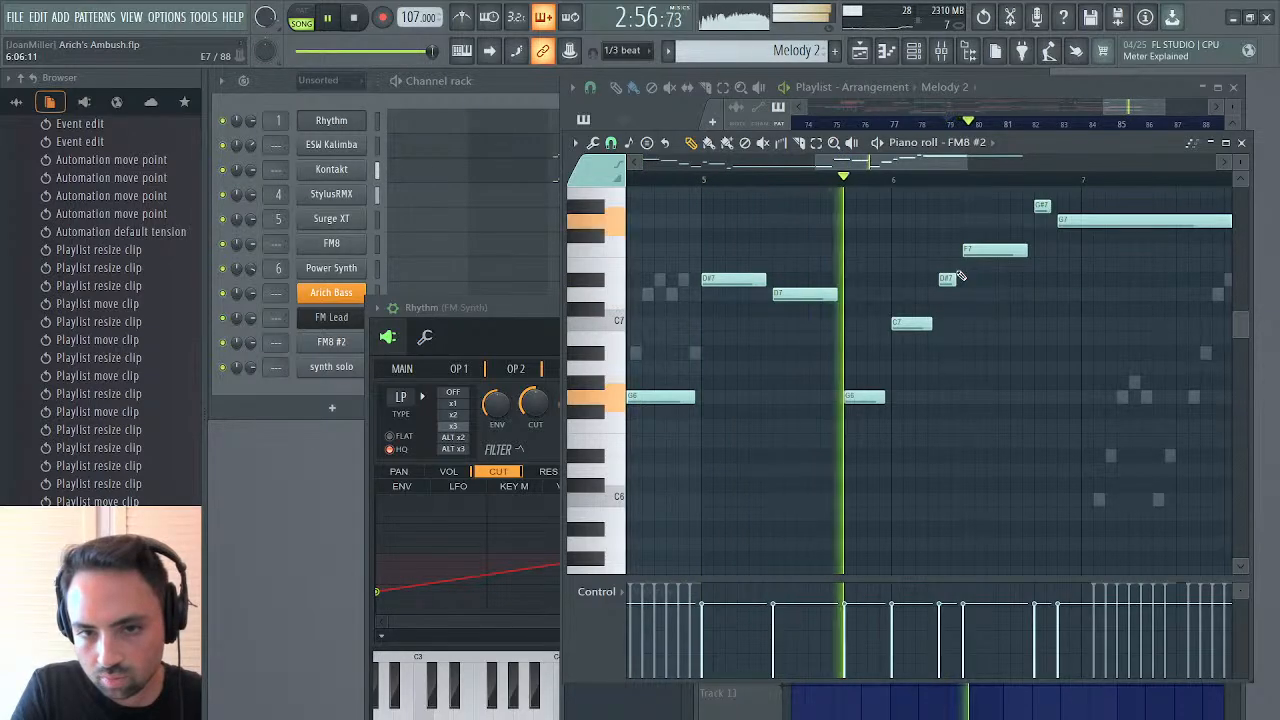
drag(865, 398, 914, 395)
click(918, 311)
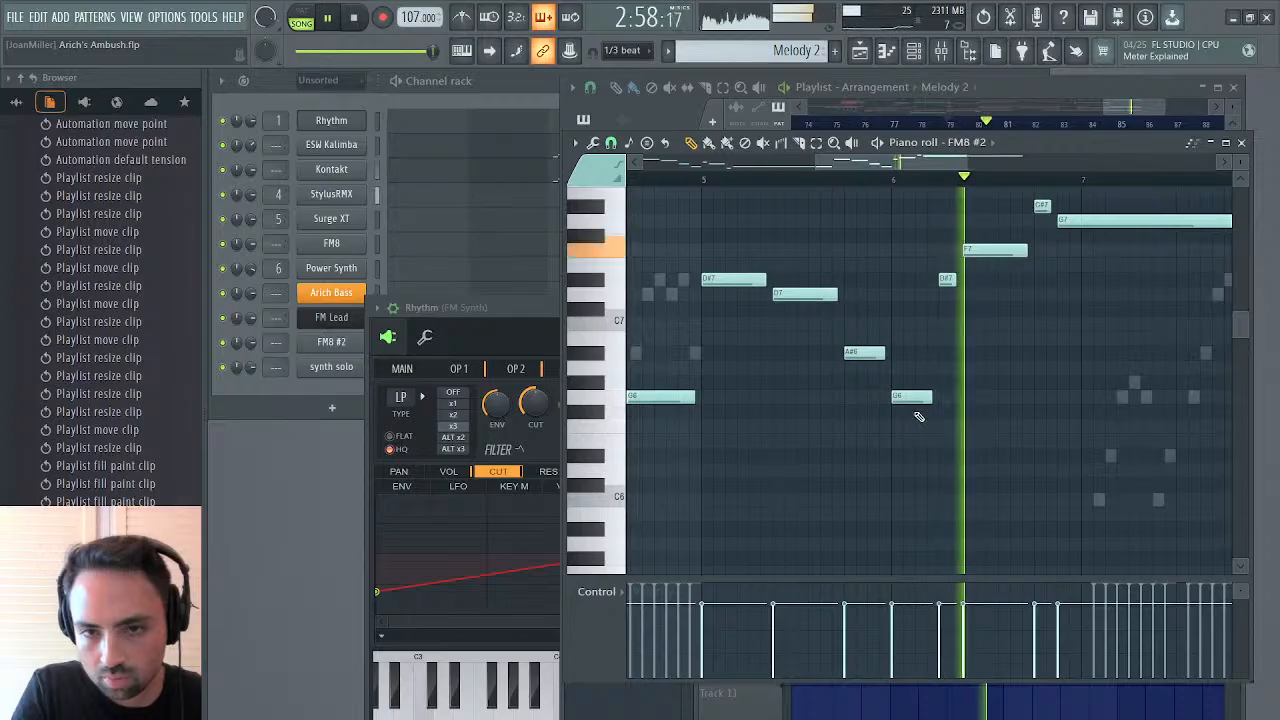
Return to the playlist and listen to the edited Melody 2 section from bar 75
click(859, 52)
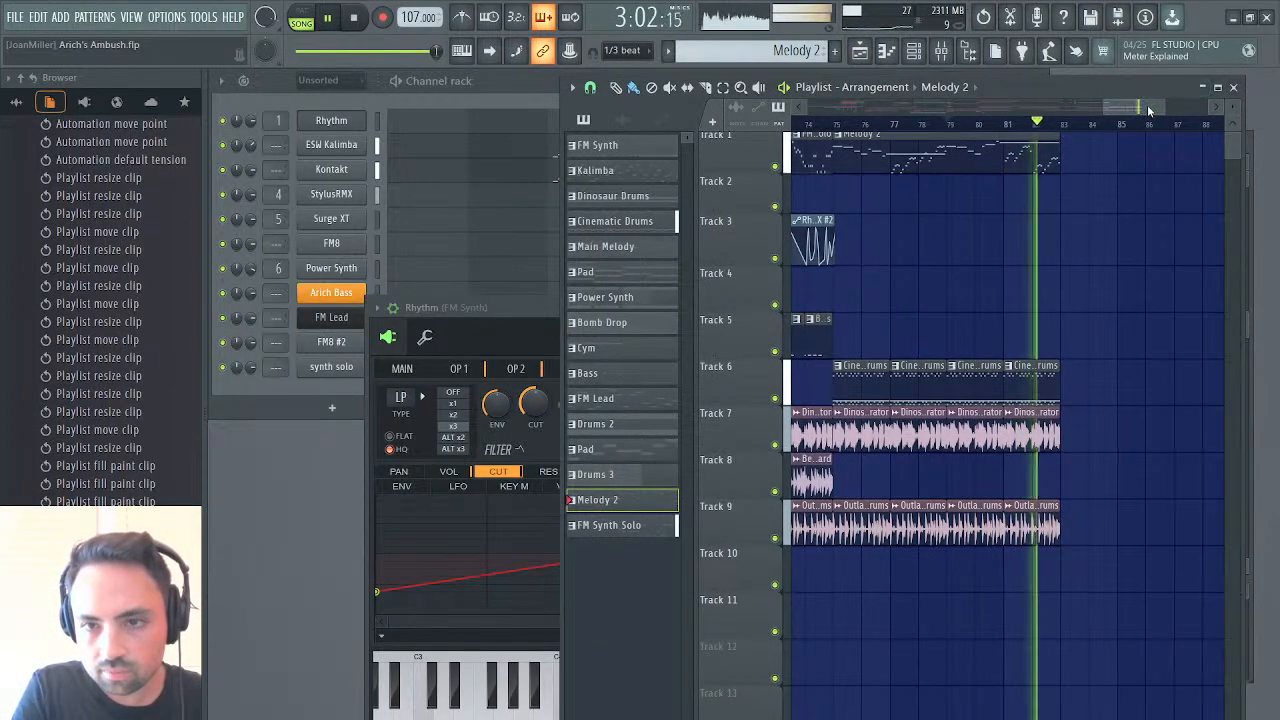
drag(1149, 108, 1138, 112)
click(910, 124)
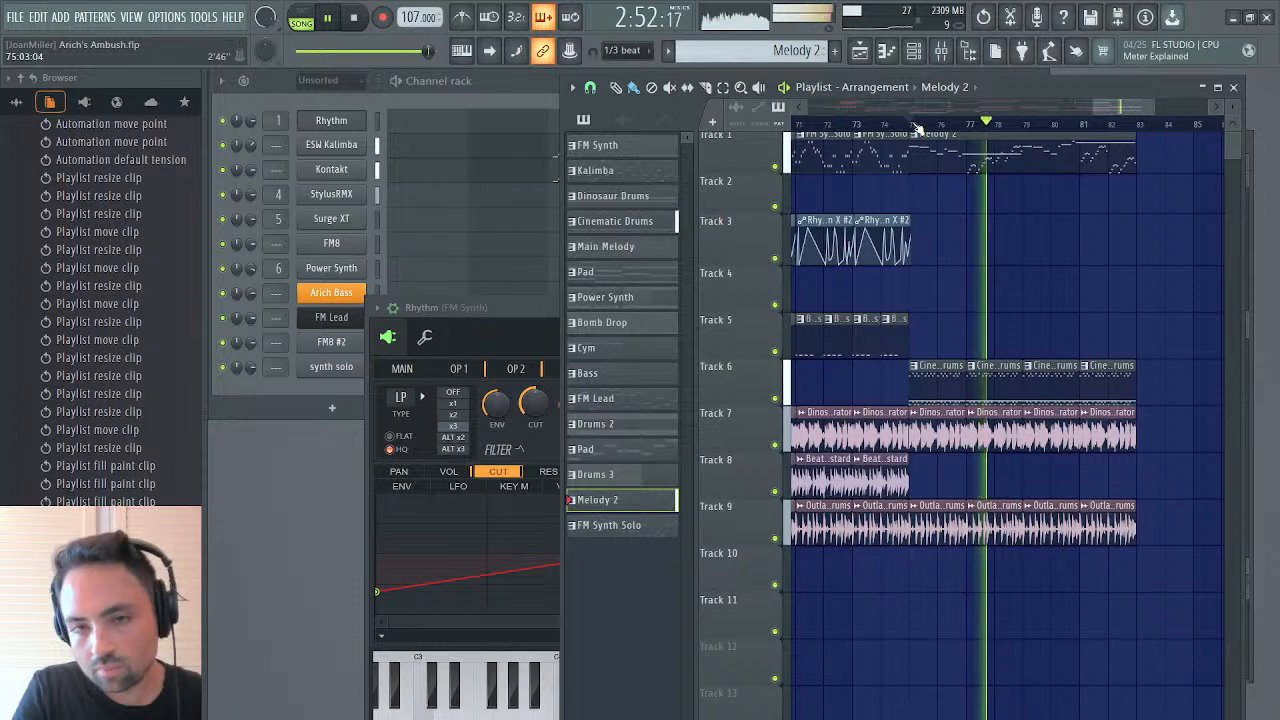
drag(1124, 104, 1143, 106)
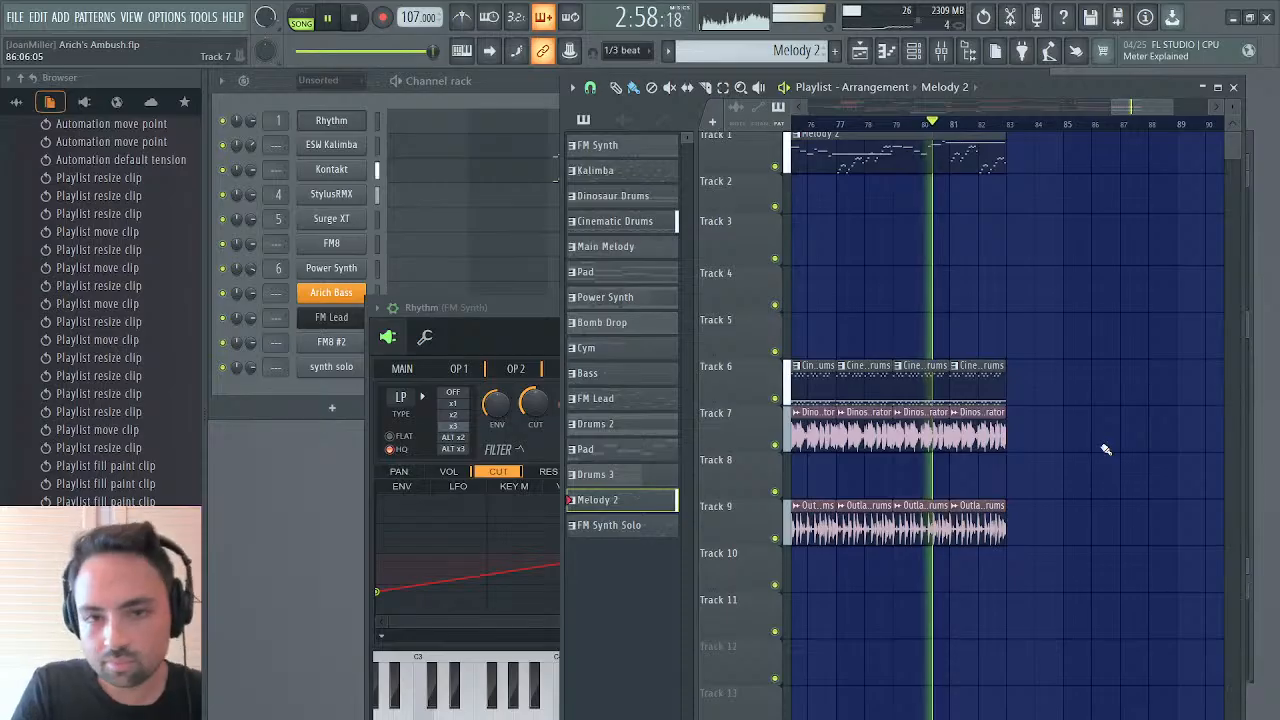
Reopen Melody 2's FM8 #2 notes, set the short notes just before and at bar 6 to G6 and A#6, and replay from bar 5
double_click(960, 160)
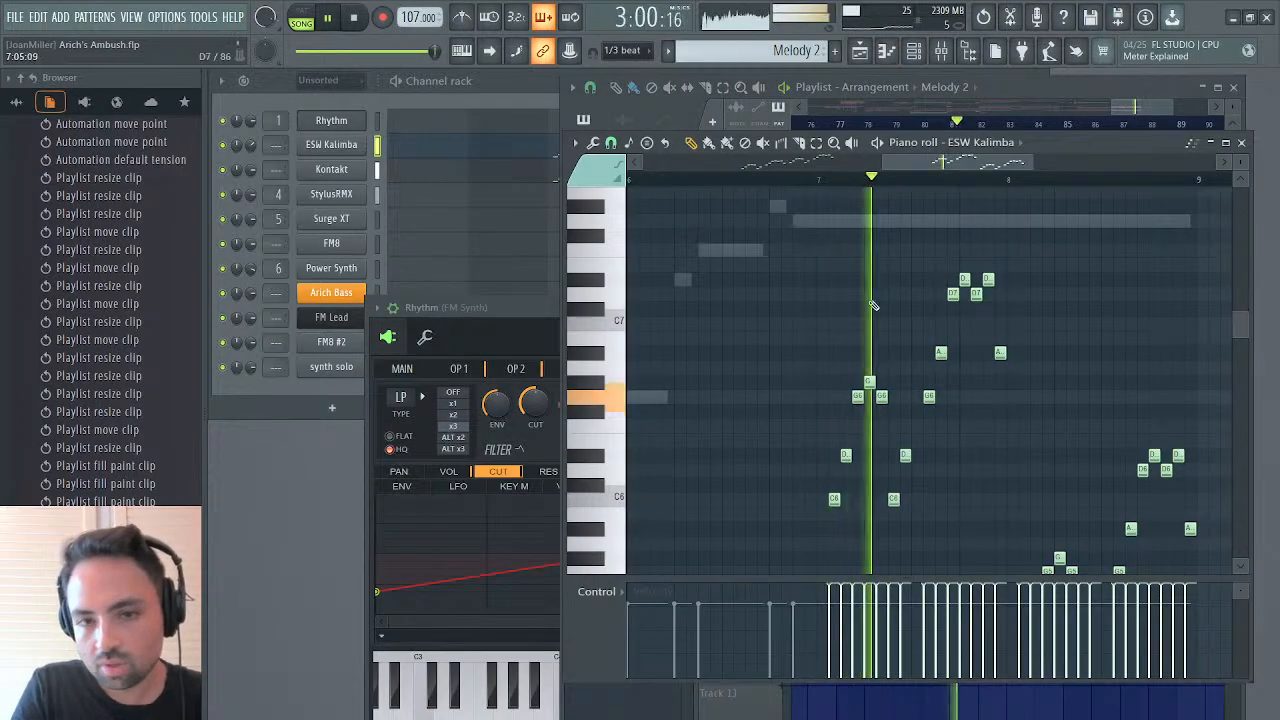
scroll(874, 305, left, 2)
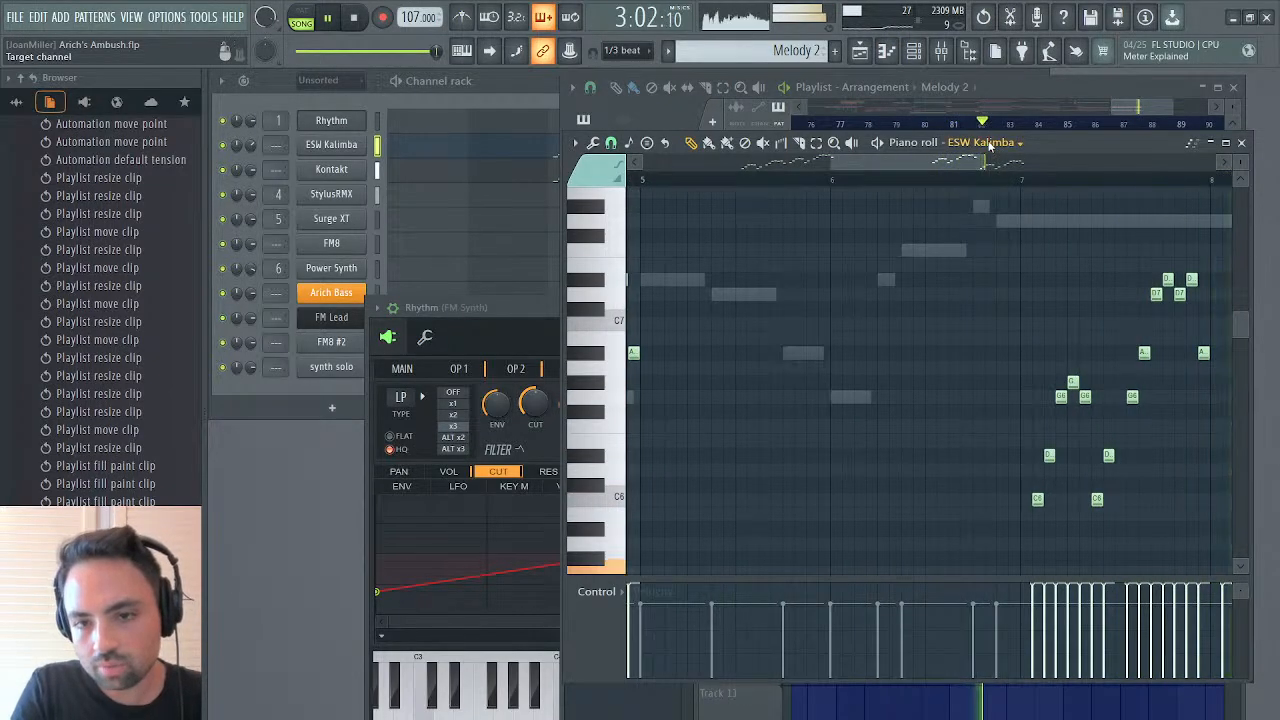
key(space)
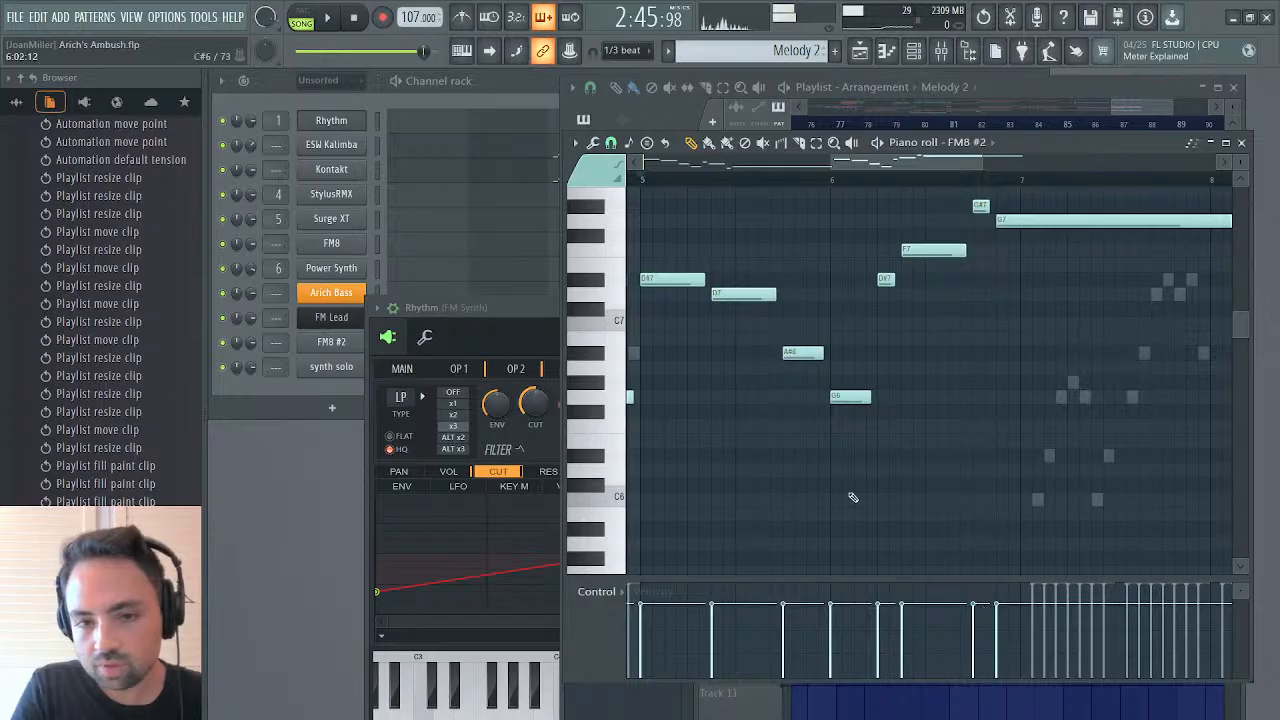
drag(838, 389, 809, 408)
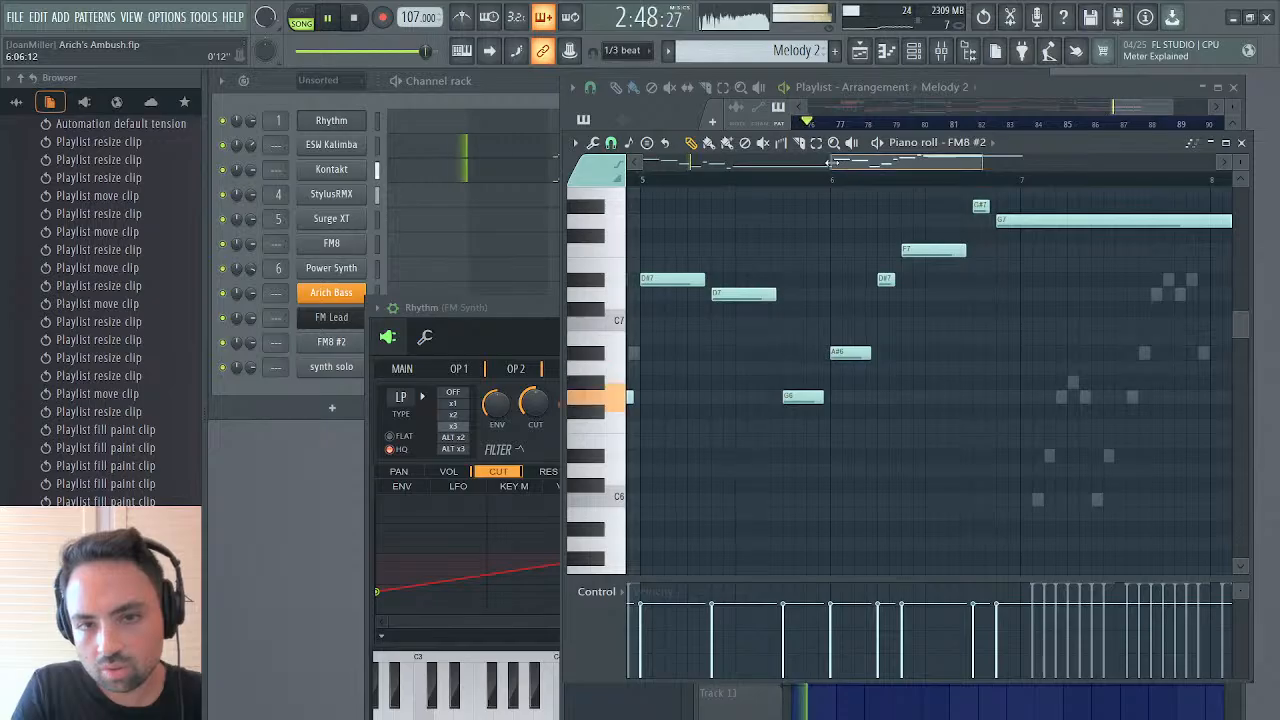
drag(830, 162, 802, 170)
click(743, 181)
click(740, 181)
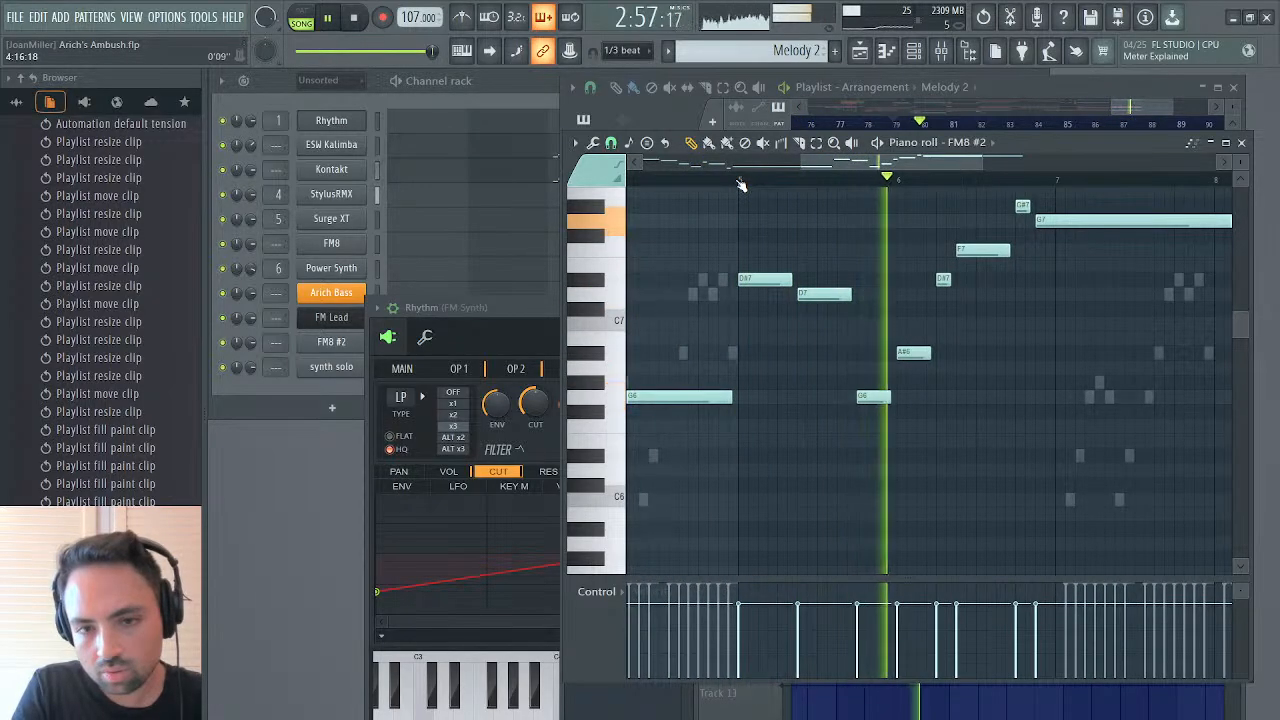
Set the short FM8 #2 notes just before and at bar 6 to A#6 and C7, replaying from bar 5 to compare
drag(873, 396, 913, 321)
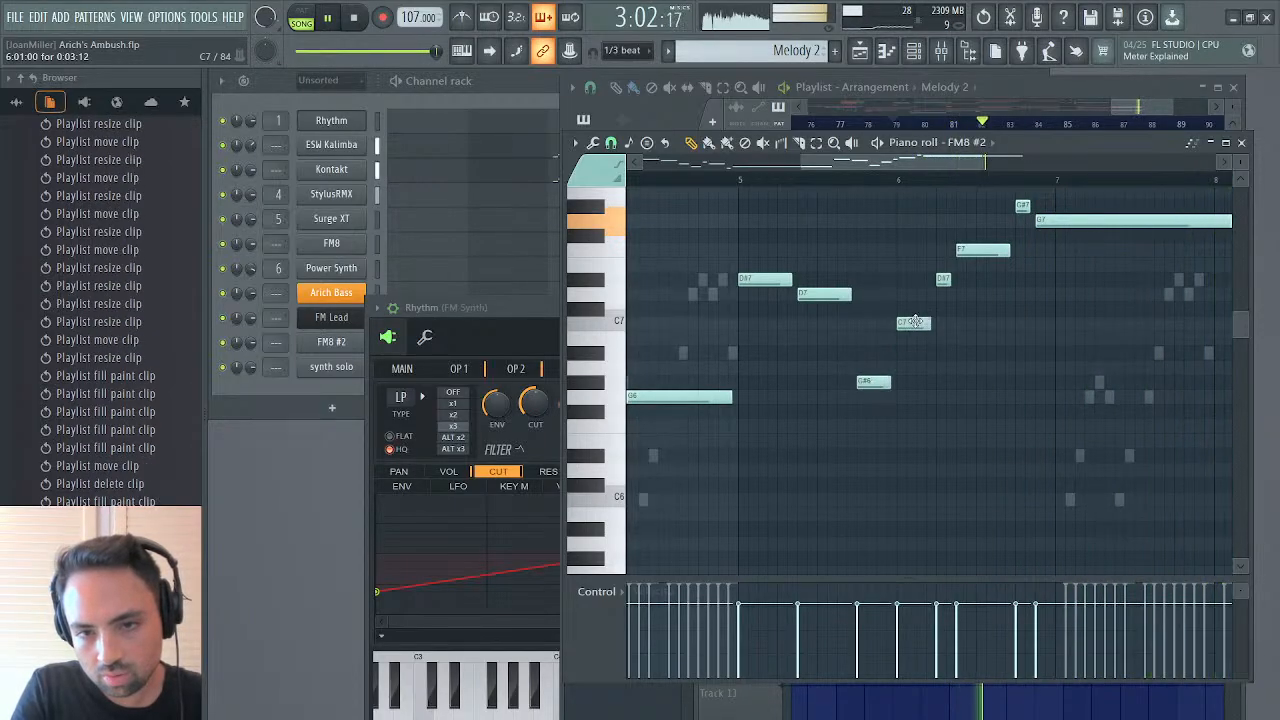
click(743, 181)
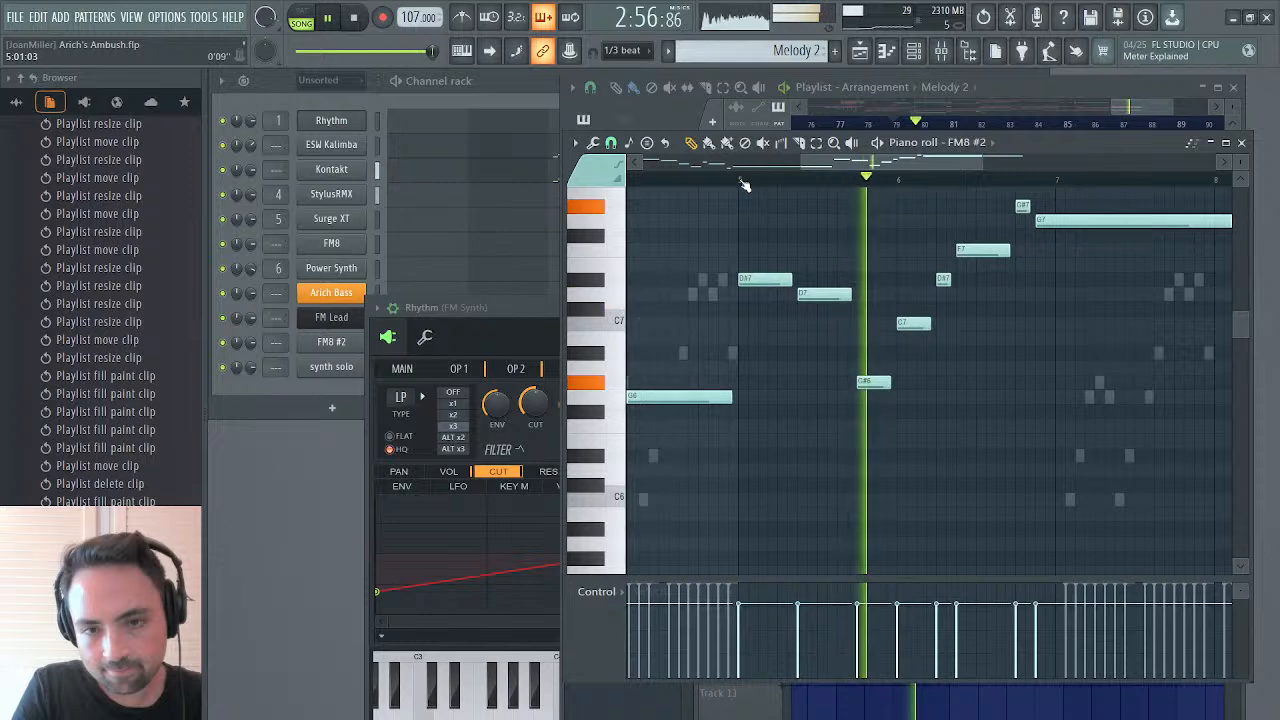
drag(863, 381, 862, 355)
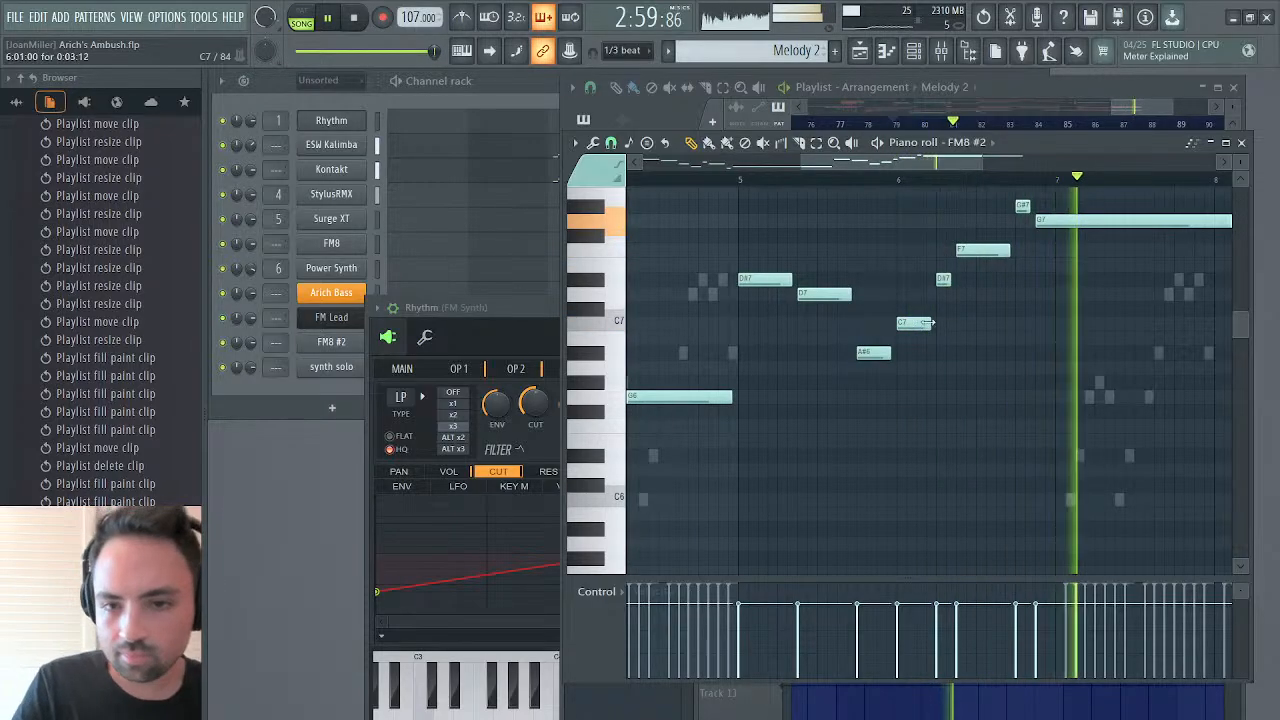
Try D7 for the note at bar 6 and A6 for the note before it, returning them to C7 and A#6
drag(914, 322, 914, 293)
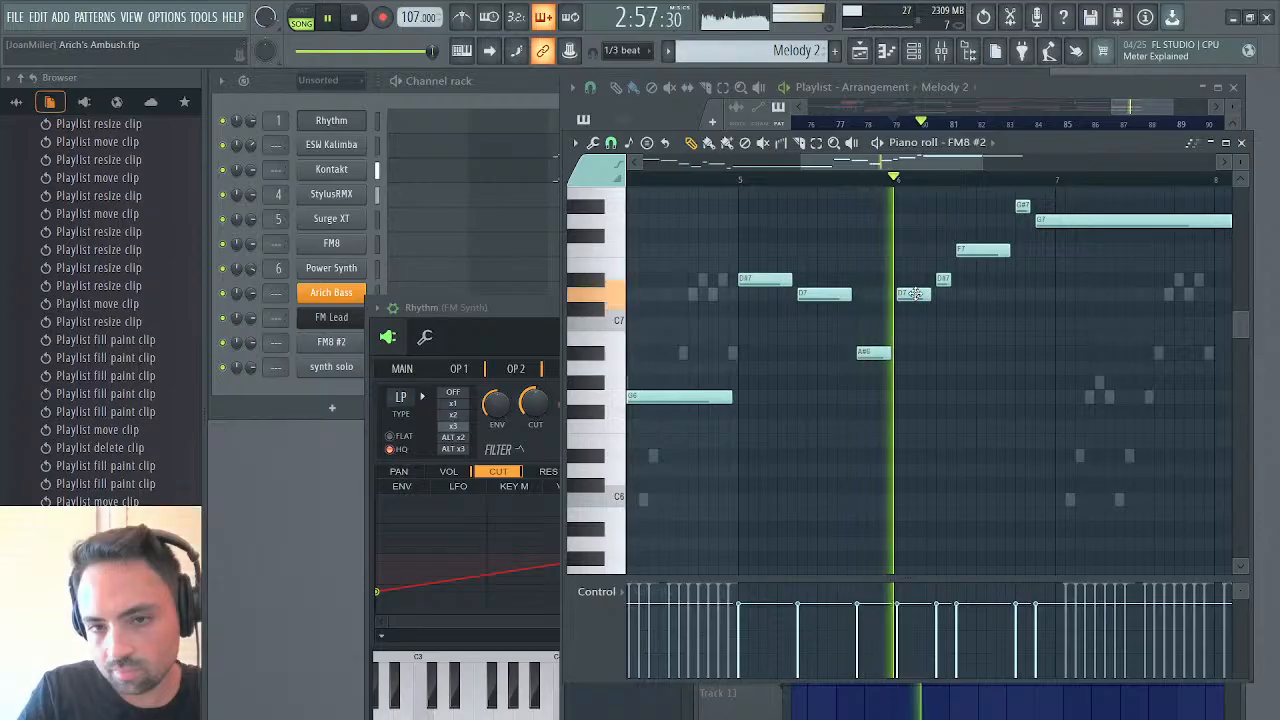
drag(914, 293, 914, 322)
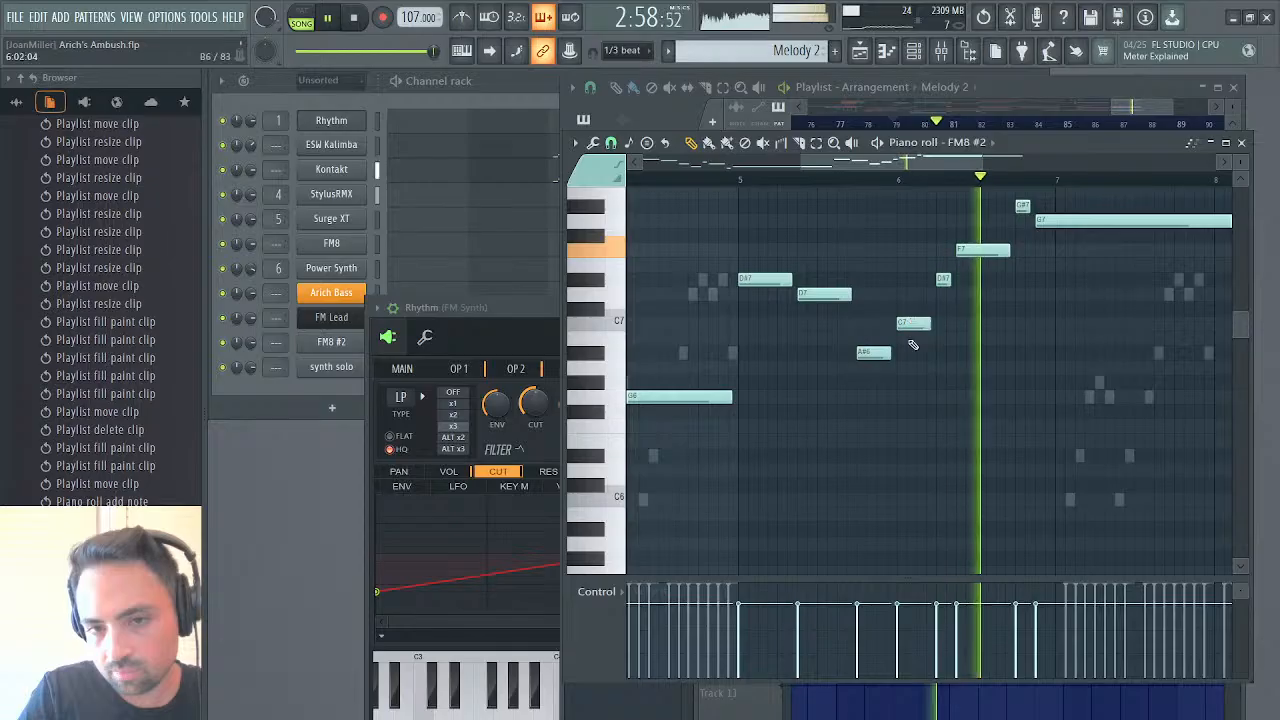
drag(872, 355, 872, 370)
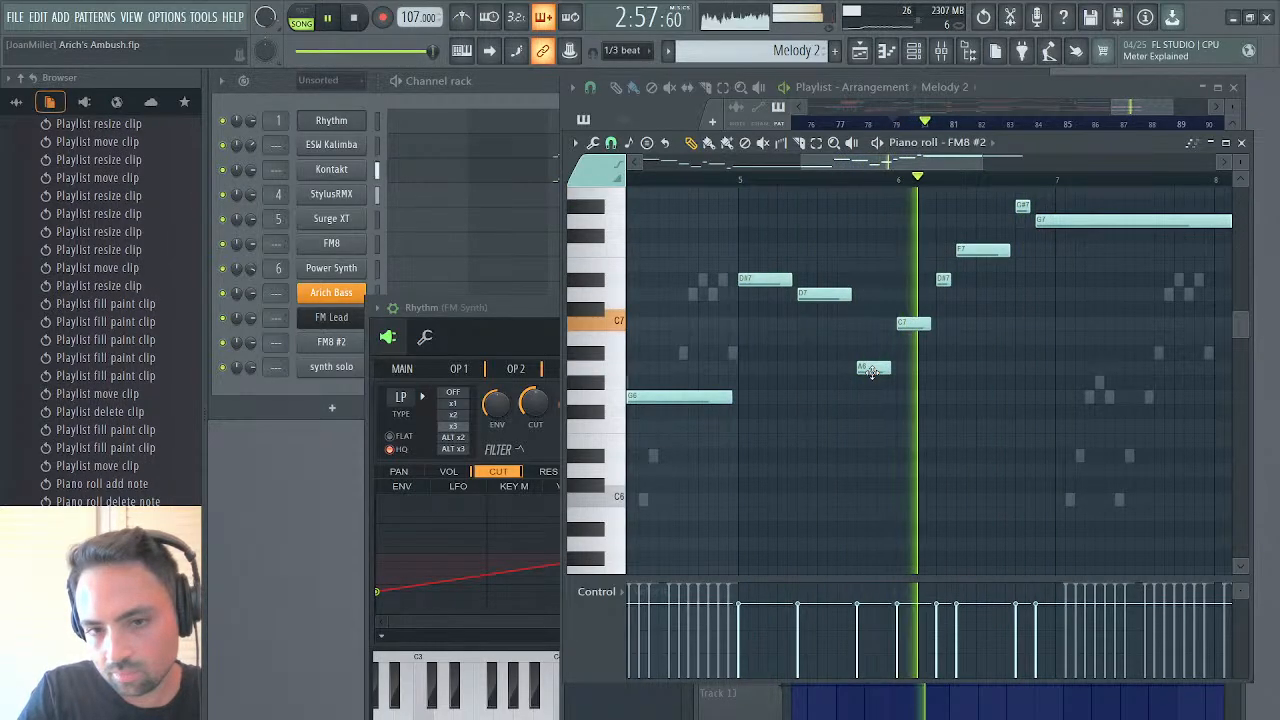
mouse_move(872, 370)
mouse_down()
mouse_move(872, 340)
mouse_move(872, 354)
mouse_up()
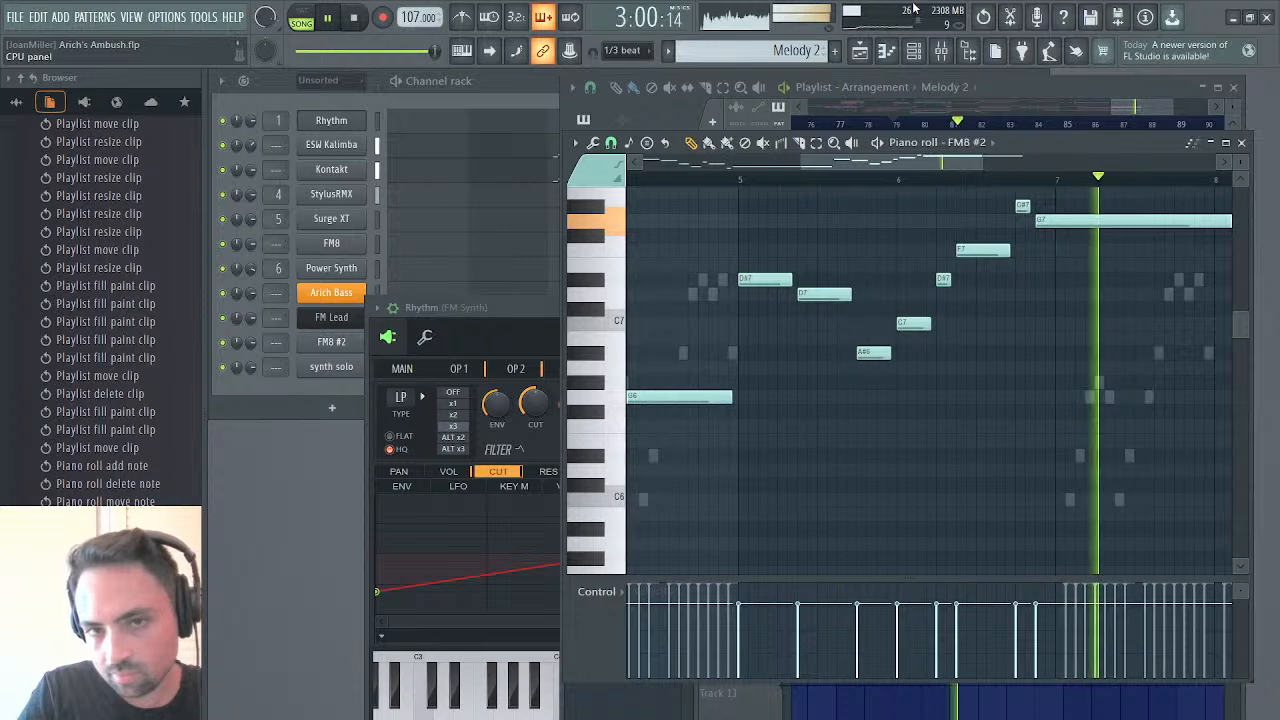
Return to the playlist, listen to the end of the solo section, and replay from bar 65 while checking the surrounding clips
key(F5)
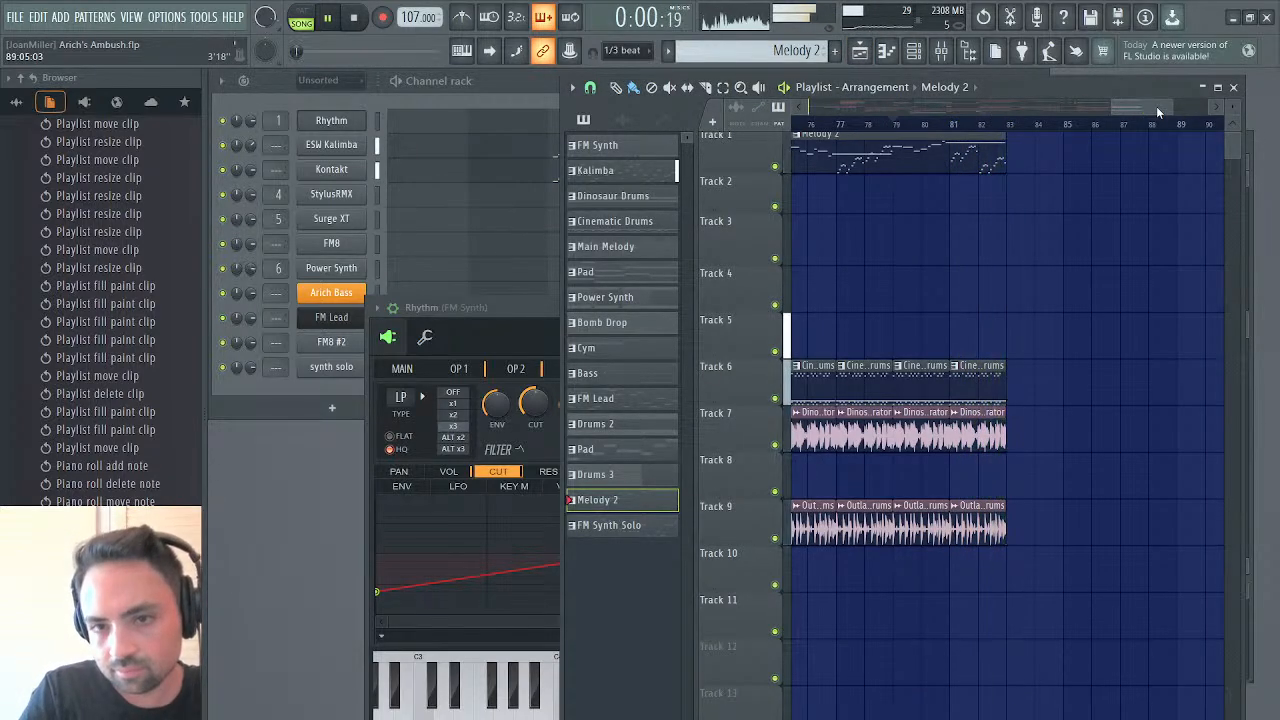
drag(1156, 106, 1074, 112)
click(1003, 128)
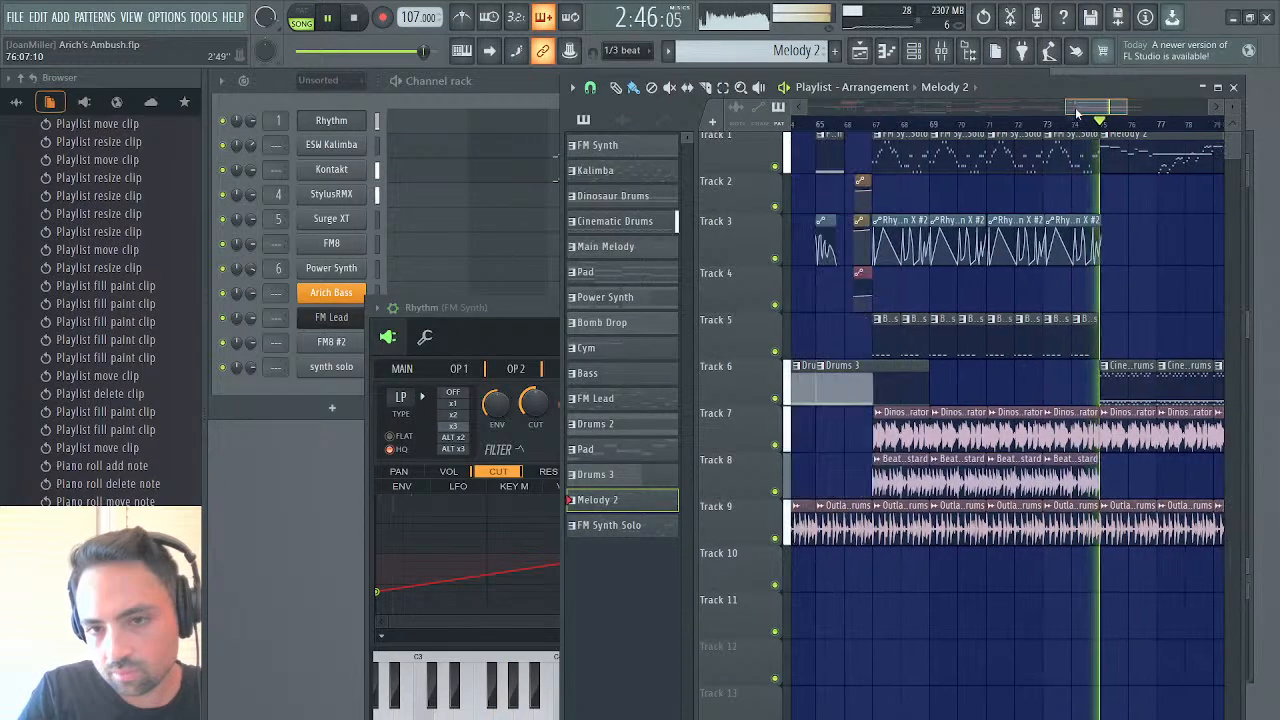
click(819, 126)
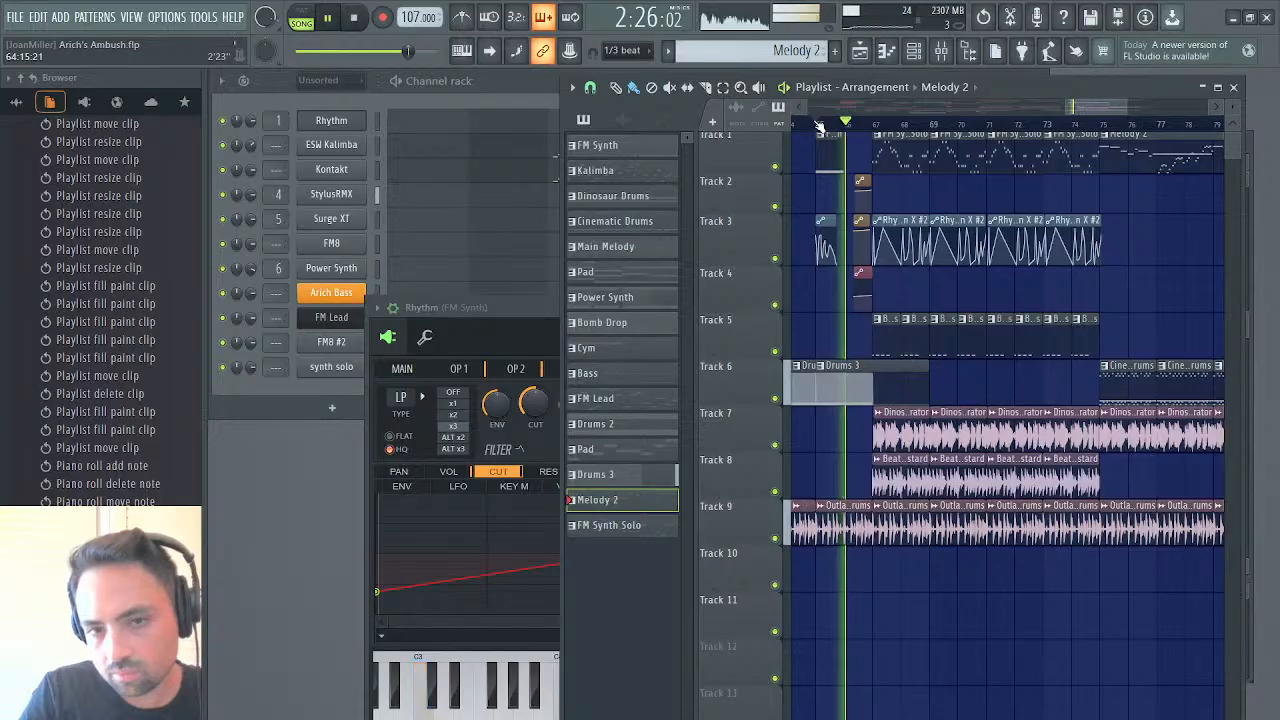
scroll(900, 198, right, 4)
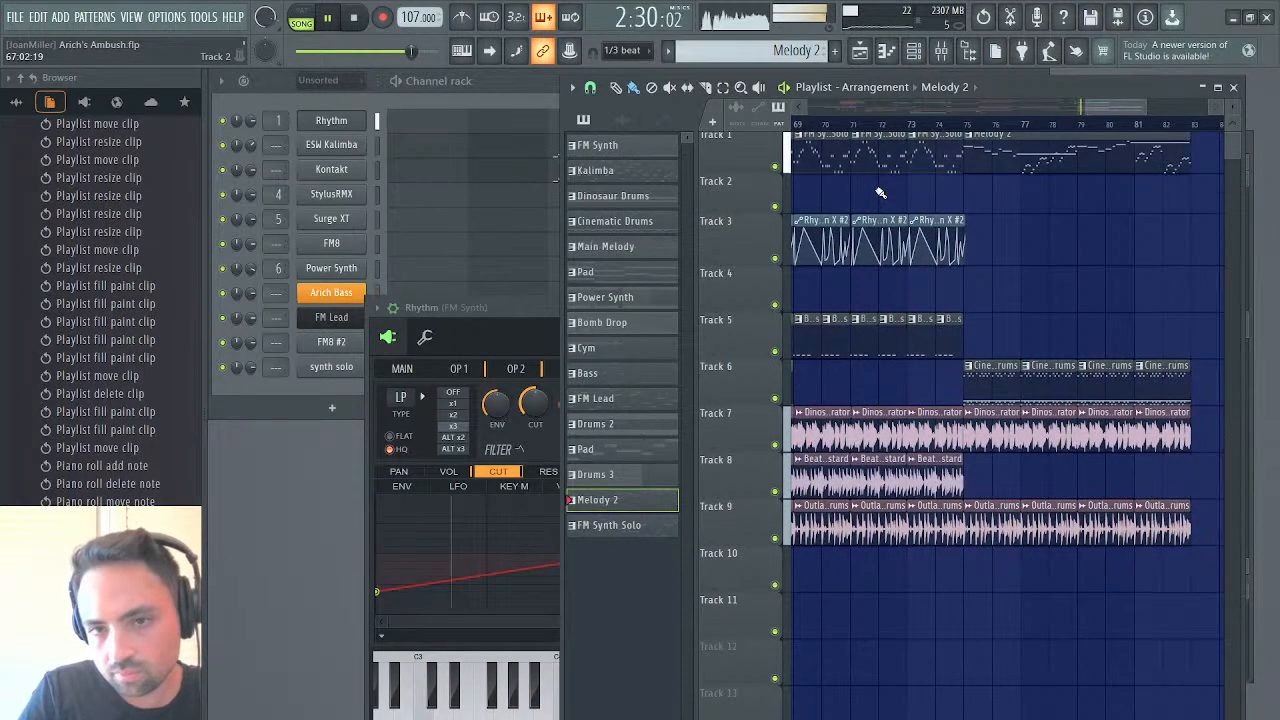
scroll(880, 192, left, 10)
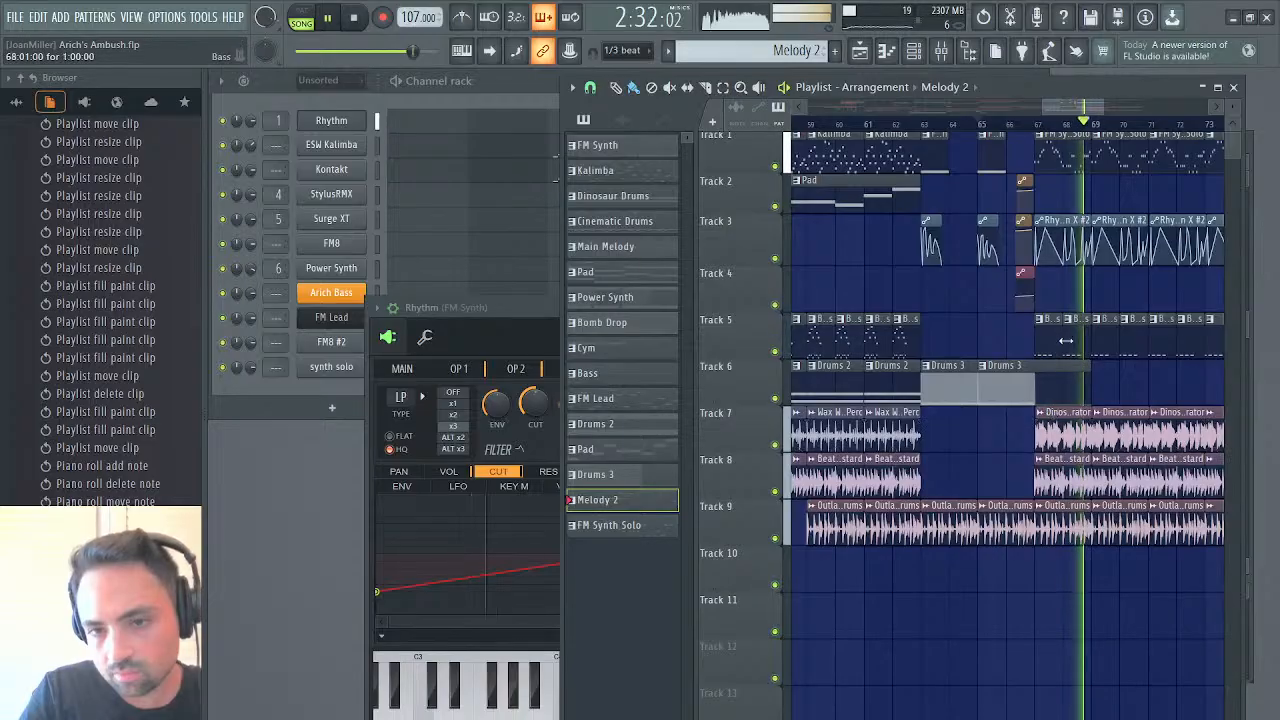
Add four Bass clips on track 5 from bar 63 to 67 and play back from bar 63
key(space)
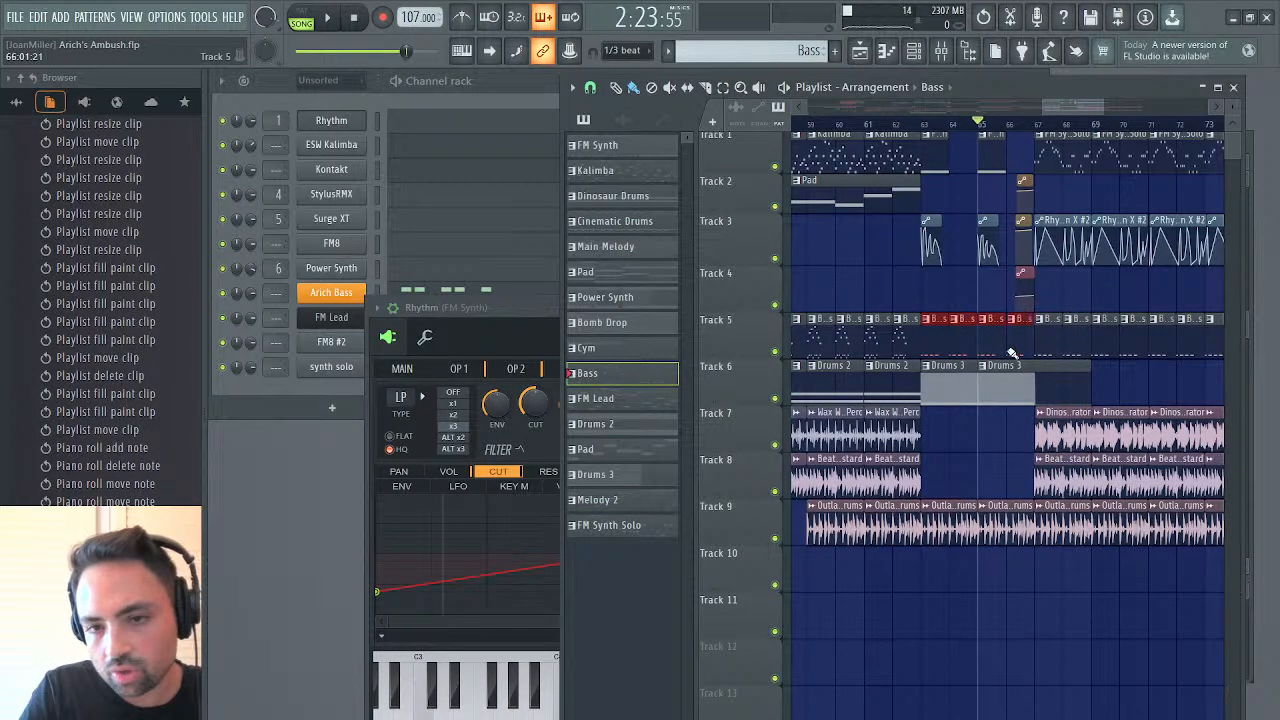
key(space)
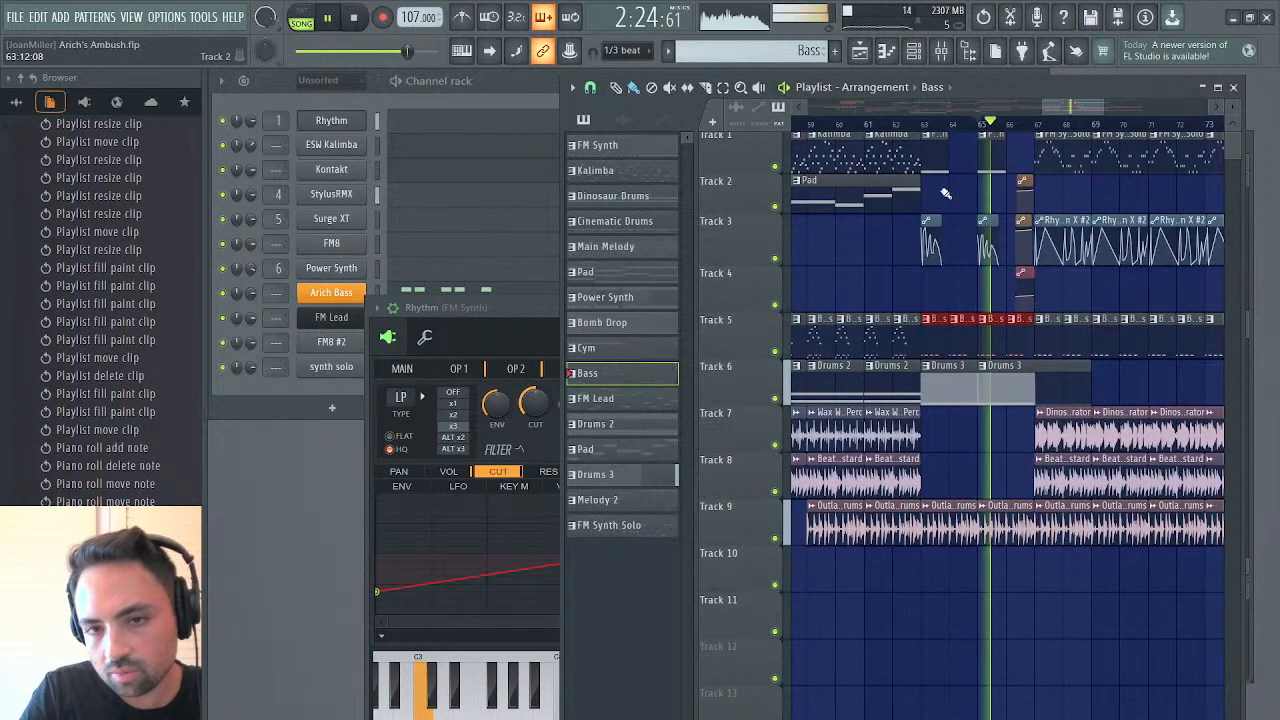
click(920, 124)
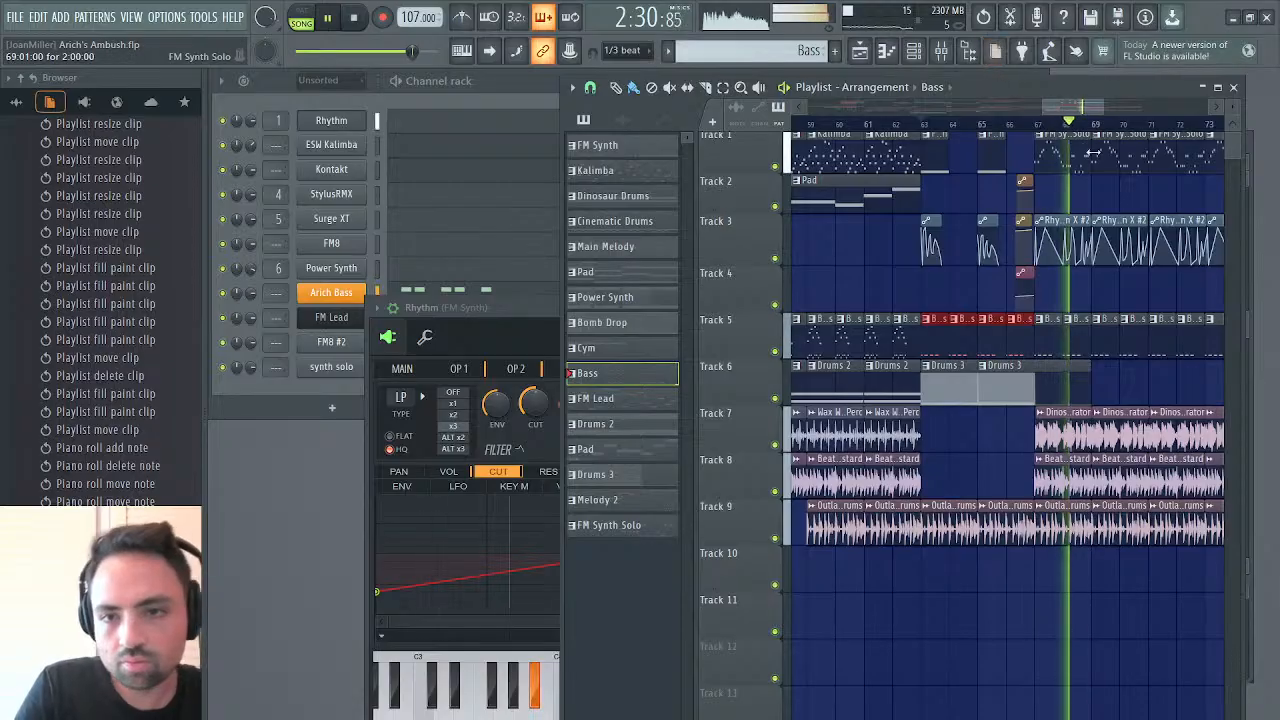
Follow the playback to the end of the solo and replay the transition into Melody 2 from bar 74
mouse_move(1073, 109)
mouse_down()
mouse_move(1108, 107)
mouse_move(1091, 107)
mouse_up()
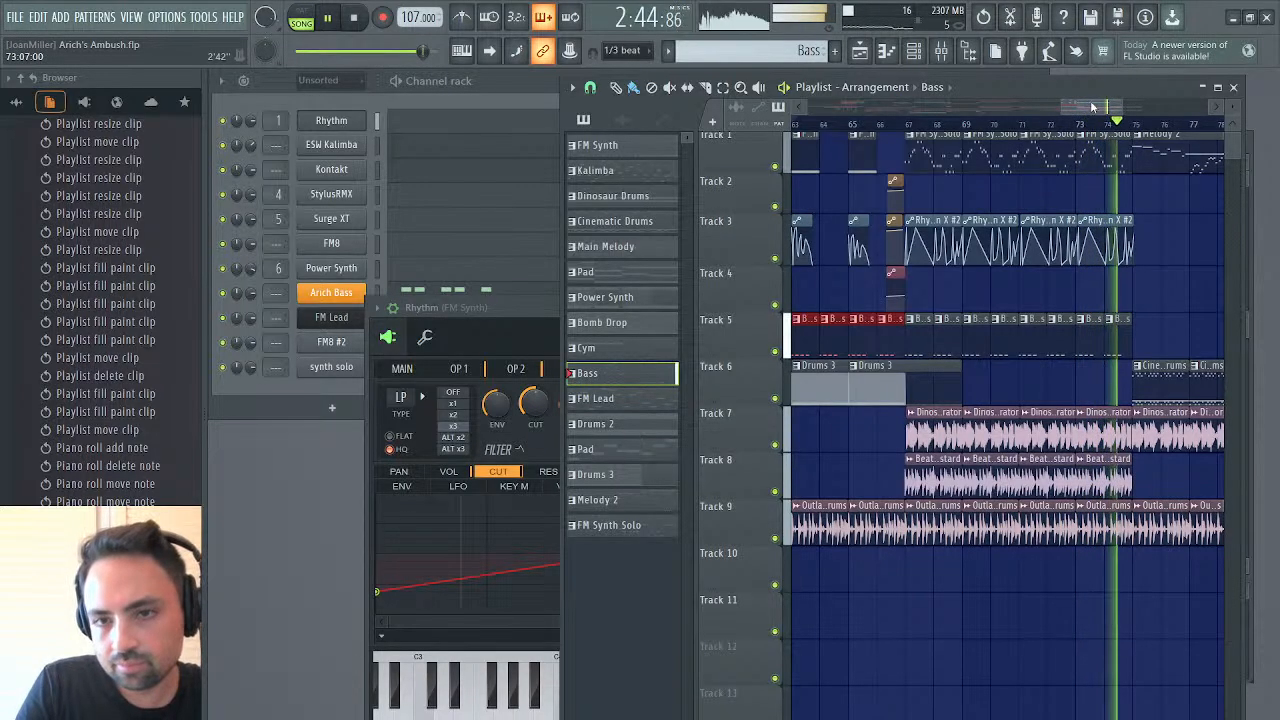
drag(1093, 107, 1130, 108)
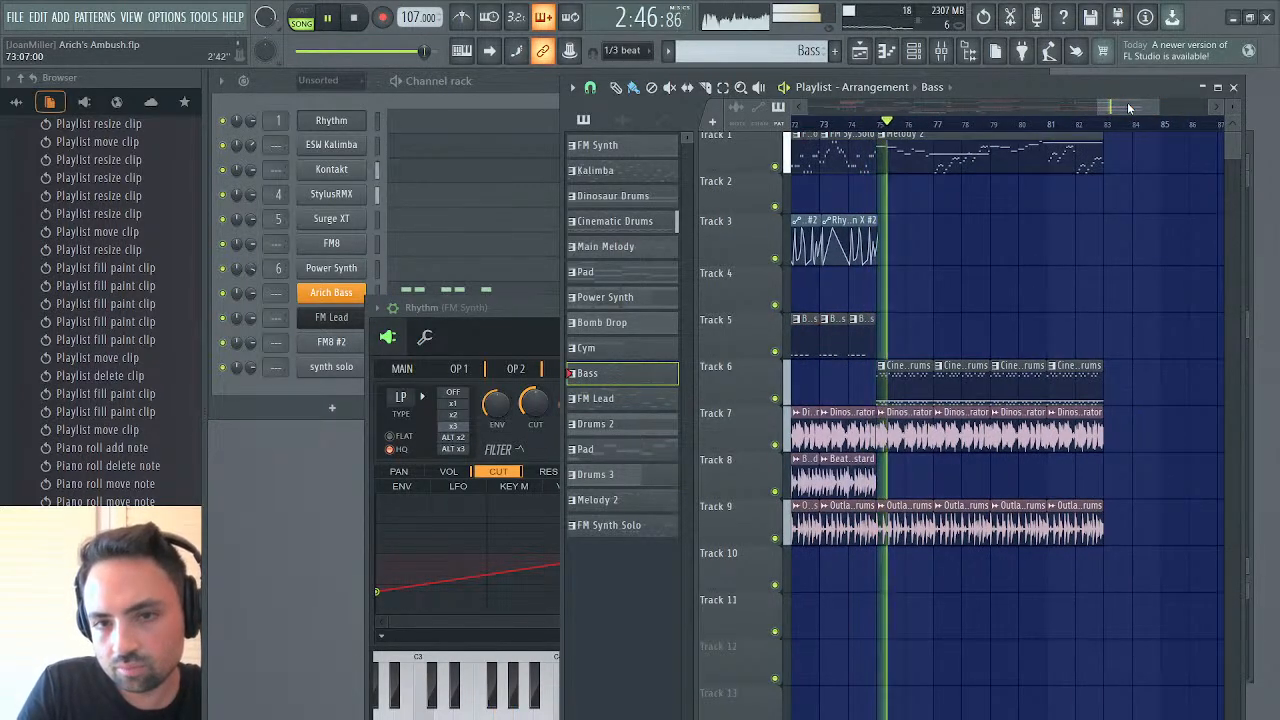
click(851, 122)
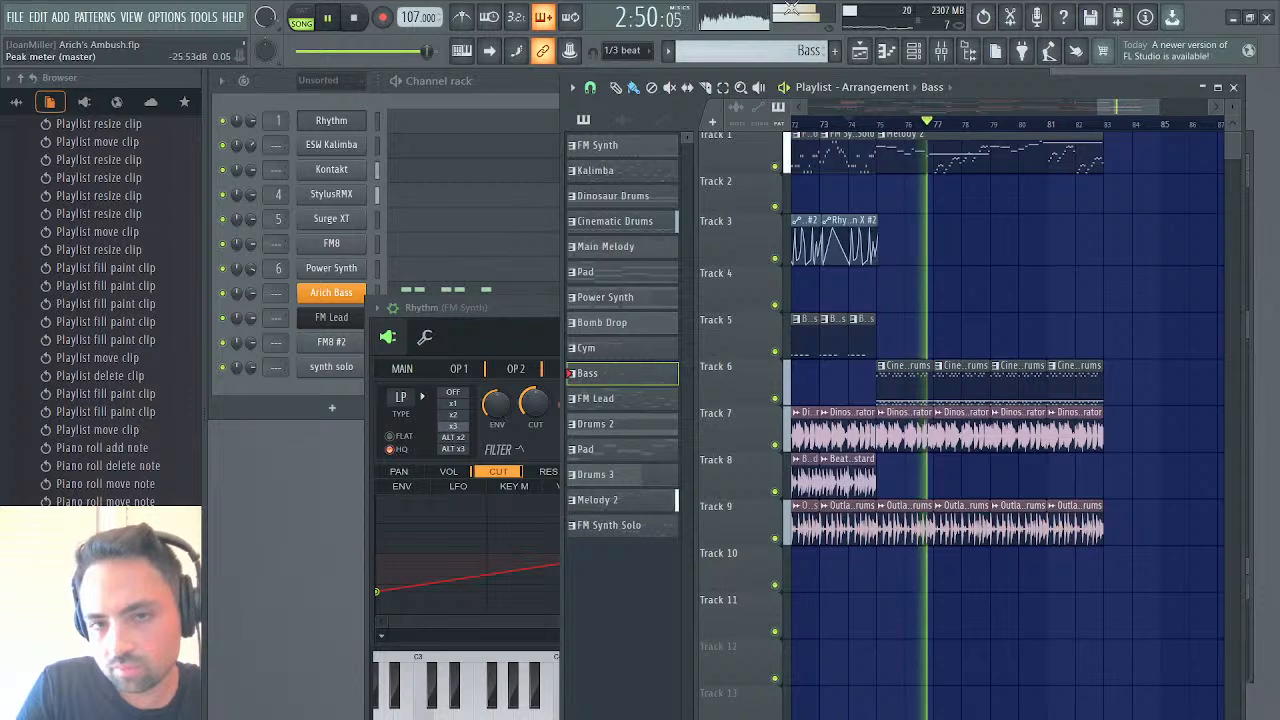
Try the single-note Pad pattern as a nine-bar clip on track 2 from bar 75, audition it, and delete it
key(space)
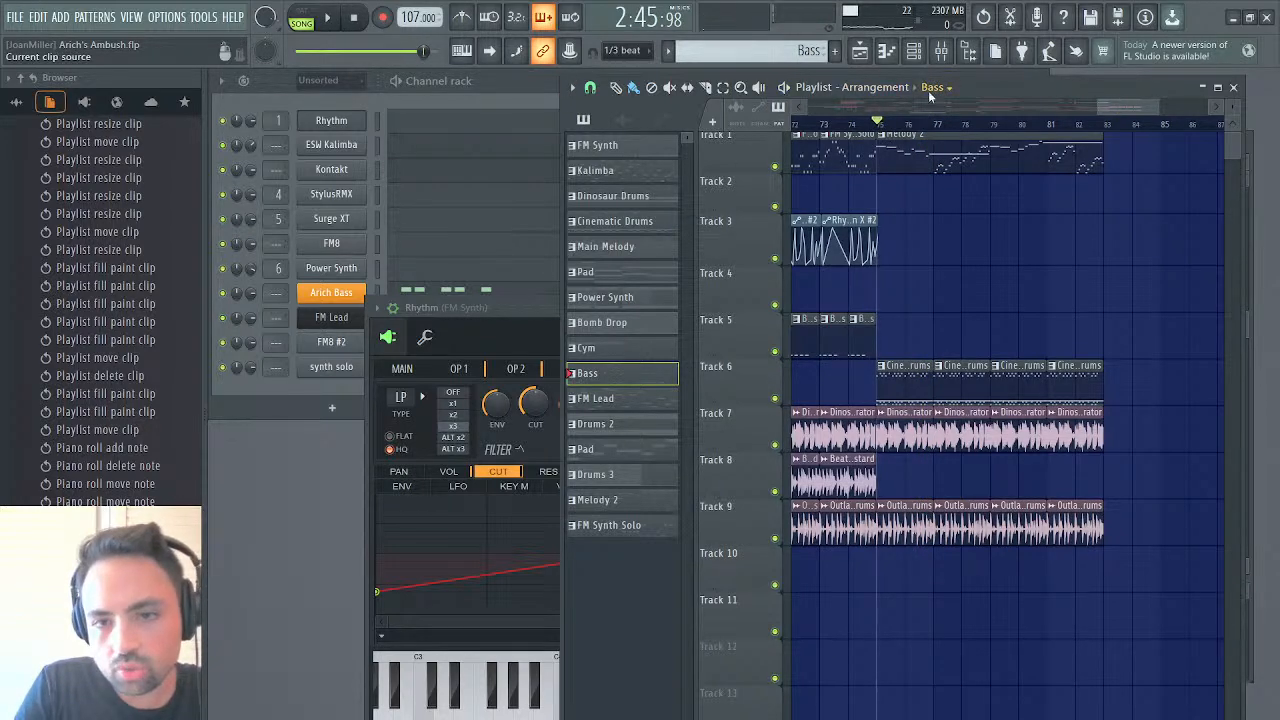
click(881, 204)
key(space)
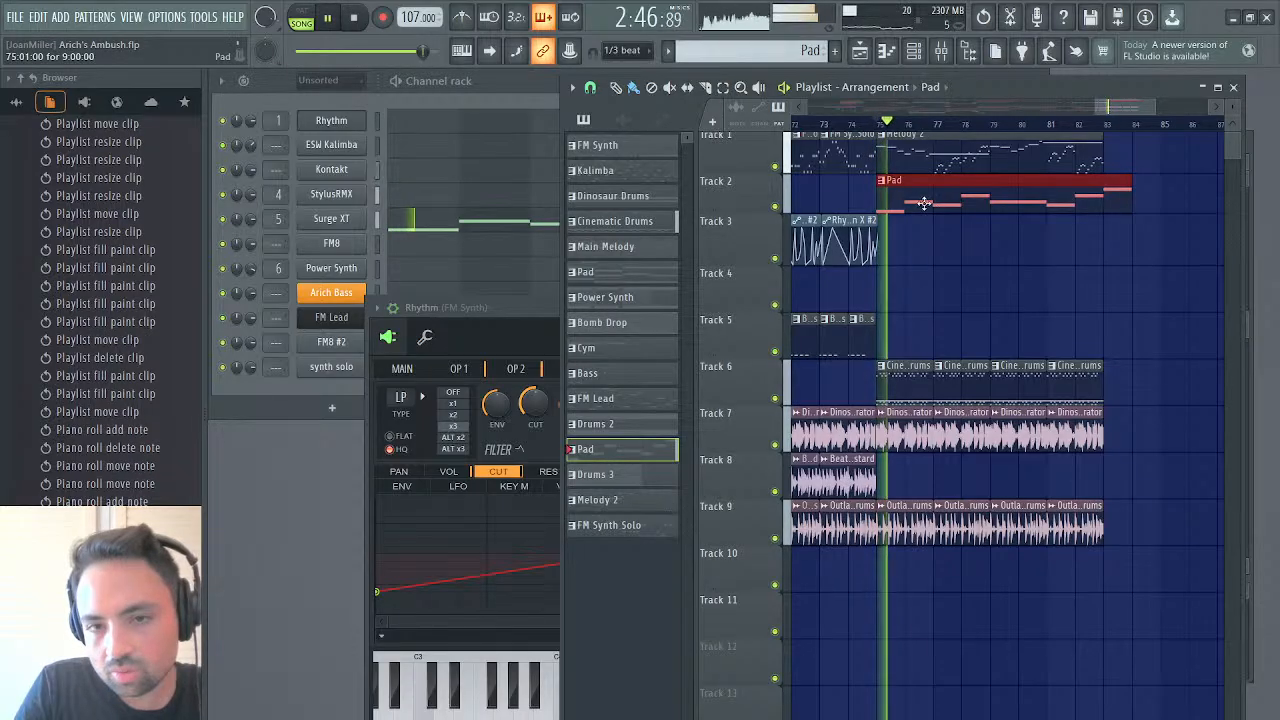
right_click(886, 205)
key(space)
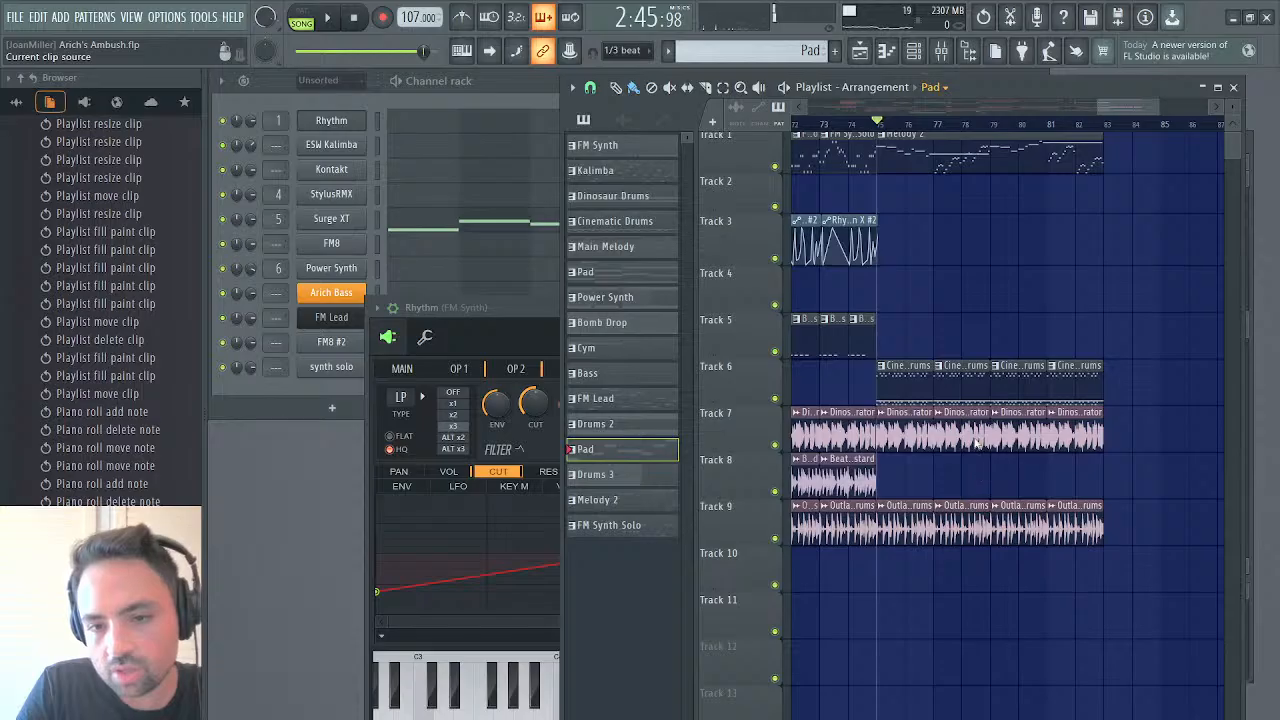
Place the chordal Pad pattern on track 2 from bar 75 to 83 and play it with Melody 2
click(881, 204)
key(space)
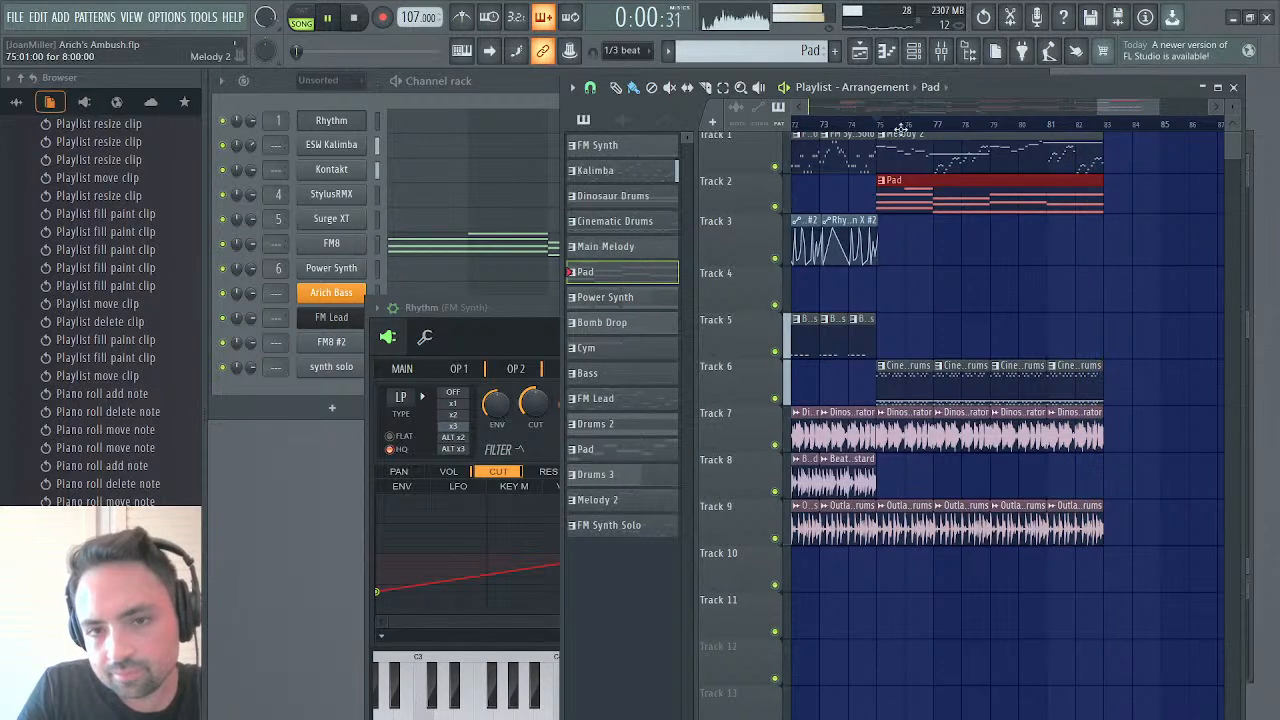
Return to the earlier part of the arrangement and play it from bar 43 and then from bar 51
drag(1149, 108, 1068, 115)
click(818, 128)
double_click(1077, 88)
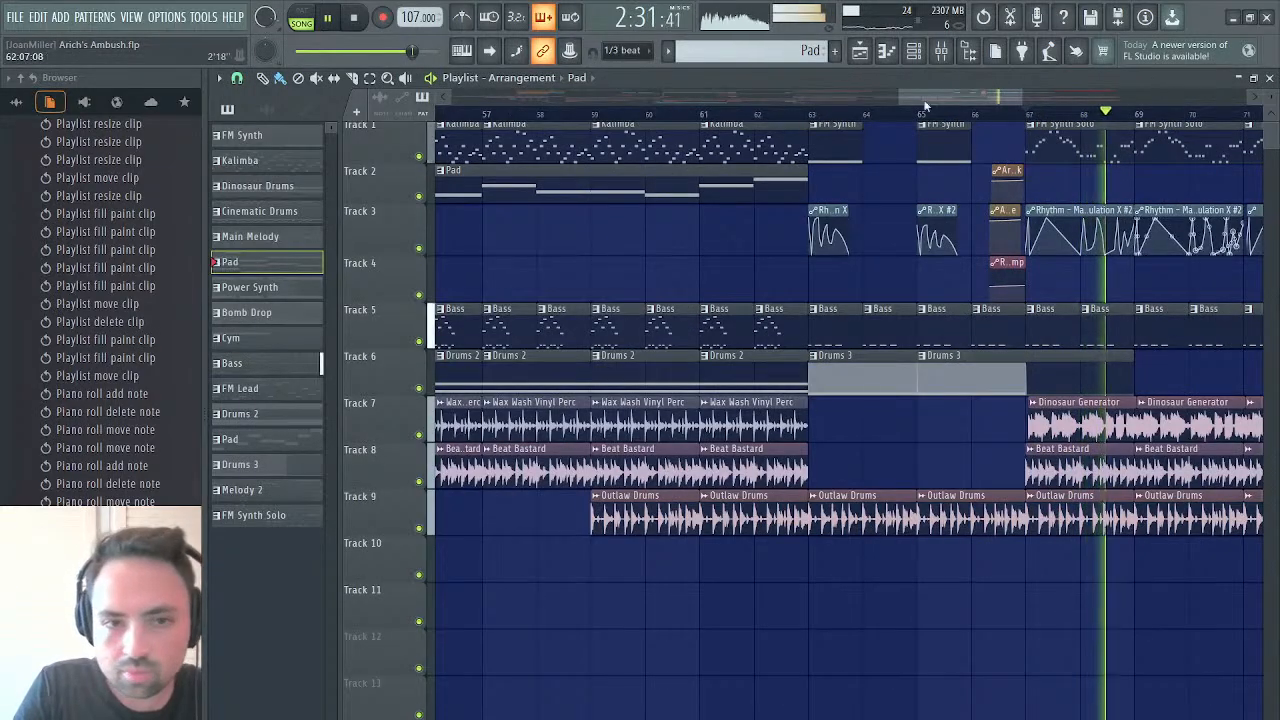
drag(909, 98, 734, 98)
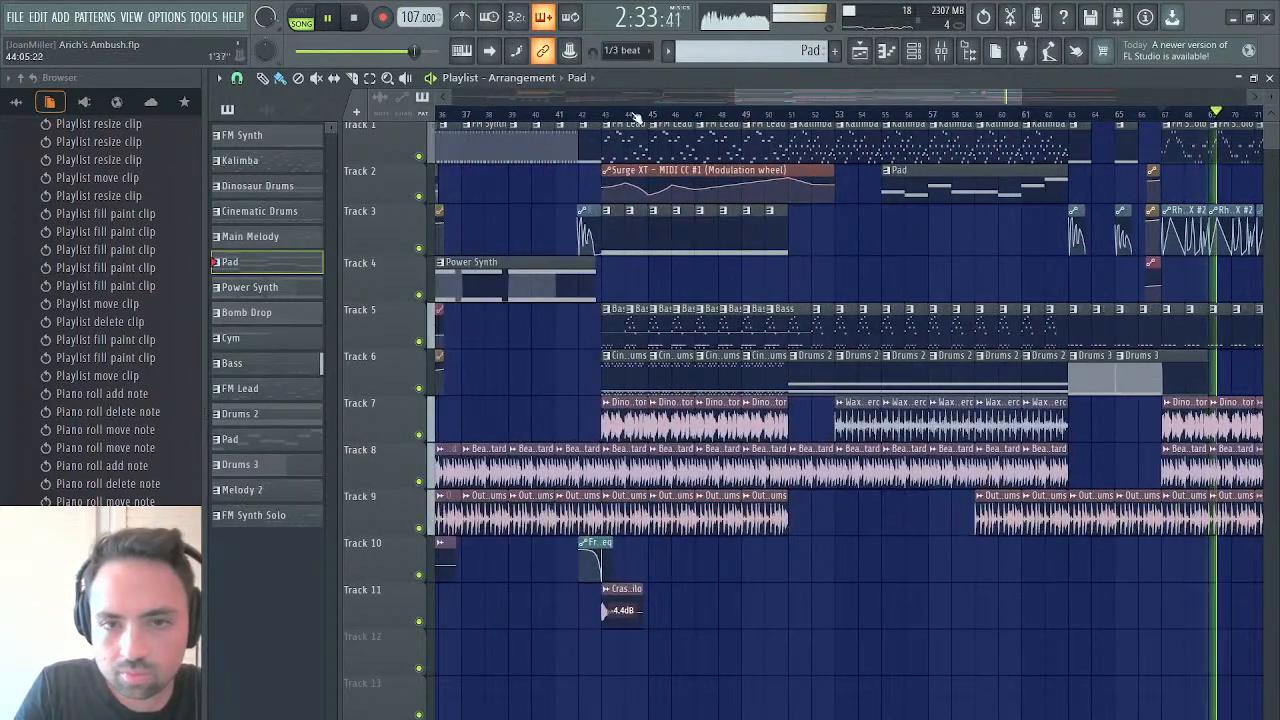
click(603, 114)
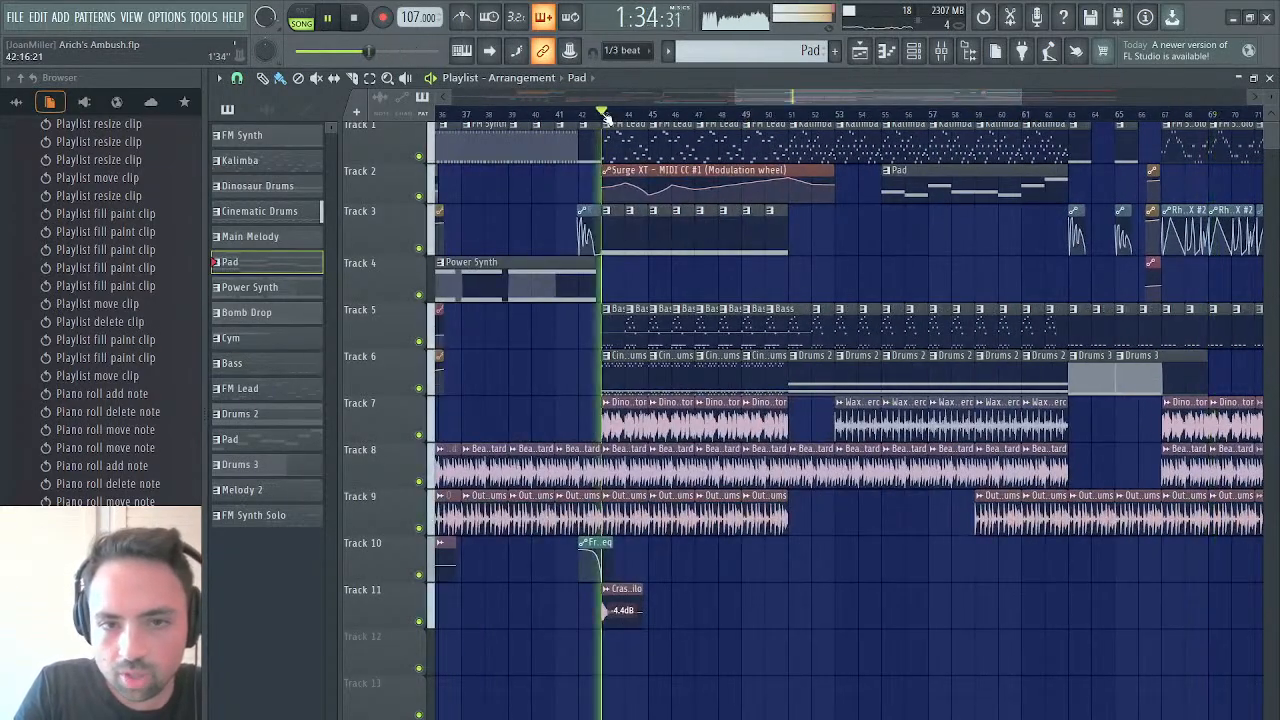
click(790, 114)
scroll(871, 242, right, 5)
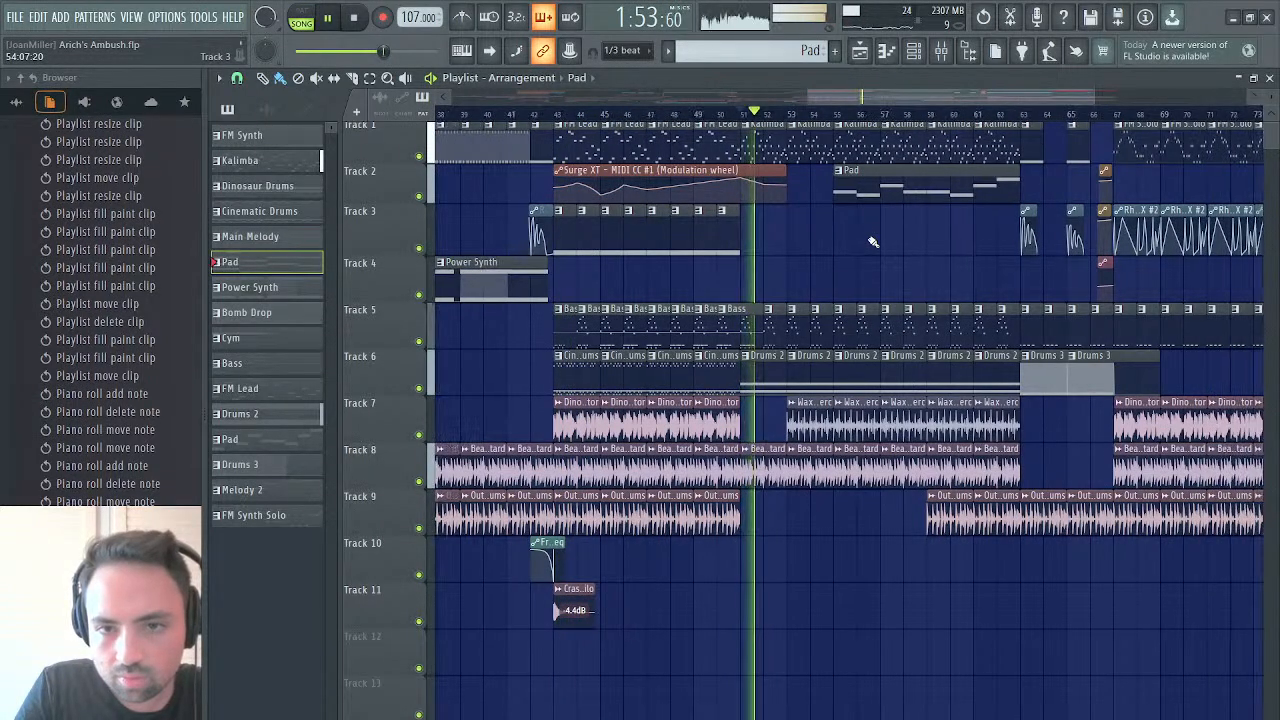
scroll(868, 243, left, 6)
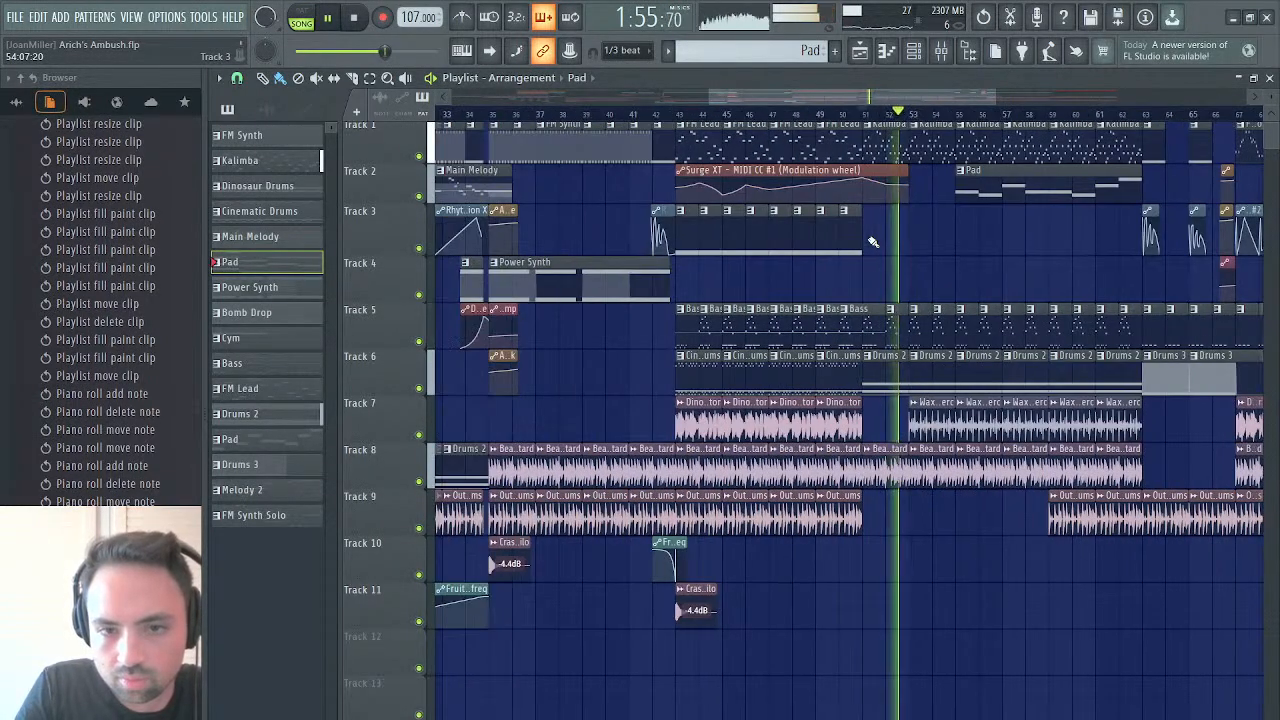
Play the Bass pattern on its own, open the Arich Bass synth and lower its Filter 1 cutoff to 35%
click(890, 315)
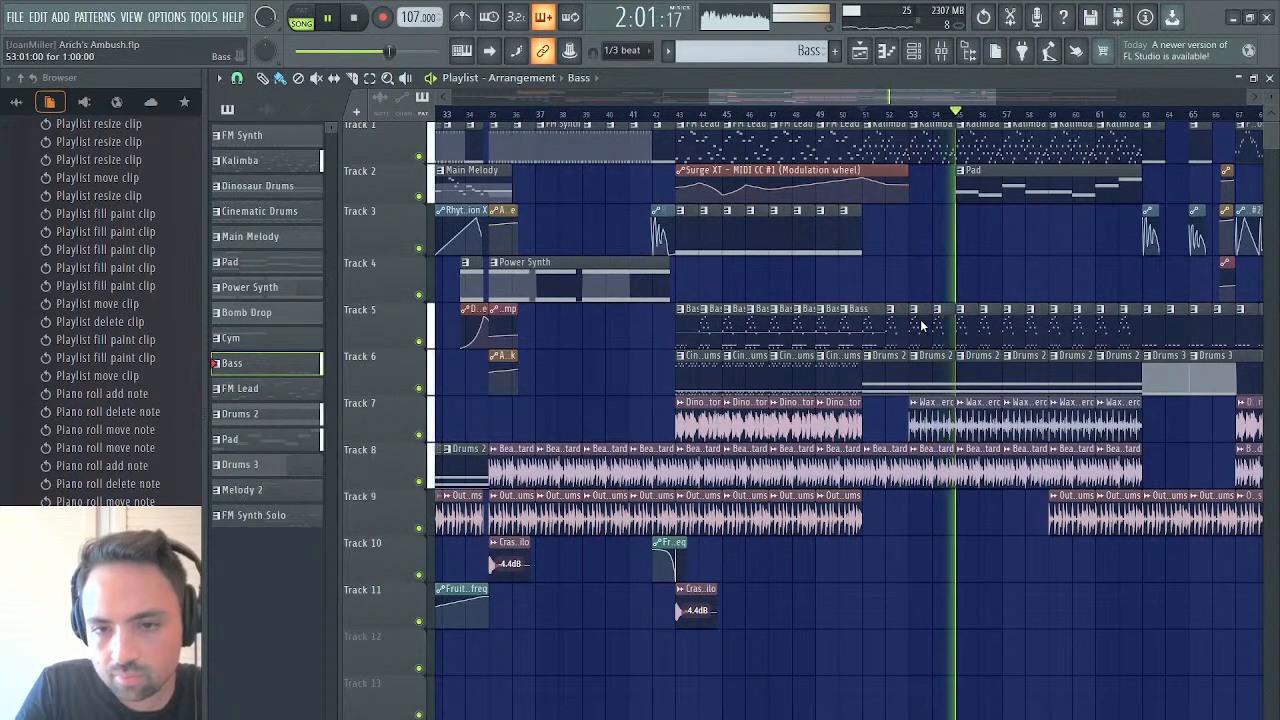
key(l)
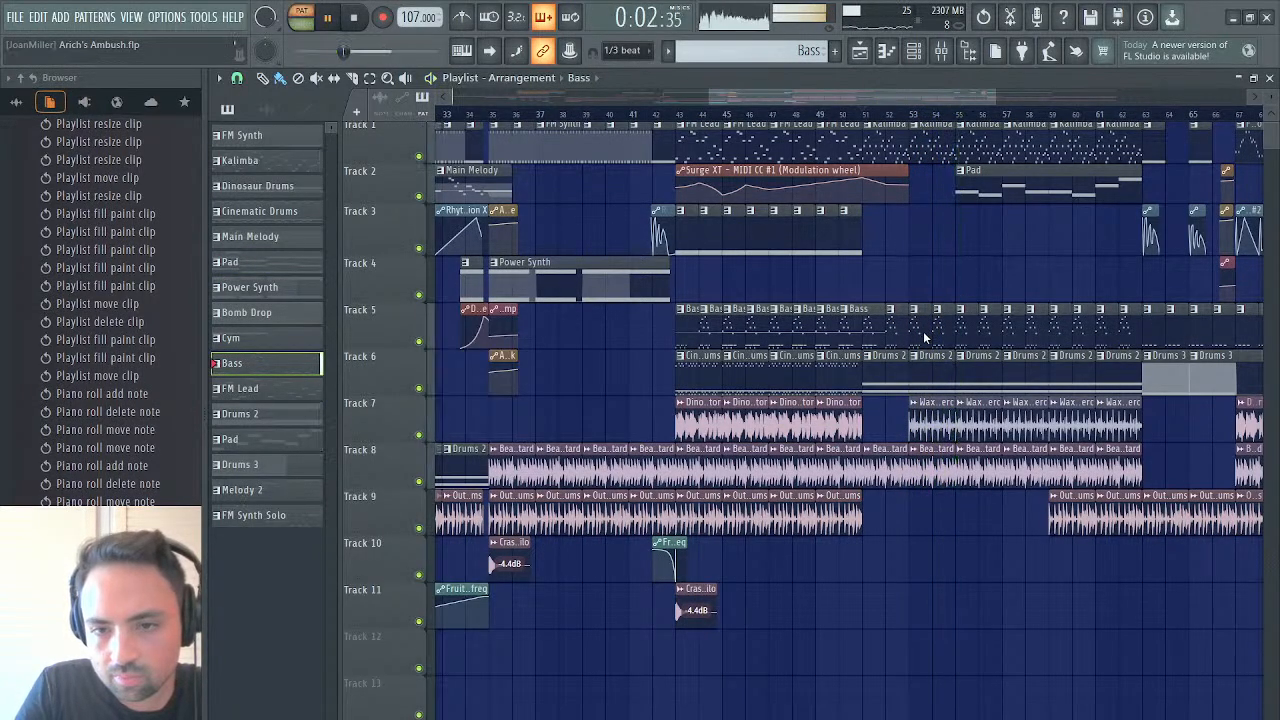
click(1270, 78)
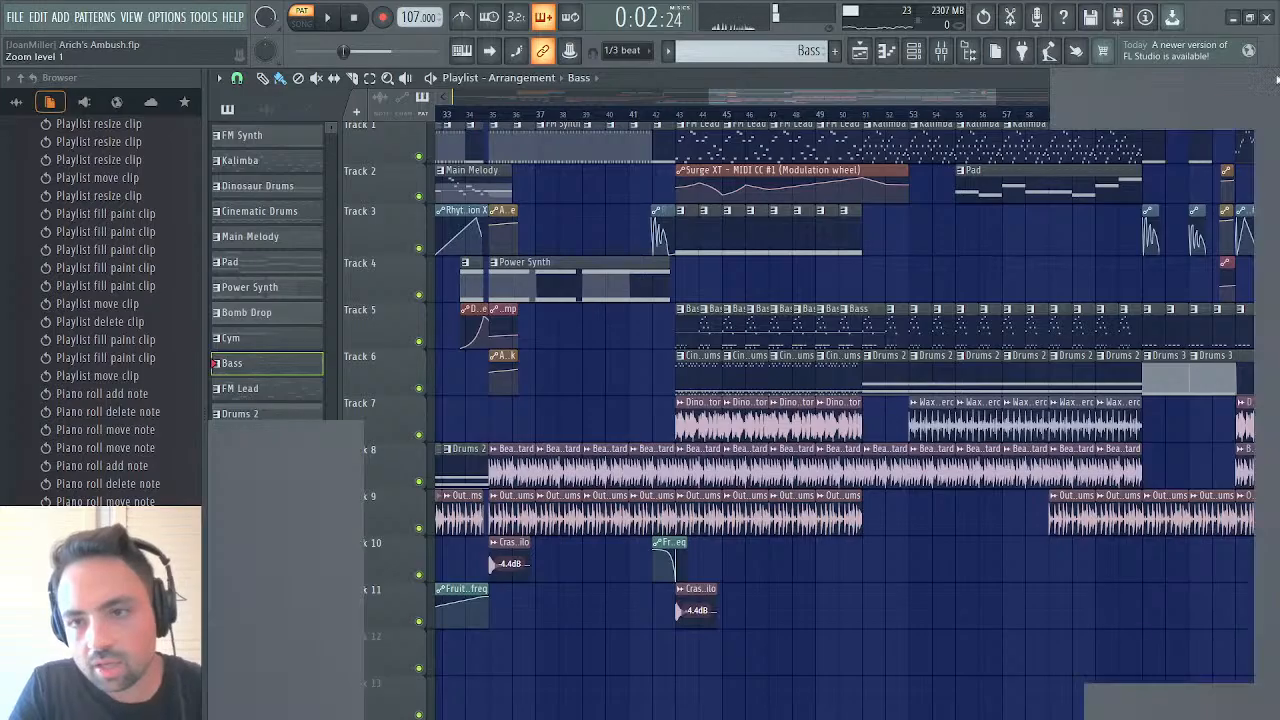
click(1242, 143)
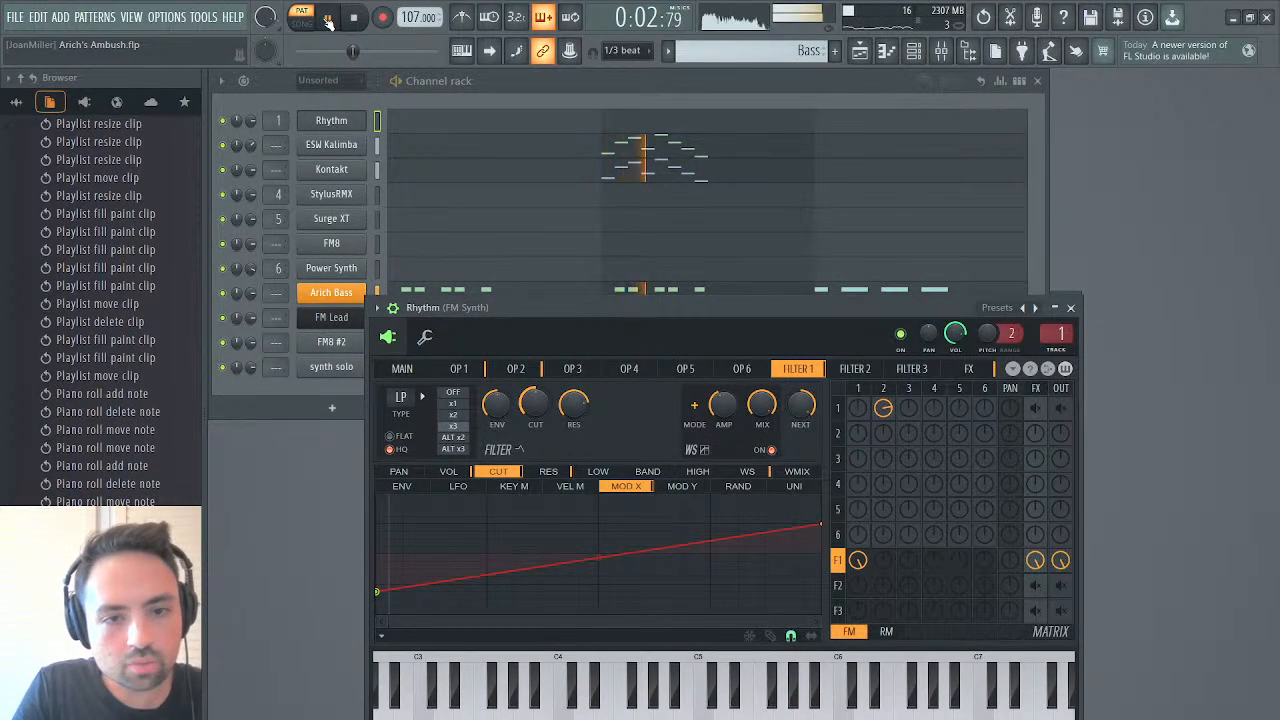
click(334, 298)
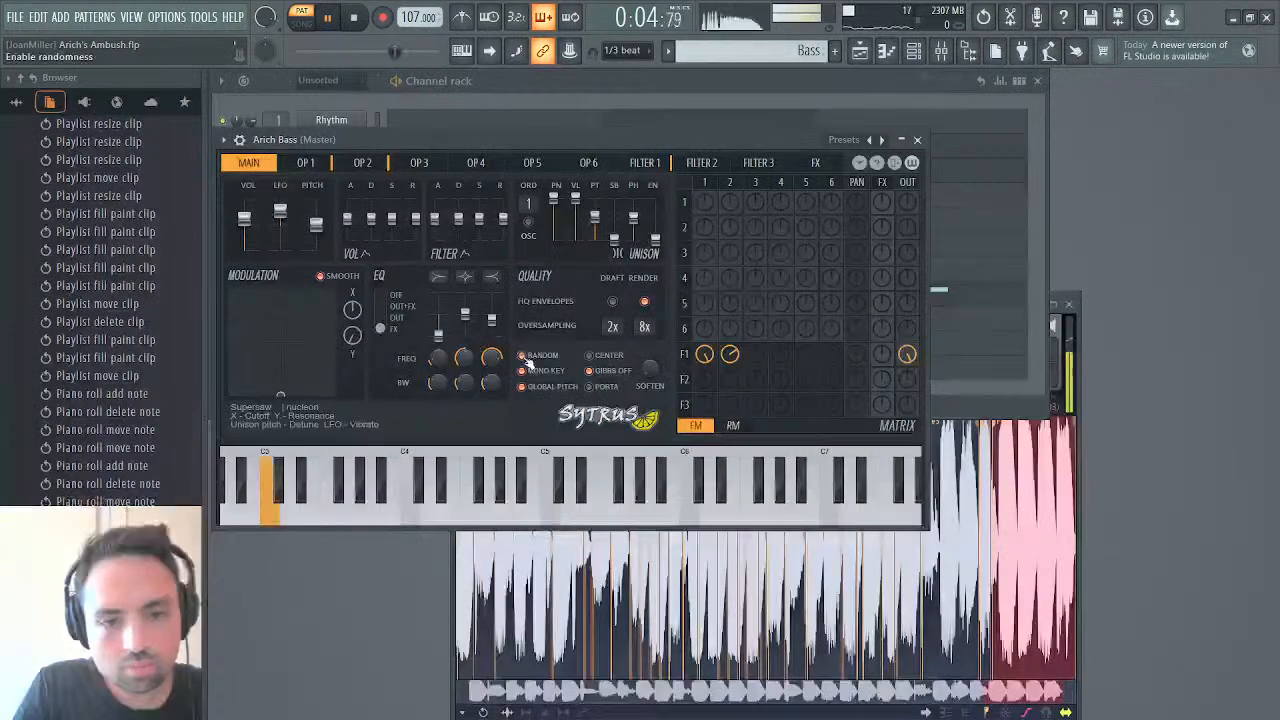
click(660, 163)
drag(393, 199, 393, 215)
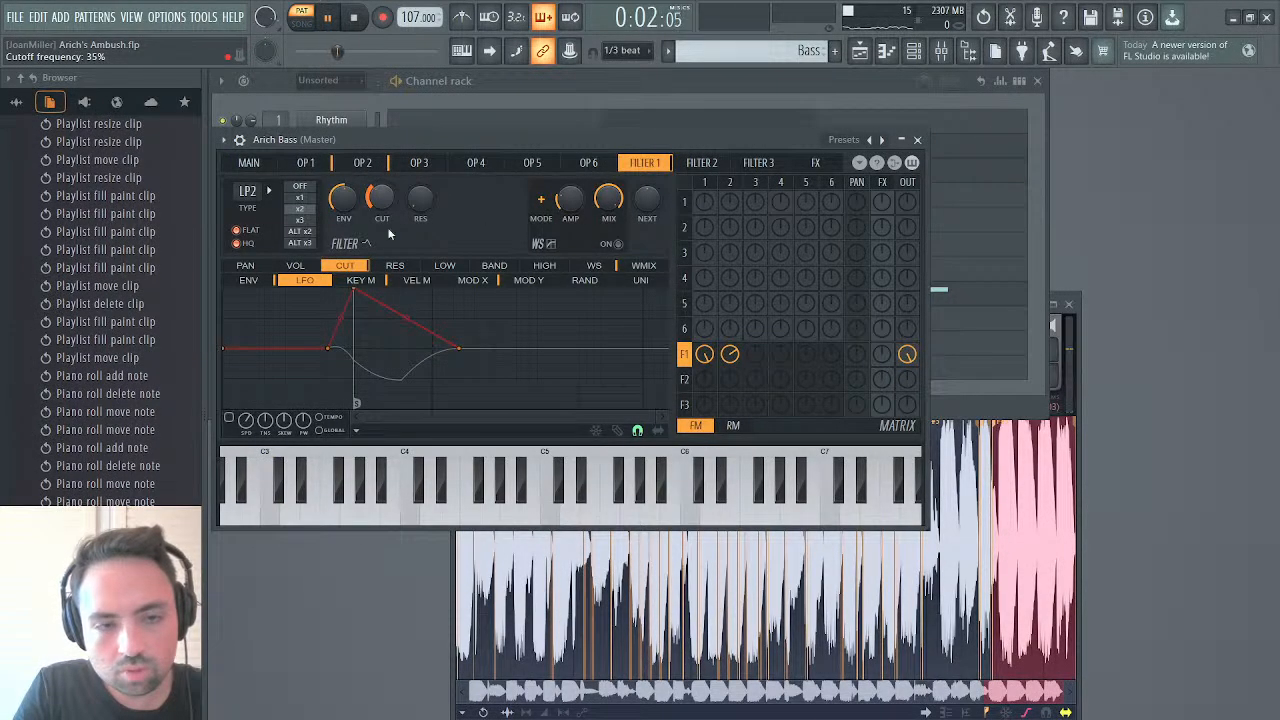
Enable the waveshaper on Arich Bass's Filter 1, raise its amplification and bend the midpoint of the shaping curve upward
click(616, 245)
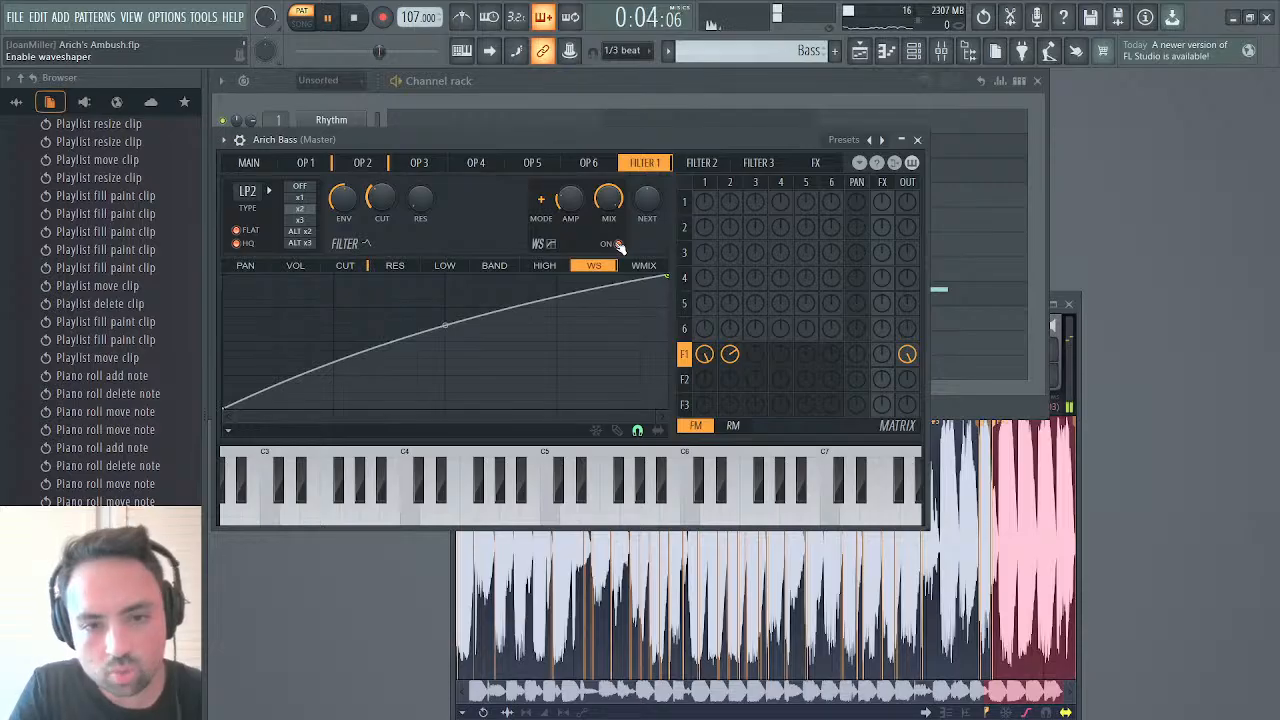
drag(579, 212, 579, 190)
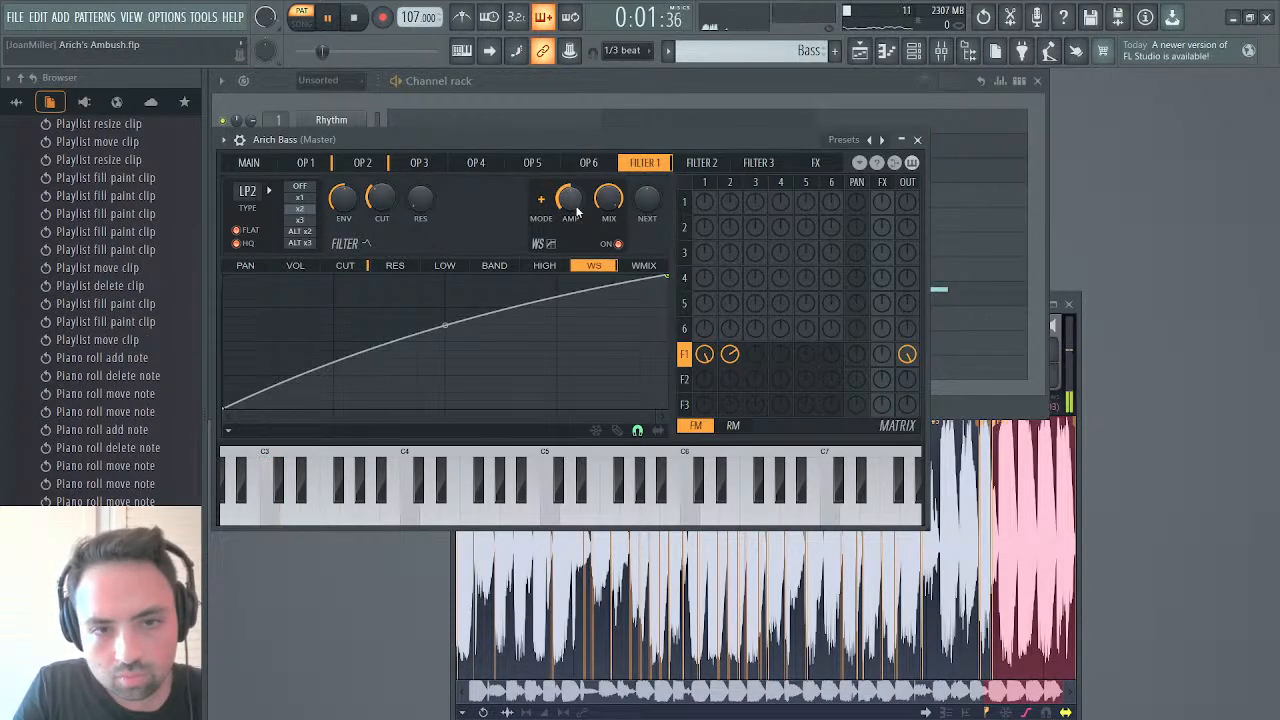
mouse_move(446, 325)
mouse_down()
mouse_move(446, 280)
mouse_move(446, 310)
mouse_up()
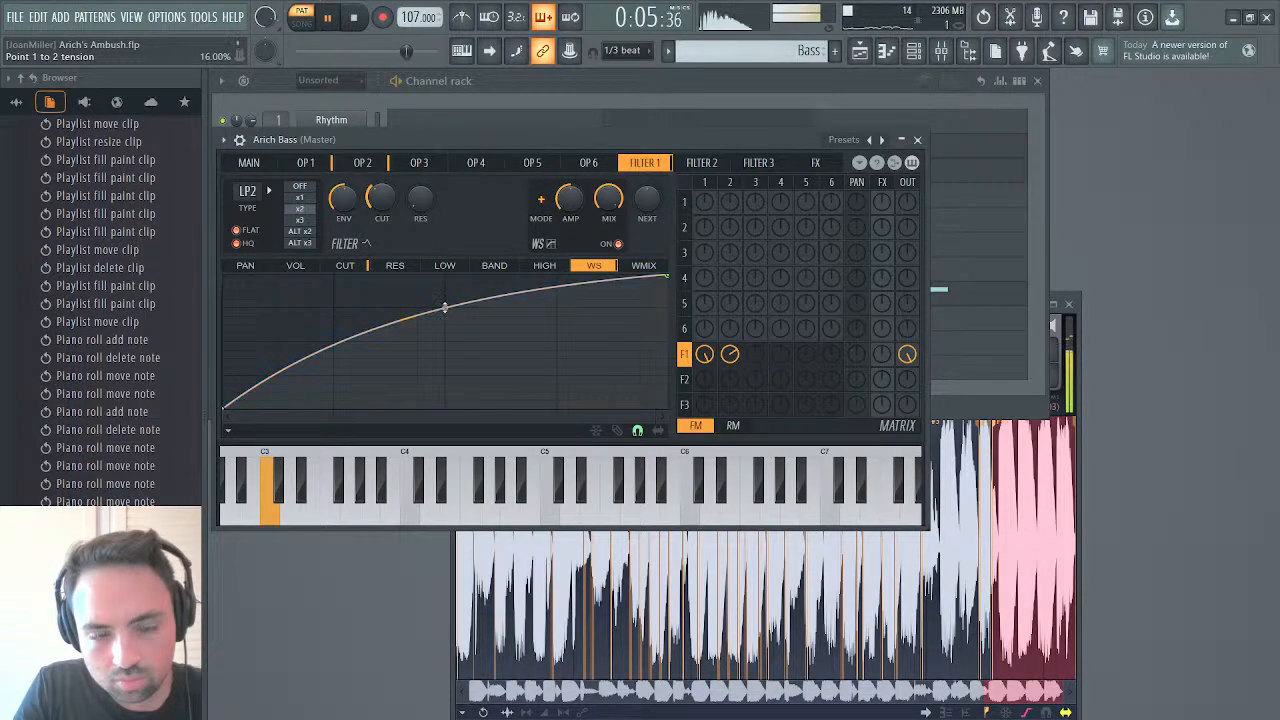
Route Arich Bass's Filter 1 to the effects, set the chorus order to 1 and readjust the chorus volume
click(249, 163)
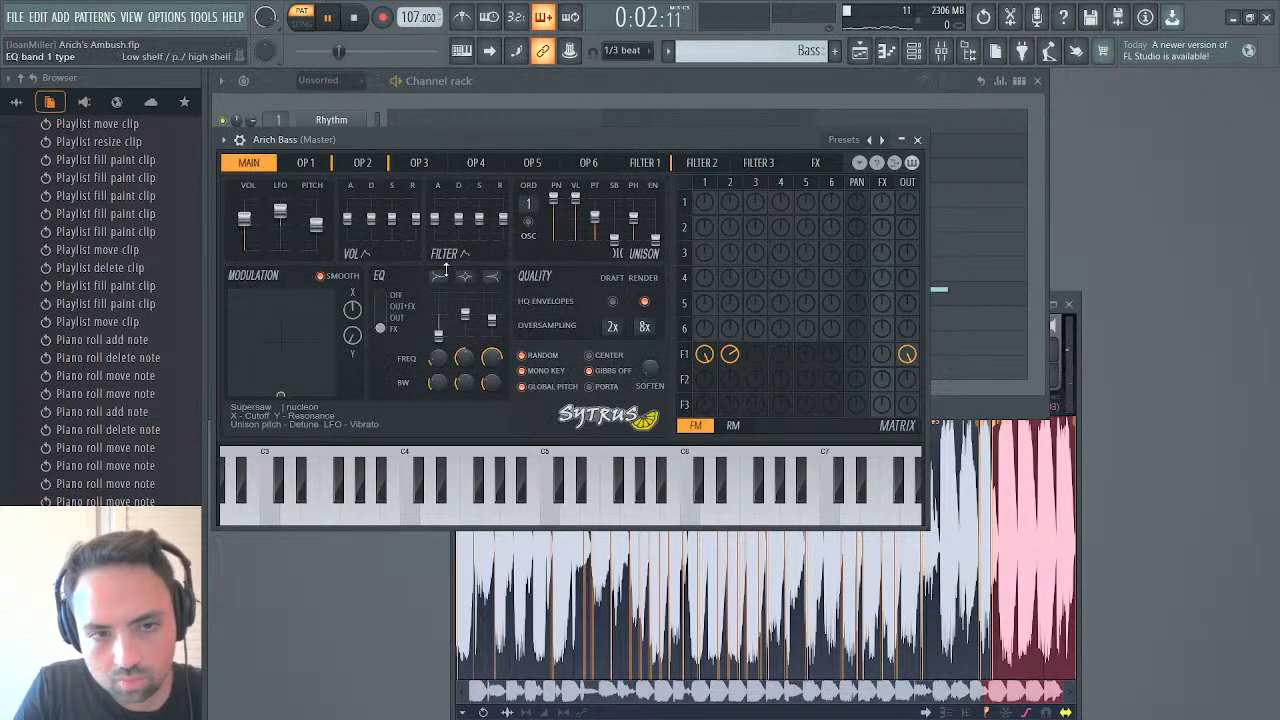
click(884, 355)
click(815, 163)
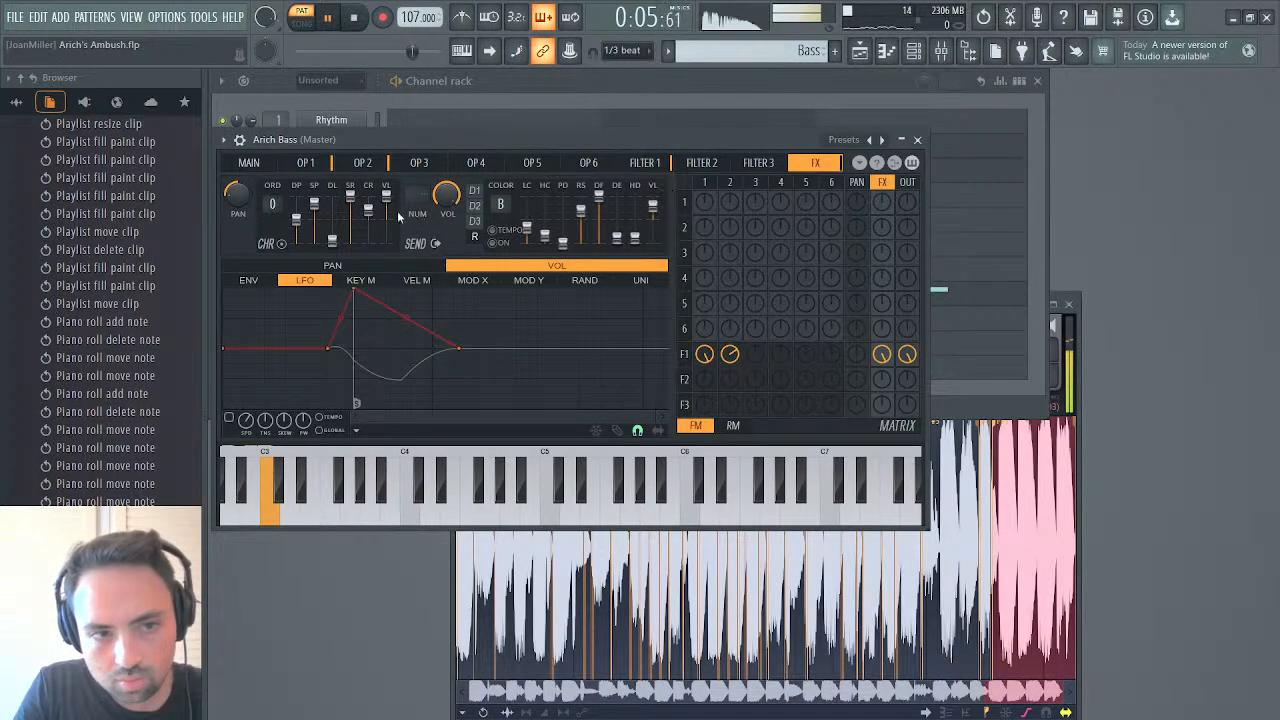
drag(270, 208, 270, 198)
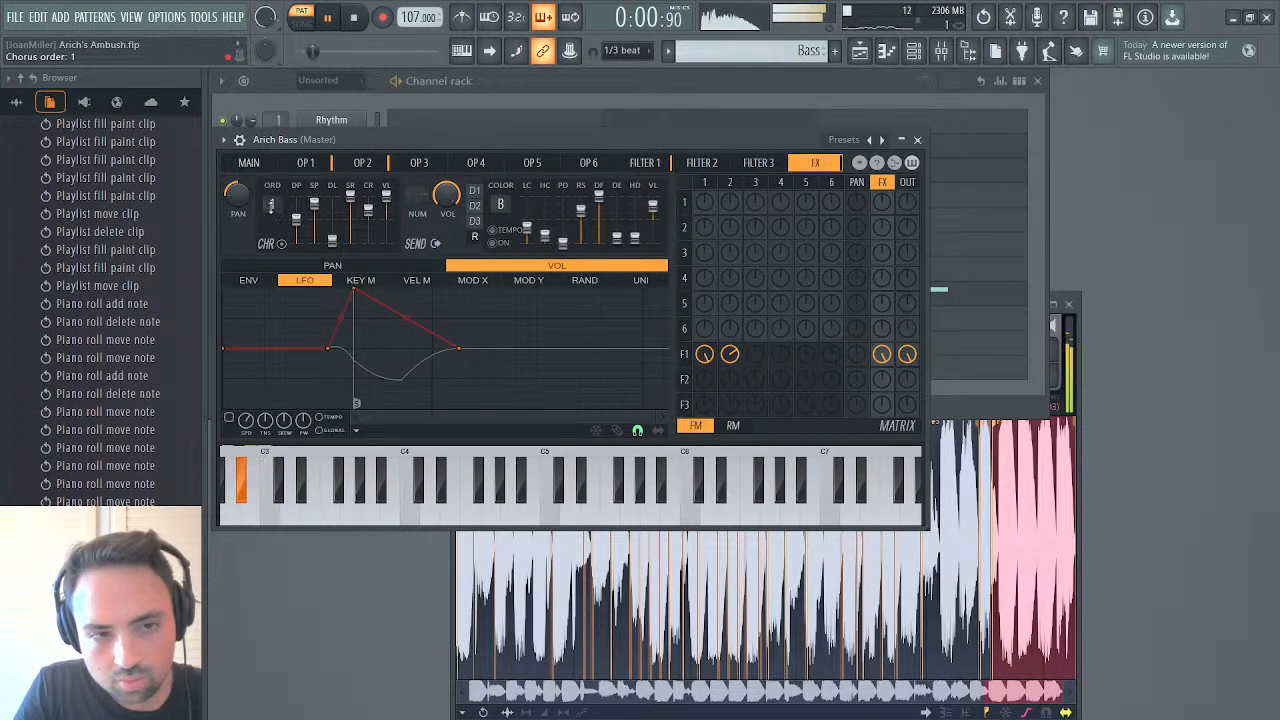
drag(386, 204, 386, 195)
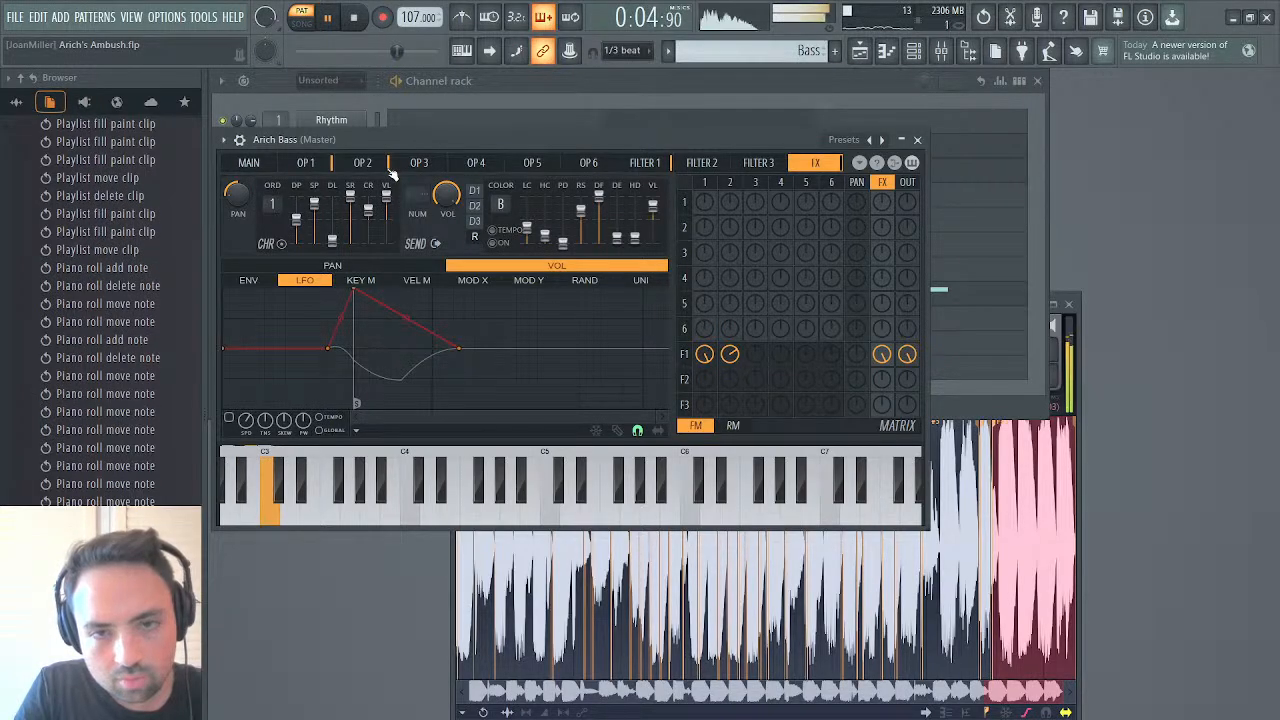
Play the song from bar 43 to hear the reworked bass in context and check the levels in the mixer
click(860, 54)
click(677, 117)
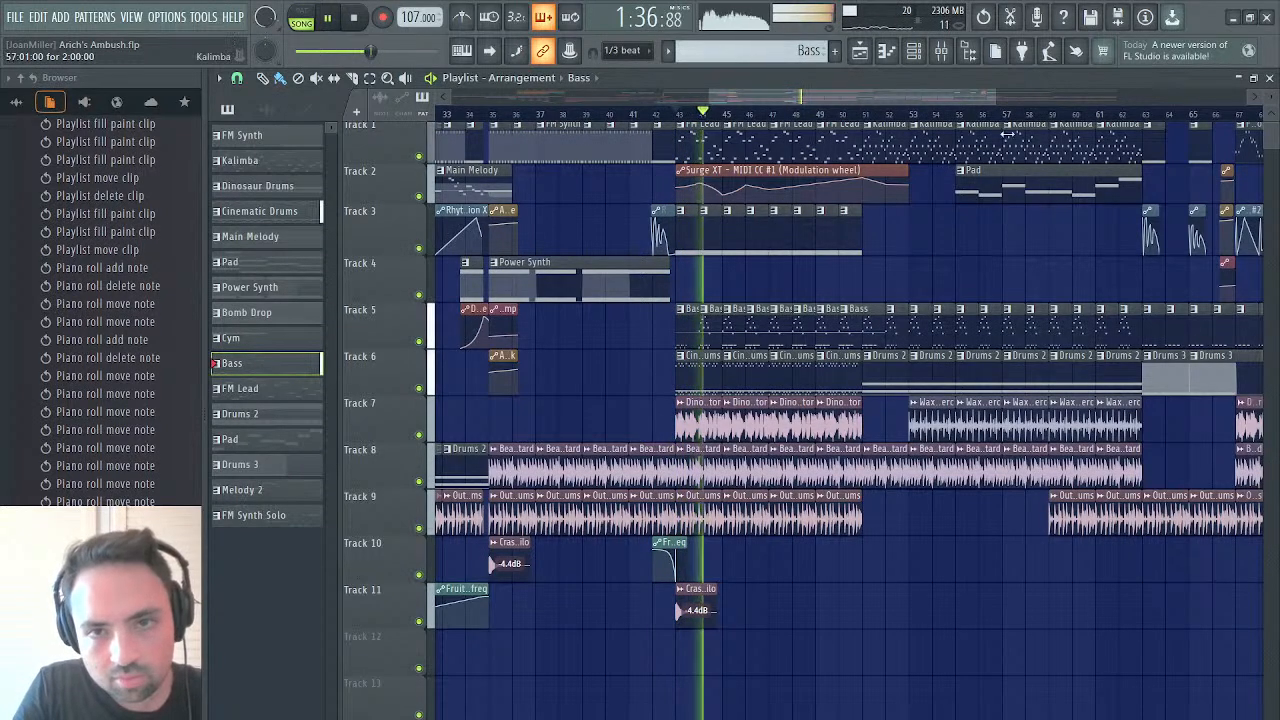
click(1269, 79)
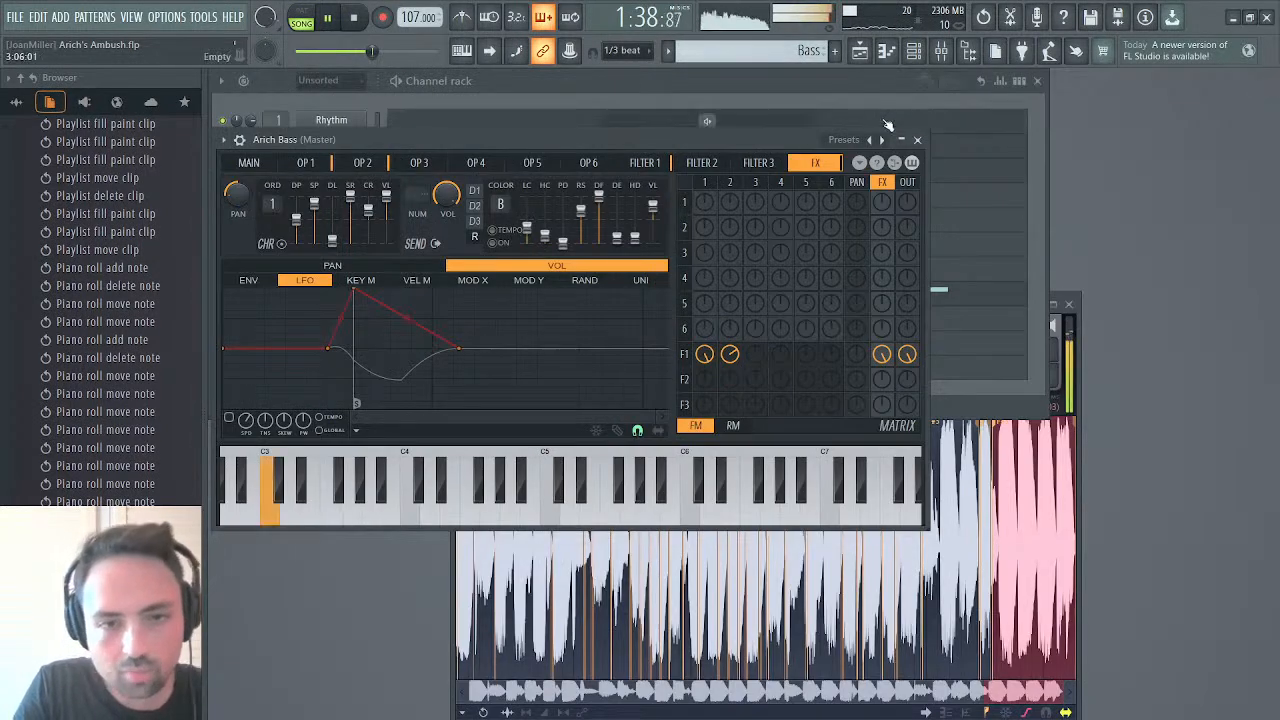
click(917, 140)
click(941, 51)
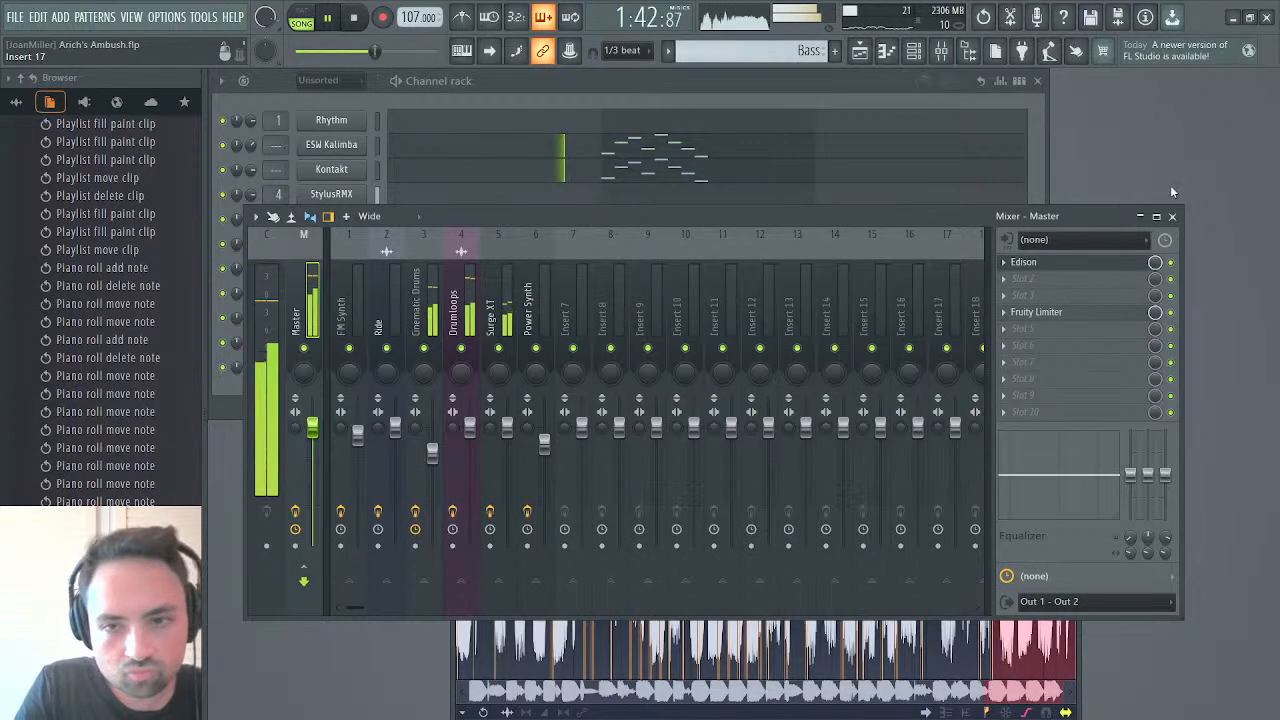
click(1172, 217)
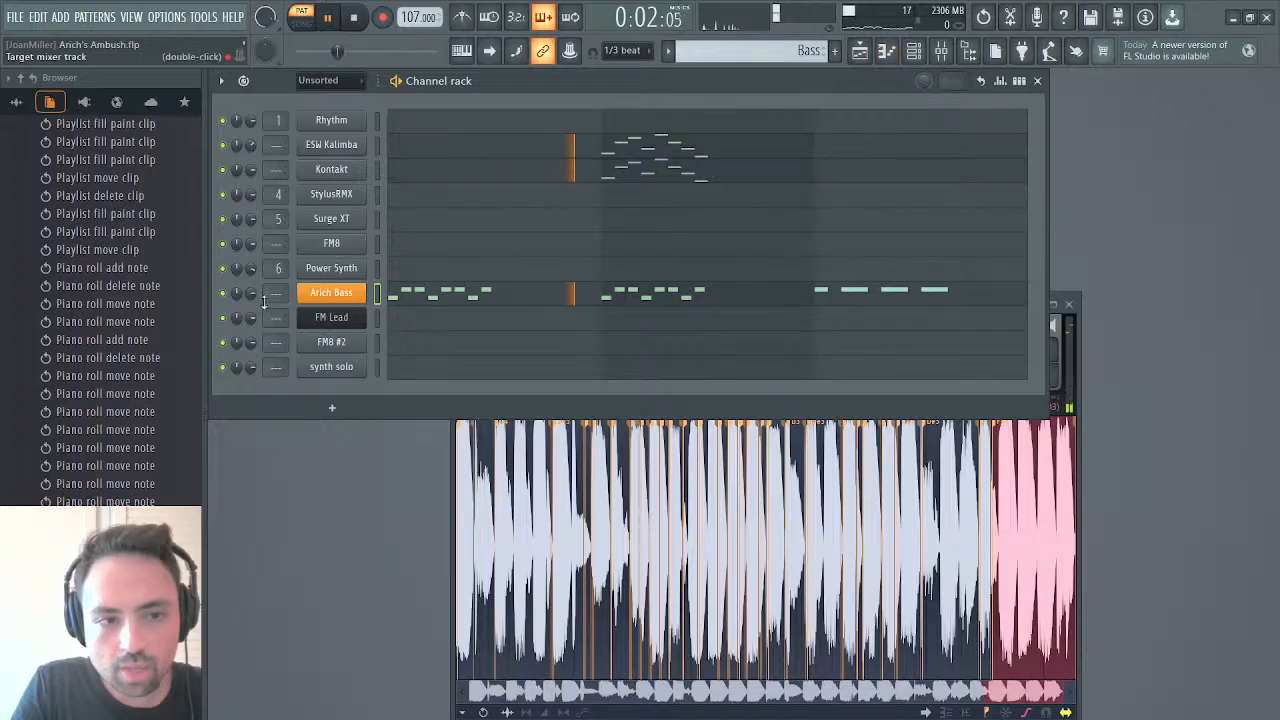
Lower Arich Bass's main volume slightly and play the arrangement again from bar 43
click(331, 299)
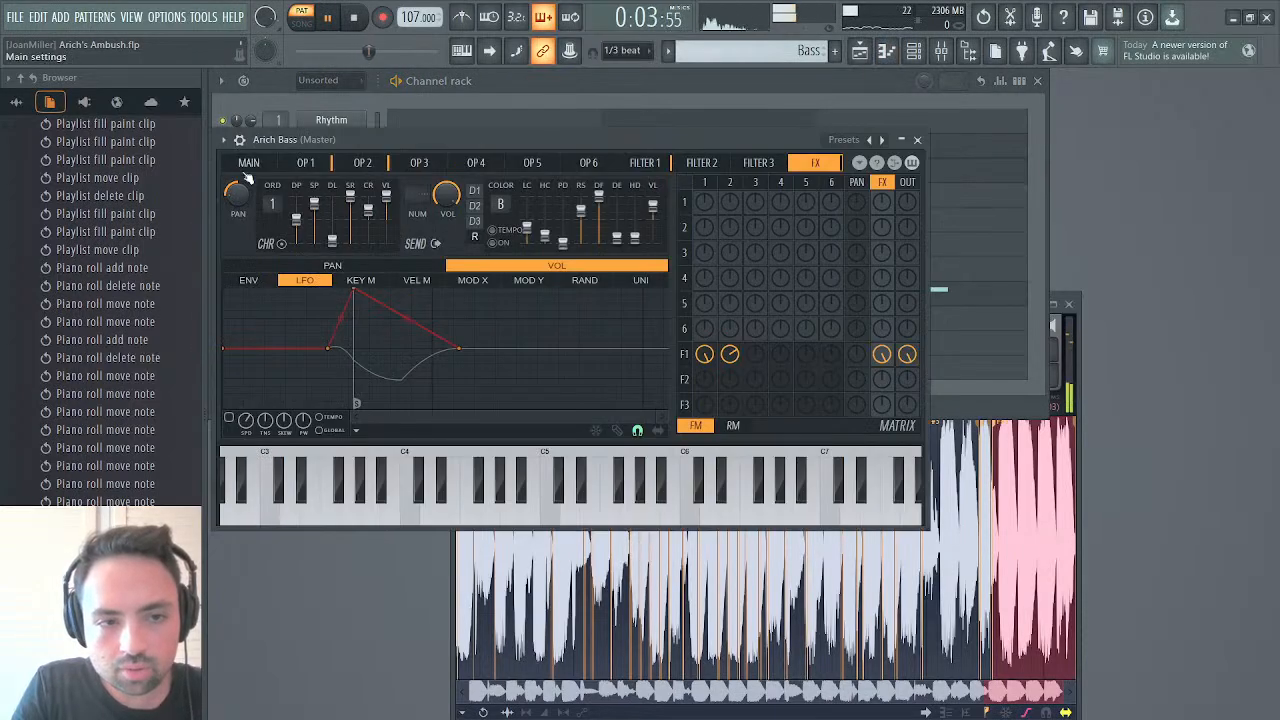
click(248, 164)
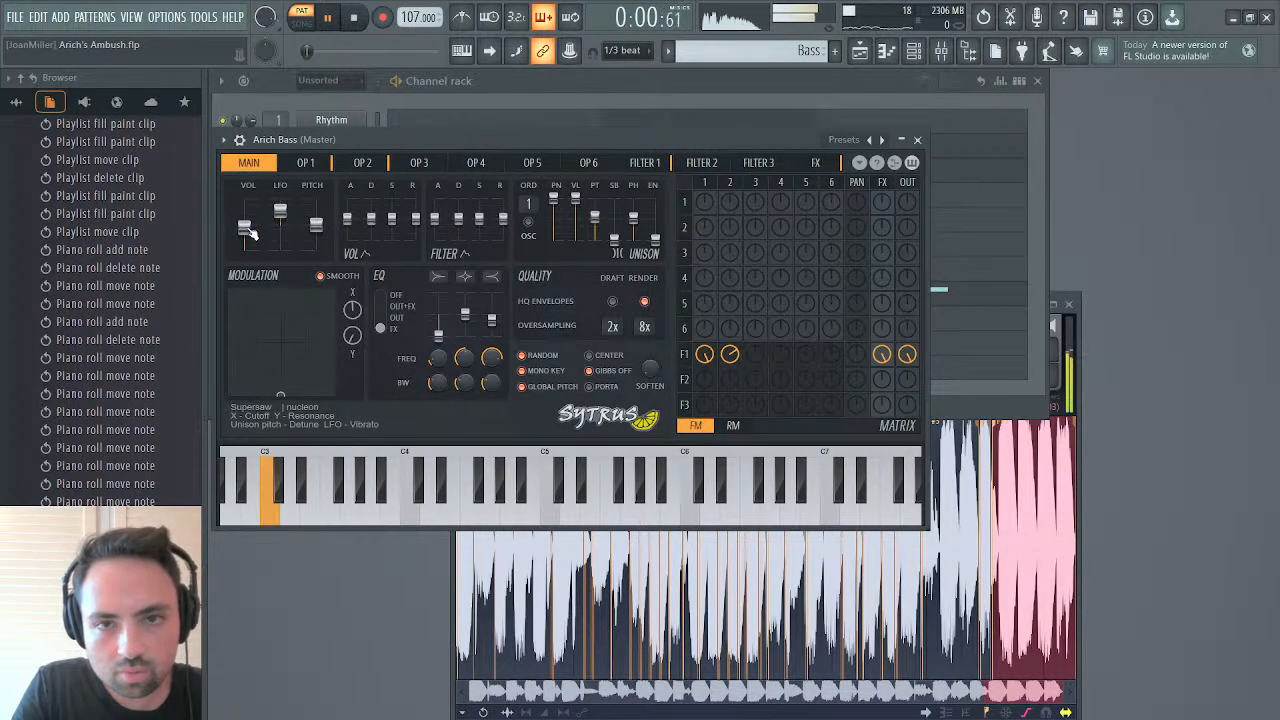
drag(245, 228, 245, 220)
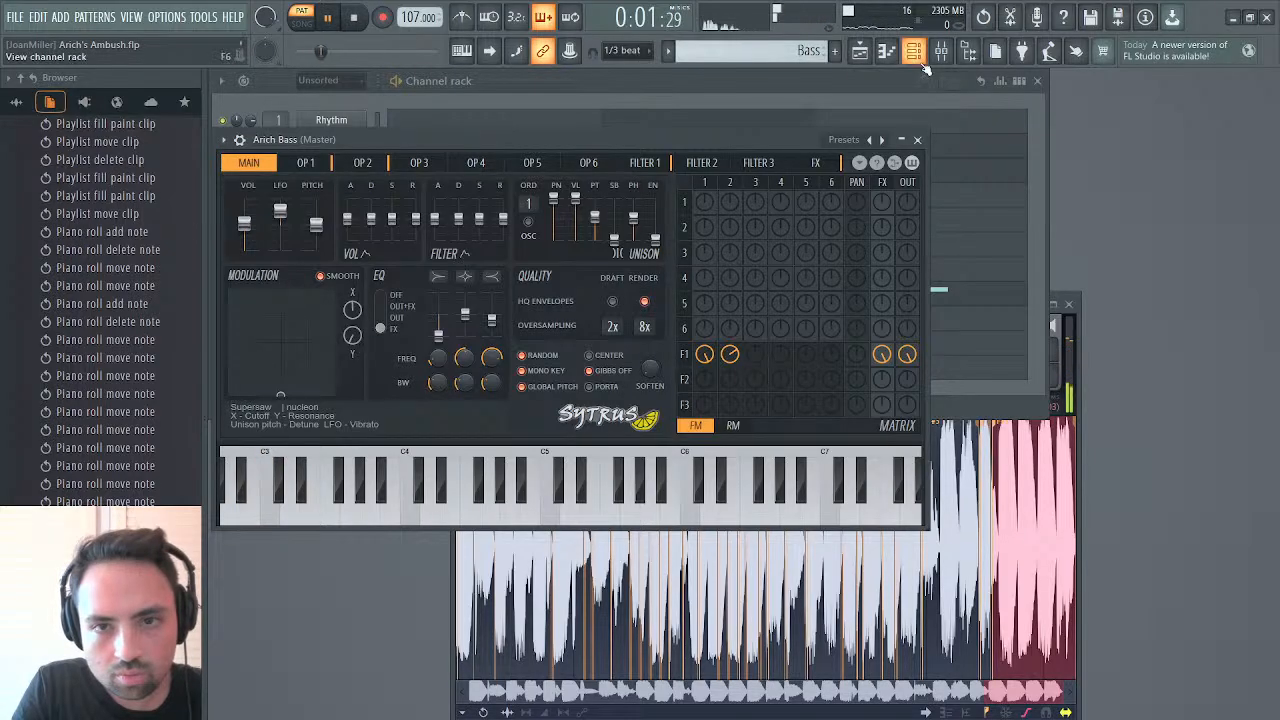
click(861, 54)
click(680, 116)
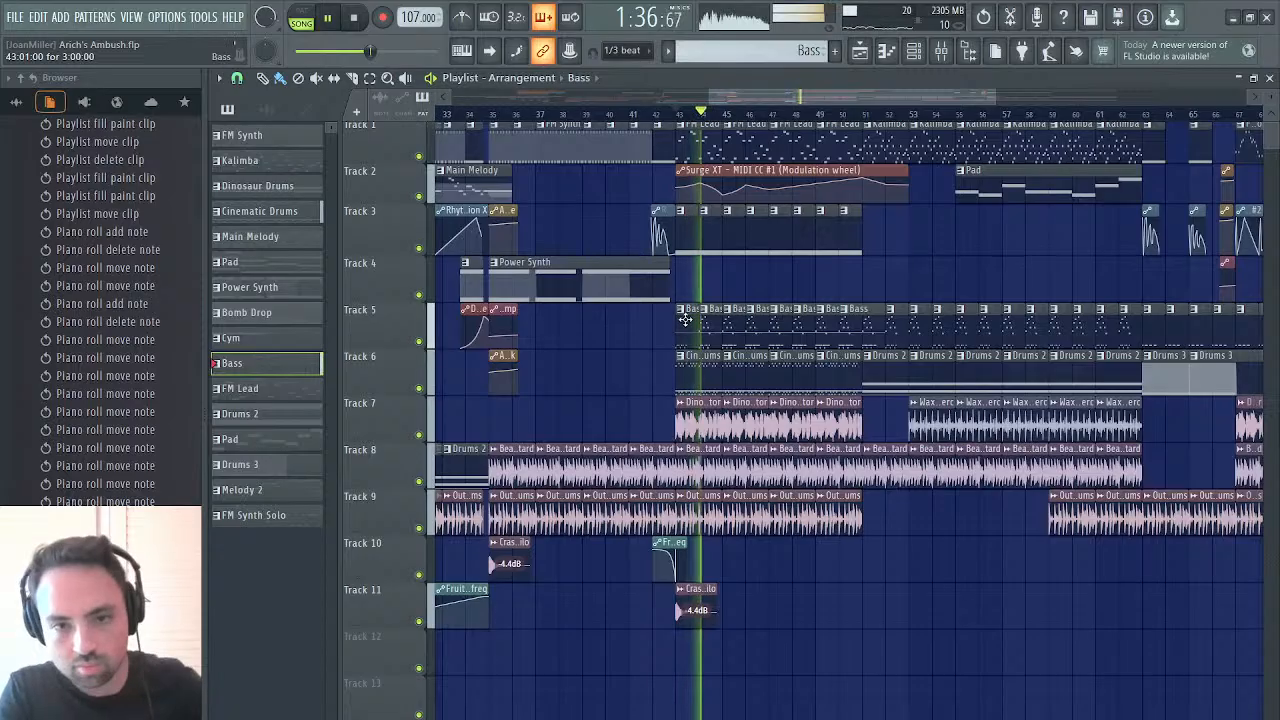
Shorten the overlapping Bass clips on track 5 from bar 43 to bar 50 to one bar each
drag(688, 330, 866, 314)
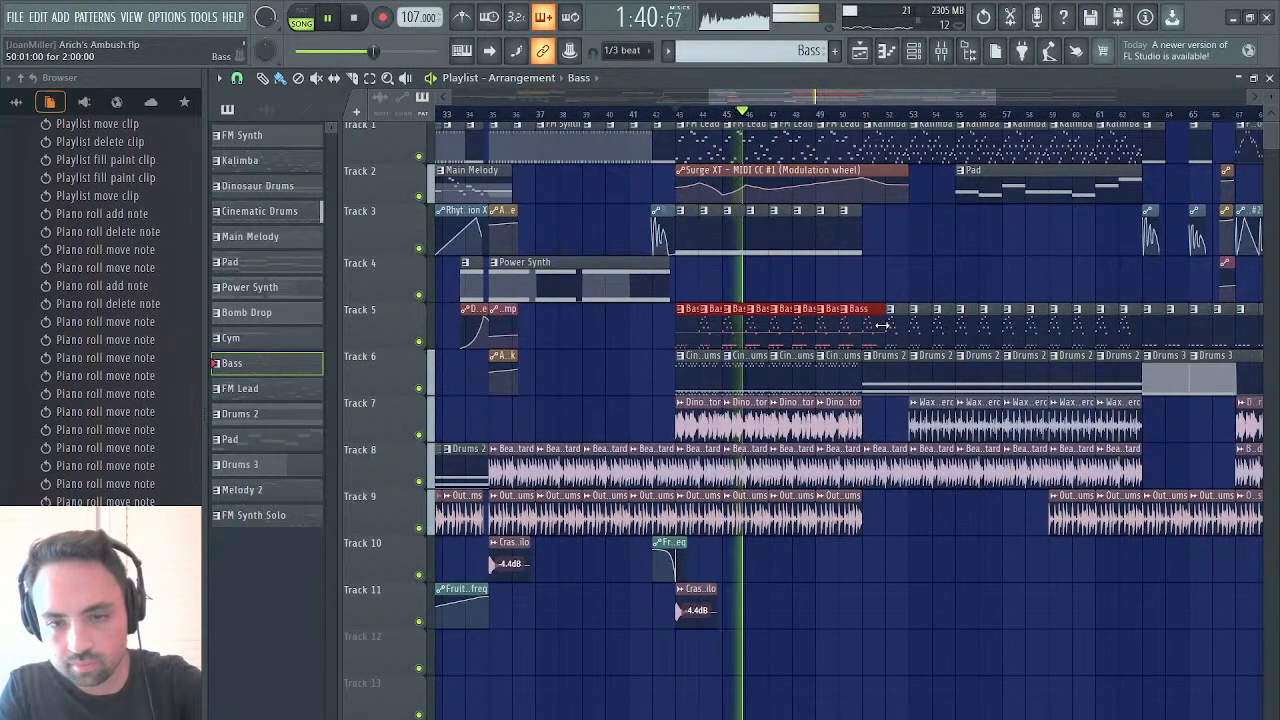
drag(880, 325, 855, 325)
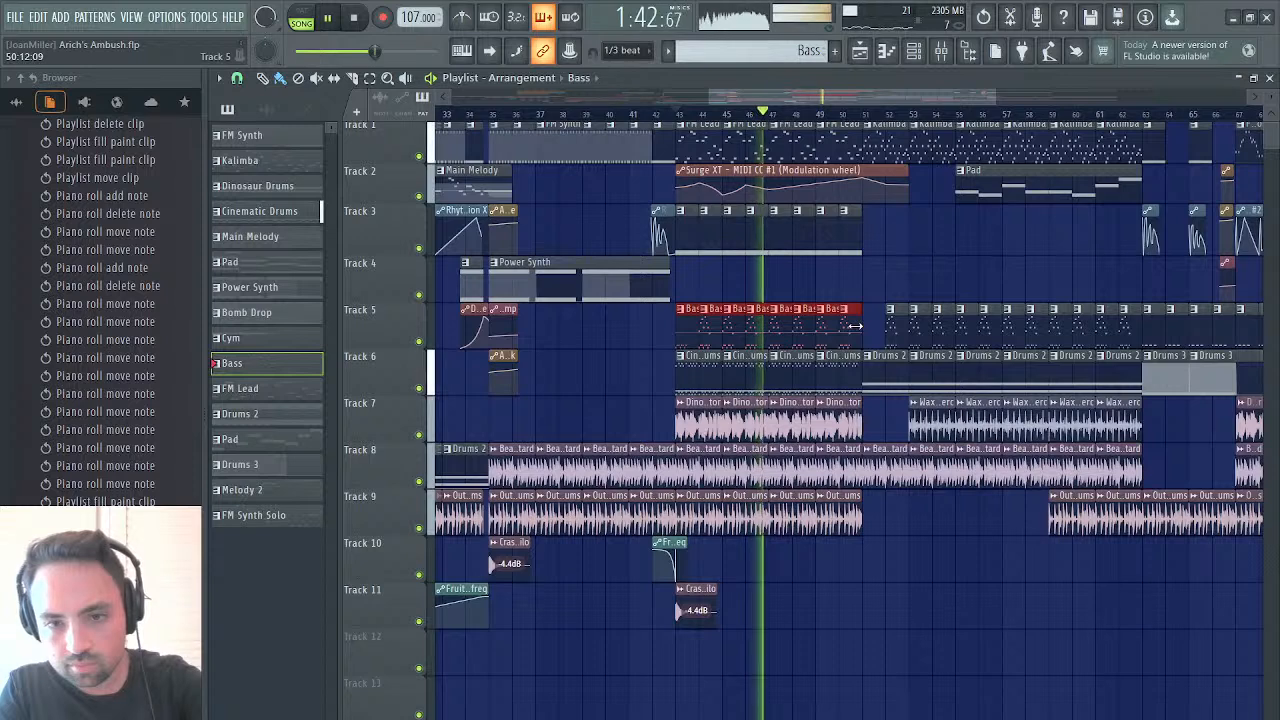
drag(823, 323, 669, 343)
drag(877, 325, 840, 320)
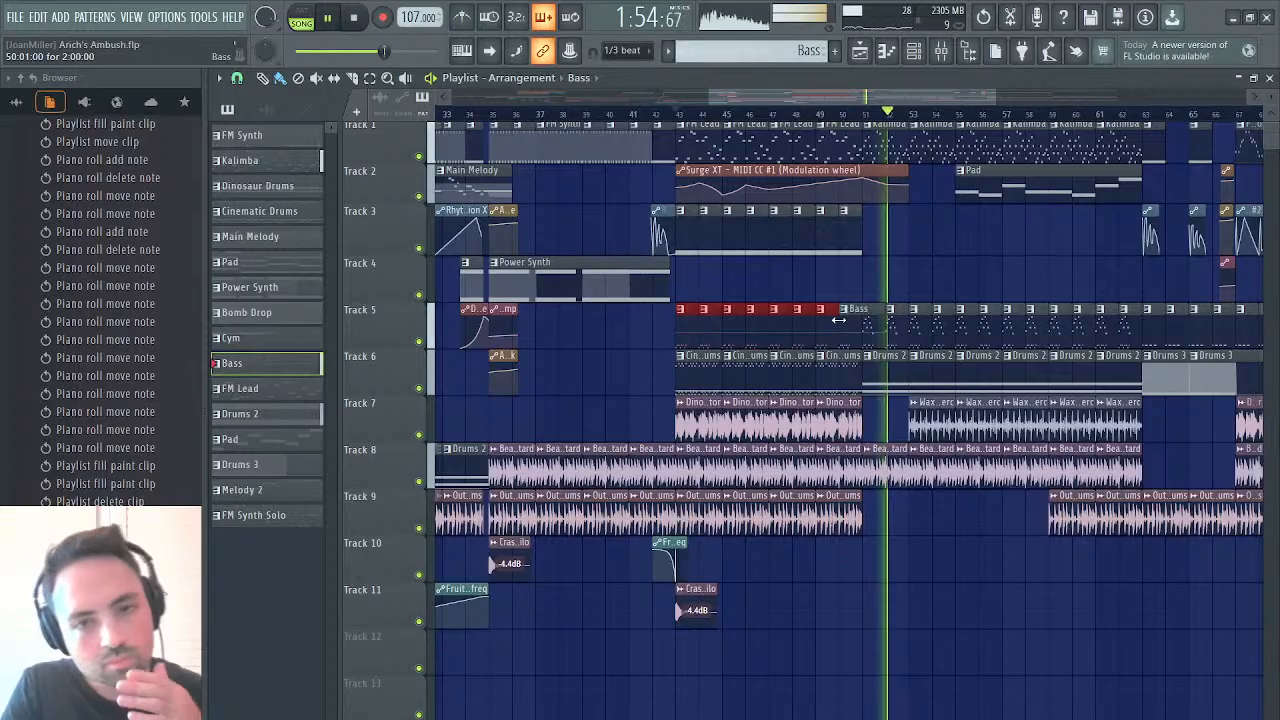
Delete the Wax Wash Vinyl Perc clip at bar 53 on track 7 and play from bar 51
click(700, 592)
scroll(931, 564, right, 2)
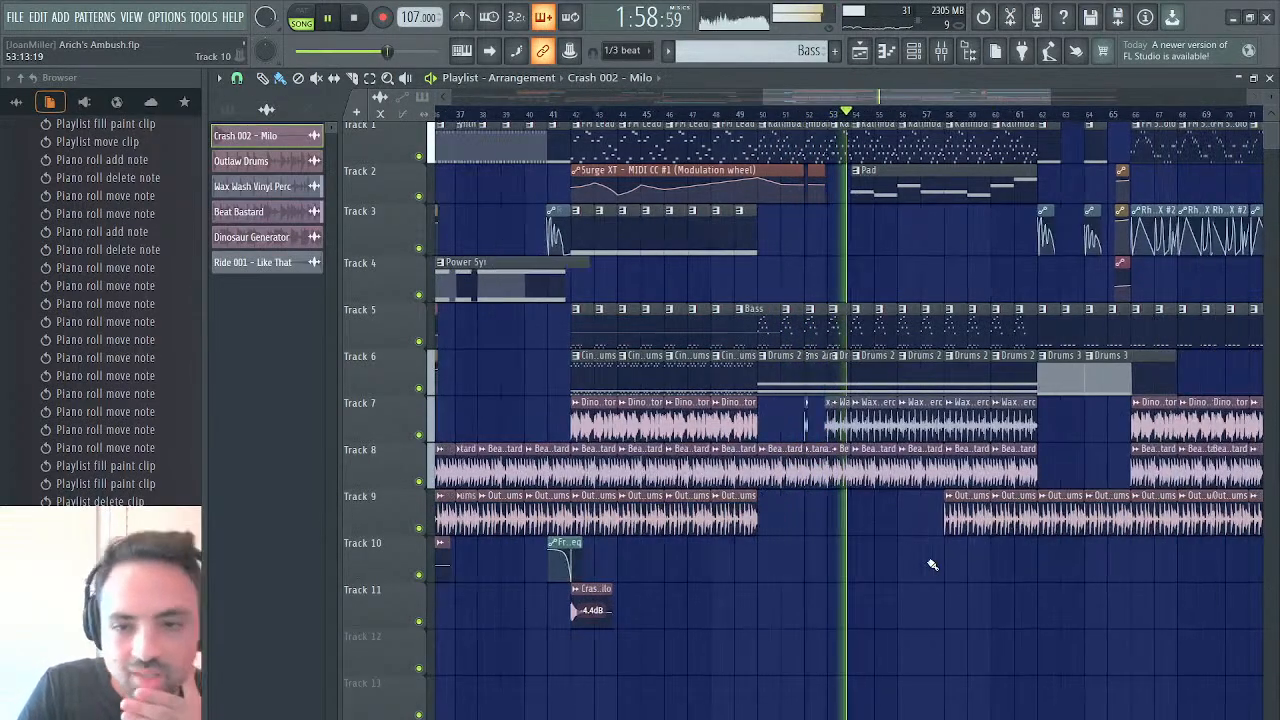
scroll(931, 564, right, 5)
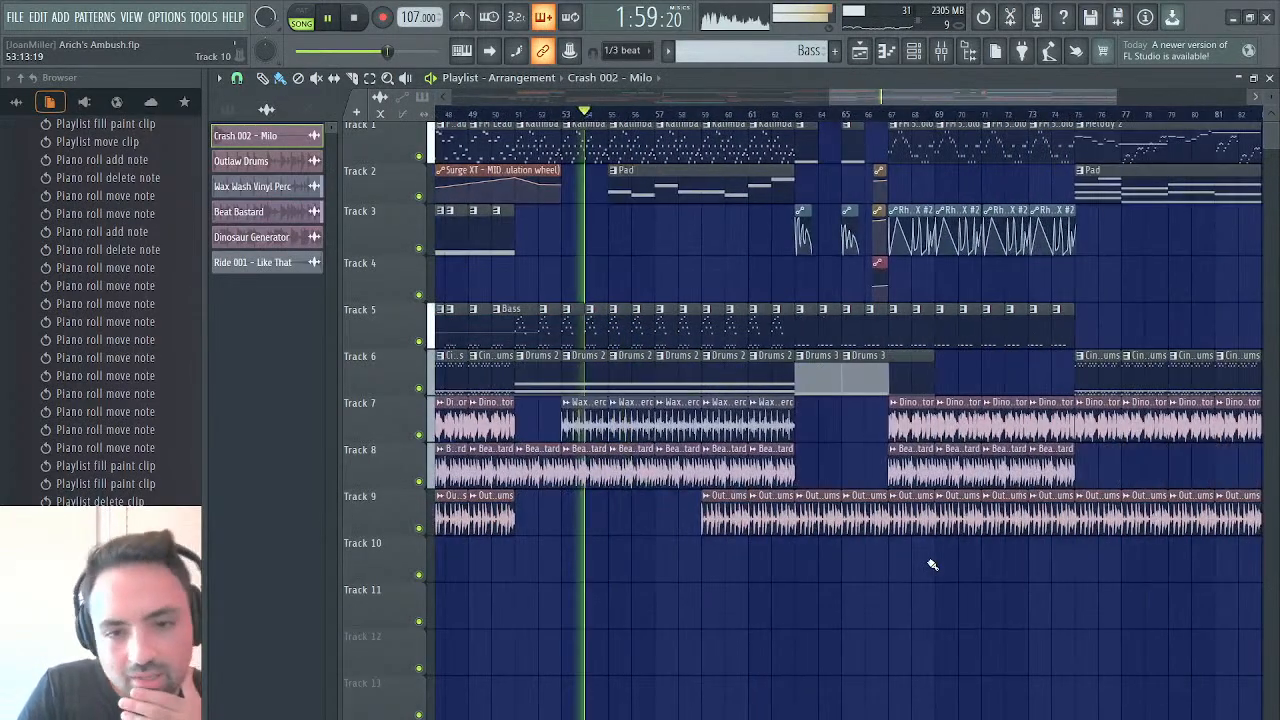
right_click(574, 410)
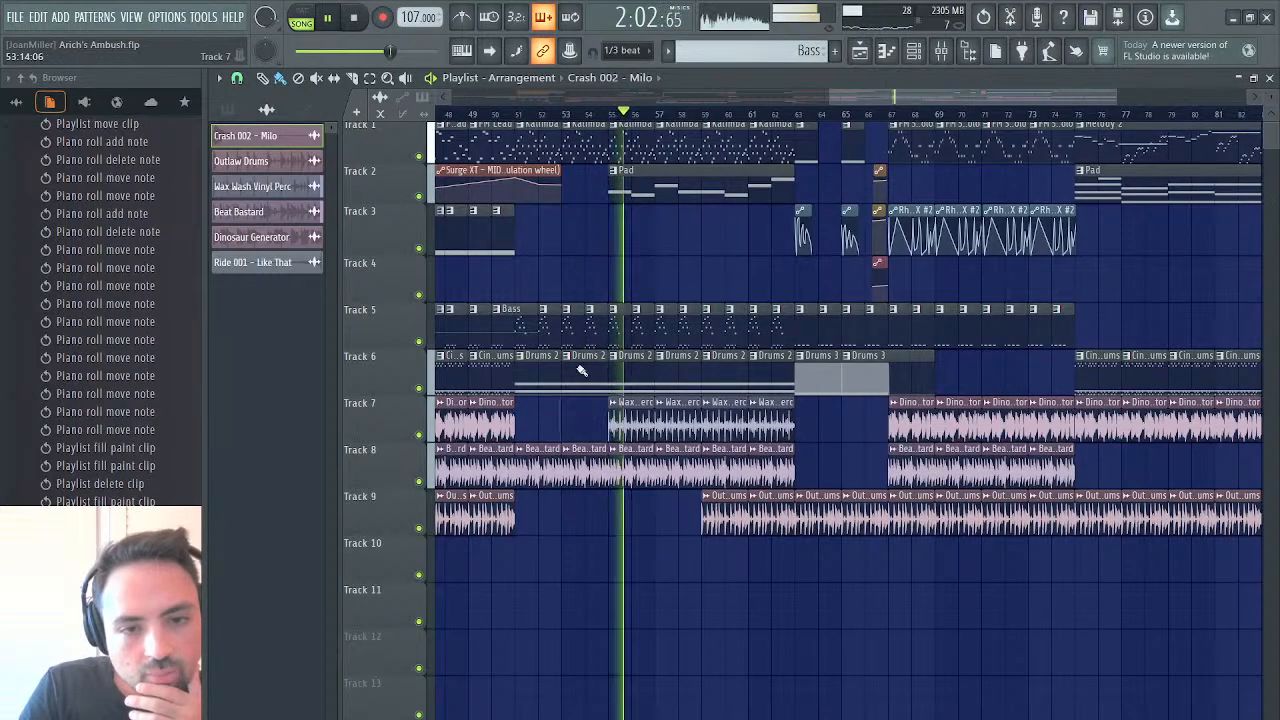
click(510, 113)
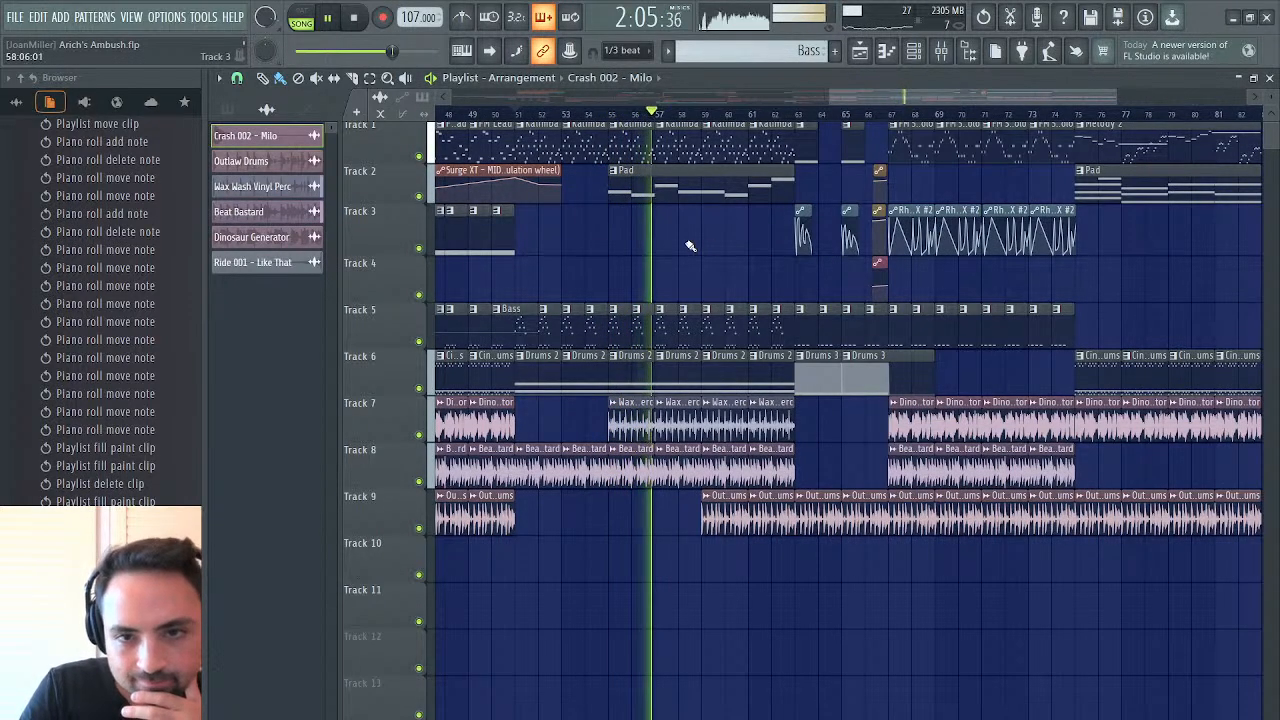
Place the chordal Pad pattern on track 3 from bar 55 to 63 and play from bar 55 into the following section
click(1142, 181)
click(612, 216)
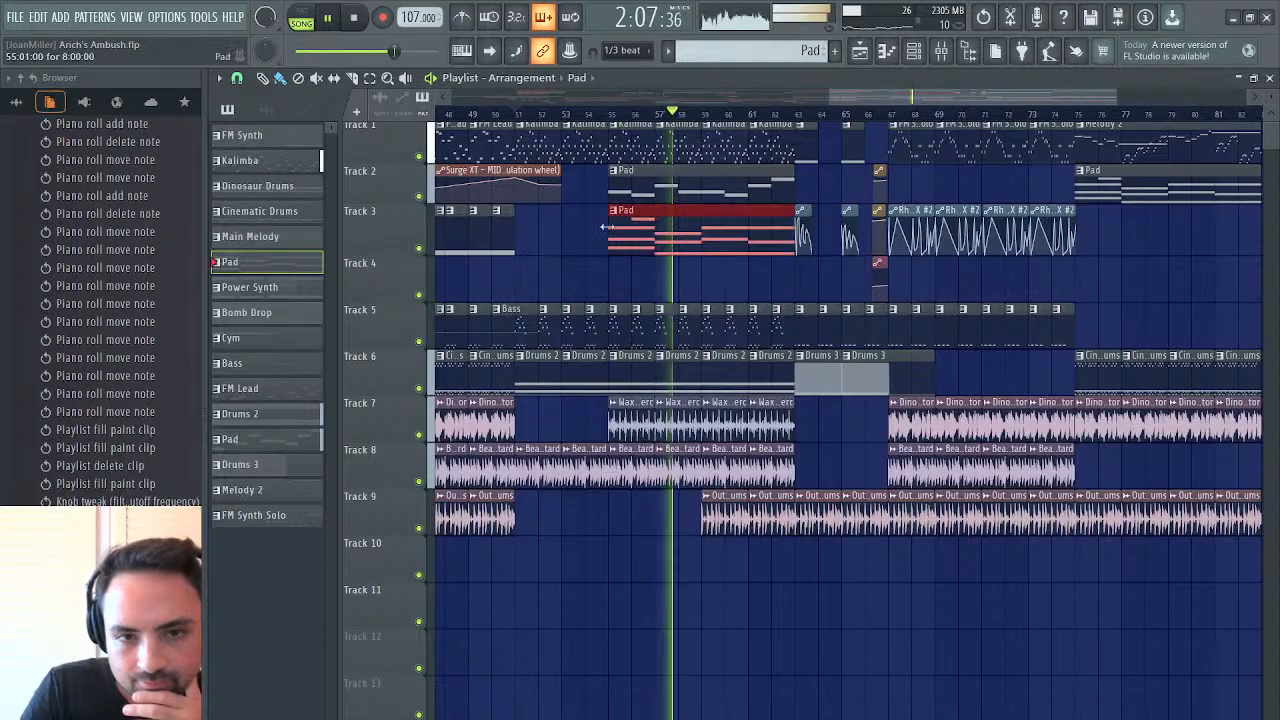
click(610, 113)
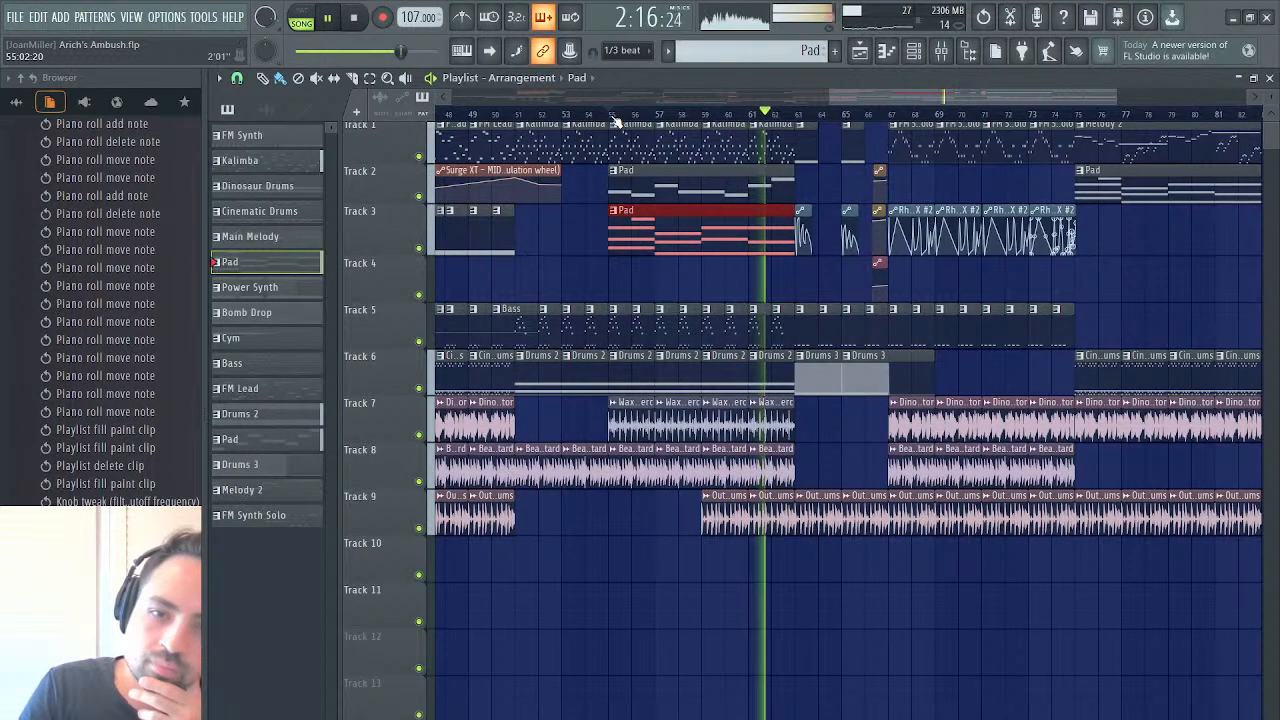
drag(886, 90, 959, 98)
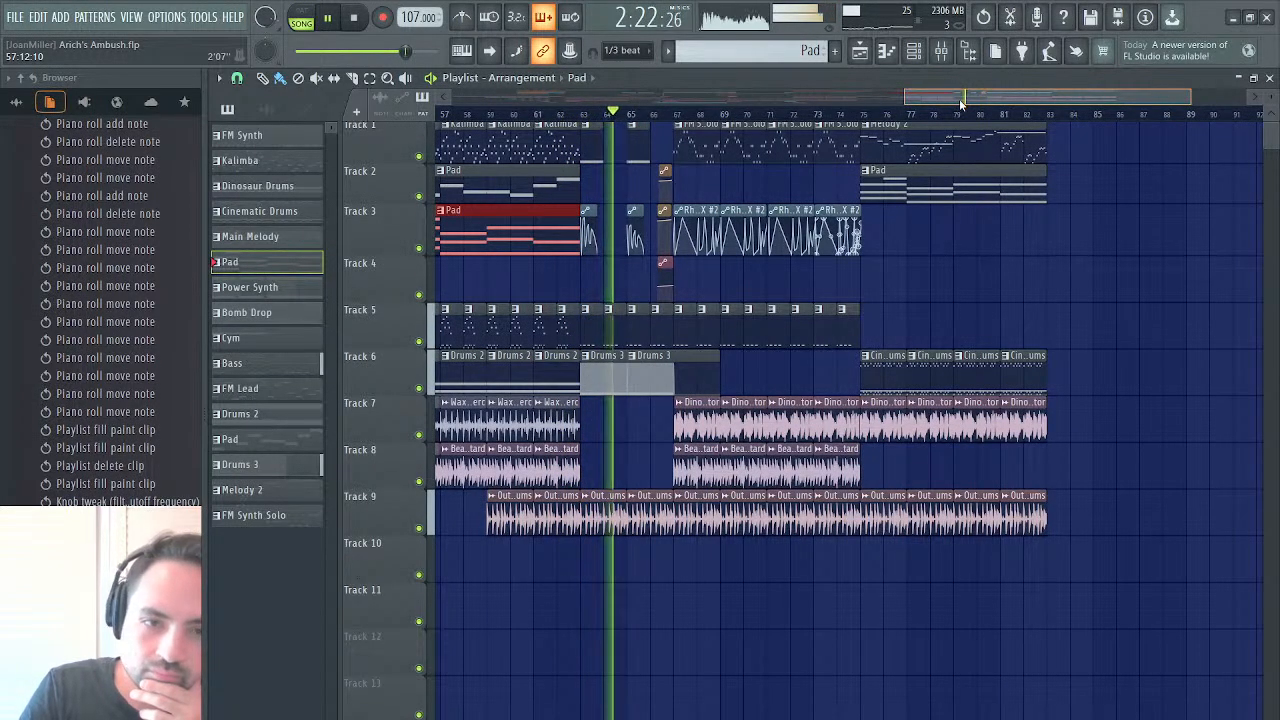
Place the short FM Synth clip on track 4 at bar 62 and play from bar 62 into the drum break
drag(961, 104, 932, 105)
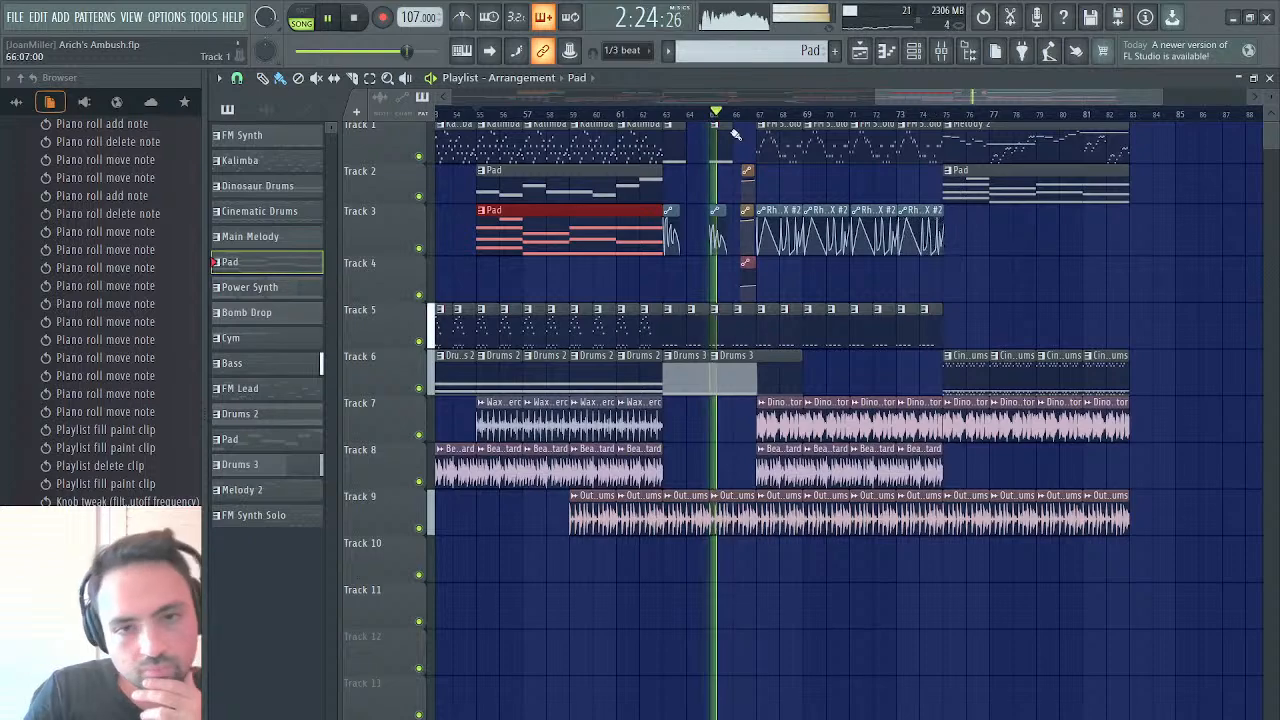
key(space)
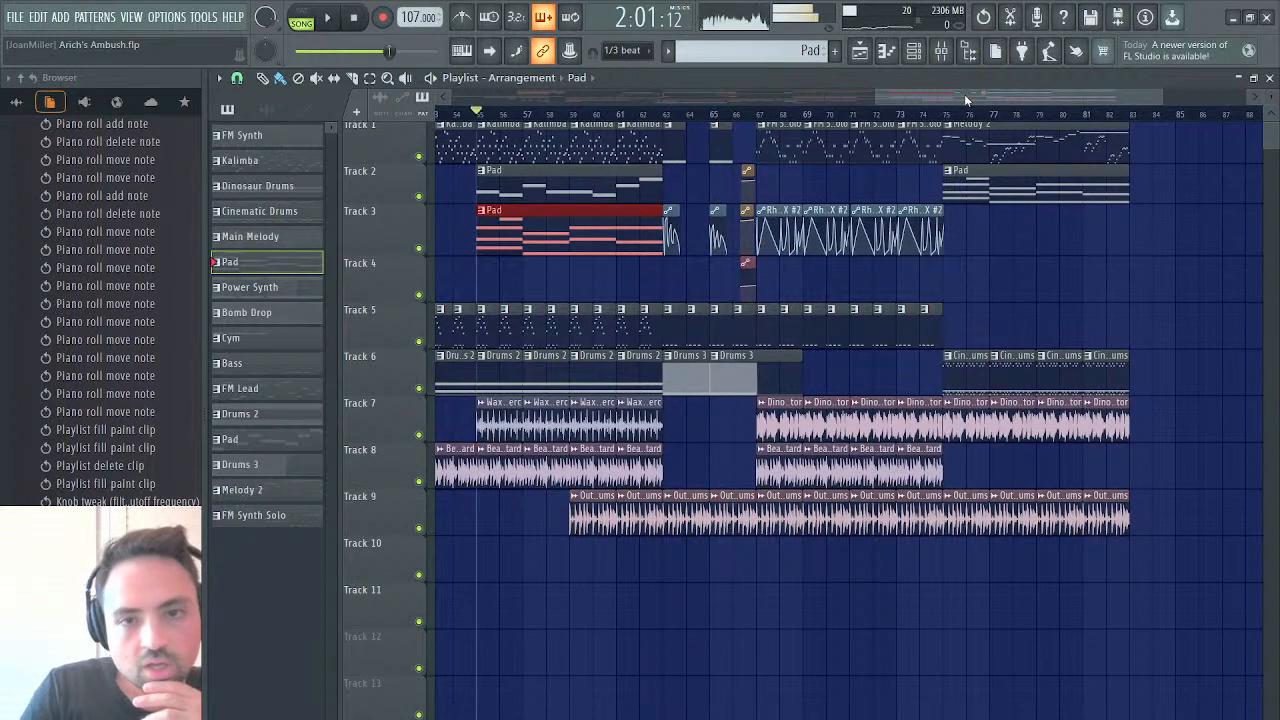
drag(964, 94, 694, 157)
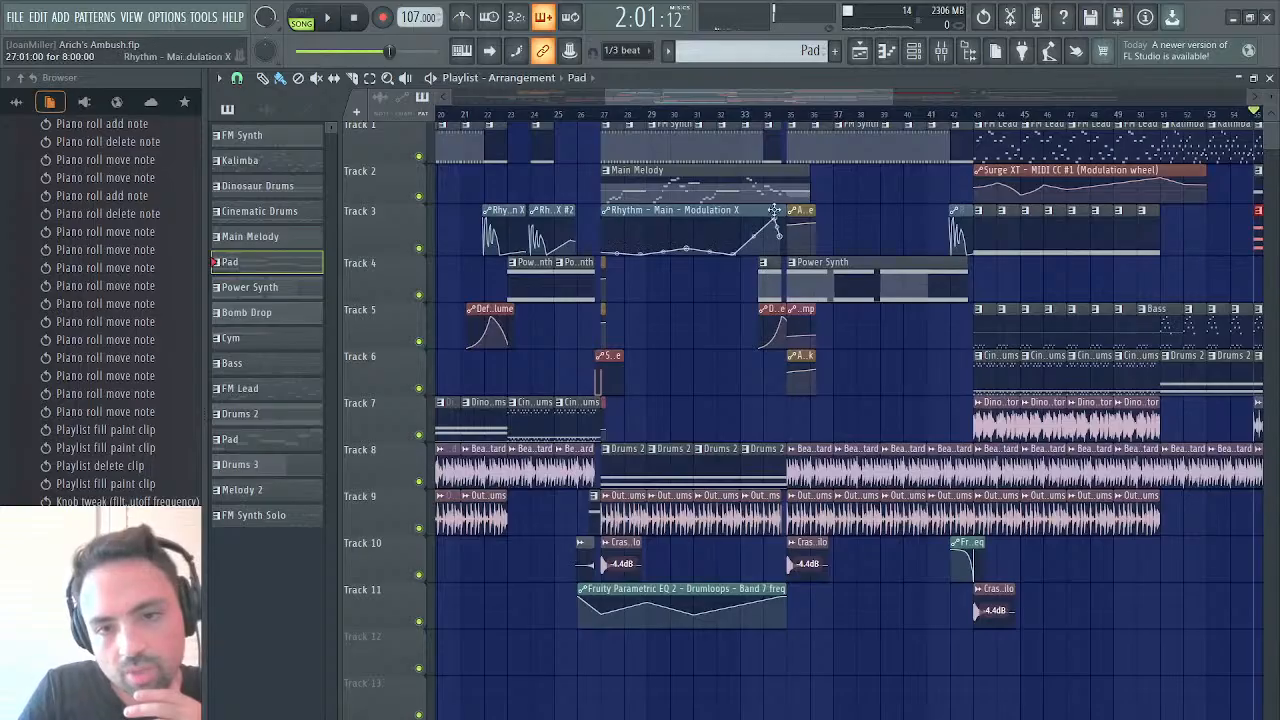
scroll(771, 149, right, 10)
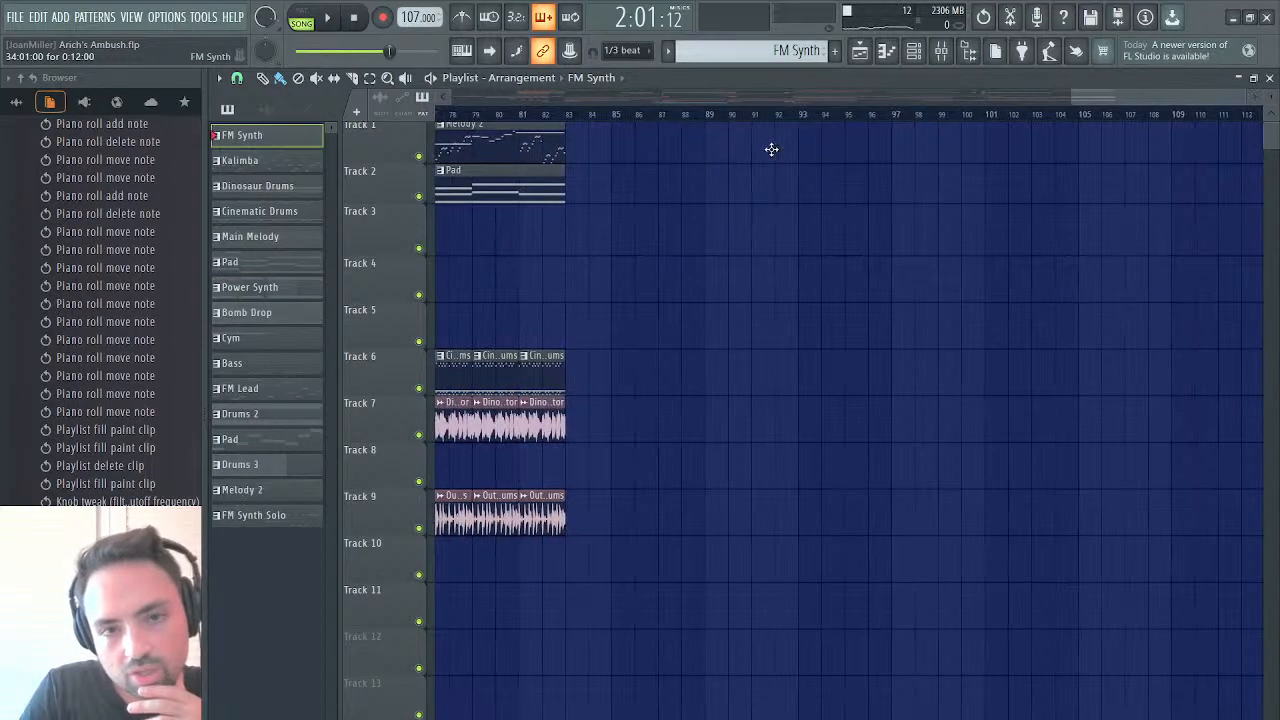
scroll(771, 149, left, 8)
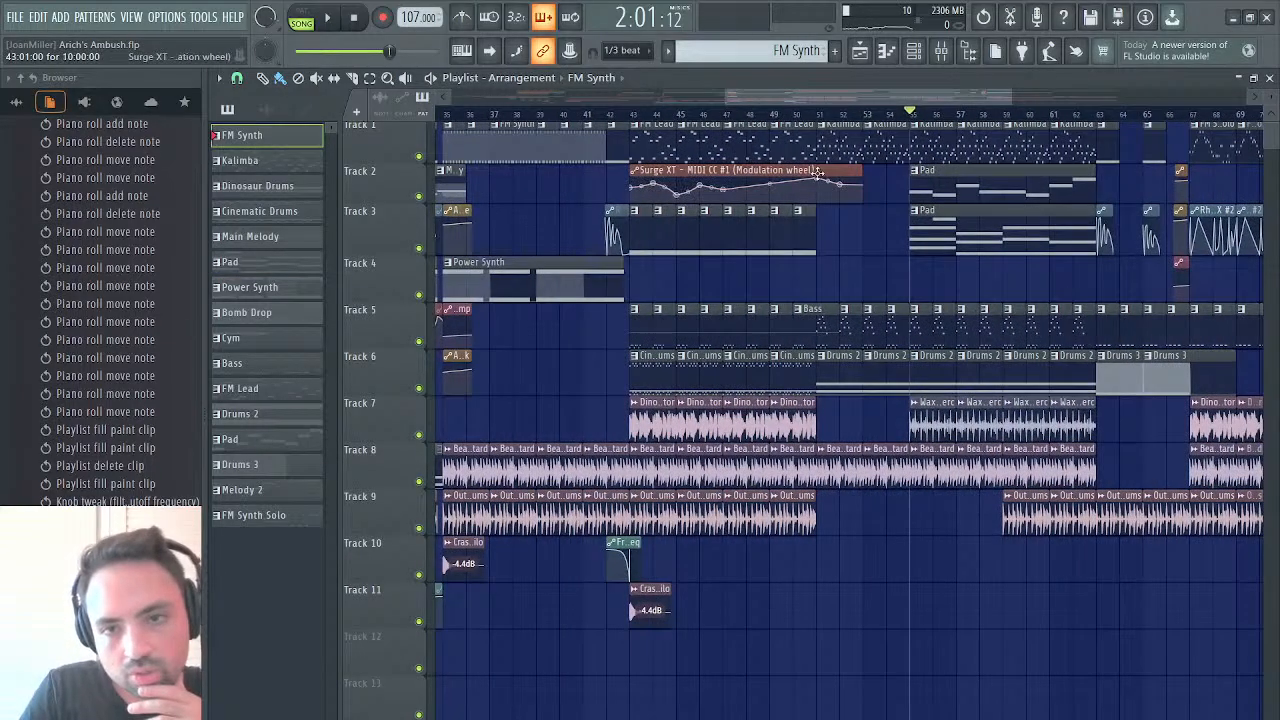
scroll(817, 172, left, 5)
scroll(782, 209, right, 8)
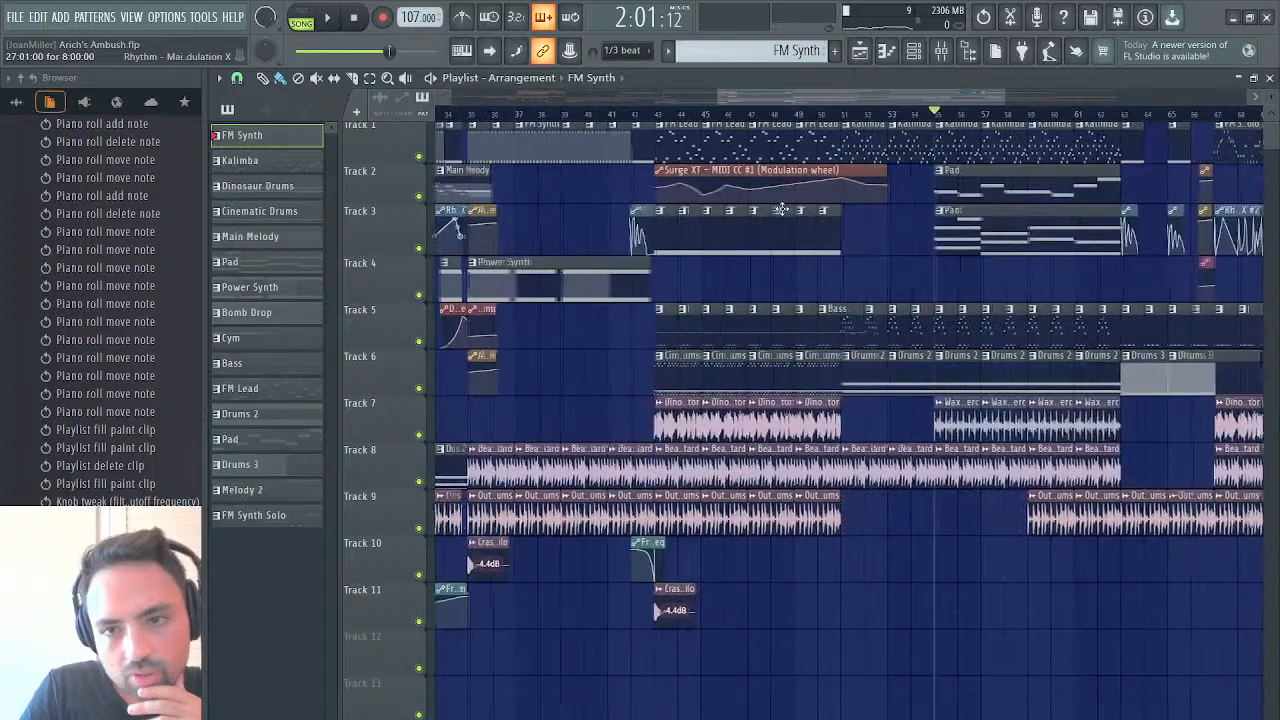
scroll(782, 209, left, 4)
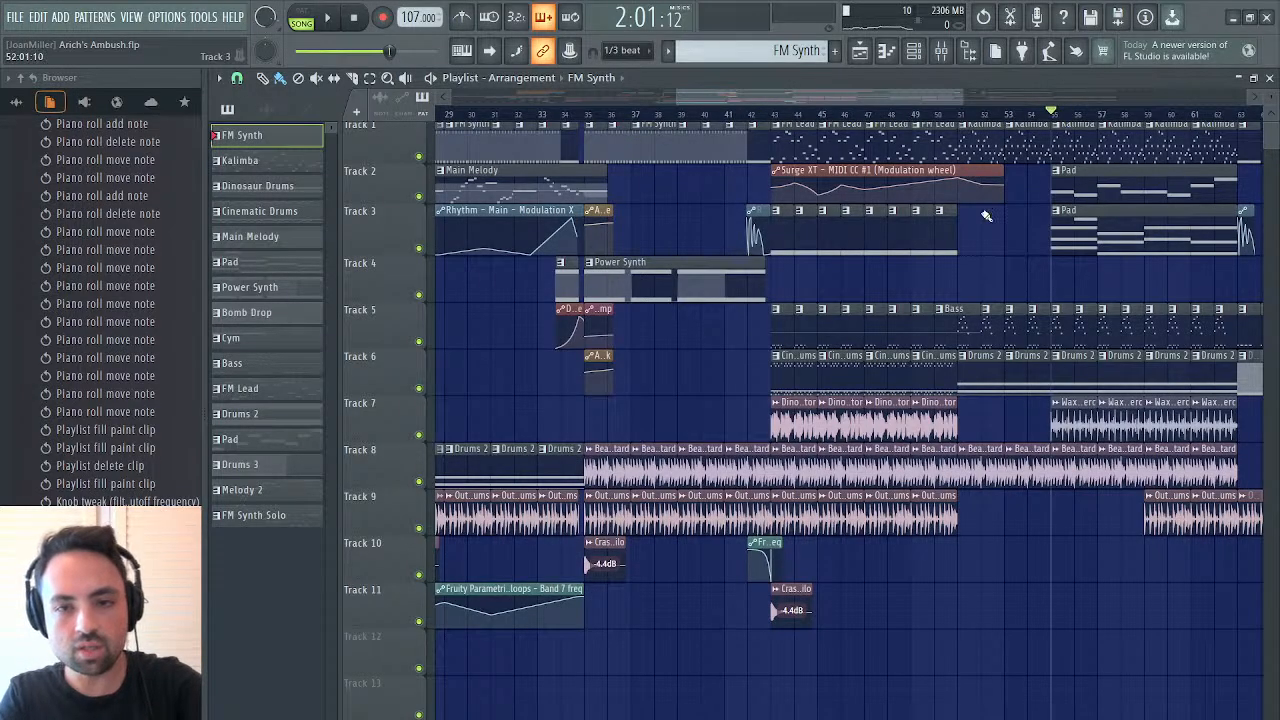
scroll(986, 216, right, 5)
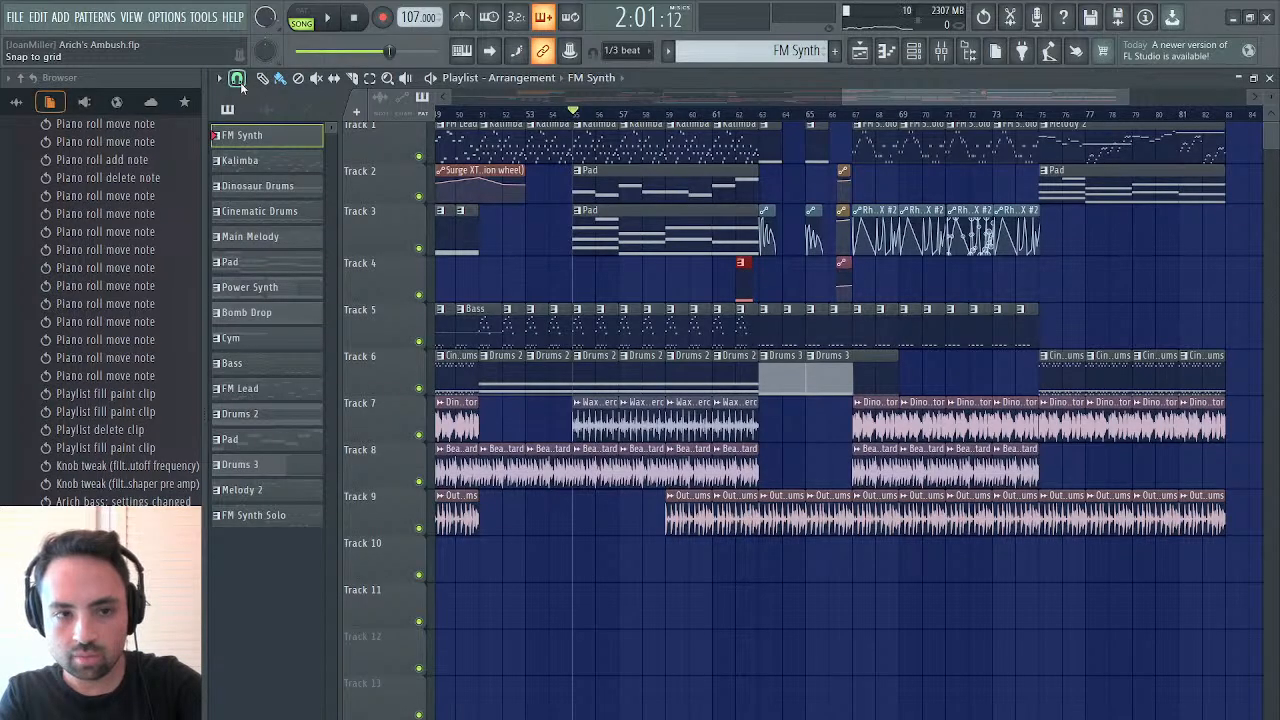
click(752, 285)
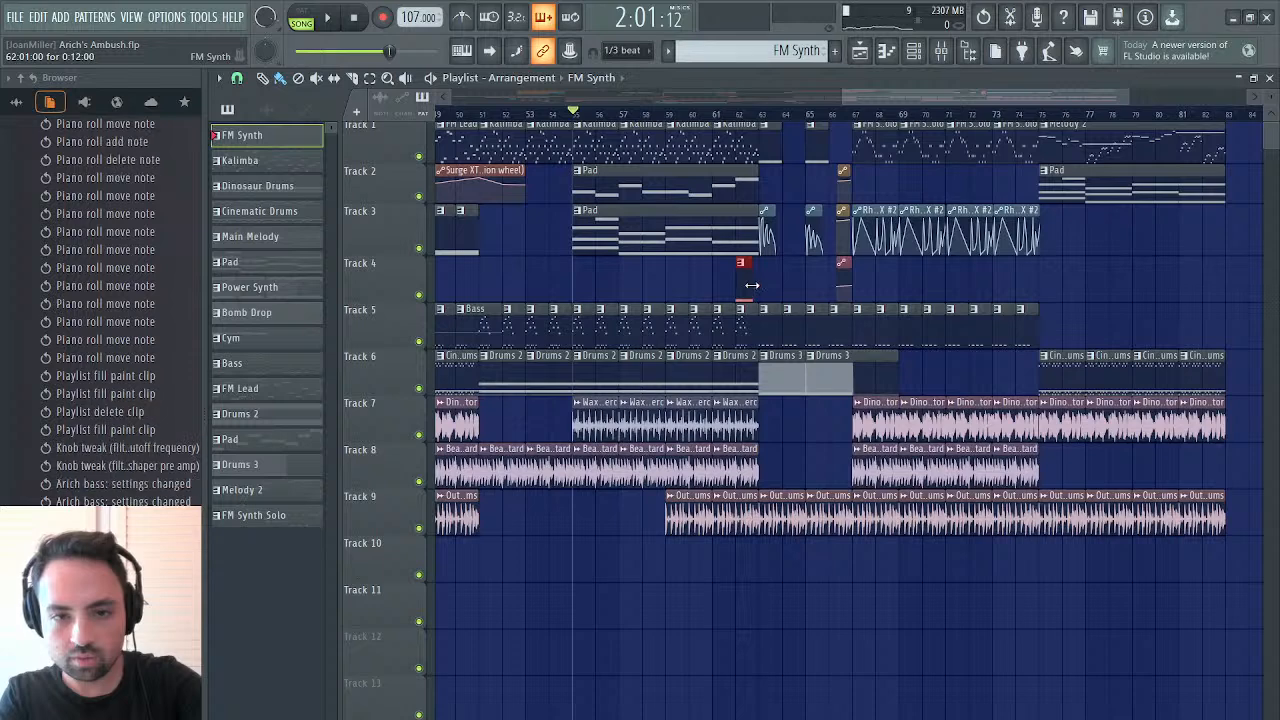
key(space)
click(745, 115)
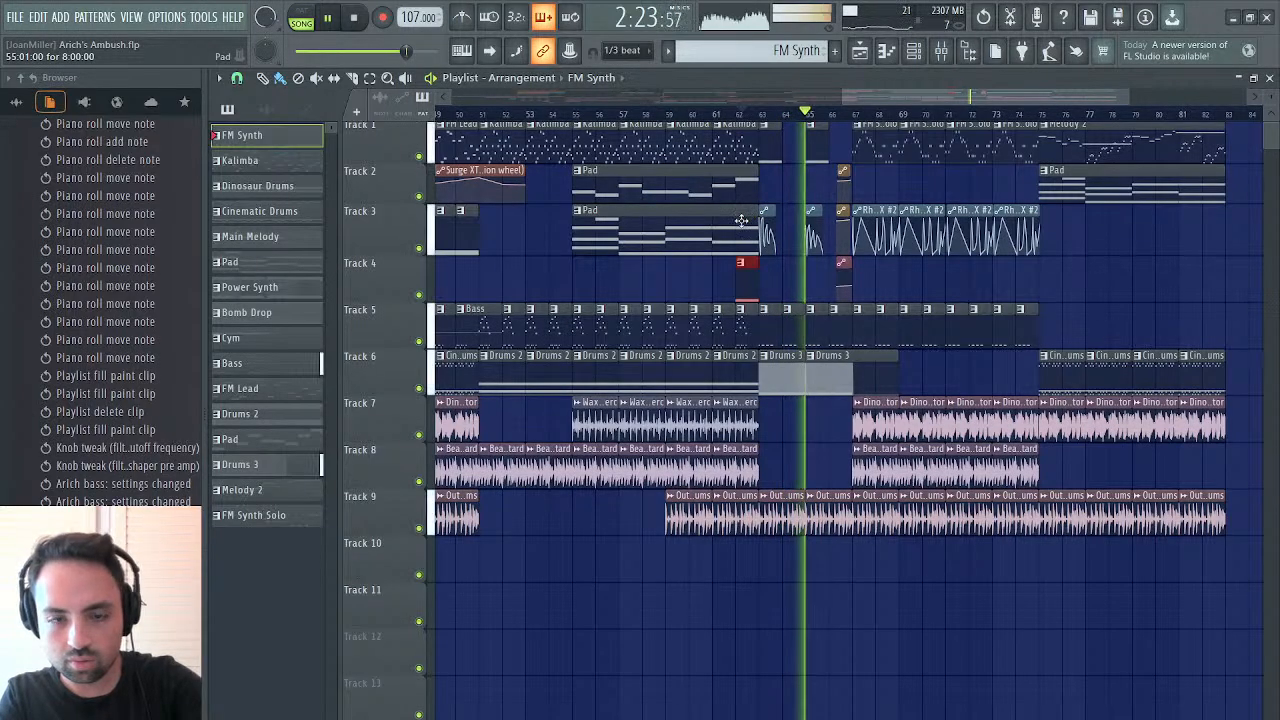
Place a Rhythm - Main - Modulation X automation clip on track 10 from about bar 55, trim it to end at bar 63, and play from bar 62
drag(908, 98, 643, 149)
key(space)
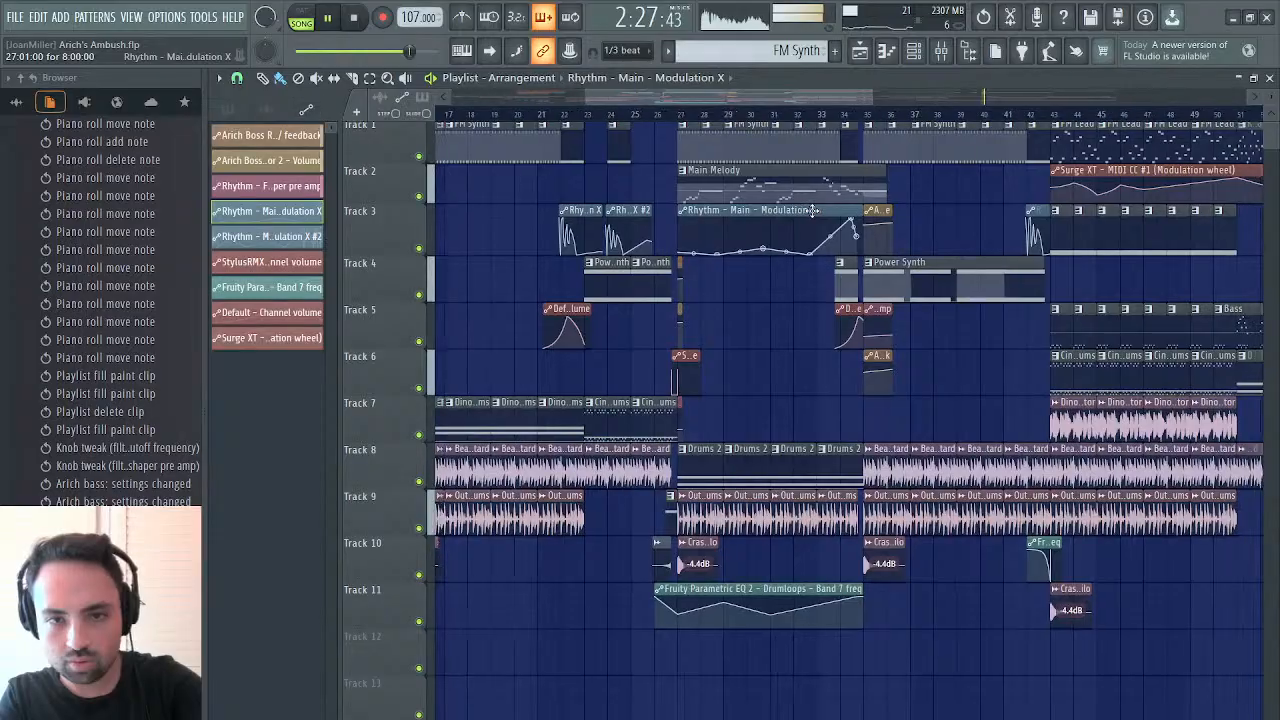
scroll(812, 211, right, 3)
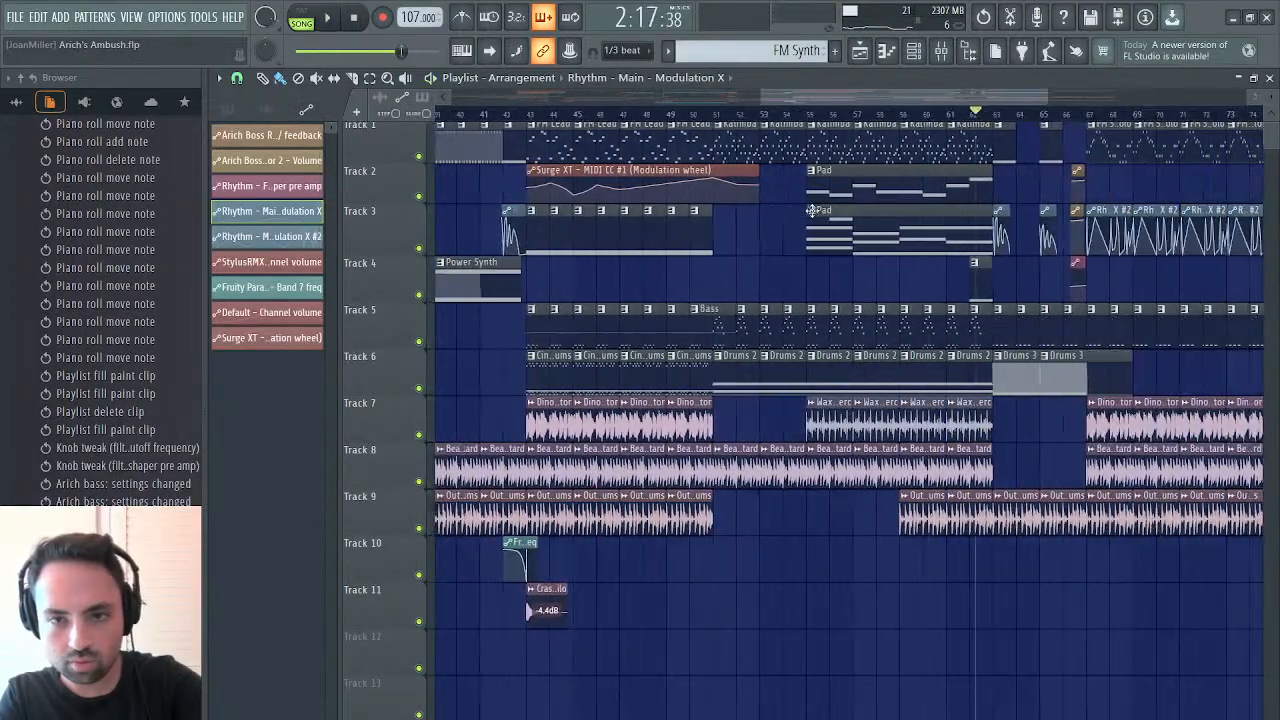
click(872, 577)
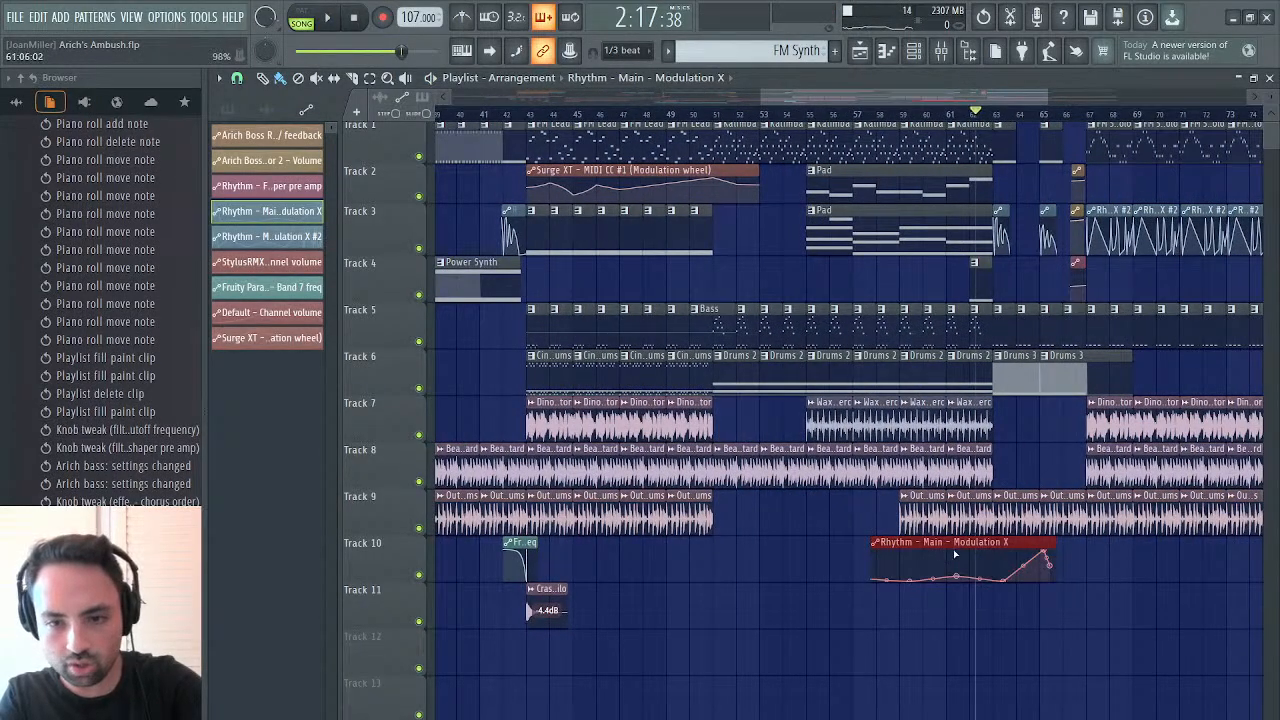
drag(955, 553, 938, 547)
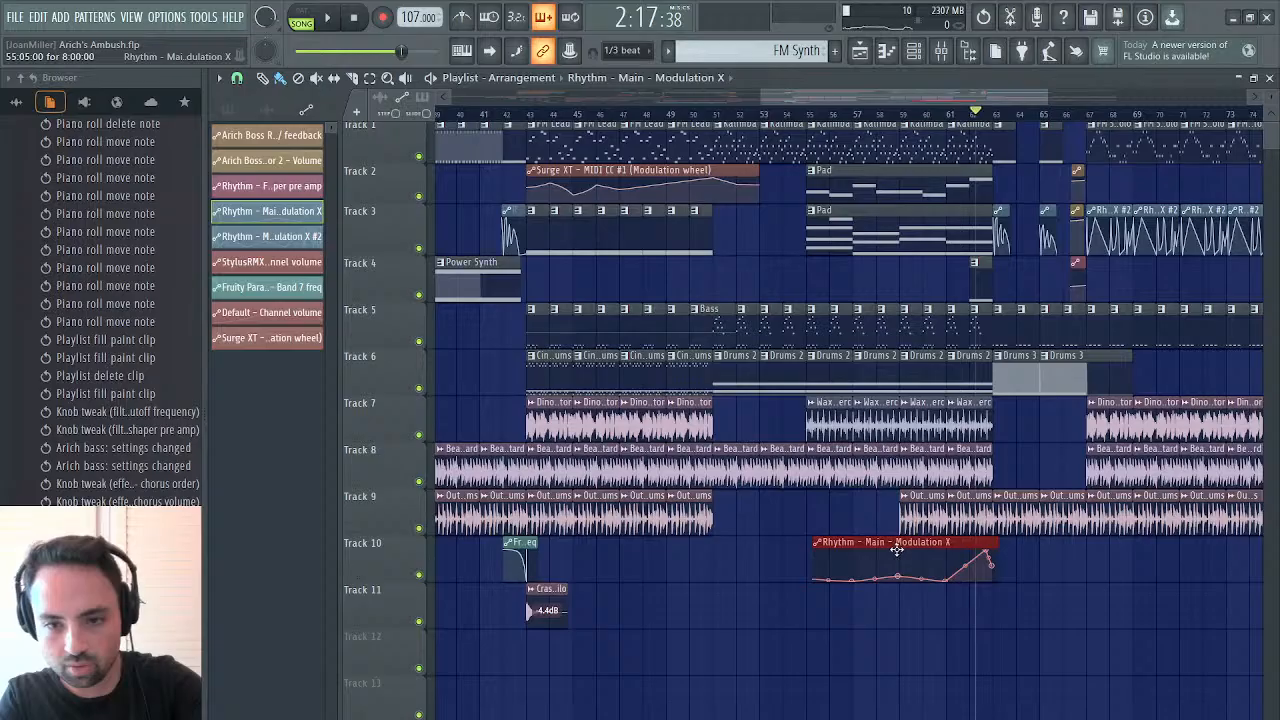
key(space)
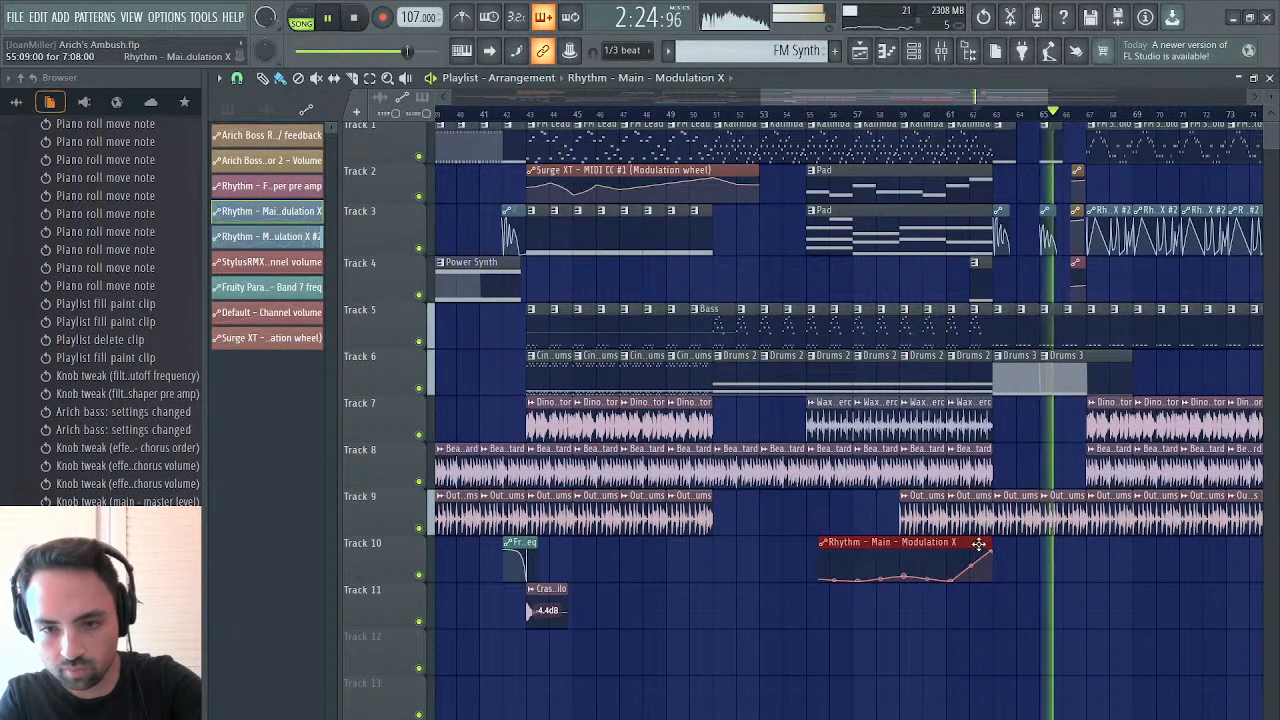
click(970, 112)
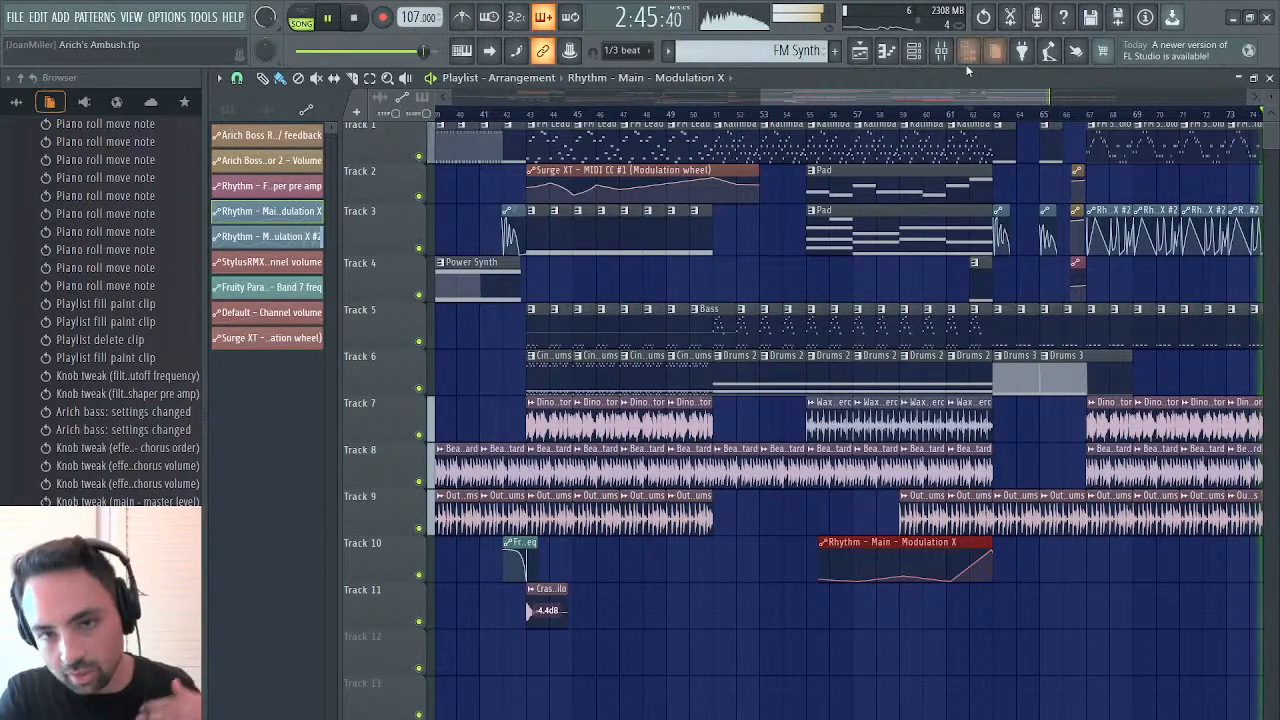
Shift all clips of the final section one bar later to start at bar 76 and play the transition into it
drag(939, 88, 1083, 86)
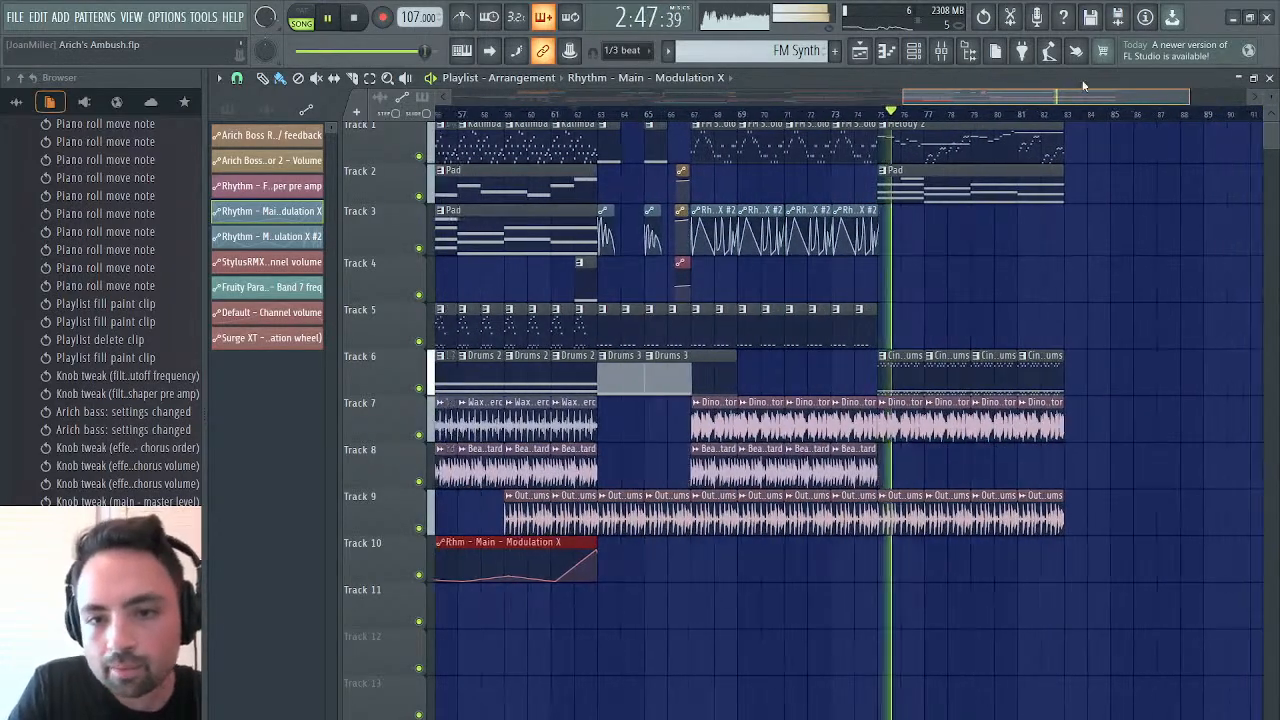
click(815, 114)
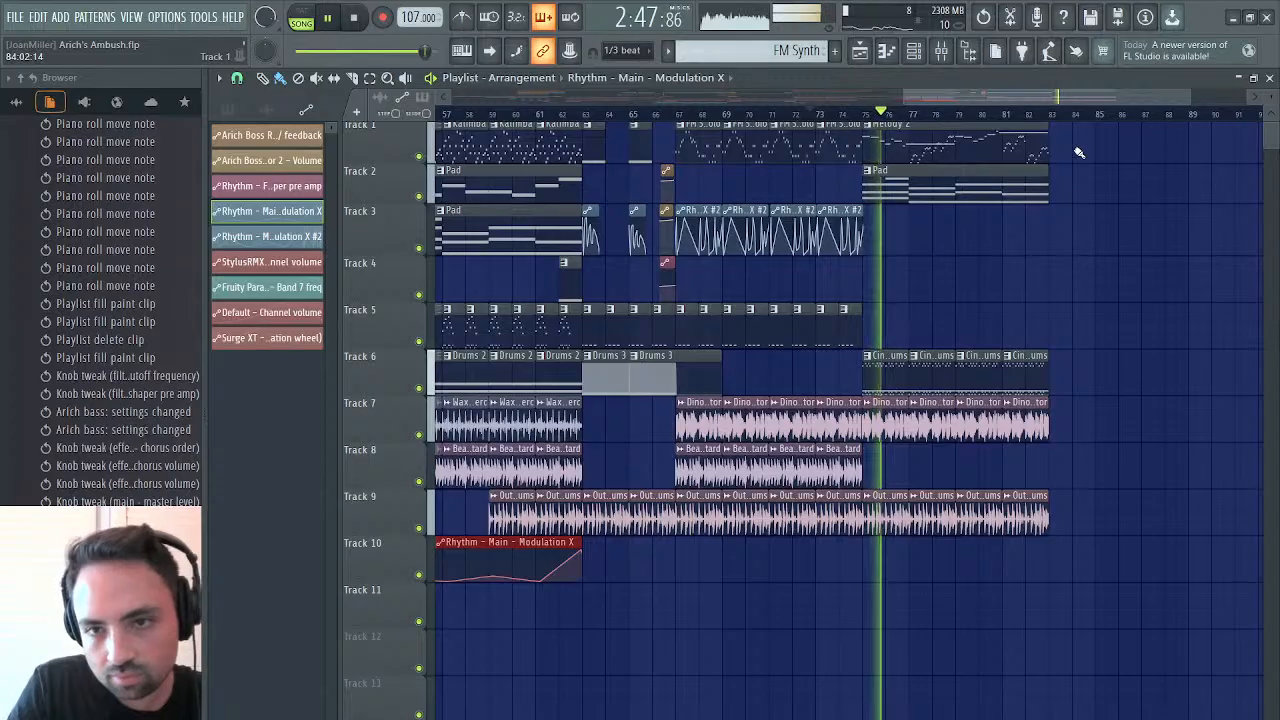
key(space)
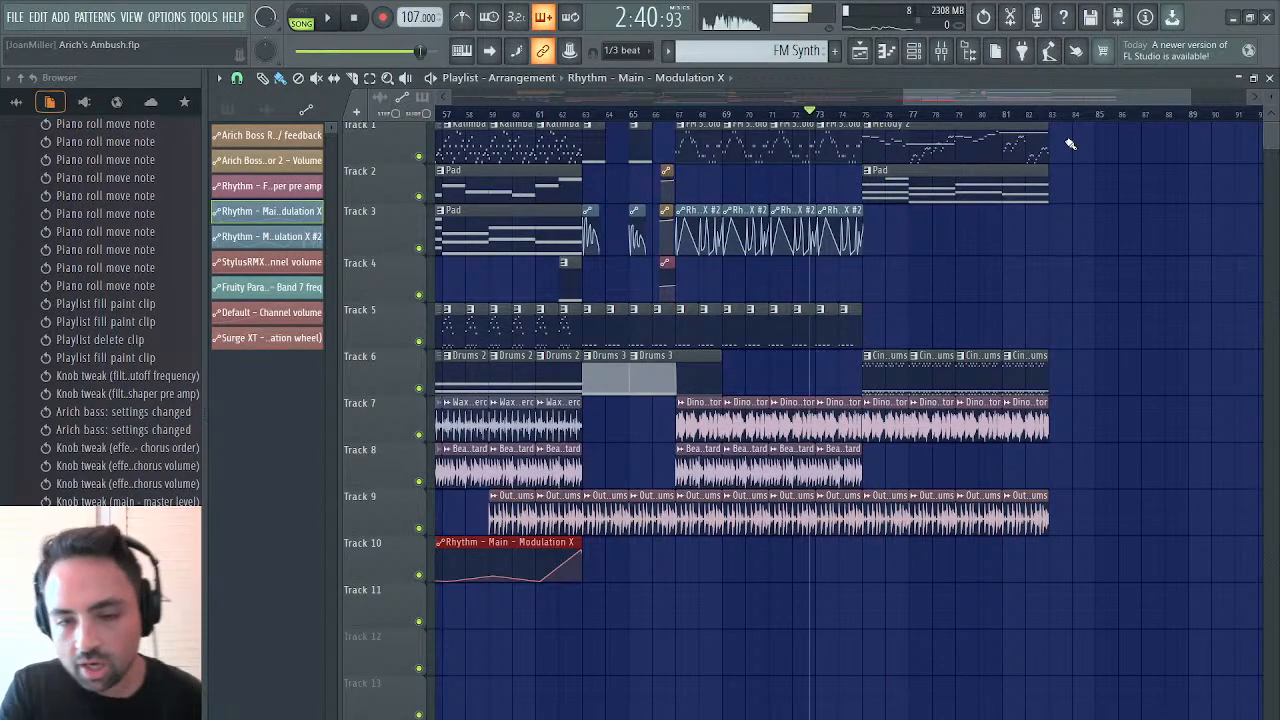
drag(1070, 145, 870, 510)
mouse_move(898, 371)
mouse_down()
mouse_move(951, 380)
mouse_move(914, 390)
mouse_up()
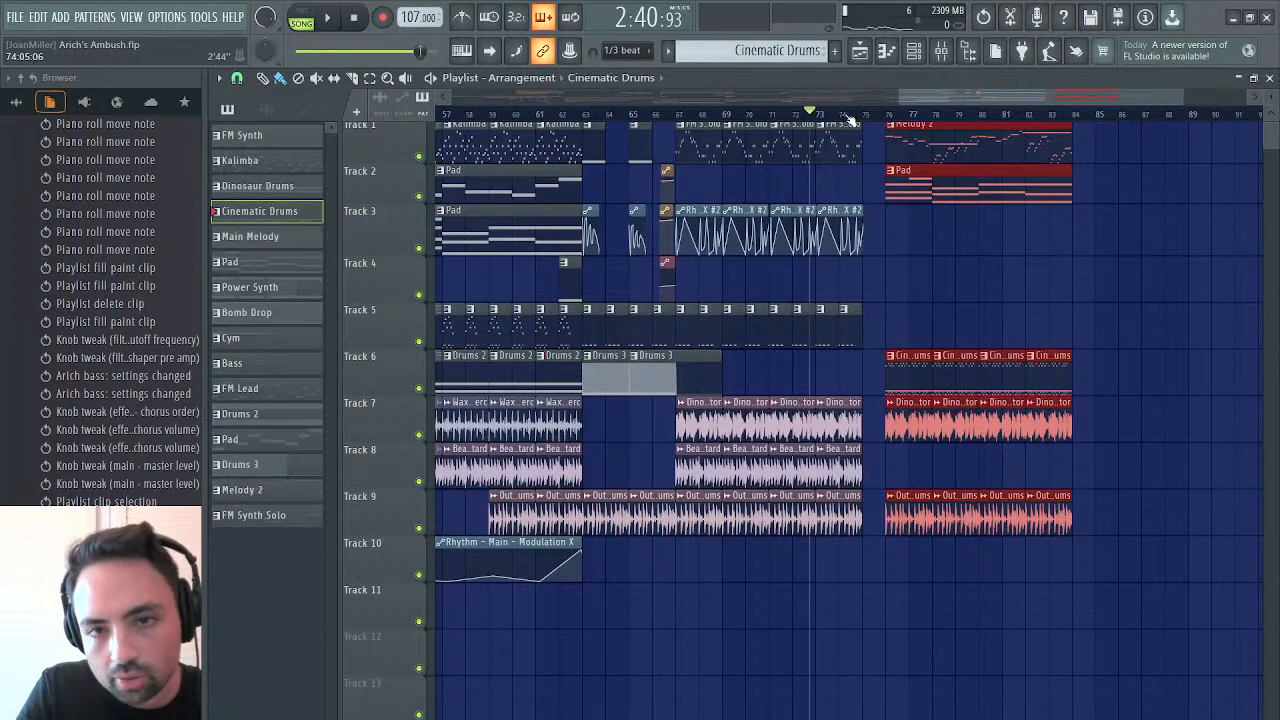
click(846, 114)
key(space)
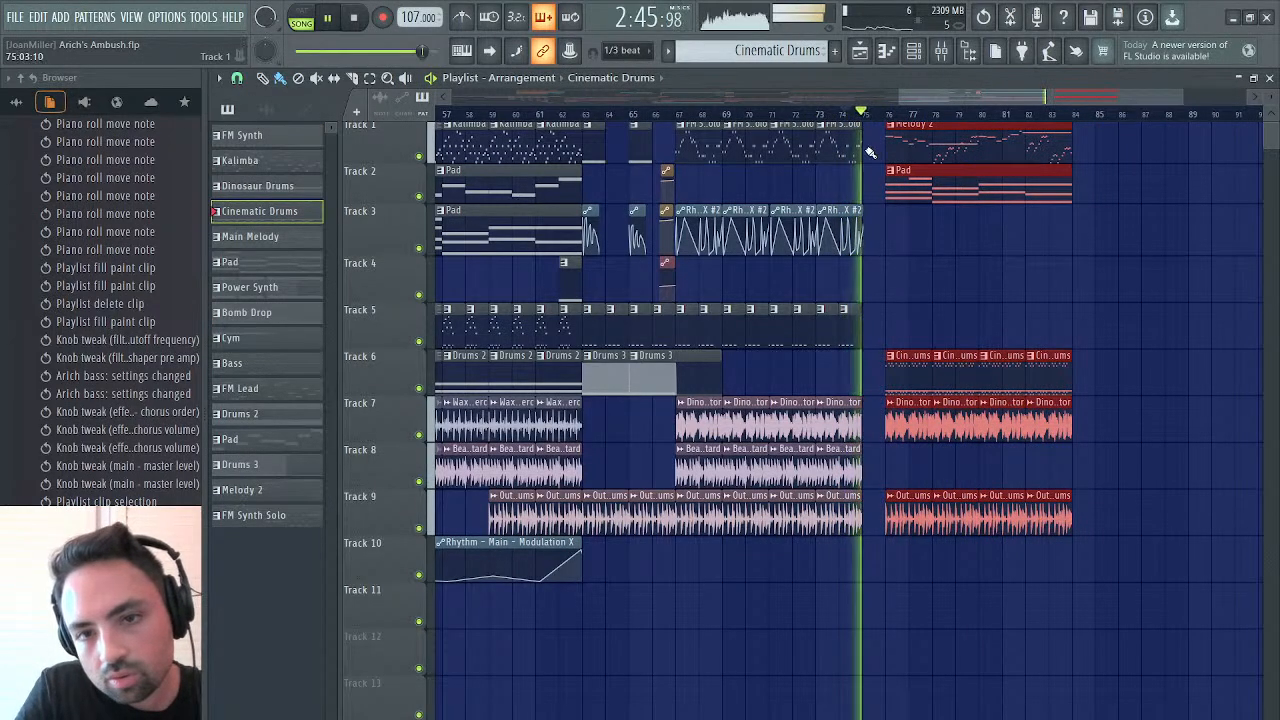
Extend the last FM Synth Solo clip to bar 76, add a nearly bar-long A#3 note at its third bar, and play the transition
drag(861, 149, 884, 150)
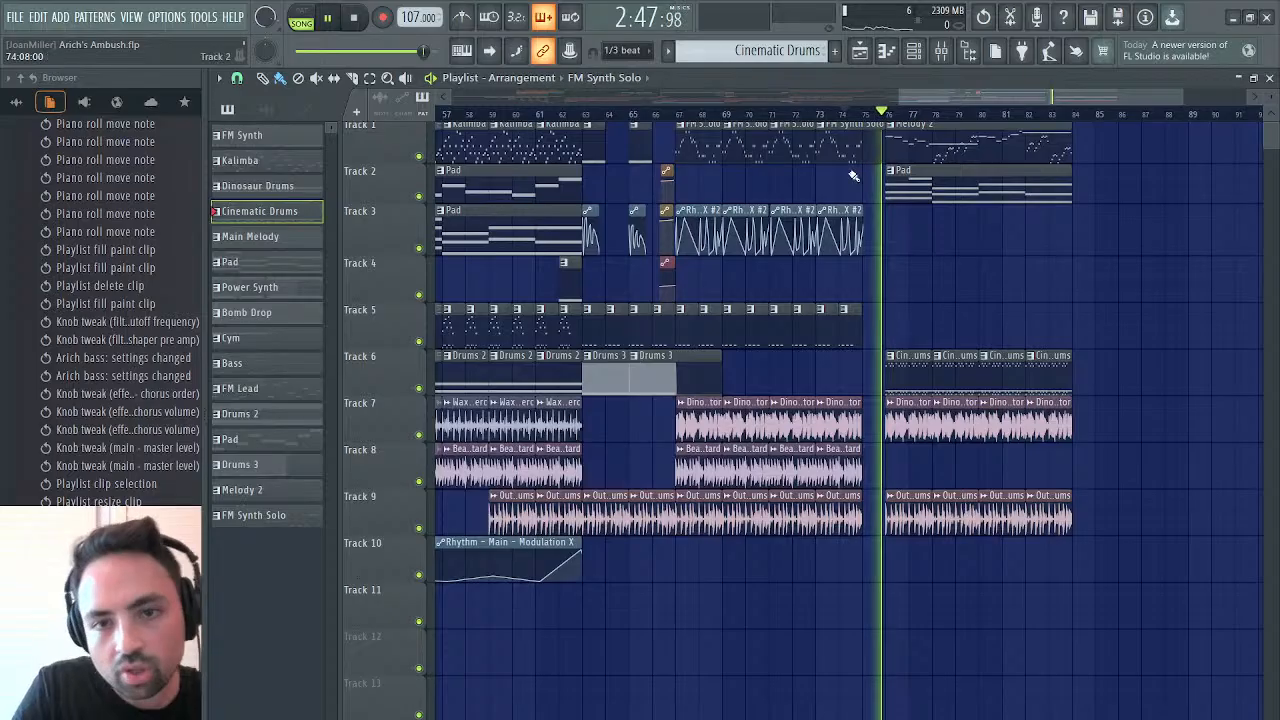
key(space)
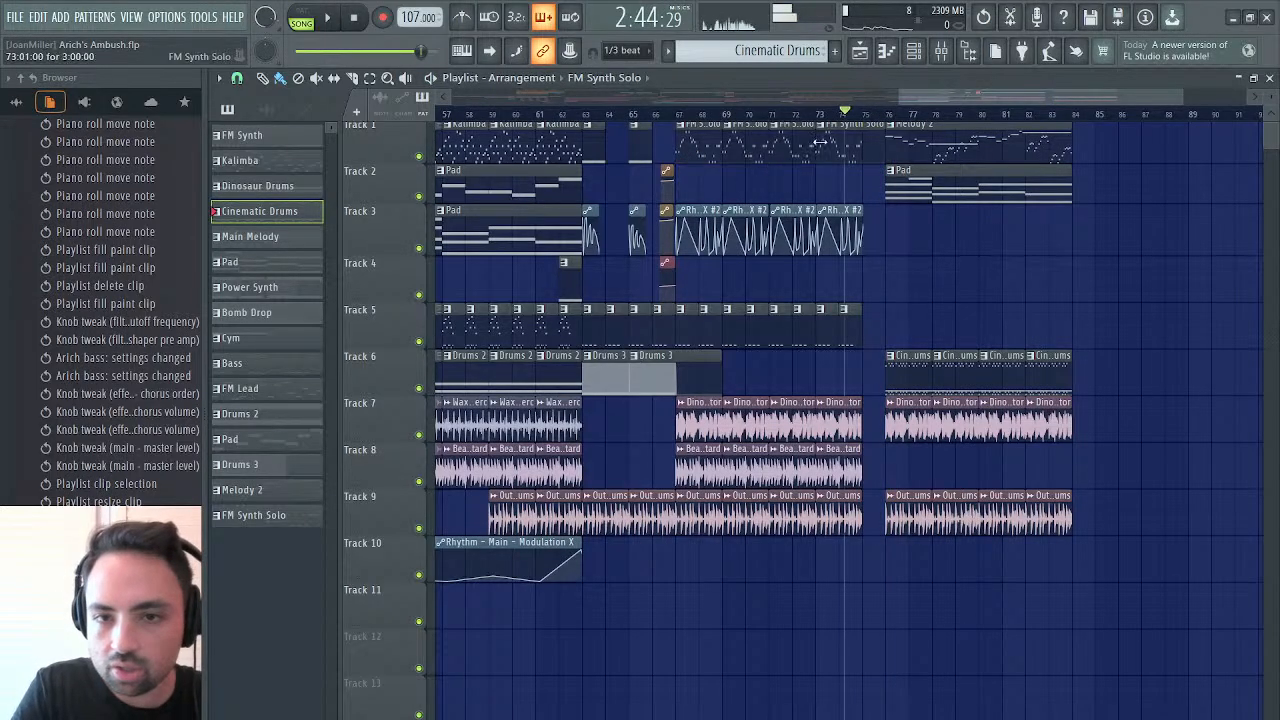
double_click(849, 149)
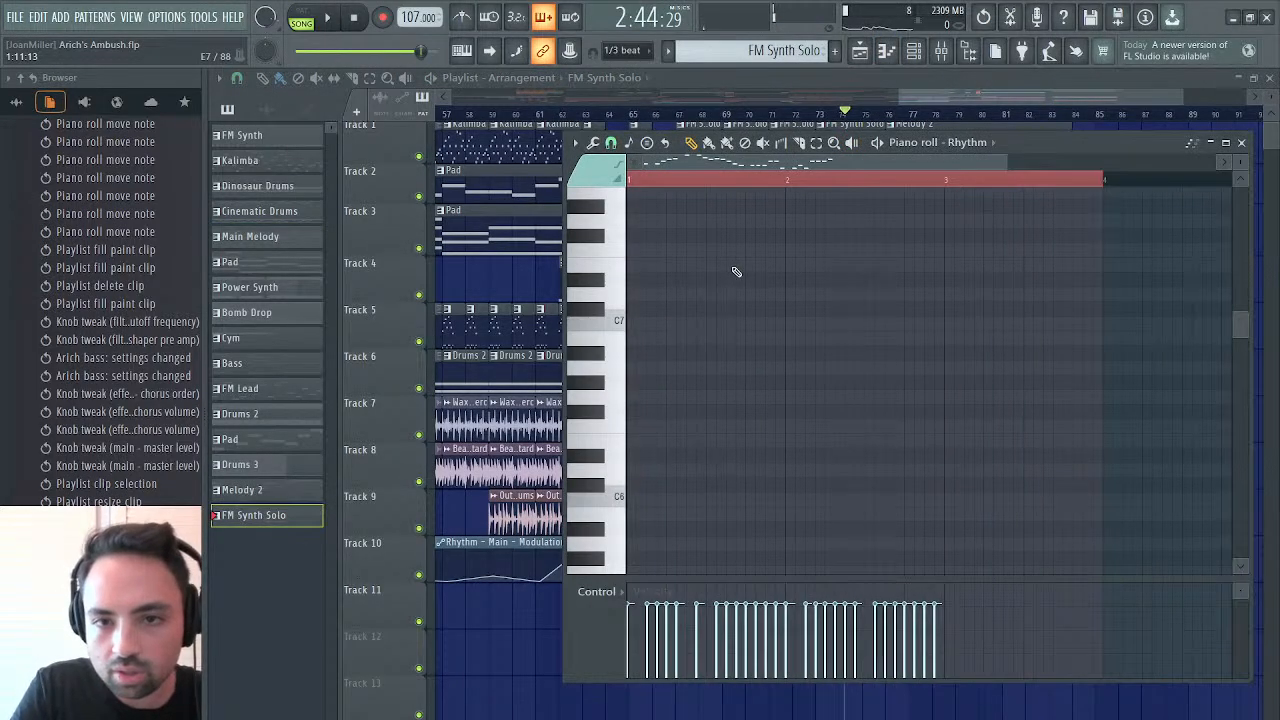
scroll(736, 272, down, 4)
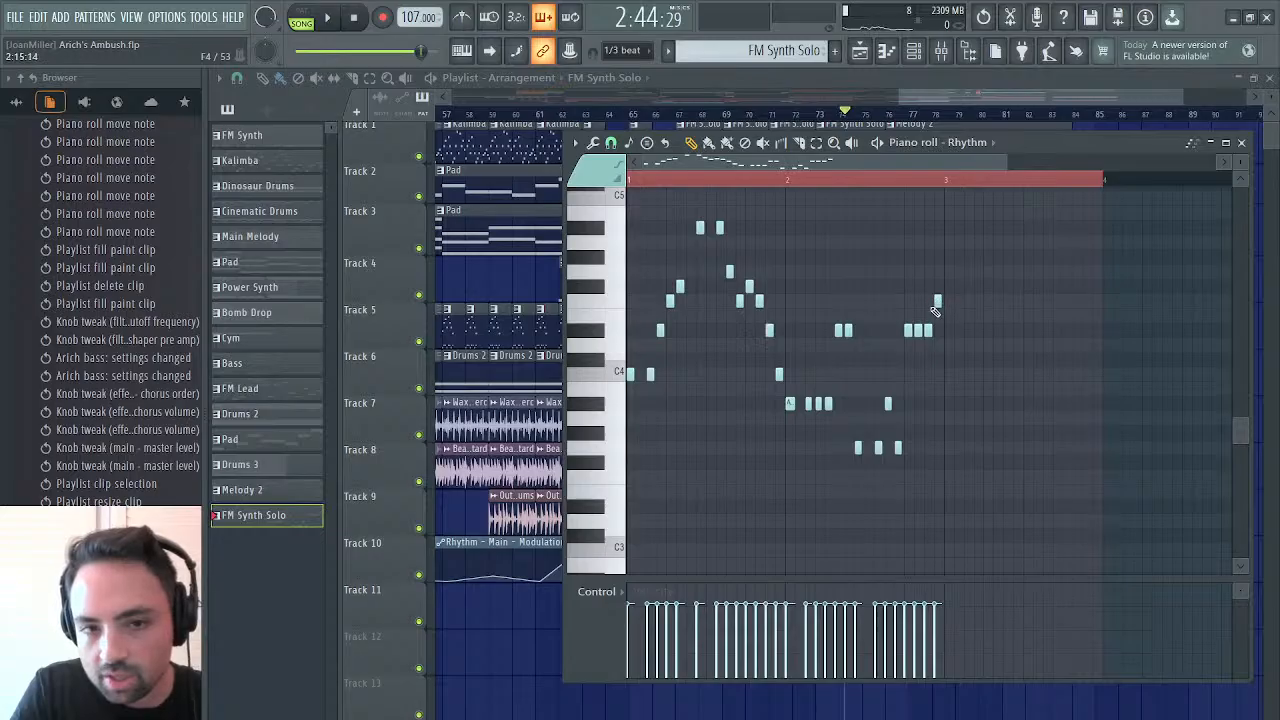
click(946, 402)
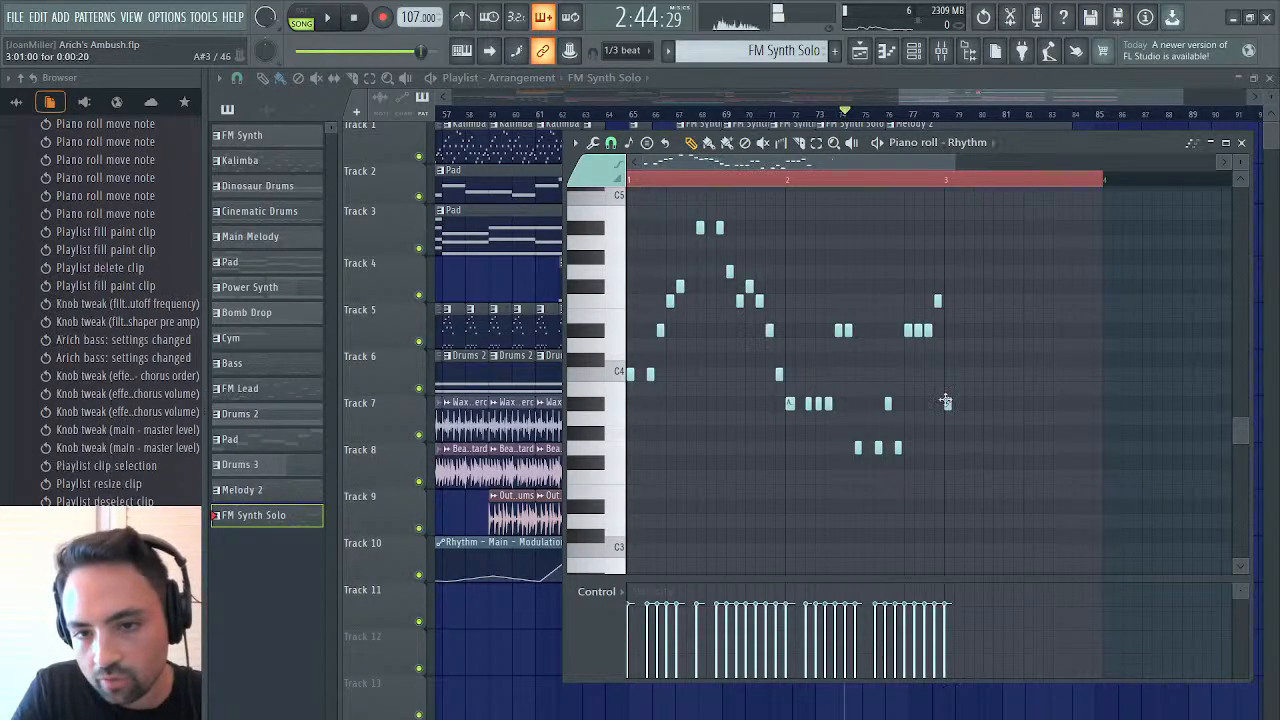
drag(951, 404, 1078, 405)
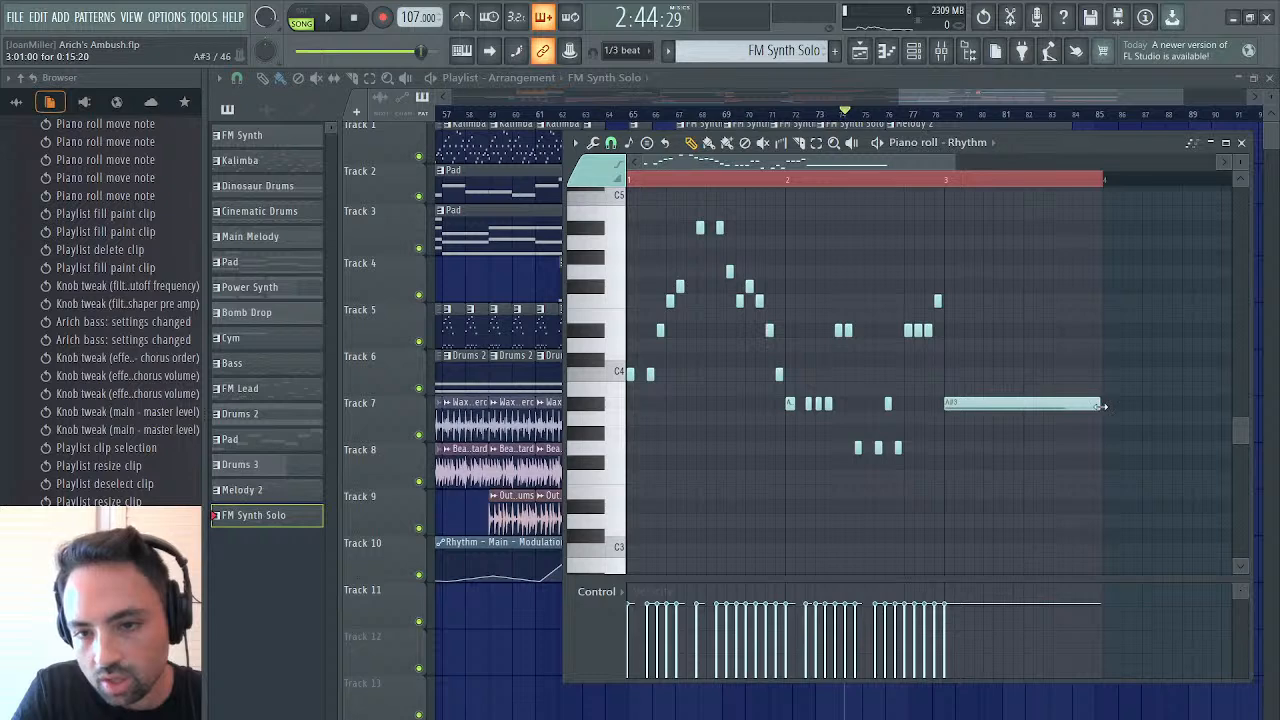
key(space)
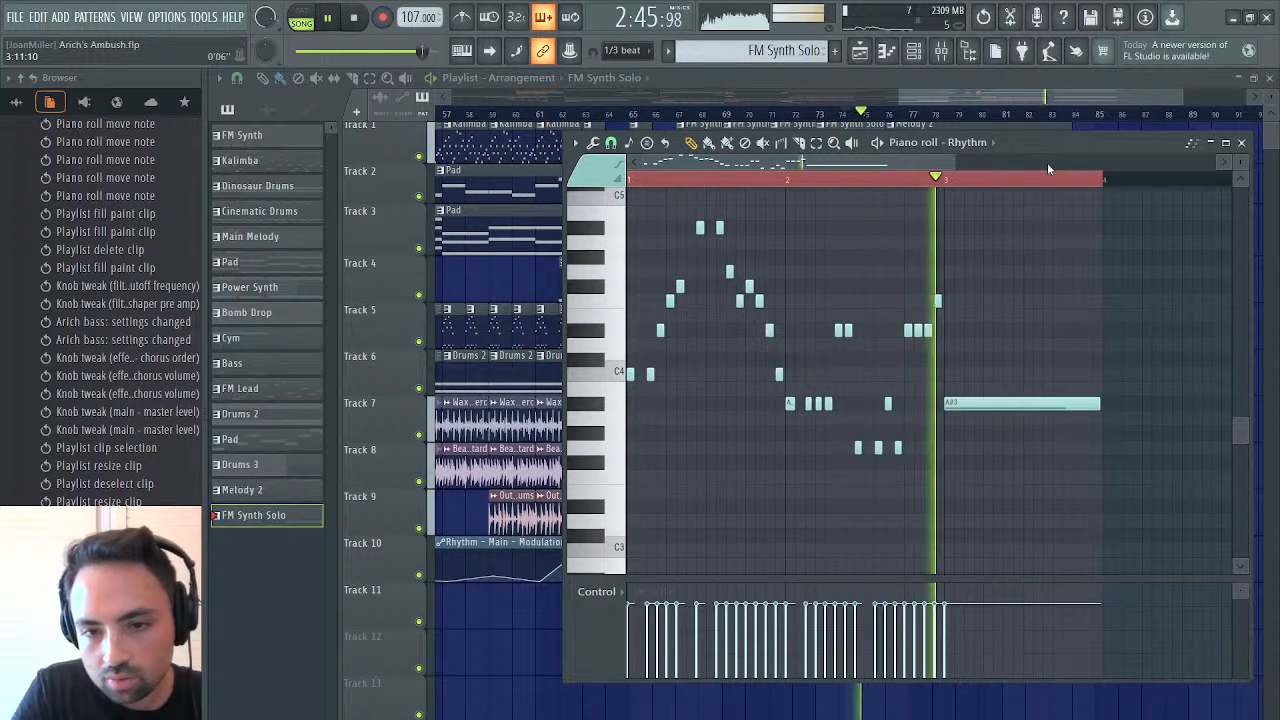
click(860, 53)
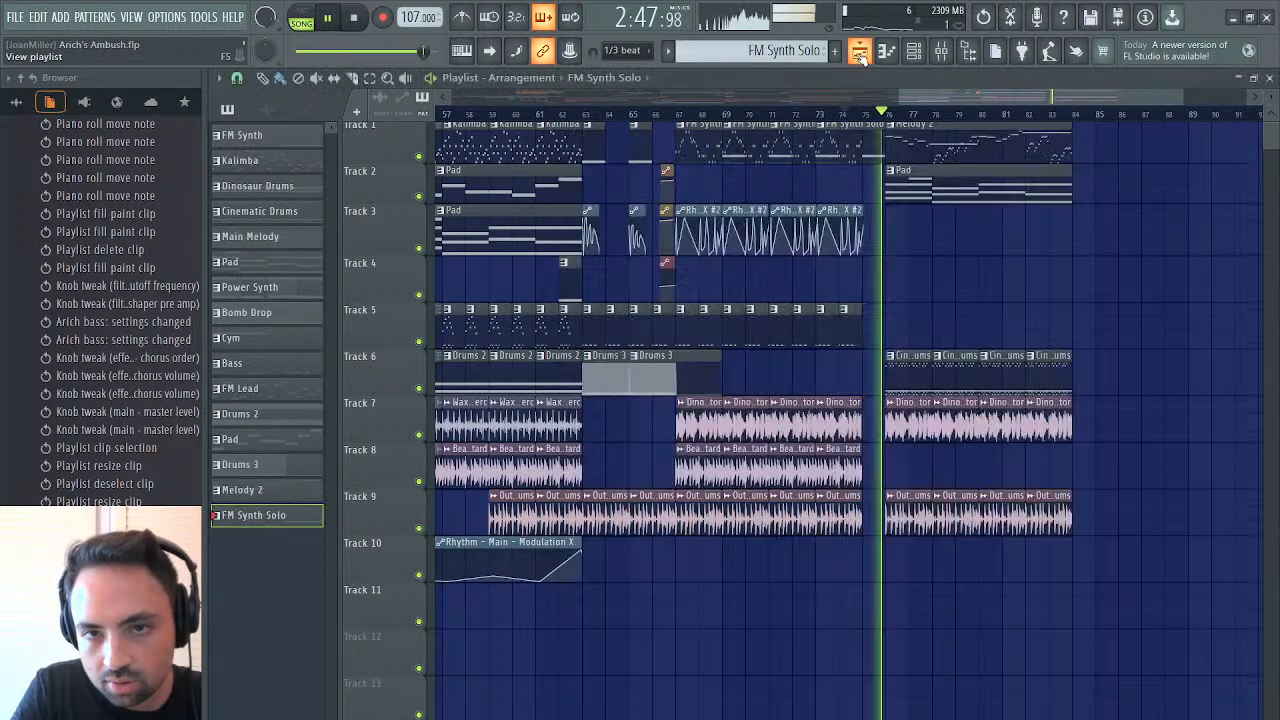
Extend the last Rhythm - Main - Modulation X #2 clip on track 3 through bar 75, shape its ending into a rise, and replay the transition
drag(860, 210, 883, 210)
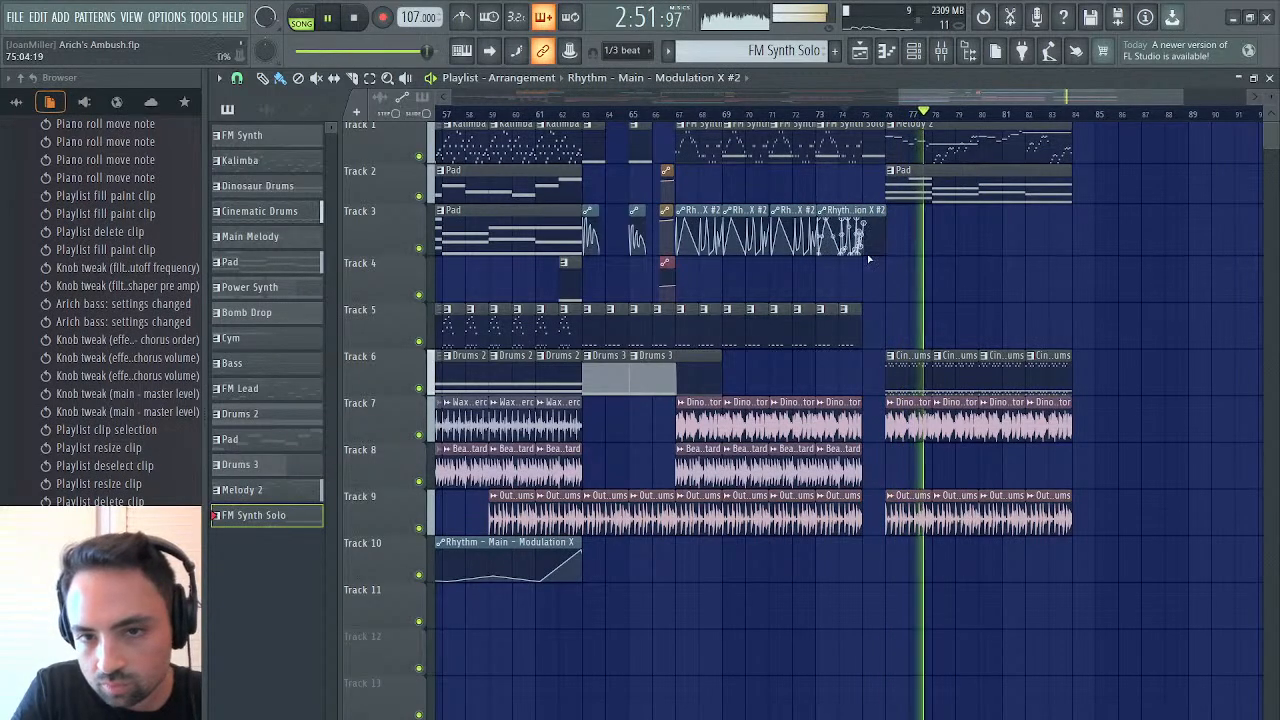
key(space)
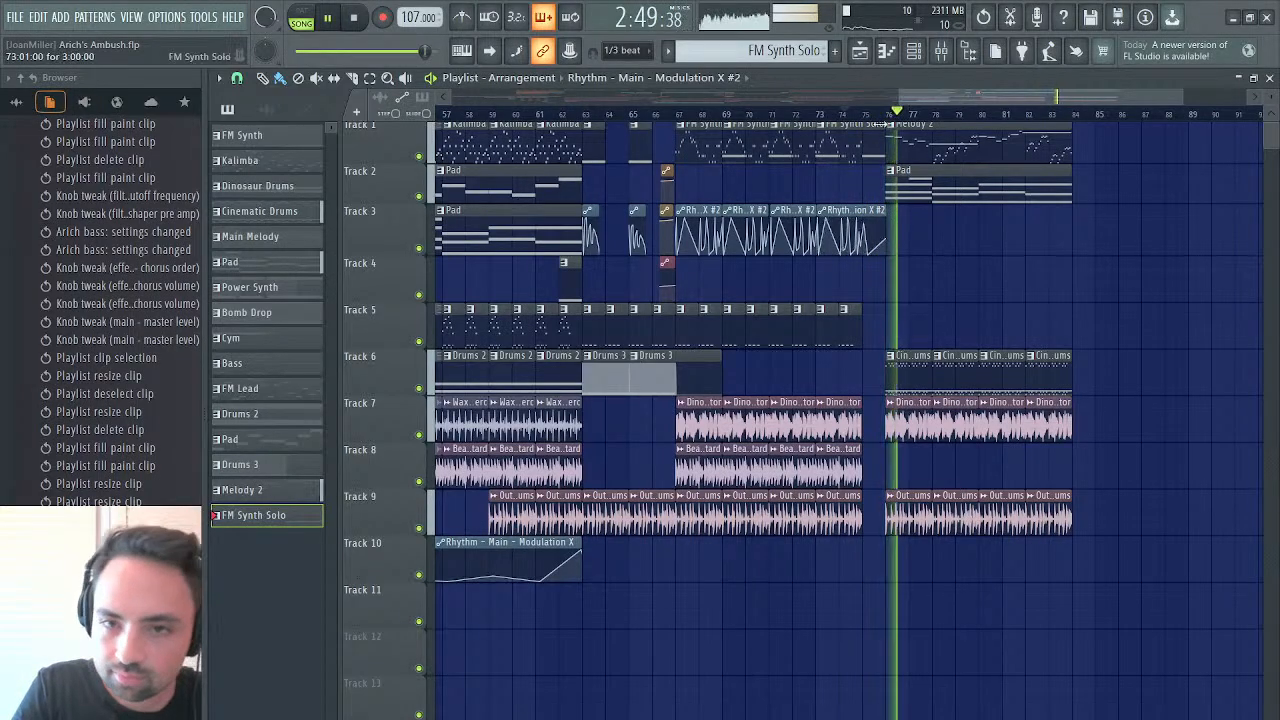
click(864, 116)
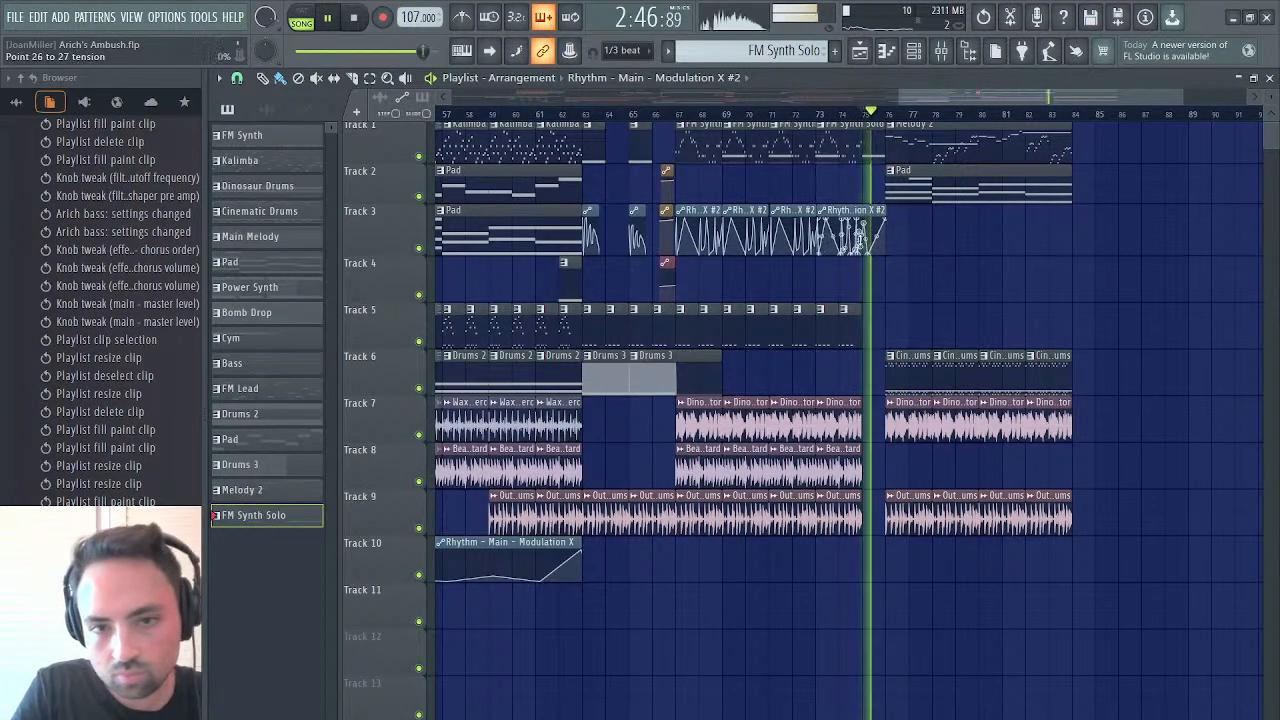
drag(869, 241, 869, 246)
click(861, 115)
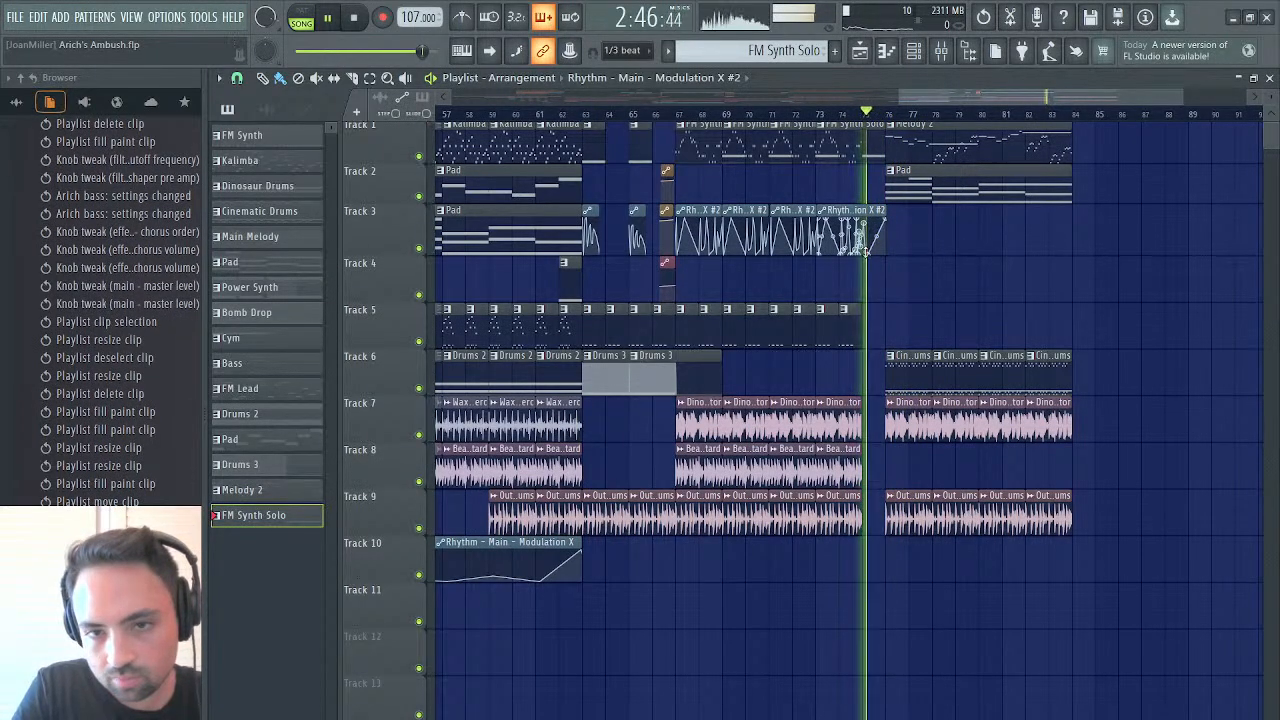
drag(897, 96, 1045, 95)
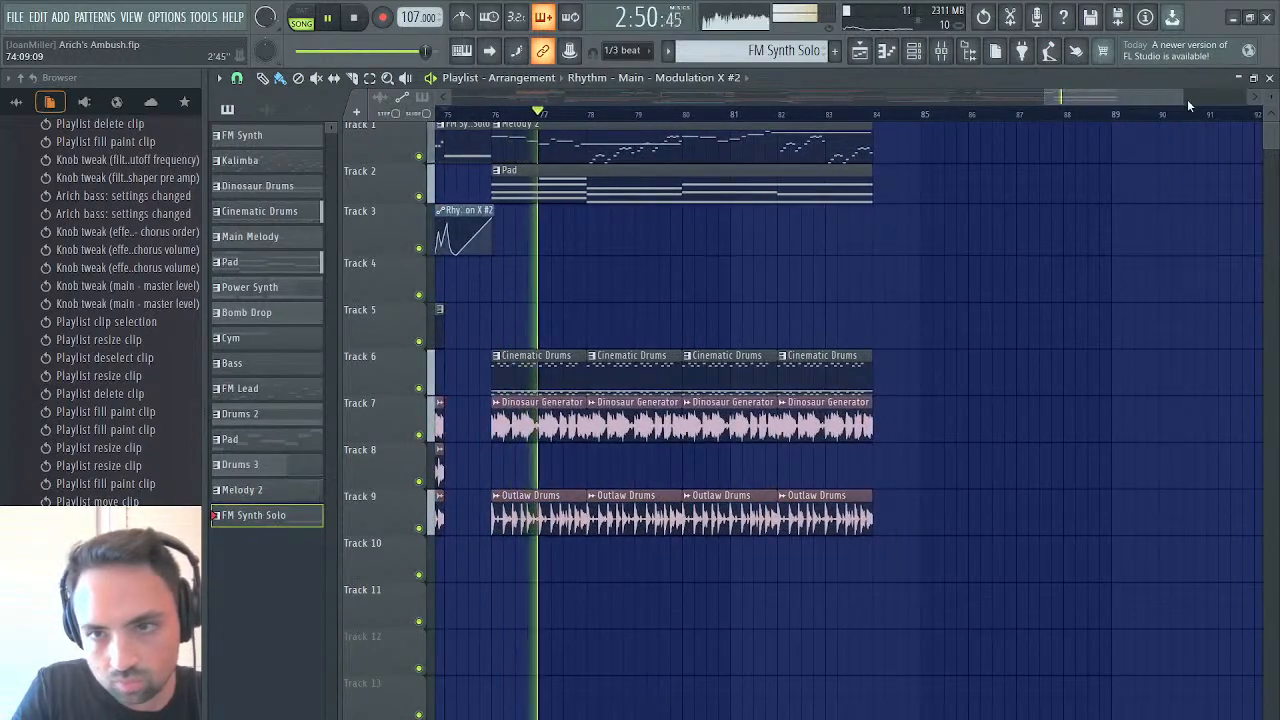
drag(1183, 97, 1053, 97)
key(space)
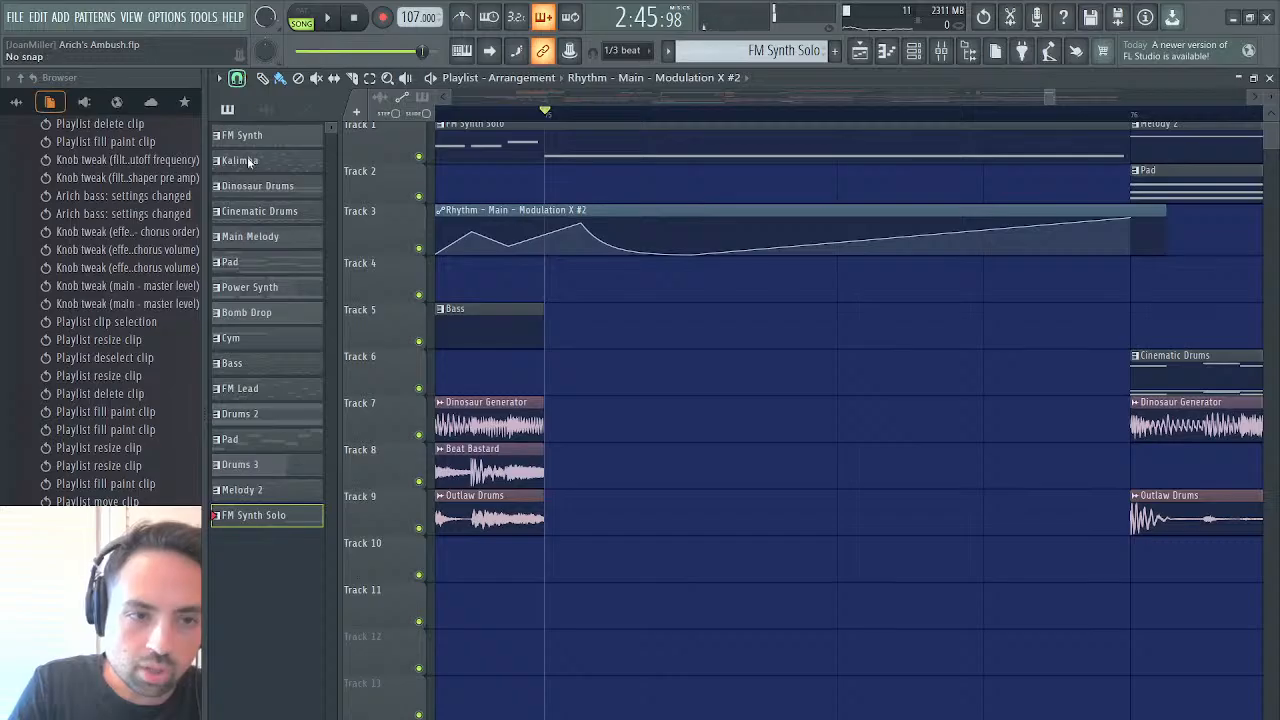
Move the final peak of the last Rhythm - Main - Modulation X #2 clip to bar 75, bring the following dip closer to it, and play the transition
drag(581, 228, 559, 225)
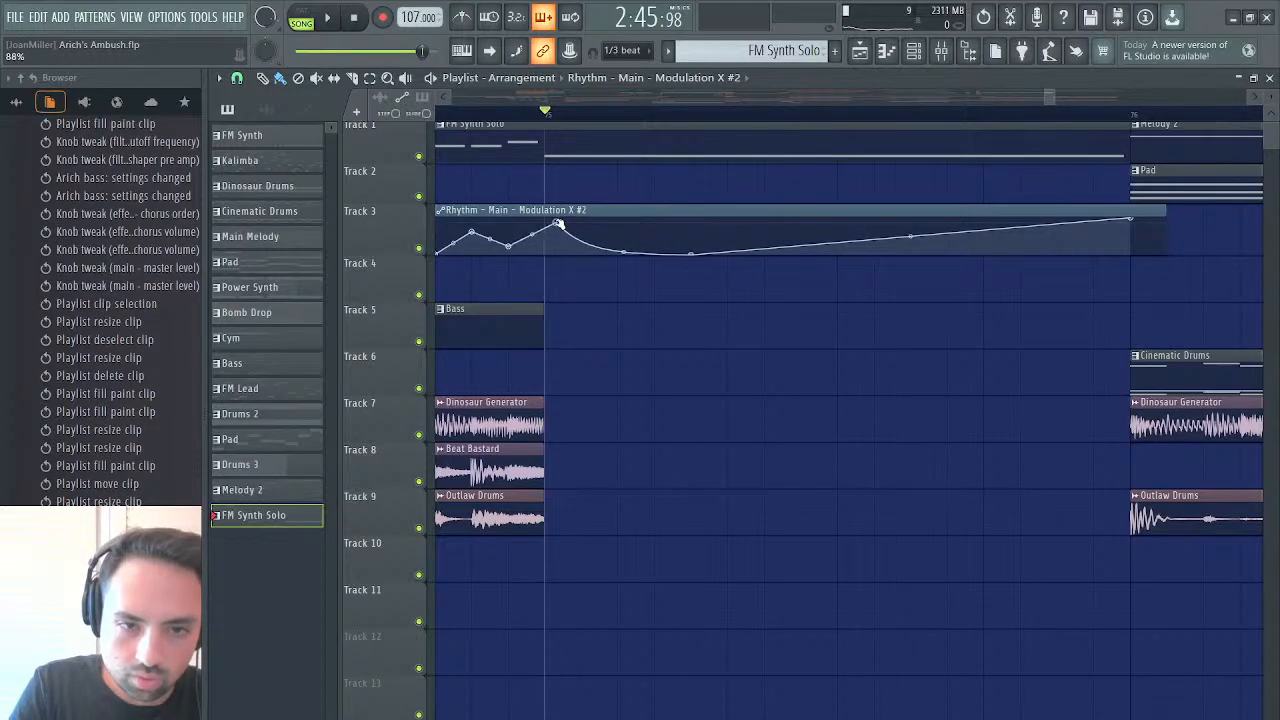
drag(690, 253, 647, 257)
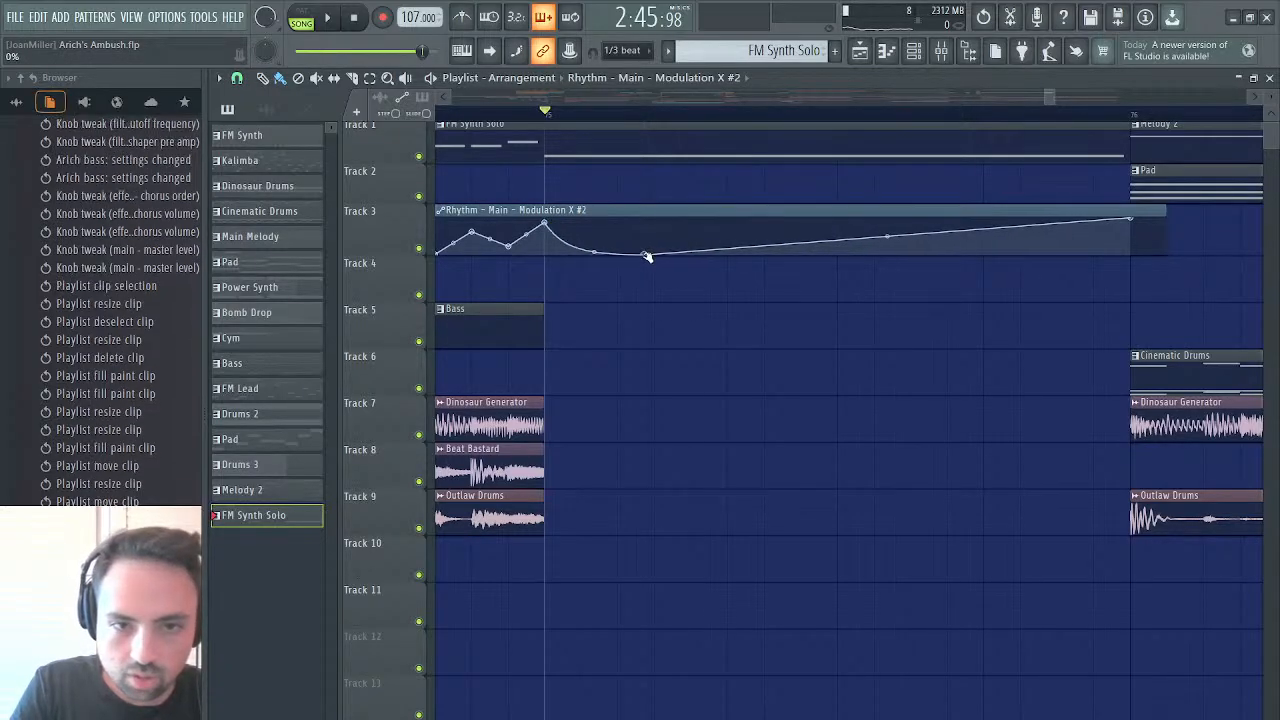
key(space)
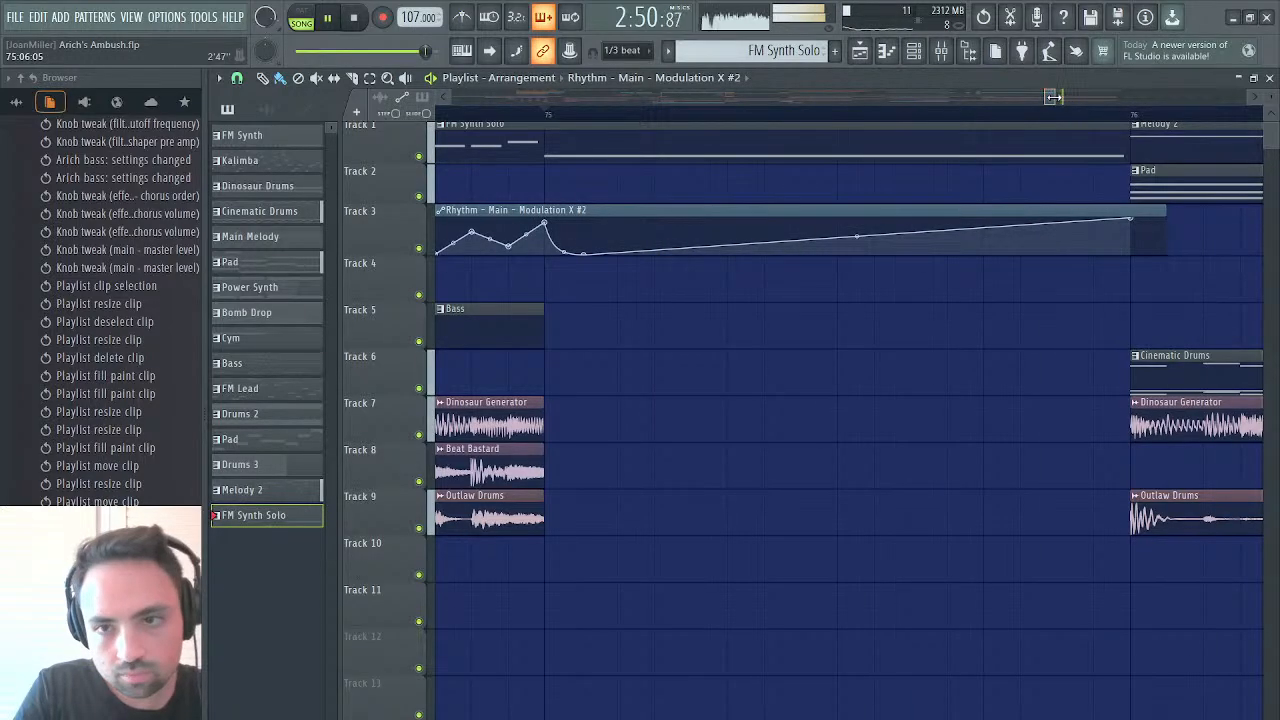
mouse_move(1053, 97)
mouse_down()
mouse_move(1076, 95)
mouse_move(1055, 97)
mouse_up()
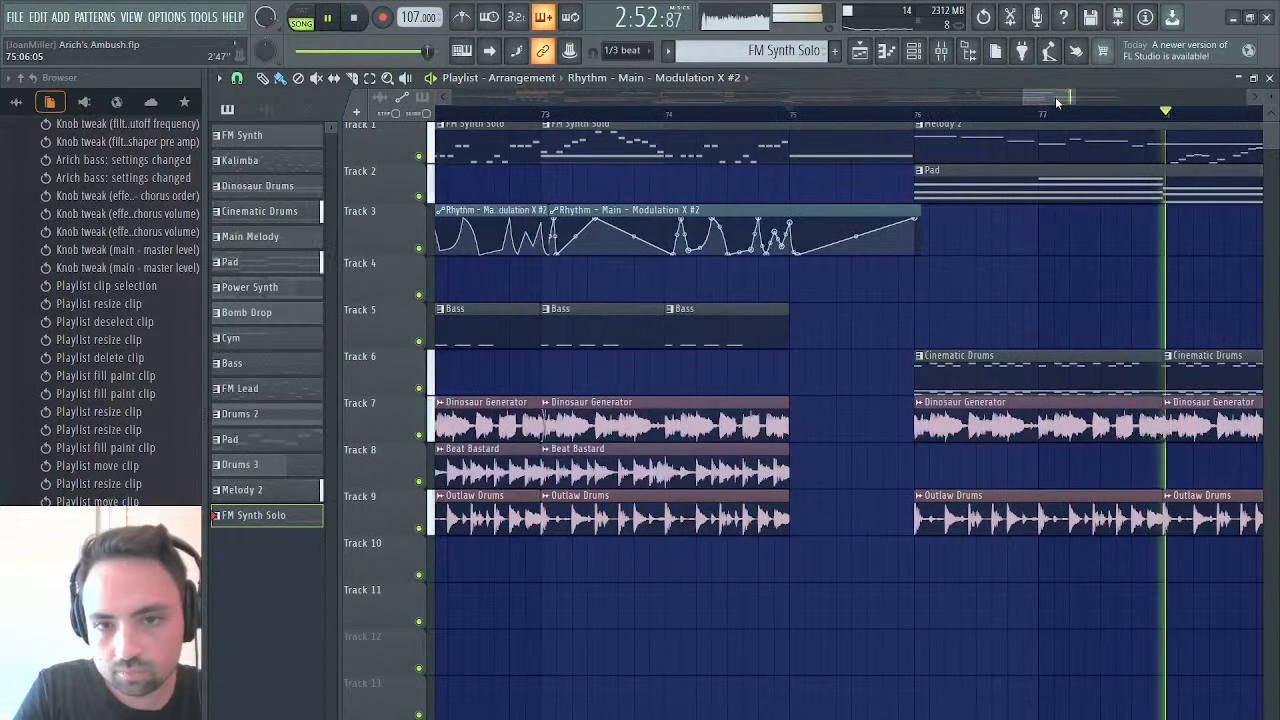
key(space)
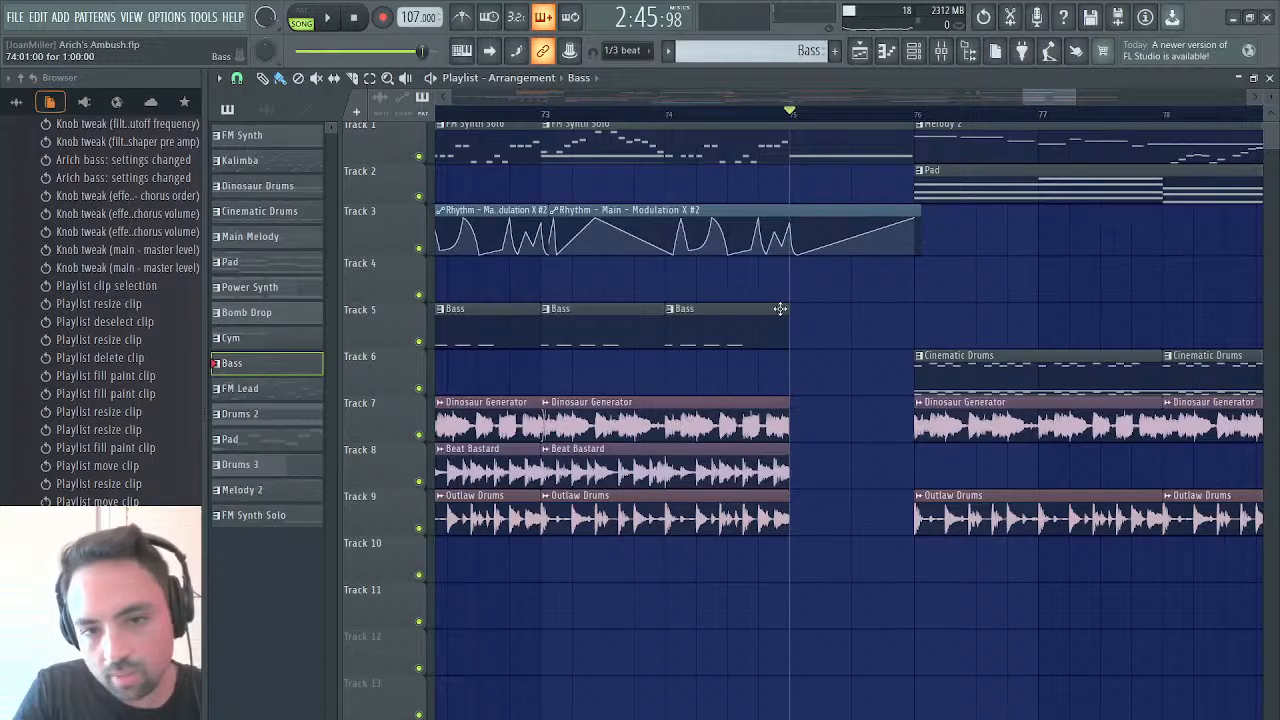
Extend the last Bass clip on track 5 to bar 76 and add a one-bar C3 note in the Arich Bass part at pattern bar 4
drag(780, 309, 876, 310)
double_click(841, 323)
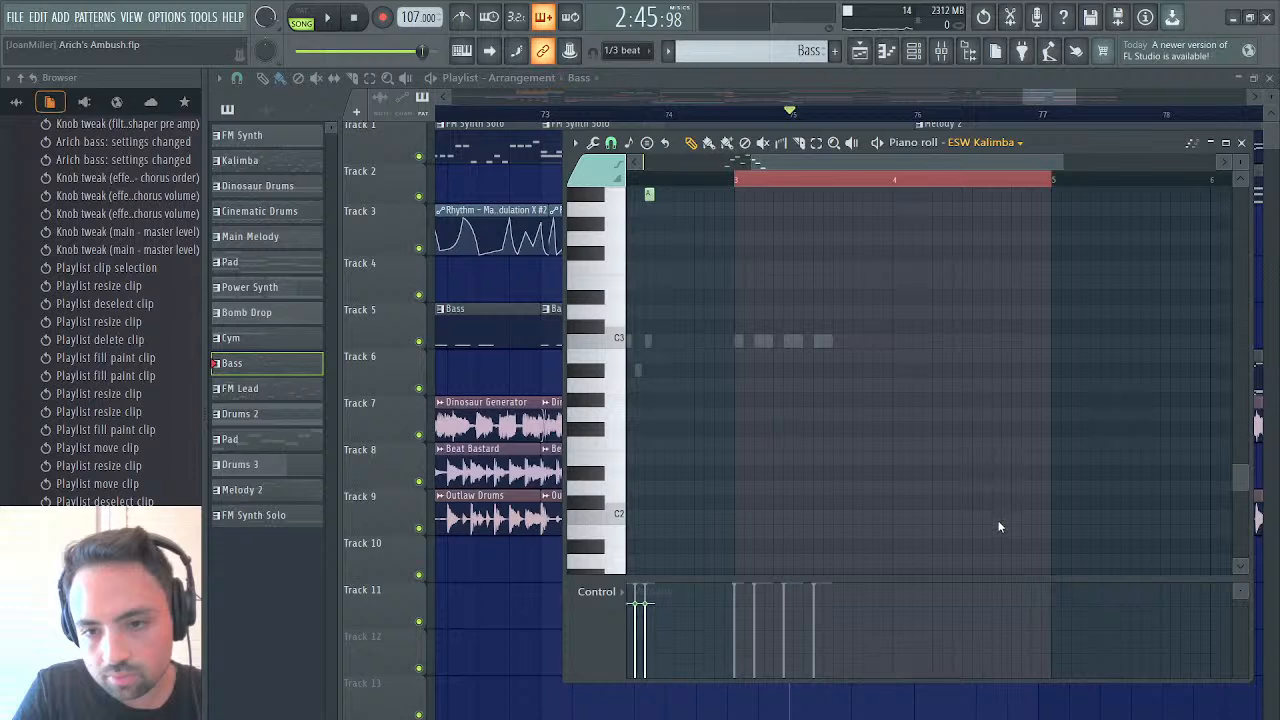
click(895, 342)
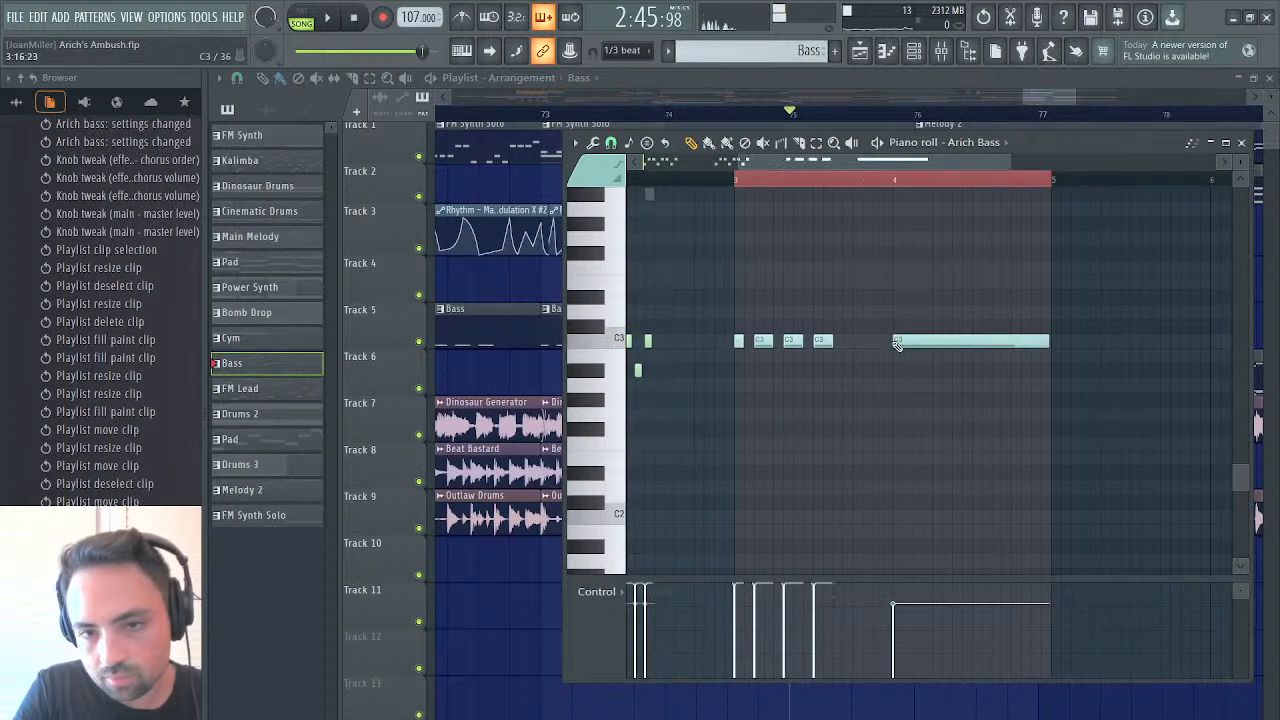
Raise the new C3 bass note's velocity to maximum and play the transition from bar 73
click(896, 190)
key(space)
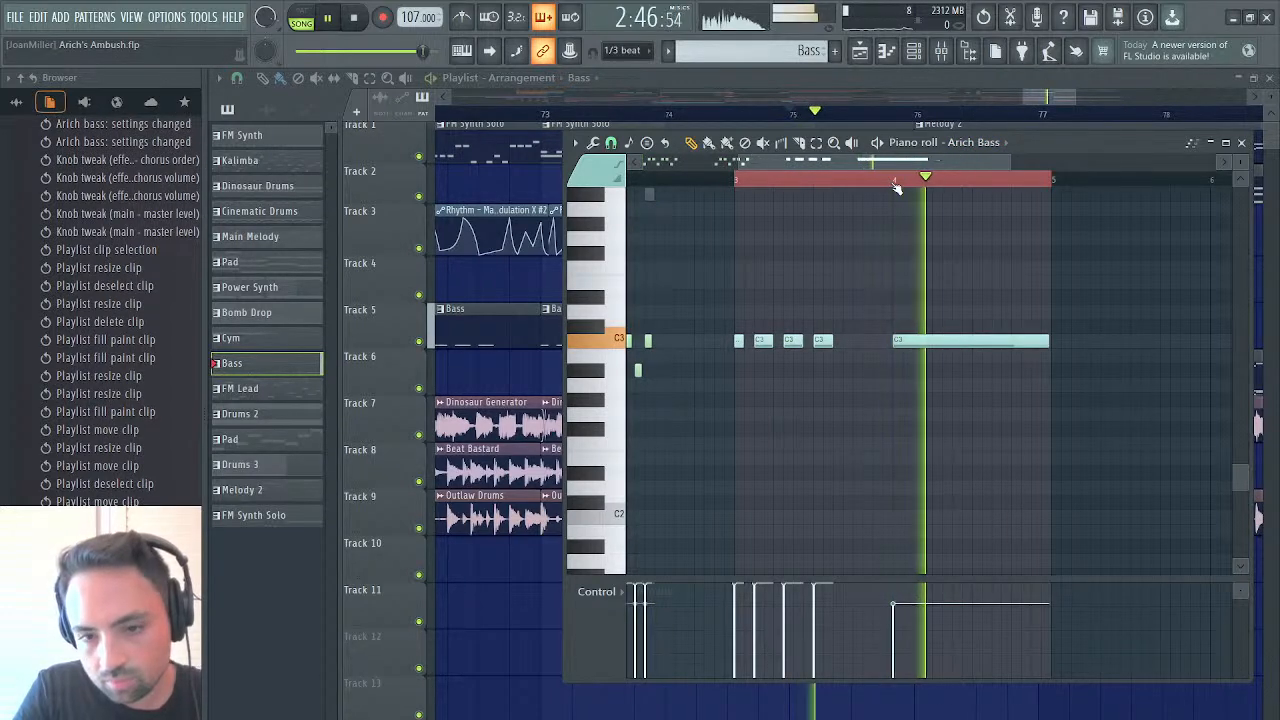
drag(903, 598, 911, 534)
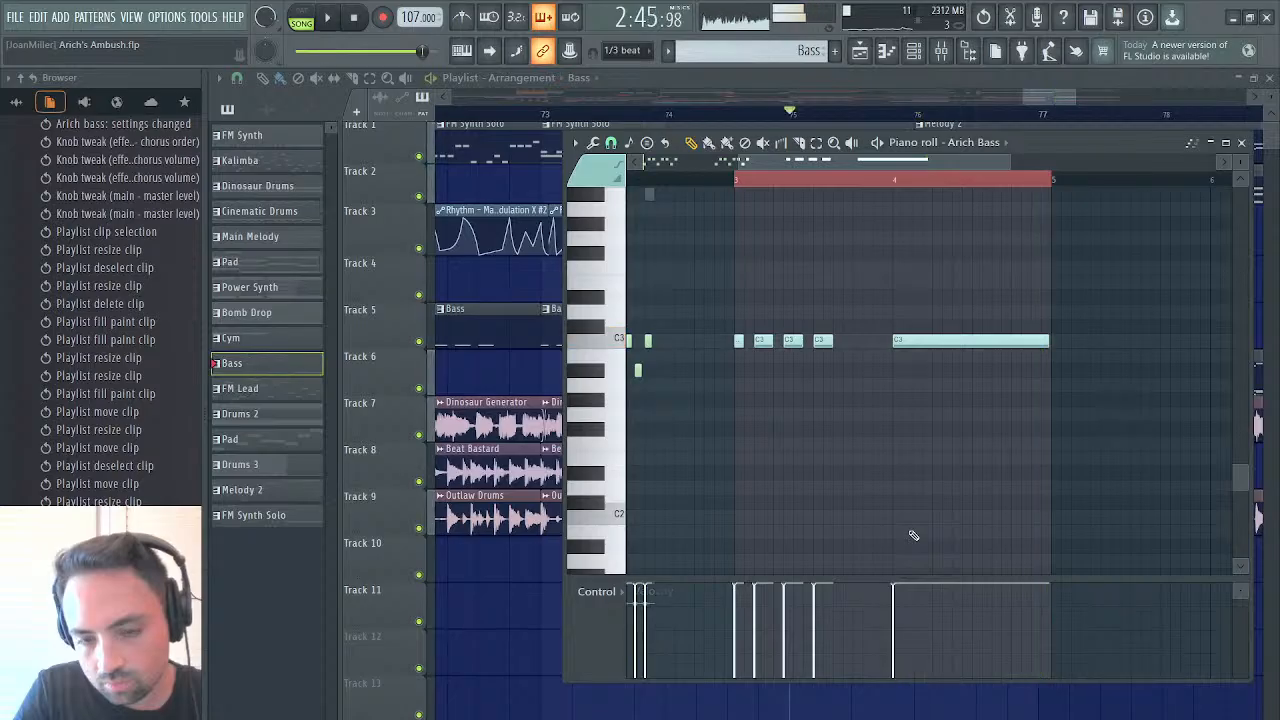
click(860, 52)
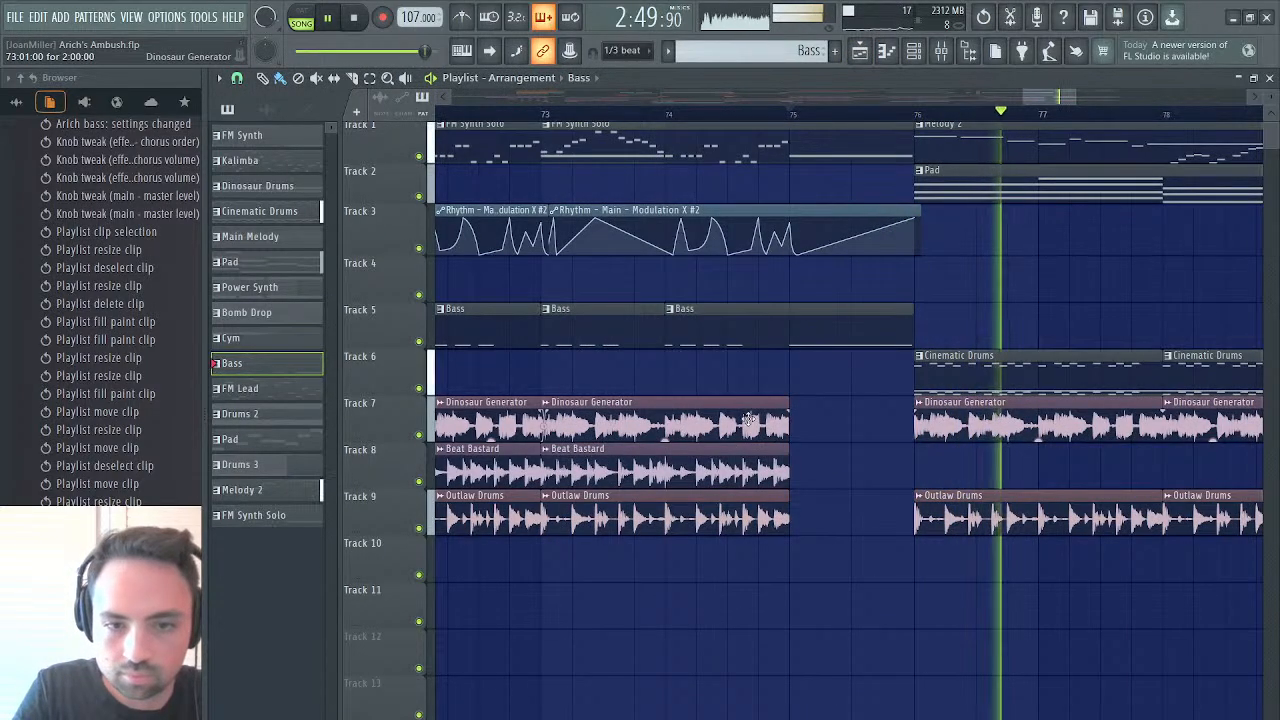
click(551, 119)
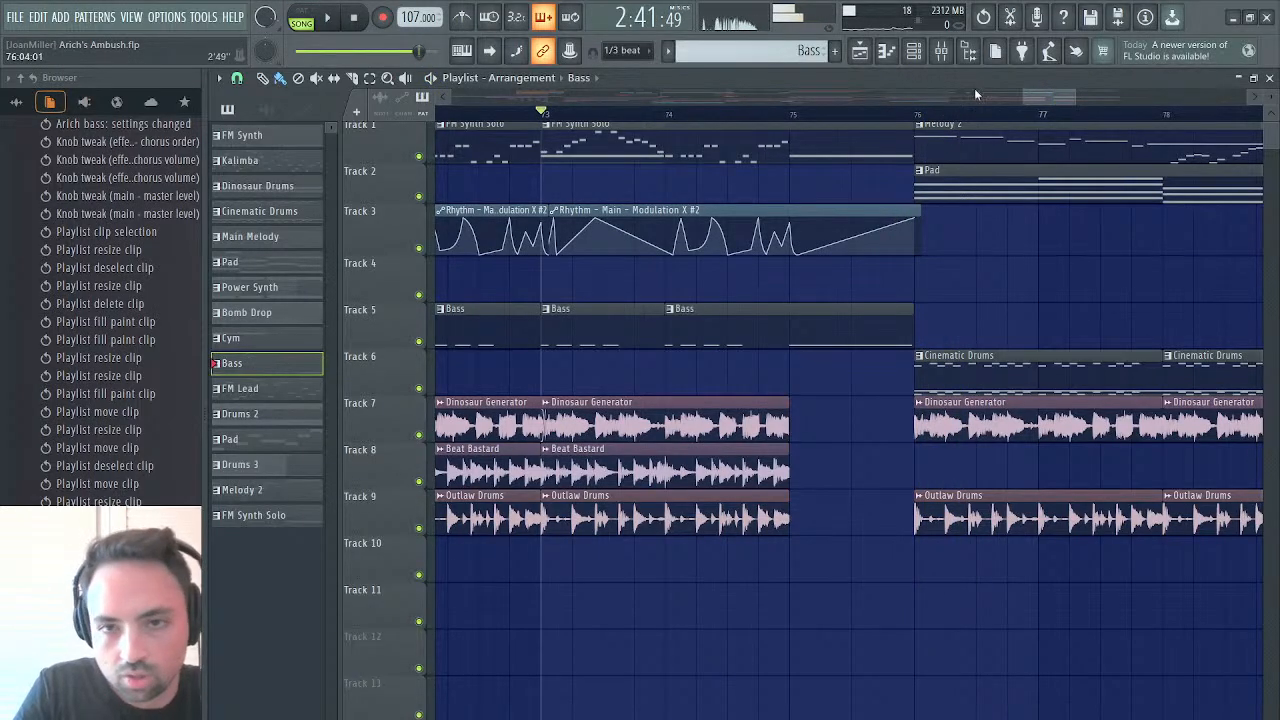
Place a Drums 2 clip at bar 75 on track 6, trim it to one bar, and briefly play from bar 73
drag(1025, 95, 742, 95)
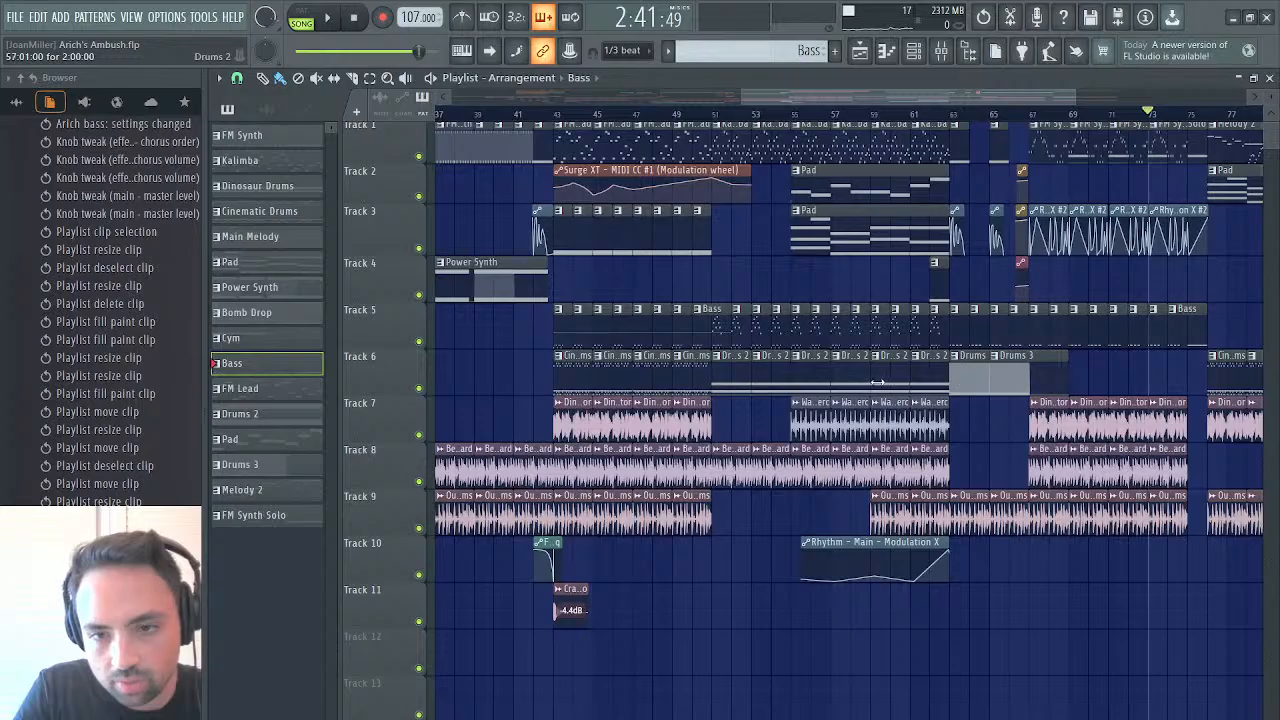
scroll(877, 381, right, 8)
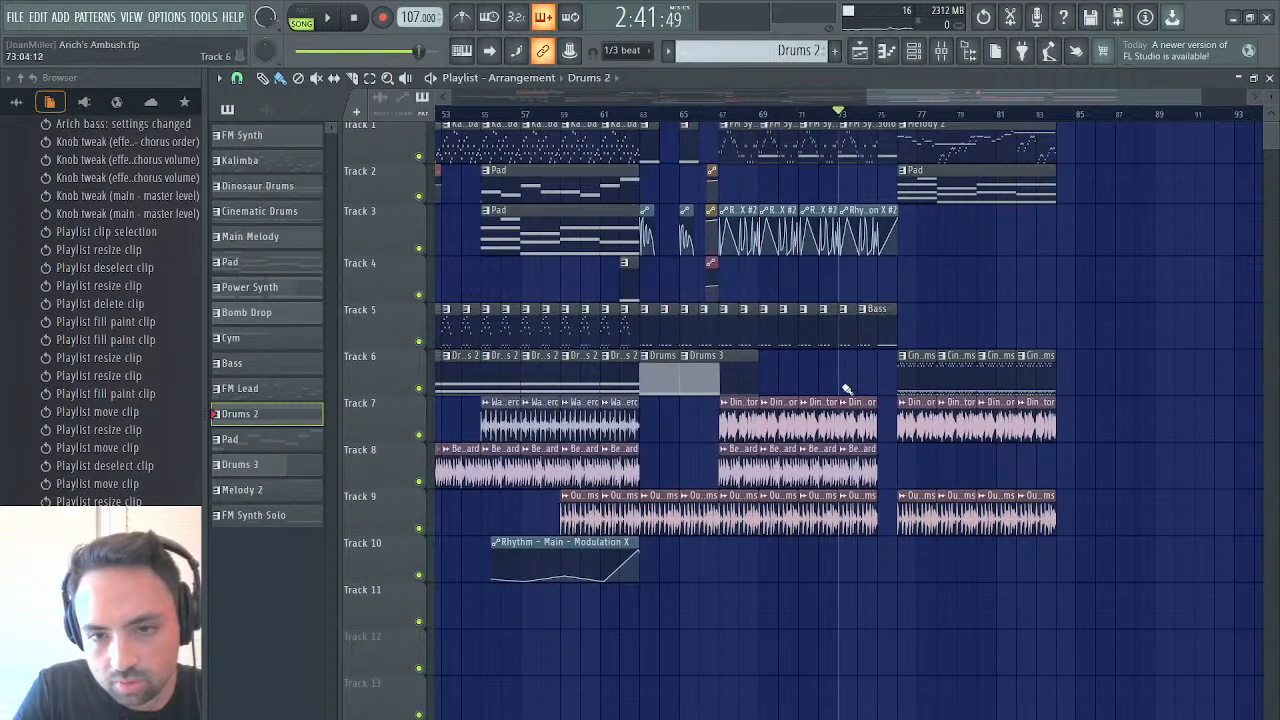
click(885, 453)
drag(912, 460, 896, 464)
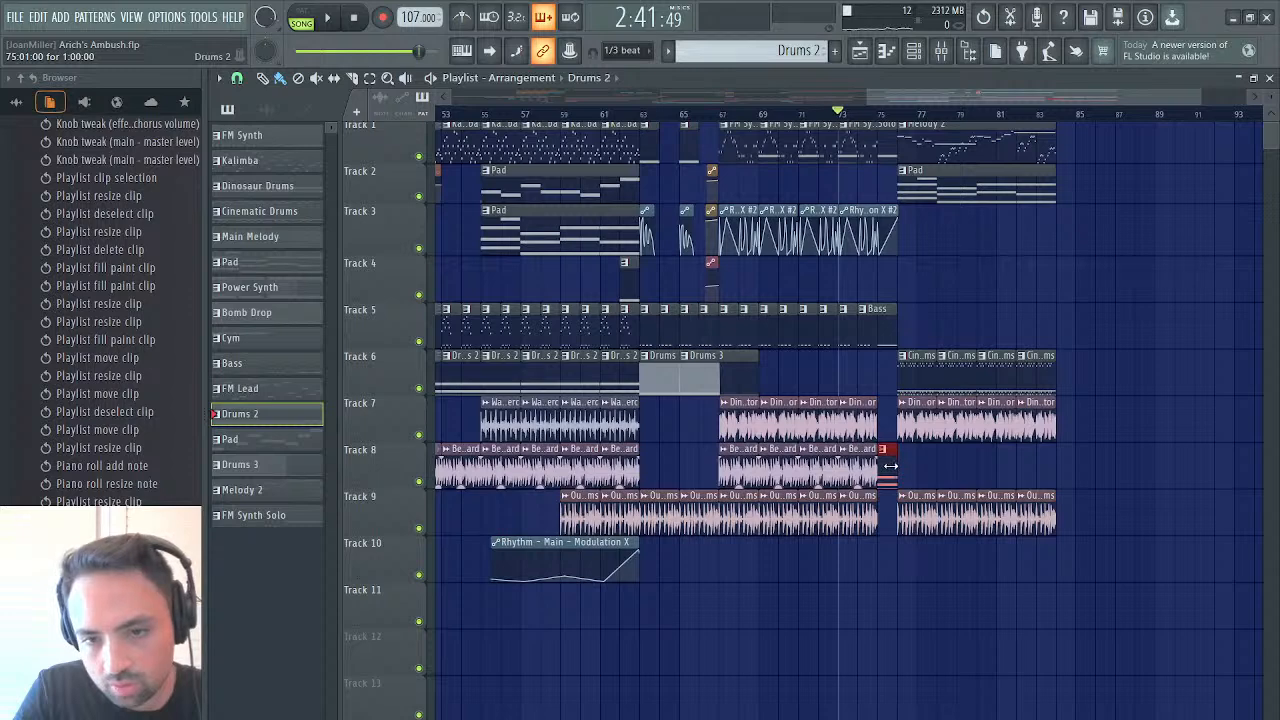
drag(886, 405, 886, 358)
key(space)
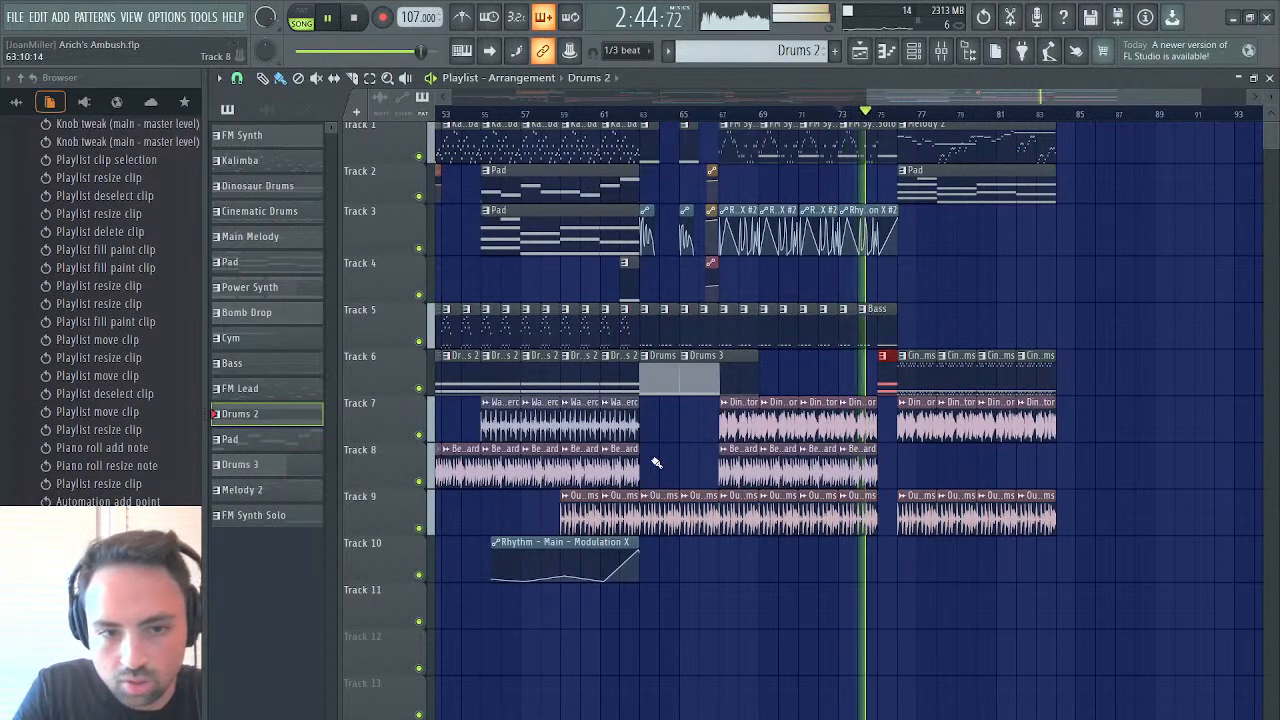
key(space)
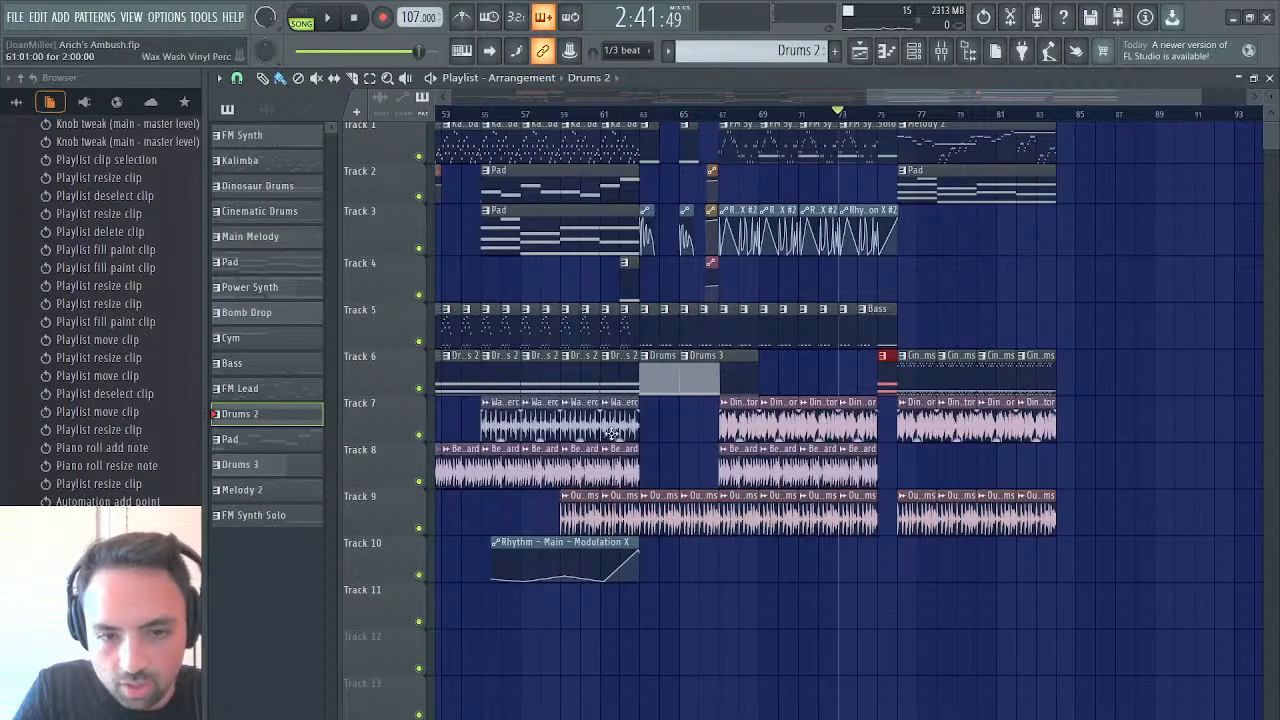
Add a one-bar Wax Wash Vinyl Perc clip at bar 75 on track 7 and play the transition from bar 73
click(613, 430)
click(895, 460)
drag(912, 460, 884, 450)
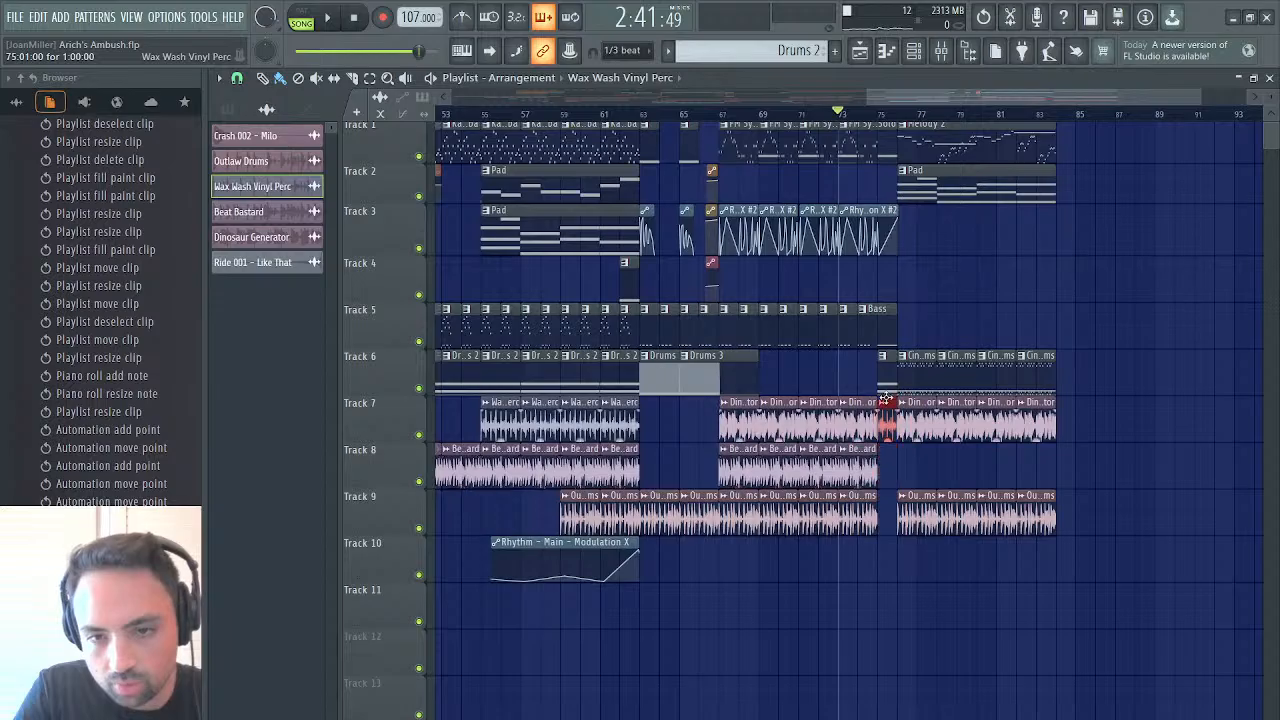
key(space)
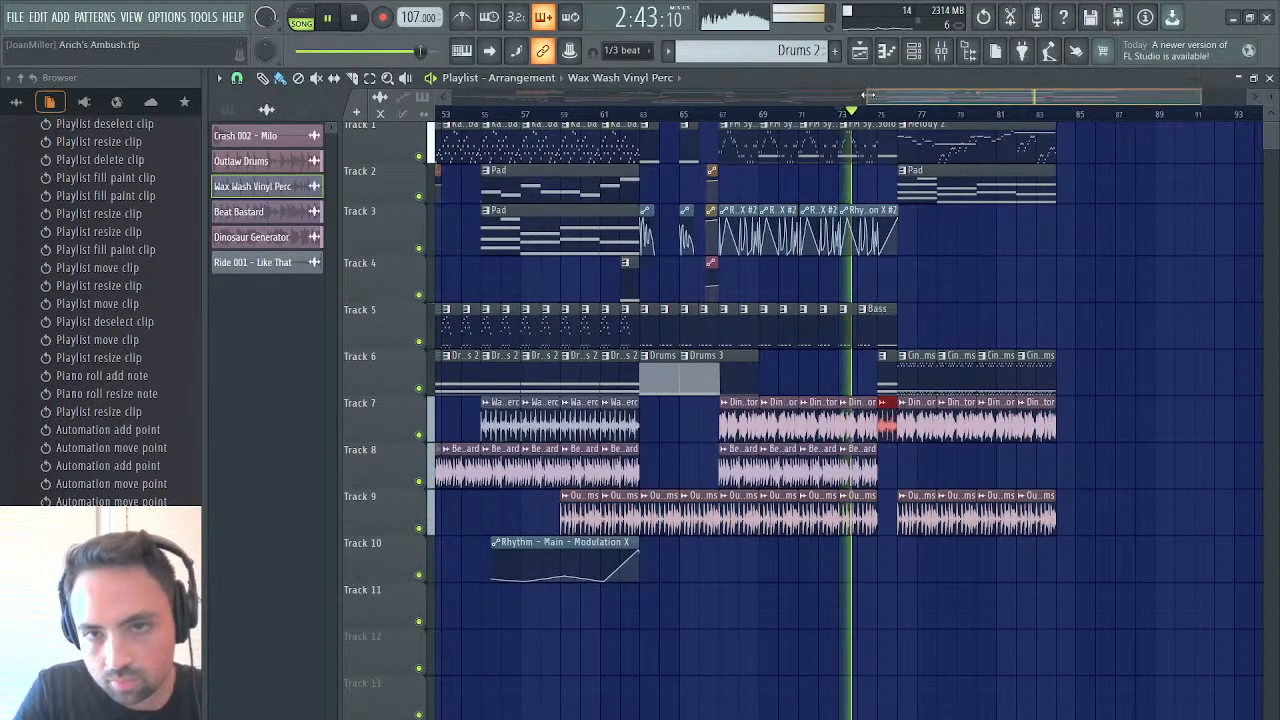
drag(868, 95, 1033, 84)
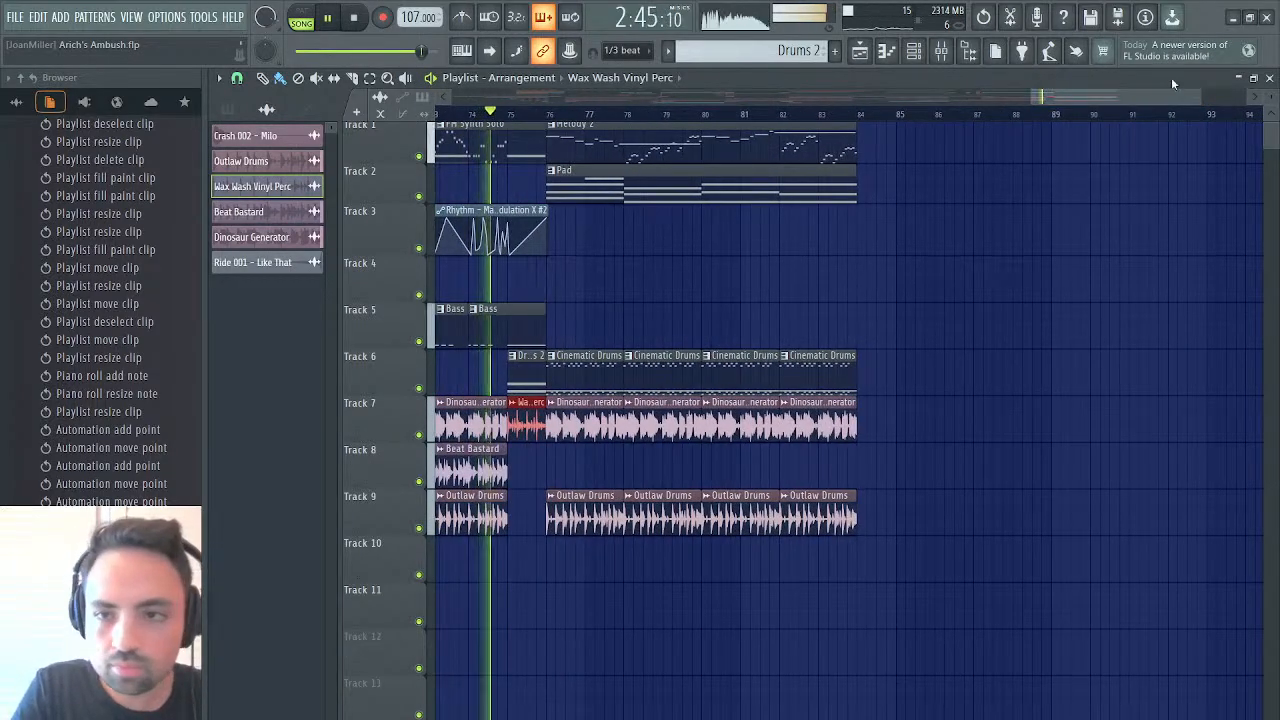
drag(1200, 97, 1085, 97)
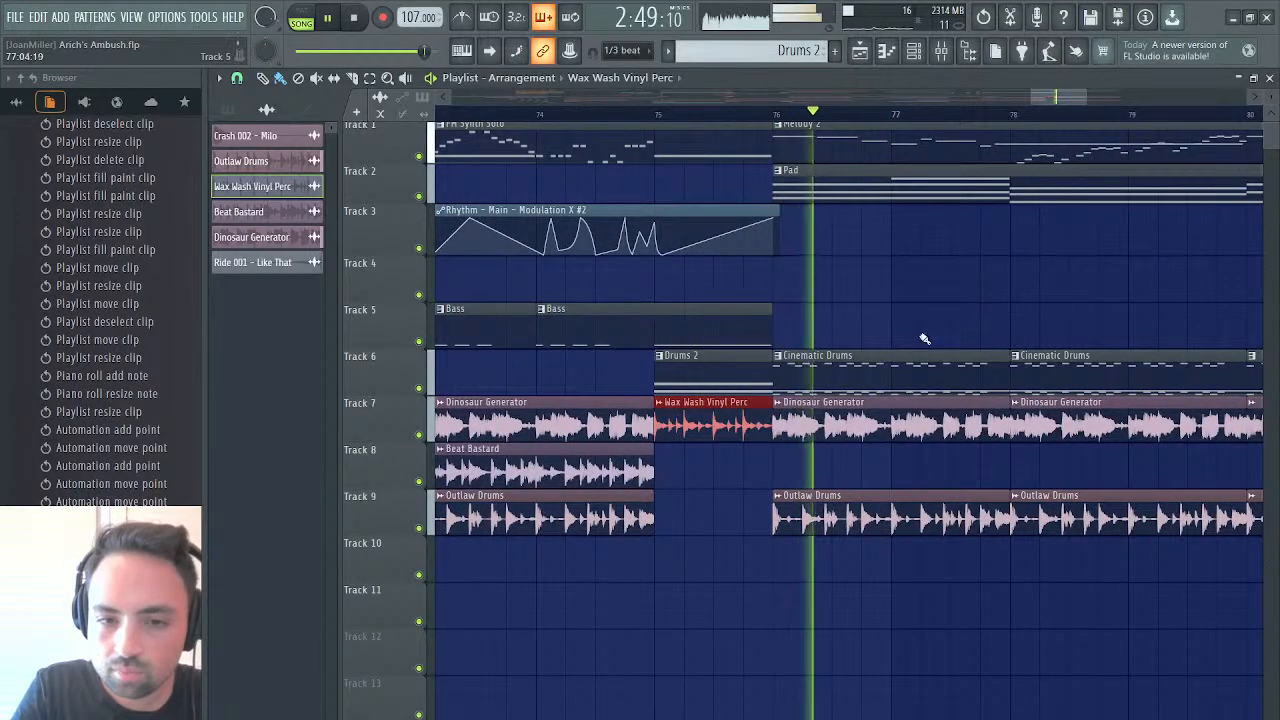
Trim the Wax Wash Vinyl Perc clip at bar 75 to a length of 0:12:00 and replay from bars 75 and 76
drag(772, 404, 745, 404)
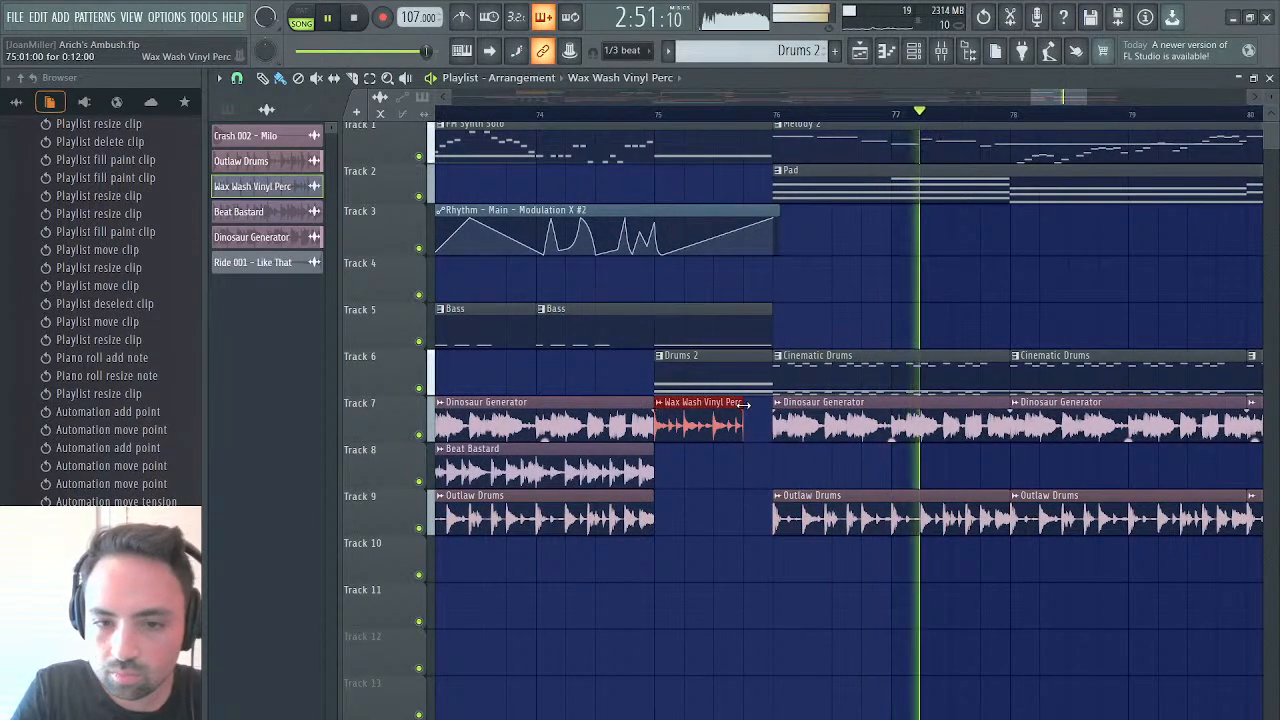
click(657, 114)
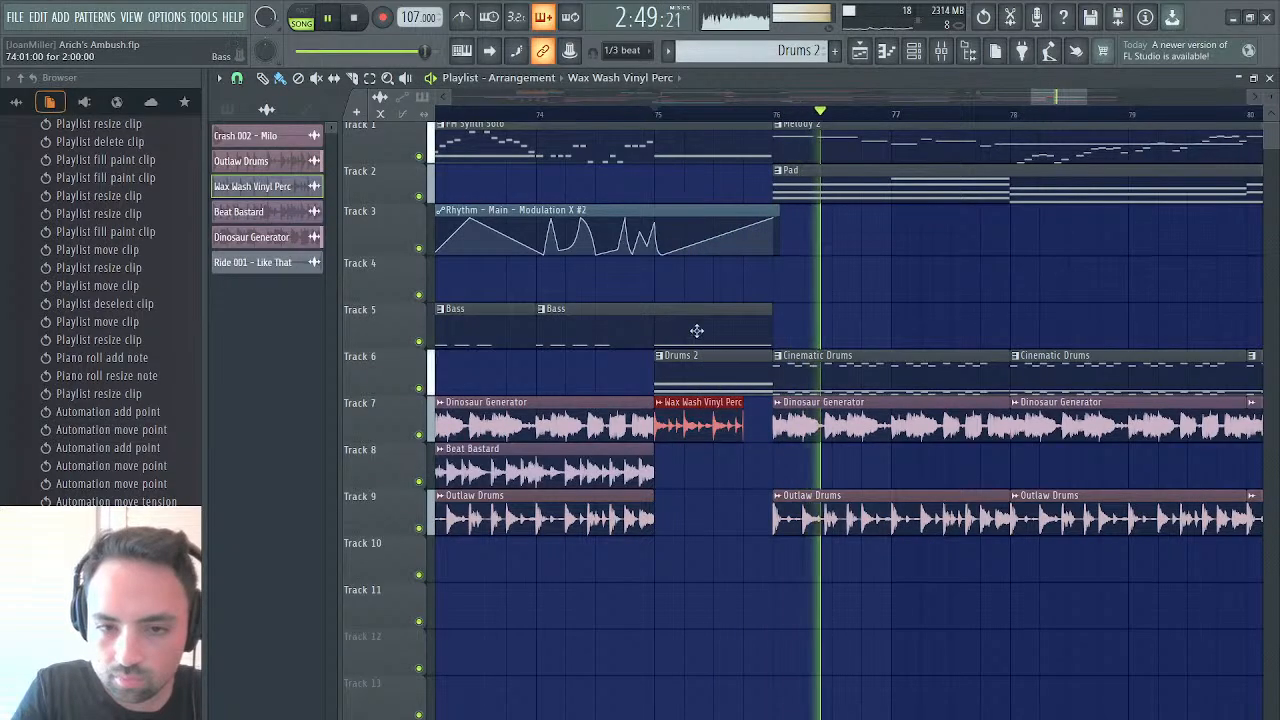
click(776, 114)
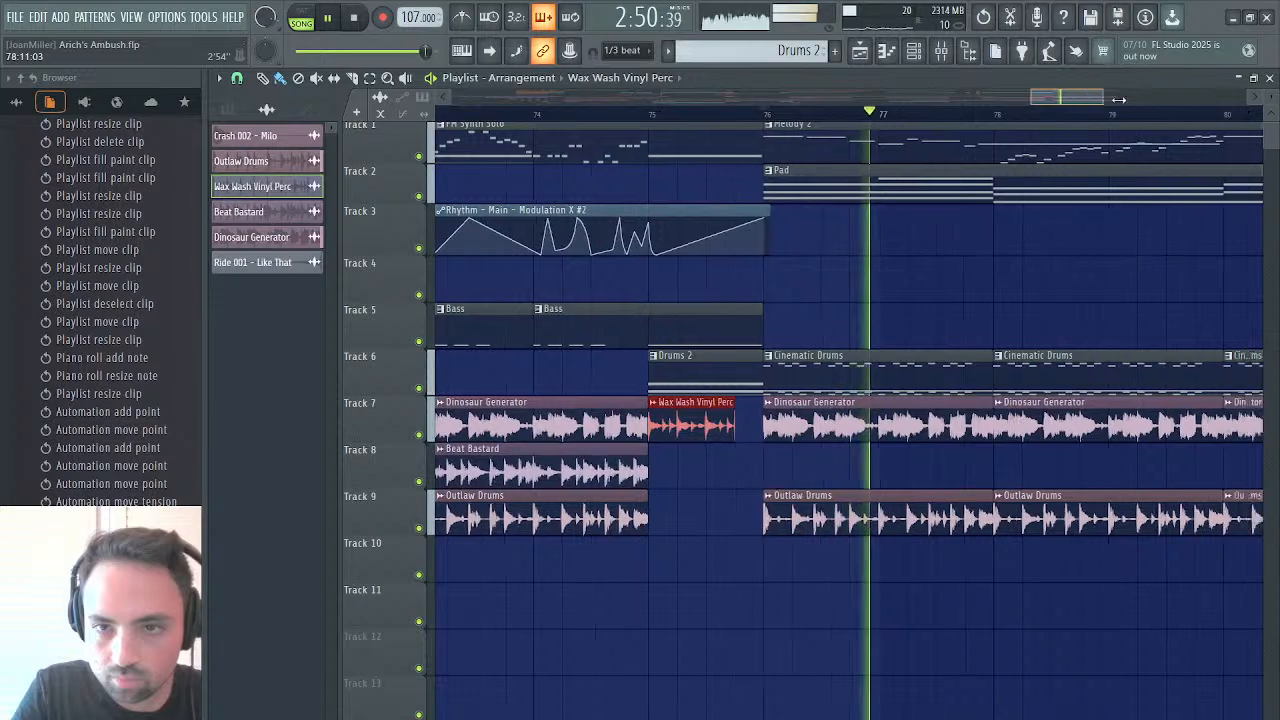
Place a copy of the Crash 002 - Milo clip at bar 76 on track 10 and play the transition from bar 75
drag(1084, 103, 1190, 100)
key(space)
scroll(782, 272, left, 8)
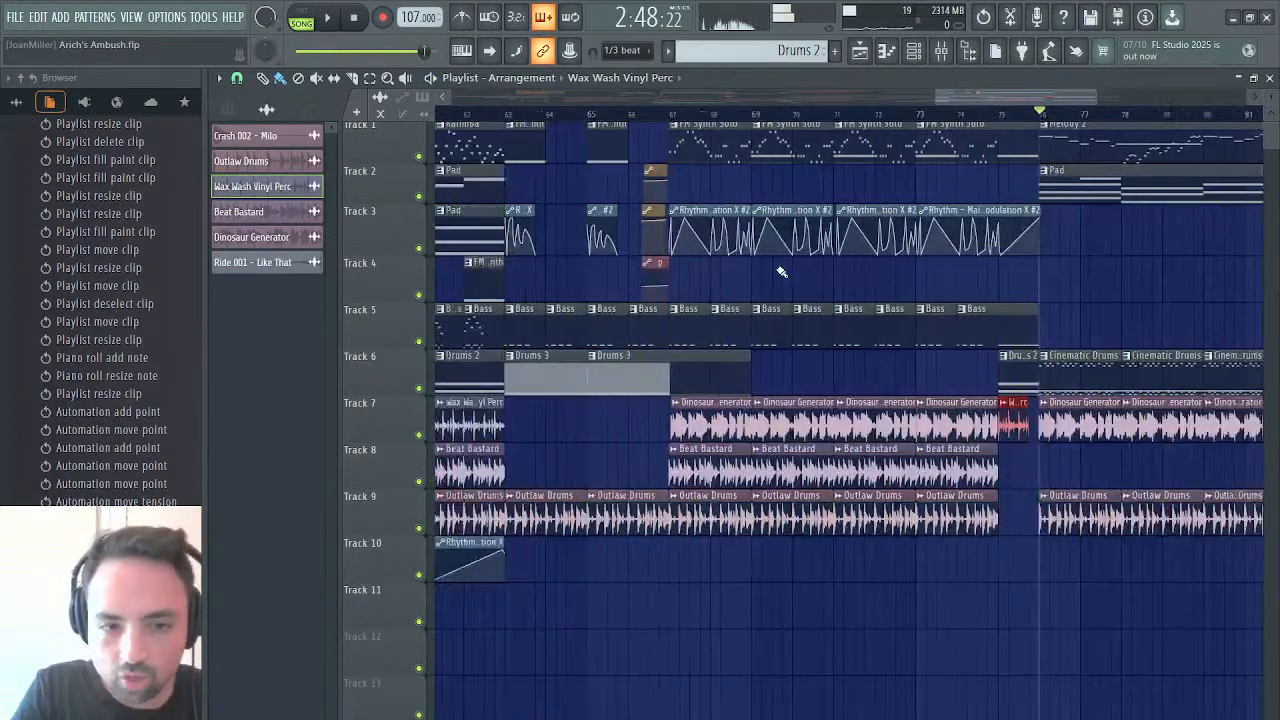
scroll(678, 494, left, 3)
scroll(678, 494, left, 4)
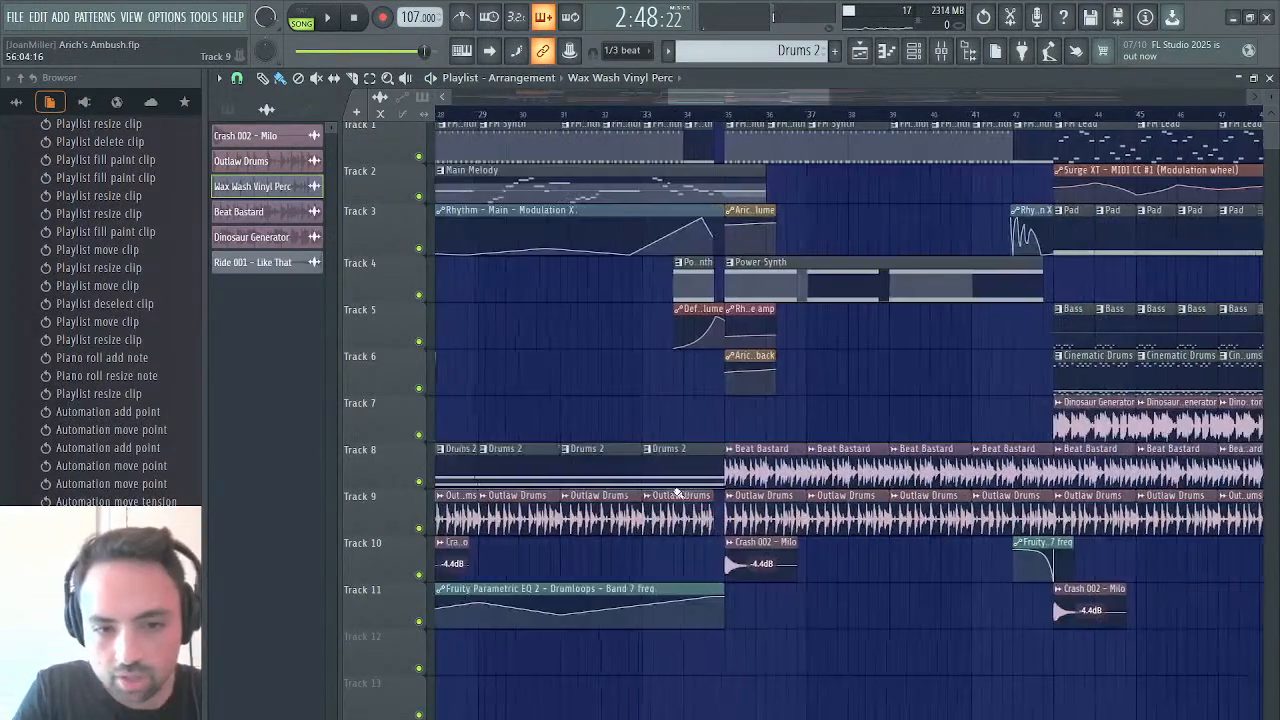
click(1091, 584)
scroll(1091, 584, right, 16)
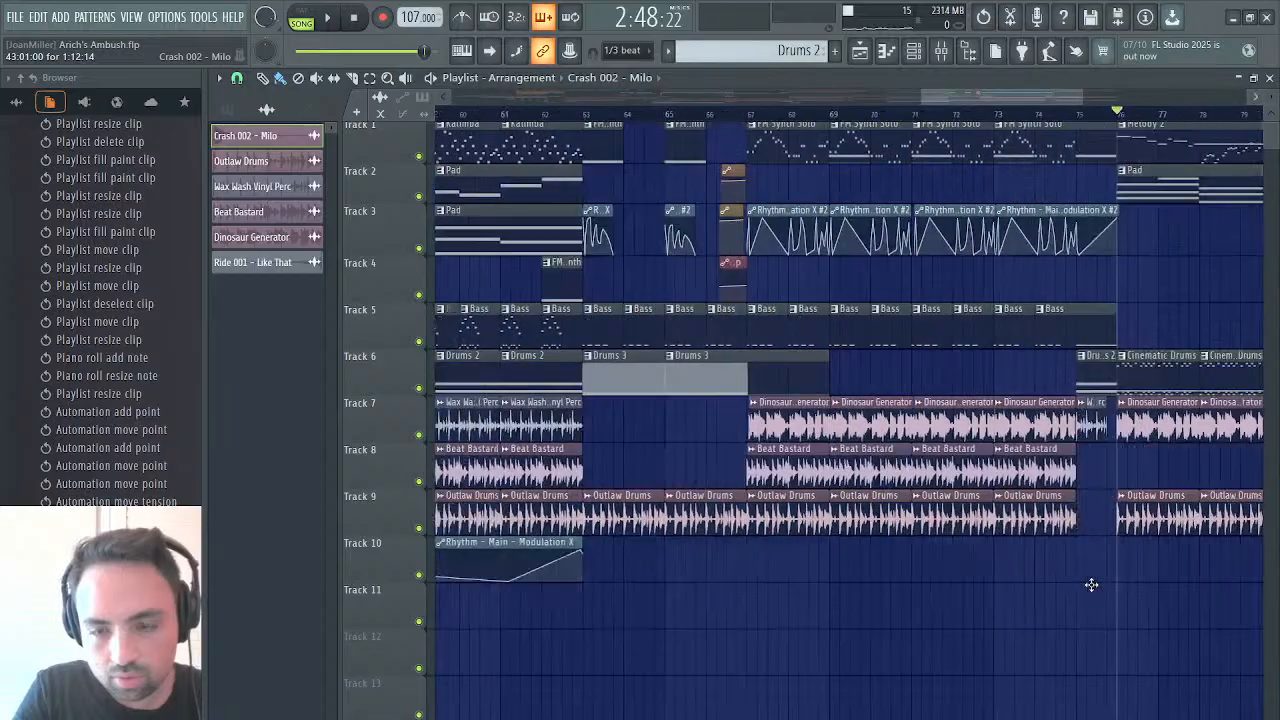
scroll(1051, 563, left, 5)
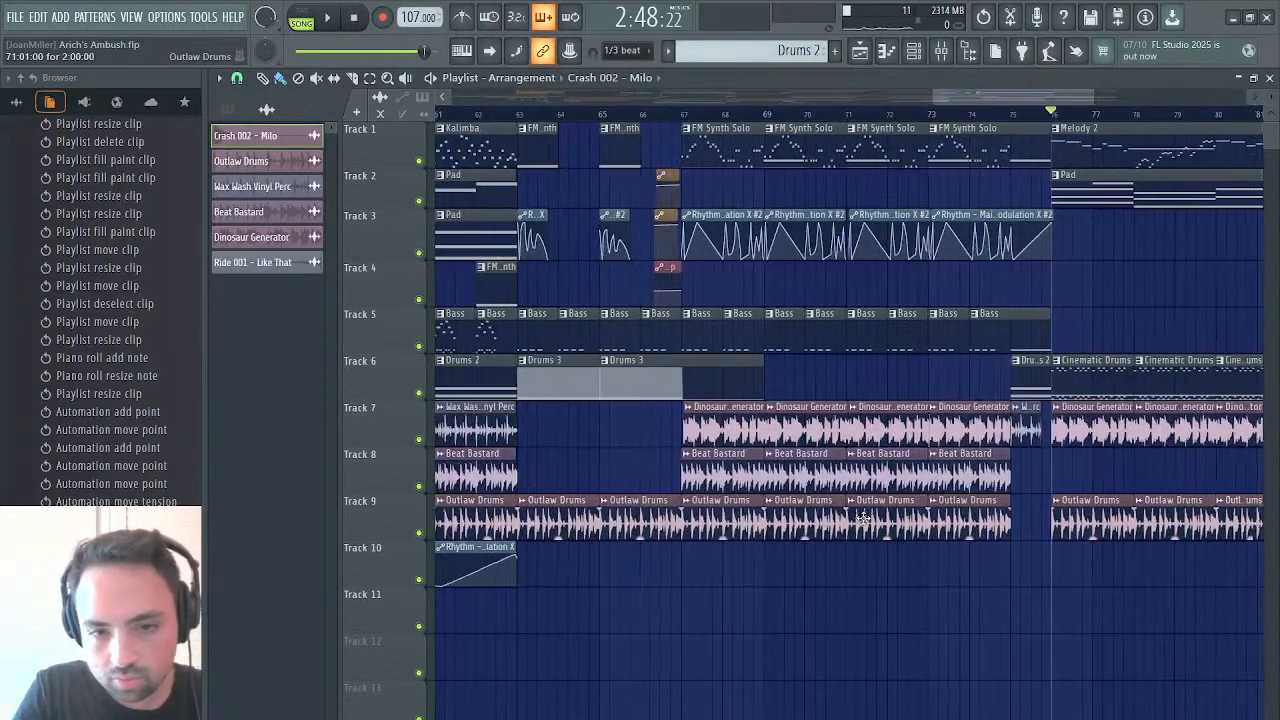
click(1055, 569)
key(space)
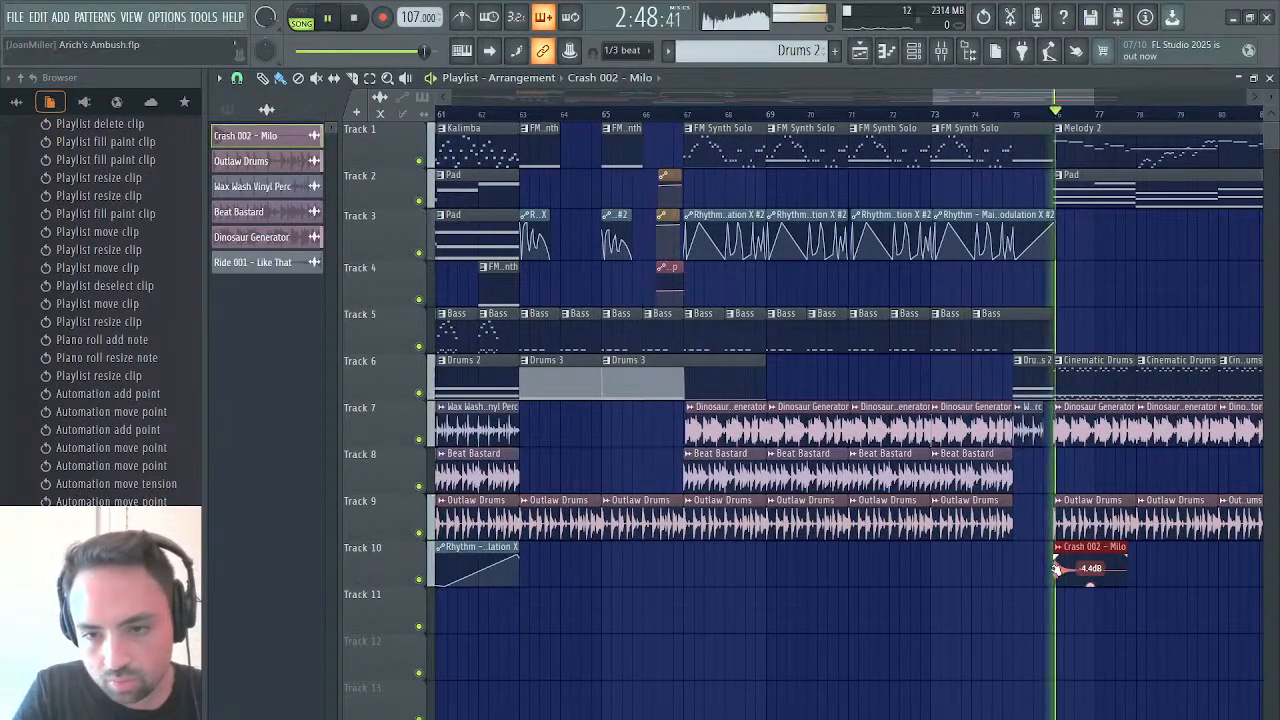
click(1015, 105)
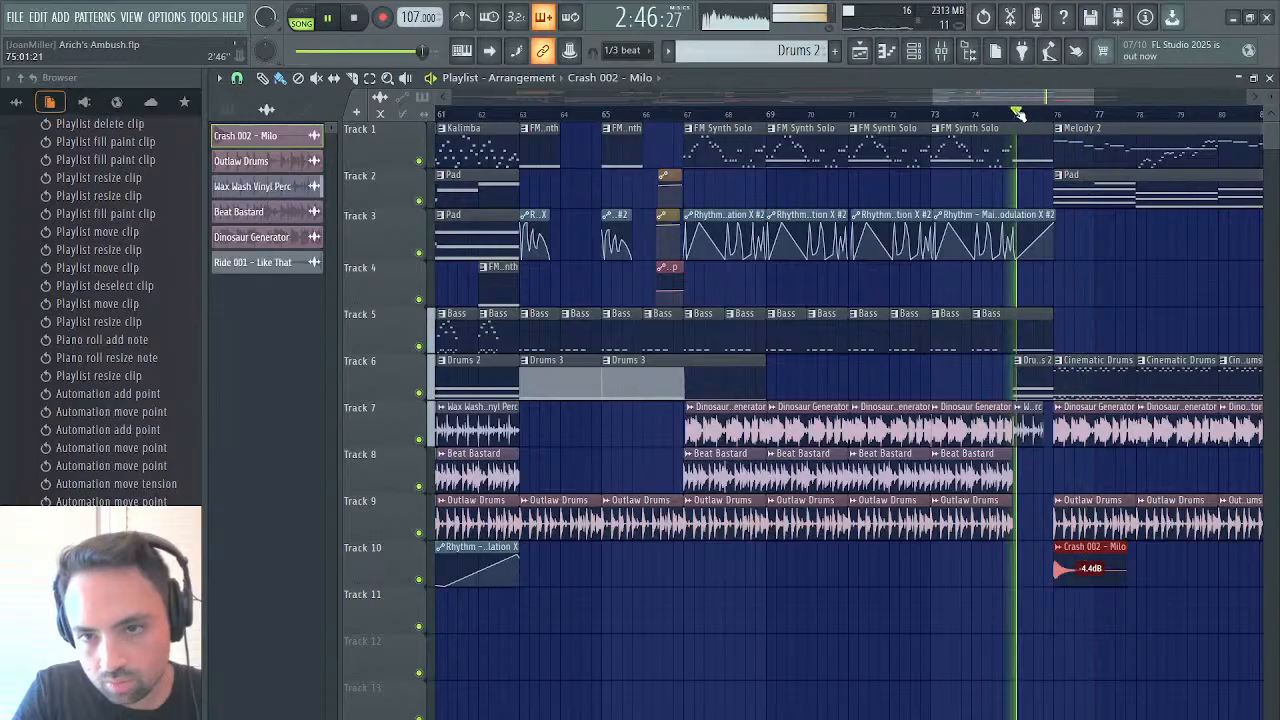
Shorten the Drums 2 clip at bar 75 and the last Bass clip to end three quarters through bar 75, replaying after each trim
drag(1047, 373, 1043, 372)
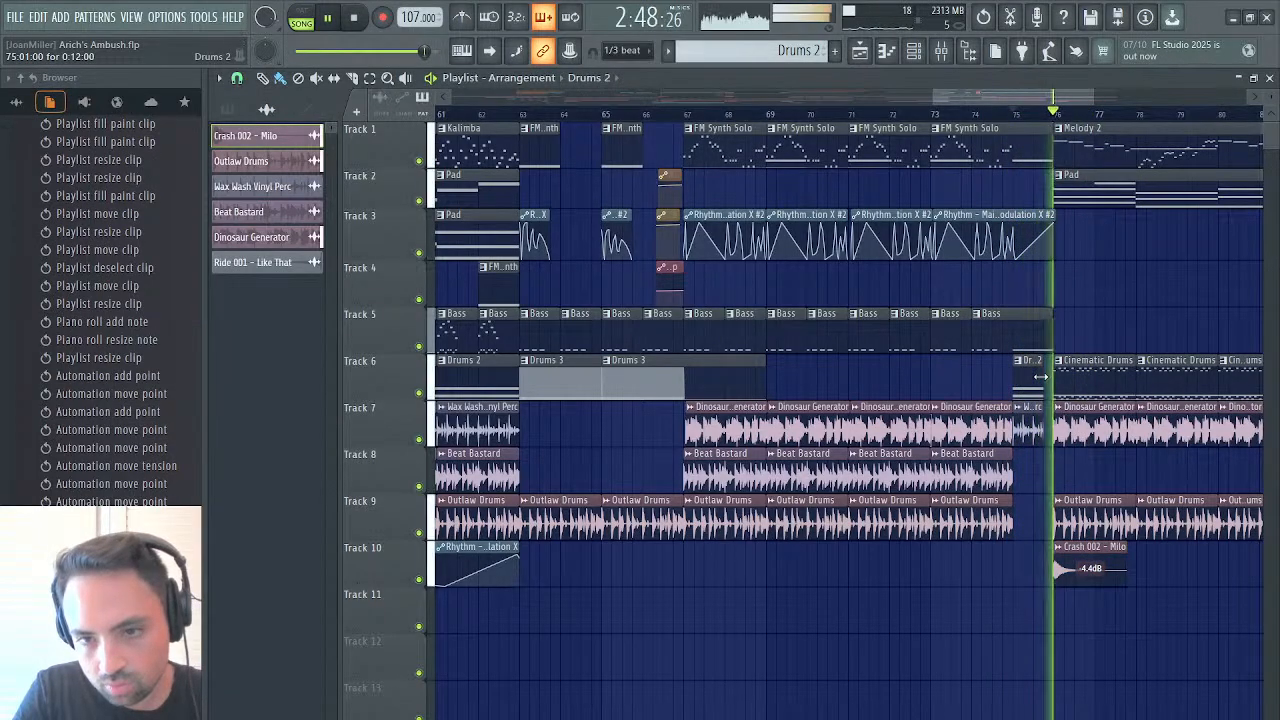
click(1012, 108)
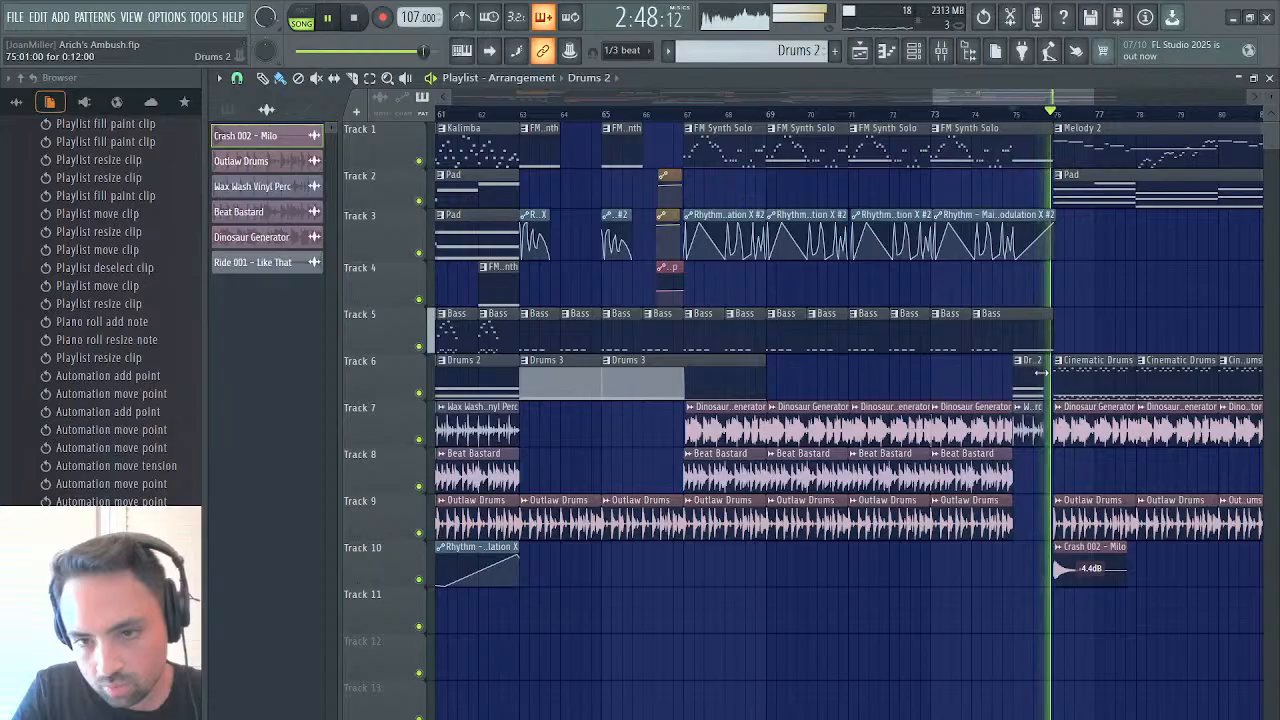
drag(1051, 330, 1043, 330)
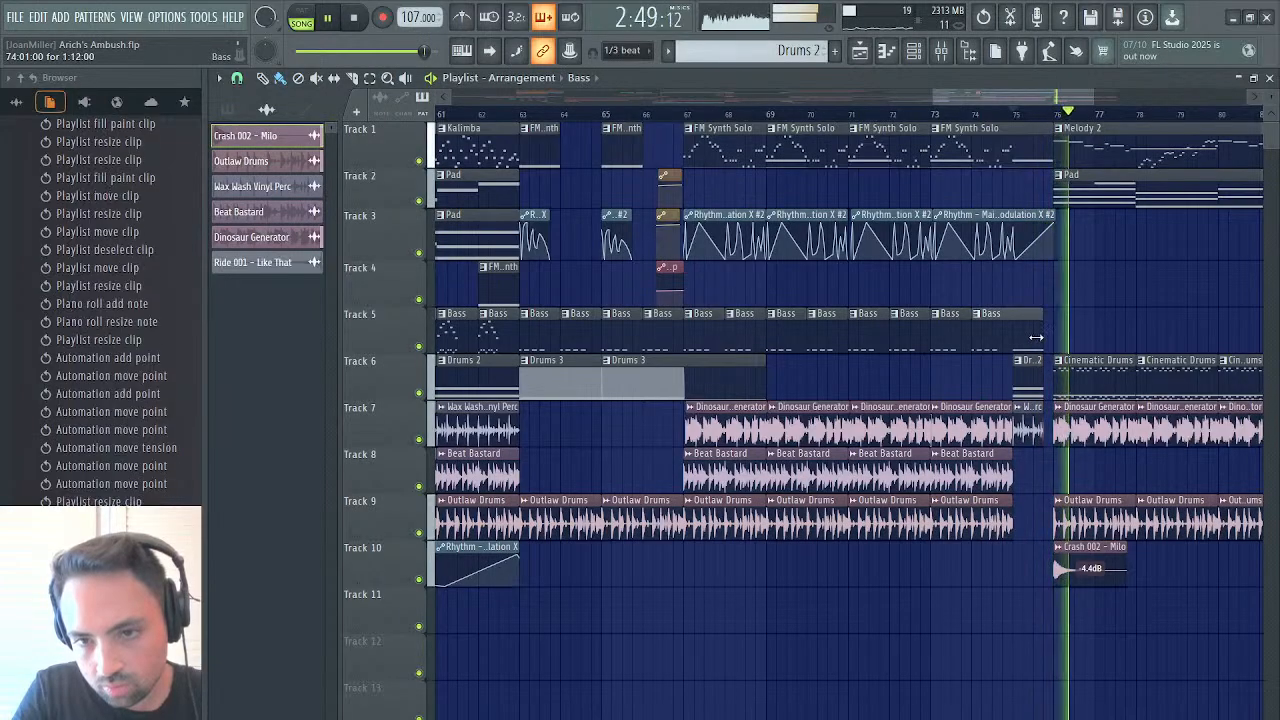
click(1016, 118)
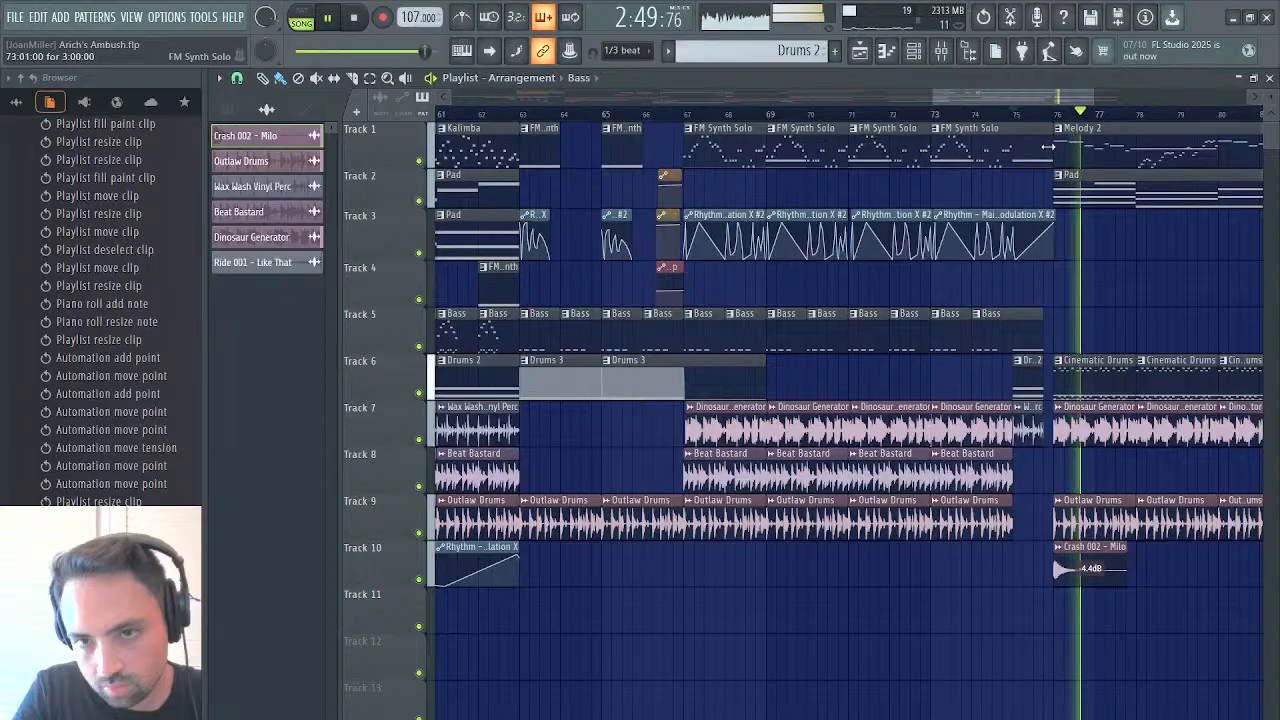
Trim the last FM Synth Solo clip and move the last Modulation X #2 point to about three quarters through bar 75, then replay
drag(1048, 147, 1043, 147)
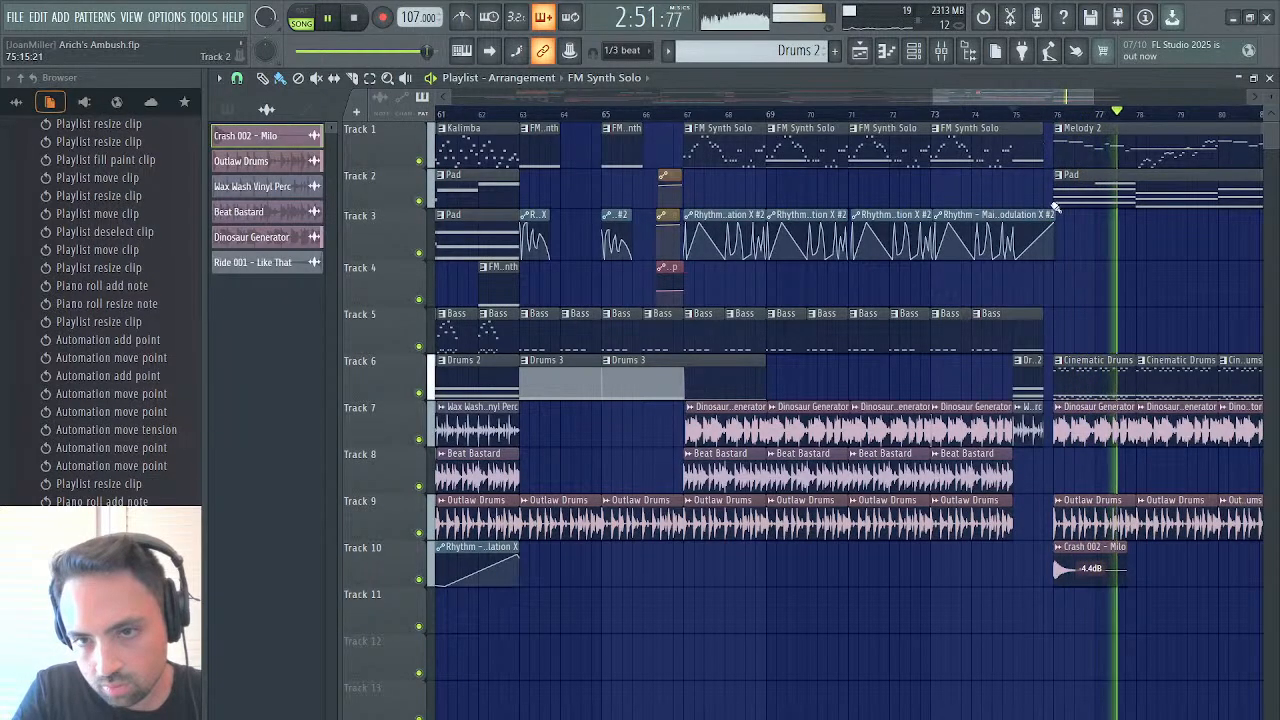
drag(1053, 223, 1045, 222)
key(space)
key(space)
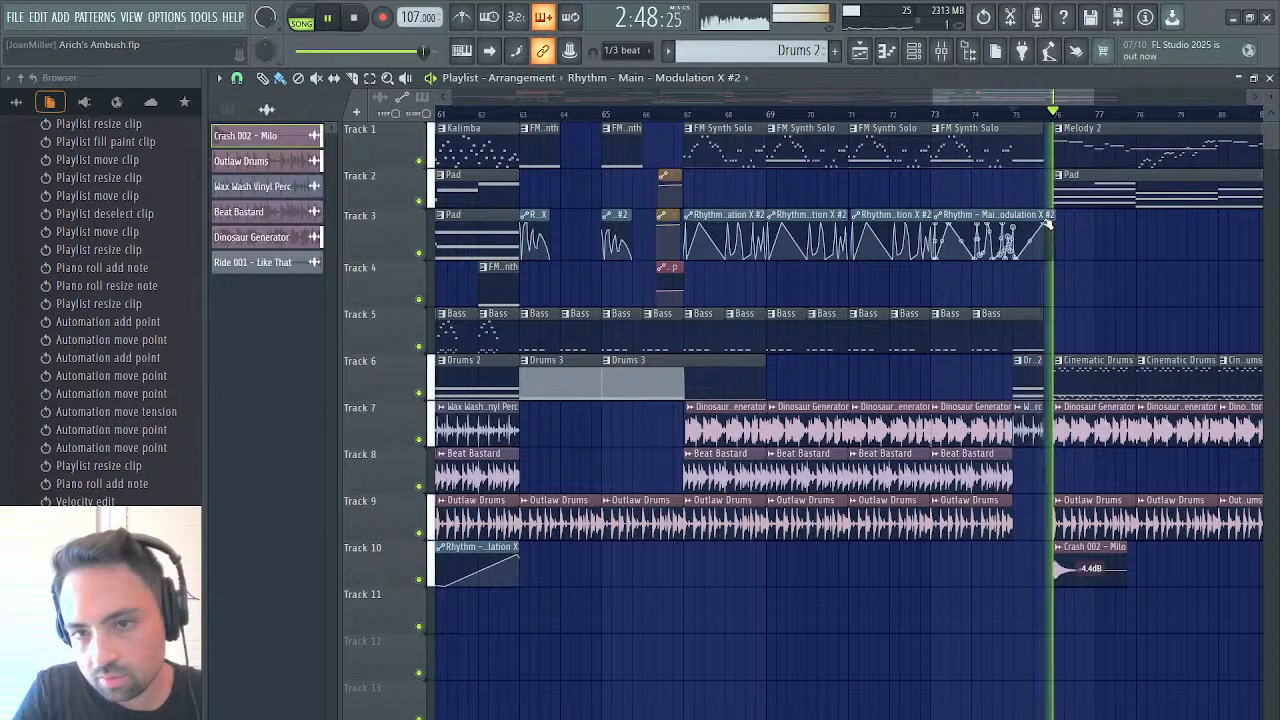
Replay the transition into bar 76 from bar 75, then from about three quarters through bar 75
scroll(1125, 250, right, 1)
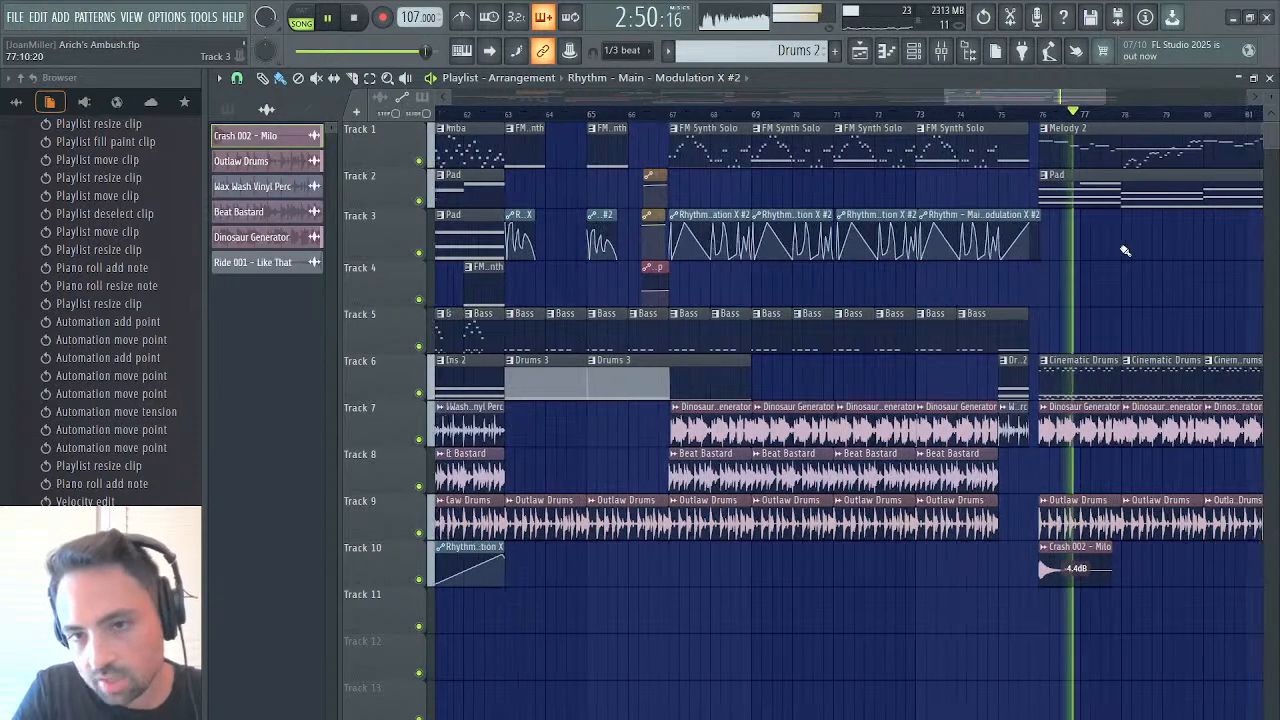
scroll(1123, 251, right, 5)
click(555, 116)
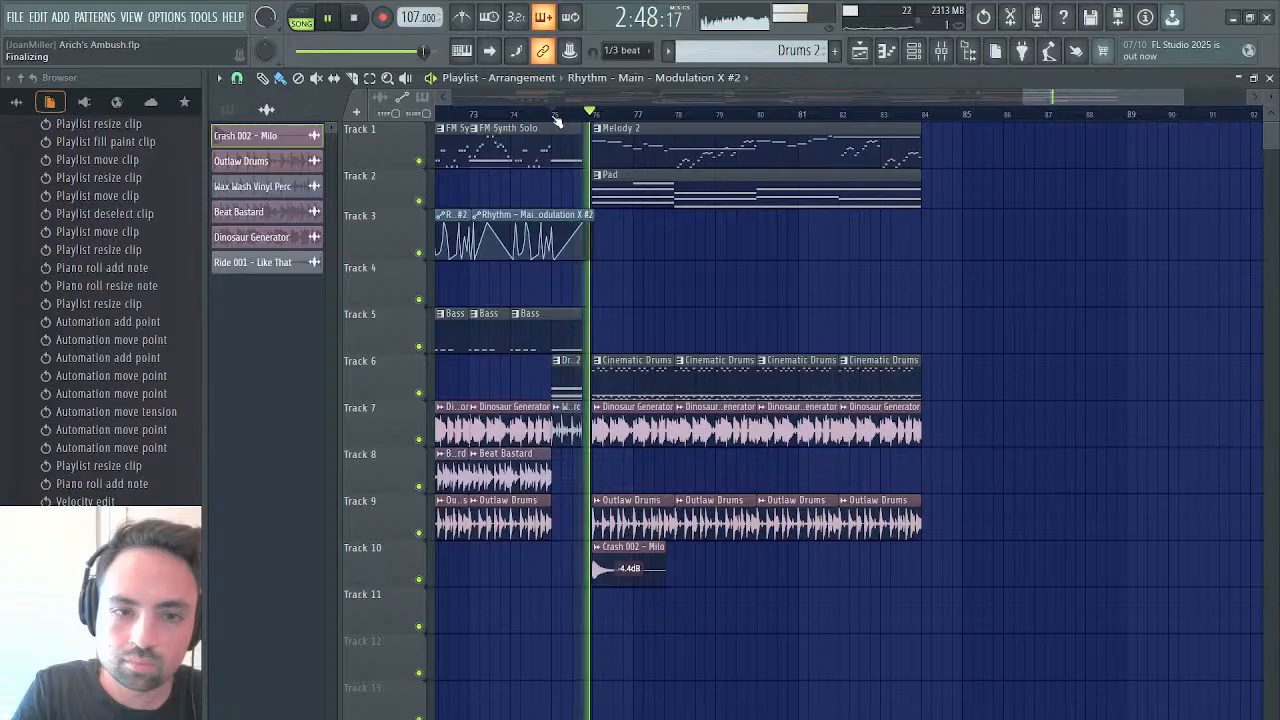
click(555, 116)
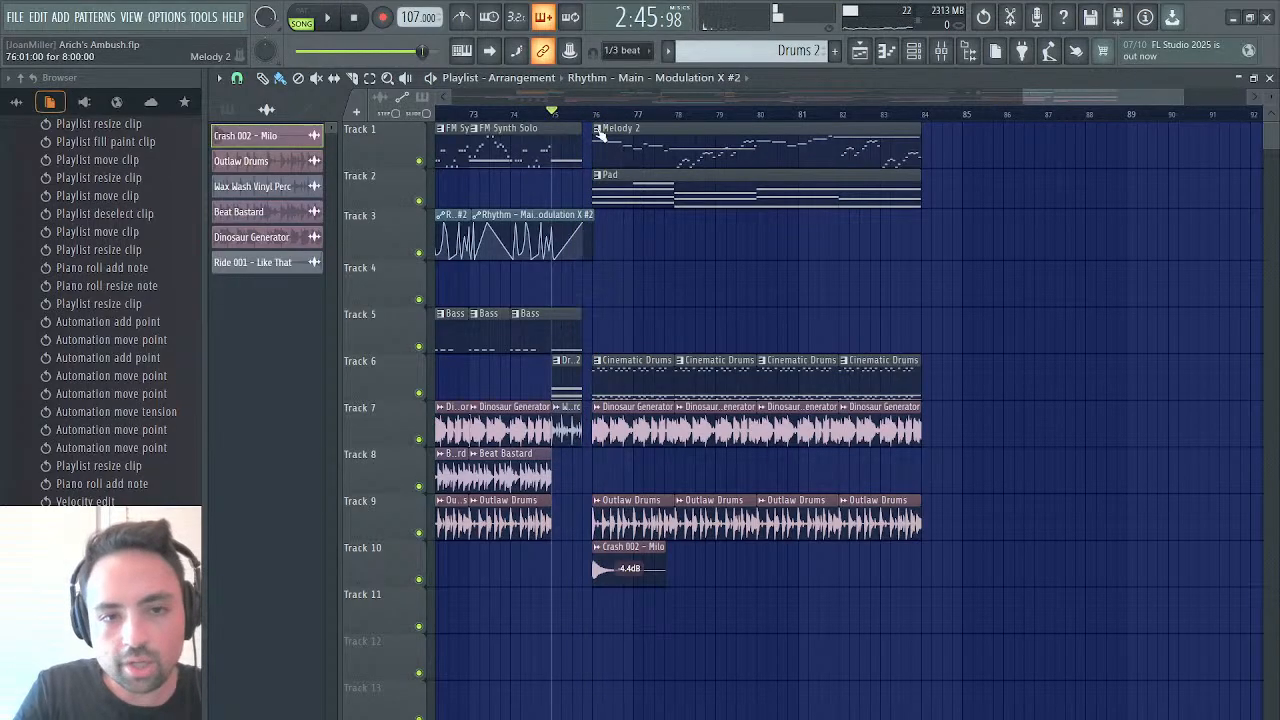
click(584, 114)
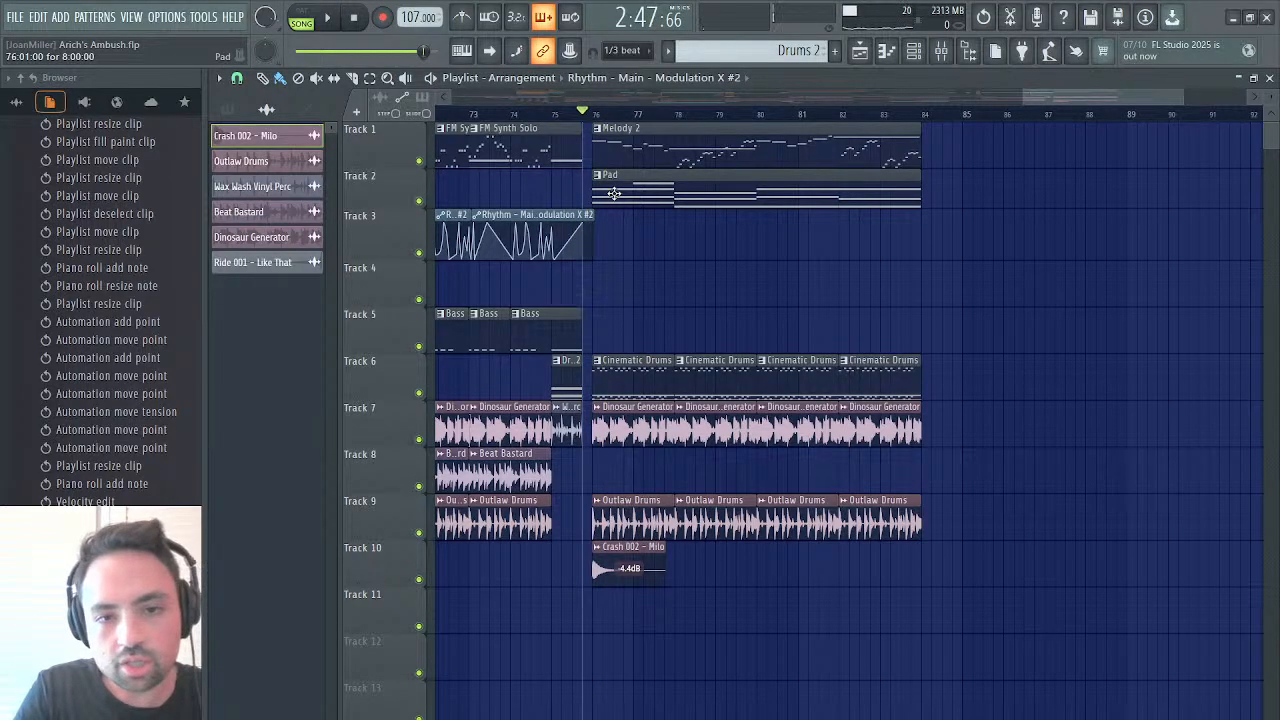
key(space)
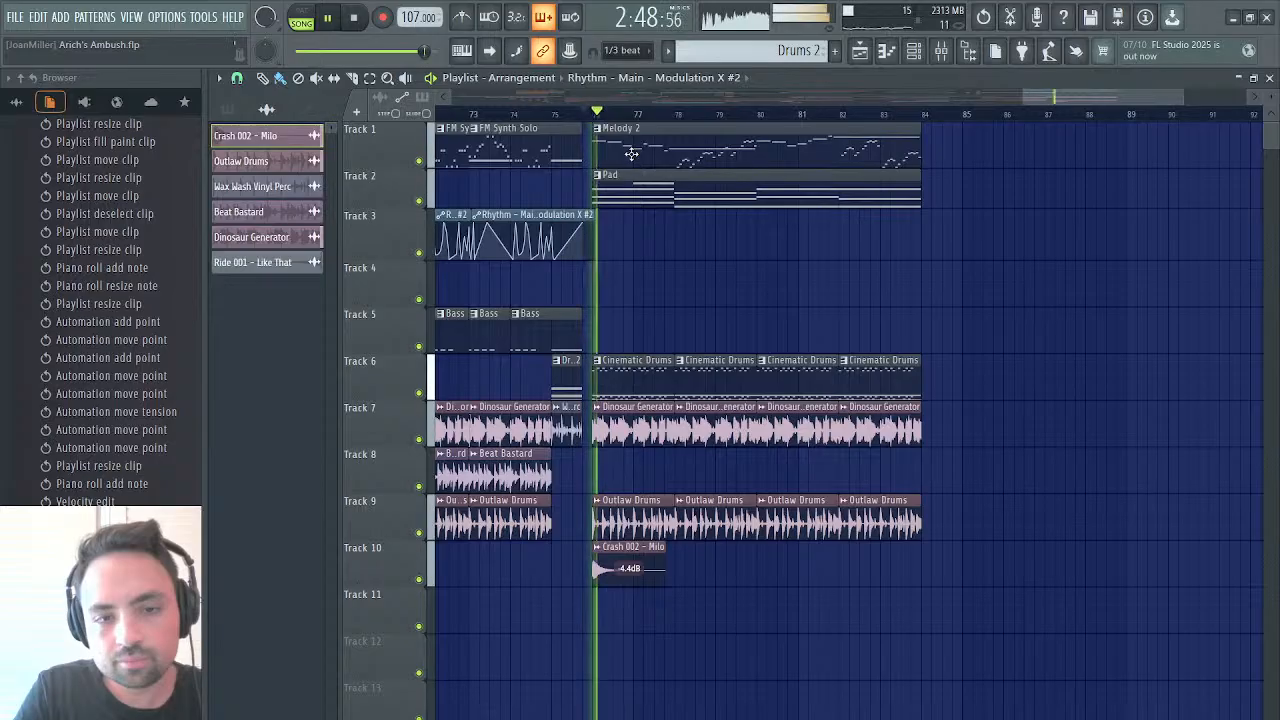
Close the playlist, piano roll and Arich Bass windows, then remove Edison from the first effect slot of the Master mixer track
click(1269, 78)
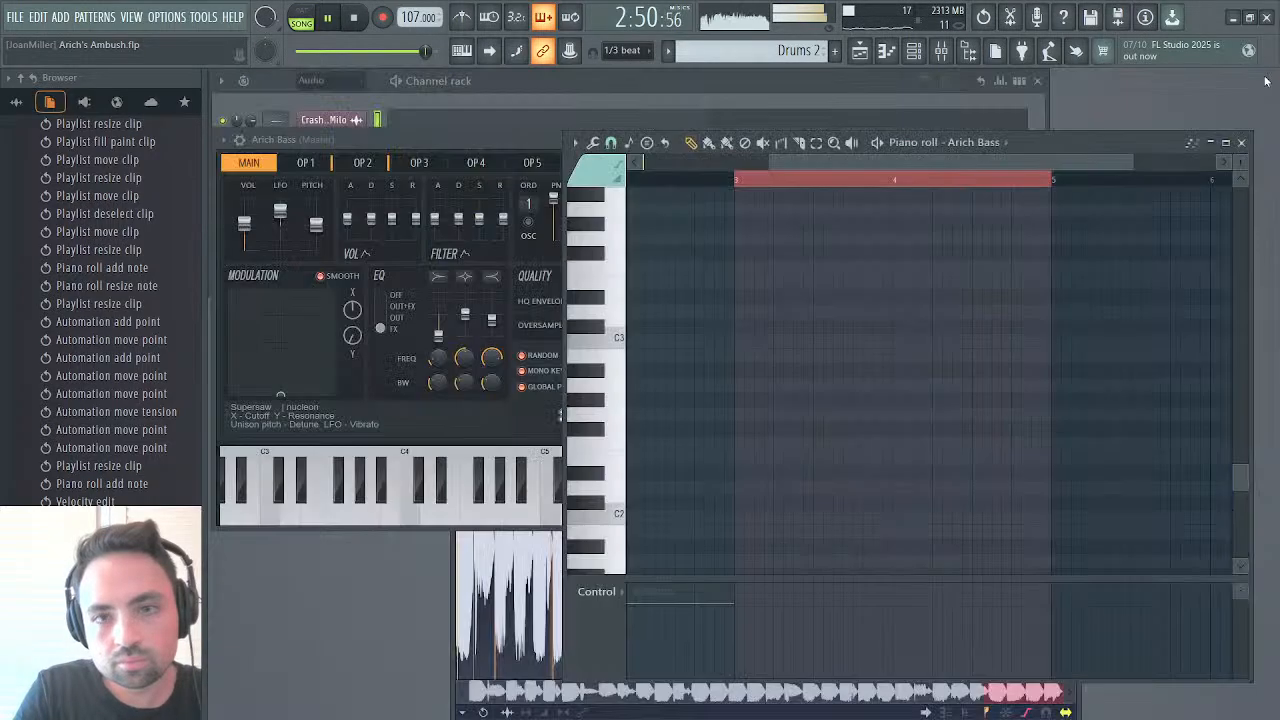
key(space)
click(1241, 142)
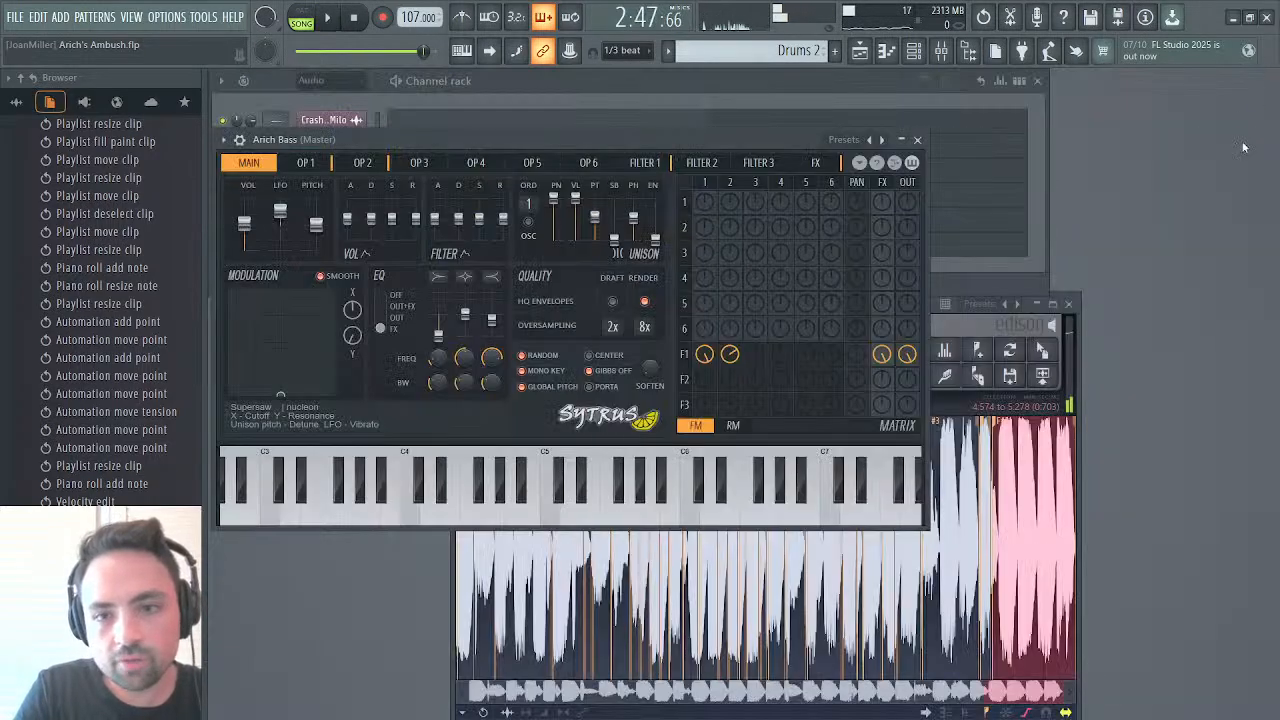
click(918, 142)
click(952, 50)
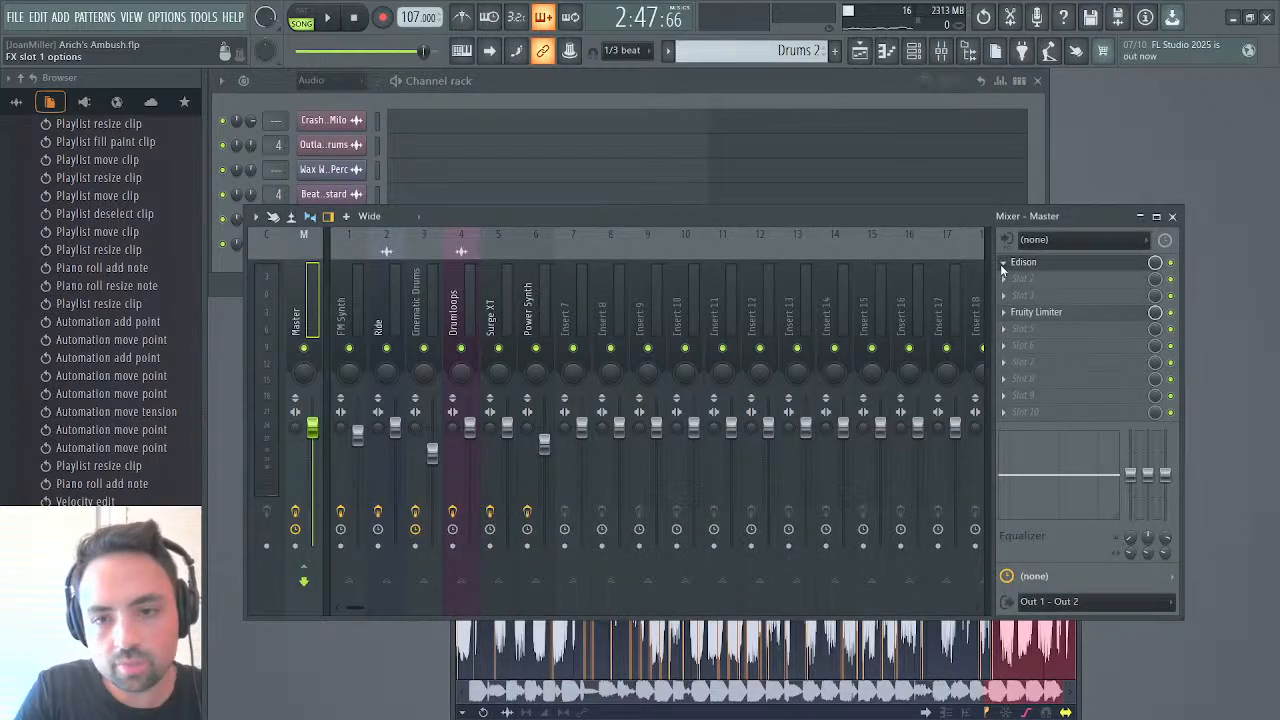
key(ctrl+z)
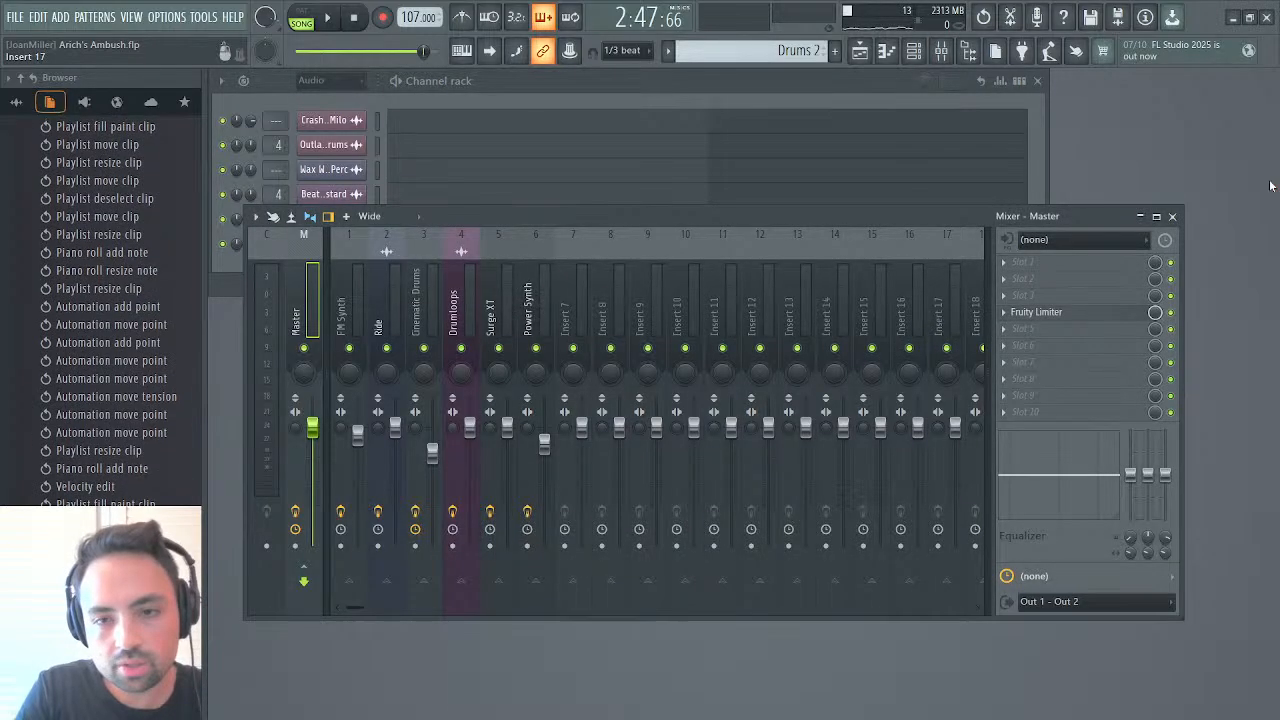
click(1173, 217)
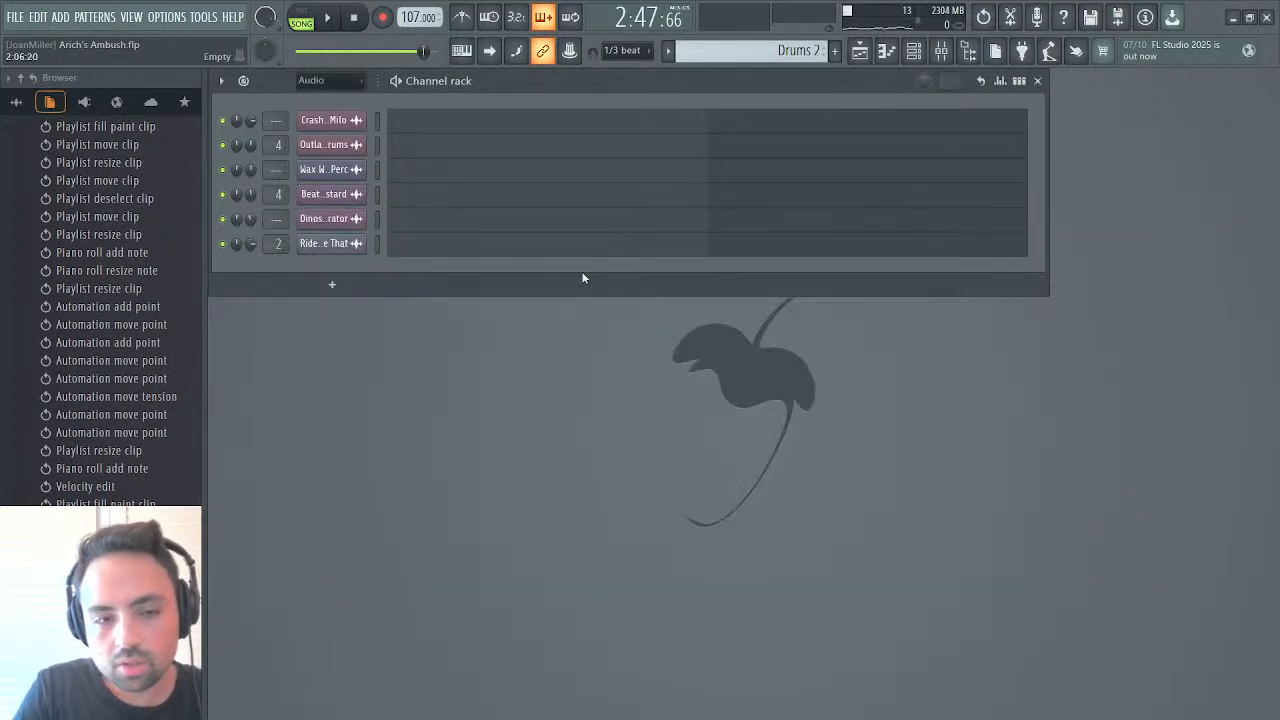
Set the channel rack filter to All and look through the full channel list
click(320, 87)
click(318, 97)
scroll(437, 518, down, 2)
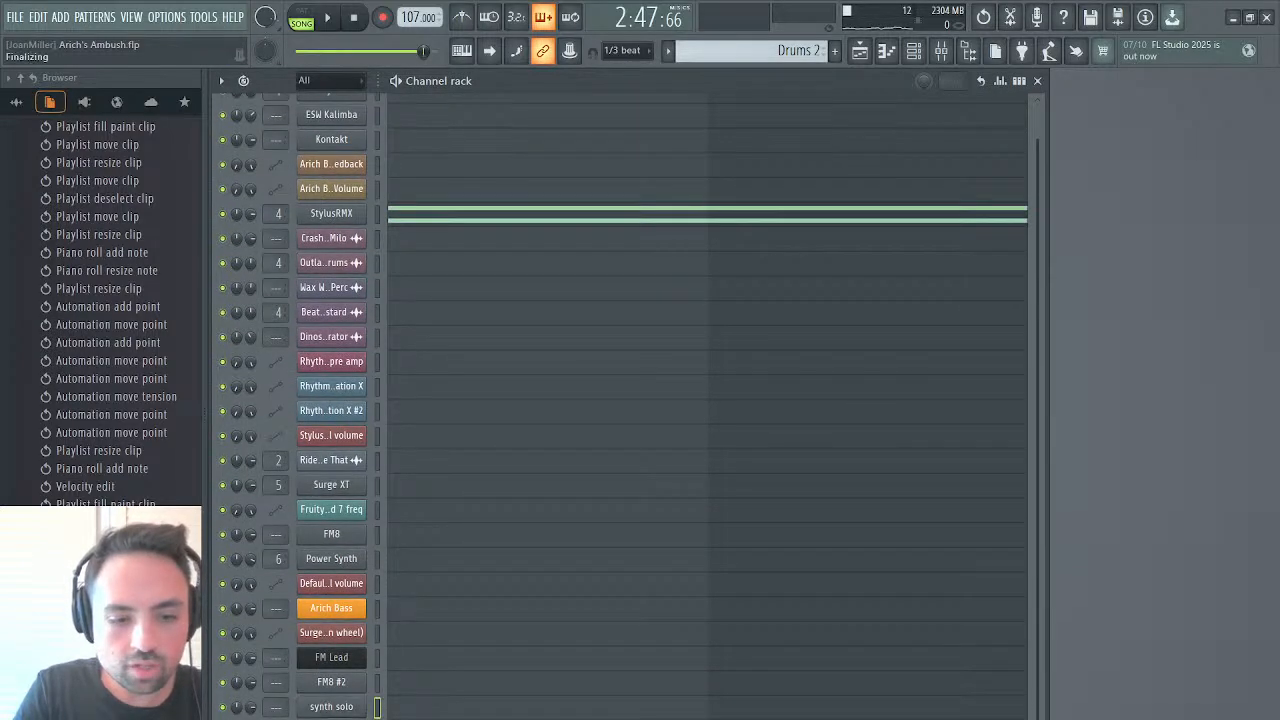
scroll(560, 600, up, 1)
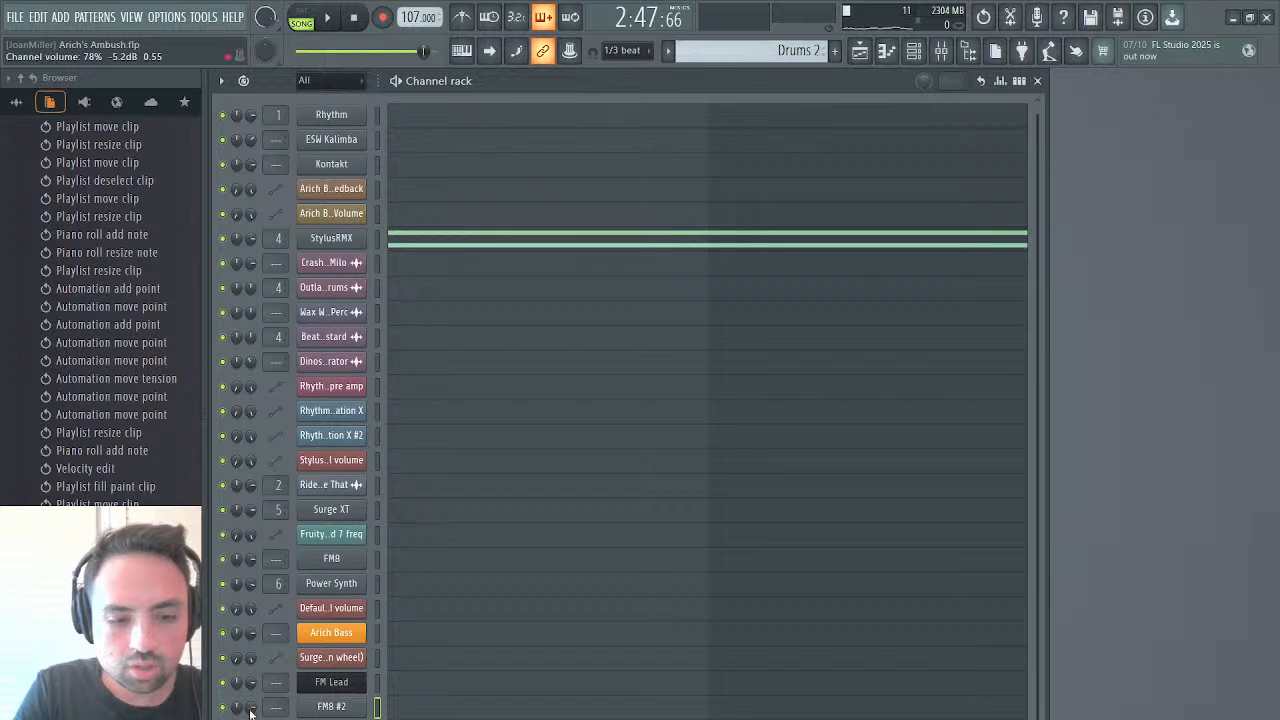
Reopen the playlist during playback and replay the transition into bar 76 from bars 75 and 74
key(space)
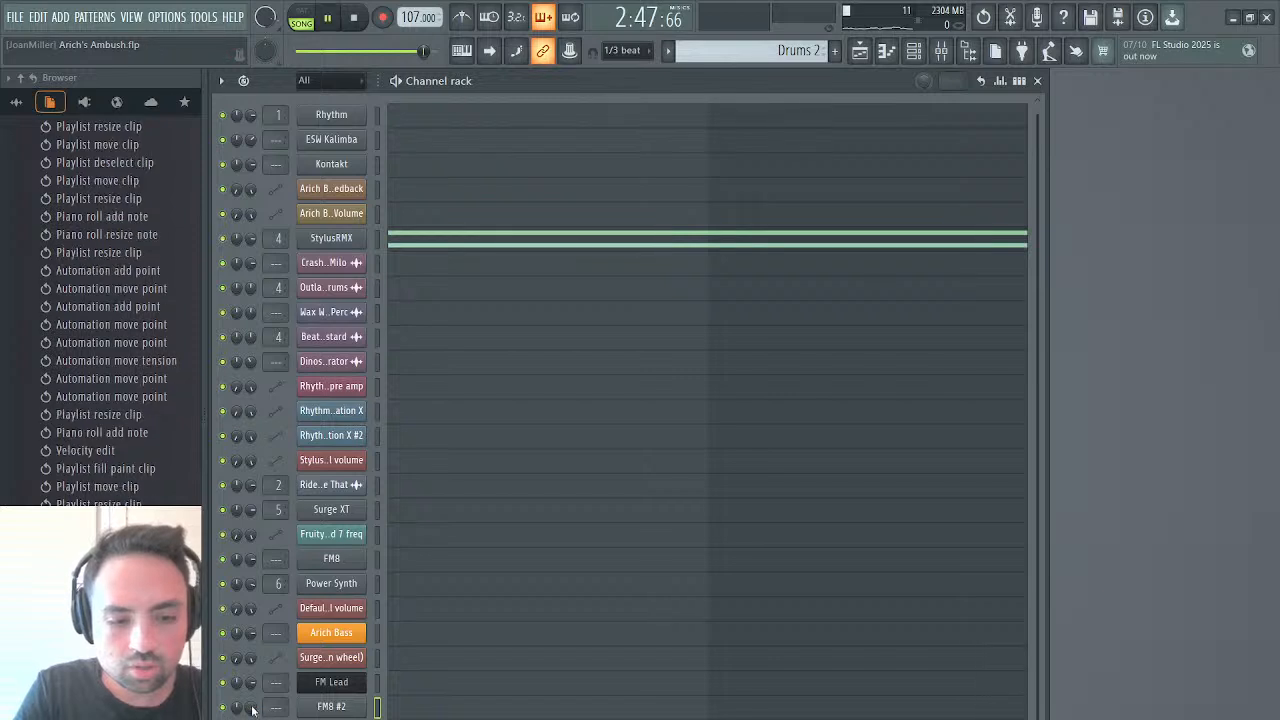
click(859, 52)
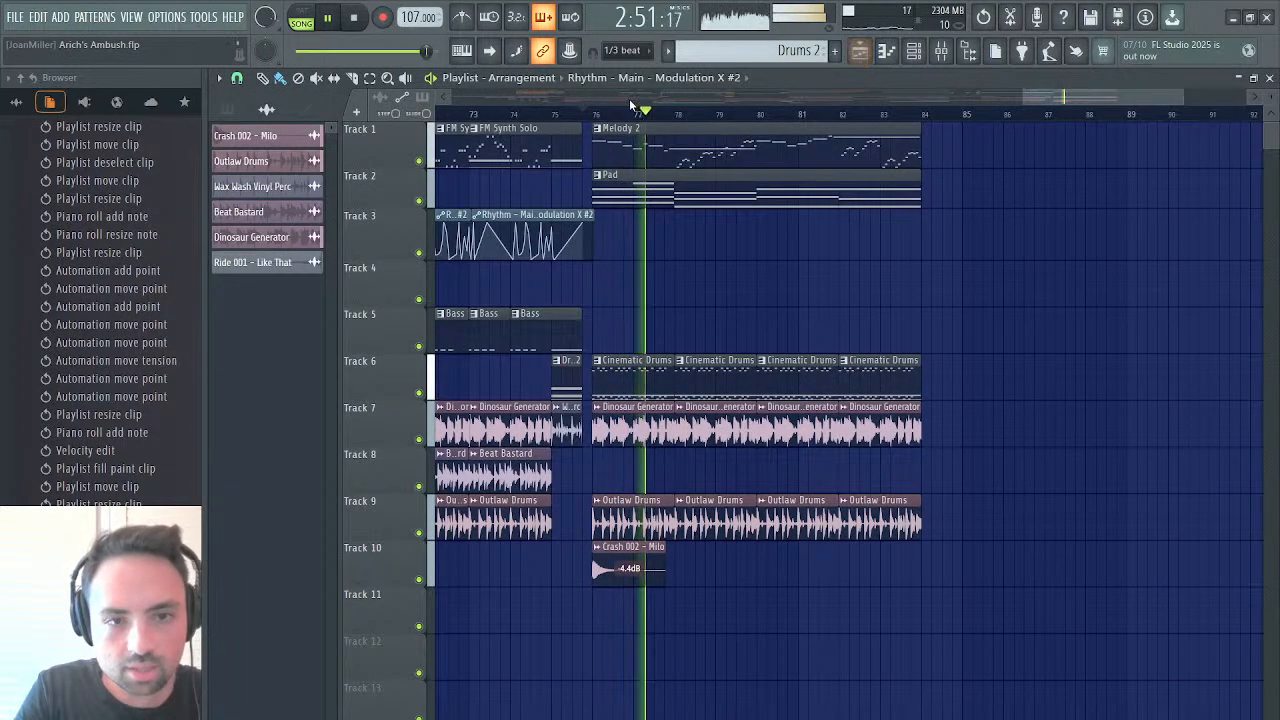
click(558, 119)
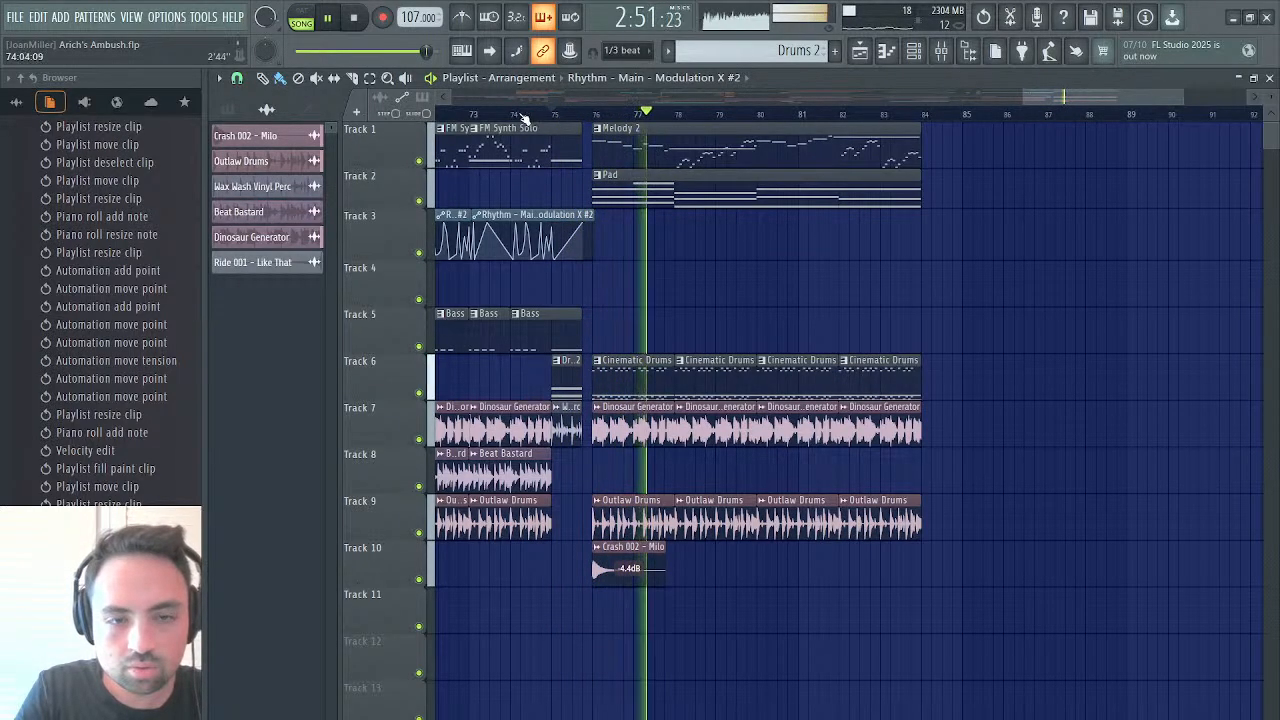
click(519, 116)
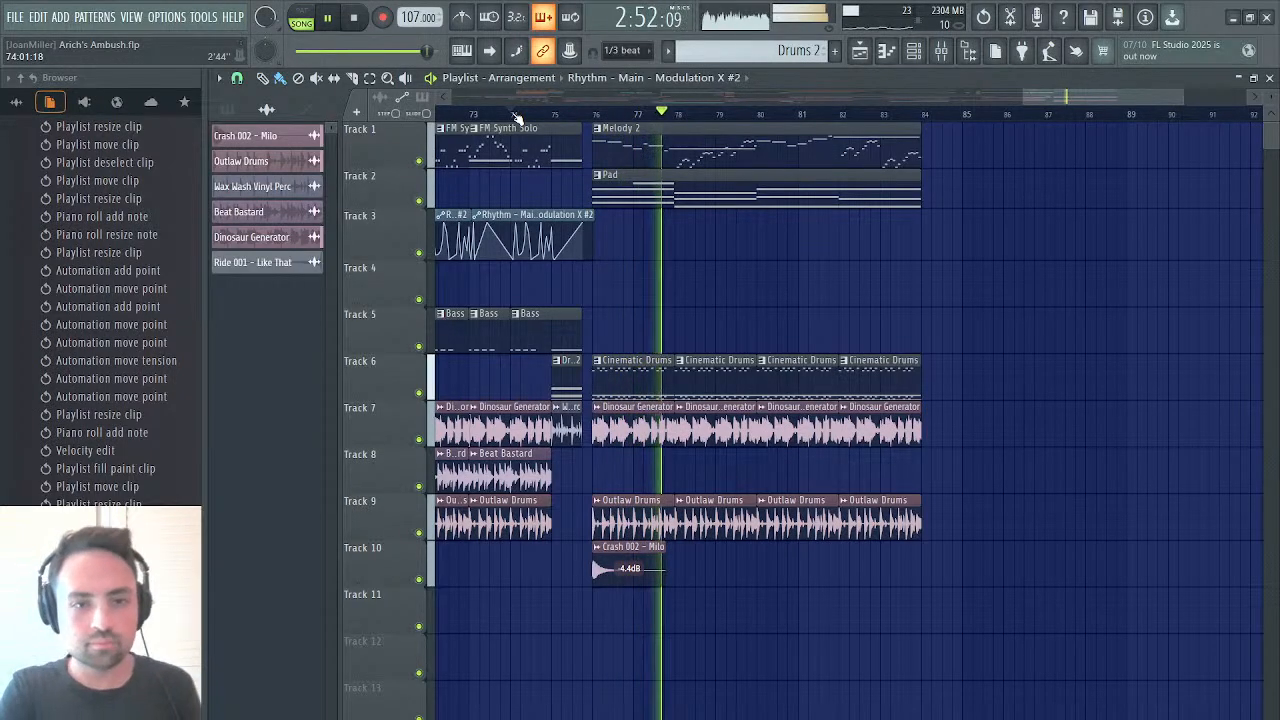
click(517, 117)
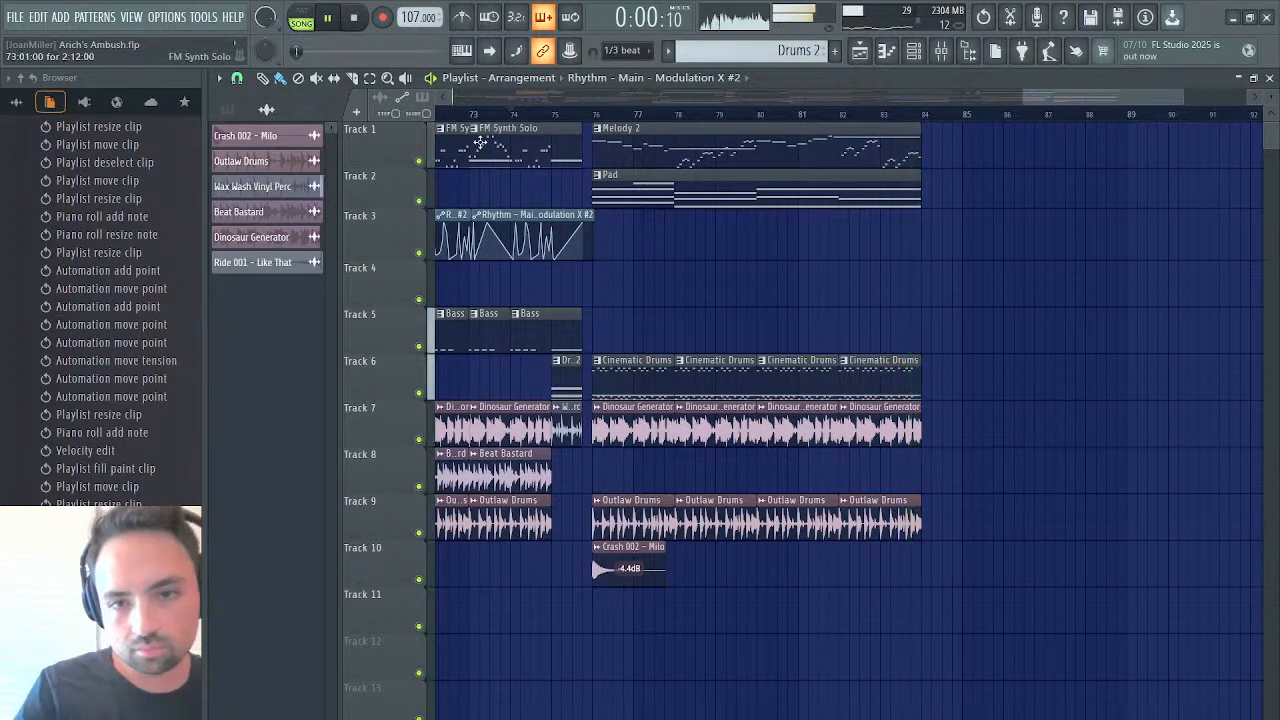
Duplicate the Melody 2, Pad, Cinematic Drums, Dinosaur Generator and Outlaw Drums clips from bar 76 to bar 84, then play from bar 76
click(596, 114)
key(space)
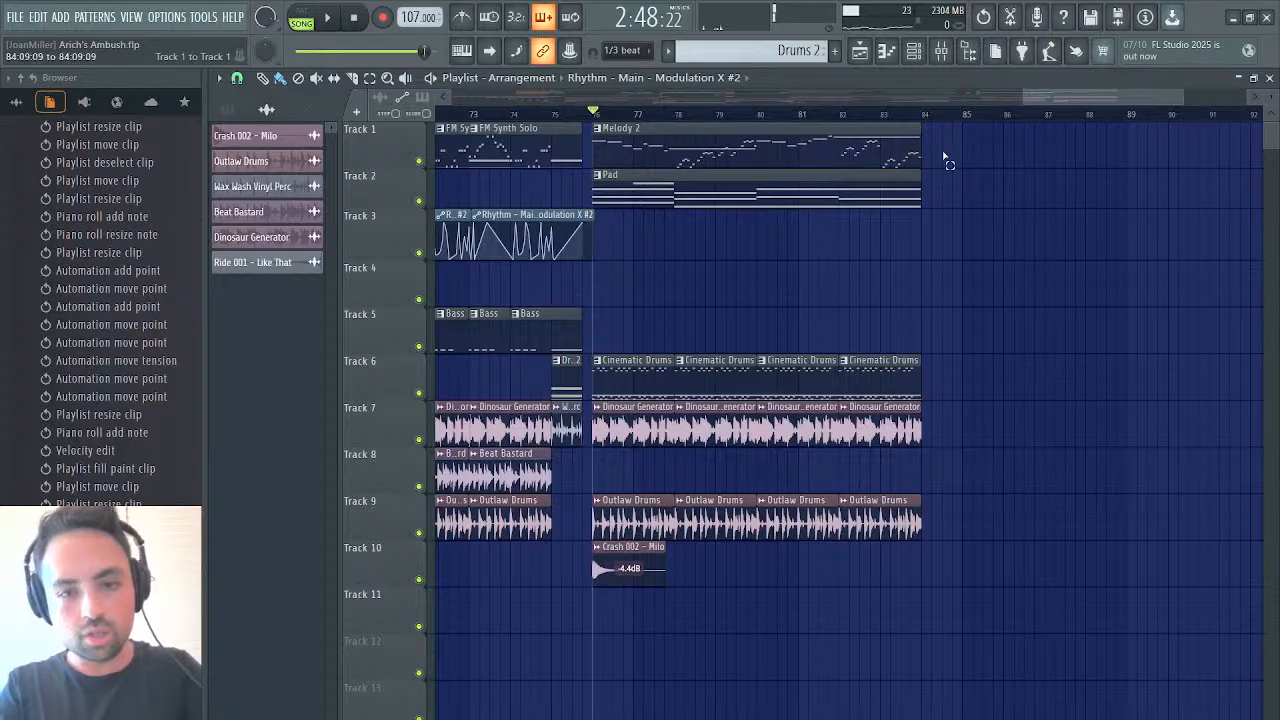
drag(944, 122, 606, 530)
key(ctrl+b)
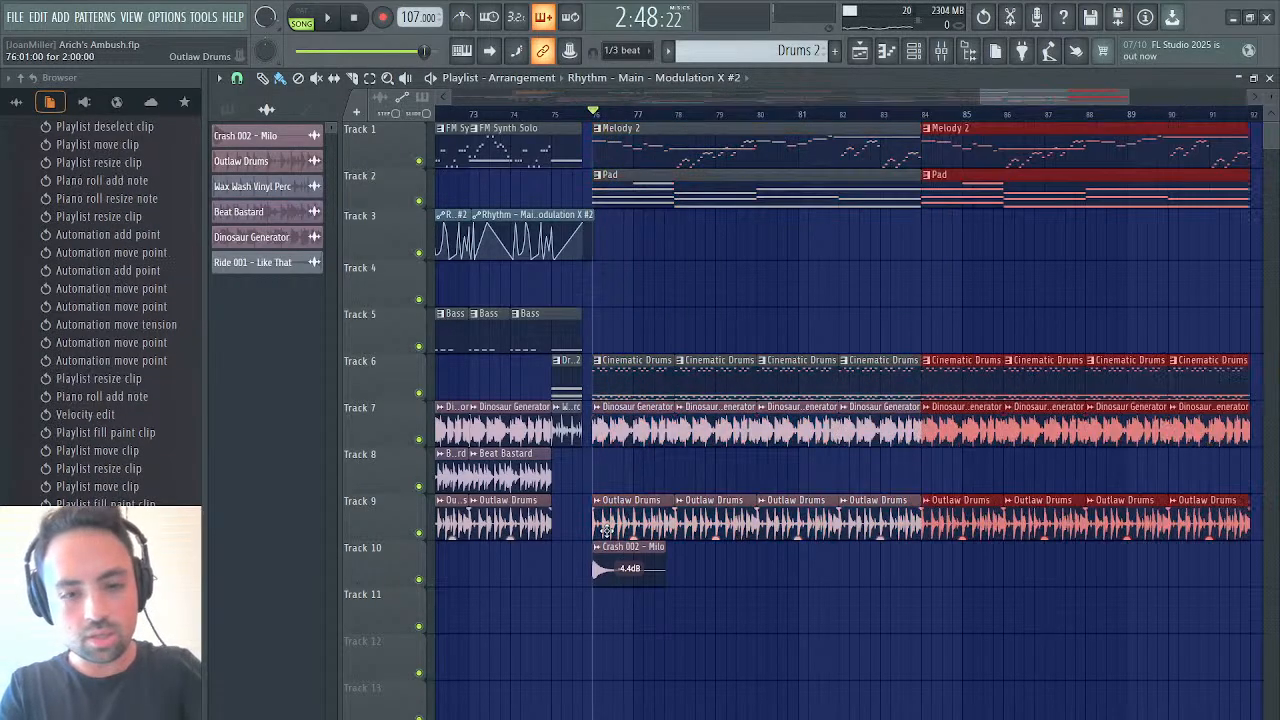
key(space)
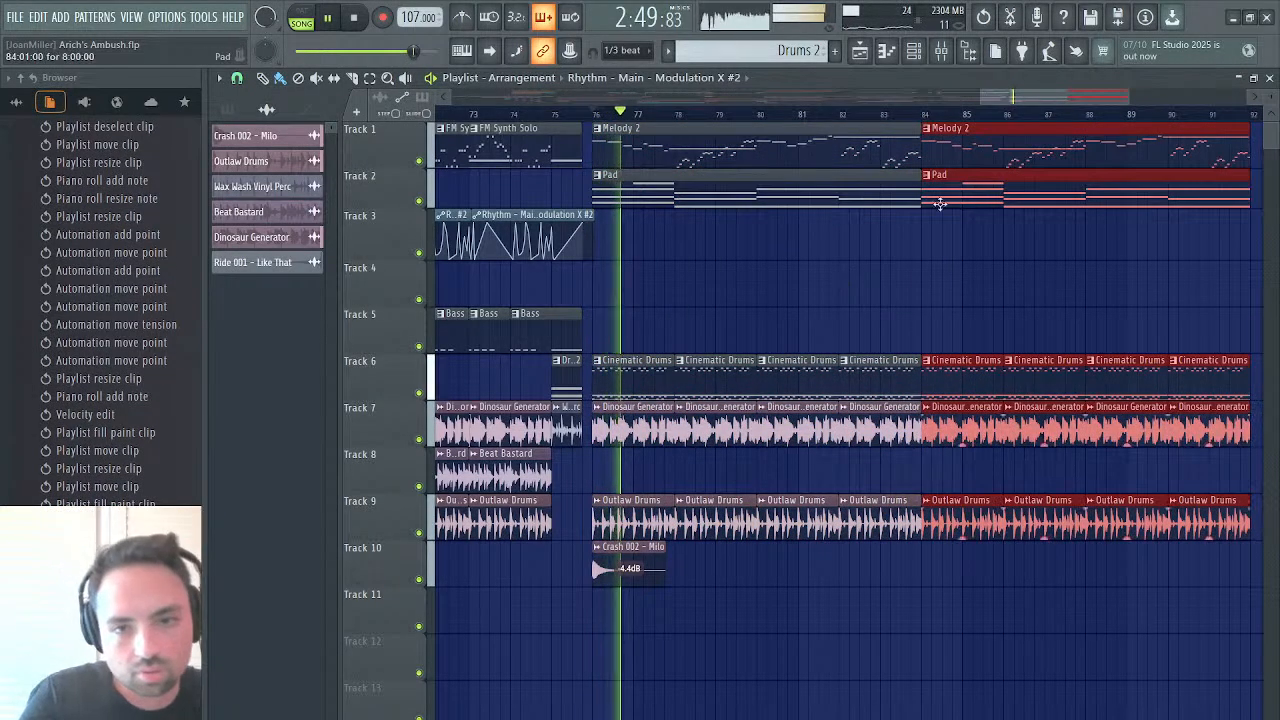
click(889, 240)
key(space)
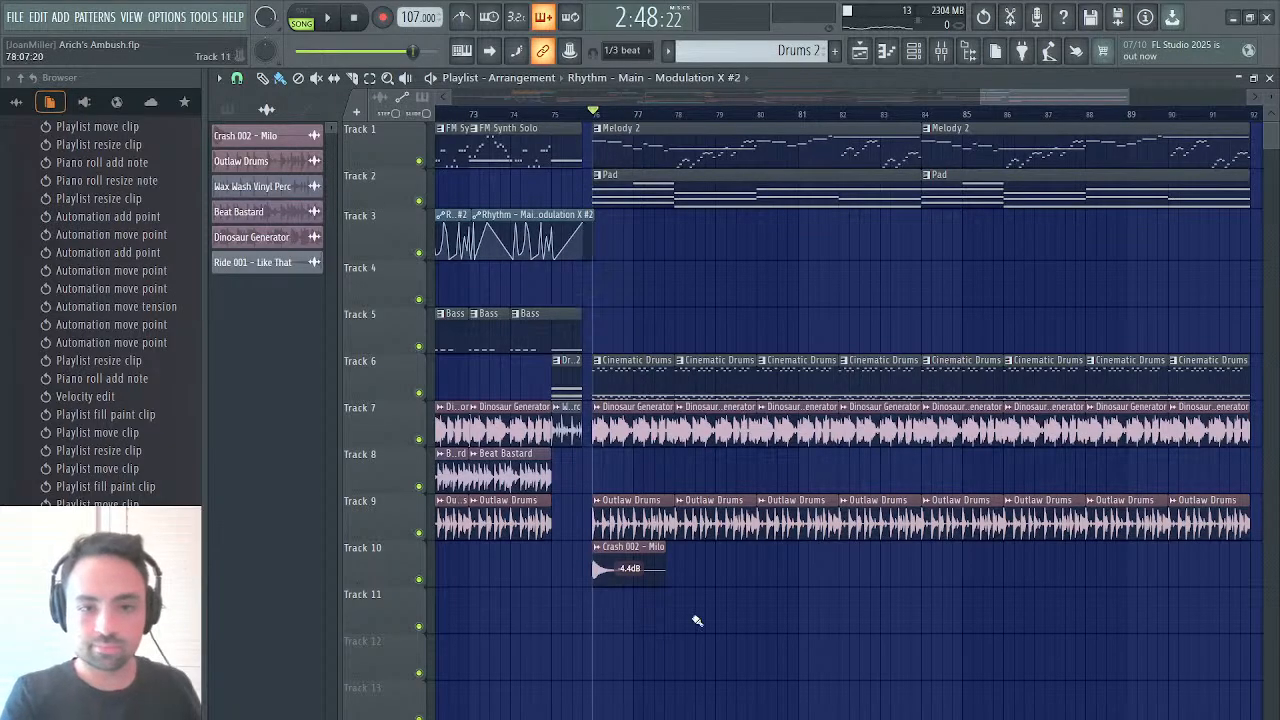
scroll(728, 318, left, 6)
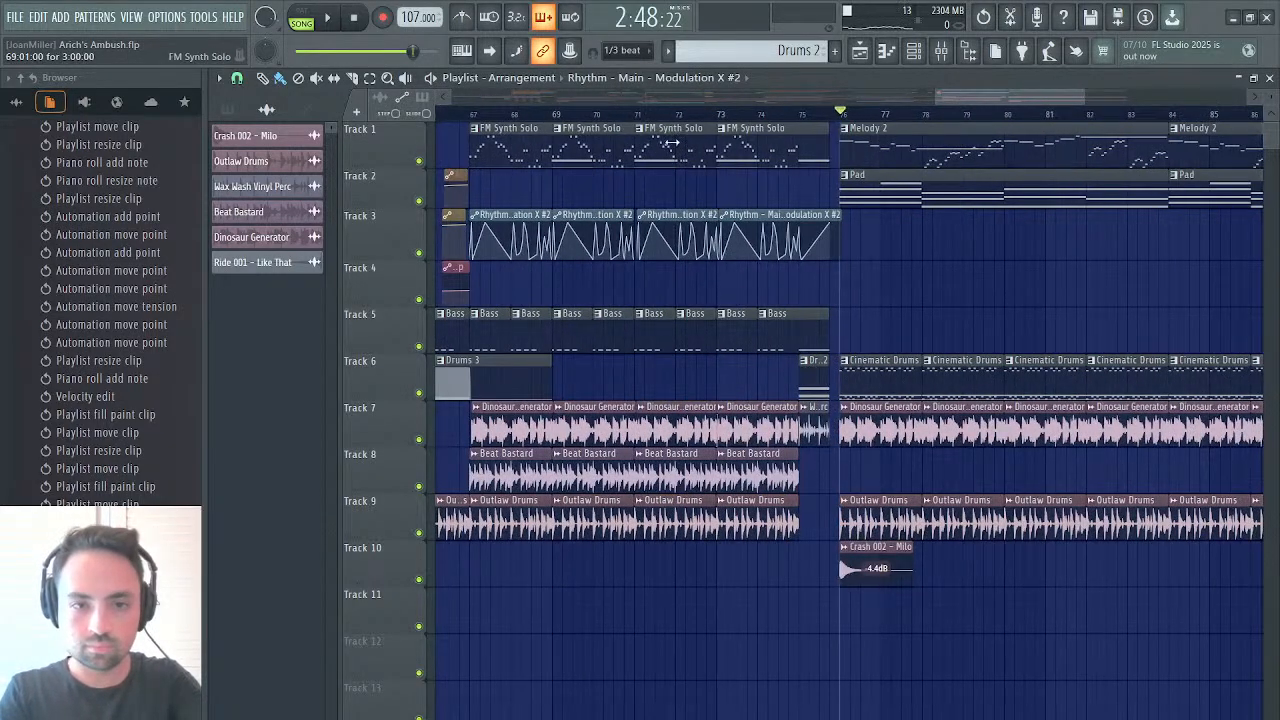
drag(516, 133, 718, 150)
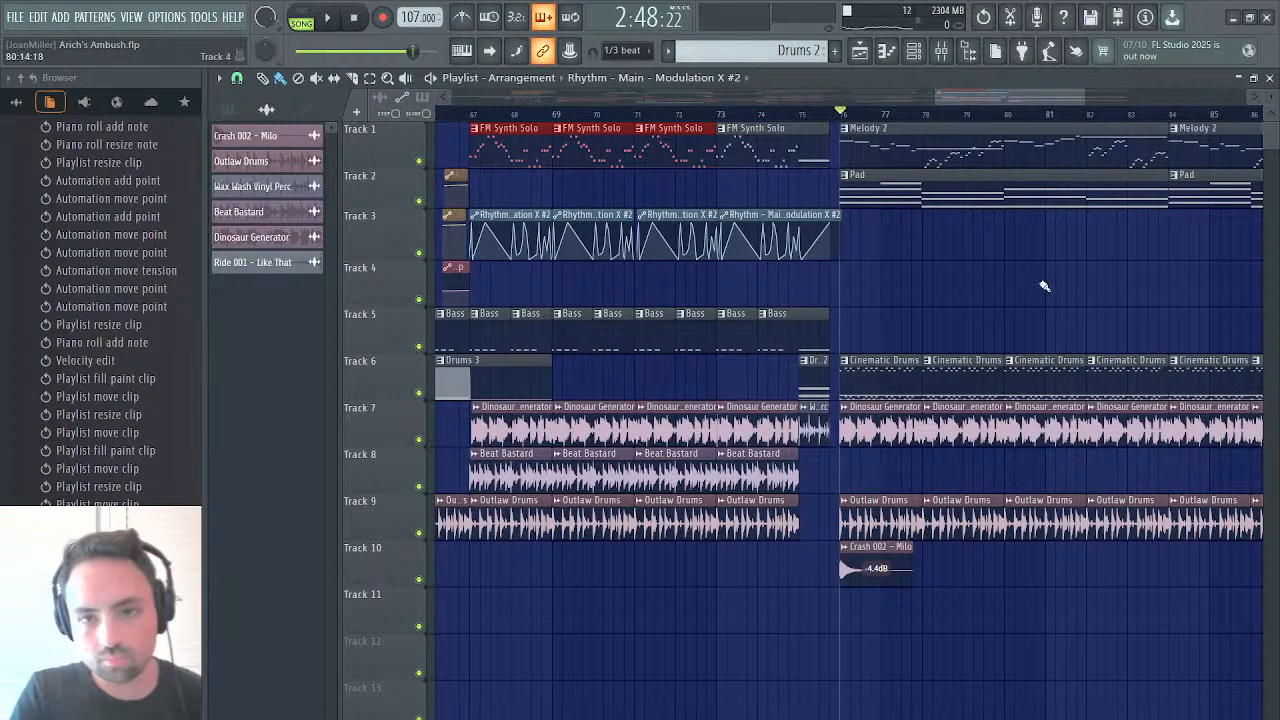
scroll(1043, 283, right, 3)
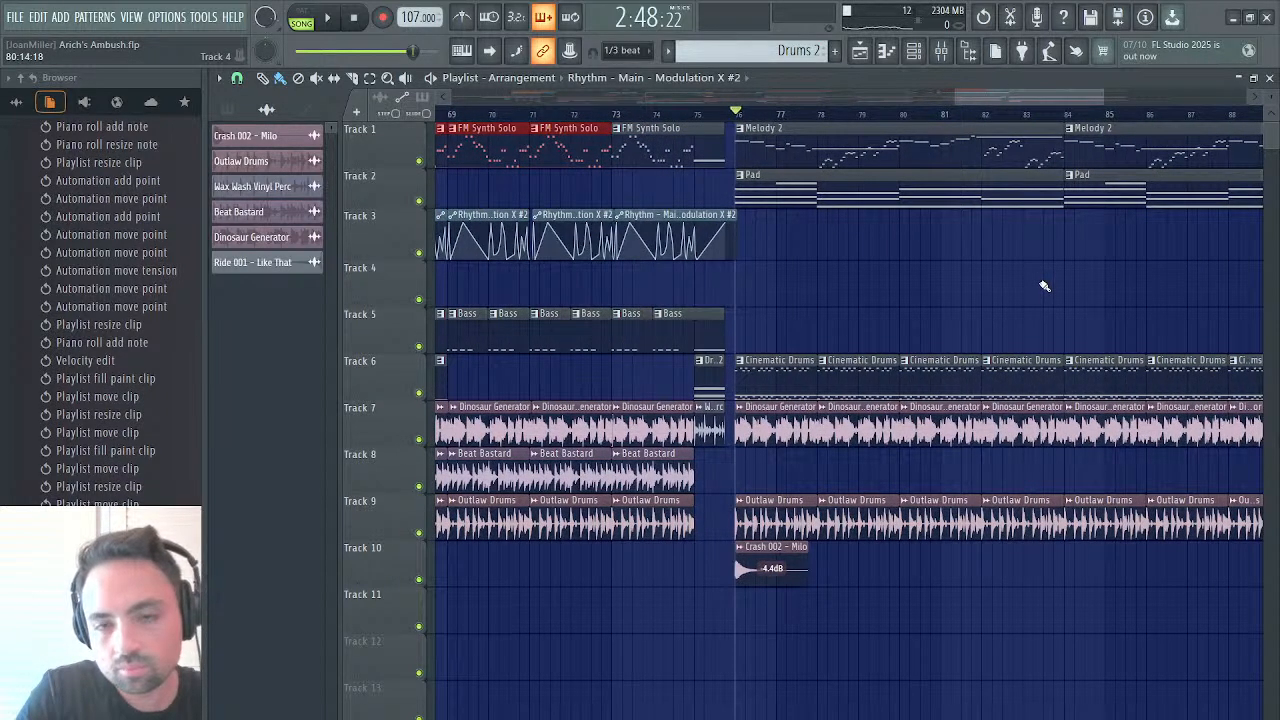
In the Melody 2 pattern, raise the last note of bar 4 from A6 to C7 on both the ESW Kalimba and Kontakt channels
double_click(891, 155)
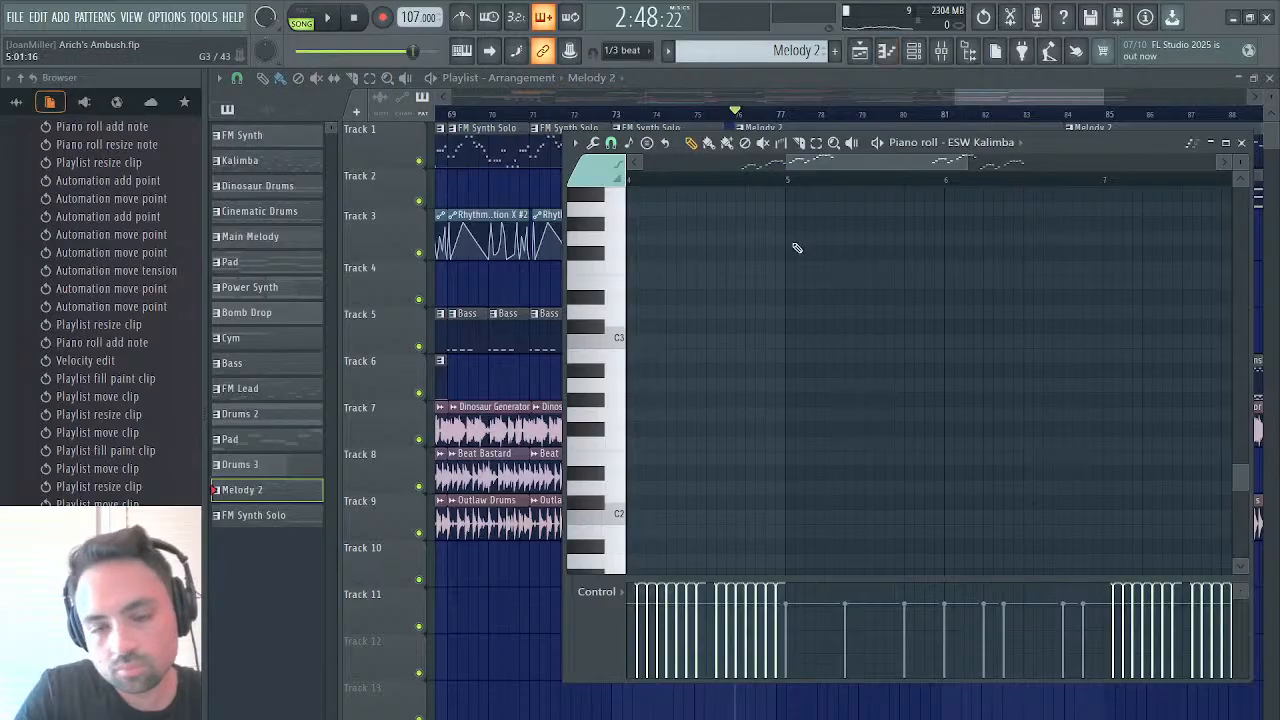
drag(846, 159, 805, 161)
scroll(802, 280, up, 7)
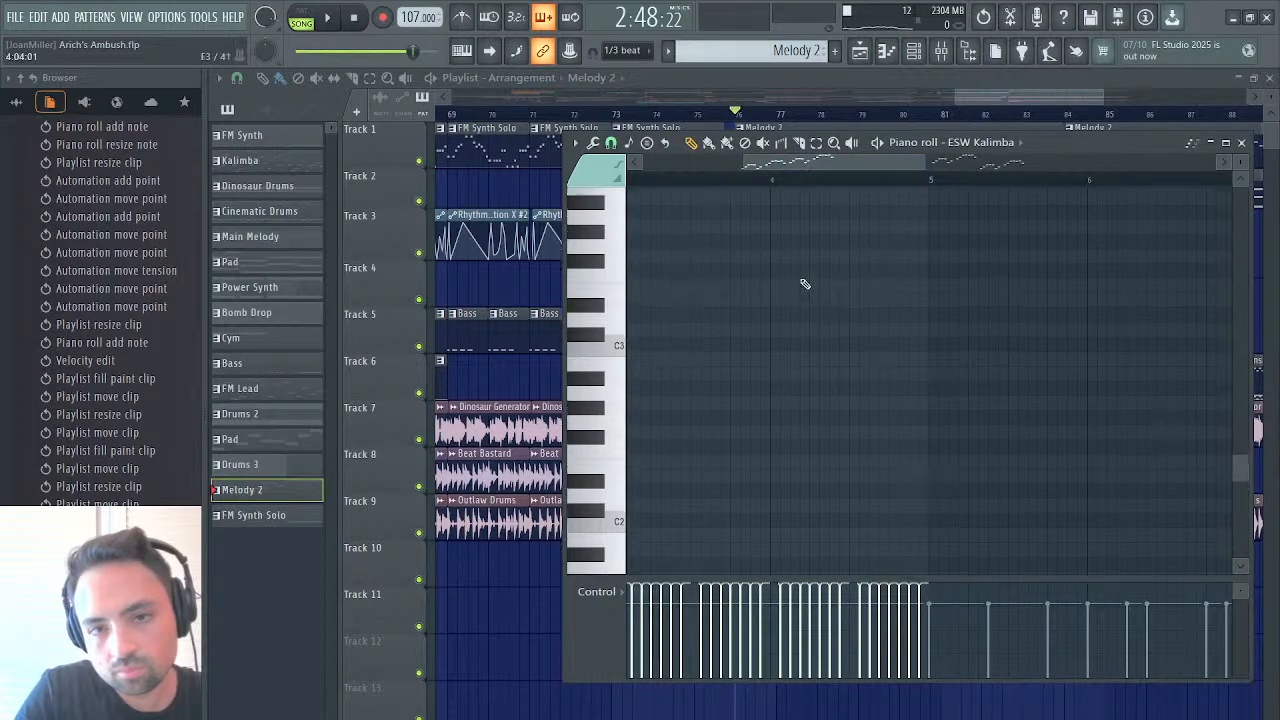
scroll(805, 284, up, 6)
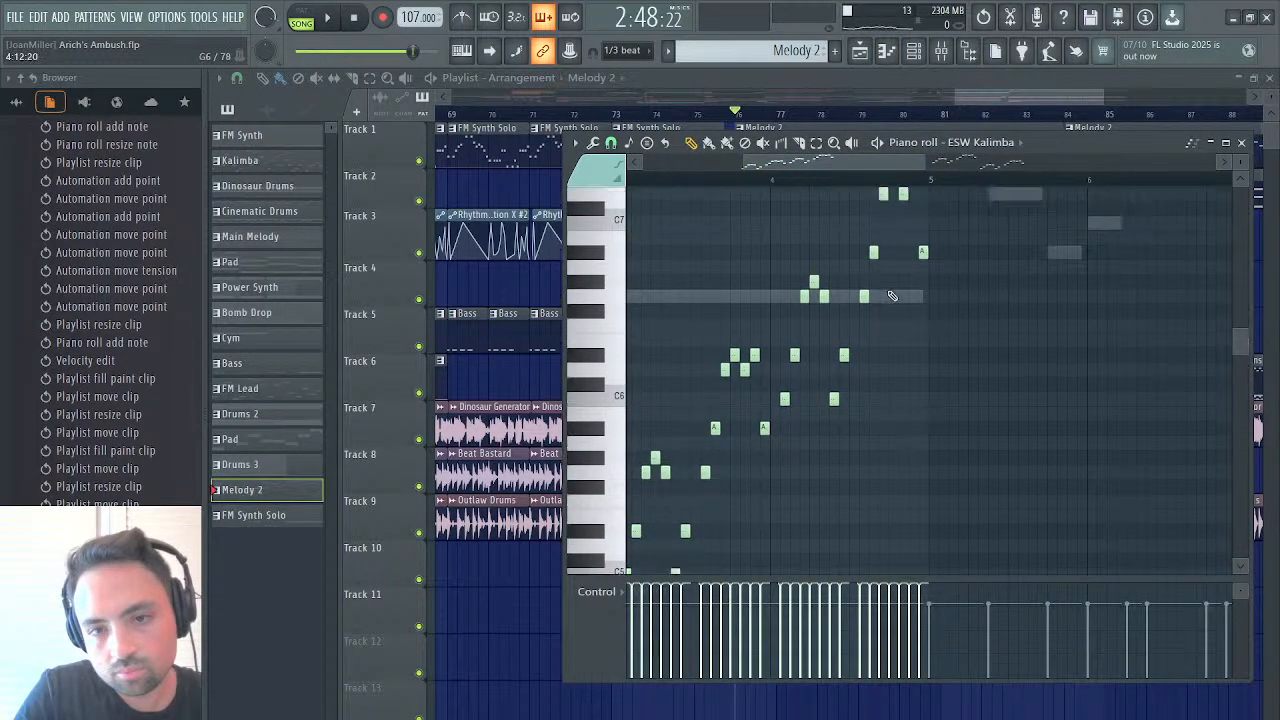
click(923, 313)
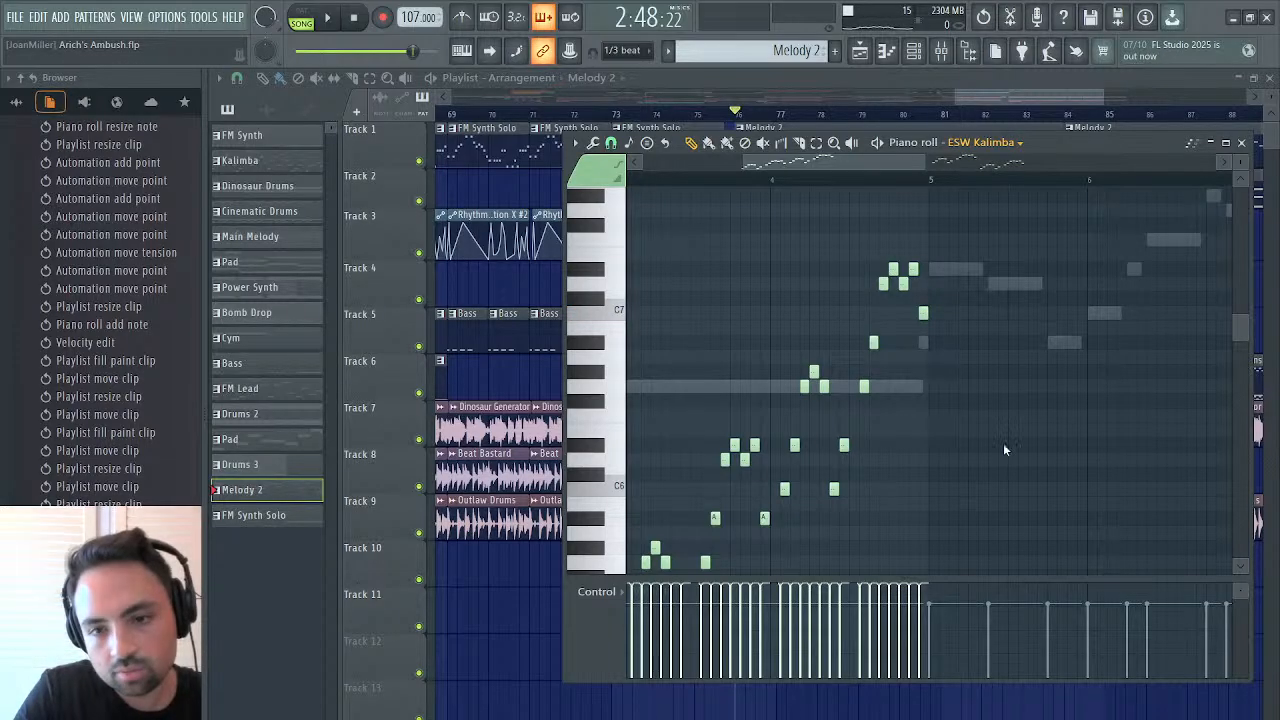
click(999, 504)
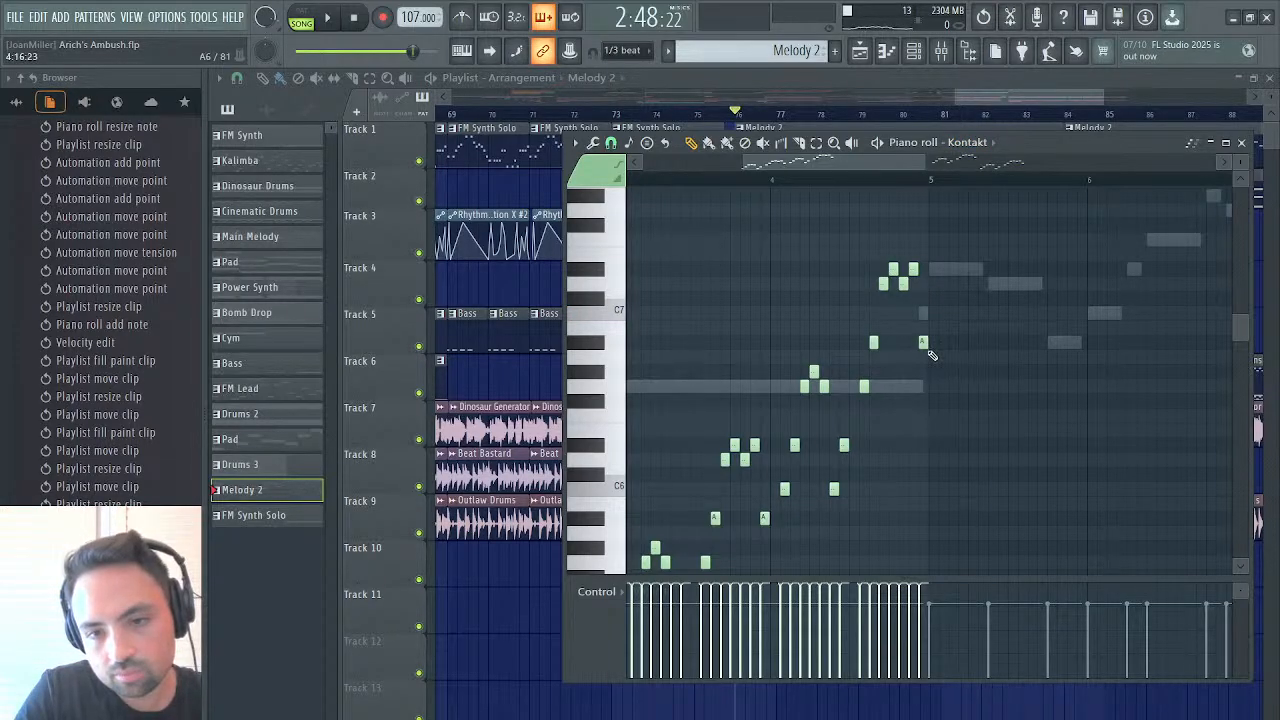
drag(921, 345, 921, 313)
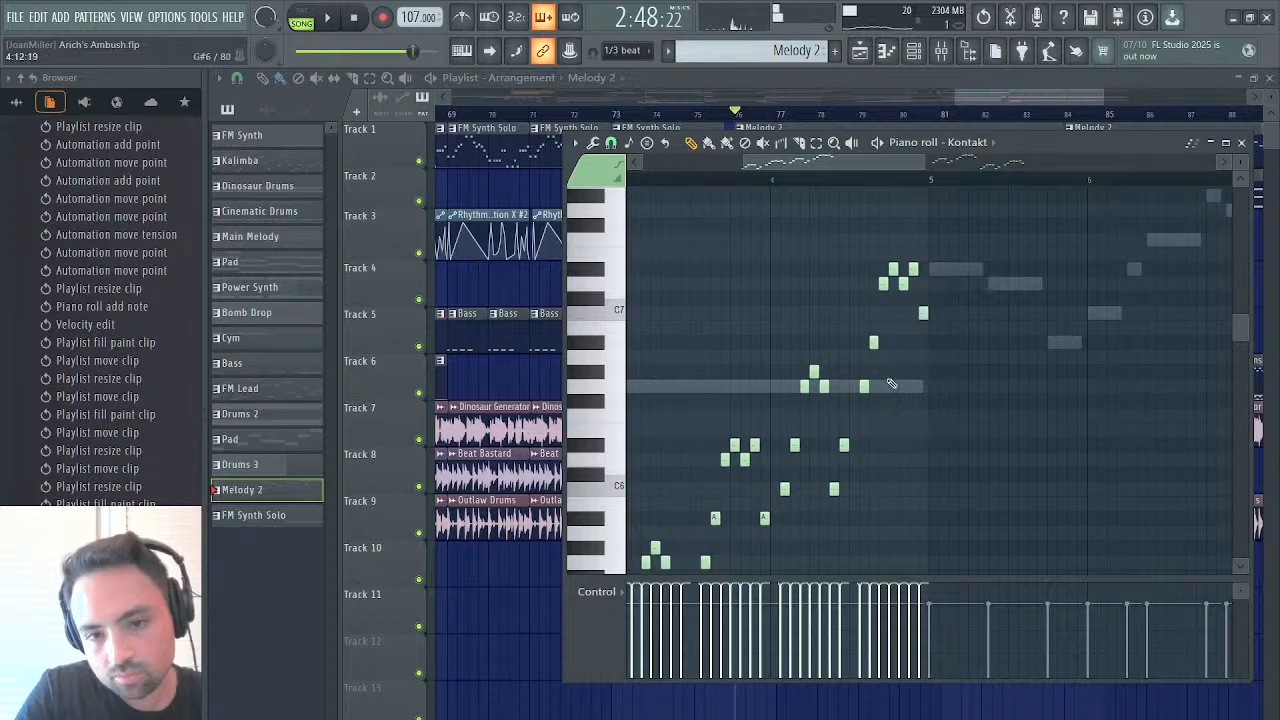
Raise the last note of bar 3 from A5 to C6 on both Melody 2 channels and close the piano roll
scroll(890, 380, down, 3)
drag(762, 395, 763, 366)
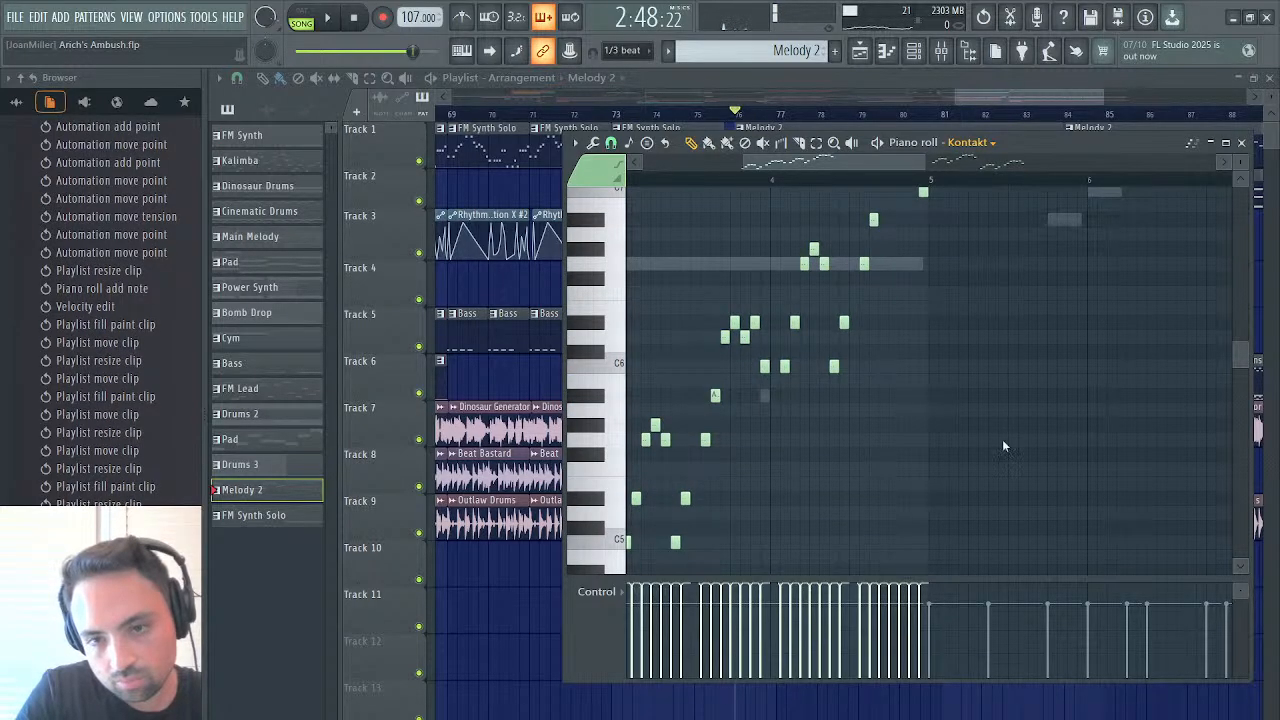
click(1004, 499)
drag(765, 397, 763, 365)
key(F7)
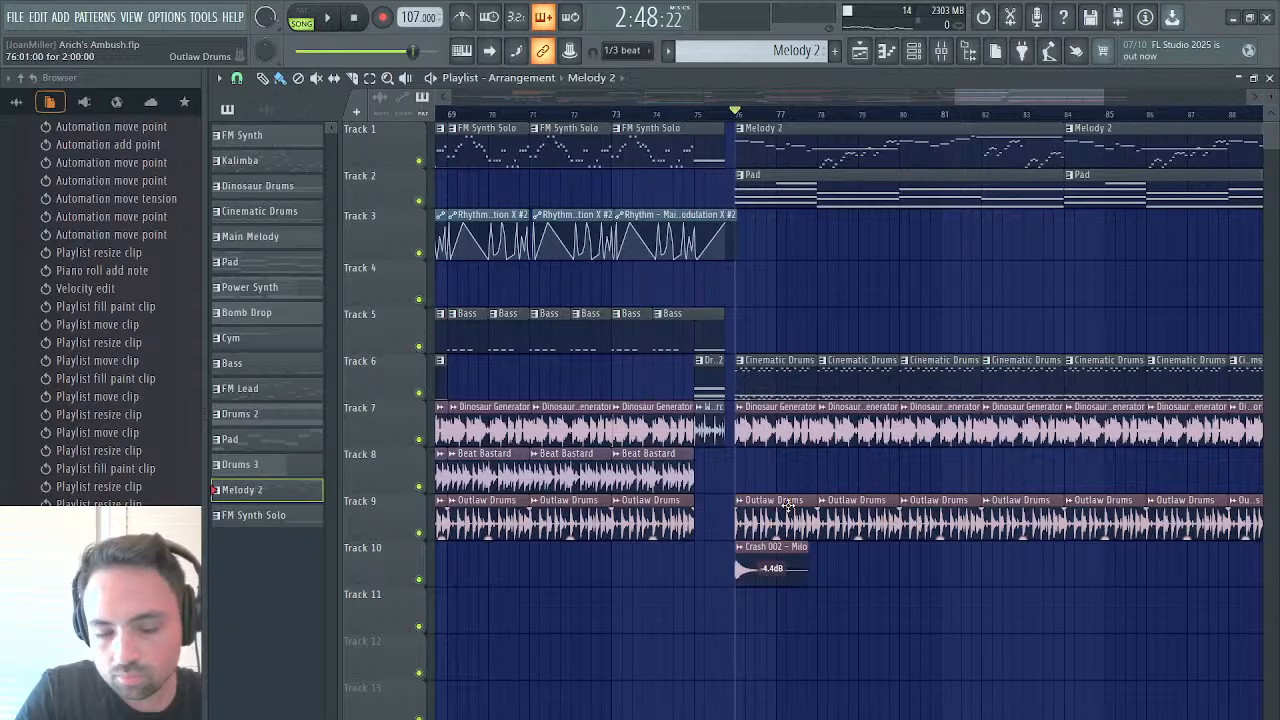
Review the whole song arrangement in the playlist from bar 1 to the duplicated Melody 2 section
scroll(790, 497, left, 5)
click(884, 55)
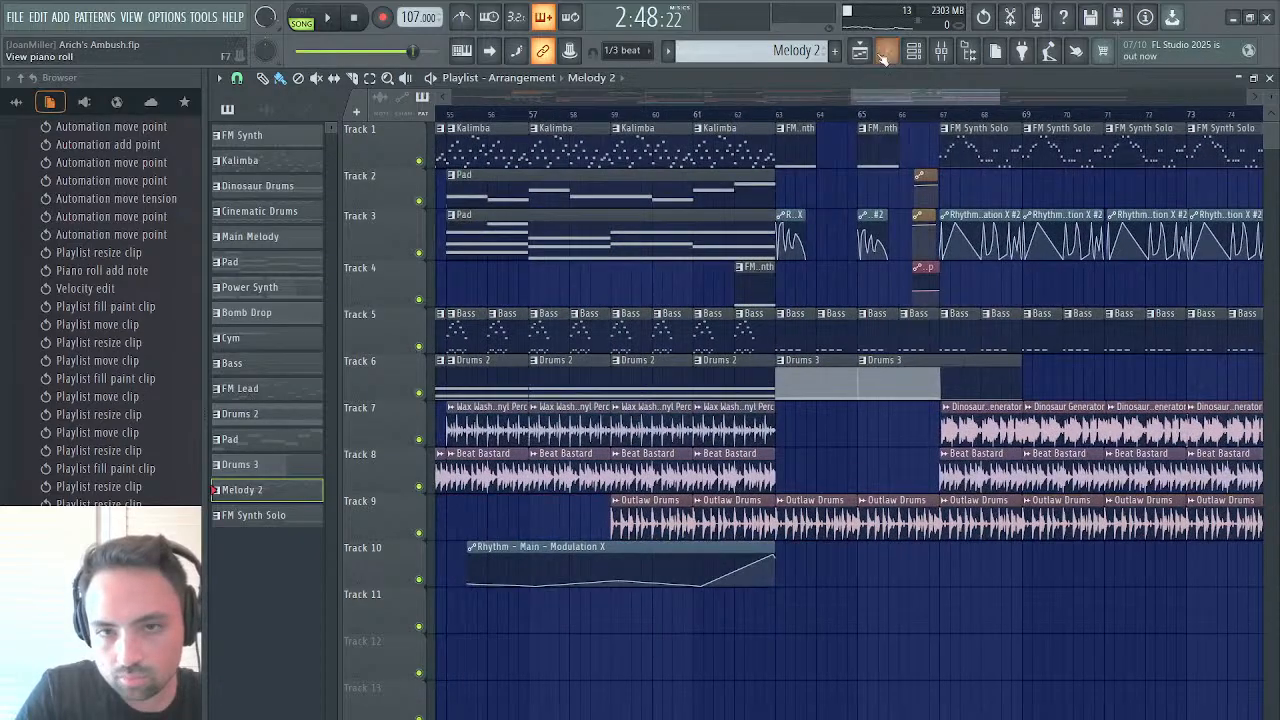
drag(849, 96, 318, 103)
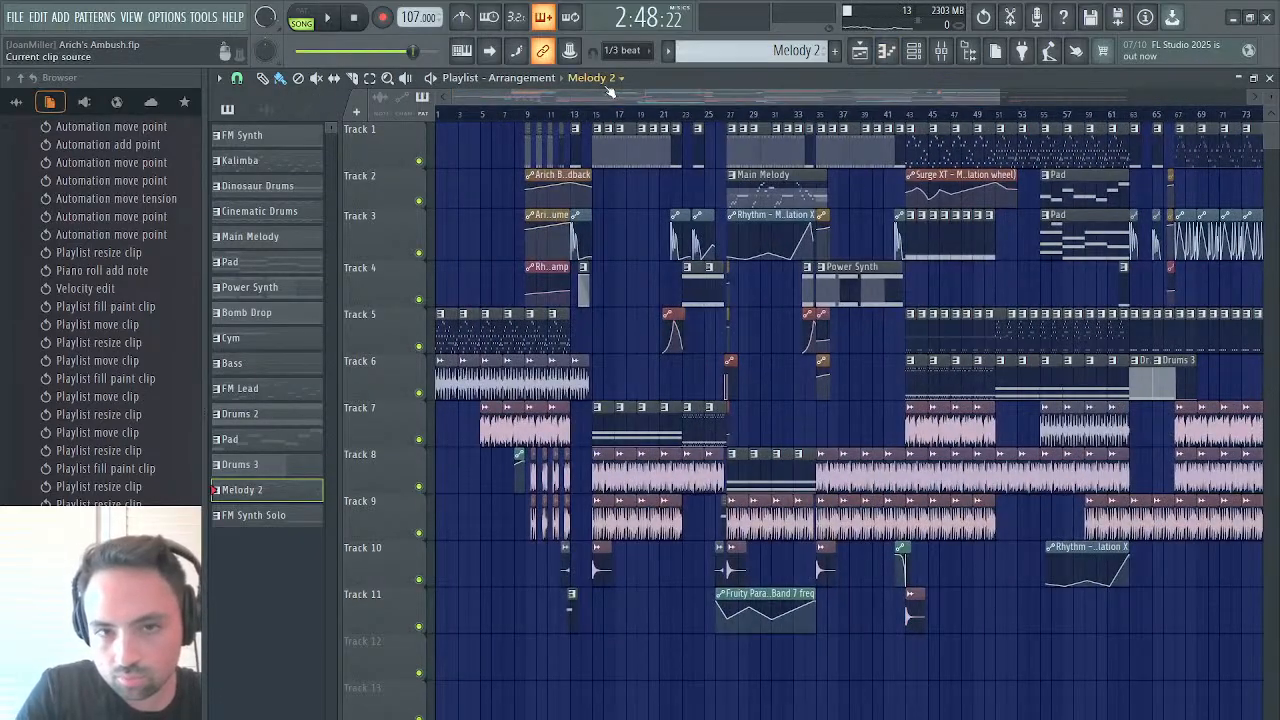
drag(603, 94, 764, 69)
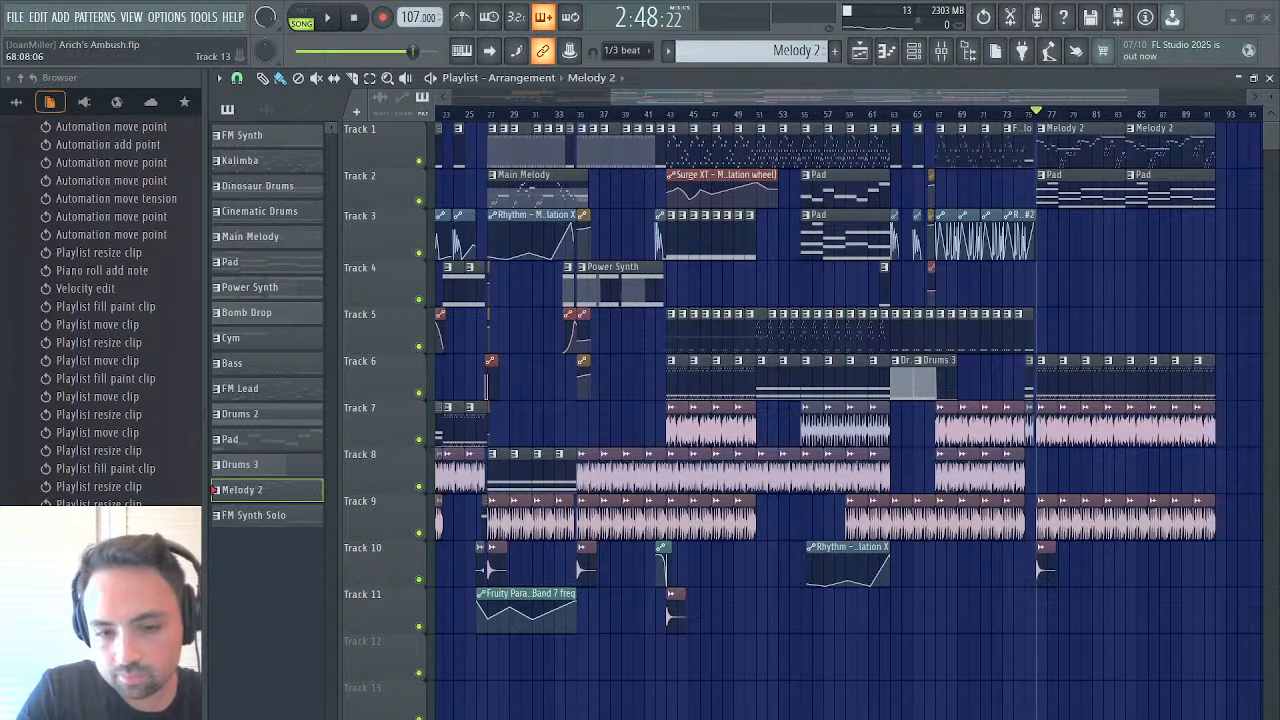
Play the extended Melody 2 section from bar 76 through its duplicated part, then stop playback
key(space)
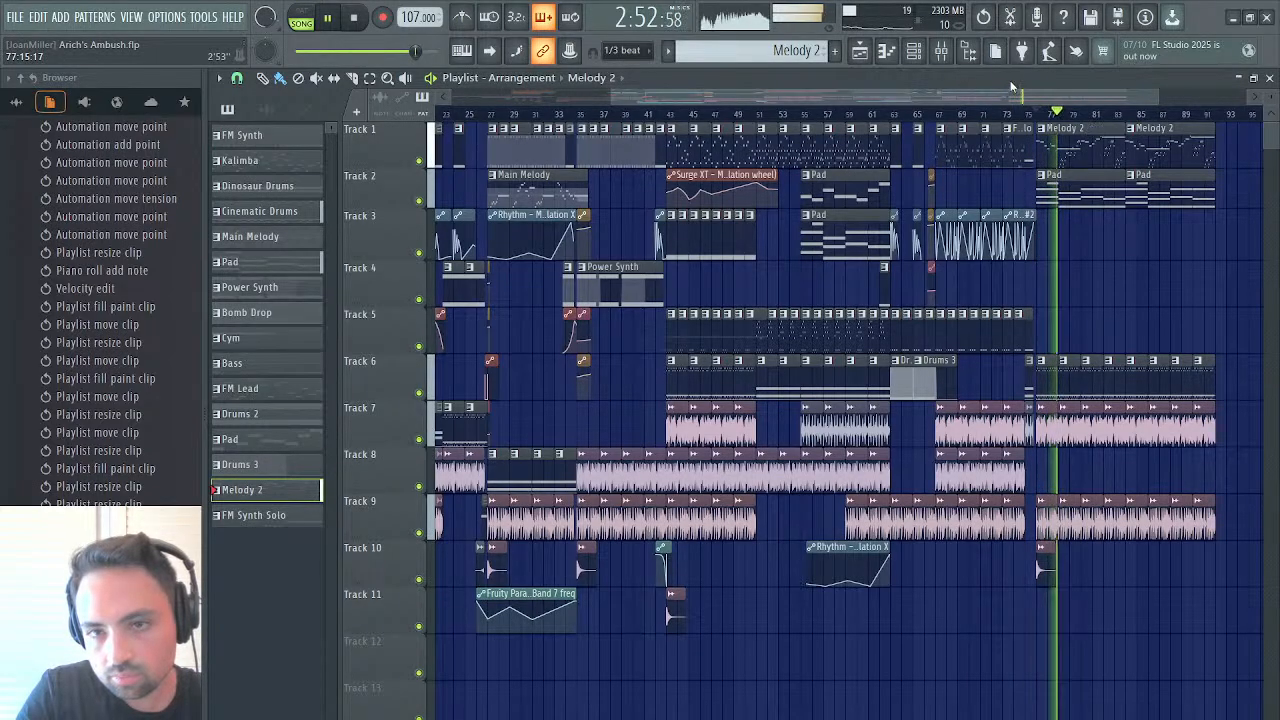
drag(610, 97, 928, 90)
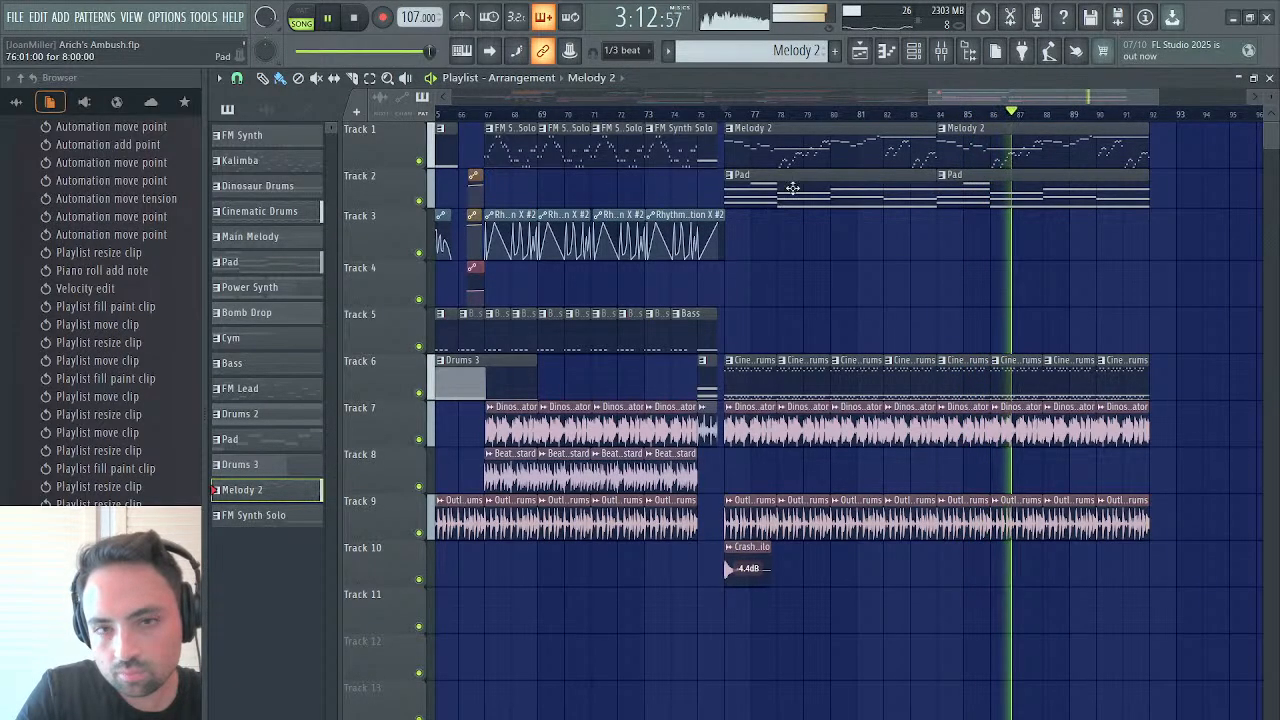
drag(936, 100, 830, 101)
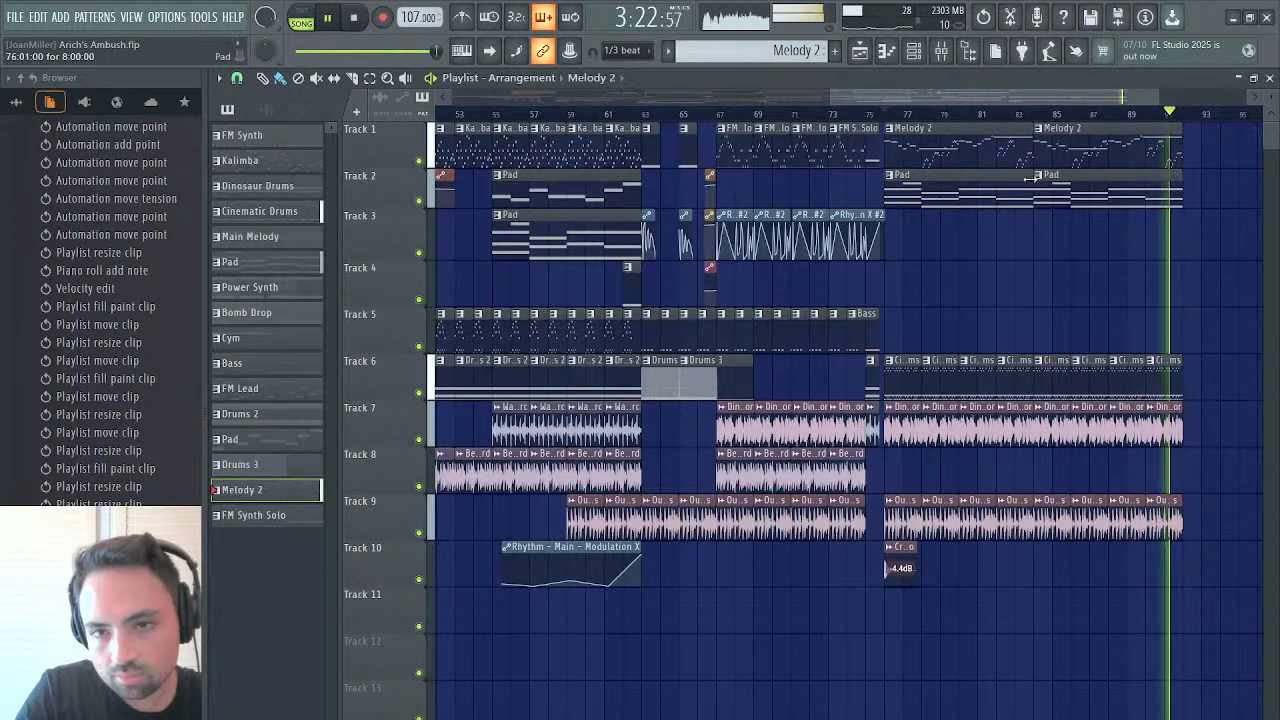
key(space)
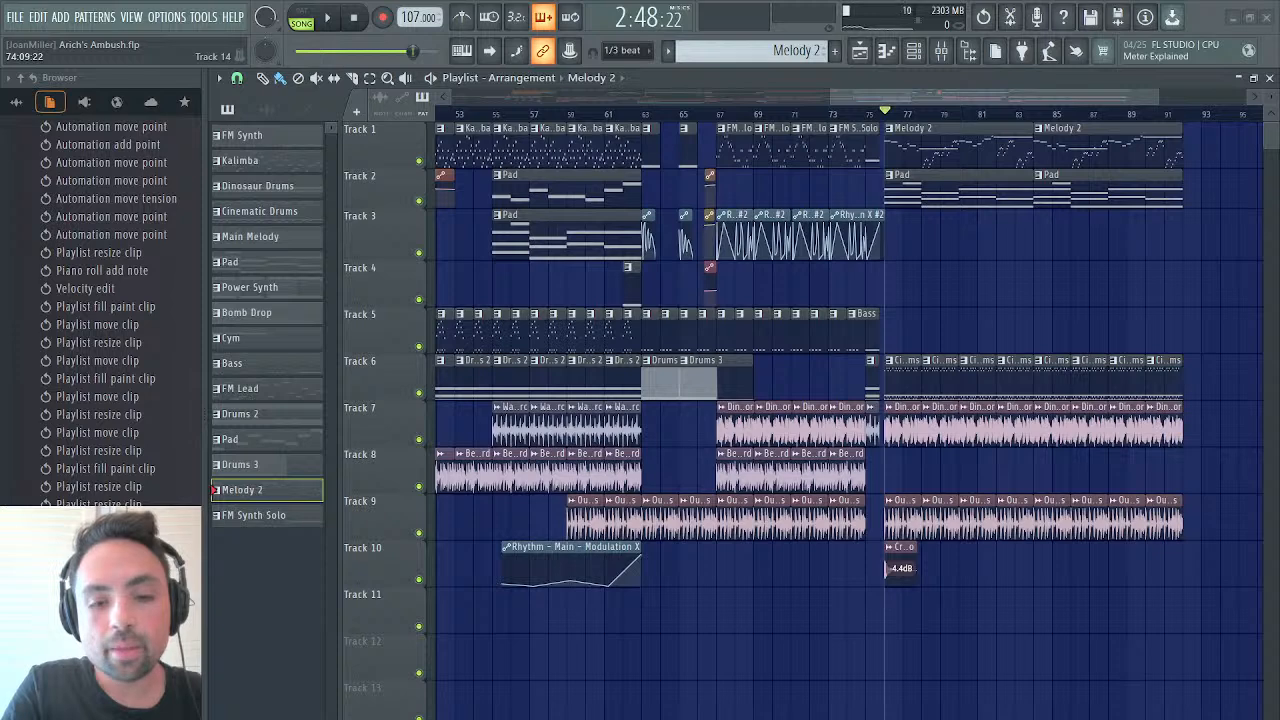
Play the song from the beginning into the section at bar 15 with the full arrangement in view, then stop
key(ctrl+p)
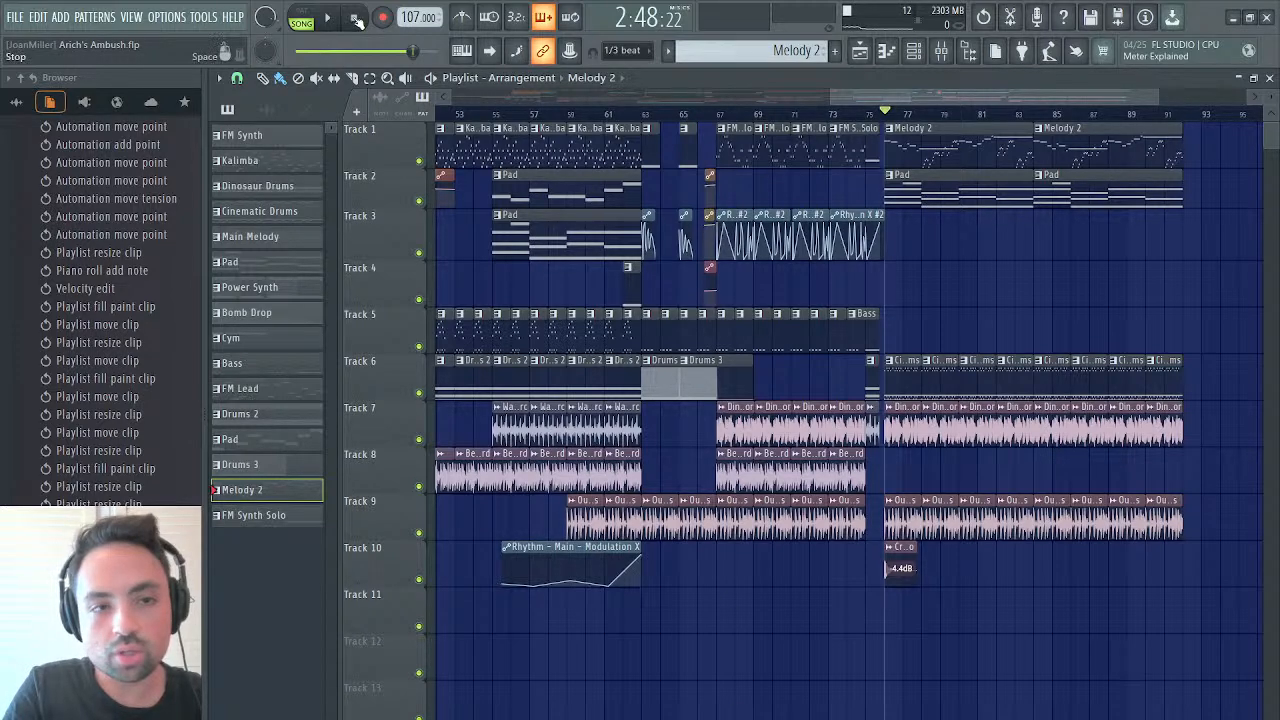
click(328, 18)
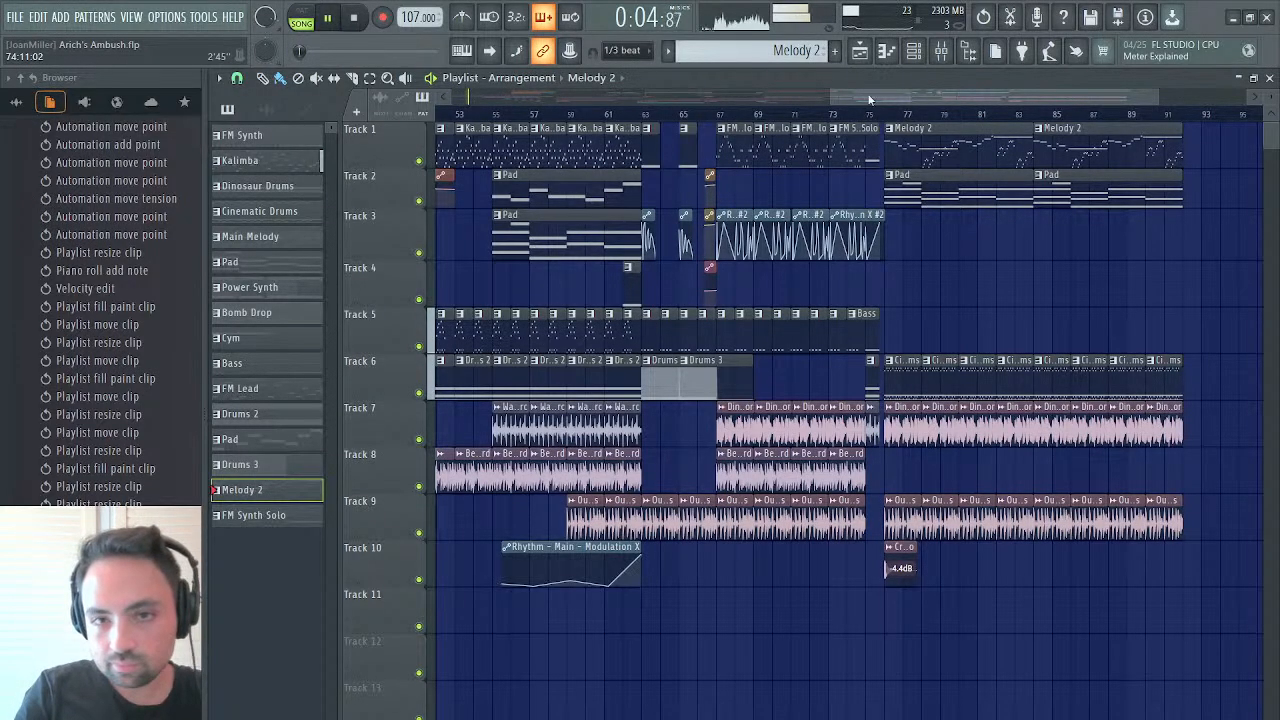
drag(827, 101, 201, 111)
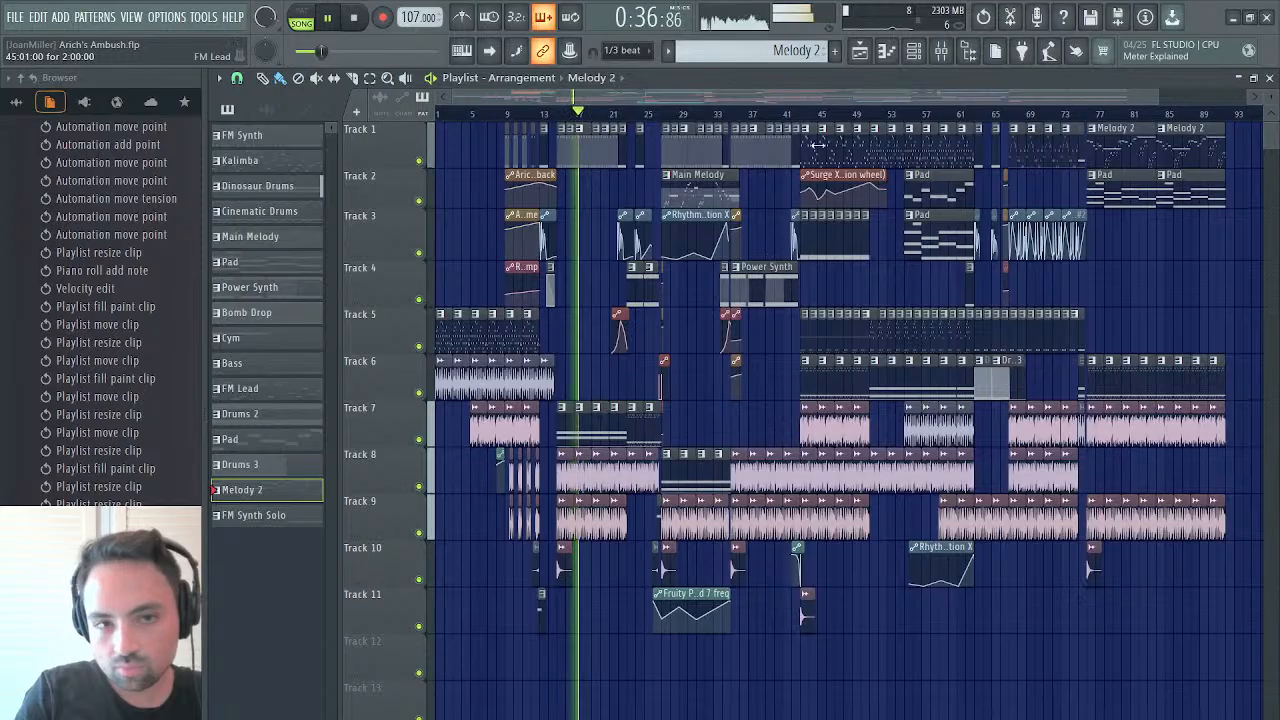
key(space)
Inspect the FM Synth pattern's Mod X values on the Rhythm channel, audition the pattern, and return to the playlist
double_click(579, 146)
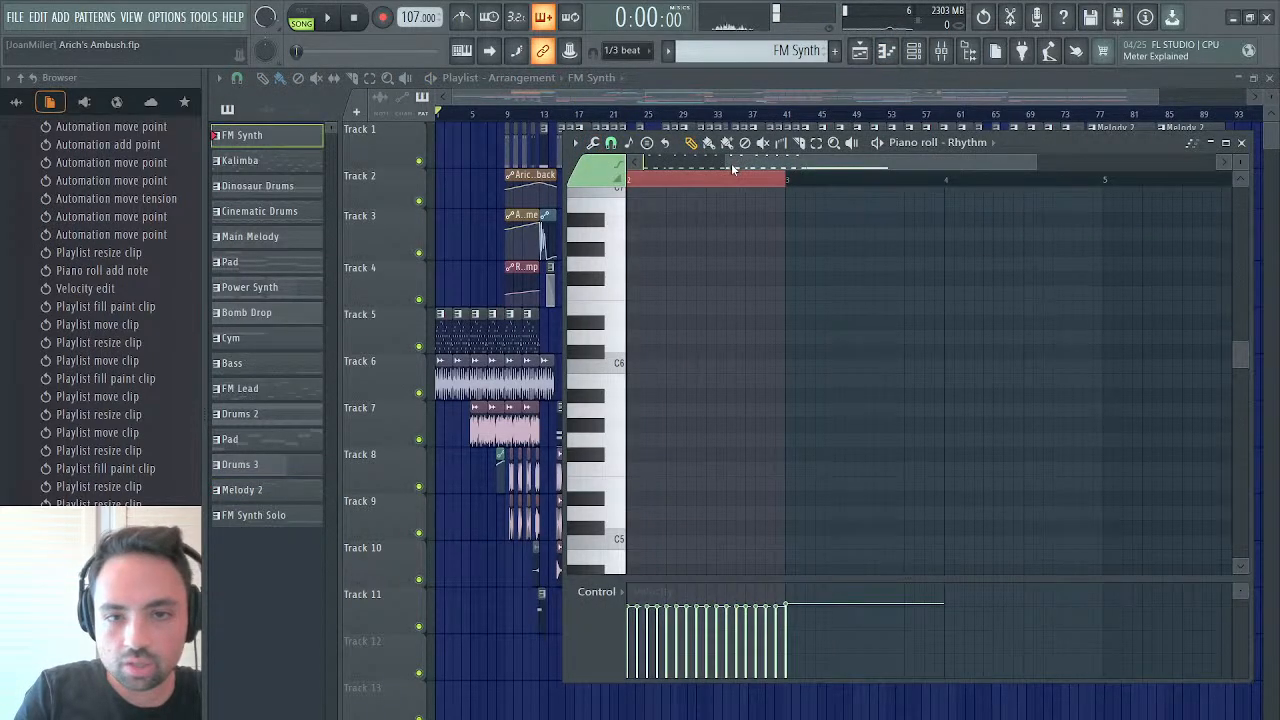
drag(728, 160, 820, 160)
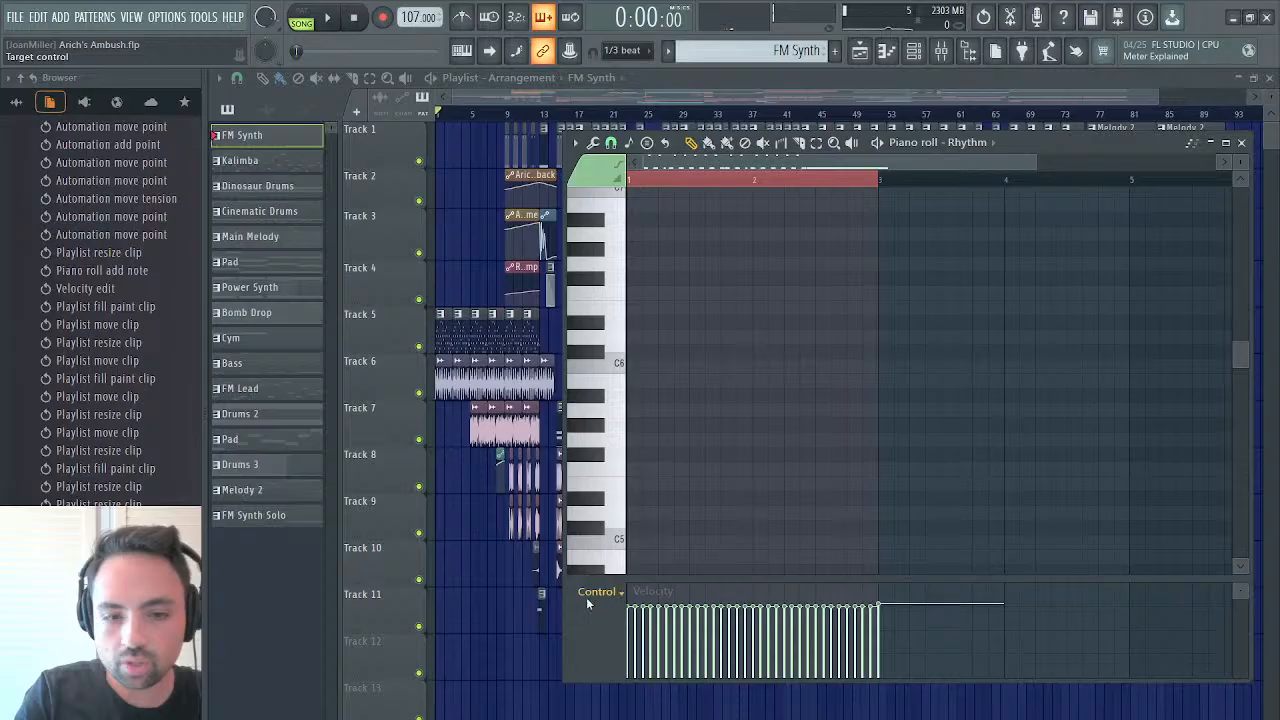
click(637, 618)
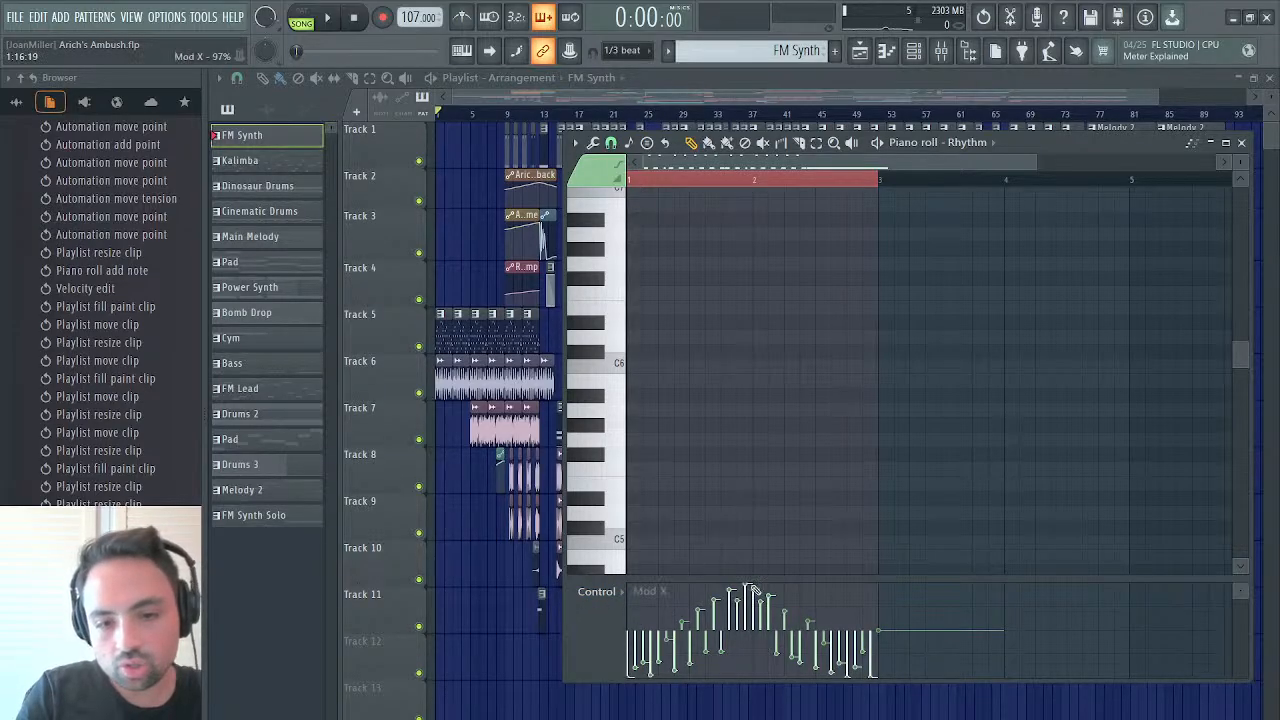
key(space)
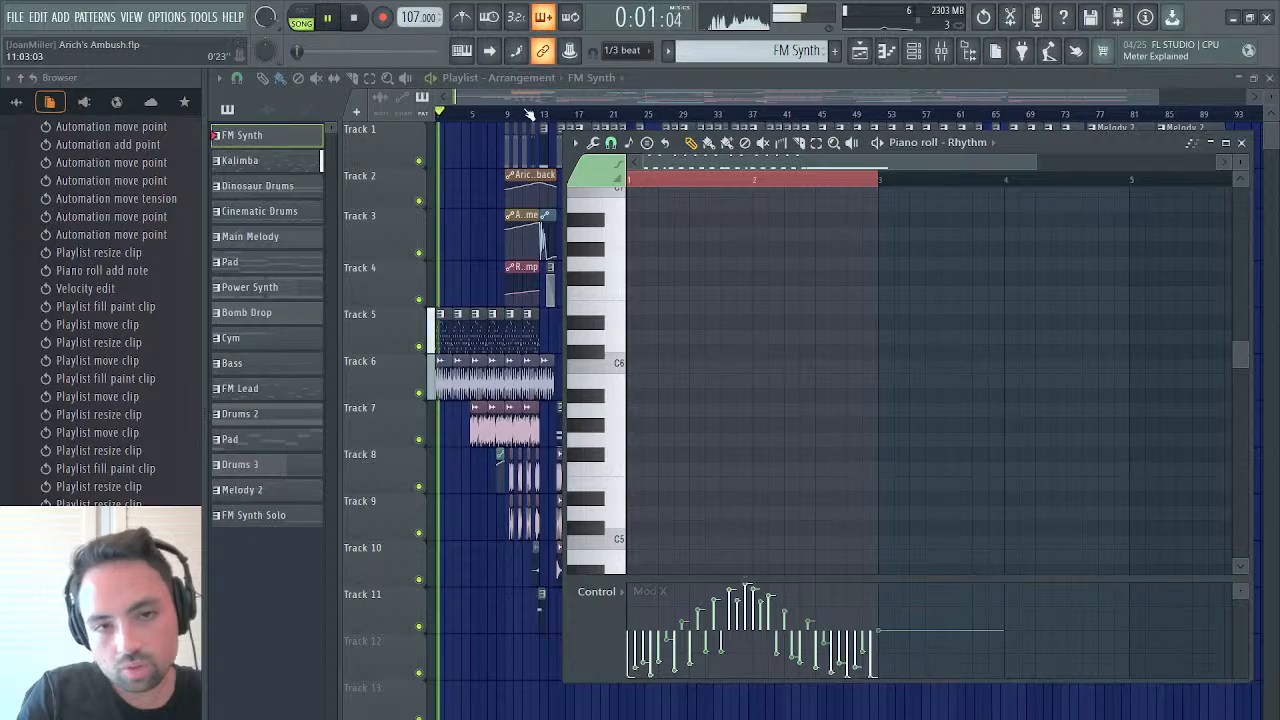
click(299, 16)
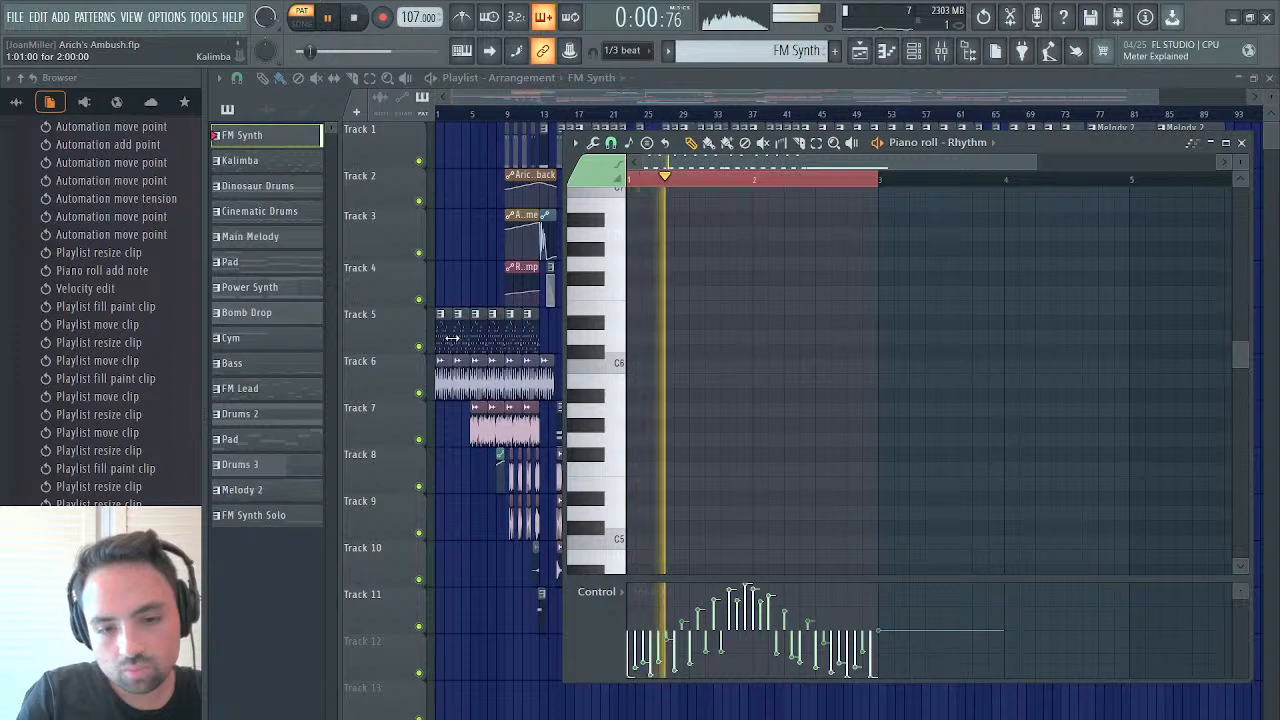
click(773, 86)
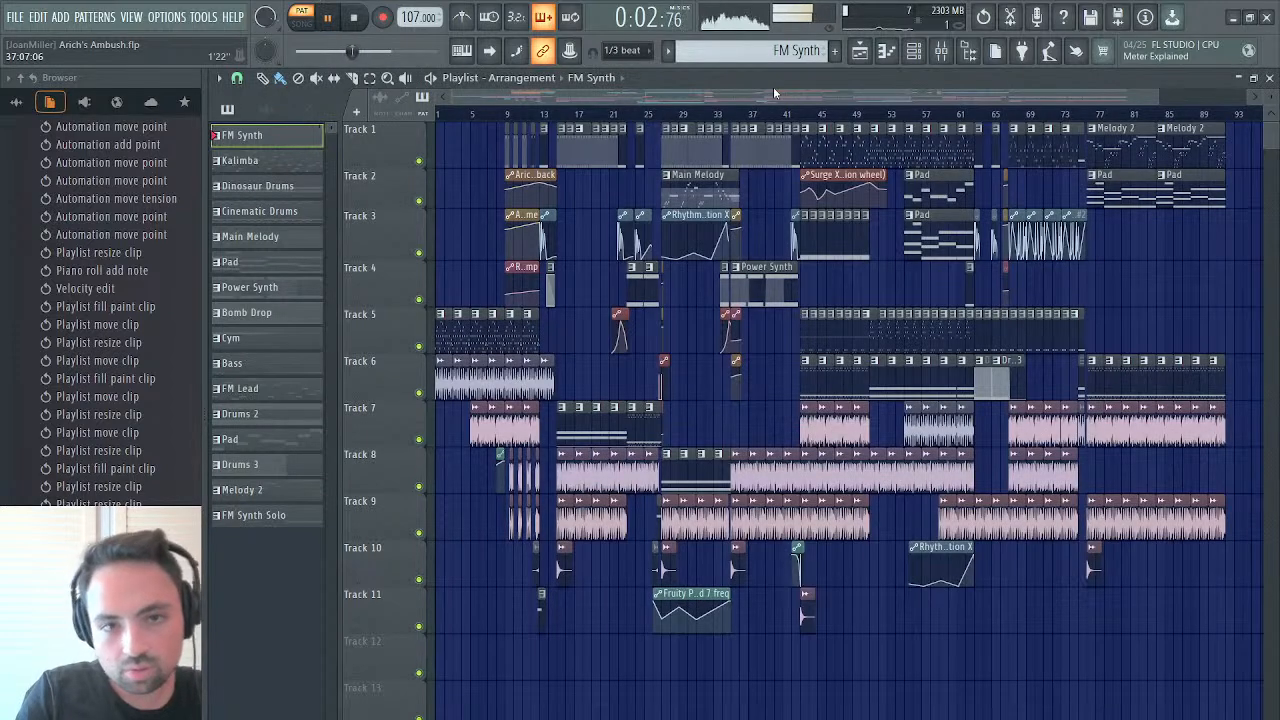
key(space)
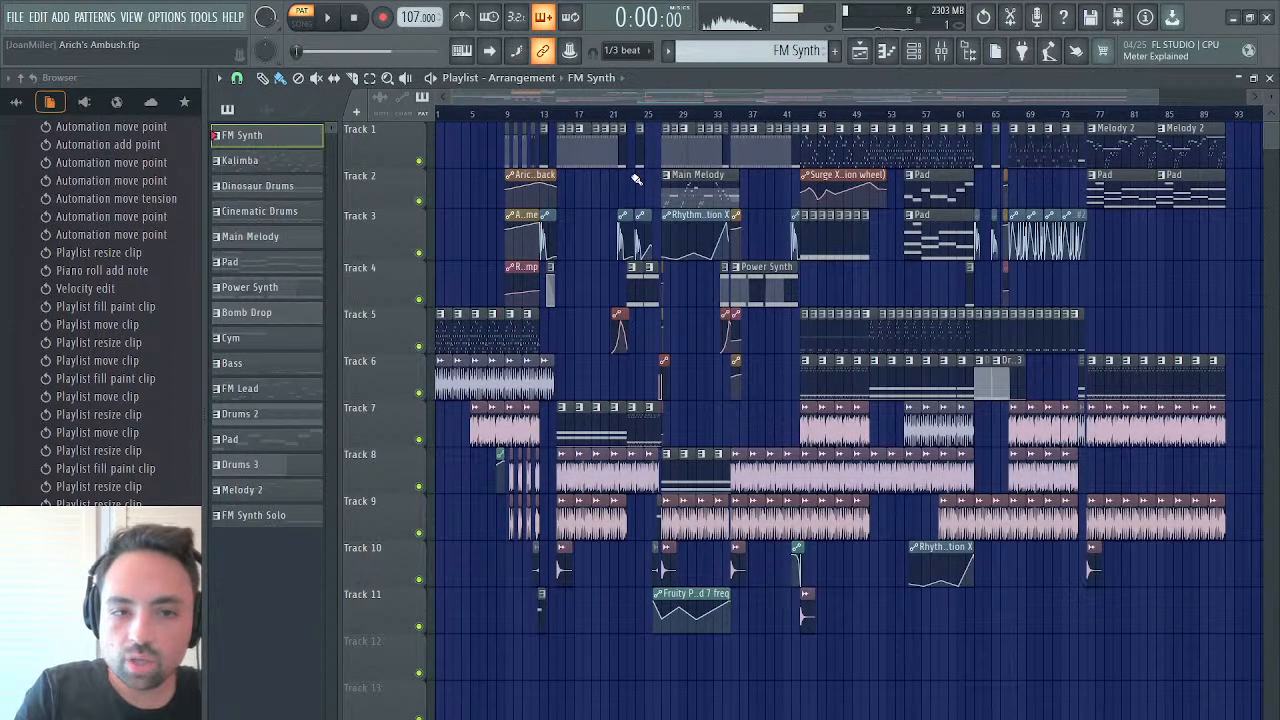
Shorten the Rhythm - Main - Modulation X automation clip at bar 13 so it ends where the Bomb Drop clip begins
drag(1160, 97, 649, 157)
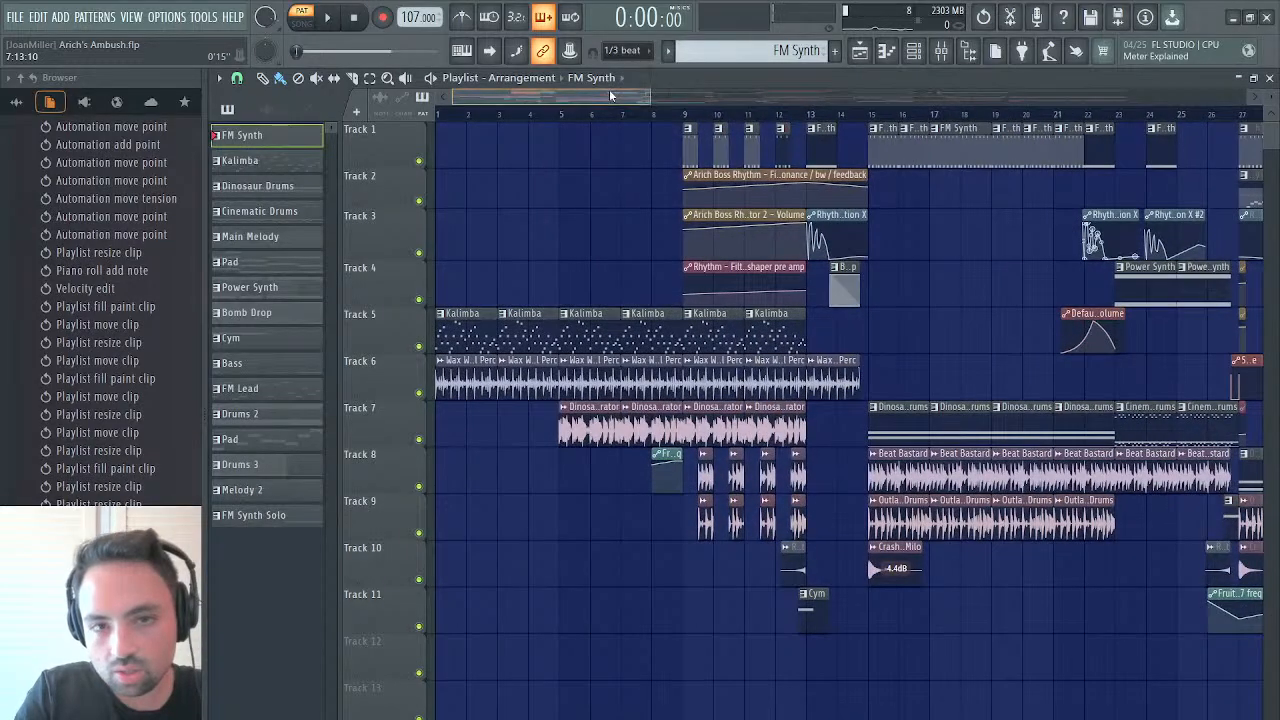
drag(609, 91, 632, 105)
drag(594, 100, 558, 101)
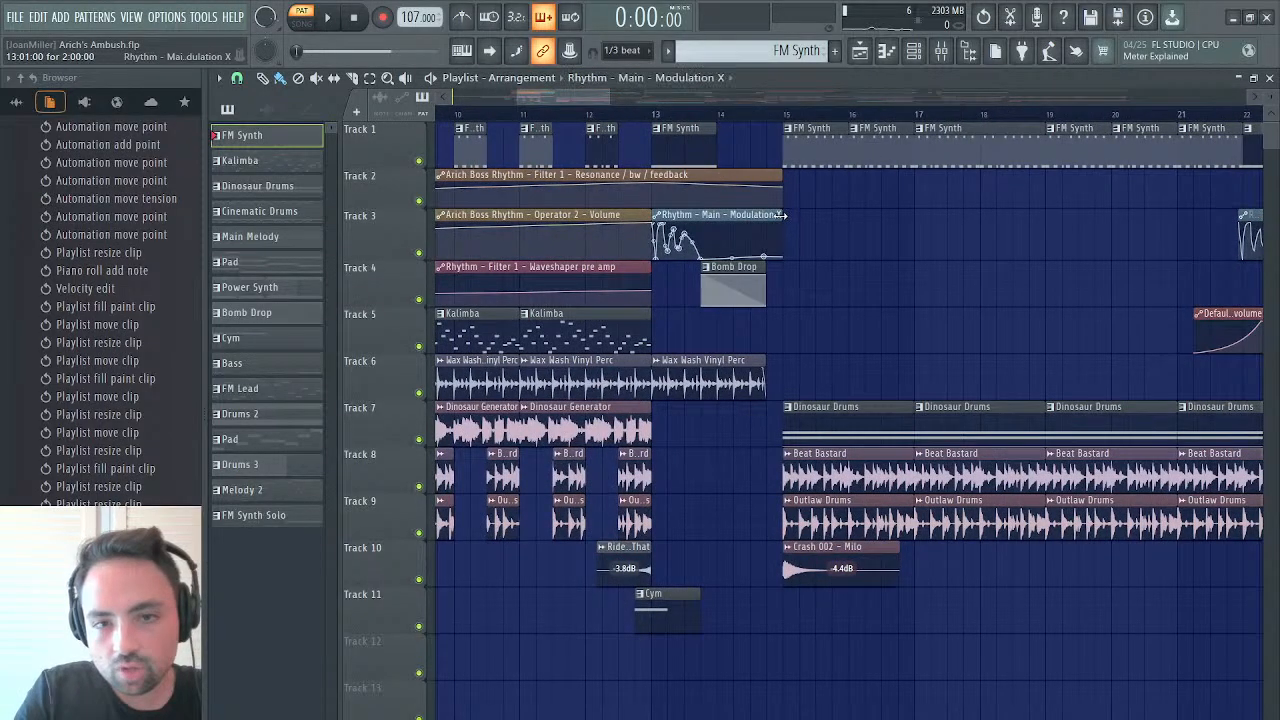
drag(783, 215, 705, 216)
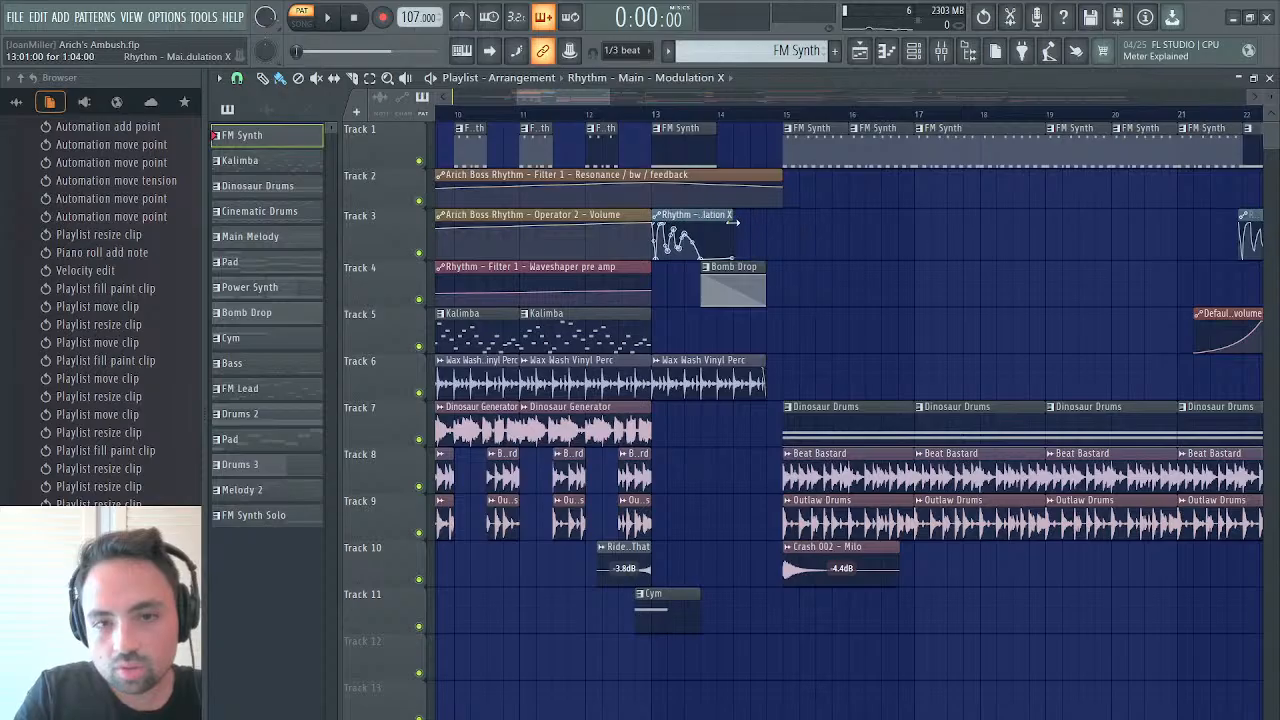
Add another Rhythm - Main - Modulation X clip on Track 3 at 14:13:00 and extend it to include its rising tail
click(770, 228)
drag(820, 220, 1067, 227)
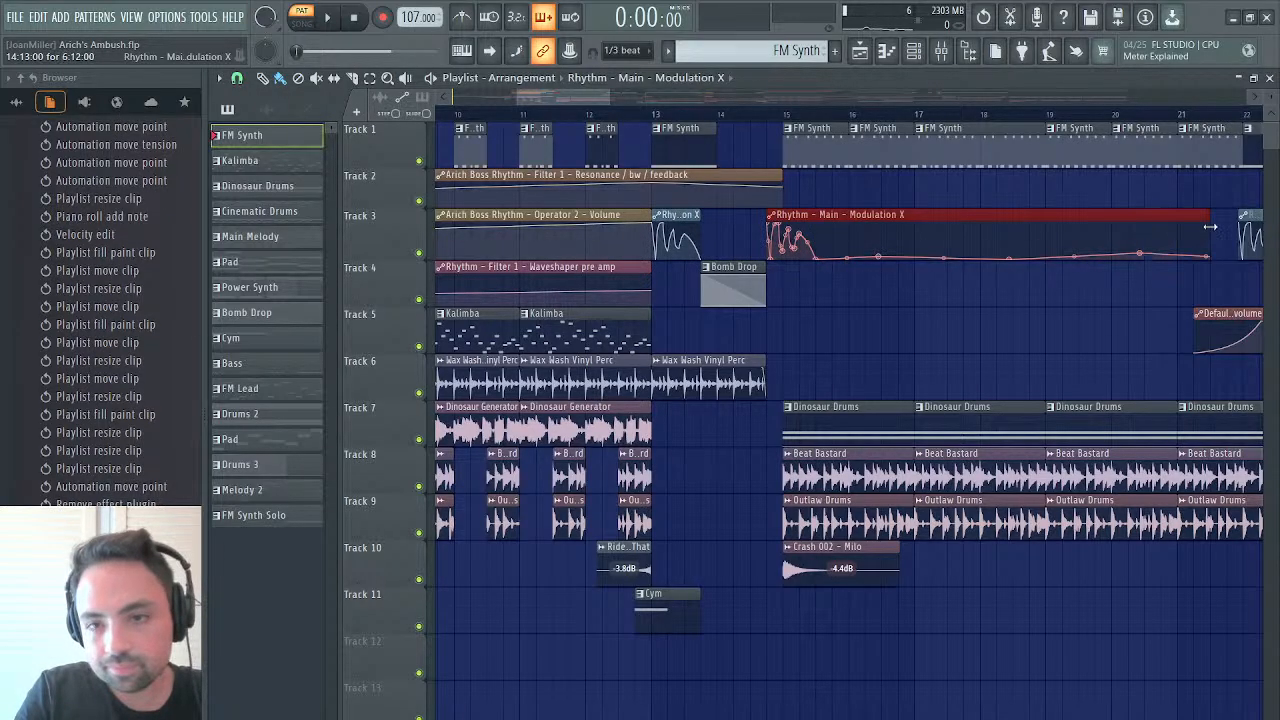
drag(1210, 227, 1145, 201)
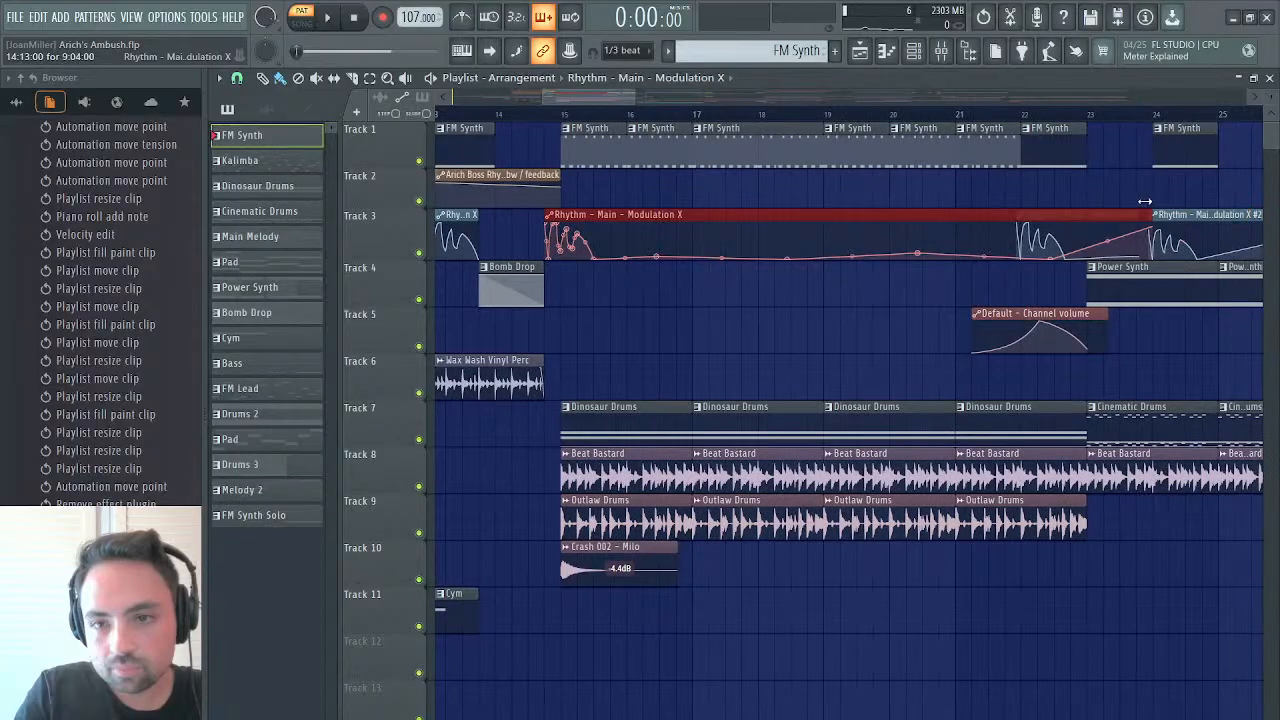
drag(1035, 232, 832, 241)
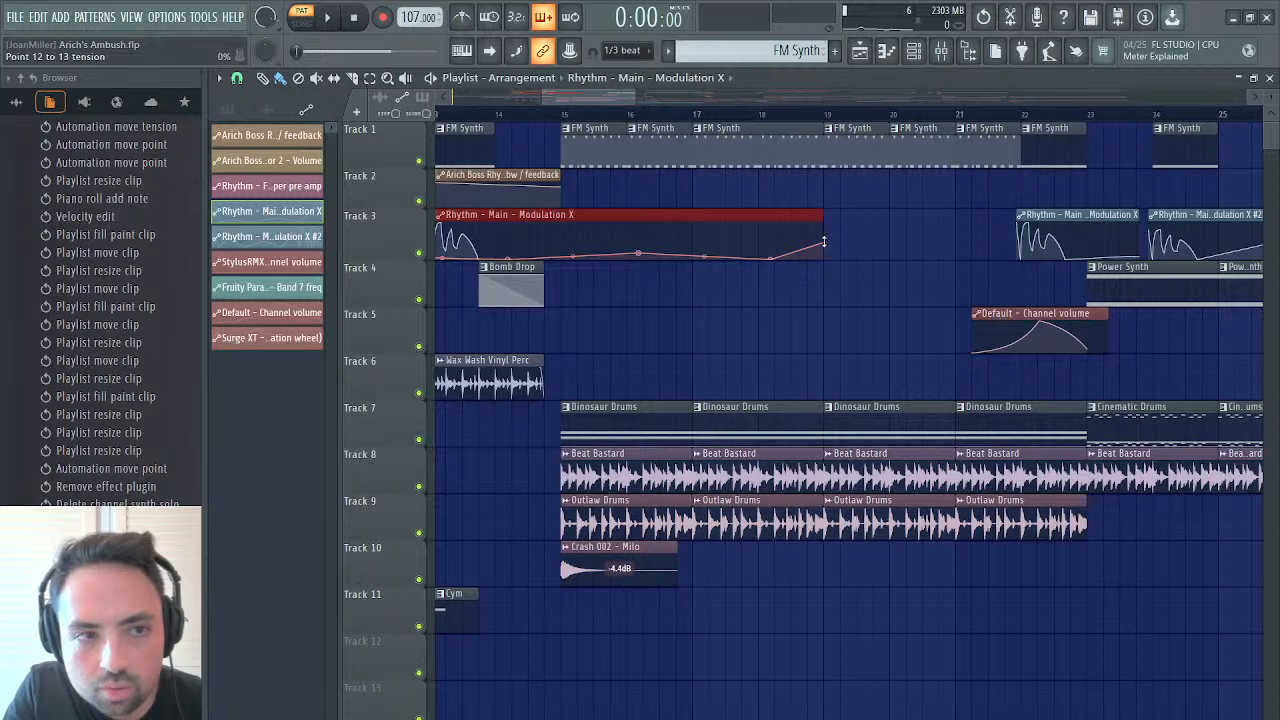
drag(557, 214, 813, 208)
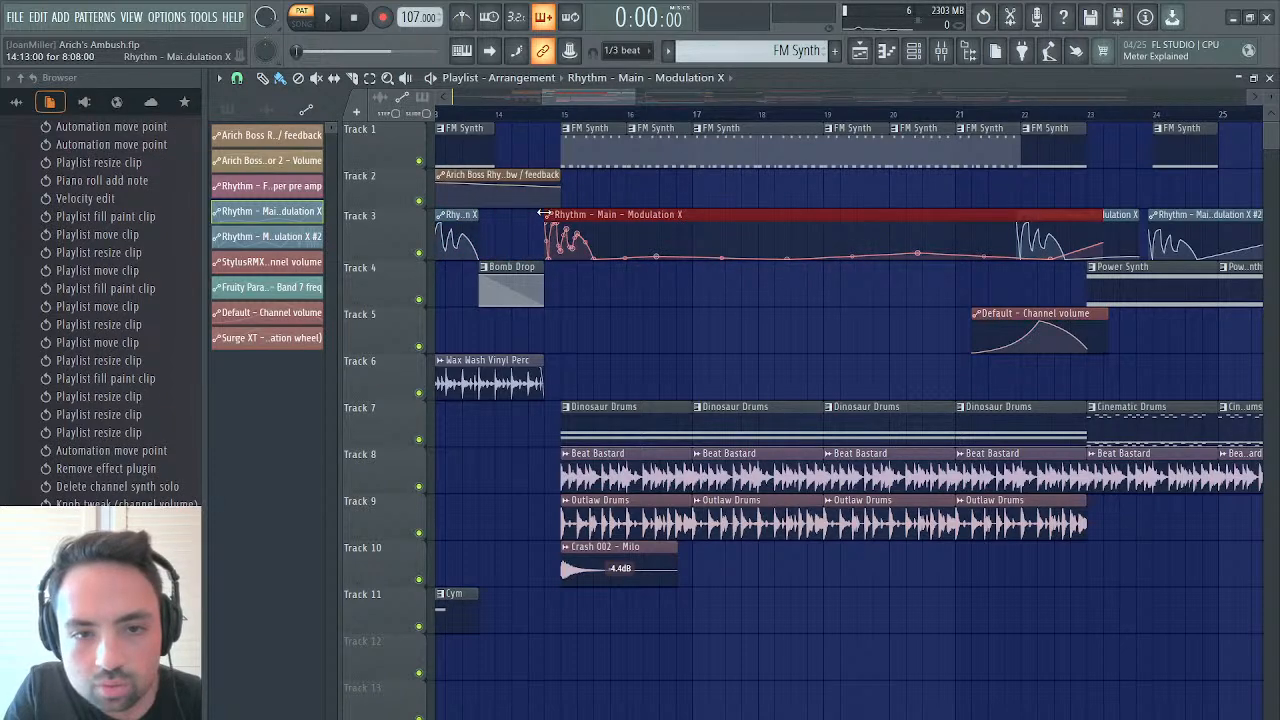
Trim the added Modulation X clip to its rising tail and place it at 14:05:00 with a length of 0:08:00
drag(544, 214, 607, 230)
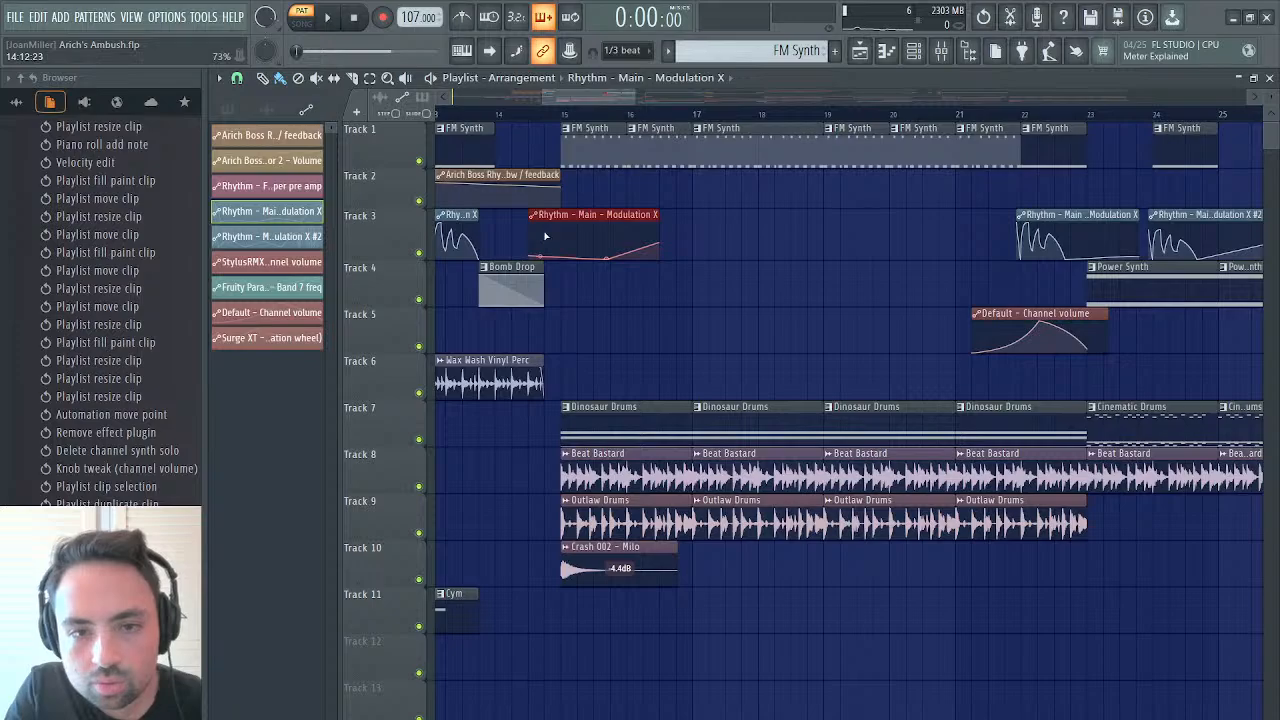
drag(524, 214, 651, 217)
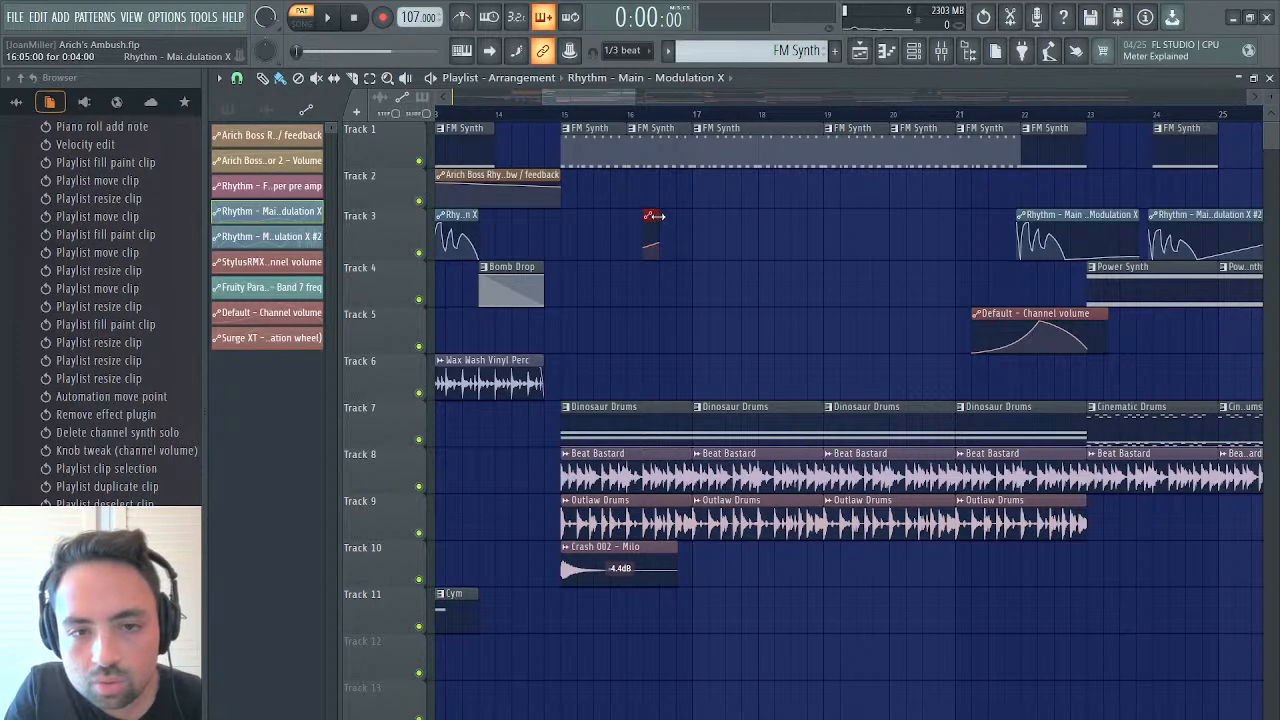
drag(656, 216, 538, 218)
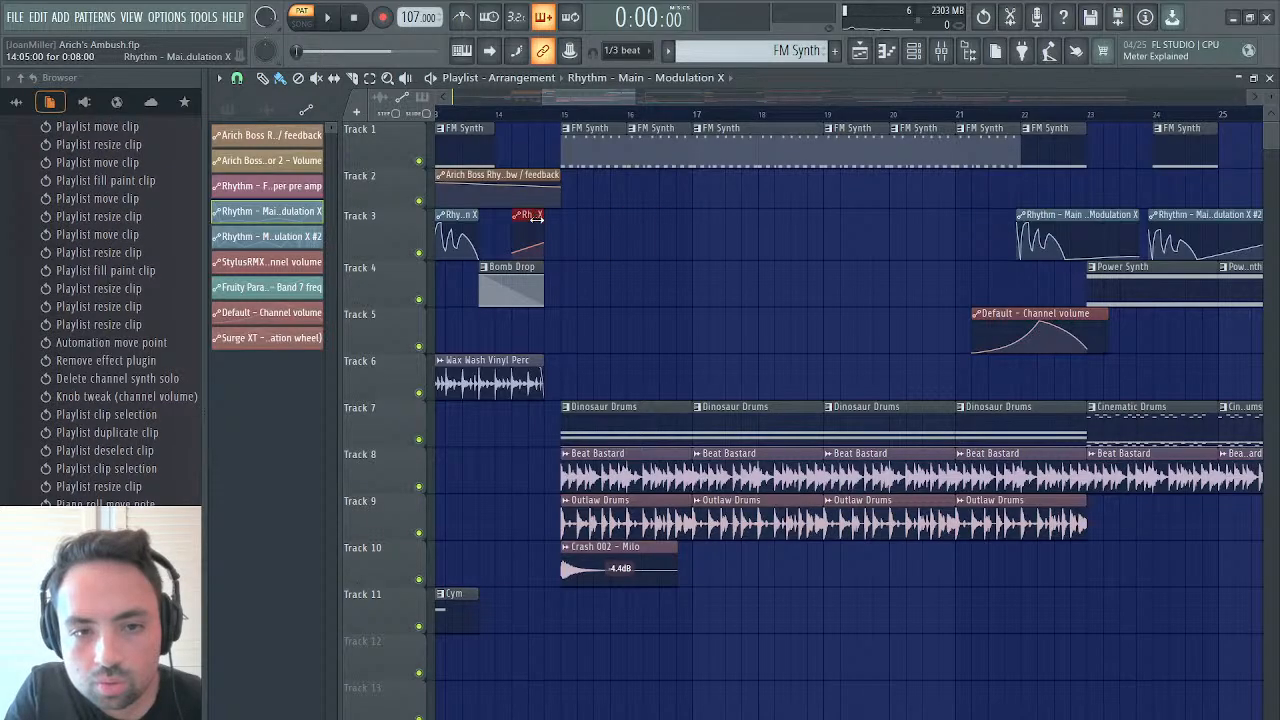
double_click(537, 218)
click(762, 226)
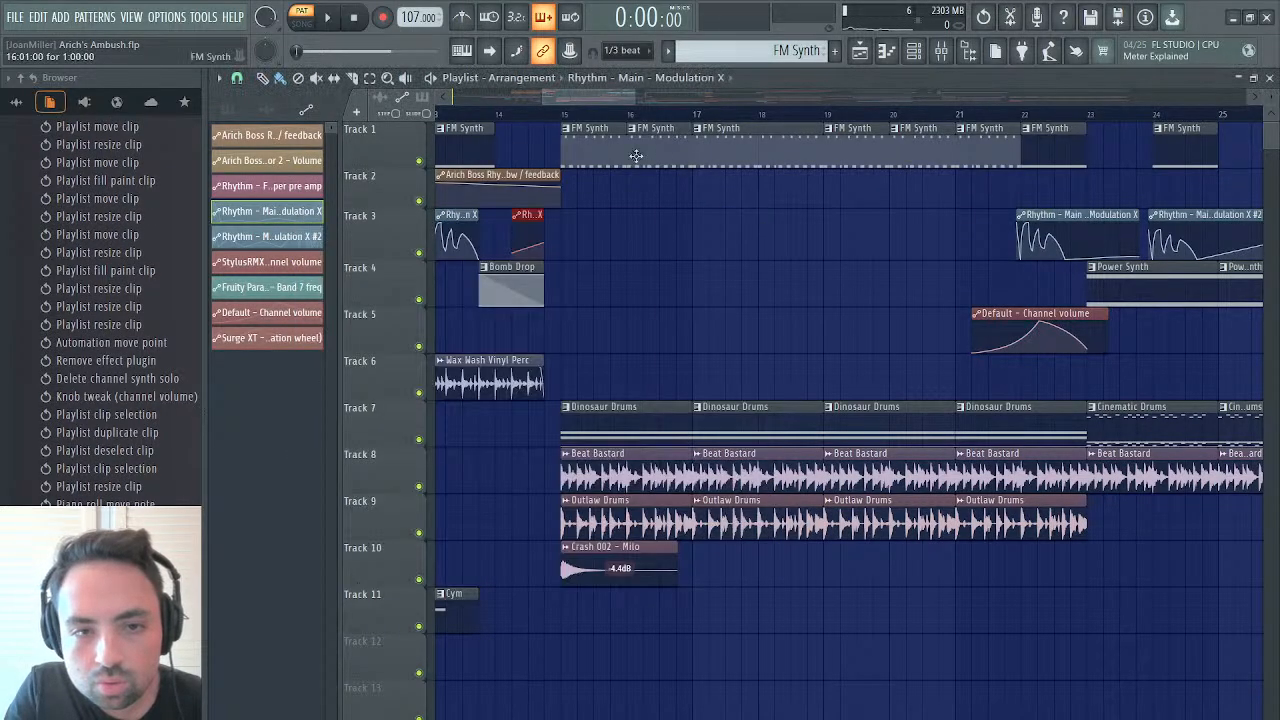
Adjust the length of the Modulation X clip at 14:05:00 to 0:04:00, trying 0:06:00 as well, while auditioning from bar 15
key(space)
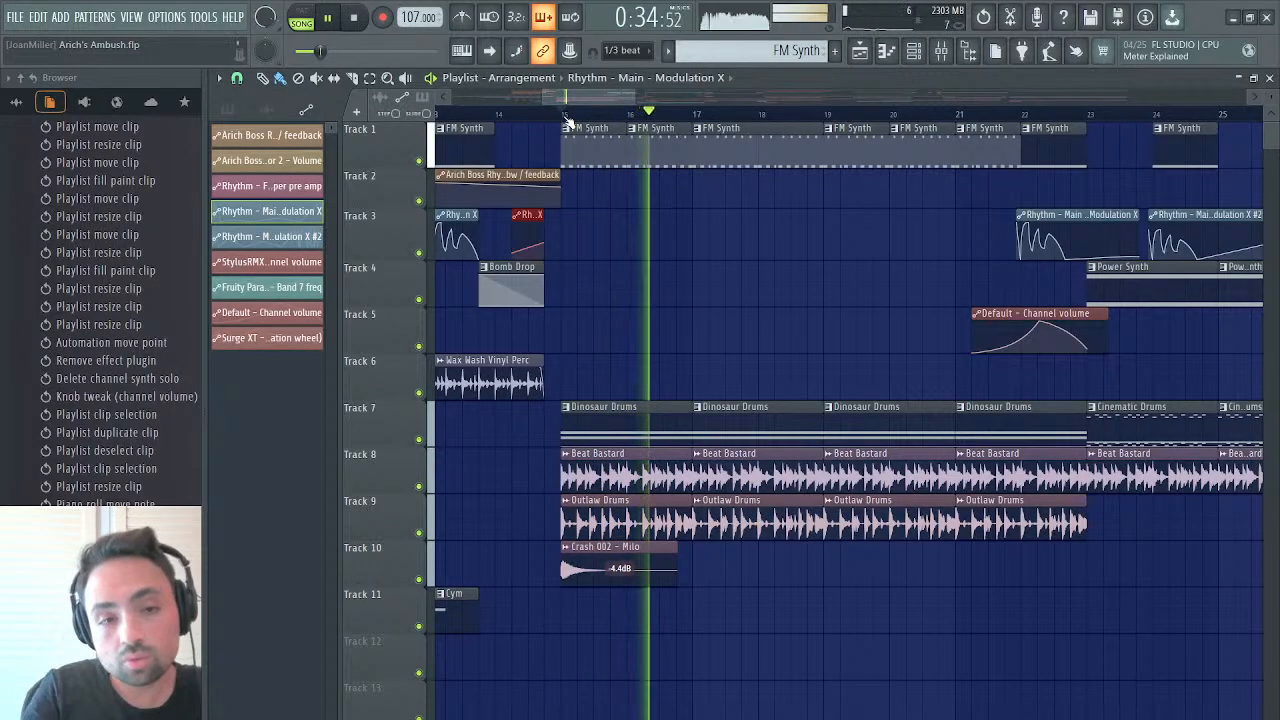
drag(542, 215, 527, 215)
key(space)
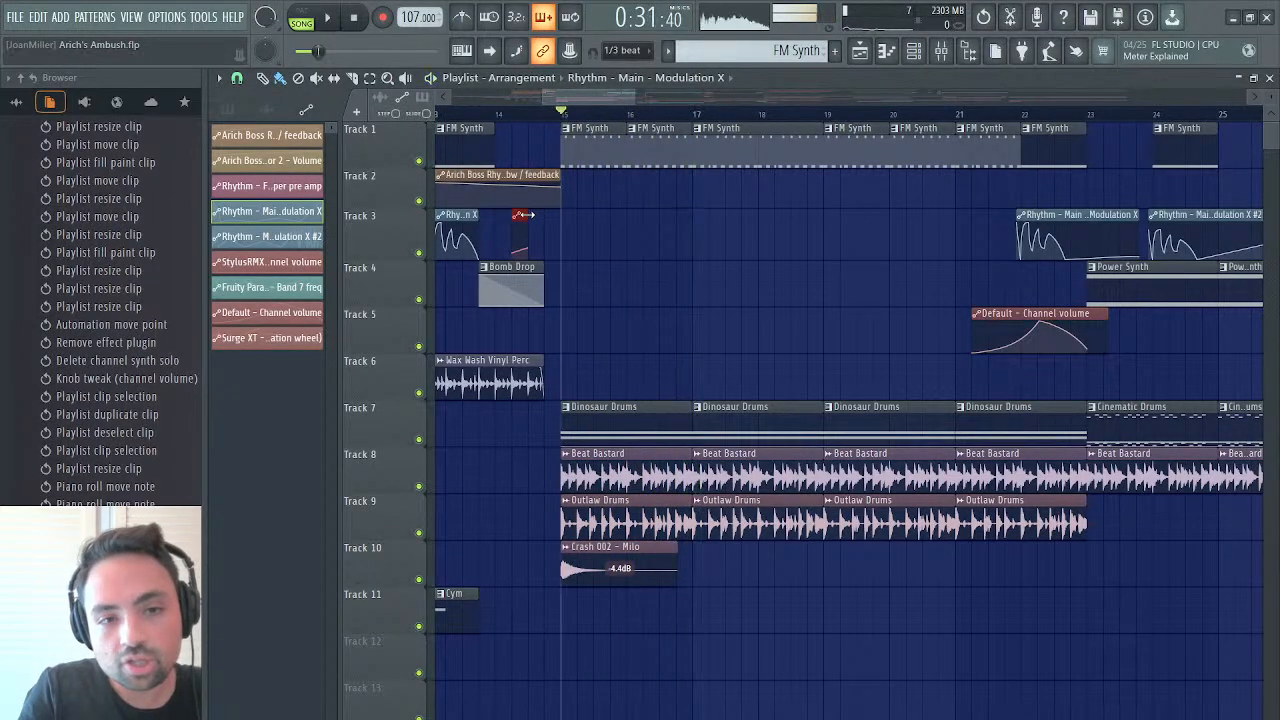
key(space)
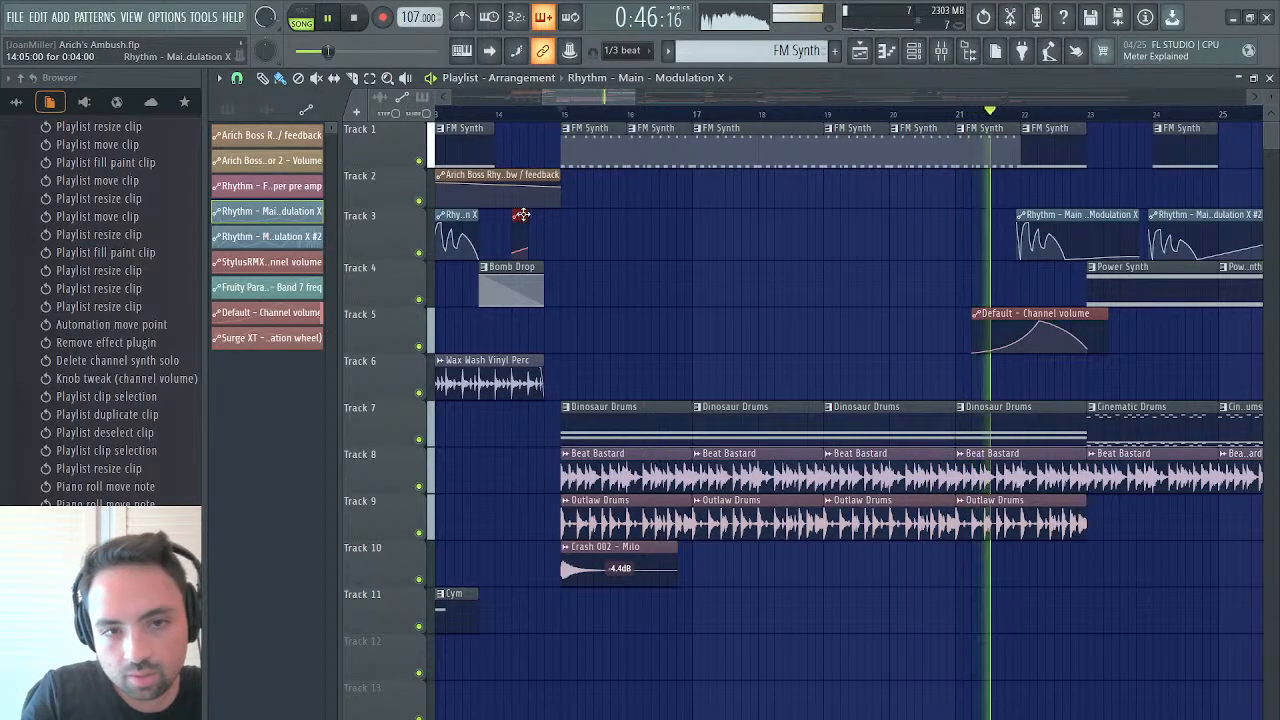
drag(527, 216, 535, 217)
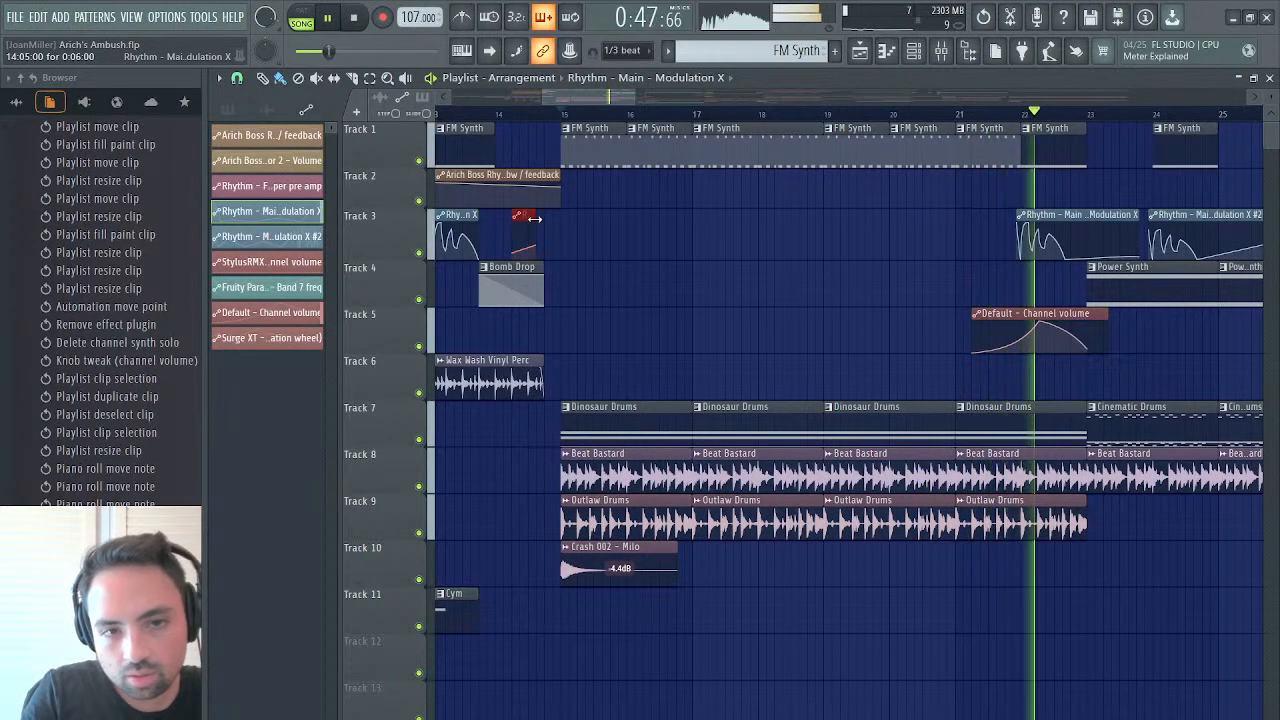
click(566, 112)
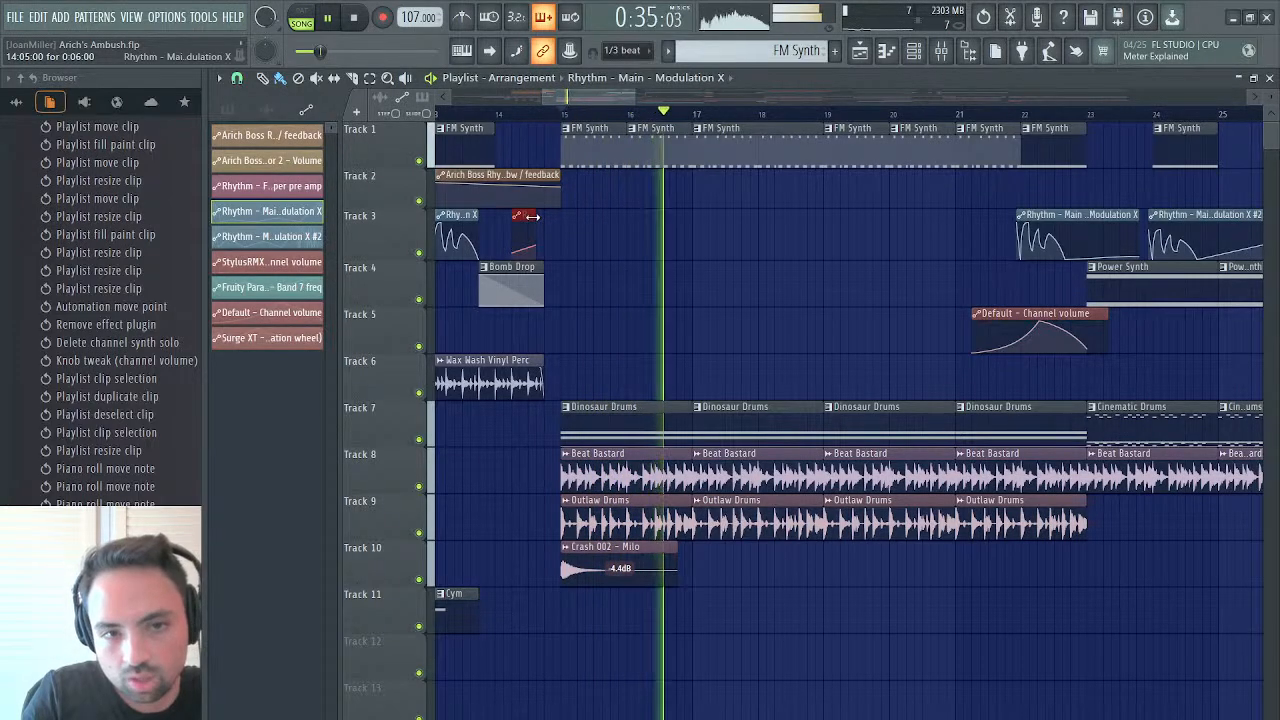
drag(533, 217, 525, 218)
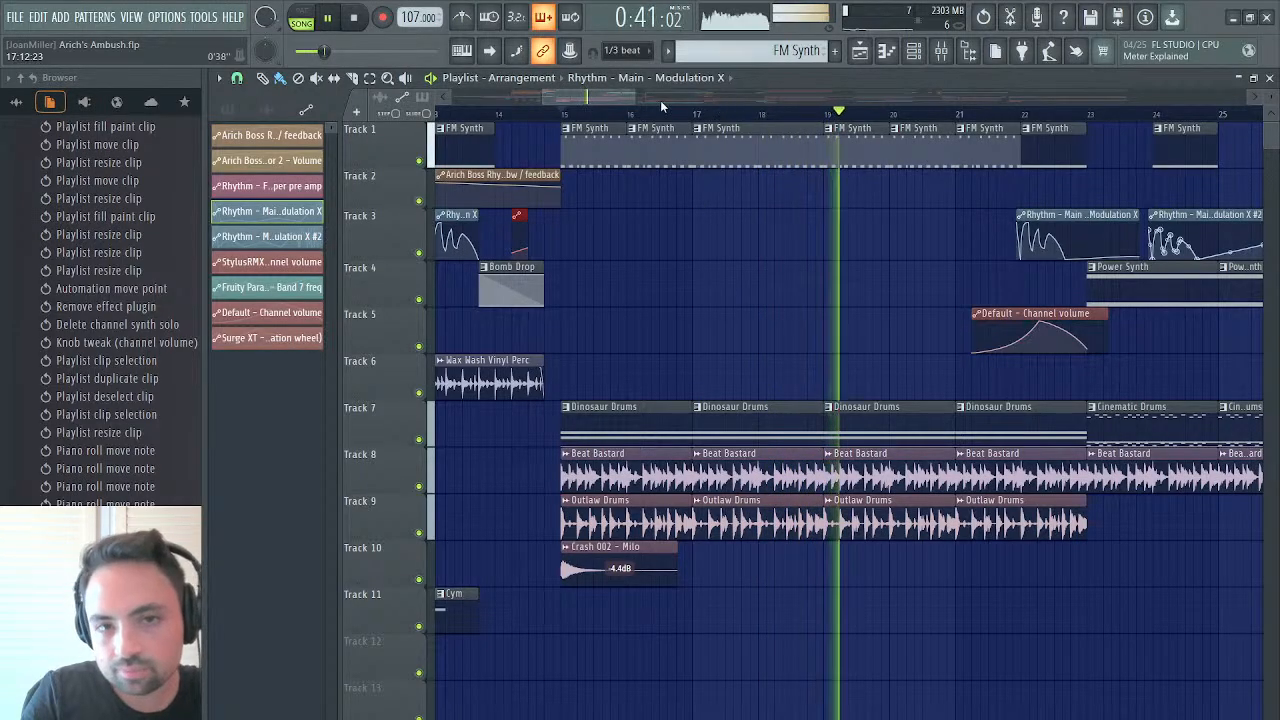
Shorten the Rhythm - Main - Modulation X #2 clip near bar 24 to end at bar 25 and keep listening into bar 41
drag(635, 97, 718, 99)
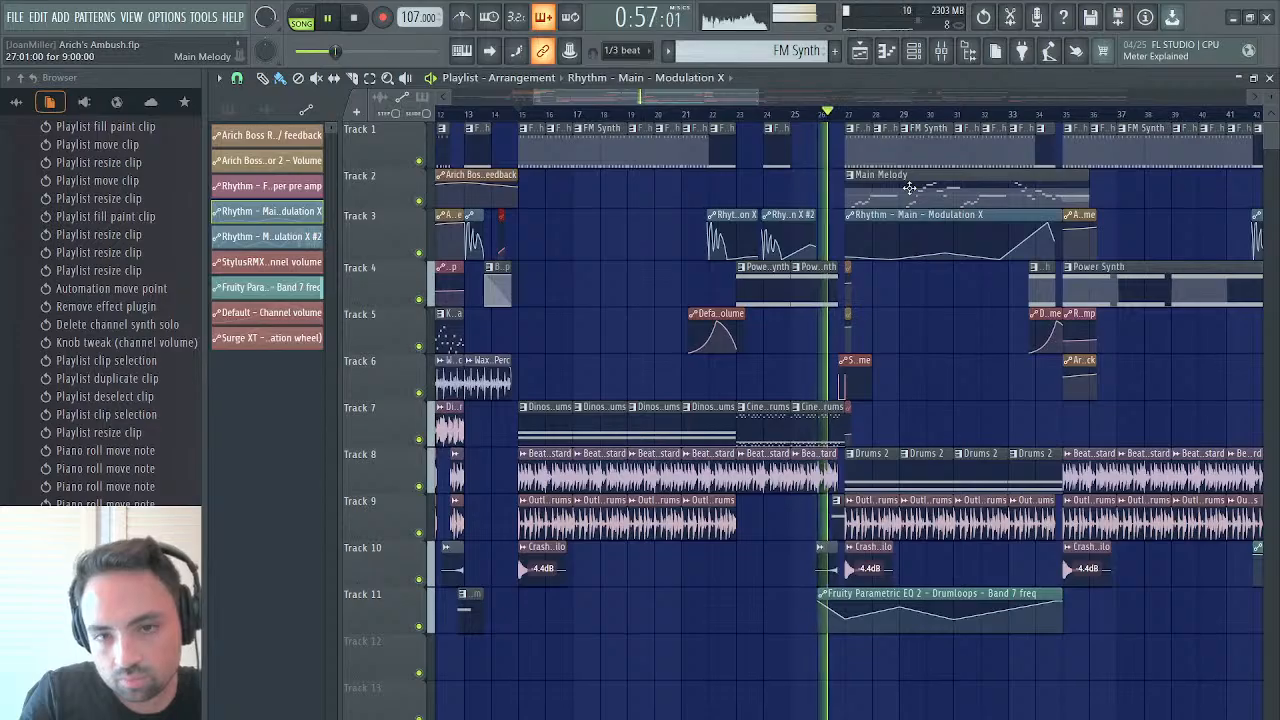
drag(815, 219, 793, 215)
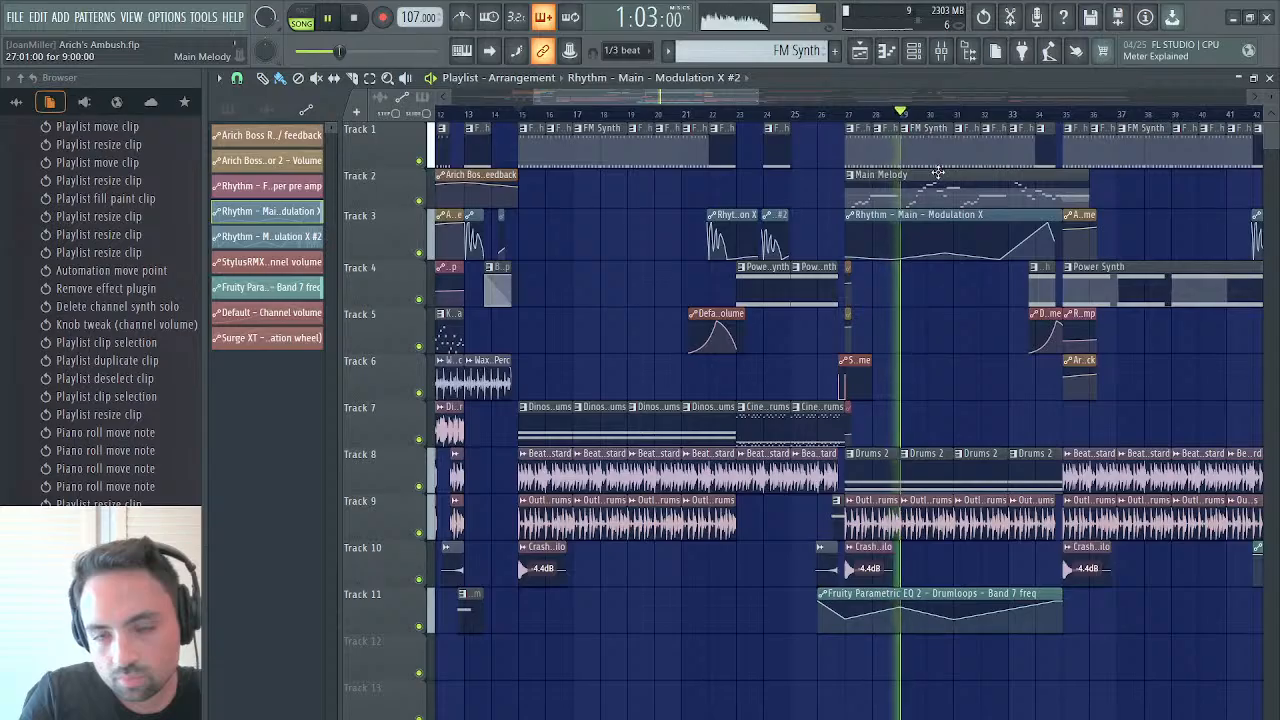
drag(730, 97, 826, 93)
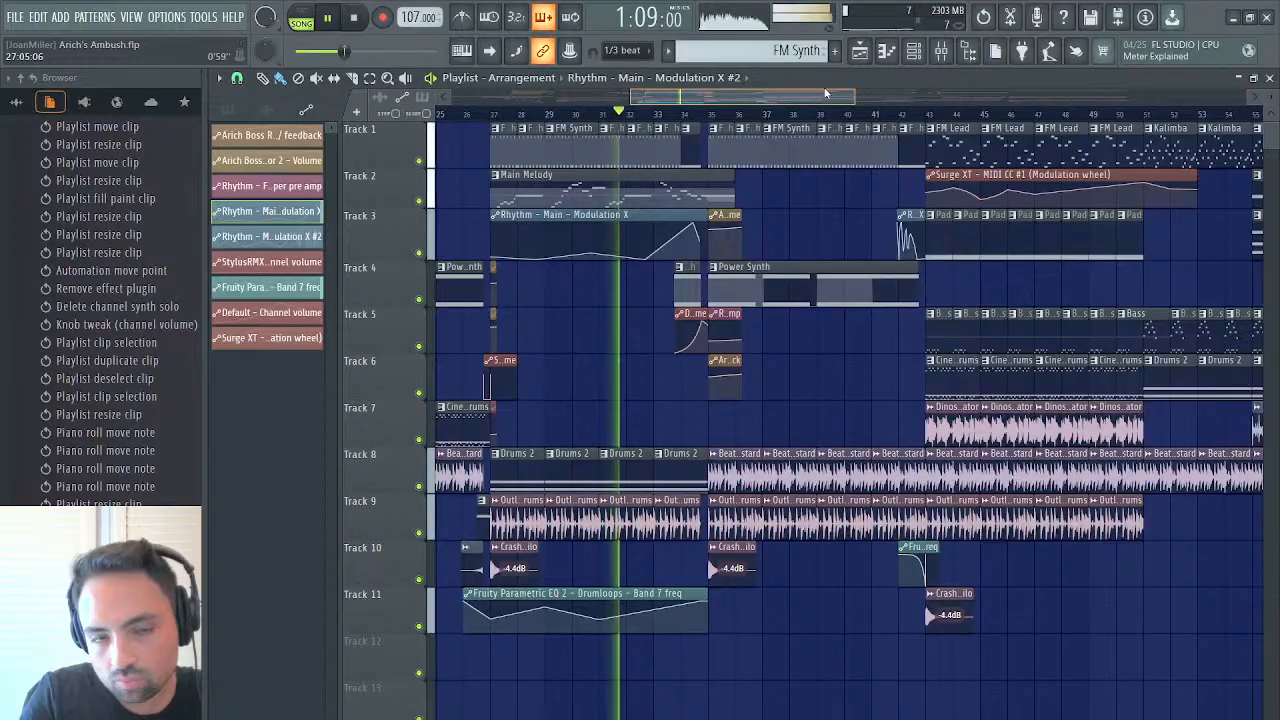
mouse_move(826, 92)
mouse_down()
mouse_move(865, 89)
mouse_move(848, 93)
mouse_up()
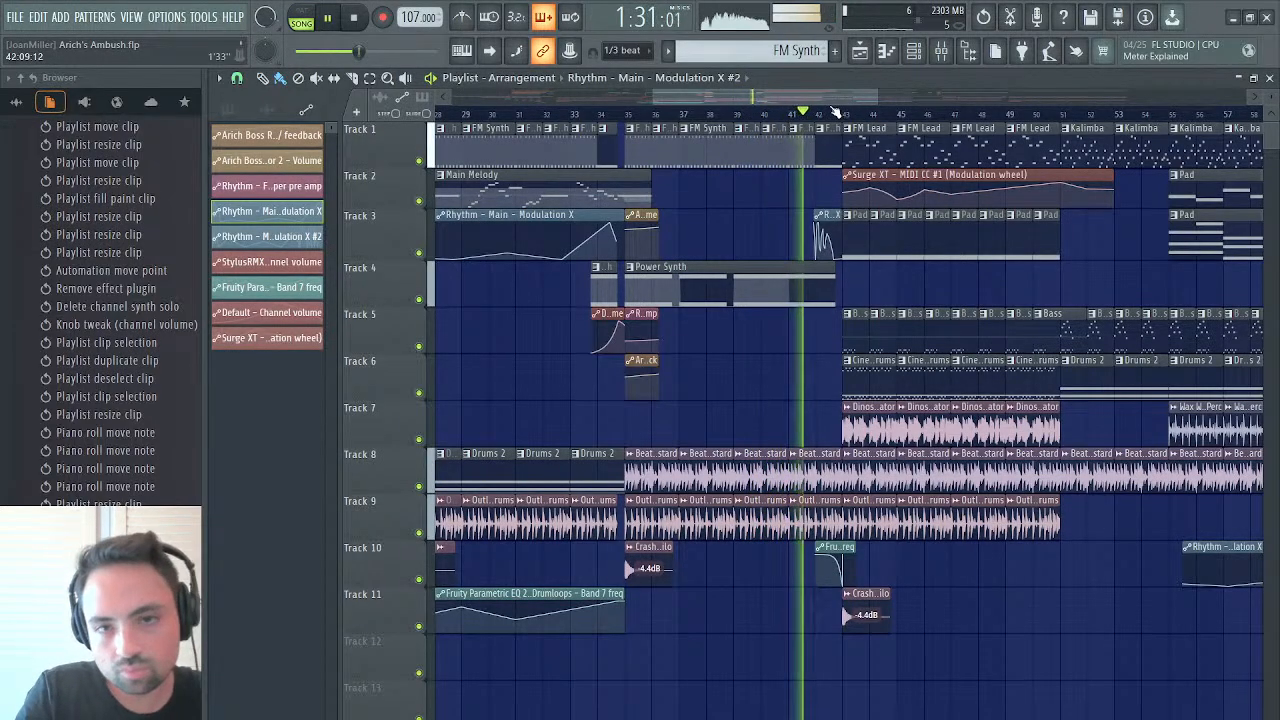
Listen through the FM Lead section from bar 42 and set the Arich Bass Filter 1 cutoff to 43%
drag(829, 96, 900, 88)
click(553, 114)
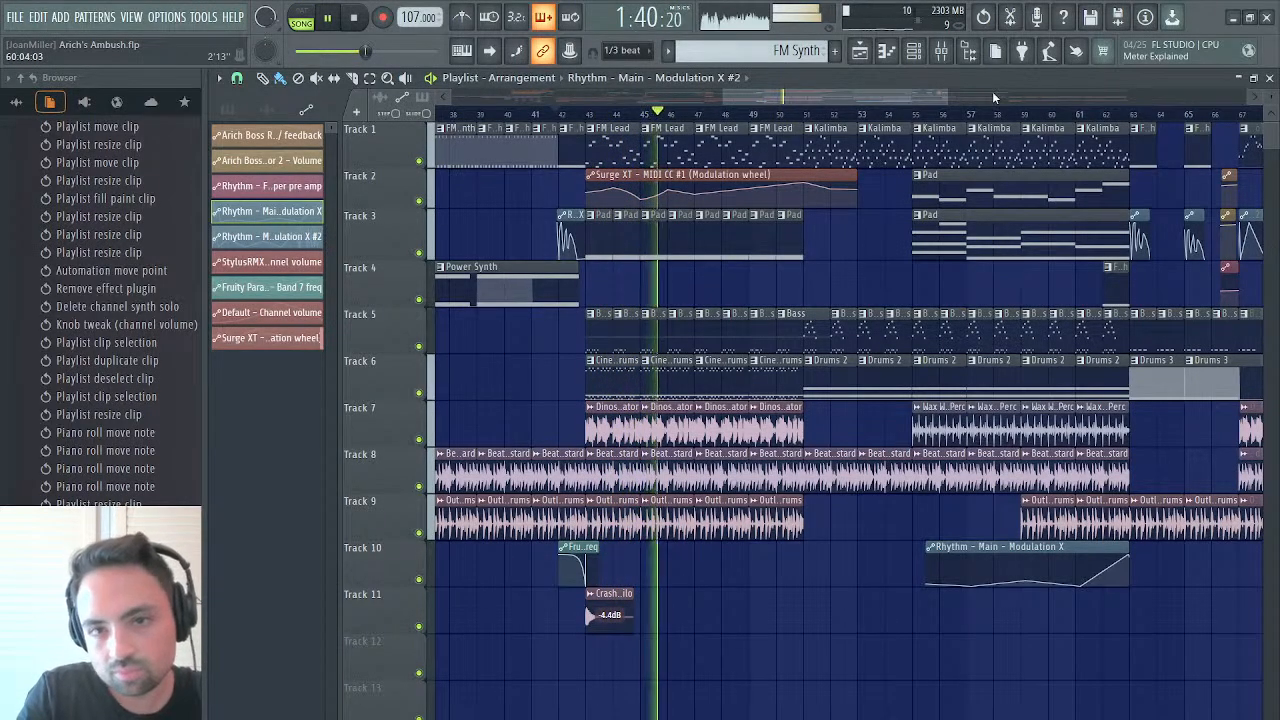
drag(893, 95, 929, 100)
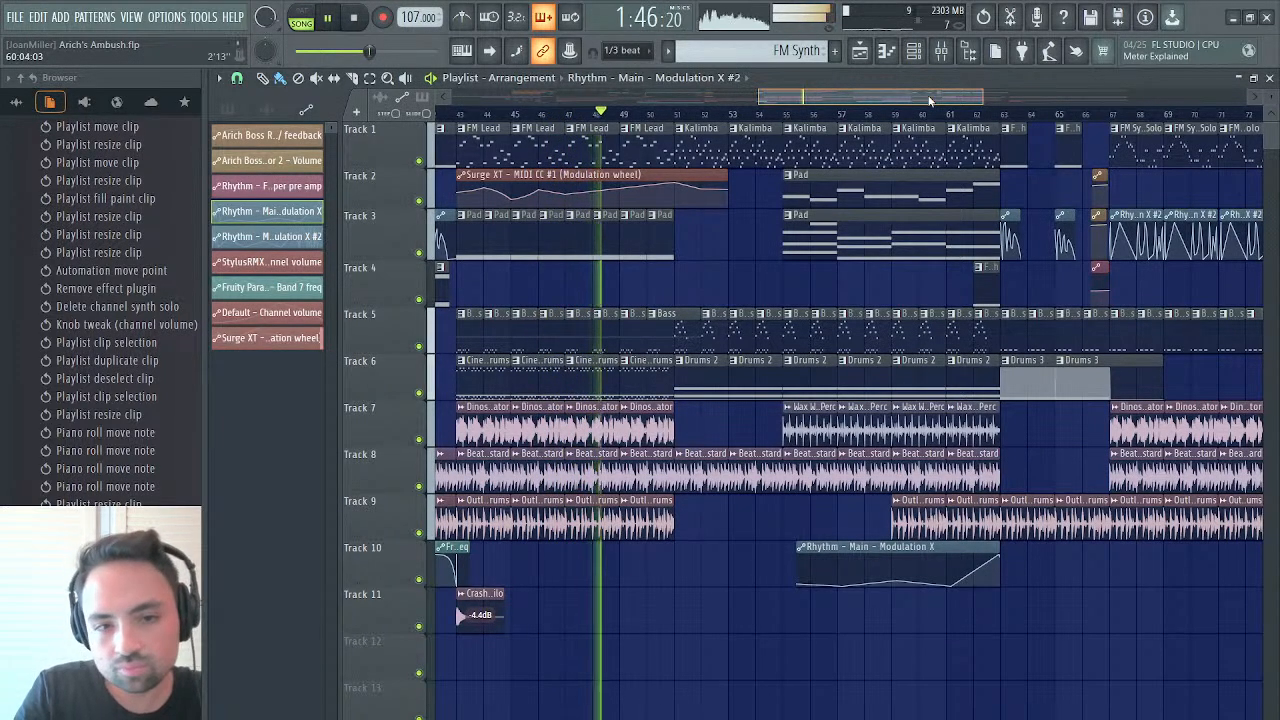
drag(929, 94, 968, 97)
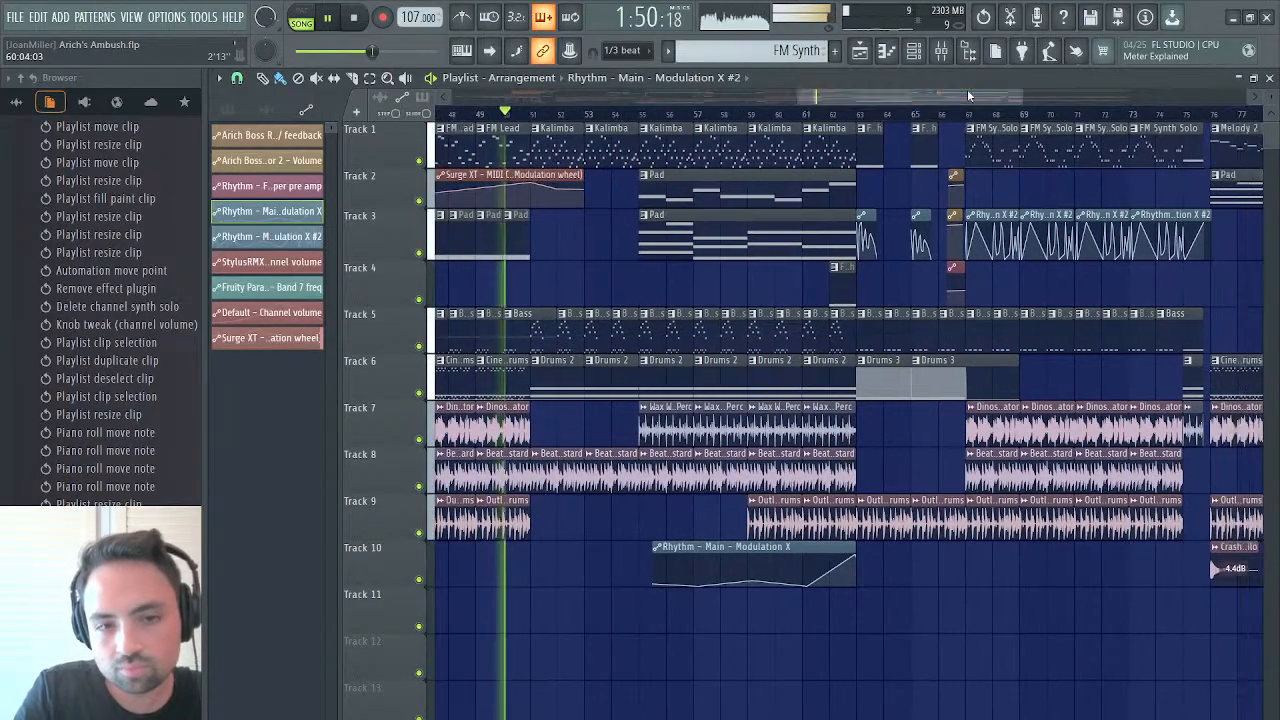
click(1268, 77)
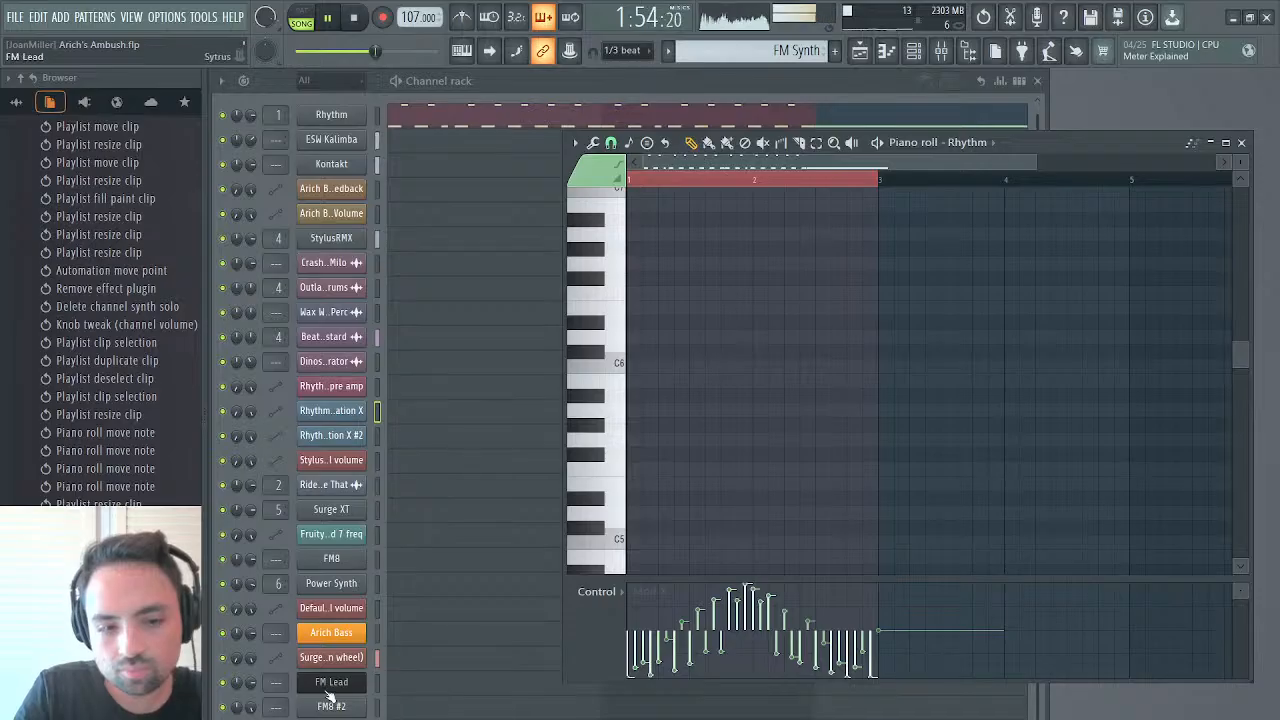
click(328, 638)
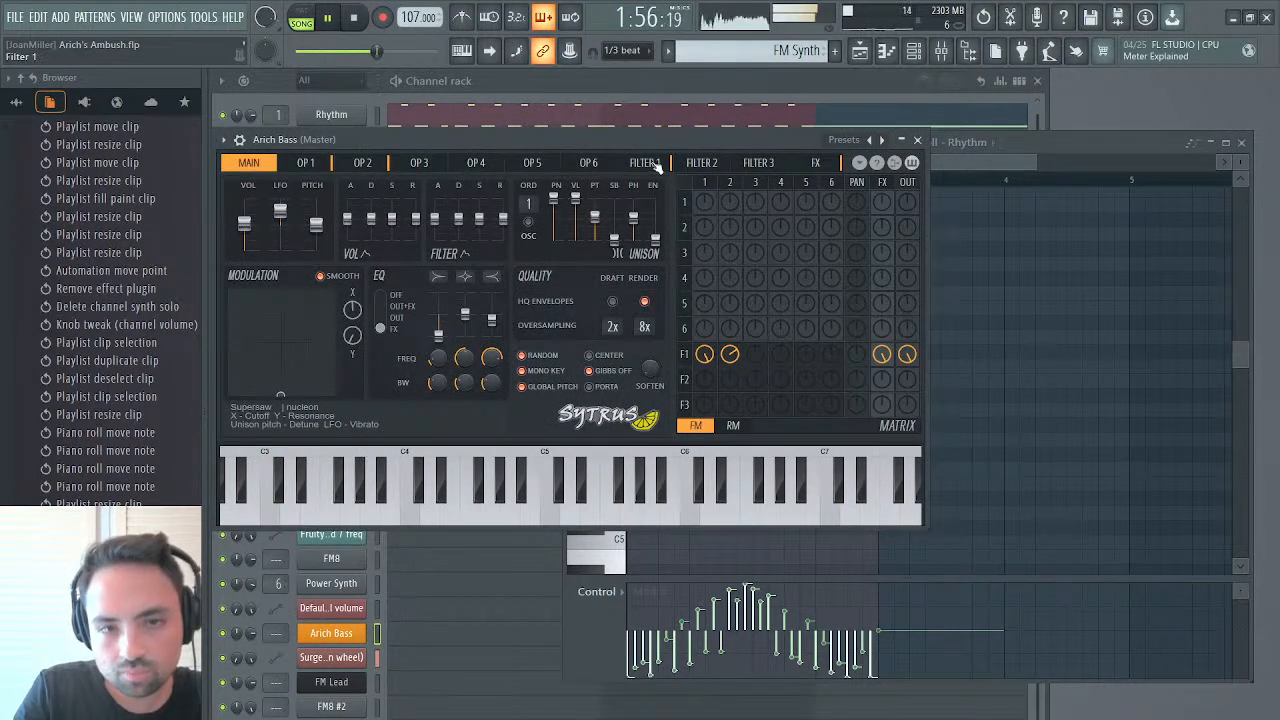
click(650, 164)
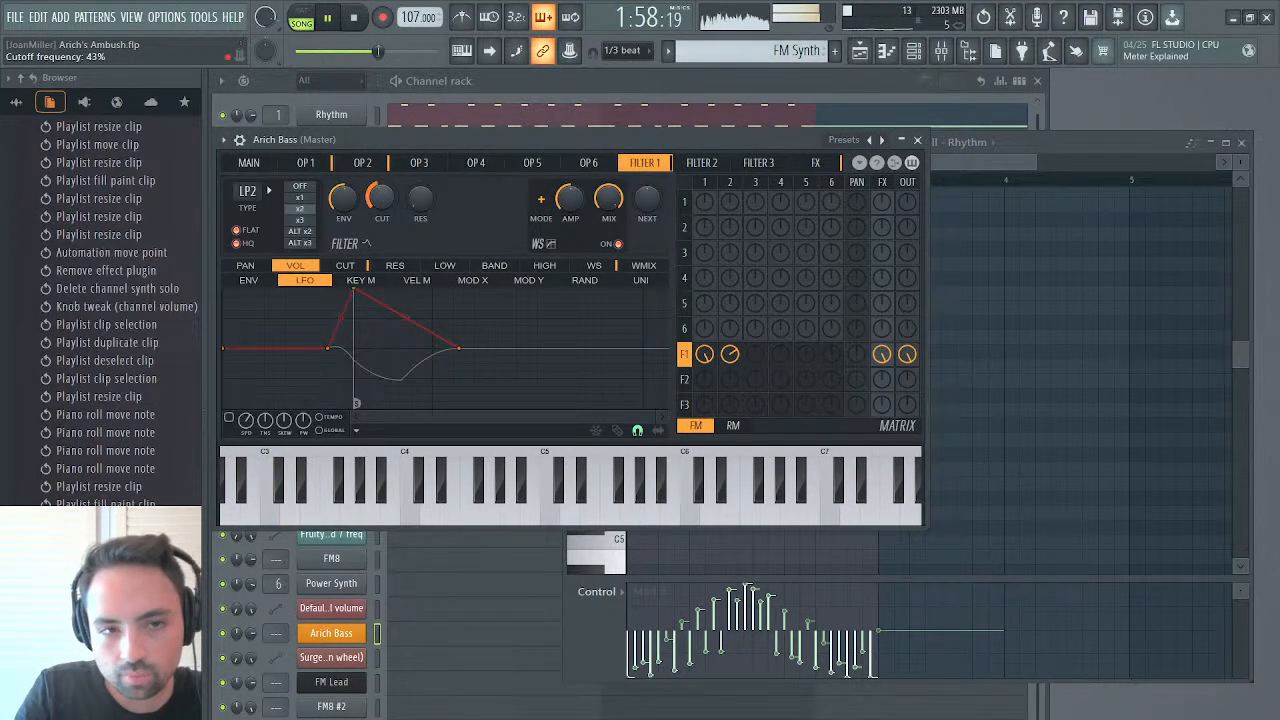
drag(384, 203, 384, 200)
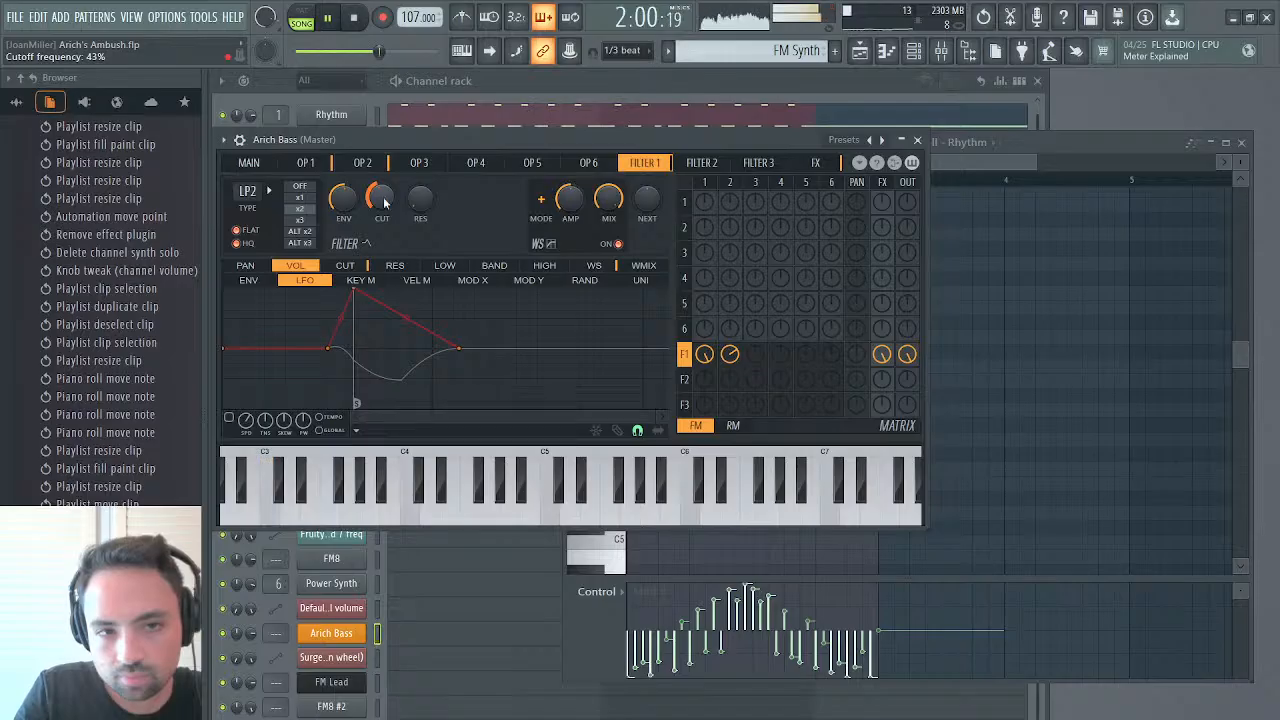
click(918, 141)
Delete the Pad clip that starts at bar 55 on Track 3
click(859, 51)
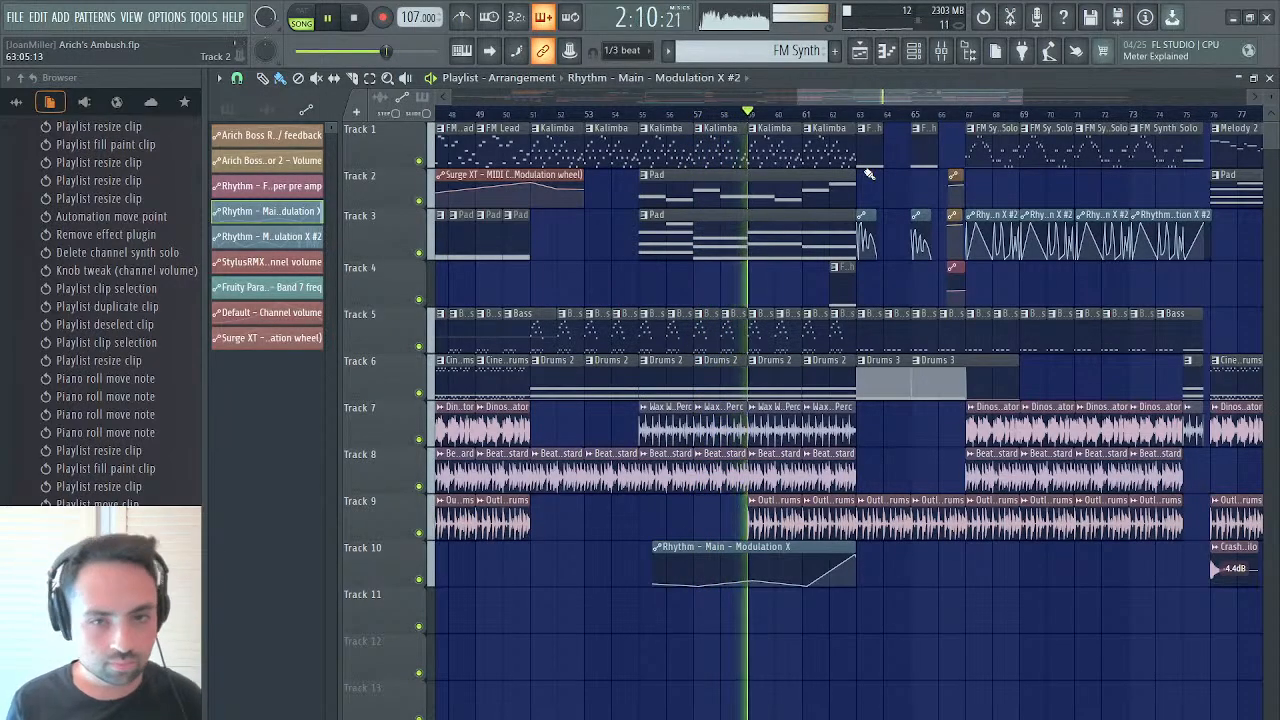
right_click(760, 240)
click(631, 112)
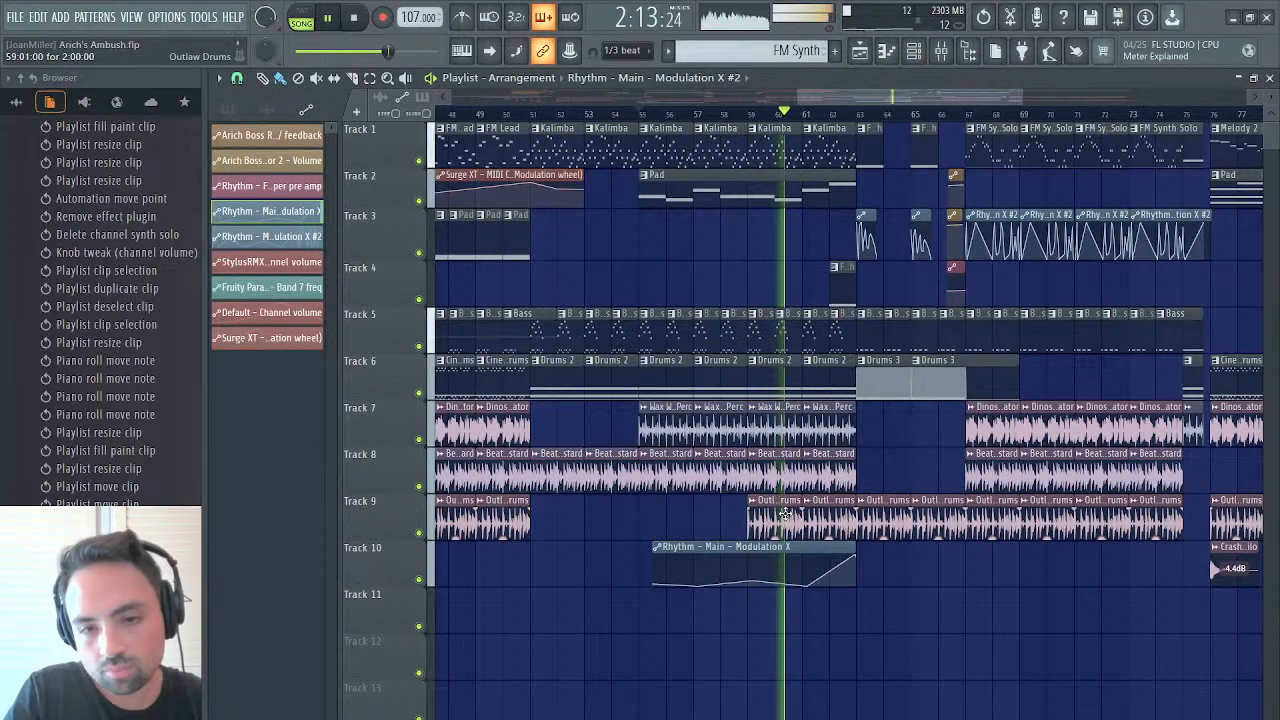
Delete the two Outlaw Drums clips between bars 59 and 63 on Track 9
drag(785, 514, 710, 514)
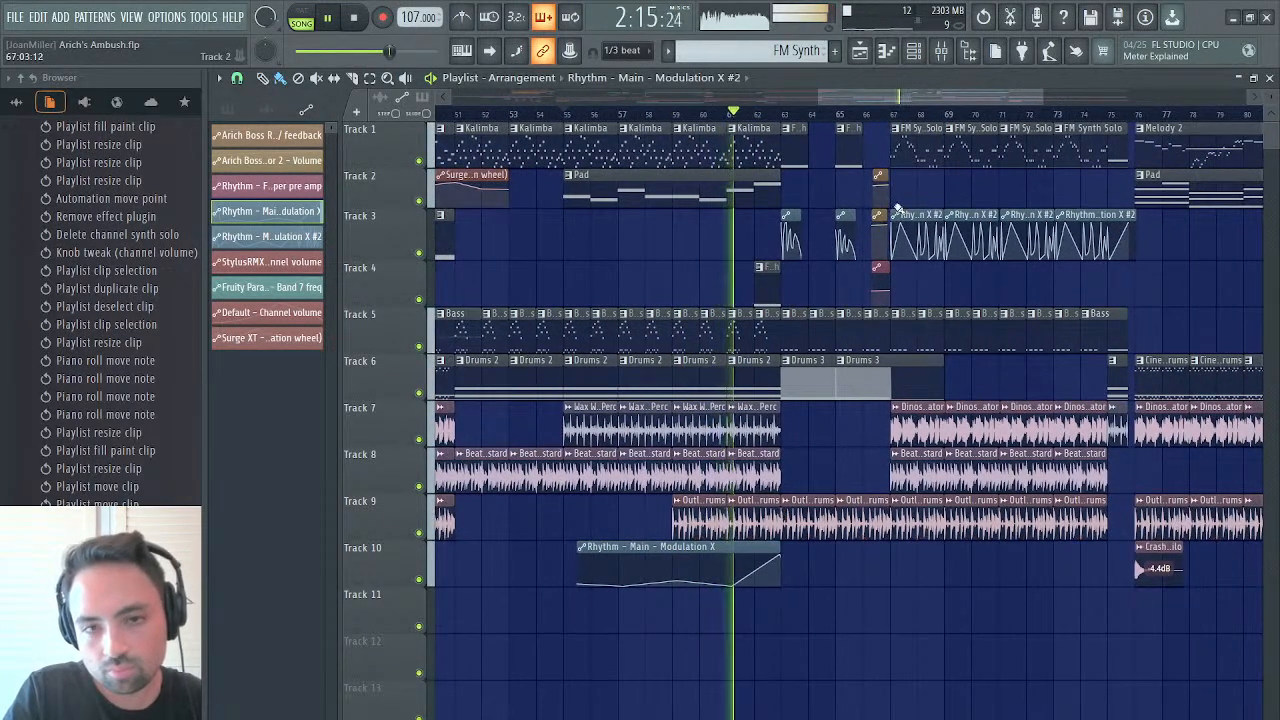
drag(1047, 93, 1163, 83)
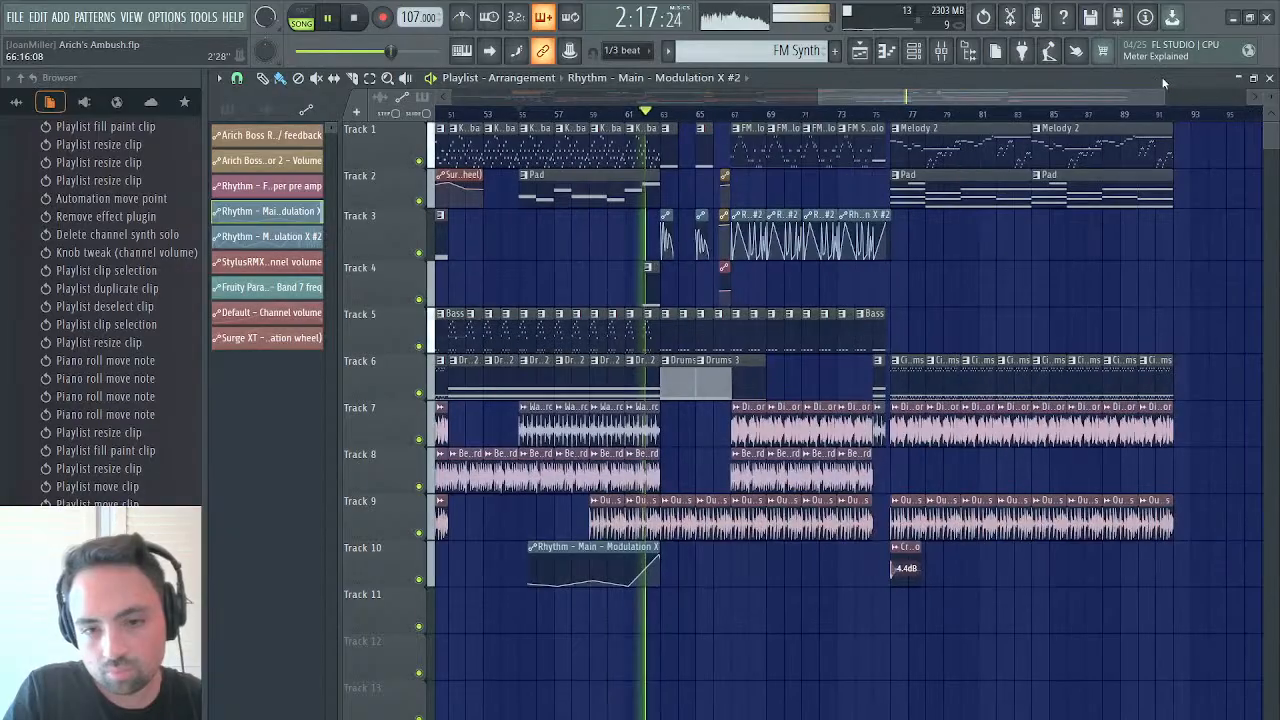
right_click(642, 526)
right_click(609, 527)
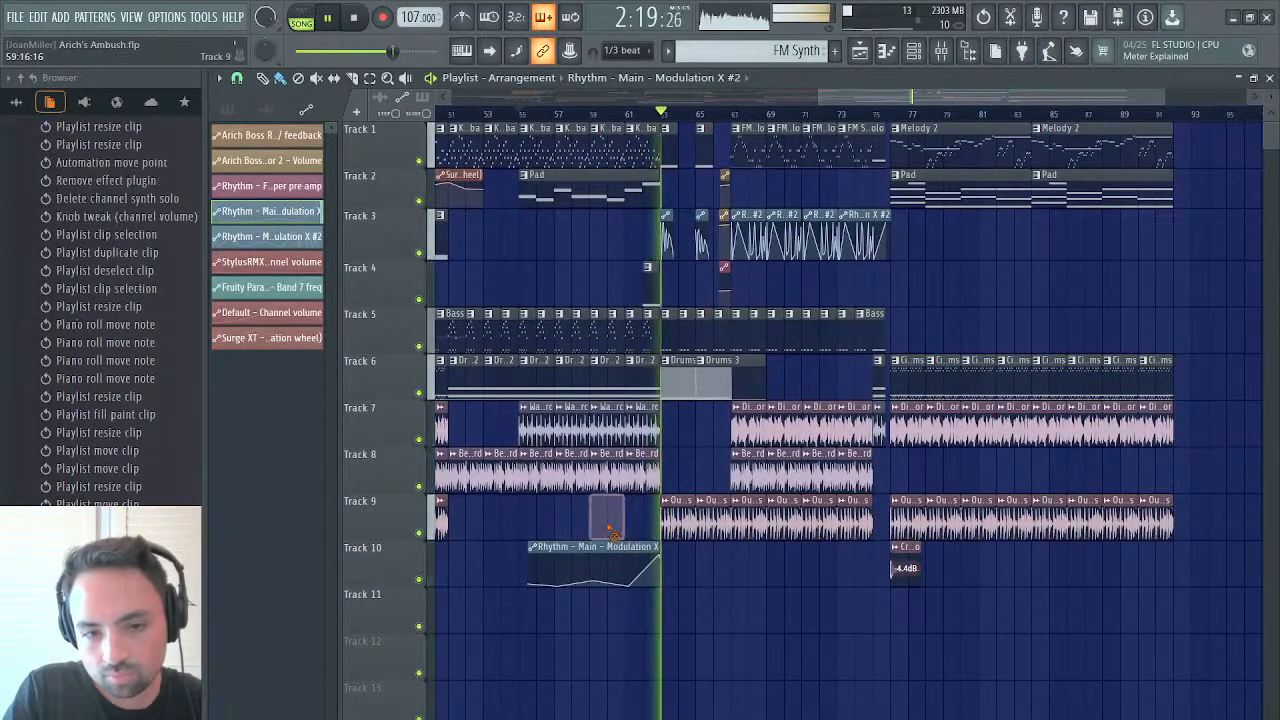
scroll(621, 512, left, 1)
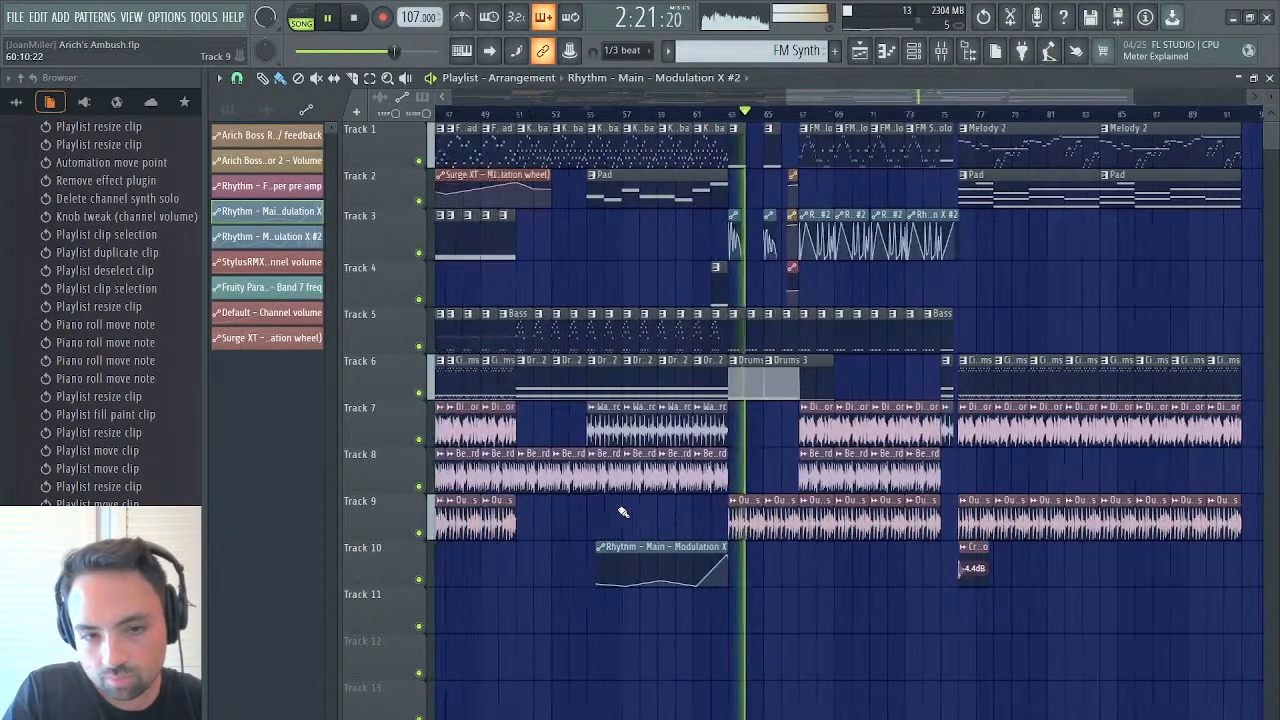
Examine the StylusRMX notes of the Drums 3 pattern used near bar 65, then return to the arrangement
drag(785, 97, 571, 113)
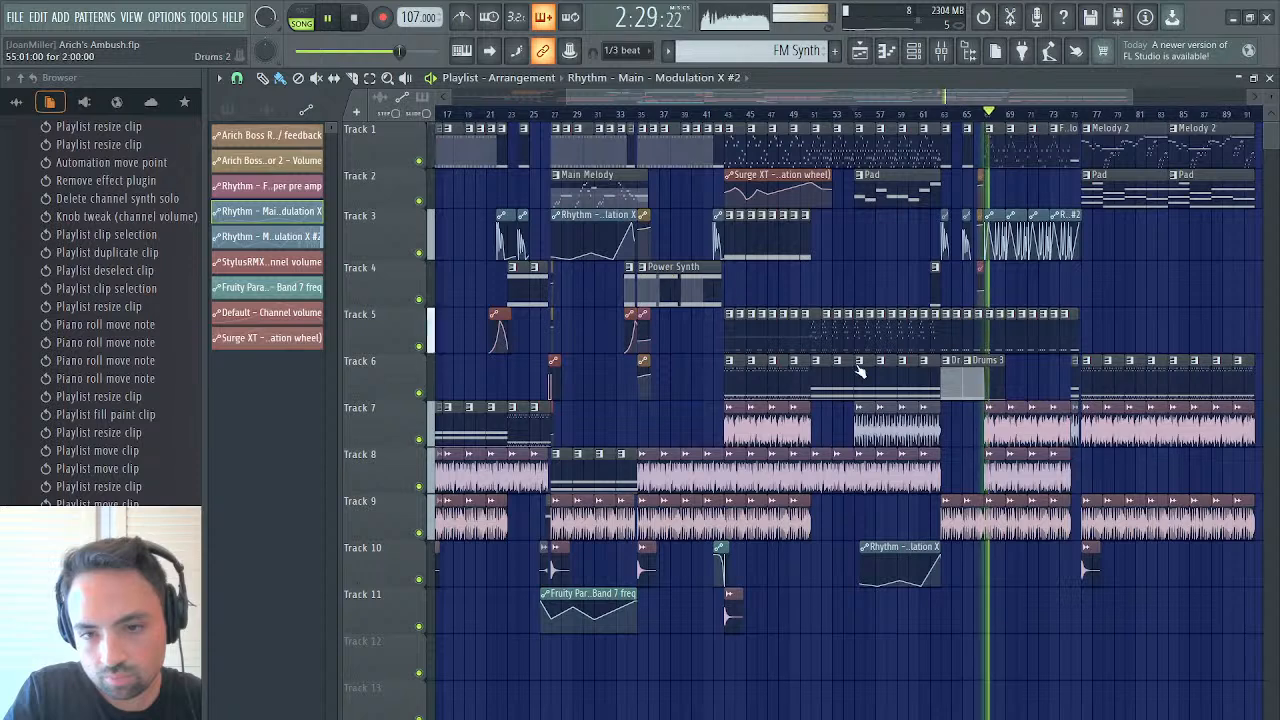
double_click(975, 383)
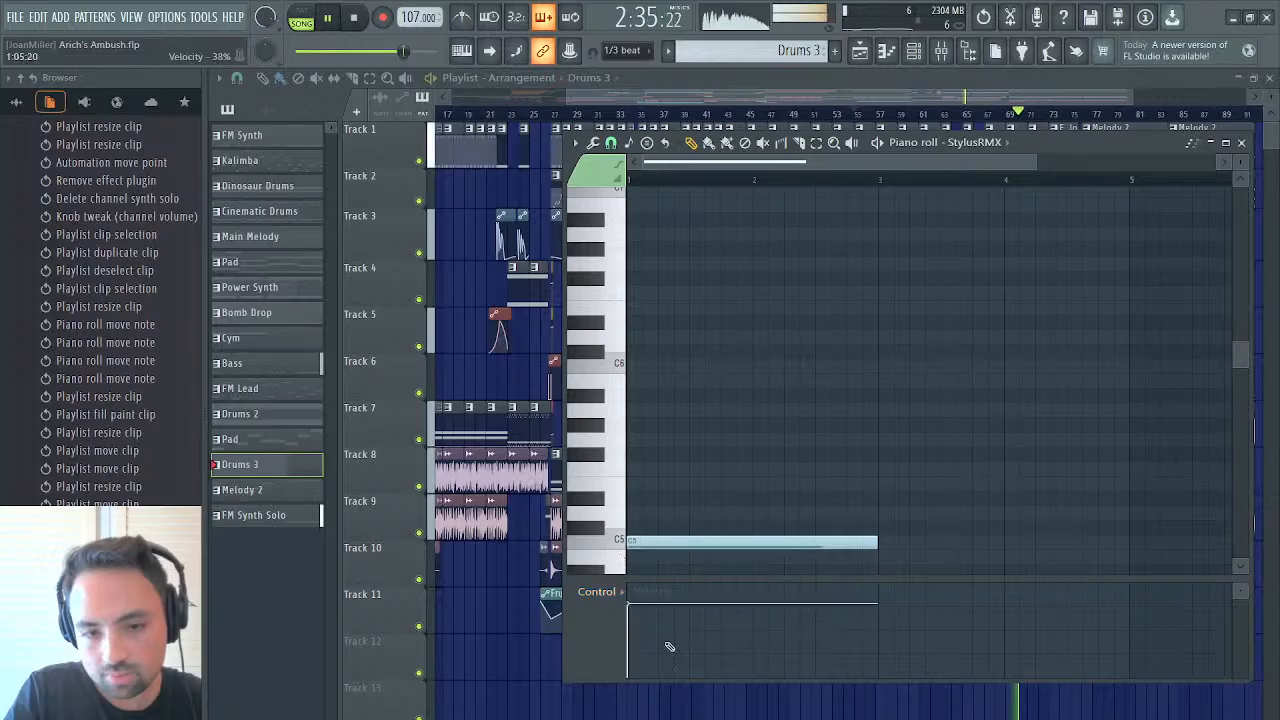
click(862, 50)
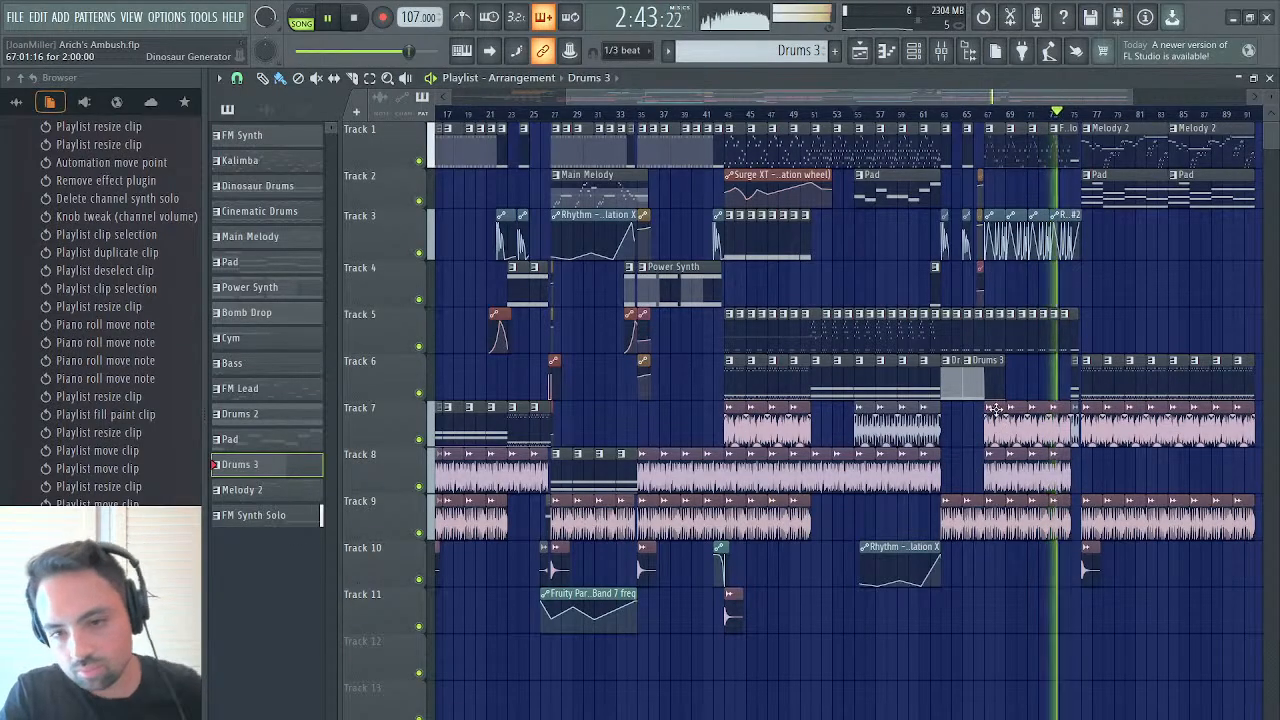
Delete the Dinosaur Generator clips from bar 67 to bar 75 on Track 7 and audition from bar 67
drag(993, 410, 1071, 411)
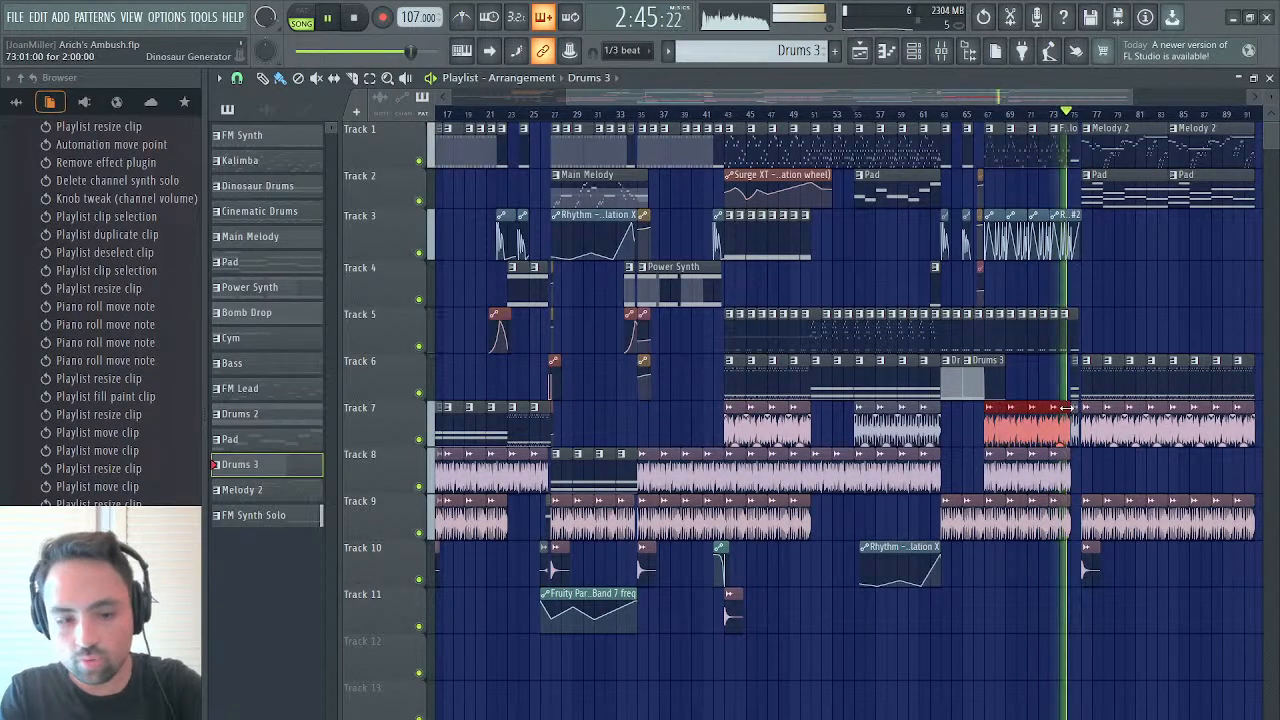
click(988, 113)
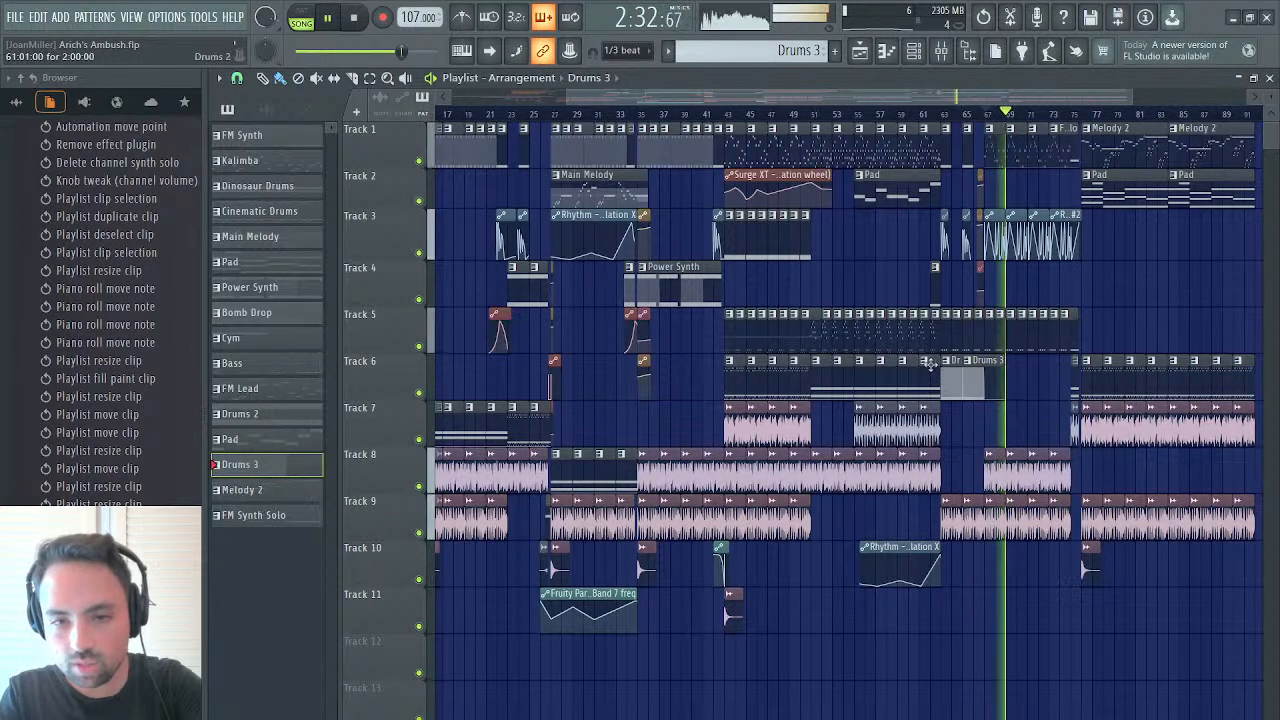
Delete the Beat Bastard clips between bars 43 and 51 on Track 8 and audition the sections from bars 35 and 43
click(729, 114)
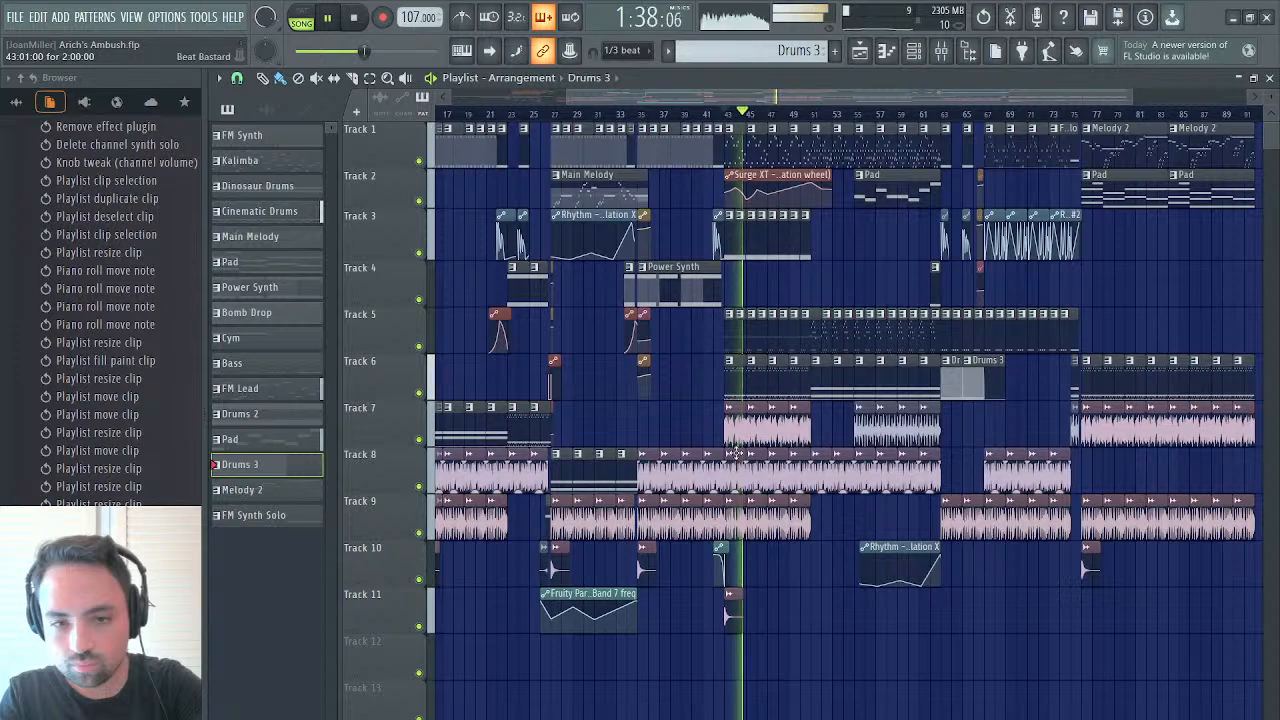
drag(732, 463, 802, 458)
key(Delete)
key(space)
key(space)
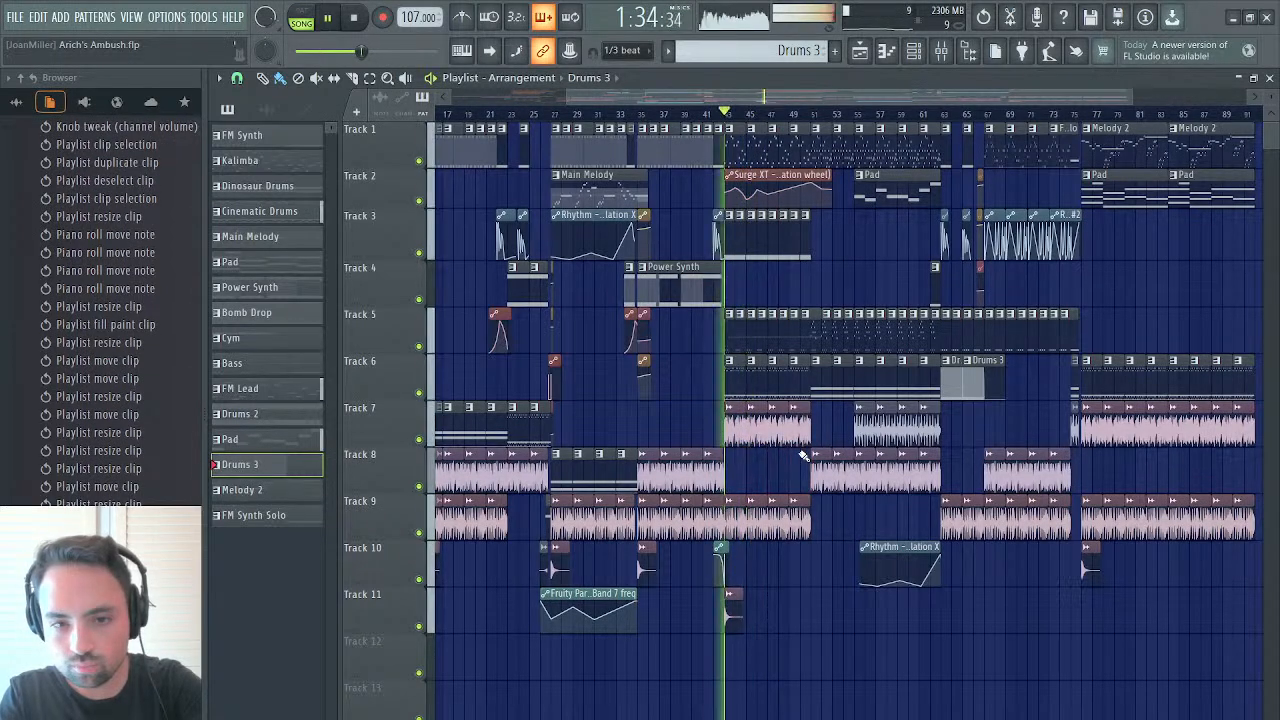
click(729, 113)
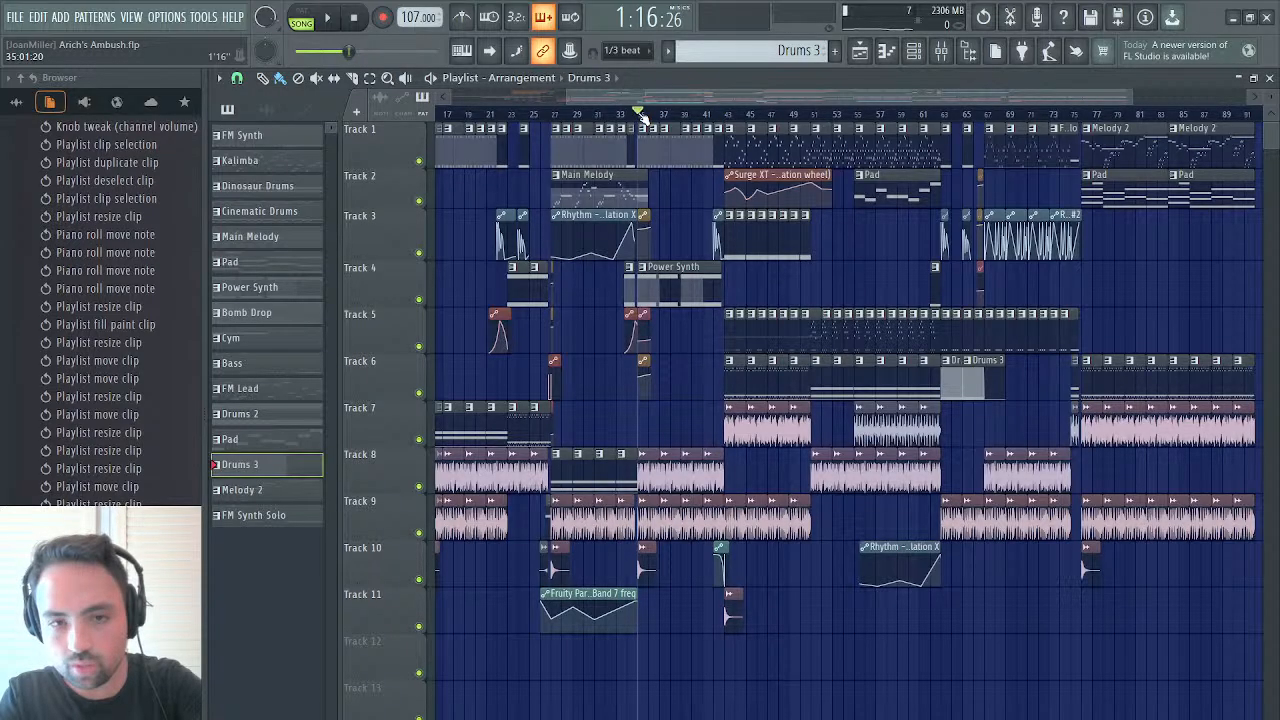
key(space)
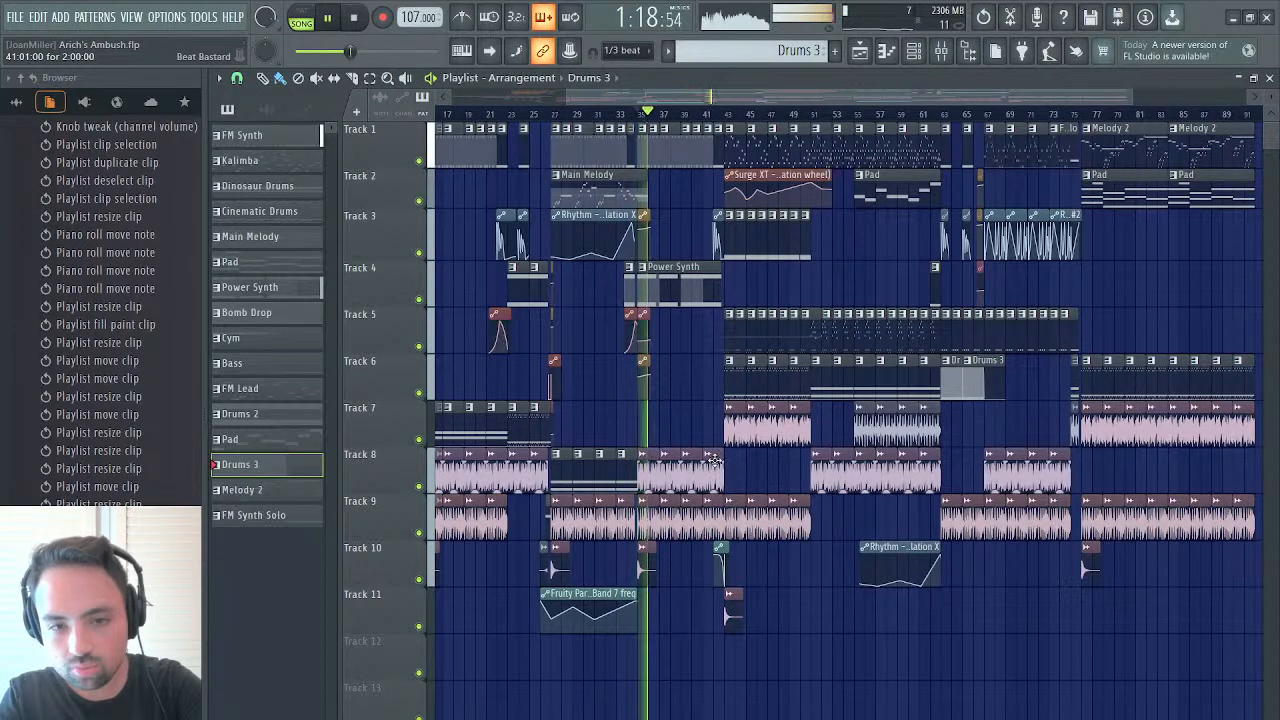
click(729, 115)
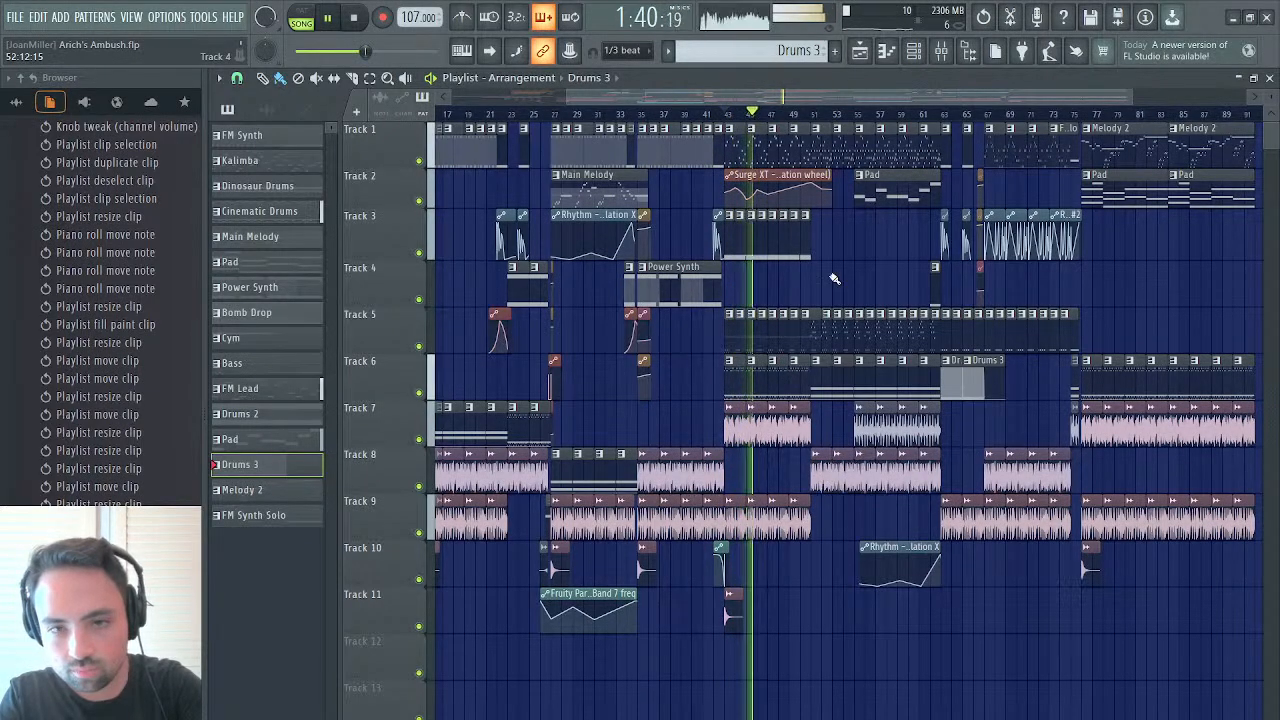
Compare the Beat Bastard loop's level across the sections at bars 51, 43 and 35, also checking its channel settings
click(811, 114)
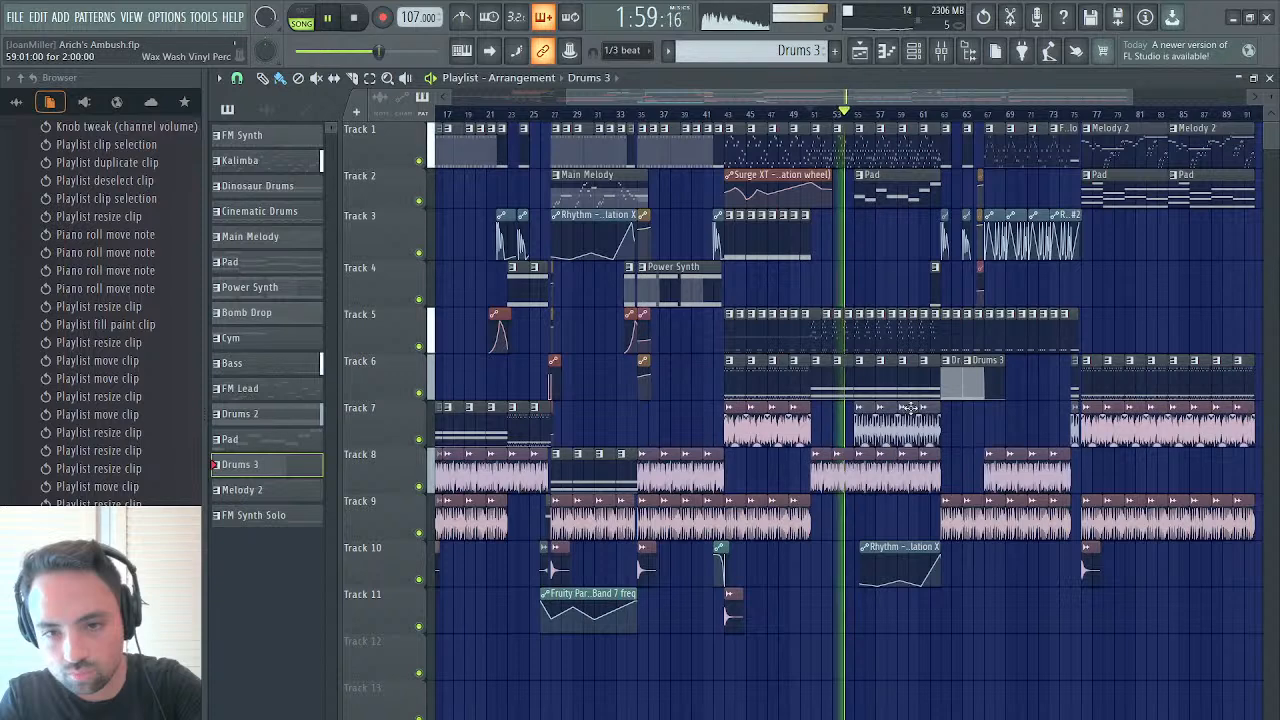
click(862, 455)
double_click(862, 455)
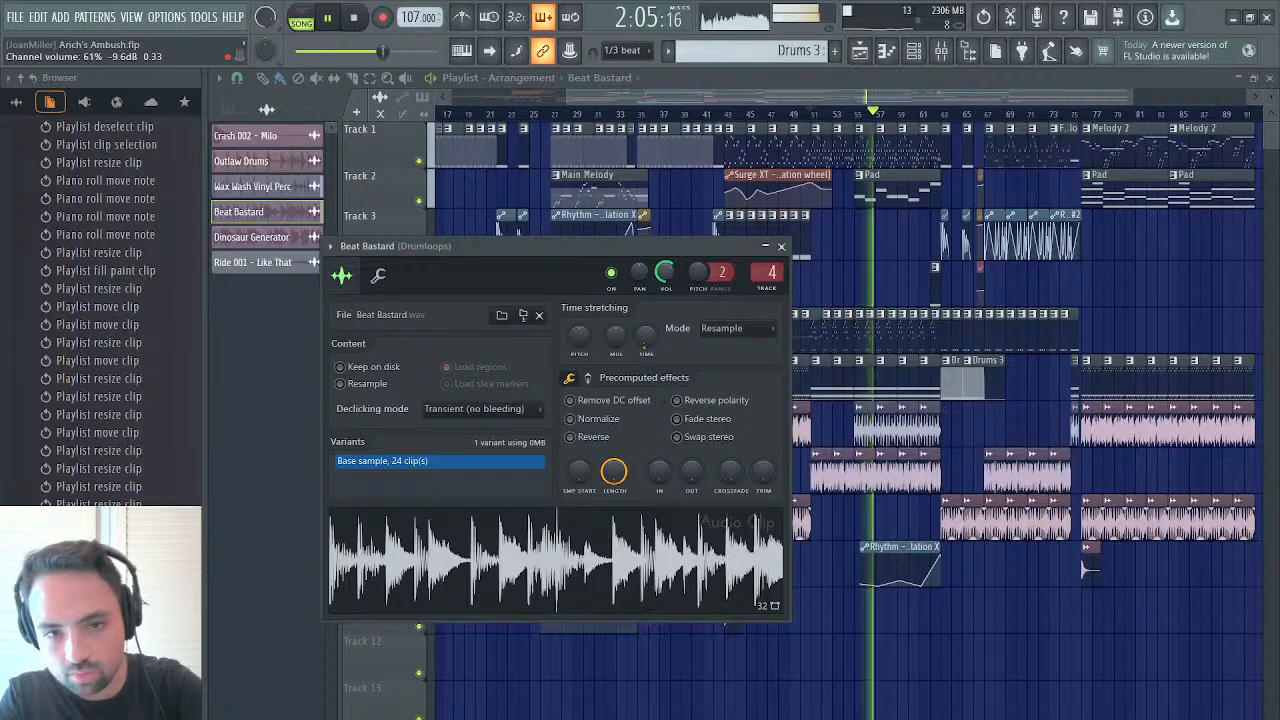
click(781, 246)
click(728, 114)
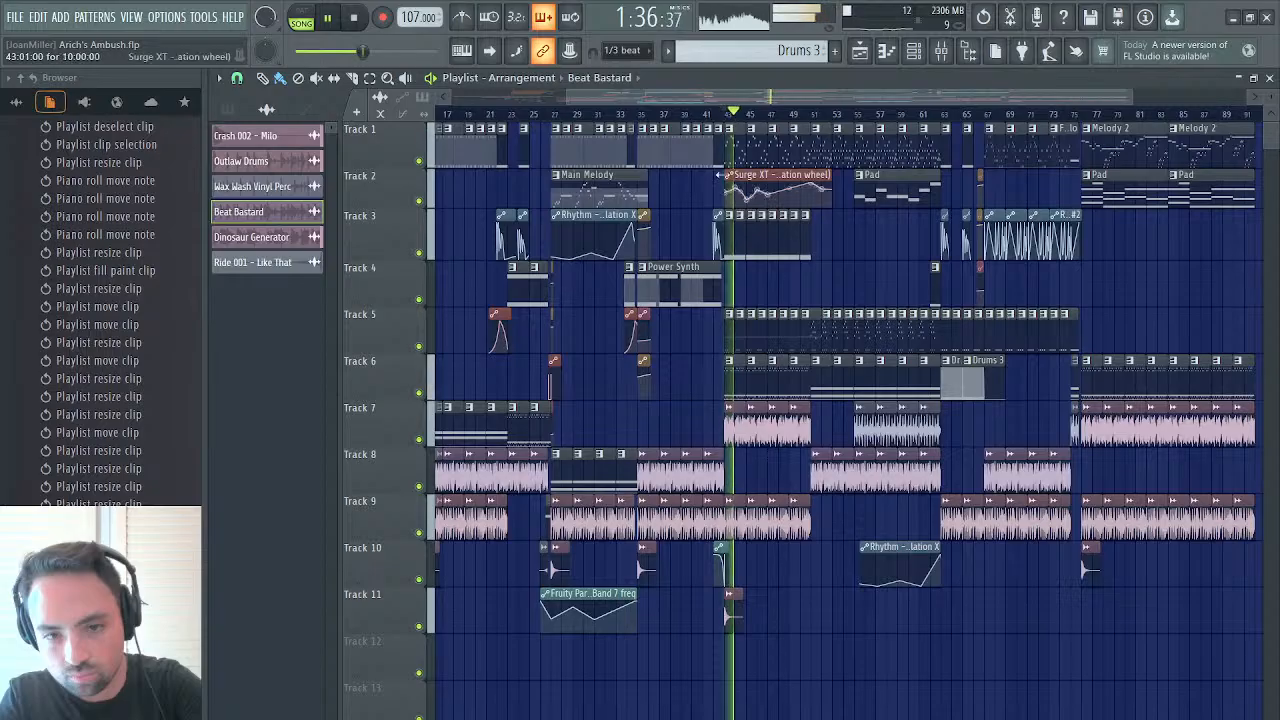
click(640, 114)
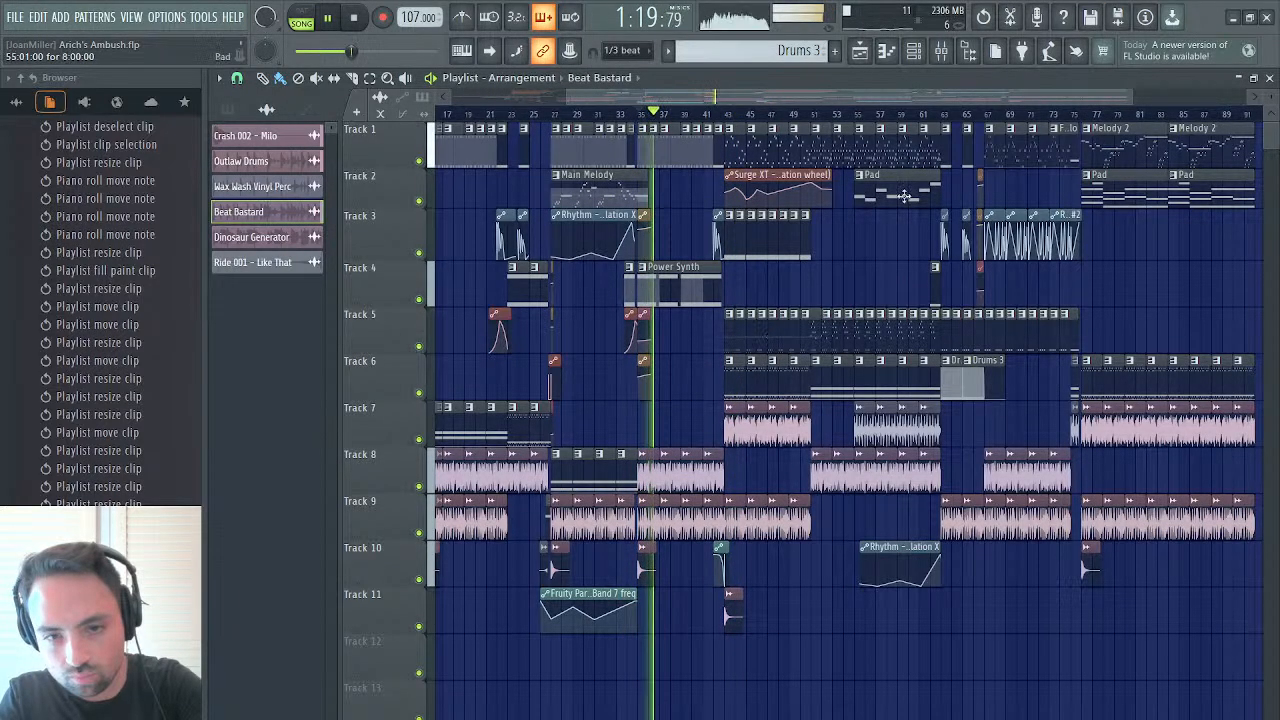
click(816, 118)
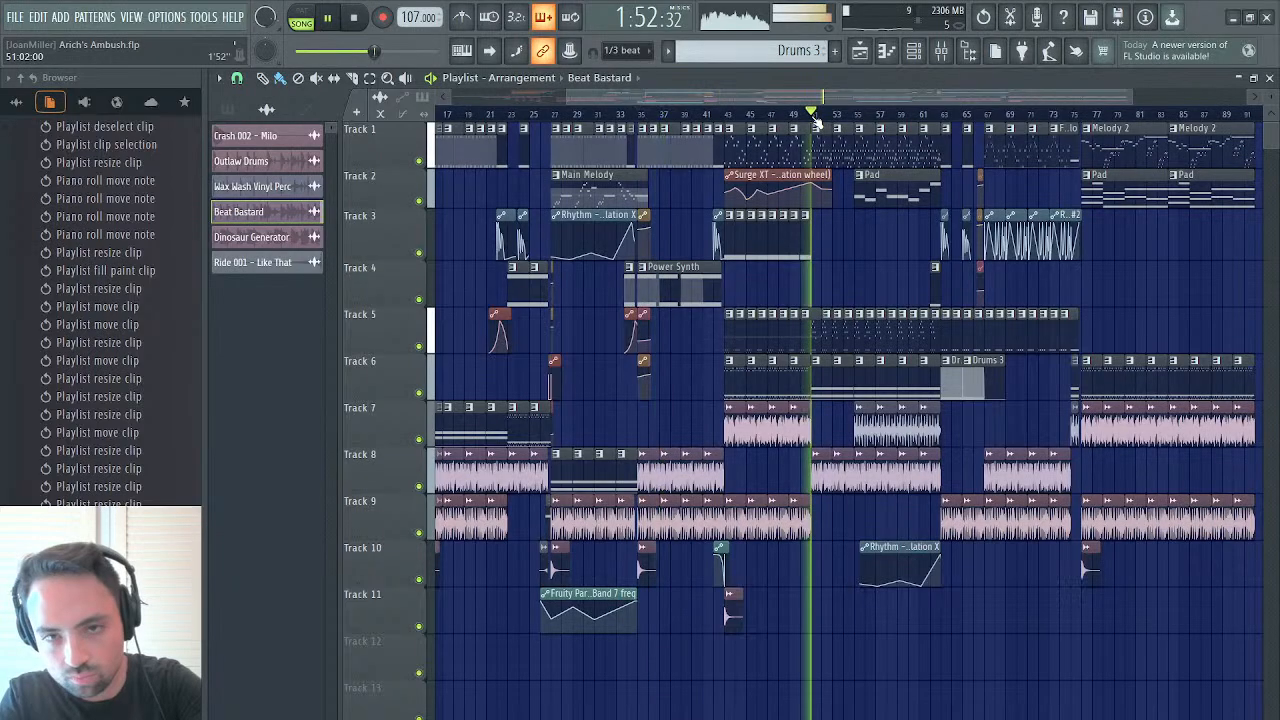
Set the Beat Bastard channel volume to about 67%, fine-tune it while playing from bar 51, and keep listening into bar 64
double_click(873, 478)
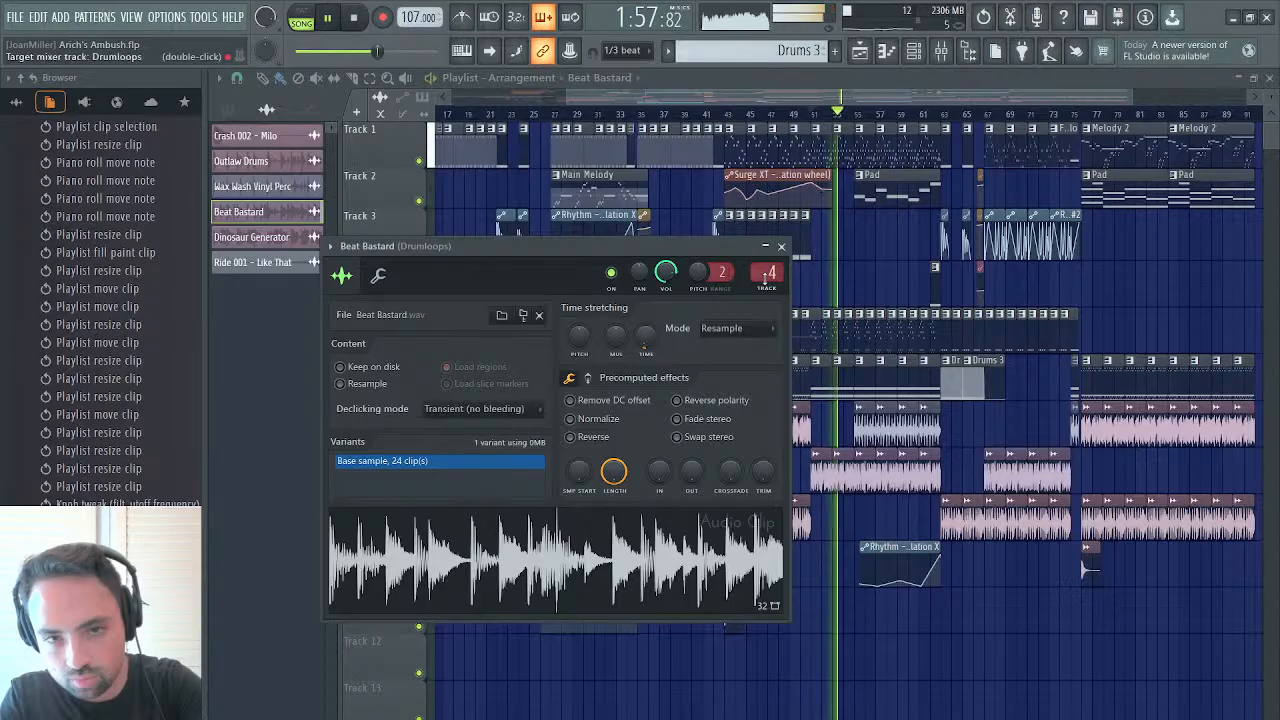
mouse_move(666, 273)
mouse_down()
mouse_move(666, 292)
mouse_move(678, 280)
mouse_up()
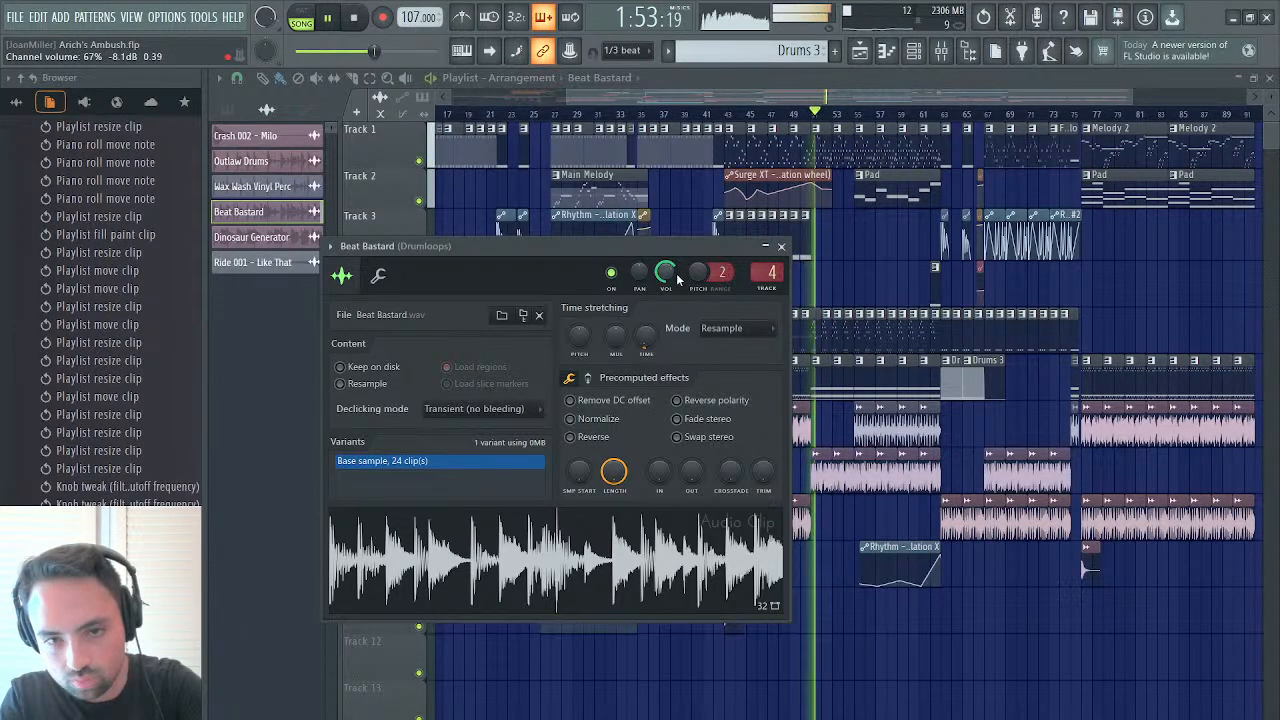
click(781, 247)
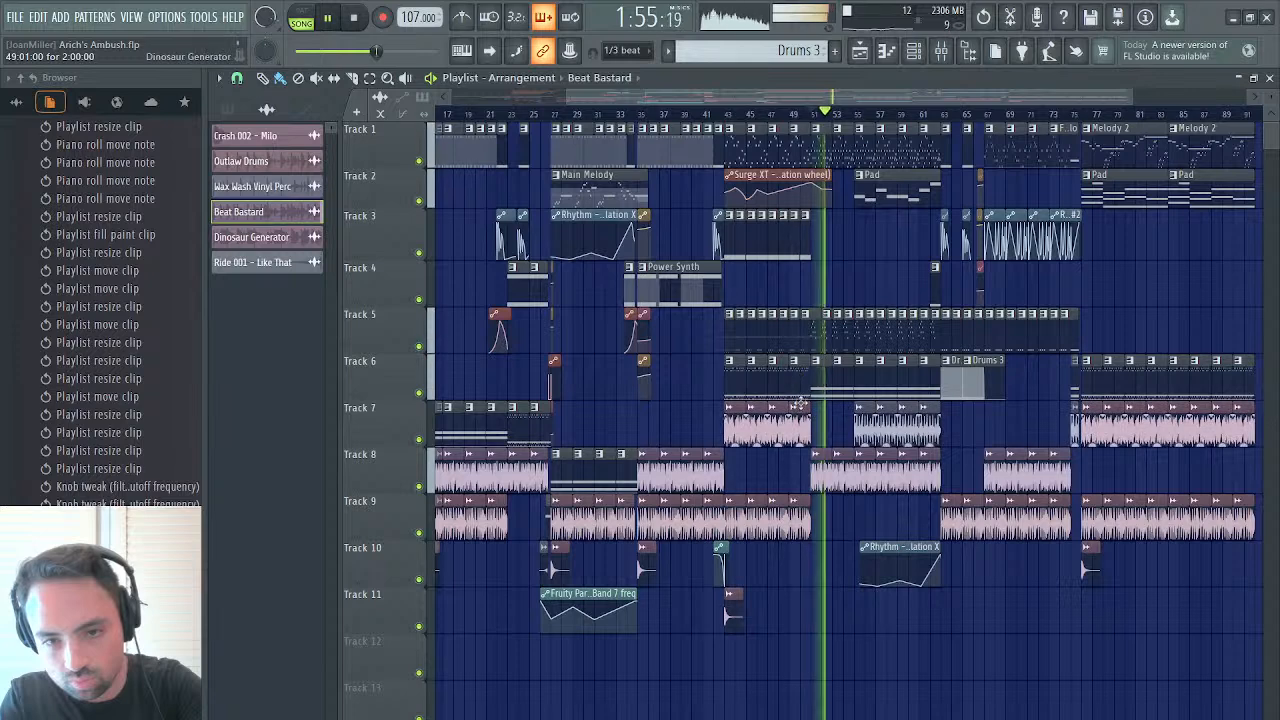
double_click(830, 466)
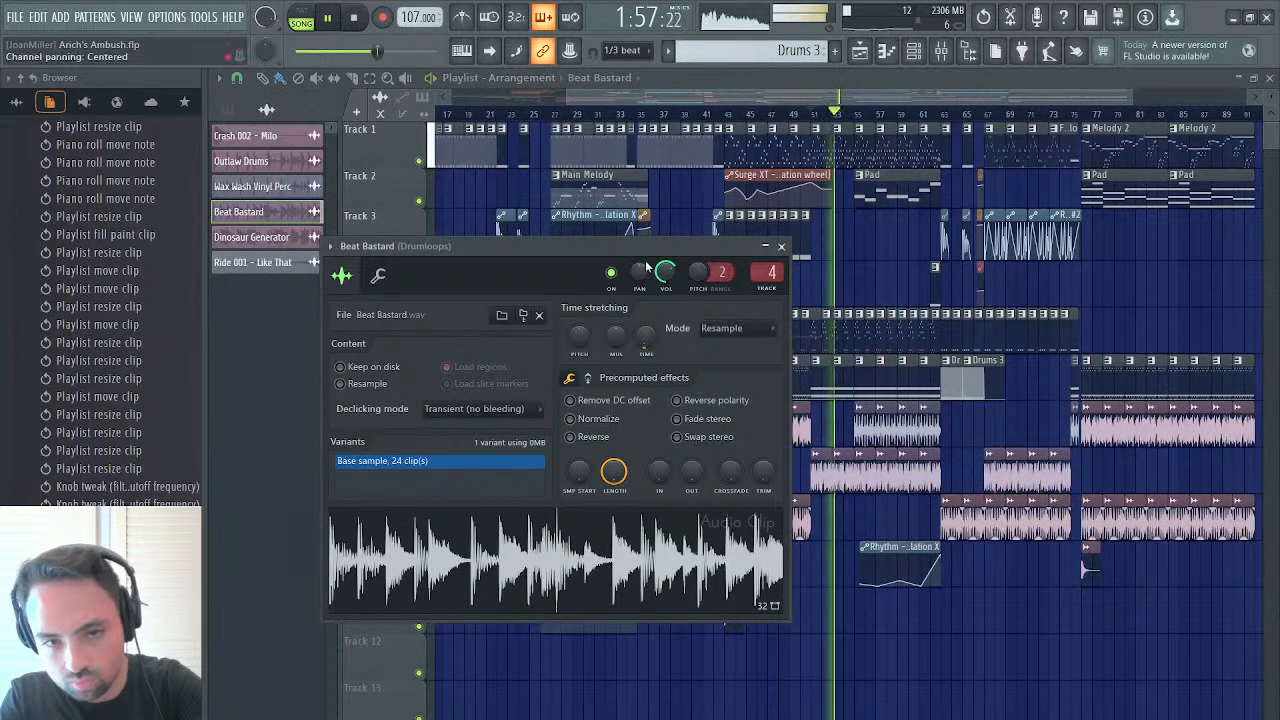
mouse_move(665, 271)
mouse_down()
mouse_move(665, 285)
mouse_move(665, 268)
mouse_up()
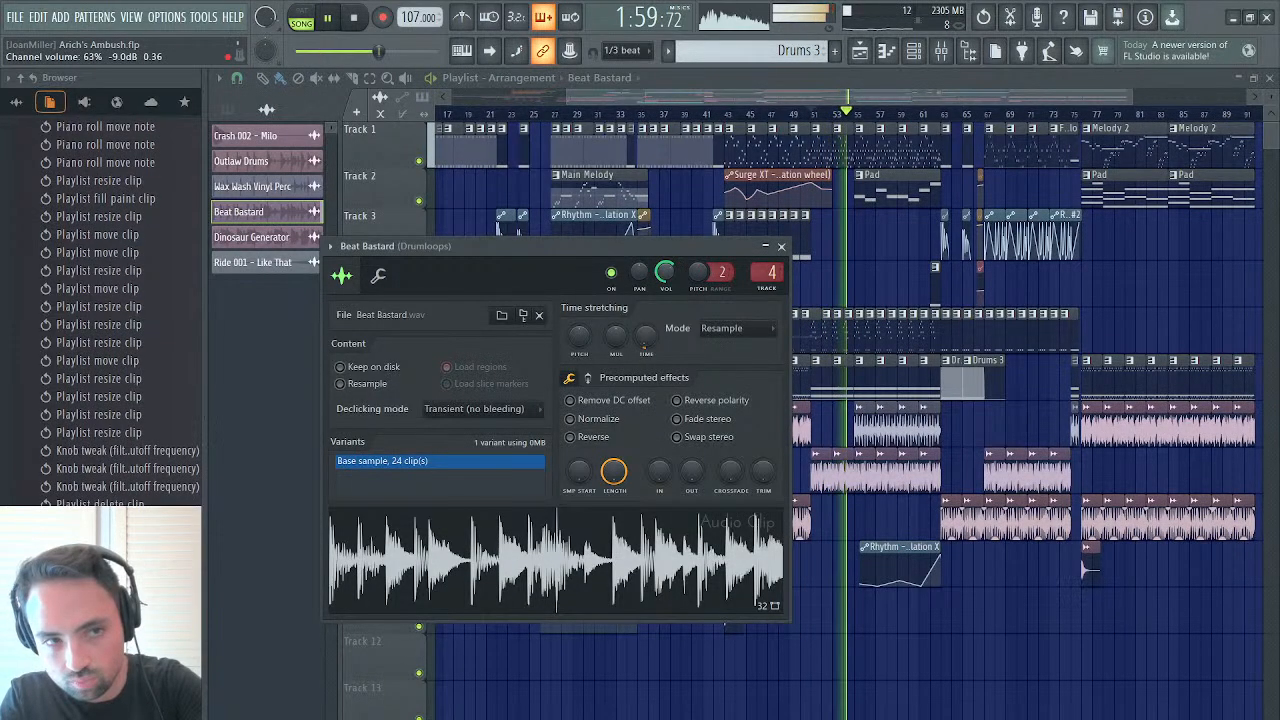
click(781, 246)
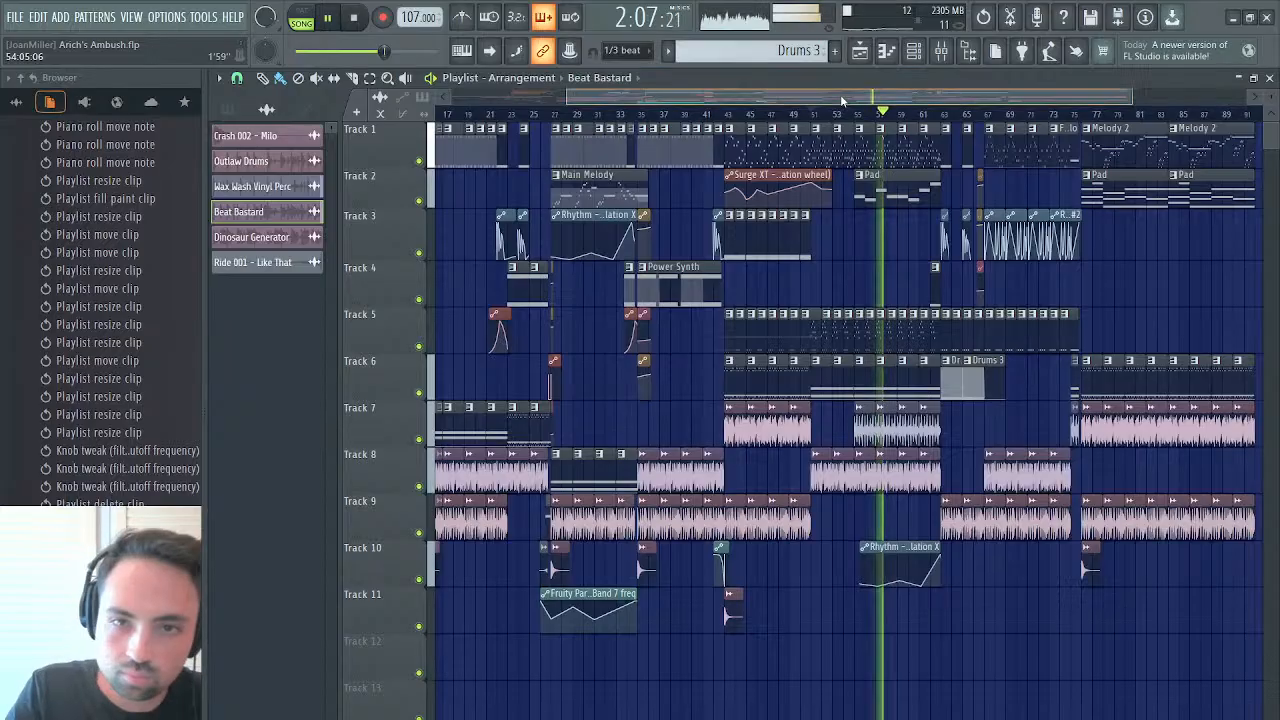
drag(840, 94, 977, 94)
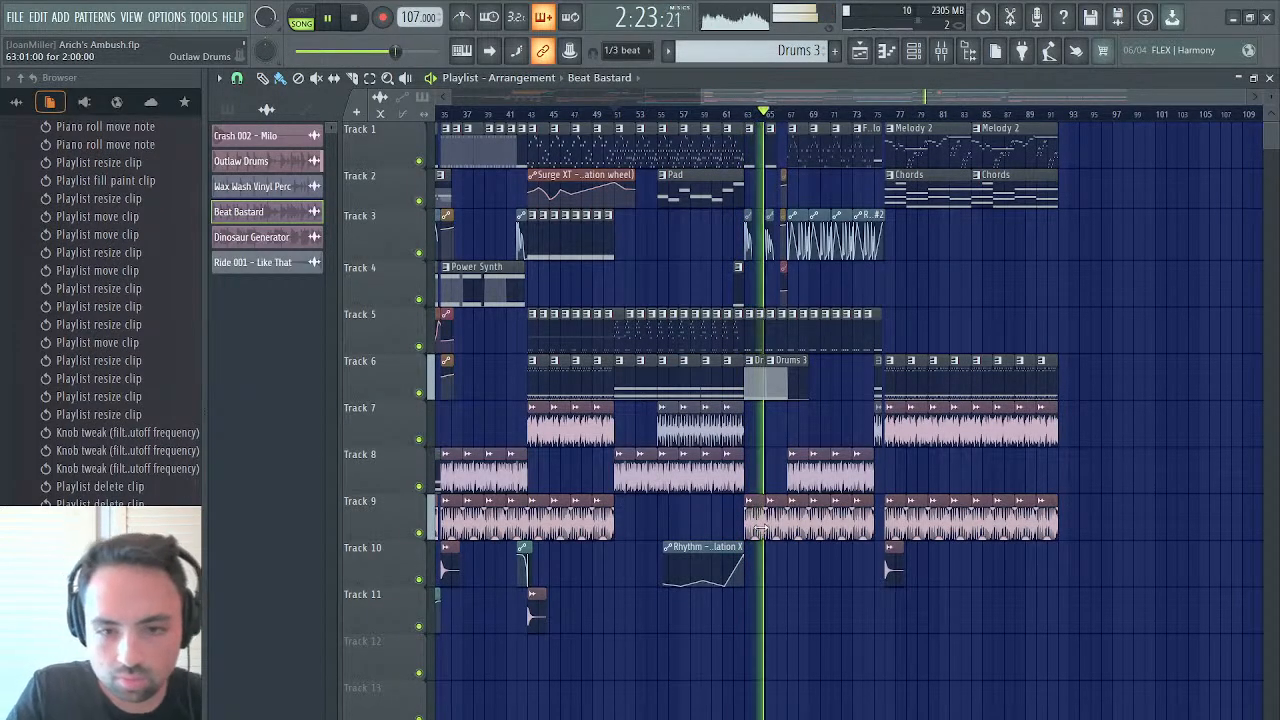
Mute and unmute Track 9 during playback to compare the section from bar 63 with and without the Outlaw Drums loop
click(422, 536)
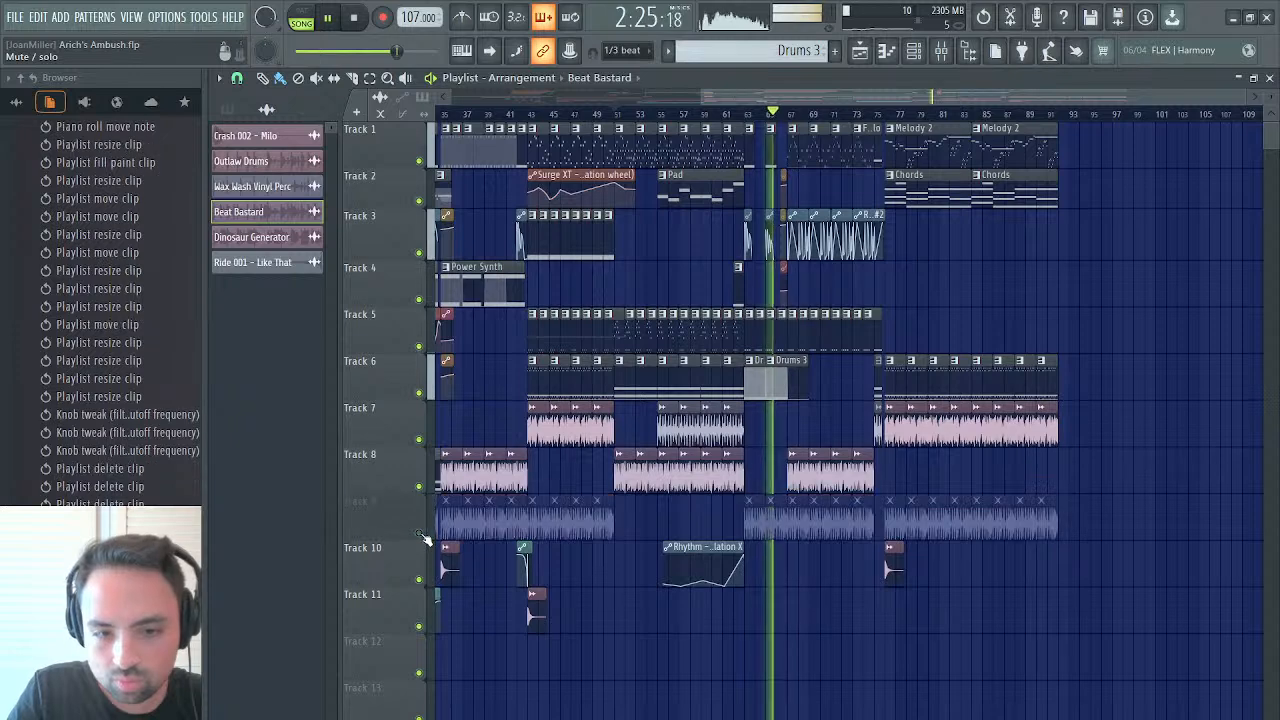
click(422, 535)
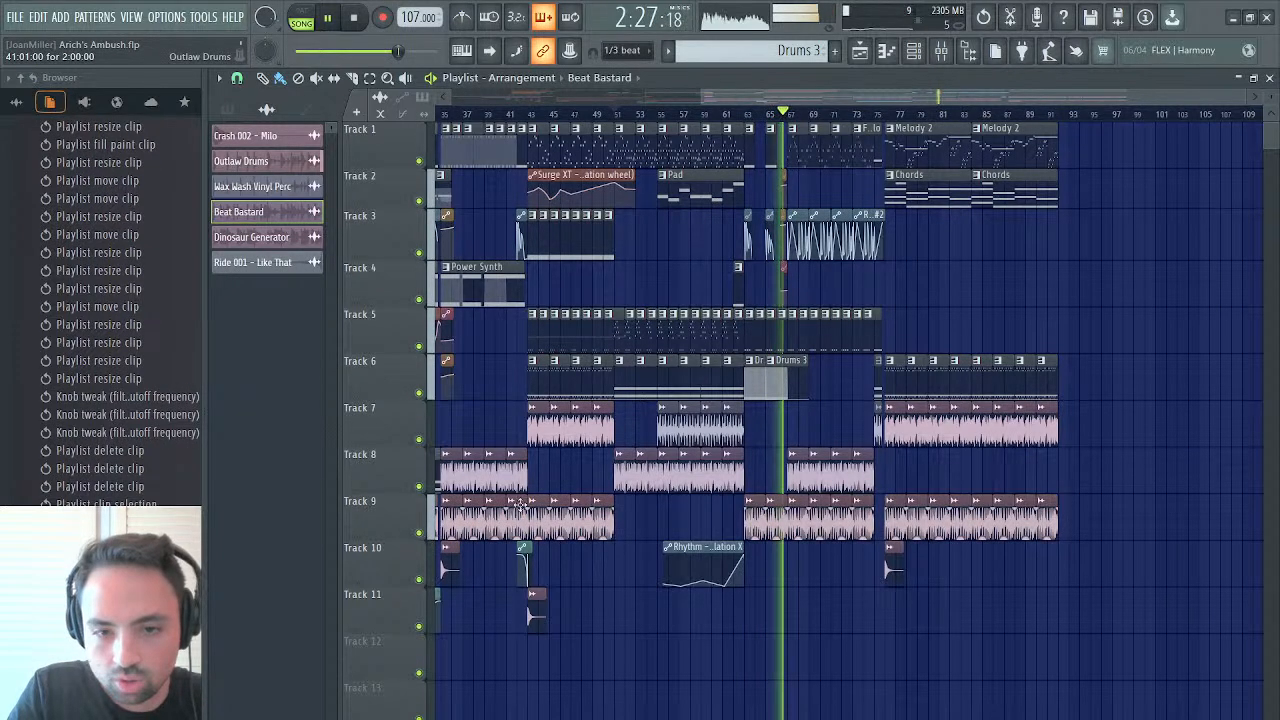
mouse_move(755, 537)
mouse_down()
mouse_move(755, 556)
mouse_move(776, 554)
mouse_move(776, 530)
mouse_up()
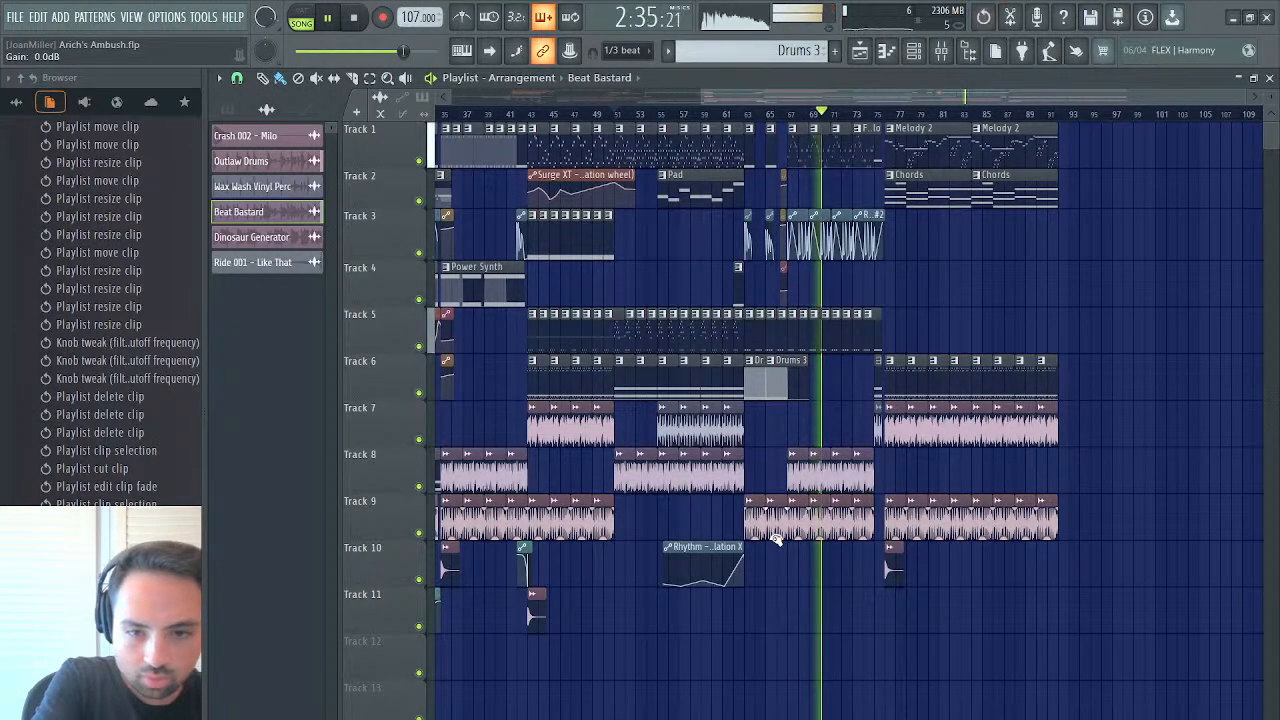
key(space)
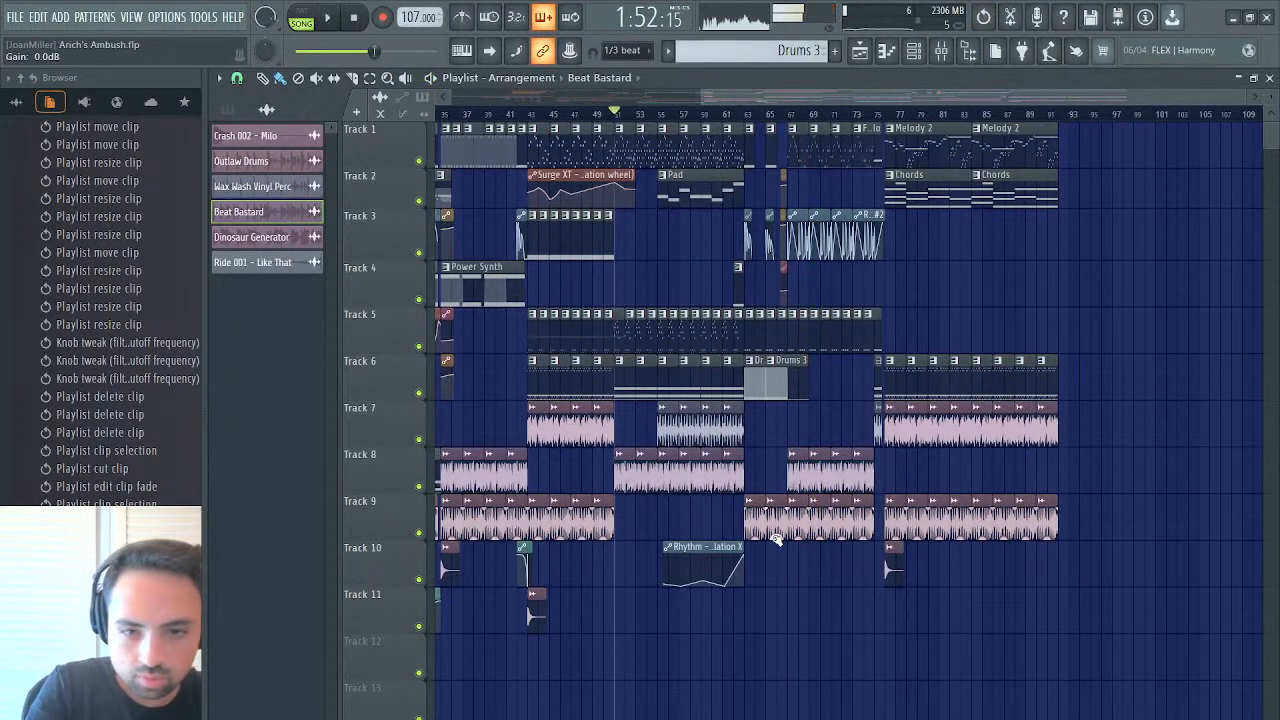
Check the Fruity Phaser settings on the Drumloops mixer track while playing from bars 51 and 63
click(941, 54)
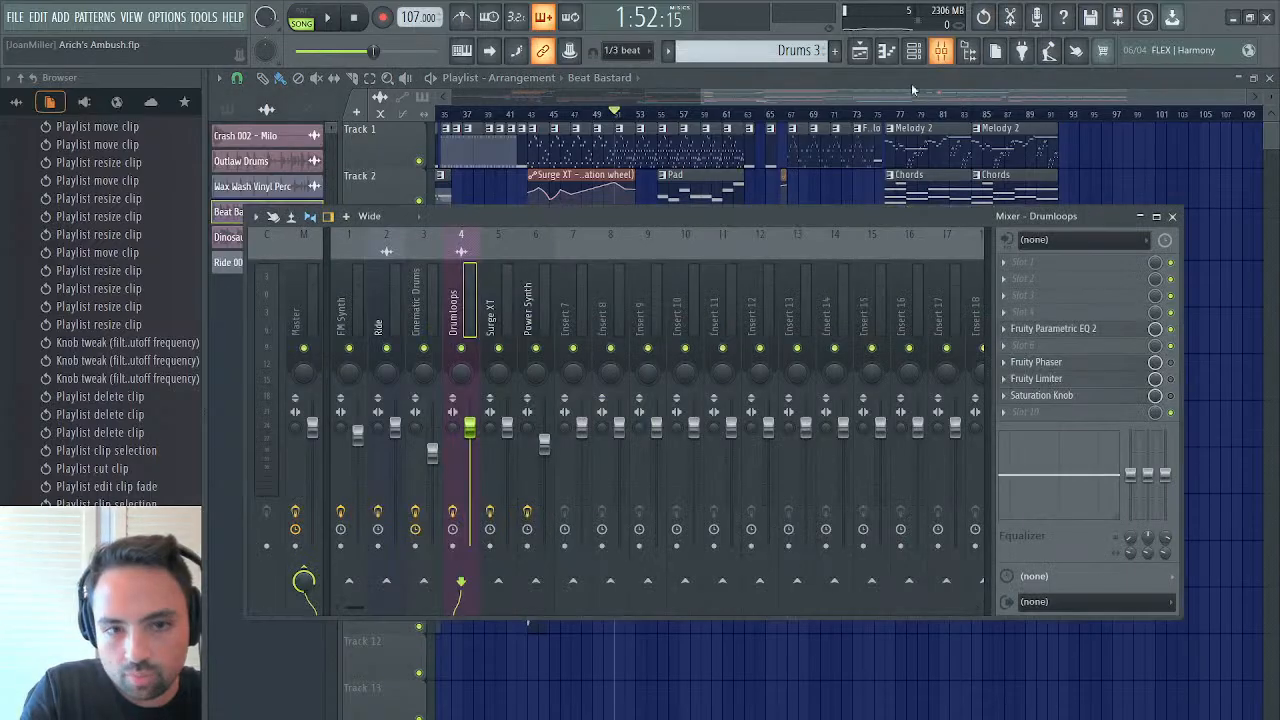
click(1052, 364)
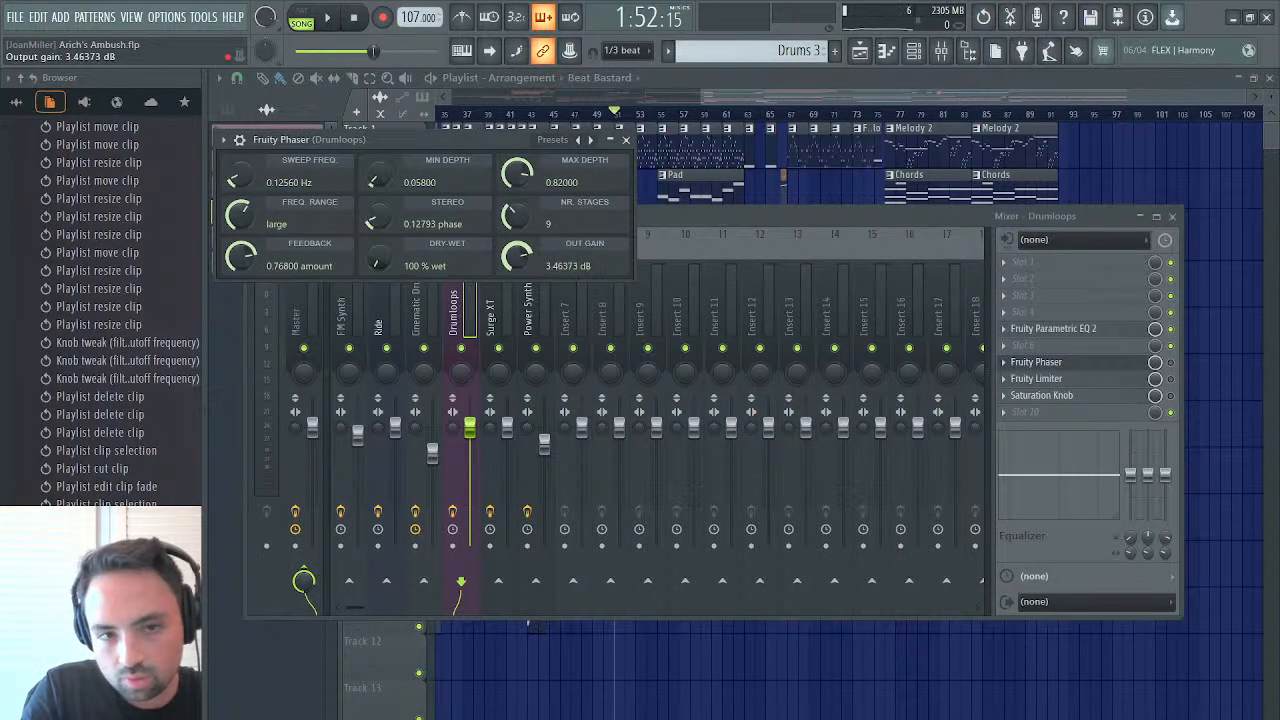
key(space)
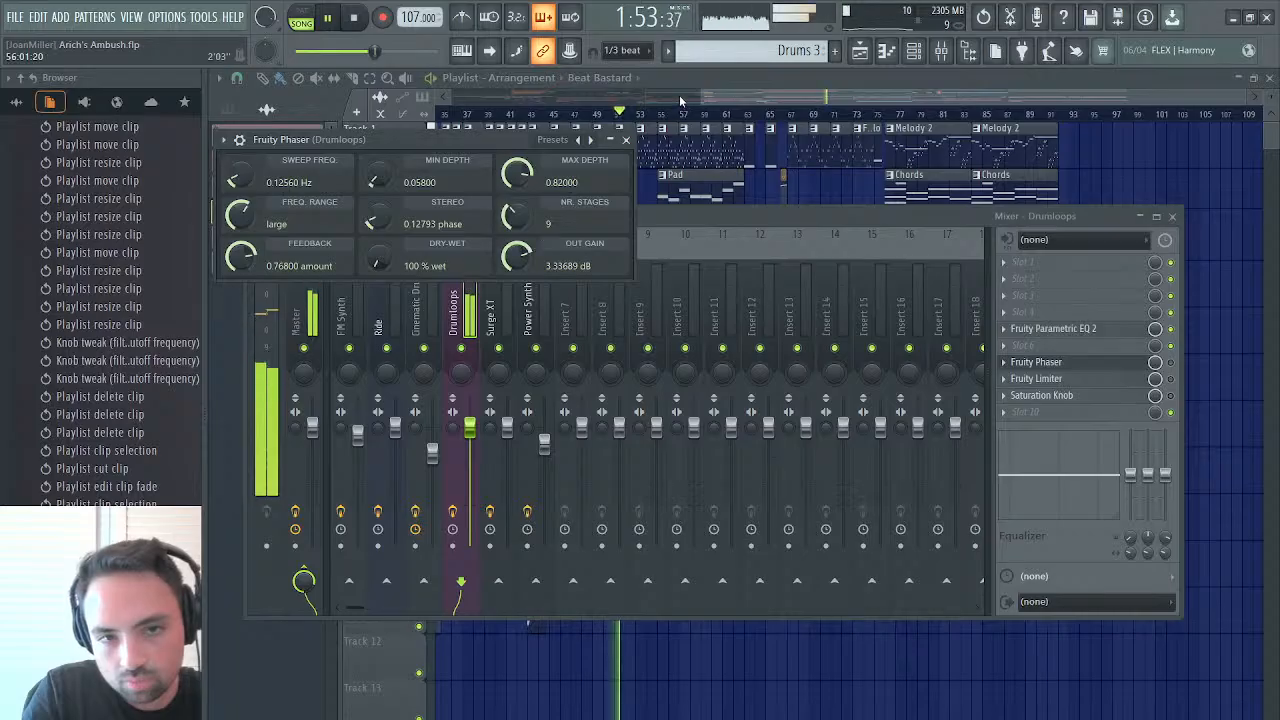
click(626, 141)
click(1173, 217)
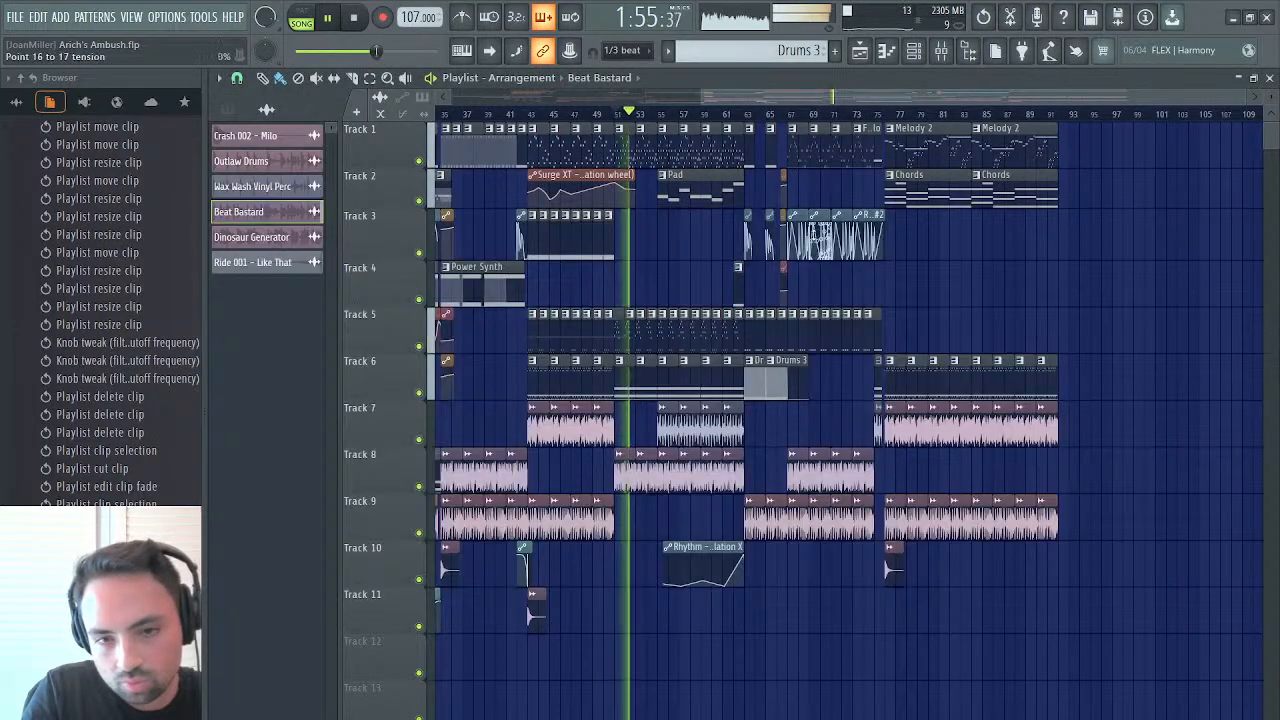
click(745, 112)
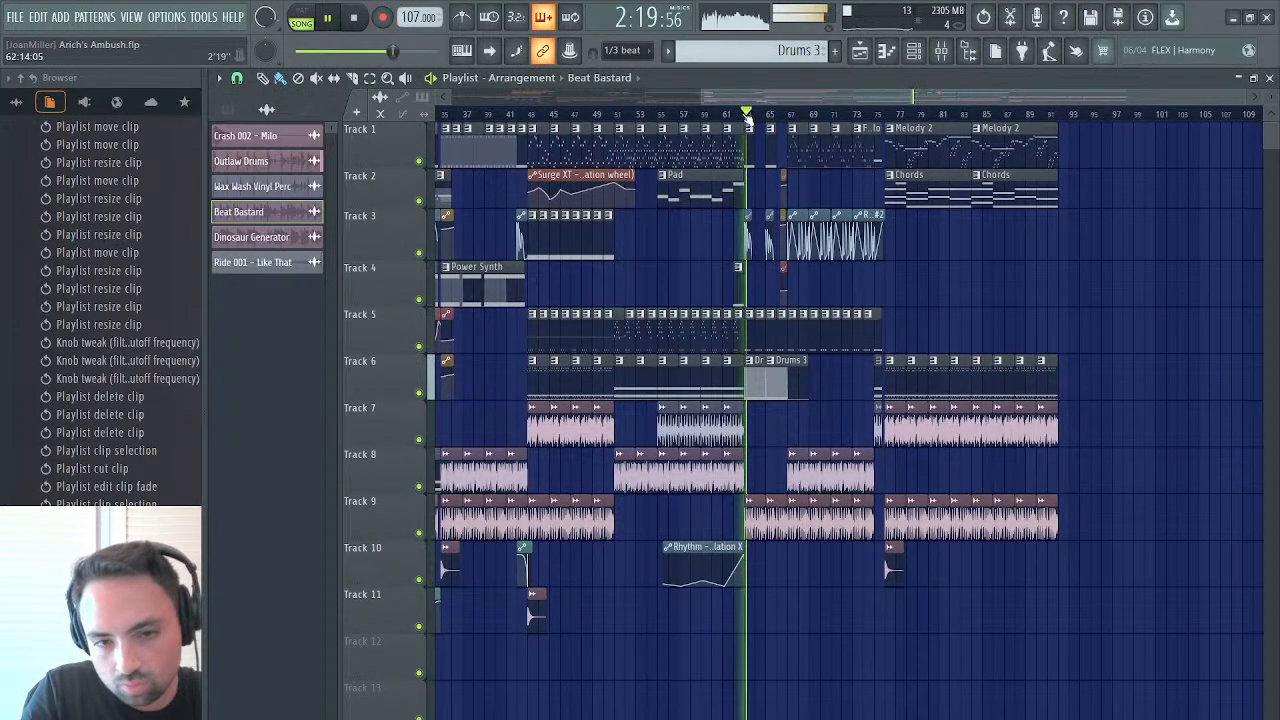
click(940, 58)
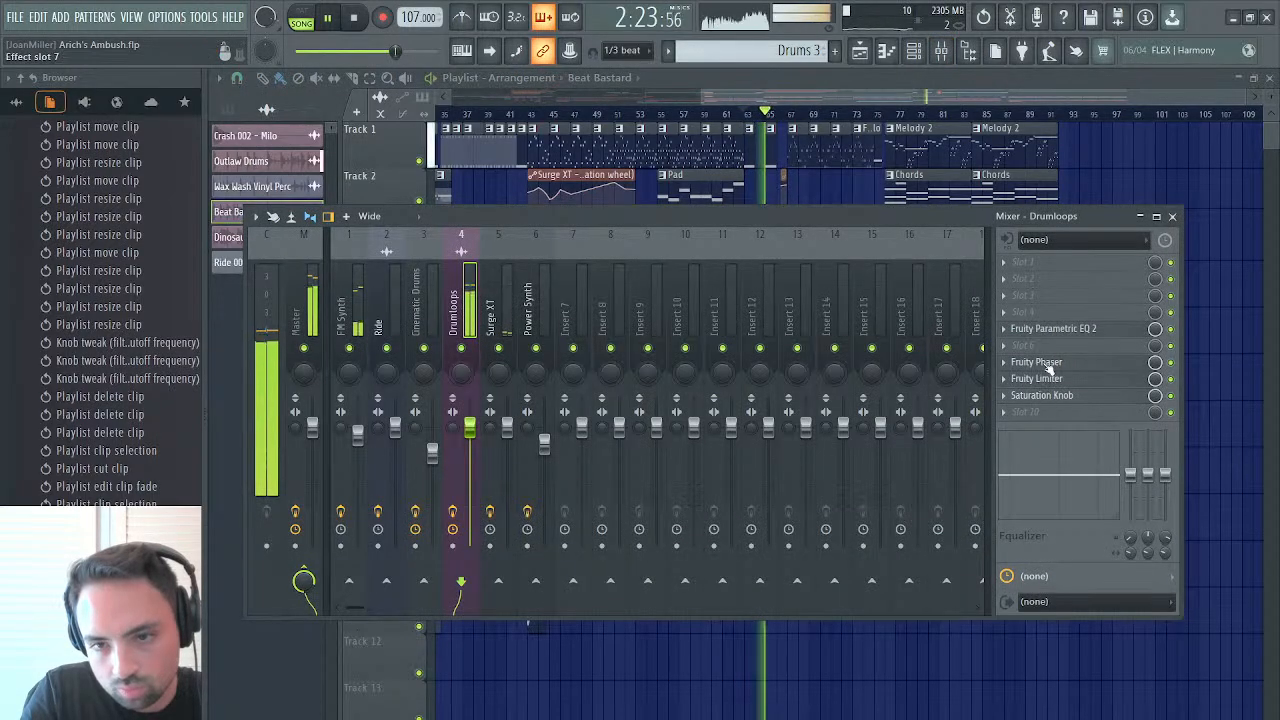
click(1046, 363)
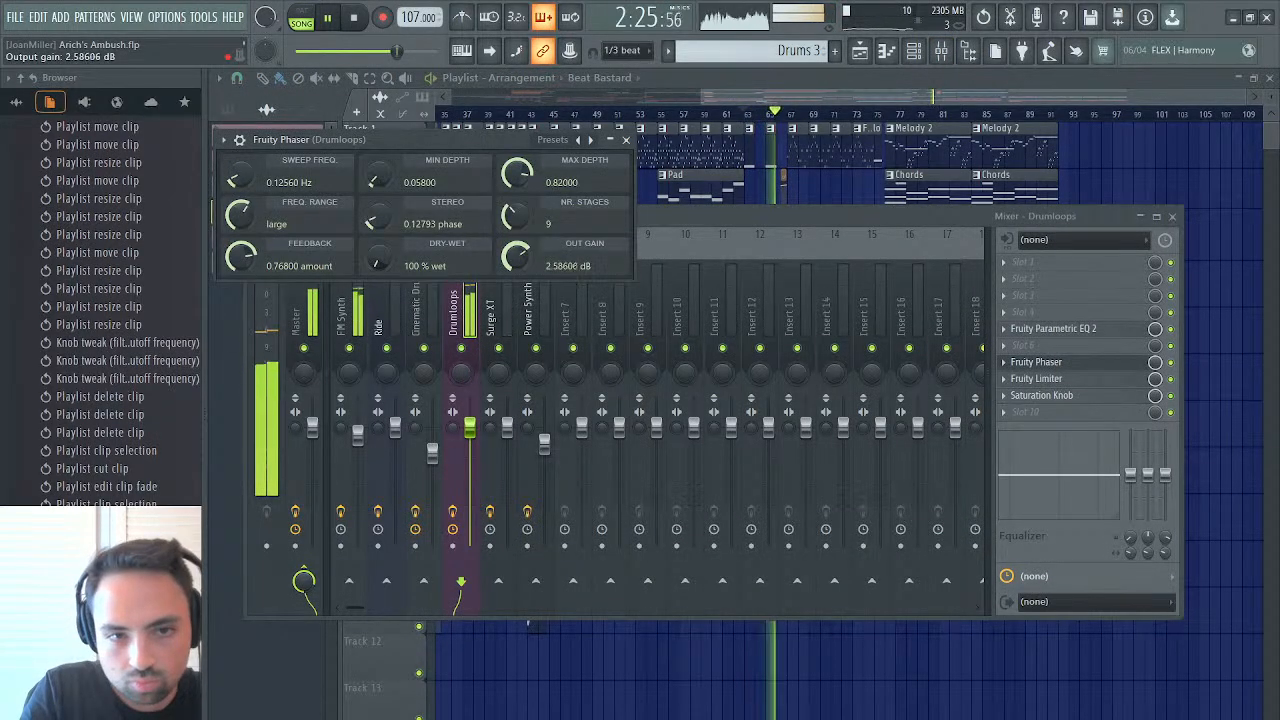
click(627, 140)
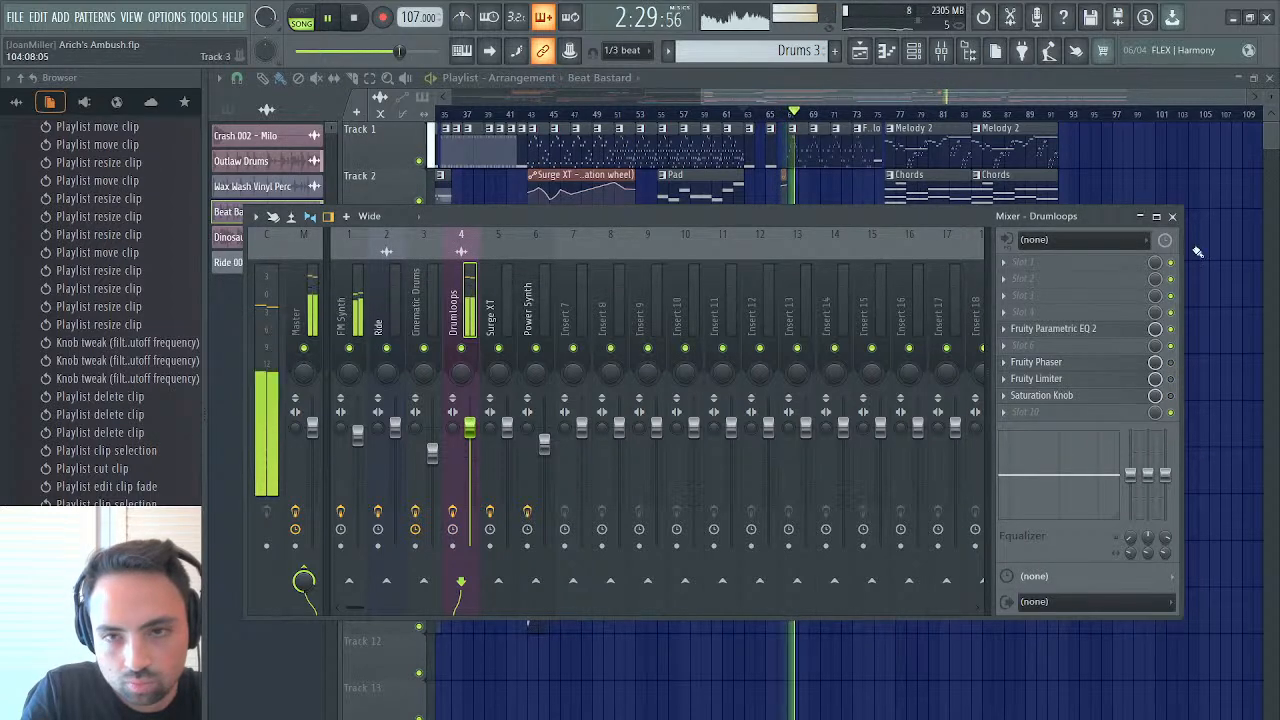
click(1173, 217)
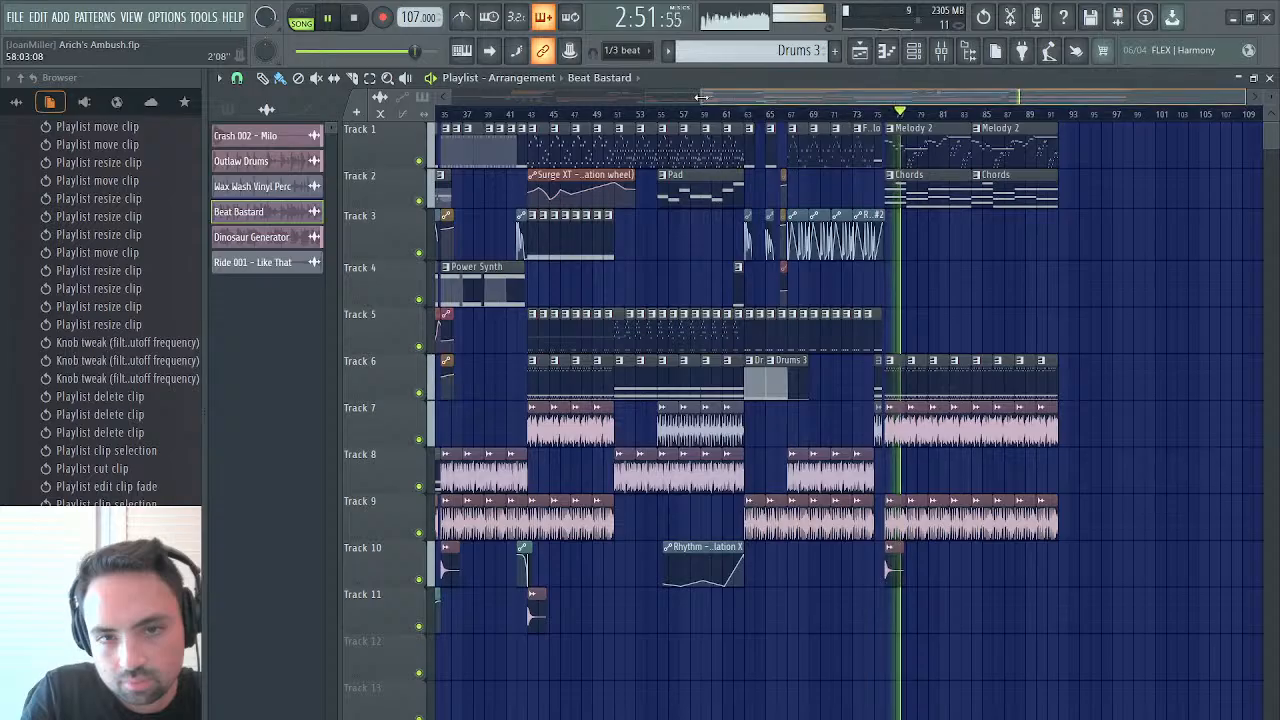
Place a Chords clip at bar 75 on Track 2, trimmed to one bar, and audition the transition from bar 75
drag(702, 97, 963, 97)
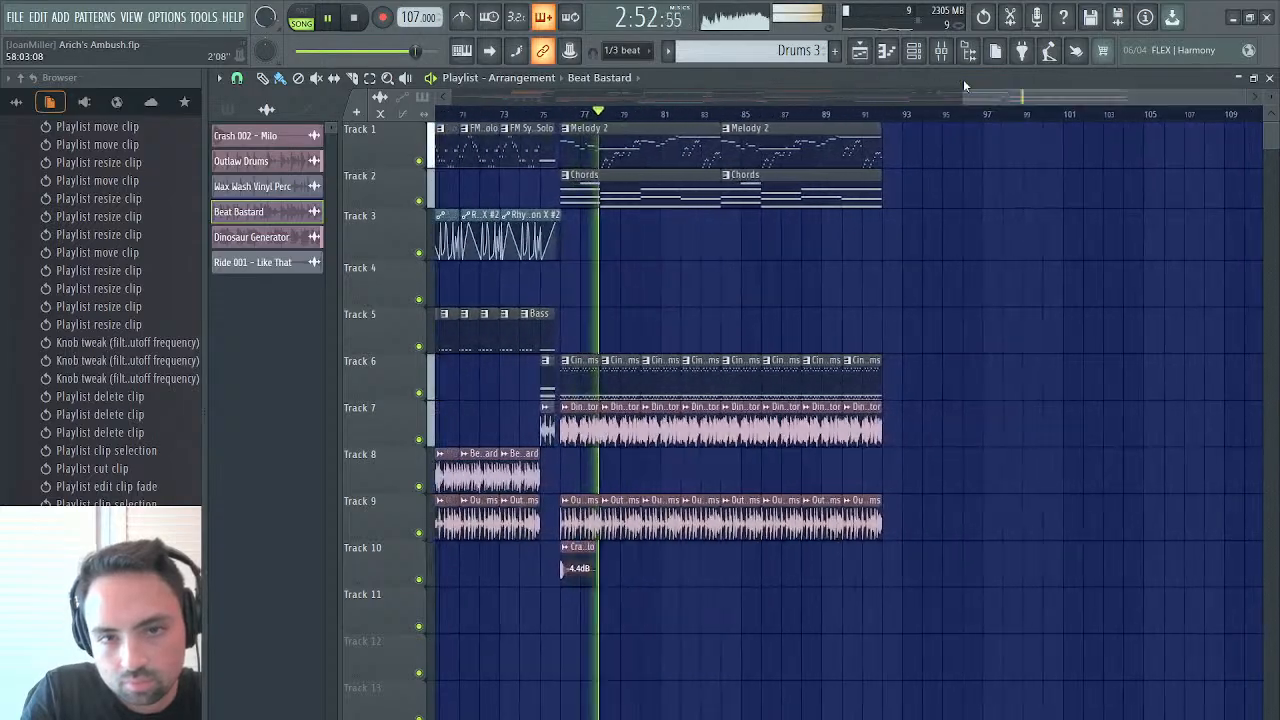
click(600, 188)
key(space)
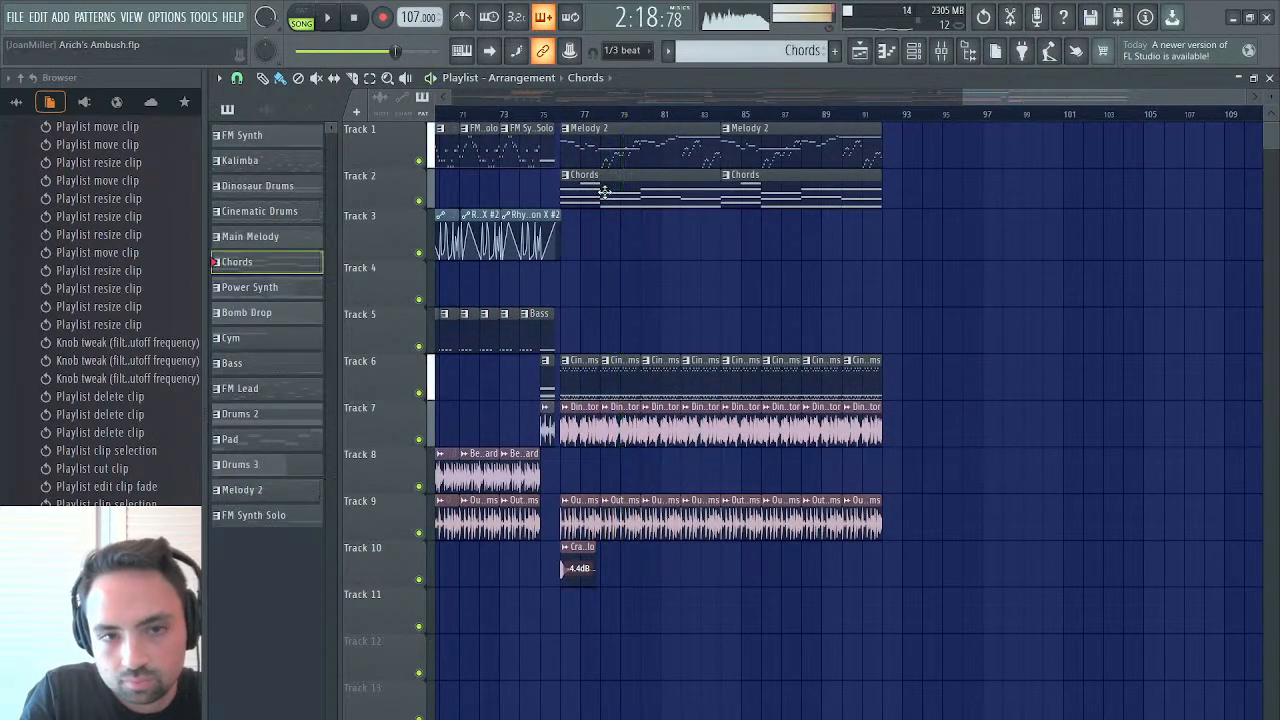
click(540, 294)
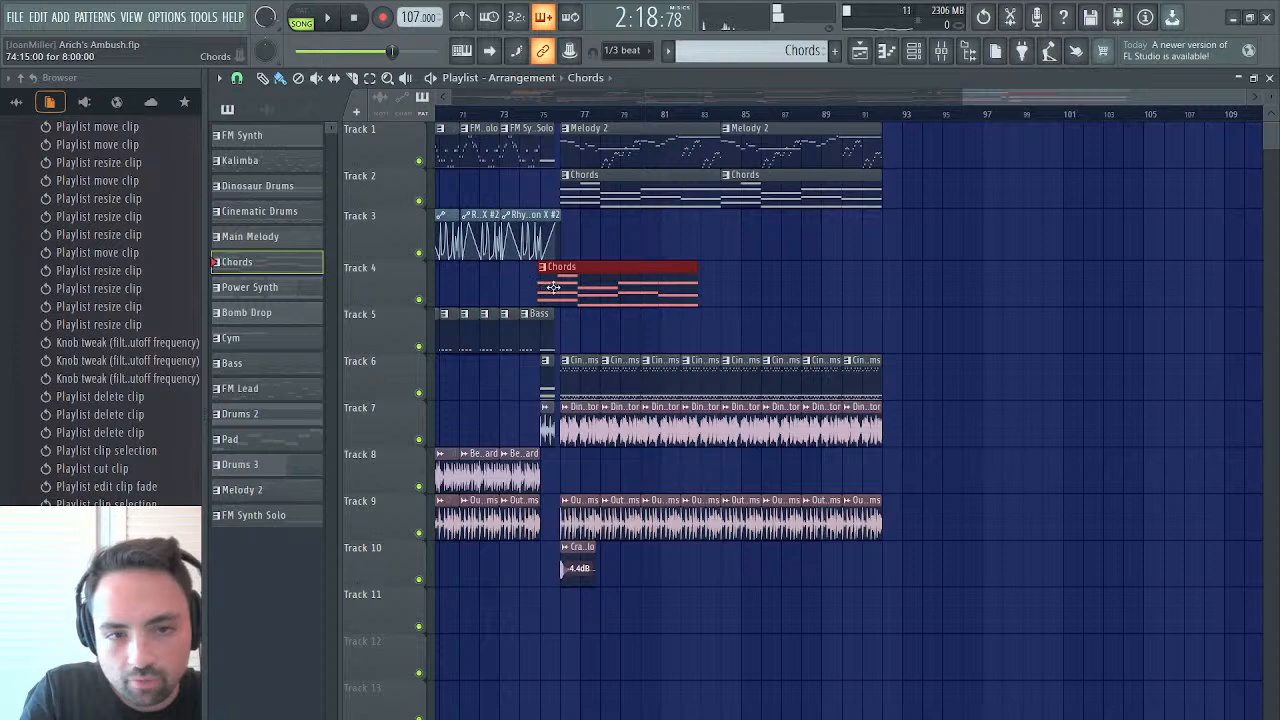
drag(553, 288, 557, 288)
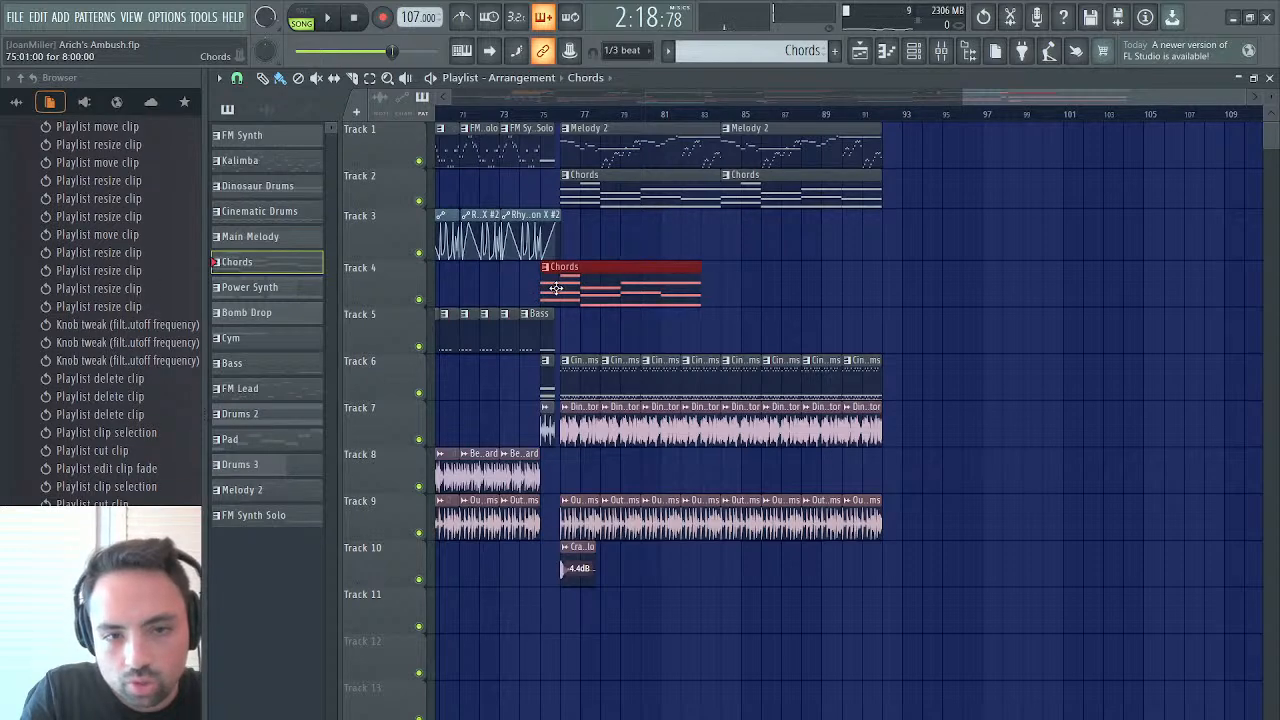
drag(700, 295, 577, 293)
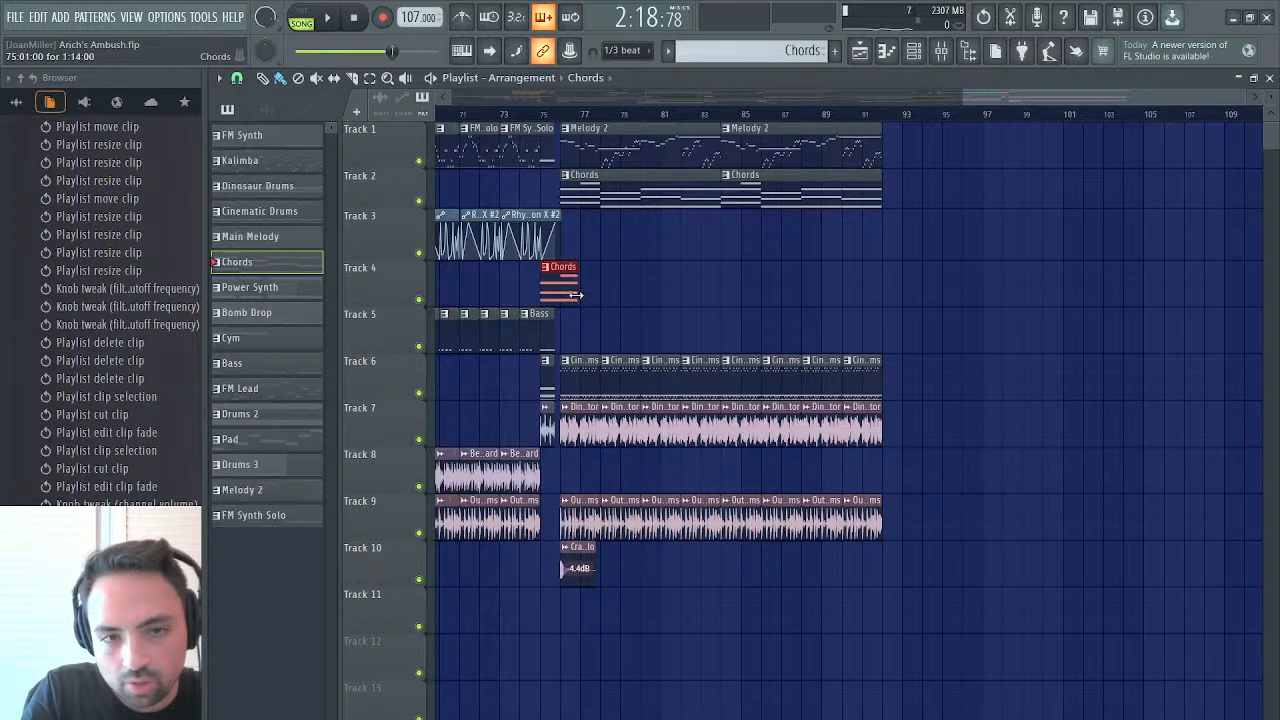
drag(543, 289, 551, 196)
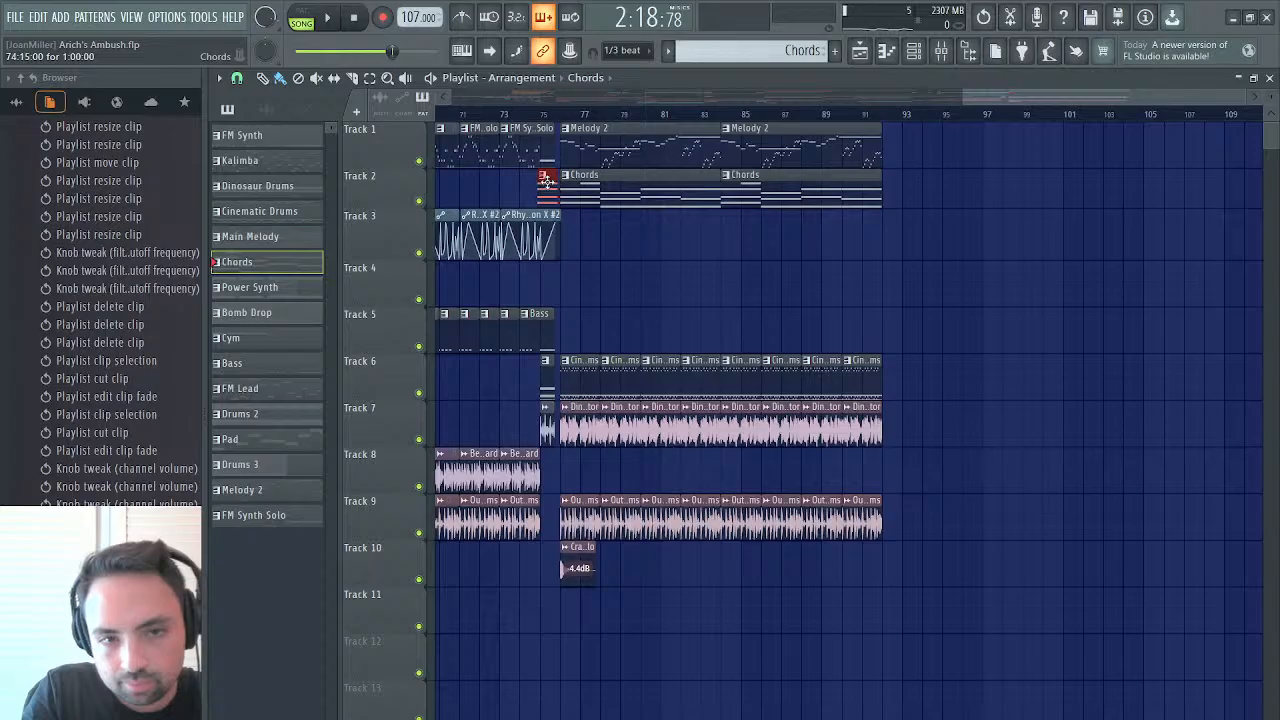
key(space)
click(543, 113)
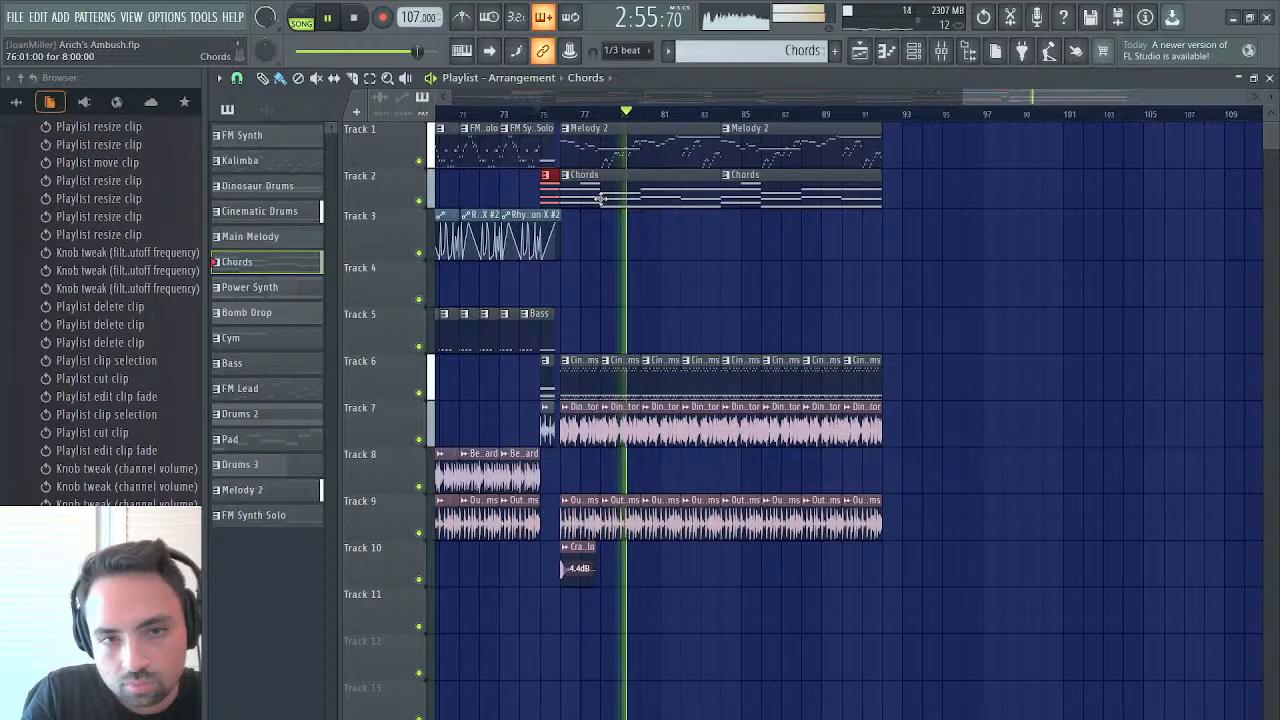
Inspect the effects page of the FM8 channel that plays the chords, and return to the playlist
click(1269, 79)
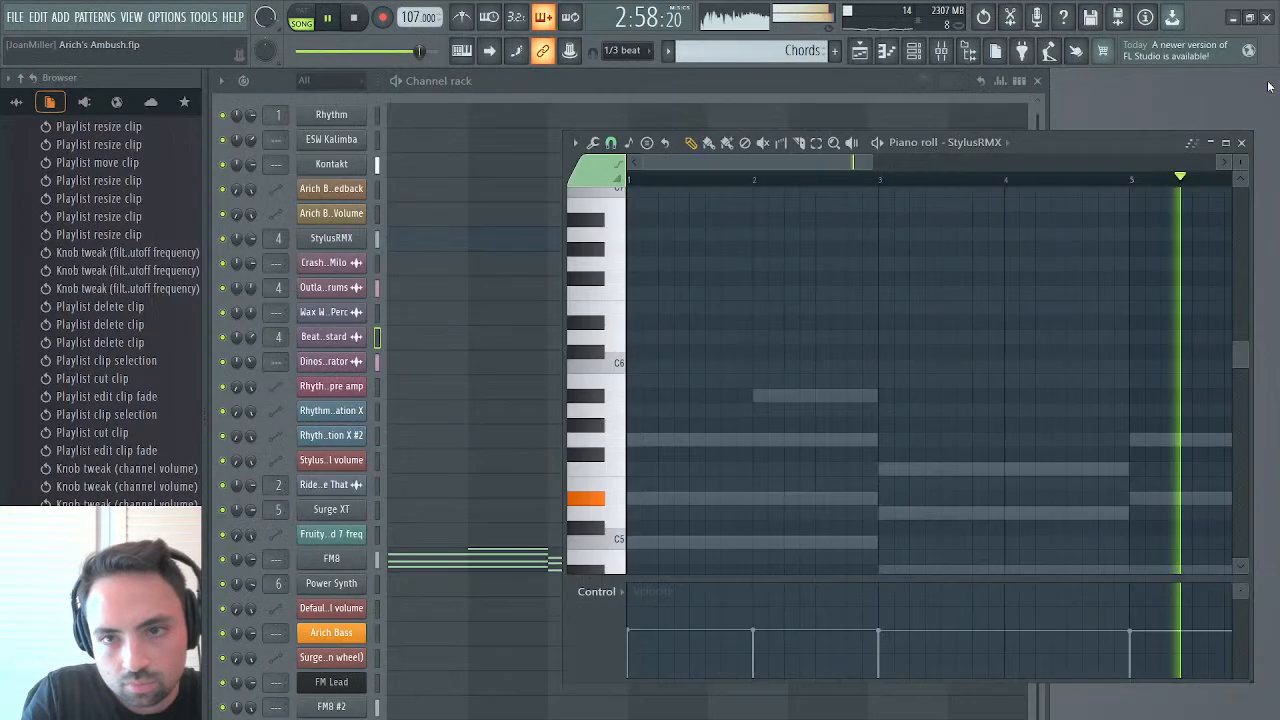
click(331, 558)
click(320, 470)
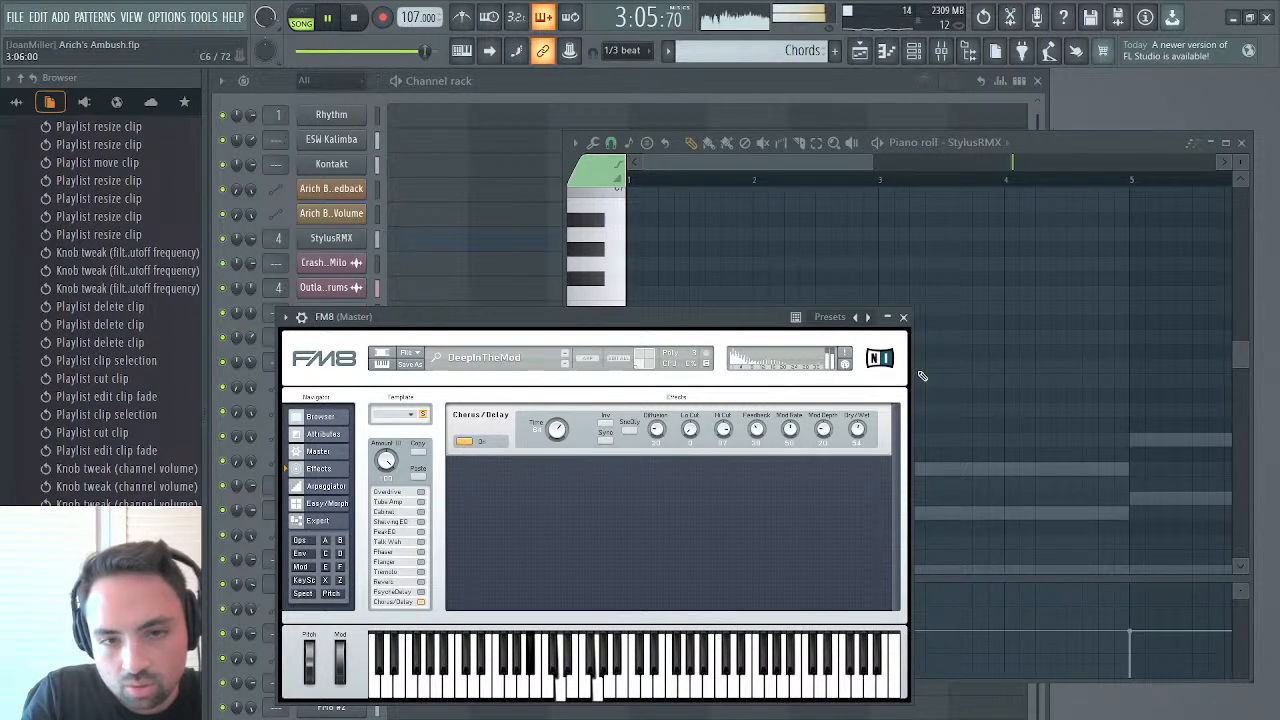
click(903, 318)
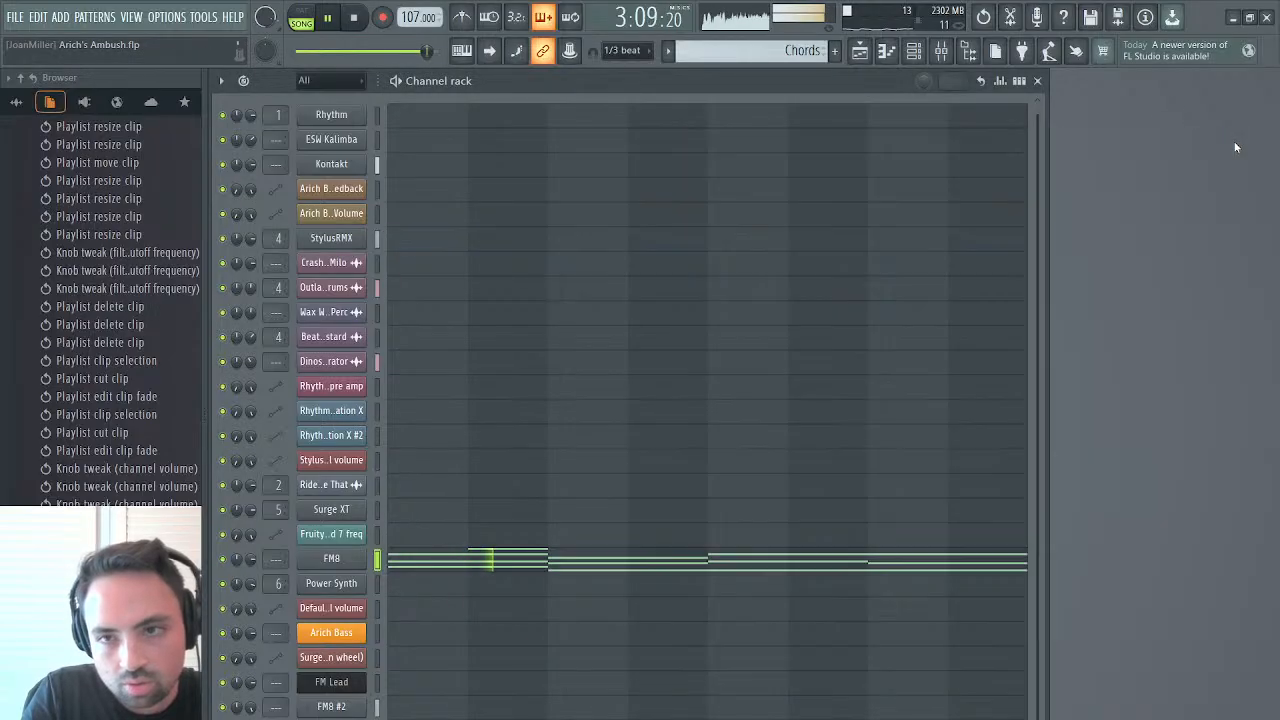
click(1240, 142)
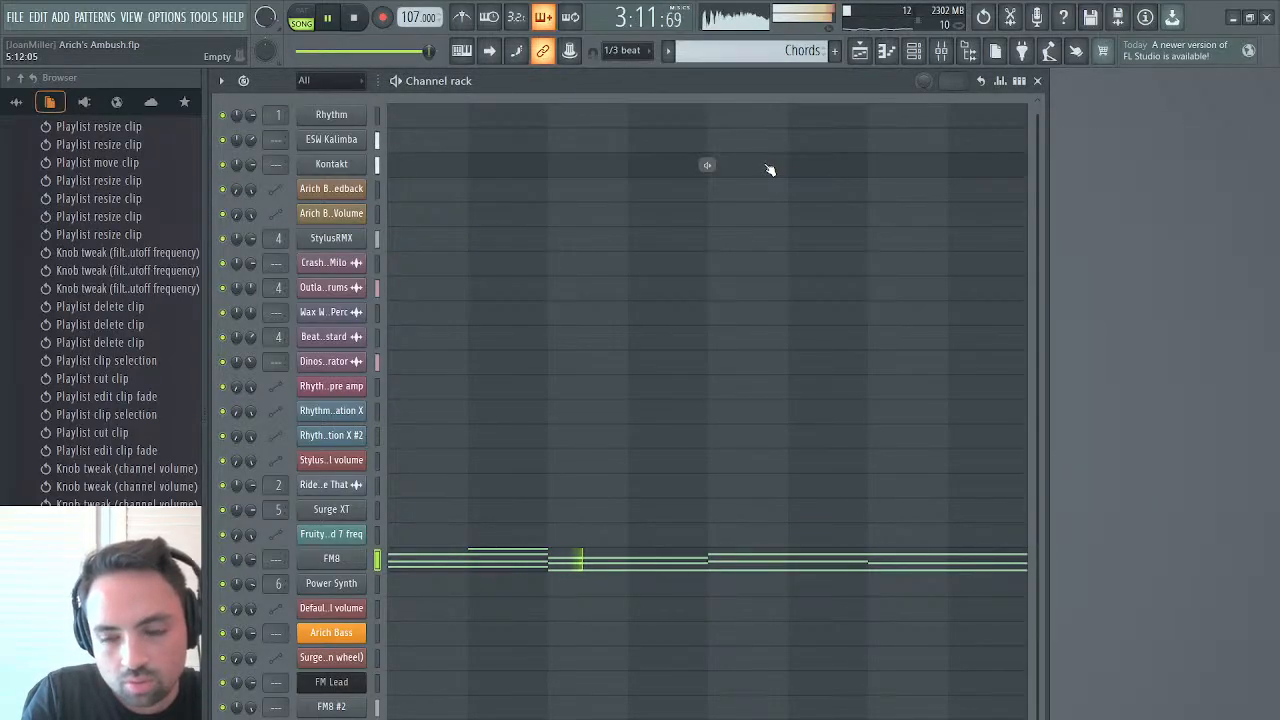
click(858, 52)
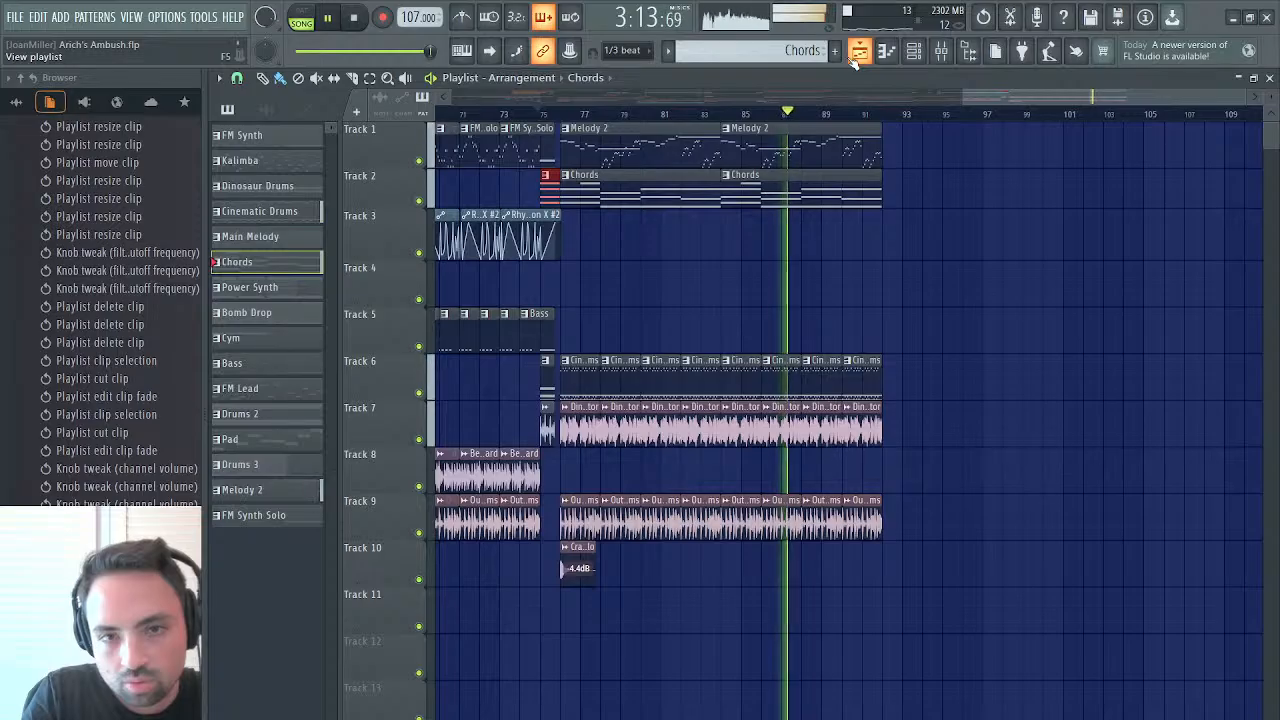
Try the section from bar 84 without the second full-length Chords clip on Track 2, and undo the deletion
right_click(812, 196)
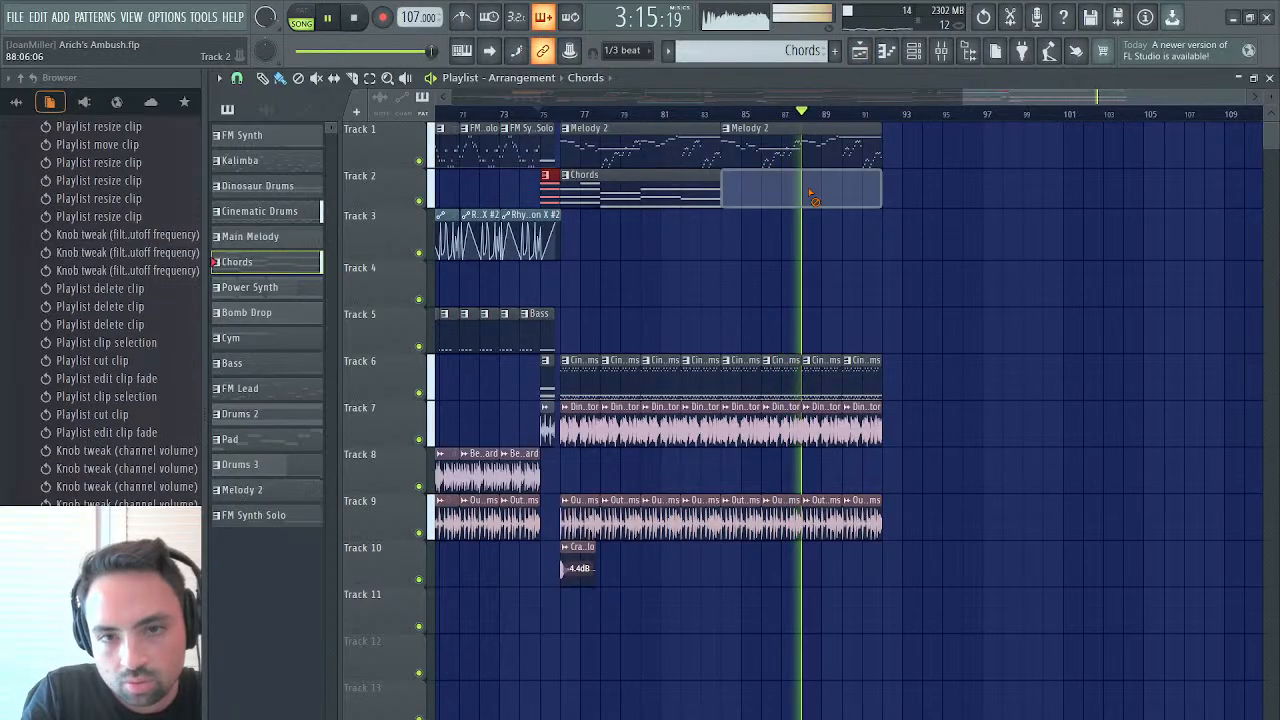
click(722, 116)
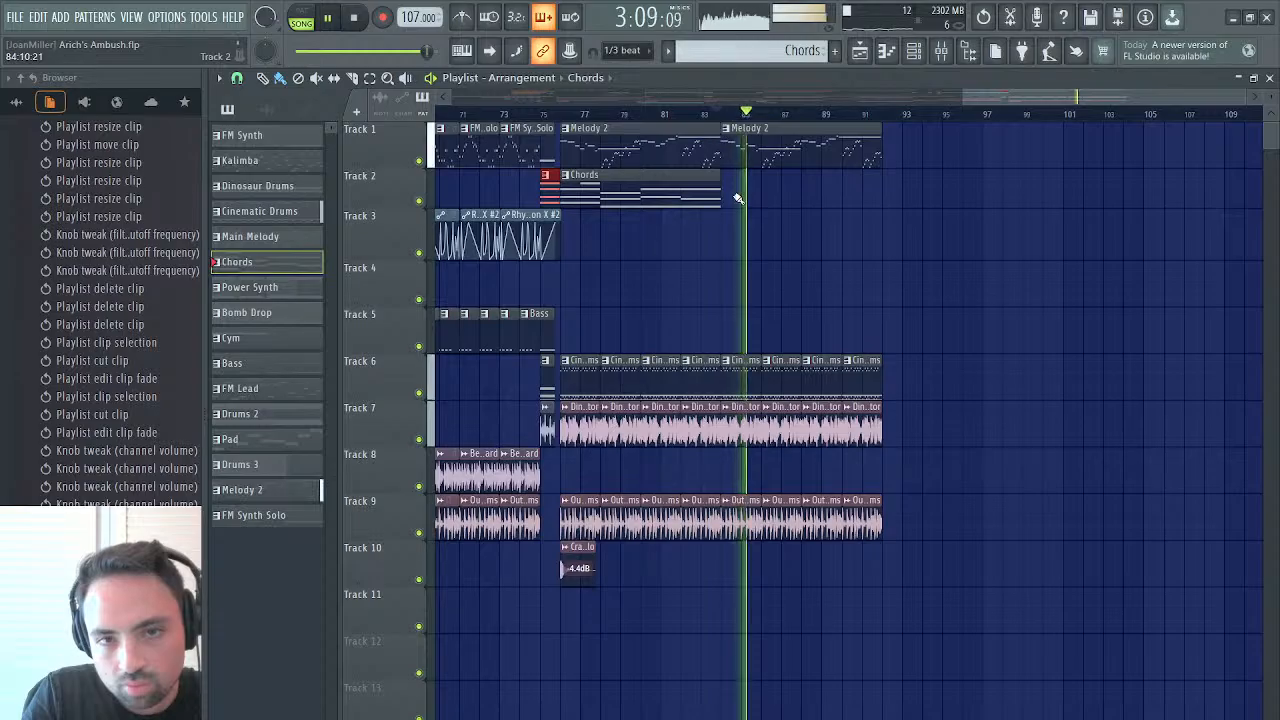
key(ctrl+z)
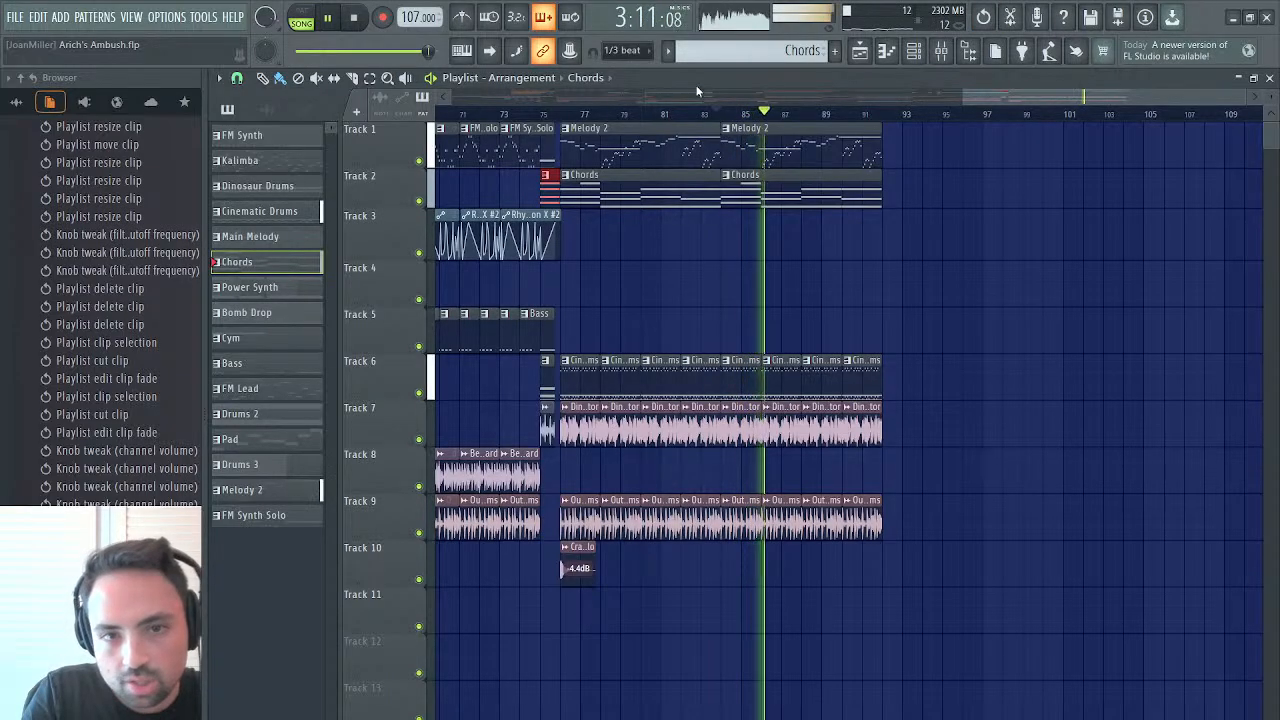
click(726, 116)
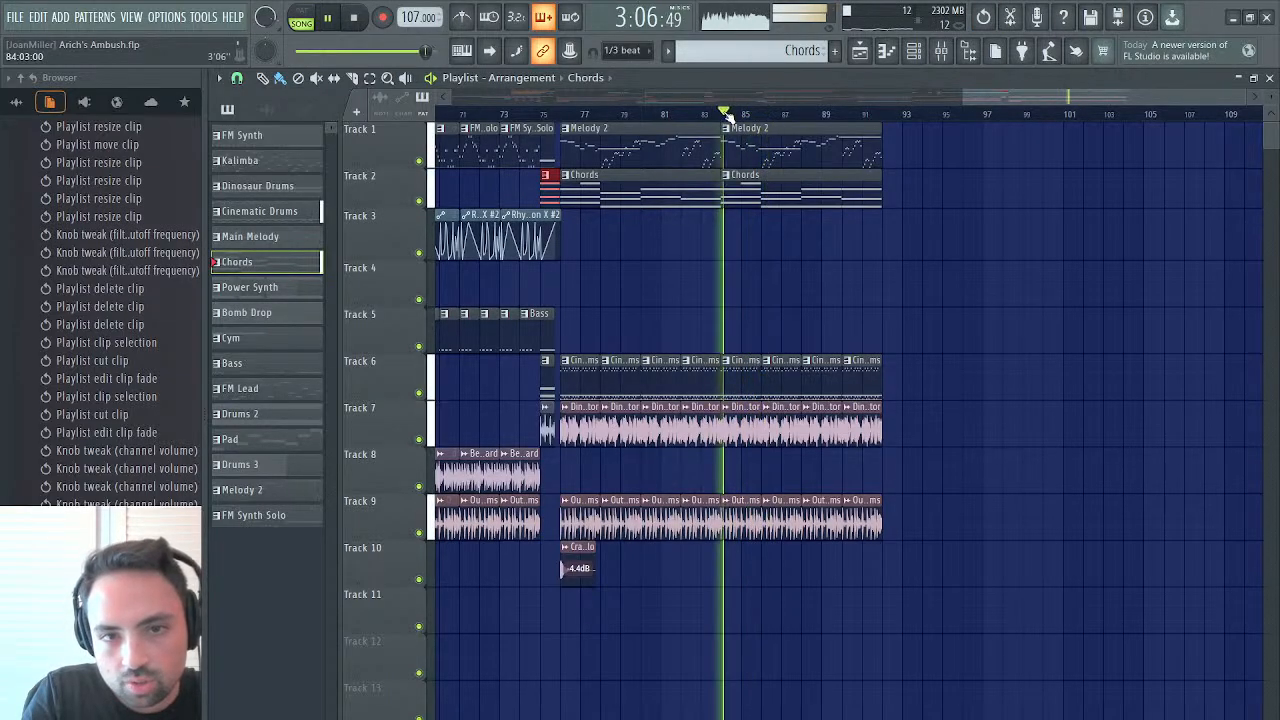
Check the Chords pattern's FM8 notes in the piano roll and its channel, and return to the playlist
double_click(762, 186)
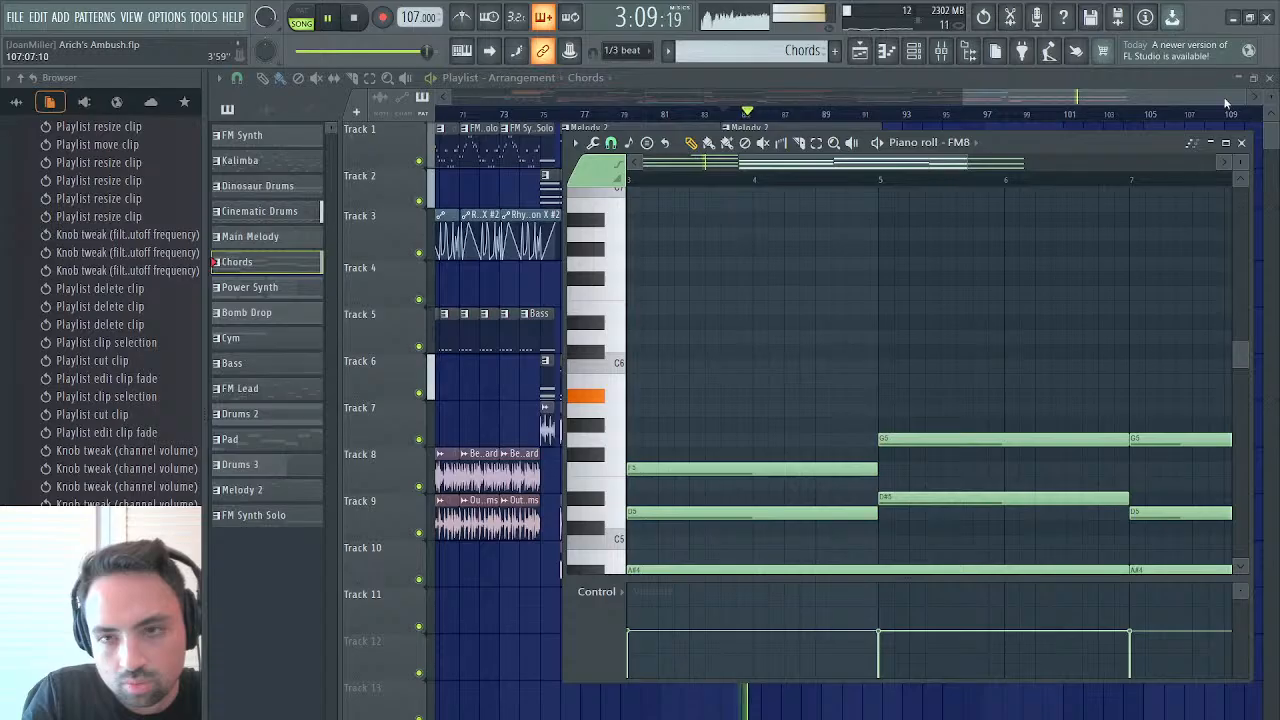
click(1242, 142)
key(F6)
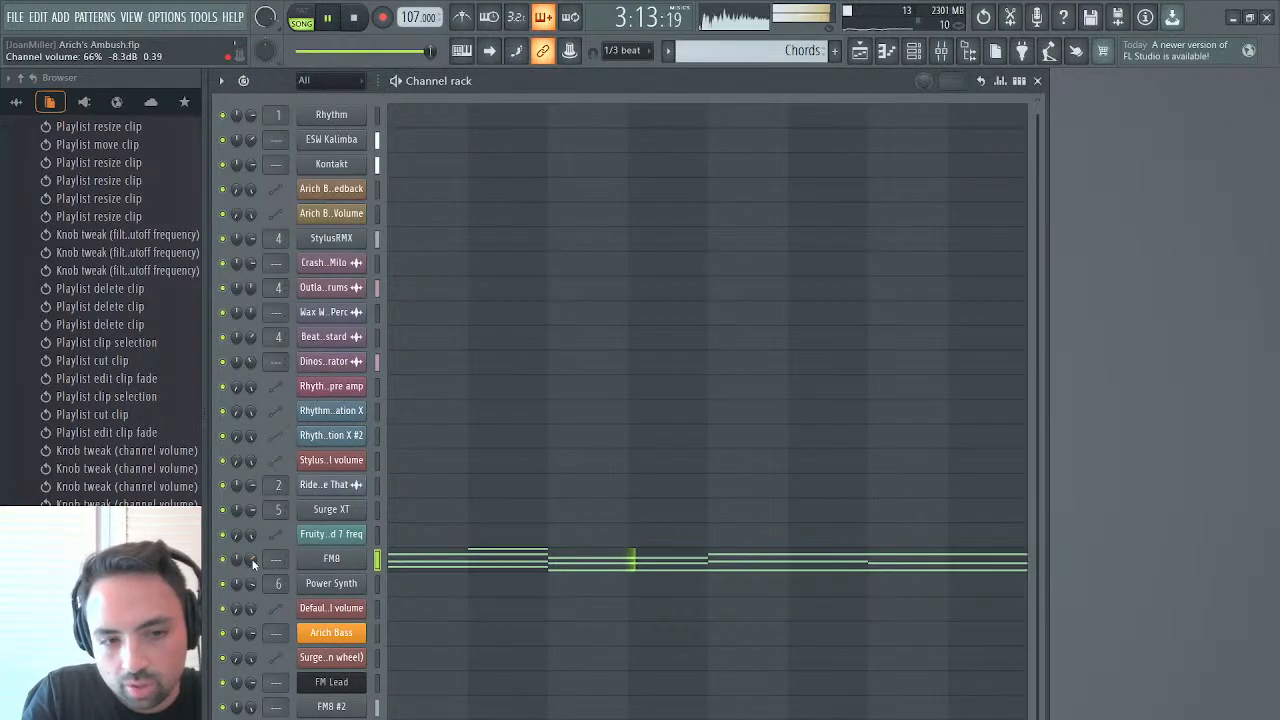
click(862, 50)
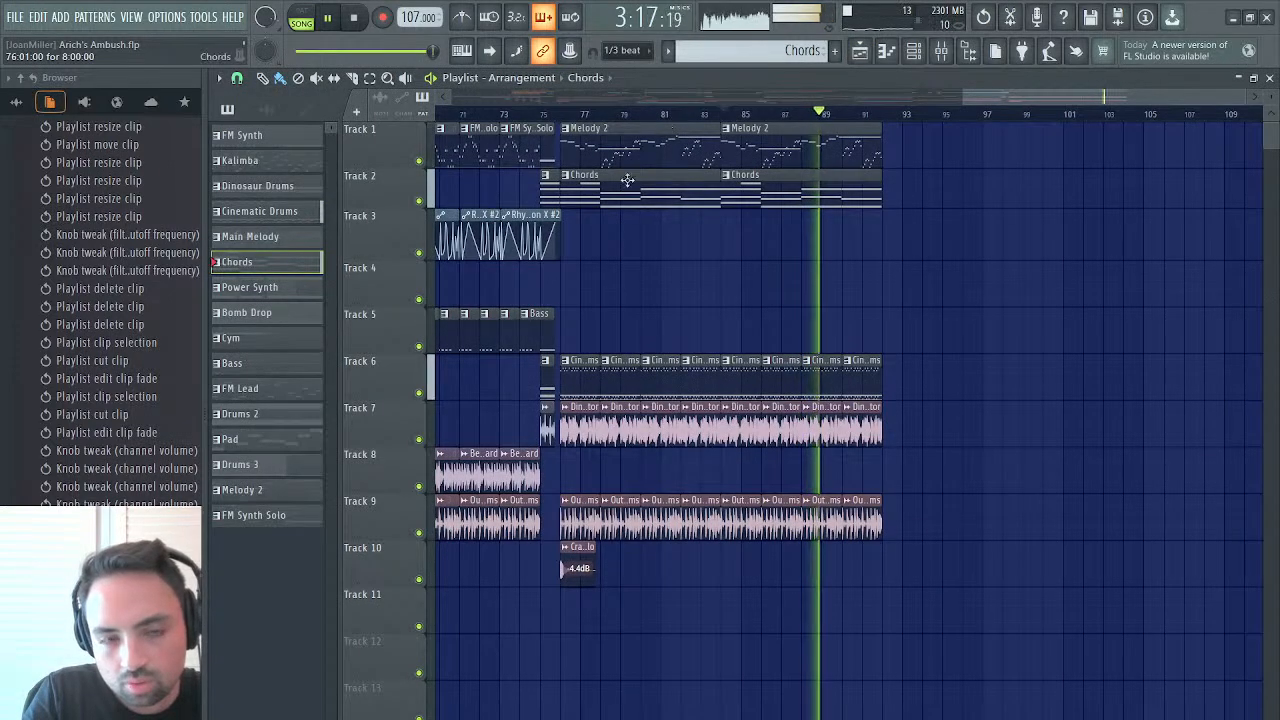
Adjust the FM8 channel's volume and audition the final section from bar 76
scroll(615, 196, left, 3)
drag(1016, 100, 1006, 98)
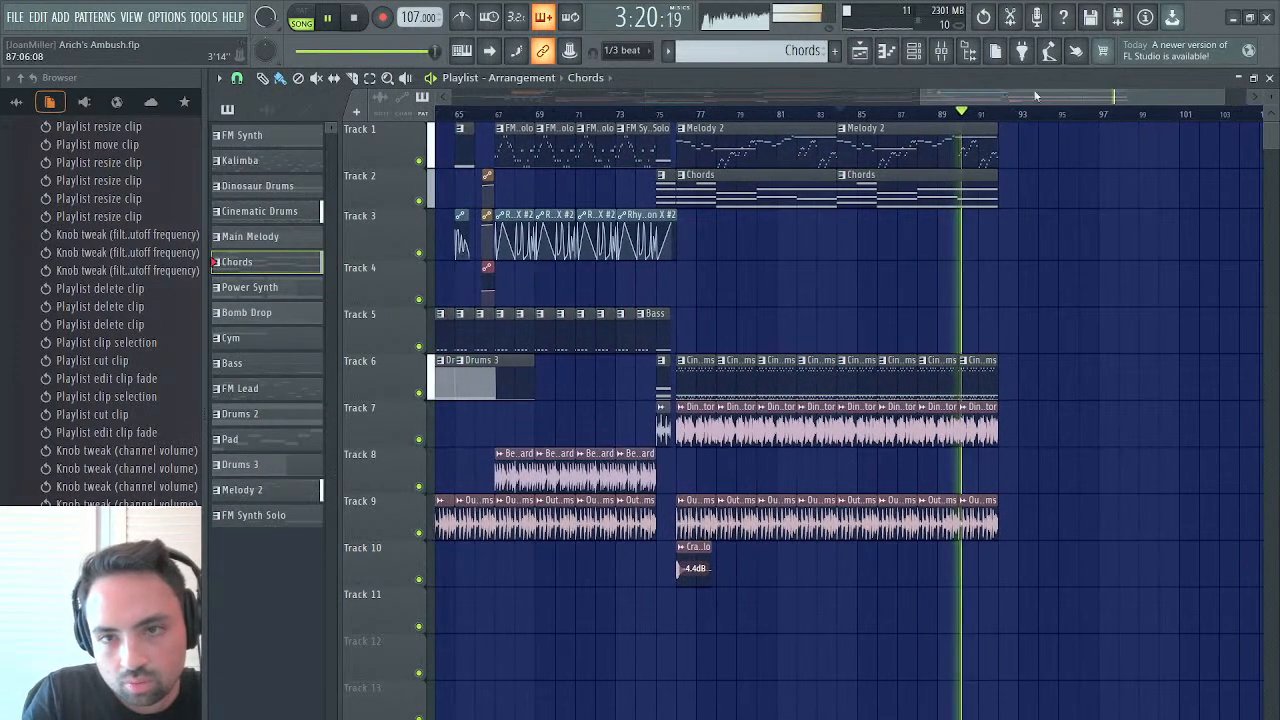
click(1268, 79)
drag(251, 570, 297, 511)
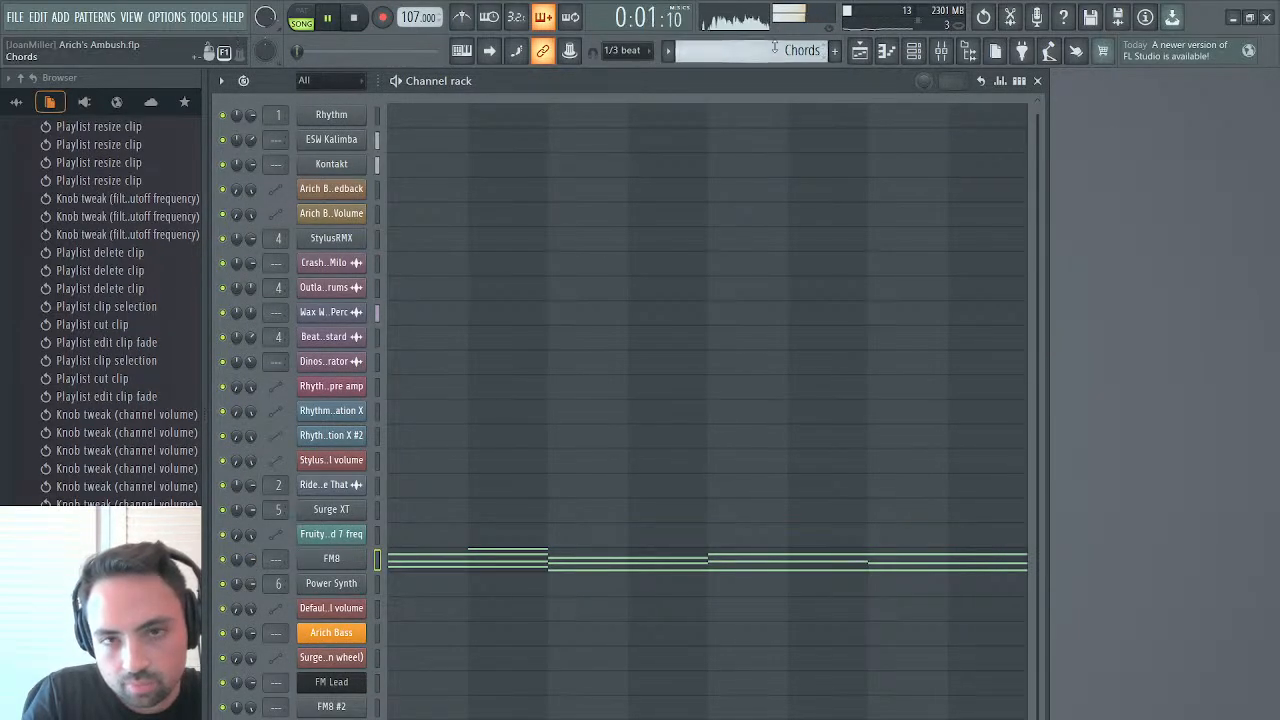
click(862, 52)
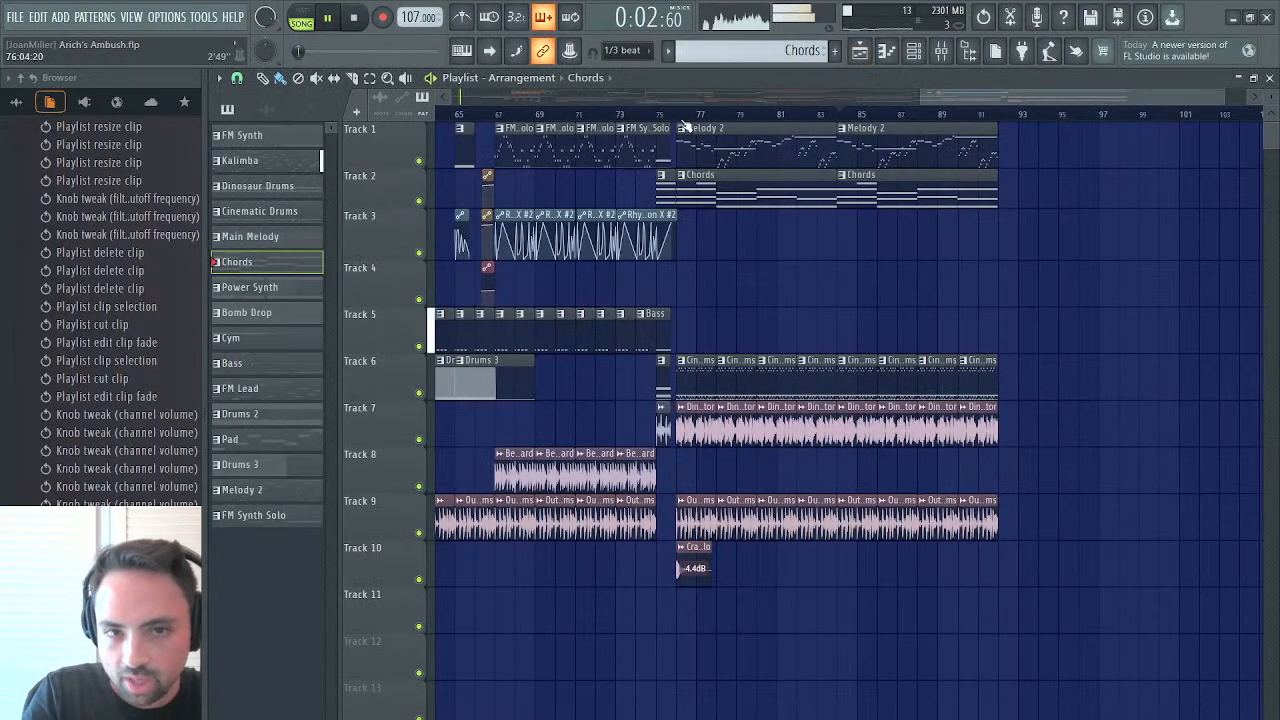
click(675, 114)
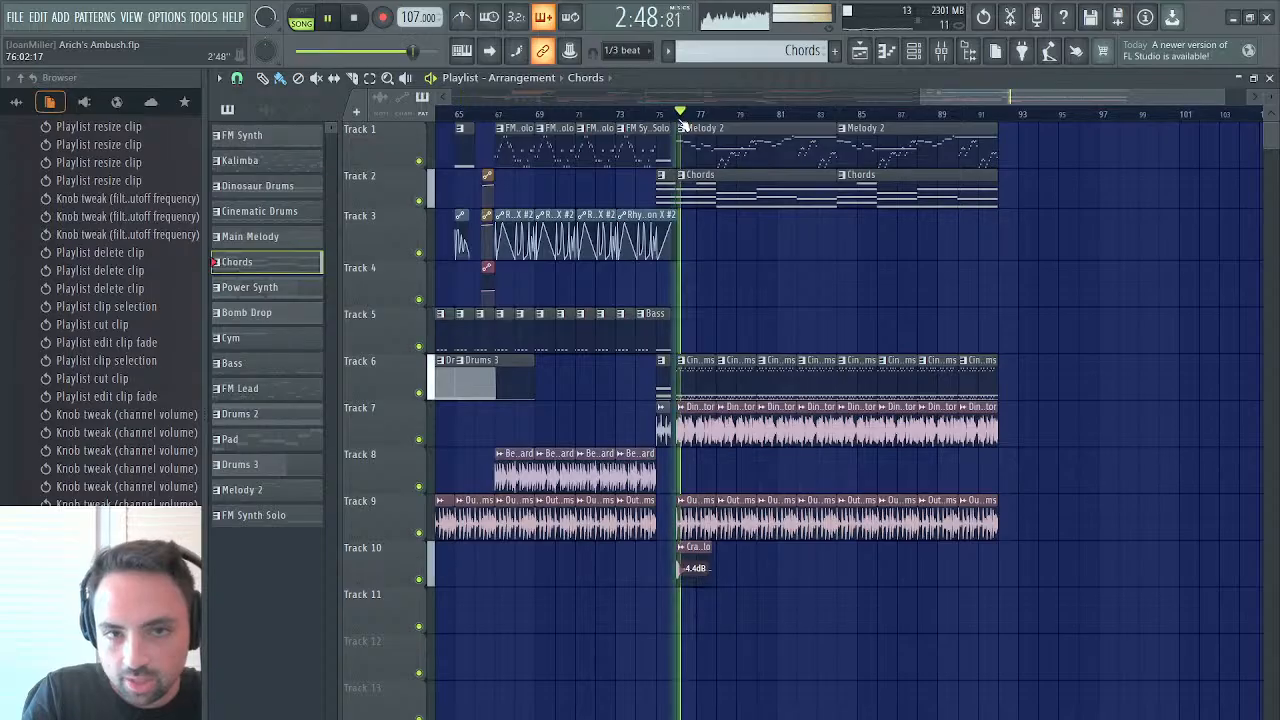
mouse_move(996, 103)
mouse_down()
mouse_move(860, 106)
mouse_move(1001, 107)
mouse_up()
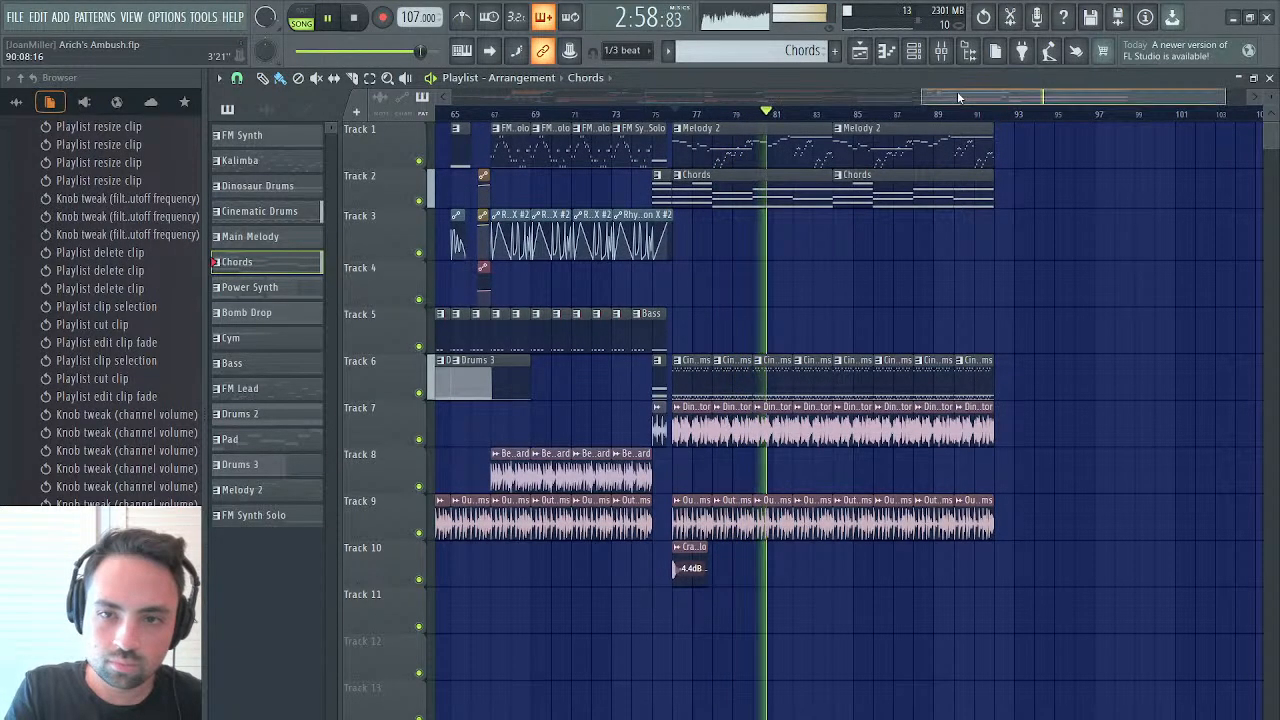
drag(957, 91, 991, 92)
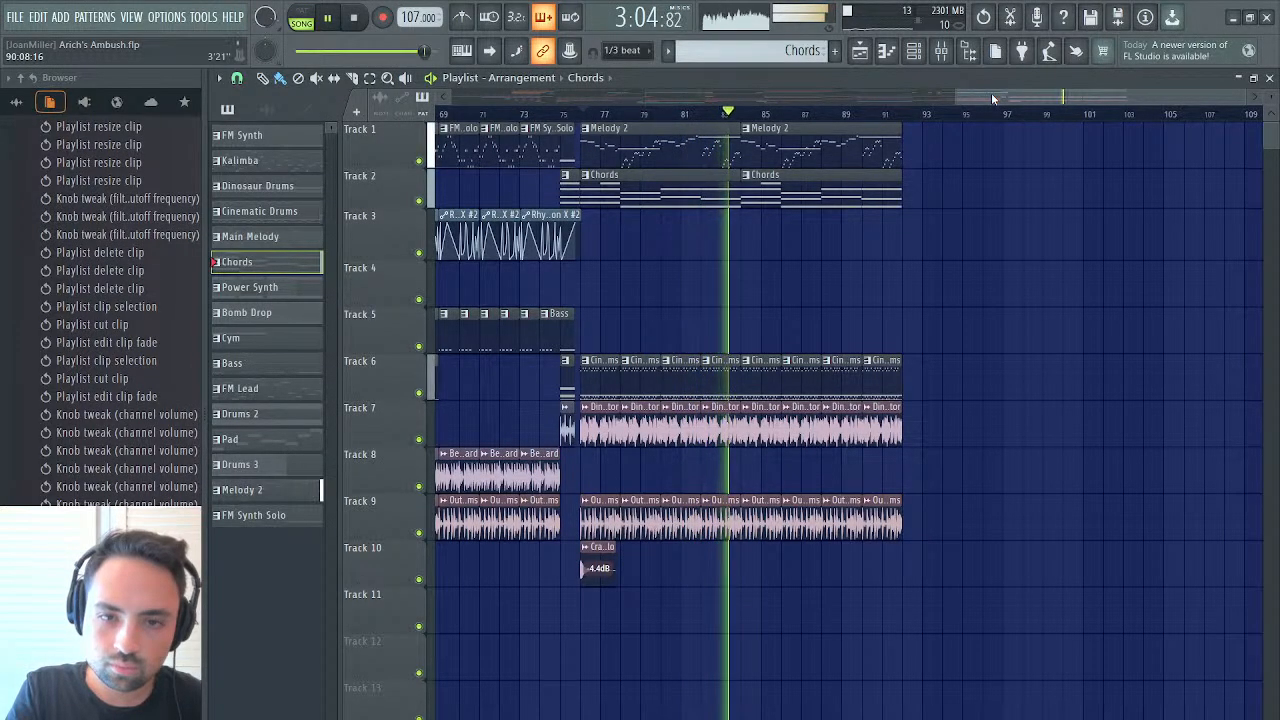
key(space)
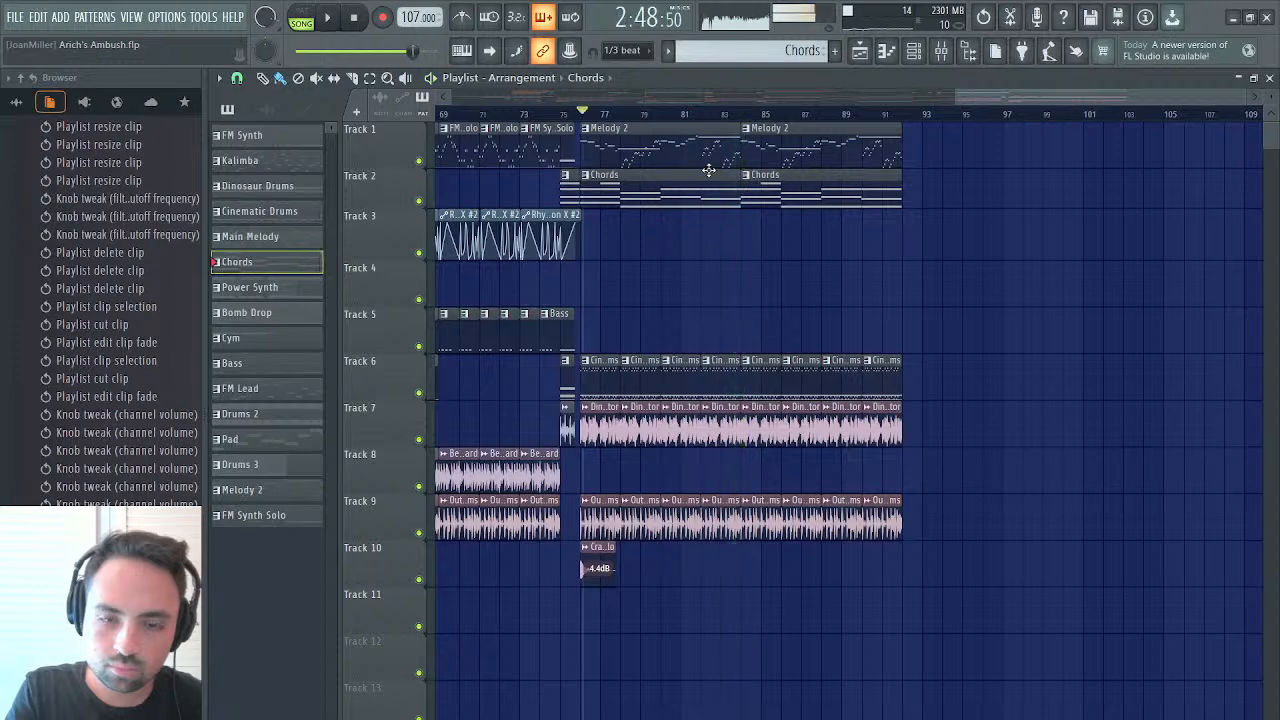